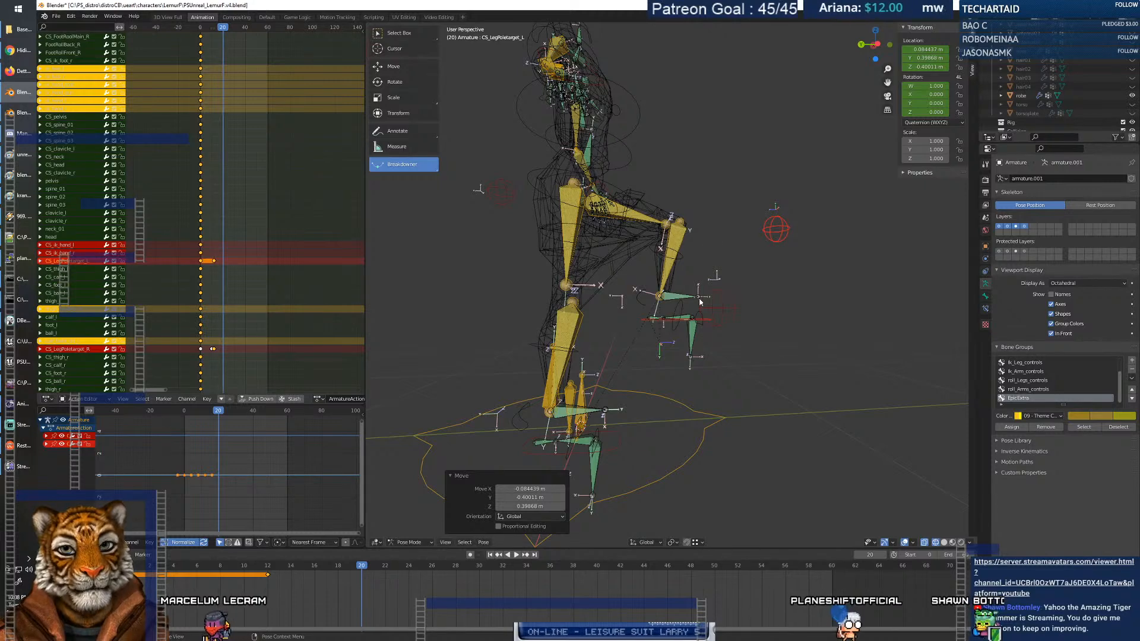
Keyframe the left leg pole target at frame 20, and at frame 22 clear its location and keyframe it again.
{"action": "key", "text": "i"}
{"action": "left_click", "coordinate": [696, 355]}
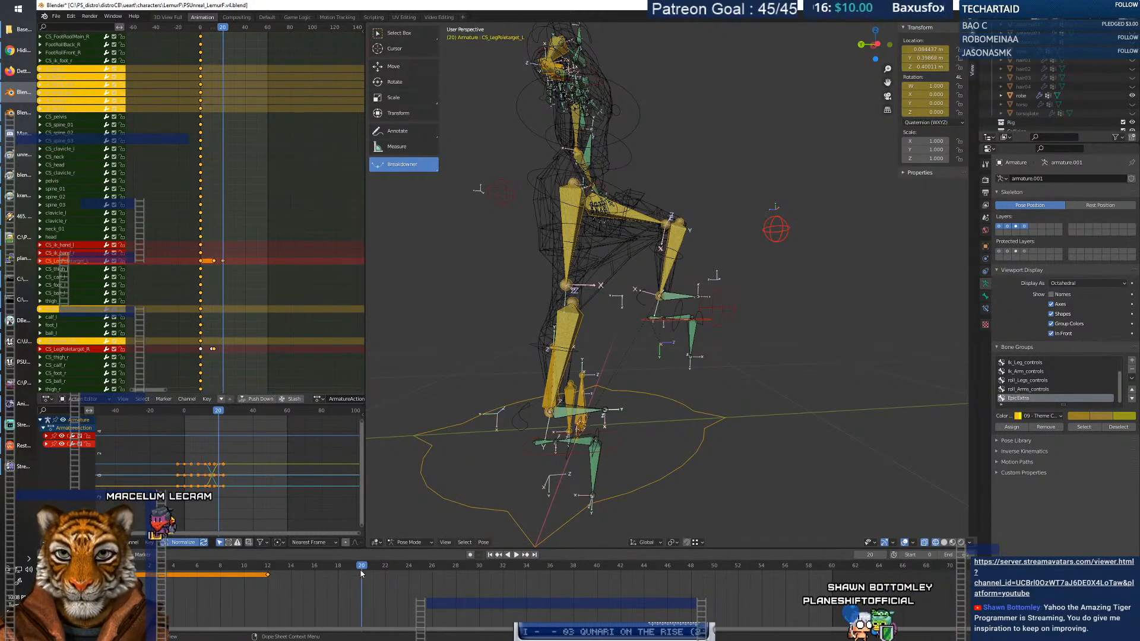
{"action": "left_click", "coordinate": [385, 566]}
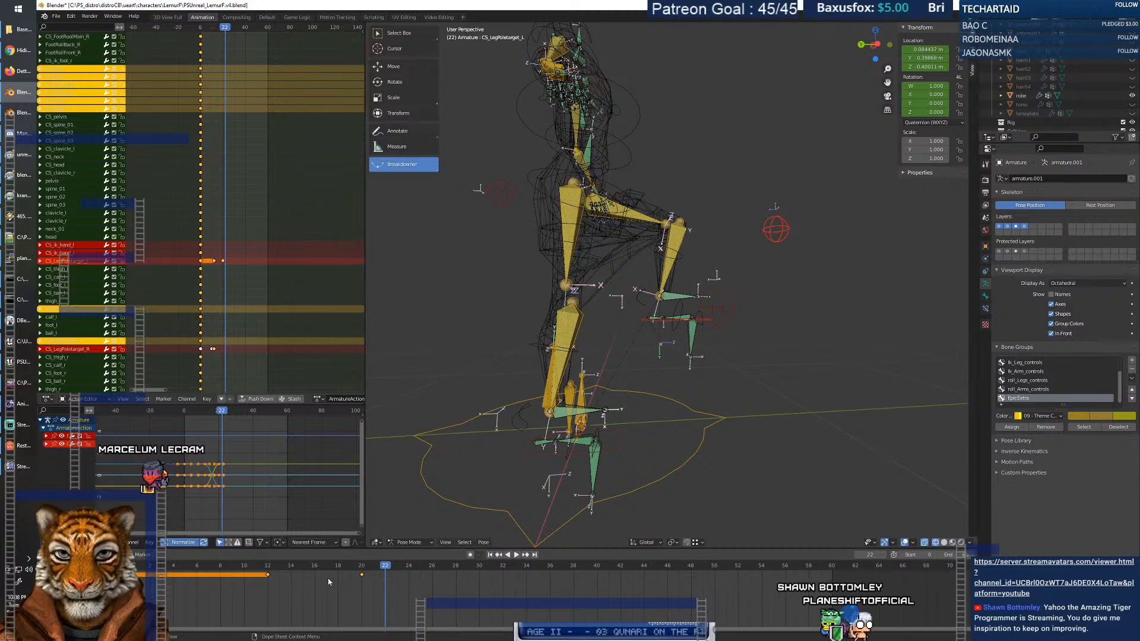
{"action": "key", "text": "alt+g"}
{"action": "key", "text": "i"}
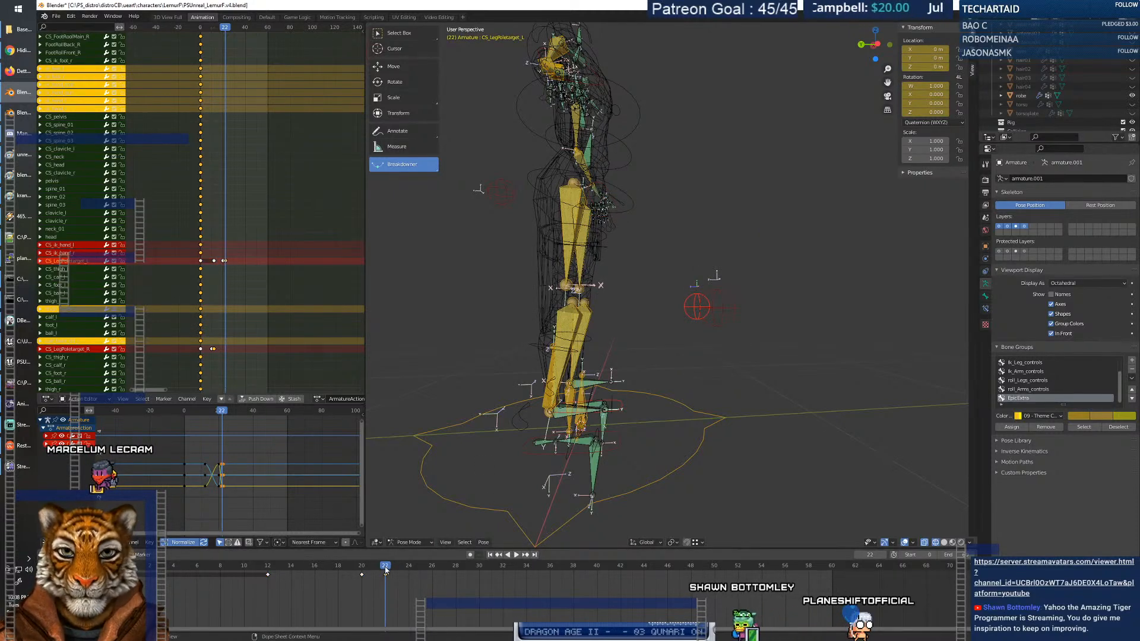
Insert Location & Rotation keyframes for both IK hand controls at frame 22.
{"action": "left_click", "coordinate": [618, 207]}
{"action": "middle_click_drag", "start_coordinate": [796, 257], "coordinate": [703, 280]}
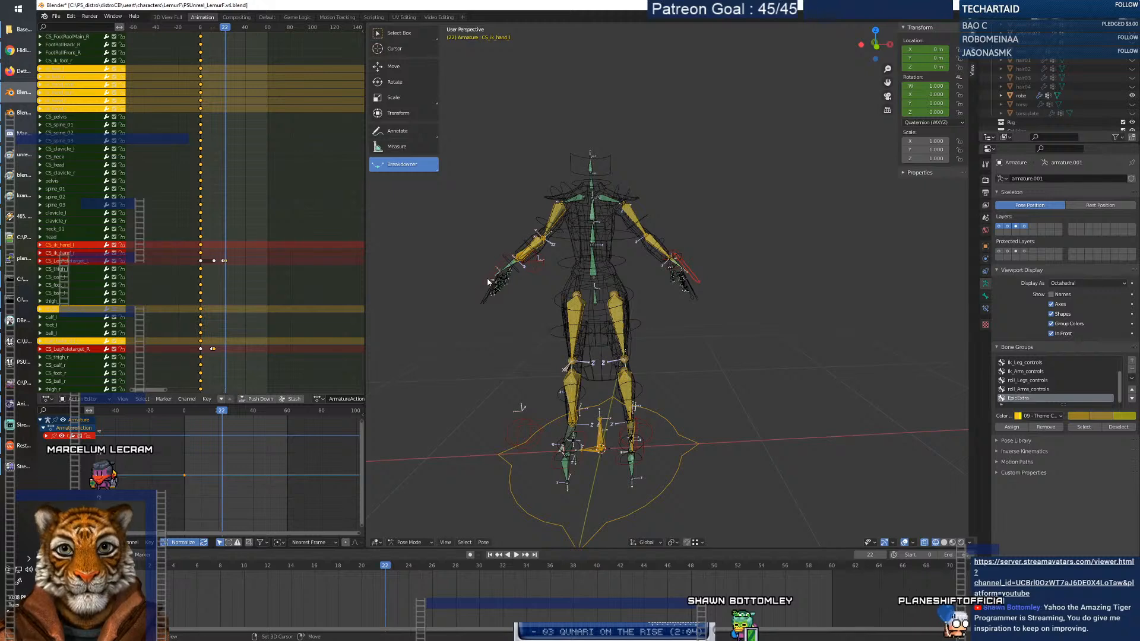
{"action": "right_click", "coordinate": [496, 333]}
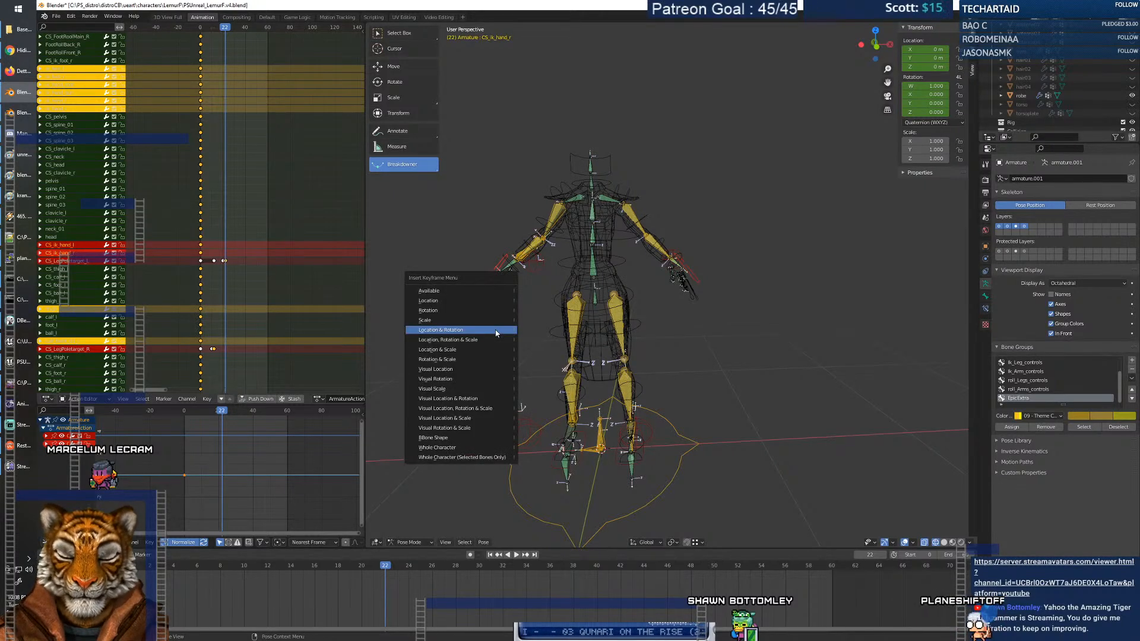
{"action": "left_click", "coordinate": [496, 332]}
At frame 30, raise the left IK hand control about 0.45 m and rotate it about -39° in the view.
{"action": "key", "text": "space"}
{"action": "key", "text": "space"}
{"action": "left_click", "coordinate": [697, 274]}
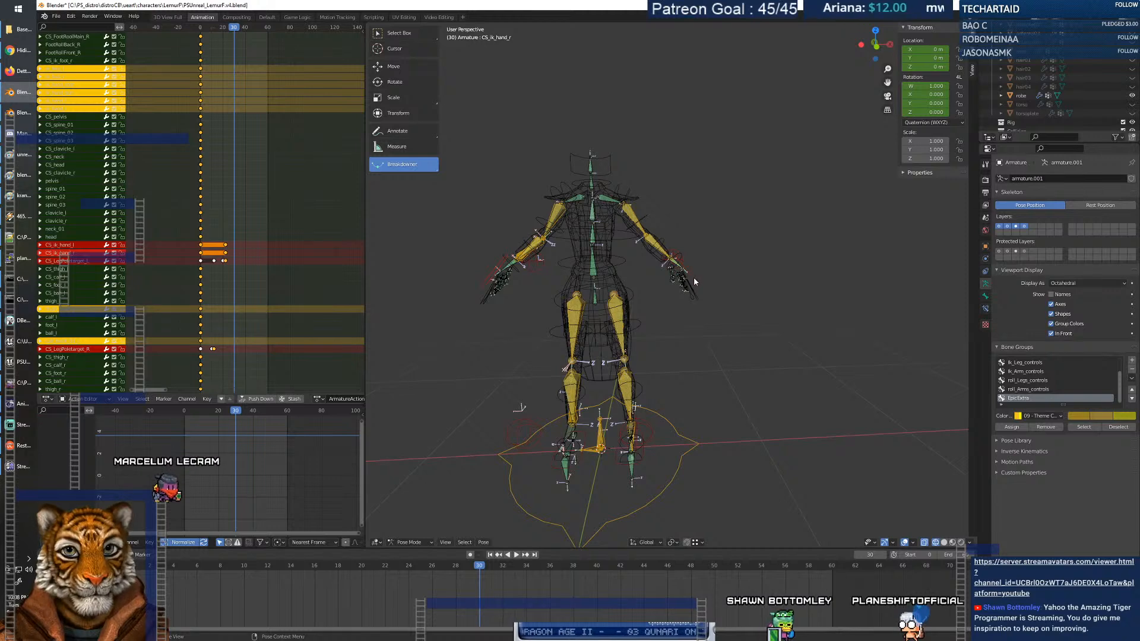
{"action": "left_click", "coordinate": [694, 276]}
{"action": "key", "text": "g"}
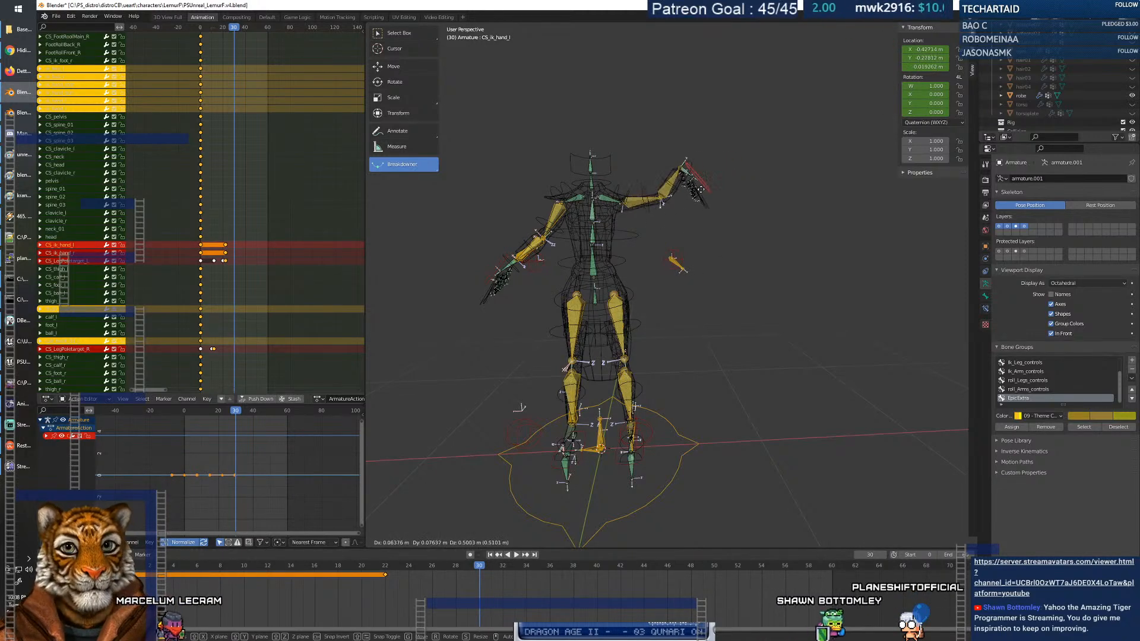
{"action": "left_click", "coordinate": [710, 200]}
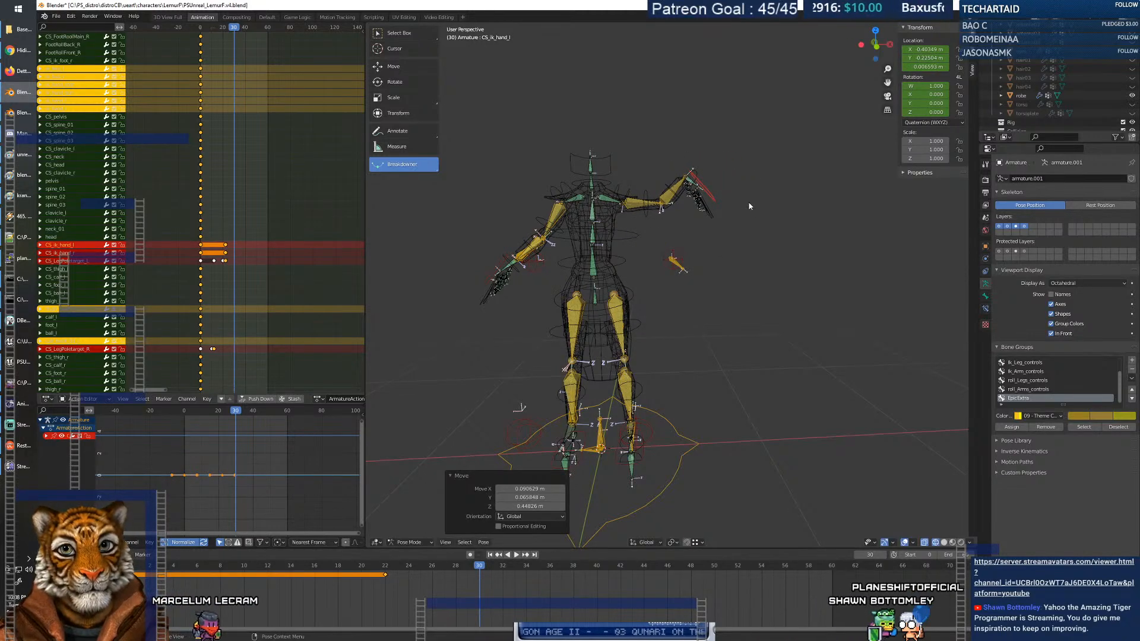
{"action": "left_click", "coordinate": [743, 164]}
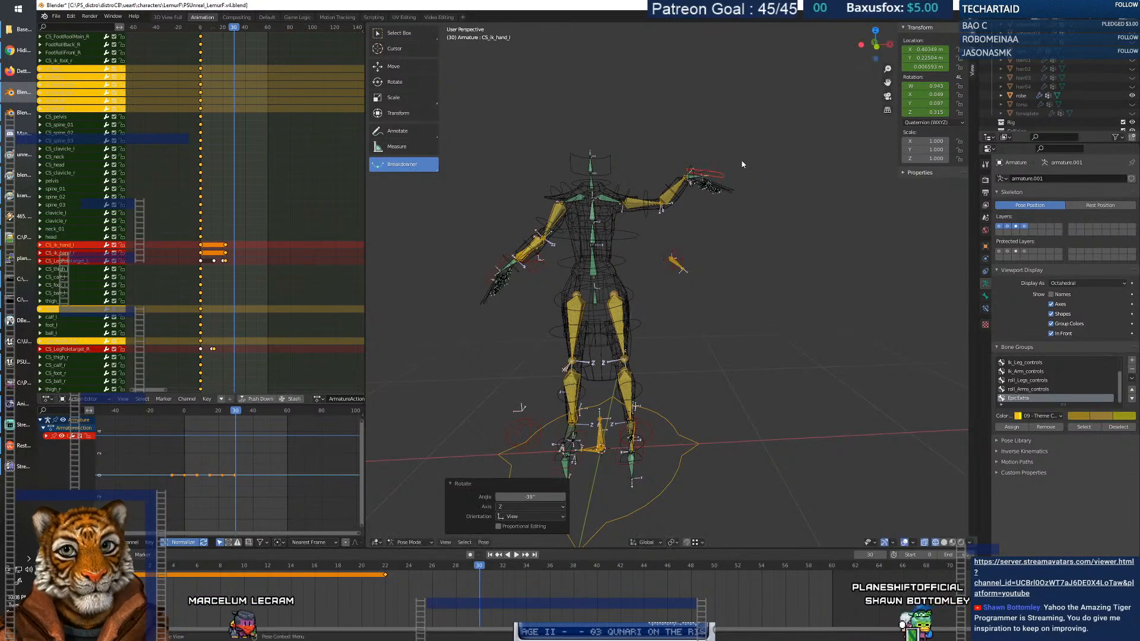
Raise the right IK hand control about 0.45 m to match the left one and rotate it about 19°.
{"action": "left_click", "coordinate": [501, 266]}
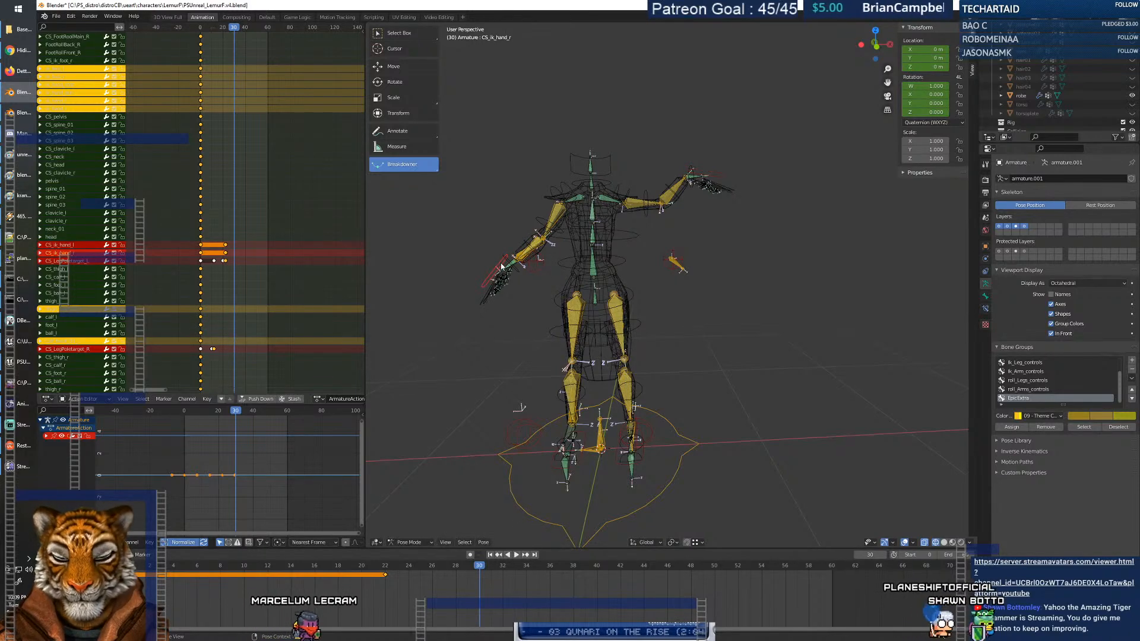
{"action": "key", "text": "g"}
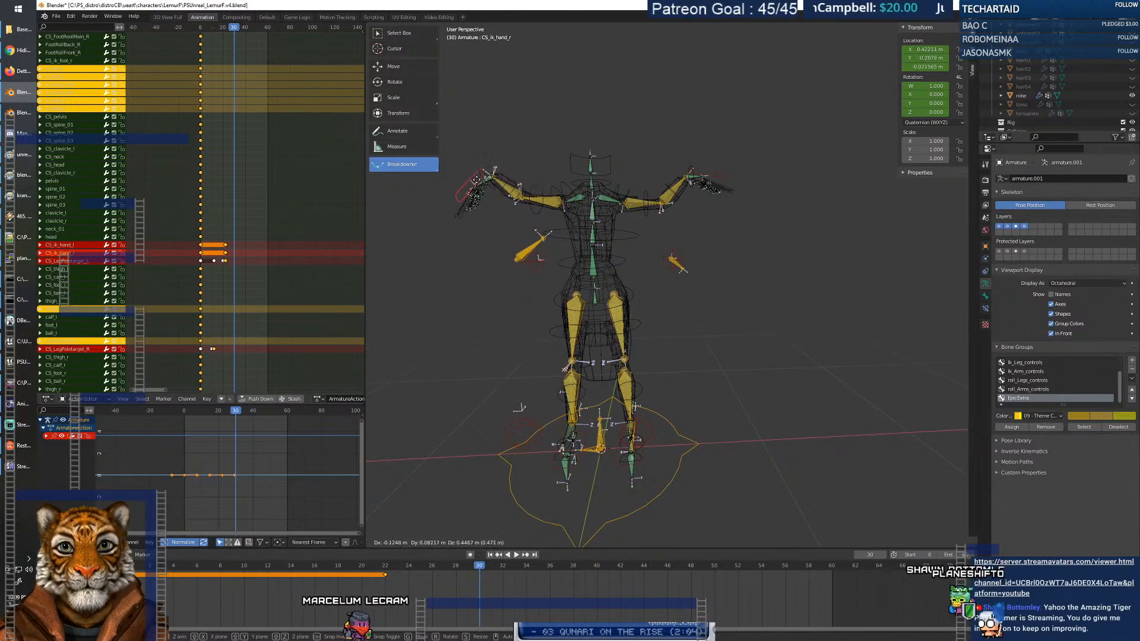
{"action": "left_click", "coordinate": [477, 180]}
{"action": "key", "text": "r"}
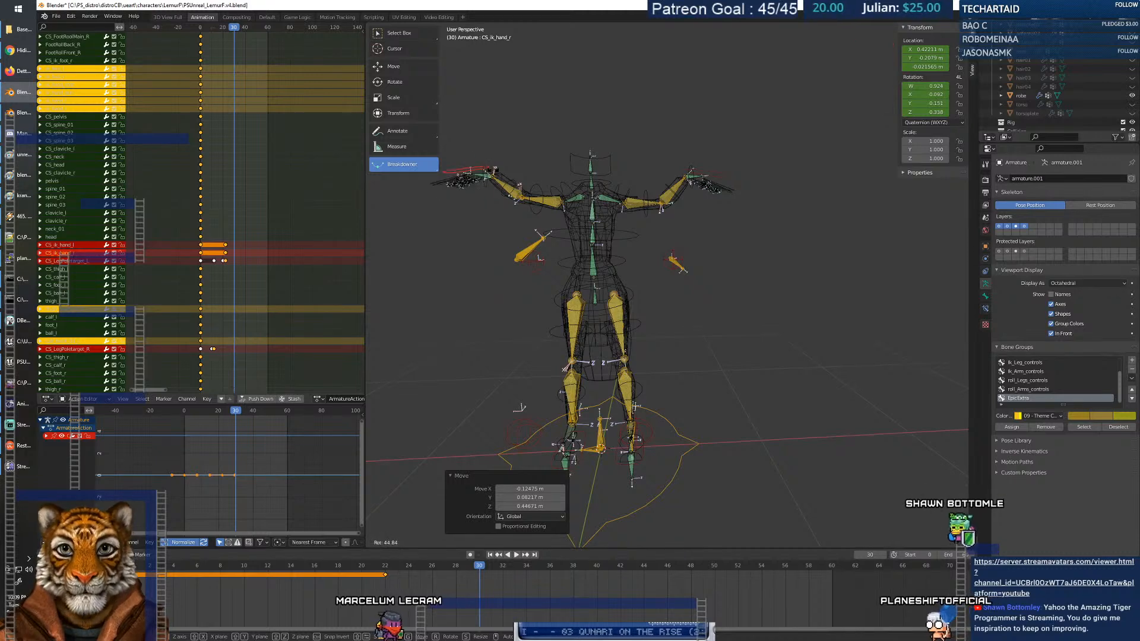
{"action": "left_click", "coordinate": [760, 182]}
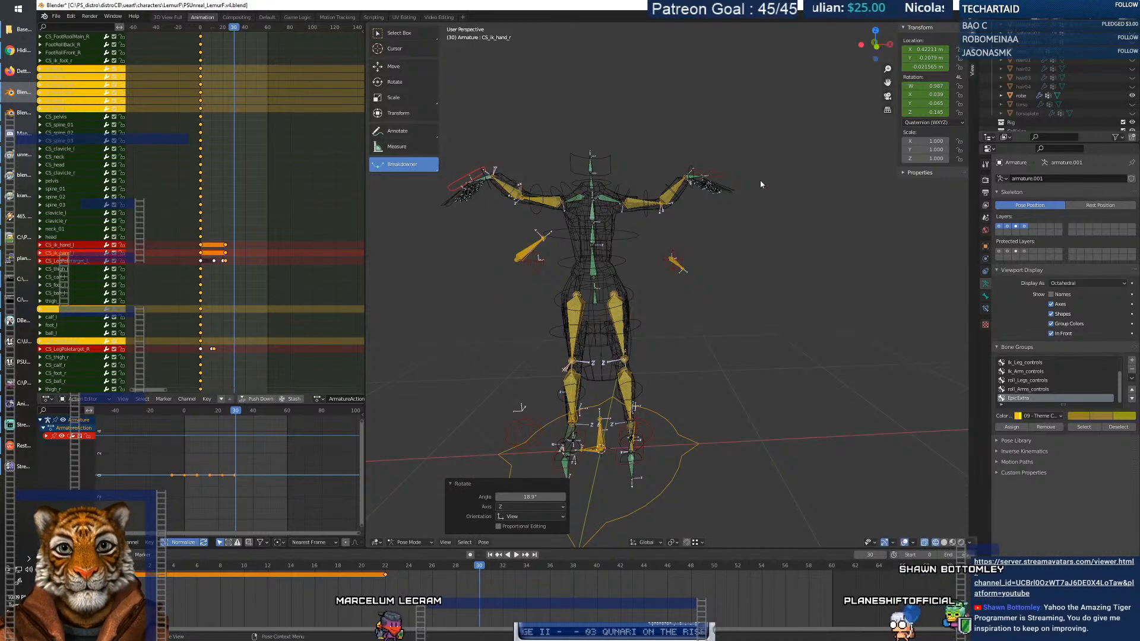
Insert Location & Rotation keyframes for both raised IK hand controls at frame 30.
{"action": "left_click", "coordinate": [720, 178], "text": "shift"}
{"action": "key", "text": "i"}
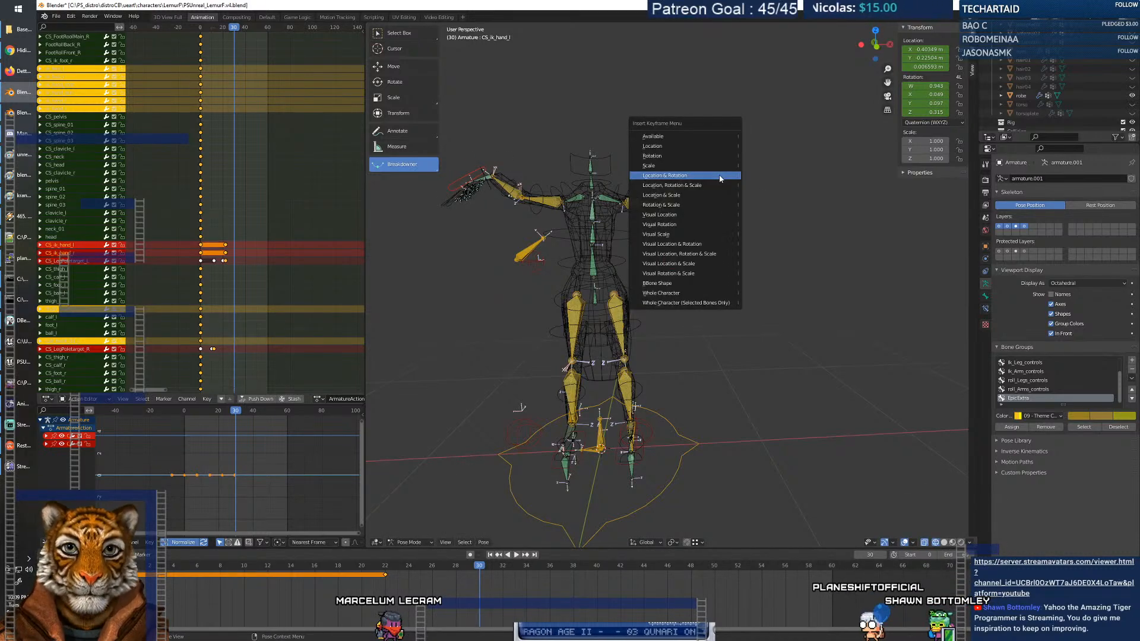
{"action": "left_click", "coordinate": [720, 178]}
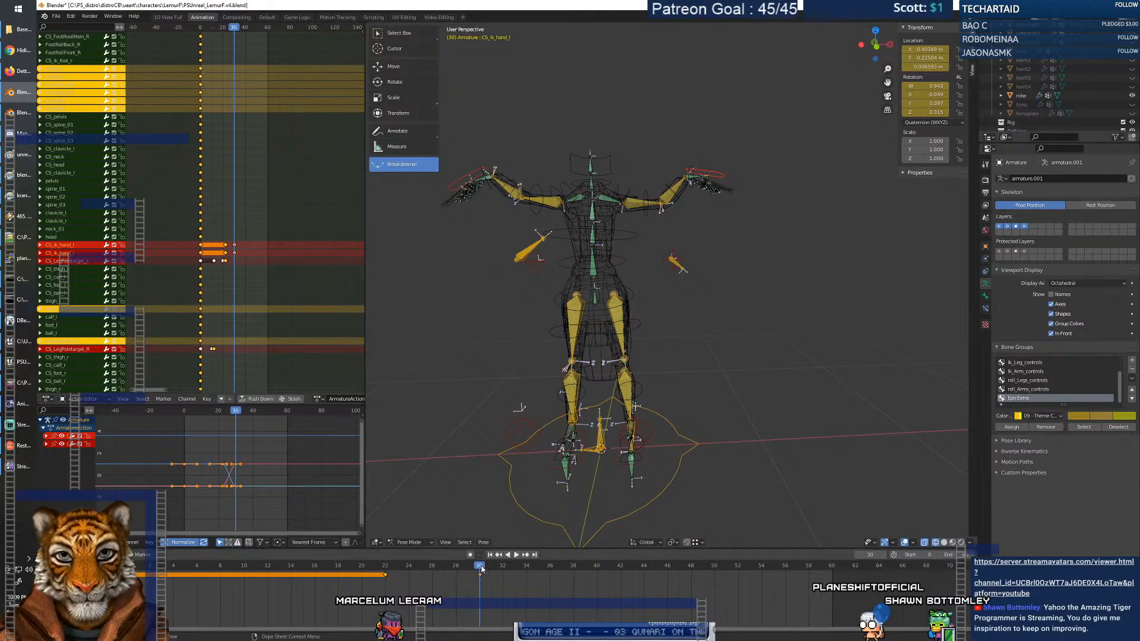
Return to frame 0, display the robe with textured shading and hide the armature.
{"action": "key", "text": "space"}
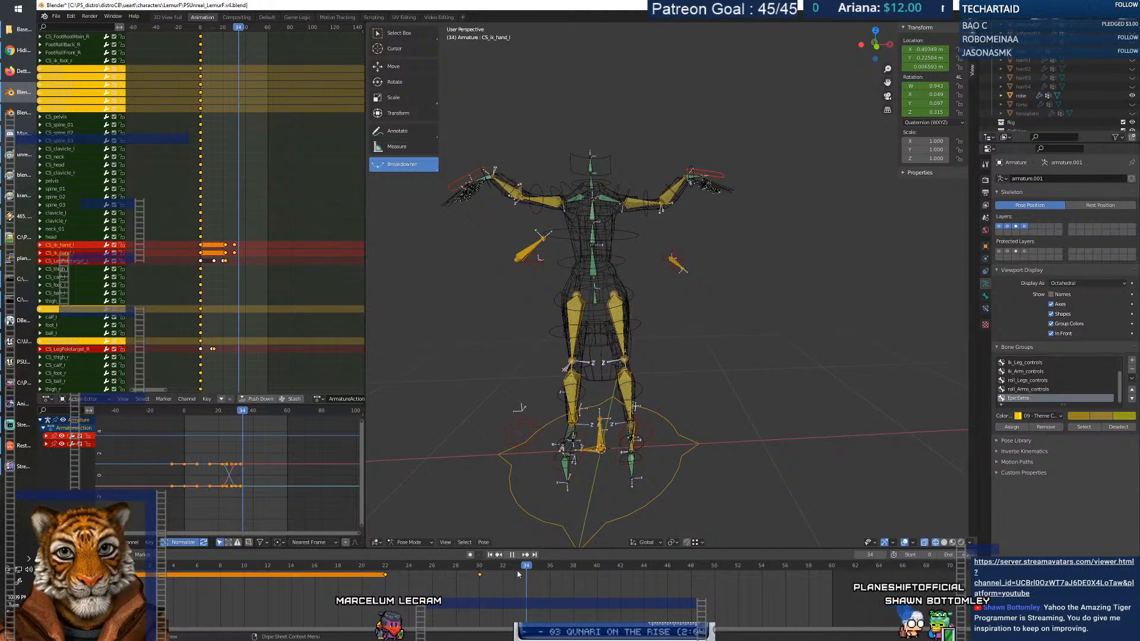
{"action": "key", "text": "space"}
{"action": "middle_click_drag", "start_coordinate": [570, 399], "coordinate": [629, 373]}
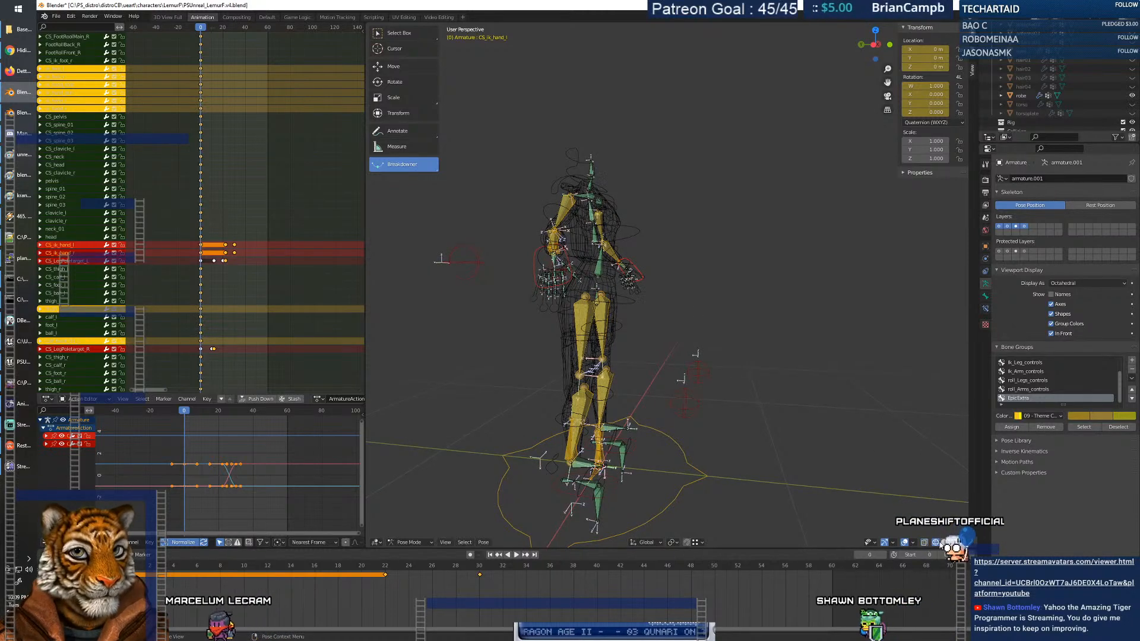
{"action": "left_click", "coordinate": [935, 542]}
{"action": "middle_click_drag", "start_coordinate": [637, 352], "coordinate": [634, 355]}
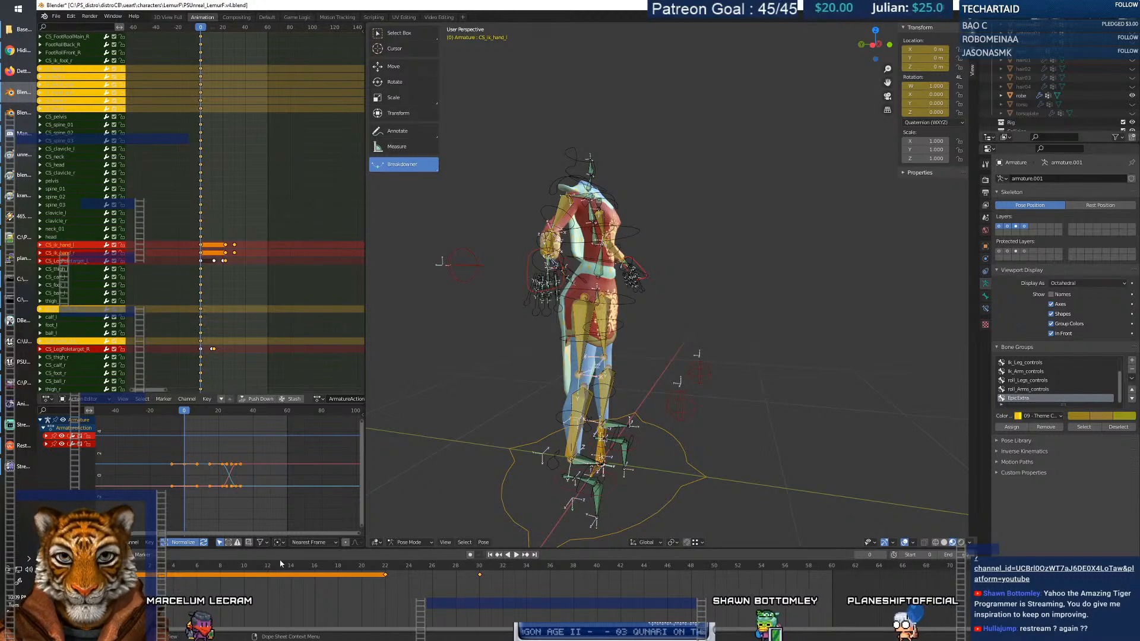
{"action": "scroll", "coordinate": [1069, 85], "scroll_direction": "up", "scroll_amount": 3}
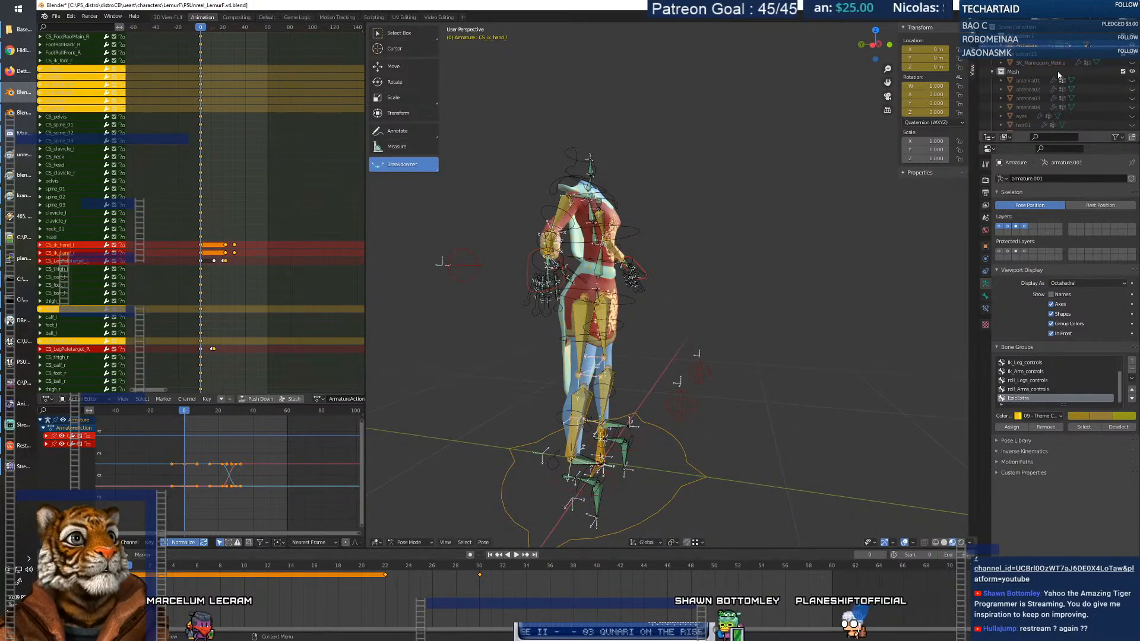
{"action": "left_click", "coordinate": [1132, 45]}
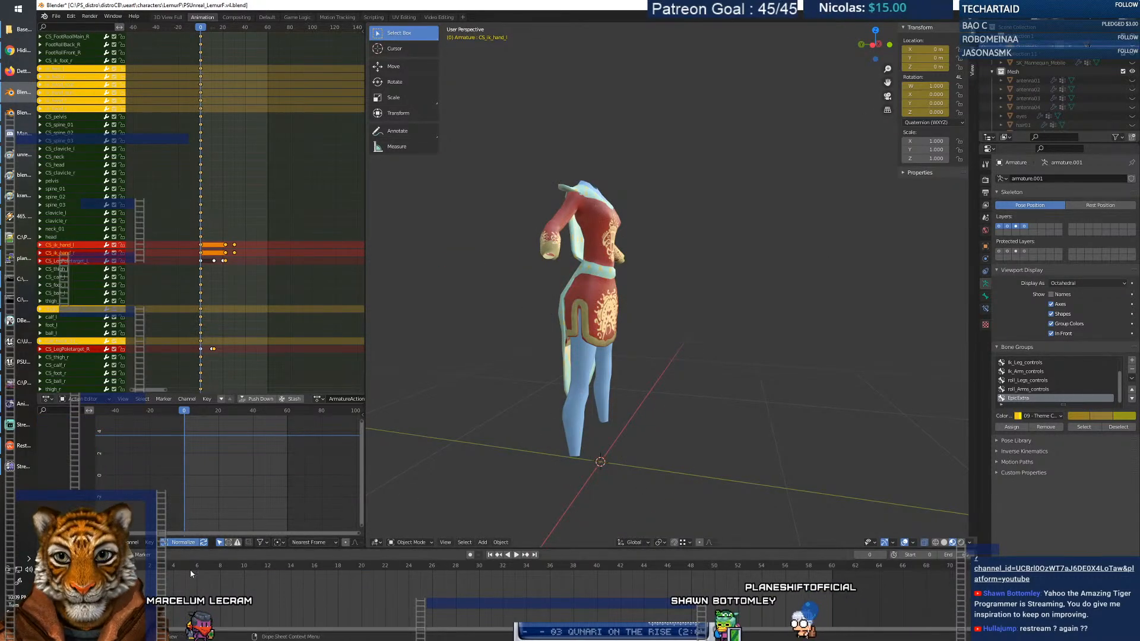
Play the animation to frame 9 and examine how the robe's skirt deforms around the raised leg.
{"action": "key", "text": "space"}
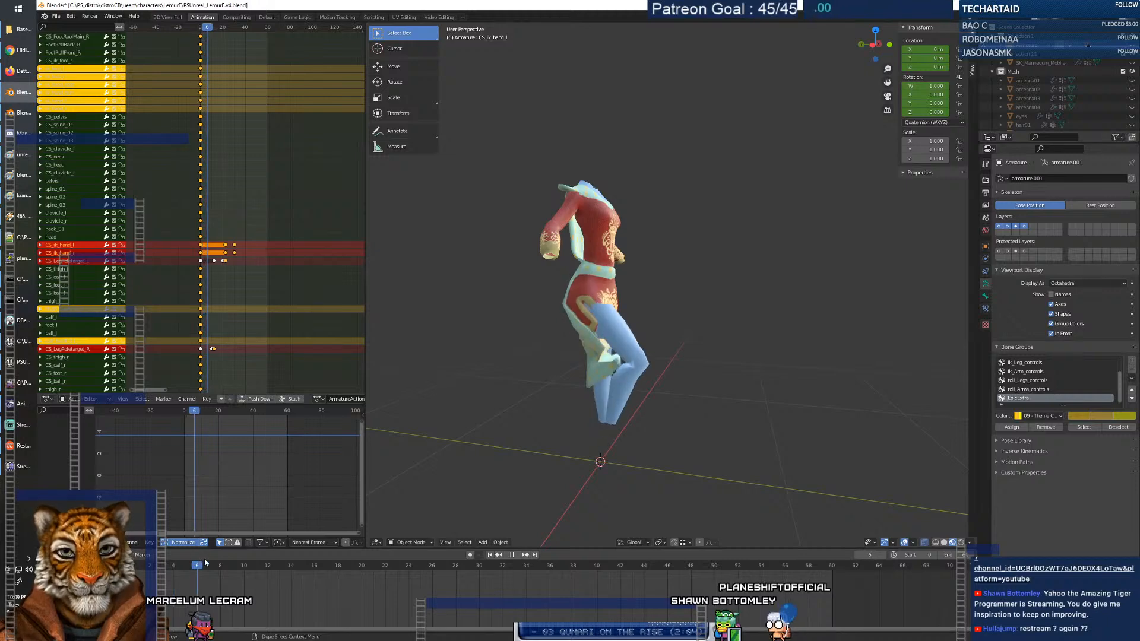
{"action": "key", "text": "space"}
{"action": "scroll", "coordinate": [633, 388], "scroll_direction": "up", "scroll_amount": 6}
{"action": "middle_click_drag", "start_coordinate": [633, 388], "coordinate": [558, 376]}
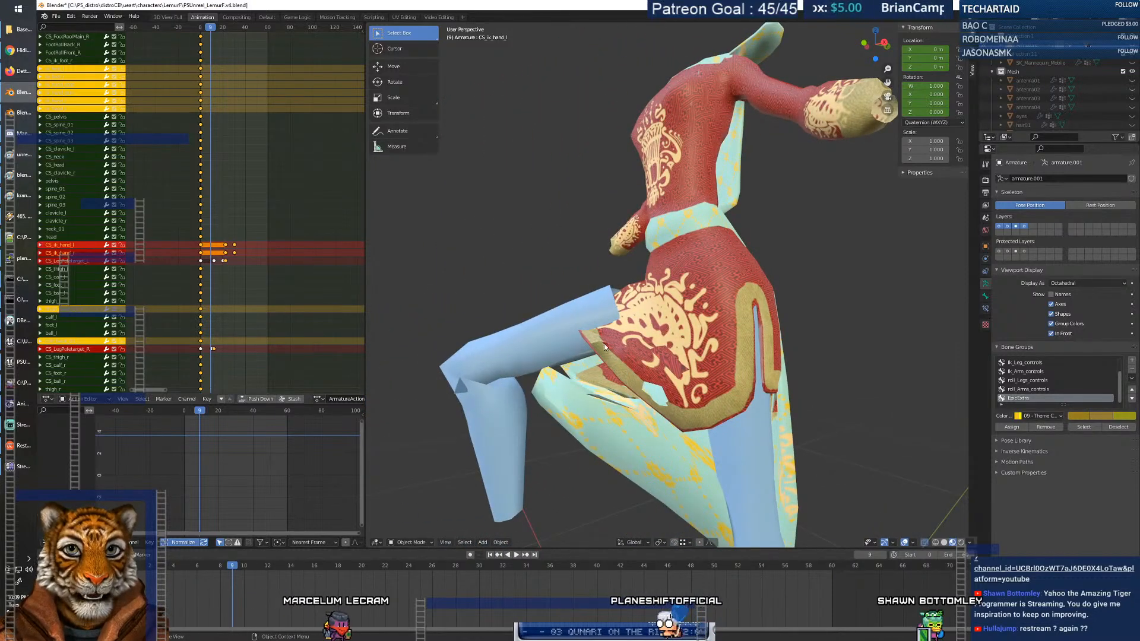
{"action": "middle_click_drag", "start_coordinate": [608, 341], "coordinate": [637, 361]}
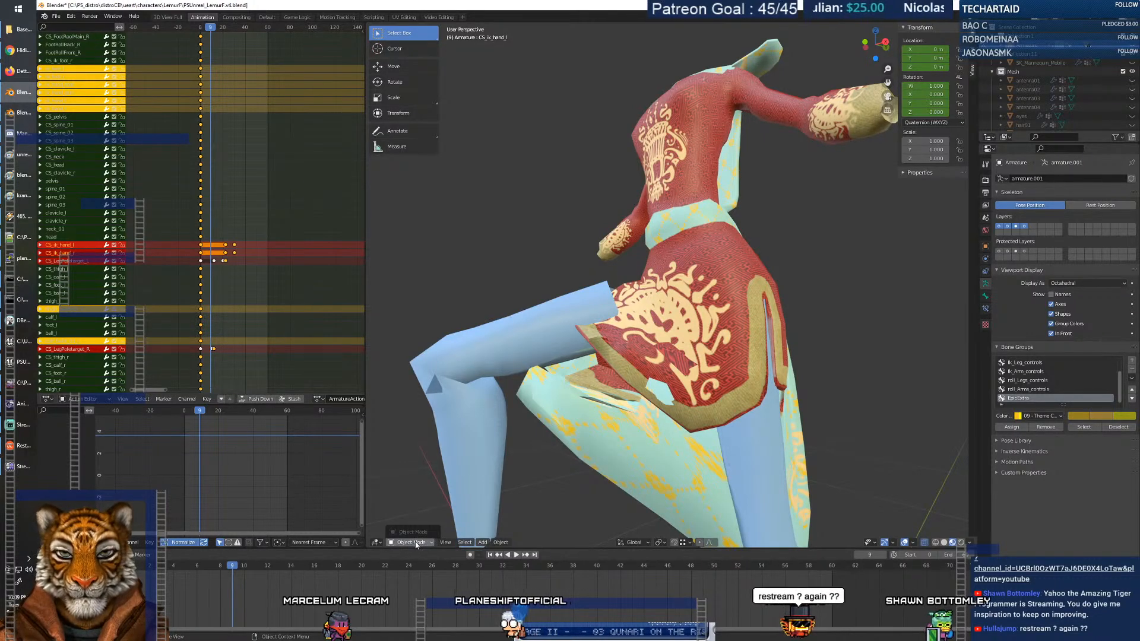
Select the robe mesh and switch it to Weight Paint mode.
{"action": "left_click", "coordinate": [552, 354]}
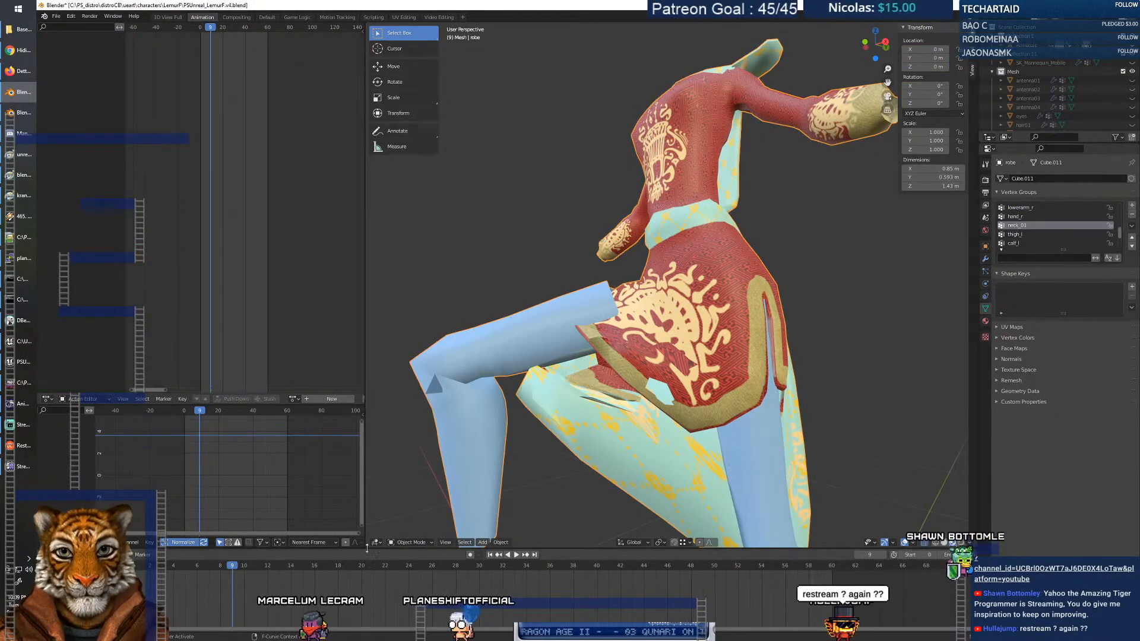
{"action": "left_click", "coordinate": [410, 542]}
{"action": "left_click", "coordinate": [415, 493]}
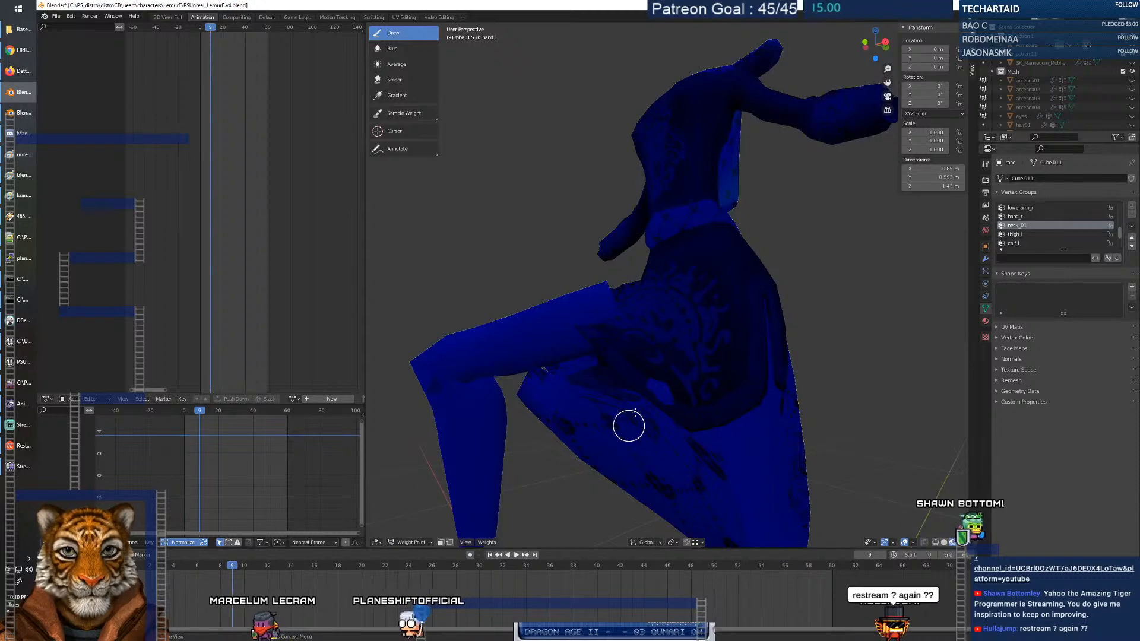
View the thigh_l weights on the robe and make thigh_r the active vertex group.
{"action": "scroll", "coordinate": [1024, 223], "scroll_direction": "down", "scroll_amount": 1}
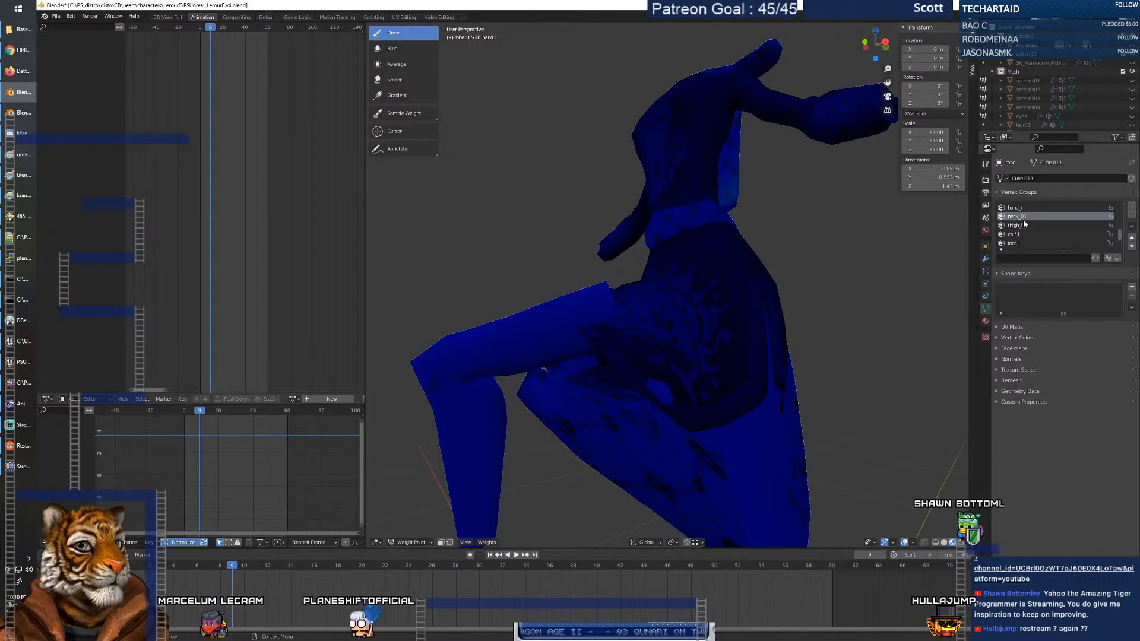
{"action": "left_click", "coordinate": [1024, 225]}
{"action": "scroll", "coordinate": [1026, 226], "scroll_direction": "down", "scroll_amount": 3}
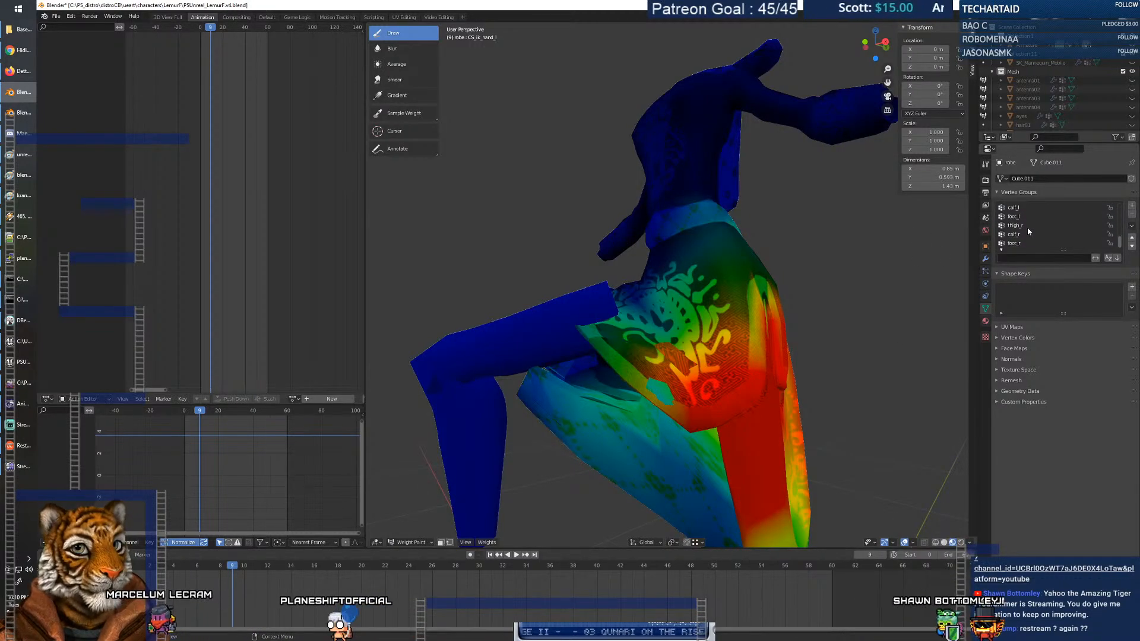
{"action": "left_click", "coordinate": [1027, 226]}
{"action": "mouse_move", "coordinate": [687, 326]}
{"action": "middle_mouse_down"}
{"action": "mouse_move", "coordinate": [626, 327]}
{"action": "mouse_move", "coordinate": [861, 331]}
{"action": "middle_mouse_up"}
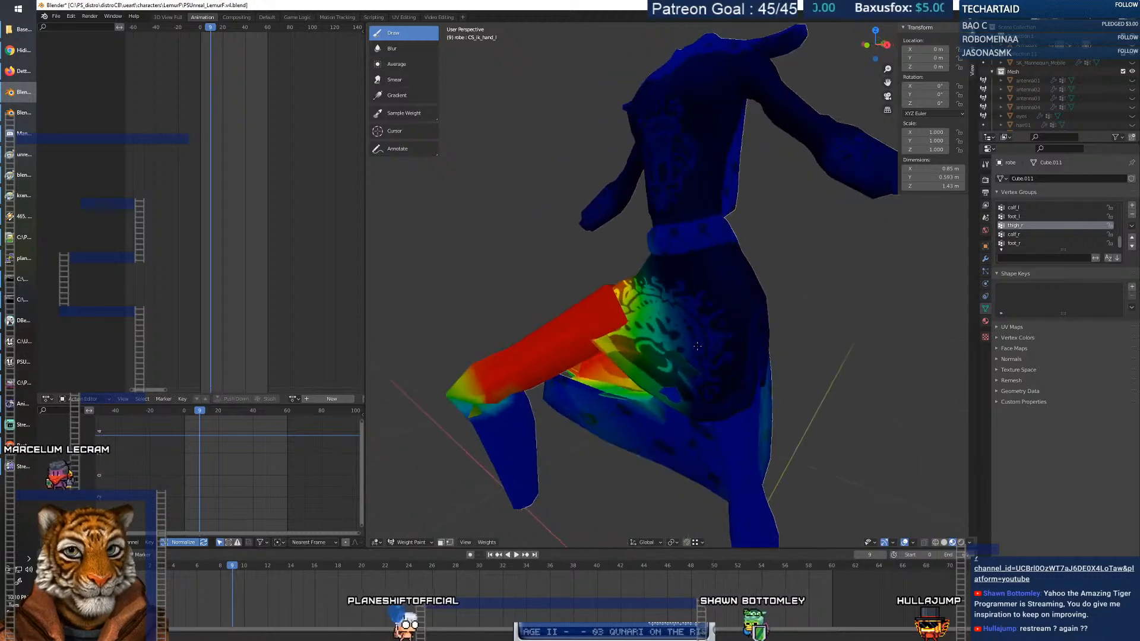
Go back to frame 0, adjust the brush settings and paint more thigh_r weight on the skirt's front over the right thigh.
{"action": "left_click_drag", "start_coordinate": [235, 568], "coordinate": [126, 568]}
{"action": "middle_click_drag", "start_coordinate": [591, 437], "coordinate": [641, 396]}
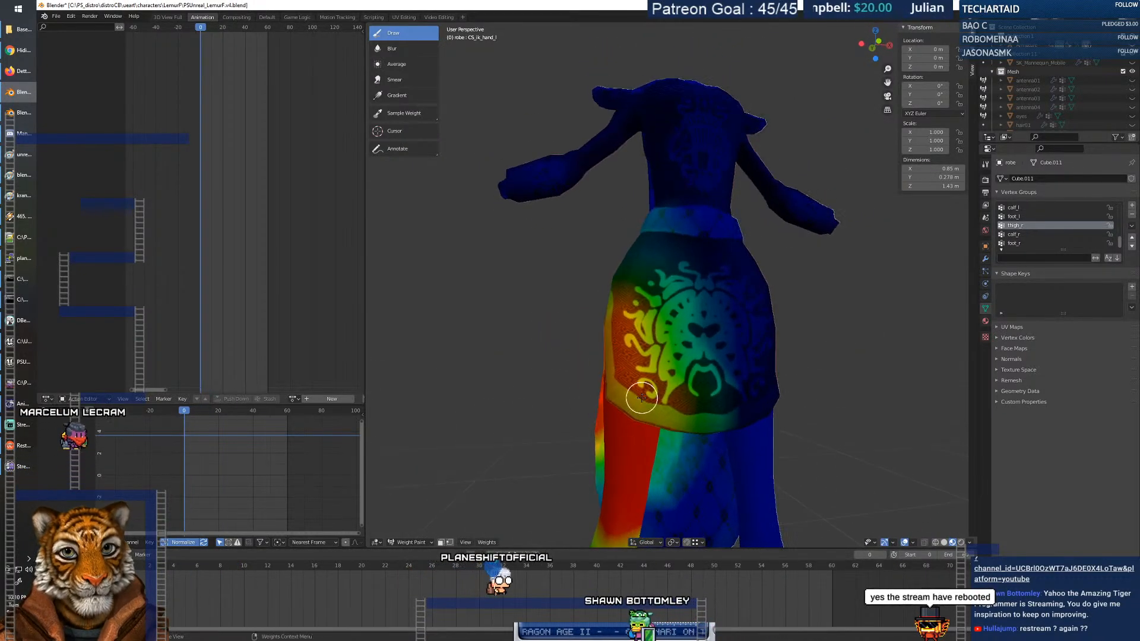
{"action": "right_click", "coordinate": [514, 343]}
{"action": "left_click_drag", "start_coordinate": [489, 343], "coordinate": [440, 343]}
{"action": "left_click_drag", "start_coordinate": [621, 334], "coordinate": [639, 377]}
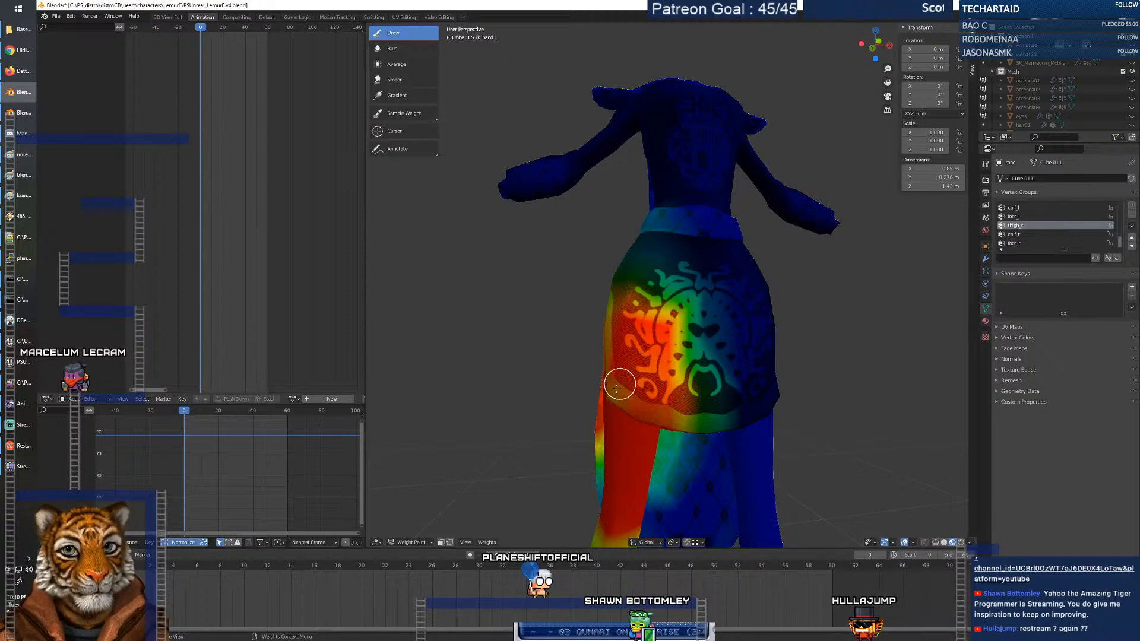
Play the animation to frame 8 and check how the repainted skirt follows the raised right thigh.
{"action": "middle_click_drag", "start_coordinate": [605, 409], "coordinate": [648, 330]}
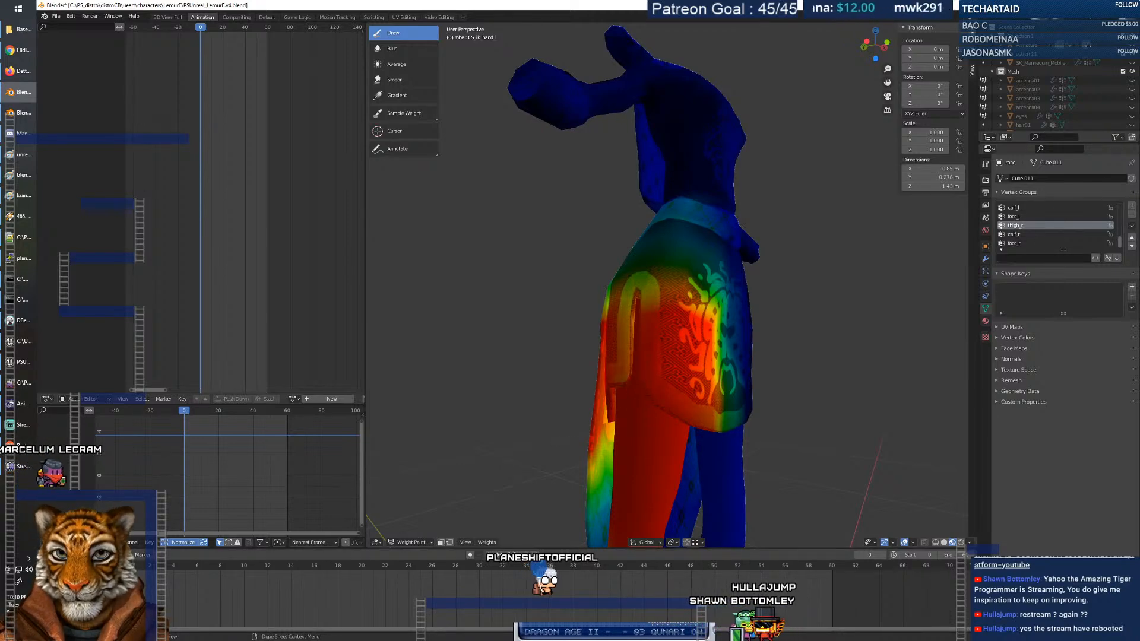
{"action": "key", "text": "space"}
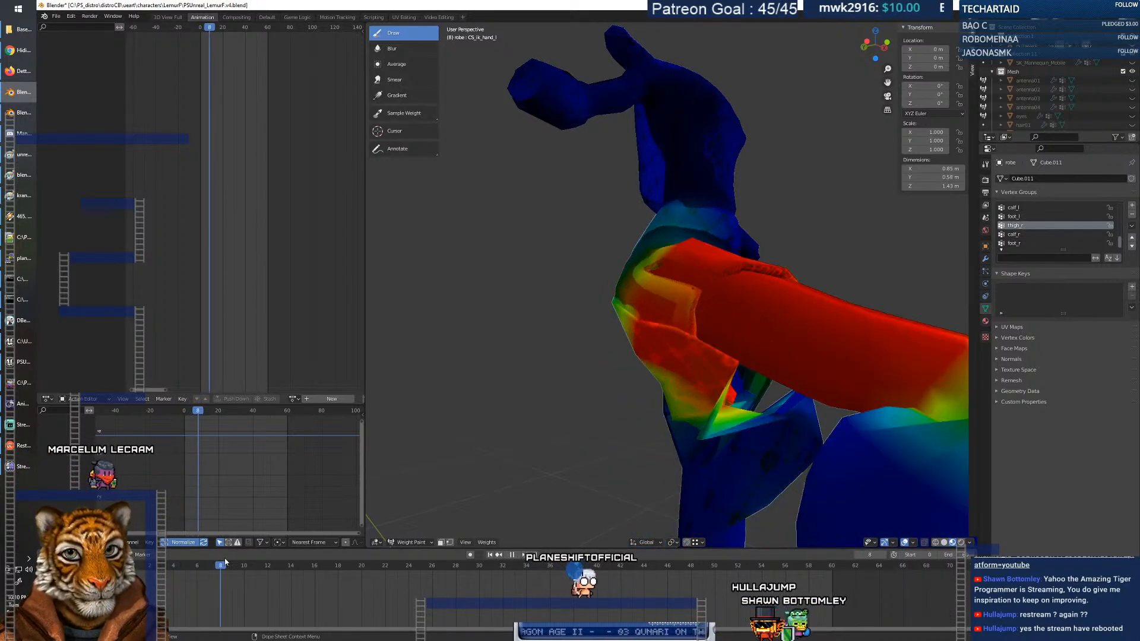
{"action": "key", "text": "space"}
{"action": "mouse_move", "coordinate": [451, 409]}
{"action": "middle_mouse_down"}
{"action": "mouse_move", "coordinate": [580, 404]}
{"action": "mouse_move", "coordinate": [612, 395]}
{"action": "mouse_move", "coordinate": [603, 386]}
{"action": "middle_mouse_up"}
{"action": "middle_click_drag", "start_coordinate": [700, 346], "coordinate": [693, 360]}
{"action": "middle_click_drag", "start_coordinate": [677, 303], "coordinate": [666, 361]}
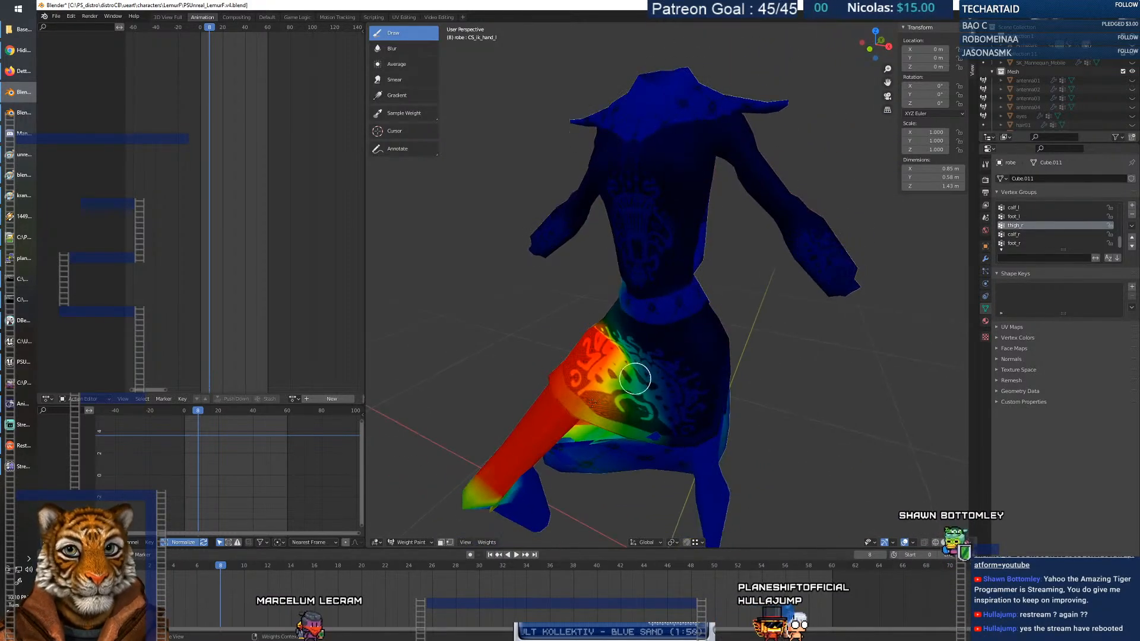
At frame 1, switch to wireframe shading and touch up the thigh_r weight on the upper front of the skirt.
{"action": "key", "text": "Escape"}
{"action": "left_click", "coordinate": [935, 542]}
{"action": "scroll", "coordinate": [659, 328], "scroll_direction": "up", "scroll_amount": 4}
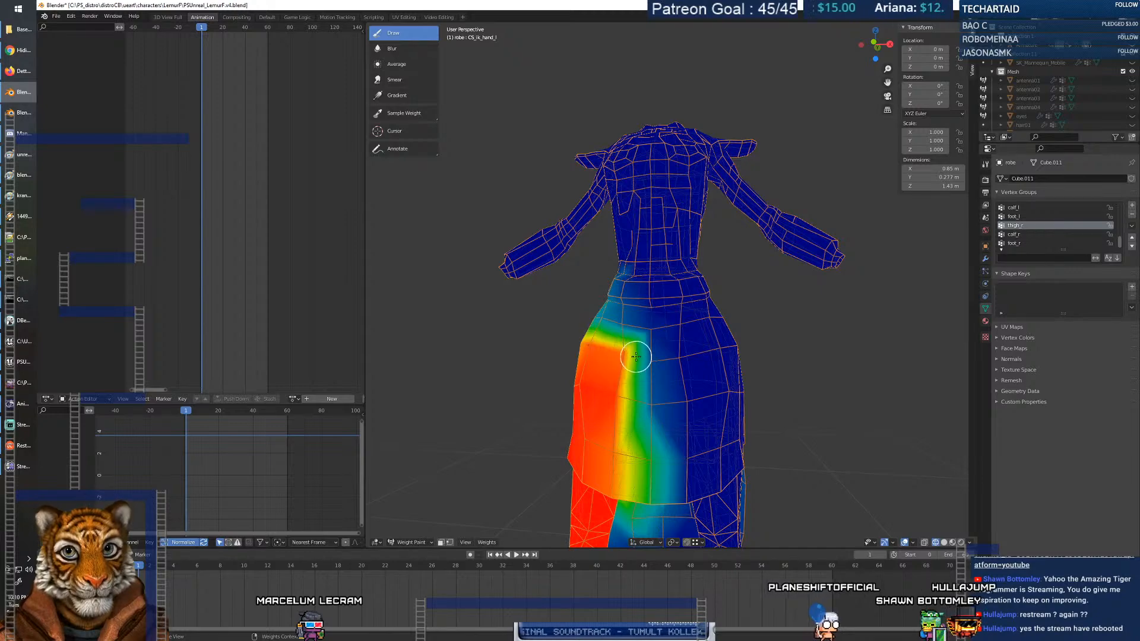
{"action": "left_click", "coordinate": [617, 349]}
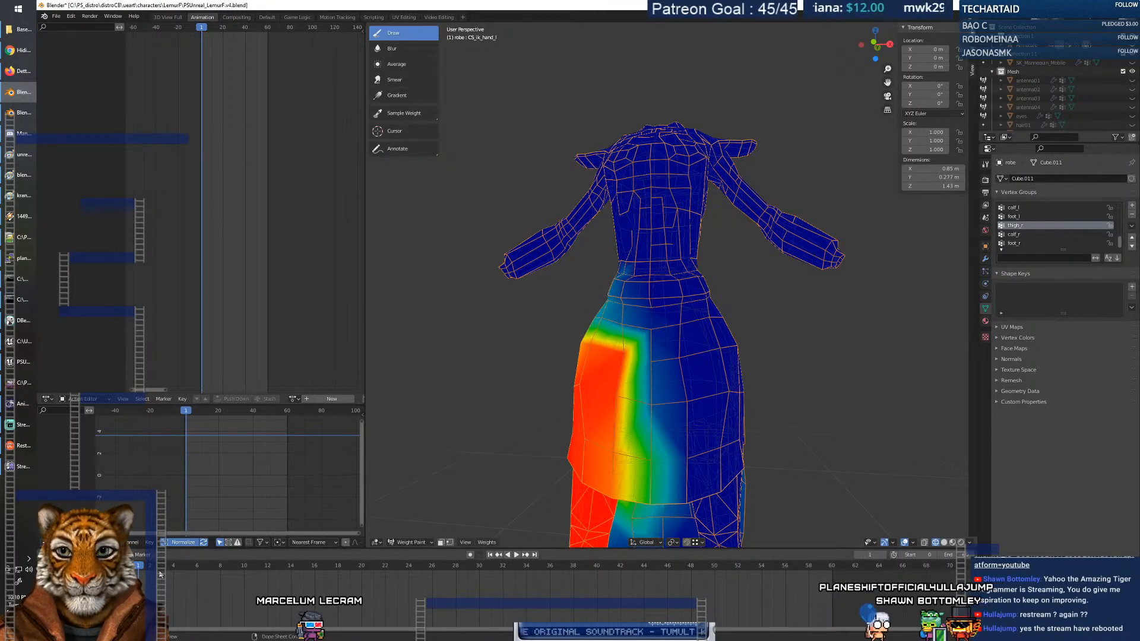
At frame 8, paint more thigh_r weight on the side of the skirt over the raised right thigh.
{"action": "key", "text": "space"}
{"action": "mouse_move", "coordinate": [631, 382]}
{"action": "middle_mouse_down"}
{"action": "mouse_move", "coordinate": [569, 387]}
{"action": "mouse_move", "coordinate": [721, 393]}
{"action": "mouse_move", "coordinate": [732, 377]}
{"action": "middle_mouse_up"}
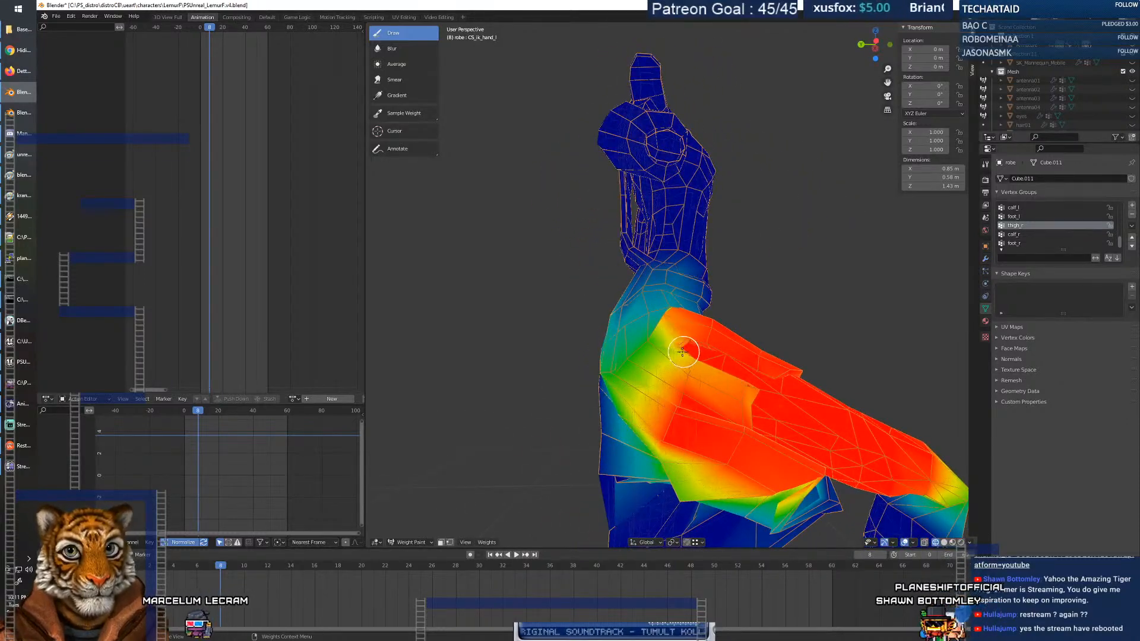
{"action": "mouse_move", "coordinate": [712, 385]}
{"action": "left_mouse_down"}
{"action": "mouse_move", "coordinate": [754, 389]}
{"action": "mouse_move", "coordinate": [741, 412]}
{"action": "left_mouse_up"}
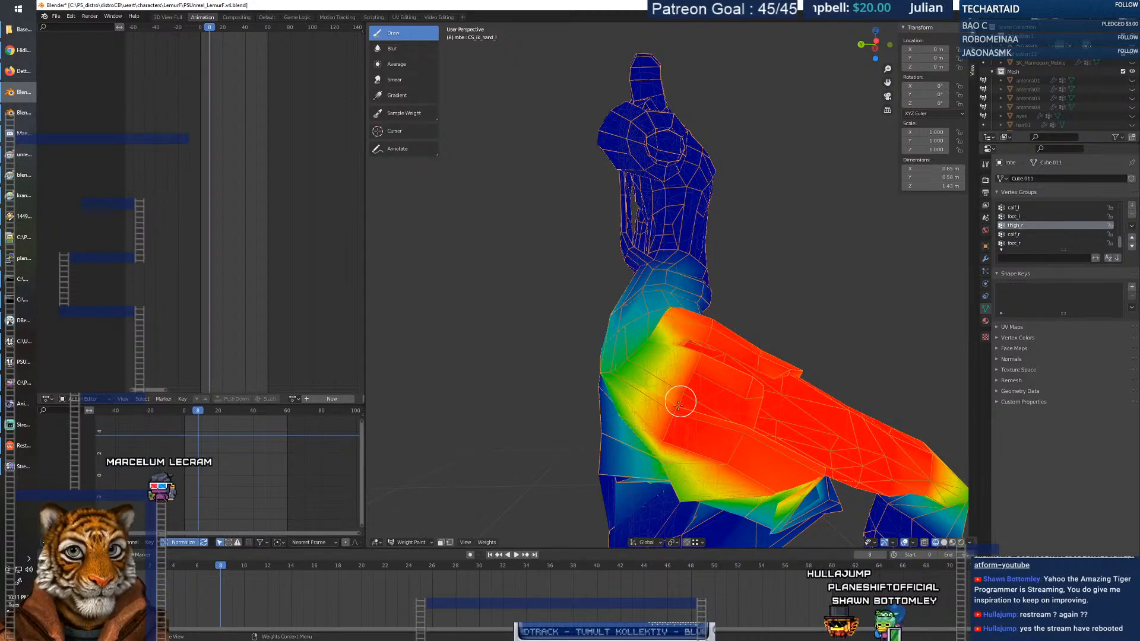
{"action": "middle_click_drag", "start_coordinate": [729, 397], "coordinate": [639, 379]}
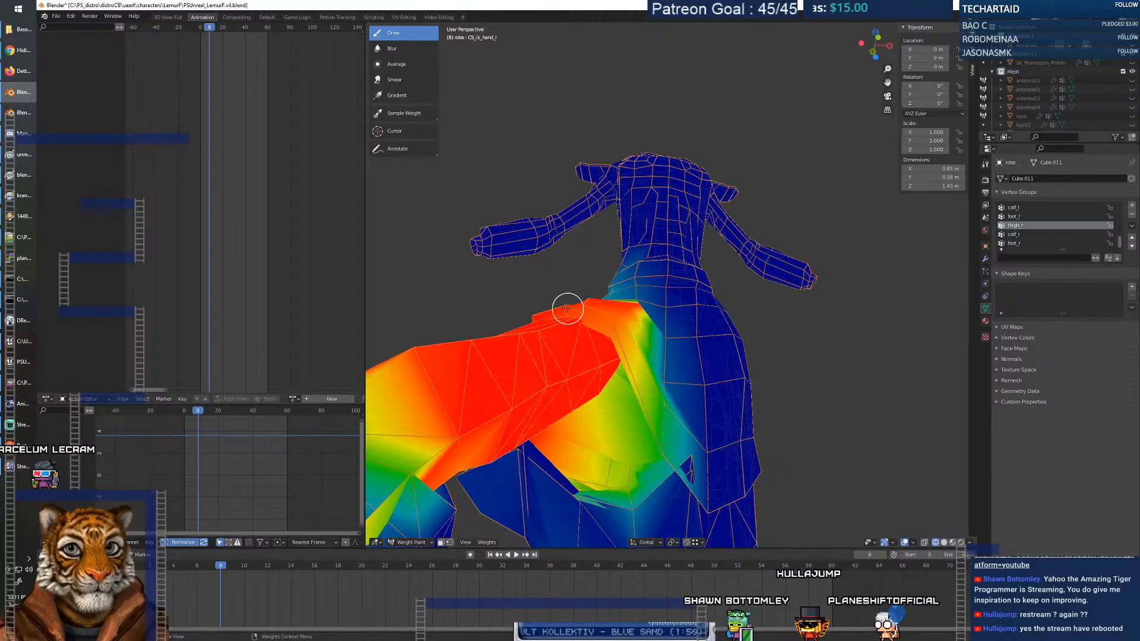
{"action": "mouse_move", "coordinate": [603, 331]}
{"action": "middle_mouse_down"}
{"action": "mouse_move", "coordinate": [614, 355]}
{"action": "mouse_move", "coordinate": [622, 347]}
{"action": "middle_mouse_up"}
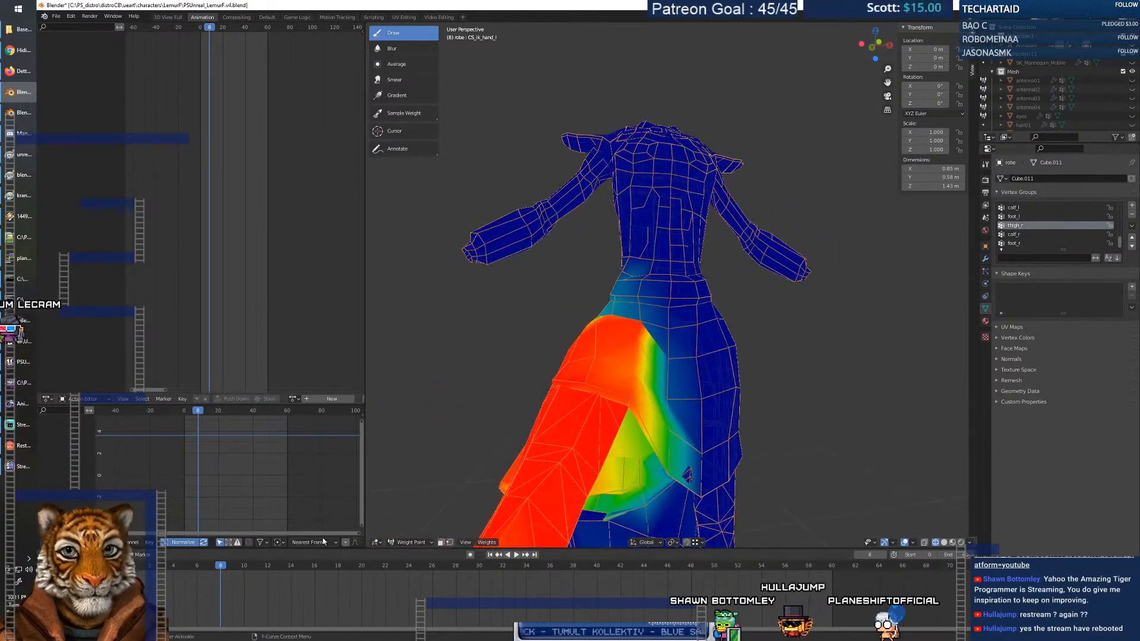
Return to frame 0, set the brush weight to 0 and remove thigh_r weight from the robe's front waist.
{"action": "left_click_drag", "start_coordinate": [221, 566], "coordinate": [157, 577]}
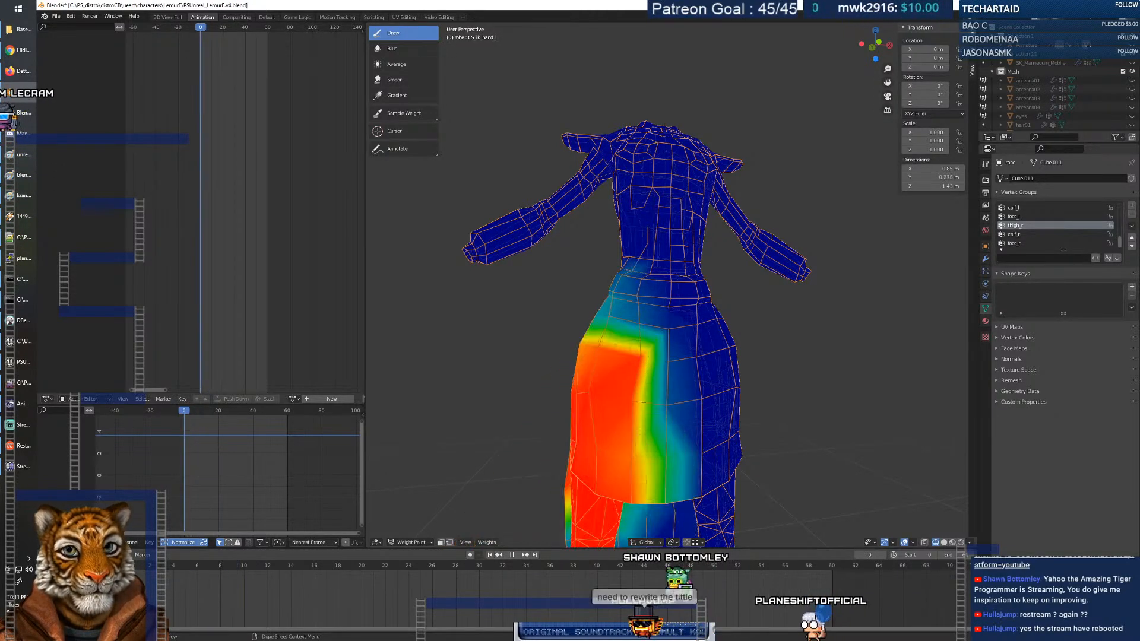
{"action": "right_click", "coordinate": [661, 265]}
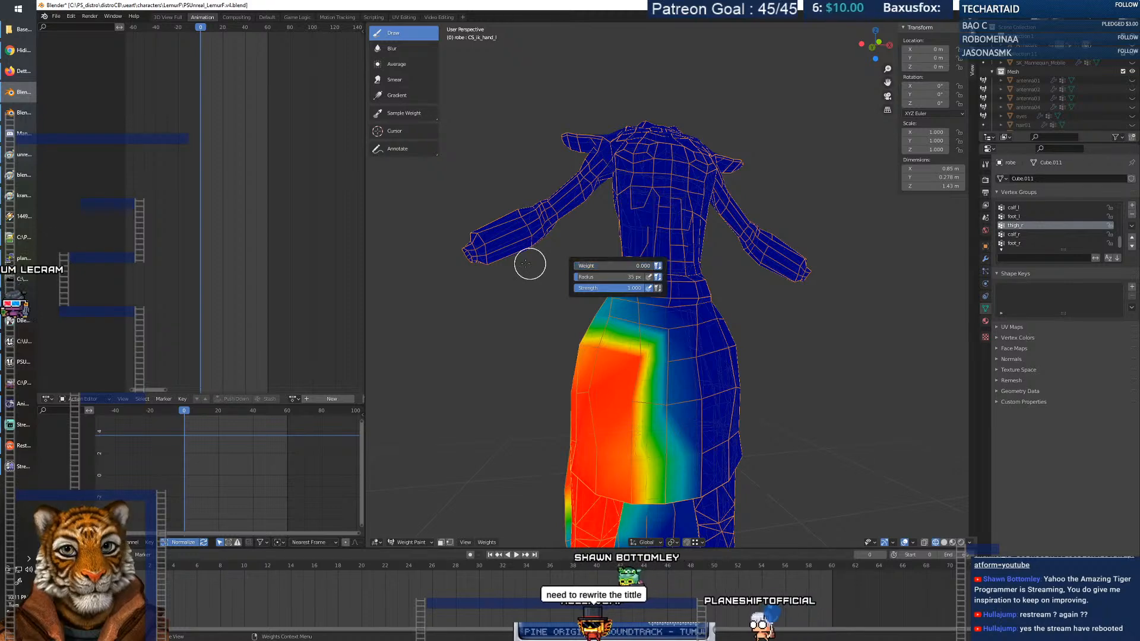
{"action": "middle_click_drag", "start_coordinate": [645, 273], "coordinate": [739, 269]}
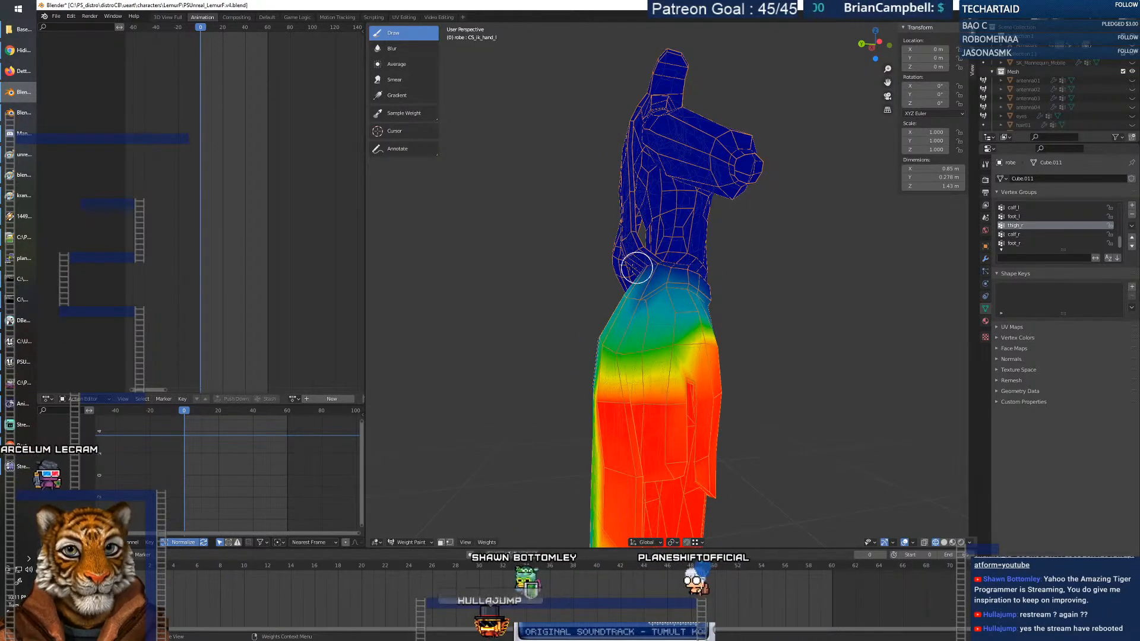
{"action": "middle_click_drag", "start_coordinate": [662, 265], "coordinate": [709, 266]}
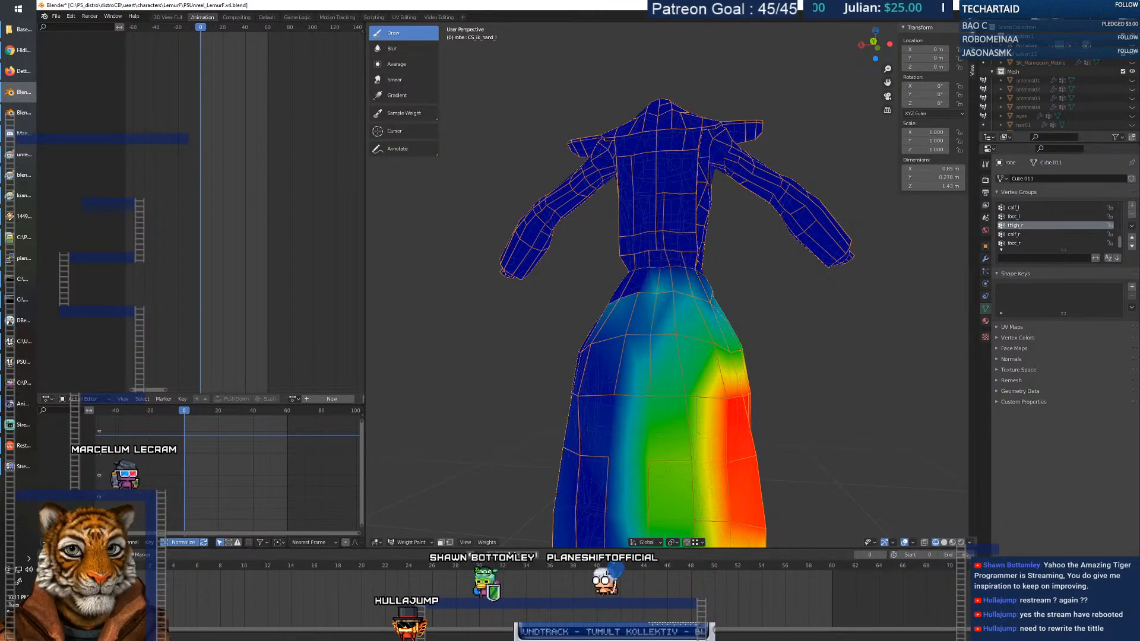
{"action": "middle_click_drag", "start_coordinate": [697, 275], "coordinate": [646, 286]}
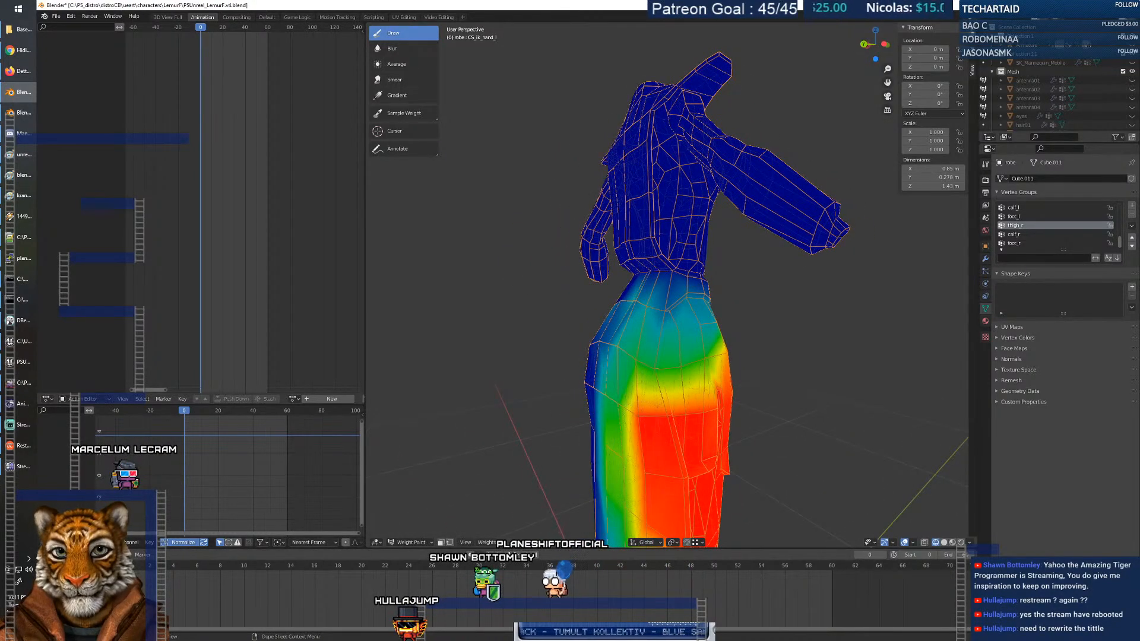
Check the leg pose at frame 10, return to frame 0 and clear thigh_r weight from the upper back of the robe.
{"action": "key", "text": "space"}
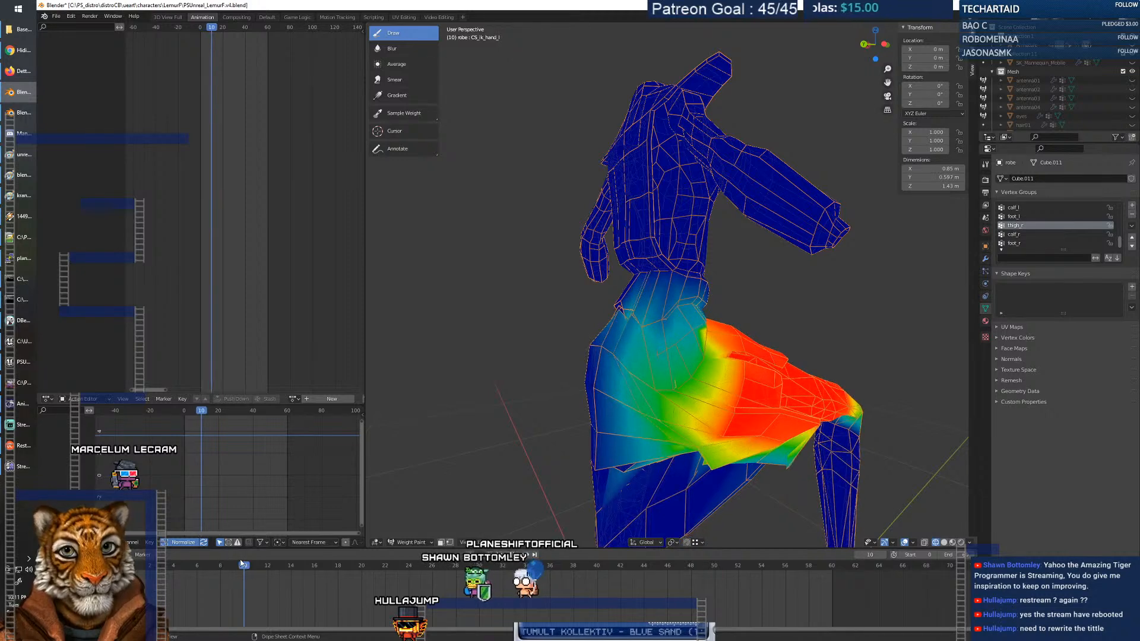
{"action": "left_click_drag", "start_coordinate": [184, 566], "coordinate": [125, 567]}
{"action": "middle_click_drag", "start_coordinate": [580, 392], "coordinate": [632, 394]}
{"action": "right_click", "coordinate": [588, 308]}
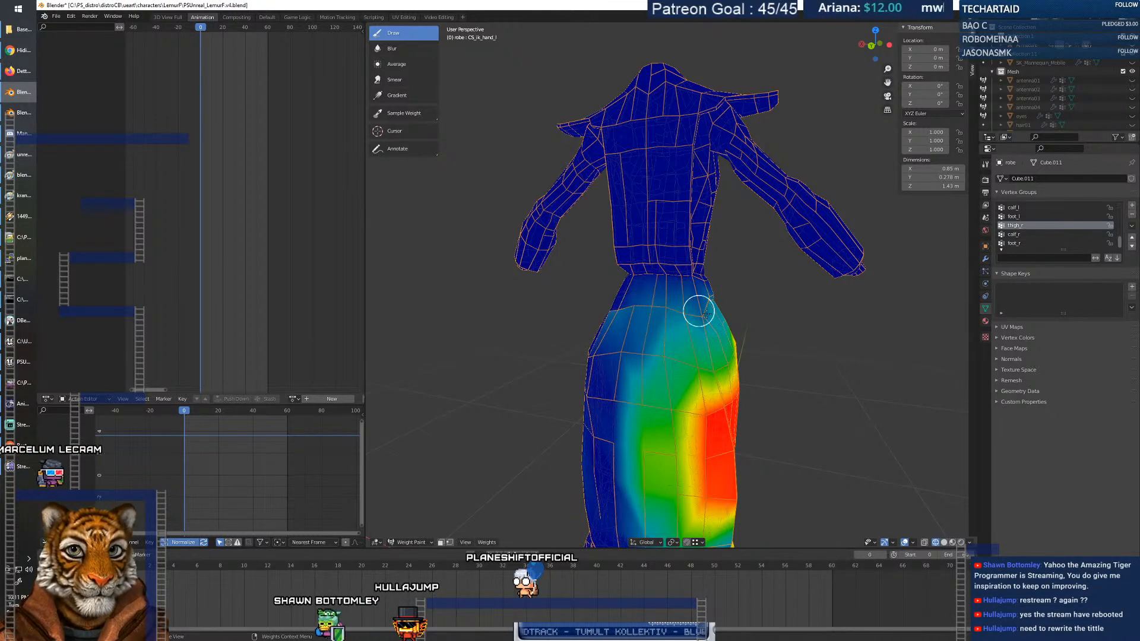
{"action": "middle_click_drag", "start_coordinate": [636, 320], "coordinate": [639, 330]}
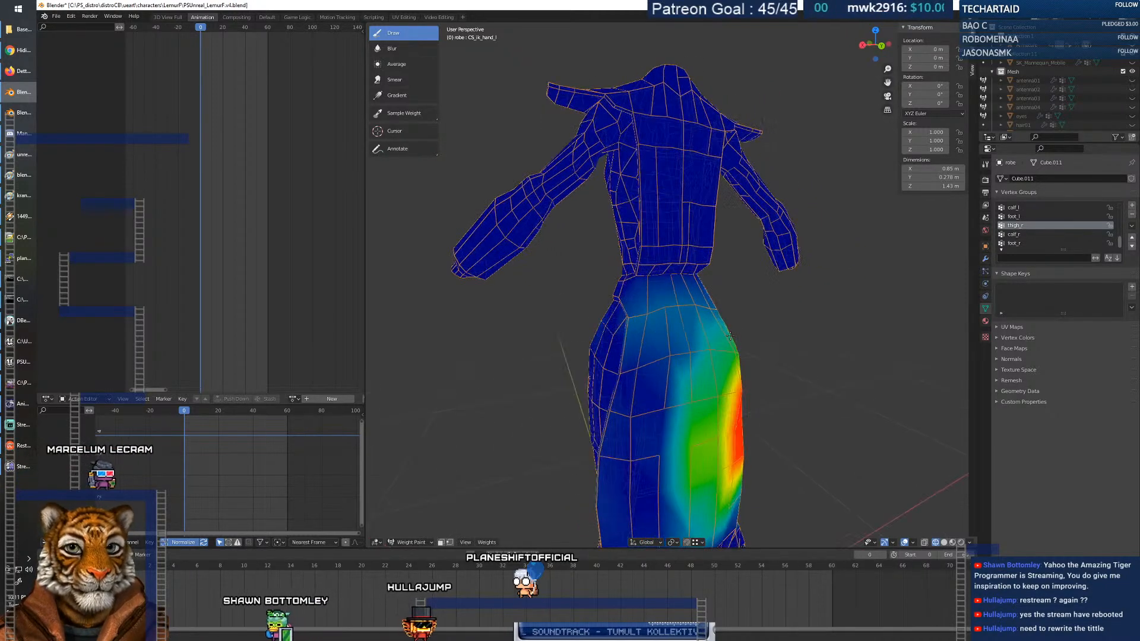
{"action": "right_click", "coordinate": [640, 333]}
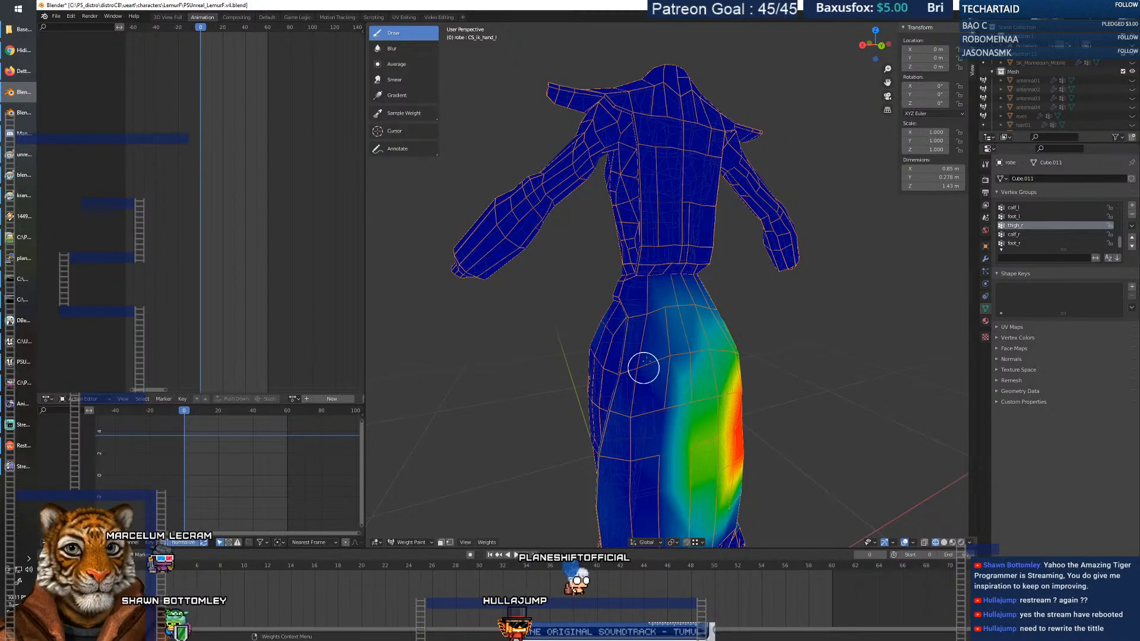
Review from the front and side how the skirt deforms with the raised right leg at frames 10 and 9.
{"action": "middle_click_drag", "start_coordinate": [620, 376], "coordinate": [785, 337]}
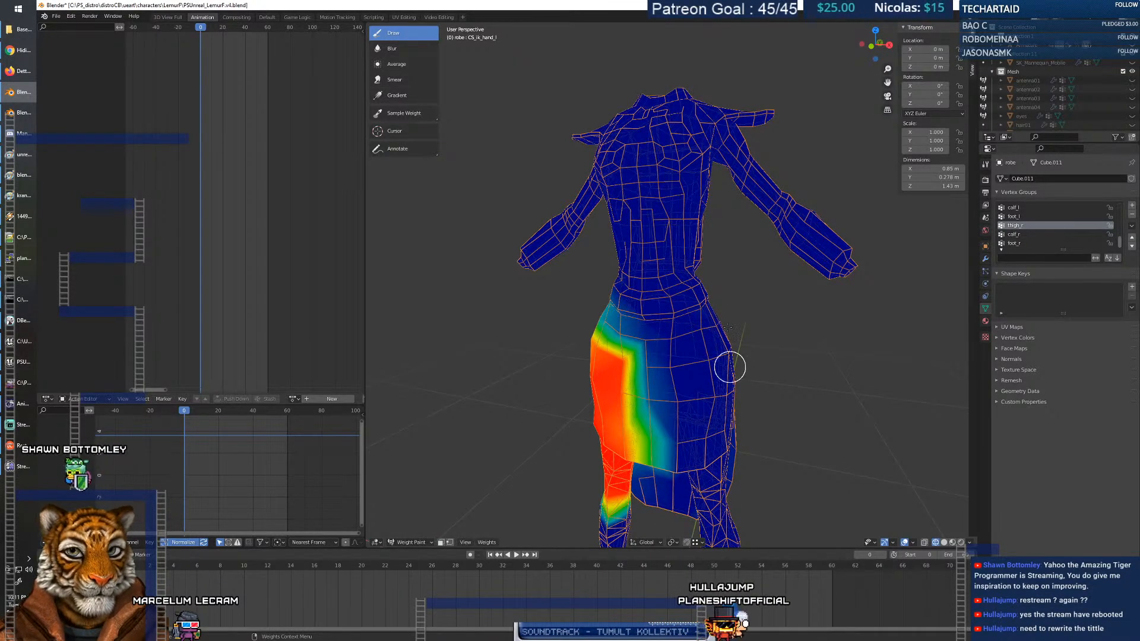
{"action": "middle_click_drag", "start_coordinate": [721, 388], "coordinate": [599, 389]}
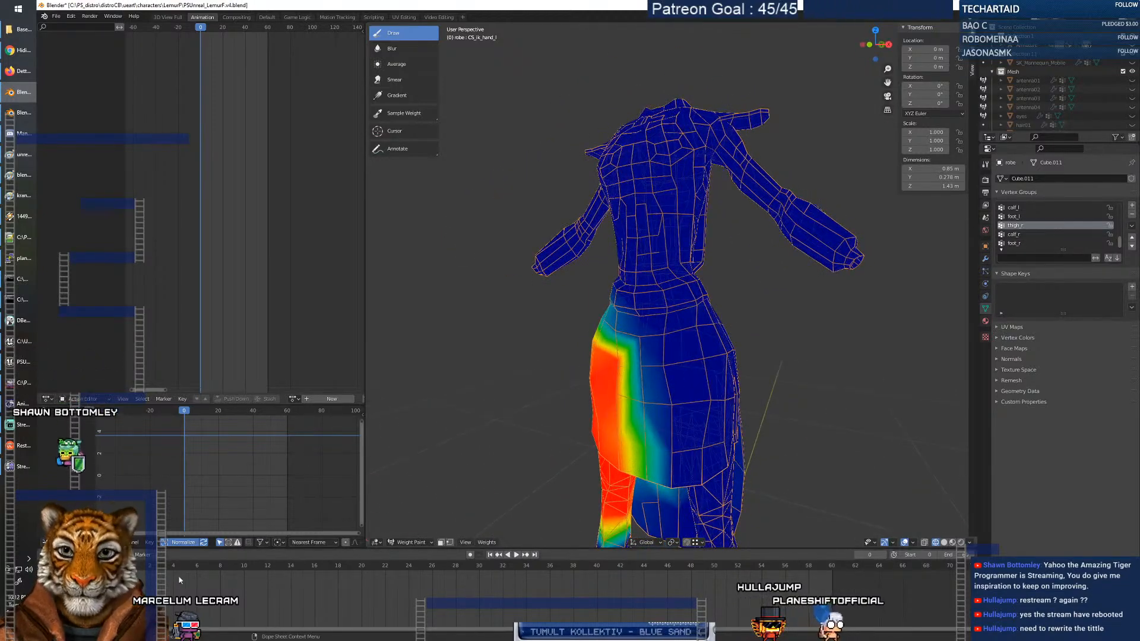
{"action": "key", "text": "space"}
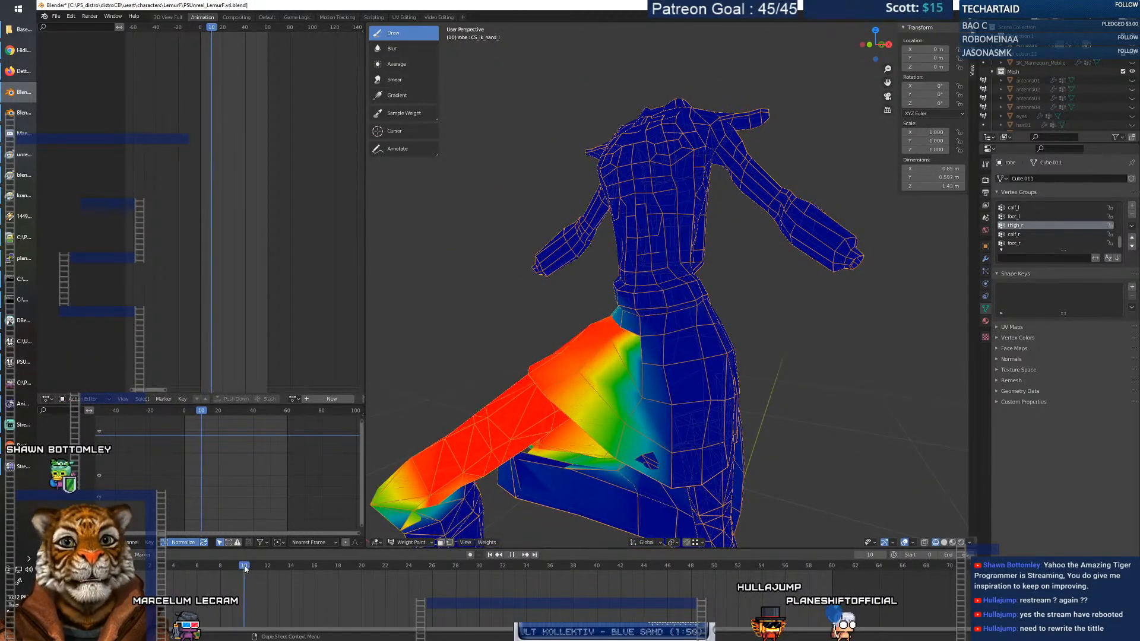
{"action": "left_click_drag", "start_coordinate": [266, 569], "coordinate": [234, 572]}
{"action": "mouse_move", "coordinate": [630, 435]}
{"action": "middle_mouse_down"}
{"action": "mouse_move", "coordinate": [590, 418]}
{"action": "mouse_move", "coordinate": [671, 380]}
{"action": "mouse_move", "coordinate": [876, 394]}
{"action": "mouse_move", "coordinate": [806, 395]}
{"action": "middle_mouse_up"}
{"action": "scroll", "coordinate": [612, 399], "scroll_direction": "up", "scroll_amount": 4}
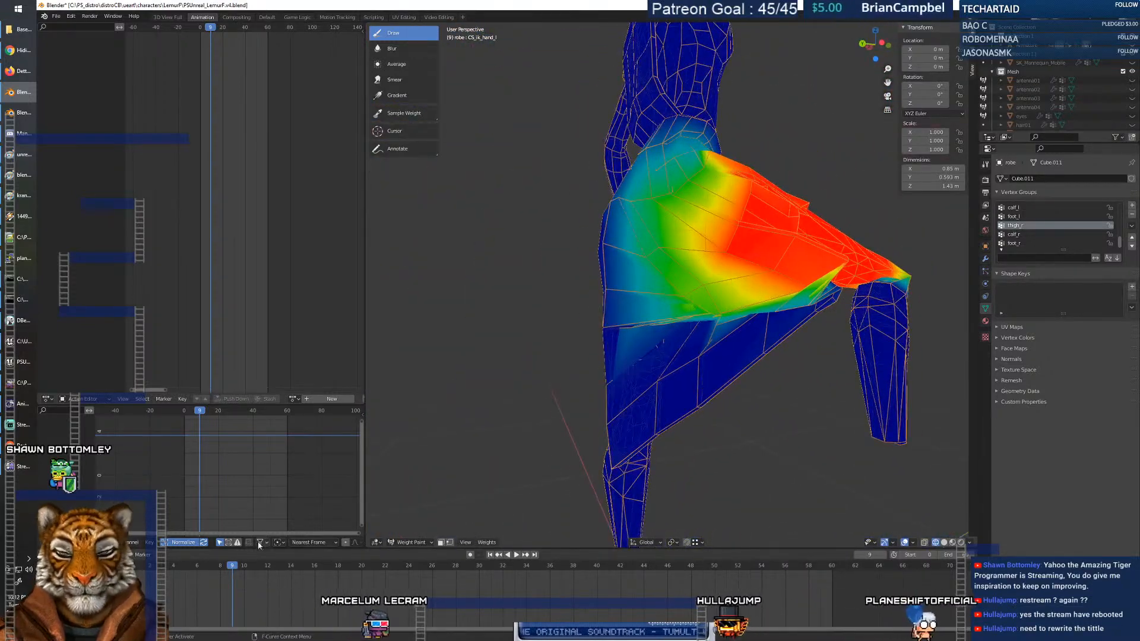
Back at frame 0, set the brush weight to 0.756 and paint thigh_r weight on the lower right side of the skirt.
{"action": "mouse_move", "coordinate": [234, 567]}
{"action": "left_mouse_down"}
{"action": "mouse_move", "coordinate": [127, 567]}
{"action": "mouse_move", "coordinate": [162, 576]}
{"action": "mouse_move", "coordinate": [149, 575]}
{"action": "left_mouse_up"}
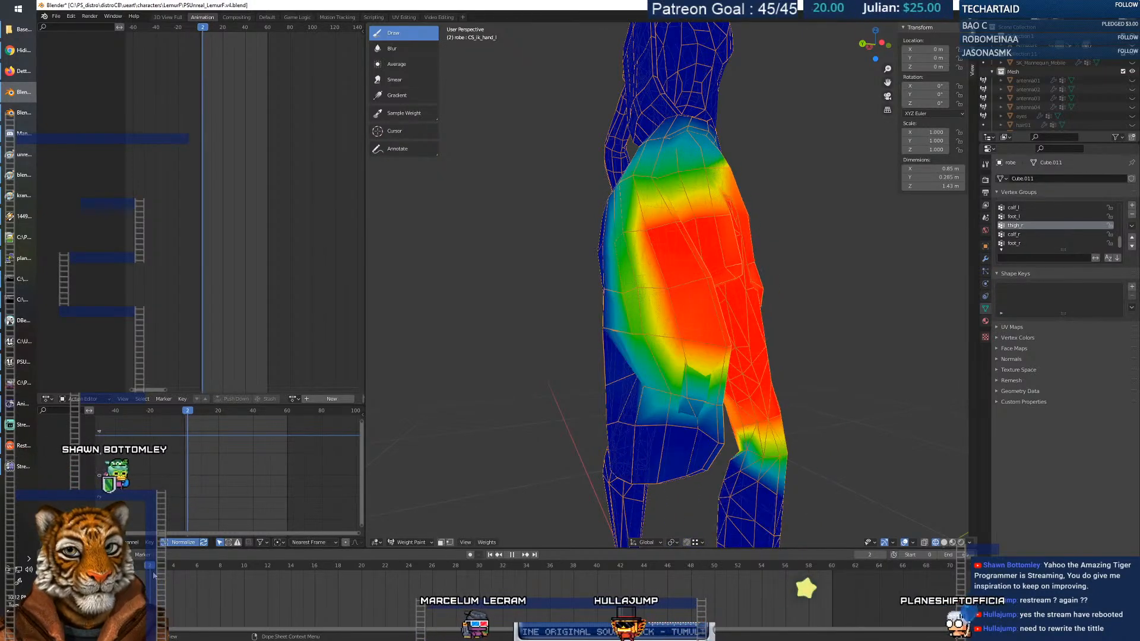
{"action": "mouse_move", "coordinate": [701, 398]}
{"action": "middle_mouse_down"}
{"action": "mouse_move", "coordinate": [592, 374]}
{"action": "mouse_move", "coordinate": [714, 392]}
{"action": "middle_mouse_up"}
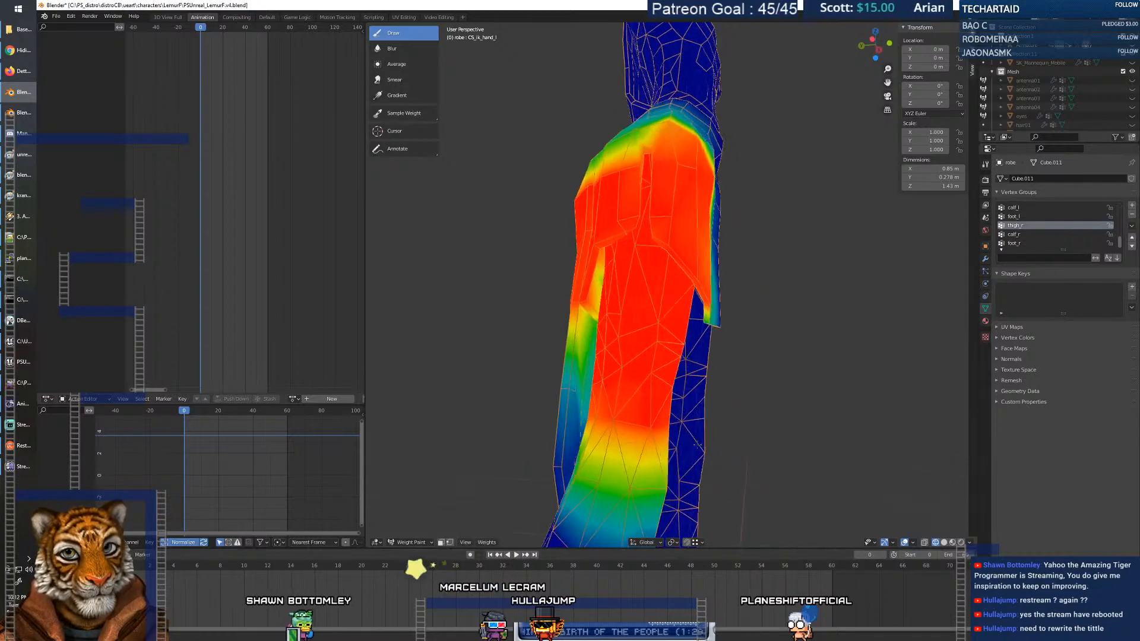
{"action": "mouse_move", "coordinate": [683, 442]}
{"action": "middle_mouse_down"}
{"action": "mouse_move", "coordinate": [606, 413]}
{"action": "mouse_move", "coordinate": [710, 450]}
{"action": "middle_mouse_up"}
{"action": "scroll", "coordinate": [594, 409], "scroll_direction": "up", "scroll_amount": 5}
{"action": "scroll", "coordinate": [581, 405], "scroll_direction": "down", "scroll_amount": 5}
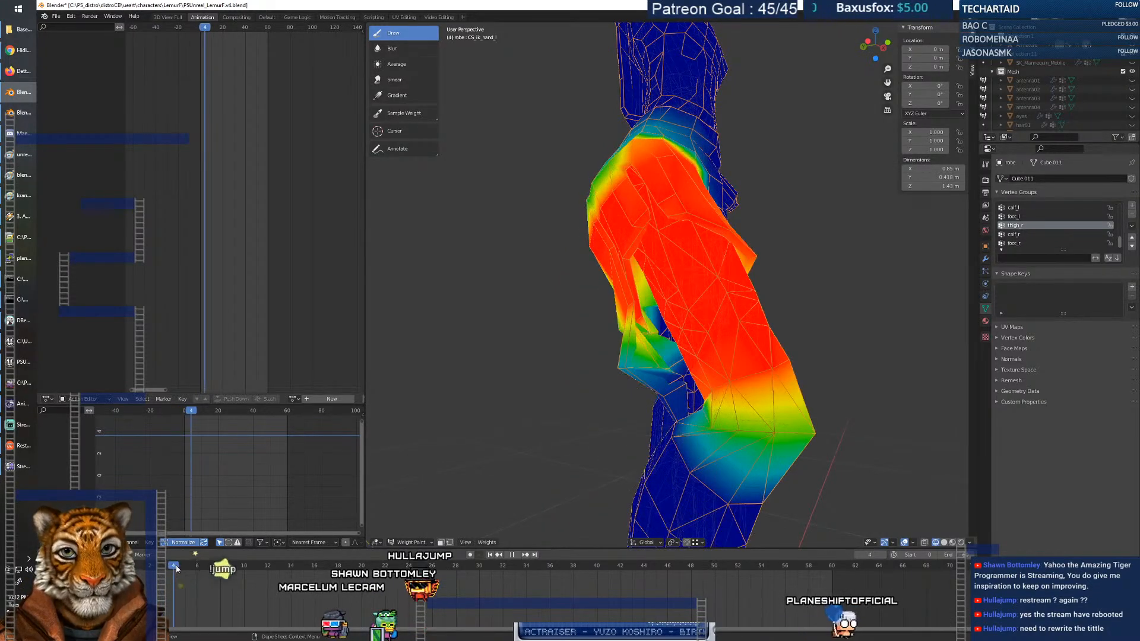
{"action": "middle_click_drag", "start_coordinate": [547, 452], "coordinate": [629, 459]}
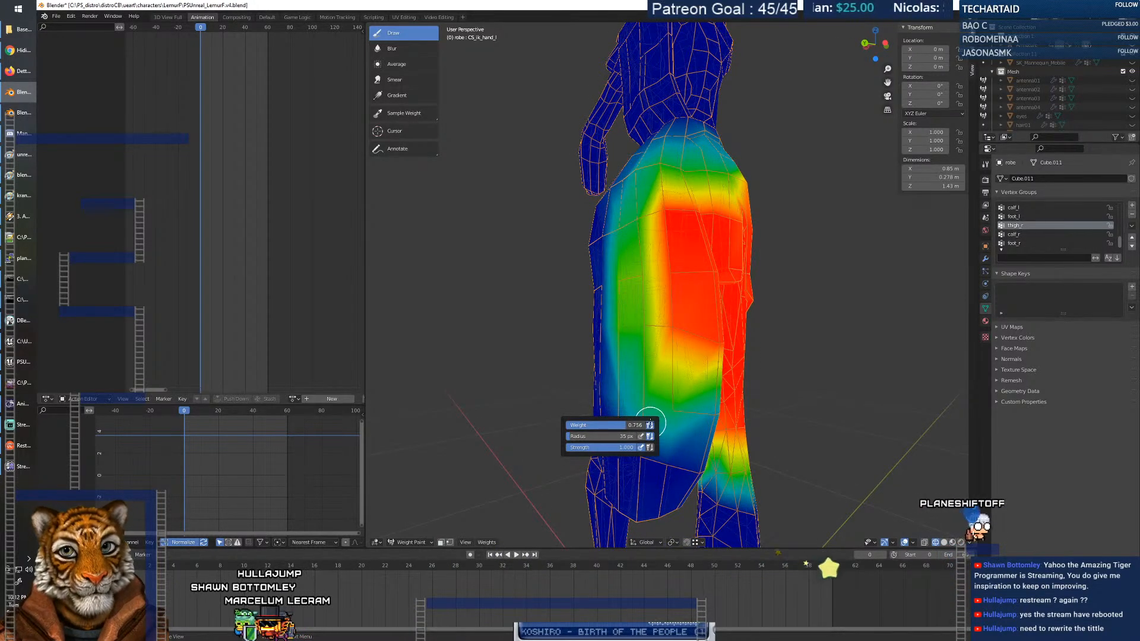
{"action": "mouse_move", "coordinate": [674, 369]}
{"action": "left_mouse_down"}
{"action": "mouse_move", "coordinate": [667, 399]}
{"action": "mouse_move", "coordinate": [713, 414]}
{"action": "left_mouse_up"}
Set the brush weight to 0.778 and strengthen the thigh_r weight along the right side of the skirt.
{"action": "mouse_move", "coordinate": [714, 414]}
{"action": "middle_mouse_down"}
{"action": "mouse_move", "coordinate": [559, 400]}
{"action": "mouse_move", "coordinate": [587, 394]}
{"action": "middle_mouse_up"}
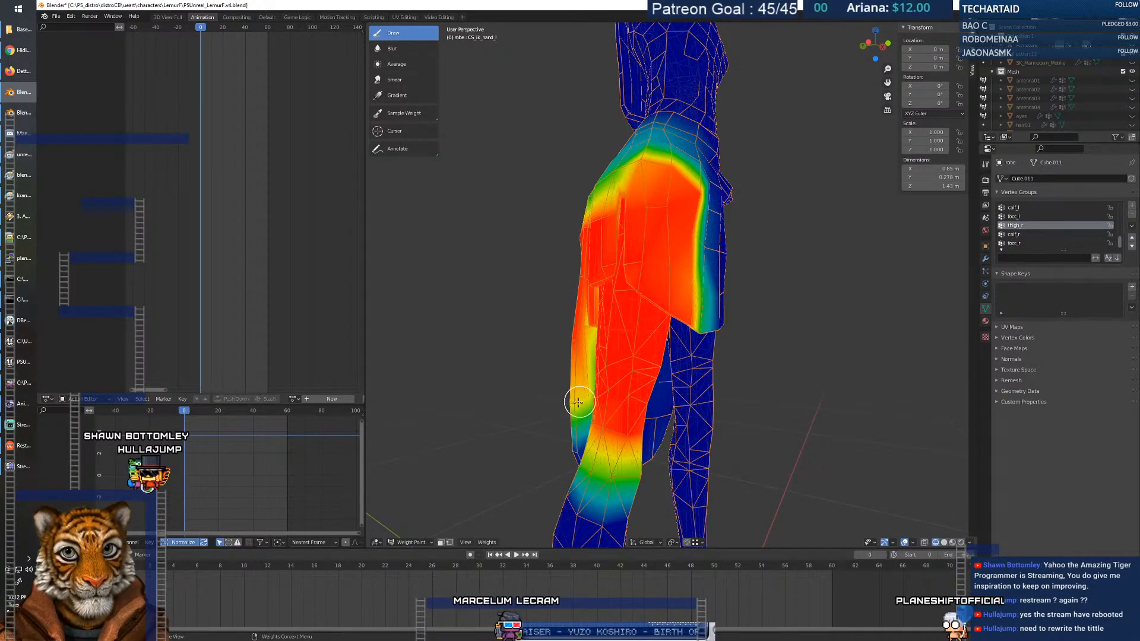
{"action": "middle_click_drag", "start_coordinate": [577, 402], "coordinate": [654, 406]}
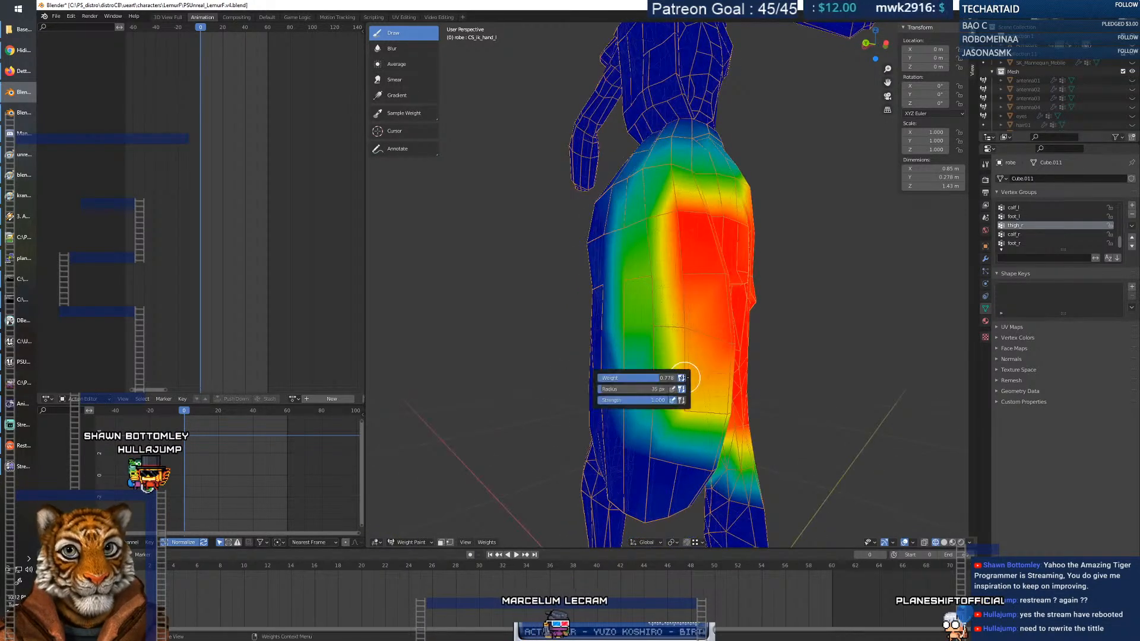
{"action": "left_click_drag", "start_coordinate": [670, 365], "coordinate": [676, 337]}
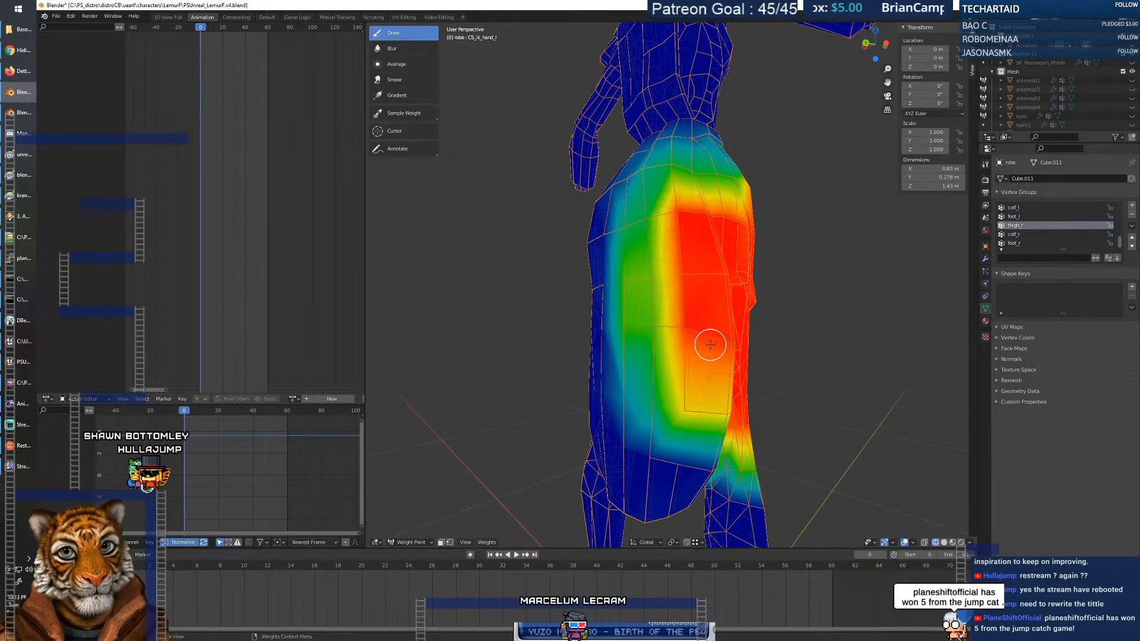
{"action": "middle_click_drag", "start_coordinate": [708, 358], "coordinate": [614, 359]}
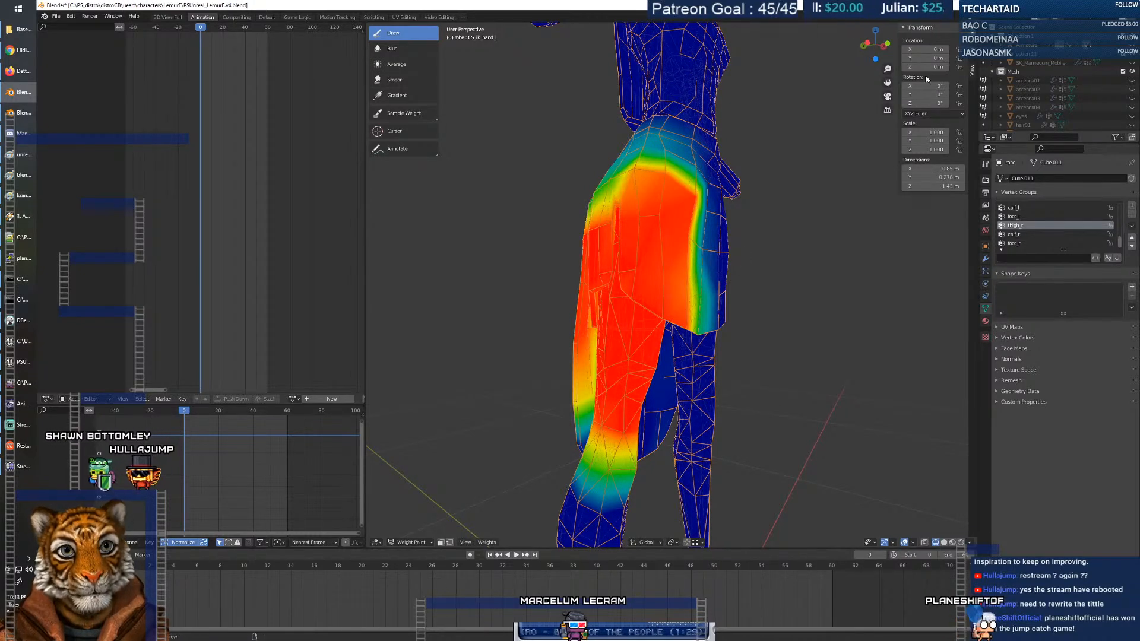
Touch up thigh_r weight on the skirt's side slit and its inner faces between the legs.
{"action": "scroll", "coordinate": [887, 70], "scroll_direction": "up", "scroll_amount": 3}
{"action": "mouse_move", "coordinate": [689, 300]}
{"action": "middle_mouse_down"}
{"action": "mouse_move", "coordinate": [718, 285]}
{"action": "mouse_move", "coordinate": [706, 291]}
{"action": "middle_mouse_up"}
{"action": "scroll", "coordinate": [718, 286], "scroll_direction": "up", "scroll_amount": 2}
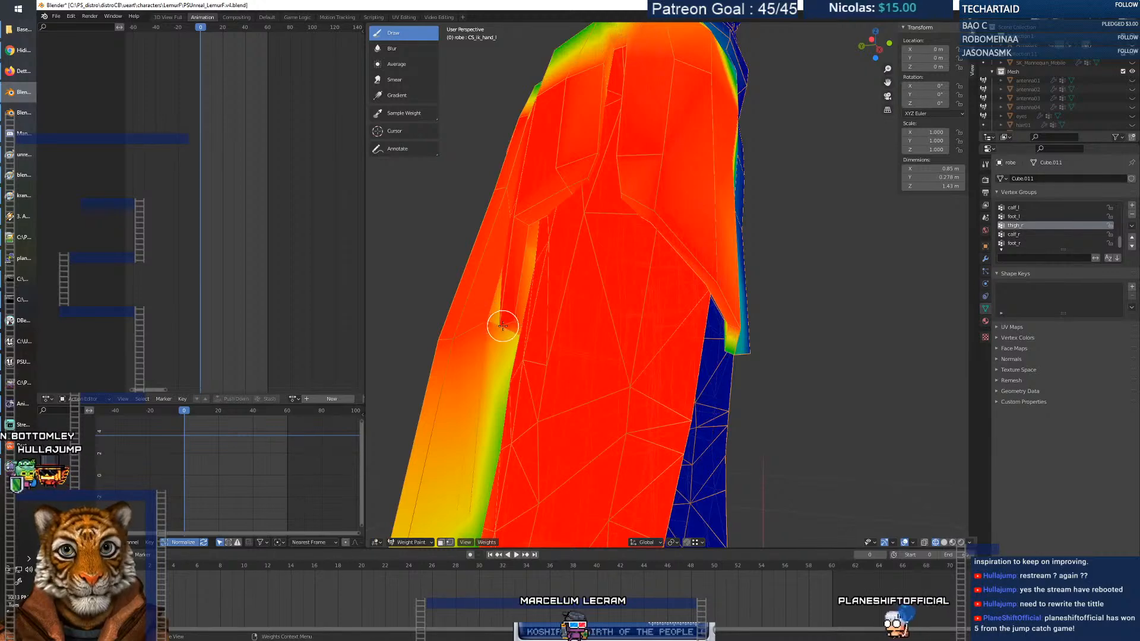
{"action": "mouse_move", "coordinate": [506, 326]}
{"action": "middle_mouse_down"}
{"action": "mouse_move", "coordinate": [632, 324]}
{"action": "mouse_move", "coordinate": [515, 326]}
{"action": "mouse_move", "coordinate": [521, 316]}
{"action": "middle_mouse_up"}
{"action": "scroll", "coordinate": [515, 325], "scroll_direction": "up", "scroll_amount": 1}
{"action": "left_click_drag", "start_coordinate": [521, 316], "coordinate": [527, 315]}
{"action": "mouse_move", "coordinate": [508, 310]}
{"action": "middle_mouse_down"}
{"action": "mouse_move", "coordinate": [516, 336]}
{"action": "mouse_move", "coordinate": [500, 349]}
{"action": "mouse_move", "coordinate": [417, 325]}
{"action": "mouse_move", "coordinate": [411, 301]}
{"action": "mouse_move", "coordinate": [533, 382]}
{"action": "middle_mouse_up"}
{"action": "scroll", "coordinate": [415, 321], "scroll_direction": "up", "scroll_amount": 4}
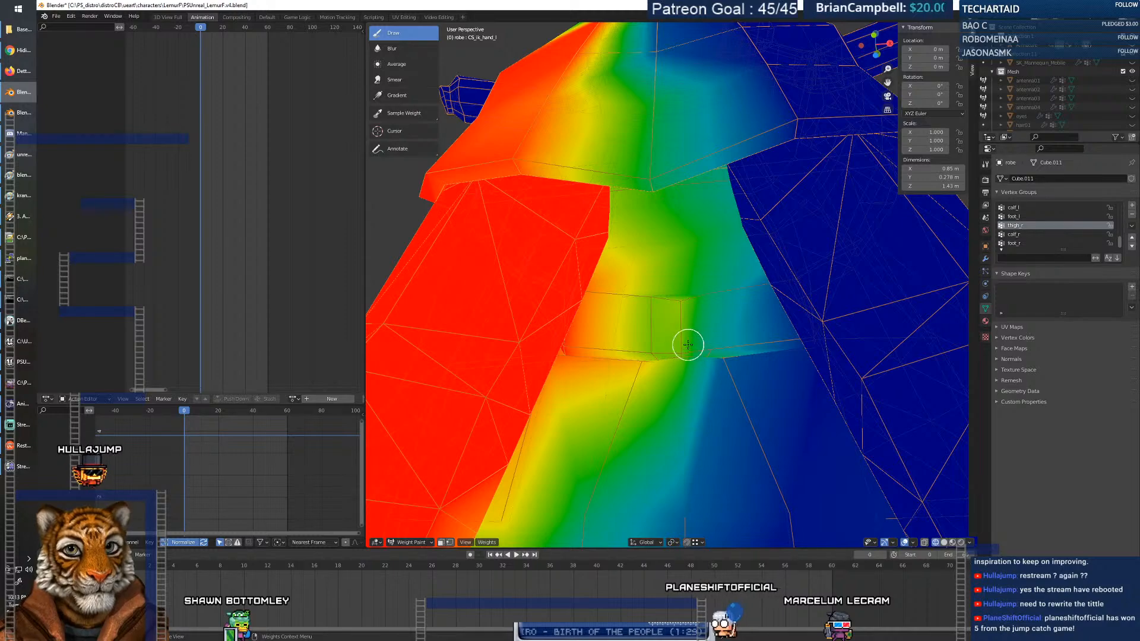
Go to frames 7 and 5 and inspect how the skirt's inner and lower folds follow the raised right leg.
{"action": "scroll", "coordinate": [688, 345], "scroll_direction": "down", "scroll_amount": 6}
{"action": "mouse_move", "coordinate": [688, 345]}
{"action": "middle_mouse_down"}
{"action": "mouse_move", "coordinate": [768, 434]}
{"action": "mouse_move", "coordinate": [774, 425]}
{"action": "middle_mouse_up"}
{"action": "mouse_move", "coordinate": [132, 565]}
{"action": "left_mouse_down"}
{"action": "mouse_move", "coordinate": [223, 564]}
{"action": "mouse_move", "coordinate": [210, 564]}
{"action": "left_mouse_up"}
{"action": "mouse_move", "coordinate": [879, 424]}
{"action": "middle_mouse_down", "text": "shift"}
{"action": "mouse_move", "coordinate": [703, 434]}
{"action": "mouse_move", "coordinate": [705, 411]}
{"action": "mouse_move", "coordinate": [690, 424]}
{"action": "middle_mouse_up", "text": "shift"}
{"action": "scroll", "coordinate": [703, 434], "scroll_direction": "up", "scroll_amount": 5}
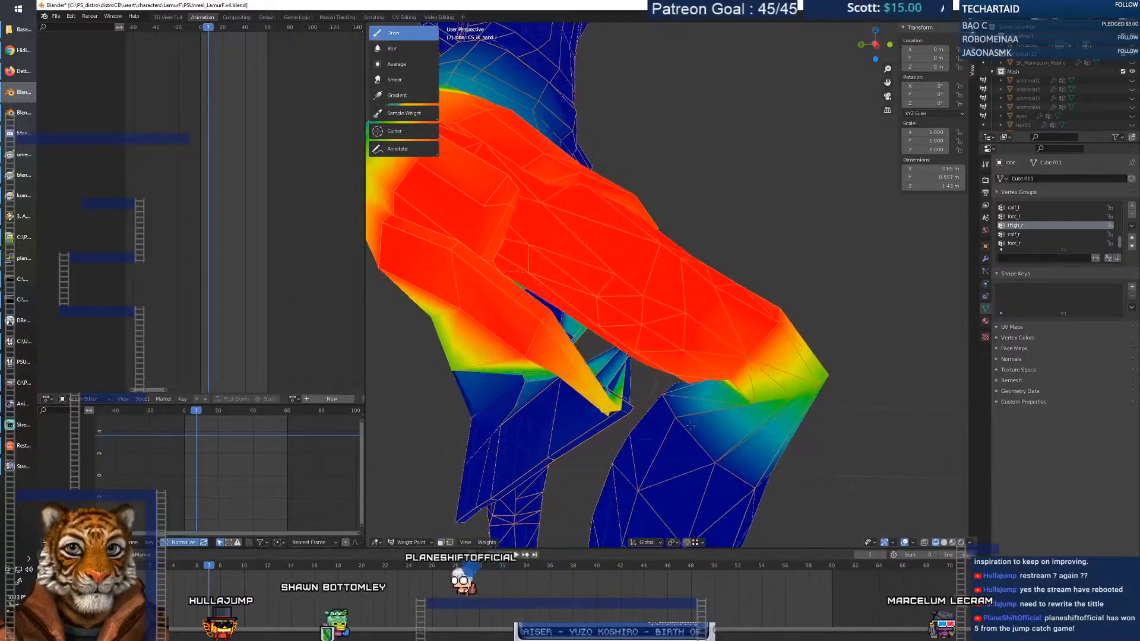
{"action": "left_click", "coordinate": [170, 569]}
{"action": "left_click_drag", "start_coordinate": [171, 569], "coordinate": [186, 569]}
{"action": "mouse_move", "coordinate": [451, 487]}
{"action": "middle_mouse_down"}
{"action": "mouse_move", "coordinate": [489, 498]}
{"action": "mouse_move", "coordinate": [604, 445]}
{"action": "mouse_move", "coordinate": [587, 446]}
{"action": "middle_mouse_up"}
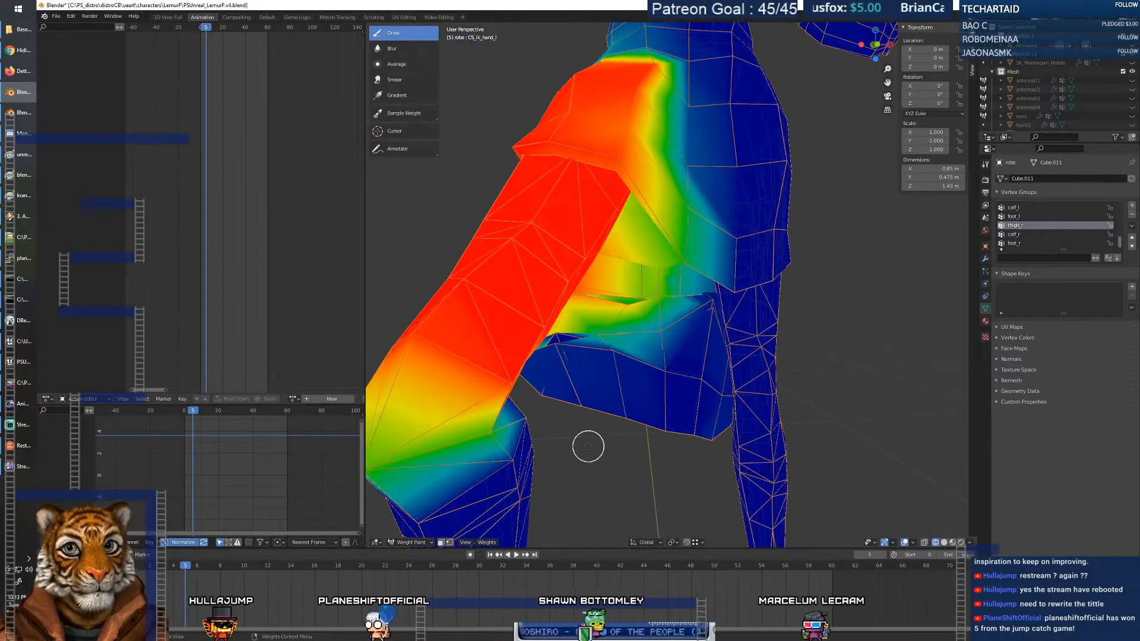
{"action": "middle_click_drag", "start_coordinate": [641, 299], "coordinate": [551, 356]}
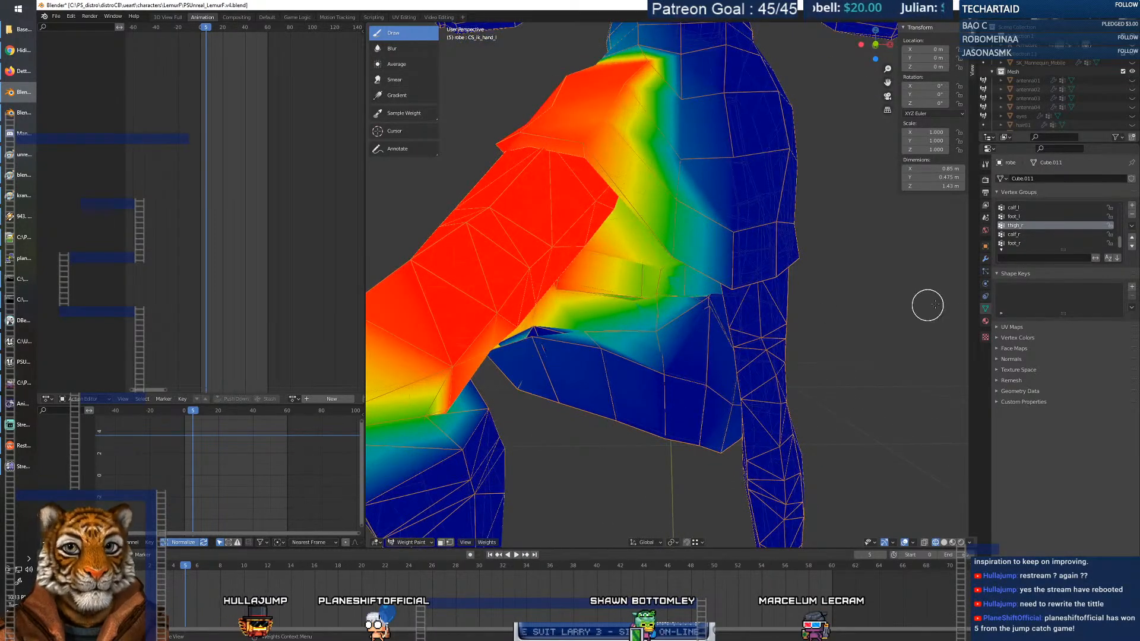
{"action": "middle_click_drag", "start_coordinate": [708, 428], "coordinate": [564, 437]}
Make calf_r the active vertex group, set the brush weight to 0.744 and paint the skirt's lower edge near the right knee.
{"action": "left_click", "coordinate": [1023, 235]}
{"action": "mouse_move", "coordinate": [840, 313]}
{"action": "middle_mouse_down"}
{"action": "mouse_move", "coordinate": [613, 400]}
{"action": "mouse_move", "coordinate": [638, 382]}
{"action": "mouse_move", "coordinate": [691, 384]}
{"action": "middle_mouse_up"}
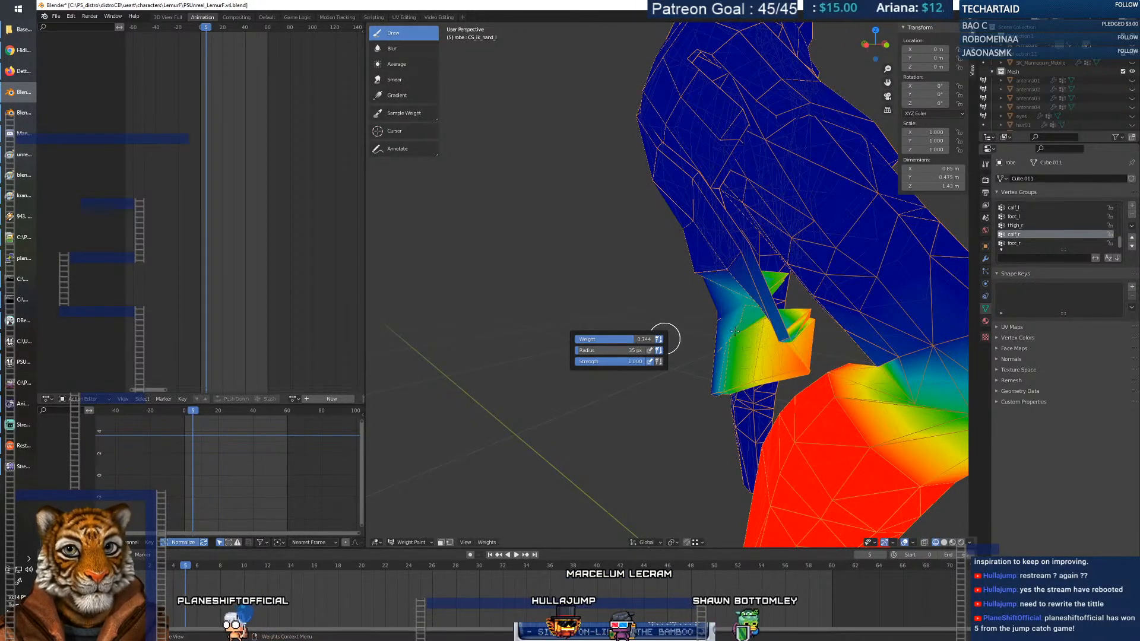
{"action": "middle_click_drag", "start_coordinate": [799, 336], "coordinate": [629, 312]}
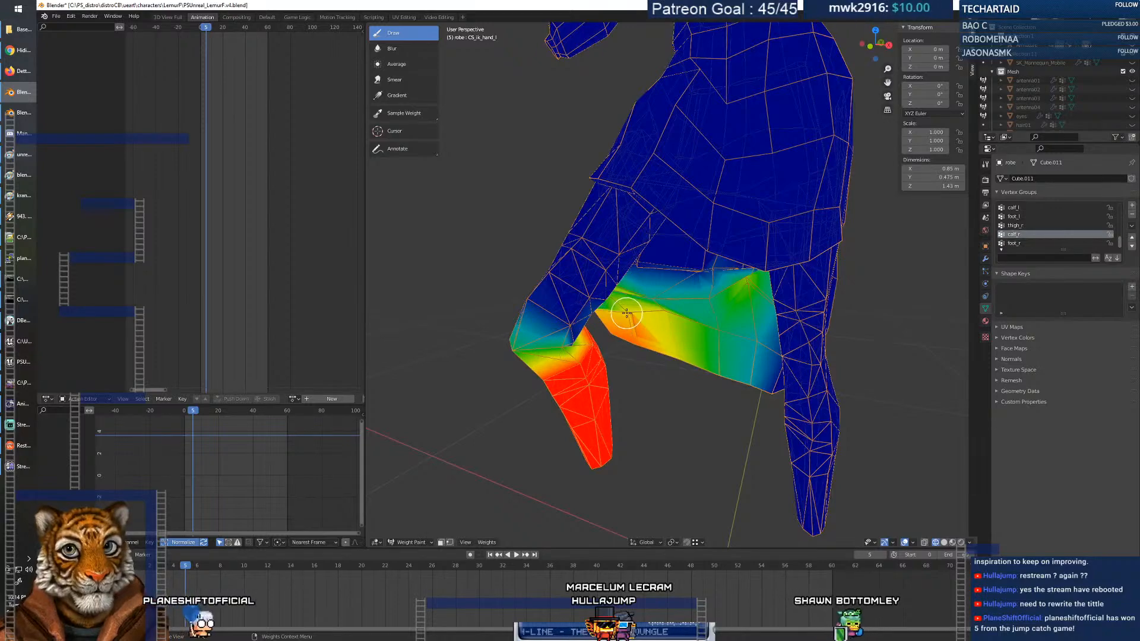
{"action": "mouse_move", "coordinate": [614, 319]}
{"action": "middle_mouse_down"}
{"action": "mouse_move", "coordinate": [763, 310]}
{"action": "mouse_move", "coordinate": [760, 337]}
{"action": "middle_mouse_up"}
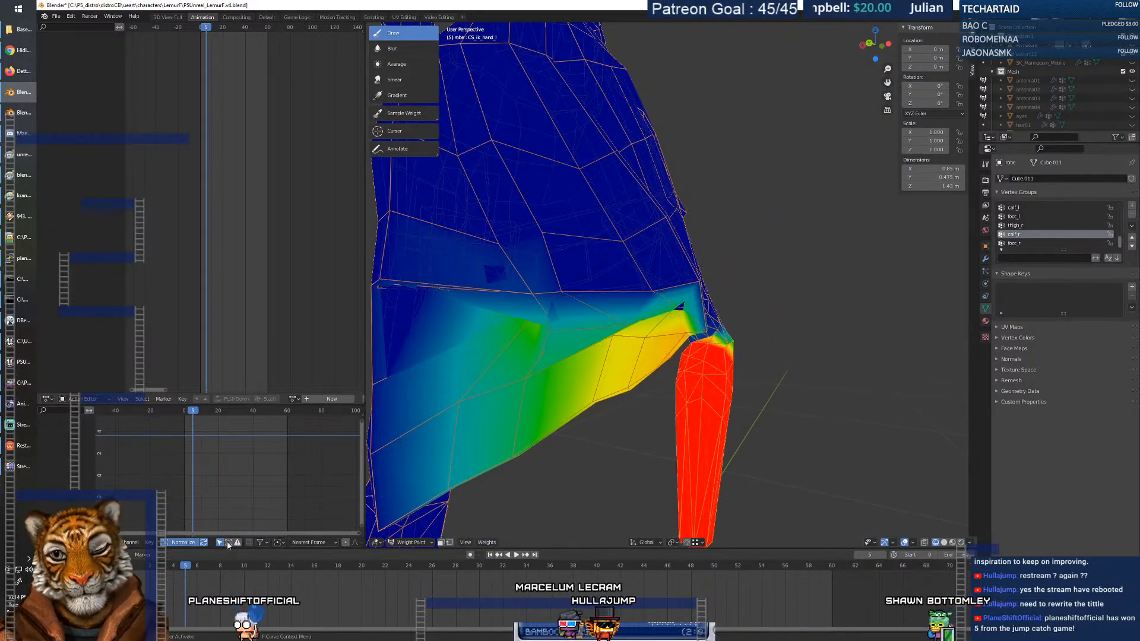
Return to frame 0, set the brush weight to 0 and erase calf_r weight from the skirt panel above the right knee.
{"action": "key", "text": "Left"}
{"action": "key", "text": "Left"}
{"action": "key", "text": "Left"}
{"action": "key", "text": "Left"}
{"action": "key", "text": "Left"}
{"action": "mouse_move", "coordinate": [515, 501]}
{"action": "middle_mouse_down"}
{"action": "mouse_move", "coordinate": [585, 494]}
{"action": "mouse_move", "coordinate": [625, 397]}
{"action": "mouse_move", "coordinate": [616, 383]}
{"action": "middle_mouse_up"}
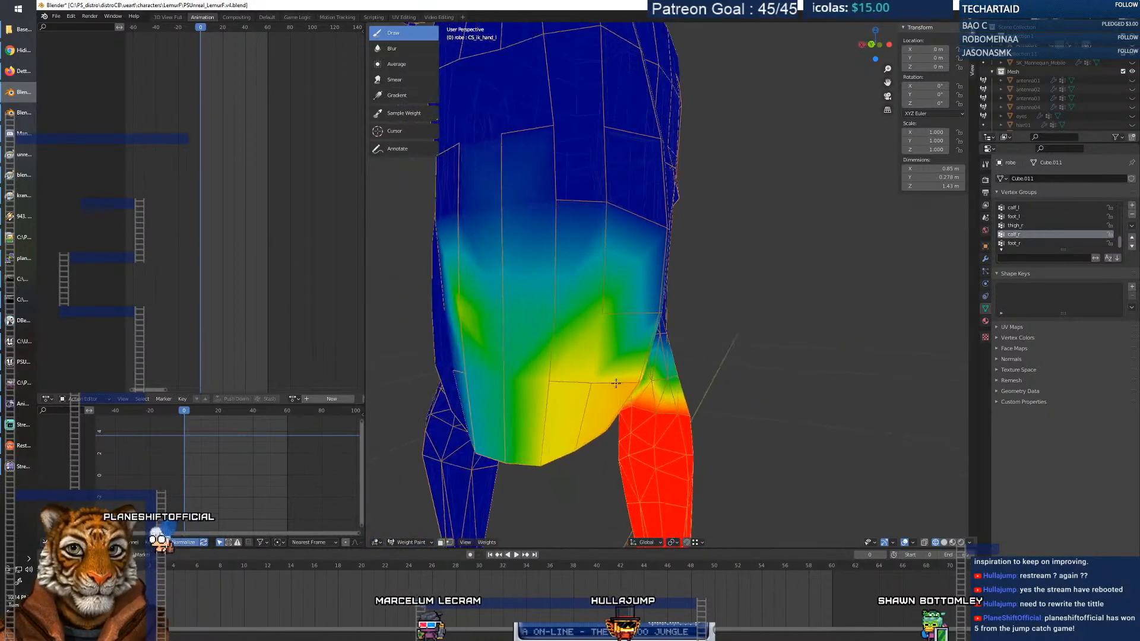
{"action": "right_click", "coordinate": [612, 310]}
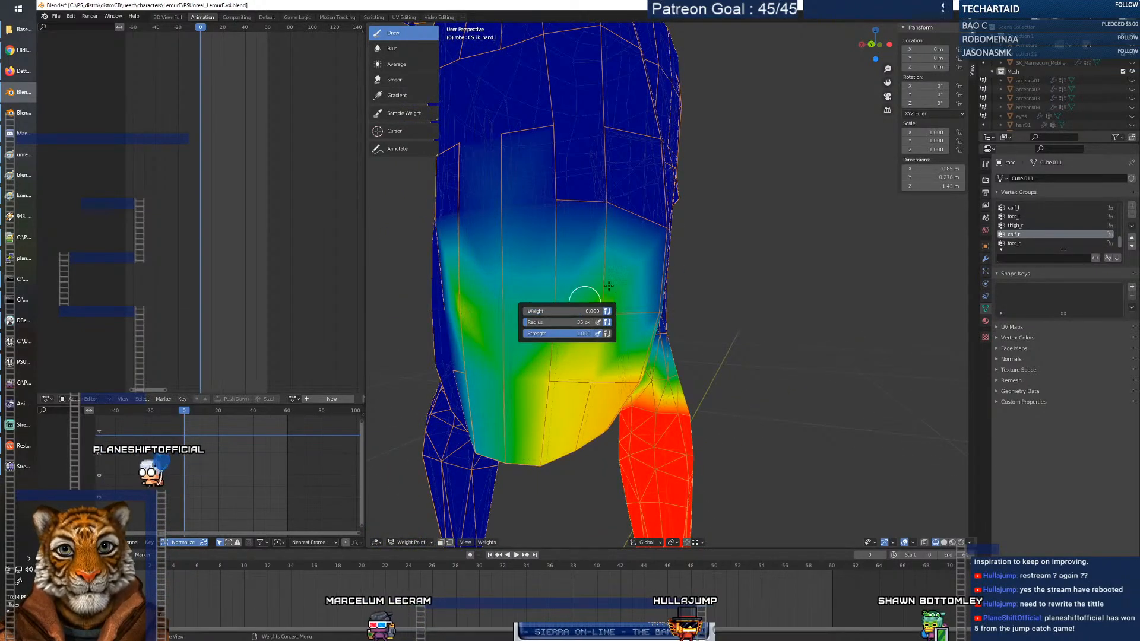
{"action": "left_click_drag", "start_coordinate": [612, 307], "coordinate": [618, 293]}
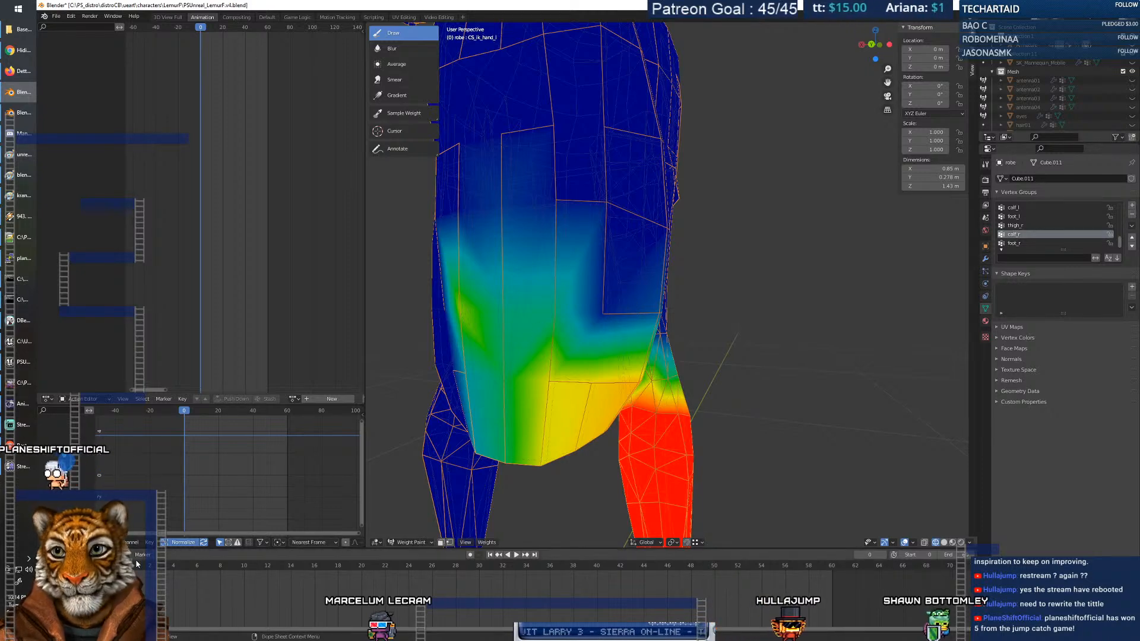
Examine how the calf_r-weighted skirt edge follows the right leg at frame 4 and in the frame 0 pose.
{"action": "key", "text": "space"}
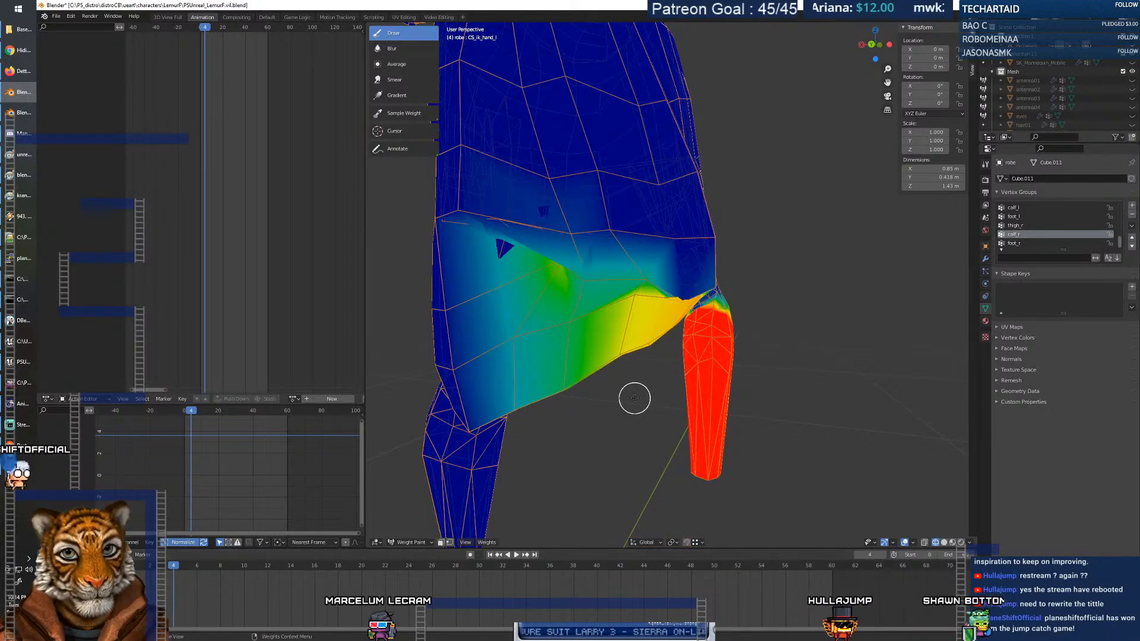
{"action": "scroll", "coordinate": [603, 414], "scroll_direction": "up", "scroll_amount": 5}
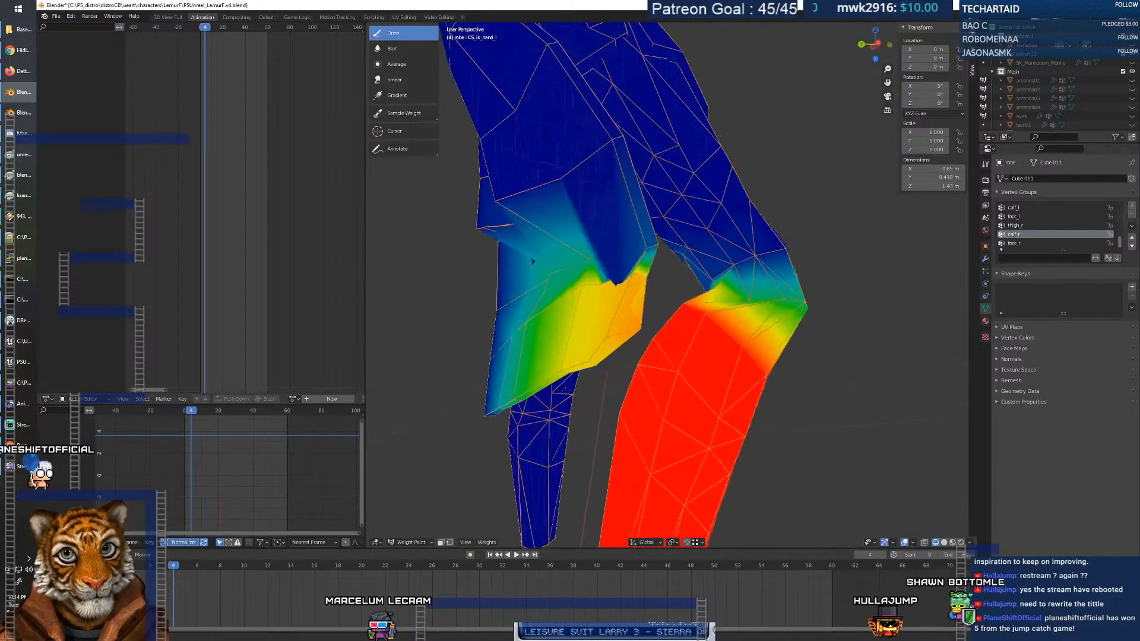
{"action": "mouse_move", "coordinate": [580, 387]}
{"action": "middle_mouse_down"}
{"action": "mouse_move", "coordinate": [537, 396]}
{"action": "mouse_move", "coordinate": [578, 399]}
{"action": "middle_mouse_up"}
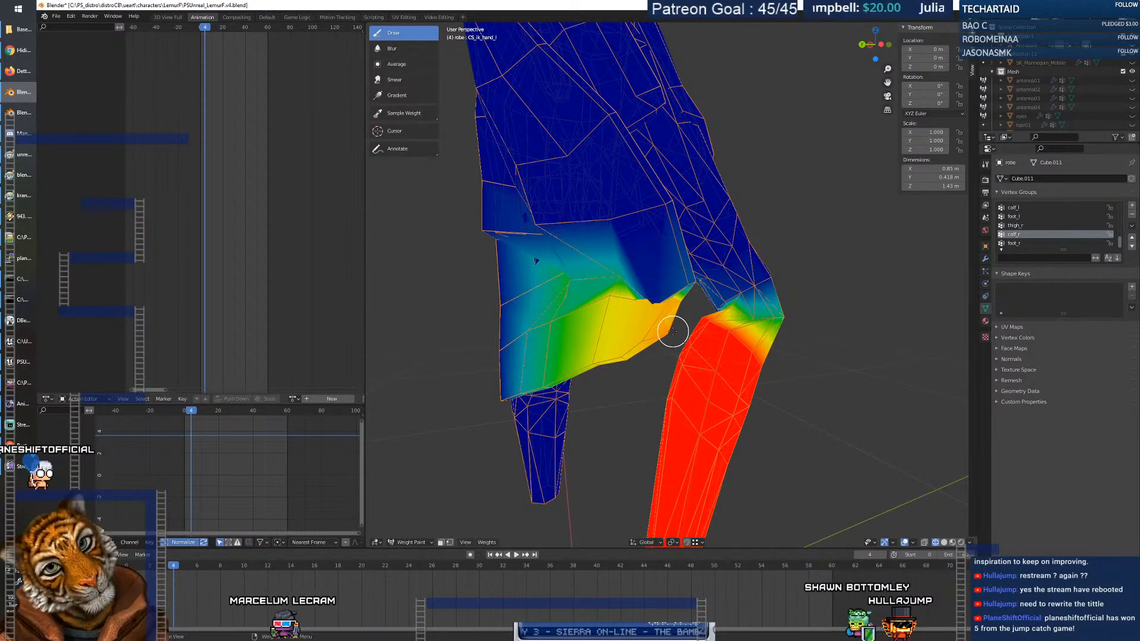
{"action": "middle_click_drag", "start_coordinate": [665, 408], "coordinate": [701, 370]}
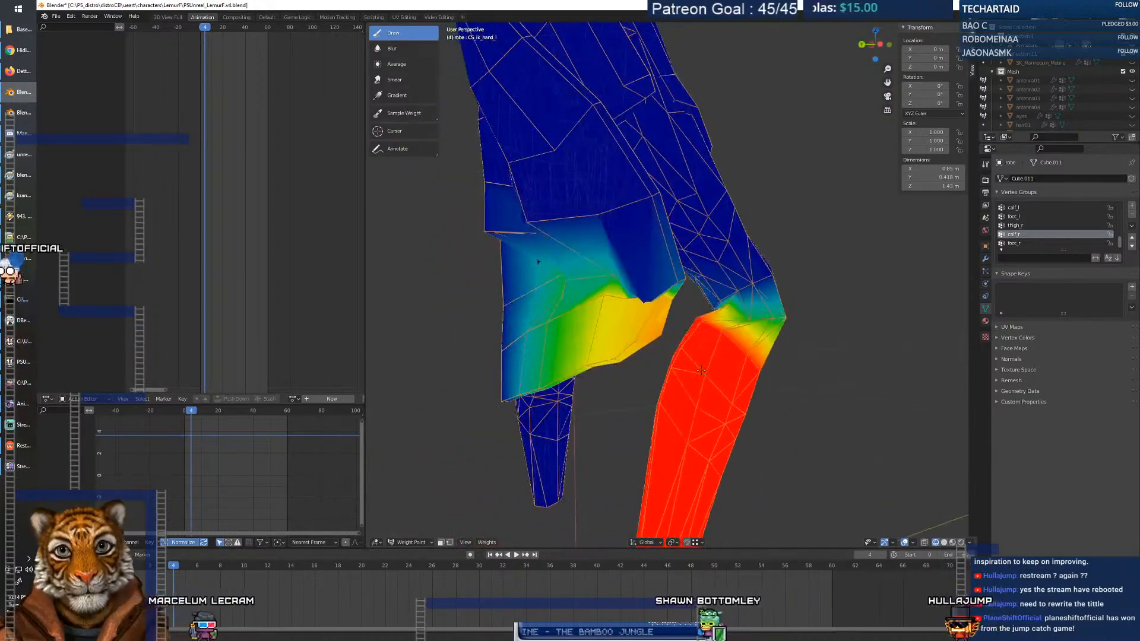
{"action": "left_click_drag", "start_coordinate": [172, 568], "coordinate": [221, 570]}
{"action": "mouse_move", "coordinate": [583, 371]}
{"action": "middle_mouse_down"}
{"action": "mouse_move", "coordinate": [667, 354]}
{"action": "mouse_move", "coordinate": [534, 397]}
{"action": "mouse_move", "coordinate": [633, 339]}
{"action": "mouse_move", "coordinate": [475, 387]}
{"action": "mouse_move", "coordinate": [487, 387]}
{"action": "middle_mouse_up"}
{"action": "scroll", "coordinate": [652, 360], "scroll_direction": "up", "scroll_amount": 2}
{"action": "left_click_drag", "start_coordinate": [214, 570], "coordinate": [126, 569]}
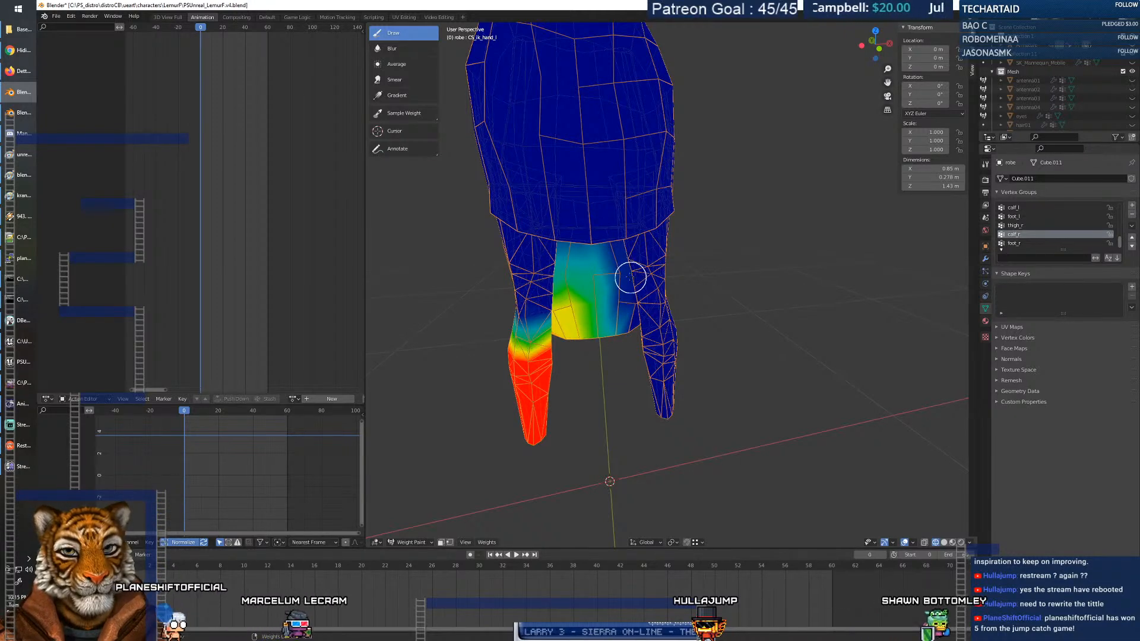
{"action": "scroll", "coordinate": [631, 277], "scroll_direction": "up", "scroll_amount": 5}
{"action": "middle_click_drag", "start_coordinate": [587, 267], "coordinate": [525, 215]}
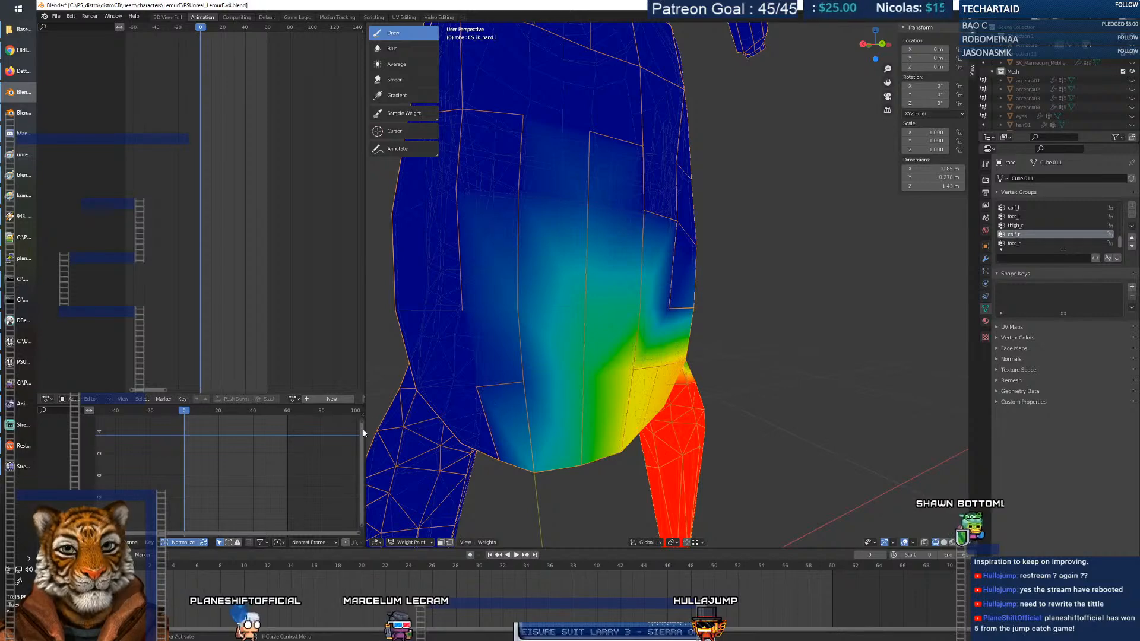
Go to frame 8 and examine the skirt around the raised right leg in Material Preview, returning to wireframe shading.
{"action": "scroll", "coordinate": [380, 435], "scroll_direction": "down", "scroll_amount": 5}
{"action": "middle_click_drag", "start_coordinate": [380, 436], "coordinate": [356, 474]}
{"action": "left_click_drag", "start_coordinate": [127, 564], "coordinate": [224, 563]}
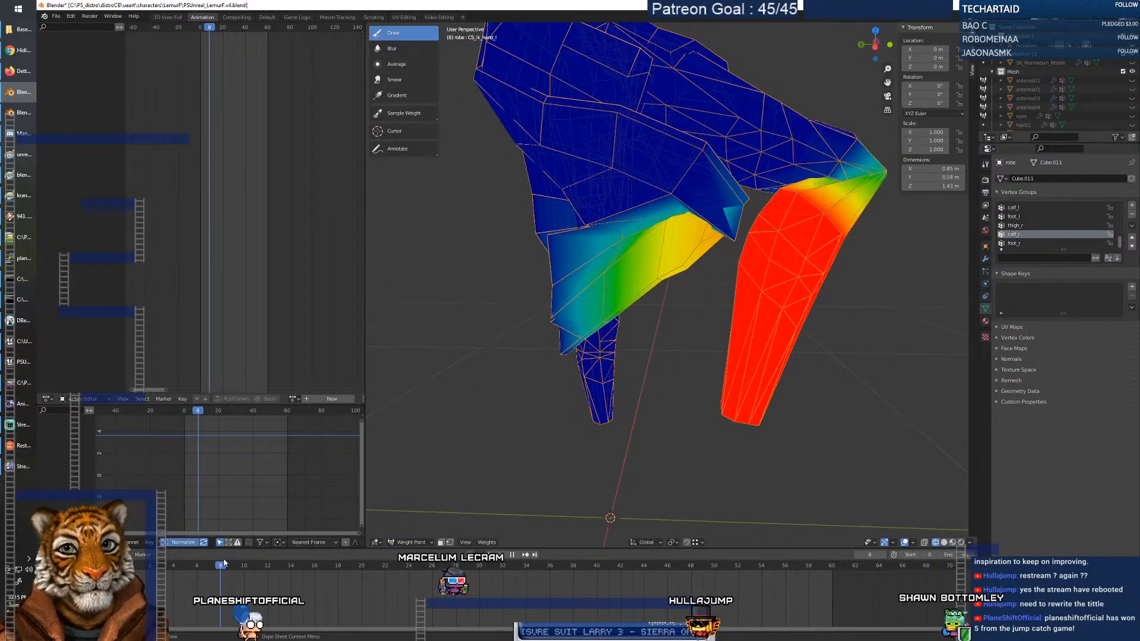
{"action": "left_click", "coordinate": [953, 542]}
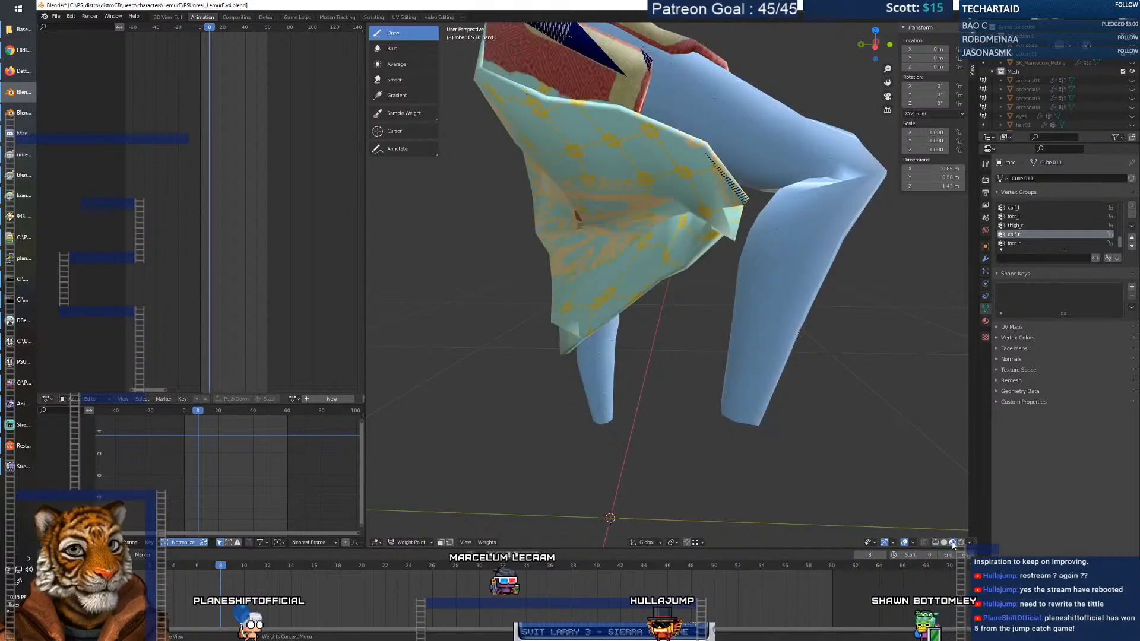
{"action": "middle_click_drag", "start_coordinate": [746, 394], "coordinate": [691, 387]}
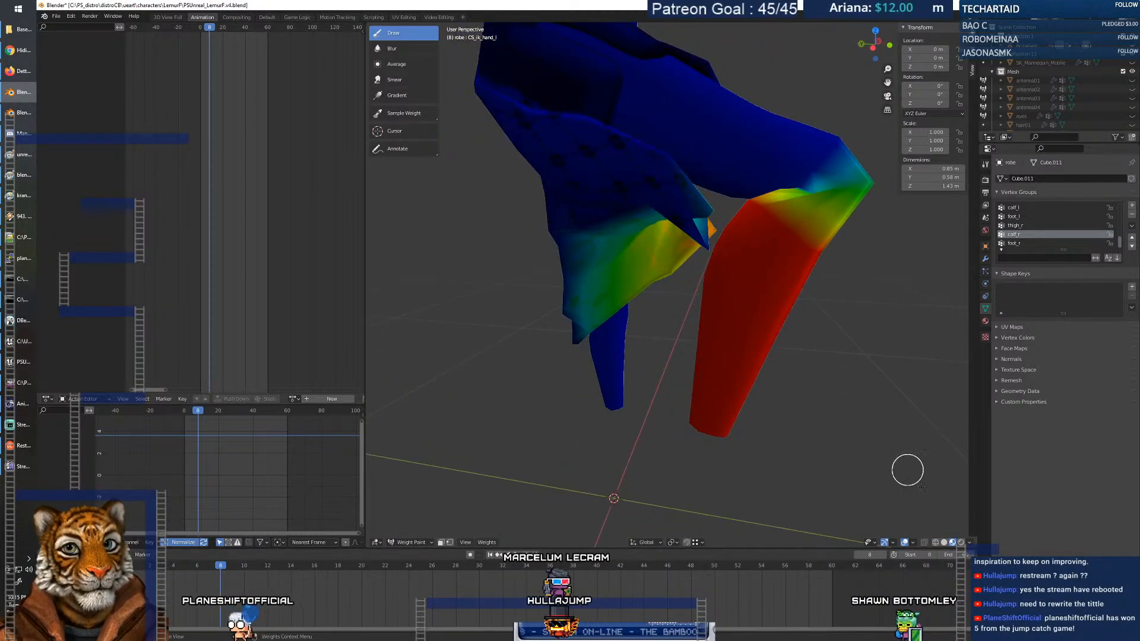
{"action": "left_click", "coordinate": [935, 543]}
{"action": "middle_click_drag", "start_coordinate": [883, 476], "coordinate": [615, 337]}
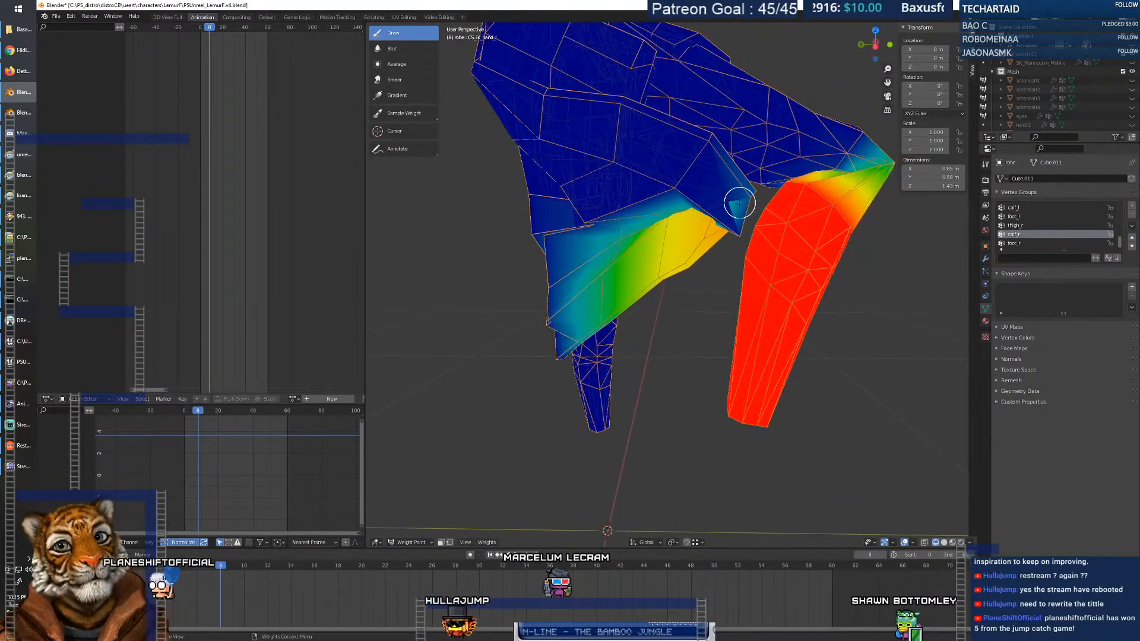
Compare the skirt's side and lower folds between frame 5 and the frame 0 pose from several angles.
{"action": "left_click", "coordinate": [198, 568]}
{"action": "left_click_drag", "start_coordinate": [197, 569], "coordinate": [127, 571]}
{"action": "middle_click_drag", "start_coordinate": [481, 448], "coordinate": [512, 445]}
{"action": "left_click_drag", "start_coordinate": [138, 567], "coordinate": [182, 565]}
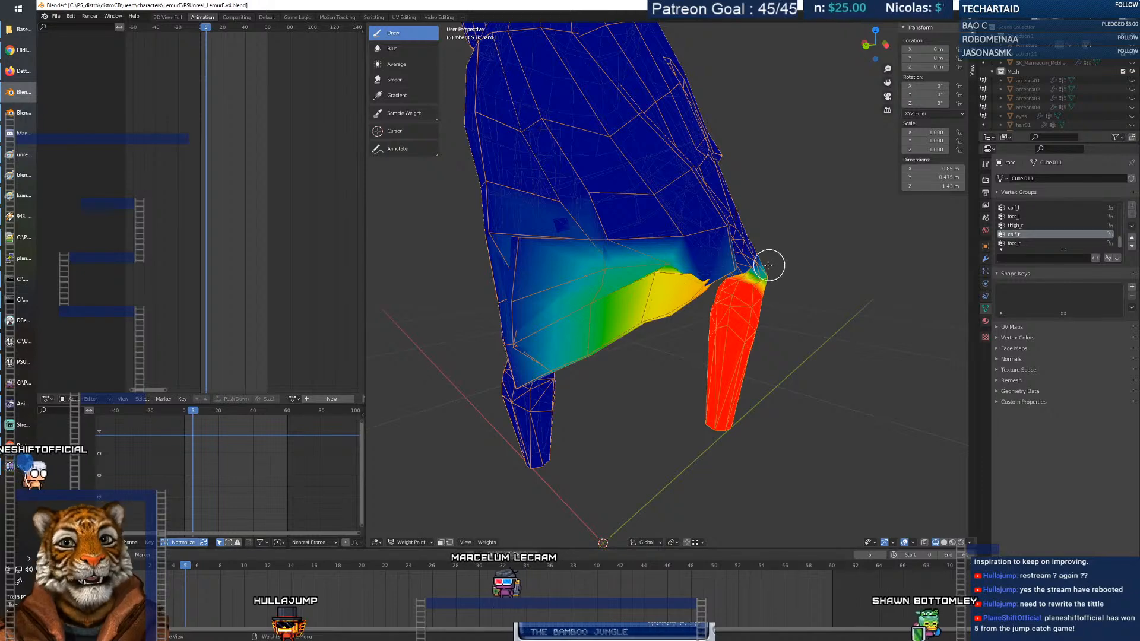
{"action": "mouse_move", "coordinate": [759, 270]}
{"action": "middle_mouse_down"}
{"action": "mouse_move", "coordinate": [705, 313]}
{"action": "mouse_move", "coordinate": [692, 298]}
{"action": "middle_mouse_up"}
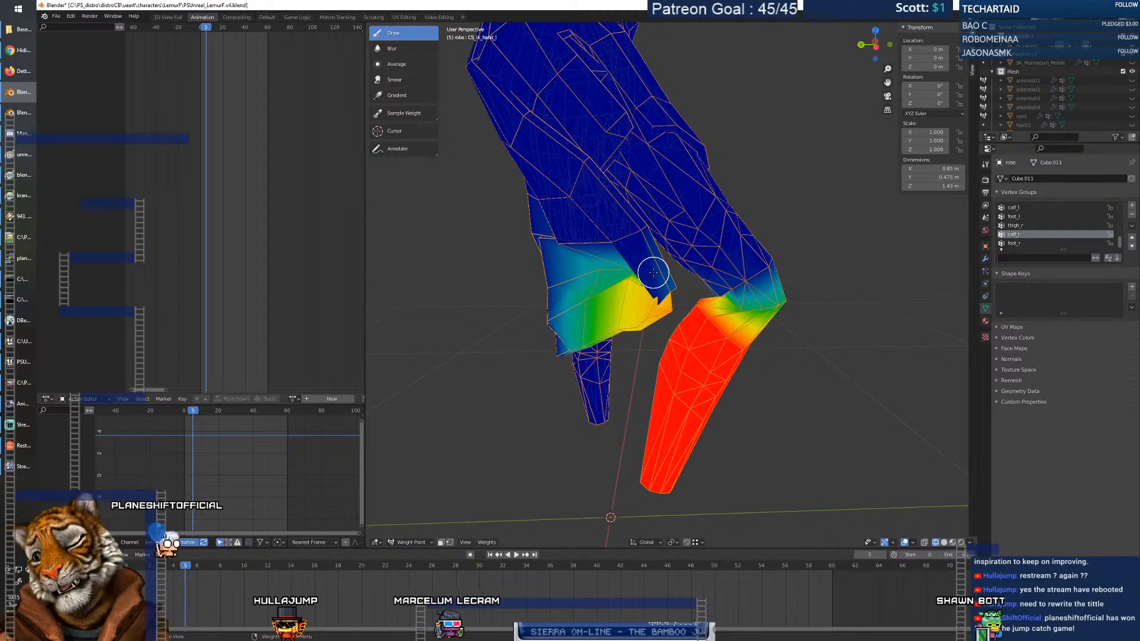
{"action": "scroll", "coordinate": [680, 335], "scroll_direction": "up", "scroll_amount": 4}
{"action": "mouse_move", "coordinate": [683, 332]}
{"action": "middle_mouse_down"}
{"action": "mouse_move", "coordinate": [686, 310]}
{"action": "mouse_move", "coordinate": [599, 328]}
{"action": "mouse_move", "coordinate": [668, 328]}
{"action": "middle_mouse_up"}
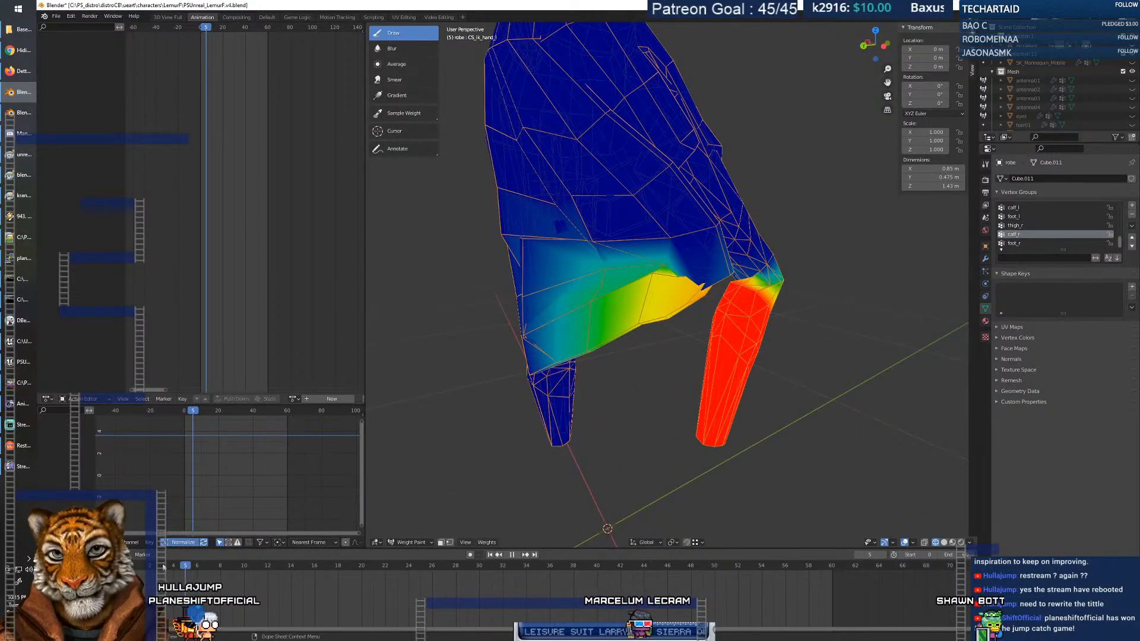
{"action": "key", "text": "Escape"}
{"action": "scroll", "coordinate": [614, 401], "scroll_direction": "up", "scroll_amount": 4}
{"action": "middle_click_drag", "start_coordinate": [615, 401], "coordinate": [684, 79]}
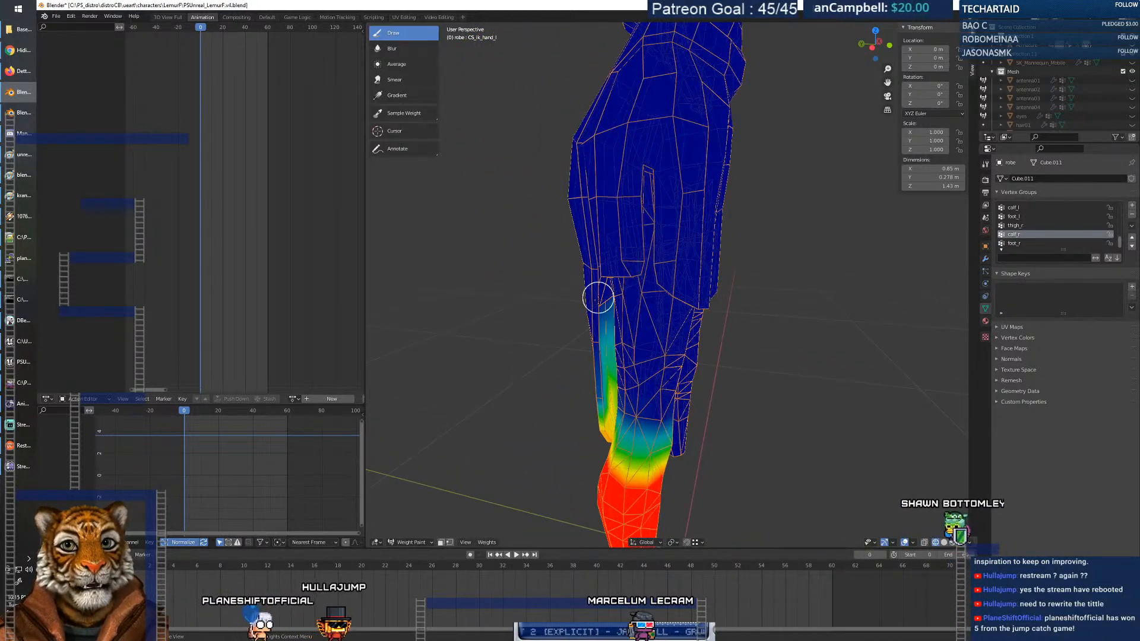
{"action": "middle_click_drag", "start_coordinate": [598, 374], "coordinate": [655, 370]}
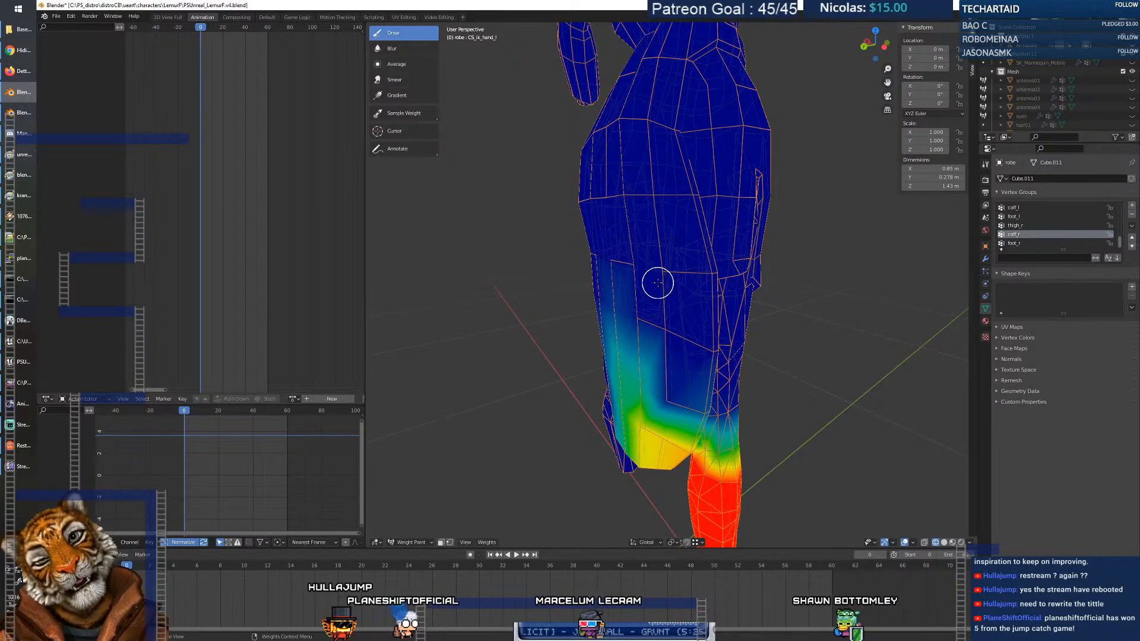
{"action": "middle_click_drag", "start_coordinate": [692, 281], "coordinate": [645, 291]}
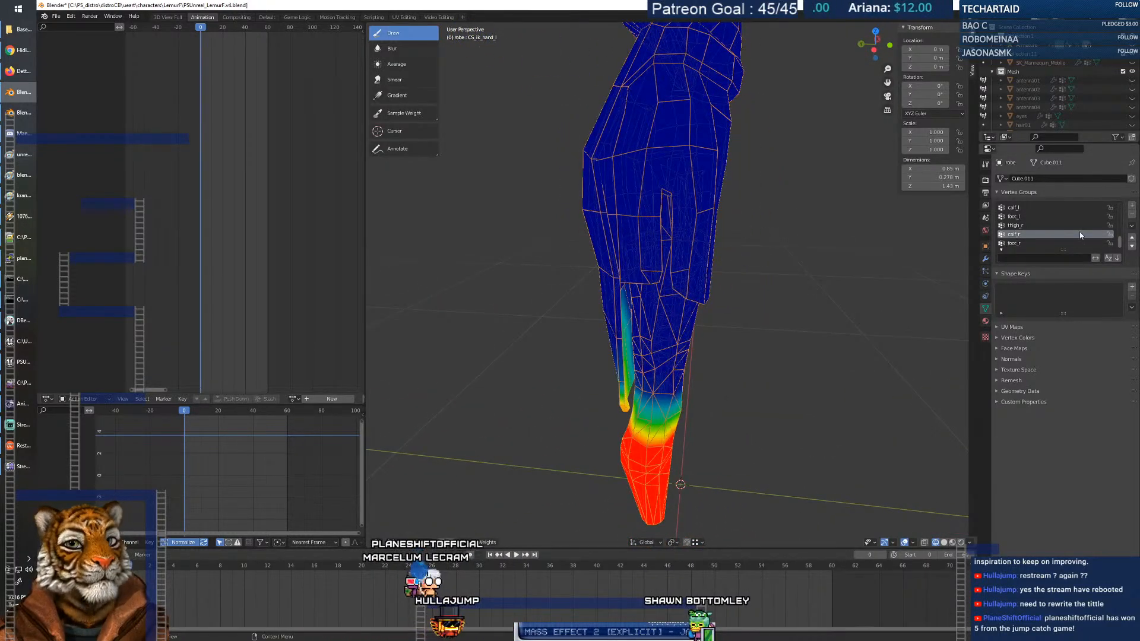
Make pelvis the active vertex group and check its influence on the skirt at frames 5 and 0.
{"action": "scroll", "coordinate": [1025, 235], "scroll_direction": "up", "scroll_amount": 3}
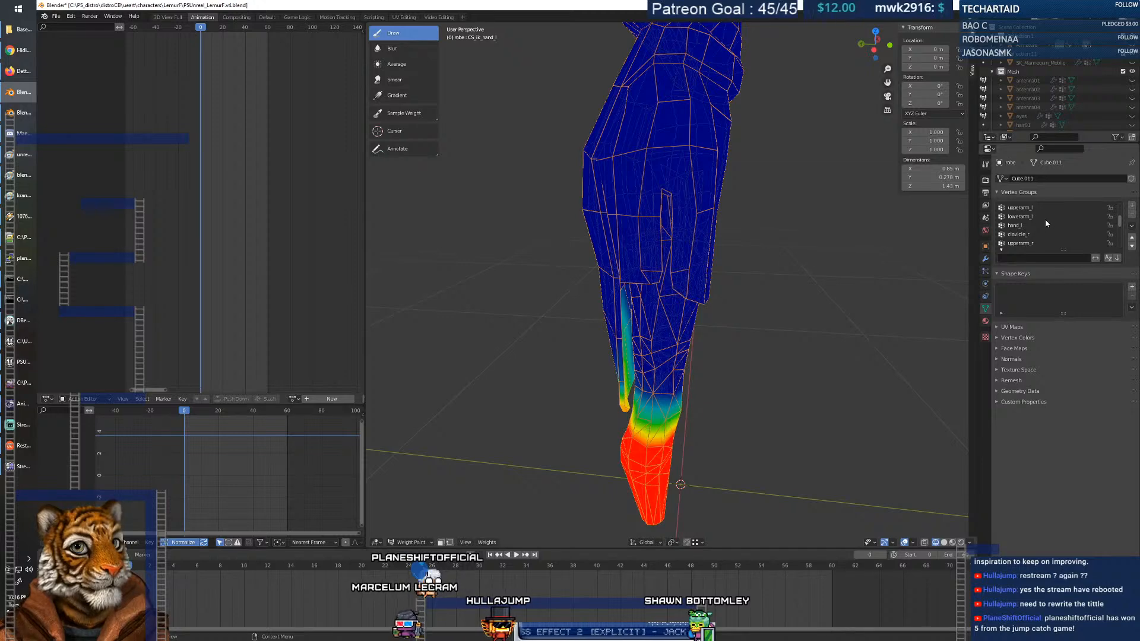
{"action": "left_click", "coordinate": [1031, 208]}
{"action": "mouse_move", "coordinate": [630, 270]}
{"action": "middle_mouse_down"}
{"action": "mouse_move", "coordinate": [759, 260]}
{"action": "mouse_move", "coordinate": [555, 246]}
{"action": "middle_mouse_up"}
{"action": "right_click", "coordinate": [552, 244]}
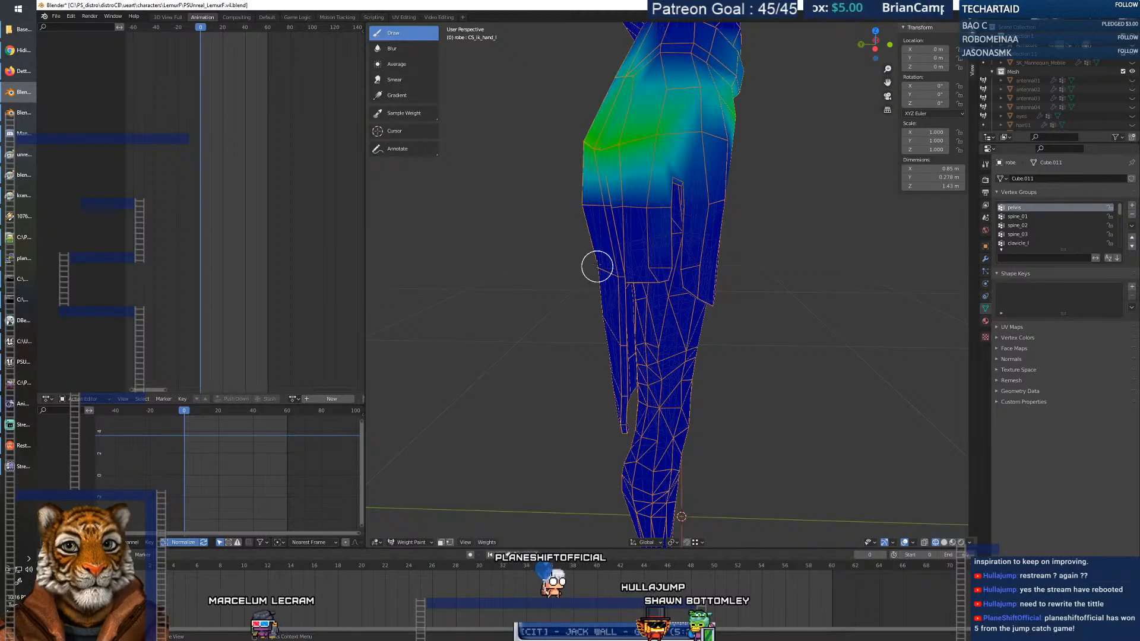
{"action": "middle_click_drag", "start_coordinate": [557, 250], "coordinate": [573, 249]}
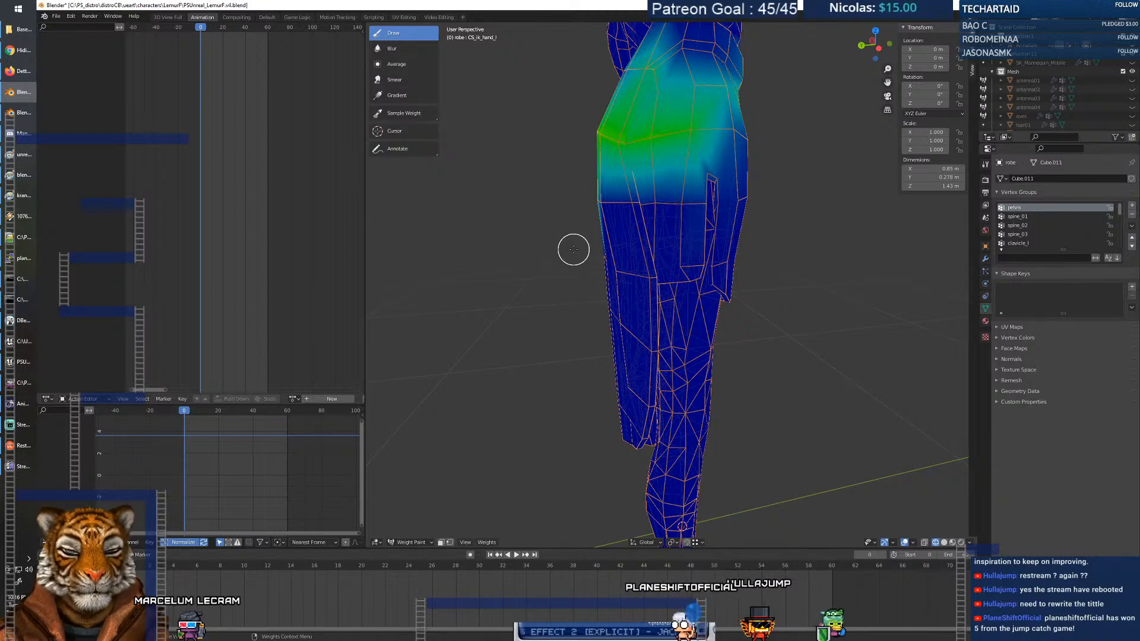
{"action": "middle_click_drag", "start_coordinate": [574, 249], "coordinate": [625, 290]}
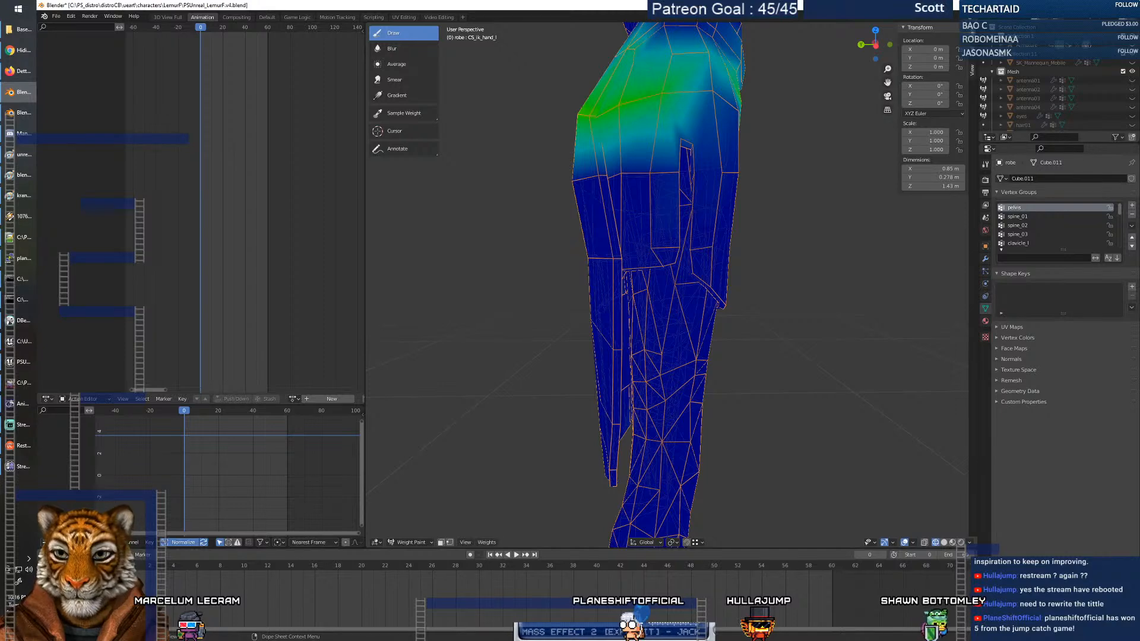
{"action": "key", "text": "space"}
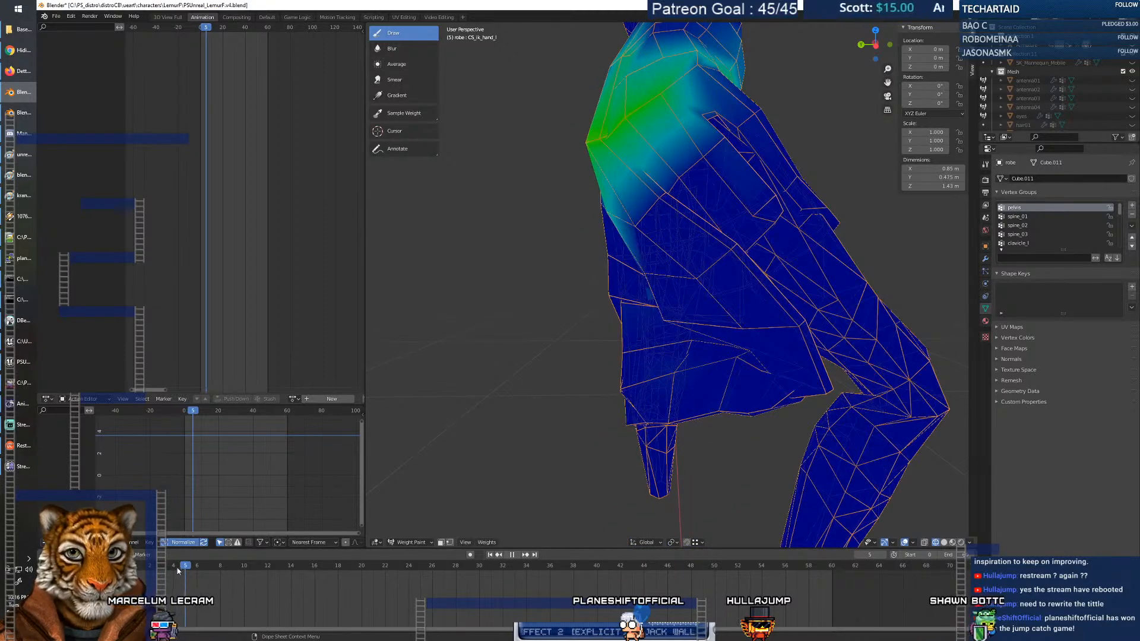
{"action": "key", "text": "Escape"}
{"action": "middle_click_drag", "start_coordinate": [601, 406], "coordinate": [598, 399]}
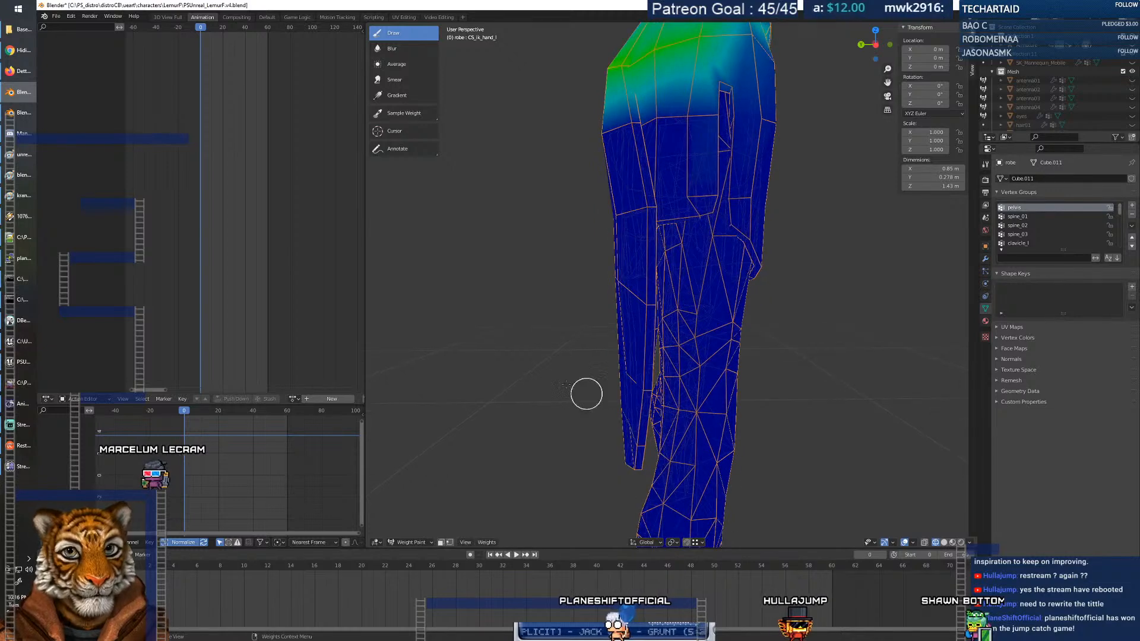
Set the brush weight to 0.194 and paint pelvis weight down the side of the skirt's long panel.
{"action": "right_click", "coordinate": [447, 364]}
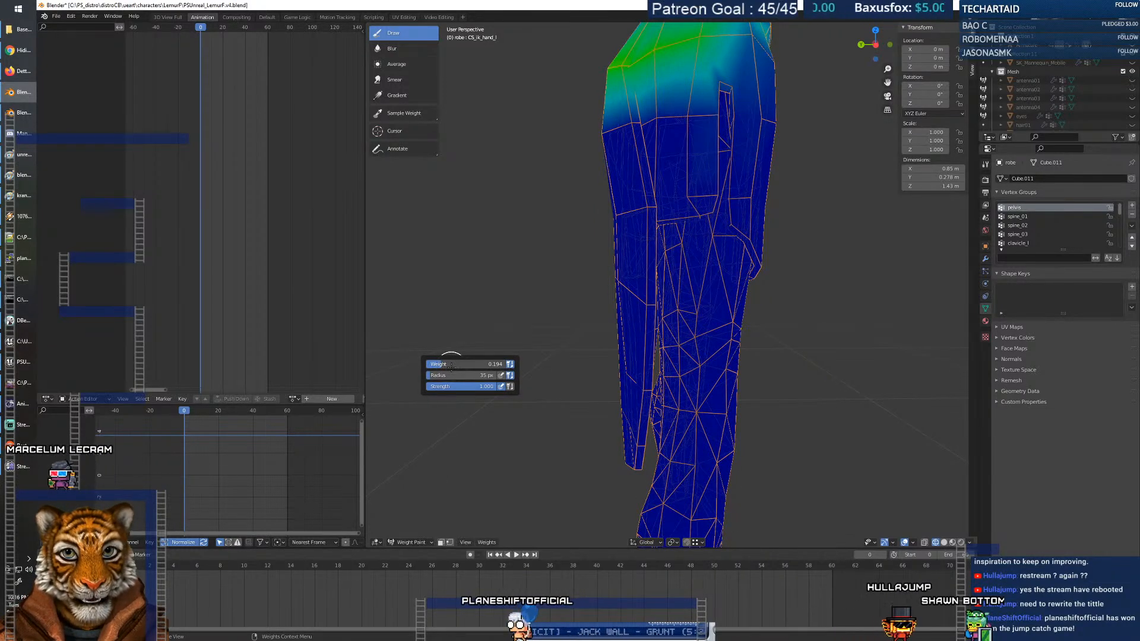
{"action": "mouse_move", "coordinate": [636, 326]}
{"action": "left_mouse_down"}
{"action": "mouse_move", "coordinate": [633, 407]}
{"action": "mouse_move", "coordinate": [646, 298]}
{"action": "mouse_move", "coordinate": [642, 402]}
{"action": "left_mouse_up"}
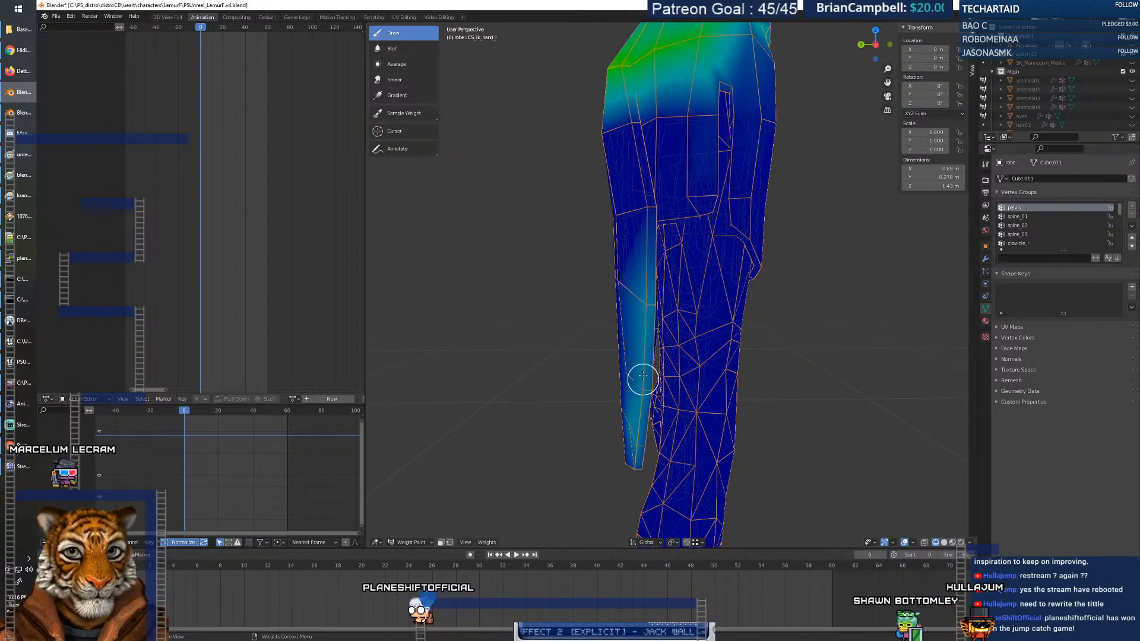
{"action": "middle_click_drag", "start_coordinate": [627, 462], "coordinate": [665, 458]}
{"action": "left_click_drag", "start_coordinate": [693, 267], "coordinate": [674, 279]}
{"action": "mouse_move", "coordinate": [738, 207]}
{"action": "left_mouse_down"}
{"action": "mouse_move", "coordinate": [728, 216]}
{"action": "mouse_move", "coordinate": [758, 224]}
{"action": "left_mouse_up"}
{"action": "middle_click_drag", "start_coordinate": [760, 229], "coordinate": [671, 233]}
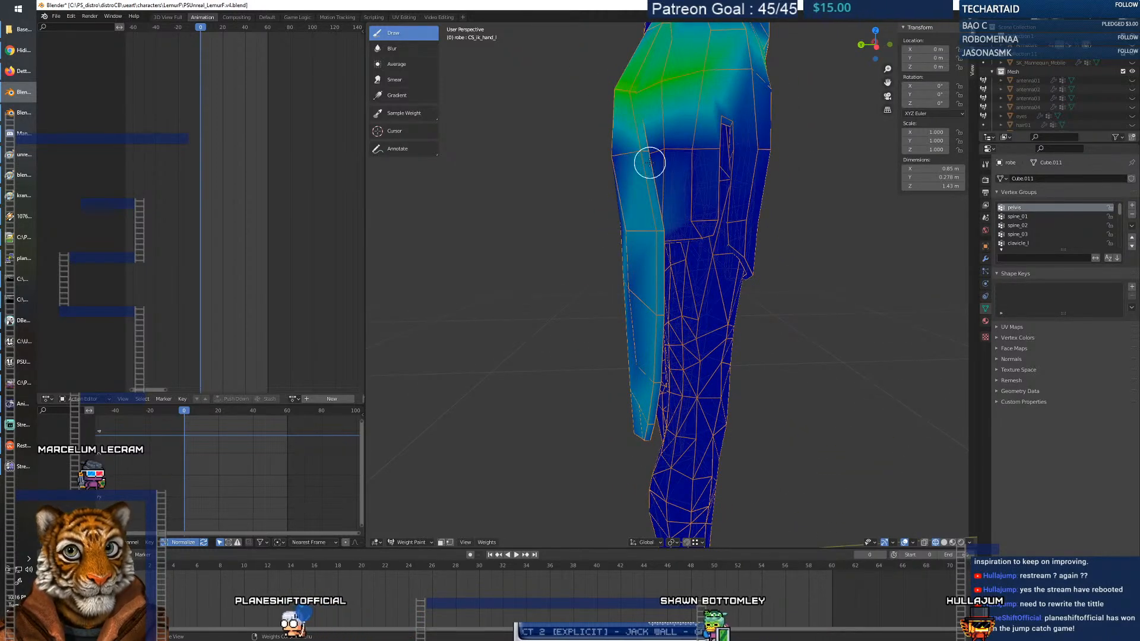
Extend the pelvis weight across the outer face of the long skirt panel, from the hips towards its lower edge.
{"action": "middle_click_drag", "start_coordinate": [625, 250], "coordinate": [737, 231]}
{"action": "mouse_move", "coordinate": [737, 231]}
{"action": "left_mouse_down"}
{"action": "mouse_move", "coordinate": [715, 239]}
{"action": "mouse_move", "coordinate": [646, 176]}
{"action": "mouse_move", "coordinate": [603, 175]}
{"action": "left_mouse_up"}
{"action": "middle_click_drag", "start_coordinate": [604, 175], "coordinate": [713, 223]}
{"action": "mouse_move", "coordinate": [690, 181]}
{"action": "left_mouse_down"}
{"action": "mouse_move", "coordinate": [678, 250]}
{"action": "mouse_move", "coordinate": [742, 242]}
{"action": "mouse_move", "coordinate": [702, 338]}
{"action": "left_mouse_up"}
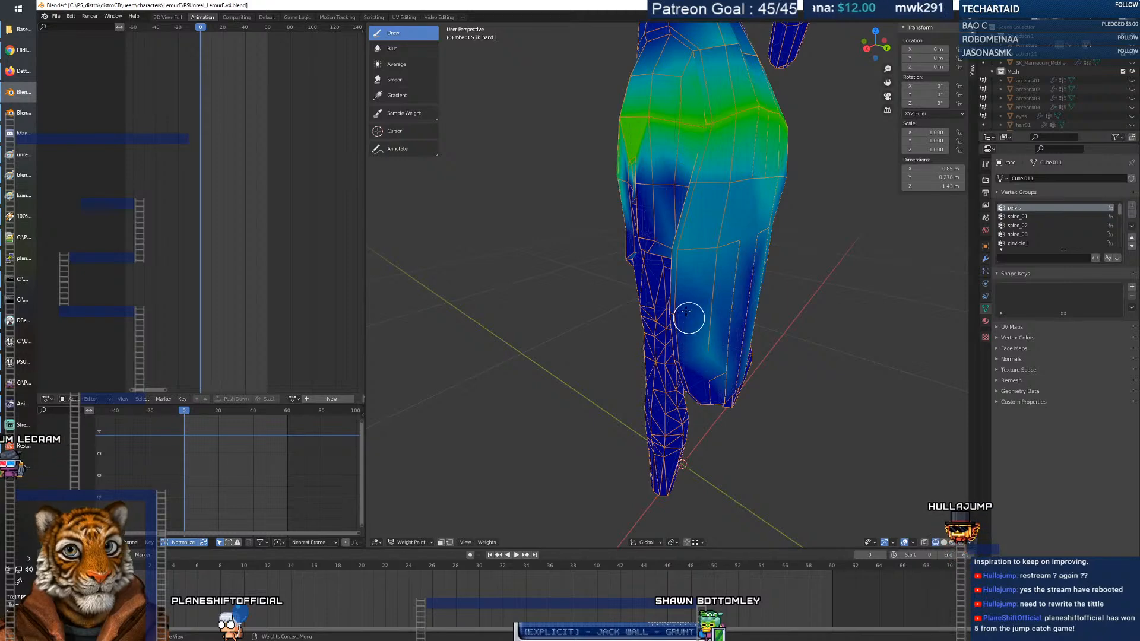
Paint pelvis weight across the inner face of the long skirt panel, between the legs.
{"action": "middle_click_drag", "start_coordinate": [709, 375], "coordinate": [775, 315]}
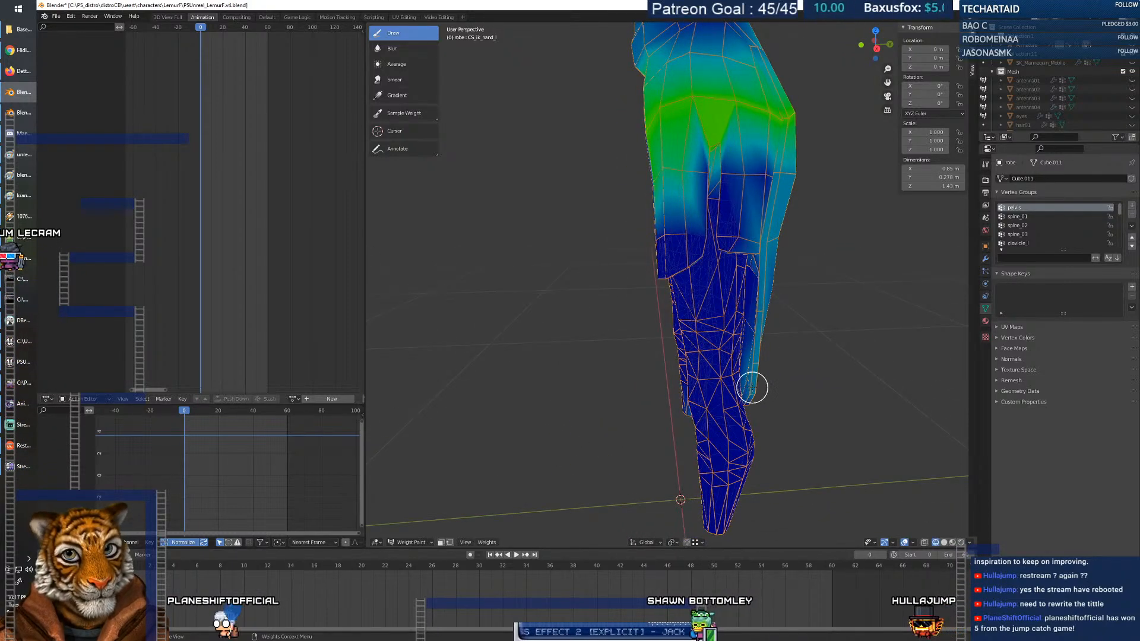
{"action": "middle_click_drag", "start_coordinate": [757, 335], "coordinate": [722, 363]}
{"action": "mouse_move", "coordinate": [721, 363]}
{"action": "left_mouse_down"}
{"action": "mouse_move", "coordinate": [687, 285]}
{"action": "mouse_move", "coordinate": [715, 287]}
{"action": "mouse_move", "coordinate": [686, 355]}
{"action": "mouse_move", "coordinate": [664, 305]}
{"action": "mouse_move", "coordinate": [669, 440]}
{"action": "mouse_move", "coordinate": [695, 482]}
{"action": "left_mouse_up"}
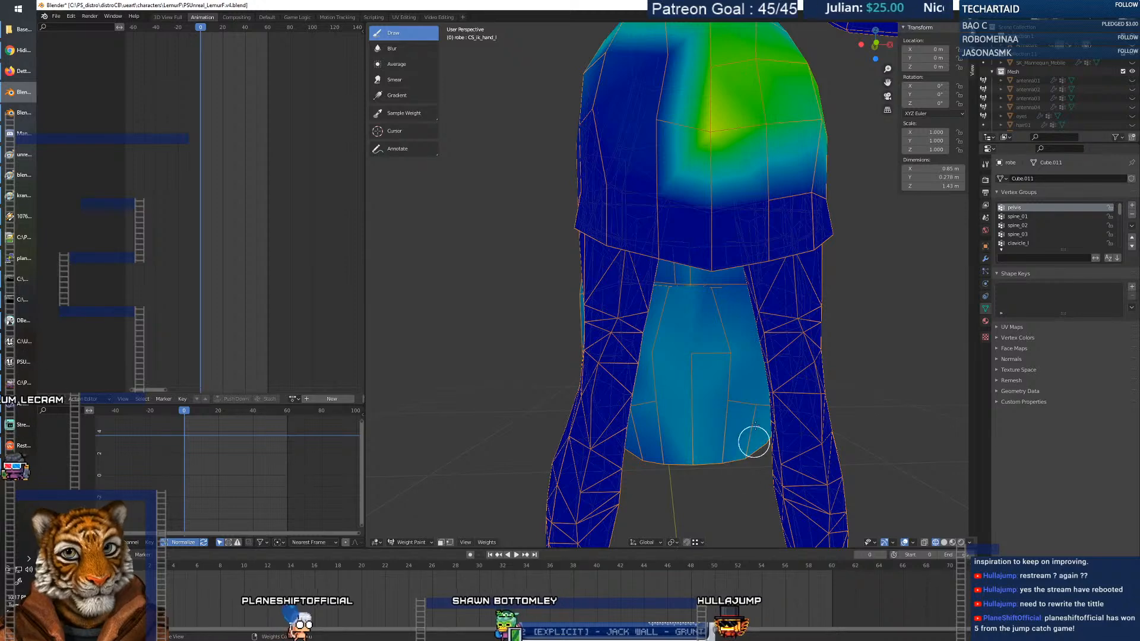
{"action": "middle_click_drag", "start_coordinate": [677, 456], "coordinate": [642, 451]}
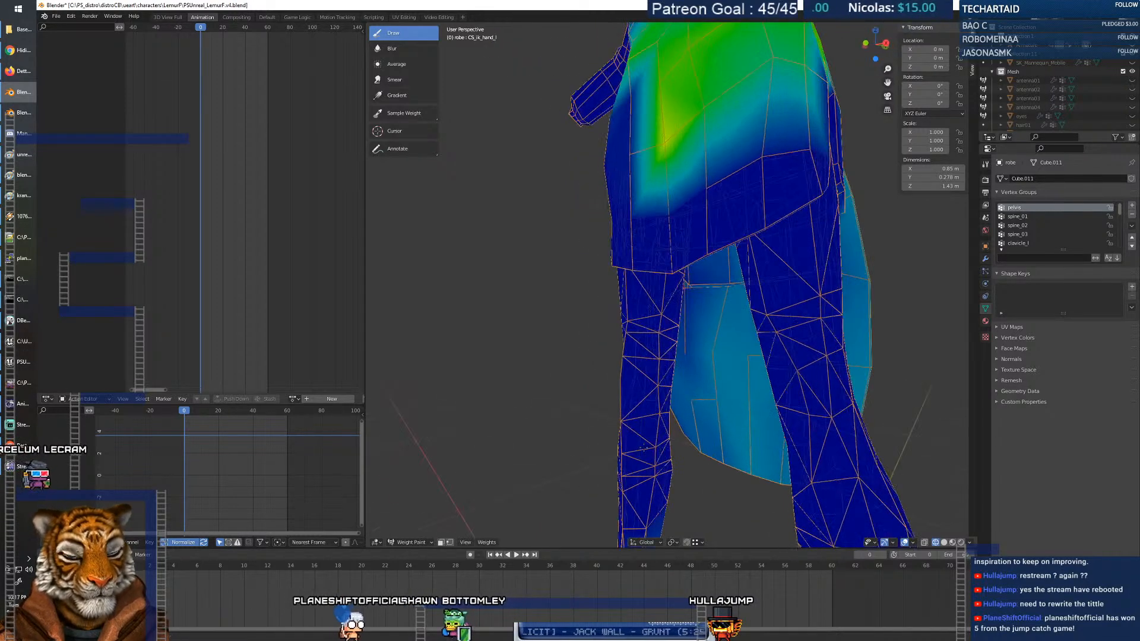
{"action": "left_click_drag", "start_coordinate": [700, 421], "coordinate": [691, 337]}
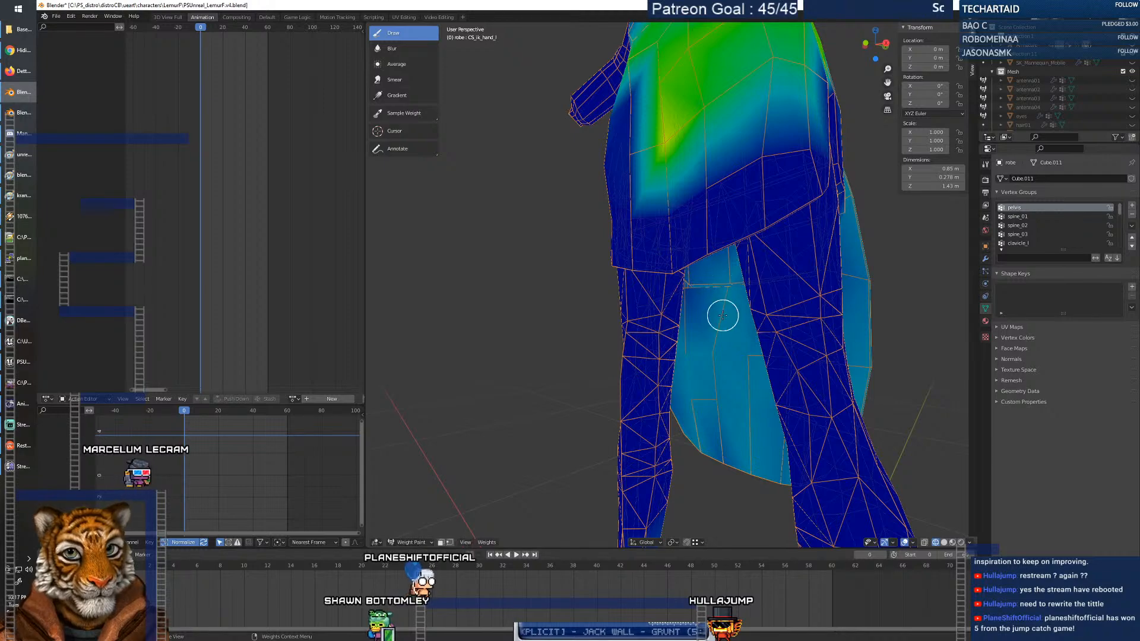
Fill in the pelvis weight along the upper inner corners of the long skirt panel.
{"action": "scroll", "coordinate": [723, 314], "scroll_direction": "up", "scroll_amount": 5}
{"action": "middle_click_drag", "start_coordinate": [727, 297], "coordinate": [740, 271]}
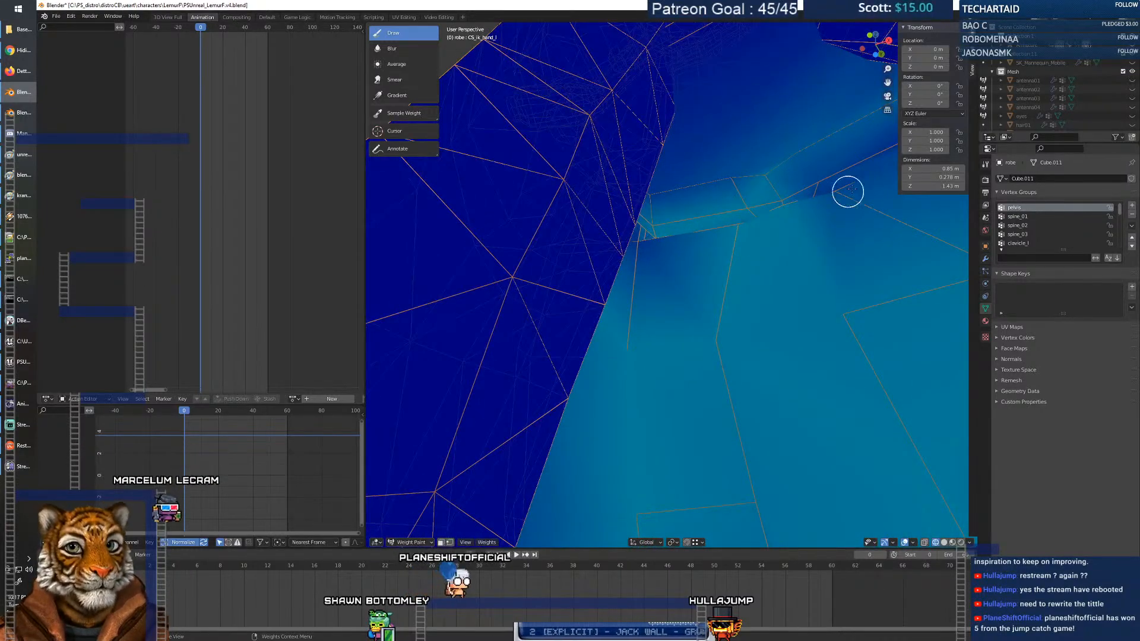
{"action": "scroll", "coordinate": [845, 162], "scroll_direction": "down", "scroll_amount": 4}
{"action": "middle_click_drag", "start_coordinate": [845, 162], "coordinate": [829, 263]}
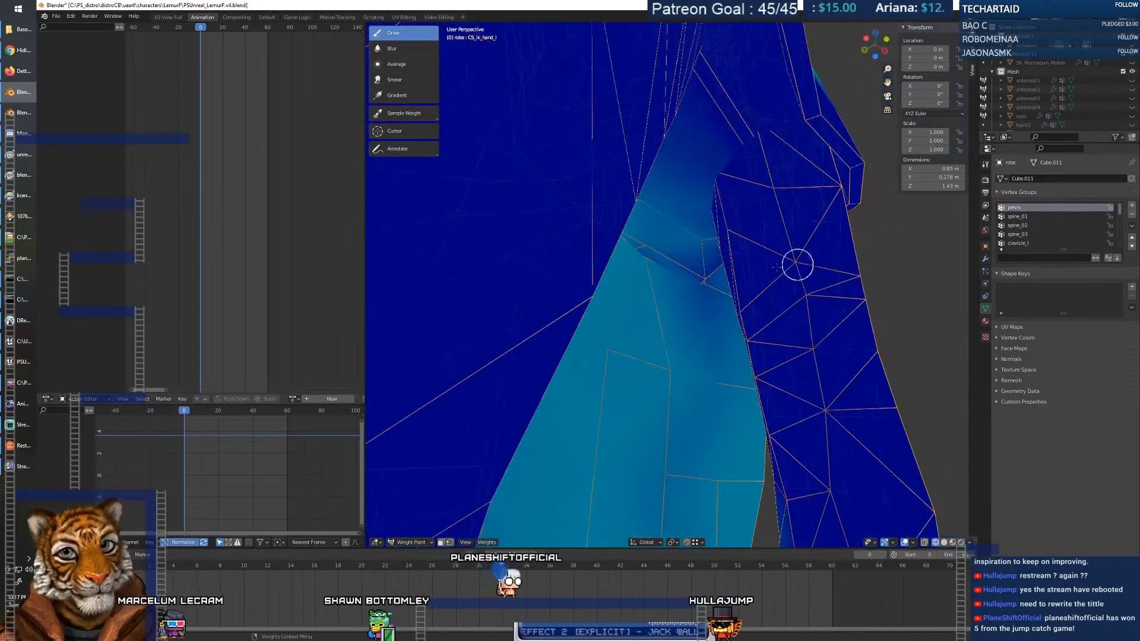
{"action": "left_click", "coordinate": [708, 254]}
Extend the pelvis weight over the opposite side and remaining outer face of the long skirt panel, up to the hips.
{"action": "scroll", "coordinate": [683, 295], "scroll_direction": "down", "scroll_amount": 5}
{"action": "middle_click_drag", "start_coordinate": [682, 295], "coordinate": [535, 337]}
{"action": "middle_click_drag", "start_coordinate": [598, 354], "coordinate": [656, 369]}
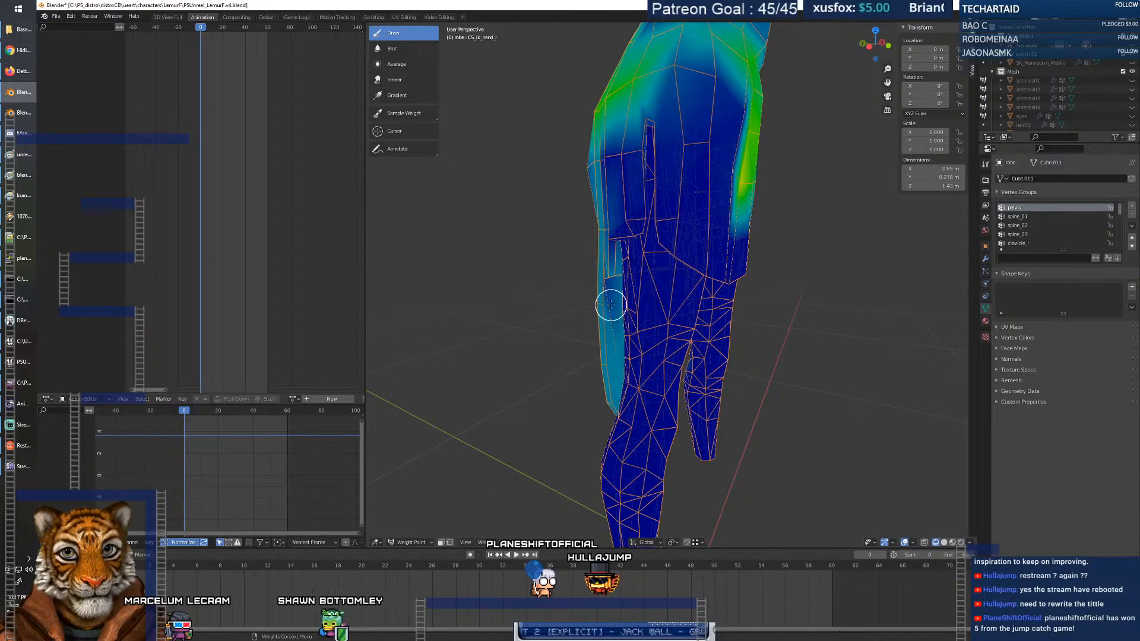
{"action": "middle_click_drag", "start_coordinate": [606, 309], "coordinate": [702, 420]}
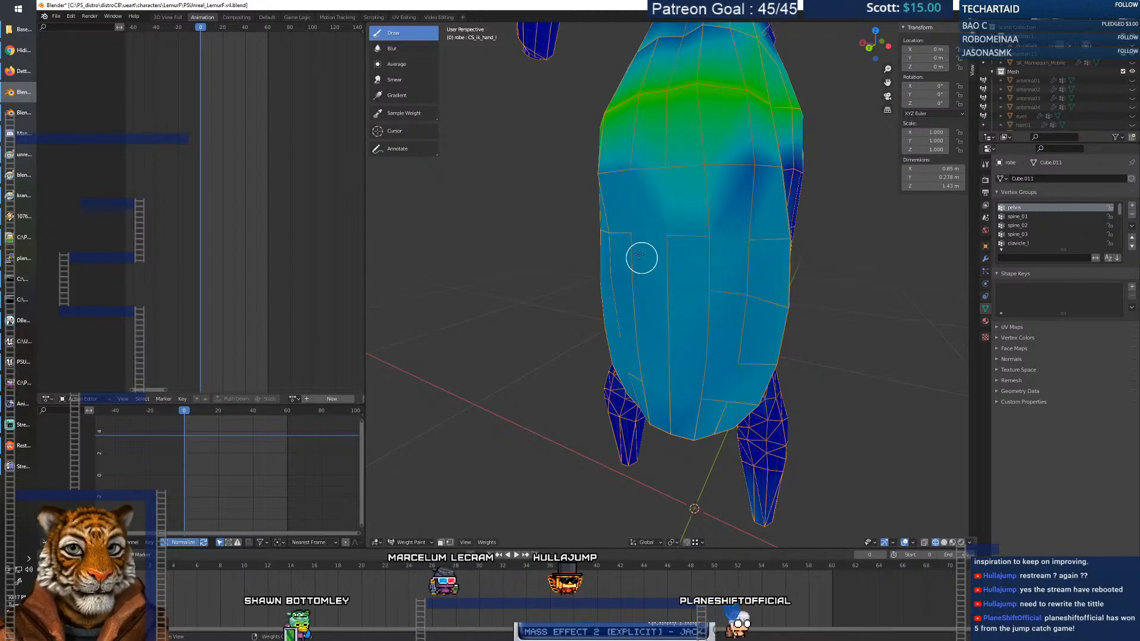
{"action": "middle_click_drag", "start_coordinate": [621, 276], "coordinate": [544, 426]}
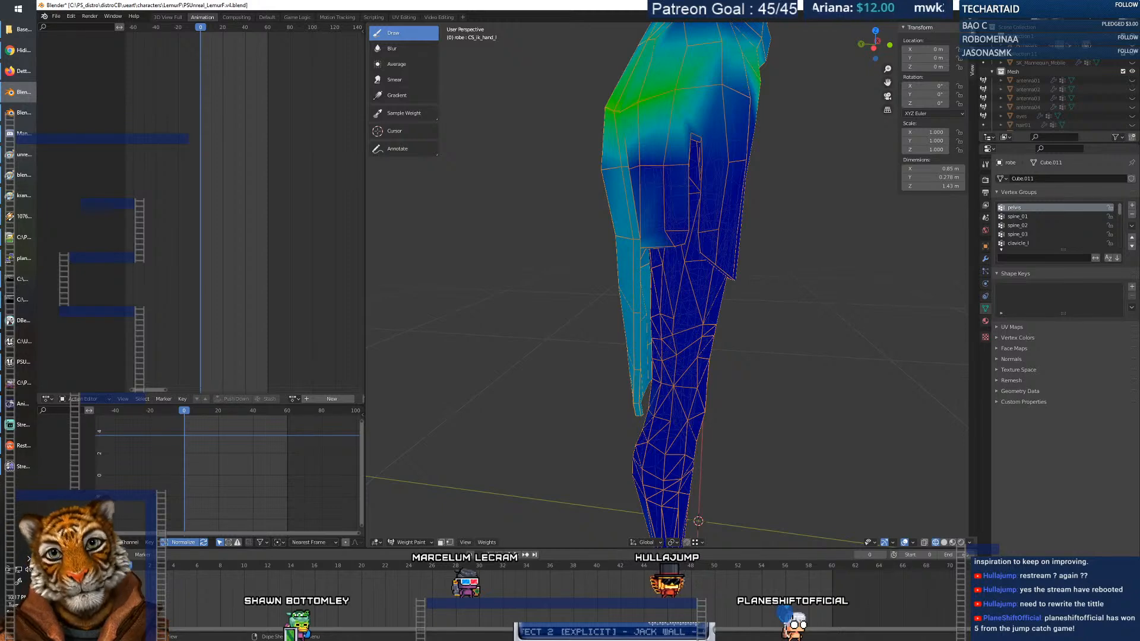
Move the animation to frame 7 and check the skirt's shape from the side and from behind.
{"action": "left_click_drag", "start_coordinate": [127, 568], "coordinate": [208, 569]}
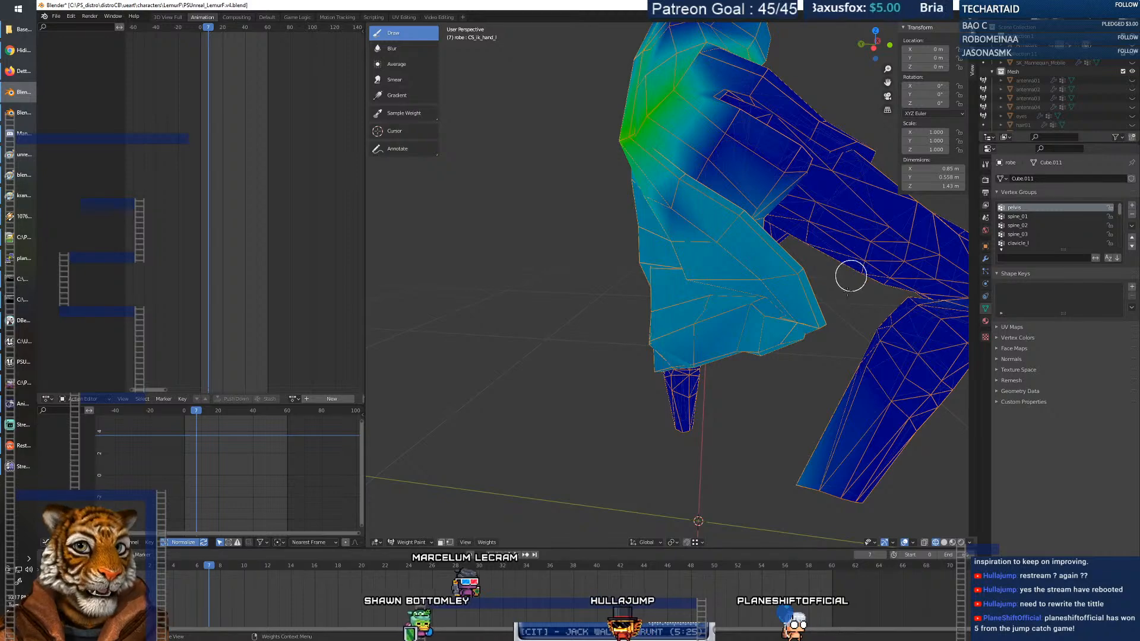
{"action": "scroll", "coordinate": [718, 360], "scroll_direction": "up", "scroll_amount": 8}
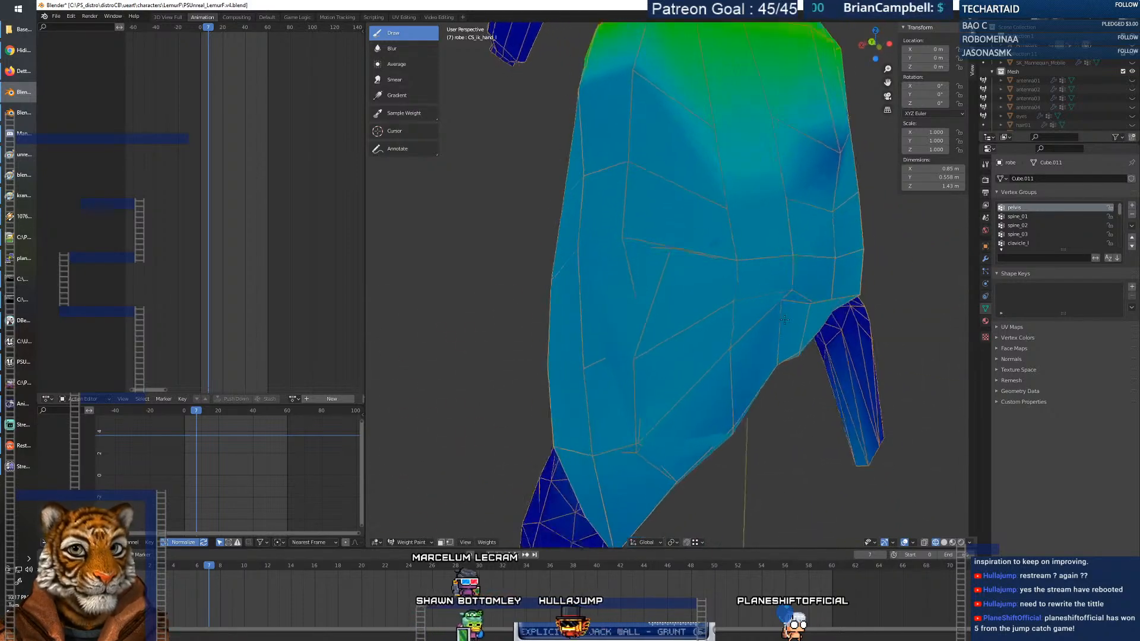
{"action": "middle_click_drag", "start_coordinate": [773, 315], "coordinate": [696, 349]}
{"action": "scroll", "coordinate": [696, 349], "scroll_direction": "down", "scroll_amount": 4}
{"action": "scroll", "coordinate": [696, 350], "scroll_direction": "up", "scroll_amount": 4}
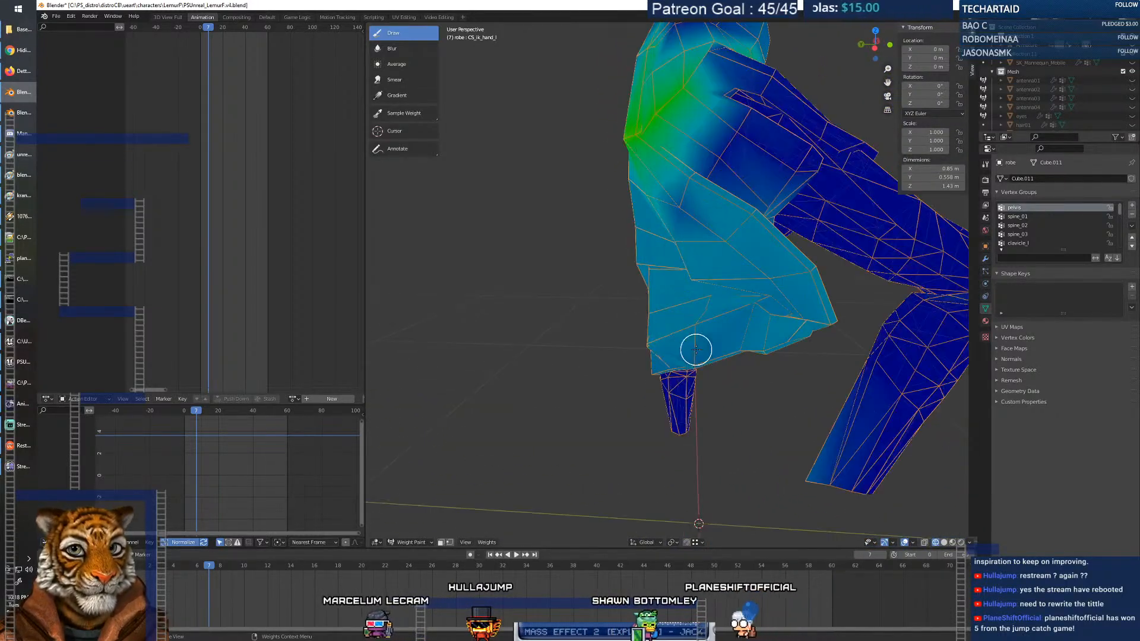
Preview the textured robe with Material Preview shading in Object Mode at frame 7, and return to Weight Paint mode.
{"action": "left_click", "coordinate": [961, 542]}
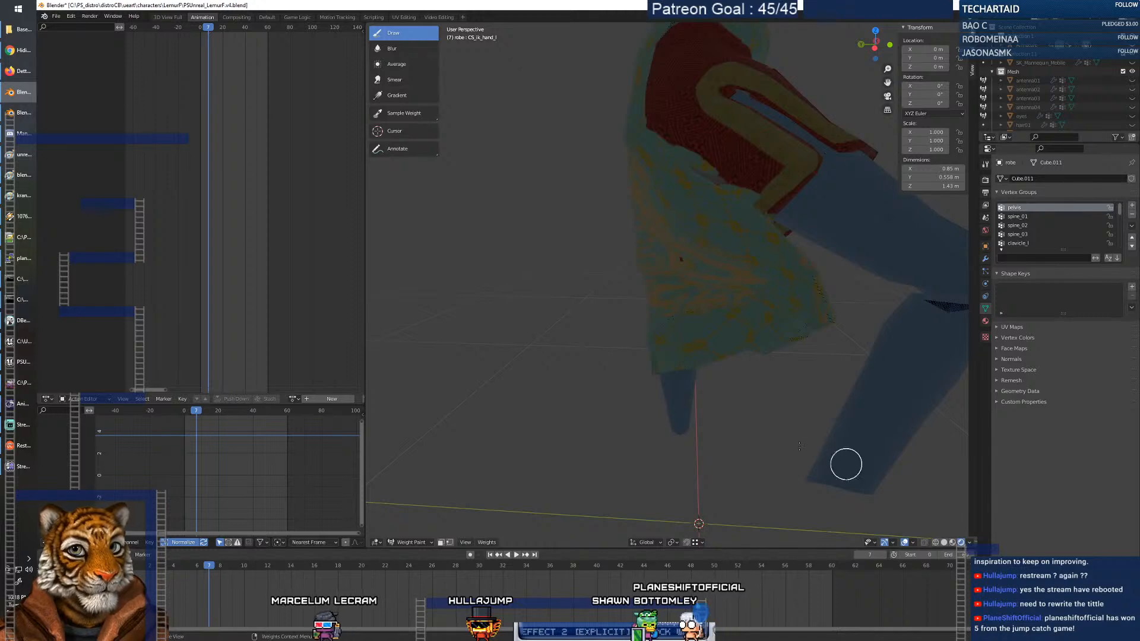
{"action": "left_click", "coordinate": [953, 543]}
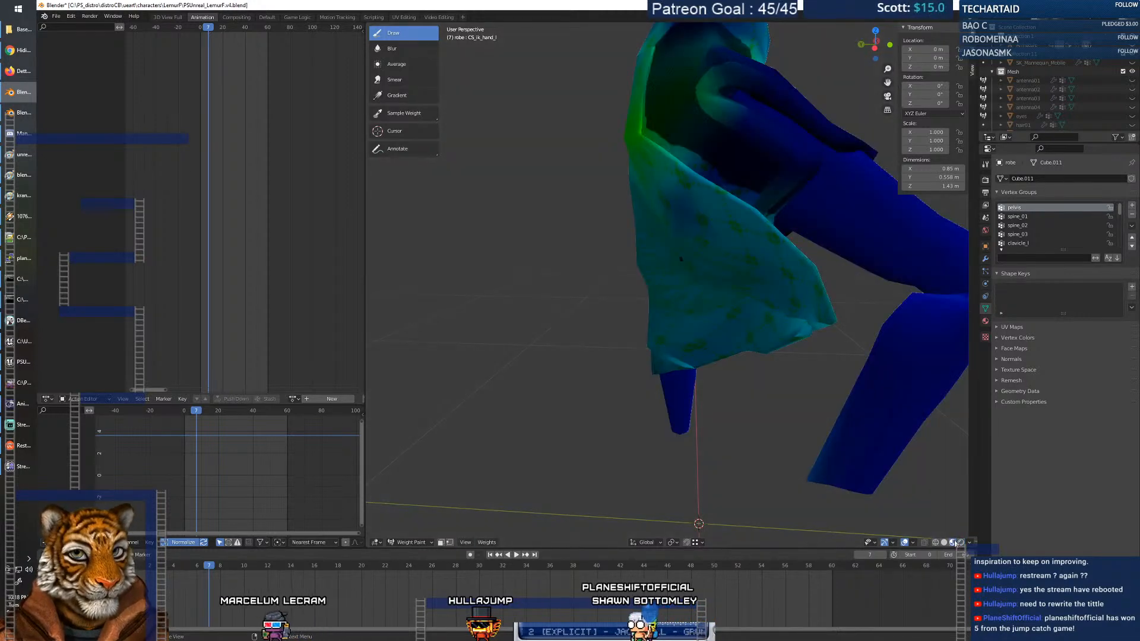
{"action": "left_click", "coordinate": [409, 542]}
{"action": "left_click", "coordinate": [416, 536]}
{"action": "middle_click_drag", "start_coordinate": [664, 389], "coordinate": [695, 324]}
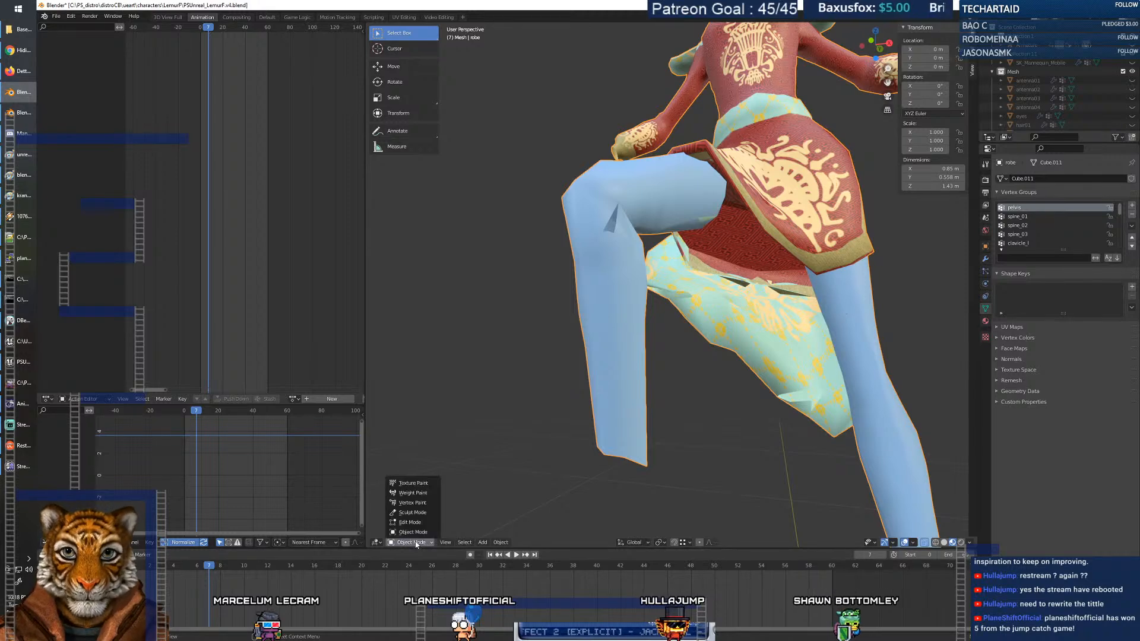
{"action": "left_click", "coordinate": [413, 494]}
Examine the back of the textured skirt up close around the small dark spot in the long panel.
{"action": "middle_click_drag", "start_coordinate": [757, 344], "coordinate": [932, 360]}
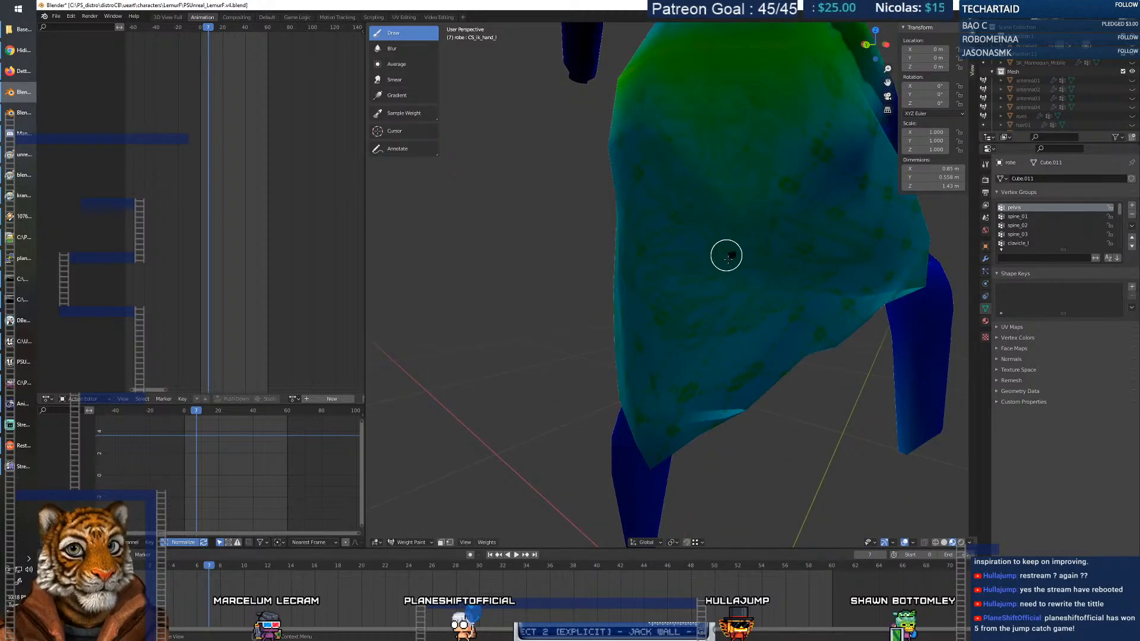
{"action": "middle_click_drag", "start_coordinate": [756, 309], "coordinate": [694, 261]}
{"action": "middle_click_drag", "start_coordinate": [671, 272], "coordinate": [769, 286]}
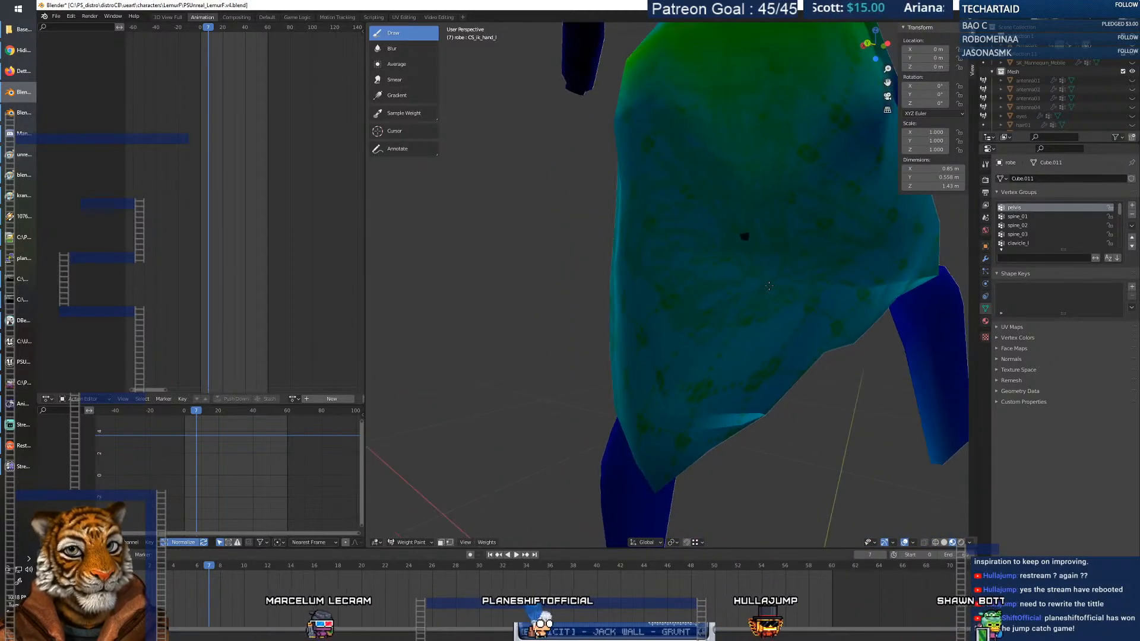
{"action": "scroll", "coordinate": [769, 286], "scroll_direction": "up", "scroll_amount": 3}
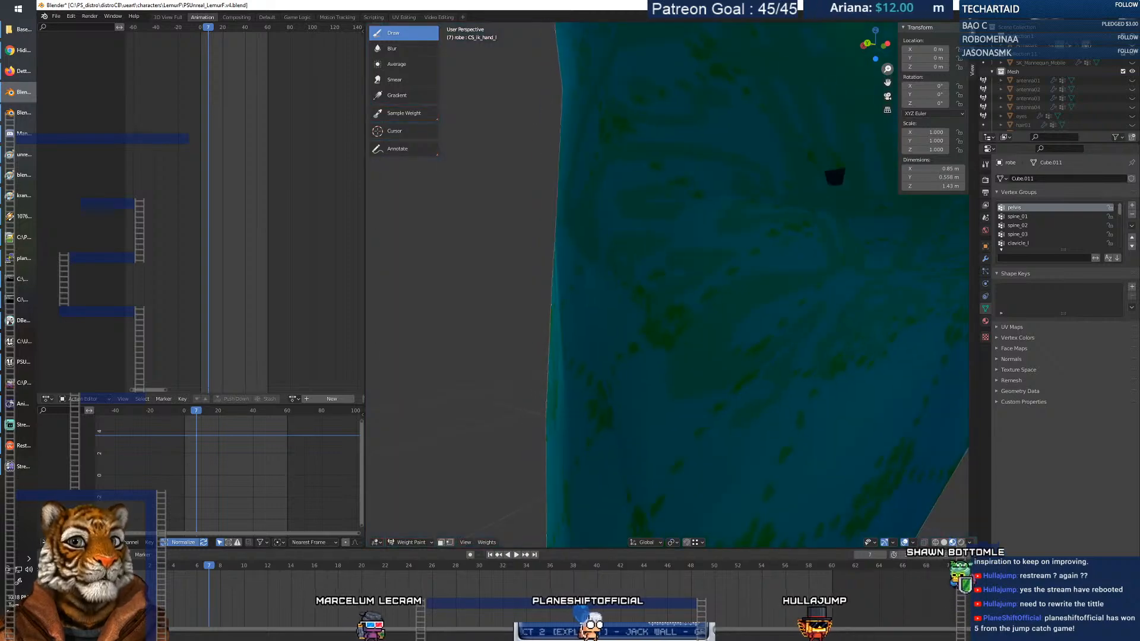
{"action": "middle_click_drag", "start_coordinate": [799, 237], "coordinate": [785, 244]}
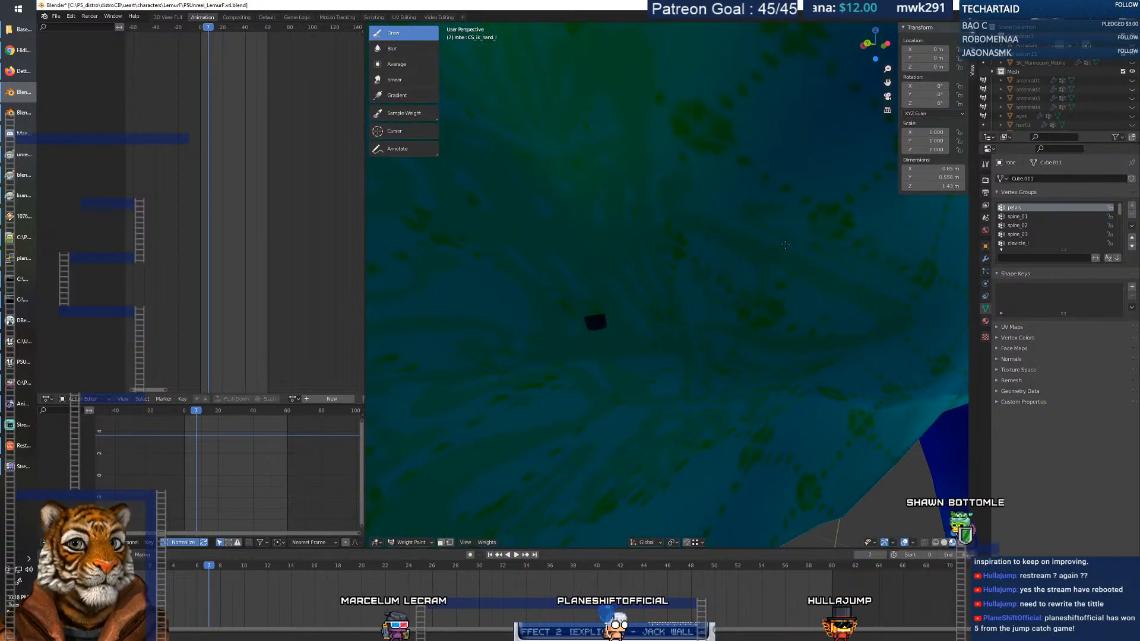
Restore wireframe shading and review the pelvis weights on the whole robe at frame 7.
{"action": "left_click", "coordinate": [935, 544]}
{"action": "middle_click_drag", "start_coordinate": [632, 392], "coordinate": [667, 389]}
{"action": "left_click_drag", "start_coordinate": [888, 68], "coordinate": [767, 308]}
{"action": "middle_click_drag", "start_coordinate": [768, 308], "coordinate": [844, 311]}
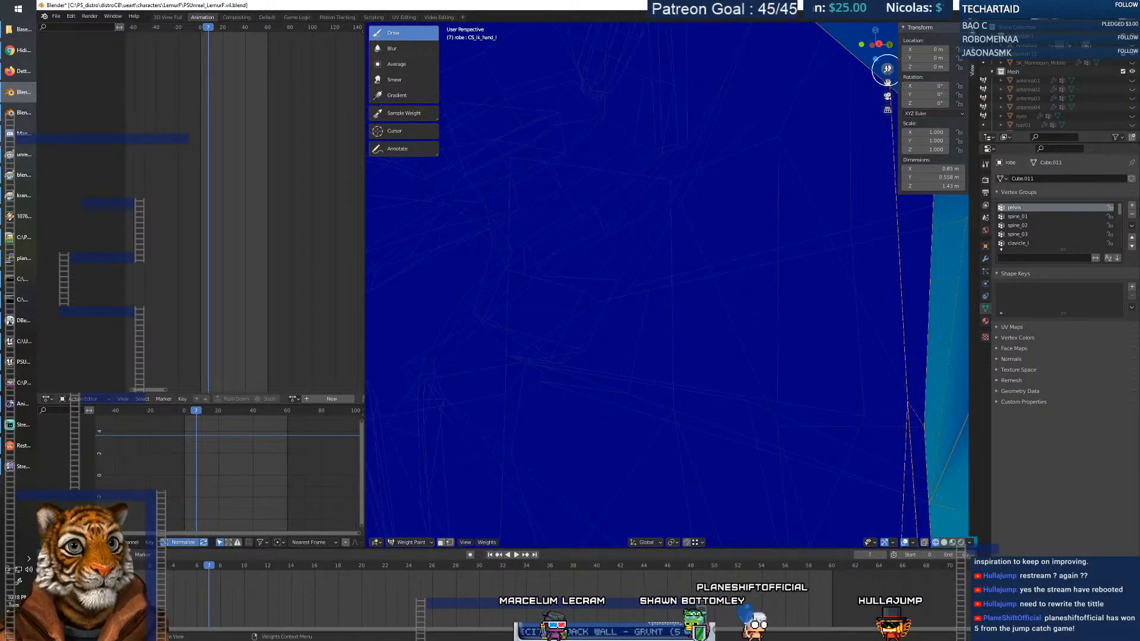
{"action": "left_click_drag", "start_coordinate": [888, 69], "coordinate": [888, 83]}
{"action": "mouse_move", "coordinate": [707, 279]}
{"action": "middle_mouse_down"}
{"action": "mouse_move", "coordinate": [730, 303]}
{"action": "mouse_move", "coordinate": [594, 295]}
{"action": "mouse_move", "coordinate": [831, 287]}
{"action": "middle_mouse_up"}
{"action": "scroll", "coordinate": [605, 300], "scroll_direction": "down", "scroll_amount": 5}
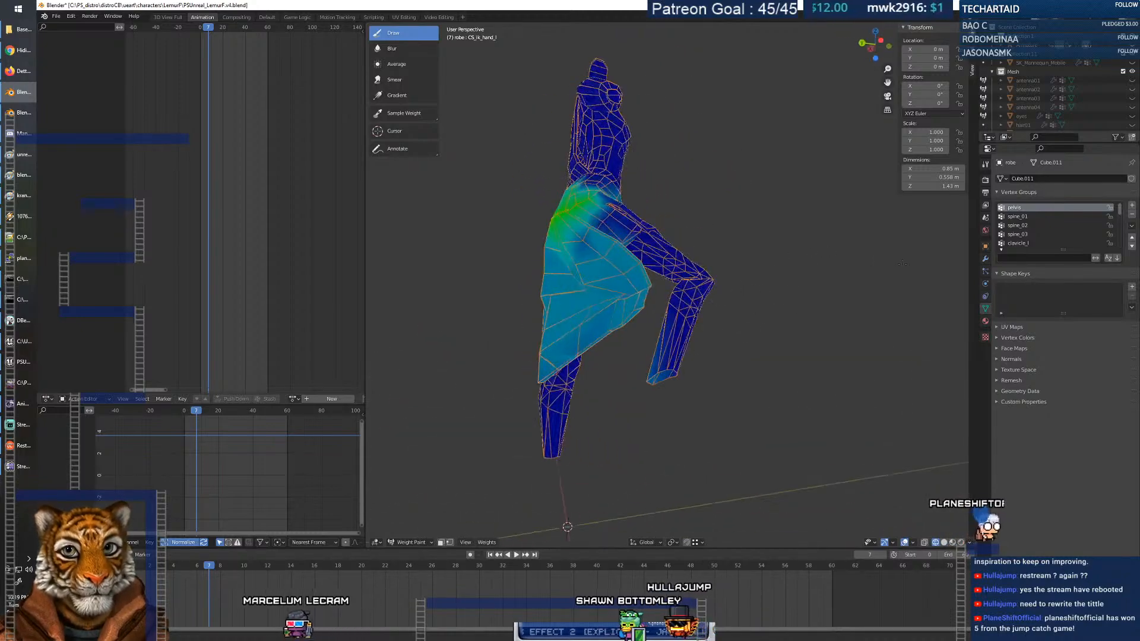
{"action": "scroll", "coordinate": [931, 283], "scroll_direction": "up", "scroll_amount": 2}
{"action": "mouse_move", "coordinate": [931, 283]}
{"action": "middle_mouse_down"}
{"action": "mouse_move", "coordinate": [857, 296]}
{"action": "mouse_move", "coordinate": [913, 295]}
{"action": "mouse_move", "coordinate": [763, 301]}
{"action": "middle_mouse_up"}
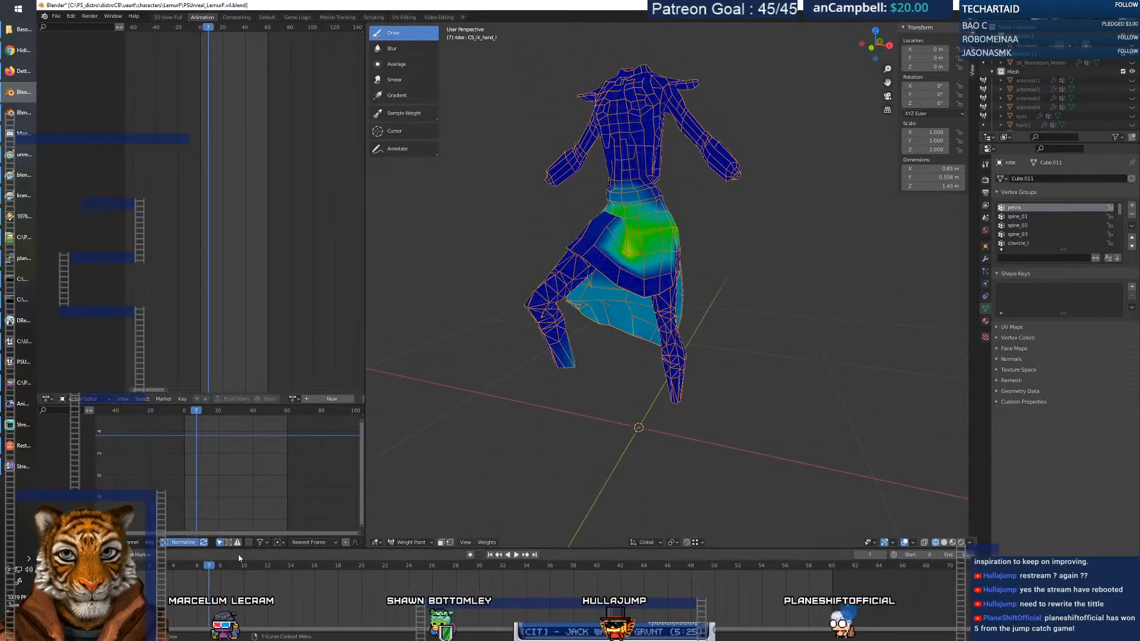
Advance the animation to frame 20 and make thigh_l the active vertex group to check its influence on the skirt.
{"action": "key", "text": "space"}
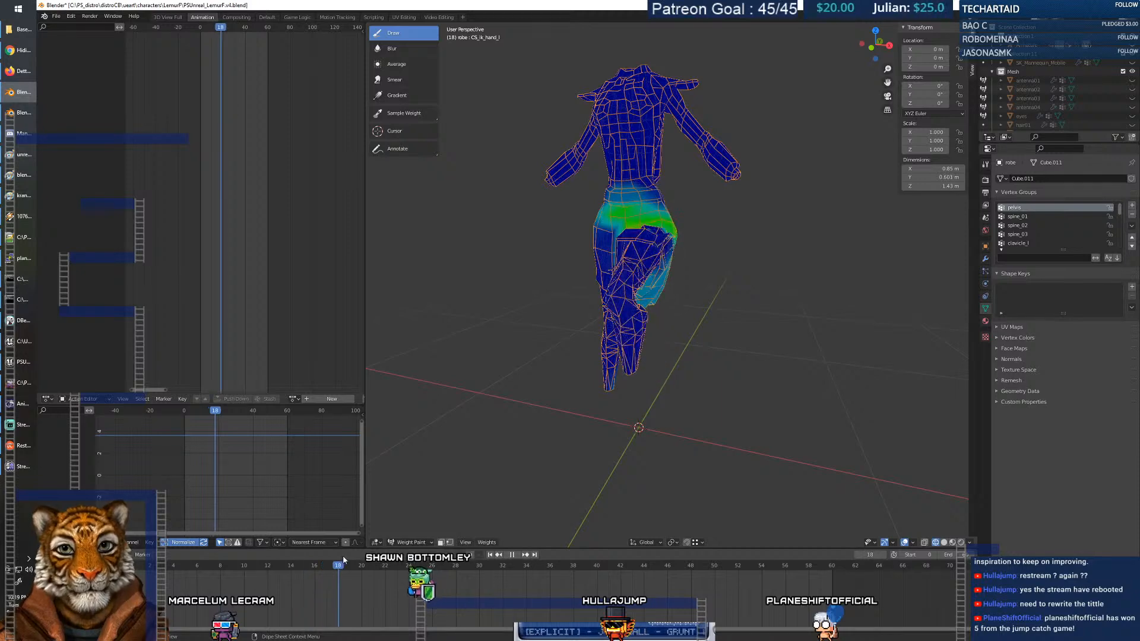
{"action": "key", "text": "space"}
{"action": "mouse_move", "coordinate": [722, 323]}
{"action": "middle_mouse_down"}
{"action": "mouse_move", "coordinate": [686, 337]}
{"action": "mouse_move", "coordinate": [605, 328]}
{"action": "mouse_move", "coordinate": [640, 339]}
{"action": "mouse_move", "coordinate": [710, 334]}
{"action": "mouse_move", "coordinate": [632, 327]}
{"action": "middle_mouse_up"}
{"action": "scroll", "coordinate": [637, 342], "scroll_direction": "up", "scroll_amount": 5}
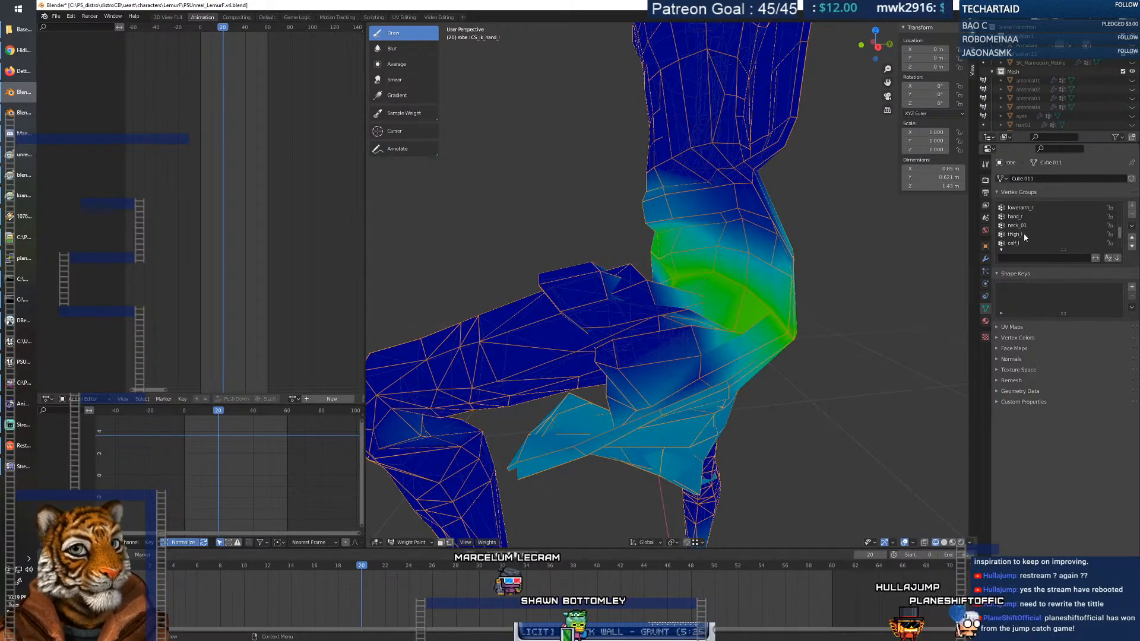
{"action": "left_click", "coordinate": [1036, 234]}
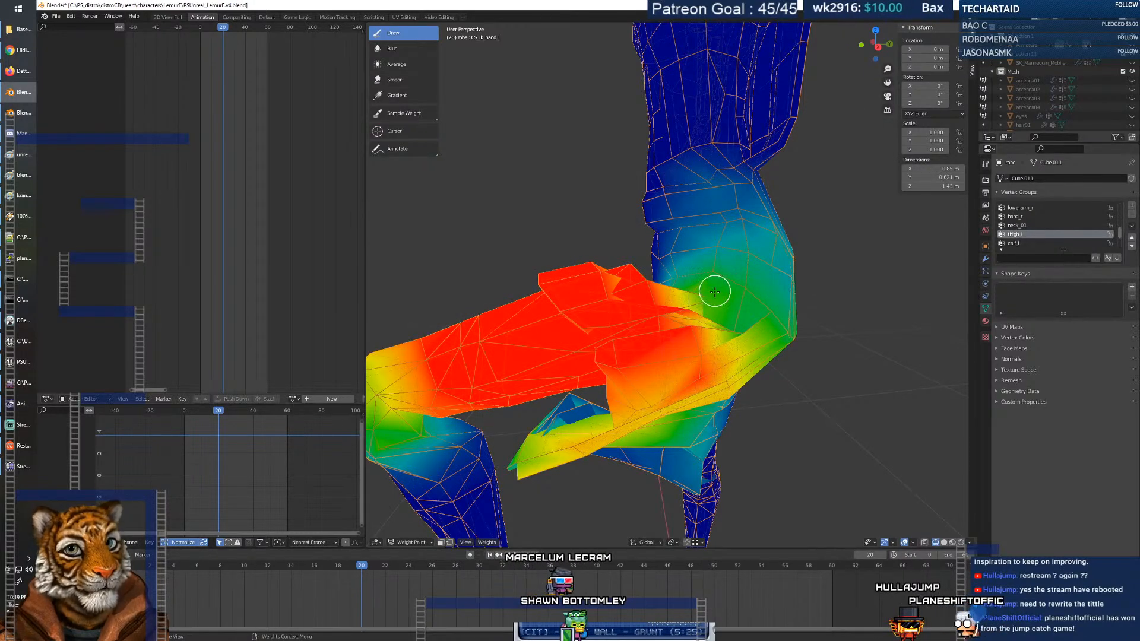
{"action": "middle_click_drag", "start_coordinate": [680, 324], "coordinate": [711, 321]}
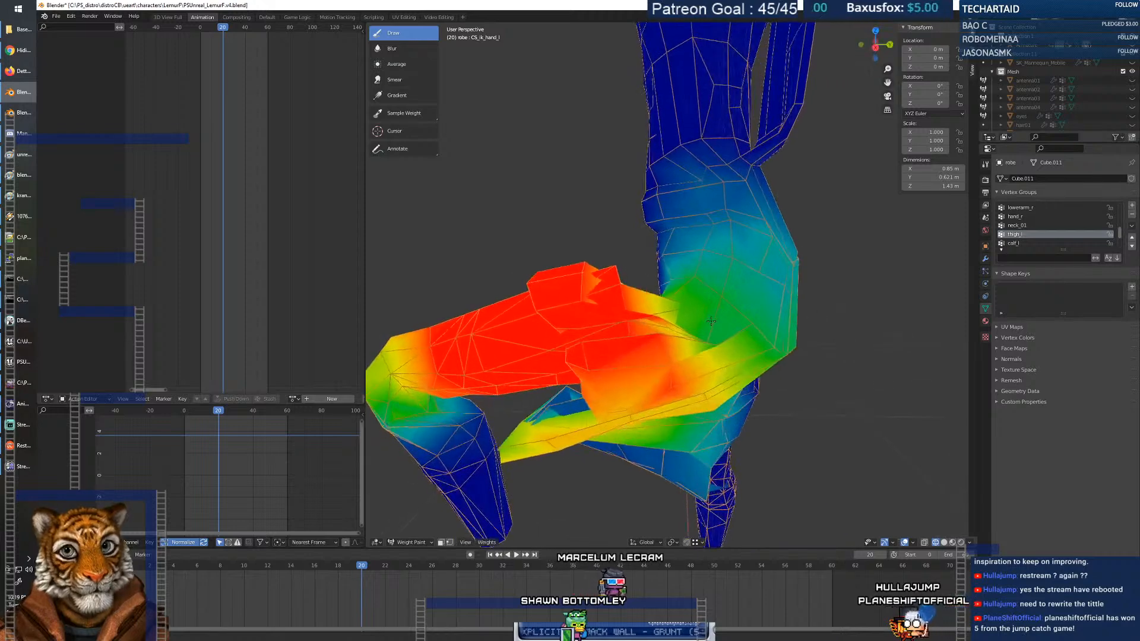
Go to frame 10 and paint full thigh_l weight over the side and front of the skirt below the hip.
{"action": "left_click_drag", "start_coordinate": [355, 568], "coordinate": [244, 573]}
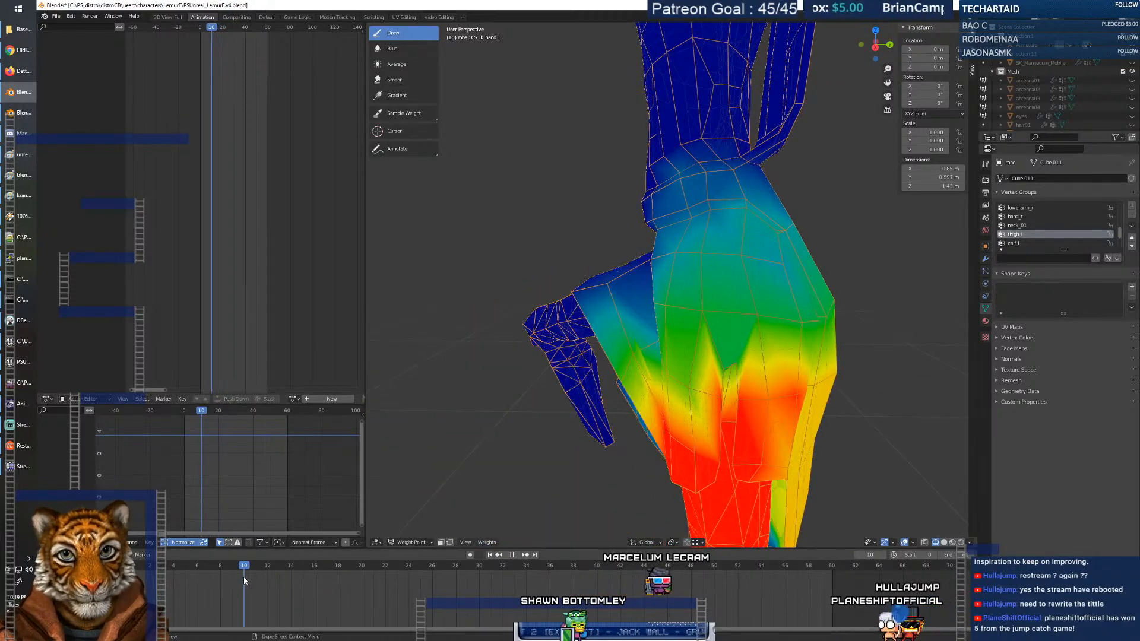
{"action": "middle_click_drag", "start_coordinate": [579, 466], "coordinate": [750, 359]}
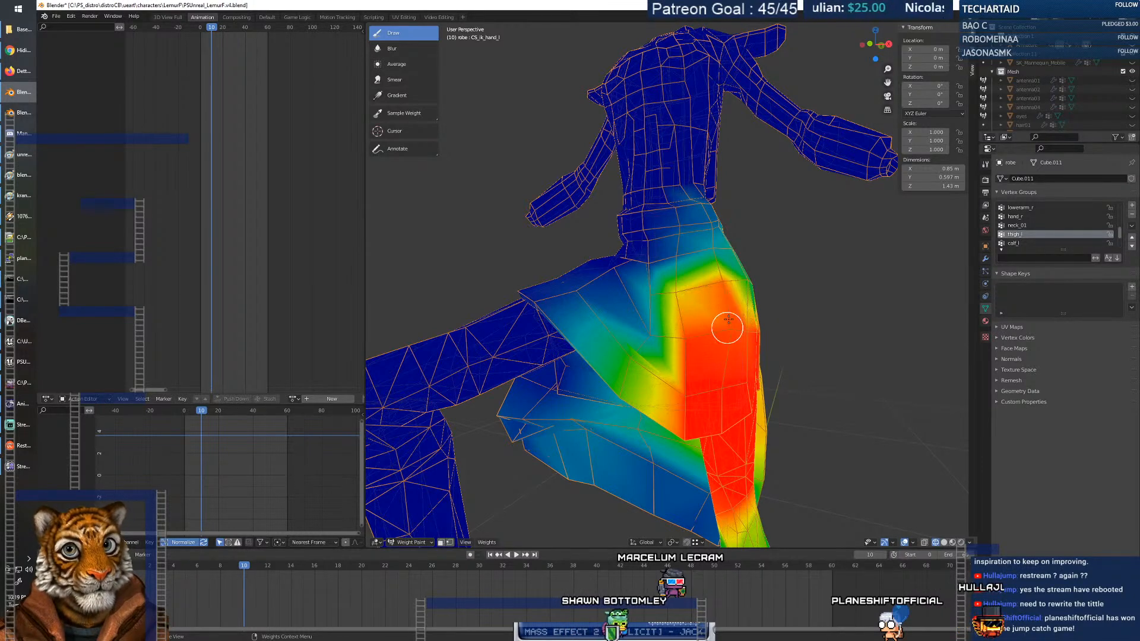
{"action": "middle_click_drag", "start_coordinate": [741, 321], "coordinate": [688, 319]}
{"action": "left_click", "coordinate": [748, 302]}
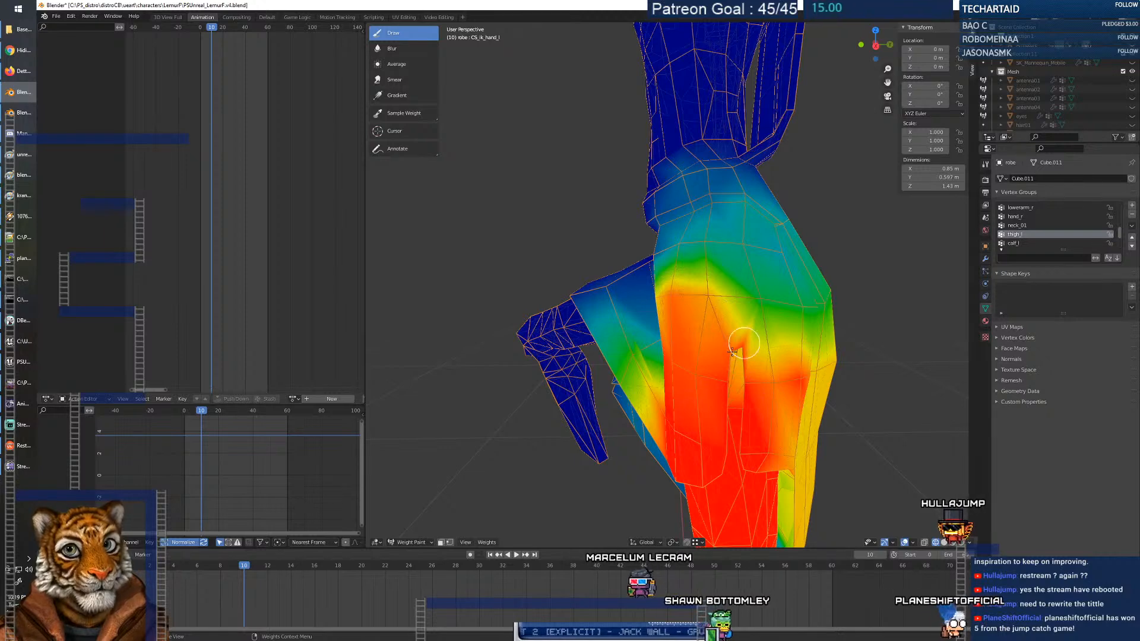
{"action": "mouse_move", "coordinate": [746, 315]}
{"action": "left_mouse_down"}
{"action": "mouse_move", "coordinate": [724, 297]}
{"action": "mouse_move", "coordinate": [801, 371]}
{"action": "left_mouse_up"}
Paint thigh_l weight down the rear side of the skirt, along the edge of the long panel.
{"action": "middle_click_drag", "start_coordinate": [707, 297], "coordinate": [647, 321]}
{"action": "mouse_move", "coordinate": [647, 321]}
{"action": "left_mouse_down"}
{"action": "mouse_move", "coordinate": [674, 331]}
{"action": "mouse_move", "coordinate": [631, 496]}
{"action": "left_mouse_up"}
{"action": "middle_click_drag", "start_coordinate": [654, 531], "coordinate": [611, 447], "text": "shift"}
{"action": "middle_click_drag", "start_coordinate": [524, 319], "coordinate": [591, 257]}
{"action": "left_click_drag", "start_coordinate": [590, 257], "coordinate": [600, 382]}
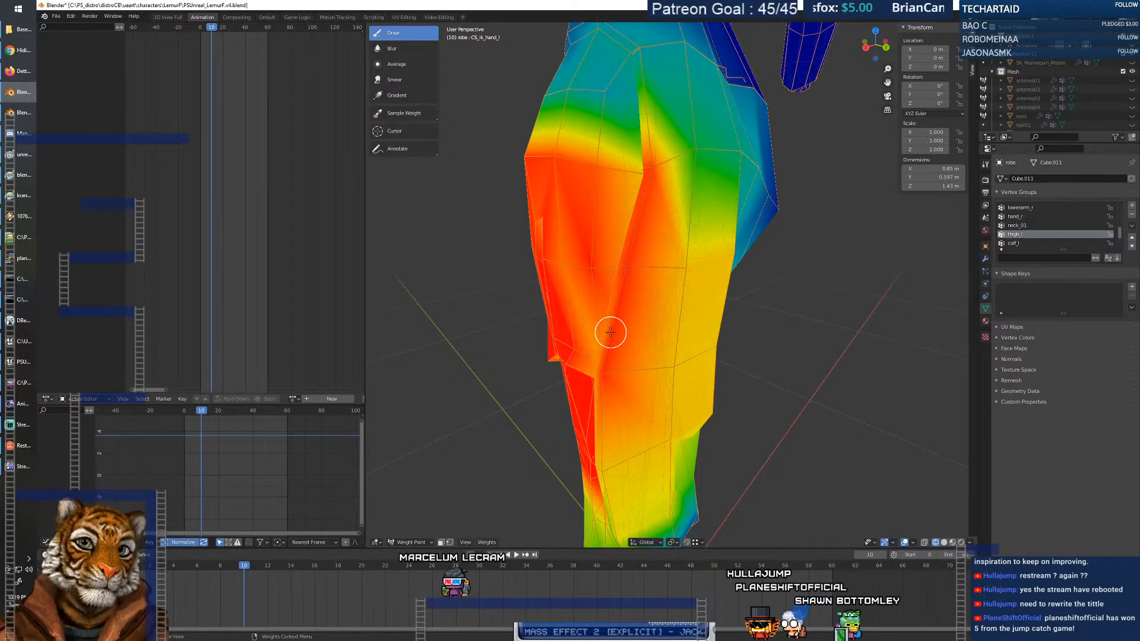
Touch up the thigh_l weight around the side slit, checking it from the side and from below.
{"action": "middle_click_drag", "start_coordinate": [547, 225], "coordinate": [653, 283]}
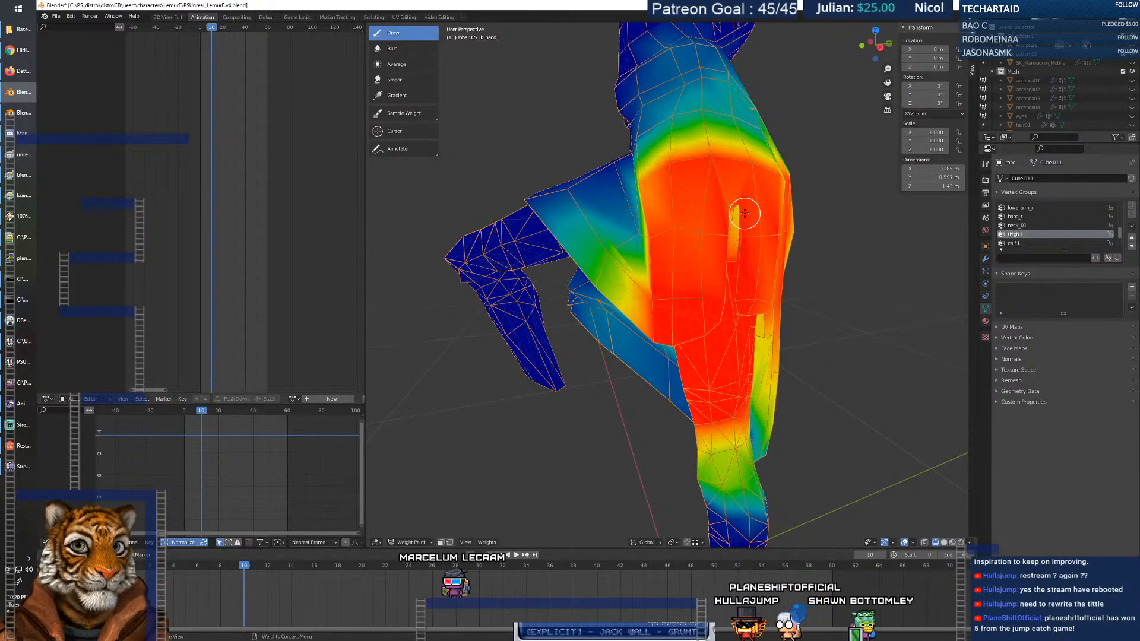
{"action": "mouse_move", "coordinate": [728, 274]}
{"action": "middle_mouse_down"}
{"action": "mouse_move", "coordinate": [703, 187]}
{"action": "mouse_move", "coordinate": [703, 222]}
{"action": "mouse_move", "coordinate": [674, 224]}
{"action": "middle_mouse_up"}
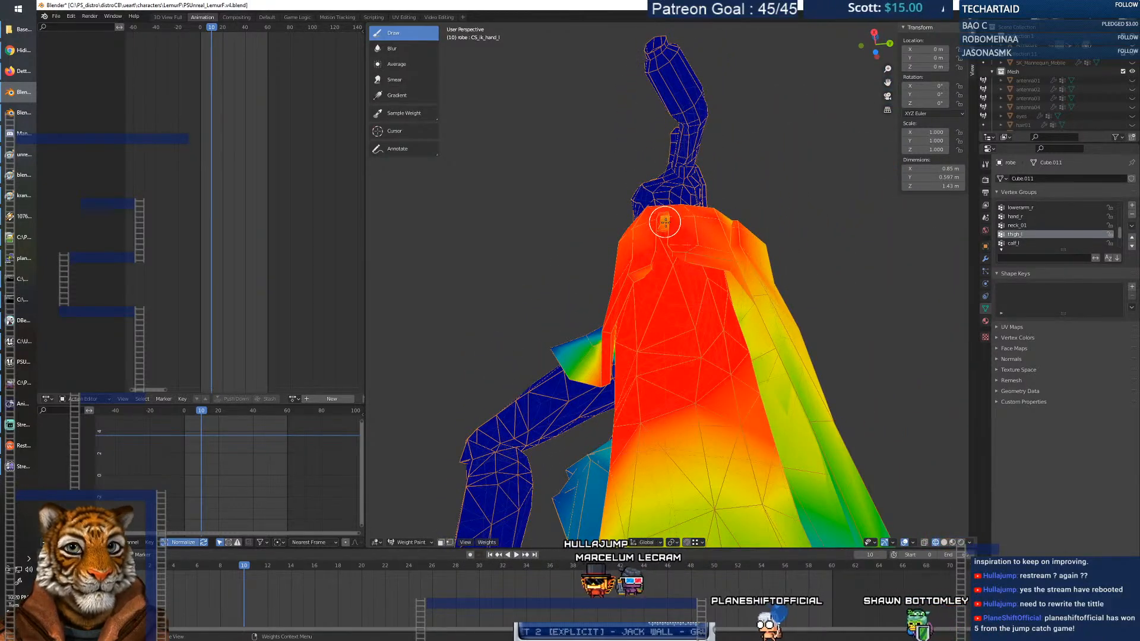
{"action": "mouse_move", "coordinate": [676, 225]}
{"action": "middle_mouse_down"}
{"action": "mouse_move", "coordinate": [695, 234]}
{"action": "mouse_move", "coordinate": [707, 342]}
{"action": "mouse_move", "coordinate": [736, 339]}
{"action": "mouse_move", "coordinate": [565, 458]}
{"action": "middle_mouse_up"}
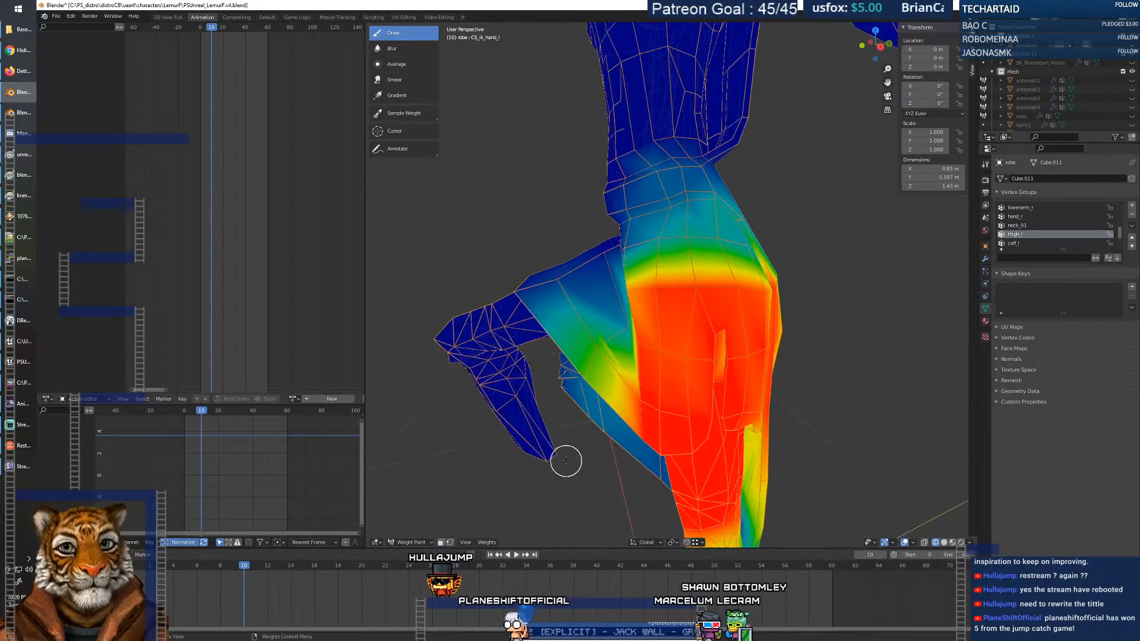
Go to frame 20, review the thigh_l and spine_01 weights from the front, and make pelvis the active vertex group.
{"action": "key", "text": "space"}
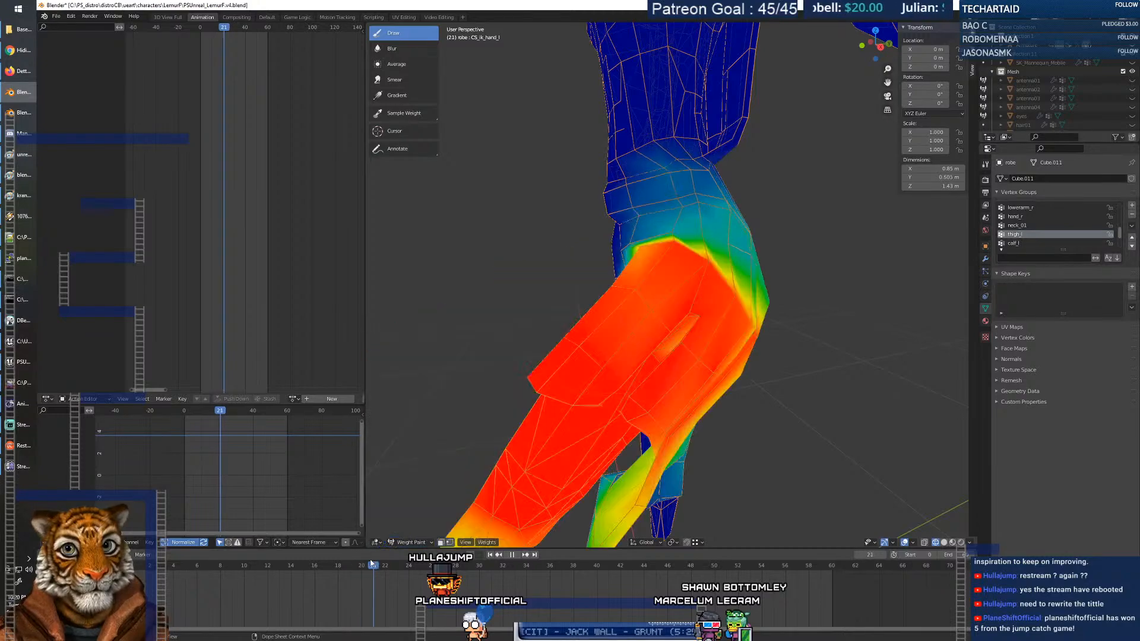
{"action": "left_click_drag", "start_coordinate": [368, 563], "coordinate": [362, 562]}
{"action": "middle_click_drag", "start_coordinate": [495, 410], "coordinate": [638, 442]}
{"action": "right_click", "coordinate": [670, 269]}
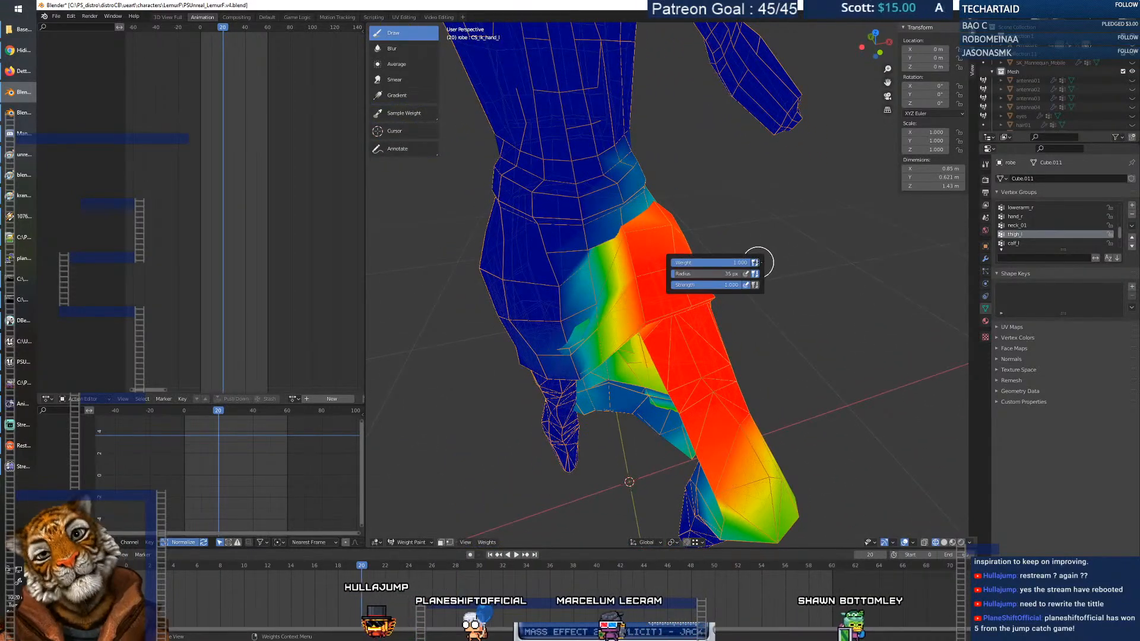
{"action": "scroll", "coordinate": [1027, 221], "scroll_direction": "up", "scroll_amount": 10}
{"action": "left_click", "coordinate": [1016, 216]}
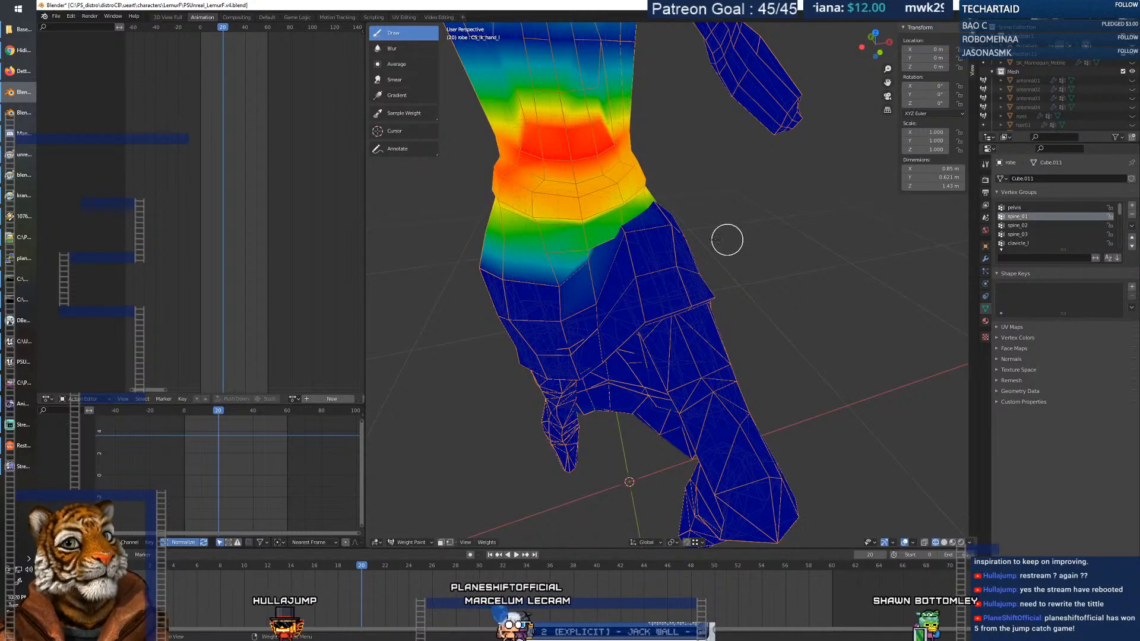
{"action": "right_click", "coordinate": [745, 242]}
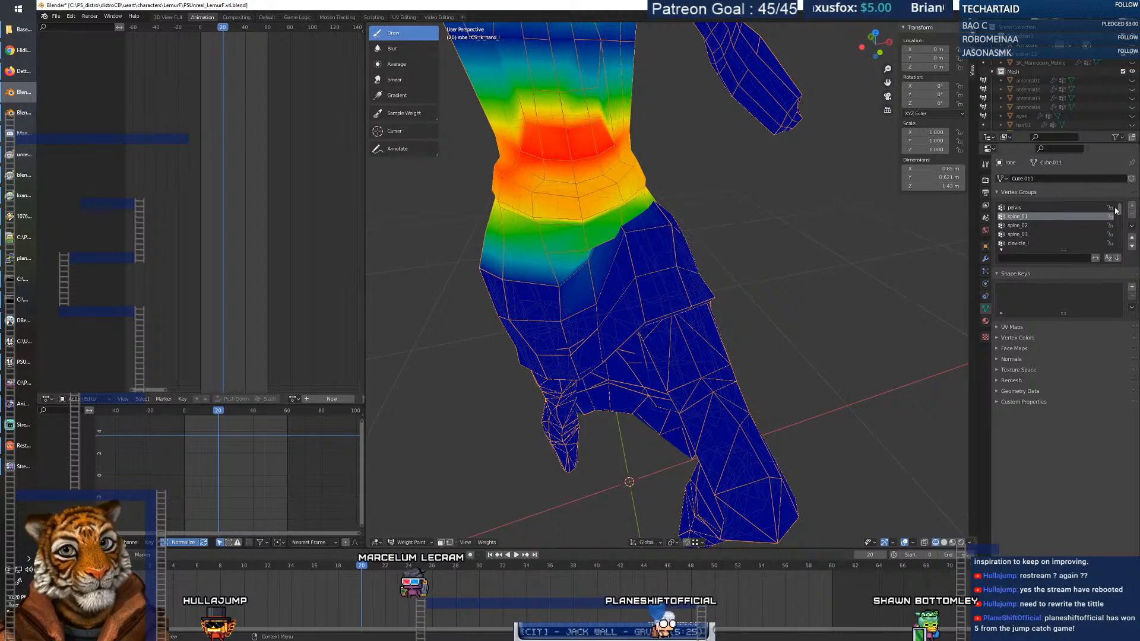
{"action": "left_click", "coordinate": [1052, 209]}
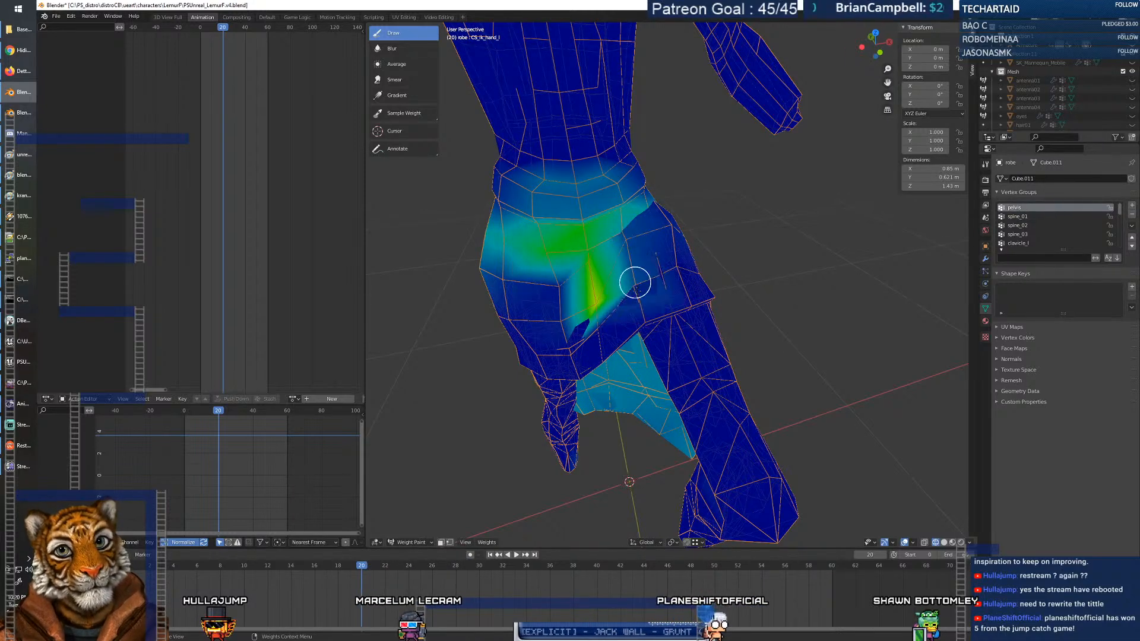
Examine the pelvis weights on the hips and long skirt panel from several angles while scrubbing the leg pose around frames 18 to 20.
{"action": "middle_click_drag", "start_coordinate": [656, 273], "coordinate": [716, 224]}
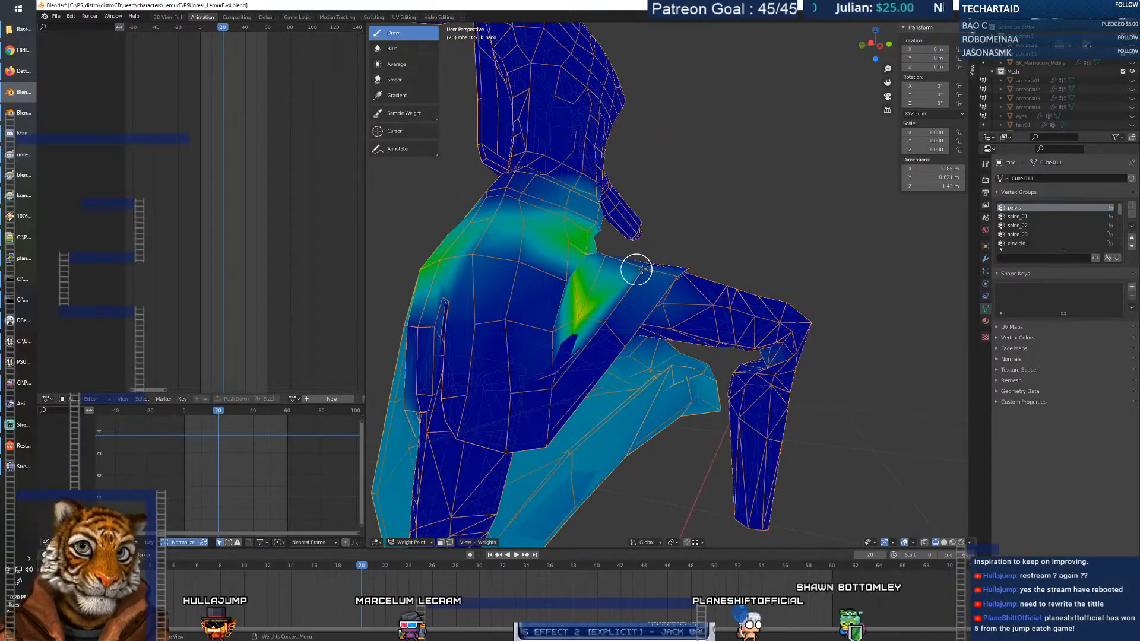
{"action": "middle_click_drag", "start_coordinate": [639, 271], "coordinate": [592, 286]}
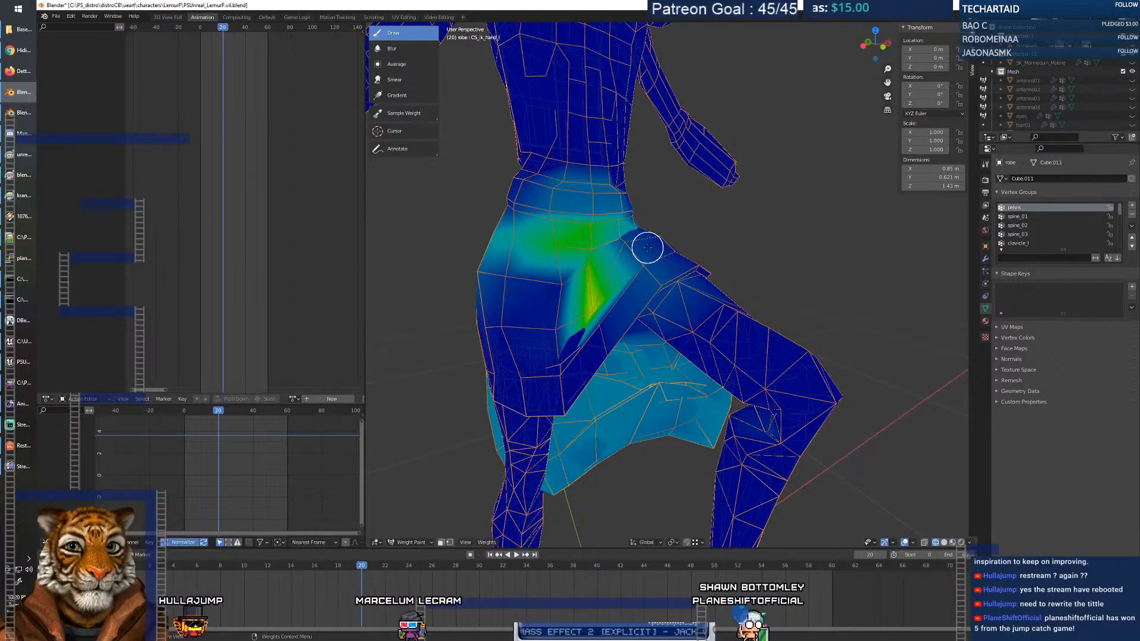
{"action": "middle_click_drag", "start_coordinate": [663, 263], "coordinate": [578, 244]}
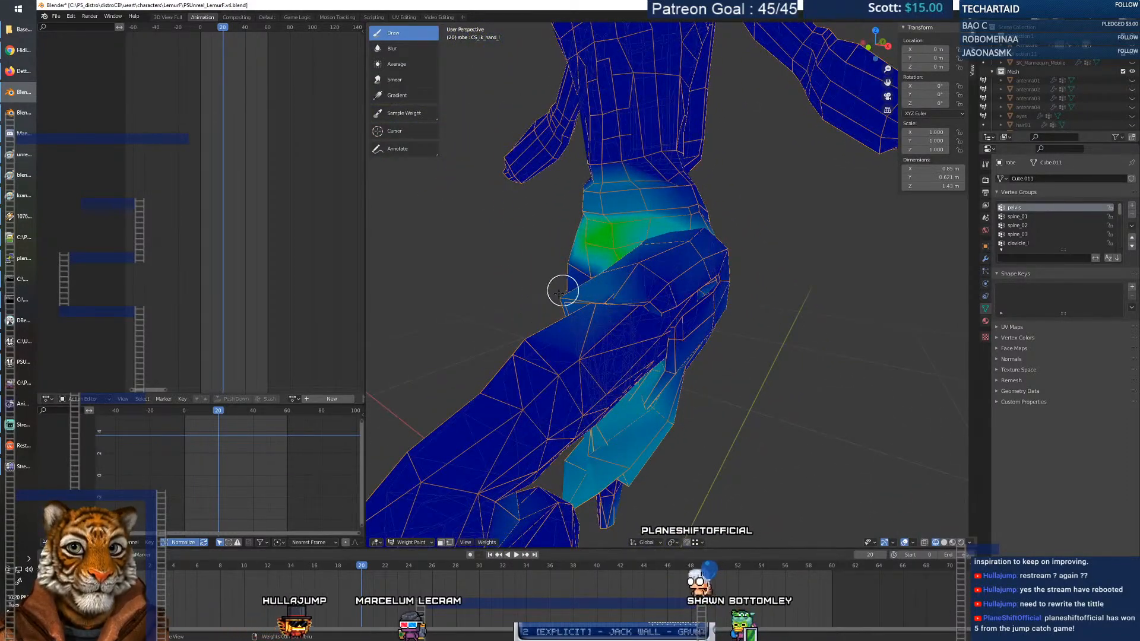
{"action": "middle_click_drag", "start_coordinate": [668, 270], "coordinate": [708, 230]}
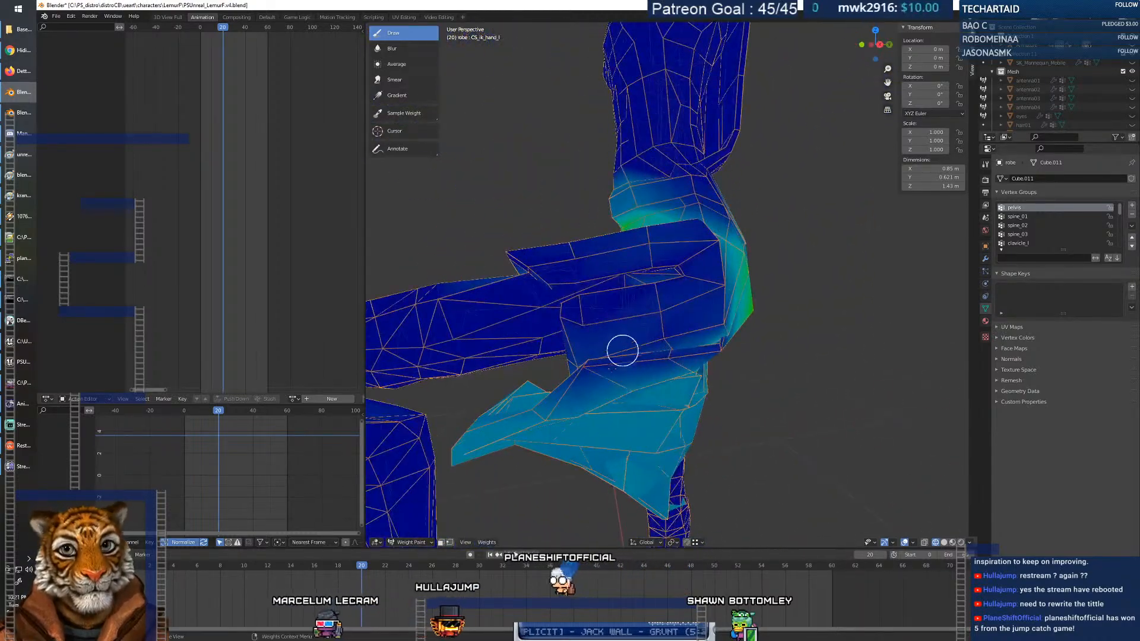
{"action": "key", "text": "Left"}
{"action": "mouse_move", "coordinate": [334, 571]}
{"action": "left_mouse_down"}
{"action": "mouse_move", "coordinate": [297, 567]}
{"action": "mouse_move", "coordinate": [403, 563]}
{"action": "mouse_move", "coordinate": [350, 566]}
{"action": "left_mouse_up"}
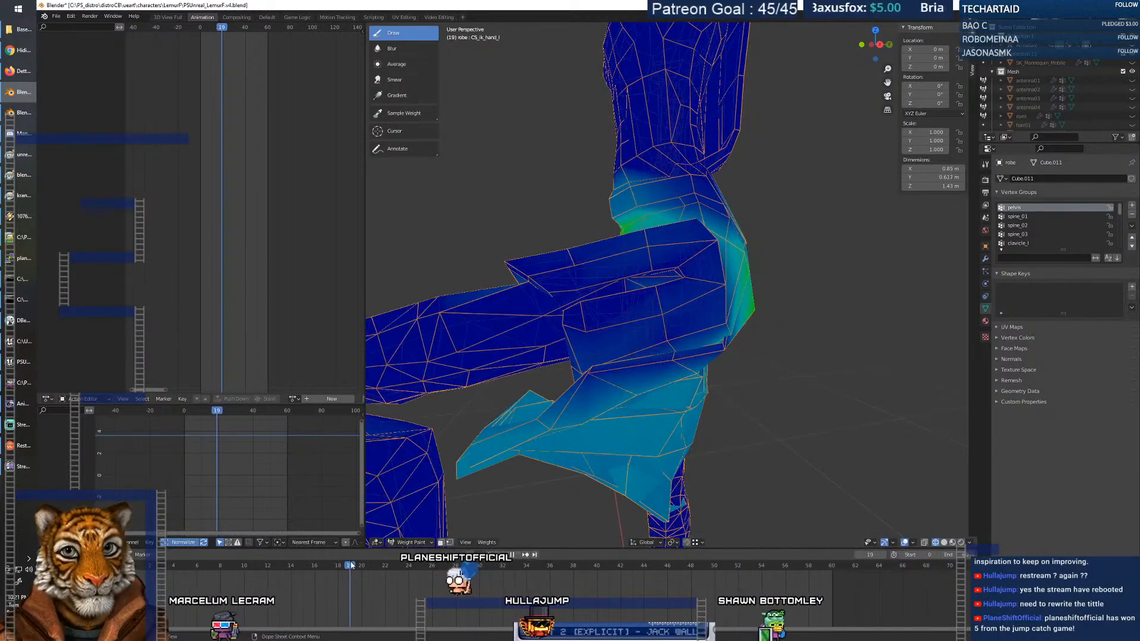
{"action": "mouse_move", "coordinate": [621, 423]}
{"action": "middle_mouse_down"}
{"action": "mouse_move", "coordinate": [728, 404]}
{"action": "mouse_move", "coordinate": [687, 426]}
{"action": "middle_mouse_up"}
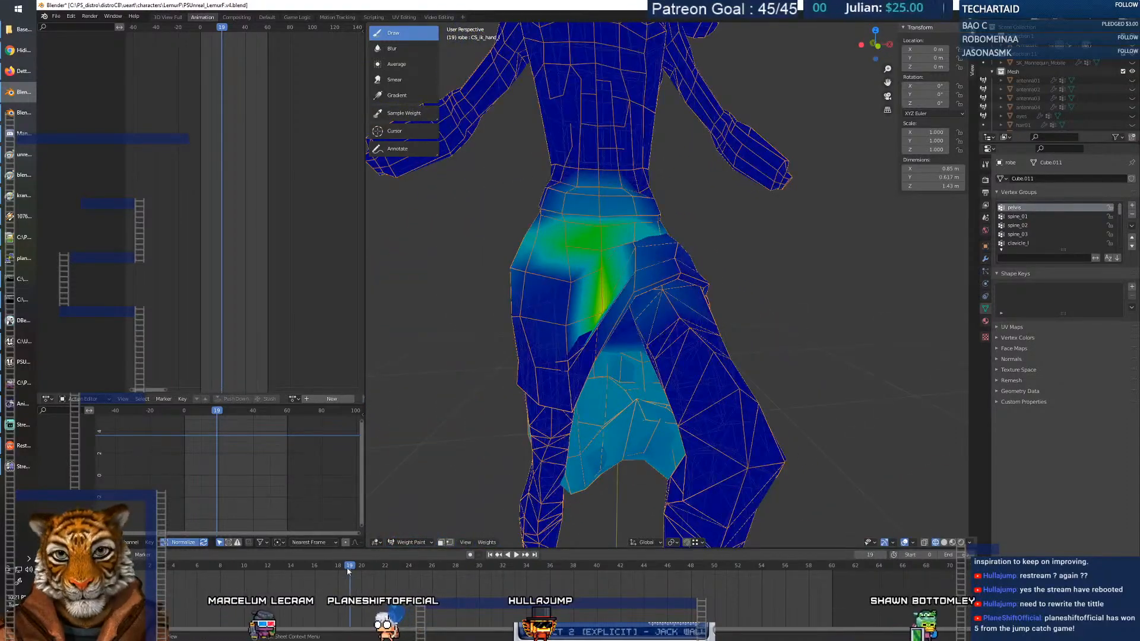
{"action": "left_click_drag", "start_coordinate": [334, 564], "coordinate": [361, 567]}
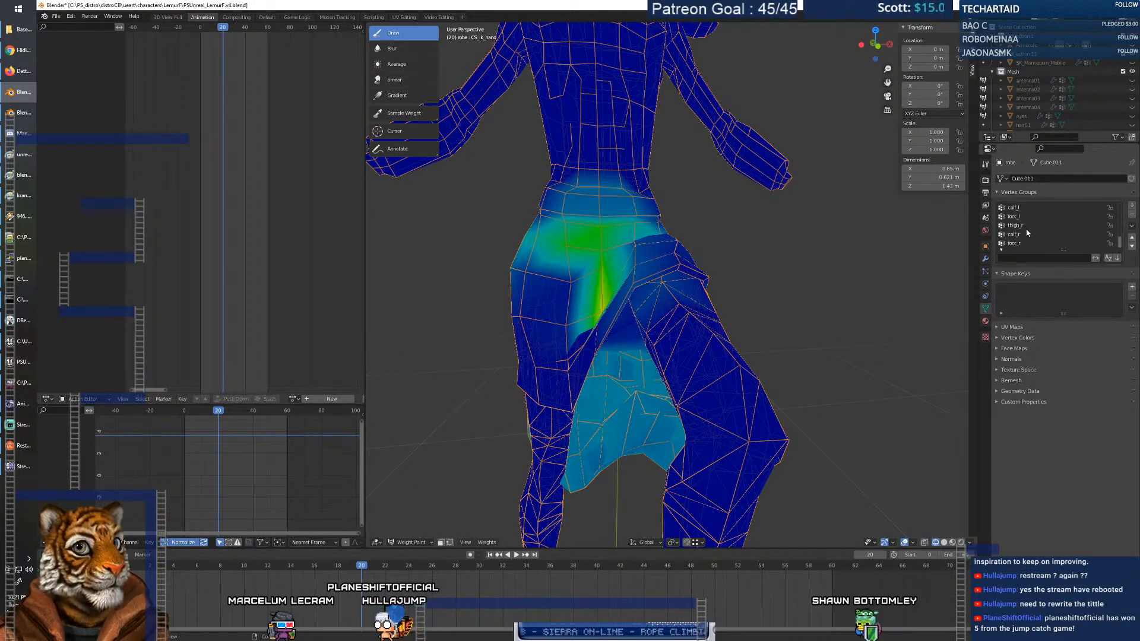
Compare the thigh_r, thigh_l and calf_r influences on the skirt, and make calf_l the active vertex group.
{"action": "left_click", "coordinate": [1025, 228]}
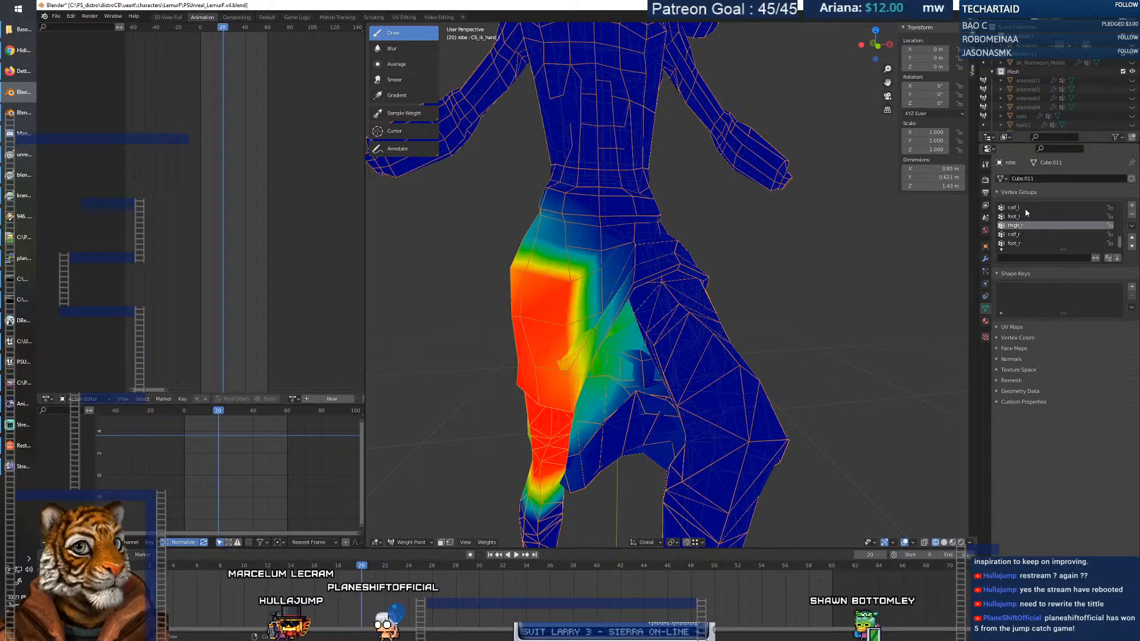
{"action": "left_click", "coordinate": [1014, 207]}
{"action": "mouse_move", "coordinate": [712, 368]}
{"action": "middle_mouse_down"}
{"action": "mouse_move", "coordinate": [742, 336]}
{"action": "mouse_move", "coordinate": [766, 377]}
{"action": "mouse_move", "coordinate": [796, 357]}
{"action": "mouse_move", "coordinate": [770, 384]}
{"action": "middle_mouse_up"}
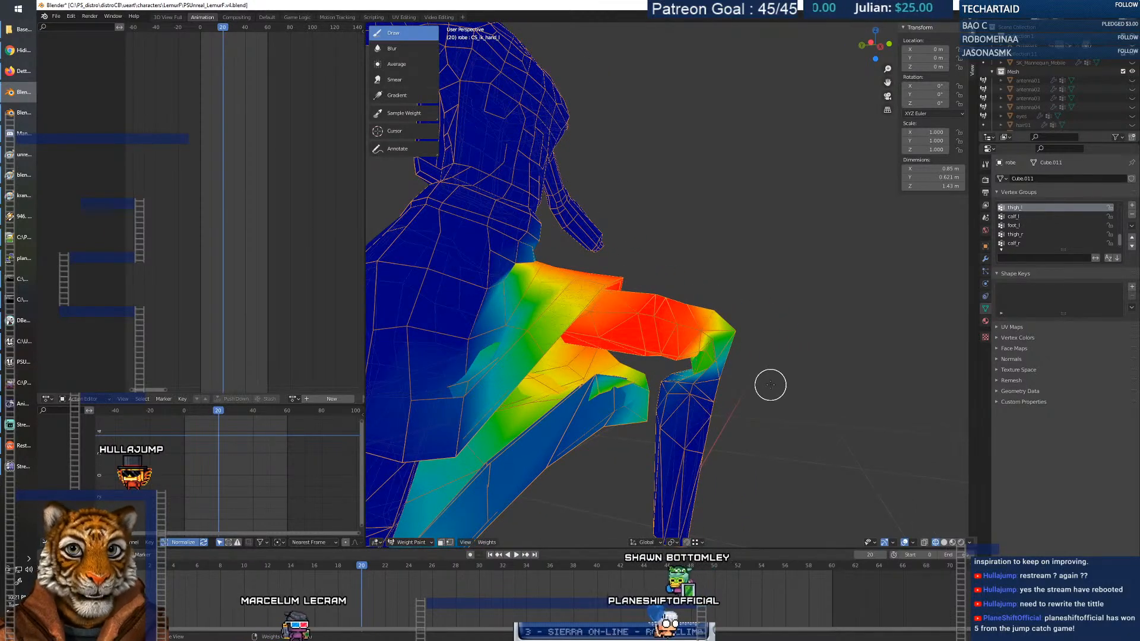
{"action": "left_click", "coordinate": [1022, 244]}
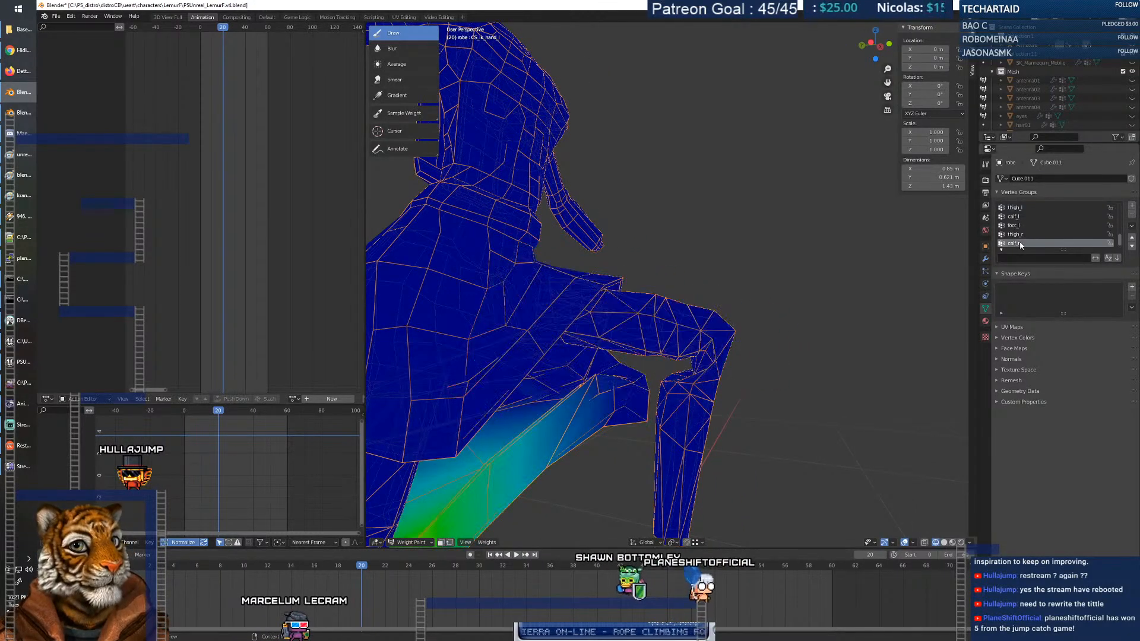
{"action": "left_click", "coordinate": [1022, 226]}
{"action": "left_click", "coordinate": [1022, 217]}
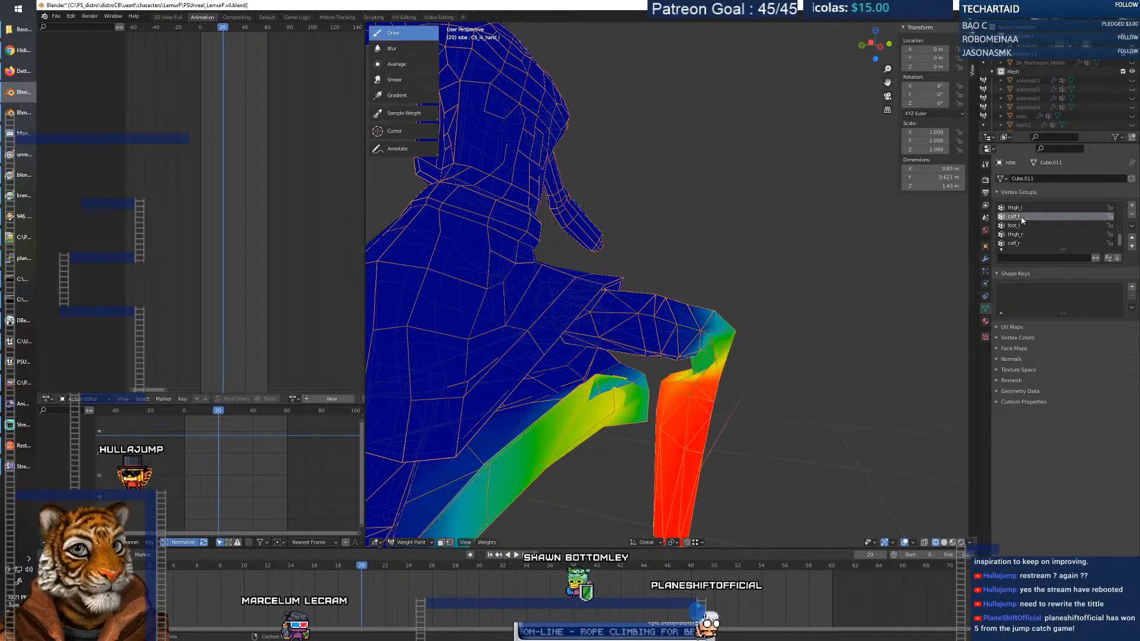
{"action": "middle_click_drag", "start_coordinate": [796, 354], "coordinate": [764, 361]}
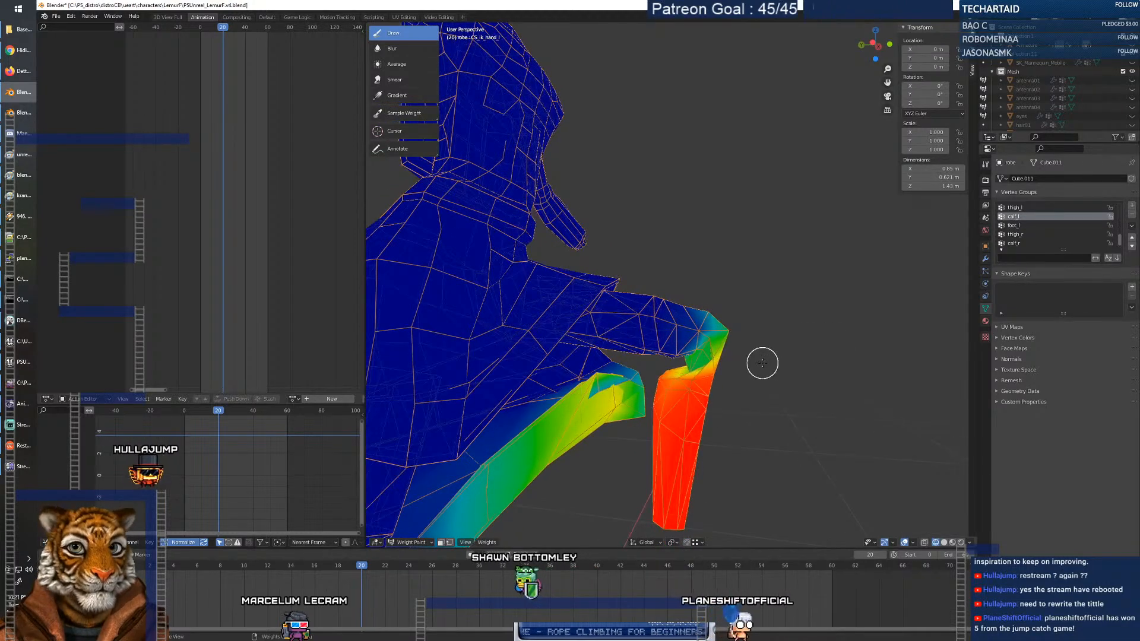
Paint stronger calf_l weight behind the bent left knee, working on it from the front and both sides.
{"action": "right_click", "coordinate": [681, 383]}
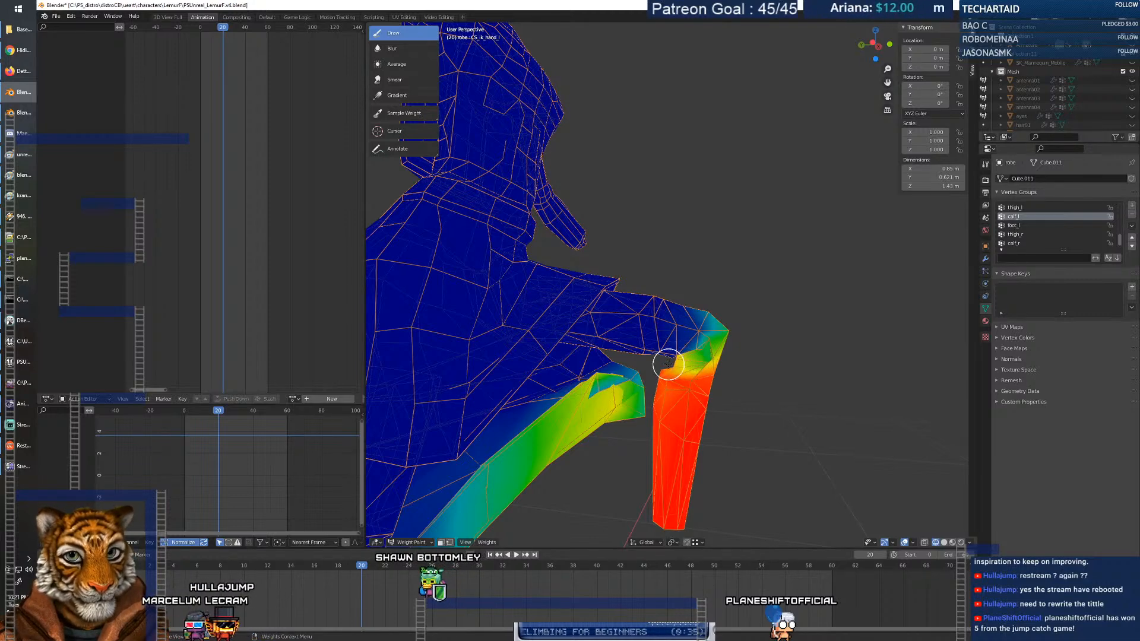
{"action": "mouse_move", "coordinate": [687, 374]}
{"action": "middle_mouse_down"}
{"action": "mouse_move", "coordinate": [631, 374]}
{"action": "mouse_move", "coordinate": [671, 392]}
{"action": "middle_mouse_up"}
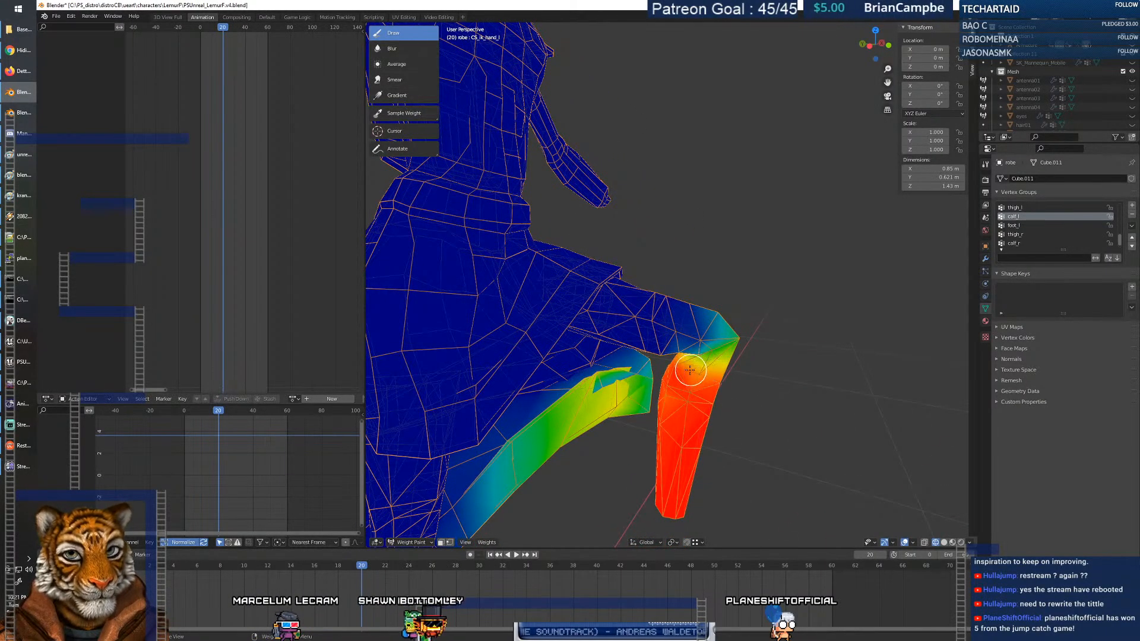
{"action": "mouse_move", "coordinate": [684, 376]}
{"action": "middle_mouse_down"}
{"action": "mouse_move", "coordinate": [540, 373]}
{"action": "mouse_move", "coordinate": [553, 366]}
{"action": "mouse_move", "coordinate": [502, 401]}
{"action": "mouse_move", "coordinate": [440, 408]}
{"action": "middle_mouse_up"}
{"action": "scroll", "coordinate": [531, 370], "scroll_direction": "up", "scroll_amount": 2}
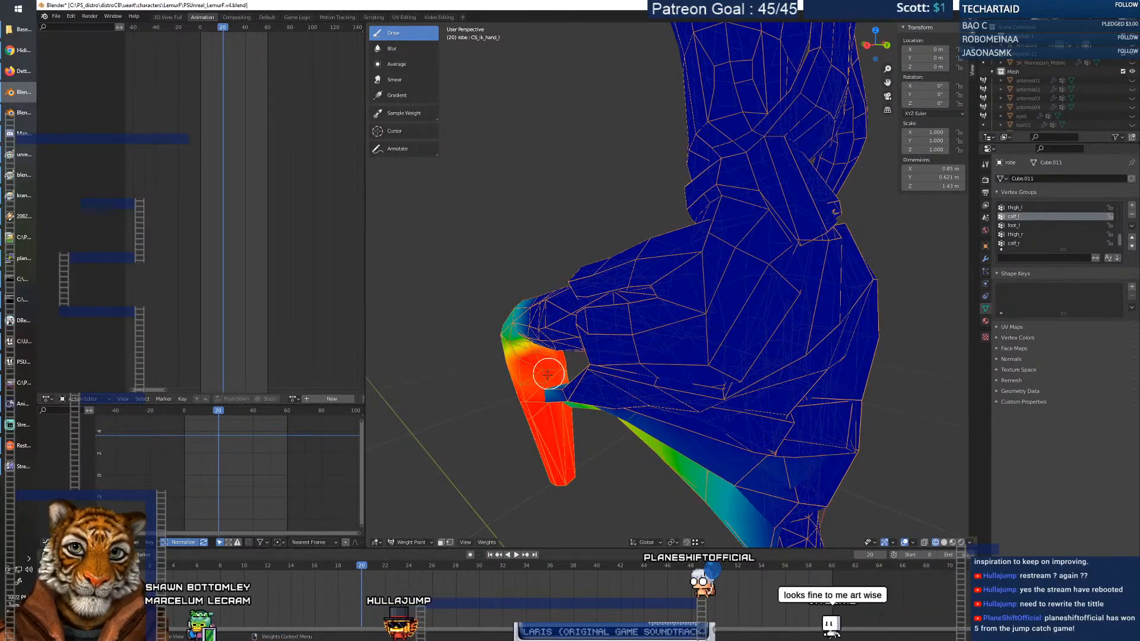
{"action": "middle_click_drag", "start_coordinate": [520, 390], "coordinate": [476, 412]}
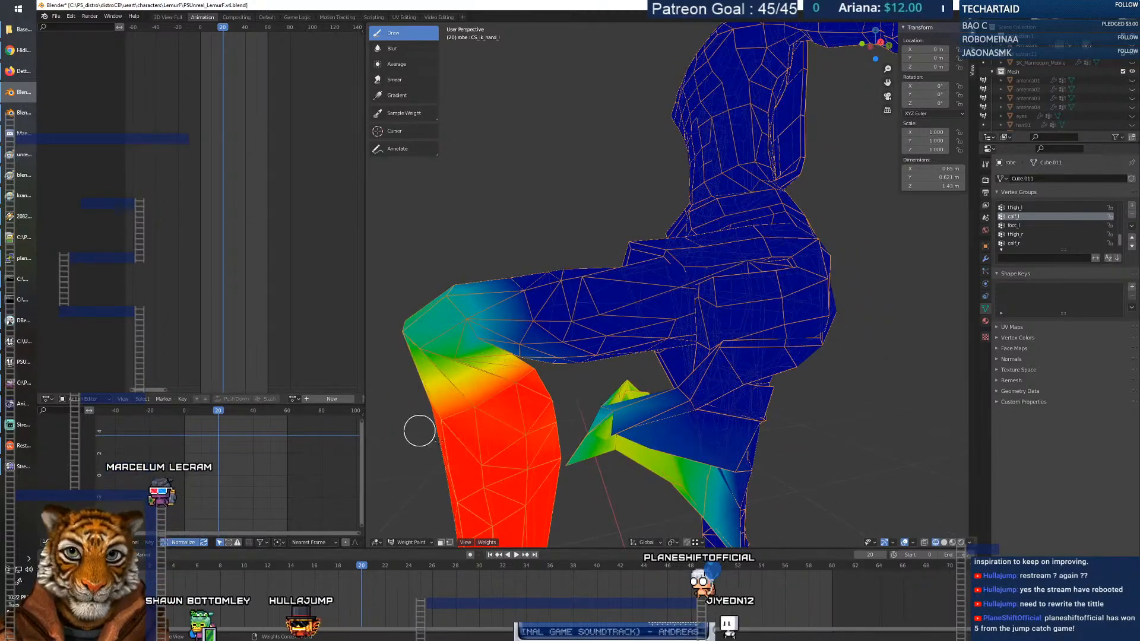
{"action": "mouse_move", "coordinate": [487, 455]}
{"action": "middle_mouse_down"}
{"action": "mouse_move", "coordinate": [539, 434]}
{"action": "mouse_move", "coordinate": [505, 438]}
{"action": "middle_mouse_up"}
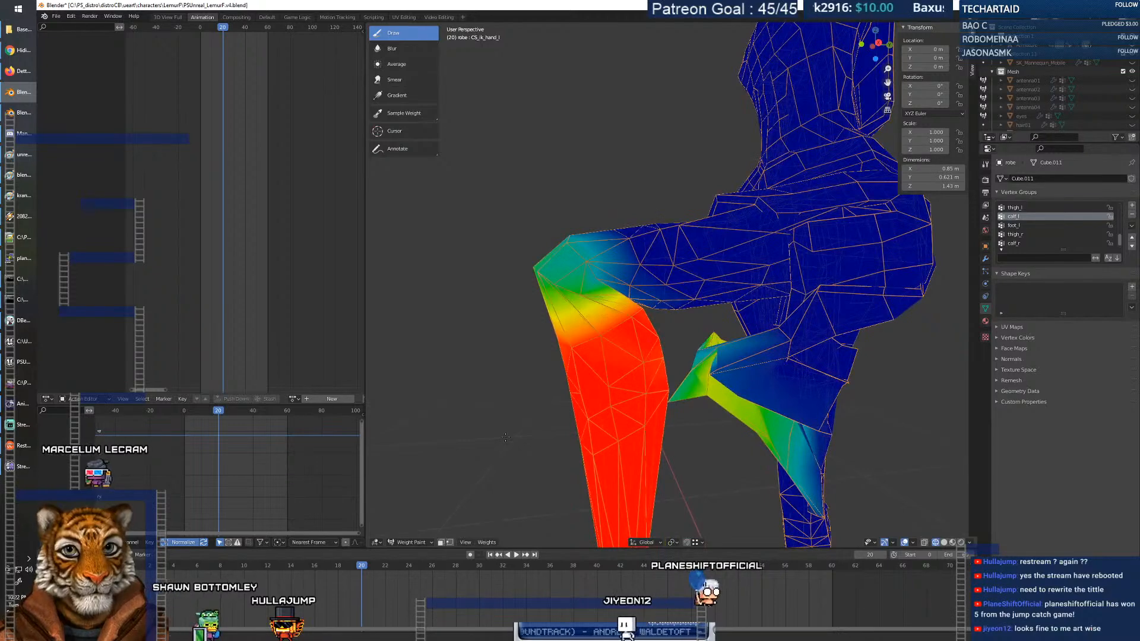
{"action": "middle_click_drag", "start_coordinate": [528, 389], "coordinate": [541, 378]}
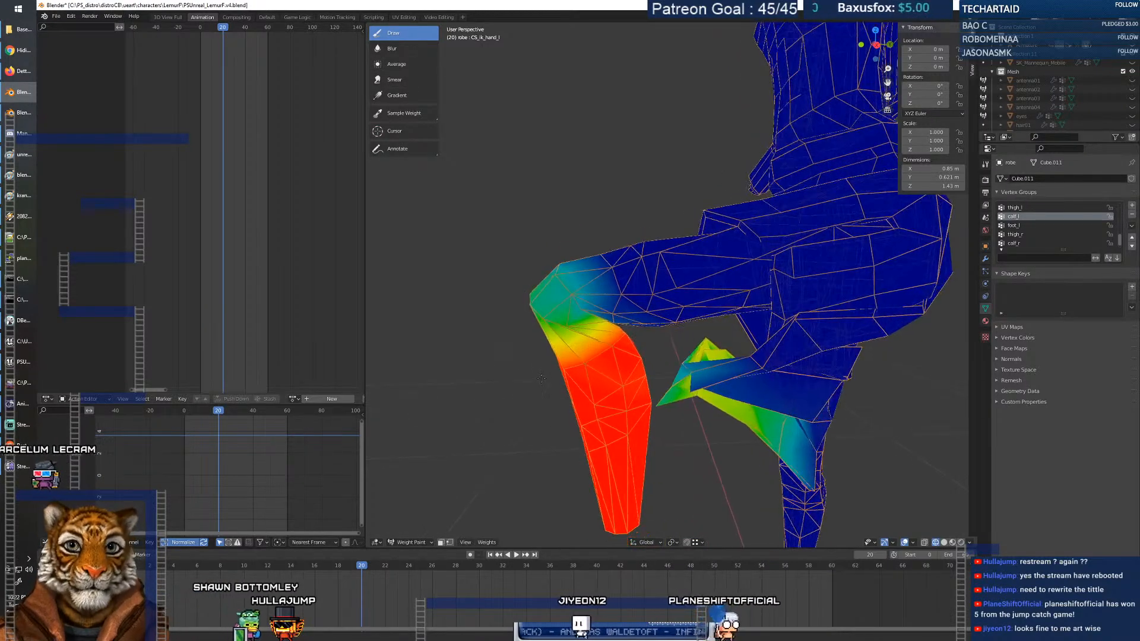
Adjust the brush and touch up the calf_l weight at the tip of the left knee.
{"action": "right_click", "coordinate": [570, 328]}
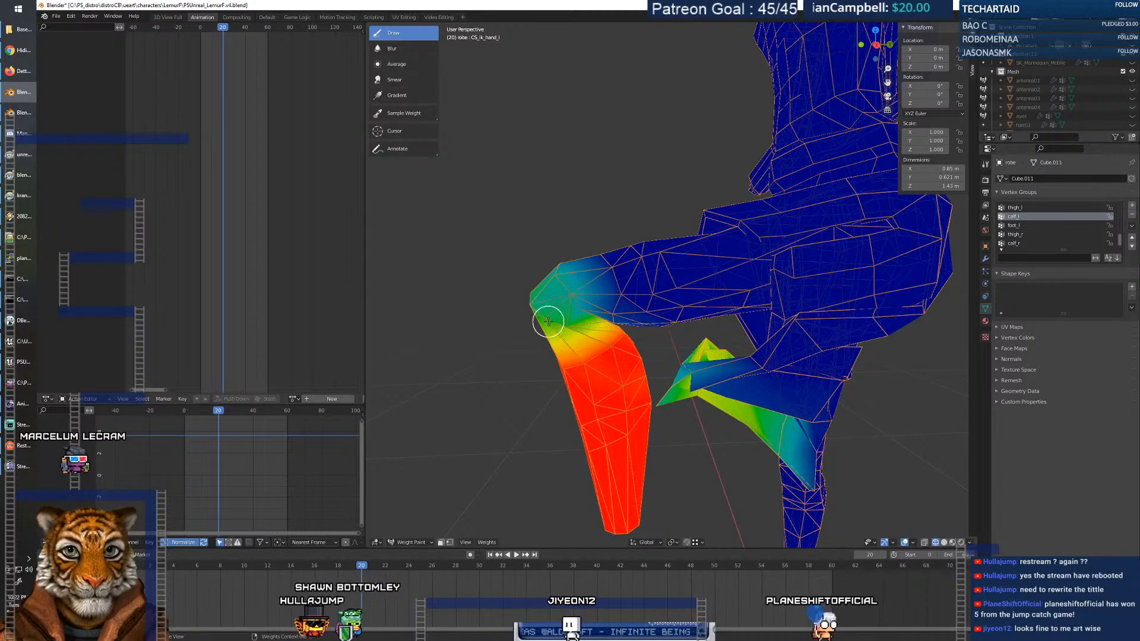
{"action": "mouse_move", "coordinate": [542, 323]}
{"action": "middle_mouse_down"}
{"action": "mouse_move", "coordinate": [611, 311]}
{"action": "mouse_move", "coordinate": [639, 264]}
{"action": "middle_mouse_up"}
{"action": "middle_click_drag", "start_coordinate": [592, 233], "coordinate": [725, 277]}
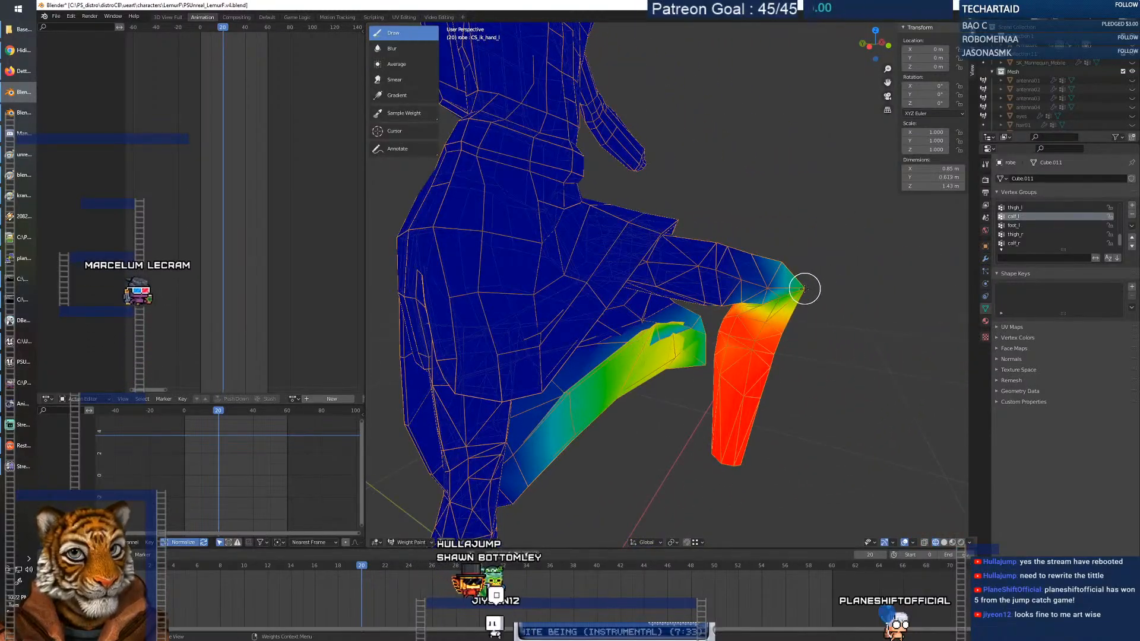
{"action": "mouse_move", "coordinate": [823, 343]}
{"action": "middle_mouse_down"}
{"action": "mouse_move", "coordinate": [802, 319]}
{"action": "mouse_move", "coordinate": [827, 332]}
{"action": "mouse_move", "coordinate": [671, 330]}
{"action": "middle_mouse_up"}
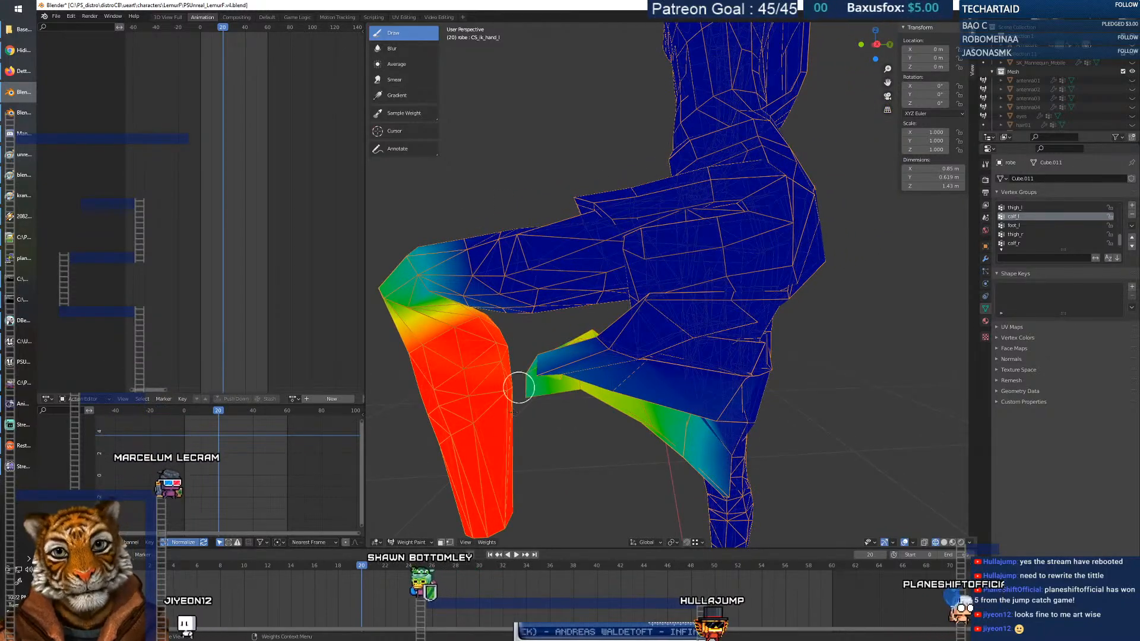
Set the brush weight to 0.511 and touch up the calf_l weight at the corner of the long skirt panel.
{"action": "mouse_move", "coordinate": [601, 386]}
{"action": "middle_mouse_down"}
{"action": "mouse_move", "coordinate": [656, 421]}
{"action": "mouse_move", "coordinate": [649, 426]}
{"action": "middle_mouse_up"}
{"action": "mouse_move", "coordinate": [730, 394]}
{"action": "middle_mouse_down"}
{"action": "mouse_move", "coordinate": [751, 369]}
{"action": "mouse_move", "coordinate": [669, 367]}
{"action": "middle_mouse_up"}
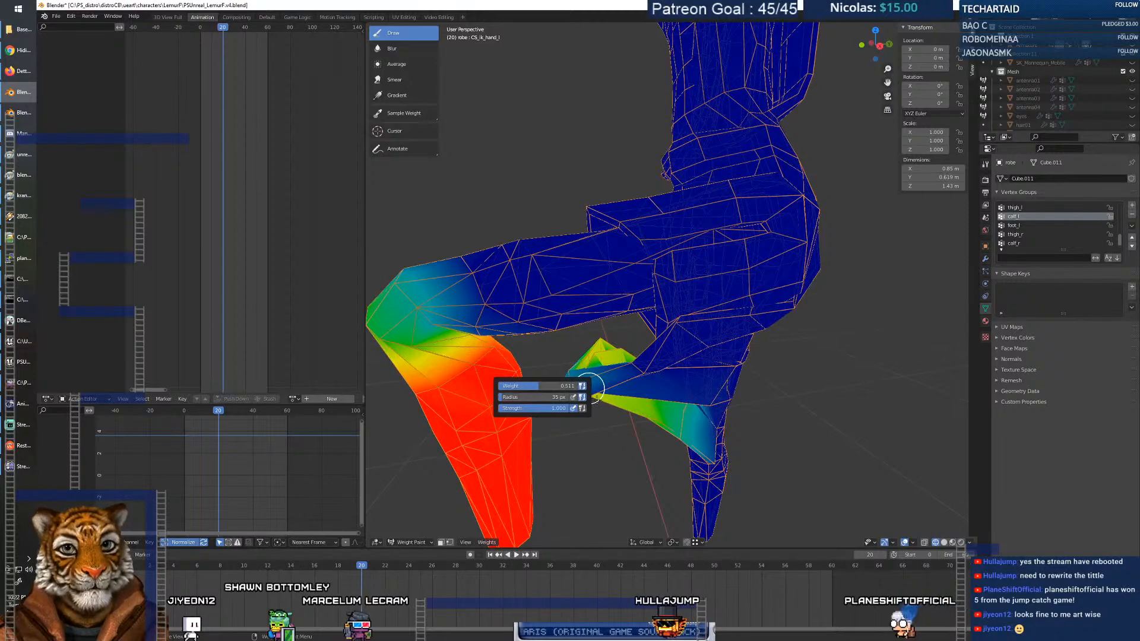
{"action": "middle_click_drag", "start_coordinate": [630, 343], "coordinate": [748, 347]}
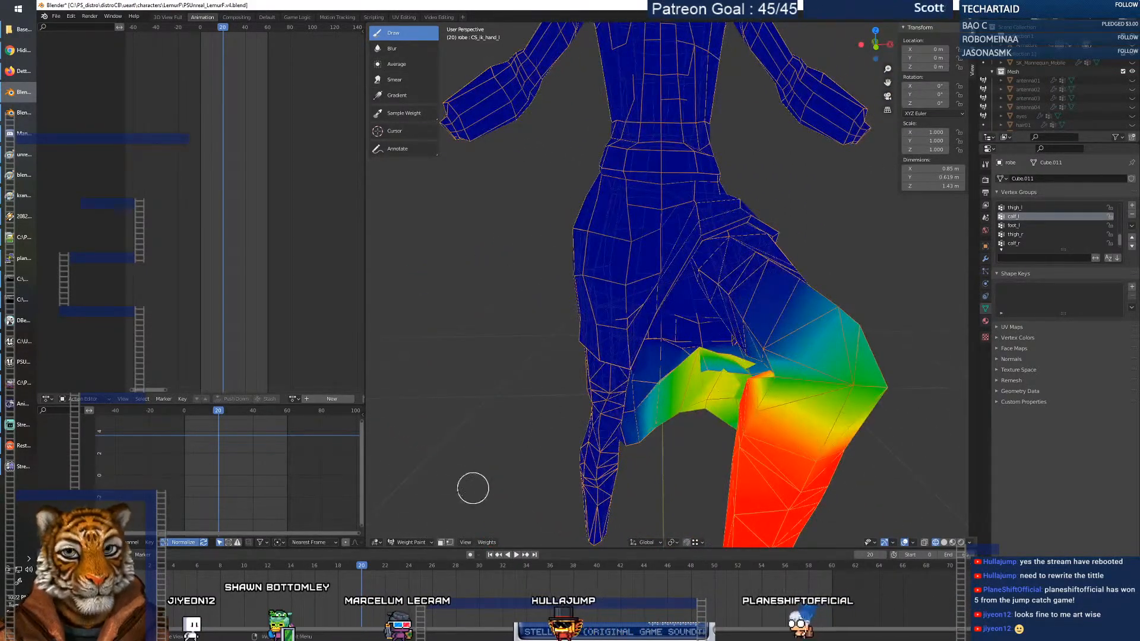
Go to frame 9 and make calf_r the active vertex group to check its influence on the long panel.
{"action": "left_click_drag", "start_coordinate": [359, 571], "coordinate": [233, 576]}
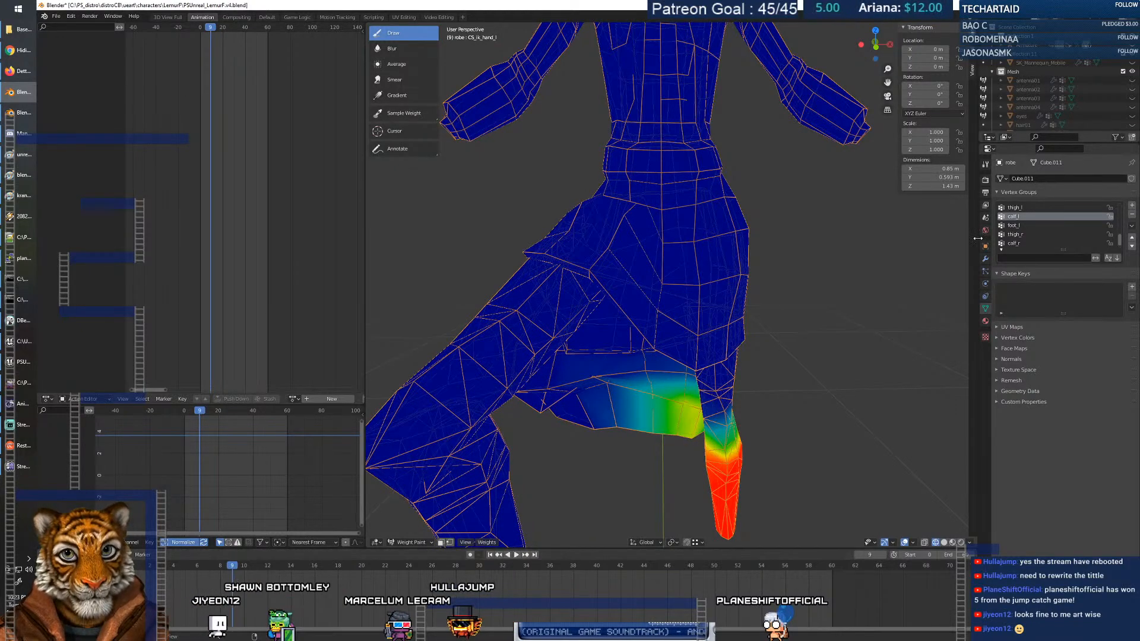
{"action": "left_click", "coordinate": [1022, 243]}
{"action": "mouse_move", "coordinate": [653, 366]}
{"action": "middle_mouse_down"}
{"action": "mouse_move", "coordinate": [604, 298]}
{"action": "mouse_move", "coordinate": [611, 364]}
{"action": "mouse_move", "coordinate": [672, 383]}
{"action": "mouse_move", "coordinate": [567, 383]}
{"action": "middle_mouse_up"}
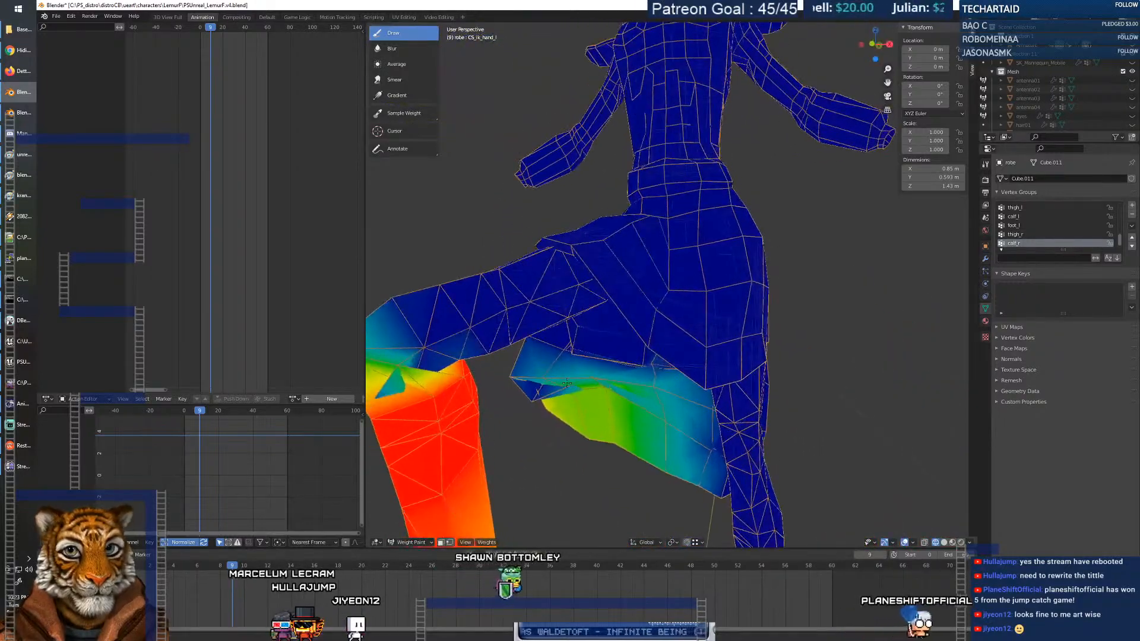
Try to paint more calf_r weight onto the corner of the long skirt panel beside the raised right leg.
{"action": "right_click", "coordinate": [546, 422]}
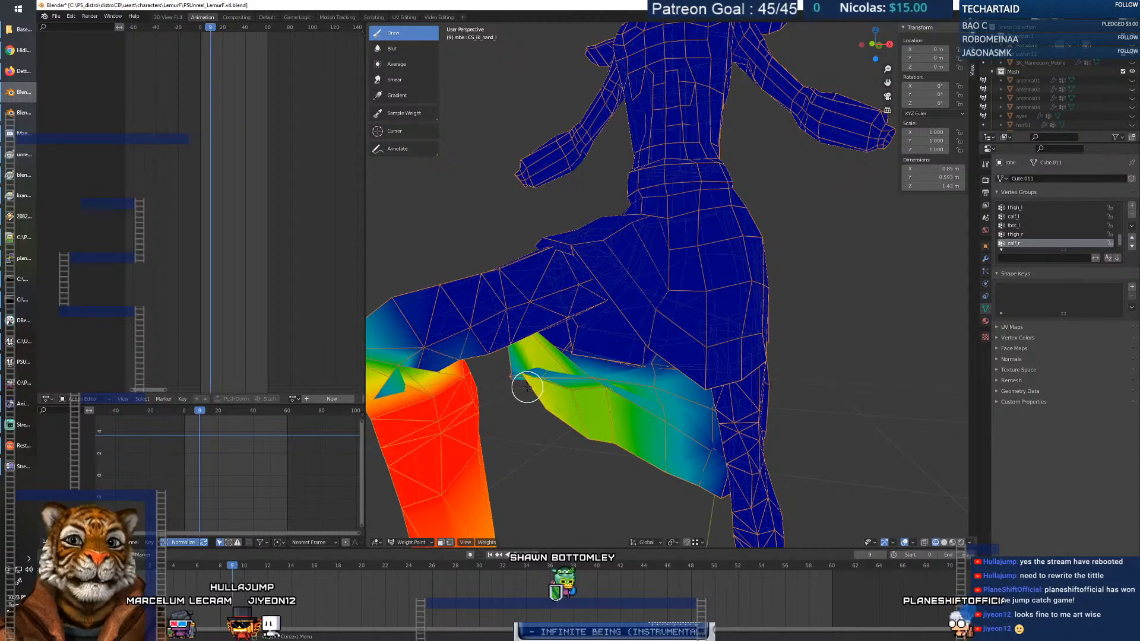
{"action": "mouse_move", "coordinate": [547, 396]}
{"action": "middle_mouse_down"}
{"action": "mouse_move", "coordinate": [665, 399]}
{"action": "mouse_move", "coordinate": [683, 411]}
{"action": "mouse_move", "coordinate": [593, 409]}
{"action": "middle_mouse_up"}
{"action": "left_click", "coordinate": [1015, 243]}
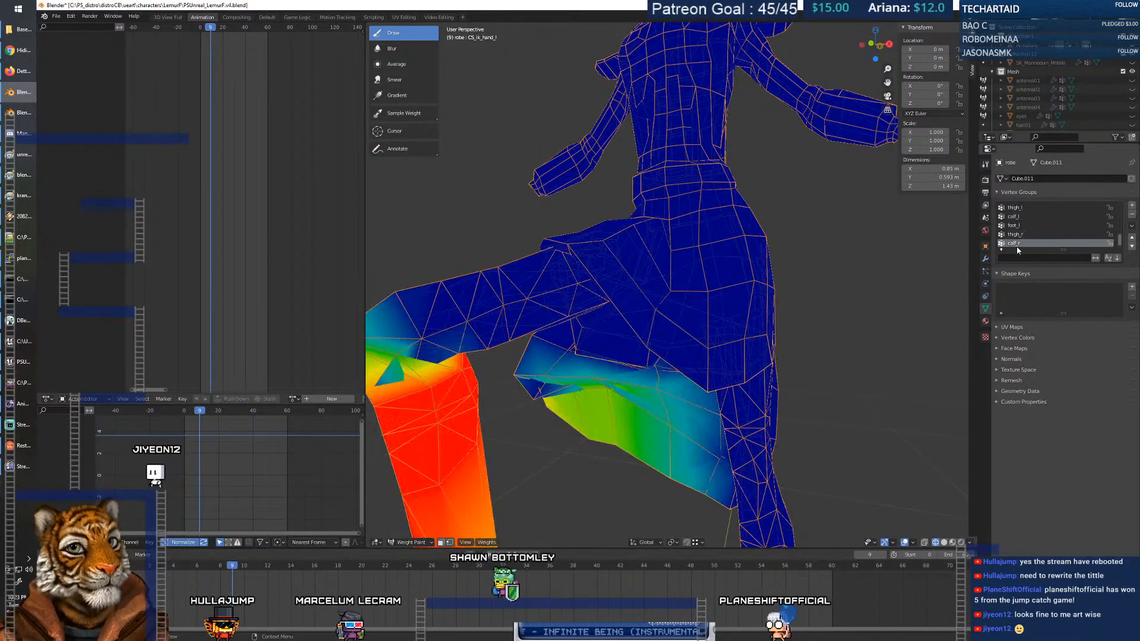
{"action": "mouse_move", "coordinate": [458, 473]}
{"action": "middle_mouse_down"}
{"action": "mouse_move", "coordinate": [545, 426]}
{"action": "mouse_move", "coordinate": [693, 437]}
{"action": "mouse_move", "coordinate": [705, 461]}
{"action": "mouse_move", "coordinate": [547, 443]}
{"action": "middle_mouse_up"}
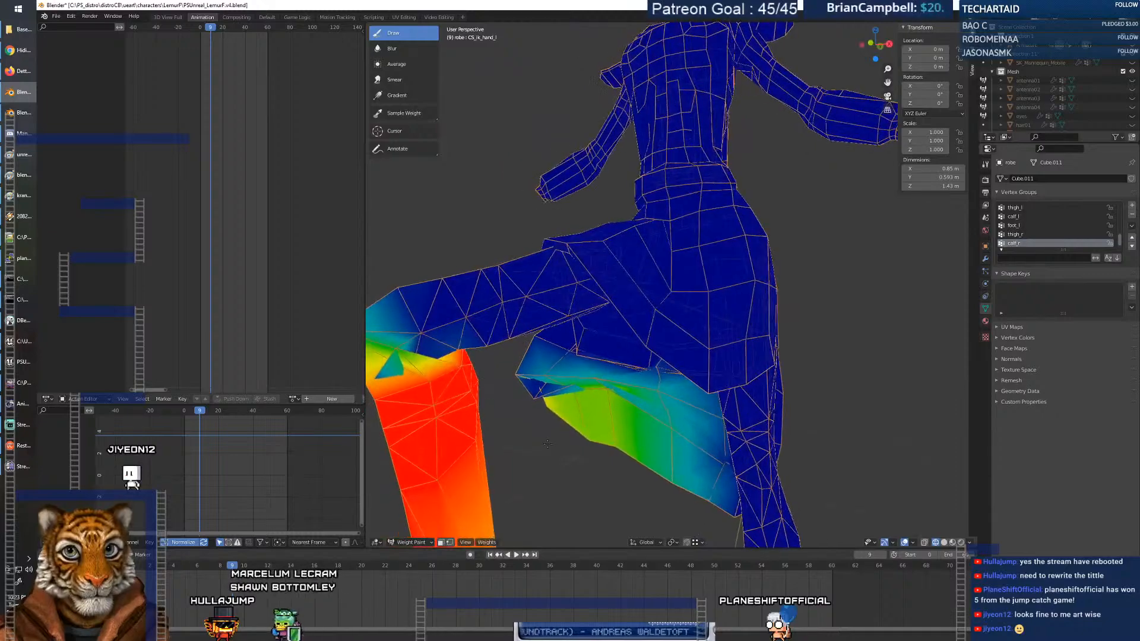
Return to frame 20 and compare the calf_r and calf_l influences on the long panel from the side.
{"action": "left_click_drag", "start_coordinate": [233, 566], "coordinate": [368, 564]}
{"action": "middle_click_drag", "start_coordinate": [757, 389], "coordinate": [602, 377]}
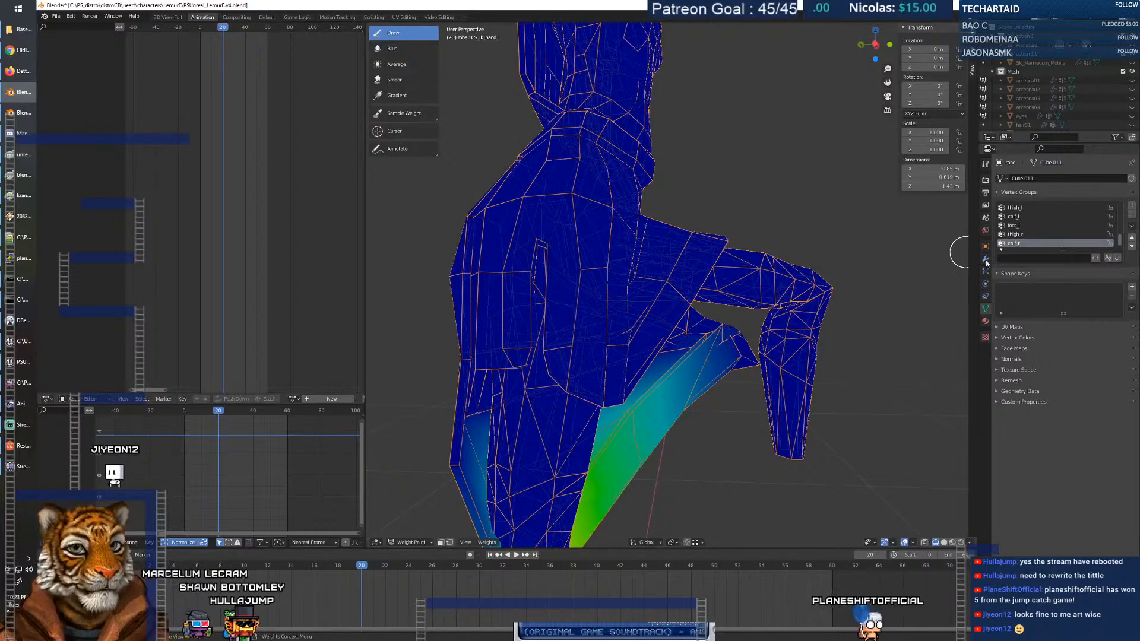
{"action": "left_click", "coordinate": [1020, 218]}
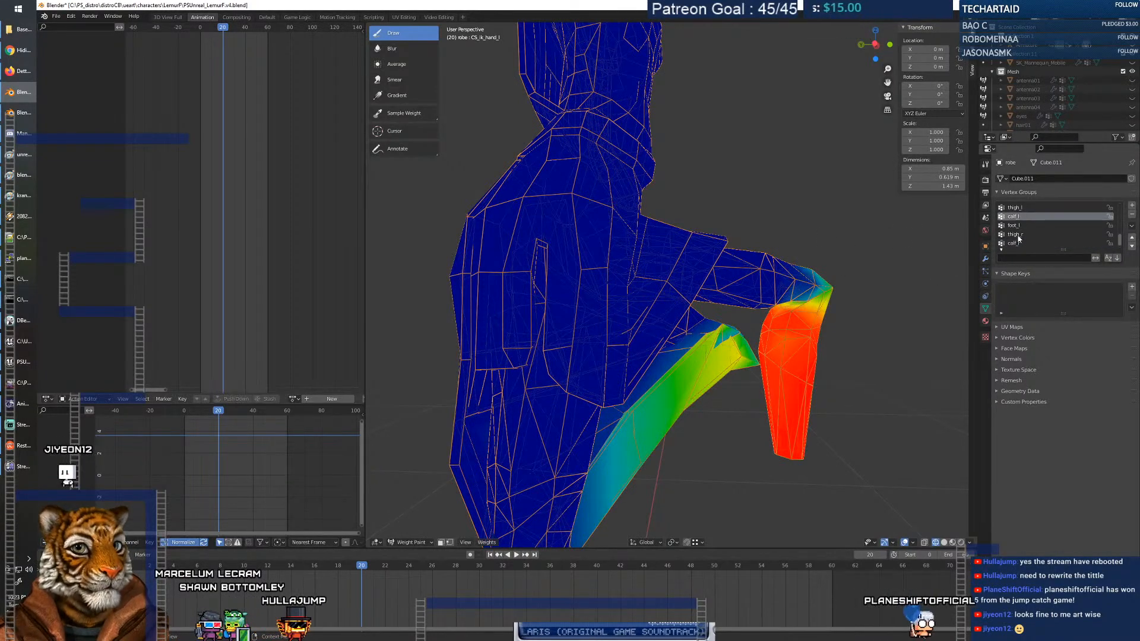
Go to frame 8 and compare the thigh_r and thigh_l influences on the skirt and its long panel from the front.
{"action": "left_click", "coordinate": [1016, 234]}
{"action": "middle_click_drag", "start_coordinate": [754, 381], "coordinate": [653, 392]}
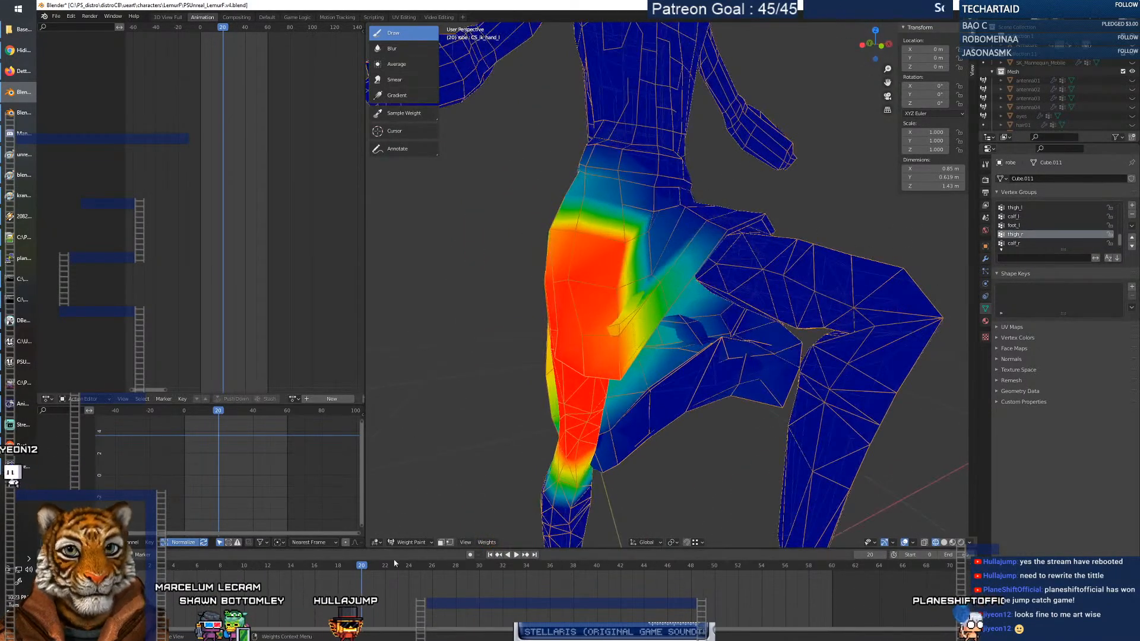
{"action": "left_click_drag", "start_coordinate": [351, 569], "coordinate": [226, 590]}
{"action": "mouse_move", "coordinate": [540, 458]}
{"action": "middle_mouse_down"}
{"action": "mouse_move", "coordinate": [639, 439]}
{"action": "mouse_move", "coordinate": [517, 453]}
{"action": "middle_mouse_up"}
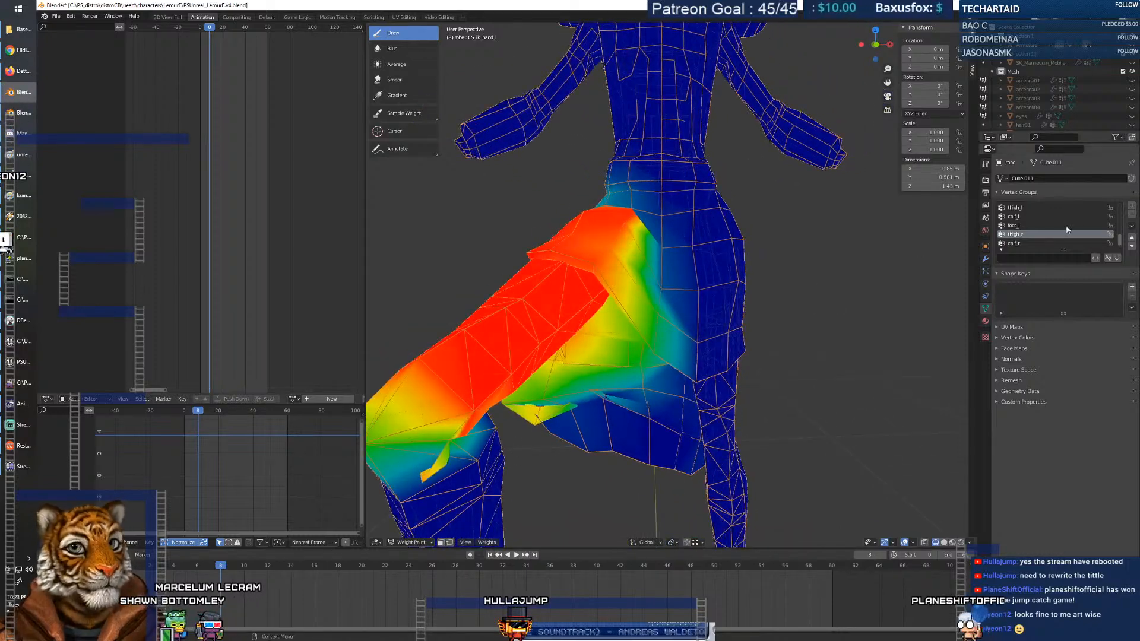
{"action": "left_click", "coordinate": [1016, 207]}
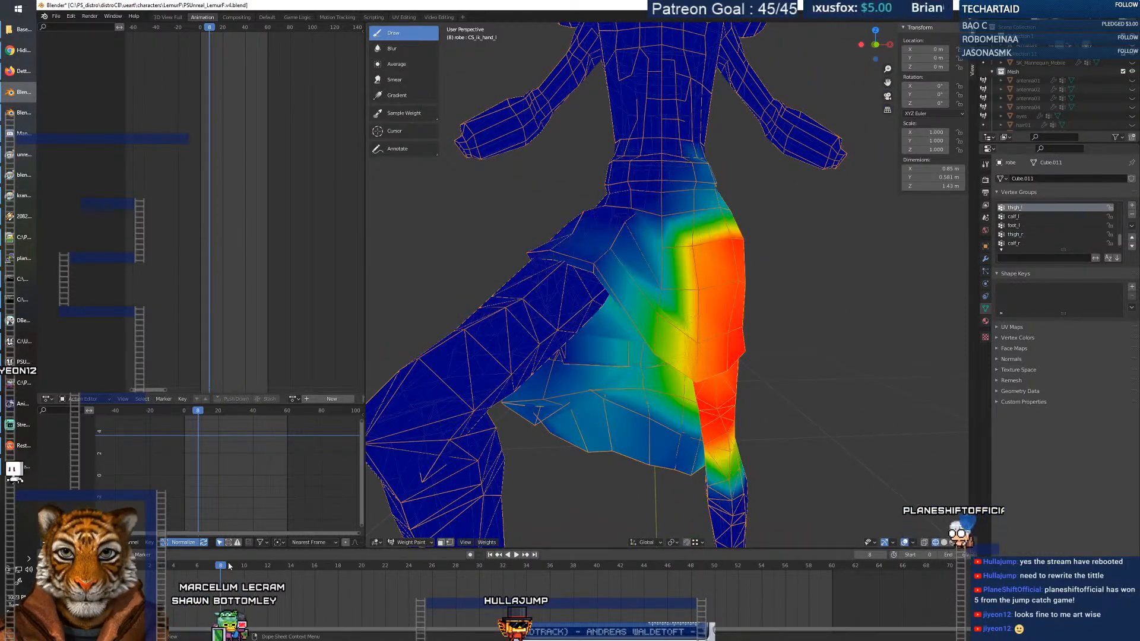
Go to frame 12 and compare the thigh_r, calf_r and calf_l influences on the long panel in the standing pose.
{"action": "left_click_drag", "start_coordinate": [225, 567], "coordinate": [267, 566]}
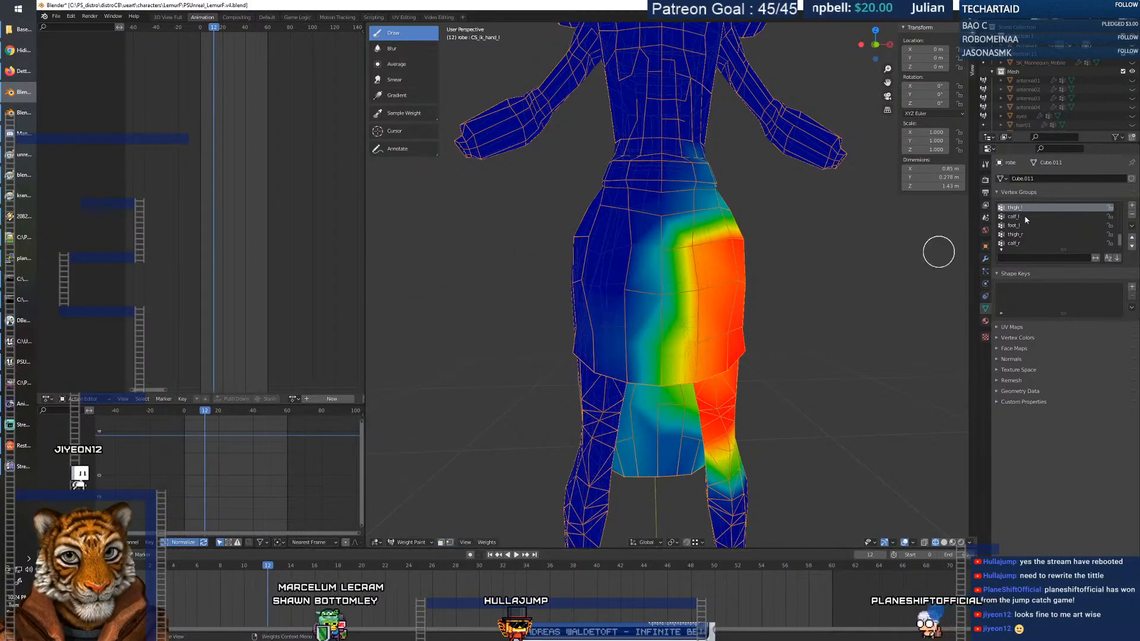
{"action": "left_click", "coordinate": [1022, 235]}
{"action": "middle_click_drag", "start_coordinate": [931, 283], "coordinate": [690, 363]}
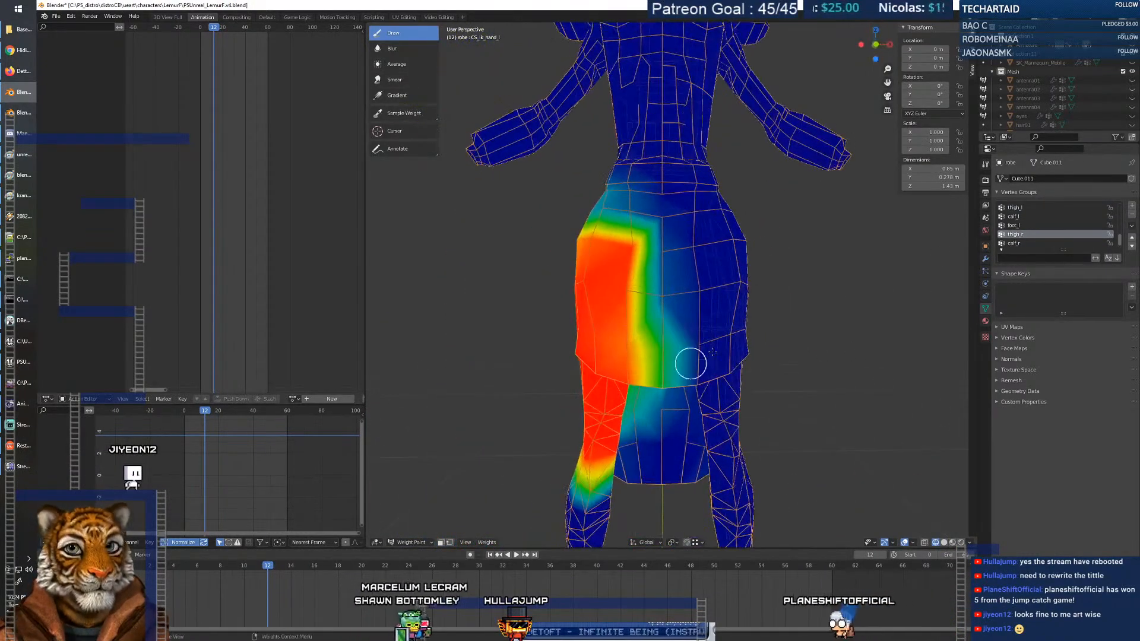
{"action": "left_click", "coordinate": [1027, 244]}
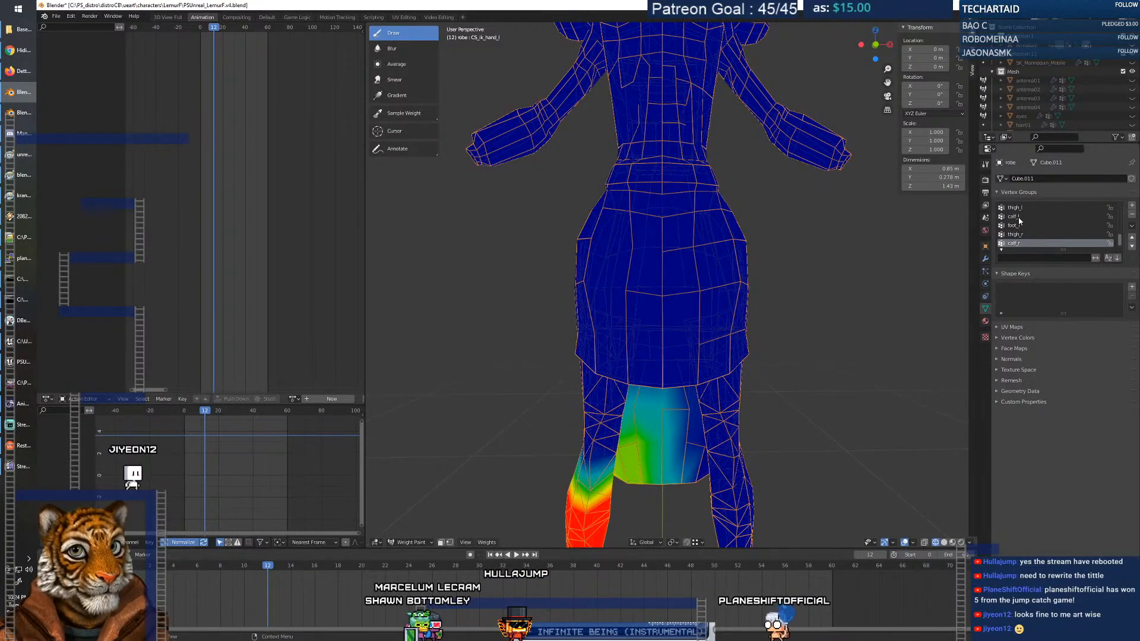
{"action": "left_click", "coordinate": [1018, 217]}
{"action": "left_click", "coordinate": [1029, 244]}
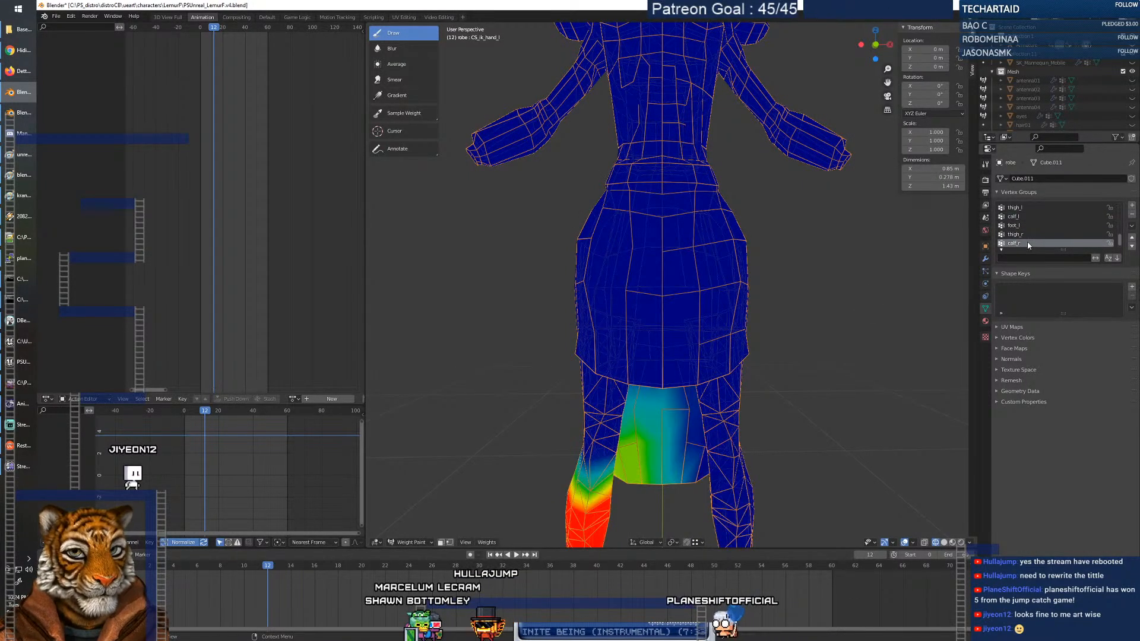
{"action": "left_click", "coordinate": [1023, 217]}
View the robe from behind and compare how symmetrically calf_l and calf_r influence the long panel.
{"action": "middle_click_drag", "start_coordinate": [819, 386], "coordinate": [753, 397]}
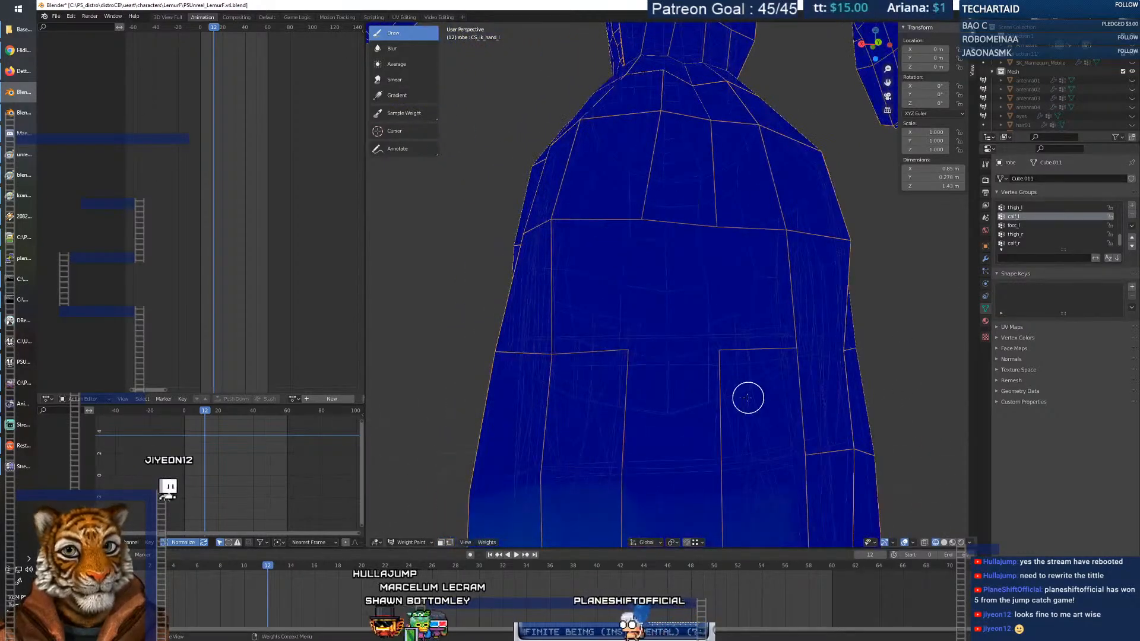
{"action": "scroll", "coordinate": [749, 398], "scroll_direction": "down", "scroll_amount": 5}
{"action": "scroll", "coordinate": [747, 398], "scroll_direction": "up", "scroll_amount": 3}
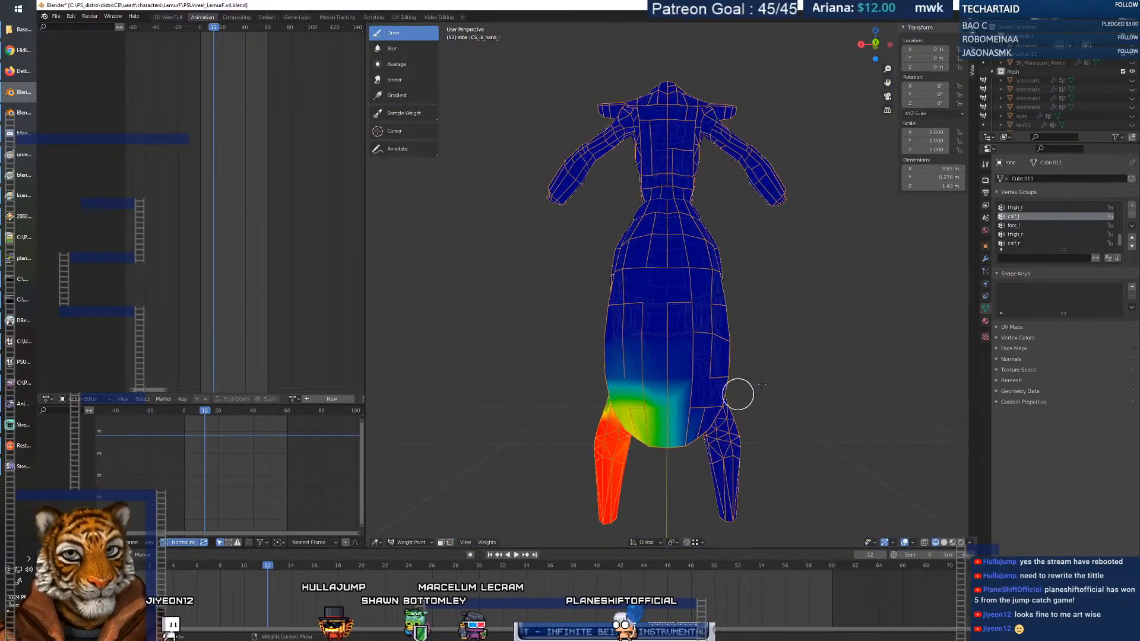
{"action": "left_click", "coordinate": [1030, 243]}
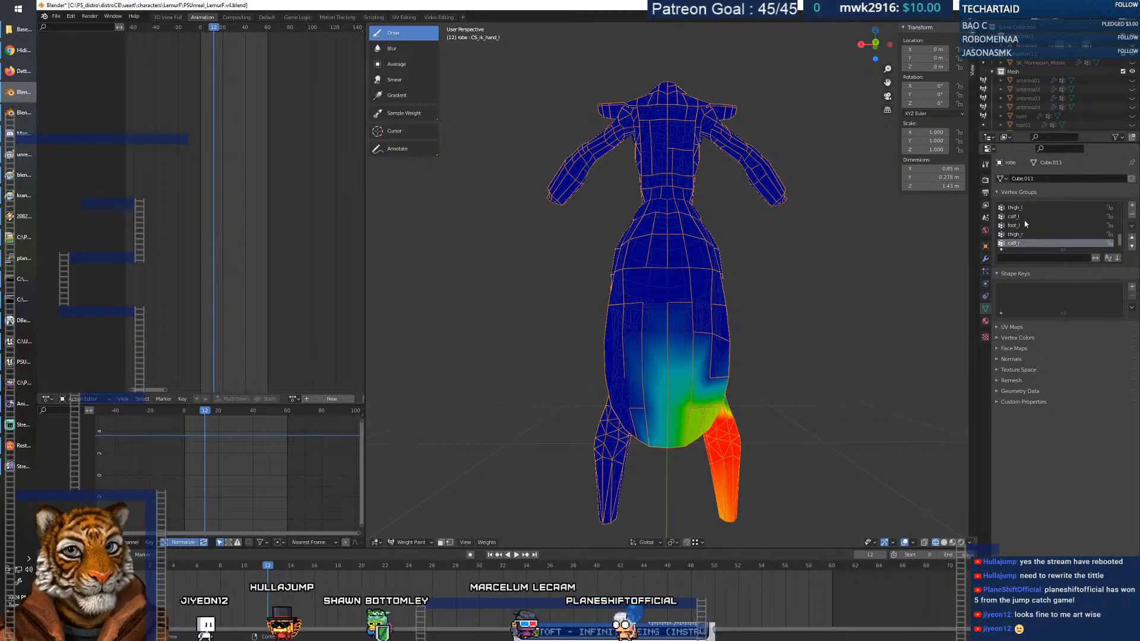
{"action": "left_click", "coordinate": [1024, 217]}
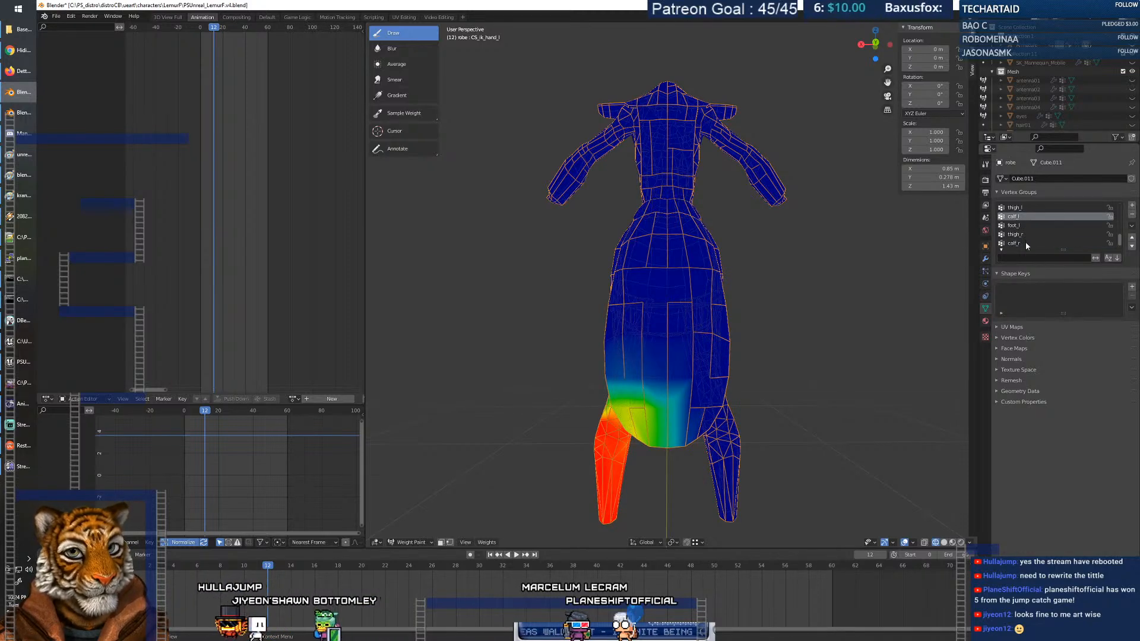
{"action": "left_click", "coordinate": [1027, 243]}
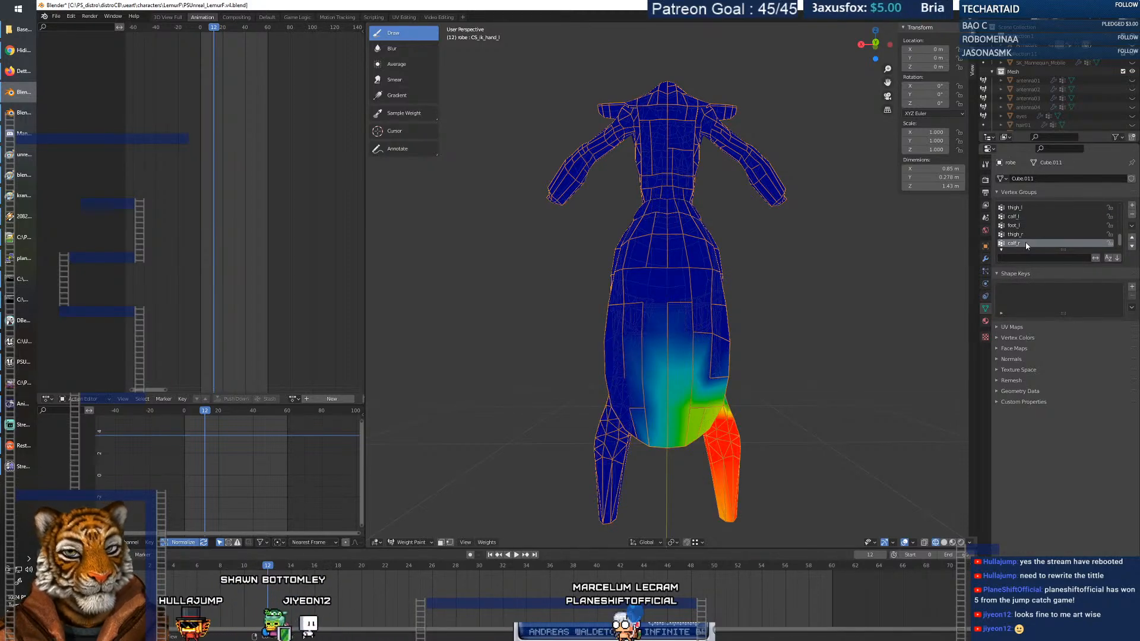
{"action": "middle_click_drag", "start_coordinate": [706, 350], "coordinate": [638, 457]}
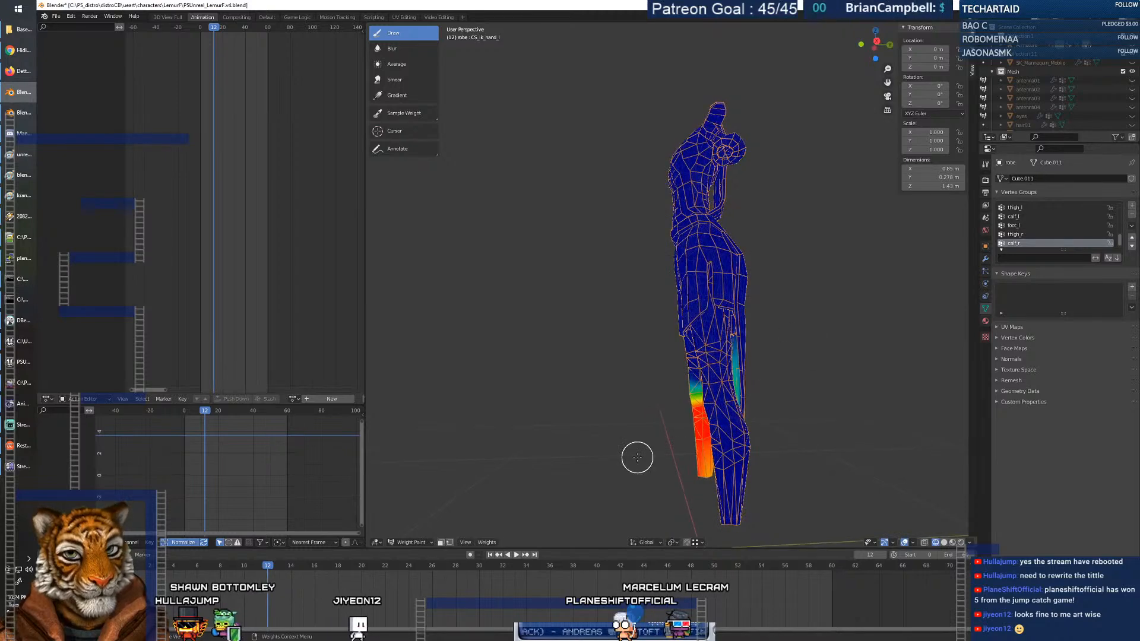
Go to frame 17 and examine the calf_r, calf_l and thigh_l influences around the raised left leg from both sides.
{"action": "left_click_drag", "start_coordinate": [268, 565], "coordinate": [322, 560]}
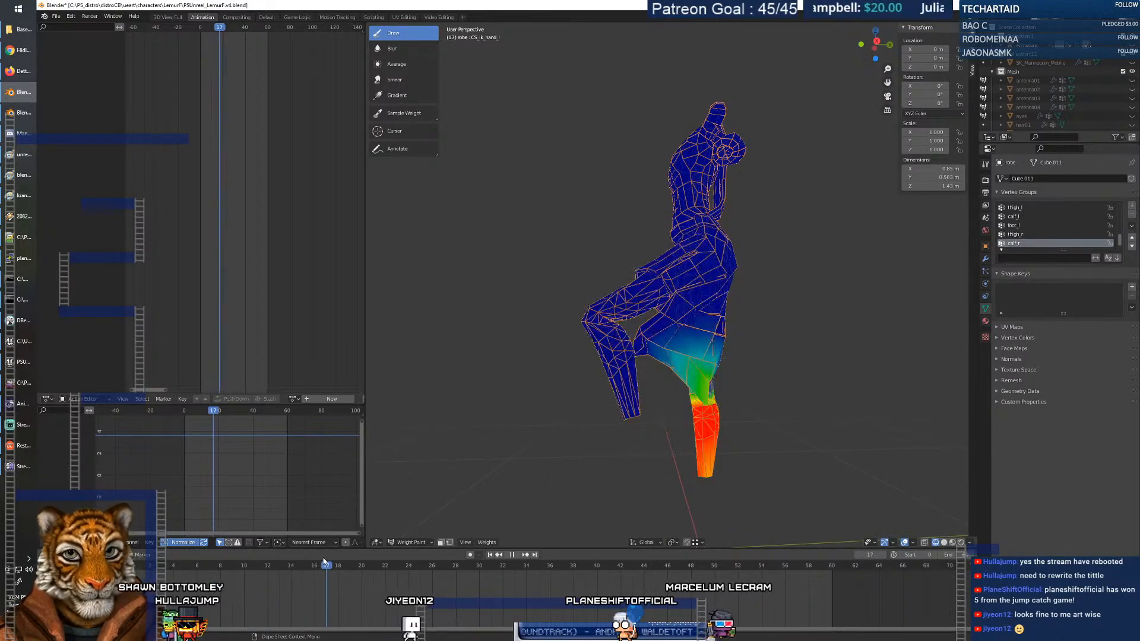
{"action": "middle_click_drag", "start_coordinate": [402, 518], "coordinate": [788, 435]}
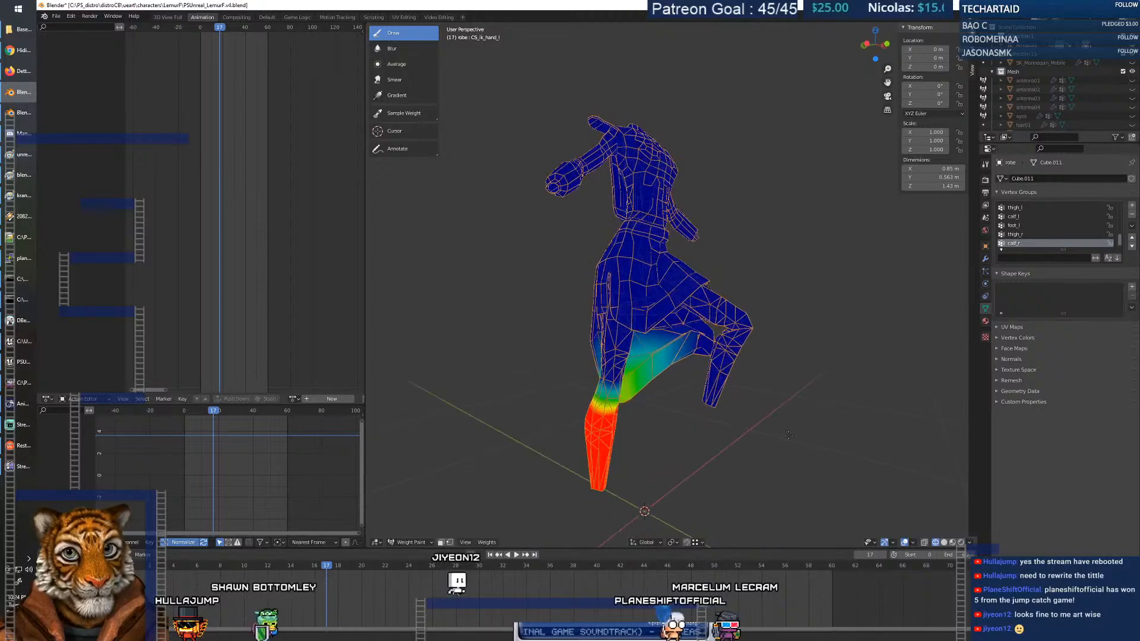
{"action": "left_click_drag", "start_coordinate": [889, 70], "coordinate": [826, 336]}
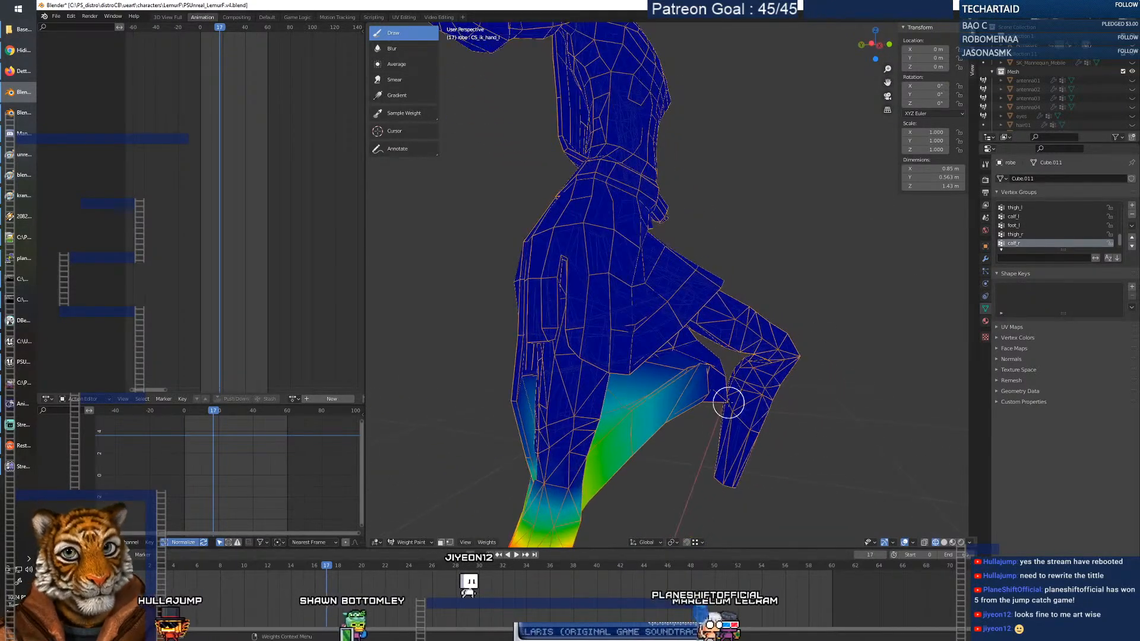
{"action": "left_click", "coordinate": [1021, 217]}
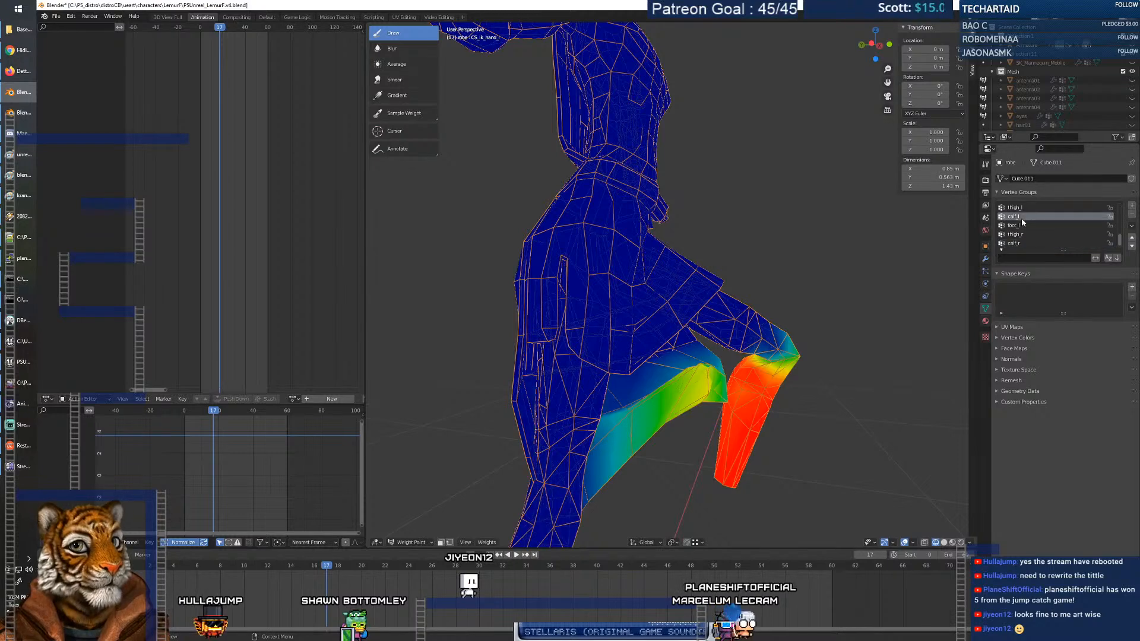
{"action": "left_click", "coordinate": [1020, 209]}
{"action": "left_click", "coordinate": [1021, 218]}
{"action": "mouse_move", "coordinate": [326, 568]}
{"action": "left_mouse_down"}
{"action": "mouse_move", "coordinate": [294, 570]}
{"action": "mouse_move", "coordinate": [337, 571]}
{"action": "mouse_move", "coordinate": [284, 585]}
{"action": "mouse_move", "coordinate": [327, 585]}
{"action": "left_mouse_up"}
{"action": "mouse_move", "coordinate": [670, 453]}
{"action": "middle_mouse_down"}
{"action": "mouse_move", "coordinate": [606, 430]}
{"action": "mouse_move", "coordinate": [672, 396]}
{"action": "mouse_move", "coordinate": [453, 442]}
{"action": "middle_mouse_up"}
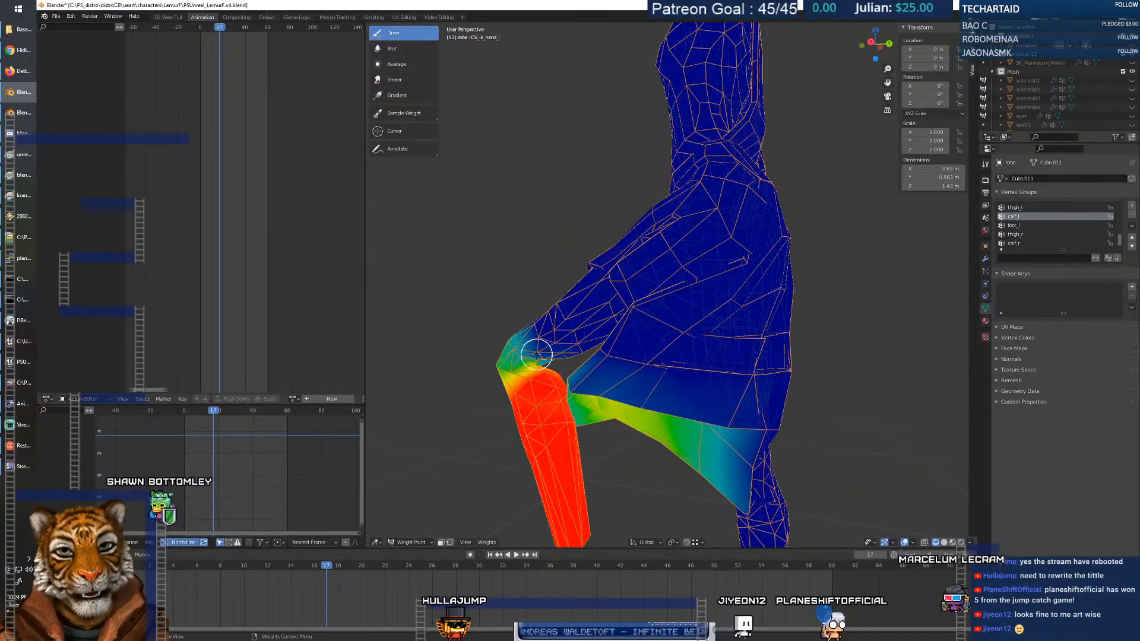
Cycle through the robe's vertex groups up to pelvis and back to calf_l, checking which ones influence the long panel.
{"action": "left_click", "coordinate": [1031, 227]}
{"action": "left_click", "coordinate": [1029, 235]}
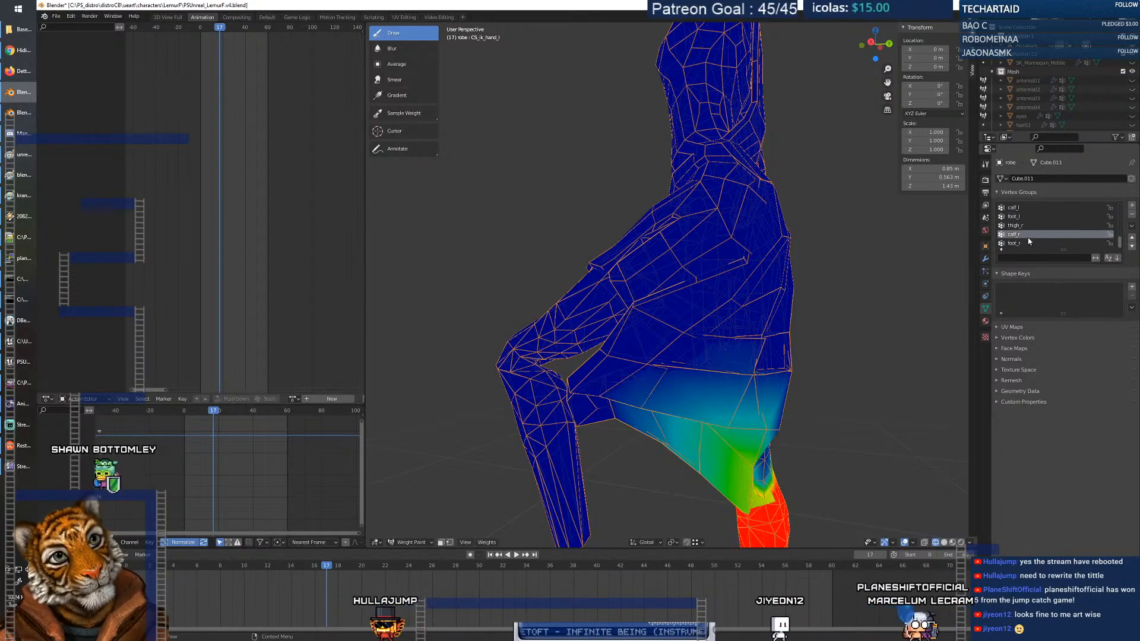
{"action": "left_click", "coordinate": [1030, 242]}
{"action": "scroll", "coordinate": [1030, 242], "scroll_direction": "up", "scroll_amount": 6, "text": "ctrl"}
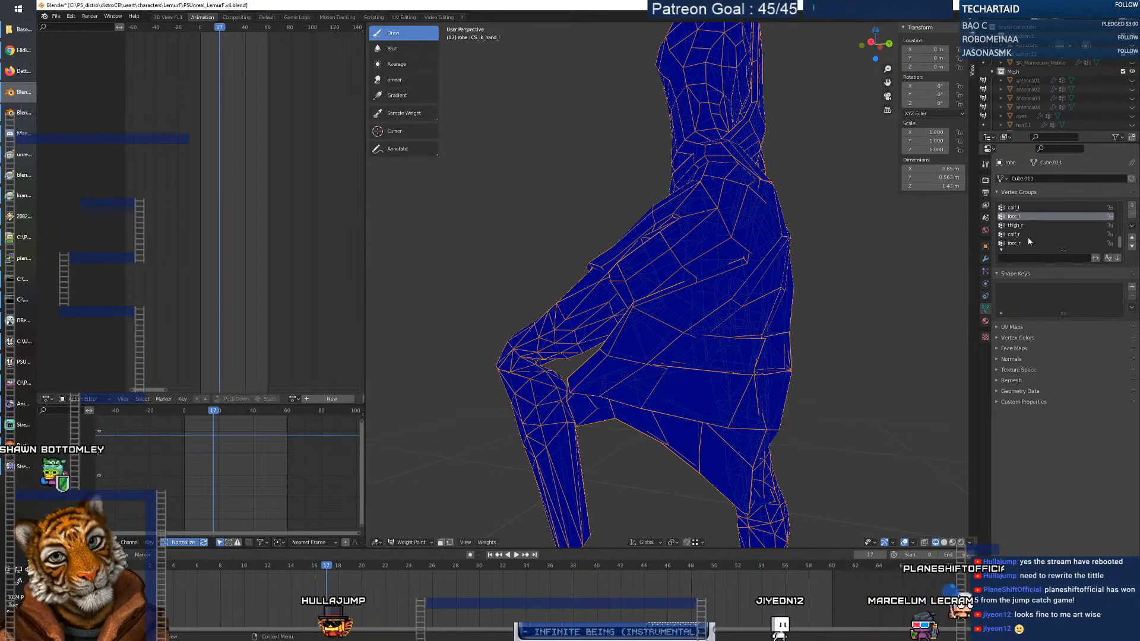
{"action": "scroll", "coordinate": [1029, 241], "scroll_direction": "up", "scroll_amount": 6, "text": "ctrl"}
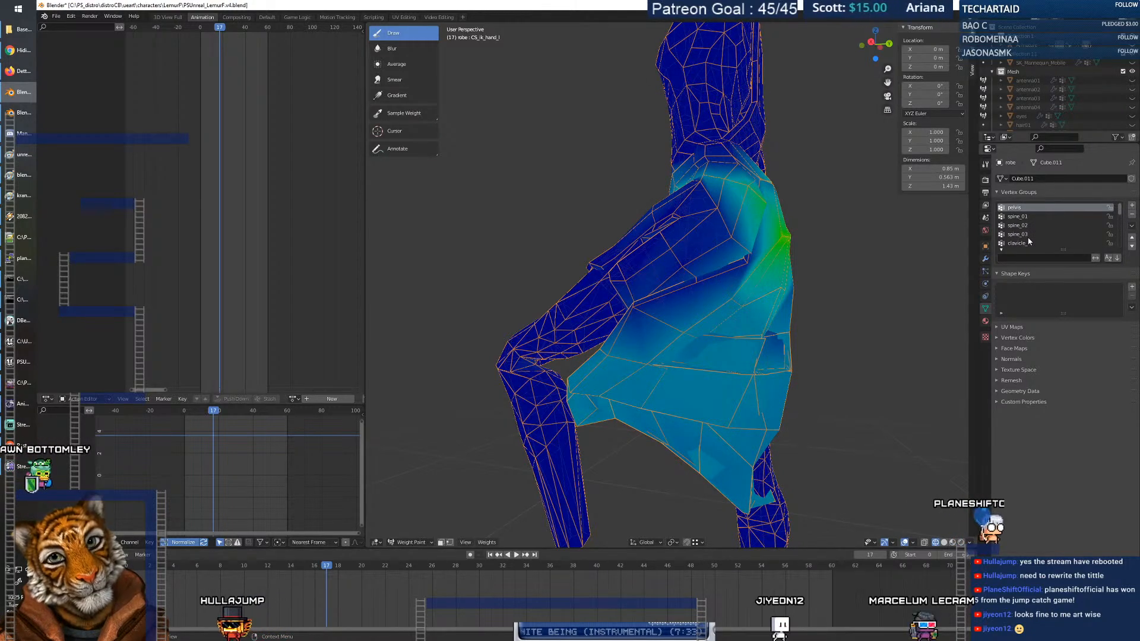
{"action": "scroll", "coordinate": [1029, 241], "scroll_direction": "down", "scroll_amount": 5, "text": "ctrl"}
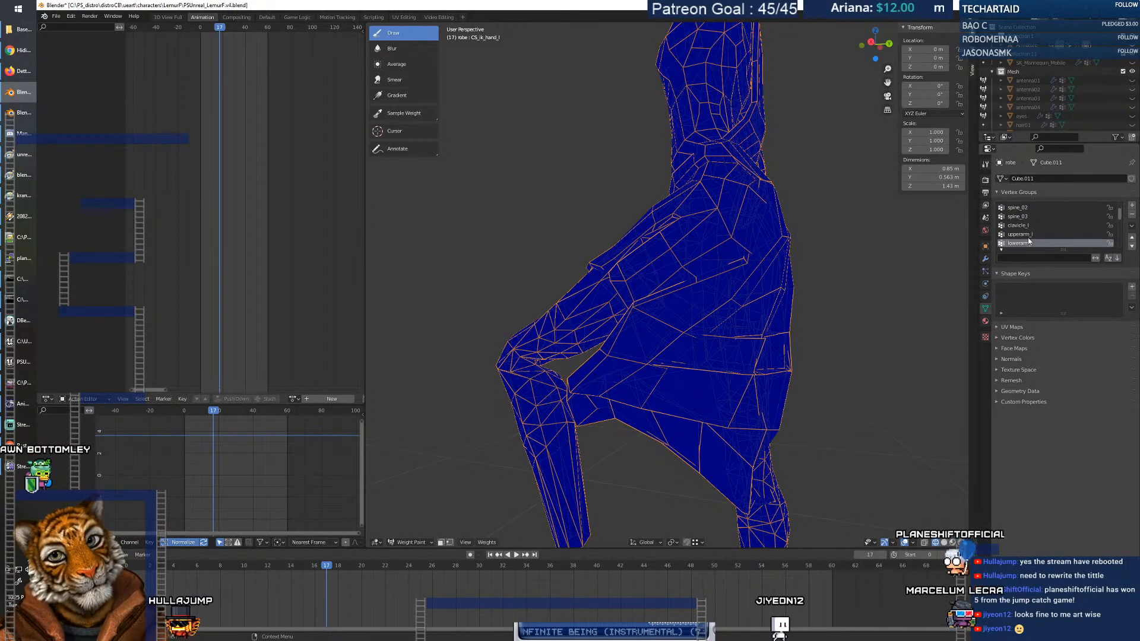
{"action": "scroll", "coordinate": [1030, 242], "scroll_direction": "down", "scroll_amount": 3, "text": "ctrl"}
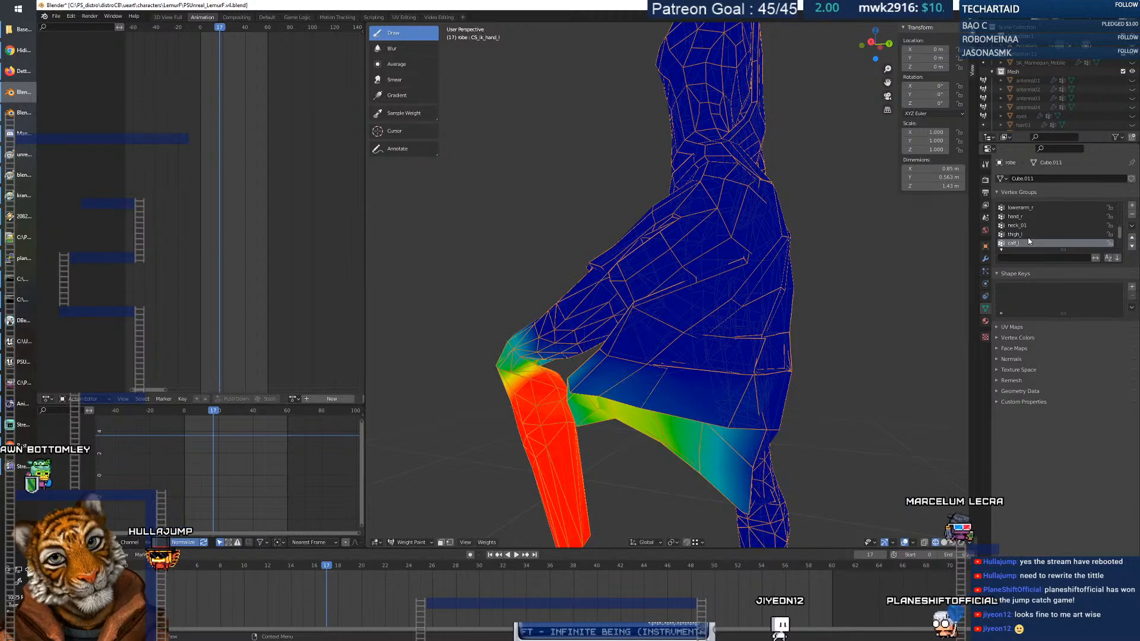
{"action": "scroll", "coordinate": [1030, 241], "scroll_direction": "down", "scroll_amount": 1, "text": "ctrl"}
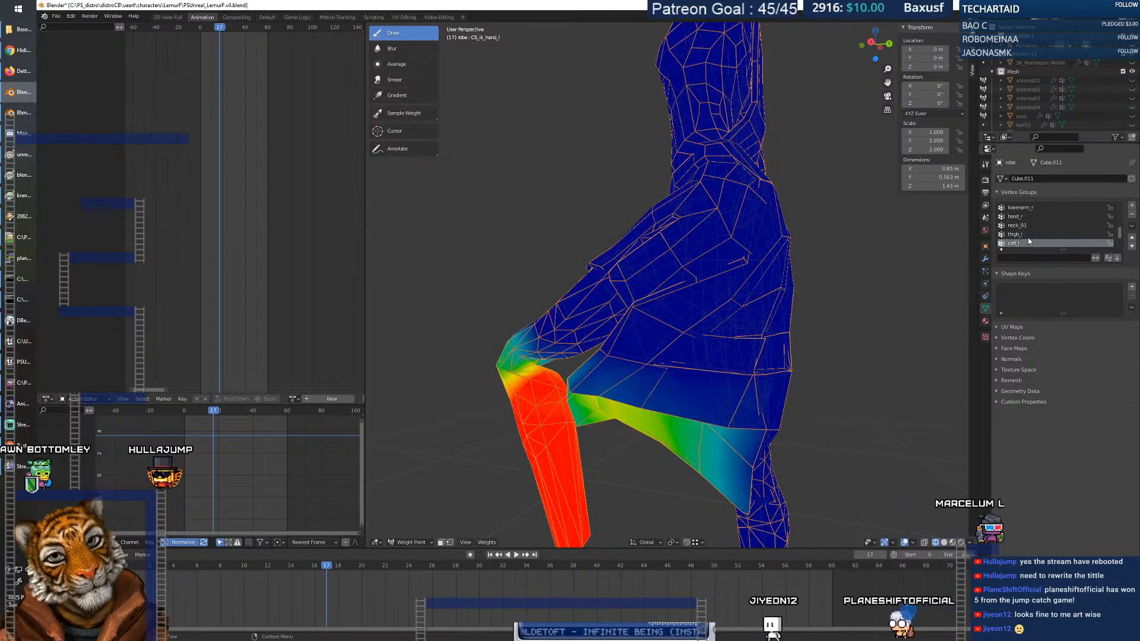
{"action": "scroll", "coordinate": [1030, 241], "scroll_direction": "up", "scroll_amount": 1, "text": "ctrl"}
{"action": "left_click", "coordinate": [1028, 234]}
{"action": "left_click", "coordinate": [1028, 242]}
{"action": "middle_click_drag", "start_coordinate": [891, 288], "coordinate": [767, 412]}
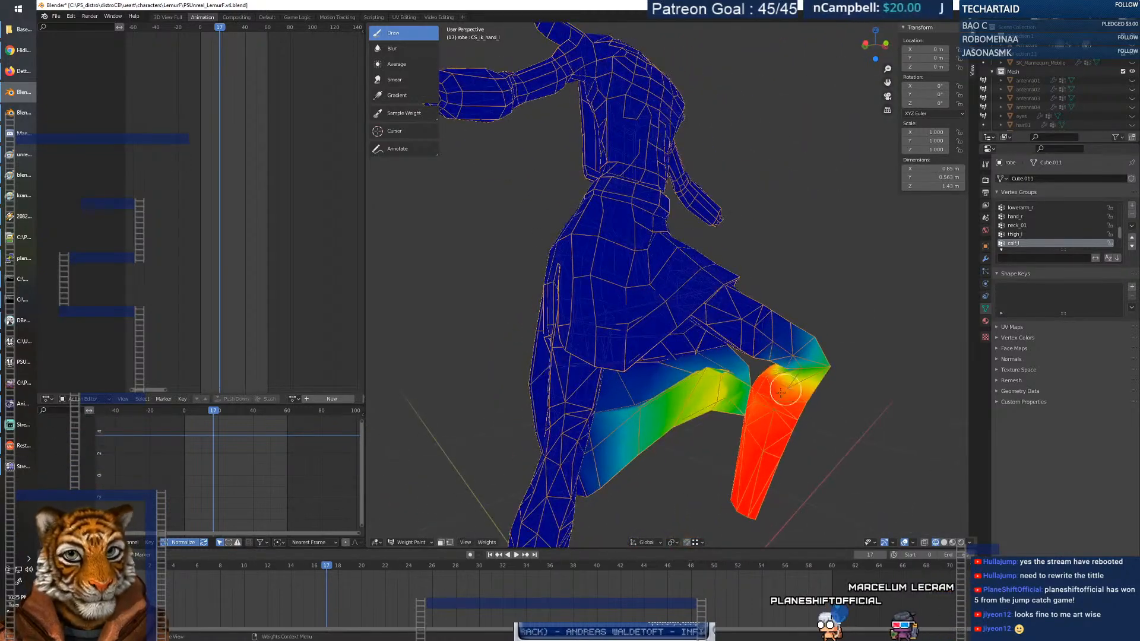
Go to frame 9 and compare the calf_l, calf_r and thigh_r influences on the long panel beside the raised right leg.
{"action": "left_click_drag", "start_coordinate": [320, 569], "coordinate": [232, 569]}
{"action": "middle_click_drag", "start_coordinate": [589, 473], "coordinate": [640, 480]}
{"action": "middle_click_drag", "start_coordinate": [767, 407], "coordinate": [552, 416]}
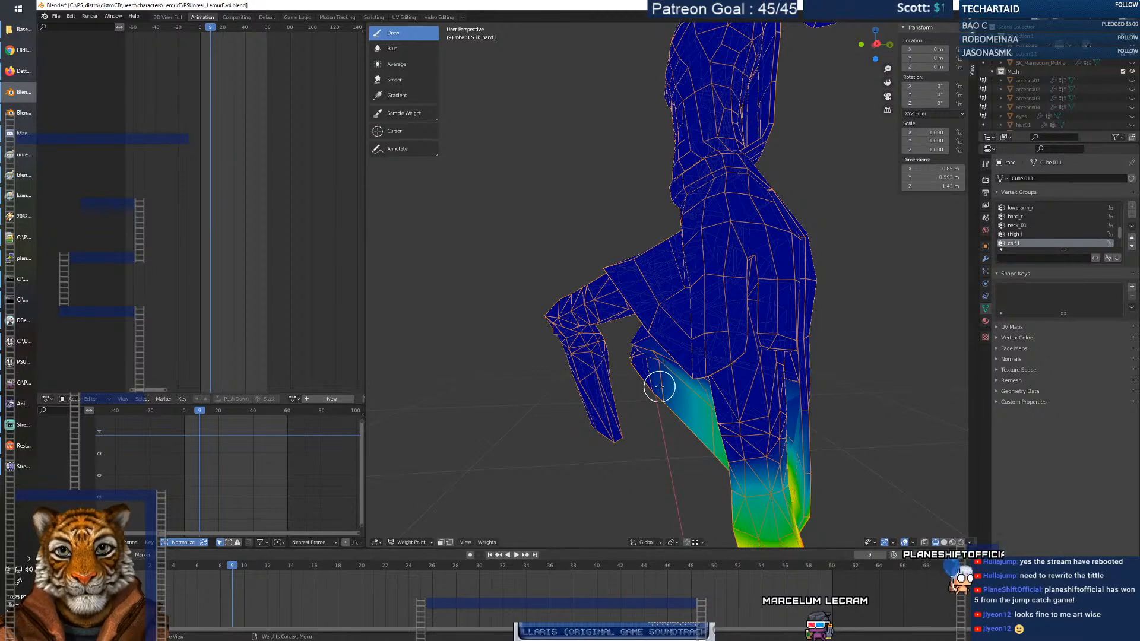
{"action": "scroll", "coordinate": [1027, 231], "scroll_direction": "down", "scroll_amount": 2}
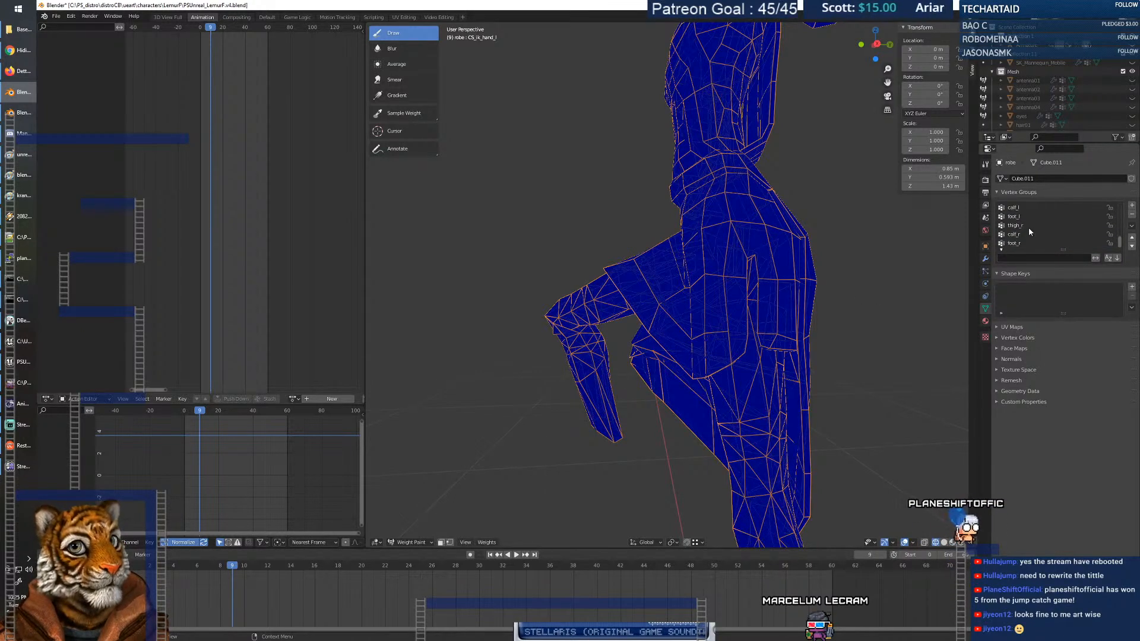
{"action": "left_click", "coordinate": [1028, 235]}
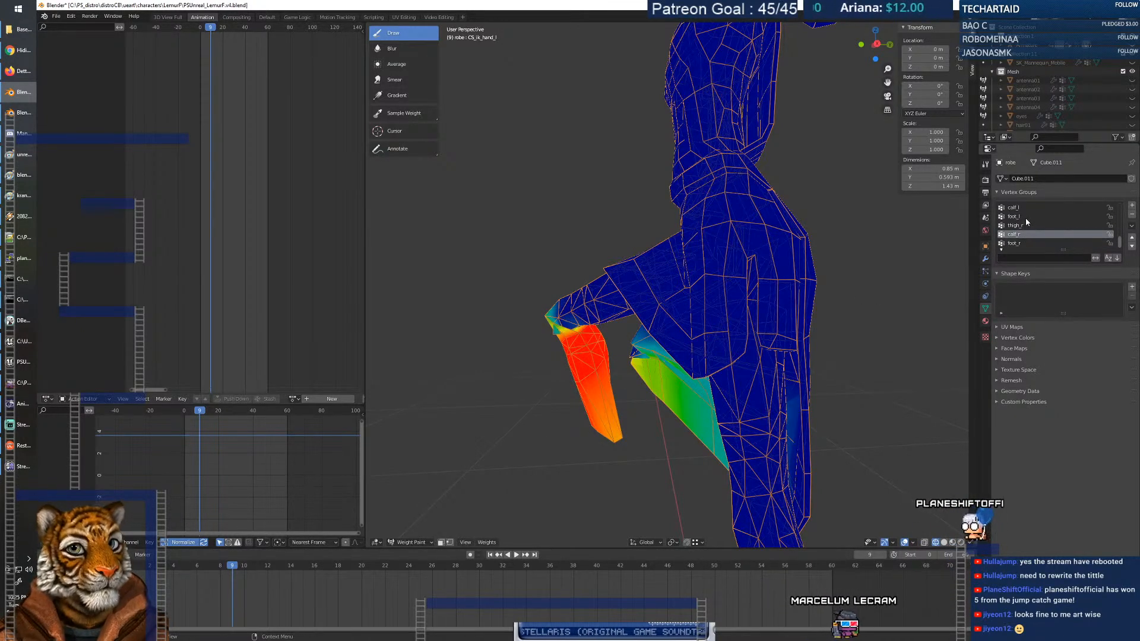
{"action": "left_click", "coordinate": [1025, 225]}
{"action": "left_click", "coordinate": [1022, 235]}
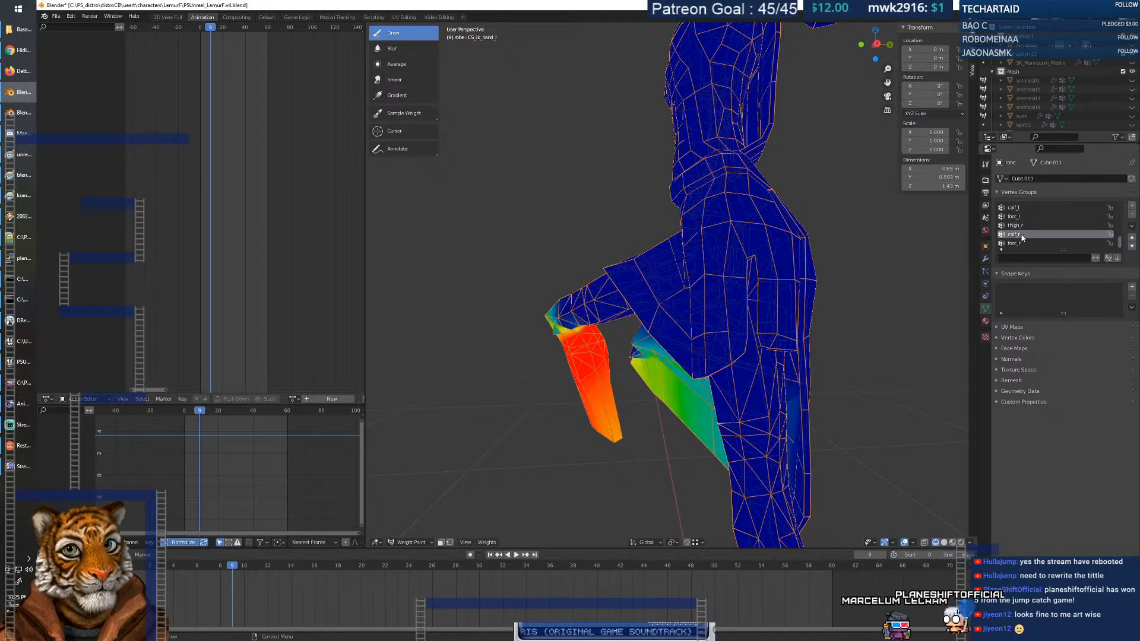
{"action": "left_click", "coordinate": [1023, 225]}
{"action": "left_click", "coordinate": [1022, 234]}
{"action": "left_click", "coordinate": [1022, 226]}
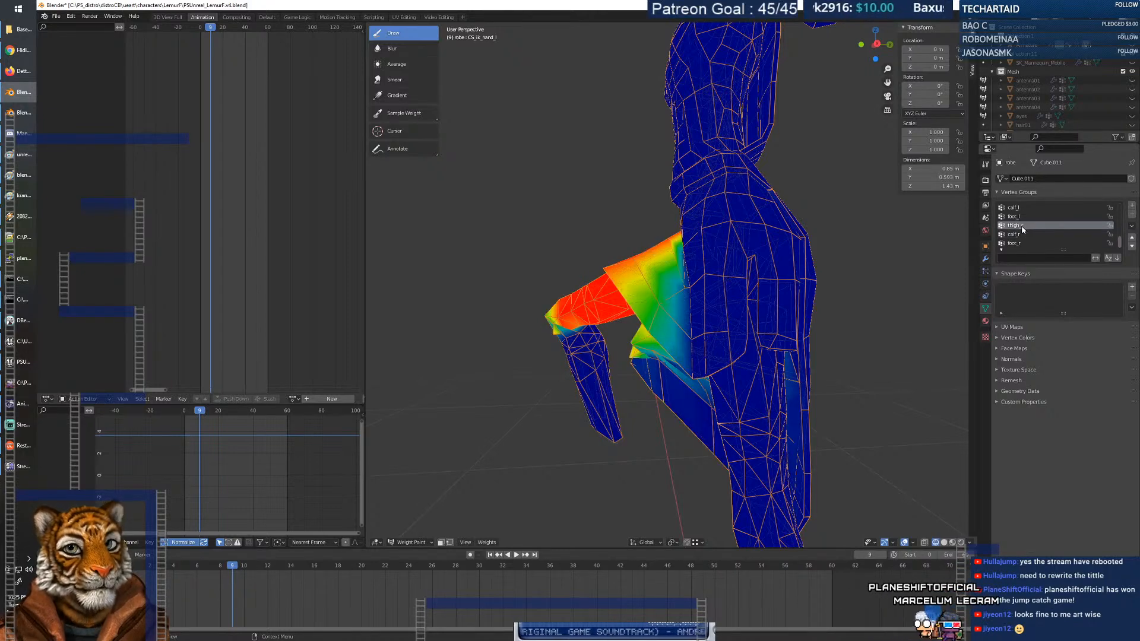
Go to frame 18 and compare the thigh_r, calf_r, calf_l and thigh_l influences on the long panel from the side.
{"action": "middle_click_drag", "start_coordinate": [885, 277], "coordinate": [511, 528]}
{"action": "left_click_drag", "start_coordinate": [284, 564], "coordinate": [338, 565]}
{"action": "middle_click_drag", "start_coordinate": [713, 416], "coordinate": [737, 442]}
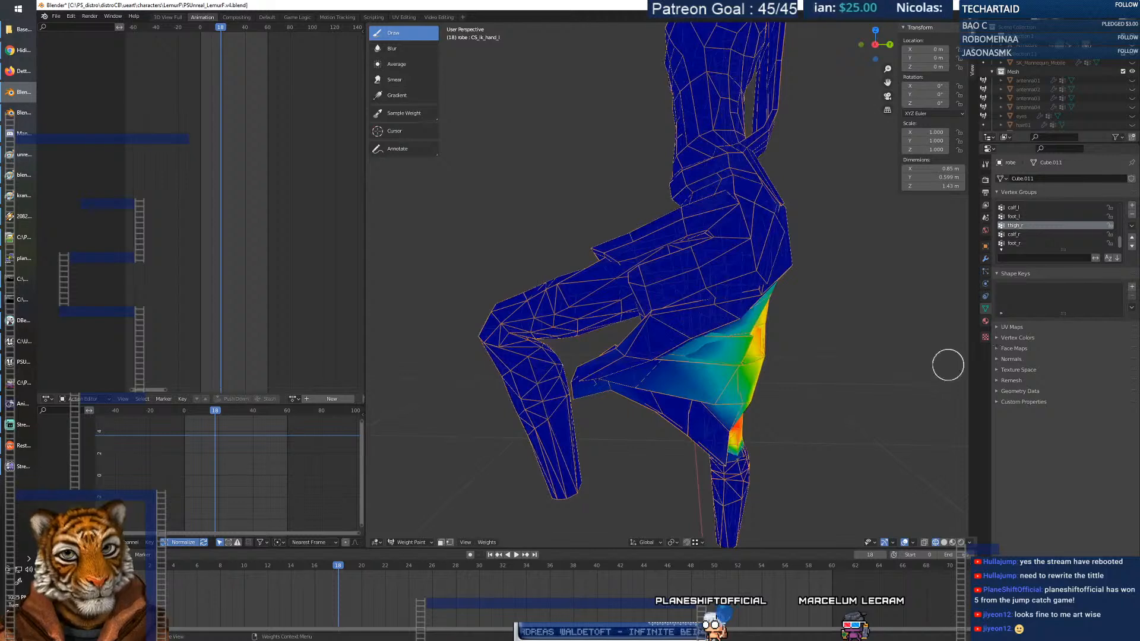
{"action": "left_click", "coordinate": [1024, 234]}
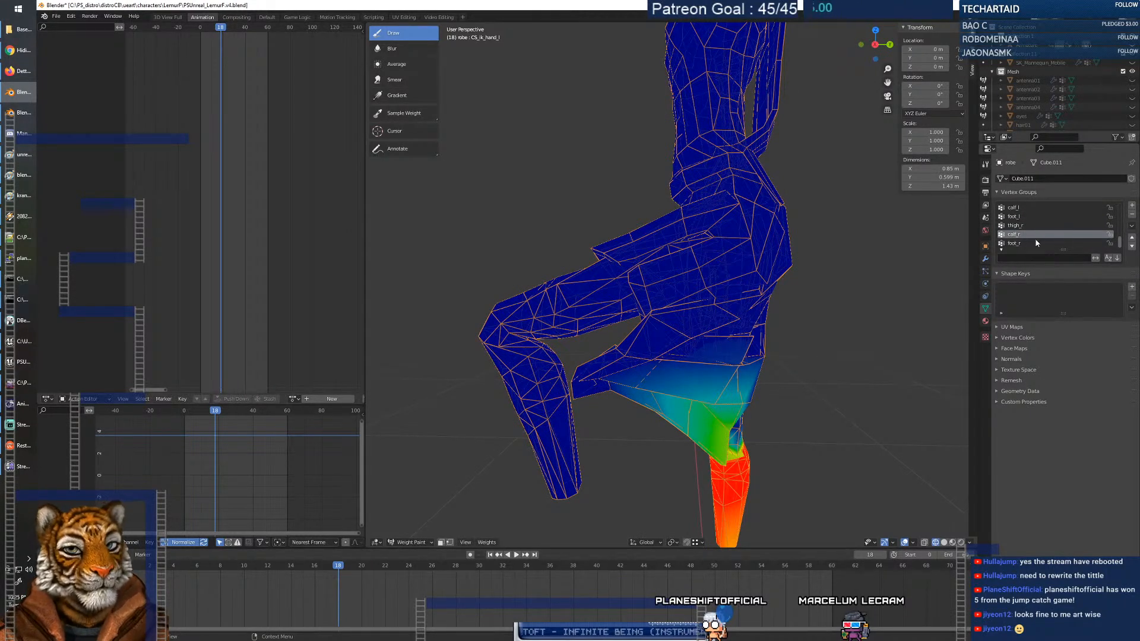
{"action": "left_click", "coordinate": [1027, 218]}
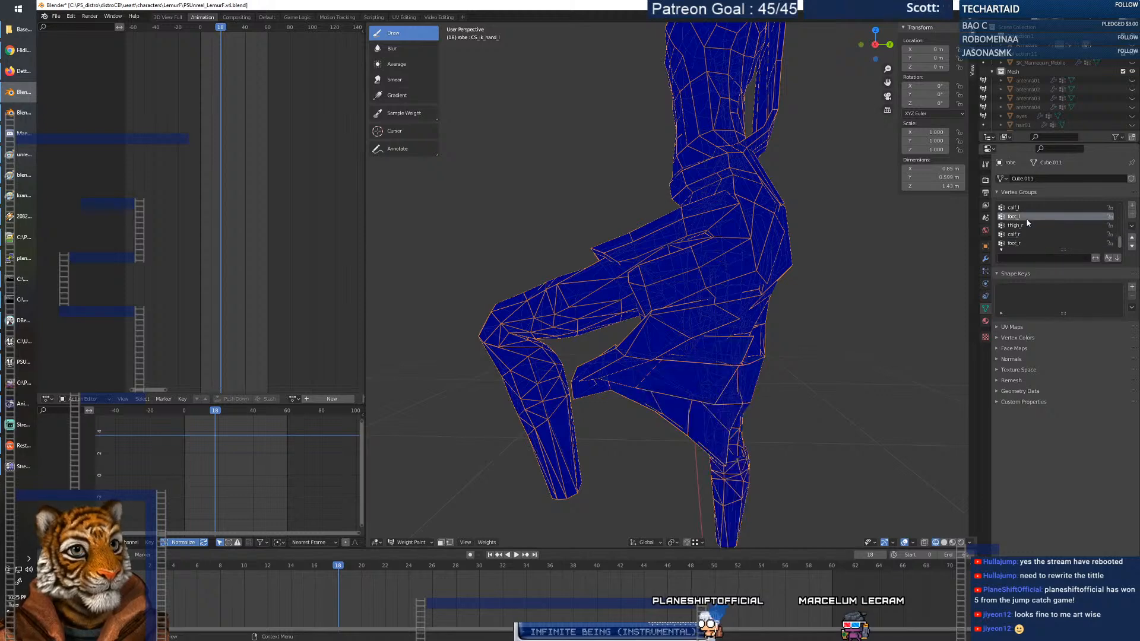
{"action": "left_click", "coordinate": [1026, 209]}
{"action": "scroll", "coordinate": [1028, 233], "scroll_direction": "up", "scroll_amount": 2}
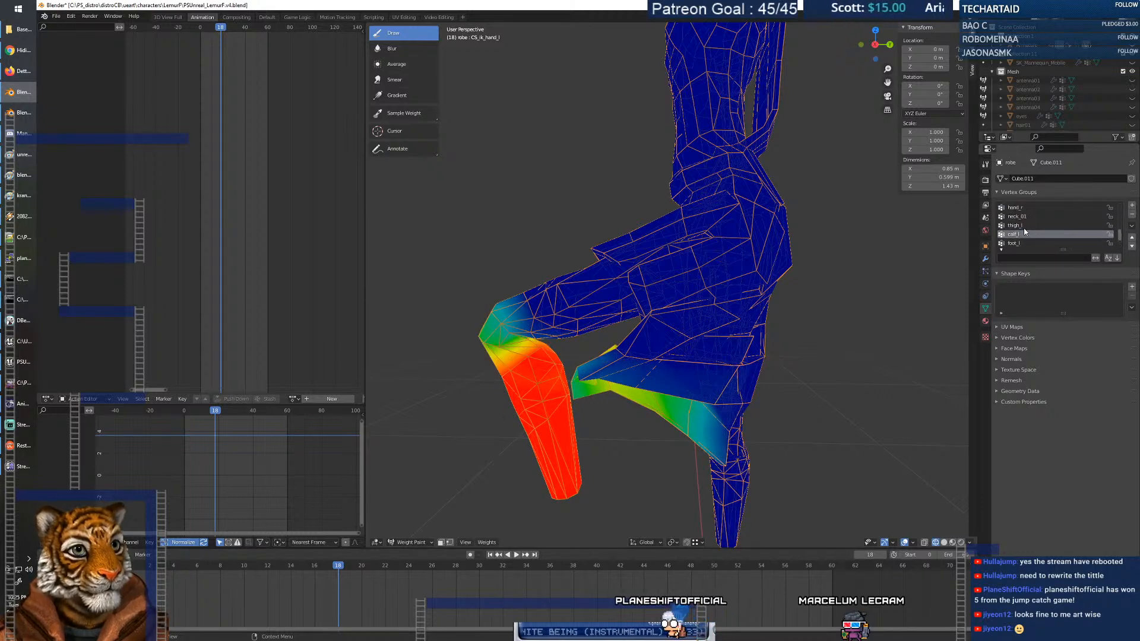
{"action": "left_click", "coordinate": [1018, 226]}
{"action": "left_click", "coordinate": [1021, 234]}
{"action": "left_click", "coordinate": [1021, 225]}
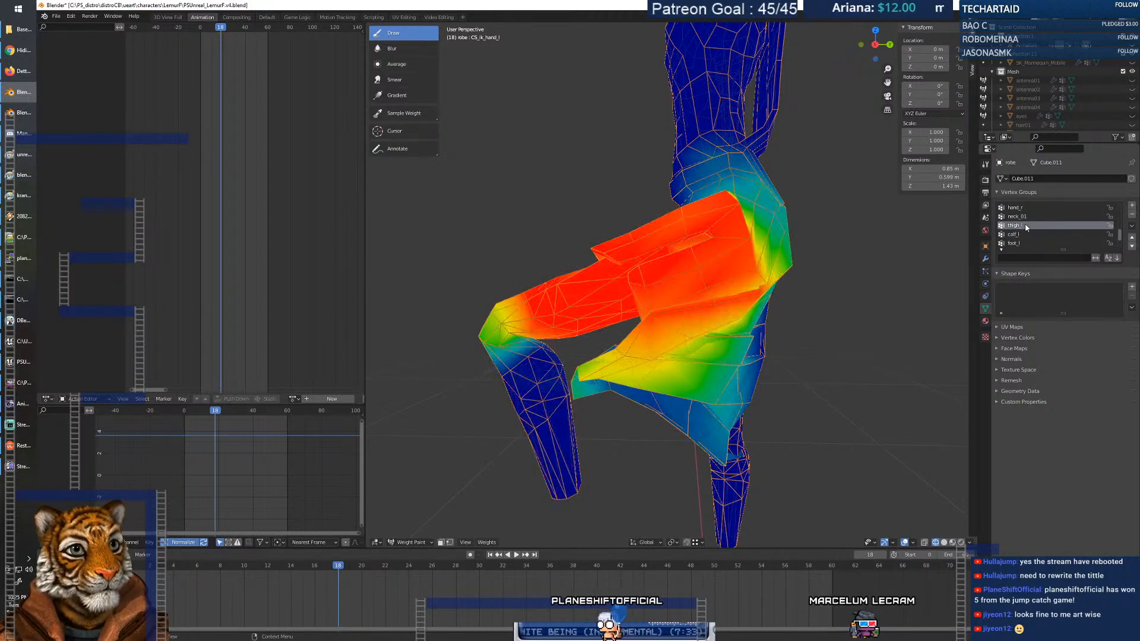
Examine the thigh_l influence on the long panel around the raised left leg from the side, back and front.
{"action": "middle_click_drag", "start_coordinate": [603, 419], "coordinate": [593, 416]}
{"action": "right_click", "coordinate": [592, 415]}
{"action": "left_click_drag", "start_coordinate": [564, 416], "coordinate": [495, 416]}
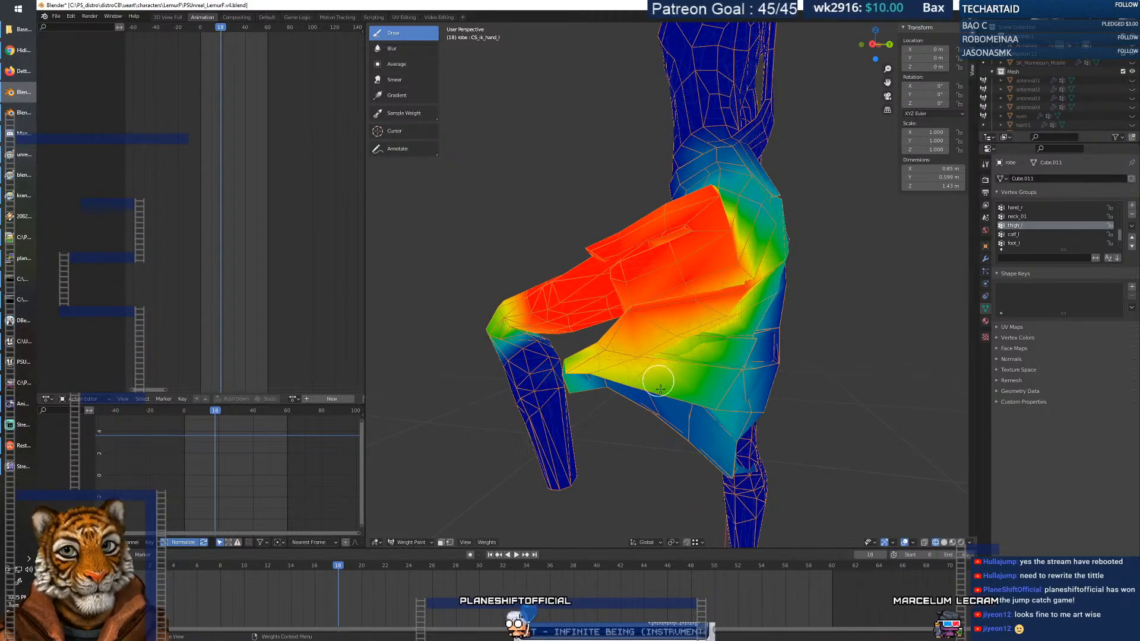
{"action": "left_click_drag", "start_coordinate": [576, 393], "coordinate": [584, 392]}
{"action": "mouse_move", "coordinate": [601, 412]}
{"action": "middle_mouse_down"}
{"action": "mouse_move", "coordinate": [634, 427]}
{"action": "mouse_move", "coordinate": [593, 425]}
{"action": "mouse_move", "coordinate": [616, 427]}
{"action": "middle_mouse_up"}
{"action": "right_click", "coordinate": [616, 426]}
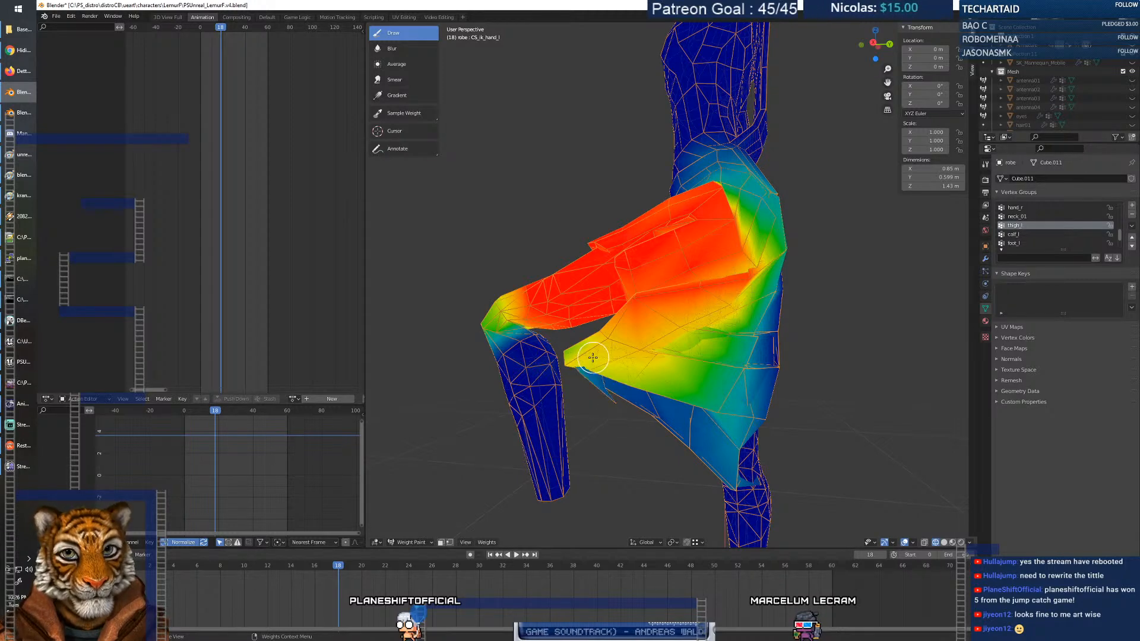
{"action": "middle_click_drag", "start_coordinate": [606, 399], "coordinate": [624, 380]}
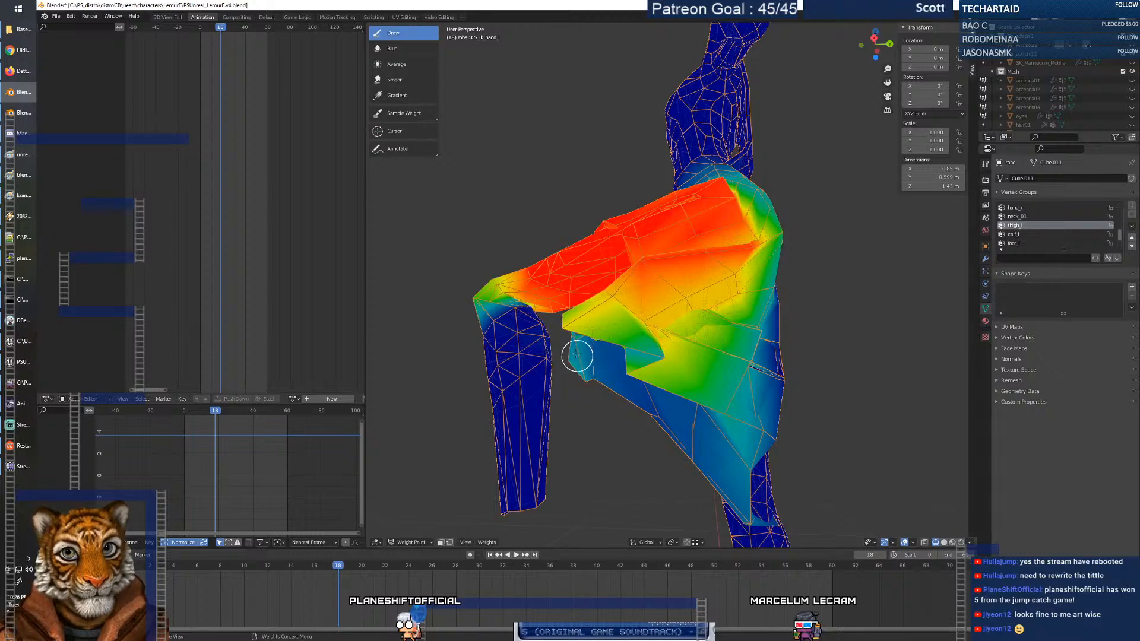
{"action": "mouse_move", "coordinate": [573, 338]}
{"action": "middle_mouse_down"}
{"action": "mouse_move", "coordinate": [643, 393]}
{"action": "mouse_move", "coordinate": [573, 401]}
{"action": "middle_mouse_up"}
{"action": "left_click_drag", "start_coordinate": [543, 417], "coordinate": [576, 418]}
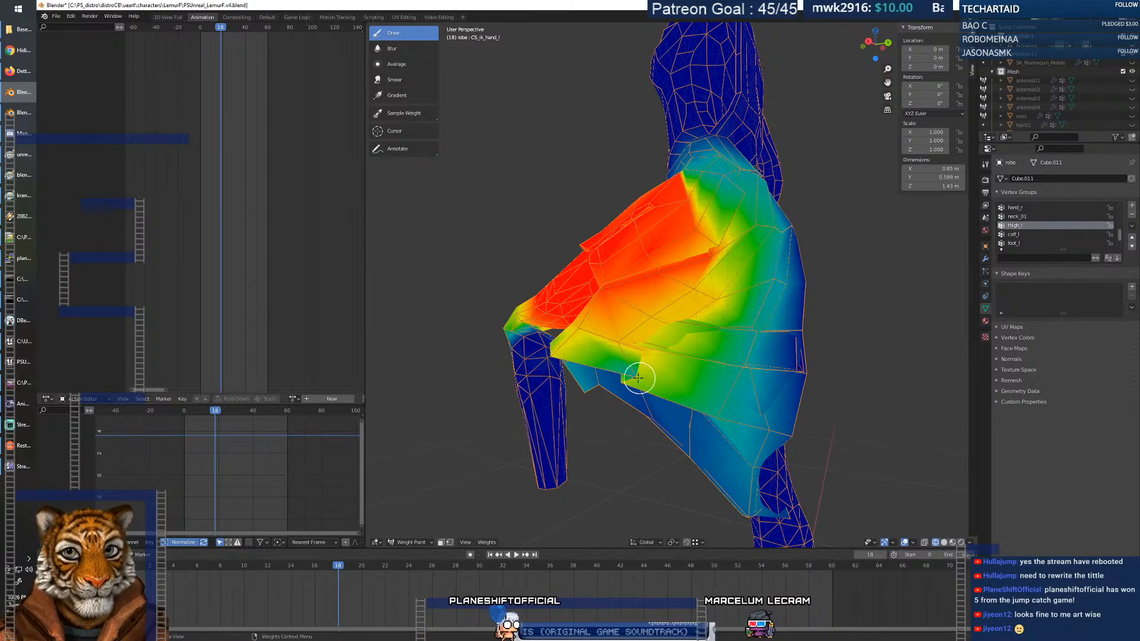
{"action": "mouse_move", "coordinate": [621, 374]}
{"action": "middle_mouse_down"}
{"action": "mouse_move", "coordinate": [574, 373]}
{"action": "mouse_move", "coordinate": [768, 396]}
{"action": "mouse_move", "coordinate": [883, 382]}
{"action": "mouse_move", "coordinate": [900, 362]}
{"action": "mouse_move", "coordinate": [852, 406]}
{"action": "mouse_move", "coordinate": [834, 400]}
{"action": "middle_mouse_up"}
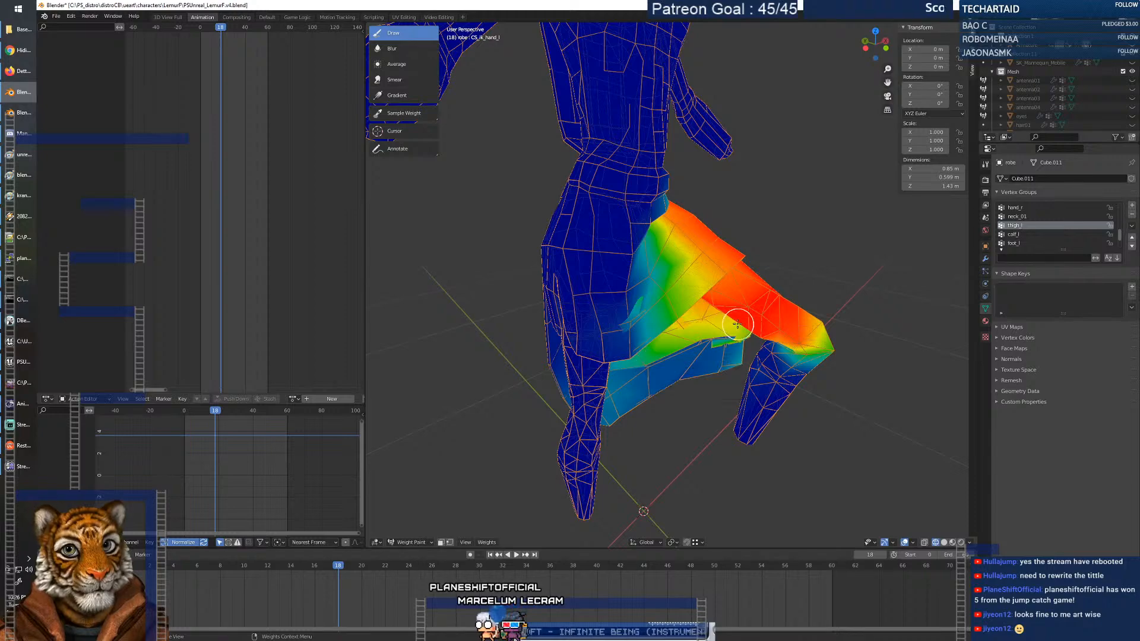
{"action": "mouse_move", "coordinate": [707, 346]}
{"action": "middle_mouse_down"}
{"action": "mouse_move", "coordinate": [724, 345]}
{"action": "mouse_move", "coordinate": [606, 347]}
{"action": "mouse_move", "coordinate": [499, 319]}
{"action": "mouse_move", "coordinate": [601, 404]}
{"action": "mouse_move", "coordinate": [576, 431]}
{"action": "mouse_move", "coordinate": [620, 377]}
{"action": "mouse_move", "coordinate": [635, 448]}
{"action": "mouse_move", "coordinate": [515, 438]}
{"action": "mouse_move", "coordinate": [746, 441]}
{"action": "mouse_move", "coordinate": [529, 435]}
{"action": "middle_mouse_up"}
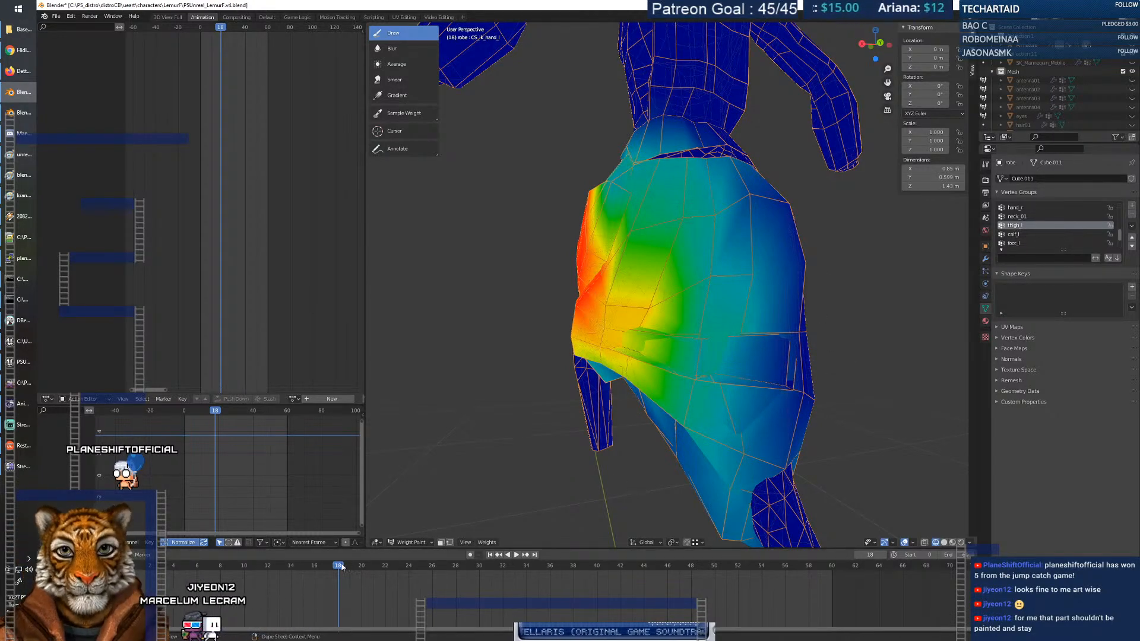
Go to frame 12 and switch the robe mesh to Edit Mode, viewing the skirt hem from below.
{"action": "key", "text": "space"}
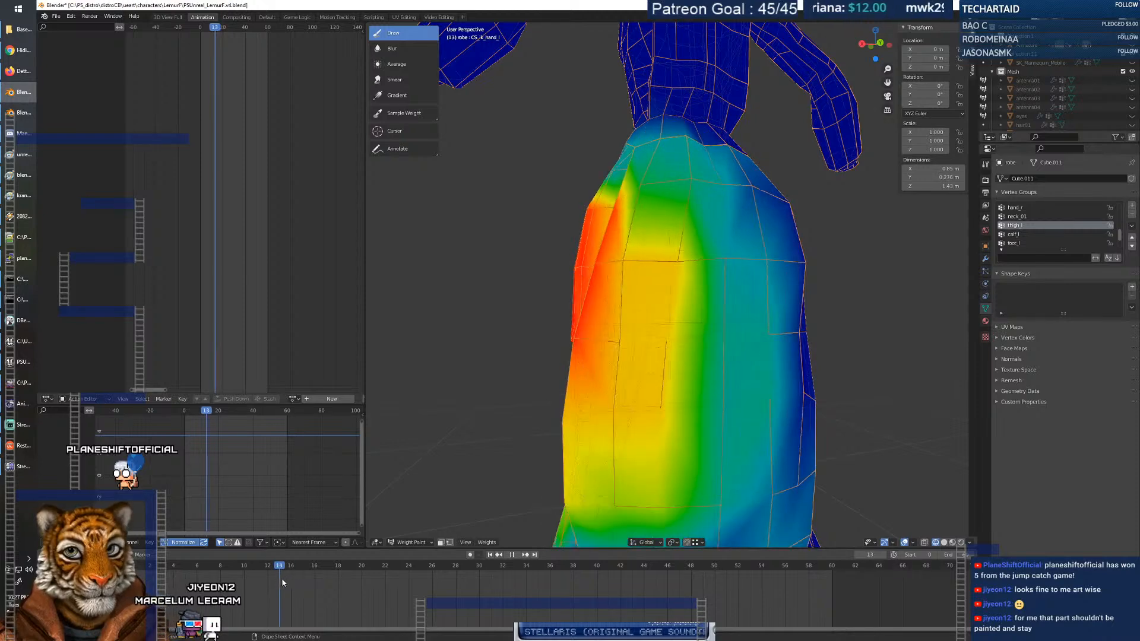
{"action": "key", "text": "space"}
{"action": "mouse_move", "coordinate": [679, 447]}
{"action": "middle_mouse_down"}
{"action": "mouse_move", "coordinate": [772, 434]}
{"action": "mouse_move", "coordinate": [739, 426]}
{"action": "mouse_move", "coordinate": [684, 444]}
{"action": "middle_mouse_up"}
{"action": "key", "text": "ctrl+z"}
{"action": "key", "text": "ctrl+z"}
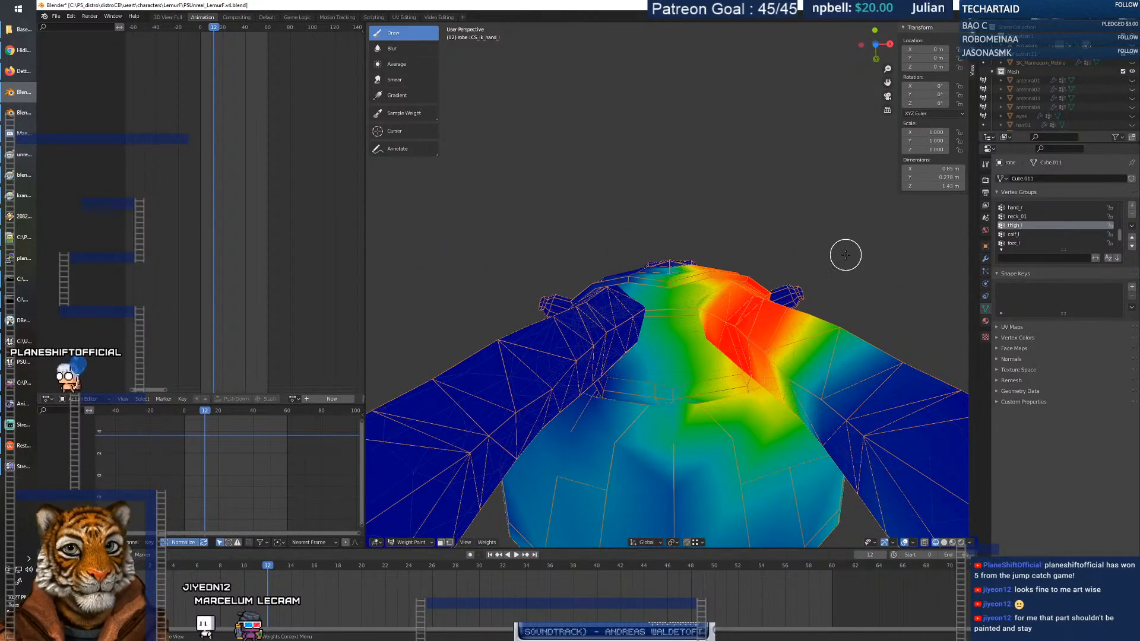
{"action": "left_click", "coordinate": [409, 542]}
{"action": "left_click", "coordinate": [412, 536]}
{"action": "left_click", "coordinate": [412, 542]}
{"action": "left_click", "coordinate": [408, 523]}
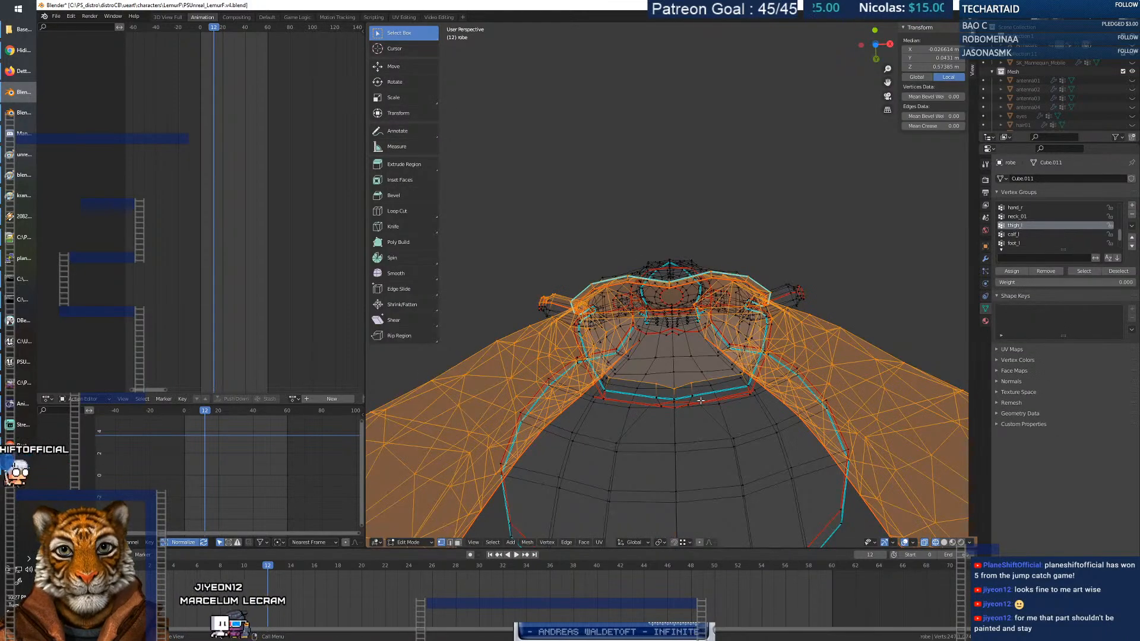
Select a vertex beside the centre of the skirt hem and widen the sidebar to read its vertex weights.
{"action": "left_click", "coordinate": [688, 405]}
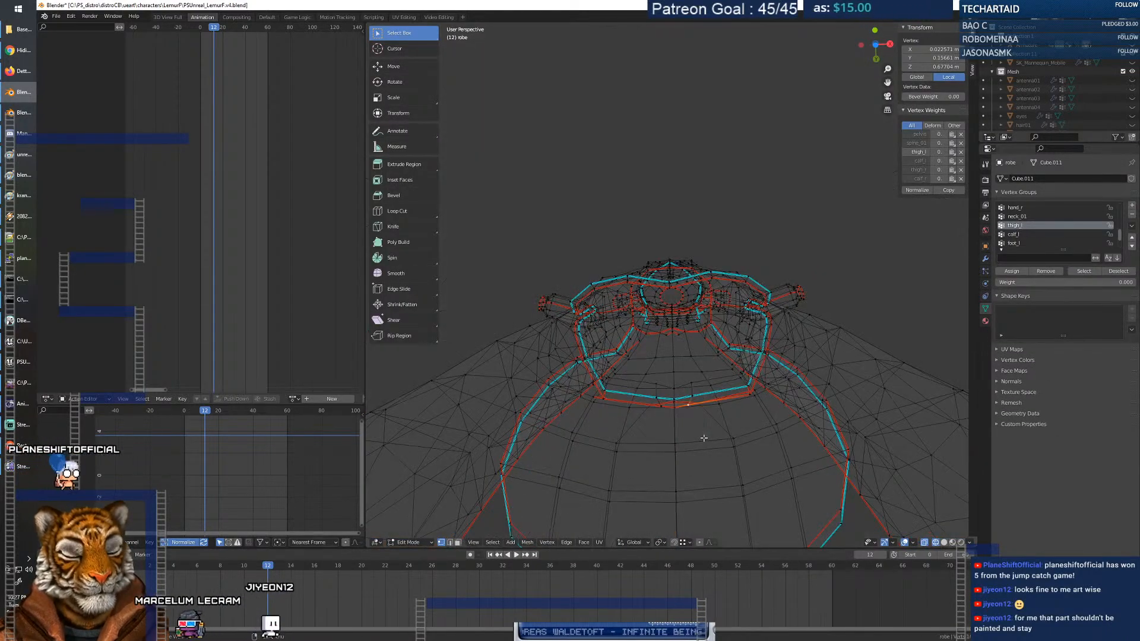
{"action": "middle_click_drag", "start_coordinate": [696, 425], "coordinate": [702, 445]}
{"action": "left_click", "coordinate": [699, 404]}
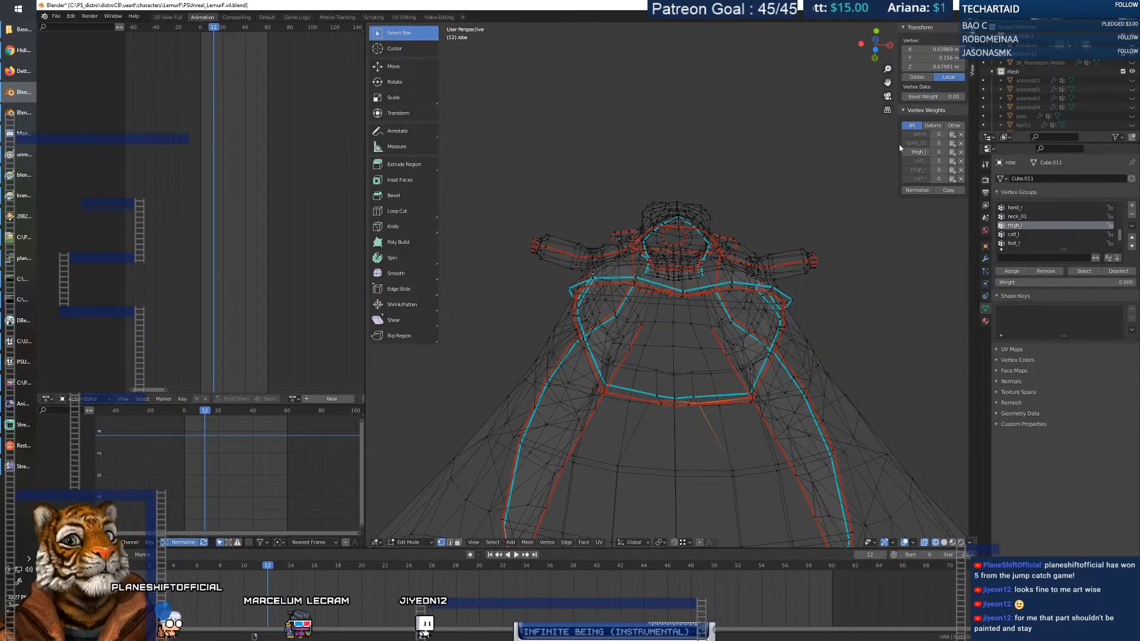
{"action": "left_click_drag", "start_coordinate": [897, 143], "coordinate": [842, 144]}
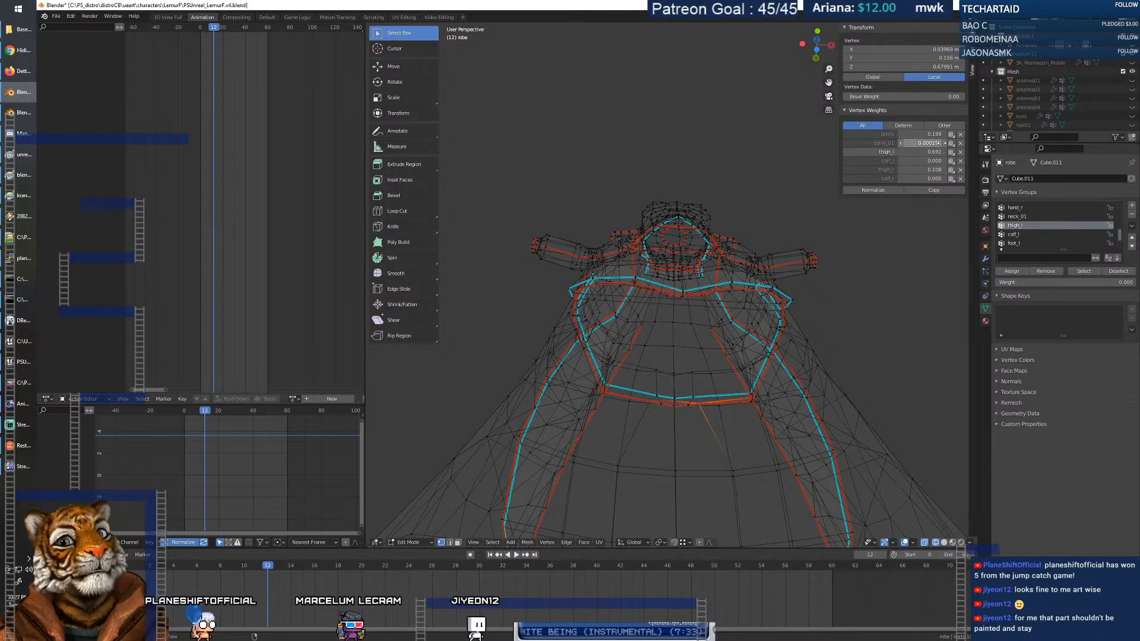
Try copying the weights of the hem vertex just beside the centre onto the centre vertex.
{"action": "left_click", "coordinate": [688, 405], "text": "shift"}
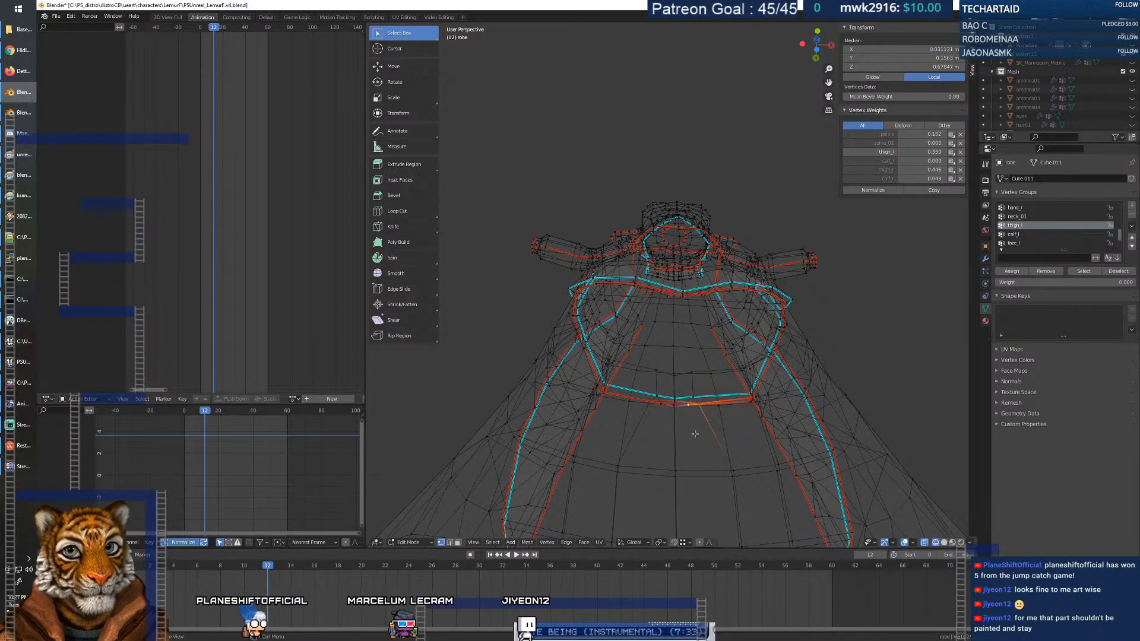
{"action": "left_click", "coordinate": [937, 345]}
{"action": "left_click", "coordinate": [687, 407]}
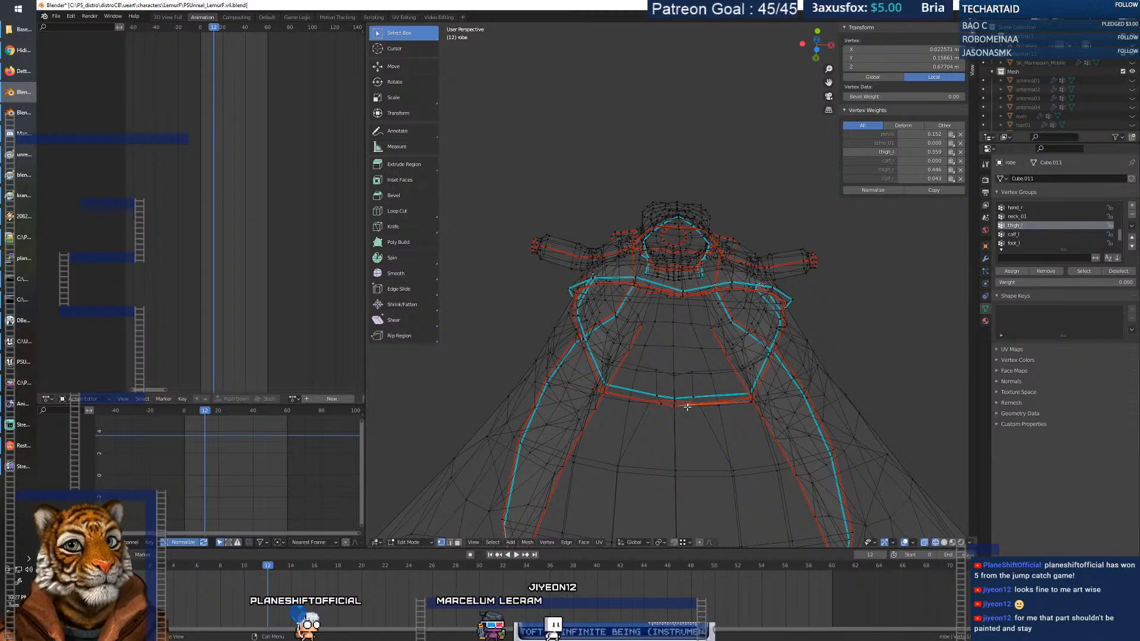
{"action": "left_click", "coordinate": [699, 427], "text": "ctrl"}
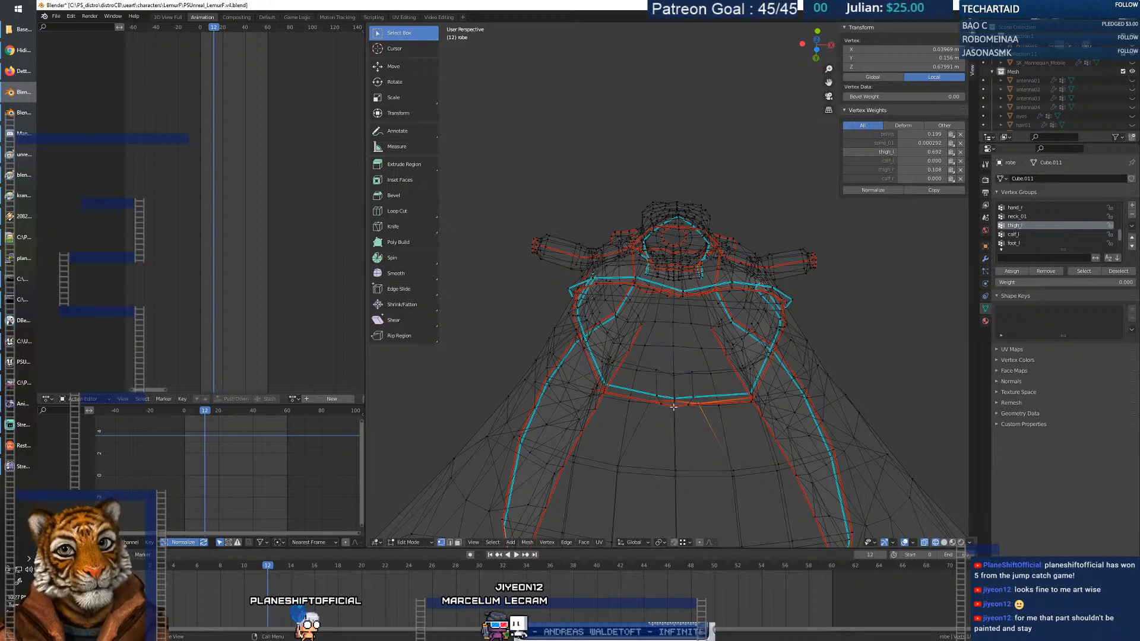
{"action": "left_click", "coordinate": [711, 425], "text": "ctrl"}
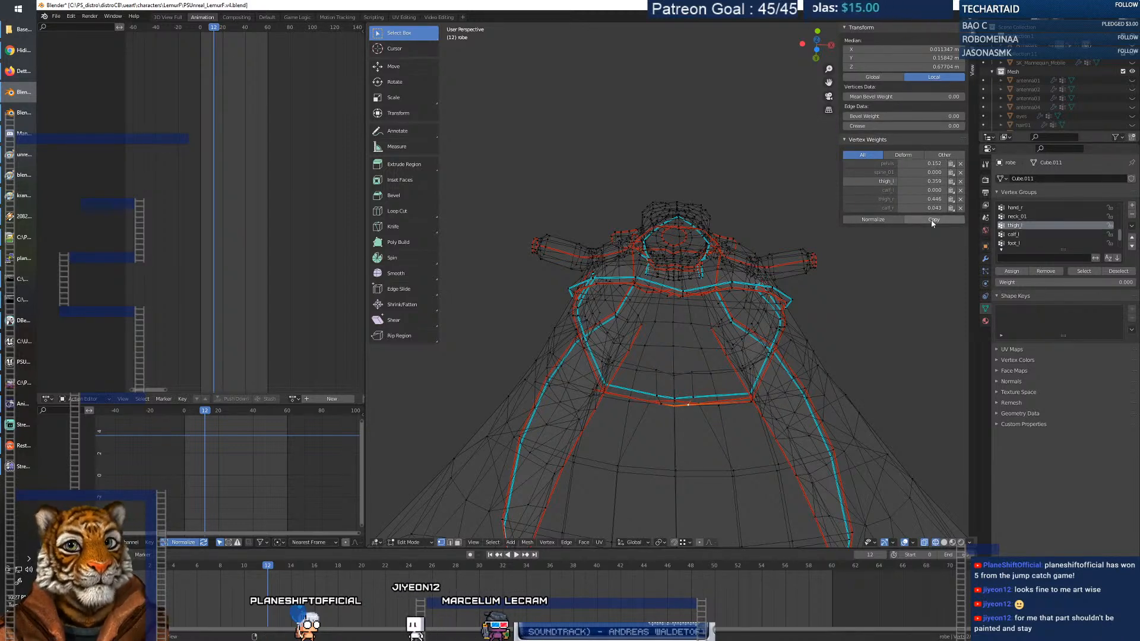
{"action": "left_click", "coordinate": [870, 354]}
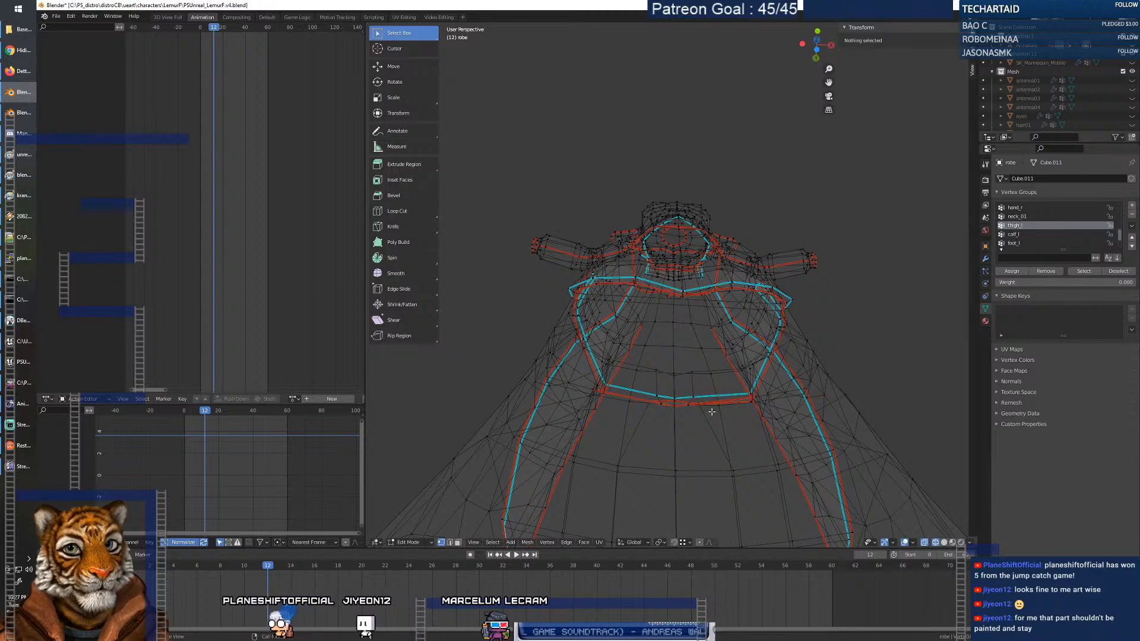
{"action": "left_click", "coordinate": [674, 405]}
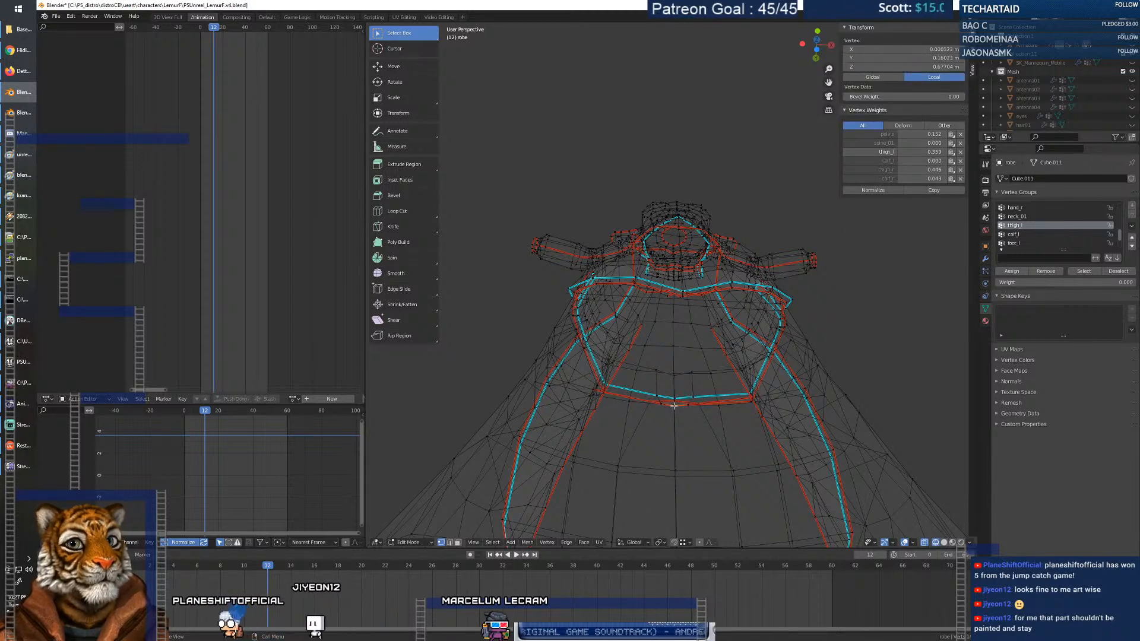
Undo the weight copy and selection changes on the hem's central vertices.
{"action": "key", "text": "ctrl+z"}
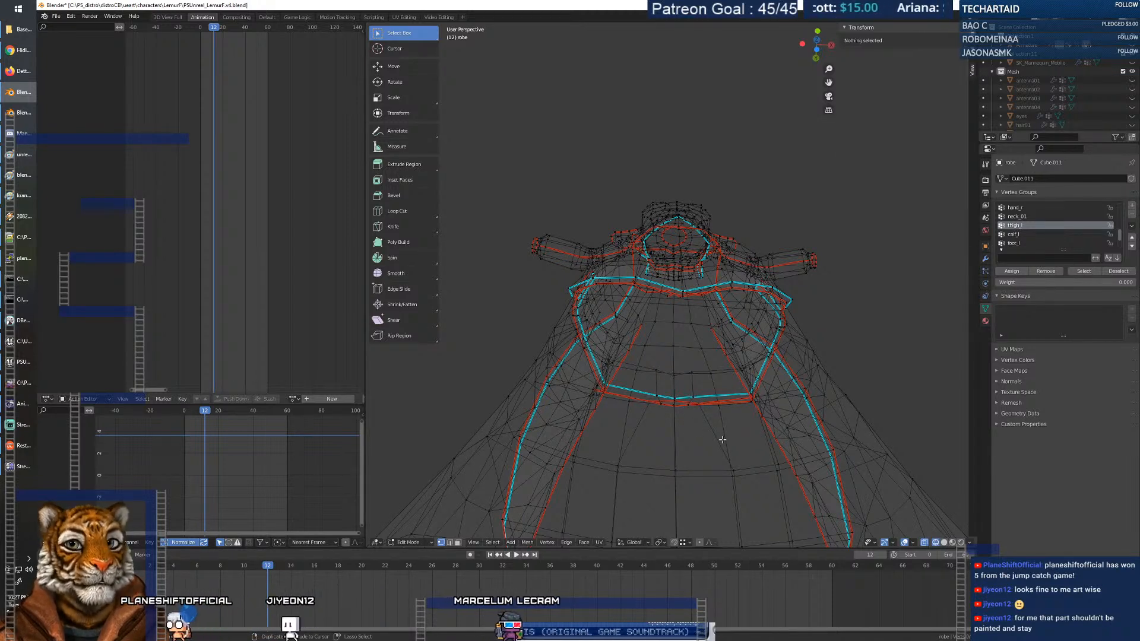
{"action": "key", "text": "ctrl+z"}
{"action": "key", "text": "ctrl+z"}
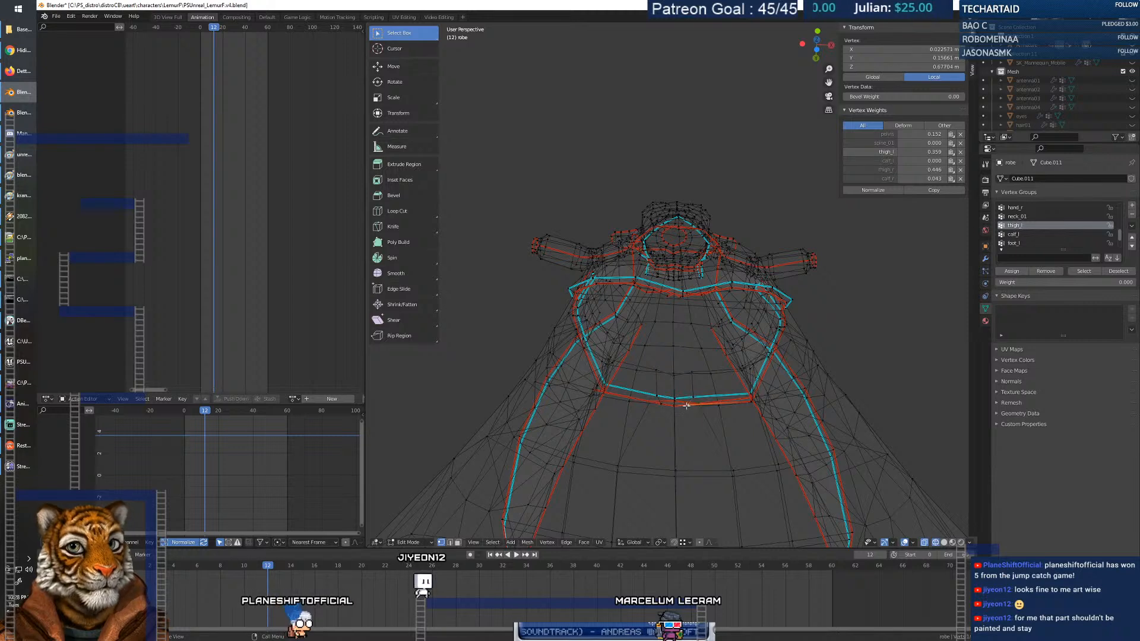
{"action": "key", "text": "ctrl+z"}
{"action": "key", "text": "ctrl+z"}
{"action": "key", "text": "ctrl+z"}
{"action": "key", "text": "ctrl+z"}
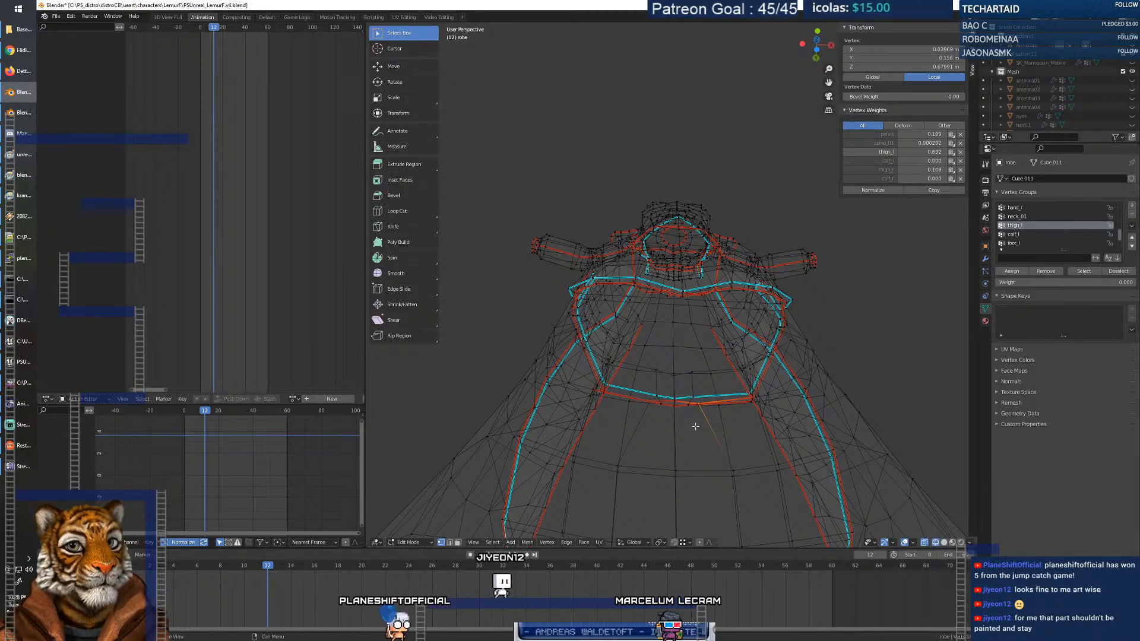
Copy the thigh_l-dominant hem vertex's weights to its inner neighbour, and from there to the vertices at the hem's centre.
{"action": "left_click", "coordinate": [928, 190]}
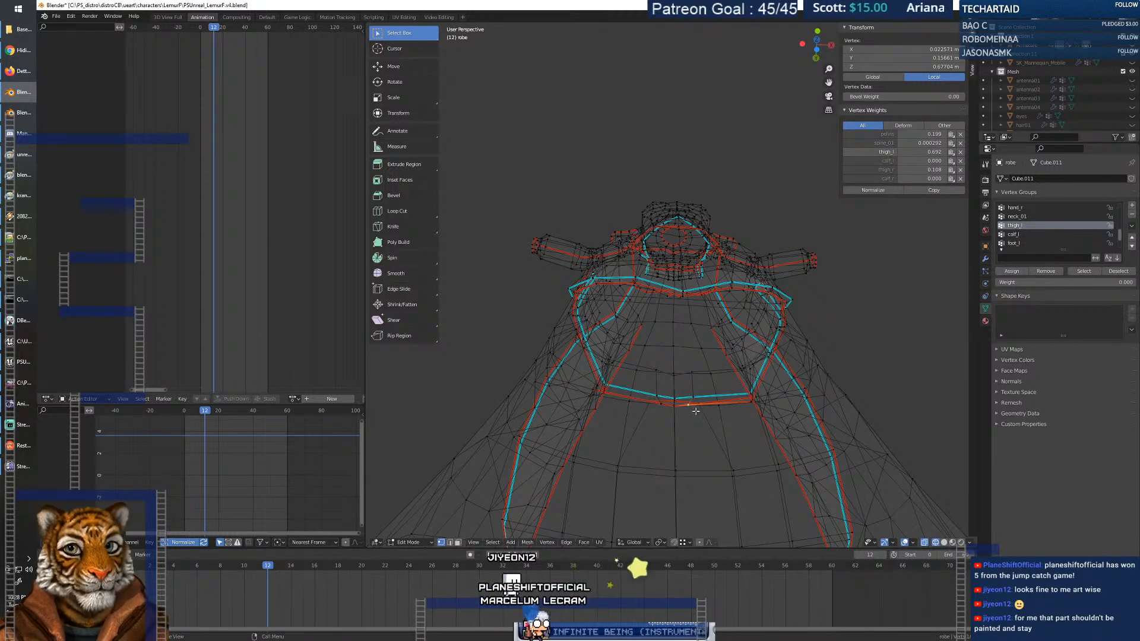
{"action": "left_click", "coordinate": [663, 406], "text": "shift"}
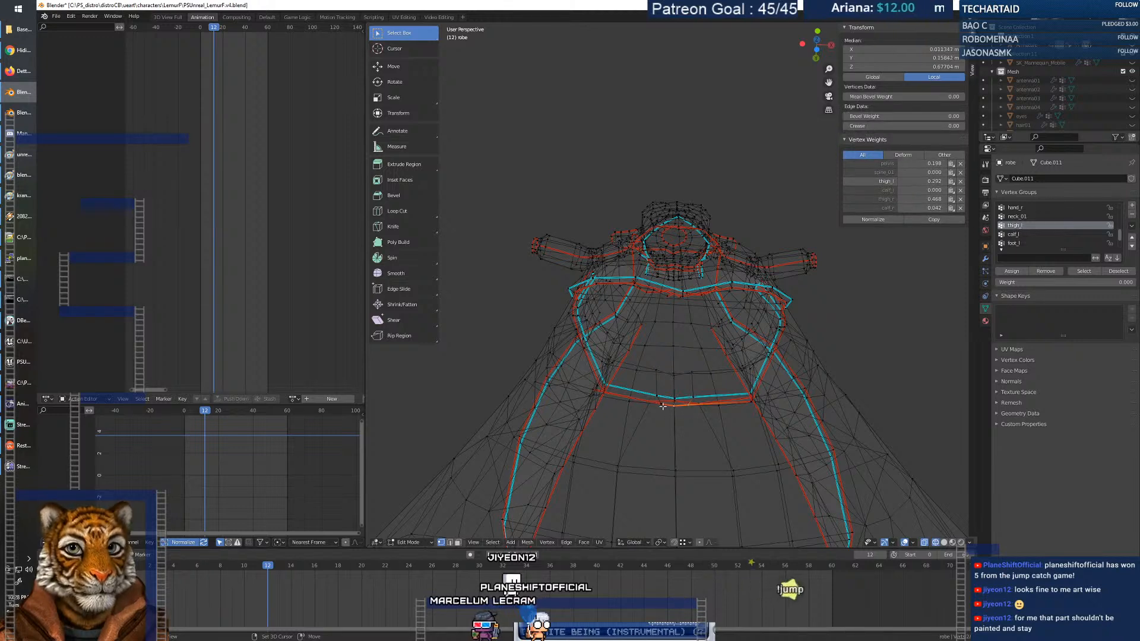
{"action": "left_click", "coordinate": [687, 406]}
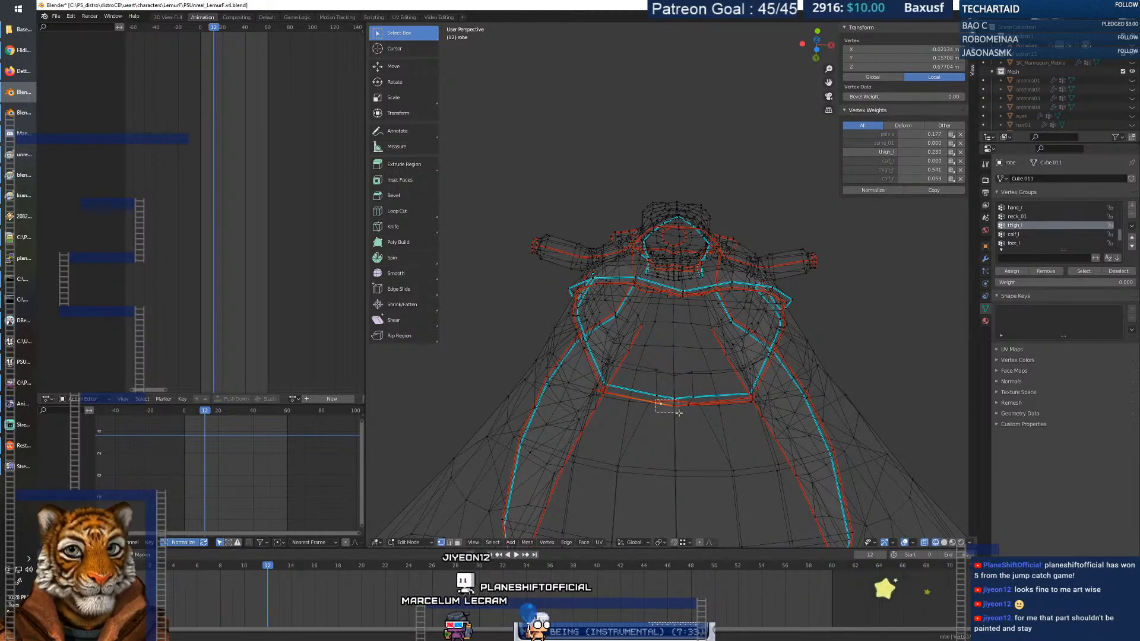
{"action": "left_click_drag", "start_coordinate": [678, 411], "coordinate": [675, 411]}
{"action": "left_click", "coordinate": [689, 407], "text": "shift"}
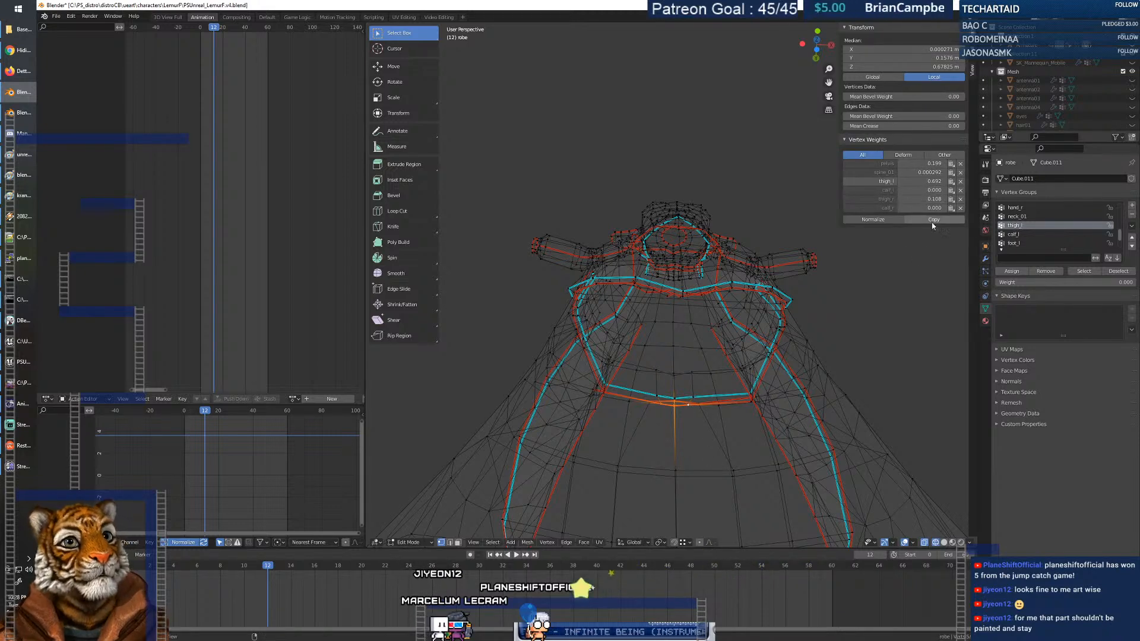
Copy the active vertex's weights between the doubled hem vertices on the robe's right side, out to the right corner.
{"action": "left_click", "coordinate": [652, 414]}
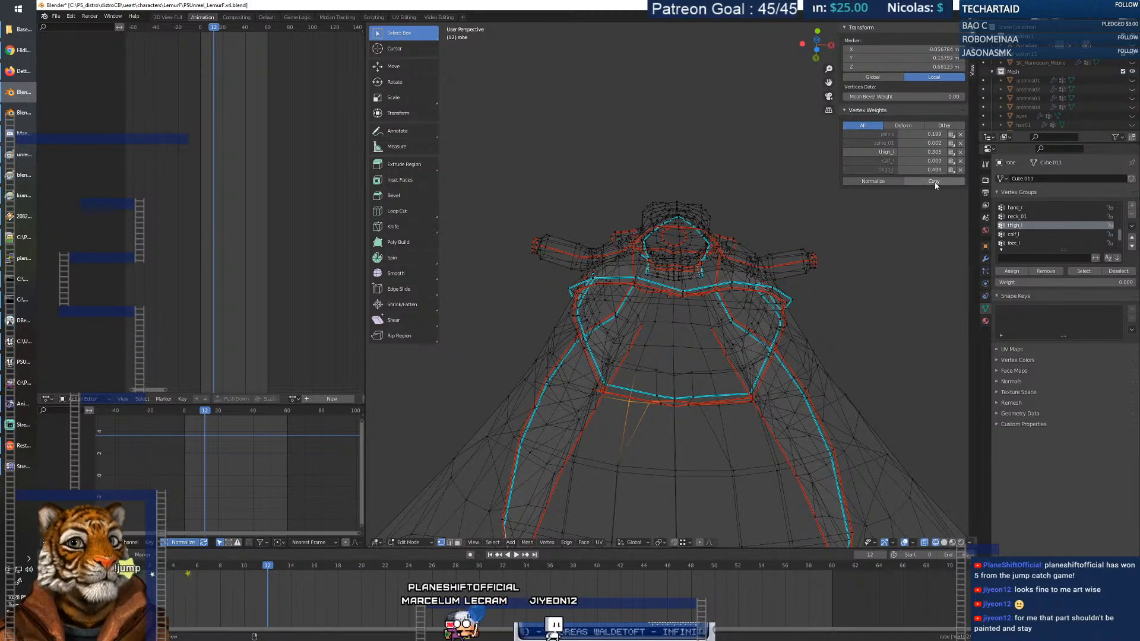
{"action": "middle_click_drag", "start_coordinate": [752, 418], "coordinate": [595, 412]}
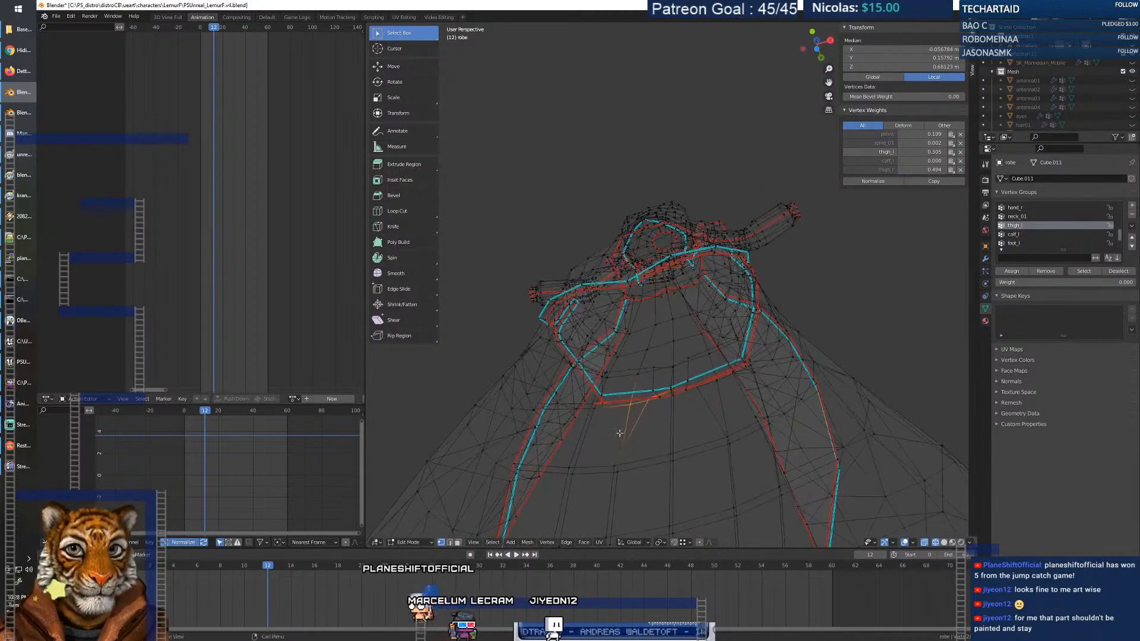
{"action": "left_click", "coordinate": [599, 410]}
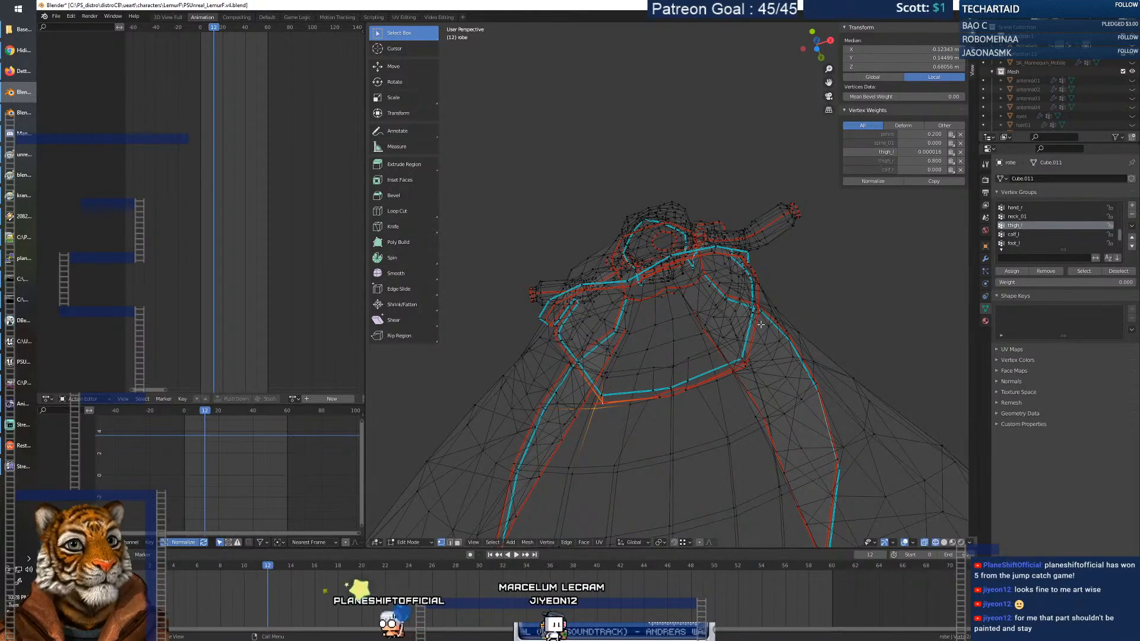
{"action": "left_click", "coordinate": [594, 408], "text": "shift"}
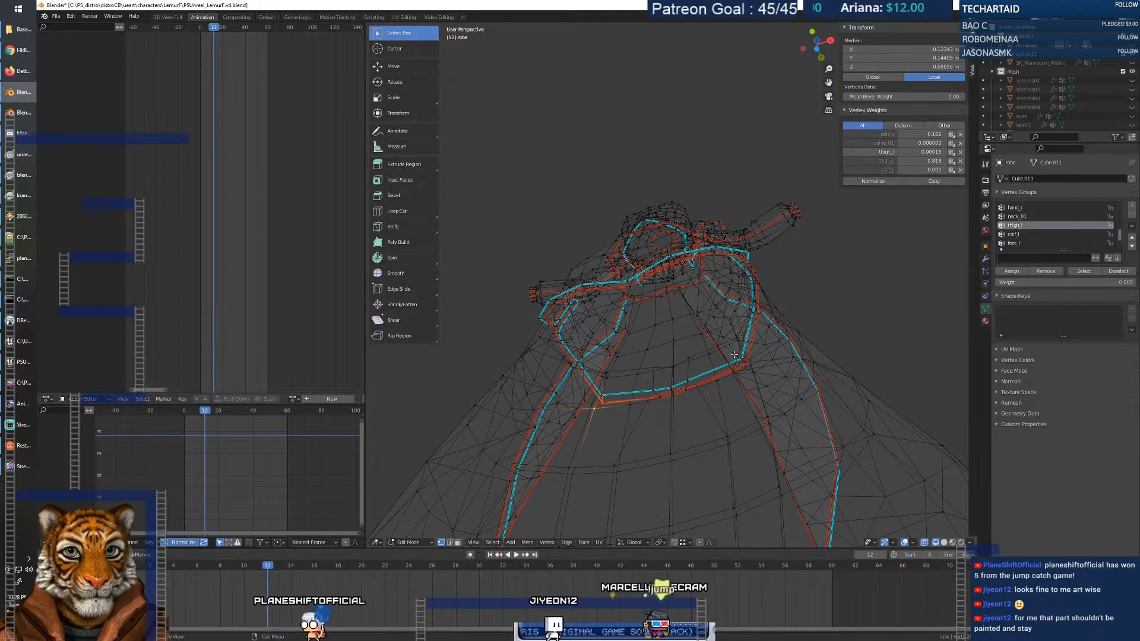
Match the weights of the doubled hem vertices at the robe's left corner by copying from the active vertex.
{"action": "middle_click_drag", "start_coordinate": [906, 219], "coordinate": [710, 418]}
{"action": "left_click", "coordinate": [749, 437]}
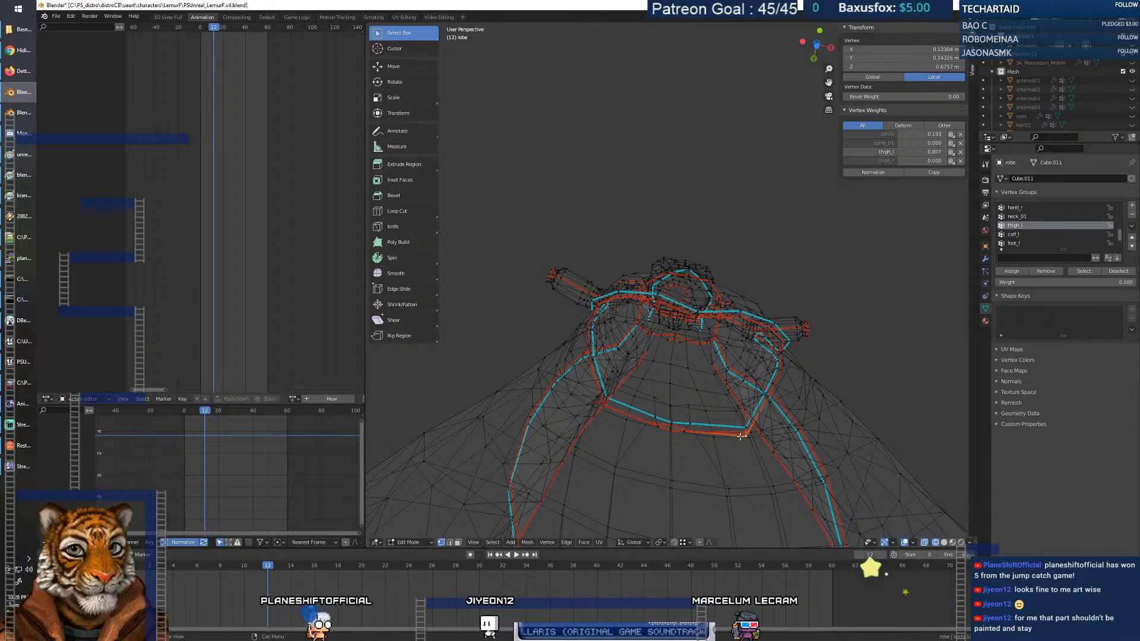
{"action": "key", "text": "alt+a"}
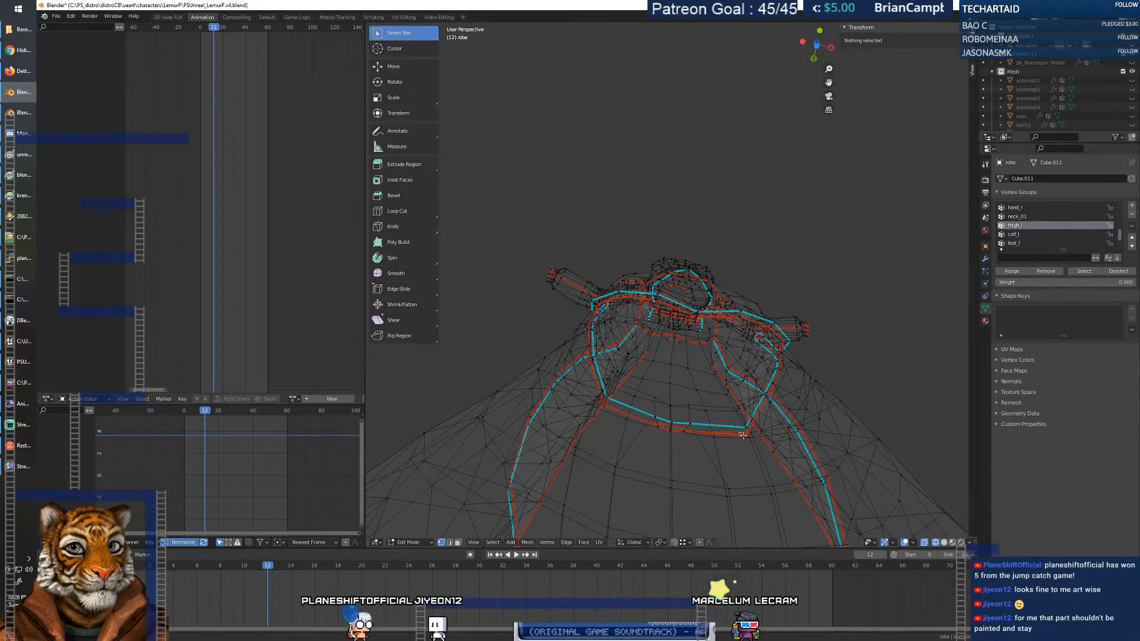
{"action": "left_click", "coordinate": [744, 439]}
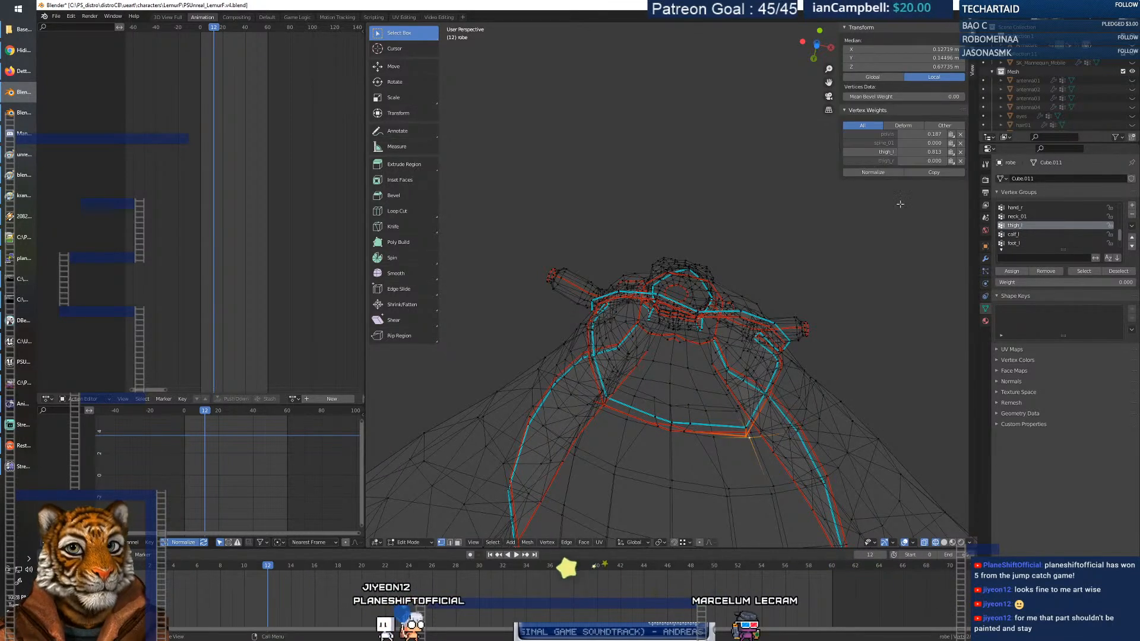
{"action": "left_click", "coordinate": [742, 440]}
Display the whole robe in Material Preview shading instead of wireframe.
{"action": "middle_click_drag", "start_coordinate": [742, 441], "coordinate": [707, 410]}
{"action": "scroll", "coordinate": [668, 510], "scroll_direction": "down", "scroll_amount": 5}
{"action": "scroll", "coordinate": [708, 409], "scroll_direction": "up", "scroll_amount": 8}
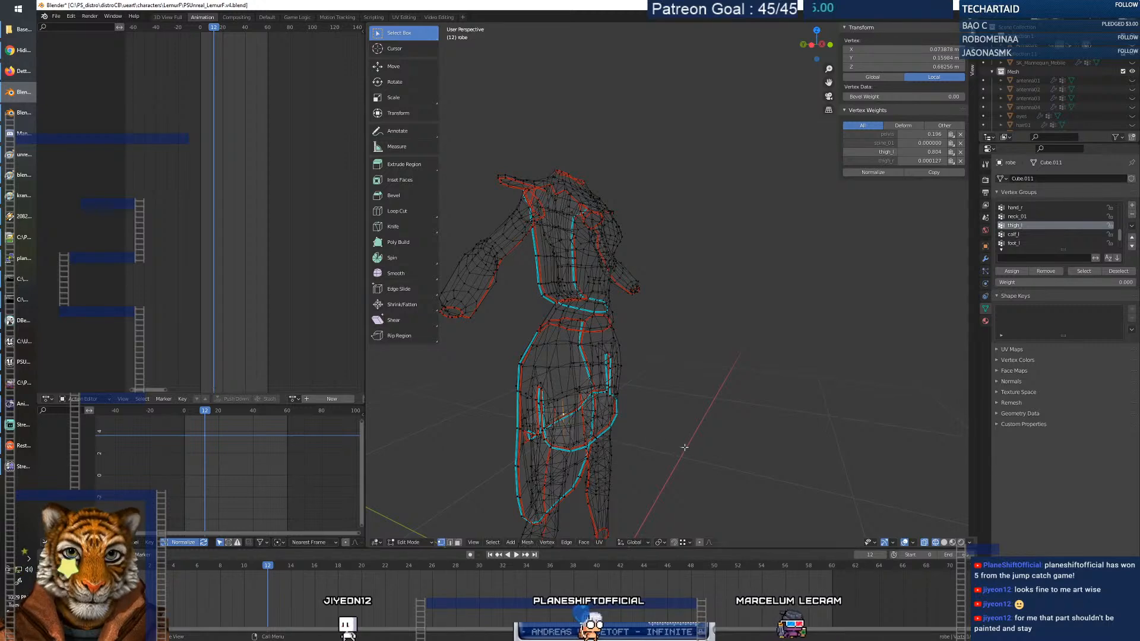
{"action": "left_click", "coordinate": [953, 543]}
{"action": "left_click", "coordinate": [936, 542]}
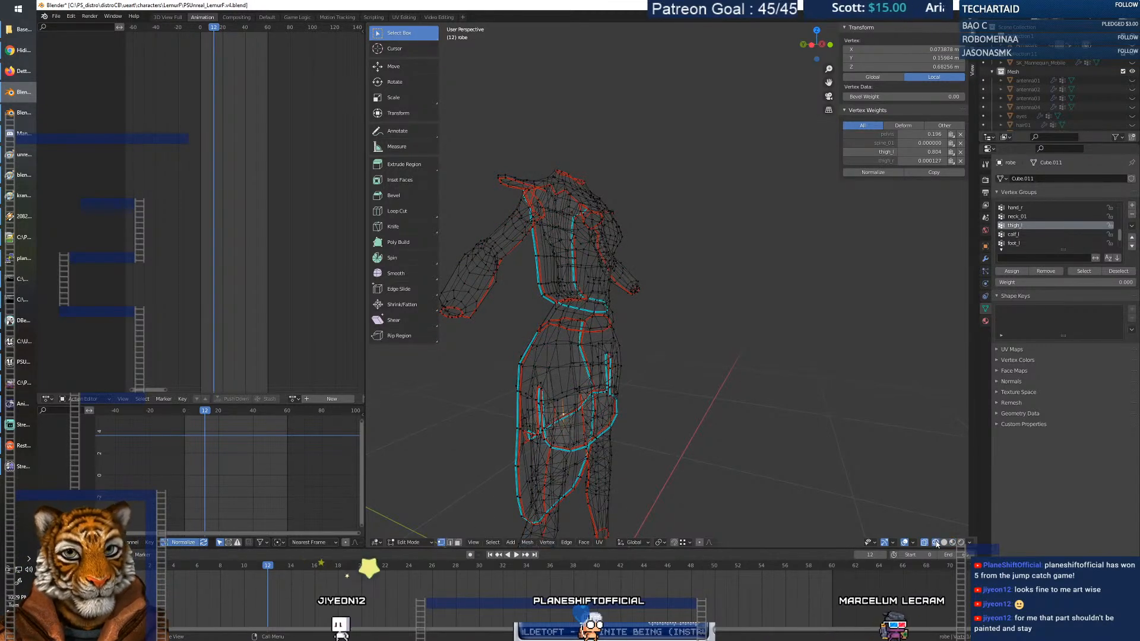
{"action": "left_click", "coordinate": [953, 543]}
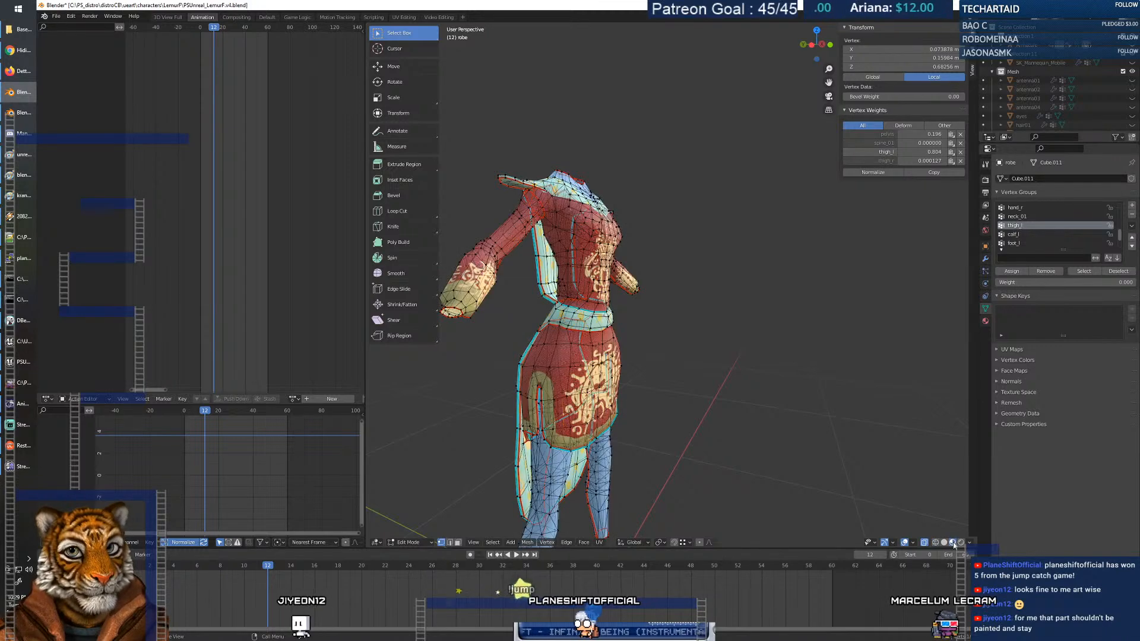
Switch the robe from Edit Mode to Weight Paint mode with the thigh_l weights shown.
{"action": "middle_click_drag", "start_coordinate": [647, 472], "coordinate": [654, 456]}
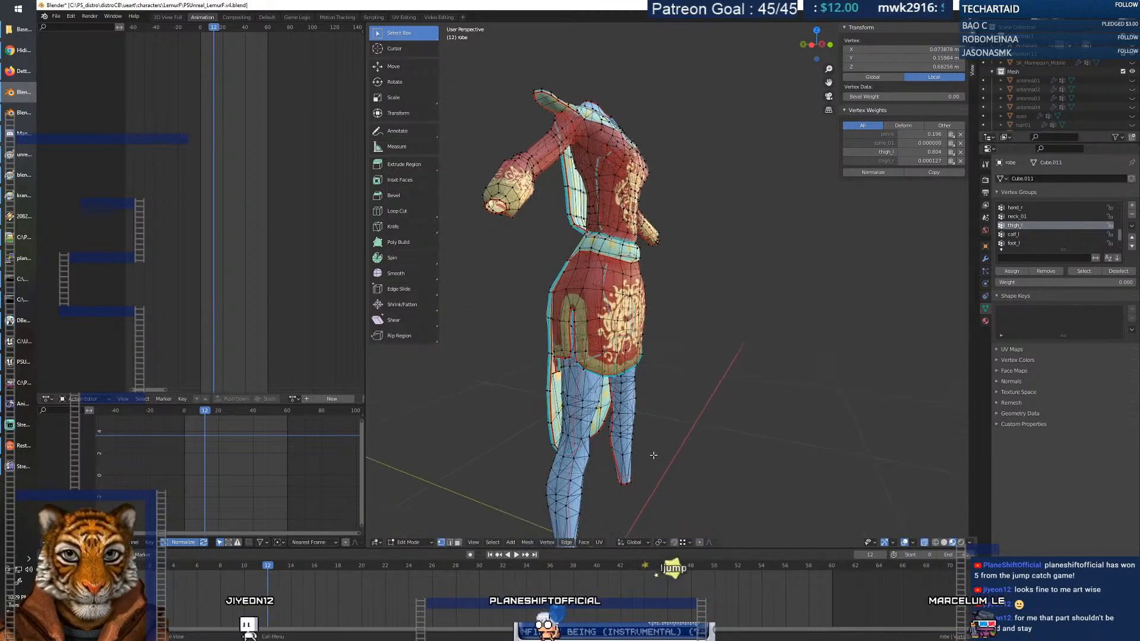
{"action": "left_click", "coordinate": [410, 542]}
{"action": "left_click", "coordinate": [410, 531]}
{"action": "left_click", "coordinate": [410, 542]}
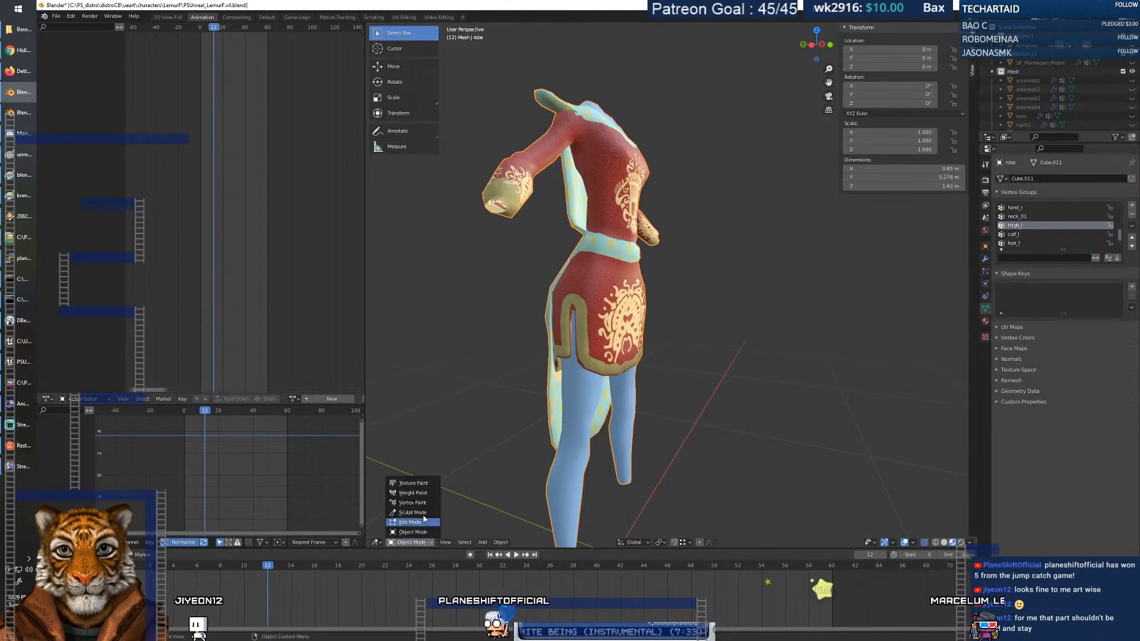
{"action": "left_click", "coordinate": [423, 493]}
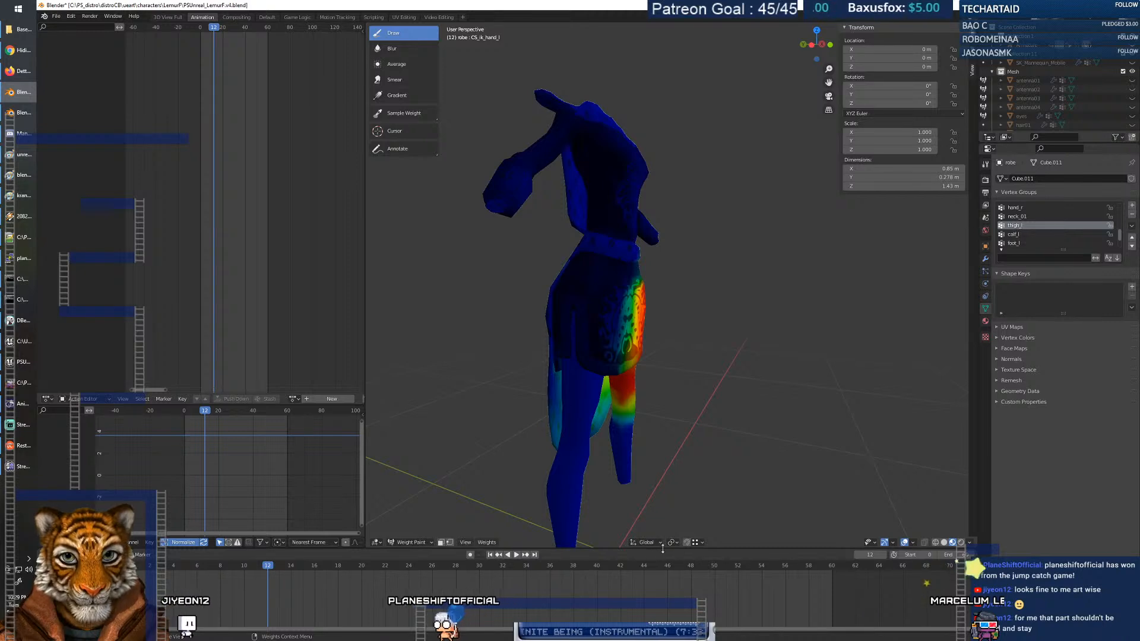
Play the animation, stop it at frame 8 and examine how the long back panel deforms under its thigh_l weights.
{"action": "key", "text": "space"}
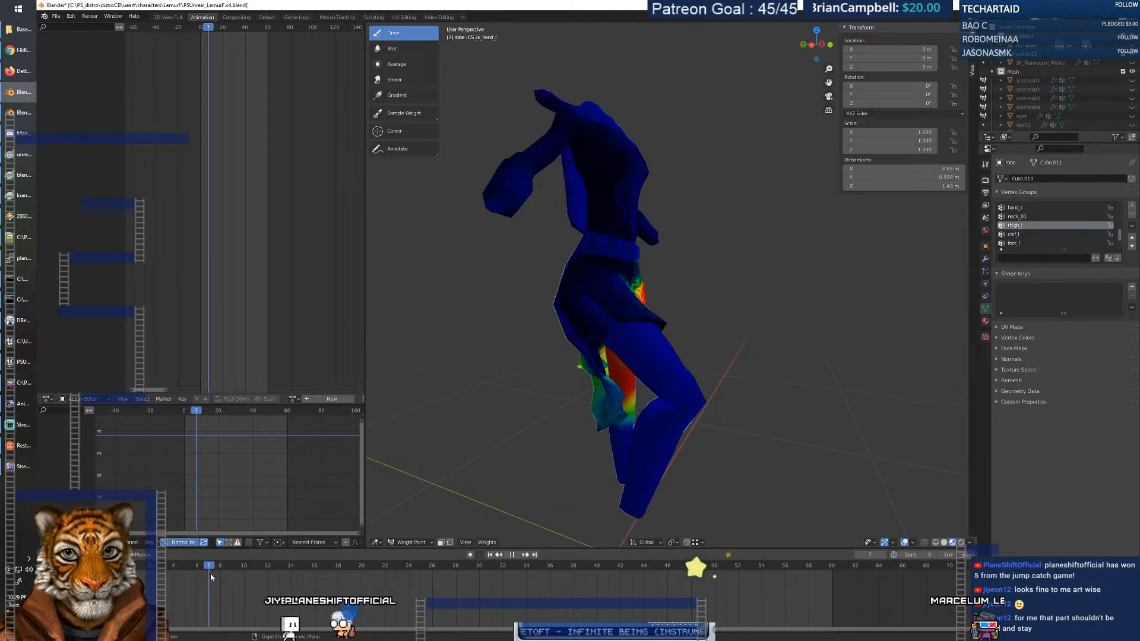
{"action": "key", "text": "space"}
{"action": "mouse_move", "coordinate": [565, 476]}
{"action": "middle_mouse_down"}
{"action": "mouse_move", "coordinate": [682, 431]}
{"action": "mouse_move", "coordinate": [694, 307]}
{"action": "middle_mouse_up"}
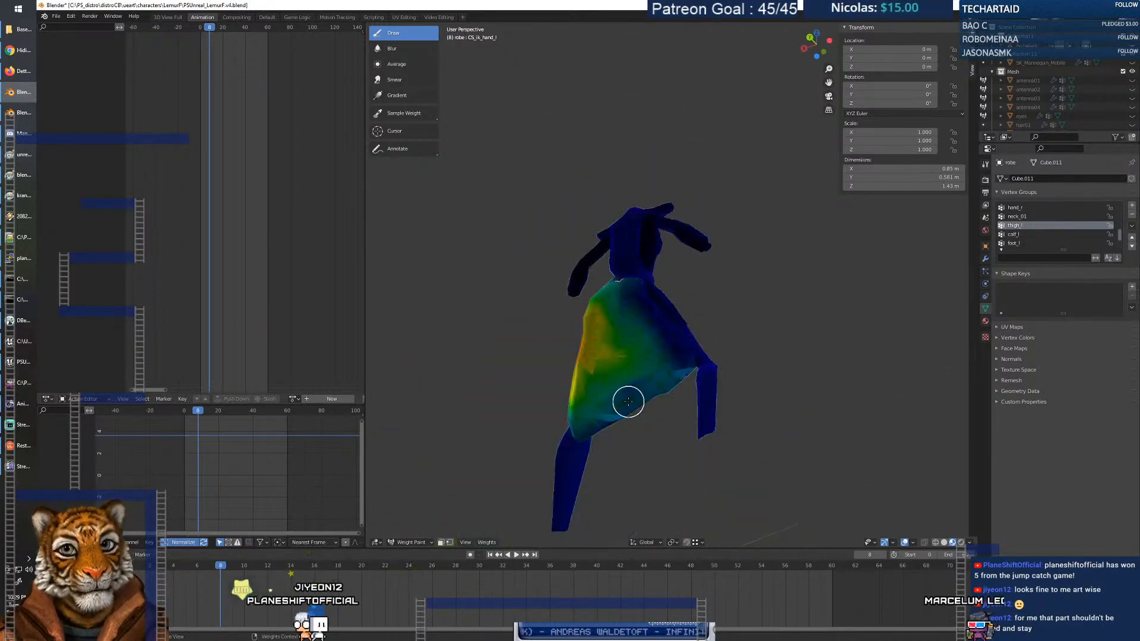
{"action": "left_click_drag", "start_coordinate": [828, 70], "coordinate": [828, 110]}
{"action": "middle_click_drag", "start_coordinate": [687, 358], "coordinate": [682, 456]}
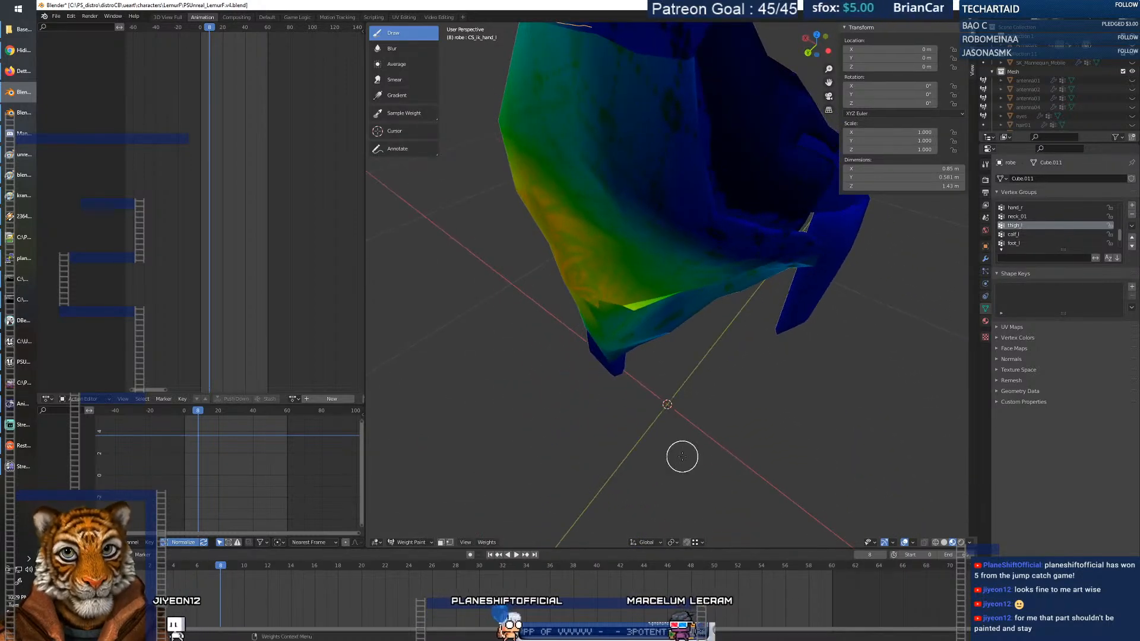
Display the robe in wireframe shading and check the brush's weight, radius and strength over the back panel's thigh_l weights.
{"action": "left_click", "coordinate": [937, 542]}
{"action": "mouse_move", "coordinate": [635, 373]}
{"action": "middle_mouse_down"}
{"action": "mouse_move", "coordinate": [621, 252]}
{"action": "mouse_move", "coordinate": [684, 278]}
{"action": "mouse_move", "coordinate": [626, 297]}
{"action": "middle_mouse_up"}
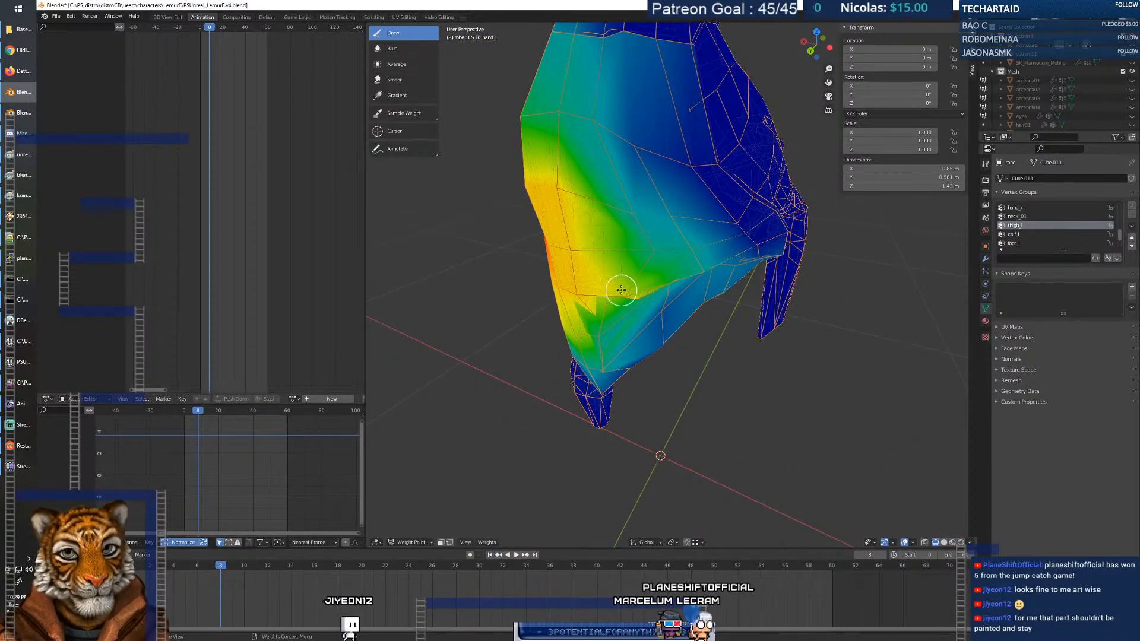
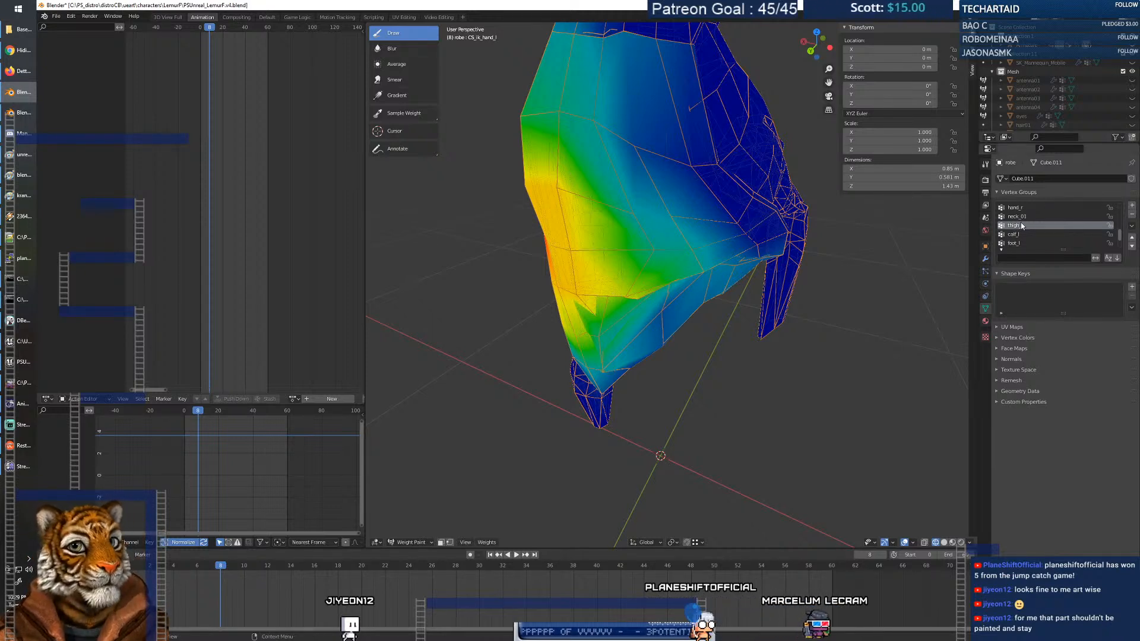
{"action": "right_click", "coordinate": [632, 311]}
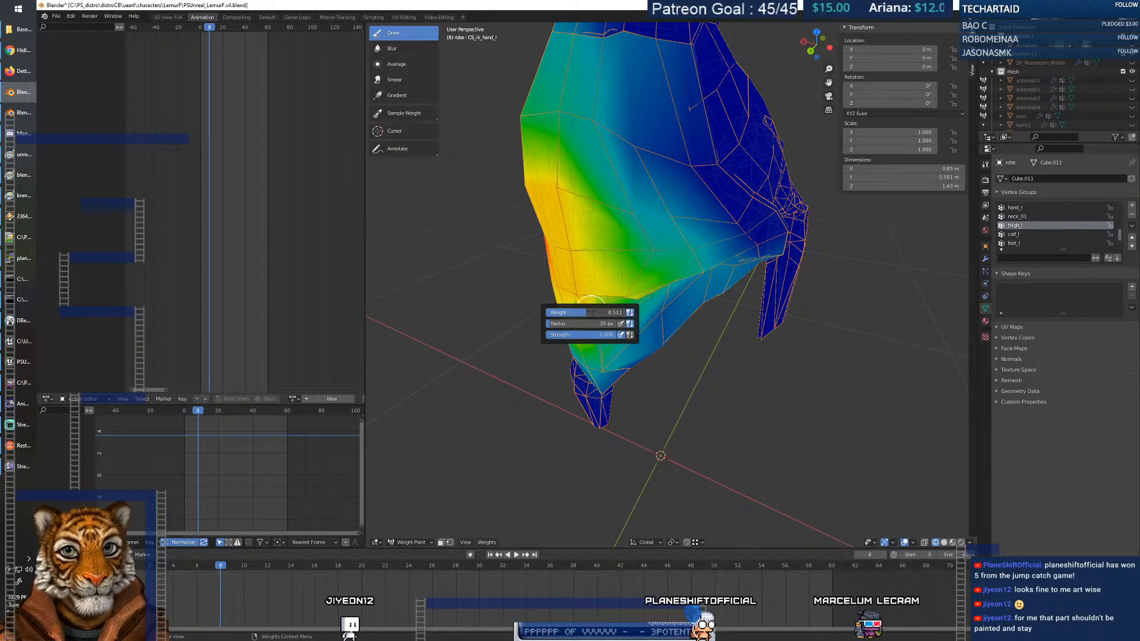
{"action": "left_click_drag", "start_coordinate": [618, 297], "coordinate": [634, 289]}
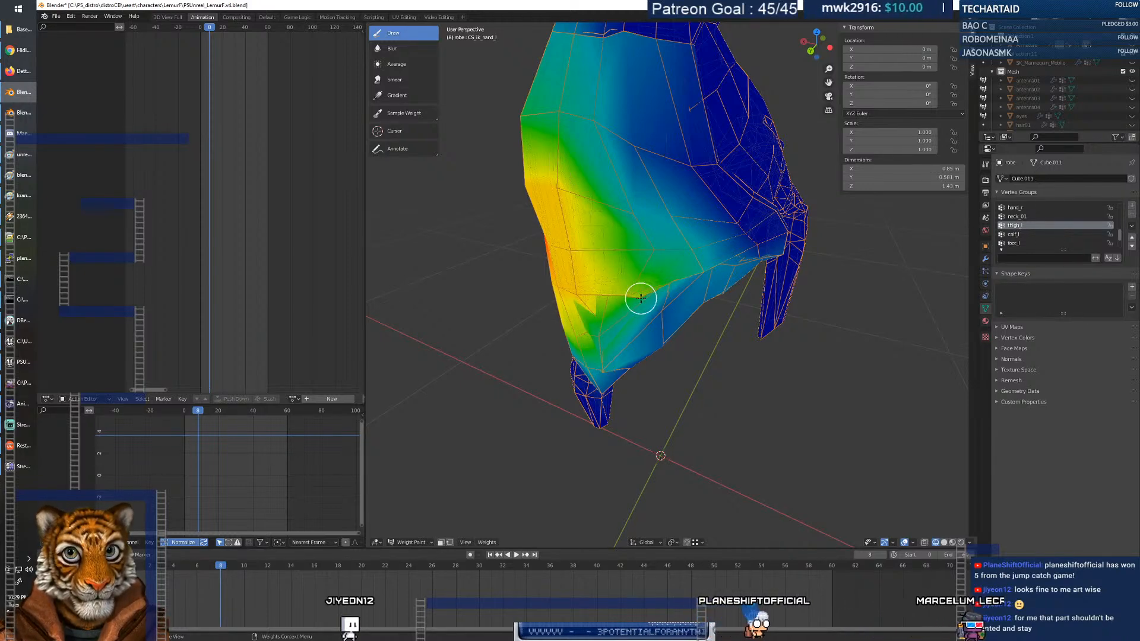
Examine the calf_l, foot_l and pelvis weights across the back panel one vertex group after another.
{"action": "left_click", "coordinate": [1014, 233]}
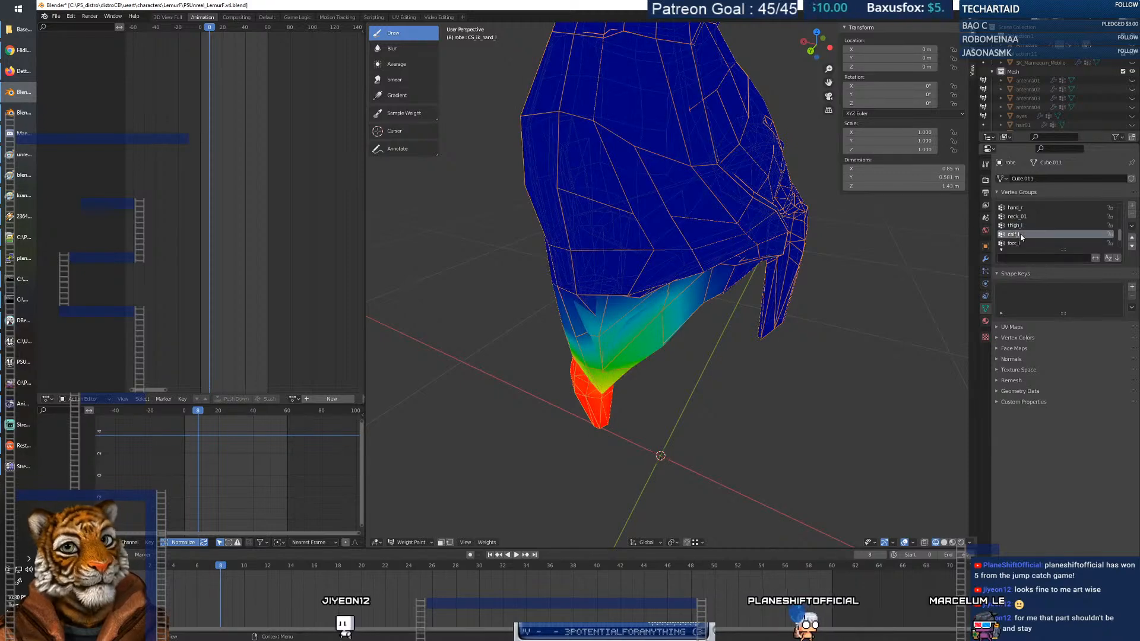
{"action": "middle_click_drag", "start_coordinate": [659, 329], "coordinate": [872, 254]}
{"action": "left_click", "coordinate": [1022, 244]}
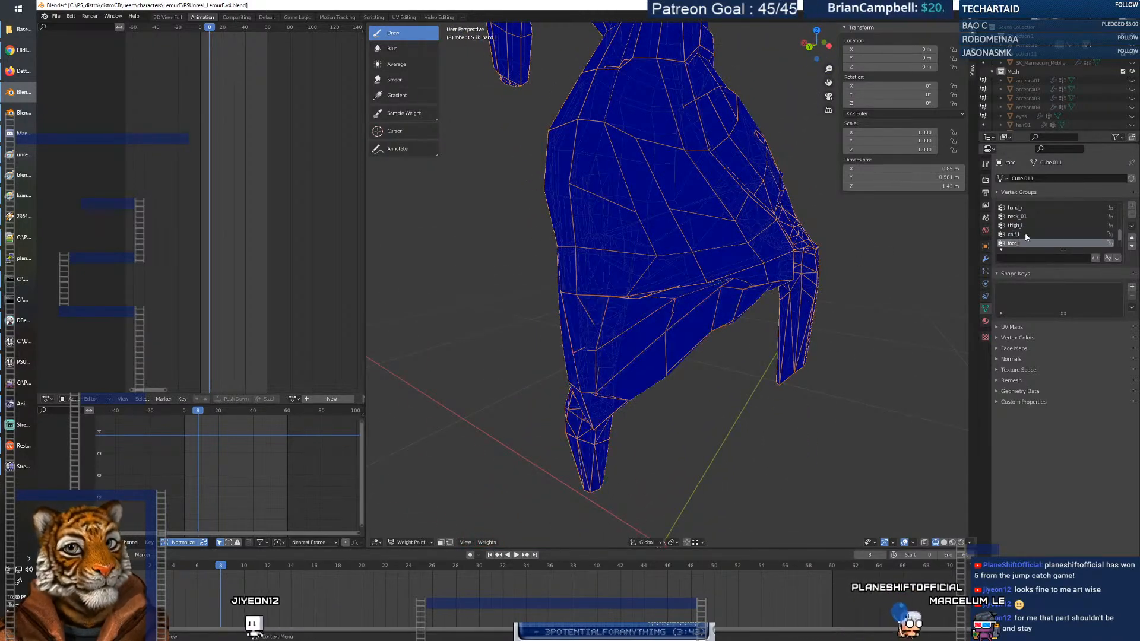
{"action": "left_click", "coordinate": [1027, 226]}
{"action": "key", "text": "Up"}
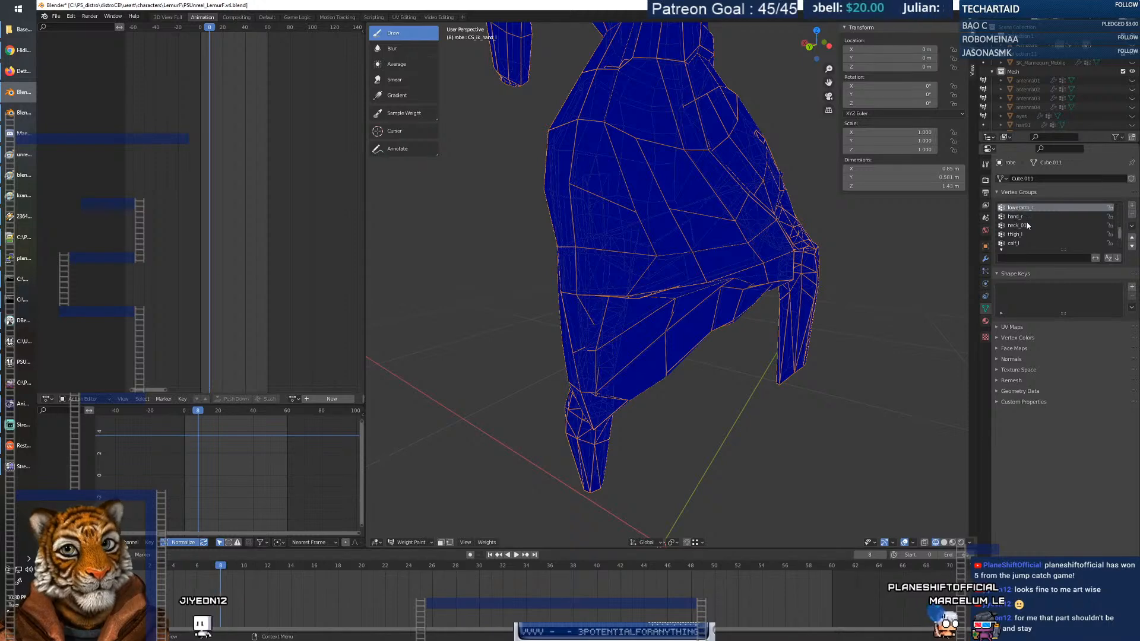
{"action": "key", "text": "Up"}
{"action": "key", "text": "Up"}
{"action": "key", "text": "Up"}
{"action": "key", "text": "Up"}
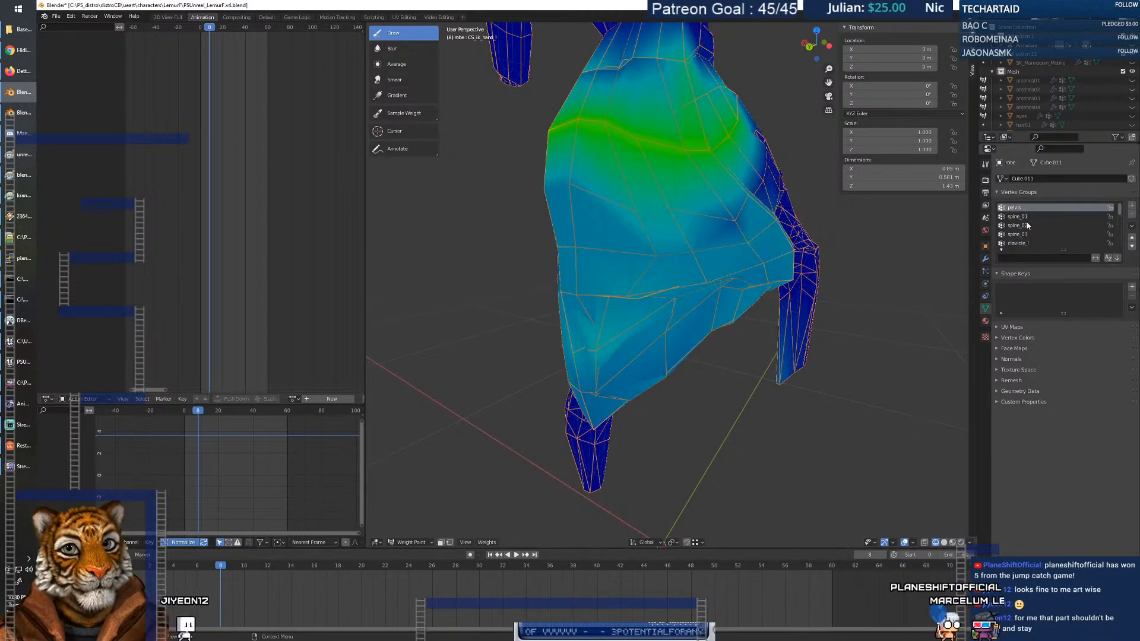
{"action": "mouse_move", "coordinate": [742, 295]}
{"action": "middle_mouse_down"}
{"action": "mouse_move", "coordinate": [615, 178]}
{"action": "mouse_move", "coordinate": [626, 263]}
{"action": "mouse_move", "coordinate": [631, 191]}
{"action": "middle_mouse_up"}
Compare the robe's undeformed mesh in Edit Mode with its posed shape in Object Mode around the back panel.
{"action": "left_click", "coordinate": [409, 542]}
{"action": "left_click", "coordinate": [406, 533]}
{"action": "left_click", "coordinate": [410, 542]}
{"action": "left_click", "coordinate": [406, 521]}
{"action": "middle_click_drag", "start_coordinate": [653, 415], "coordinate": [659, 442]}
{"action": "left_click", "coordinate": [415, 542]}
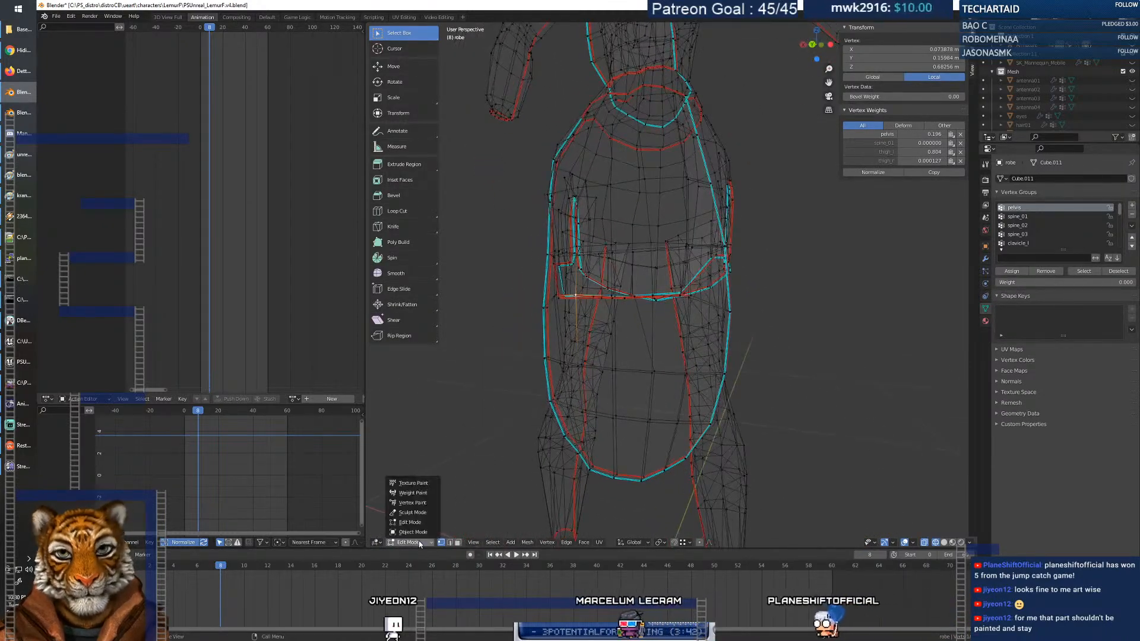
{"action": "left_click", "coordinate": [413, 531]}
{"action": "left_click", "coordinate": [410, 542]}
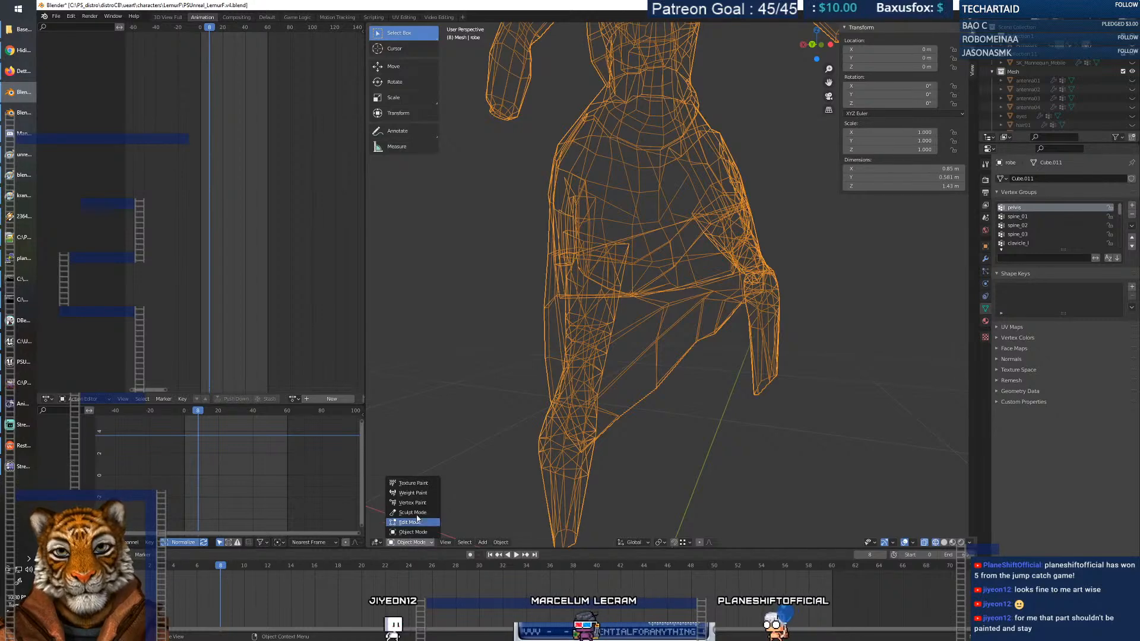
{"action": "left_click", "coordinate": [412, 523]}
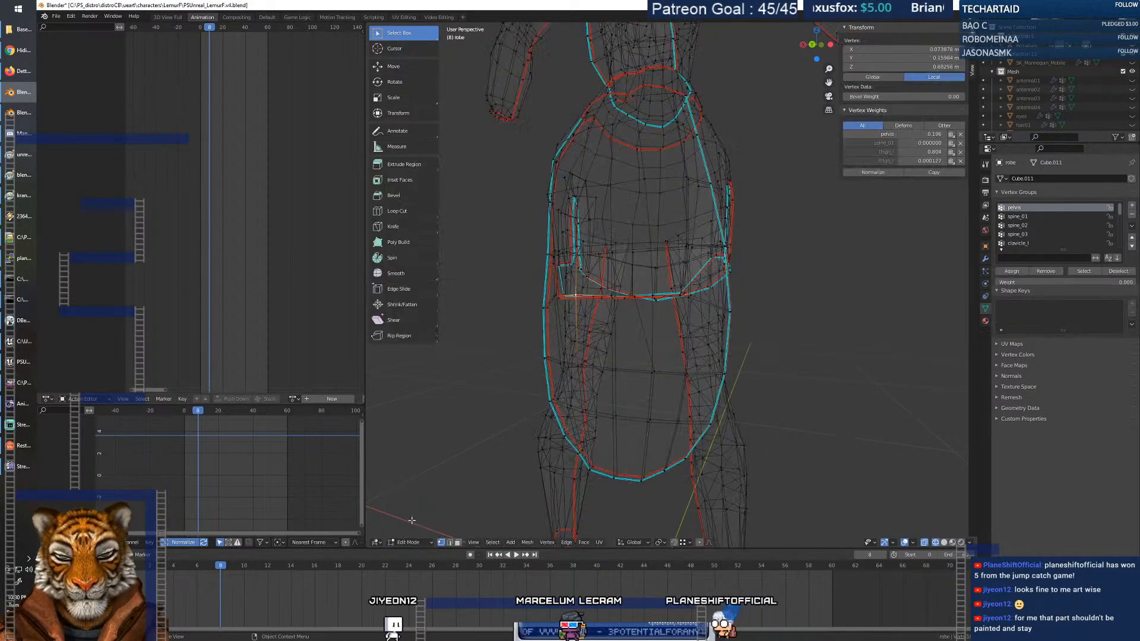
{"action": "middle_click_drag", "start_coordinate": [624, 395], "coordinate": [628, 364]}
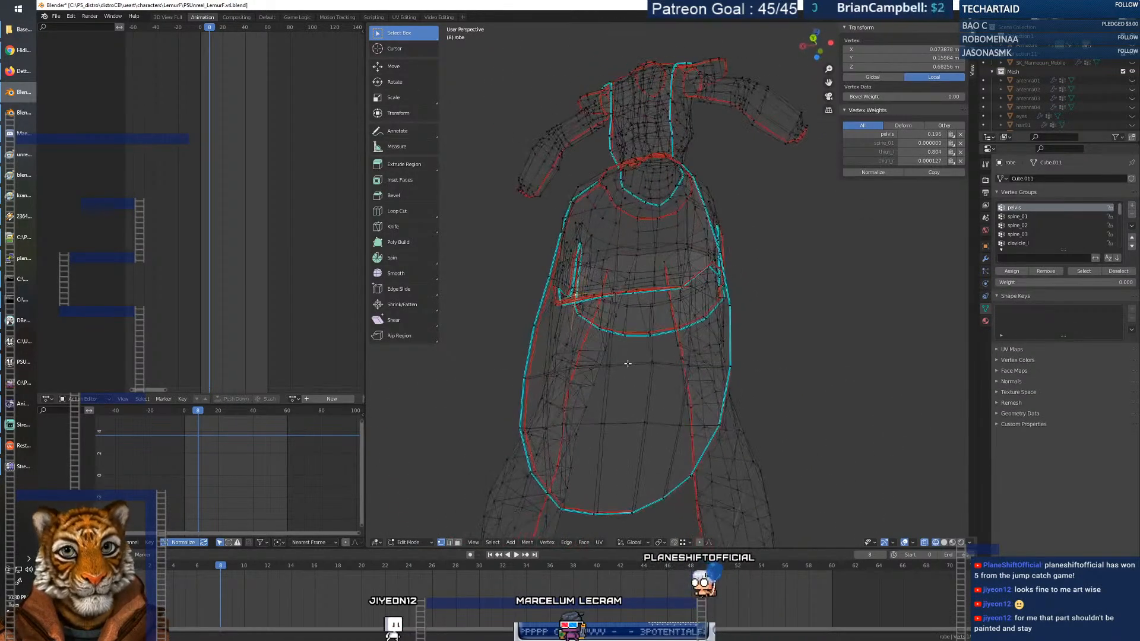
{"action": "left_click", "coordinate": [394, 542]}
{"action": "left_click", "coordinate": [410, 522]}
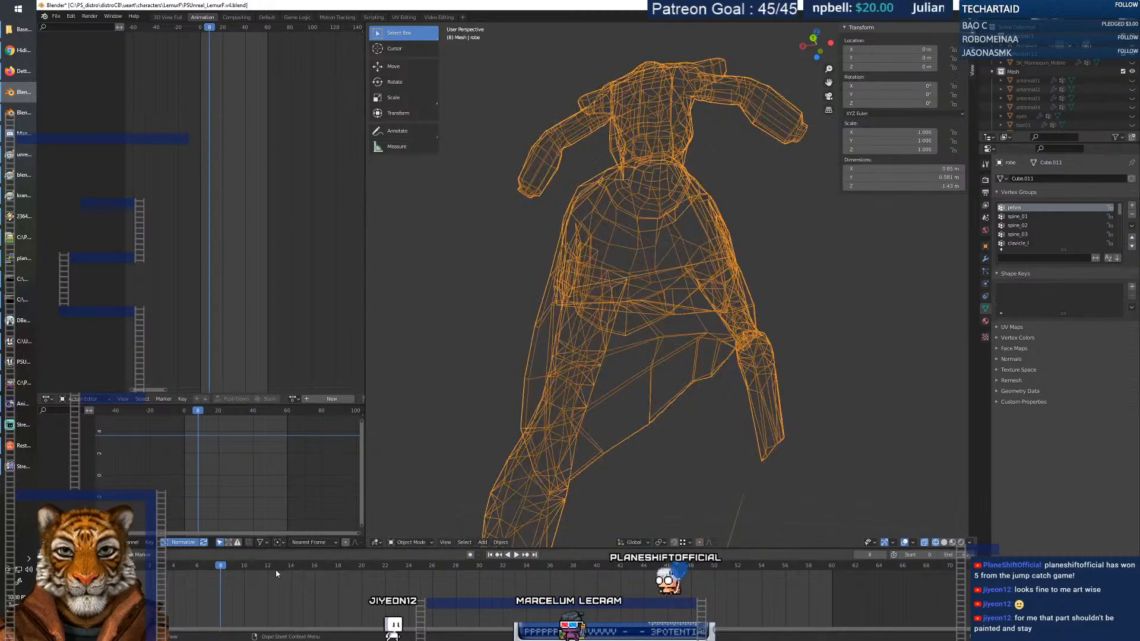
Move the animation to frame 3 and examine the back panel in Material Preview and wireframe shading.
{"action": "left_click_drag", "start_coordinate": [220, 570], "coordinate": [162, 572]}
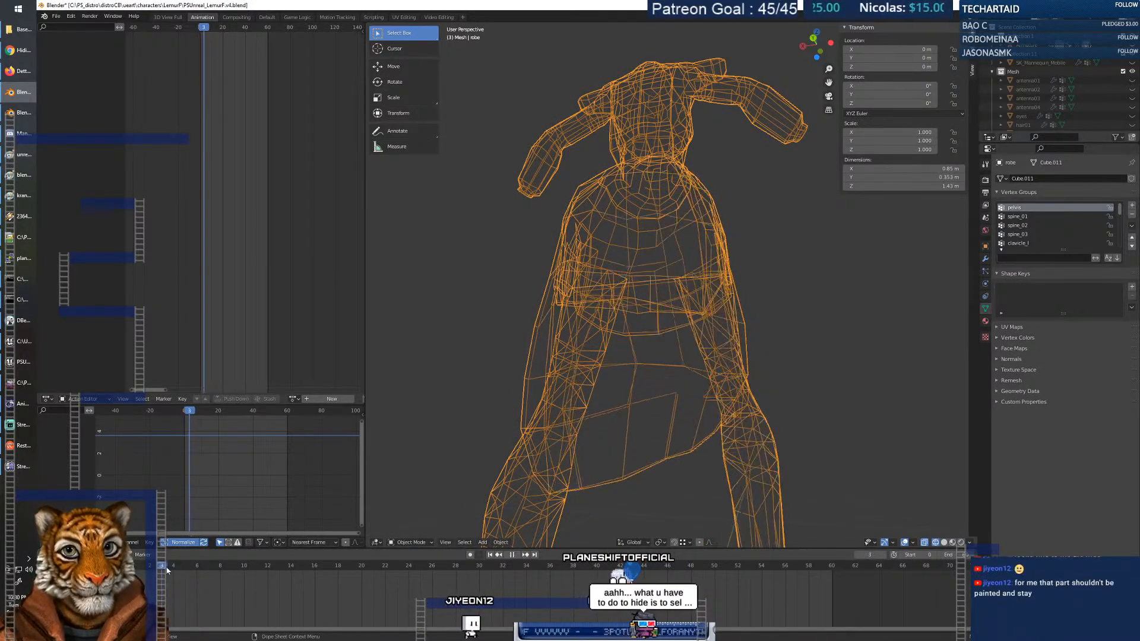
{"action": "middle_click_drag", "start_coordinate": [614, 436], "coordinate": [555, 412]}
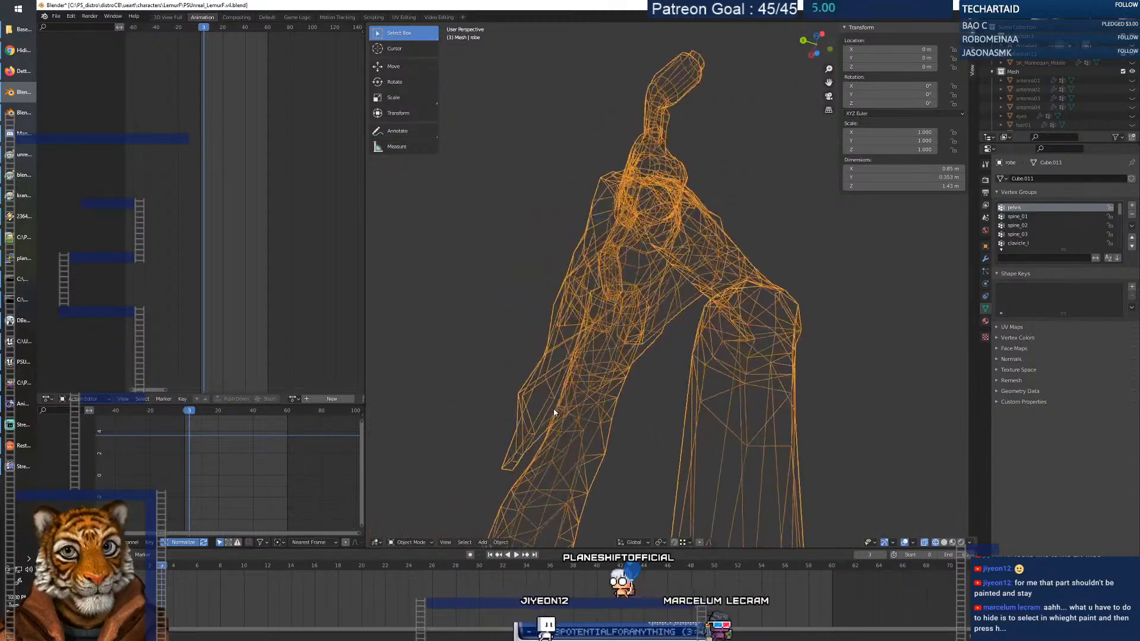
{"action": "left_click", "coordinate": [952, 543]}
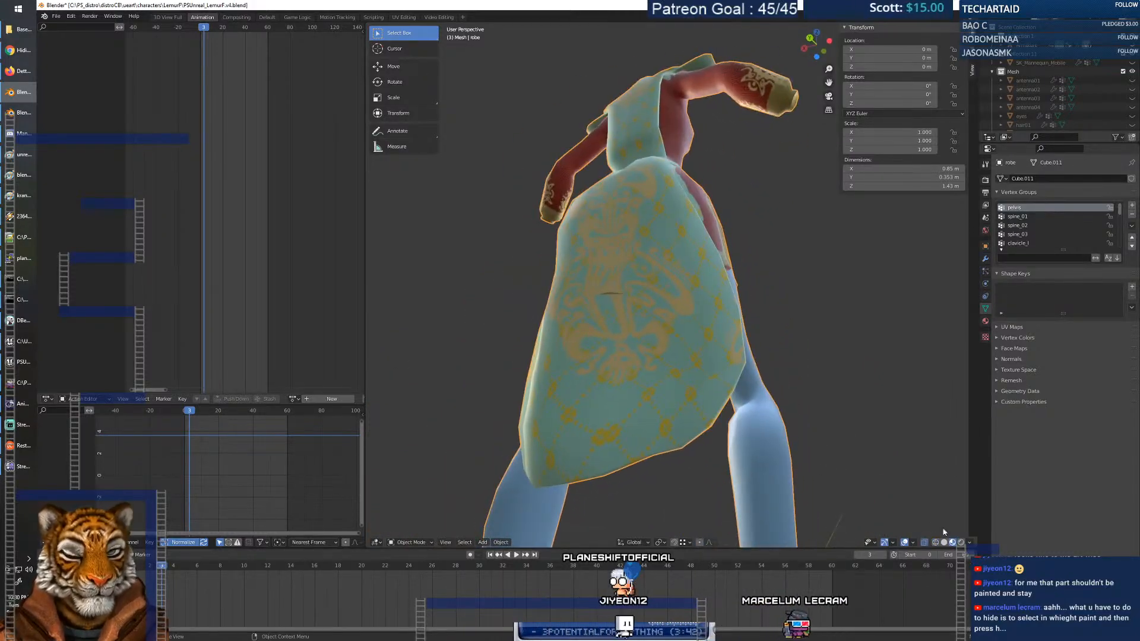
{"action": "left_click", "coordinate": [936, 543]}
{"action": "mouse_move", "coordinate": [681, 414]}
{"action": "middle_mouse_down"}
{"action": "mouse_move", "coordinate": [635, 386]}
{"action": "mouse_move", "coordinate": [656, 399]}
{"action": "mouse_move", "coordinate": [671, 385]}
{"action": "mouse_move", "coordinate": [649, 374]}
{"action": "mouse_move", "coordinate": [692, 499]}
{"action": "middle_mouse_up"}
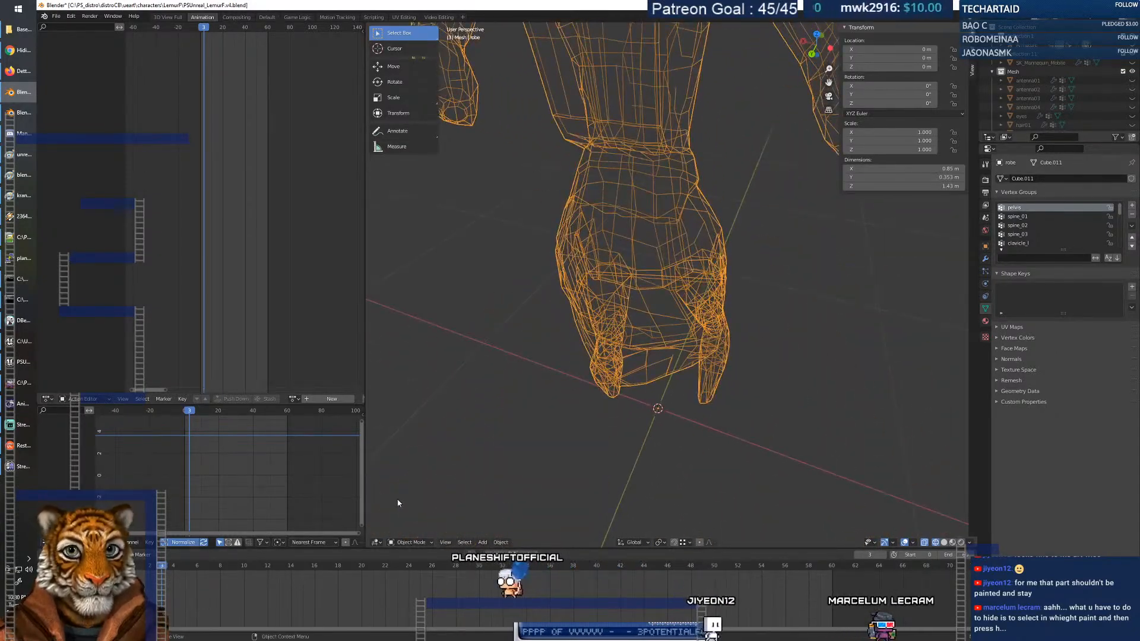
Return to frame 0 and, in Edit Mode, copy the active vertex's weights to the doubled vertices at the centre of the back seam.
{"action": "left_click_drag", "start_coordinate": [172, 568], "coordinate": [149, 569]}
{"action": "mouse_move", "coordinate": [605, 441]}
{"action": "middle_mouse_down"}
{"action": "mouse_move", "coordinate": [565, 415]}
{"action": "mouse_move", "coordinate": [550, 382]}
{"action": "mouse_move", "coordinate": [537, 401]}
{"action": "mouse_move", "coordinate": [604, 423]}
{"action": "middle_mouse_up"}
{"action": "scroll", "coordinate": [603, 419], "scroll_direction": "up", "scroll_amount": 6}
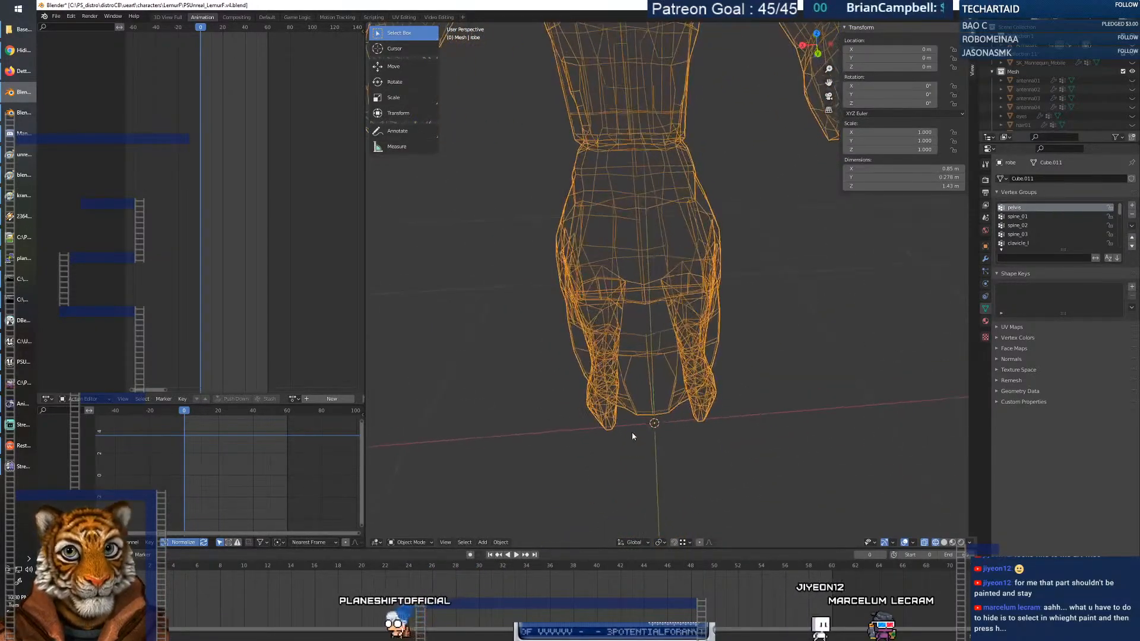
{"action": "scroll", "coordinate": [643, 411], "scroll_direction": "down", "scroll_amount": 5}
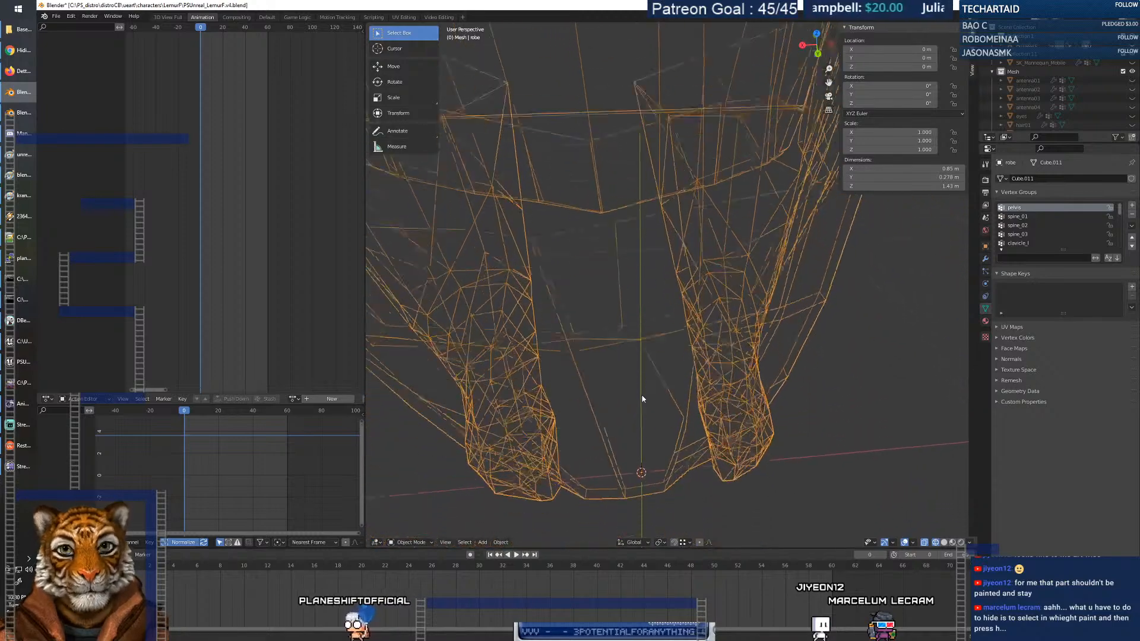
{"action": "middle_click_drag", "start_coordinate": [646, 419], "coordinate": [644, 403]}
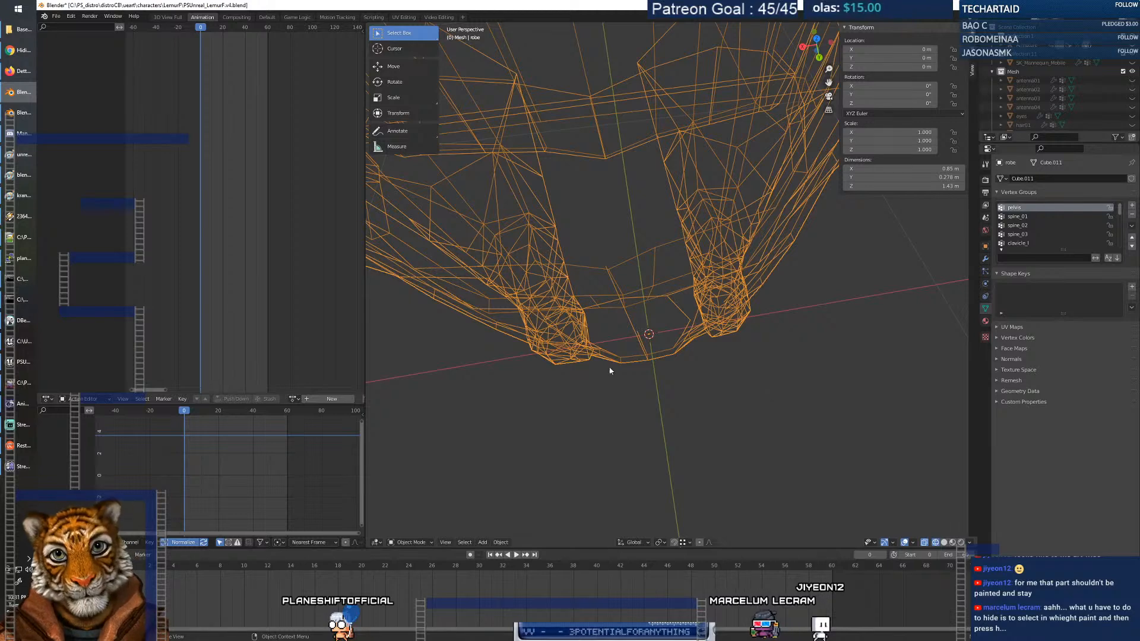
{"action": "left_click", "coordinate": [412, 543]}
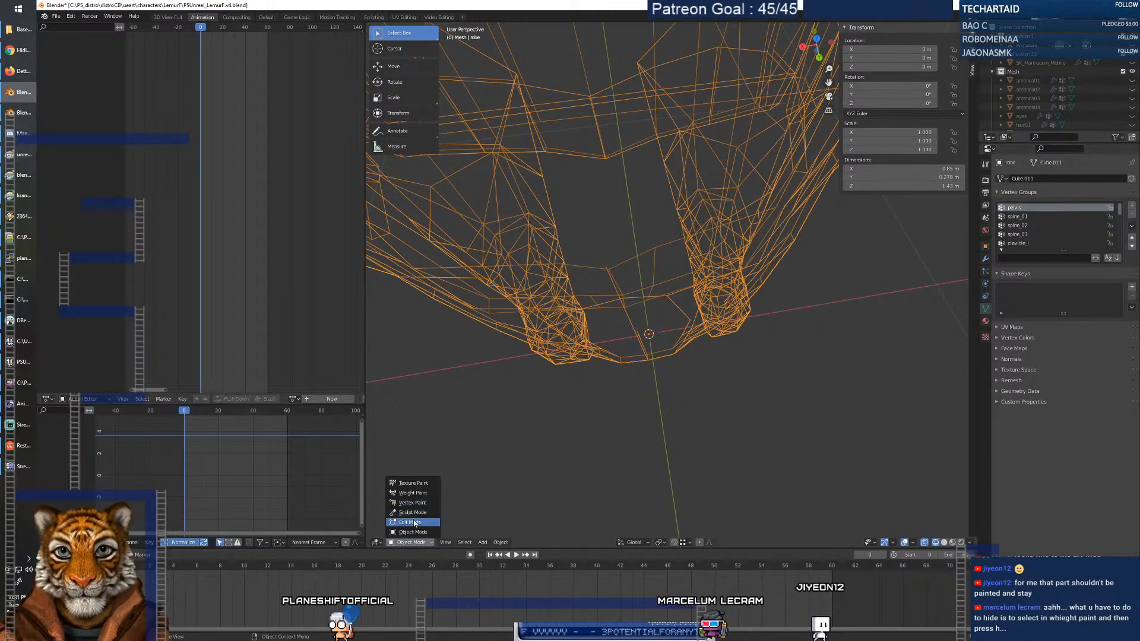
{"action": "left_click", "coordinate": [410, 523]}
{"action": "left_click", "coordinate": [622, 297]}
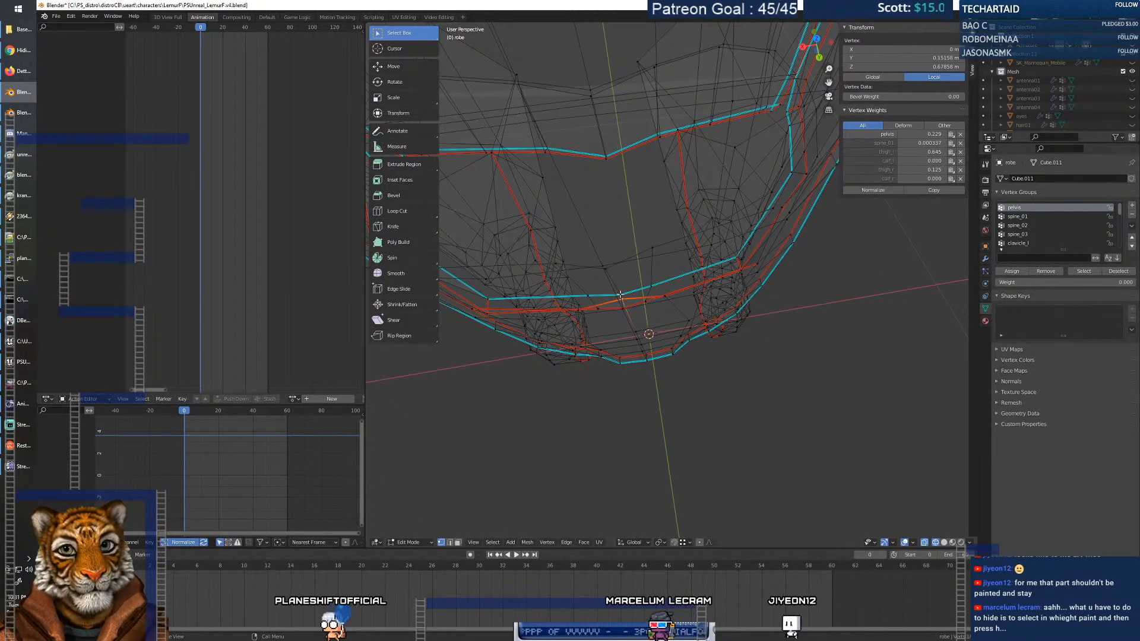
{"action": "left_click_drag", "start_coordinate": [628, 316], "coordinate": [628, 314]}
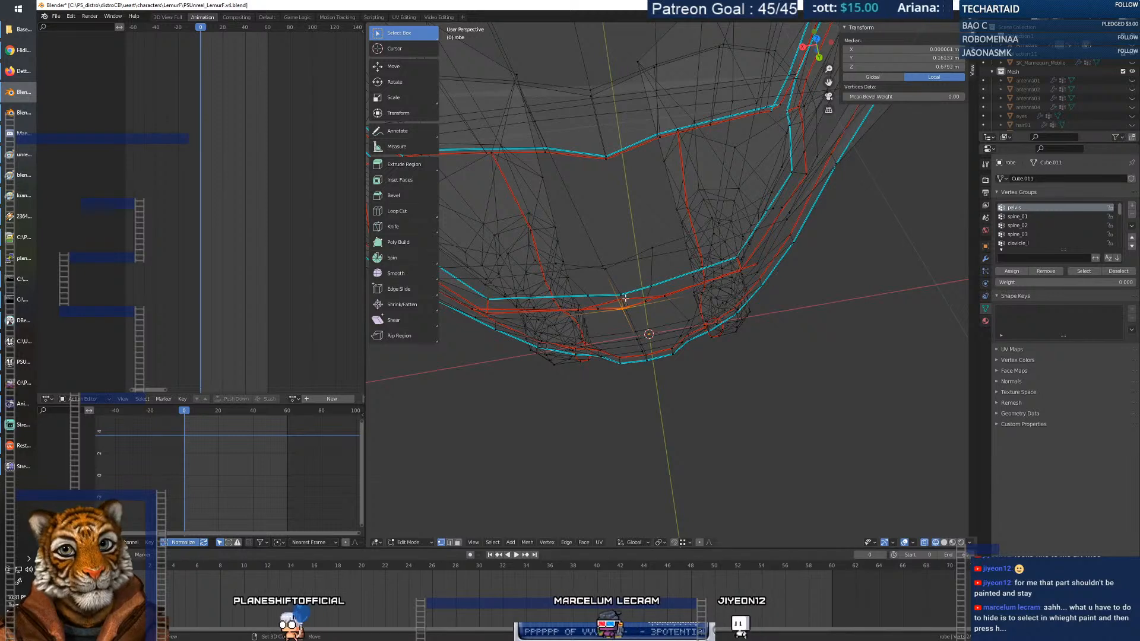
{"action": "left_click", "coordinate": [634, 299]}
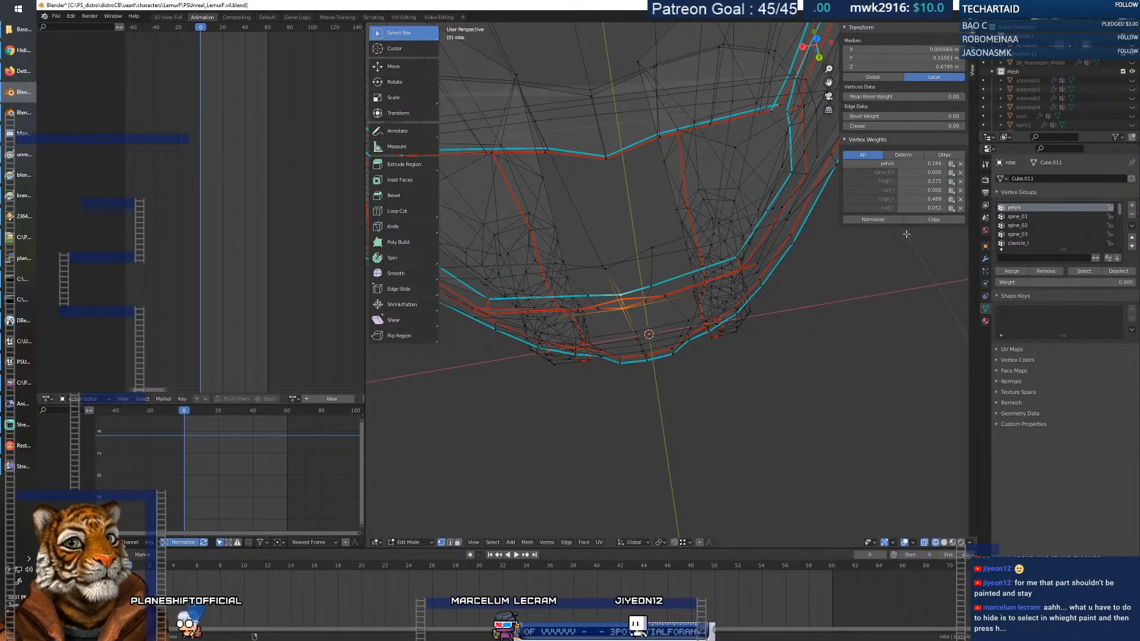
Copy the active vertex's weights between the doubled seam vertices on either side of the centre, and return to Object Mode.
{"action": "left_click", "coordinate": [637, 295]}
{"action": "left_click_drag", "start_coordinate": [673, 306], "coordinate": [666, 297]}
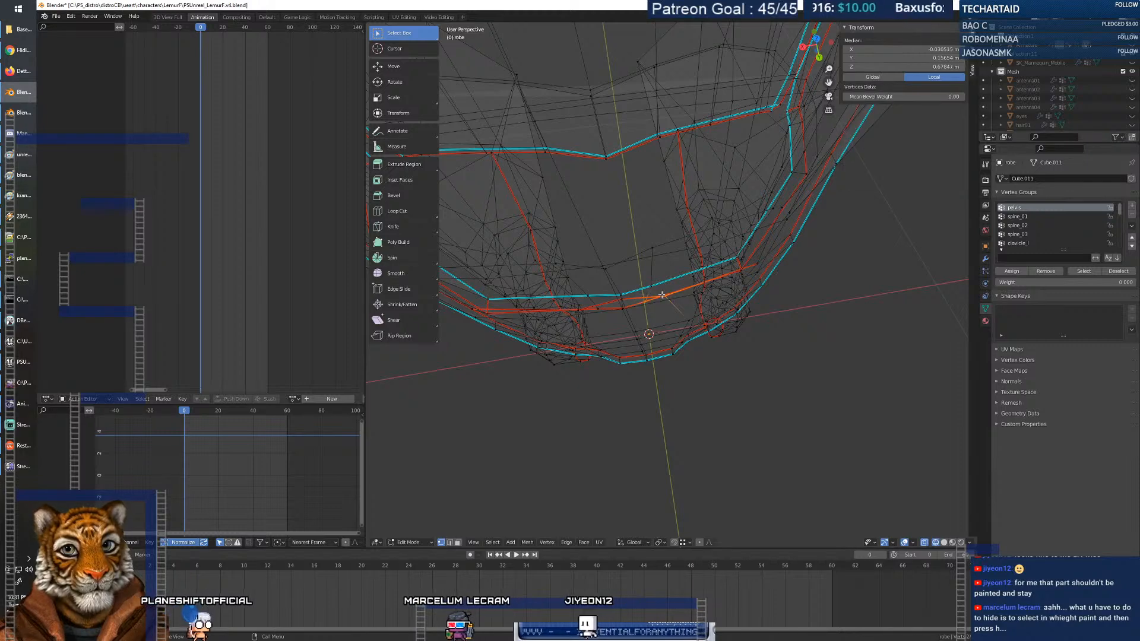
{"action": "left_click", "coordinate": [677, 303]}
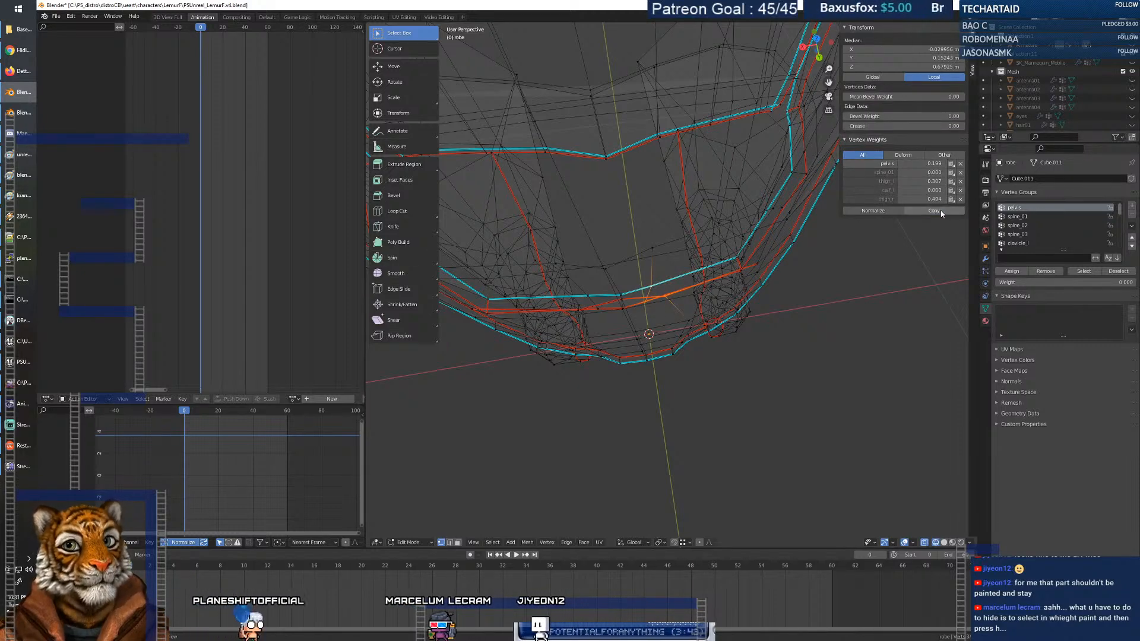
{"action": "left_click", "coordinate": [603, 310]}
{"action": "middle_click_drag", "start_coordinate": [605, 312], "coordinate": [639, 312]}
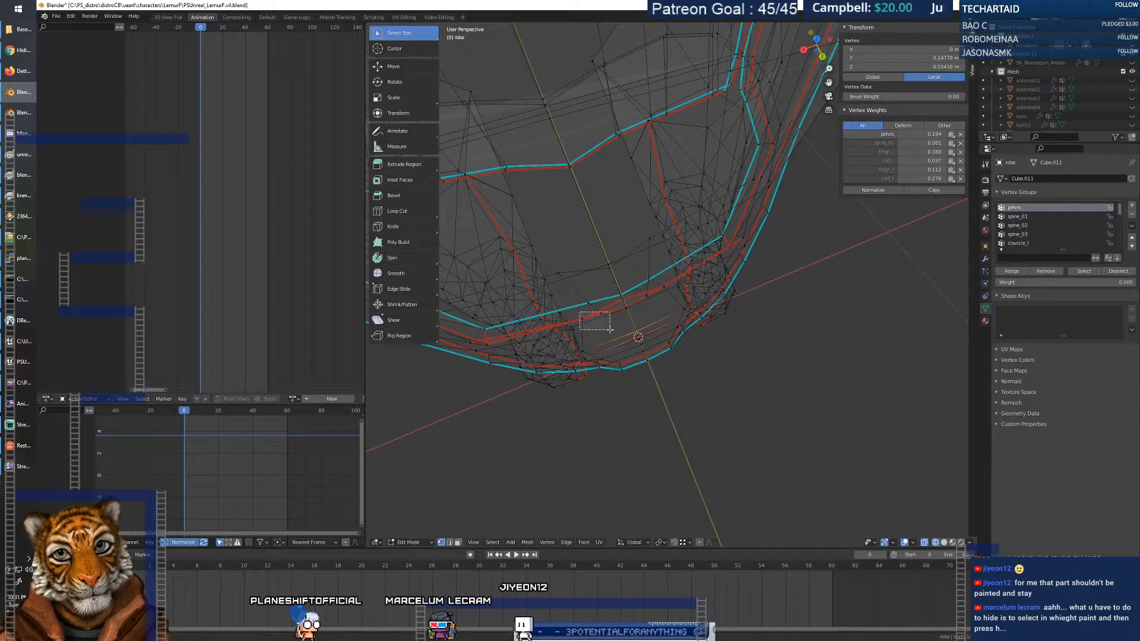
{"action": "left_click_drag", "start_coordinate": [609, 328], "coordinate": [611, 330]}
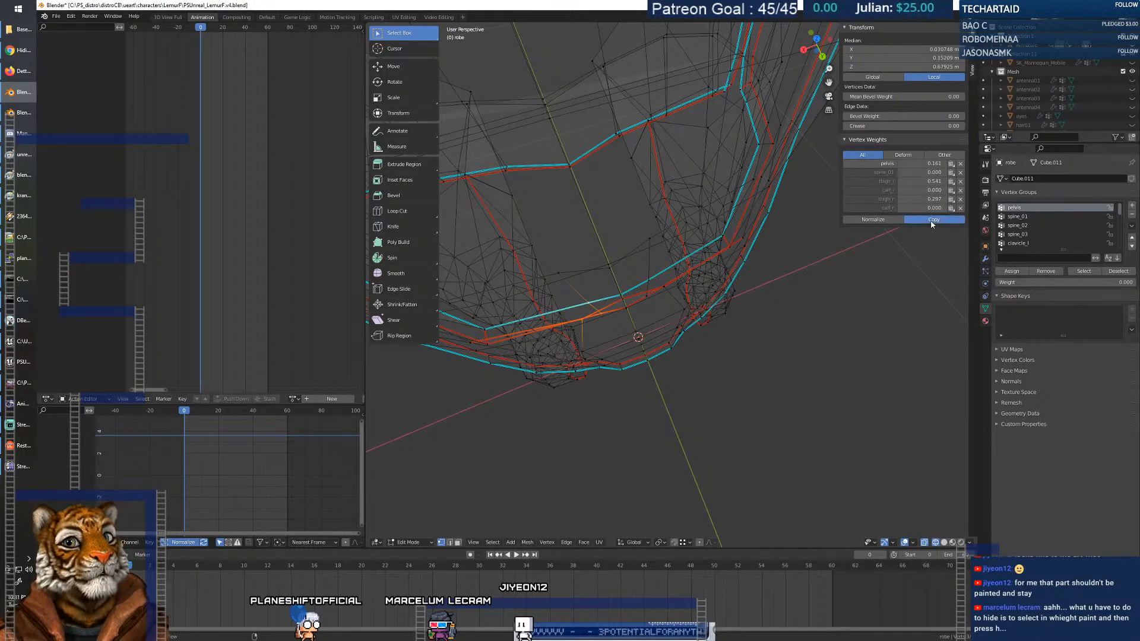
{"action": "middle_click_drag", "start_coordinate": [680, 352], "coordinate": [809, 333]}
{"action": "key", "text": "Tab"}
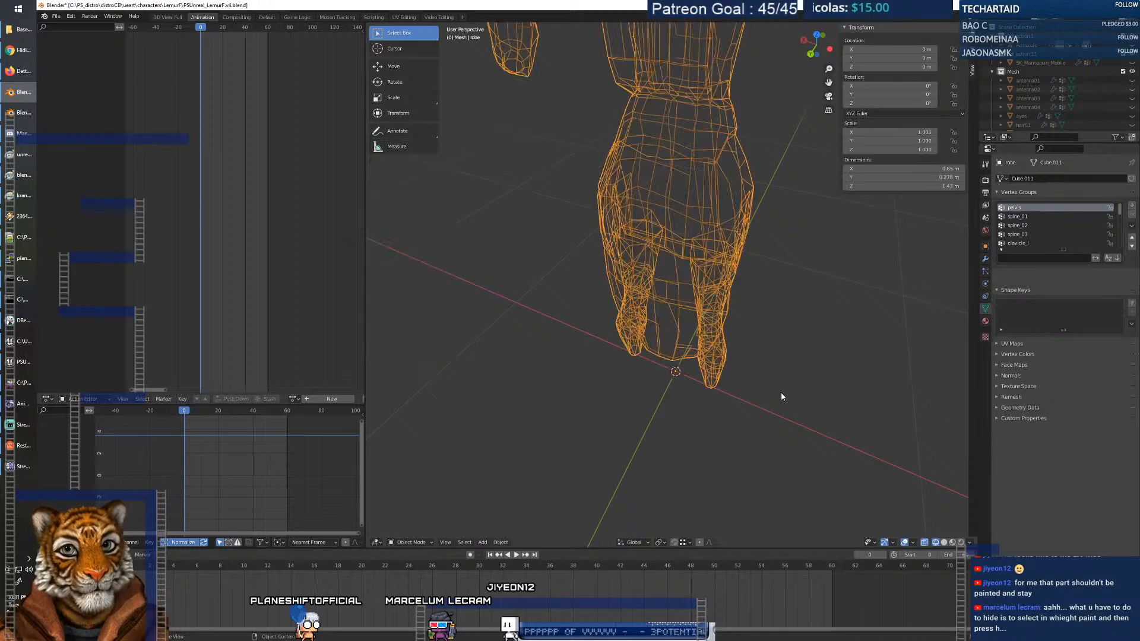
Switch the robe to Weight Paint, move the animation to frame 7 and examine the pelvis weights on the back panel.
{"action": "left_click", "coordinate": [410, 542]}
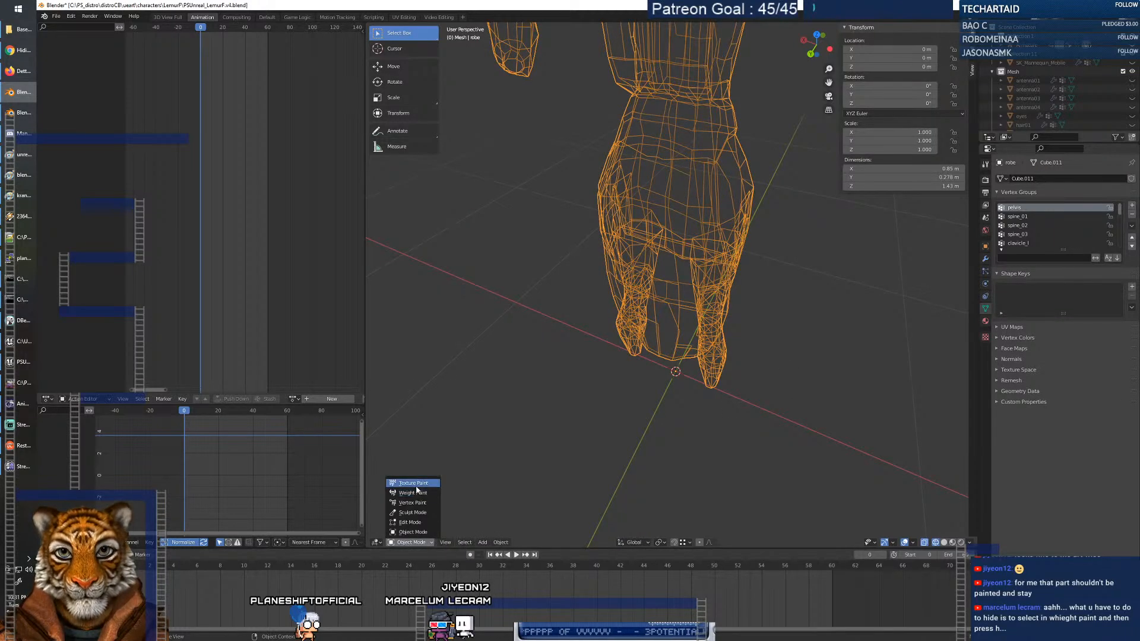
{"action": "left_click", "coordinate": [415, 492]}
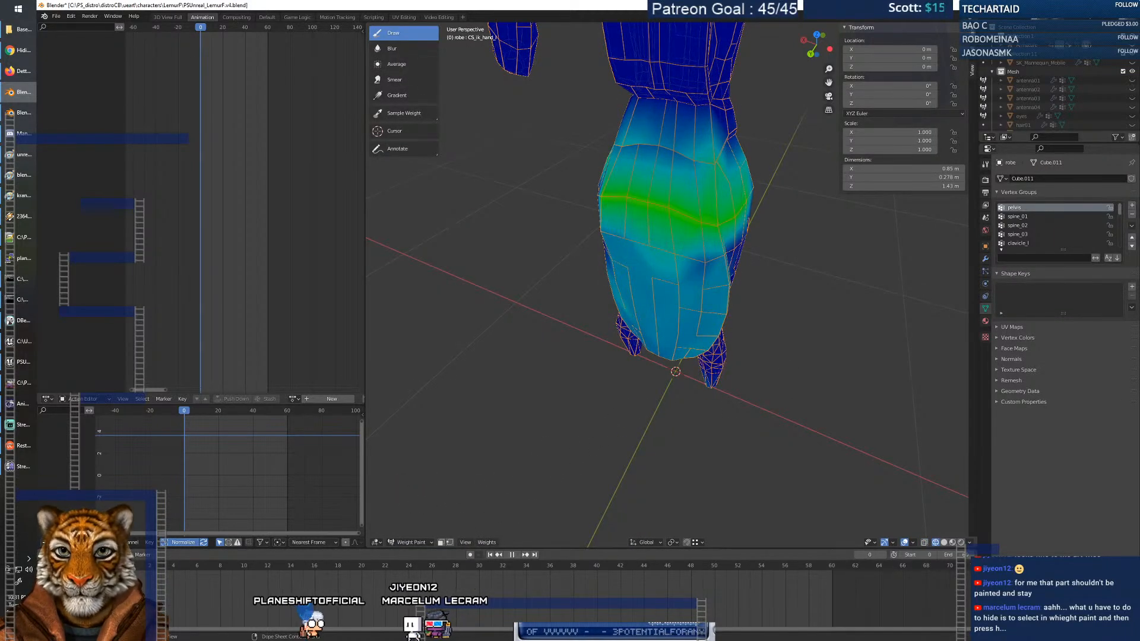
{"action": "key", "text": "space"}
{"action": "left_click_drag", "start_coordinate": [190, 561], "coordinate": [210, 560]}
{"action": "mouse_move", "coordinate": [670, 397]}
{"action": "middle_mouse_down"}
{"action": "mouse_move", "coordinate": [703, 385]}
{"action": "mouse_move", "coordinate": [660, 225]}
{"action": "mouse_move", "coordinate": [682, 207]}
{"action": "mouse_move", "coordinate": [664, 383]}
{"action": "middle_mouse_up"}
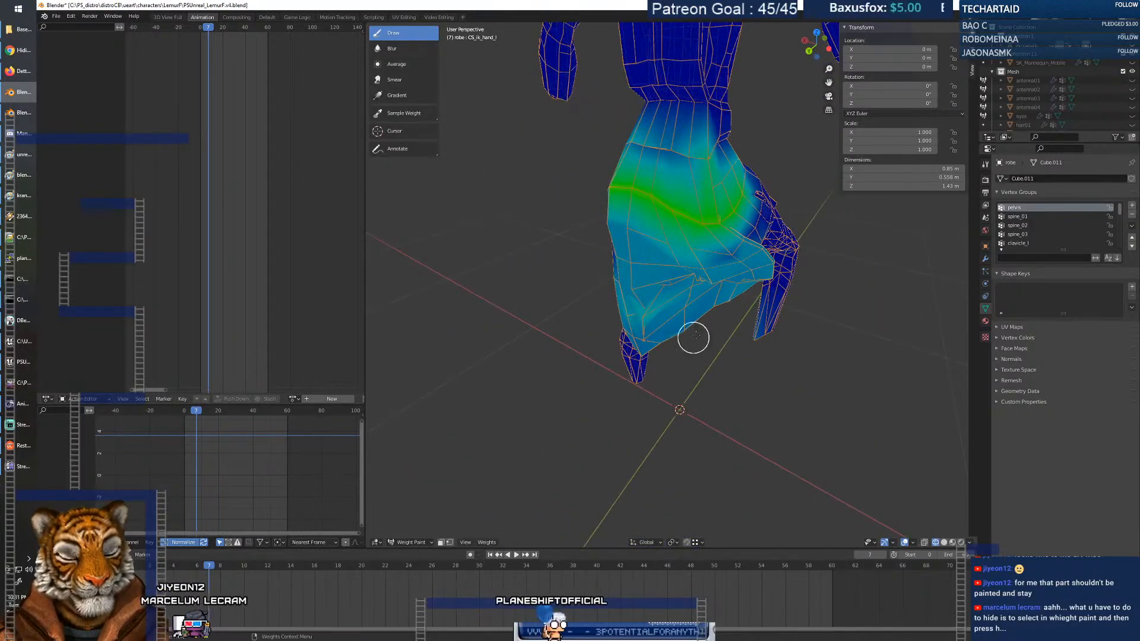
Examine the lower back seam's pelvis weights up close at frame 3, and return the animation to frame 0.
{"action": "left_click_drag", "start_coordinate": [829, 69], "coordinate": [829, 52]}
{"action": "left_click_drag", "start_coordinate": [209, 569], "coordinate": [150, 569]}
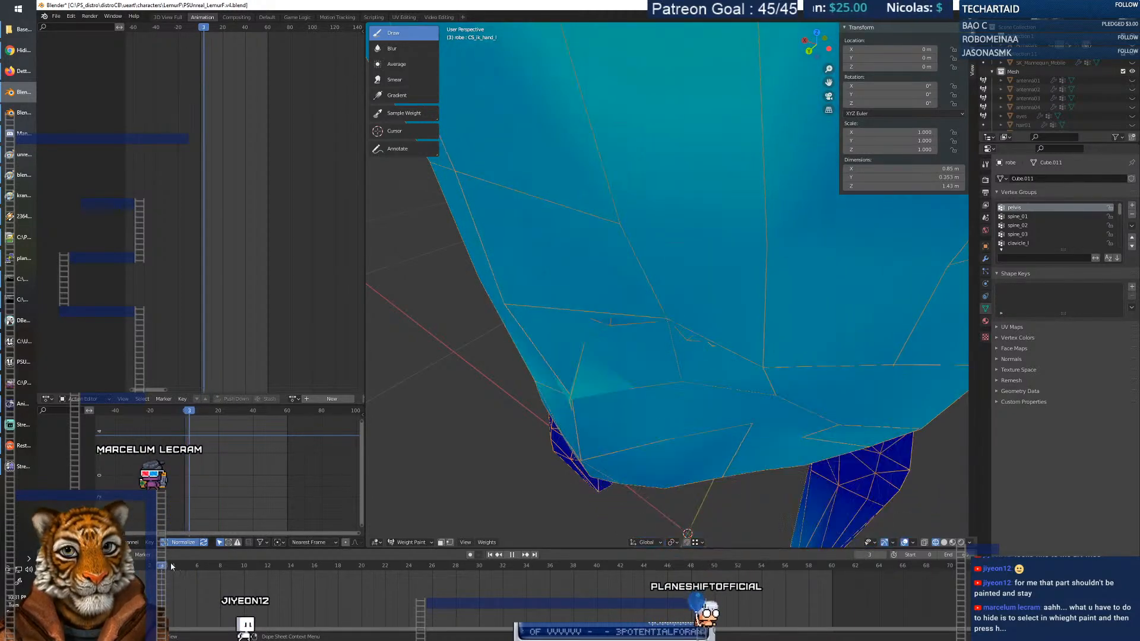
{"action": "key", "text": "space"}
{"action": "middle_click_drag", "start_coordinate": [574, 459], "coordinate": [602, 453]}
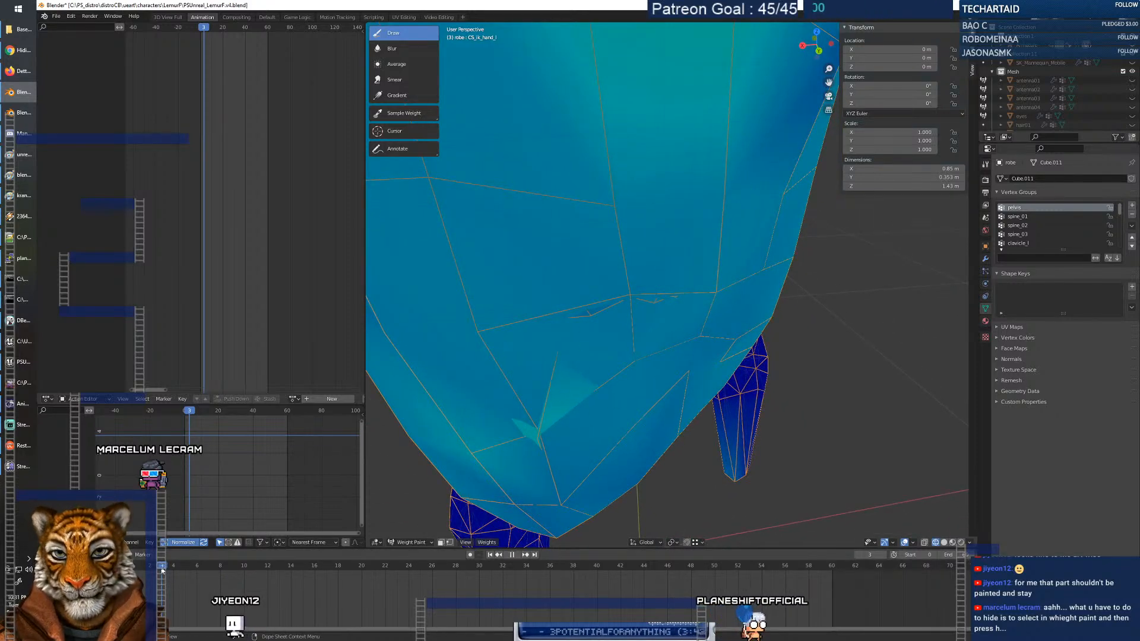
{"action": "key", "text": "Escape"}
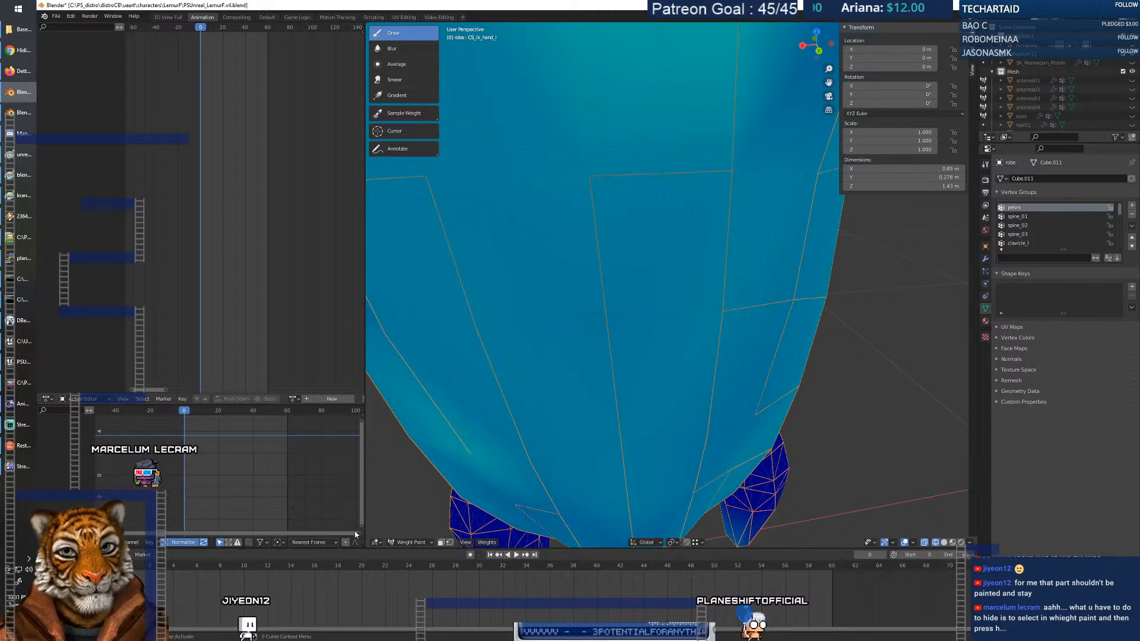
In Edit Mode, copy the active vertex's weights to the doubled vertex beside the back seam's centre, and return to Object Mode.
{"action": "left_click", "coordinate": [402, 543]}
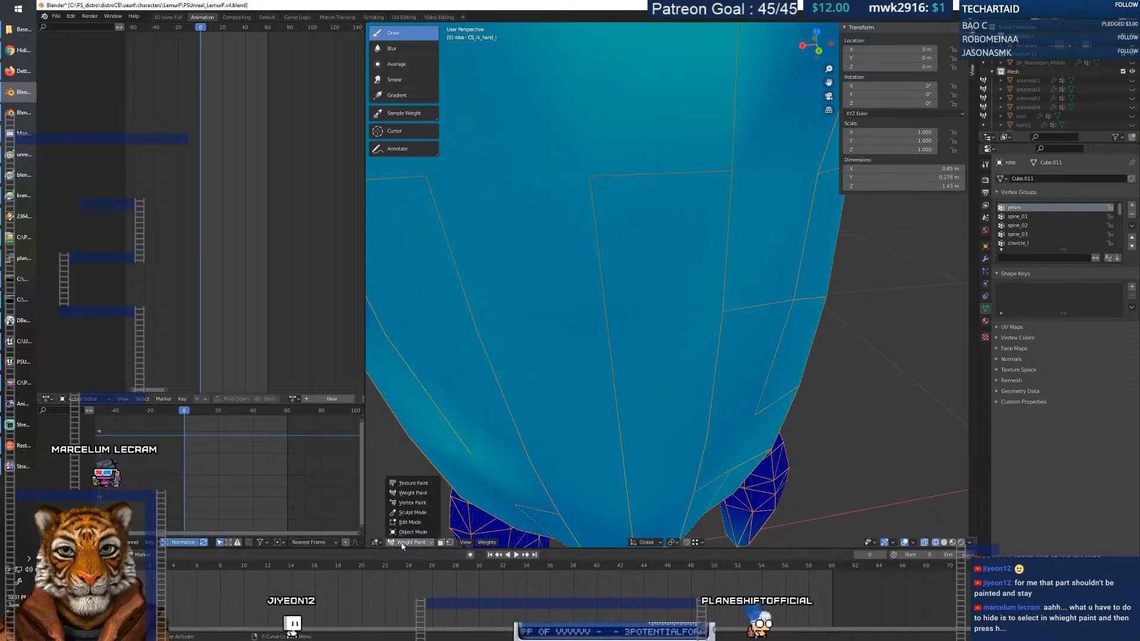
{"action": "left_click", "coordinate": [410, 525]}
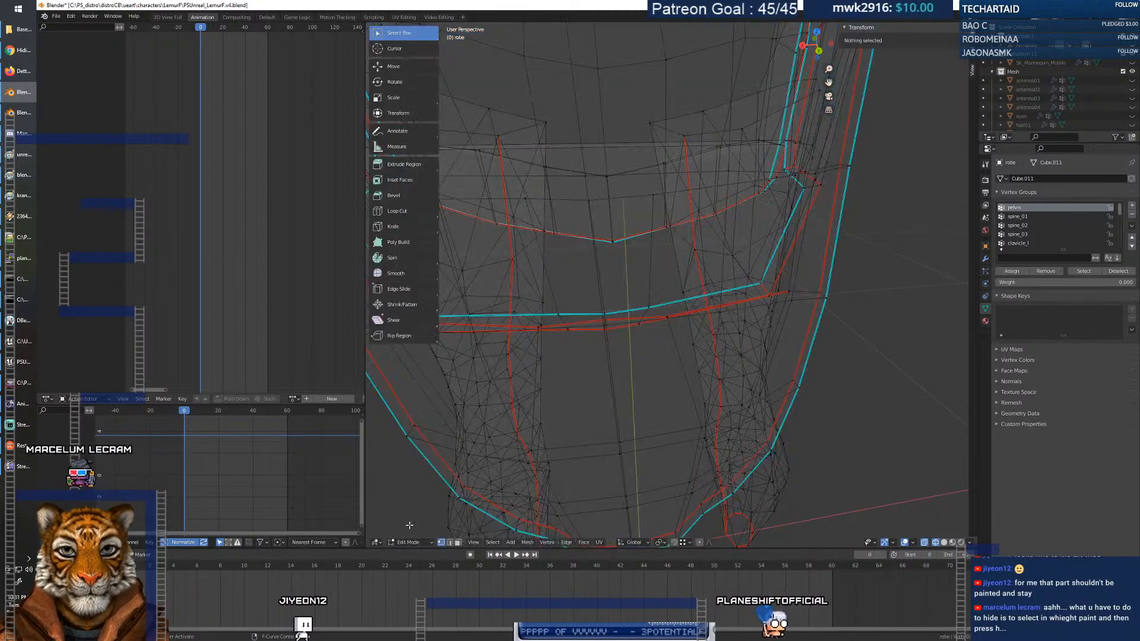
{"action": "left_click", "coordinate": [539, 328]}
{"action": "mouse_move", "coordinate": [539, 331]}
{"action": "middle_mouse_down"}
{"action": "mouse_move", "coordinate": [581, 386]}
{"action": "mouse_move", "coordinate": [553, 340]}
{"action": "mouse_move", "coordinate": [565, 356]}
{"action": "mouse_move", "coordinate": [556, 315]}
{"action": "middle_mouse_up"}
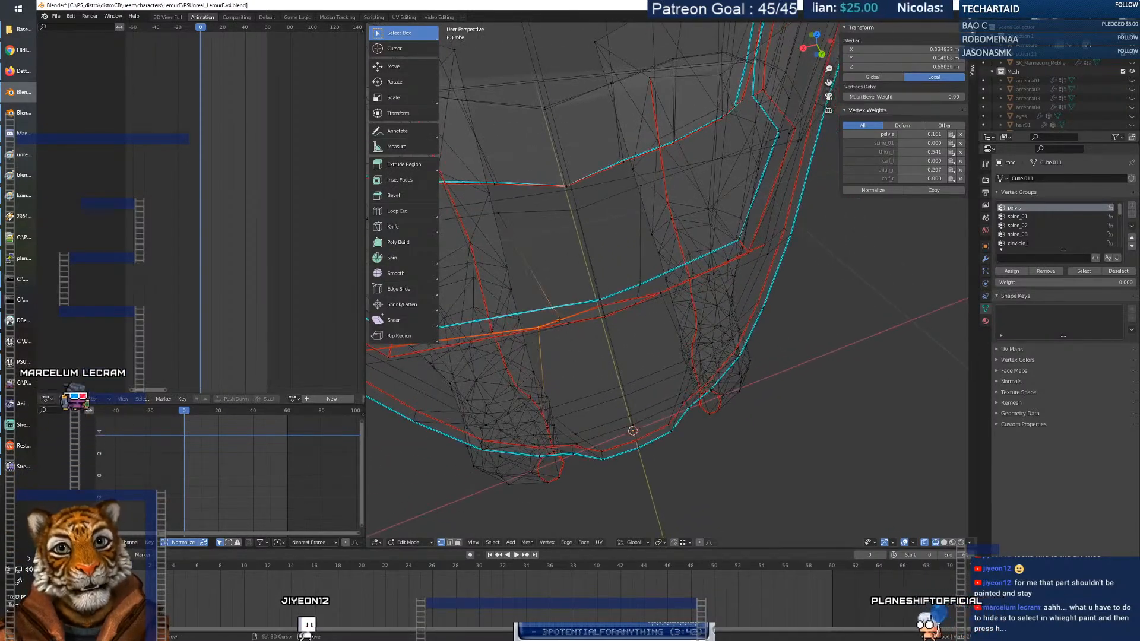
{"action": "left_click", "coordinate": [567, 323], "text": "shift"}
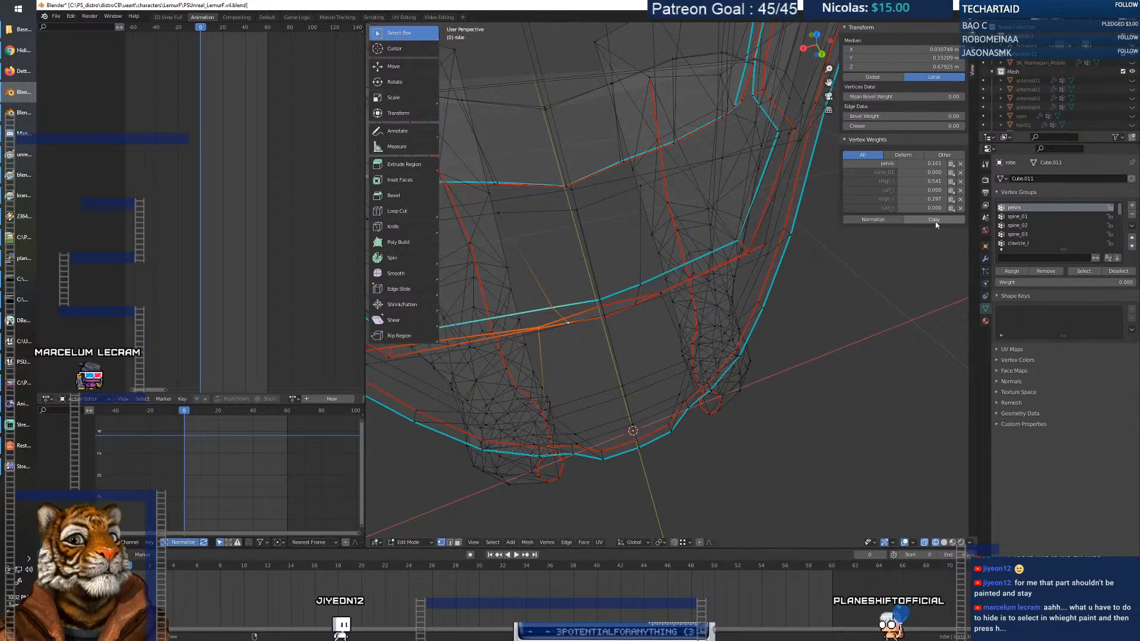
{"action": "left_click", "coordinate": [589, 362]}
{"action": "middle_click_drag", "start_coordinate": [608, 361], "coordinate": [587, 356]}
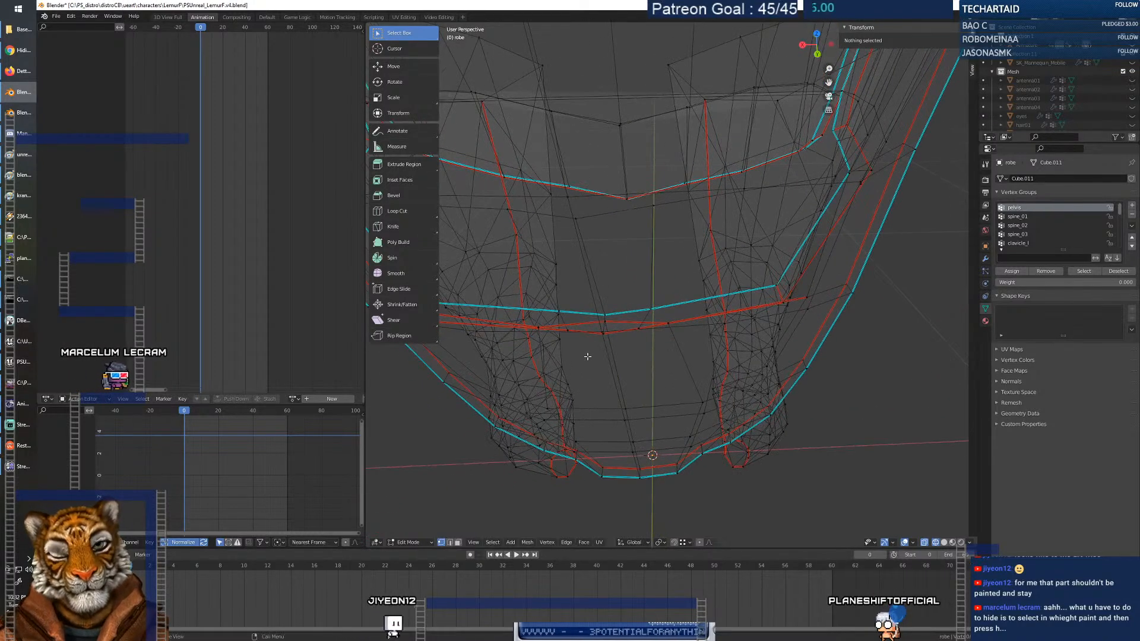
{"action": "key", "text": "space"}
{"action": "left_click", "coordinate": [398, 542]}
{"action": "left_click", "coordinate": [403, 532]}
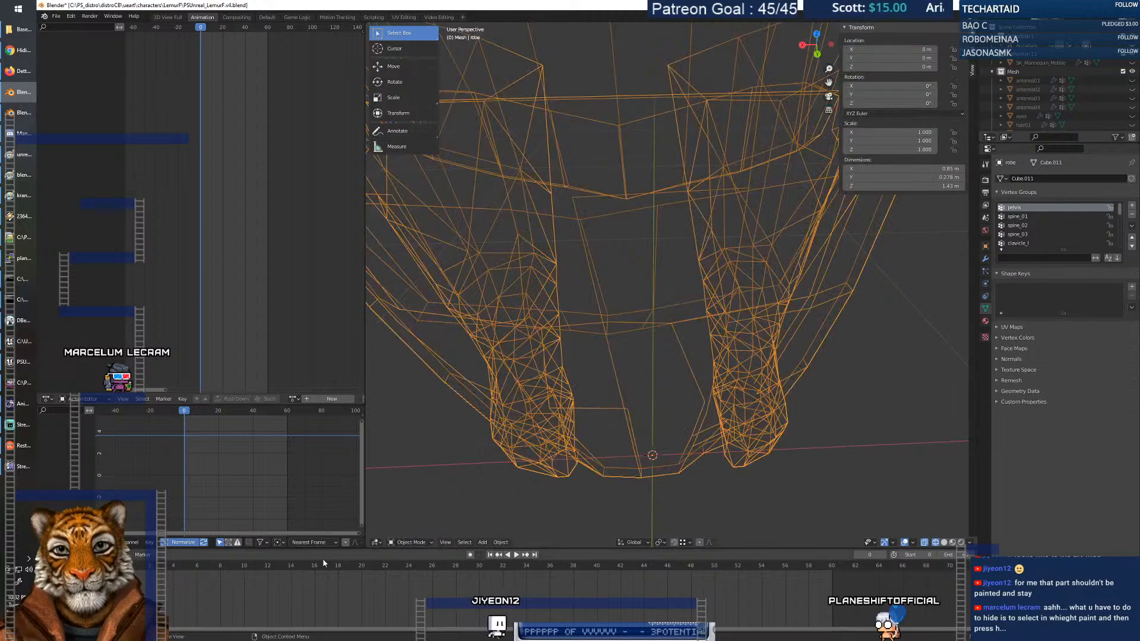
In Weight Paint at frame 7, examine how the back panel's seam deforms, both overall and up close.
{"action": "left_click", "coordinate": [413, 492]}
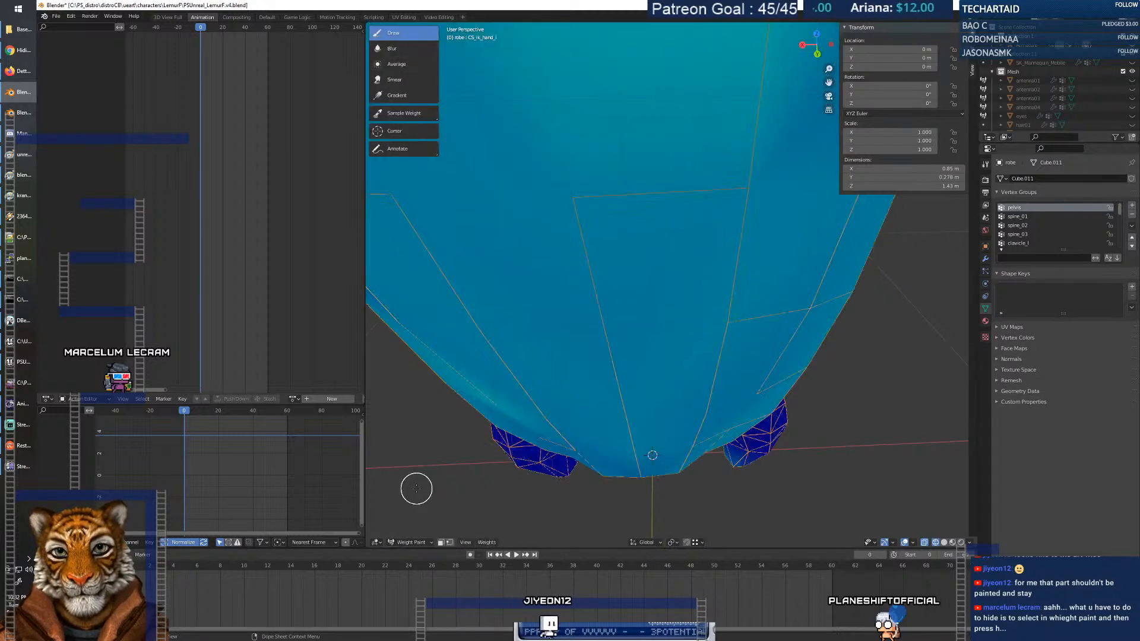
{"action": "key", "text": "space"}
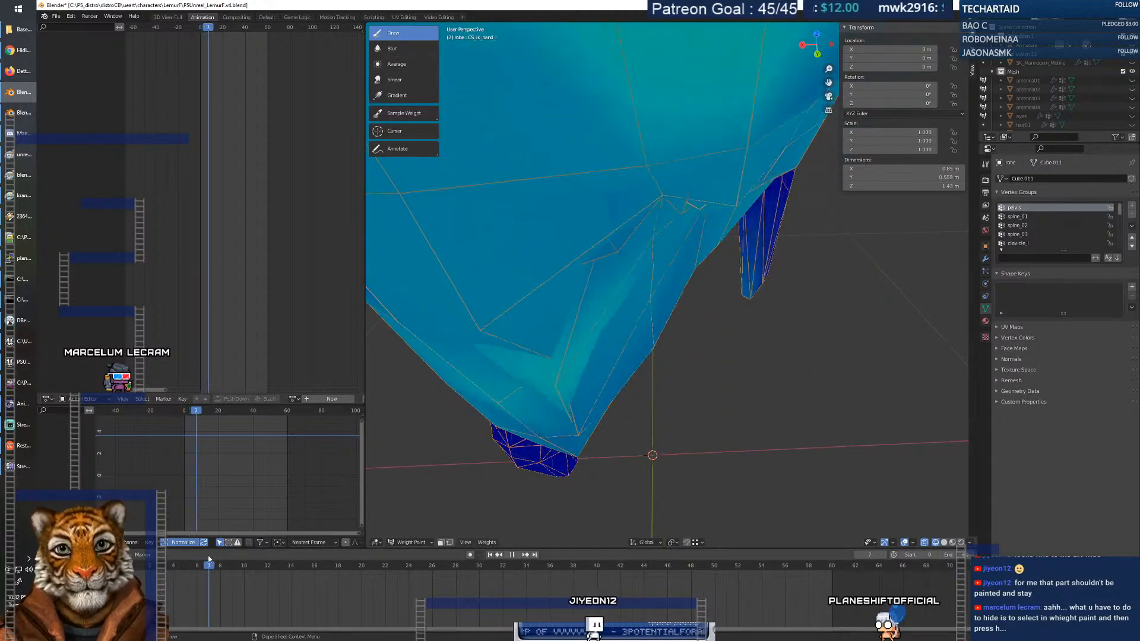
{"action": "key", "text": "space"}
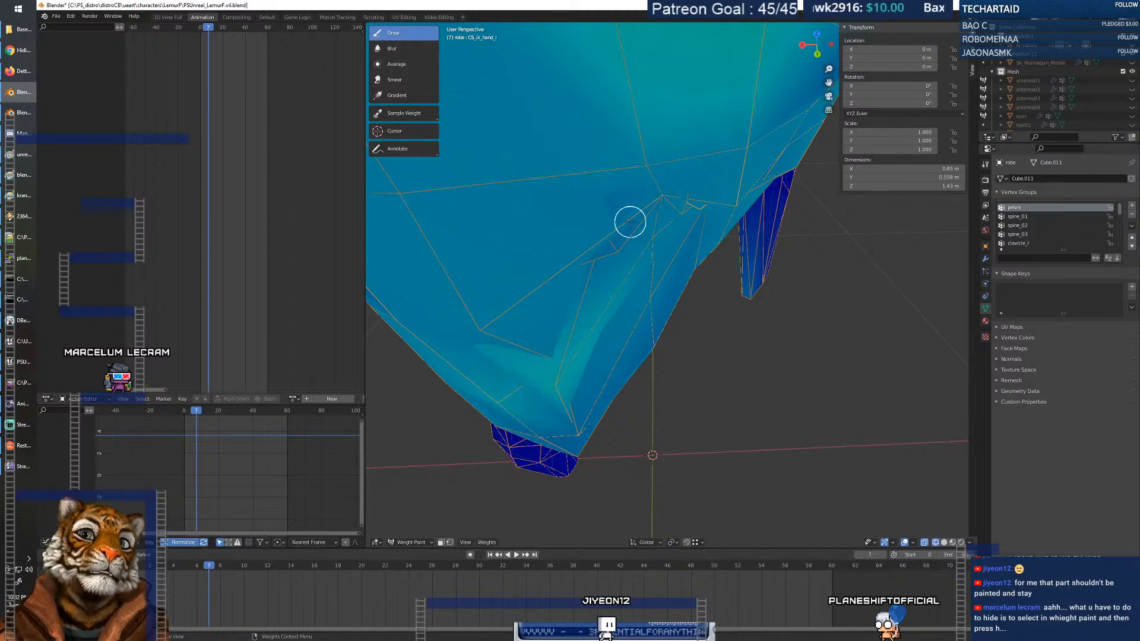
{"action": "scroll", "coordinate": [635, 355], "scroll_direction": "down", "scroll_amount": 5}
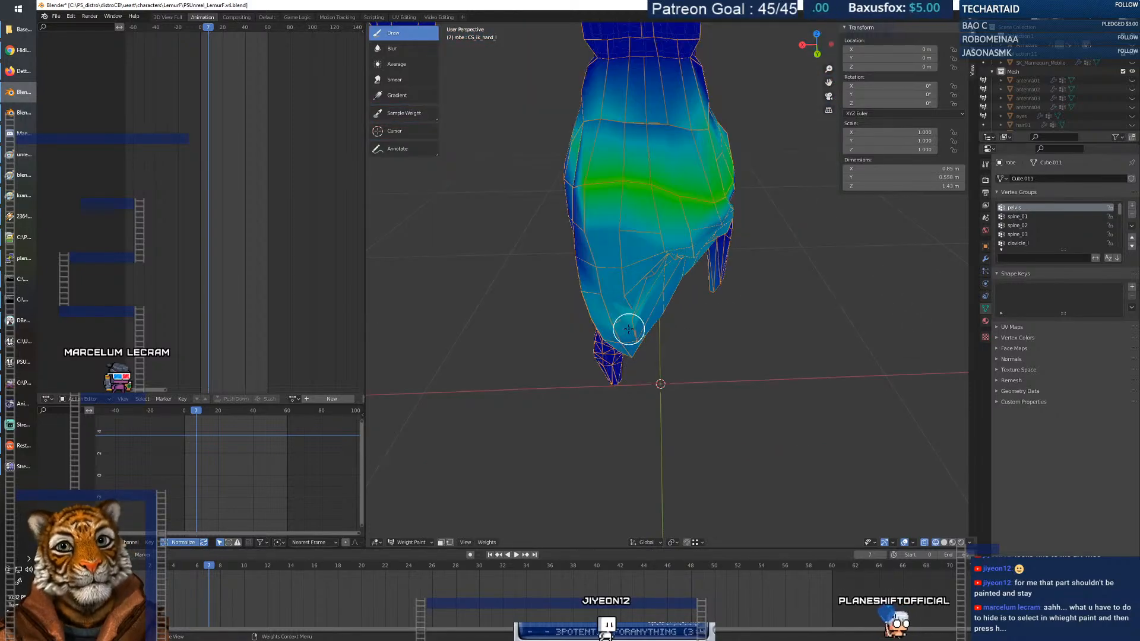
{"action": "mouse_move", "coordinate": [631, 328]}
{"action": "middle_mouse_down"}
{"action": "mouse_move", "coordinate": [523, 253]}
{"action": "mouse_move", "coordinate": [542, 231]}
{"action": "mouse_move", "coordinate": [644, 276]}
{"action": "mouse_move", "coordinate": [444, 265]}
{"action": "mouse_move", "coordinate": [603, 324]}
{"action": "mouse_move", "coordinate": [598, 311]}
{"action": "middle_mouse_up"}
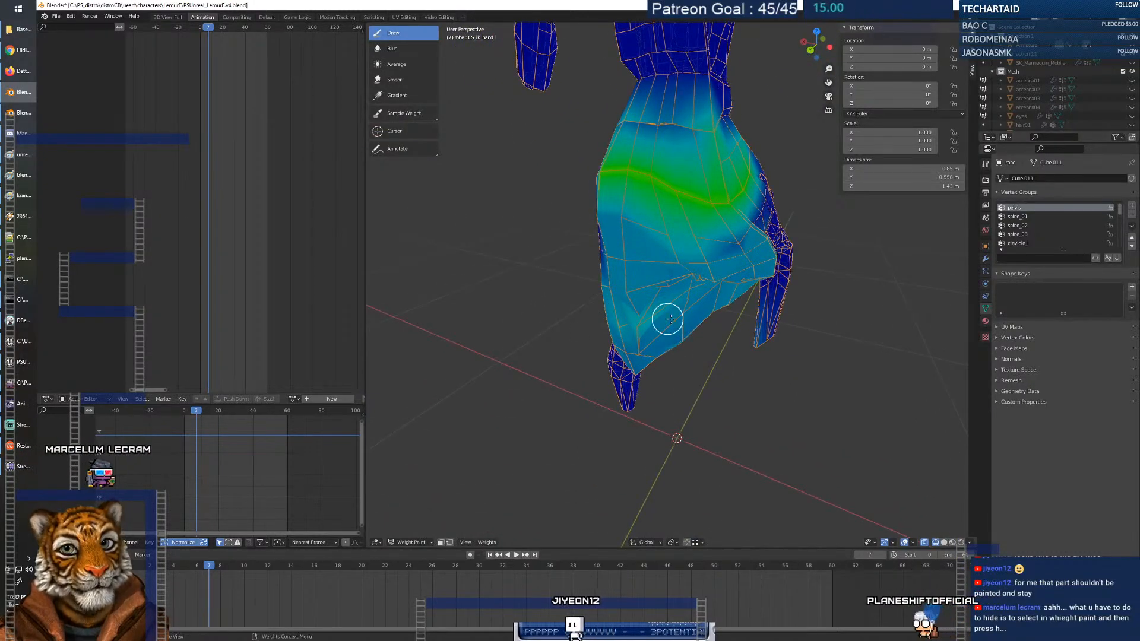
{"action": "scroll", "coordinate": [682, 308], "scroll_direction": "up", "scroll_amount": 5}
{"action": "scroll", "coordinate": [680, 308], "scroll_direction": "down", "scroll_amount": 5}
{"action": "mouse_move", "coordinate": [680, 308]}
{"action": "middle_mouse_down"}
{"action": "mouse_move", "coordinate": [694, 255]}
{"action": "mouse_move", "coordinate": [668, 267]}
{"action": "mouse_move", "coordinate": [683, 333]}
{"action": "mouse_move", "coordinate": [520, 307]}
{"action": "mouse_move", "coordinate": [520, 288]}
{"action": "mouse_move", "coordinate": [675, 299]}
{"action": "middle_mouse_up"}
{"action": "scroll", "coordinate": [671, 298], "scroll_direction": "up", "scroll_amount": 5}
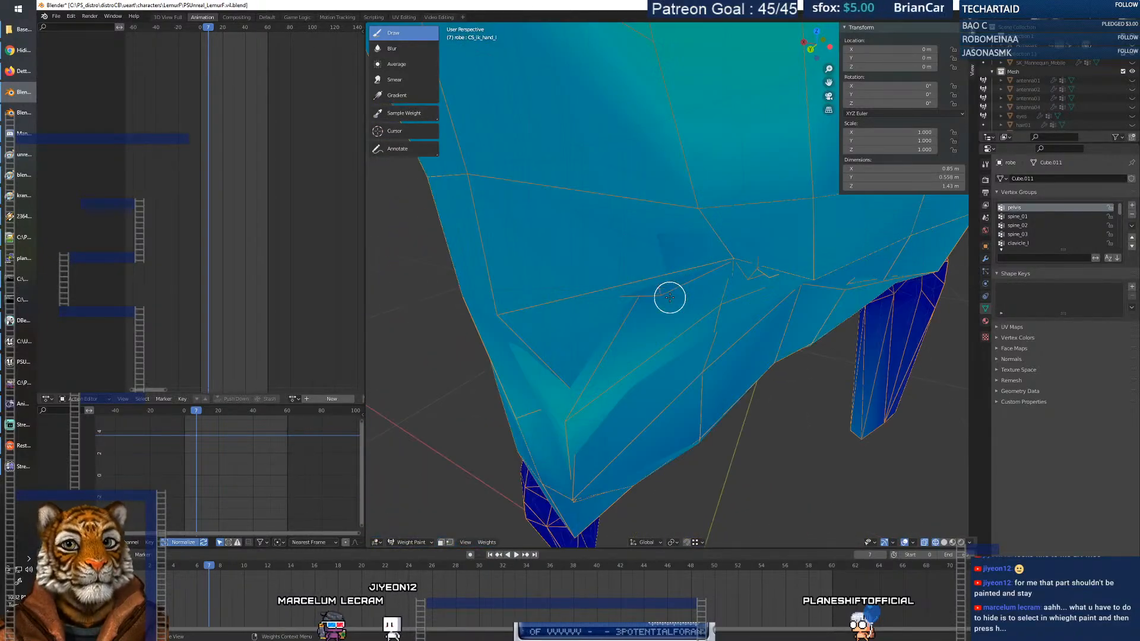
{"action": "left_click_drag", "start_coordinate": [827, 70], "coordinate": [827, 63]}
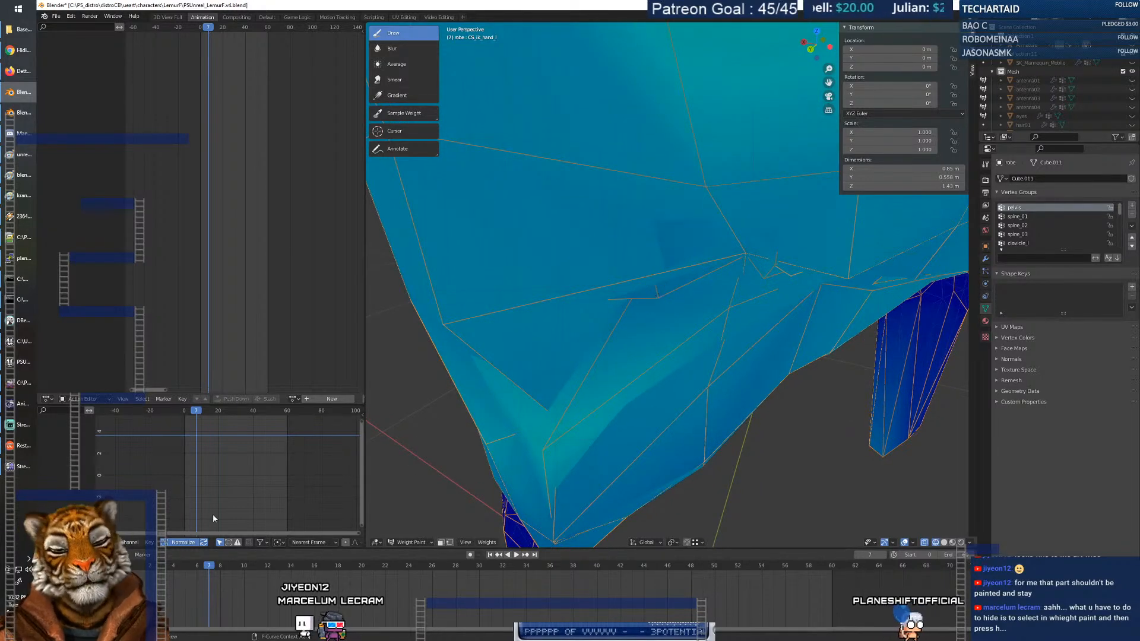
Return the animation to frame 0 and examine the back seam's weights along the panel's surface.
{"action": "left_click_drag", "start_coordinate": [209, 566], "coordinate": [126, 566]}
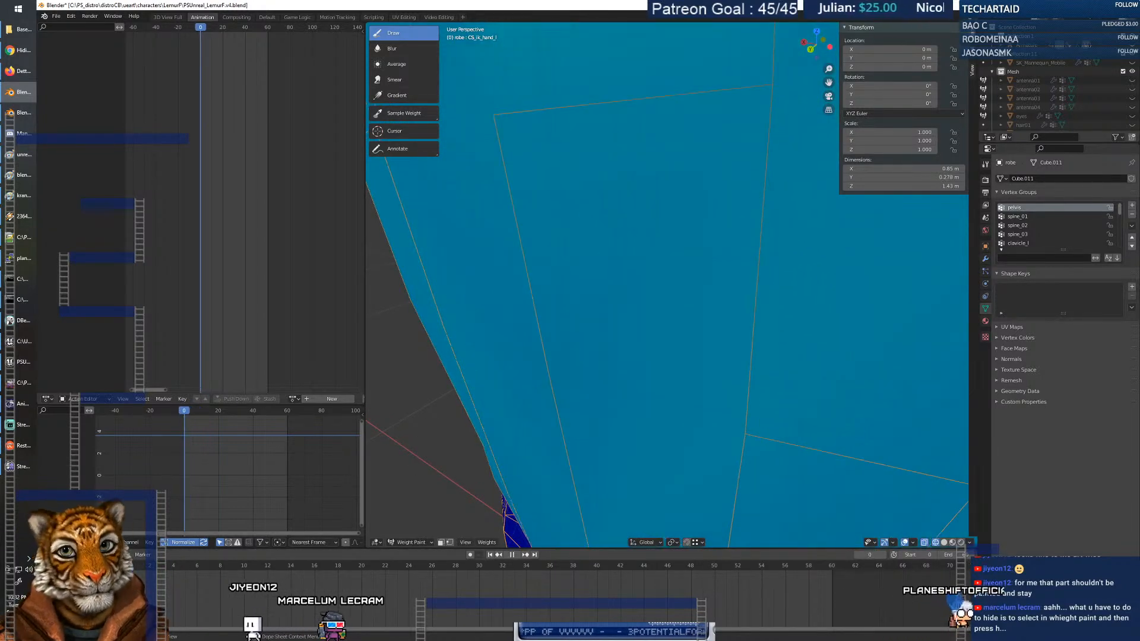
{"action": "mouse_move", "coordinate": [560, 472]}
{"action": "middle_mouse_down"}
{"action": "mouse_move", "coordinate": [618, 306]}
{"action": "mouse_move", "coordinate": [612, 318]}
{"action": "middle_mouse_up"}
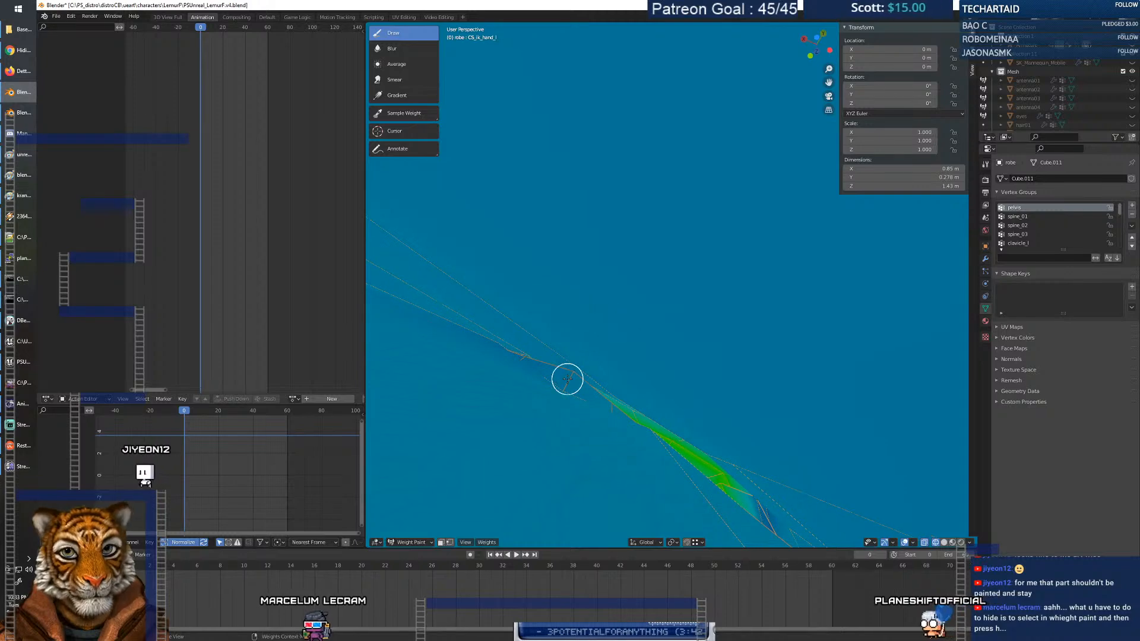
{"action": "mouse_move", "coordinate": [632, 383]}
{"action": "middle_mouse_down"}
{"action": "mouse_move", "coordinate": [613, 371]}
{"action": "mouse_move", "coordinate": [629, 370]}
{"action": "mouse_move", "coordinate": [637, 387]}
{"action": "middle_mouse_up"}
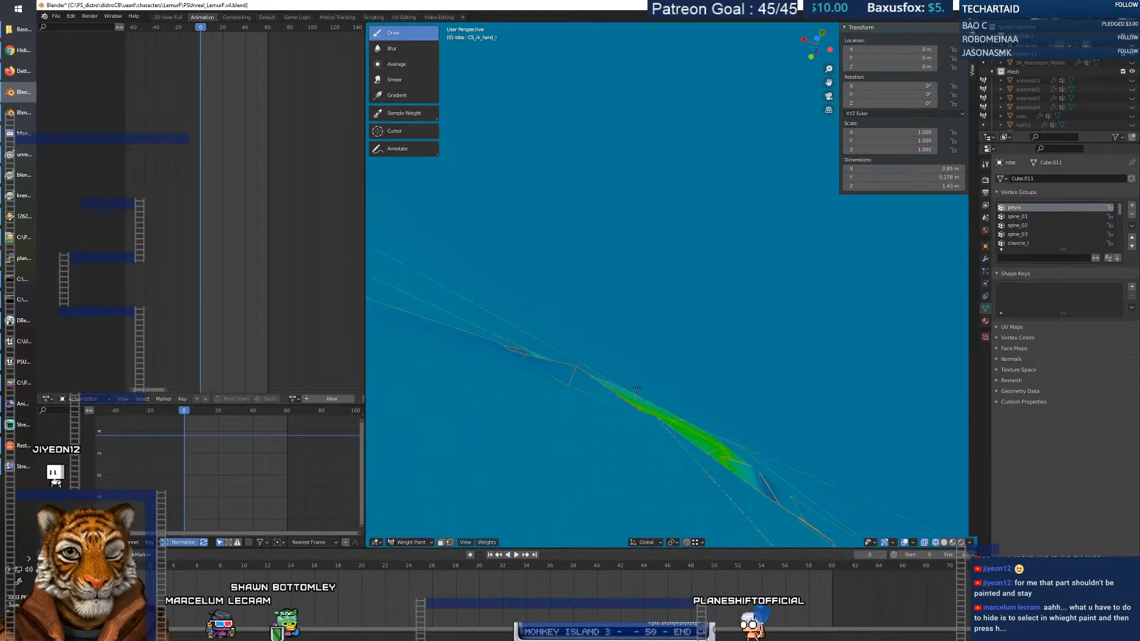
In Edit Mode with Material Preview shading, inspect the vertex weights at the centre of the back seam, and clear the selection.
{"action": "left_click", "coordinate": [410, 542]}
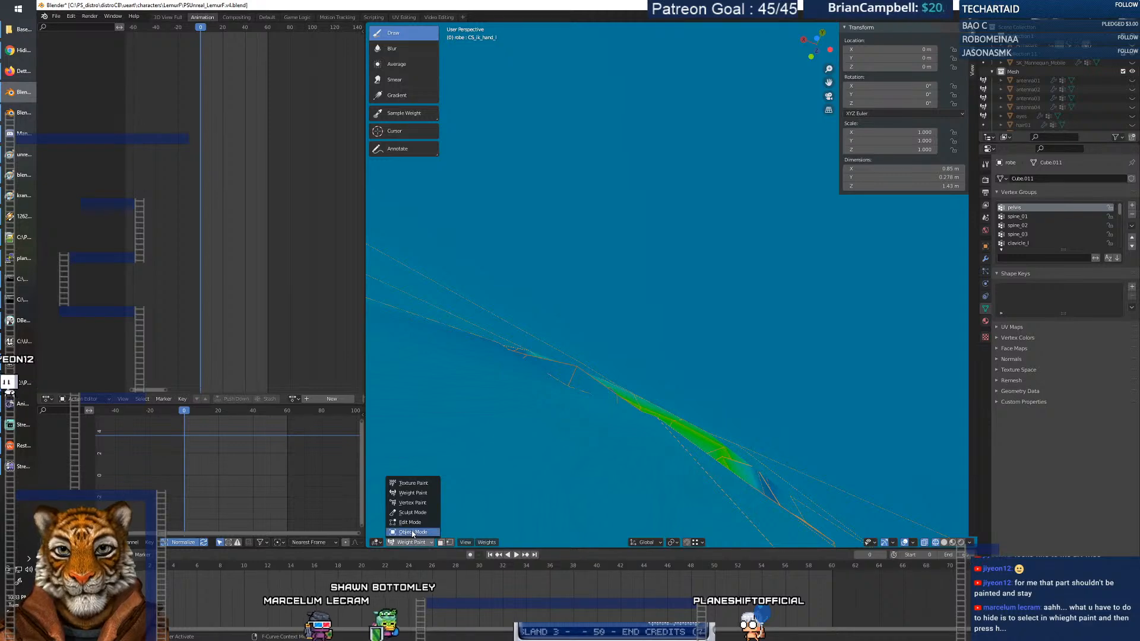
{"action": "left_click", "coordinate": [413, 532]}
{"action": "left_click", "coordinate": [409, 542]}
{"action": "left_click", "coordinate": [409, 522]}
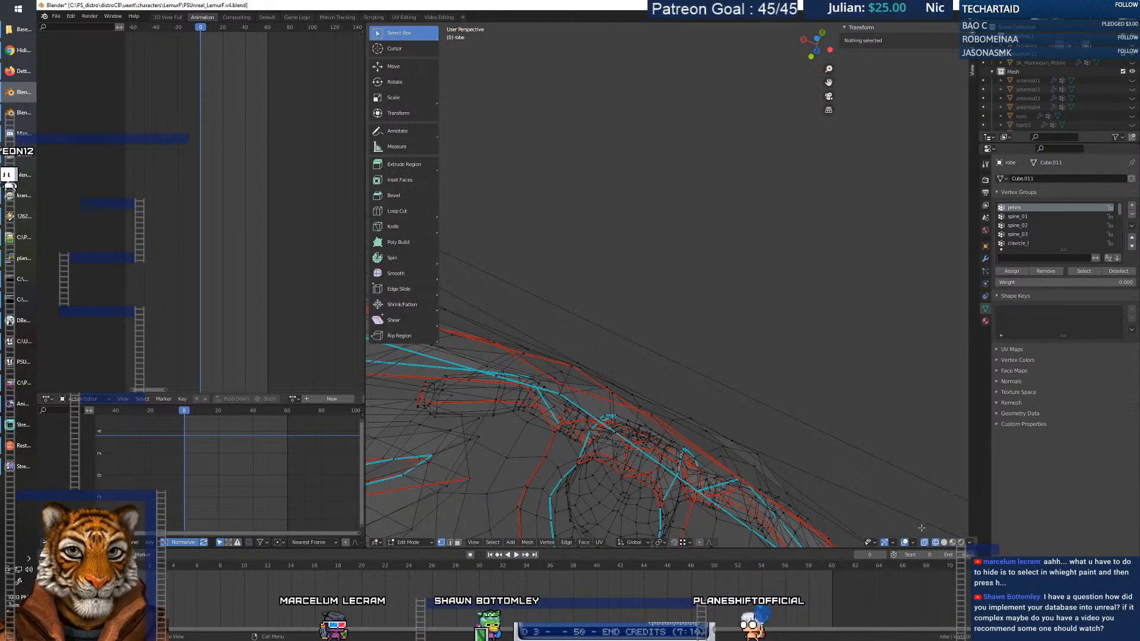
{"action": "left_click", "coordinate": [952, 542]}
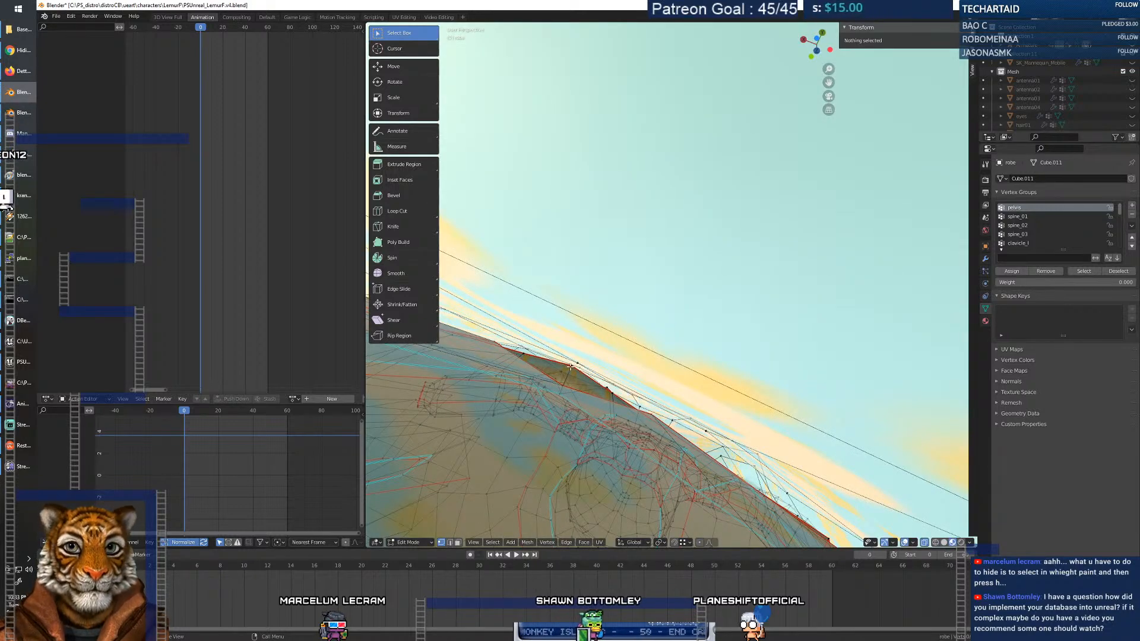
{"action": "left_click", "coordinate": [578, 390]}
{"action": "middle_click_drag", "start_coordinate": [572, 385], "coordinate": [596, 375]}
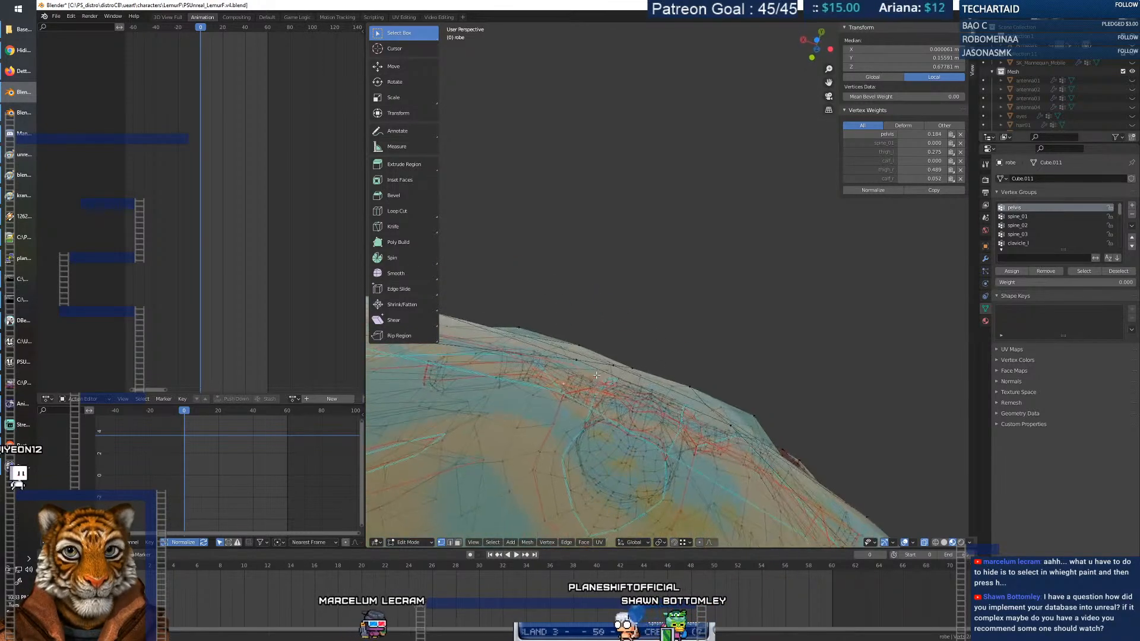
{"action": "left_click", "coordinate": [729, 281]}
{"action": "middle_click_drag", "start_coordinate": [678, 289], "coordinate": [547, 464]}
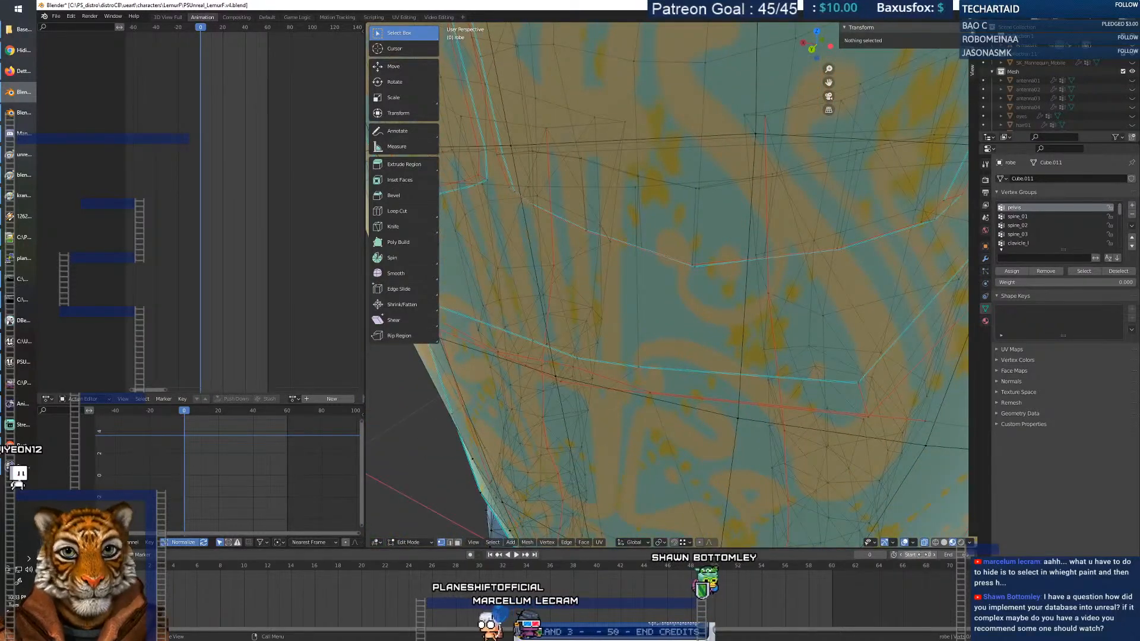
In Object Mode, move the animation to frame 9 and examine the textured back panel's seam from several angles.
{"action": "key", "text": "Escape"}
{"action": "left_click", "coordinate": [404, 543]}
{"action": "left_click", "coordinate": [406, 533]}
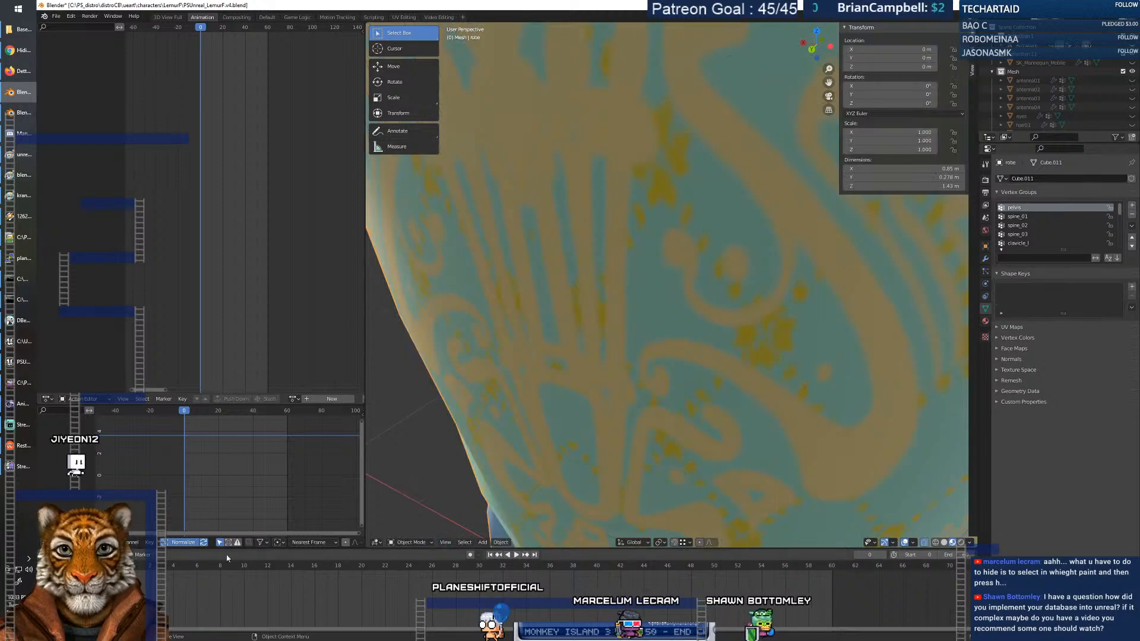
{"action": "key", "text": "space"}
{"action": "key", "text": "space"}
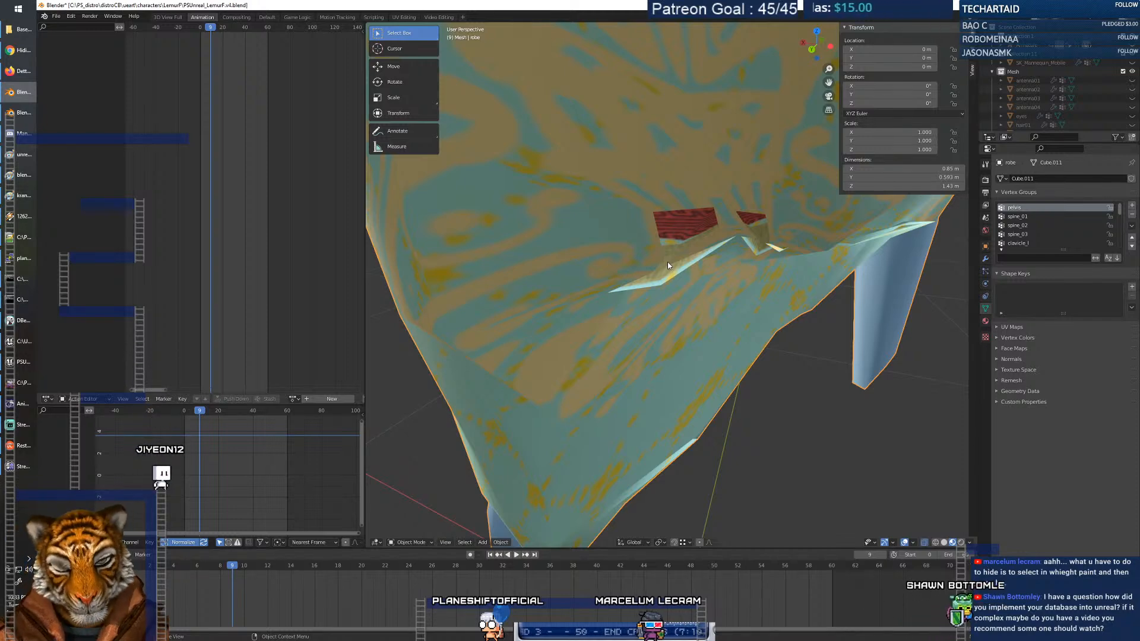
{"action": "middle_click_drag", "start_coordinate": [807, 274], "coordinate": [776, 265]}
{"action": "scroll", "coordinate": [776, 266], "scroll_direction": "down", "scroll_amount": 5}
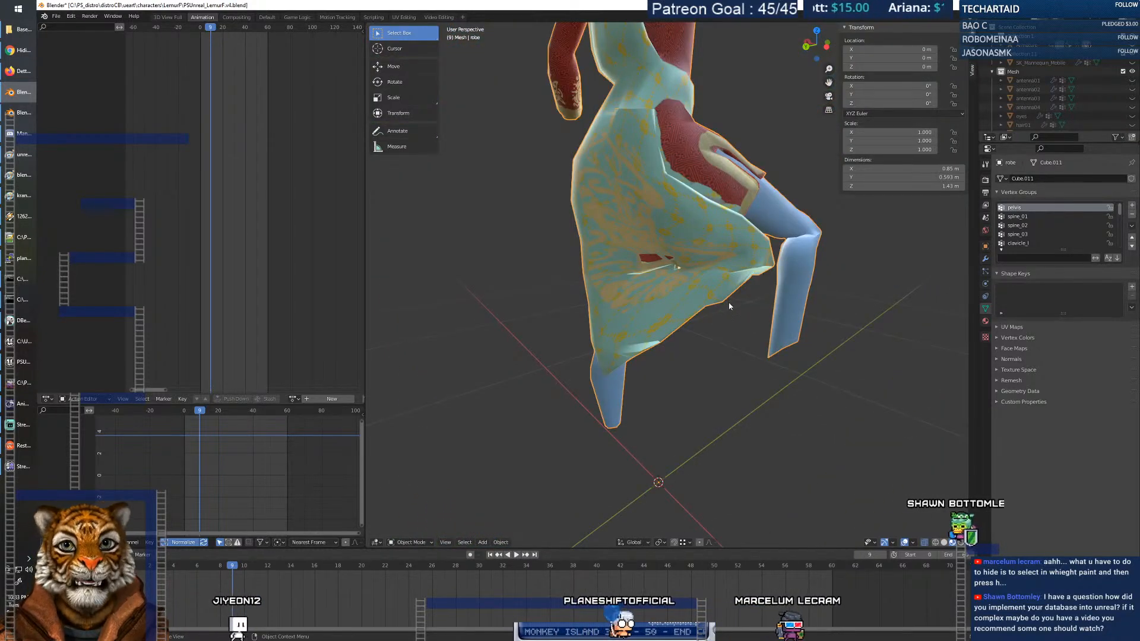
{"action": "mouse_move", "coordinate": [685, 287]}
{"action": "middle_mouse_down"}
{"action": "mouse_move", "coordinate": [553, 248]}
{"action": "mouse_move", "coordinate": [703, 270]}
{"action": "mouse_move", "coordinate": [672, 290]}
{"action": "middle_mouse_up"}
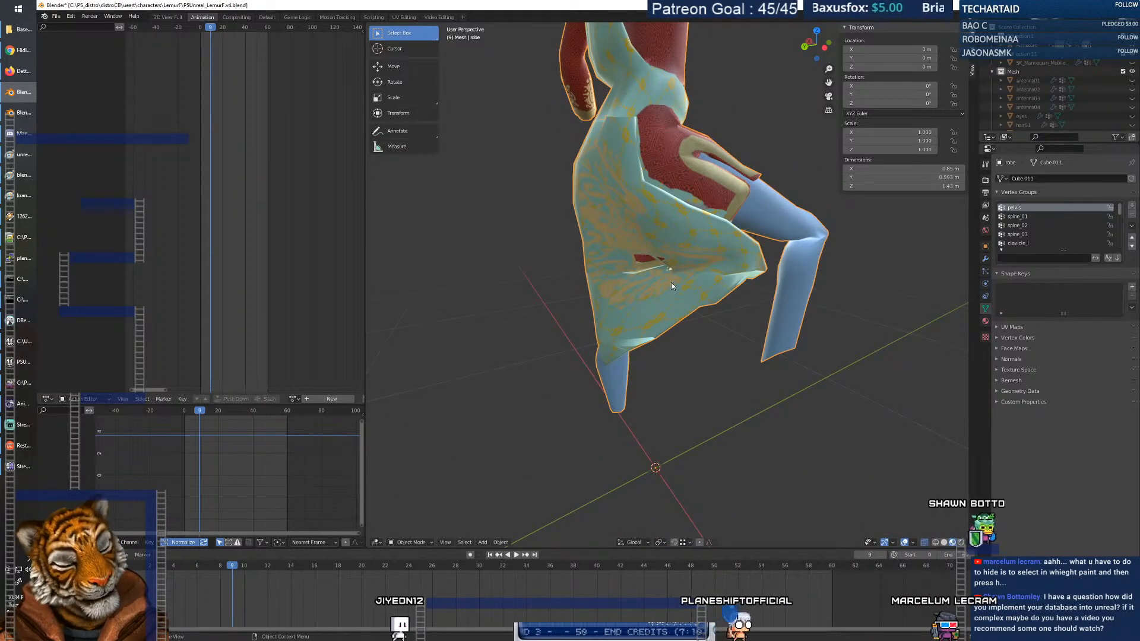
{"action": "middle_click_drag", "start_coordinate": [683, 294], "coordinate": [586, 447]}
Return the animation to frame 0 and examine the textured robe's interior from underneath.
{"action": "left_click_drag", "start_coordinate": [235, 567], "coordinate": [126, 567]}
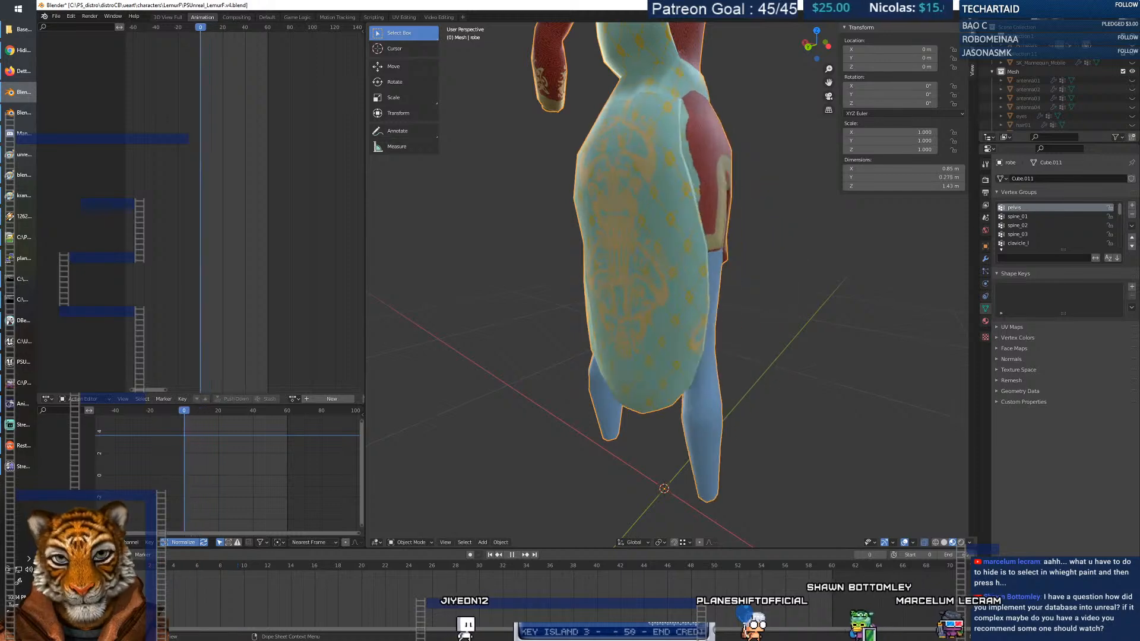
{"action": "middle_click_drag", "start_coordinate": [597, 380], "coordinate": [636, 230]}
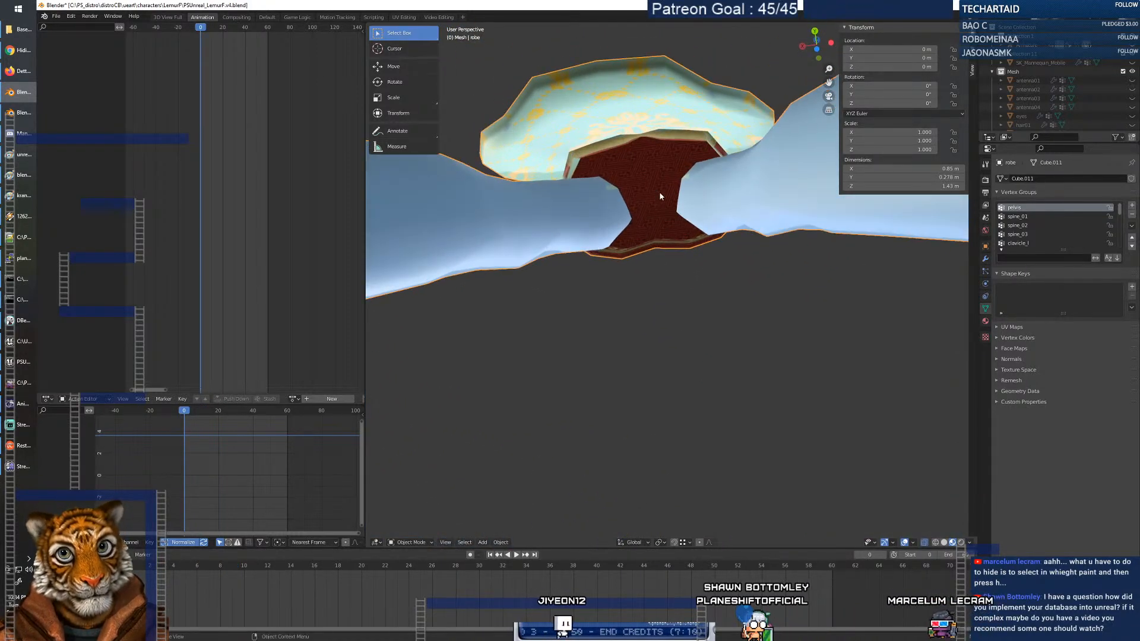
{"action": "middle_click_drag", "start_coordinate": [662, 170], "coordinate": [664, 187]}
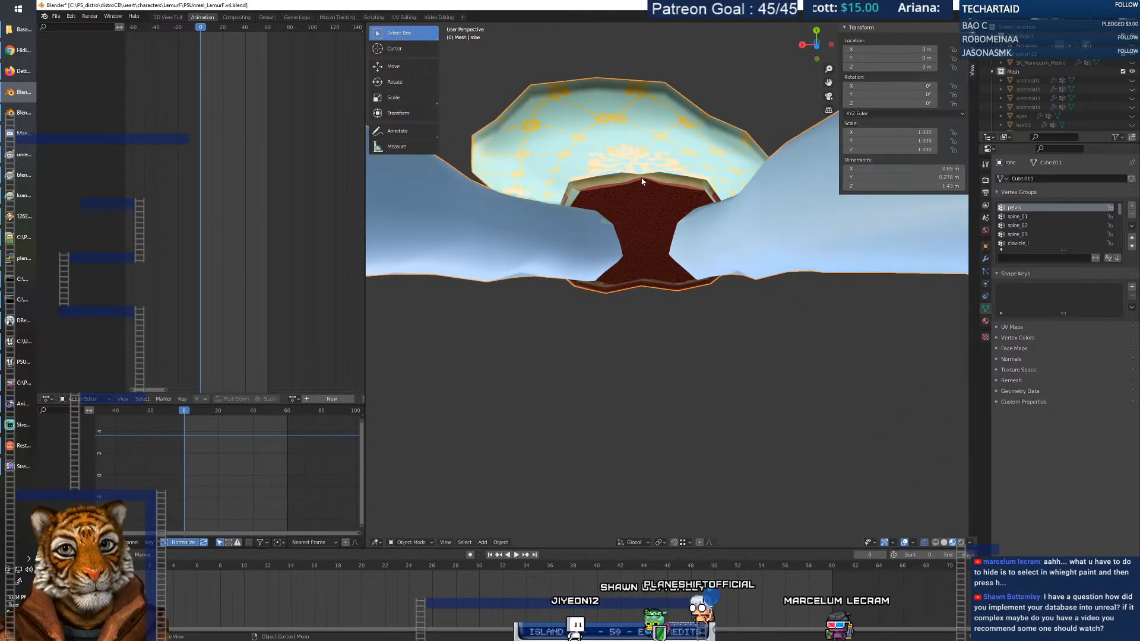
Switch the robe to Weight Paint and display the pelvis vertex group's weights.
{"action": "left_click", "coordinate": [417, 542]}
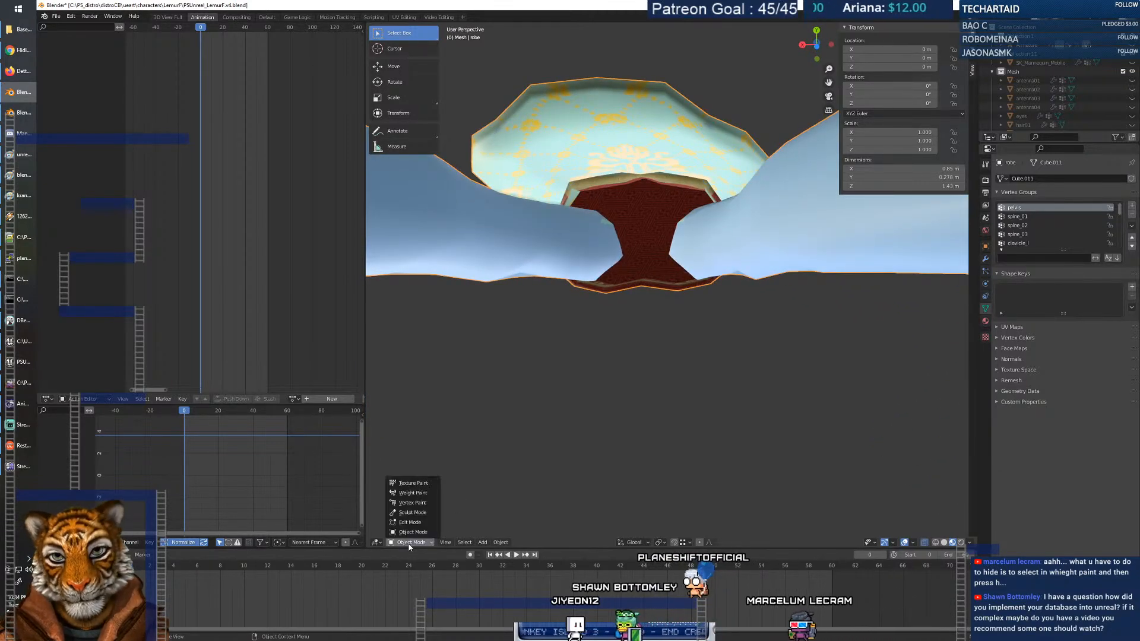
{"action": "left_click", "coordinate": [410, 492]}
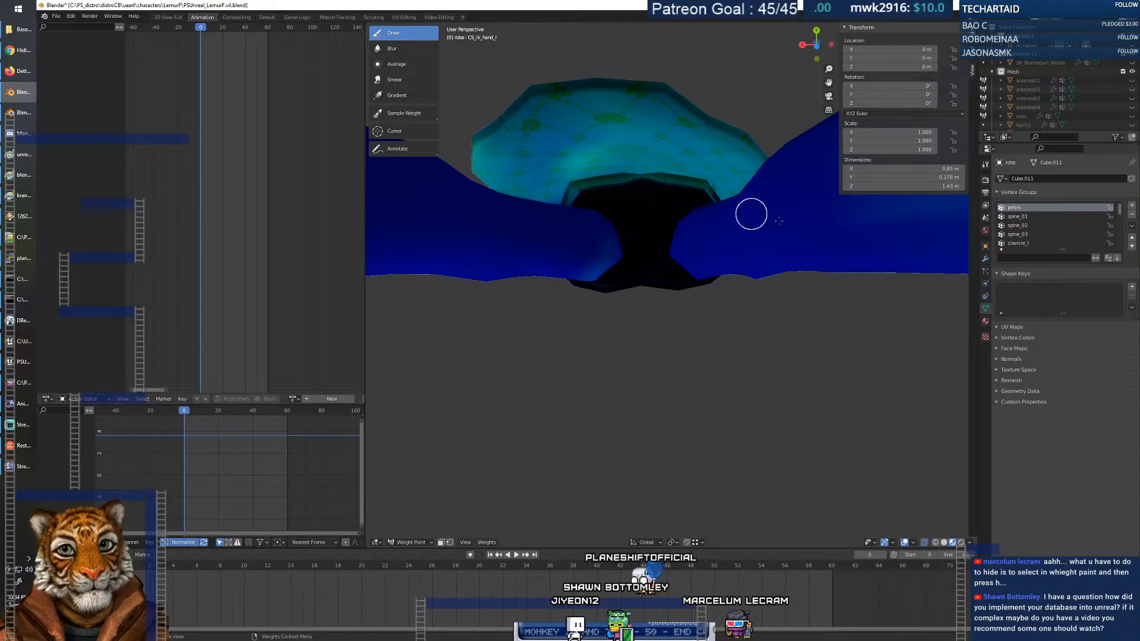
{"action": "left_click", "coordinate": [1025, 235]}
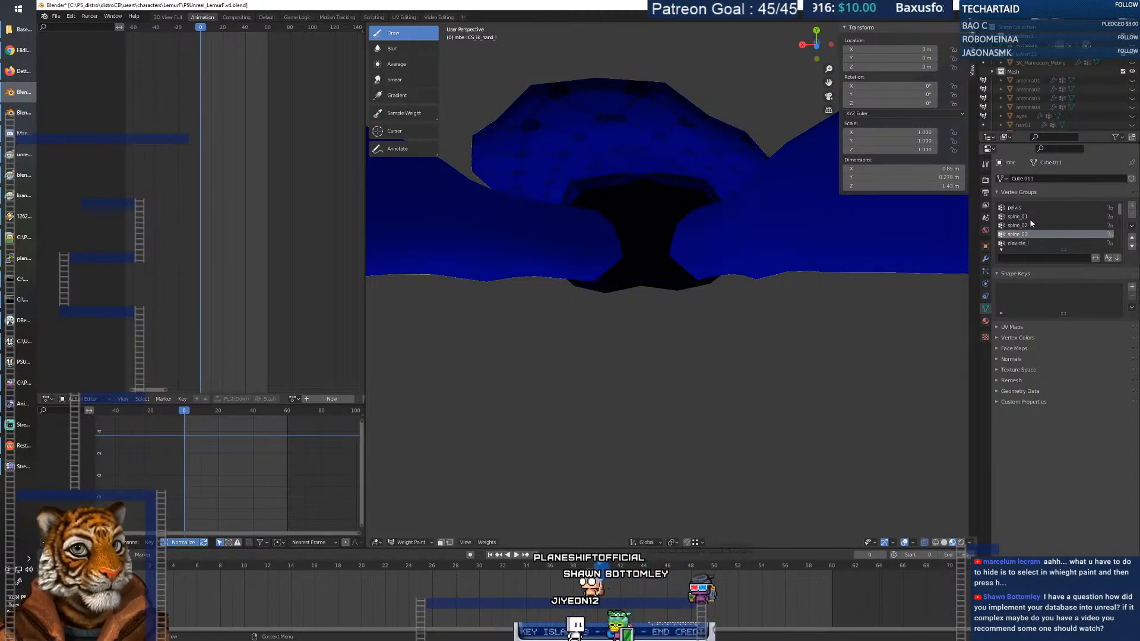
{"action": "left_click", "coordinate": [1016, 208]}
Examine the pelvis weights up close beneath the skirt and across the outside of the back panel.
{"action": "middle_click_drag", "start_coordinate": [824, 219], "coordinate": [664, 204]}
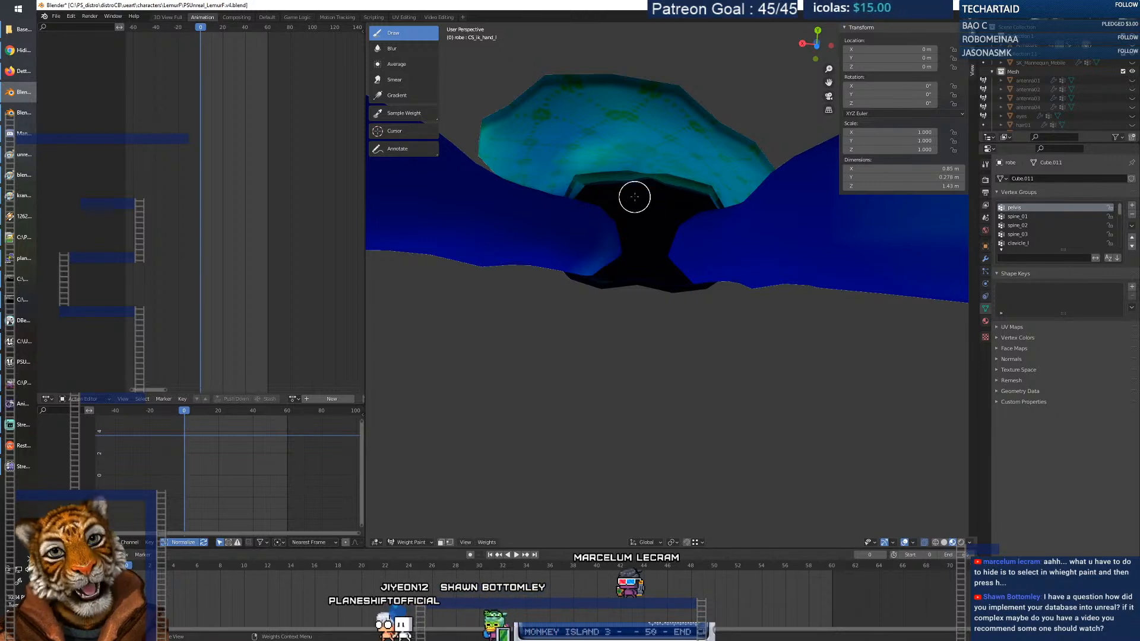
{"action": "right_click", "coordinate": [624, 197]}
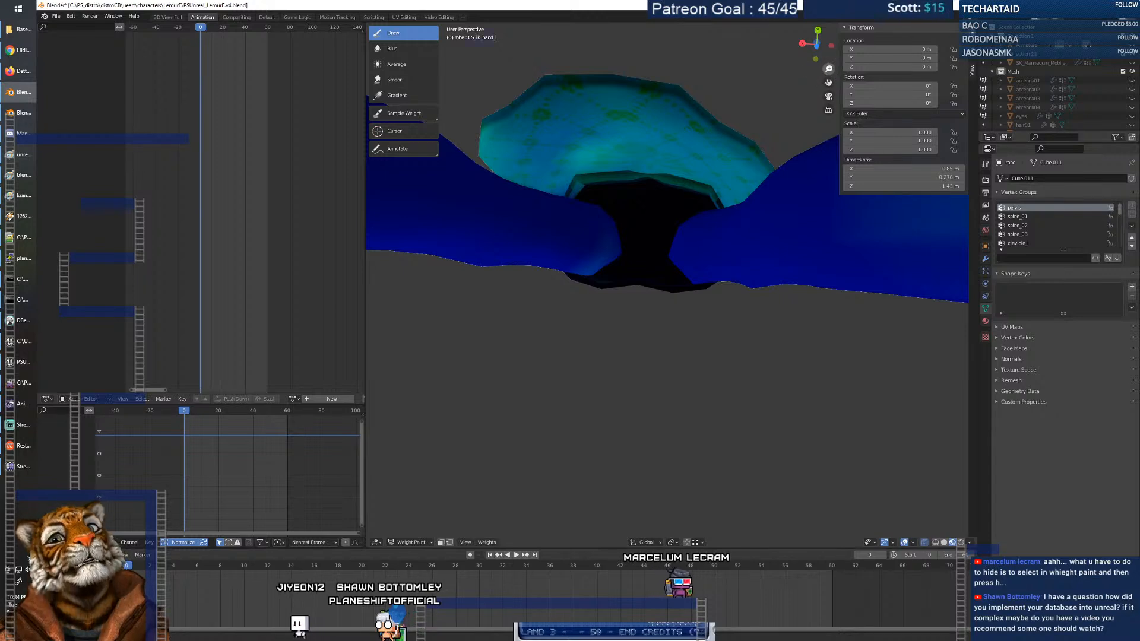
{"action": "scroll", "coordinate": [653, 238], "scroll_direction": "up", "scroll_amount": 3}
{"action": "middle_click_drag", "start_coordinate": [738, 163], "coordinate": [738, 167], "text": "shift"}
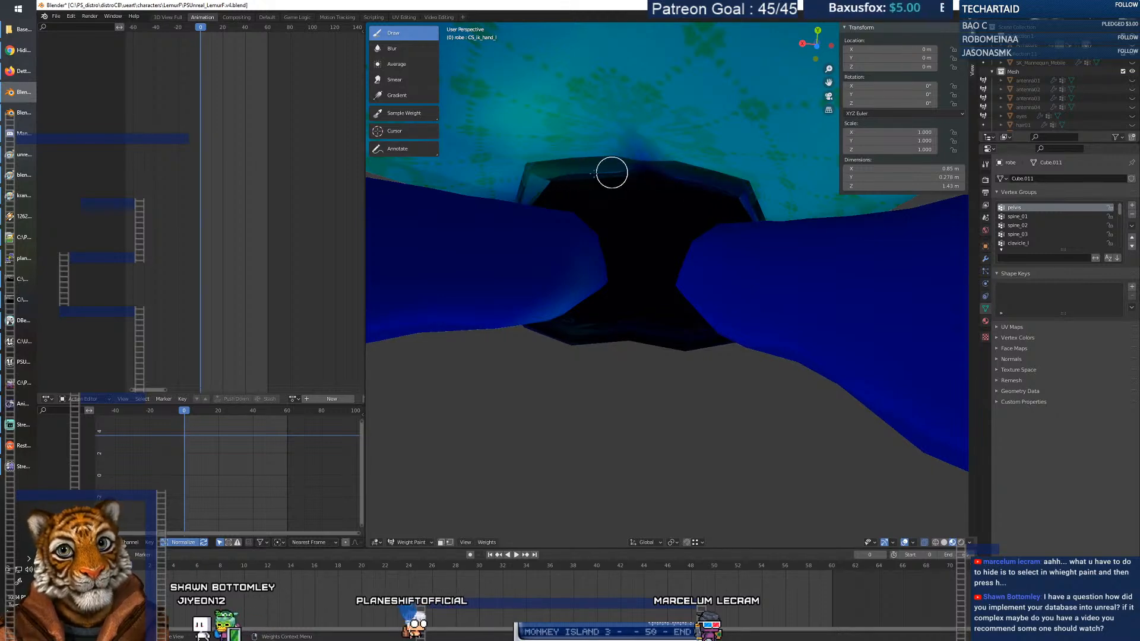
{"action": "middle_click_drag", "start_coordinate": [717, 183], "coordinate": [659, 299]}
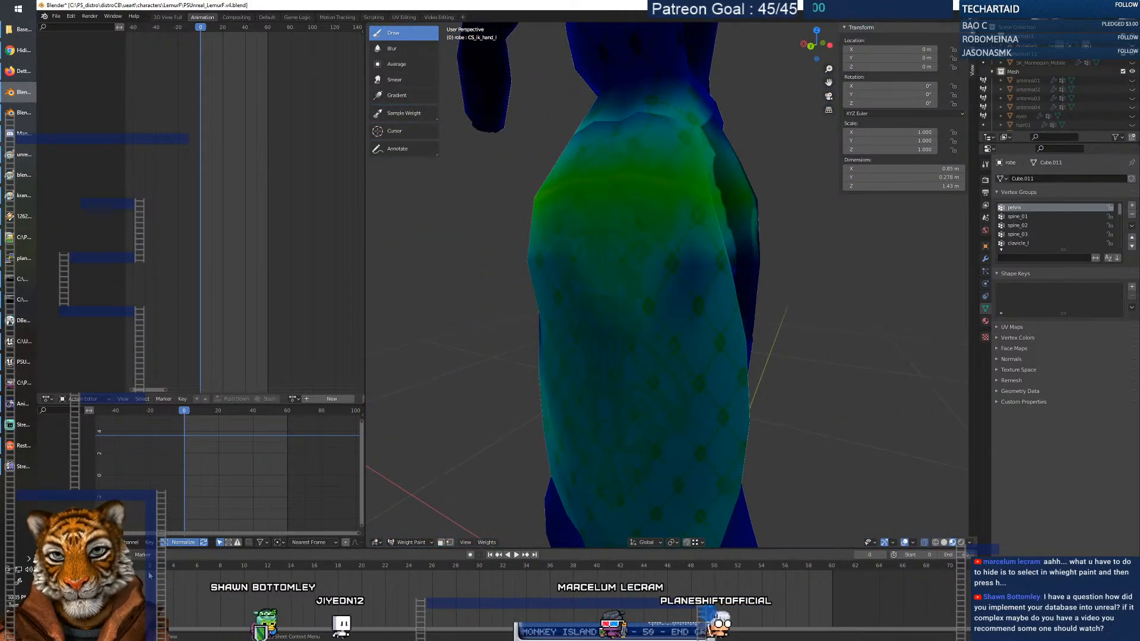
Advance the animation to frame 9 and paint pelvis weight around the small gap in the back panel's seam with a raised brush weight.
{"action": "key", "text": "space"}
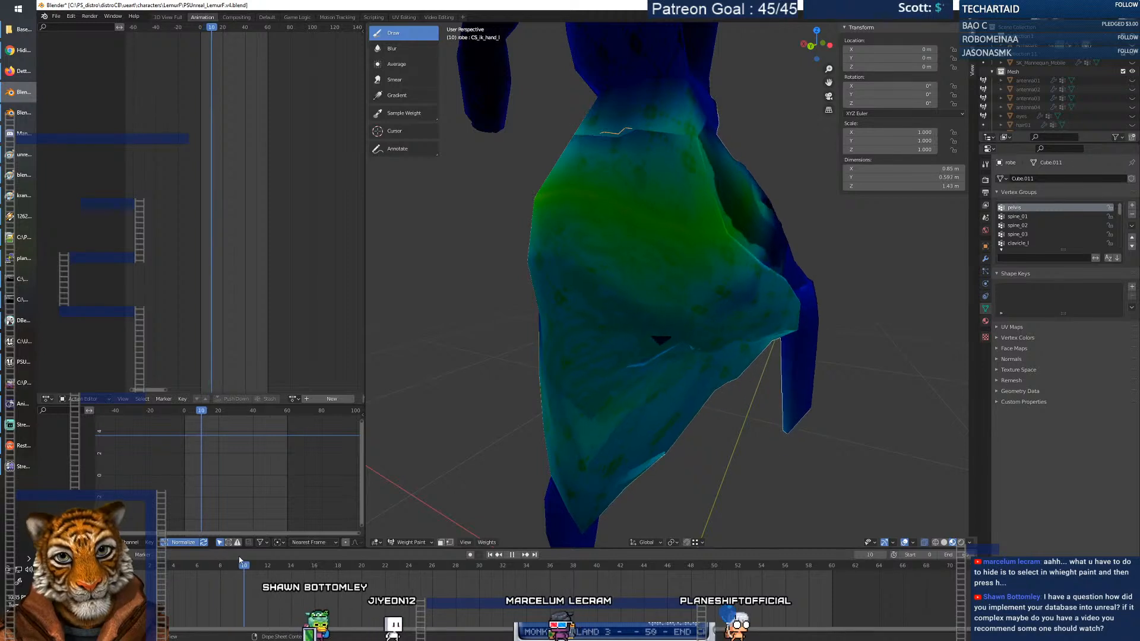
{"action": "key", "text": "space"}
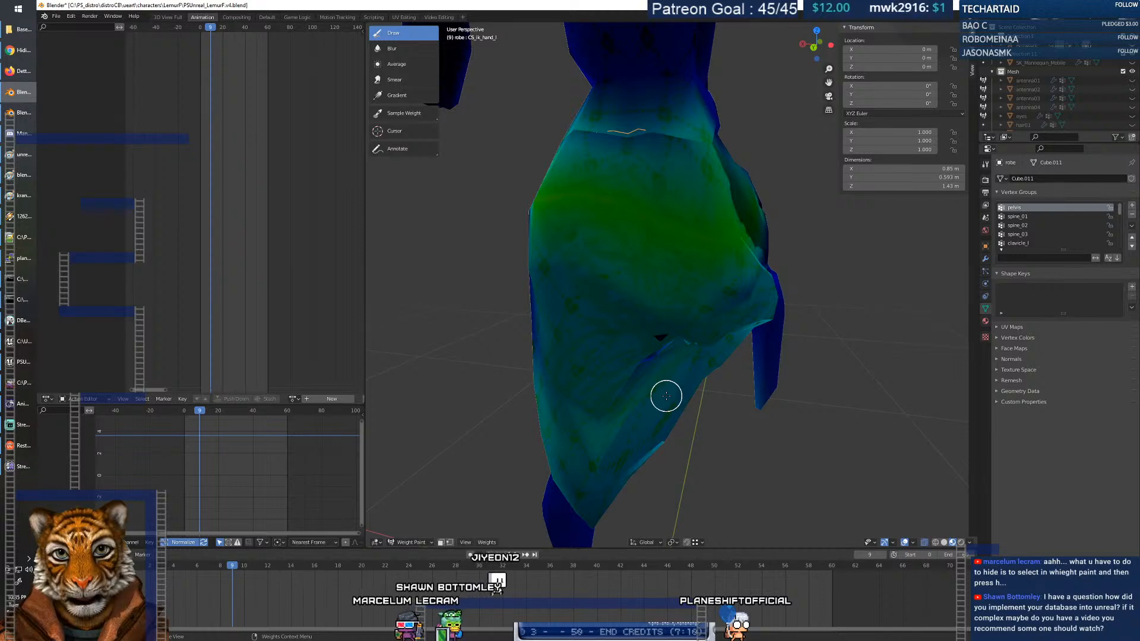
{"action": "left_click_drag", "start_coordinate": [829, 68], "coordinate": [829, 113]}
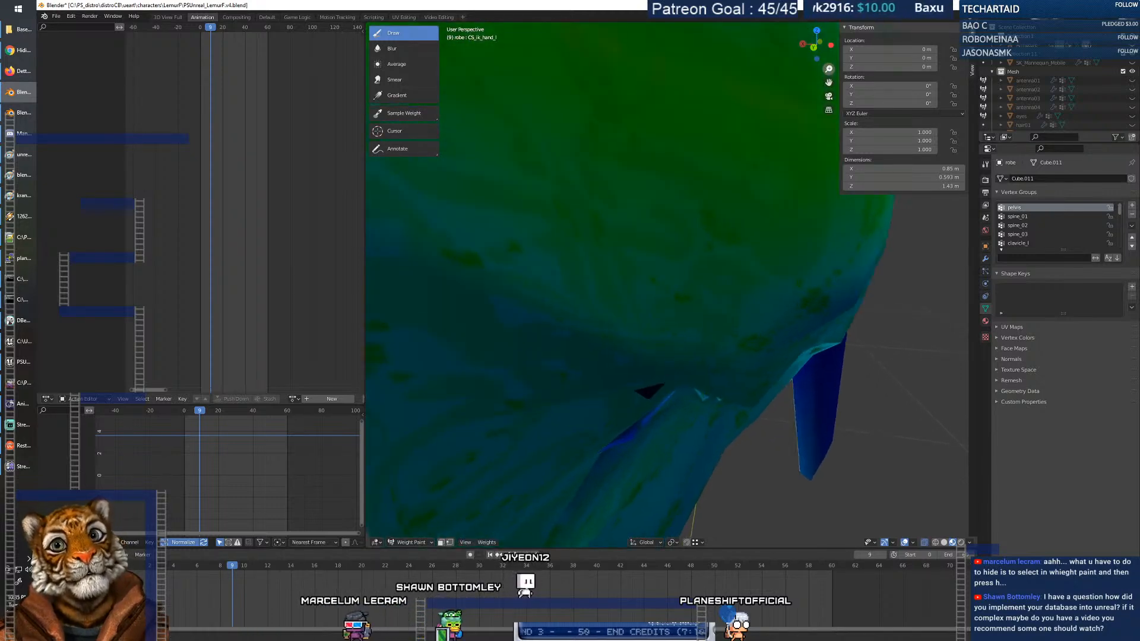
{"action": "scroll", "coordinate": [694, 300], "scroll_direction": "up", "scroll_amount": 2}
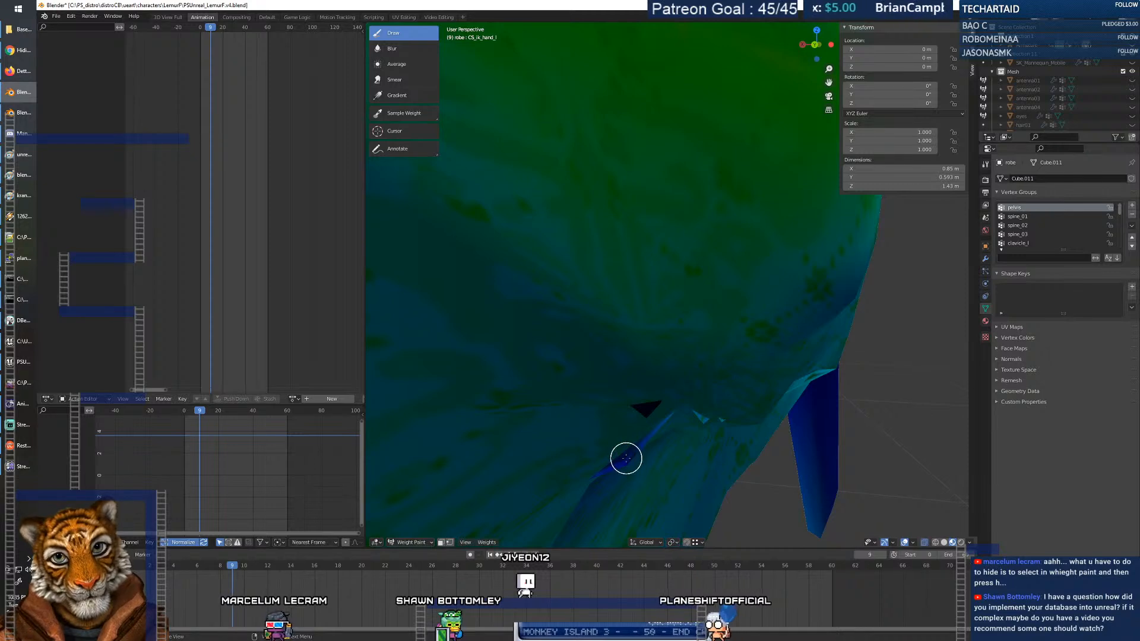
{"action": "middle_click_drag", "start_coordinate": [651, 427], "coordinate": [670, 446]}
{"action": "right_click", "coordinate": [637, 423]}
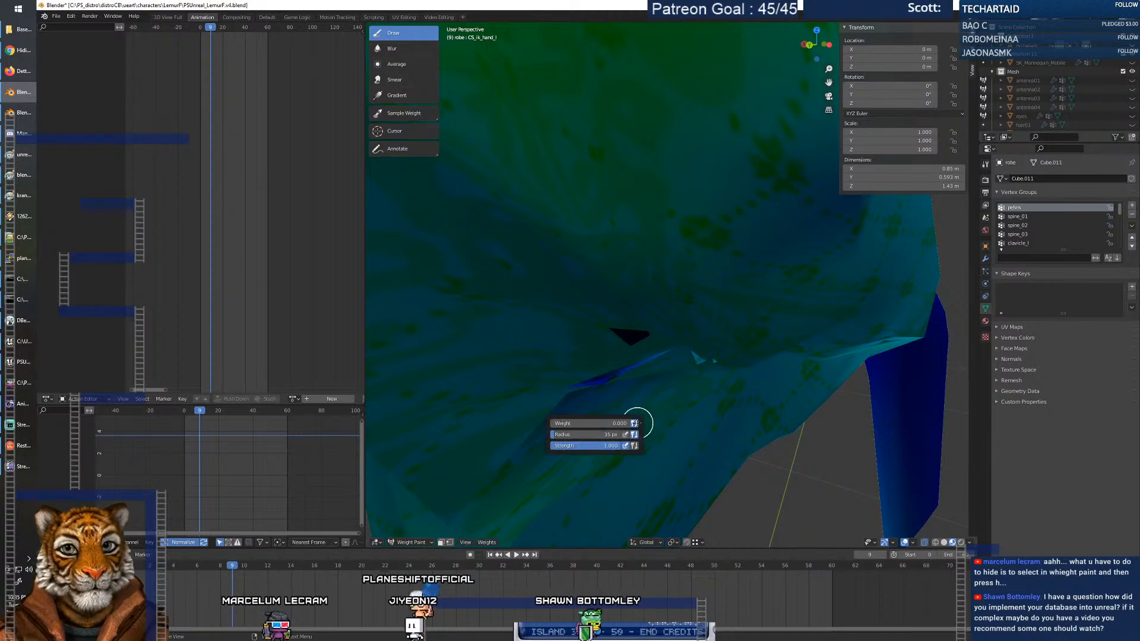
{"action": "left_click_drag", "start_coordinate": [570, 423], "coordinate": [576, 424]}
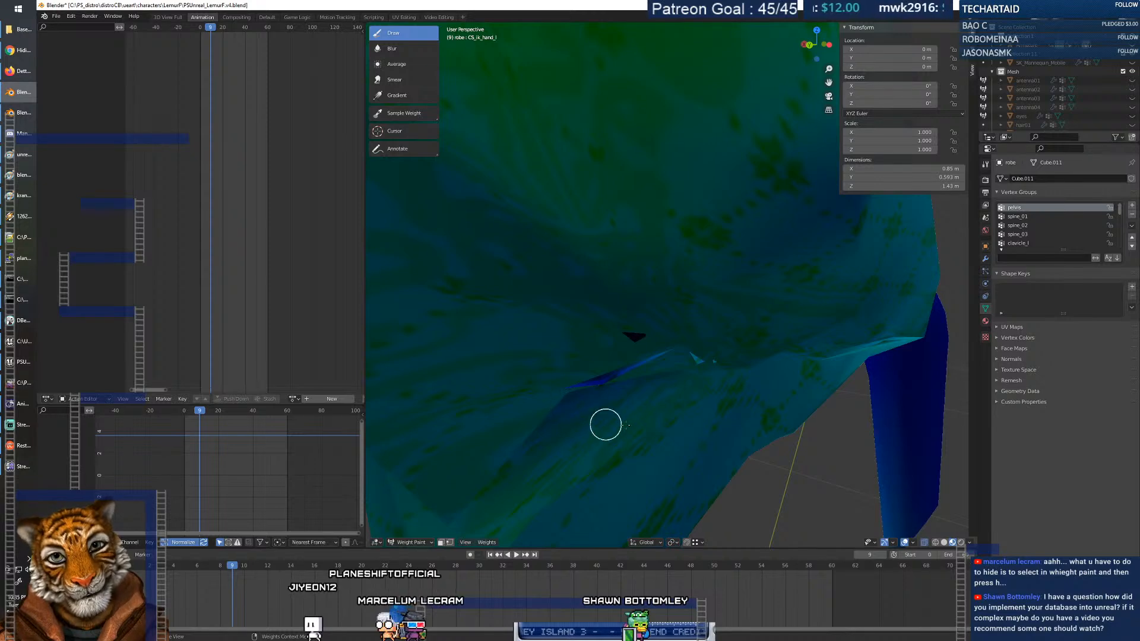
{"action": "scroll", "coordinate": [633, 396], "scroll_direction": "up", "scroll_amount": 2}
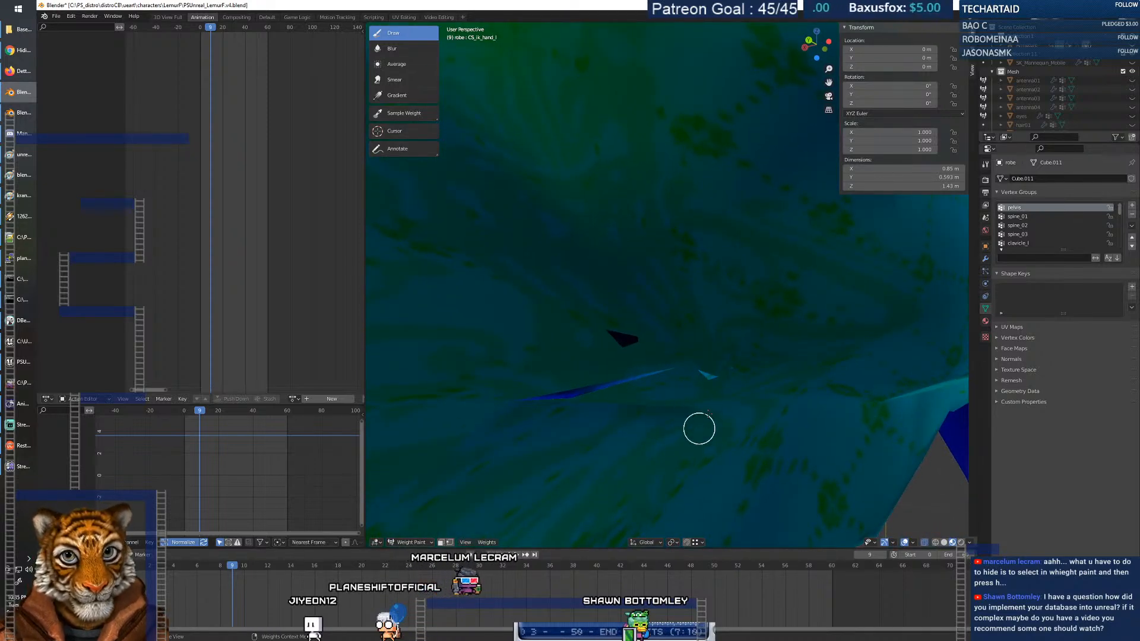
{"action": "mouse_move", "coordinate": [657, 423]}
{"action": "middle_mouse_down"}
{"action": "mouse_move", "coordinate": [685, 407]}
{"action": "mouse_move", "coordinate": [678, 431]}
{"action": "middle_mouse_up"}
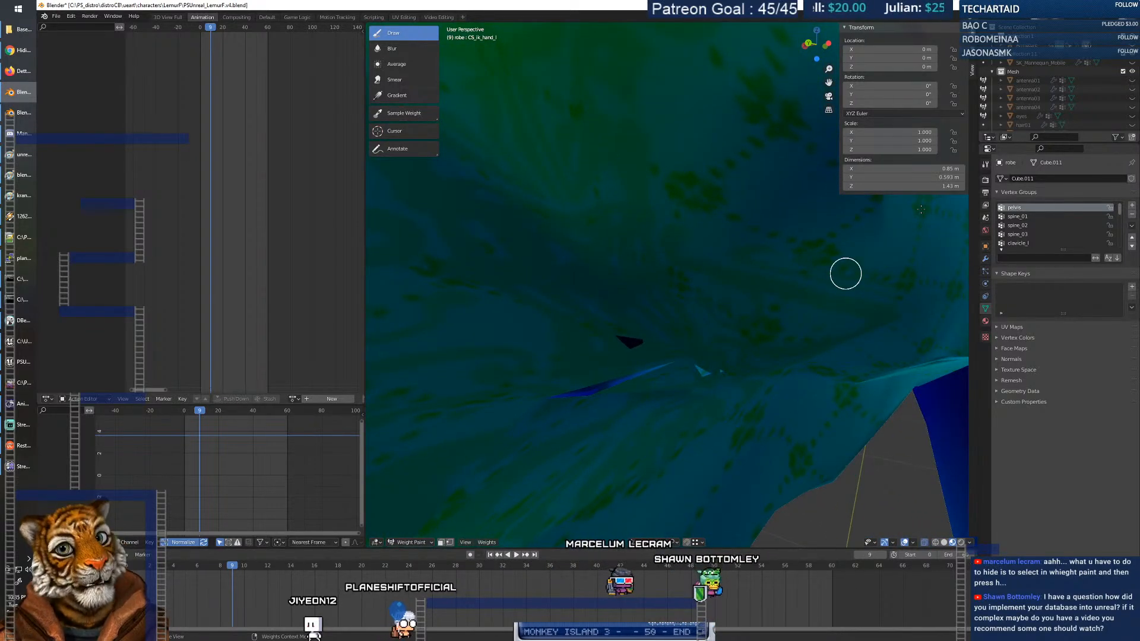
Display the calf_l vertex group and examine its weights on the back panel just below the seam gap.
{"action": "scroll", "coordinate": [1121, 214], "scroll_direction": "down", "scroll_amount": 1}
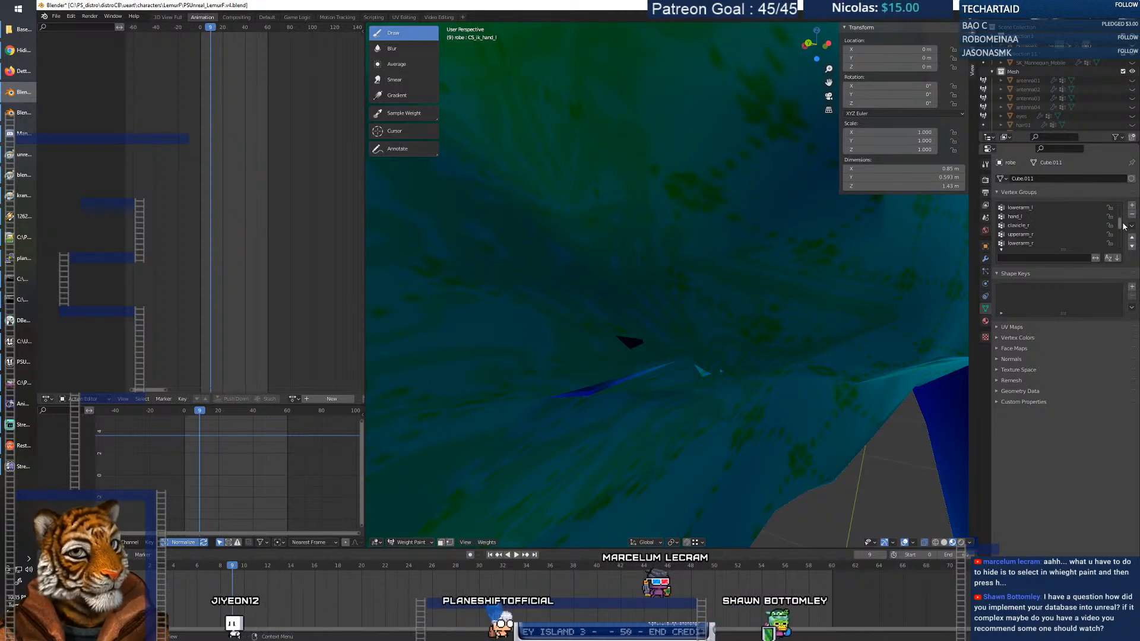
{"action": "left_click", "coordinate": [1019, 242]}
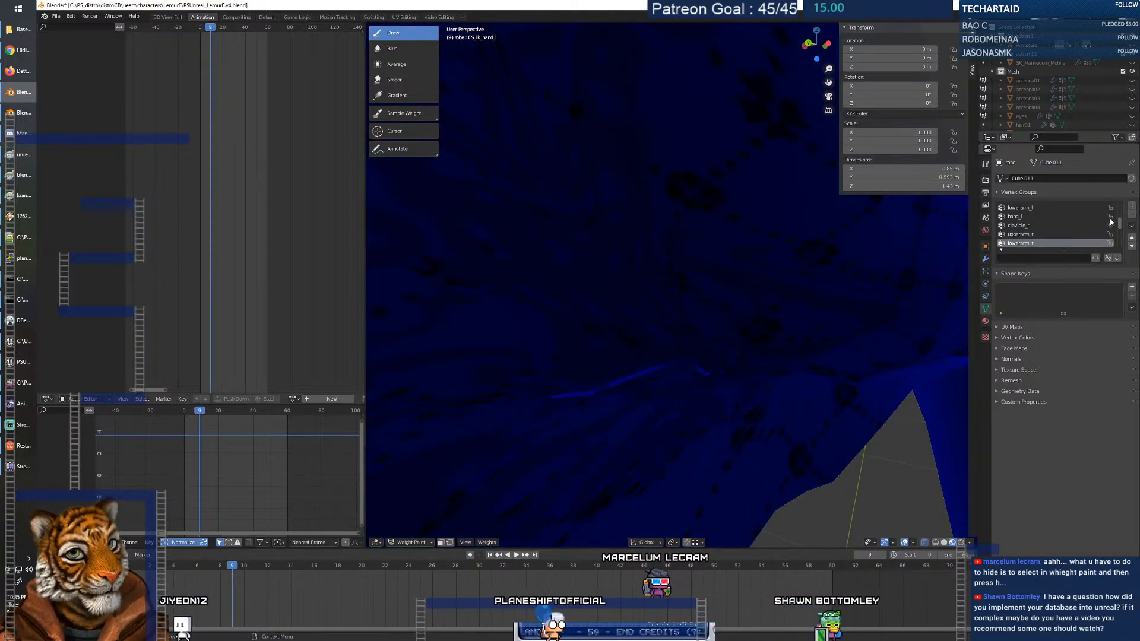
{"action": "left_click_drag", "start_coordinate": [1120, 225], "coordinate": [1123, 238]}
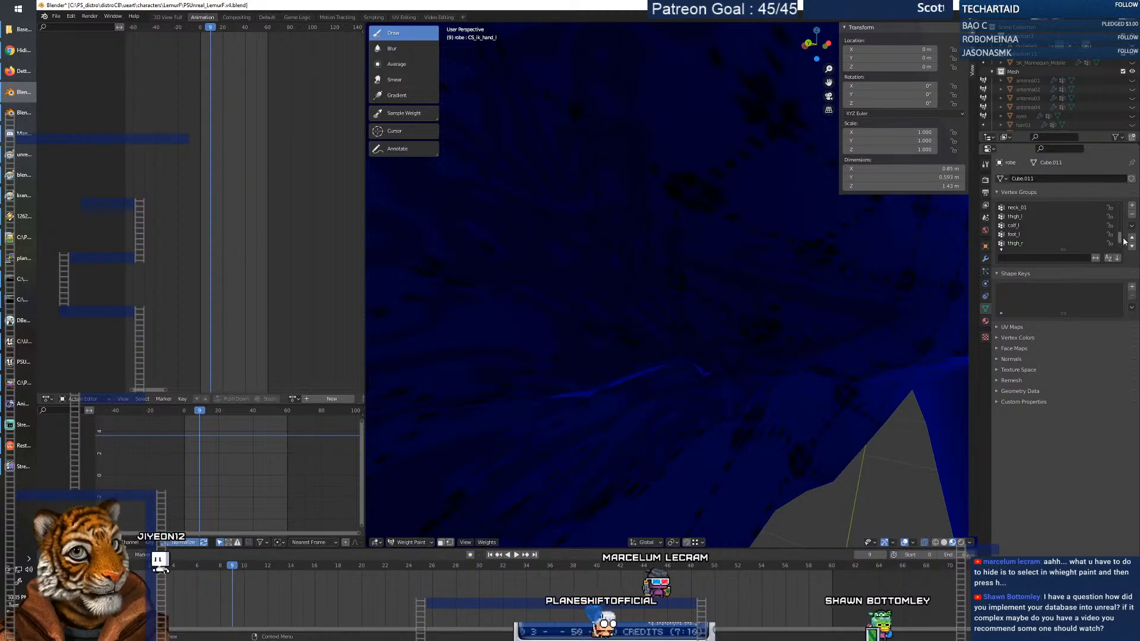
{"action": "left_click", "coordinate": [1025, 226]}
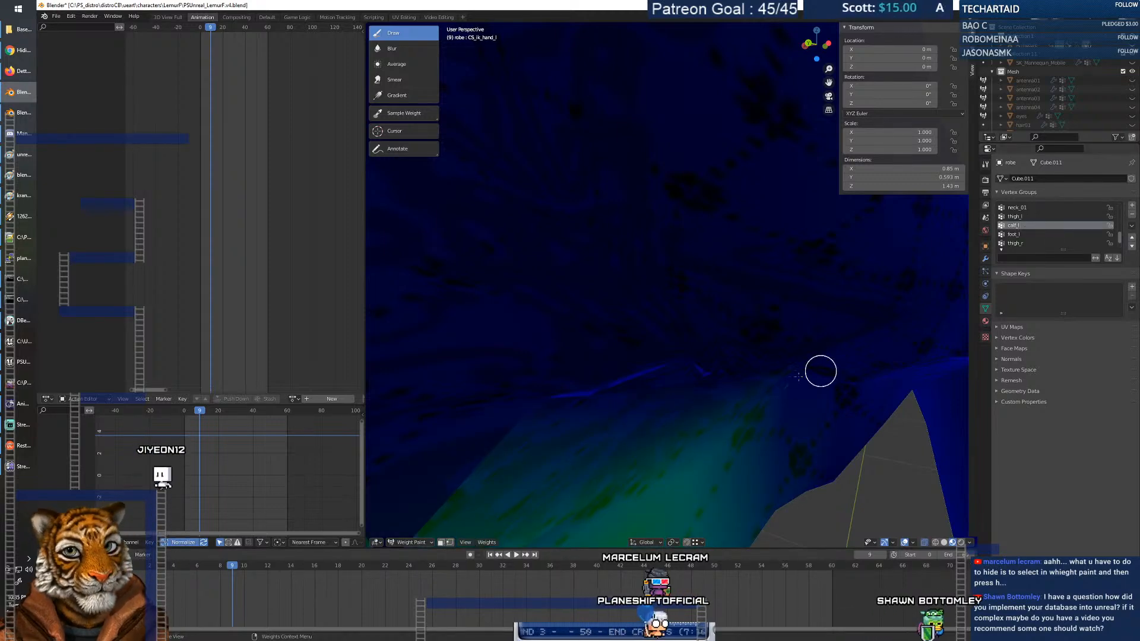
{"action": "scroll", "coordinate": [742, 379], "scroll_direction": "up", "scroll_amount": 2}
{"action": "scroll", "coordinate": [745, 381], "scroll_direction": "down", "scroll_amount": 1}
{"action": "mouse_move", "coordinate": [742, 472]}
{"action": "middle_mouse_down", "text": "shift"}
{"action": "mouse_move", "coordinate": [761, 386]}
{"action": "mouse_move", "coordinate": [707, 333]}
{"action": "middle_mouse_up", "text": "shift"}
{"action": "scroll", "coordinate": [752, 371], "scroll_direction": "down", "scroll_amount": 8}
{"action": "scroll", "coordinate": [712, 333], "scroll_direction": "up", "scroll_amount": 8}
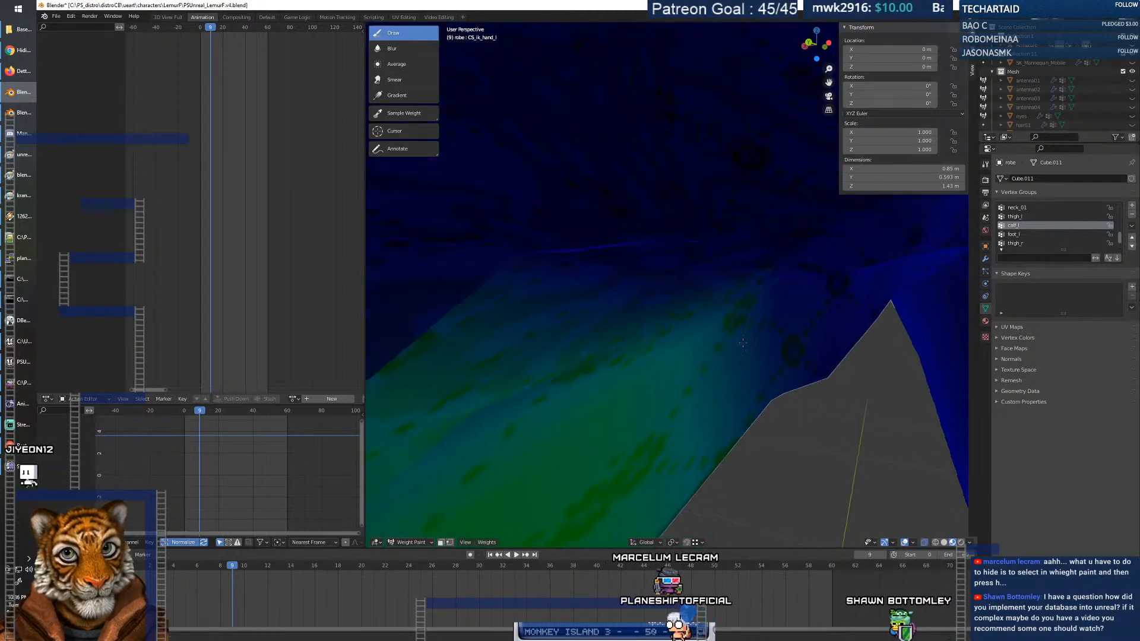
Raise the brush weight and paint calf_l weight over the dark notch at the upper edge of the back panel's calf area.
{"action": "right_click", "coordinate": [747, 336]}
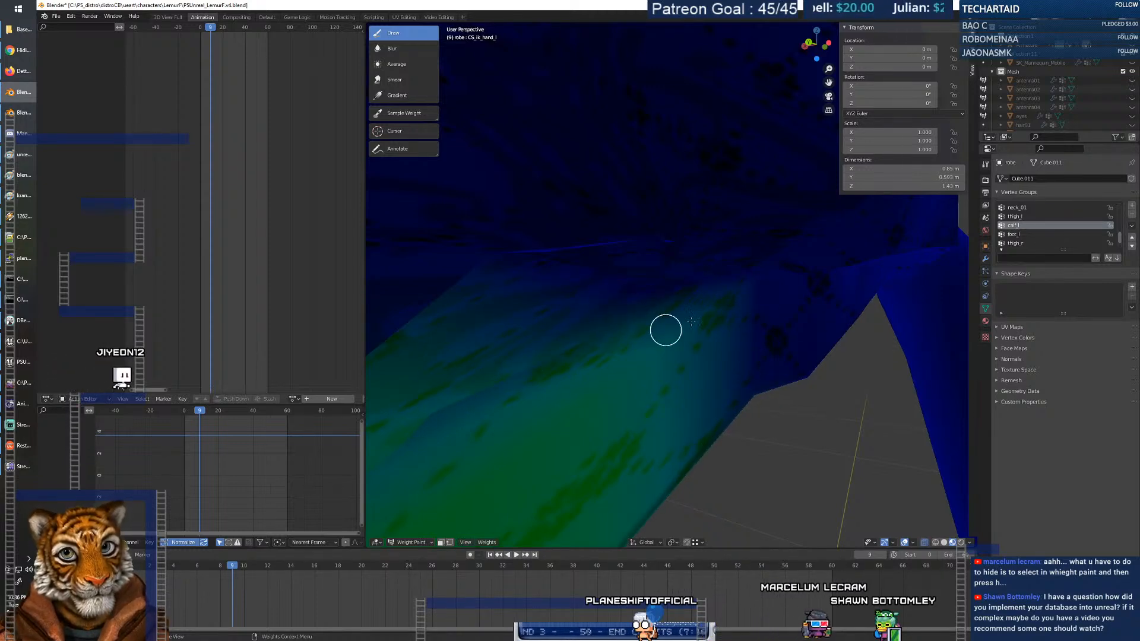
{"action": "scroll", "coordinate": [623, 346], "scroll_direction": "down", "scroll_amount": 8}
{"action": "middle_click_drag", "start_coordinate": [713, 322], "coordinate": [644, 333]}
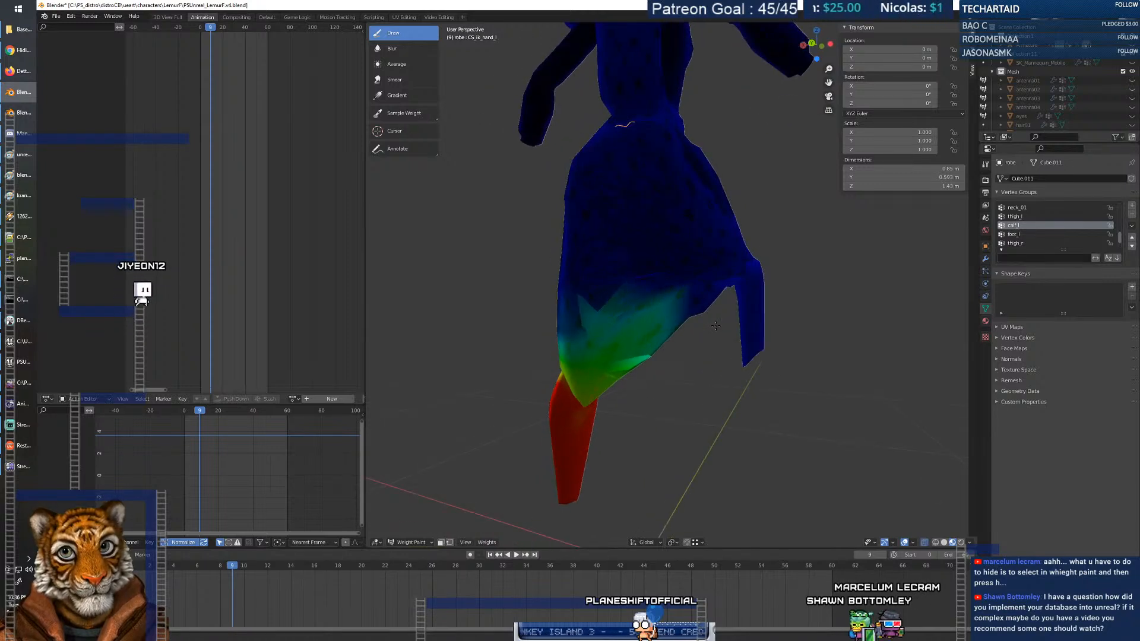
{"action": "right_click", "coordinate": [641, 324]}
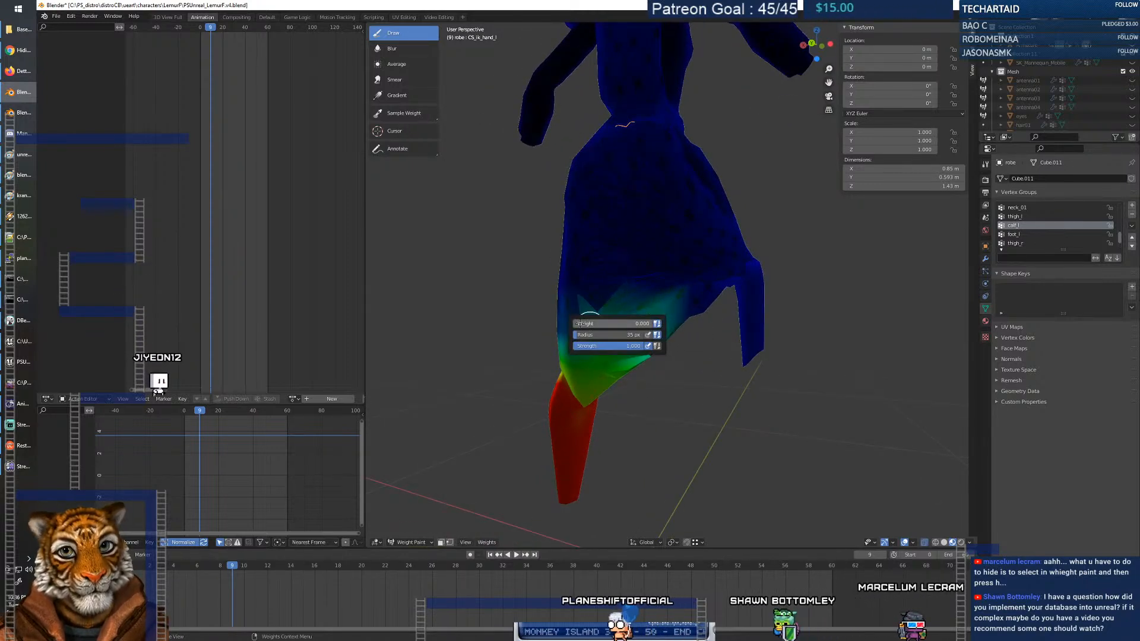
{"action": "left_click_drag", "start_coordinate": [609, 325], "coordinate": [618, 324]}
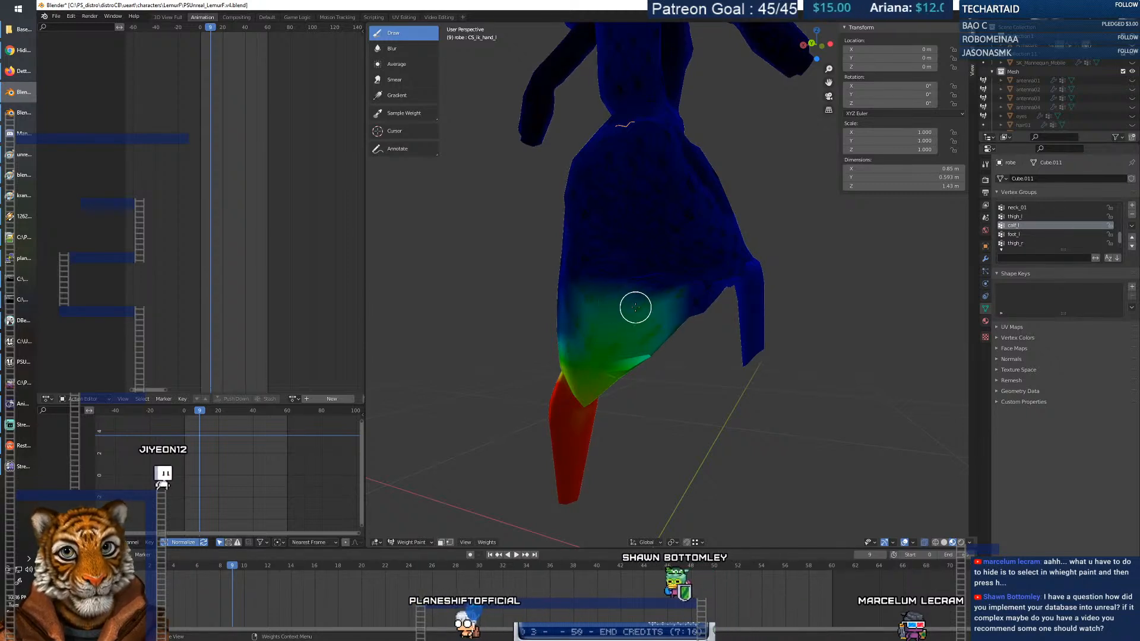
{"action": "mouse_move", "coordinate": [623, 308]}
{"action": "middle_mouse_down"}
{"action": "mouse_move", "coordinate": [524, 313]}
{"action": "mouse_move", "coordinate": [644, 336]}
{"action": "middle_mouse_up"}
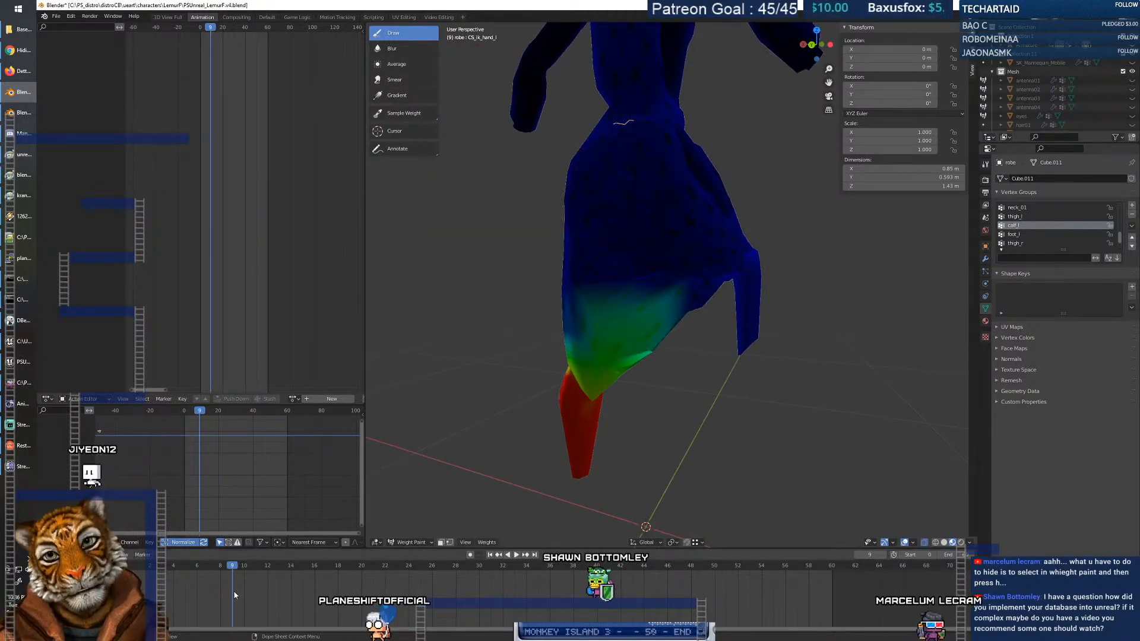
Scrub the animation between frames 6 and 4 and examine how the calf_l-weighted hem of the robe deforms from behind and in front.
{"action": "key", "text": "space"}
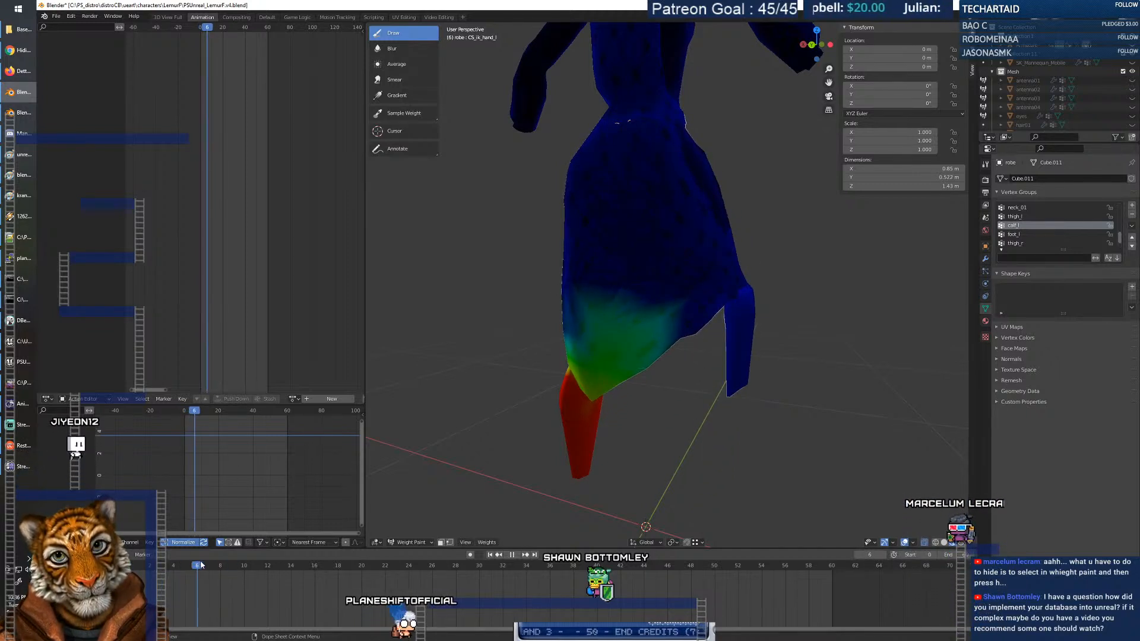
{"action": "left_click_drag", "start_coordinate": [155, 569], "coordinate": [186, 569]}
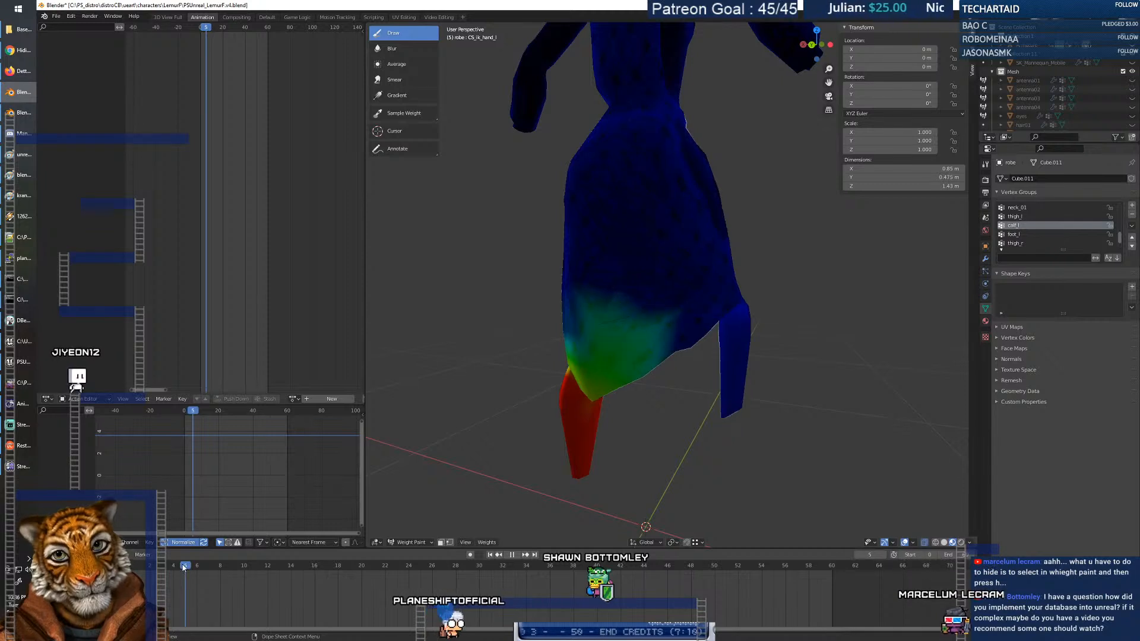
{"action": "middle_click_drag", "start_coordinate": [675, 374], "coordinate": [606, 308]}
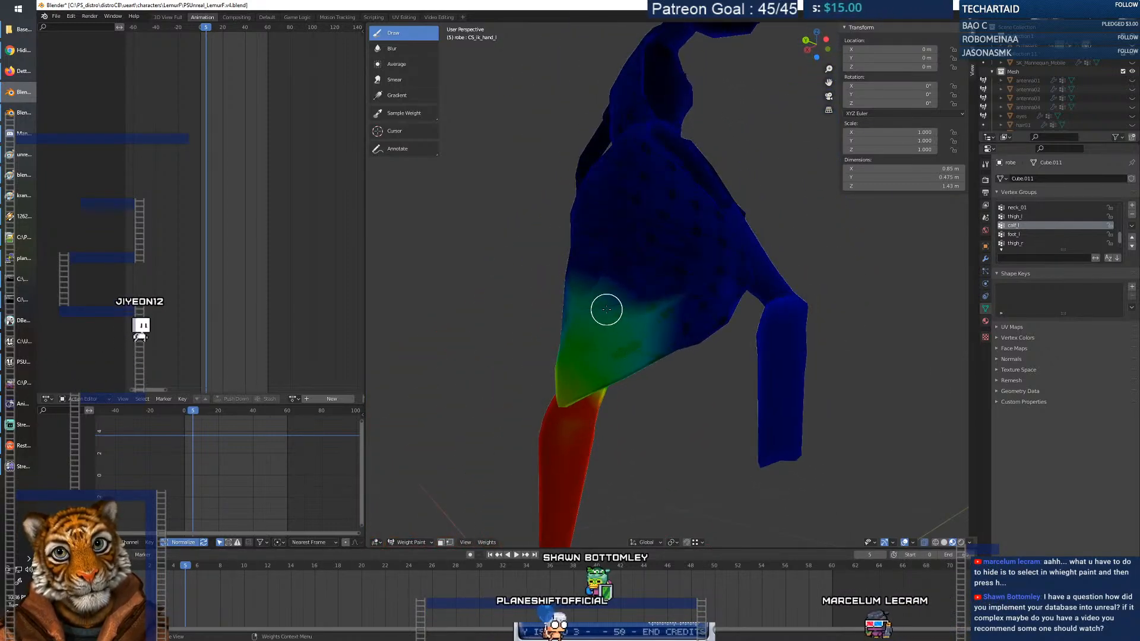
{"action": "mouse_move", "coordinate": [187, 568]}
{"action": "left_mouse_down"}
{"action": "mouse_move", "coordinate": [164, 570]}
{"action": "mouse_move", "coordinate": [183, 572]}
{"action": "mouse_move", "coordinate": [172, 573]}
{"action": "left_mouse_up"}
{"action": "middle_click_drag", "start_coordinate": [635, 397], "coordinate": [549, 392]}
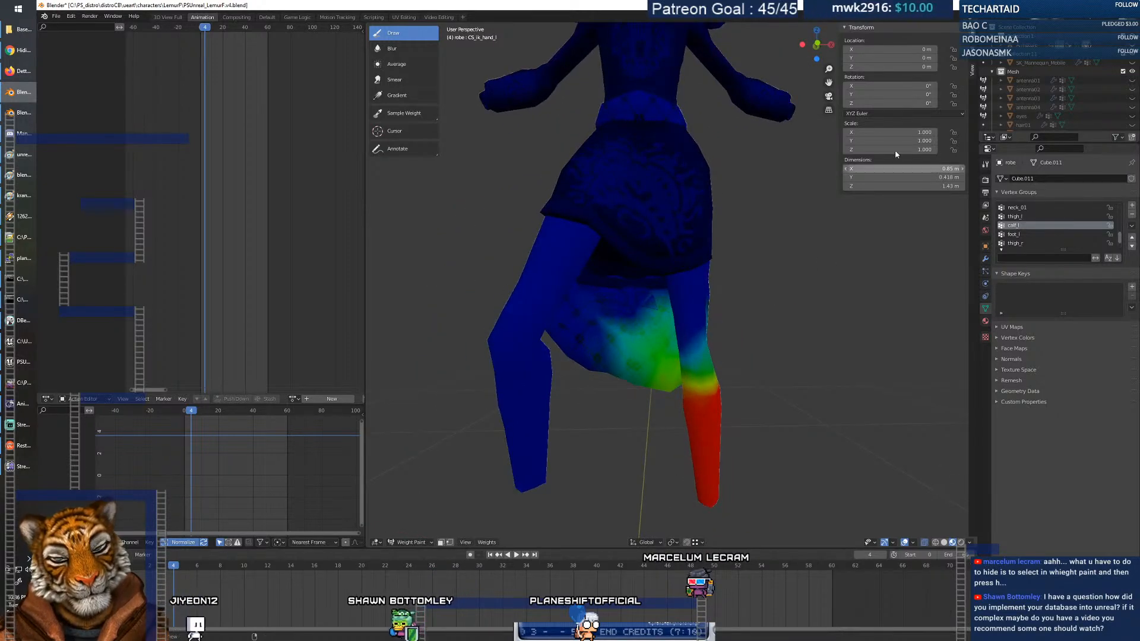
{"action": "left_click_drag", "start_coordinate": [827, 72], "coordinate": [827, 39]}
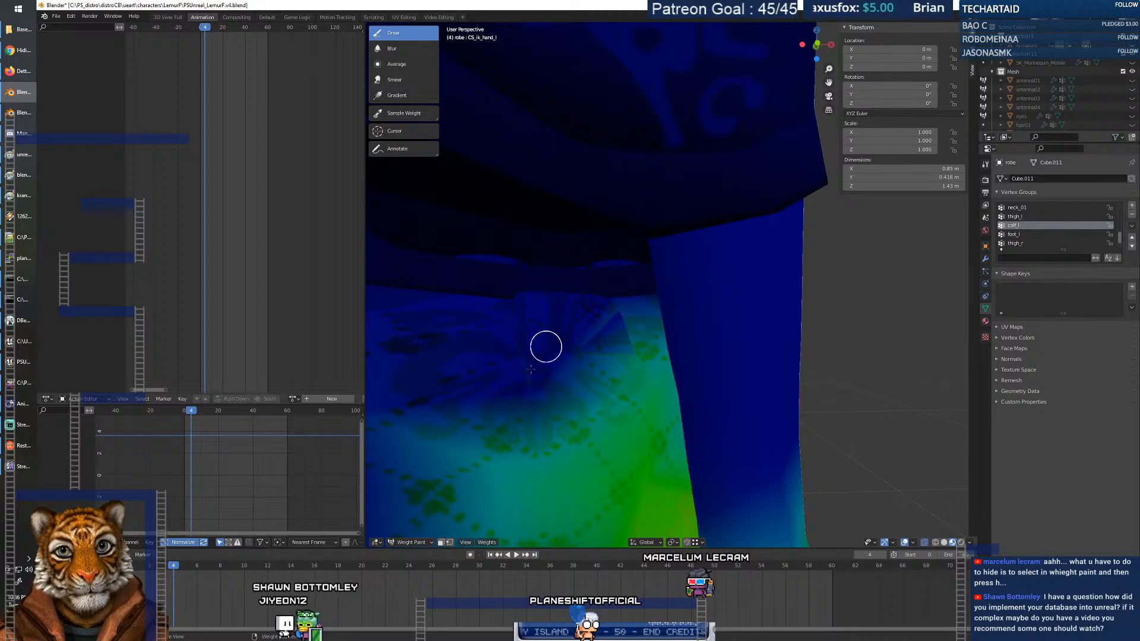
Play and scrub the animation back to frame 0 and examine the calf_l weights inside the robe's hem and across its back.
{"action": "key", "text": "space"}
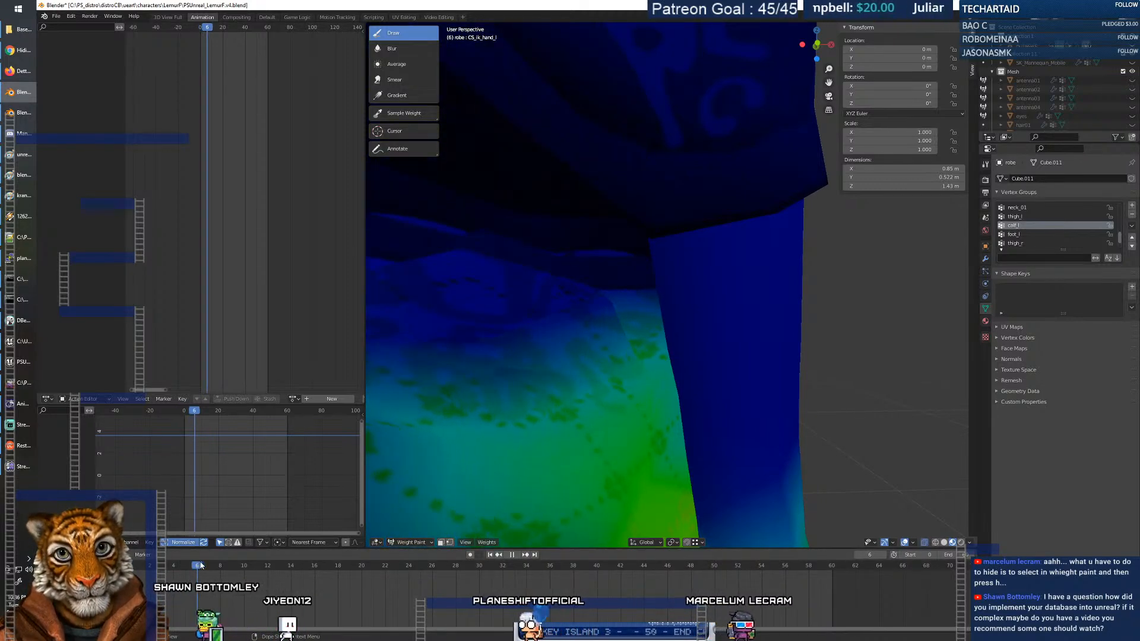
{"action": "mouse_move", "coordinate": [182, 569]}
{"action": "left_mouse_down"}
{"action": "mouse_move", "coordinate": [153, 573]}
{"action": "mouse_move", "coordinate": [195, 576]}
{"action": "left_mouse_up"}
{"action": "key", "text": "Escape"}
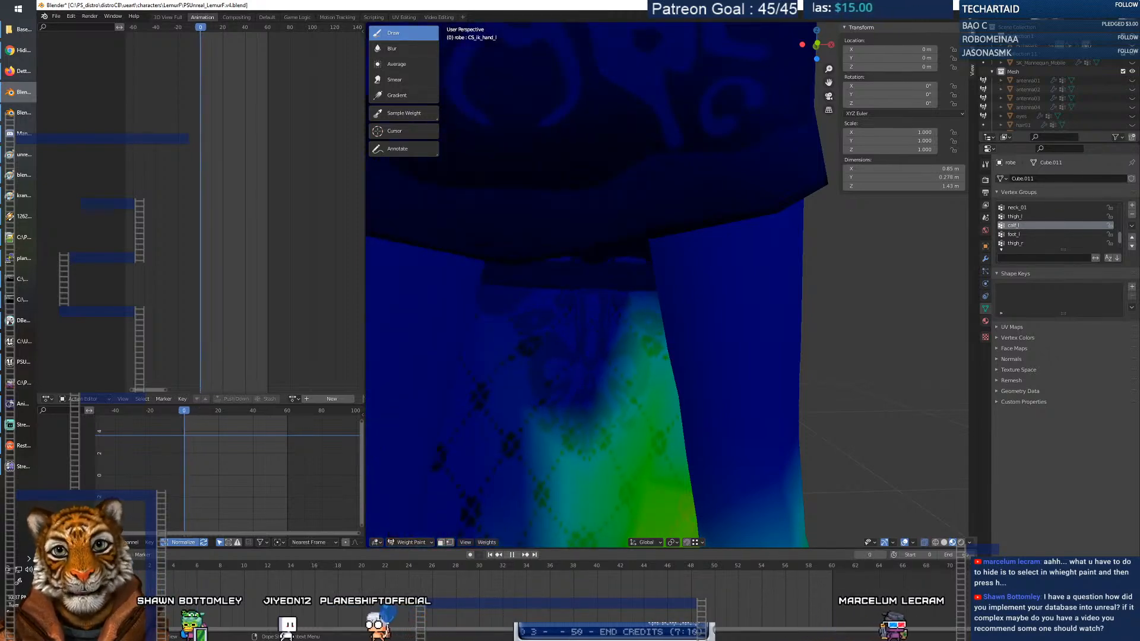
{"action": "mouse_move", "coordinate": [638, 426]}
{"action": "middle_mouse_down"}
{"action": "mouse_move", "coordinate": [698, 336]}
{"action": "mouse_move", "coordinate": [625, 338]}
{"action": "mouse_move", "coordinate": [798, 330]}
{"action": "mouse_move", "coordinate": [614, 337]}
{"action": "middle_mouse_up"}
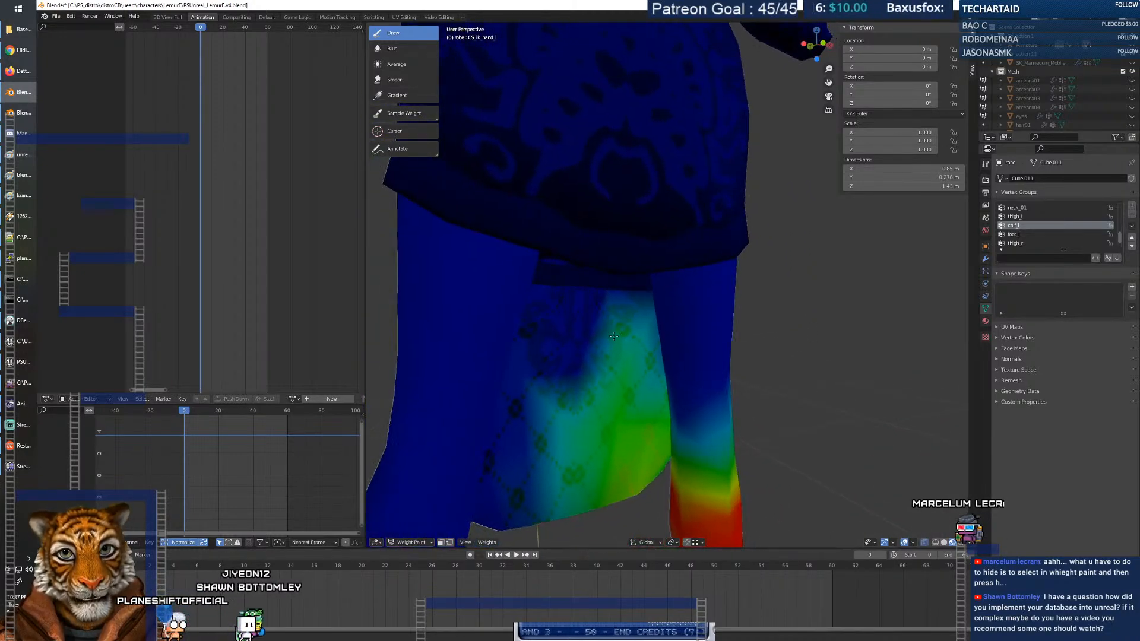
{"action": "middle_click_drag", "start_coordinate": [590, 429], "coordinate": [565, 440]}
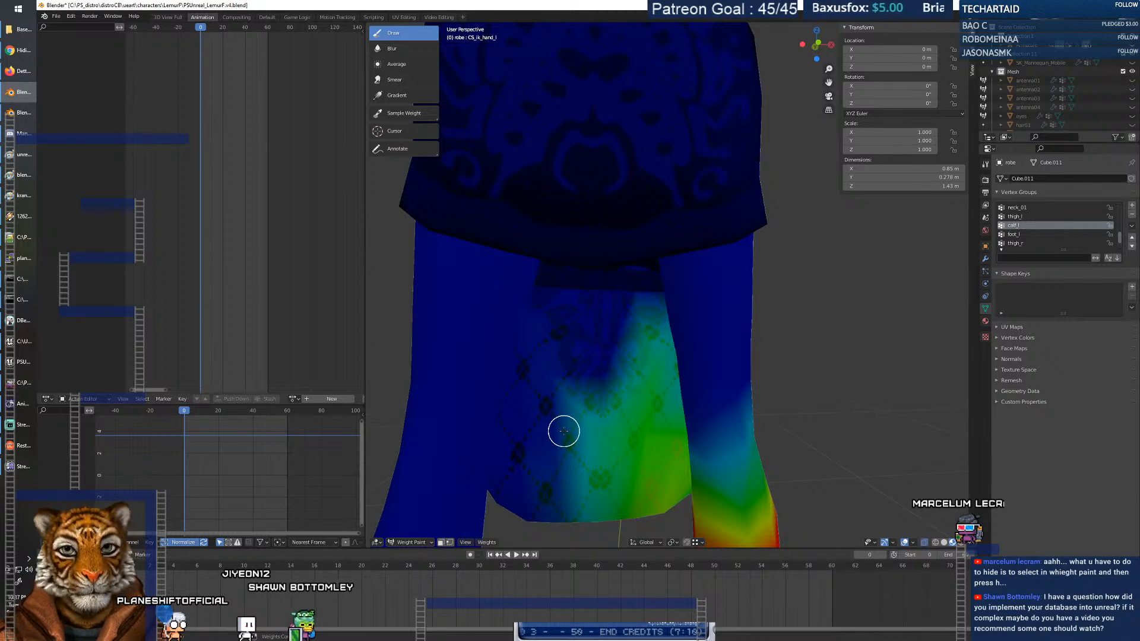
{"action": "key", "text": "Escape"}
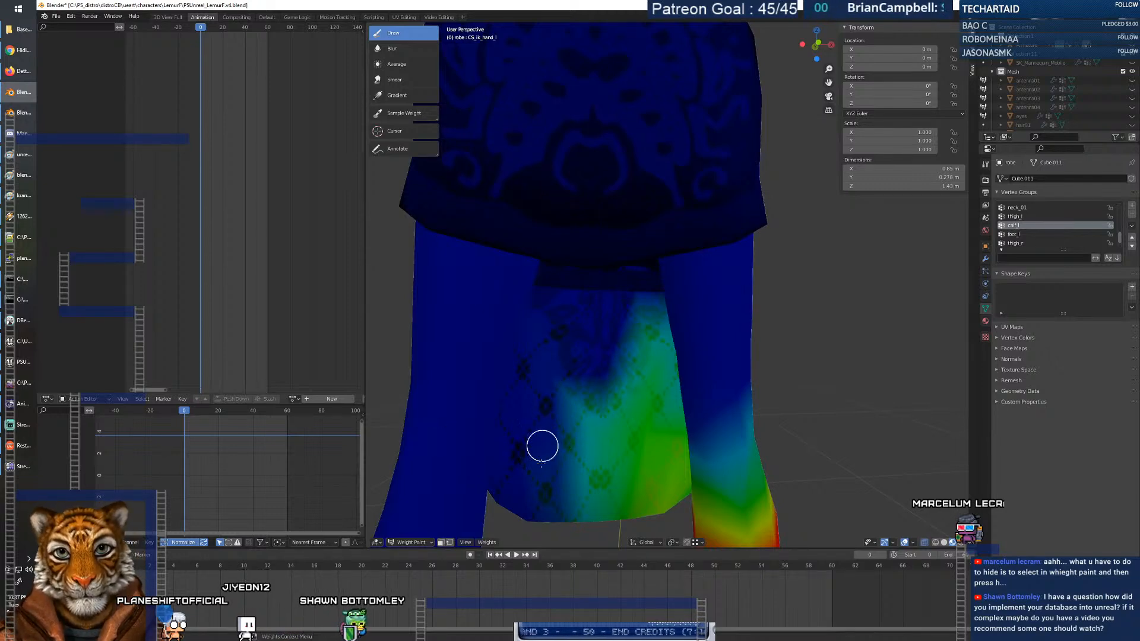
{"action": "mouse_move", "coordinate": [542, 416]}
{"action": "middle_mouse_down"}
{"action": "mouse_move", "coordinate": [718, 427]}
{"action": "mouse_move", "coordinate": [673, 414]}
{"action": "mouse_move", "coordinate": [665, 399]}
{"action": "middle_mouse_up"}
{"action": "scroll", "coordinate": [682, 429], "scroll_direction": "down", "scroll_amount": 6}
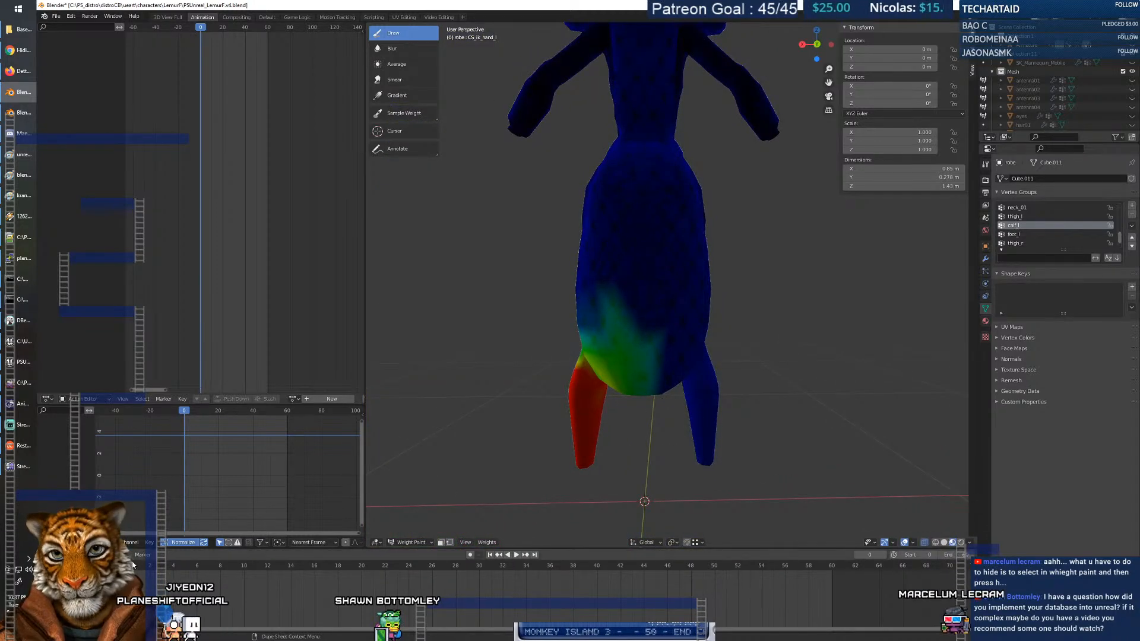
Advance the animation to frame 7 and frame the robe's stretched back hem.
{"action": "left_click_drag", "start_coordinate": [133, 569], "coordinate": [213, 559]}
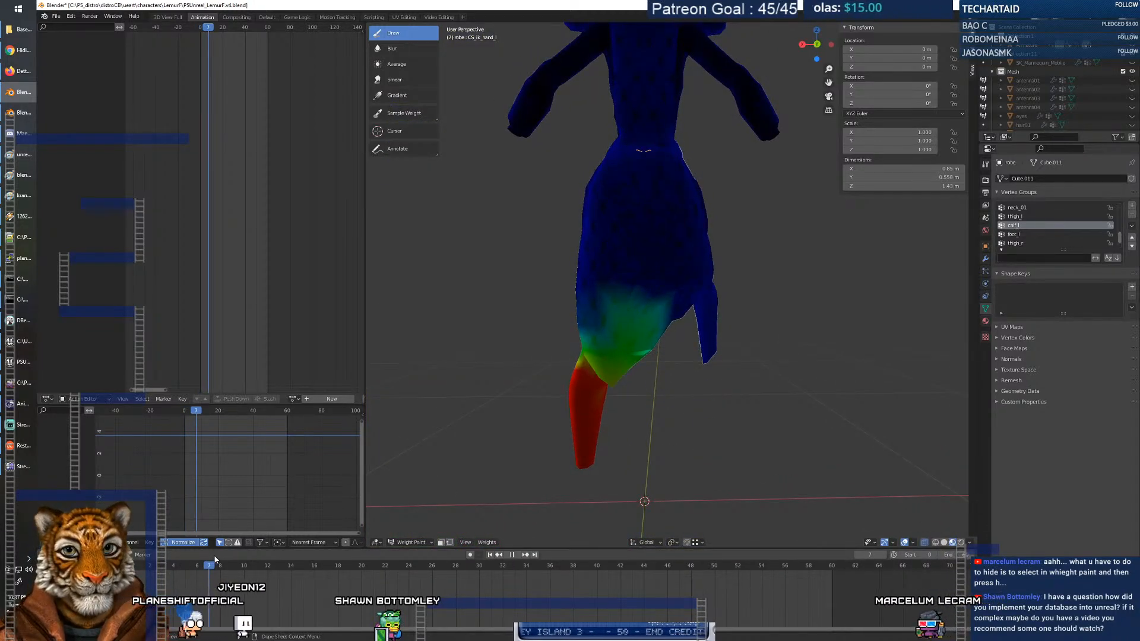
{"action": "middle_click_drag", "start_coordinate": [683, 363], "coordinate": [702, 277]}
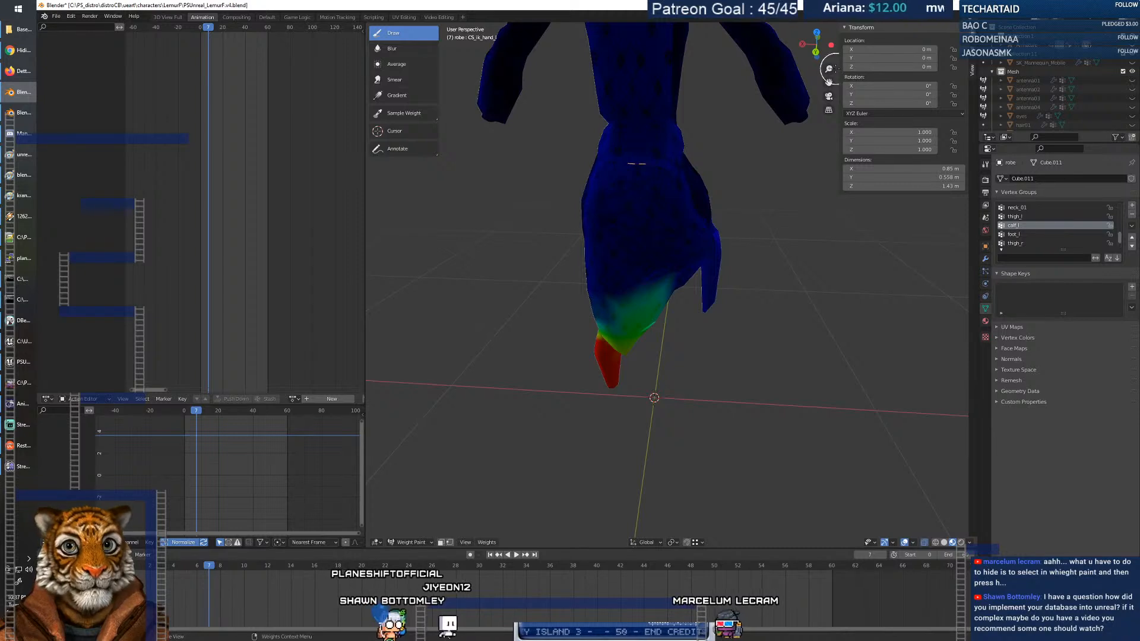
{"action": "scroll", "coordinate": [653, 279], "scroll_direction": "up", "scroll_amount": 4}
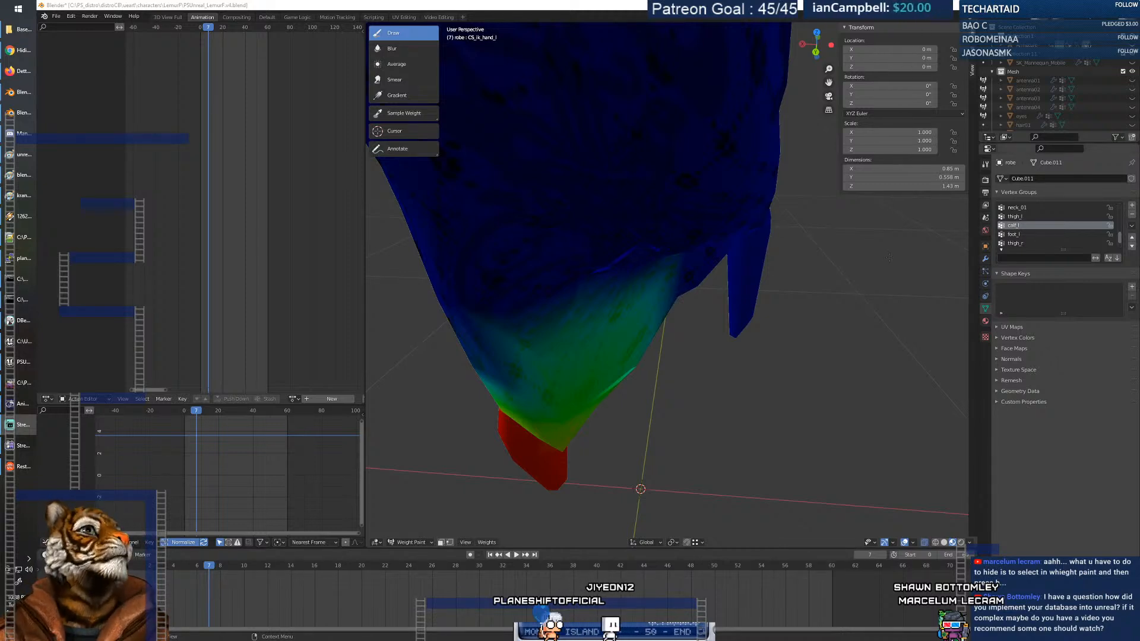
Switch to the Chrome browser and open the PlaneShiftOfficial live stream on YouTube in full screen.
{"action": "left_click", "coordinate": [19, 57]}
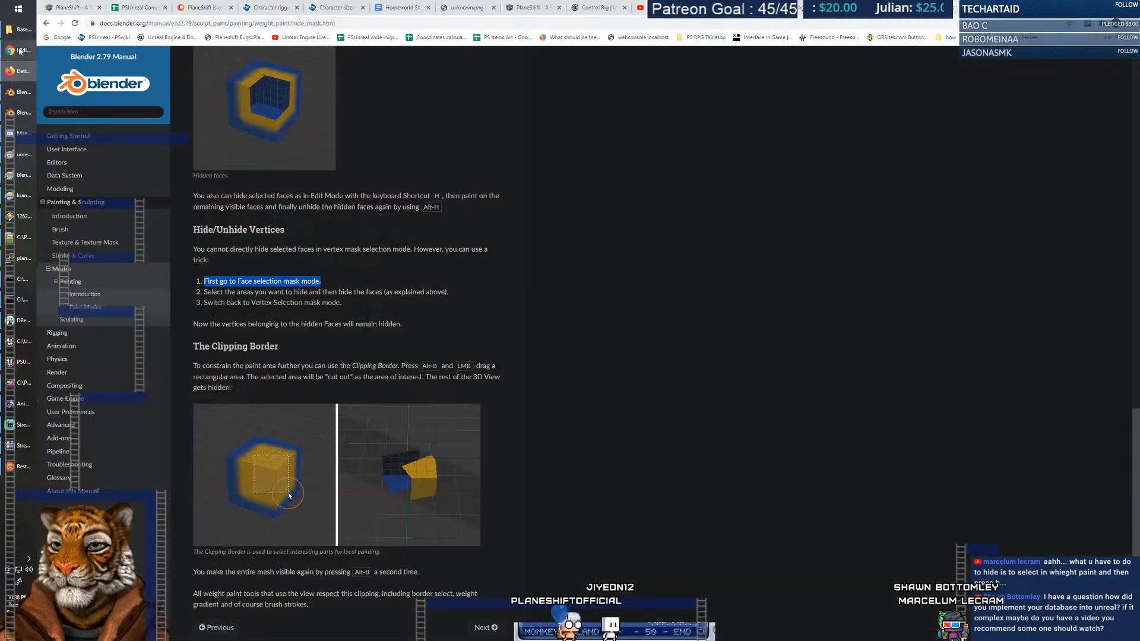
{"action": "key", "text": "ctrl+Tab"}
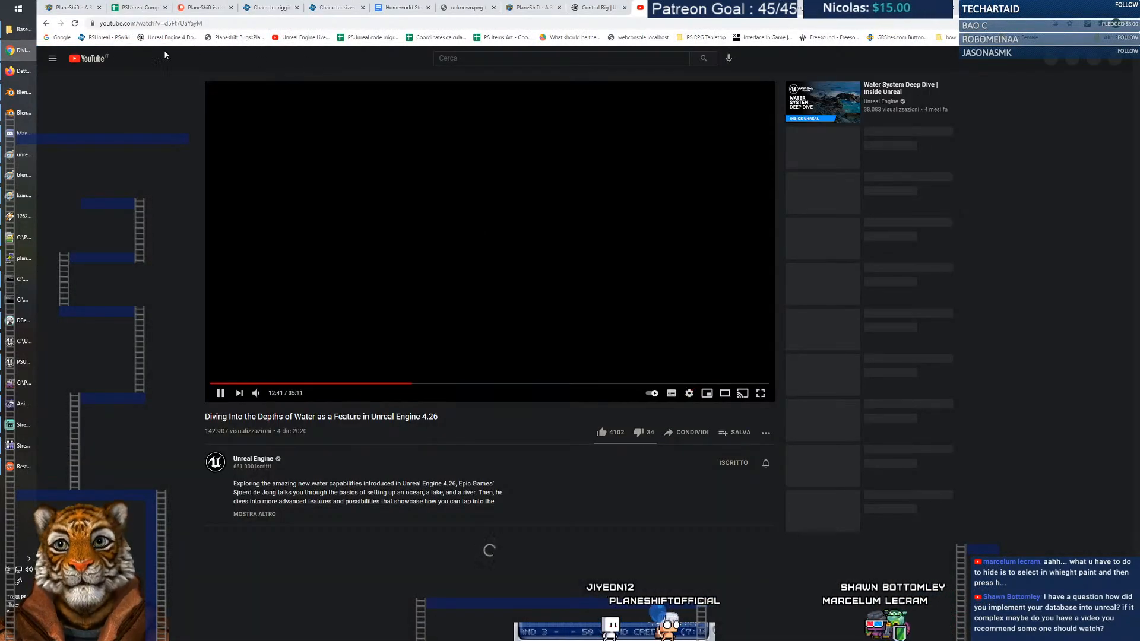
{"action": "left_click", "coordinate": [238, 20]}
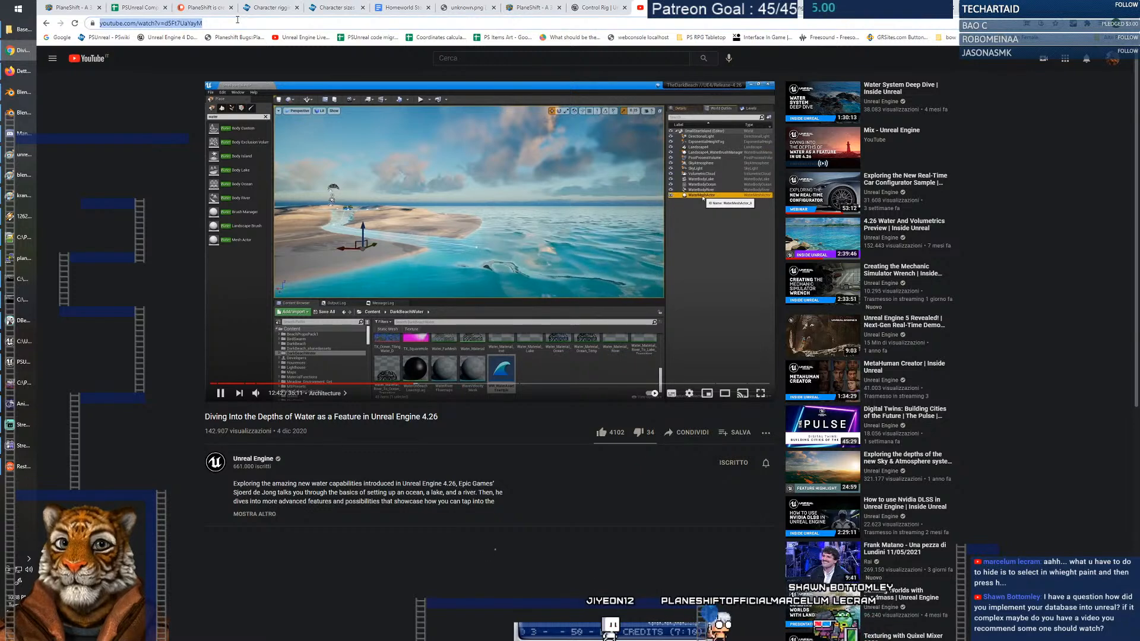
{"action": "type", "text": "planeshifto"}
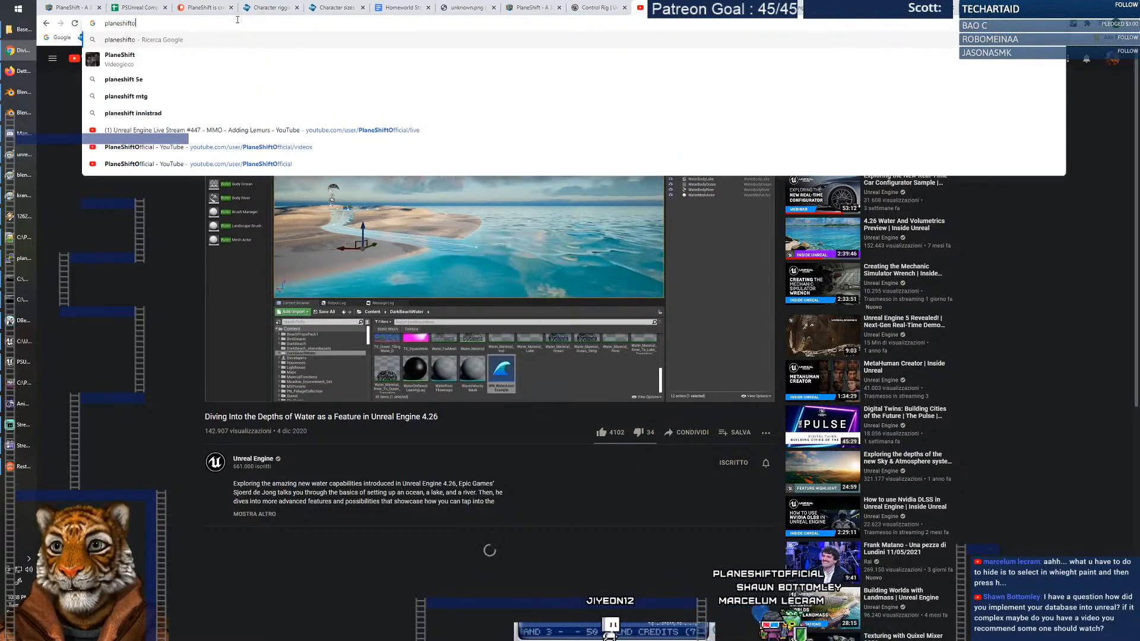
{"action": "type", "text": "ffici"}
{"action": "key", "text": "Down"}
{"action": "key", "text": "Down"}
{"action": "key", "text": "Up"}
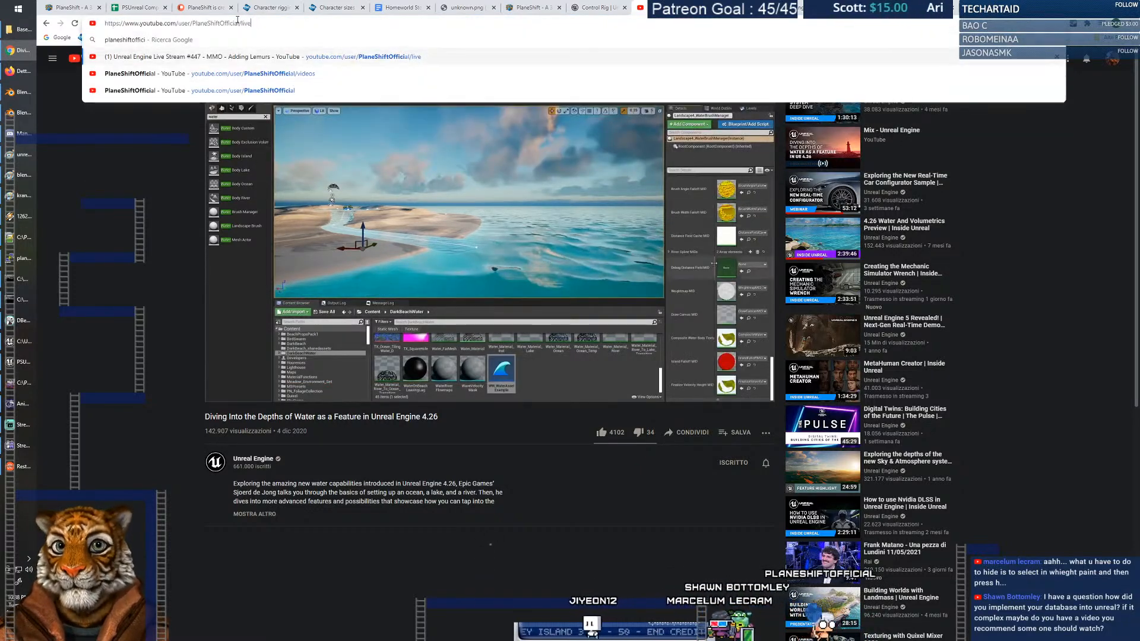
{"action": "key", "text": "Return"}
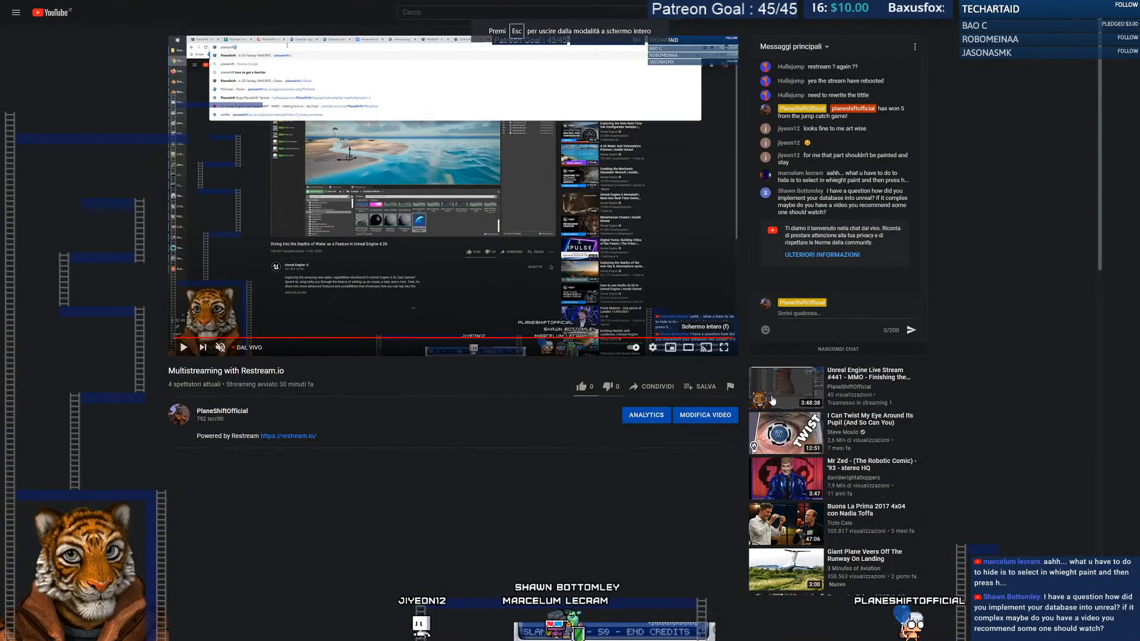
{"action": "left_click", "coordinate": [761, 393]}
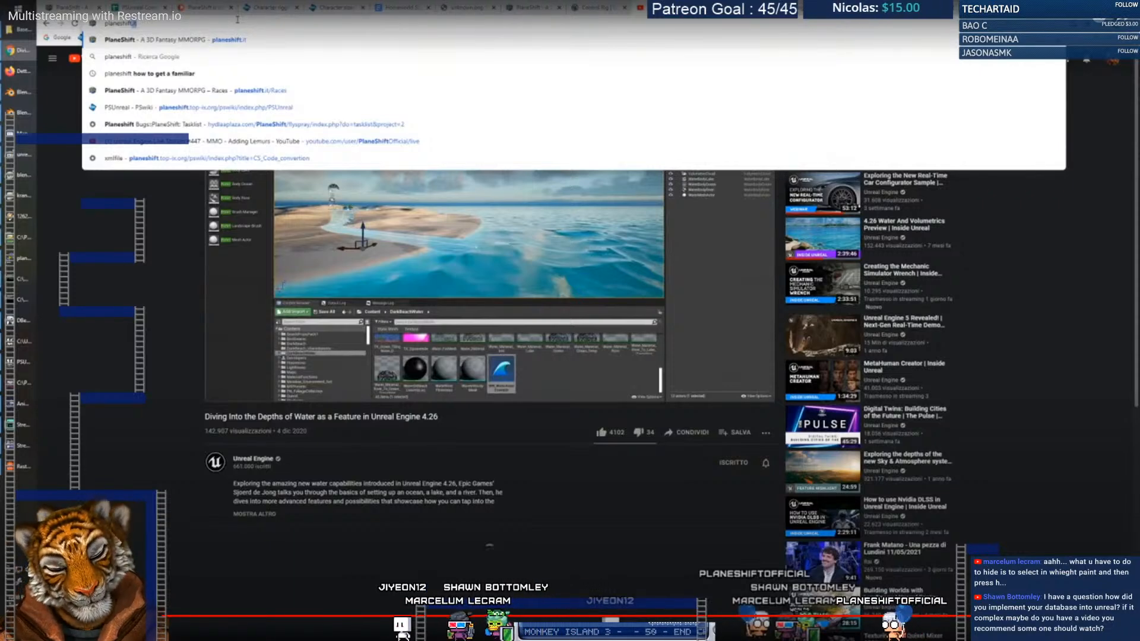
Switch back to Blender and return to the robe's back hem in Weight Paint mode with the Draw tool active.
{"action": "key", "text": "alt+Tab"}
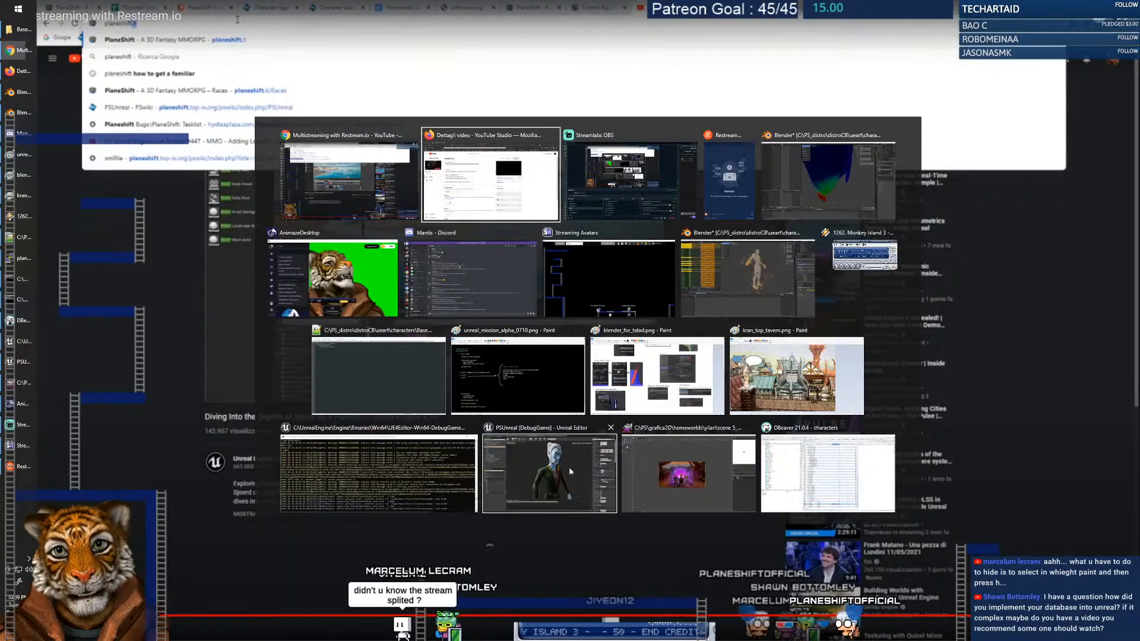
{"action": "key", "text": "alt+Tab"}
{"action": "middle_click_drag", "start_coordinate": [570, 374], "coordinate": [592, 322]}
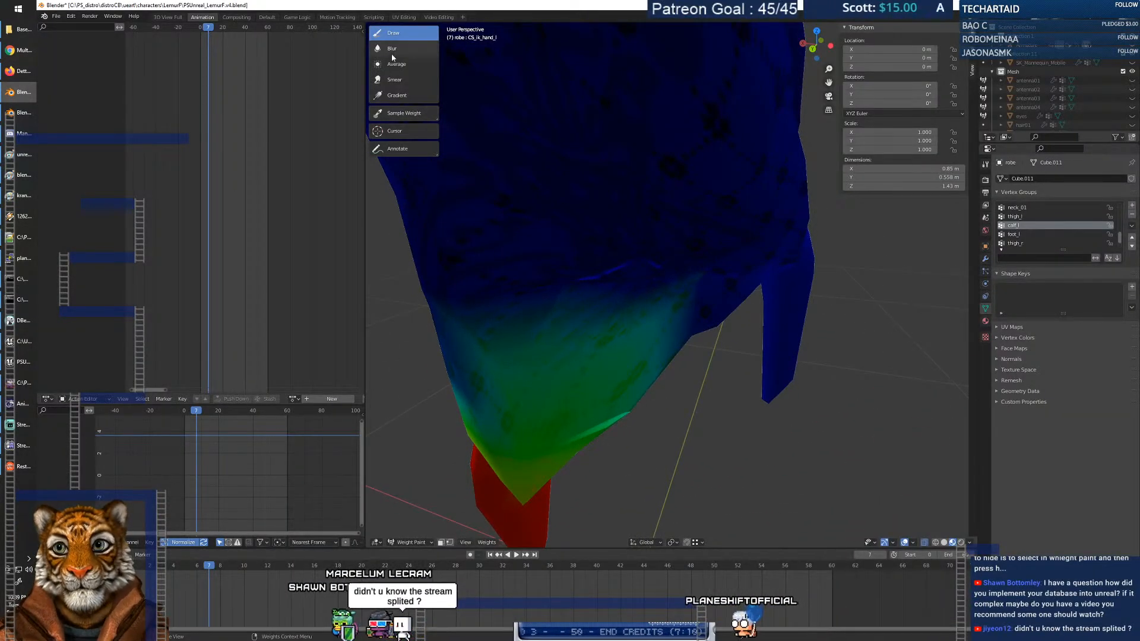
{"action": "left_click", "coordinate": [406, 132]}
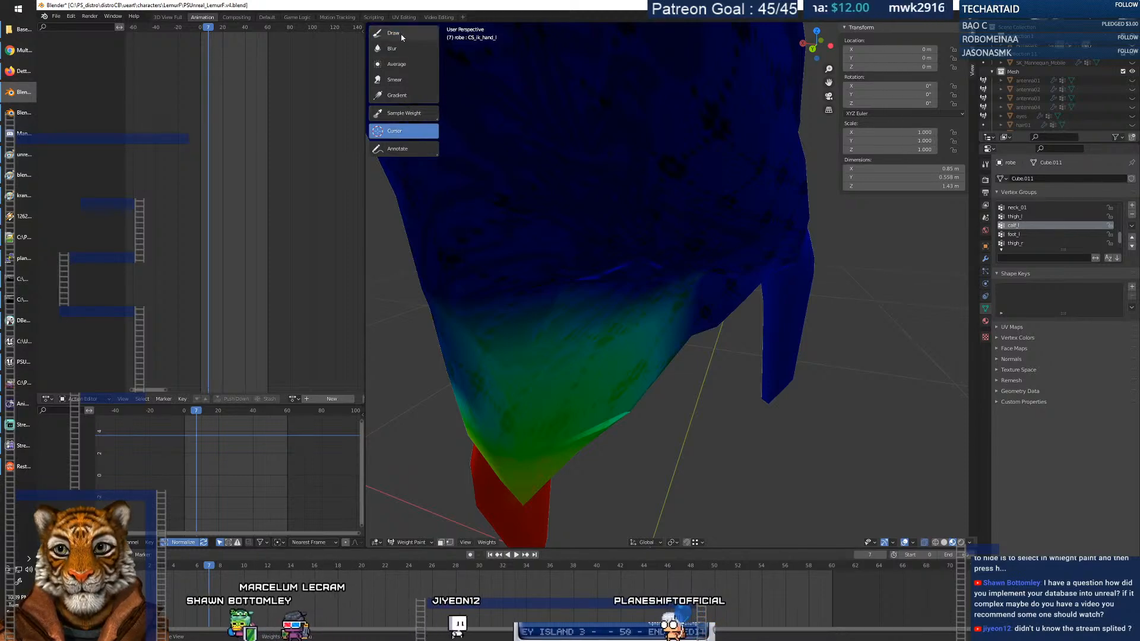
{"action": "middle_click_drag", "start_coordinate": [612, 256], "coordinate": [634, 264]}
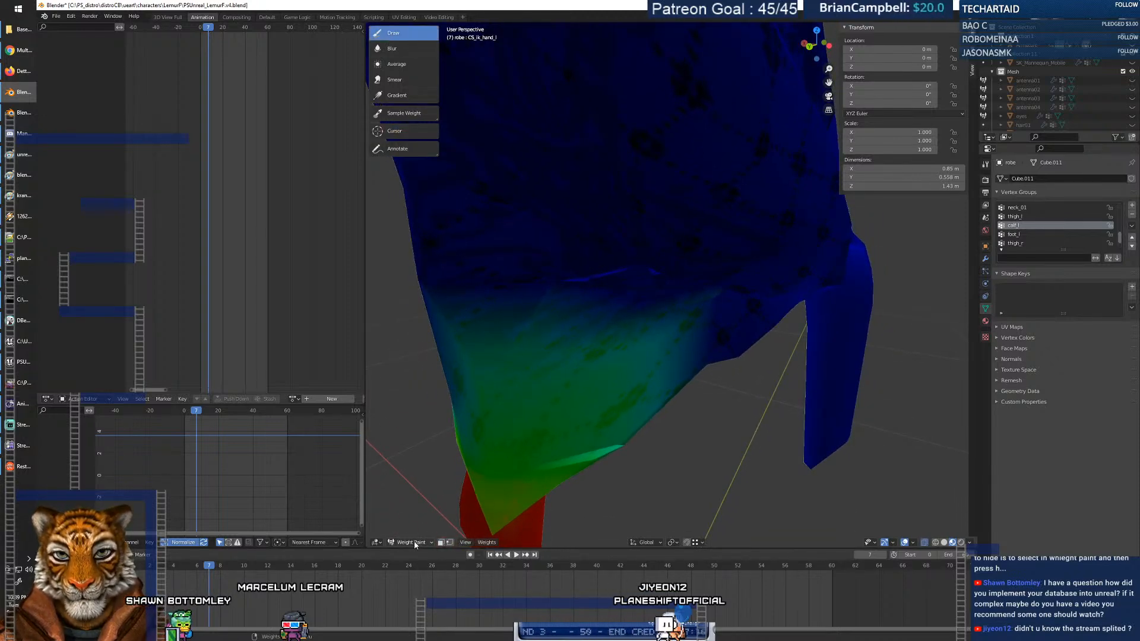
Enable face selection masking in Weight Paint mode and hide the dark blue face just above the robe's back hem.
{"action": "left_click", "coordinate": [441, 542]}
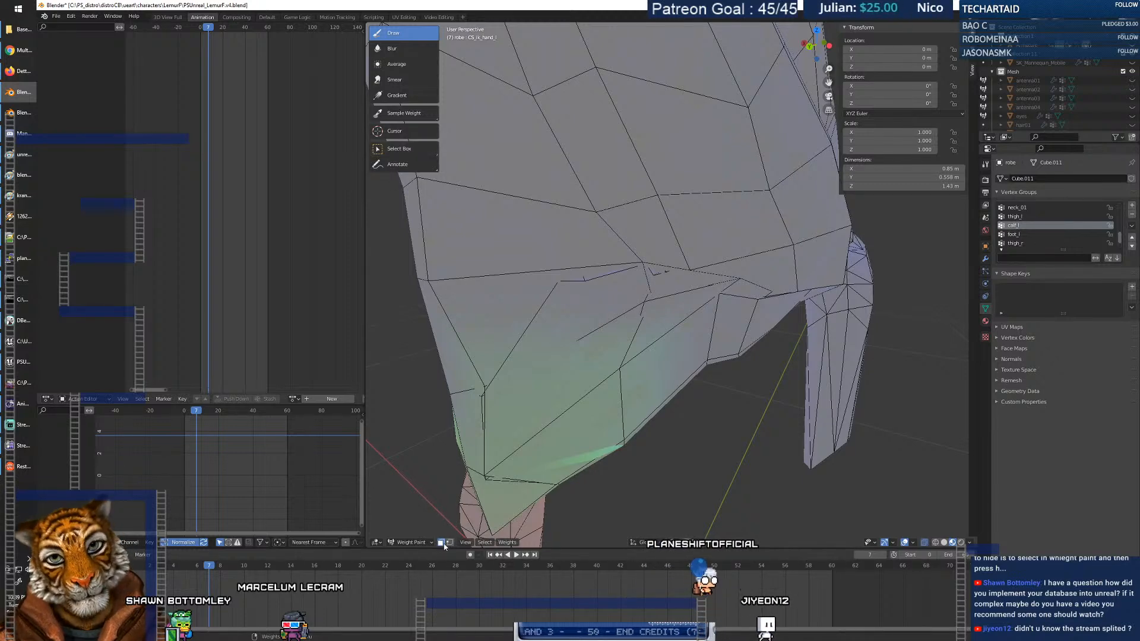
{"action": "left_click", "coordinate": [399, 148]}
{"action": "left_click", "coordinate": [510, 238]}
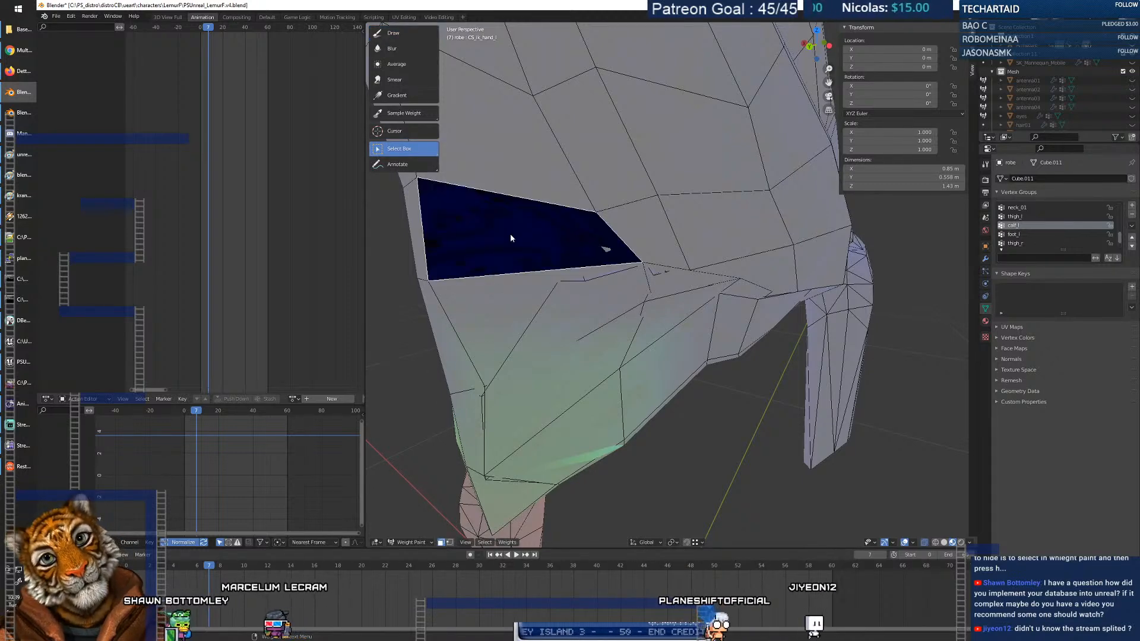
{"action": "key", "text": "h"}
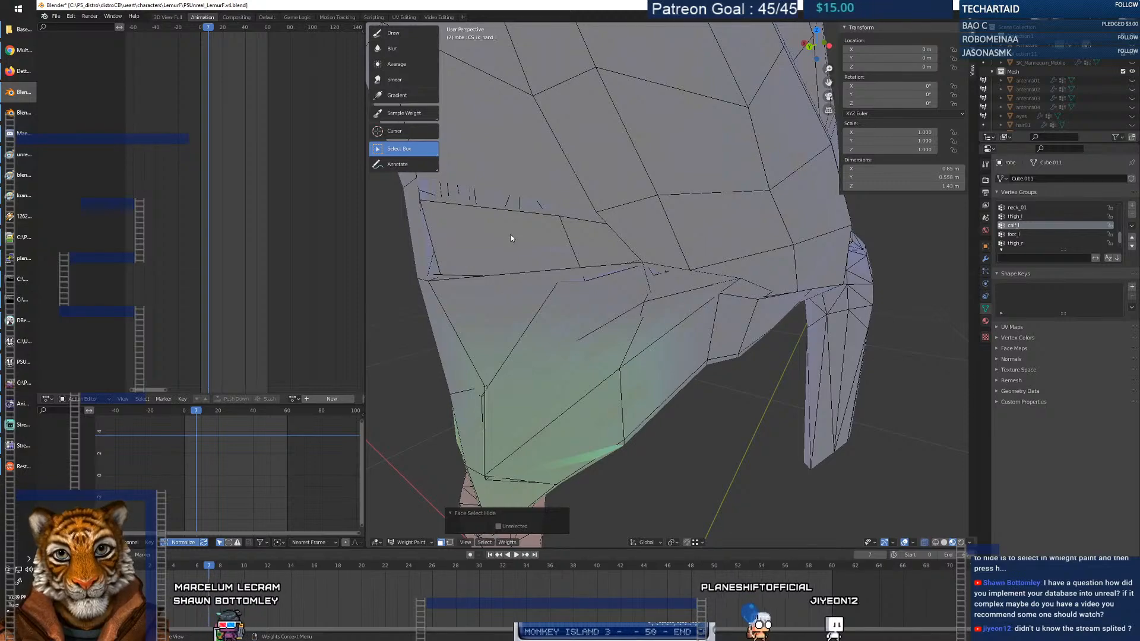
Hide two more faces of the robe in the partly weighted area just below the first hidden one.
{"action": "middle_click_drag", "start_coordinate": [511, 237], "coordinate": [636, 245]}
{"action": "left_click", "coordinate": [522, 309]}
{"action": "key", "text": "h"}
{"action": "left_click", "coordinate": [574, 306]}
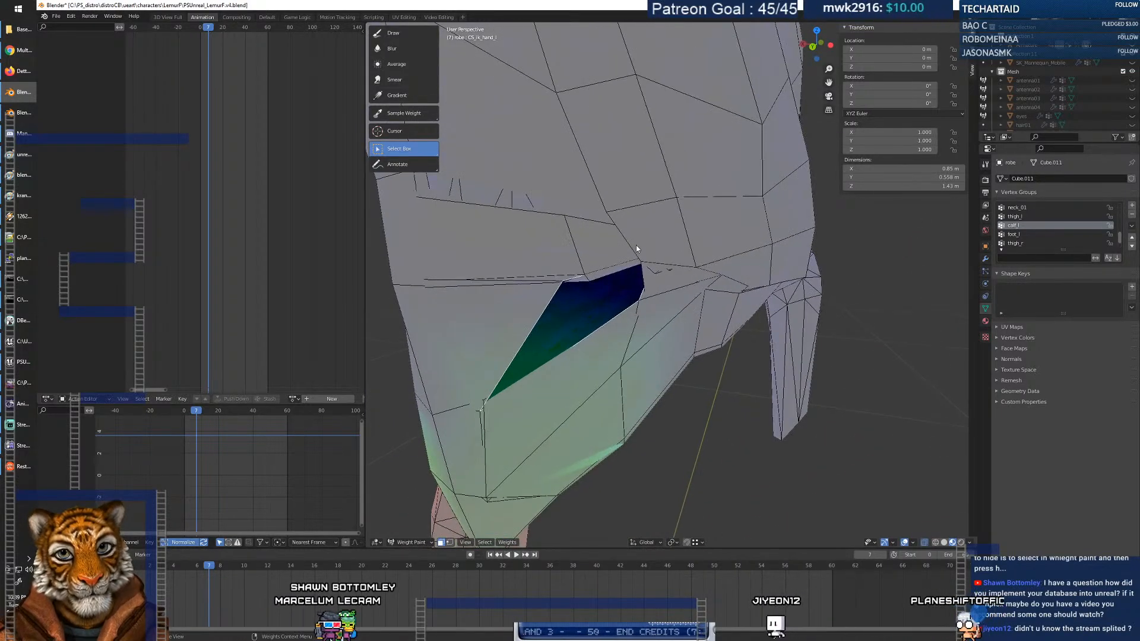
{"action": "key", "text": "h"}
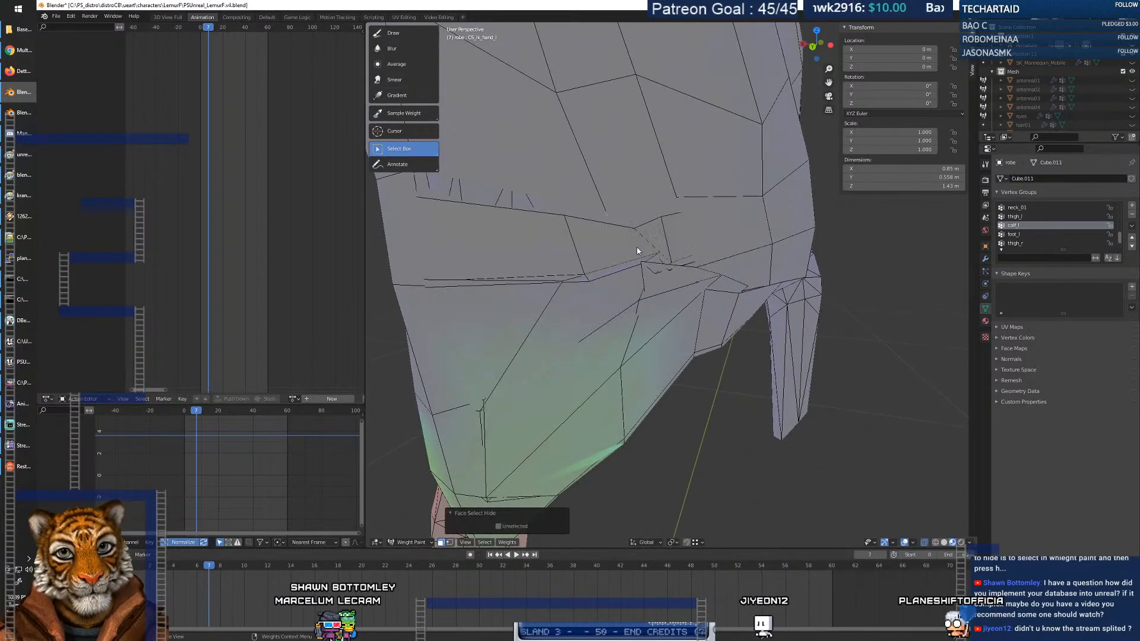
Toggle face selection masking off and on to compare how the robe's hidden faces display in Weight Paint mode.
{"action": "left_click", "coordinate": [441, 542]}
{"action": "middle_click_drag", "start_coordinate": [605, 374], "coordinate": [578, 396]}
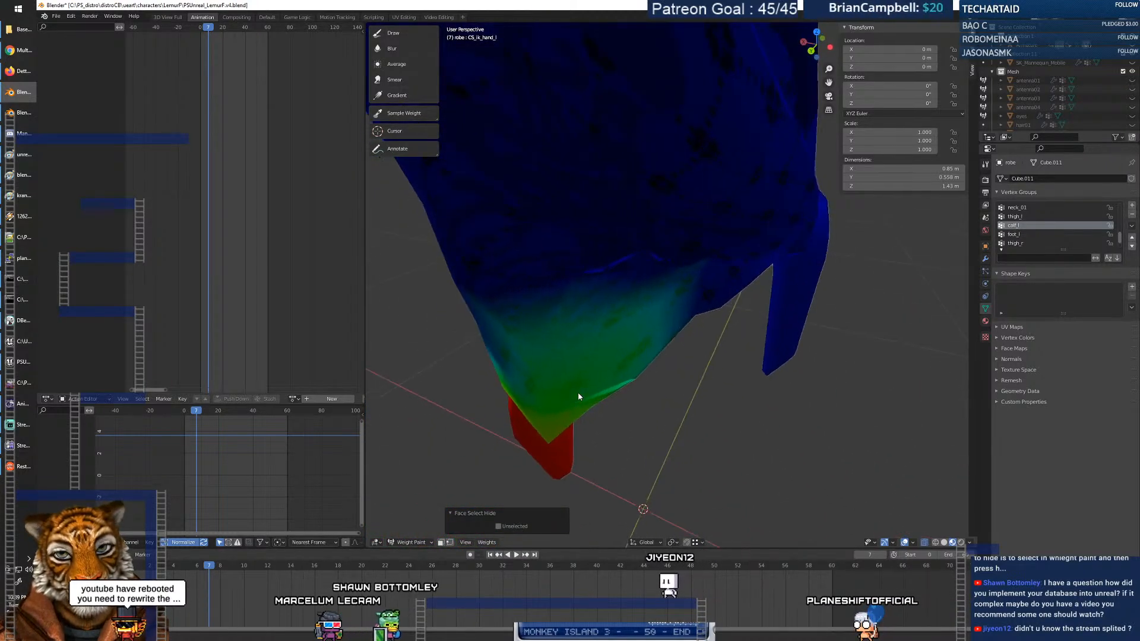
{"action": "left_click", "coordinate": [441, 543]}
{"action": "scroll", "coordinate": [570, 338], "scroll_direction": "up", "scroll_amount": 6}
{"action": "middle_click_drag", "start_coordinate": [559, 323], "coordinate": [542, 342]}
{"action": "left_click", "coordinate": [441, 543]}
{"action": "left_click", "coordinate": [441, 543]}
{"action": "left_click", "coordinate": [441, 543]}
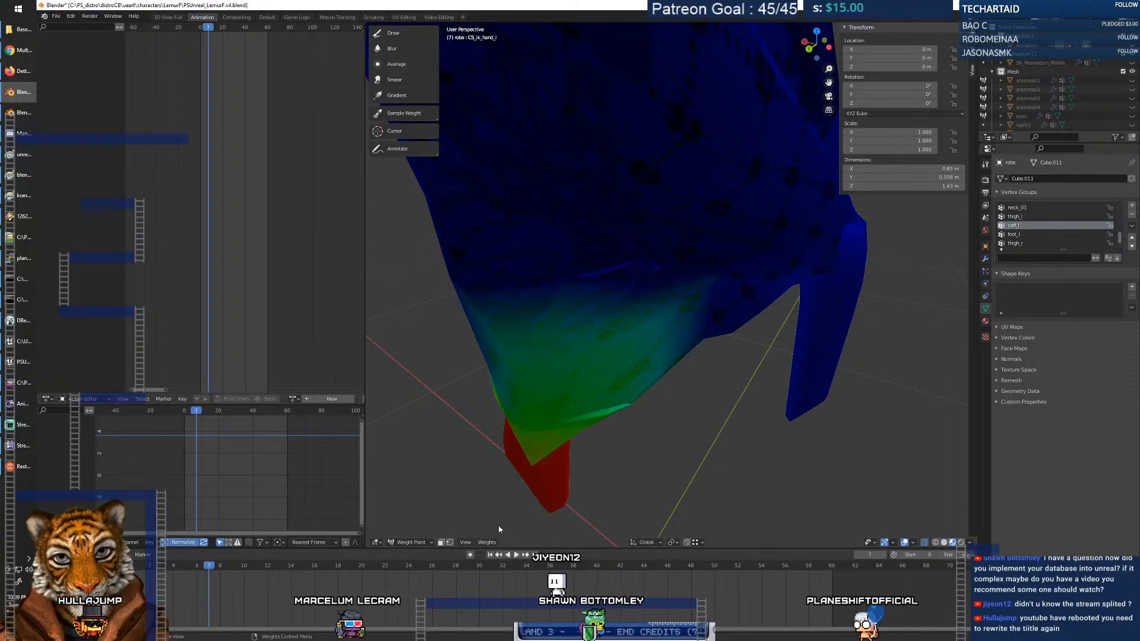
{"action": "left_click", "coordinate": [441, 543]}
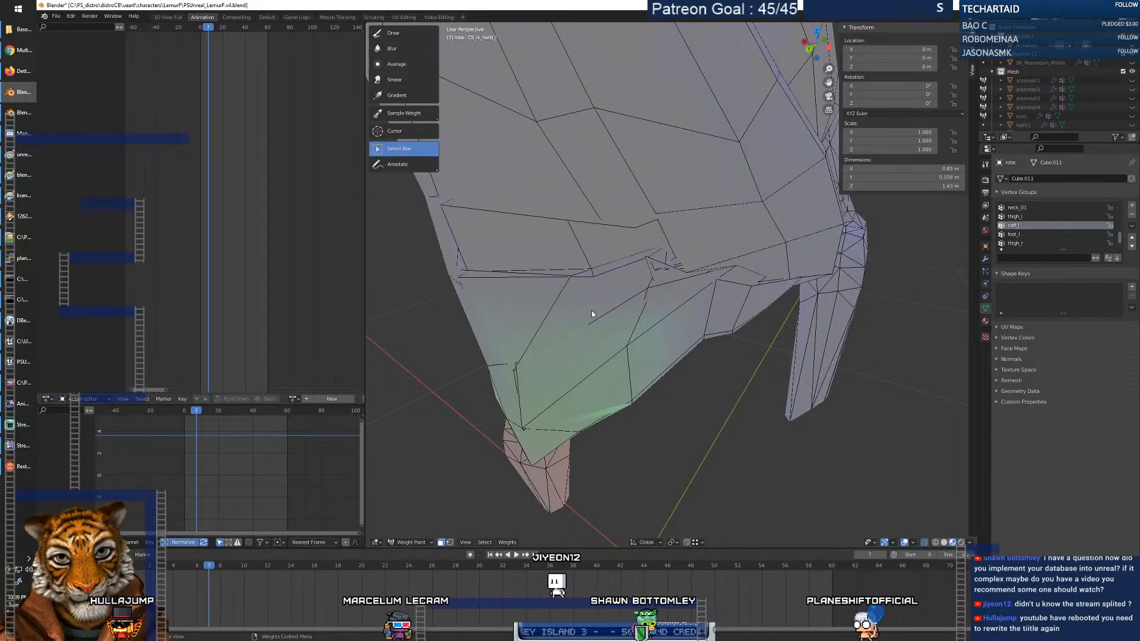
Select the face just above the robe's back hem and apply Face Select Hide with the Unselected option enabled.
{"action": "left_click", "coordinate": [564, 254]}
{"action": "key", "text": "h"}
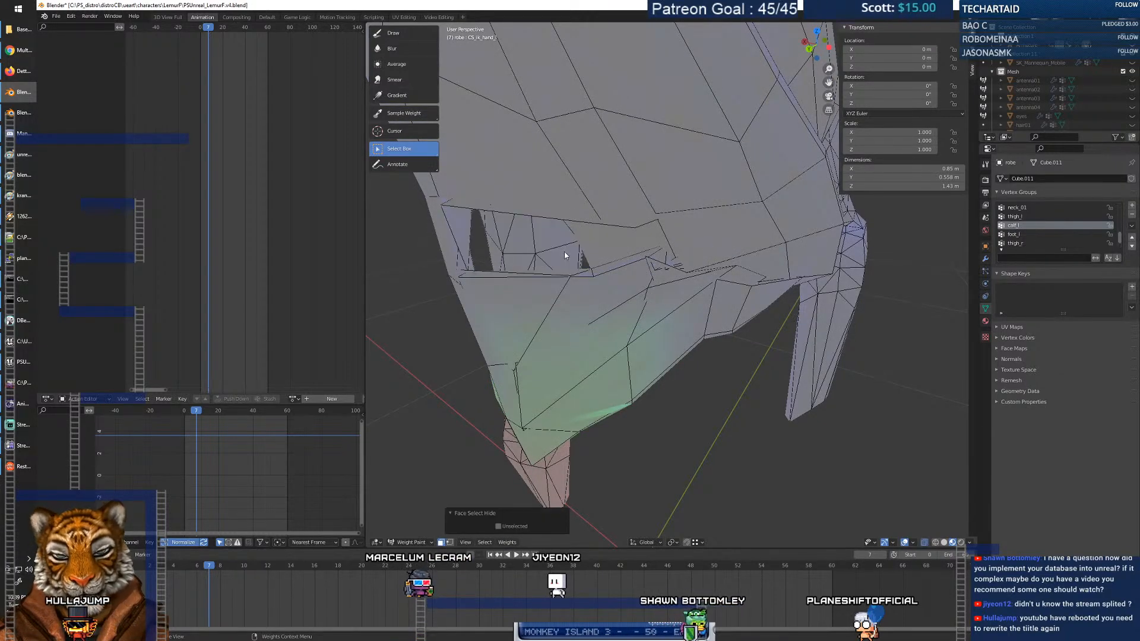
{"action": "left_click", "coordinate": [499, 527]}
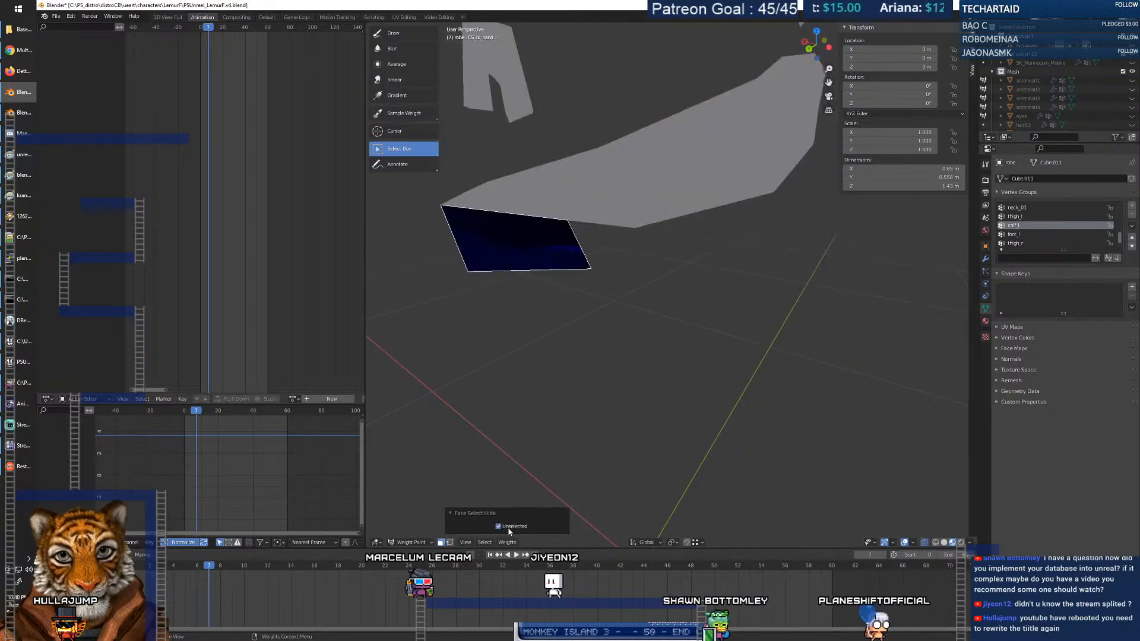
Turn off the Unselected option of Face Select Hide and leave face selection masking disabled for the robe in Weight Paint mode.
{"action": "left_click", "coordinate": [499, 526]}
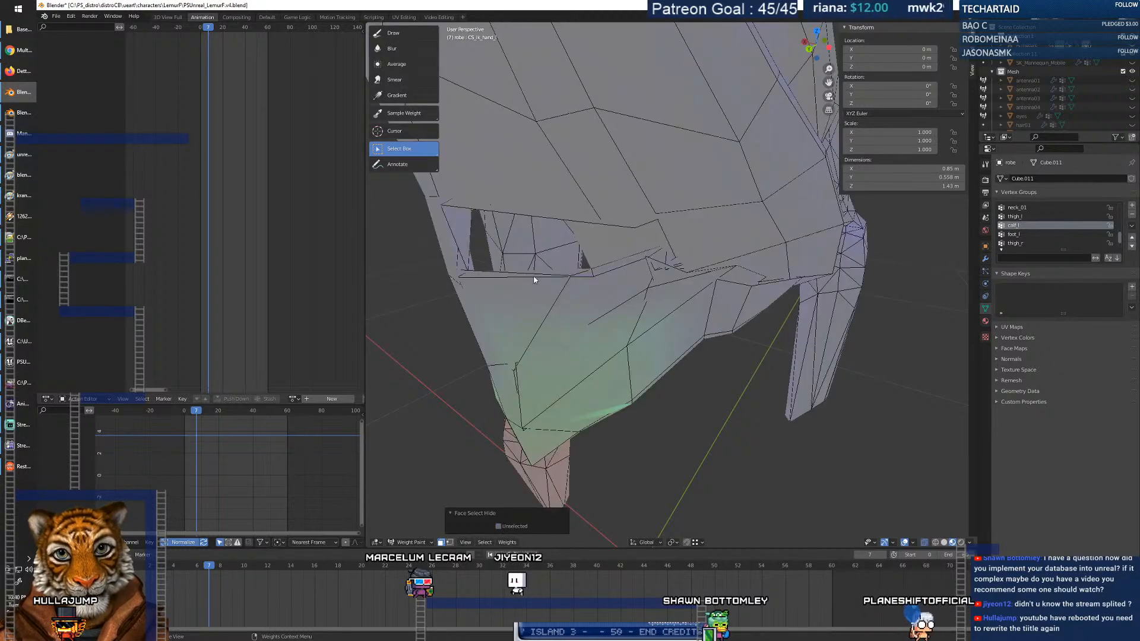
{"action": "left_click", "coordinate": [441, 543]}
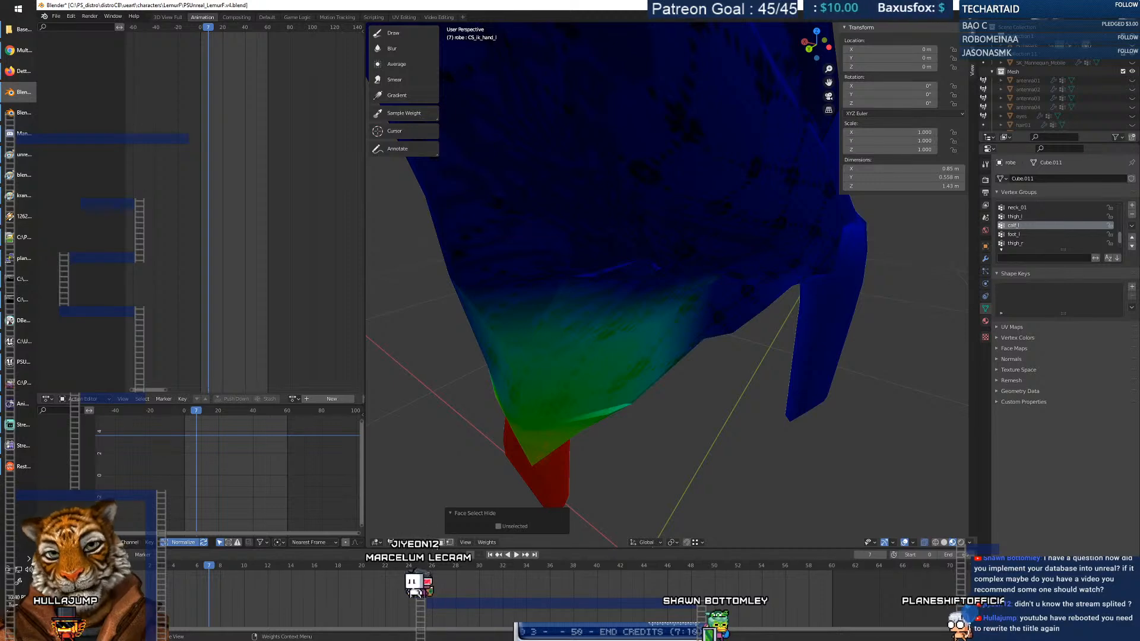
{"action": "left_click", "coordinate": [441, 543]}
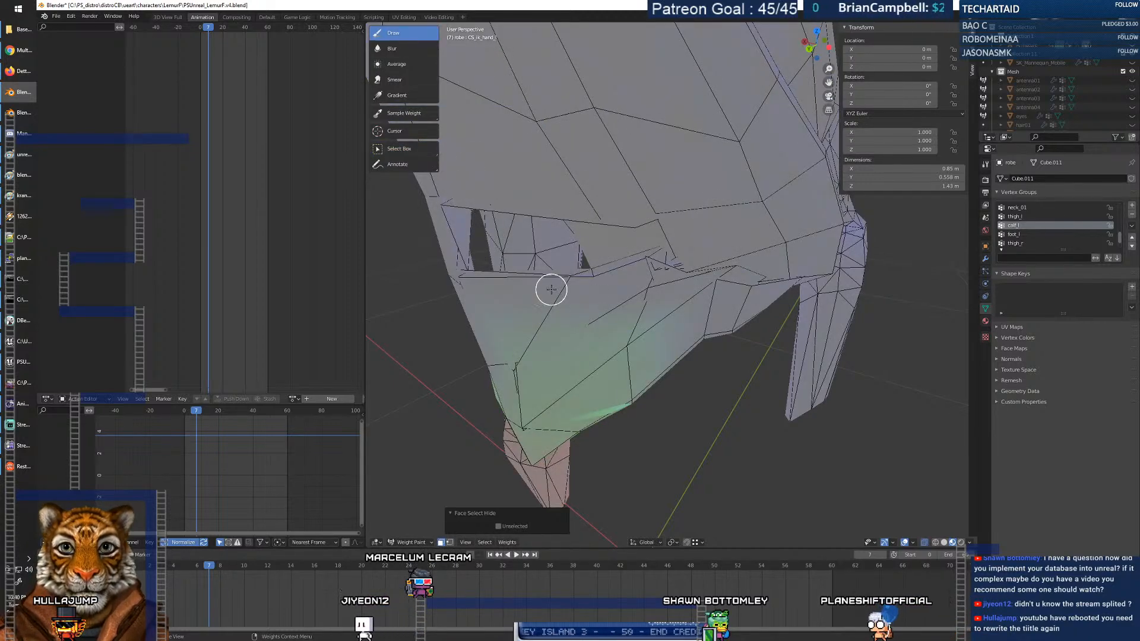
{"action": "middle_click_drag", "start_coordinate": [571, 288], "coordinate": [569, 248]}
{"action": "scroll", "coordinate": [542, 301], "scroll_direction": "up", "scroll_amount": 3}
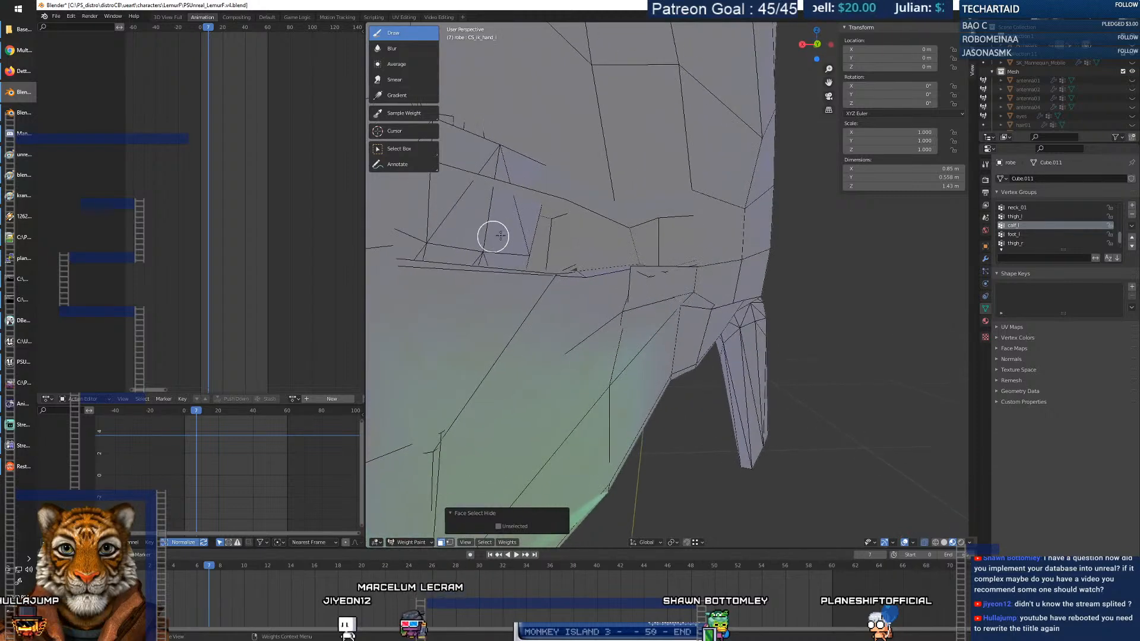
{"action": "left_click", "coordinate": [441, 543]}
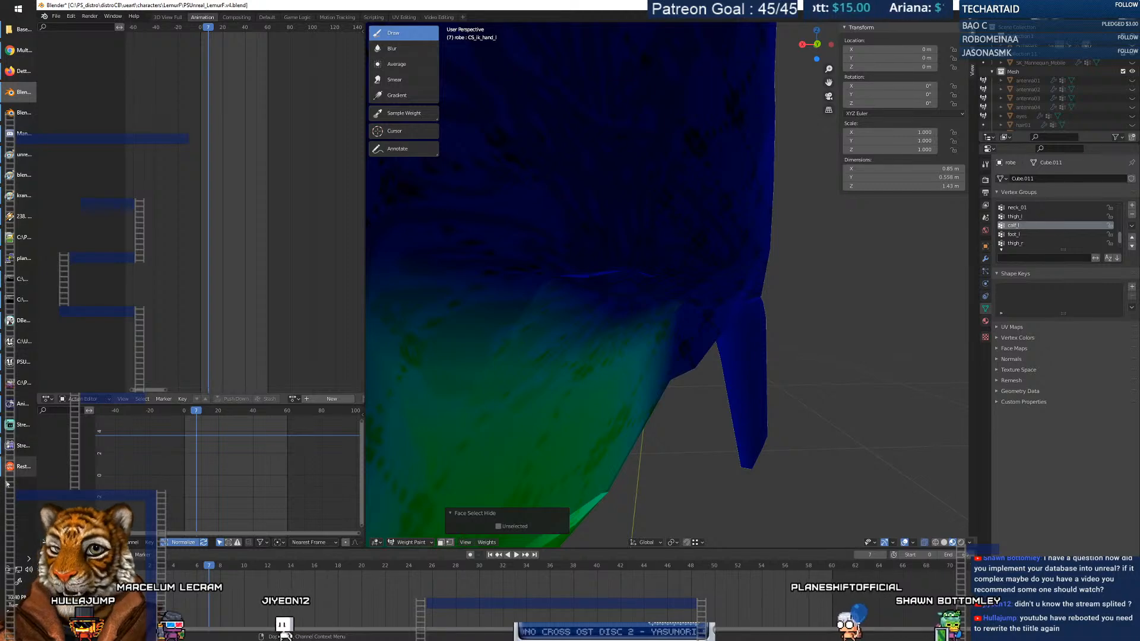
Switch to the browser, read the live chat on the PlaneShiftOfficial YouTube live page, and return to Blender.
{"action": "left_click", "coordinate": [18, 71]}
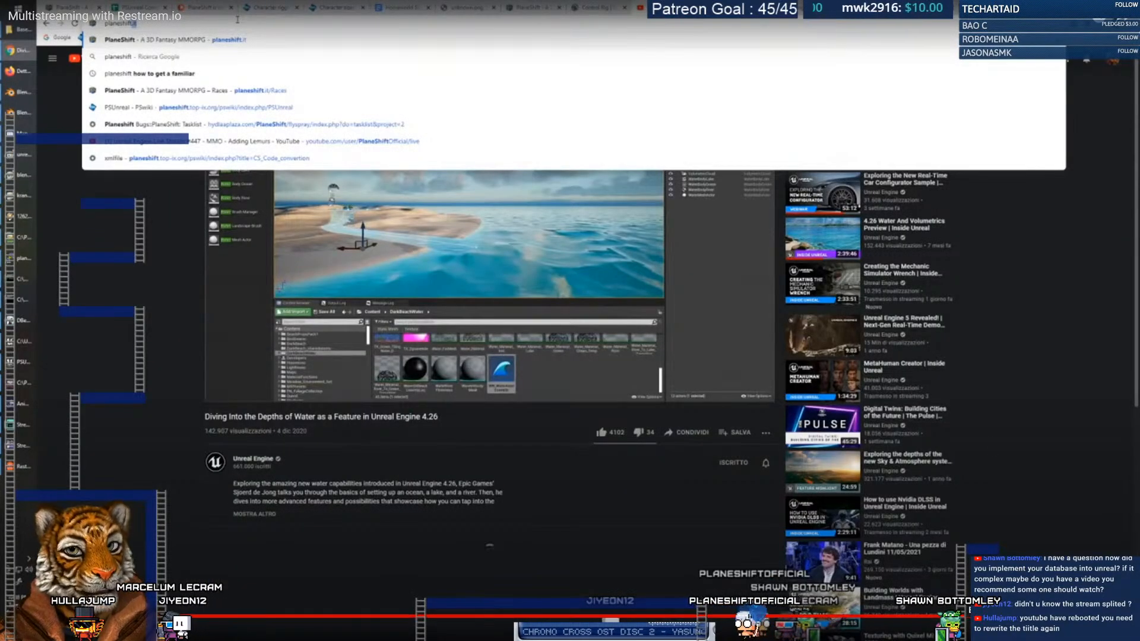
{"action": "key", "text": "Return"}
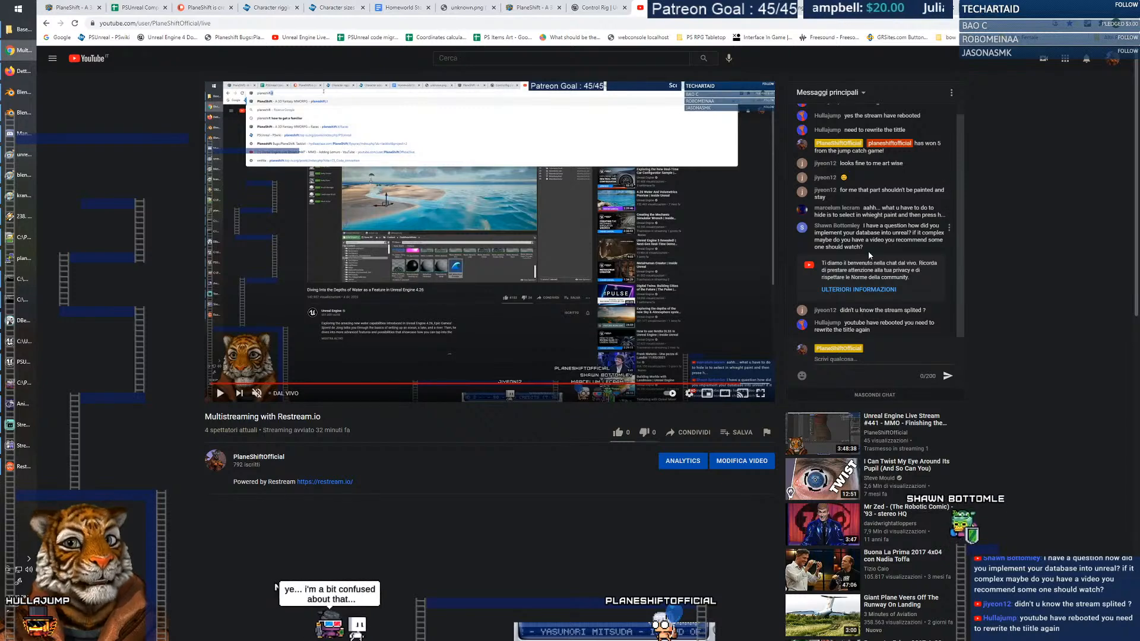
{"action": "scroll", "coordinate": [852, 207], "scroll_direction": "up", "scroll_amount": 1}
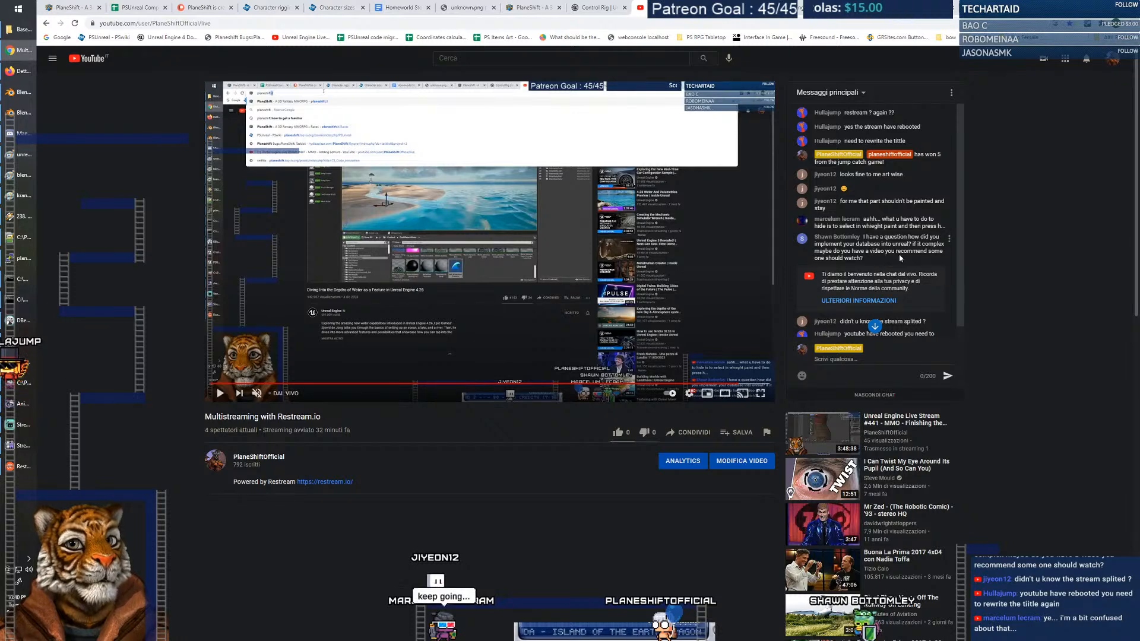
{"action": "scroll", "coordinate": [898, 251], "scroll_direction": "down", "scroll_amount": 1}
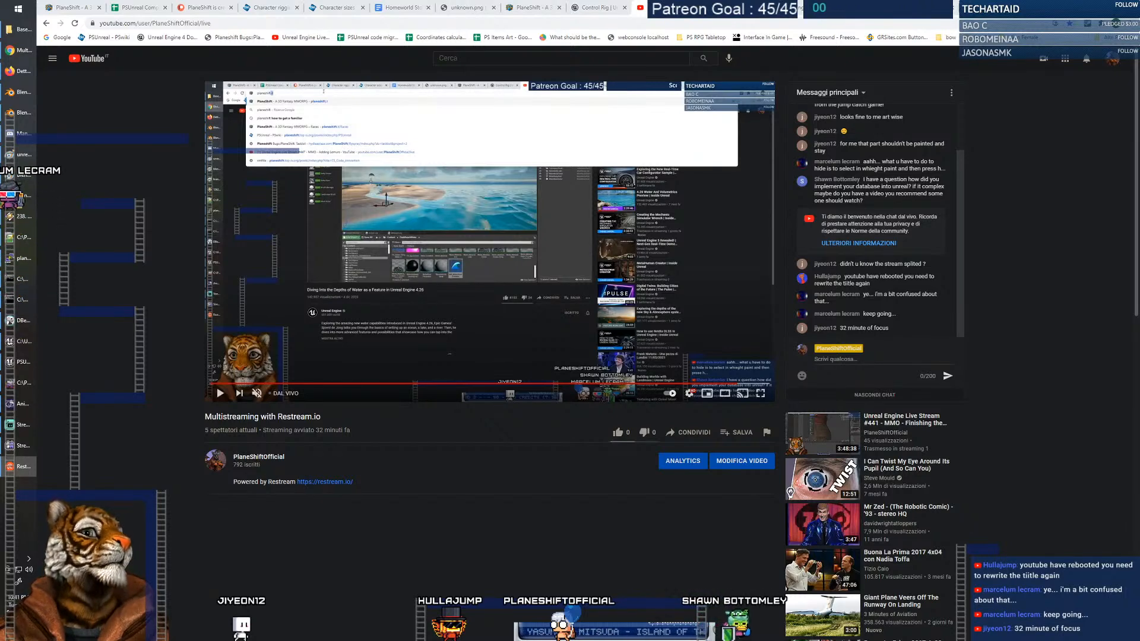
{"action": "key", "text": "alt+Tab"}
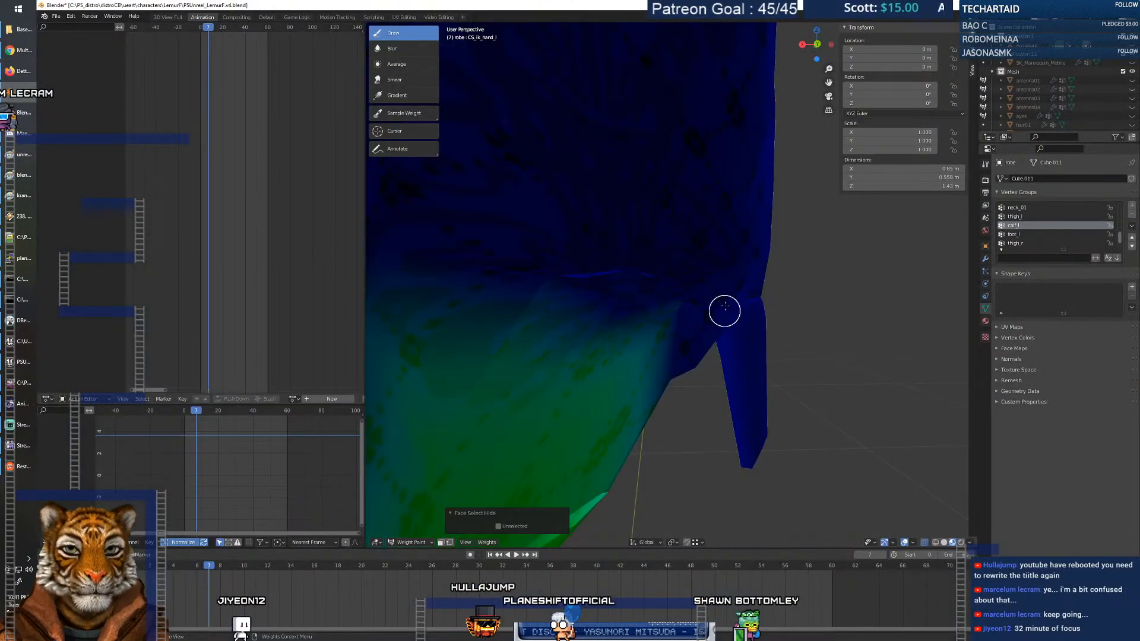
Compare the foot_l and calf_l weights on the robe's lower hem, ending with calf_l as the active vertex group.
{"action": "mouse_move", "coordinate": [724, 306]}
{"action": "middle_mouse_down"}
{"action": "mouse_move", "coordinate": [652, 303]}
{"action": "mouse_move", "coordinate": [706, 285]}
{"action": "mouse_move", "coordinate": [723, 222]}
{"action": "mouse_move", "coordinate": [728, 309]}
{"action": "middle_mouse_up"}
{"action": "scroll", "coordinate": [661, 301], "scroll_direction": "down", "scroll_amount": 5}
{"action": "scroll", "coordinate": [662, 379], "scroll_direction": "up", "scroll_amount": 4}
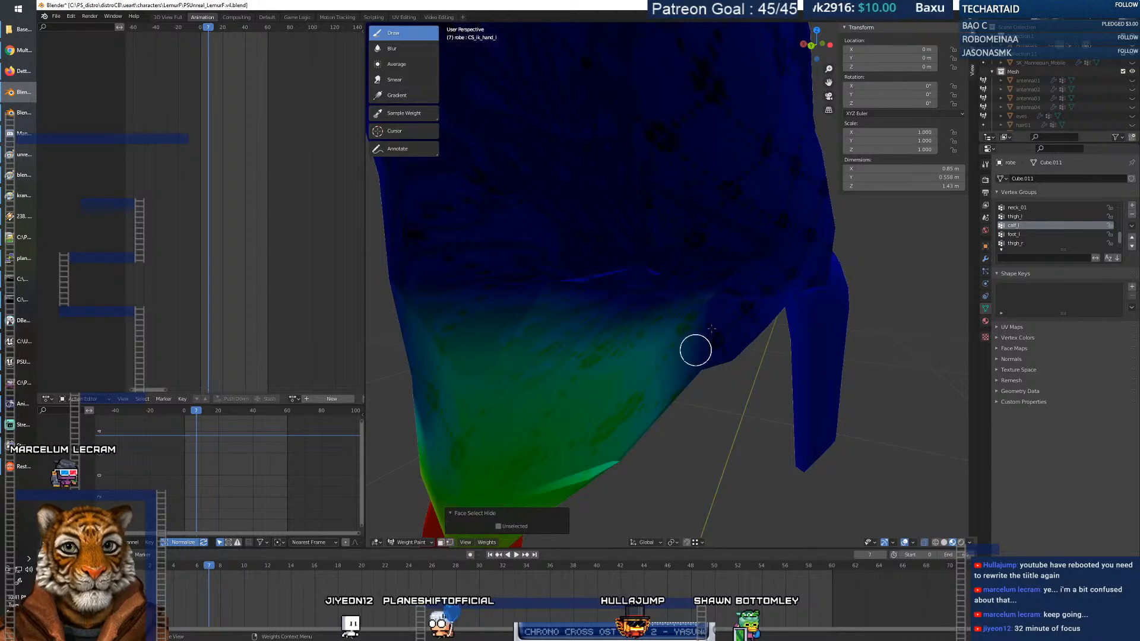
{"action": "middle_click_drag", "start_coordinate": [653, 392], "coordinate": [717, 303], "text": "shift"}
{"action": "middle_click_drag", "start_coordinate": [770, 309], "coordinate": [718, 306]}
{"action": "left_click", "coordinate": [1018, 235]}
{"action": "left_click", "coordinate": [1021, 226]}
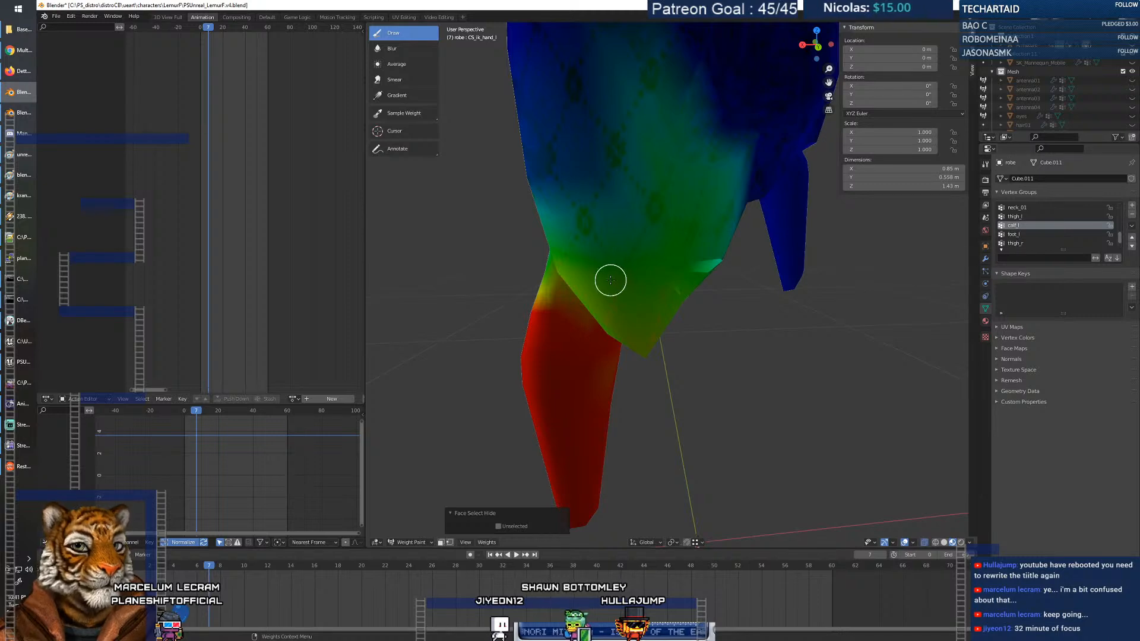
Examine the calf_l weights around the robe's pointed hem tip and check the Draw brush's weight, radius and strength settings.
{"action": "mouse_move", "coordinate": [643, 291]}
{"action": "middle_mouse_down"}
{"action": "mouse_move", "coordinate": [683, 285]}
{"action": "mouse_move", "coordinate": [646, 283]}
{"action": "middle_mouse_up"}
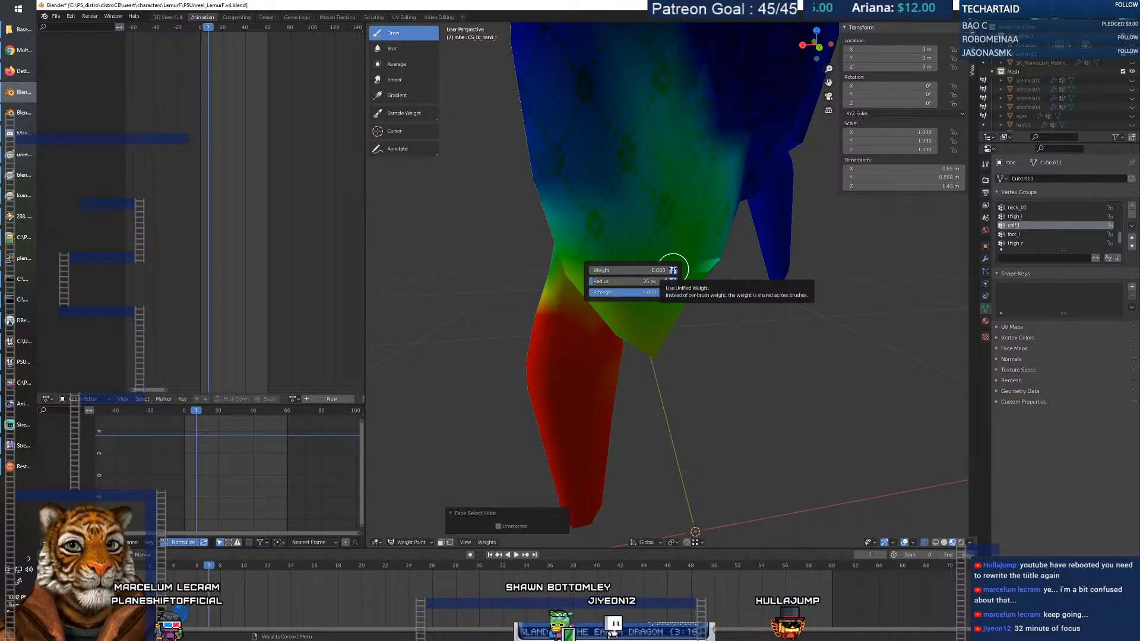
{"action": "mouse_move", "coordinate": [672, 294]}
{"action": "middle_mouse_down"}
{"action": "mouse_move", "coordinate": [710, 277]}
{"action": "mouse_move", "coordinate": [697, 282]}
{"action": "middle_mouse_up"}
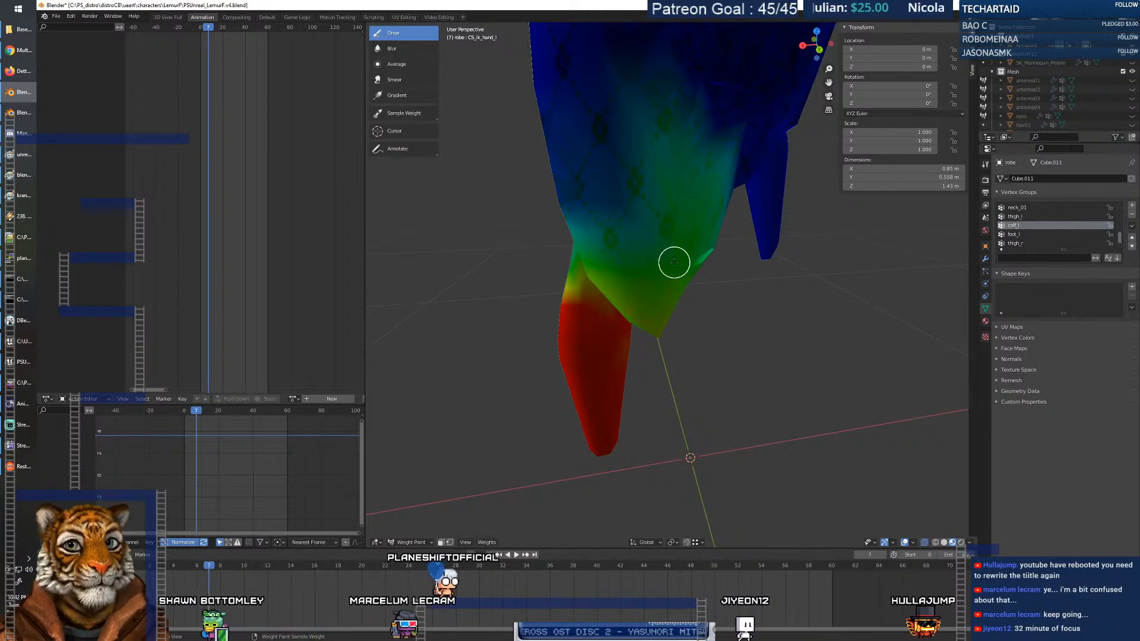
{"action": "right_click", "coordinate": [684, 285]}
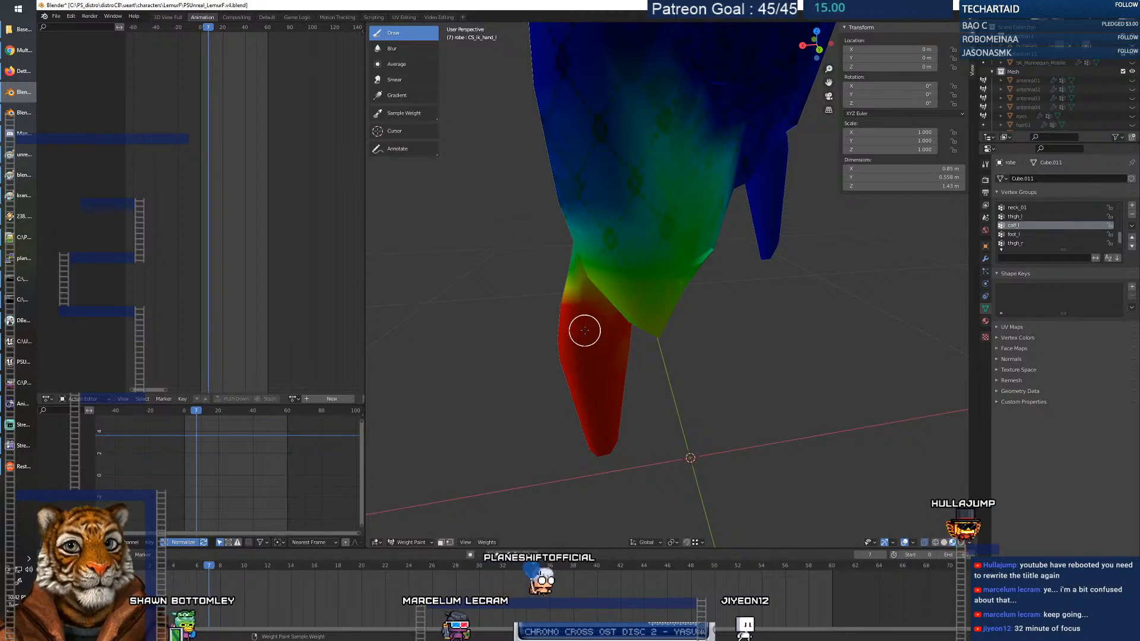
{"action": "right_click", "coordinate": [668, 320]}
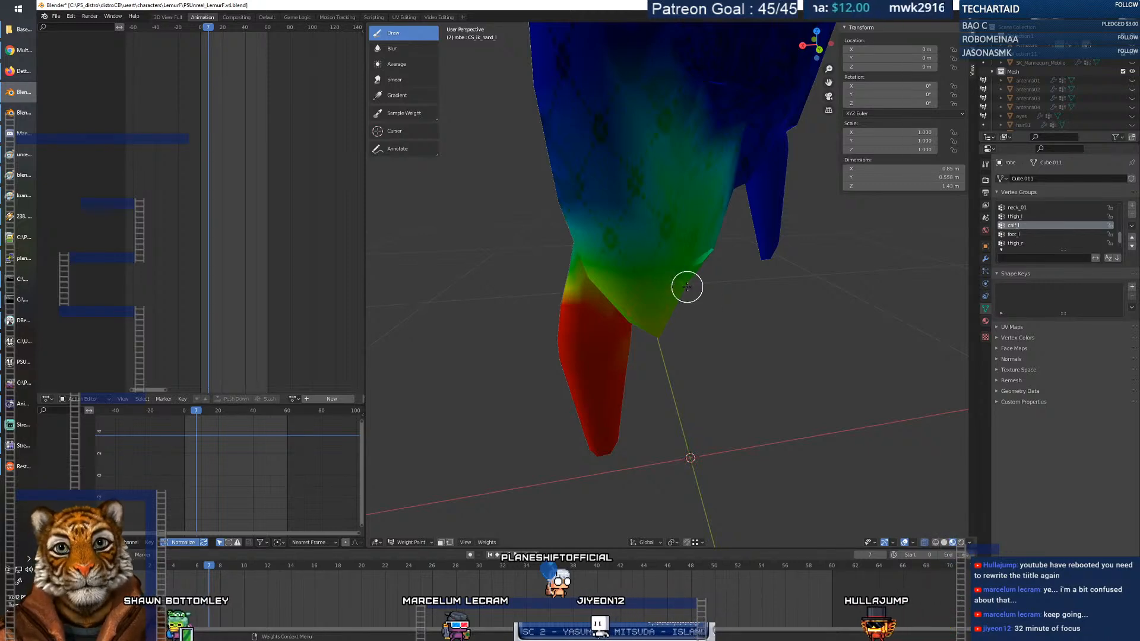
{"action": "middle_click_drag", "start_coordinate": [711, 286], "coordinate": [705, 279]}
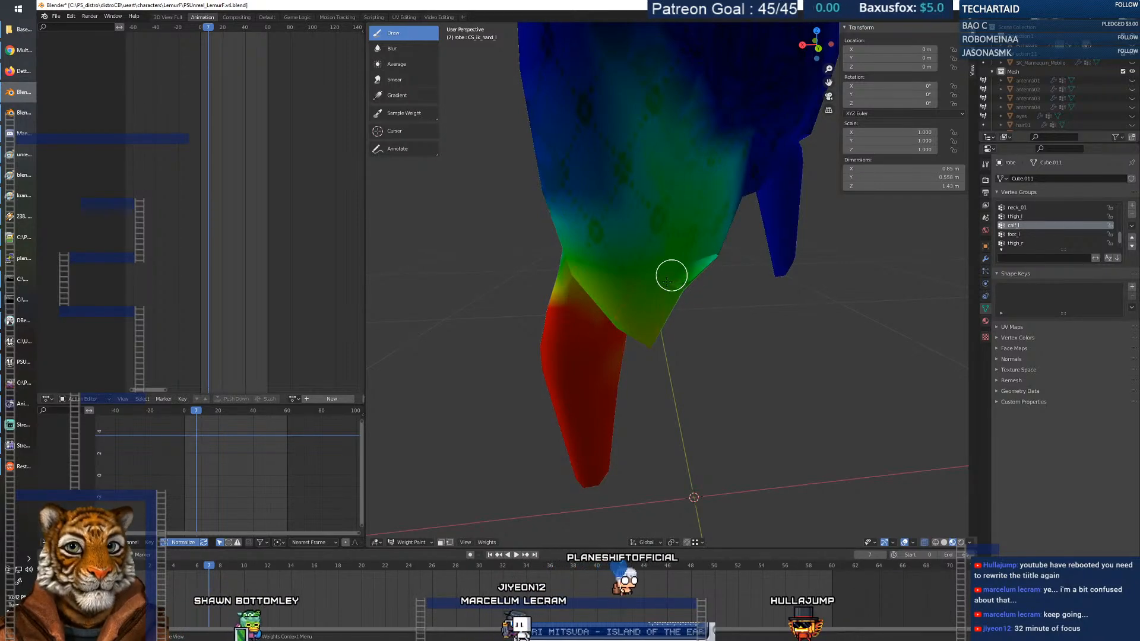
{"action": "mouse_move", "coordinate": [682, 279]}
{"action": "middle_mouse_down"}
{"action": "mouse_move", "coordinate": [646, 239]}
{"action": "mouse_move", "coordinate": [684, 264]}
{"action": "middle_mouse_up"}
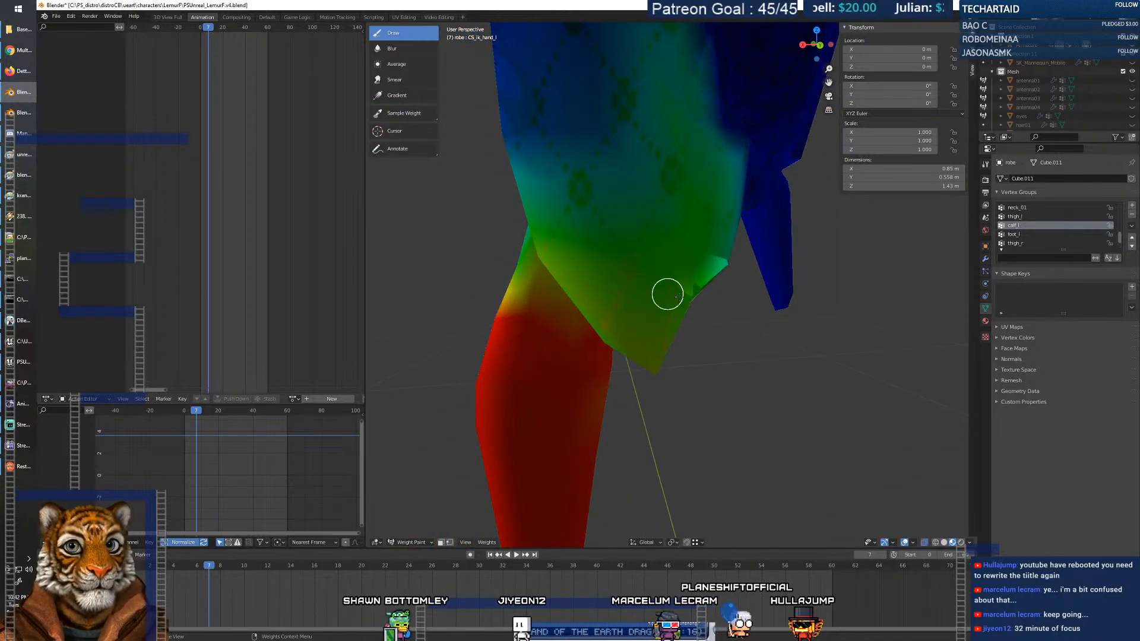
{"action": "middle_click_drag", "start_coordinate": [682, 280], "coordinate": [655, 294]}
Make thigh_l the active vertex group and paint a Draw stroke along the robe's hem edge toward its lower tip.
{"action": "left_click", "coordinate": [1020, 217]}
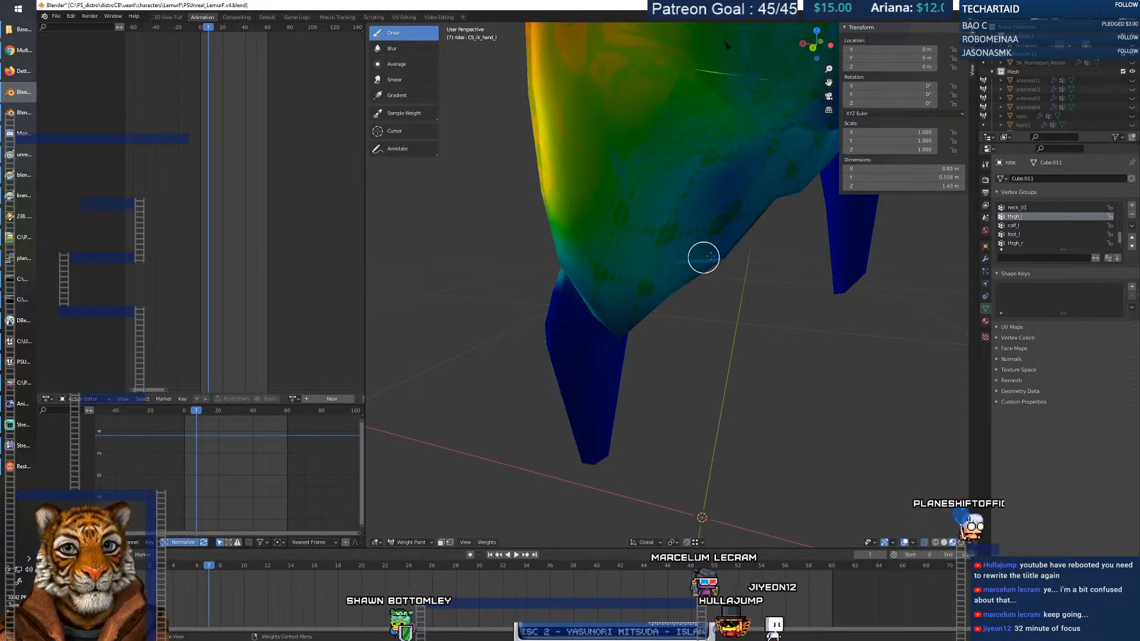
{"action": "mouse_move", "coordinate": [718, 257]}
{"action": "left_mouse_down"}
{"action": "mouse_move", "coordinate": [674, 269]}
{"action": "mouse_move", "coordinate": [689, 293]}
{"action": "mouse_move", "coordinate": [651, 285]}
{"action": "left_mouse_up"}
{"action": "mouse_move", "coordinate": [651, 279]}
{"action": "middle_mouse_down"}
{"action": "mouse_move", "coordinate": [518, 259]}
{"action": "mouse_move", "coordinate": [661, 263]}
{"action": "mouse_move", "coordinate": [694, 282]}
{"action": "middle_mouse_up"}
{"action": "middle_click_drag", "start_coordinate": [695, 282], "coordinate": [619, 452], "text": "ctrl"}
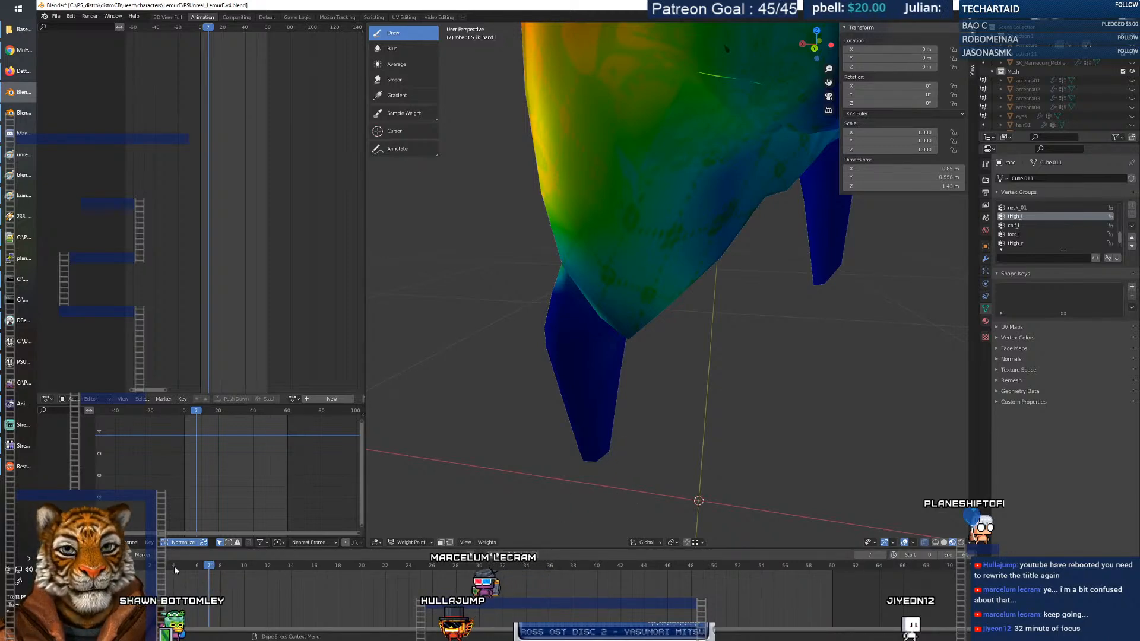
Scrub the animation to frame 19 and back to frame 13 to check how the robe's hem deforms between the legs.
{"action": "left_click_drag", "start_coordinate": [170, 566], "coordinate": [349, 566]}
{"action": "scroll", "coordinate": [656, 290], "scroll_direction": "up", "scroll_amount": 6}
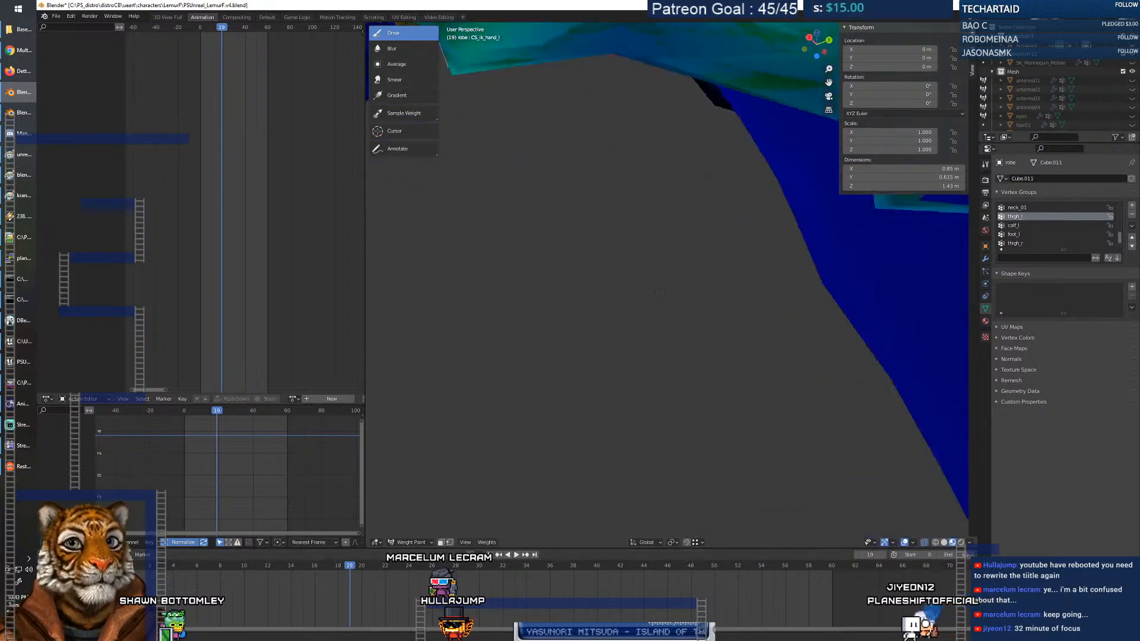
{"action": "scroll", "coordinate": [656, 290], "scroll_direction": "down", "scroll_amount": 5}
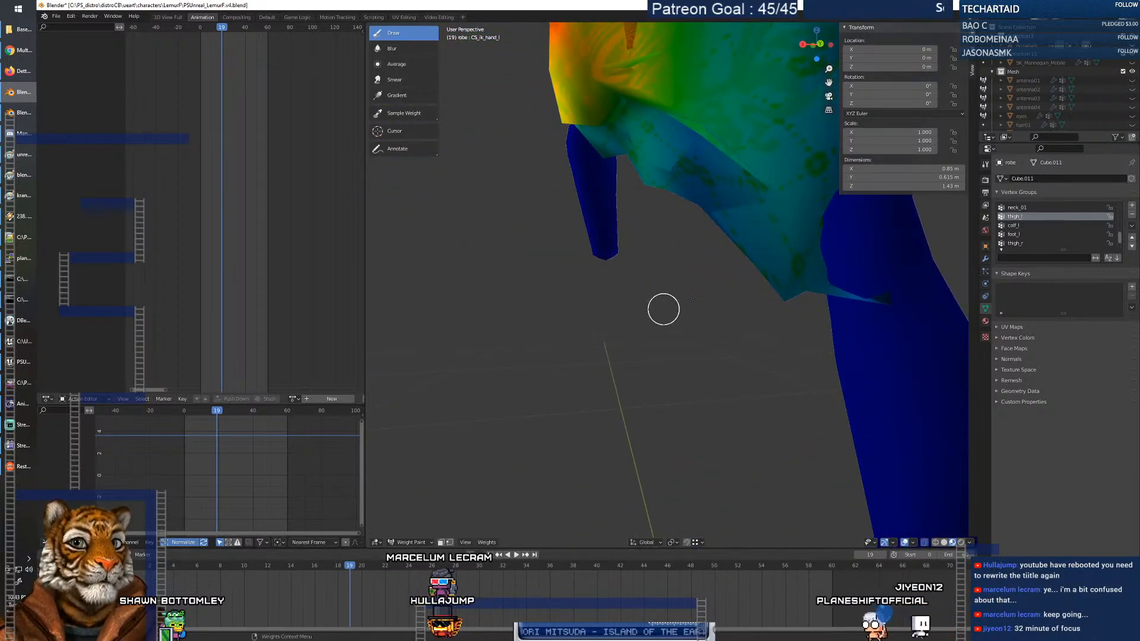
{"action": "left_click_drag", "start_coordinate": [338, 565], "coordinate": [279, 566]}
{"action": "middle_click_drag", "start_coordinate": [778, 425], "coordinate": [776, 420]}
{"action": "scroll", "coordinate": [664, 337], "scroll_direction": "up", "scroll_amount": 2}
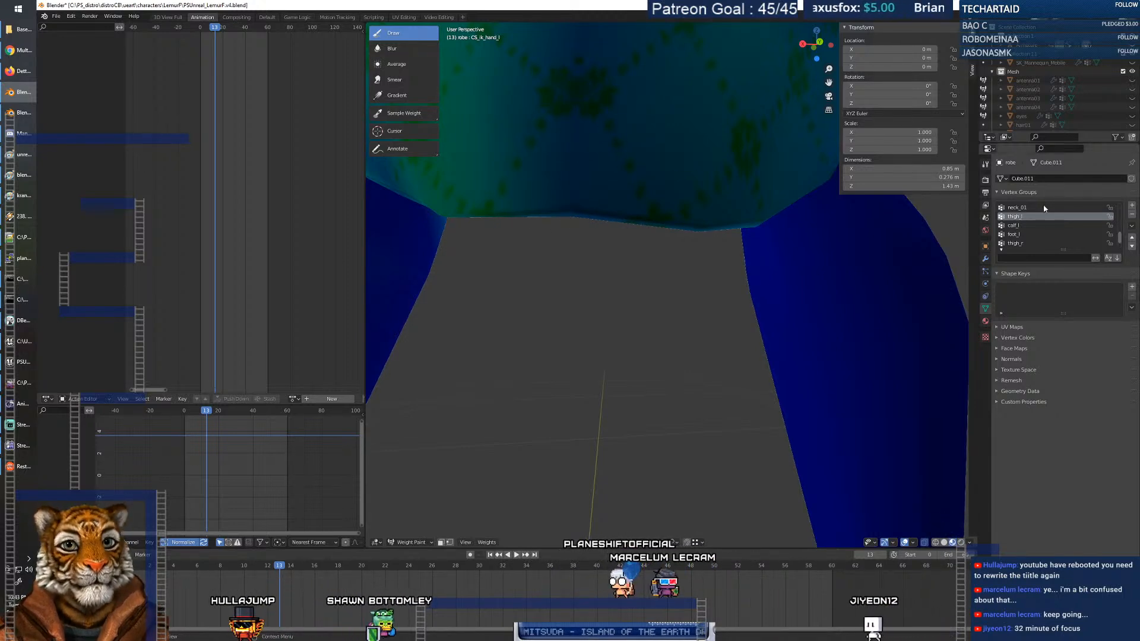
Compare the neck_01, thigh_l, calf_l and foot_l weights along the hem between the legs, ending with thigh_l active.
{"action": "left_click", "coordinate": [1023, 208]}
{"action": "left_click", "coordinate": [1025, 216]}
{"action": "left_click", "coordinate": [1026, 226]}
{"action": "left_click", "coordinate": [1028, 235]}
{"action": "left_click", "coordinate": [1029, 226]}
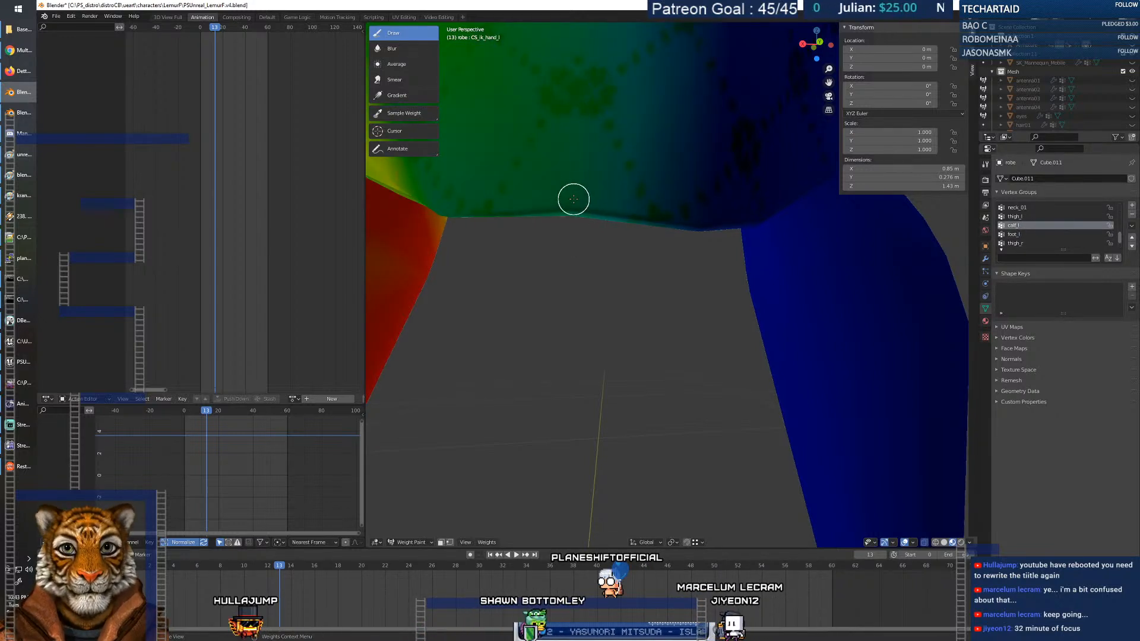
{"action": "left_click", "coordinate": [1023, 217]}
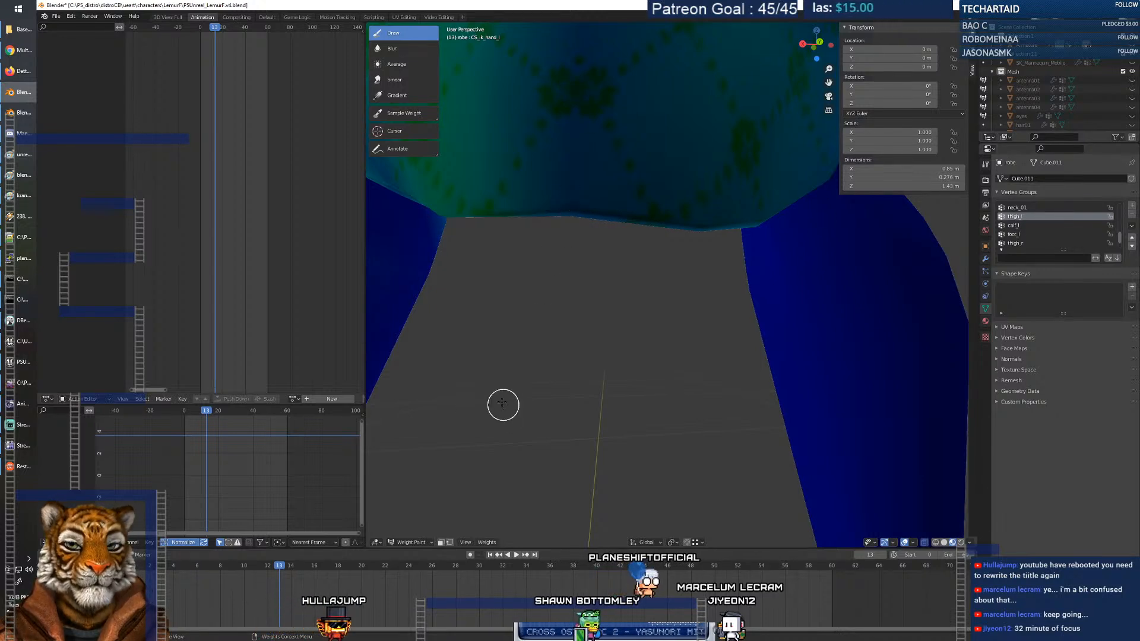
Move the animation to frame 20, examine the robe's hem from several sides, and go back to frame 12.
{"action": "left_click_drag", "start_coordinate": [280, 567], "coordinate": [366, 574]}
{"action": "middle_click_drag", "start_coordinate": [580, 341], "coordinate": [625, 331]}
{"action": "scroll", "coordinate": [625, 331], "scroll_direction": "down", "scroll_amount": 3}
{"action": "mouse_move", "coordinate": [602, 268]}
{"action": "middle_mouse_down"}
{"action": "mouse_move", "coordinate": [770, 297]}
{"action": "mouse_move", "coordinate": [648, 287]}
{"action": "middle_mouse_up"}
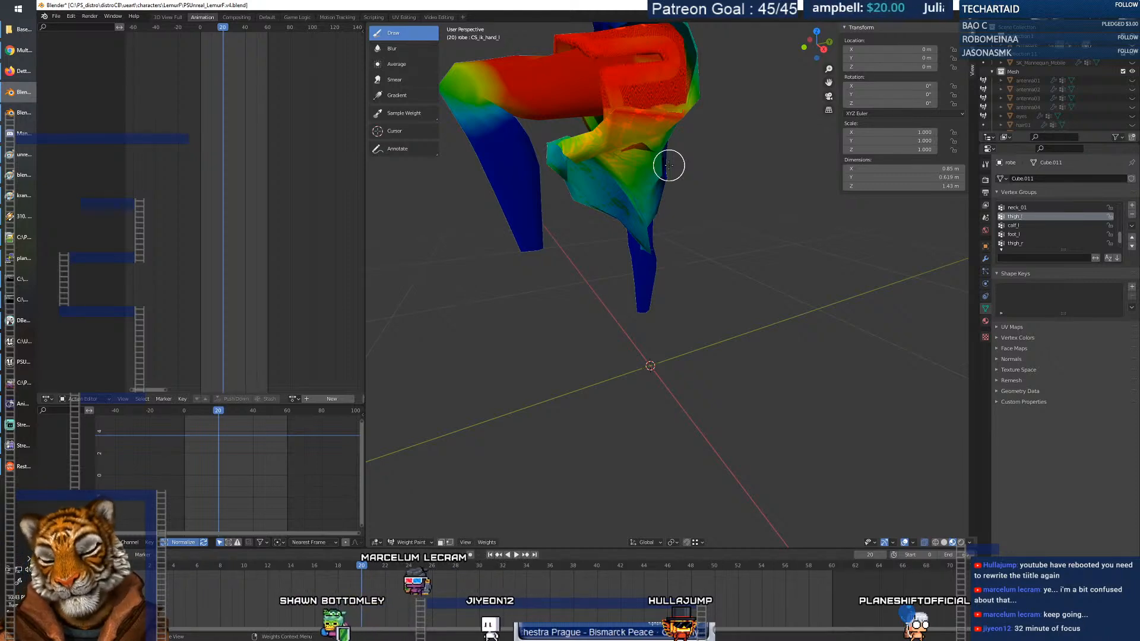
{"action": "middle_click_drag", "start_coordinate": [675, 262], "coordinate": [687, 216]}
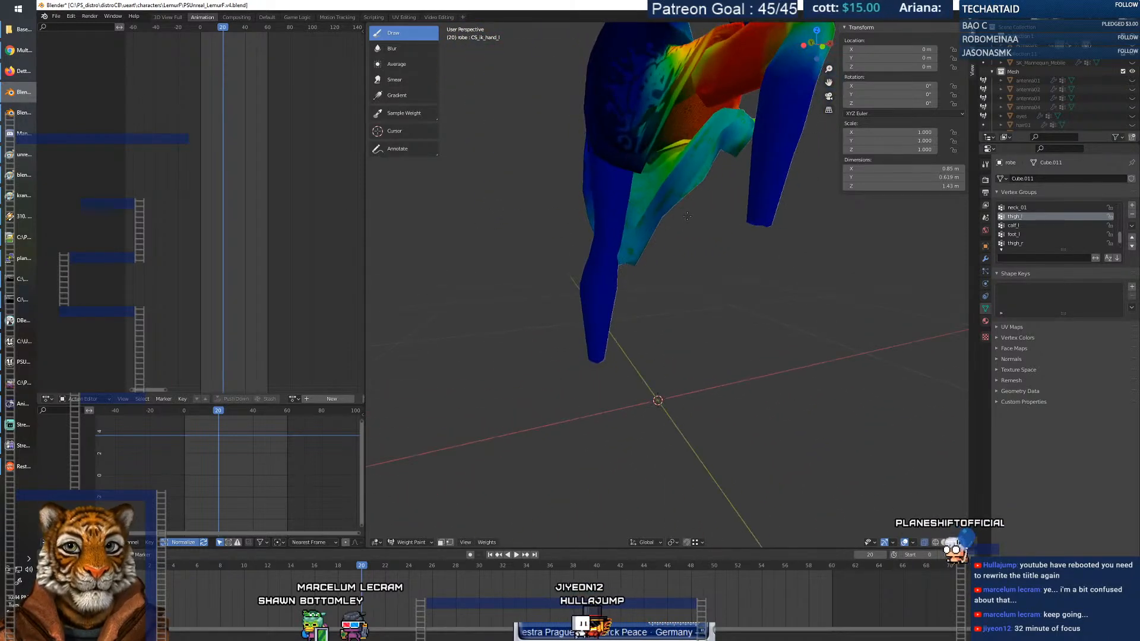
{"action": "scroll", "coordinate": [636, 309], "scroll_direction": "up", "scroll_amount": 3}
{"action": "middle_click_drag", "start_coordinate": [601, 265], "coordinate": [586, 240]}
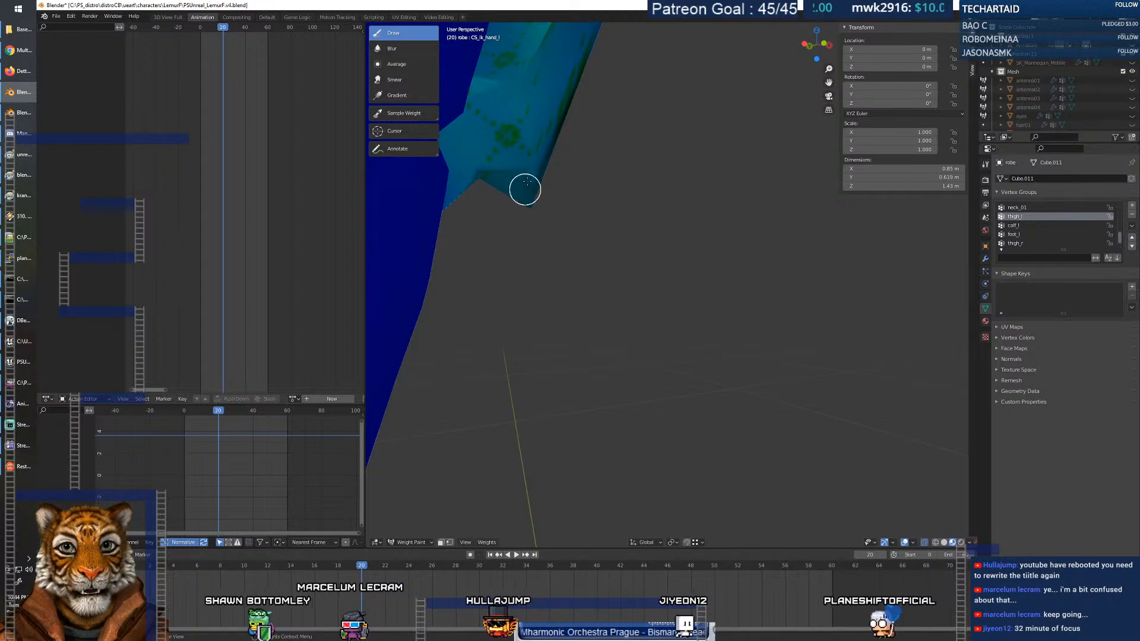
{"action": "mouse_move", "coordinate": [361, 565]}
{"action": "left_mouse_down"}
{"action": "mouse_move", "coordinate": [237, 565]}
{"action": "mouse_move", "coordinate": [285, 564]}
{"action": "mouse_move", "coordinate": [250, 565]}
{"action": "mouse_move", "coordinate": [268, 567]}
{"action": "left_mouse_up"}
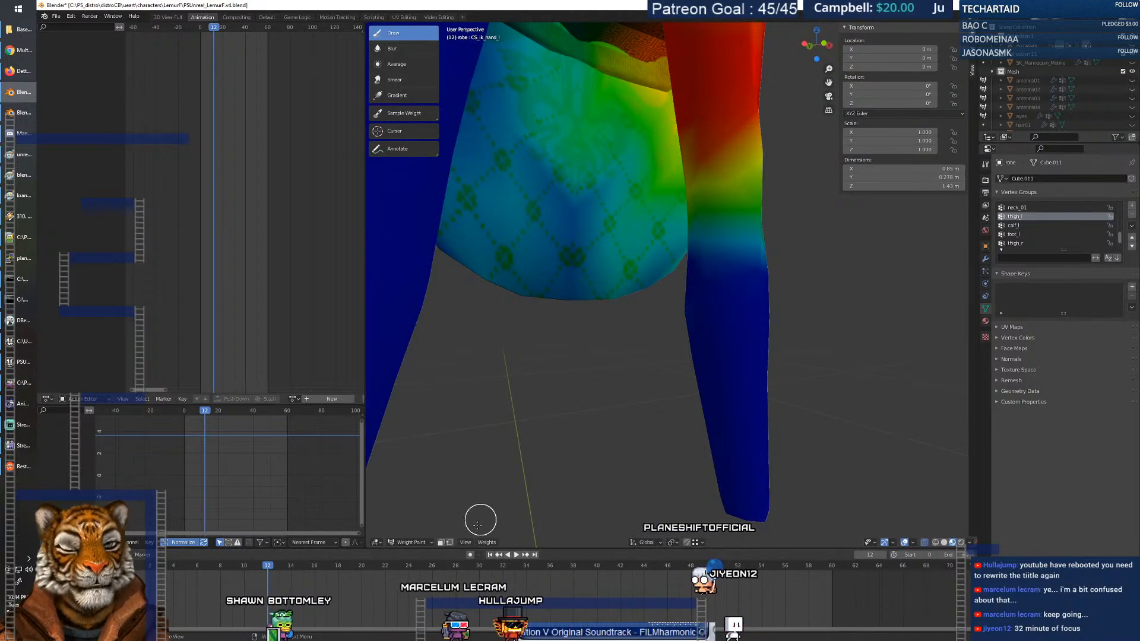
Switch the robe to Edit Mode and select vertices along the middle of the patterned cloth's hem to inspect their vertex weights.
{"action": "left_click", "coordinate": [410, 523]}
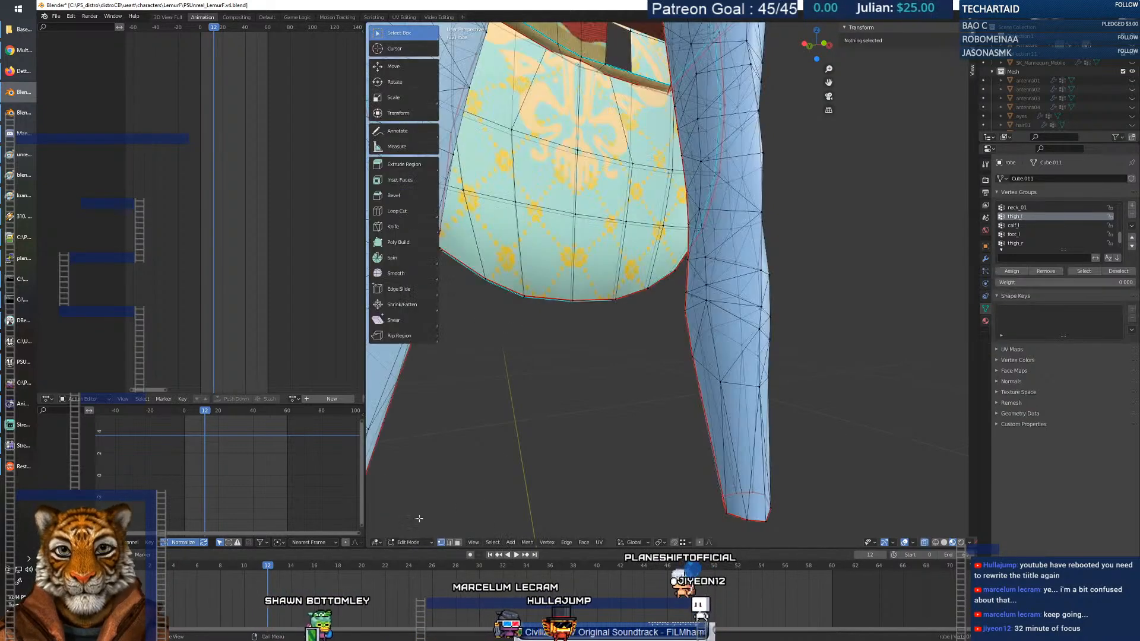
{"action": "left_click", "coordinate": [526, 294]}
{"action": "middle_click_drag", "start_coordinate": [525, 294], "coordinate": [528, 310]}
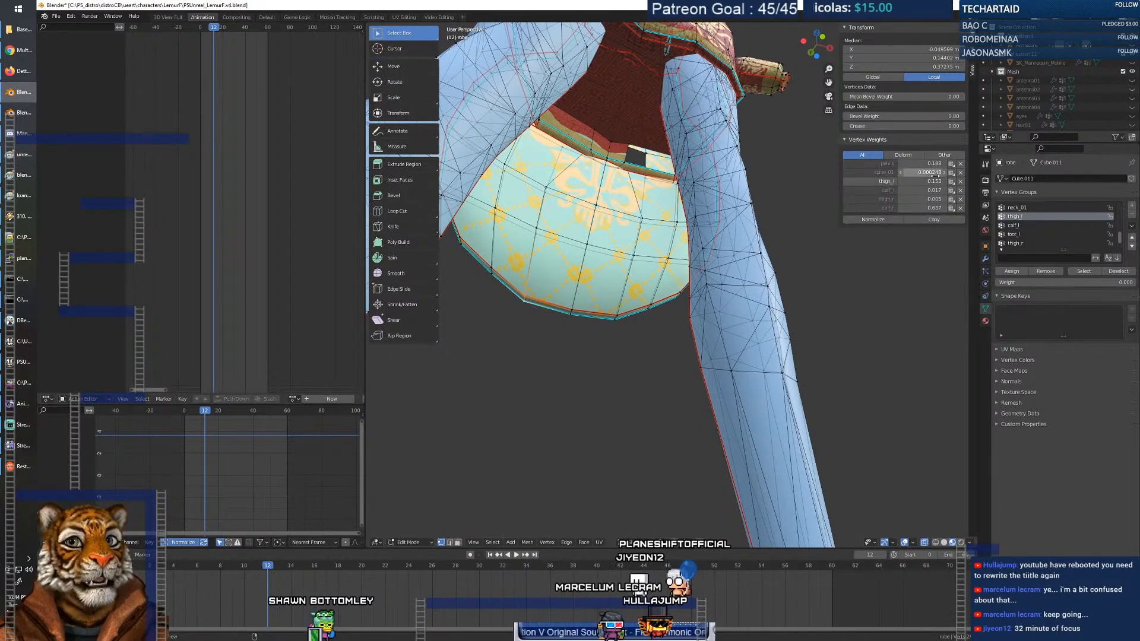
{"action": "left_click", "coordinate": [571, 311]}
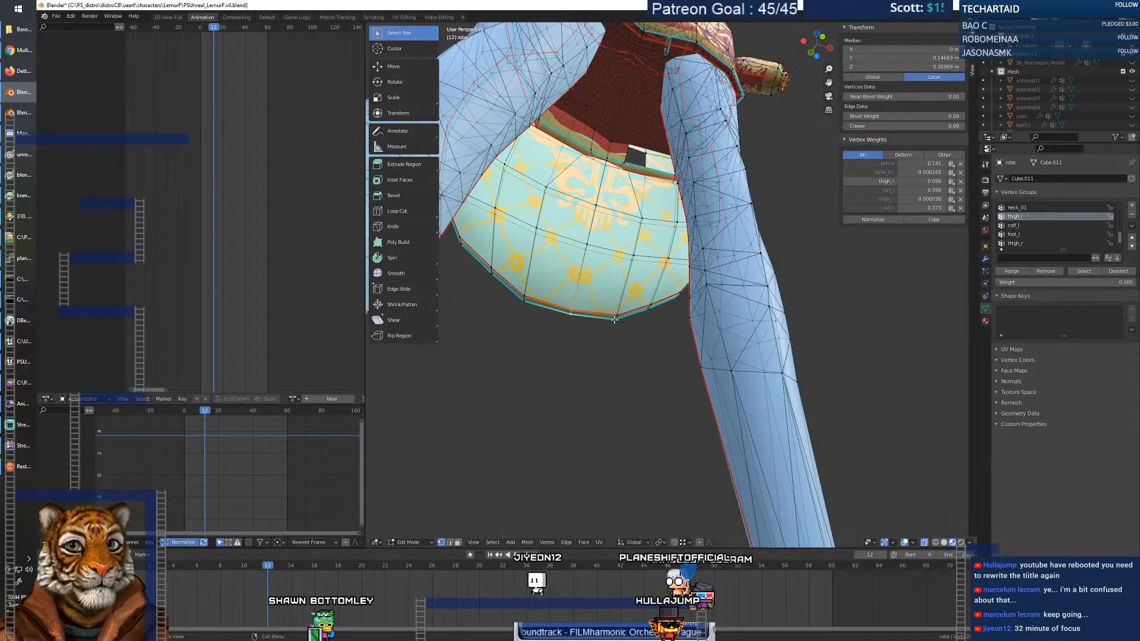
{"action": "left_click", "coordinate": [615, 317], "text": "shift"}
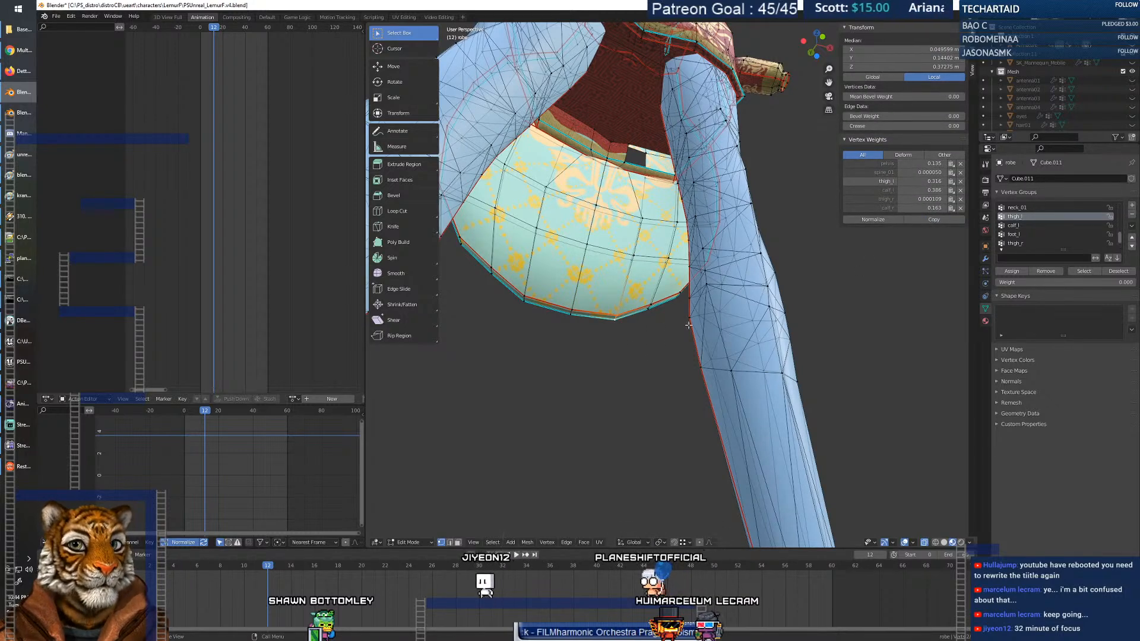
{"action": "left_click", "coordinate": [650, 307], "text": "shift"}
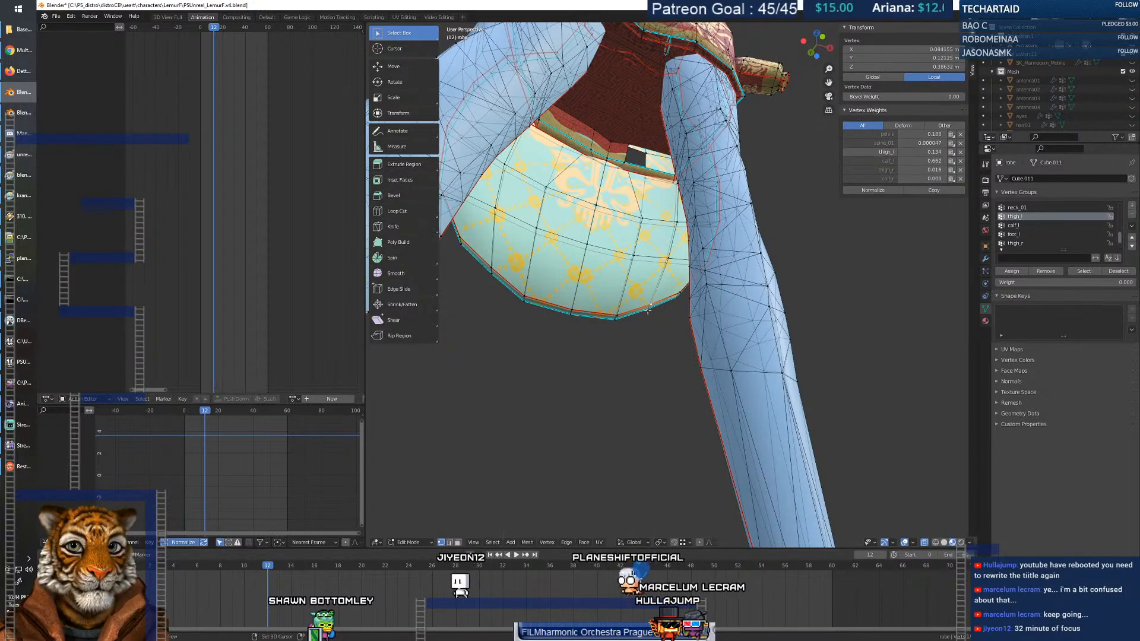
Copy the active vertex's weights to its overlapping neighbour at the last two vertex pairs on the hem's far side.
{"action": "left_click", "coordinate": [492, 267]}
{"action": "left_click", "coordinate": [492, 273], "text": "shift"}
{"action": "left_click", "coordinate": [923, 221]}
{"action": "left_click", "coordinate": [460, 238]}
{"action": "left_click", "coordinate": [460, 243], "text": "shift"}
{"action": "left_click", "coordinate": [929, 214]}
Deselect the hem vertices and switch the robe to Weight Paint mode to show its thigh_l weights.
{"action": "middle_click_drag", "start_coordinate": [657, 361], "coordinate": [555, 379]}
{"action": "left_click", "coordinate": [468, 463]}
{"action": "left_click", "coordinate": [409, 542]}
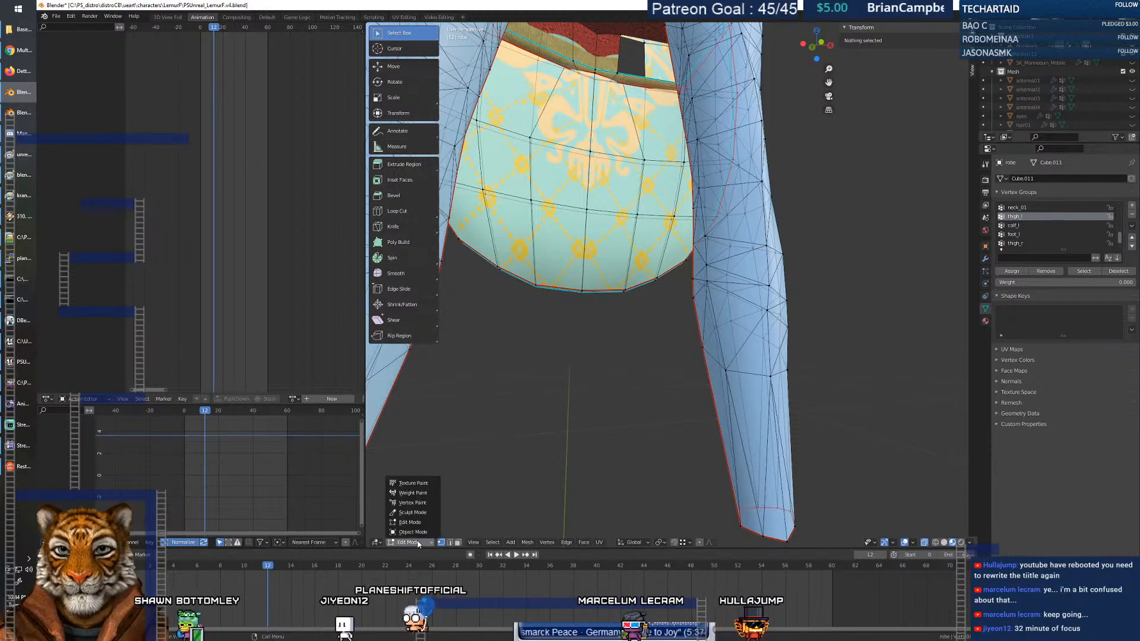
{"action": "left_click", "coordinate": [412, 532]}
{"action": "left_click", "coordinate": [414, 494]}
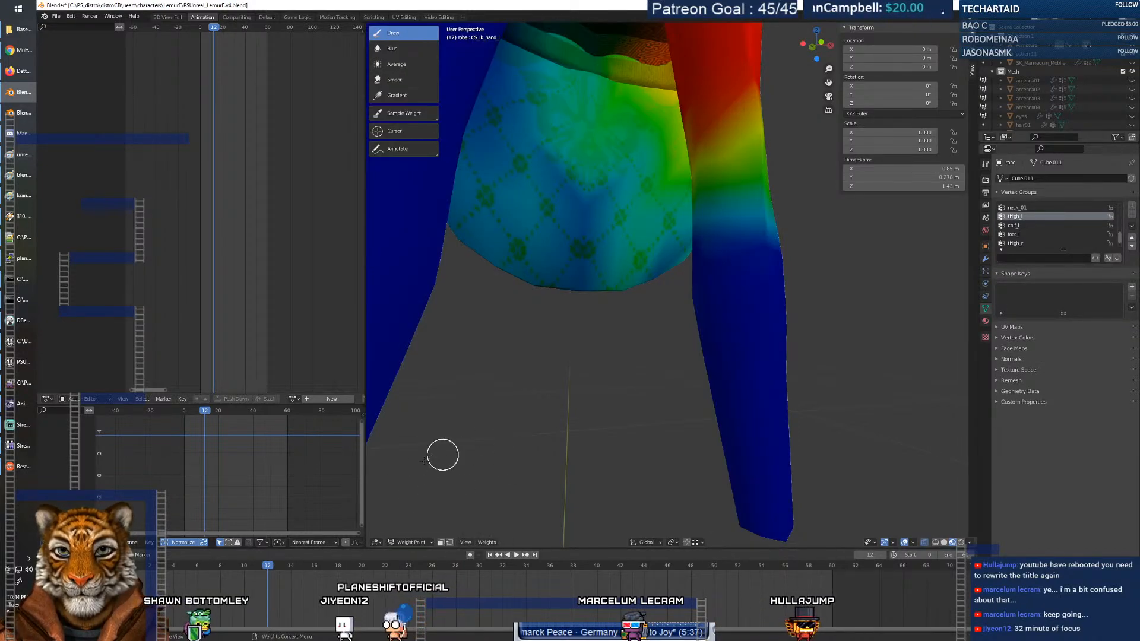
Scrub the animation while examining the robe's thigh_l weights from several sides, ending at frame 0 with the lower back cloth in close view.
{"action": "key", "text": "space"}
{"action": "left_click_drag", "start_coordinate": [228, 571], "coordinate": [163, 578]}
{"action": "mouse_move", "coordinate": [411, 363]}
{"action": "middle_mouse_down"}
{"action": "mouse_move", "coordinate": [421, 365]}
{"action": "mouse_move", "coordinate": [413, 383]}
{"action": "mouse_move", "coordinate": [602, 394]}
{"action": "mouse_move", "coordinate": [587, 398]}
{"action": "middle_mouse_up"}
{"action": "mouse_move", "coordinate": [602, 261]}
{"action": "middle_mouse_down", "text": "shift"}
{"action": "mouse_move", "coordinate": [614, 343]}
{"action": "mouse_move", "coordinate": [563, 348]}
{"action": "mouse_move", "coordinate": [748, 334]}
{"action": "middle_mouse_up", "text": "shift"}
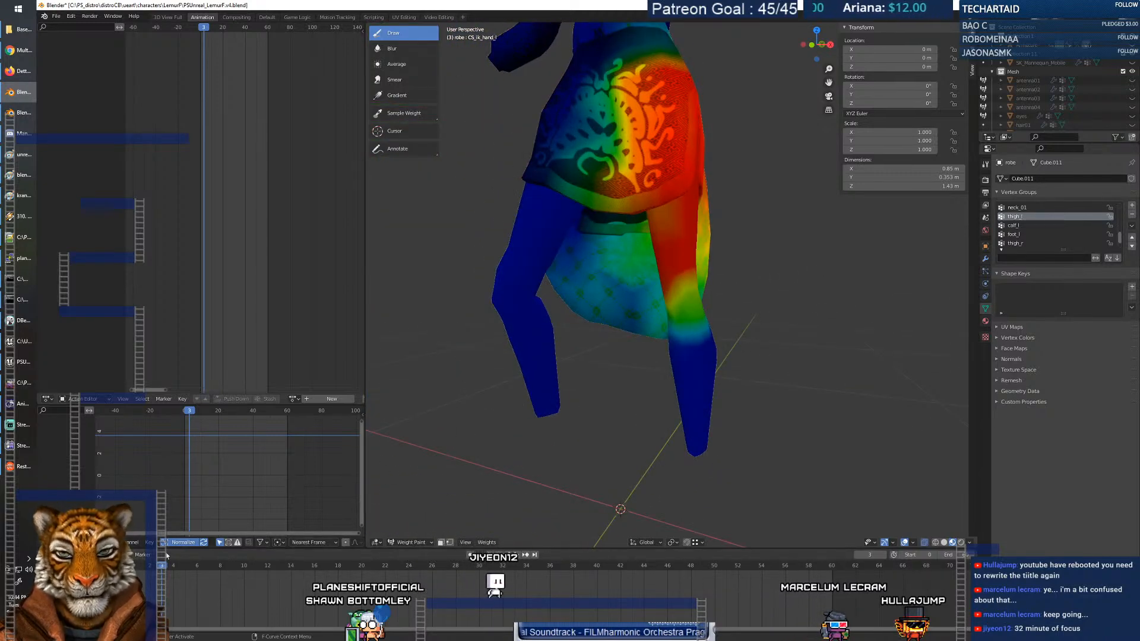
{"action": "left_click_drag", "start_coordinate": [174, 565], "coordinate": [361, 560]}
{"action": "middle_click_drag", "start_coordinate": [627, 311], "coordinate": [656, 339]}
{"action": "left_click_drag", "start_coordinate": [364, 569], "coordinate": [125, 565]}
{"action": "mouse_move", "coordinate": [623, 355]}
{"action": "middle_mouse_down"}
{"action": "mouse_move", "coordinate": [810, 365]}
{"action": "mouse_move", "coordinate": [900, 304]}
{"action": "mouse_move", "coordinate": [944, 327]}
{"action": "middle_mouse_up"}
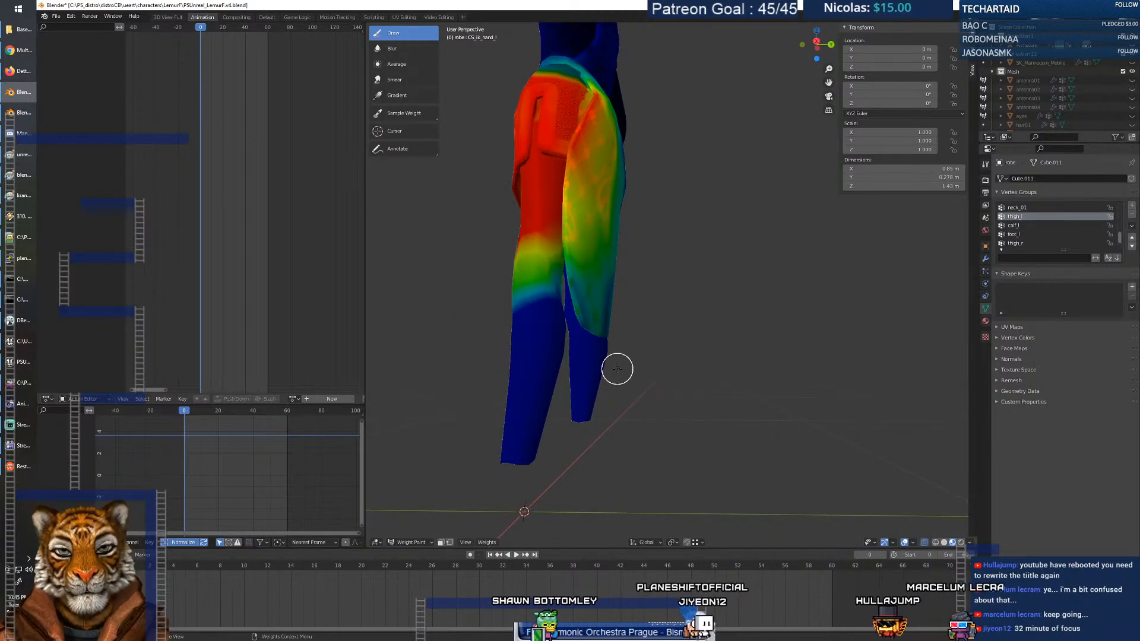
{"action": "scroll", "coordinate": [581, 339], "scroll_direction": "up", "scroll_amount": 5}
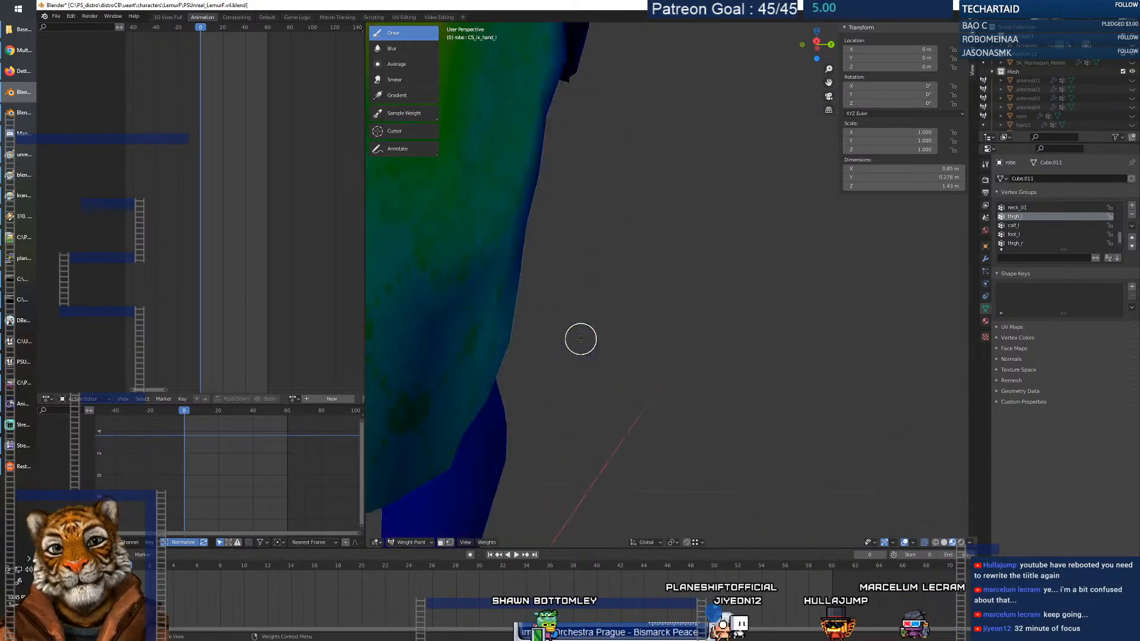
{"action": "scroll", "coordinate": [581, 339], "scroll_direction": "down", "scroll_amount": 5}
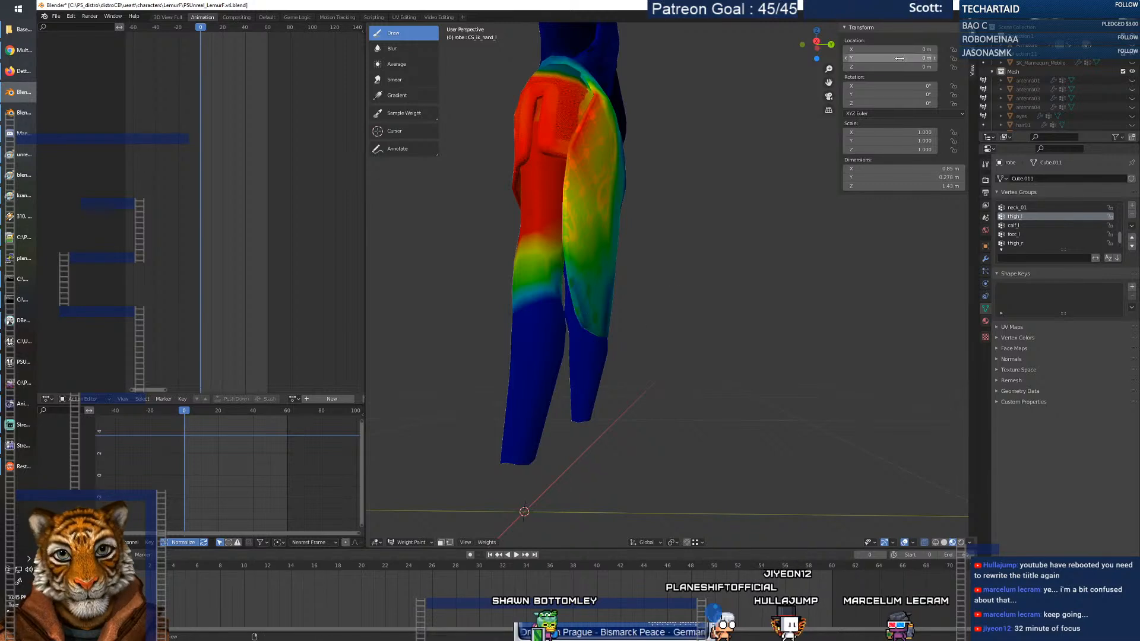
{"action": "scroll", "coordinate": [557, 262], "scroll_direction": "up", "scroll_amount": 4}
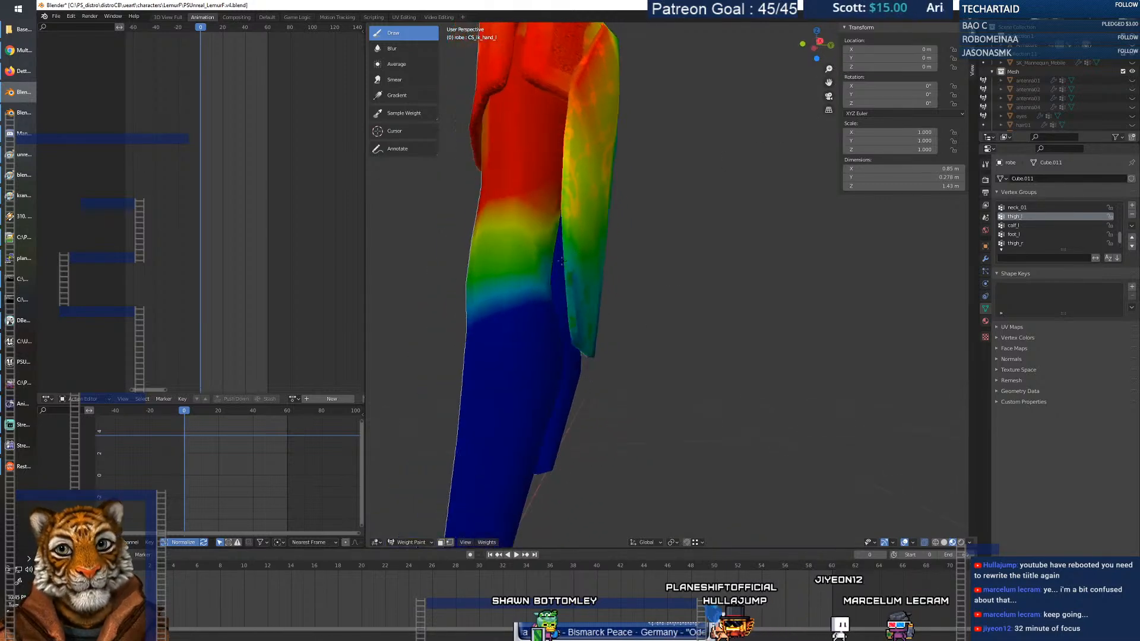
{"action": "middle_click_drag", "start_coordinate": [556, 262], "coordinate": [549, 263]}
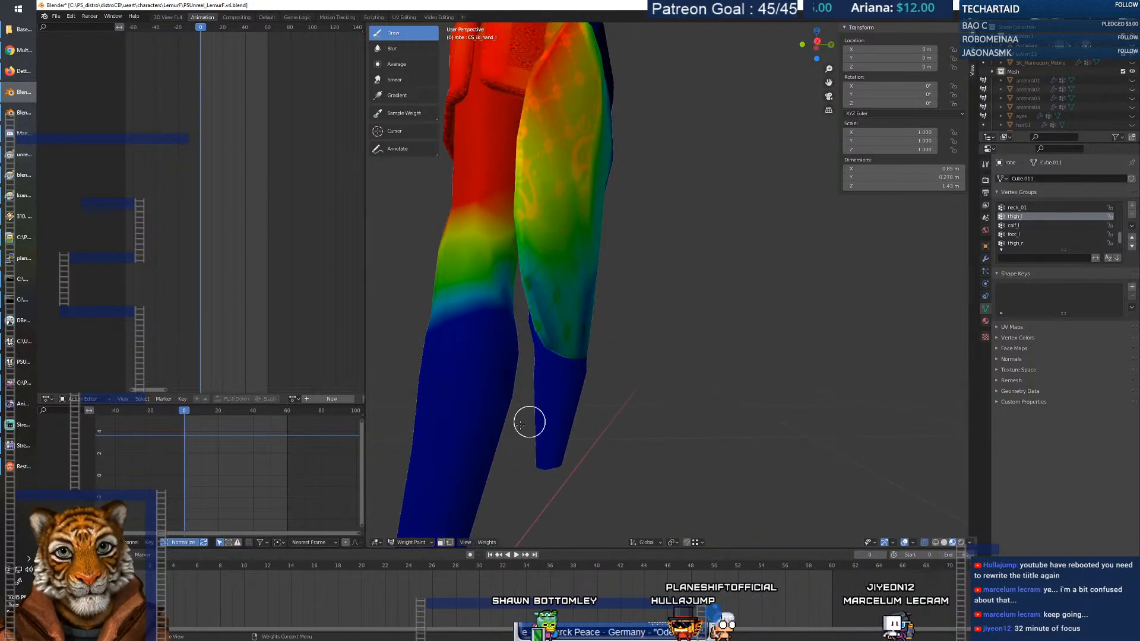
Return the robe to Edit Mode and copy the active vertex's weights between overlapping vertices along one side edge of the patterned cloth.
{"action": "left_click", "coordinate": [418, 542]}
{"action": "left_click", "coordinate": [411, 523]}
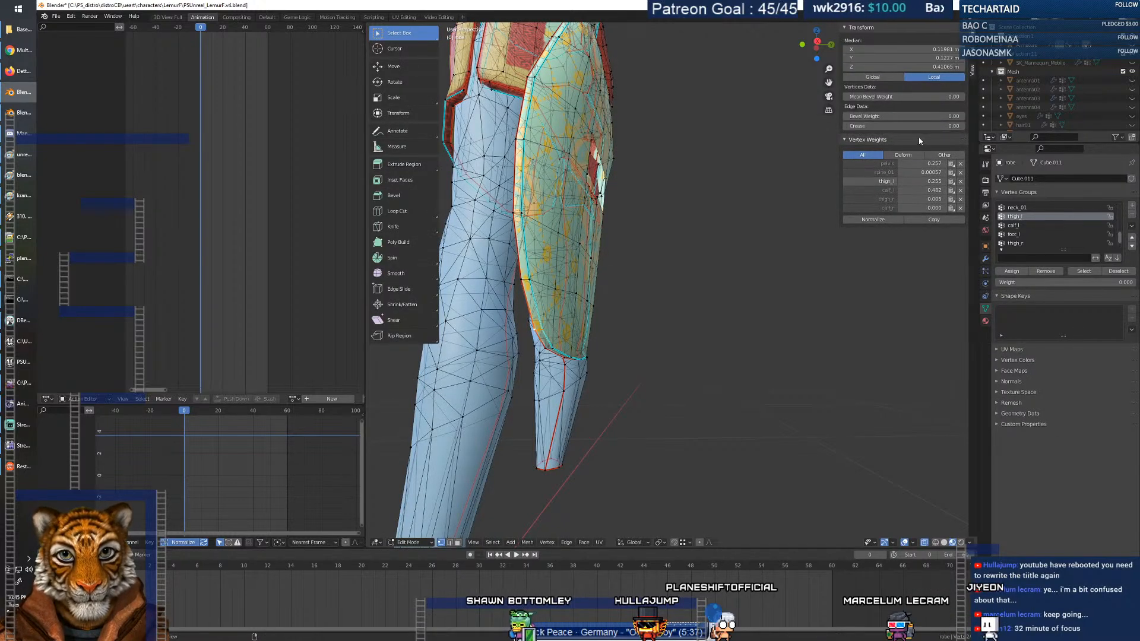
{"action": "left_click", "coordinate": [520, 279]}
{"action": "middle_click_drag", "start_coordinate": [684, 313], "coordinate": [573, 309]}
{"action": "left_click", "coordinate": [561, 360]}
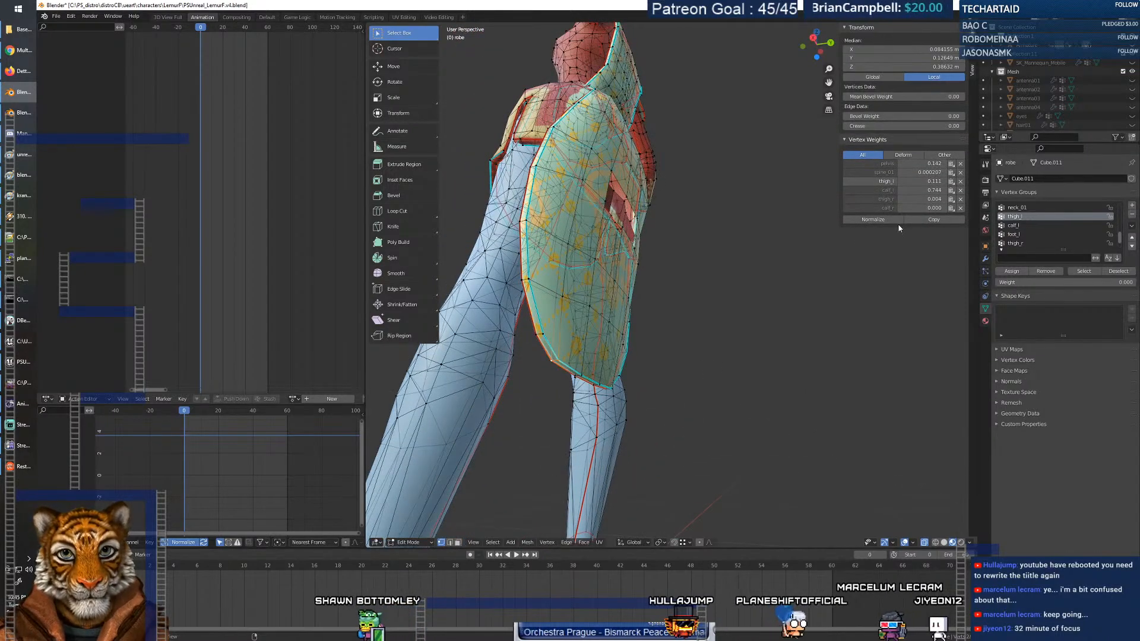
Copy the active vertex's weights to its overlapping neighbour at successive vertex pairs up the patterned cloth's opposite side edge.
{"action": "middle_click_drag", "start_coordinate": [682, 309], "coordinate": [639, 353]}
{"action": "left_click", "coordinate": [640, 353]}
{"action": "left_click", "coordinate": [663, 321]}
{"action": "left_click", "coordinate": [703, 250], "text": "shift"}
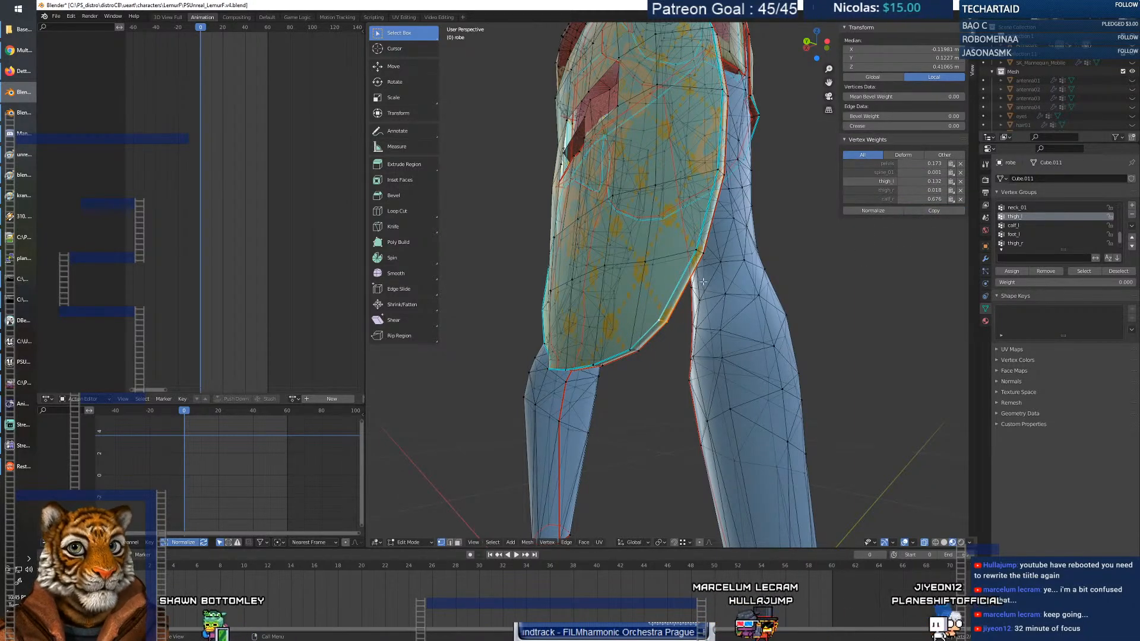
{"action": "left_click", "coordinate": [704, 251]}
{"action": "left_click", "coordinate": [696, 251], "text": "shift"}
{"action": "left_click", "coordinate": [932, 211]}
{"action": "middle_click_drag", "start_coordinate": [793, 276], "coordinate": [721, 178]}
{"action": "left_click", "coordinate": [711, 153]}
{"action": "left_click", "coordinate": [725, 153], "text": "shift"}
{"action": "left_click", "coordinate": [924, 213]}
{"action": "middle_click_drag", "start_coordinate": [713, 196], "coordinate": [699, 284]}
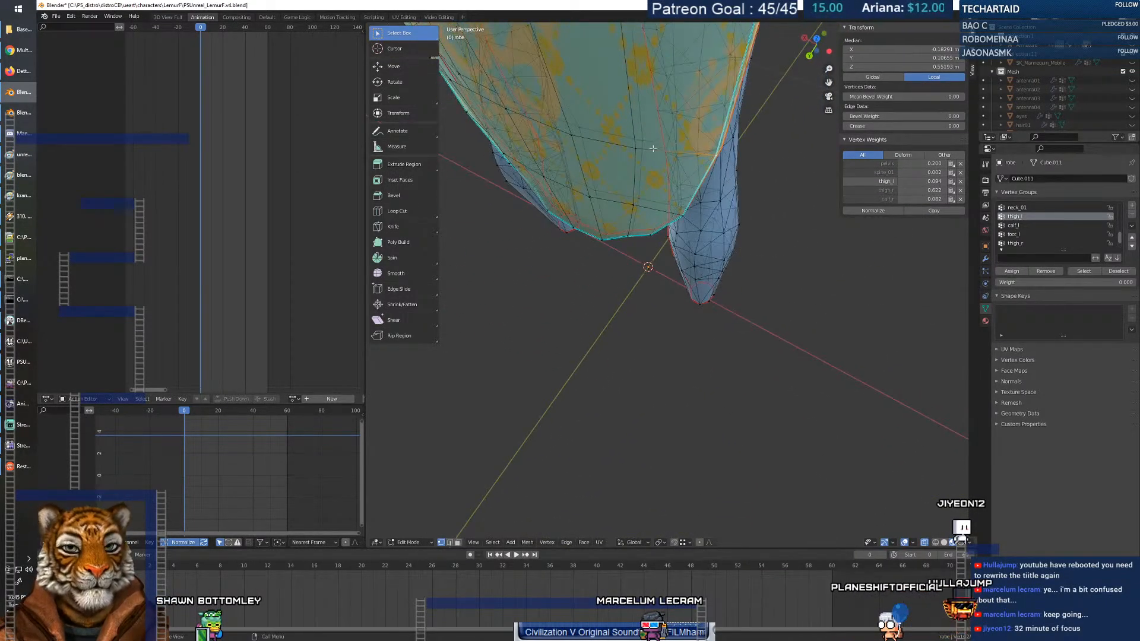
Select interior vertices across the lower patterned cloth to inspect their vertex weights on both layers.
{"action": "left_click", "coordinate": [635, 148], "text": "shift"}
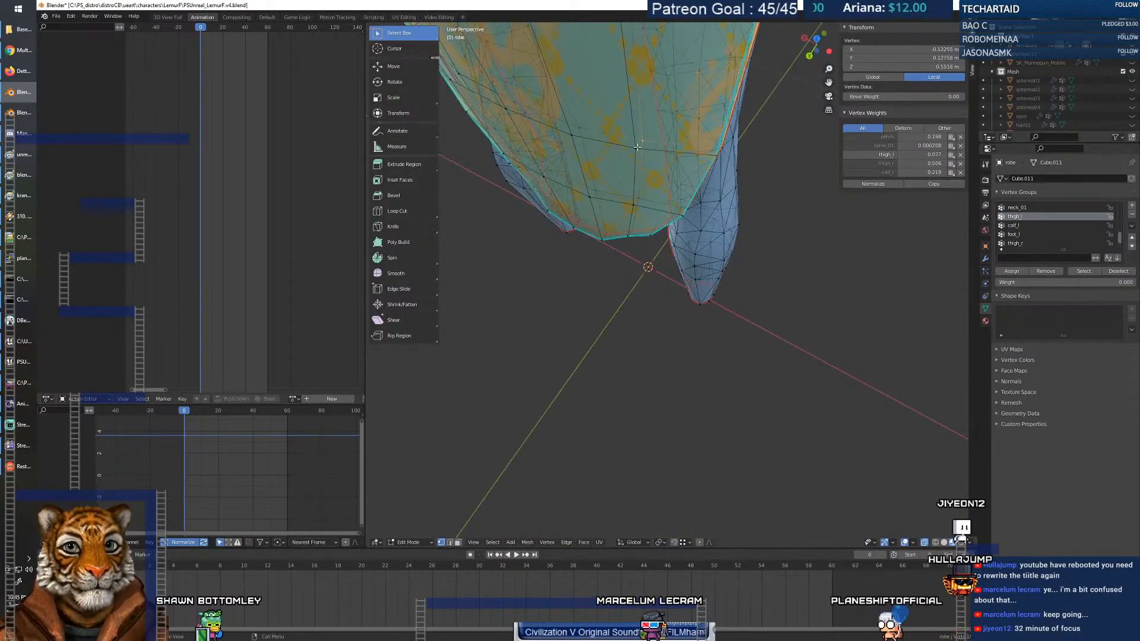
{"action": "left_click", "coordinate": [575, 138]}
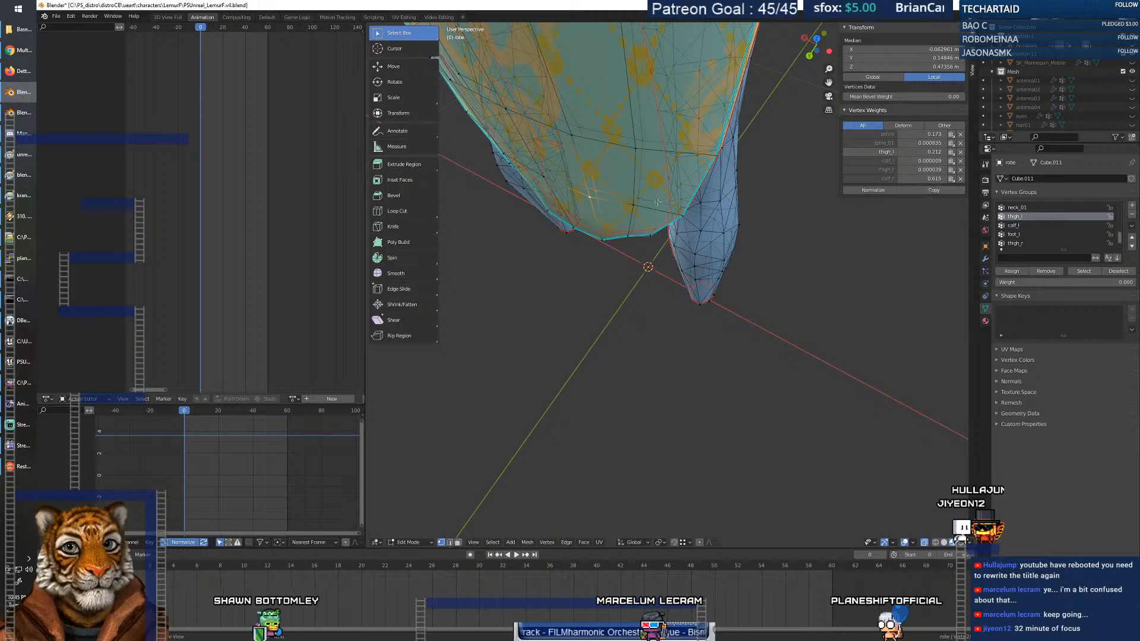
{"action": "middle_click_drag", "start_coordinate": [614, 206], "coordinate": [731, 181]}
{"action": "left_click", "coordinate": [588, 189]}
{"action": "middle_click_drag", "start_coordinate": [611, 134], "coordinate": [734, 206], "text": "shift"}
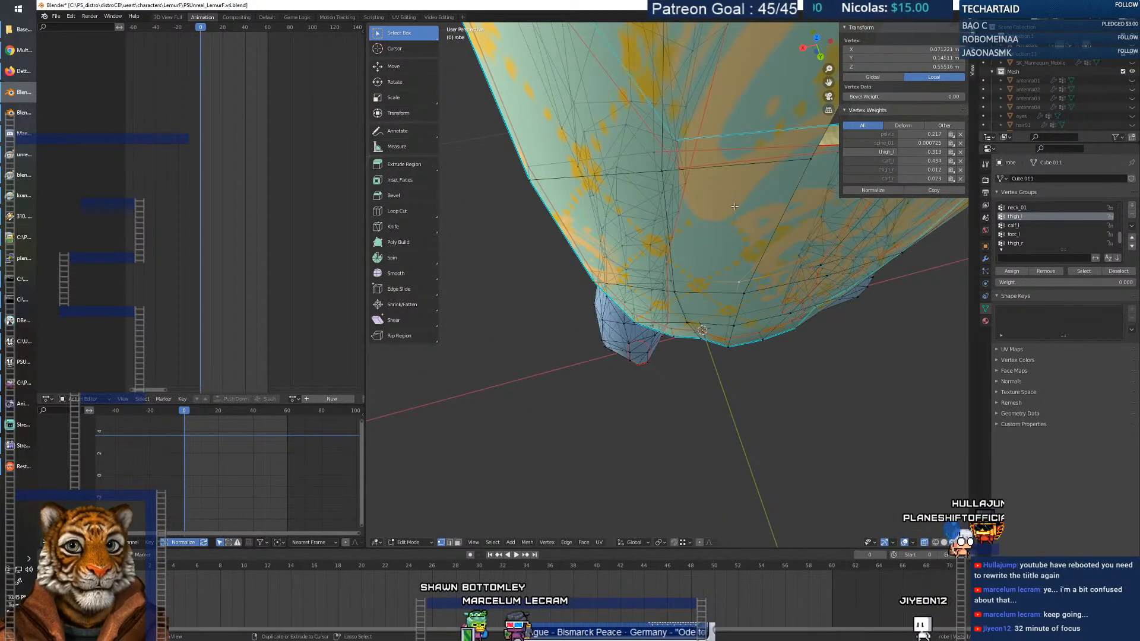
Undo the last few changes and reveal the hidden faces of the patterned back cloth.
{"action": "key", "text": "ctrl+z"}
{"action": "key", "text": "ctrl+z"}
{"action": "key", "text": "ctrl+z"}
{"action": "key", "text": "ctrl+z"}
{"action": "scroll", "coordinate": [734, 206], "scroll_direction": "down", "scroll_amount": 4}
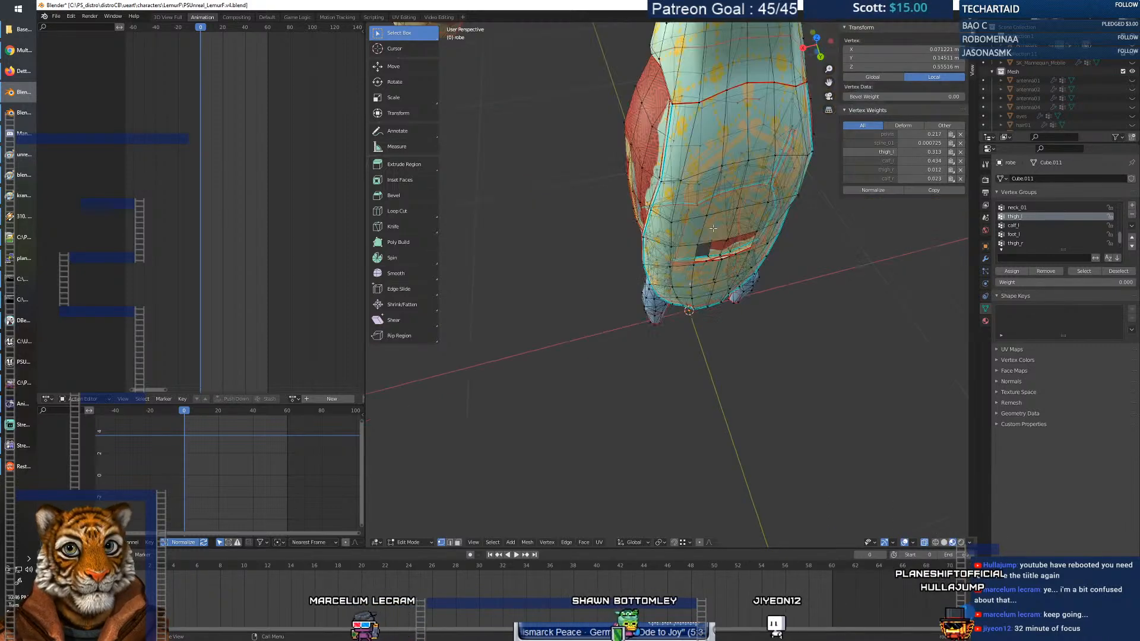
{"action": "scroll", "coordinate": [727, 228], "scroll_direction": "up", "scroll_amount": 6}
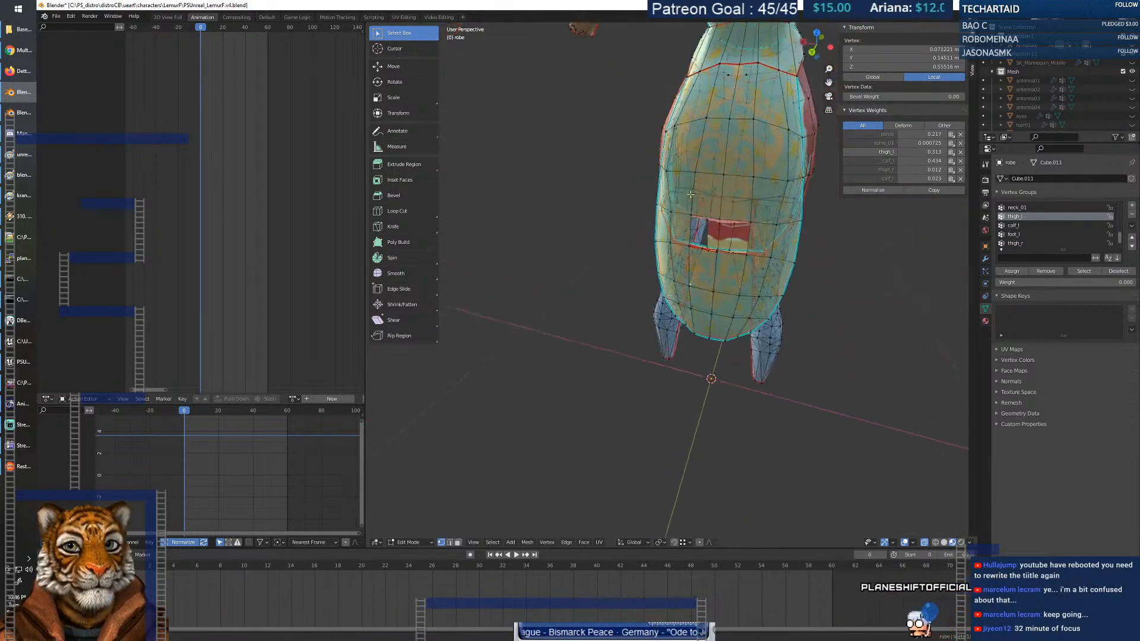
{"action": "scroll", "coordinate": [726, 248], "scroll_direction": "down", "scroll_amount": 5}
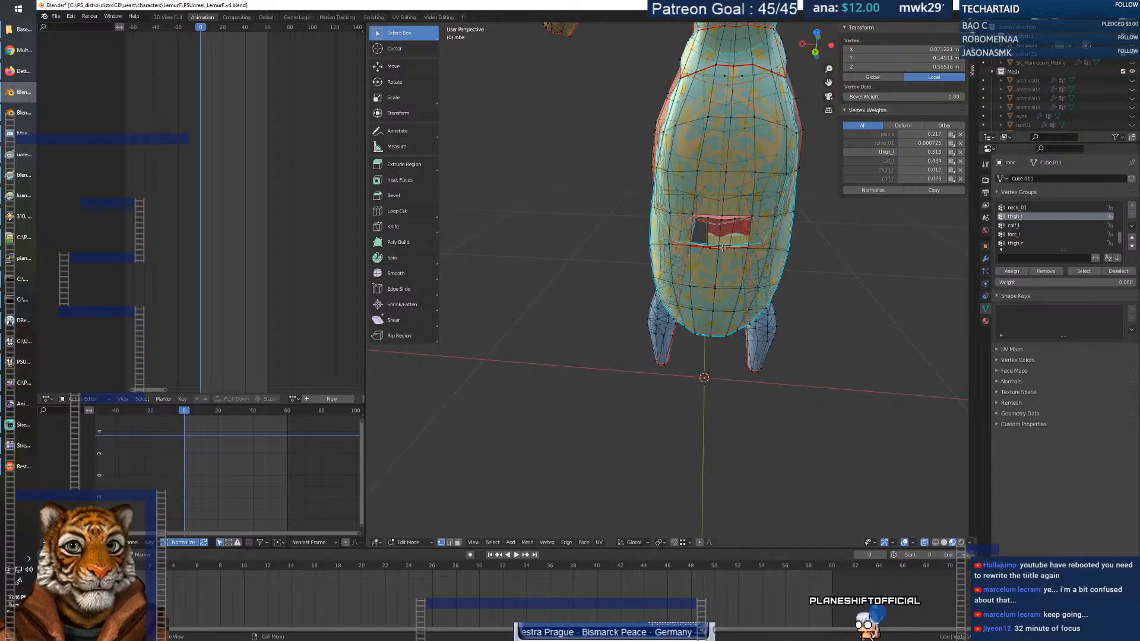
{"action": "key", "text": "alt+h"}
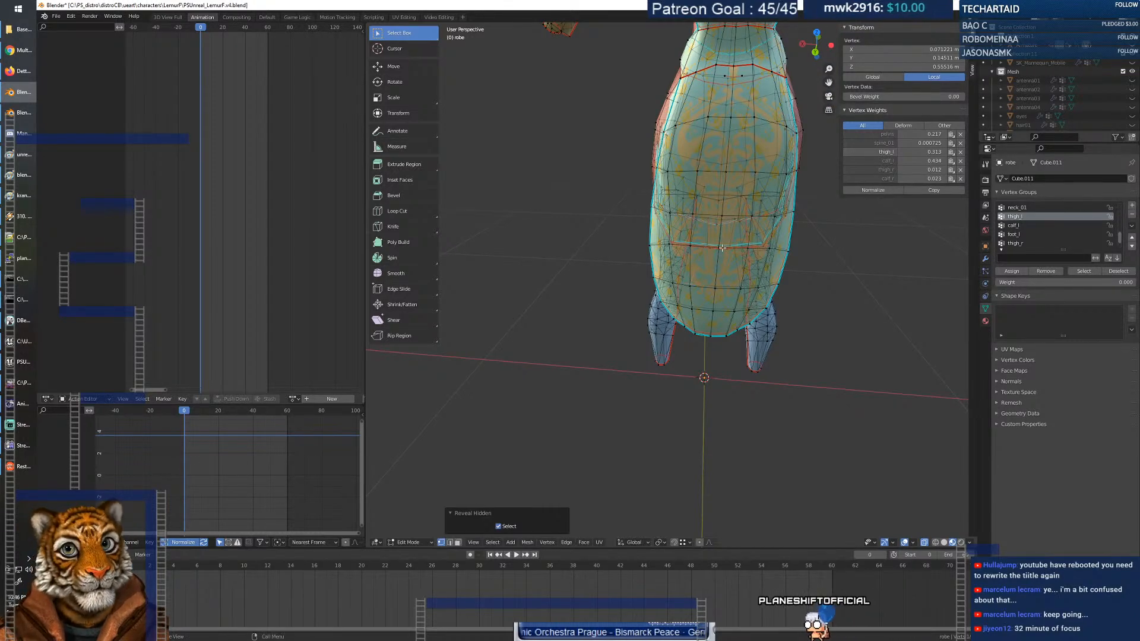
Select overlapping vertices inside the patterned back cloth and copy the active vertex's weights to its counterpart.
{"action": "scroll", "coordinate": [709, 269], "scroll_direction": "up", "scroll_amount": 4}
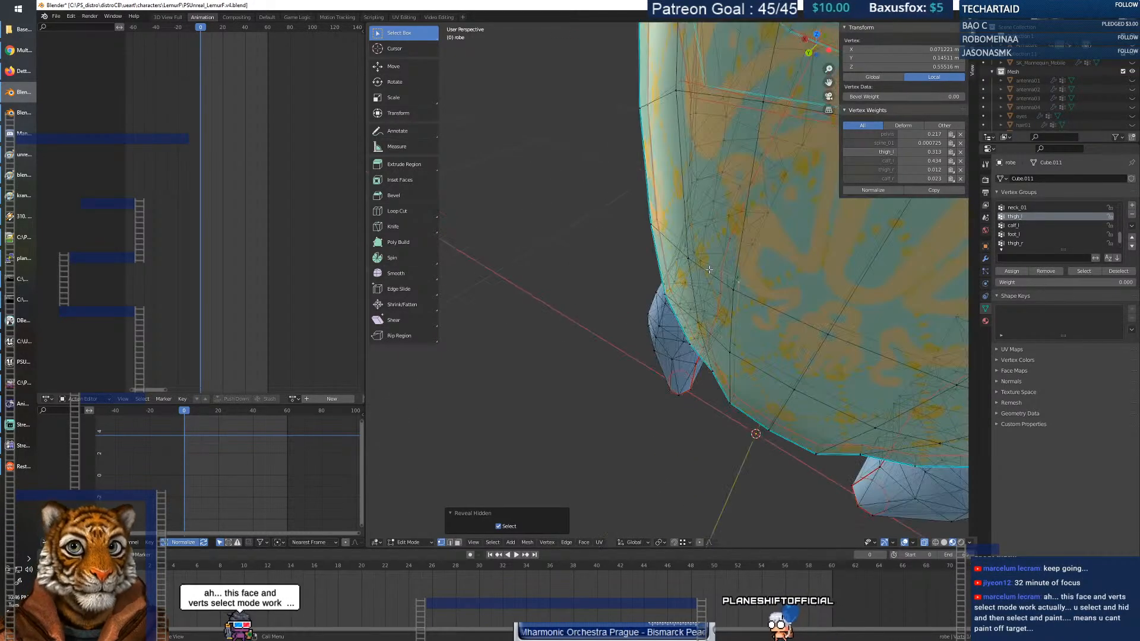
{"action": "mouse_move", "coordinate": [733, 268]}
{"action": "middle_mouse_down"}
{"action": "mouse_move", "coordinate": [704, 265]}
{"action": "mouse_move", "coordinate": [721, 270]}
{"action": "middle_mouse_up"}
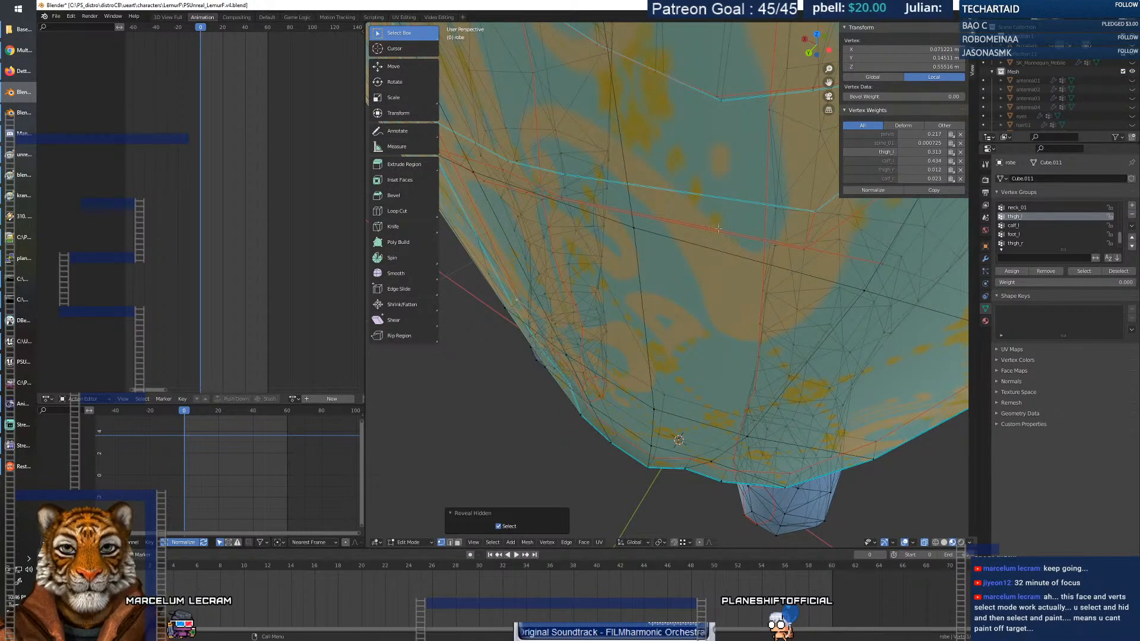
{"action": "left_click", "coordinate": [635, 228]}
{"action": "middle_click_drag", "start_coordinate": [636, 228], "coordinate": [652, 259]}
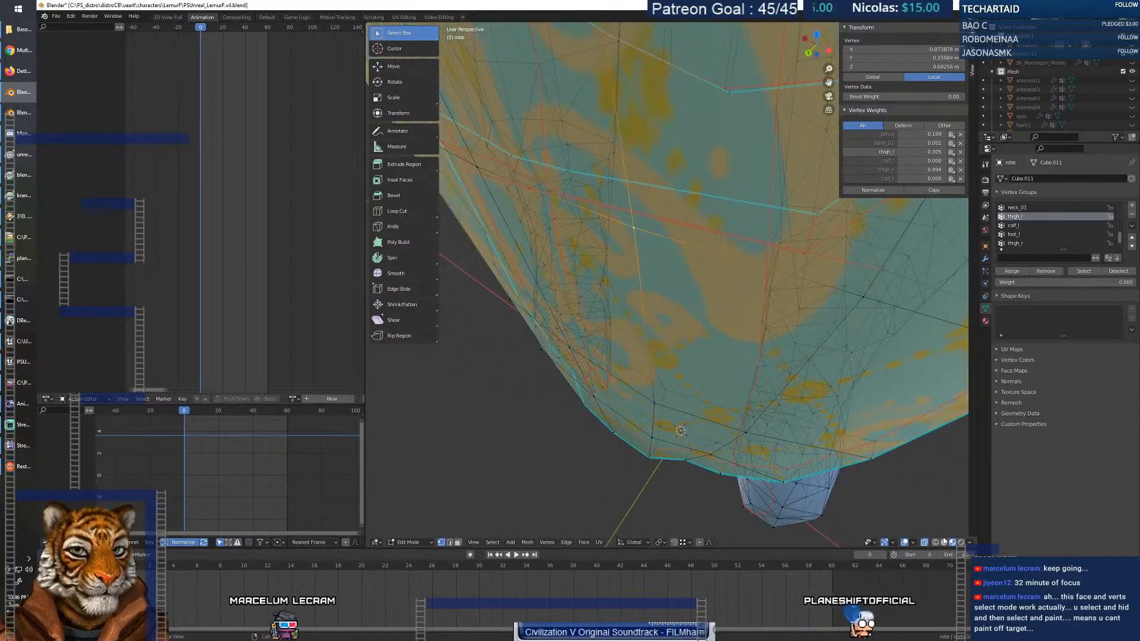
{"action": "middle_click_drag", "start_coordinate": [688, 301], "coordinate": [594, 315]}
{"action": "scroll", "coordinate": [660, 292], "scroll_direction": "up", "scroll_amount": 5}
{"action": "middle_click_drag", "start_coordinate": [504, 348], "coordinate": [531, 360]}
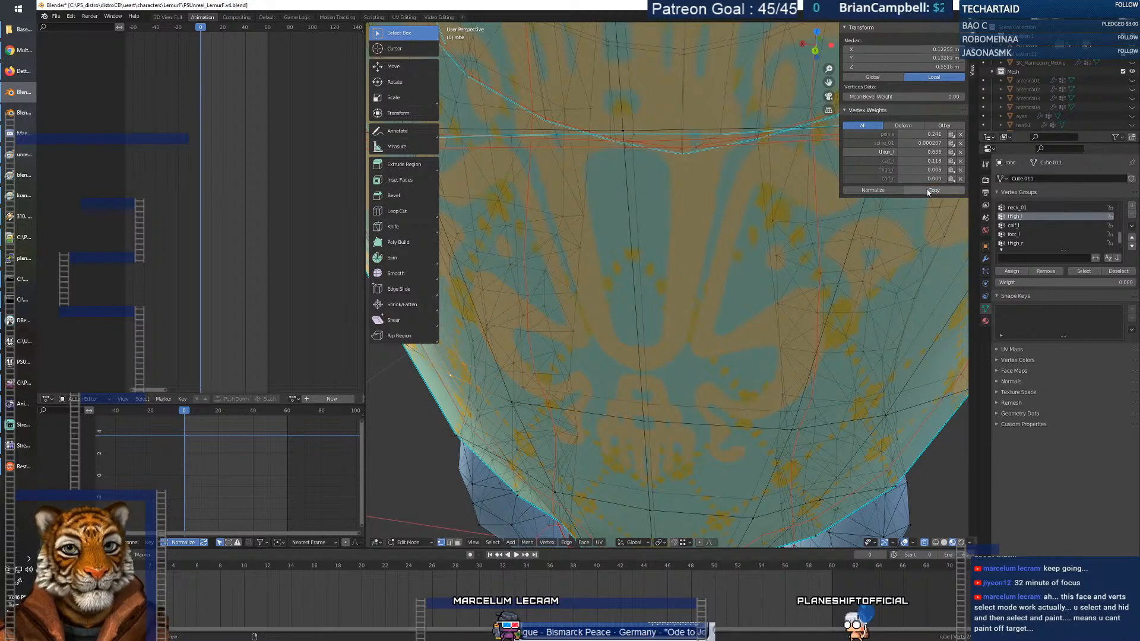
Return the robe to Object Mode, then scrub and play the animation to examine how the back cloth deforms.
{"action": "middle_click_drag", "start_coordinate": [637, 316], "coordinate": [784, 301]}
{"action": "scroll", "coordinate": [641, 307], "scroll_direction": "down", "scroll_amount": 6}
{"action": "key", "text": "Tab"}
{"action": "middle_click_drag", "start_coordinate": [857, 299], "coordinate": [755, 348]}
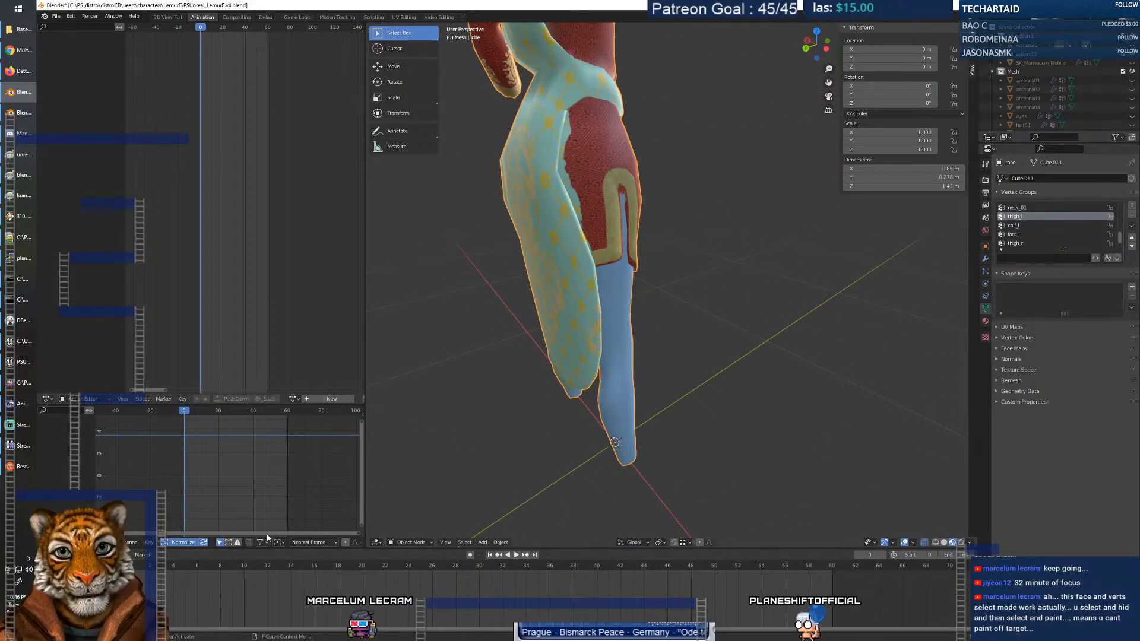
{"action": "left_click_drag", "start_coordinate": [127, 564], "coordinate": [209, 563]}
{"action": "middle_click_drag", "start_coordinate": [617, 383], "coordinate": [446, 430]}
{"action": "left_click_drag", "start_coordinate": [212, 567], "coordinate": [175, 580]}
{"action": "mouse_move", "coordinate": [614, 395]}
{"action": "middle_mouse_down"}
{"action": "mouse_move", "coordinate": [738, 376]}
{"action": "mouse_move", "coordinate": [629, 395]}
{"action": "middle_mouse_up"}
{"action": "left_click_drag", "start_coordinate": [176, 570], "coordinate": [241, 568]}
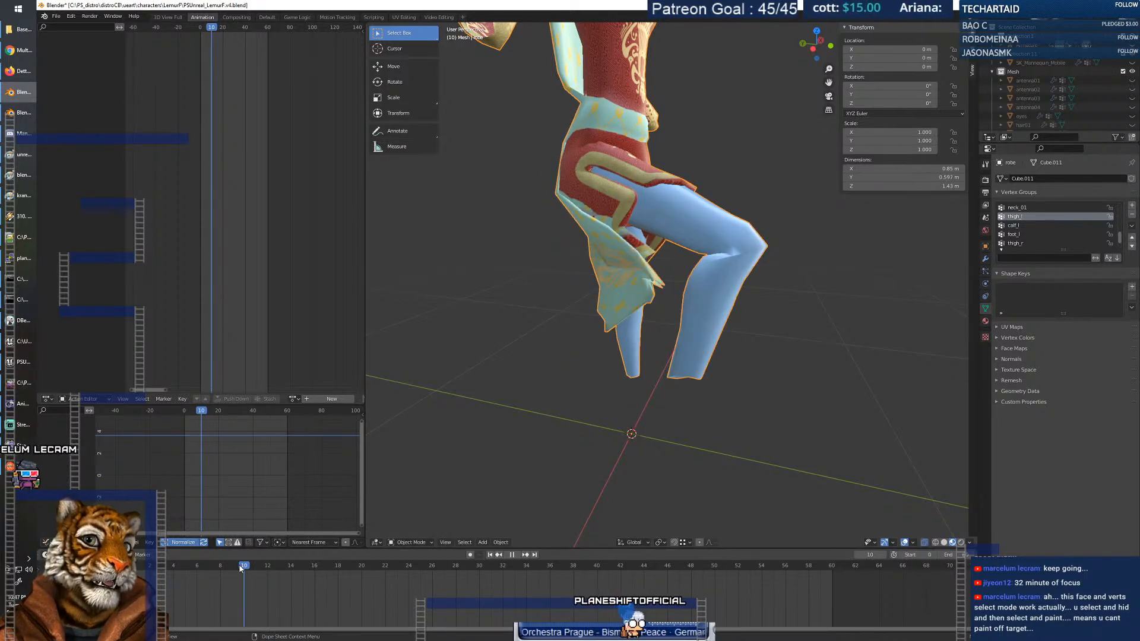
{"action": "key", "text": "space"}
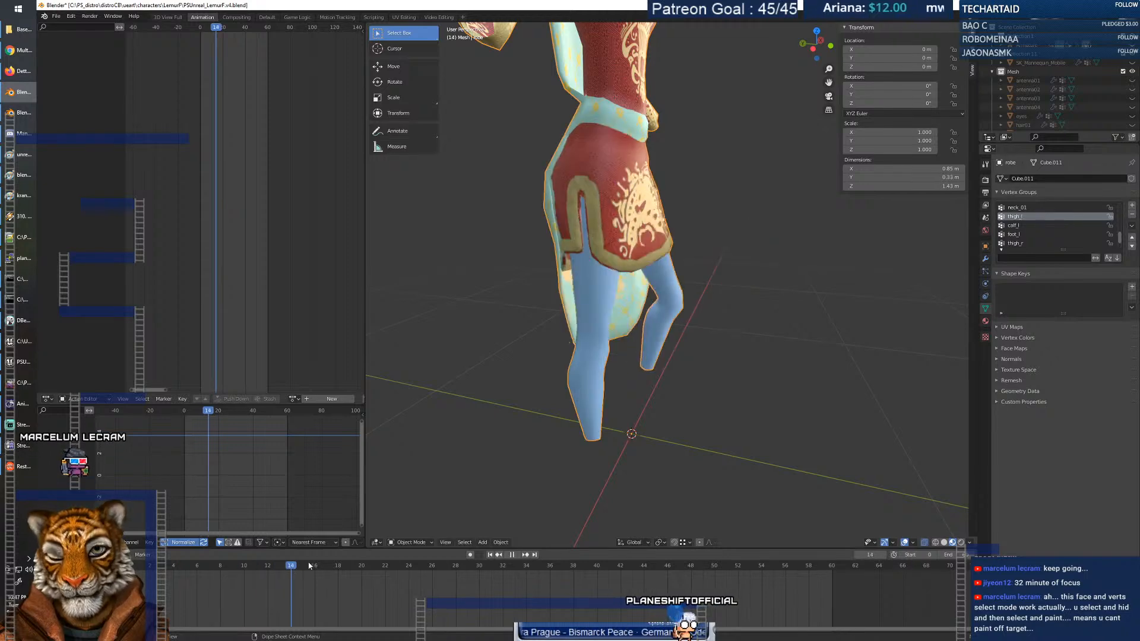
{"action": "key", "text": "space"}
Examine the back cloth at frame 20, move to frame 12, and inspect the olive trim between the legs up close.
{"action": "middle_click_drag", "start_coordinate": [772, 315], "coordinate": [508, 302]}
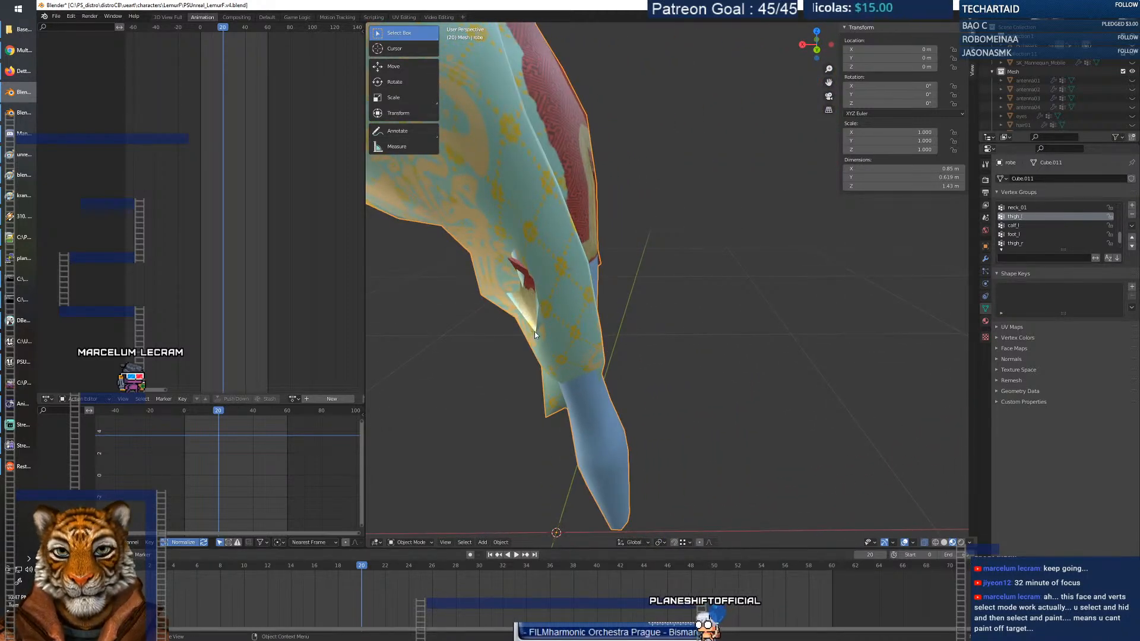
{"action": "left_click_drag", "start_coordinate": [360, 566], "coordinate": [267, 574]}
{"action": "middle_click_drag", "start_coordinate": [462, 446], "coordinate": [587, 330]}
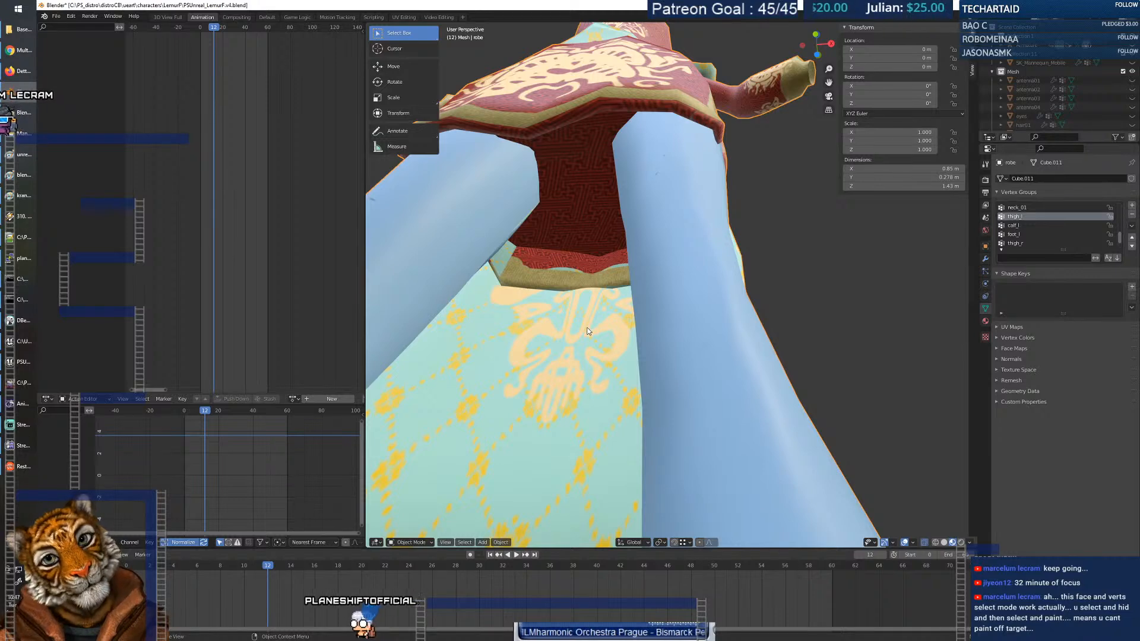
{"action": "middle_click_drag", "start_coordinate": [587, 331], "coordinate": [615, 316]}
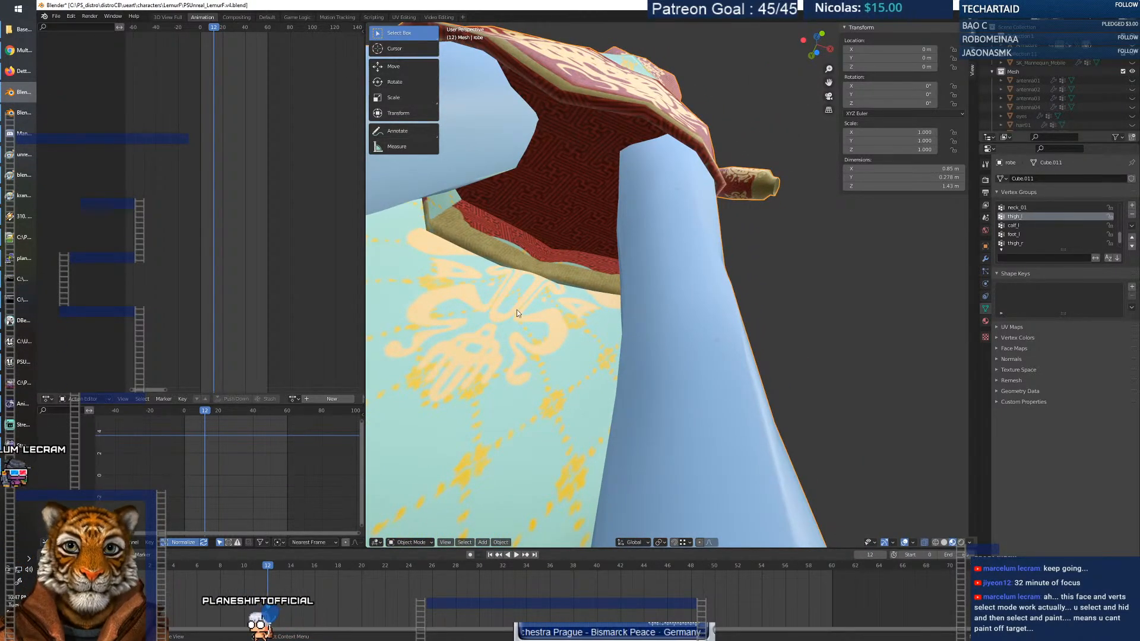
Switch the robe to Edit Mode with face selection, select faces of the olive trim above the patterned cloth, and turn off X-ray.
{"action": "left_click", "coordinate": [411, 542]}
{"action": "left_click", "coordinate": [409, 523]}
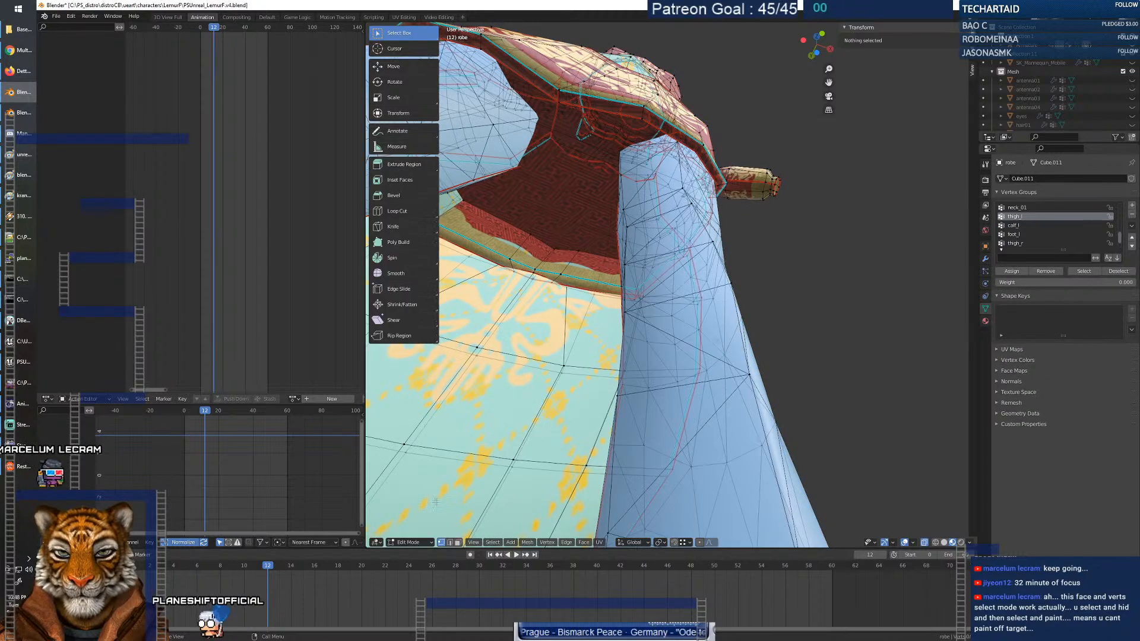
{"action": "left_click", "coordinate": [506, 263]}
{"action": "key", "text": "3"}
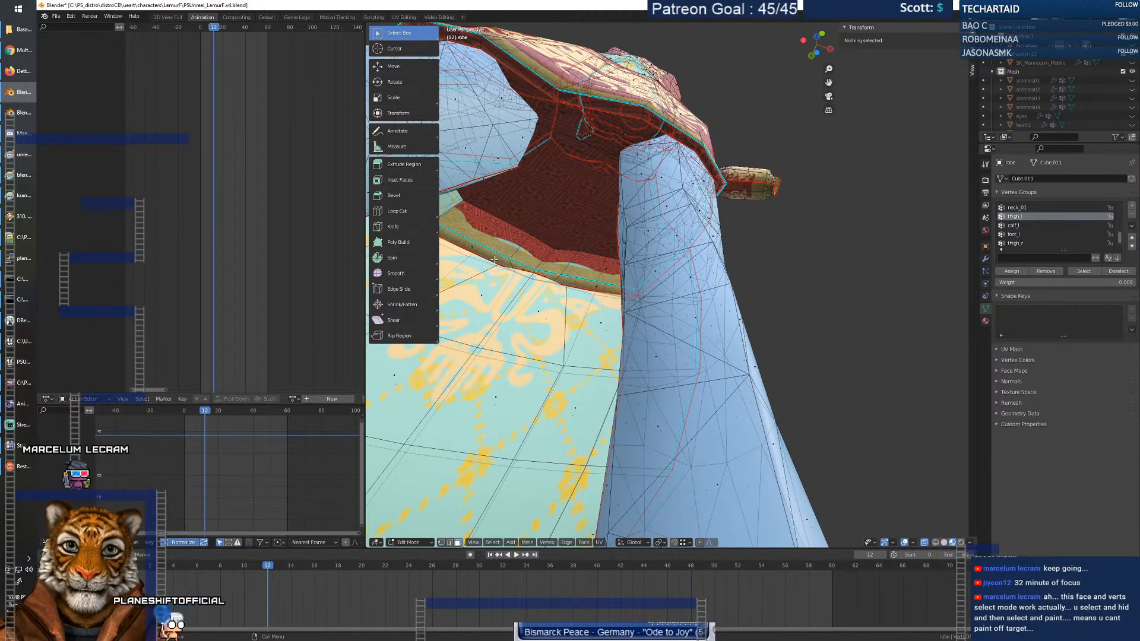
{"action": "left_click", "coordinate": [528, 263]}
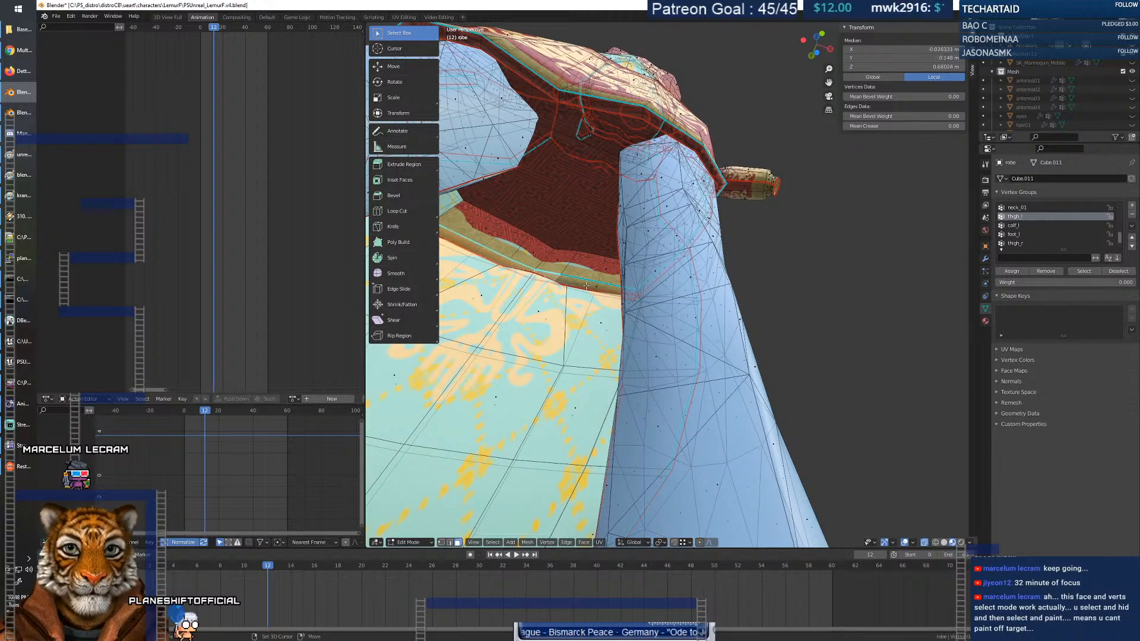
{"action": "left_click", "coordinate": [924, 544]}
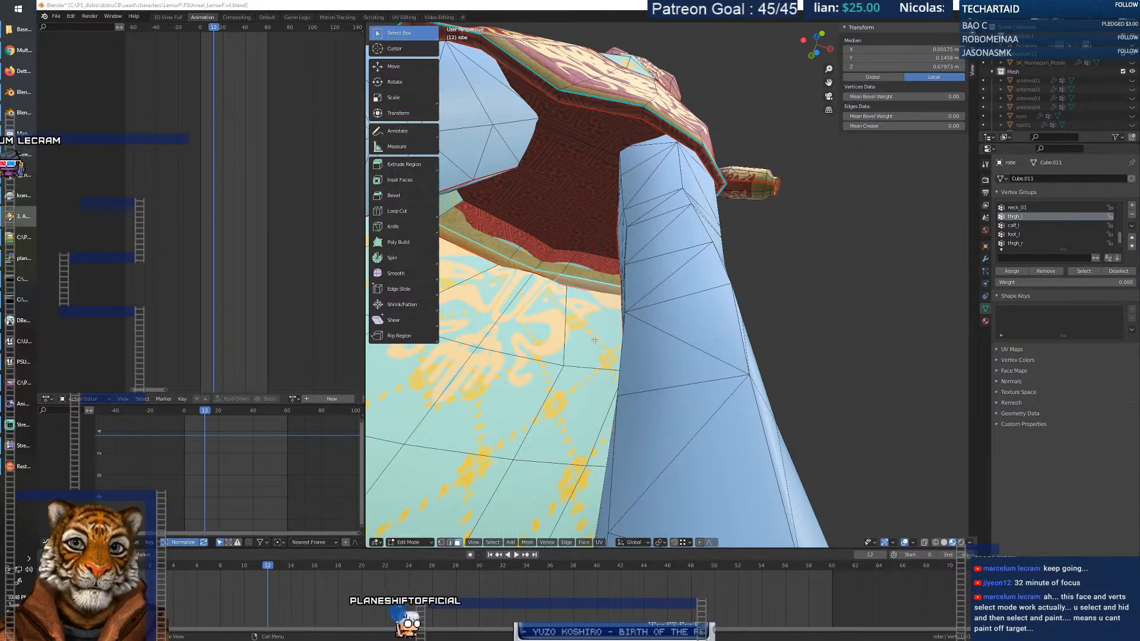
Examine the gap between the olive trim and the patterned cloth from the side, and clear the face selection.
{"action": "middle_click_drag", "start_coordinate": [558, 335], "coordinate": [677, 352]}
{"action": "middle_click_drag", "start_coordinate": [672, 378], "coordinate": [671, 401]}
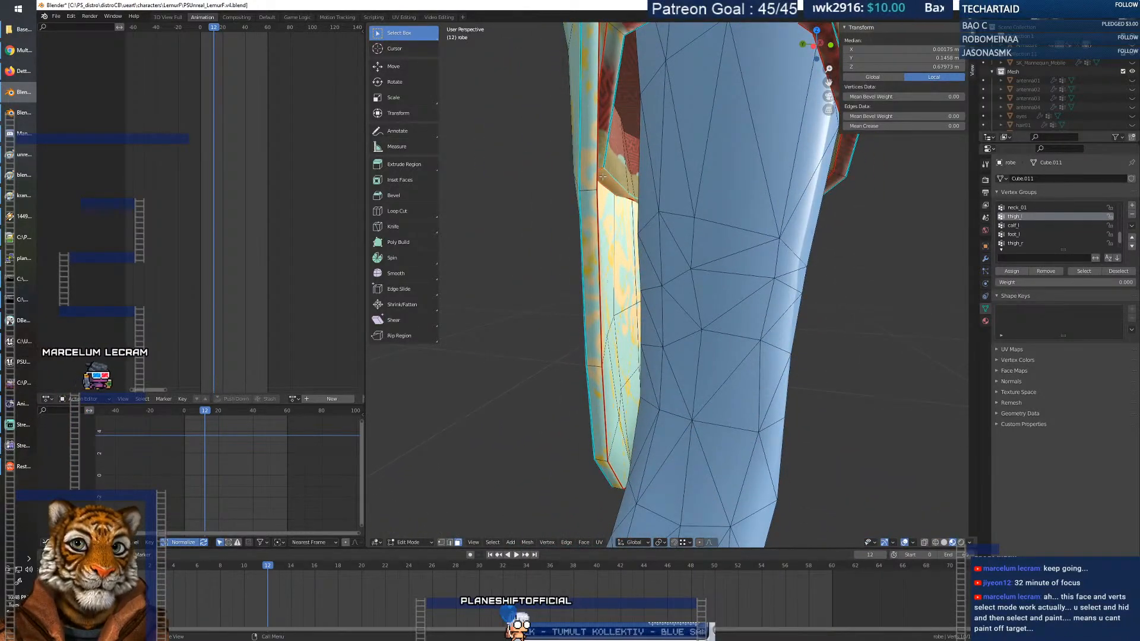
{"action": "left_click", "coordinate": [547, 279]}
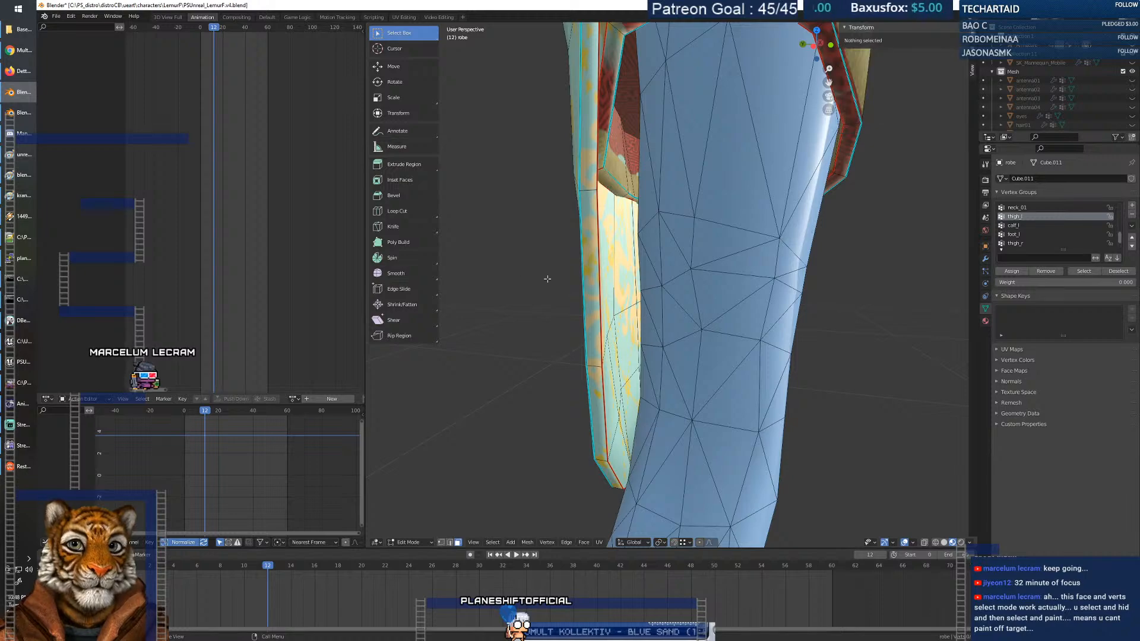
Hide the two centre faces on the inner side of the olive-trimmed red layer above the patterned back cloth.
{"action": "middle_click_drag", "start_coordinate": [537, 278], "coordinate": [487, 234]}
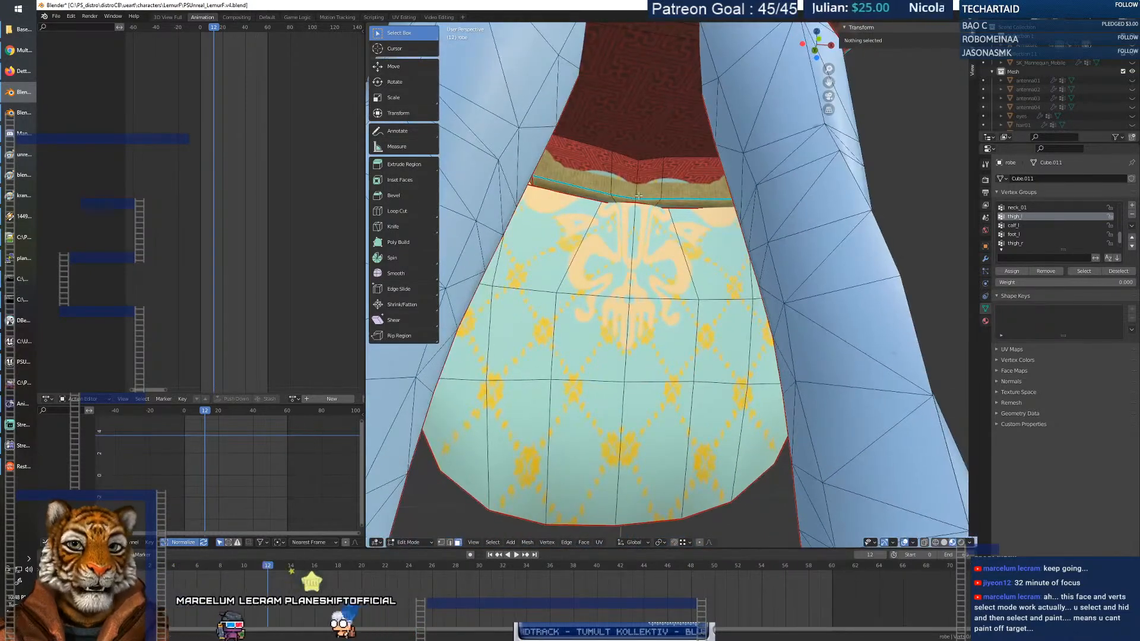
{"action": "middle_click_drag", "start_coordinate": [605, 201], "coordinate": [635, 192]}
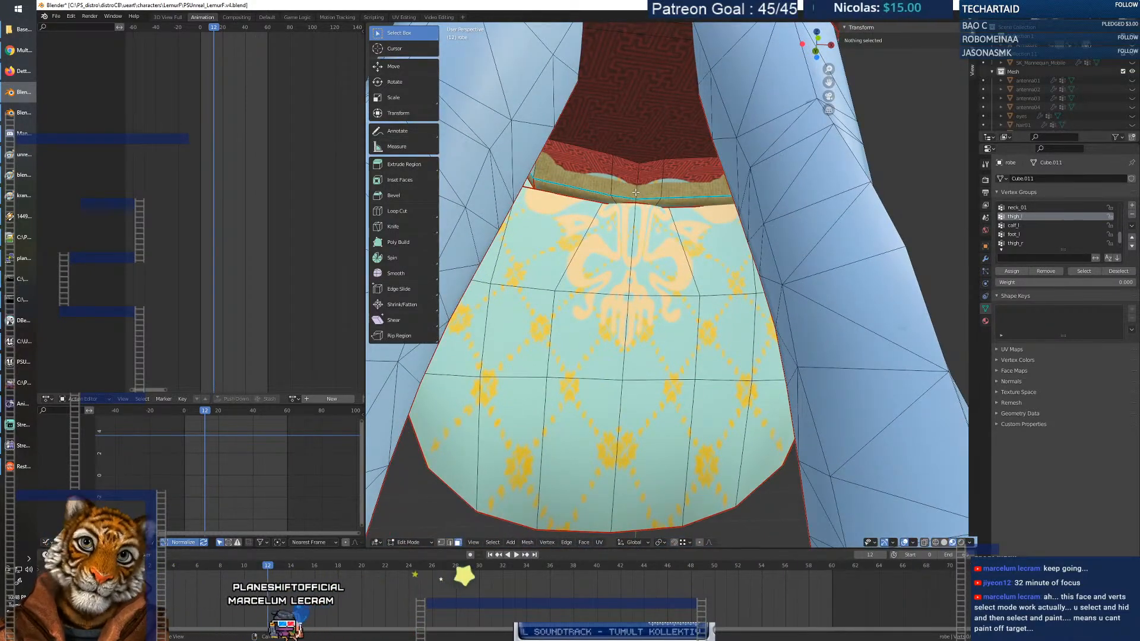
{"action": "middle_click_drag", "start_coordinate": [636, 192], "coordinate": [805, 223]}
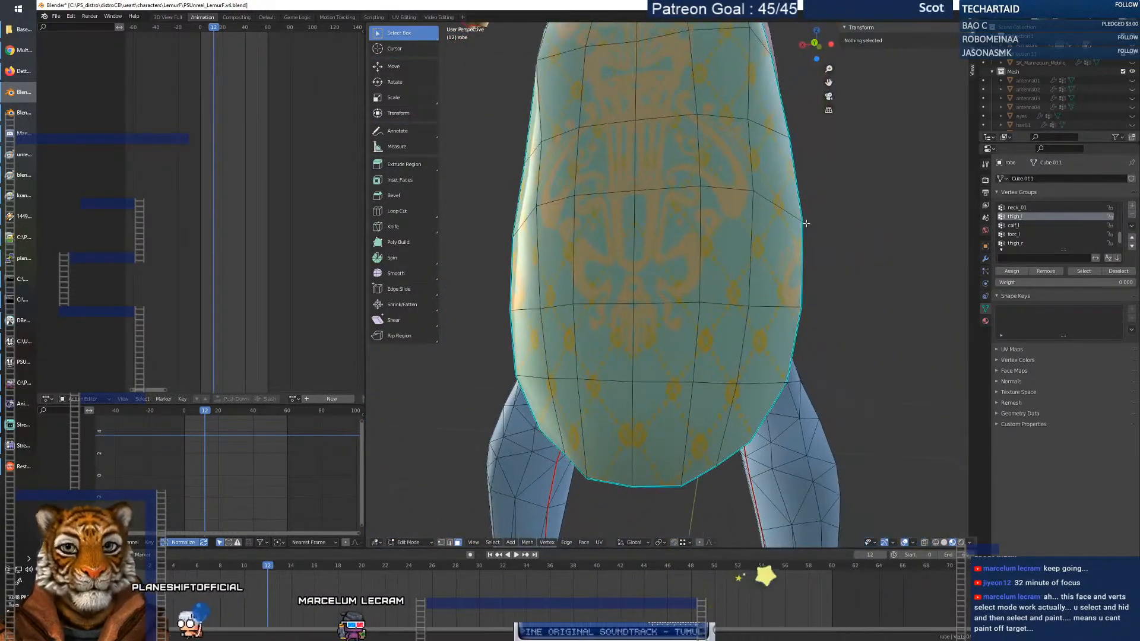
{"action": "middle_click_drag", "start_coordinate": [732, 239], "coordinate": [550, 220]}
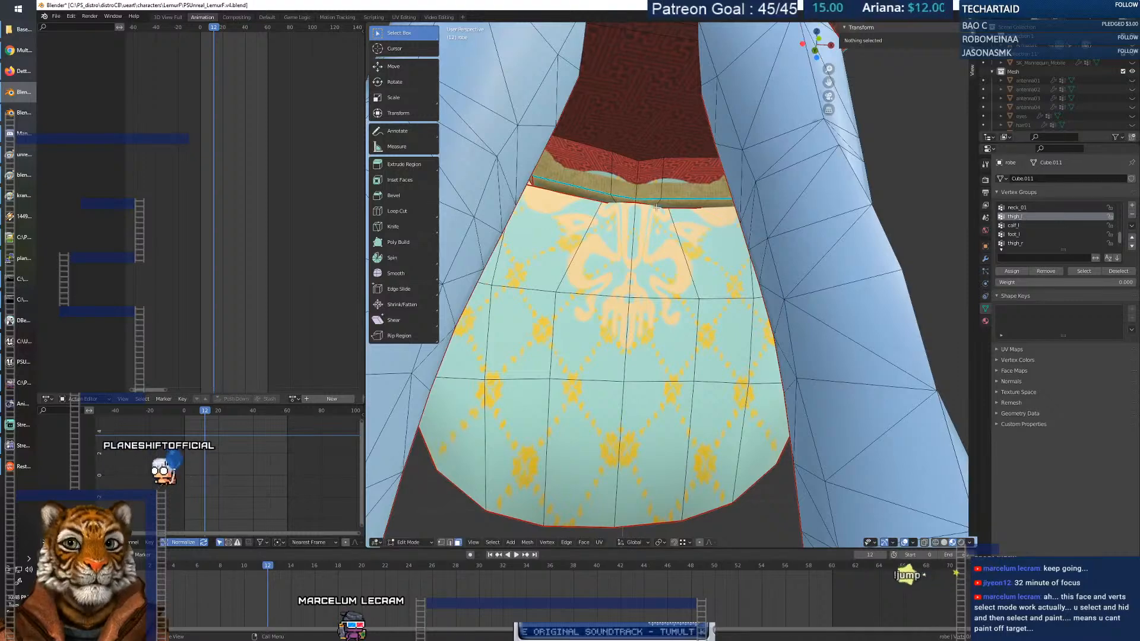
{"action": "scroll", "coordinate": [687, 184], "scroll_direction": "up", "scroll_amount": 6}
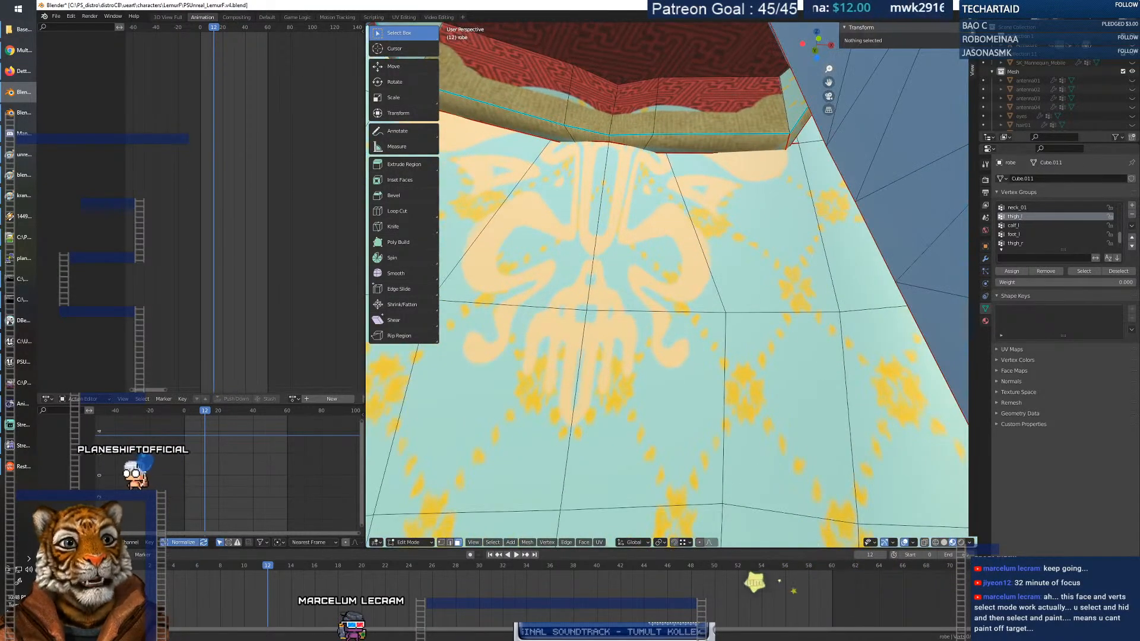
{"action": "left_click", "coordinate": [687, 185]}
{"action": "left_click", "coordinate": [687, 185], "text": "shift"}
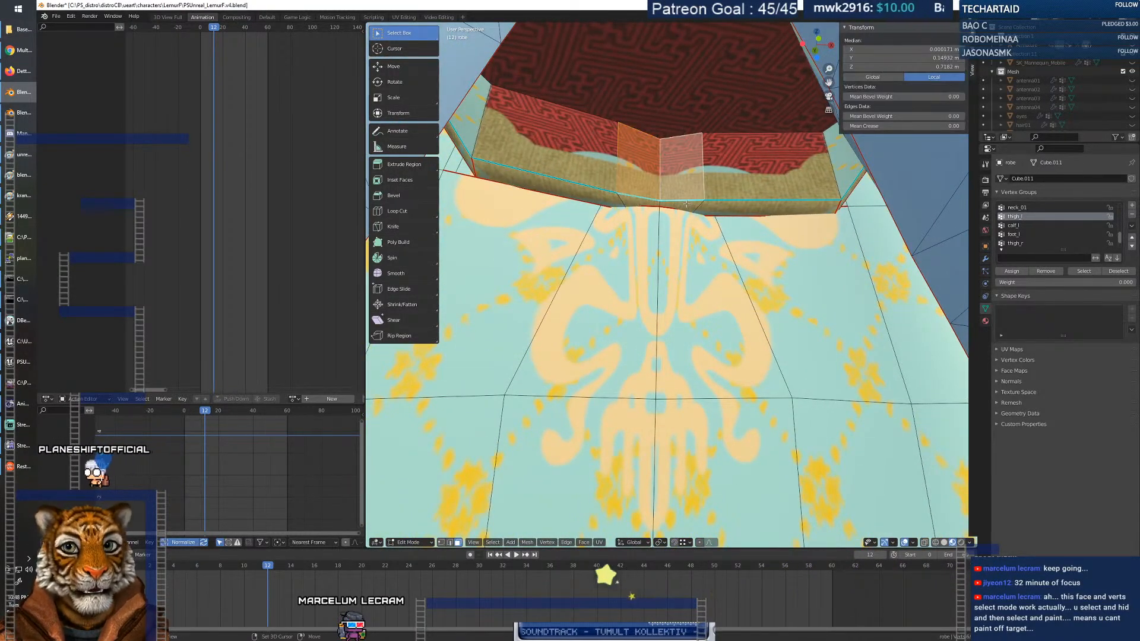
{"action": "key", "text": "h"}
Hide the faces at the front of the robe's skirt and its inner red strip to expose the back cloth.
{"action": "middle_click_drag", "start_coordinate": [681, 219], "coordinate": [668, 272]}
{"action": "scroll", "coordinate": [668, 272], "scroll_direction": "down", "scroll_amount": 8}
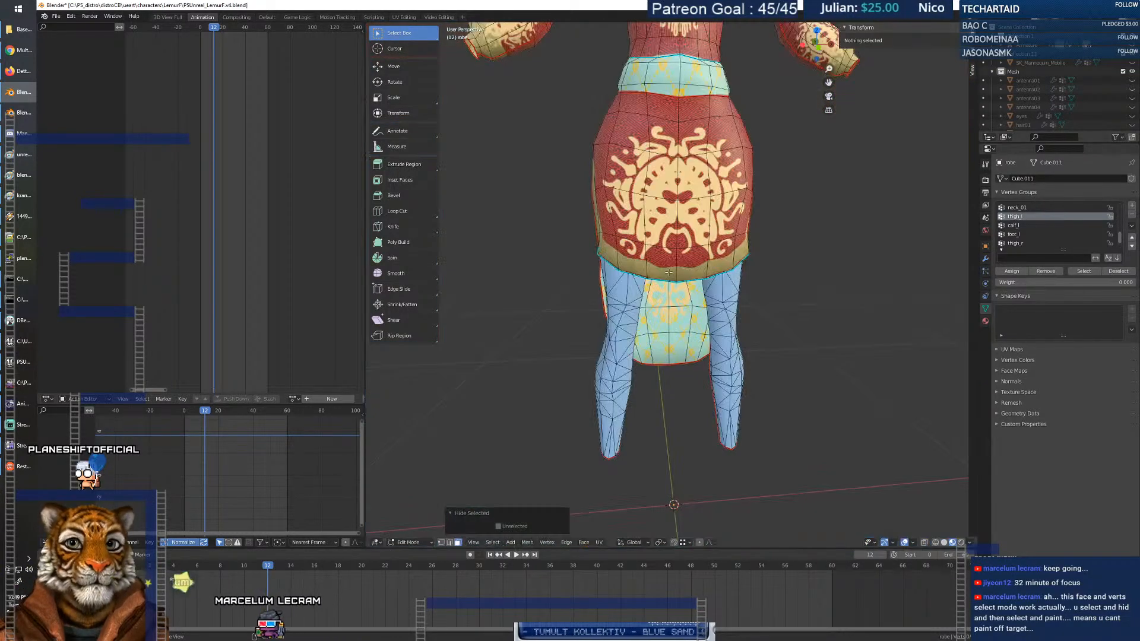
{"action": "left_click", "coordinate": [664, 265]}
{"action": "left_click_drag", "start_coordinate": [721, 260], "coordinate": [707, 262]}
{"action": "key", "text": "h"}
{"action": "key", "text": "h"}
{"action": "left_click", "coordinate": [678, 237]}
{"action": "key", "text": "h"}
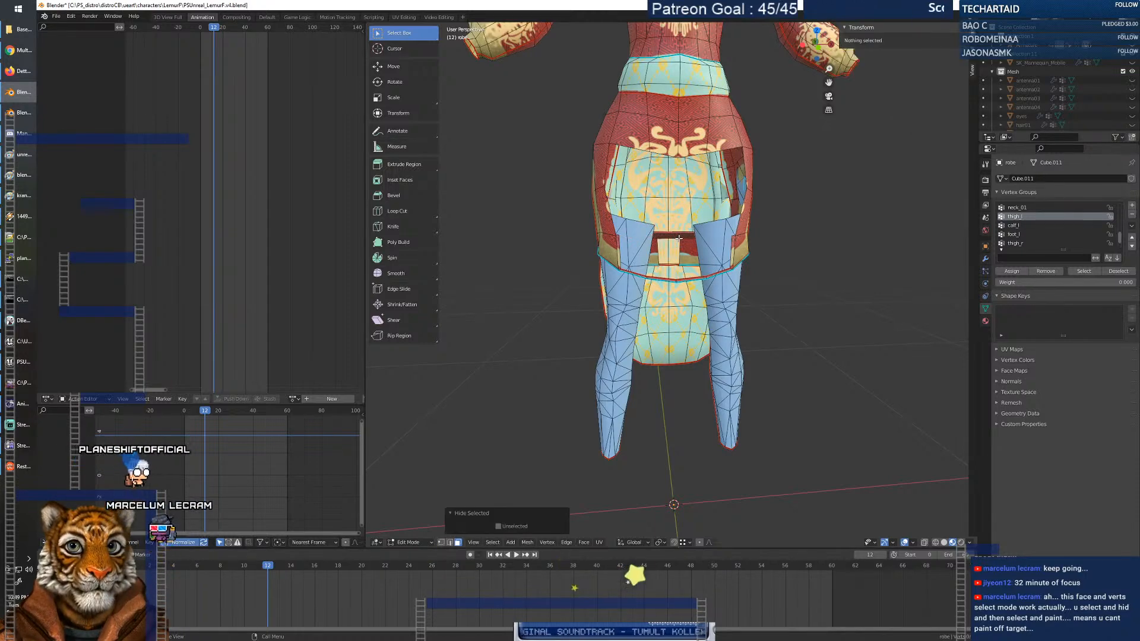
{"action": "scroll", "coordinate": [673, 265], "scroll_direction": "up", "scroll_amount": 6}
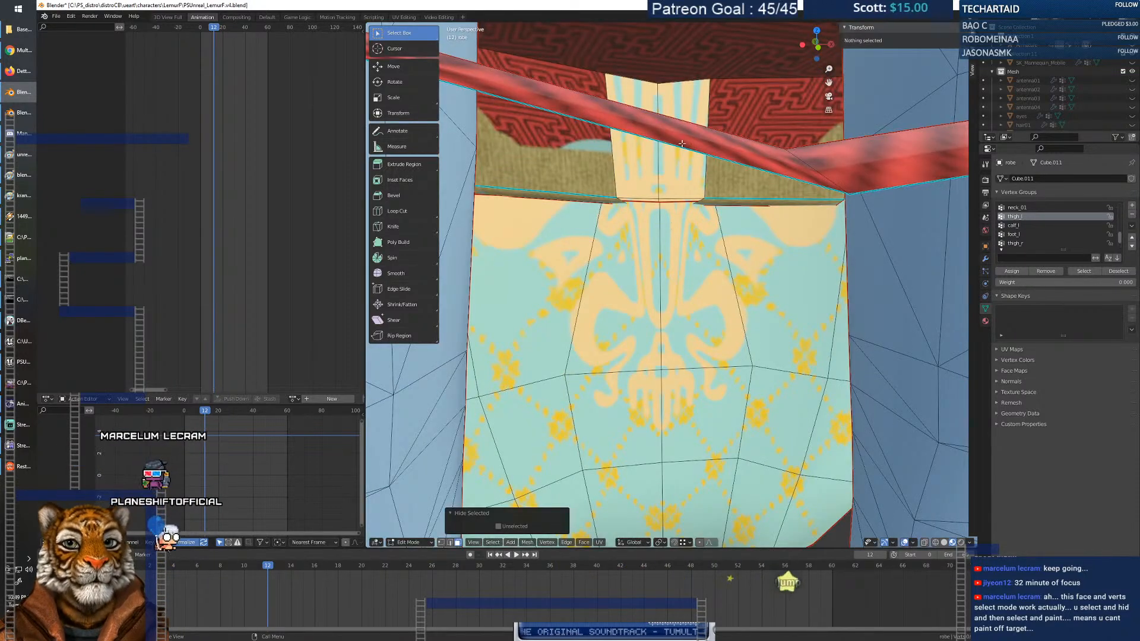
{"action": "left_click", "coordinate": [828, 161]}
{"action": "key", "text": "h"}
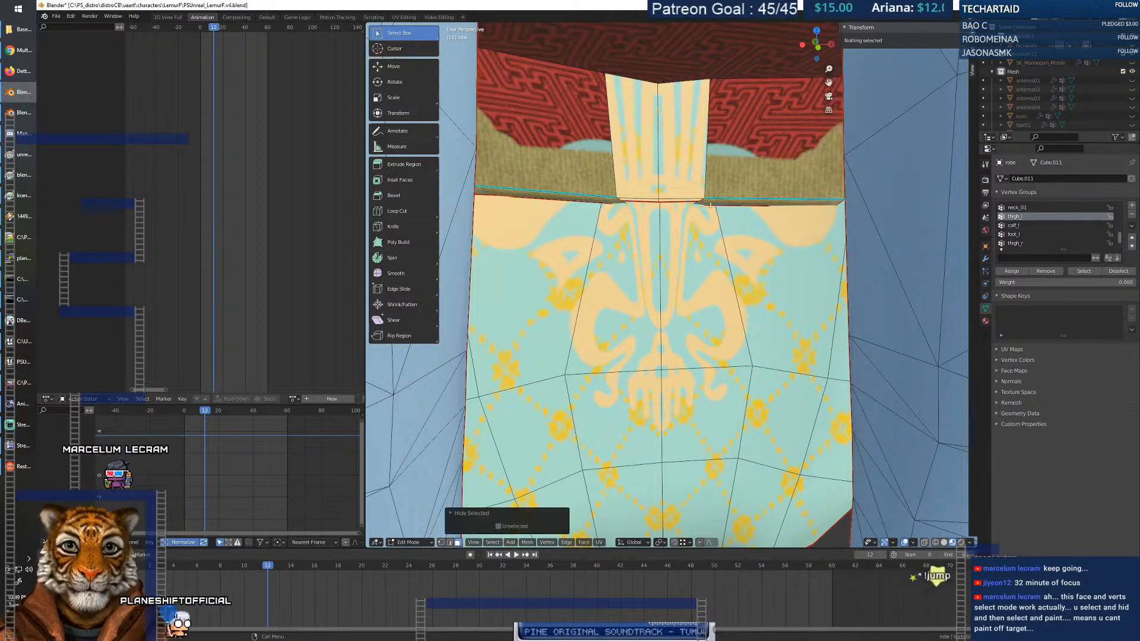
Select a patterned cloth face and an adjoining olive trim face to examine how the layers meet behind the hidden faces.
{"action": "left_click", "coordinate": [666, 203]}
{"action": "middle_click_drag", "start_coordinate": [666, 204], "coordinate": [671, 256]}
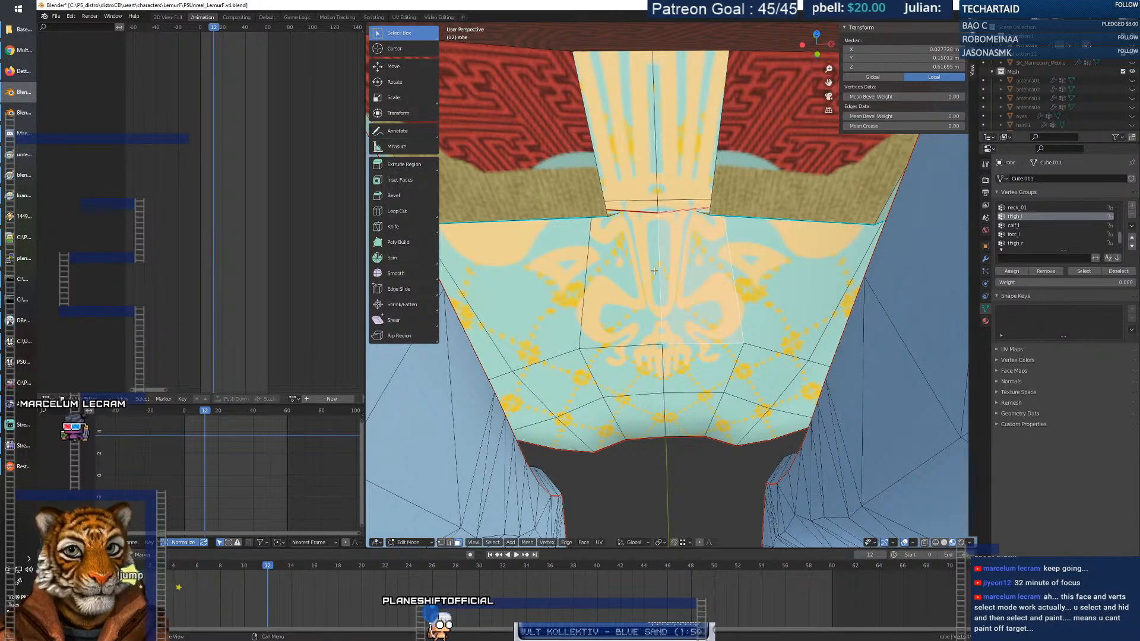
{"action": "left_click", "coordinate": [564, 202]}
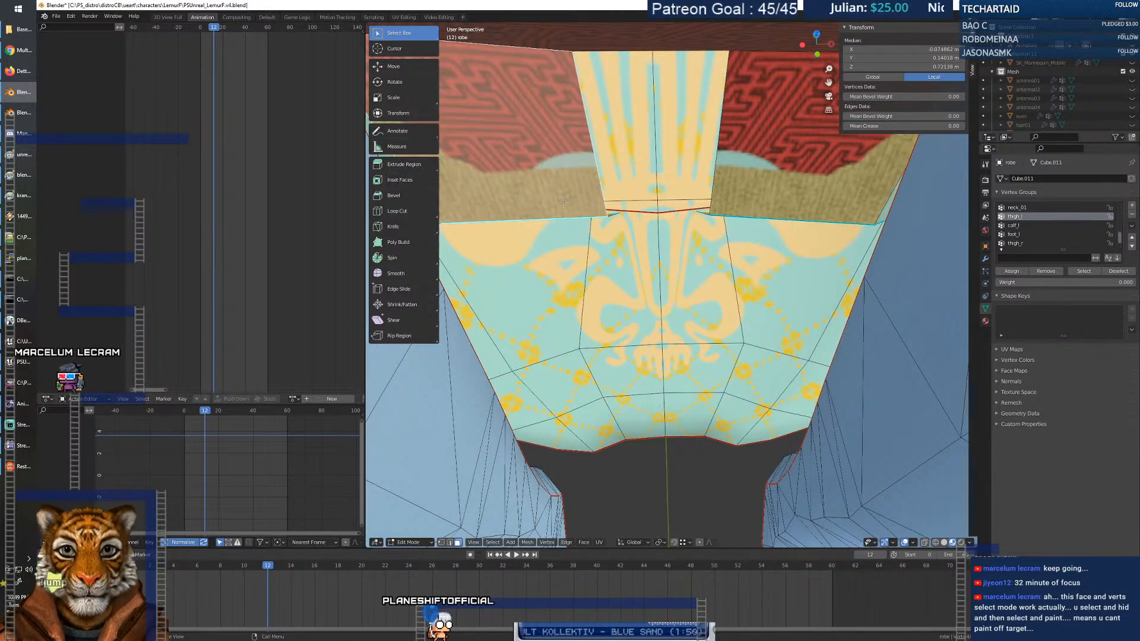
{"action": "middle_click_drag", "start_coordinate": [700, 265], "coordinate": [675, 256]}
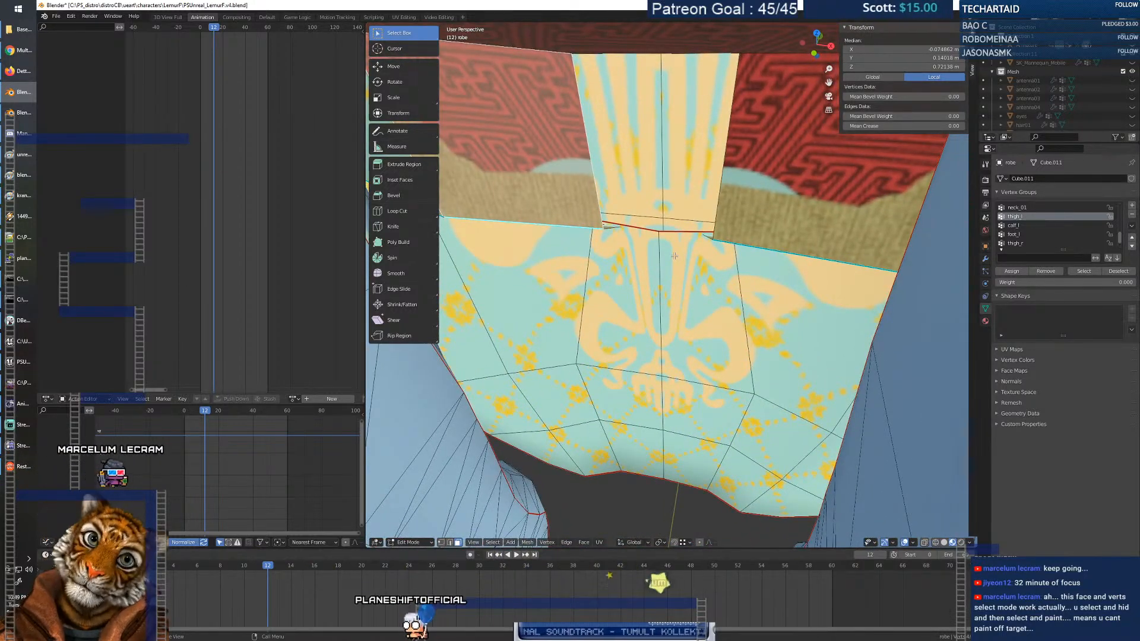
Restore the hidden centre faces of the olive trim and inspect its underside against the patterned cloth.
{"action": "middle_click_drag", "start_coordinate": [679, 260], "coordinate": [712, 205]}
{"action": "left_click", "coordinate": [711, 205]}
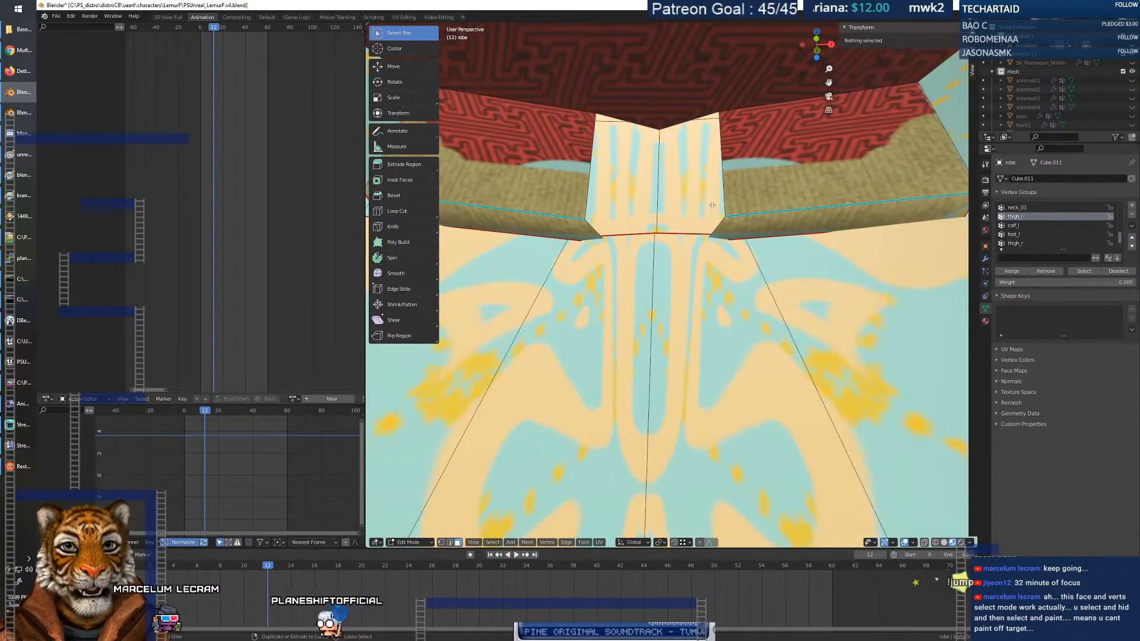
{"action": "left_click", "coordinate": [712, 205]}
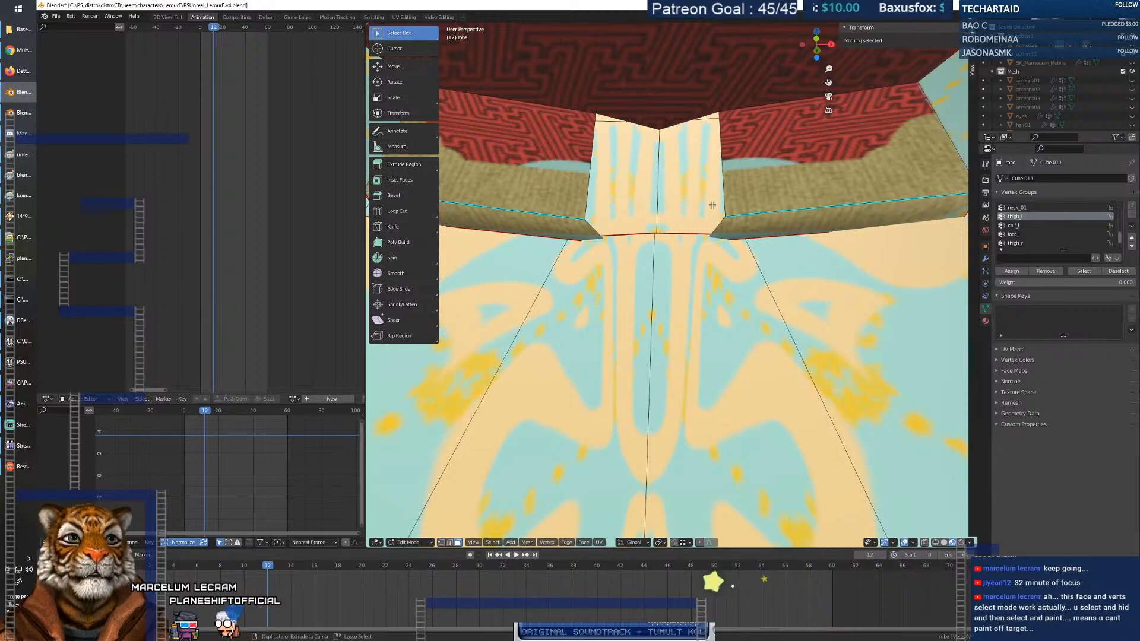
{"action": "left_click", "coordinate": [712, 204]}
{"action": "middle_click_drag", "start_coordinate": [707, 240], "coordinate": [624, 233]}
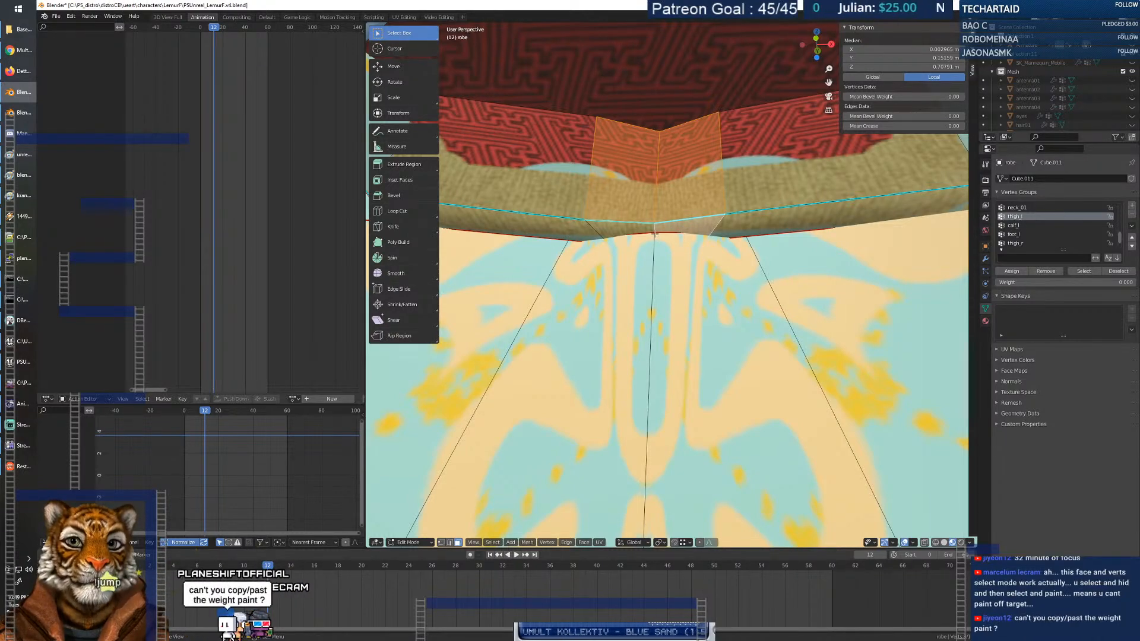
{"action": "middle_click_drag", "start_coordinate": [642, 246], "coordinate": [656, 267]}
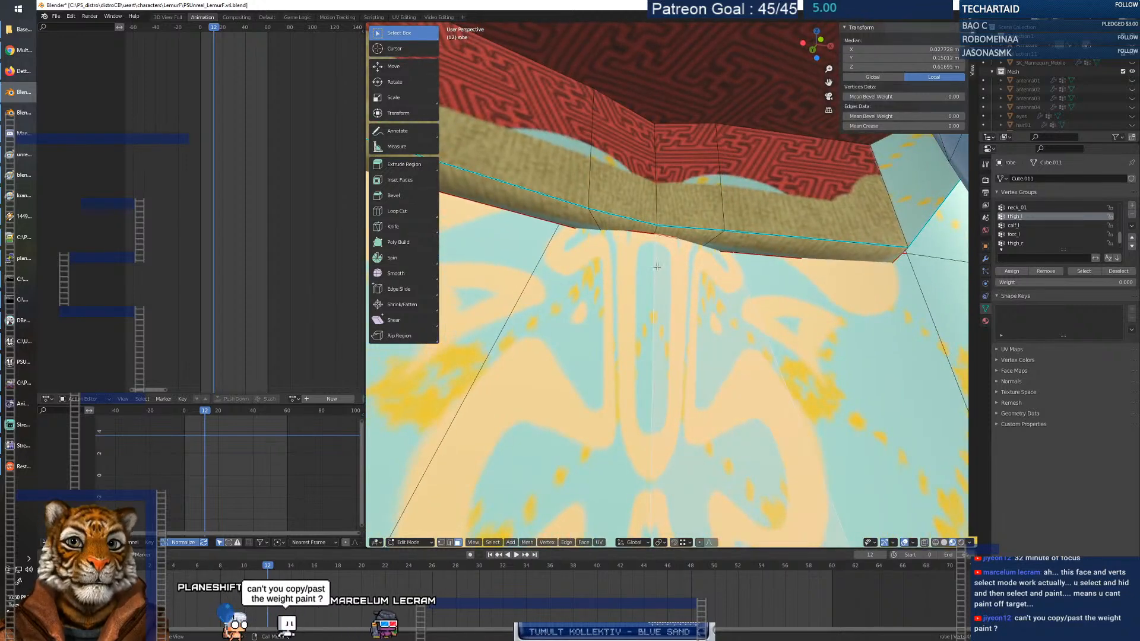
In wireframe and vertex selection, turn on snapping and move the trim's centre lower vertex onto the patterned cloth's top centre vertex.
{"action": "left_click", "coordinate": [936, 543]}
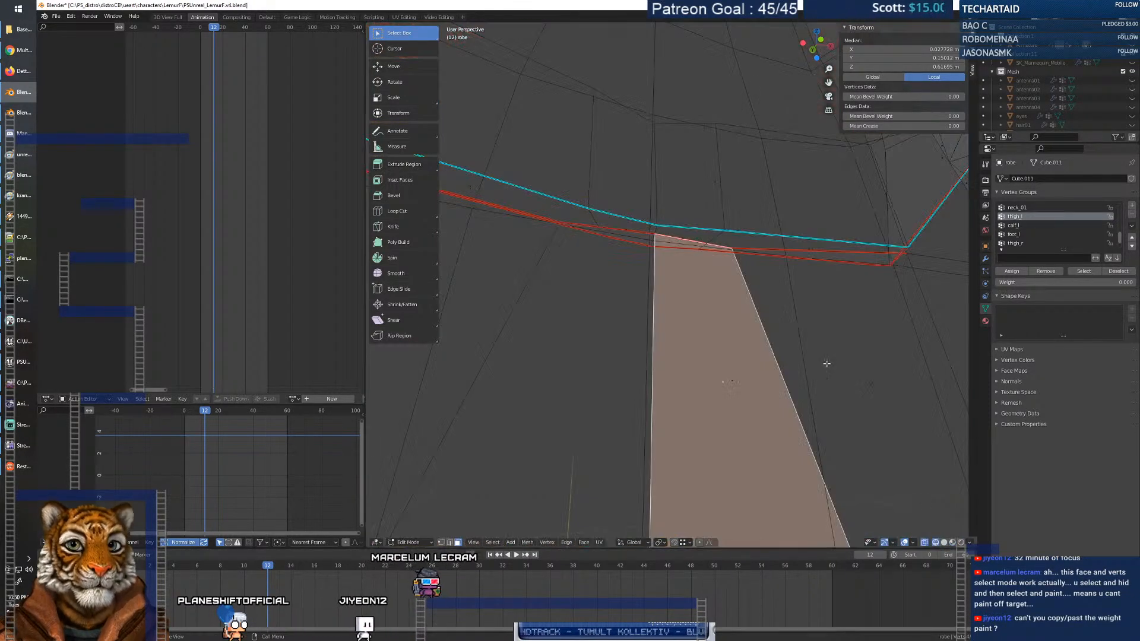
{"action": "left_click", "coordinate": [653, 255]}
{"action": "left_click", "coordinate": [654, 247]}
{"action": "middle_click_drag", "start_coordinate": [654, 247], "coordinate": [677, 262]}
{"action": "left_click", "coordinate": [674, 543]}
{"action": "key", "text": "g"}
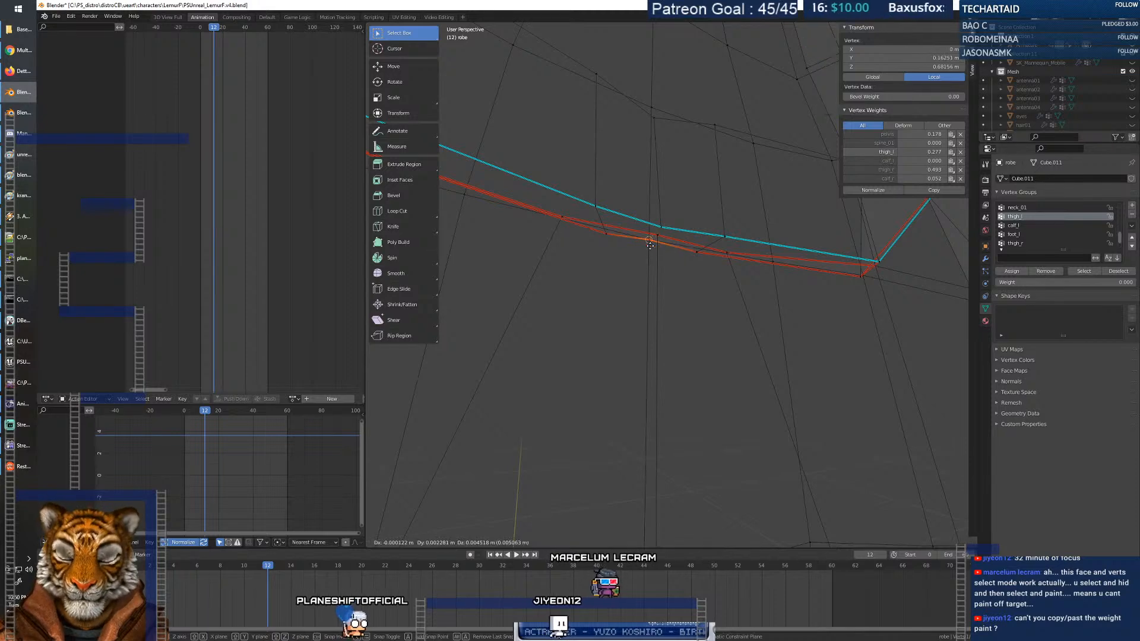
{"action": "left_click", "coordinate": [658, 237]}
{"action": "middle_click_drag", "start_coordinate": [657, 237], "coordinate": [642, 256]}
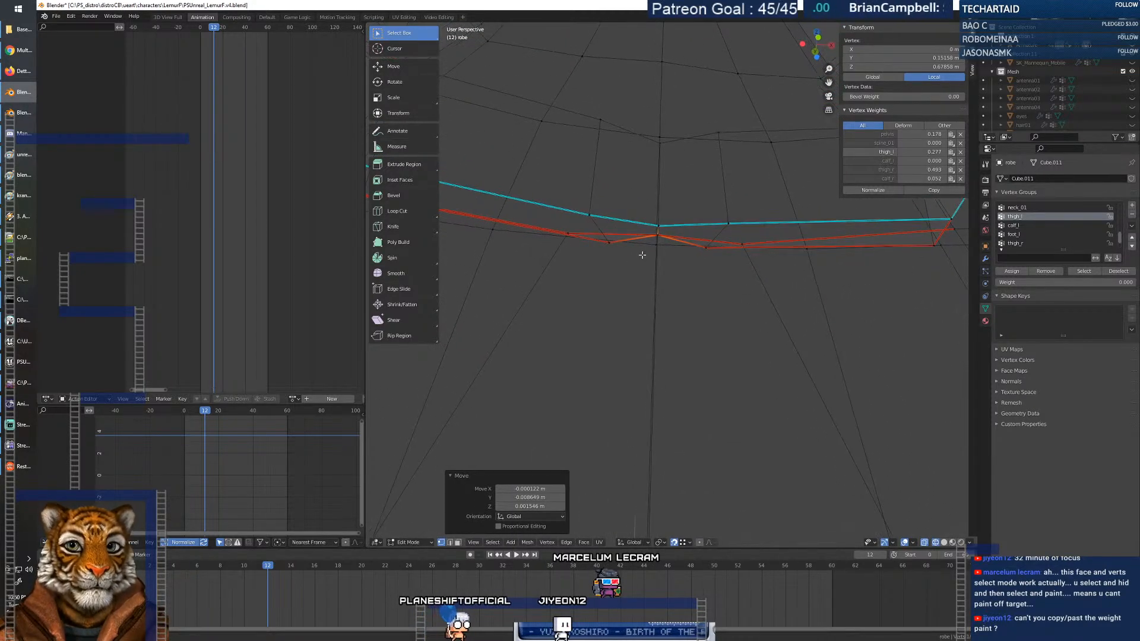
Show the textures, undo the centre vertex move, and try to slide the trim's centre lower vertex toward the cloth instead.
{"action": "left_click", "coordinate": [954, 542]}
{"action": "key", "text": "ctrl+z"}
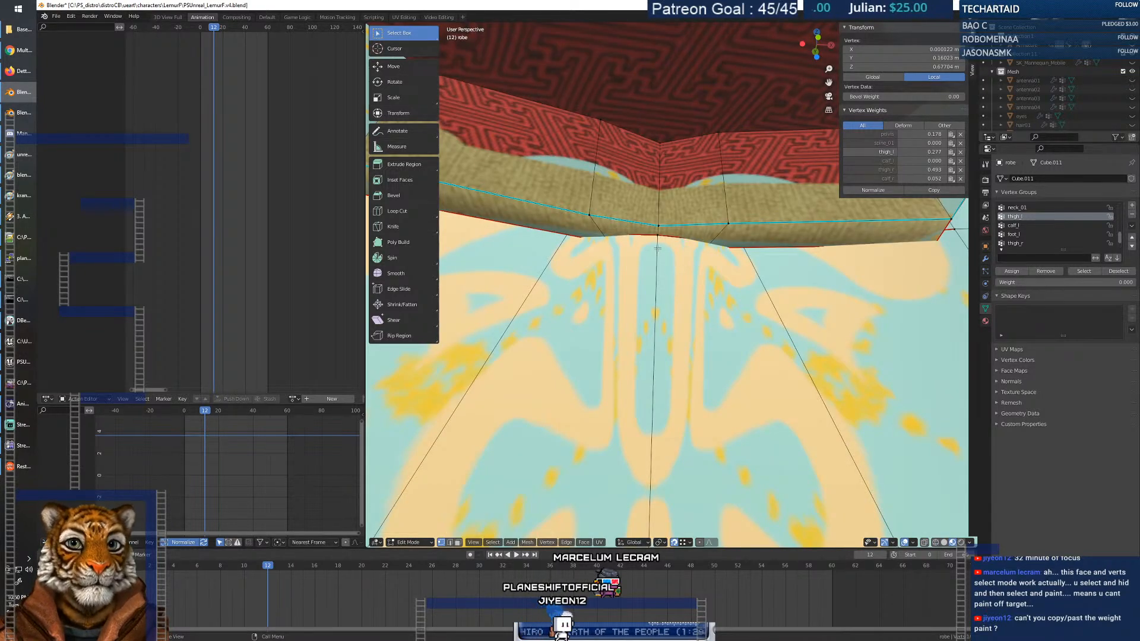
{"action": "key", "text": "g"}
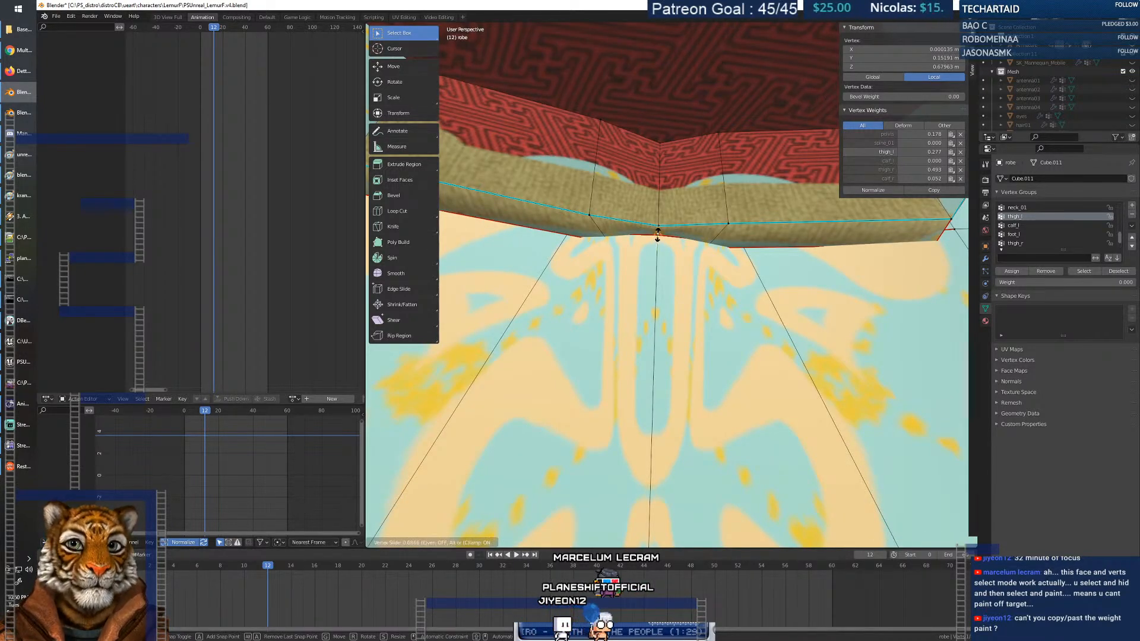
{"action": "left_click", "coordinate": [657, 236]}
{"action": "middle_click_drag", "start_coordinate": [673, 259], "coordinate": [681, 295]}
{"action": "key", "text": "g"}
{"action": "key", "text": "g"}
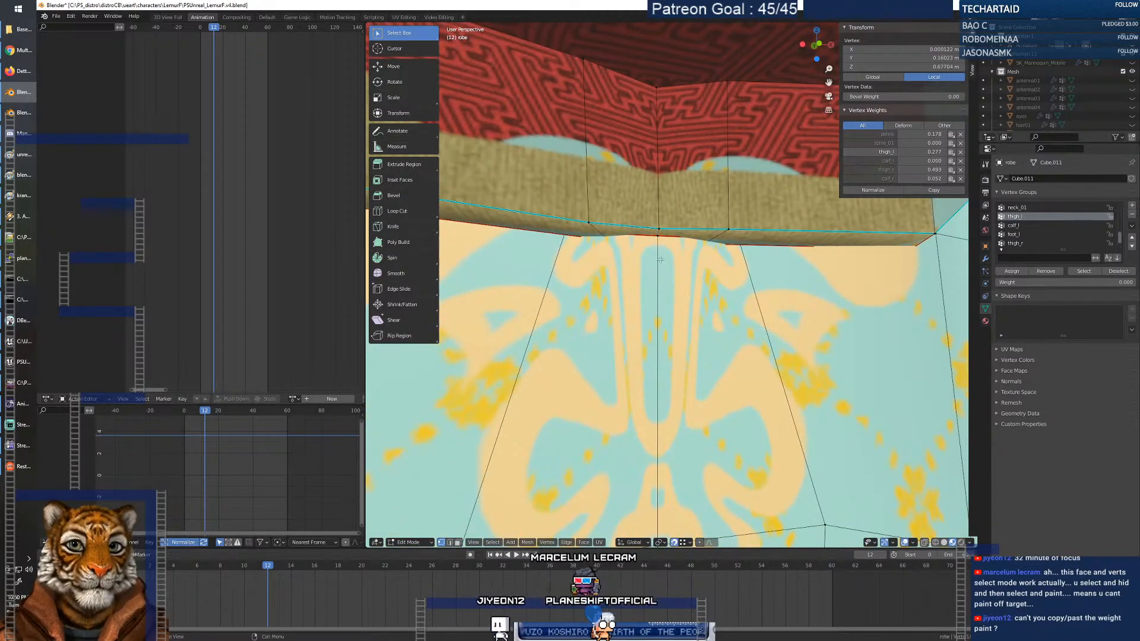
Snap the olive trim's centre lower vertex onto the top centre vertex of the patterned cloth with a free move.
{"action": "key", "text": "g"}
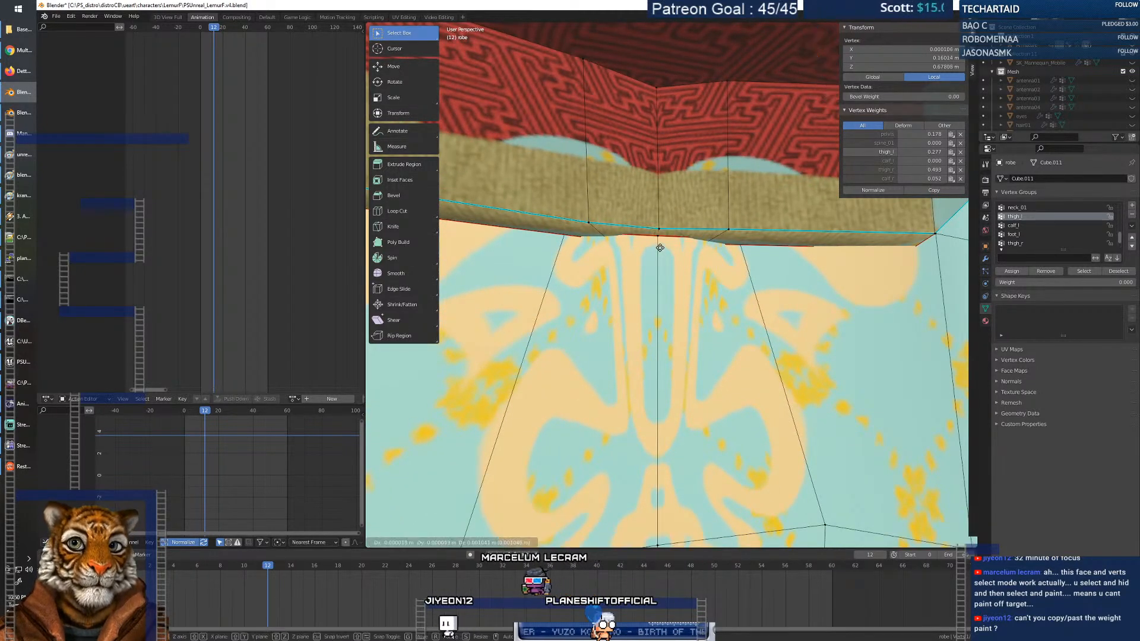
{"action": "left_click", "coordinate": [660, 240]}
{"action": "middle_click_drag", "start_coordinate": [660, 241], "coordinate": [711, 250]}
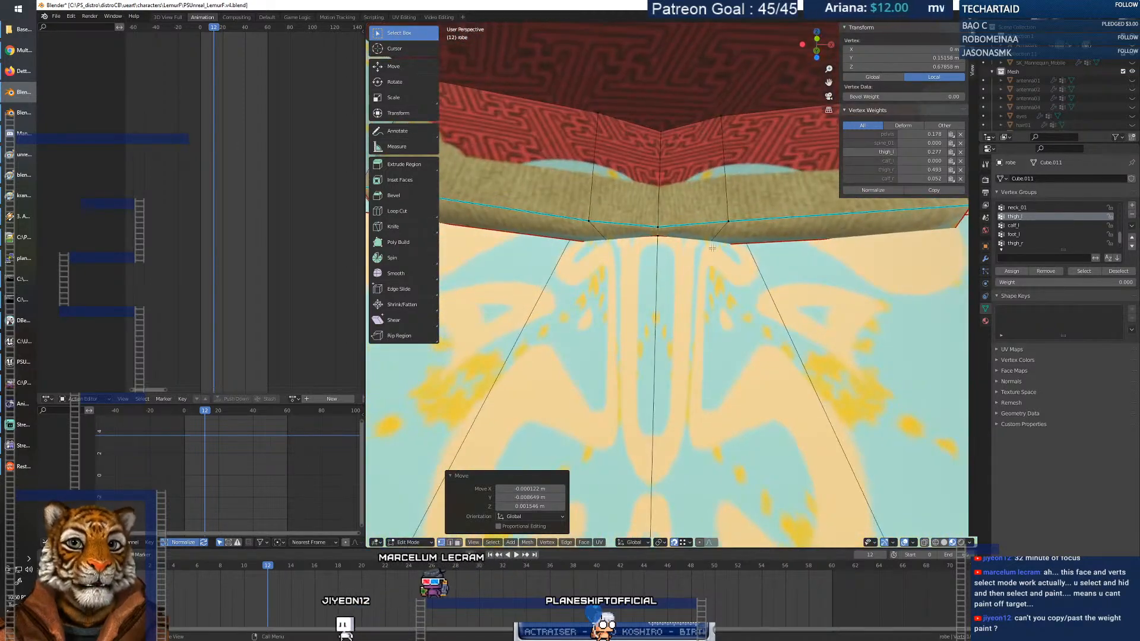
In wireframe, move the trim's lower vertices on either side of the centre onto the patterned cloth's adjacent top vertices.
{"action": "left_click", "coordinate": [711, 250]}
{"action": "left_click", "coordinate": [935, 543]}
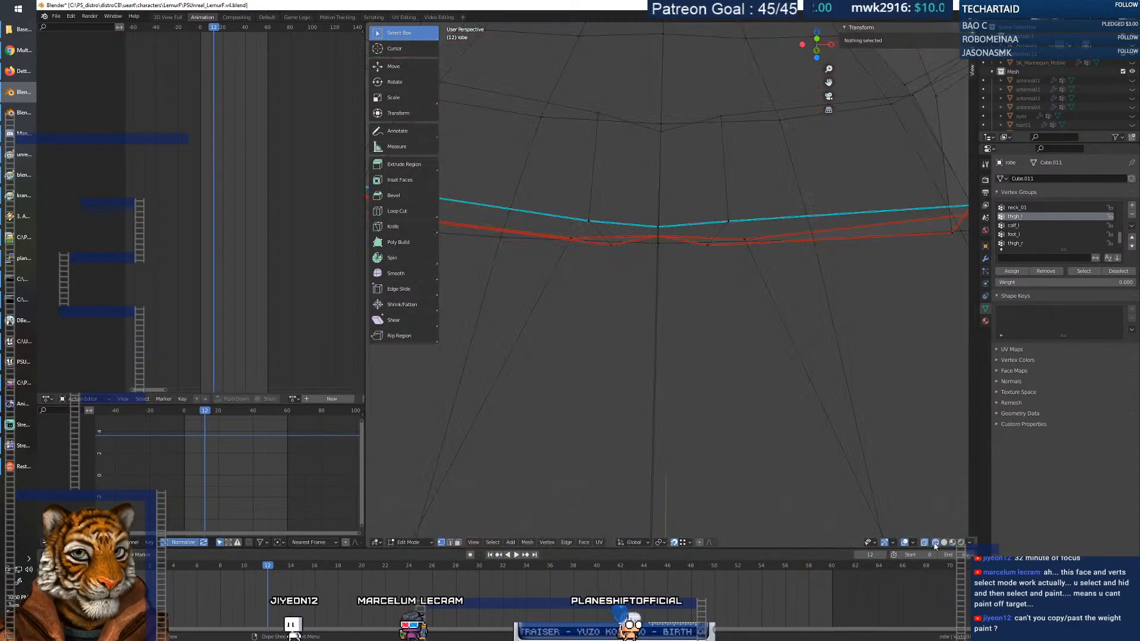
{"action": "left_click", "coordinate": [708, 246]}
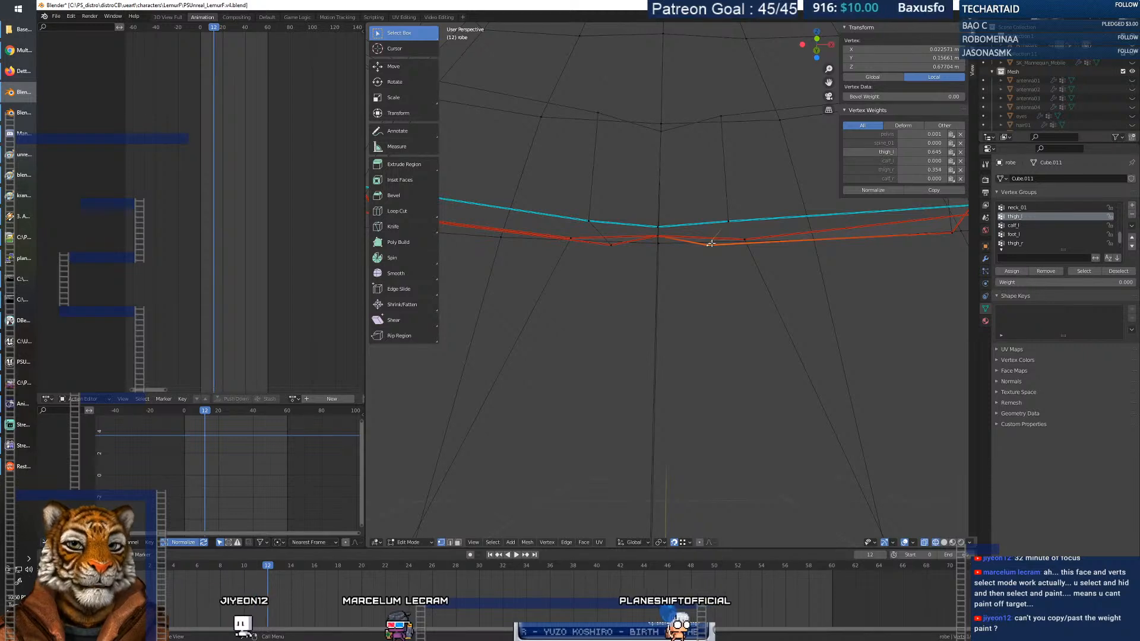
{"action": "key", "text": "shift+v"}
{"action": "left_click", "coordinate": [734, 245]}
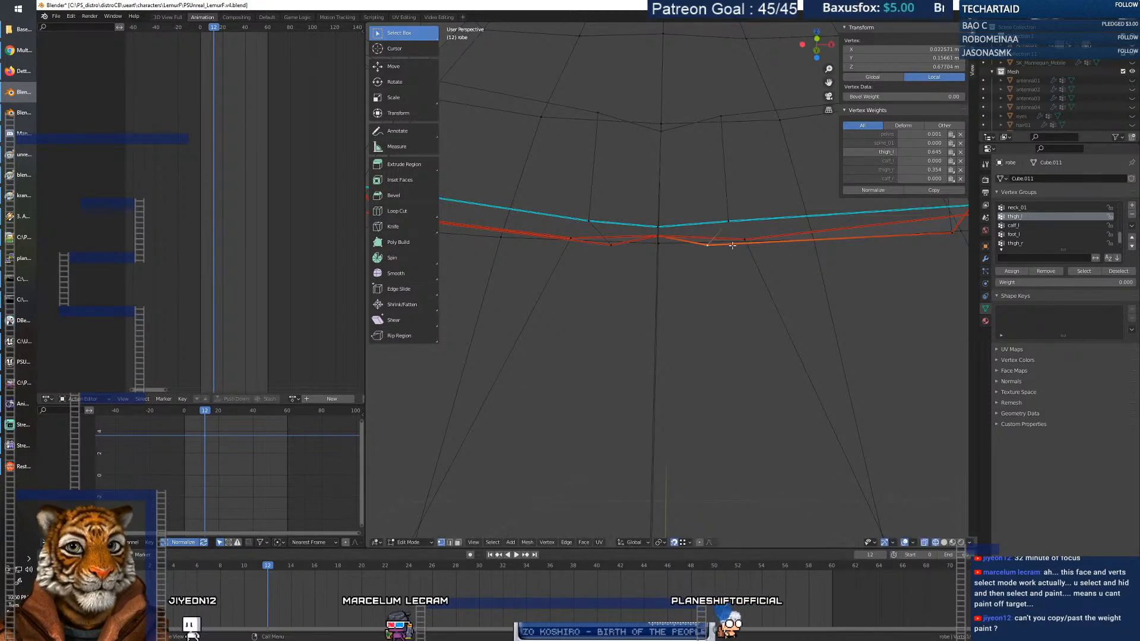
{"action": "key", "text": "shift+v"}
{"action": "left_click", "coordinate": [744, 243]}
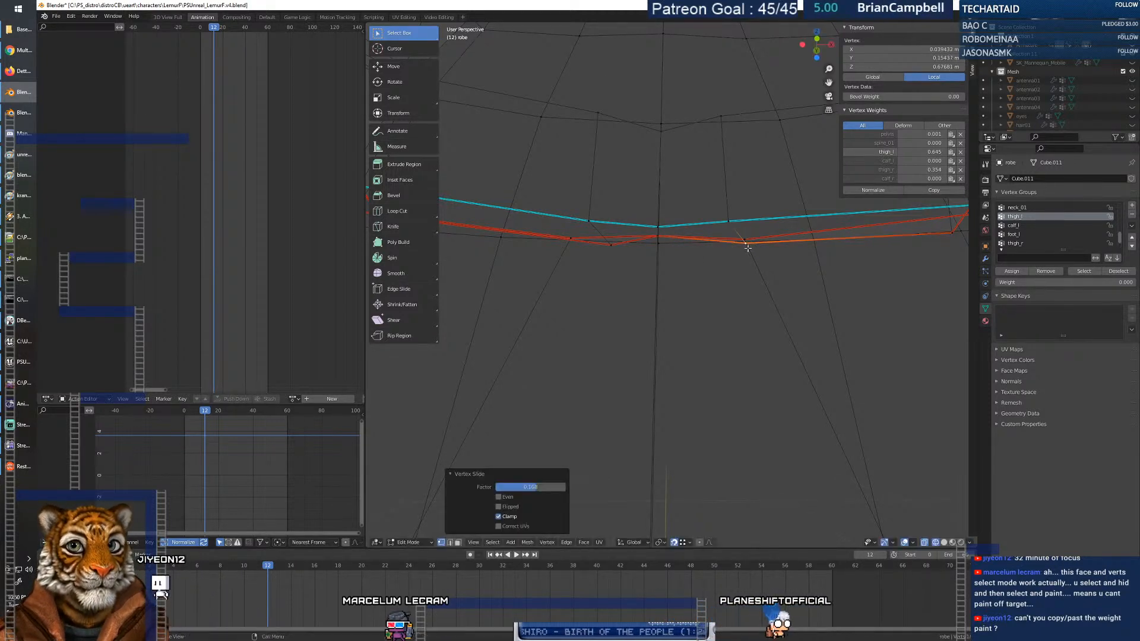
{"action": "key", "text": "shift+v"}
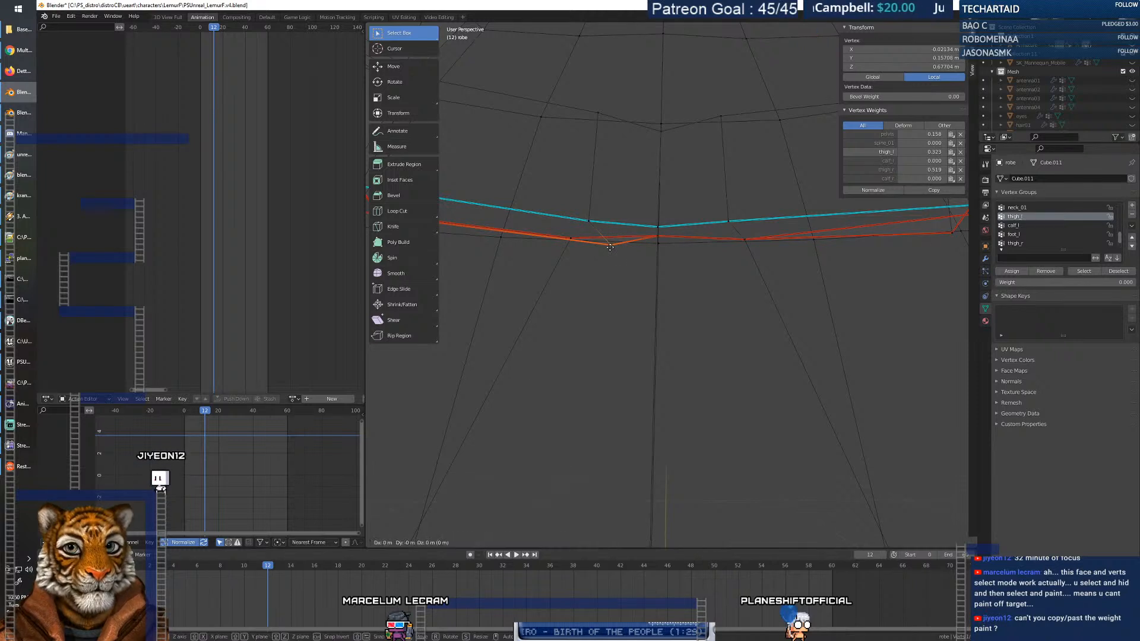
{"action": "left_click", "coordinate": [570, 239]}
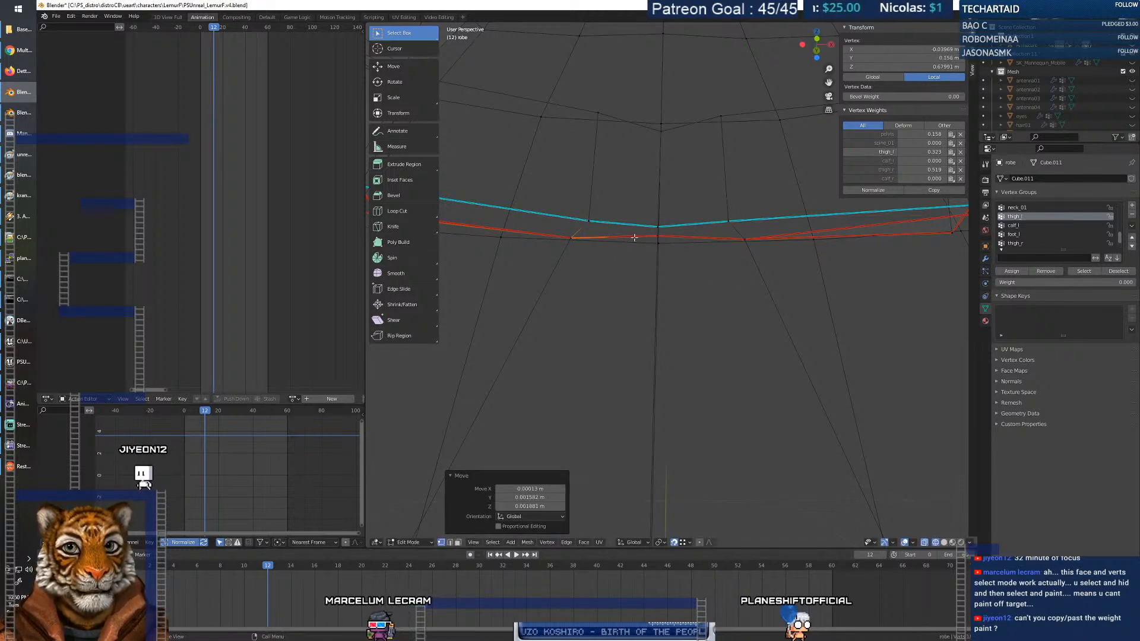
Select the three overlapping vertex pairs along the seam, merge them by distance, and return to the textured display.
{"action": "left_click", "coordinate": [657, 246], "text": "shift"}
{"action": "left_click", "coordinate": [735, 242], "text": "shift"}
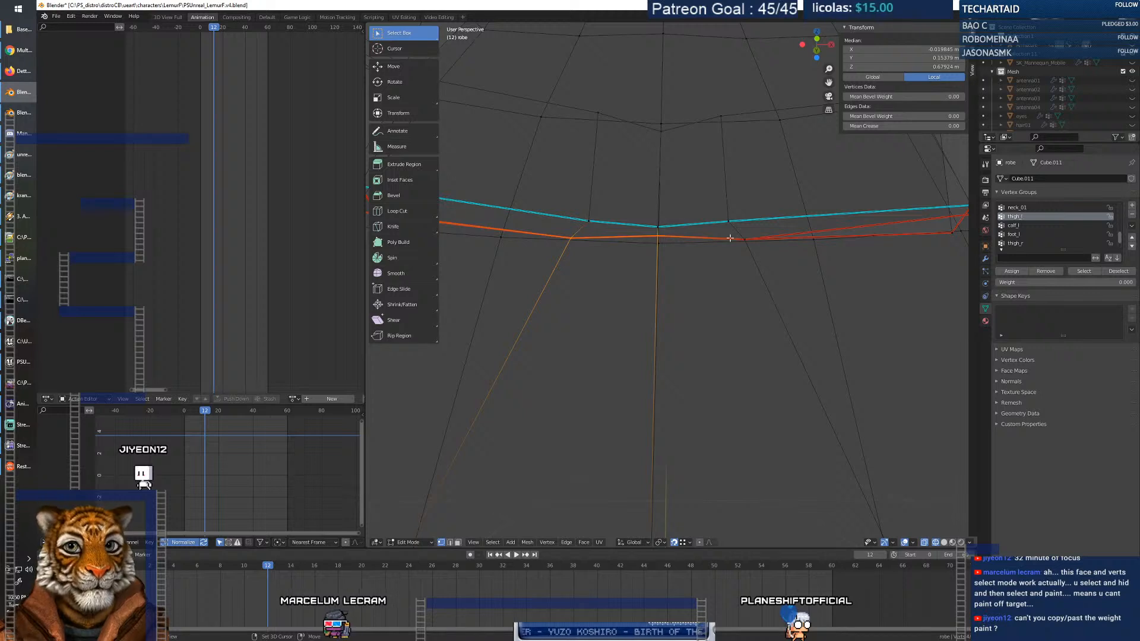
{"action": "key", "text": "m"}
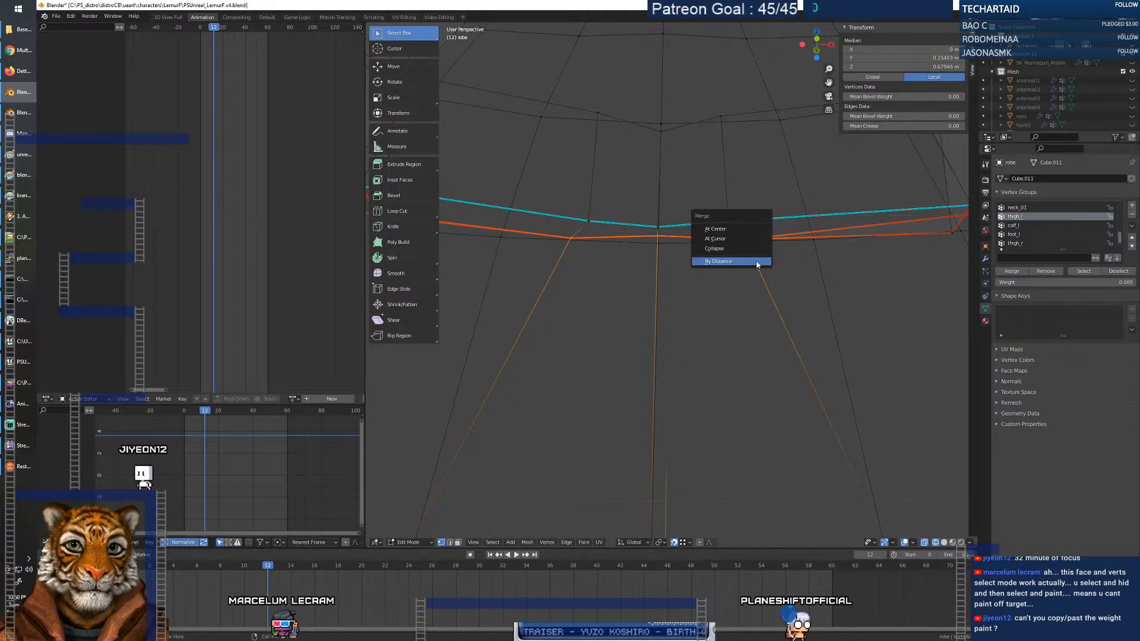
{"action": "left_click", "coordinate": [757, 263]}
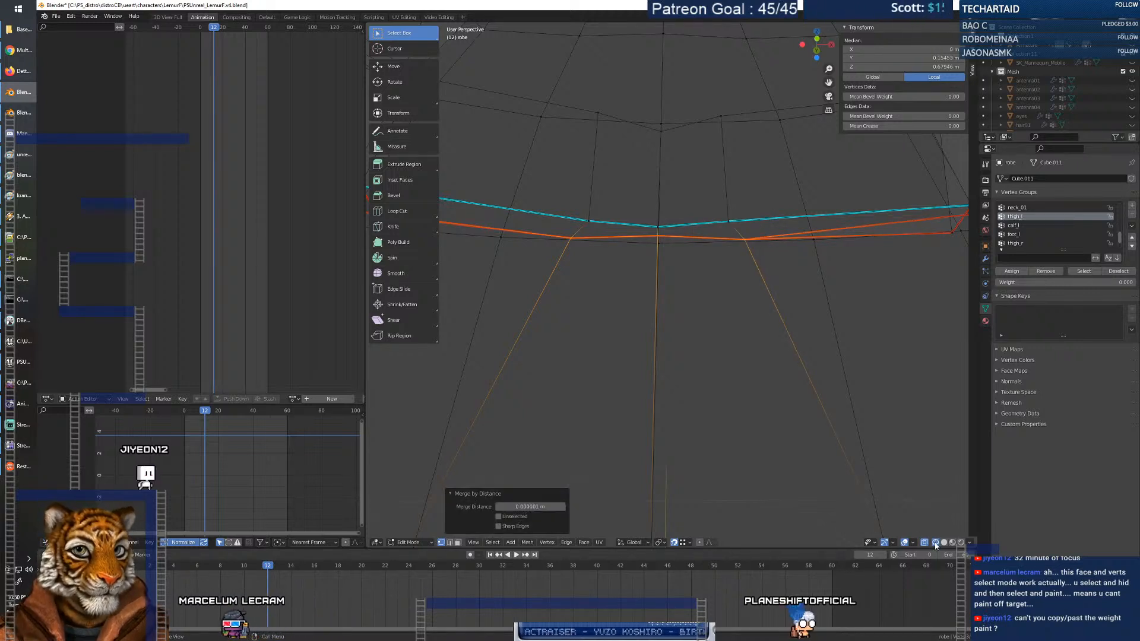
{"action": "left_click", "coordinate": [954, 543]}
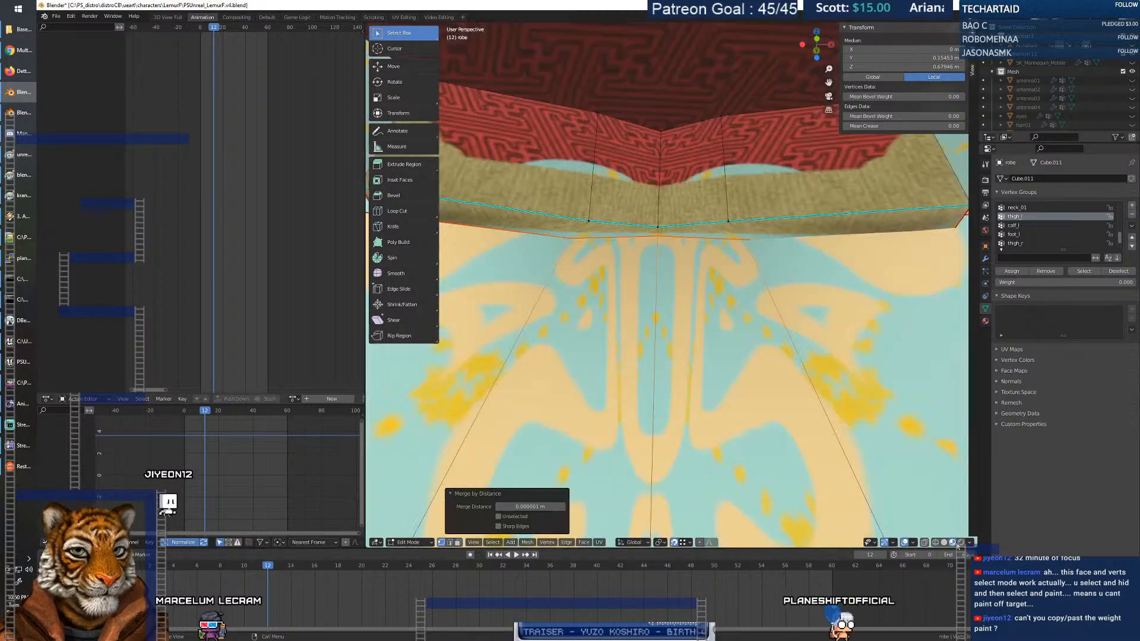
Return to object mode and run the animation up to frame 19 to check how the robe's back cloth deforms.
{"action": "middle_click_drag", "start_coordinate": [872, 509], "coordinate": [663, 367]}
{"action": "middle_click_drag", "start_coordinate": [798, 373], "coordinate": [856, 409]}
{"action": "left_click", "coordinate": [787, 260]}
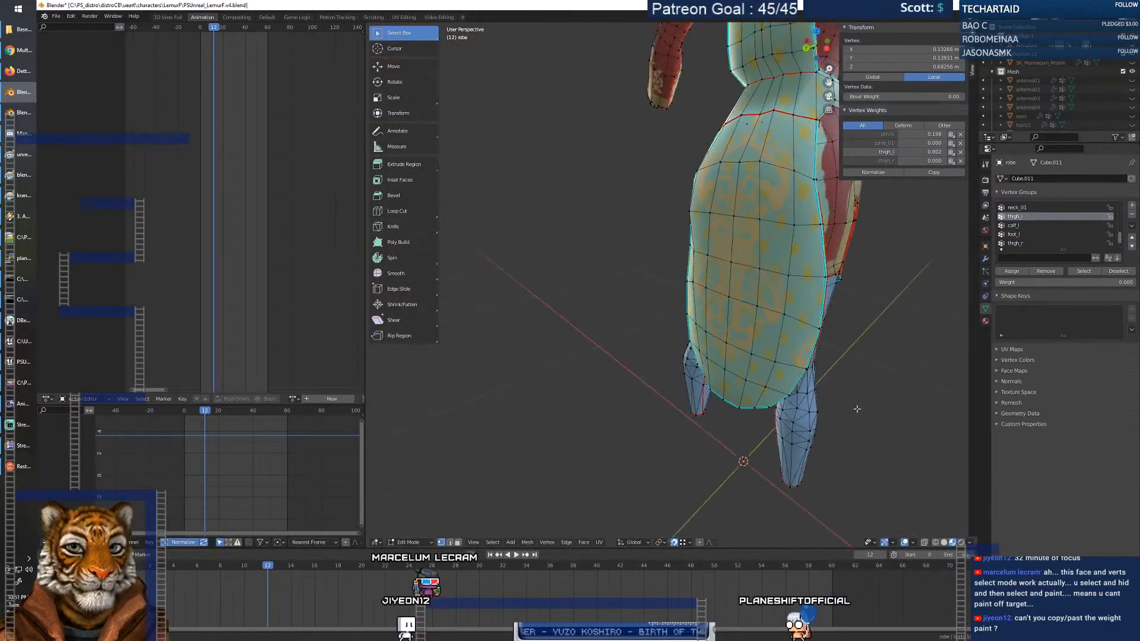
{"action": "key", "text": "Tab"}
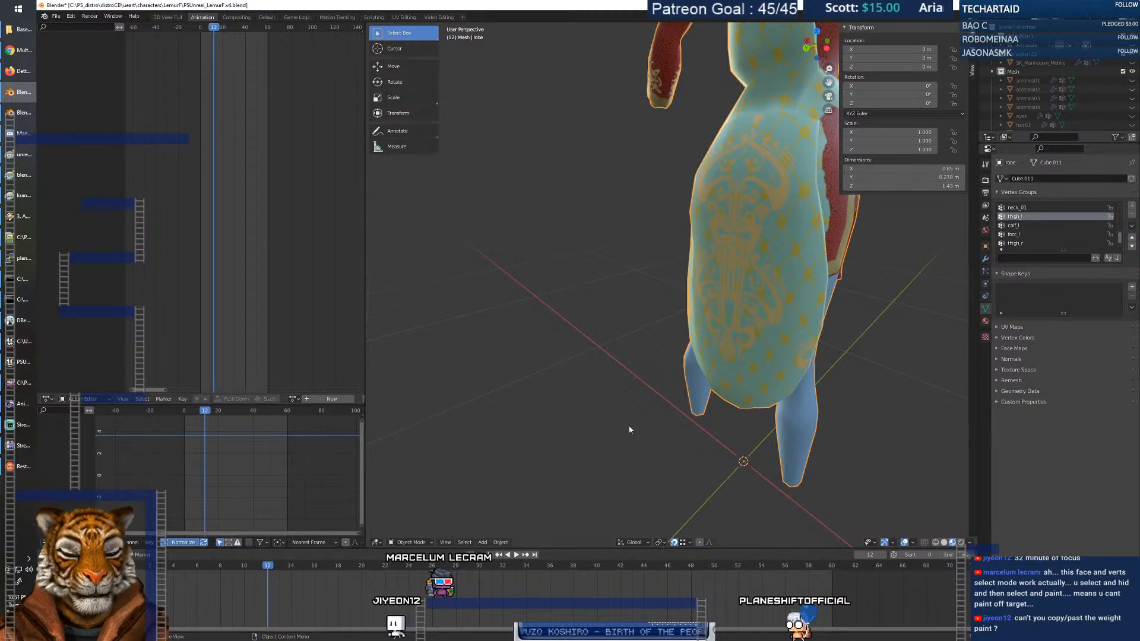
{"action": "left_click_drag", "start_coordinate": [268, 568], "coordinate": [217, 565]}
{"action": "middle_click_drag", "start_coordinate": [766, 277], "coordinate": [705, 351]}
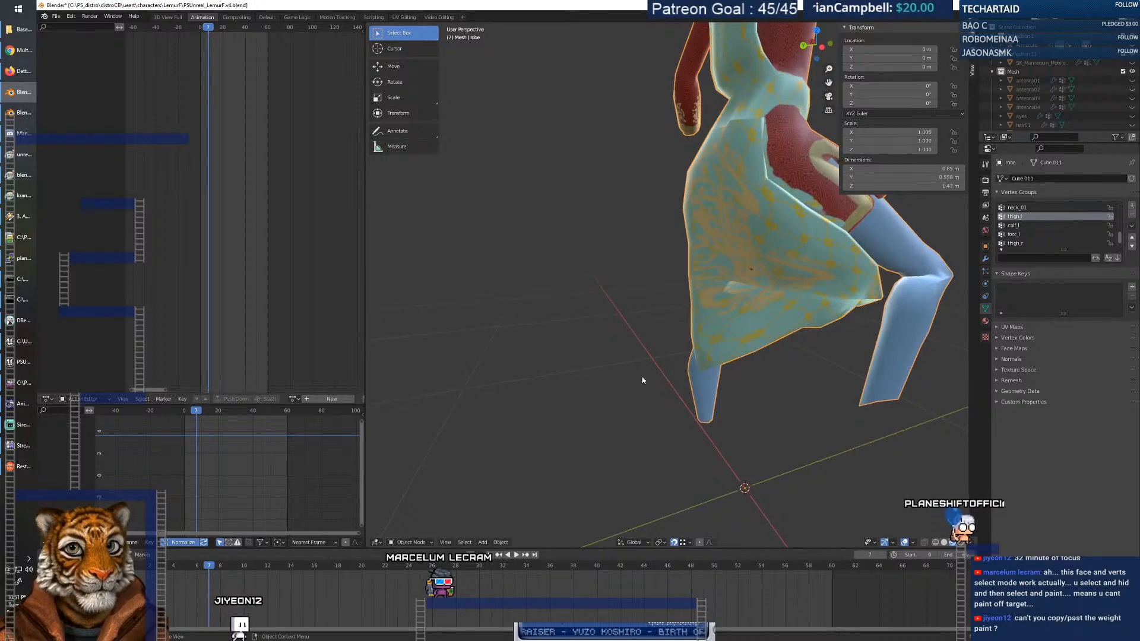
{"action": "key", "text": "space"}
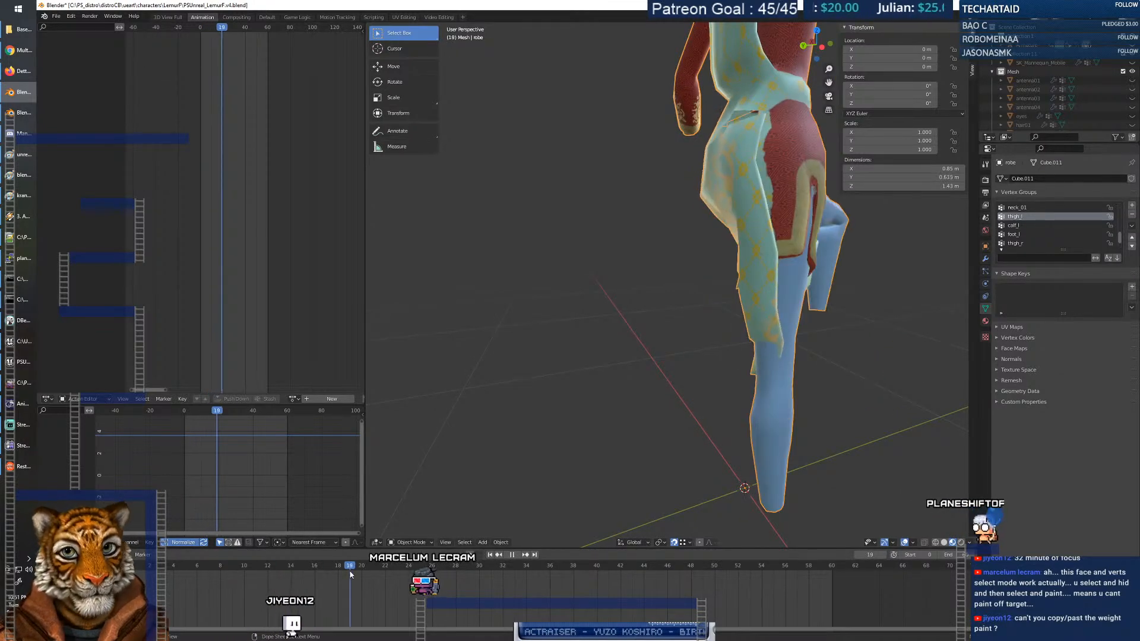
{"action": "key", "text": "space"}
Examine up close the area where the olive trim meets the patterned back cloth at frame 19.
{"action": "middle_click_drag", "start_coordinate": [766, 380], "coordinate": [797, 298]}
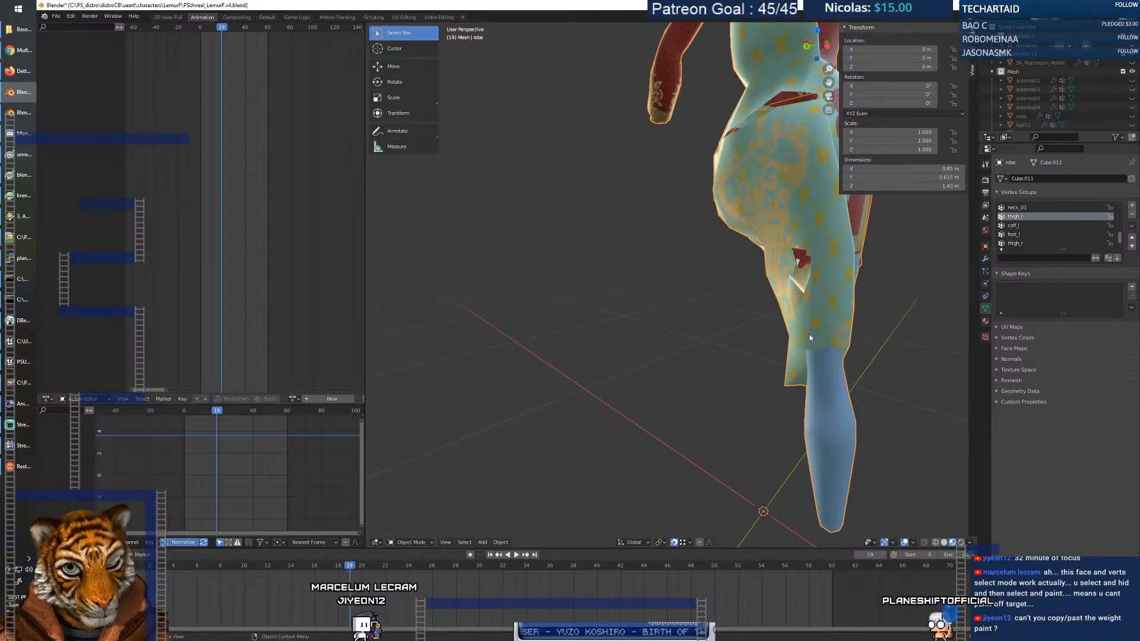
{"action": "scroll", "coordinate": [801, 208], "scroll_direction": "up", "scroll_amount": 1}
{"action": "middle_click_drag", "start_coordinate": [771, 297], "coordinate": [747, 302]}
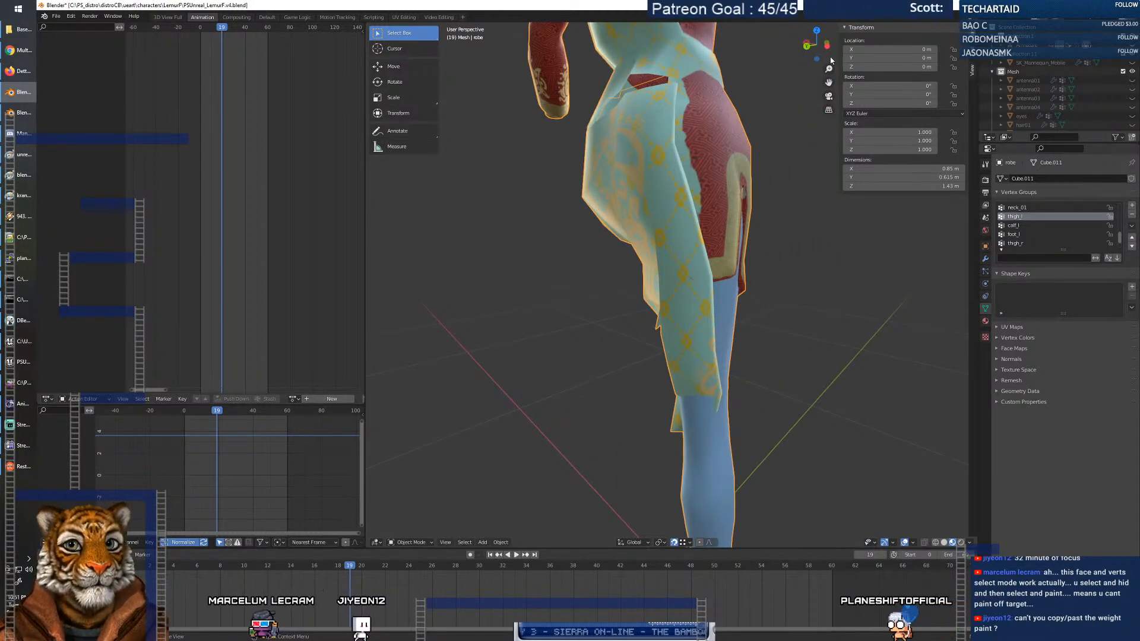
{"action": "left_click_drag", "start_coordinate": [829, 69], "coordinate": [829, 79]}
{"action": "middle_click_drag", "start_coordinate": [706, 261], "coordinate": [784, 262]}
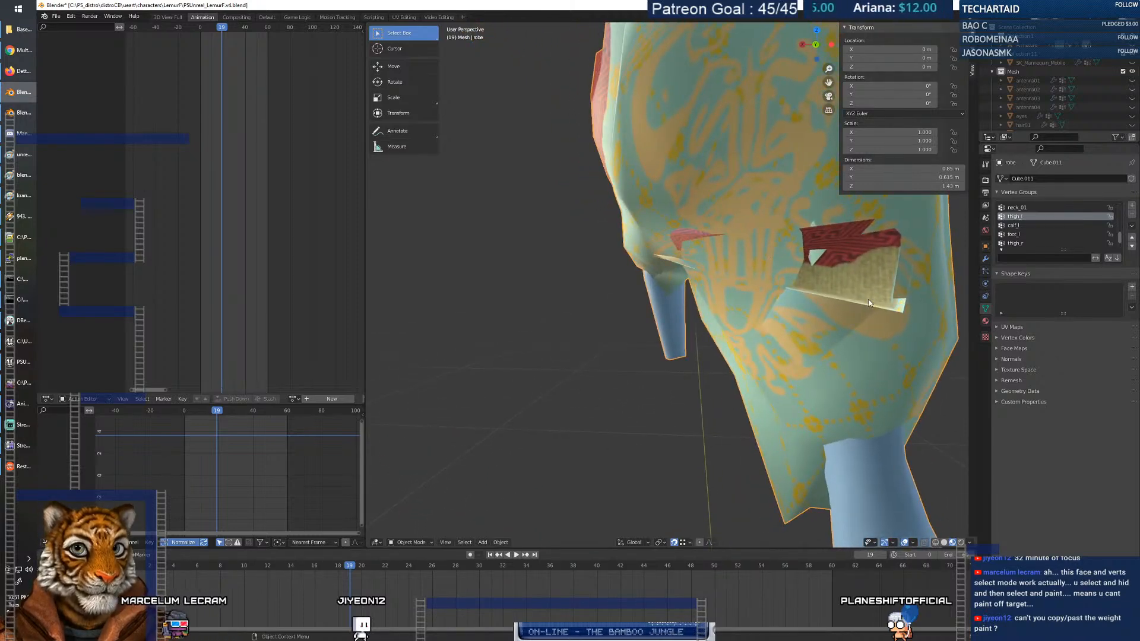
{"action": "middle_click_drag", "start_coordinate": [849, 388], "coordinate": [835, 390]}
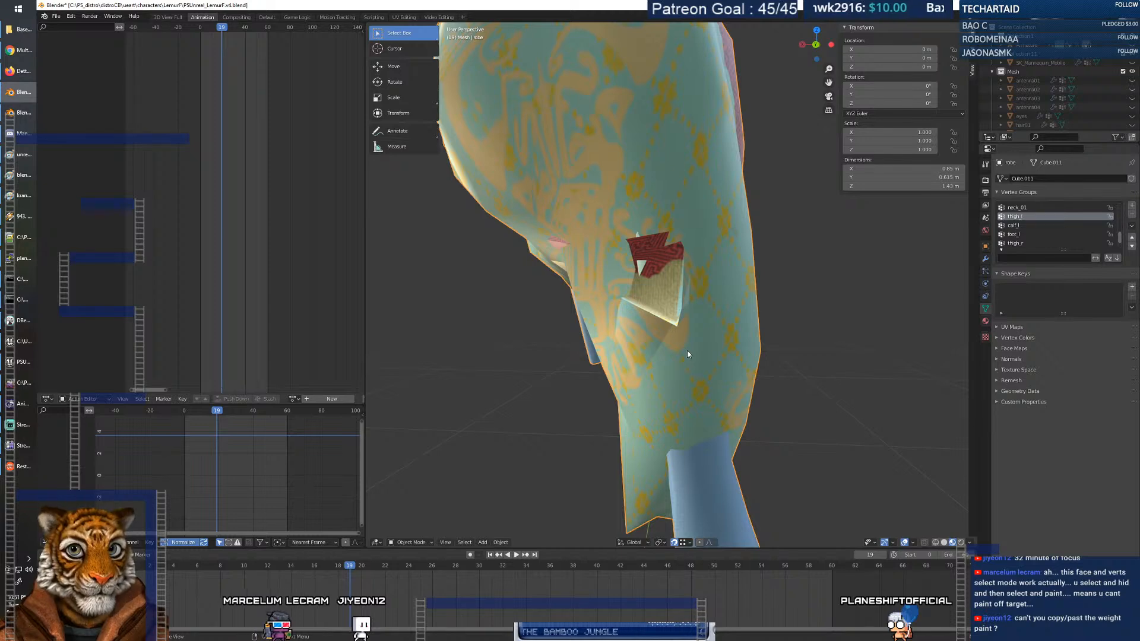
Inspect the robe's painted weights around the back cloth in wireframe at frame 12.
{"action": "left_click", "coordinate": [413, 492]}
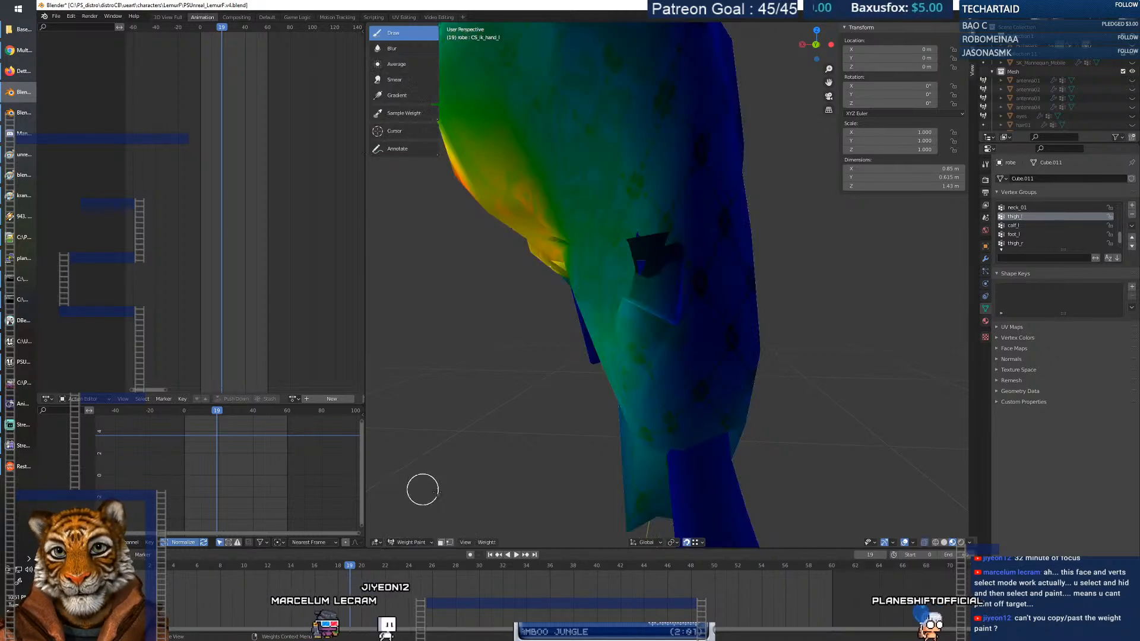
{"action": "middle_click_drag", "start_coordinate": [706, 388], "coordinate": [647, 409]}
{"action": "left_click_drag", "start_coordinate": [349, 569], "coordinate": [274, 582]}
{"action": "middle_click_drag", "start_coordinate": [653, 504], "coordinate": [942, 491]}
{"action": "left_click", "coordinate": [935, 542]}
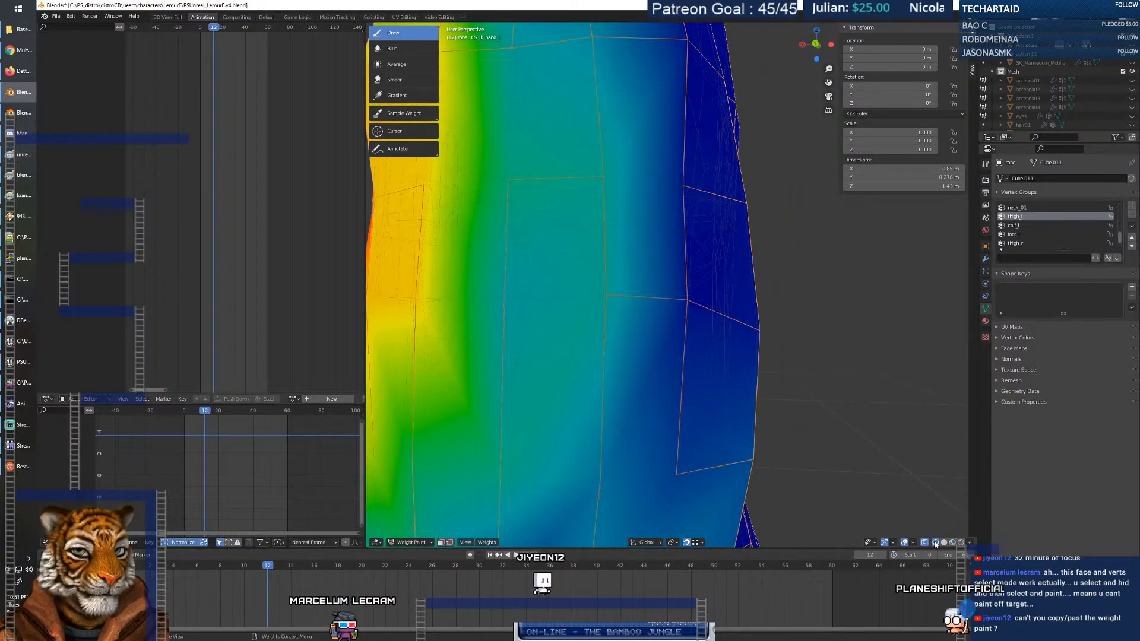
{"action": "mouse_move", "coordinate": [914, 532]}
{"action": "middle_mouse_down"}
{"action": "mouse_move", "coordinate": [745, 350]}
{"action": "mouse_move", "coordinate": [625, 349]}
{"action": "middle_mouse_up"}
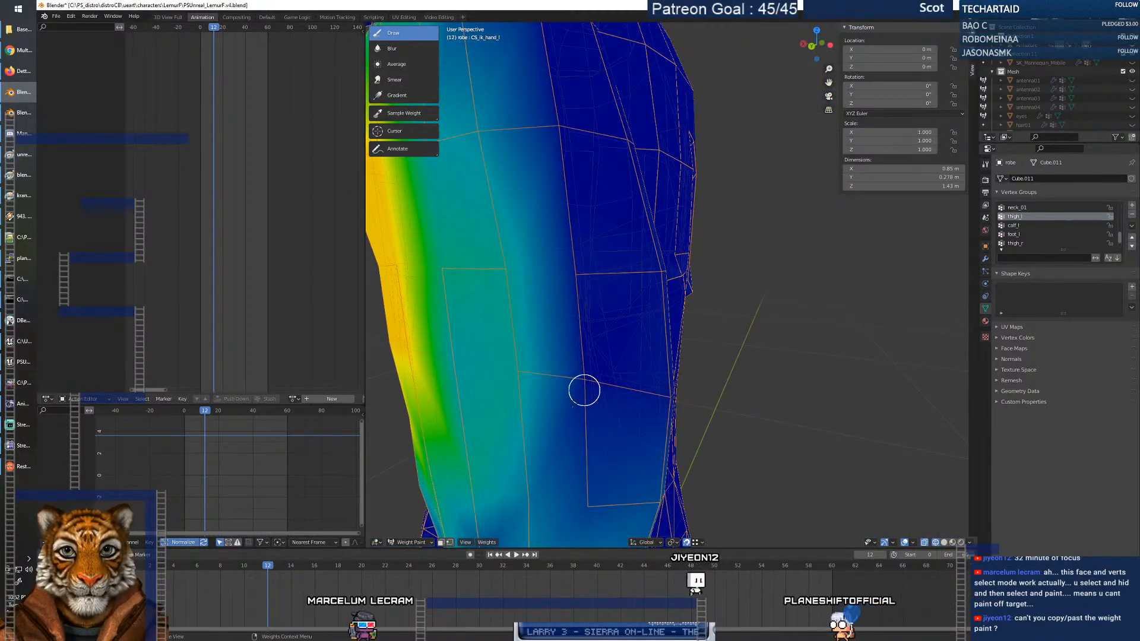
In edit mode with wireframe display, select the neighbouring trim and cloth vertices at the seam and copy the active vertex's weights.
{"action": "left_click", "coordinate": [410, 543]}
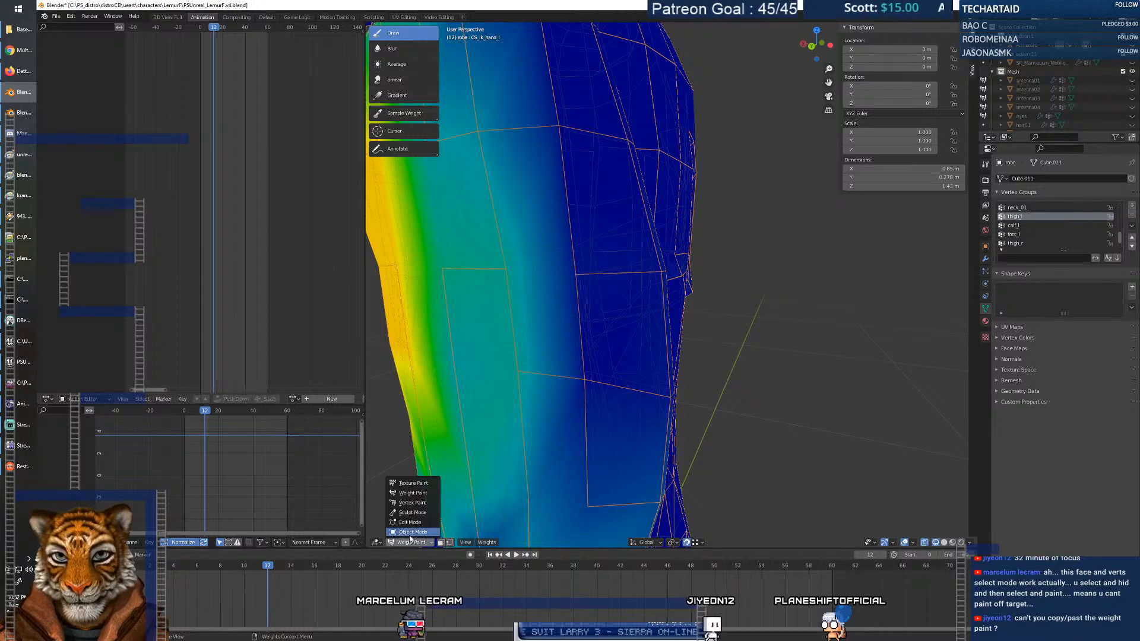
{"action": "left_click", "coordinate": [409, 534]}
{"action": "left_click", "coordinate": [415, 523]}
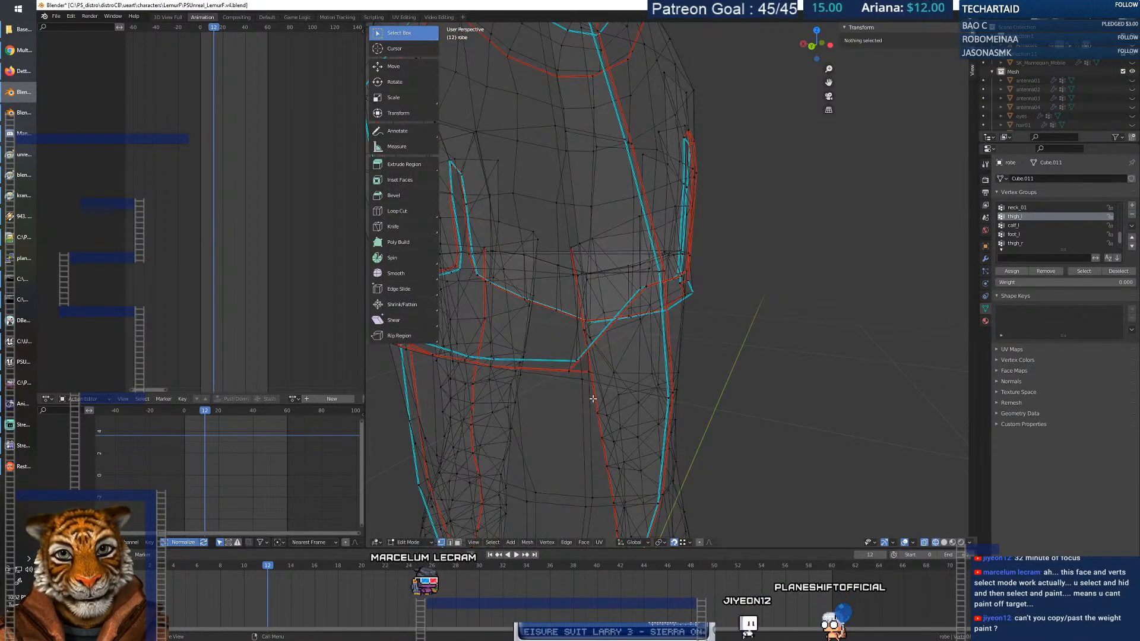
{"action": "left_click", "coordinate": [953, 543]}
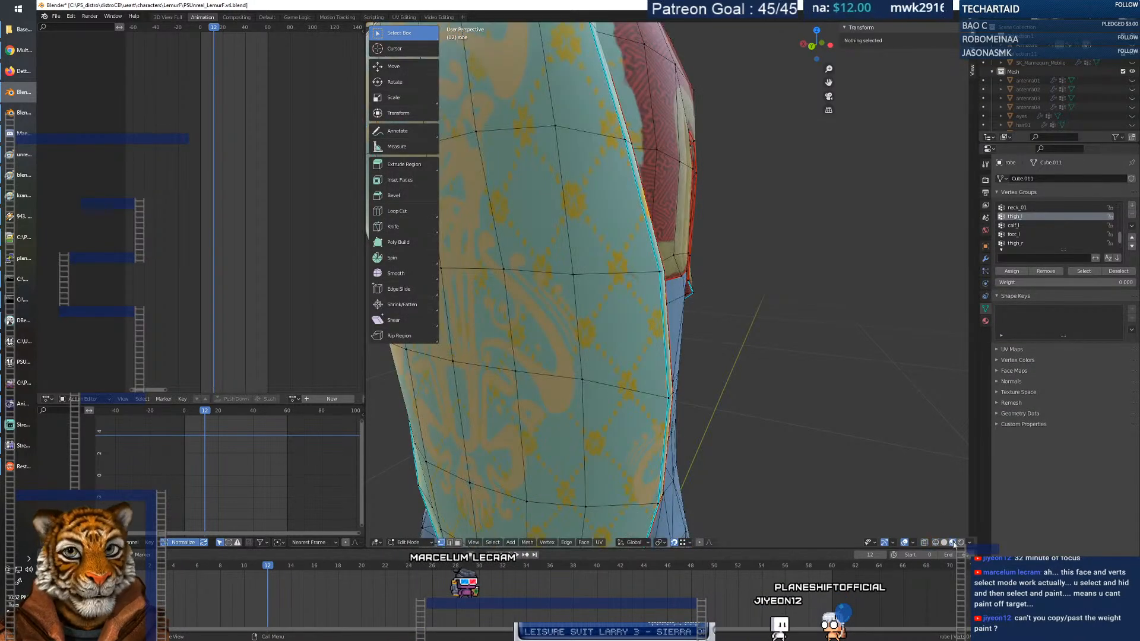
{"action": "left_click", "coordinate": [935, 543]}
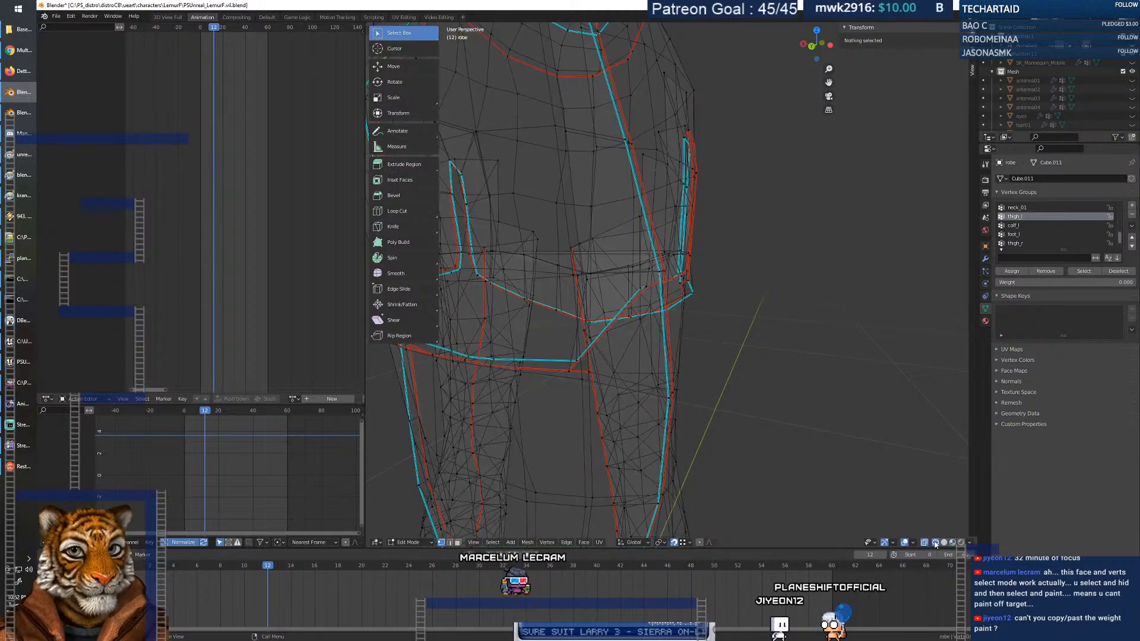
{"action": "left_click", "coordinate": [572, 375]}
{"action": "middle_click_drag", "start_coordinate": [573, 375], "coordinate": [613, 390]}
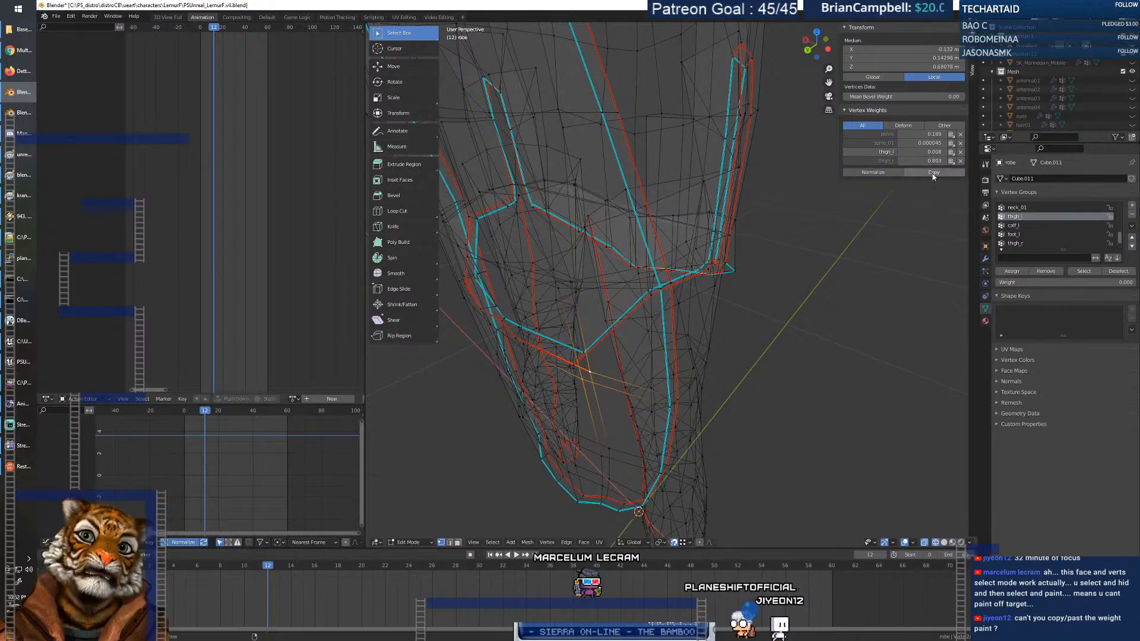
Select the trim's lower corner vertices together with the adjacent cloth vertex and copy the active vertex's weights to them.
{"action": "middle_click_drag", "start_coordinate": [592, 356], "coordinate": [586, 383]}
{"action": "left_click", "coordinate": [568, 369]}
{"action": "left_click", "coordinate": [586, 375], "text": "shift"}
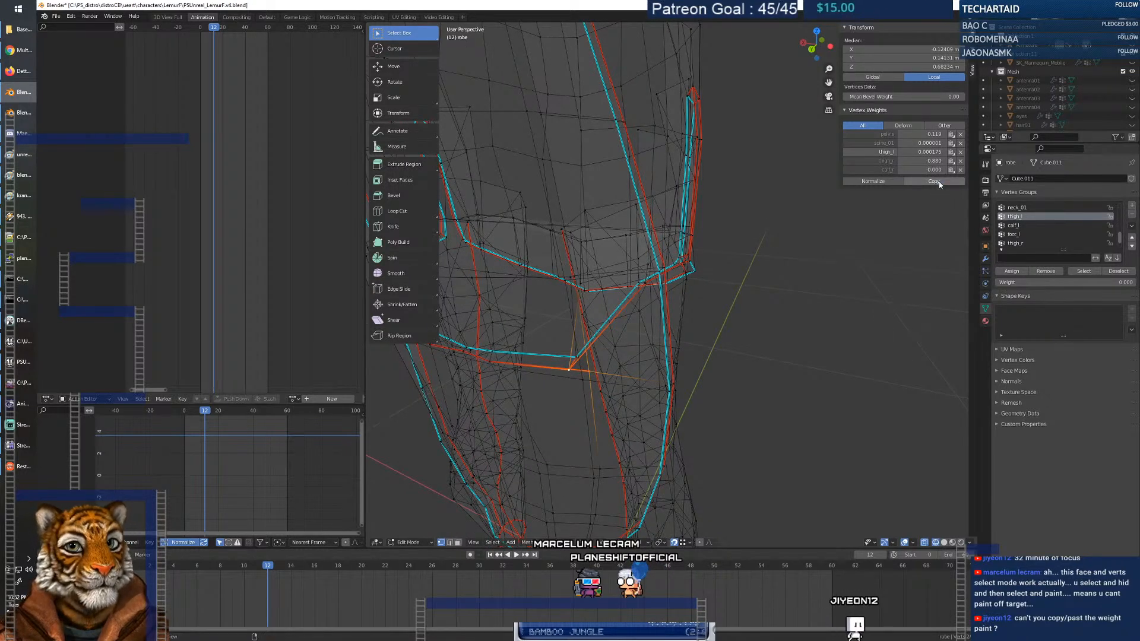
{"action": "left_click", "coordinate": [573, 361], "text": "shift"}
{"action": "scroll", "coordinate": [582, 357], "scroll_direction": "down", "scroll_amount": 6}
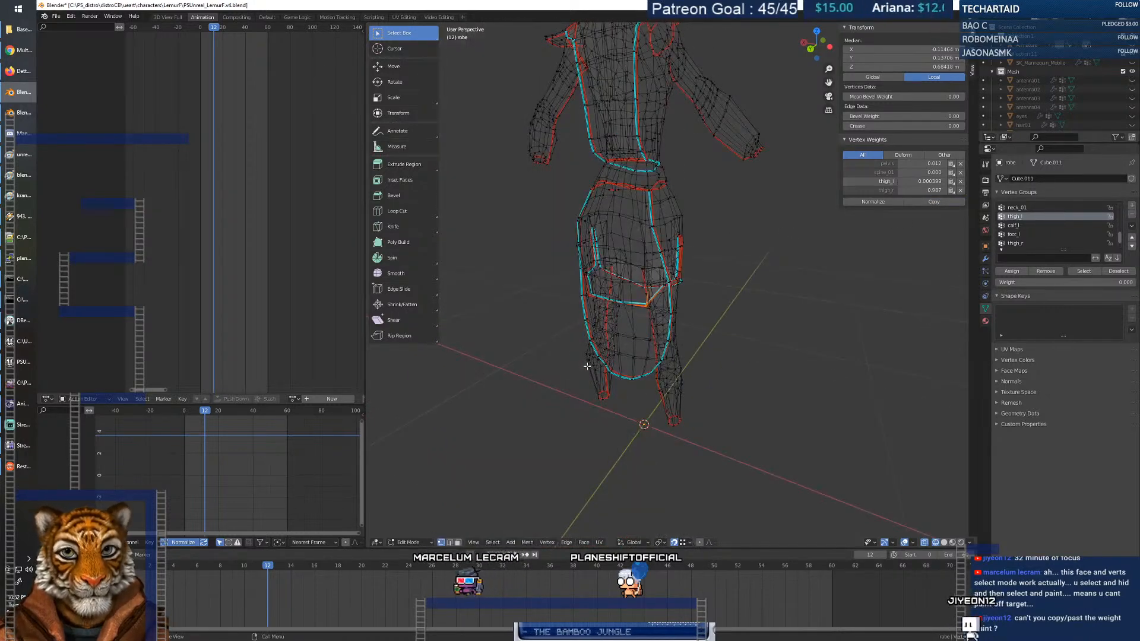
Return to the textured robe in object mode and examine the back cloth and trim in the raised-leg pose at frame 19.
{"action": "left_click", "coordinate": [408, 542]}
{"action": "left_click", "coordinate": [412, 532]}
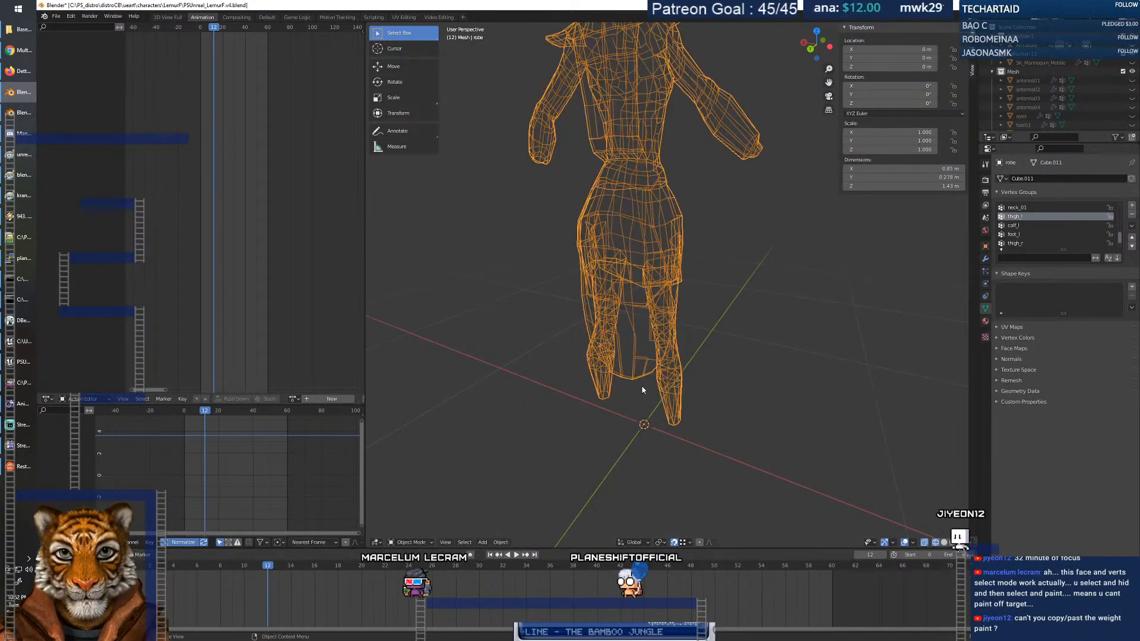
{"action": "key", "text": "shift+z"}
{"action": "mouse_move", "coordinate": [570, 416]}
{"action": "middle_mouse_down"}
{"action": "mouse_move", "coordinate": [682, 414]}
{"action": "mouse_move", "coordinate": [593, 475]}
{"action": "middle_mouse_up"}
{"action": "key", "text": "space"}
{"action": "middle_click_drag", "start_coordinate": [611, 389], "coordinate": [663, 382]}
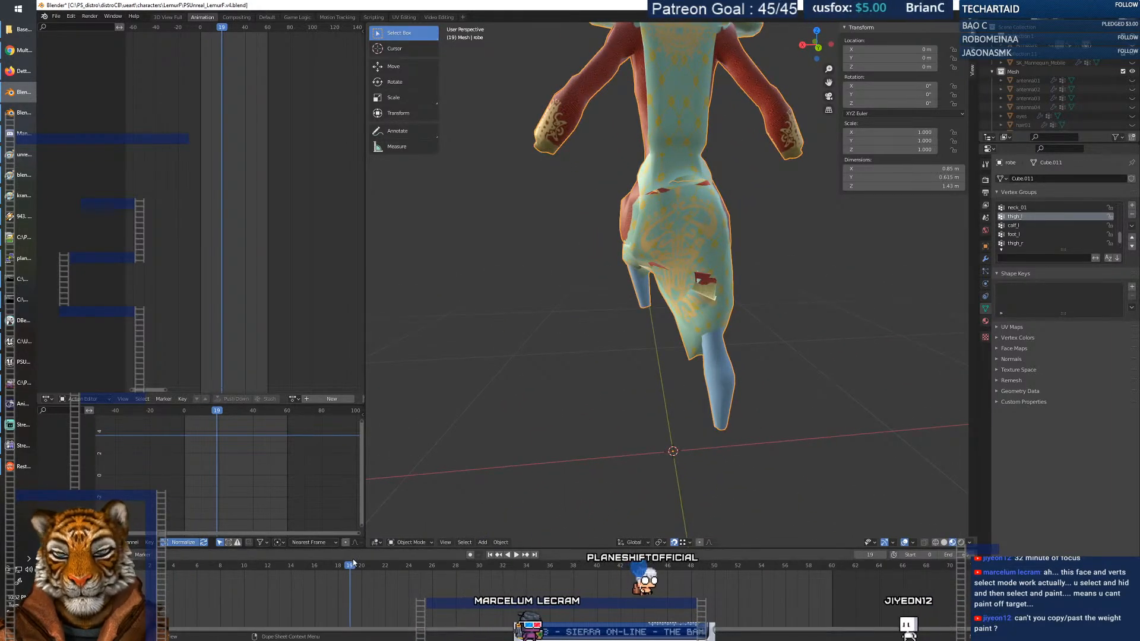
{"action": "mouse_move", "coordinate": [352, 566]}
{"action": "left_mouse_down"}
{"action": "mouse_move", "coordinate": [223, 570]}
{"action": "mouse_move", "coordinate": [382, 570]}
{"action": "mouse_move", "coordinate": [178, 575]}
{"action": "mouse_move", "coordinate": [355, 578]}
{"action": "left_mouse_up"}
{"action": "middle_click_drag", "start_coordinate": [712, 415], "coordinate": [732, 396]}
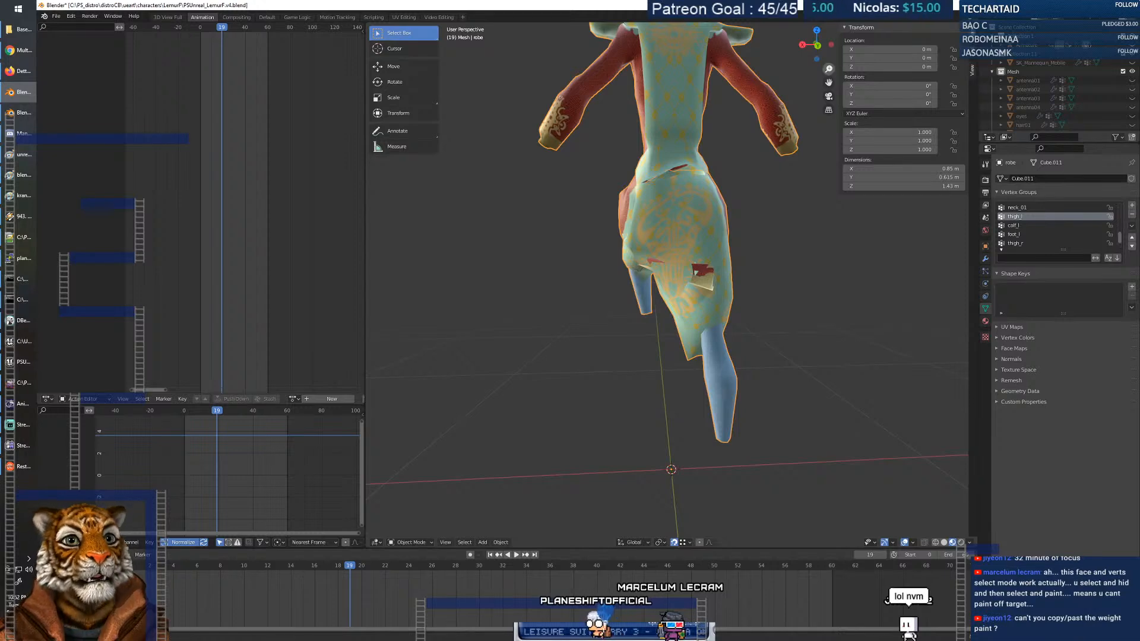
{"action": "scroll", "coordinate": [696, 275], "scroll_direction": "up", "scroll_amount": 6}
{"action": "middle_click_drag", "start_coordinate": [687, 315], "coordinate": [726, 333]}
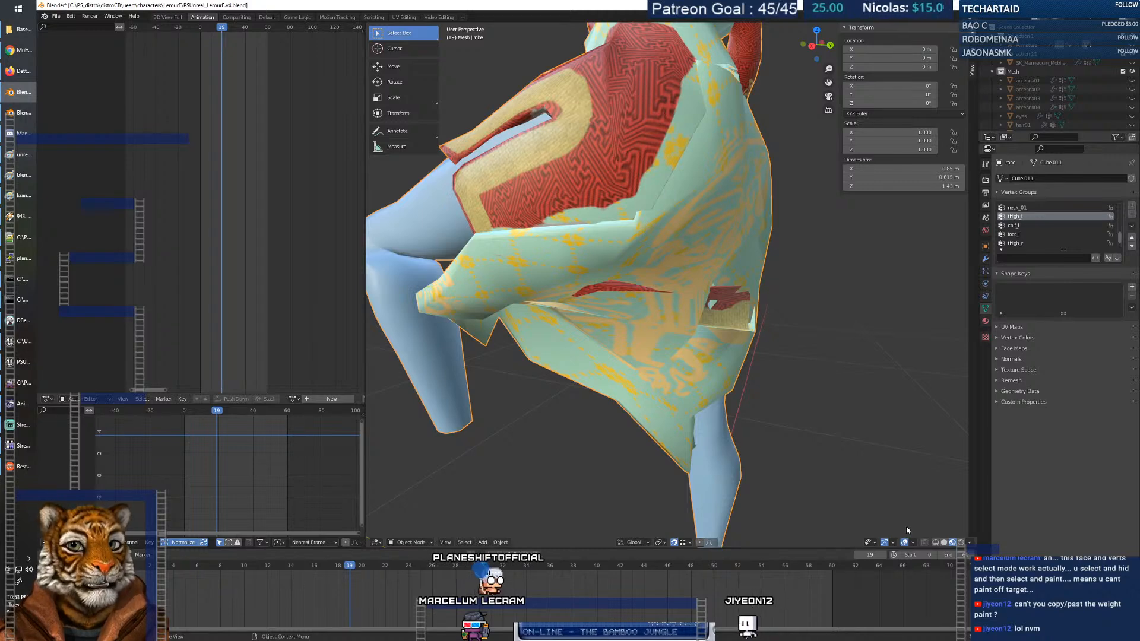
Enable Backface Culling in the robe material's settings.
{"action": "left_click", "coordinate": [912, 542]}
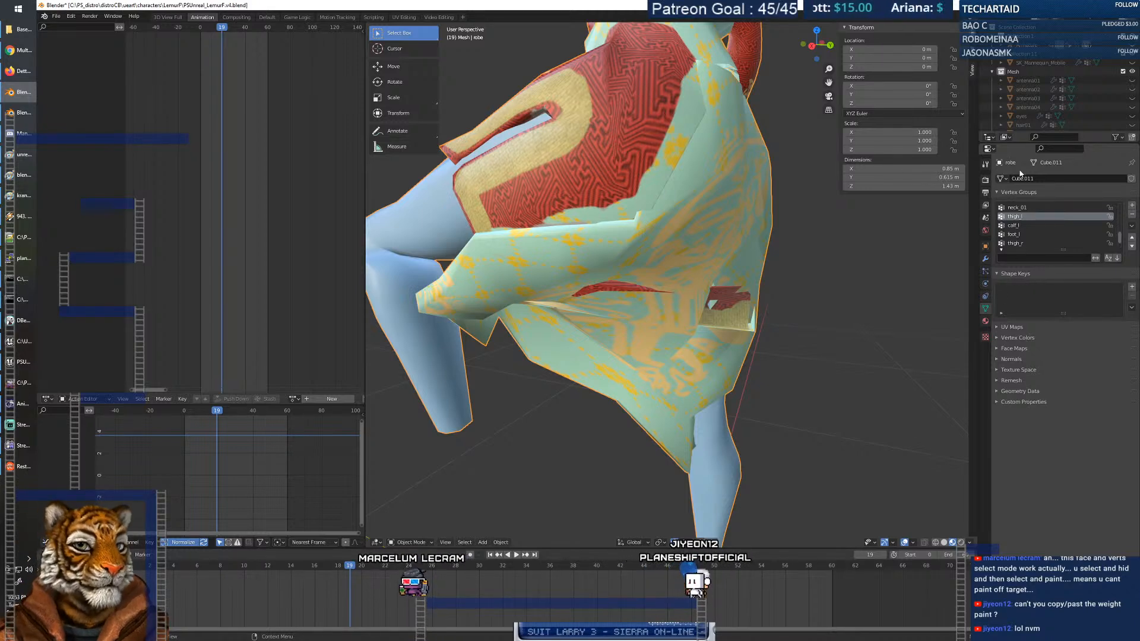
{"action": "left_click", "coordinate": [985, 322]}
{"action": "left_click", "coordinate": [986, 337]}
{"action": "left_click", "coordinate": [986, 321]}
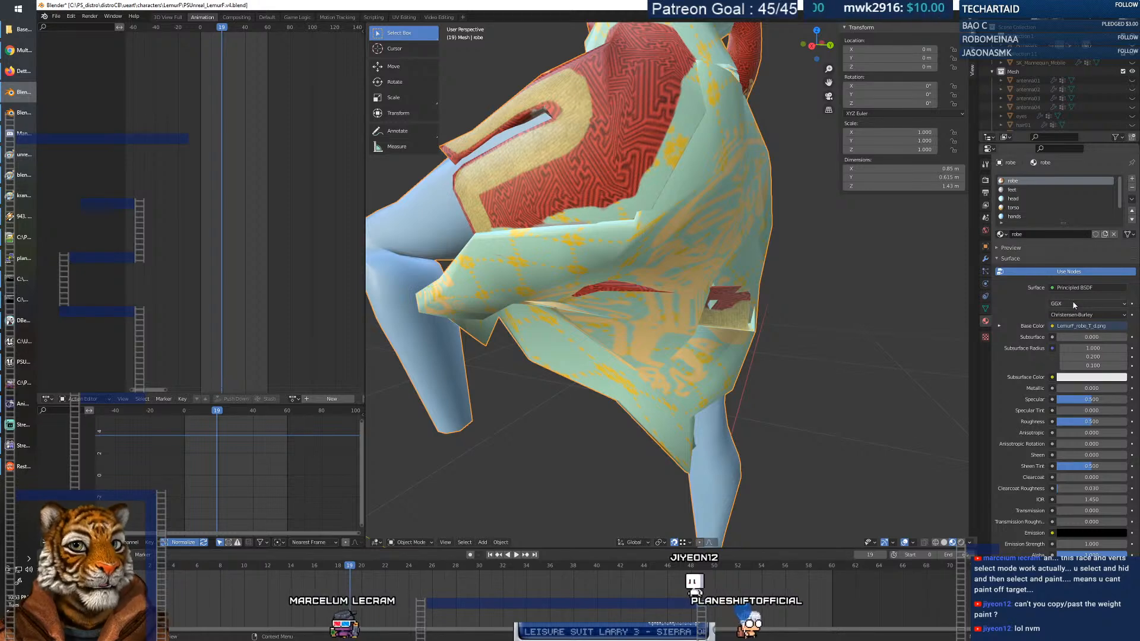
{"action": "scroll", "coordinate": [1020, 336], "scroll_direction": "down", "scroll_amount": 5}
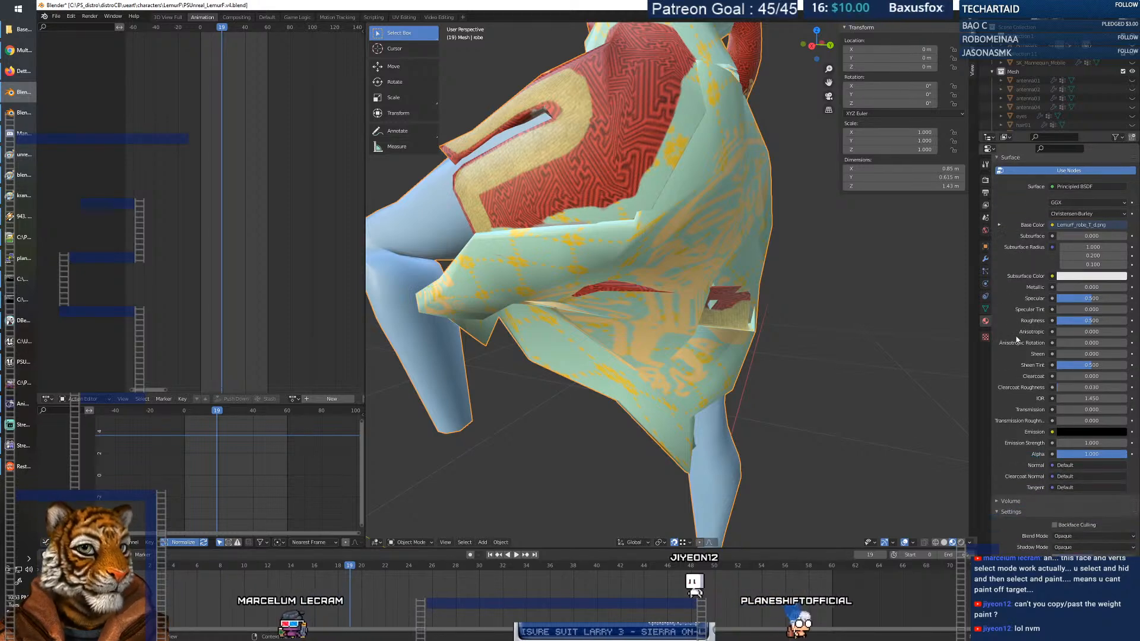
{"action": "left_click", "coordinate": [1055, 525]}
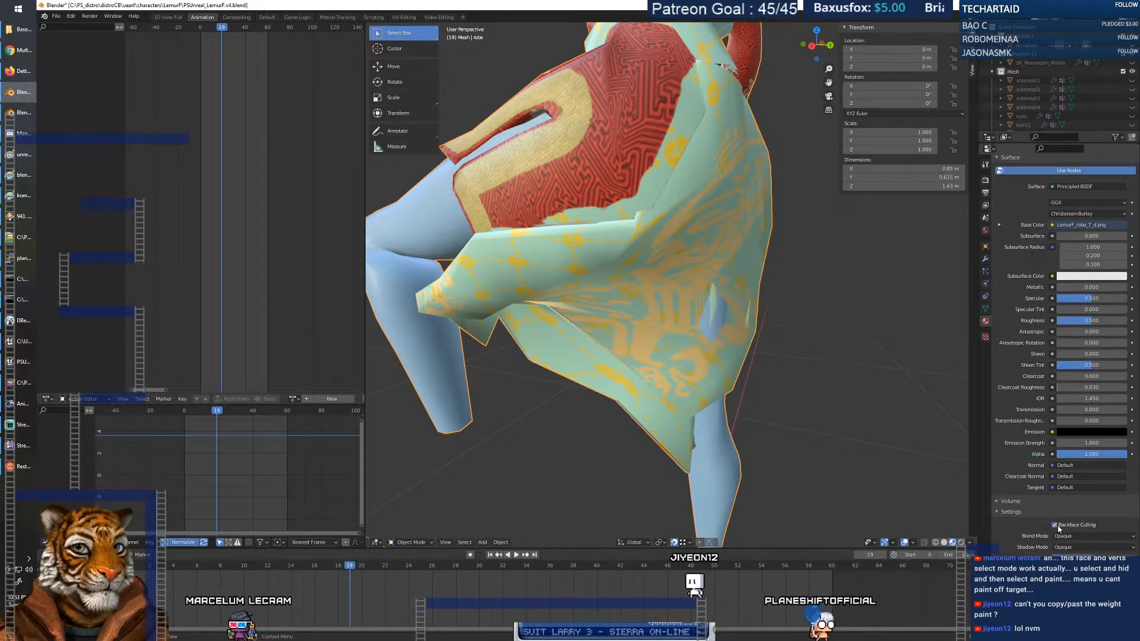
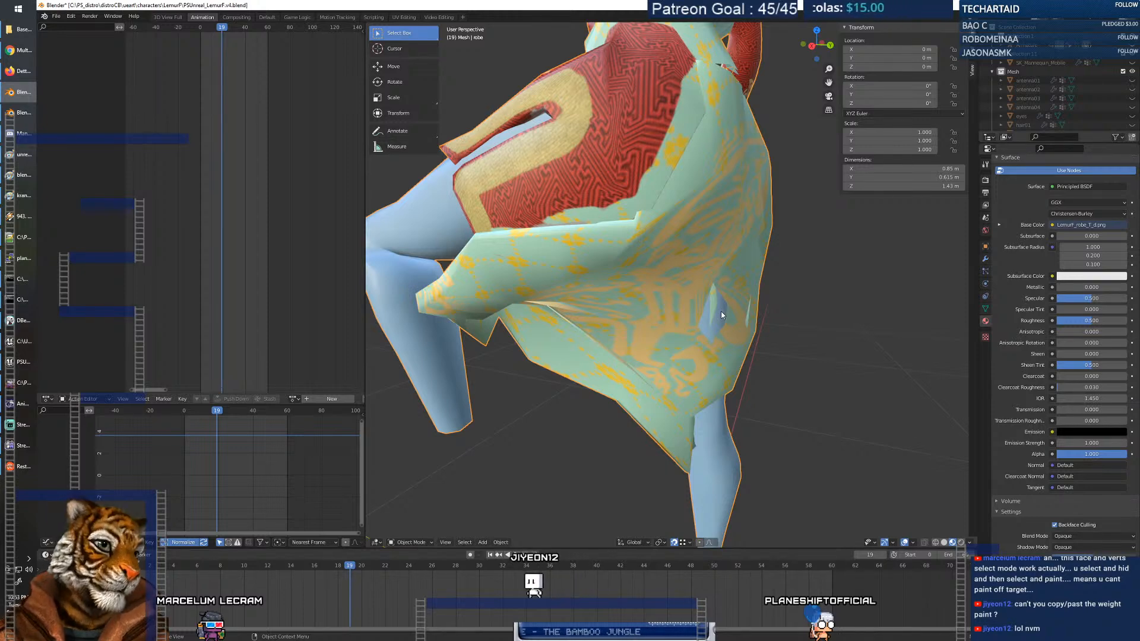
Examine the culled robe from the front and back at frames 19 and 12.
{"action": "middle_click_drag", "start_coordinate": [784, 399], "coordinate": [732, 395]}
{"action": "scroll", "coordinate": [697, 389], "scroll_direction": "up", "scroll_amount": 3}
{"action": "scroll", "coordinate": [763, 399], "scroll_direction": "down", "scroll_amount": 5}
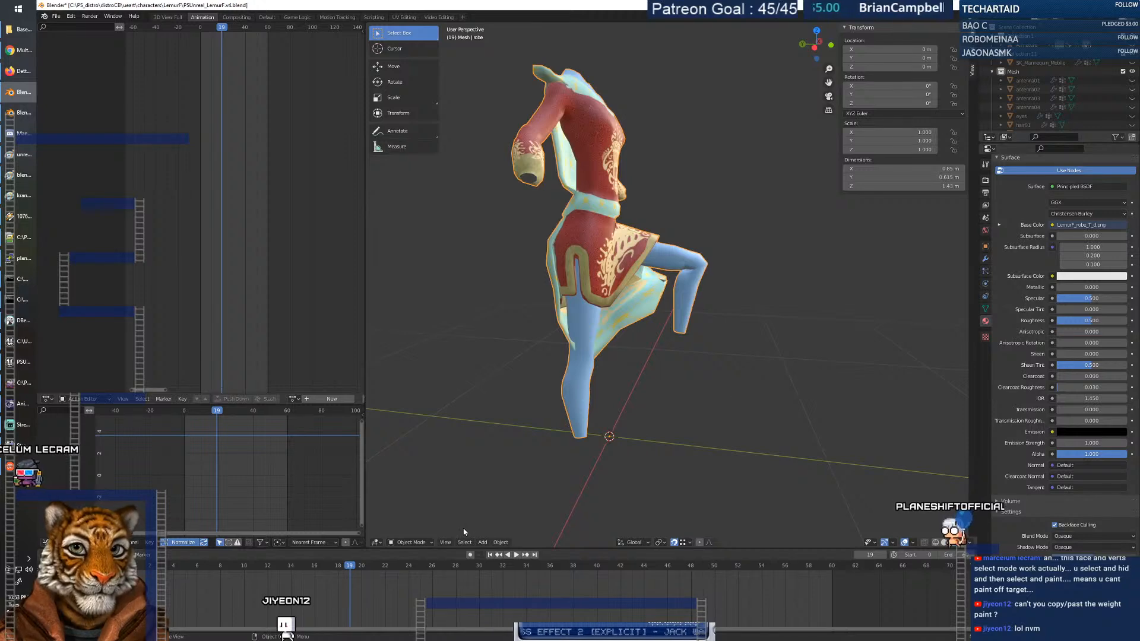
{"action": "left_click_drag", "start_coordinate": [345, 570], "coordinate": [267, 594]}
{"action": "middle_click_drag", "start_coordinate": [552, 356], "coordinate": [636, 339]}
{"action": "scroll", "coordinate": [599, 350], "scroll_direction": "up", "scroll_amount": 5}
{"action": "scroll", "coordinate": [599, 346], "scroll_direction": "down", "scroll_amount": 5}
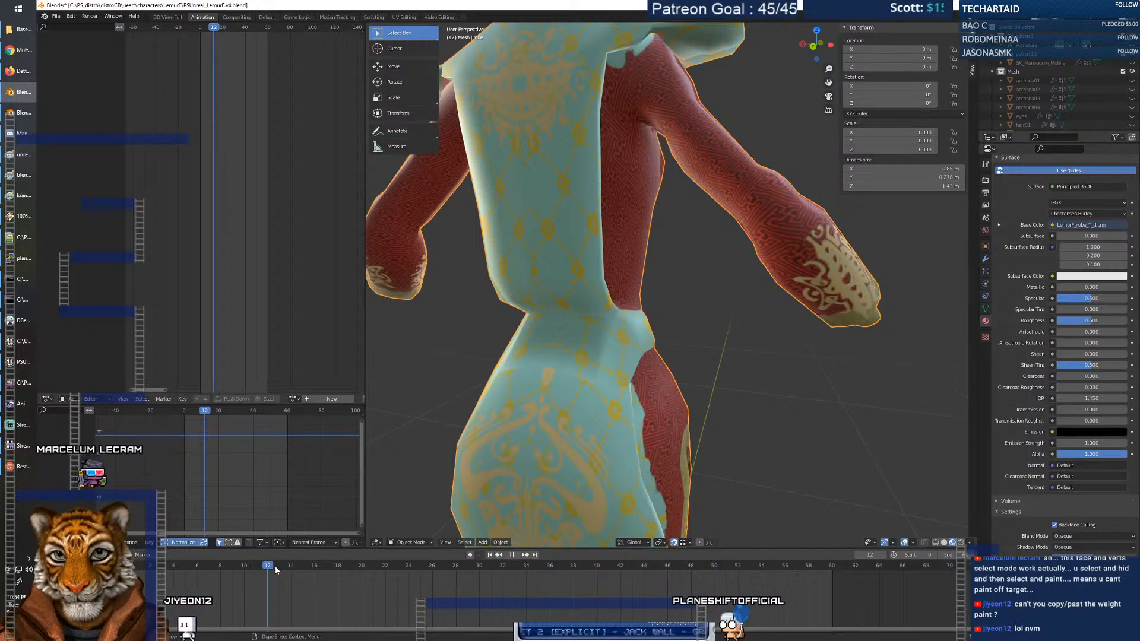
Play the animation to check the waist seam on the back, then return to frame 0.
{"action": "key", "text": "space"}
{"action": "middle_click_drag", "start_coordinate": [552, 412], "coordinate": [589, 367]}
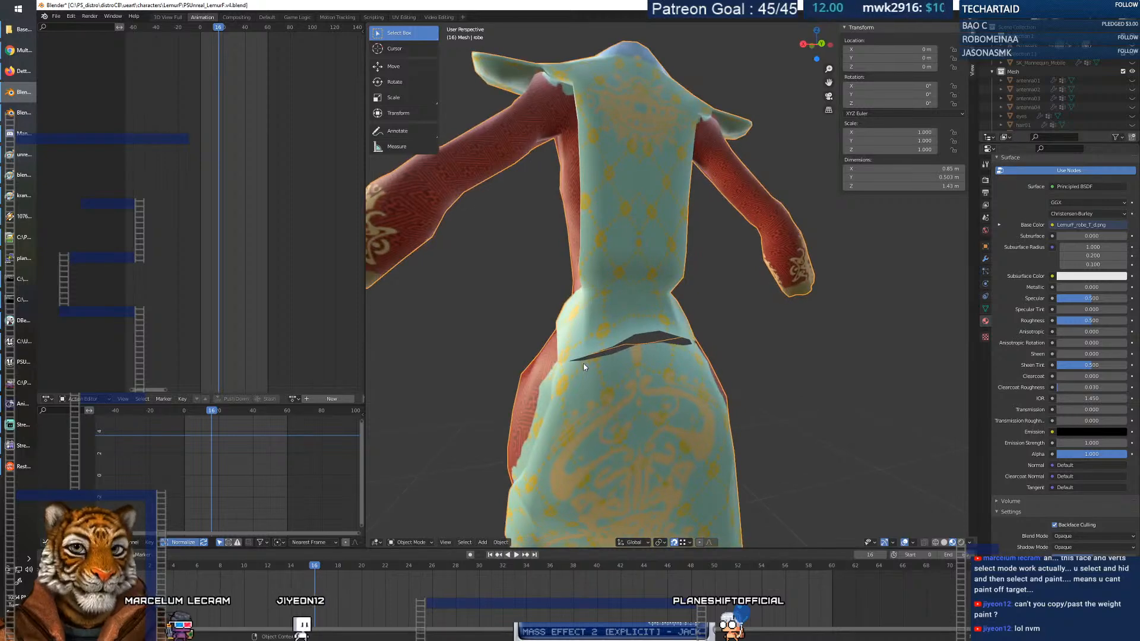
{"action": "key", "text": "shift+Left"}
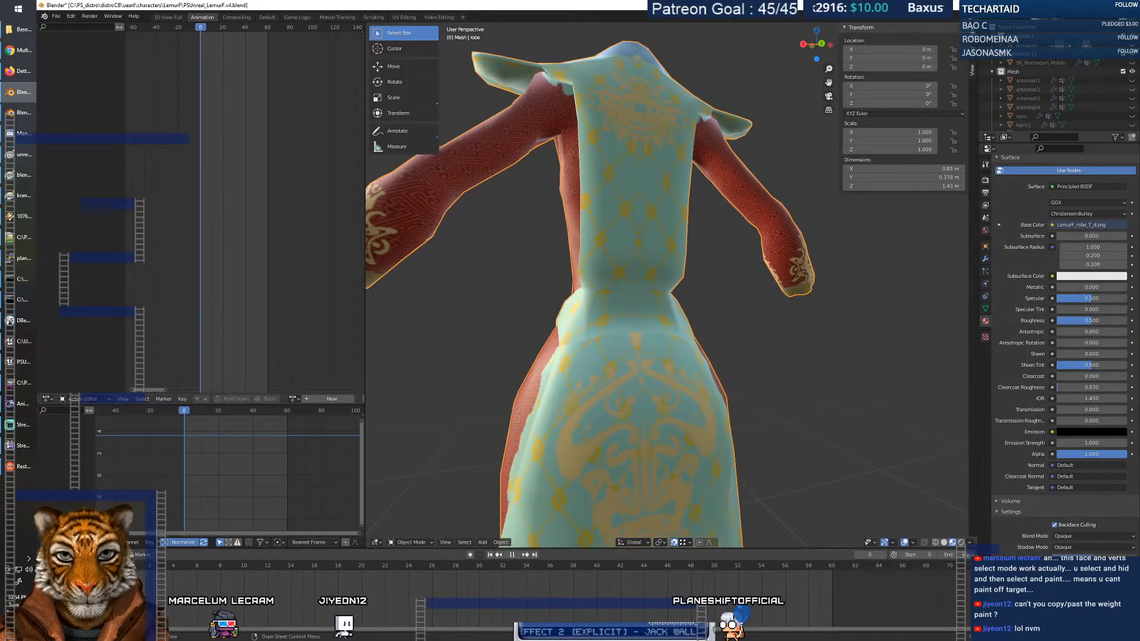
{"action": "mouse_move", "coordinate": [582, 434]}
{"action": "middle_mouse_down"}
{"action": "mouse_move", "coordinate": [611, 419]}
{"action": "mouse_move", "coordinate": [583, 424]}
{"action": "middle_mouse_up"}
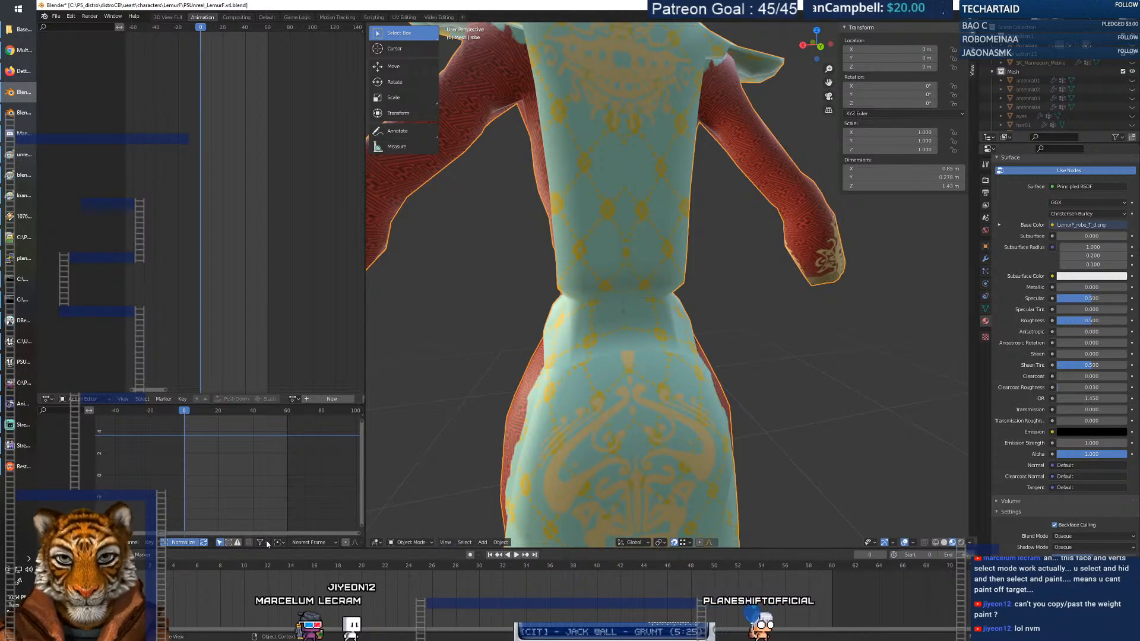
Merge all of the robe's vertices by distance at 0.000001 m in edit mode and clear the selection.
{"action": "left_click", "coordinate": [410, 543]}
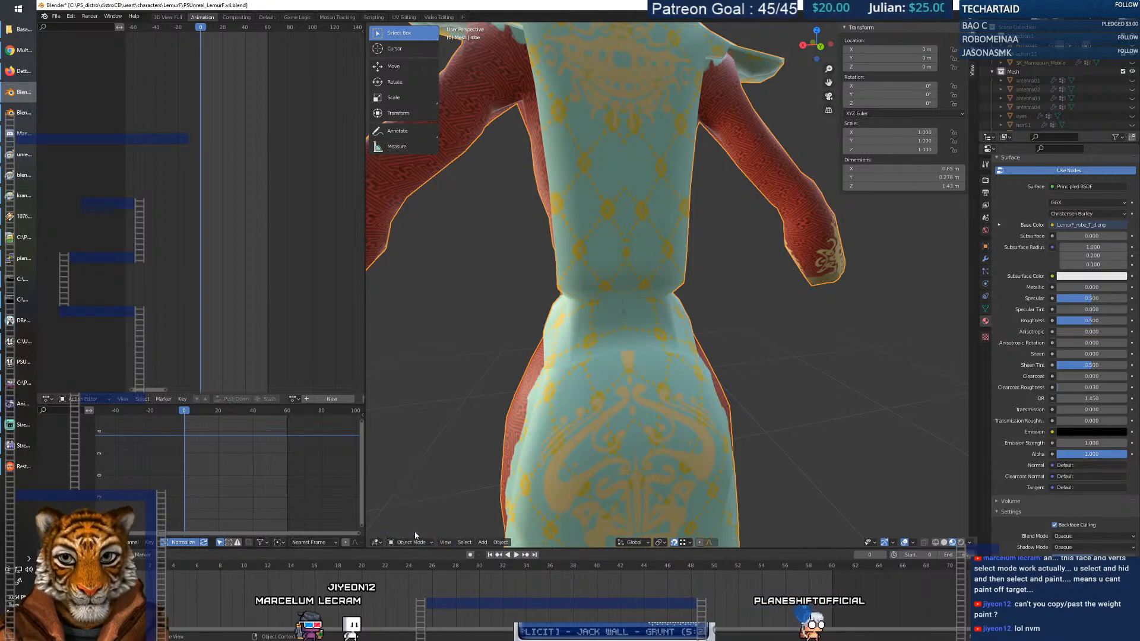
{"action": "left_click", "coordinate": [418, 542]}
{"action": "left_click", "coordinate": [410, 511]}
{"action": "middle_click_drag", "start_coordinate": [624, 356], "coordinate": [600, 395]}
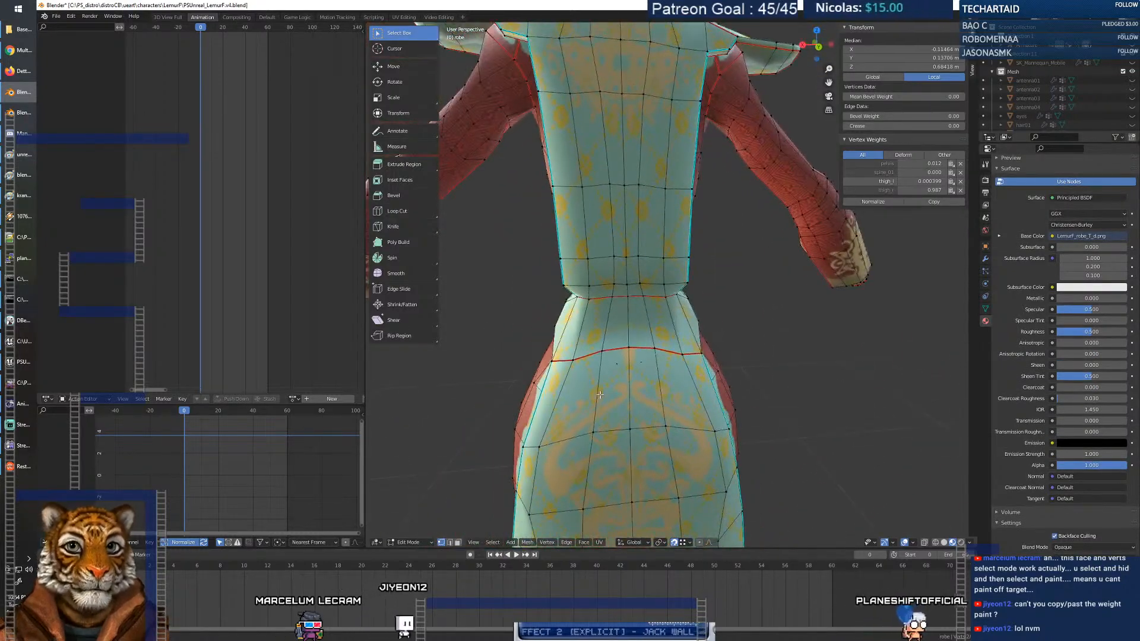
{"action": "key", "text": "a"}
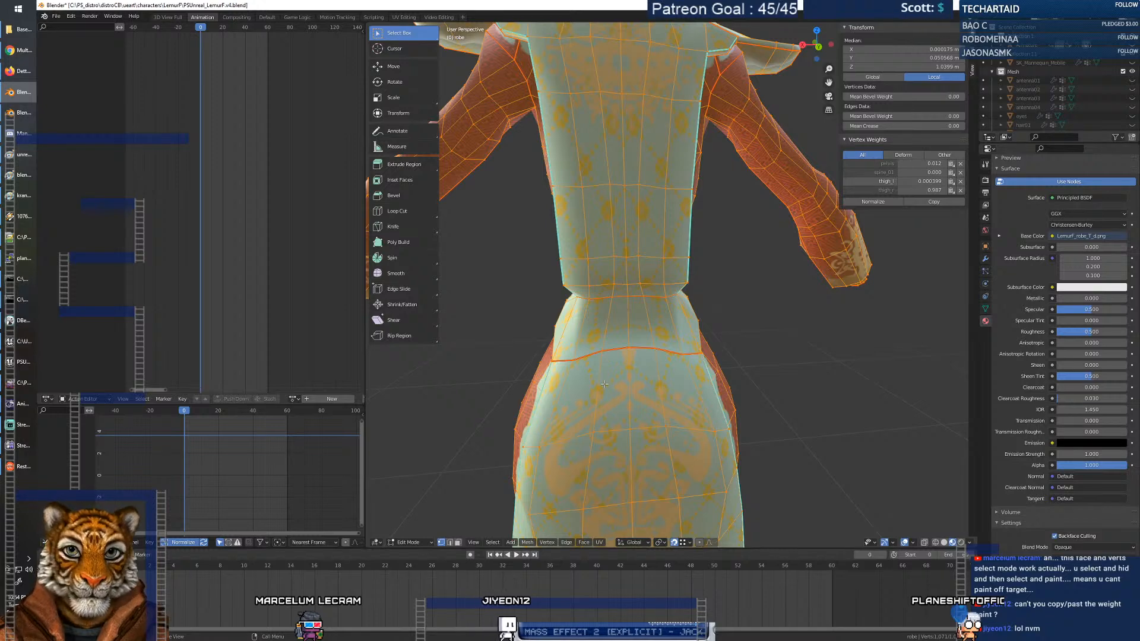
{"action": "key", "text": "m"}
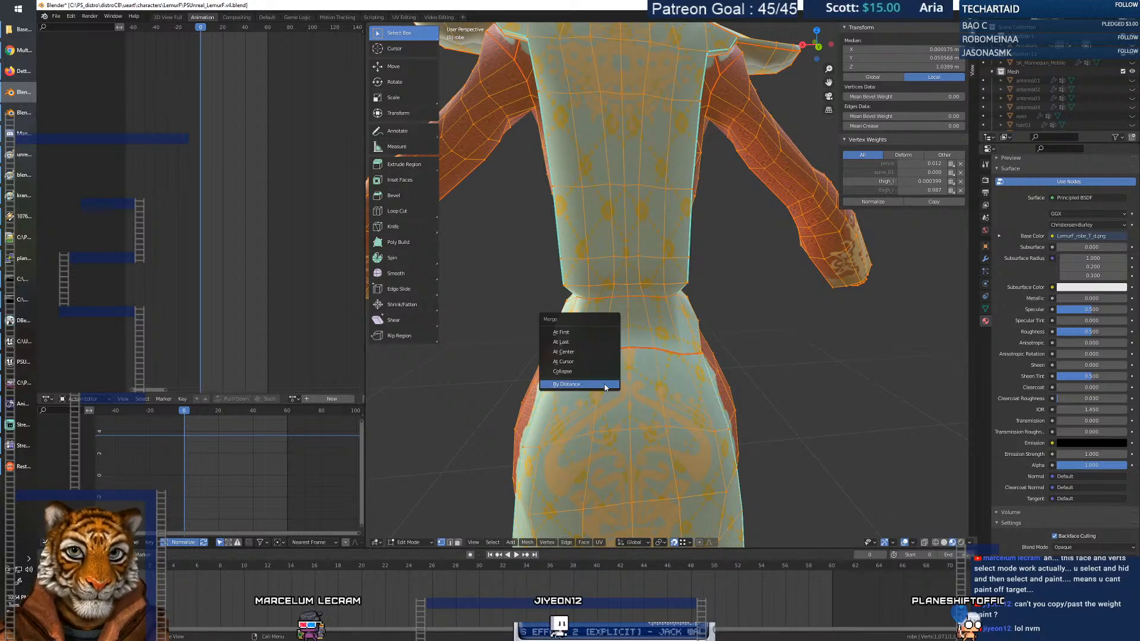
{"action": "left_click", "coordinate": [605, 387]}
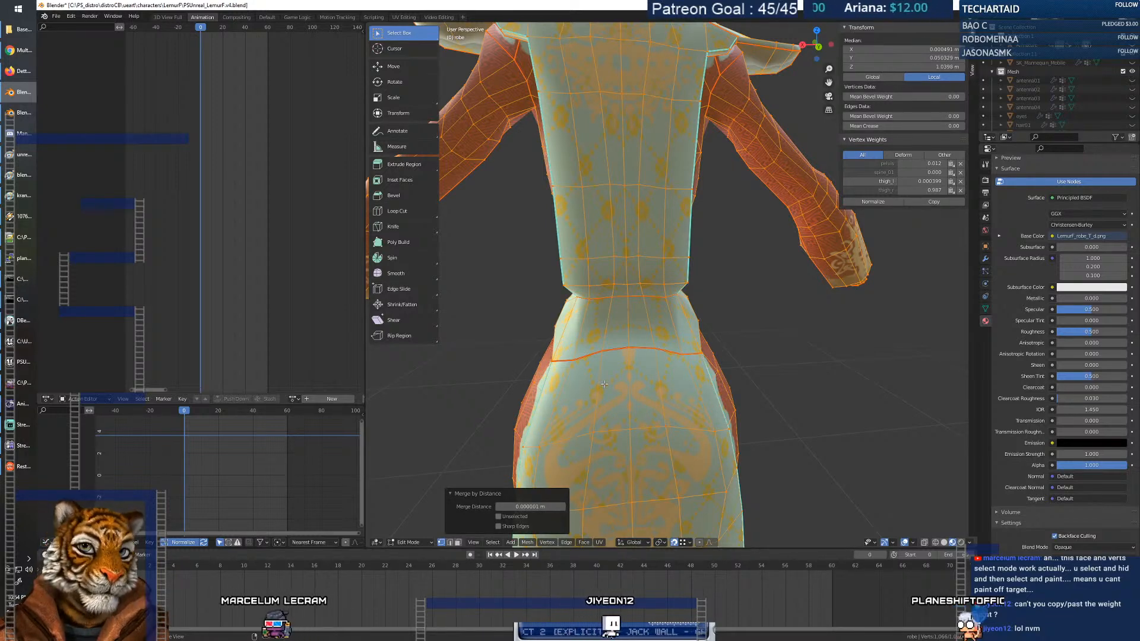
{"action": "key", "text": "alt+a"}
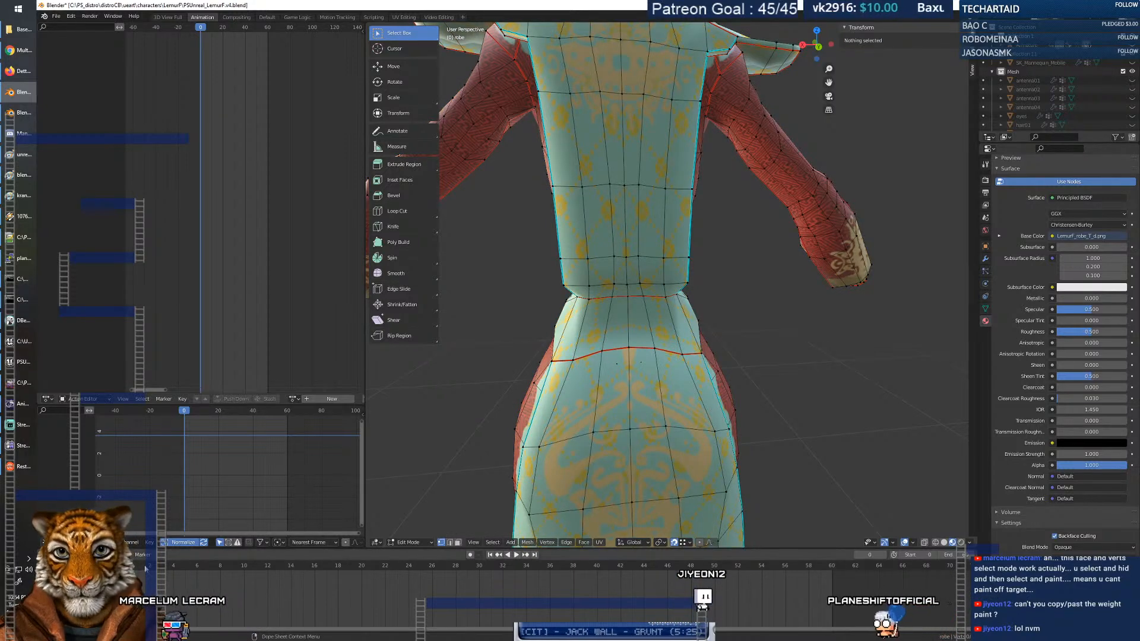
Return to object mode and play the animation to check the back waist seam, ending at frame 0.
{"action": "key", "text": "space"}
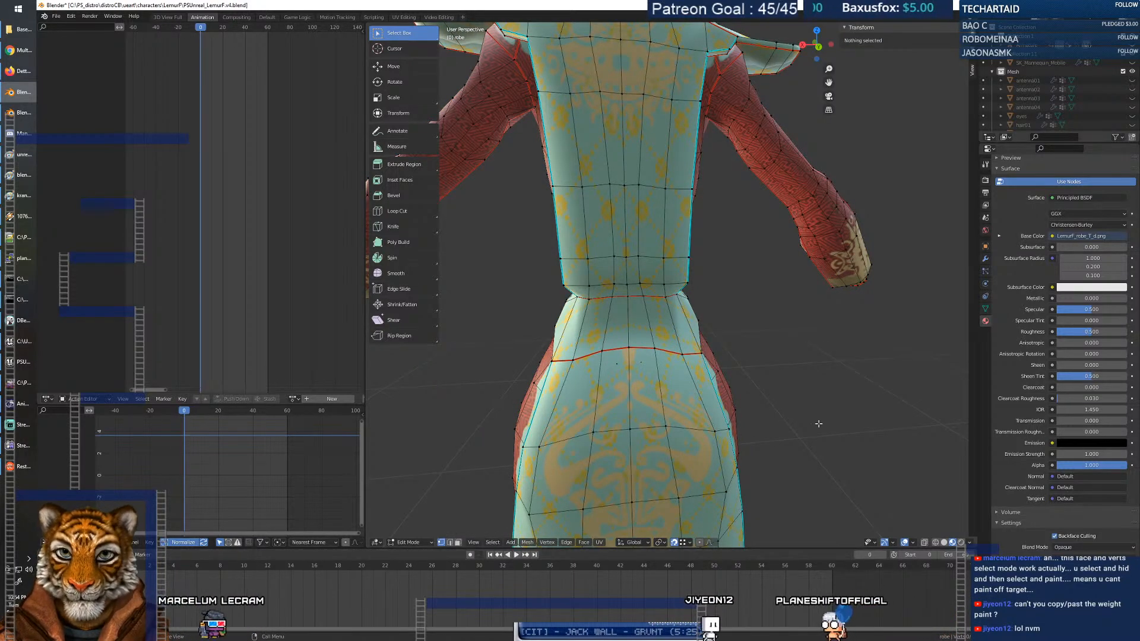
{"action": "key", "text": "Tab"}
{"action": "key", "text": "space"}
{"action": "key", "text": "space"}
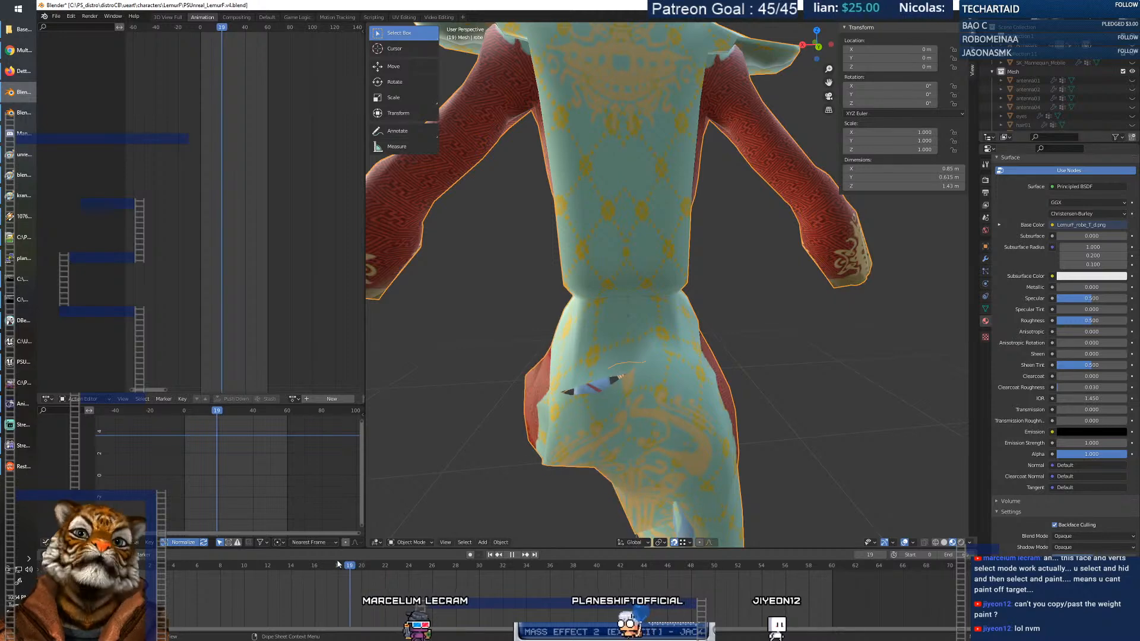
{"action": "key", "text": "Escape"}
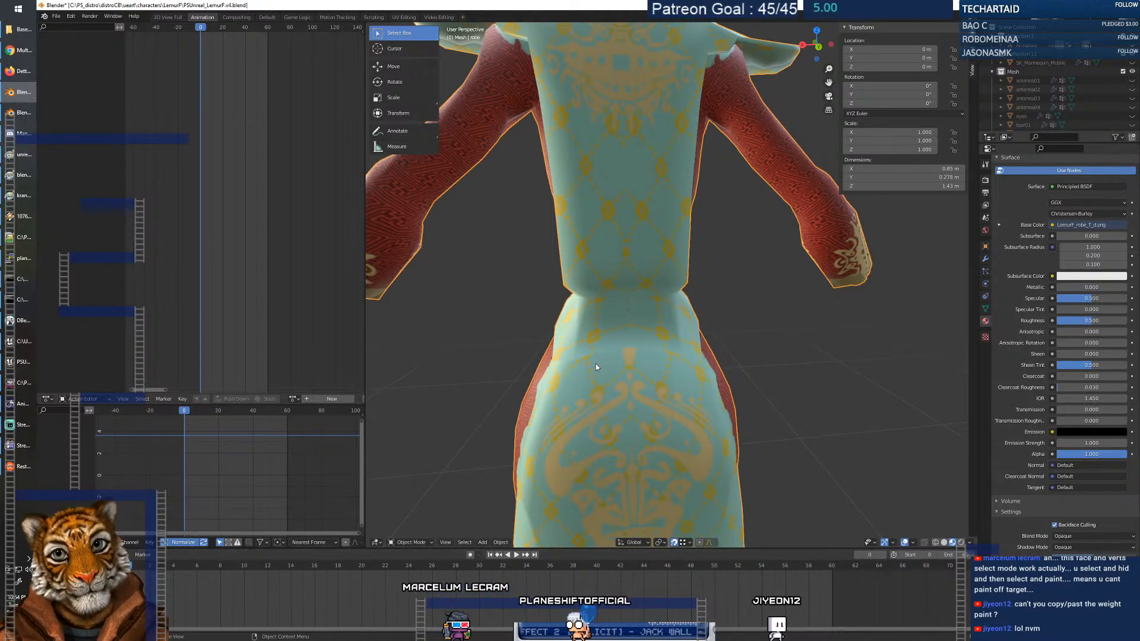
In edit mode, snap the split vertex on the robe's back waist seam onto its matching vertex.
{"action": "key", "text": "Tab"}
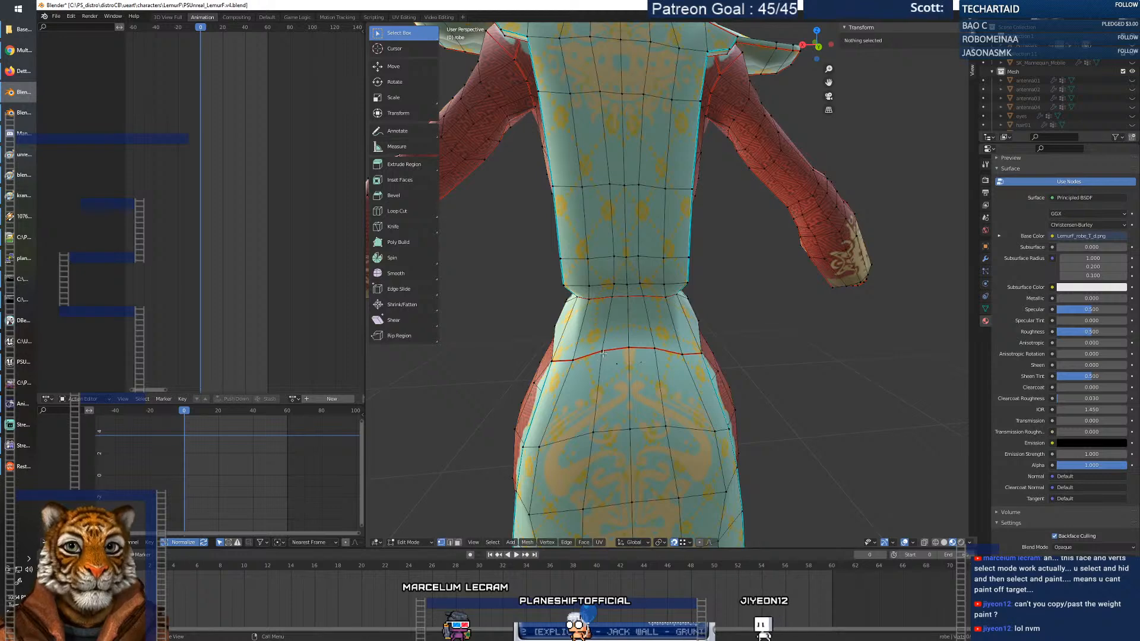
{"action": "key", "text": "g"}
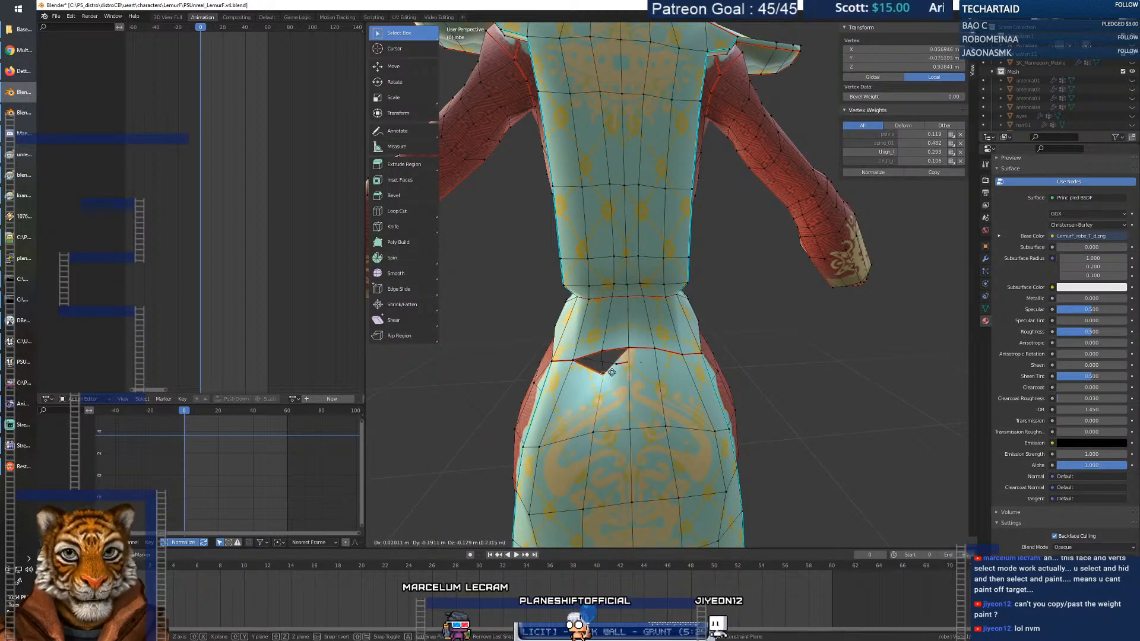
{"action": "right_click", "coordinate": [612, 373]}
{"action": "middle_click_drag", "start_coordinate": [602, 380], "coordinate": [657, 383]}
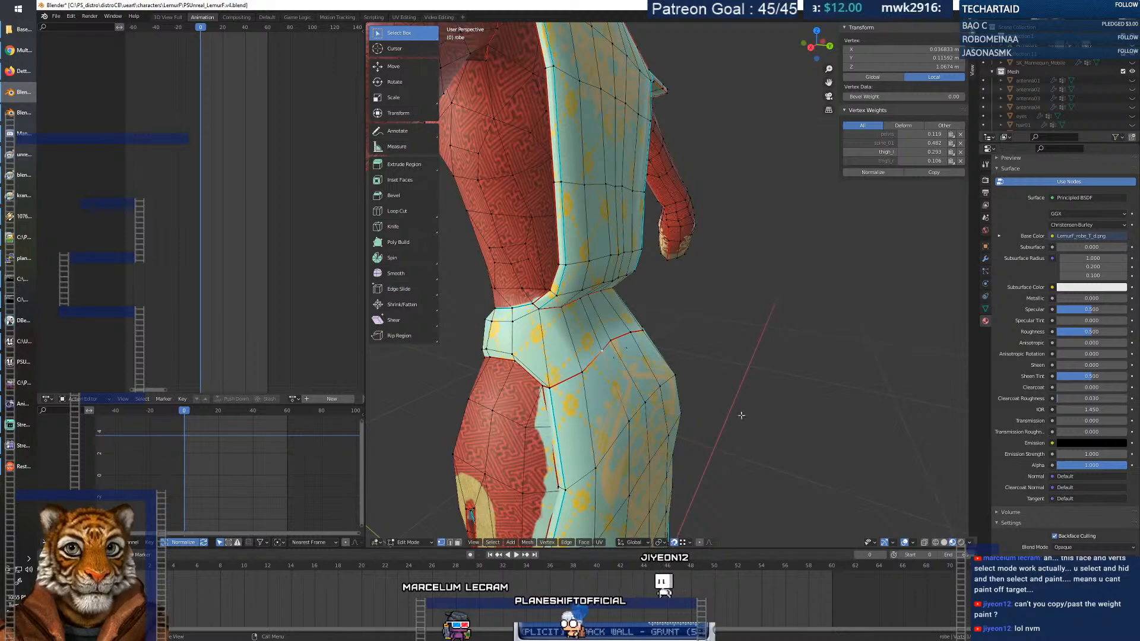
{"action": "scroll", "coordinate": [601, 351], "scroll_direction": "up", "scroll_amount": 3}
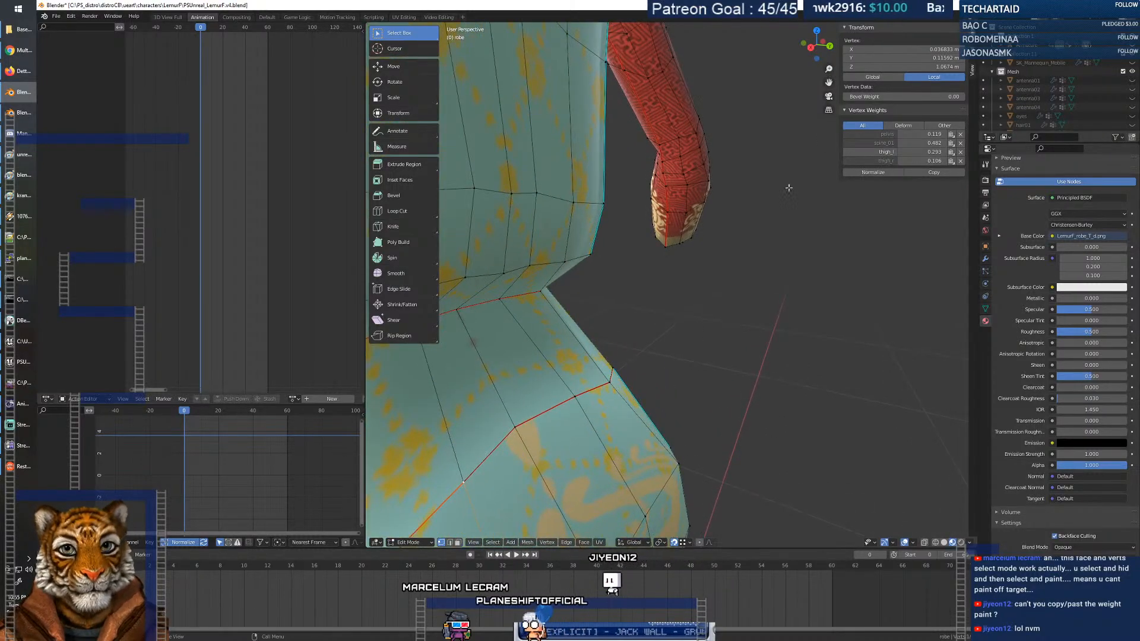
{"action": "scroll", "coordinate": [673, 356], "scroll_direction": "up", "scroll_amount": 4}
{"action": "middle_click_drag", "start_coordinate": [672, 356], "coordinate": [560, 370]}
{"action": "key", "text": "g"}
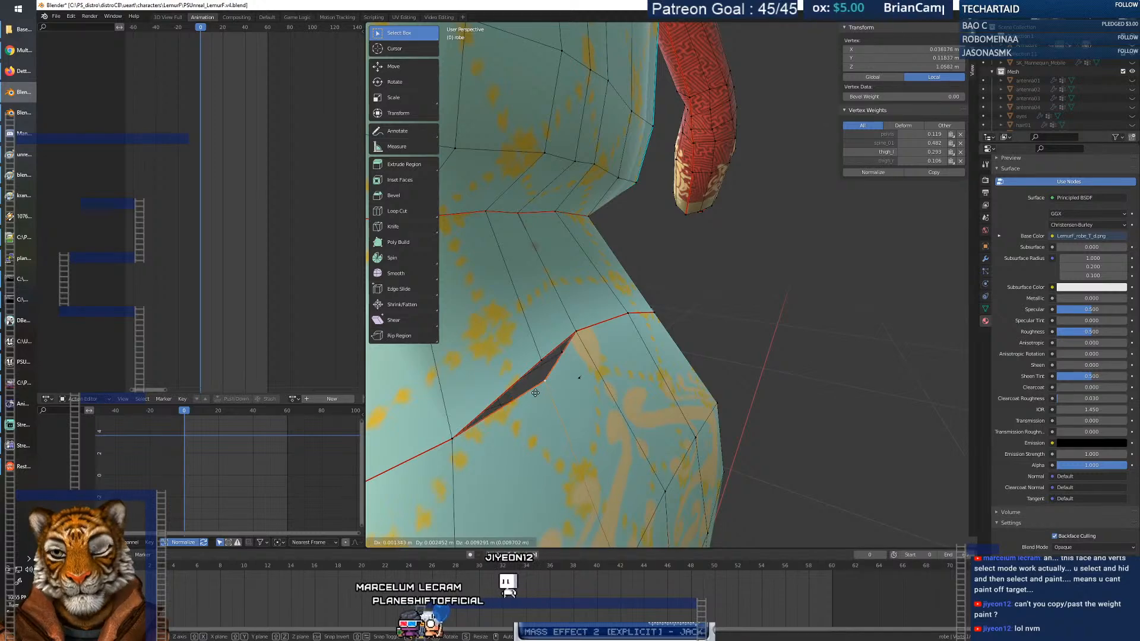
{"action": "left_click", "coordinate": [542, 359]}
{"action": "key", "text": "v"}
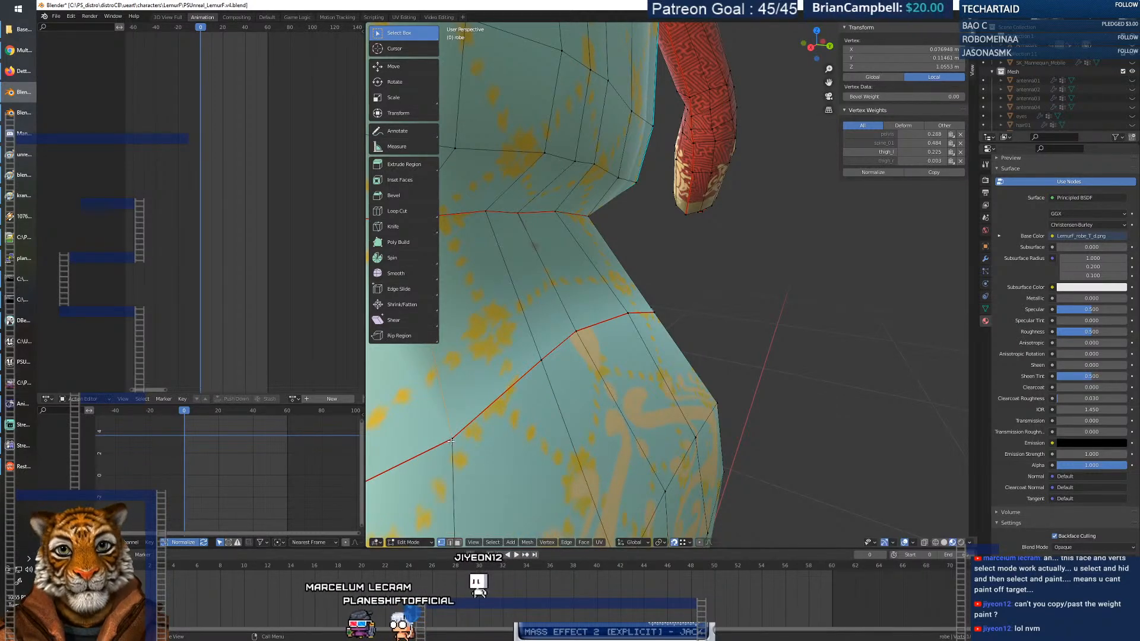
Snap the waist seam vertices toward the robe's side onto their matching vertices and clear the selection.
{"action": "middle_click_drag", "start_coordinate": [502, 437], "coordinate": [552, 407]}
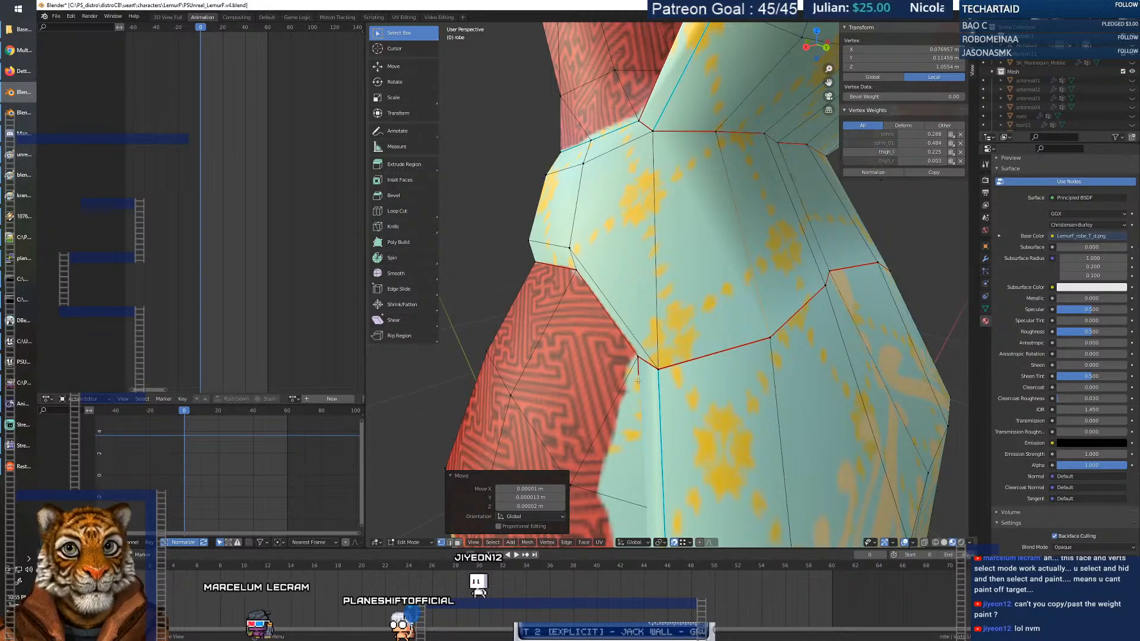
{"action": "left_click", "coordinate": [657, 371]}
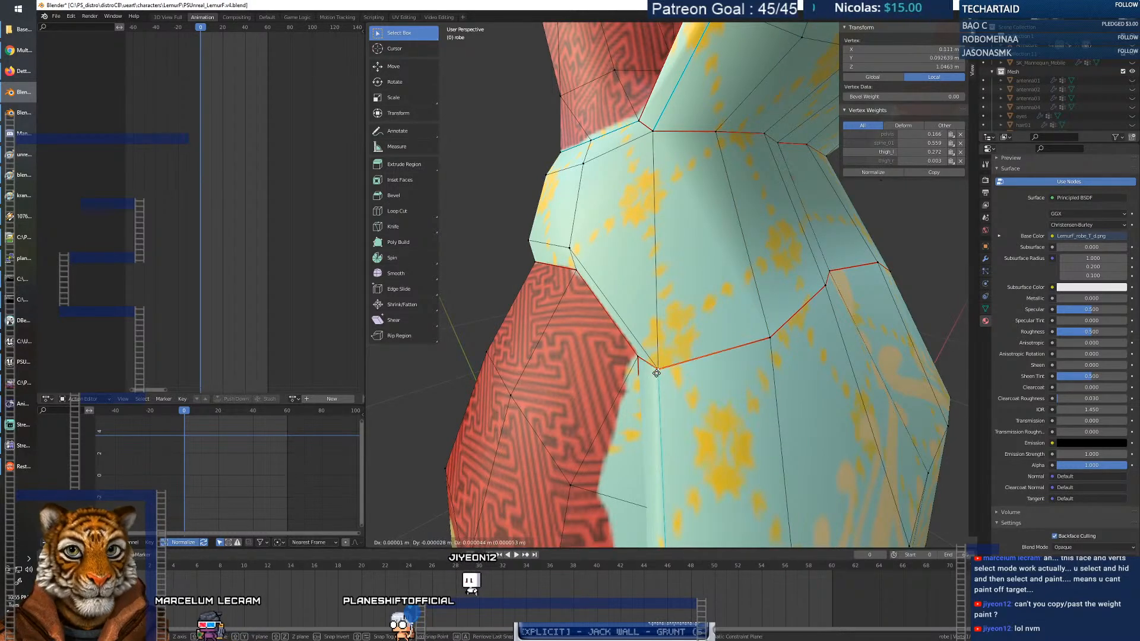
{"action": "left_click", "coordinate": [659, 374]}
{"action": "key", "text": "ctrl+z"}
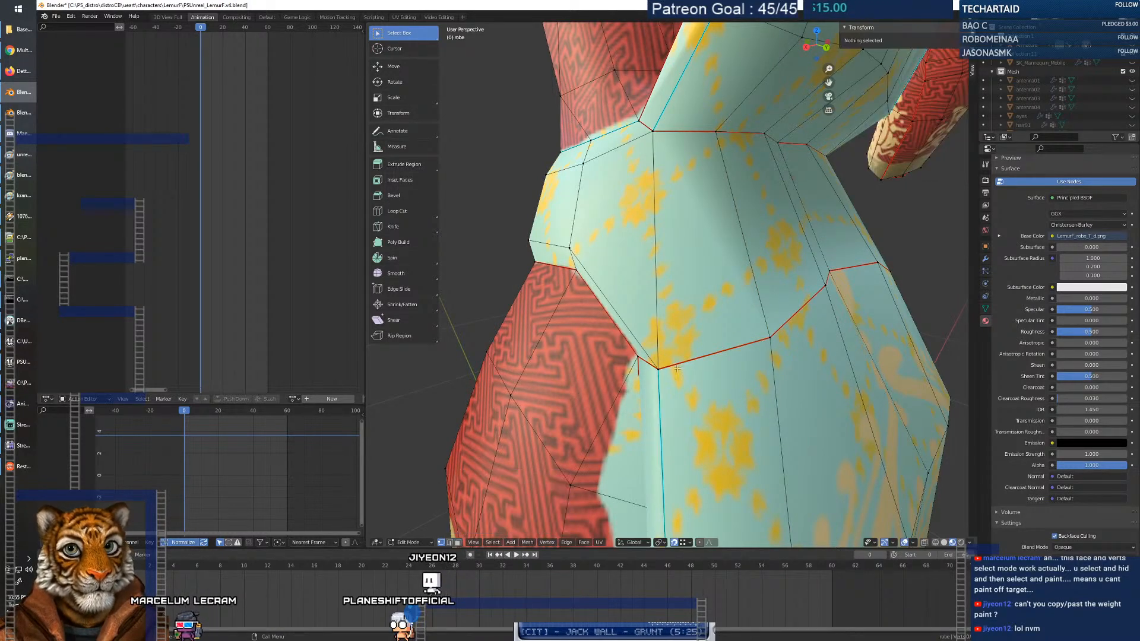
Try merging all of the robe's vertices by distance at 0.000001 m.
{"action": "key", "text": "a"}
{"action": "key", "text": "m"}
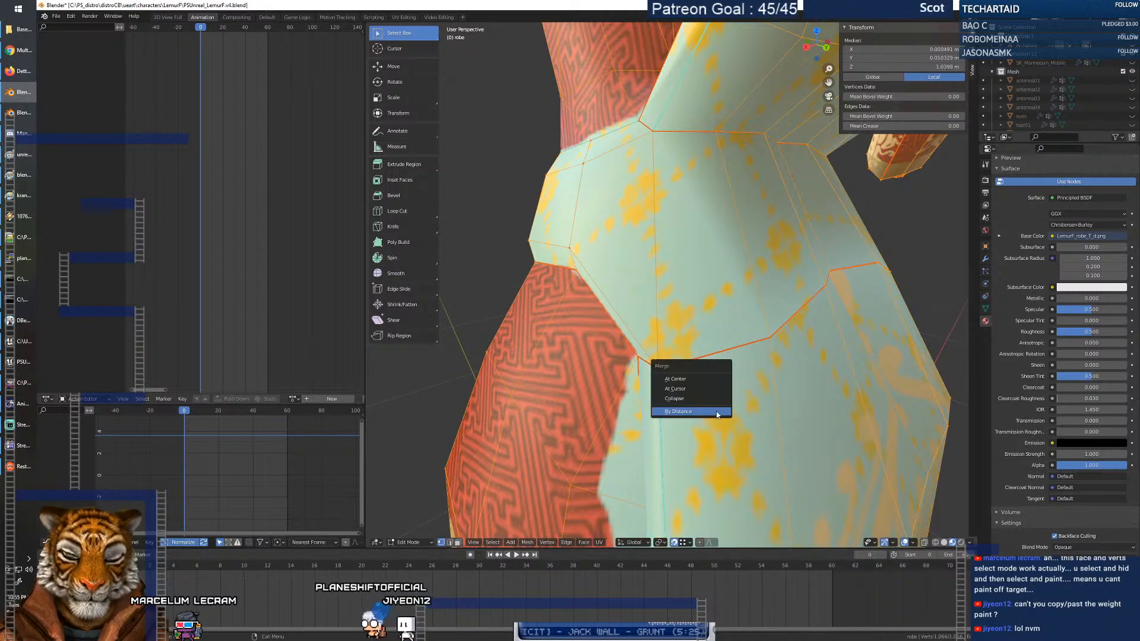
{"action": "left_click", "coordinate": [689, 412]}
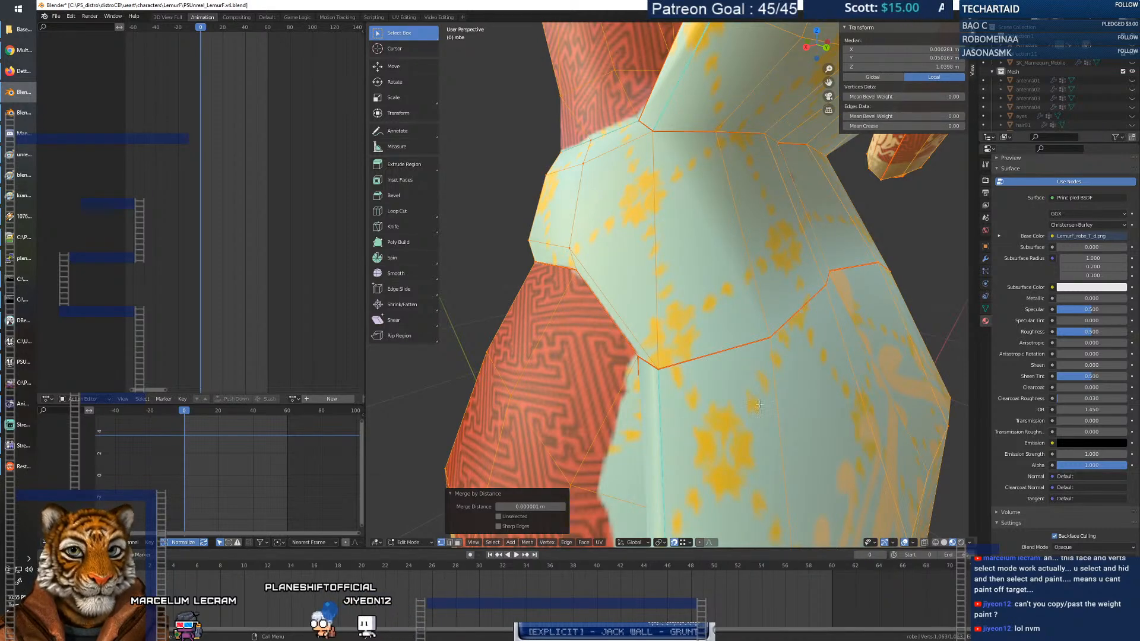
{"action": "key", "text": "ctrl+z"}
{"action": "key", "text": "ctrl+z"}
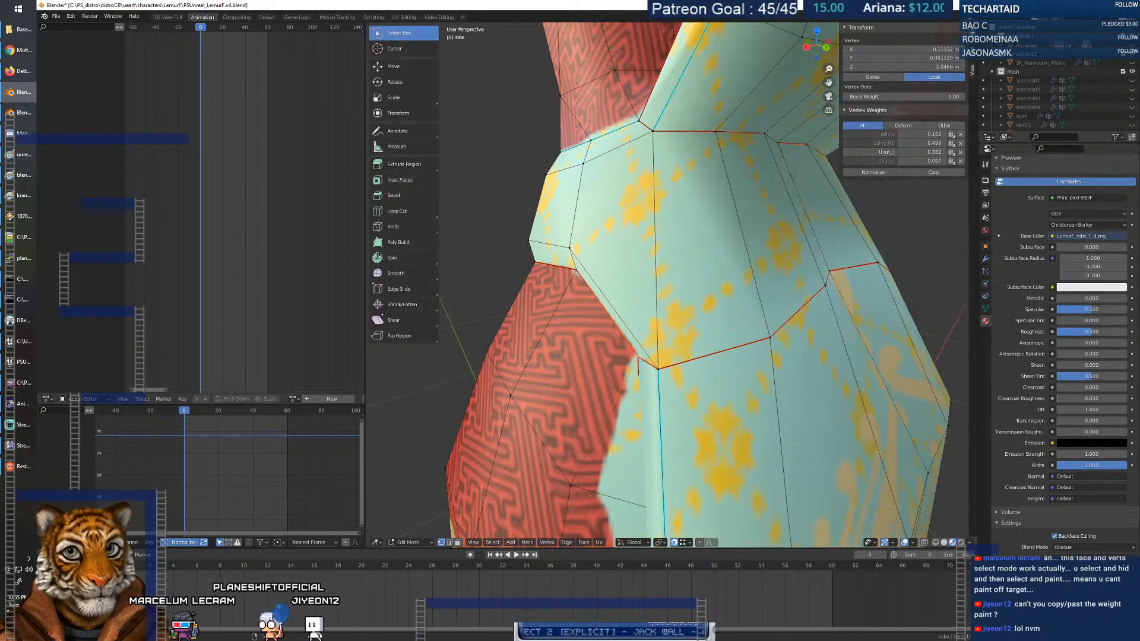
Snap the side corner vertex of the waist seam into place and merge all robe vertices by distance at 0.0001 m.
{"action": "key", "text": "g"}
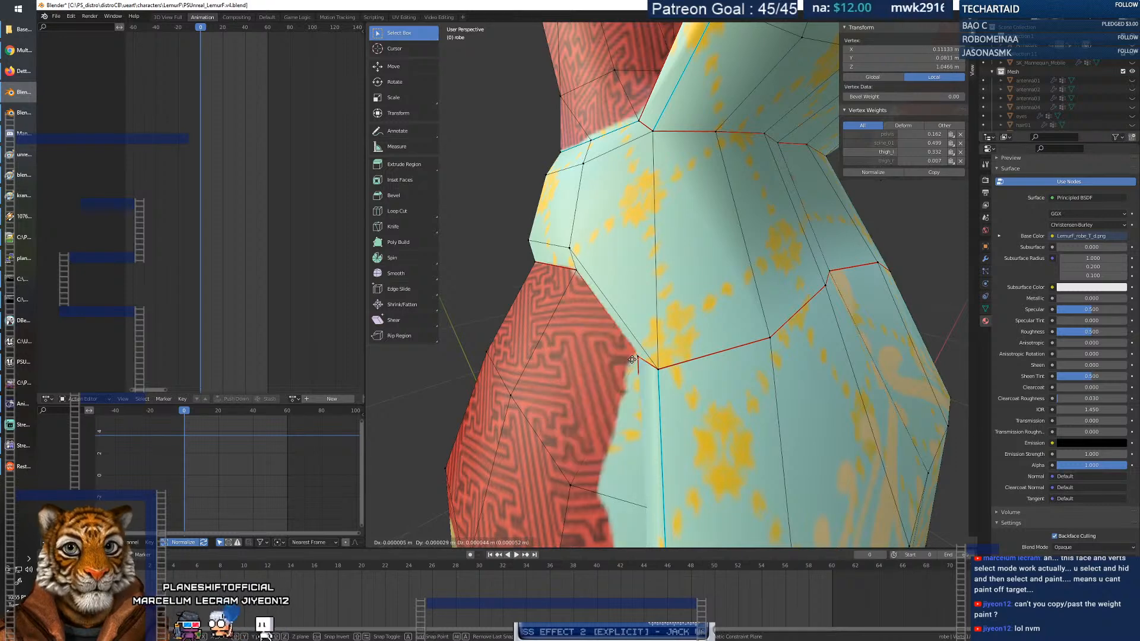
{"action": "left_click", "coordinate": [640, 359]}
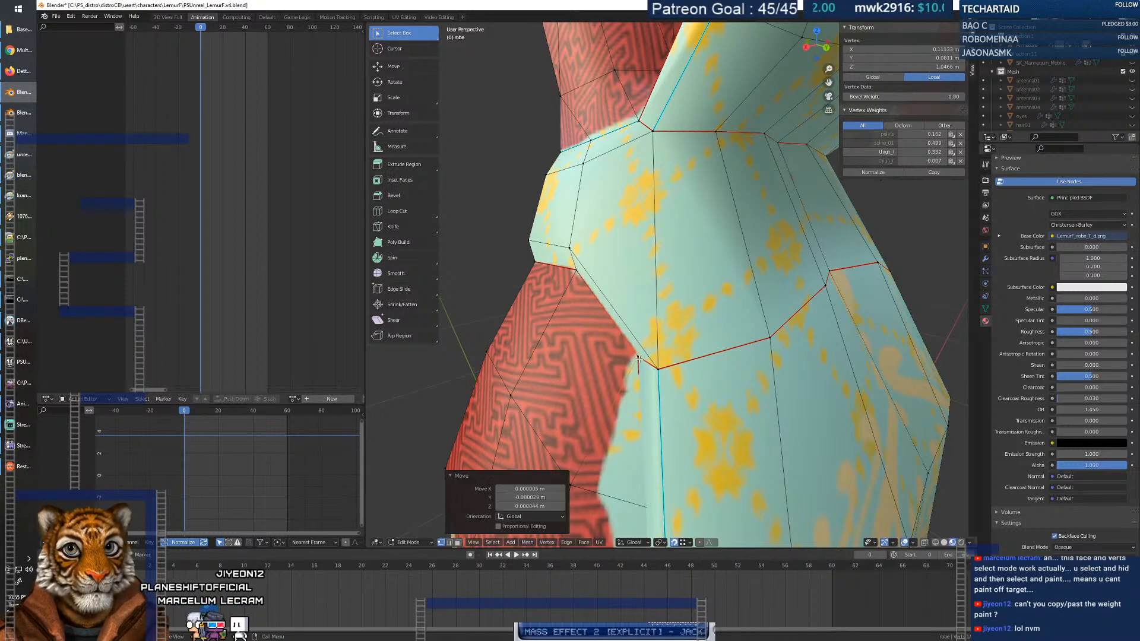
{"action": "key", "text": "a"}
{"action": "key", "text": "m"}
{"action": "left_click", "coordinate": [653, 387]}
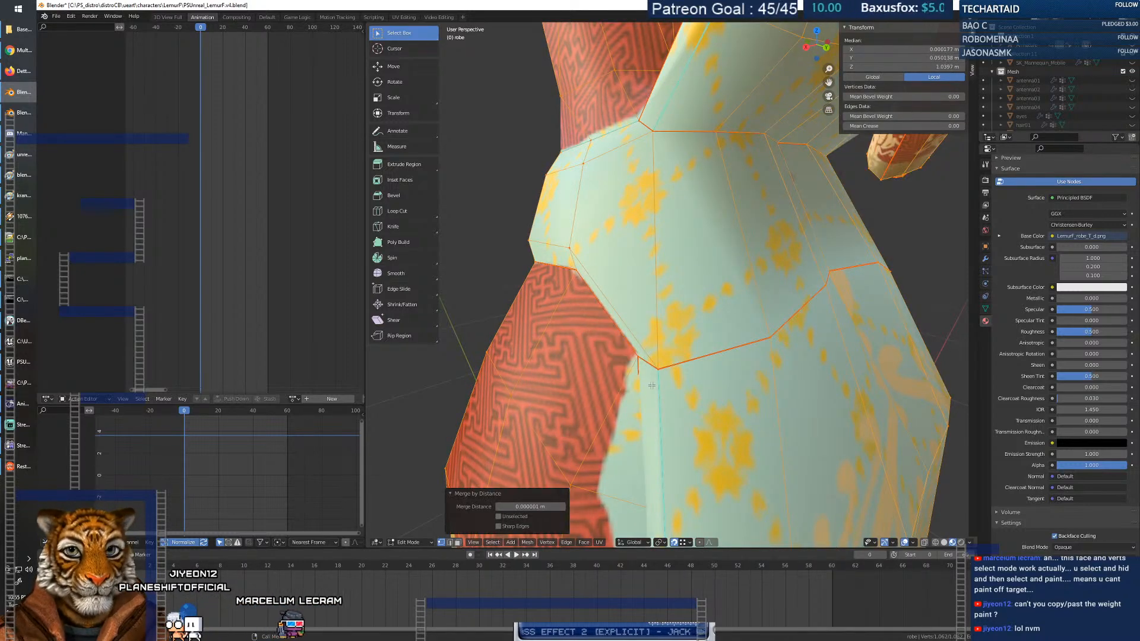
{"action": "middle_click_drag", "start_coordinate": [761, 385], "coordinate": [651, 375]}
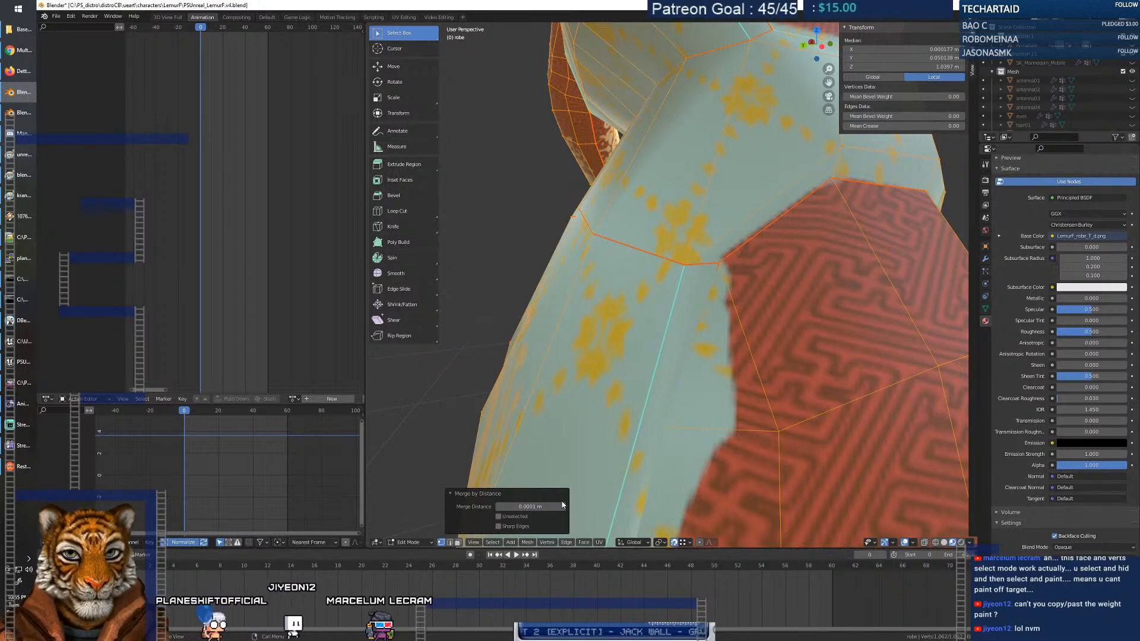
Inspect the merged waist seam, return to object mode and view the whole robe from the front.
{"action": "middle_click_drag", "start_coordinate": [683, 357], "coordinate": [704, 310]}
{"action": "key", "text": "Home"}
{"action": "scroll", "coordinate": [684, 320], "scroll_direction": "up", "scroll_amount": 5}
{"action": "scroll", "coordinate": [685, 321], "scroll_direction": "down", "scroll_amount": 5}
{"action": "key", "text": "Tab"}
{"action": "middle_click_drag", "start_coordinate": [685, 321], "coordinate": [602, 319]}
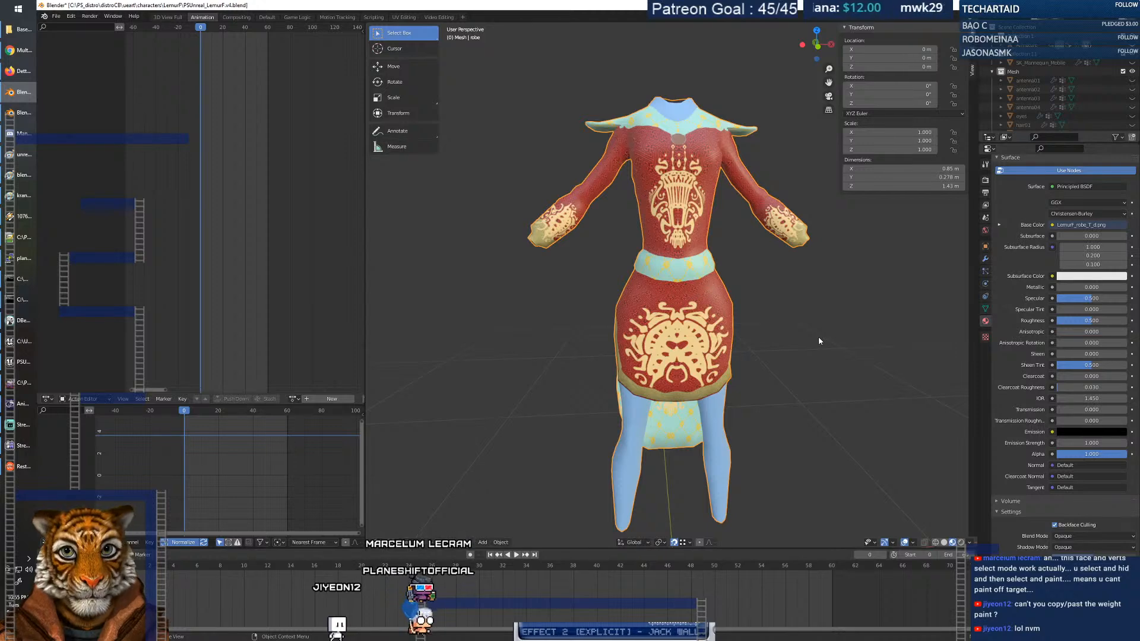
Hide the robe, show the torso and switch it from weight paint to edit mode to examine its mesh.
{"action": "scroll", "coordinate": [1077, 98], "scroll_direction": "down", "scroll_amount": 5}
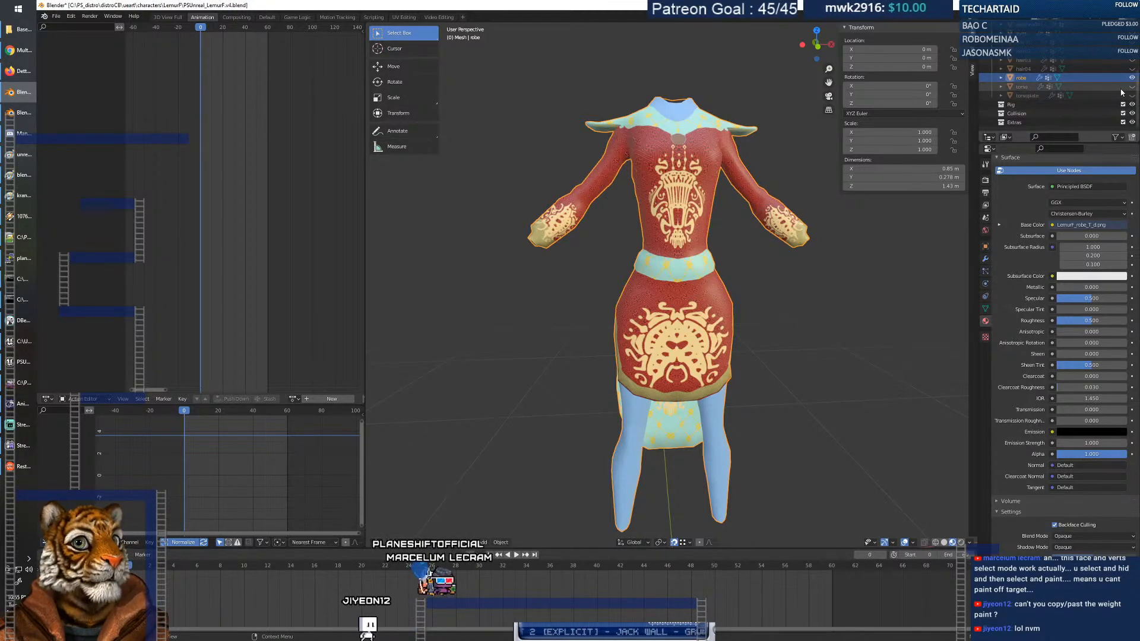
{"action": "key", "text": "h"}
{"action": "left_click", "coordinate": [1027, 88]}
{"action": "key", "text": "ctrl+Tab"}
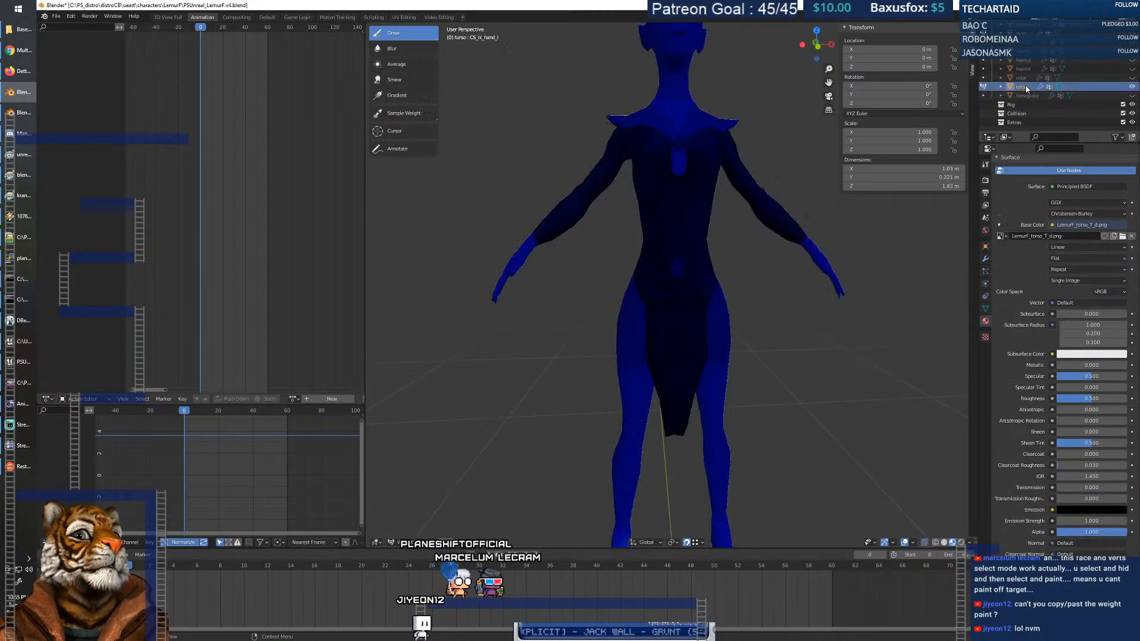
{"action": "left_click", "coordinate": [404, 542]}
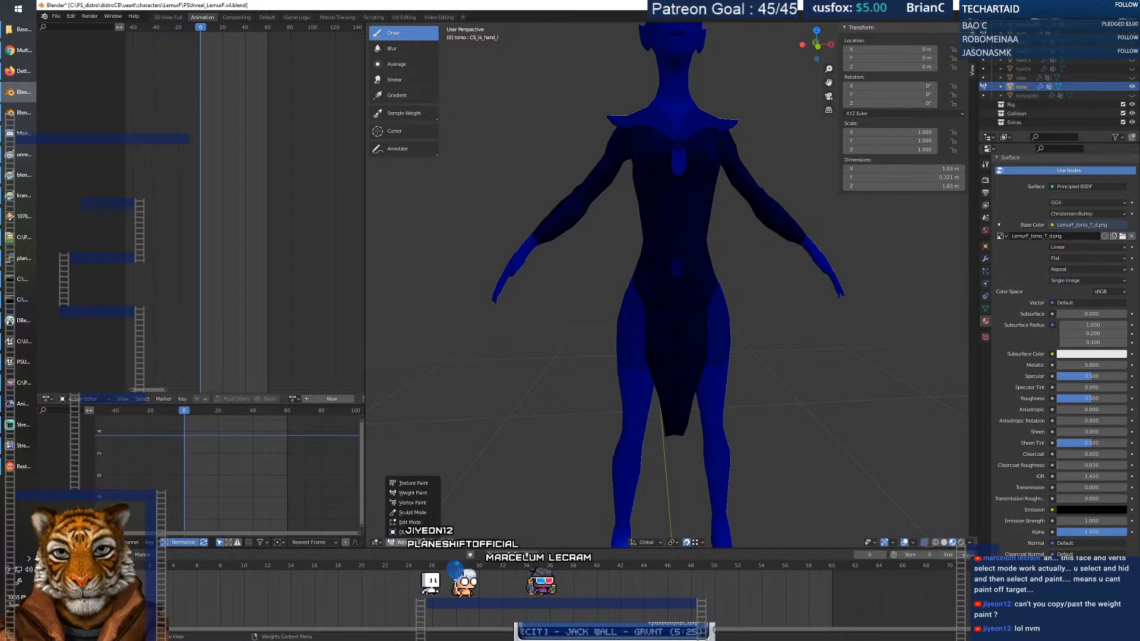
{"action": "left_click", "coordinate": [413, 532]}
{"action": "left_click", "coordinate": [404, 542]}
{"action": "left_click", "coordinate": [418, 522]}
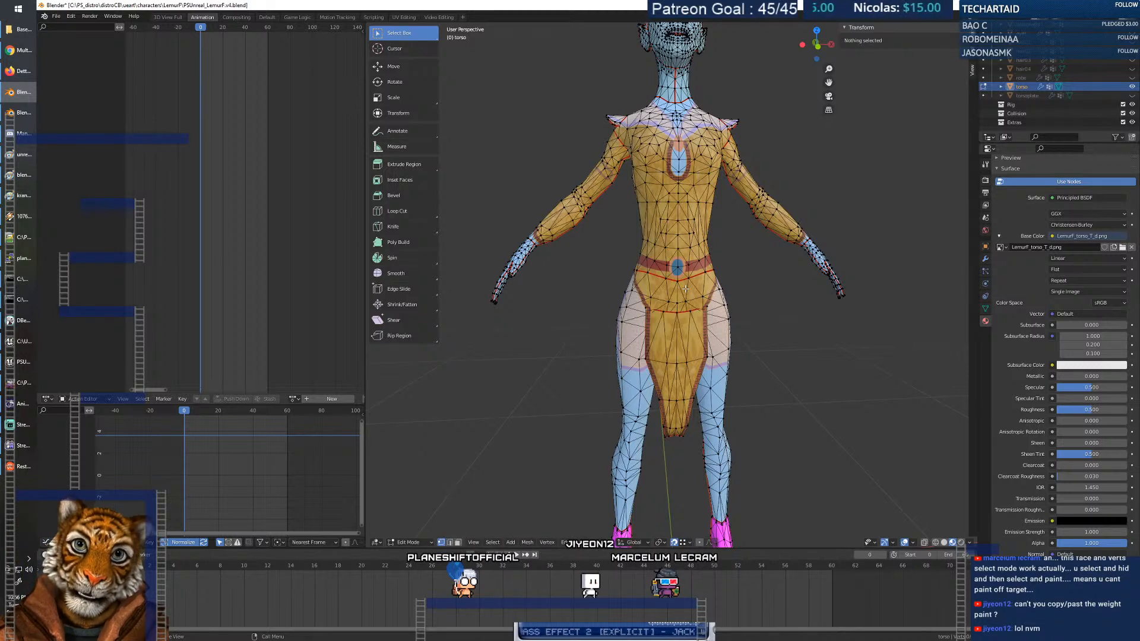
Hide the torso, show the robe again and select it.
{"action": "left_click", "coordinate": [1132, 86]}
{"action": "left_click", "coordinate": [1132, 79]}
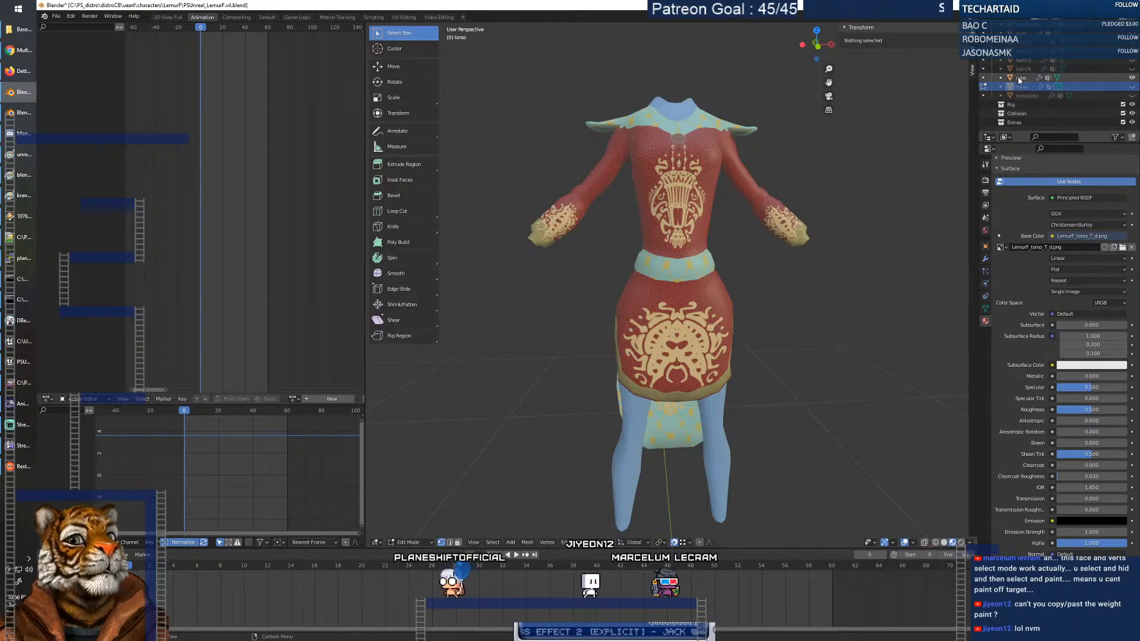
{"action": "left_click", "coordinate": [1020, 78]}
Scrub the animation to frame 20 and examine the robe's waist seam and back cloth from the back and side.
{"action": "mouse_move", "coordinate": [685, 336]}
{"action": "middle_mouse_down"}
{"action": "mouse_move", "coordinate": [796, 331]}
{"action": "mouse_move", "coordinate": [687, 348]}
{"action": "middle_mouse_up"}
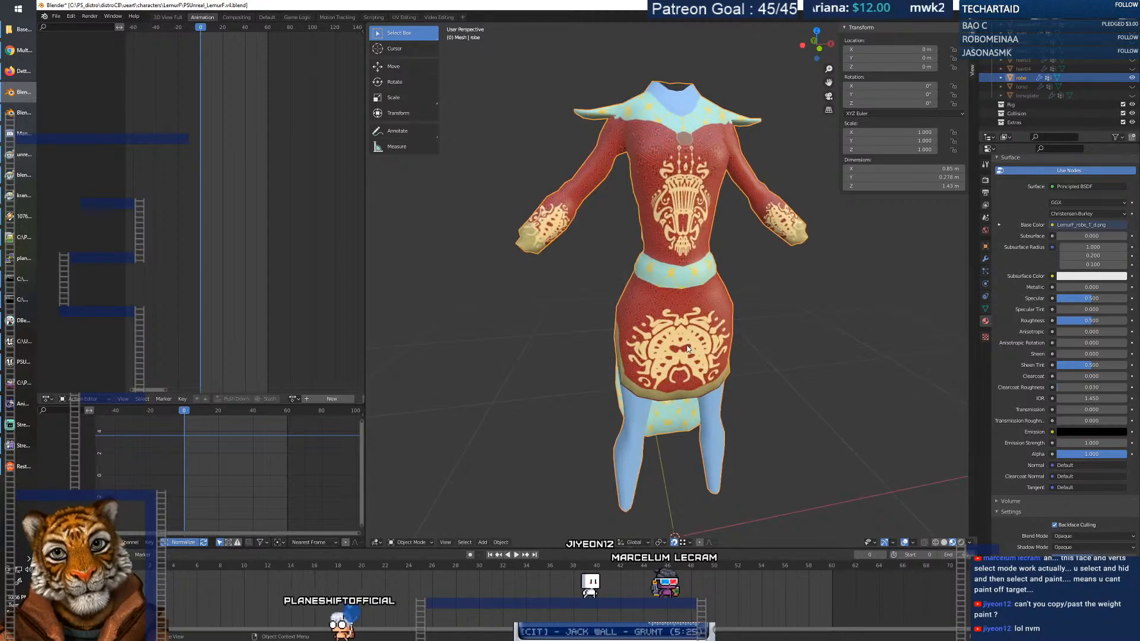
{"action": "left_click_drag", "start_coordinate": [135, 570], "coordinate": [208, 567]}
{"action": "middle_click_drag", "start_coordinate": [643, 399], "coordinate": [776, 389]}
{"action": "left_click_drag", "start_coordinate": [209, 567], "coordinate": [361, 567]}
{"action": "middle_click_drag", "start_coordinate": [549, 413], "coordinate": [697, 332]}
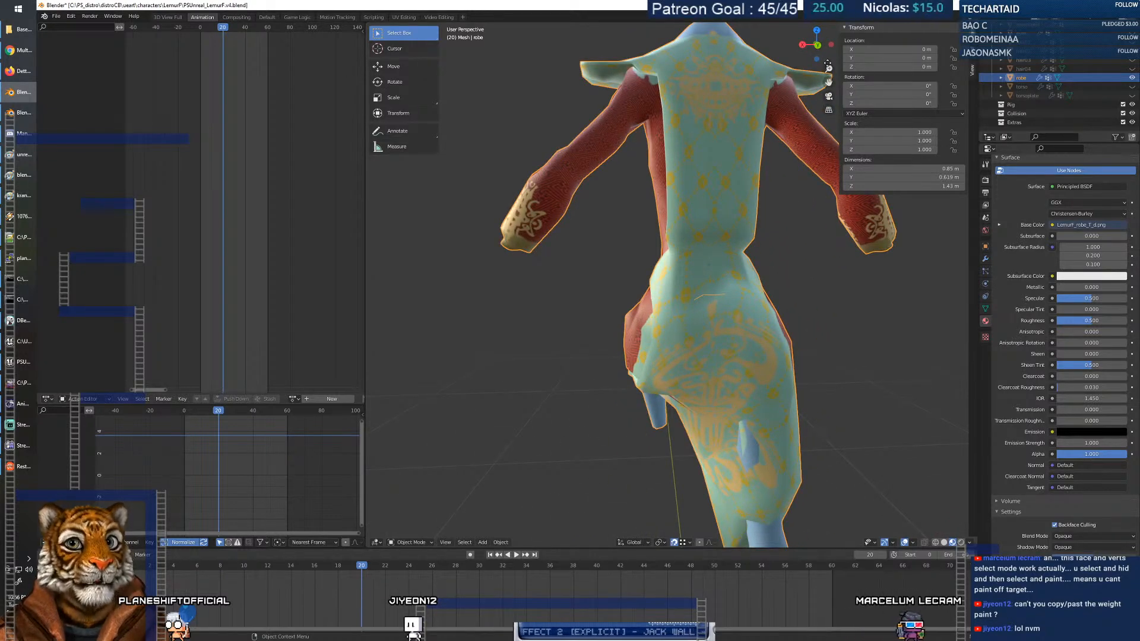
{"action": "scroll", "coordinate": [665, 285], "scroll_direction": "up", "scroll_amount": 4}
{"action": "middle_click_drag", "start_coordinate": [714, 248], "coordinate": [756, 248]}
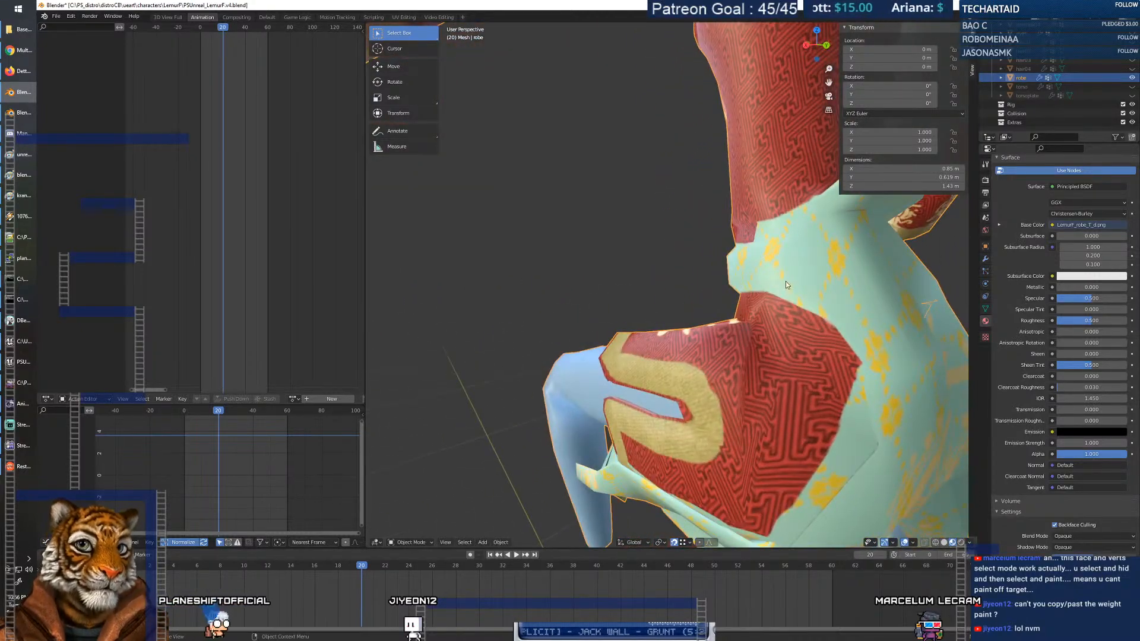
{"action": "scroll", "coordinate": [785, 280], "scroll_direction": "down", "scroll_amount": 5}
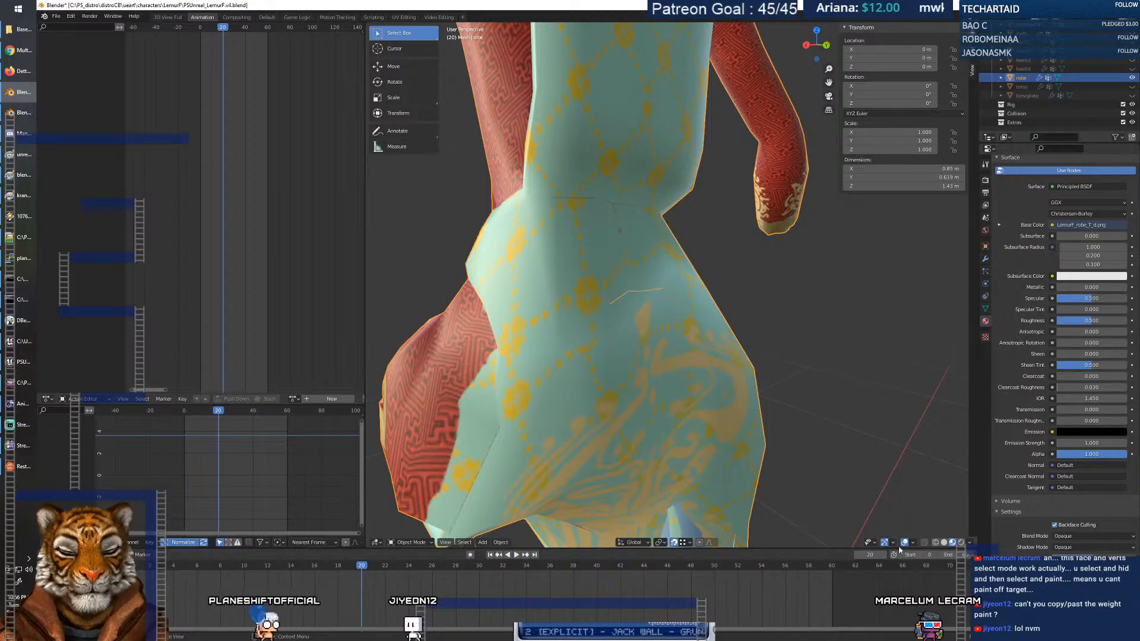
Return the animation to frame 0 and open the robe in wireframe edit mode to examine the back of the waist.
{"action": "left_click", "coordinate": [934, 542]}
{"action": "mouse_move", "coordinate": [615, 363]}
{"action": "middle_mouse_down"}
{"action": "mouse_move", "coordinate": [643, 368]}
{"action": "mouse_move", "coordinate": [631, 372]}
{"action": "middle_mouse_up"}
{"action": "left_click_drag", "start_coordinate": [362, 565], "coordinate": [126, 566]}
{"action": "middle_click_drag", "start_coordinate": [567, 429], "coordinate": [708, 400]}
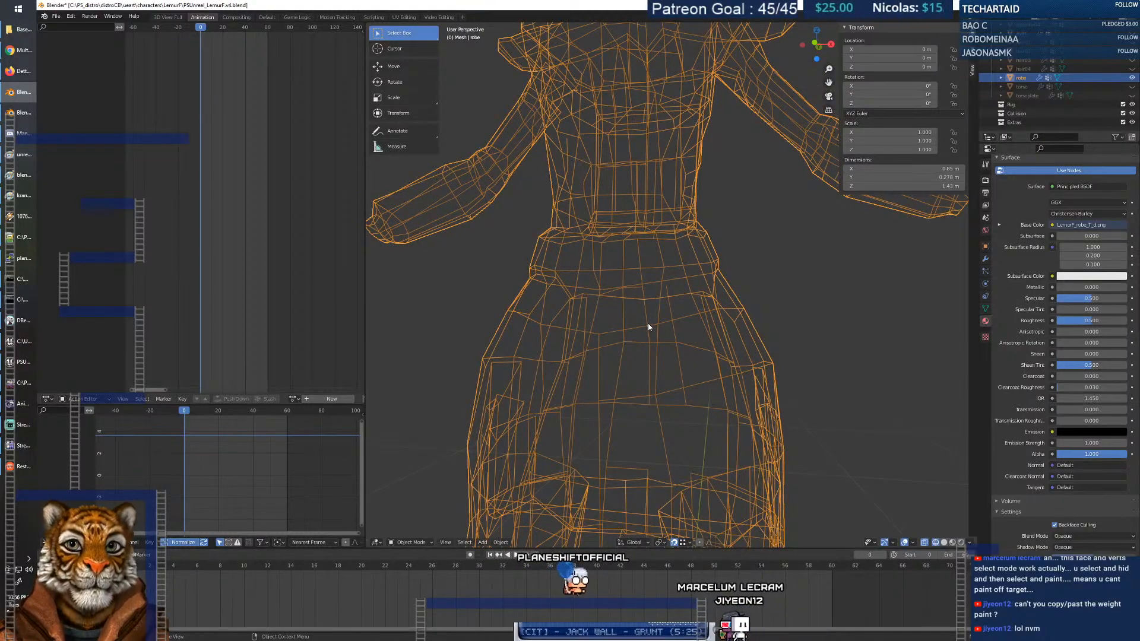
{"action": "key", "text": "Tab"}
{"action": "middle_click_drag", "start_coordinate": [689, 347], "coordinate": [735, 342]}
{"action": "scroll", "coordinate": [684, 345], "scroll_direction": "down", "scroll_amount": 3}
{"action": "scroll", "coordinate": [689, 356], "scroll_direction": "up", "scroll_amount": 6}
{"action": "left_click", "coordinate": [730, 316]}
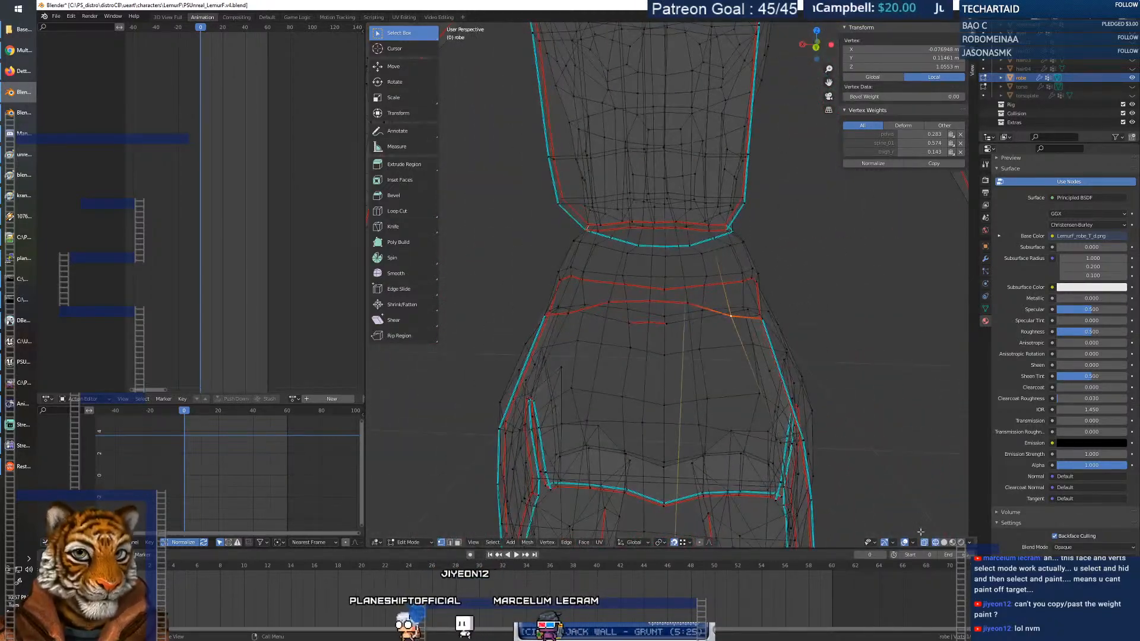
Switch to solid shading without see-through display and hide the back cloth's upper faces just below the waist seam.
{"action": "left_click", "coordinate": [944, 543]}
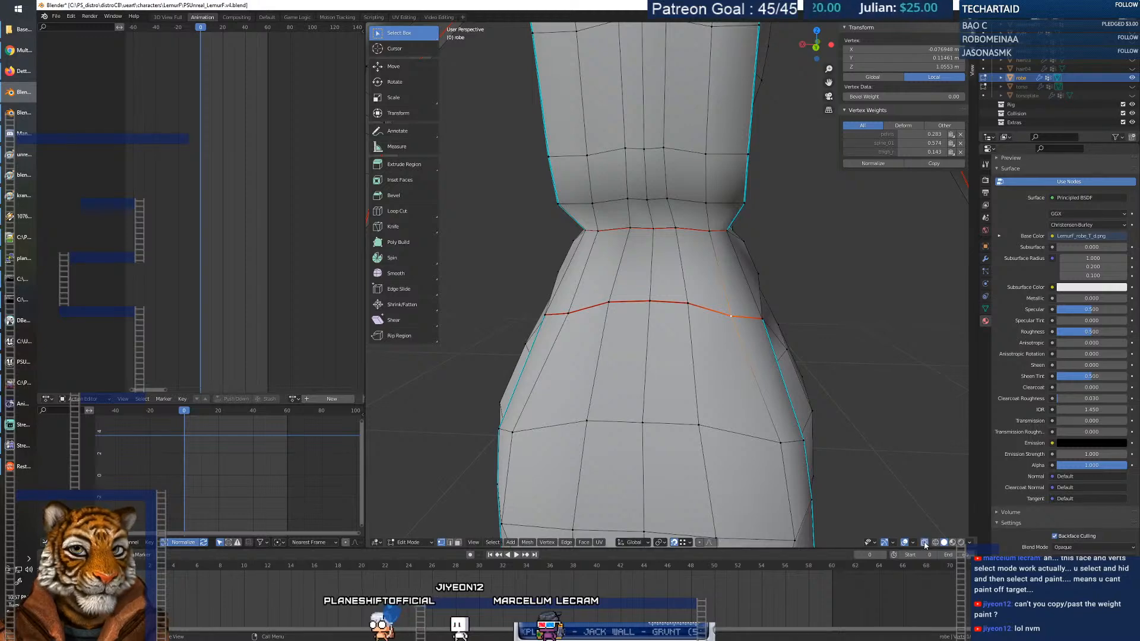
{"action": "left_click", "coordinate": [924, 542]}
{"action": "left_click", "coordinate": [928, 544]}
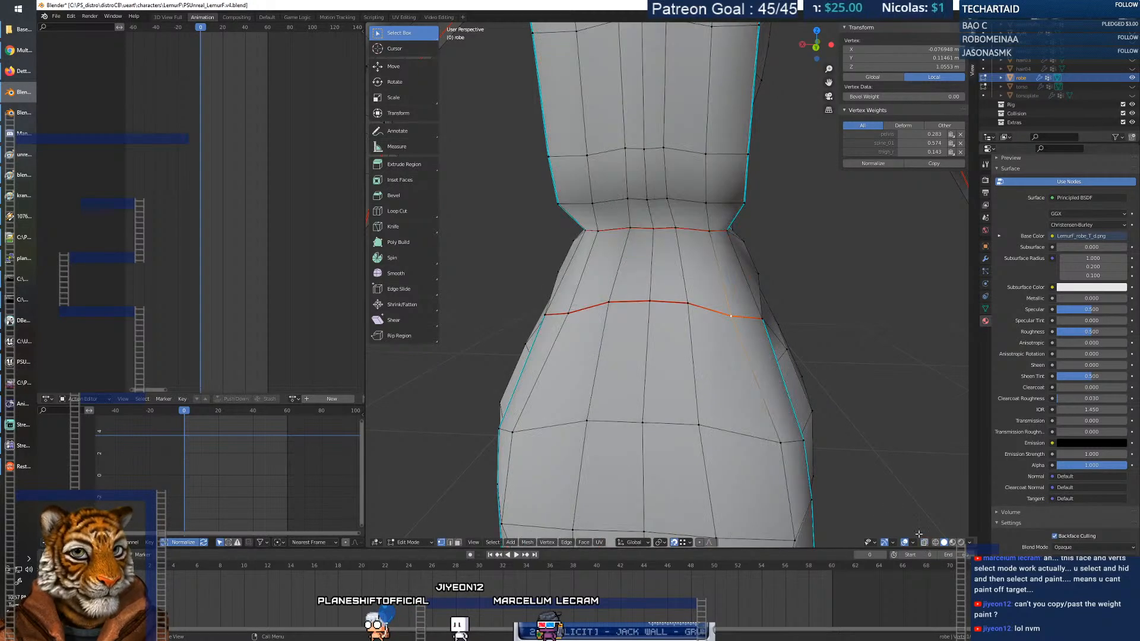
{"action": "key", "text": "alt+a"}
{"action": "left_click", "coordinate": [627, 347]}
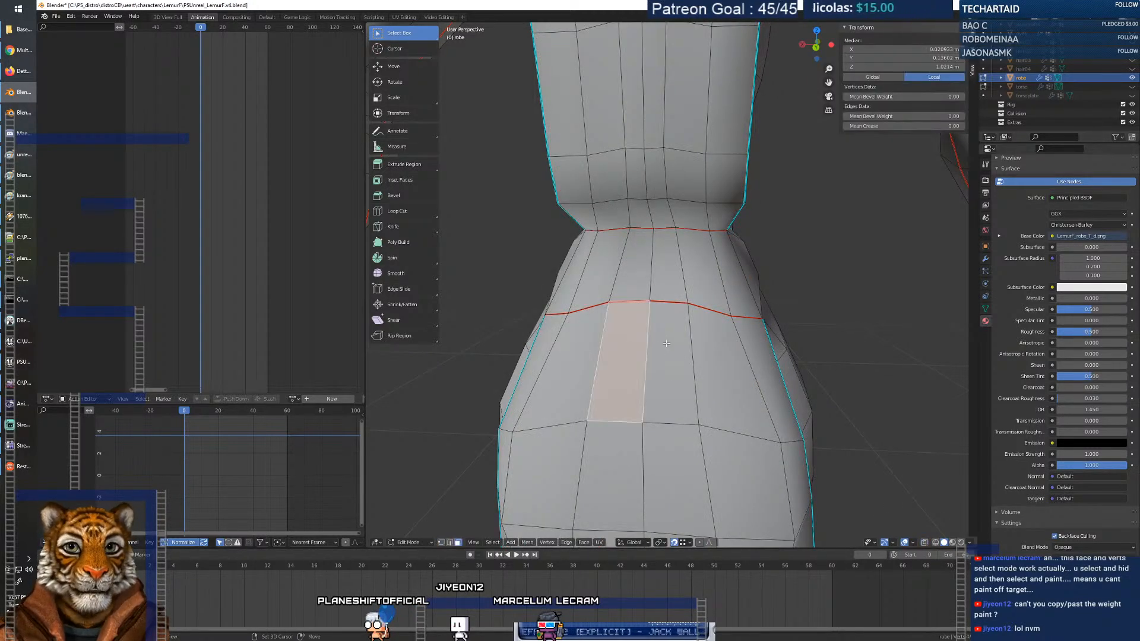
{"action": "left_click", "coordinate": [613, 452], "text": "shift"}
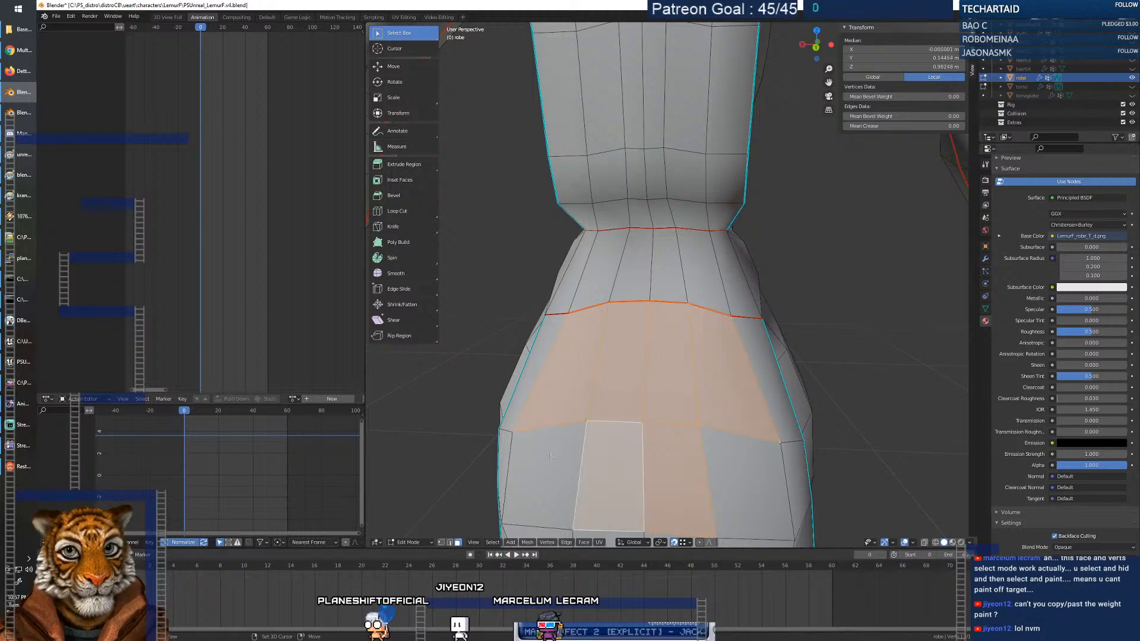
{"action": "left_click", "coordinate": [557, 456], "text": "shift"}
{"action": "left_click", "coordinate": [722, 462], "text": "shift"}
{"action": "key", "text": "h"}
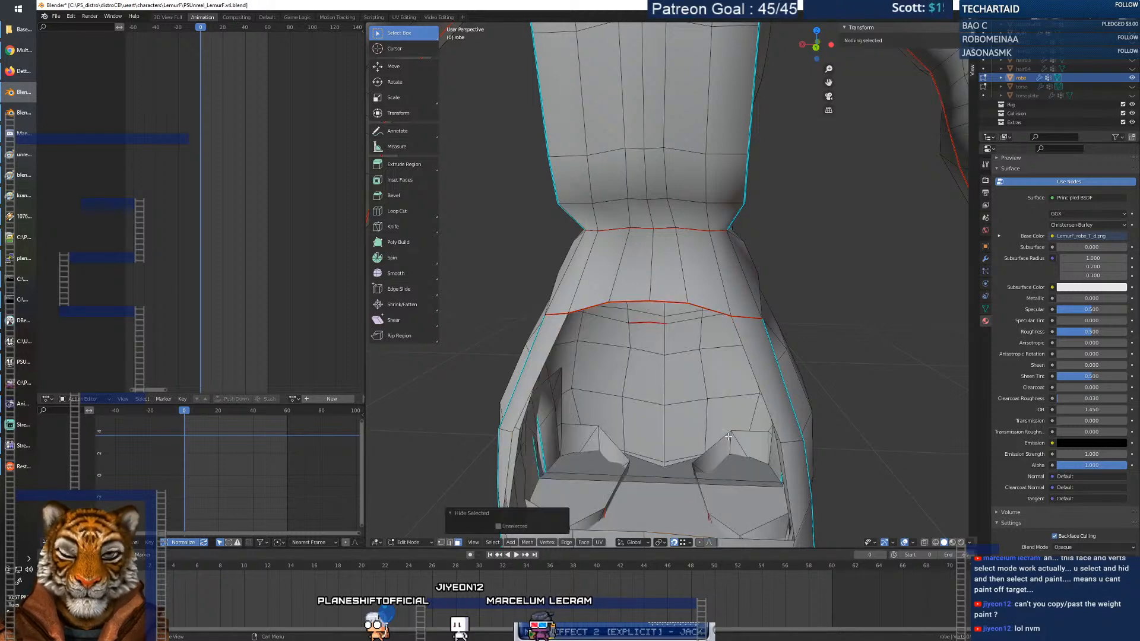
Select the stray loose edges beneath the robe's back waist seam and delete them as edges.
{"action": "left_click", "coordinate": [639, 321]}
{"action": "middle_click_drag", "start_coordinate": [639, 321], "coordinate": [899, 305]}
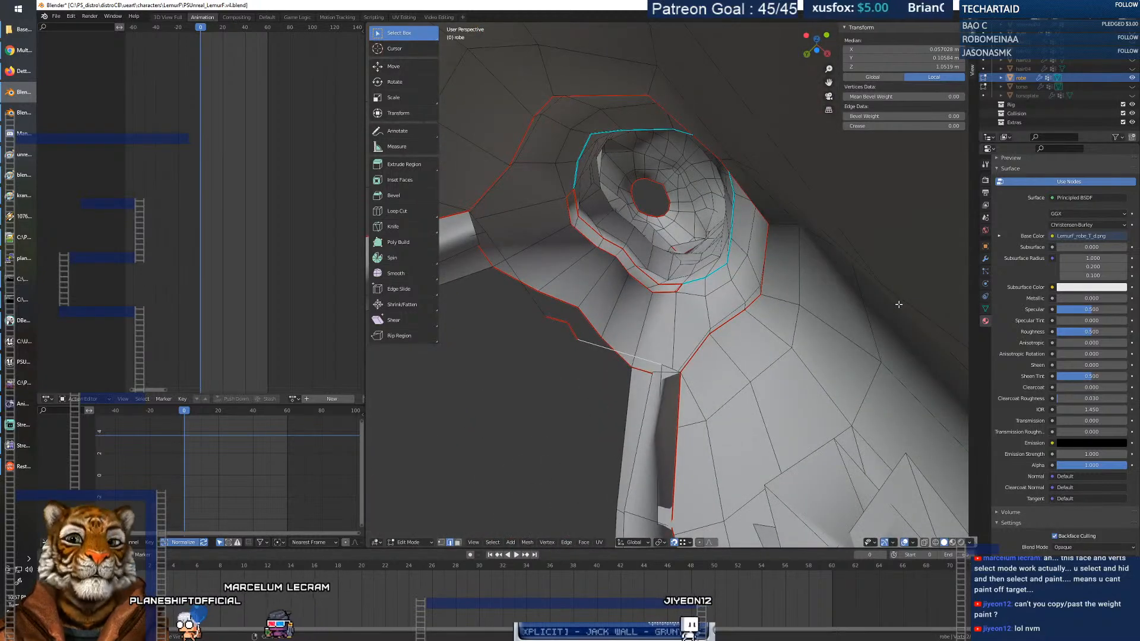
{"action": "left_click", "coordinate": [634, 358], "text": "shift"}
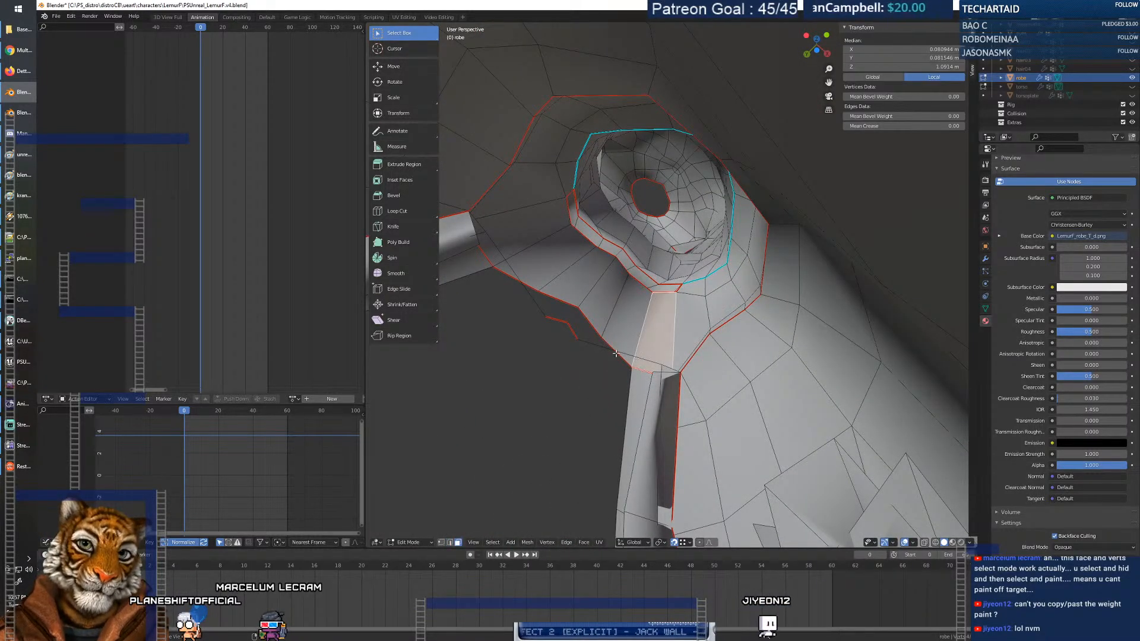
{"action": "key", "text": "alt+a"}
{"action": "middle_click_drag", "start_coordinate": [601, 348], "coordinate": [670, 402]}
{"action": "left_click", "coordinate": [629, 354]}
{"action": "middle_click_drag", "start_coordinate": [628, 355], "coordinate": [623, 354]}
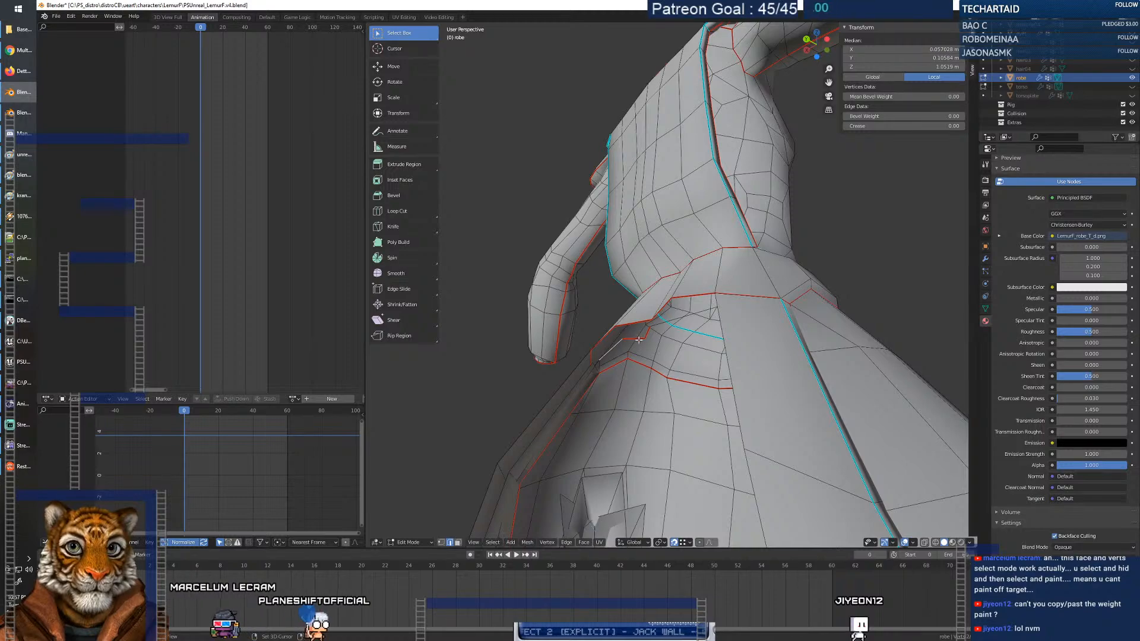
{"action": "middle_click_drag", "start_coordinate": [671, 347], "coordinate": [882, 316]}
{"action": "middle_click_drag", "start_coordinate": [583, 380], "coordinate": [632, 379]}
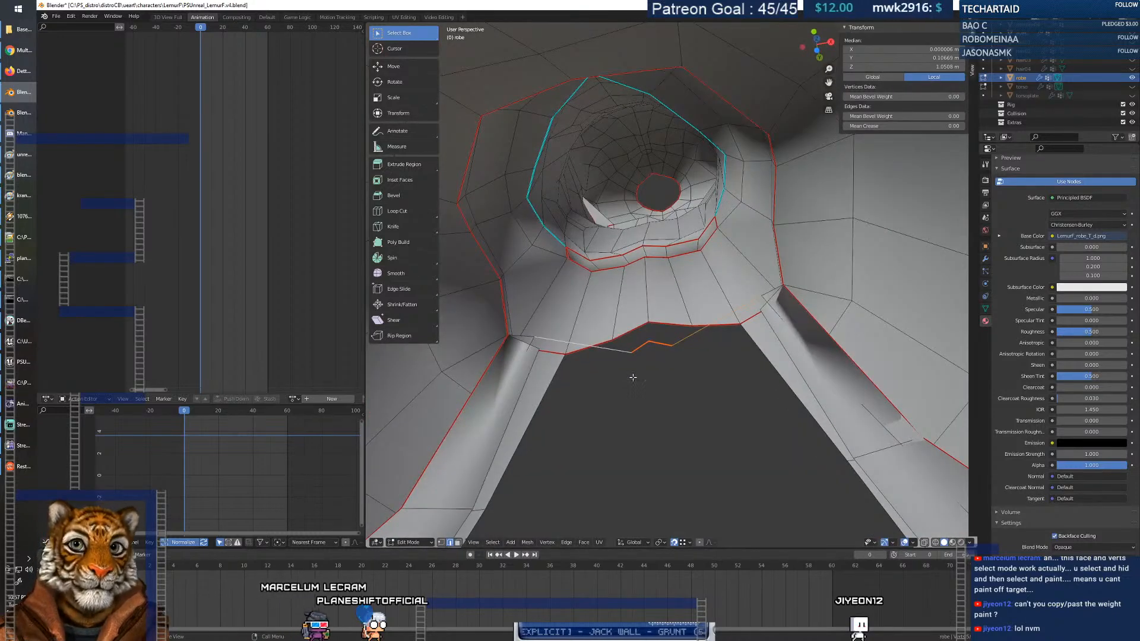
{"action": "key", "text": "x"}
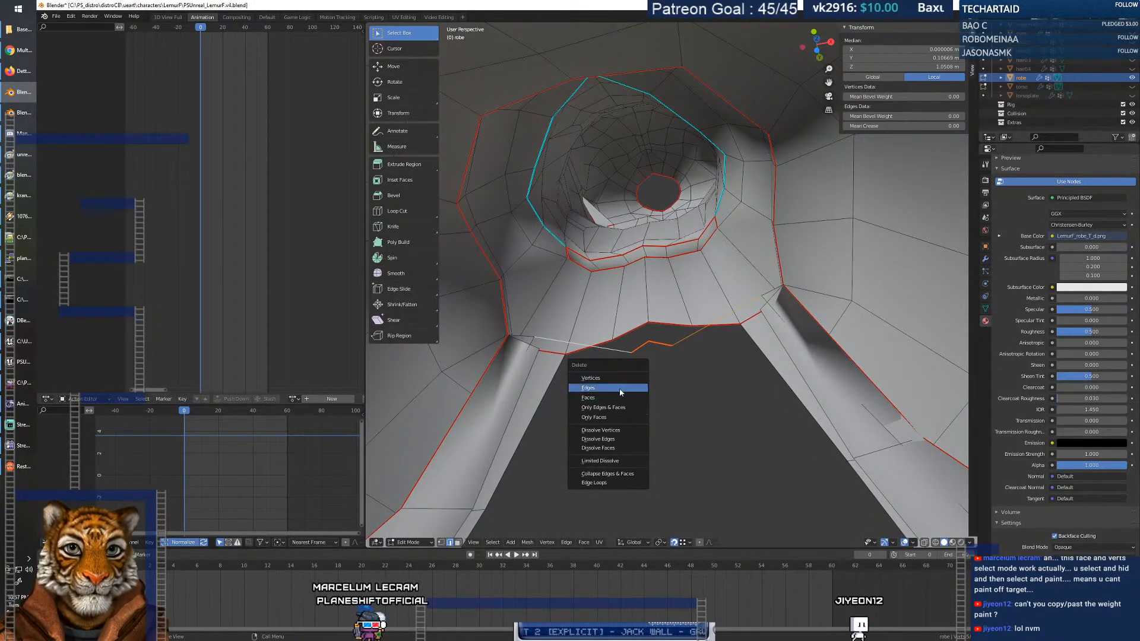
{"action": "left_click", "coordinate": [619, 388]}
Select the small triangular face beside the back cloth below the waist and examine where it sits on the robe.
{"action": "left_click", "coordinate": [529, 337]}
{"action": "key", "text": "3"}
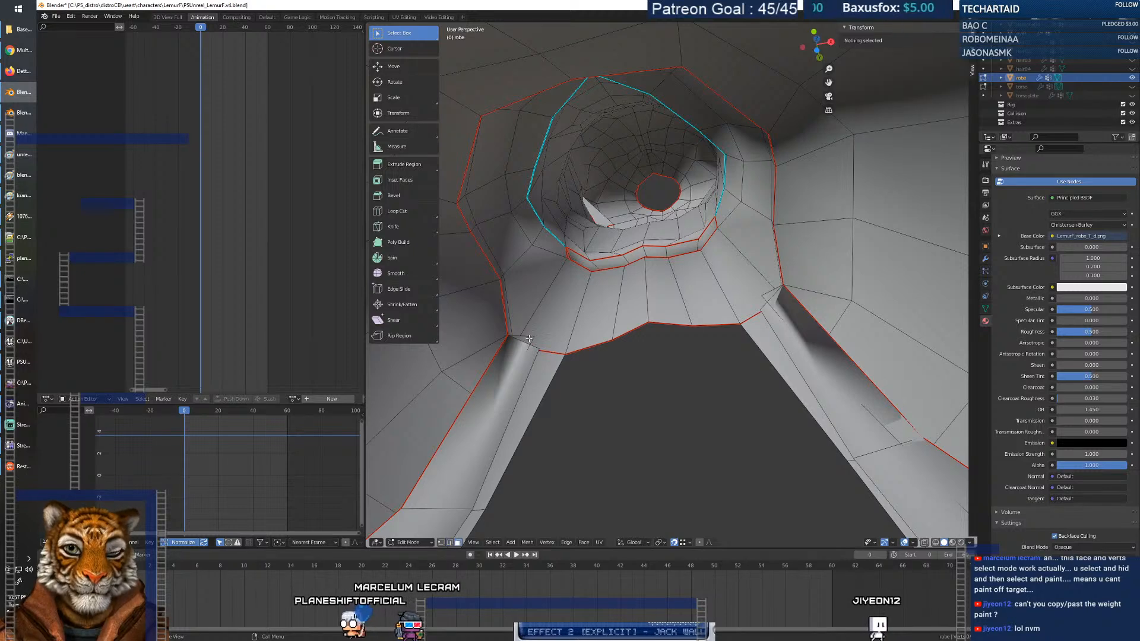
{"action": "left_click", "coordinate": [478, 366]}
{"action": "middle_click_drag", "start_coordinate": [478, 366], "coordinate": [530, 390]}
{"action": "scroll", "coordinate": [530, 391], "scroll_direction": "down", "scroll_amount": 8}
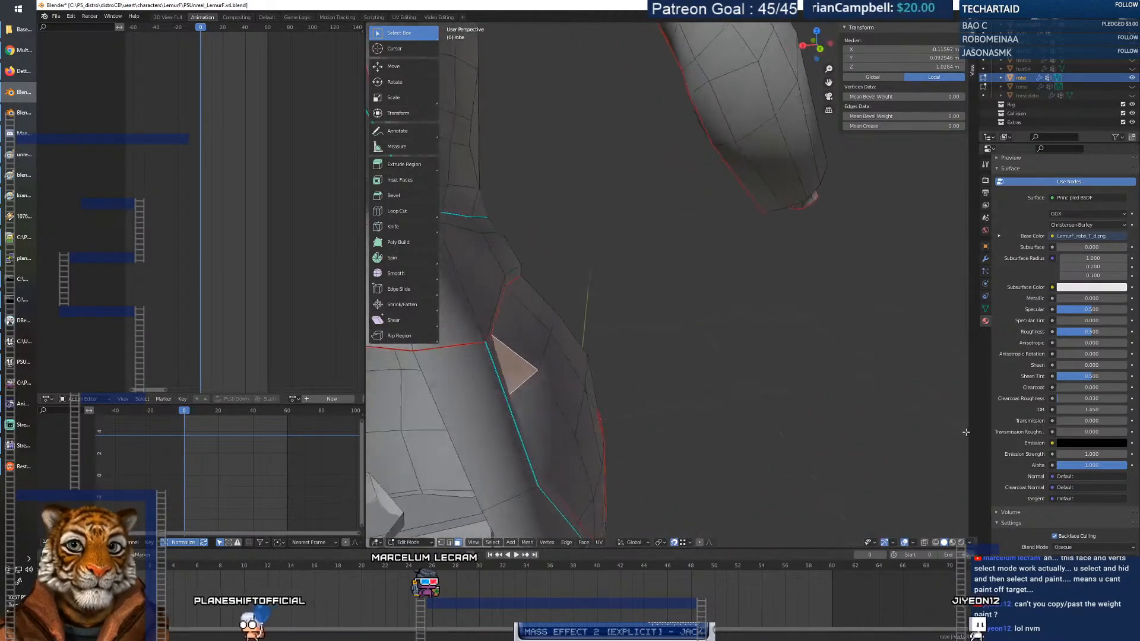
{"action": "middle_click_drag", "start_coordinate": [659, 403], "coordinate": [662, 374]}
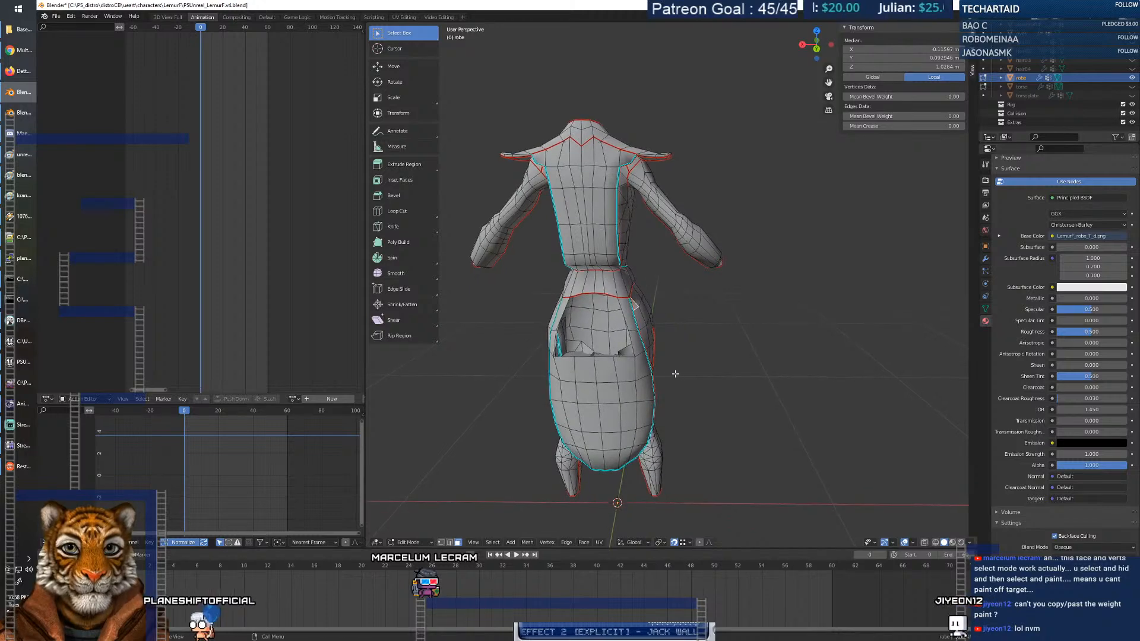
Reveal the hidden back cloth faces, clear the selection and return to object mode with the textured material preview.
{"action": "key", "text": "alt+h"}
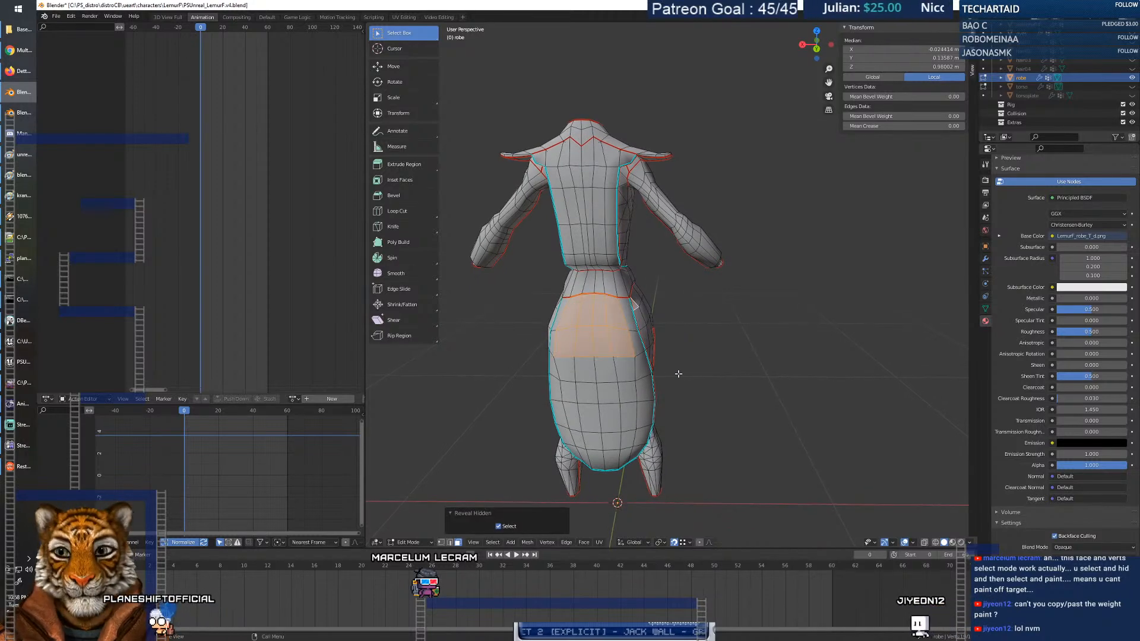
{"action": "left_click", "coordinate": [721, 361]}
{"action": "middle_click_drag", "start_coordinate": [720, 362], "coordinate": [693, 349]}
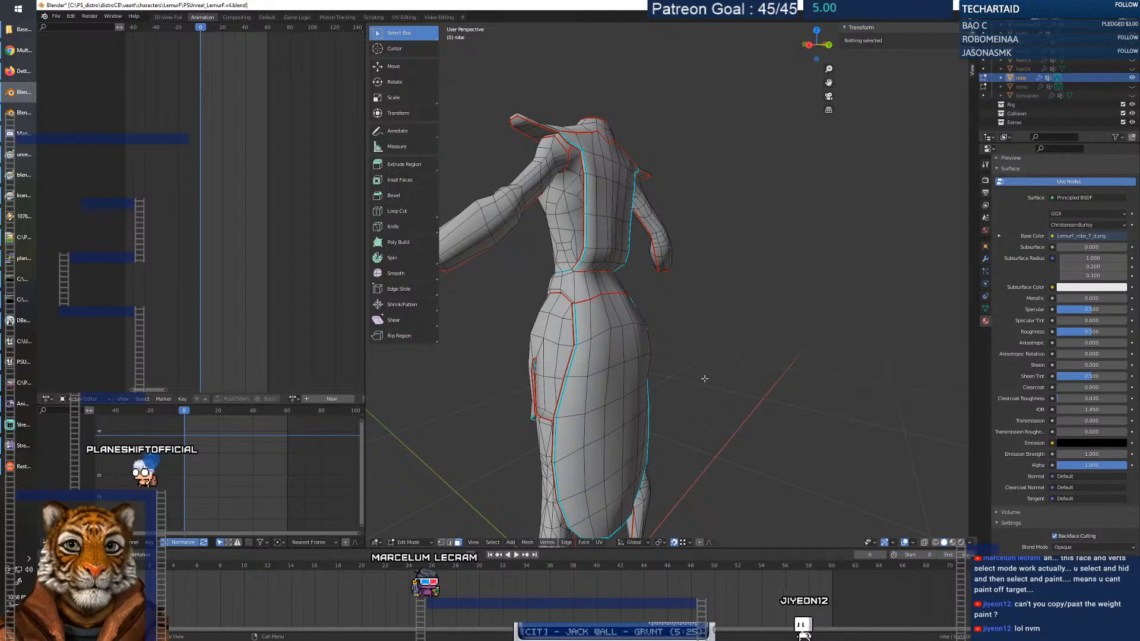
{"action": "key", "text": "Tab"}
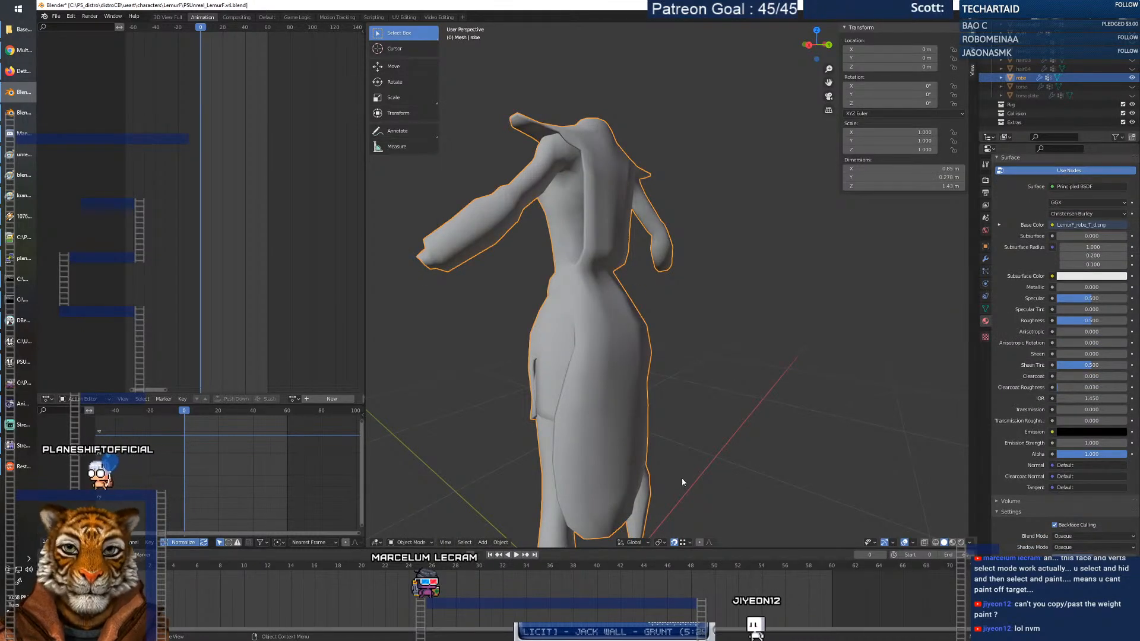
{"action": "left_click", "coordinate": [953, 543]}
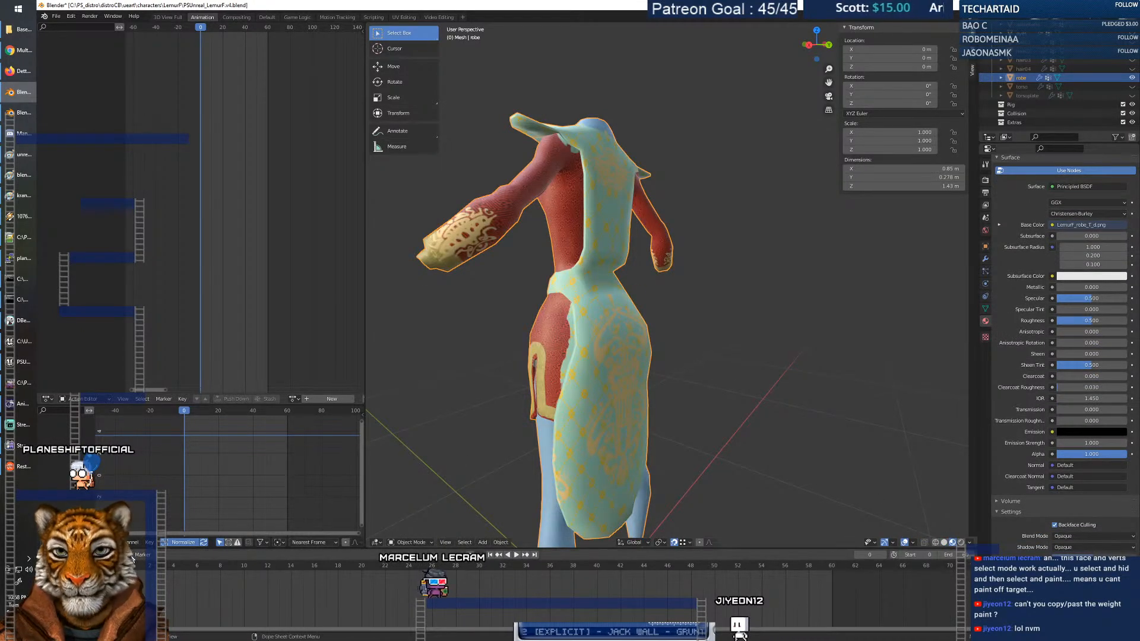
Scrub the animation to frame 33 and examine the robe's chest, collar and shoulders from the front.
{"action": "left_click_drag", "start_coordinate": [135, 566], "coordinate": [479, 562]}
{"action": "middle_click_drag", "start_coordinate": [494, 352], "coordinate": [655, 343]}
{"action": "left_click_drag", "start_coordinate": [829, 69], "coordinate": [828, 8]}
{"action": "middle_click_drag", "start_coordinate": [671, 323], "coordinate": [654, 347]}
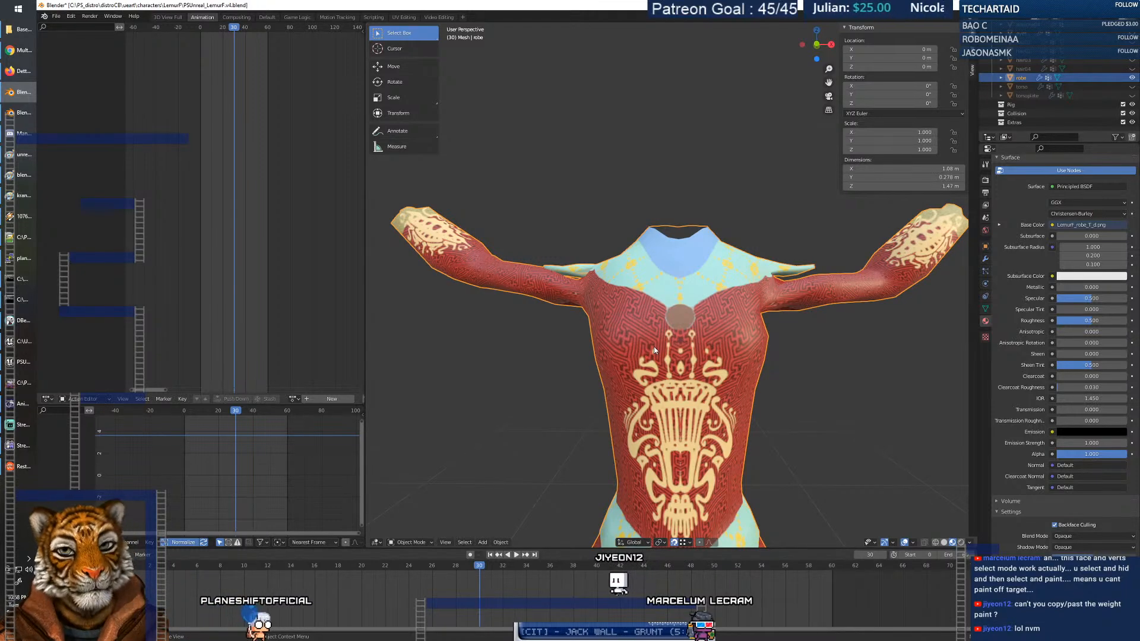
{"action": "left_click_drag", "start_coordinate": [477, 570], "coordinate": [399, 575]}
{"action": "left_click_drag", "start_coordinate": [454, 569], "coordinate": [512, 593]}
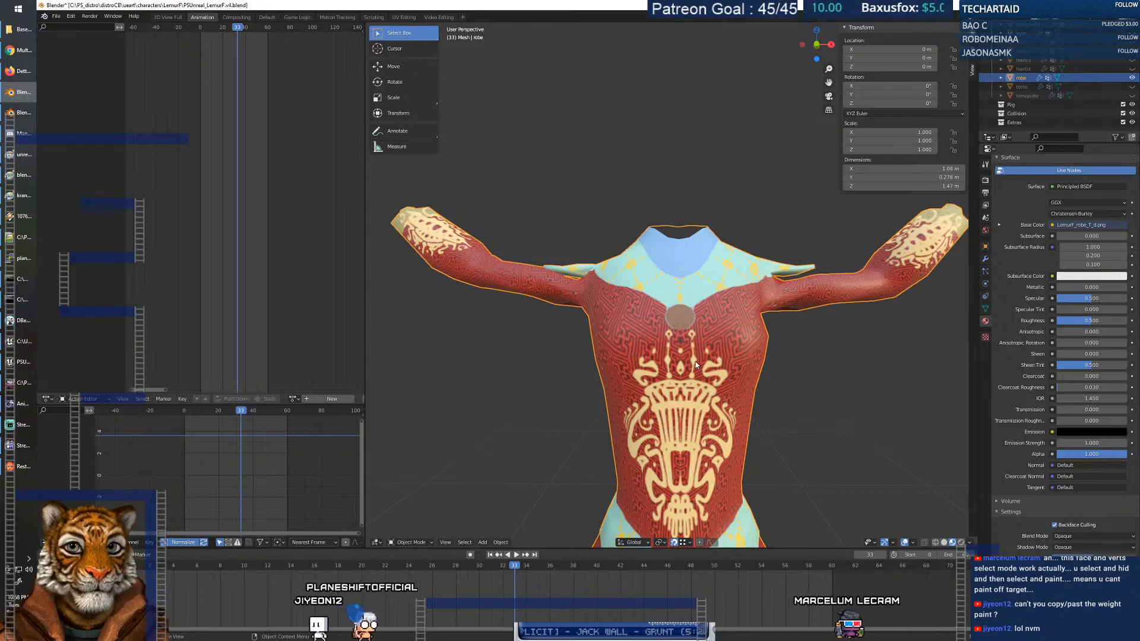
{"action": "scroll", "coordinate": [696, 365], "scroll_direction": "up", "scroll_amount": 5}
{"action": "scroll", "coordinate": [694, 384], "scroll_direction": "down", "scroll_amount": 2}
Switch the robe to weight paint mode and display the neck_01 and clavicle_l vertex group weights.
{"action": "left_click", "coordinate": [411, 542]}
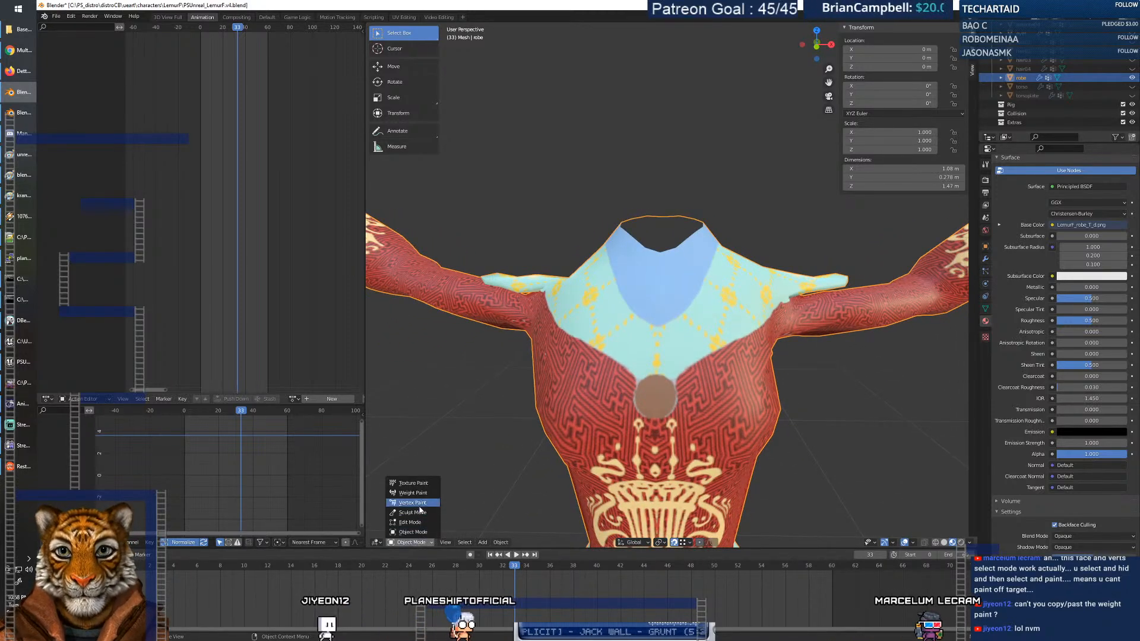
{"action": "left_click", "coordinate": [415, 493]}
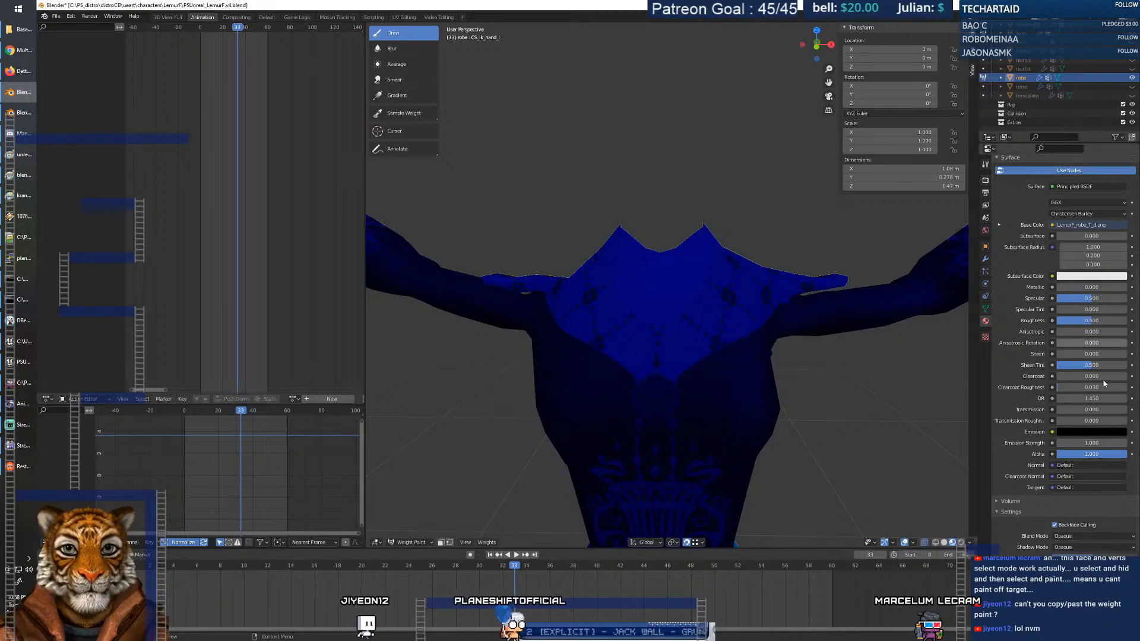
{"action": "left_click", "coordinate": [985, 308]}
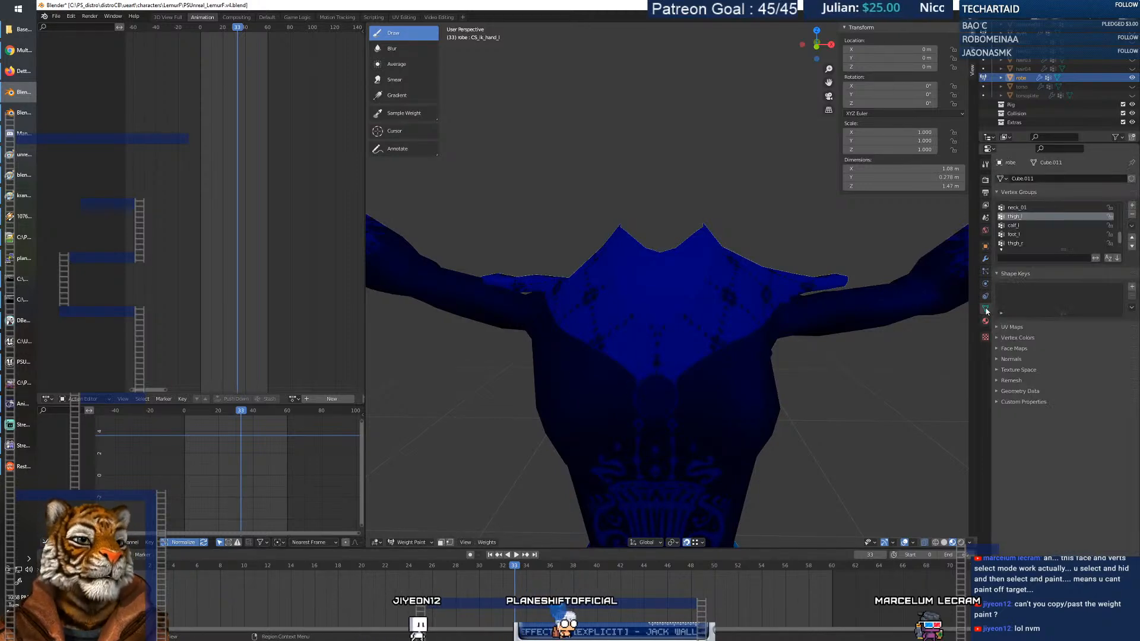
{"action": "left_click", "coordinate": [1021, 208]}
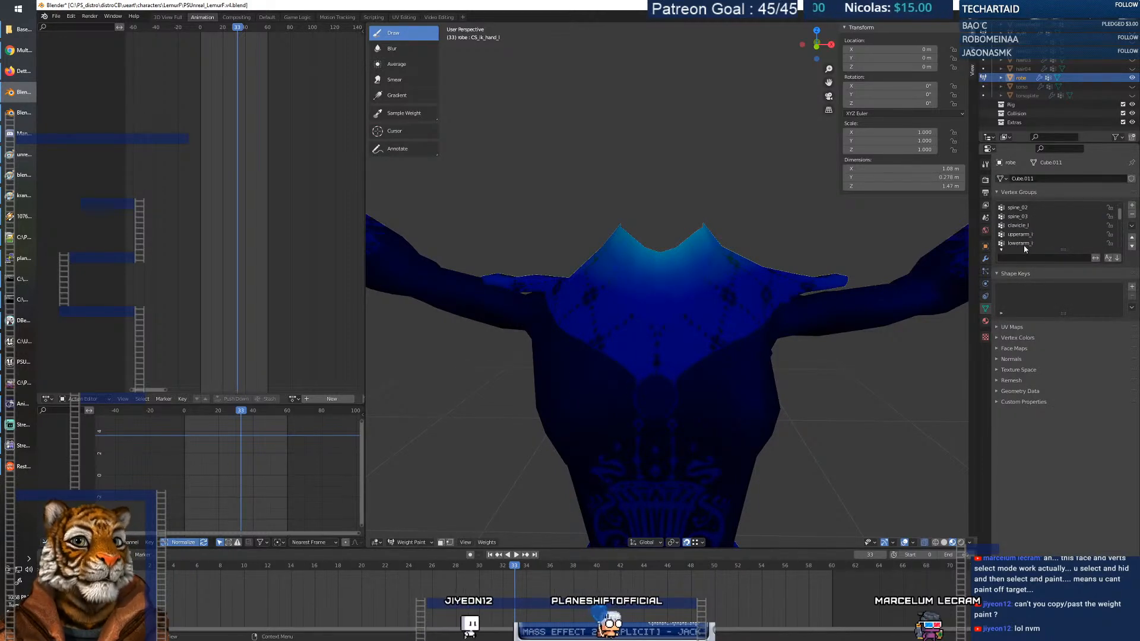
{"action": "scroll", "coordinate": [1027, 233], "scroll_direction": "down", "scroll_amount": 1}
{"action": "left_click", "coordinate": [1027, 234]}
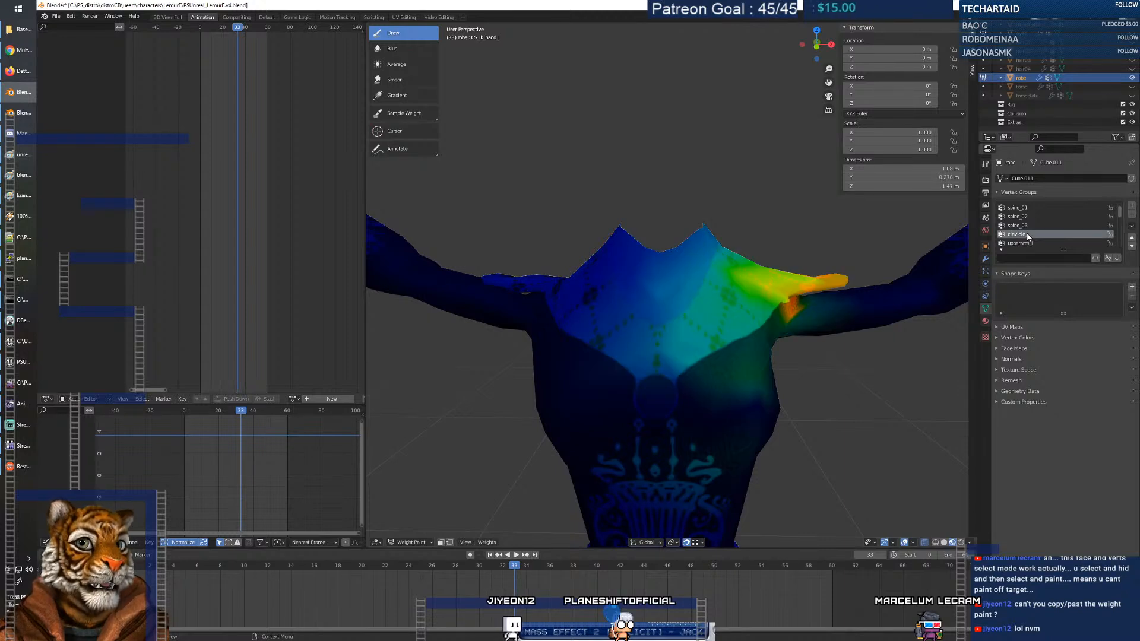
Compare the shoulder weights of the clavicle_r, upperarm_l and upperarm_r vertex groups.
{"action": "mouse_move", "coordinate": [712, 285]}
{"action": "middle_mouse_down"}
{"action": "mouse_move", "coordinate": [772, 284]}
{"action": "mouse_move", "coordinate": [711, 282]}
{"action": "middle_mouse_up"}
{"action": "scroll", "coordinate": [1039, 233], "scroll_direction": "down", "scroll_amount": 2}
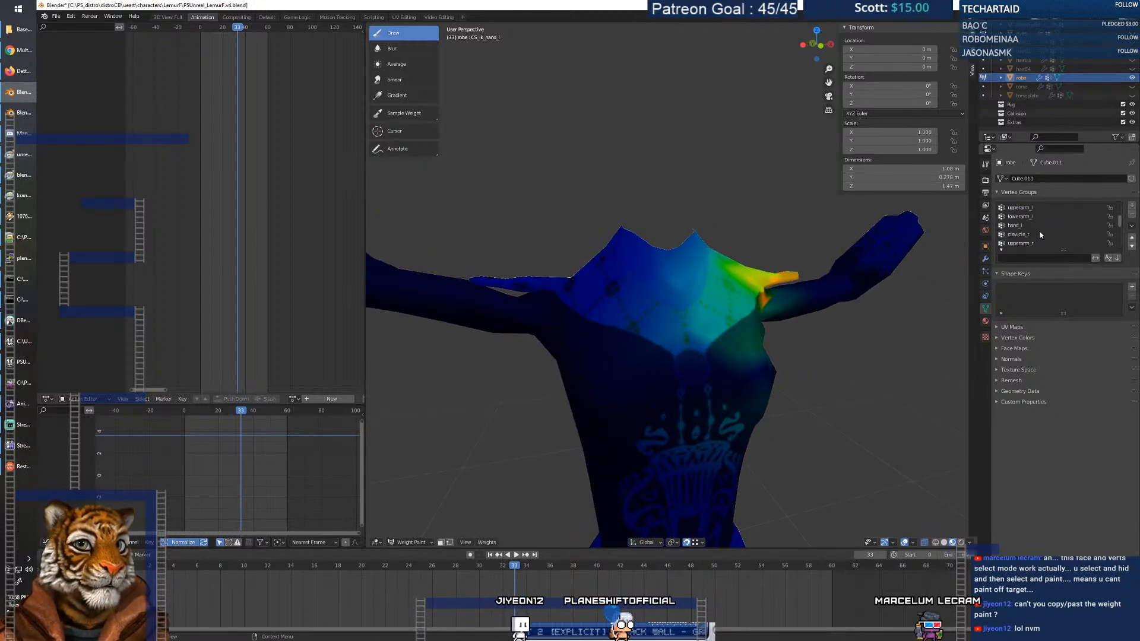
{"action": "left_click", "coordinate": [1039, 234]}
{"action": "mouse_move", "coordinate": [683, 279]}
{"action": "middle_mouse_down"}
{"action": "mouse_move", "coordinate": [604, 279]}
{"action": "mouse_move", "coordinate": [595, 292]}
{"action": "mouse_move", "coordinate": [531, 307]}
{"action": "middle_mouse_up"}
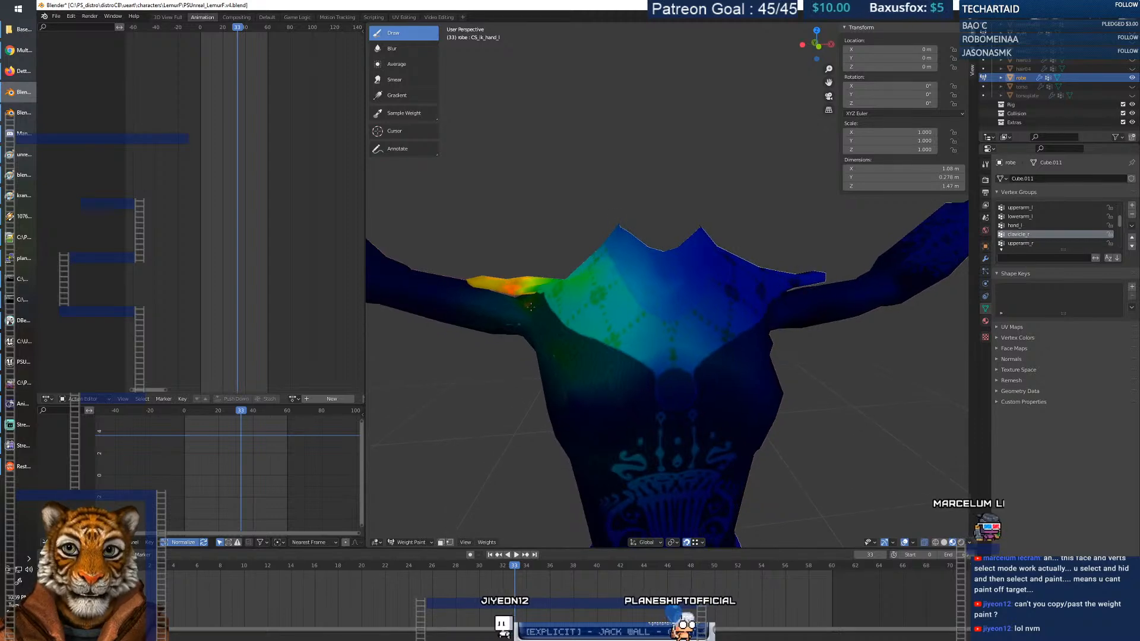
{"action": "left_click", "coordinate": [1033, 209]}
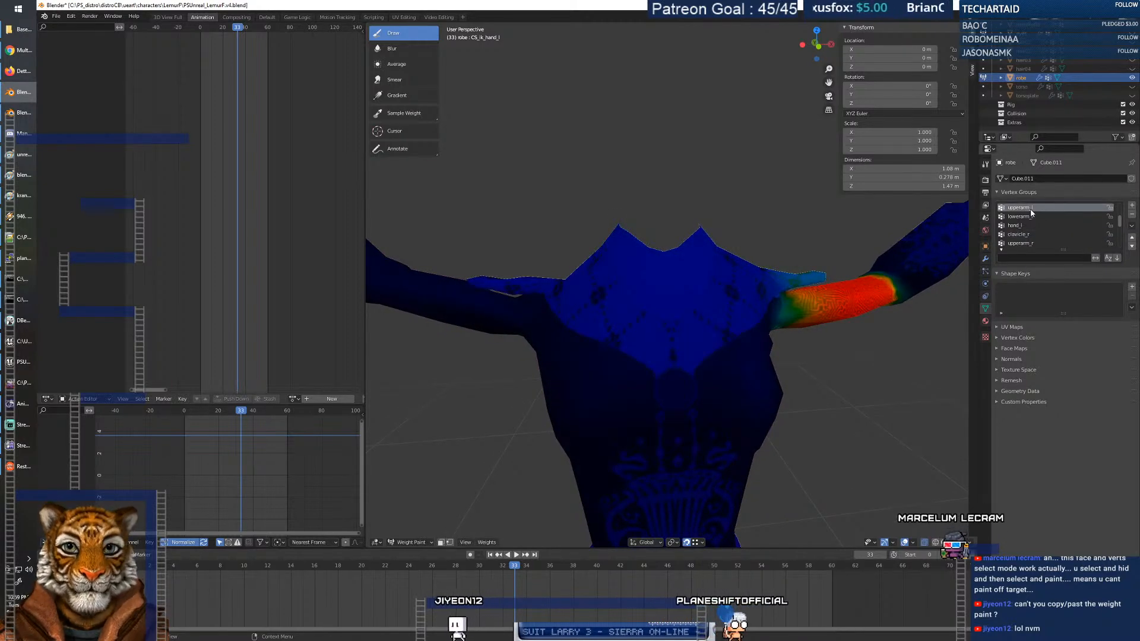
{"action": "left_click", "coordinate": [1036, 243]}
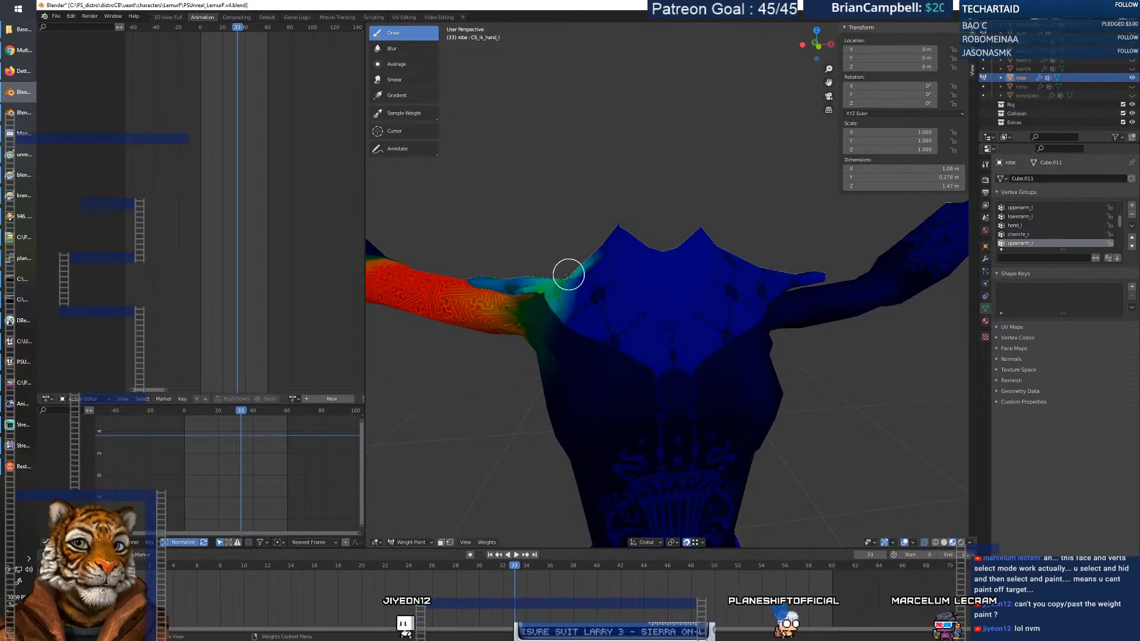
Examine the upperarm_r weights across the robe's right shoulder and armpit from the front and check the brush settings.
{"action": "middle_click_drag", "start_coordinate": [547, 309], "coordinate": [574, 307]}
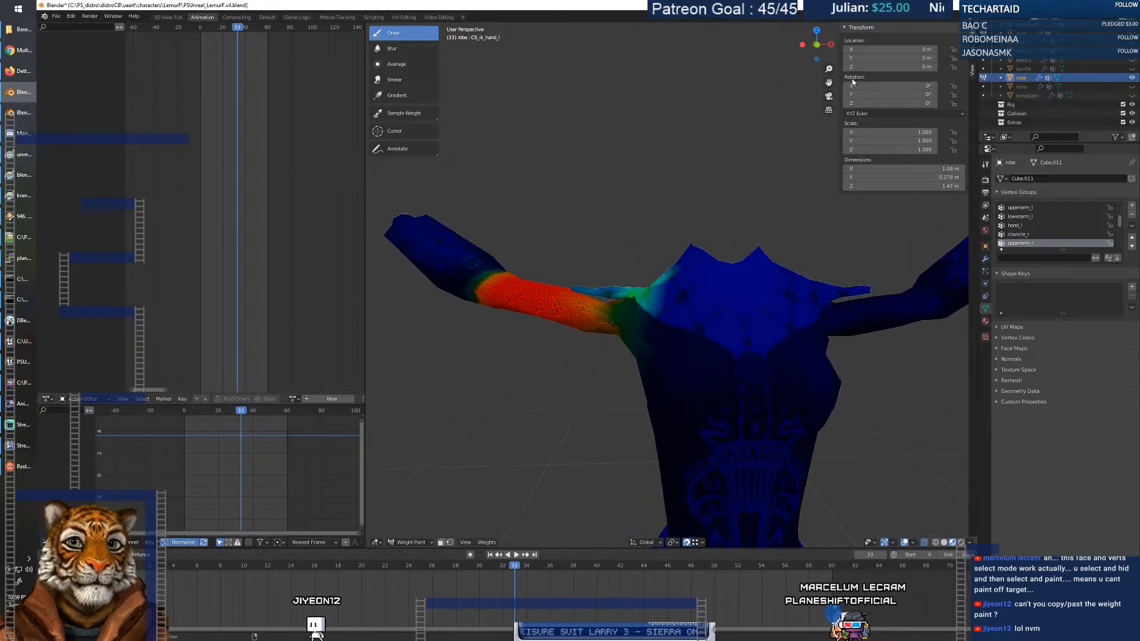
{"action": "left_click_drag", "start_coordinate": [829, 70], "coordinate": [829, 100]}
{"action": "scroll", "coordinate": [675, 201], "scroll_direction": "up", "scroll_amount": 2}
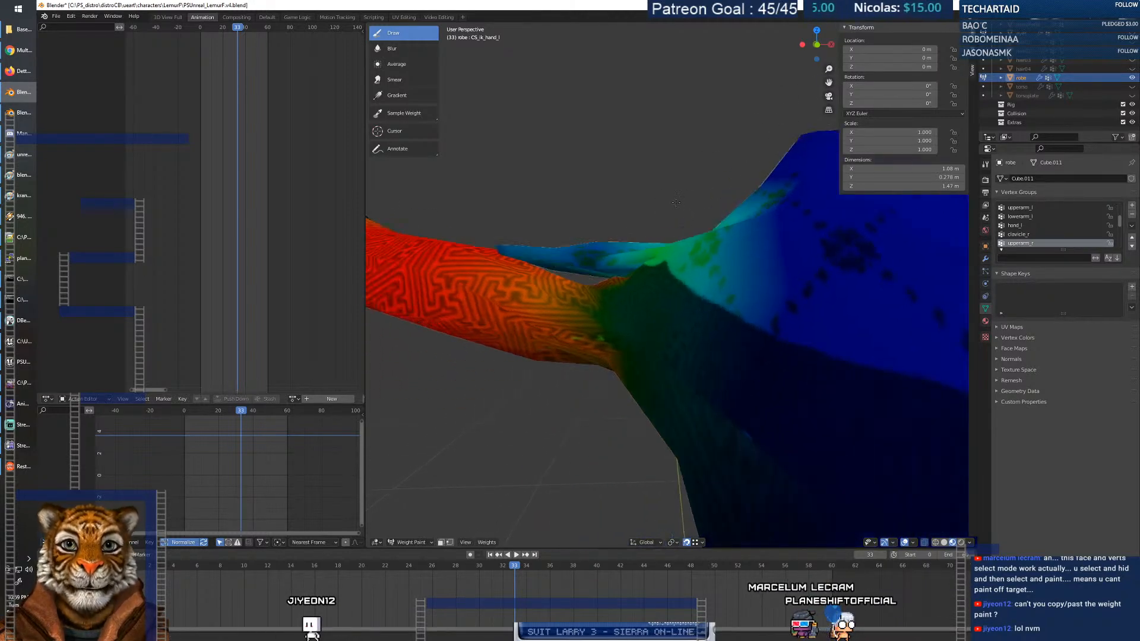
{"action": "middle_click_drag", "start_coordinate": [590, 318], "coordinate": [624, 312]}
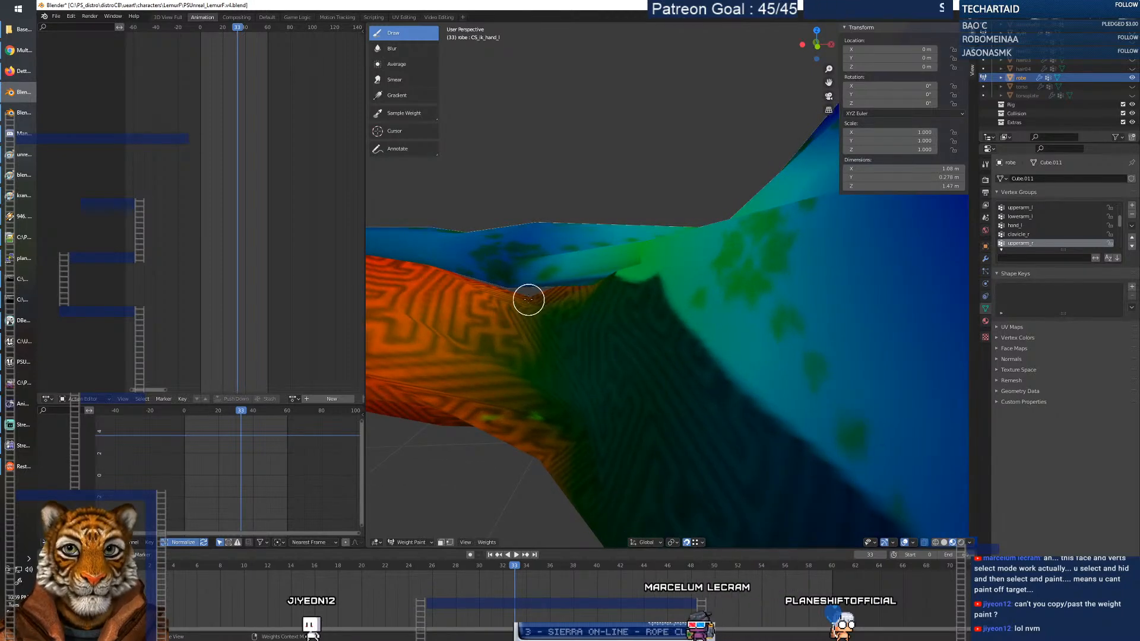
{"action": "right_click", "coordinate": [555, 328]}
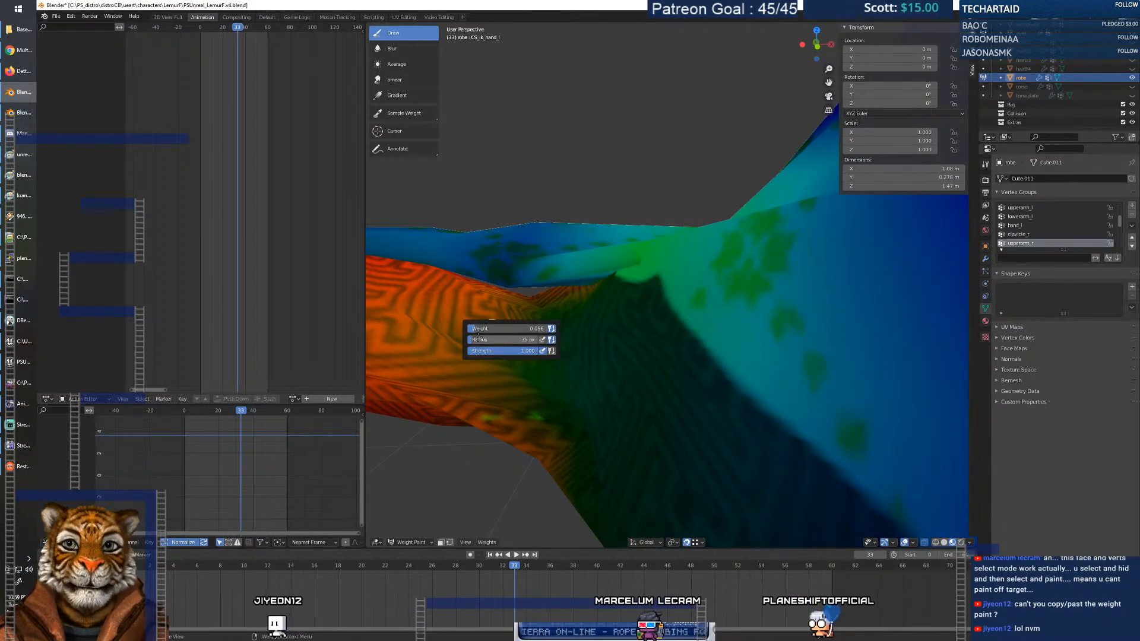
{"action": "right_click", "coordinate": [514, 329]}
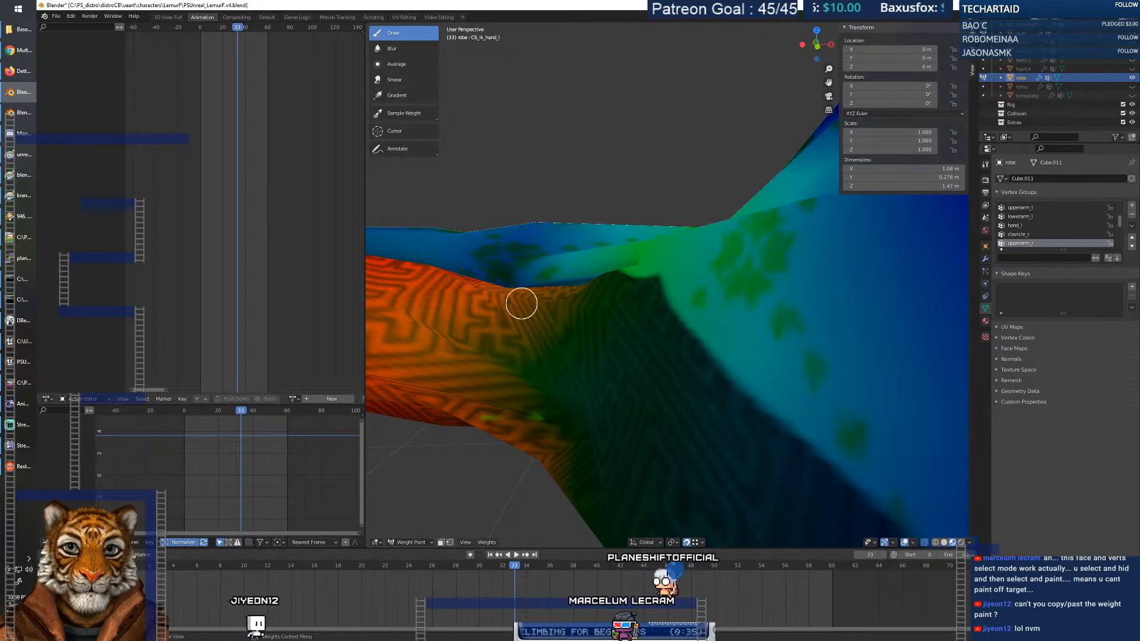
Examine the upperarm_r weights around the right shoulder joint and collar from behind.
{"action": "middle_click_drag", "start_coordinate": [527, 307], "coordinate": [785, 304]}
{"action": "scroll", "coordinate": [557, 310], "scroll_direction": "down", "scroll_amount": 5}
{"action": "left_click_drag", "start_coordinate": [832, 69], "coordinate": [832, 55]}
{"action": "middle_click_drag", "start_coordinate": [798, 306], "coordinate": [774, 308]}
{"action": "left_click_drag", "start_coordinate": [829, 69], "coordinate": [829, 51]}
{"action": "middle_click_drag", "start_coordinate": [688, 282], "coordinate": [678, 275]}
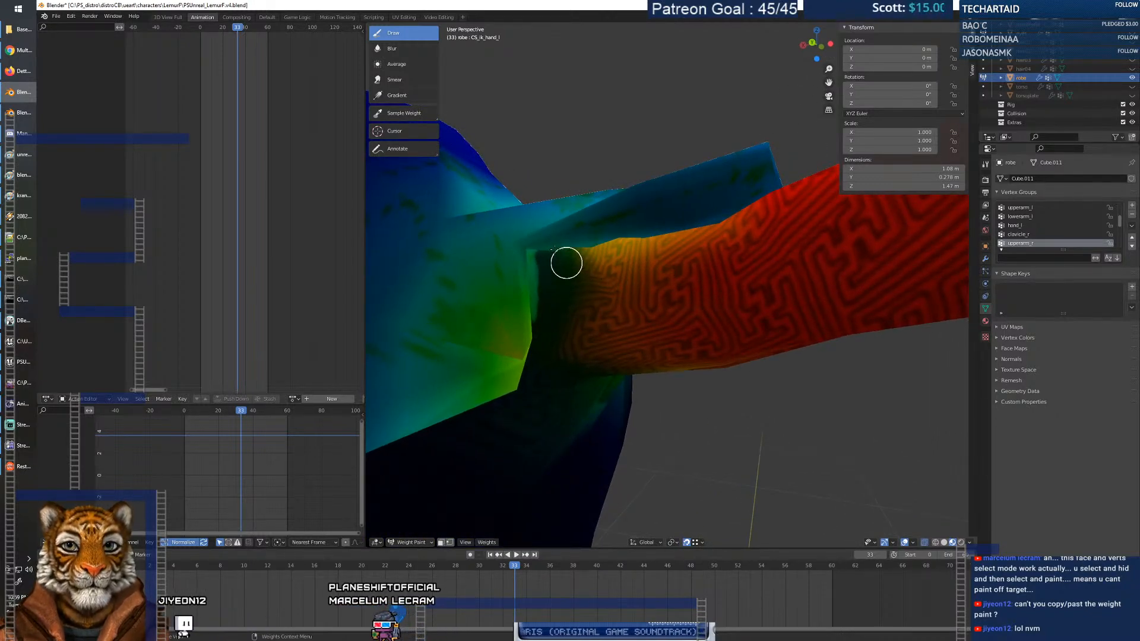
{"action": "scroll", "coordinate": [585, 310], "scroll_direction": "down", "scroll_amount": 8}
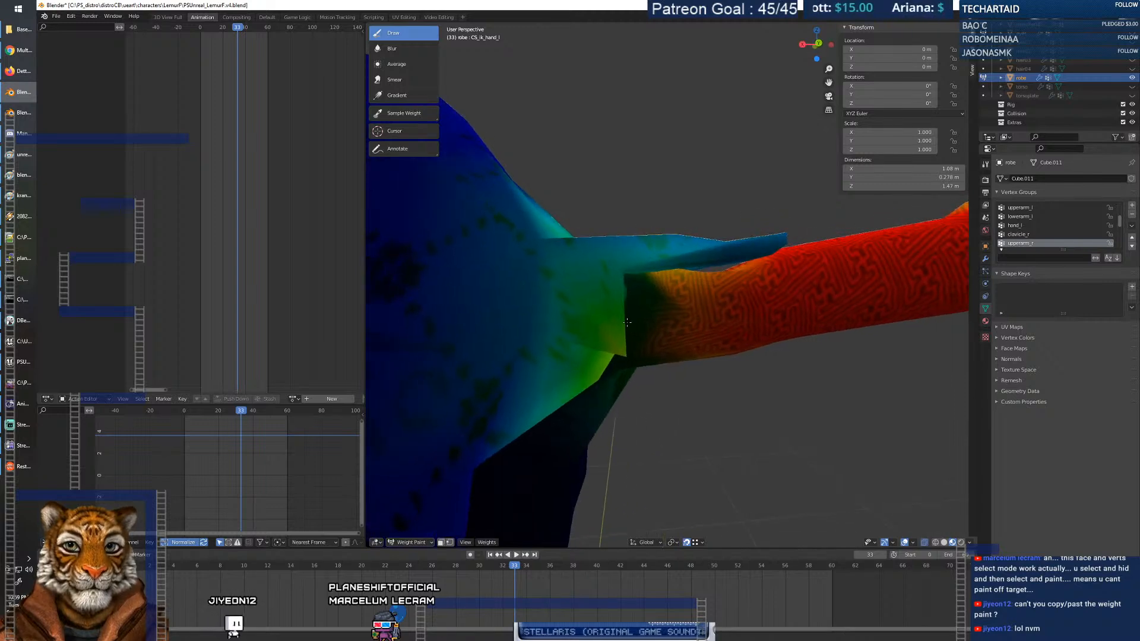
{"action": "middle_click_drag", "start_coordinate": [628, 323], "coordinate": [638, 328]}
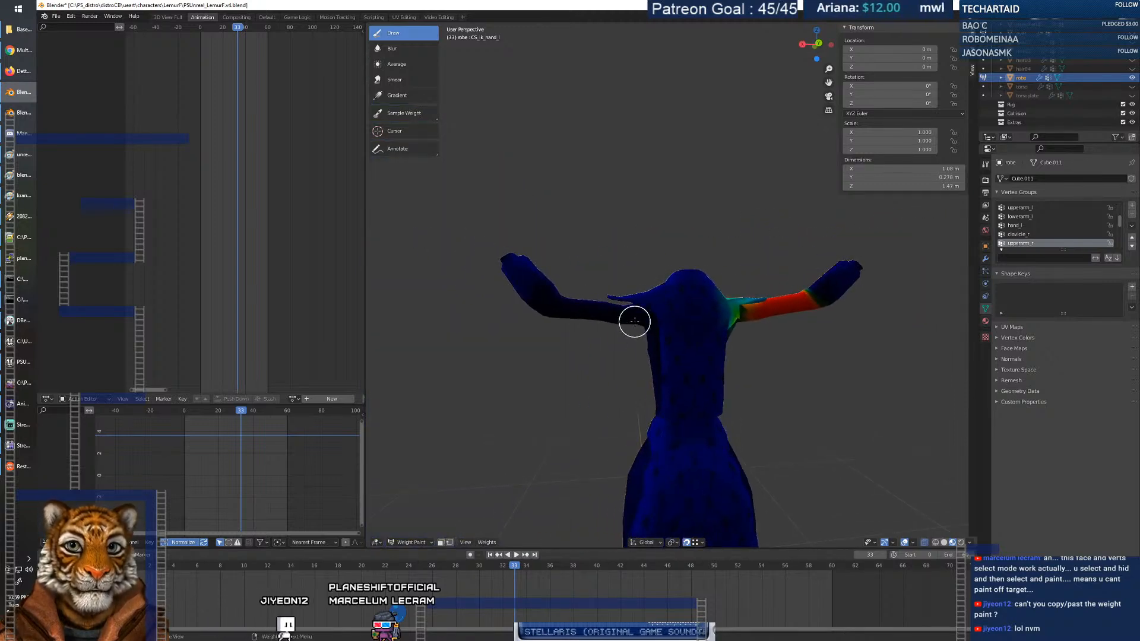
Display the upperarm_l vertex group and paint its weights along the back of the left shoulder joint with the Draw brush.
{"action": "scroll", "coordinate": [635, 322], "scroll_direction": "up", "scroll_amount": 10}
{"action": "scroll", "coordinate": [633, 320], "scroll_direction": "down", "scroll_amount": 10}
{"action": "left_click_drag", "start_coordinate": [829, 69], "coordinate": [820, 94]}
{"action": "middle_click_drag", "start_coordinate": [506, 377], "coordinate": [663, 272], "text": "shift"}
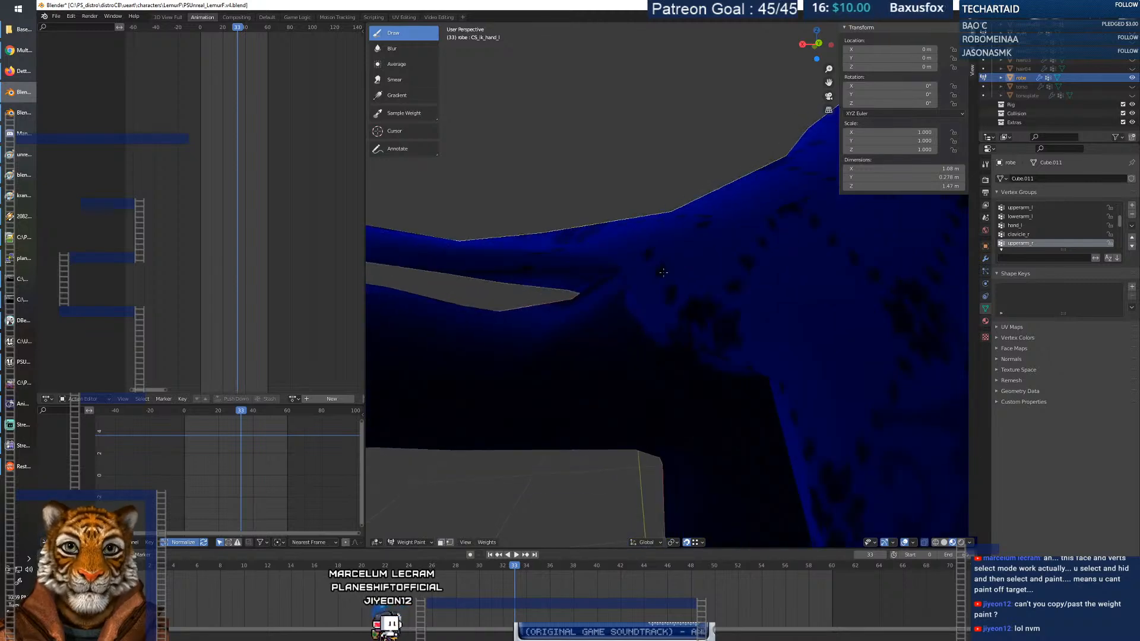
{"action": "left_click", "coordinate": [1030, 210]}
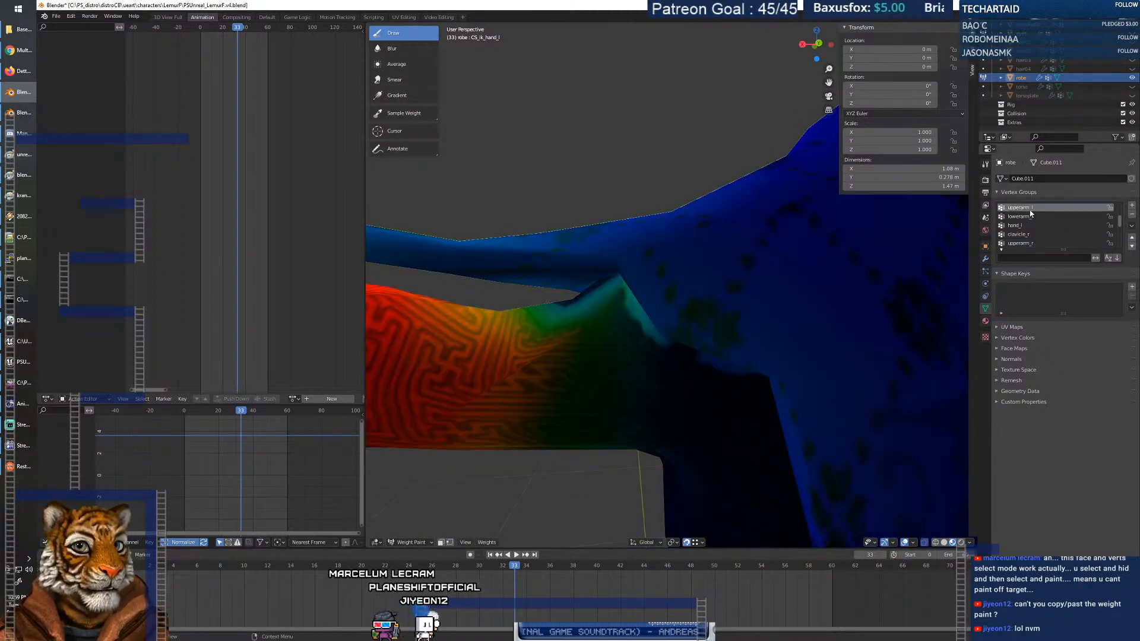
{"action": "middle_click_drag", "start_coordinate": [609, 338], "coordinate": [620, 339]}
{"action": "mouse_move", "coordinate": [577, 298]}
{"action": "left_mouse_down"}
{"action": "mouse_move", "coordinate": [551, 297]}
{"action": "mouse_move", "coordinate": [602, 289]}
{"action": "mouse_move", "coordinate": [618, 319]}
{"action": "left_mouse_up"}
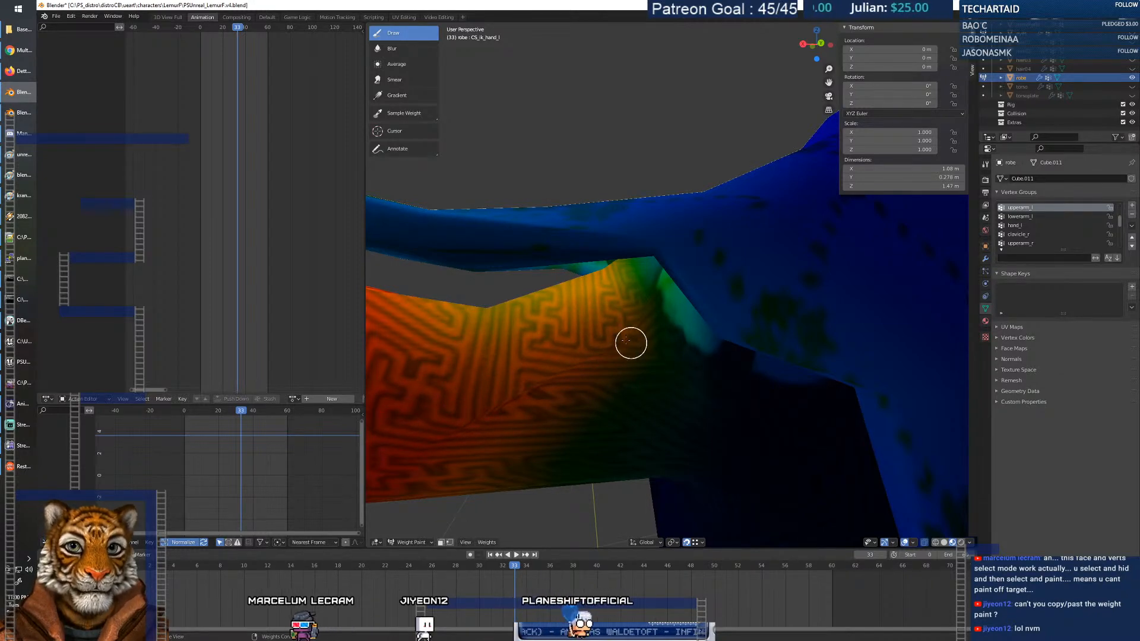
Examine the upperarm_l weight falloff on the left shoulder, collar and sleeve from the front.
{"action": "scroll", "coordinate": [515, 383], "scroll_direction": "down", "scroll_amount": 10}
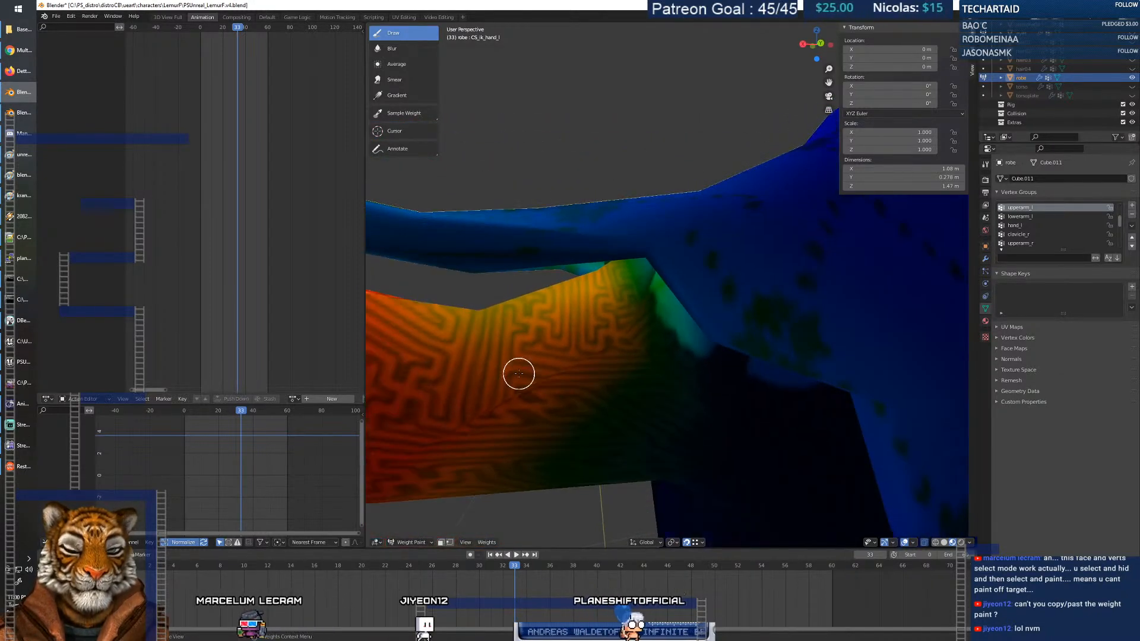
{"action": "middle_click_drag", "start_coordinate": [544, 371], "coordinate": [773, 321]}
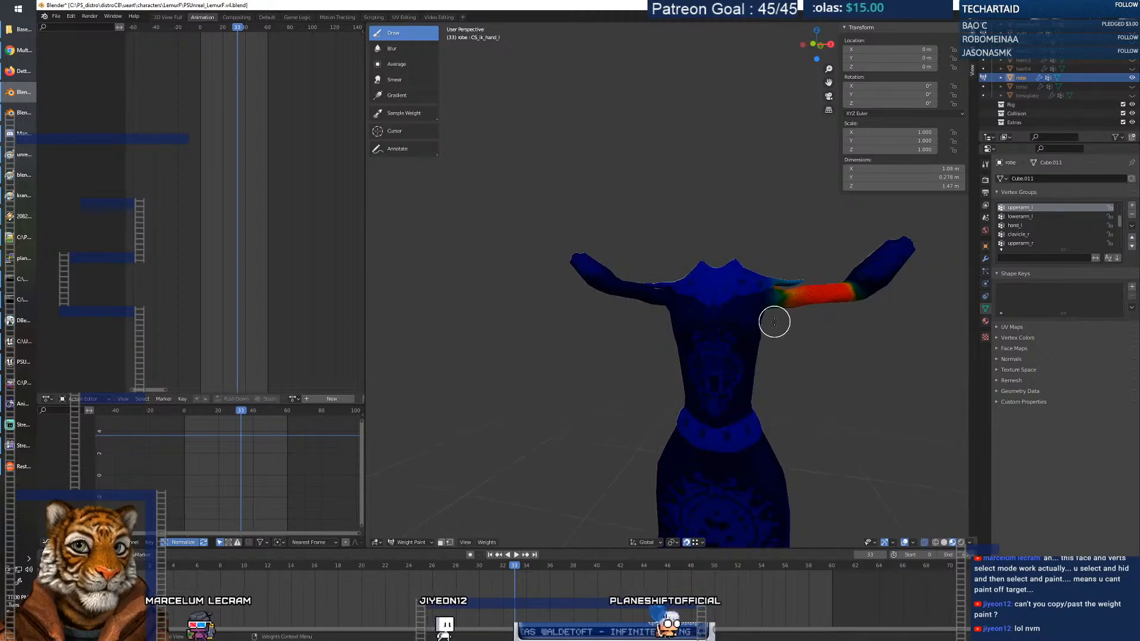
{"action": "scroll", "coordinate": [773, 320], "scroll_direction": "up", "scroll_amount": 6}
{"action": "scroll", "coordinate": [770, 331], "scroll_direction": "down", "scroll_amount": 6}
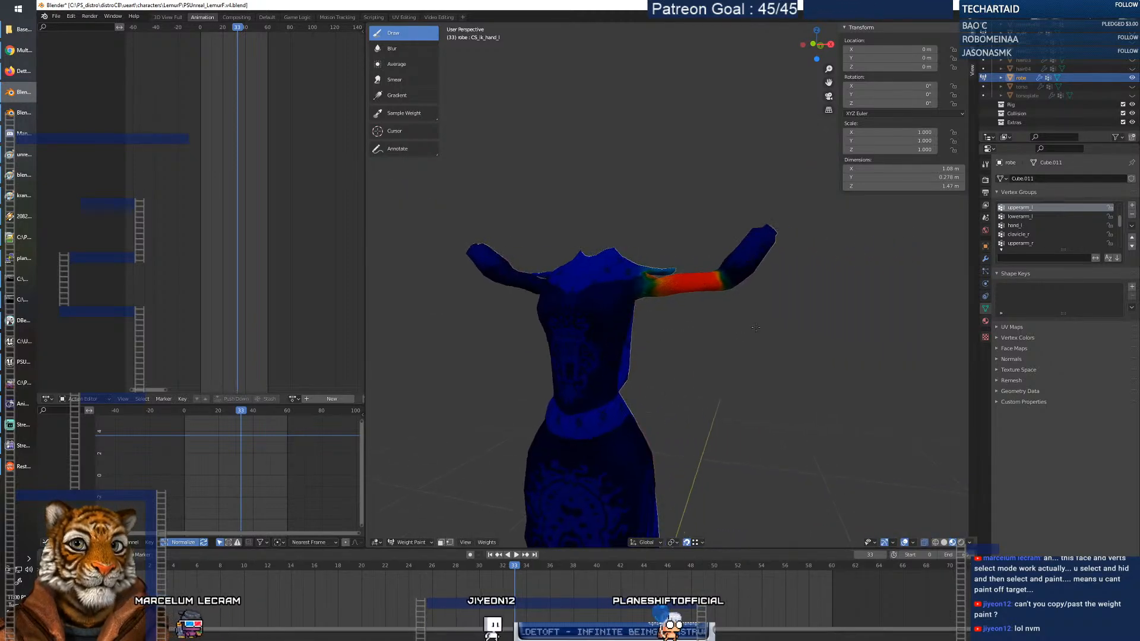
{"action": "scroll", "coordinate": [649, 288], "scroll_direction": "up", "scroll_amount": 6}
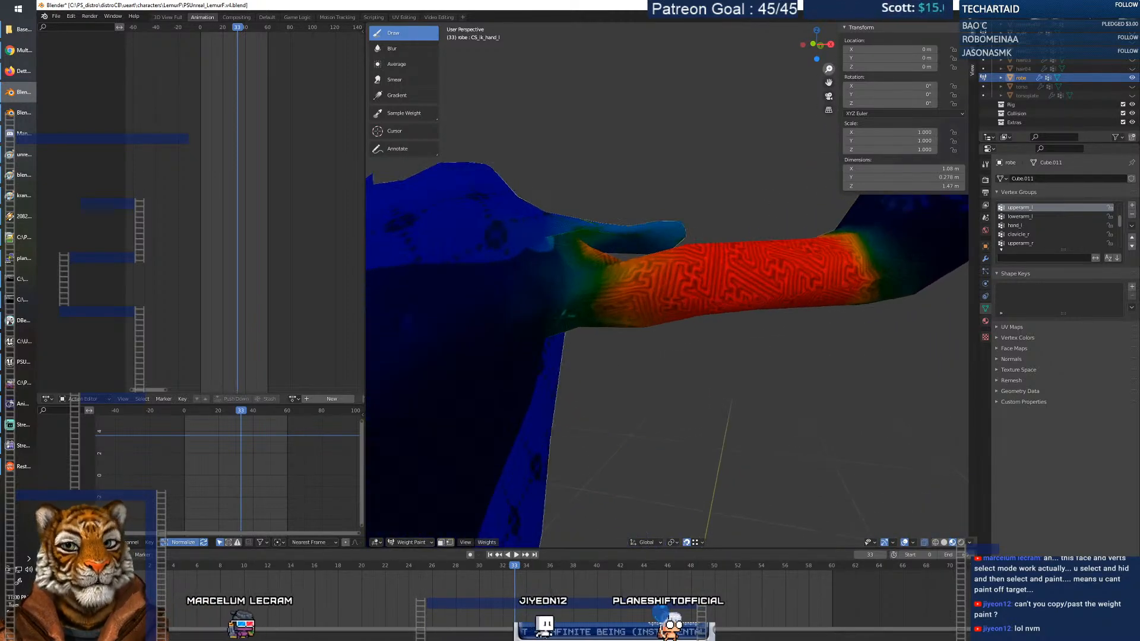
{"action": "middle_click_drag", "start_coordinate": [649, 288], "coordinate": [664, 286]}
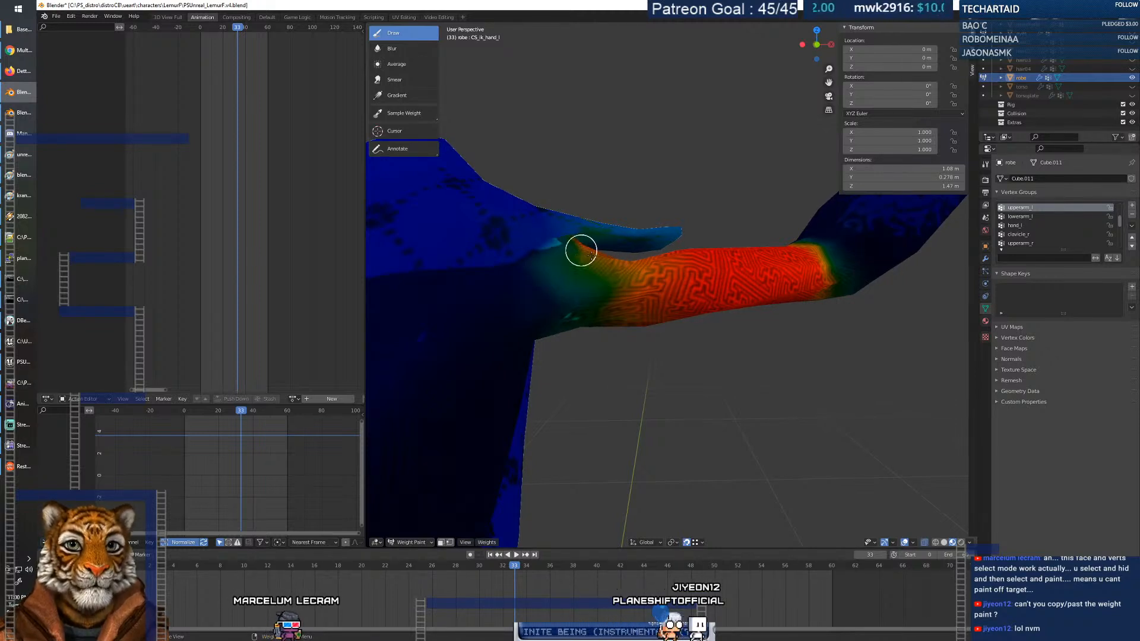
{"action": "middle_click_drag", "start_coordinate": [613, 265], "coordinate": [616, 284]}
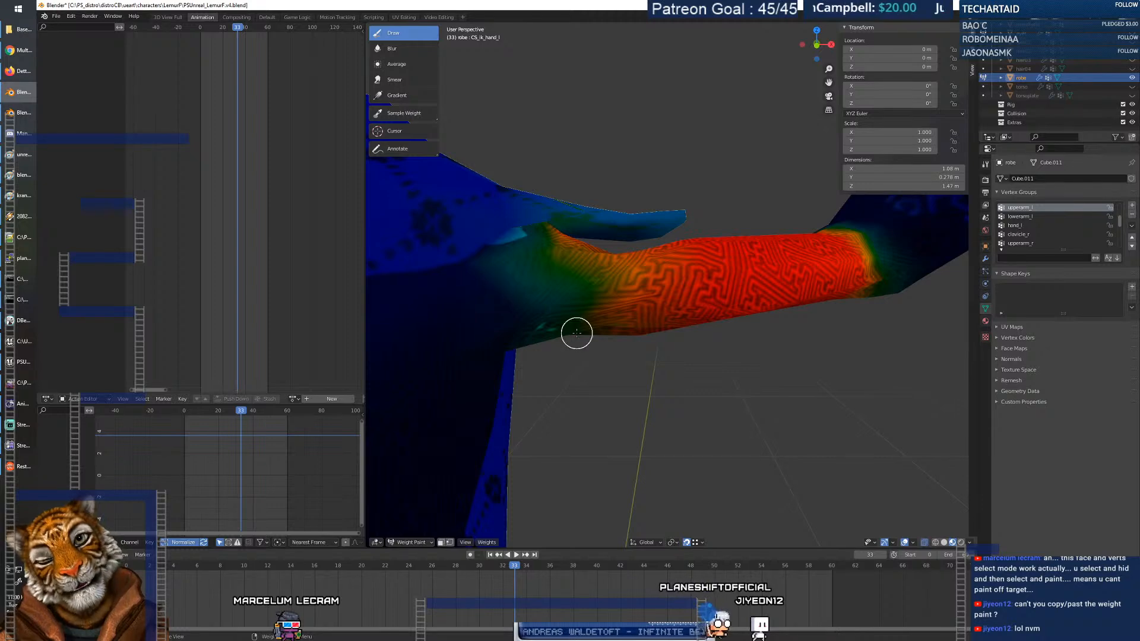
{"action": "mouse_move", "coordinate": [582, 308]}
{"action": "middle_mouse_down"}
{"action": "mouse_move", "coordinate": [605, 307]}
{"action": "mouse_move", "coordinate": [563, 312]}
{"action": "mouse_move", "coordinate": [596, 320]}
{"action": "middle_mouse_up"}
{"action": "scroll", "coordinate": [585, 318], "scroll_direction": "up", "scroll_amount": 5}
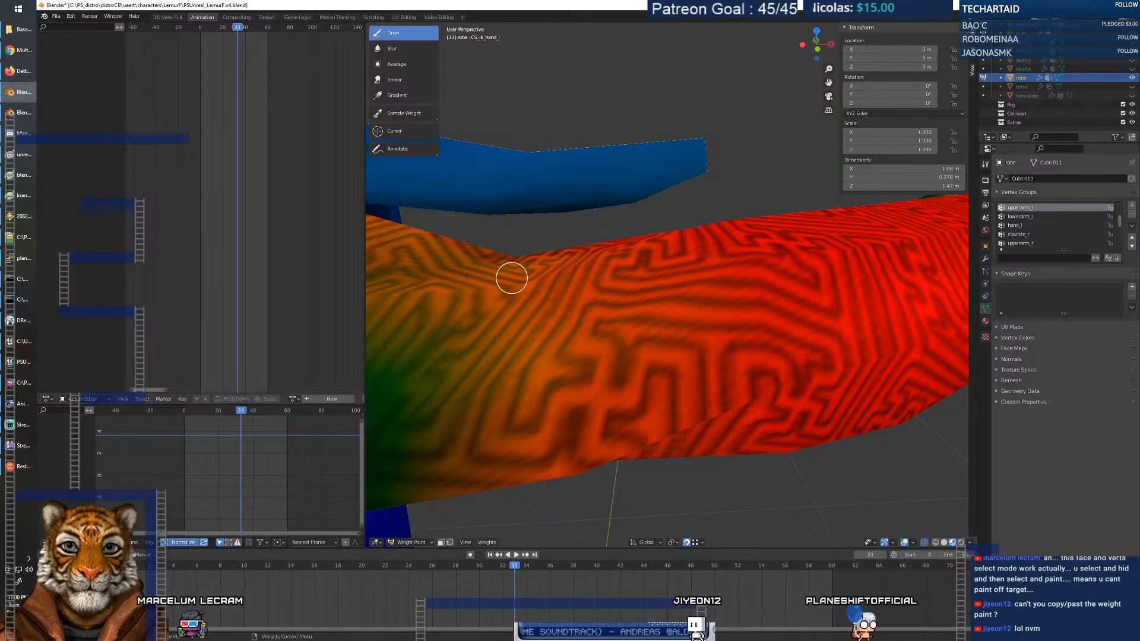
{"action": "scroll", "coordinate": [477, 291], "scroll_direction": "down", "scroll_amount": 5}
{"action": "middle_click_drag", "start_coordinate": [478, 291], "coordinate": [486, 280]}
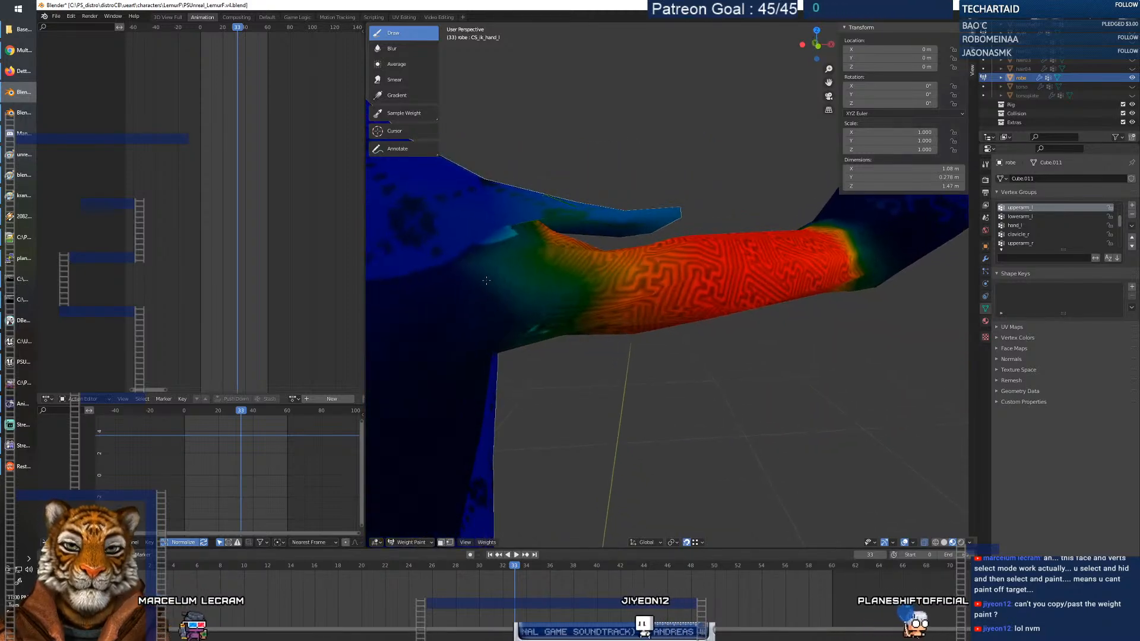
{"action": "scroll", "coordinate": [485, 280], "scroll_direction": "down", "scroll_amount": 6}
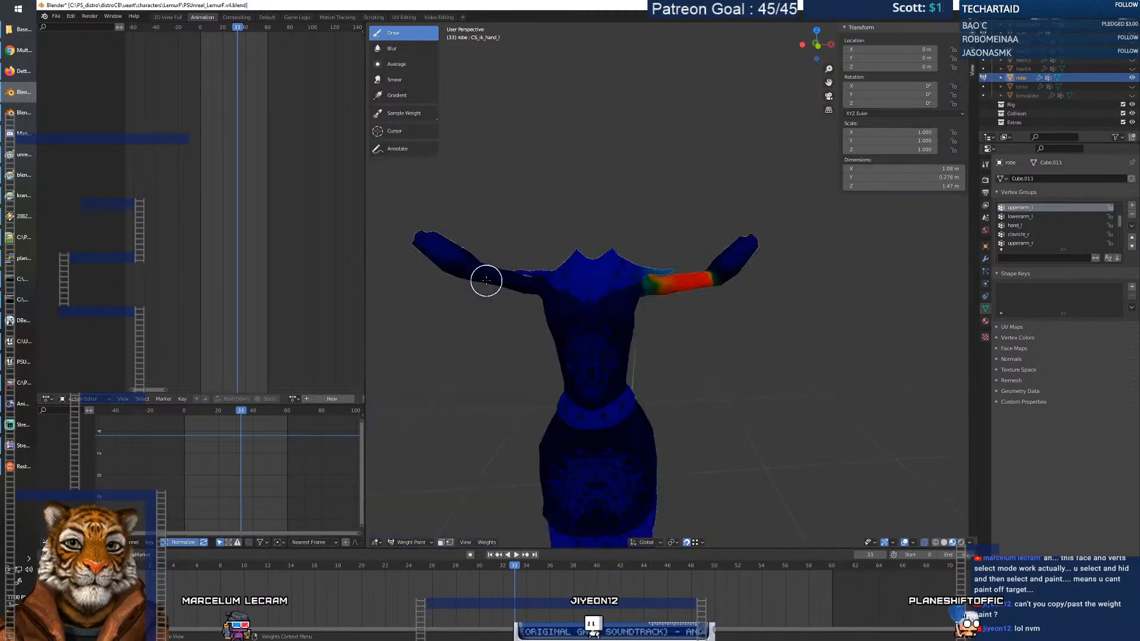
Scrub the animation to frame 32 and examine the robe's raised arms and shoulders in front orthographic view.
{"action": "left_click", "coordinate": [520, 555]}
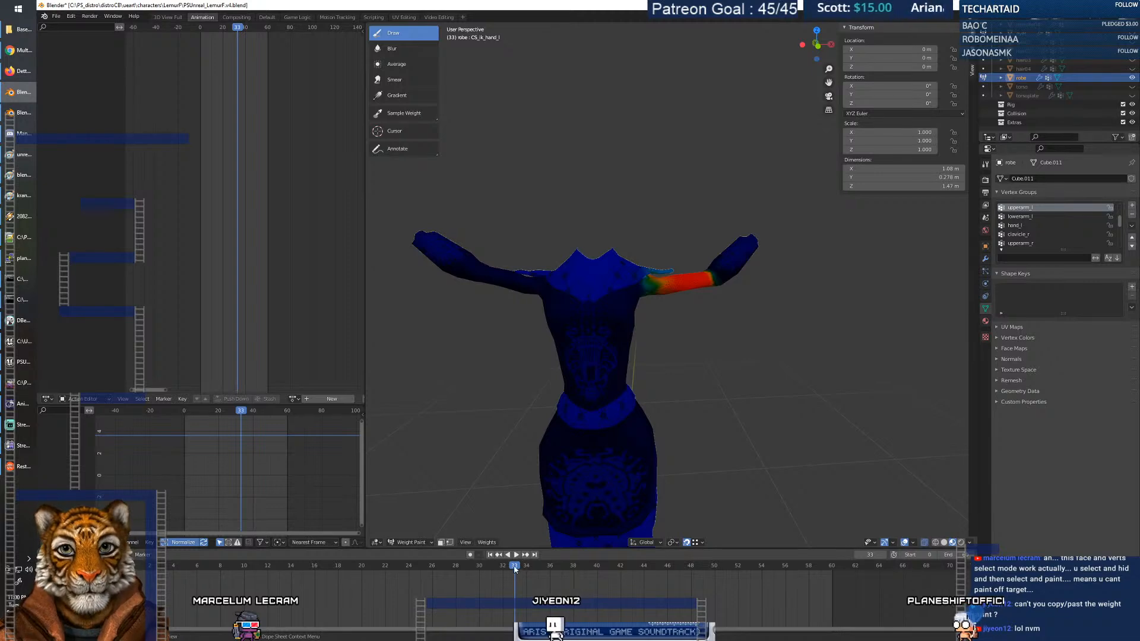
{"action": "left_click_drag", "start_coordinate": [367, 583], "coordinate": [499, 582]}
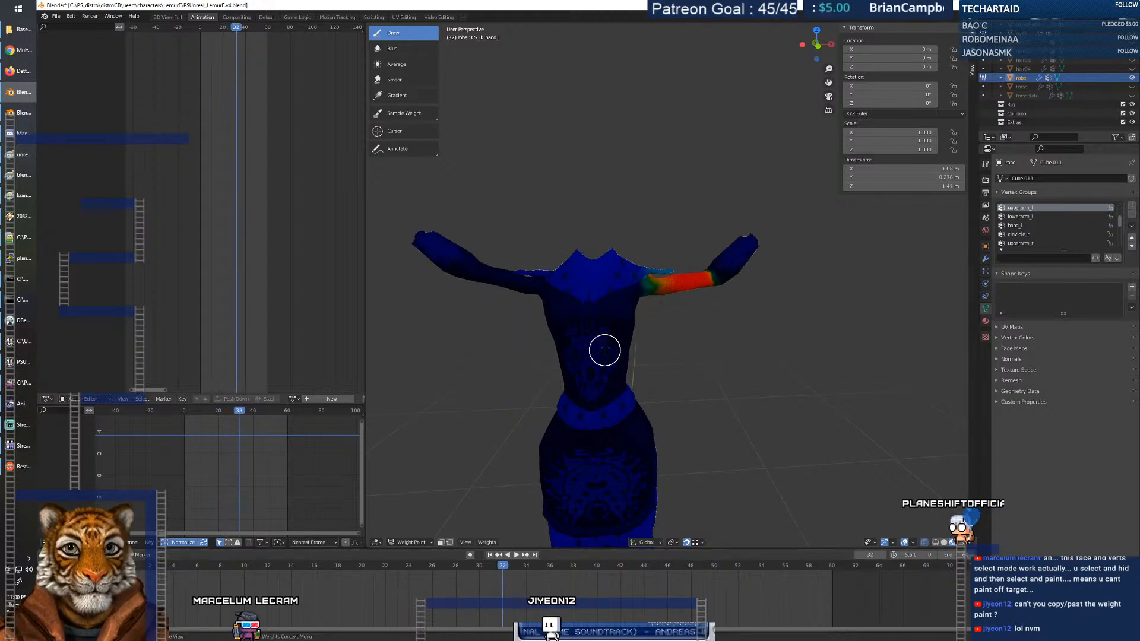
{"action": "left_click", "coordinate": [817, 45]}
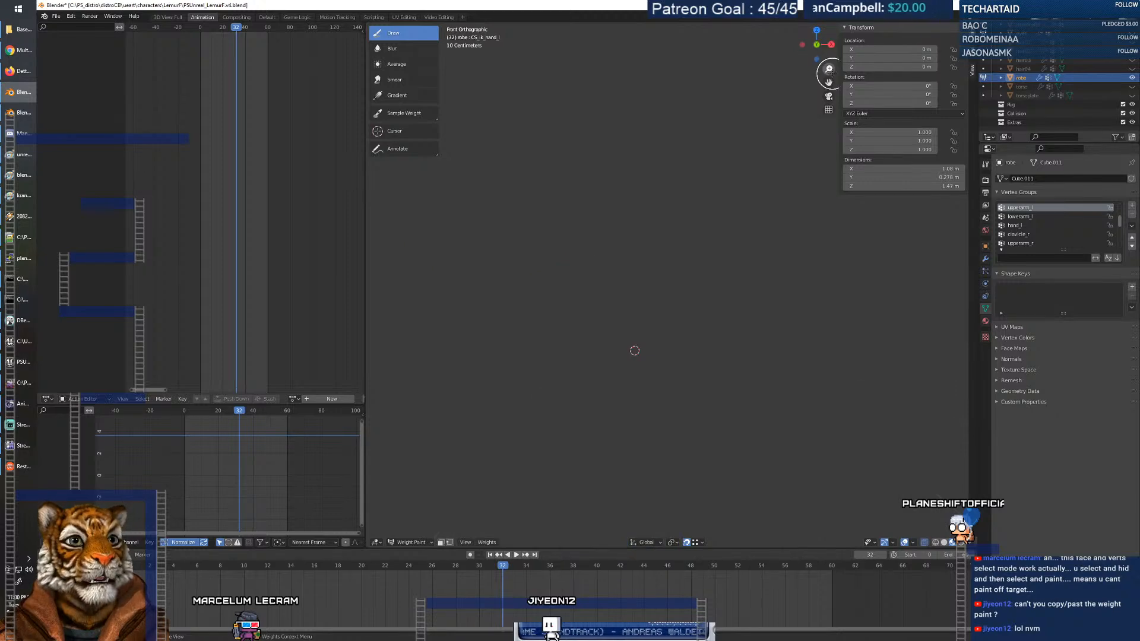
{"action": "key", "text": "KP_Decimal"}
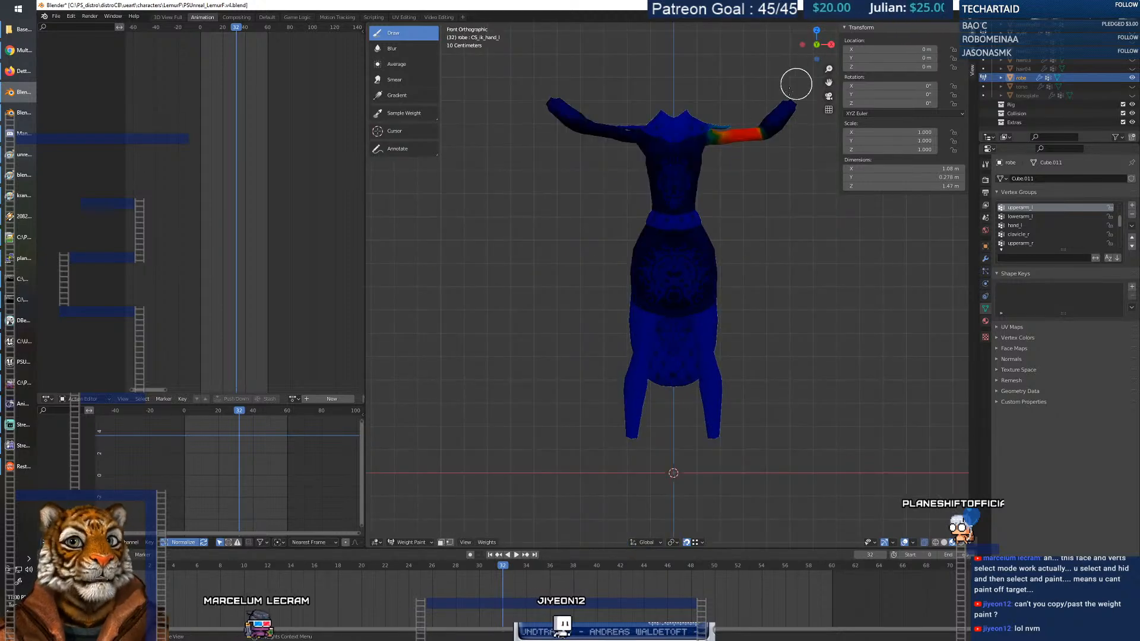
{"action": "scroll", "coordinate": [699, 175], "scroll_direction": "up", "scroll_amount": 1}
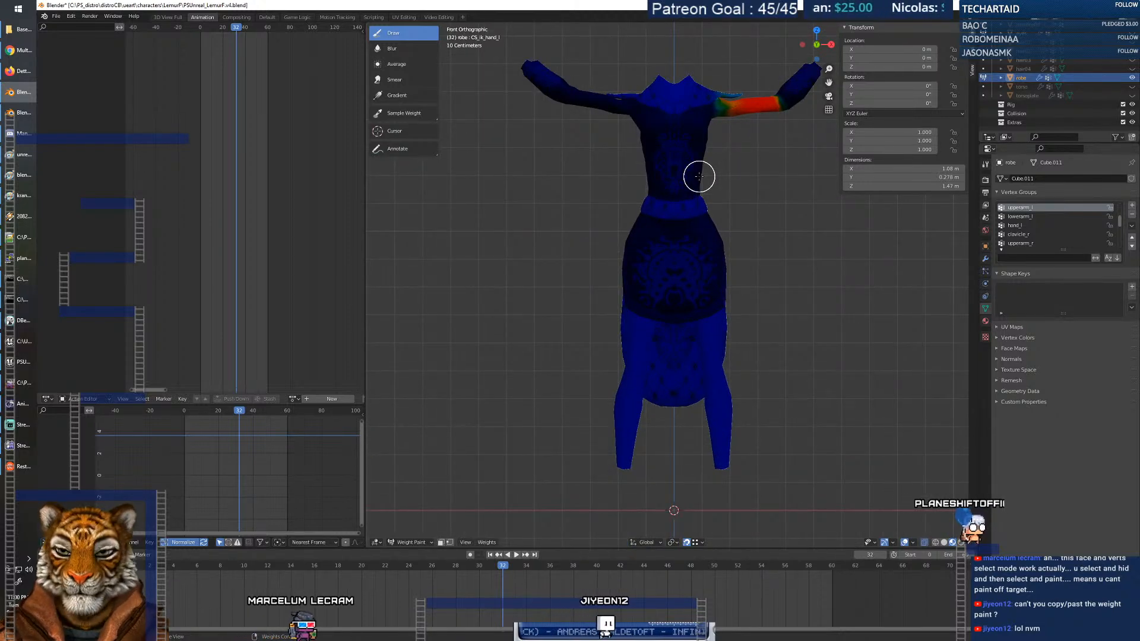
{"action": "scroll", "coordinate": [649, 309], "scroll_direction": "up", "scroll_amount": 5}
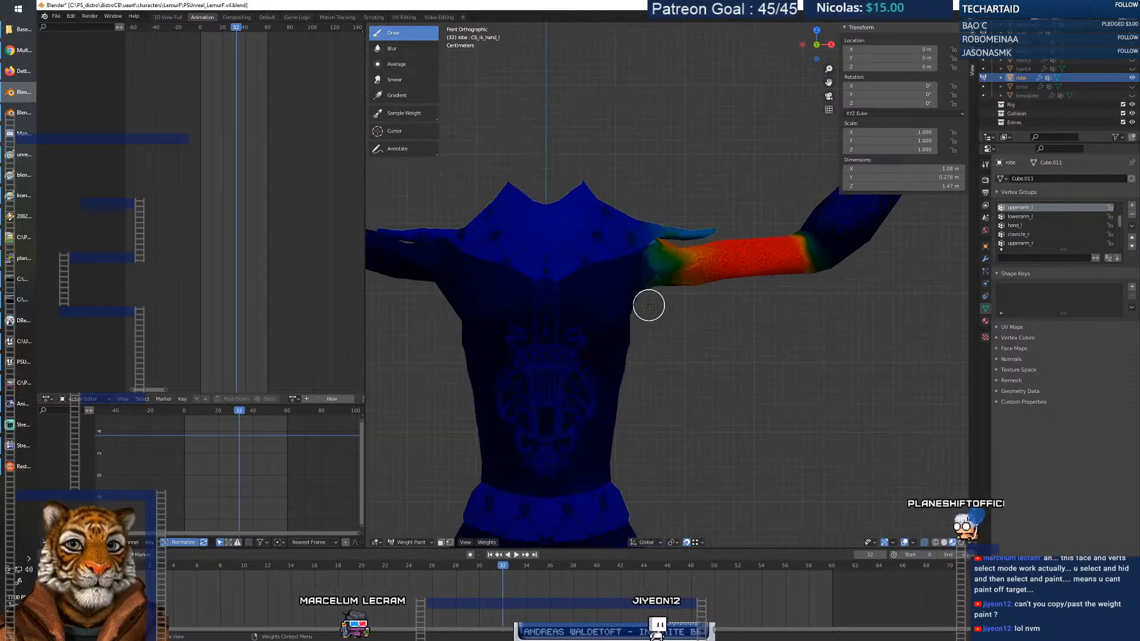
{"action": "scroll", "coordinate": [648, 305], "scroll_direction": "down", "scroll_amount": 2}
{"action": "scroll", "coordinate": [774, 229], "scroll_direction": "down", "scroll_amount": 2}
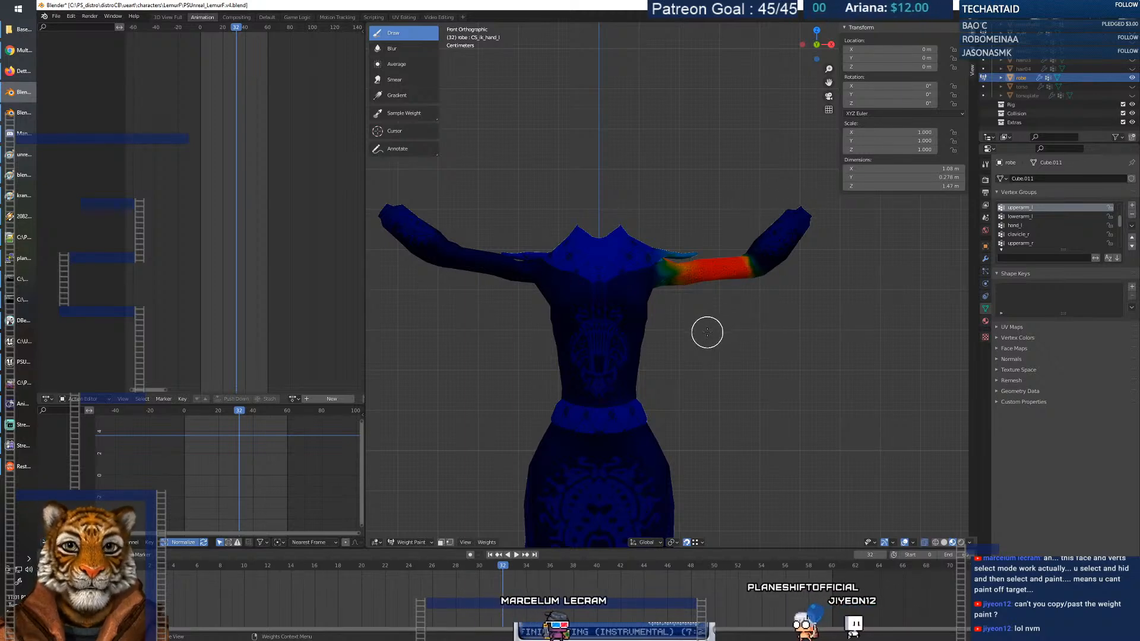
Play the animation from the first frame and check how the robe's sleeves and shoulders move.
{"action": "mouse_move", "coordinate": [578, 313]}
{"action": "middle_mouse_down"}
{"action": "mouse_move", "coordinate": [863, 302]}
{"action": "mouse_move", "coordinate": [604, 310]}
{"action": "middle_mouse_up"}
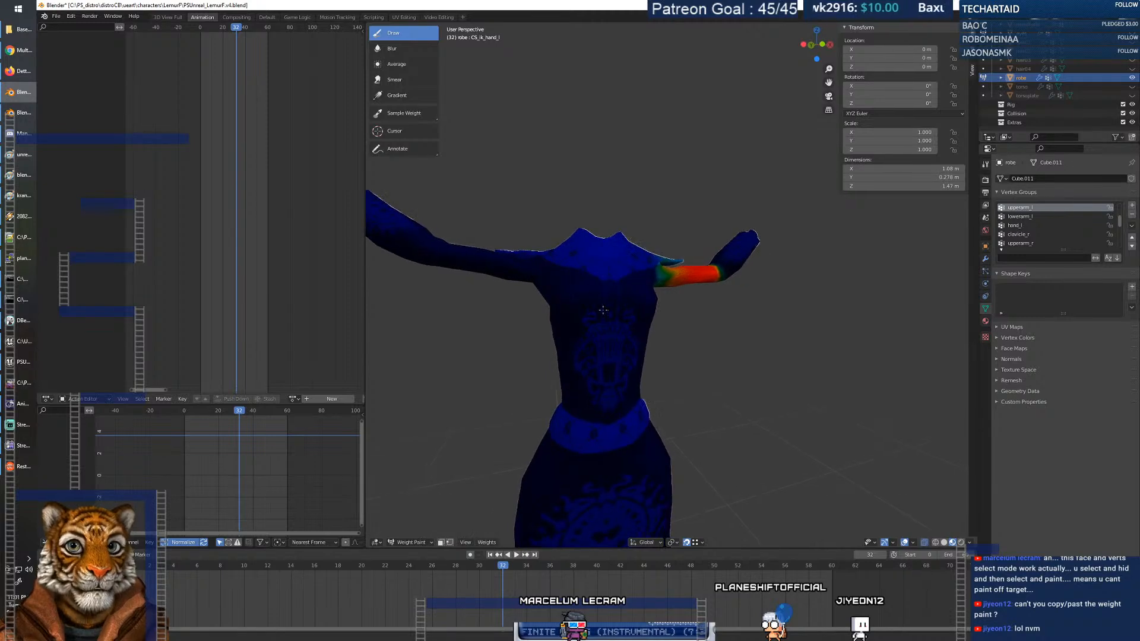
{"action": "key", "text": "shift+Left"}
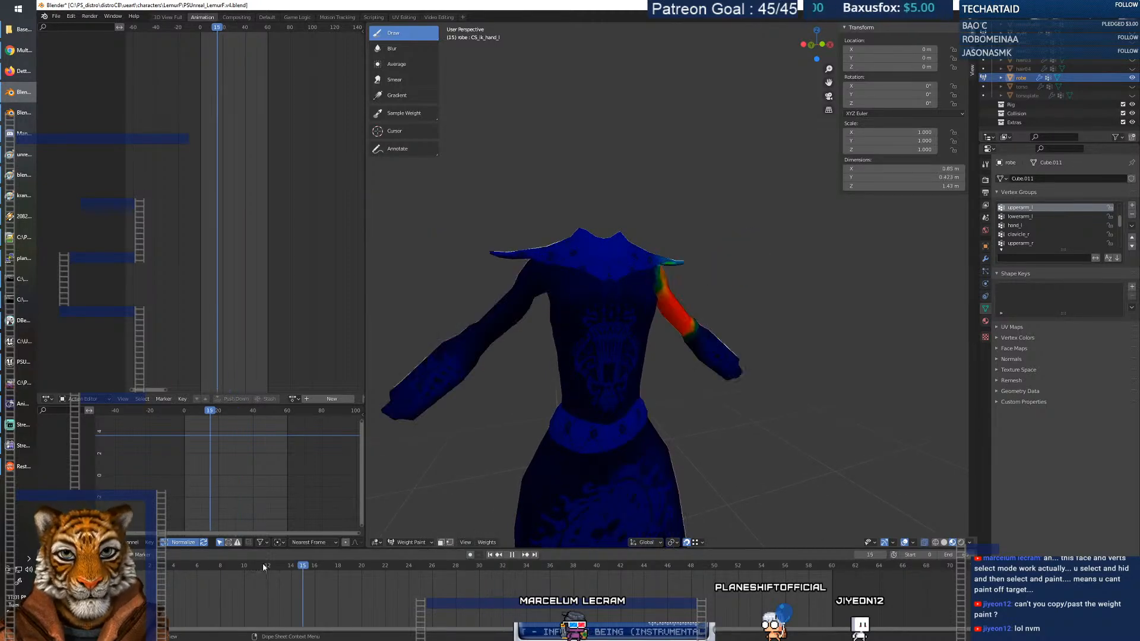
{"action": "middle_click_drag", "start_coordinate": [548, 409], "coordinate": [678, 401]}
Return the robe to object mode and save the Blender file.
{"action": "left_click", "coordinate": [411, 543]}
{"action": "left_click", "coordinate": [416, 482]}
{"action": "left_click", "coordinate": [55, 17]}
{"action": "left_click", "coordinate": [68, 75]}
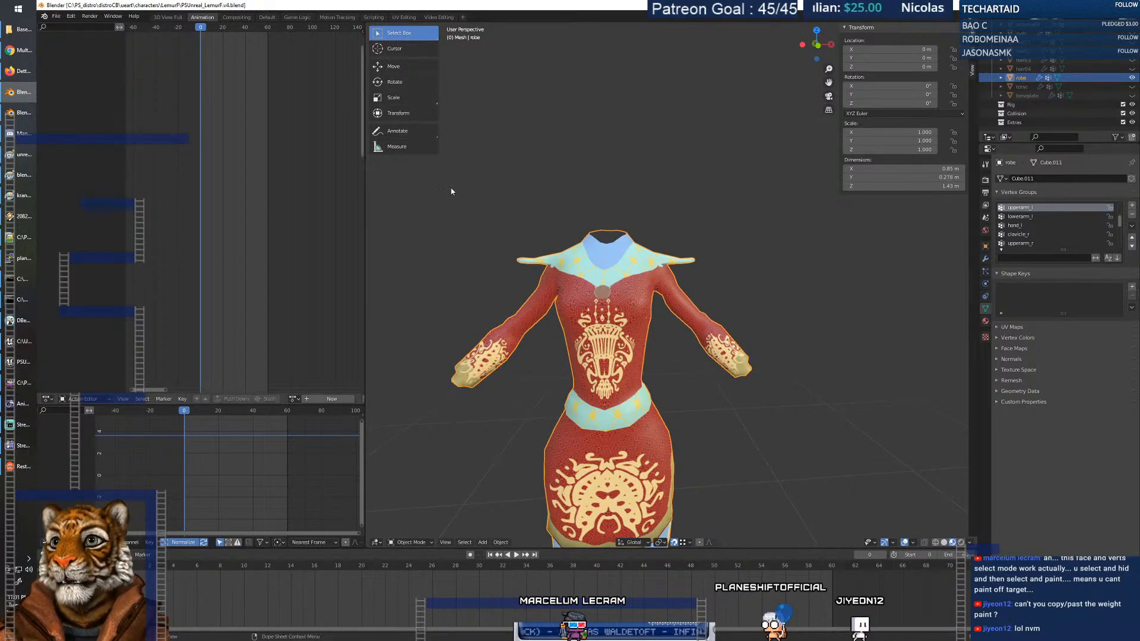
{"action": "middle_click_drag", "start_coordinate": [598, 369], "coordinate": [620, 328]}
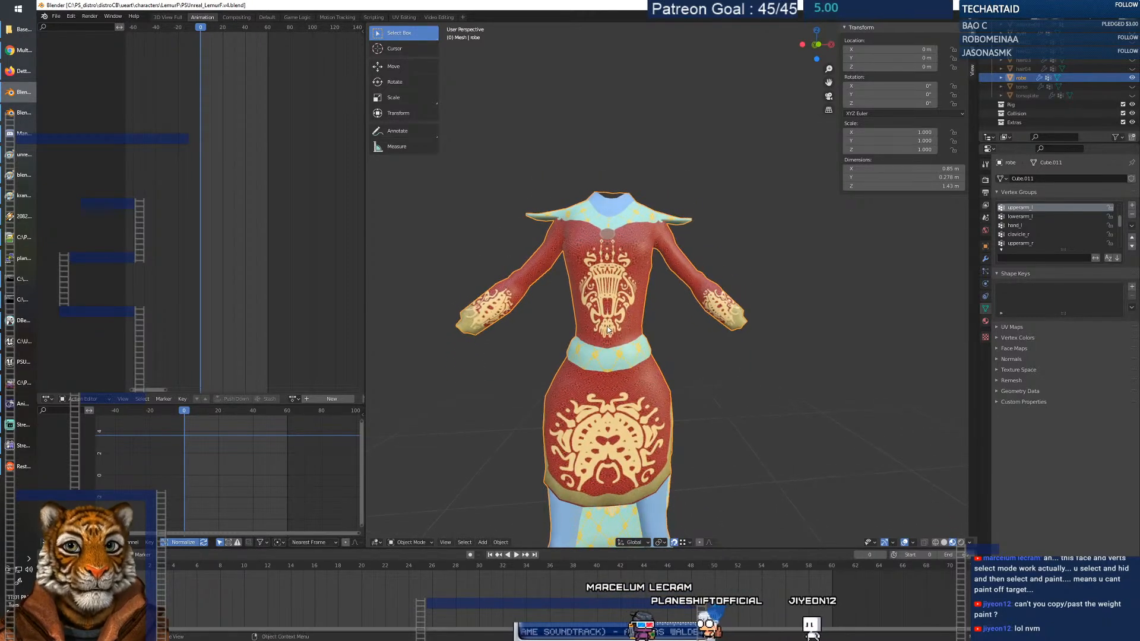
Show the armature and select the CS_spine_01 control at the waist for posing.
{"action": "scroll", "coordinate": [1109, 92], "scroll_direction": "up", "scroll_amount": 5}
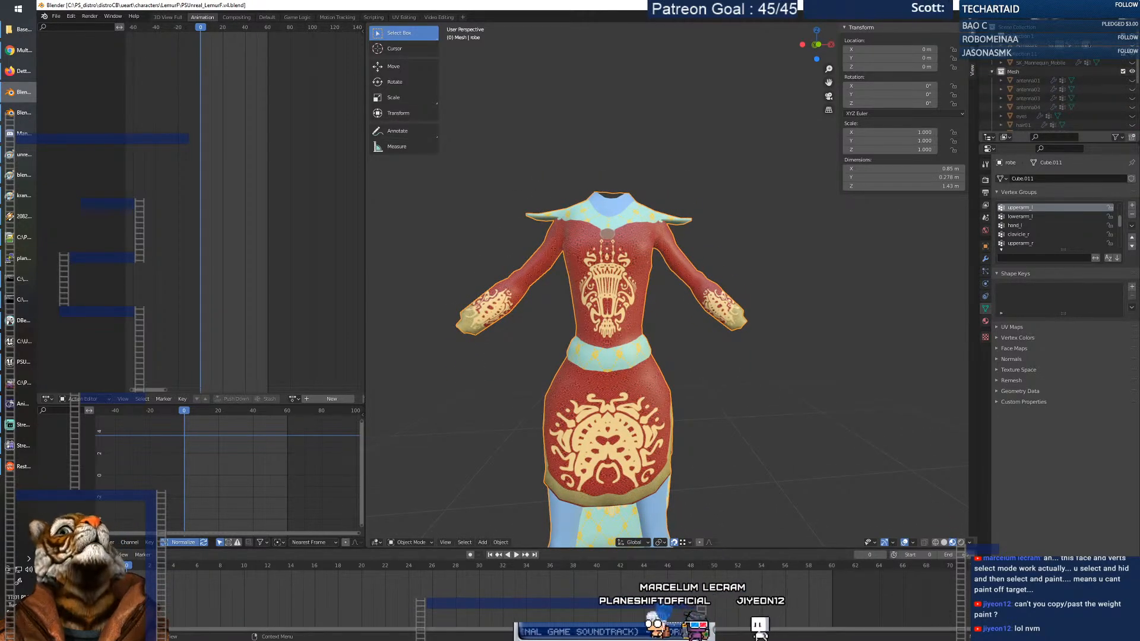
{"action": "left_click", "coordinate": [1132, 45]}
{"action": "left_click", "coordinate": [664, 342]}
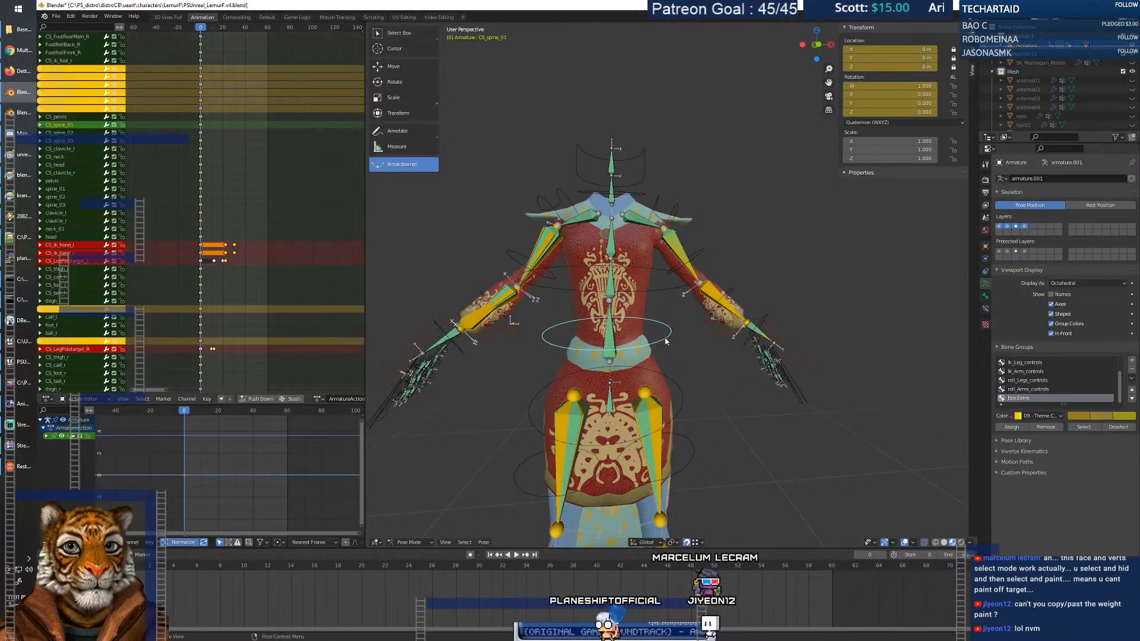
Rotate the CS_spine_01 control freely to test the waist deformation, cancel the rotation and view the robe from the side.
{"action": "key", "text": "r"}
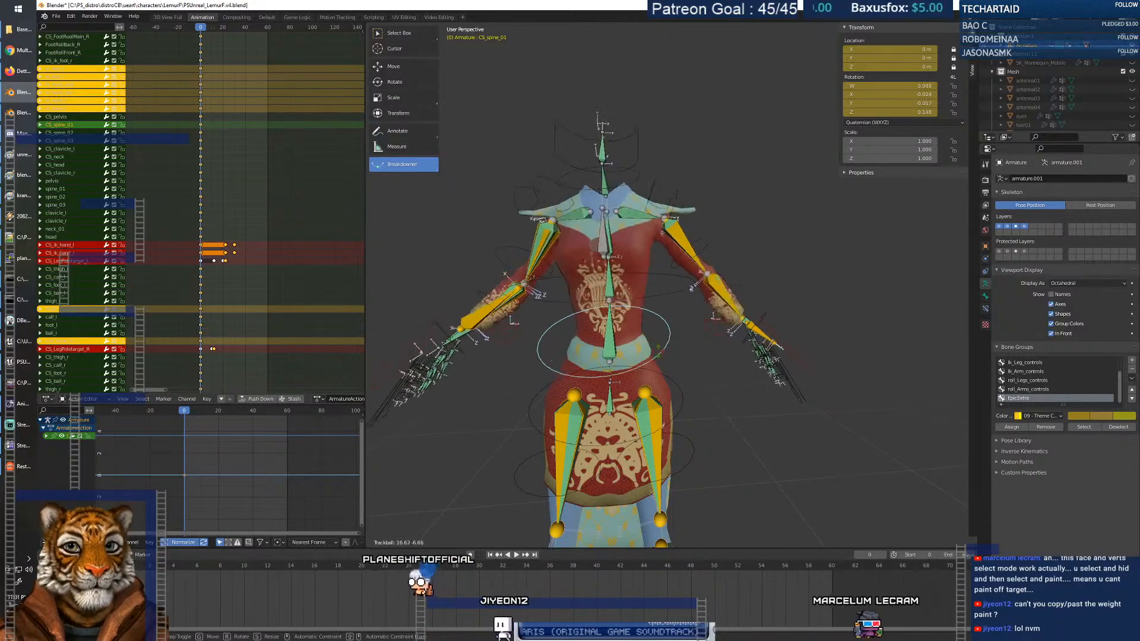
{"action": "right_click", "coordinate": [686, 350]}
{"action": "middle_click_drag", "start_coordinate": [685, 346], "coordinate": [601, 350]}
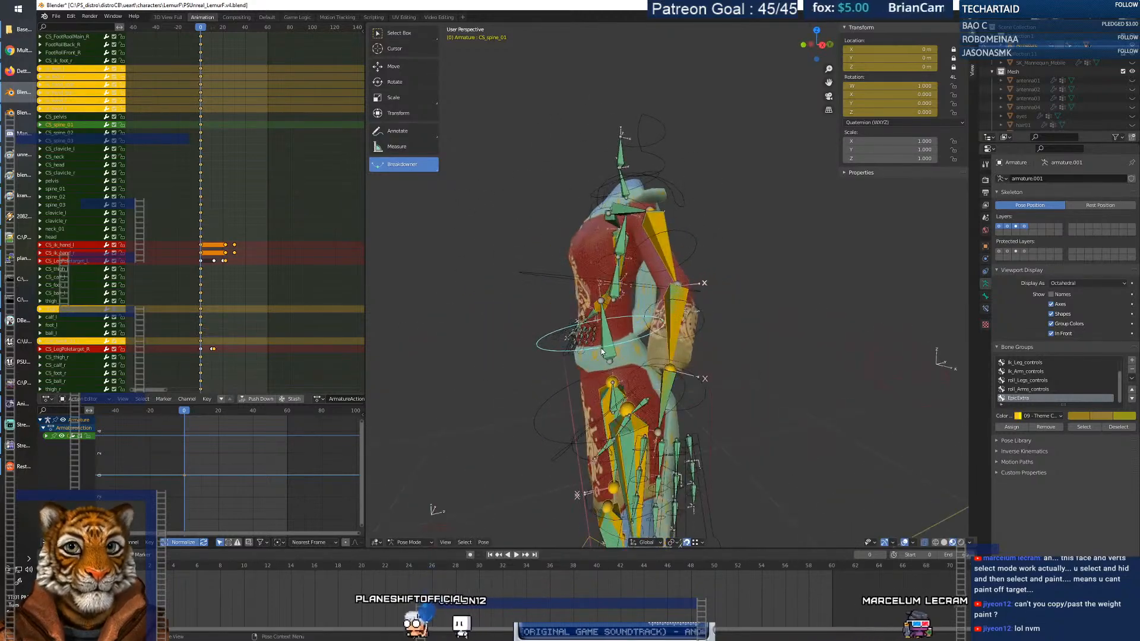
Rotate the CS_spine_01 control freely to test how the robe's waist bends, and clear the control's rotation.
{"action": "key", "text": "r"}
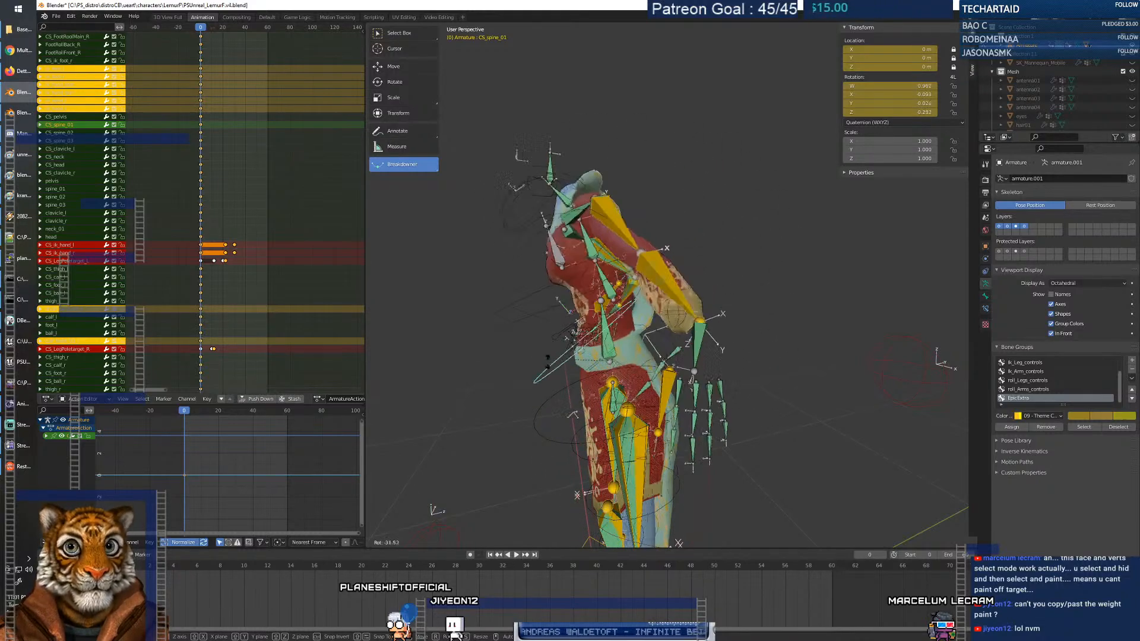
{"action": "left_click", "coordinate": [624, 356]}
{"action": "mouse_move", "coordinate": [624, 356]}
{"action": "middle_mouse_down"}
{"action": "mouse_move", "coordinate": [667, 341]}
{"action": "mouse_move", "coordinate": [623, 352]}
{"action": "middle_mouse_up"}
{"action": "key", "text": "alt+r"}
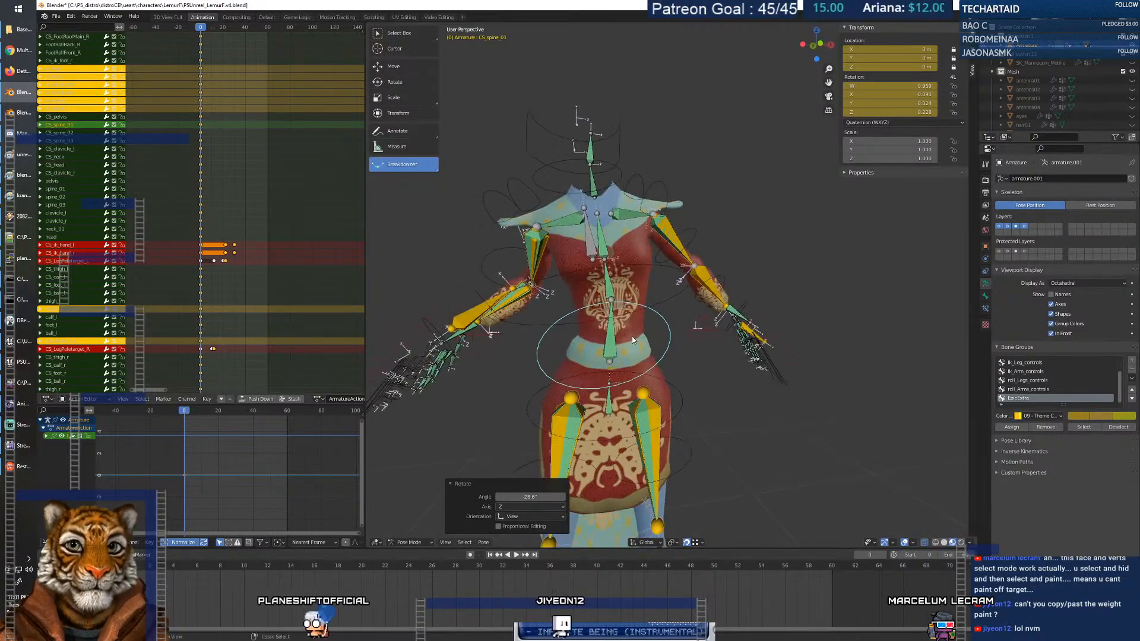
{"action": "mouse_move", "coordinate": [595, 340]}
{"action": "middle_mouse_down"}
{"action": "mouse_move", "coordinate": [631, 361]}
{"action": "mouse_move", "coordinate": [603, 347]}
{"action": "middle_mouse_up"}
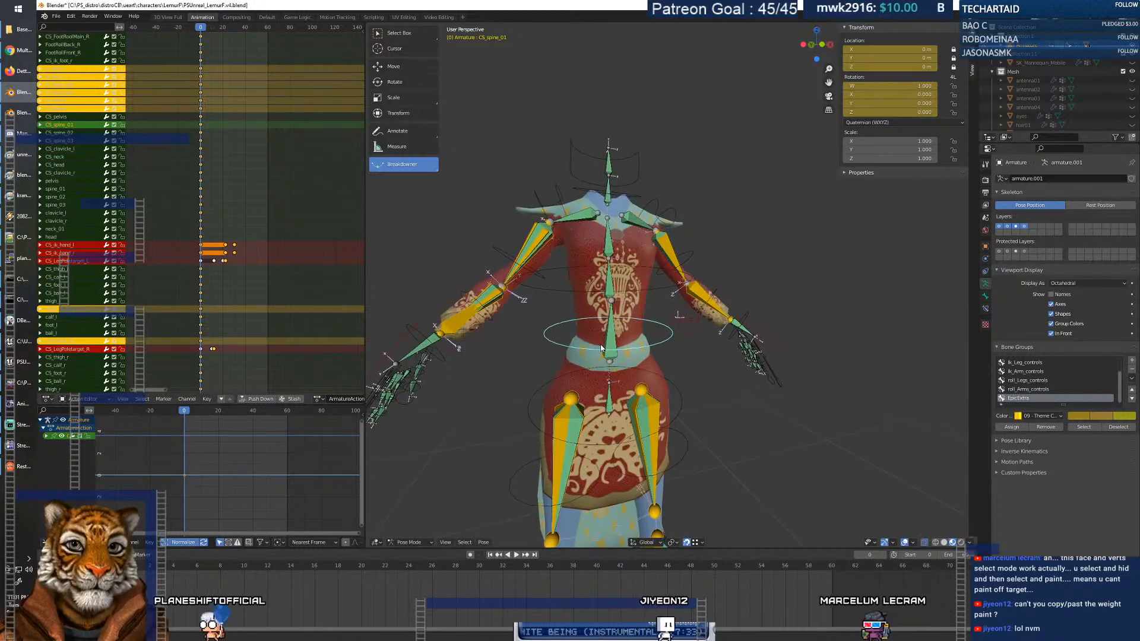
Rotate the CS_neck control freely to test the robe's collar, cancel the rotation and view the robe from the front.
{"action": "left_click", "coordinate": [617, 196]}
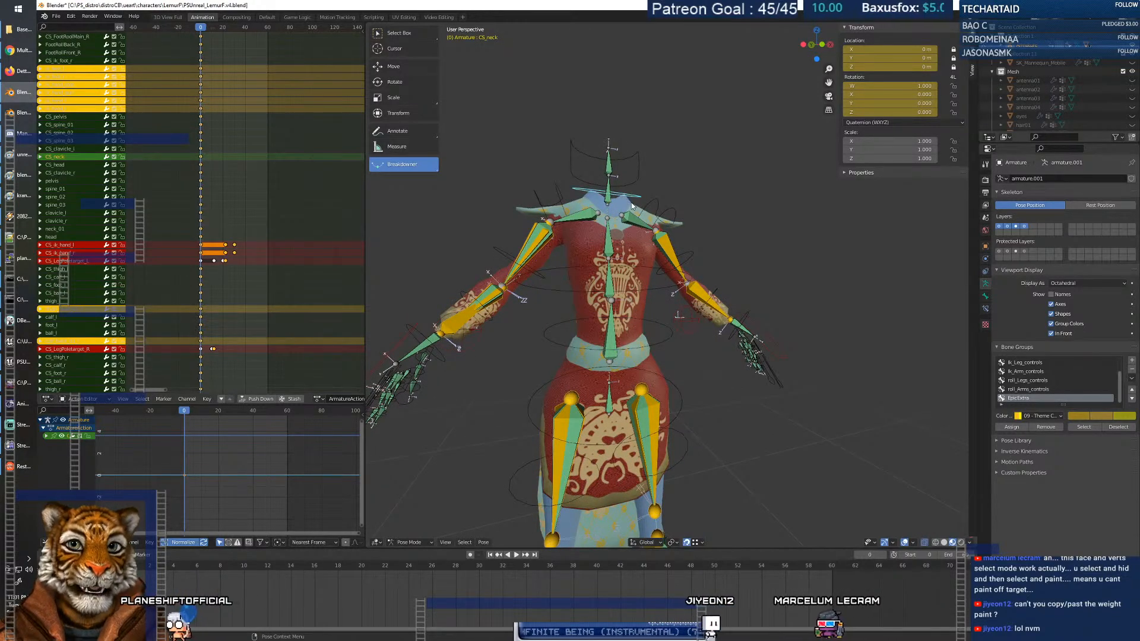
{"action": "middle_click_drag", "start_coordinate": [643, 223], "coordinate": [616, 300], "text": "shift"}
{"action": "key", "text": "r"}
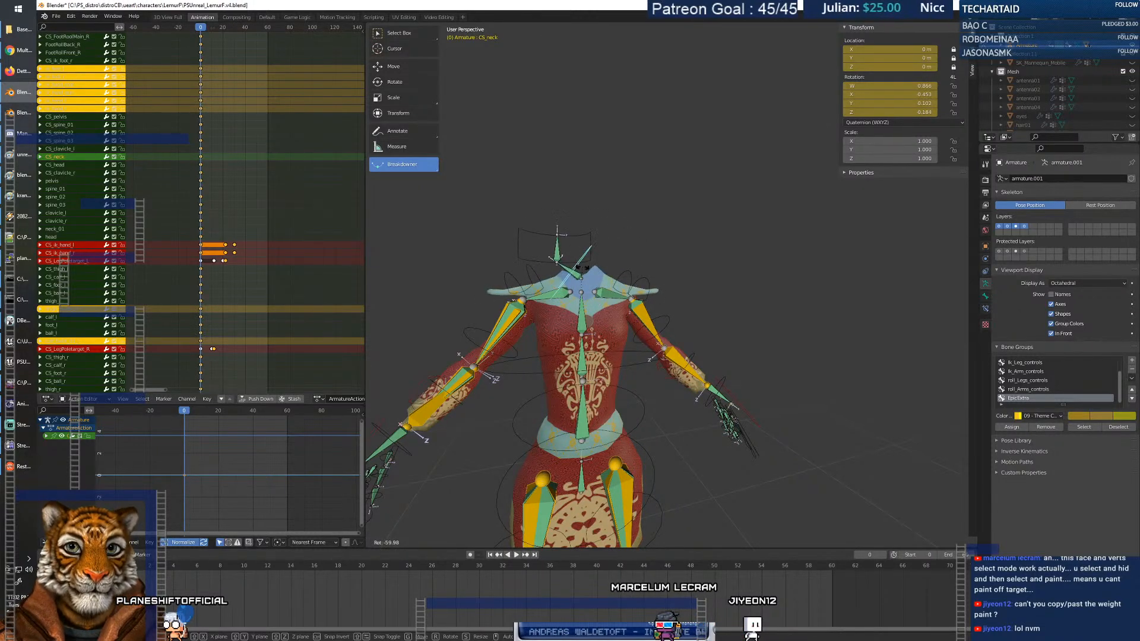
{"action": "key", "text": "Escape"}
{"action": "middle_click_drag", "start_coordinate": [500, 292], "coordinate": [614, 296]}
{"action": "left_click", "coordinate": [814, 45]}
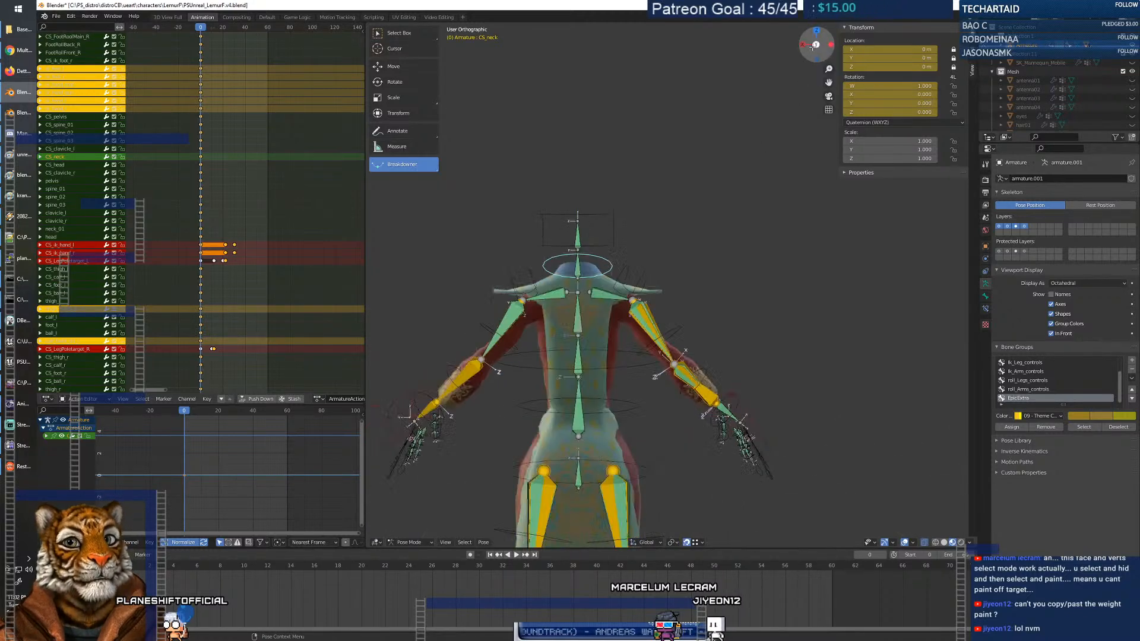
{"action": "left_click", "coordinate": [817, 44]}
{"action": "scroll", "coordinate": [611, 265], "scroll_direction": "up", "scroll_amount": 4}
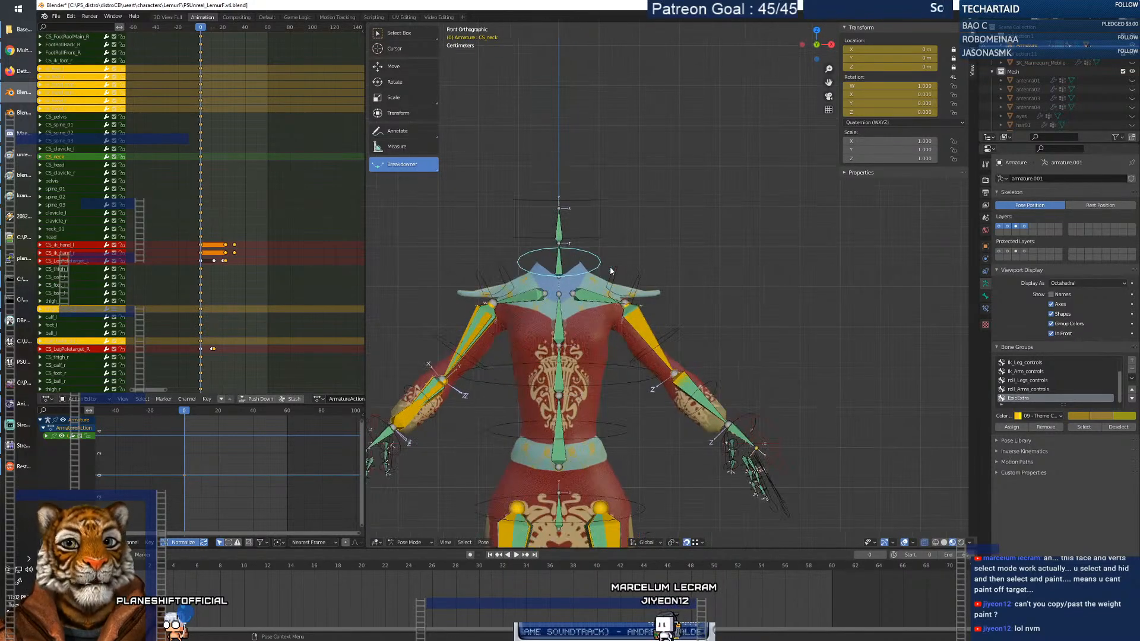
{"action": "middle_click_drag", "start_coordinate": [598, 302], "coordinate": [665, 291], "text": "shift"}
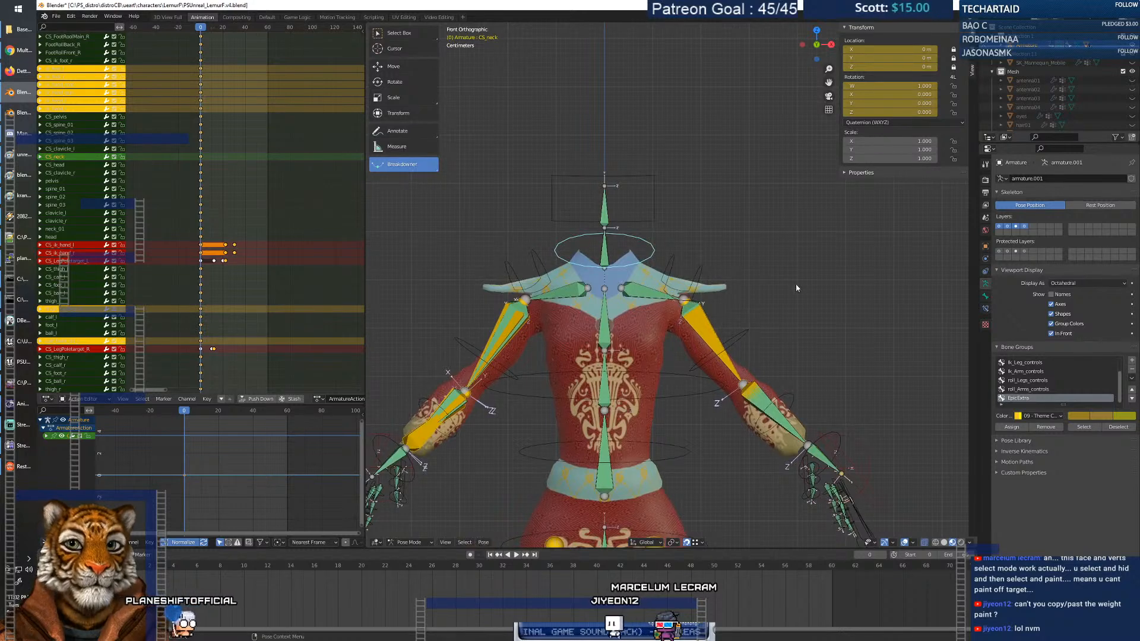
Select the robe mesh in object mode, switch it to weight paint mode and make neck_01 the active vertex group.
{"action": "left_click", "coordinate": [574, 334]}
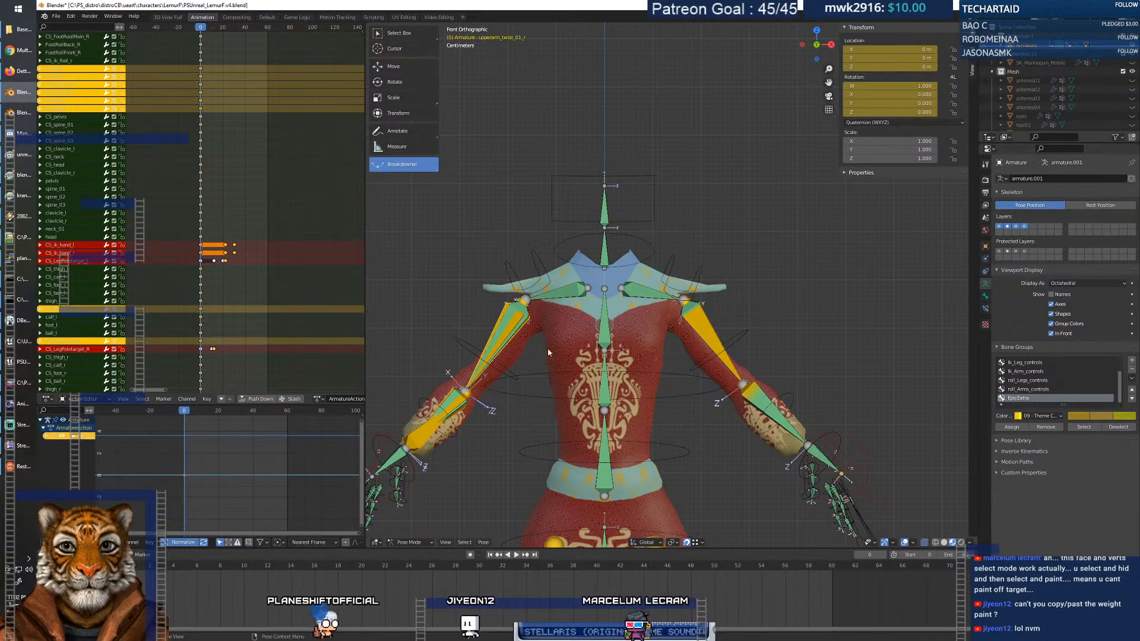
{"action": "key", "text": "Tab"}
{"action": "key", "text": "Tab"}
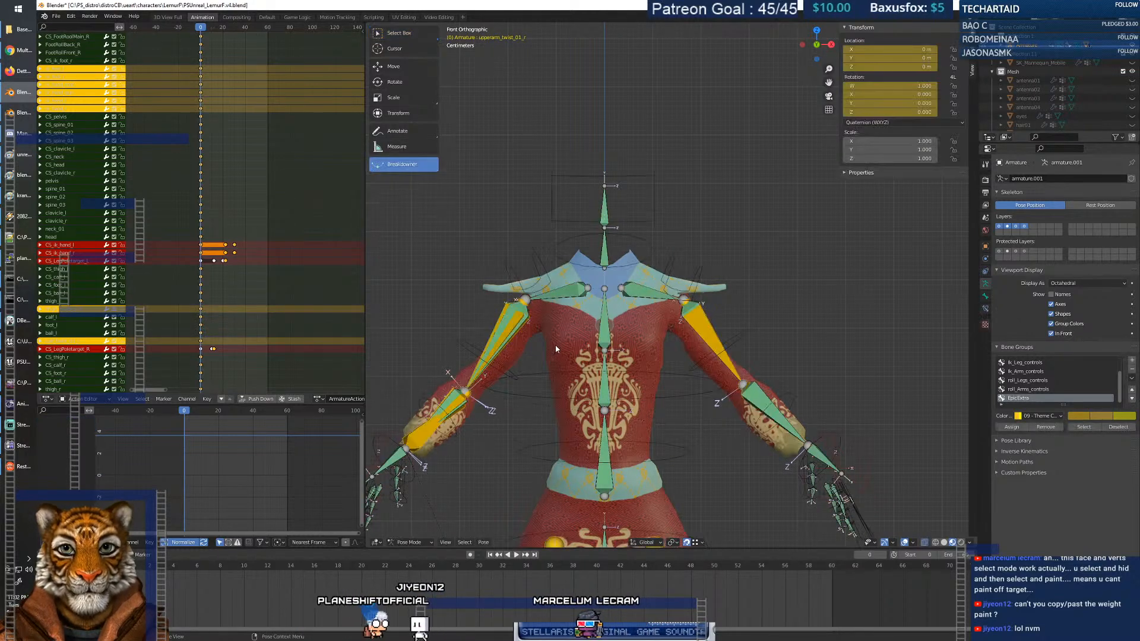
{"action": "left_click", "coordinate": [417, 543]}
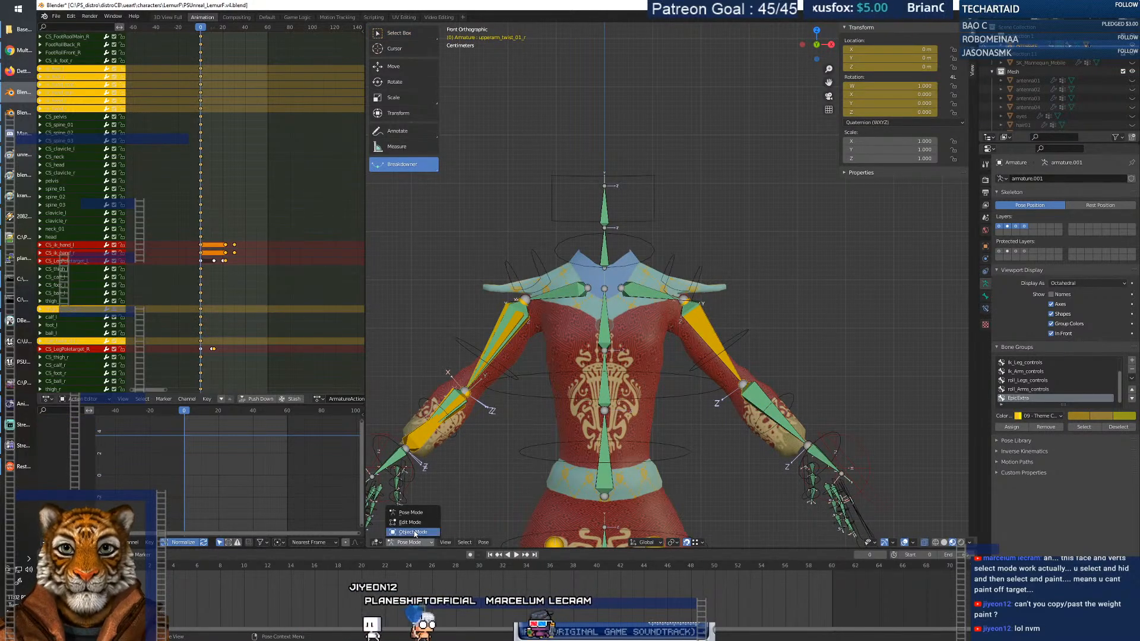
{"action": "left_click", "coordinate": [417, 532]}
{"action": "left_click", "coordinate": [563, 336]}
{"action": "left_click", "coordinate": [417, 543]}
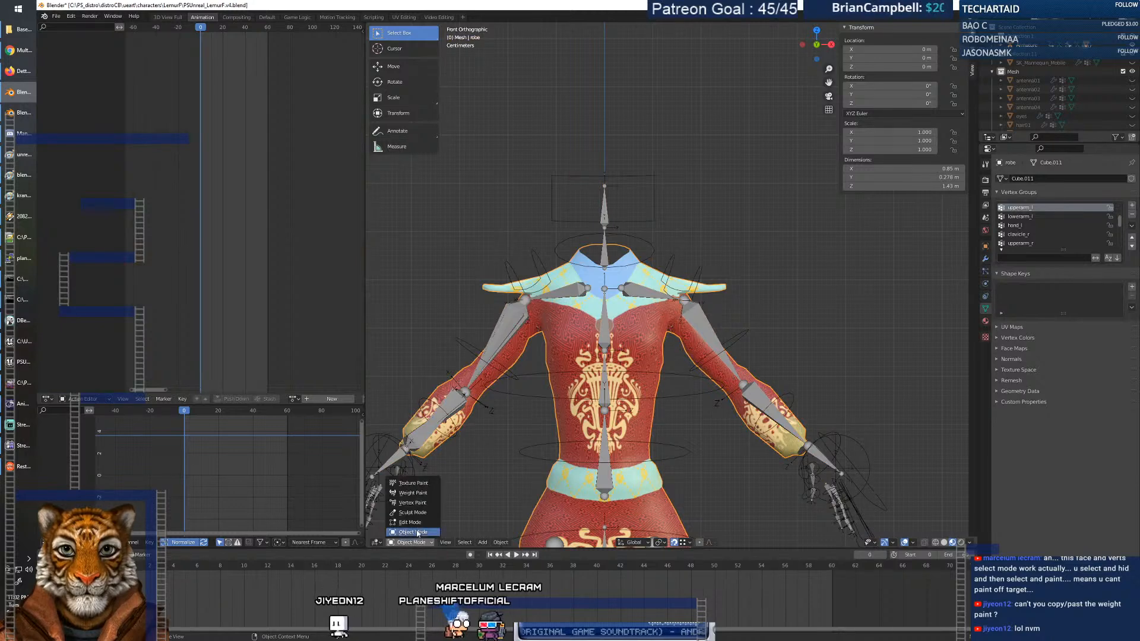
{"action": "left_click", "coordinate": [417, 485]}
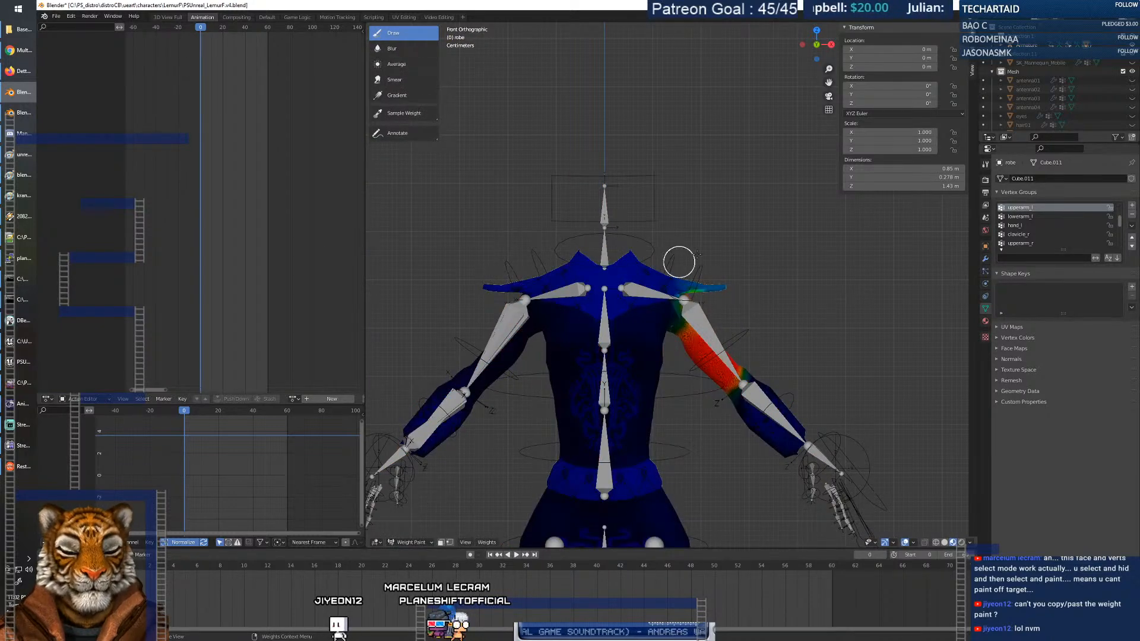
{"action": "left_click", "coordinate": [1024, 244]}
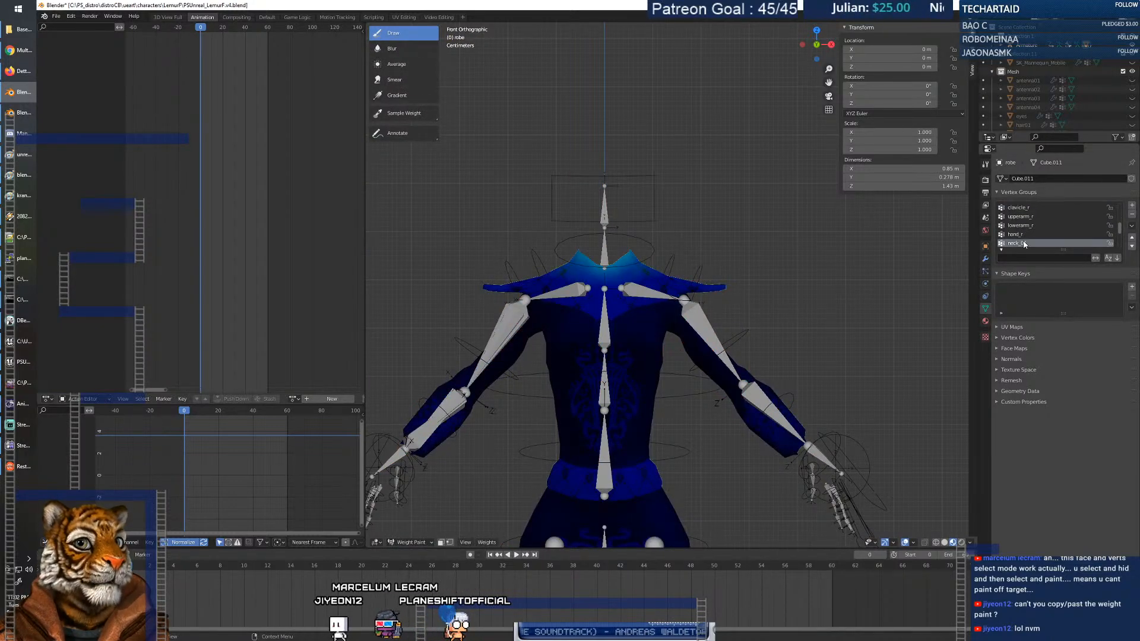
Examine the neck_01 weights around the robe's collar and shoulder tips from several angles, along with the brush settings.
{"action": "right_click", "coordinate": [526, 292]}
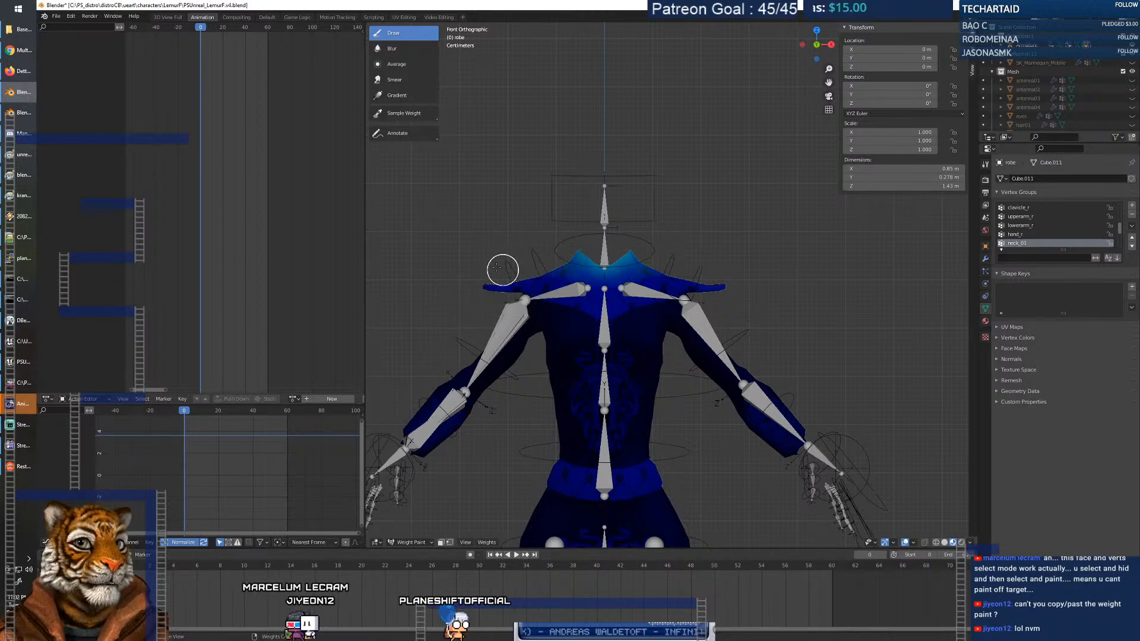
{"action": "middle_click_drag", "start_coordinate": [703, 277], "coordinate": [705, 323]}
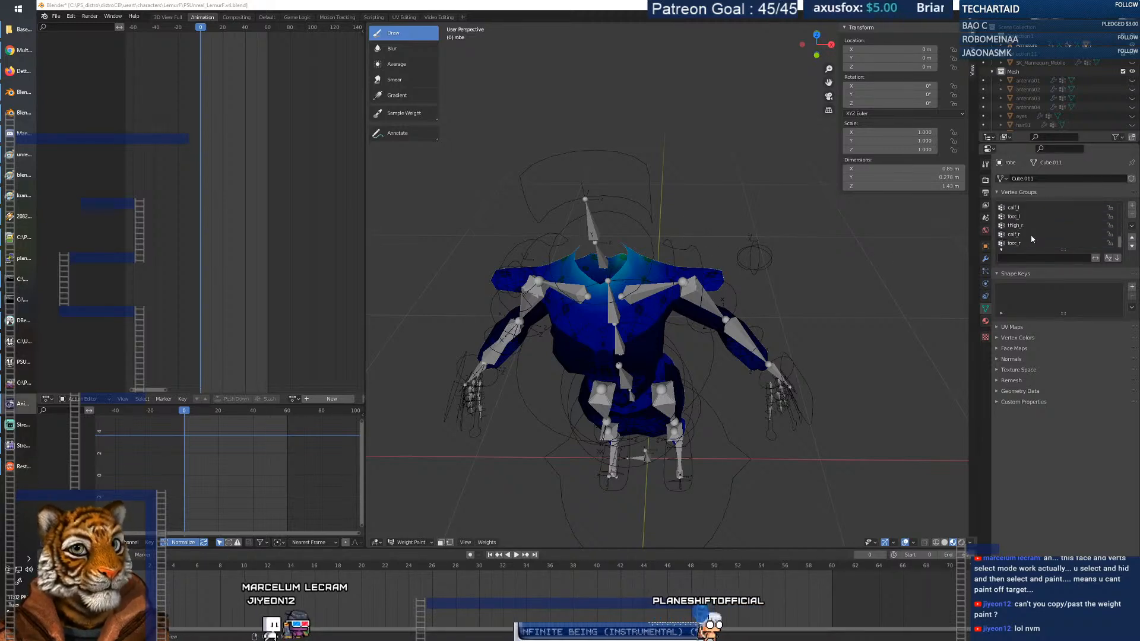
{"action": "scroll", "coordinate": [1031, 237], "scroll_direction": "up", "scroll_amount": 5}
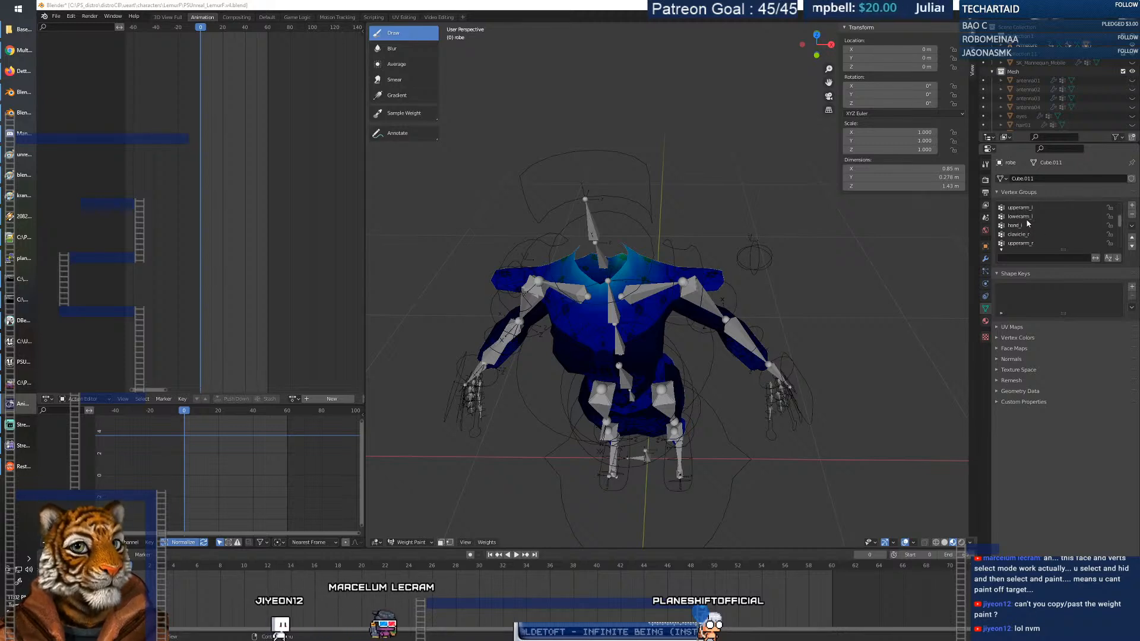
{"action": "scroll", "coordinate": [1043, 229], "scroll_direction": "down", "scroll_amount": 5}
{"action": "scroll", "coordinate": [1044, 230], "scroll_direction": "down", "scroll_amount": 1}
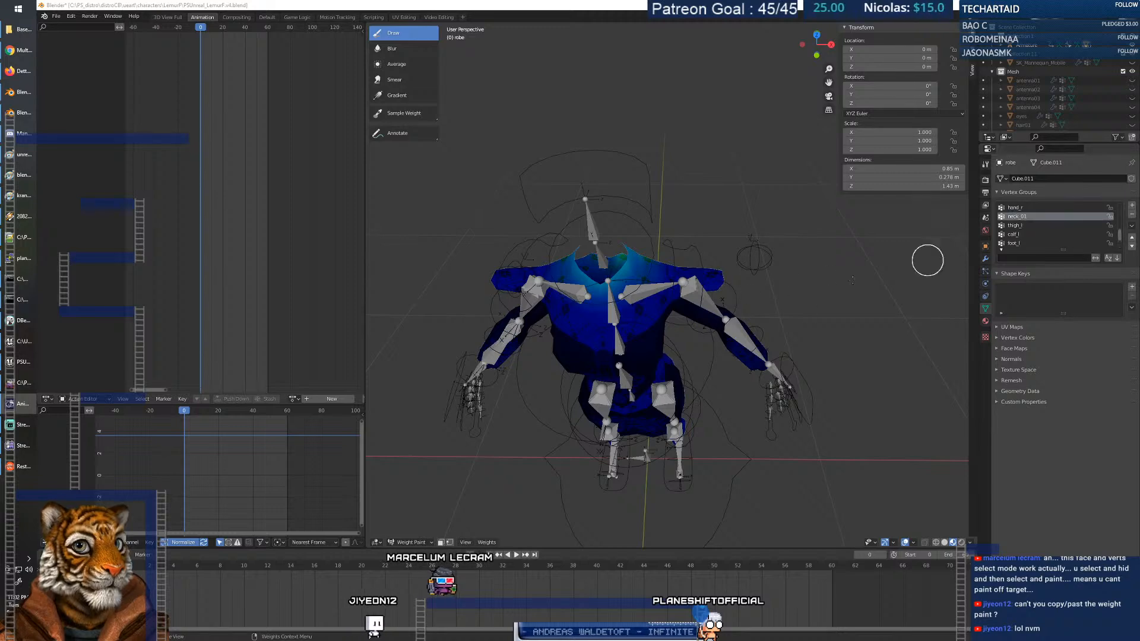
{"action": "middle_click_drag", "start_coordinate": [569, 249], "coordinate": [572, 276]}
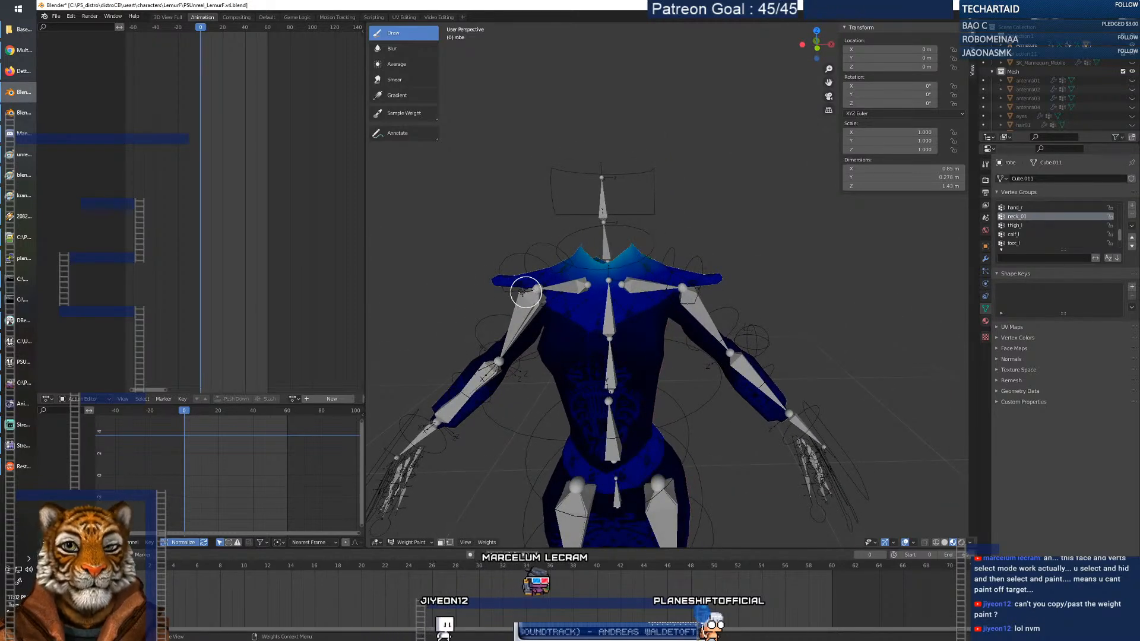
{"action": "right_click", "coordinate": [507, 280]}
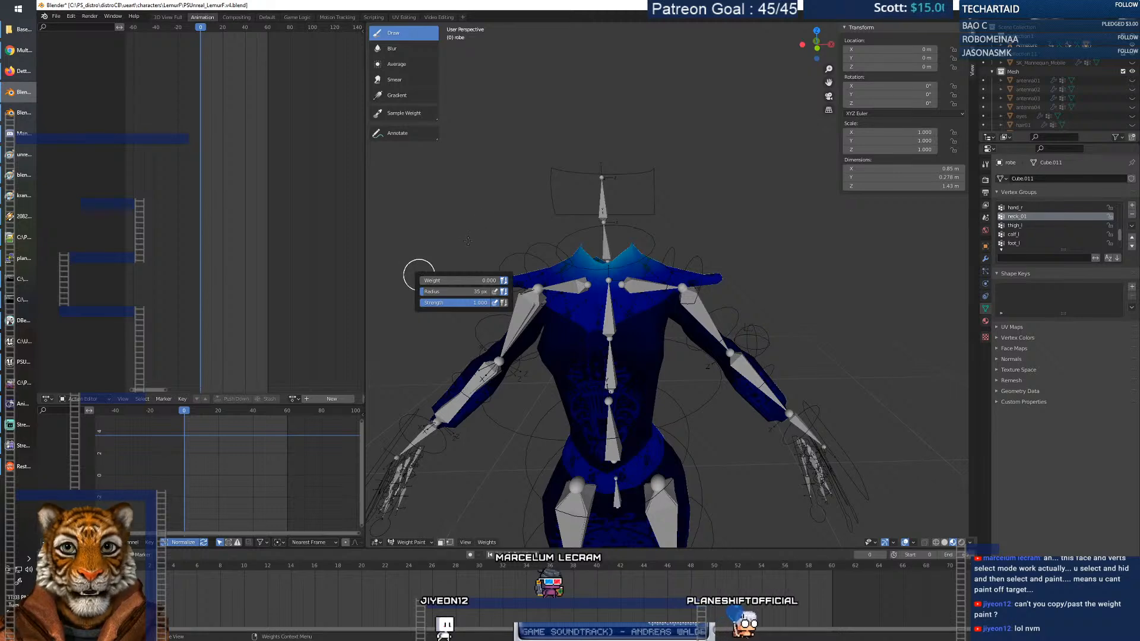
{"action": "mouse_move", "coordinate": [515, 261]}
{"action": "middle_mouse_down"}
{"action": "mouse_move", "coordinate": [547, 264]}
{"action": "mouse_move", "coordinate": [534, 231]}
{"action": "mouse_move", "coordinate": [512, 253]}
{"action": "middle_mouse_up"}
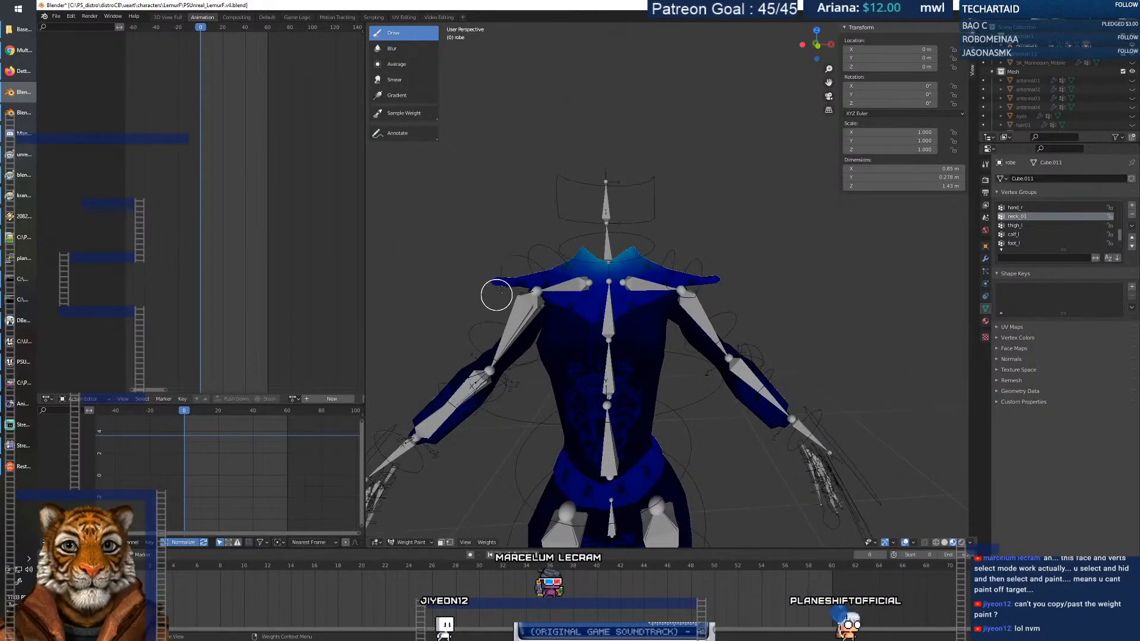
{"action": "middle_click_drag", "start_coordinate": [725, 275], "coordinate": [731, 275]}
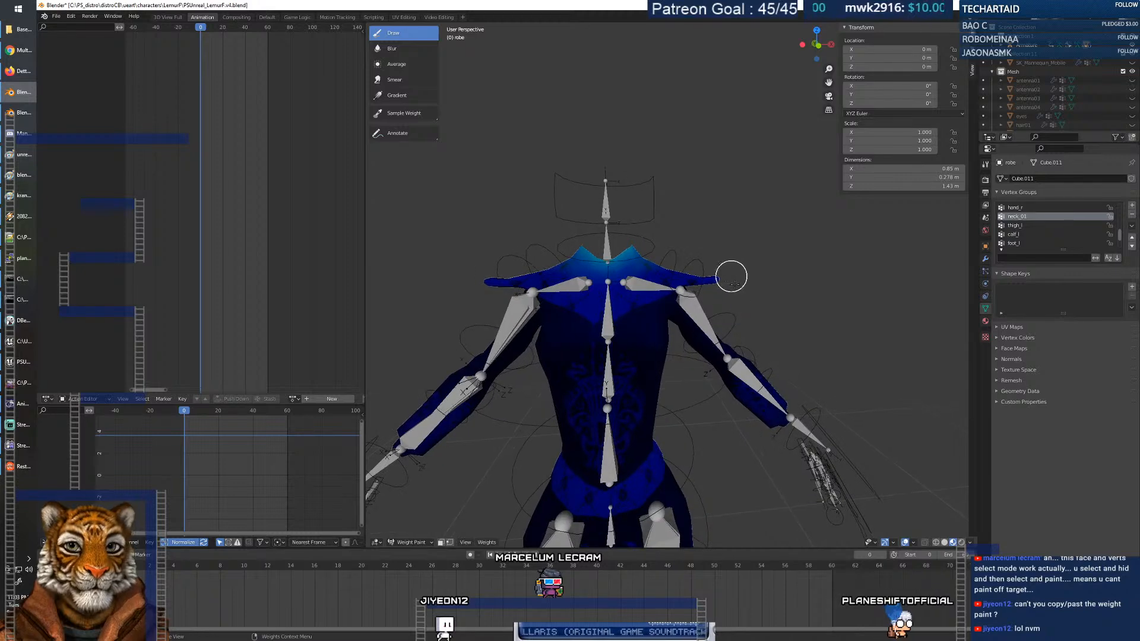
Return the robe to object mode, select the armature and put it in pose mode.
{"action": "left_click", "coordinate": [422, 543]}
{"action": "left_click", "coordinate": [418, 532]}
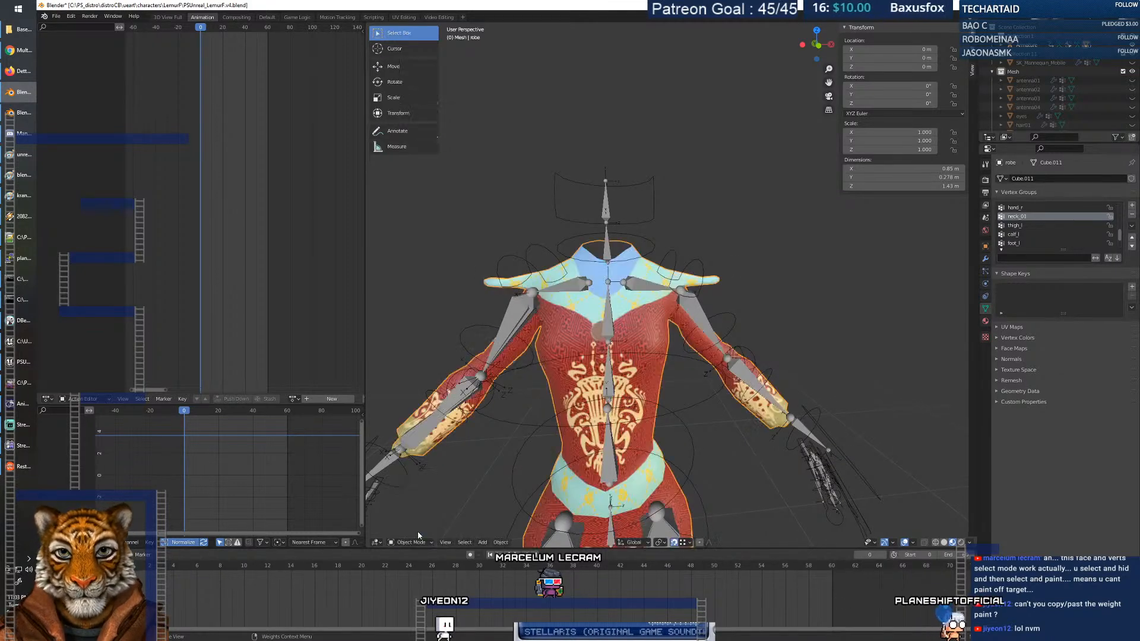
{"action": "left_click", "coordinate": [652, 254]}
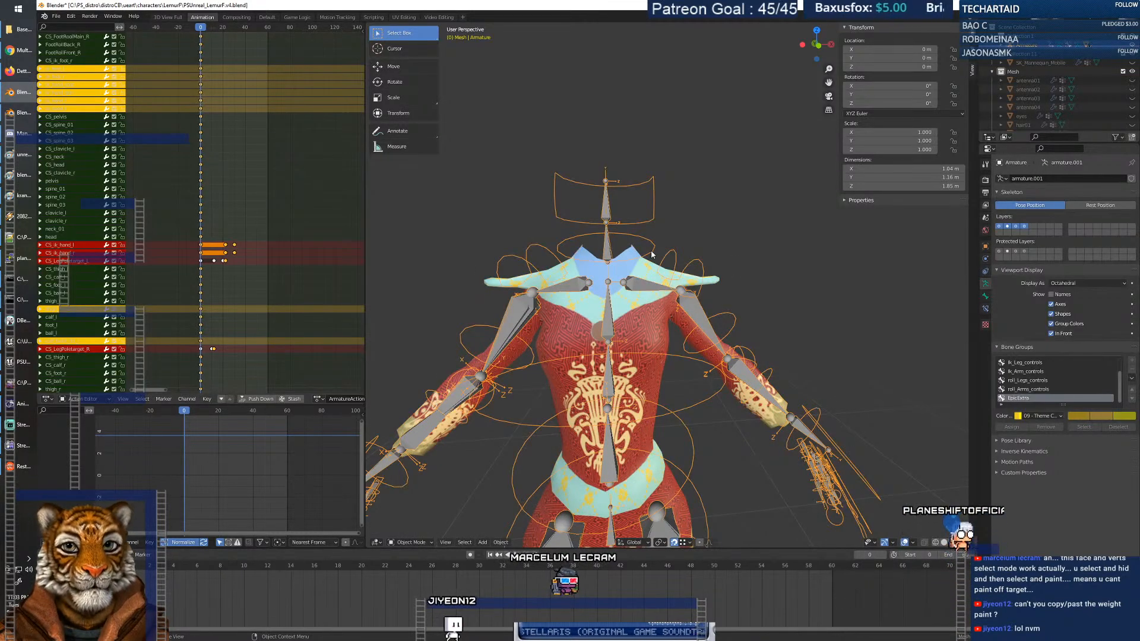
{"action": "left_click", "coordinate": [414, 542]}
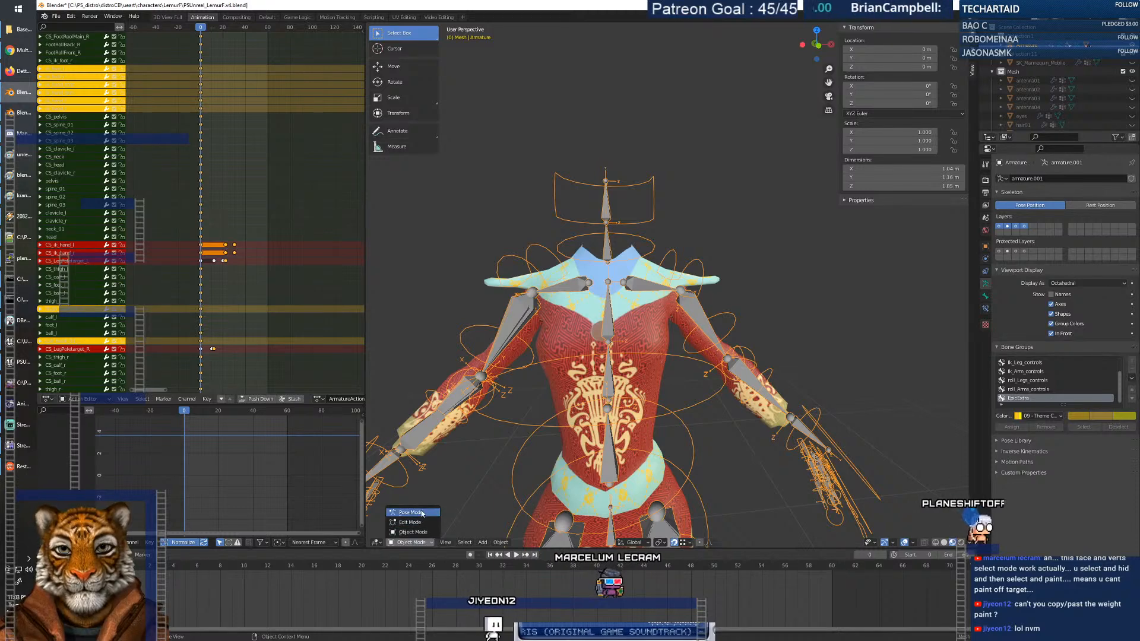
{"action": "left_click", "coordinate": [422, 512]}
Test the collar by rotating the CS_neck and CS_head controls freely, cancelling each rotation, and view the whole robe.
{"action": "left_click", "coordinate": [653, 249]}
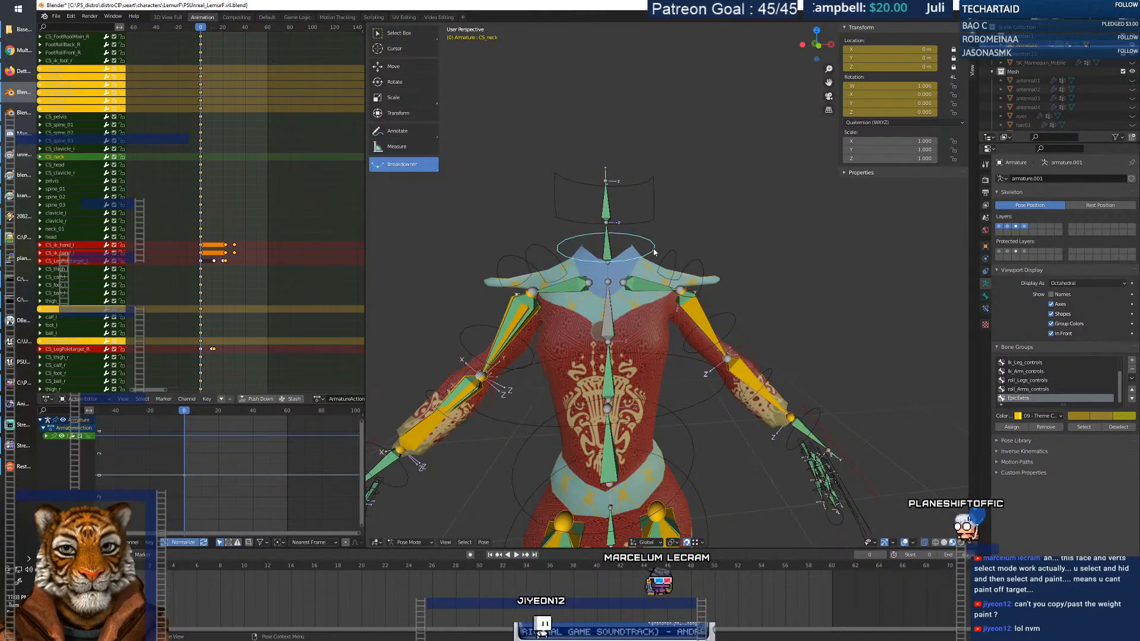
{"action": "key", "text": "r"}
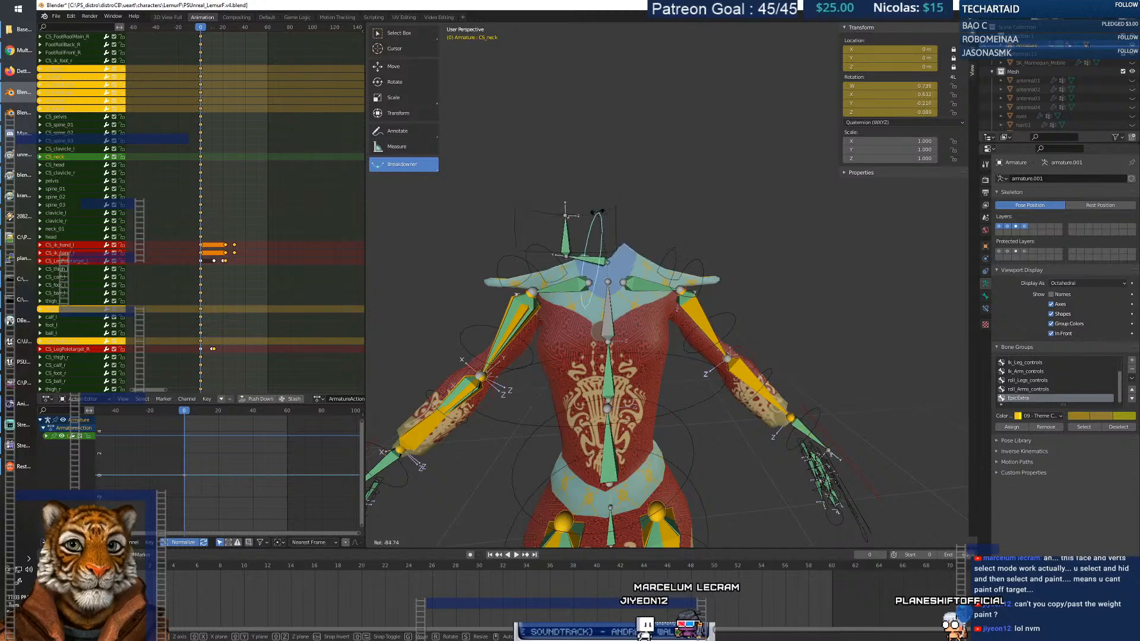
{"action": "key", "text": "Escape"}
{"action": "left_click", "coordinate": [653, 215]}
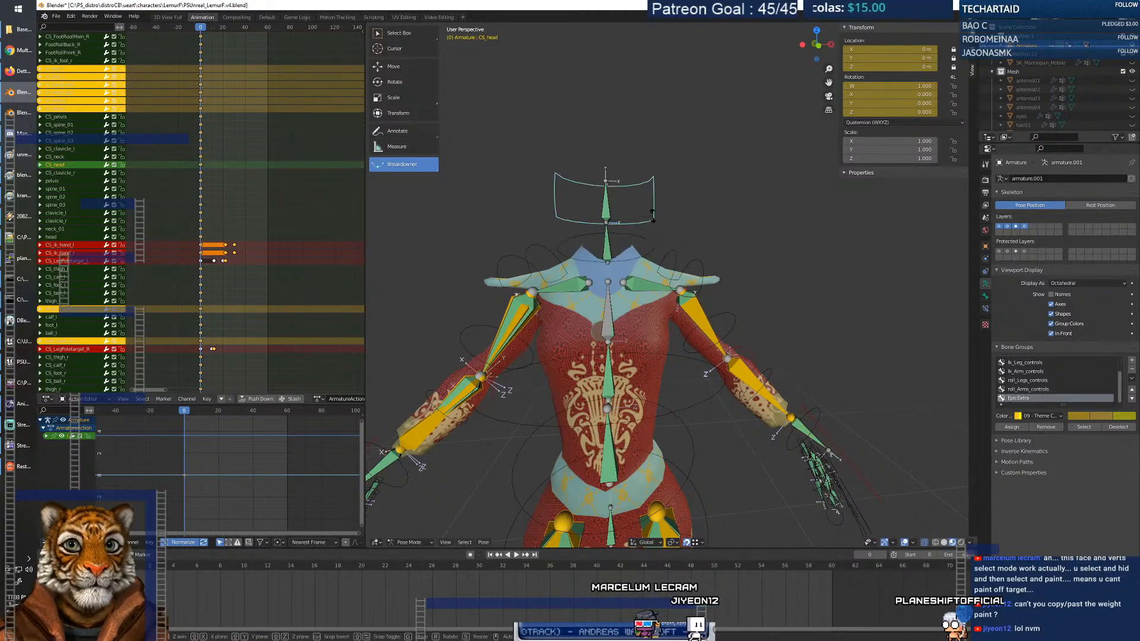
{"action": "key", "text": "r"}
{"action": "key", "text": "Escape"}
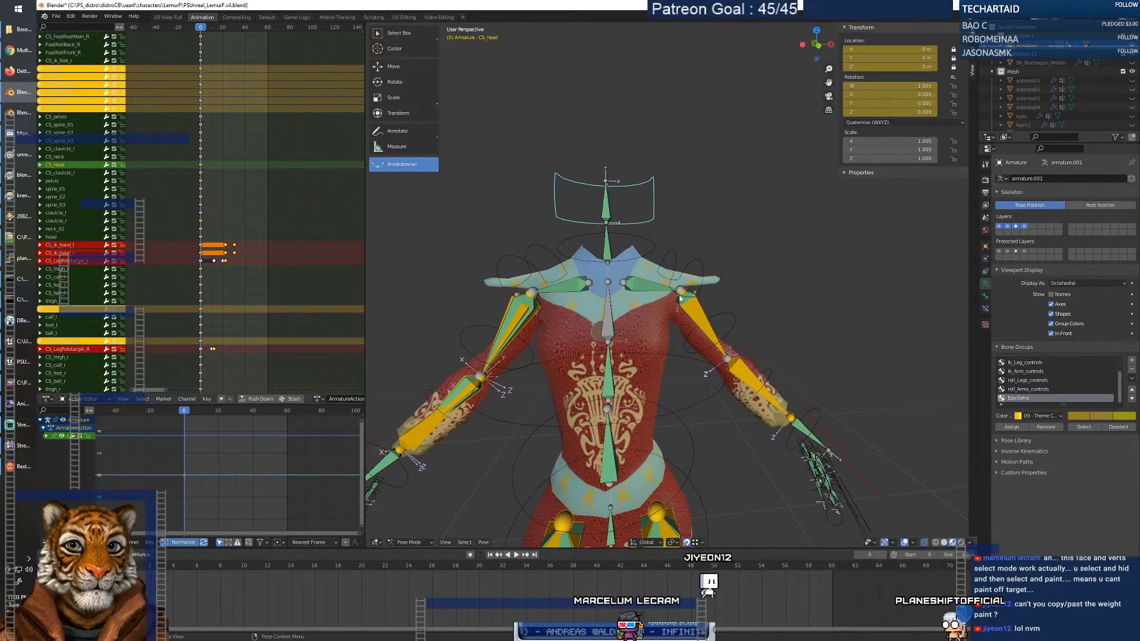
{"action": "middle_click_drag", "start_coordinate": [632, 309], "coordinate": [693, 356]}
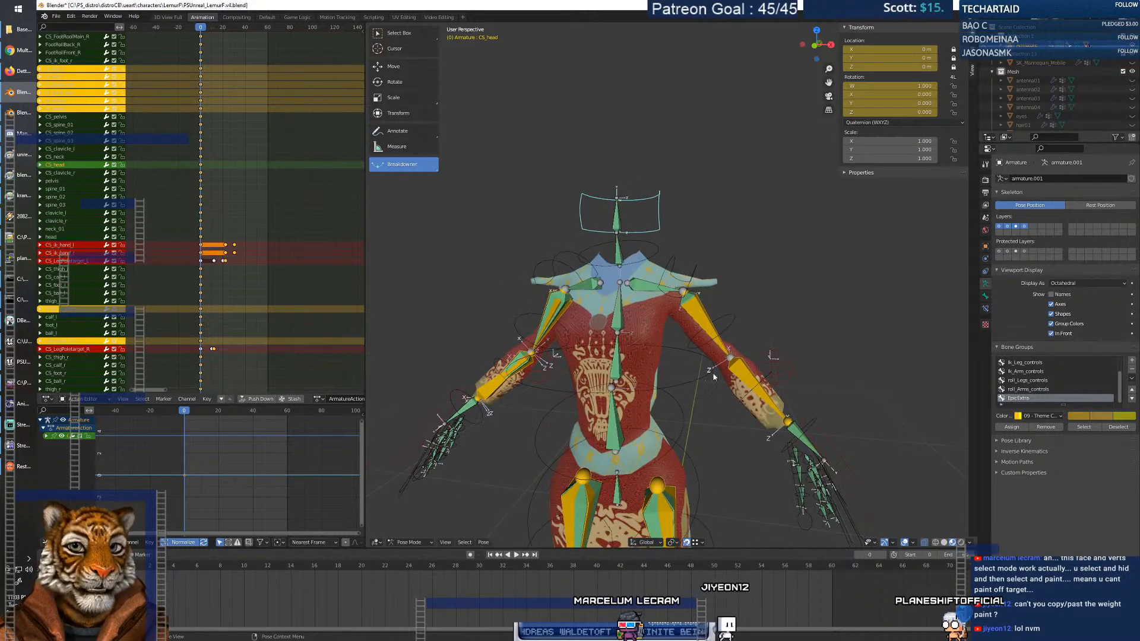
{"action": "middle_click_drag", "start_coordinate": [722, 420], "coordinate": [526, 388]}
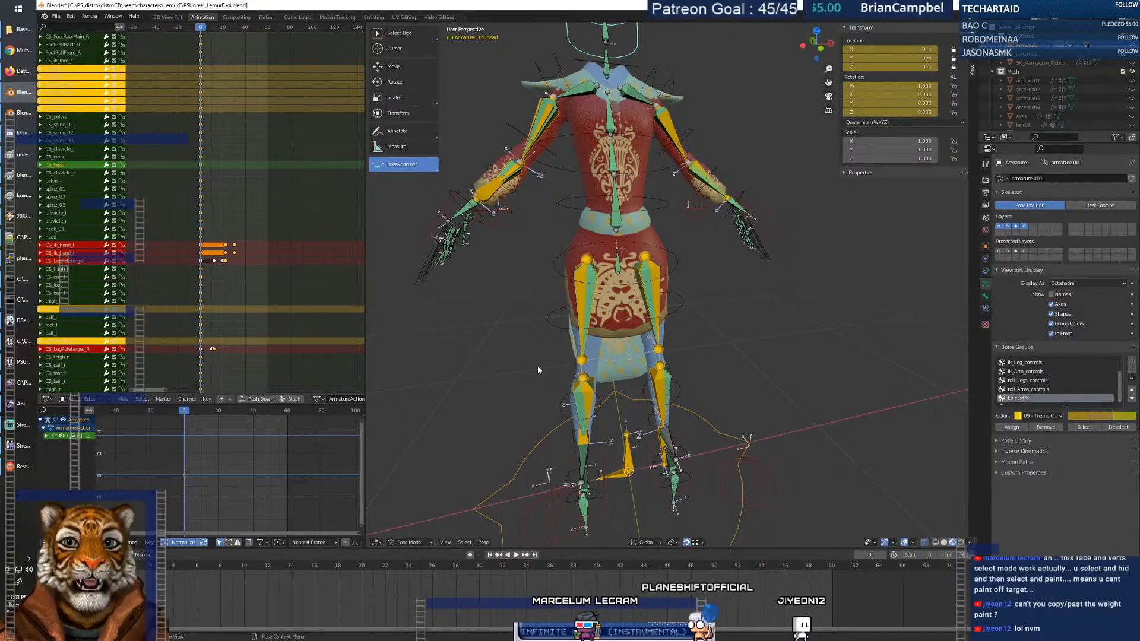
Save the Blender file under its current name.
{"action": "left_click", "coordinate": [71, 16]}
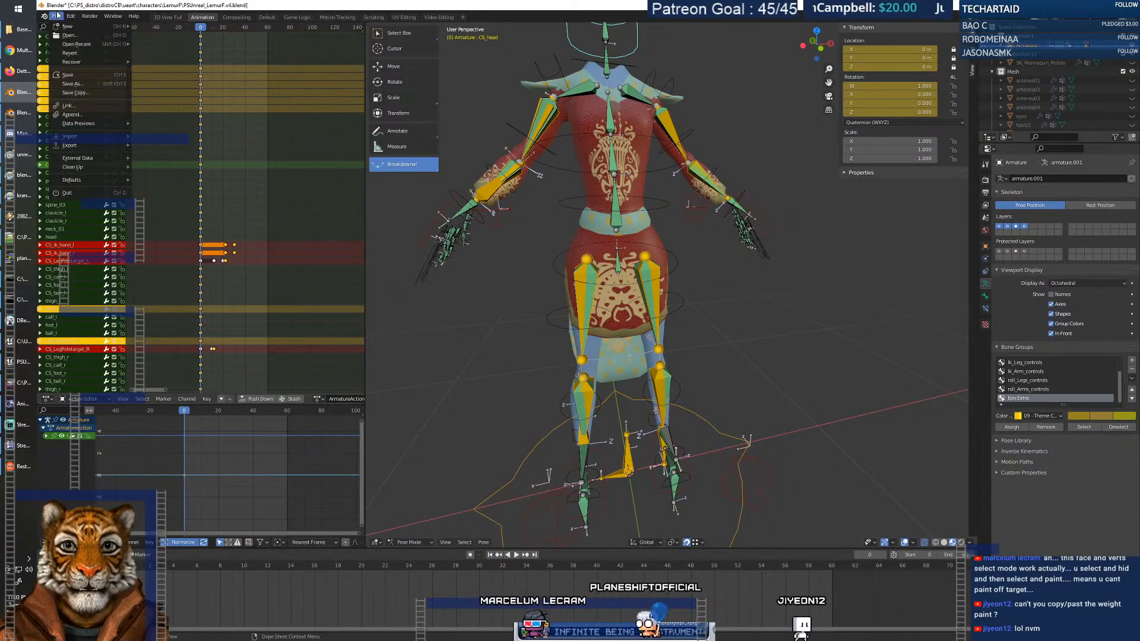
{"action": "mouse_move", "coordinate": [58, 13]}
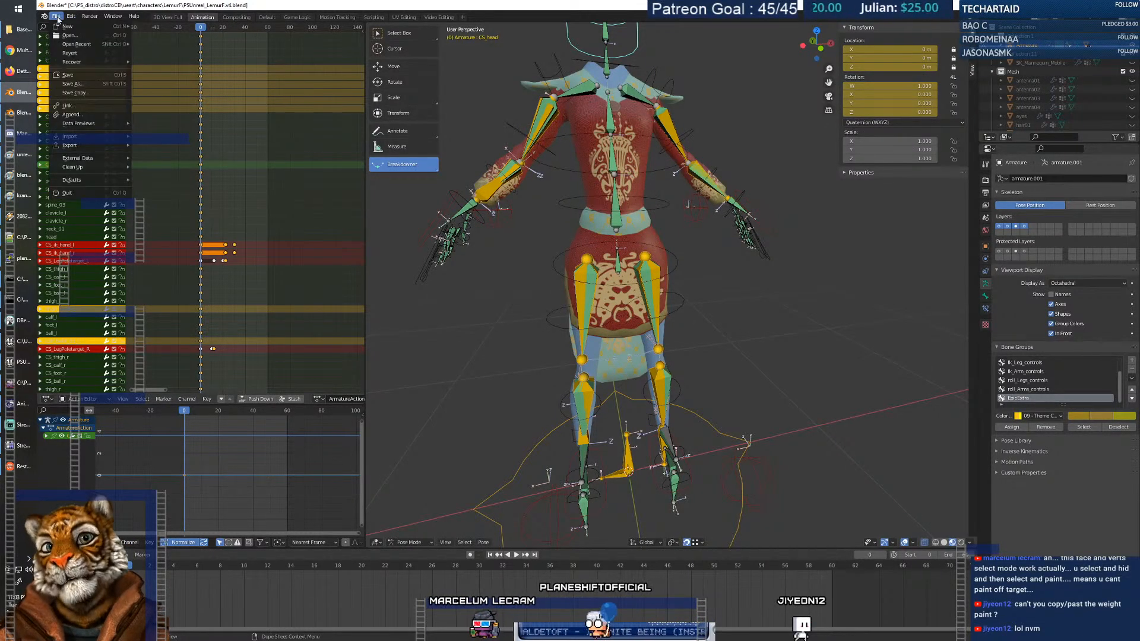
{"action": "left_click", "coordinate": [68, 76]}
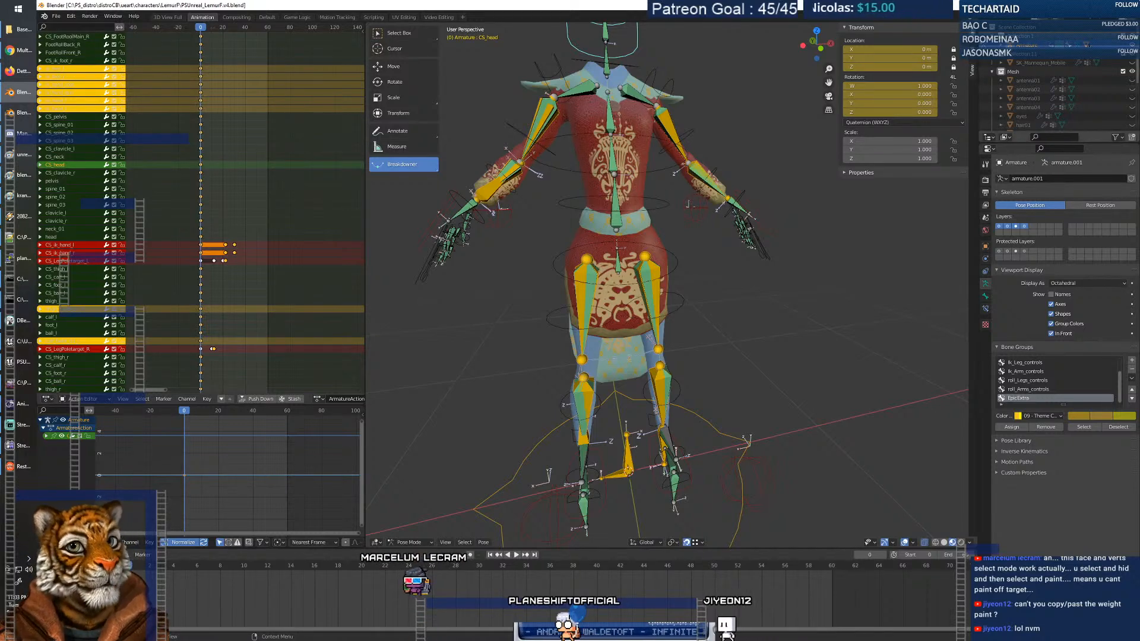
Hide the robe and make the torso mesh selected and visible in its place.
{"action": "scroll", "coordinate": [1132, 79], "scroll_direction": "down", "scroll_amount": 4}
{"action": "left_click", "coordinate": [1133, 78]}
{"action": "left_click", "coordinate": [1123, 87]}
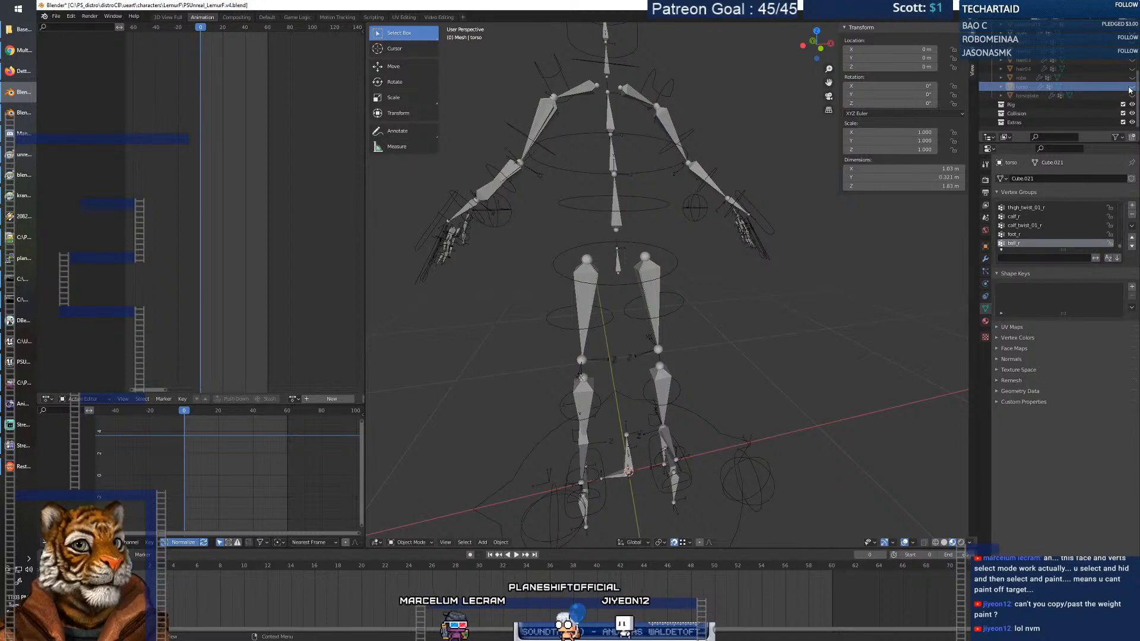
{"action": "left_click", "coordinate": [1131, 87]}
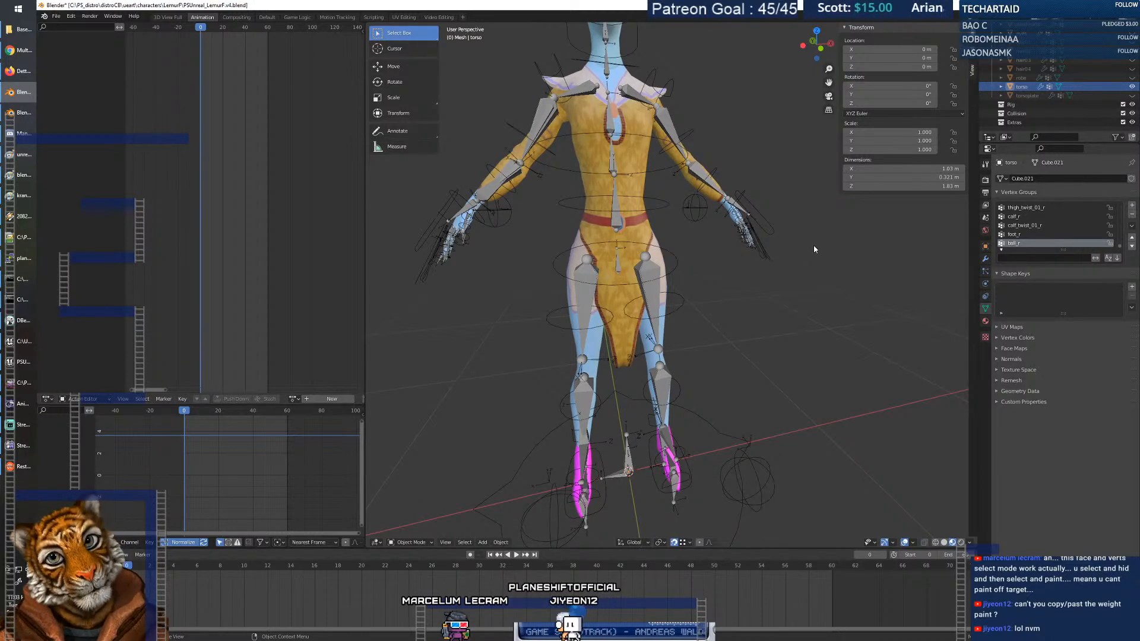
{"action": "middle_click_drag", "start_coordinate": [602, 233], "coordinate": [631, 230]}
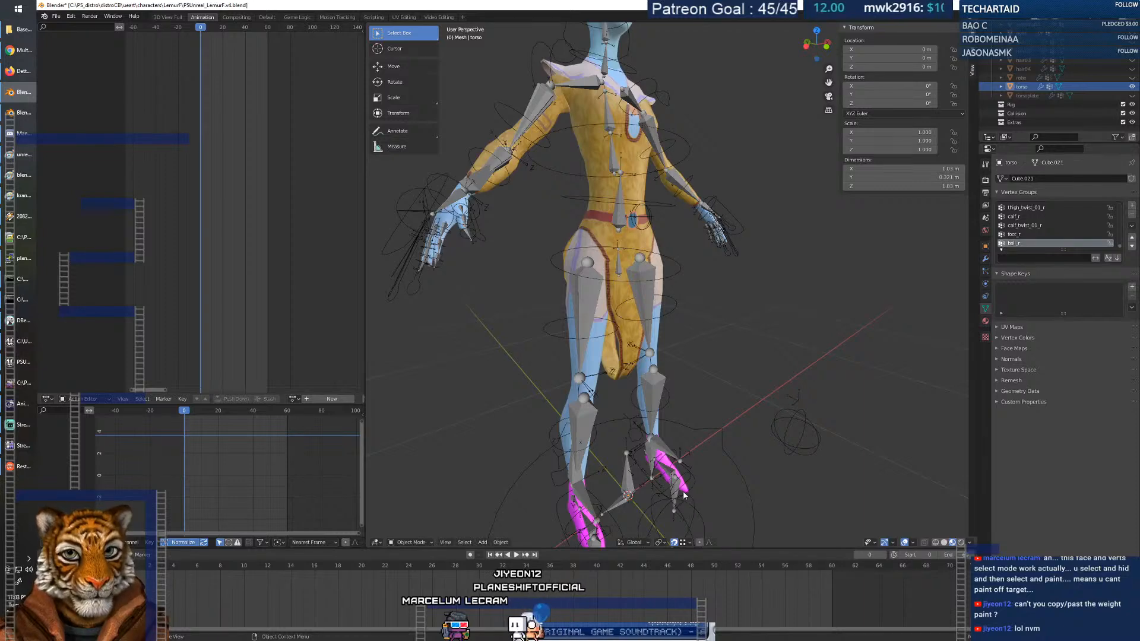
Return the armature from pose mode to object mode and select the torso mesh.
{"action": "left_click", "coordinate": [684, 496]}
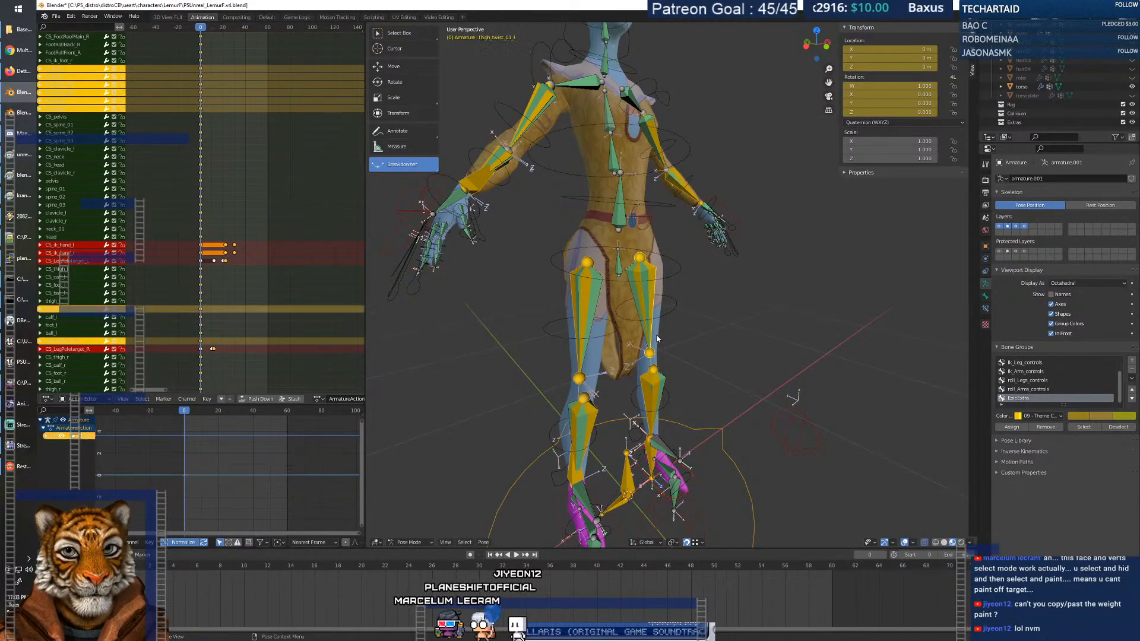
{"action": "left_click", "coordinate": [658, 259]}
{"action": "key", "text": "ctrl+Tab"}
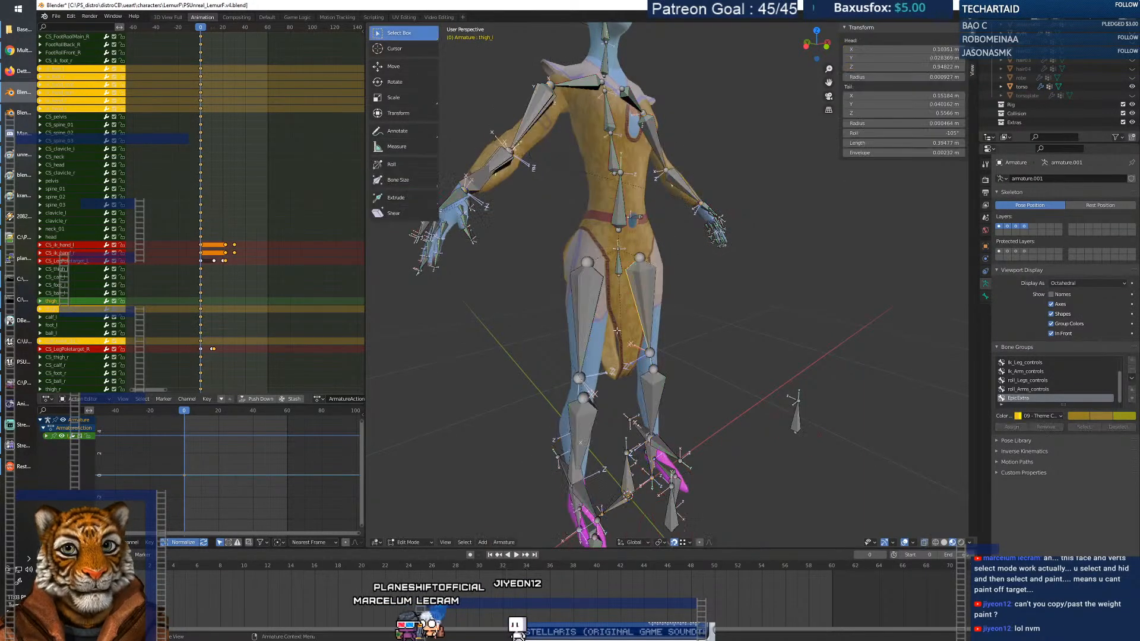
{"action": "key", "text": "ctrl+Tab"}
{"action": "left_click", "coordinate": [409, 542]}
{"action": "left_click", "coordinate": [413, 532]}
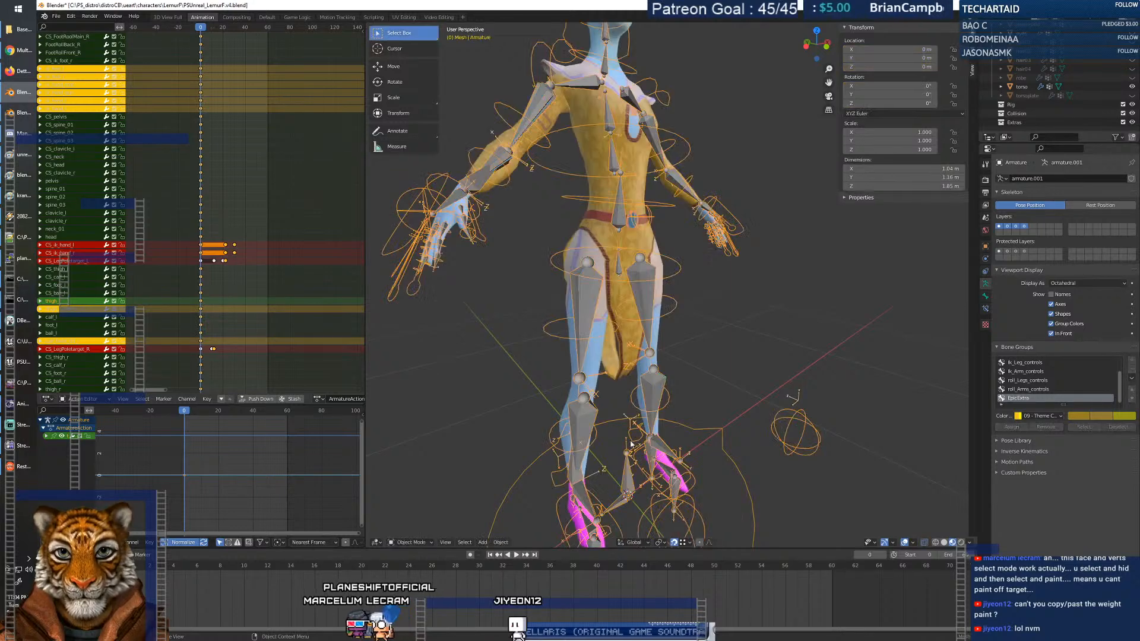
{"action": "left_click", "coordinate": [618, 368]}
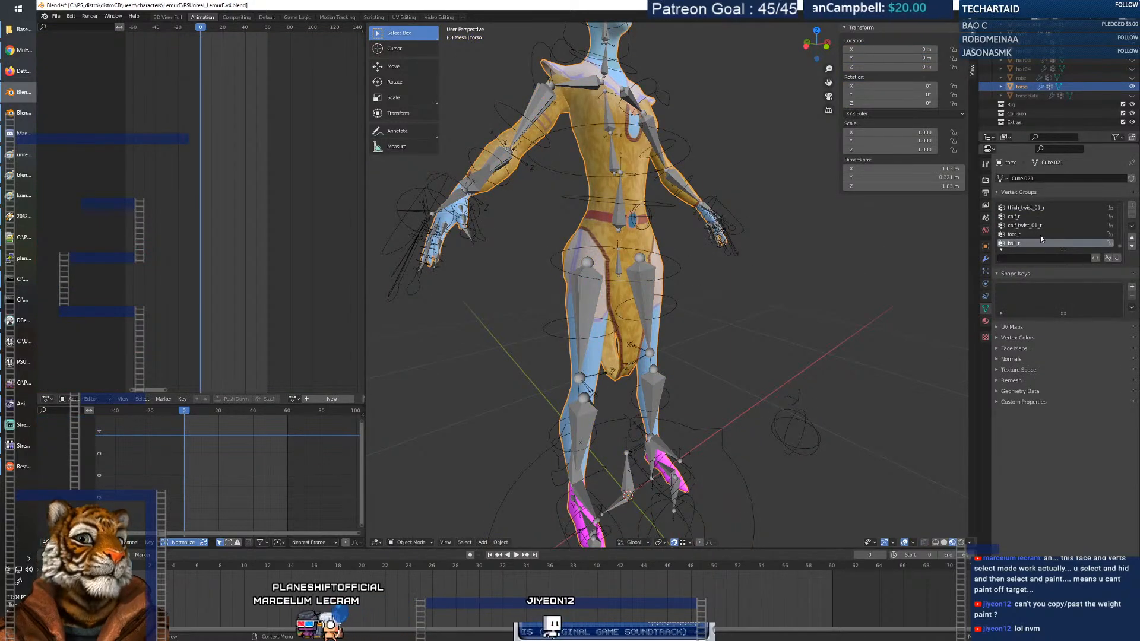
Turn the enlarged timeline area into a Shader Editor showing the image texture node of the torso's feet material.
{"action": "left_click", "coordinate": [985, 321]}
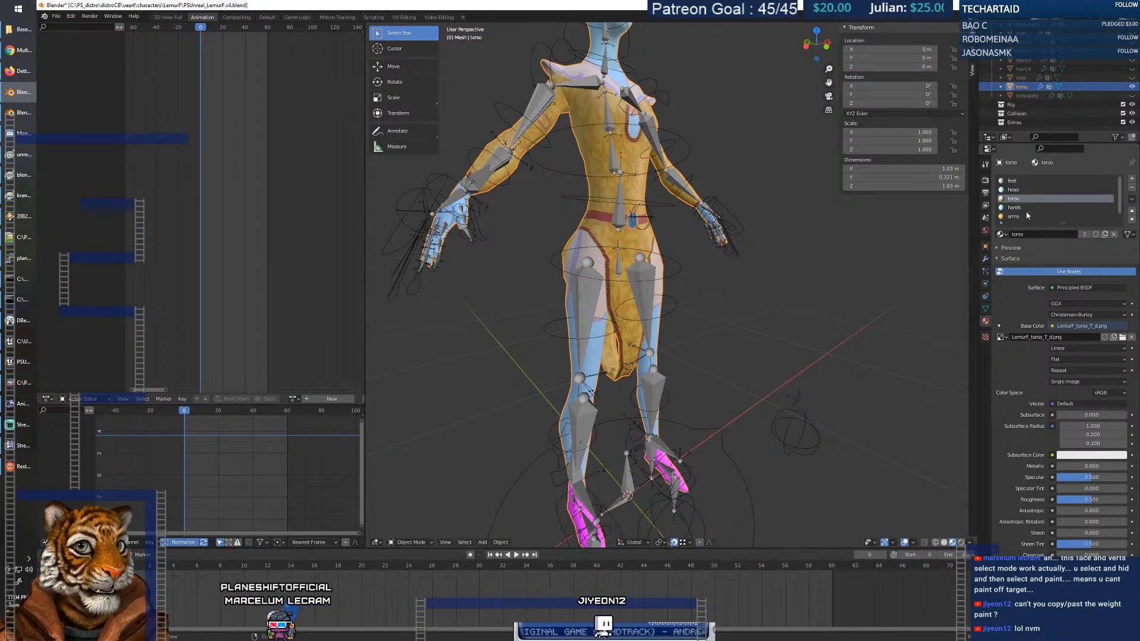
{"action": "left_click", "coordinate": [1018, 180]}
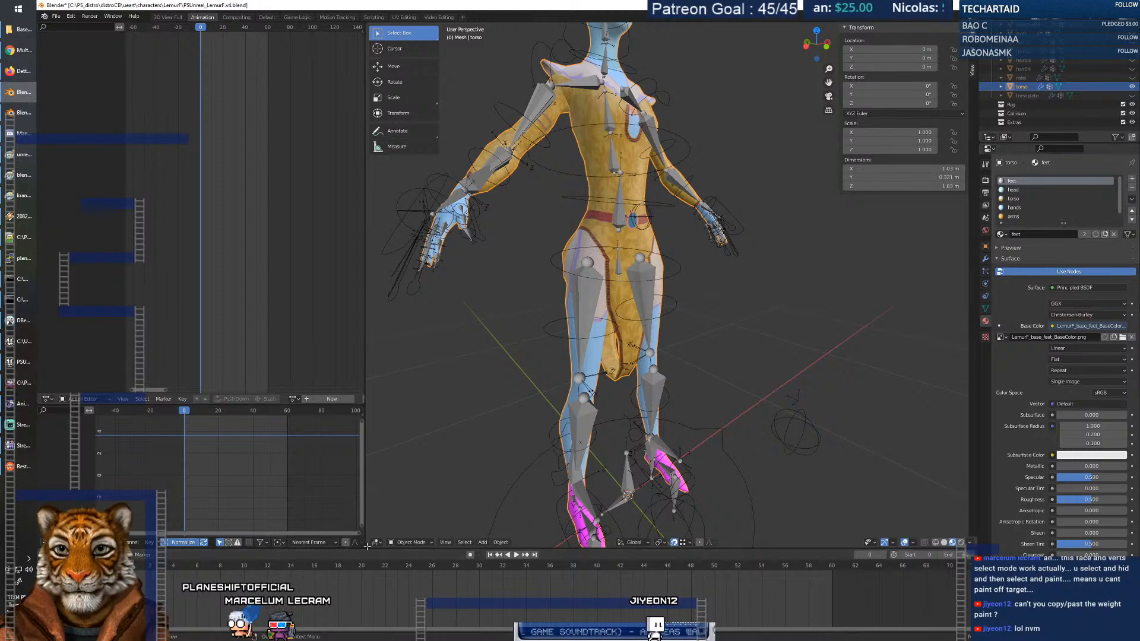
{"action": "left_click_drag", "start_coordinate": [360, 549], "coordinate": [359, 487]}
{"action": "left_click", "coordinate": [47, 493]}
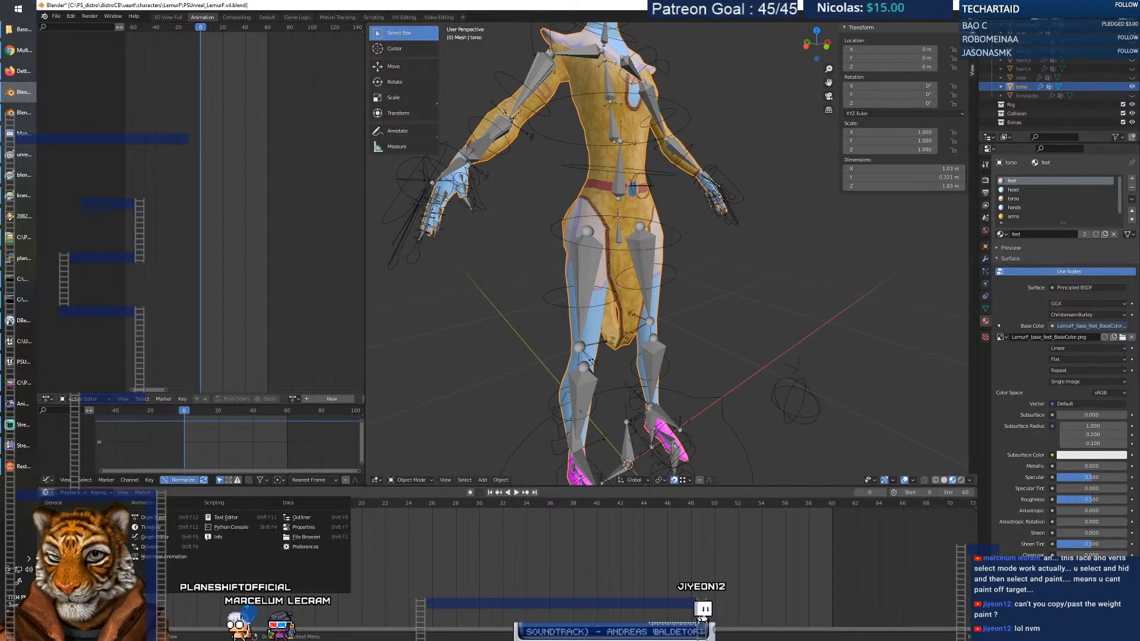
{"action": "left_click", "coordinate": [71, 547]}
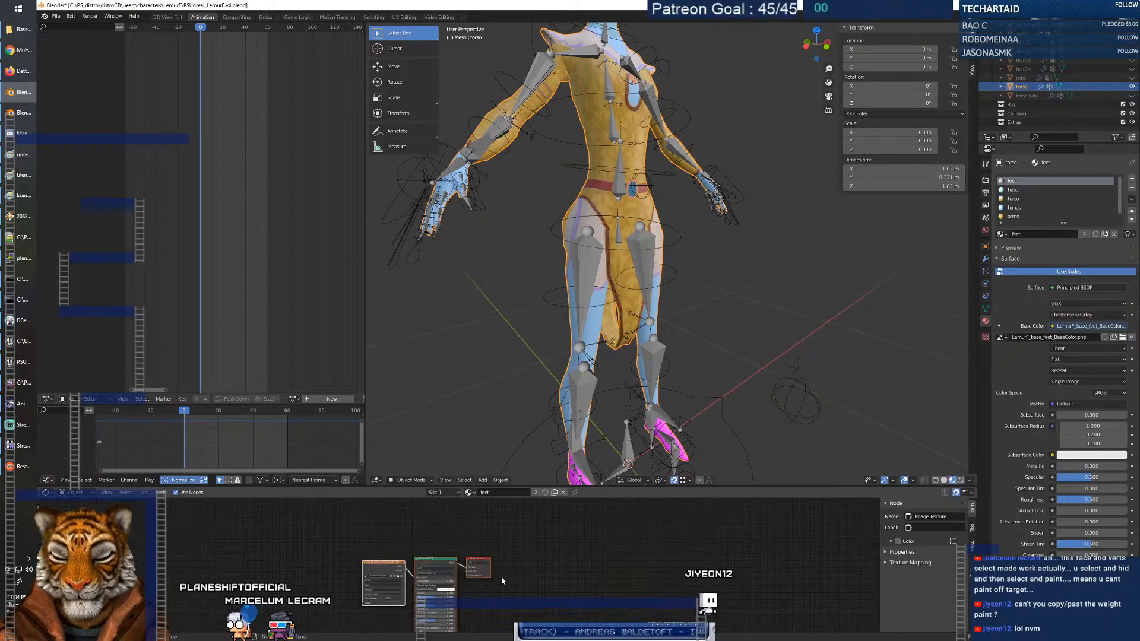
{"action": "middle_click_drag", "start_coordinate": [756, 532], "coordinate": [735, 505]}
{"action": "middle_click_drag", "start_coordinate": [454, 562], "coordinate": [491, 439]}
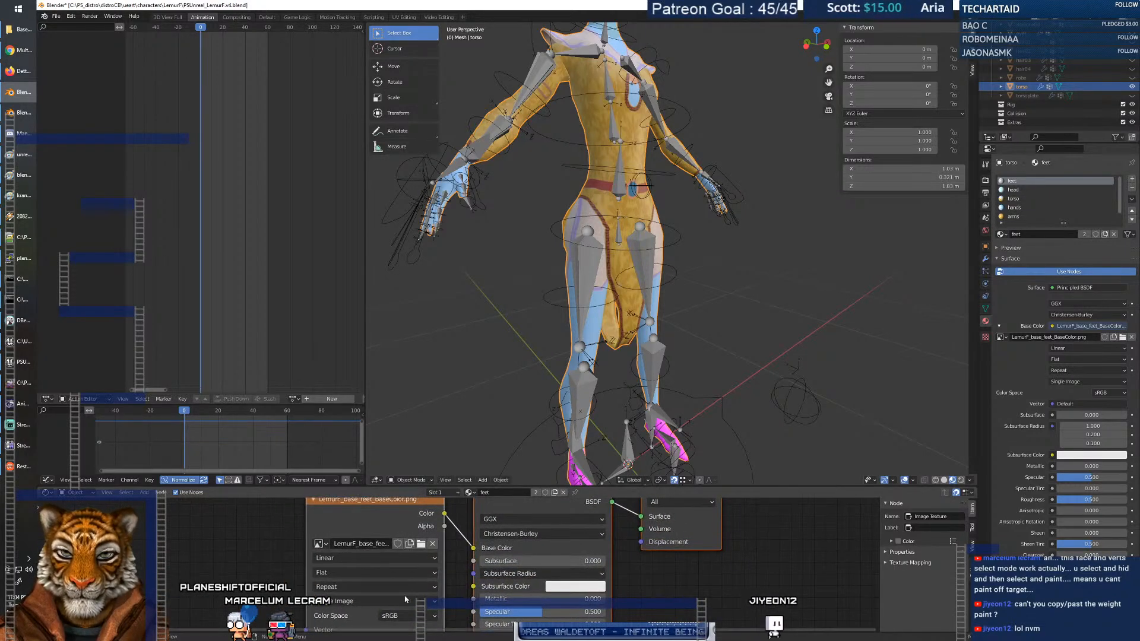
Load LemurF_eye_T_d.png from the textures' base folder as the feet material's base color image.
{"action": "left_click", "coordinate": [420, 545]}
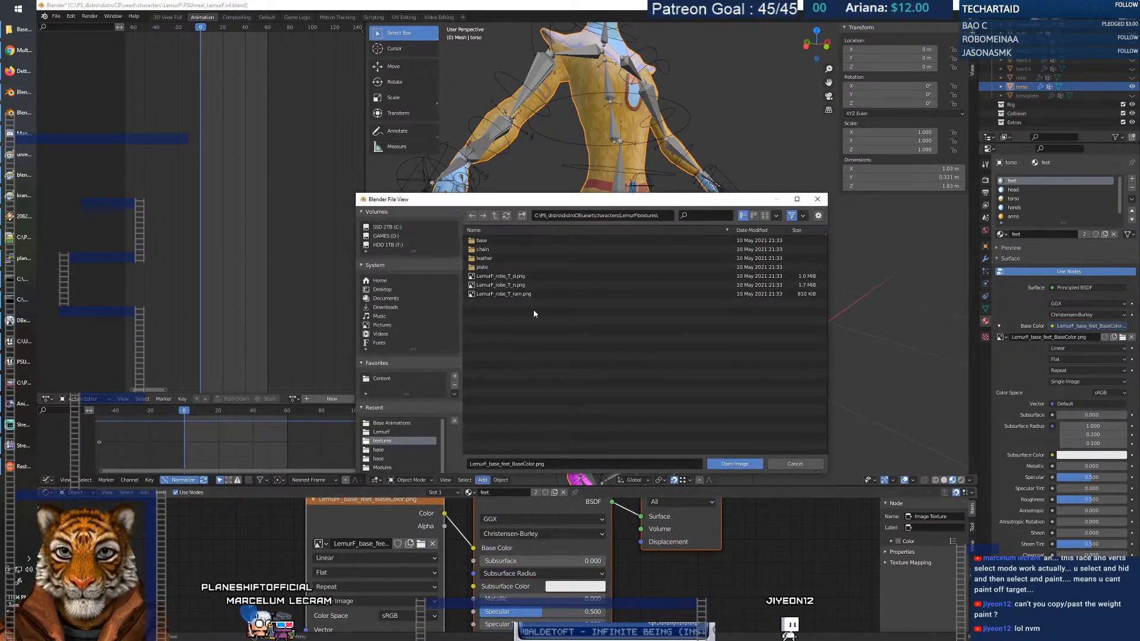
{"action": "double_click", "coordinate": [496, 242]}
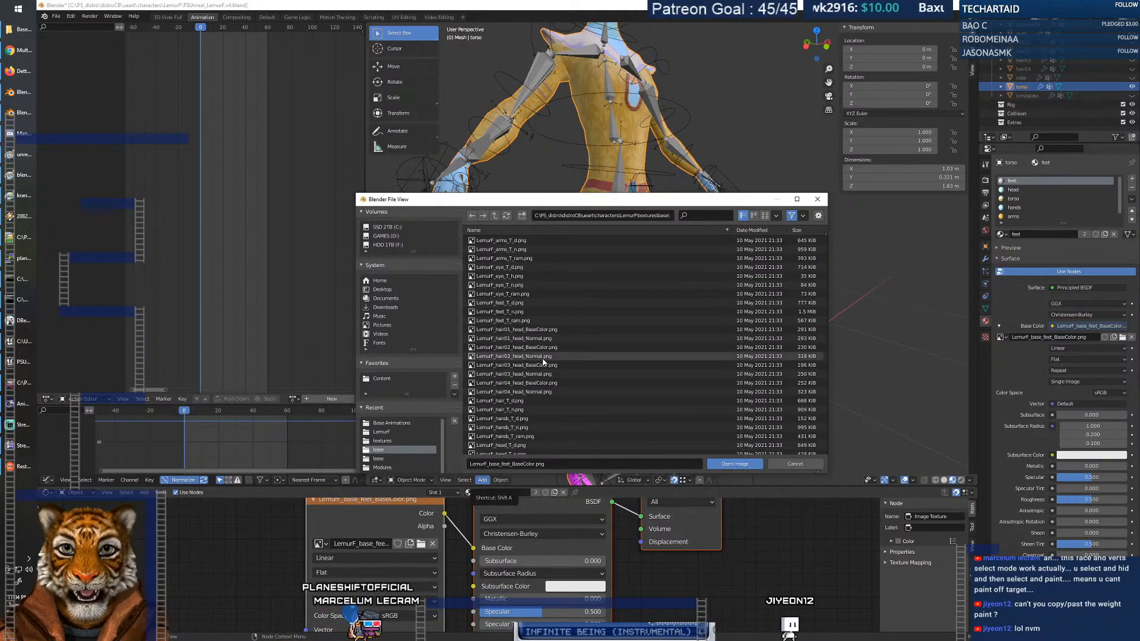
{"action": "left_click", "coordinate": [509, 267]}
{"action": "left_click", "coordinate": [736, 464]}
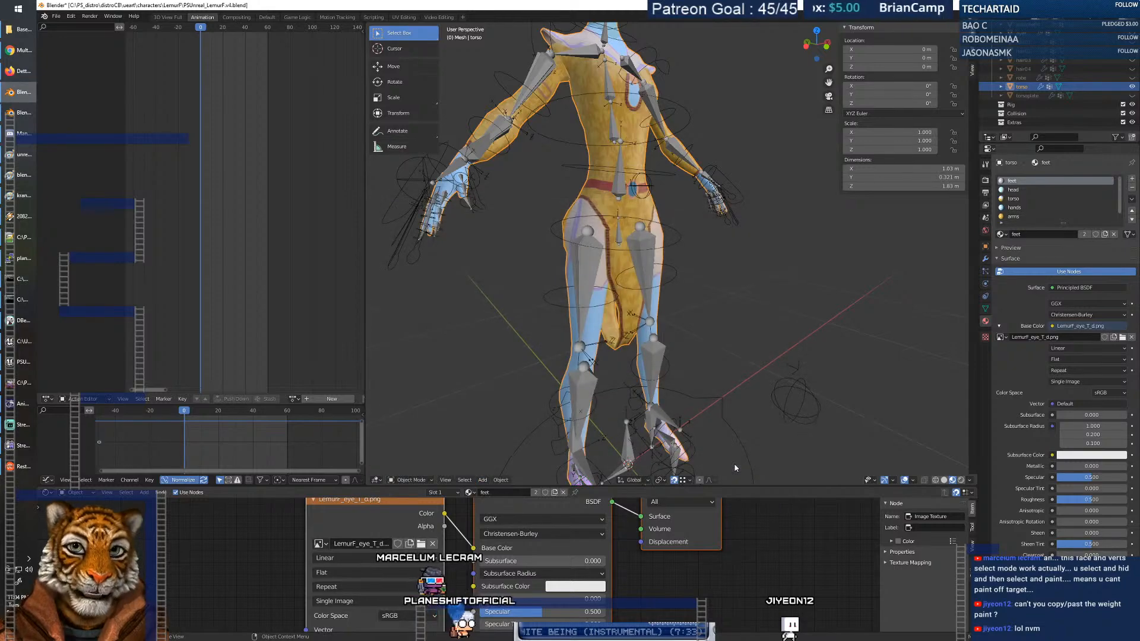
Examine the torso mesh and its feet, legs and upper body from several angles.
{"action": "middle_click_drag", "start_coordinate": [608, 380], "coordinate": [595, 414]}
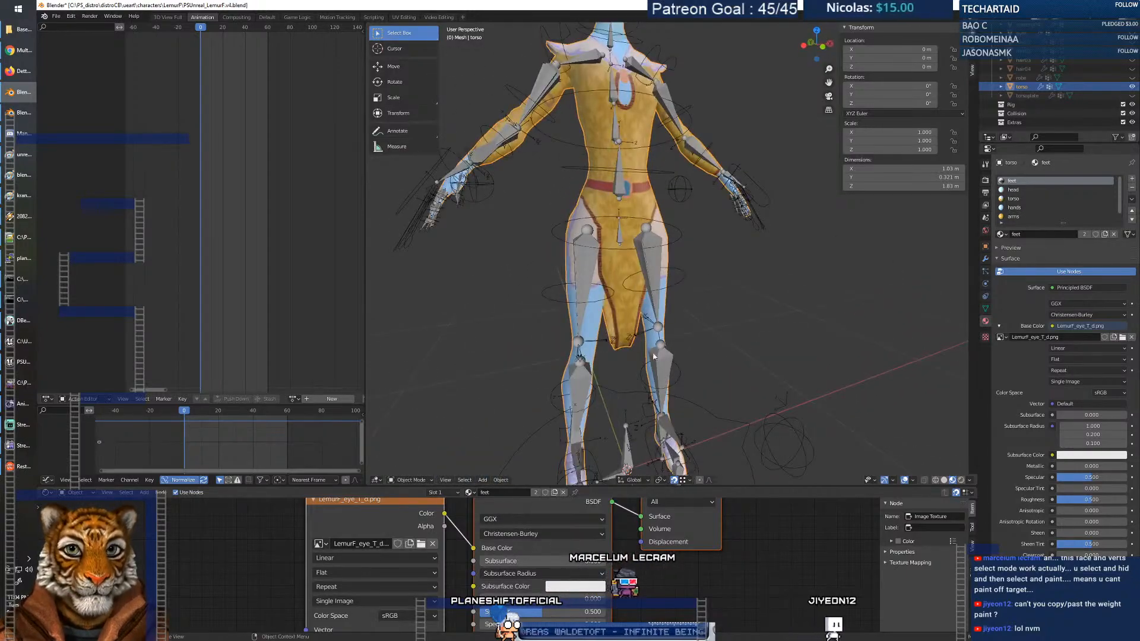
{"action": "left_click", "coordinate": [717, 358]}
{"action": "middle_click_drag", "start_coordinate": [717, 357], "coordinate": [598, 424], "text": "shift"}
{"action": "middle_click_drag", "start_coordinate": [560, 267], "coordinate": [561, 204]}
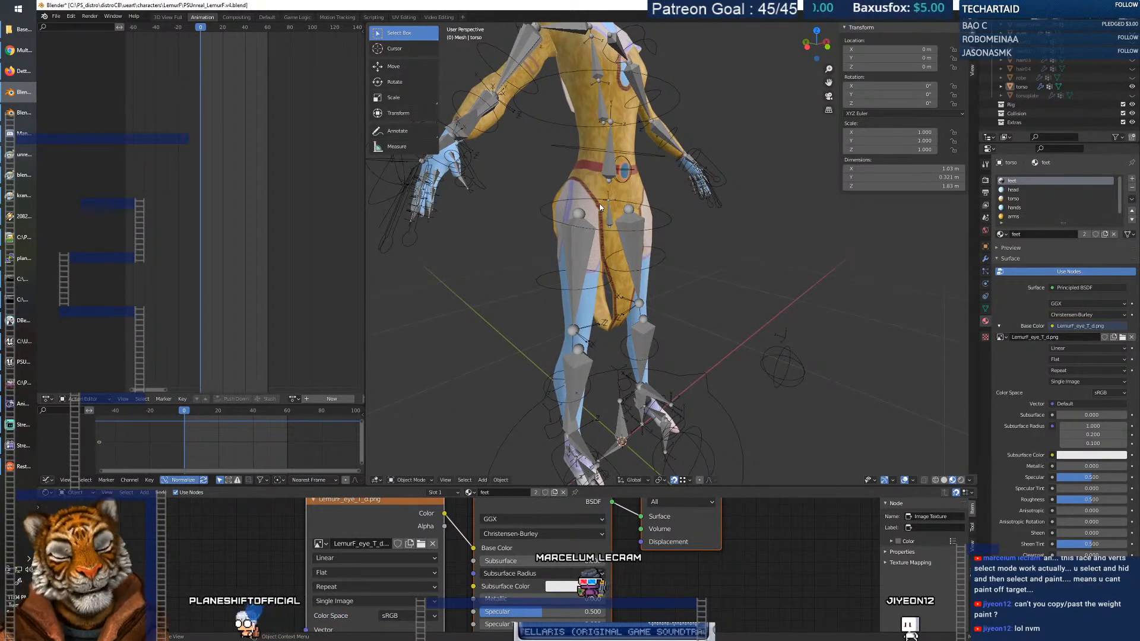
{"action": "middle_click_drag", "start_coordinate": [664, 246], "coordinate": [611, 298]}
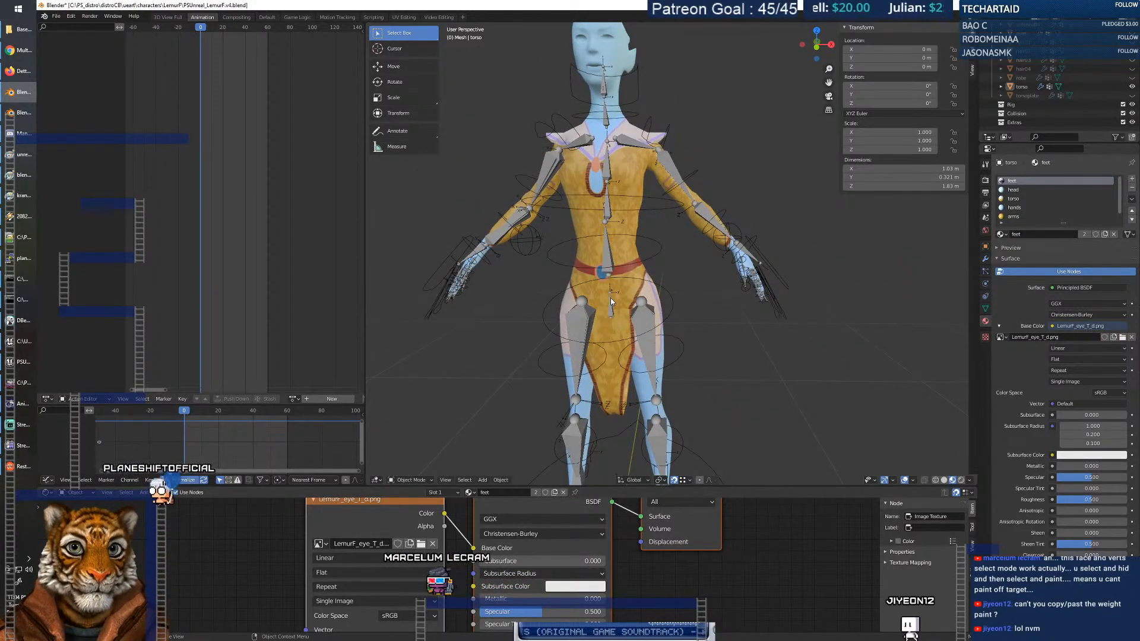
{"action": "left_click", "coordinate": [640, 304]}
{"action": "middle_click_drag", "start_coordinate": [639, 303], "coordinate": [667, 280]}
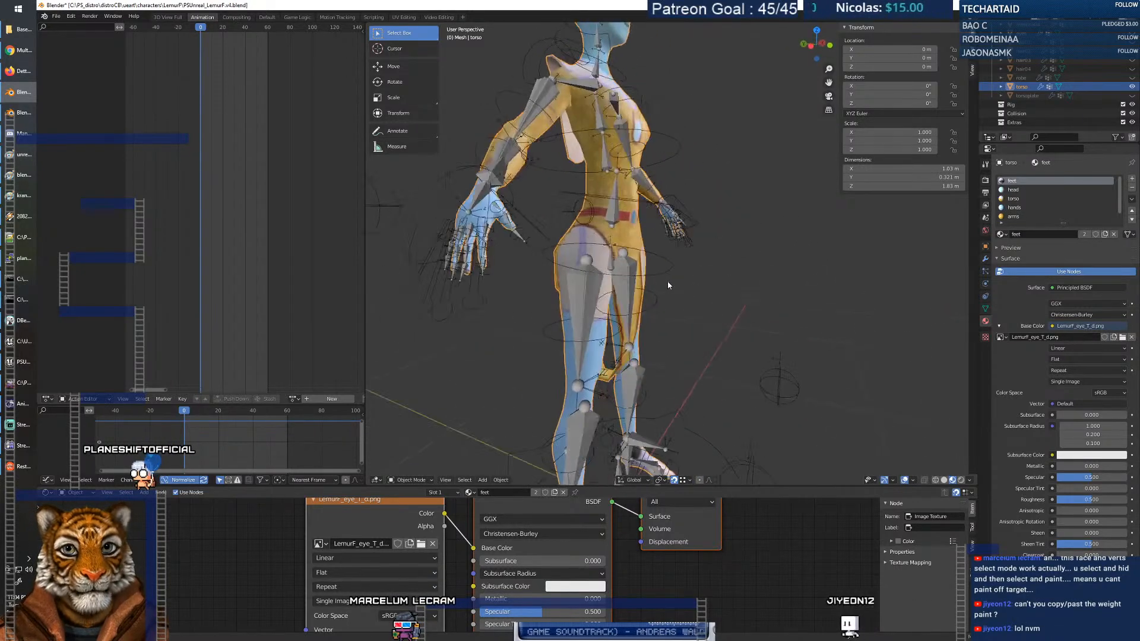
Switch the Shader Editor area back to the timeline.
{"action": "left_click", "coordinate": [76, 492]}
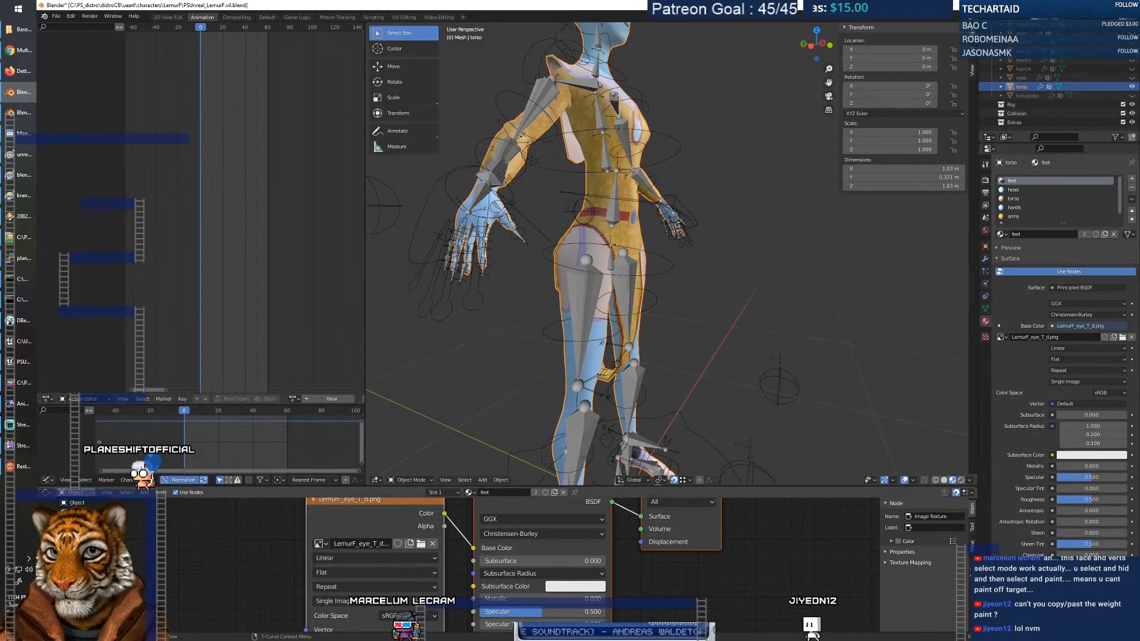
{"action": "left_click", "coordinate": [45, 492]}
{"action": "left_click", "coordinate": [143, 532]}
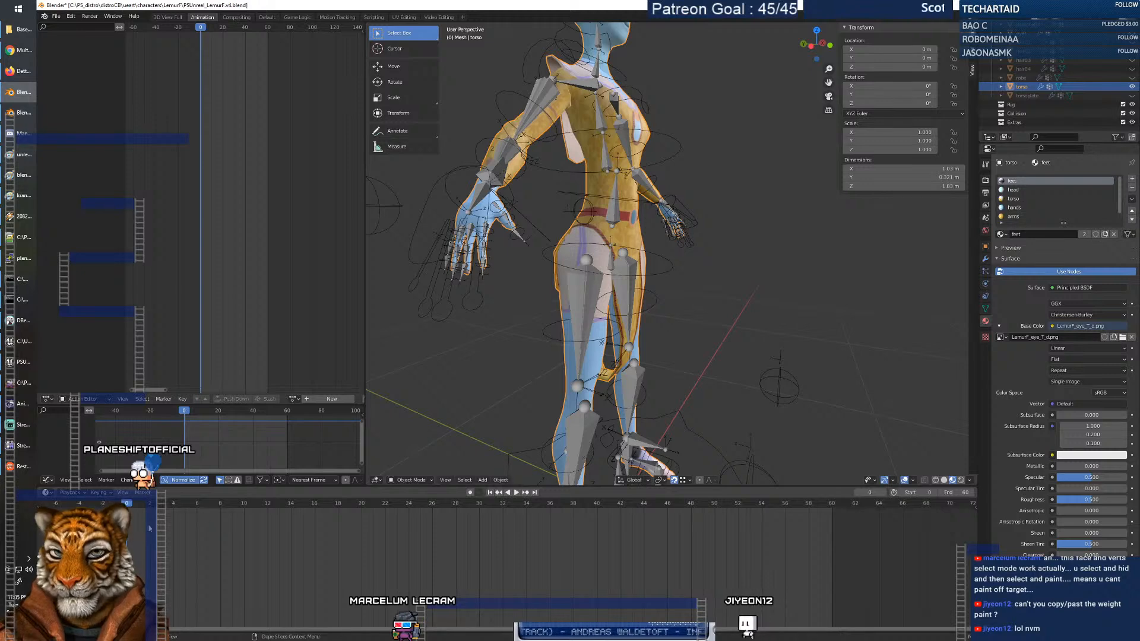
Scrub and play the animation to check how the torso mesh deforms, and return to the first frame.
{"action": "left_click_drag", "start_coordinate": [128, 506], "coordinate": [231, 505]}
{"action": "middle_click_drag", "start_coordinate": [534, 376], "coordinate": [517, 392]}
{"action": "key", "text": "shift+Left"}
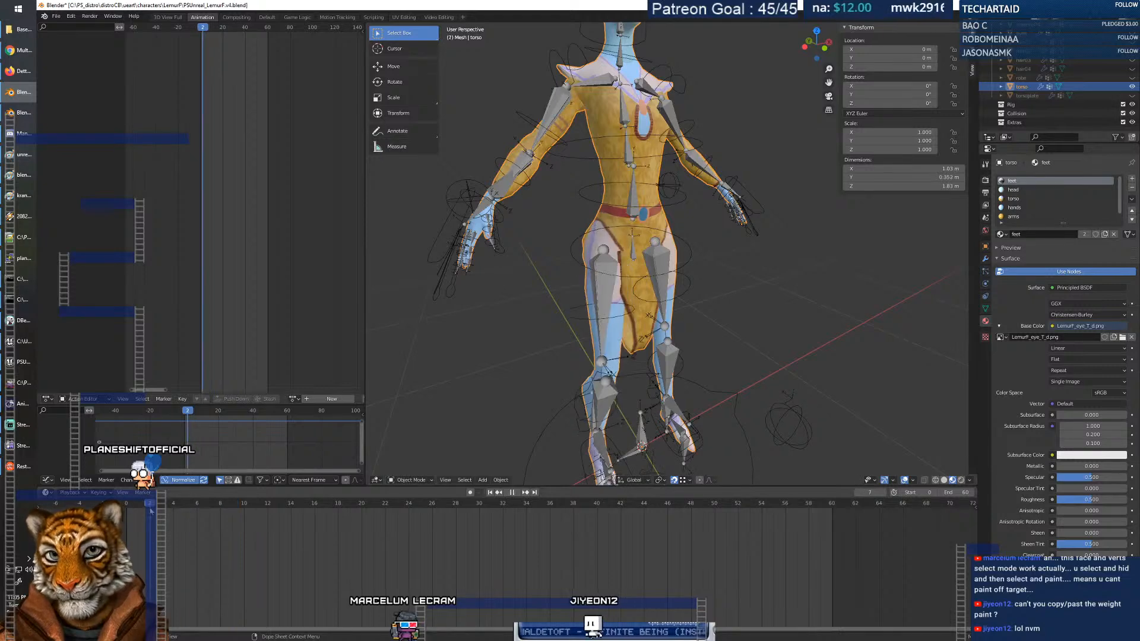
{"action": "middle_click_drag", "start_coordinate": [637, 360], "coordinate": [616, 287]}
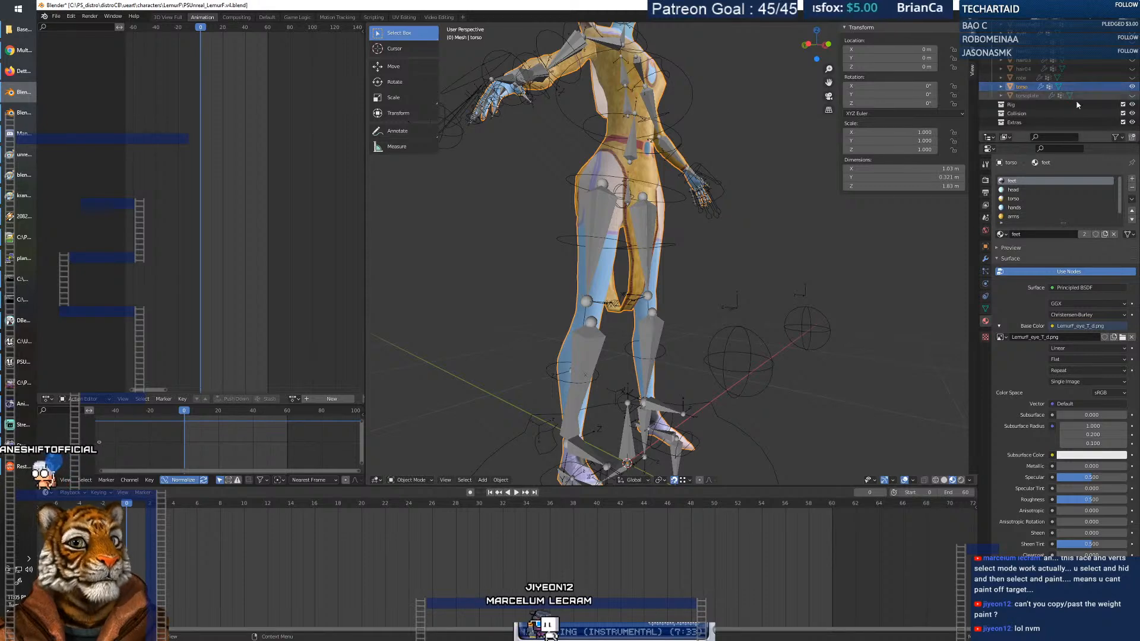
Open the interaction mode choices for the torso mesh.
{"action": "left_click", "coordinate": [412, 480]}
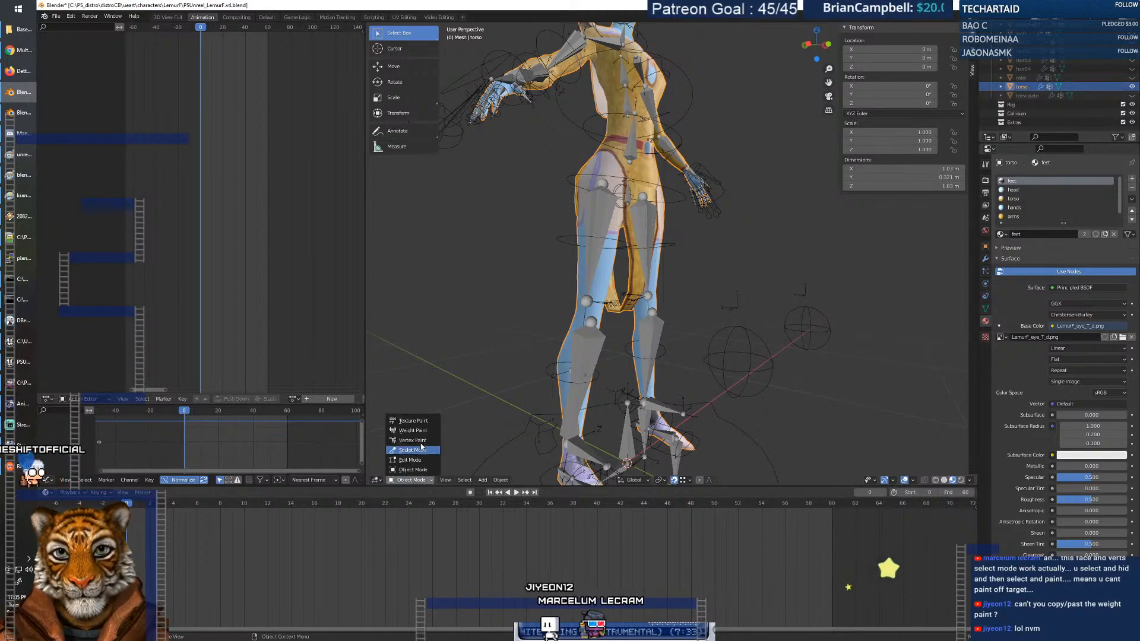
Switch the torso mesh to Weight Paint mode and hide the armature covering the legs.
{"action": "left_click", "coordinate": [410, 434]}
{"action": "scroll", "coordinate": [1068, 66], "scroll_direction": "up", "scroll_amount": 3}
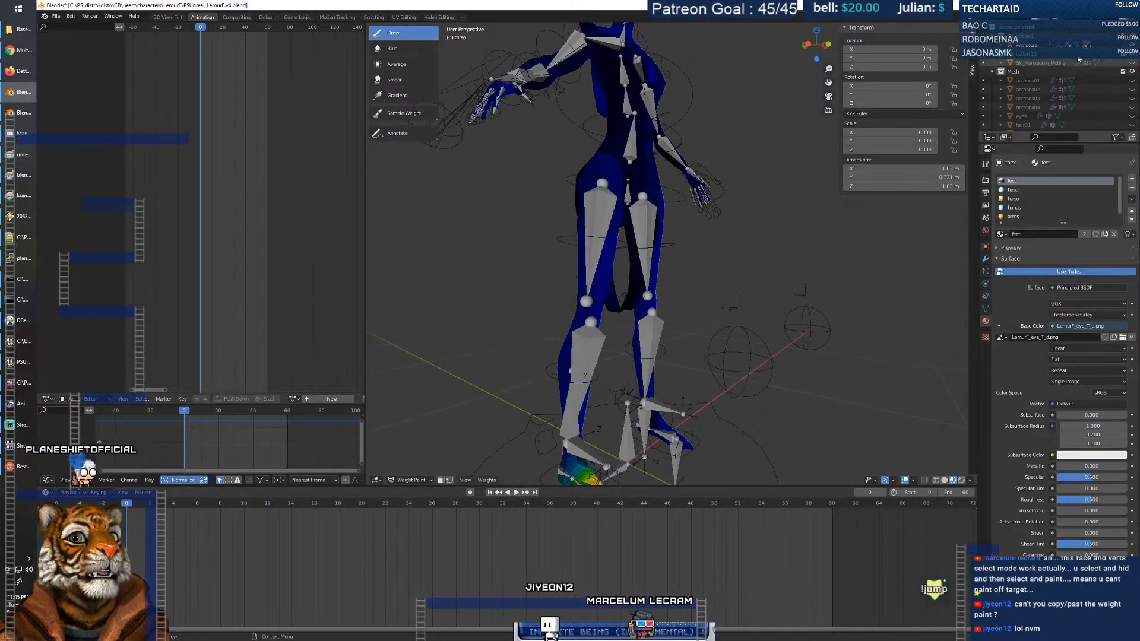
{"action": "left_click", "coordinate": [1132, 45]}
{"action": "mouse_move", "coordinate": [672, 350]}
{"action": "middle_mouse_down"}
{"action": "mouse_move", "coordinate": [644, 323]}
{"action": "mouse_move", "coordinate": [661, 318]}
{"action": "middle_mouse_up"}
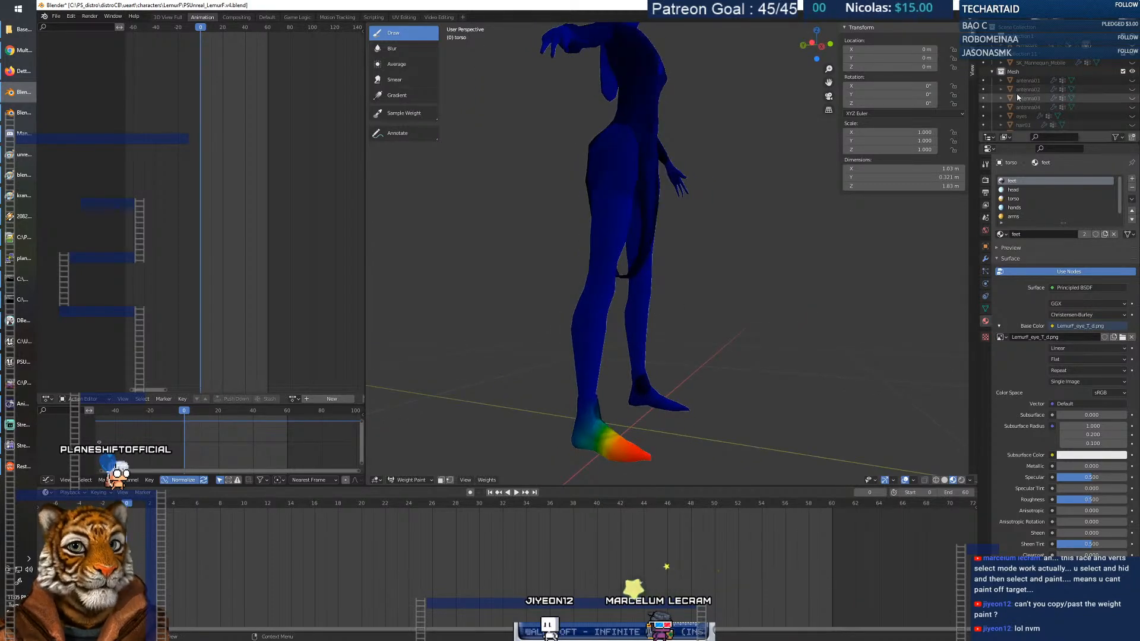
Select the foot_r vertex group and paint the outer side of the right heel and ankle with brush weight 1.000.
{"action": "left_click", "coordinate": [985, 309]}
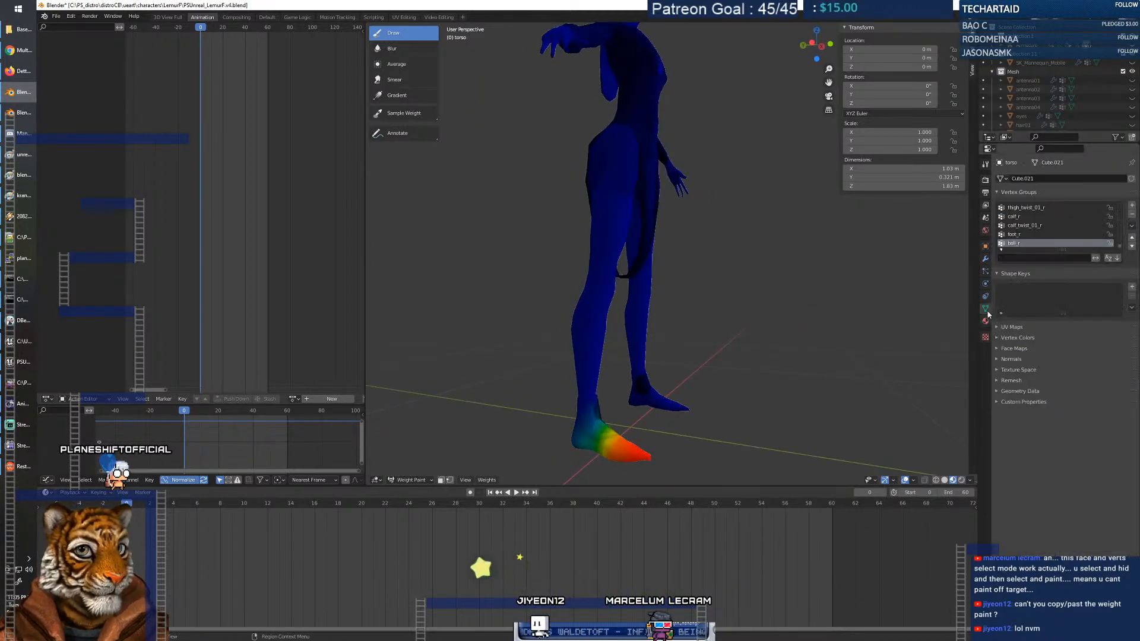
{"action": "left_click", "coordinate": [1029, 236]}
{"action": "middle_click_drag", "start_coordinate": [682, 407], "coordinate": [651, 381]}
{"action": "right_click", "coordinate": [653, 380]}
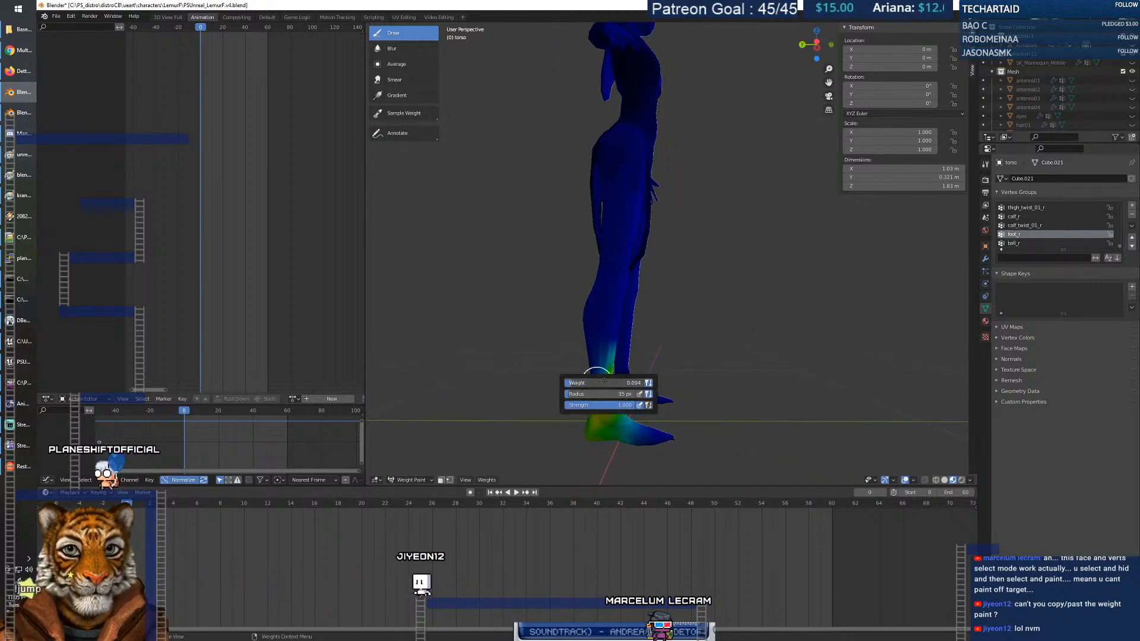
{"action": "mouse_move", "coordinate": [598, 438]}
{"action": "left_mouse_down"}
{"action": "mouse_move", "coordinate": [604, 420]}
{"action": "mouse_move", "coordinate": [593, 425]}
{"action": "left_mouse_up"}
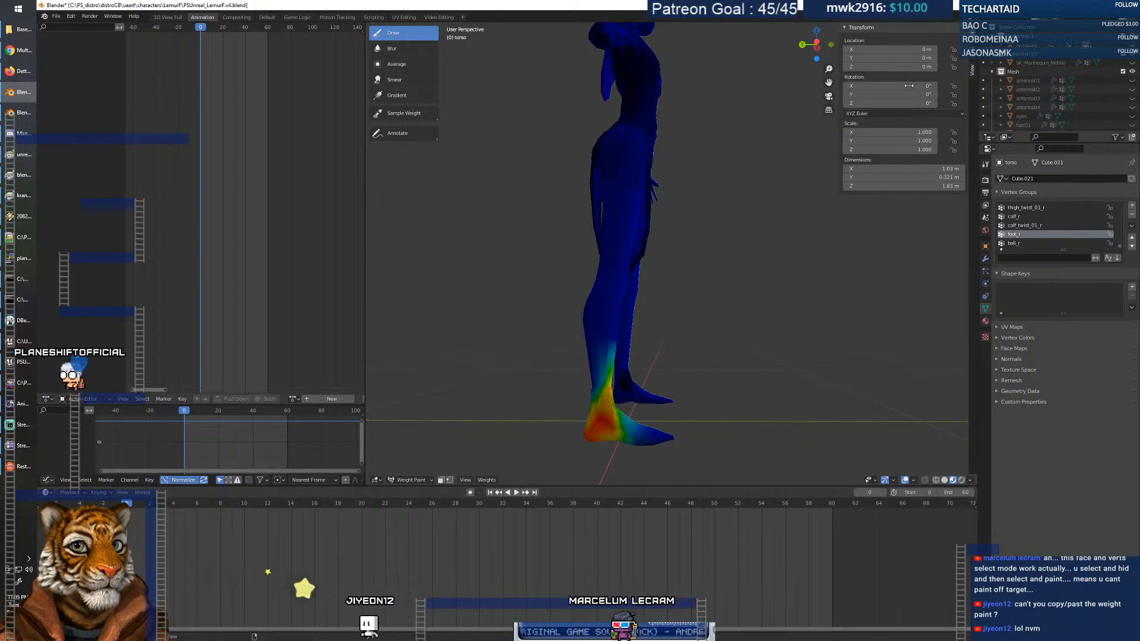
Run Normalize All on the torso's vertex groups.
{"action": "left_click", "coordinate": [972, 50]}
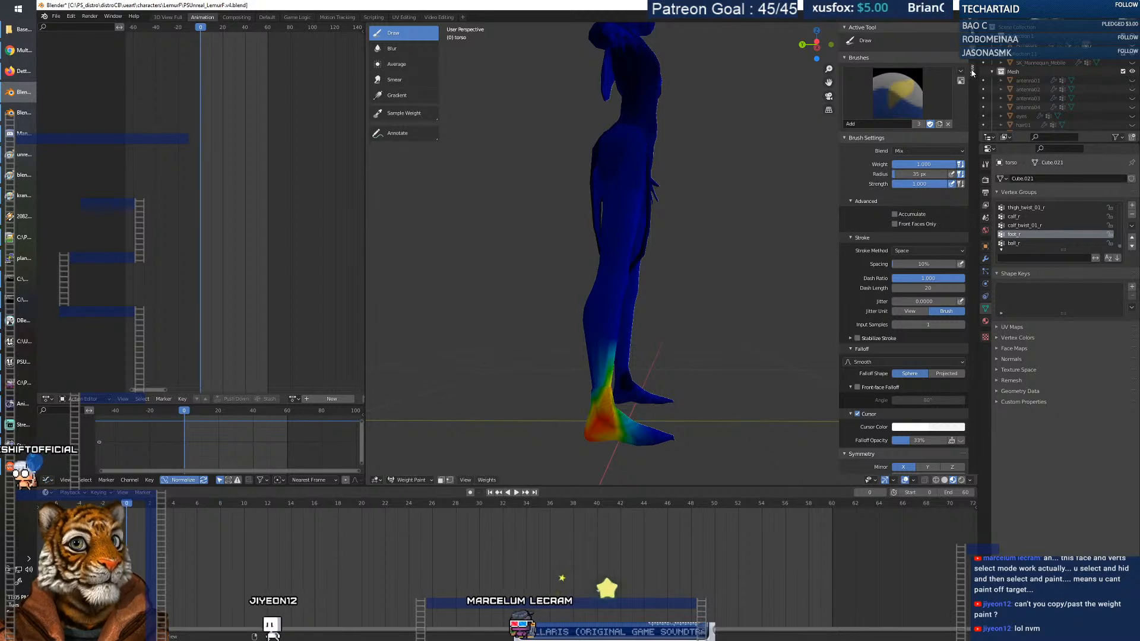
{"action": "left_click", "coordinate": [487, 480]}
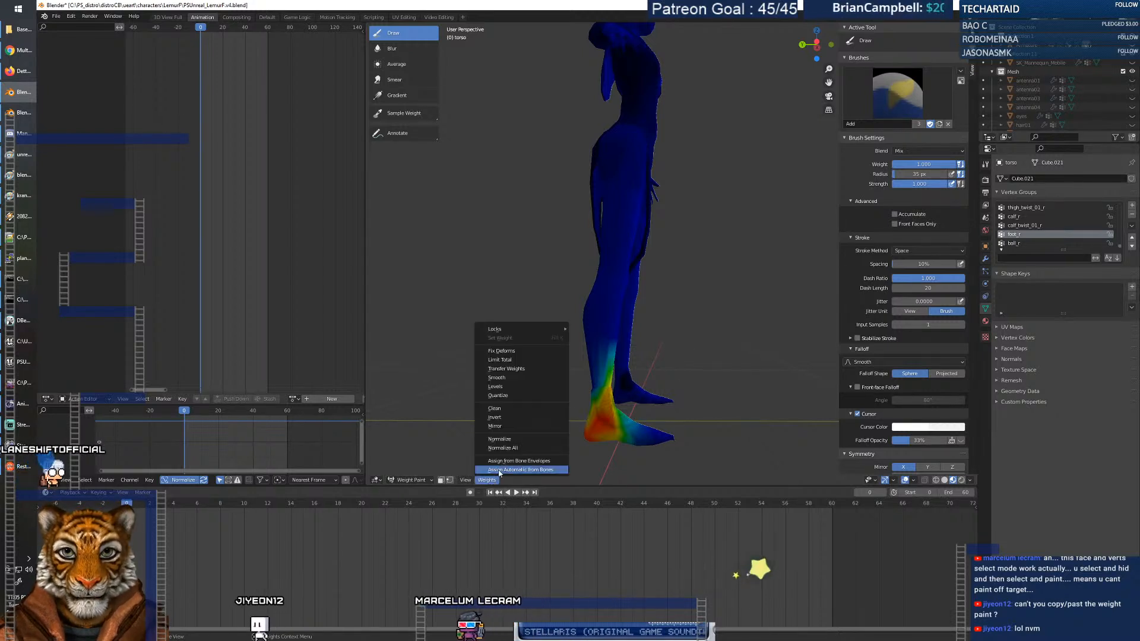
{"action": "left_click", "coordinate": [508, 450]}
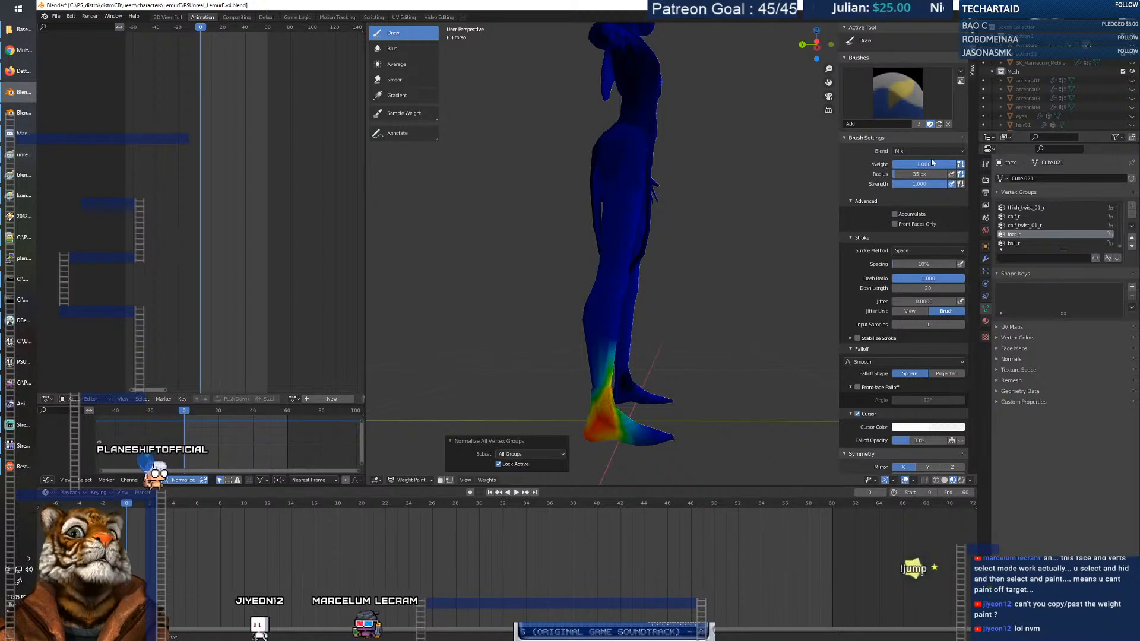
Turn off X mirroring in the brush symmetry settings and review the weight paint options.
{"action": "scroll", "coordinate": [889, 257], "scroll_direction": "down", "scroll_amount": 5}
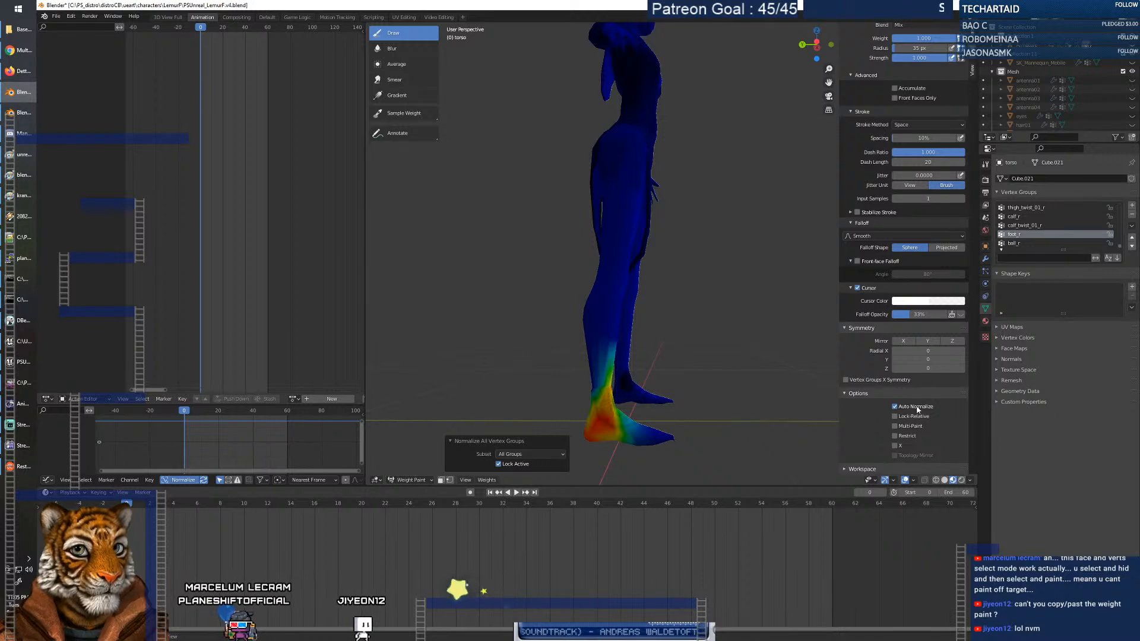
{"action": "scroll", "coordinate": [878, 377], "scroll_direction": "up", "scroll_amount": 5}
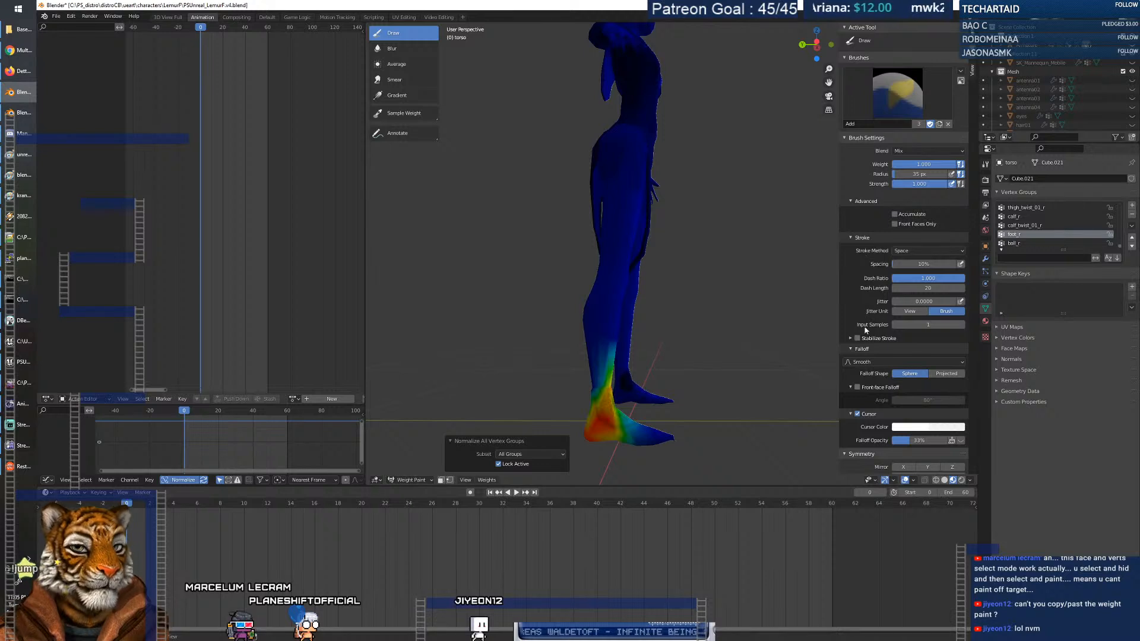
{"action": "scroll", "coordinate": [864, 300], "scroll_direction": "down", "scroll_amount": 1}
{"action": "scroll", "coordinate": [864, 301], "scroll_direction": "up", "scroll_amount": 1}
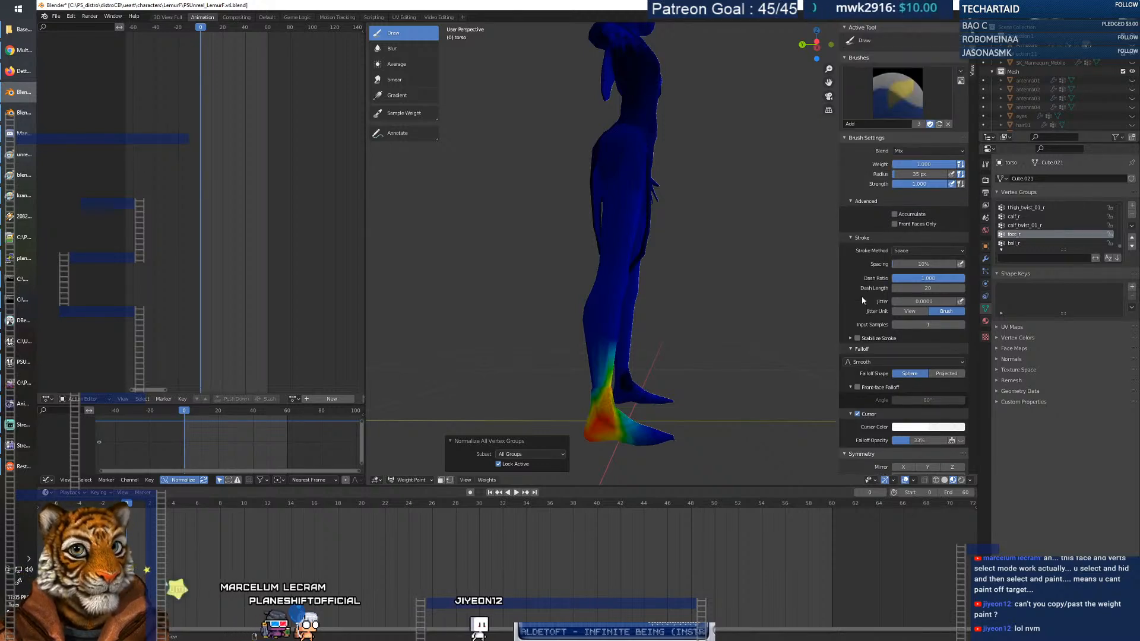
{"action": "scroll", "coordinate": [862, 300], "scroll_direction": "down", "scroll_amount": 4}
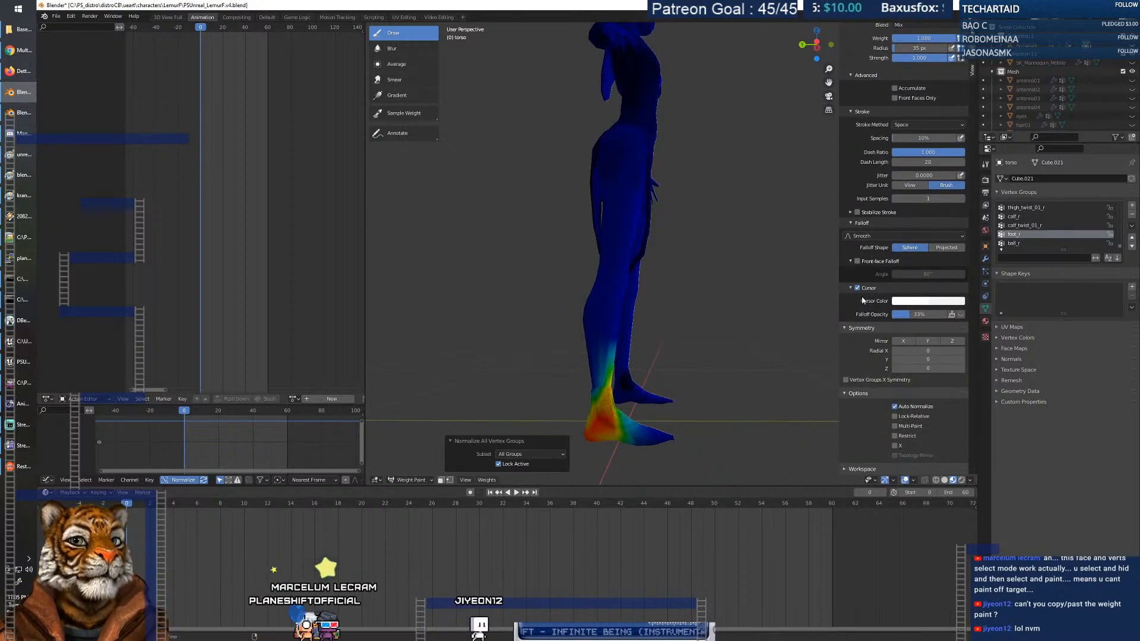
{"action": "scroll", "coordinate": [879, 310], "scroll_direction": "up", "scroll_amount": 4}
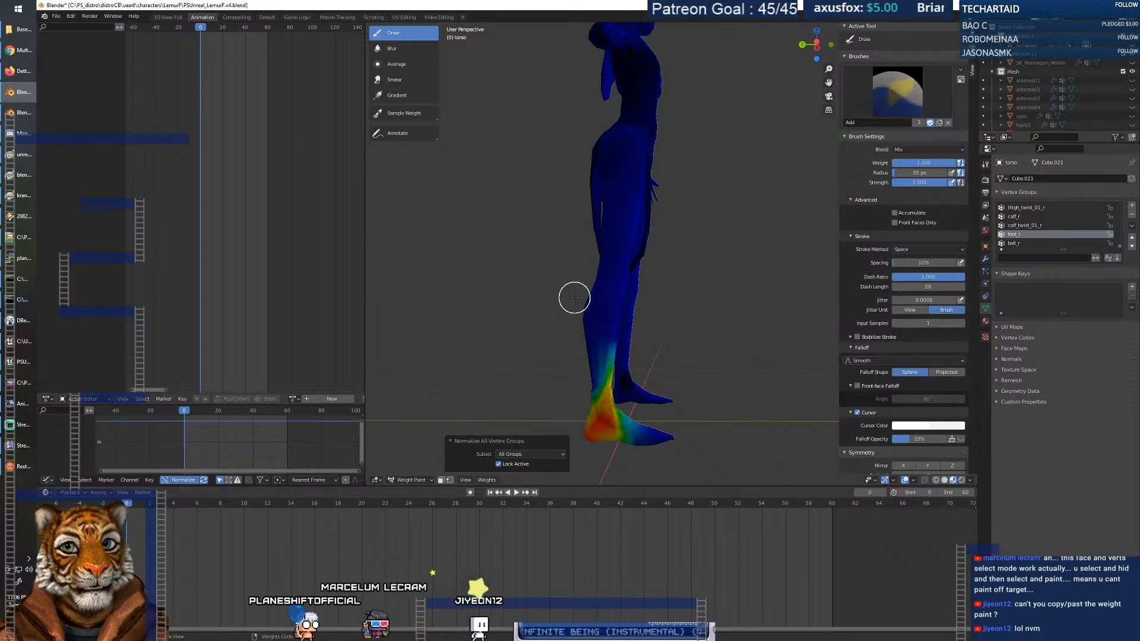
Paint full foot_r weight on the back and inner side of the right heel and ankle.
{"action": "middle_click_drag", "start_coordinate": [615, 288], "coordinate": [665, 278]}
{"action": "left_click_drag", "start_coordinate": [601, 402], "coordinate": [596, 400]}
{"action": "middle_click_drag", "start_coordinate": [603, 442], "coordinate": [720, 424]}
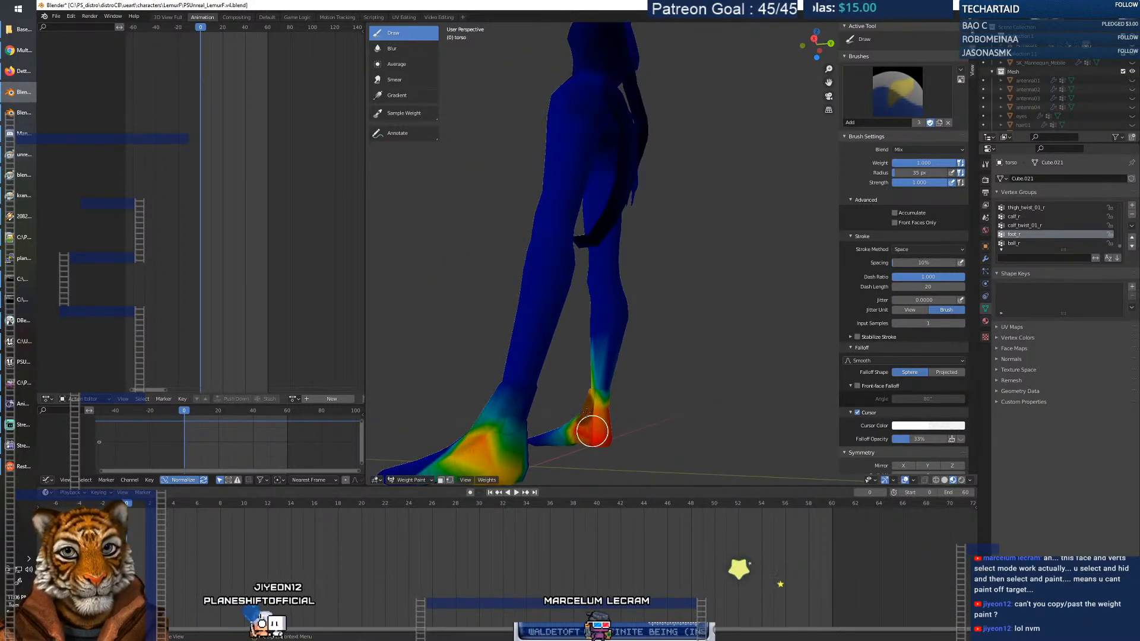
{"action": "left_click_drag", "start_coordinate": [604, 414], "coordinate": [591, 397]}
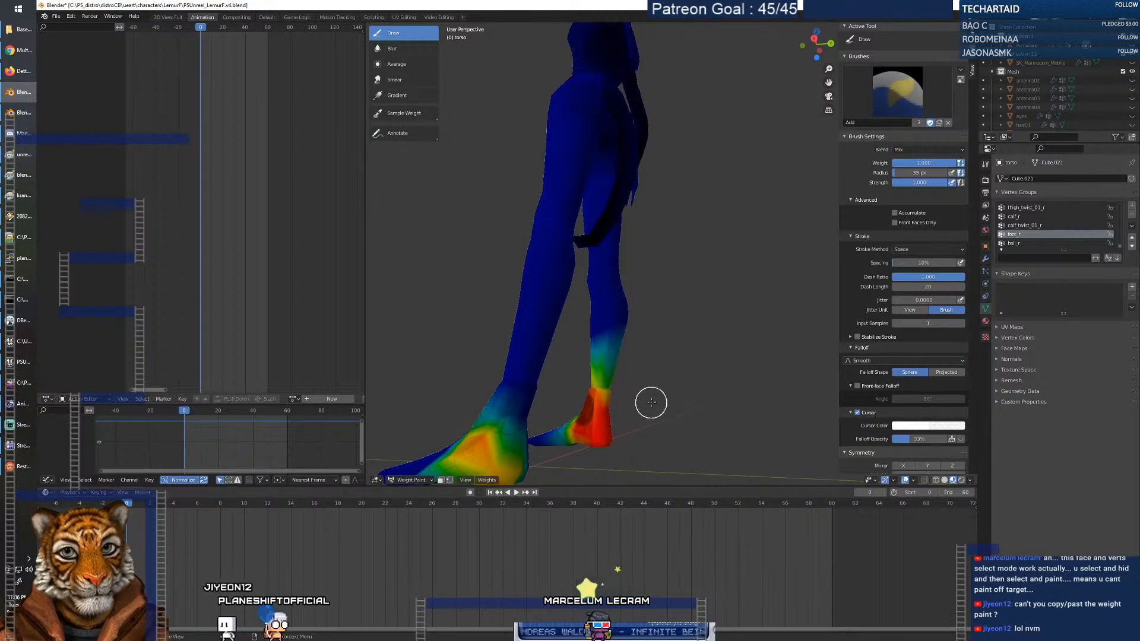
Paint full foot_r weight across the front of the right ankle.
{"action": "middle_click_drag", "start_coordinate": [650, 401], "coordinate": [577, 407]}
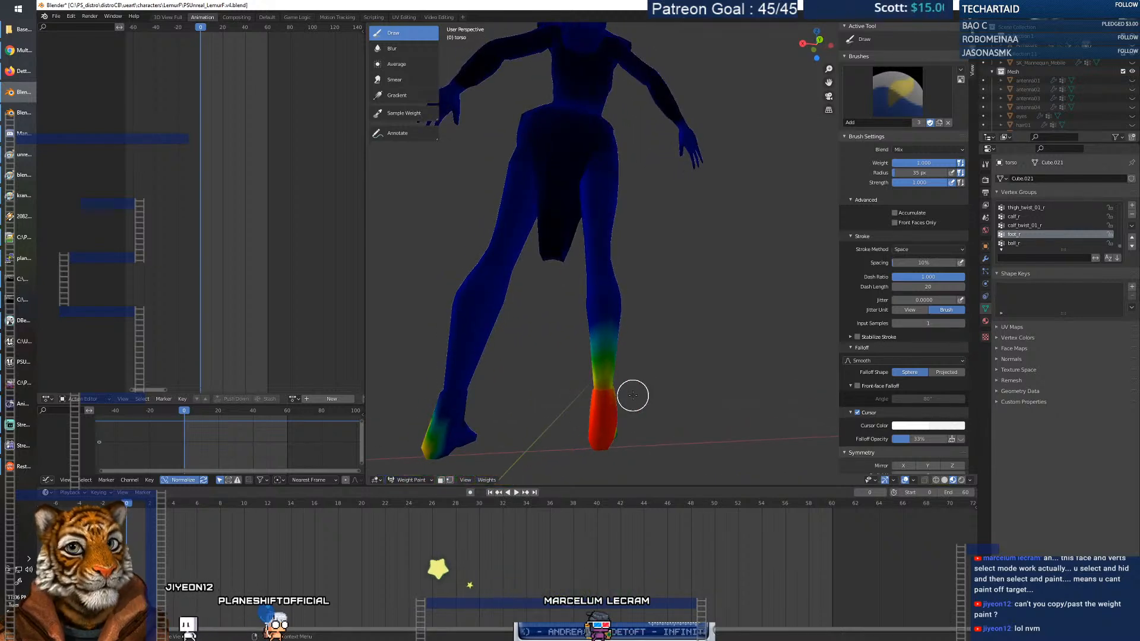
{"action": "middle_click_drag", "start_coordinate": [625, 397], "coordinate": [528, 397]}
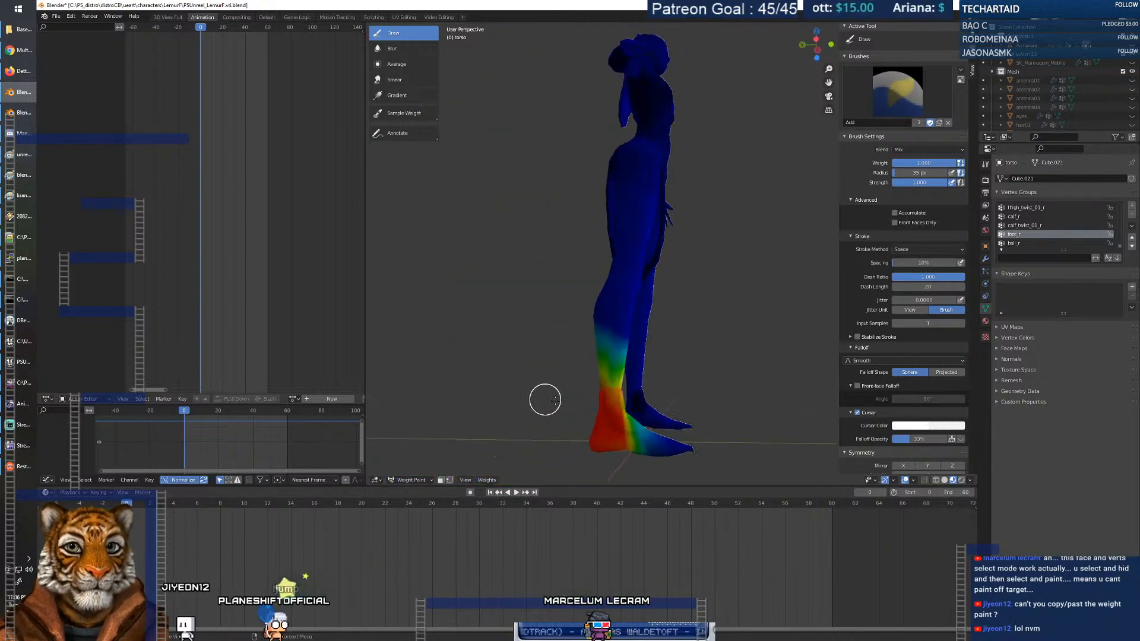
{"action": "middle_click_drag", "start_coordinate": [624, 401], "coordinate": [554, 399]}
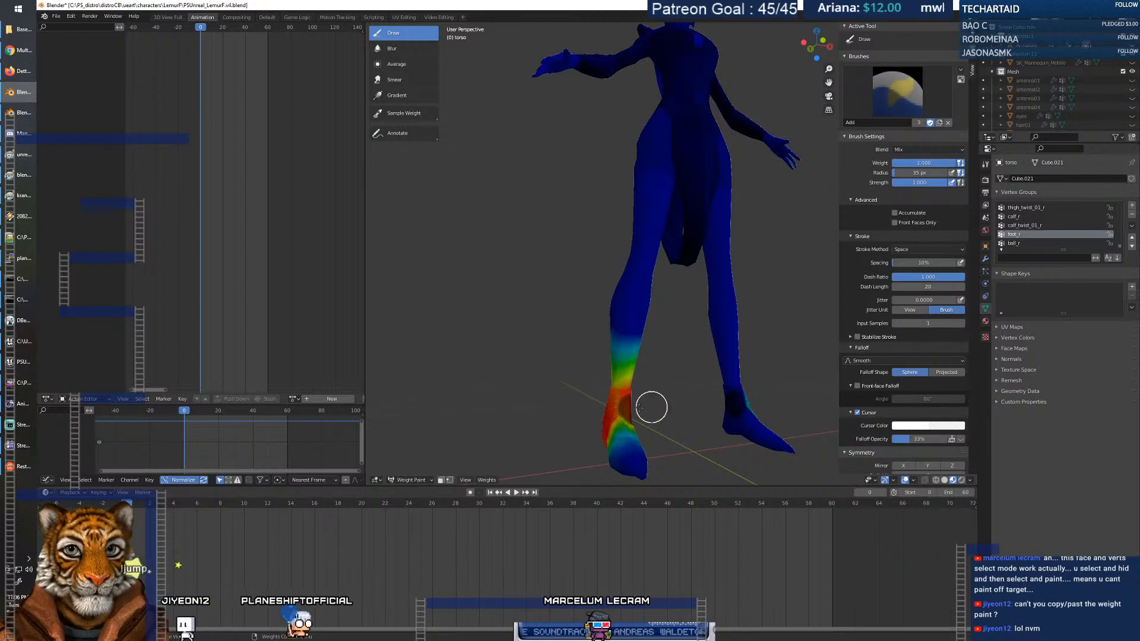
{"action": "mouse_move", "coordinate": [616, 400]}
{"action": "left_mouse_down"}
{"action": "mouse_move", "coordinate": [634, 409]}
{"action": "mouse_move", "coordinate": [618, 420]}
{"action": "left_mouse_up"}
{"action": "middle_click_drag", "start_coordinate": [619, 420], "coordinate": [523, 439]}
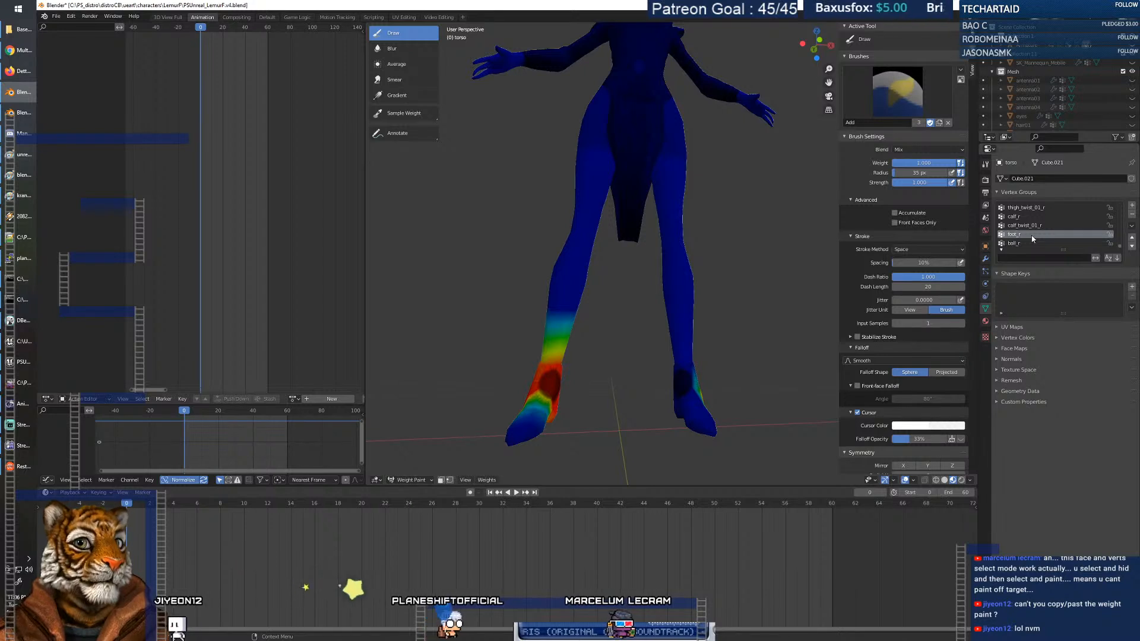
Select the foot_l vertex group and paint full weight around the left ankle and heel.
{"action": "scroll", "coordinate": [1032, 239], "scroll_direction": "up", "scroll_amount": 5}
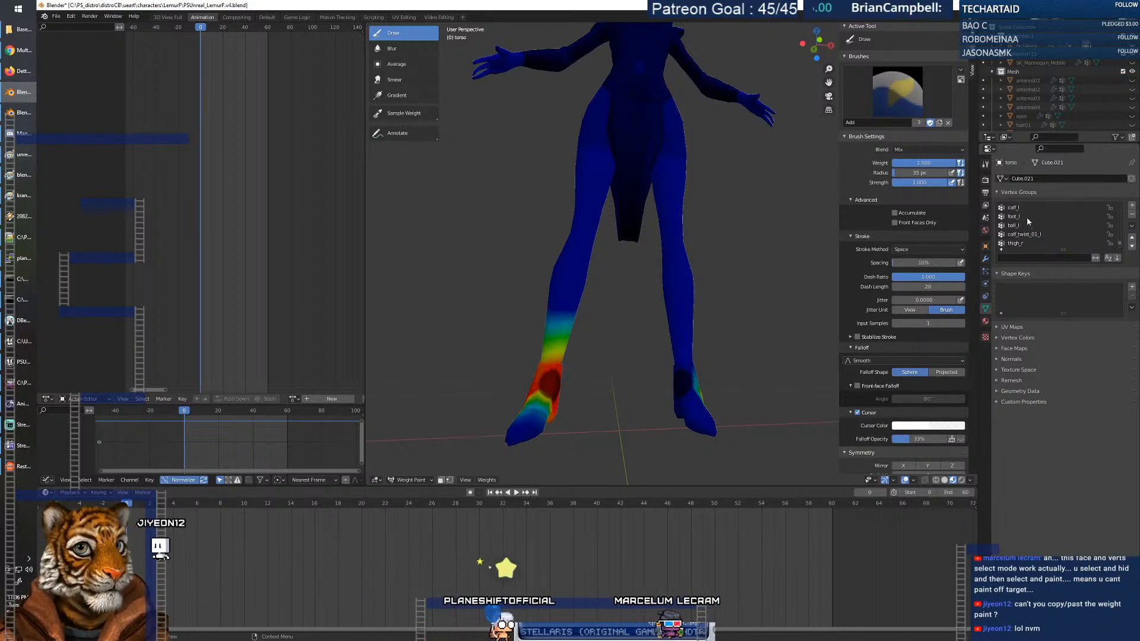
{"action": "left_click", "coordinate": [1026, 217]}
{"action": "left_click_drag", "start_coordinate": [664, 398], "coordinate": [666, 385]}
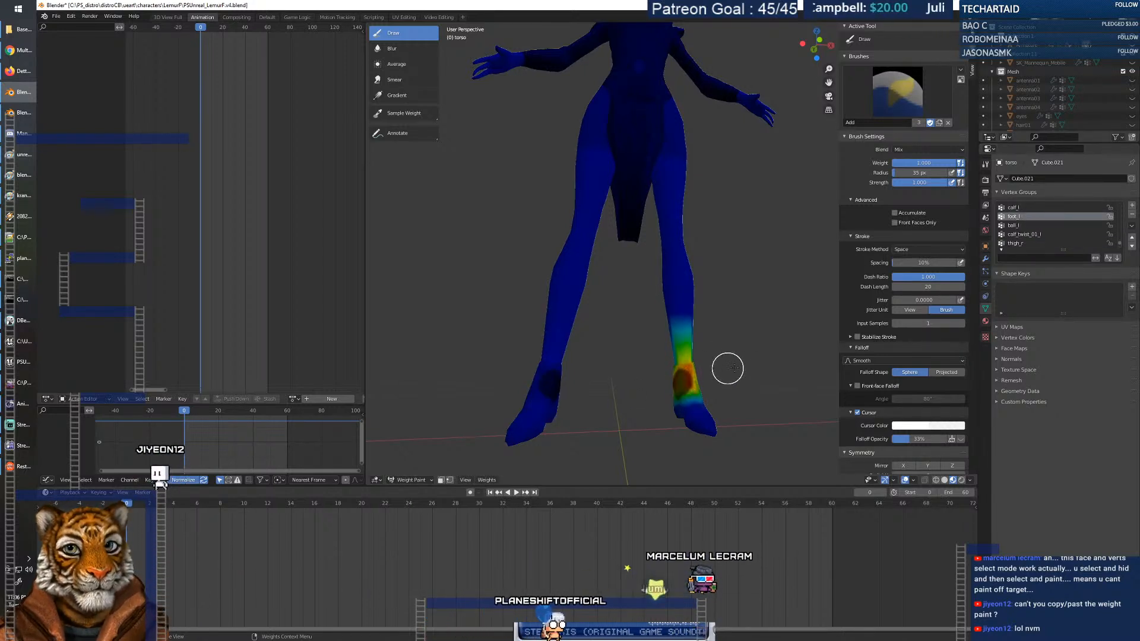
{"action": "middle_click_drag", "start_coordinate": [667, 381], "coordinate": [749, 386]}
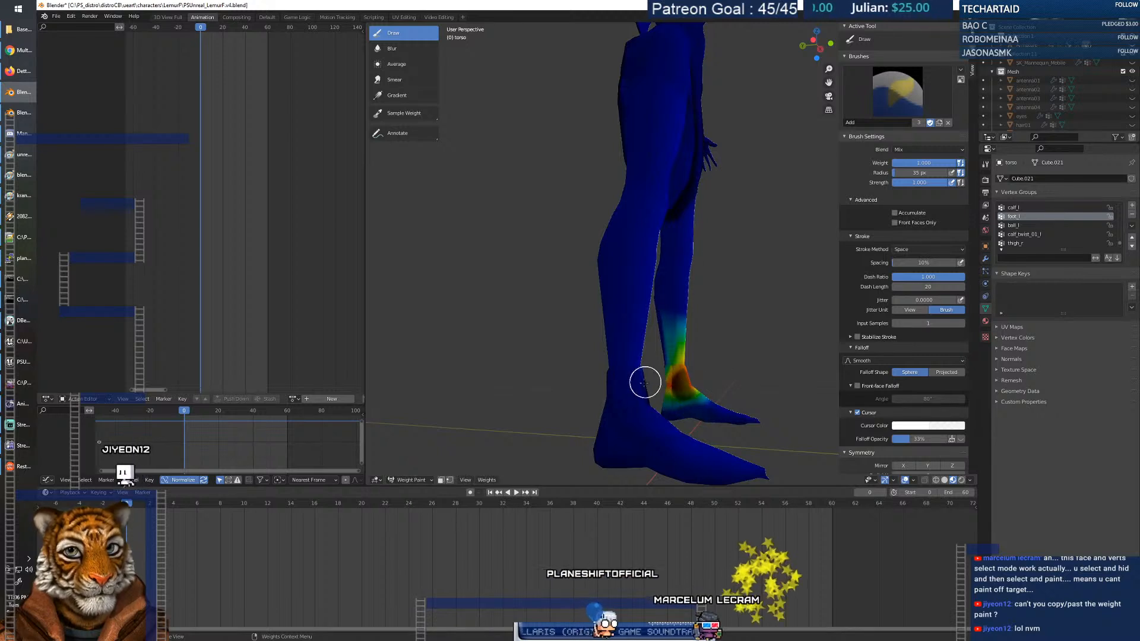
{"action": "middle_click_drag", "start_coordinate": [678, 391], "coordinate": [842, 405]}
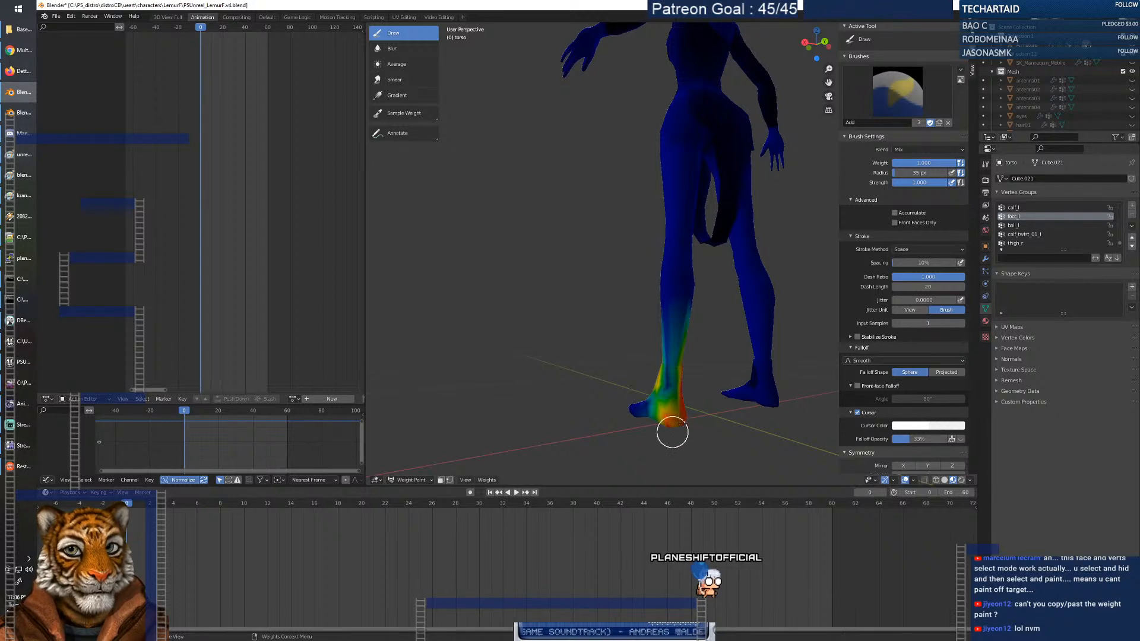
{"action": "middle_click_drag", "start_coordinate": [667, 432], "coordinate": [712, 435]}
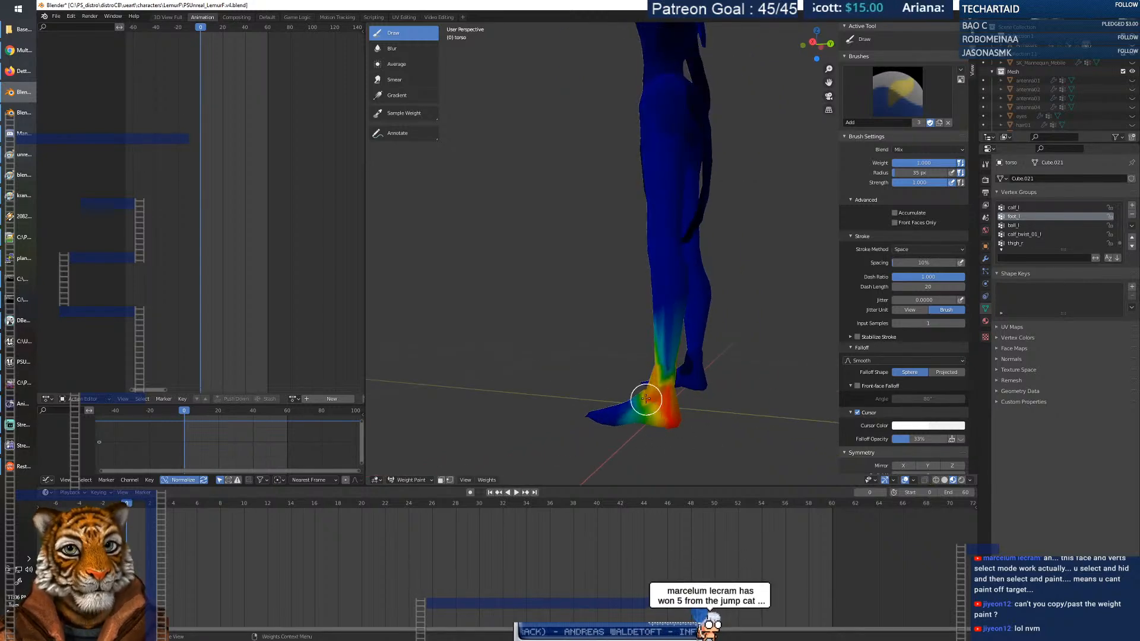
{"action": "middle_click_drag", "start_coordinate": [648, 426], "coordinate": [659, 387]}
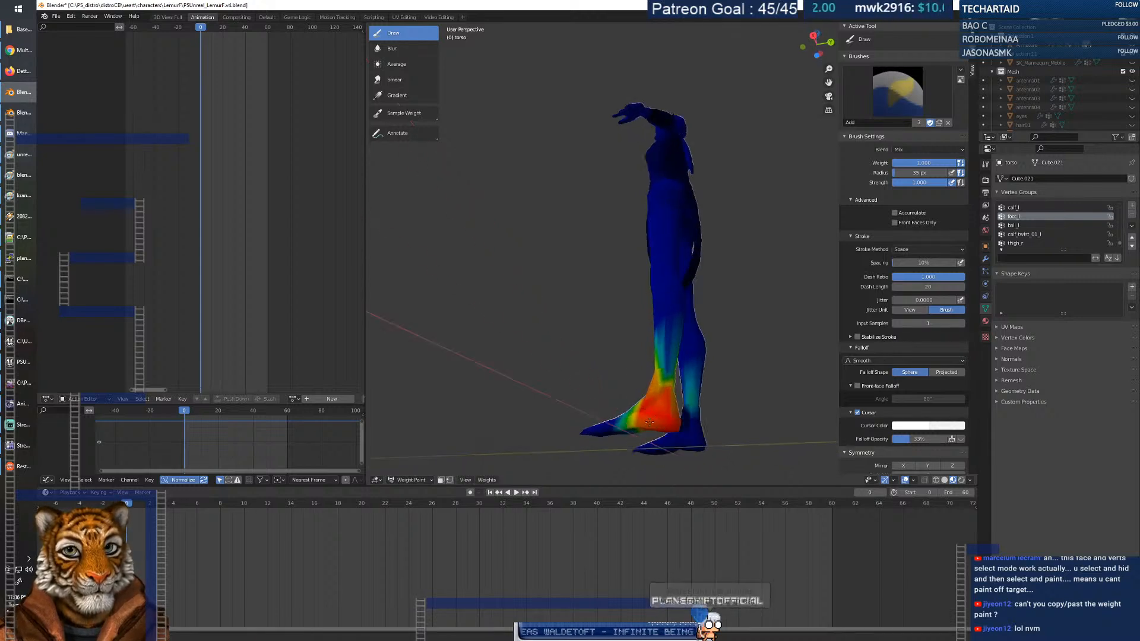
Set the brush weight to 0.000 and erase the stray foot_l weight from the right lower leg.
{"action": "middle_click_drag", "start_coordinate": [645, 412], "coordinate": [625, 428]}
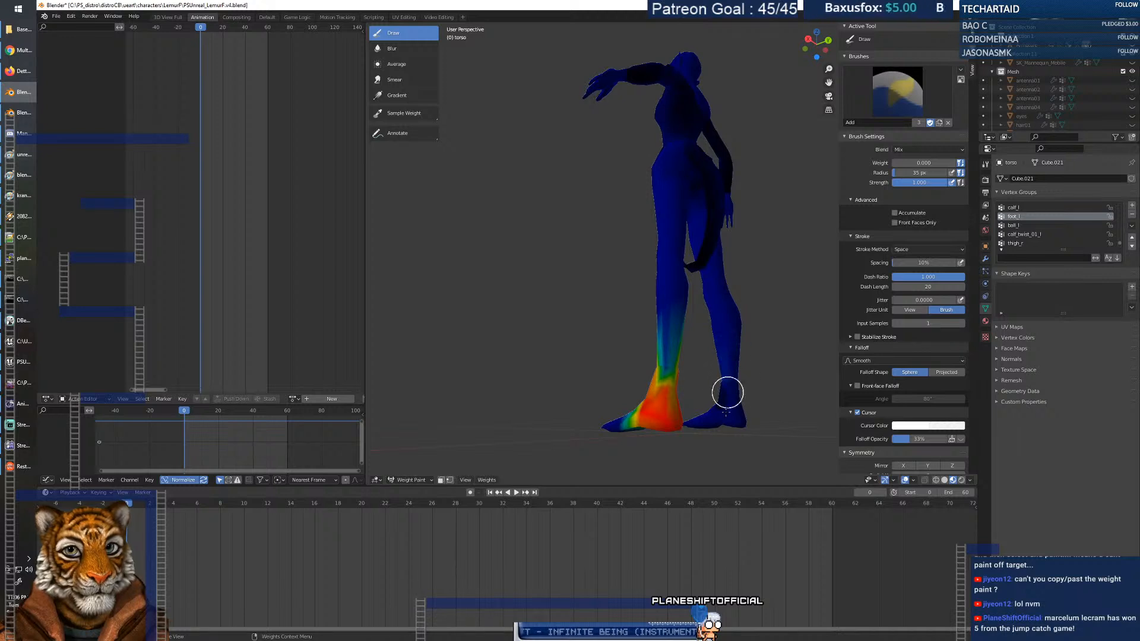
{"action": "middle_click_drag", "start_coordinate": [741, 394], "coordinate": [735, 403]}
Set the brush weight to 1.000 and fill in the remaining foot_l weight around the left ankle and heel.
{"action": "right_click", "coordinate": [735, 404]}
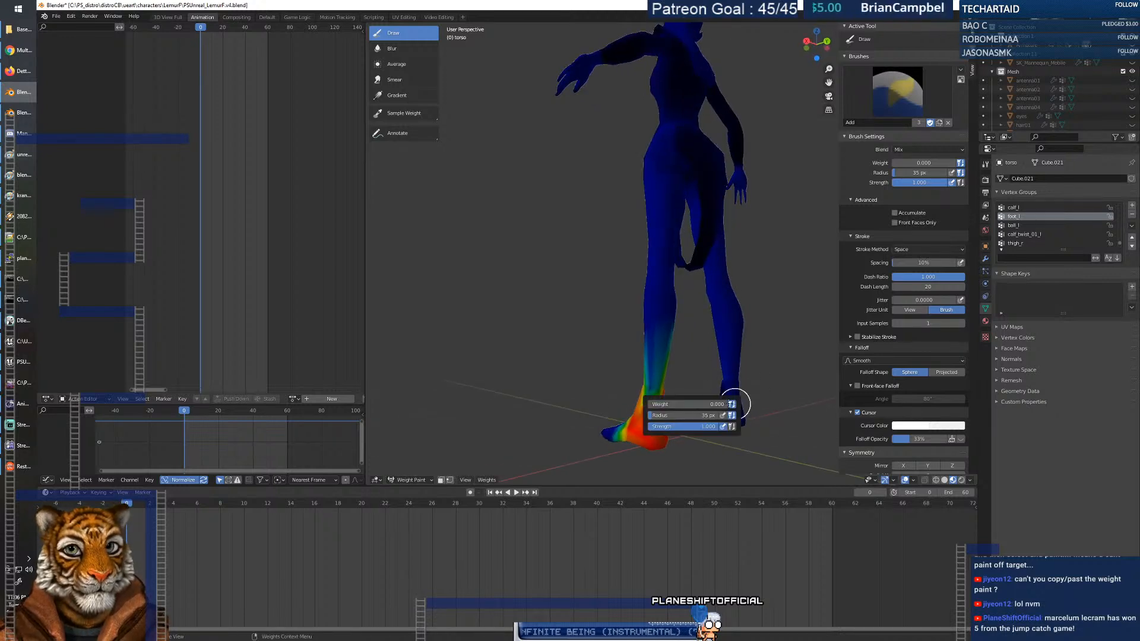
{"action": "left_click_drag", "start_coordinate": [682, 404], "coordinate": [736, 404]}
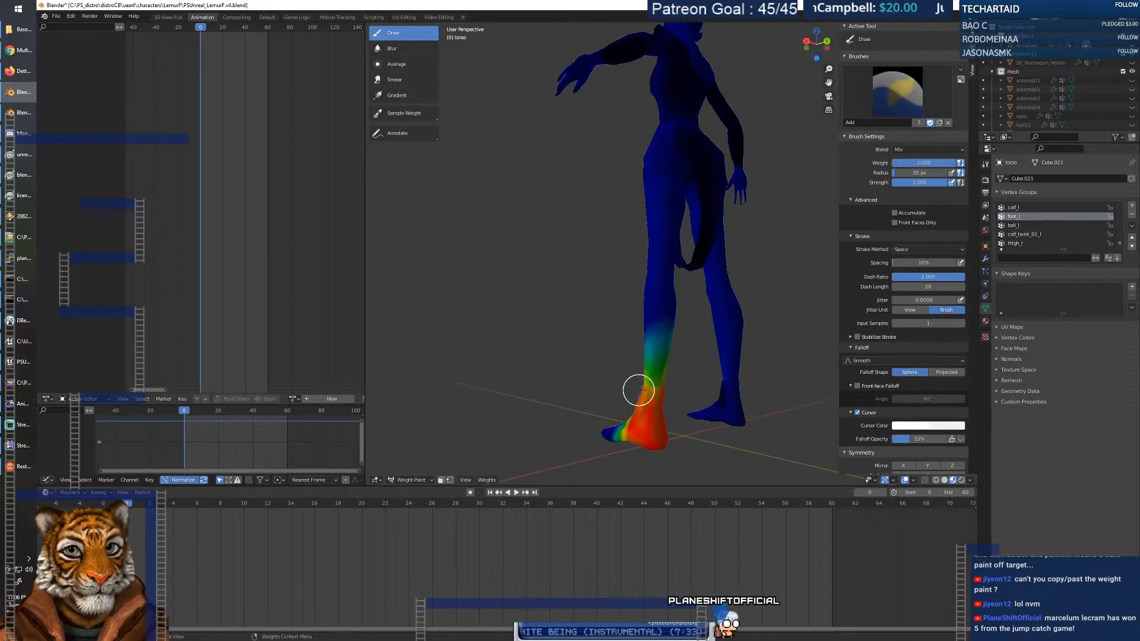
{"action": "middle_click_drag", "start_coordinate": [640, 402], "coordinate": [645, 397]}
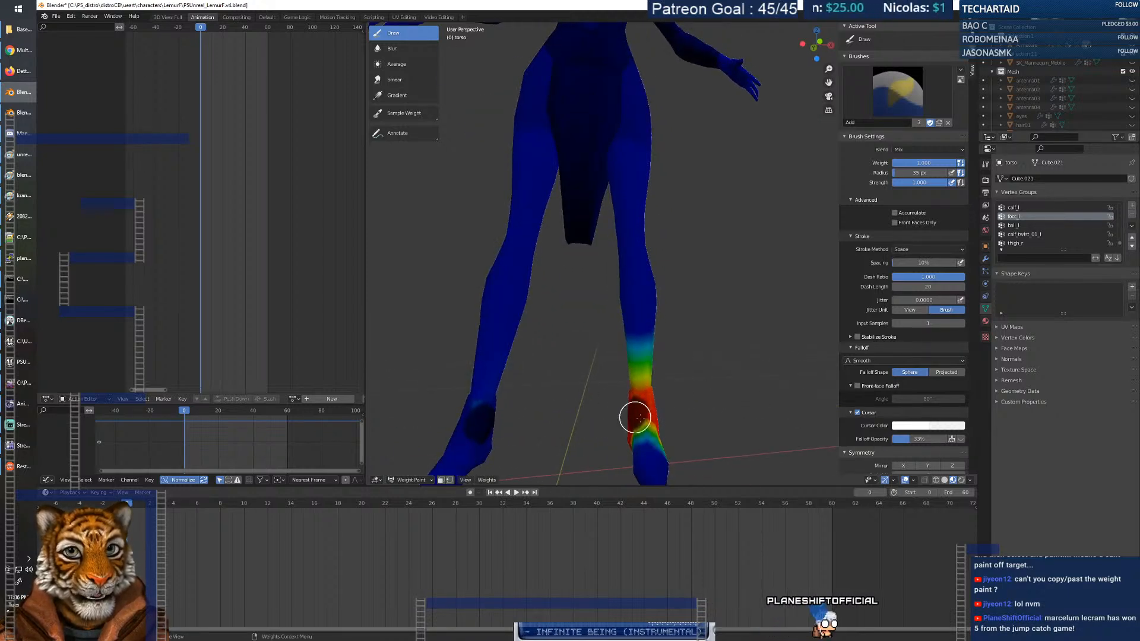
{"action": "mouse_move", "coordinate": [669, 418]}
{"action": "middle_mouse_down"}
{"action": "mouse_move", "coordinate": [630, 415]}
{"action": "mouse_move", "coordinate": [651, 402]}
{"action": "middle_mouse_up"}
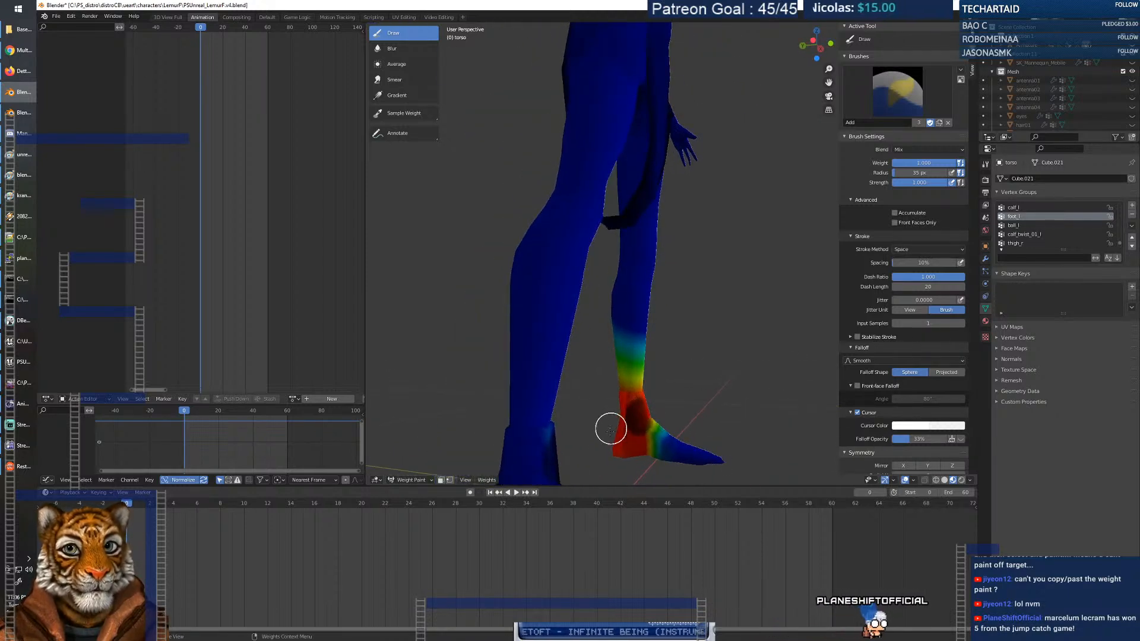
{"action": "middle_click_drag", "start_coordinate": [621, 443], "coordinate": [591, 433]}
Select the calf_l vertex group and paint full weight on the front of the left shin.
{"action": "left_click", "coordinate": [1023, 209]}
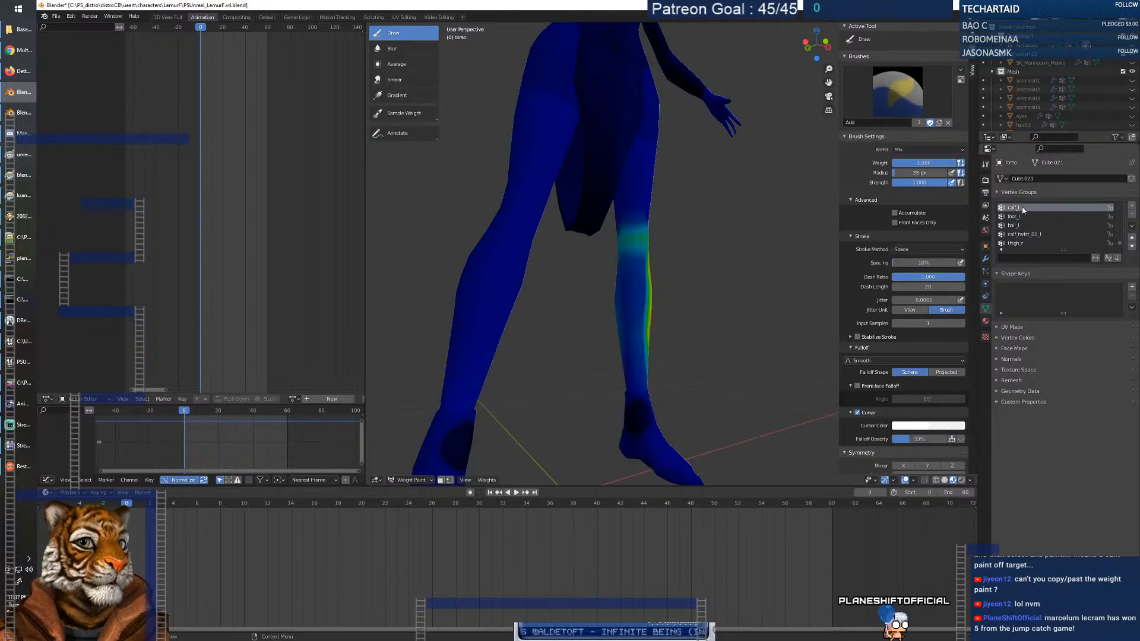
{"action": "middle_click_drag", "start_coordinate": [702, 349], "coordinate": [681, 313]}
{"action": "mouse_move", "coordinate": [681, 312]}
{"action": "left_mouse_down"}
{"action": "mouse_move", "coordinate": [615, 308]}
{"action": "mouse_move", "coordinate": [636, 336]}
{"action": "left_mouse_up"}
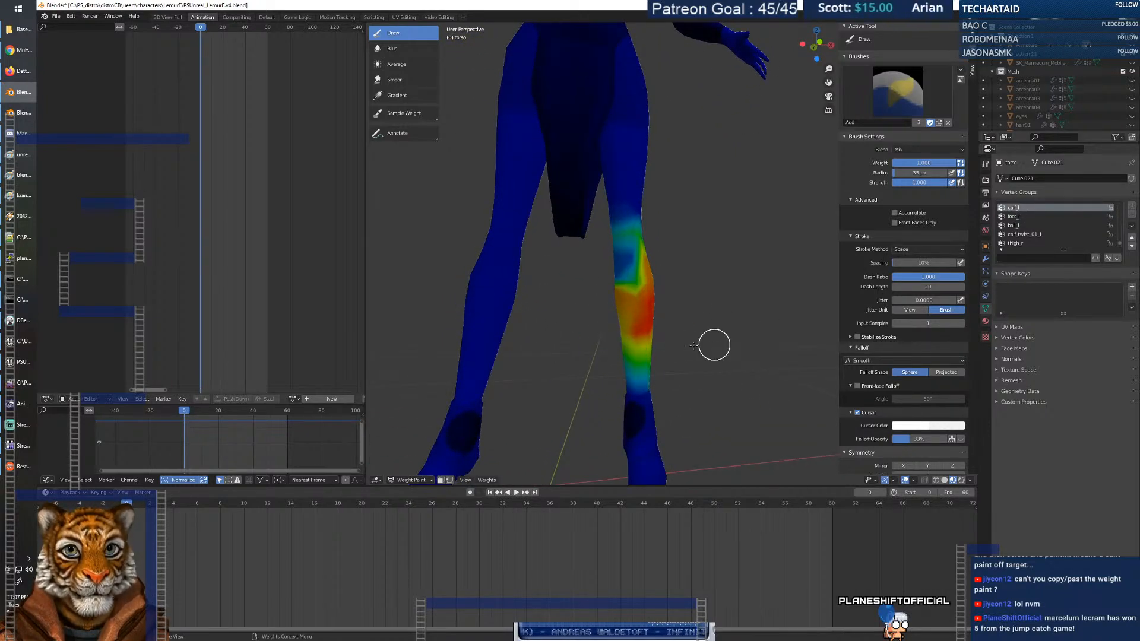
Paint full calf_l weight on the back and inner side of the left calf, and select foot_l to compare the two groups.
{"action": "middle_click_drag", "start_coordinate": [655, 363], "coordinate": [539, 372]}
{"action": "mouse_move", "coordinate": [681, 360]}
{"action": "middle_mouse_down"}
{"action": "mouse_move", "coordinate": [722, 362]}
{"action": "mouse_move", "coordinate": [719, 318]}
{"action": "middle_mouse_up"}
{"action": "mouse_move", "coordinate": [719, 319]}
{"action": "left_mouse_down"}
{"action": "mouse_move", "coordinate": [695, 287]}
{"action": "mouse_move", "coordinate": [707, 283]}
{"action": "mouse_move", "coordinate": [694, 325]}
{"action": "mouse_move", "coordinate": [725, 277]}
{"action": "mouse_move", "coordinate": [702, 288]}
{"action": "left_mouse_up"}
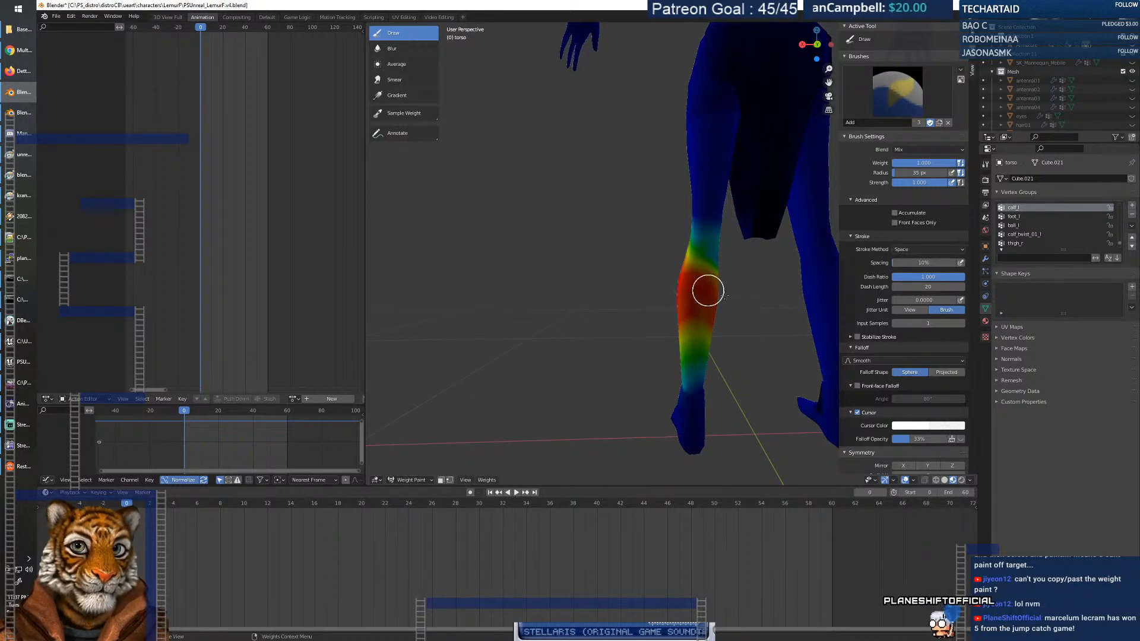
{"action": "middle_click_drag", "start_coordinate": [703, 288], "coordinate": [731, 291]}
{"action": "middle_click_drag", "start_coordinate": [659, 308], "coordinate": [721, 305]}
{"action": "mouse_move", "coordinate": [720, 305]}
{"action": "left_mouse_down"}
{"action": "mouse_move", "coordinate": [753, 326]}
{"action": "mouse_move", "coordinate": [705, 288]}
{"action": "mouse_move", "coordinate": [702, 336]}
{"action": "mouse_move", "coordinate": [717, 346]}
{"action": "mouse_move", "coordinate": [728, 336]}
{"action": "mouse_move", "coordinate": [728, 348]}
{"action": "mouse_move", "coordinate": [700, 337]}
{"action": "left_mouse_up"}
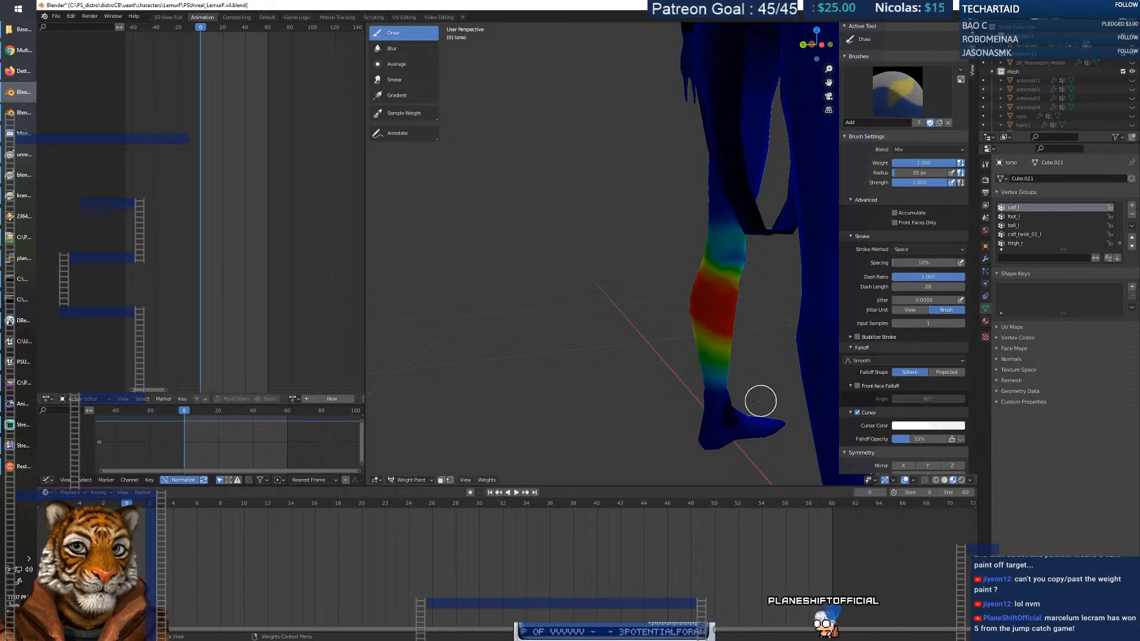
{"action": "left_click", "coordinate": [1015, 216]}
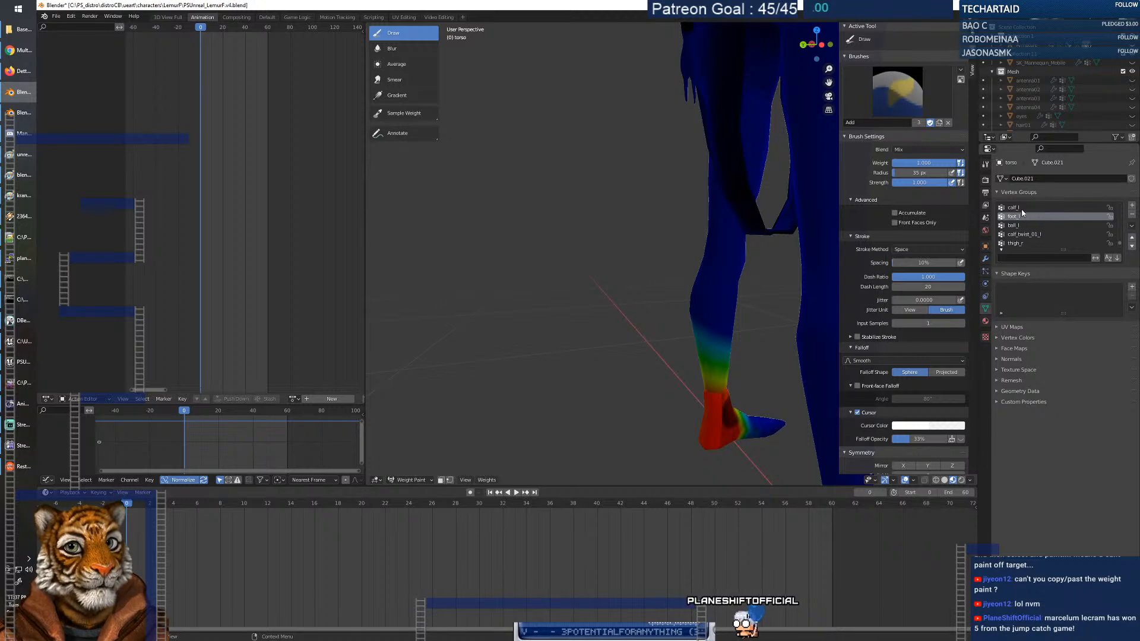
Select the calf_l vertex group, check its weights against the wireframe, and switch the viewport to solid shading.
{"action": "left_click", "coordinate": [1020, 207]}
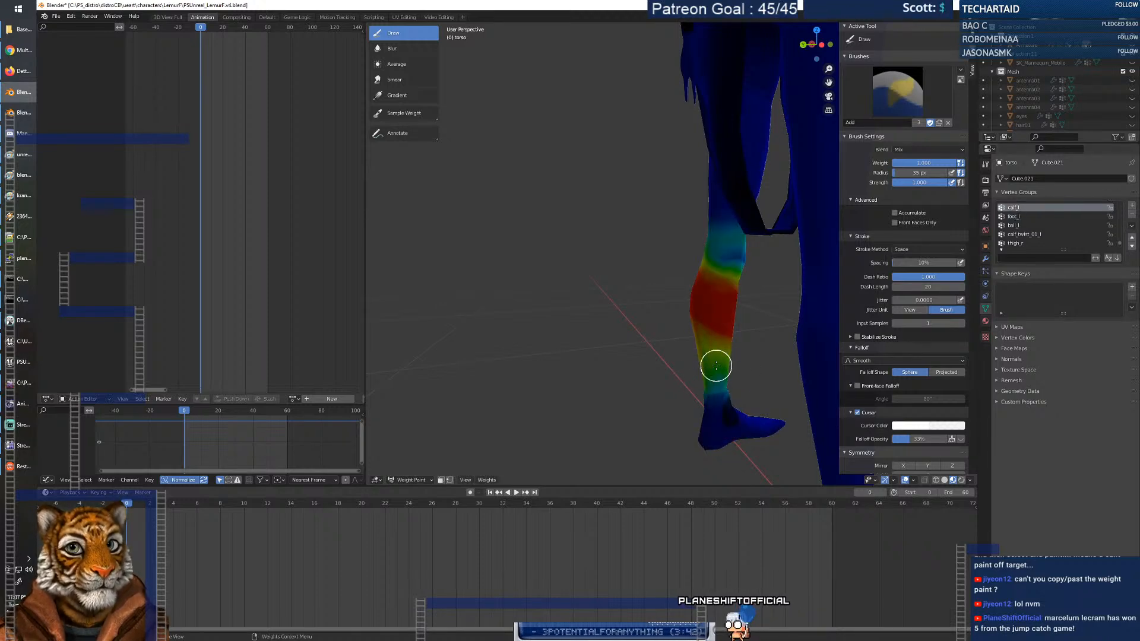
{"action": "left_click", "coordinate": [937, 481]}
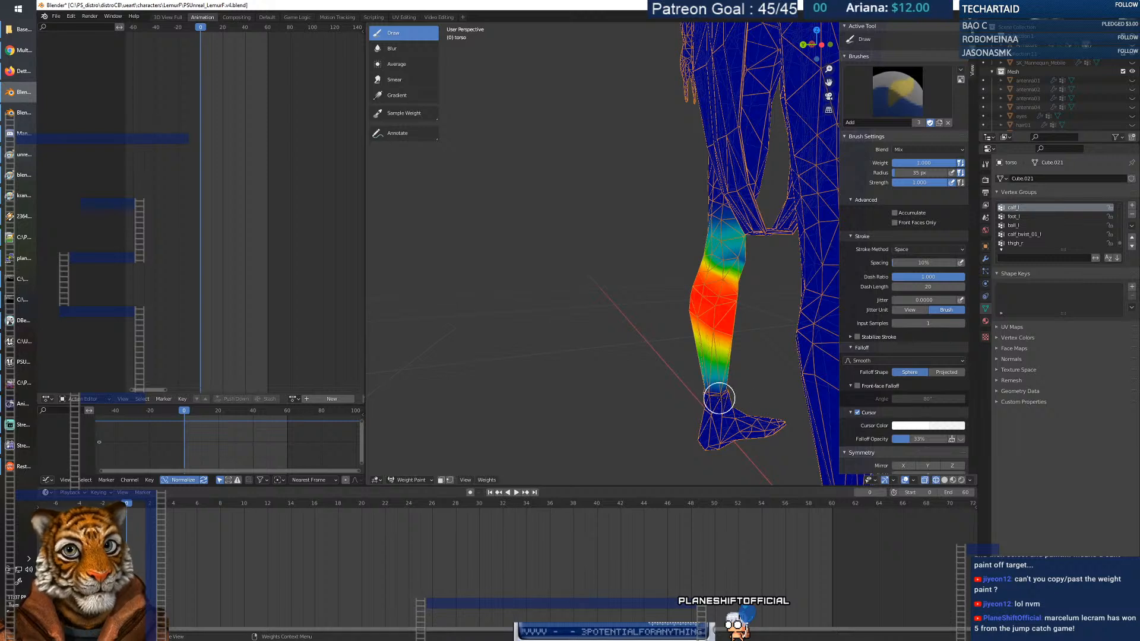
{"action": "left_click", "coordinate": [946, 480]}
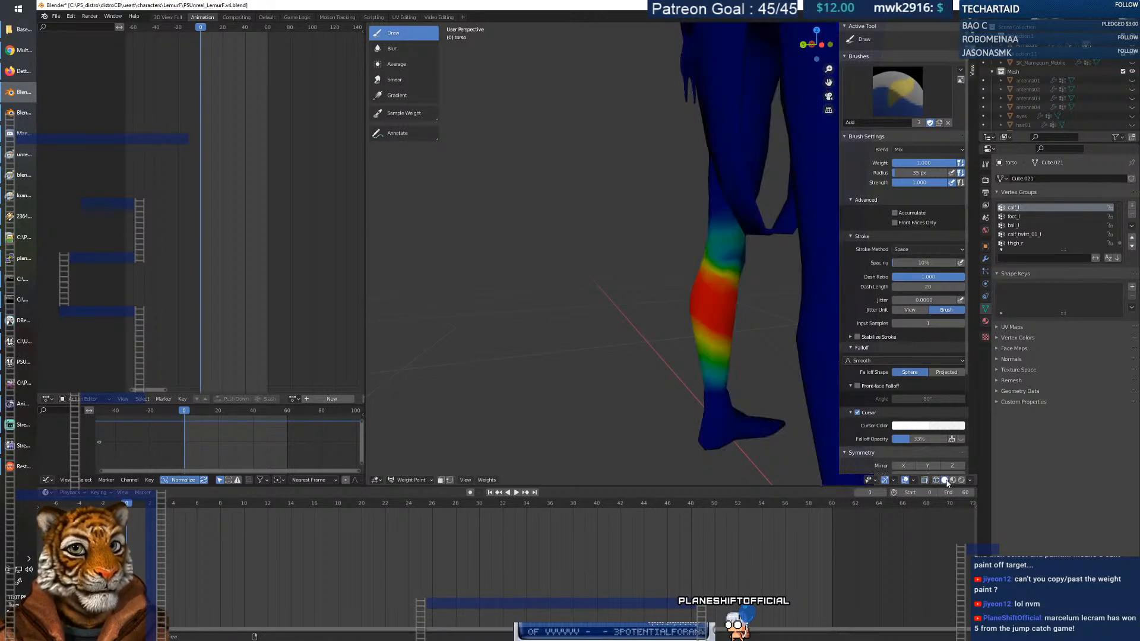
{"action": "middle_click_drag", "start_coordinate": [684, 363], "coordinate": [799, 353]}
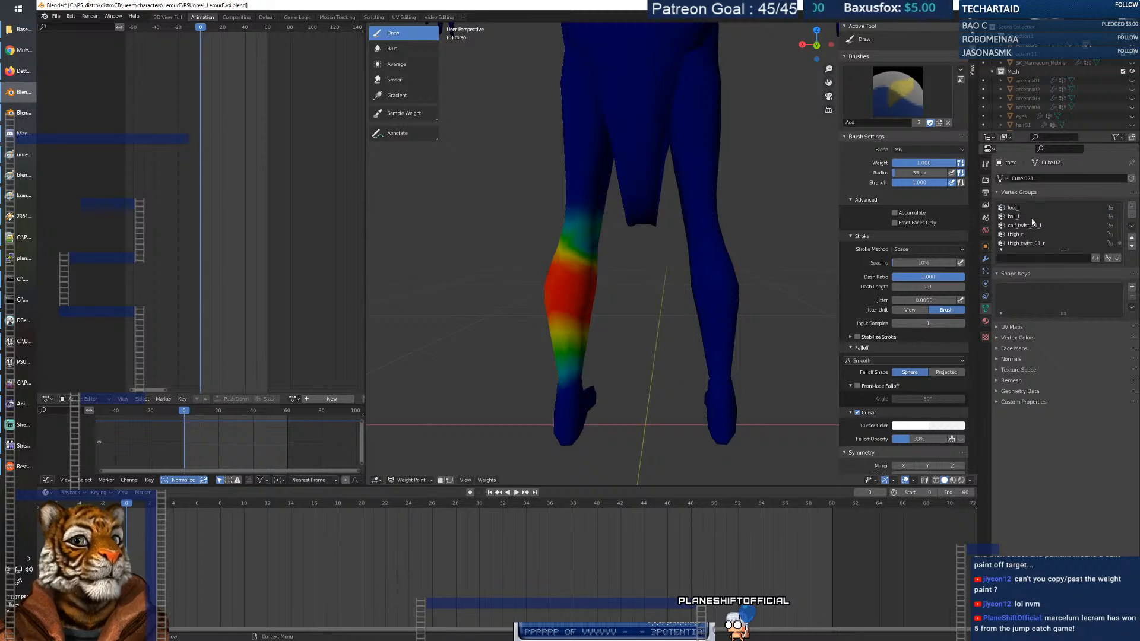
Select the calf_r vertex group and paint full weight around the right calf.
{"action": "left_click", "coordinate": [1028, 236]}
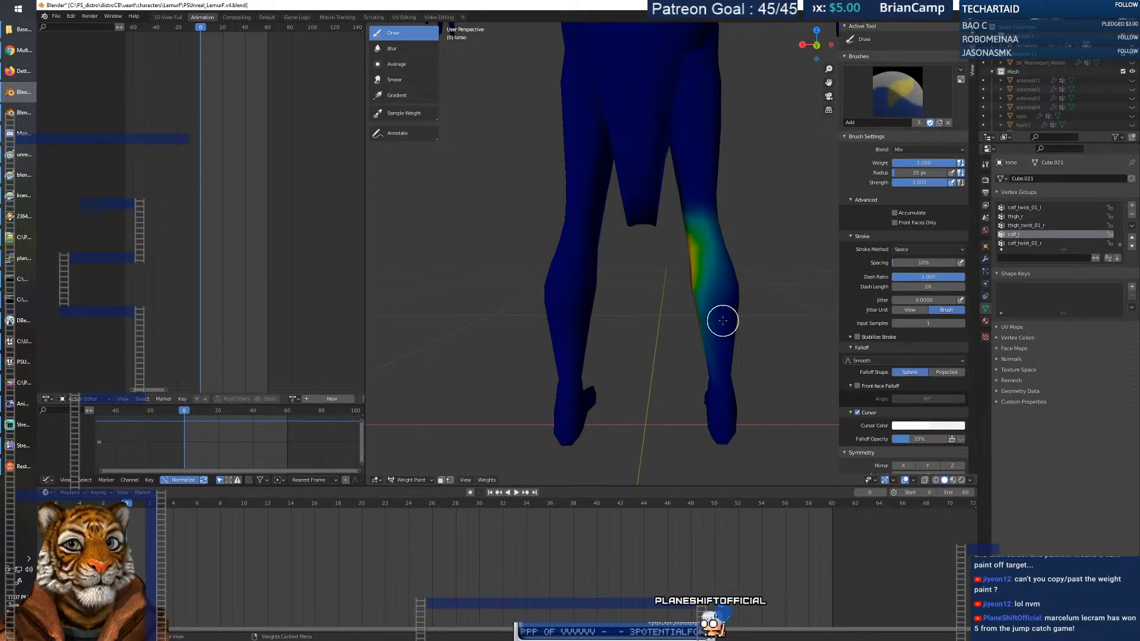
{"action": "mouse_move", "coordinate": [736, 290]}
{"action": "left_mouse_down"}
{"action": "mouse_move", "coordinate": [679, 292]}
{"action": "mouse_move", "coordinate": [707, 315]}
{"action": "mouse_move", "coordinate": [697, 330]}
{"action": "mouse_move", "coordinate": [723, 265]}
{"action": "mouse_move", "coordinate": [684, 267]}
{"action": "mouse_move", "coordinate": [764, 288]}
{"action": "mouse_move", "coordinate": [719, 318]}
{"action": "left_mouse_up"}
{"action": "middle_click_drag", "start_coordinate": [727, 326], "coordinate": [563, 316]}
{"action": "mouse_move", "coordinate": [563, 316]}
{"action": "left_mouse_down"}
{"action": "mouse_move", "coordinate": [710, 275]}
{"action": "mouse_move", "coordinate": [733, 303]}
{"action": "mouse_move", "coordinate": [735, 345]}
{"action": "mouse_move", "coordinate": [725, 336]}
{"action": "mouse_move", "coordinate": [742, 326]}
{"action": "mouse_move", "coordinate": [759, 264]}
{"action": "left_mouse_up"}
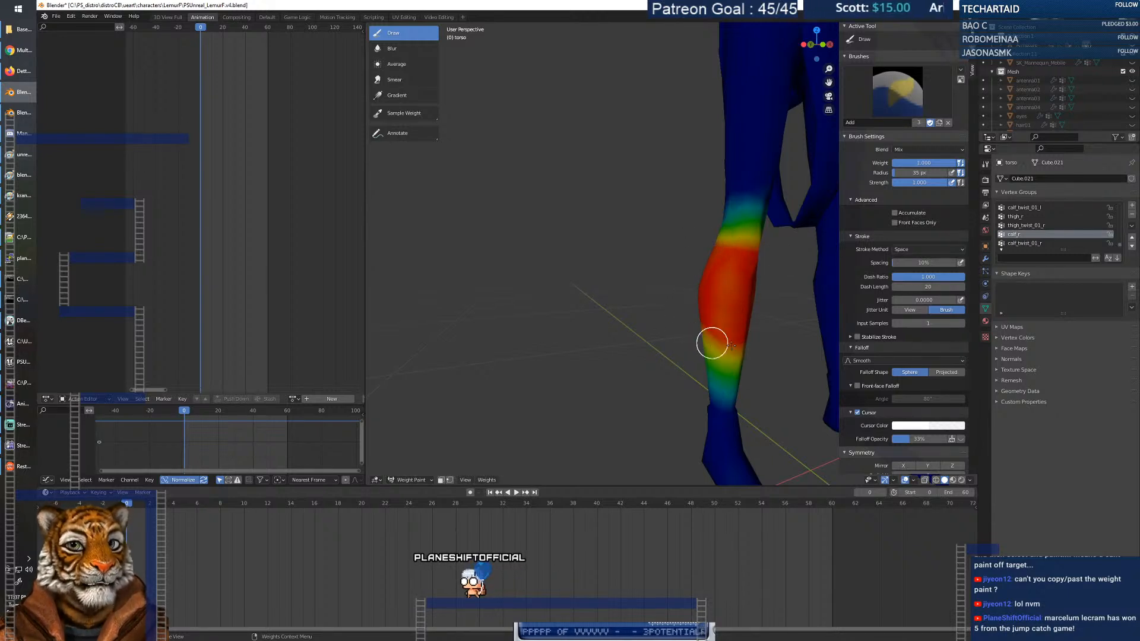
Fill in the remaining full calf_r weight on the upper part of the right calf, just below the knee.
{"action": "middle_click_drag", "start_coordinate": [735, 284], "coordinate": [623, 456]}
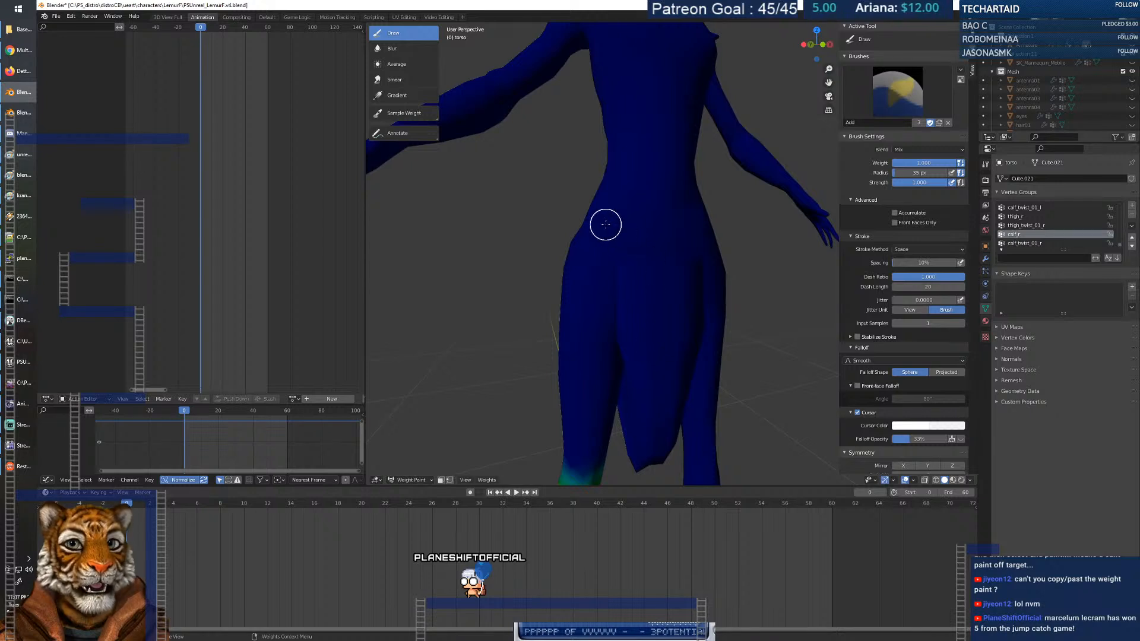
{"action": "middle_click_drag", "start_coordinate": [600, 392], "coordinate": [635, 182], "text": "shift"}
{"action": "mouse_move", "coordinate": [649, 293]}
{"action": "middle_mouse_down"}
{"action": "mouse_move", "coordinate": [671, 291]}
{"action": "mouse_move", "coordinate": [522, 282]}
{"action": "mouse_move", "coordinate": [662, 249]}
{"action": "middle_mouse_up"}
{"action": "mouse_move", "coordinate": [659, 303]}
{"action": "middle_mouse_down"}
{"action": "mouse_move", "coordinate": [606, 279]}
{"action": "mouse_move", "coordinate": [550, 291]}
{"action": "middle_mouse_up"}
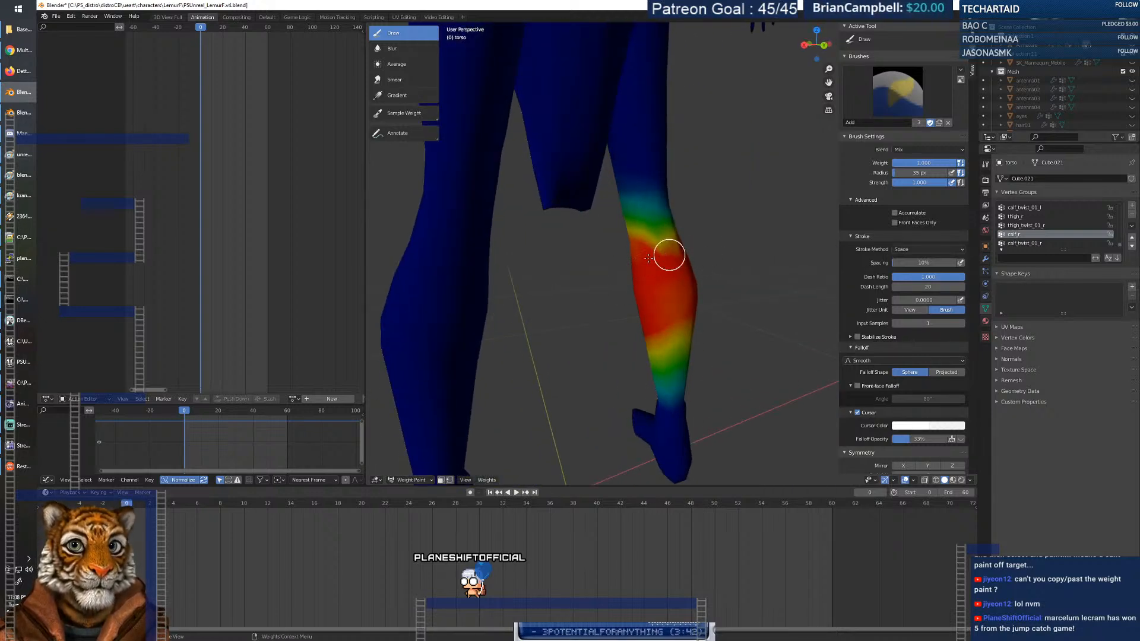
{"action": "mouse_move", "coordinate": [683, 246]}
{"action": "left_mouse_down"}
{"action": "mouse_move", "coordinate": [636, 255]}
{"action": "mouse_move", "coordinate": [692, 237]}
{"action": "mouse_move", "coordinate": [690, 273]}
{"action": "mouse_move", "coordinate": [647, 327]}
{"action": "mouse_move", "coordinate": [636, 317]}
{"action": "mouse_move", "coordinate": [667, 235]}
{"action": "left_mouse_up"}
{"action": "mouse_move", "coordinate": [656, 241]}
{"action": "middle_mouse_down"}
{"action": "mouse_move", "coordinate": [484, 299]}
{"action": "mouse_move", "coordinate": [552, 291]}
{"action": "middle_mouse_up"}
{"action": "middle_click_drag", "start_coordinate": [659, 258], "coordinate": [560, 272]}
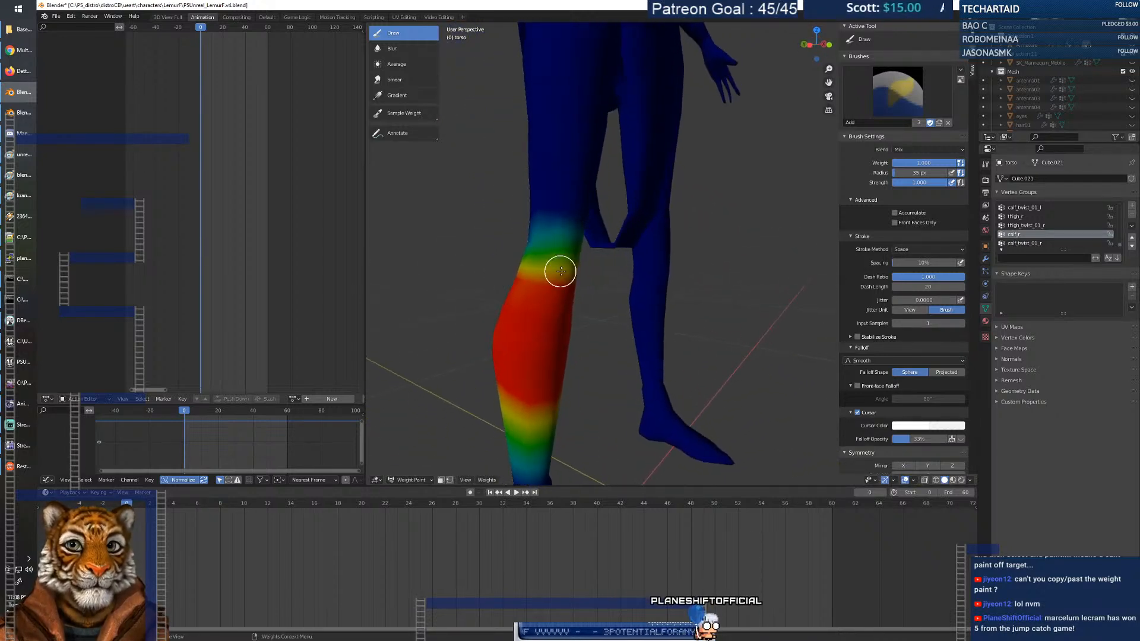
Set the brush weight to 0.500, reduce the calf_r weight across the right knee, and select thigh_r to compare.
{"action": "right_click", "coordinate": [577, 279]}
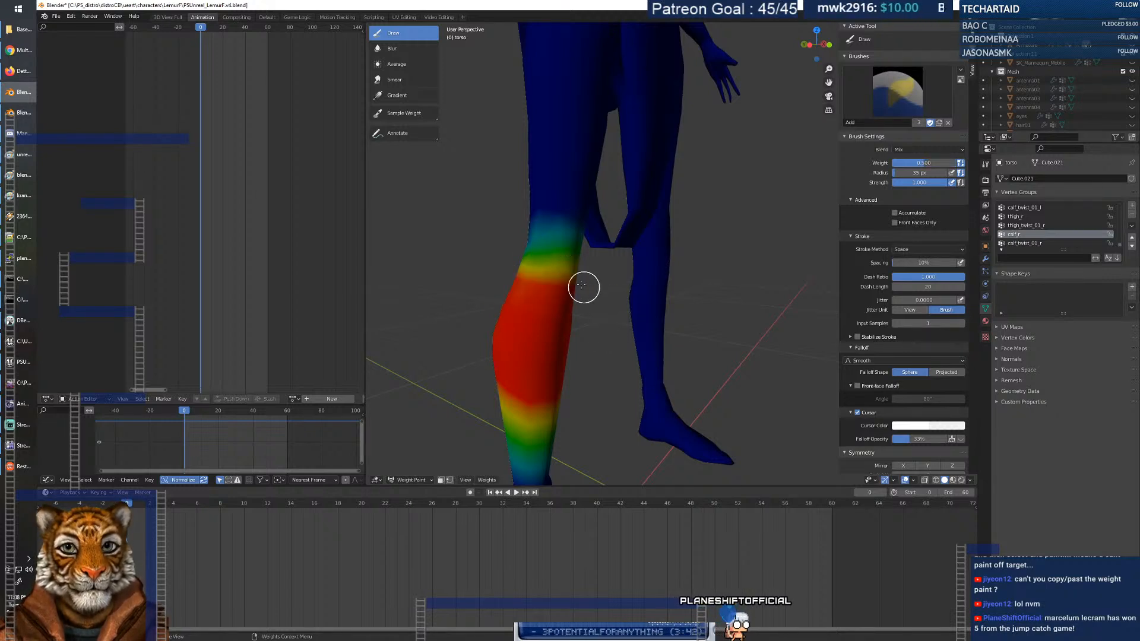
{"action": "left_click_drag", "start_coordinate": [588, 288], "coordinate": [541, 285]}
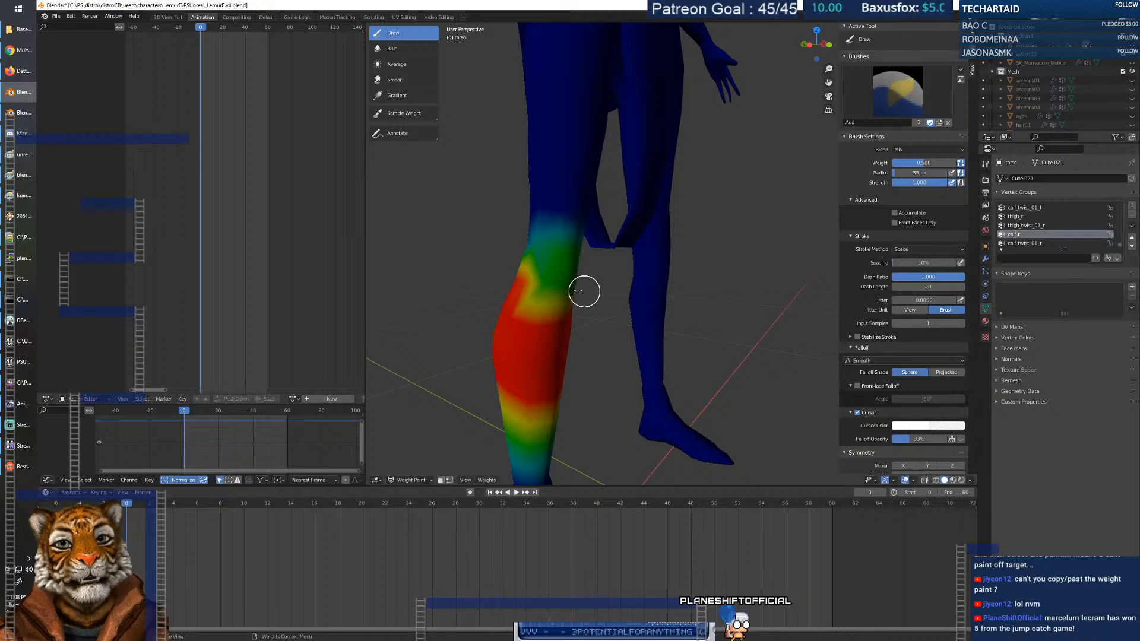
{"action": "left_click", "coordinate": [1022, 217]}
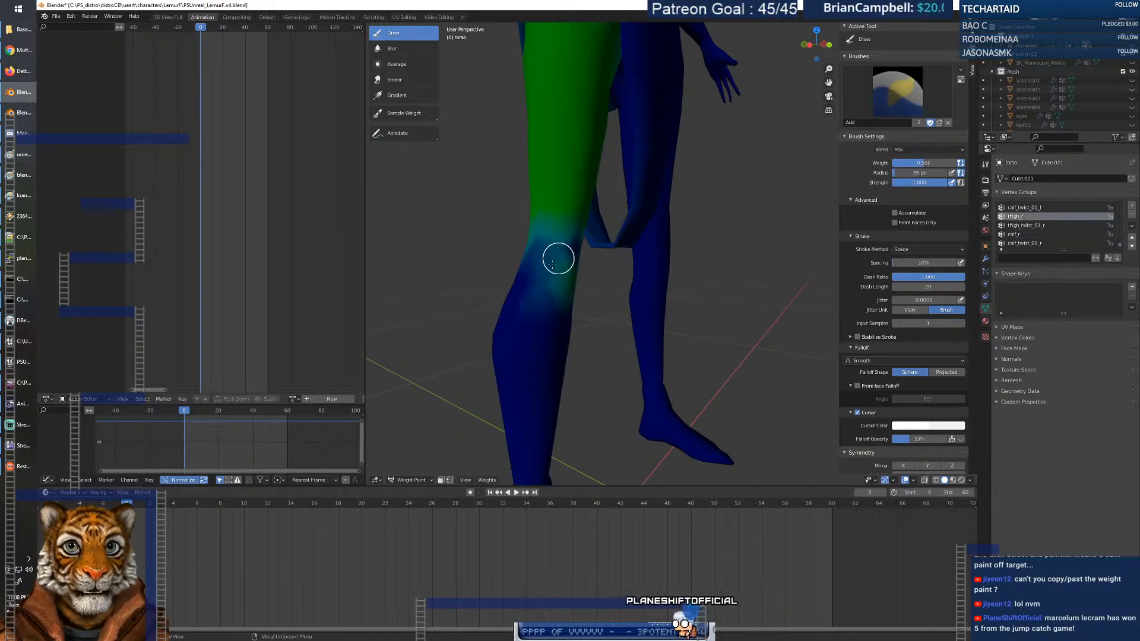
{"action": "middle_click_drag", "start_coordinate": [564, 280], "coordinate": [486, 269]}
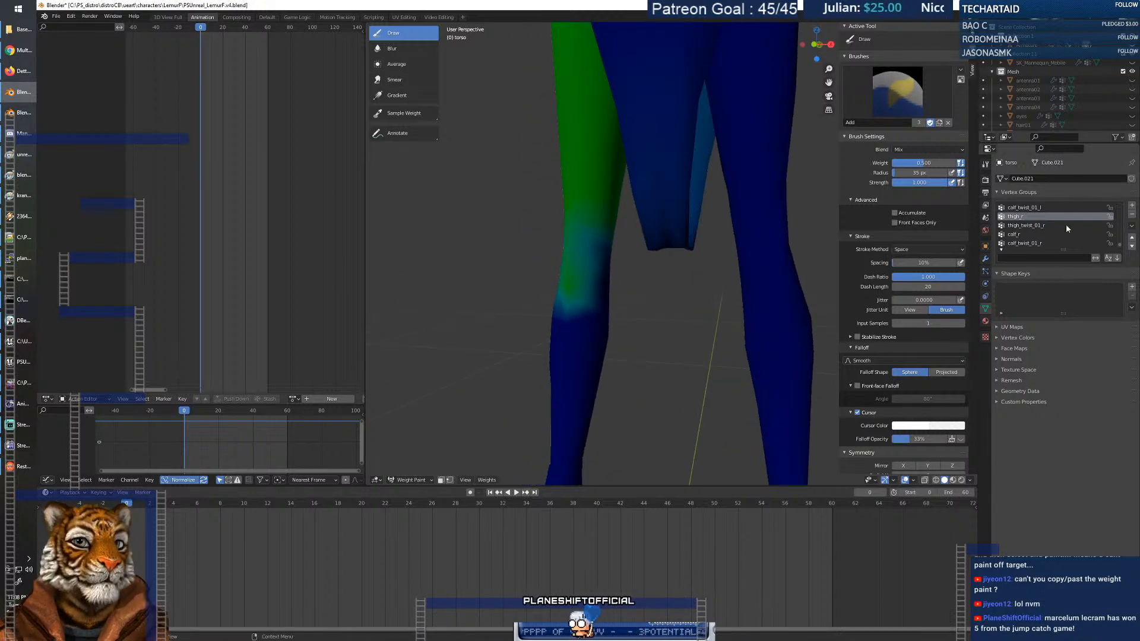
Select the calf_l vertex group and paint 0.500 weight across the left knee.
{"action": "left_click", "coordinate": [1032, 235]}
{"action": "left_click", "coordinate": [1038, 218]}
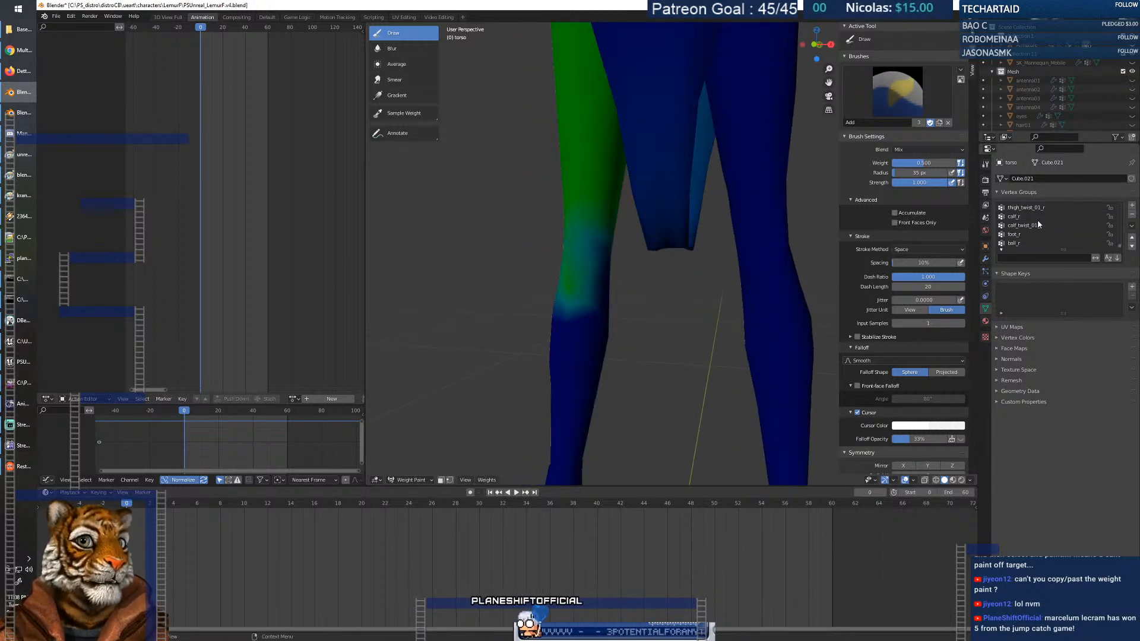
{"action": "scroll", "coordinate": [1037, 219], "scroll_direction": "up", "scroll_amount": 4}
{"action": "left_click", "coordinate": [1025, 216]}
{"action": "scroll", "coordinate": [1027, 226], "scroll_direction": "up", "scroll_amount": 4}
{"action": "left_click", "coordinate": [1029, 234]}
{"action": "mouse_move", "coordinate": [791, 338]}
{"action": "left_mouse_down"}
{"action": "mouse_move", "coordinate": [755, 308]}
{"action": "mouse_move", "coordinate": [789, 299]}
{"action": "mouse_move", "coordinate": [763, 259]}
{"action": "mouse_move", "coordinate": [753, 275]}
{"action": "mouse_move", "coordinate": [782, 308]}
{"action": "mouse_move", "coordinate": [750, 237]}
{"action": "left_mouse_up"}
Select the thigh_l vertex group and paint 0.500 weight across the left knee.
{"action": "left_click", "coordinate": [1012, 217]}
{"action": "left_click_drag", "start_coordinate": [780, 340], "coordinate": [770, 318]}
{"action": "middle_click_drag", "start_coordinate": [770, 319], "coordinate": [804, 320]}
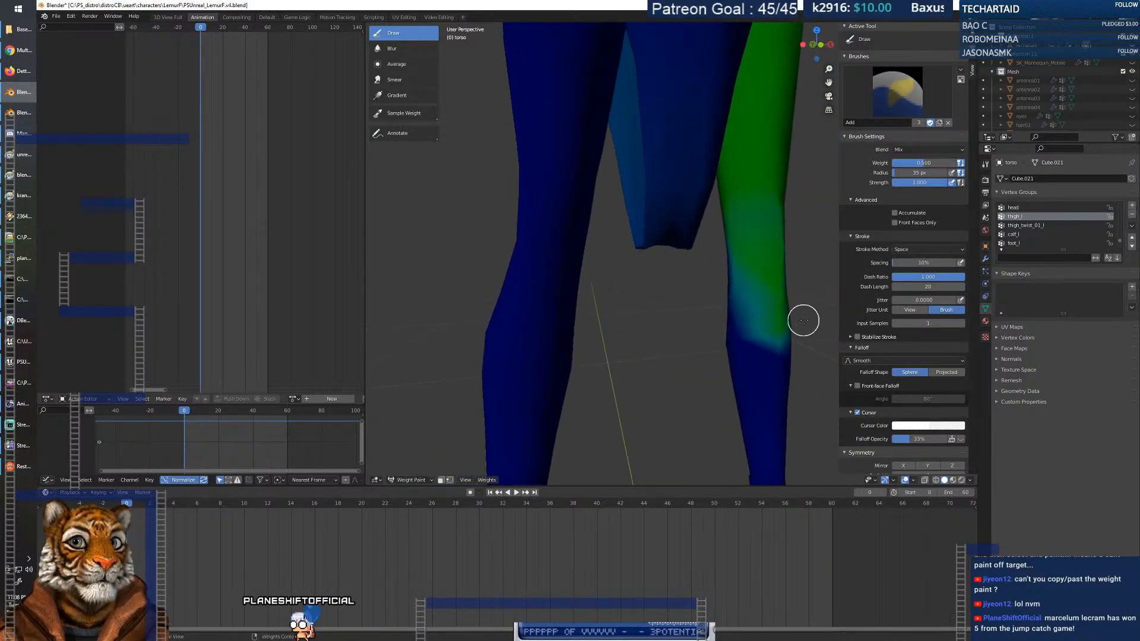
Compare the calf_l and foot_l groups, filter the vertex group list by _r, and select ik_hand_root.
{"action": "left_click", "coordinate": [1031, 234]}
{"action": "left_click", "coordinate": [1032, 243]}
{"action": "scroll", "coordinate": [1043, 232], "scroll_direction": "down", "scroll_amount": 3}
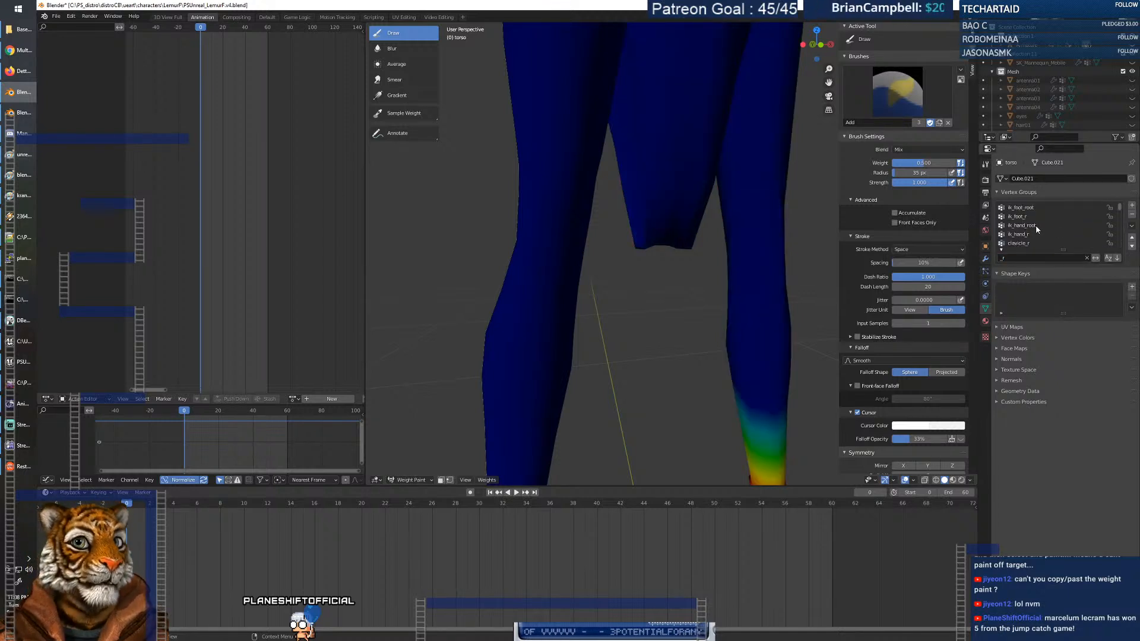
{"action": "left_click", "coordinate": [1037, 227]}
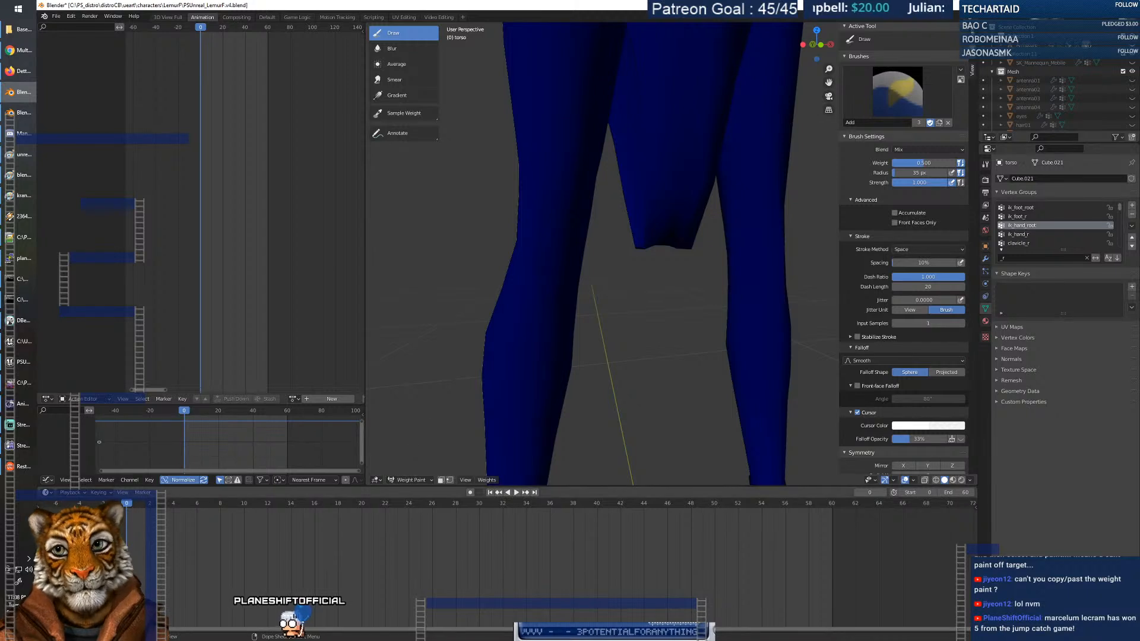
Change the timeline area to the Text Editor and run delete_vertex_groups_byname.py to remove the vertex groups containing twist or ik.
{"action": "left_click", "coordinate": [48, 495]}
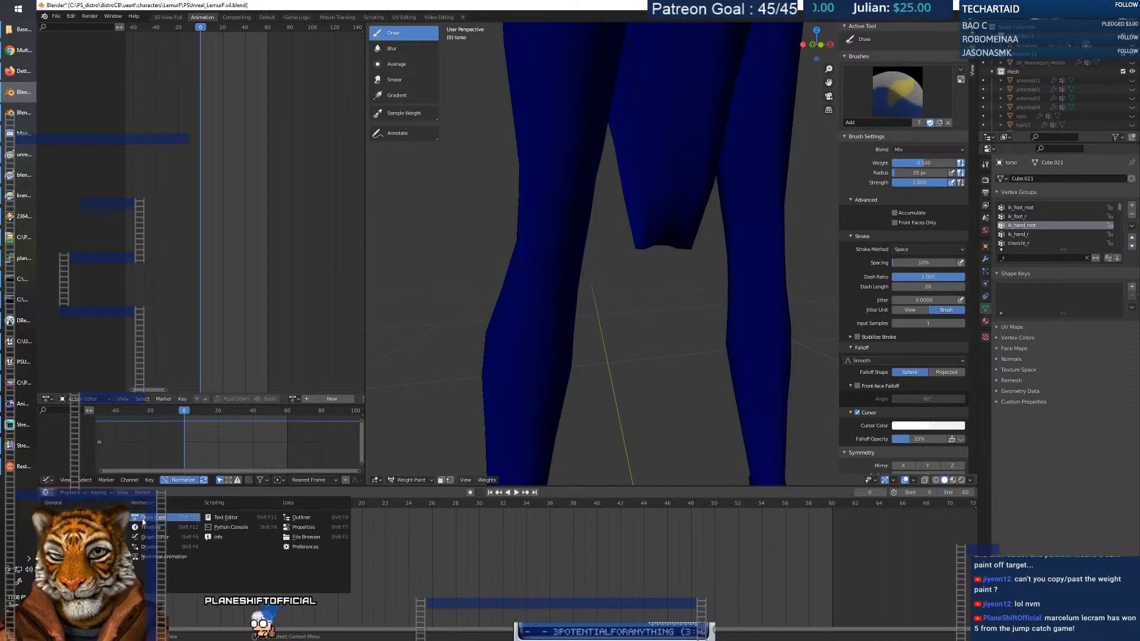
{"action": "left_click", "coordinate": [225, 517]}
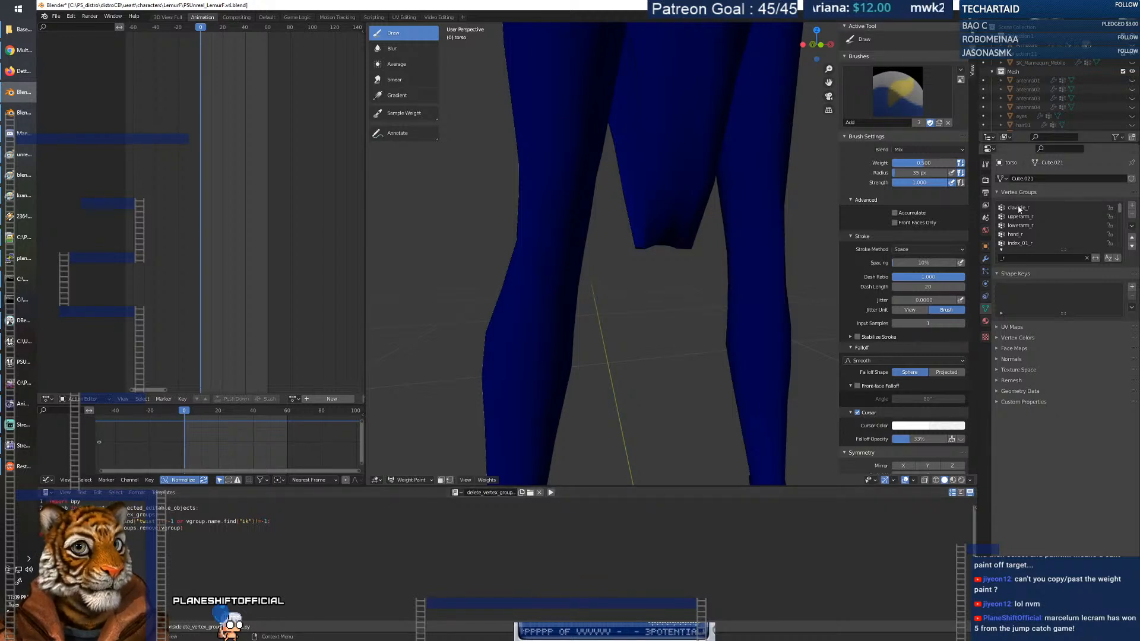
Select the calf_r vertex group, set the brush weight to 0.533, and paint the front and side of the right knee.
{"action": "scroll", "coordinate": [1038, 228], "scroll_direction": "down", "scroll_amount": 5}
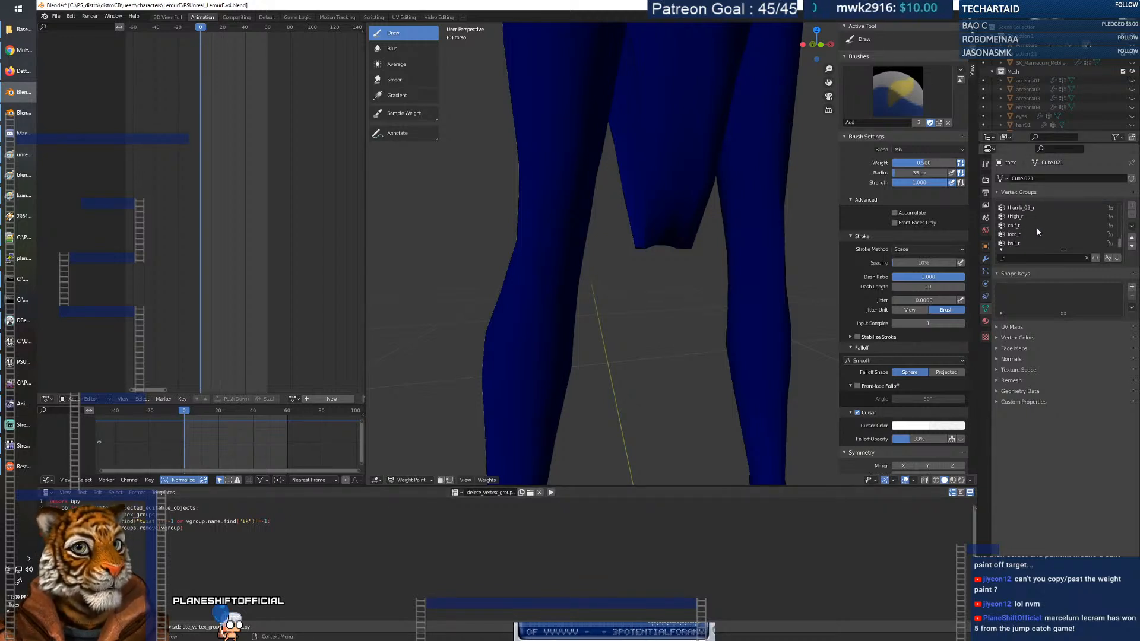
{"action": "left_click", "coordinate": [1037, 228]}
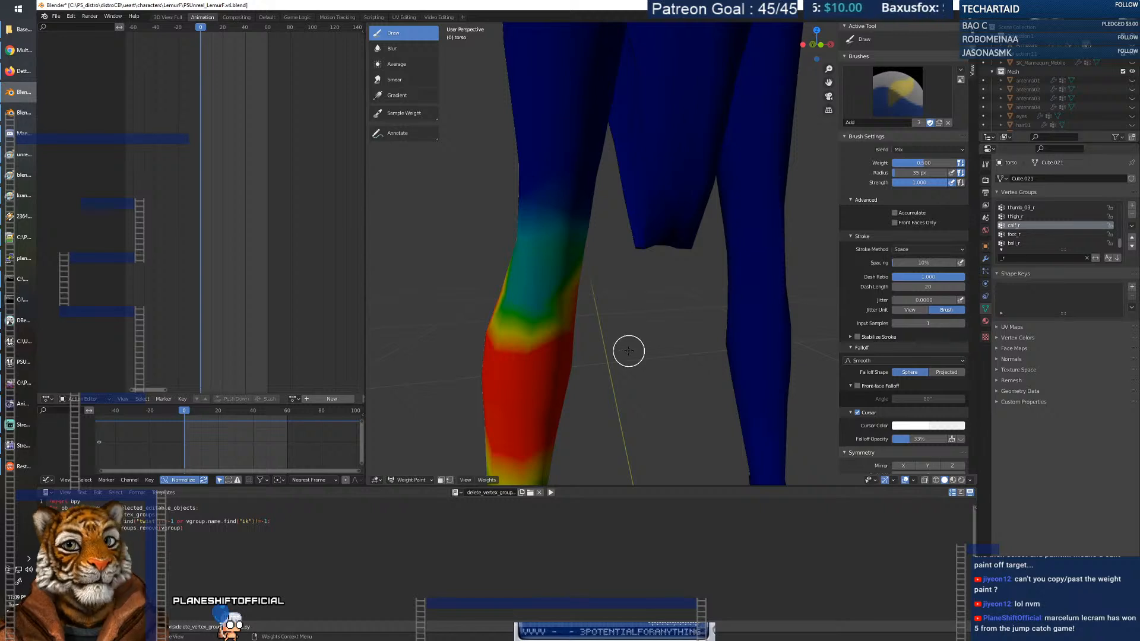
{"action": "scroll", "coordinate": [626, 351], "scroll_direction": "up", "scroll_amount": 4}
{"action": "scroll", "coordinate": [698, 348], "scroll_direction": "down", "scroll_amount": 4}
{"action": "right_click", "coordinate": [635, 358]}
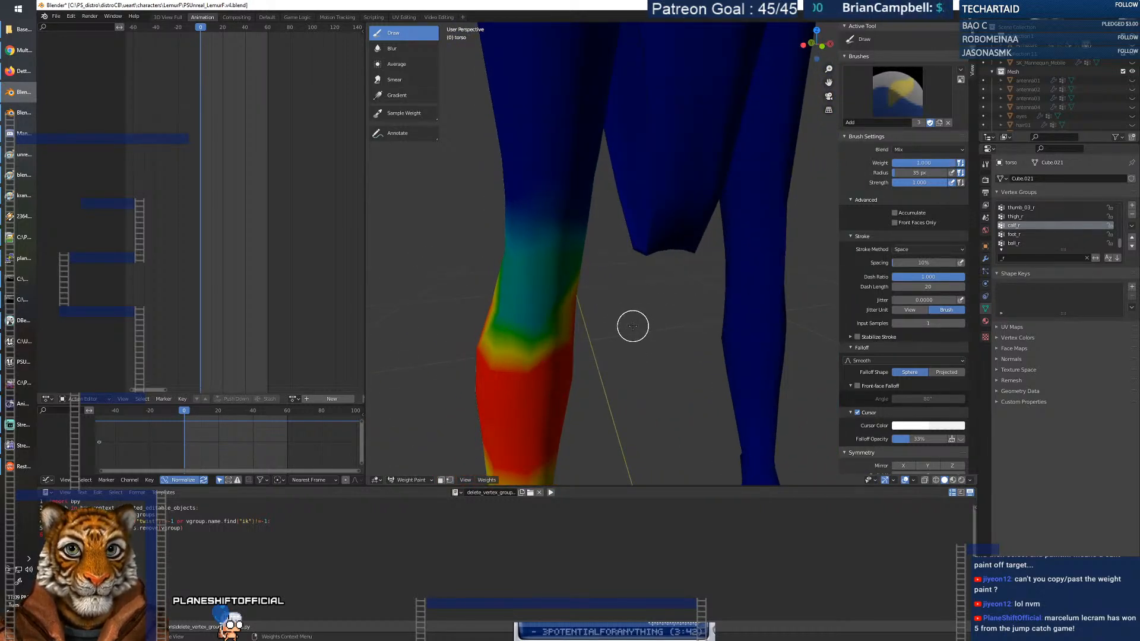
{"action": "scroll", "coordinate": [632, 326], "scroll_direction": "down", "scroll_amount": 2}
{"action": "scroll", "coordinate": [641, 304], "scroll_direction": "up", "scroll_amount": 2}
{"action": "middle_click_drag", "start_coordinate": [637, 337], "coordinate": [575, 394]}
{"action": "right_click", "coordinate": [574, 393]}
{"action": "left_click_drag", "start_coordinate": [574, 394], "coordinate": [531, 393]}
{"action": "left_click_drag", "start_coordinate": [606, 354], "coordinate": [595, 381]}
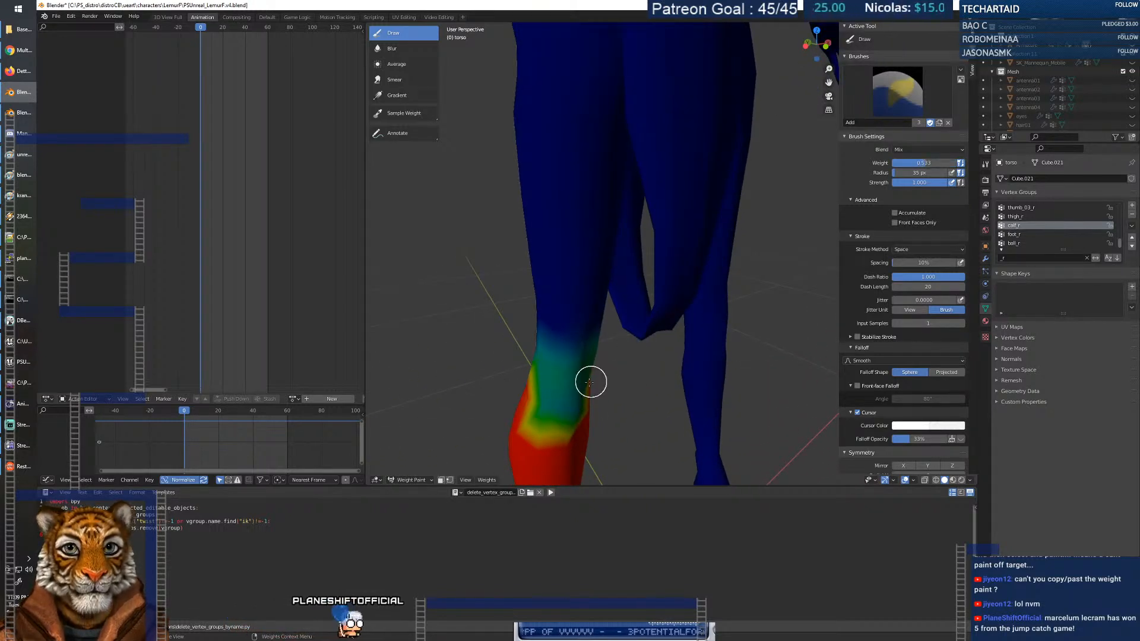
Even out the calf_r weight across the front of the right knee with the 0.533 brush.
{"action": "scroll", "coordinate": [550, 380], "scroll_direction": "down", "scroll_amount": 2}
{"action": "middle_click_drag", "start_coordinate": [550, 380], "coordinate": [554, 395]}
{"action": "scroll", "coordinate": [554, 397], "scroll_direction": "up", "scroll_amount": 2}
{"action": "left_click_drag", "start_coordinate": [556, 398], "coordinate": [569, 399]}
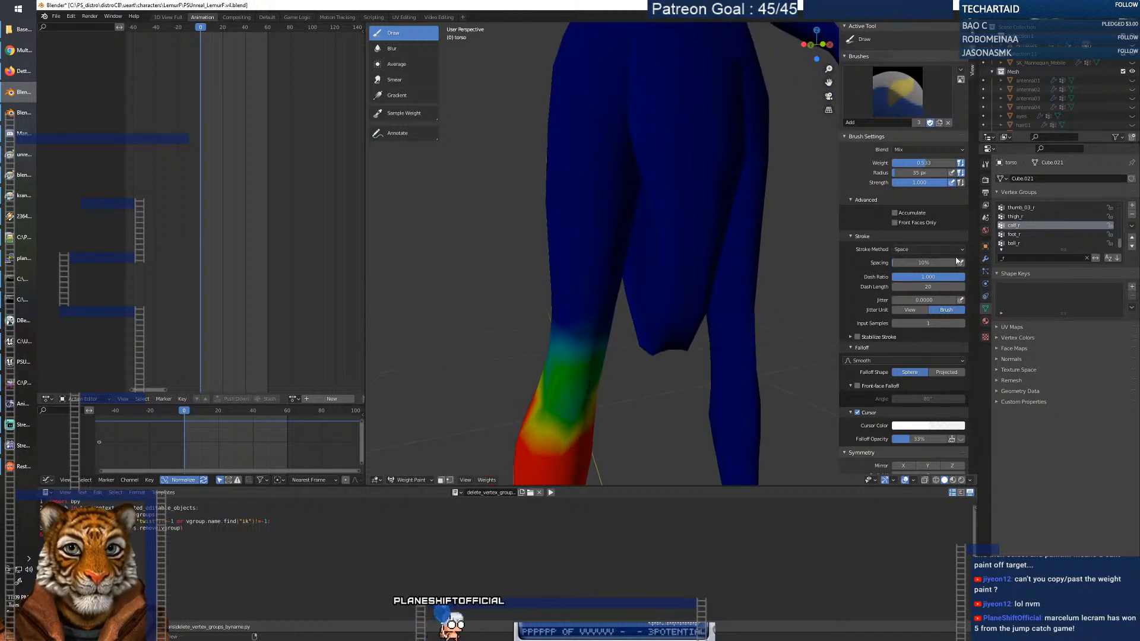
Select the thigh_r vertex group, set the brush weight to 1.000, and paint the back of the right thigh down to the knee.
{"action": "left_click", "coordinate": [1022, 217]}
{"action": "middle_click_drag", "start_coordinate": [595, 343], "coordinate": [742, 329]}
{"action": "right_click", "coordinate": [613, 299]}
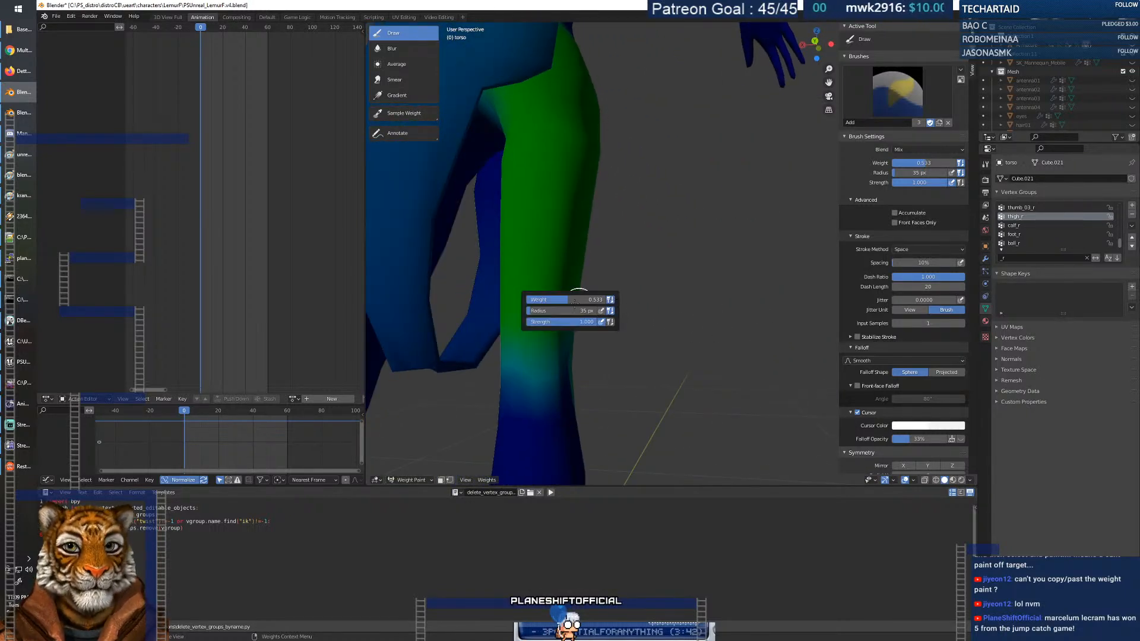
{"action": "left_click_drag", "start_coordinate": [558, 338], "coordinate": [586, 332]}
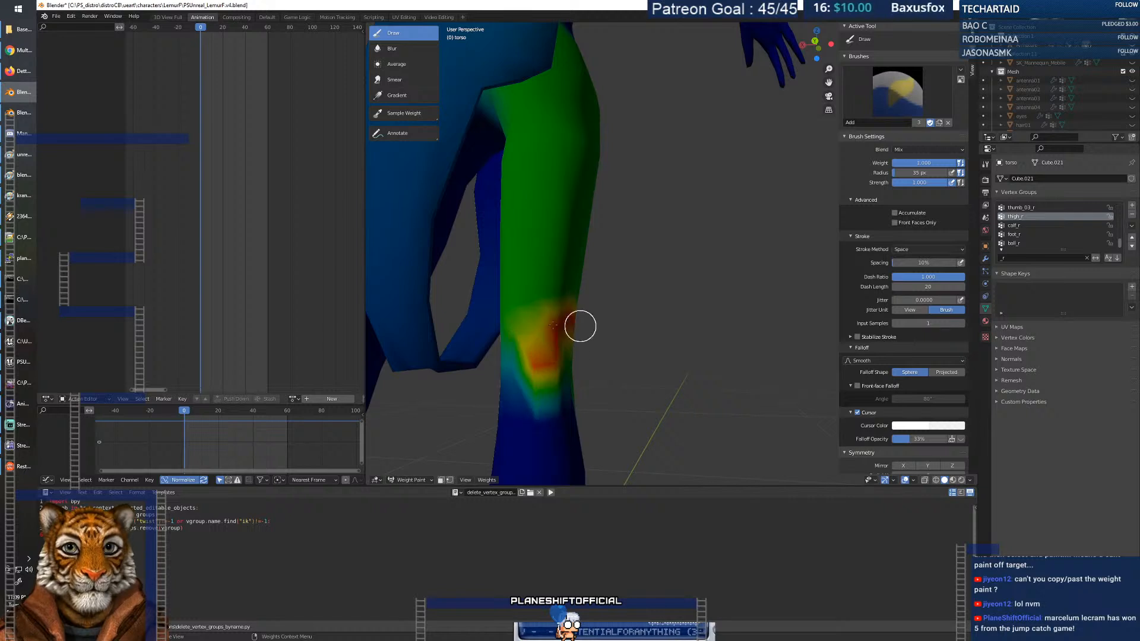
{"action": "middle_click_drag", "start_coordinate": [525, 349], "coordinate": [564, 360]}
{"action": "mouse_move", "coordinate": [483, 340]}
{"action": "left_mouse_down"}
{"action": "mouse_move", "coordinate": [466, 356]}
{"action": "mouse_move", "coordinate": [553, 178]}
{"action": "mouse_move", "coordinate": [501, 215]}
{"action": "left_mouse_up"}
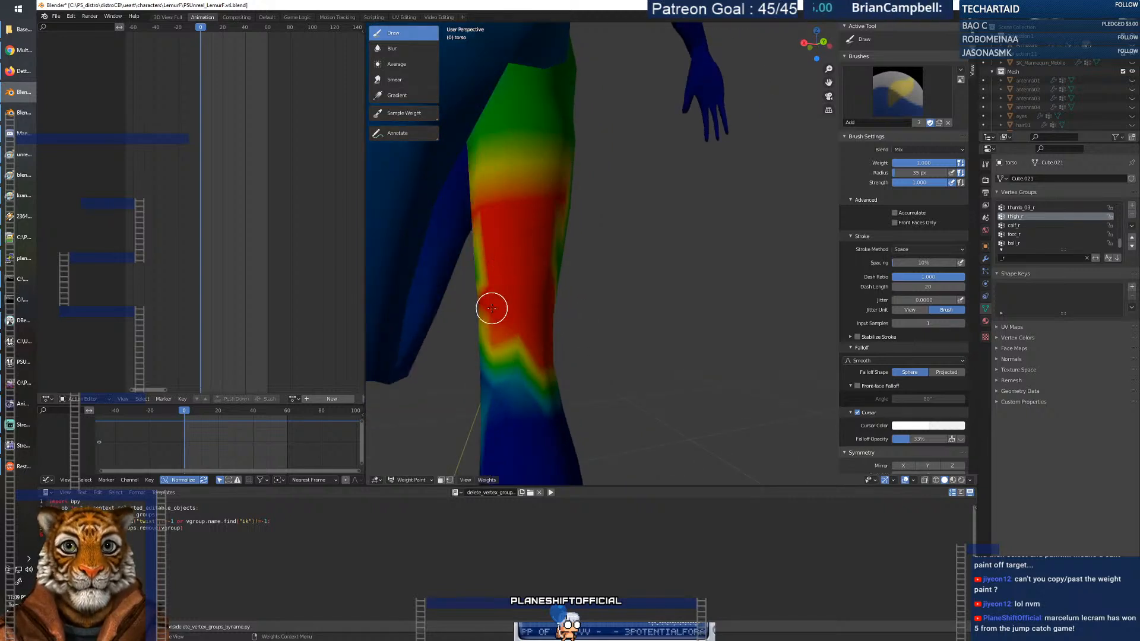
{"action": "left_click_drag", "start_coordinate": [481, 335], "coordinate": [526, 410]}
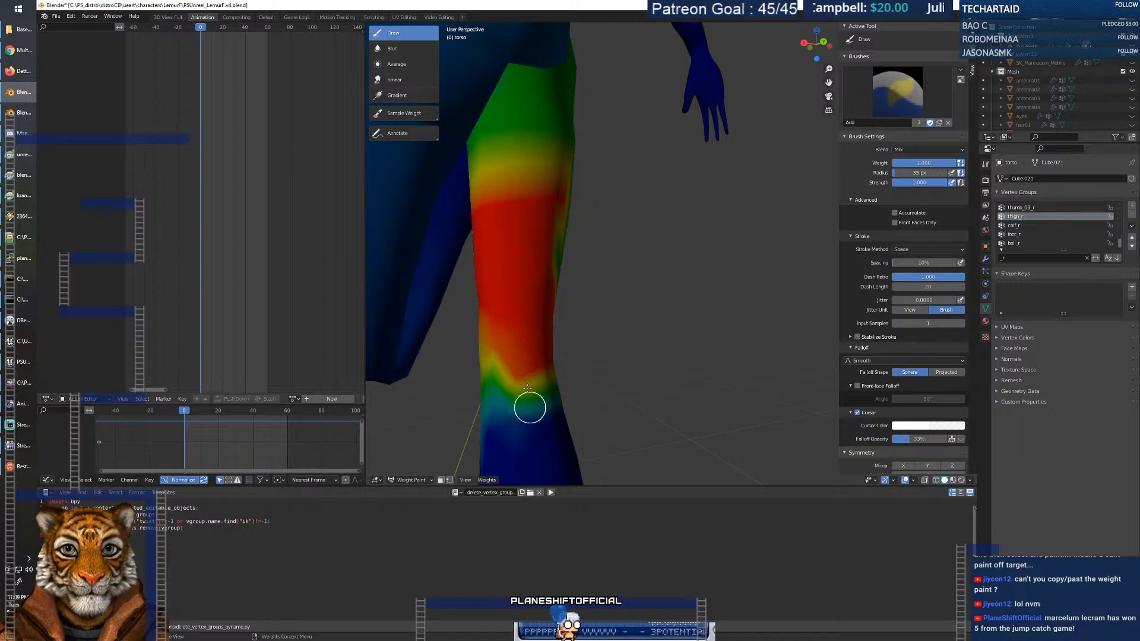
Paint full thigh_r weight along the outer side and front of the right thigh.
{"action": "middle_click_drag", "start_coordinate": [558, 297], "coordinate": [416, 297]}
{"action": "mouse_move", "coordinate": [525, 294]}
{"action": "left_mouse_down"}
{"action": "mouse_move", "coordinate": [532, 115]}
{"action": "mouse_move", "coordinate": [557, 303]}
{"action": "left_mouse_up"}
{"action": "scroll", "coordinate": [552, 302], "scroll_direction": "down", "scroll_amount": 3}
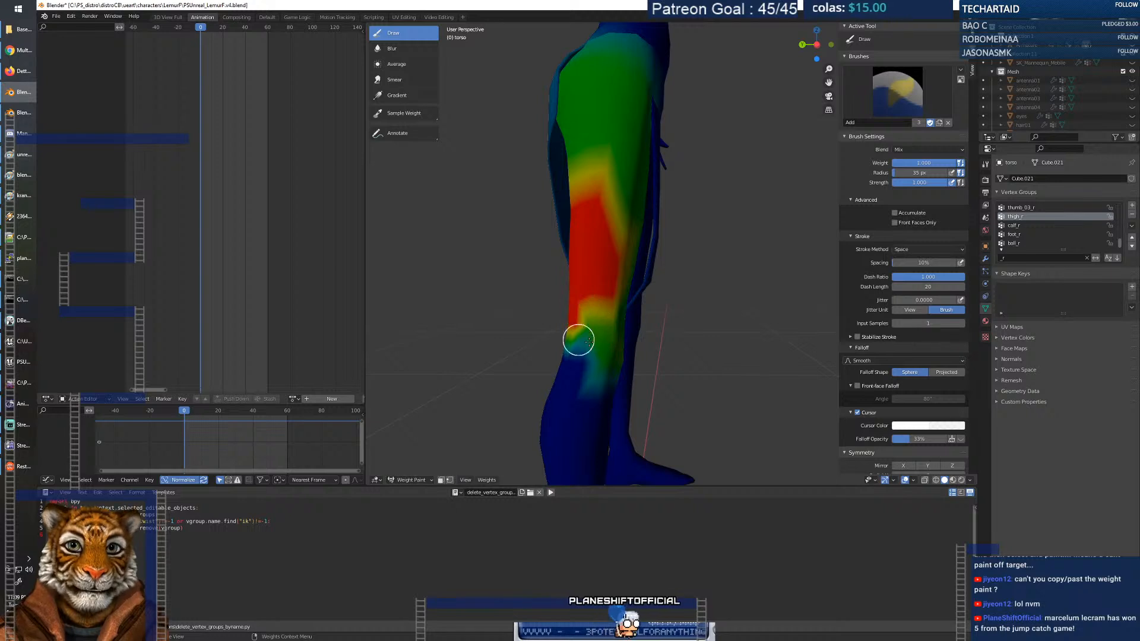
{"action": "mouse_move", "coordinate": [599, 190]}
{"action": "left_mouse_down"}
{"action": "mouse_move", "coordinate": [608, 148]}
{"action": "mouse_move", "coordinate": [578, 167]}
{"action": "left_mouse_up"}
{"action": "middle_click_drag", "start_coordinate": [628, 158], "coordinate": [555, 191]}
{"action": "mouse_move", "coordinate": [554, 190]}
{"action": "left_mouse_down"}
{"action": "mouse_move", "coordinate": [580, 117]}
{"action": "mouse_move", "coordinate": [623, 166]}
{"action": "mouse_move", "coordinate": [628, 231]}
{"action": "mouse_move", "coordinate": [614, 280]}
{"action": "mouse_move", "coordinate": [601, 250]}
{"action": "left_mouse_up"}
{"action": "mouse_move", "coordinate": [600, 251]}
{"action": "middle_mouse_down"}
{"action": "mouse_move", "coordinate": [579, 267]}
{"action": "mouse_move", "coordinate": [607, 271]}
{"action": "middle_mouse_up"}
{"action": "mouse_move", "coordinate": [576, 309]}
{"action": "left_mouse_down"}
{"action": "mouse_move", "coordinate": [618, 321]}
{"action": "mouse_move", "coordinate": [576, 310]}
{"action": "mouse_move", "coordinate": [598, 368]}
{"action": "left_mouse_up"}
Fill in full thigh_r weight on the inner side and upper back of the right thigh.
{"action": "middle_click_drag", "start_coordinate": [598, 368], "coordinate": [624, 240]}
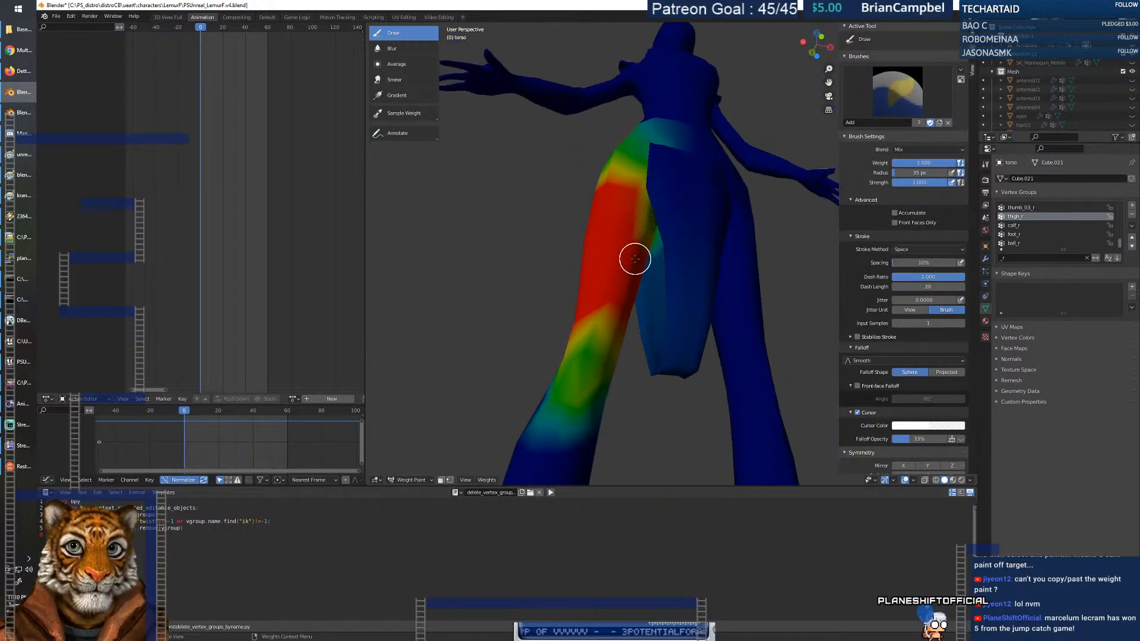
{"action": "mouse_move", "coordinate": [634, 259]}
{"action": "middle_mouse_down"}
{"action": "mouse_move", "coordinate": [521, 275]}
{"action": "mouse_move", "coordinate": [629, 166]}
{"action": "middle_mouse_up"}
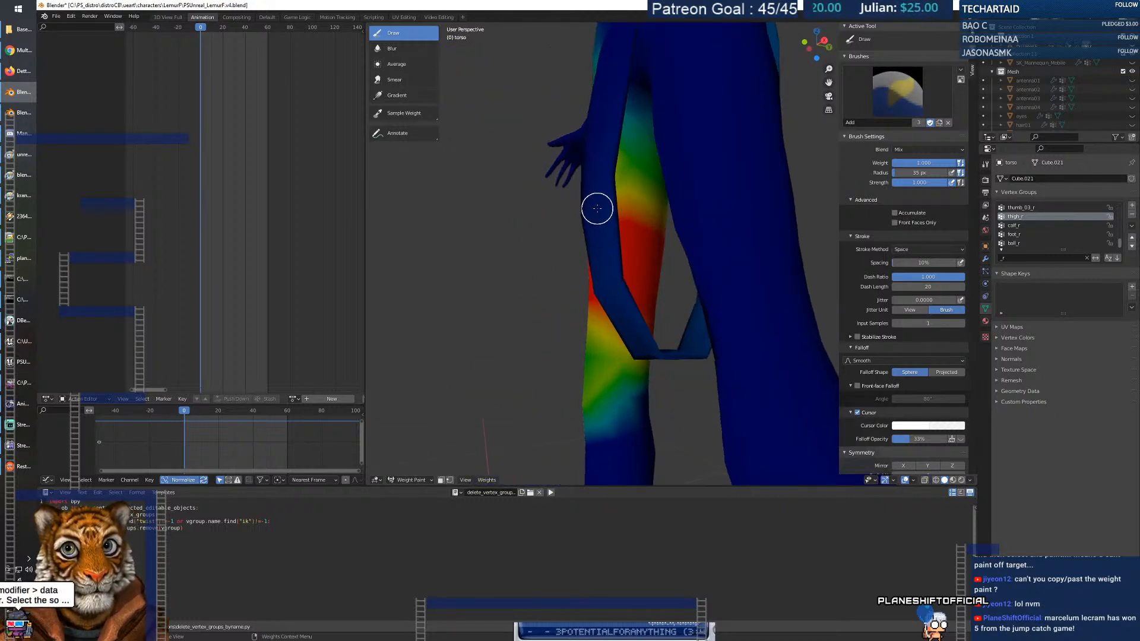
{"action": "left_click_drag", "start_coordinate": [645, 189], "coordinate": [662, 215]}
{"action": "middle_click_drag", "start_coordinate": [634, 211], "coordinate": [693, 180]}
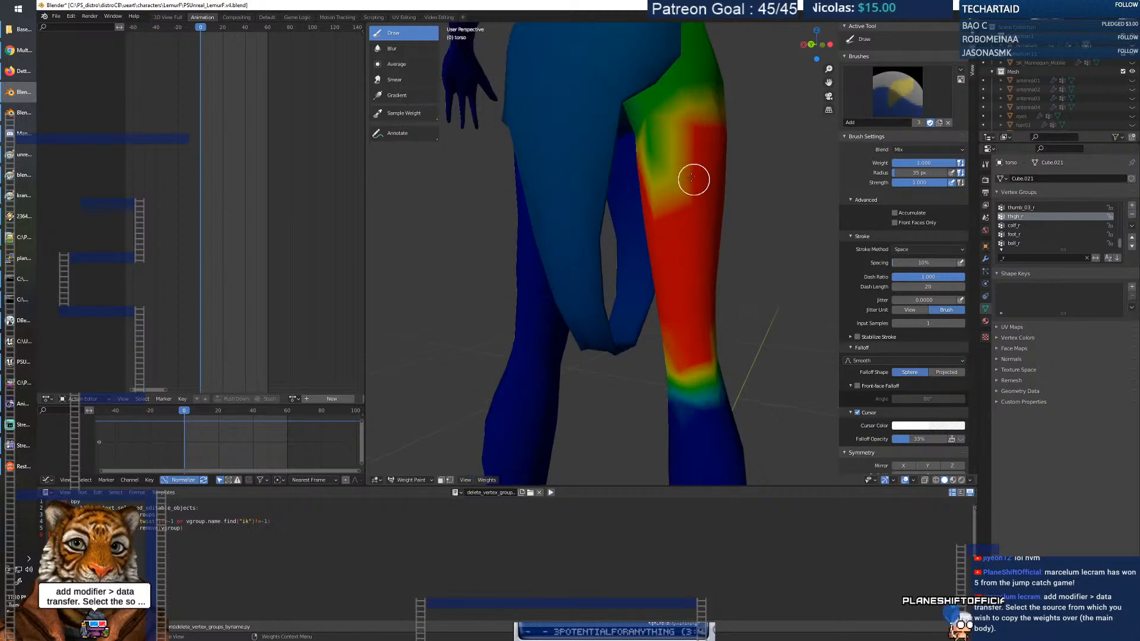
{"action": "left_click_drag", "start_coordinate": [694, 179], "coordinate": [650, 148]}
{"action": "mouse_move", "coordinate": [699, 209]}
{"action": "middle_mouse_down"}
{"action": "mouse_move", "coordinate": [521, 225]}
{"action": "mouse_move", "coordinate": [335, 207]}
{"action": "middle_mouse_up"}
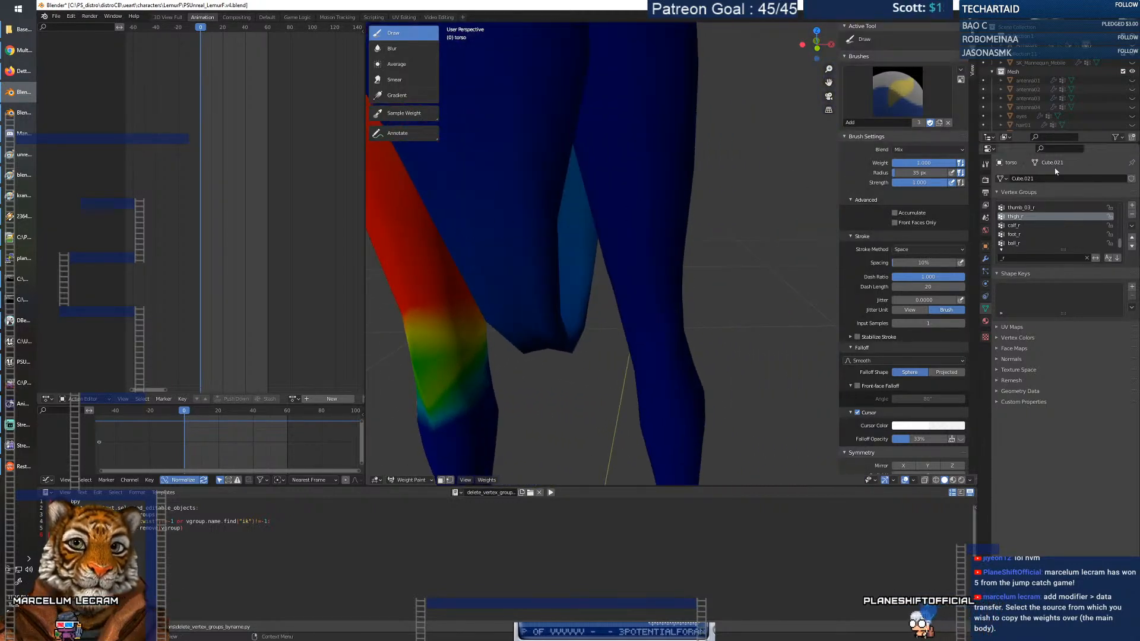
Inspect the thigh_r weights around the right leg and select the calf_r vertex group to compare.
{"action": "middle_click_drag", "start_coordinate": [646, 241], "coordinate": [683, 241]}
{"action": "scroll", "coordinate": [583, 247], "scroll_direction": "down", "scroll_amount": 2}
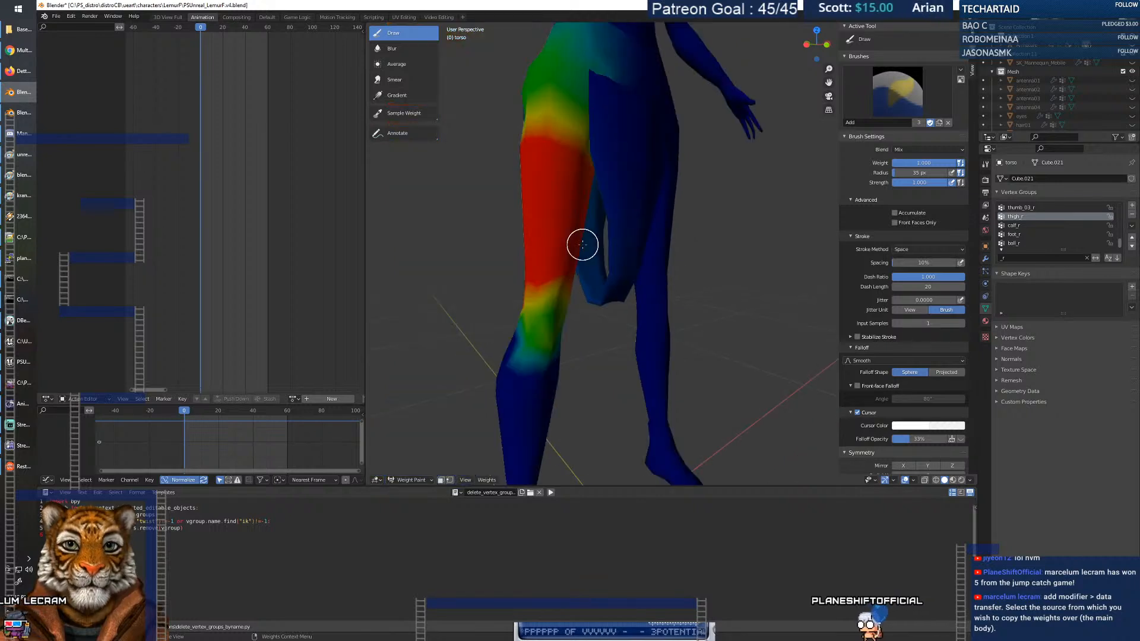
{"action": "middle_click_drag", "start_coordinate": [582, 247], "coordinate": [627, 241]}
{"action": "left_click", "coordinate": [1027, 227]}
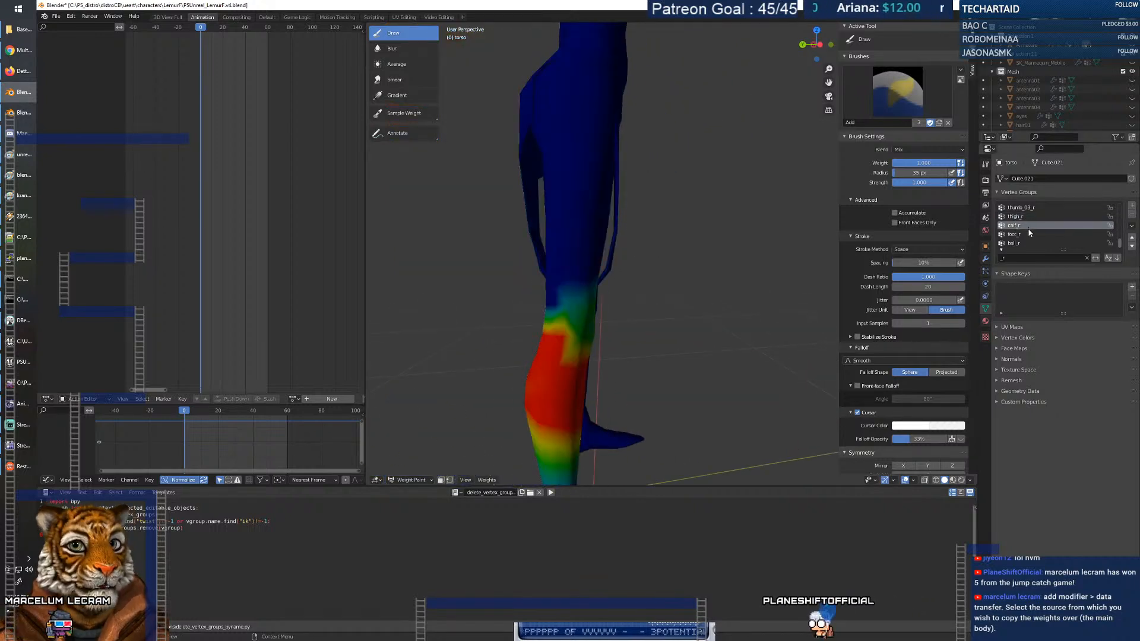
Compare the weights of the foot_r, ball_r and calf_r vertex groups on the right leg.
{"action": "left_click", "coordinate": [1027, 235]}
{"action": "left_click", "coordinate": [1028, 244]}
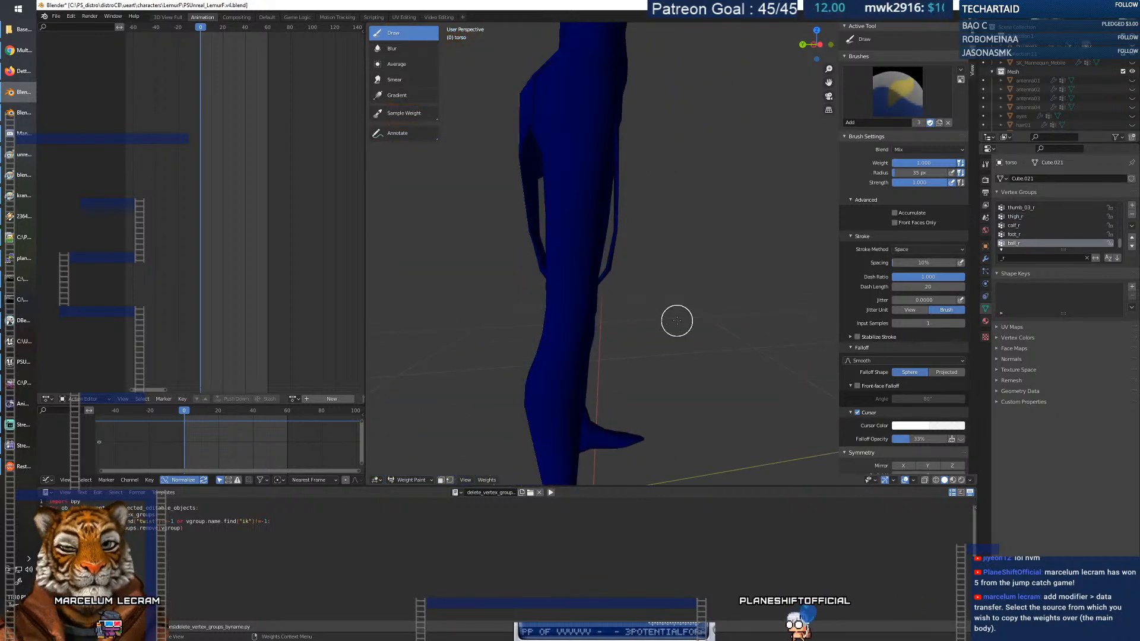
{"action": "scroll", "coordinate": [677, 321], "scroll_direction": "down", "scroll_amount": 2}
{"action": "left_click", "coordinate": [1019, 235]}
{"action": "left_click", "coordinate": [1020, 226]}
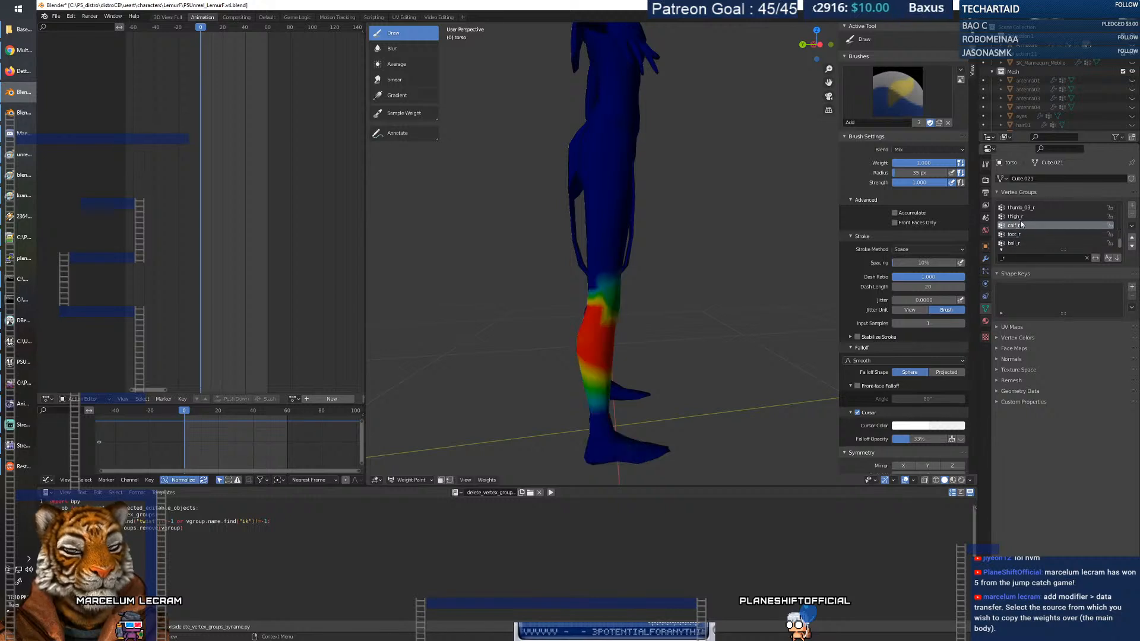
{"action": "left_click", "coordinate": [1024, 236]}
{"action": "left_click", "coordinate": [1021, 226]}
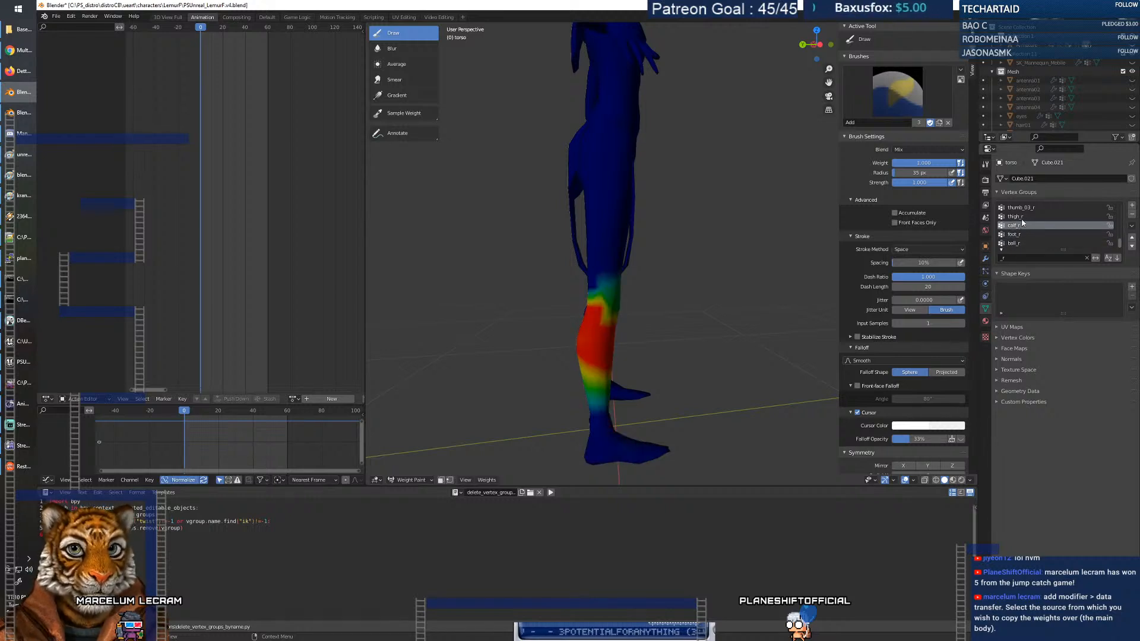
Select the thigh_r vertex group, set the brush weight to 0.000, and erase its weight along the waist and upper hips.
{"action": "left_click", "coordinate": [1023, 216]}
{"action": "middle_click_drag", "start_coordinate": [712, 226], "coordinate": [600, 304]}
{"action": "middle_click_drag", "start_coordinate": [553, 261], "coordinate": [586, 265]}
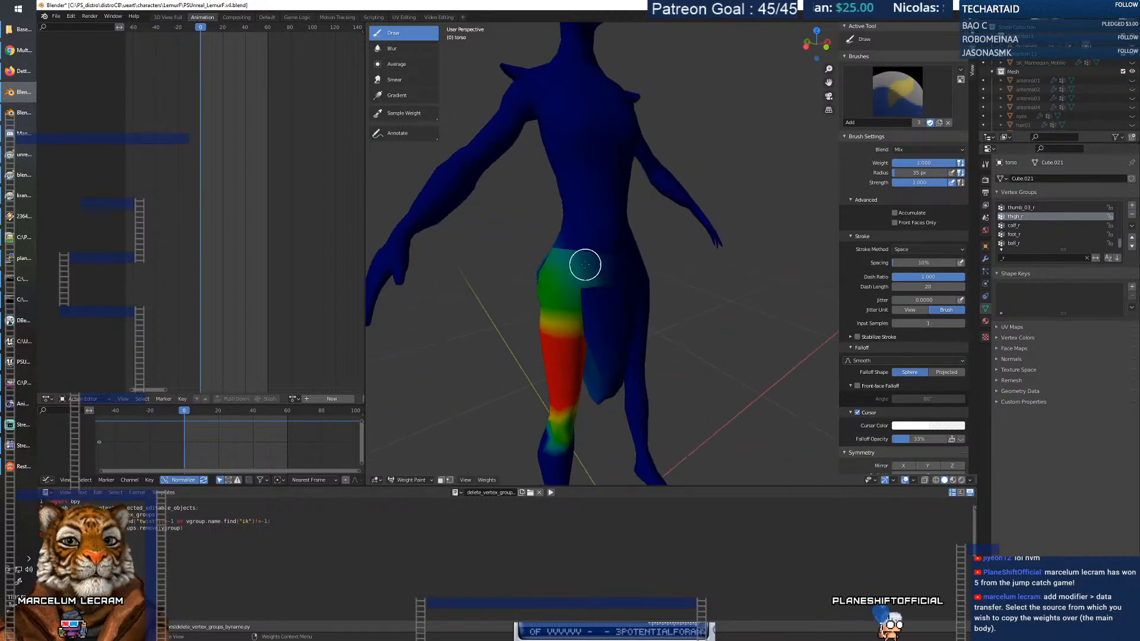
{"action": "right_click", "coordinate": [586, 266]}
{"action": "left_click_drag", "start_coordinate": [514, 265], "coordinate": [452, 265]}
{"action": "left_click_drag", "start_coordinate": [571, 253], "coordinate": [606, 254]}
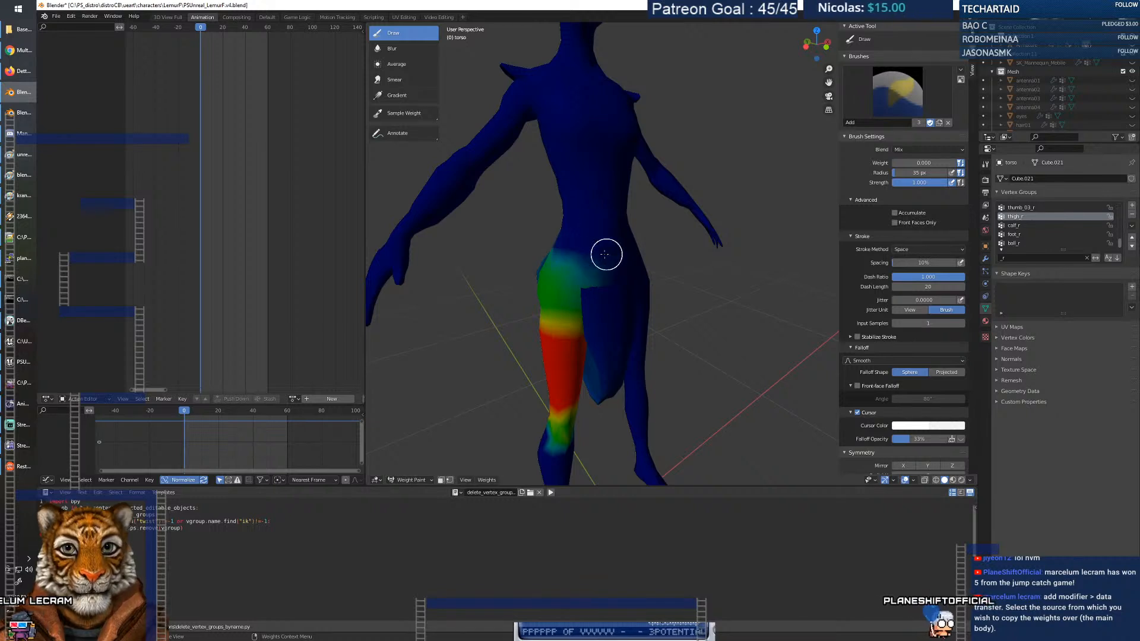
{"action": "mouse_move", "coordinate": [604, 249]}
{"action": "middle_mouse_down"}
{"action": "mouse_move", "coordinate": [649, 247]}
{"action": "mouse_move", "coordinate": [483, 258]}
{"action": "mouse_move", "coordinate": [562, 257]}
{"action": "middle_mouse_up"}
{"action": "middle_click_drag", "start_coordinate": [489, 261], "coordinate": [459, 248]}
{"action": "mouse_move", "coordinate": [437, 265]}
{"action": "left_mouse_down"}
{"action": "mouse_move", "coordinate": [420, 323]}
{"action": "mouse_move", "coordinate": [476, 267]}
{"action": "mouse_move", "coordinate": [499, 445]}
{"action": "mouse_move", "coordinate": [494, 239]}
{"action": "left_mouse_up"}
{"action": "mouse_move", "coordinate": [419, 313]}
{"action": "middle_mouse_down"}
{"action": "mouse_move", "coordinate": [434, 289]}
{"action": "mouse_move", "coordinate": [401, 290]}
{"action": "mouse_move", "coordinate": [385, 314]}
{"action": "mouse_move", "coordinate": [466, 295]}
{"action": "middle_mouse_up"}
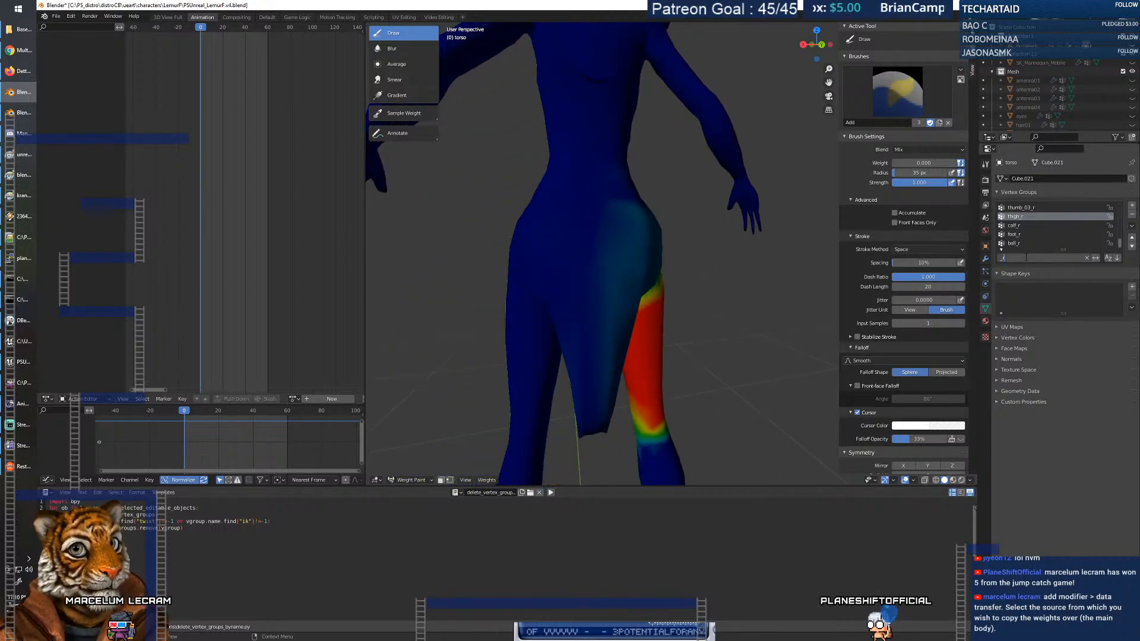
Filter the vertex groups by _l, check the left arm groups, and select thigh_l.
{"action": "key", "text": "BackSpace"}
{"action": "key", "text": "BackSpace"}
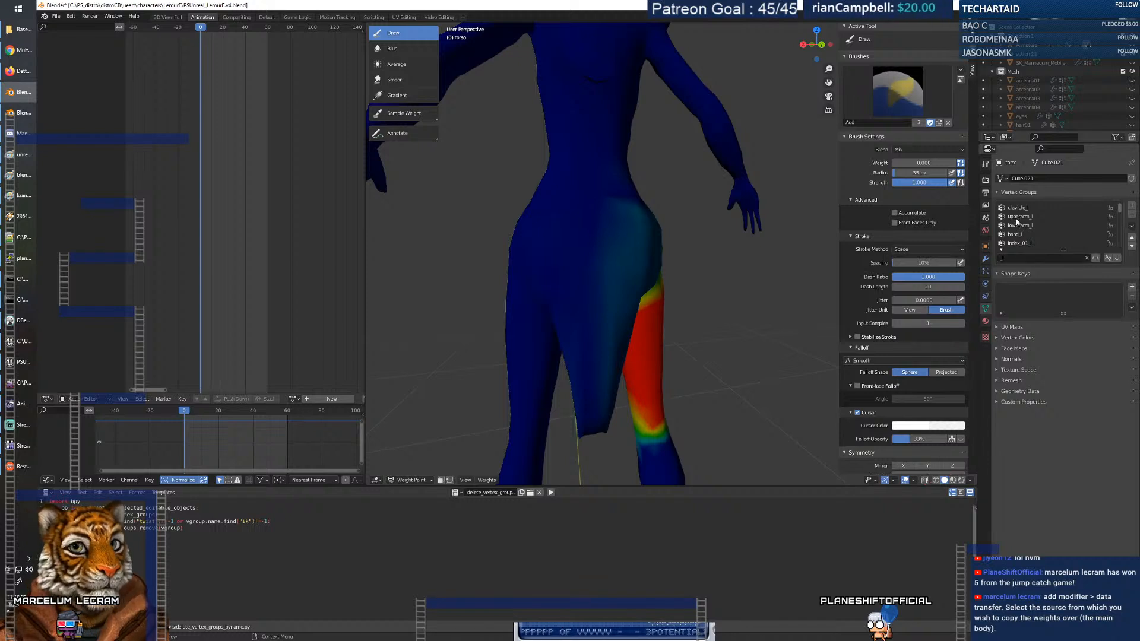
{"action": "left_click", "coordinate": [1020, 216]}
{"action": "left_click", "coordinate": [1022, 225]}
{"action": "left_click", "coordinate": [1029, 234]}
{"action": "left_click", "coordinate": [1030, 243]}
{"action": "scroll", "coordinate": [1047, 224], "scroll_direction": "down", "scroll_amount": 3}
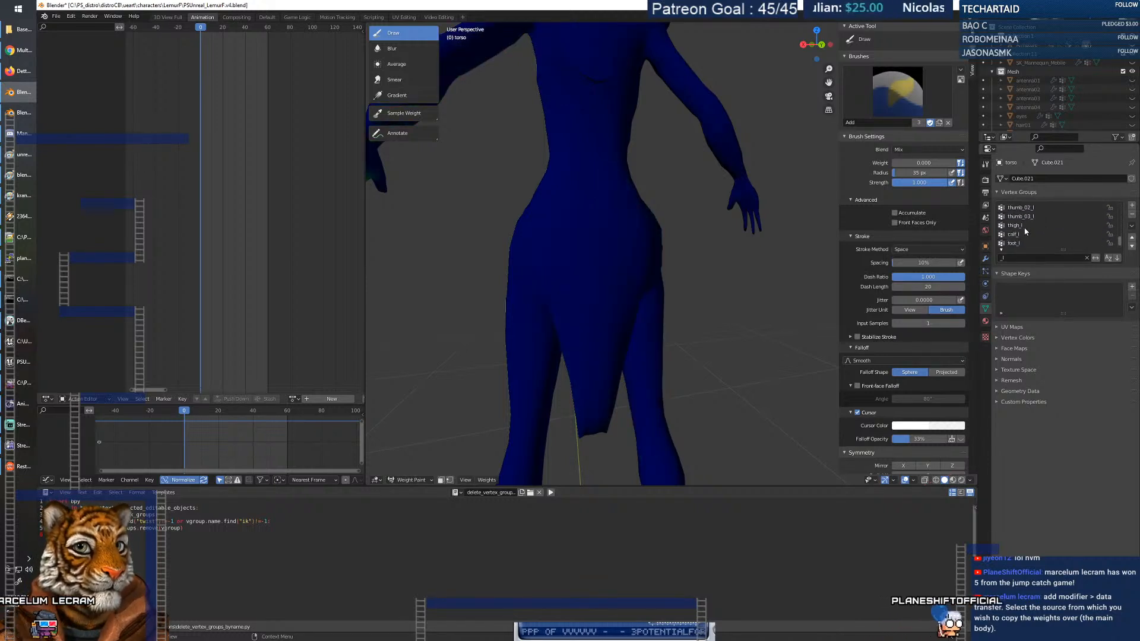
{"action": "left_click", "coordinate": [1024, 233]}
Erase thigh_l weight with the 0.000 brush from the right half of the back of the hips.
{"action": "scroll", "coordinate": [1024, 235], "scroll_direction": "down", "scroll_amount": 1}
{"action": "middle_click_drag", "start_coordinate": [631, 274], "coordinate": [614, 273]}
{"action": "scroll", "coordinate": [614, 272], "scroll_direction": "up", "scroll_amount": 1}
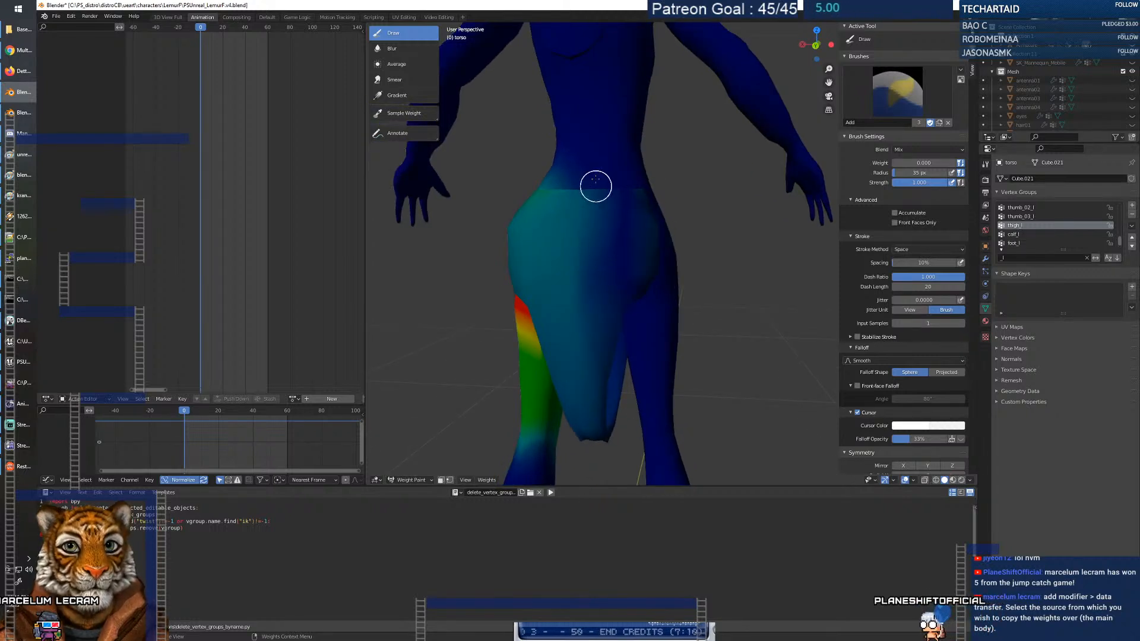
{"action": "mouse_move", "coordinate": [583, 174]}
{"action": "left_mouse_down"}
{"action": "mouse_move", "coordinate": [594, 356]}
{"action": "mouse_move", "coordinate": [611, 420]}
{"action": "mouse_move", "coordinate": [621, 368]}
{"action": "mouse_move", "coordinate": [557, 216]}
{"action": "mouse_move", "coordinate": [659, 260]}
{"action": "mouse_move", "coordinate": [593, 214]}
{"action": "mouse_move", "coordinate": [610, 225]}
{"action": "left_mouse_up"}
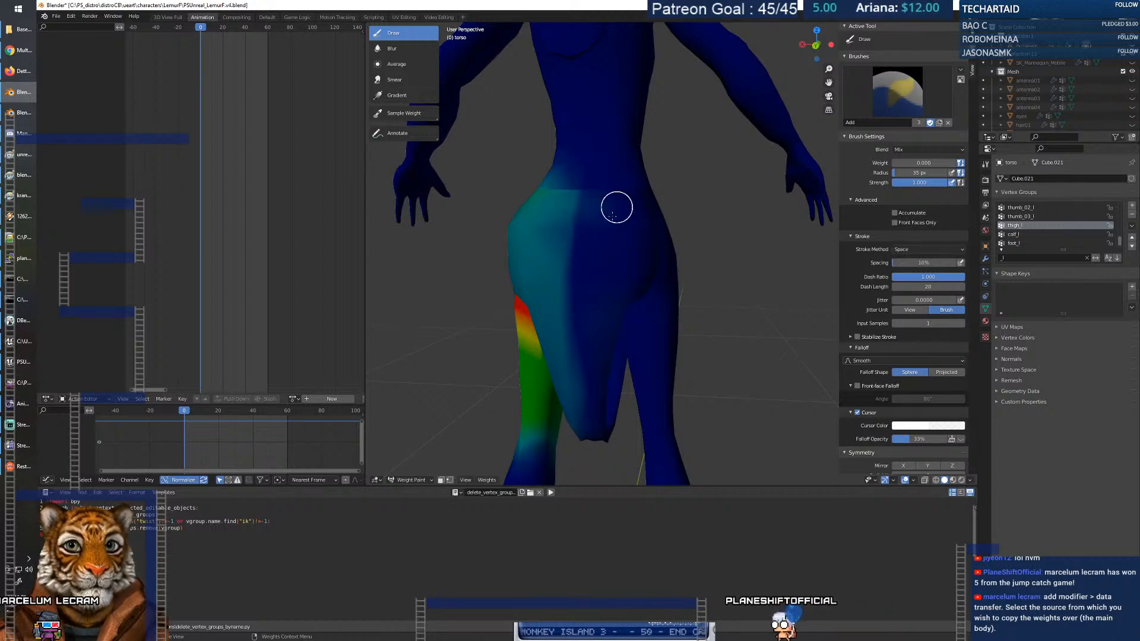
{"action": "middle_click_drag", "start_coordinate": [597, 221], "coordinate": [516, 189]}
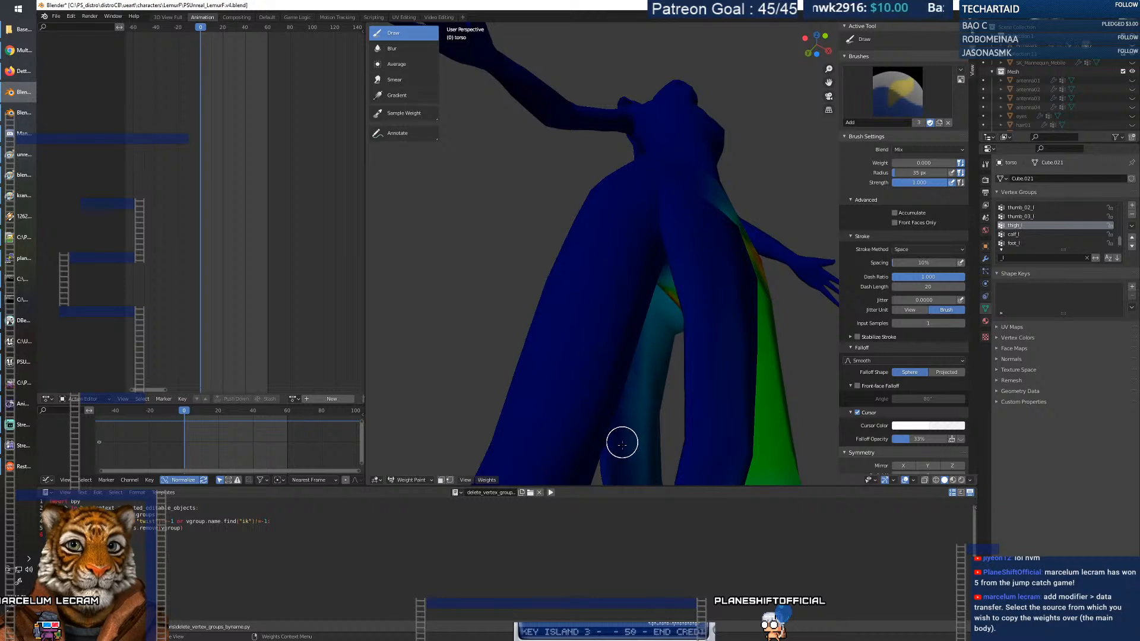
{"action": "middle_click_drag", "start_coordinate": [637, 475], "coordinate": [719, 441]}
{"action": "scroll", "coordinate": [643, 313], "scroll_direction": "down", "scroll_amount": 3}
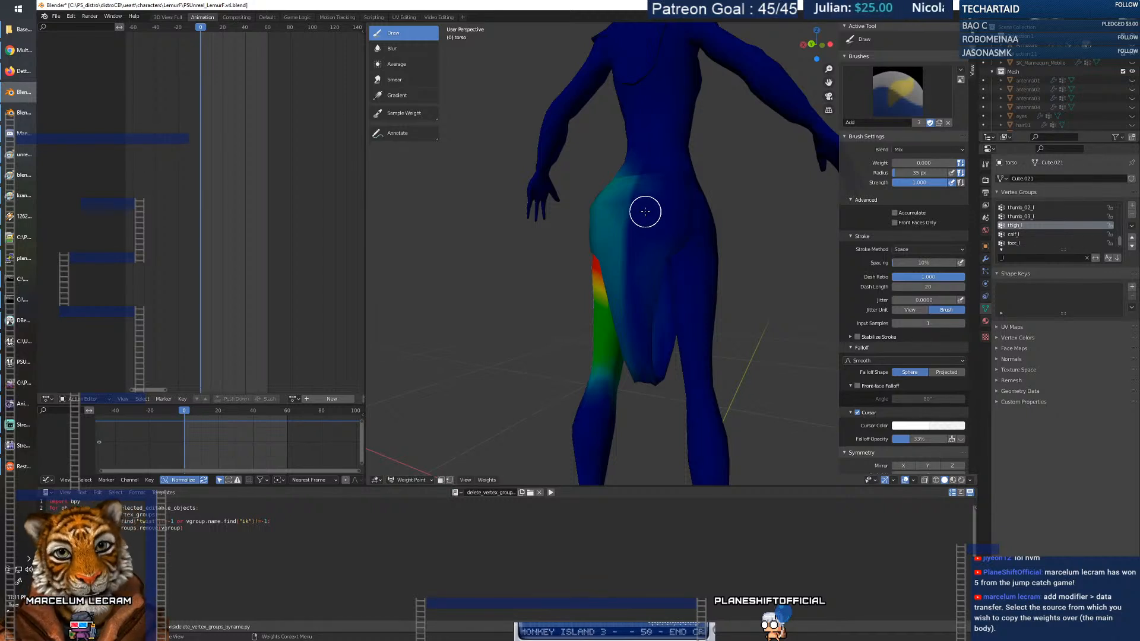
{"action": "mouse_move", "coordinate": [635, 384]}
{"action": "middle_mouse_down"}
{"action": "mouse_move", "coordinate": [743, 390]}
{"action": "mouse_move", "coordinate": [687, 400]}
{"action": "middle_mouse_up"}
{"action": "middle_click_drag", "start_coordinate": [672, 301], "coordinate": [665, 311]}
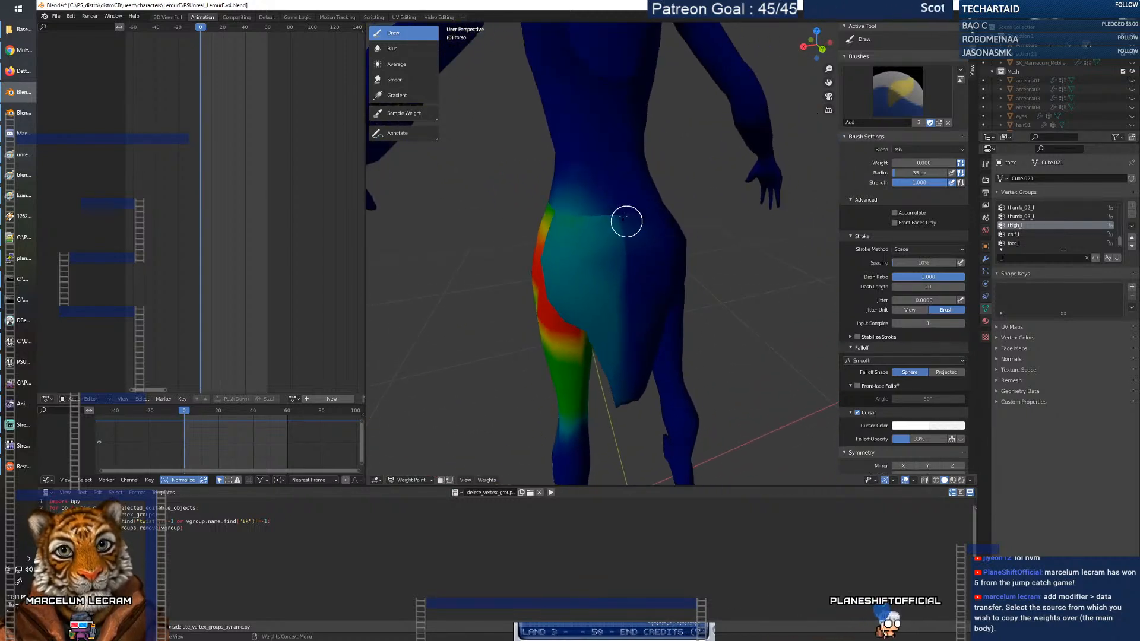
Set the brush weight to 0.167 and paint thigh_l along the left waistline from the back around to the front.
{"action": "right_click", "coordinate": [471, 212]}
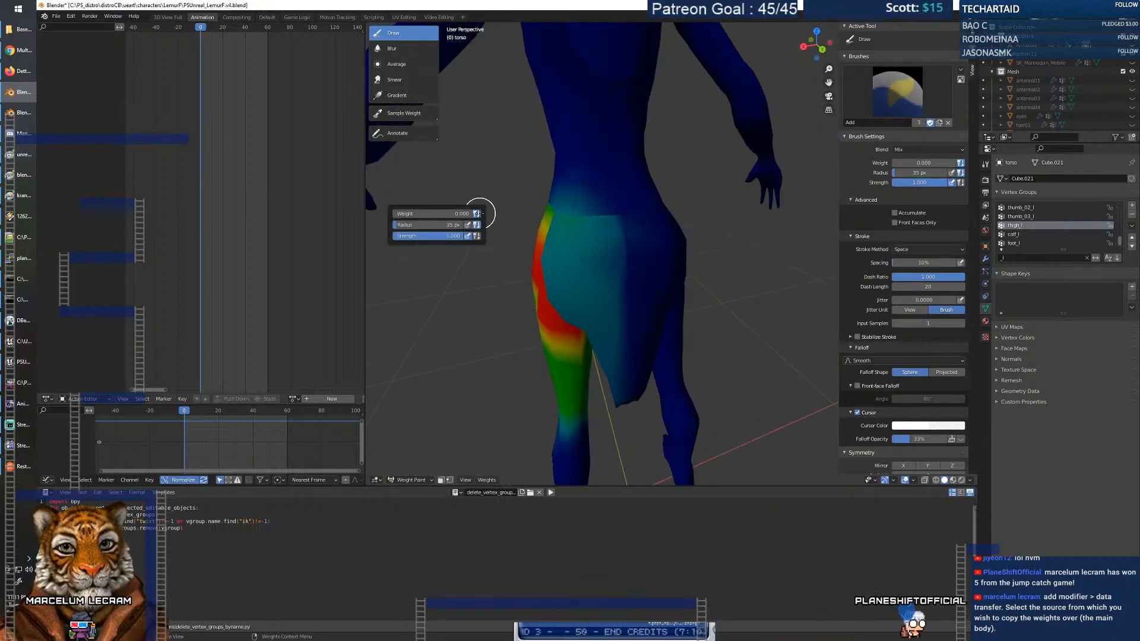
{"action": "right_click", "coordinate": [419, 212]}
{"action": "left_click_drag", "start_coordinate": [360, 214], "coordinate": [371, 215]}
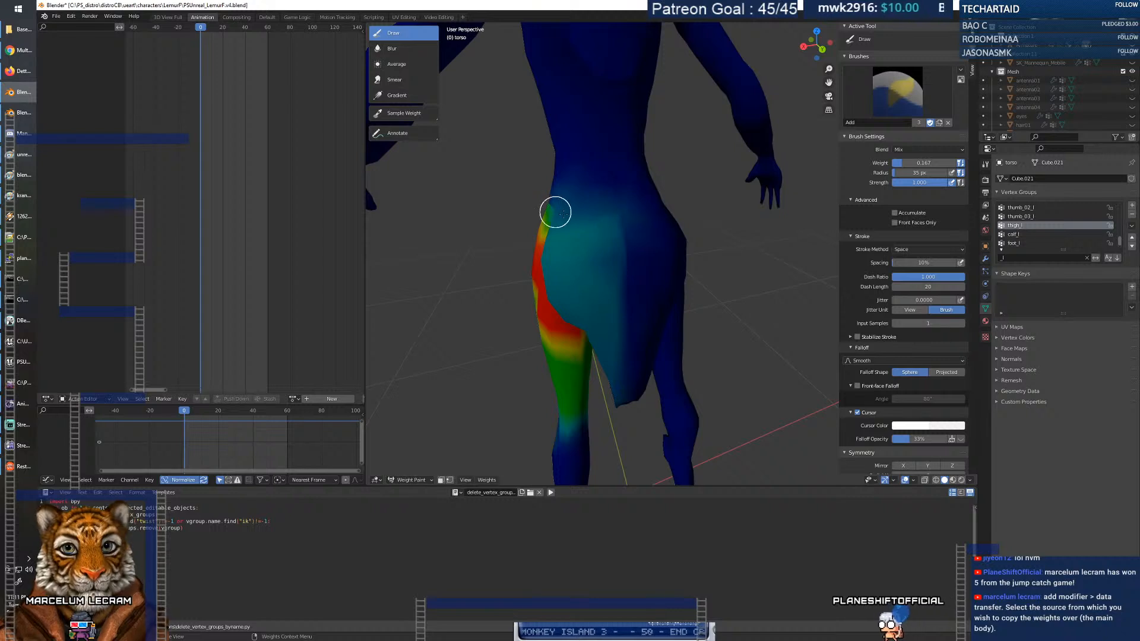
{"action": "middle_click_drag", "start_coordinate": [567, 215], "coordinate": [654, 212]}
{"action": "left_click_drag", "start_coordinate": [590, 216], "coordinate": [552, 215]}
{"action": "middle_click_drag", "start_coordinate": [568, 222], "coordinate": [546, 217]}
{"action": "left_click_drag", "start_coordinate": [522, 222], "coordinate": [450, 238]}
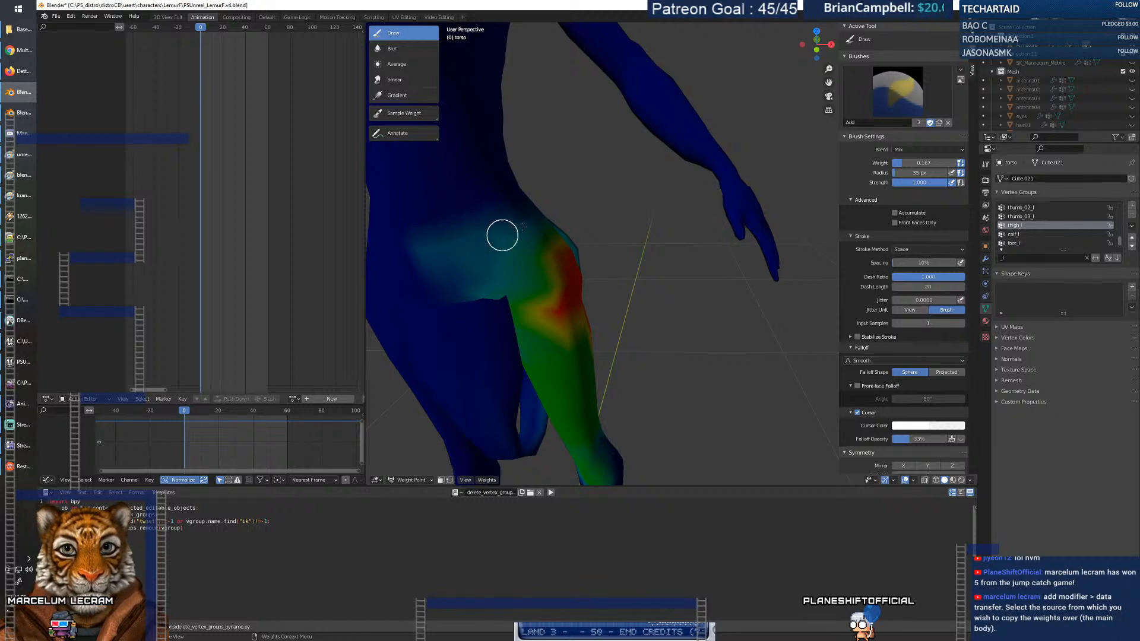
Paint thigh_l at 0.167 weight across the front of the pelvis just above the hanging flap.
{"action": "middle_click_drag", "start_coordinate": [481, 205], "coordinate": [594, 247]}
{"action": "left_click_drag", "start_coordinate": [629, 272], "coordinate": [601, 268]}
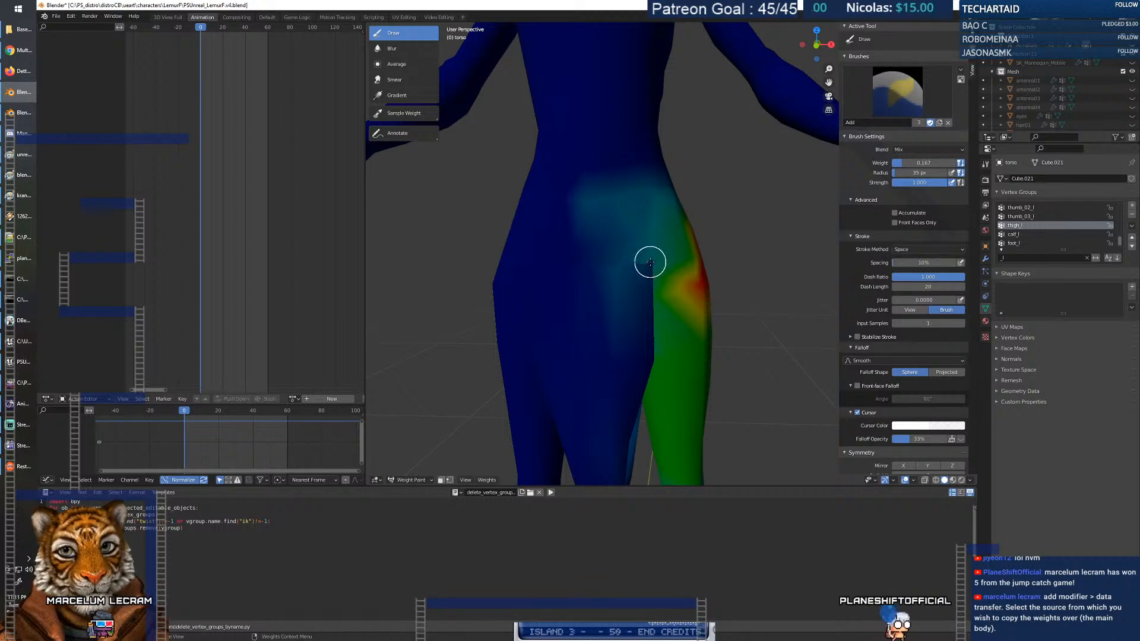
{"action": "left_click_drag", "start_coordinate": [634, 259], "coordinate": [616, 262]}
{"action": "mouse_move", "coordinate": [616, 254]}
{"action": "middle_mouse_down"}
{"action": "mouse_move", "coordinate": [615, 280]}
{"action": "mouse_move", "coordinate": [584, 250]}
{"action": "mouse_move", "coordinate": [613, 251]}
{"action": "middle_mouse_up"}
Set the brush weight to 0.461 and paint thigh_l along the upper edge of the front flap.
{"action": "right_click", "coordinate": [613, 251]}
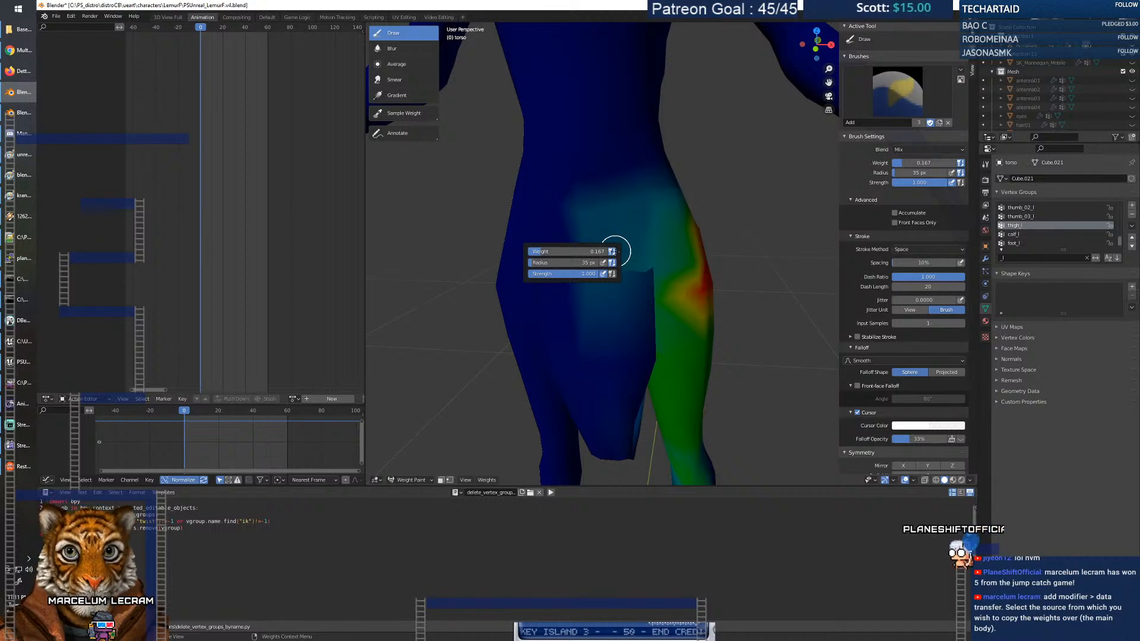
{"action": "right_click", "coordinate": [571, 253]}
{"action": "left_click_drag", "start_coordinate": [562, 252], "coordinate": [533, 253]}
{"action": "mouse_move", "coordinate": [622, 281]}
{"action": "left_mouse_down"}
{"action": "mouse_move", "coordinate": [656, 269]}
{"action": "mouse_move", "coordinate": [654, 328]}
{"action": "mouse_move", "coordinate": [641, 260]}
{"action": "mouse_move", "coordinate": [590, 279]}
{"action": "left_mouse_up"}
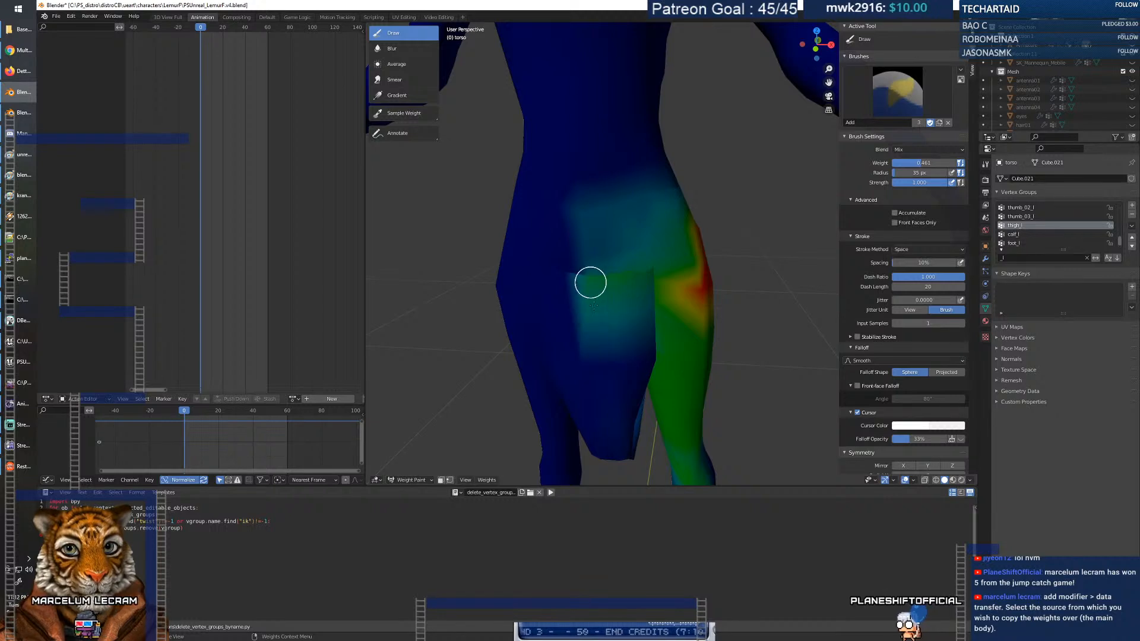
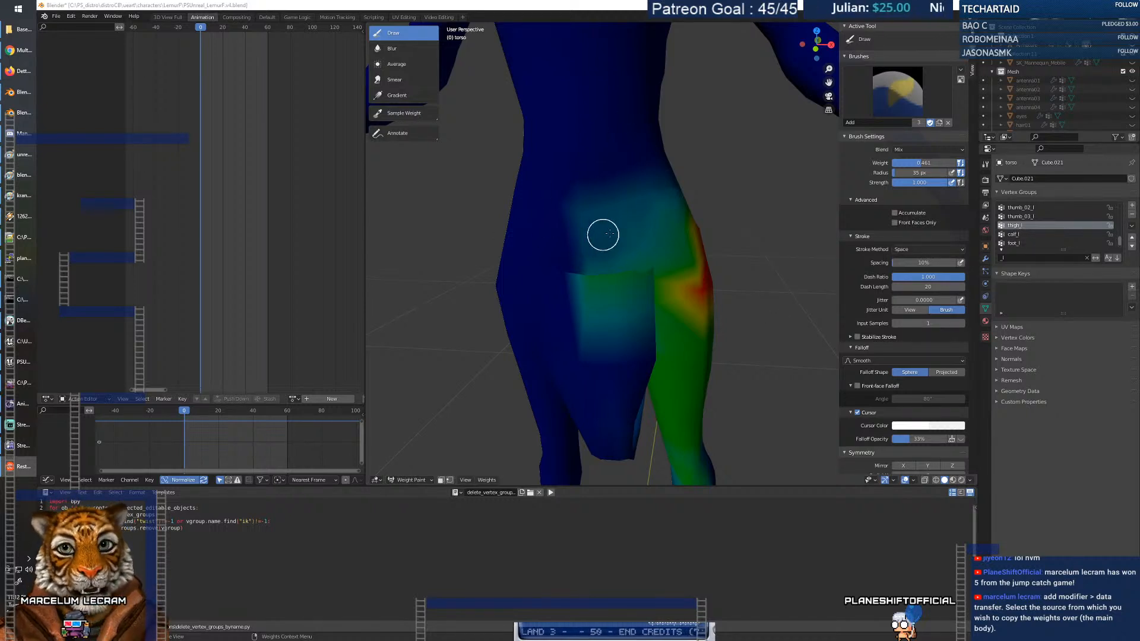
Set the brush weight to 1.000 and paint thigh_l down the front of the left thigh to the knee.
{"action": "mouse_move", "coordinate": [569, 239]}
{"action": "middle_mouse_down"}
{"action": "mouse_move", "coordinate": [617, 246]}
{"action": "mouse_move", "coordinate": [570, 240]}
{"action": "mouse_move", "coordinate": [642, 313]}
{"action": "middle_mouse_up"}
{"action": "mouse_move", "coordinate": [830, 292]}
{"action": "middle_mouse_down"}
{"action": "mouse_move", "coordinate": [605, 304]}
{"action": "mouse_move", "coordinate": [677, 295]}
{"action": "middle_mouse_up"}
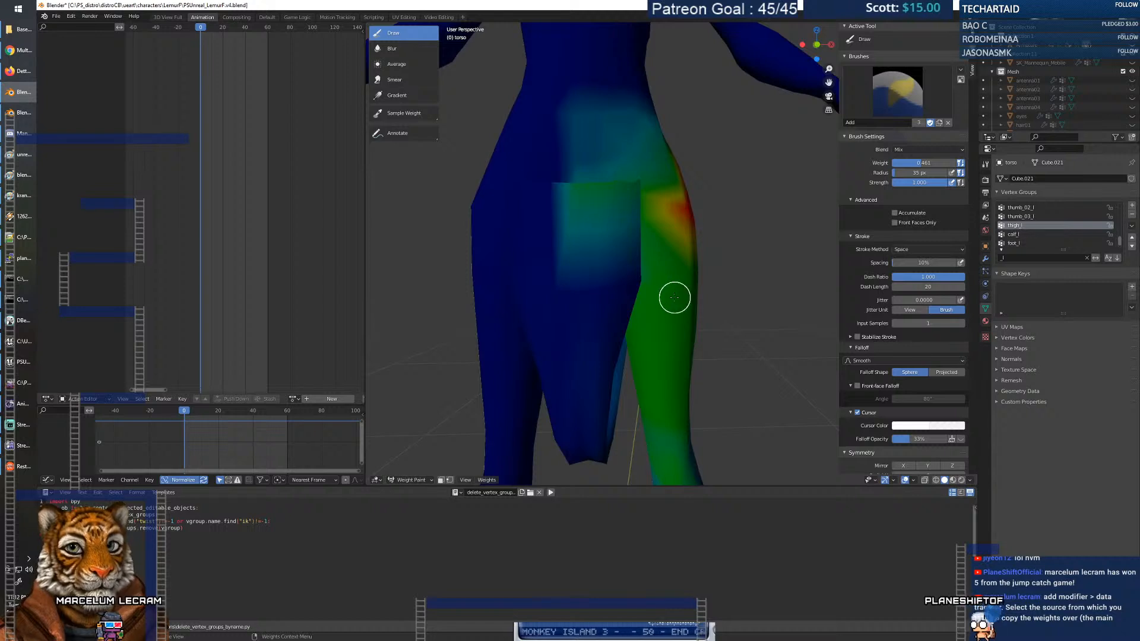
{"action": "right_click", "coordinate": [624, 299]}
{"action": "mouse_move", "coordinate": [625, 299]}
{"action": "left_mouse_down"}
{"action": "mouse_move", "coordinate": [677, 299]}
{"action": "mouse_move", "coordinate": [657, 298]}
{"action": "mouse_move", "coordinate": [661, 255]}
{"action": "mouse_move", "coordinate": [643, 237]}
{"action": "mouse_move", "coordinate": [643, 372]}
{"action": "mouse_move", "coordinate": [671, 326]}
{"action": "mouse_move", "coordinate": [677, 344]}
{"action": "mouse_move", "coordinate": [643, 329]}
{"action": "left_mouse_up"}
{"action": "mouse_move", "coordinate": [639, 316]}
{"action": "middle_mouse_down"}
{"action": "mouse_move", "coordinate": [717, 242]}
{"action": "mouse_move", "coordinate": [625, 302]}
{"action": "middle_mouse_up"}
{"action": "left_click_drag", "start_coordinate": [641, 287], "coordinate": [597, 311]}
{"action": "middle_click_drag", "start_coordinate": [607, 317], "coordinate": [664, 390]}
{"action": "left_click_drag", "start_coordinate": [668, 384], "coordinate": [626, 409]}
{"action": "mouse_move", "coordinate": [669, 416]}
{"action": "middle_mouse_down"}
{"action": "mouse_move", "coordinate": [644, 410]}
{"action": "mouse_move", "coordinate": [636, 371]}
{"action": "mouse_move", "coordinate": [610, 386]}
{"action": "mouse_move", "coordinate": [649, 297]}
{"action": "middle_mouse_up"}
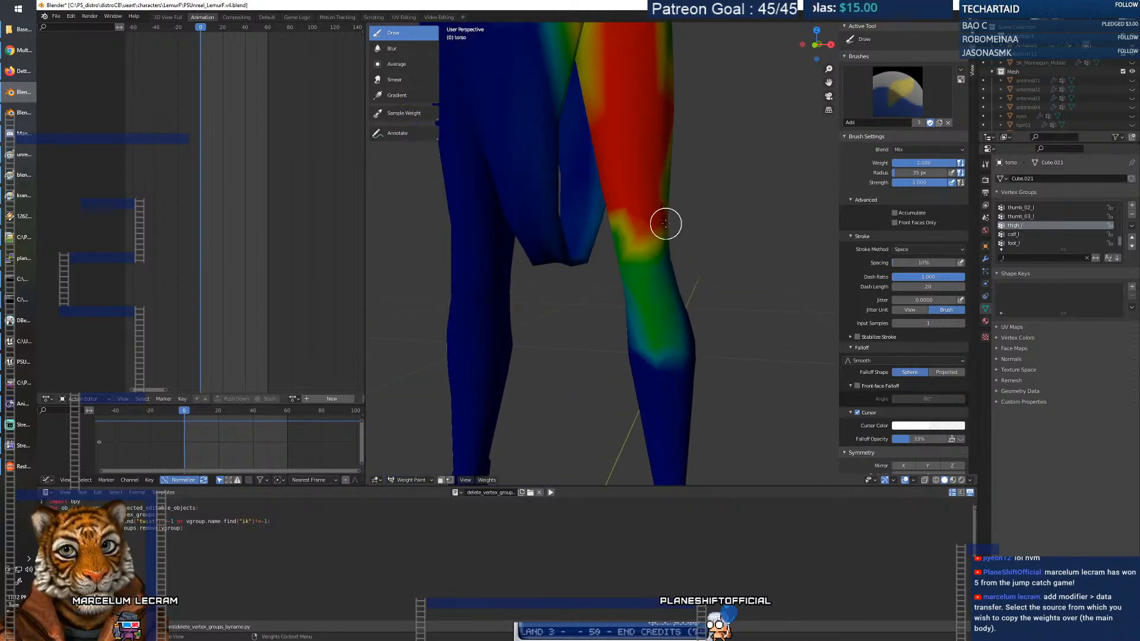
Paint full thigh_l weight around the lower left thigh just above the knee.
{"action": "middle_click_drag", "start_coordinate": [663, 185], "coordinate": [572, 214]}
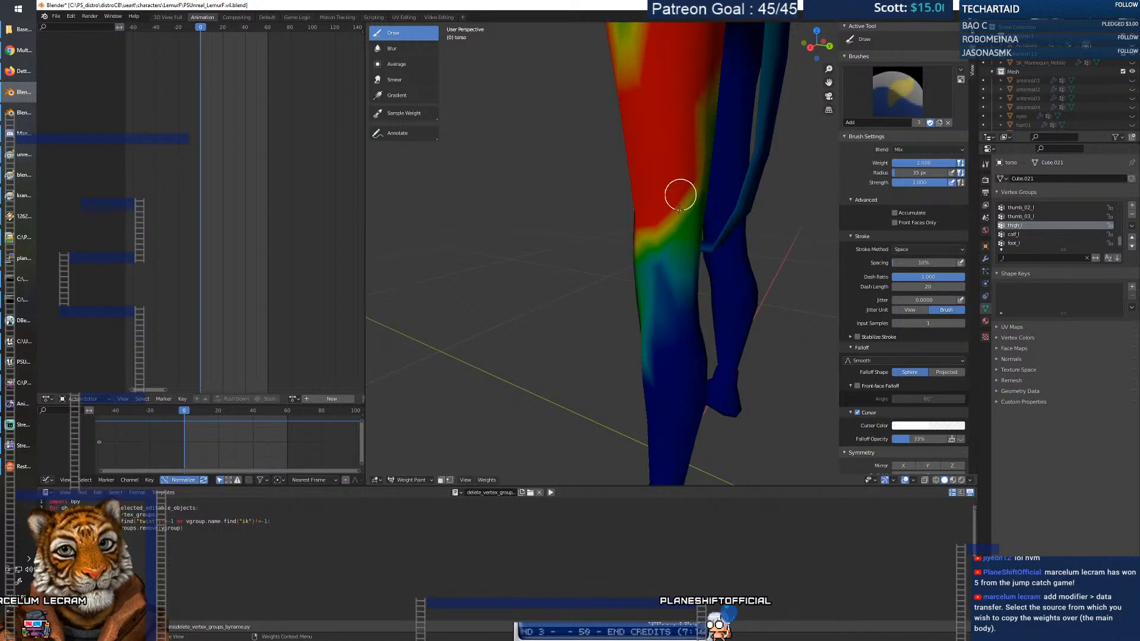
{"action": "middle_click_drag", "start_coordinate": [687, 215], "coordinate": [711, 169]}
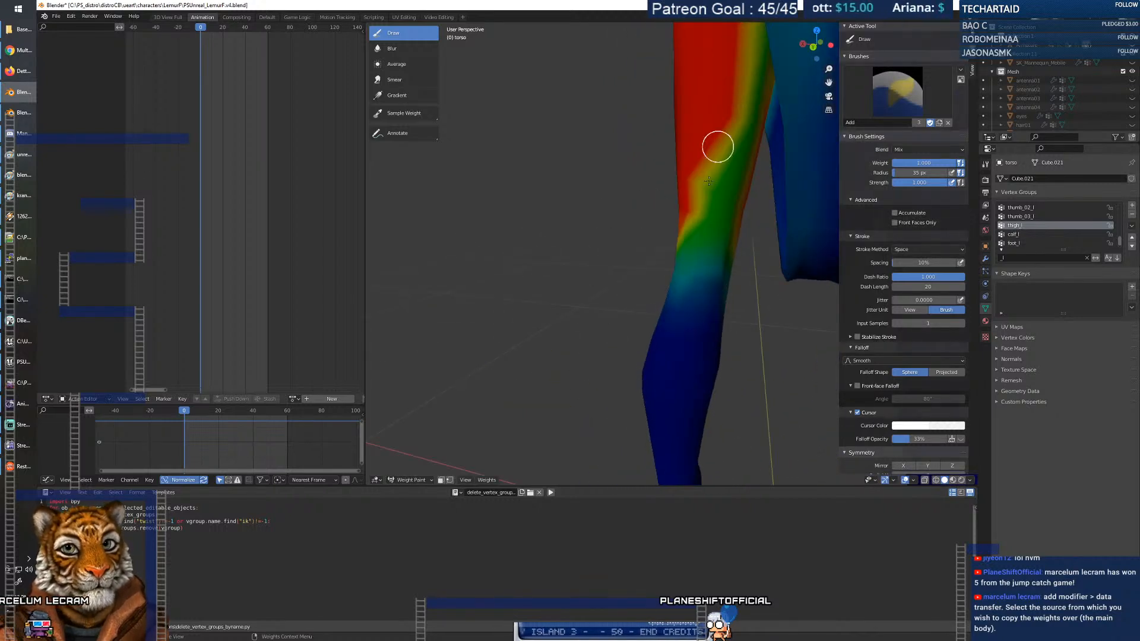
{"action": "left_click_drag", "start_coordinate": [744, 174], "coordinate": [734, 178]}
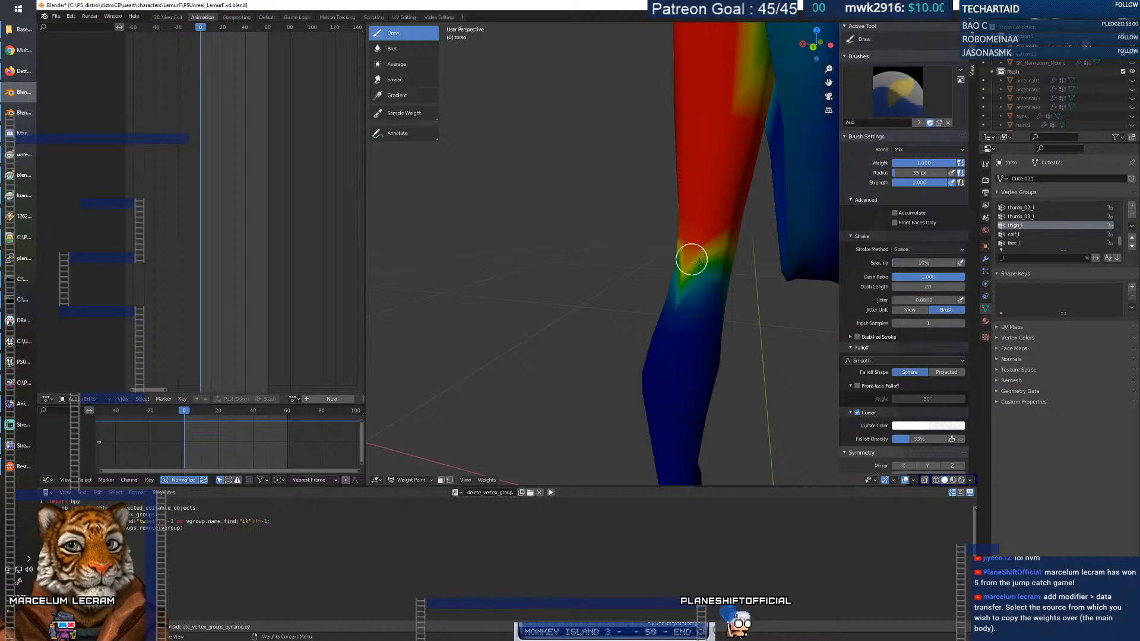
{"action": "middle_click_drag", "start_coordinate": [711, 212], "coordinate": [724, 202]}
{"action": "left_click_drag", "start_coordinate": [614, 239], "coordinate": [606, 226]}
Fill in full thigh_l weight on the inner left thigh and the unpainted patch on its outer side.
{"action": "mouse_move", "coordinate": [603, 211]}
{"action": "middle_mouse_down"}
{"action": "mouse_move", "coordinate": [552, 173]}
{"action": "mouse_move", "coordinate": [563, 200]}
{"action": "middle_mouse_up"}
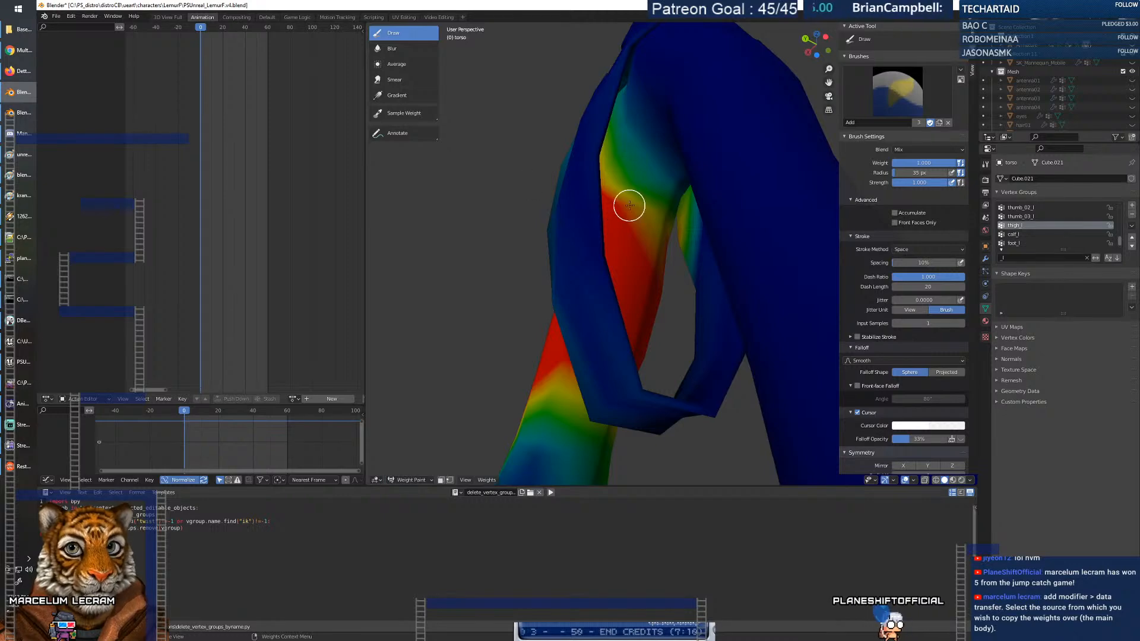
{"action": "left_click_drag", "start_coordinate": [667, 244], "coordinate": [621, 207]}
{"action": "mouse_move", "coordinate": [621, 207]}
{"action": "middle_mouse_down"}
{"action": "mouse_move", "coordinate": [695, 249]}
{"action": "mouse_move", "coordinate": [763, 262]}
{"action": "mouse_move", "coordinate": [622, 208]}
{"action": "middle_mouse_up"}
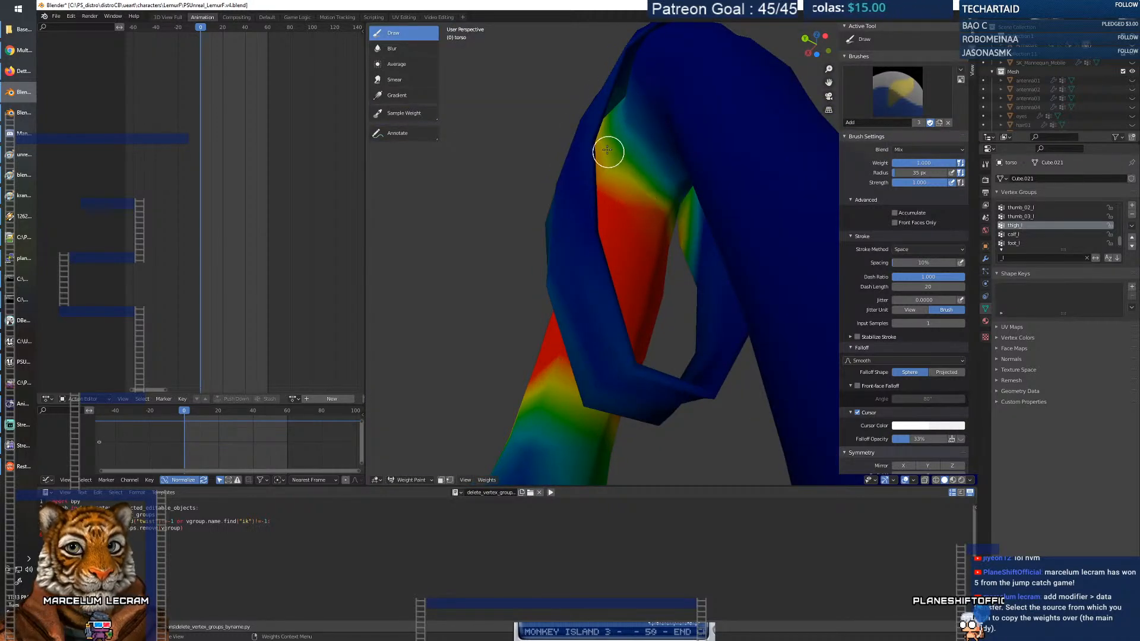
{"action": "middle_click_drag", "start_coordinate": [609, 153], "coordinate": [802, 252]}
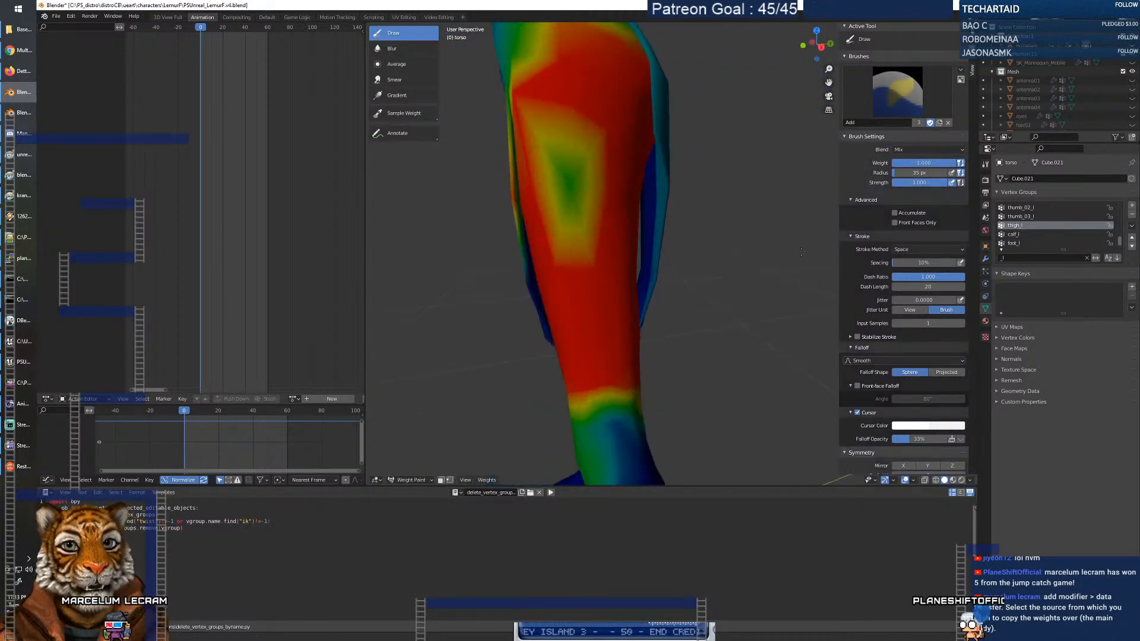
{"action": "left_click_drag", "start_coordinate": [546, 158], "coordinate": [588, 158]}
Set the brush weight to 0.228 and paint thigh_l across the front of the pelvis and the upper front flap.
{"action": "middle_click_drag", "start_coordinate": [587, 158], "coordinate": [662, 193]}
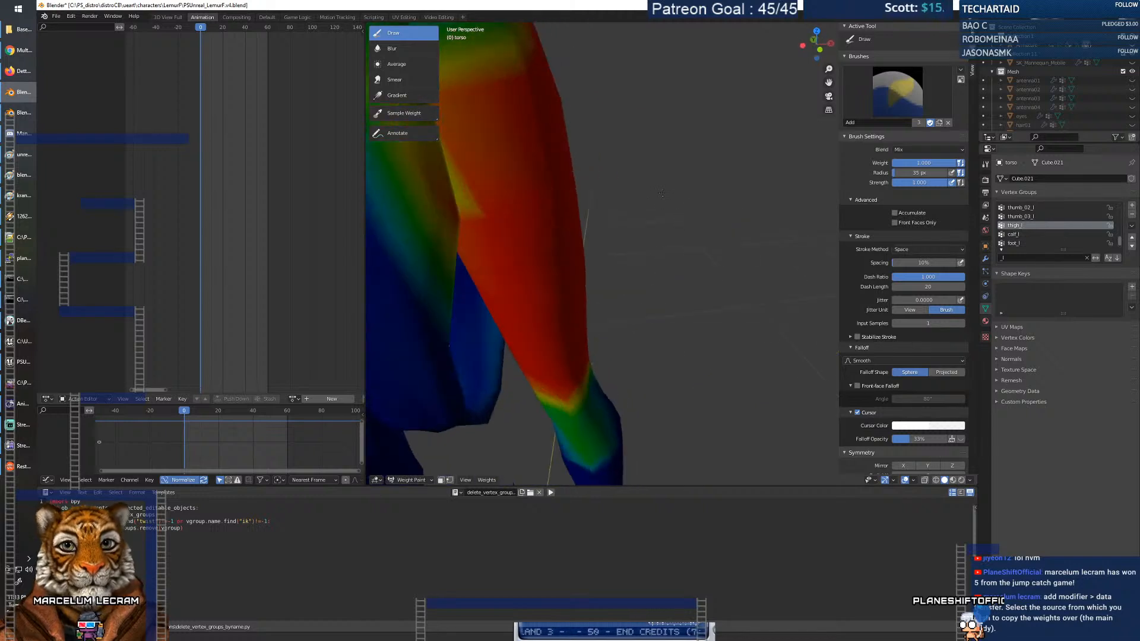
{"action": "middle_click_drag", "start_coordinate": [482, 199], "coordinate": [508, 100]}
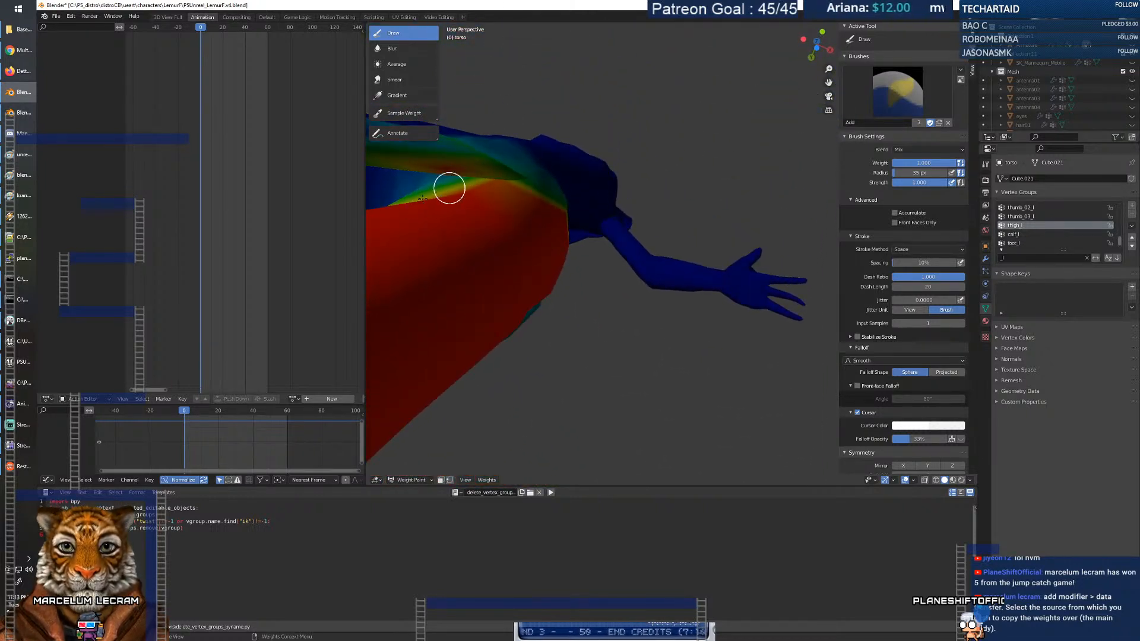
{"action": "middle_click_drag", "start_coordinate": [425, 195], "coordinate": [560, 212]}
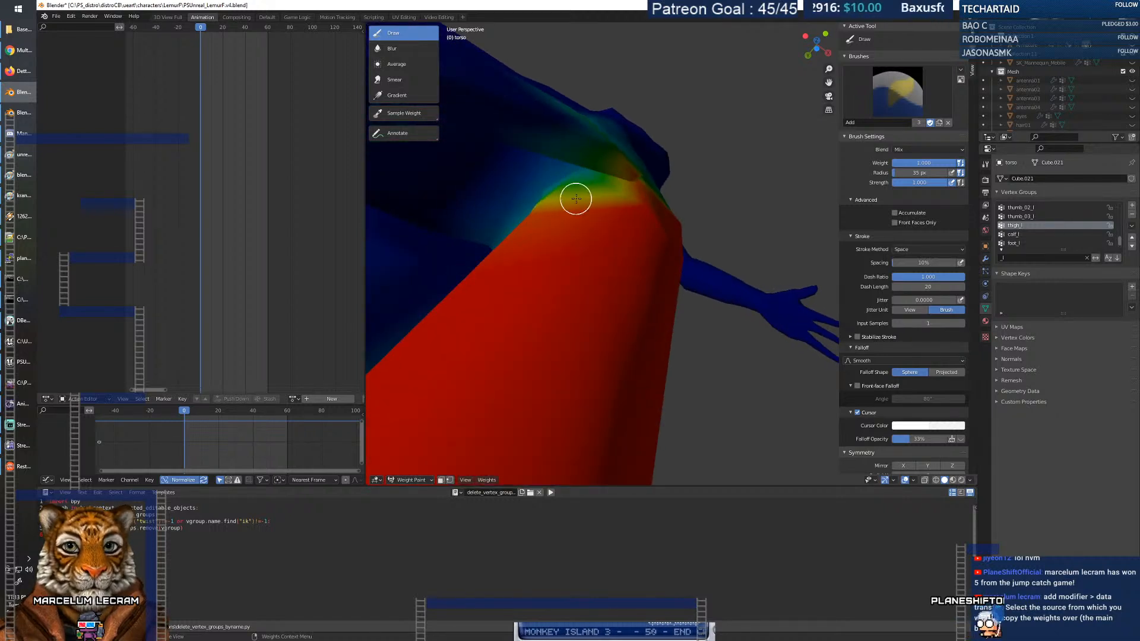
{"action": "middle_click_drag", "start_coordinate": [605, 214], "coordinate": [553, 309]}
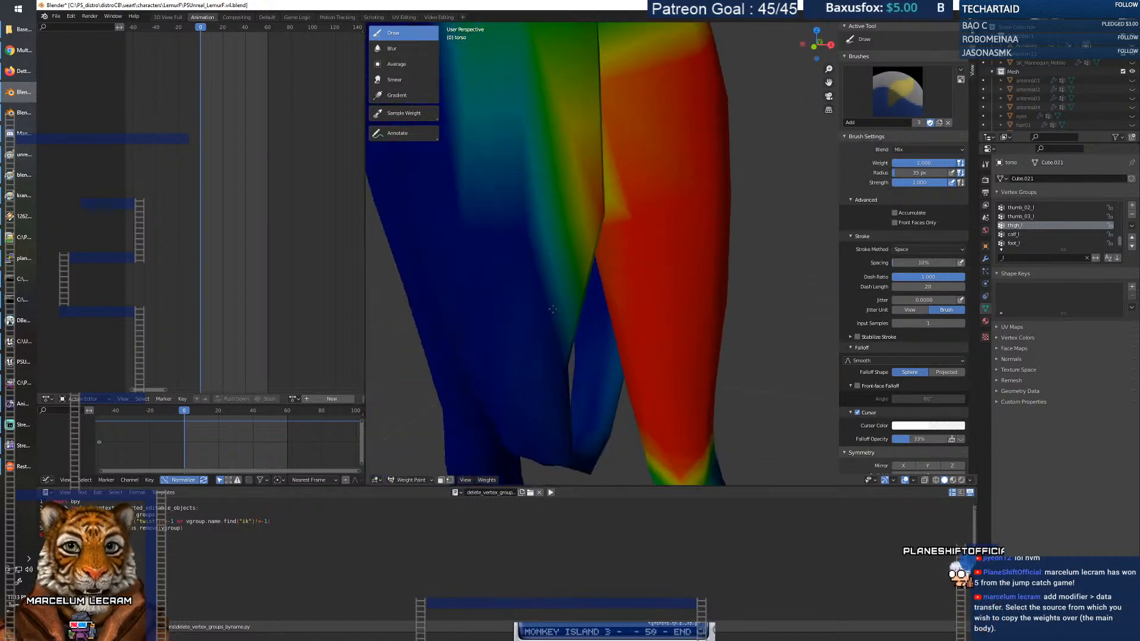
{"action": "scroll", "coordinate": [564, 291], "scroll_direction": "down", "scroll_amount": 5}
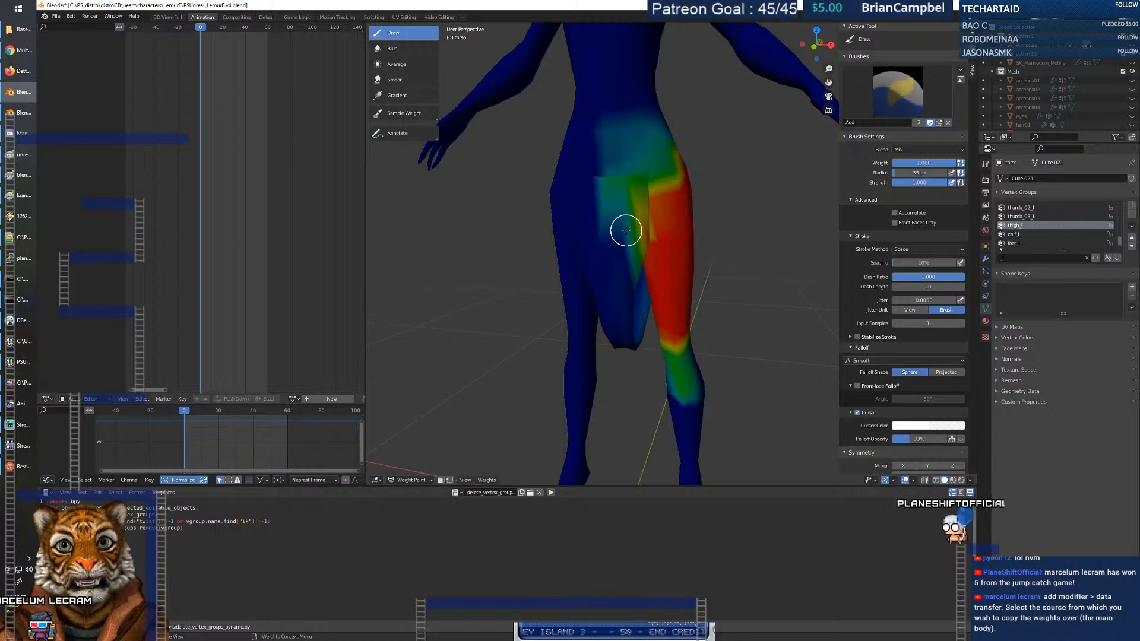
{"action": "scroll", "coordinate": [625, 229], "scroll_direction": "up", "scroll_amount": 5}
{"action": "left_click_drag", "start_coordinate": [626, 227], "coordinate": [625, 214]}
{"action": "middle_click_drag", "start_coordinate": [621, 214], "coordinate": [737, 433], "text": "shift"}
{"action": "middle_click_drag", "start_coordinate": [628, 237], "coordinate": [646, 238]}
{"action": "right_click", "coordinate": [654, 196]}
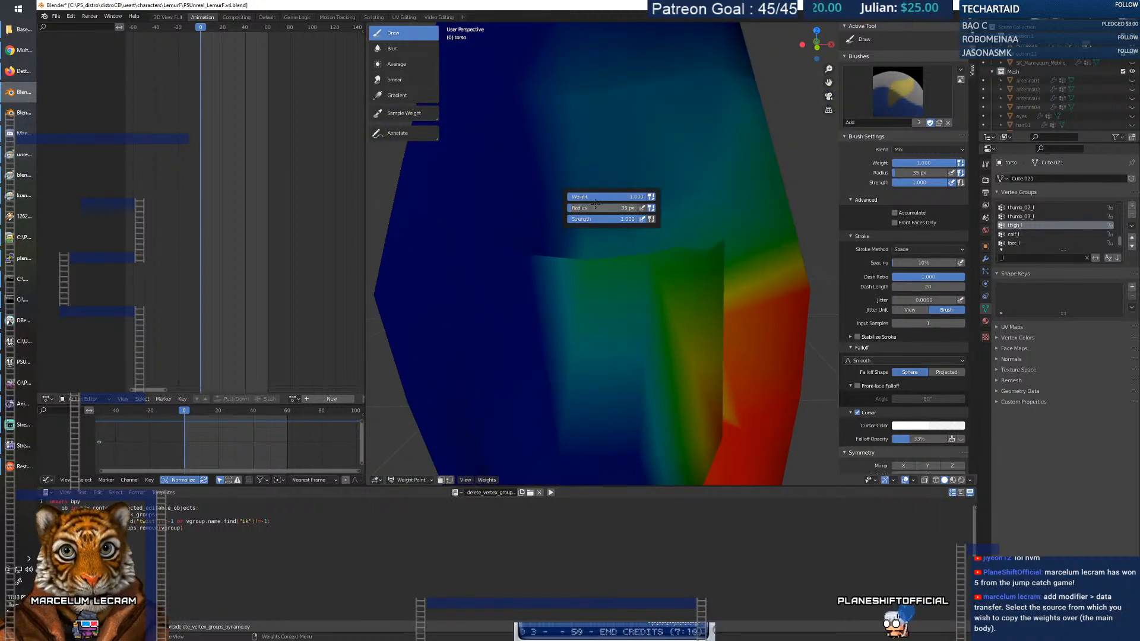
{"action": "left_click_drag", "start_coordinate": [588, 197], "coordinate": [536, 198]}
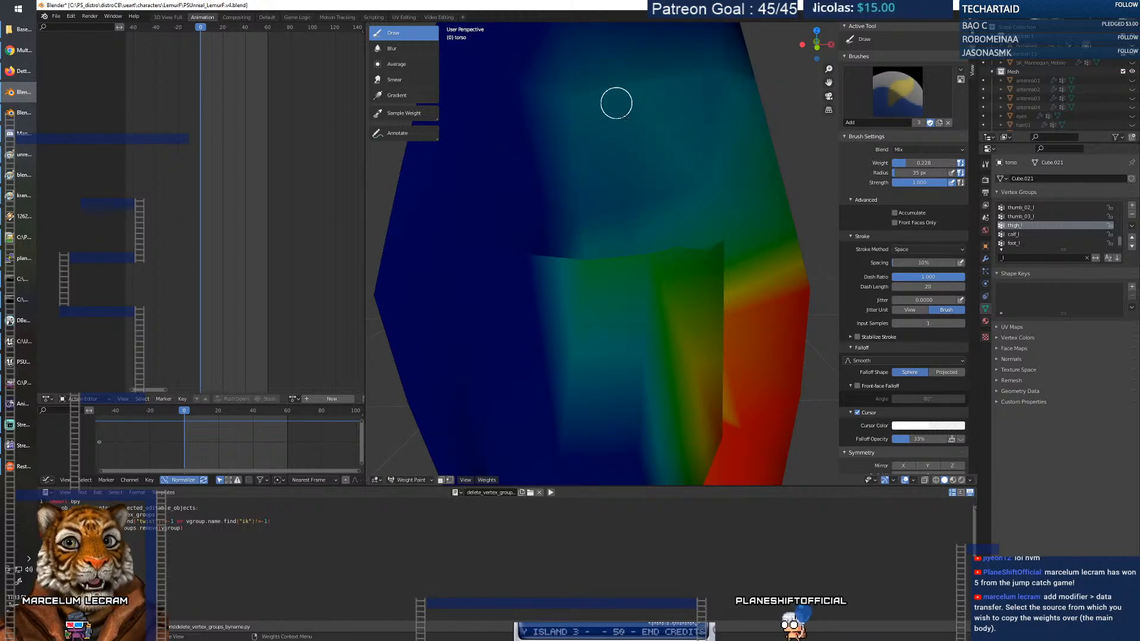
{"action": "left_click_drag", "start_coordinate": [583, 279], "coordinate": [612, 252]}
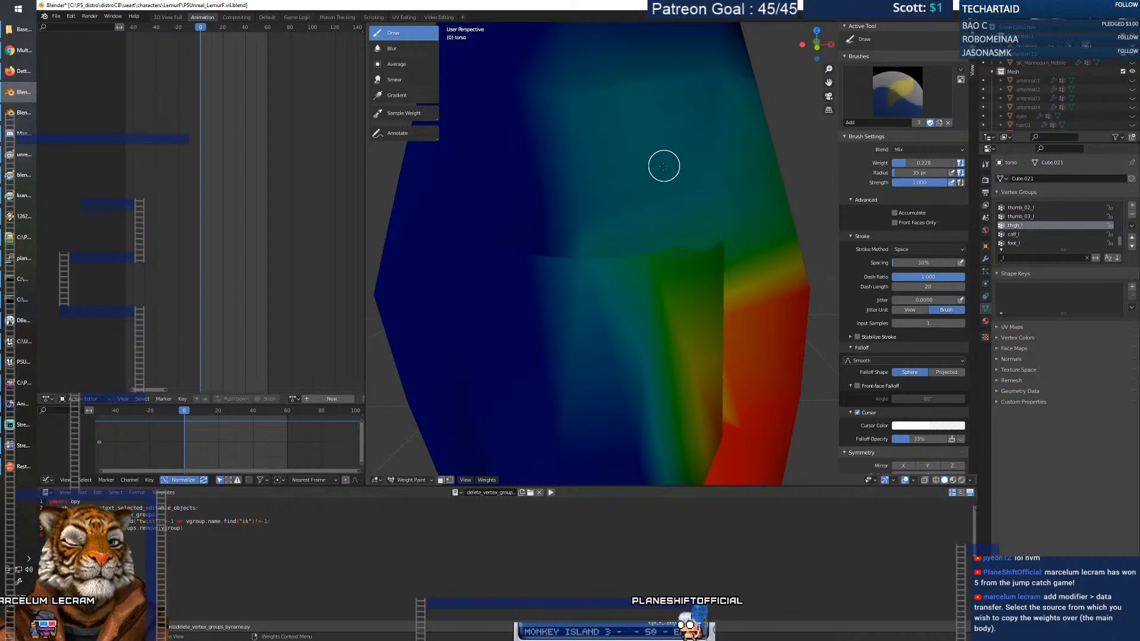
Turn on X-ray display and paint thigh_l at weight 0.228 over the outer left hip and around to the lower back.
{"action": "scroll", "coordinate": [665, 166], "scroll_direction": "down", "scroll_amount": 6}
{"action": "mouse_move", "coordinate": [662, 199]}
{"action": "middle_mouse_down"}
{"action": "mouse_move", "coordinate": [582, 203]}
{"action": "mouse_move", "coordinate": [658, 198]}
{"action": "middle_mouse_up"}
{"action": "scroll", "coordinate": [658, 198], "scroll_direction": "up", "scroll_amount": 6}
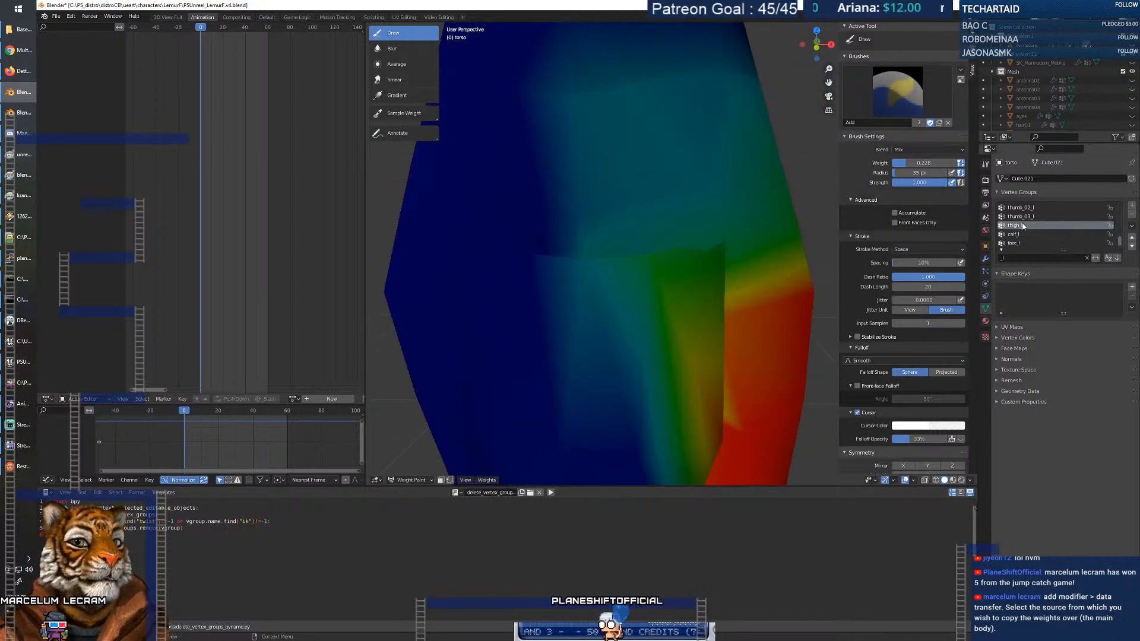
{"action": "scroll", "coordinate": [1023, 226], "scroll_direction": "down", "scroll_amount": 1}
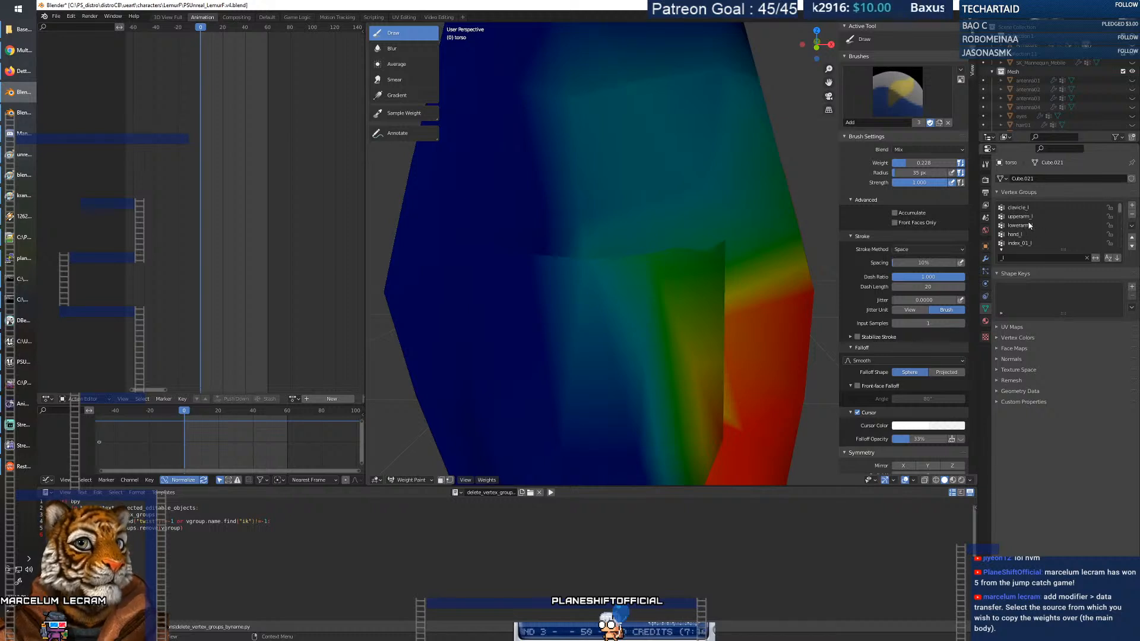
{"action": "left_click", "coordinate": [925, 482]}
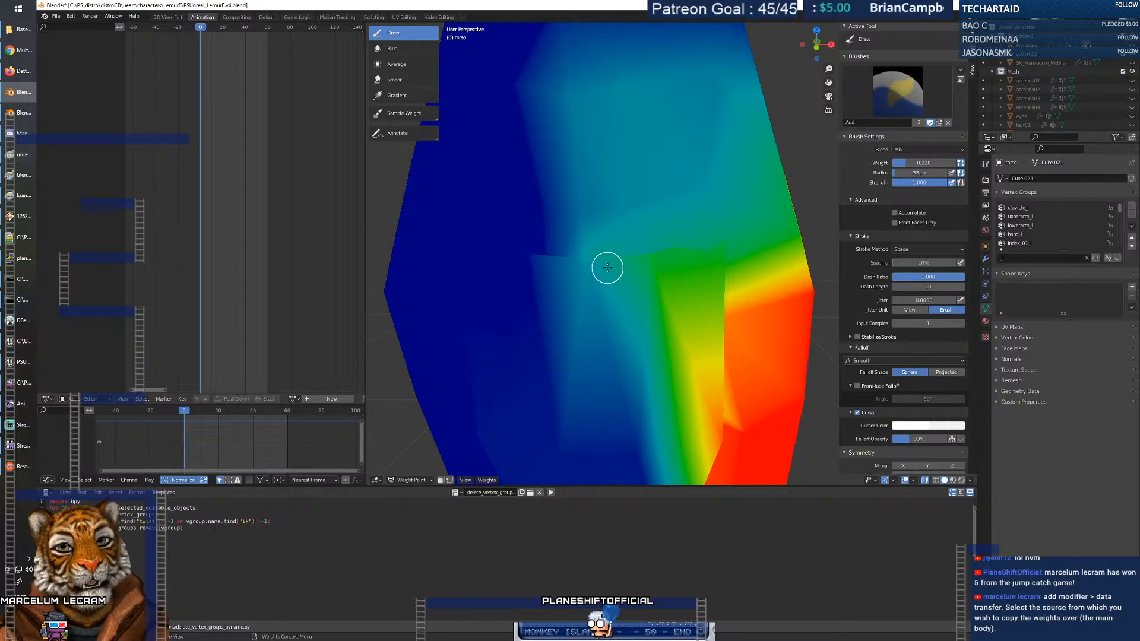
{"action": "scroll", "coordinate": [608, 268], "scroll_direction": "up", "scroll_amount": 3}
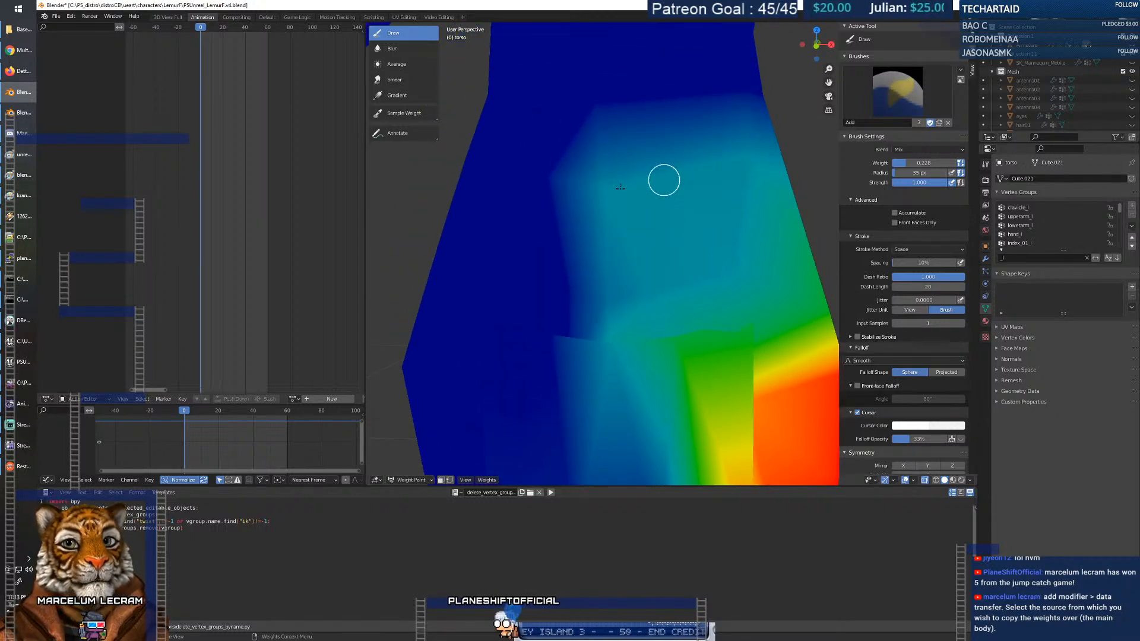
{"action": "middle_click_drag", "start_coordinate": [728, 200], "coordinate": [585, 233]}
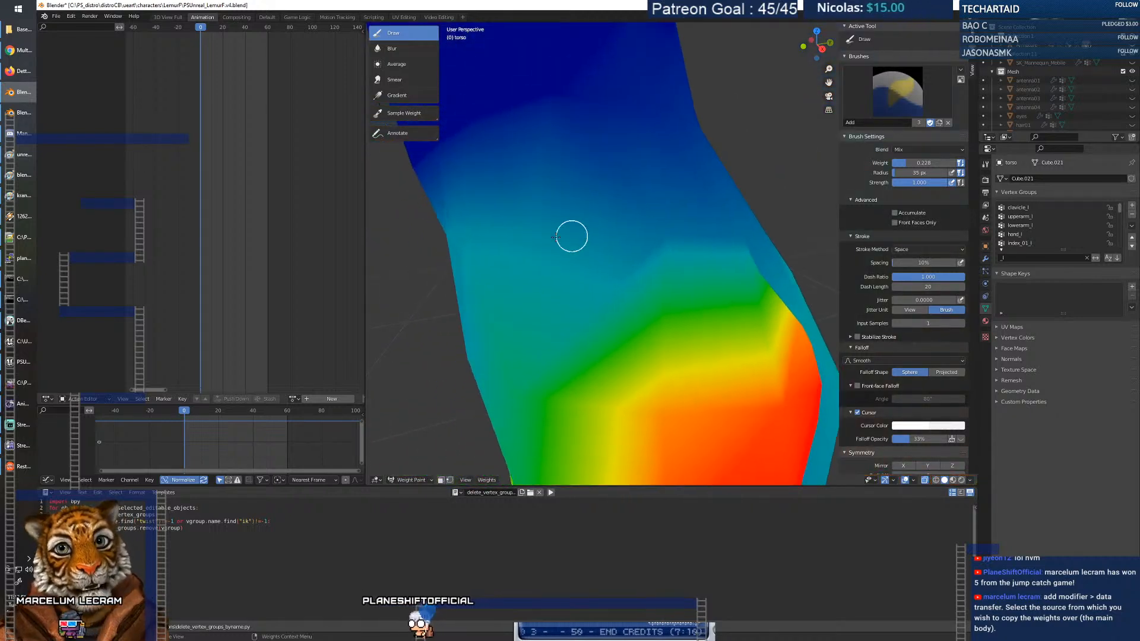
{"action": "left_click", "coordinate": [670, 234]}
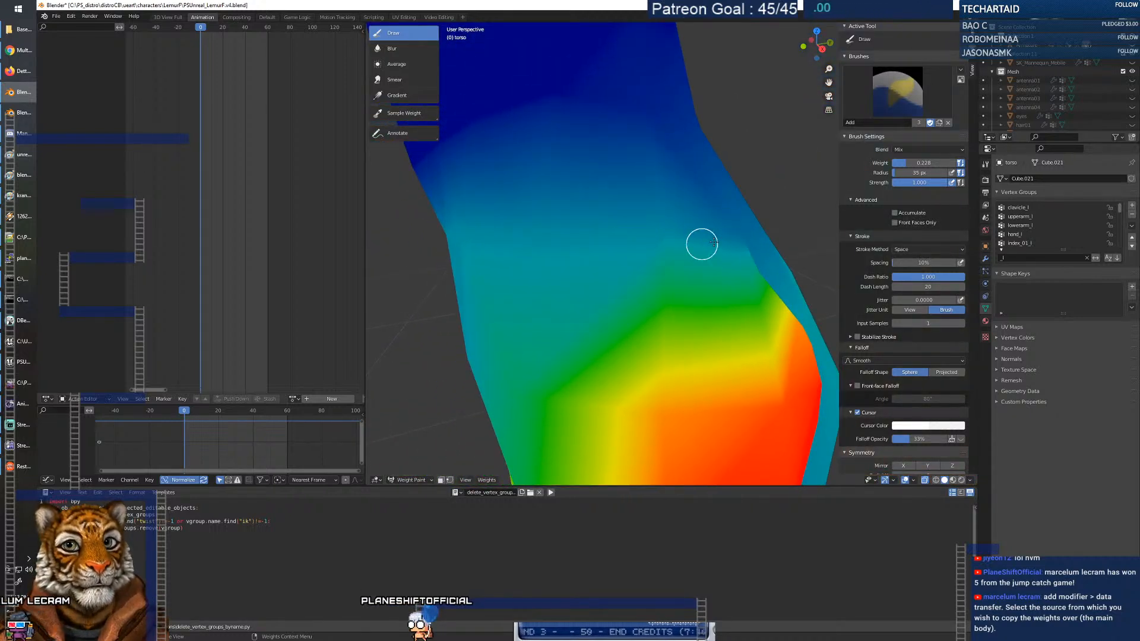
{"action": "middle_click_drag", "start_coordinate": [745, 237], "coordinate": [651, 236]}
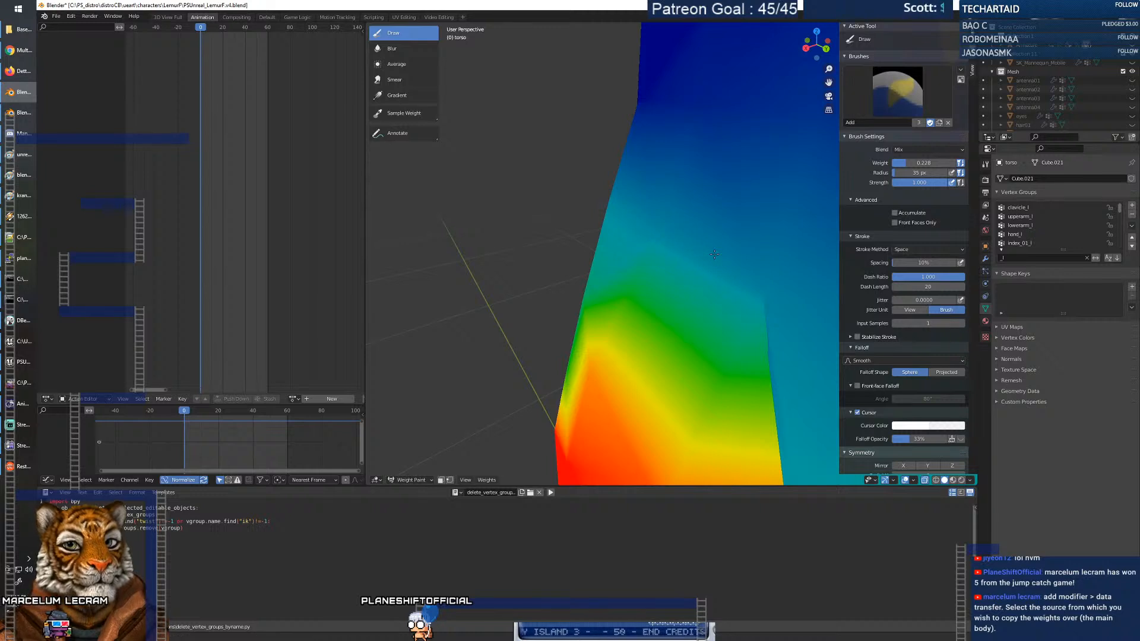
{"action": "middle_click_drag", "start_coordinate": [714, 254], "coordinate": [702, 250]}
{"action": "scroll", "coordinate": [683, 214], "scroll_direction": "down", "scroll_amount": 8}
{"action": "middle_click_drag", "start_coordinate": [676, 215], "coordinate": [674, 212]}
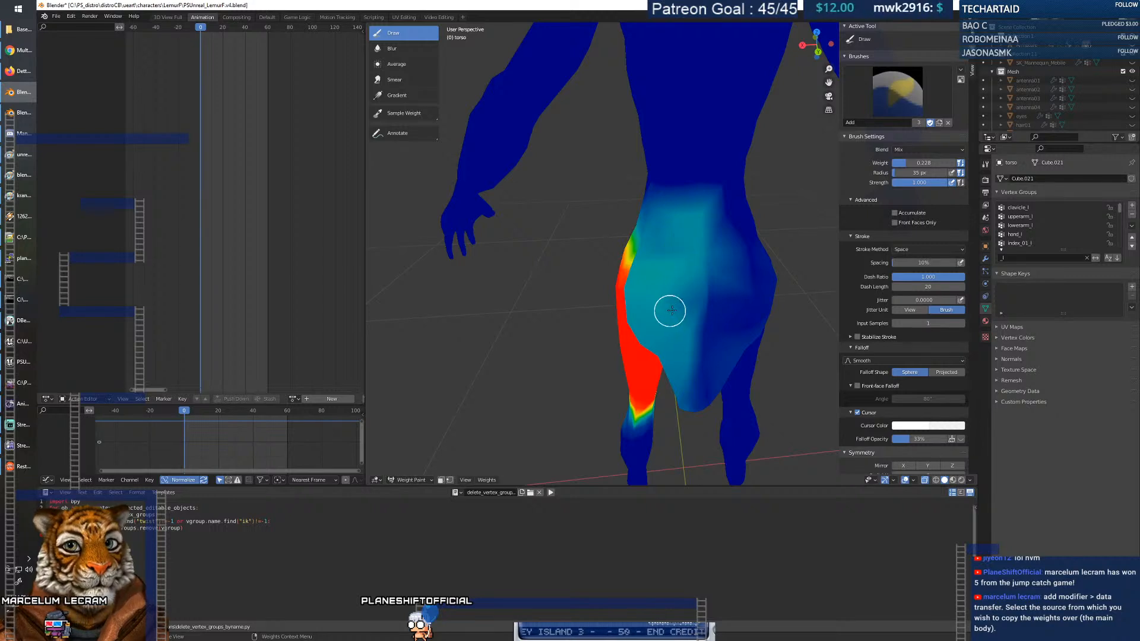
Set the brush weight to 1.000 and paint thigh_l over the left buttock and the left edge of the back flap.
{"action": "middle_click_drag", "start_coordinate": [670, 244], "coordinate": [682, 244]}
{"action": "right_click", "coordinate": [667, 270]}
{"action": "left_click_drag", "start_coordinate": [634, 269], "coordinate": [679, 269]}
{"action": "mouse_move", "coordinate": [659, 336]}
{"action": "left_mouse_down"}
{"action": "mouse_move", "coordinate": [636, 300]}
{"action": "mouse_move", "coordinate": [641, 327]}
{"action": "mouse_move", "coordinate": [656, 308]}
{"action": "mouse_move", "coordinate": [667, 375]}
{"action": "mouse_move", "coordinate": [618, 344]}
{"action": "mouse_move", "coordinate": [636, 369]}
{"action": "mouse_move", "coordinate": [623, 365]}
{"action": "mouse_move", "coordinate": [624, 334]}
{"action": "left_mouse_up"}
{"action": "middle_click_drag", "start_coordinate": [624, 334], "coordinate": [635, 319]}
{"action": "left_click_drag", "start_coordinate": [636, 318], "coordinate": [636, 299]}
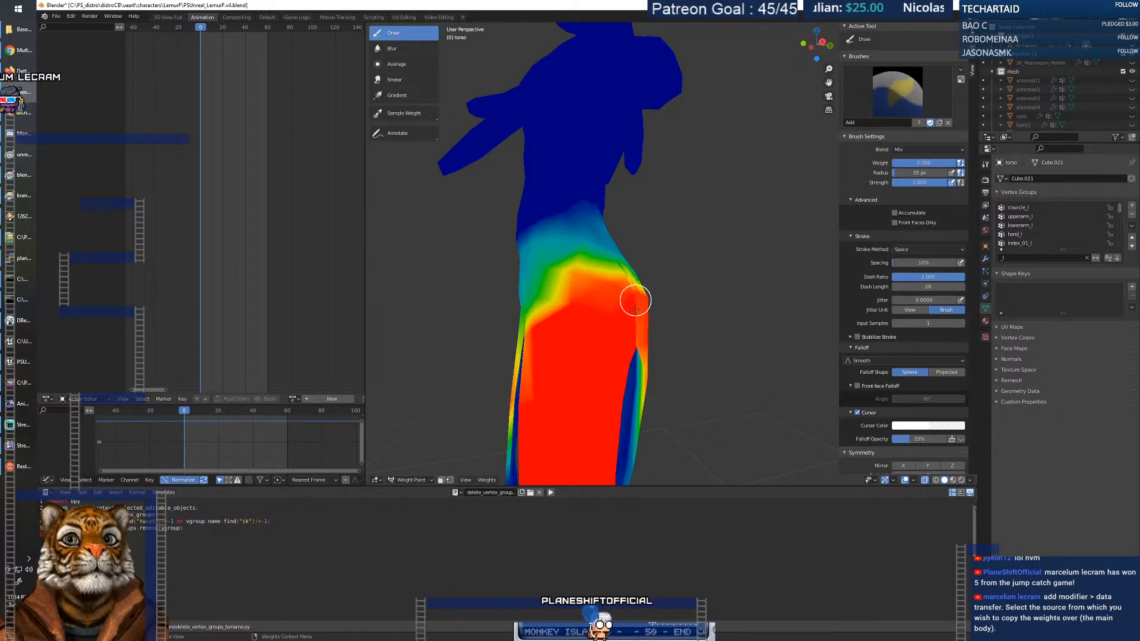
{"action": "middle_click_drag", "start_coordinate": [640, 348], "coordinate": [657, 364]}
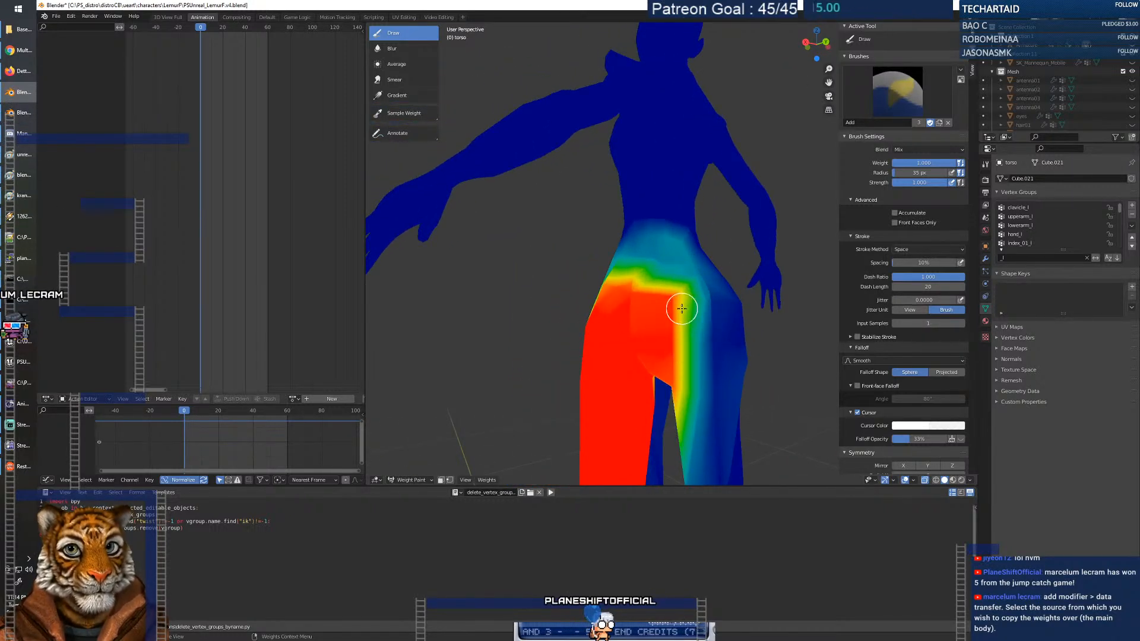
{"action": "mouse_move", "coordinate": [613, 301]}
{"action": "middle_mouse_down"}
{"action": "mouse_move", "coordinate": [613, 335]}
{"action": "mouse_move", "coordinate": [579, 335]}
{"action": "middle_mouse_up"}
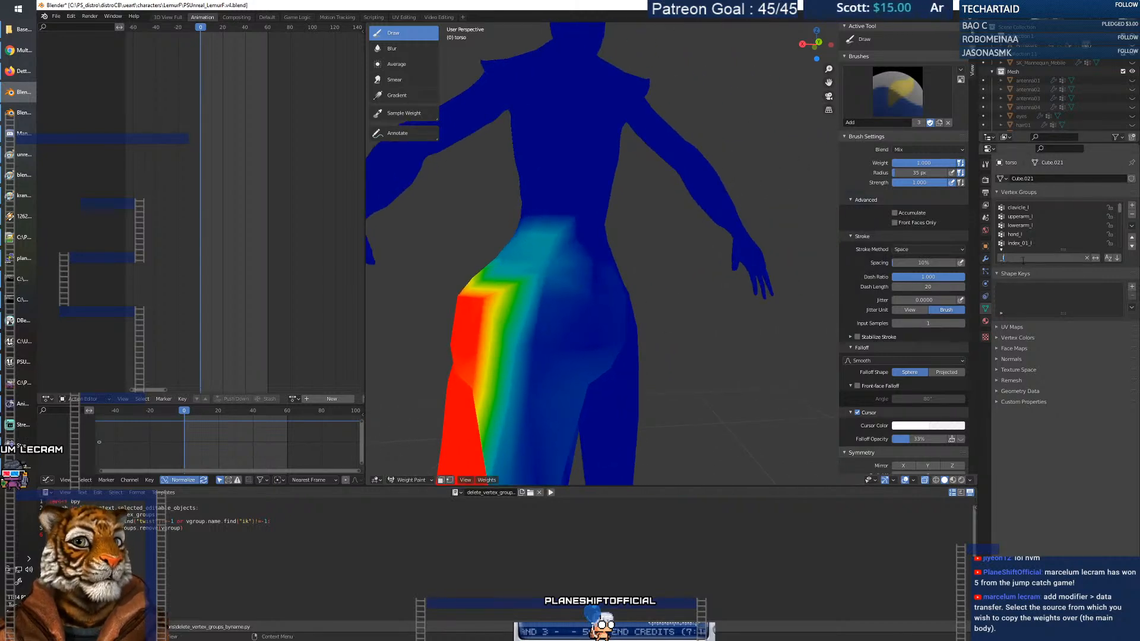
Filter the vertex groups by _r, select thigh_r and paint full weight on the lower right buttock.
{"action": "scroll", "coordinate": [1033, 231], "scroll_direction": "down", "scroll_amount": 4}
{"action": "left_click", "coordinate": [1032, 244]}
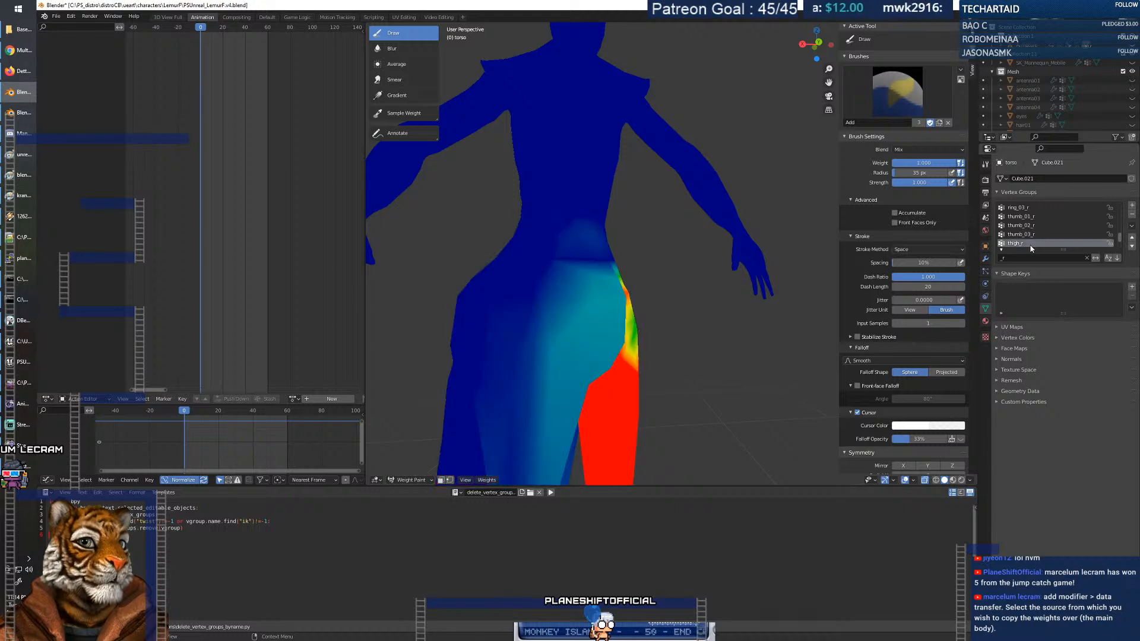
{"action": "left_click", "coordinate": [591, 348]}
{"action": "left_click_drag", "start_coordinate": [609, 339], "coordinate": [604, 367]}
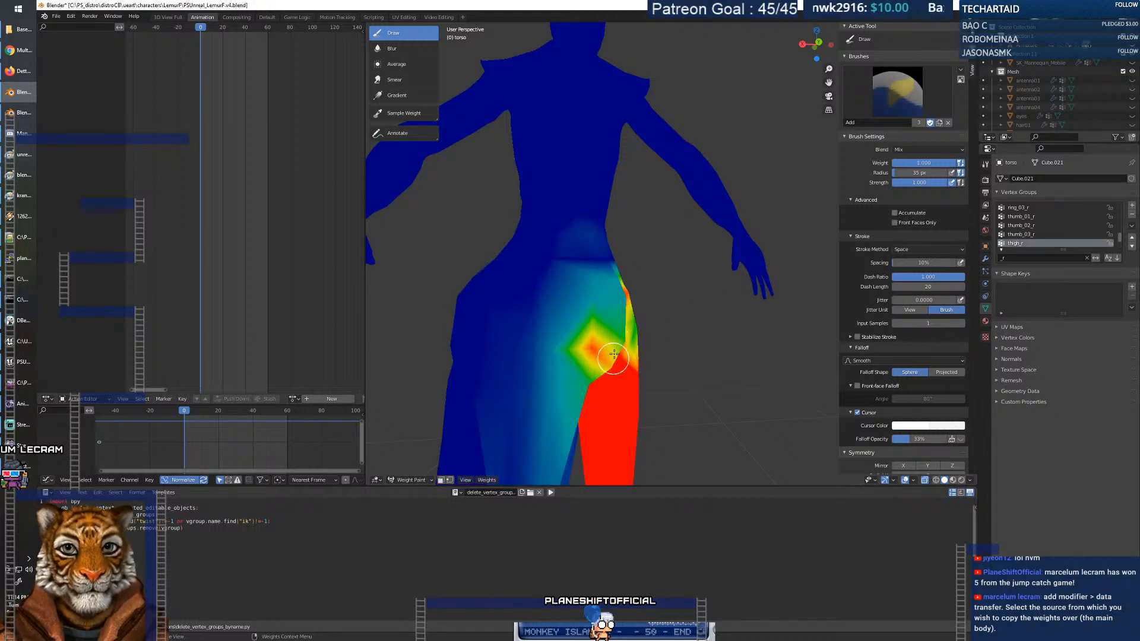
{"action": "middle_click_drag", "start_coordinate": [604, 371], "coordinate": [559, 379]}
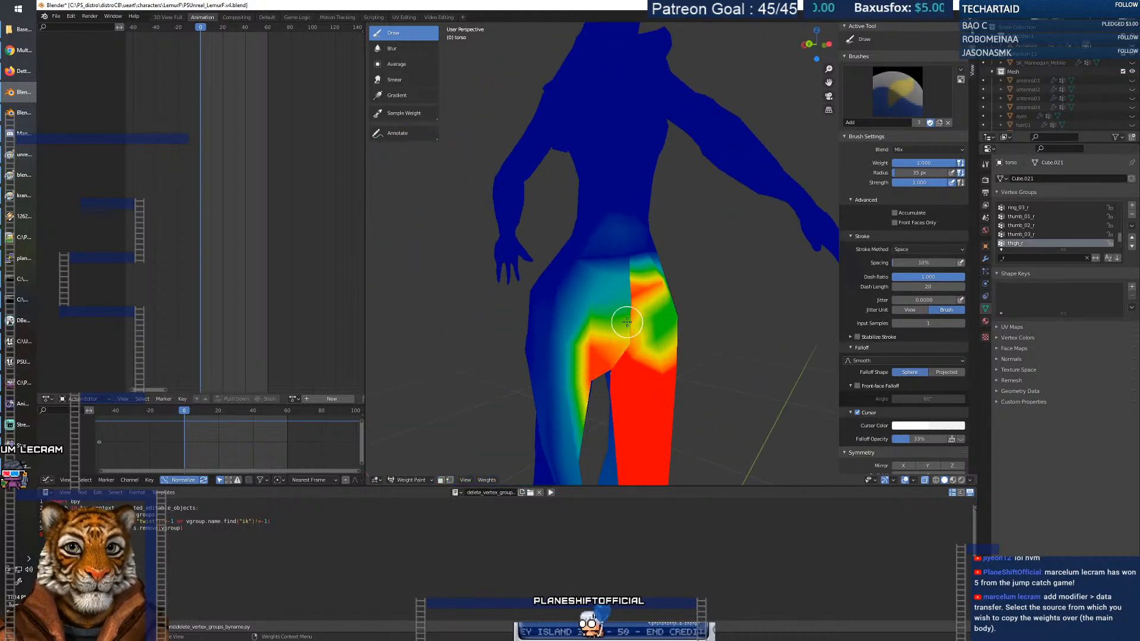
Paint full thigh_r weight over the outer right hip and the rest of the right buttock.
{"action": "mouse_move", "coordinate": [665, 319]}
{"action": "middle_mouse_down"}
{"action": "mouse_move", "coordinate": [669, 356]}
{"action": "mouse_move", "coordinate": [653, 356]}
{"action": "middle_mouse_up"}
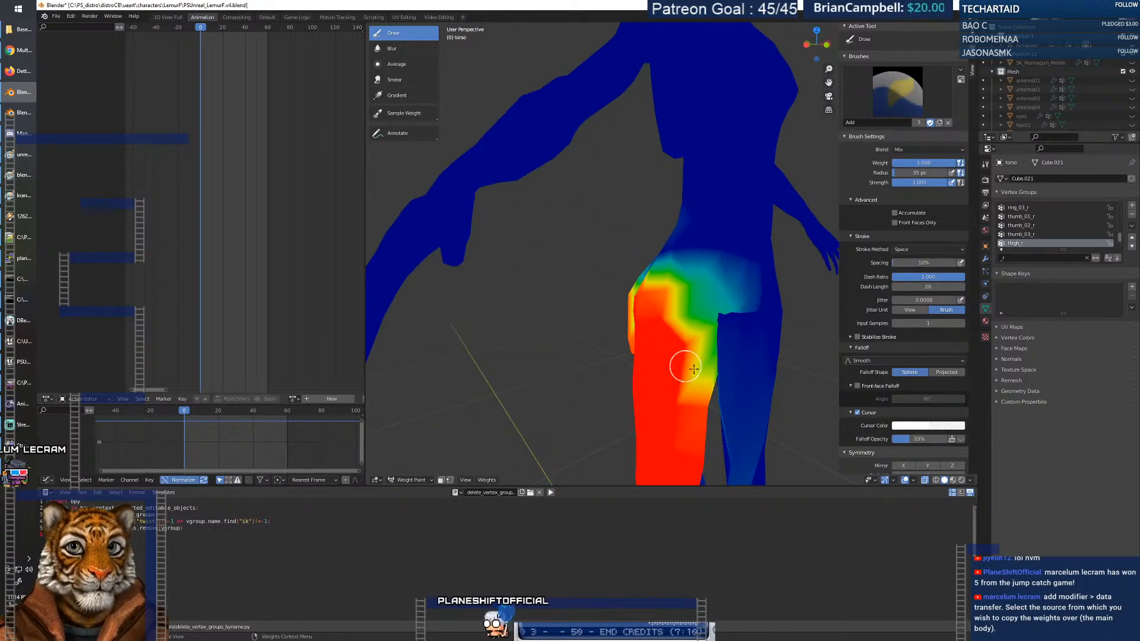
{"action": "mouse_move", "coordinate": [709, 355]}
{"action": "left_mouse_down"}
{"action": "mouse_move", "coordinate": [703, 311]}
{"action": "mouse_move", "coordinate": [716, 366]}
{"action": "left_mouse_up"}
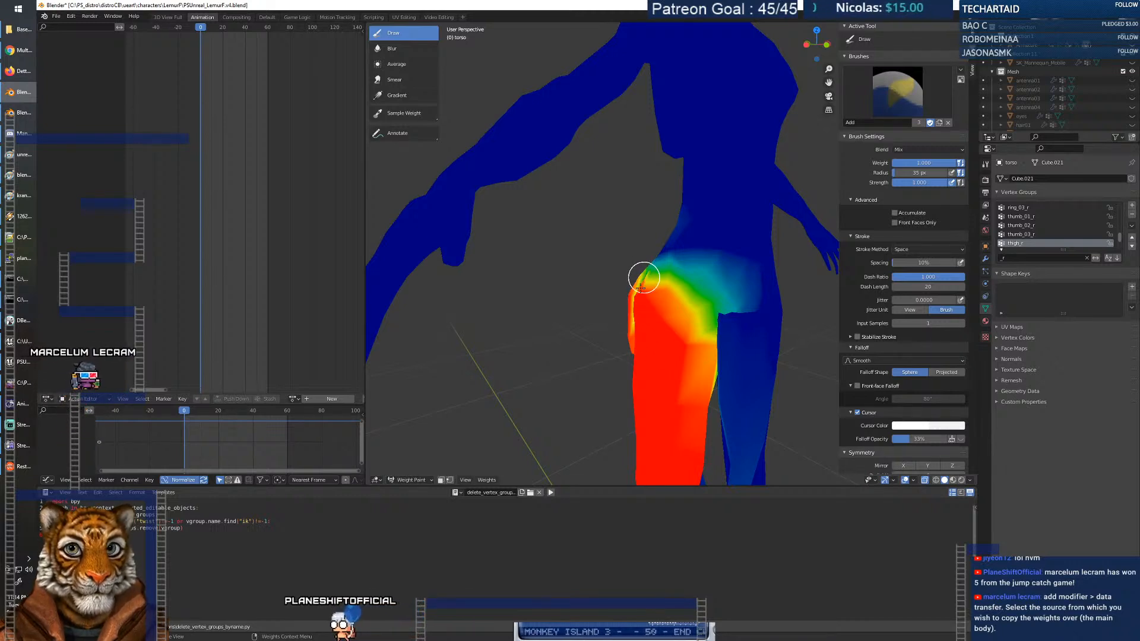
{"action": "mouse_move", "coordinate": [634, 310]}
{"action": "middle_mouse_down"}
{"action": "mouse_move", "coordinate": [641, 281]}
{"action": "mouse_move", "coordinate": [701, 321]}
{"action": "mouse_move", "coordinate": [766, 330]}
{"action": "middle_mouse_up"}
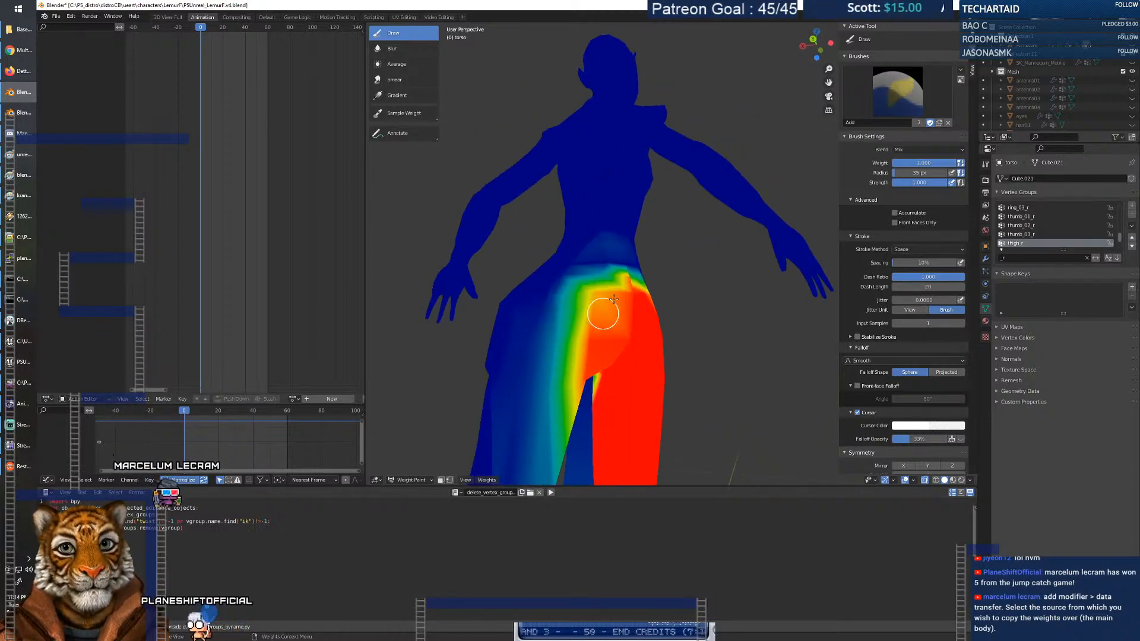
Examine the area between the flaps and the inner thighs in wireframe and material preview shading.
{"action": "mouse_move", "coordinate": [596, 383]}
{"action": "middle_mouse_down"}
{"action": "mouse_move", "coordinate": [560, 331]}
{"action": "mouse_move", "coordinate": [603, 439]}
{"action": "mouse_move", "coordinate": [567, 441]}
{"action": "mouse_move", "coordinate": [609, 444]}
{"action": "mouse_move", "coordinate": [529, 453]}
{"action": "mouse_move", "coordinate": [485, 360]}
{"action": "middle_mouse_up"}
{"action": "scroll", "coordinate": [603, 438], "scroll_direction": "up", "scroll_amount": 2}
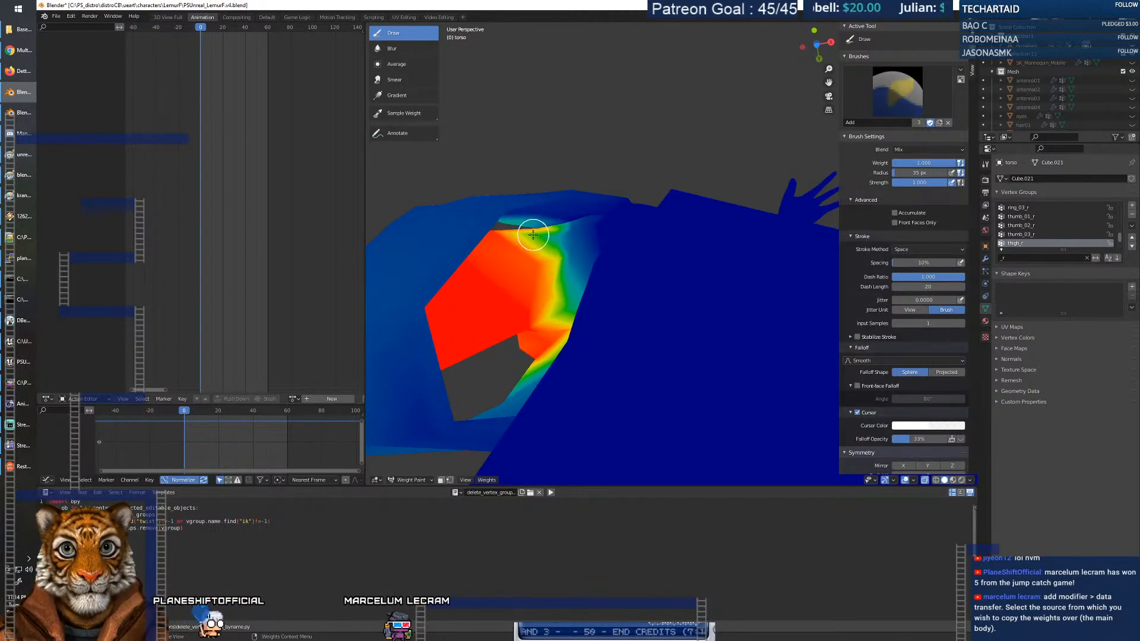
{"action": "left_click", "coordinate": [936, 481]}
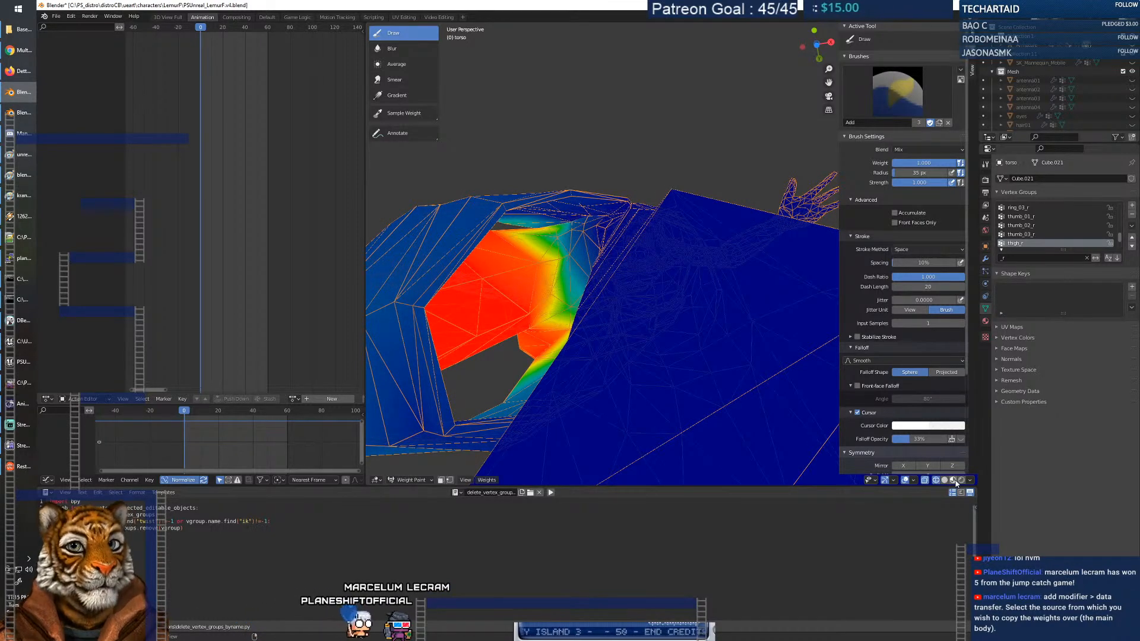
{"action": "left_click", "coordinate": [954, 481]}
{"action": "scroll", "coordinate": [653, 335], "scroll_direction": "down", "scroll_amount": 4}
{"action": "mouse_move", "coordinate": [646, 329]}
{"action": "middle_mouse_down"}
{"action": "mouse_move", "coordinate": [660, 334]}
{"action": "mouse_move", "coordinate": [655, 399]}
{"action": "mouse_move", "coordinate": [624, 389]}
{"action": "mouse_move", "coordinate": [630, 351]}
{"action": "mouse_move", "coordinate": [651, 346]}
{"action": "middle_mouse_up"}
{"action": "scroll", "coordinate": [663, 322], "scroll_direction": "up", "scroll_amount": 6}
{"action": "scroll", "coordinate": [665, 341], "scroll_direction": "down", "scroll_amount": 6}
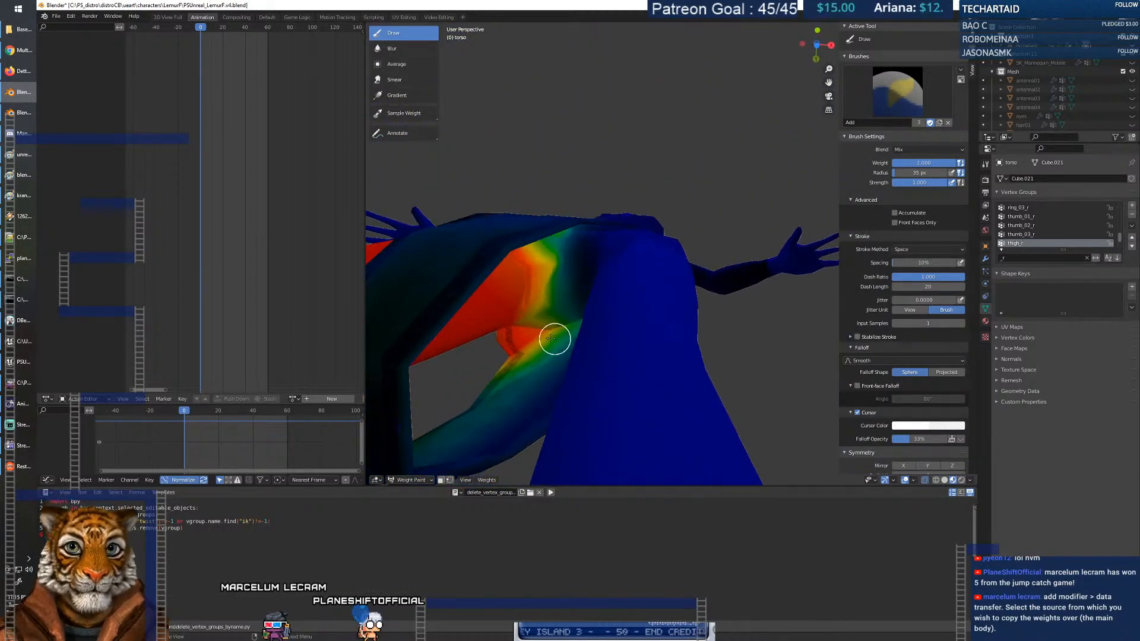
Check the textured torso mesh in Object Mode, and return to Weight Paint mode.
{"action": "left_click", "coordinate": [411, 470]}
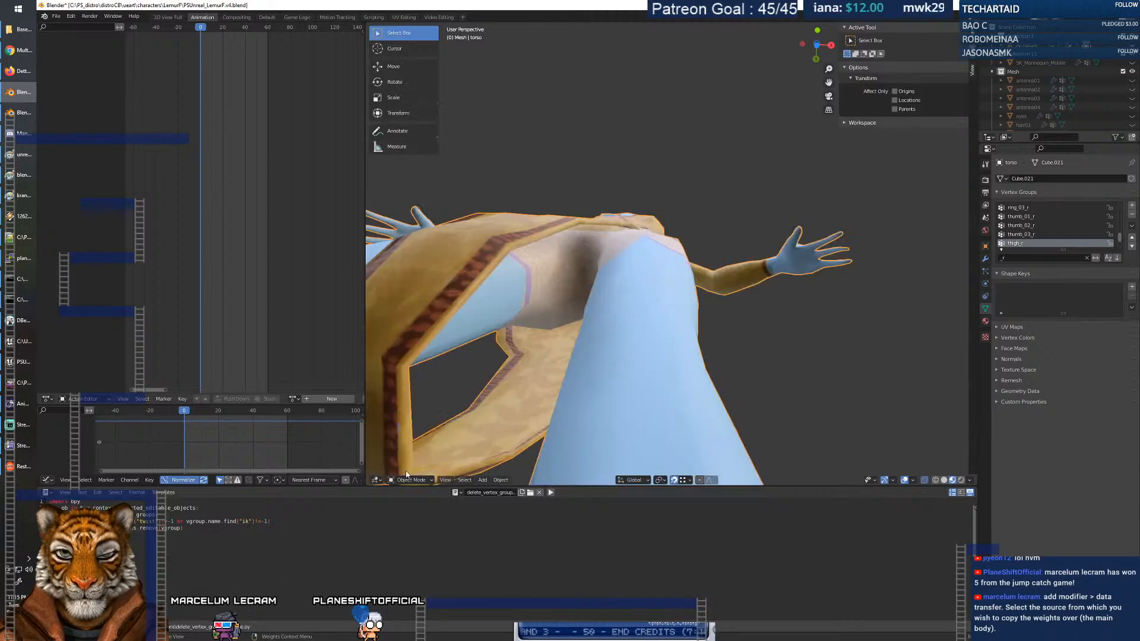
{"action": "left_click", "coordinate": [415, 481]}
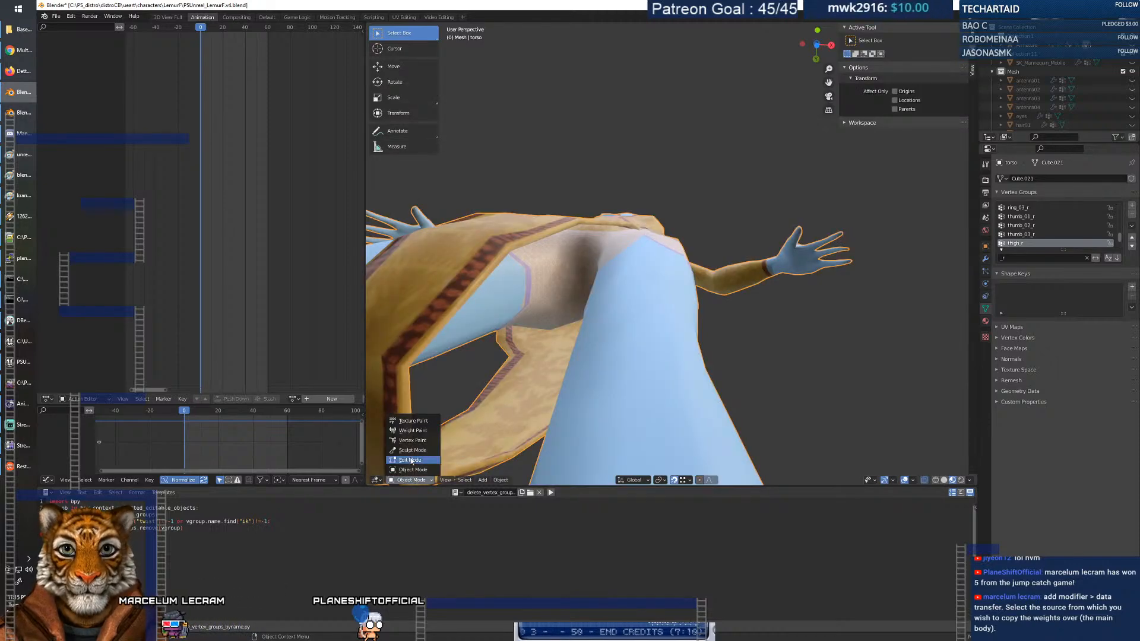
{"action": "left_click", "coordinate": [415, 431]}
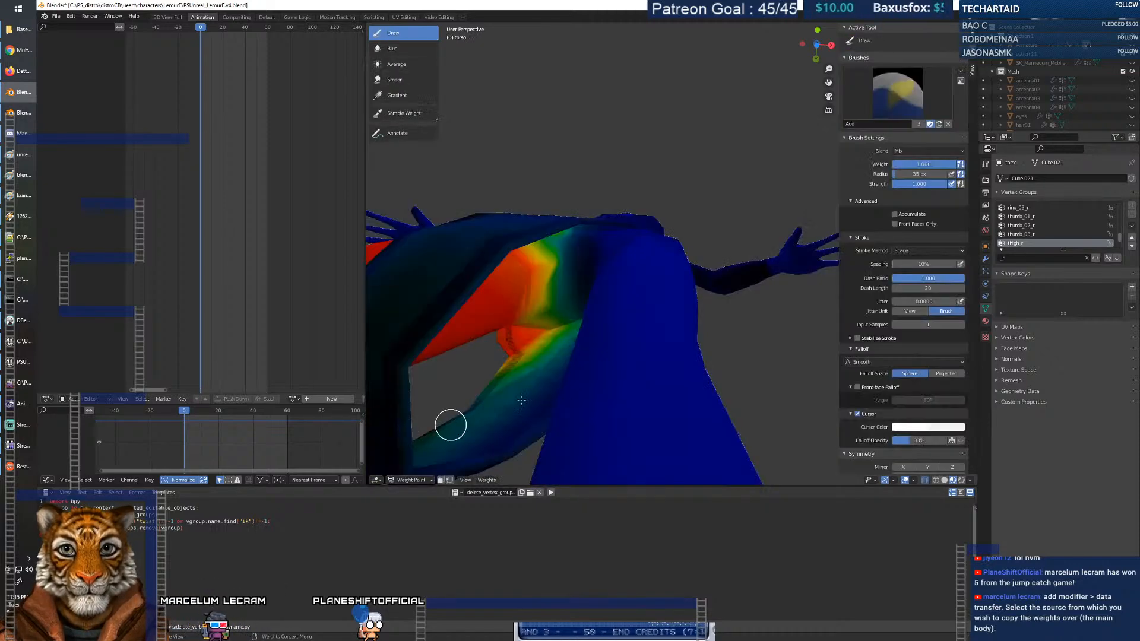
Switch back to solid shading and paint full thigh_r weight down the right-leg edge of the front flap.
{"action": "middle_click_drag", "start_coordinate": [609, 291], "coordinate": [598, 338]}
{"action": "scroll", "coordinate": [598, 339], "scroll_direction": "down", "scroll_amount": 8}
{"action": "middle_click_drag", "start_coordinate": [621, 272], "coordinate": [664, 335]}
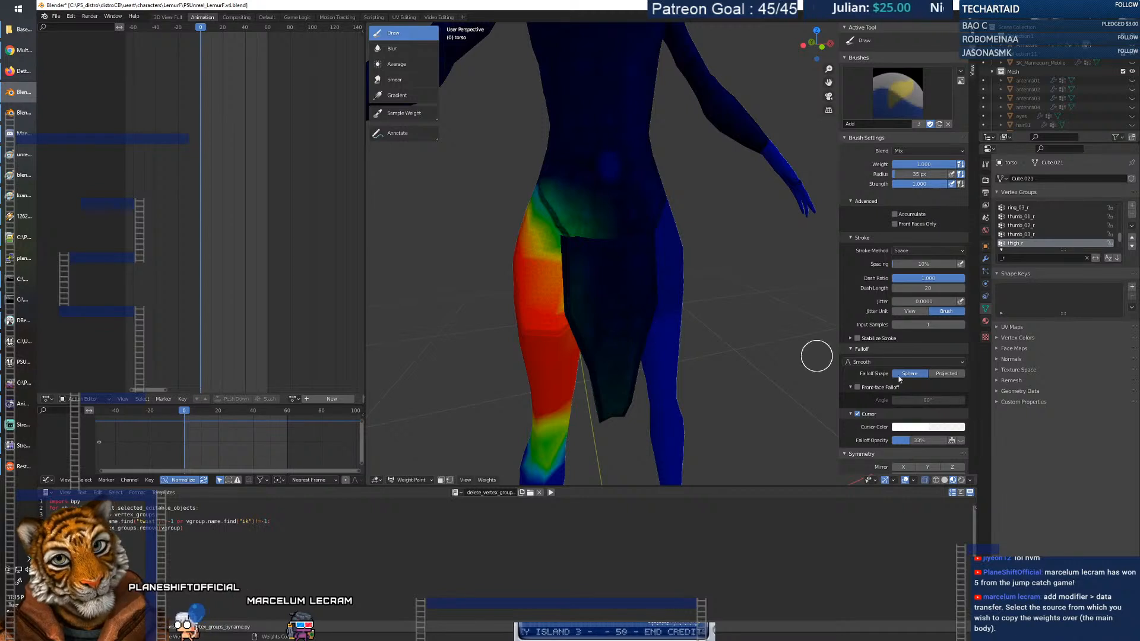
{"action": "left_click", "coordinate": [945, 480]}
{"action": "middle_click_drag", "start_coordinate": [636, 329], "coordinate": [631, 326]}
{"action": "left_click_drag", "start_coordinate": [568, 285], "coordinate": [589, 352]}
Set the brush weight to 0.539 and paint thigh_r along the middle of the front flap from bottom to top.
{"action": "right_click", "coordinate": [565, 305]}
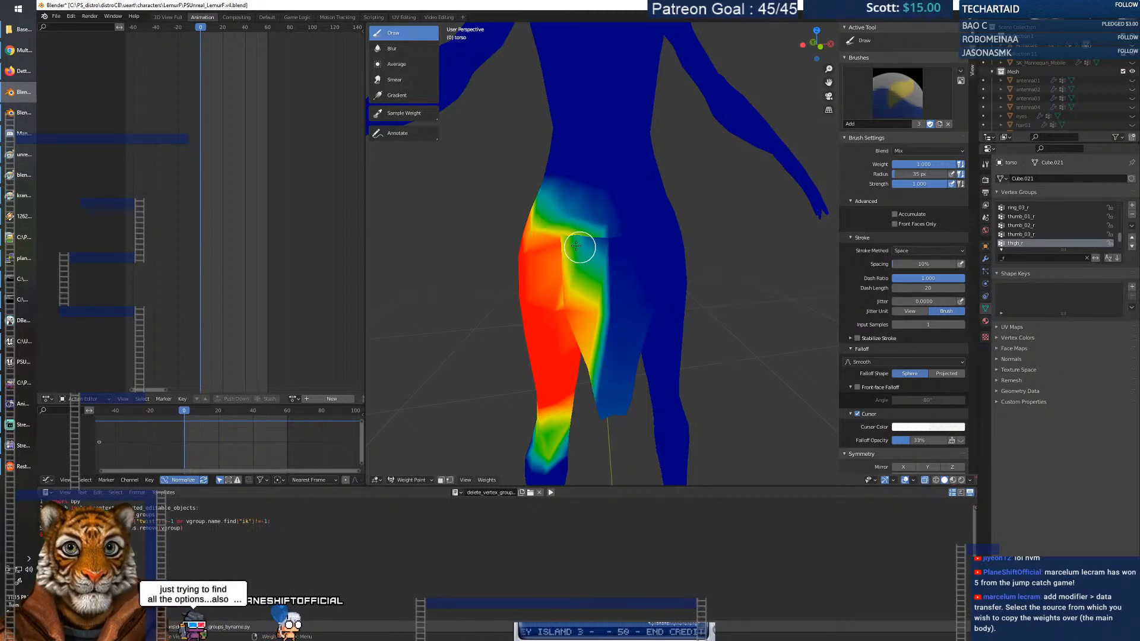
{"action": "right_click", "coordinate": [595, 318]}
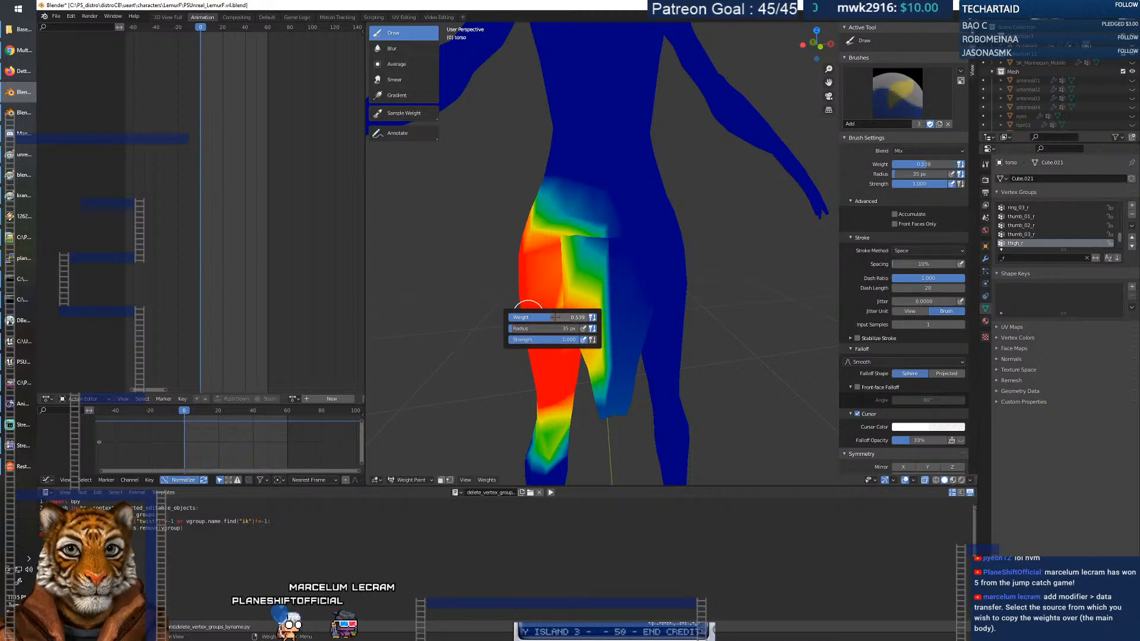
{"action": "mouse_move", "coordinate": [599, 406]}
{"action": "left_mouse_down"}
{"action": "mouse_move", "coordinate": [613, 364]}
{"action": "mouse_move", "coordinate": [609, 245]}
{"action": "left_mouse_up"}
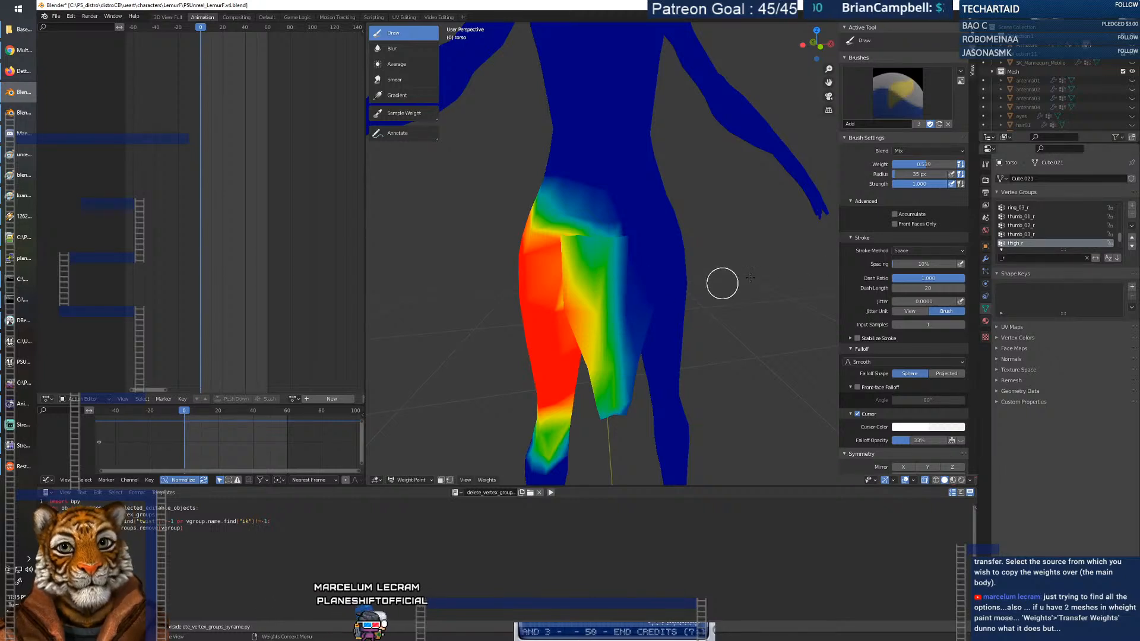
Select the pelvis vertex group, set the brush weight to 0.850 and paint across the front of the hips just below the waist.
{"action": "scroll", "coordinate": [1057, 223], "scroll_direction": "up", "scroll_amount": 10}
{"action": "scroll", "coordinate": [1057, 226], "scroll_direction": "up", "scroll_amount": 5}
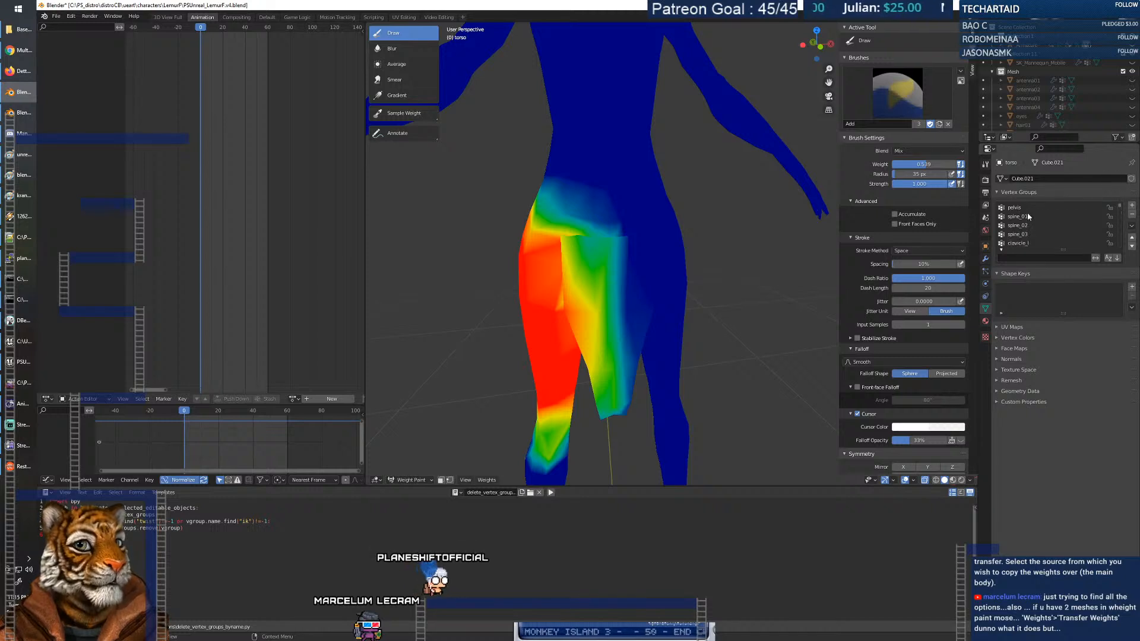
{"action": "left_click", "coordinate": [1026, 208]}
{"action": "scroll", "coordinate": [721, 237], "scroll_direction": "up", "scroll_amount": 2}
{"action": "mouse_move", "coordinate": [721, 241]}
{"action": "middle_mouse_down"}
{"action": "mouse_move", "coordinate": [512, 217]}
{"action": "mouse_move", "coordinate": [721, 230]}
{"action": "mouse_move", "coordinate": [717, 240]}
{"action": "mouse_move", "coordinate": [554, 246]}
{"action": "middle_mouse_up"}
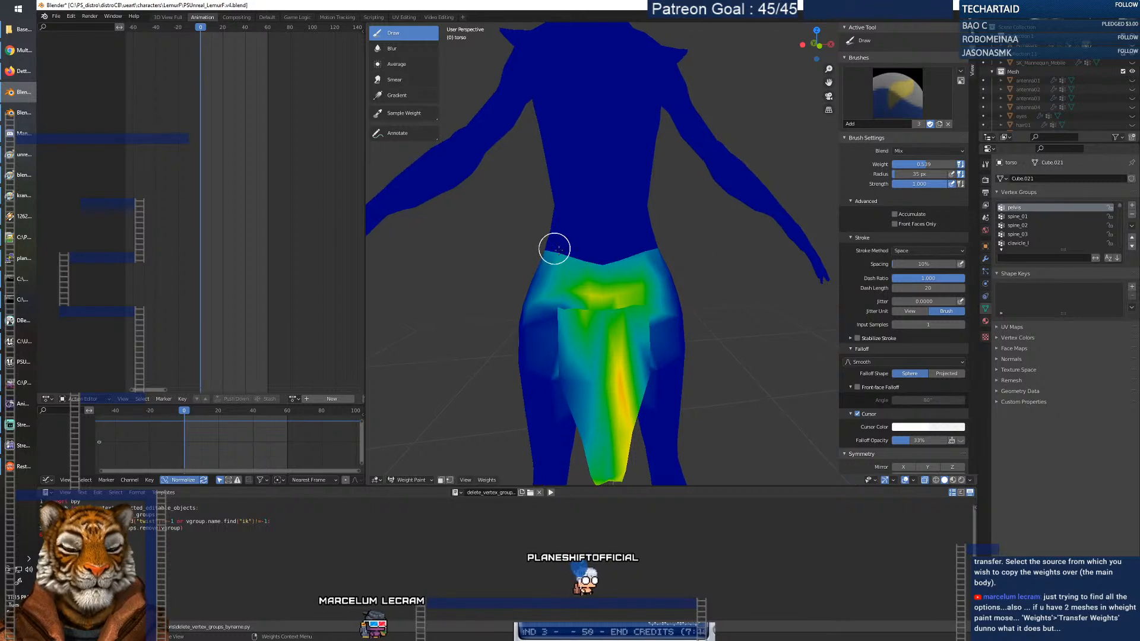
{"action": "right_click", "coordinate": [585, 257]}
{"action": "mouse_move", "coordinate": [563, 259]}
{"action": "left_mouse_down"}
{"action": "mouse_move", "coordinate": [574, 260]}
{"action": "mouse_move", "coordinate": [529, 257]}
{"action": "mouse_move", "coordinate": [669, 260]}
{"action": "mouse_move", "coordinate": [696, 249]}
{"action": "left_mouse_up"}
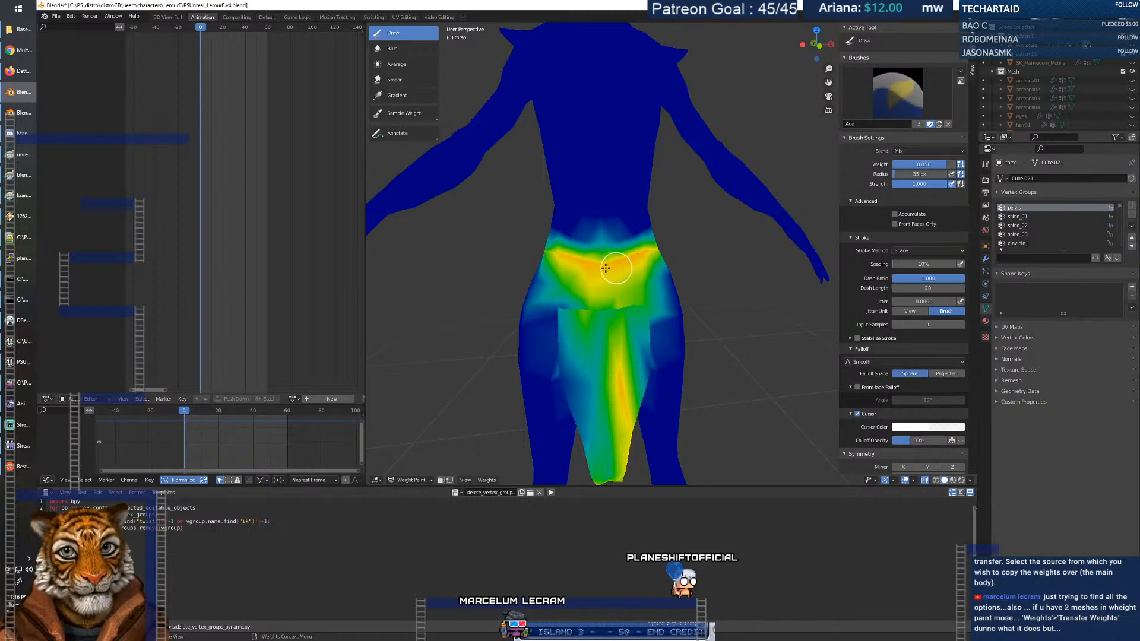
Continue the pelvis weight band around the sides and back of the hips.
{"action": "mouse_move", "coordinate": [541, 254]}
{"action": "middle_mouse_down"}
{"action": "mouse_move", "coordinate": [636, 262]}
{"action": "mouse_move", "coordinate": [523, 268]}
{"action": "mouse_move", "coordinate": [694, 273]}
{"action": "middle_mouse_up"}
{"action": "mouse_move", "coordinate": [535, 282]}
{"action": "left_mouse_down"}
{"action": "mouse_move", "coordinate": [446, 312]}
{"action": "mouse_move", "coordinate": [513, 299]}
{"action": "left_mouse_up"}
{"action": "middle_click_drag", "start_coordinate": [453, 326], "coordinate": [520, 313]}
{"action": "left_click_drag", "start_coordinate": [712, 251], "coordinate": [652, 269]}
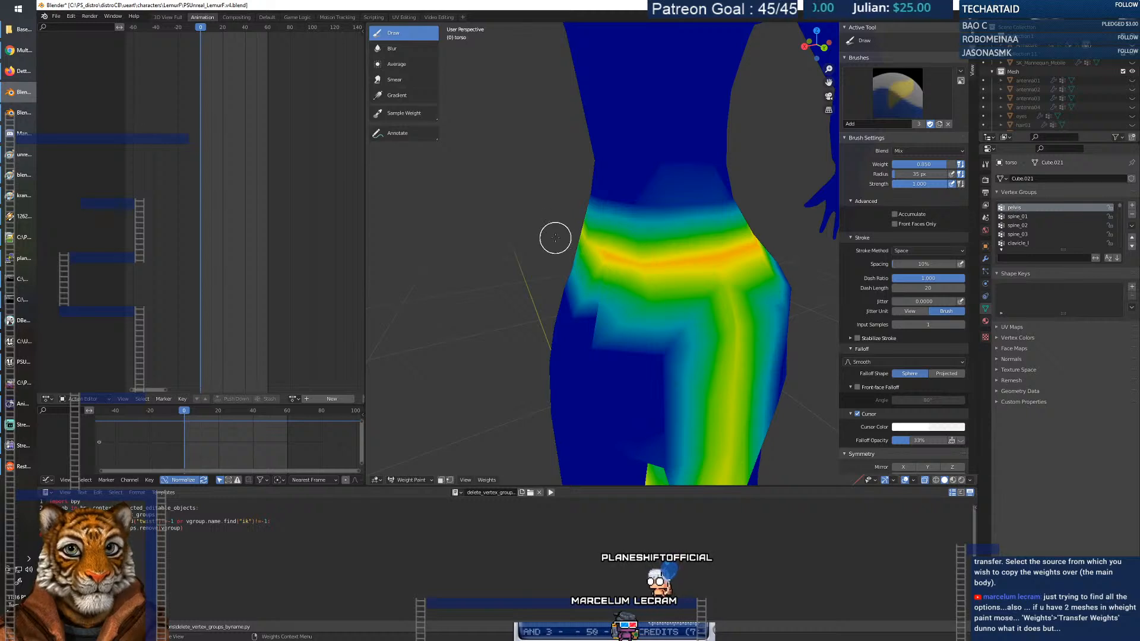
{"action": "middle_click_drag", "start_coordinate": [620, 257], "coordinate": [567, 257]}
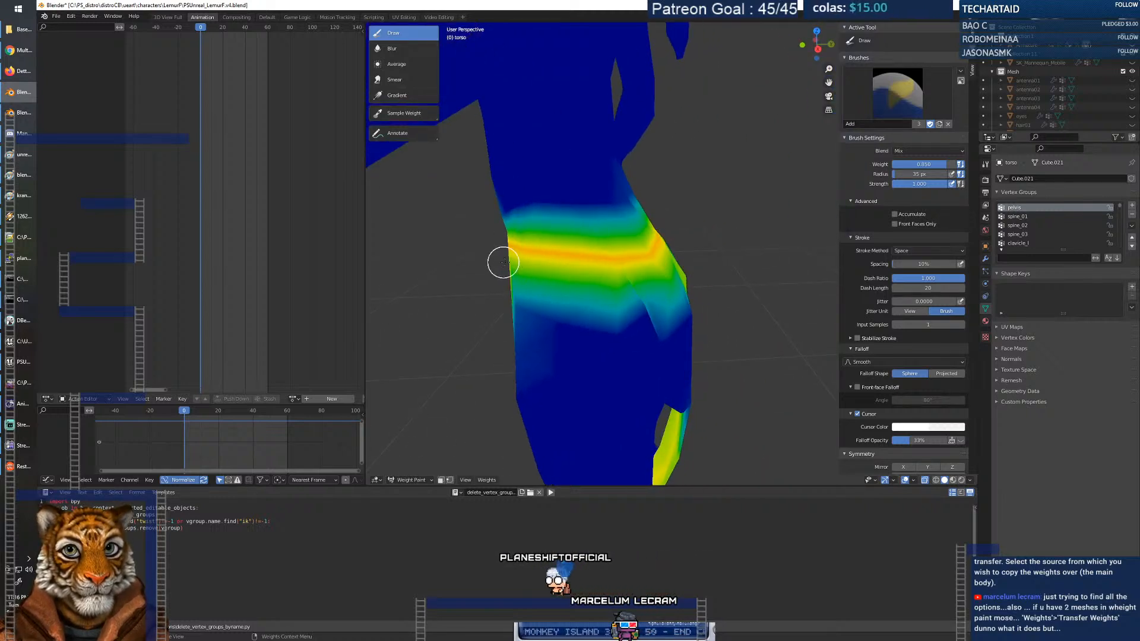
{"action": "middle_click_drag", "start_coordinate": [534, 262], "coordinate": [614, 258]}
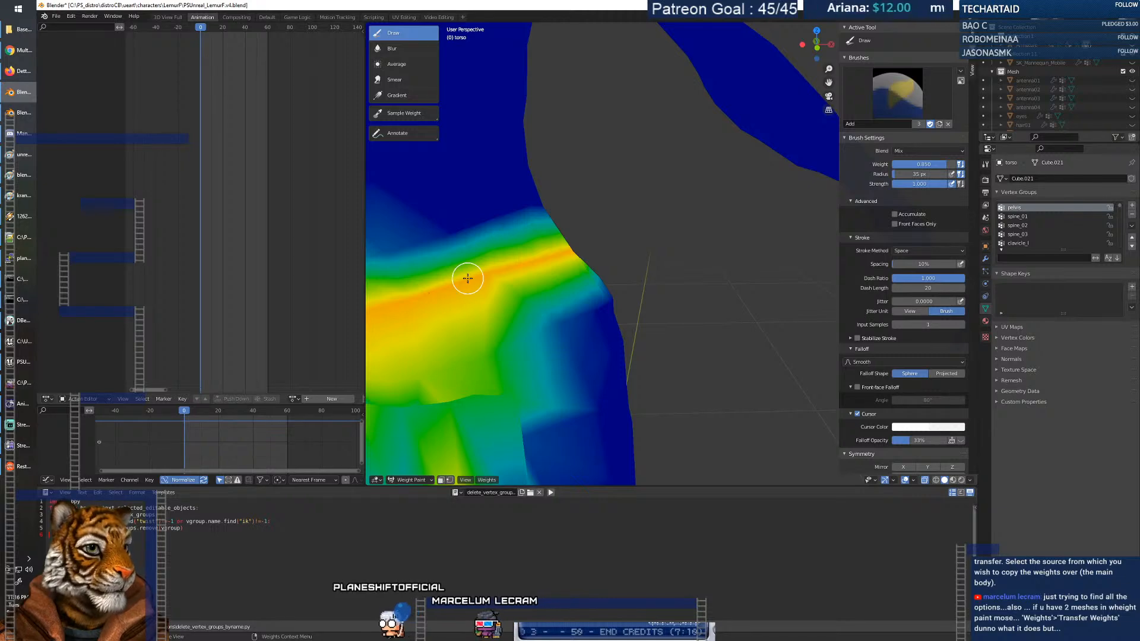
{"action": "mouse_move", "coordinate": [467, 278]}
{"action": "middle_mouse_down"}
{"action": "mouse_move", "coordinate": [503, 275]}
{"action": "mouse_move", "coordinate": [479, 267]}
{"action": "mouse_move", "coordinate": [495, 259]}
{"action": "middle_mouse_up"}
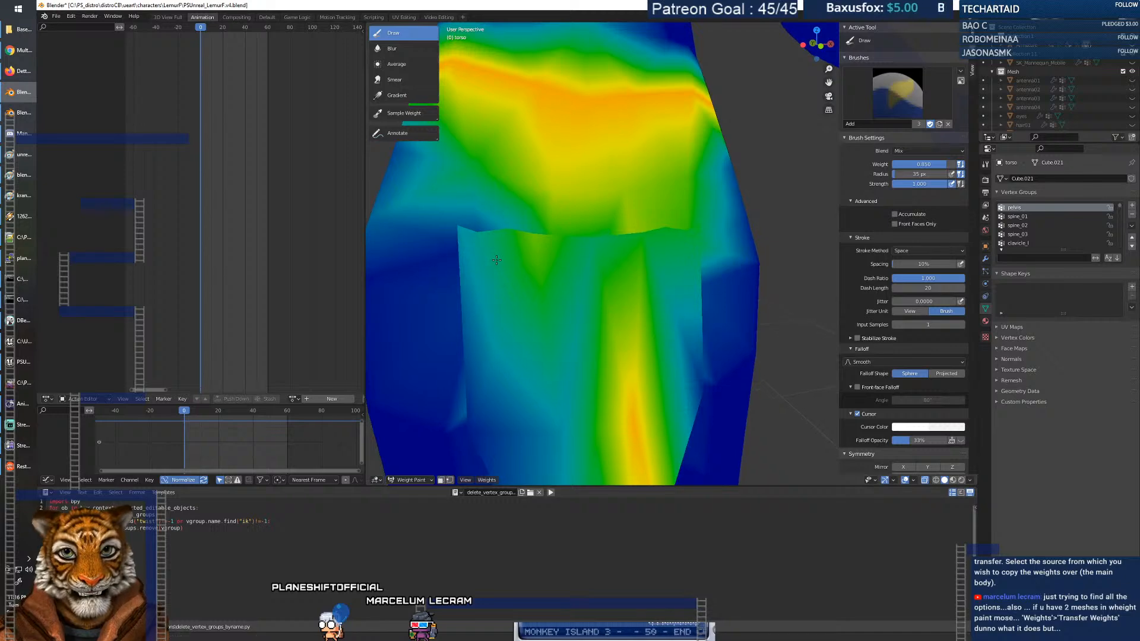
Paint pelvis weight along the top edge of the front flap, and check the hip area from several angles.
{"action": "scroll", "coordinate": [528, 270], "scroll_direction": "down", "scroll_amount": 8}
{"action": "scroll", "coordinate": [527, 270], "scroll_direction": "up", "scroll_amount": 8}
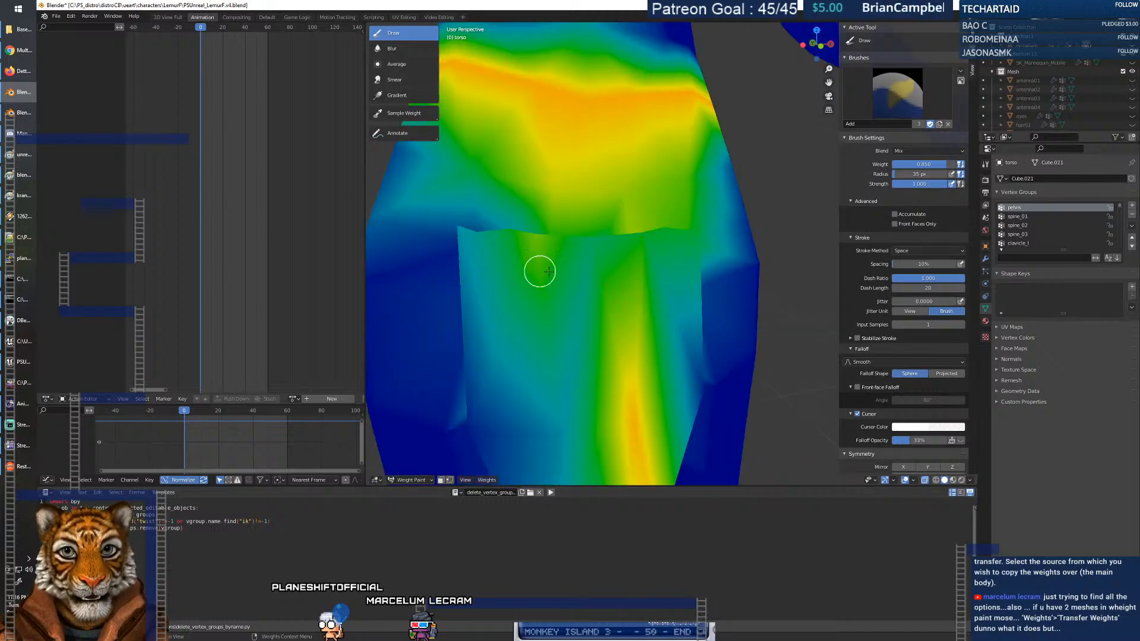
{"action": "middle_click_drag", "start_coordinate": [618, 245], "coordinate": [577, 276], "text": "shift"}
{"action": "left_click_drag", "start_coordinate": [506, 268], "coordinate": [431, 267]}
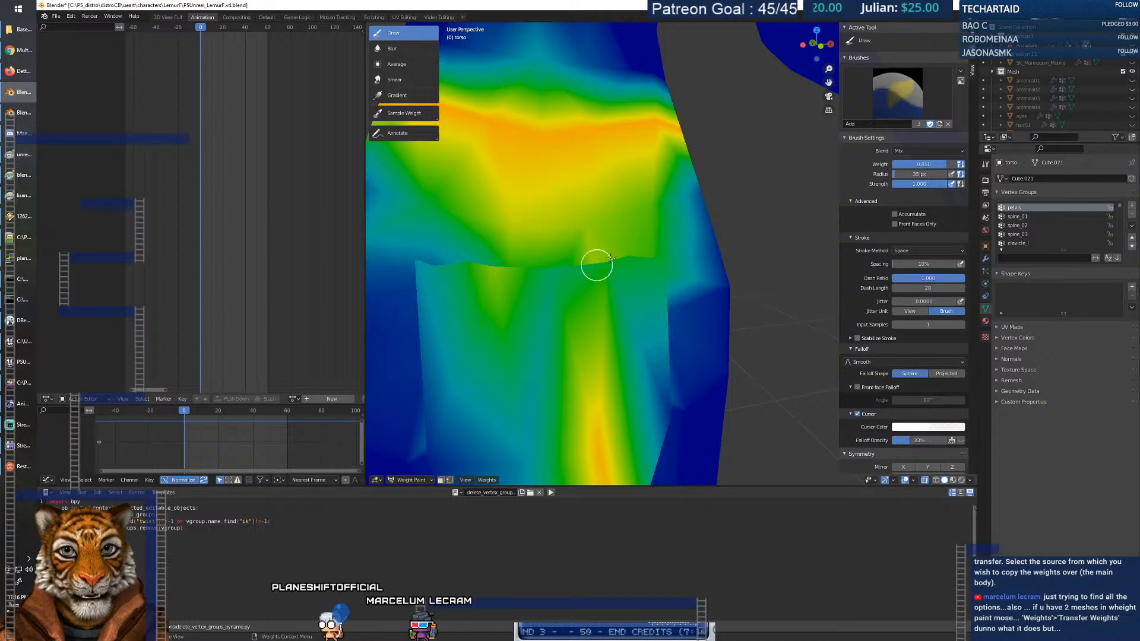
{"action": "scroll", "coordinate": [617, 307], "scroll_direction": "down", "scroll_amount": 8}
{"action": "middle_click_drag", "start_coordinate": [651, 290], "coordinate": [660, 291]}
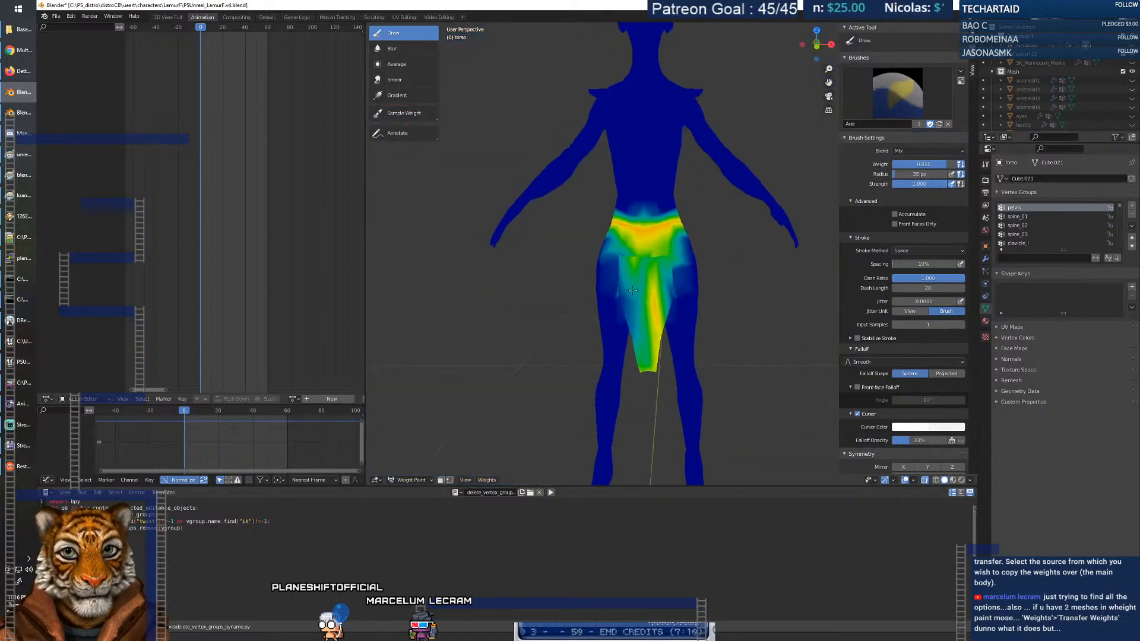
{"action": "scroll", "coordinate": [652, 265], "scroll_direction": "up", "scroll_amount": 6}
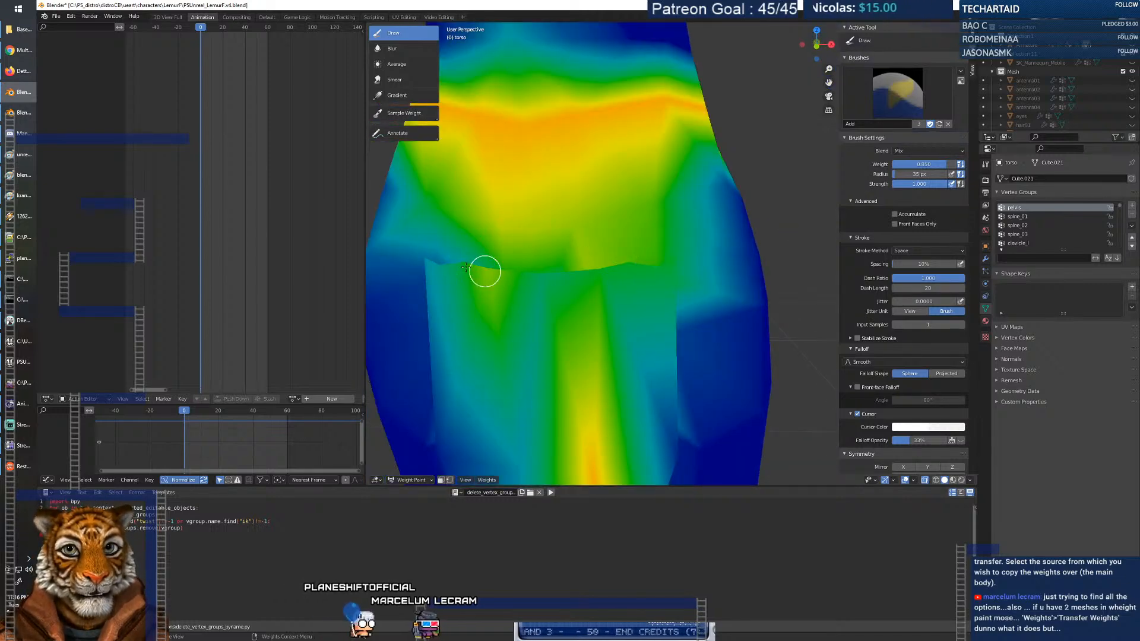
{"action": "middle_click_drag", "start_coordinate": [631, 267], "coordinate": [628, 278]}
{"action": "scroll", "coordinate": [628, 278], "scroll_direction": "down", "scroll_amount": 5}
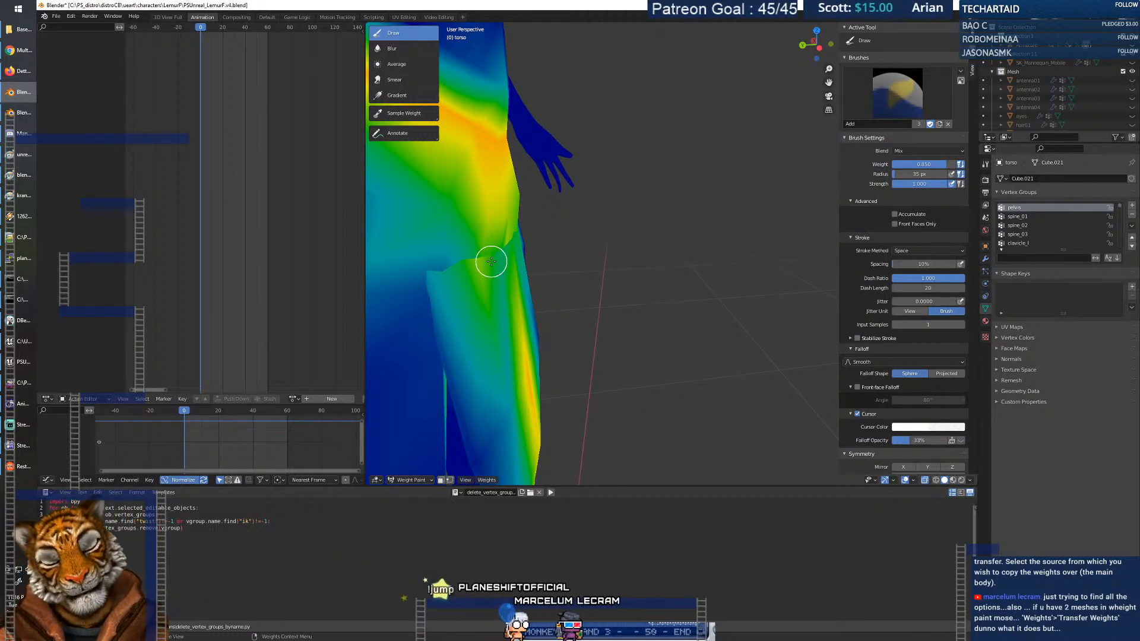
{"action": "scroll", "coordinate": [492, 261], "scroll_direction": "down", "scroll_amount": 5}
{"action": "scroll", "coordinate": [560, 239], "scroll_direction": "up", "scroll_amount": 10}
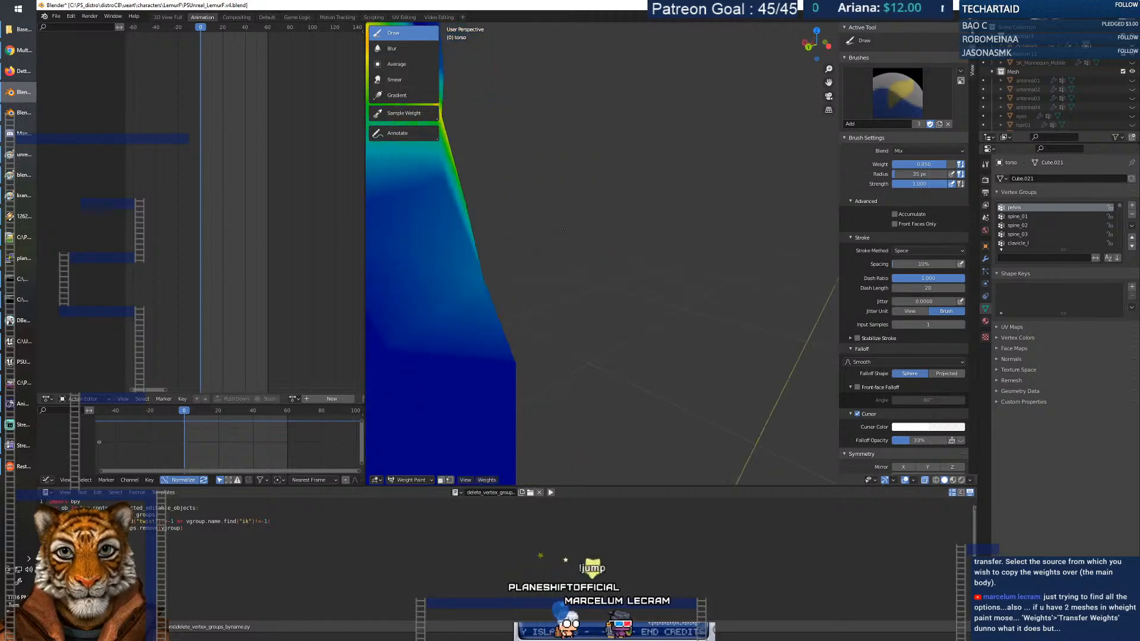
{"action": "mouse_move", "coordinate": [564, 227]}
{"action": "middle_mouse_down"}
{"action": "mouse_move", "coordinate": [674, 231]}
{"action": "mouse_move", "coordinate": [440, 220]}
{"action": "mouse_move", "coordinate": [636, 274]}
{"action": "mouse_move", "coordinate": [540, 264]}
{"action": "mouse_move", "coordinate": [566, 262]}
{"action": "middle_mouse_up"}
{"action": "scroll", "coordinate": [588, 227], "scroll_direction": "down", "scroll_amount": 8}
Select the spine_01 vertex group, lower the brush weight and paint a band around the upper hips, front, sides and back.
{"action": "left_click", "coordinate": [1033, 216]}
{"action": "scroll", "coordinate": [572, 261], "scroll_direction": "up", "scroll_amount": 6}
{"action": "scroll", "coordinate": [567, 263], "scroll_direction": "down", "scroll_amount": 6}
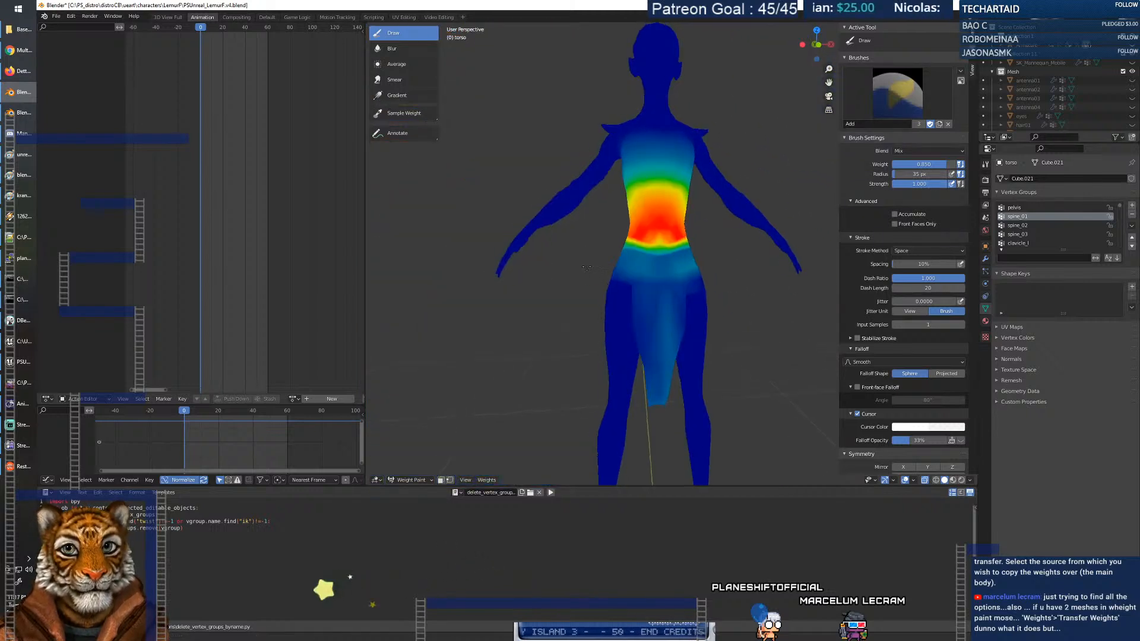
{"action": "left_click_drag", "start_coordinate": [832, 67], "coordinate": [832, 60]}
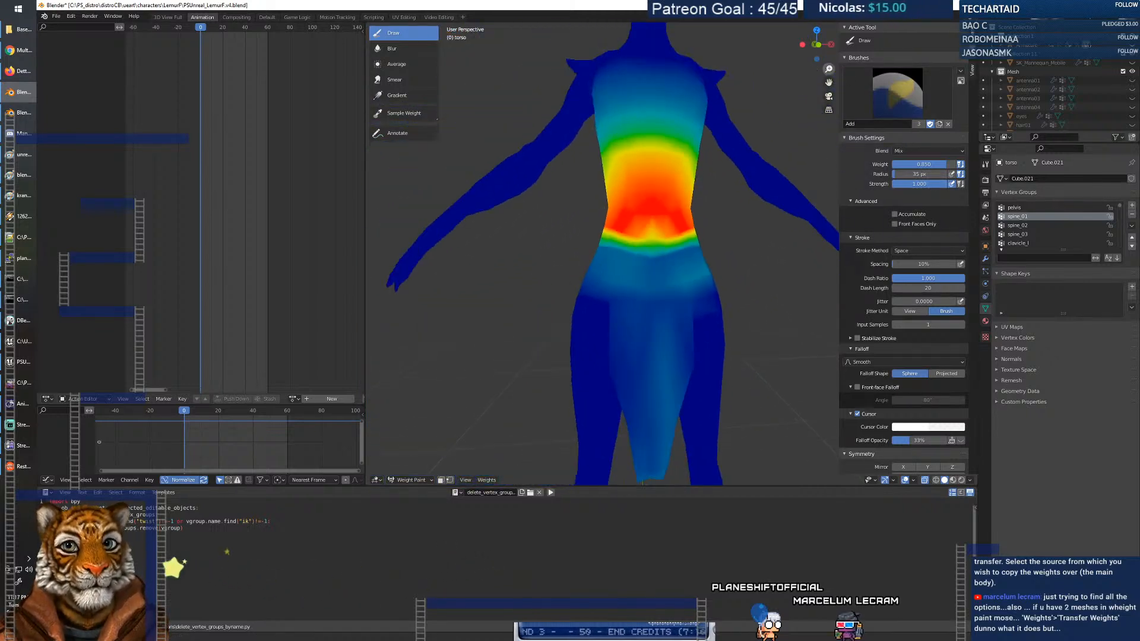
{"action": "middle_click_drag", "start_coordinate": [728, 248], "coordinate": [675, 249], "text": "shift"}
{"action": "right_click", "coordinate": [646, 277]}
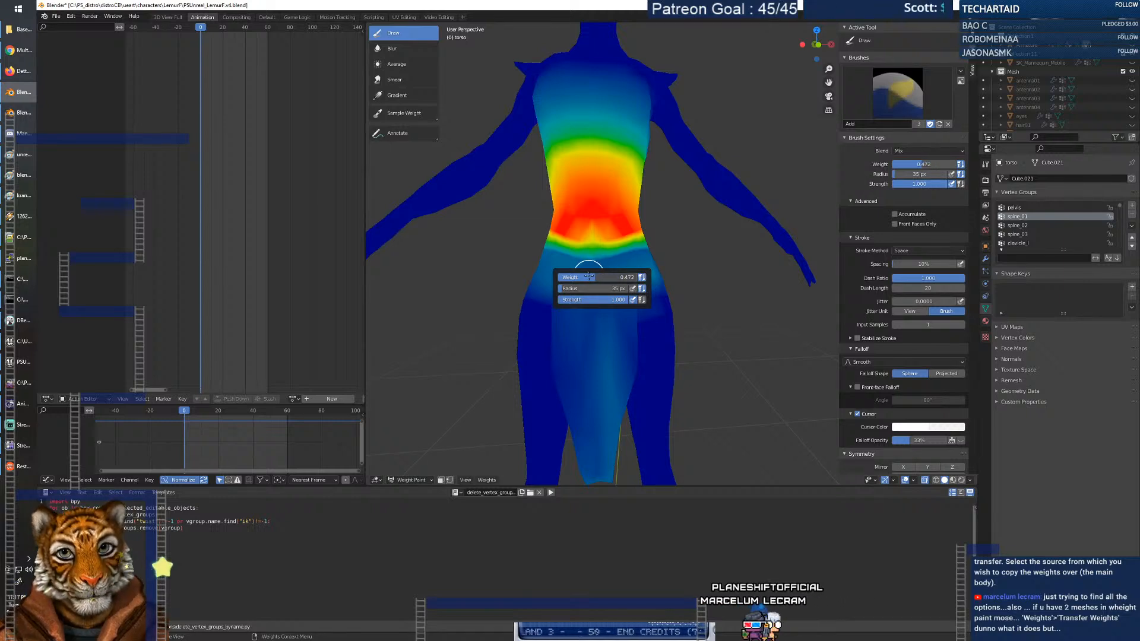
{"action": "left_click_drag", "start_coordinate": [588, 277], "coordinate": [583, 277]}
{"action": "mouse_move", "coordinate": [646, 255]}
{"action": "left_mouse_down"}
{"action": "mouse_move", "coordinate": [589, 253]}
{"action": "mouse_move", "coordinate": [659, 257]}
{"action": "mouse_move", "coordinate": [525, 258]}
{"action": "mouse_move", "coordinate": [659, 257]}
{"action": "mouse_move", "coordinate": [546, 261]}
{"action": "left_mouse_up"}
{"action": "mouse_move", "coordinate": [661, 260]}
{"action": "middle_mouse_down"}
{"action": "mouse_move", "coordinate": [593, 261]}
{"action": "mouse_move", "coordinate": [757, 264]}
{"action": "middle_mouse_up"}
{"action": "left_click_drag", "start_coordinate": [578, 264], "coordinate": [596, 264]}
{"action": "middle_click_drag", "start_coordinate": [671, 264], "coordinate": [564, 267]}
{"action": "left_click_drag", "start_coordinate": [624, 269], "coordinate": [784, 269]}
Set the brush weight to 1.000 and paint spine_01 around the waist.
{"action": "mouse_move", "coordinate": [784, 269]}
{"action": "middle_mouse_down"}
{"action": "mouse_move", "coordinate": [764, 276]}
{"action": "mouse_move", "coordinate": [706, 255]}
{"action": "mouse_move", "coordinate": [693, 228]}
{"action": "middle_mouse_up"}
{"action": "right_click", "coordinate": [693, 228]}
{"action": "mouse_move", "coordinate": [693, 228]}
{"action": "left_mouse_down"}
{"action": "mouse_move", "coordinate": [746, 232]}
{"action": "mouse_move", "coordinate": [605, 234]}
{"action": "left_mouse_up"}
{"action": "mouse_move", "coordinate": [715, 234]}
{"action": "middle_mouse_down"}
{"action": "mouse_move", "coordinate": [579, 260]}
{"action": "mouse_move", "coordinate": [656, 270]}
{"action": "middle_mouse_up"}
{"action": "middle_click_drag", "start_coordinate": [484, 287], "coordinate": [554, 285]}
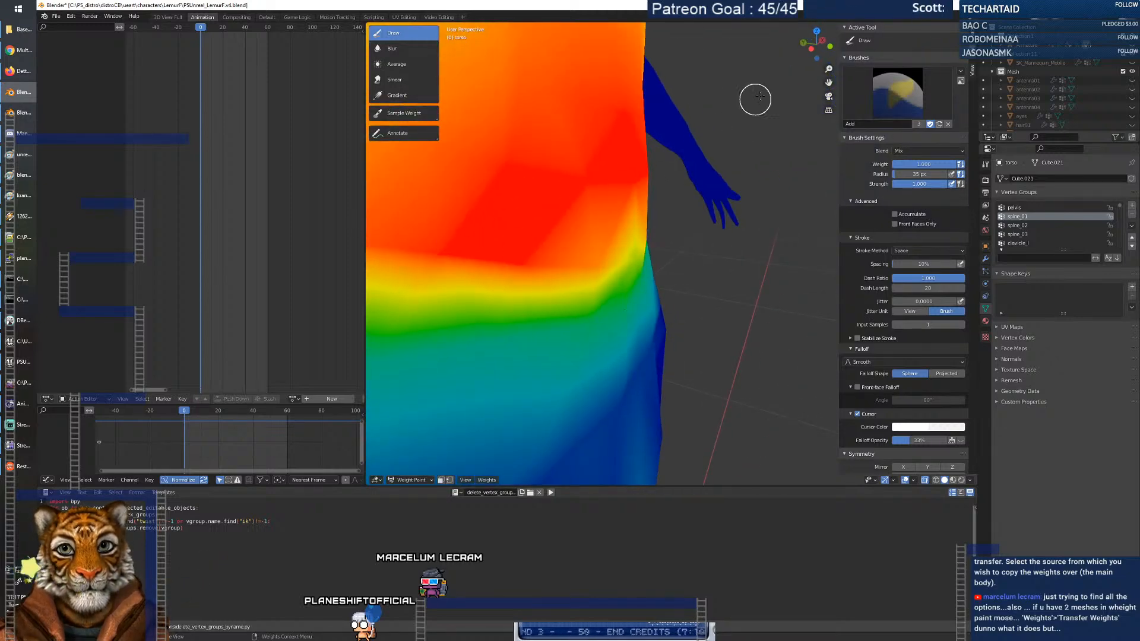
{"action": "left_click_drag", "start_coordinate": [828, 70], "coordinate": [828, 89]}
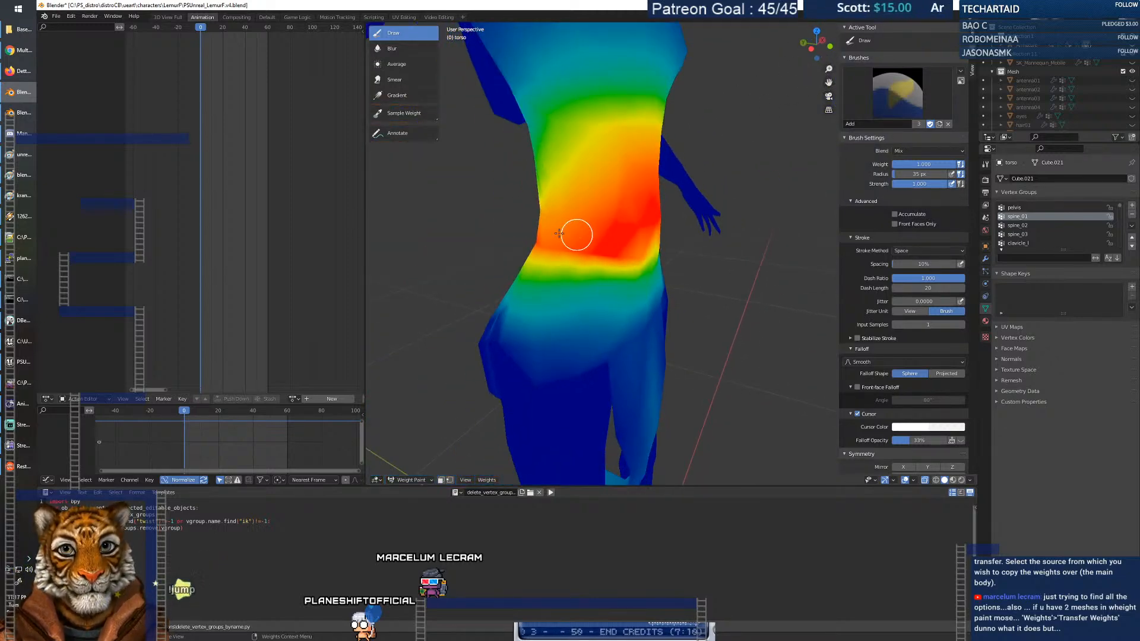
{"action": "middle_click_drag", "start_coordinate": [523, 241], "coordinate": [476, 234]}
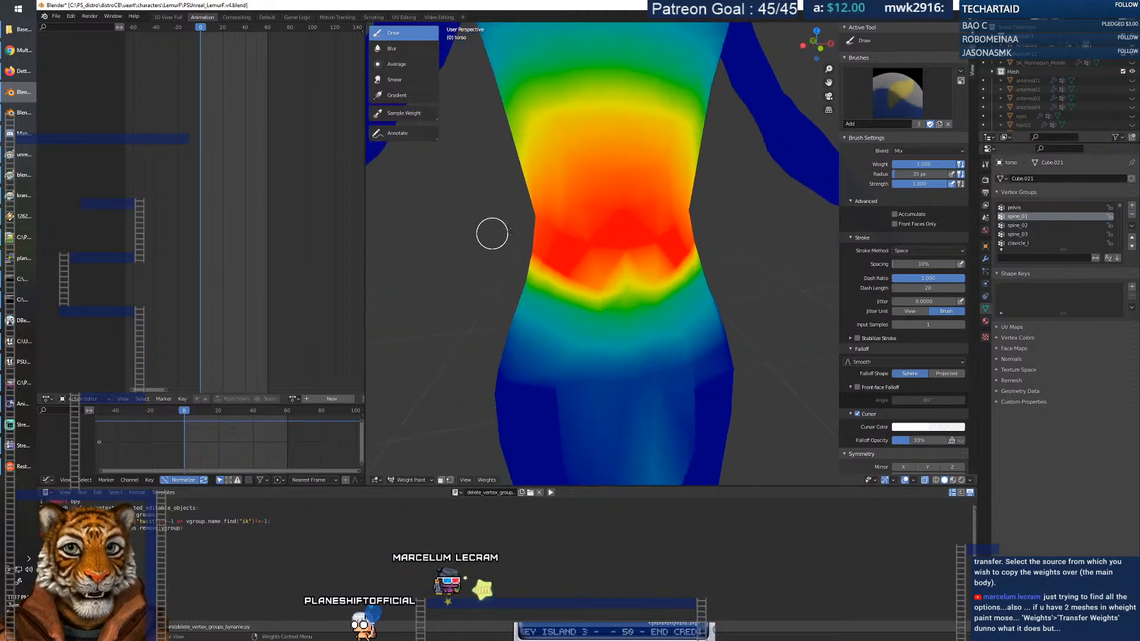
Compare the weight distribution of the spine_01, spine_02 and spine_03 groups on the torso, including in front orthographic view.
{"action": "left_click", "coordinate": [1019, 226]}
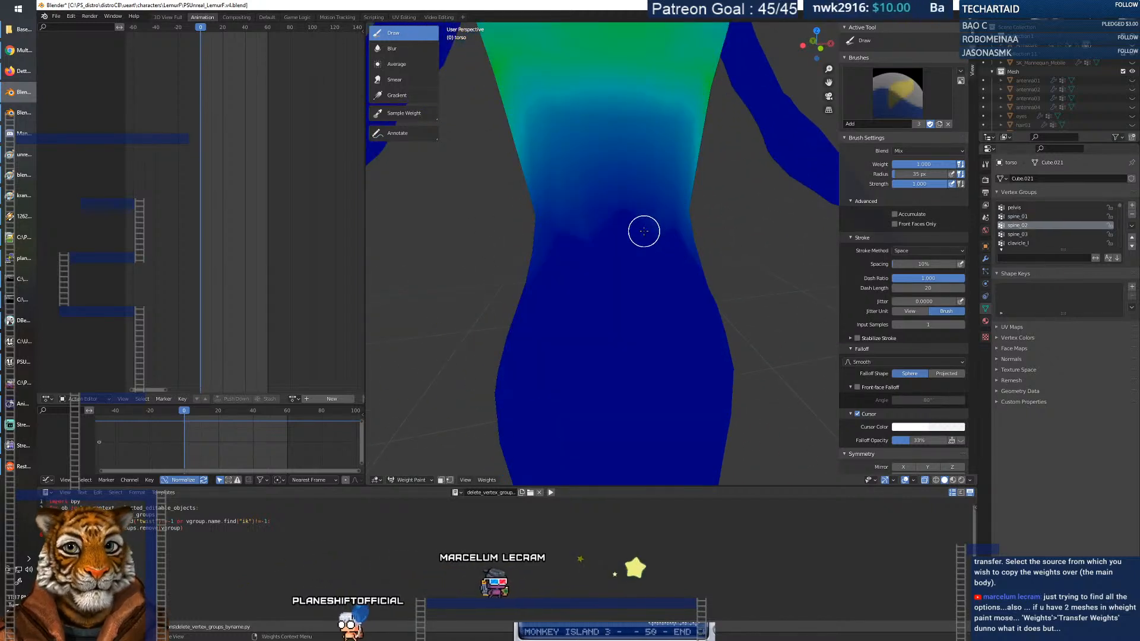
{"action": "middle_click_drag", "start_coordinate": [649, 219], "coordinate": [649, 231]}
{"action": "scroll", "coordinate": [648, 231], "scroll_direction": "down", "scroll_amount": 5}
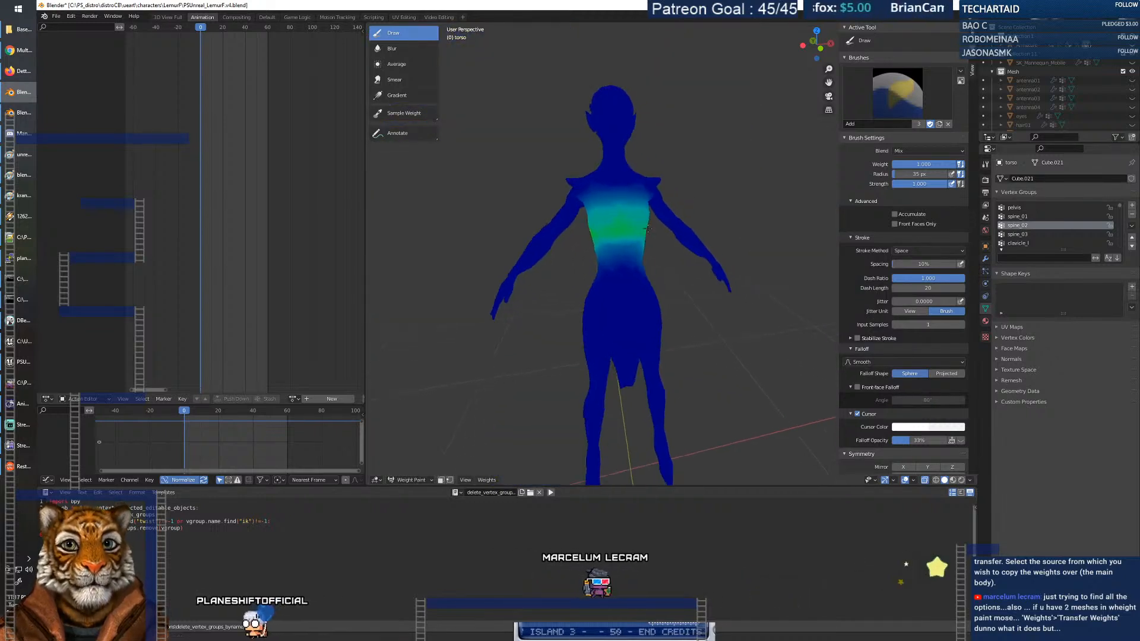
{"action": "left_click", "coordinate": [1025, 235]}
{"action": "left_click", "coordinate": [1024, 225]}
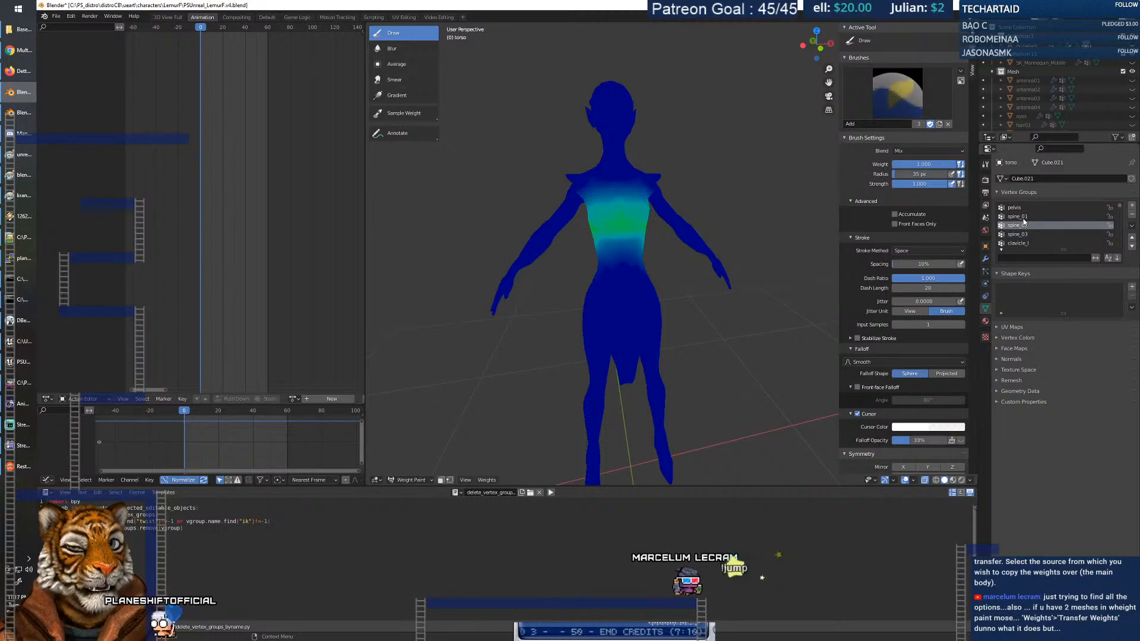
{"action": "left_click", "coordinate": [1024, 218]}
{"action": "left_click", "coordinate": [1022, 226]}
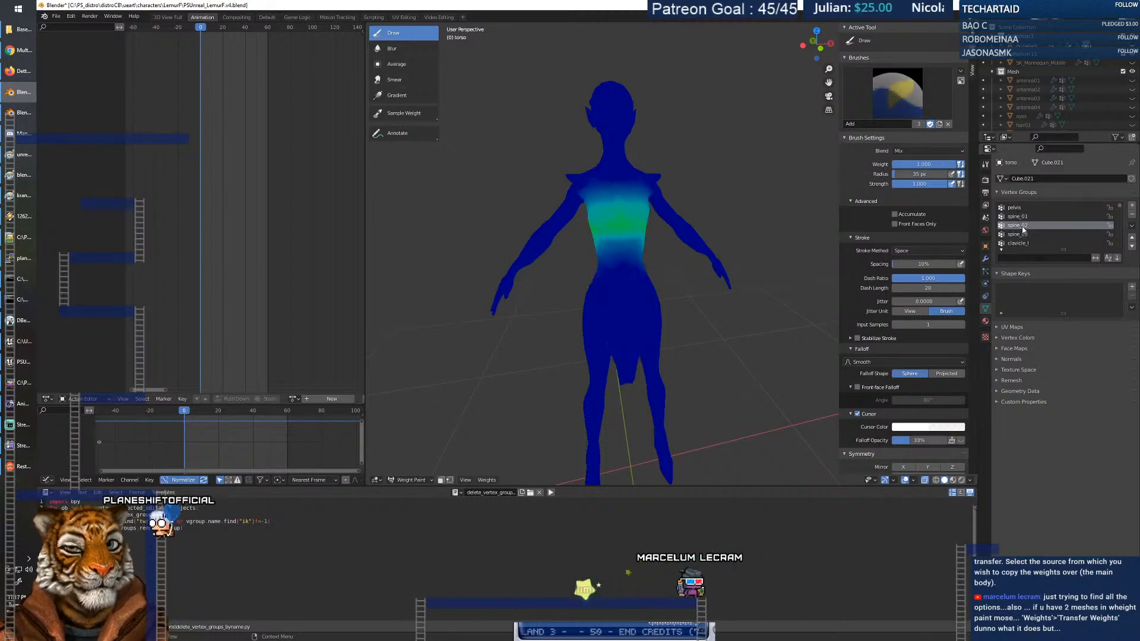
{"action": "middle_click_drag", "start_coordinate": [687, 264], "coordinate": [667, 254]}
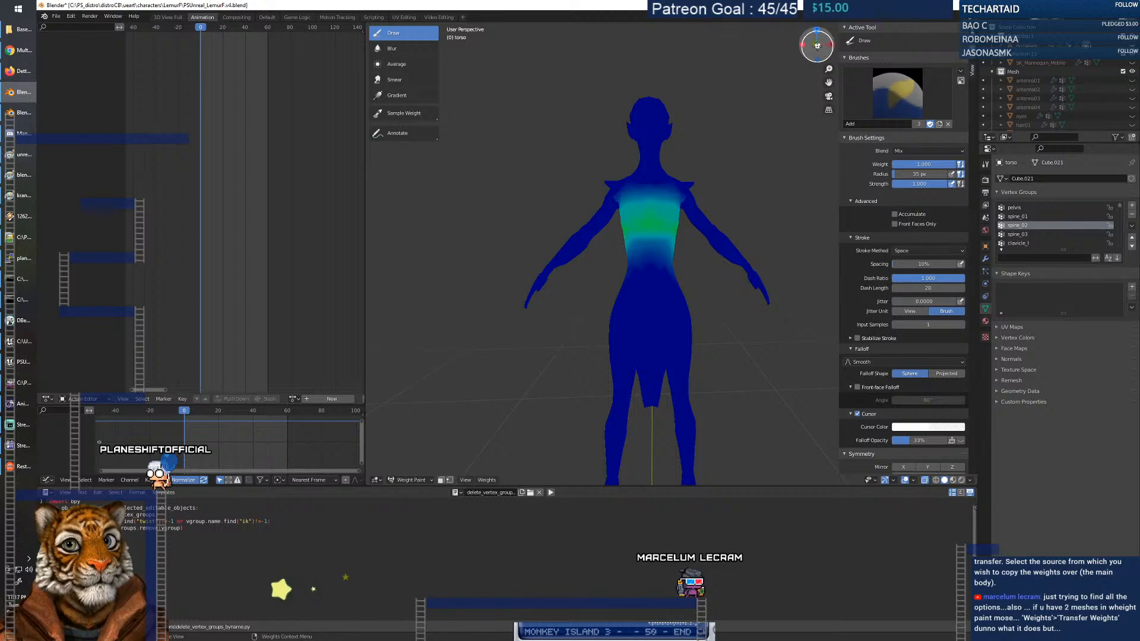
{"action": "left_click", "coordinate": [817, 45]}
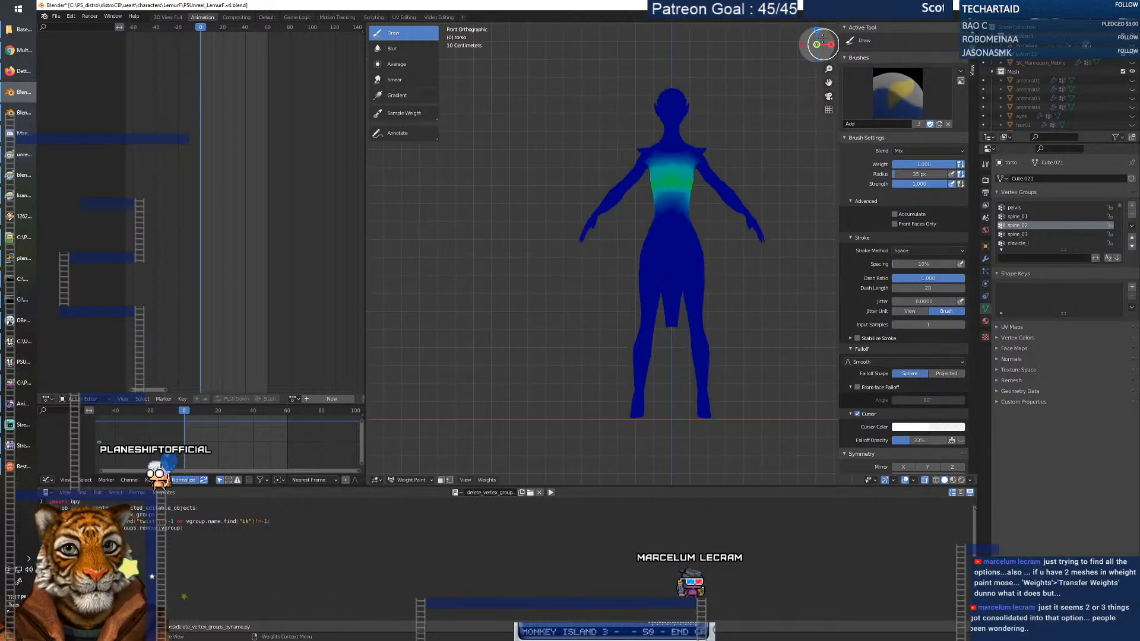
{"action": "left_click_drag", "start_coordinate": [817, 45], "coordinate": [817, 44]}
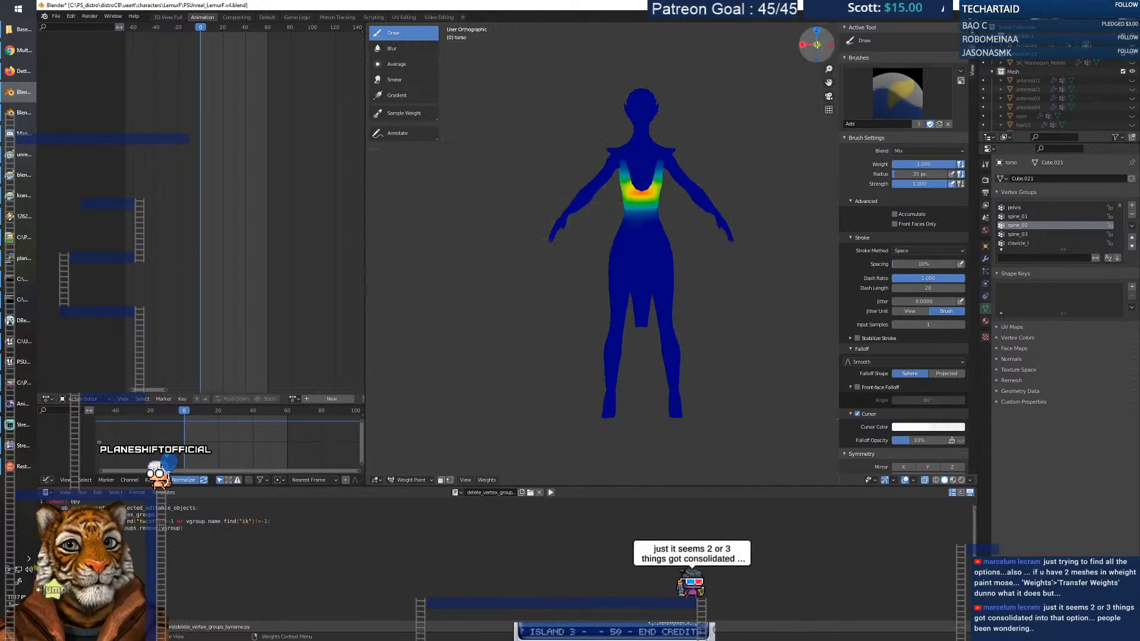
{"action": "left_click", "coordinate": [817, 44]}
{"action": "middle_click_drag", "start_coordinate": [747, 214], "coordinate": [663, 244], "text": "shift"}
{"action": "left_click", "coordinate": [1023, 216]}
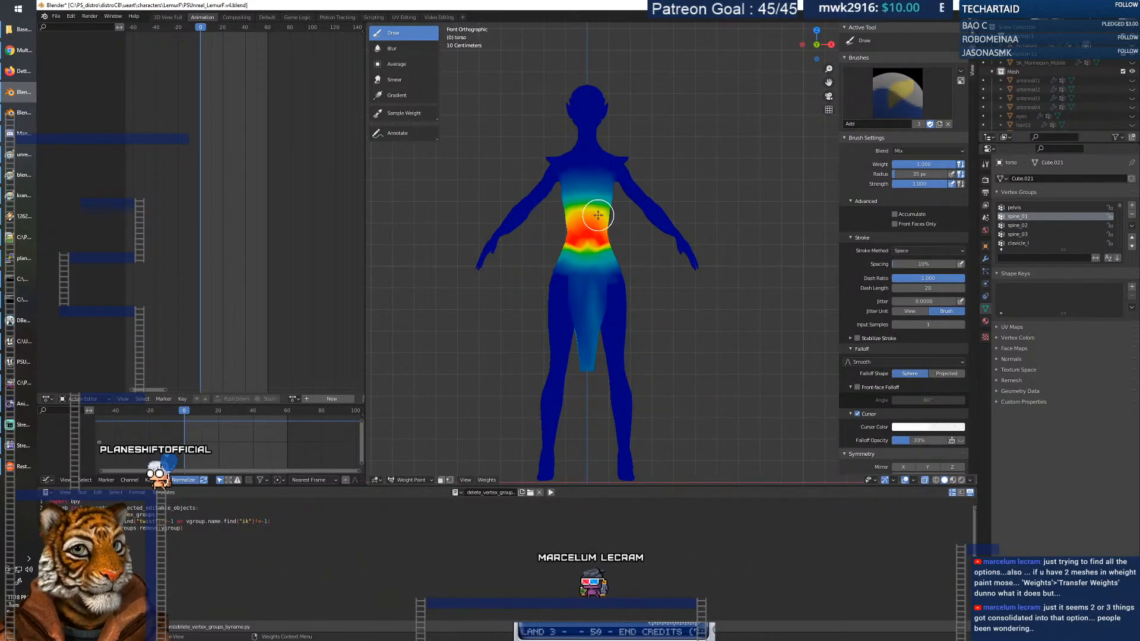
Select the spine_02 vertex group and paint full weight across the front of the torso at lower-chest height.
{"action": "left_click", "coordinate": [1028, 225]}
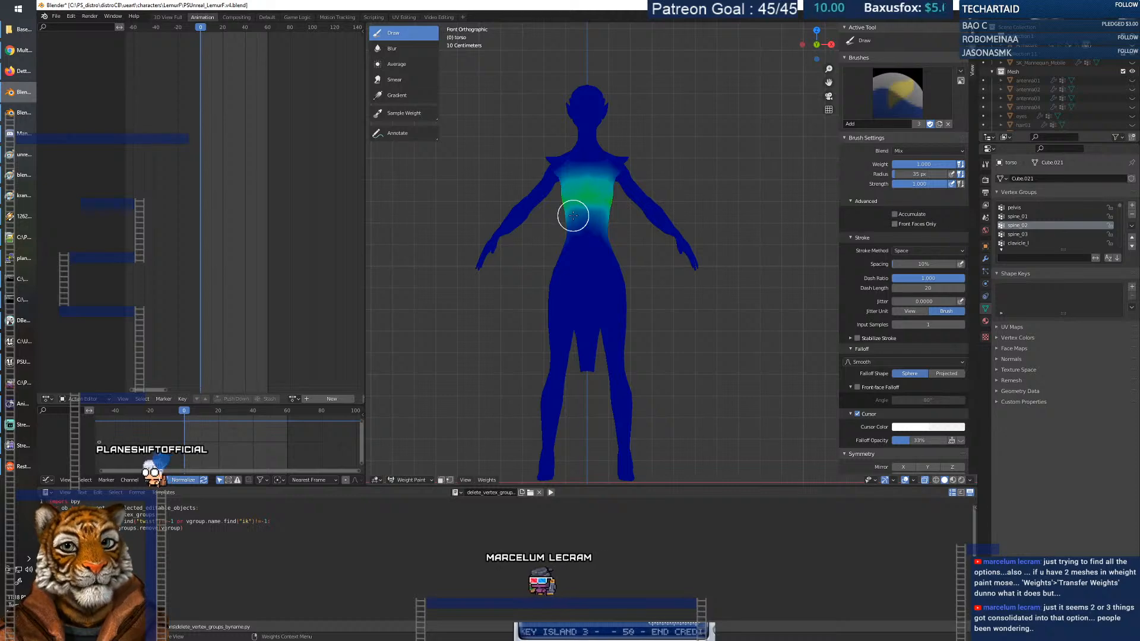
{"action": "mouse_move", "coordinate": [578, 214]}
{"action": "left_mouse_down"}
{"action": "mouse_move", "coordinate": [580, 197]}
{"action": "mouse_move", "coordinate": [594, 196]}
{"action": "mouse_move", "coordinate": [572, 199]}
{"action": "mouse_move", "coordinate": [591, 199]}
{"action": "left_mouse_up"}
{"action": "scroll", "coordinate": [593, 202], "scroll_direction": "up", "scroll_amount": 3}
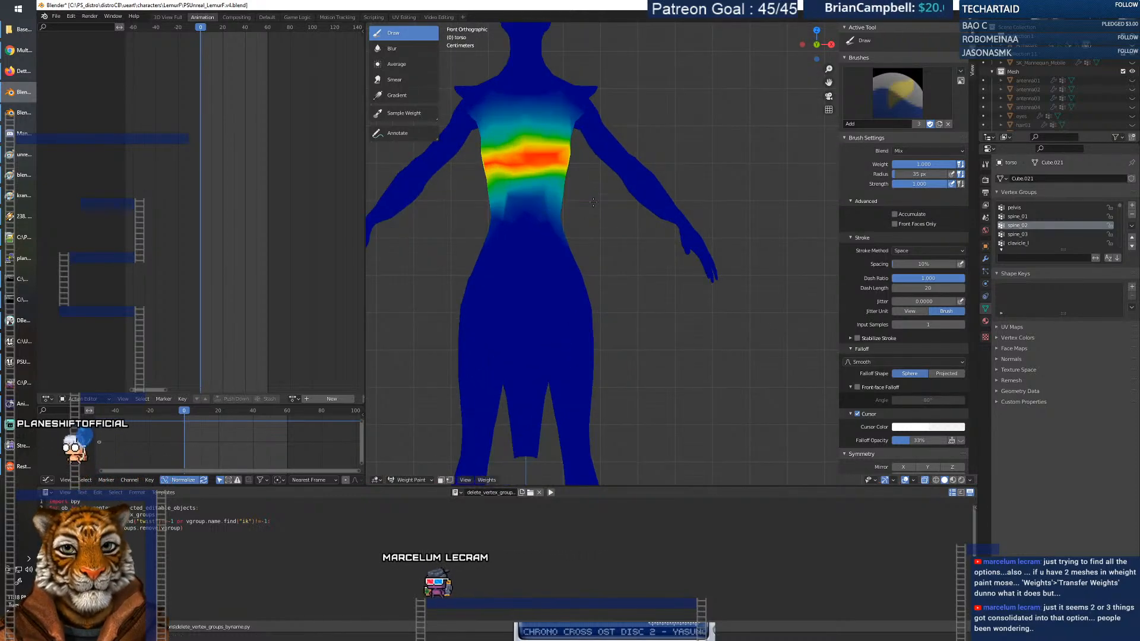
{"action": "scroll", "coordinate": [653, 249], "scroll_direction": "up", "scroll_amount": 1}
{"action": "middle_click_drag", "start_coordinate": [665, 258], "coordinate": [667, 260], "text": "shift"}
{"action": "mouse_move", "coordinate": [560, 209]}
{"action": "left_mouse_down"}
{"action": "mouse_move", "coordinate": [547, 212]}
{"action": "mouse_move", "coordinate": [648, 211]}
{"action": "mouse_move", "coordinate": [561, 214]}
{"action": "left_mouse_up"}
Extend the full-weight spine_02 band around the sides and back of the torso.
{"action": "middle_click_drag", "start_coordinate": [560, 213], "coordinate": [687, 218]}
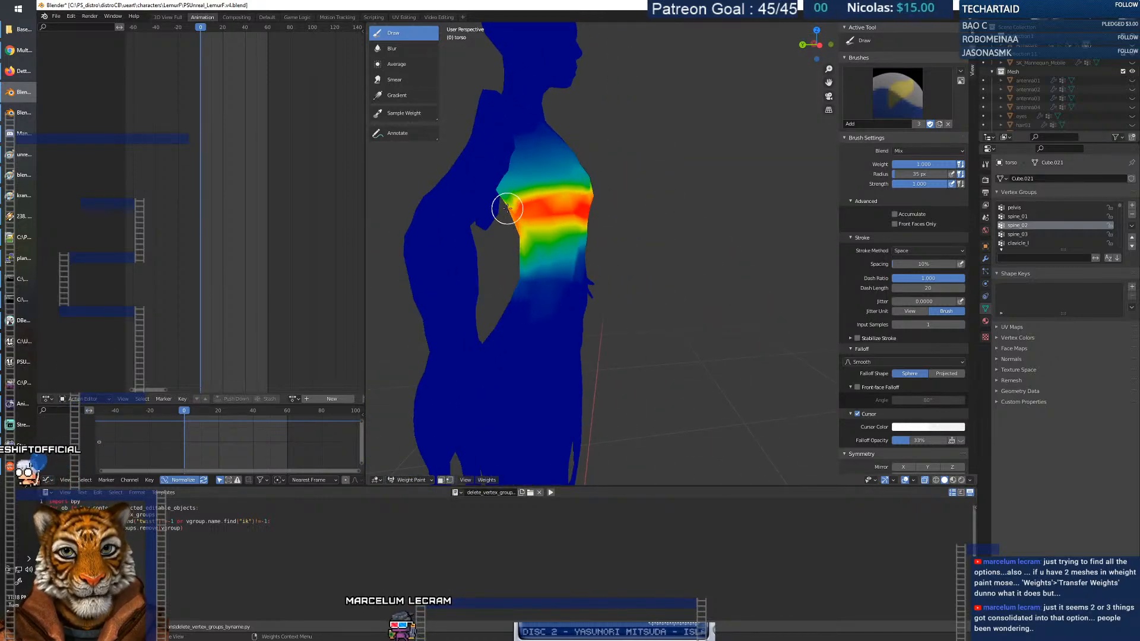
{"action": "mouse_move", "coordinate": [563, 205]}
{"action": "middle_mouse_down"}
{"action": "mouse_move", "coordinate": [588, 205]}
{"action": "mouse_move", "coordinate": [558, 203]}
{"action": "middle_mouse_up"}
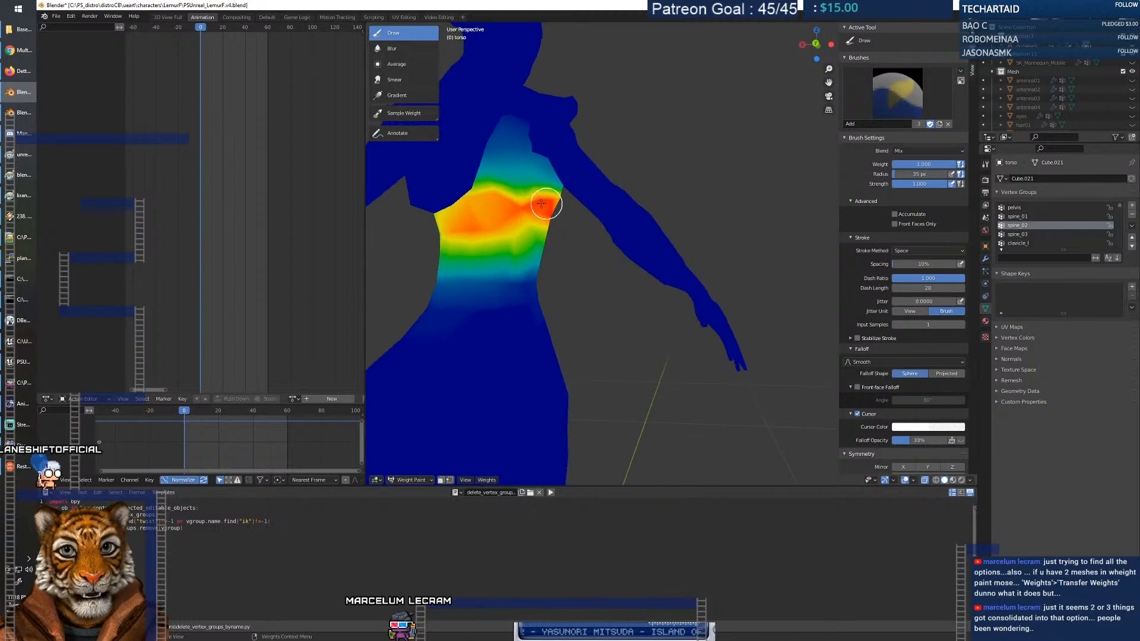
{"action": "middle_click_drag", "start_coordinate": [469, 217], "coordinate": [381, 186]}
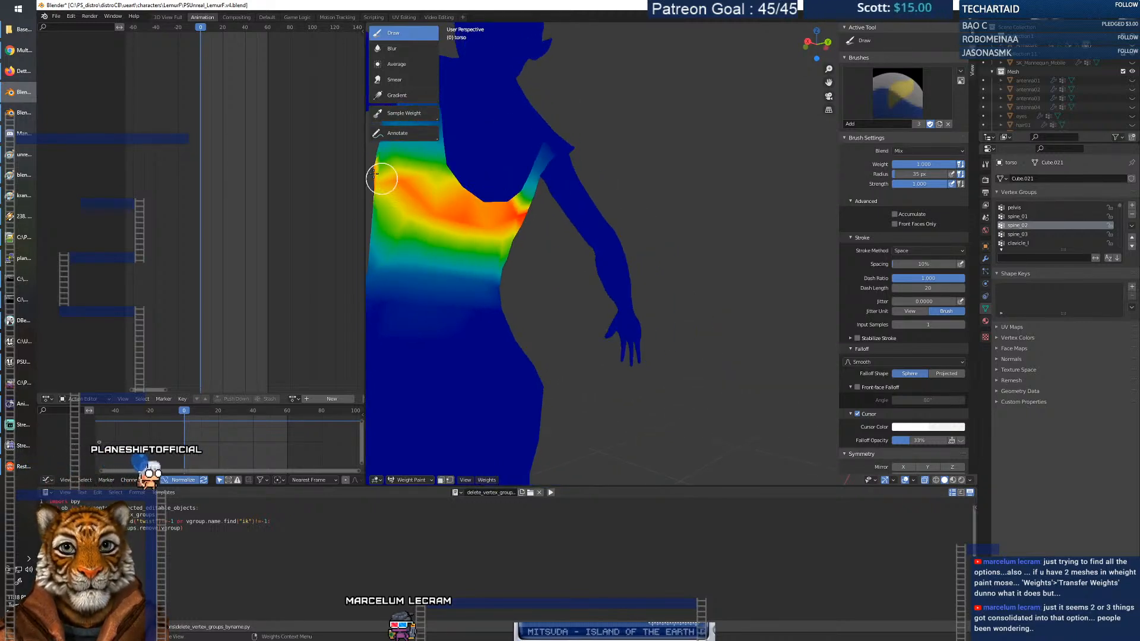
{"action": "left_click_drag", "start_coordinate": [406, 179], "coordinate": [463, 197]}
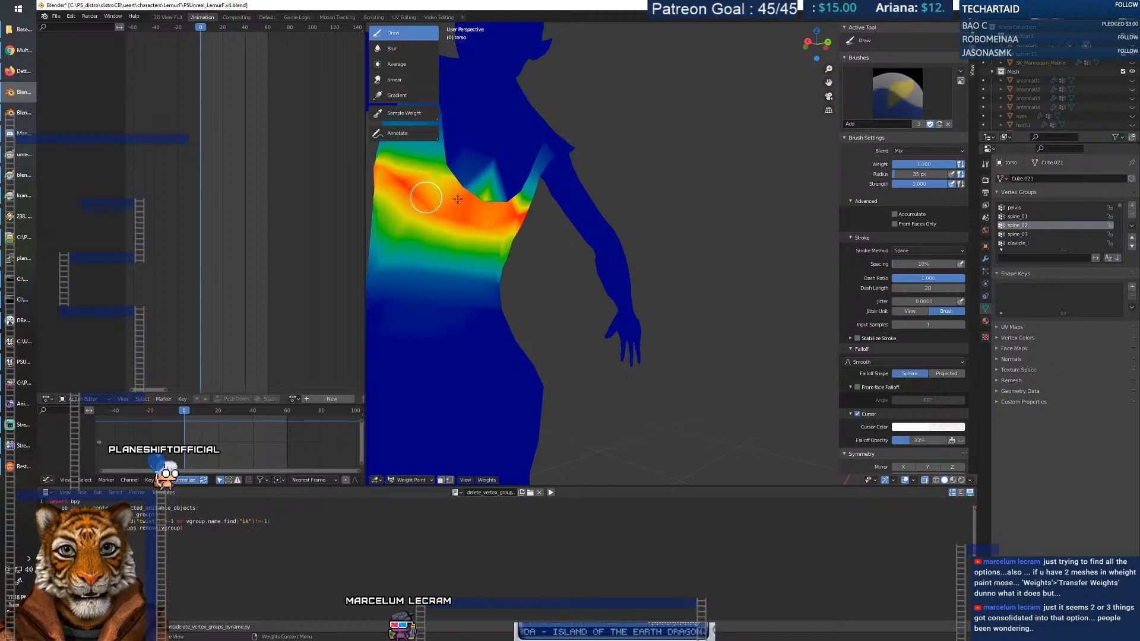
{"action": "middle_click_drag", "start_coordinate": [482, 199], "coordinate": [473, 202]}
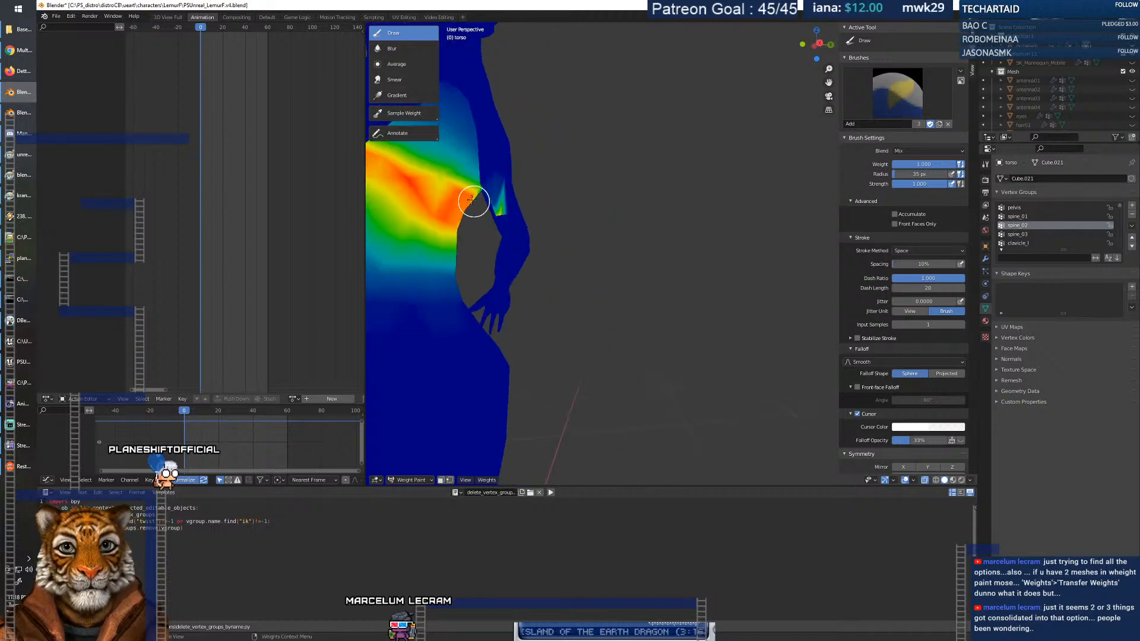
{"action": "middle_click_drag", "start_coordinate": [383, 177], "coordinate": [465, 195]}
{"action": "mouse_move", "coordinate": [478, 211]}
{"action": "middle_mouse_down"}
{"action": "mouse_move", "coordinate": [411, 194]}
{"action": "mouse_move", "coordinate": [579, 190]}
{"action": "mouse_move", "coordinate": [460, 190]}
{"action": "middle_mouse_up"}
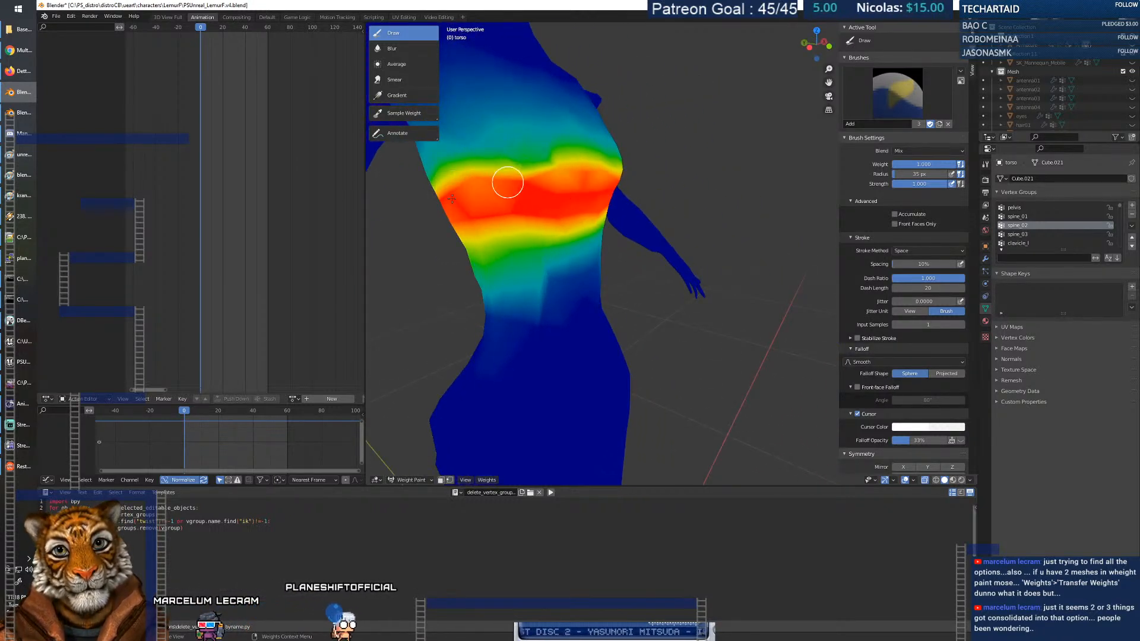
Select the spine_03 vertex group and paint full weight across the front of the upper chest, reaching towards the armpit.
{"action": "middle_click_drag", "start_coordinate": [569, 185], "coordinate": [512, 204]}
{"action": "left_click", "coordinate": [1027, 218]}
{"action": "left_click", "coordinate": [1029, 226]}
{"action": "left_click", "coordinate": [1017, 235]}
{"action": "mouse_move", "coordinate": [629, 118]}
{"action": "middle_mouse_down"}
{"action": "mouse_move", "coordinate": [636, 211]}
{"action": "mouse_move", "coordinate": [689, 207]}
{"action": "mouse_move", "coordinate": [601, 204]}
{"action": "middle_mouse_up"}
{"action": "mouse_move", "coordinate": [522, 215]}
{"action": "left_mouse_down"}
{"action": "mouse_move", "coordinate": [682, 198]}
{"action": "mouse_move", "coordinate": [555, 202]}
{"action": "left_mouse_up"}
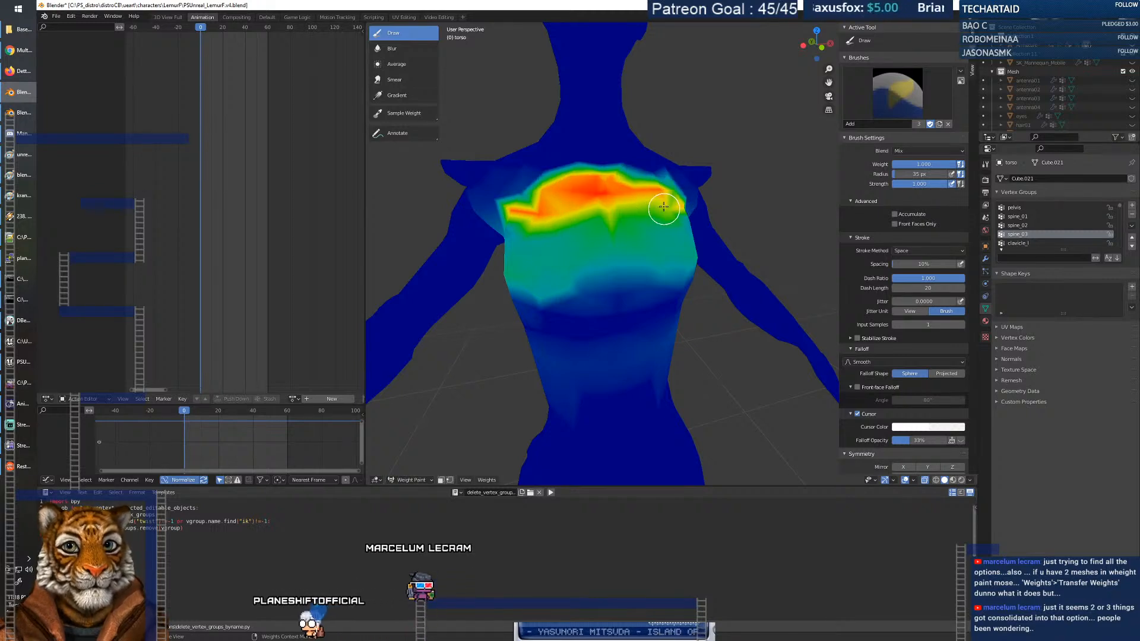
{"action": "middle_click_drag", "start_coordinate": [667, 204], "coordinate": [704, 209]}
{"action": "left_click_drag", "start_coordinate": [703, 209], "coordinate": [677, 202]}
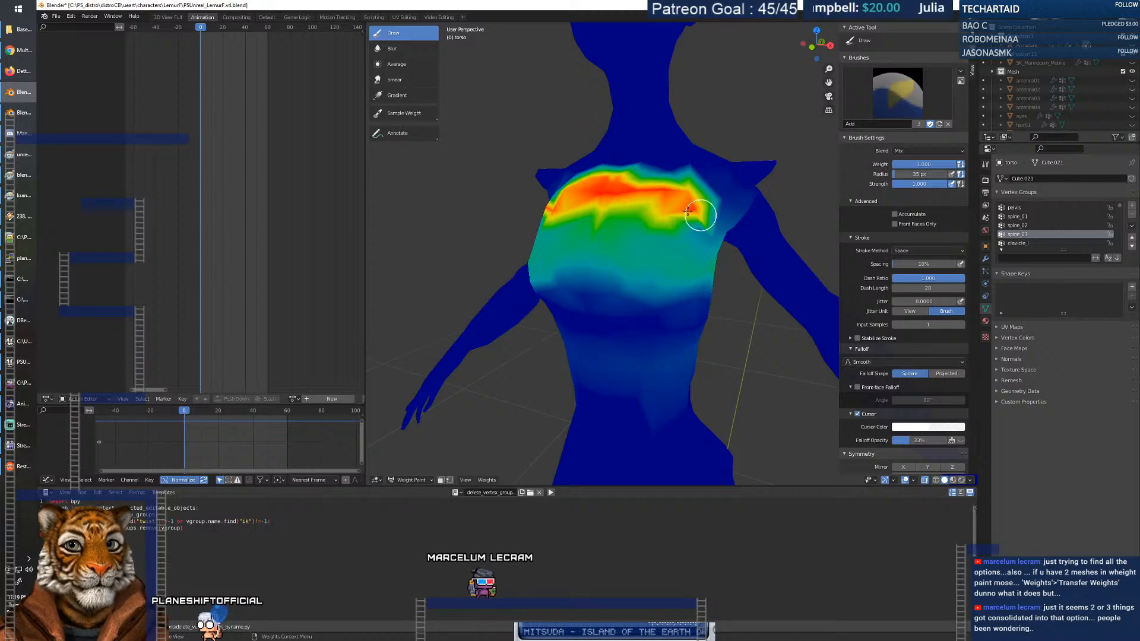
{"action": "middle_click_drag", "start_coordinate": [702, 216], "coordinate": [628, 199]}
{"action": "middle_click_drag", "start_coordinate": [490, 214], "coordinate": [510, 230]}
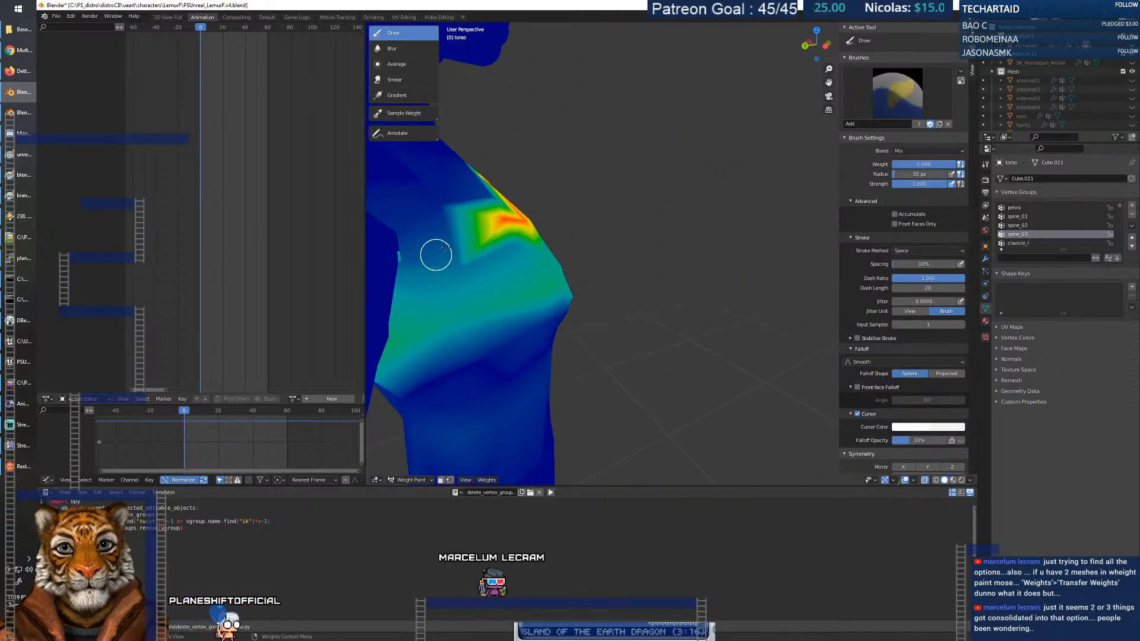
Paint a full-weight spine_03 band across the upper back between the shoulder blades.
{"action": "mouse_move", "coordinate": [398, 275]}
{"action": "middle_mouse_down"}
{"action": "mouse_move", "coordinate": [379, 252]}
{"action": "mouse_move", "coordinate": [717, 231]}
{"action": "mouse_move", "coordinate": [600, 226]}
{"action": "middle_mouse_up"}
{"action": "left_click_drag", "start_coordinate": [576, 179], "coordinate": [558, 156]}
{"action": "mouse_move", "coordinate": [627, 149]}
{"action": "left_mouse_down"}
{"action": "mouse_move", "coordinate": [612, 165]}
{"action": "mouse_move", "coordinate": [489, 179]}
{"action": "mouse_move", "coordinate": [513, 187]}
{"action": "left_mouse_up"}
{"action": "left_click_drag", "start_coordinate": [624, 166], "coordinate": [729, 159]}
{"action": "mouse_move", "coordinate": [648, 138]}
{"action": "left_mouse_down"}
{"action": "mouse_move", "coordinate": [675, 188]}
{"action": "mouse_move", "coordinate": [687, 153]}
{"action": "left_mouse_up"}
{"action": "left_click_drag", "start_coordinate": [511, 153], "coordinate": [596, 162]}
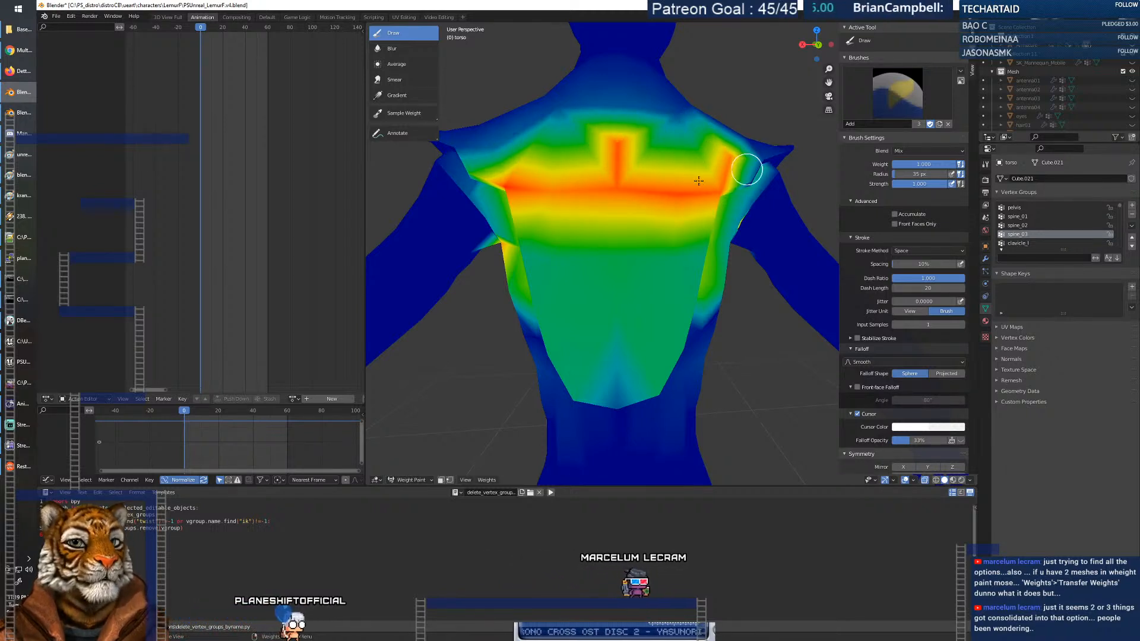
Extend the spine_03 weight upward over both shoulder blades and out towards the shoulder.
{"action": "left_click_drag", "start_coordinate": [690, 152], "coordinate": [629, 138]}
{"action": "mouse_move", "coordinate": [519, 117]}
{"action": "left_mouse_down"}
{"action": "mouse_move", "coordinate": [545, 133]}
{"action": "mouse_move", "coordinate": [512, 111]}
{"action": "left_mouse_up"}
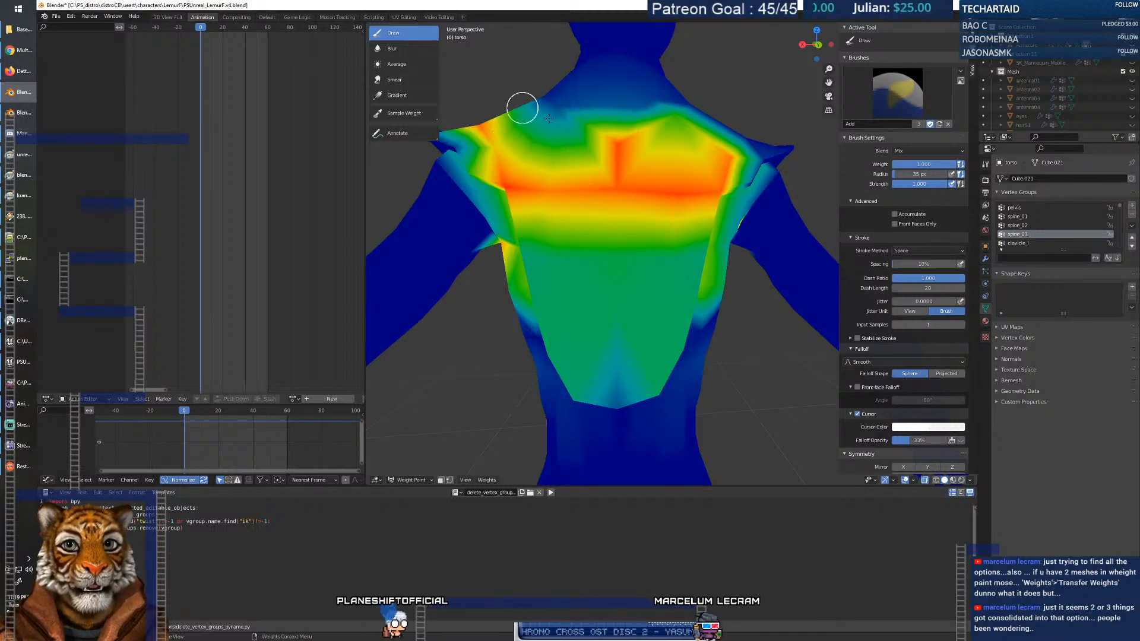
{"action": "key", "text": "ctrl+z"}
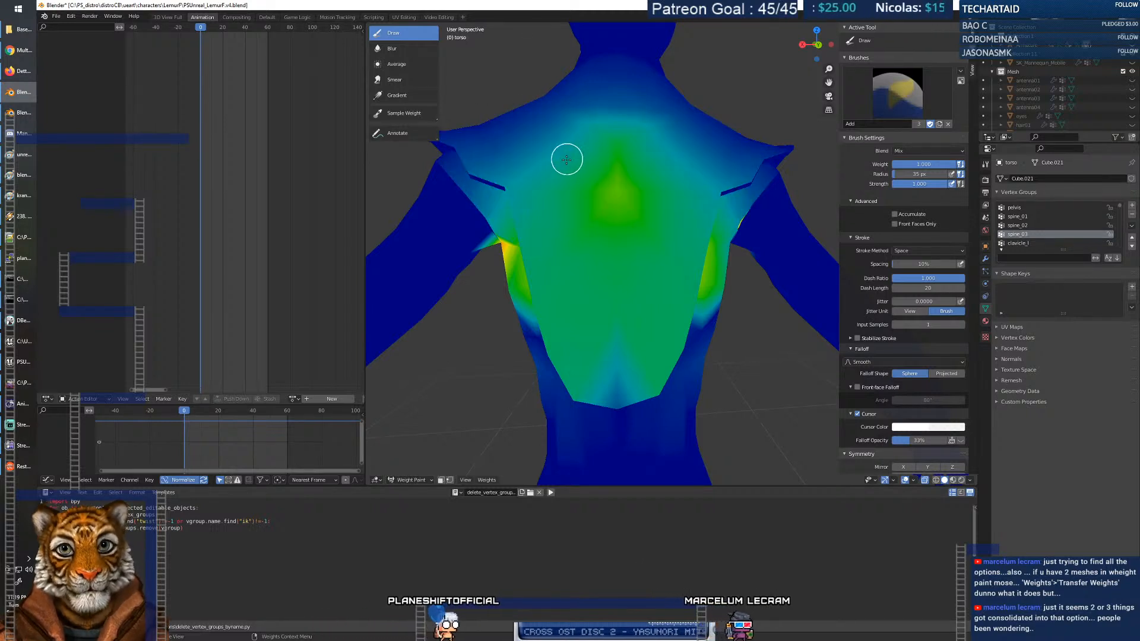
{"action": "key", "text": "ctrl+shift+z"}
{"action": "middle_click_drag", "start_coordinate": [565, 157], "coordinate": [521, 116]}
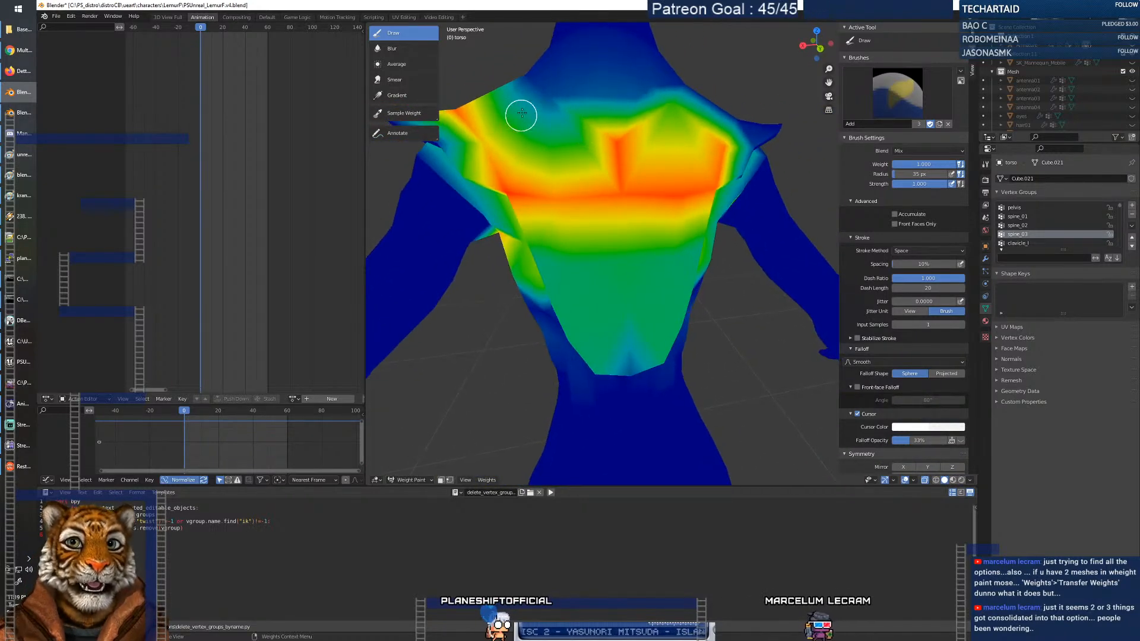
{"action": "left_click_drag", "start_coordinate": [521, 116], "coordinate": [645, 132]}
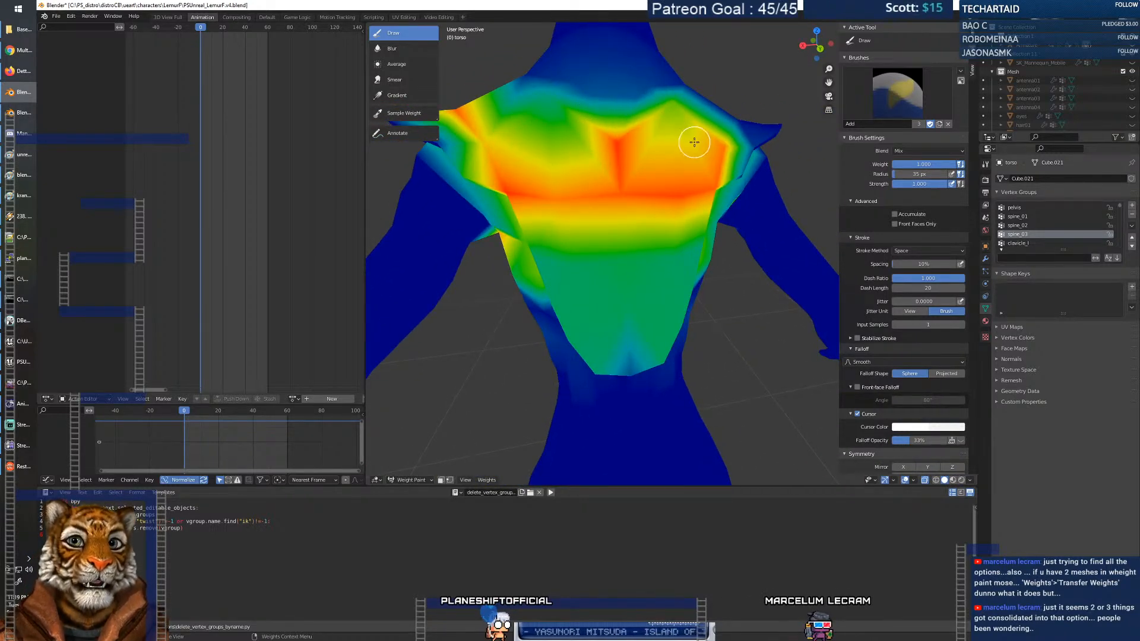
{"action": "mouse_move", "coordinate": [725, 146]}
{"action": "middle_mouse_down"}
{"action": "mouse_move", "coordinate": [587, 169]}
{"action": "mouse_move", "coordinate": [678, 158]}
{"action": "mouse_move", "coordinate": [657, 177]}
{"action": "mouse_move", "coordinate": [599, 185]}
{"action": "mouse_move", "coordinate": [616, 200]}
{"action": "middle_mouse_up"}
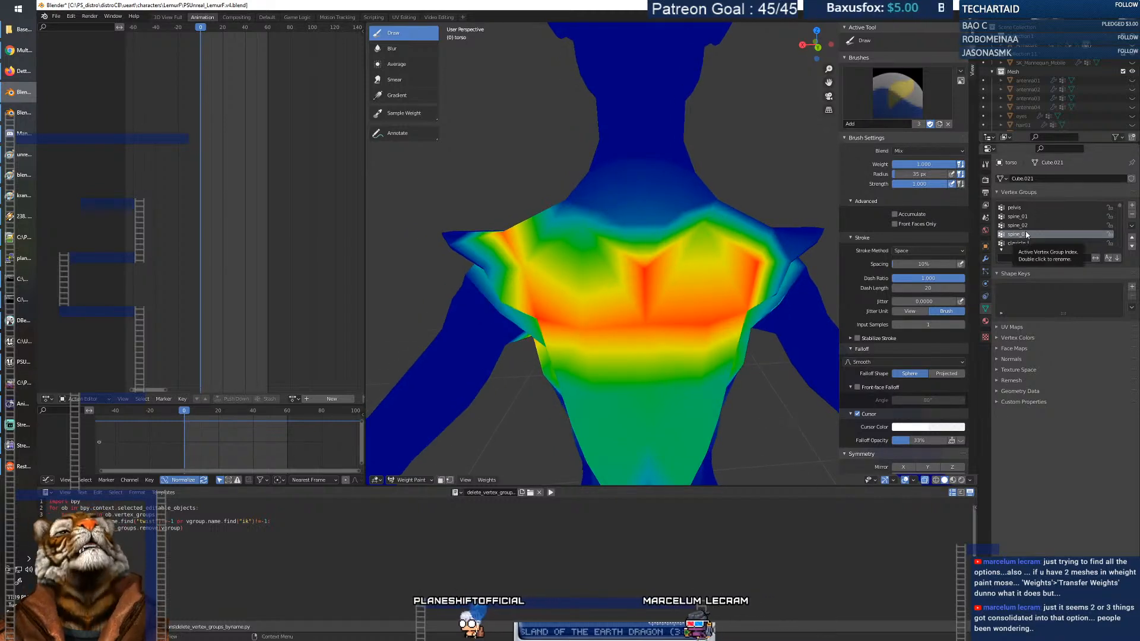
Select the clavicle_l vertex group, set the brush weight to 0.794 and paint over the shoulder and its front.
{"action": "left_click", "coordinate": [1024, 244]}
{"action": "middle_click_drag", "start_coordinate": [612, 252], "coordinate": [645, 230]}
{"action": "mouse_move", "coordinate": [645, 230]}
{"action": "left_mouse_down"}
{"action": "mouse_move", "coordinate": [580, 173]}
{"action": "mouse_move", "coordinate": [656, 272]}
{"action": "left_mouse_up"}
{"action": "right_click", "coordinate": [599, 210]}
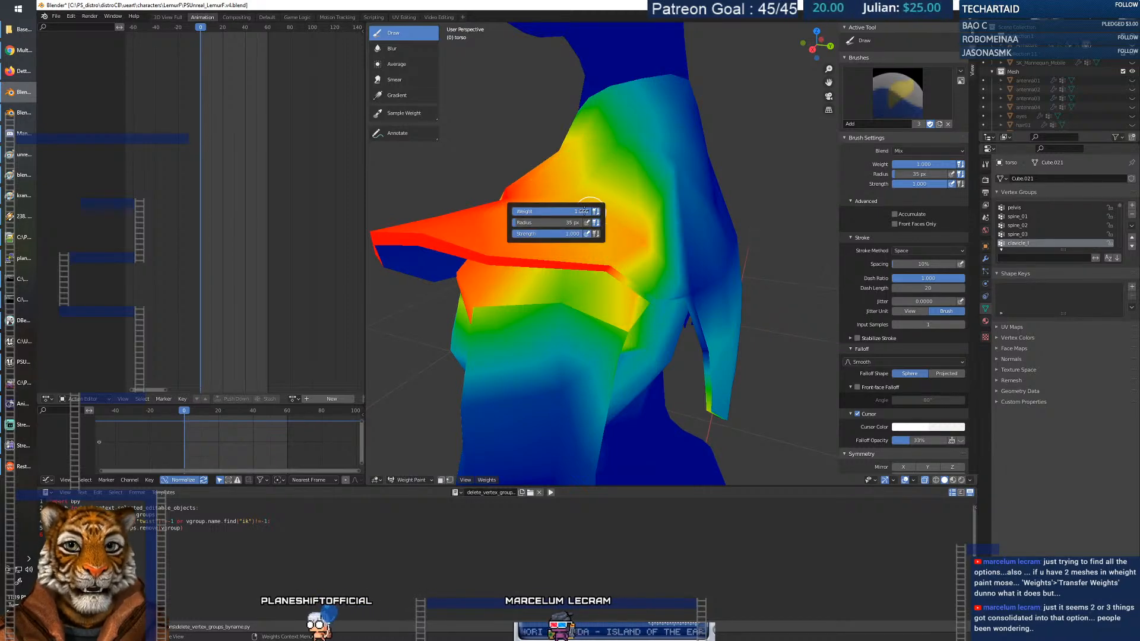
{"action": "left_click_drag", "start_coordinate": [562, 210], "coordinate": [560, 211]}
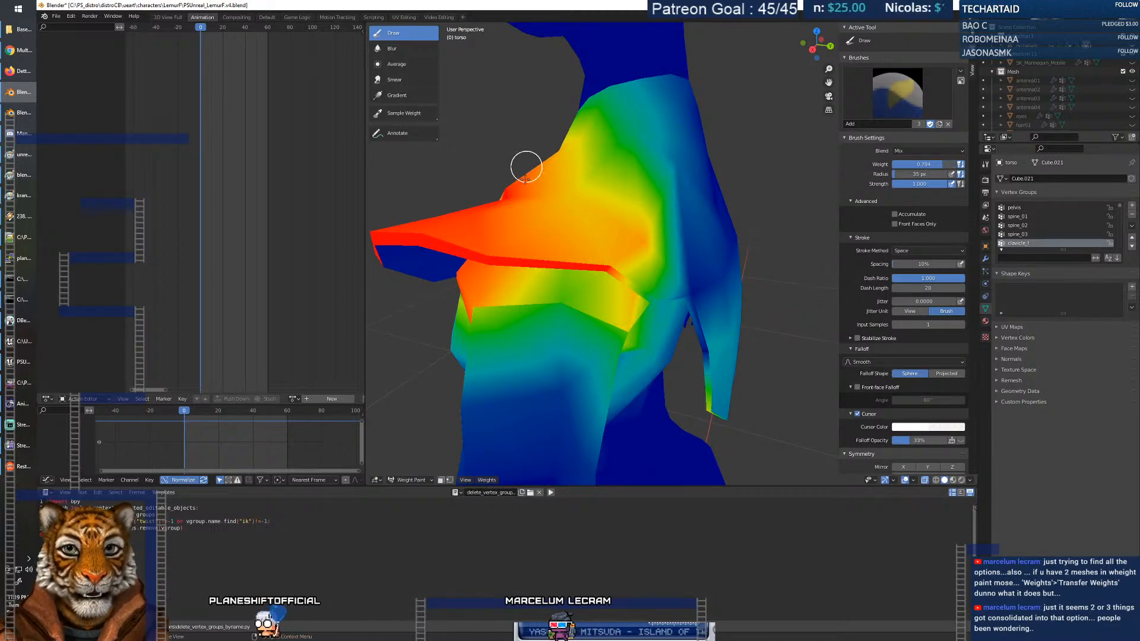
{"action": "middle_click_drag", "start_coordinate": [522, 186], "coordinate": [609, 189]}
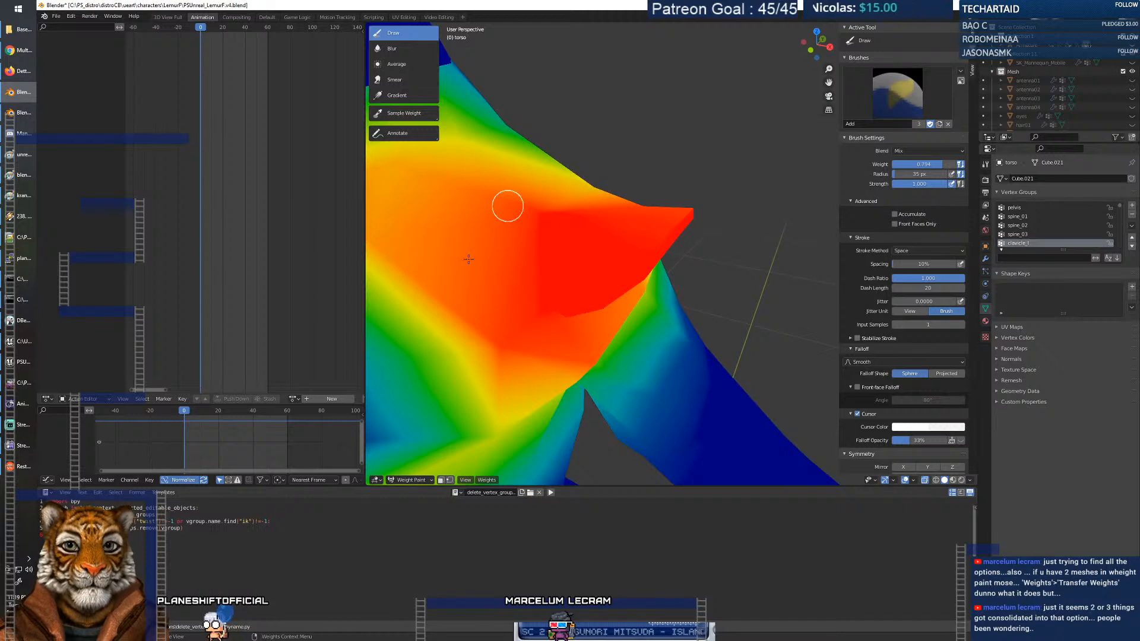
{"action": "left_click_drag", "start_coordinate": [469, 349], "coordinate": [454, 352]}
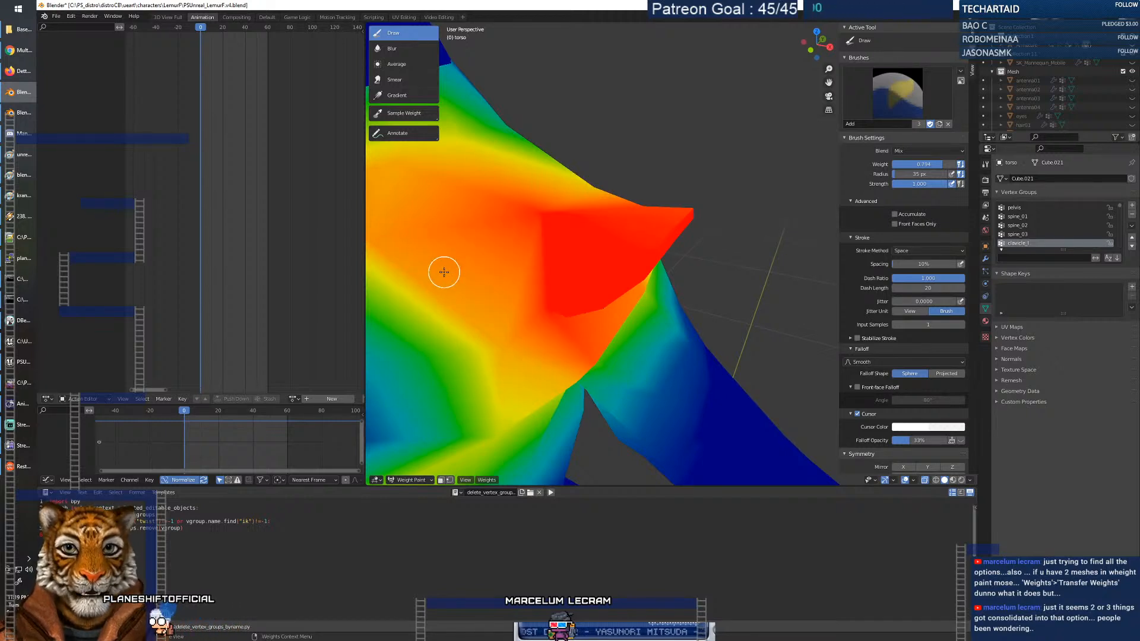
Continue painting clavicle_l at the reduced brush weight along the front of the collarbone.
{"action": "middle_click_drag", "start_coordinate": [444, 272], "coordinate": [464, 271]}
{"action": "left_click_drag", "start_coordinate": [829, 68], "coordinate": [829, 92]}
{"action": "left_click_drag", "start_coordinate": [533, 261], "coordinate": [510, 256]}
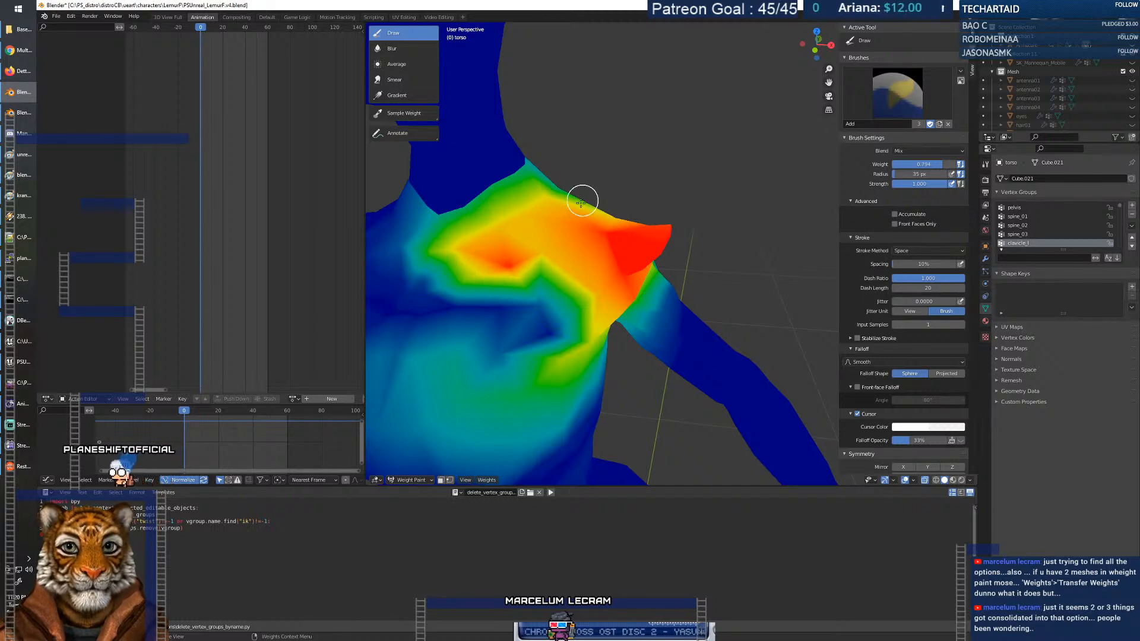
{"action": "middle_click_drag", "start_coordinate": [582, 203], "coordinate": [584, 229]}
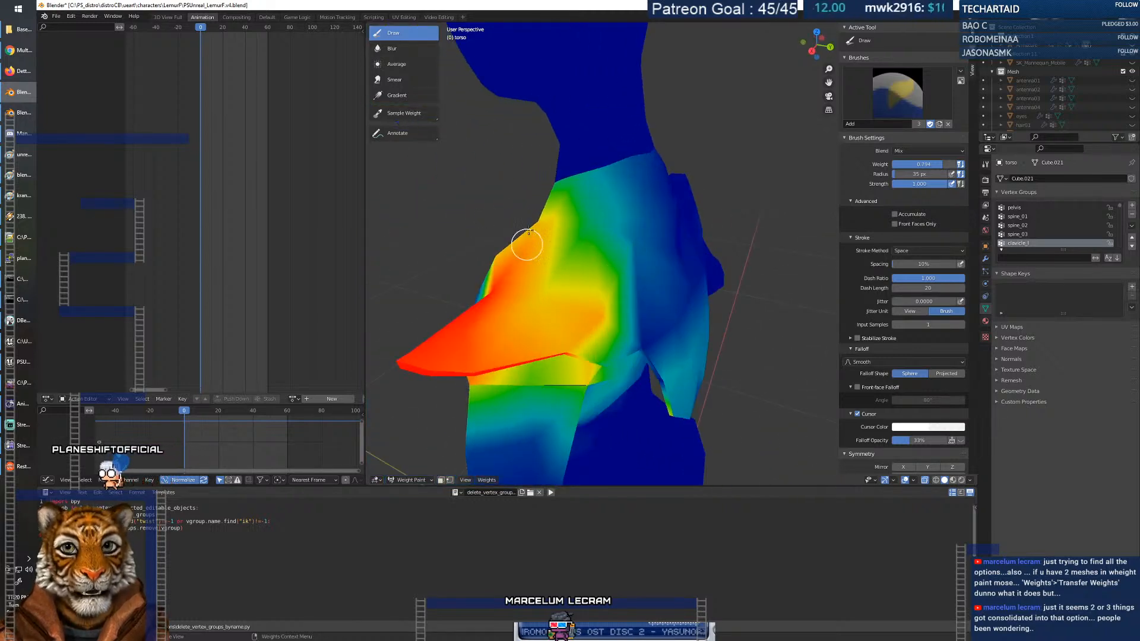
Examine the clavicle_l weights on the back flap, its edges and the underarm from behind and below.
{"action": "middle_click_drag", "start_coordinate": [585, 277], "coordinate": [628, 255]}
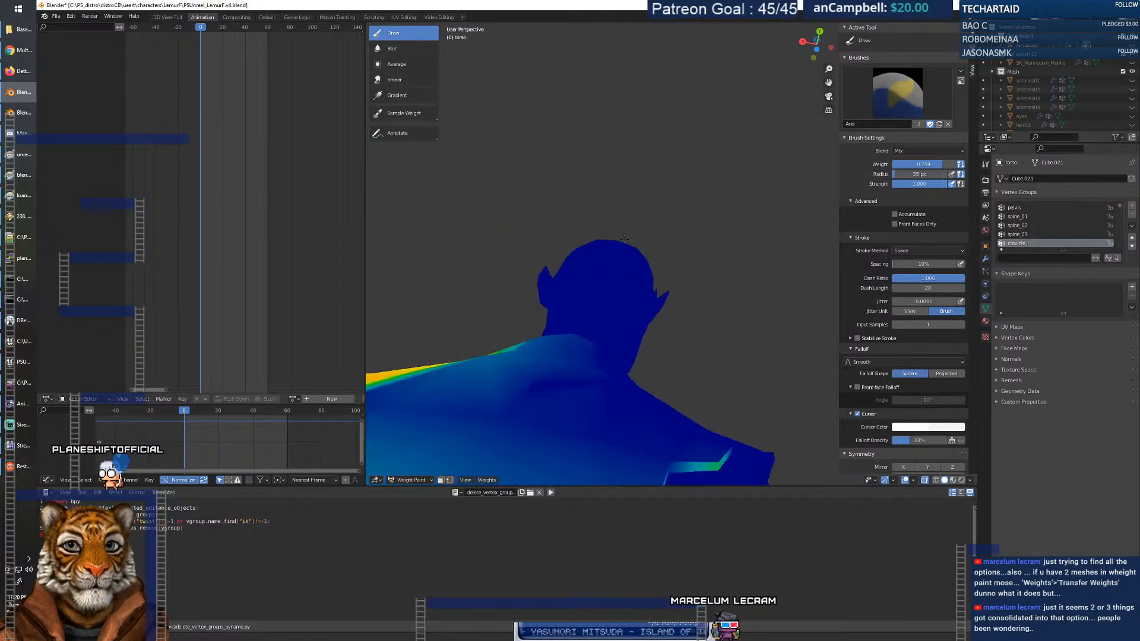
{"action": "scroll", "coordinate": [631, 206], "scroll_direction": "up", "scroll_amount": 4}
{"action": "scroll", "coordinate": [632, 206], "scroll_direction": "down", "scroll_amount": 1}
{"action": "scroll", "coordinate": [632, 206], "scroll_direction": "down", "scroll_amount": 3}
{"action": "middle_click_drag", "start_coordinate": [646, 216], "coordinate": [643, 215]}
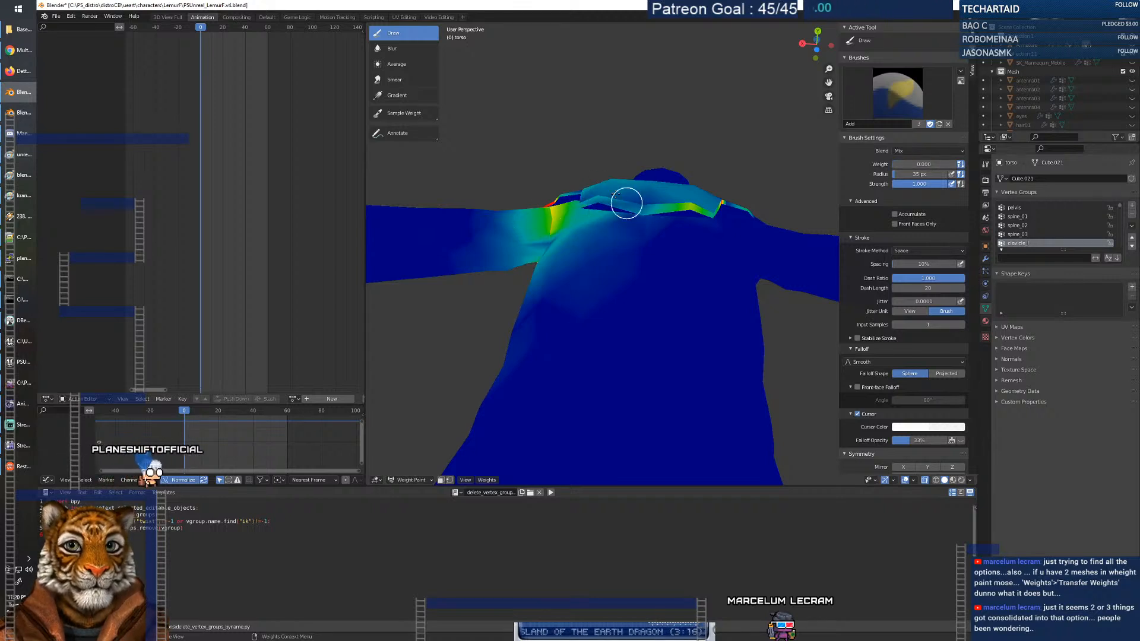
{"action": "middle_click_drag", "start_coordinate": [727, 205], "coordinate": [679, 231]}
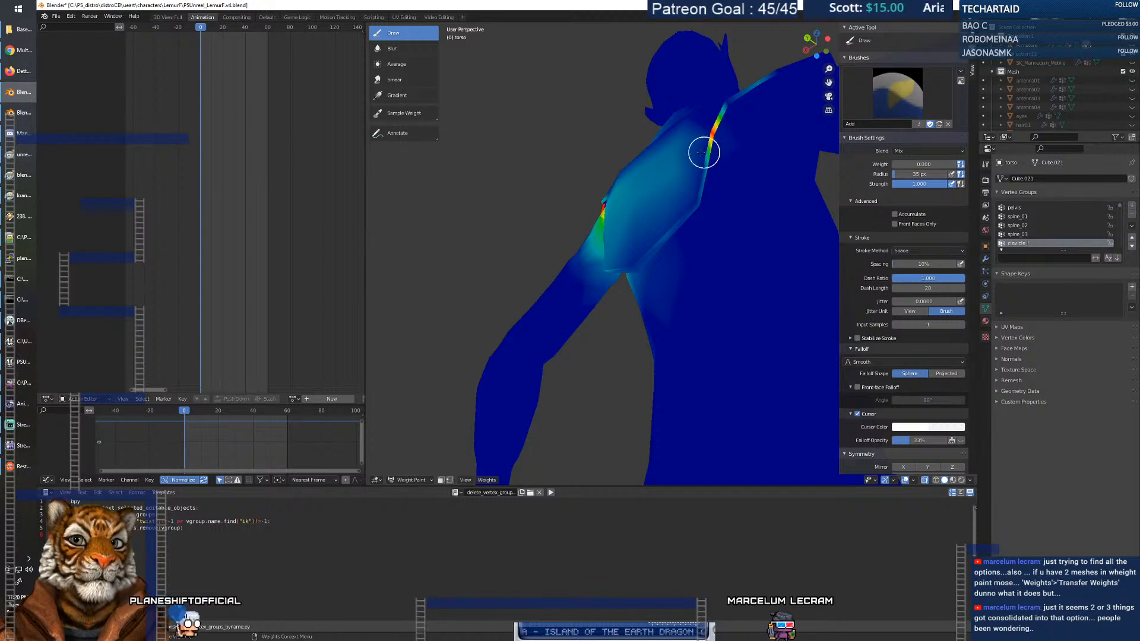
{"action": "middle_click_drag", "start_coordinate": [698, 129], "coordinate": [711, 138]}
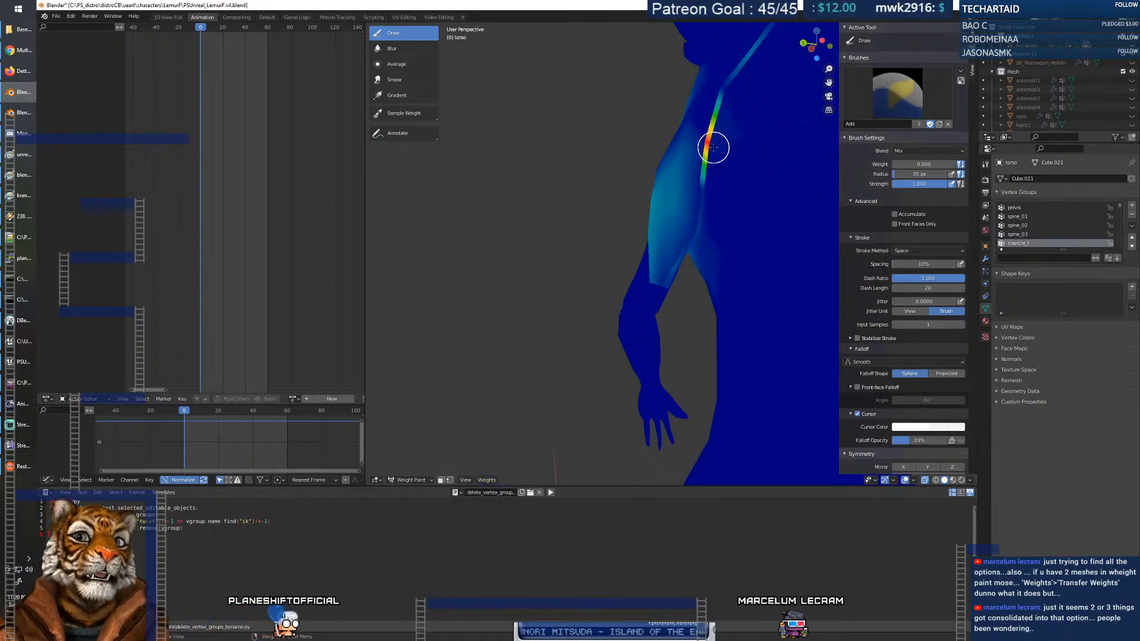
{"action": "middle_click_drag", "start_coordinate": [705, 178], "coordinate": [708, 241]}
Select spine_03, set the brush weight to 1.000 and paint along the side edge of the back flap.
{"action": "left_click", "coordinate": [1031, 226]}
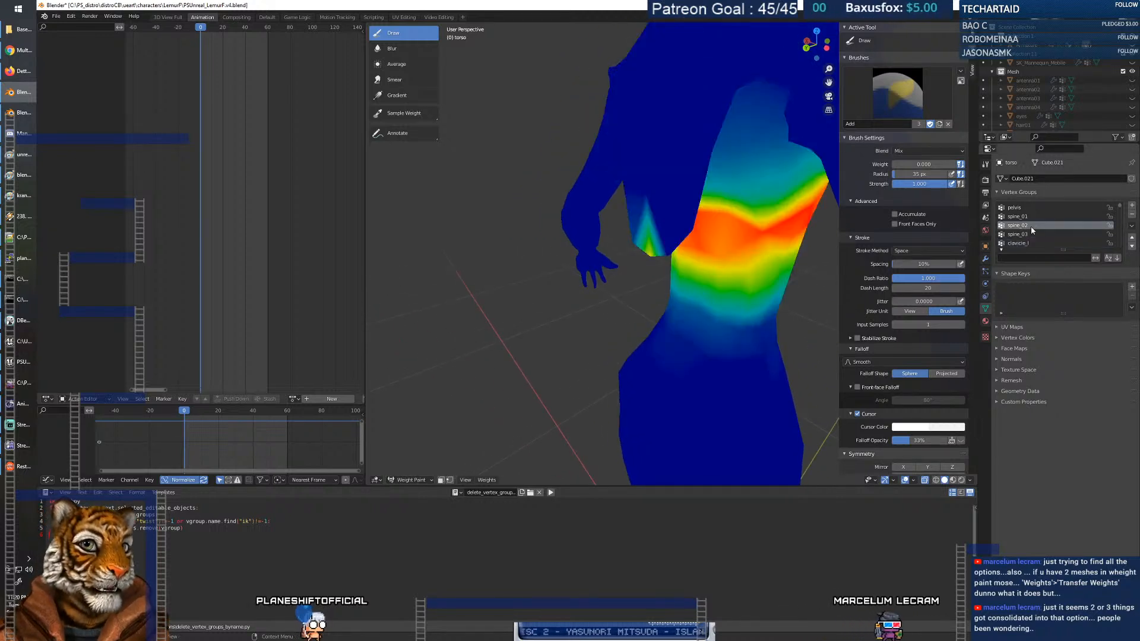
{"action": "left_click", "coordinate": [1031, 235]}
{"action": "middle_click_drag", "start_coordinate": [727, 177], "coordinate": [700, 153]}
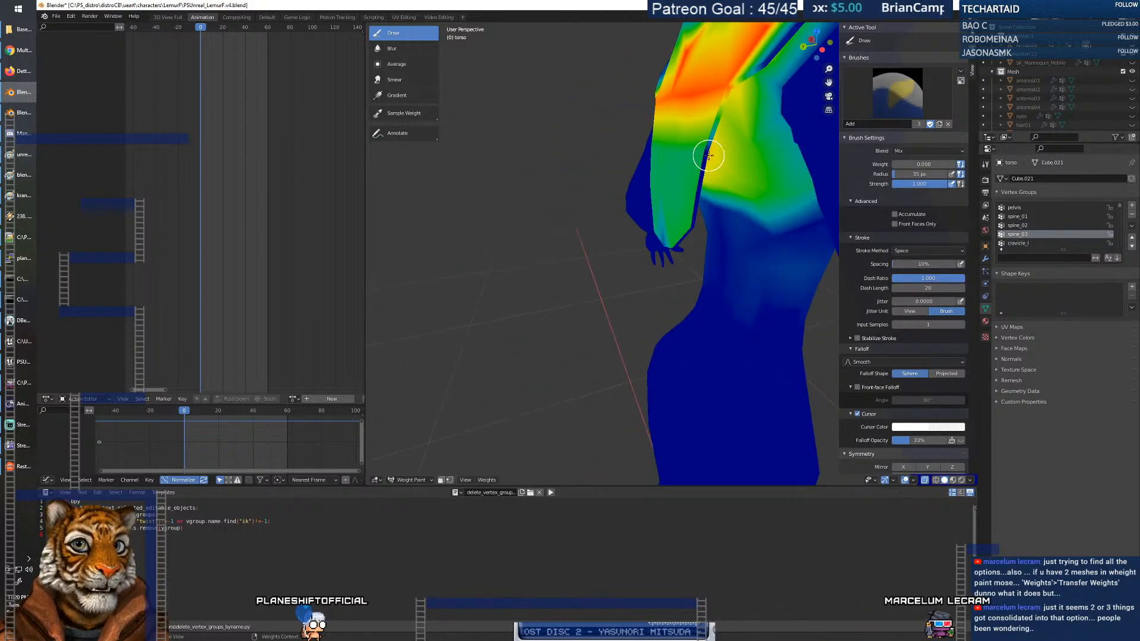
{"action": "right_click", "coordinate": [650, 157]}
{"action": "mouse_move", "coordinate": [650, 156]}
{"action": "left_mouse_down"}
{"action": "mouse_move", "coordinate": [715, 154]}
{"action": "mouse_move", "coordinate": [663, 125]}
{"action": "left_mouse_up"}
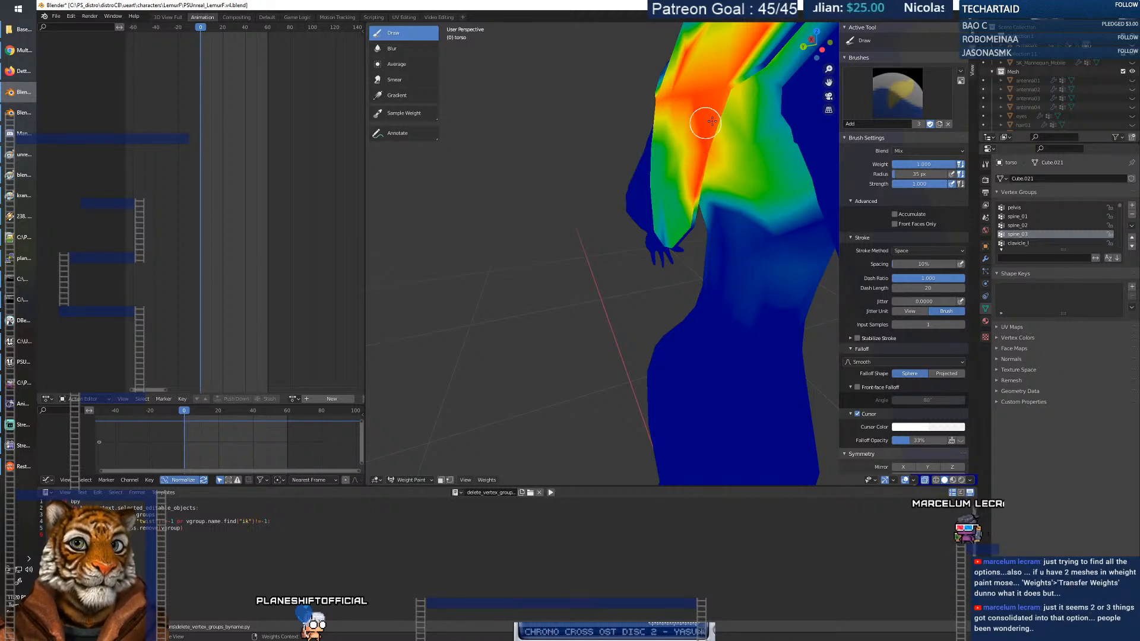
{"action": "mouse_move", "coordinate": [687, 97]}
{"action": "middle_mouse_down"}
{"action": "mouse_move", "coordinate": [611, 153]}
{"action": "mouse_move", "coordinate": [629, 148]}
{"action": "middle_mouse_up"}
{"action": "mouse_move", "coordinate": [630, 149]}
{"action": "left_mouse_down"}
{"action": "mouse_move", "coordinate": [602, 129]}
{"action": "mouse_move", "coordinate": [631, 145]}
{"action": "left_mouse_up"}
Paint full spine_03 weight down the opposite side edge of the back flap.
{"action": "mouse_move", "coordinate": [631, 173]}
{"action": "middle_mouse_down"}
{"action": "mouse_move", "coordinate": [624, 147]}
{"action": "mouse_move", "coordinate": [666, 115]}
{"action": "mouse_move", "coordinate": [674, 70]}
{"action": "middle_mouse_up"}
{"action": "scroll", "coordinate": [624, 147], "scroll_direction": "up", "scroll_amount": 3}
{"action": "mouse_move", "coordinate": [531, 226]}
{"action": "left_mouse_down"}
{"action": "mouse_move", "coordinate": [575, 187]}
{"action": "mouse_move", "coordinate": [553, 182]}
{"action": "left_mouse_up"}
{"action": "middle_click_drag", "start_coordinate": [590, 180], "coordinate": [443, 250]}
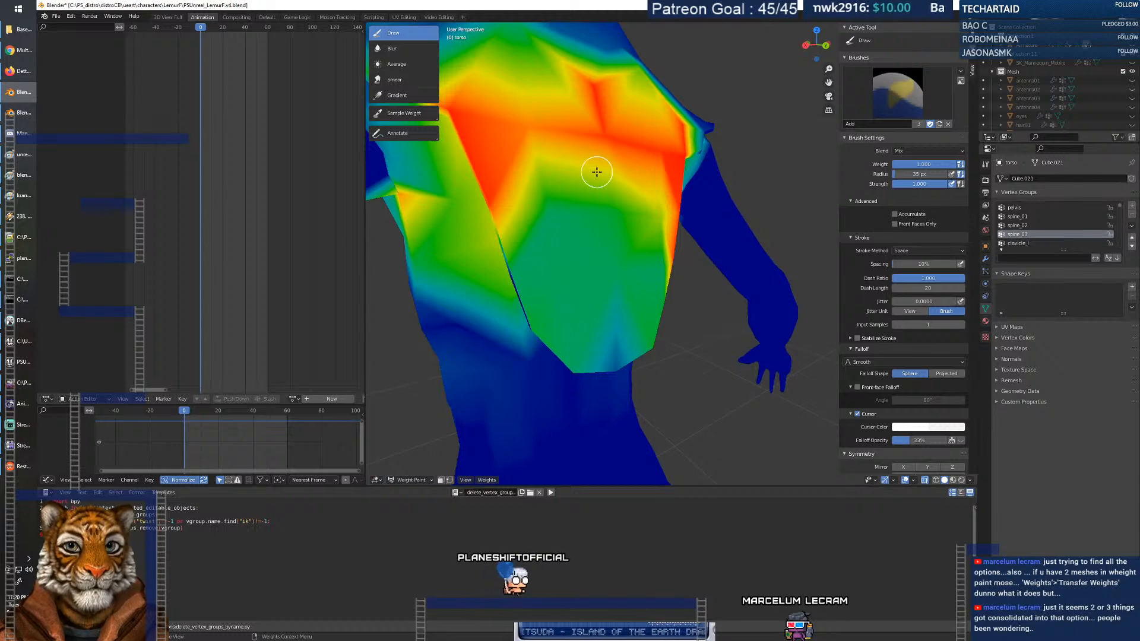
{"action": "mouse_move", "coordinate": [558, 182]}
{"action": "middle_mouse_down"}
{"action": "mouse_move", "coordinate": [653, 181]}
{"action": "mouse_move", "coordinate": [598, 183]}
{"action": "middle_mouse_up"}
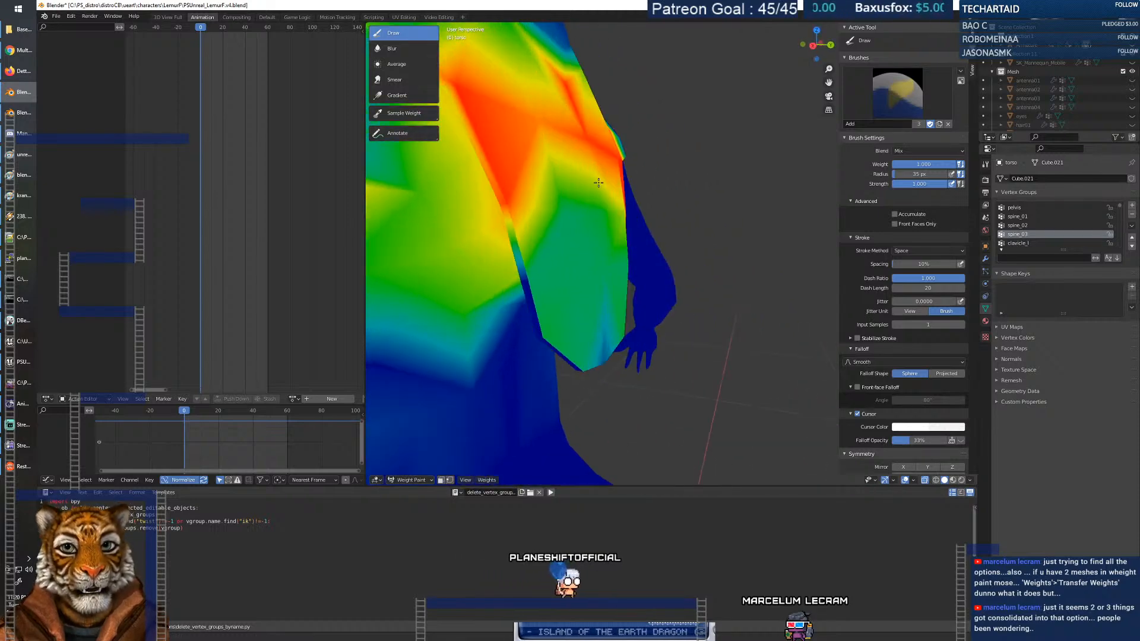
Select spine_02 and paint full weight across the lower part of the back flap.
{"action": "left_click", "coordinate": [1033, 227]}
{"action": "middle_click_drag", "start_coordinate": [555, 262], "coordinate": [641, 264]}
{"action": "left_click_drag", "start_coordinate": [642, 264], "coordinate": [670, 294]}
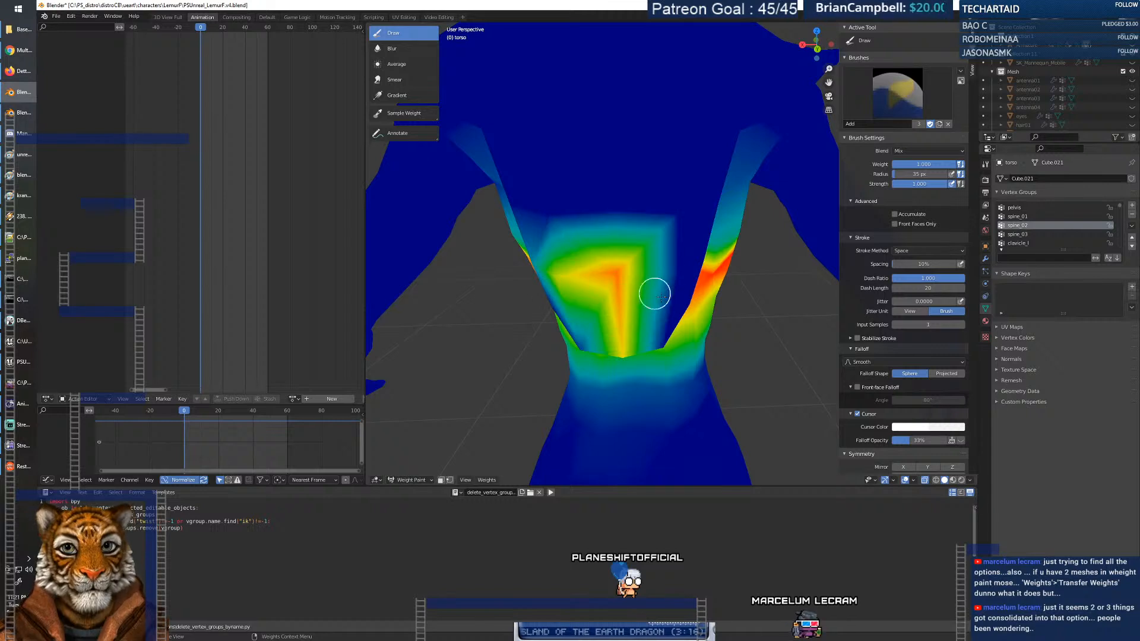
{"action": "mouse_move", "coordinate": [542, 302]}
{"action": "left_mouse_down"}
{"action": "mouse_move", "coordinate": [580, 330]}
{"action": "mouse_move", "coordinate": [661, 342]}
{"action": "left_mouse_up"}
{"action": "mouse_move", "coordinate": [701, 285]}
{"action": "left_mouse_down"}
{"action": "mouse_move", "coordinate": [659, 297]}
{"action": "mouse_move", "coordinate": [688, 255]}
{"action": "mouse_move", "coordinate": [526, 275]}
{"action": "mouse_move", "coordinate": [686, 269]}
{"action": "left_mouse_up"}
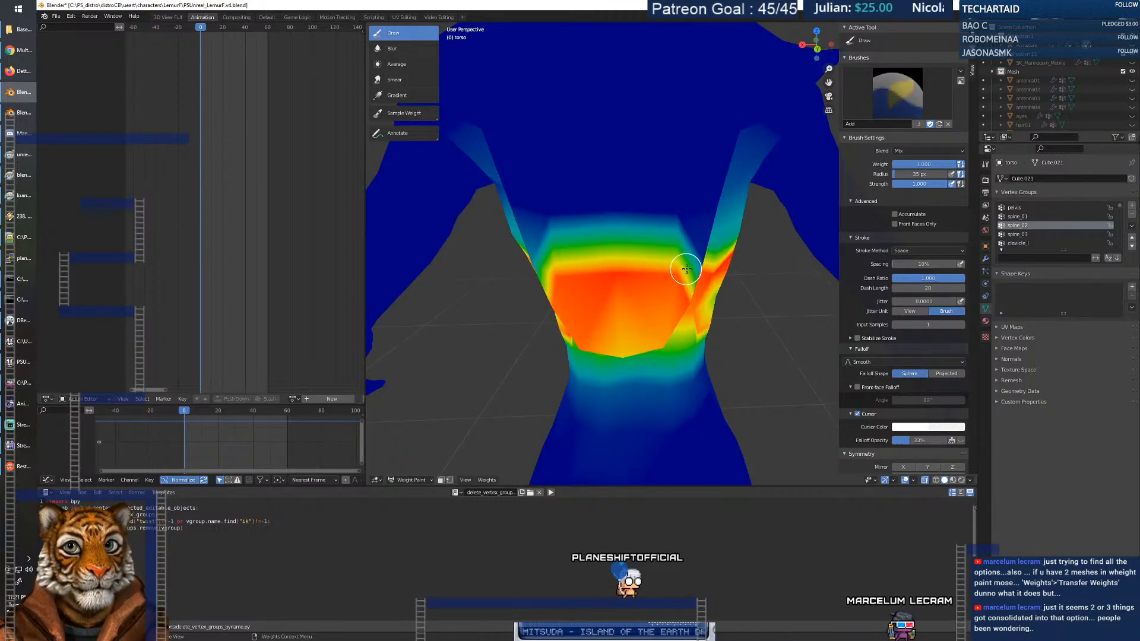
Paint full spine_02 weight on the inner side of the back flap's lower end.
{"action": "middle_click_drag", "start_coordinate": [565, 280], "coordinate": [675, 244]}
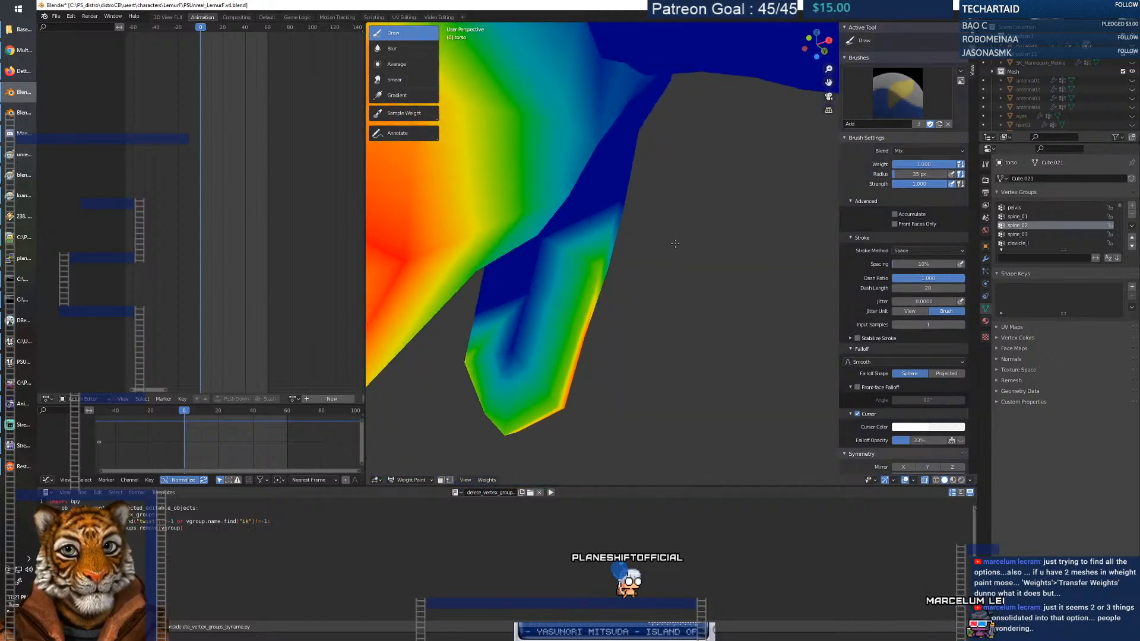
{"action": "left_click_drag", "start_coordinate": [494, 275], "coordinate": [546, 258]}
{"action": "mouse_move", "coordinate": [543, 301]}
{"action": "left_mouse_down"}
{"action": "mouse_move", "coordinate": [523, 309]}
{"action": "mouse_move", "coordinate": [493, 284]}
{"action": "mouse_move", "coordinate": [636, 260]}
{"action": "left_mouse_up"}
{"action": "middle_click_drag", "start_coordinate": [600, 274], "coordinate": [576, 290]}
{"action": "left_click_drag", "start_coordinate": [511, 255], "coordinate": [534, 282]}
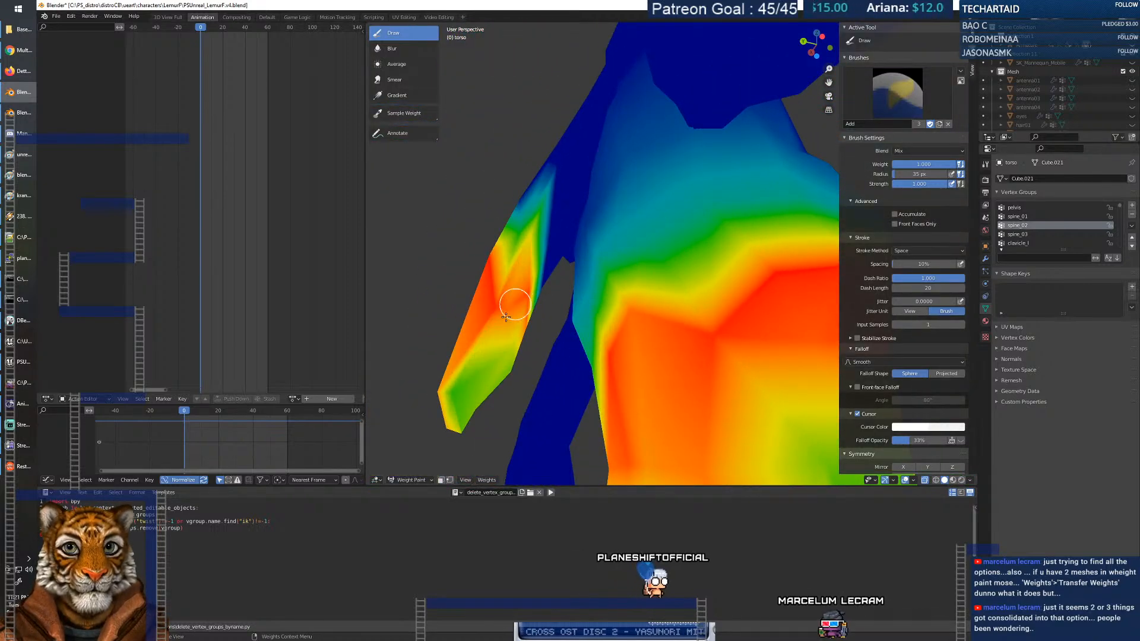
{"action": "mouse_move", "coordinate": [499, 295]}
{"action": "middle_mouse_down"}
{"action": "mouse_move", "coordinate": [573, 329]}
{"action": "mouse_move", "coordinate": [580, 350]}
{"action": "middle_mouse_up"}
{"action": "scroll", "coordinate": [580, 350], "scroll_direction": "down", "scroll_amount": 5}
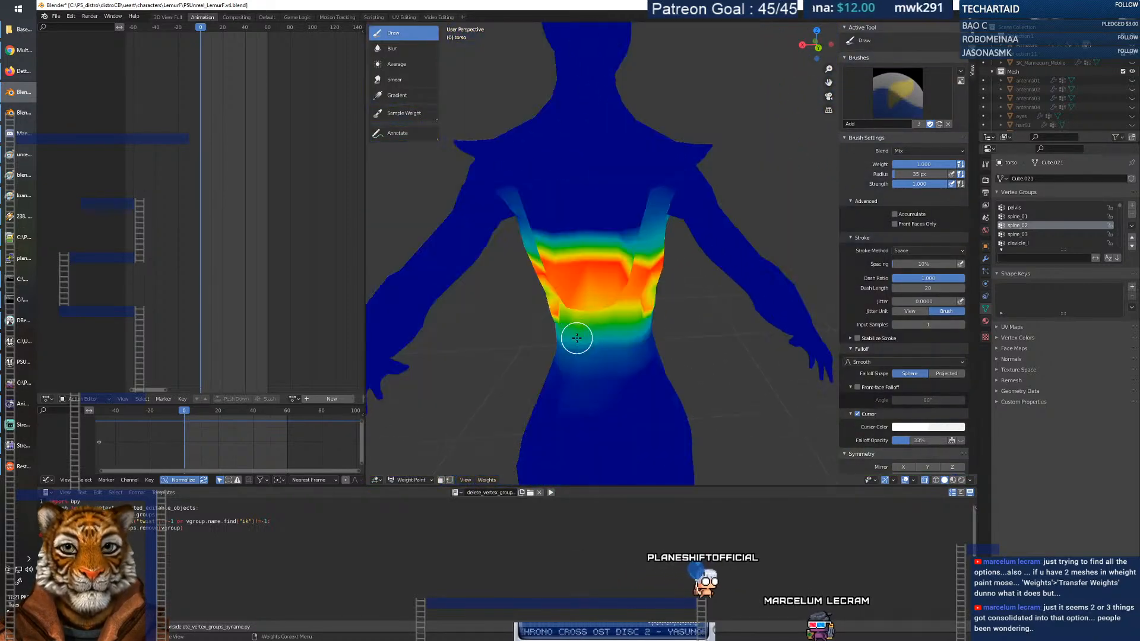
Compare the spine_01 and spine_02 weights on the torso's side and back flap.
{"action": "middle_click_drag", "start_coordinate": [604, 291], "coordinate": [615, 168]}
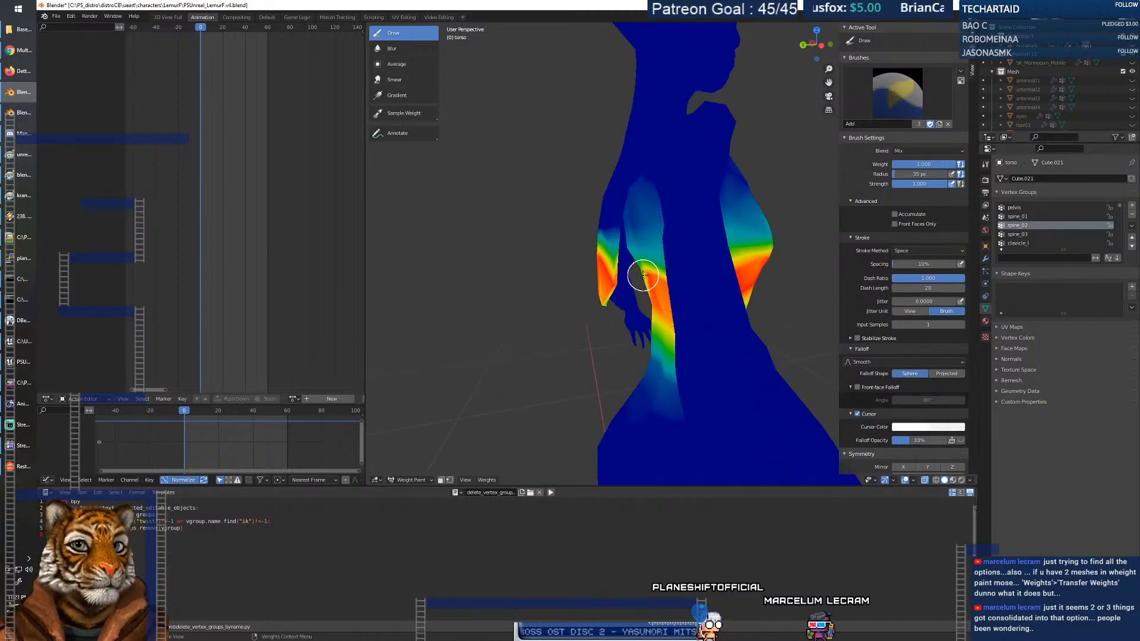
{"action": "left_click", "coordinate": [1022, 218]}
{"action": "left_click", "coordinate": [1028, 226]}
{"action": "left_click", "coordinate": [1030, 217]}
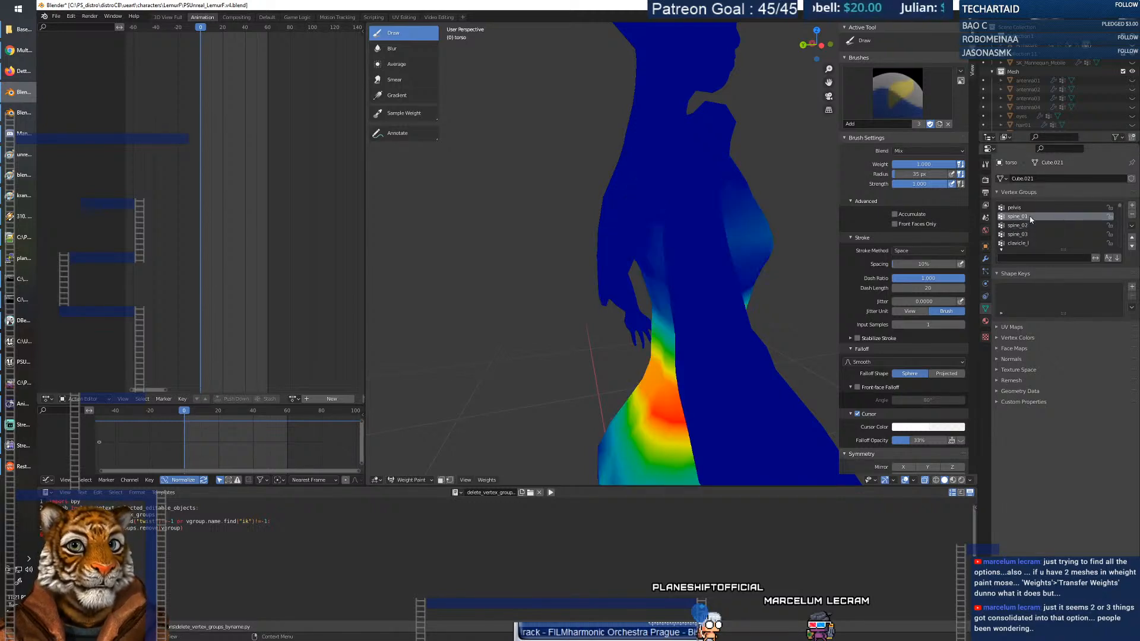
{"action": "middle_click_drag", "start_coordinate": [825, 308], "coordinate": [777, 325]}
{"action": "left_click", "coordinate": [1028, 226]}
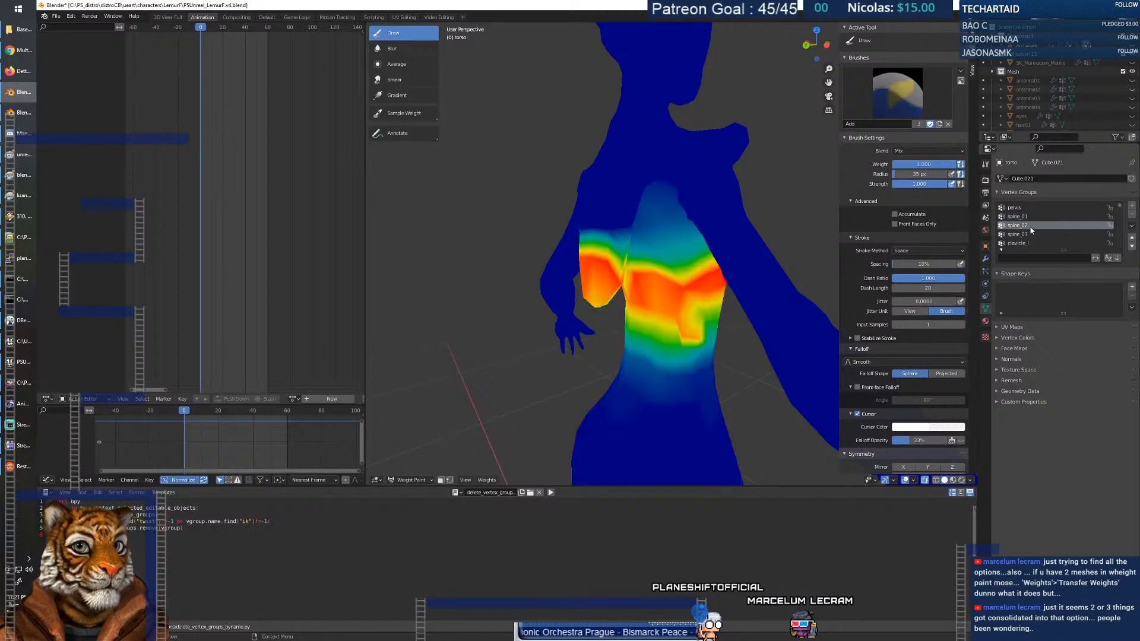
Select spine_03 and paint full weight on the side of the upper back beside the shoulder blade.
{"action": "left_click", "coordinate": [1030, 234]}
{"action": "mouse_move", "coordinate": [646, 272]}
{"action": "middle_mouse_down"}
{"action": "mouse_move", "coordinate": [593, 262]}
{"action": "mouse_move", "coordinate": [641, 237]}
{"action": "mouse_move", "coordinate": [670, 183]}
{"action": "mouse_move", "coordinate": [781, 204]}
{"action": "mouse_move", "coordinate": [610, 194]}
{"action": "middle_mouse_up"}
{"action": "scroll", "coordinate": [727, 197], "scroll_direction": "up", "scroll_amount": 4}
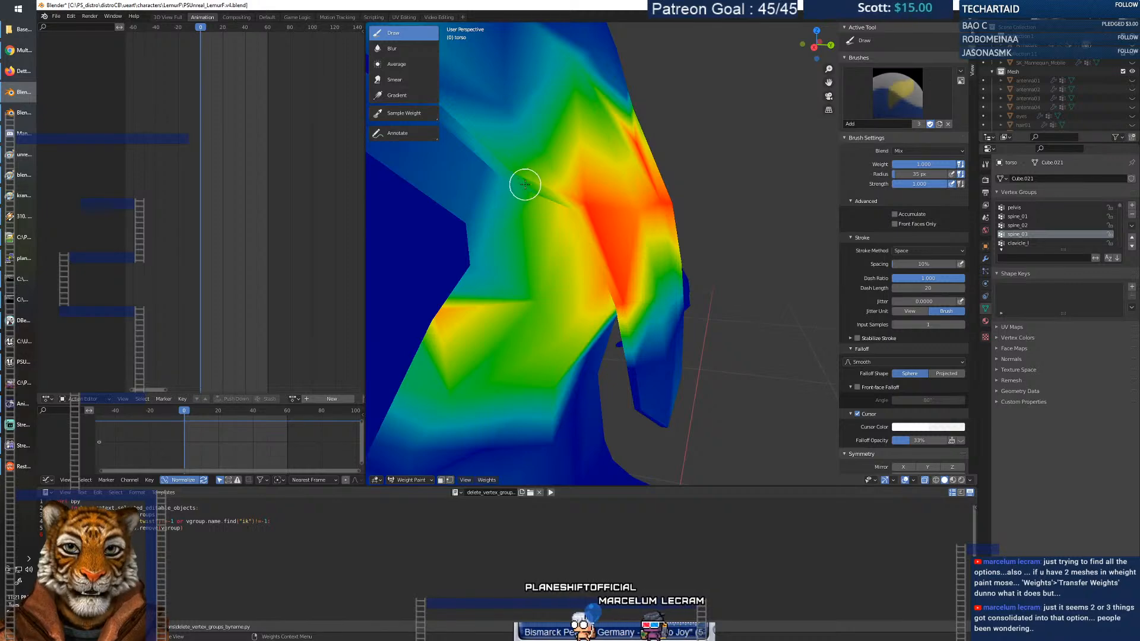
{"action": "left_click_drag", "start_coordinate": [523, 184], "coordinate": [546, 193]}
{"action": "middle_click_drag", "start_coordinate": [621, 192], "coordinate": [532, 199]}
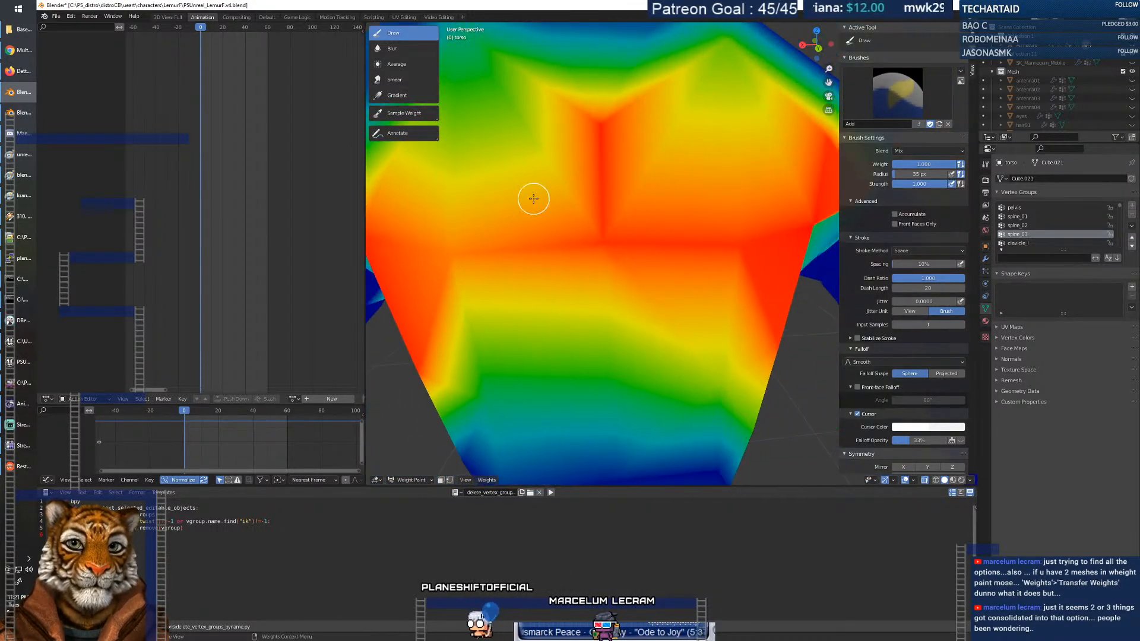
{"action": "scroll", "coordinate": [534, 198], "scroll_direction": "down", "scroll_amount": 6}
{"action": "middle_click_drag", "start_coordinate": [600, 203], "coordinate": [603, 207]}
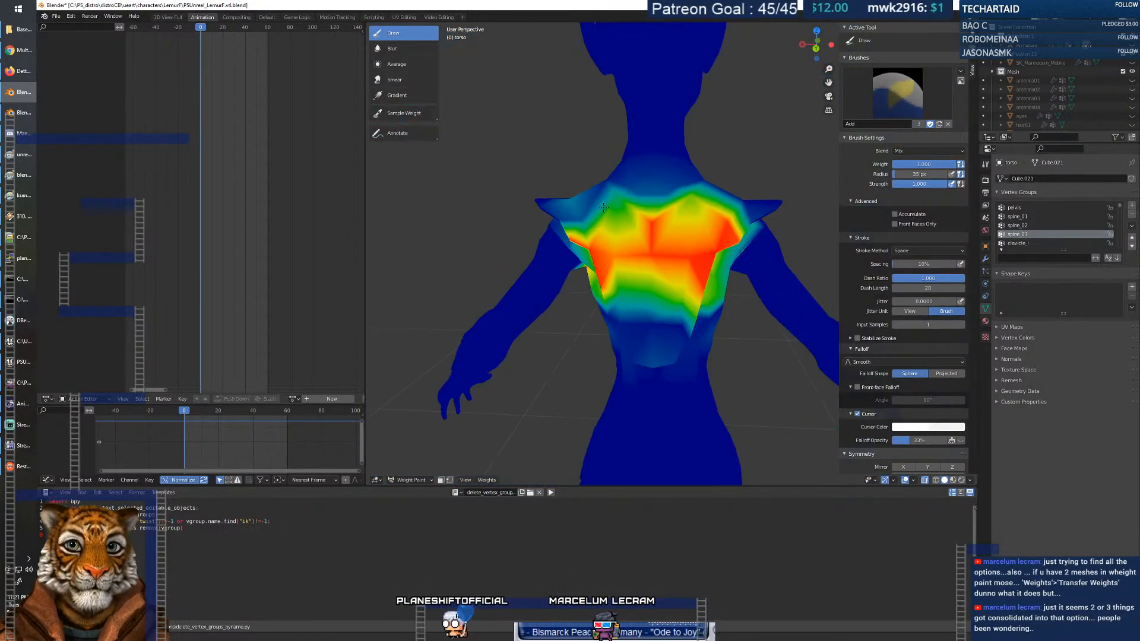
Select clavicle_l and paint zero weight over the back flap to clear it from that group.
{"action": "left_click", "coordinate": [1024, 243]}
{"action": "mouse_move", "coordinate": [667, 230]}
{"action": "middle_mouse_down"}
{"action": "mouse_move", "coordinate": [610, 230]}
{"action": "mouse_move", "coordinate": [599, 257]}
{"action": "mouse_move", "coordinate": [567, 261]}
{"action": "middle_mouse_up"}
{"action": "right_click", "coordinate": [567, 261]}
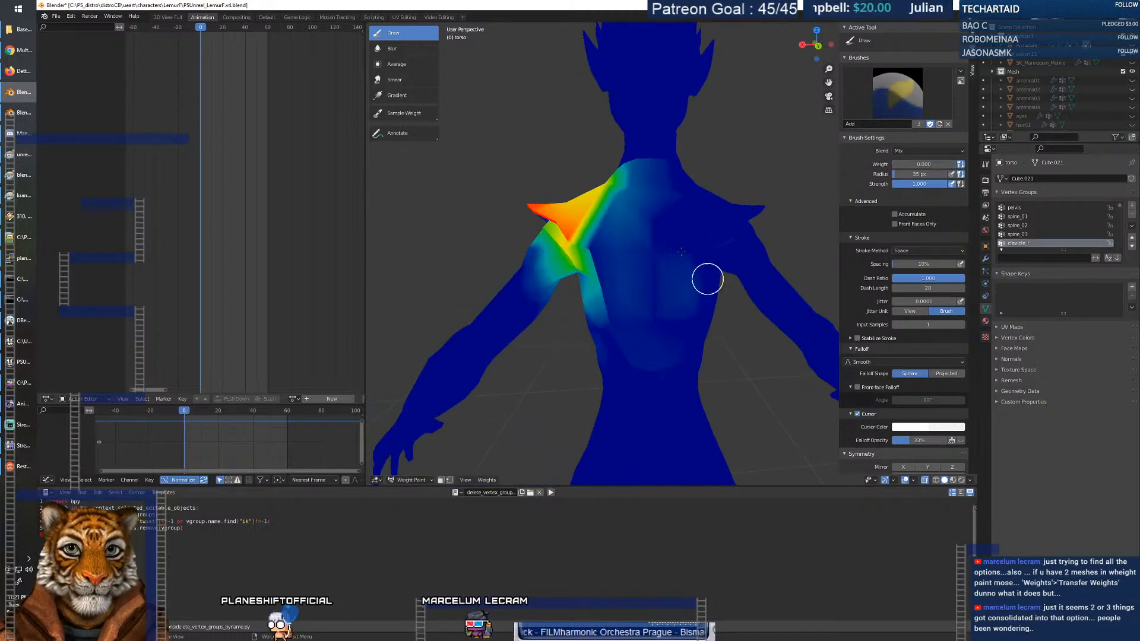
{"action": "middle_click_drag", "start_coordinate": [643, 356], "coordinate": [740, 348]}
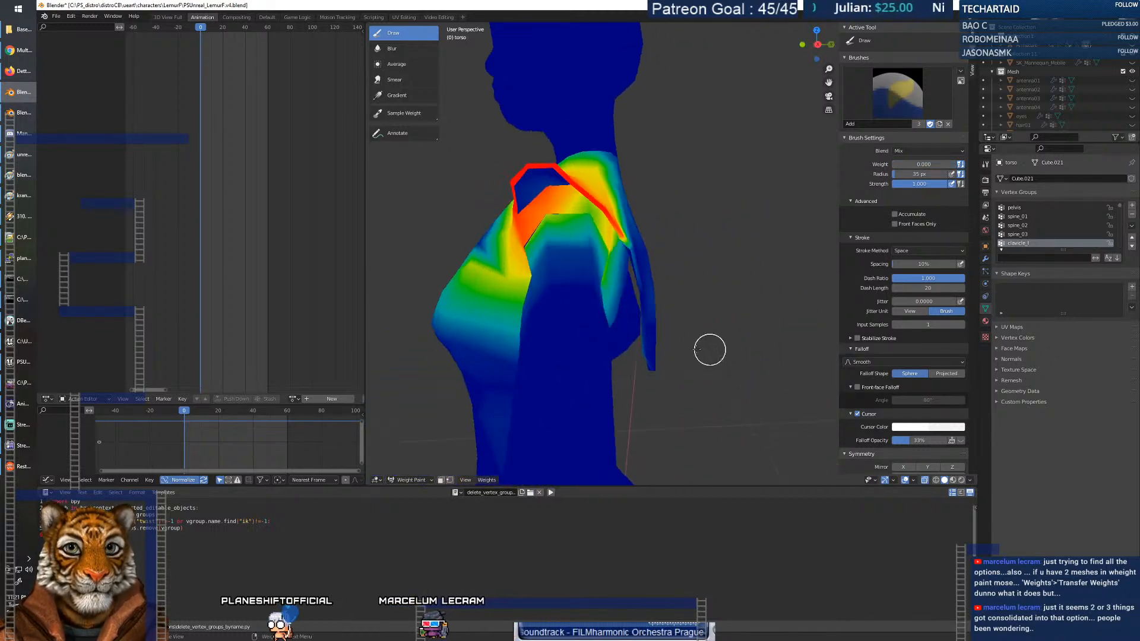
{"action": "middle_click_drag", "start_coordinate": [653, 298], "coordinate": [616, 411]}
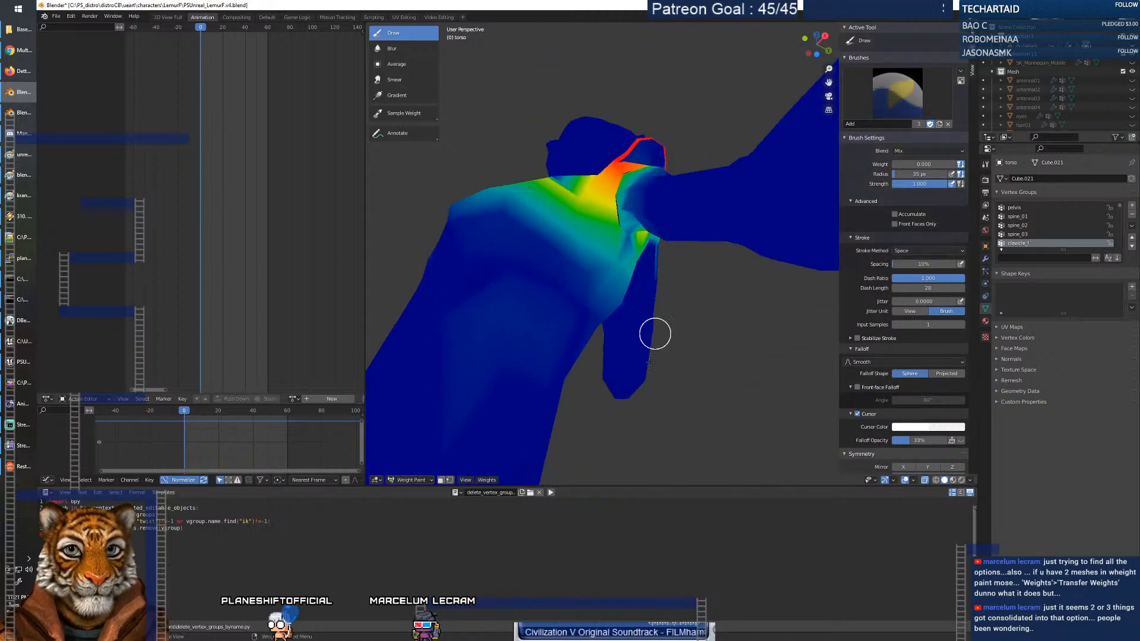
{"action": "middle_click_drag", "start_coordinate": [610, 385], "coordinate": [713, 304]}
Select clavicle_r and paint zero weight along the inner side and lower edge of the back flap.
{"action": "scroll", "coordinate": [1046, 231], "scroll_direction": "down", "scroll_amount": 5}
{"action": "scroll", "coordinate": [1043, 238], "scroll_direction": "down", "scroll_amount": 10}
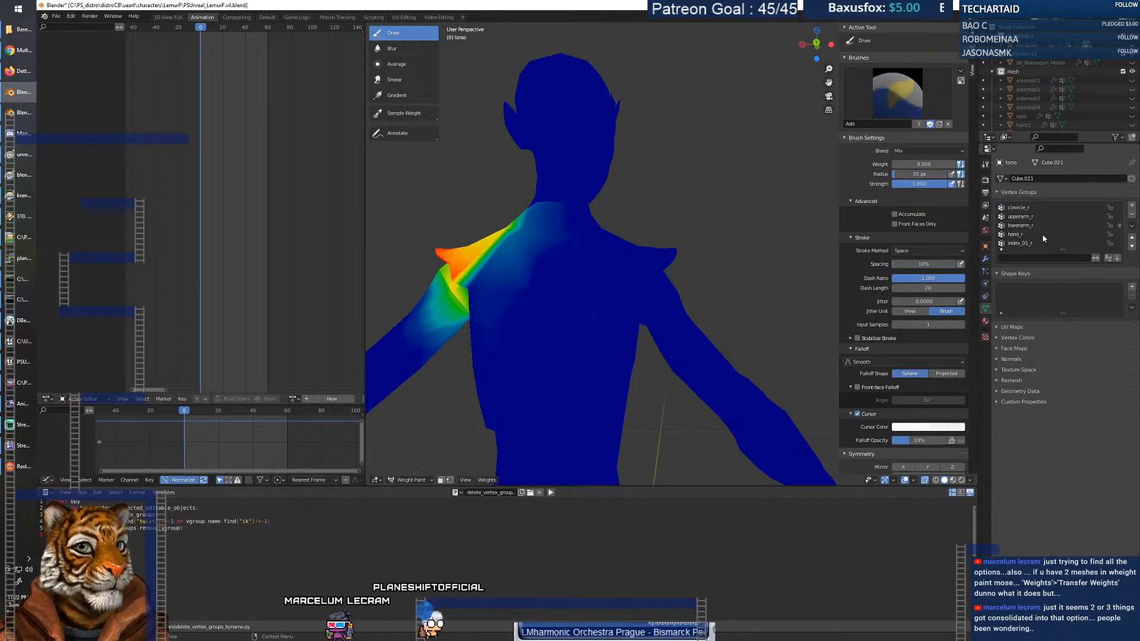
{"action": "left_click", "coordinate": [1020, 207]}
{"action": "middle_click_drag", "start_coordinate": [492, 332], "coordinate": [525, 341]}
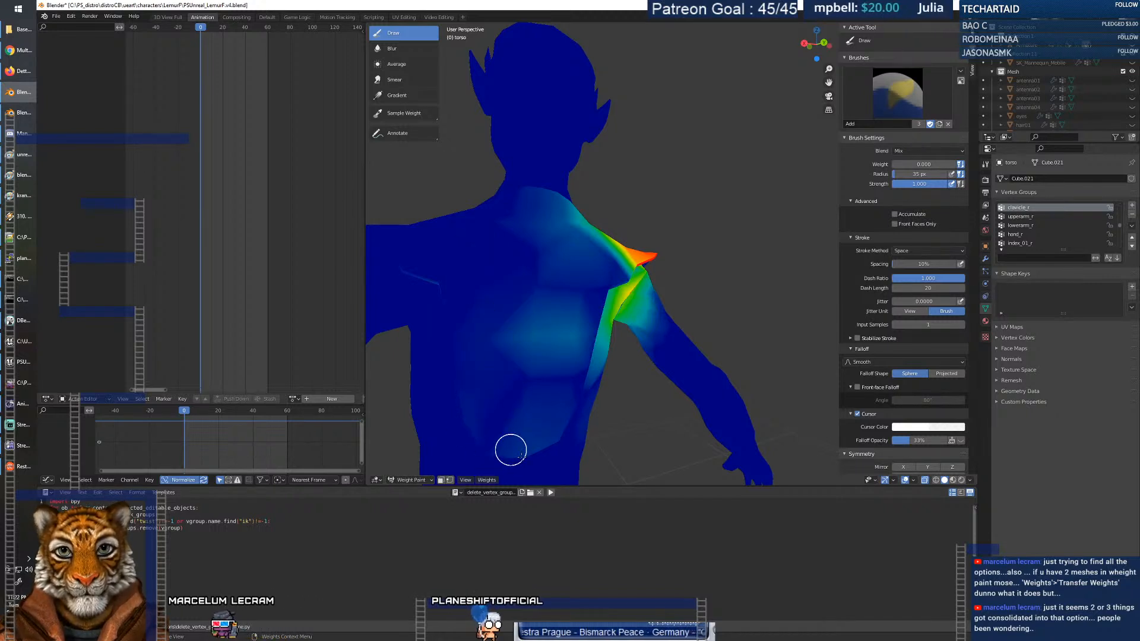
{"action": "middle_click_drag", "start_coordinate": [431, 282], "coordinate": [478, 301]}
{"action": "middle_click_drag", "start_coordinate": [442, 392], "coordinate": [475, 394]}
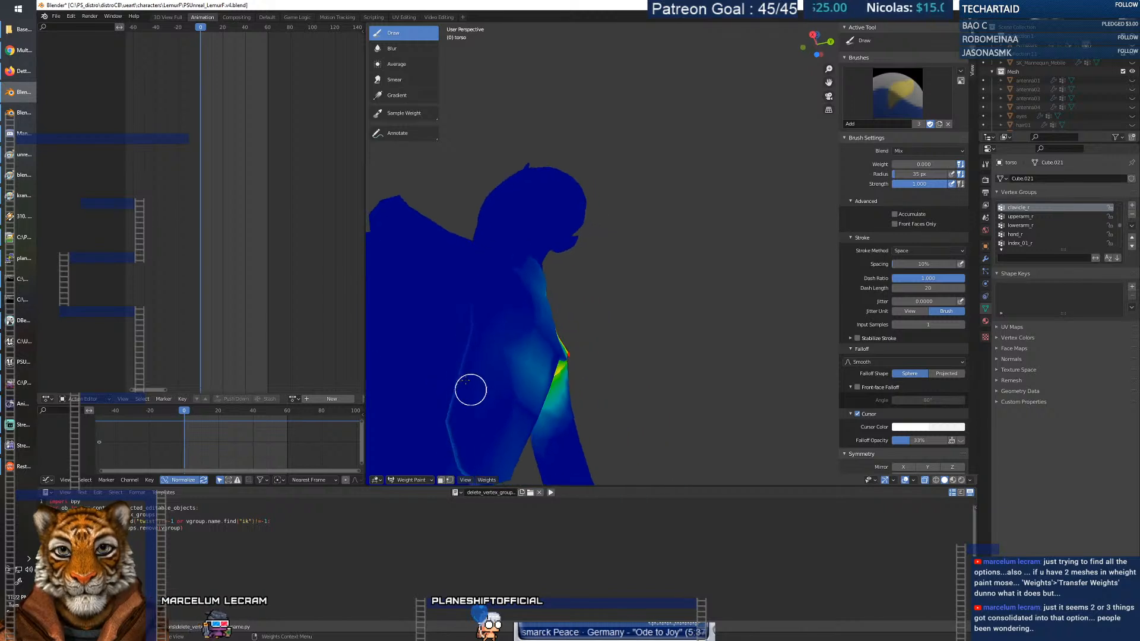
{"action": "middle_click_drag", "start_coordinate": [454, 448], "coordinate": [533, 312], "text": "shift"}
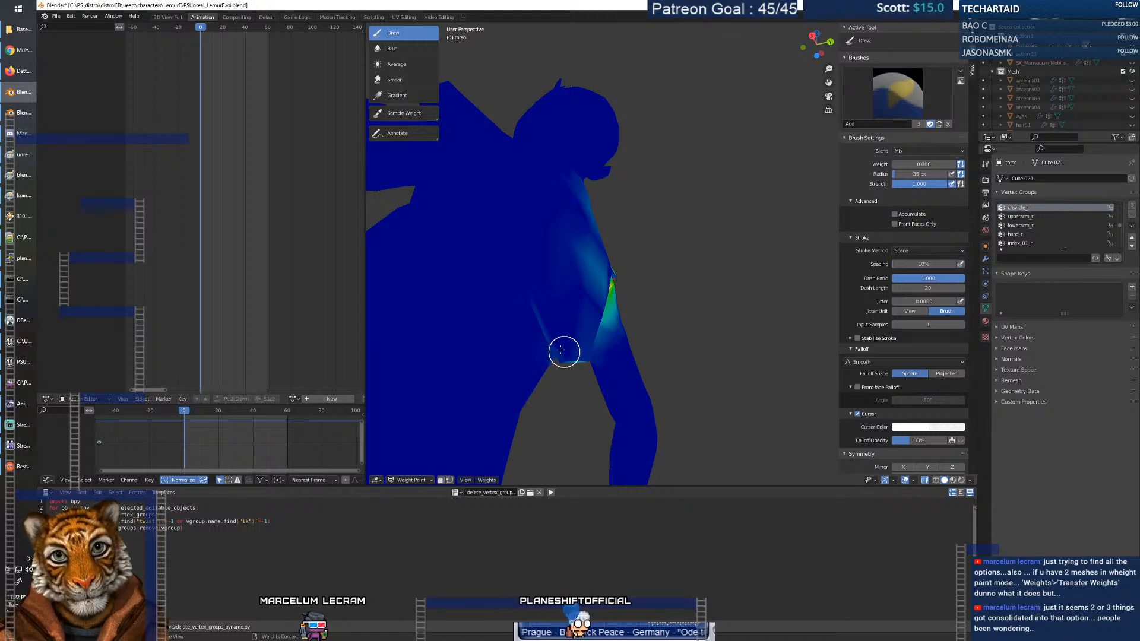
{"action": "middle_click_drag", "start_coordinate": [548, 315], "coordinate": [557, 273]}
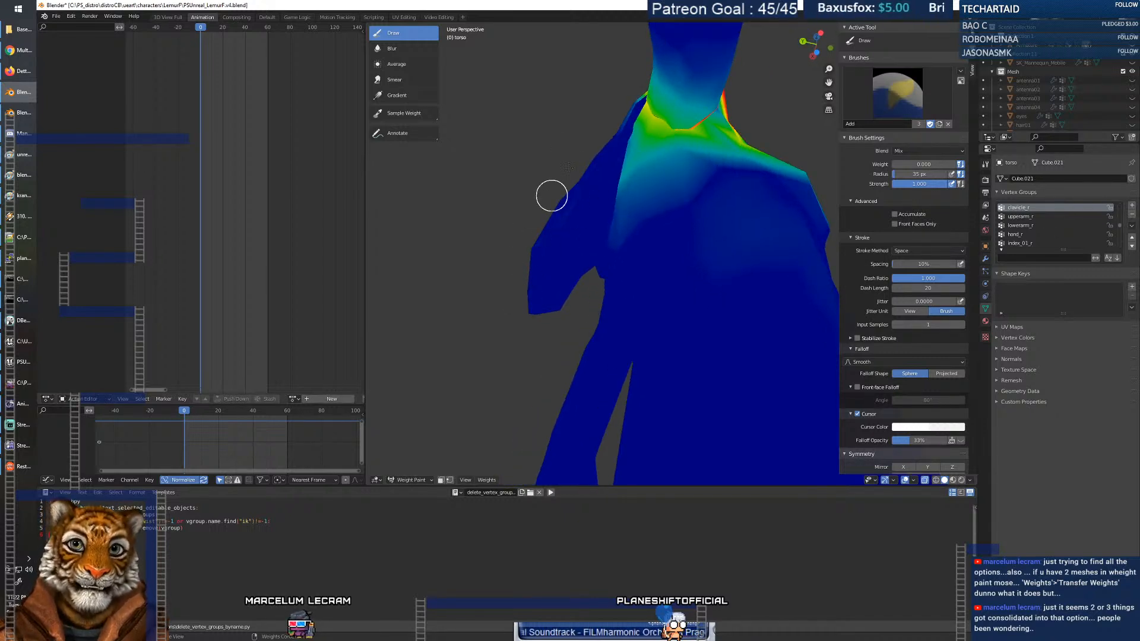
Set the brush weight to 0.739 and paint clavicle_r along the seam between the right shoulder and the armpit.
{"action": "mouse_move", "coordinate": [568, 214]}
{"action": "middle_mouse_down"}
{"action": "mouse_move", "coordinate": [657, 265]}
{"action": "mouse_move", "coordinate": [665, 304]}
{"action": "mouse_move", "coordinate": [642, 297]}
{"action": "mouse_move", "coordinate": [638, 260]}
{"action": "middle_mouse_up"}
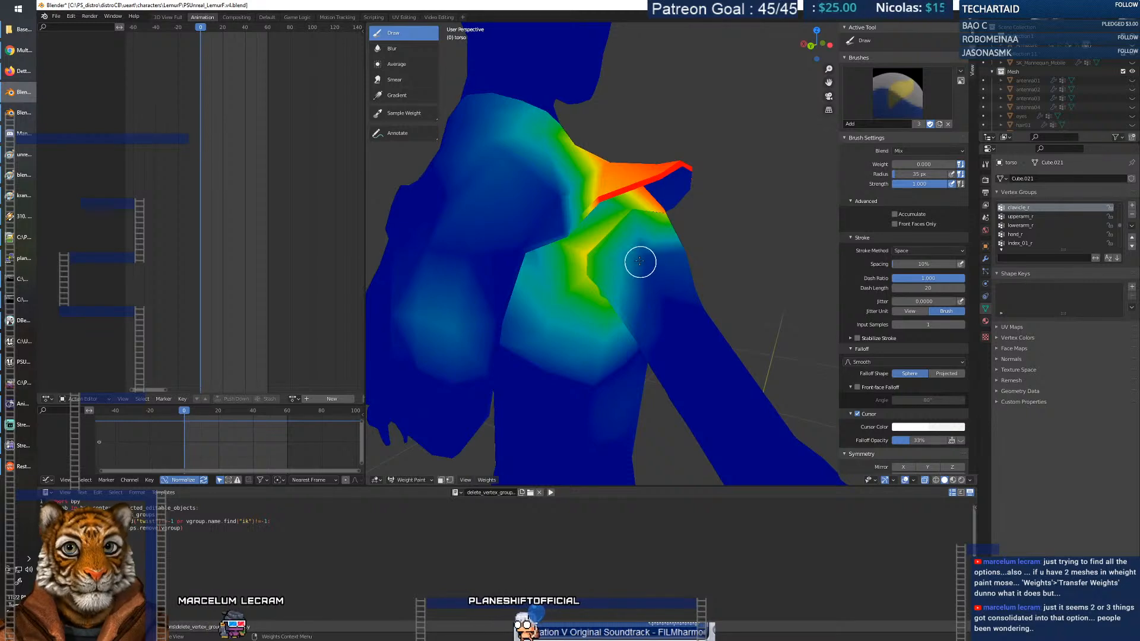
{"action": "right_click", "coordinate": [630, 256]}
{"action": "left_click_drag", "start_coordinate": [567, 263], "coordinate": [631, 261]}
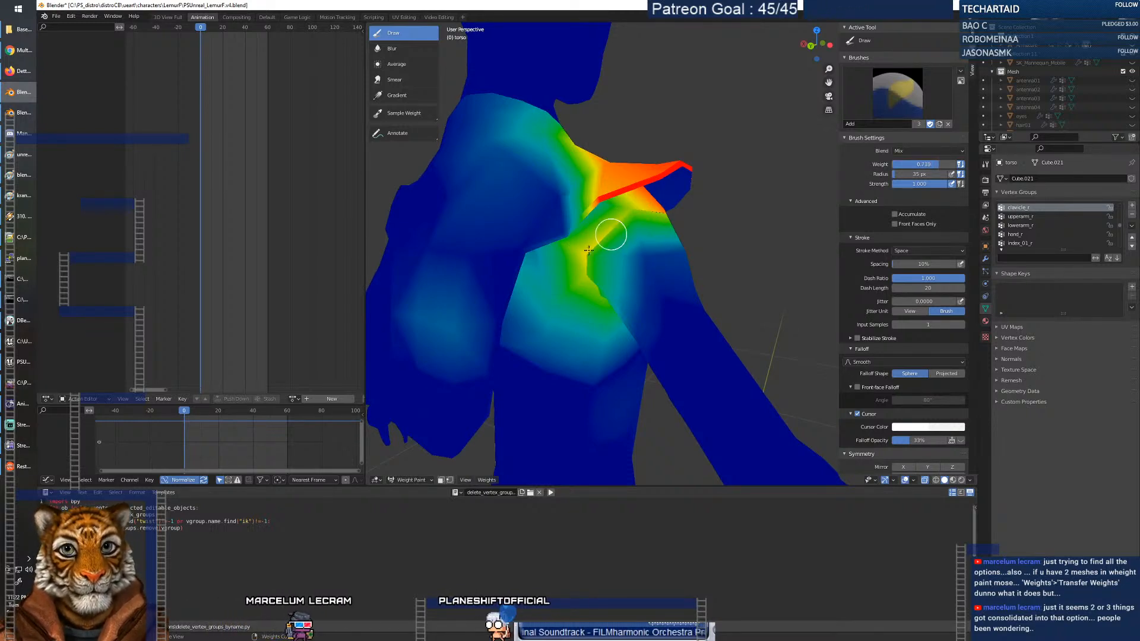
{"action": "middle_click_drag", "start_coordinate": [604, 301], "coordinate": [584, 206]}
{"action": "middle_click_drag", "start_coordinate": [625, 329], "coordinate": [576, 336]}
{"action": "left_click_drag", "start_coordinate": [611, 333], "coordinate": [619, 287]}
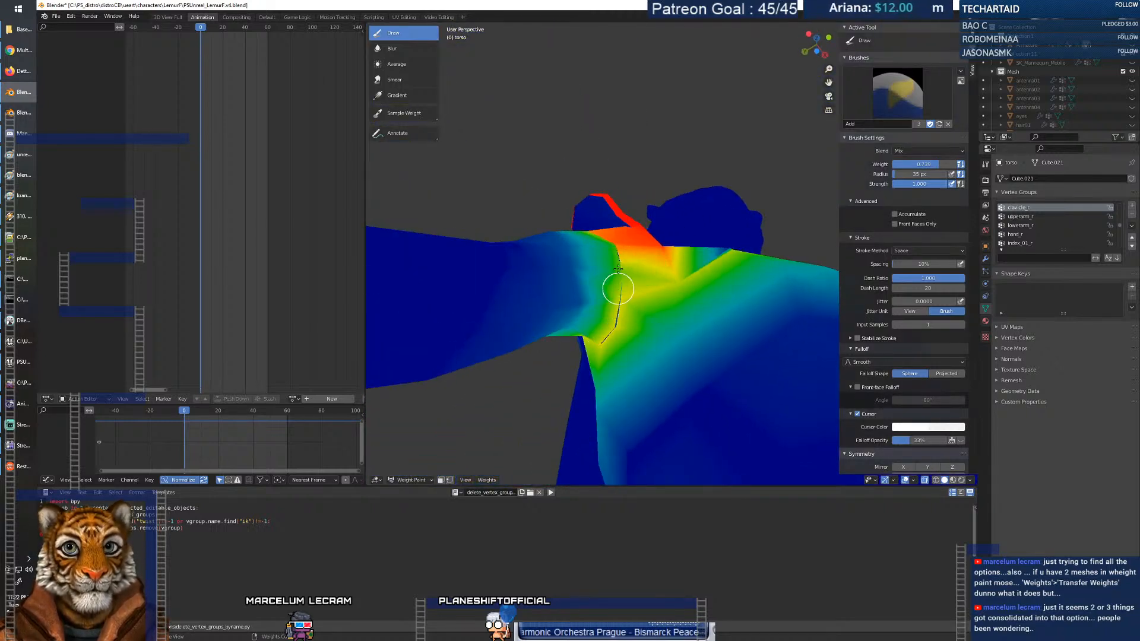
{"action": "middle_click_drag", "start_coordinate": [602, 236], "coordinate": [615, 303]}
{"action": "middle_click_drag", "start_coordinate": [622, 256], "coordinate": [572, 198]}
Set the brush weight to 1.000 and paint clavicle_r on the underside of the pointed right shoulder flare.
{"action": "right_click", "coordinate": [575, 208]}
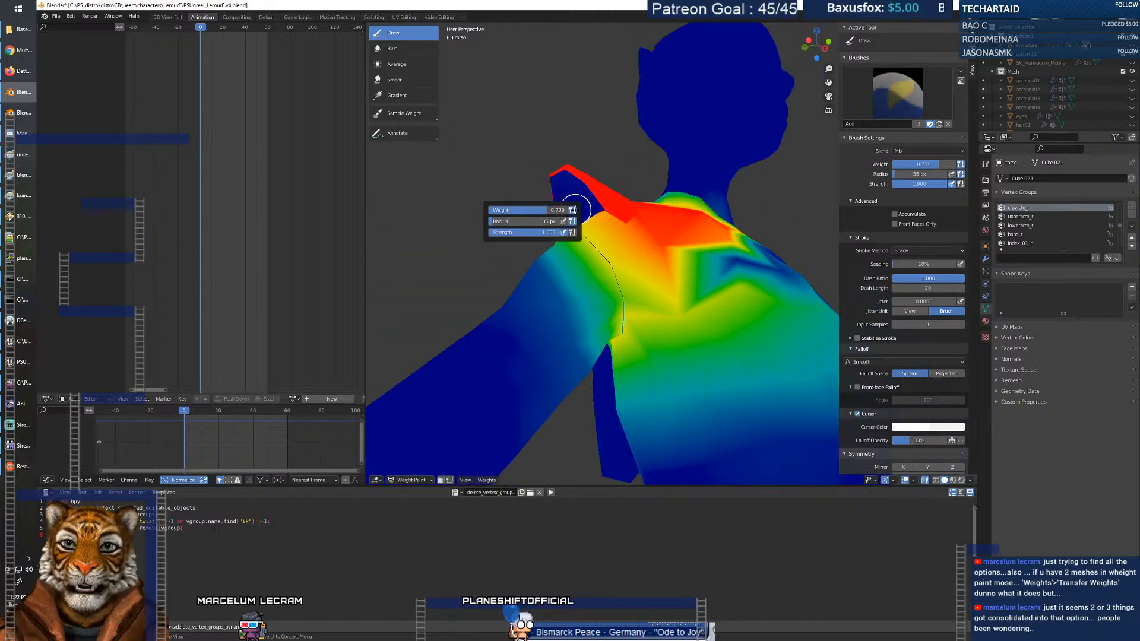
{"action": "left_click_drag", "start_coordinate": [579, 208], "coordinate": [575, 207]}
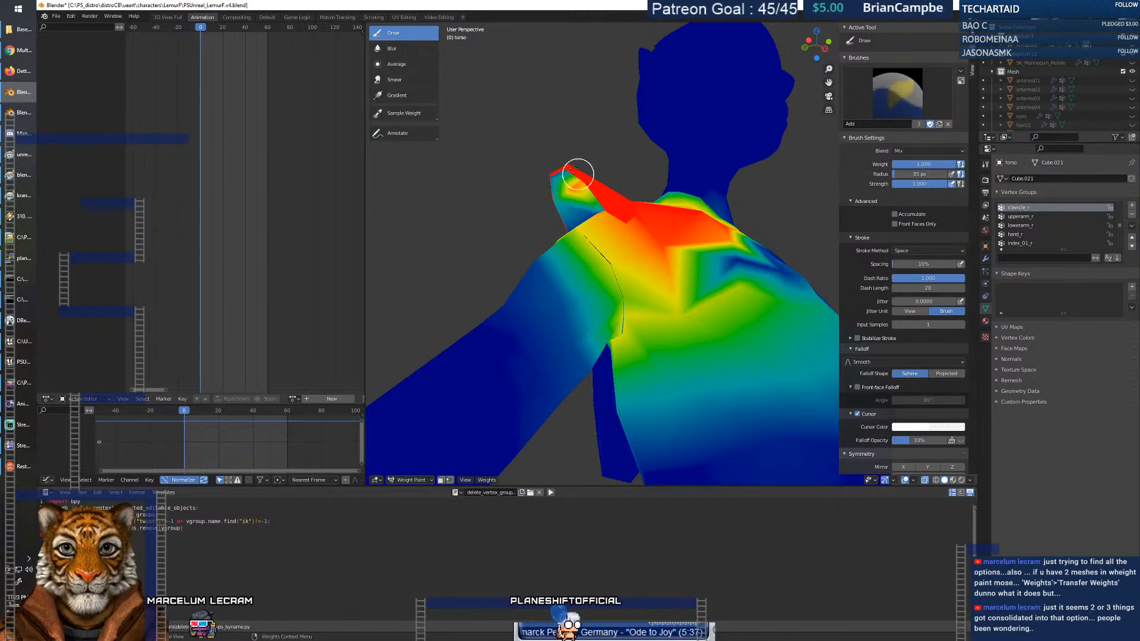
{"action": "middle_click_drag", "start_coordinate": [570, 207], "coordinate": [617, 206]}
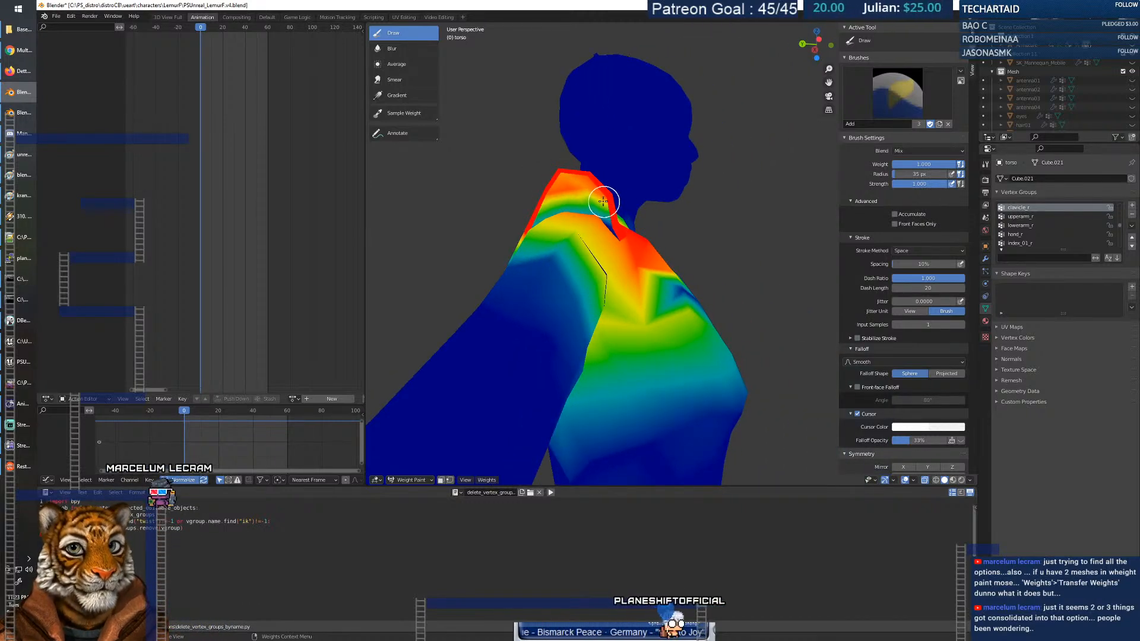
{"action": "scroll", "coordinate": [908, 279], "scroll_direction": "down", "scroll_amount": 4}
{"action": "scroll", "coordinate": [906, 286], "scroll_direction": "up", "scroll_amount": 4}
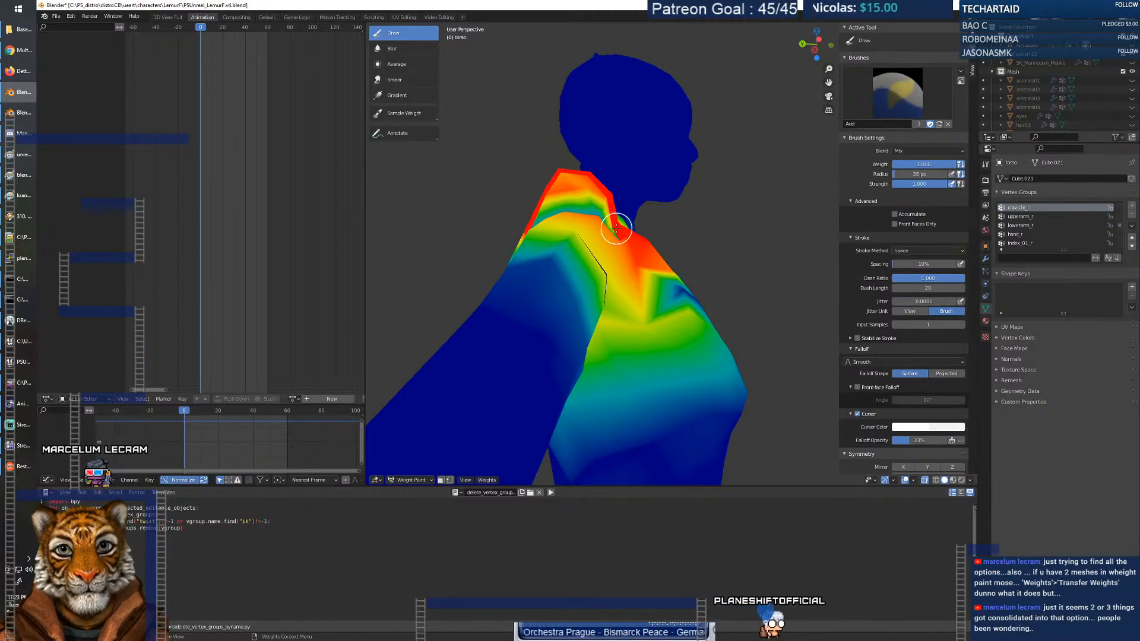
{"action": "mouse_move", "coordinate": [551, 200]}
{"action": "middle_mouse_down"}
{"action": "mouse_move", "coordinate": [520, 211]}
{"action": "mouse_move", "coordinate": [644, 217]}
{"action": "mouse_move", "coordinate": [662, 143]}
{"action": "mouse_move", "coordinate": [699, 210]}
{"action": "mouse_move", "coordinate": [487, 217]}
{"action": "mouse_move", "coordinate": [409, 119]}
{"action": "mouse_move", "coordinate": [510, 138]}
{"action": "middle_mouse_up"}
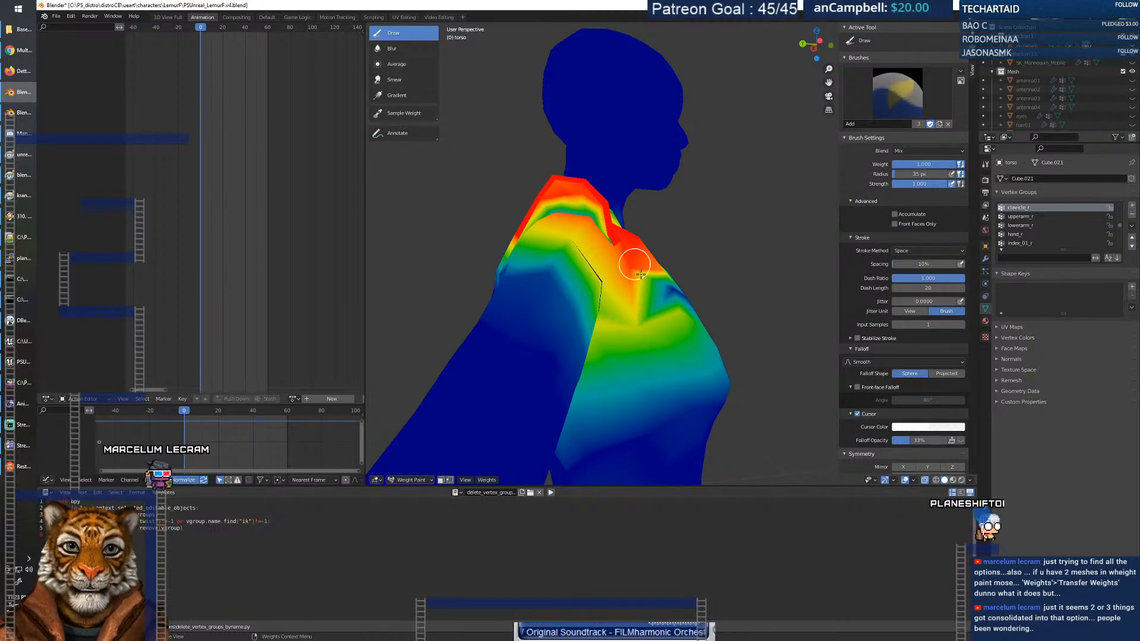
{"action": "middle_click_drag", "start_coordinate": [617, 236], "coordinate": [616, 291]}
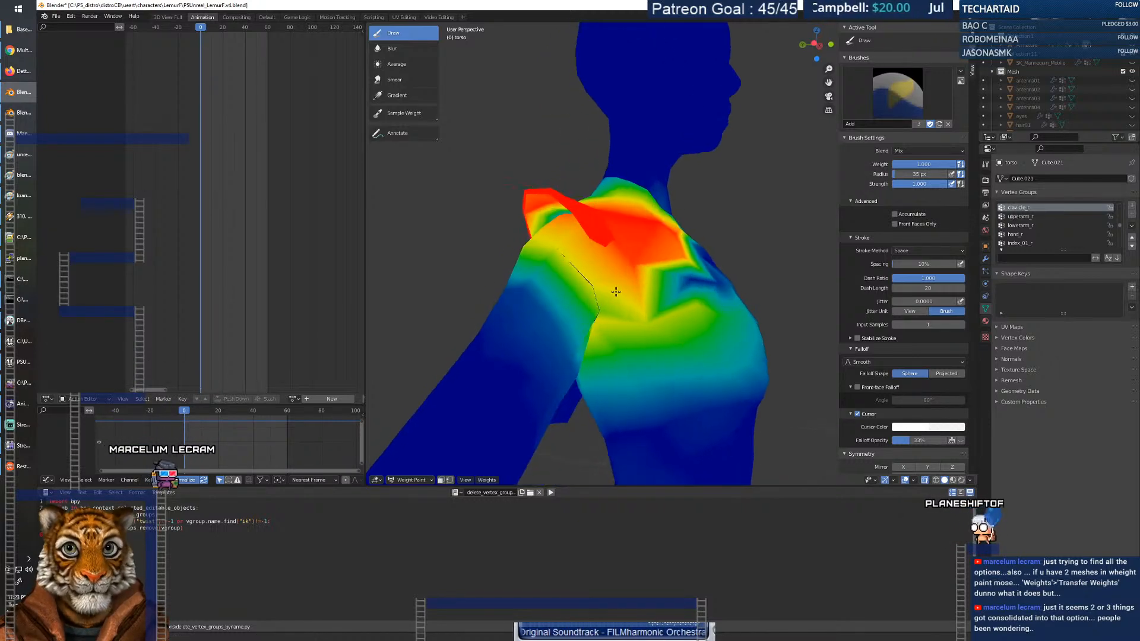
Select spine_03, set the brush weight to 0.389 and paint across the front and side of the right shoulder.
{"action": "left_click", "coordinate": [1031, 242]}
{"action": "scroll", "coordinate": [1036, 227], "scroll_direction": "down", "scroll_amount": 2}
{"action": "scroll", "coordinate": [1035, 224], "scroll_direction": "up", "scroll_amount": 6}
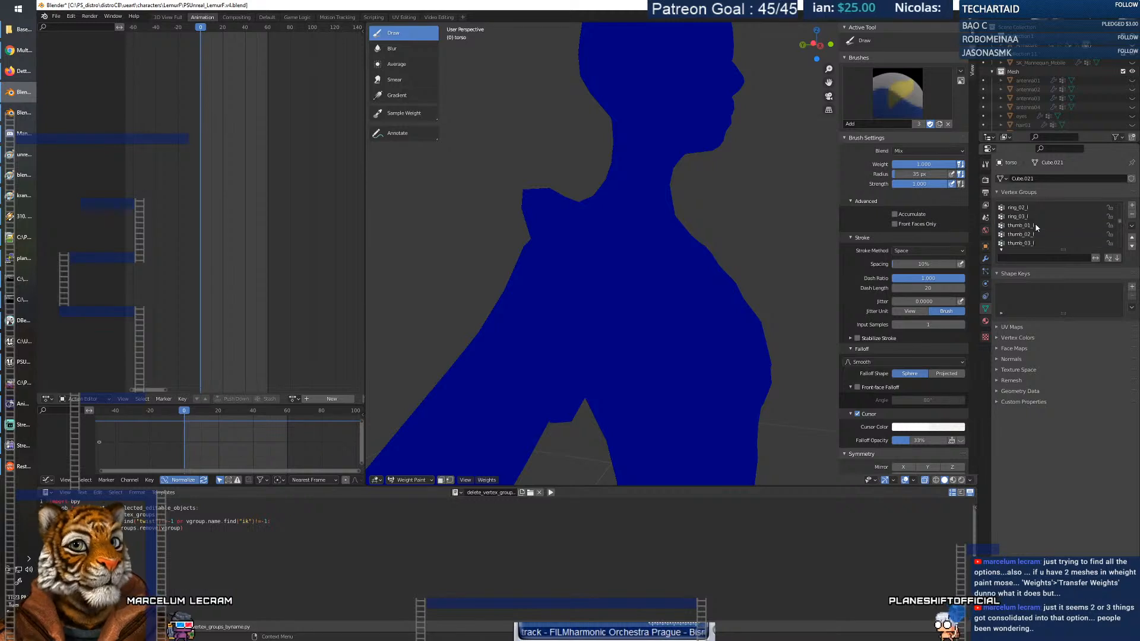
{"action": "scroll", "coordinate": [1035, 226], "scroll_direction": "up", "scroll_amount": 3}
{"action": "left_click", "coordinate": [1029, 216]}
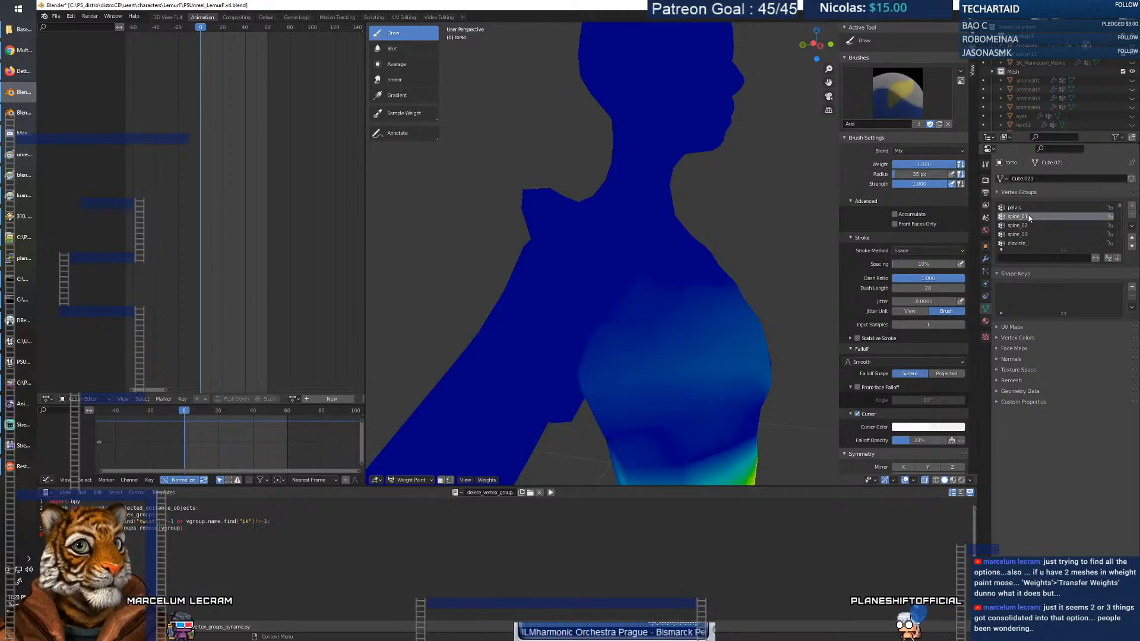
{"action": "left_click", "coordinate": [1028, 226]}
{"action": "left_click", "coordinate": [1029, 234]}
{"action": "middle_click_drag", "start_coordinate": [580, 265], "coordinate": [564, 282]}
{"action": "right_click", "coordinate": [564, 281]}
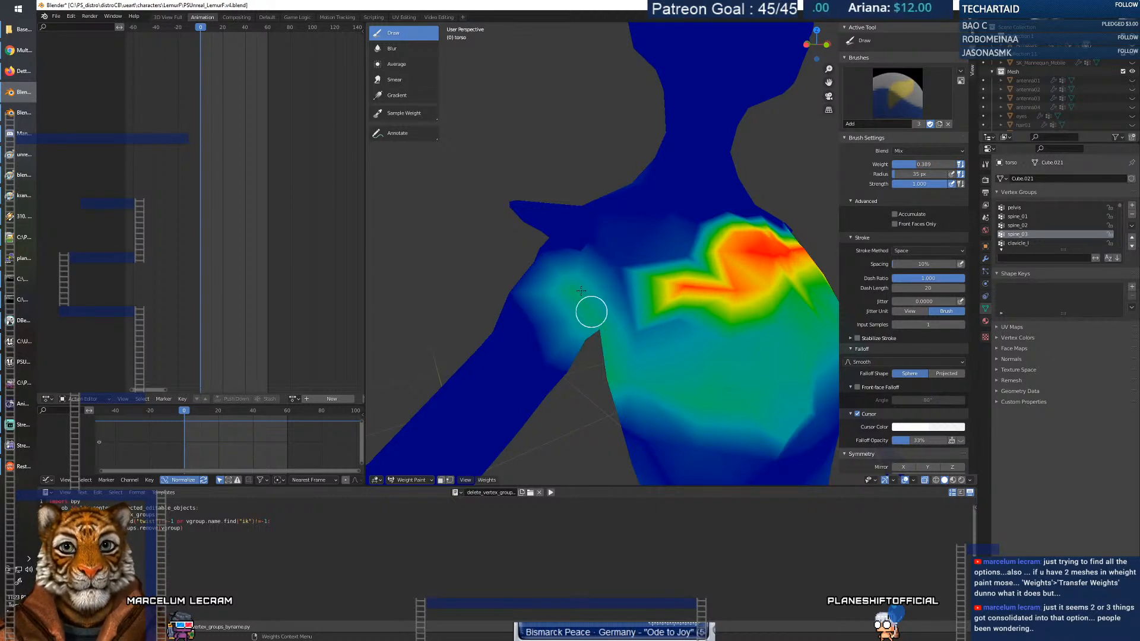
{"action": "middle_click_drag", "start_coordinate": [548, 262], "coordinate": [599, 269]}
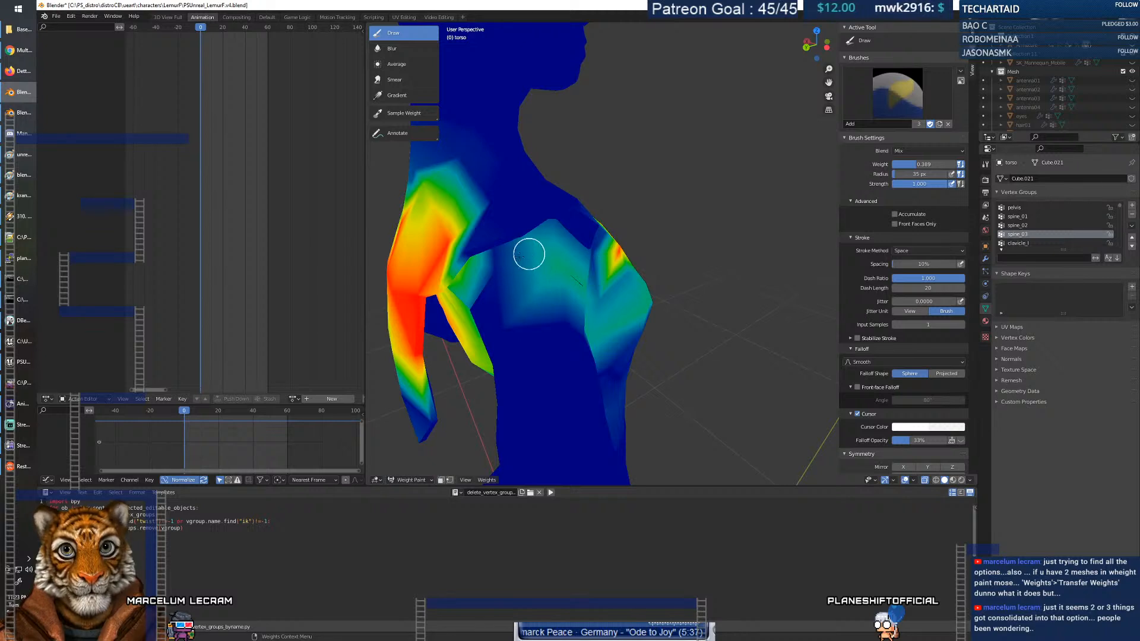
Paint spine_03 at 0.389 weight around the underside of the right armpit, from chest to back.
{"action": "scroll", "coordinate": [457, 321], "scroll_direction": "up", "scroll_amount": 5}
{"action": "mouse_move", "coordinate": [444, 336]}
{"action": "left_mouse_down"}
{"action": "mouse_move", "coordinate": [445, 308]}
{"action": "mouse_move", "coordinate": [433, 356]}
{"action": "left_mouse_up"}
{"action": "mouse_move", "coordinate": [443, 369]}
{"action": "middle_mouse_down"}
{"action": "mouse_move", "coordinate": [446, 316]}
{"action": "mouse_move", "coordinate": [420, 348]}
{"action": "middle_mouse_up"}
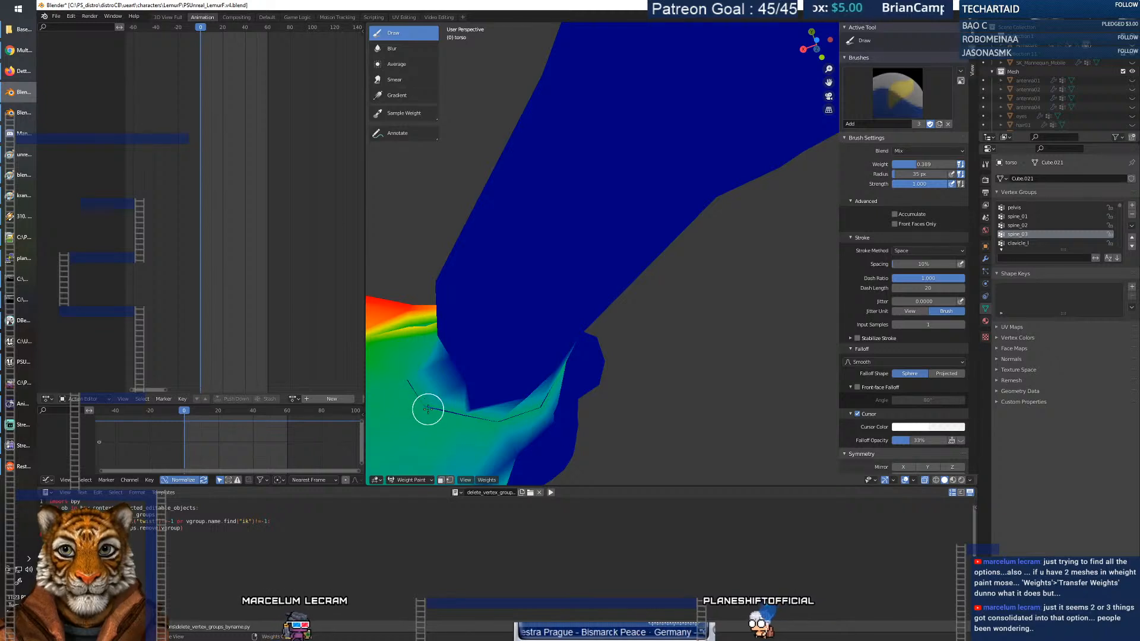
{"action": "middle_click_drag", "start_coordinate": [529, 415], "coordinate": [491, 399]}
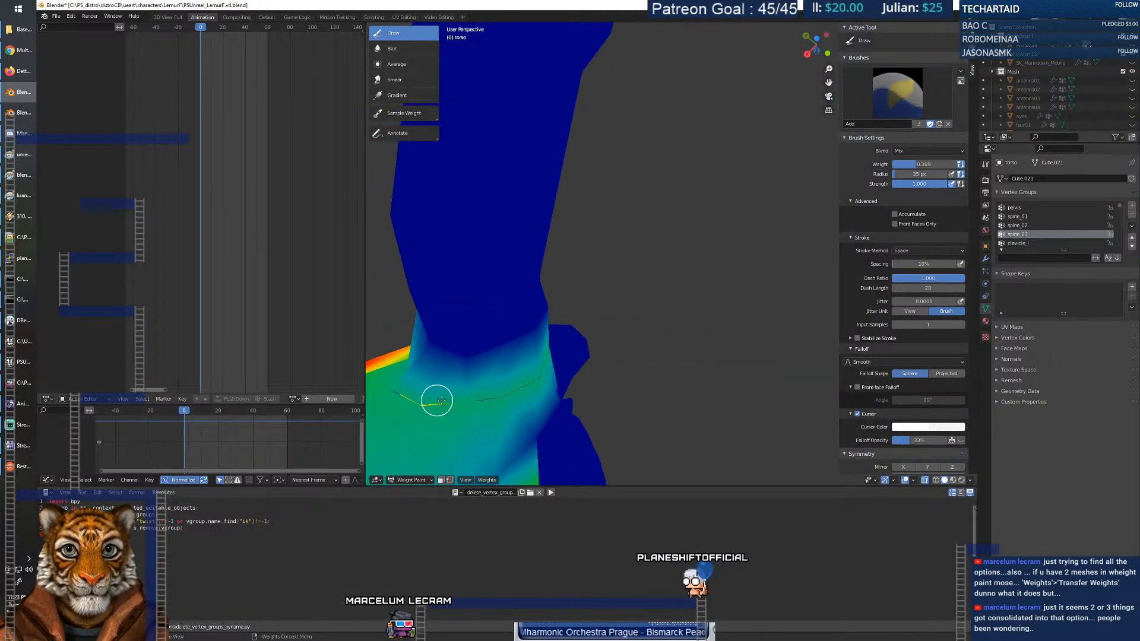
Select spine_02 and paint 0.389 weight around the right armpit and up the front shoulder seam.
{"action": "scroll", "coordinate": [1034, 241], "scroll_direction": "up", "scroll_amount": 2, "text": "ctrl"}
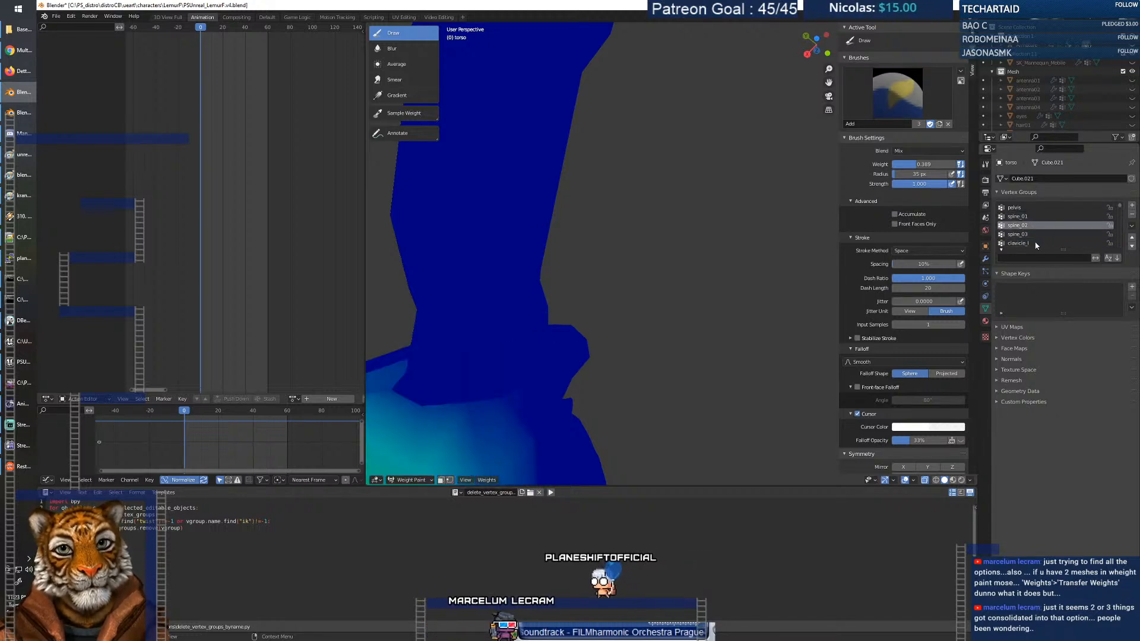
{"action": "mouse_move", "coordinate": [593, 402]}
{"action": "middle_mouse_down"}
{"action": "mouse_move", "coordinate": [494, 423]}
{"action": "mouse_move", "coordinate": [485, 414]}
{"action": "mouse_move", "coordinate": [546, 402]}
{"action": "middle_mouse_up"}
{"action": "mouse_move", "coordinate": [555, 371]}
{"action": "left_mouse_down"}
{"action": "mouse_move", "coordinate": [572, 400]}
{"action": "mouse_move", "coordinate": [658, 403]}
{"action": "left_mouse_up"}
{"action": "middle_click_drag", "start_coordinate": [549, 356], "coordinate": [641, 440]}
{"action": "left_click_drag", "start_coordinate": [610, 310], "coordinate": [607, 325]}
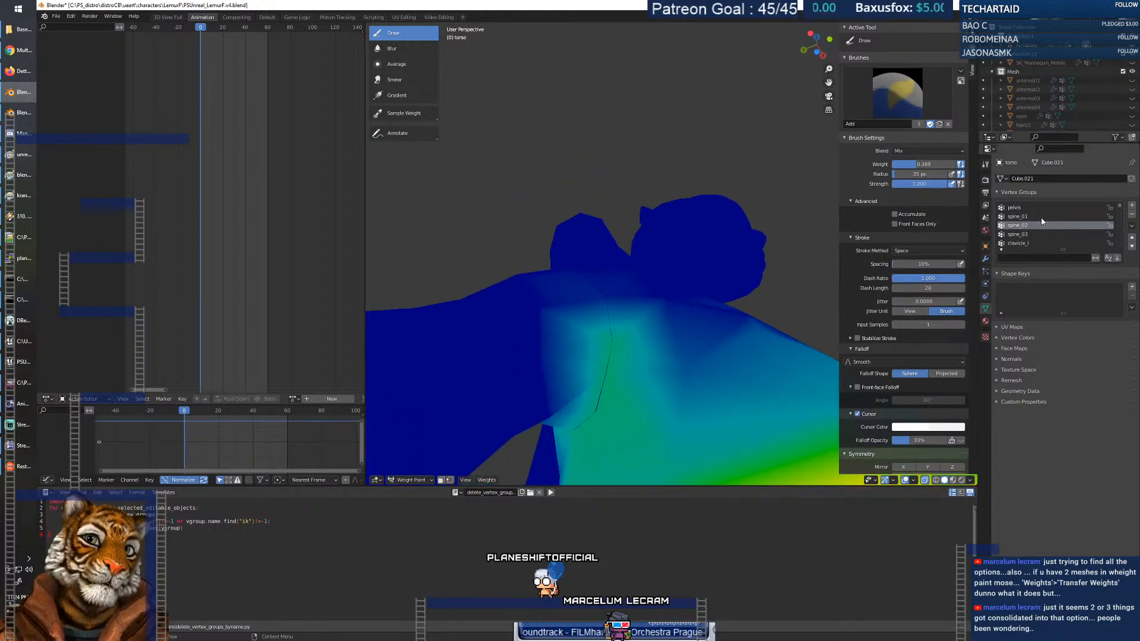
Step through the vertex groups from pelvis to clavicle_r and compare their weights around the right shoulder.
{"action": "key", "text": "Up"}
{"action": "key", "text": "Up"}
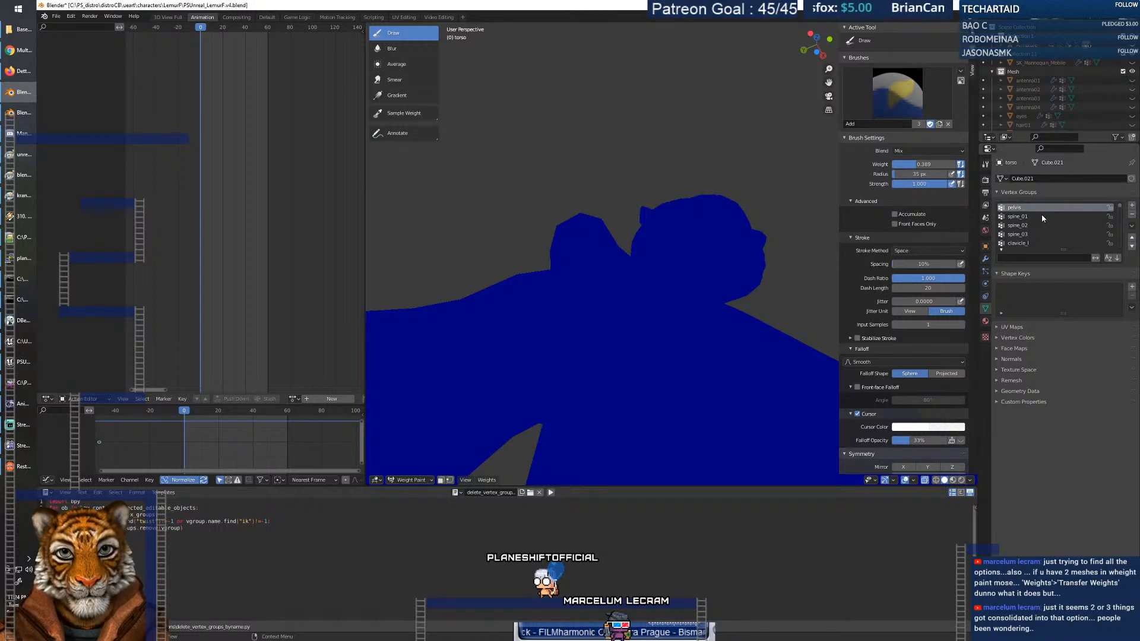
{"action": "key", "text": "Down"}
{"action": "key", "text": "Down"}
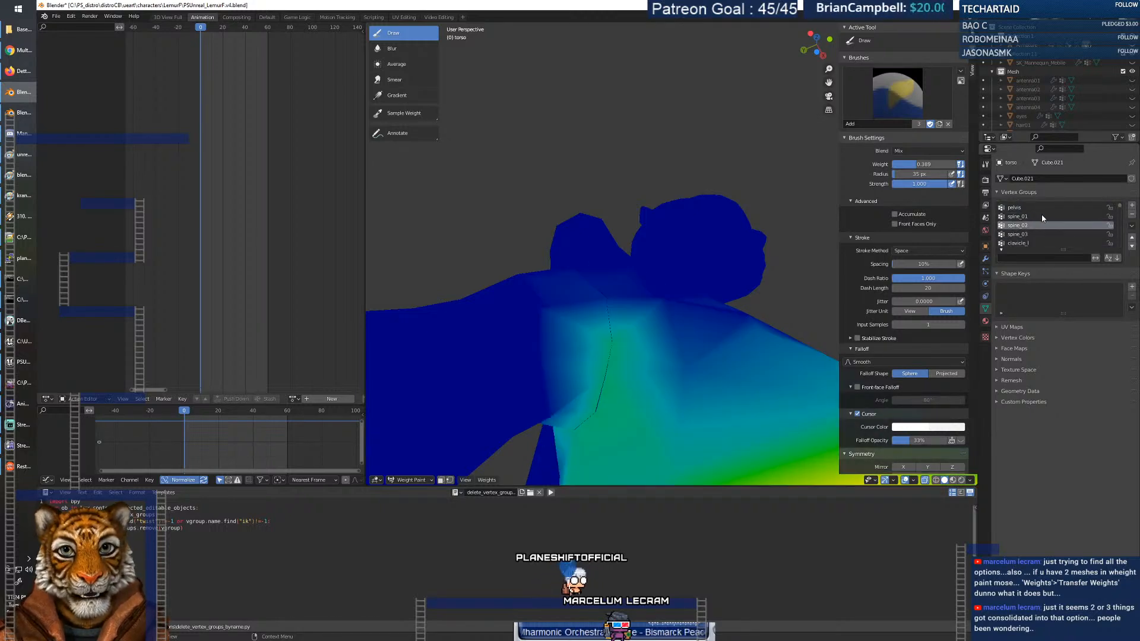
{"action": "key", "text": "Down"}
{"action": "key", "text": "Down"}
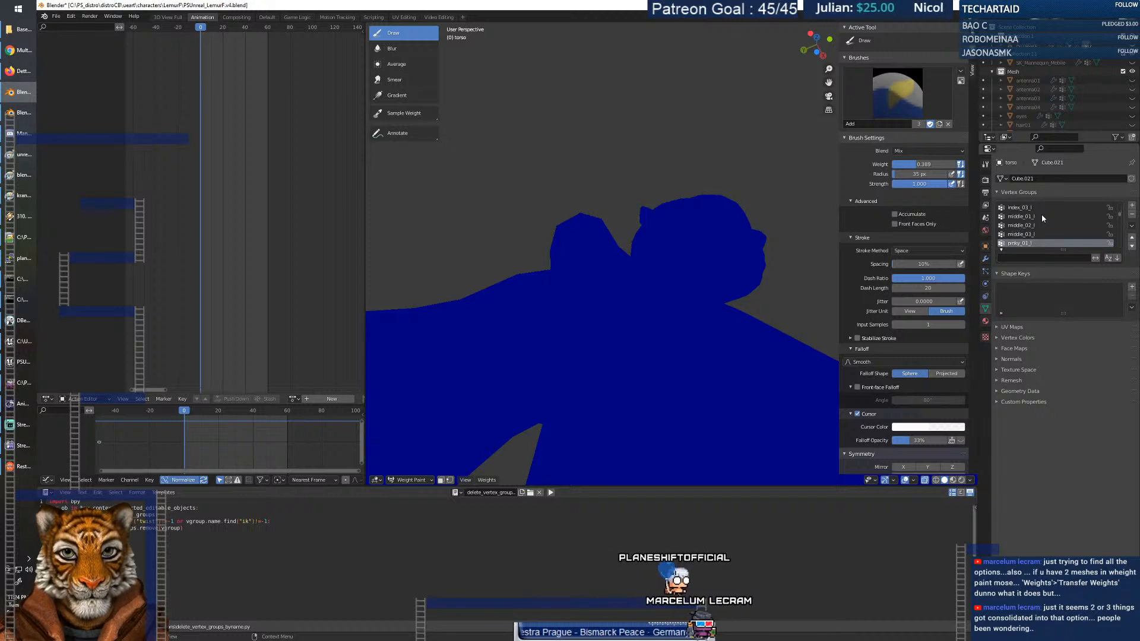
{"action": "key", "text": "Down"}
{"action": "key", "text": "Down"}
{"action": "key", "text": "Down"}
{"action": "key", "text": "Down"}
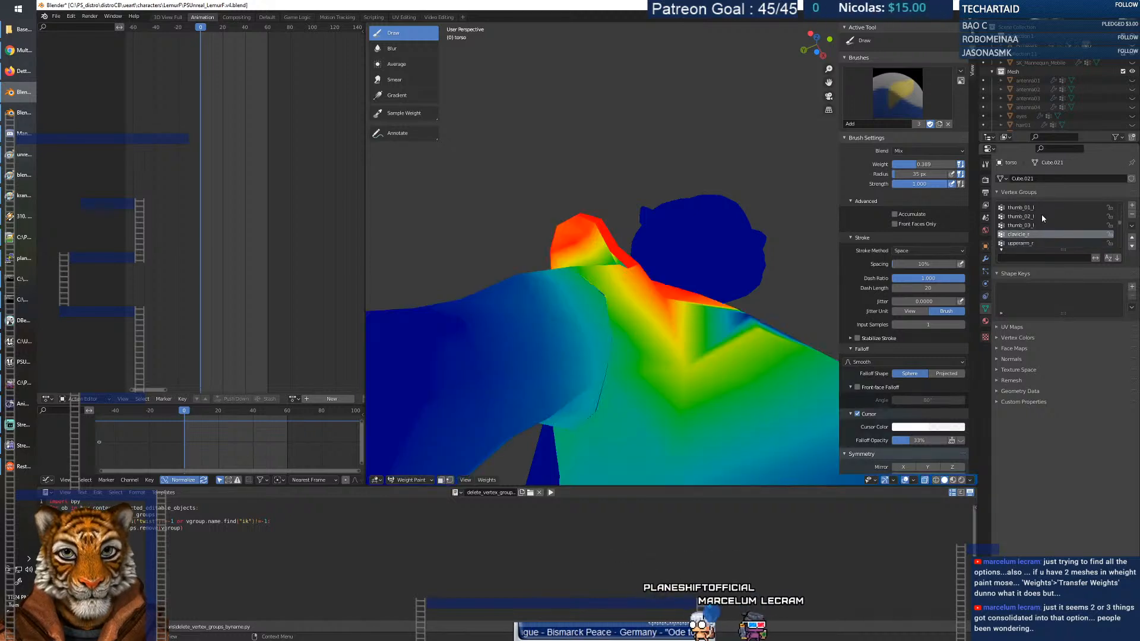
Select upperarm_r and paint 0.389 weight over the top of the right shoulder and around the armpit.
{"action": "middle_click_drag", "start_coordinate": [565, 334], "coordinate": [595, 401]}
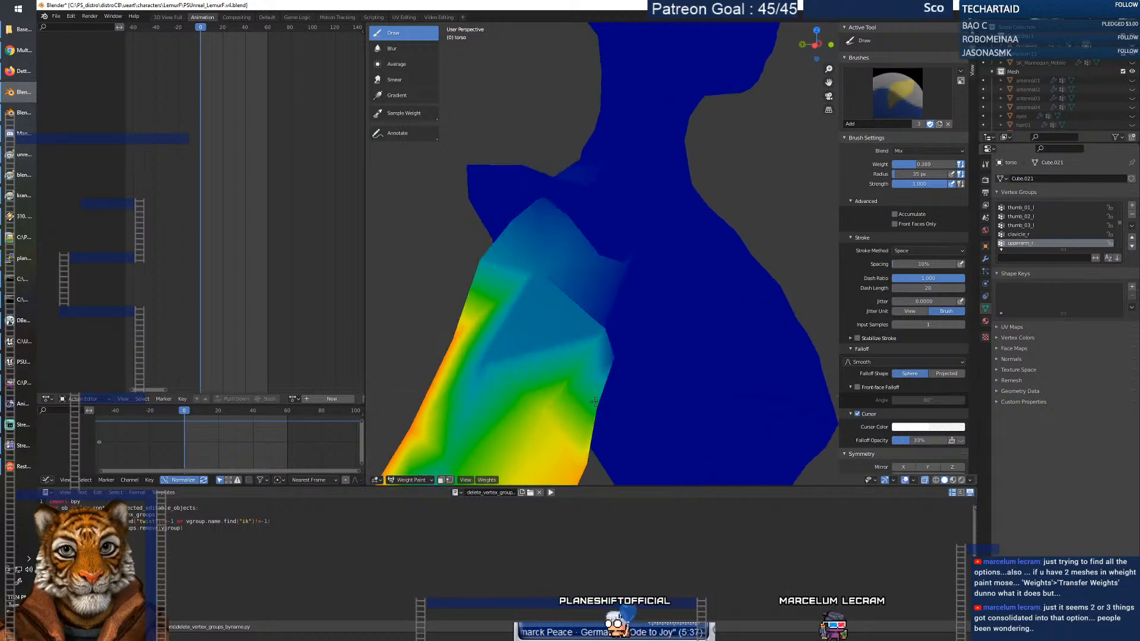
{"action": "mouse_move", "coordinate": [526, 265]}
{"action": "left_mouse_down"}
{"action": "mouse_move", "coordinate": [603, 326]}
{"action": "mouse_move", "coordinate": [611, 375]}
{"action": "left_mouse_up"}
{"action": "mouse_move", "coordinate": [611, 374]}
{"action": "middle_mouse_down"}
{"action": "mouse_move", "coordinate": [608, 308]}
{"action": "mouse_move", "coordinate": [603, 338]}
{"action": "middle_mouse_up"}
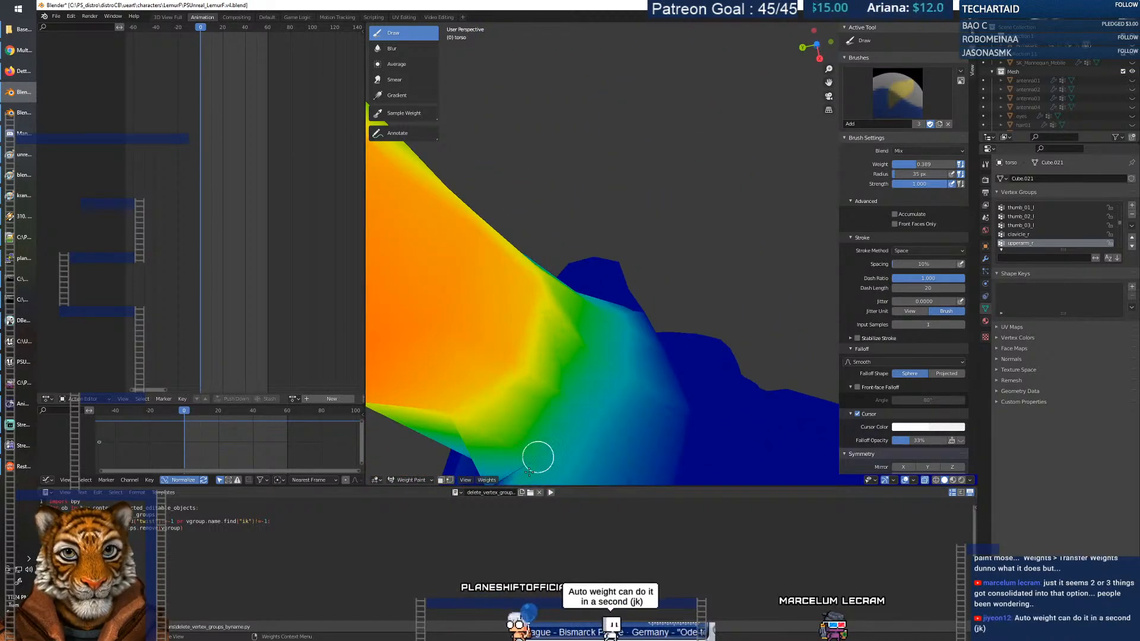
{"action": "middle_click_drag", "start_coordinate": [541, 436], "coordinate": [511, 414]}
{"action": "mouse_move", "coordinate": [758, 369]}
{"action": "left_mouse_down"}
{"action": "mouse_move", "coordinate": [725, 368]}
{"action": "mouse_move", "coordinate": [665, 331]}
{"action": "mouse_move", "coordinate": [697, 344]}
{"action": "left_mouse_up"}
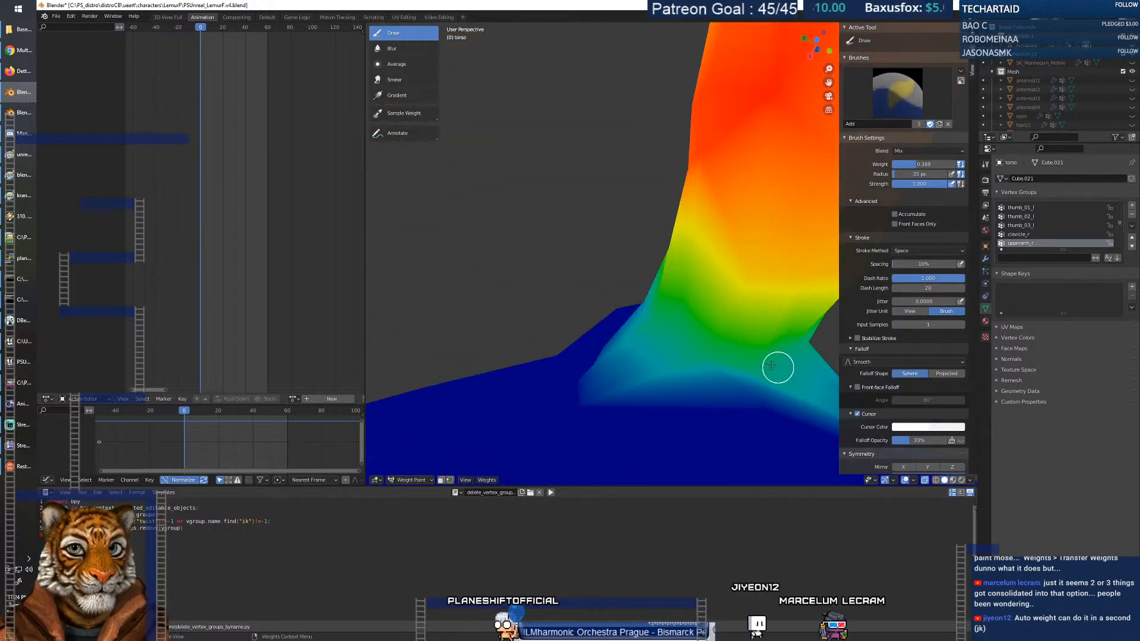
Paint upperarm_r at 0.389 weight across the back and outer side of the right shoulder.
{"action": "mouse_move", "coordinate": [683, 332]}
{"action": "middle_mouse_down"}
{"action": "mouse_move", "coordinate": [697, 368]}
{"action": "mouse_move", "coordinate": [736, 275]}
{"action": "middle_mouse_up"}
{"action": "mouse_move", "coordinate": [736, 275]}
{"action": "left_mouse_down"}
{"action": "mouse_move", "coordinate": [720, 249]}
{"action": "mouse_move", "coordinate": [781, 182]}
{"action": "left_mouse_up"}
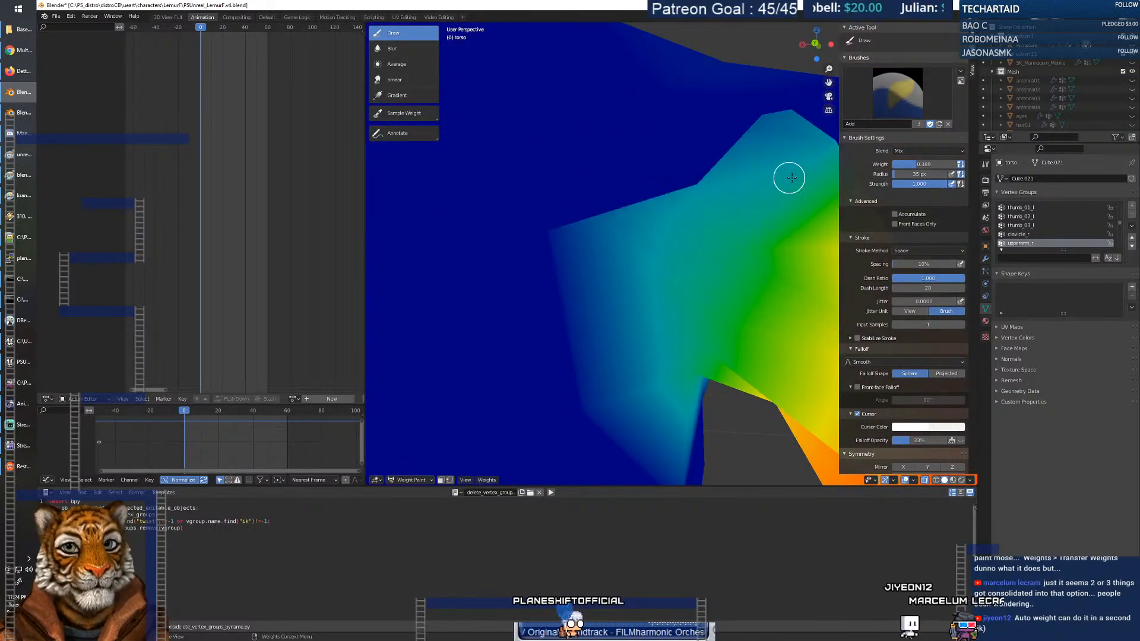
{"action": "middle_click_drag", "start_coordinate": [787, 212], "coordinate": [729, 260]}
{"action": "left_click_drag", "start_coordinate": [605, 325], "coordinate": [629, 318]}
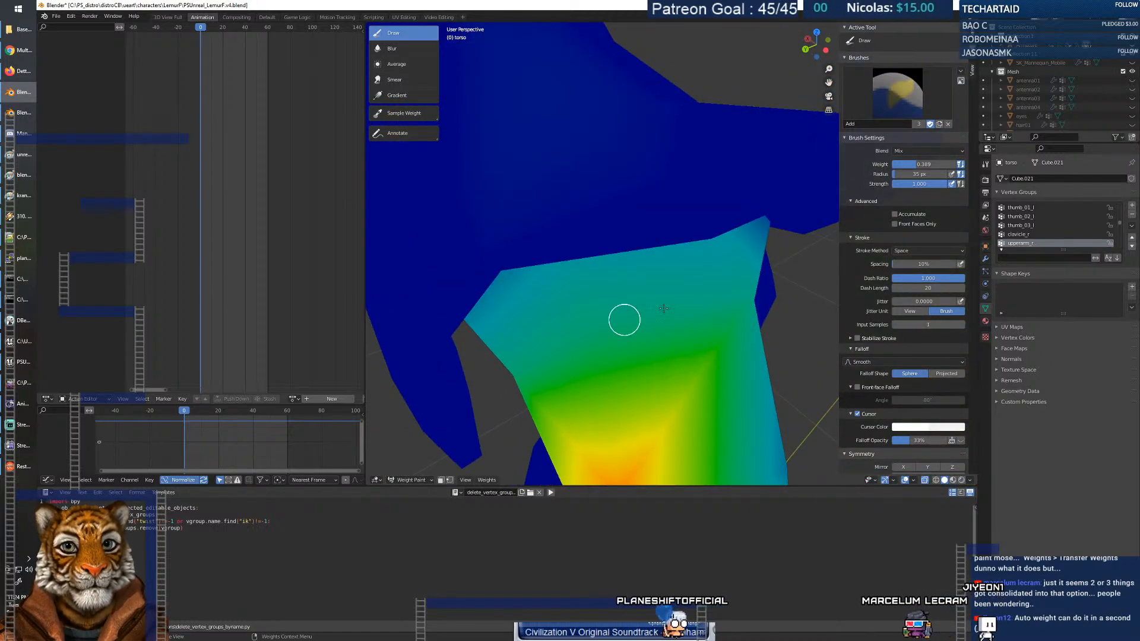
{"action": "middle_click_drag", "start_coordinate": [749, 304], "coordinate": [628, 279]}
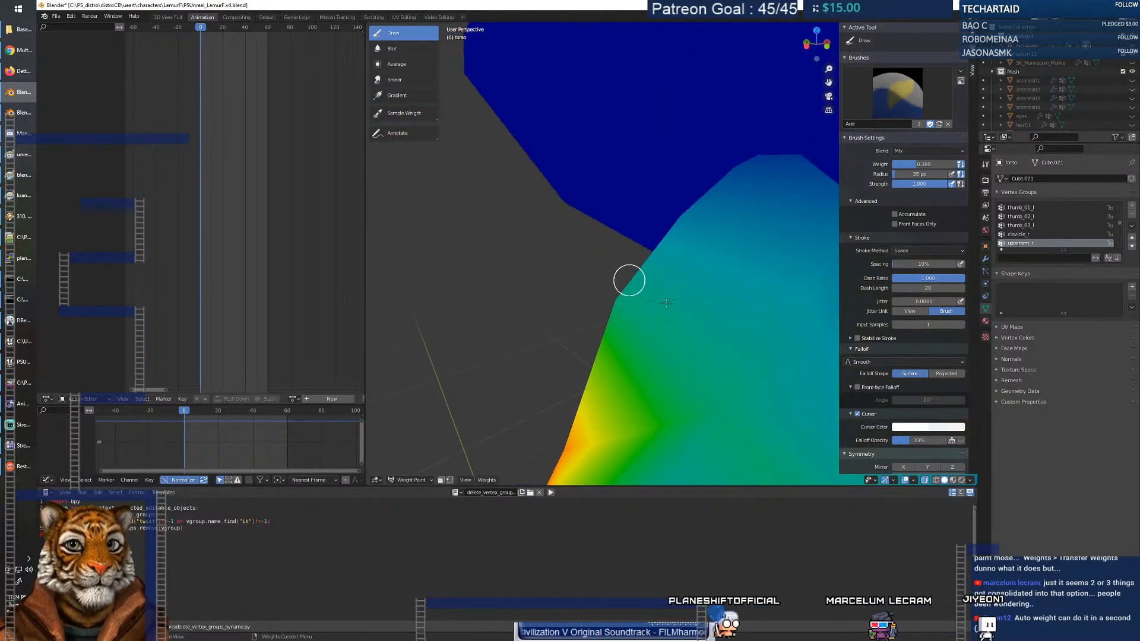
Set the brush weight to 1.000 and paint upperarm_r around the whole right upper arm from below the shoulder to the elbow.
{"action": "scroll", "coordinate": [682, 335], "scroll_direction": "down", "scroll_amount": 6}
{"action": "mouse_move", "coordinate": [682, 335]}
{"action": "middle_mouse_down"}
{"action": "mouse_move", "coordinate": [656, 326]}
{"action": "mouse_move", "coordinate": [650, 336]}
{"action": "middle_mouse_up"}
{"action": "right_click", "coordinate": [519, 388]}
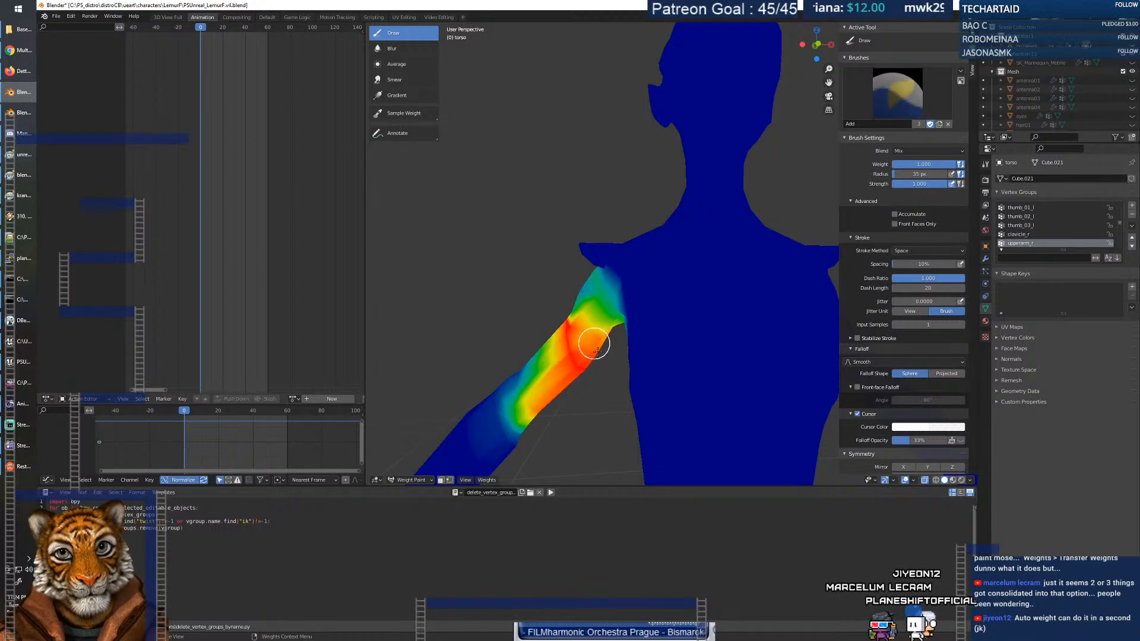
{"action": "middle_click_drag", "start_coordinate": [527, 375], "coordinate": [584, 382]}
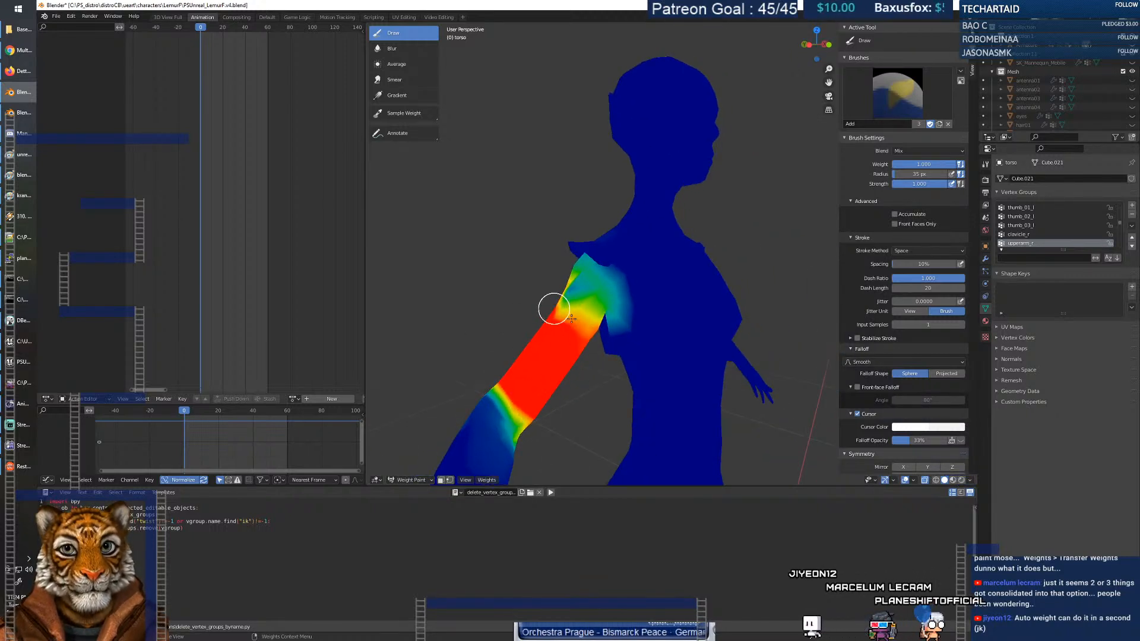
{"action": "middle_click_drag", "start_coordinate": [539, 335], "coordinate": [677, 325]}
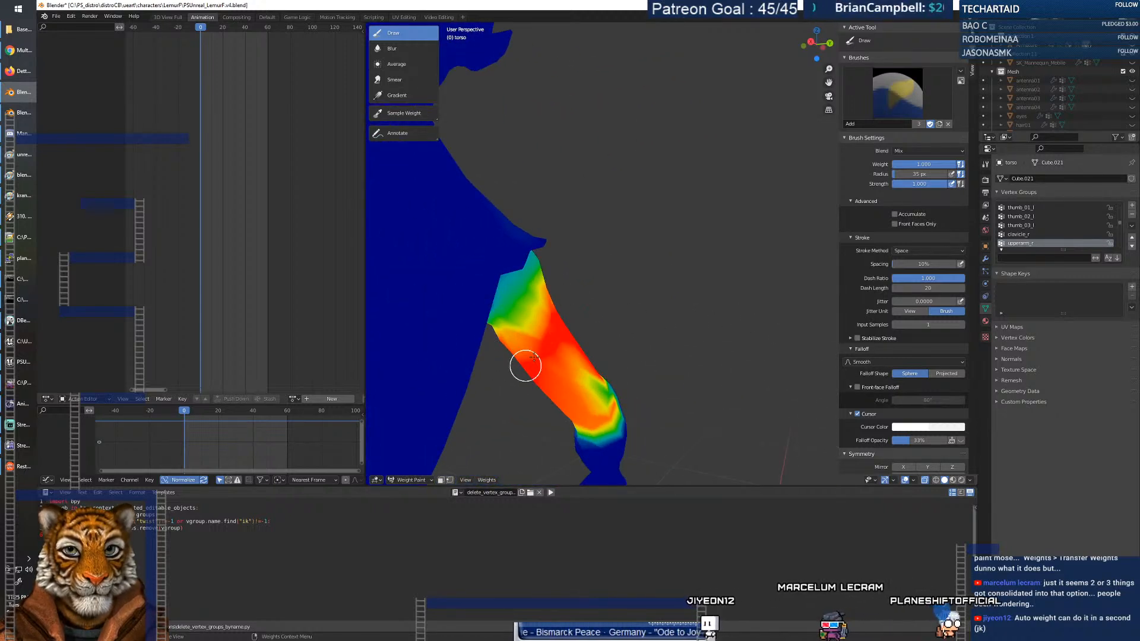
{"action": "left_click_drag", "start_coordinate": [564, 371], "coordinate": [603, 401]}
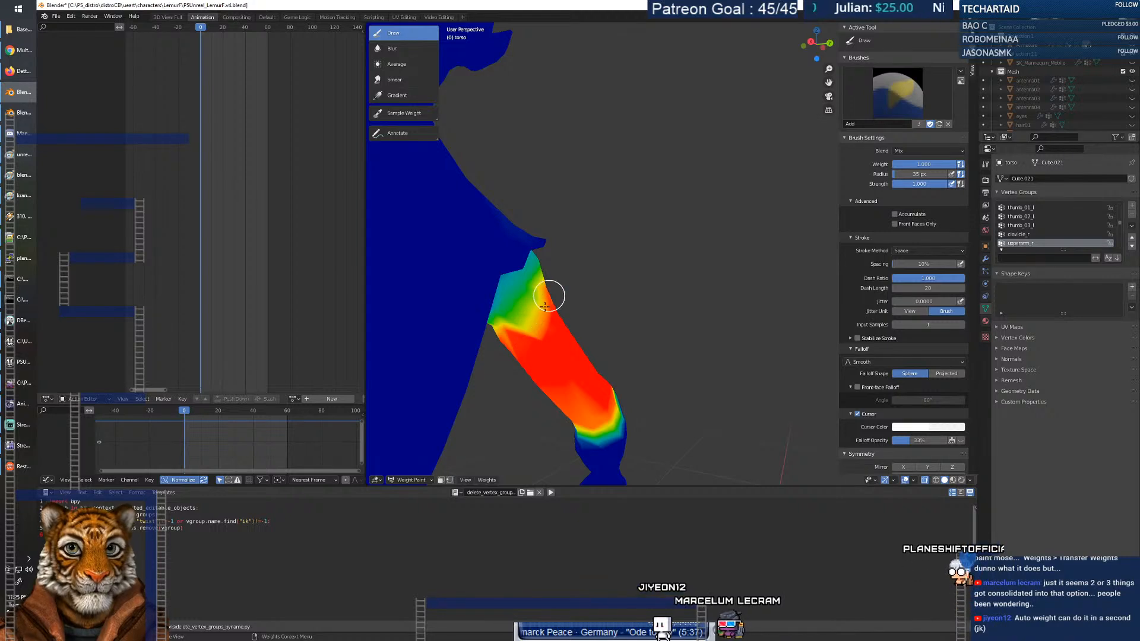
{"action": "mouse_move", "coordinate": [538, 303]}
{"action": "middle_mouse_down"}
{"action": "mouse_move", "coordinate": [552, 306]}
{"action": "mouse_move", "coordinate": [525, 302]}
{"action": "middle_mouse_up"}
{"action": "middle_click_drag", "start_coordinate": [535, 337], "coordinate": [590, 400]}
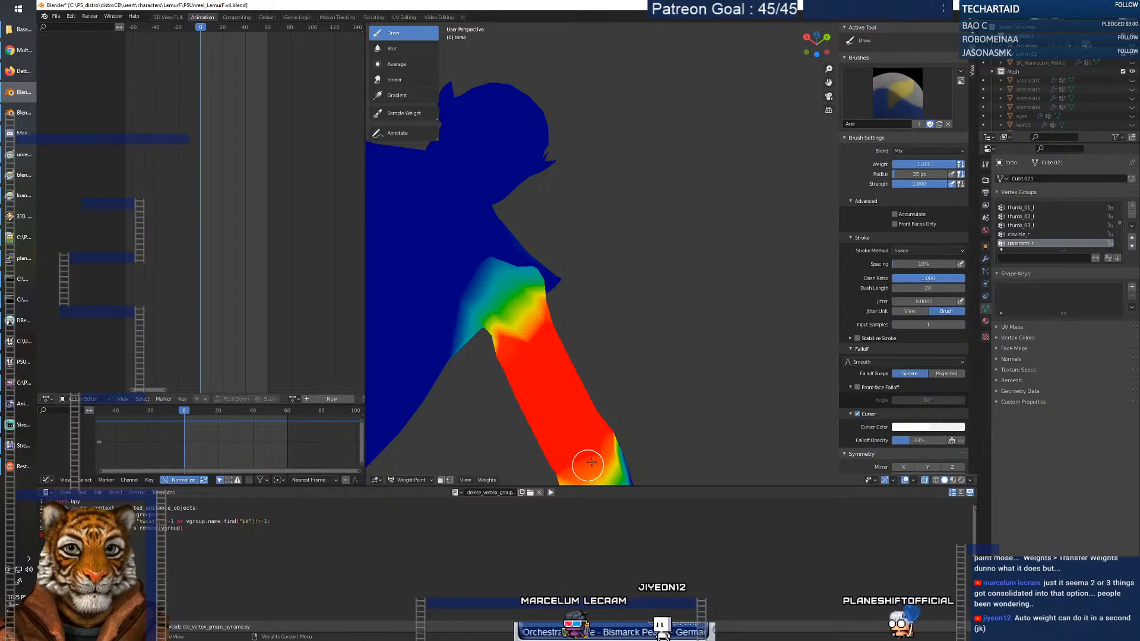
{"action": "middle_click_drag", "start_coordinate": [501, 333], "coordinate": [674, 331]}
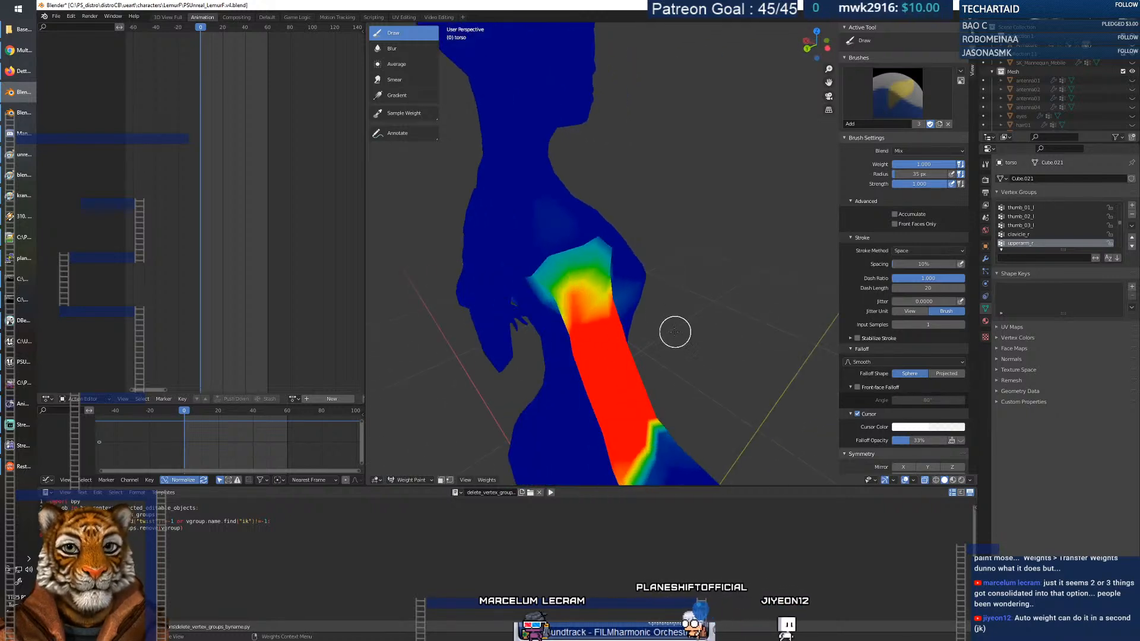
{"action": "mouse_move", "coordinate": [606, 316]}
{"action": "middle_mouse_down"}
{"action": "mouse_move", "coordinate": [519, 321]}
{"action": "mouse_move", "coordinate": [565, 307]}
{"action": "middle_mouse_up"}
{"action": "scroll", "coordinate": [1060, 237], "scroll_direction": "down", "scroll_amount": 1}
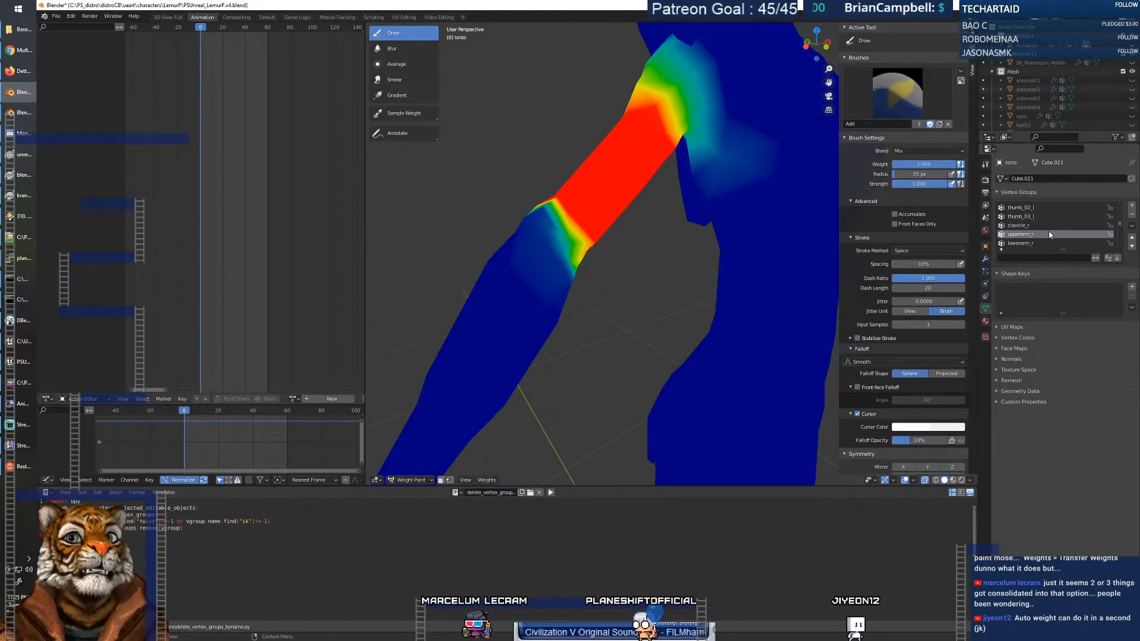
Lower the brush weight to 0.522 and paint upperarm_r around the right elbow to soften the transition into the forearm.
{"action": "middle_click_drag", "start_coordinate": [653, 267], "coordinate": [623, 273]}
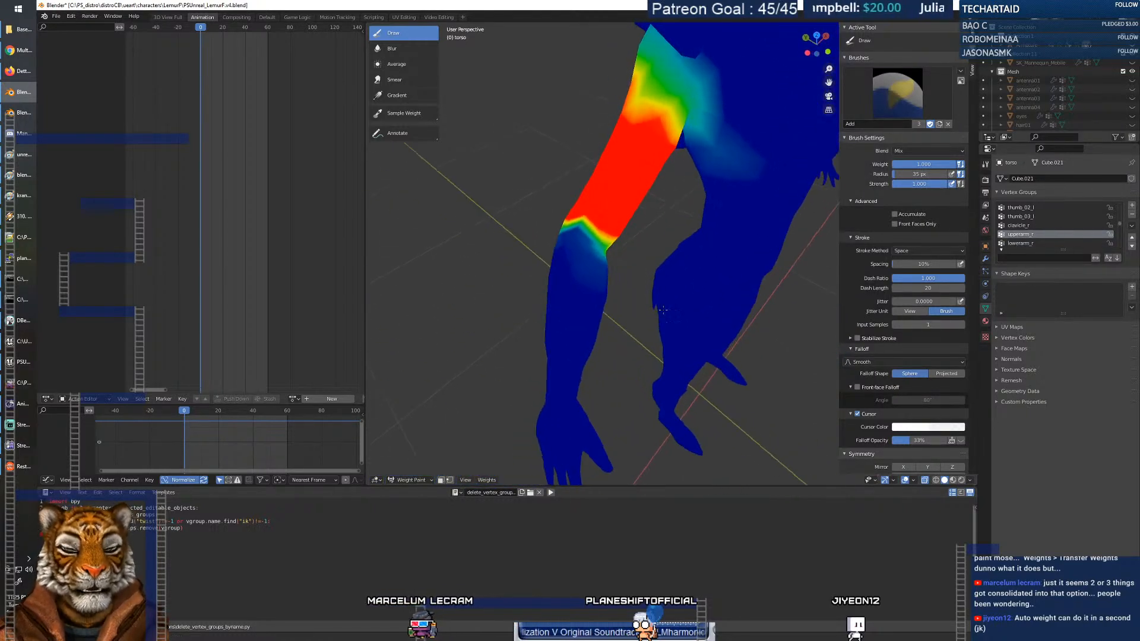
{"action": "right_click", "coordinate": [623, 273]}
{"action": "left_click_drag", "start_coordinate": [553, 272], "coordinate": [550, 272]}
{"action": "left_click_drag", "start_coordinate": [601, 241], "coordinate": [581, 243]}
{"action": "scroll", "coordinate": [544, 236], "scroll_direction": "up", "scroll_amount": 3}
{"action": "middle_click_drag", "start_coordinate": [544, 237], "coordinate": [550, 225]}
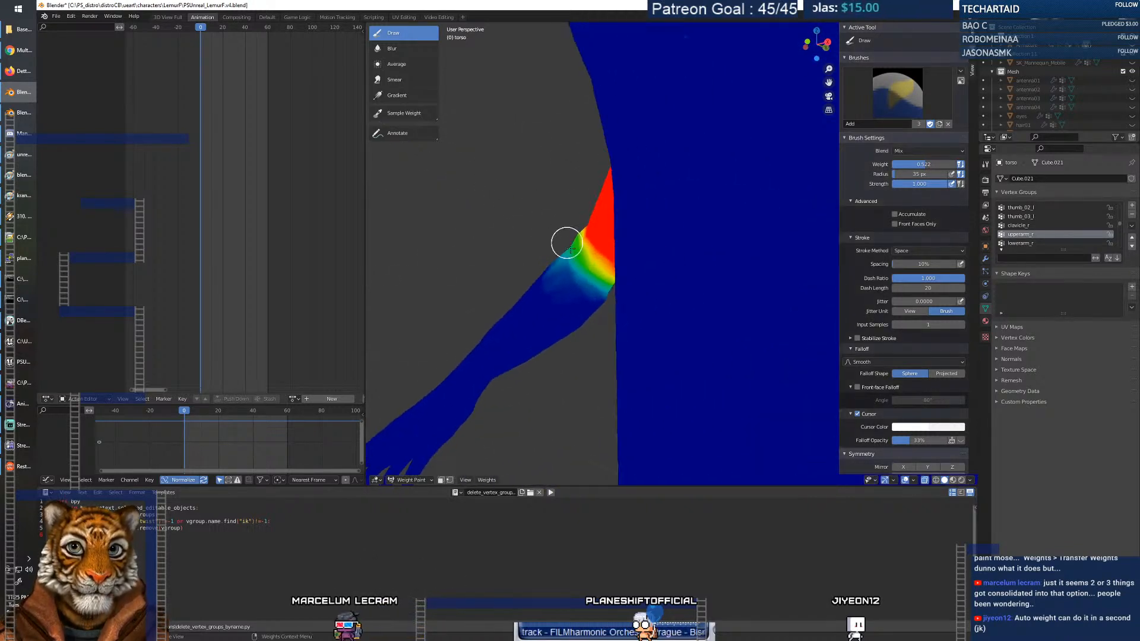
{"action": "mouse_move", "coordinate": [609, 290]}
{"action": "middle_mouse_down"}
{"action": "mouse_move", "coordinate": [579, 281]}
{"action": "mouse_move", "coordinate": [617, 276]}
{"action": "mouse_move", "coordinate": [610, 307]}
{"action": "mouse_move", "coordinate": [605, 285]}
{"action": "middle_mouse_up"}
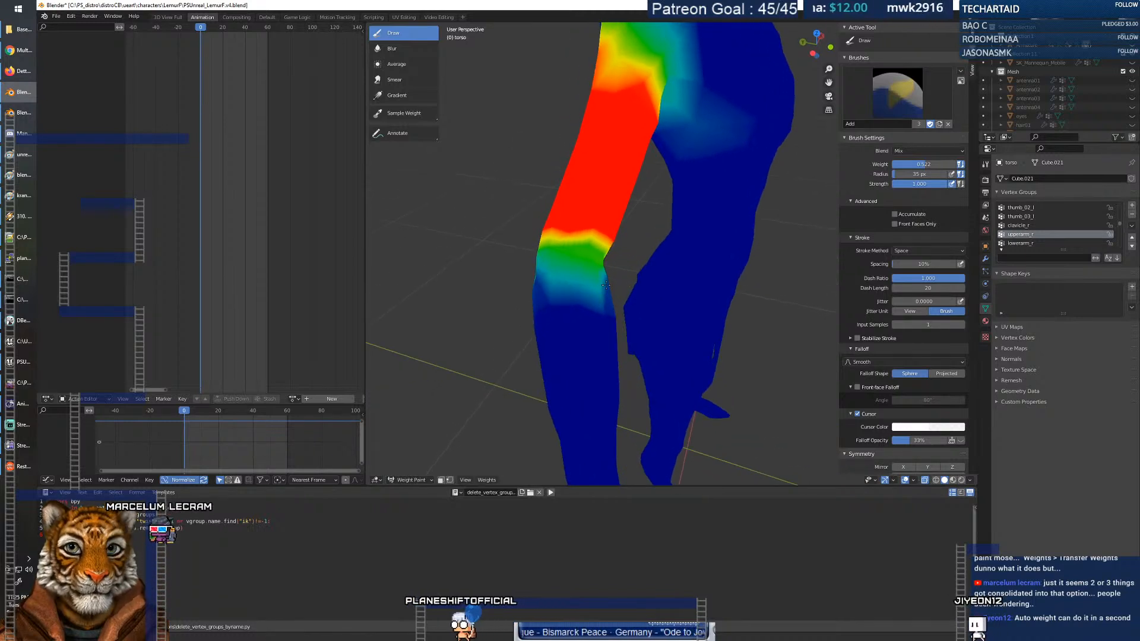
Select lowerarm_r, set the brush weight to 1.000 and radius to 69 px, and paint the facing side of the right forearm.
{"action": "left_click", "coordinate": [1045, 242]}
{"action": "middle_click_drag", "start_coordinate": [683, 306], "coordinate": [602, 259]}
{"action": "right_click", "coordinate": [556, 251]}
{"action": "mouse_move", "coordinate": [555, 251]}
{"action": "left_mouse_down"}
{"action": "mouse_move", "coordinate": [575, 247]}
{"action": "mouse_move", "coordinate": [557, 205]}
{"action": "left_mouse_up"}
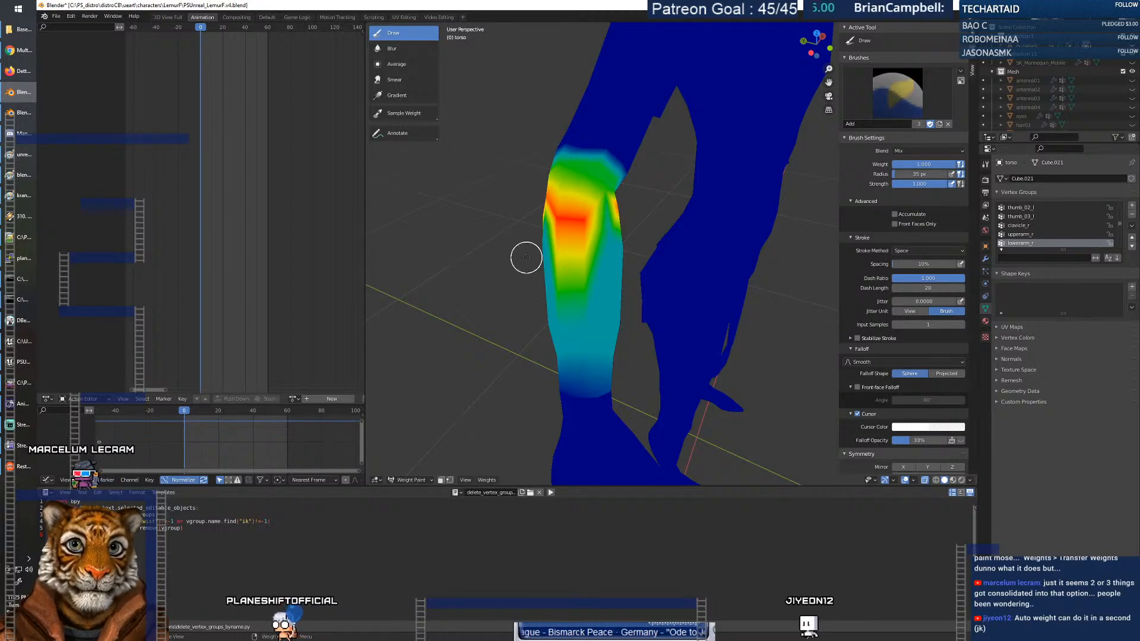
{"action": "right_click", "coordinate": [456, 275]}
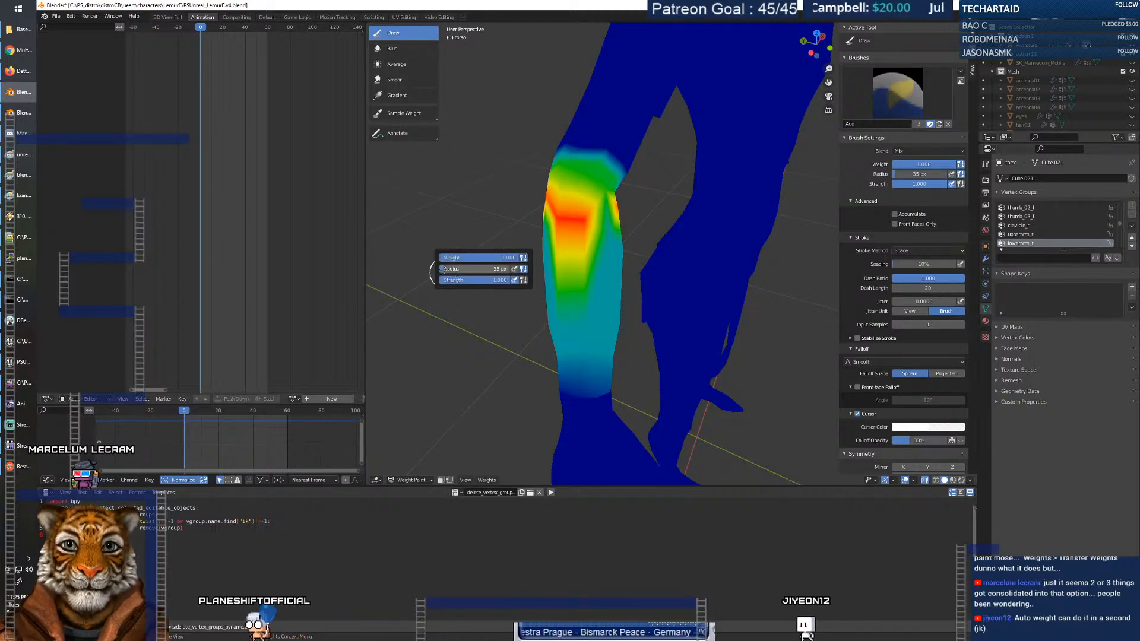
{"action": "mouse_move", "coordinate": [570, 267]}
{"action": "left_mouse_down"}
{"action": "mouse_move", "coordinate": [603, 275]}
{"action": "mouse_move", "coordinate": [611, 369]}
{"action": "mouse_move", "coordinate": [562, 326]}
{"action": "left_mouse_up"}
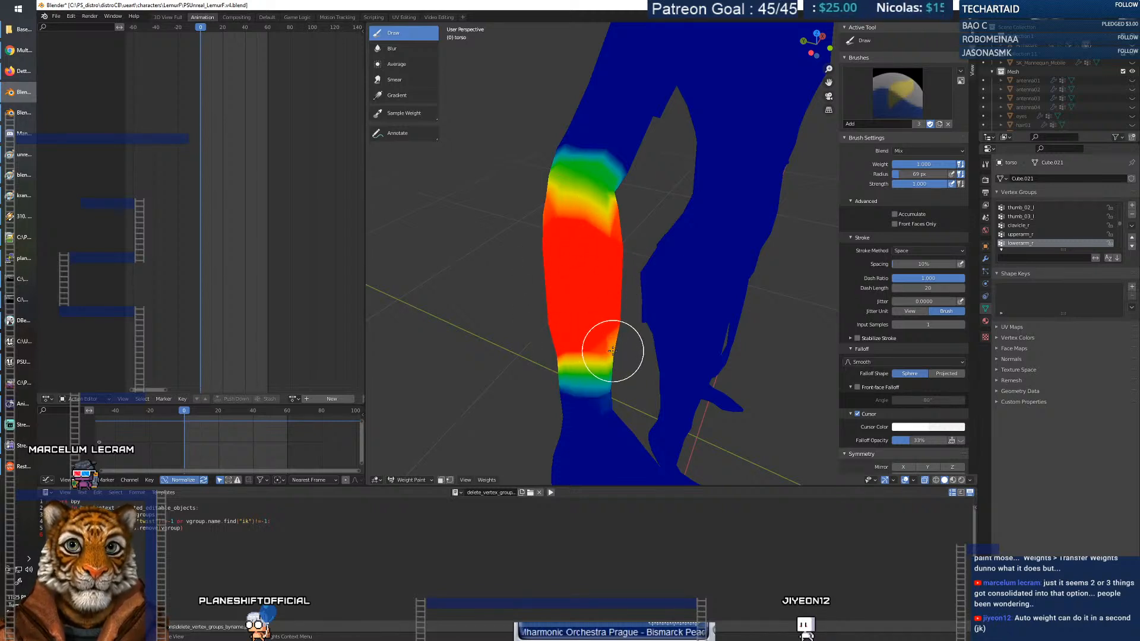
Paint lowerarm_r at 1.000 weight over the remaining sides of the right forearm and up to the inner elbow.
{"action": "middle_click_drag", "start_coordinate": [542, 346], "coordinate": [490, 256]}
{"action": "left_click_drag", "start_coordinate": [490, 256], "coordinate": [546, 227]}
{"action": "mouse_move", "coordinate": [550, 318]}
{"action": "left_mouse_down"}
{"action": "mouse_move", "coordinate": [586, 376]}
{"action": "mouse_move", "coordinate": [627, 351]}
{"action": "left_mouse_up"}
{"action": "middle_click_drag", "start_coordinate": [488, 257], "coordinate": [636, 301]}
{"action": "left_click_drag", "start_coordinate": [606, 283], "coordinate": [618, 193]}
{"action": "middle_click_drag", "start_coordinate": [618, 194], "coordinate": [685, 291]}
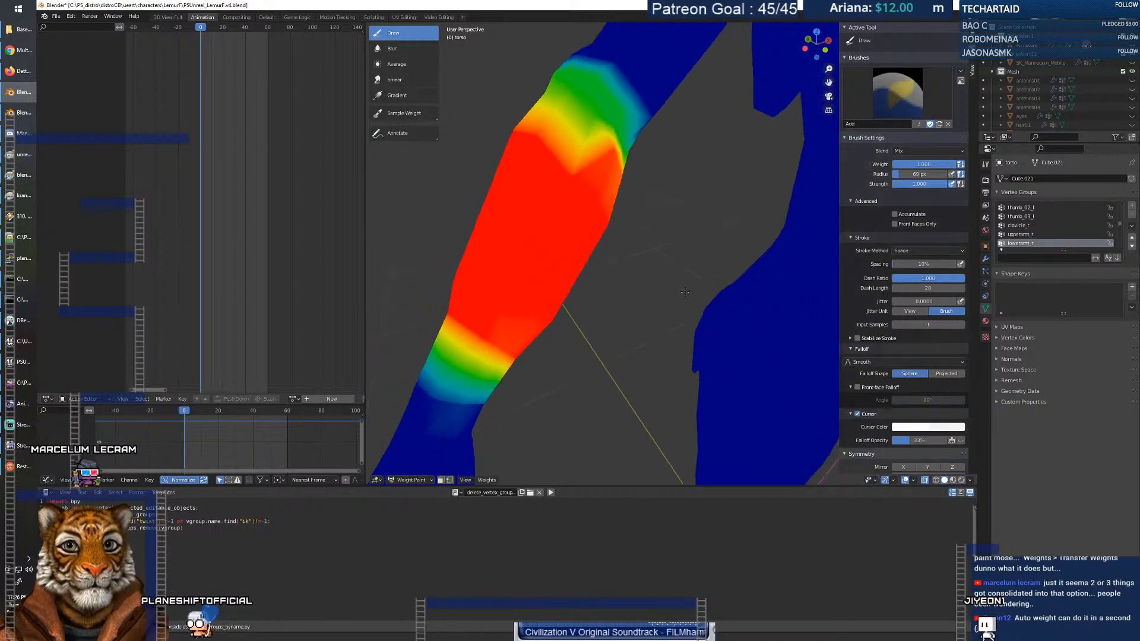
{"action": "mouse_move", "coordinate": [555, 127]}
{"action": "left_mouse_down"}
{"action": "mouse_move", "coordinate": [593, 152]}
{"action": "mouse_move", "coordinate": [617, 142]}
{"action": "left_mouse_up"}
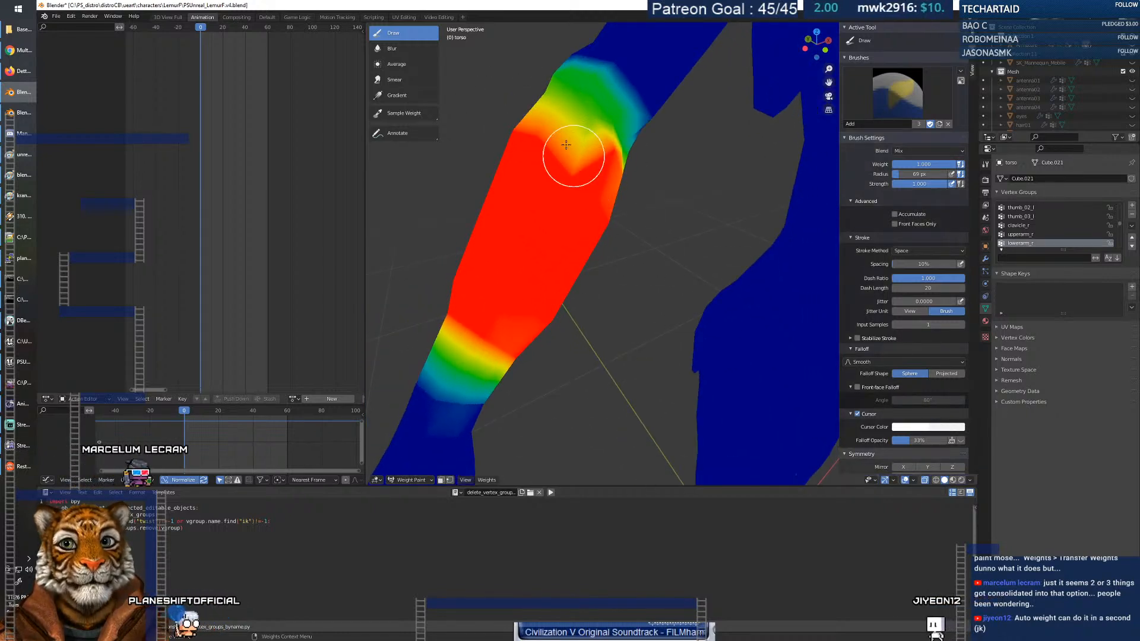
{"action": "middle_click_drag", "start_coordinate": [565, 198], "coordinate": [583, 205]}
Set the brush weight to 0.283 and paint lowerarm_r around the right wrist.
{"action": "mouse_move", "coordinate": [552, 410]}
{"action": "middle_mouse_down", "text": "shift"}
{"action": "mouse_move", "coordinate": [558, 300]}
{"action": "mouse_move", "coordinate": [525, 256]}
{"action": "mouse_move", "coordinate": [554, 199]}
{"action": "middle_mouse_up", "text": "shift"}
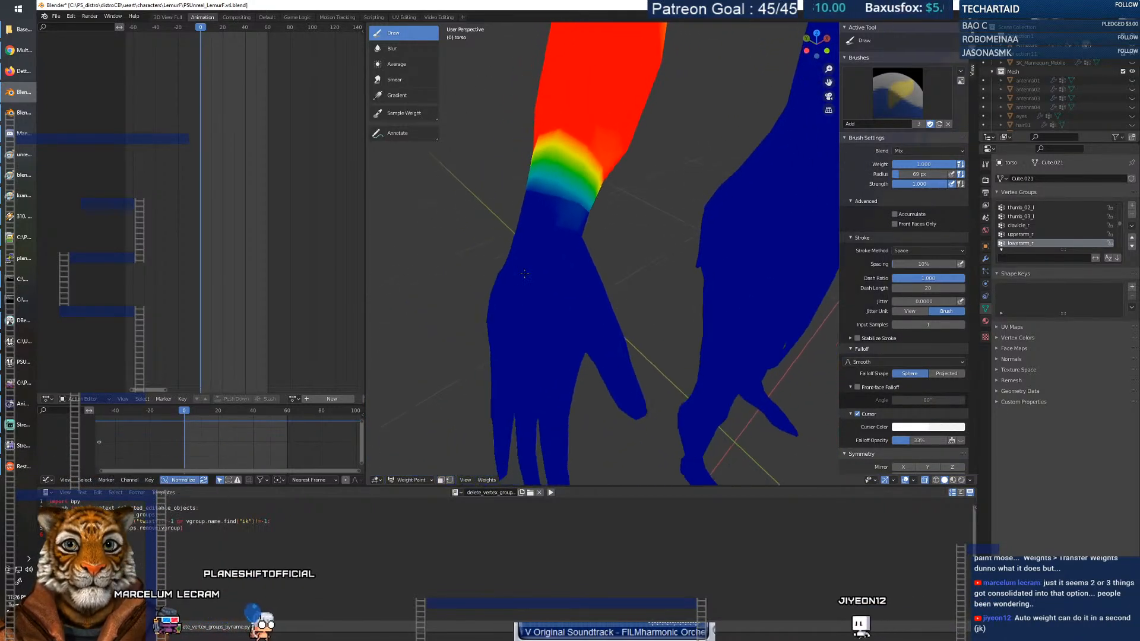
{"action": "right_click", "coordinate": [555, 212]}
{"action": "left_click_drag", "start_coordinate": [501, 213], "coordinate": [460, 212]}
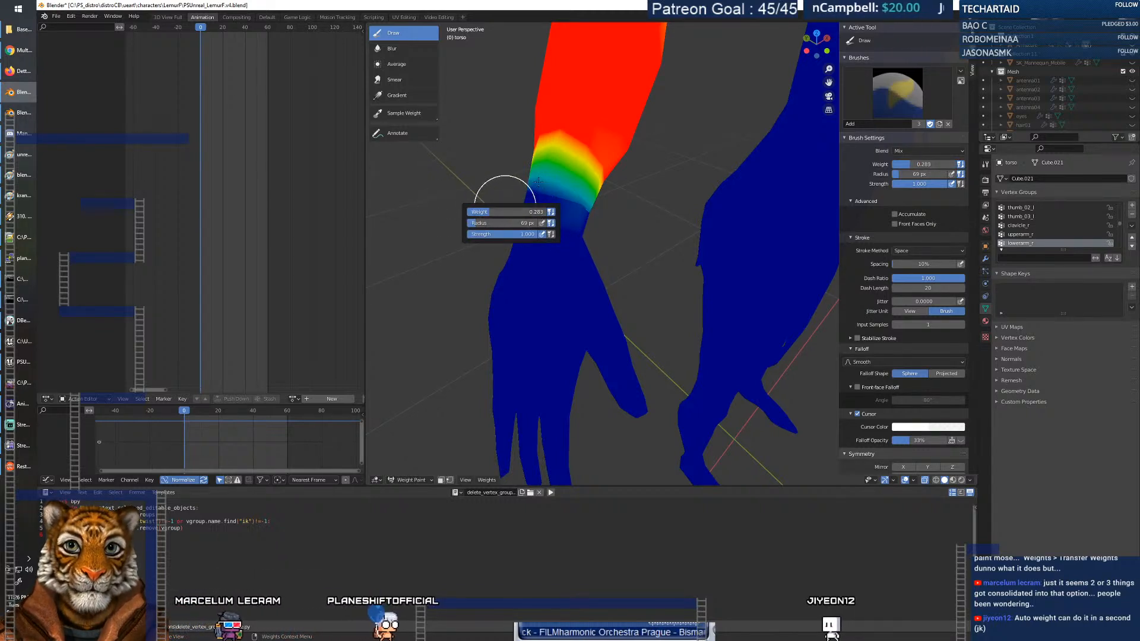
{"action": "left_click_drag", "start_coordinate": [591, 199], "coordinate": [558, 198]}
{"action": "mouse_move", "coordinate": [568, 204]}
{"action": "middle_mouse_down"}
{"action": "mouse_move", "coordinate": [604, 235]}
{"action": "mouse_move", "coordinate": [578, 215]}
{"action": "mouse_move", "coordinate": [588, 225]}
{"action": "middle_mouse_up"}
{"action": "mouse_move", "coordinate": [665, 241]}
{"action": "middle_mouse_down"}
{"action": "mouse_move", "coordinate": [646, 224]}
{"action": "mouse_move", "coordinate": [654, 199]}
{"action": "mouse_move", "coordinate": [629, 241]}
{"action": "mouse_move", "coordinate": [665, 214]}
{"action": "middle_mouse_up"}
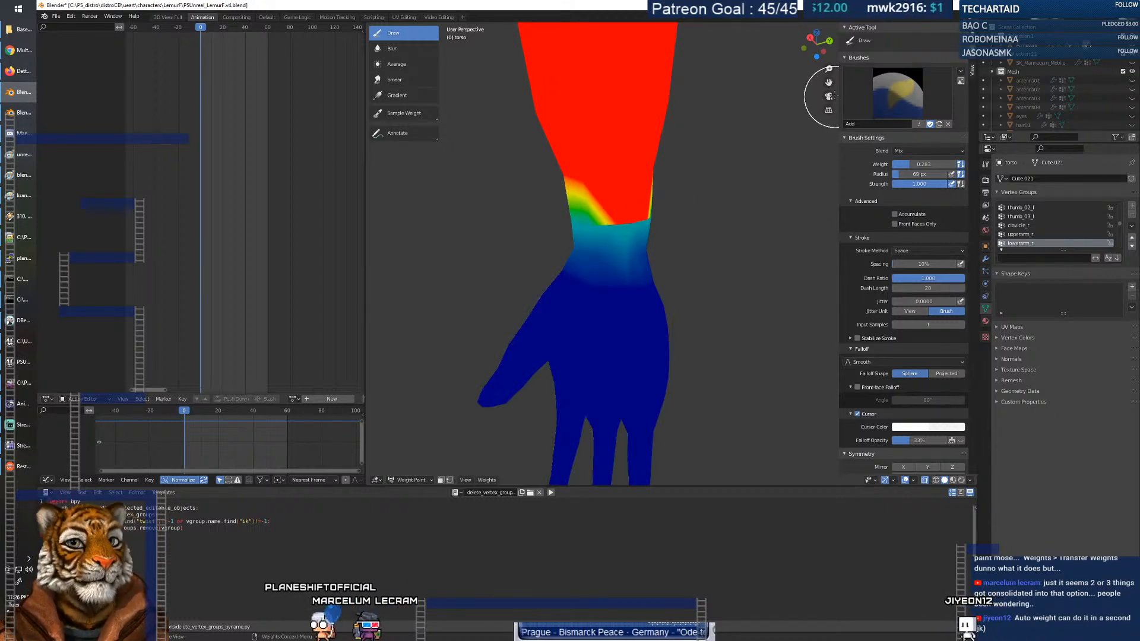
Switch the torso mesh to Edit Mode with vertex selection, close up on the right wrist seam.
{"action": "mouse_move", "coordinate": [829, 69]}
{"action": "left_mouse_down"}
{"action": "mouse_move", "coordinate": [829, 46]}
{"action": "mouse_move", "coordinate": [828, 57]}
{"action": "left_mouse_up"}
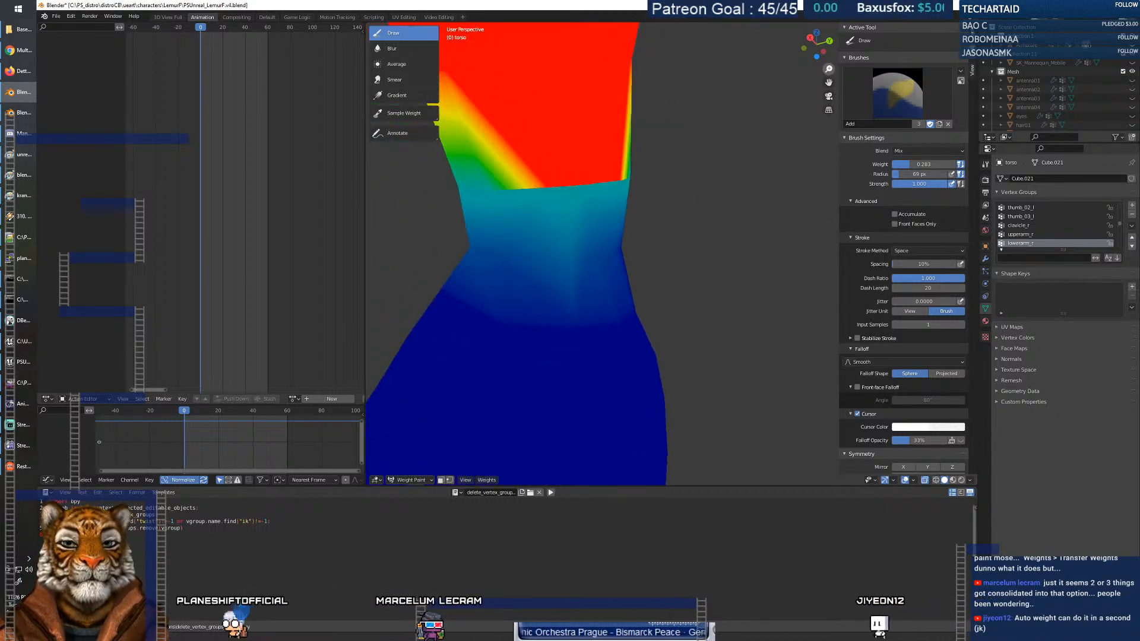
{"action": "left_click", "coordinate": [409, 480]}
{"action": "left_click", "coordinate": [411, 470]}
{"action": "left_click", "coordinate": [410, 481]}
{"action": "left_click", "coordinate": [410, 460]}
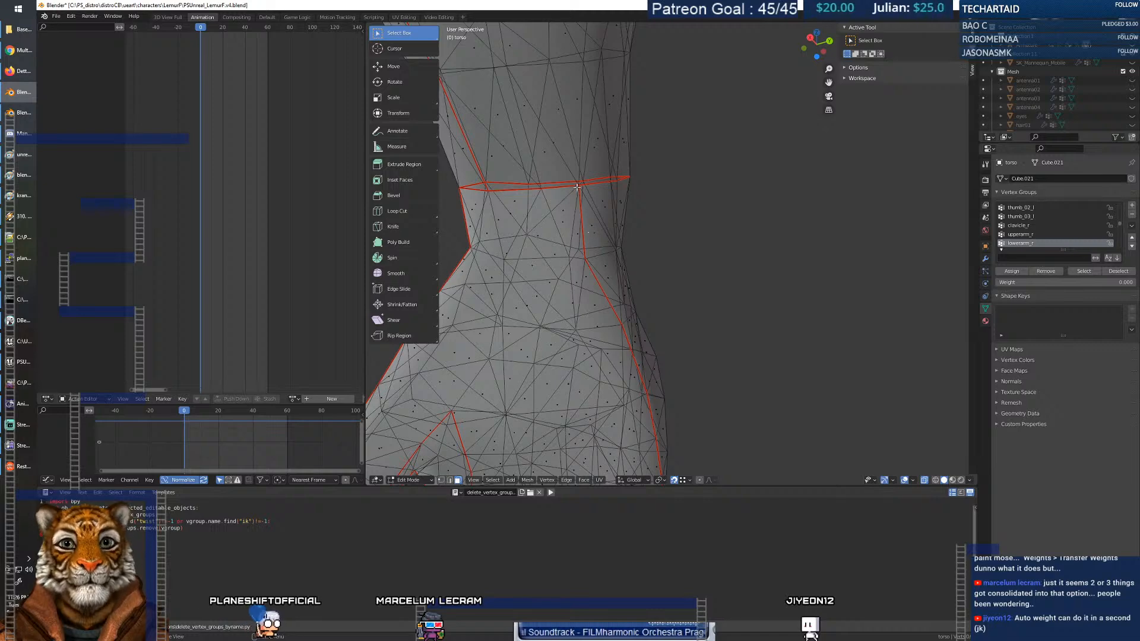
{"action": "middle_click_drag", "start_coordinate": [594, 226], "coordinate": [584, 197]}
{"action": "mouse_move", "coordinate": [830, 73]}
{"action": "left_mouse_down"}
{"action": "mouse_move", "coordinate": [830, 41]}
{"action": "mouse_move", "coordinate": [829, 57]}
{"action": "left_mouse_up"}
{"action": "middle_click_drag", "start_coordinate": [620, 244], "coordinate": [625, 246]}
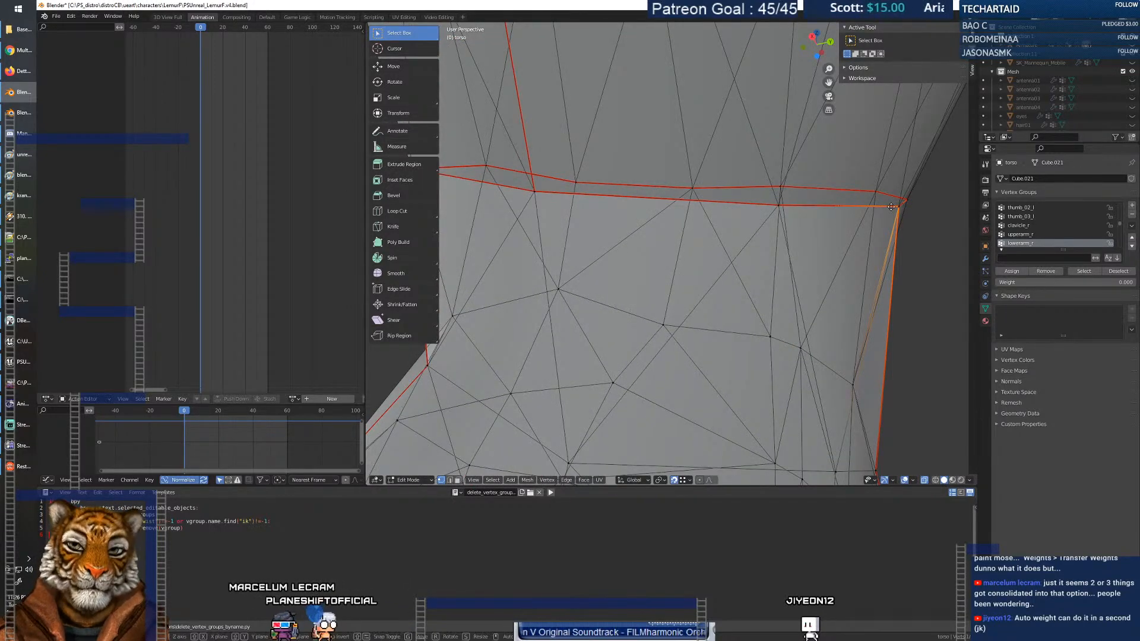
Pull two vertices near the outer end of the right wrist seam away to check for a split, and return each.
{"action": "key", "text": "g"}
{"action": "left_click", "coordinate": [864, 247]}
{"action": "key", "text": "g"}
{"action": "left_click", "coordinate": [894, 208]}
{"action": "left_click", "coordinate": [777, 208]}
{"action": "key", "text": "g"}
{"action": "left_click", "coordinate": [785, 243]}
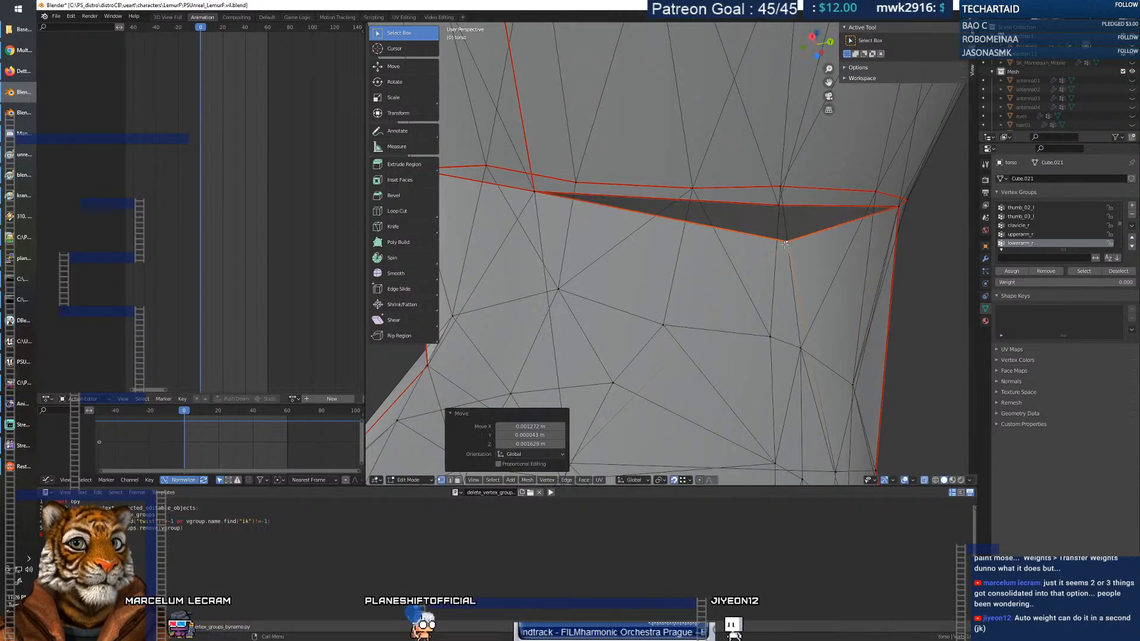
{"action": "left_click", "coordinate": [788, 242]}
{"action": "key", "text": "g"}
{"action": "left_click", "coordinate": [778, 208]}
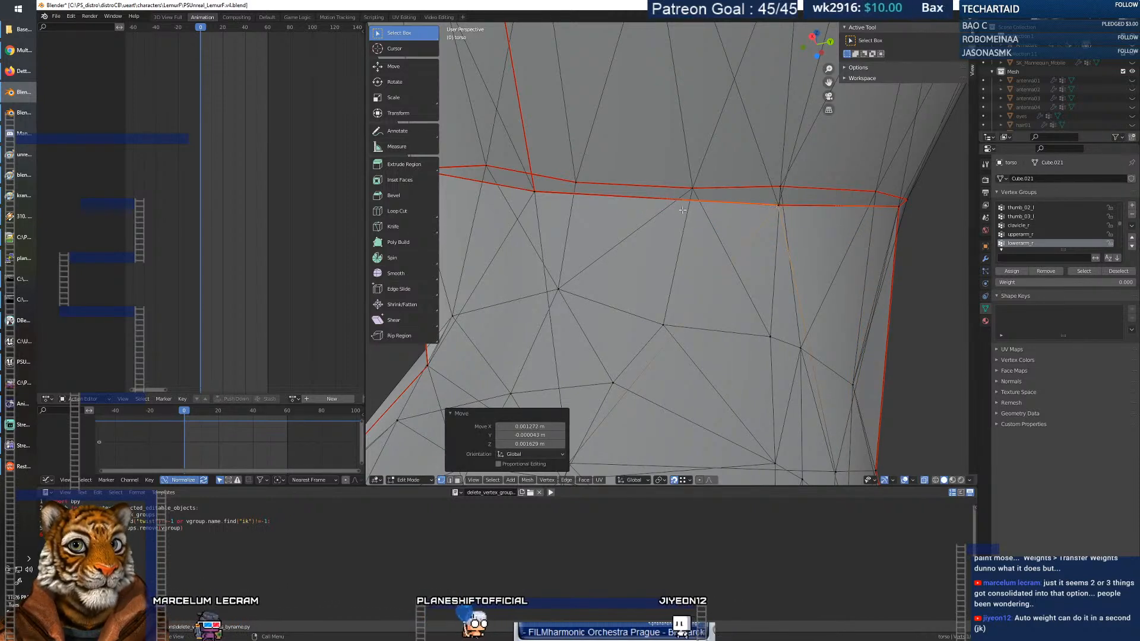
Test two more vertices farther along the wrist seam by moving each away and back to its original position.
{"action": "left_click", "coordinate": [535, 192]}
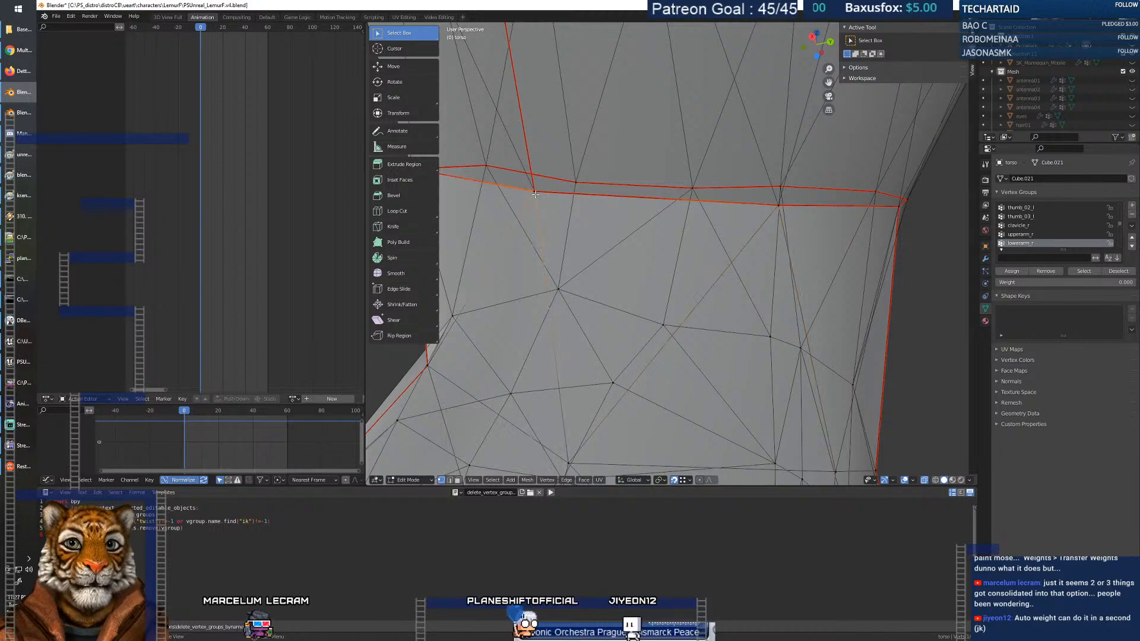
{"action": "key", "text": "g"}
{"action": "left_click", "coordinate": [550, 218]}
{"action": "key", "text": "g"}
{"action": "left_click", "coordinate": [534, 192]}
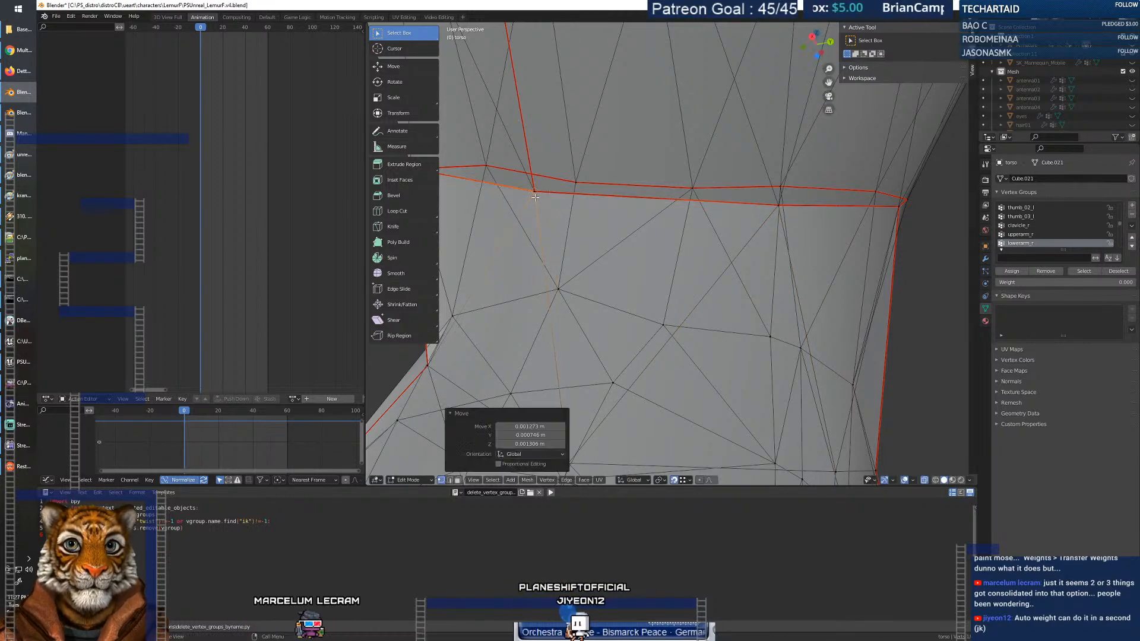
{"action": "middle_click_drag", "start_coordinate": [573, 263], "coordinate": [577, 264], "text": "shift"}
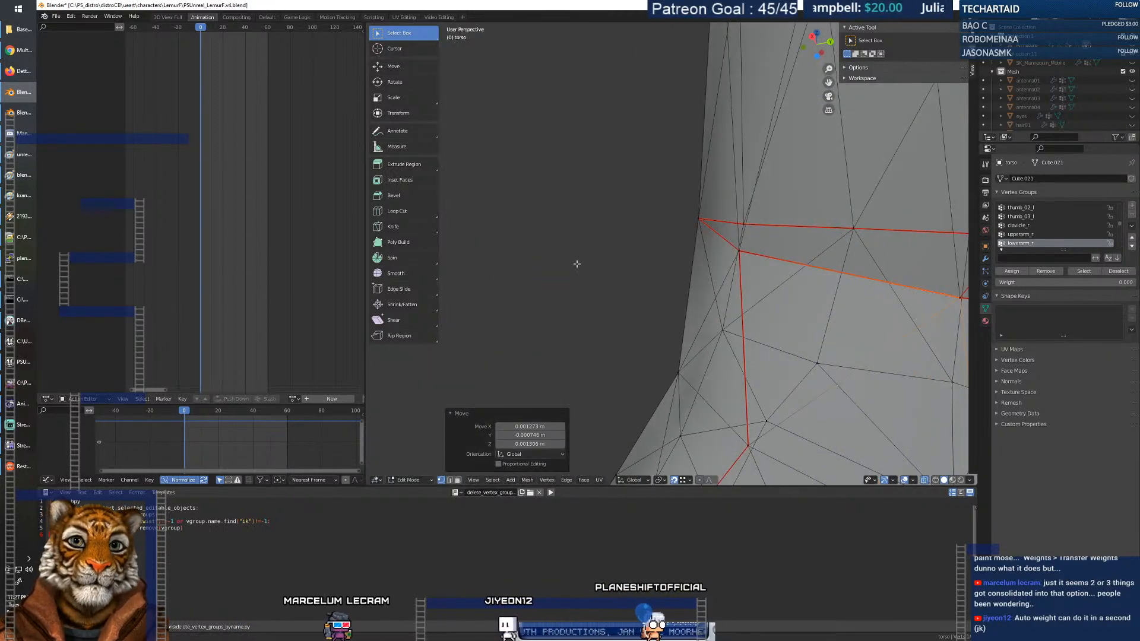
{"action": "left_click", "coordinate": [739, 253]}
{"action": "key", "text": "g"}
{"action": "left_click", "coordinate": [753, 277]}
{"action": "key", "text": "g"}
{"action": "left_click", "coordinate": [740, 254]}
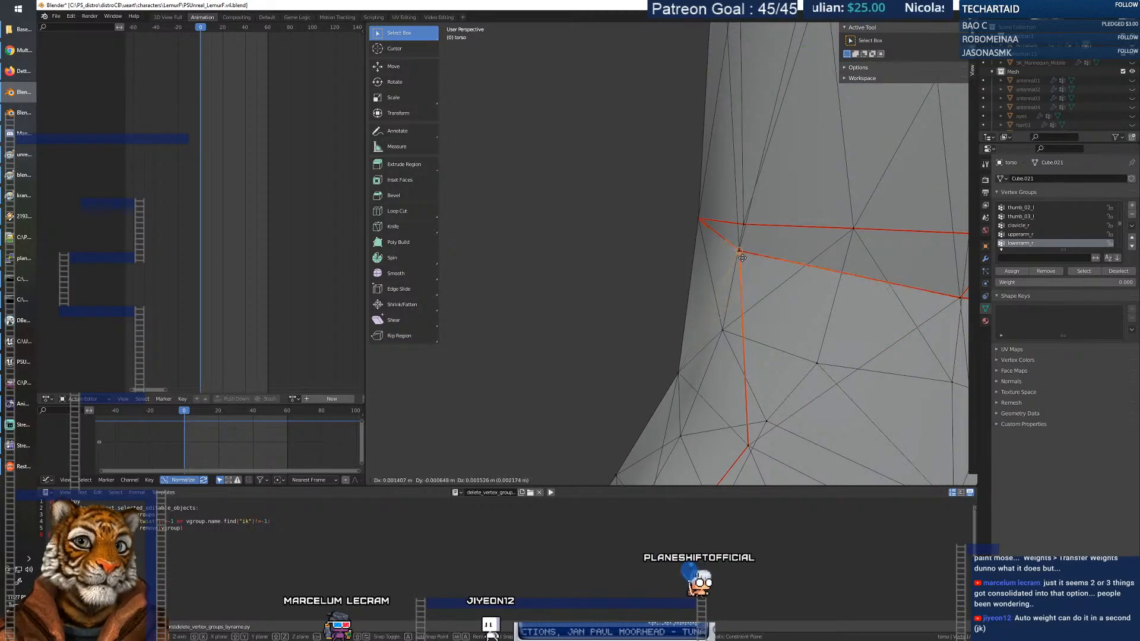
Leave Edit Mode and return the torso mesh to Weight Paint mode.
{"action": "scroll", "coordinate": [754, 287], "scroll_direction": "down", "scroll_amount": 5}
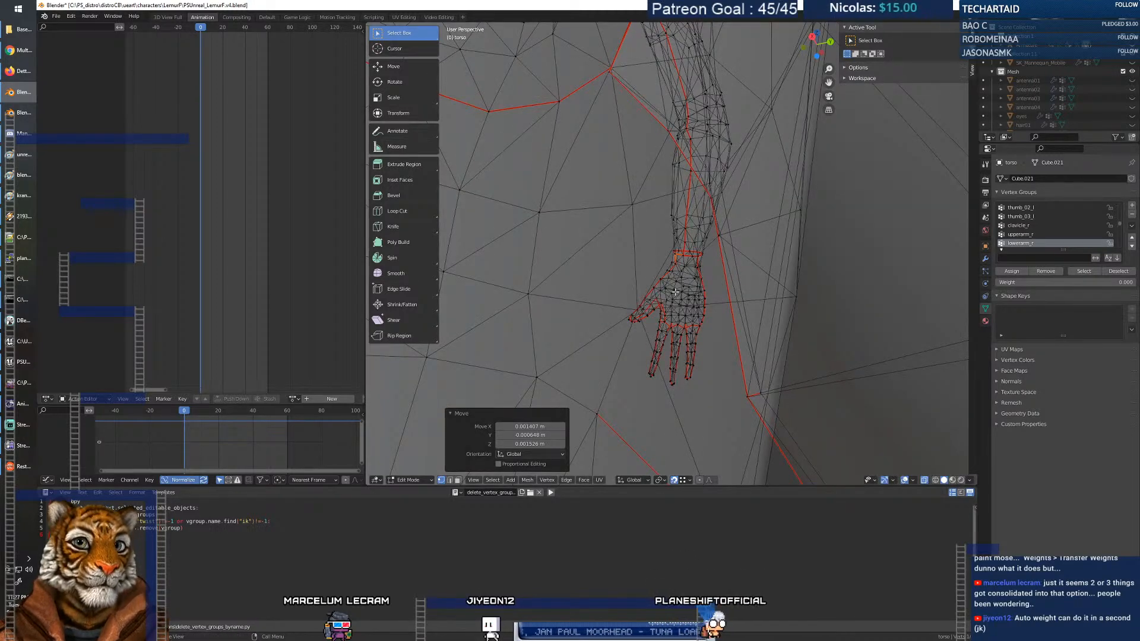
{"action": "middle_click_drag", "start_coordinate": [663, 284], "coordinate": [711, 310]}
{"action": "scroll", "coordinate": [707, 303], "scroll_direction": "up", "scroll_amount": 5}
{"action": "scroll", "coordinate": [697, 291], "scroll_direction": "down", "scroll_amount": 5}
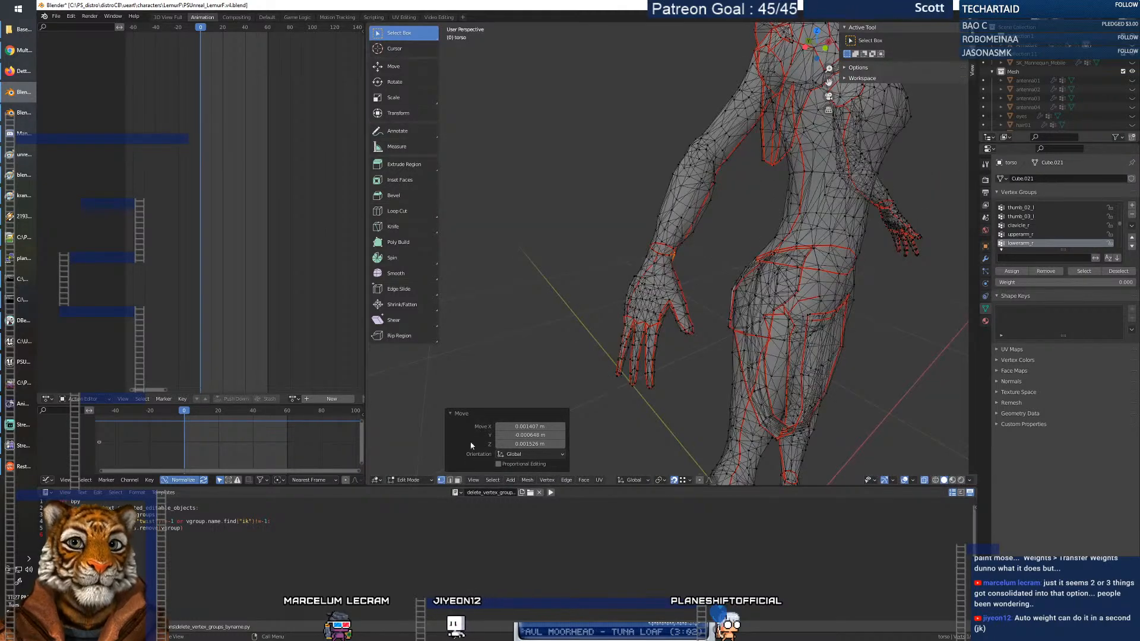
{"action": "left_click", "coordinate": [411, 481]}
{"action": "left_click", "coordinate": [412, 470]}
{"action": "left_click", "coordinate": [410, 480]}
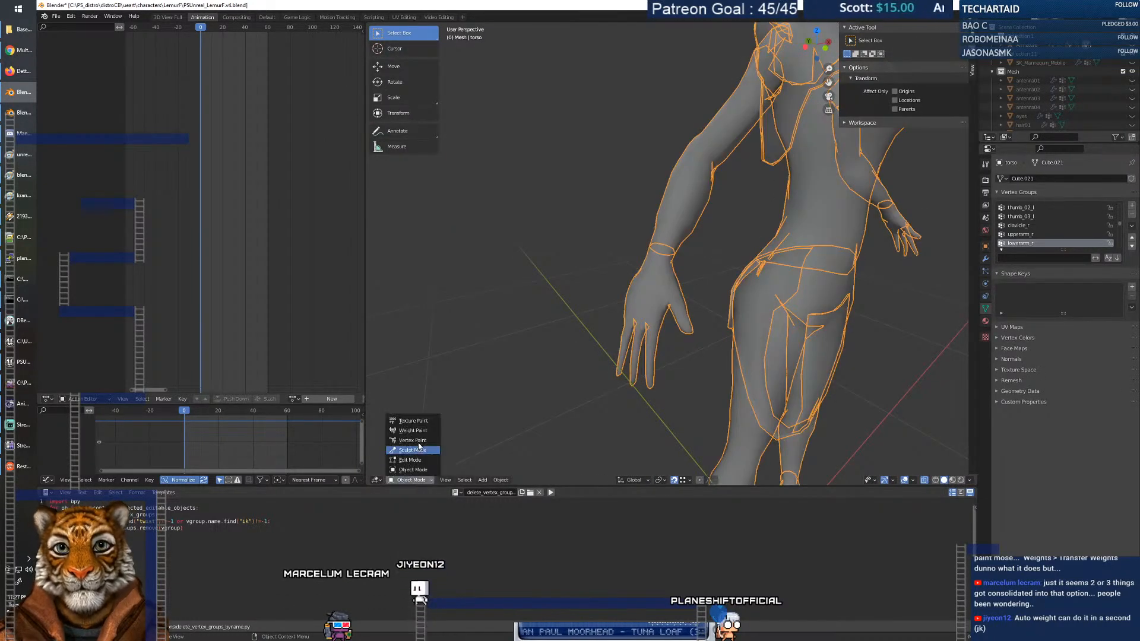
{"action": "left_click", "coordinate": [417, 431]}
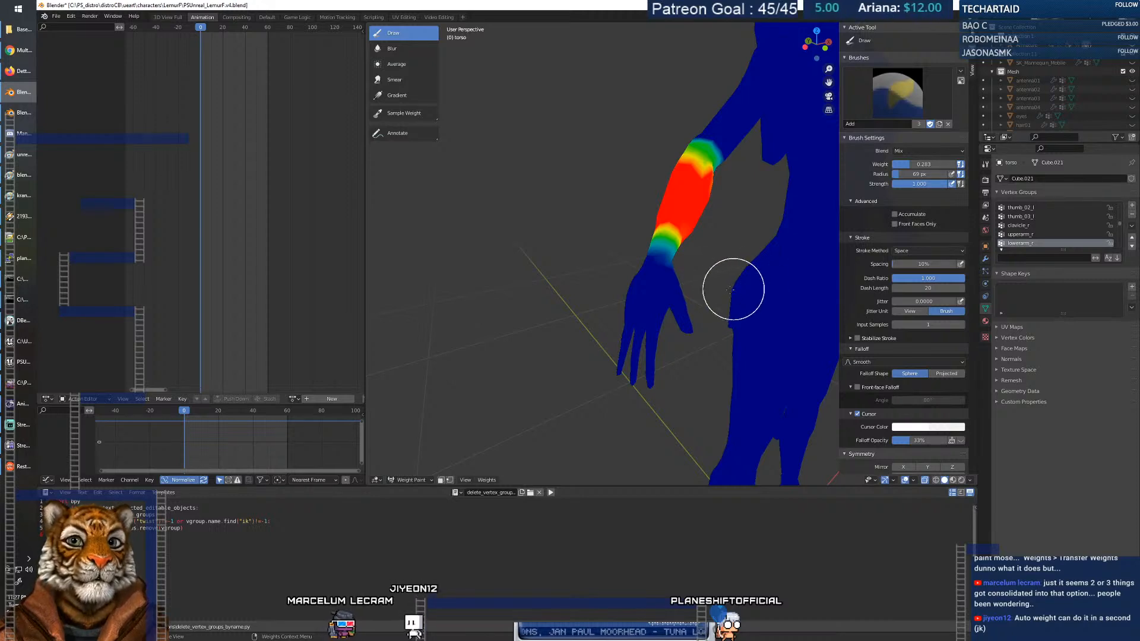
Examine the lowerarm_r weights on the right forearm and wrist from several sides of the body.
{"action": "middle_click_drag", "start_coordinate": [719, 288], "coordinate": [683, 286]}
{"action": "scroll", "coordinate": [689, 286], "scroll_direction": "down", "scroll_amount": 5}
{"action": "middle_click_drag", "start_coordinate": [819, 287], "coordinate": [731, 268]}
{"action": "scroll", "coordinate": [733, 268], "scroll_direction": "up", "scroll_amount": 6}
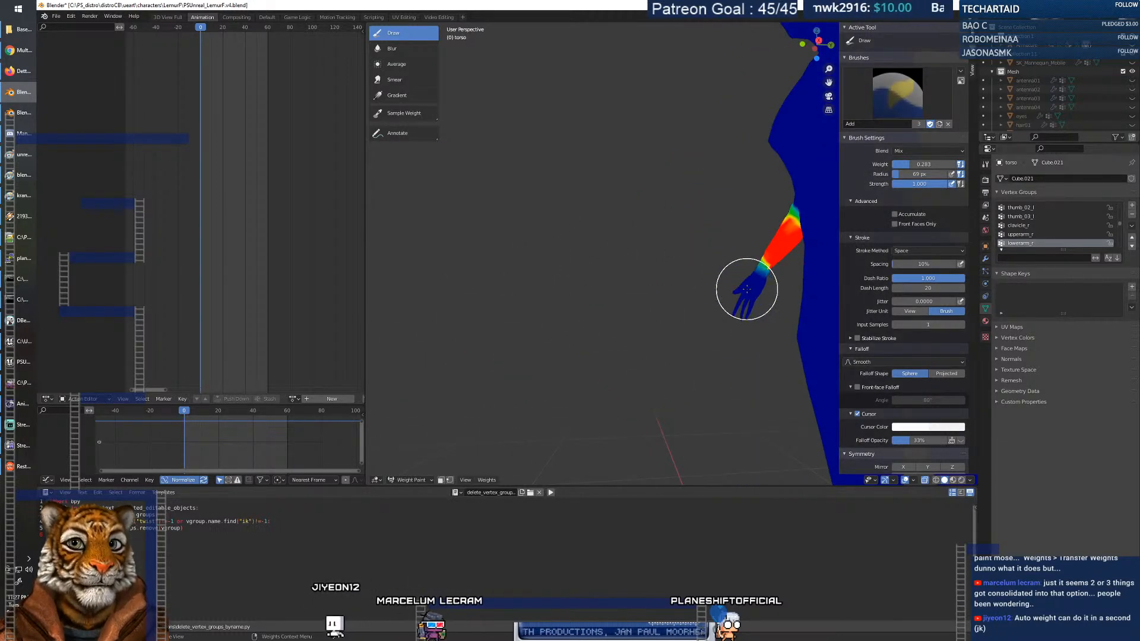
{"action": "scroll", "coordinate": [746, 289], "scroll_direction": "down", "scroll_amount": 2}
{"action": "middle_click_drag", "start_coordinate": [747, 289], "coordinate": [649, 279]}
{"action": "scroll", "coordinate": [653, 273], "scroll_direction": "down", "scroll_amount": 4}
{"action": "scroll", "coordinate": [659, 276], "scroll_direction": "up", "scroll_amount": 6}
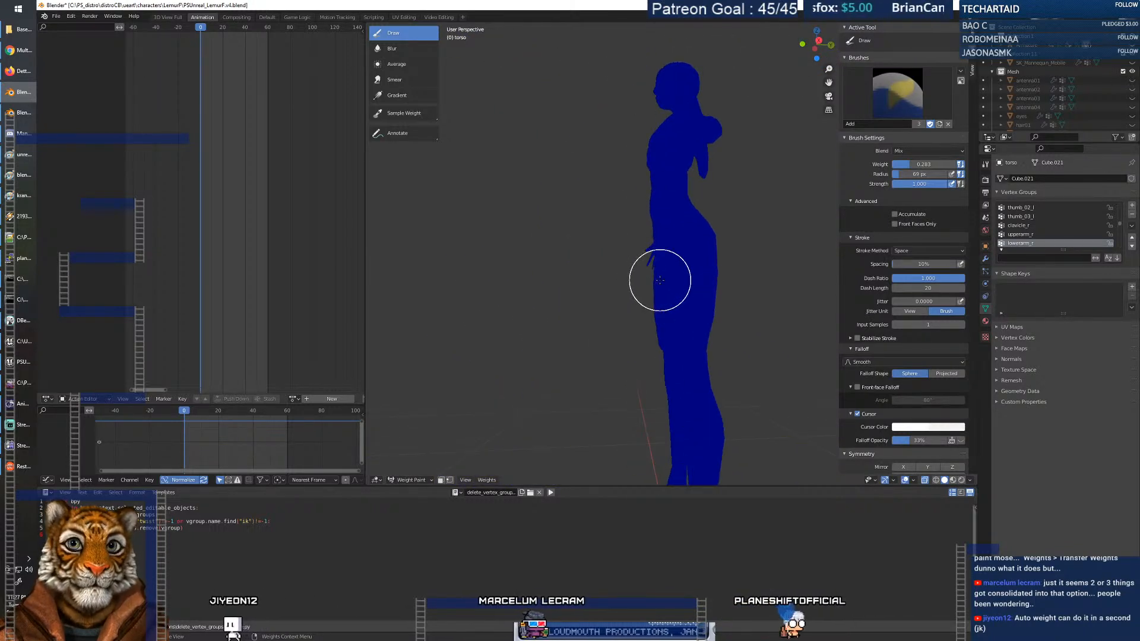
{"action": "scroll", "coordinate": [659, 278], "scroll_direction": "up", "scroll_amount": 2}
{"action": "scroll", "coordinate": [662, 282], "scroll_direction": "down", "scroll_amount": 6}
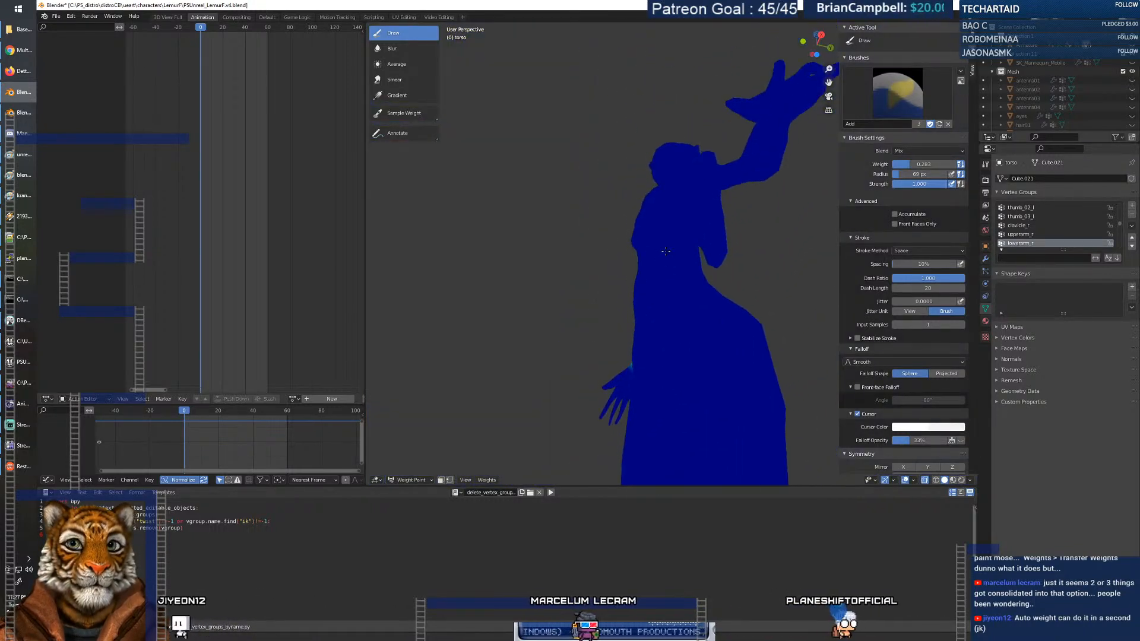
{"action": "middle_click_drag", "start_coordinate": [670, 289], "coordinate": [730, 279]}
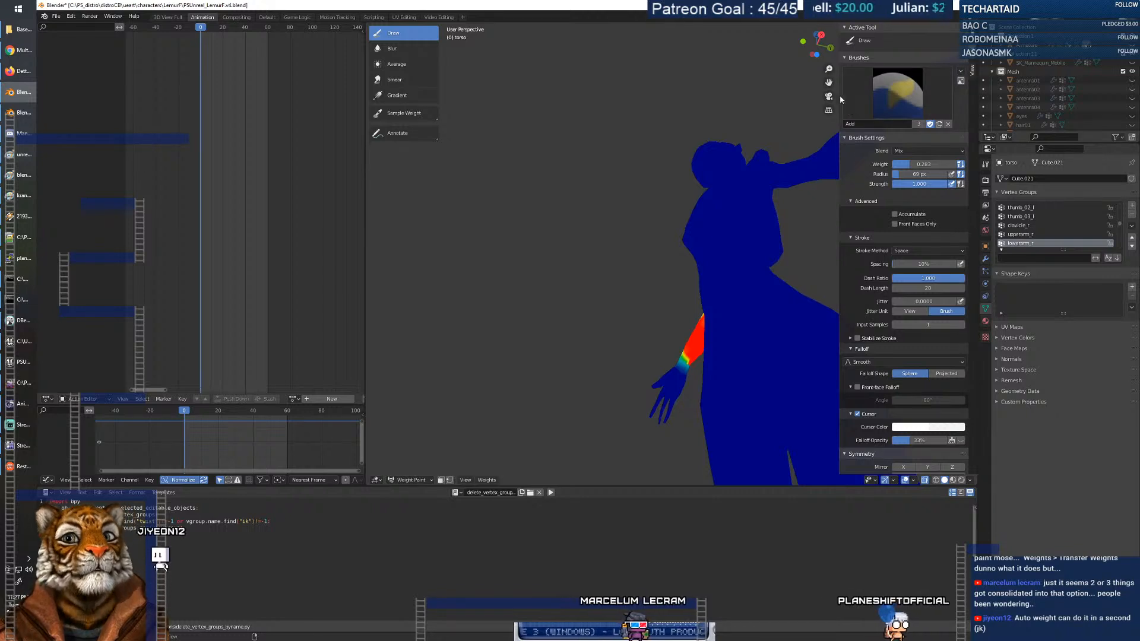
Examine the lowerarm_r weight transitions at the right elbow and wrist from the front and side.
{"action": "left_click_drag", "start_coordinate": [829, 69], "coordinate": [829, 64]}
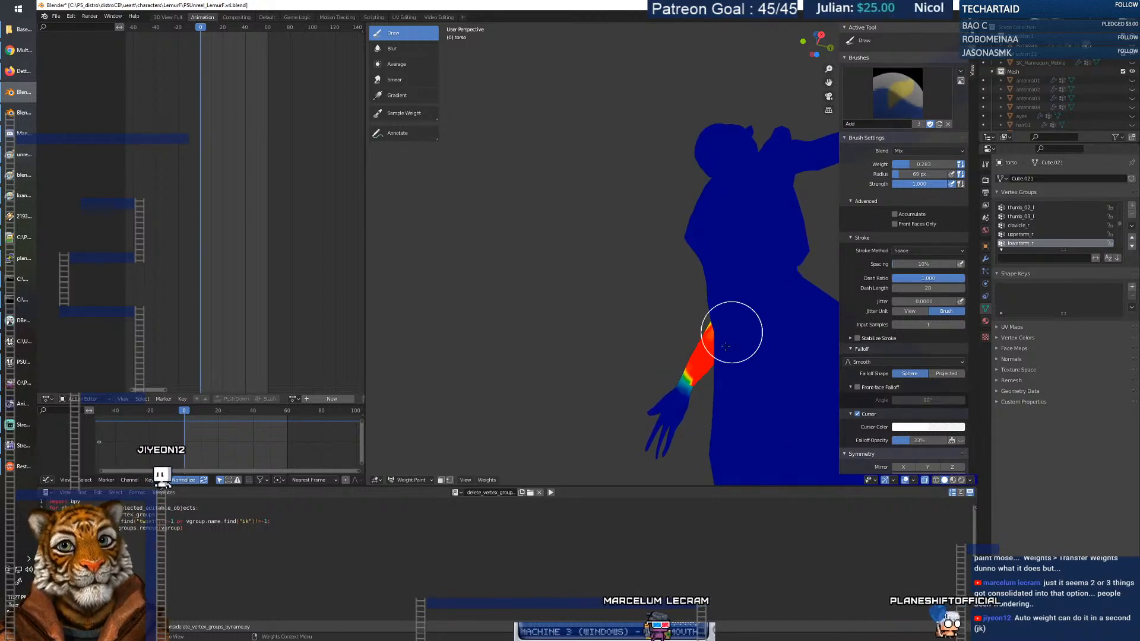
{"action": "scroll", "coordinate": [672, 350], "scroll_direction": "down", "scroll_amount": 4}
{"action": "mouse_move", "coordinate": [632, 279]}
{"action": "middle_mouse_down"}
{"action": "mouse_move", "coordinate": [683, 291]}
{"action": "mouse_move", "coordinate": [695, 316]}
{"action": "middle_mouse_up"}
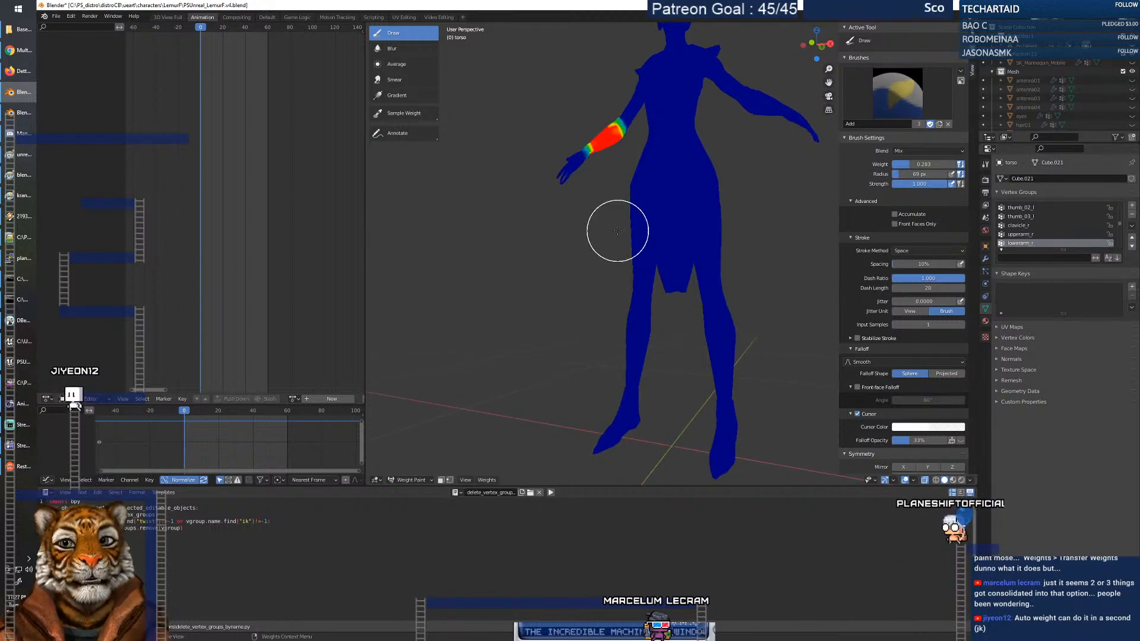
{"action": "middle_click_drag", "start_coordinate": [617, 231], "coordinate": [630, 279]}
{"action": "scroll", "coordinate": [636, 338], "scroll_direction": "up", "scroll_amount": 6}
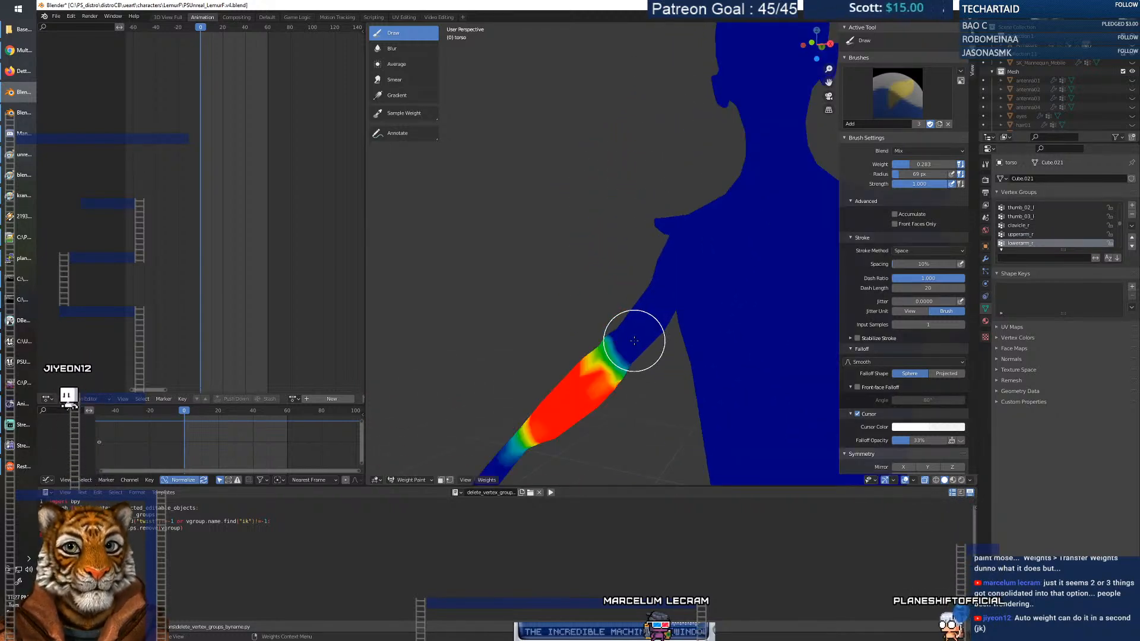
{"action": "scroll", "coordinate": [634, 340], "scroll_direction": "up", "scroll_amount": 2}
{"action": "mouse_move", "coordinate": [635, 338]}
{"action": "middle_mouse_down"}
{"action": "mouse_move", "coordinate": [635, 272]}
{"action": "mouse_move", "coordinate": [611, 293]}
{"action": "mouse_move", "coordinate": [618, 259]}
{"action": "mouse_move", "coordinate": [586, 265]}
{"action": "mouse_move", "coordinate": [600, 265]}
{"action": "middle_mouse_up"}
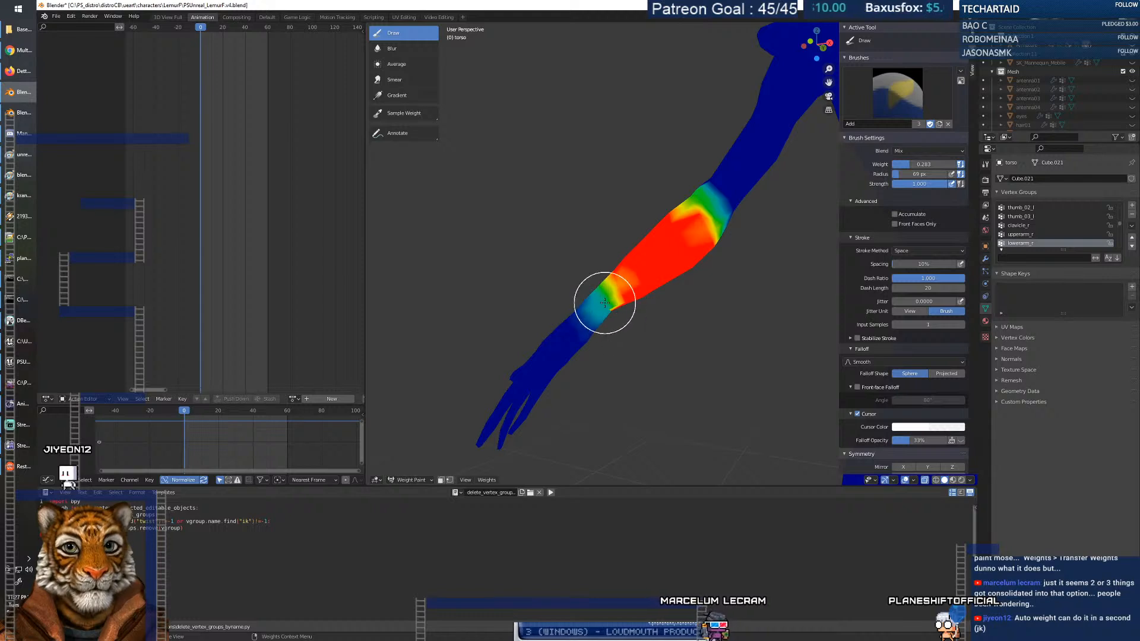
{"action": "middle_click_drag", "start_coordinate": [617, 310], "coordinate": [528, 260]}
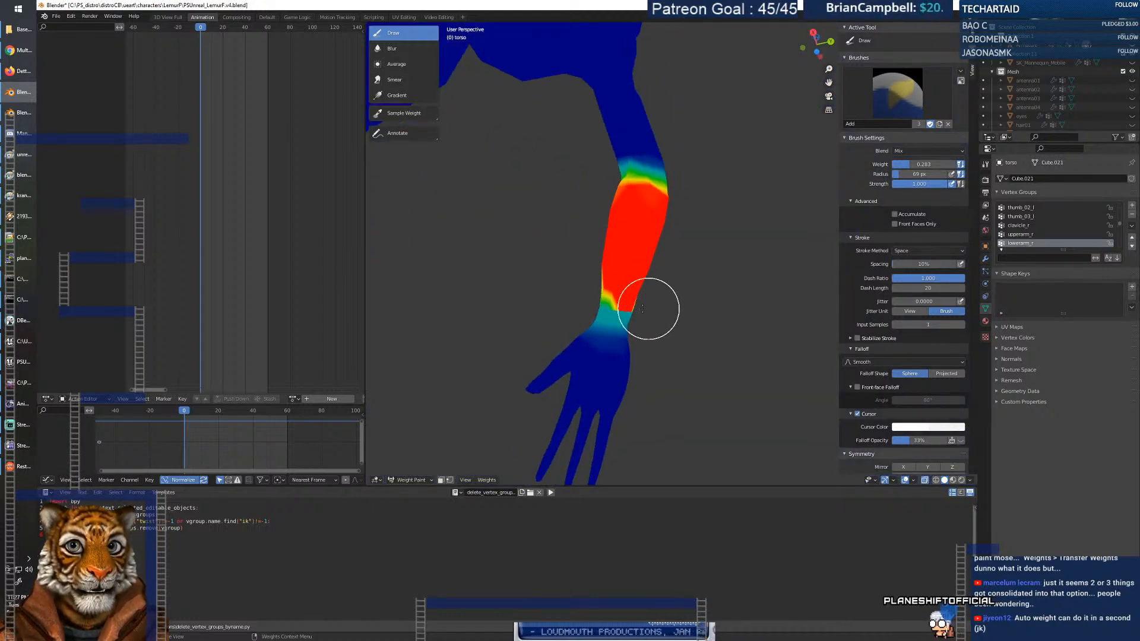
{"action": "scroll", "coordinate": [654, 329], "scroll_direction": "up", "scroll_amount": 1}
{"action": "scroll", "coordinate": [655, 330], "scroll_direction": "up", "scroll_amount": 1}
{"action": "scroll", "coordinate": [655, 329], "scroll_direction": "down", "scroll_amount": 1}
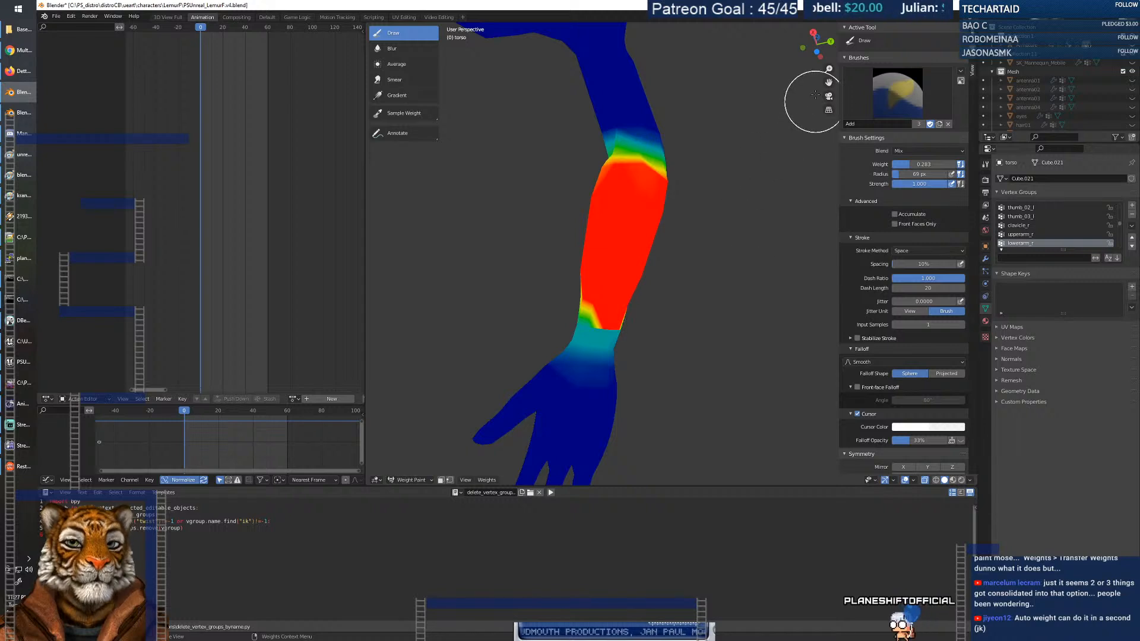
{"action": "scroll", "coordinate": [728, 261], "scroll_direction": "up", "scroll_amount": 4}
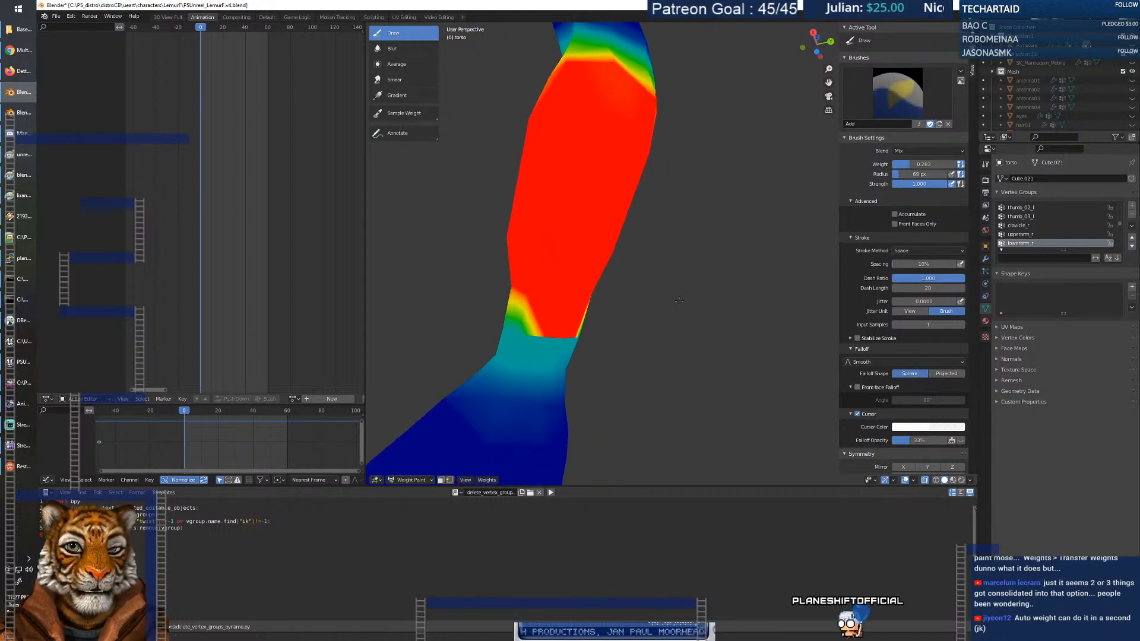
Switch the viewport to wireframe shading to show the mesh edges over the weights at the right wrist seam.
{"action": "left_click", "coordinate": [936, 481]}
{"action": "mouse_move", "coordinate": [558, 321]}
{"action": "middle_mouse_down"}
{"action": "mouse_move", "coordinate": [540, 293]}
{"action": "mouse_move", "coordinate": [560, 331]}
{"action": "mouse_move", "coordinate": [590, 330]}
{"action": "mouse_move", "coordinate": [616, 311]}
{"action": "middle_mouse_up"}
{"action": "scroll", "coordinate": [561, 335], "scroll_direction": "up", "scroll_amount": 2}
{"action": "scroll", "coordinate": [574, 339], "scroll_direction": "up", "scroll_amount": 3}
{"action": "middle_click_drag", "start_coordinate": [558, 349], "coordinate": [602, 322], "text": "shift"}
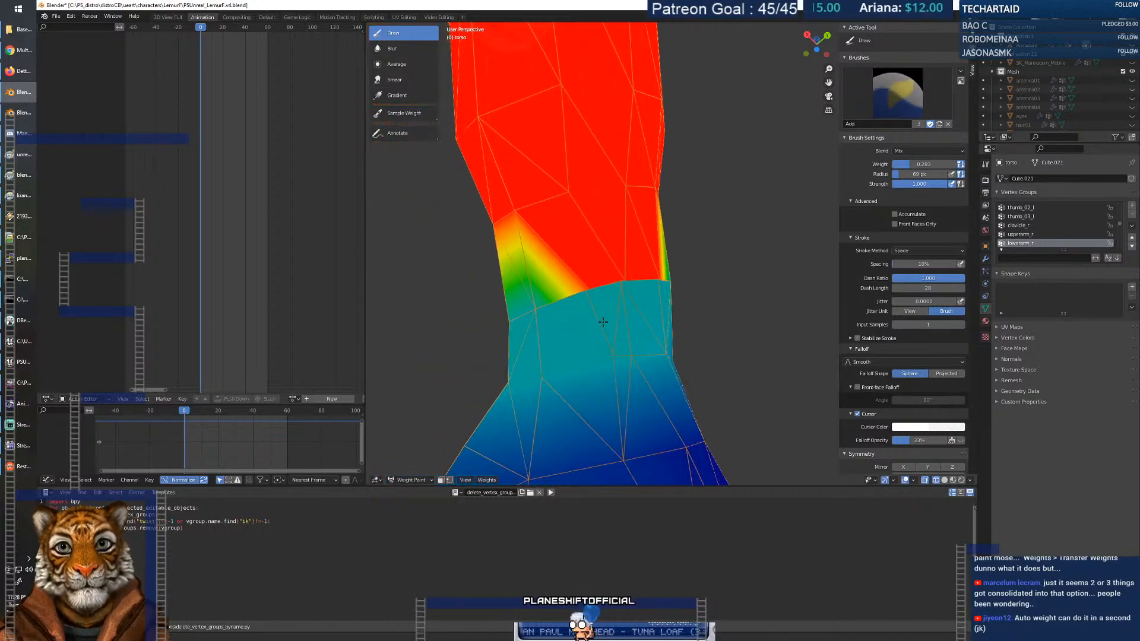
Put the torso in Object Mode and replace the text editor with a Timeline, leaving its playback stopped.
{"action": "left_click", "coordinate": [413, 481]}
{"action": "left_click", "coordinate": [407, 474]}
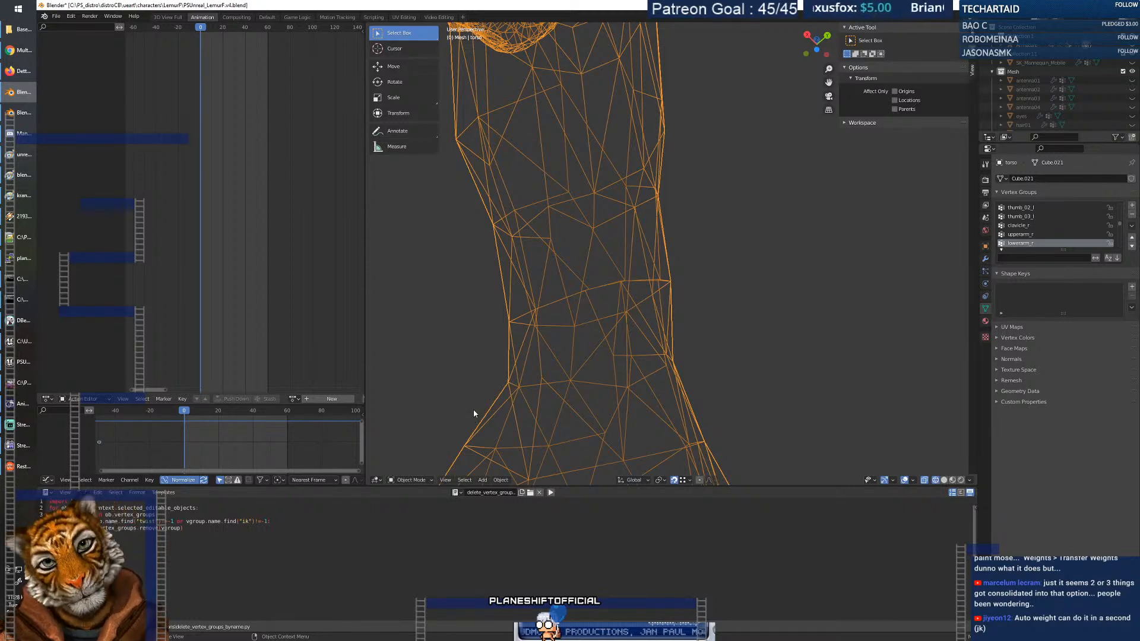
{"action": "left_click", "coordinate": [47, 493]}
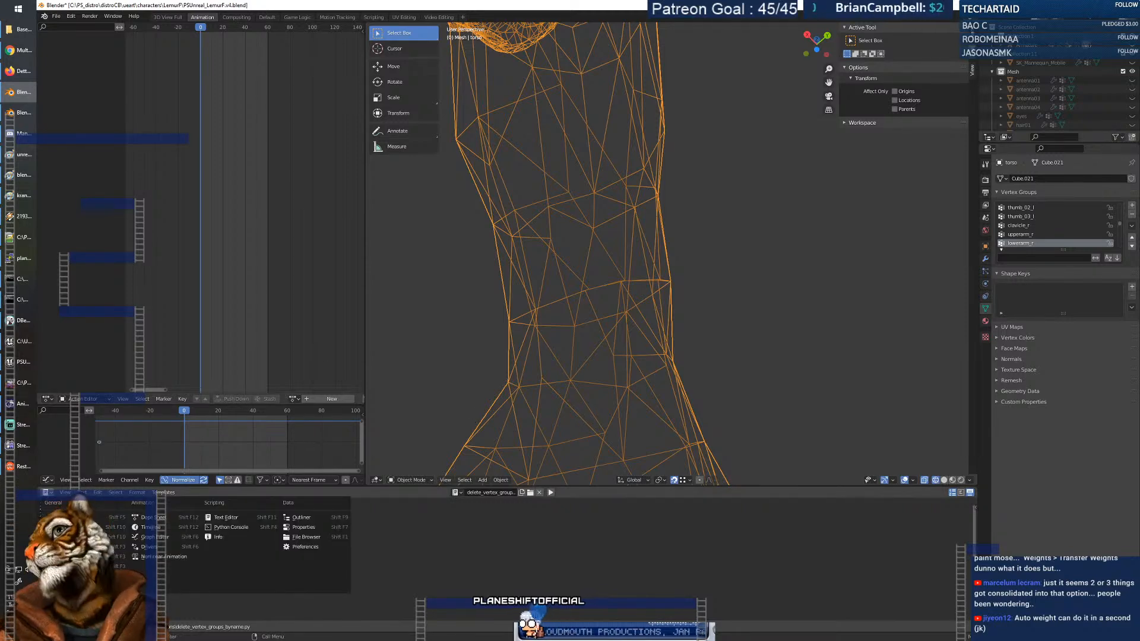
{"action": "left_click", "coordinate": [151, 527]}
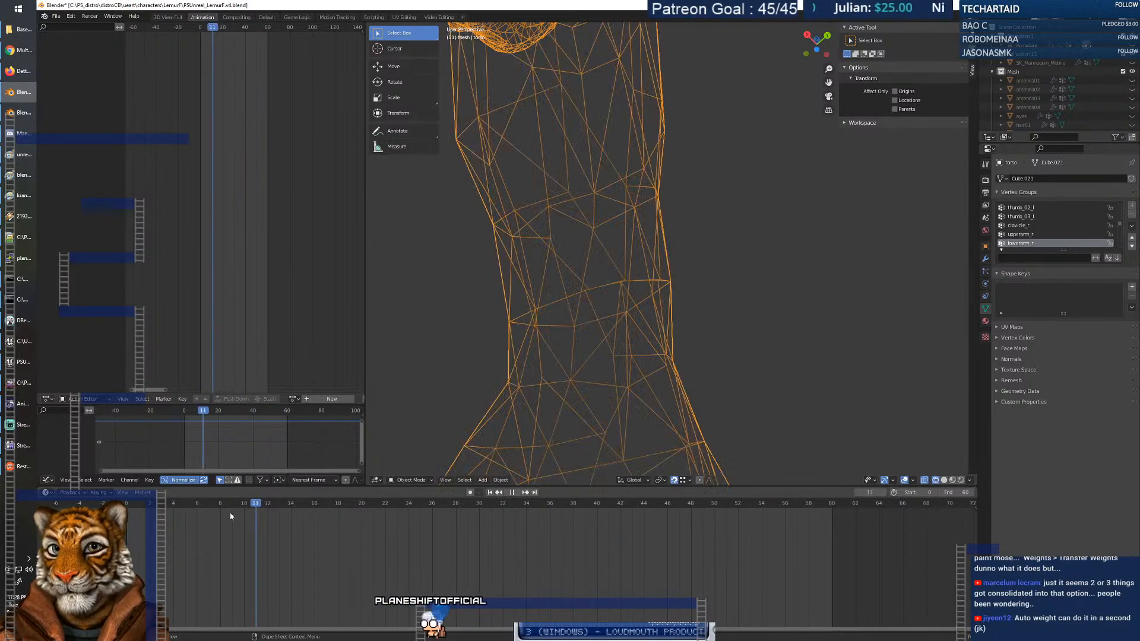
{"action": "key", "text": "space"}
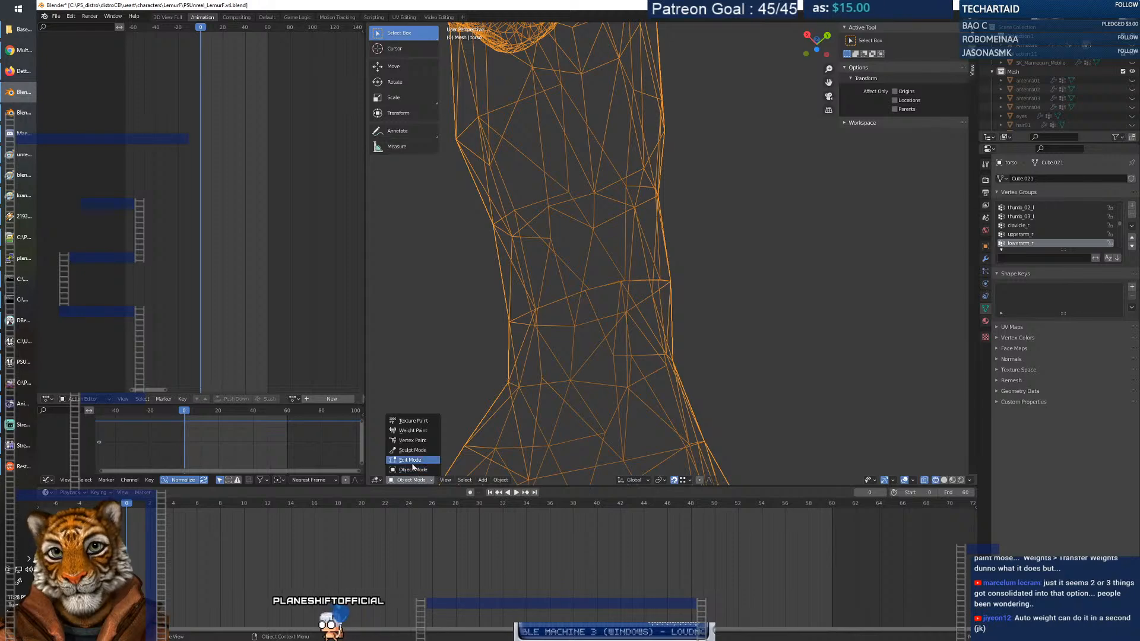
Enter Edit Mode, pull a middle vertex of the right wrist seam away to check for a split, and return it.
{"action": "key", "text": "Tab"}
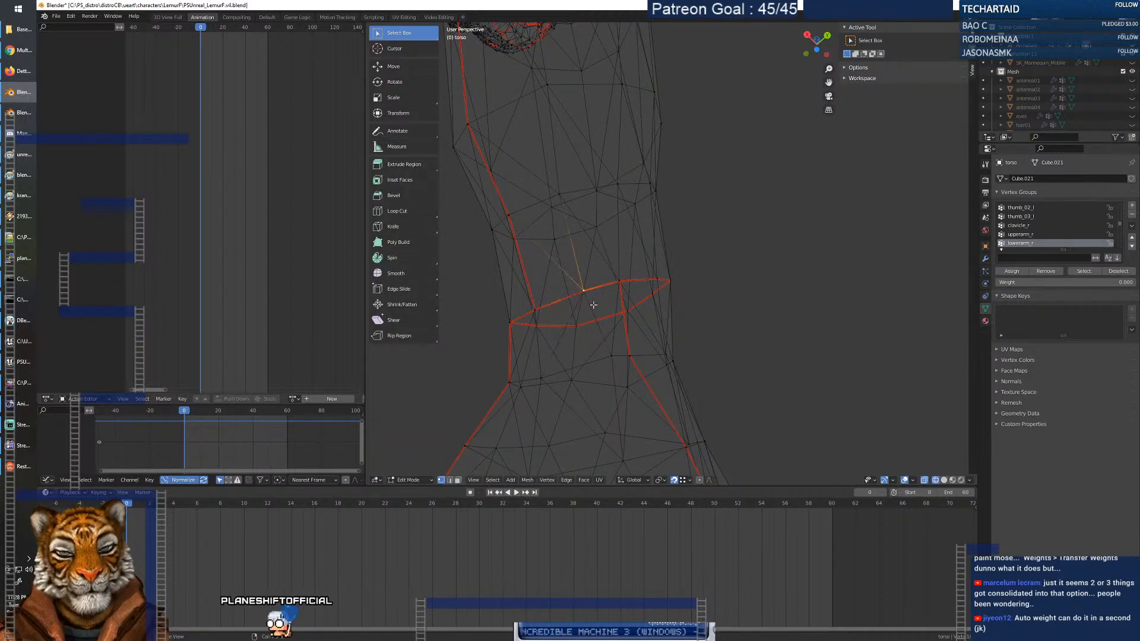
{"action": "middle_click_drag", "start_coordinate": [593, 316], "coordinate": [628, 318]}
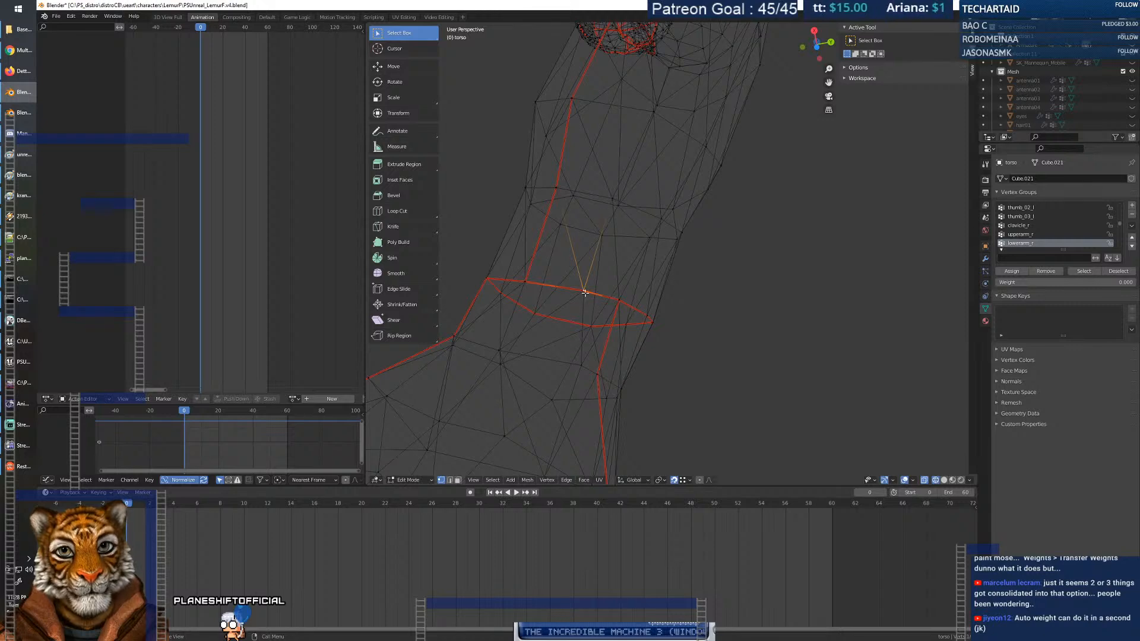
{"action": "left_click", "coordinate": [589, 319]}
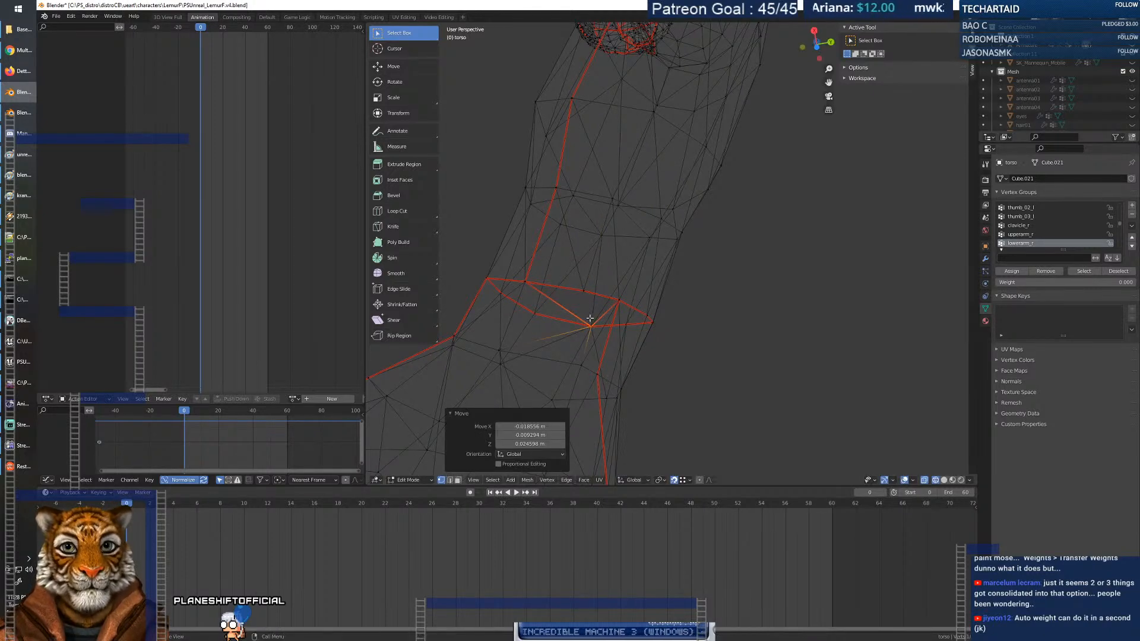
{"action": "key", "text": "g"}
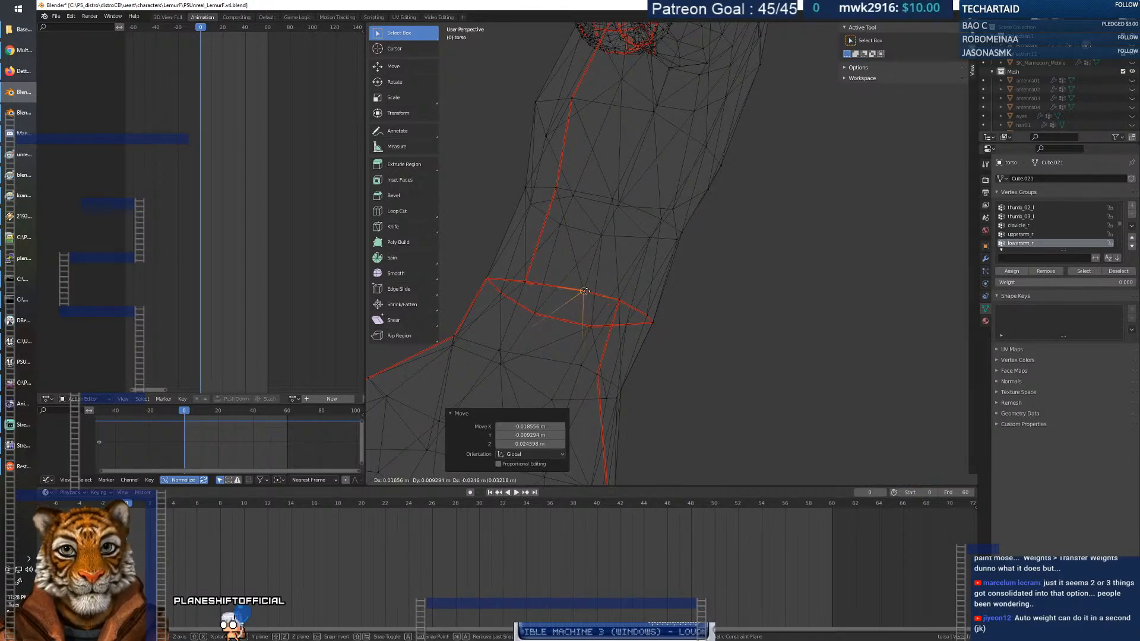
{"action": "left_click", "coordinate": [585, 292]}
Test the neighbouring wrist seam vertex by moving it away and back to its place, and leave Edit Mode.
{"action": "left_click", "coordinate": [618, 302]}
{"action": "key", "text": "g"}
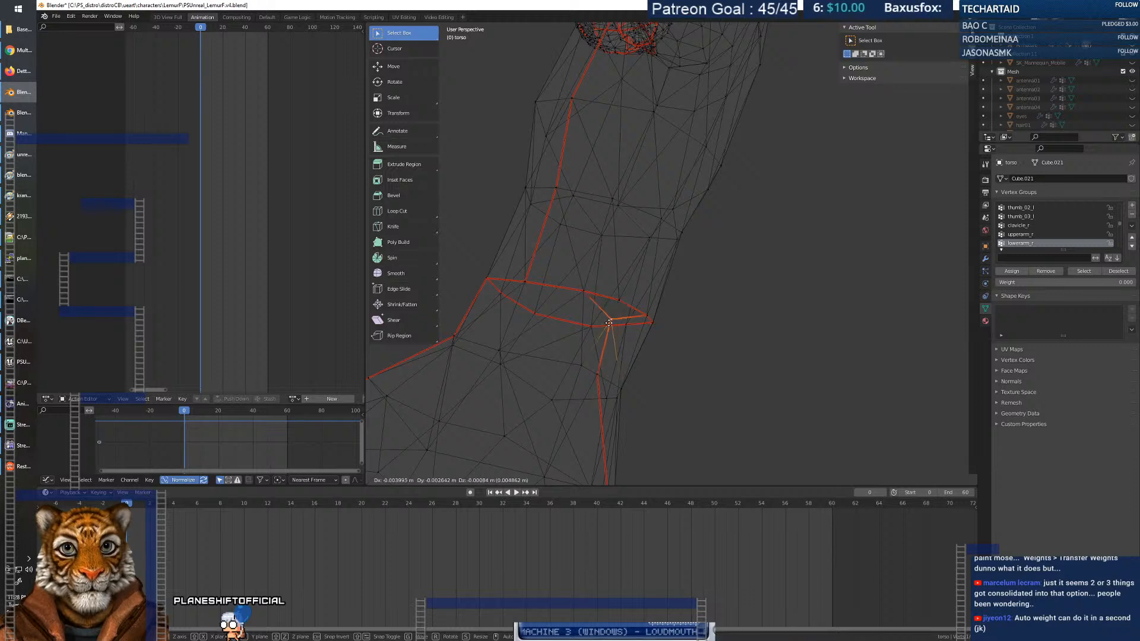
{"action": "left_click", "coordinate": [607, 318]}
{"action": "key", "text": "g"}
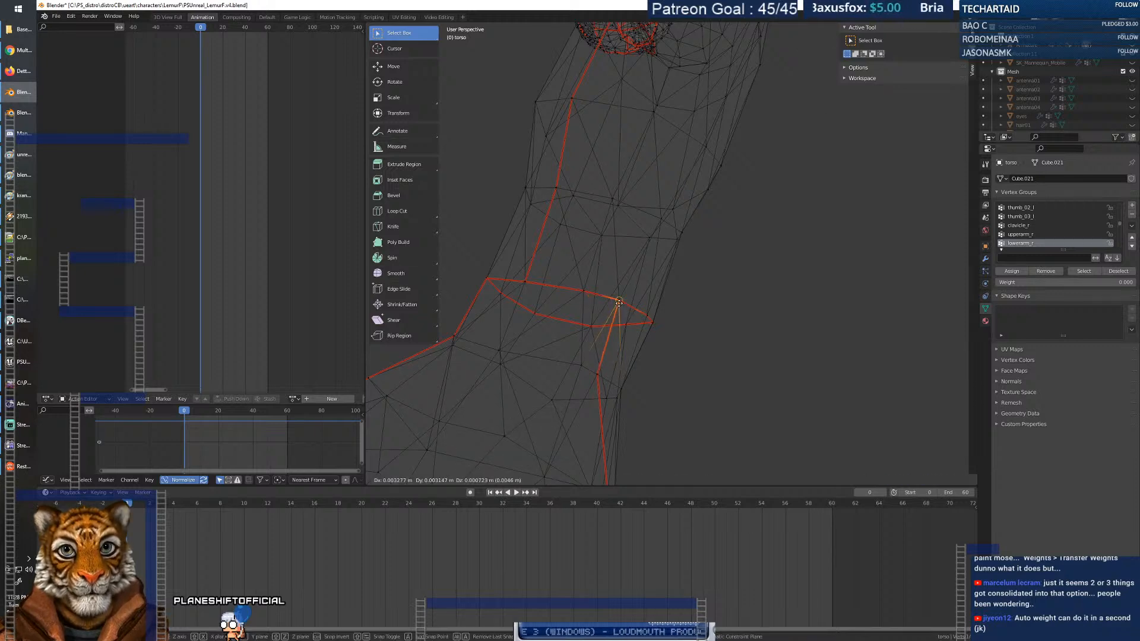
{"action": "left_click", "coordinate": [619, 302]}
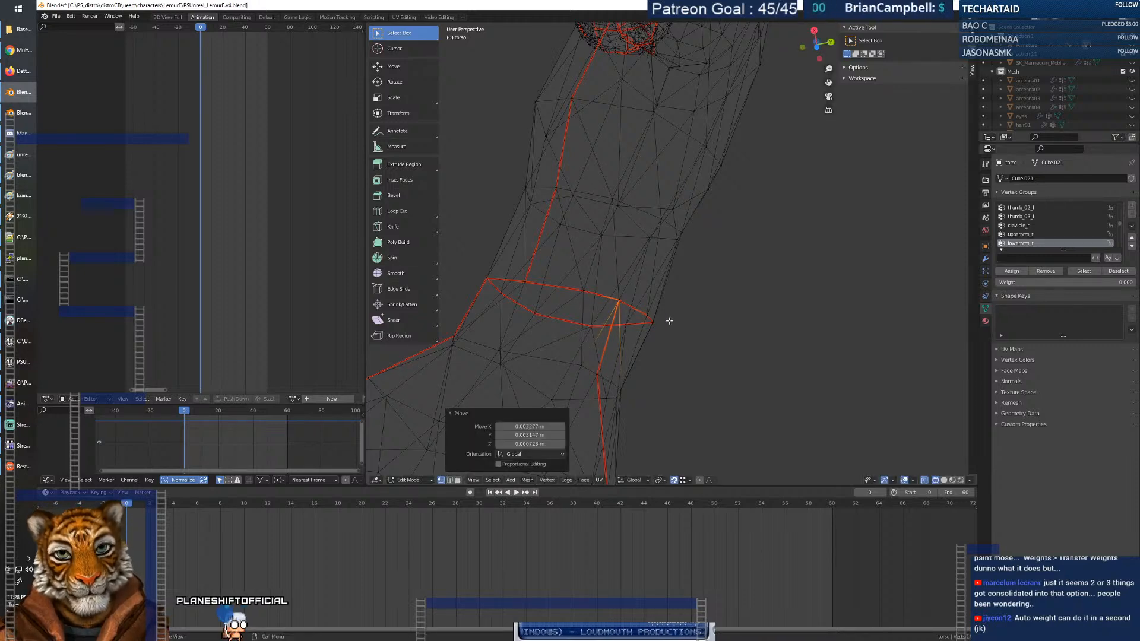
{"action": "key", "text": "Tab"}
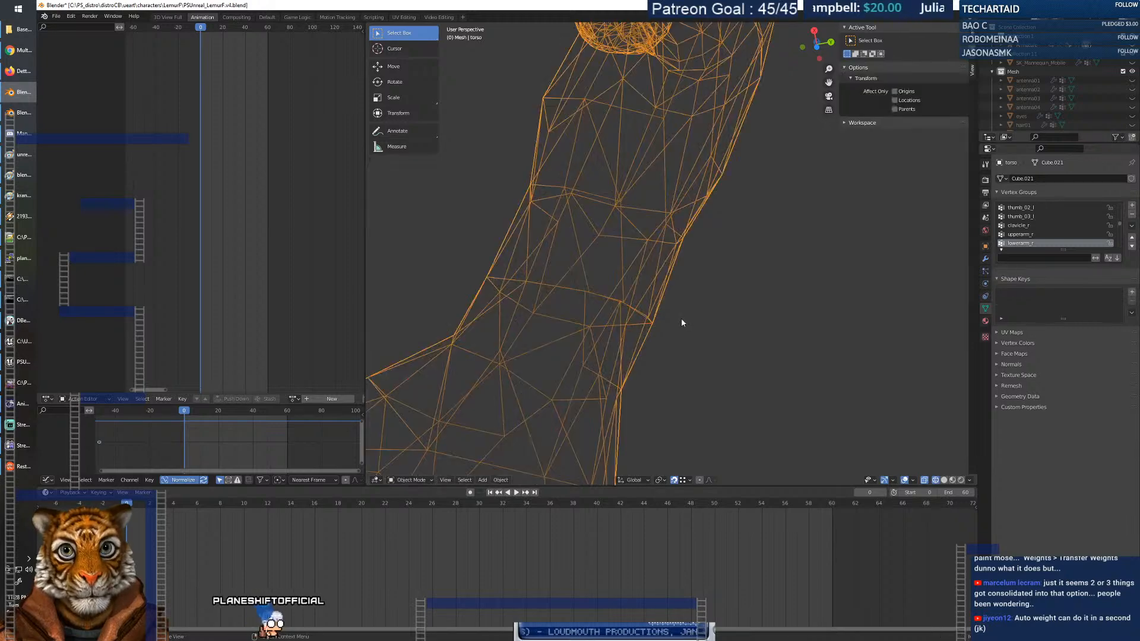
Compare the right wrist's wireframe and marked seam edges by alternating between Object Mode and Edit Mode.
{"action": "mouse_move", "coordinate": [604, 324]}
{"action": "middle_mouse_down"}
{"action": "mouse_move", "coordinate": [614, 318]}
{"action": "mouse_move", "coordinate": [604, 319]}
{"action": "middle_mouse_up"}
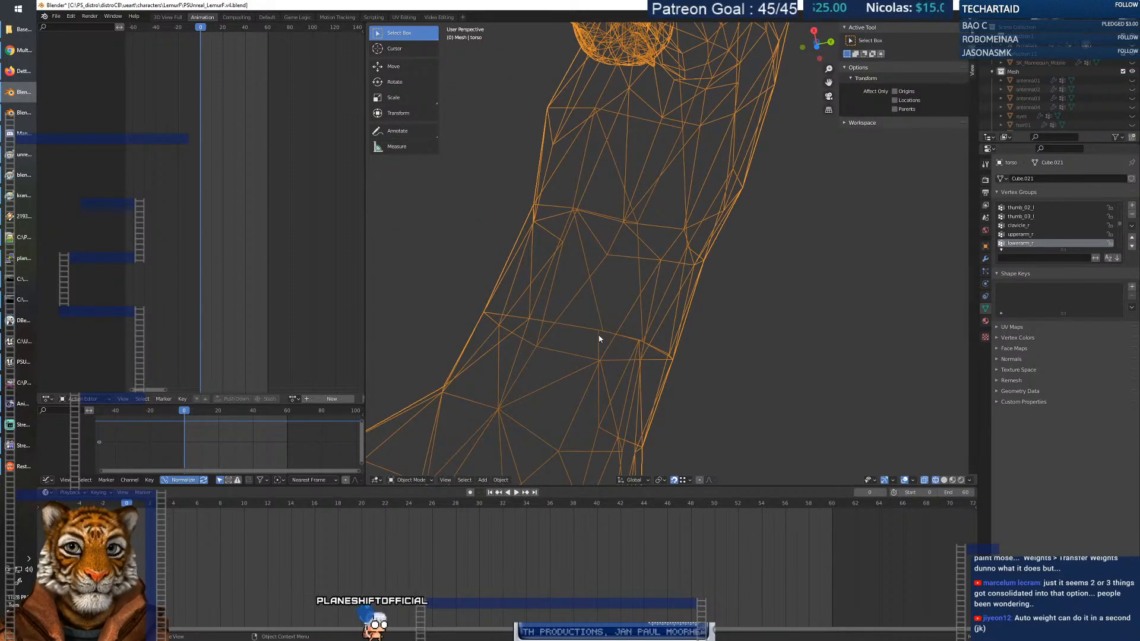
{"action": "key", "text": "Tab"}
{"action": "key", "text": "Tab"}
{"action": "key", "text": "Tab"}
{"action": "key", "text": "Tab"}
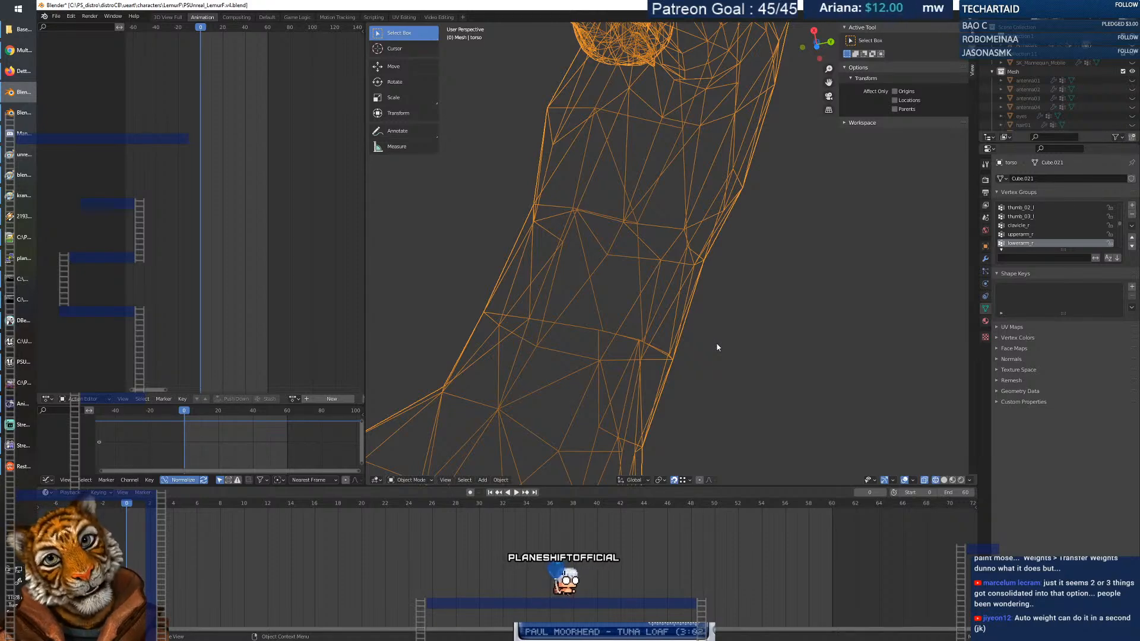
{"action": "key", "text": "Tab"}
{"action": "key", "text": "Tab"}
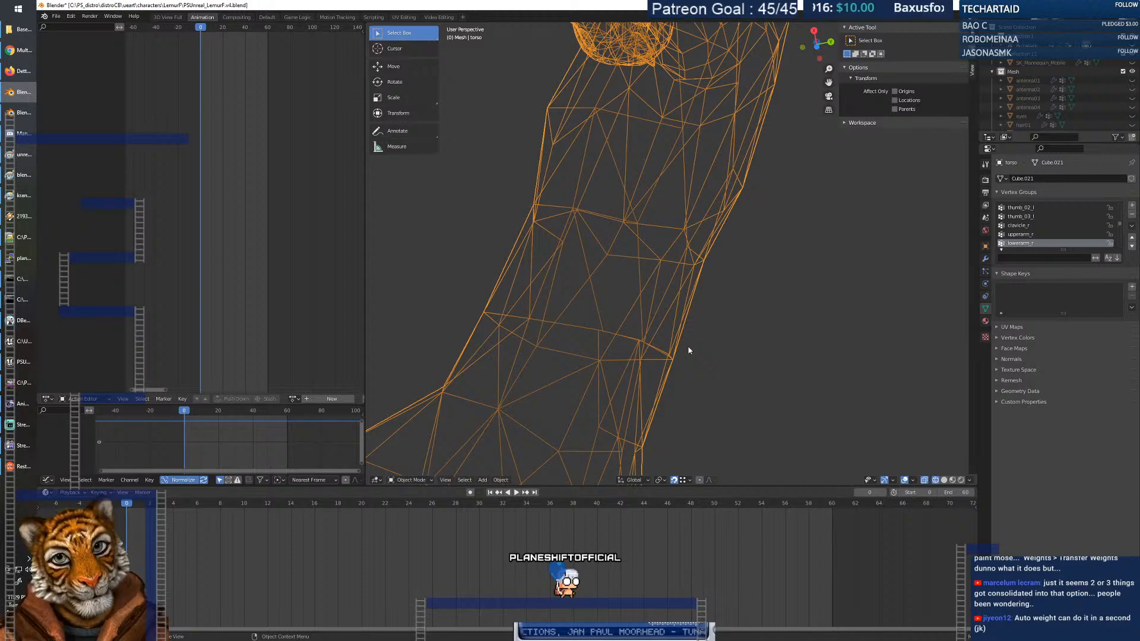
{"action": "scroll", "coordinate": [686, 313], "scroll_direction": "up", "scroll_amount": 4}
{"action": "scroll", "coordinate": [689, 309], "scroll_direction": "down", "scroll_amount": 6}
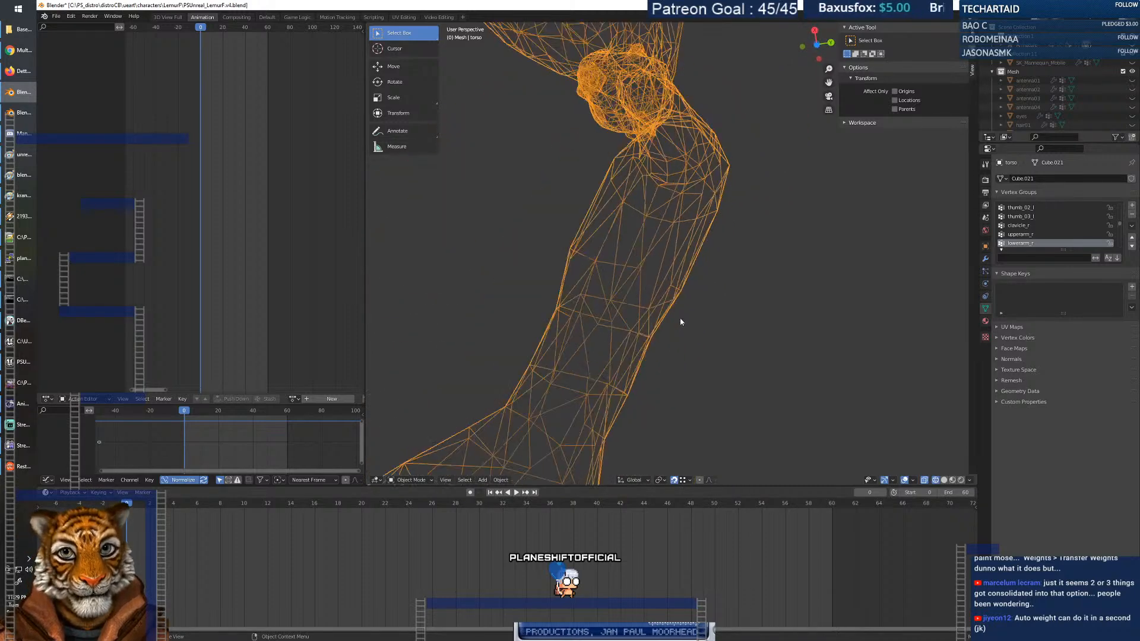
Return the torso mesh to Weight Paint mode by way of Edit Mode.
{"action": "key", "text": "Tab"}
{"action": "middle_click_drag", "start_coordinate": [678, 319], "coordinate": [626, 321]}
{"action": "left_click", "coordinate": [409, 480]}
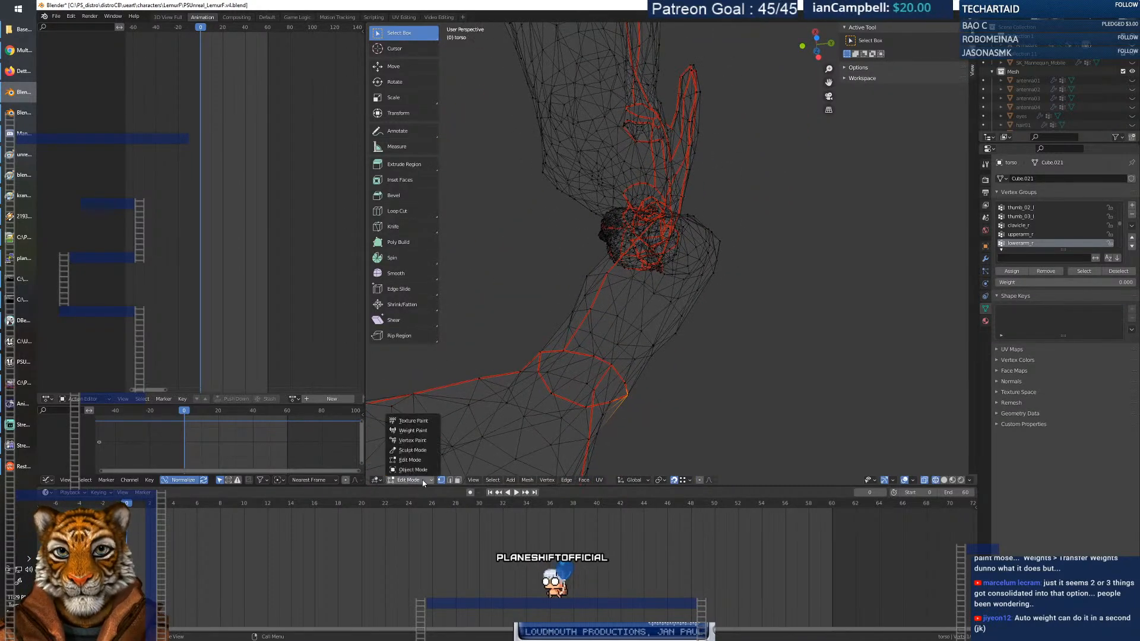
{"action": "left_click", "coordinate": [410, 427]}
Examine the abrupt lowerarm_r weight boundary along the right wrist seam up close from several angles.
{"action": "mouse_move", "coordinate": [598, 374]}
{"action": "middle_mouse_down"}
{"action": "mouse_move", "coordinate": [625, 351]}
{"action": "mouse_move", "coordinate": [607, 379]}
{"action": "middle_mouse_up"}
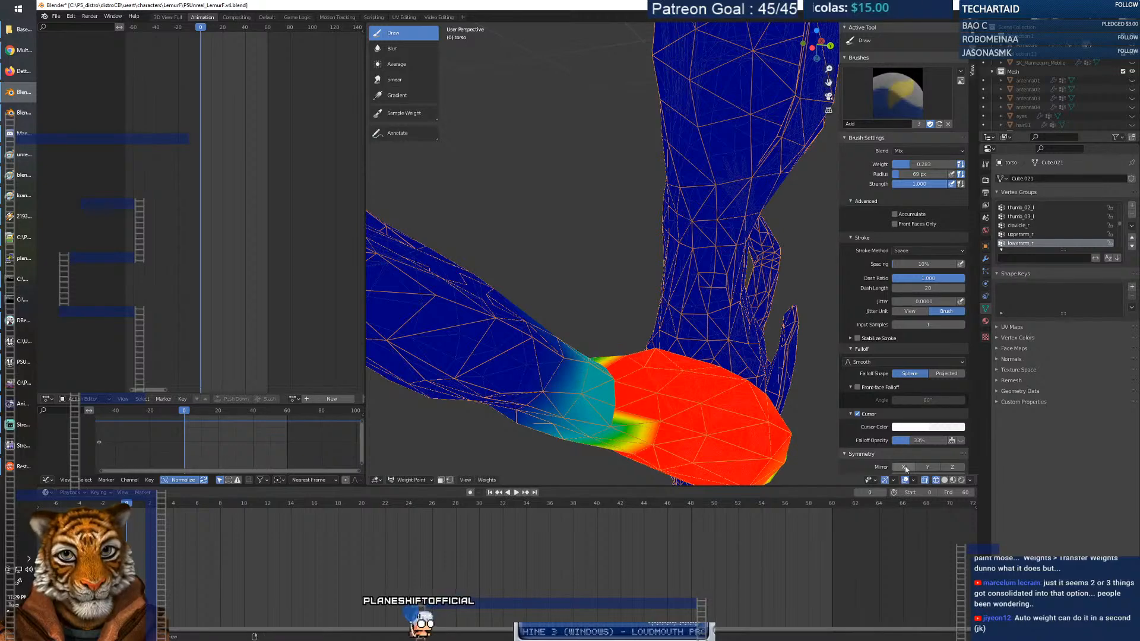
{"action": "mouse_move", "coordinate": [636, 407]}
{"action": "middle_mouse_down"}
{"action": "mouse_move", "coordinate": [653, 420]}
{"action": "mouse_move", "coordinate": [585, 377]}
{"action": "middle_mouse_up"}
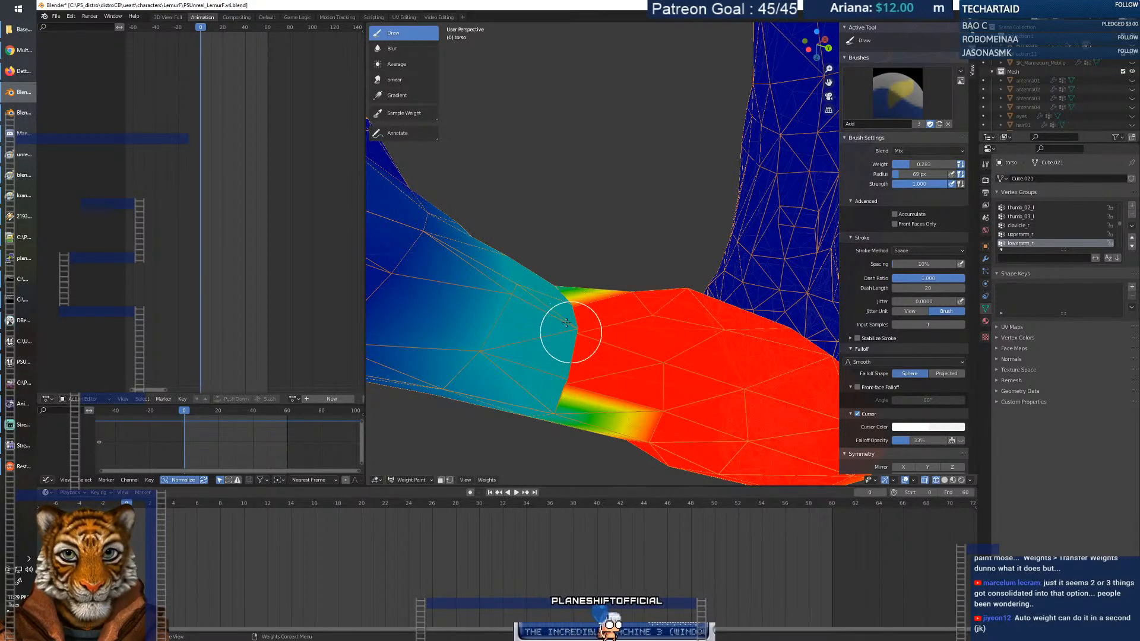
{"action": "mouse_move", "coordinate": [568, 326]}
{"action": "middle_mouse_down"}
{"action": "mouse_move", "coordinate": [550, 345]}
{"action": "mouse_move", "coordinate": [653, 347]}
{"action": "middle_mouse_up"}
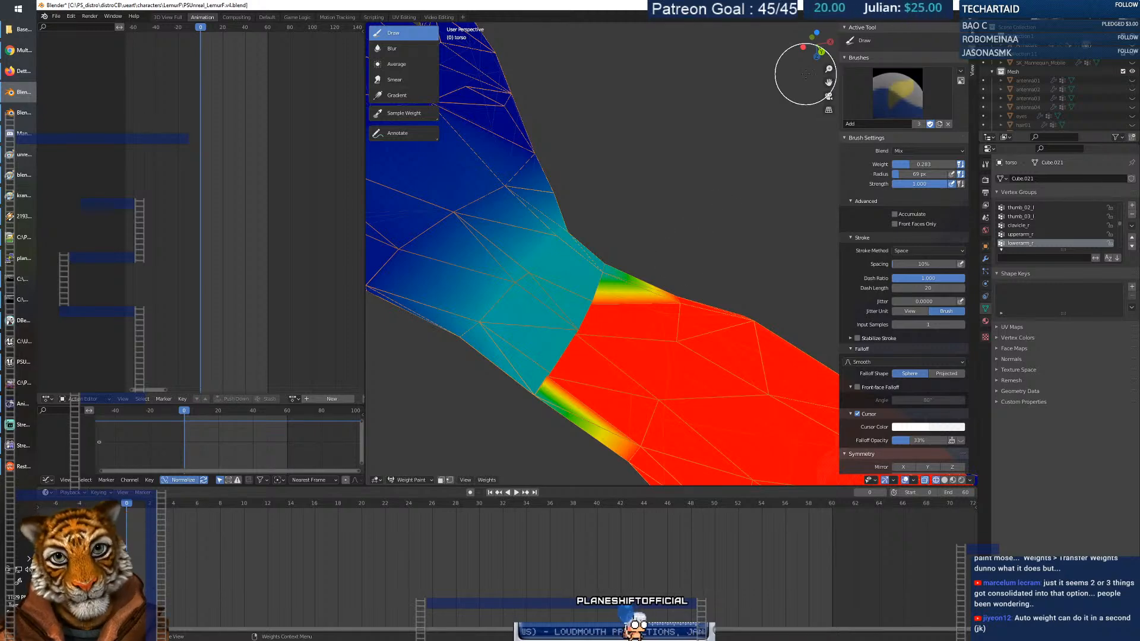
{"action": "scroll", "coordinate": [646, 211], "scroll_direction": "up", "scroll_amount": 4}
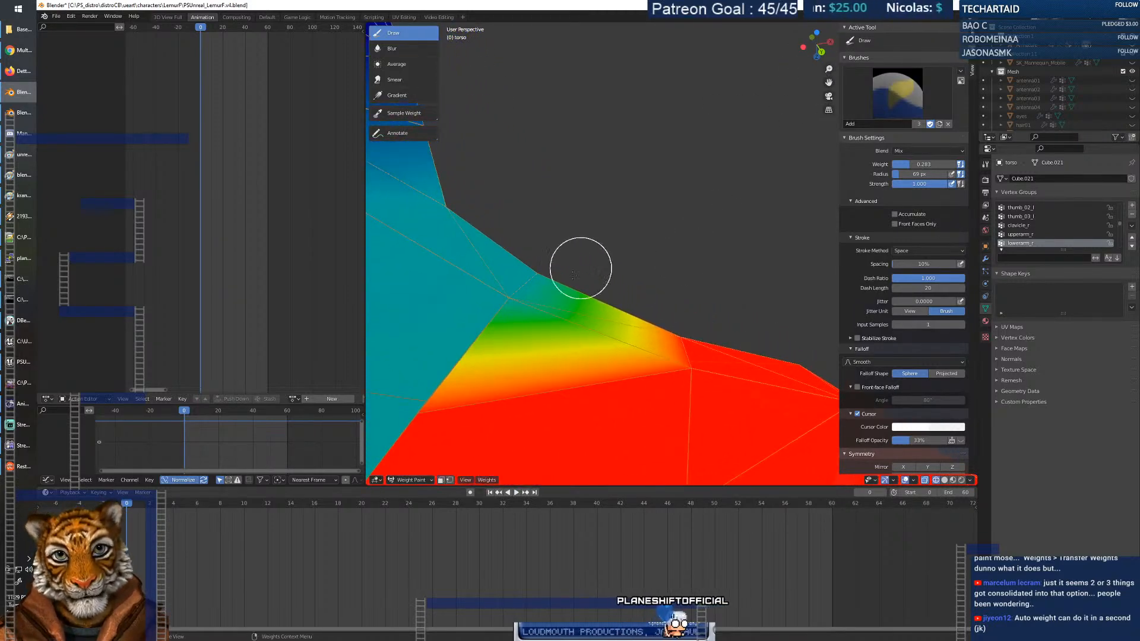
{"action": "scroll", "coordinate": [561, 286], "scroll_direction": "up", "scroll_amount": 2}
{"action": "middle_click_drag", "start_coordinate": [561, 286], "coordinate": [570, 271]}
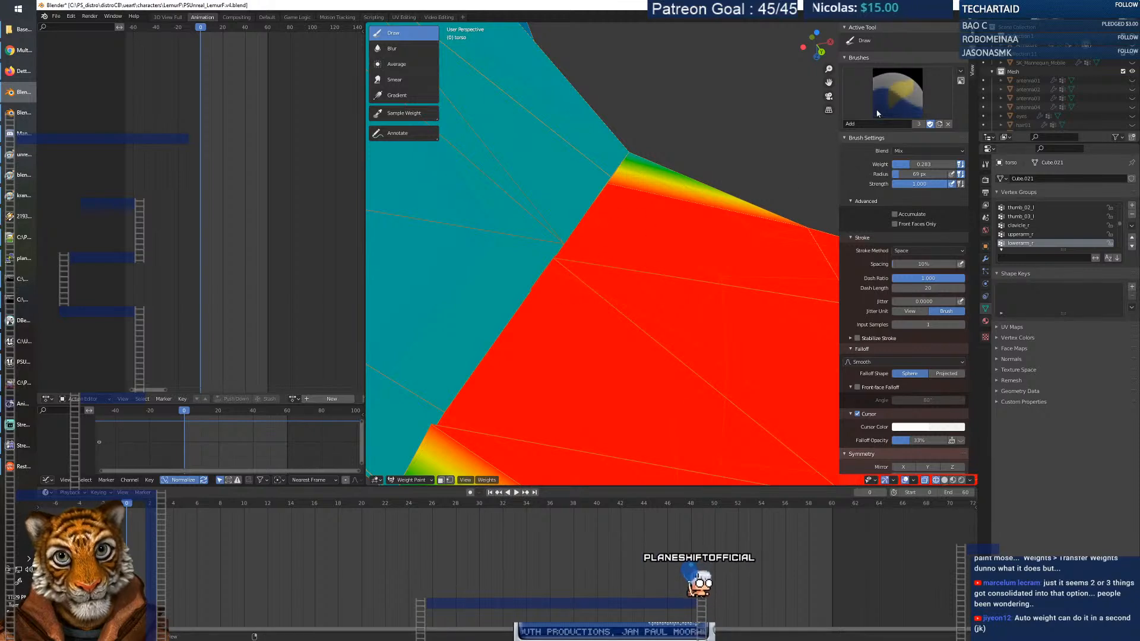
{"action": "left_click_drag", "start_coordinate": [831, 71], "coordinate": [830, 55]}
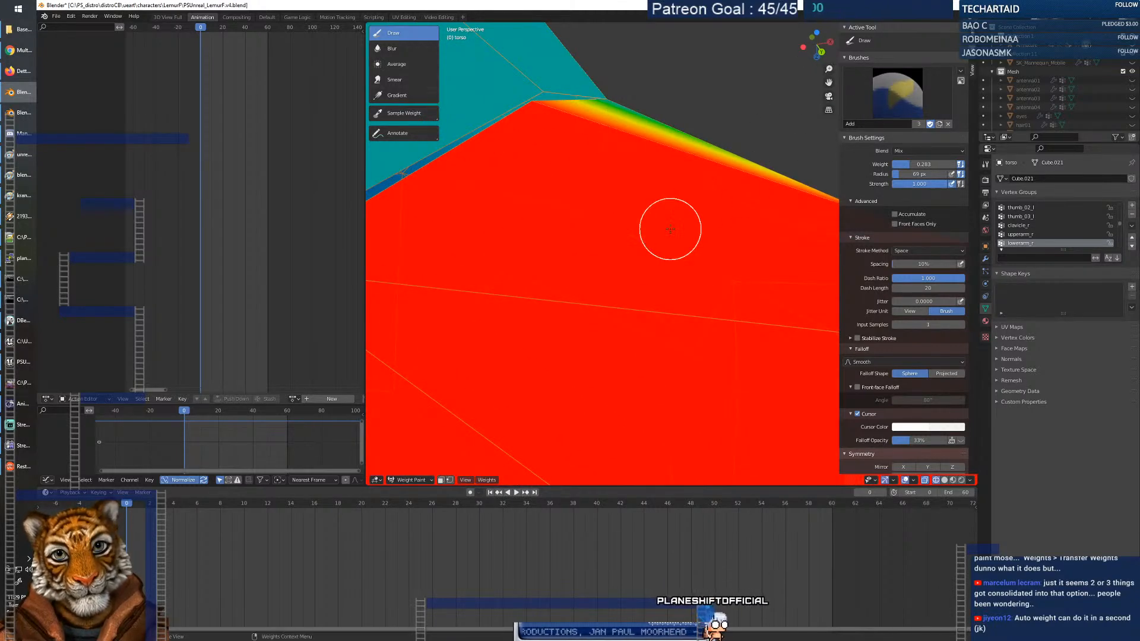
{"action": "middle_click_drag", "start_coordinate": [677, 224], "coordinate": [677, 229]}
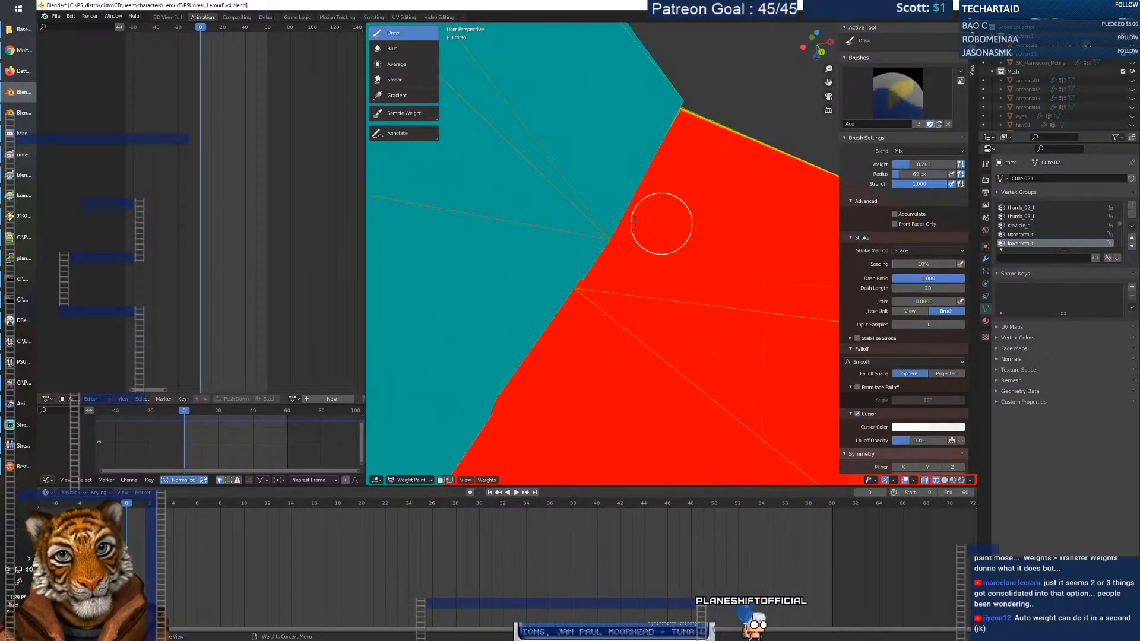
{"action": "right_click", "coordinate": [566, 307]}
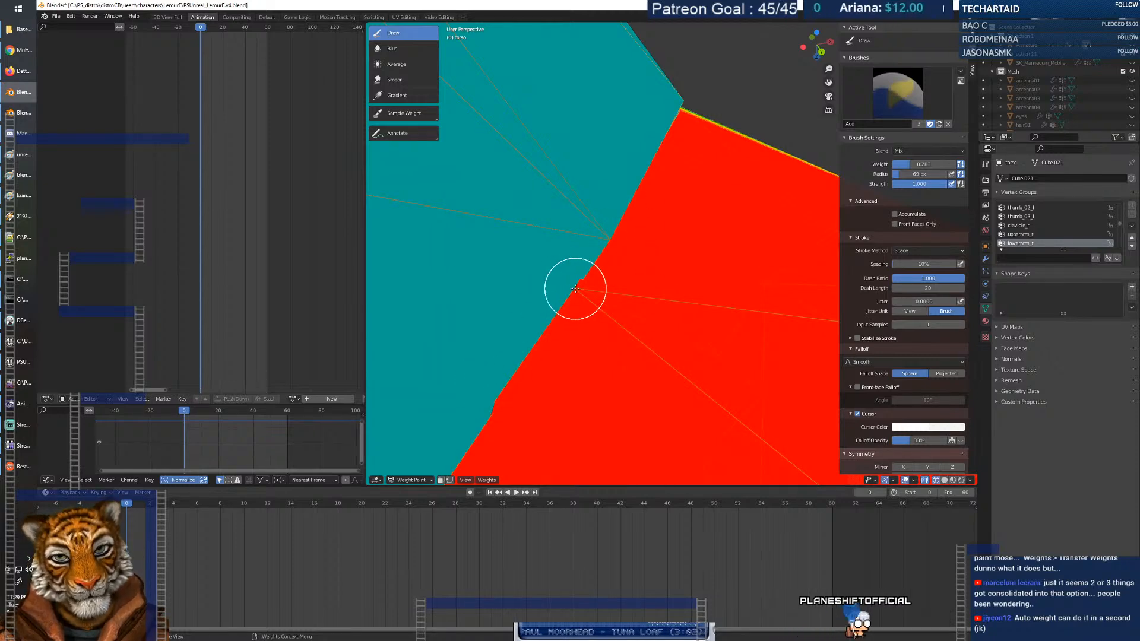
Try a brush stroke on the lowerarm_r weights across the right wrist seam and undo it.
{"action": "scroll", "coordinate": [573, 291], "scroll_direction": "down", "scroll_amount": 5}
{"action": "mouse_move", "coordinate": [618, 279]}
{"action": "middle_mouse_down"}
{"action": "mouse_move", "coordinate": [582, 338]}
{"action": "mouse_move", "coordinate": [677, 288]}
{"action": "mouse_move", "coordinate": [673, 254]}
{"action": "mouse_move", "coordinate": [617, 205]}
{"action": "middle_mouse_up"}
{"action": "left_click_drag", "start_coordinate": [605, 206], "coordinate": [626, 250]}
{"action": "key", "text": "ctrl+z"}
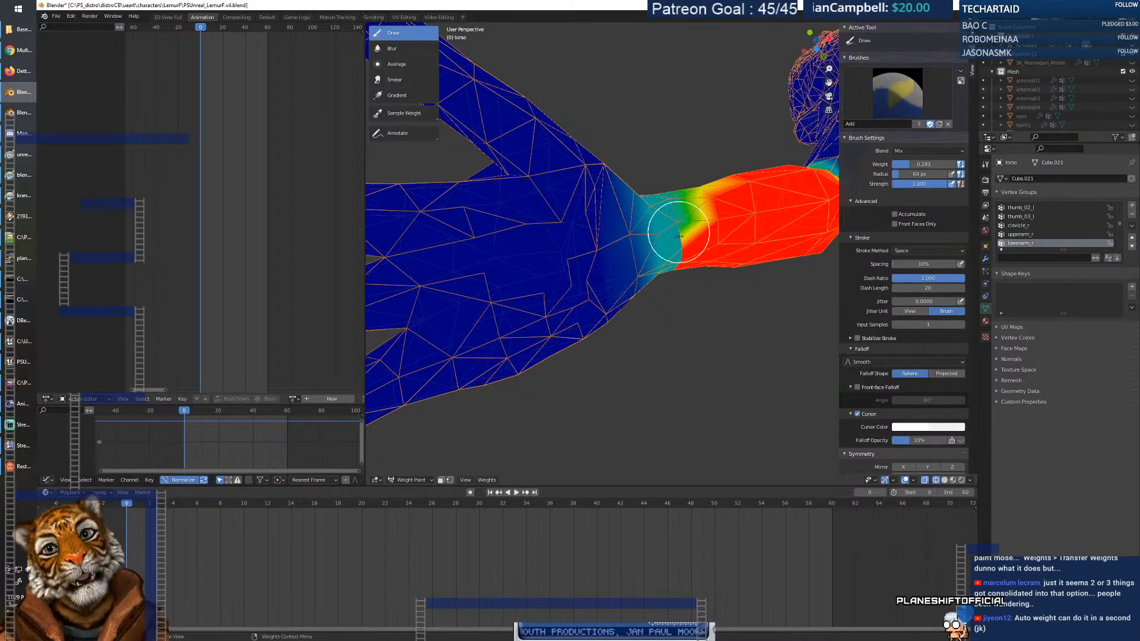
{"action": "middle_click_drag", "start_coordinate": [686, 250], "coordinate": [652, 279]}
{"action": "scroll", "coordinate": [650, 279], "scroll_direction": "up", "scroll_amount": 2}
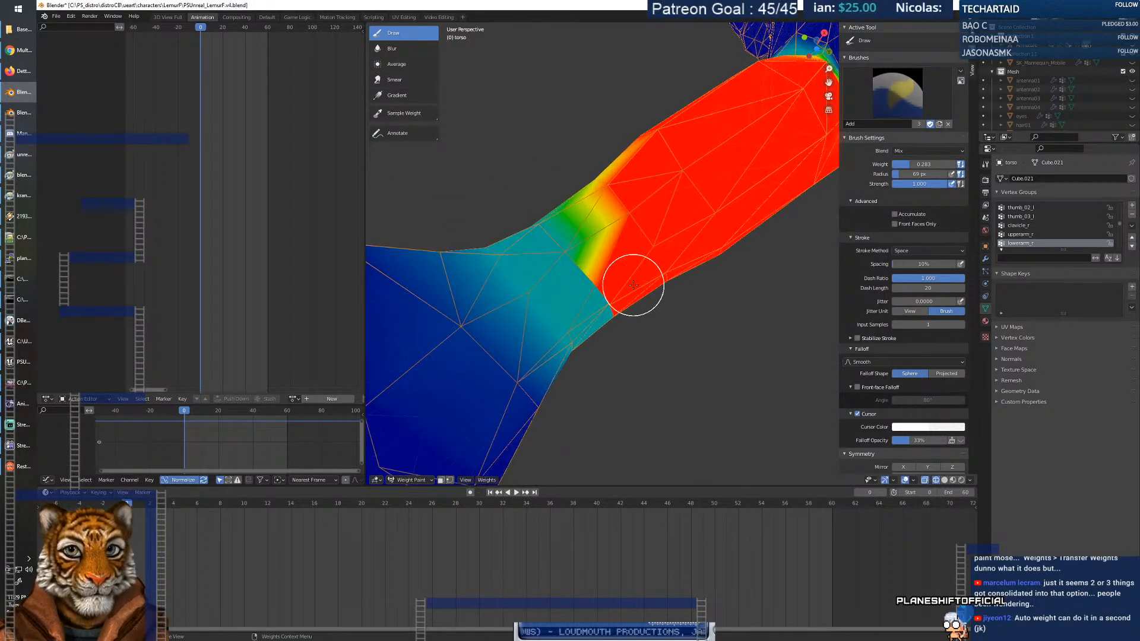
Set the Draw brush's falloff shape to Projected and its cursor falloff opacity to 32%.
{"action": "scroll", "coordinate": [633, 285], "scroll_direction": "up", "scroll_amount": 2}
{"action": "mouse_move", "coordinate": [910, 444]}
{"action": "left_mouse_down"}
{"action": "mouse_move", "coordinate": [891, 444]}
{"action": "mouse_move", "coordinate": [933, 440]}
{"action": "mouse_move", "coordinate": [924, 440]}
{"action": "left_mouse_up"}
{"action": "left_click", "coordinate": [939, 374]}
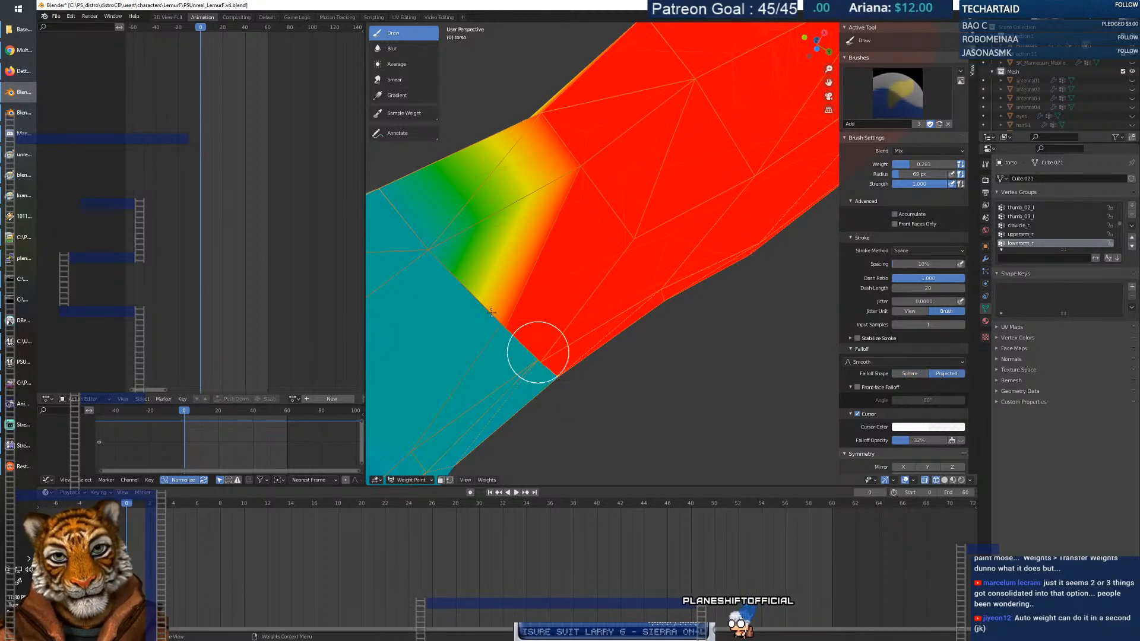
Examine the lowerarm_r weight transition around the right wrist from the palm side and the opposite side.
{"action": "middle_click_drag", "start_coordinate": [559, 377], "coordinate": [647, 352]}
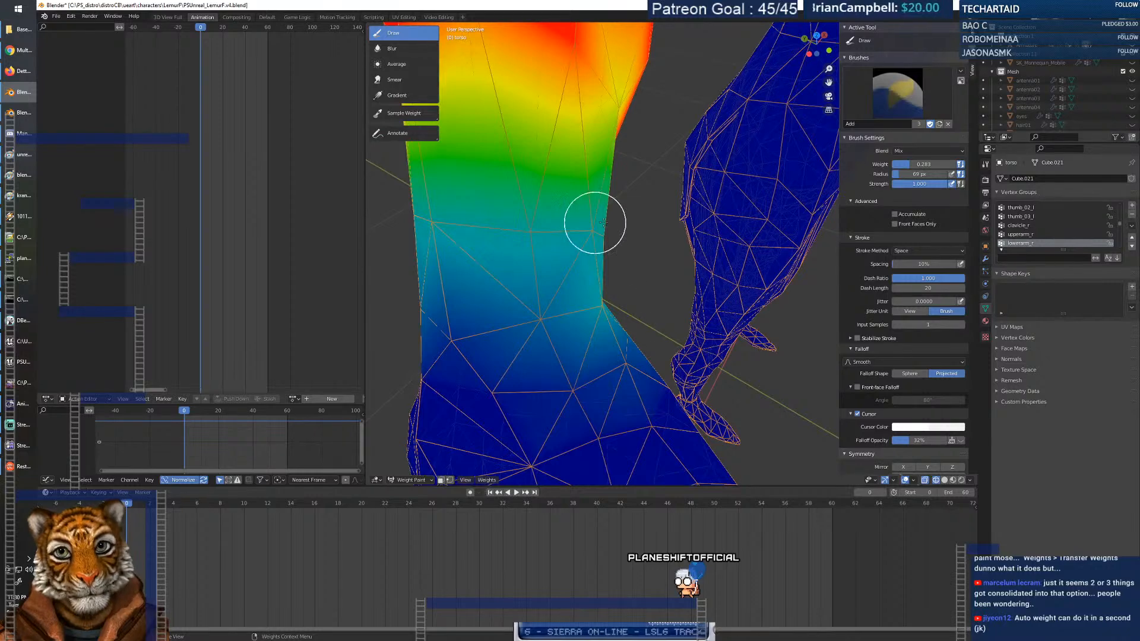
{"action": "mouse_move", "coordinate": [565, 240]}
{"action": "middle_mouse_down"}
{"action": "mouse_move", "coordinate": [528, 213]}
{"action": "mouse_move", "coordinate": [558, 231]}
{"action": "middle_mouse_up"}
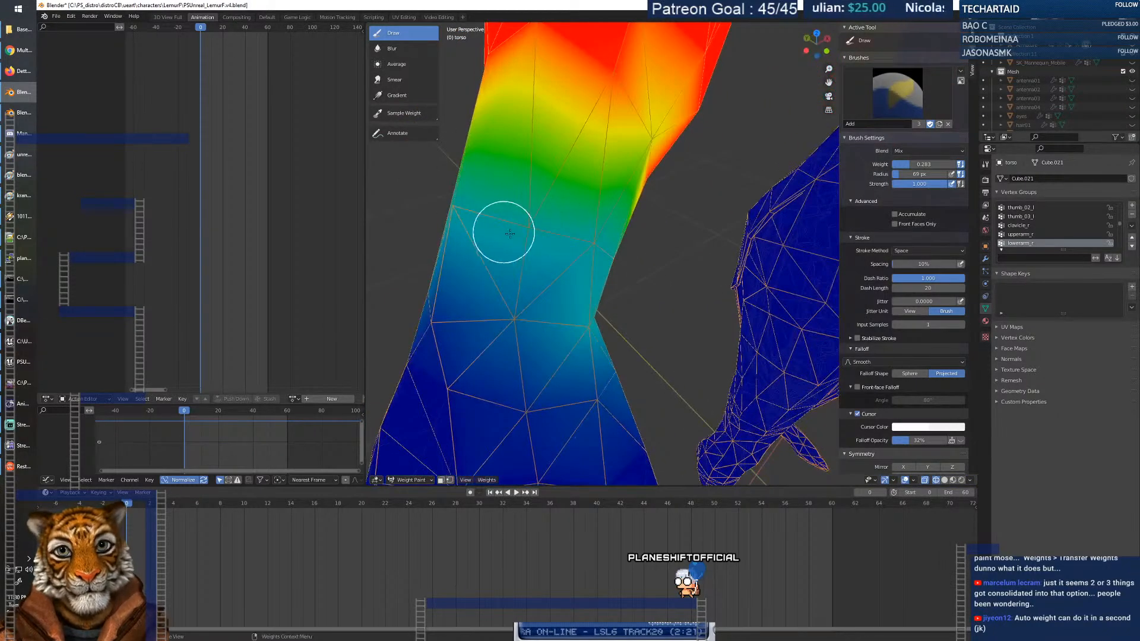
{"action": "mouse_move", "coordinate": [451, 210]}
{"action": "middle_mouse_down"}
{"action": "mouse_move", "coordinate": [607, 175]}
{"action": "mouse_move", "coordinate": [561, 244]}
{"action": "middle_mouse_up"}
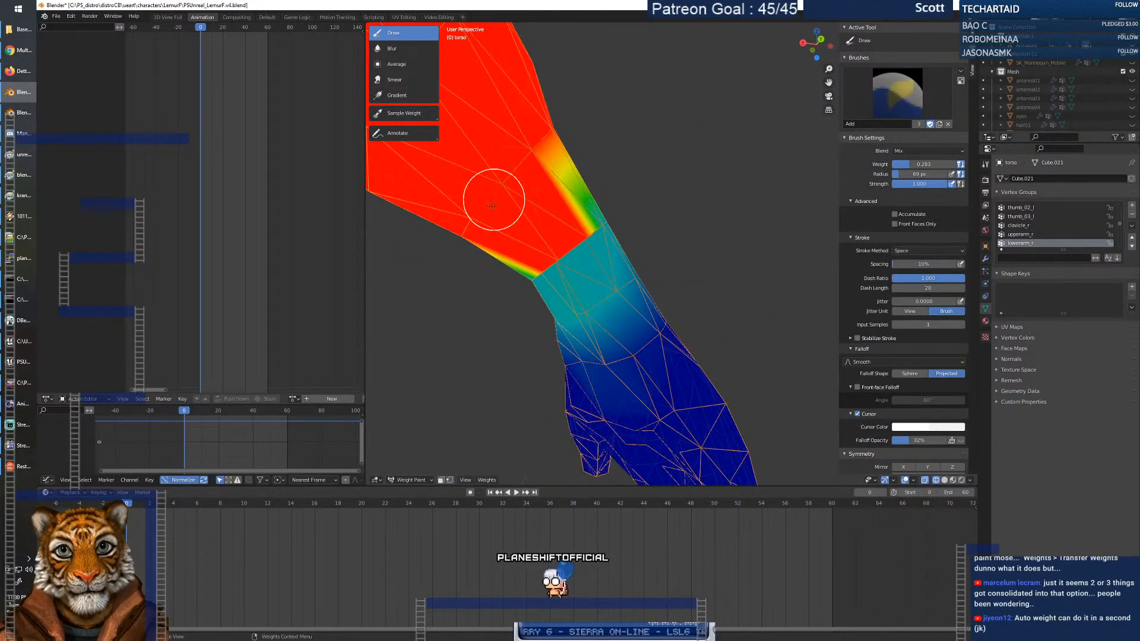
{"action": "mouse_move", "coordinate": [572, 247]}
{"action": "middle_mouse_down"}
{"action": "mouse_move", "coordinate": [537, 240]}
{"action": "mouse_move", "coordinate": [611, 248]}
{"action": "middle_mouse_up"}
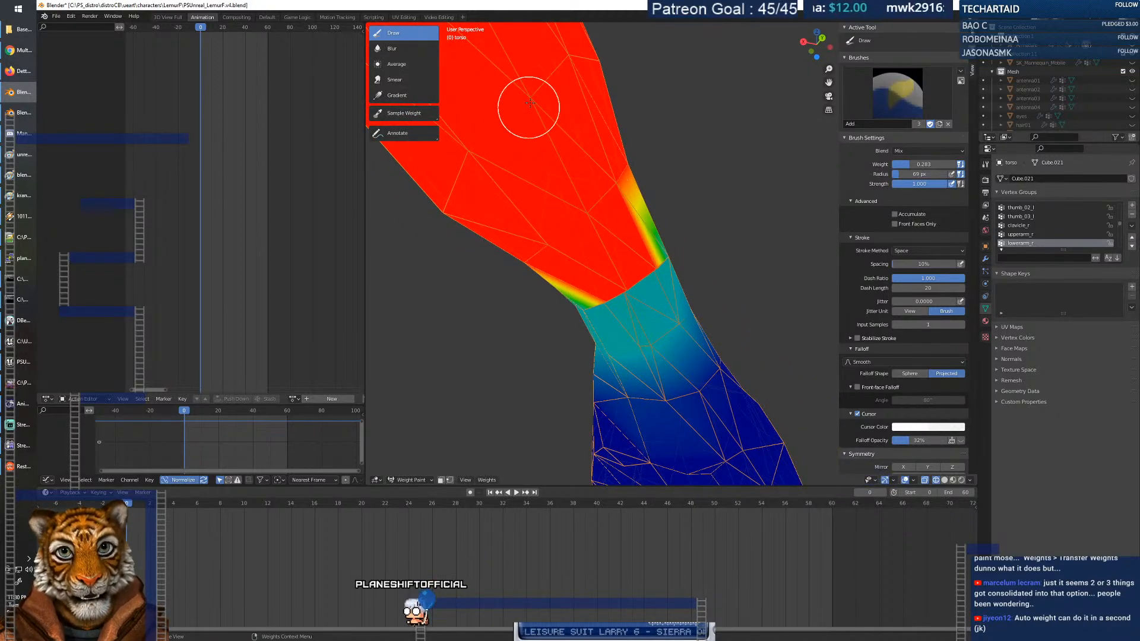
{"action": "right_click", "coordinate": [587, 241]}
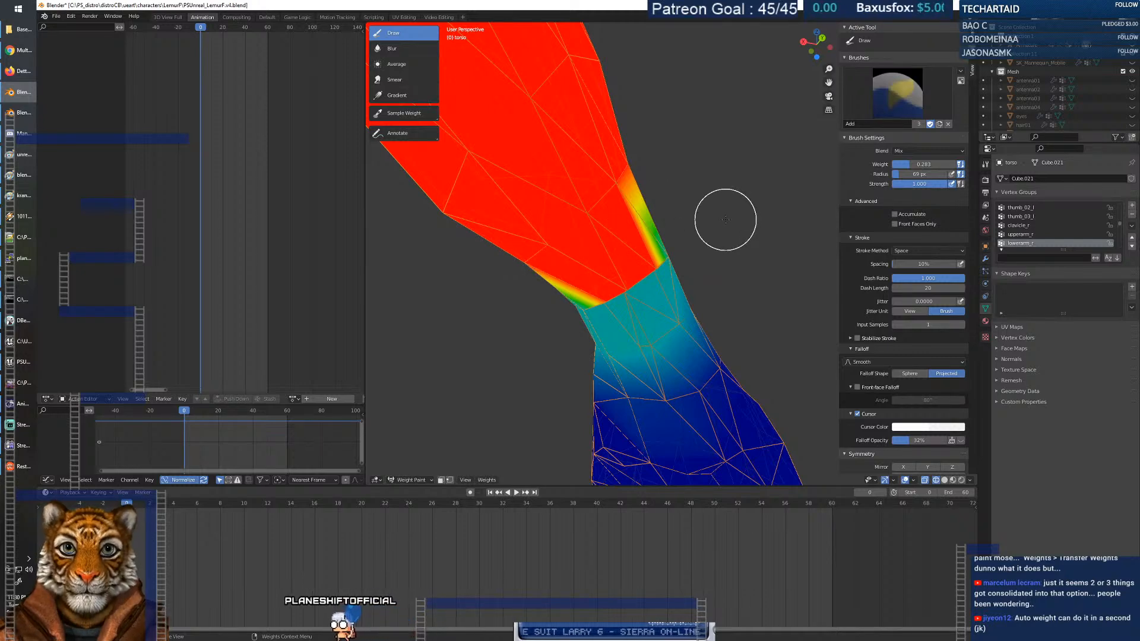
Try face selection masking on a single right forearm face, turn the masking off, and return to the Draw brush.
{"action": "left_click", "coordinate": [441, 480]}
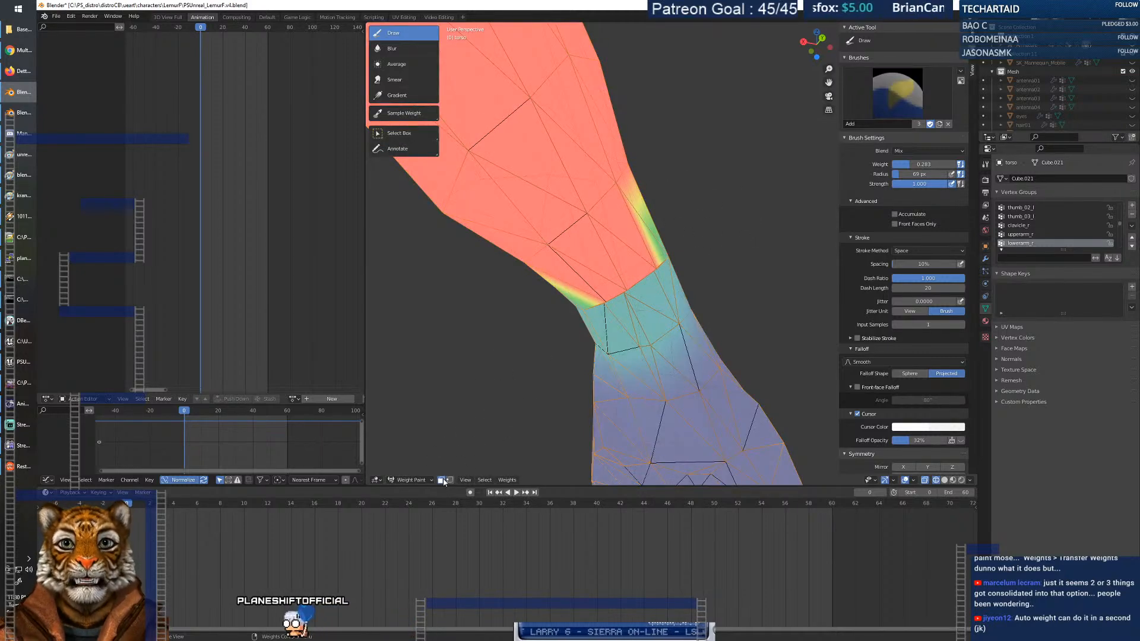
{"action": "key", "text": "w"}
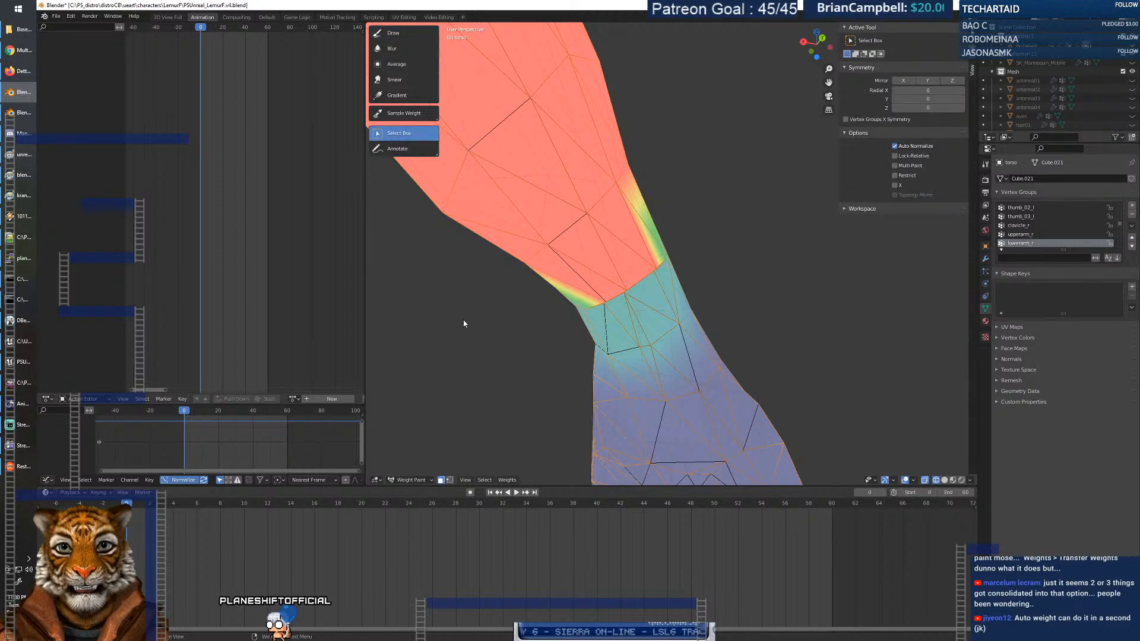
{"action": "left_click", "coordinate": [533, 237]}
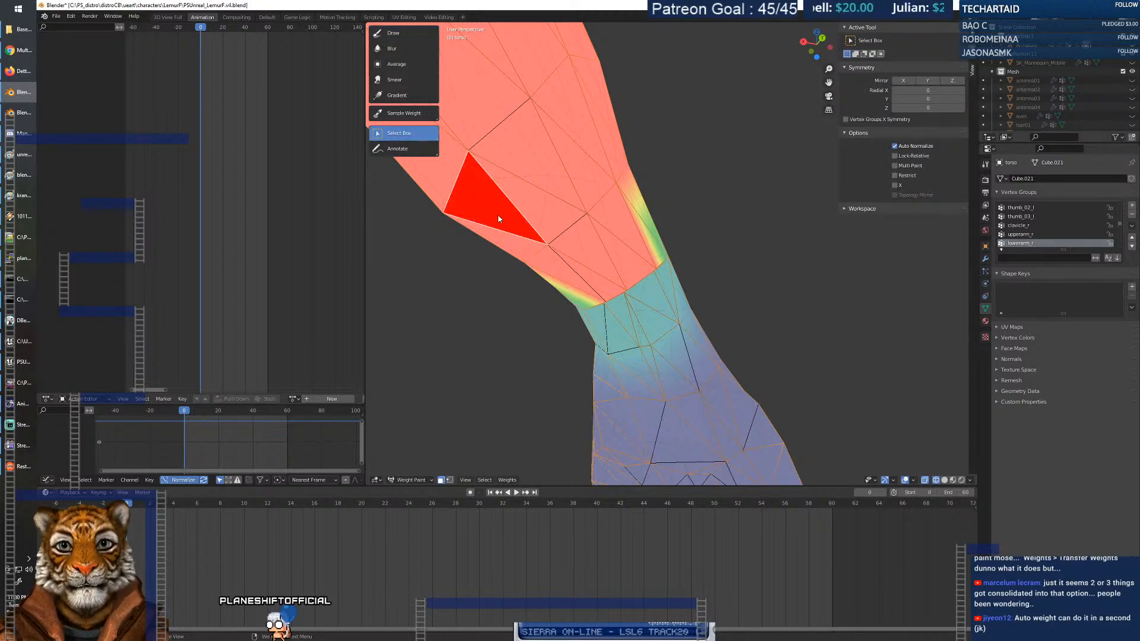
{"action": "left_click", "coordinate": [441, 480]}
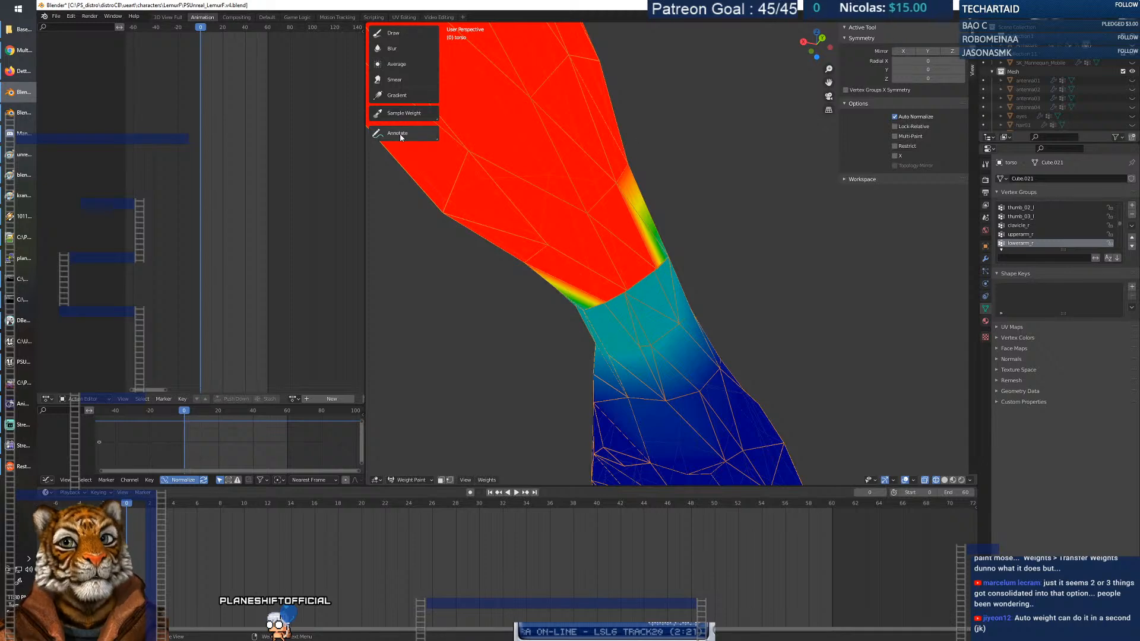
{"action": "left_click", "coordinate": [408, 34]}
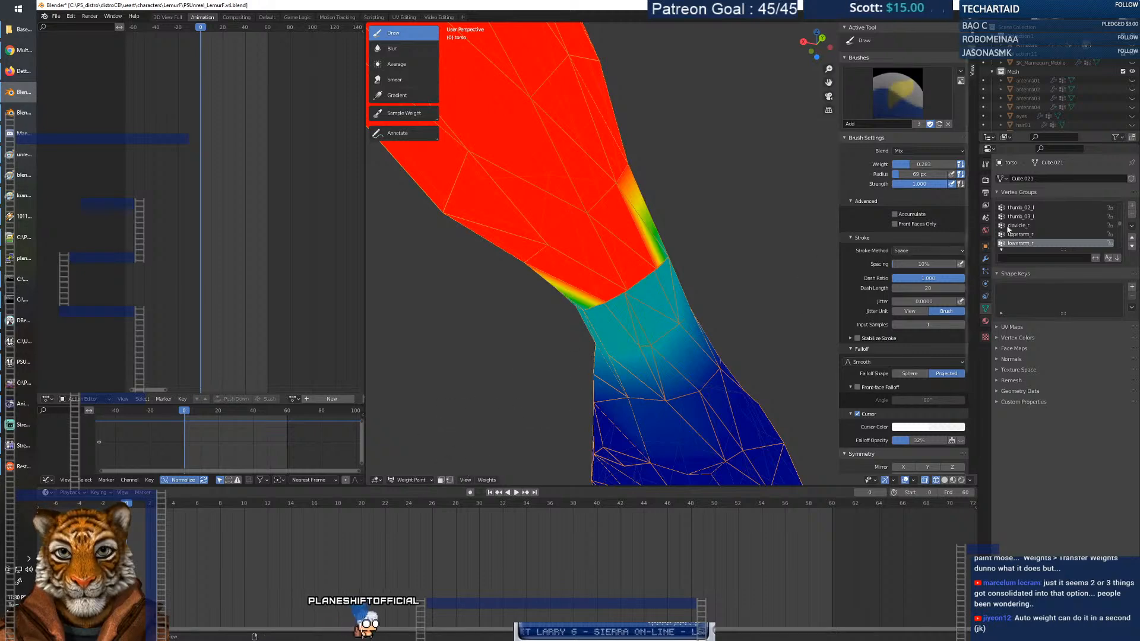
Compare the upperarm_r and lowerarm_r weights on the right forearm, return to lowerarm_r, and review the brush's symmetry and options.
{"action": "left_click", "coordinate": [1021, 234]}
{"action": "left_click", "coordinate": [1022, 243]}
{"action": "left_click", "coordinate": [1021, 234]}
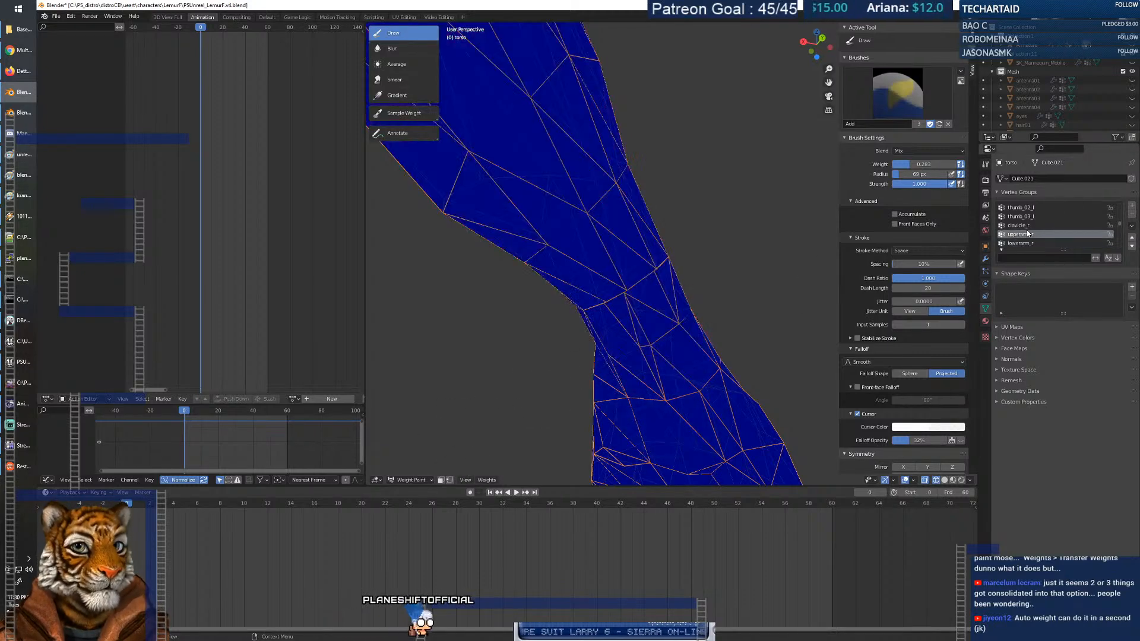
{"action": "left_click", "coordinate": [1022, 244]}
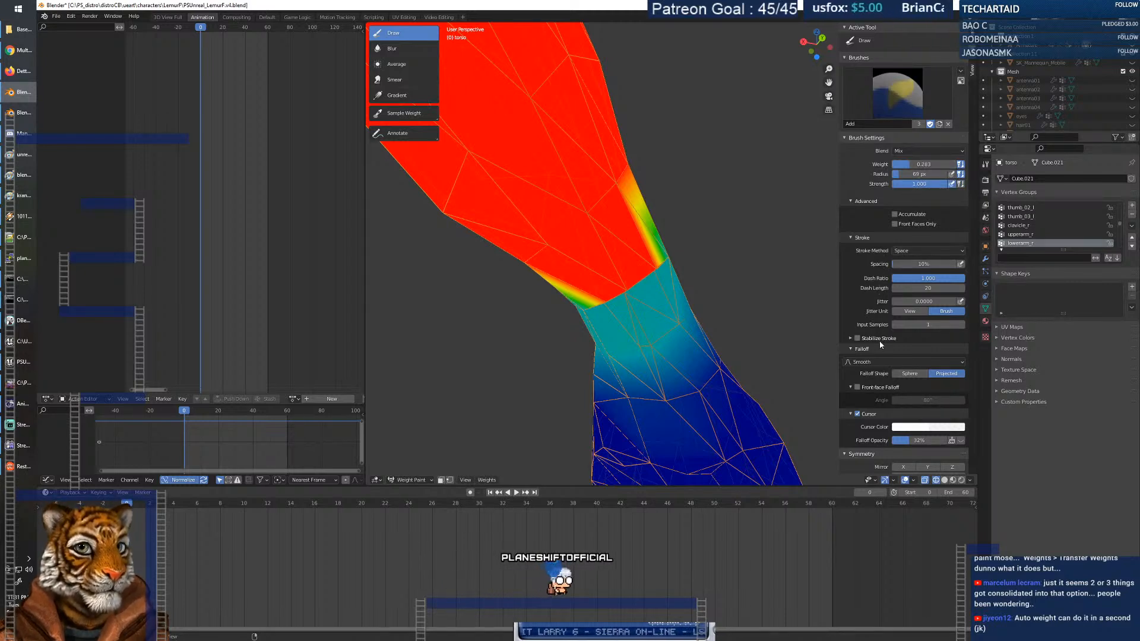
{"action": "scroll", "coordinate": [881, 361], "scroll_direction": "down", "scroll_amount": 5}
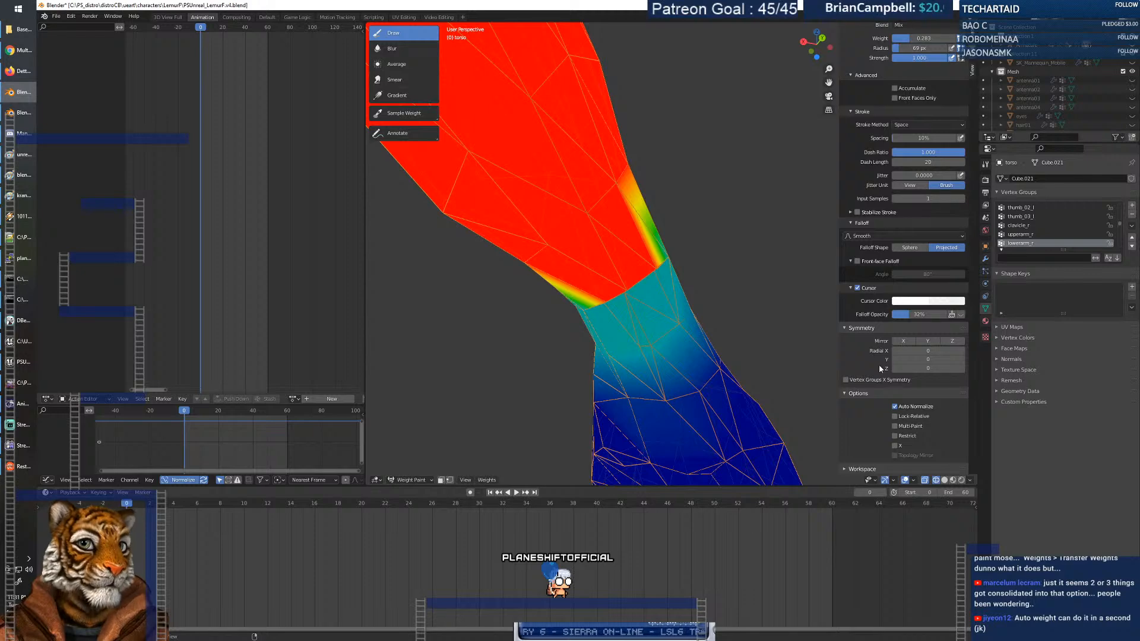
{"action": "scroll", "coordinate": [607, 311], "scroll_direction": "down", "scroll_amount": 6}
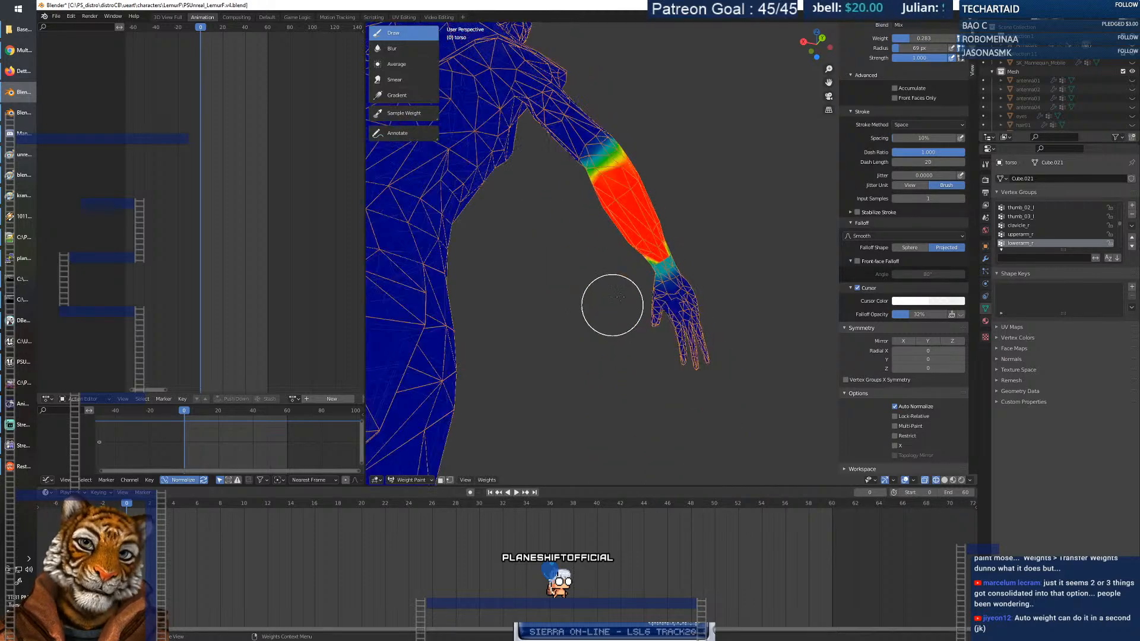
{"action": "scroll", "coordinate": [624, 221], "scroll_direction": "up", "scroll_amount": 6}
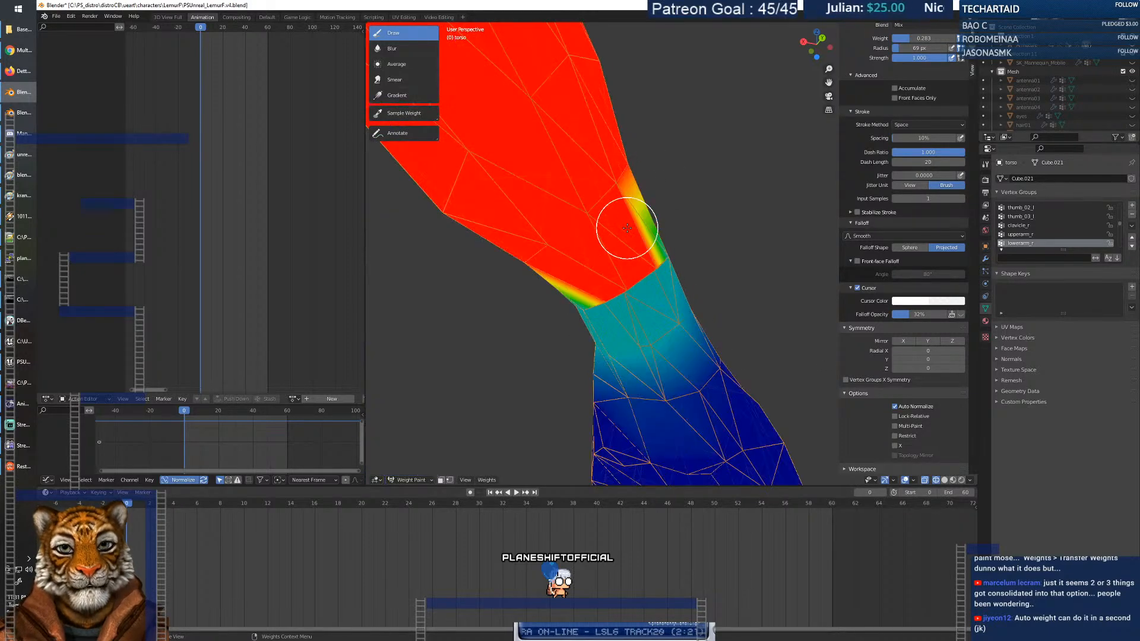
Set the Draw brush to weight 0.422 and radius 22 px and paint lowerarm_r along the right wrist seam.
{"action": "scroll", "coordinate": [624, 224], "scroll_direction": "down", "scroll_amount": 2}
{"action": "right_click", "coordinate": [610, 233]}
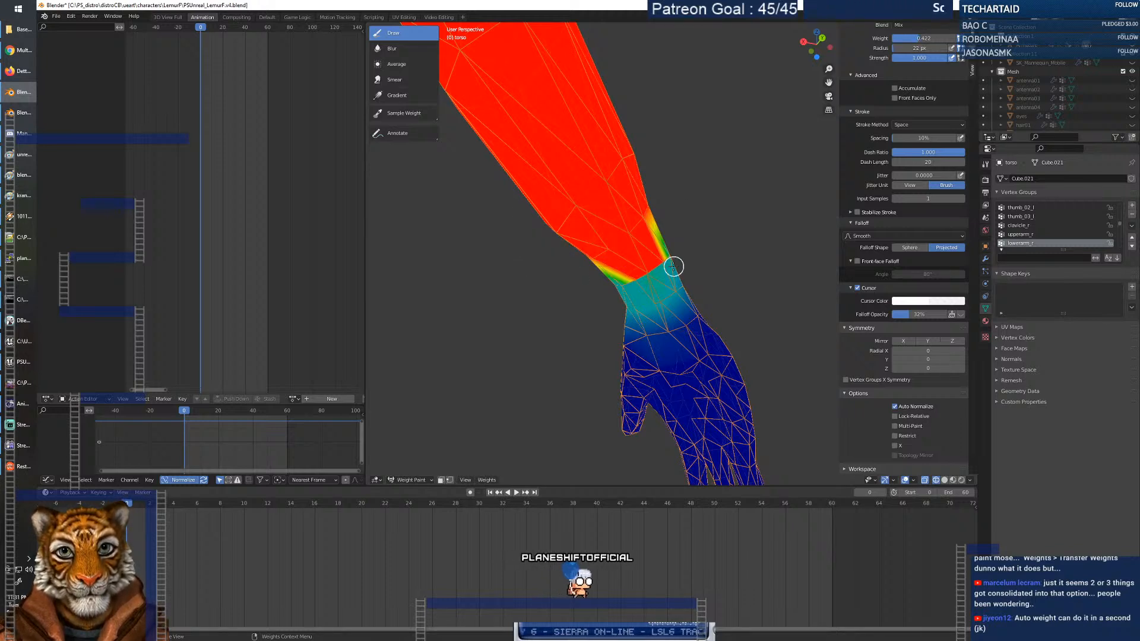
{"action": "mouse_move", "coordinate": [661, 261]}
{"action": "middle_mouse_down"}
{"action": "mouse_move", "coordinate": [504, 342]}
{"action": "mouse_move", "coordinate": [522, 333]}
{"action": "middle_mouse_up"}
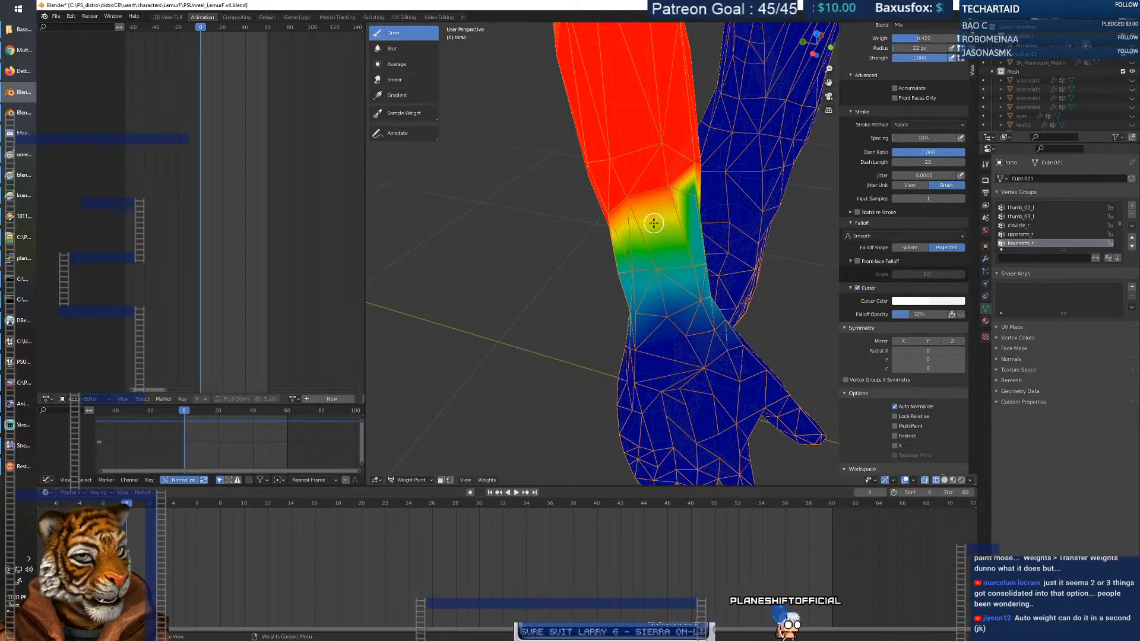
Set the brush weight to 1.000 and paint over the reduced lowerarm_r patch just above the right wrist.
{"action": "mouse_move", "coordinate": [654, 224]}
{"action": "middle_mouse_down"}
{"action": "mouse_move", "coordinate": [626, 246]}
{"action": "mouse_move", "coordinate": [596, 233]}
{"action": "middle_mouse_up"}
{"action": "right_click", "coordinate": [634, 275]}
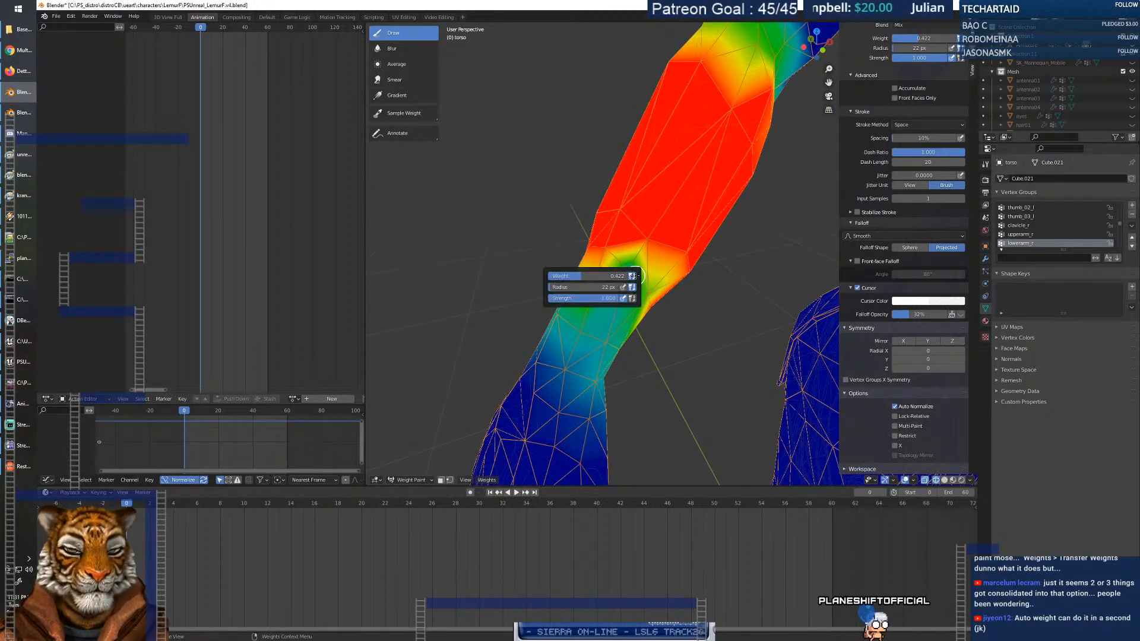
{"action": "mouse_move", "coordinate": [622, 276]}
{"action": "left_mouse_down"}
{"action": "mouse_move", "coordinate": [642, 276]}
{"action": "mouse_move", "coordinate": [653, 294]}
{"action": "mouse_move", "coordinate": [604, 252]}
{"action": "left_mouse_up"}
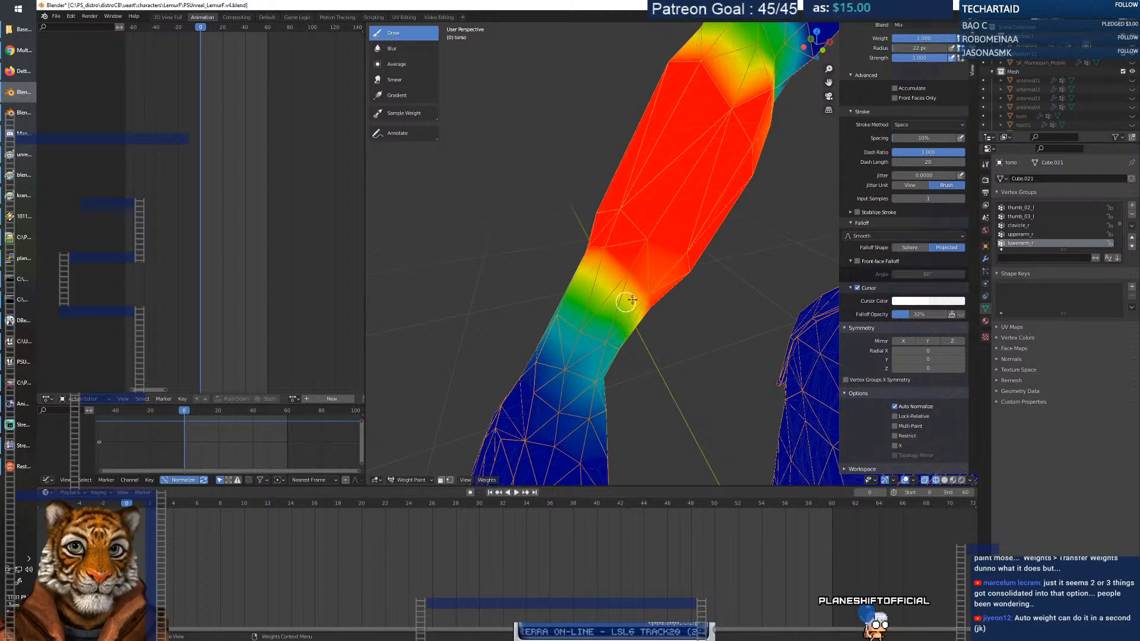
Lower the brush weight for painting lowerarm_r at the hard edge of the right wrist seam.
{"action": "middle_click_drag", "start_coordinate": [614, 263], "coordinate": [481, 161]}
{"action": "right_click", "coordinate": [544, 264]}
{"action": "left_click_drag", "start_coordinate": [555, 261], "coordinate": [513, 261]}
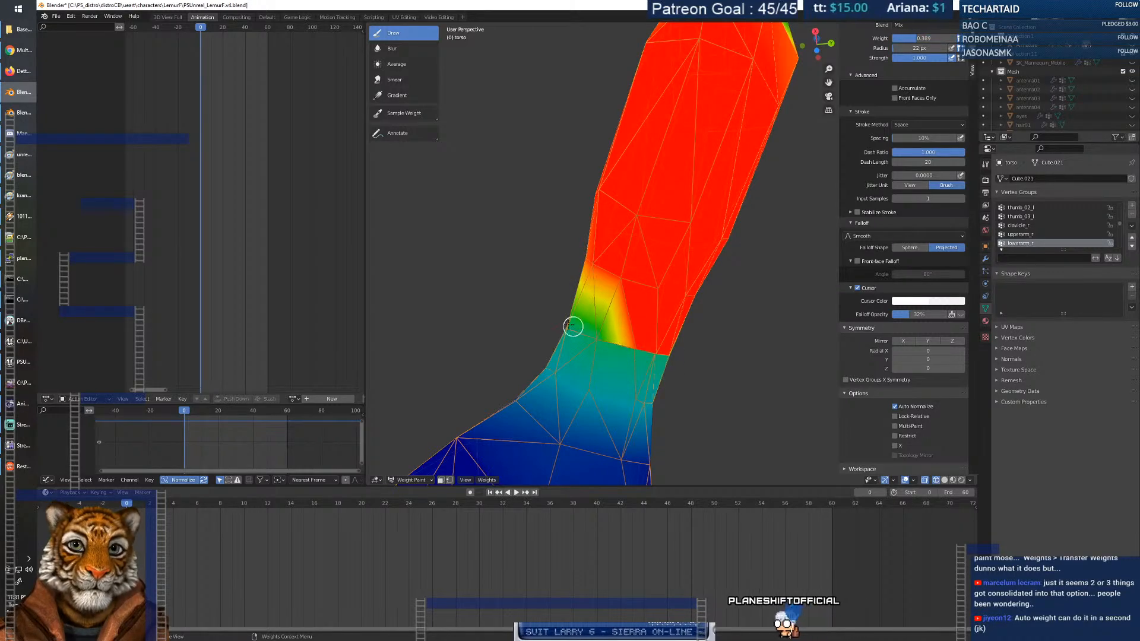
Switch the torso mesh from Weight Paint to Edit Mode, with the right wrist in view.
{"action": "mouse_move", "coordinate": [656, 355]}
{"action": "middle_mouse_down"}
{"action": "mouse_move", "coordinate": [613, 314]}
{"action": "mouse_move", "coordinate": [638, 335]}
{"action": "mouse_move", "coordinate": [633, 350]}
{"action": "middle_mouse_up"}
{"action": "middle_click_drag", "start_coordinate": [644, 330], "coordinate": [654, 301]}
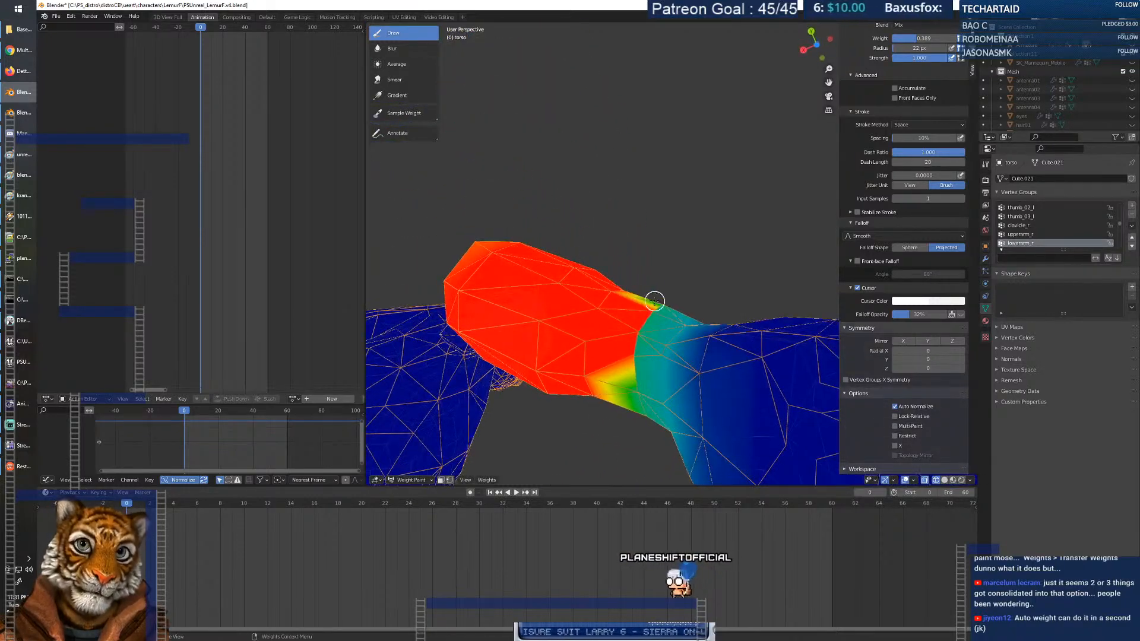
{"action": "scroll", "coordinate": [659, 341], "scroll_direction": "up", "scroll_amount": 4}
{"action": "middle_click_drag", "start_coordinate": [661, 342], "coordinate": [677, 283]}
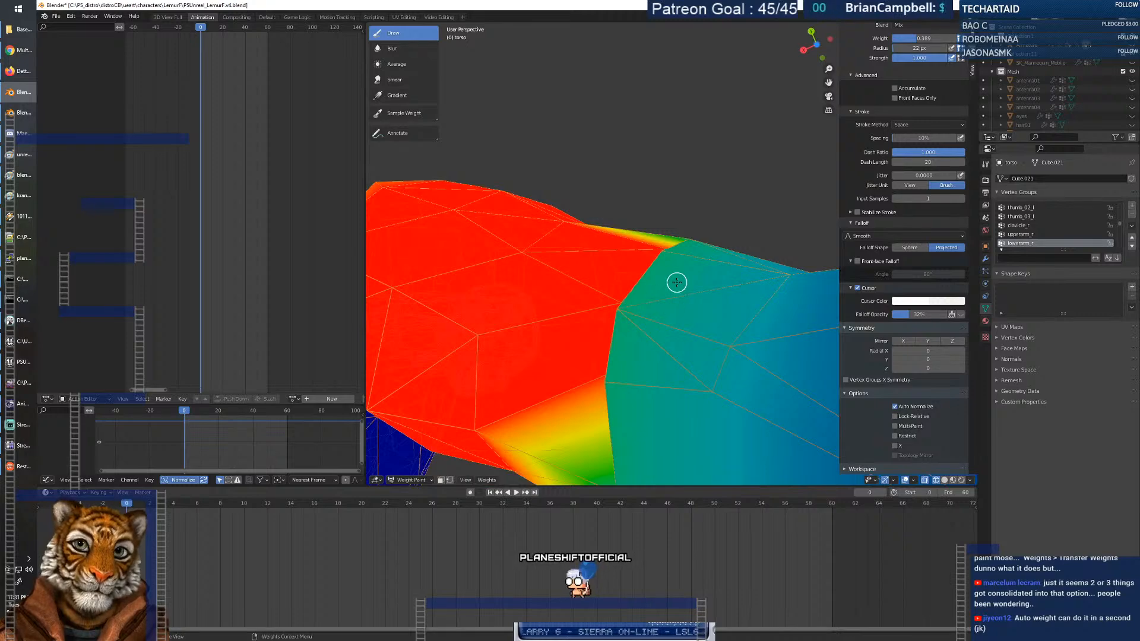
{"action": "left_click", "coordinate": [410, 480]}
{"action": "left_click", "coordinate": [410, 469]}
{"action": "left_click", "coordinate": [410, 480]}
{"action": "left_click", "coordinate": [410, 469]}
{"action": "left_click", "coordinate": [410, 479]}
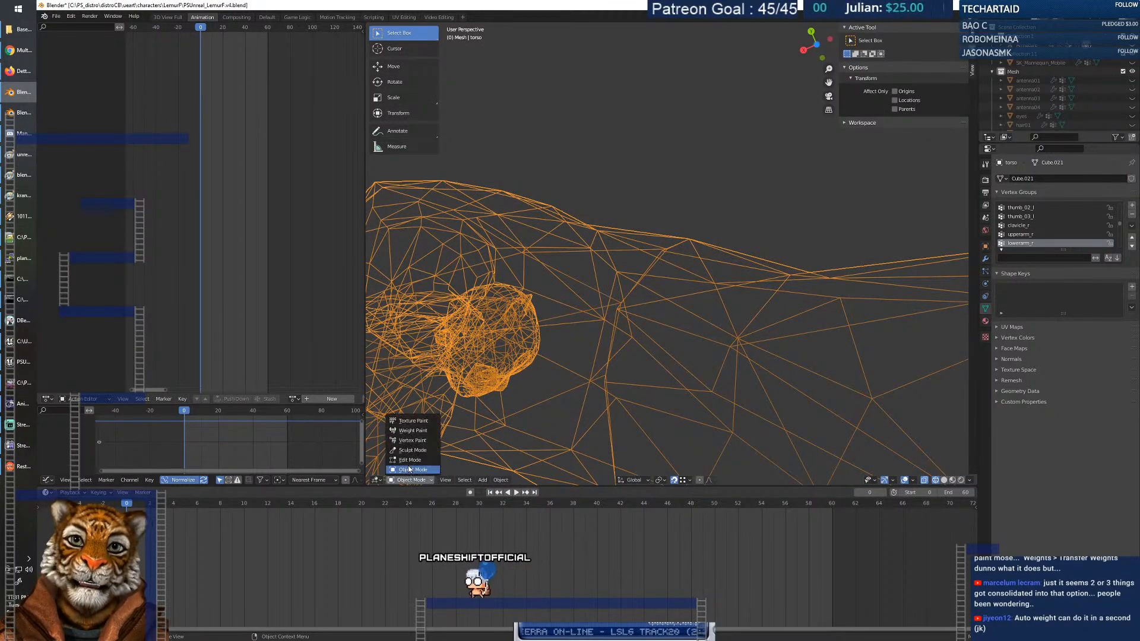
{"action": "left_click", "coordinate": [410, 459]}
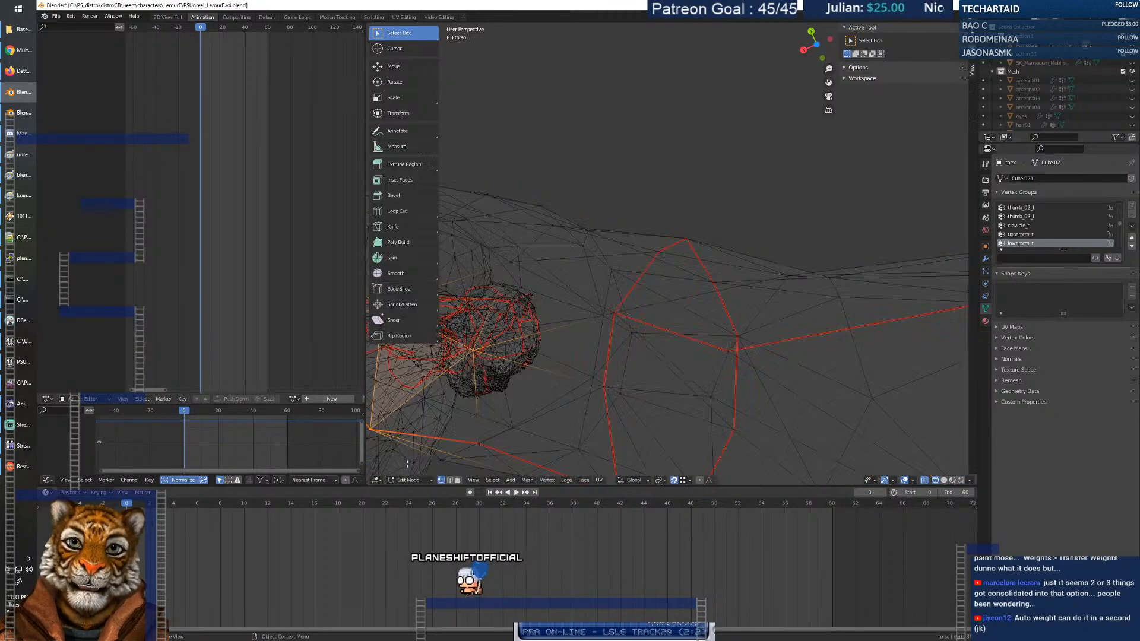
Select the overlapping vertices where the right wrist seam branches and copy the active vertex's weights to the selection.
{"action": "left_click", "coordinate": [609, 311]}
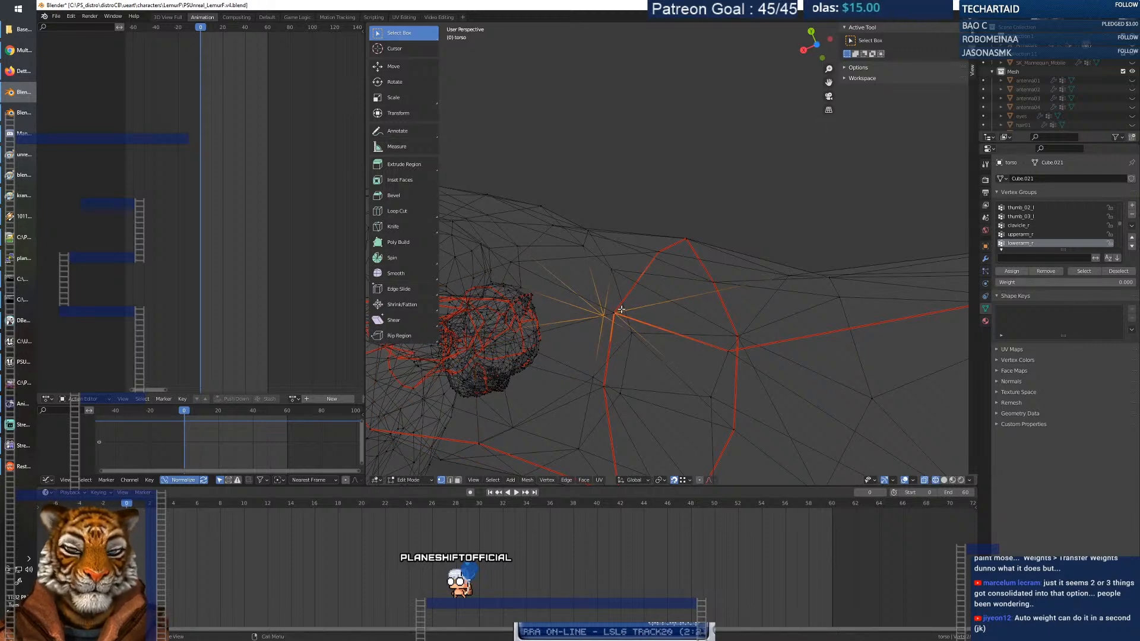
{"action": "middle_click_drag", "start_coordinate": [620, 320], "coordinate": [636, 315]}
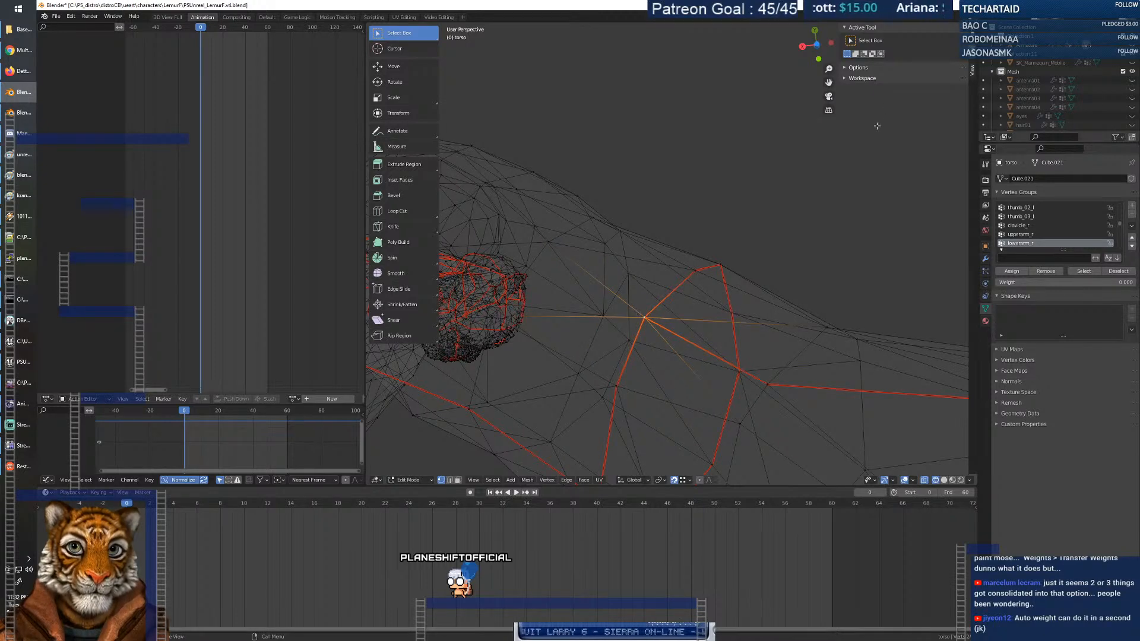
{"action": "left_click", "coordinate": [846, 68]}
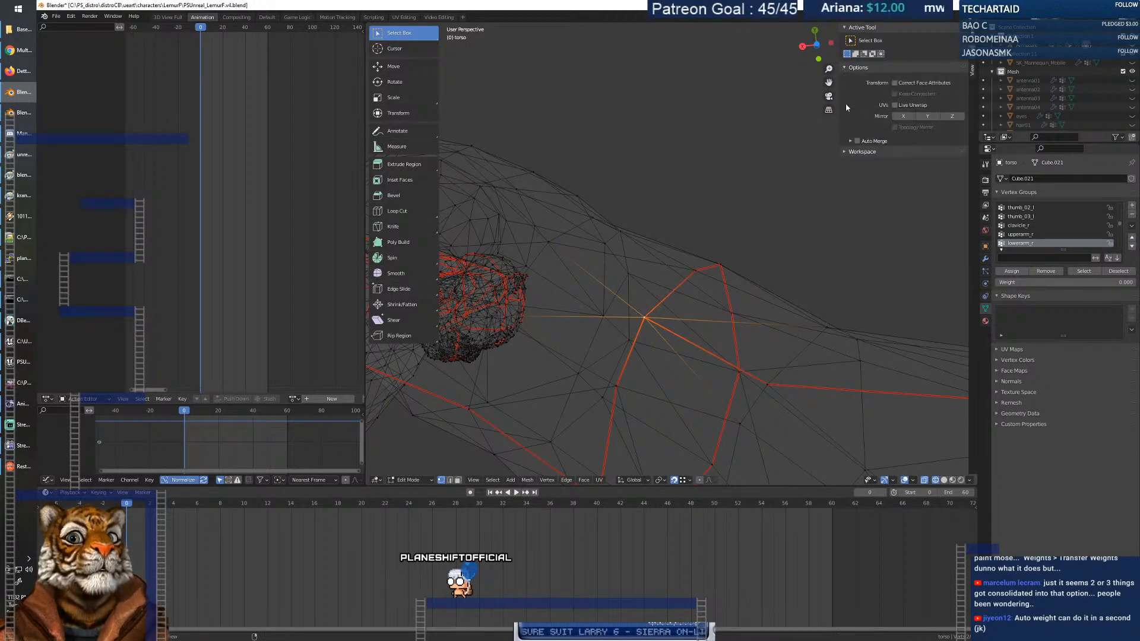
{"action": "left_click", "coordinate": [844, 152]}
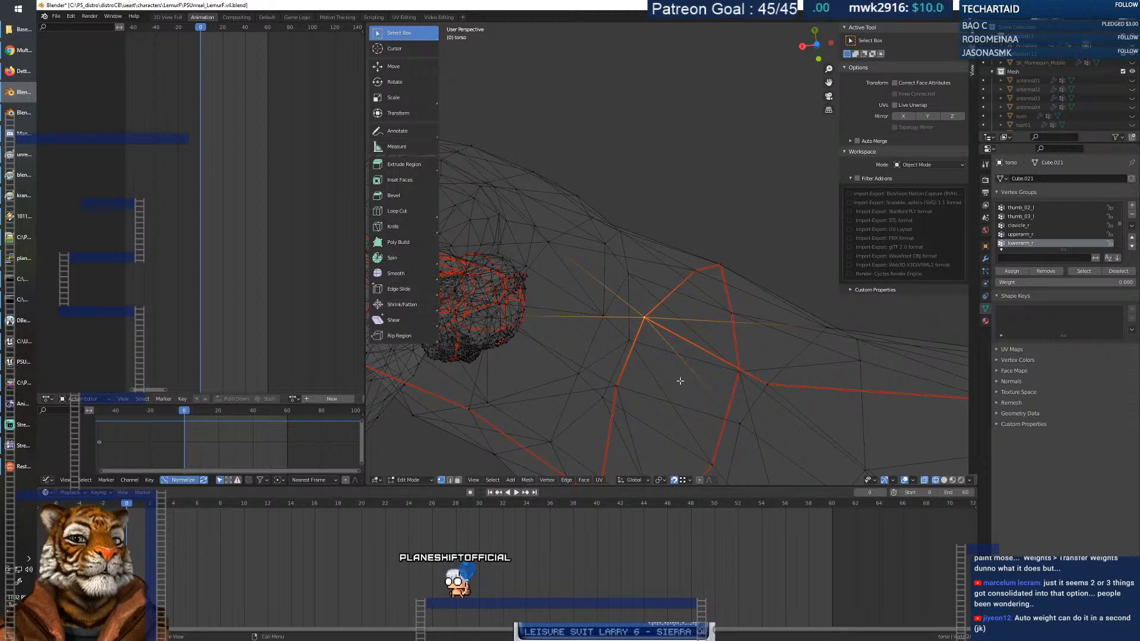
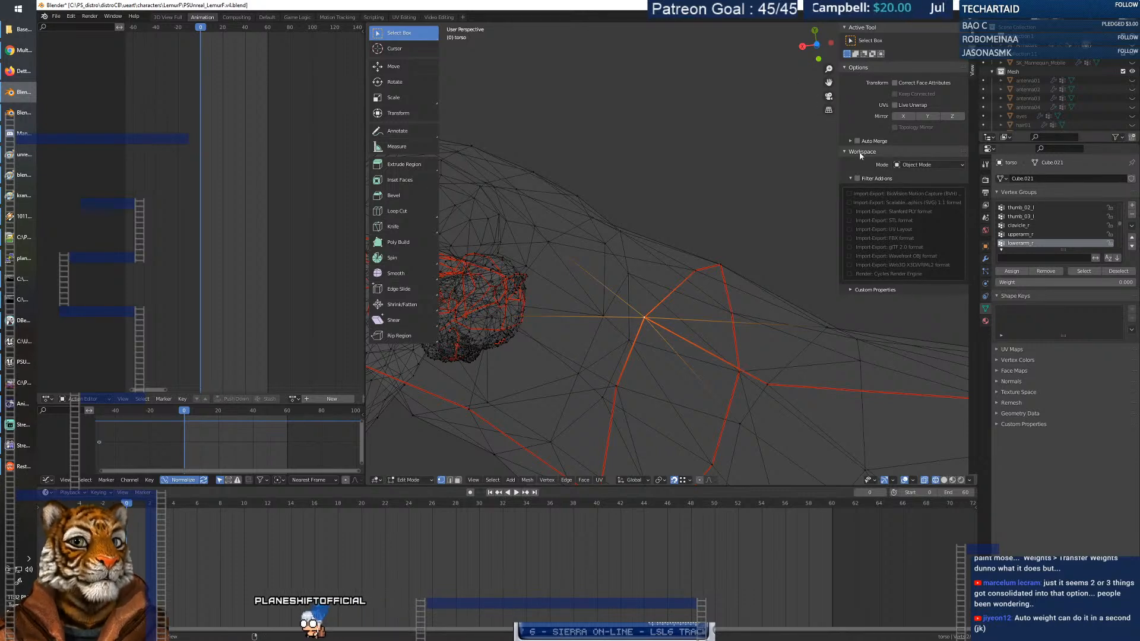
{"action": "left_click", "coordinate": [643, 318]}
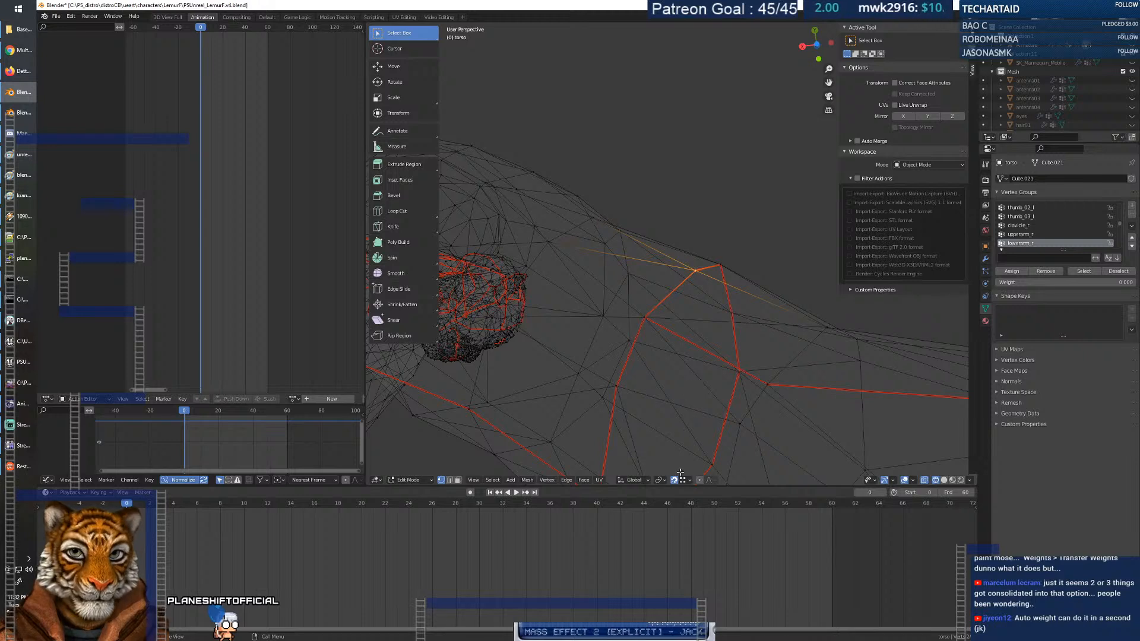
{"action": "left_click", "coordinate": [697, 260]}
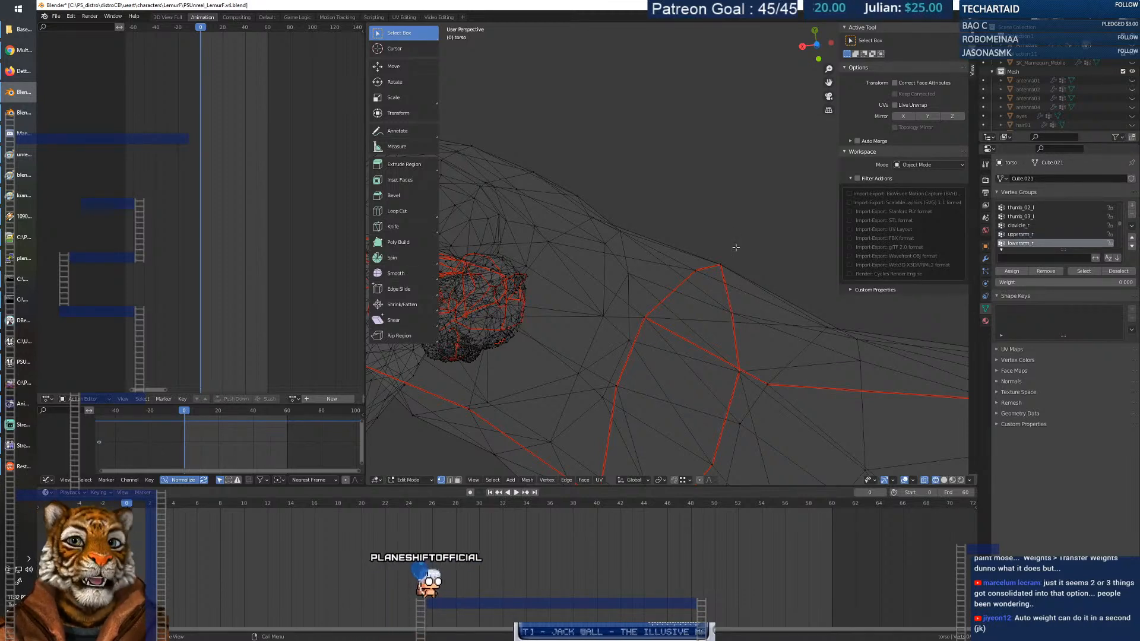
{"action": "left_click", "coordinate": [633, 317]}
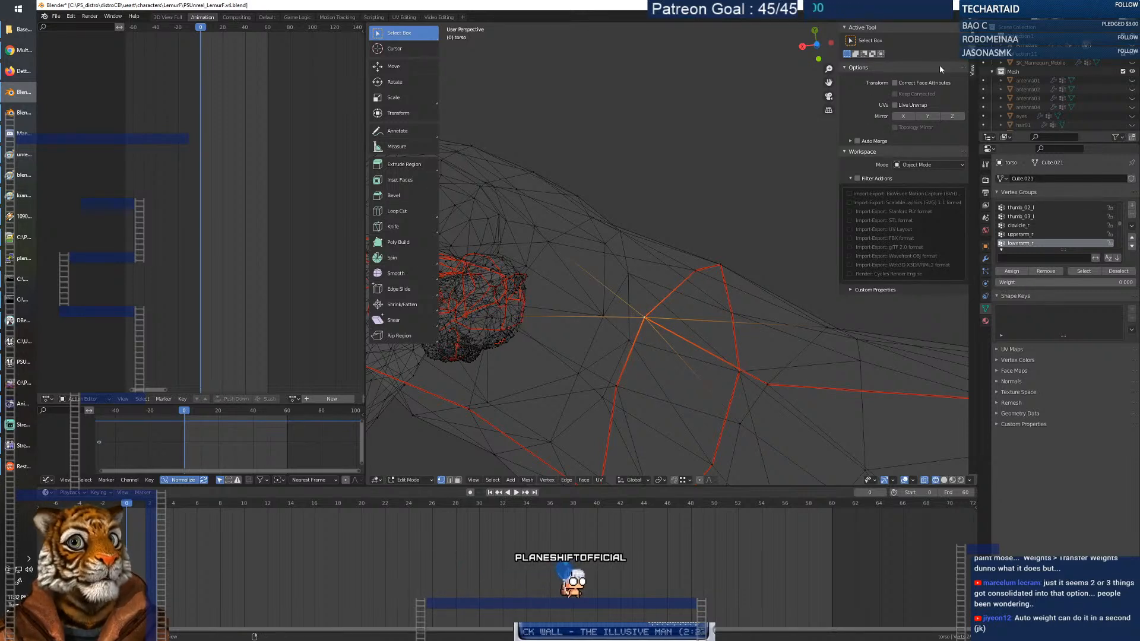
{"action": "left_click", "coordinate": [972, 34]}
{"action": "left_click", "coordinate": [846, 111]}
{"action": "left_click", "coordinate": [846, 111]}
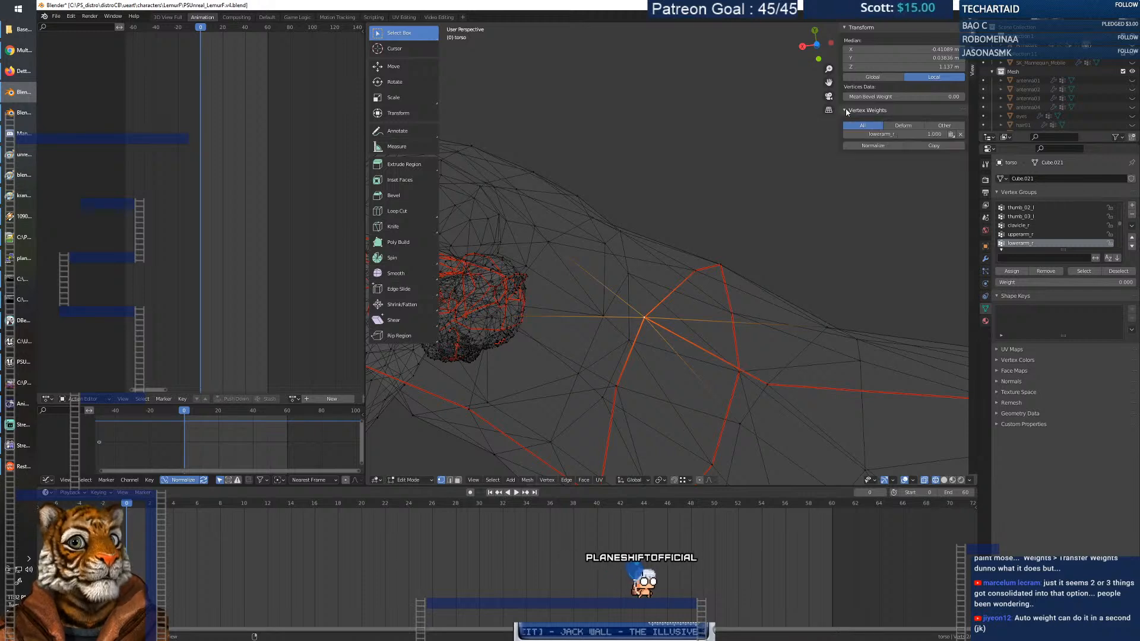
{"action": "left_click", "coordinate": [923, 146]}
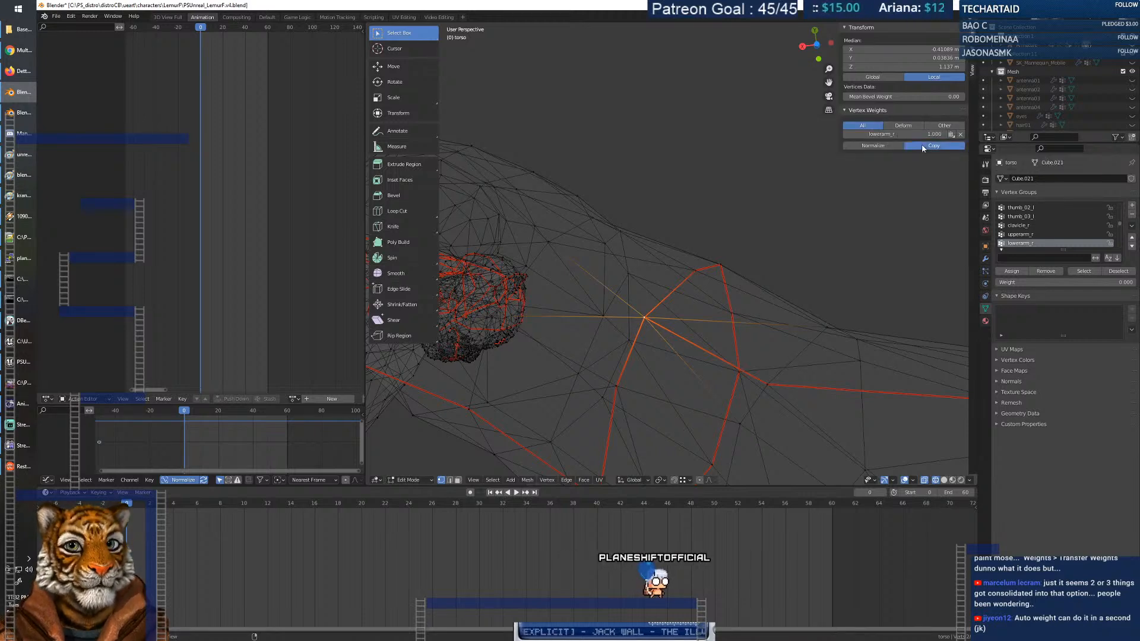
Select the next pair of overlapping vertices along the right wrist seam and copy the active vertex's weights to the selection.
{"action": "left_click", "coordinate": [631, 386]}
{"action": "left_click", "coordinate": [641, 384]}
{"action": "left_click", "coordinate": [629, 389]}
{"action": "left_click", "coordinate": [604, 377]}
{"action": "left_click", "coordinate": [603, 376]}
{"action": "left_click", "coordinate": [599, 374]}
{"action": "left_click", "coordinate": [615, 380]}
{"action": "mouse_move", "coordinate": [633, 374]}
{"action": "middle_mouse_down"}
{"action": "mouse_move", "coordinate": [656, 359]}
{"action": "mouse_move", "coordinate": [645, 364]}
{"action": "middle_mouse_up"}
{"action": "left_click", "coordinate": [602, 383]}
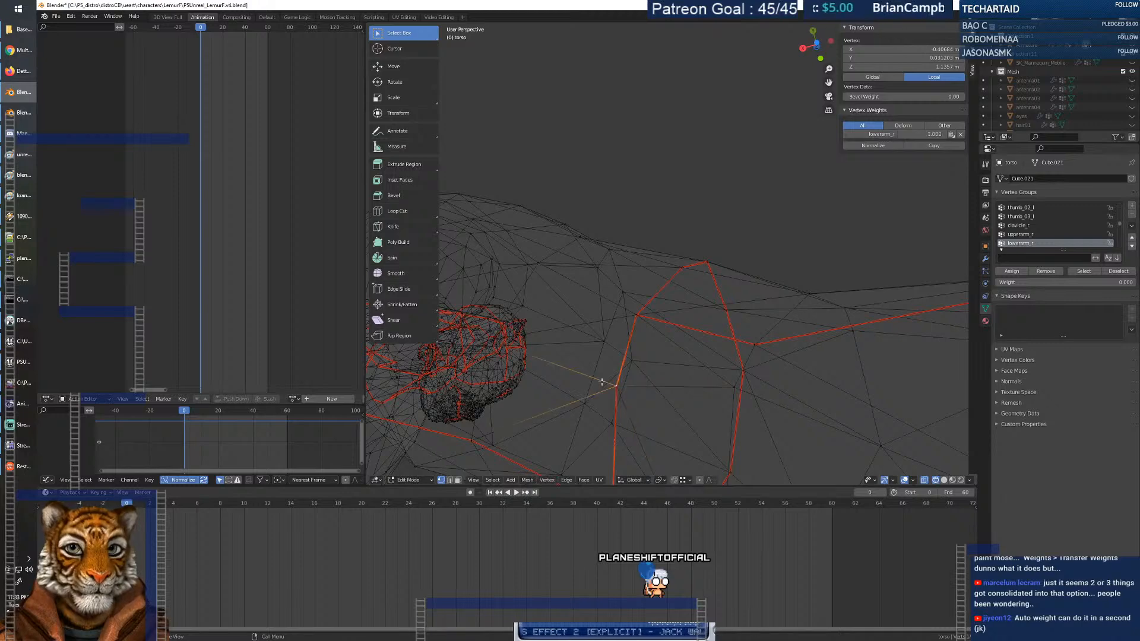
{"action": "left_click", "coordinate": [640, 390], "text": "shift"}
{"action": "left_click", "coordinate": [918, 155]}
Match the weights of the overlapping vertices at the wrist seam's forearm branch by copying from the active vertex, and clear the selection.
{"action": "middle_click_drag", "start_coordinate": [634, 352], "coordinate": [650, 296]}
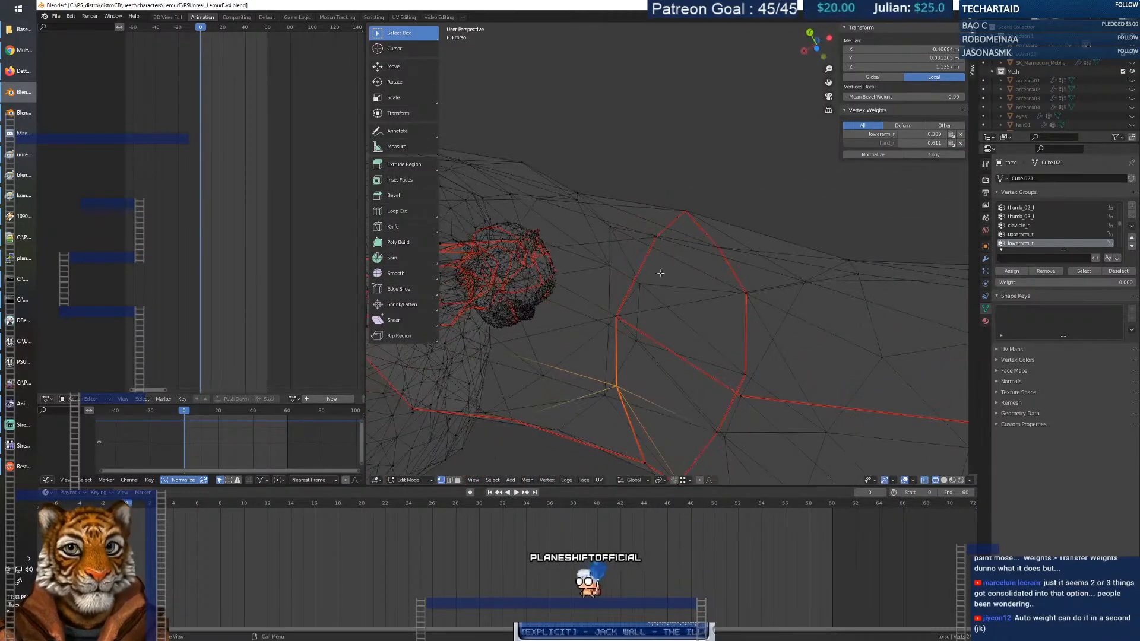
{"action": "left_click", "coordinate": [654, 237]}
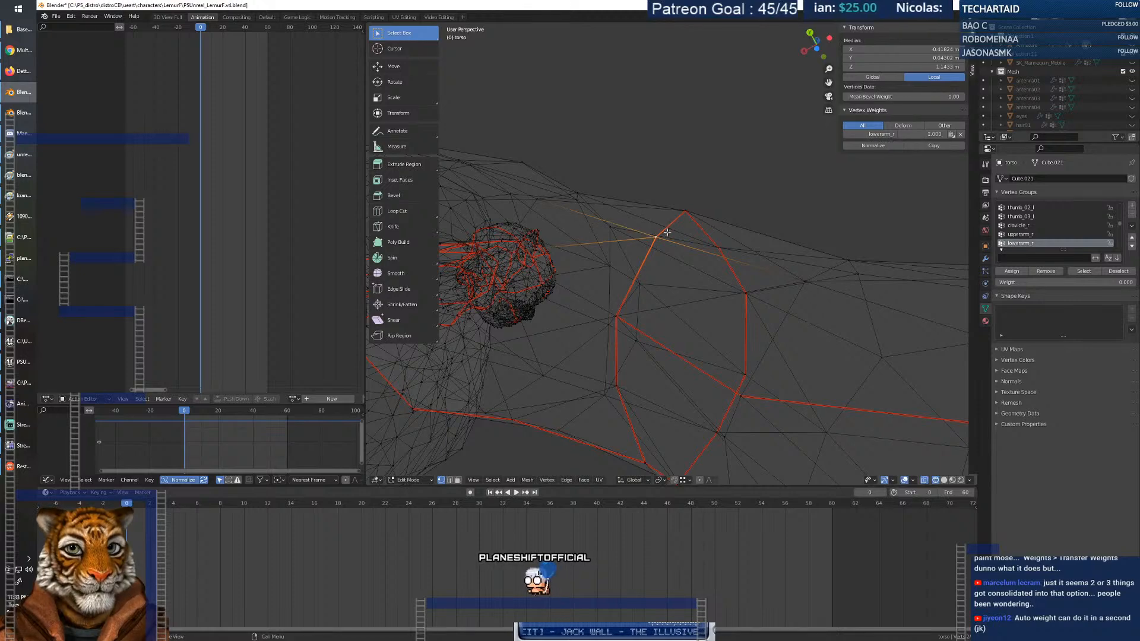
{"action": "middle_click_drag", "start_coordinate": [594, 351], "coordinate": [605, 360]}
{"action": "left_click", "coordinate": [685, 308]}
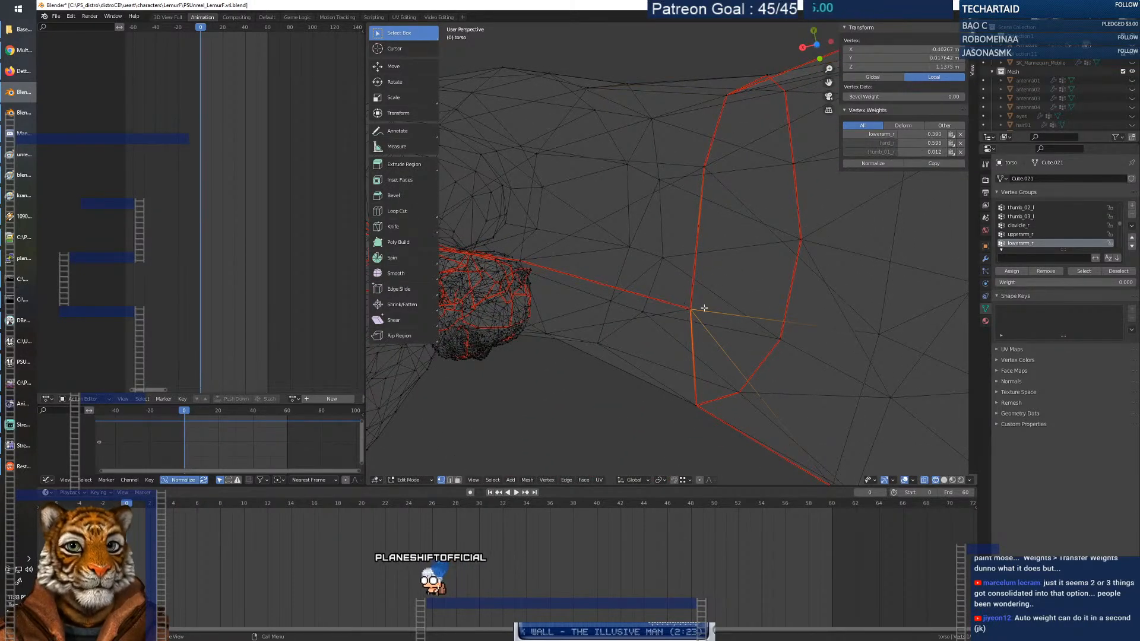
{"action": "left_click", "coordinate": [911, 155]}
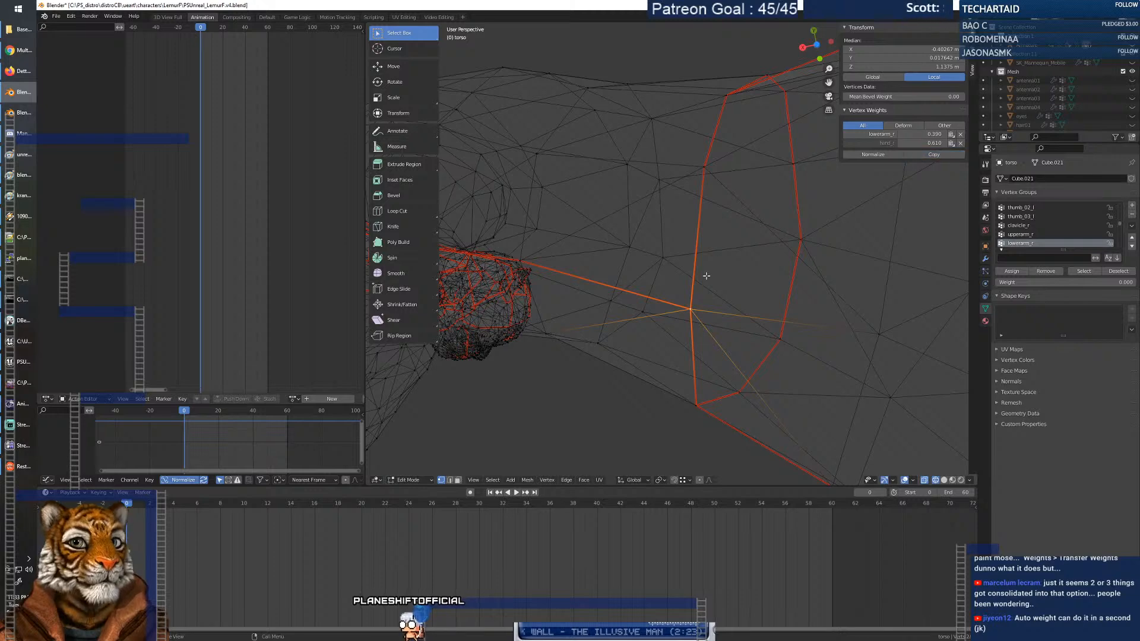
{"action": "scroll", "coordinate": [704, 275], "scroll_direction": "down", "scroll_amount": 5}
{"action": "mouse_move", "coordinate": [705, 275]}
{"action": "middle_mouse_down"}
{"action": "mouse_move", "coordinate": [657, 359]}
{"action": "mouse_move", "coordinate": [743, 302]}
{"action": "mouse_move", "coordinate": [676, 323]}
{"action": "mouse_move", "coordinate": [756, 249]}
{"action": "mouse_move", "coordinate": [786, 249]}
{"action": "middle_mouse_up"}
{"action": "left_click", "coordinate": [786, 249]}
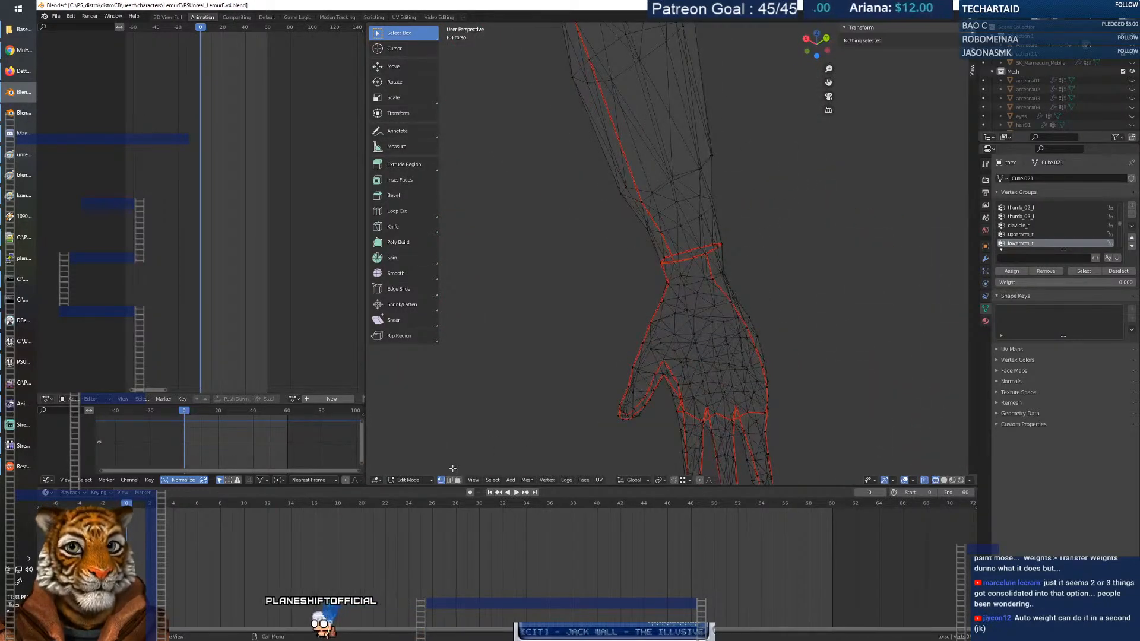
Return the torso mesh to Weight Paint mode and check the lowerarm_r weights around the wrist.
{"action": "left_click", "coordinate": [410, 480]}
{"action": "left_click", "coordinate": [413, 430]}
{"action": "mouse_move", "coordinate": [631, 358]}
{"action": "middle_mouse_down"}
{"action": "mouse_move", "coordinate": [698, 281]}
{"action": "mouse_move", "coordinate": [682, 284]}
{"action": "middle_mouse_up"}
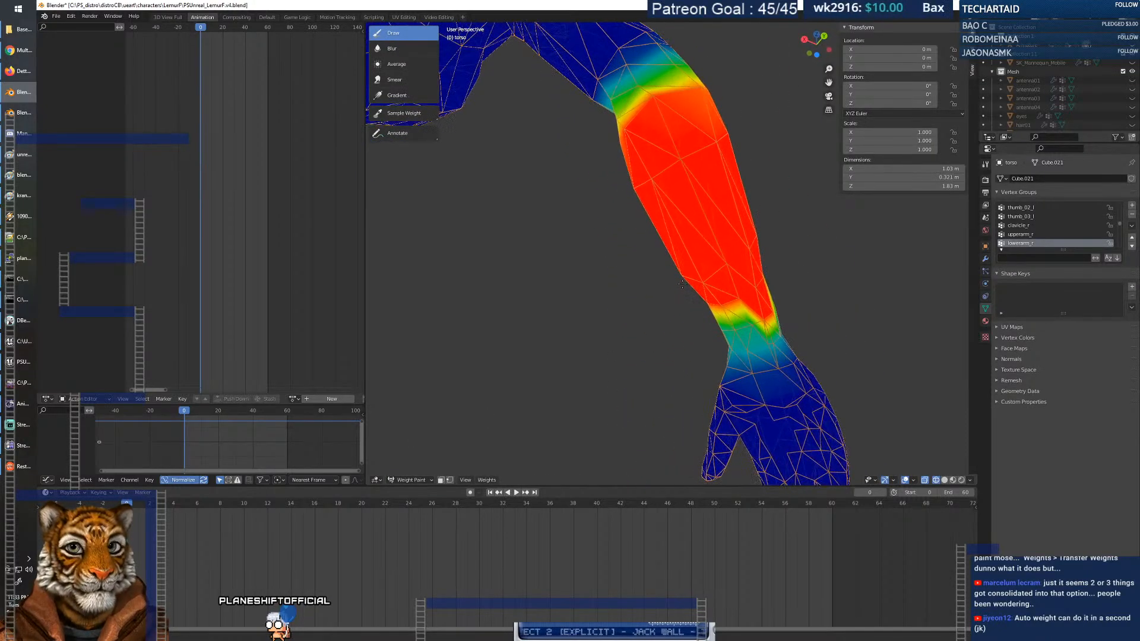
{"action": "scroll", "coordinate": [751, 330], "scroll_direction": "up", "scroll_amount": 3}
{"action": "mouse_move", "coordinate": [758, 349]}
{"action": "middle_mouse_down"}
{"action": "mouse_move", "coordinate": [741, 312]}
{"action": "mouse_move", "coordinate": [723, 320]}
{"action": "middle_mouse_up"}
{"action": "scroll", "coordinate": [740, 313], "scroll_direction": "down", "scroll_amount": 4}
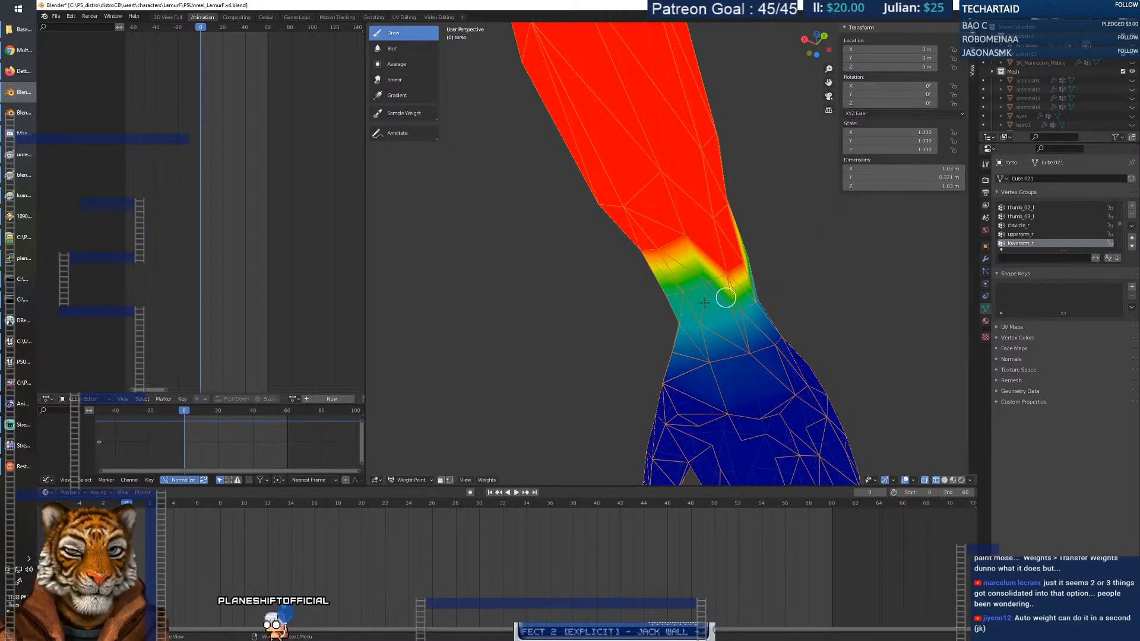
Paint the lowerarm_r weights around the right wrist with a brush weight of 1.000 to even out the forearm boundary.
{"action": "right_click", "coordinate": [649, 310]}
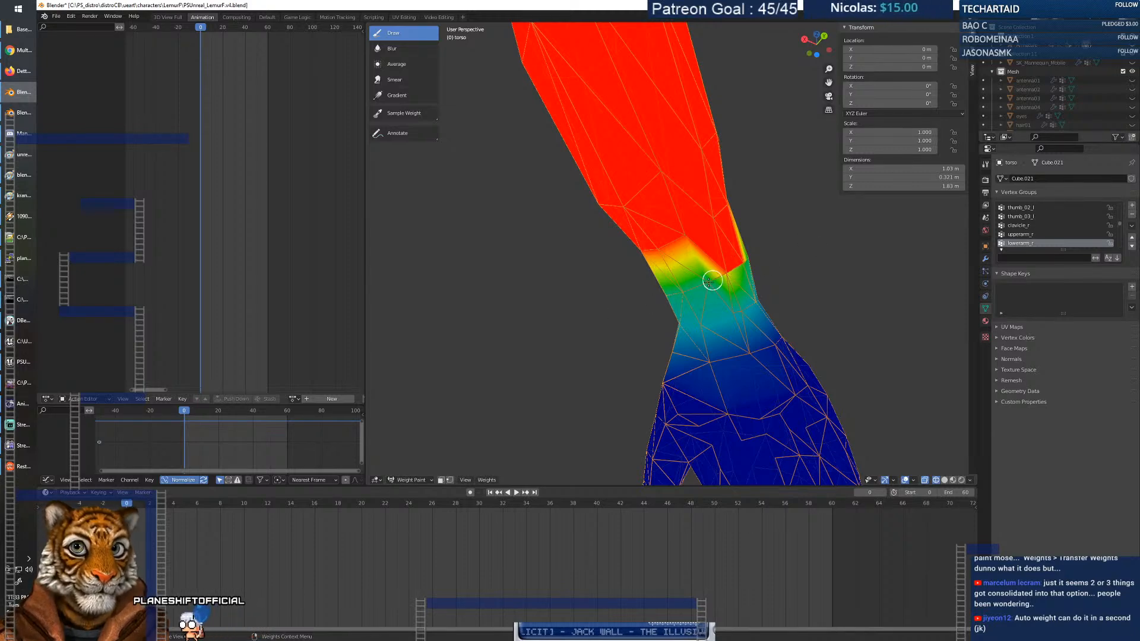
{"action": "middle_click_drag", "start_coordinate": [764, 291], "coordinate": [813, 336]}
{"action": "scroll", "coordinate": [809, 332], "scroll_direction": "down", "scroll_amount": 8}
{"action": "mouse_move", "coordinate": [672, 226]}
{"action": "middle_mouse_down"}
{"action": "mouse_move", "coordinate": [651, 219]}
{"action": "mouse_move", "coordinate": [672, 236]}
{"action": "middle_mouse_up"}
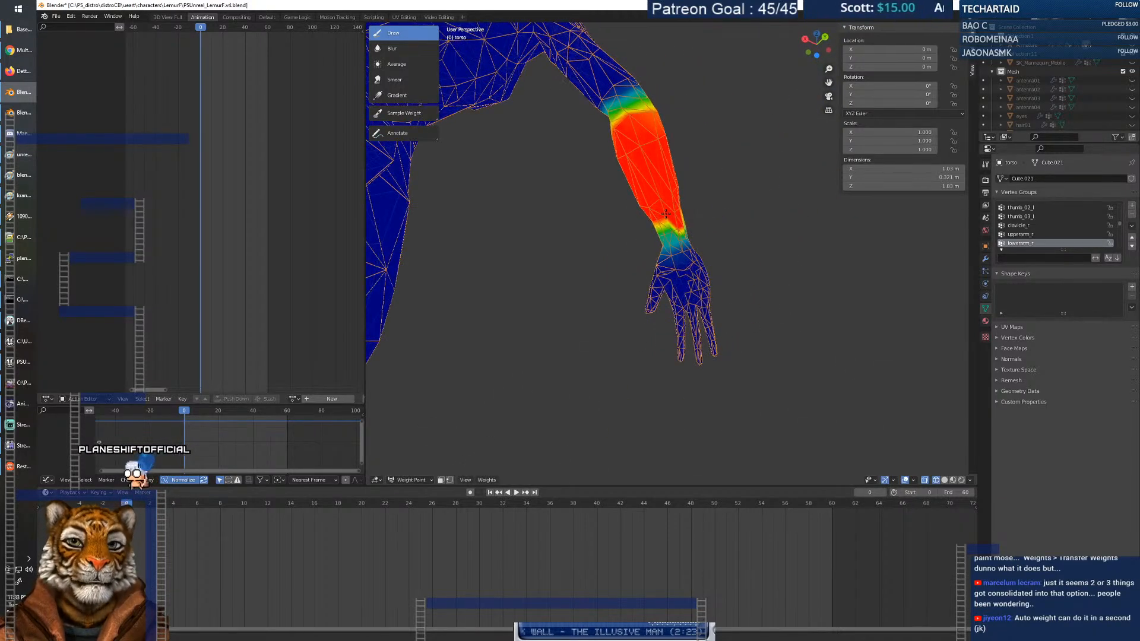
{"action": "scroll", "coordinate": [671, 237], "scroll_direction": "up", "scroll_amount": 4}
{"action": "scroll", "coordinate": [671, 237], "scroll_direction": "up", "scroll_amount": 2}
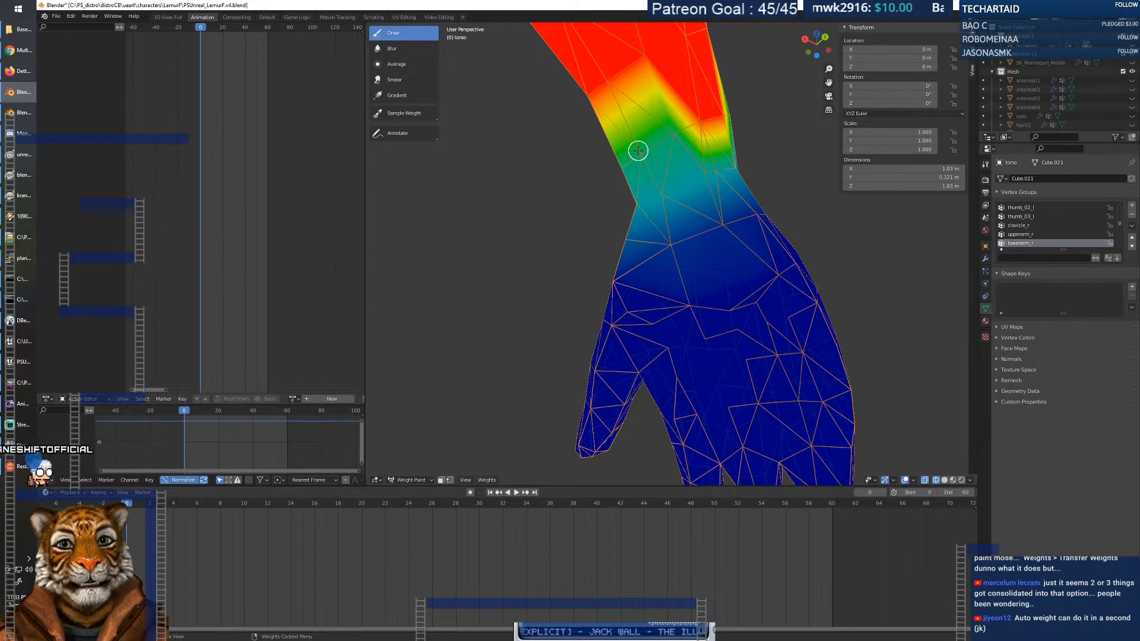
{"action": "right_click", "coordinate": [672, 131]}
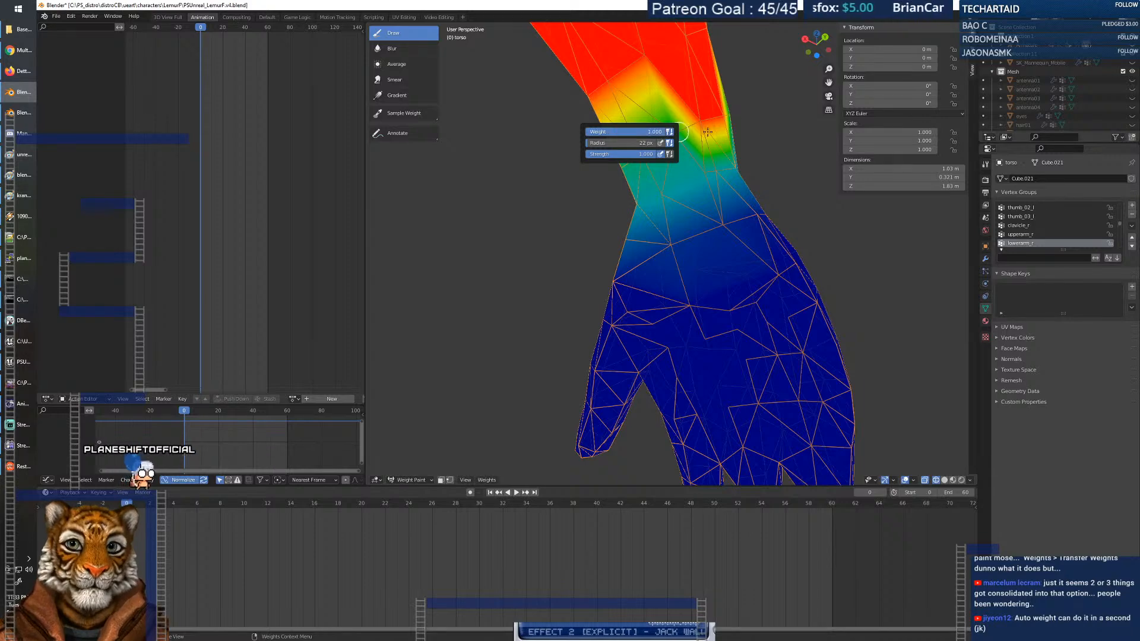
{"action": "left_click_drag", "start_coordinate": [679, 132], "coordinate": [647, 153]}
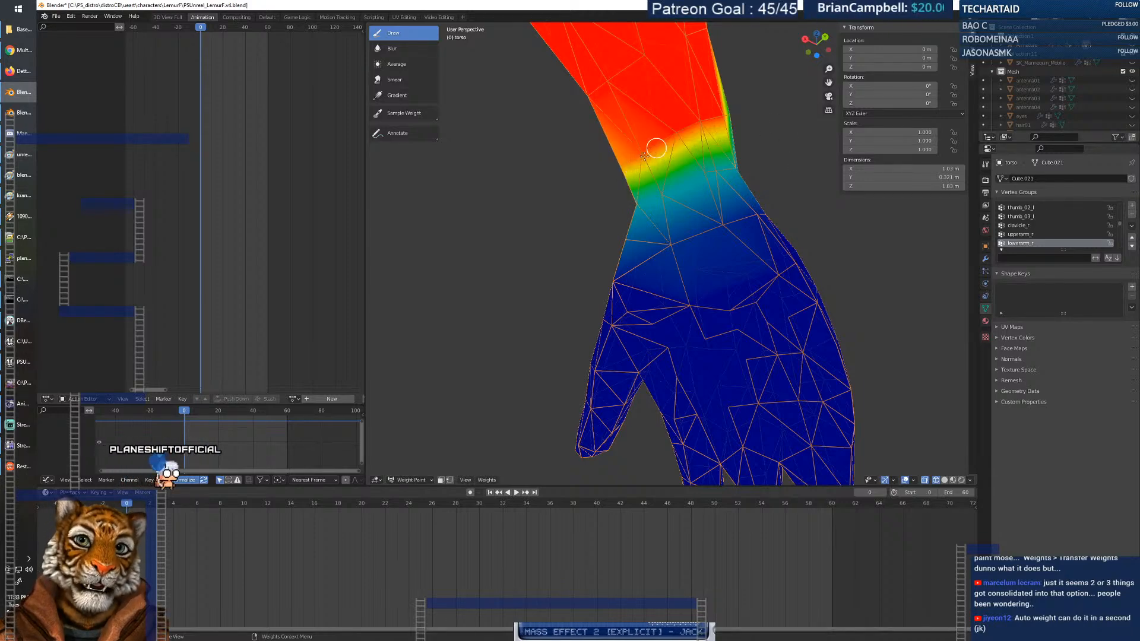
{"action": "mouse_move", "coordinate": [645, 168]}
{"action": "middle_mouse_down"}
{"action": "mouse_move", "coordinate": [793, 237]}
{"action": "mouse_move", "coordinate": [685, 180]}
{"action": "middle_mouse_up"}
{"action": "mouse_move", "coordinate": [643, 144]}
{"action": "left_mouse_down"}
{"action": "mouse_move", "coordinate": [600, 183]}
{"action": "mouse_move", "coordinate": [670, 197]}
{"action": "left_mouse_up"}
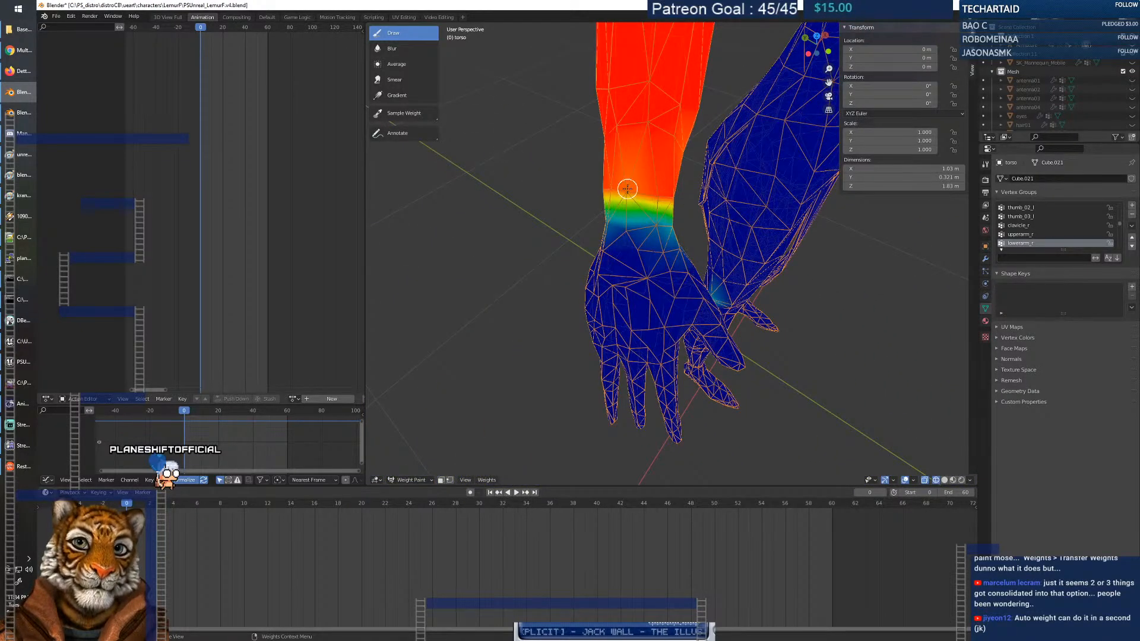
{"action": "mouse_move", "coordinate": [604, 176]}
{"action": "middle_mouse_down"}
{"action": "mouse_move", "coordinate": [604, 215]}
{"action": "mouse_move", "coordinate": [644, 189]}
{"action": "mouse_move", "coordinate": [631, 202]}
{"action": "middle_mouse_up"}
{"action": "middle_click_drag", "start_coordinate": [566, 173], "coordinate": [612, 202]}
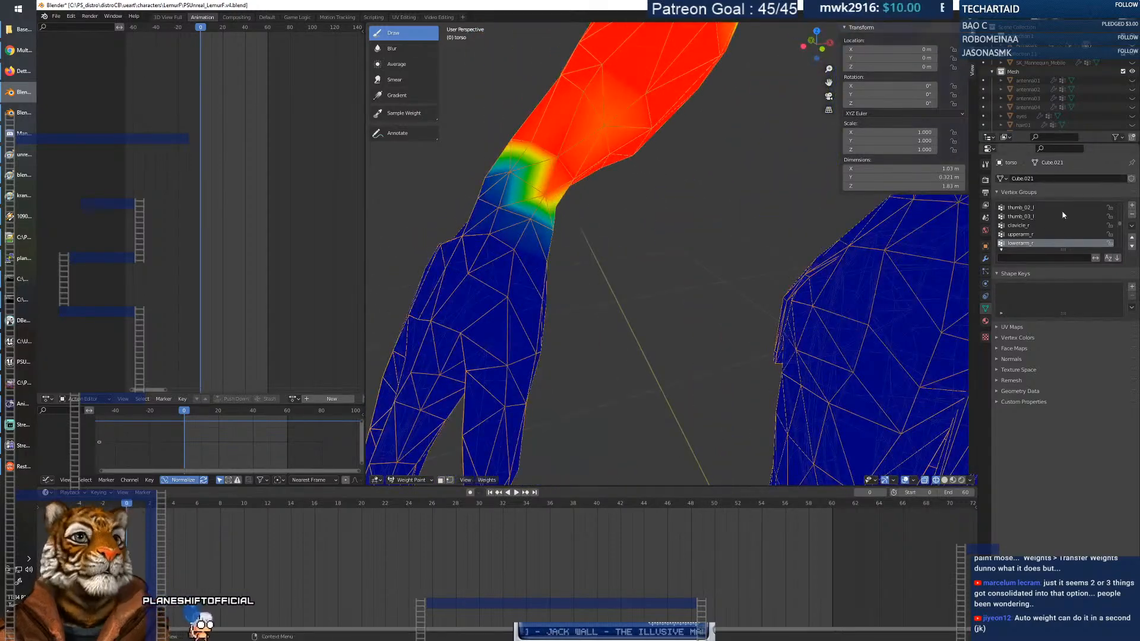
Make hand_r the active vertex group and inspect its weights around the wrist and hand.
{"action": "scroll", "coordinate": [1035, 226], "scroll_direction": "down", "scroll_amount": 3}
{"action": "left_click", "coordinate": [1034, 226]}
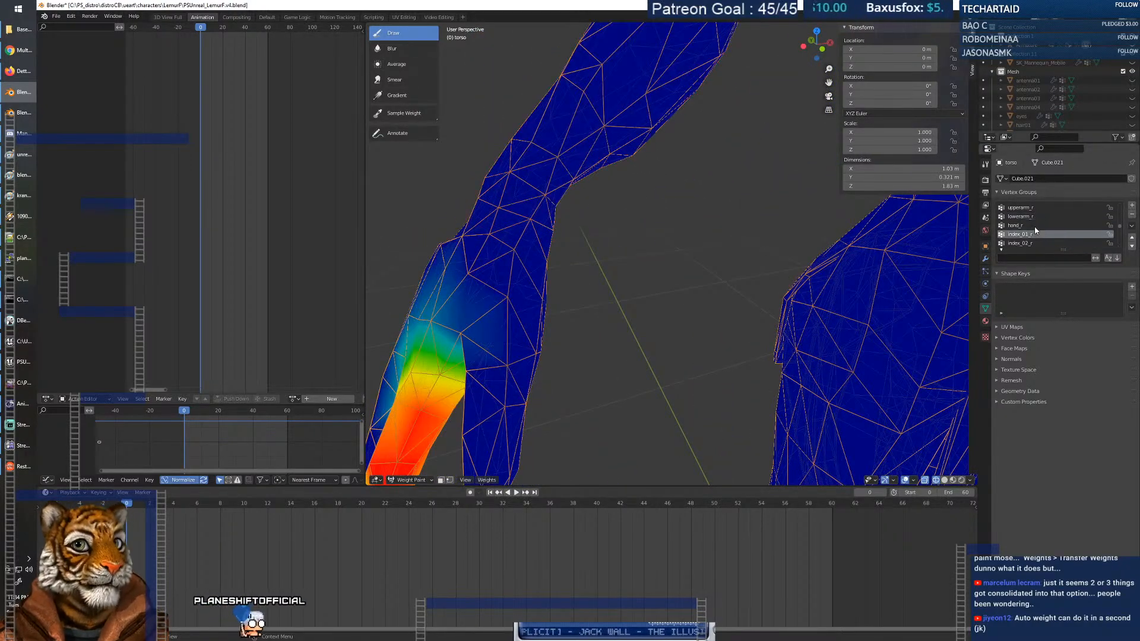
{"action": "mouse_move", "coordinate": [618, 259]}
{"action": "middle_mouse_down"}
{"action": "mouse_move", "coordinate": [642, 266]}
{"action": "mouse_move", "coordinate": [594, 261]}
{"action": "middle_mouse_up"}
{"action": "scroll", "coordinate": [644, 265], "scroll_direction": "down", "scroll_amount": 3}
{"action": "mouse_move", "coordinate": [570, 256]}
{"action": "left_mouse_down"}
{"action": "mouse_move", "coordinate": [605, 266]}
{"action": "mouse_move", "coordinate": [542, 269]}
{"action": "left_mouse_up"}
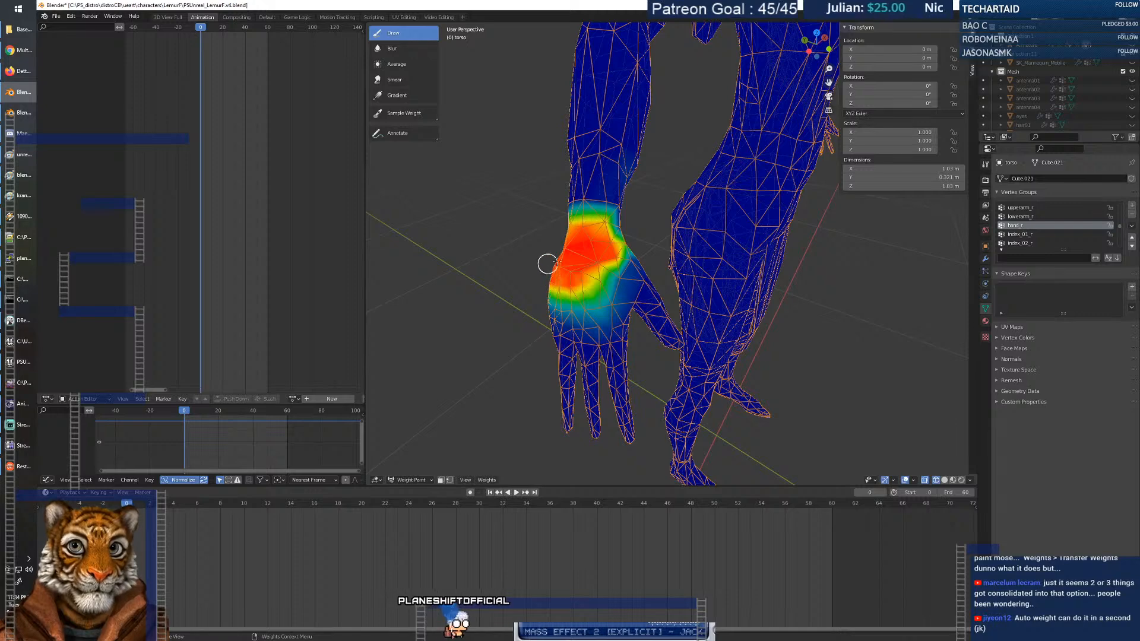
{"action": "middle_click_drag", "start_coordinate": [586, 257], "coordinate": [617, 248]}
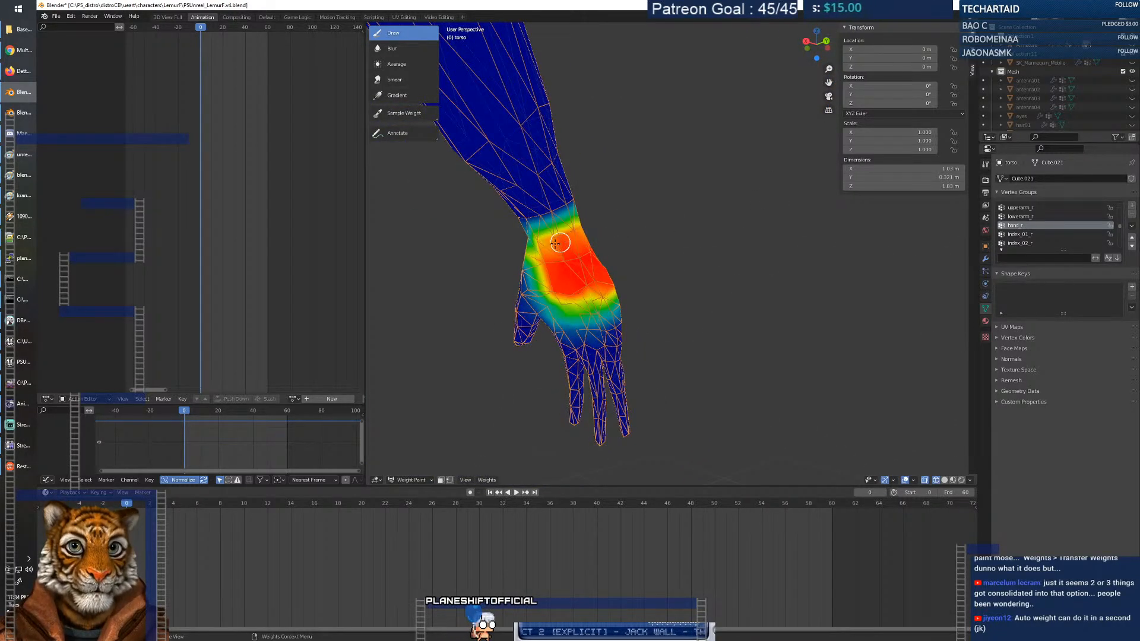
{"action": "middle_click_drag", "start_coordinate": [578, 289], "coordinate": [604, 269]}
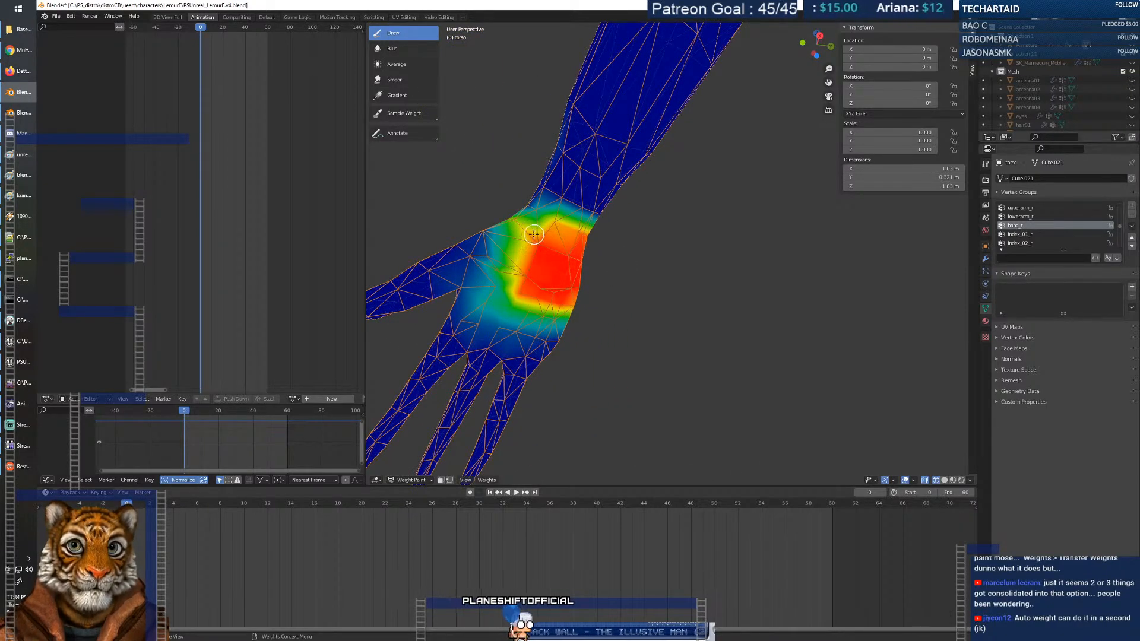
Adjust the brush weight and paint hand_r influence across the hand toward the base of the thumb.
{"action": "mouse_move", "coordinate": [519, 251]}
{"action": "middle_mouse_down"}
{"action": "mouse_move", "coordinate": [653, 336]}
{"action": "mouse_move", "coordinate": [448, 204]}
{"action": "middle_mouse_up"}
{"action": "right_click", "coordinate": [448, 204]}
{"action": "left_click_drag", "start_coordinate": [440, 205], "coordinate": [393, 204]}
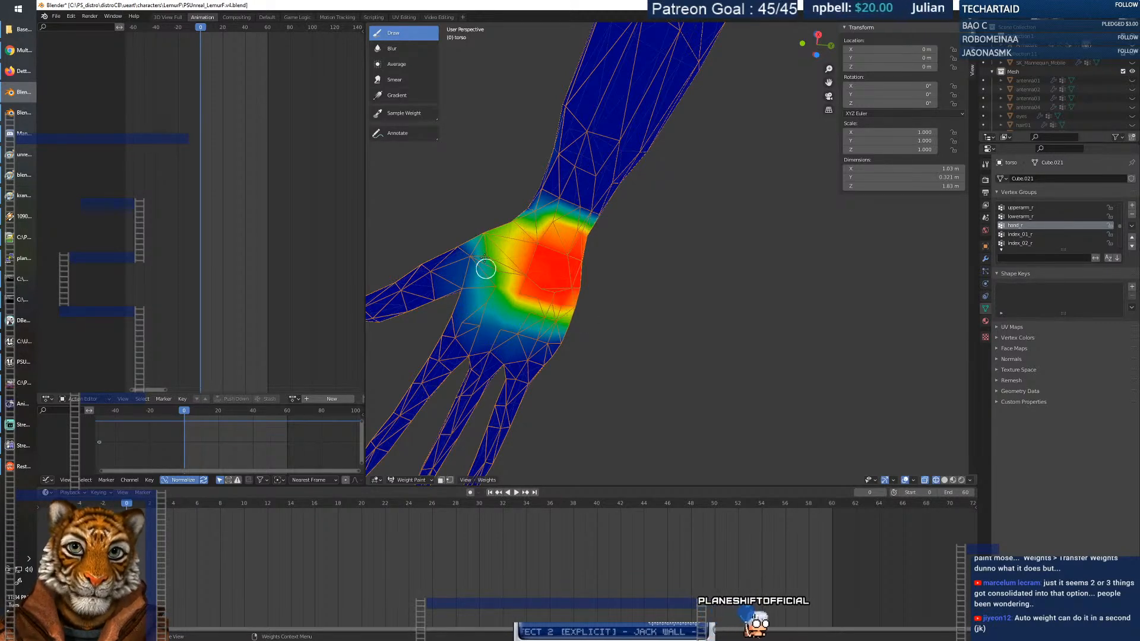
{"action": "mouse_move", "coordinate": [466, 202]}
{"action": "middle_mouse_down"}
{"action": "mouse_move", "coordinate": [518, 274]}
{"action": "mouse_move", "coordinate": [558, 291]}
{"action": "middle_mouse_up"}
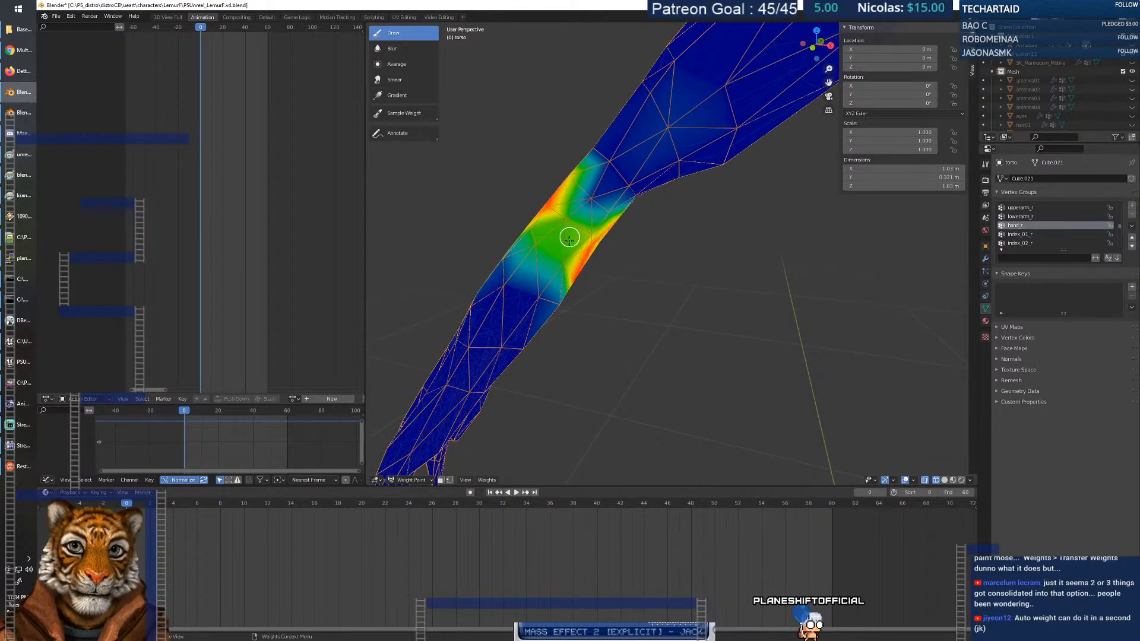
Set the brush weight to 1.000 and paint hand_r influence over the palm, back and outer side of the right hand.
{"action": "middle_click_drag", "start_coordinate": [509, 225], "coordinate": [489, 224]}
{"action": "right_click", "coordinate": [541, 240]}
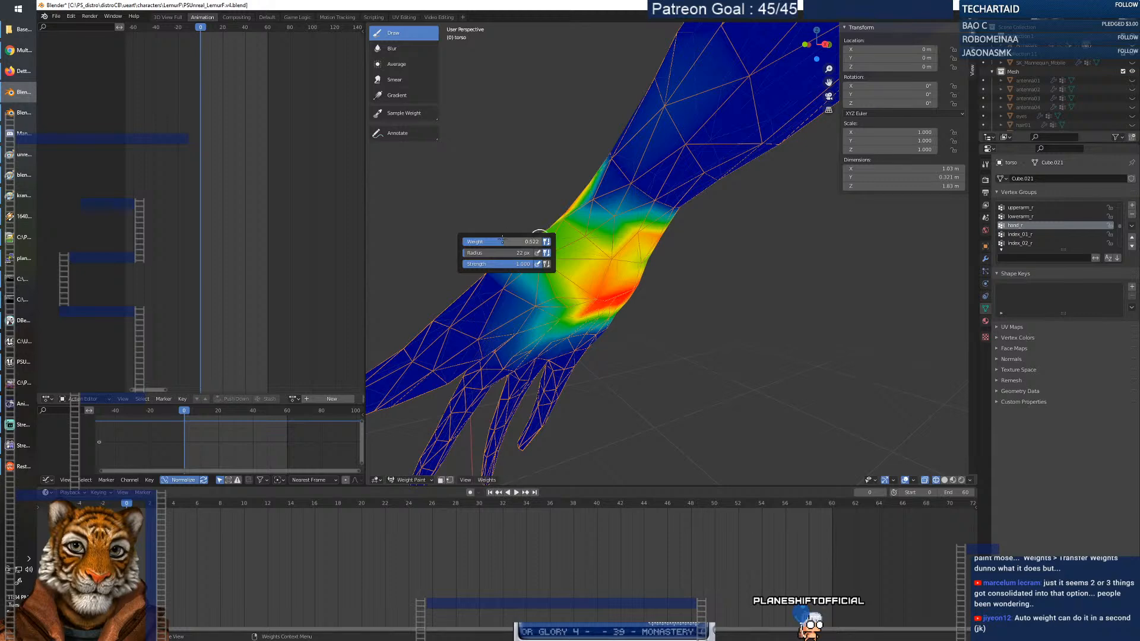
{"action": "left_click_drag", "start_coordinate": [609, 255], "coordinate": [577, 228]}
{"action": "mouse_move", "coordinate": [575, 225]}
{"action": "middle_mouse_down"}
{"action": "mouse_move", "coordinate": [569, 233]}
{"action": "mouse_move", "coordinate": [613, 257]}
{"action": "mouse_move", "coordinate": [511, 199]}
{"action": "mouse_move", "coordinate": [495, 204]}
{"action": "middle_mouse_up"}
{"action": "left_click_drag", "start_coordinate": [647, 273], "coordinate": [691, 277]}
{"action": "mouse_move", "coordinate": [704, 278]}
{"action": "middle_mouse_down"}
{"action": "mouse_move", "coordinate": [627, 276]}
{"action": "mouse_move", "coordinate": [540, 296]}
{"action": "middle_mouse_up"}
{"action": "left_click", "coordinate": [668, 243]}
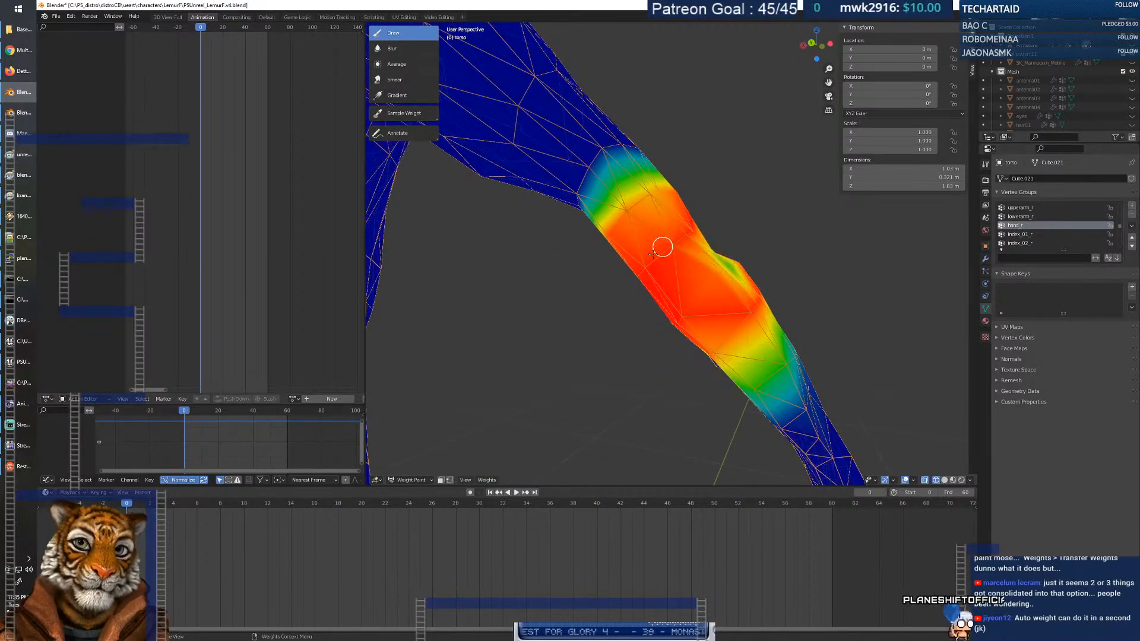
{"action": "middle_click_drag", "start_coordinate": [680, 245], "coordinate": [647, 256]}
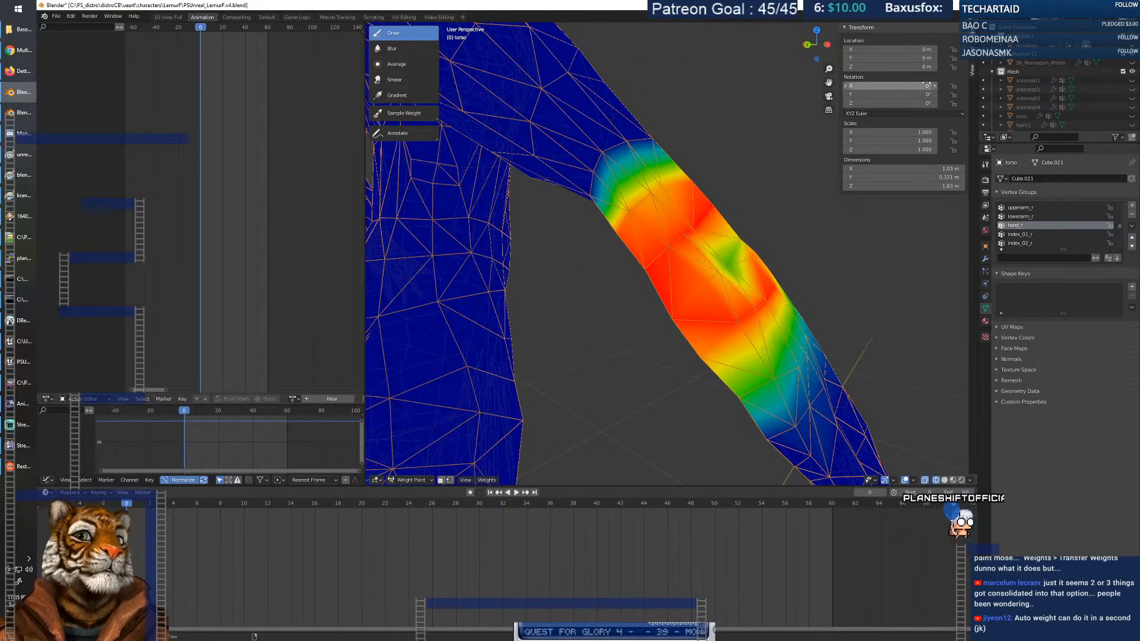
Show the active brush's settings and fill the low-weight gap on the outer side of the hand in hand_r.
{"action": "left_click", "coordinate": [970, 52]}
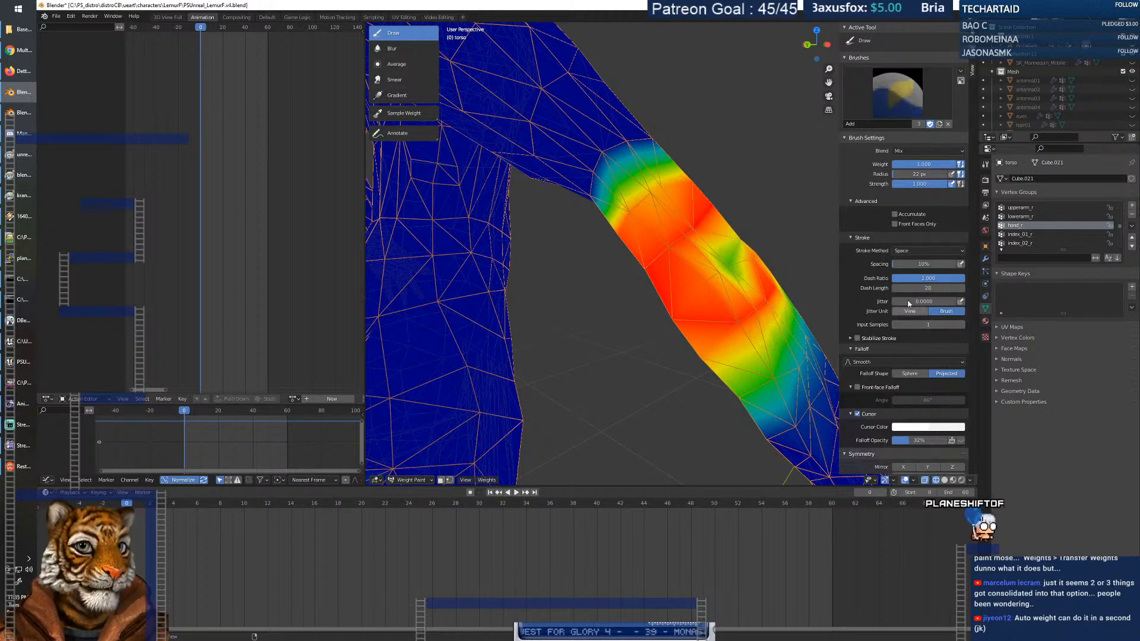
{"action": "scroll", "coordinate": [913, 283], "scroll_direction": "down", "scroll_amount": 3}
{"action": "scroll", "coordinate": [913, 283], "scroll_direction": "down", "scroll_amount": 5}
{"action": "middle_click_drag", "start_coordinate": [760, 261], "coordinate": [692, 296]}
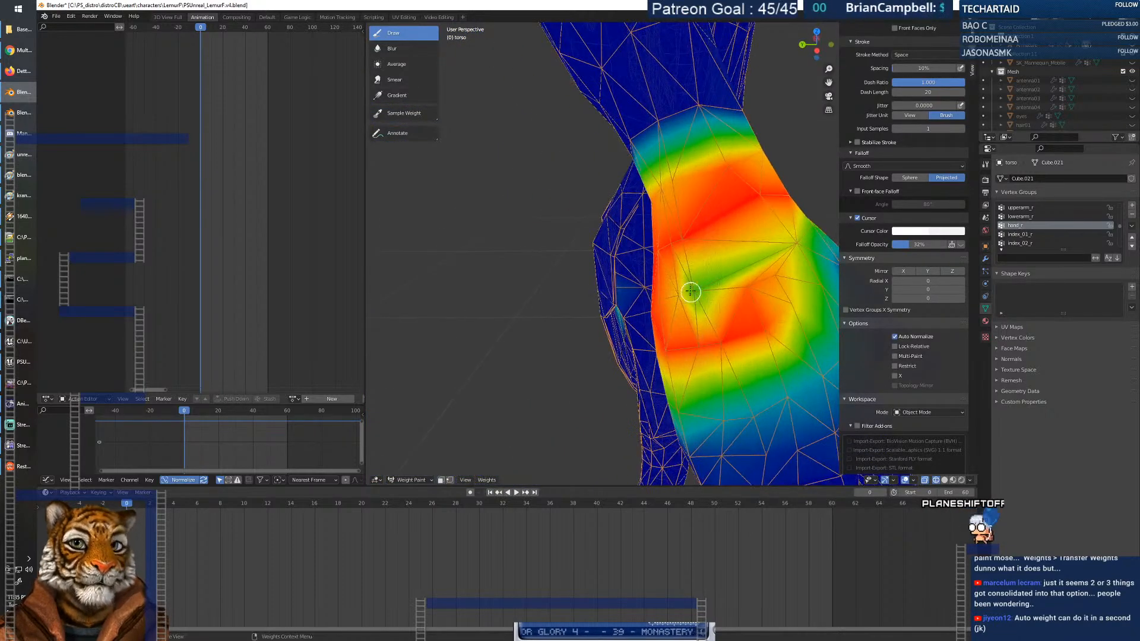
{"action": "left_click", "coordinate": [693, 294]}
{"action": "left_click_drag", "start_coordinate": [789, 257], "coordinate": [705, 300]}
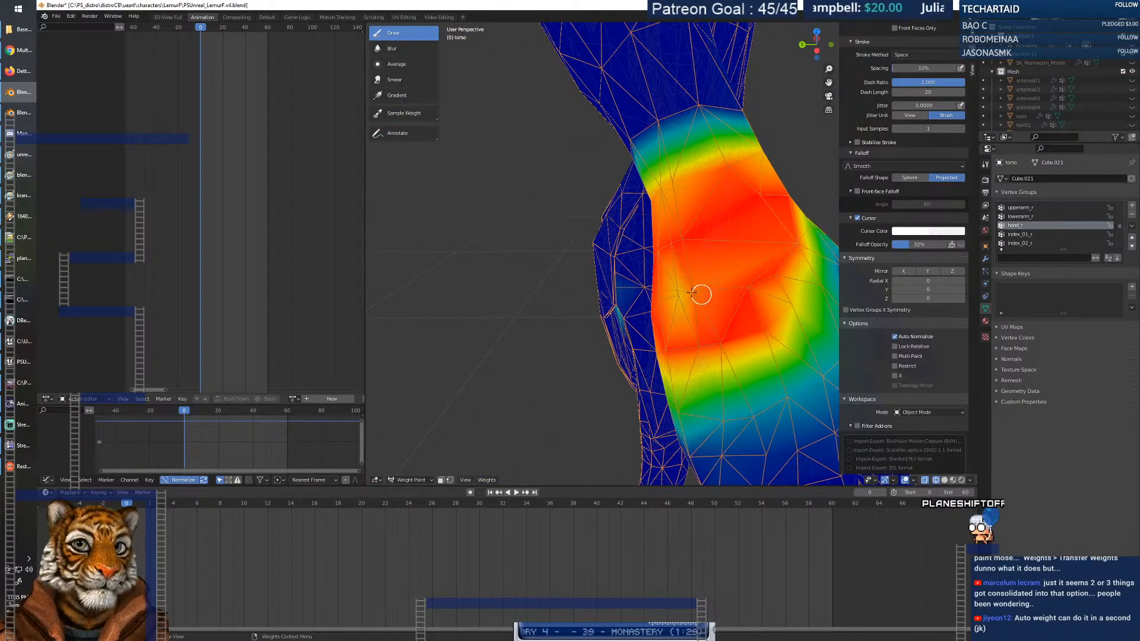
Examine the hand_r weights around the wrist, palm, back of the hand and thumb base.
{"action": "middle_click_drag", "start_coordinate": [675, 298], "coordinate": [700, 330]}
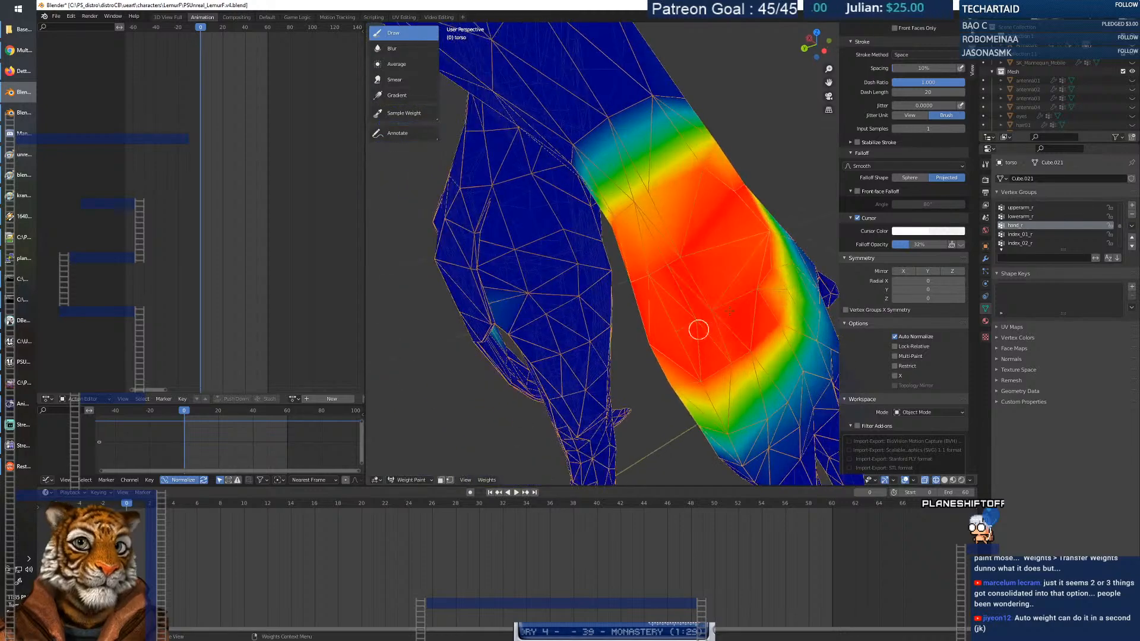
{"action": "middle_click_drag", "start_coordinate": [765, 285], "coordinate": [733, 256]}
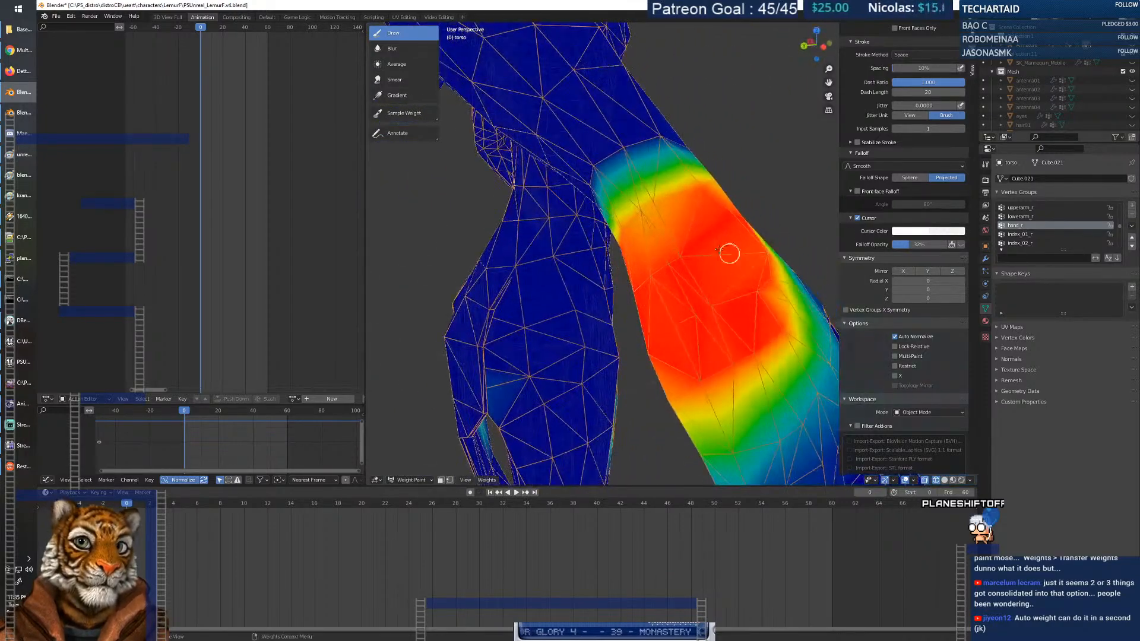
{"action": "middle_click_drag", "start_coordinate": [645, 285], "coordinate": [566, 305]}
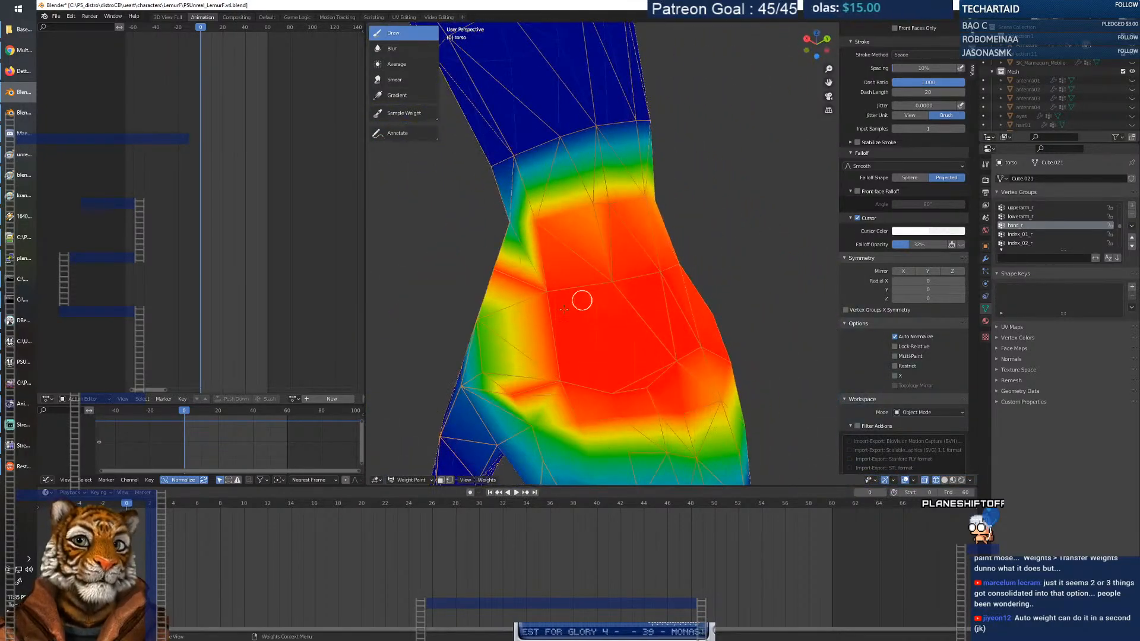
{"action": "scroll", "coordinate": [602, 333], "scroll_direction": "down", "scroll_amount": 4}
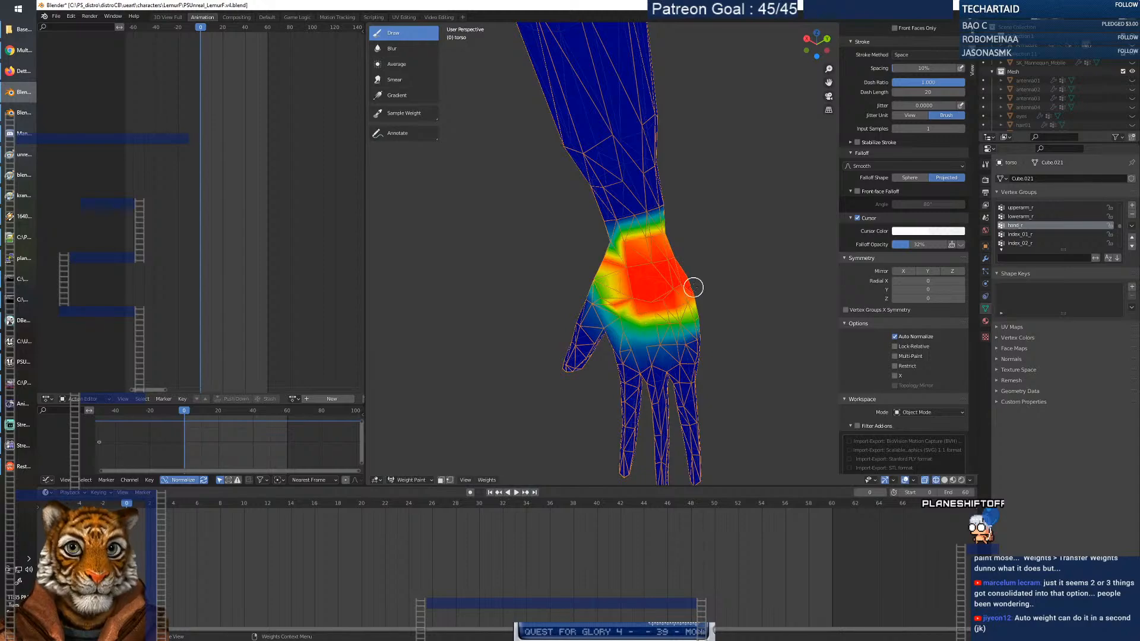
{"action": "mouse_move", "coordinate": [689, 304]}
{"action": "middle_mouse_down"}
{"action": "mouse_move", "coordinate": [463, 366]}
{"action": "mouse_move", "coordinate": [624, 336]}
{"action": "mouse_move", "coordinate": [657, 303]}
{"action": "middle_mouse_up"}
{"action": "middle_click_drag", "start_coordinate": [534, 355], "coordinate": [639, 332]}
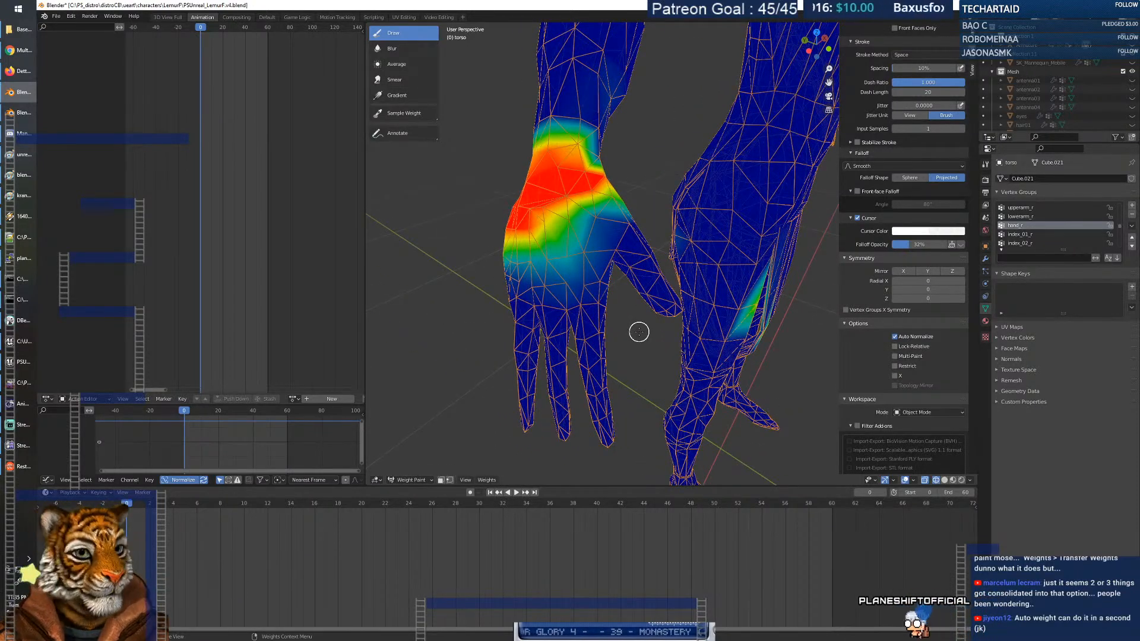
{"action": "middle_click_drag", "start_coordinate": [636, 333], "coordinate": [629, 340]}
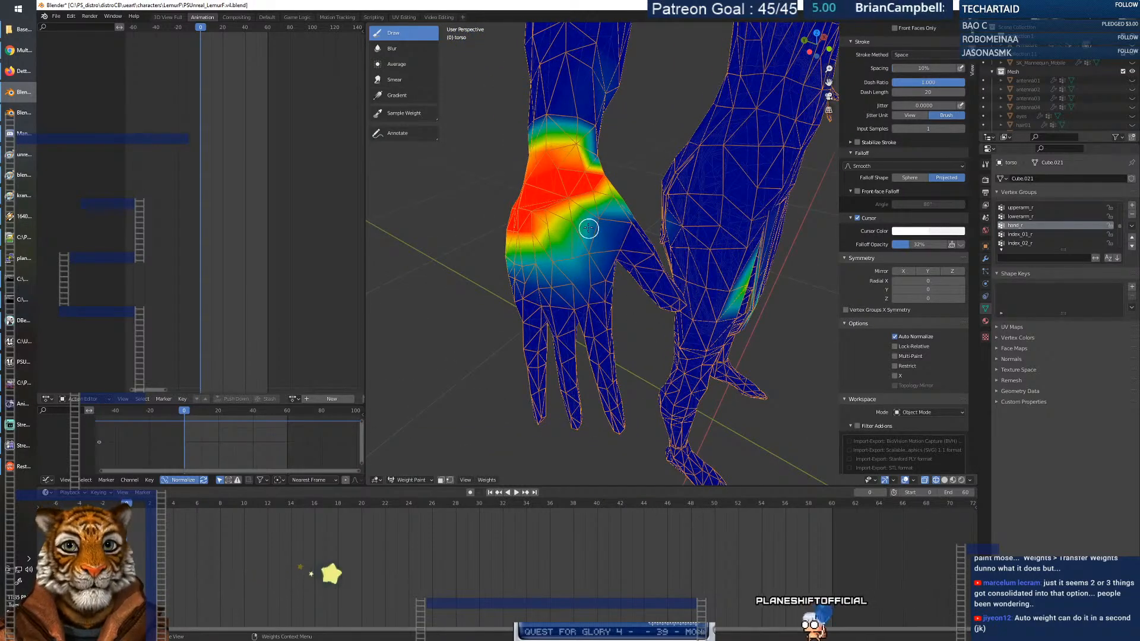
Review the index_01_r, index_02_r and index_03_r weights along the right index finger.
{"action": "left_click", "coordinate": [1029, 235]}
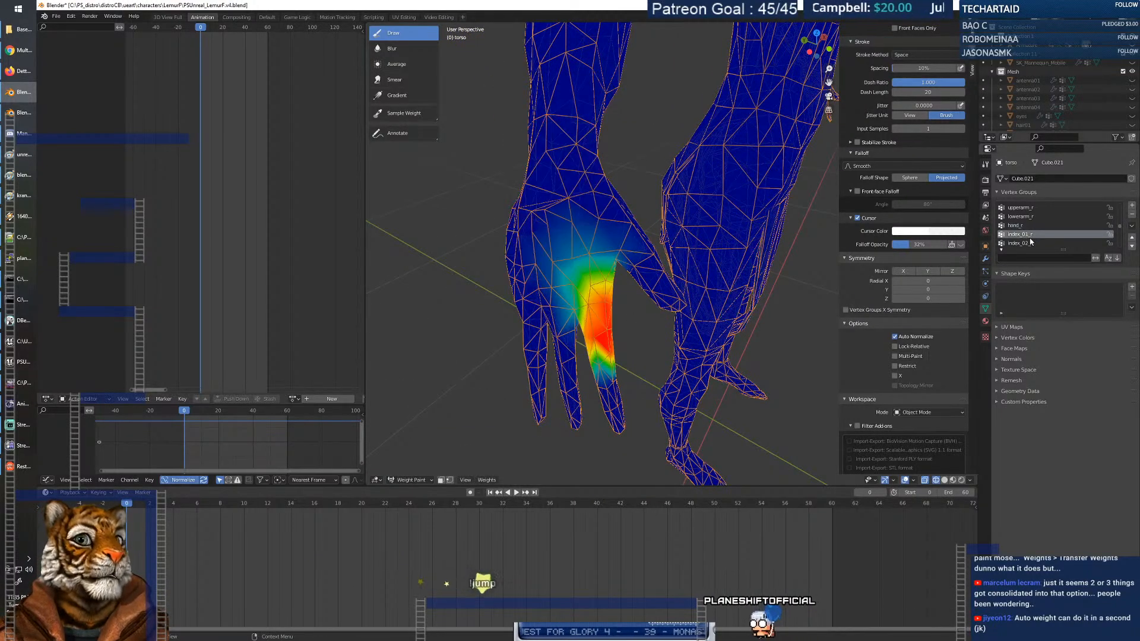
{"action": "left_click", "coordinate": [1031, 244]}
{"action": "scroll", "coordinate": [1039, 235], "scroll_direction": "down", "scroll_amount": 2}
{"action": "left_click", "coordinate": [1020, 235]}
{"action": "middle_click_drag", "start_coordinate": [593, 237], "coordinate": [582, 297]}
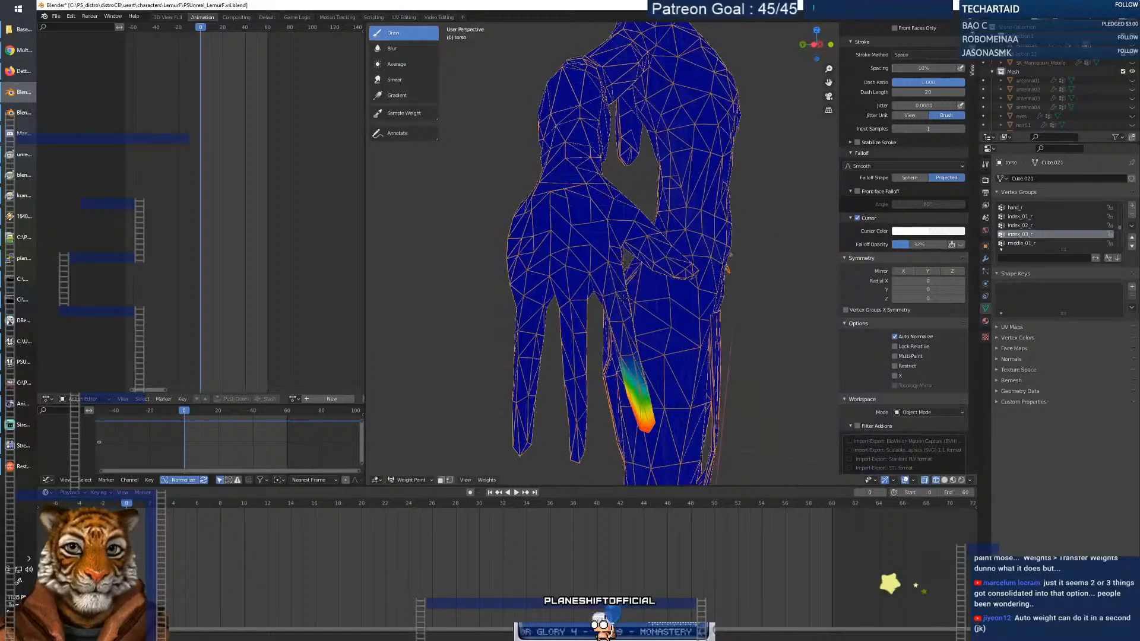
{"action": "scroll", "coordinate": [1052, 229], "scroll_direction": "down", "scroll_amount": 2}
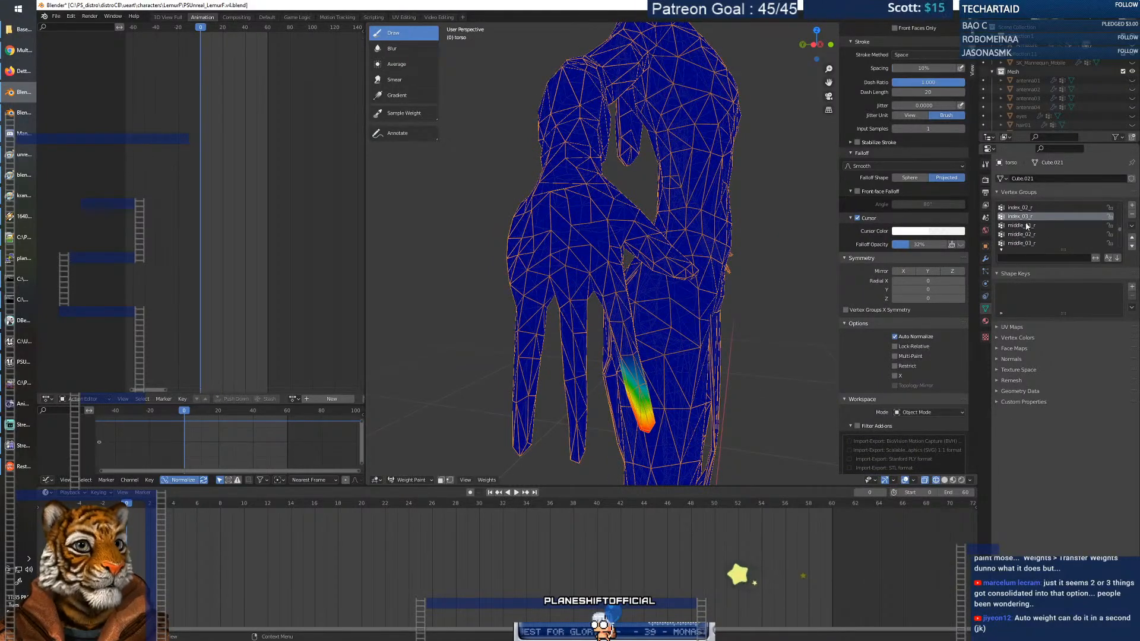
Review the middle_01_r to middle_03_r weights and strengthen the middle_03_r influence at the middle fingertip.
{"action": "left_click", "coordinate": [1026, 226]}
{"action": "left_click", "coordinate": [1030, 236]}
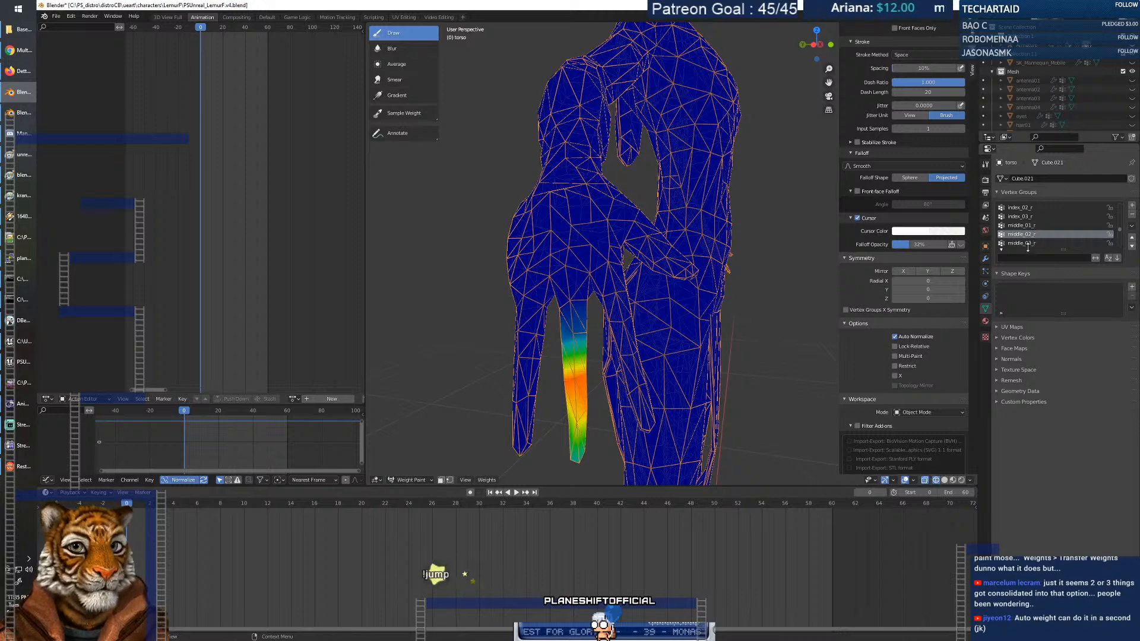
{"action": "left_click", "coordinate": [1029, 244]}
{"action": "middle_click_drag", "start_coordinate": [505, 410], "coordinate": [657, 383]}
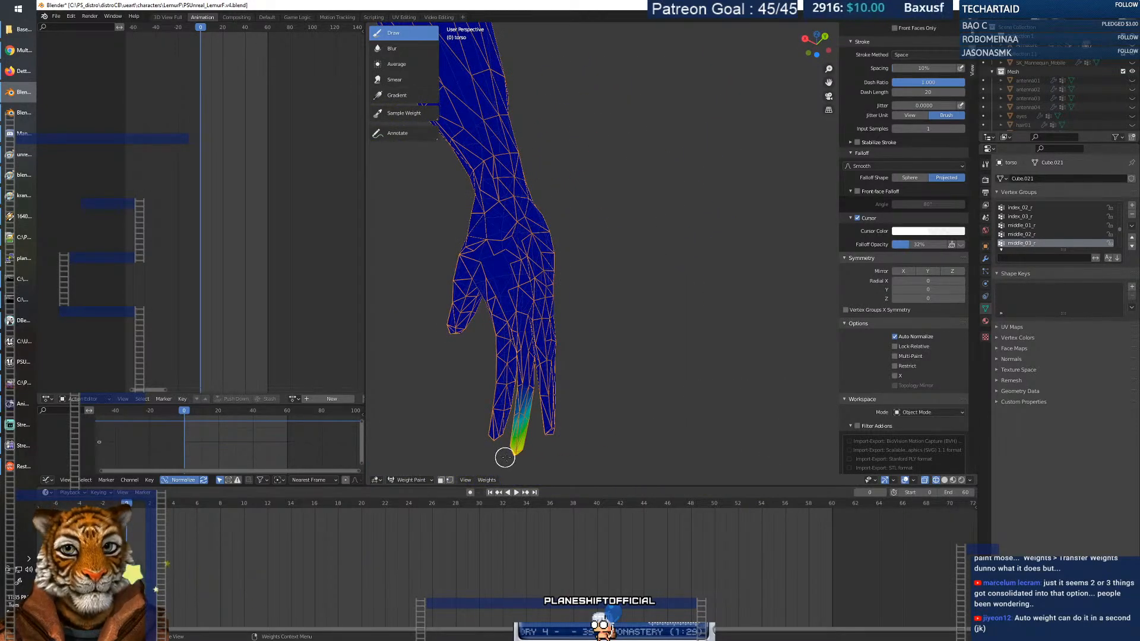
{"action": "mouse_move", "coordinate": [520, 453]}
{"action": "middle_mouse_down"}
{"action": "mouse_move", "coordinate": [443, 458]}
{"action": "mouse_move", "coordinate": [474, 468]}
{"action": "middle_mouse_up"}
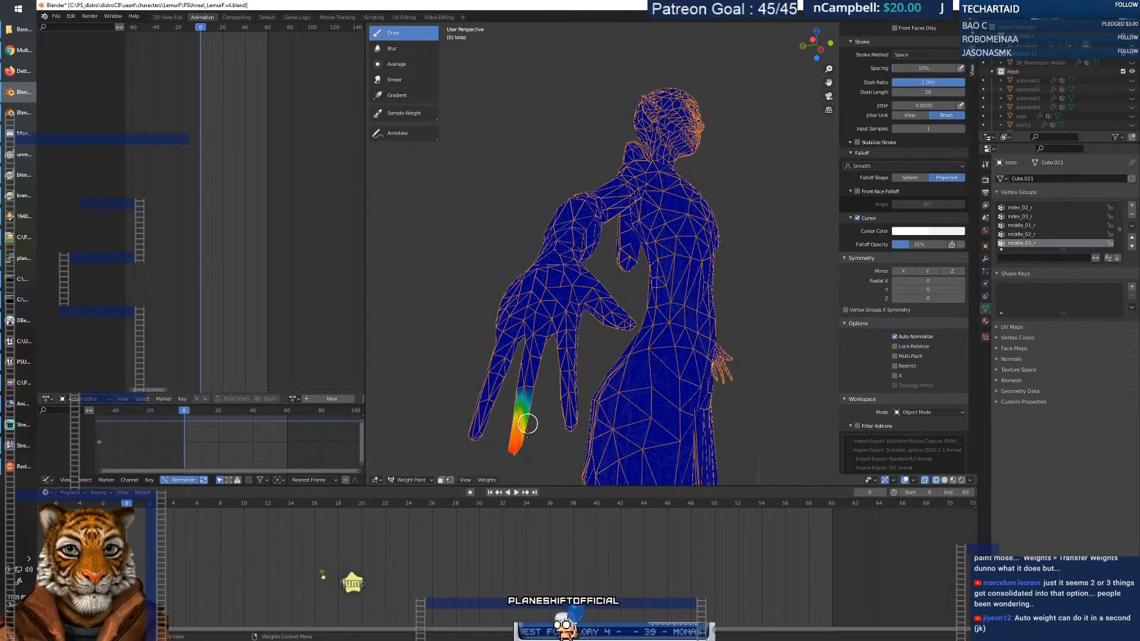
{"action": "middle_click_drag", "start_coordinate": [519, 434], "coordinate": [501, 438]}
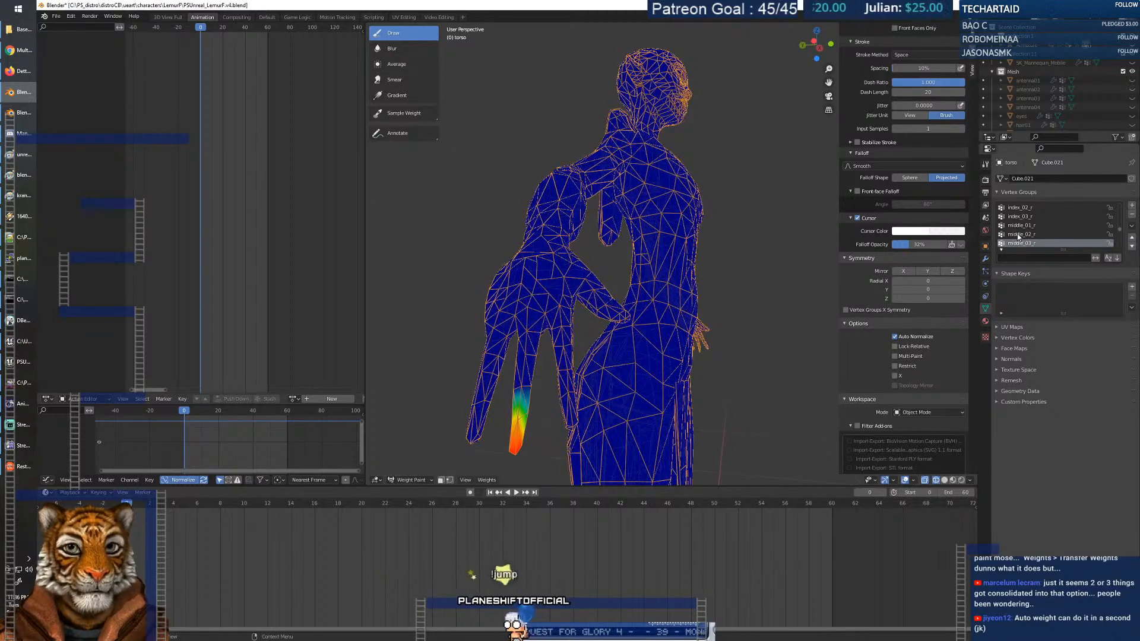
Delete the pinky_01_r, pinky_02_r and pinky_03_r vertex groups.
{"action": "scroll", "coordinate": [1044, 230], "scroll_direction": "down", "scroll_amount": 1}
{"action": "scroll", "coordinate": [1040, 231], "scroll_direction": "down", "scroll_amount": 1}
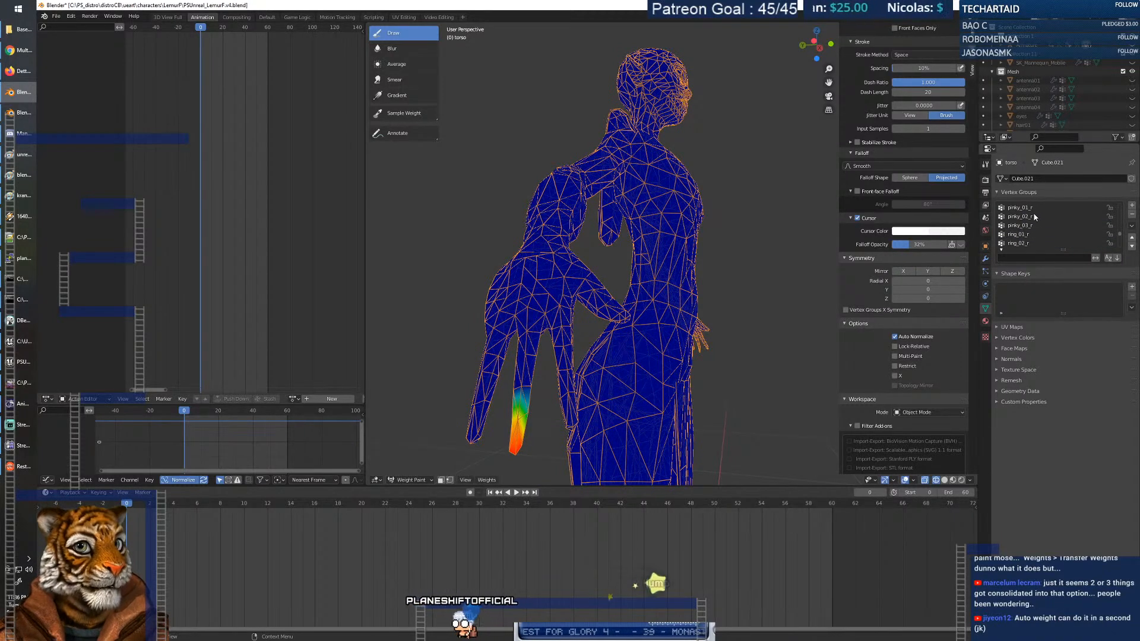
{"action": "left_click", "coordinate": [1033, 208]}
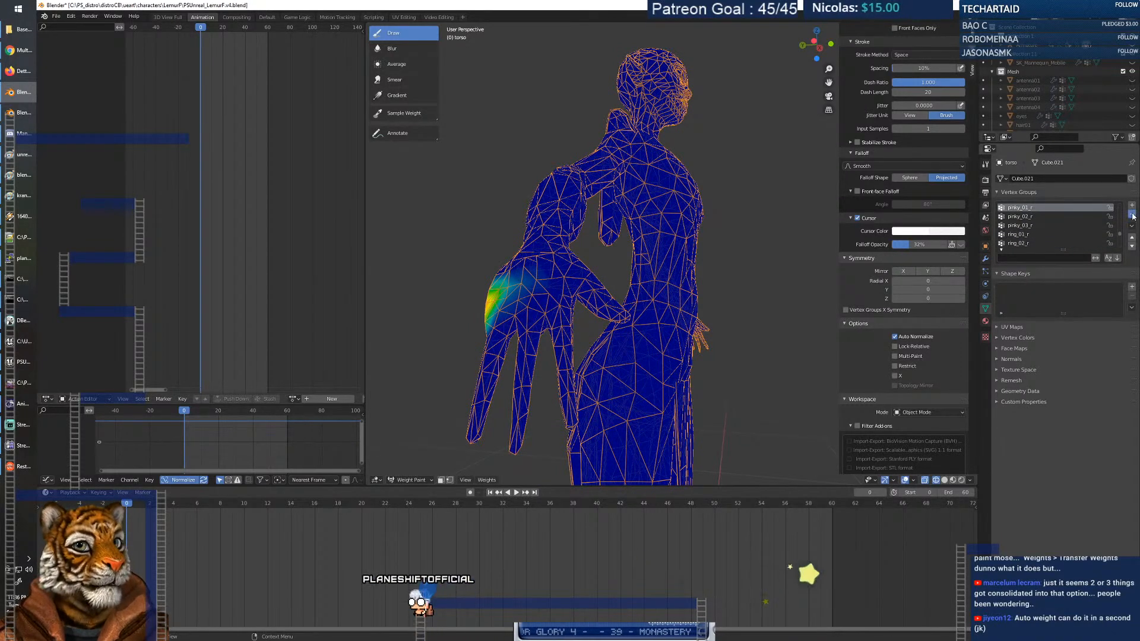
{"action": "left_click", "coordinate": [1132, 214]}
{"action": "left_click", "coordinate": [1038, 216]}
{"action": "left_click", "coordinate": [1132, 214]}
{"action": "left_click", "coordinate": [1131, 216]}
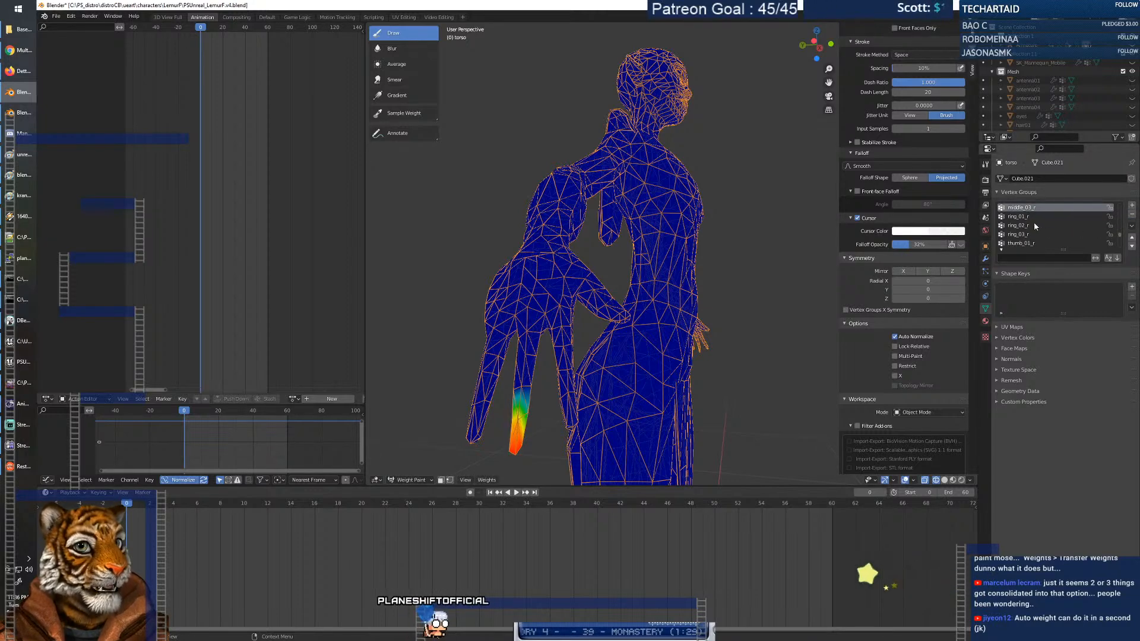
Review the ring_01_r, ring_02_r and ring_03_r weights on the right hand's outermost finger.
{"action": "left_click", "coordinate": [1026, 216]}
{"action": "middle_click_drag", "start_coordinate": [715, 321], "coordinate": [472, 396]}
{"action": "left_click", "coordinate": [1030, 226]}
{"action": "left_click", "coordinate": [1027, 235]}
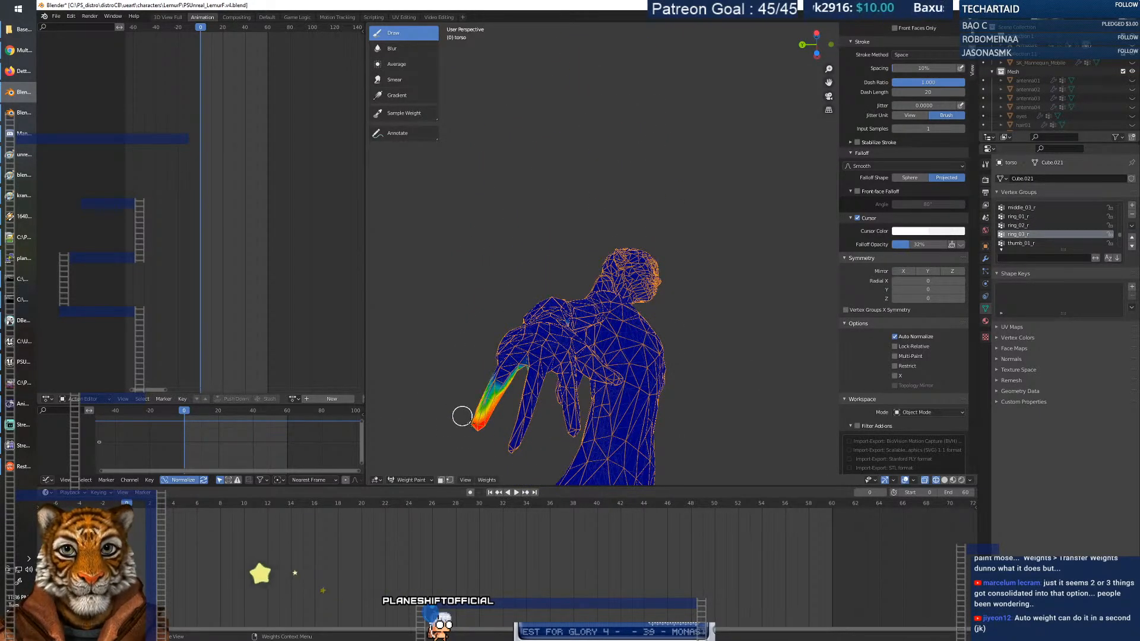
Try to strengthen the ring_03_r influence at the ring fingertip and undo the stray painting.
{"action": "middle_click_drag", "start_coordinate": [475, 420], "coordinate": [377, 419]}
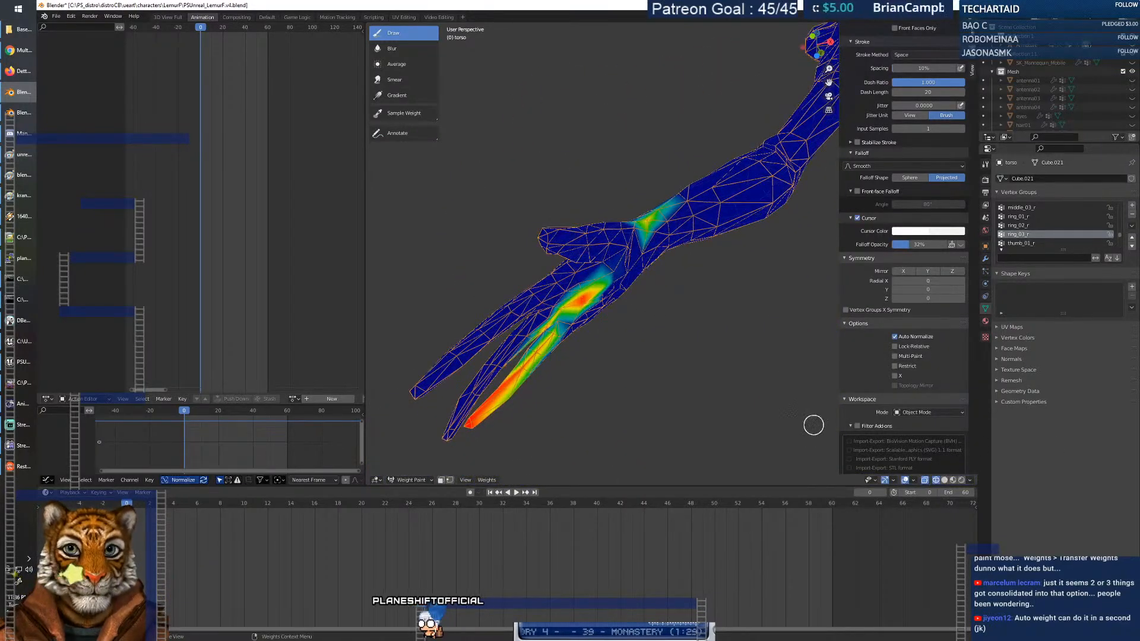
{"action": "middle_click_drag", "start_coordinate": [608, 333], "coordinate": [635, 427]}
{"action": "key", "text": "ctrl+z"}
Compare the three ring finger groups again and try to paint the ring fingertip in ring_03_r with projected falloff.
{"action": "left_click", "coordinate": [1027, 217]}
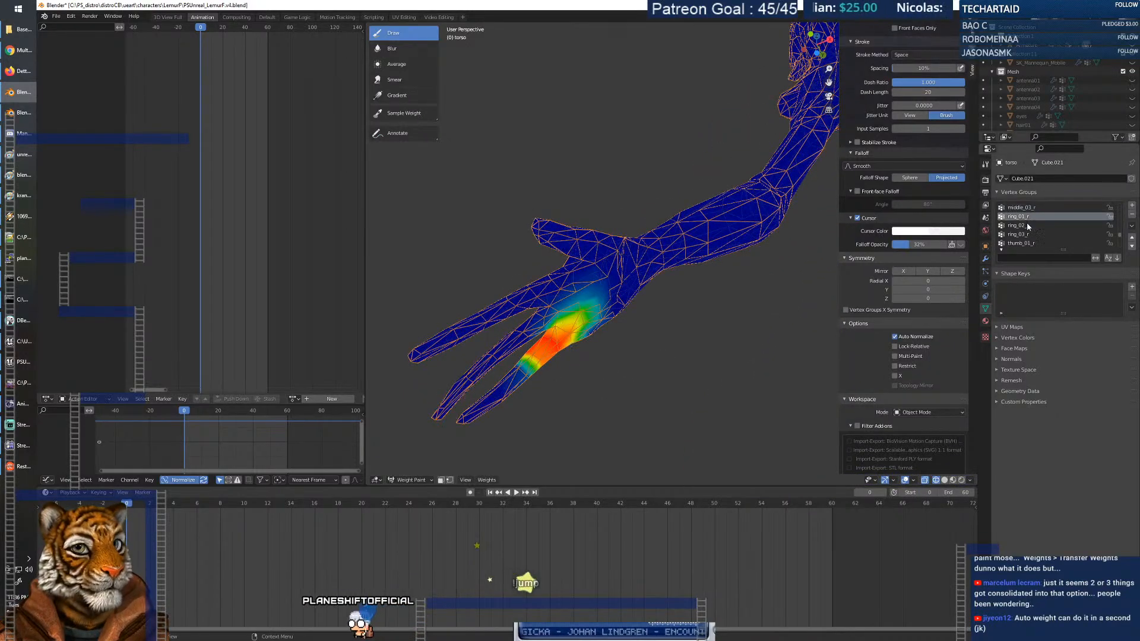
{"action": "left_click", "coordinate": [1026, 226]}
{"action": "left_click", "coordinate": [1026, 235]}
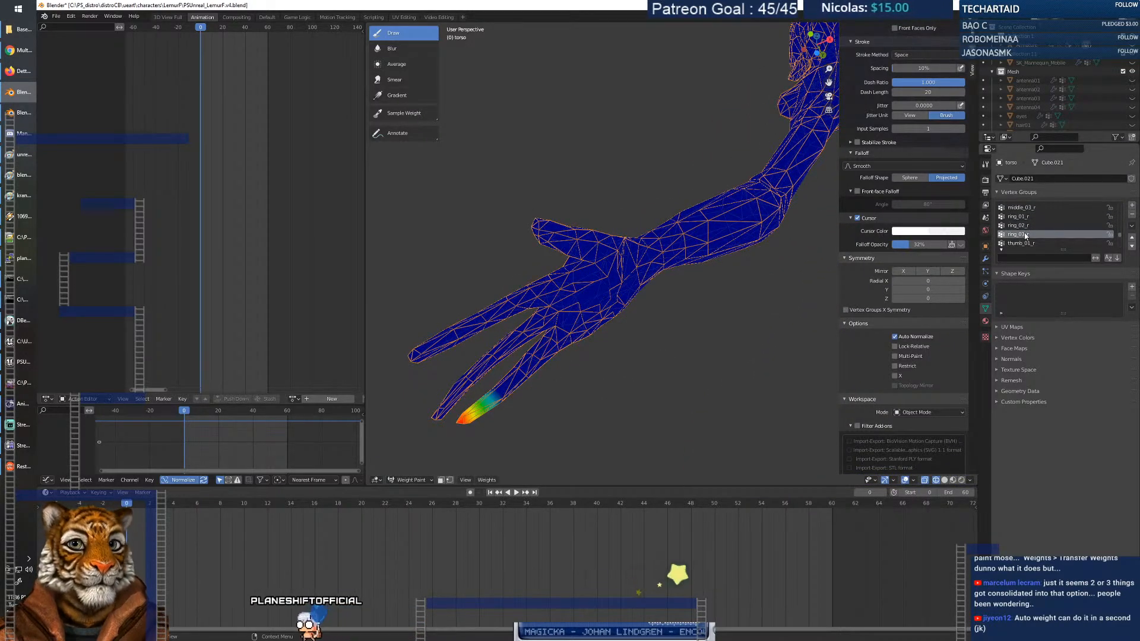
{"action": "middle_click_drag", "start_coordinate": [649, 326], "coordinate": [573, 364]}
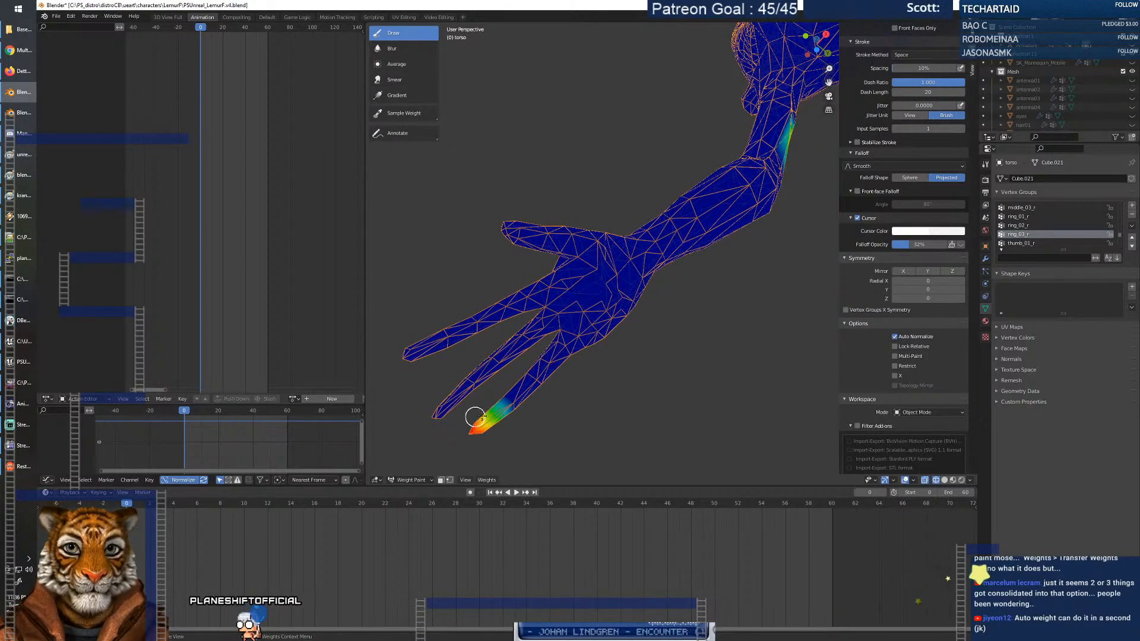
{"action": "mouse_move", "coordinate": [486, 435]}
{"action": "middle_mouse_down"}
{"action": "mouse_move", "coordinate": [529, 443]}
{"action": "mouse_move", "coordinate": [653, 279]}
{"action": "mouse_move", "coordinate": [701, 267]}
{"action": "mouse_move", "coordinate": [707, 276]}
{"action": "middle_mouse_up"}
{"action": "scroll", "coordinate": [529, 436], "scroll_direction": "down", "scroll_amount": 6}
{"action": "mouse_move", "coordinate": [573, 293]}
{"action": "middle_mouse_down"}
{"action": "mouse_move", "coordinate": [611, 285]}
{"action": "mouse_move", "coordinate": [563, 285]}
{"action": "middle_mouse_up"}
Switch the brush falloff shape to Sphere, undo the stray stroke and paint the ring fingertip's weights in ring_03_r.
{"action": "left_click", "coordinate": [915, 180]}
{"action": "middle_click_drag", "start_coordinate": [649, 261], "coordinate": [595, 300]}
{"action": "key", "text": "ctrl+z"}
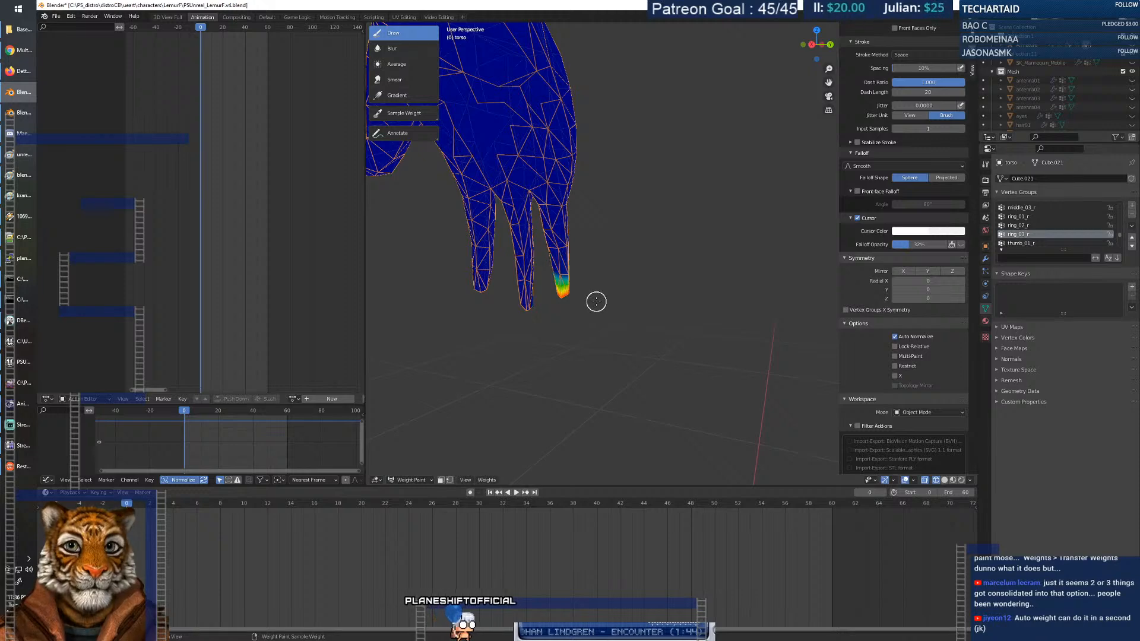
{"action": "middle_click_drag", "start_coordinate": [641, 281], "coordinate": [634, 286]}
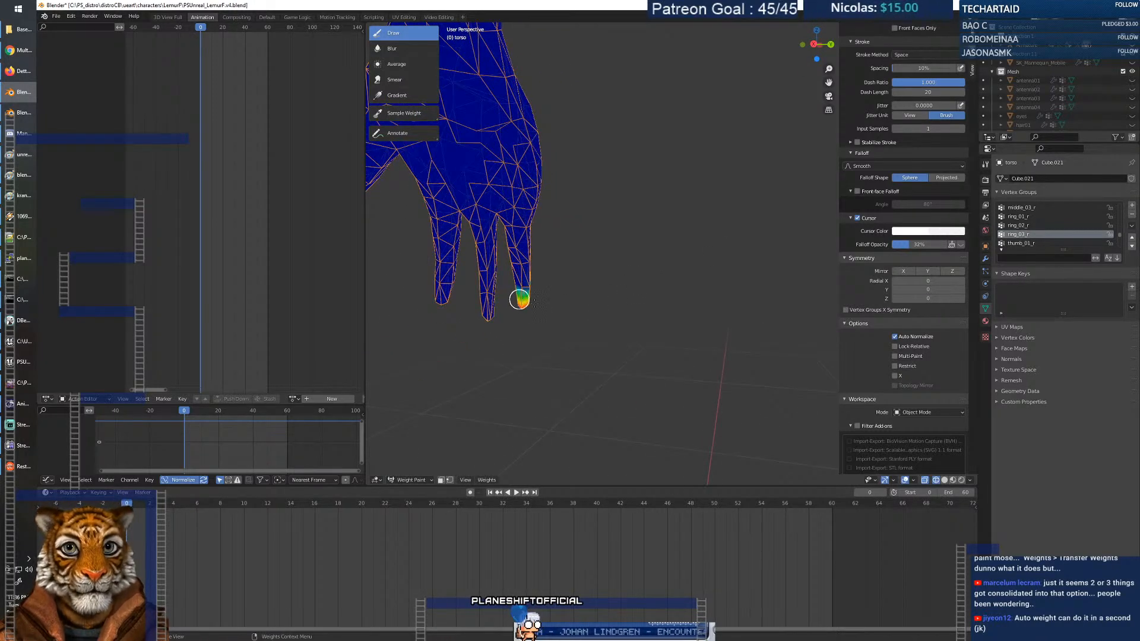
{"action": "mouse_move", "coordinate": [536, 308]}
{"action": "middle_mouse_down"}
{"action": "mouse_move", "coordinate": [873, 368]}
{"action": "mouse_move", "coordinate": [939, 409]}
{"action": "mouse_move", "coordinate": [837, 453]}
{"action": "middle_mouse_up"}
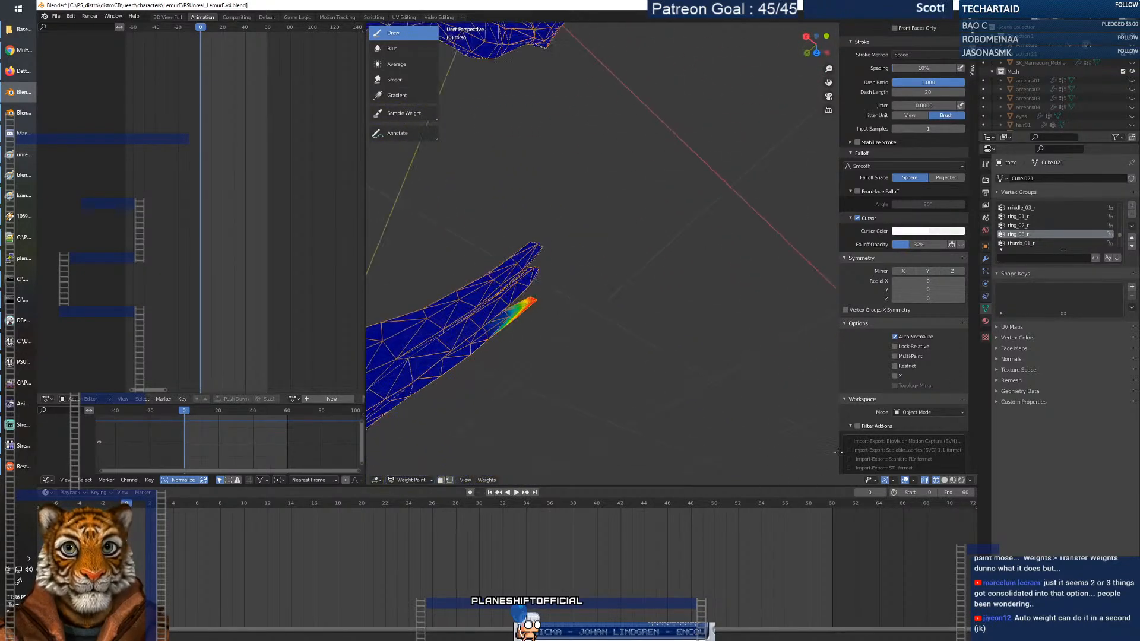
{"action": "middle_click_drag", "start_coordinate": [528, 303], "coordinate": [523, 311]}
Check ring_02_r, make ring_01_r active and paint its influence around the ring finger's base and the hand's outer edge.
{"action": "left_click", "coordinate": [1032, 224]}
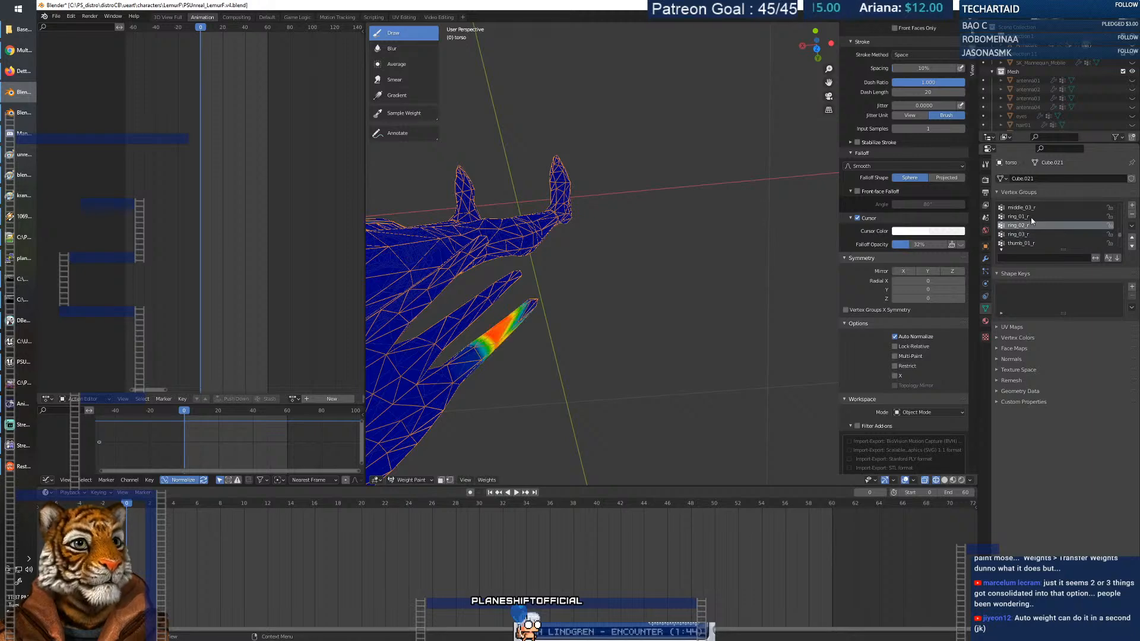
{"action": "left_click", "coordinate": [1032, 217]}
{"action": "middle_click_drag", "start_coordinate": [606, 386], "coordinate": [580, 395]}
{"action": "right_click", "coordinate": [586, 397]}
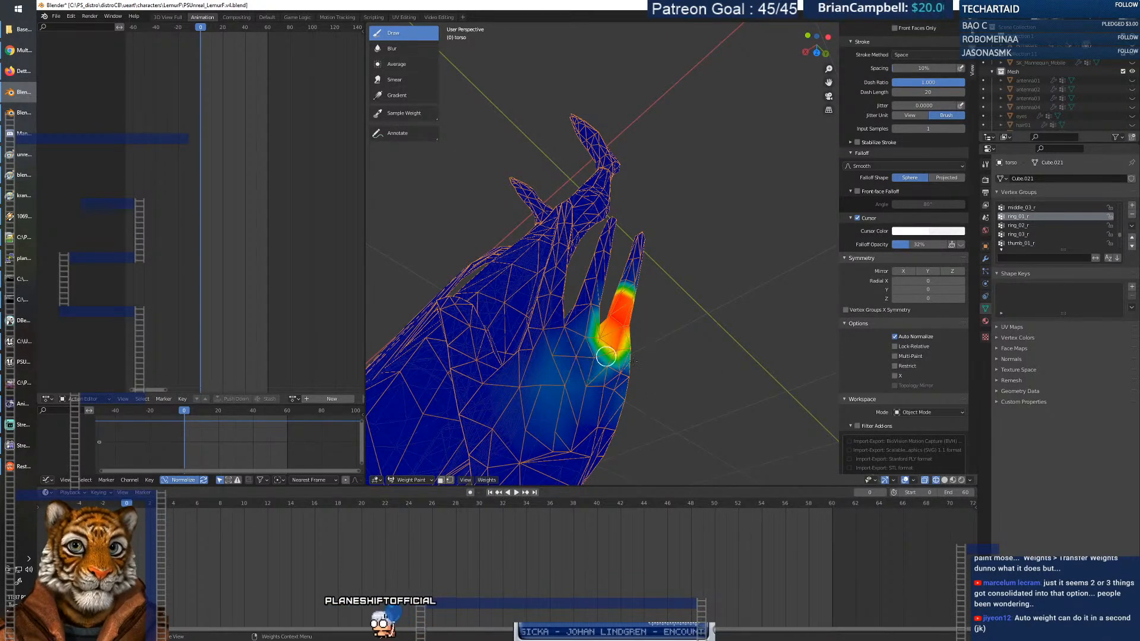
{"action": "mouse_move", "coordinate": [632, 365]}
{"action": "middle_mouse_down"}
{"action": "mouse_move", "coordinate": [572, 391]}
{"action": "mouse_move", "coordinate": [618, 375]}
{"action": "middle_mouse_up"}
{"action": "left_click_drag", "start_coordinate": [637, 357], "coordinate": [652, 340], "text": "ctrl"}
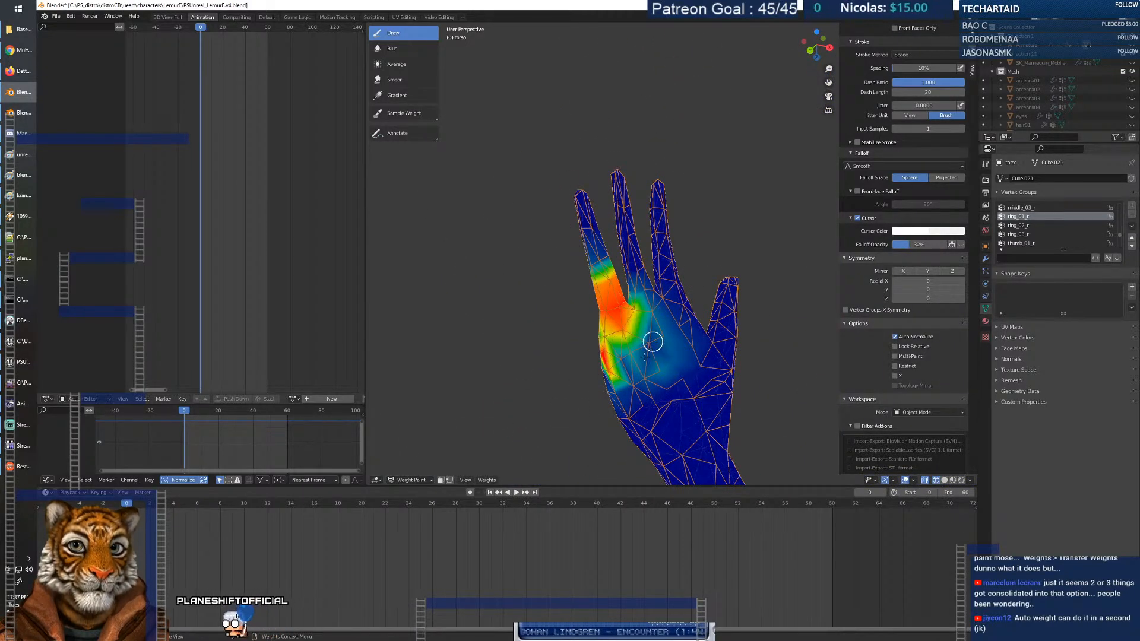
{"action": "middle_click_drag", "start_coordinate": [605, 355], "coordinate": [663, 339]}
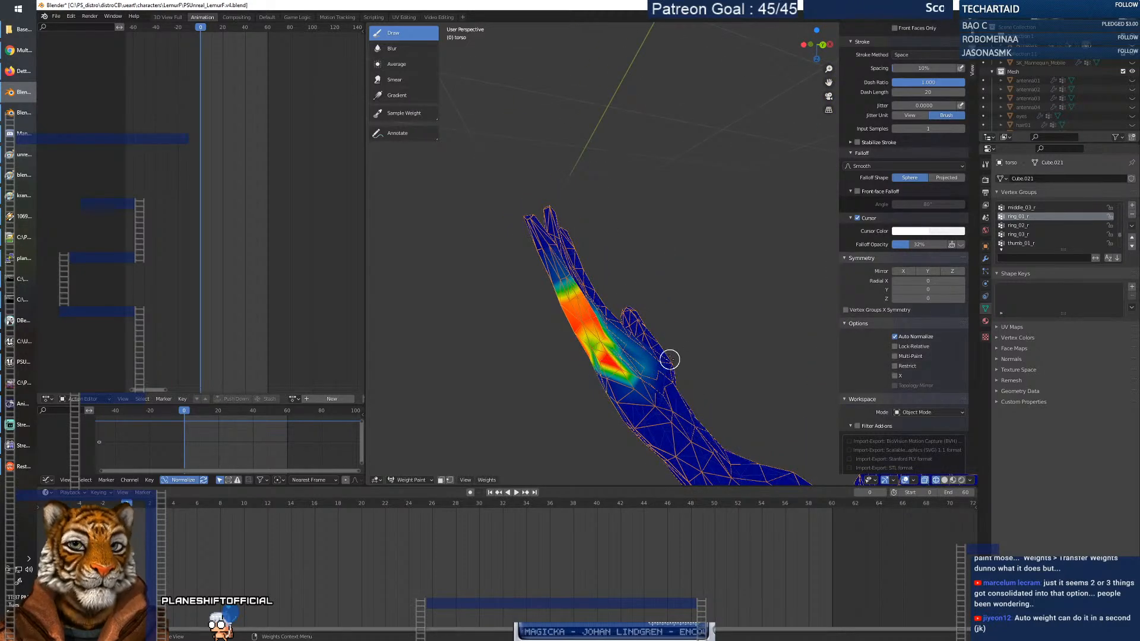
{"action": "scroll", "coordinate": [1069, 232], "scroll_direction": "up", "scroll_amount": 3}
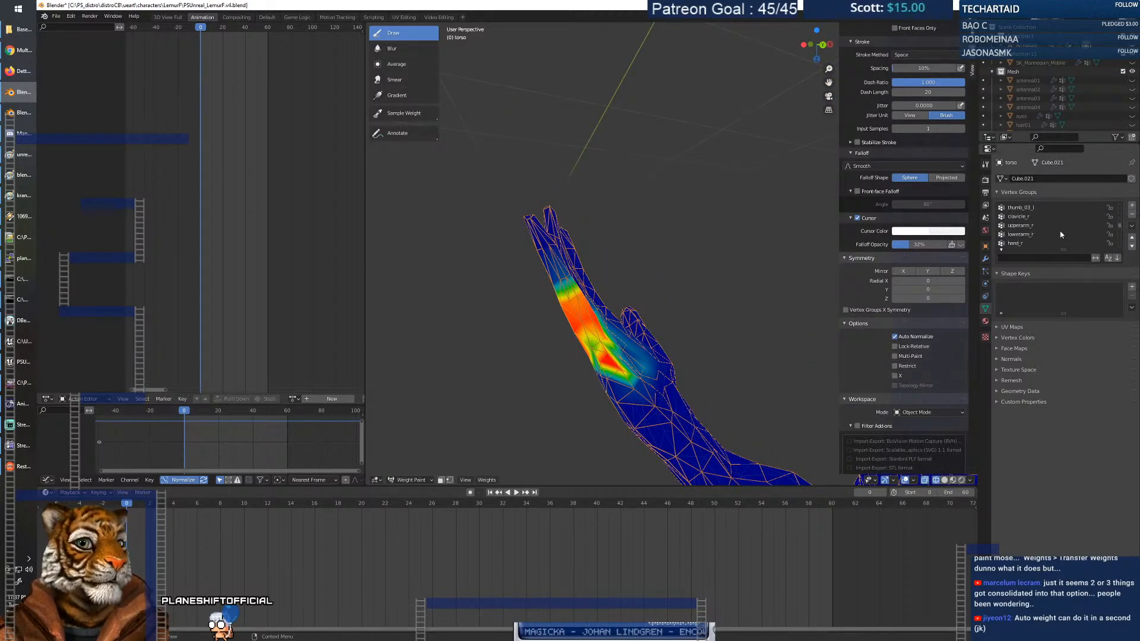
Make the hand_r vertex group active and strengthen its influence along the outer edge of the right hand below the ring finger.
{"action": "left_click", "coordinate": [1015, 234]}
{"action": "middle_click_drag", "start_coordinate": [665, 339], "coordinate": [689, 344]}
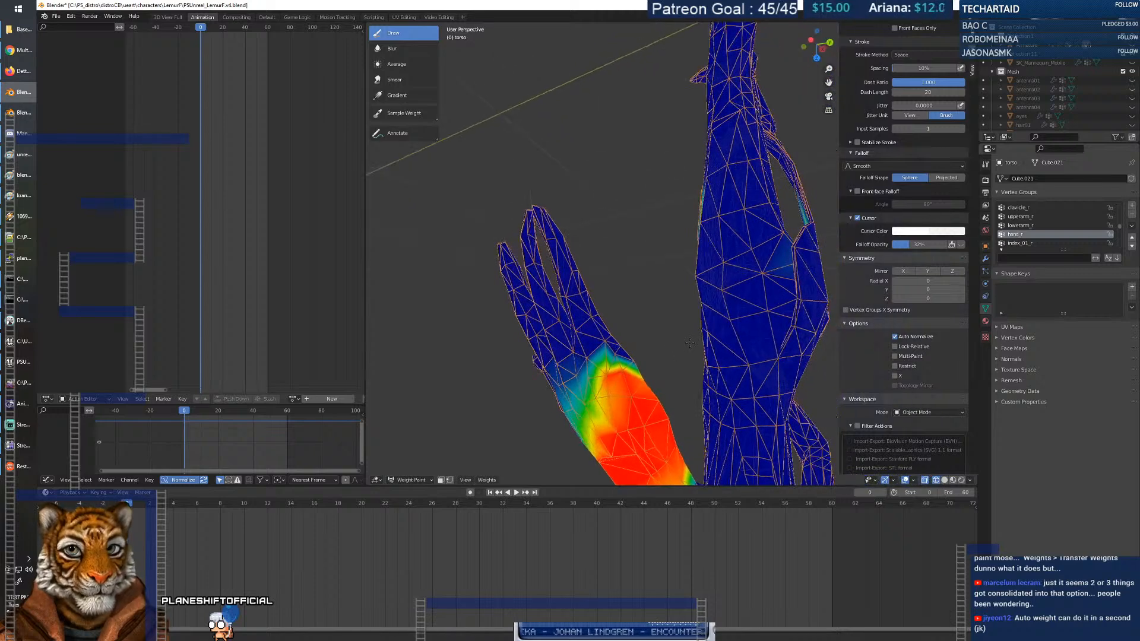
{"action": "right_click", "coordinate": [620, 351]}
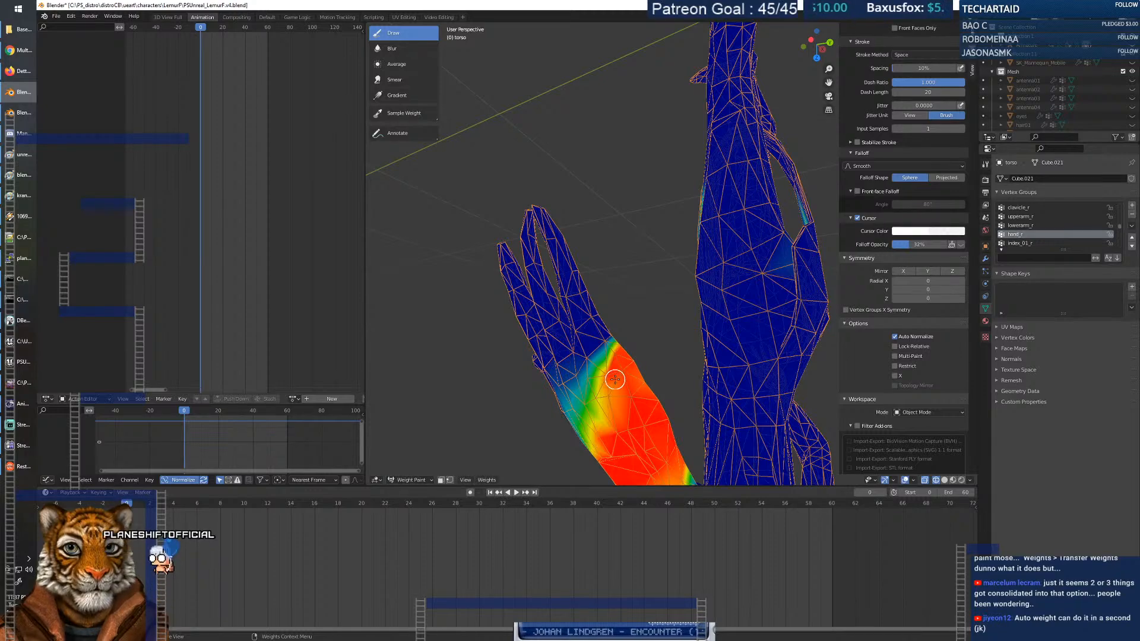
{"action": "middle_click_drag", "start_coordinate": [614, 398], "coordinate": [494, 443]}
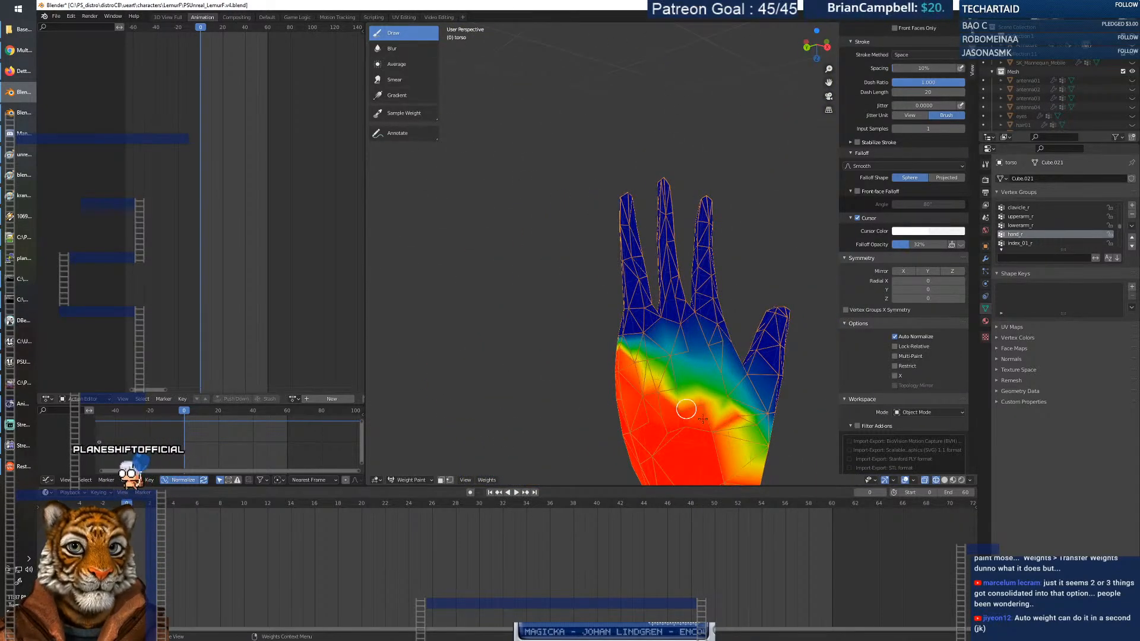
{"action": "middle_click_drag", "start_coordinate": [654, 397], "coordinate": [738, 331]}
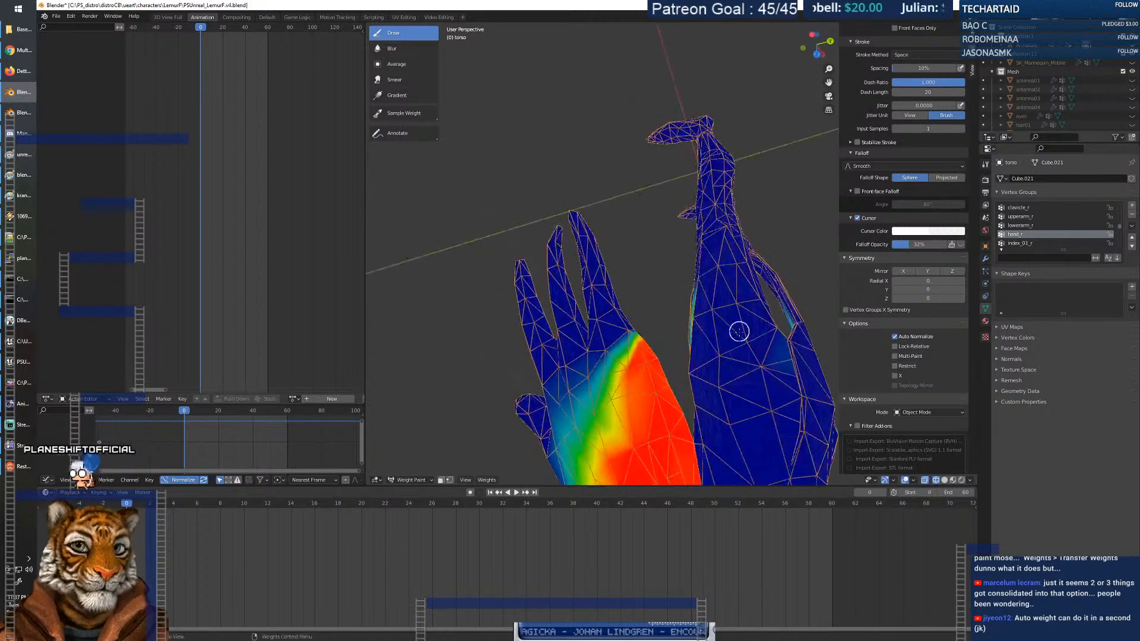
{"action": "mouse_move", "coordinate": [622, 434]}
{"action": "middle_mouse_down"}
{"action": "mouse_move", "coordinate": [663, 429]}
{"action": "mouse_move", "coordinate": [663, 407]}
{"action": "middle_mouse_up"}
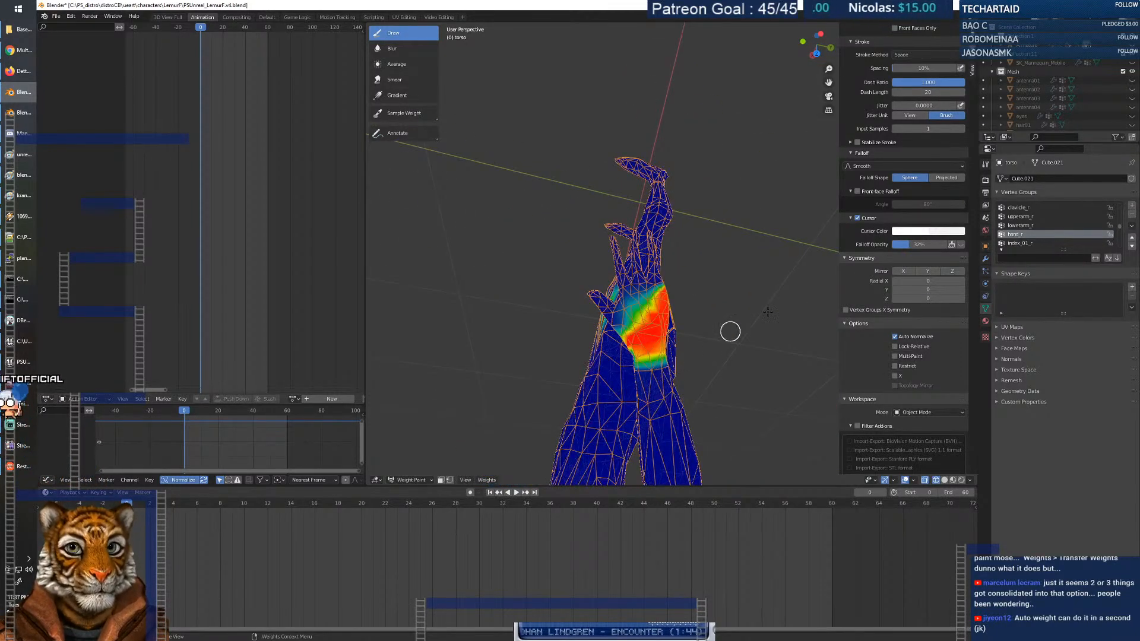
Review the weights of the right index finger groups and thumb_01_r on the right hand.
{"action": "scroll", "coordinate": [1021, 234], "scroll_direction": "down", "scroll_amount": 3}
{"action": "left_click", "coordinate": [1040, 217]}
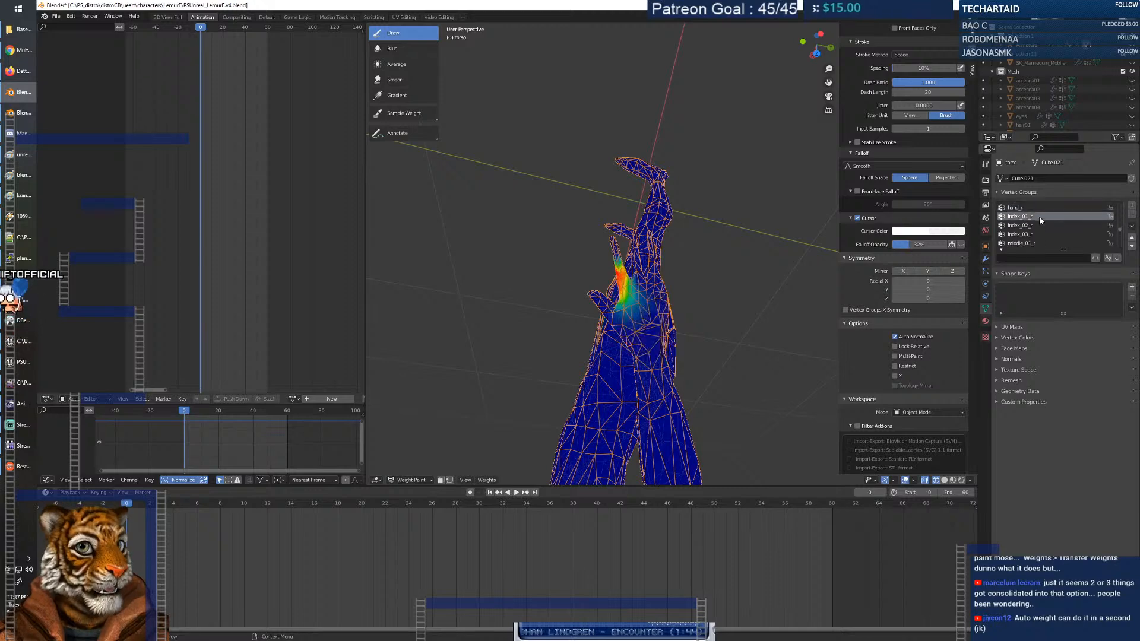
{"action": "scroll", "coordinate": [1039, 221], "scroll_direction": "down", "scroll_amount": 2}
{"action": "left_click", "coordinate": [1038, 218]}
{"action": "scroll", "coordinate": [1038, 226], "scroll_direction": "down", "scroll_amount": 6}
{"action": "left_click", "coordinate": [1033, 217]}
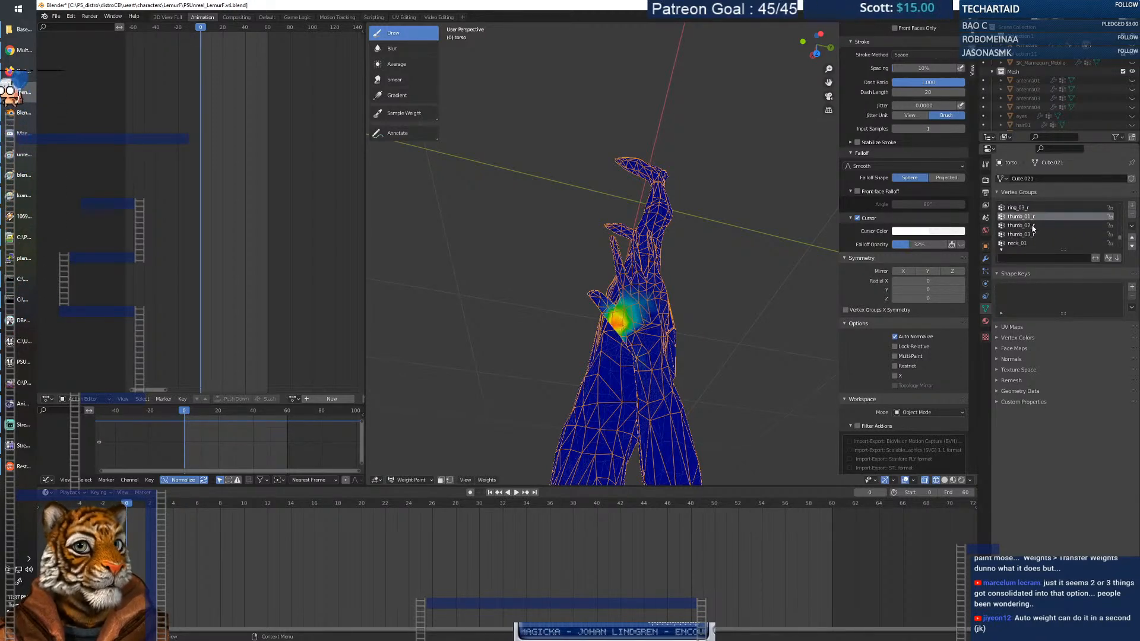
{"action": "middle_click_drag", "start_coordinate": [641, 353], "coordinate": [665, 339]}
{"action": "scroll", "coordinate": [657, 309], "scroll_direction": "up", "scroll_amount": 6}
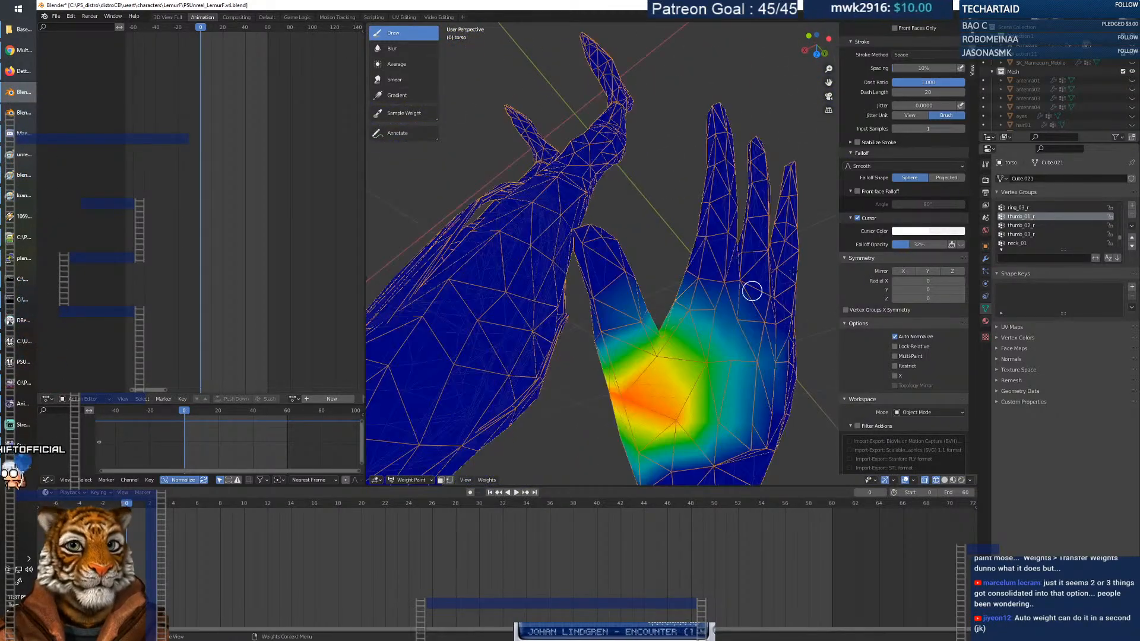
Examine the thumb_02_r and thumb_03_r weights on the right thumb from several sides.
{"action": "left_click", "coordinate": [1016, 226]}
{"action": "mouse_move", "coordinate": [737, 285]}
{"action": "middle_mouse_down"}
{"action": "mouse_move", "coordinate": [726, 333]}
{"action": "mouse_move", "coordinate": [663, 294]}
{"action": "mouse_move", "coordinate": [695, 288]}
{"action": "mouse_move", "coordinate": [749, 336]}
{"action": "mouse_move", "coordinate": [786, 346]}
{"action": "mouse_move", "coordinate": [710, 330]}
{"action": "middle_mouse_up"}
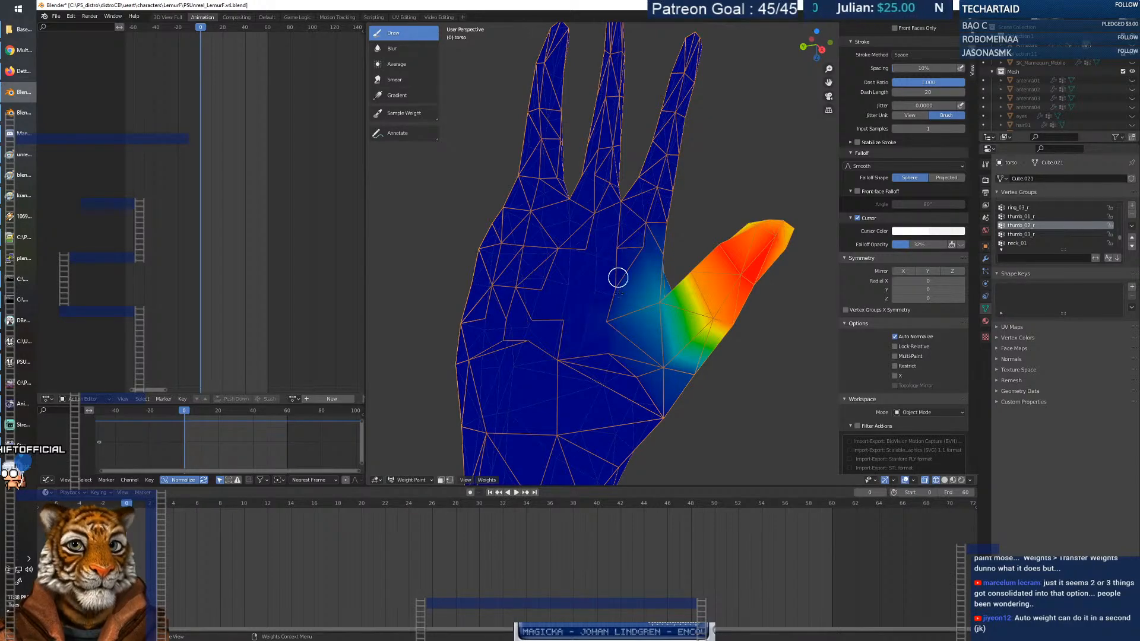
{"action": "left_click", "coordinate": [1039, 235]}
{"action": "mouse_move", "coordinate": [728, 310]}
{"action": "middle_mouse_down"}
{"action": "mouse_move", "coordinate": [660, 302]}
{"action": "mouse_move", "coordinate": [687, 300]}
{"action": "mouse_move", "coordinate": [678, 295]}
{"action": "middle_mouse_up"}
{"action": "right_click", "coordinate": [679, 295]}
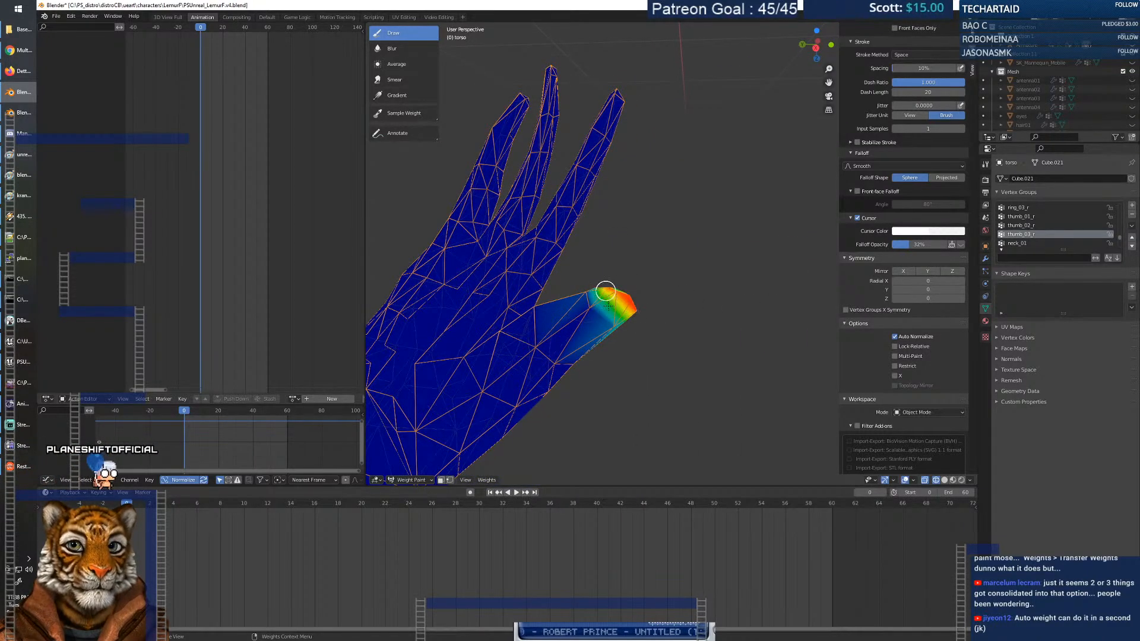
{"action": "mouse_move", "coordinate": [628, 298]}
{"action": "middle_mouse_down"}
{"action": "mouse_move", "coordinate": [617, 290]}
{"action": "mouse_move", "coordinate": [625, 314]}
{"action": "mouse_move", "coordinate": [599, 438]}
{"action": "mouse_move", "coordinate": [592, 306]}
{"action": "middle_mouse_up"}
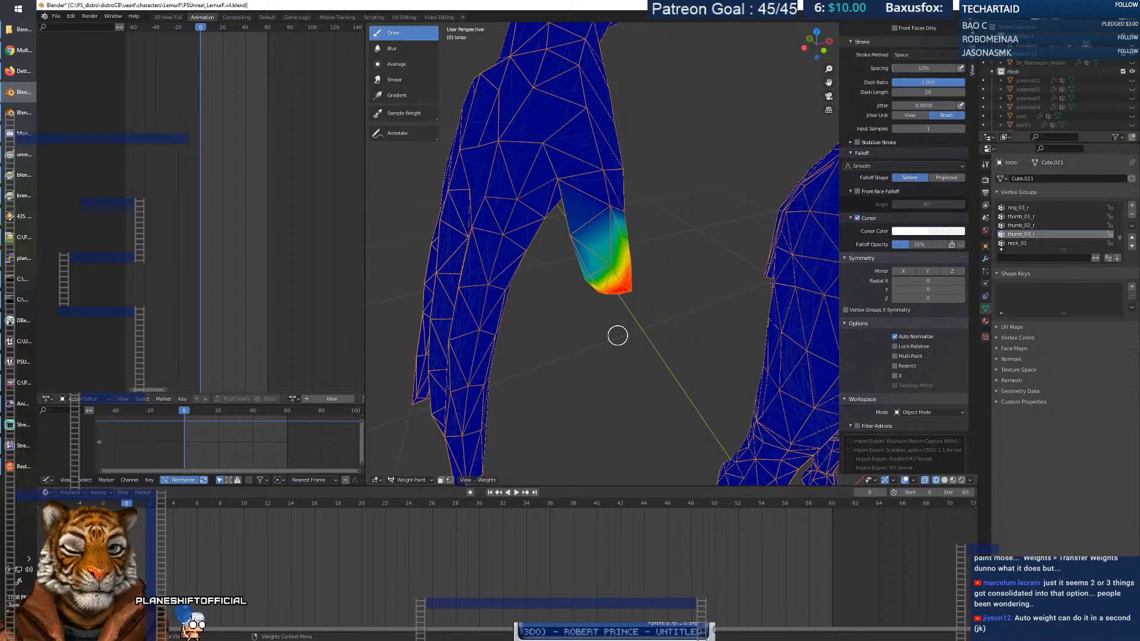
Put the torso mesh into Edit Mode and display it with textured Material Preview shading around the right hand.
{"action": "scroll", "coordinate": [618, 335], "scroll_direction": "down", "scroll_amount": 5}
{"action": "mouse_move", "coordinate": [688, 255]}
{"action": "middle_mouse_down"}
{"action": "mouse_move", "coordinate": [858, 262]}
{"action": "mouse_move", "coordinate": [684, 265]}
{"action": "mouse_move", "coordinate": [837, 278]}
{"action": "middle_mouse_up"}
{"action": "middle_click_drag", "start_coordinate": [653, 263], "coordinate": [653, 261]}
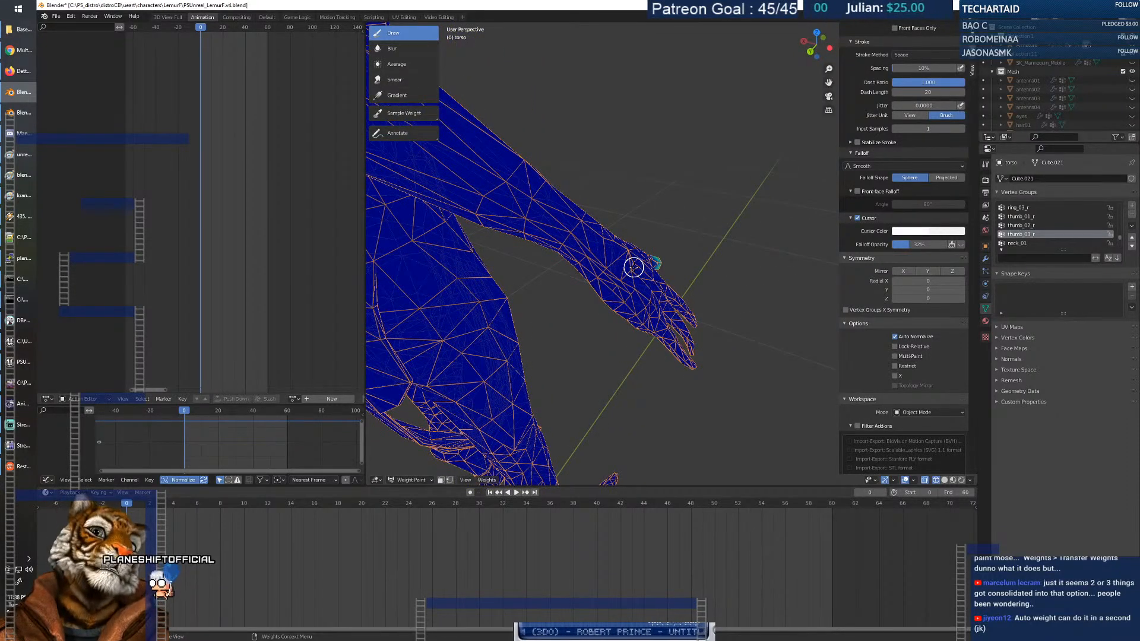
{"action": "scroll", "coordinate": [625, 277], "scroll_direction": "up", "scroll_amount": 5}
{"action": "scroll", "coordinate": [690, 188], "scroll_direction": "down", "scroll_amount": 5}
{"action": "left_click_drag", "start_coordinate": [829, 72], "coordinate": [830, 52]}
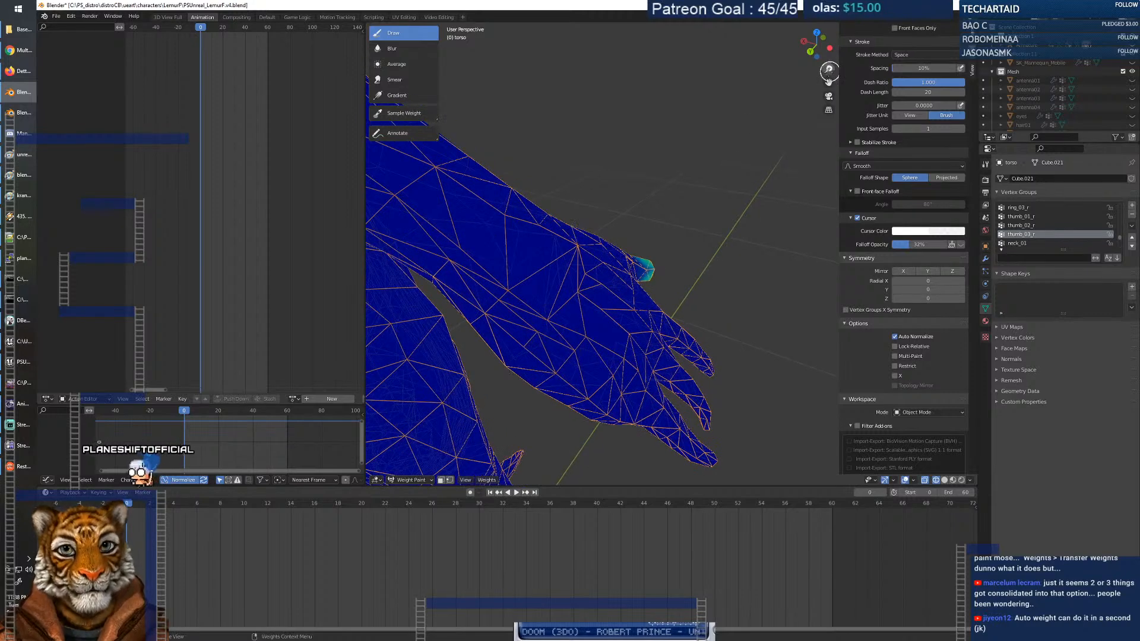
{"action": "left_click", "coordinate": [410, 480]}
{"action": "left_click", "coordinate": [411, 461]}
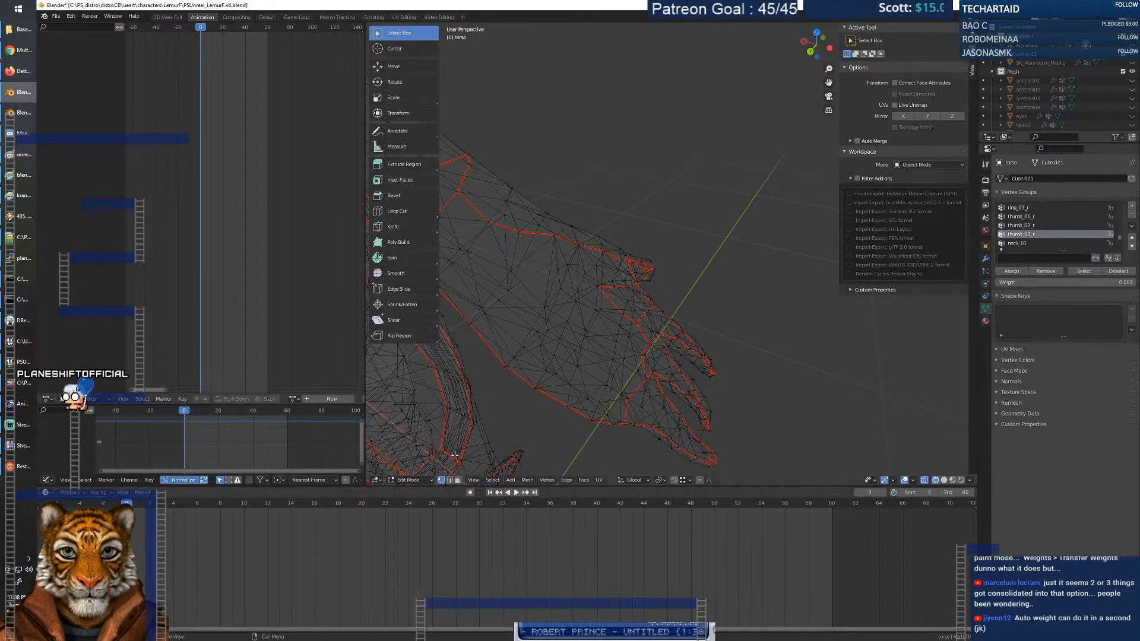
{"action": "left_click", "coordinate": [944, 481]}
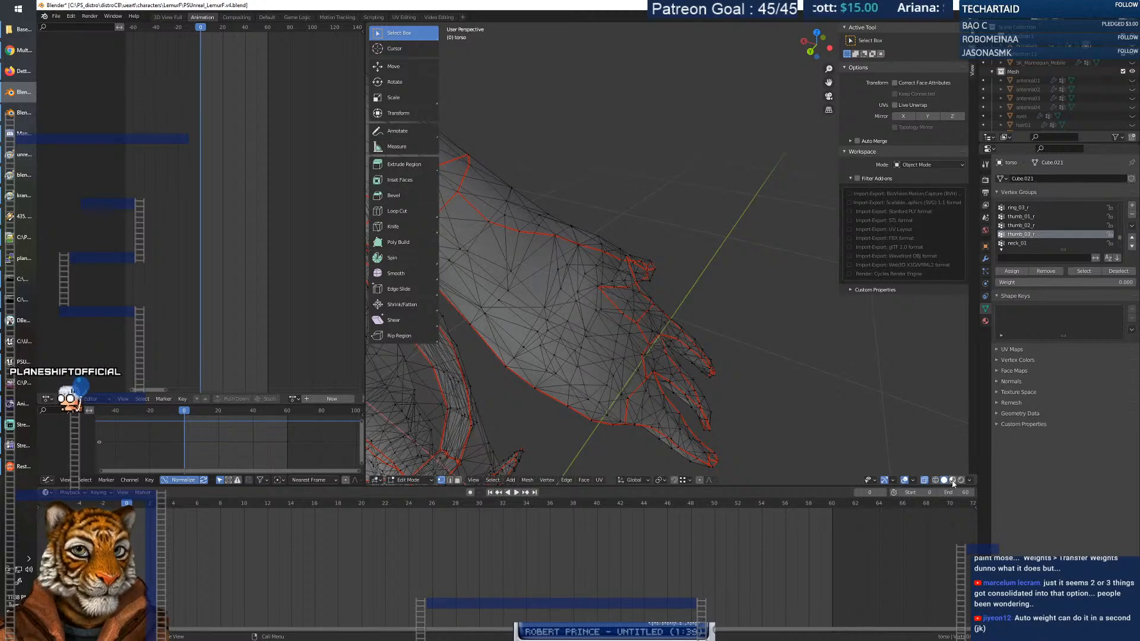
{"action": "left_click", "coordinate": [953, 481]}
{"action": "middle_click_drag", "start_coordinate": [683, 386], "coordinate": [611, 341]}
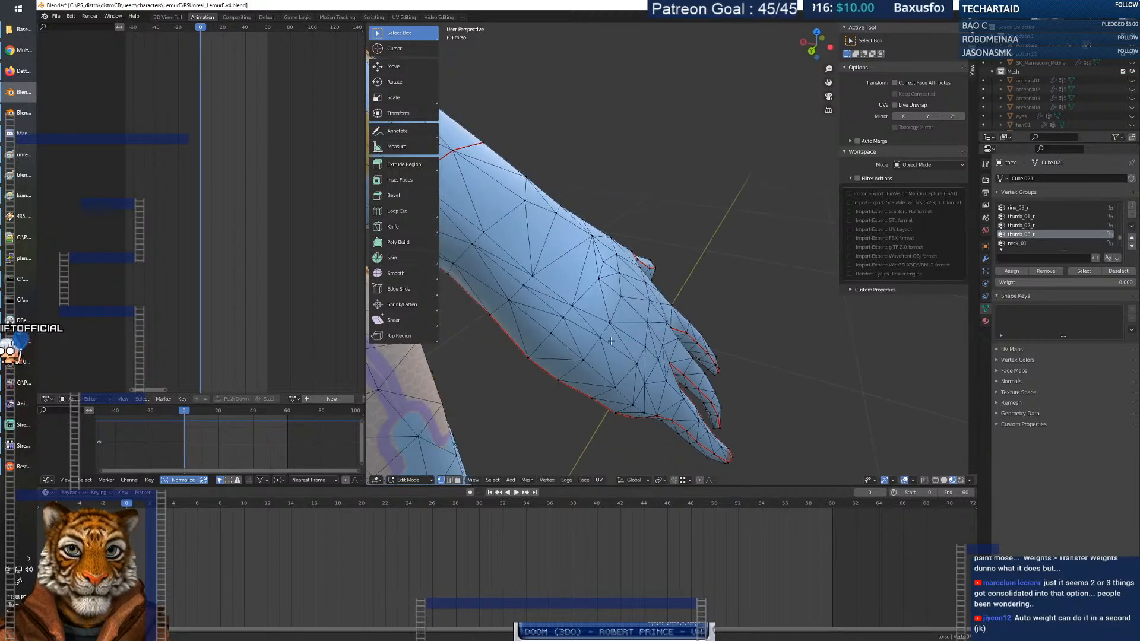
Cut a new edge with the Knife between existing points on the back of the right hand near the wrist.
{"action": "middle_click_drag", "start_coordinate": [534, 277], "coordinate": [583, 280]}
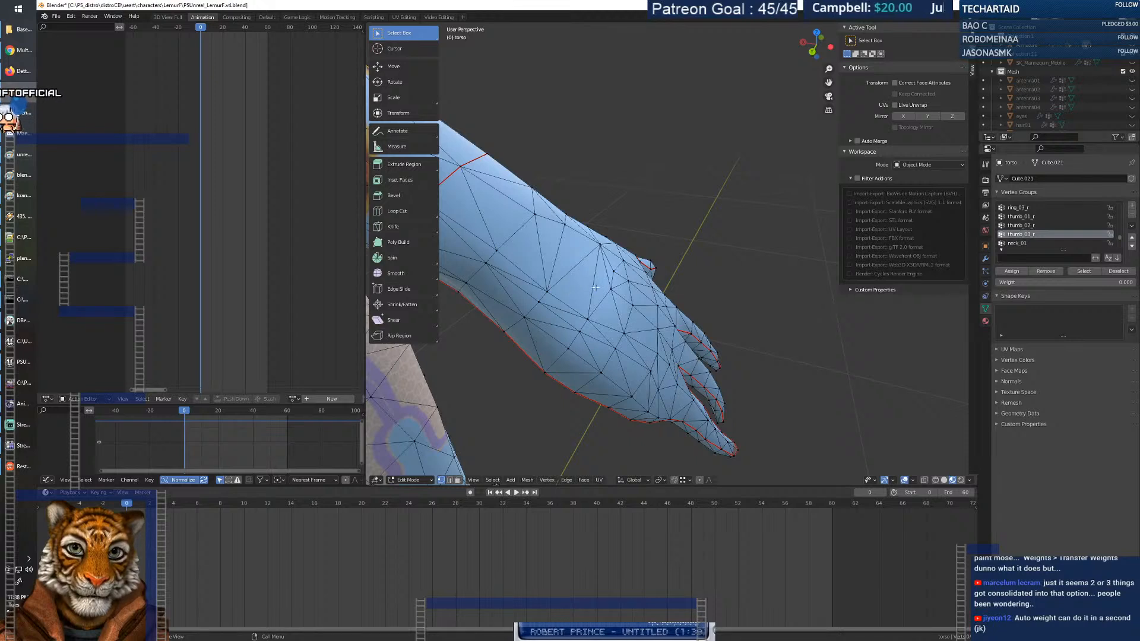
{"action": "key", "text": "k"}
{"action": "left_click", "coordinate": [547, 291]}
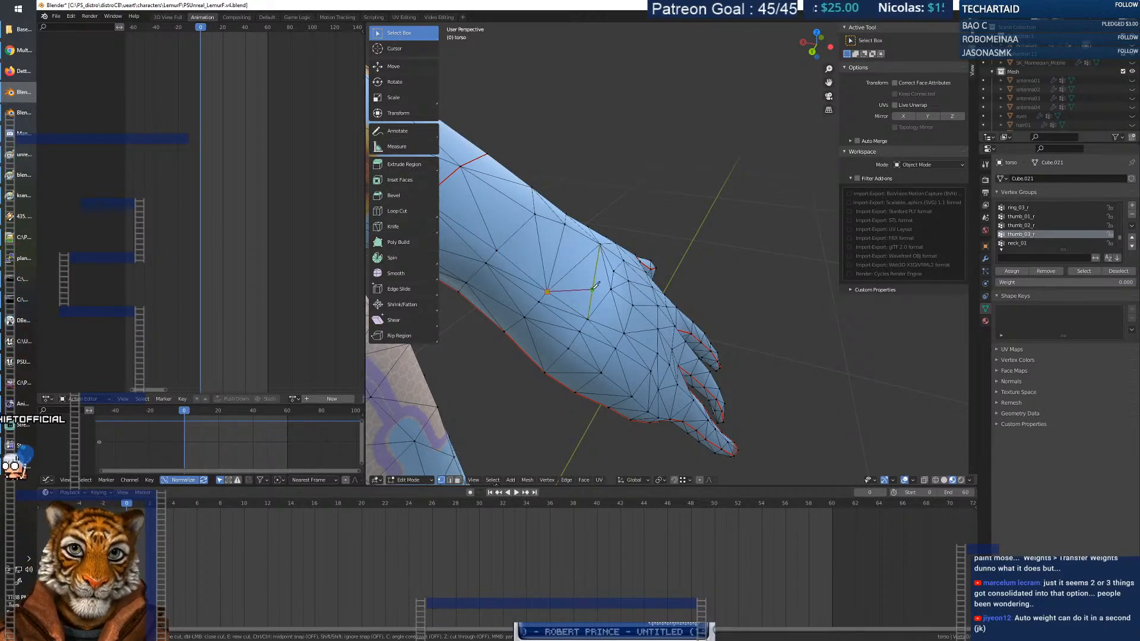
{"action": "key", "text": "Return"}
Move the new vertex on the back of the right wrist outward, about 0.0025 m in Z, to smooth the profile.
{"action": "mouse_move", "coordinate": [631, 295]}
{"action": "middle_mouse_down"}
{"action": "mouse_move", "coordinate": [638, 284]}
{"action": "mouse_move", "coordinate": [612, 303]}
{"action": "mouse_move", "coordinate": [624, 304]}
{"action": "middle_mouse_up"}
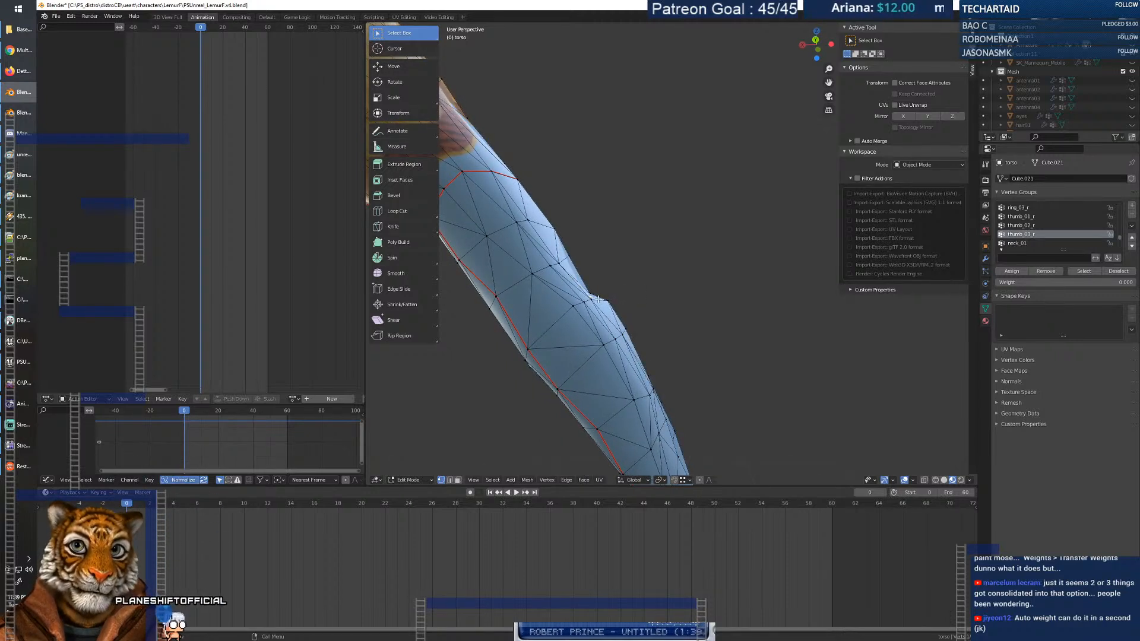
{"action": "key", "text": "g"}
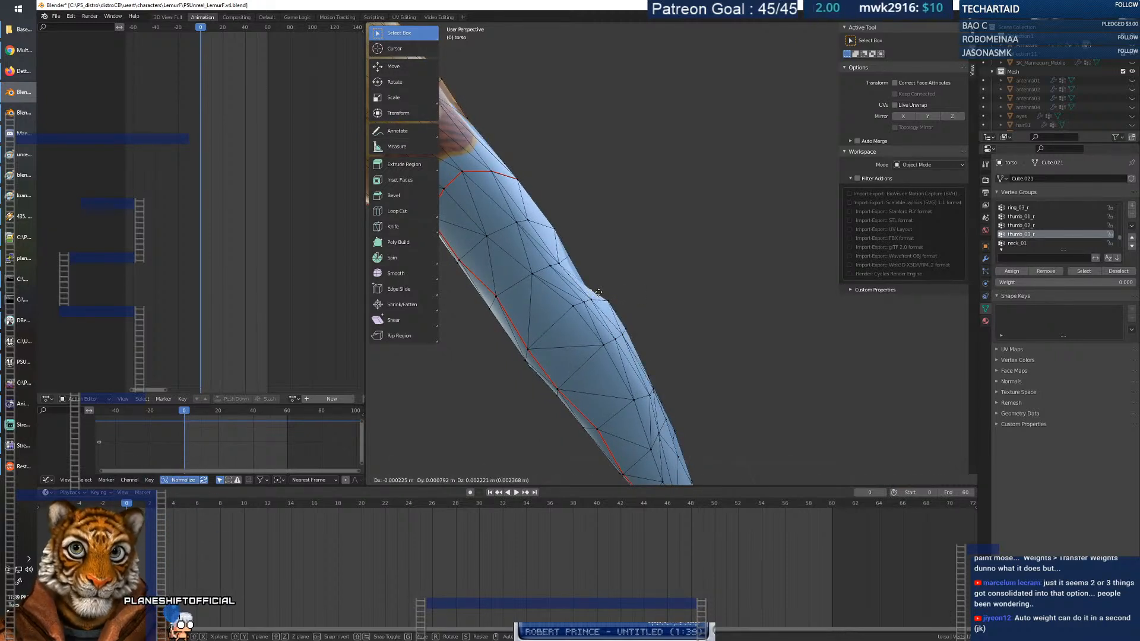
{"action": "left_click", "coordinate": [600, 291]}
{"action": "middle_click_drag", "start_coordinate": [599, 292], "coordinate": [531, 321]}
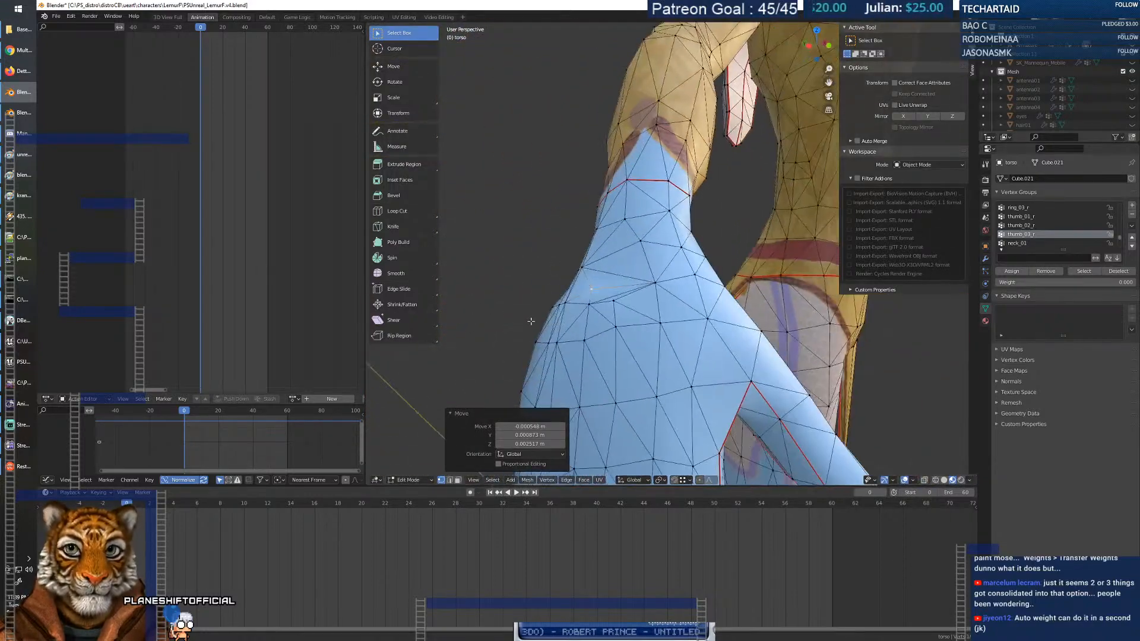
{"action": "middle_click_drag", "start_coordinate": [607, 284], "coordinate": [683, 301]}
Make the matching Knife cut on the back of the left hand near the wrist.
{"action": "middle_click_drag", "start_coordinate": [609, 329], "coordinate": [699, 321]}
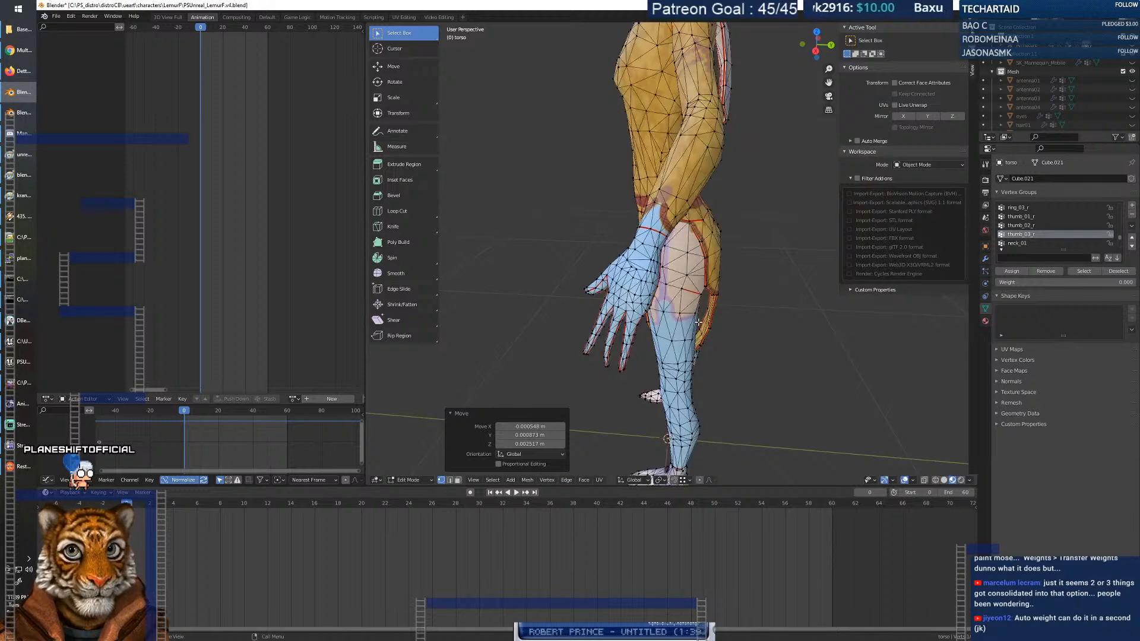
{"action": "left_click_drag", "start_coordinate": [829, 69], "coordinate": [828, 113]}
{"action": "middle_click_drag", "start_coordinate": [634, 238], "coordinate": [639, 238], "text": "shift"}
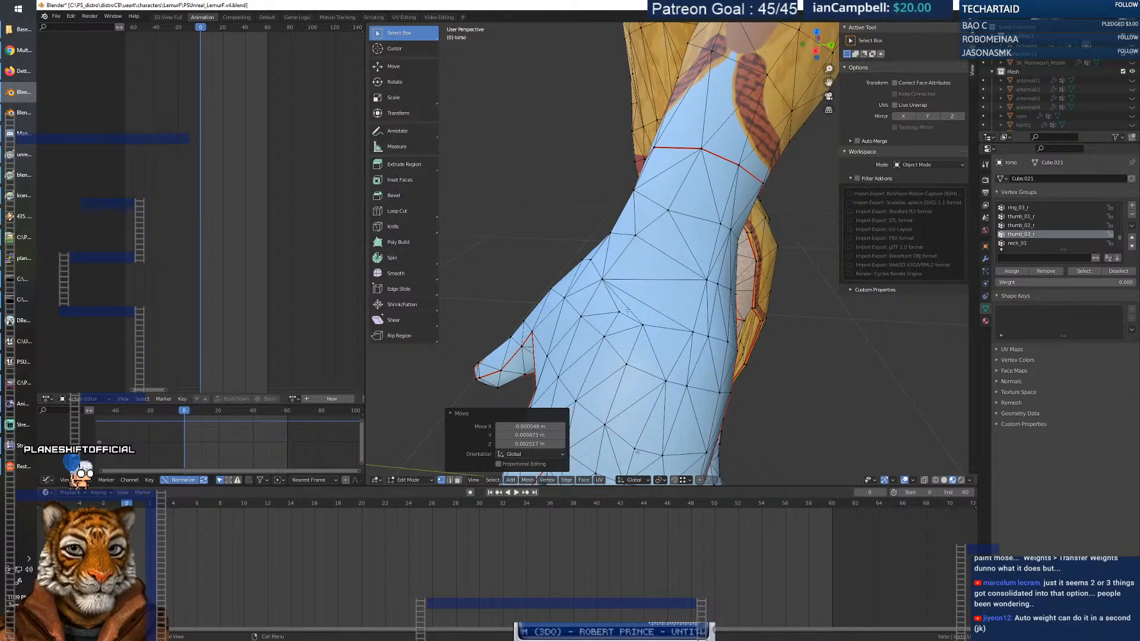
{"action": "middle_click_drag", "start_coordinate": [620, 311], "coordinate": [476, 333]}
{"action": "scroll", "coordinate": [623, 306], "scroll_direction": "down", "scroll_amount": 10}
{"action": "scroll", "coordinate": [700, 305], "scroll_direction": "up", "scroll_amount": 5}
{"action": "scroll", "coordinate": [756, 311], "scroll_direction": "down", "scroll_amount": 5}
{"action": "scroll", "coordinate": [692, 304], "scroll_direction": "up", "scroll_amount": 8}
{"action": "scroll", "coordinate": [610, 320], "scroll_direction": "down", "scroll_amount": 8}
{"action": "scroll", "coordinate": [653, 275], "scroll_direction": "up", "scroll_amount": 8}
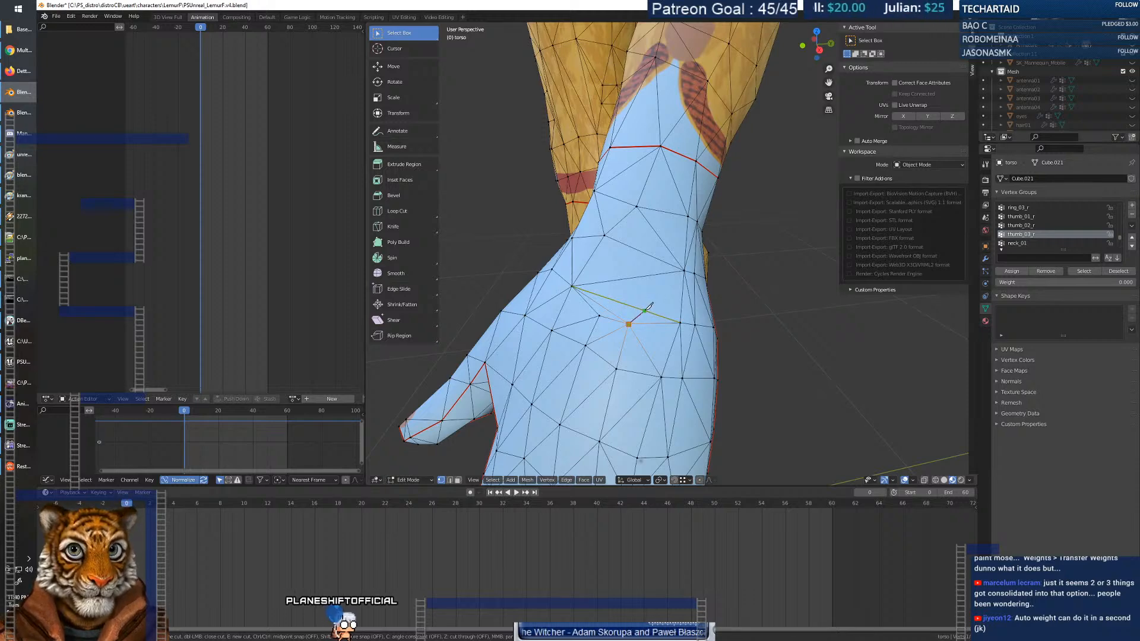
Move the new vertex on the left wrist outward, about 0.0029 m in Z, to smooth the profile.
{"action": "middle_click_drag", "start_coordinate": [685, 270], "coordinate": [647, 295]}
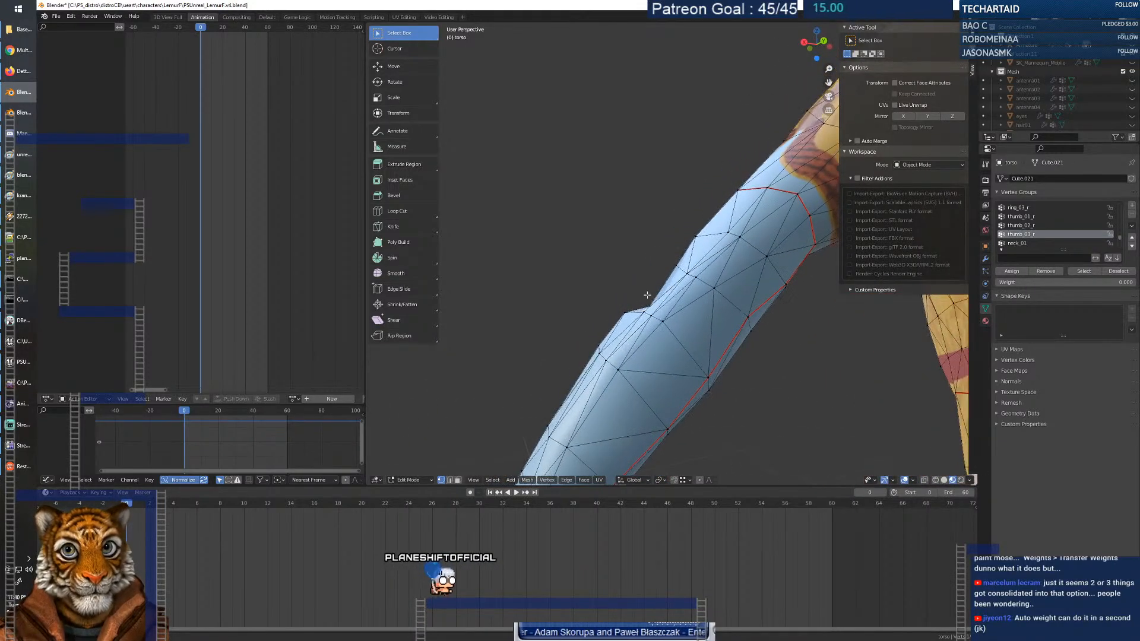
{"action": "key", "text": "g"}
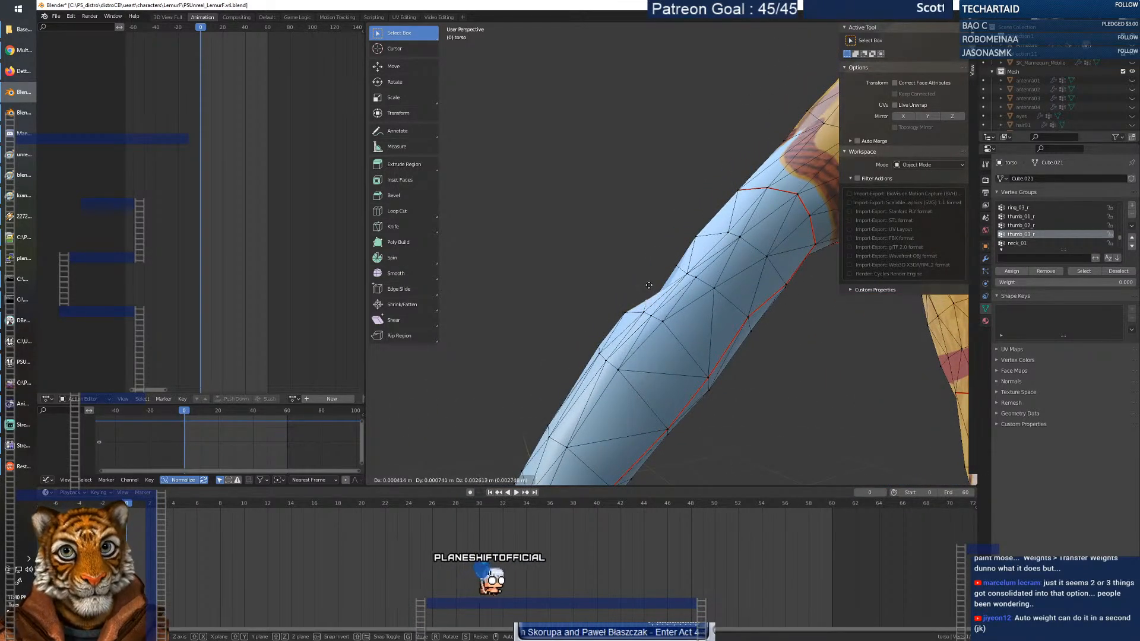
{"action": "left_click", "coordinate": [649, 285]}
{"action": "middle_click_drag", "start_coordinate": [649, 285], "coordinate": [788, 366]}
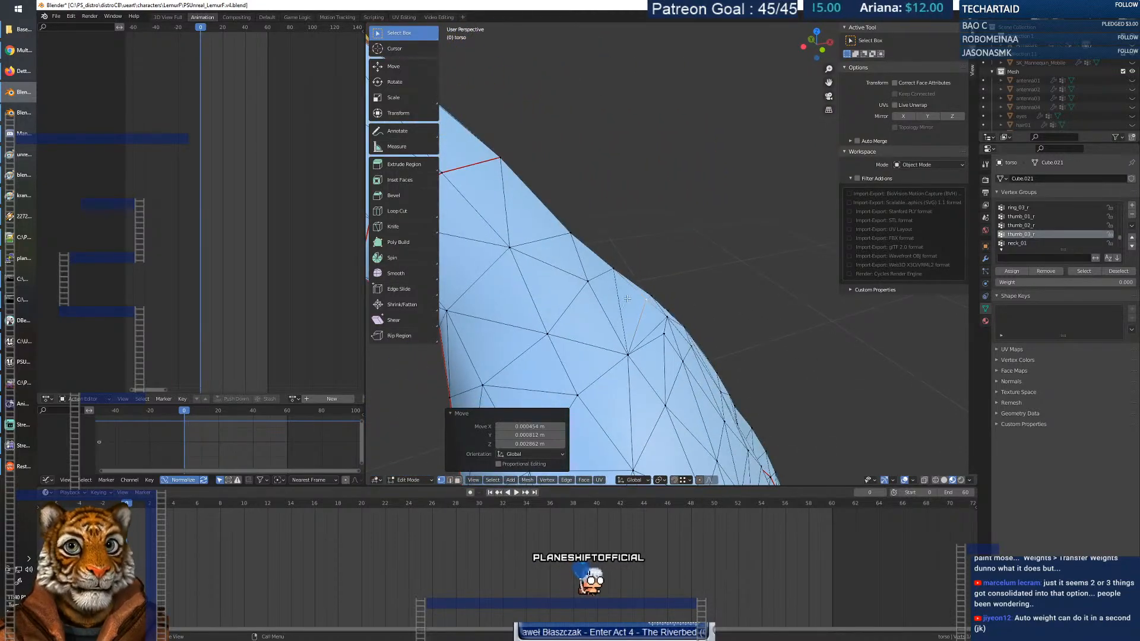
Compare the reshaped wrists on both sides of the body in Object Mode and Edit Mode.
{"action": "scroll", "coordinate": [643, 304], "scroll_direction": "down", "scroll_amount": 10}
{"action": "middle_click_drag", "start_coordinate": [643, 303], "coordinate": [582, 337]}
{"action": "key", "text": "Tab"}
{"action": "key", "text": "Tab"}
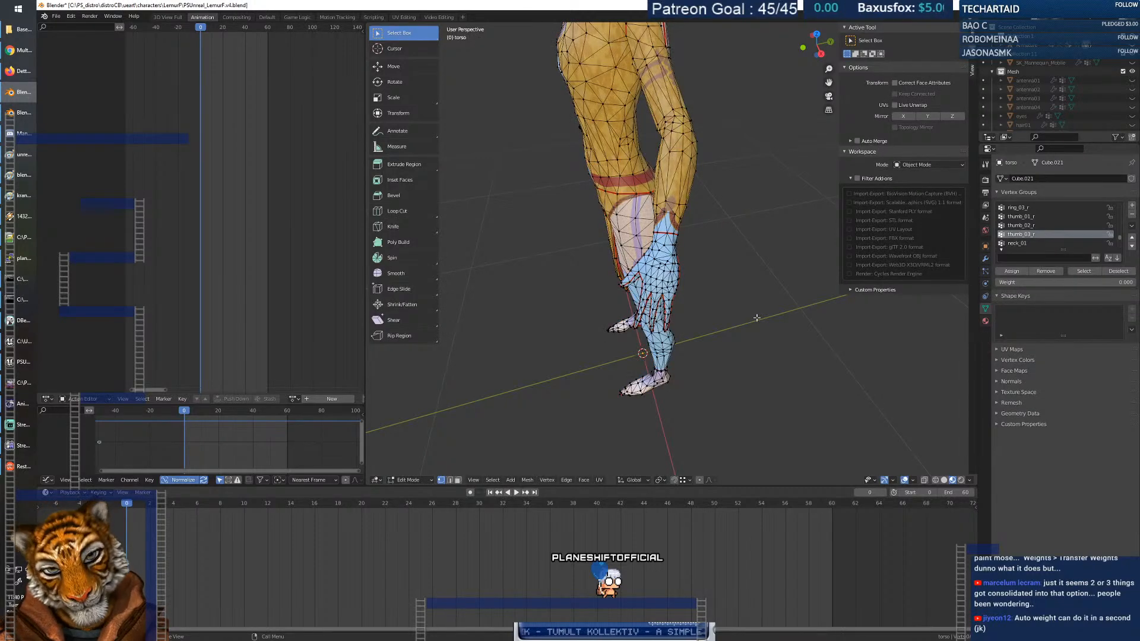
{"action": "key", "text": "Tab"}
{"action": "middle_click_drag", "start_coordinate": [653, 243], "coordinate": [707, 235]}
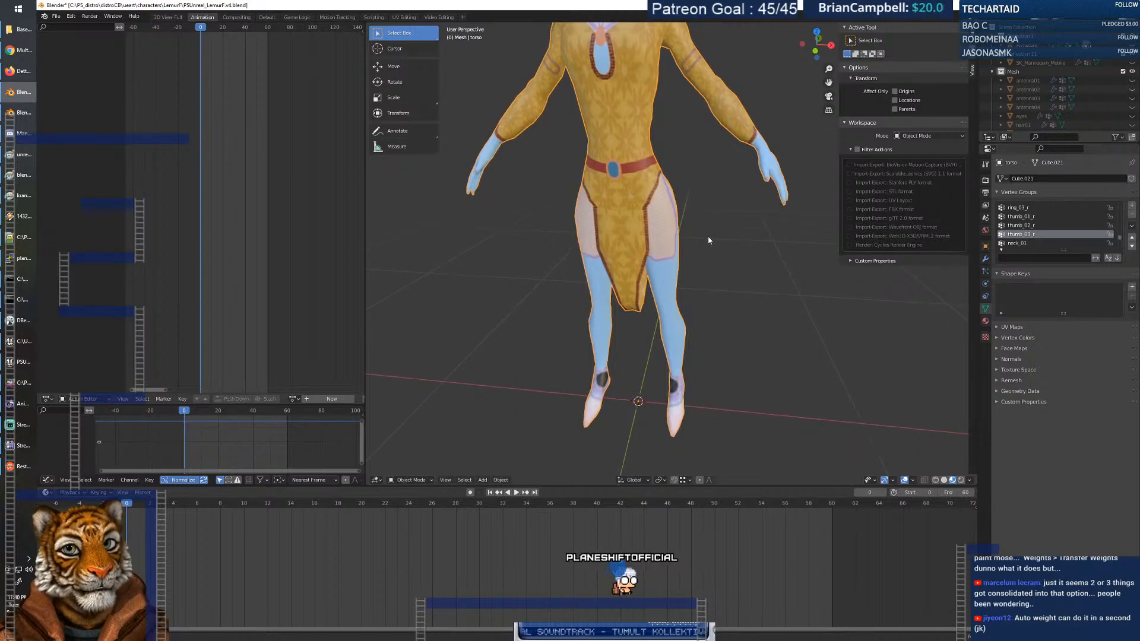
{"action": "key", "text": "Tab"}
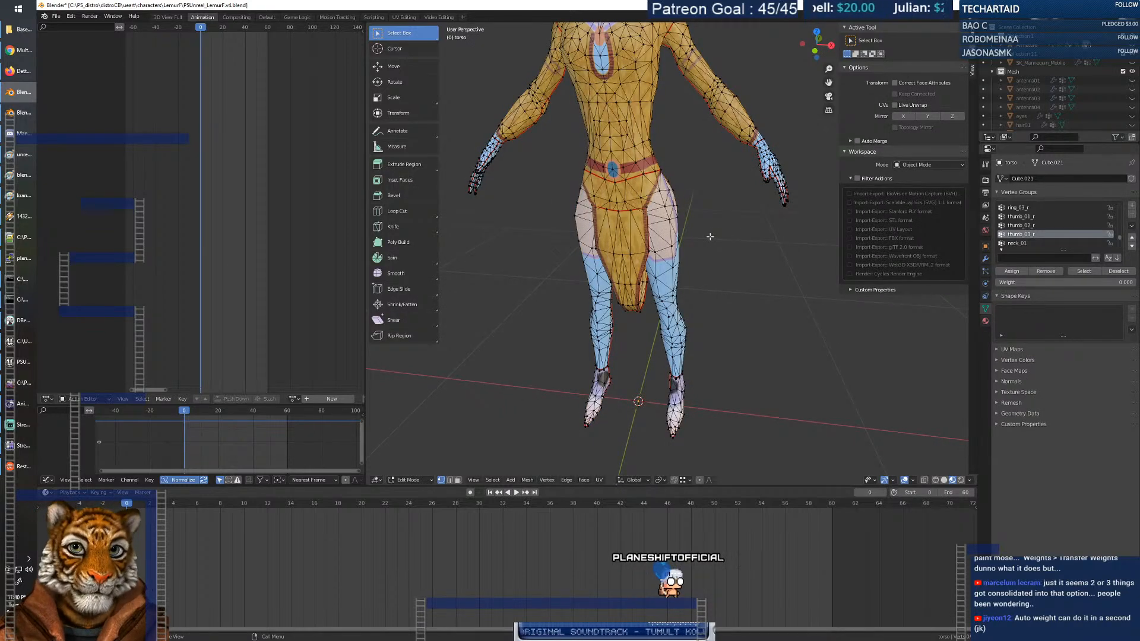
{"action": "middle_click_drag", "start_coordinate": [744, 273], "coordinate": [838, 276]}
{"action": "middle_click_drag", "start_coordinate": [594, 210], "coordinate": [609, 227]}
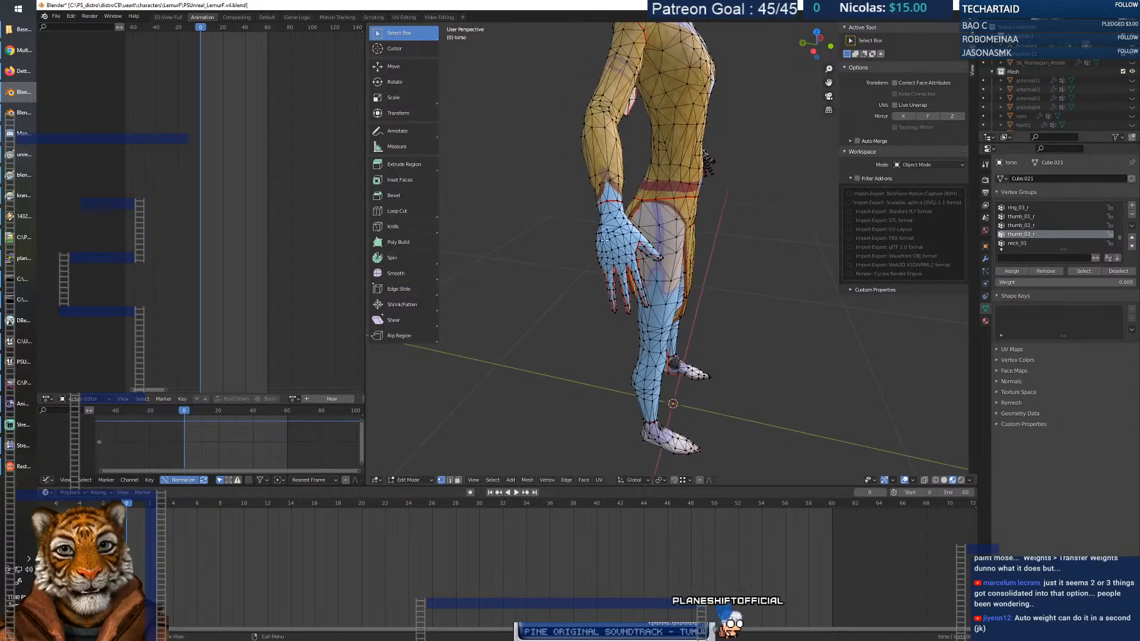
Return the torso to Weight Paint mode and display the weights of the head vertex group.
{"action": "key", "text": "Tab"}
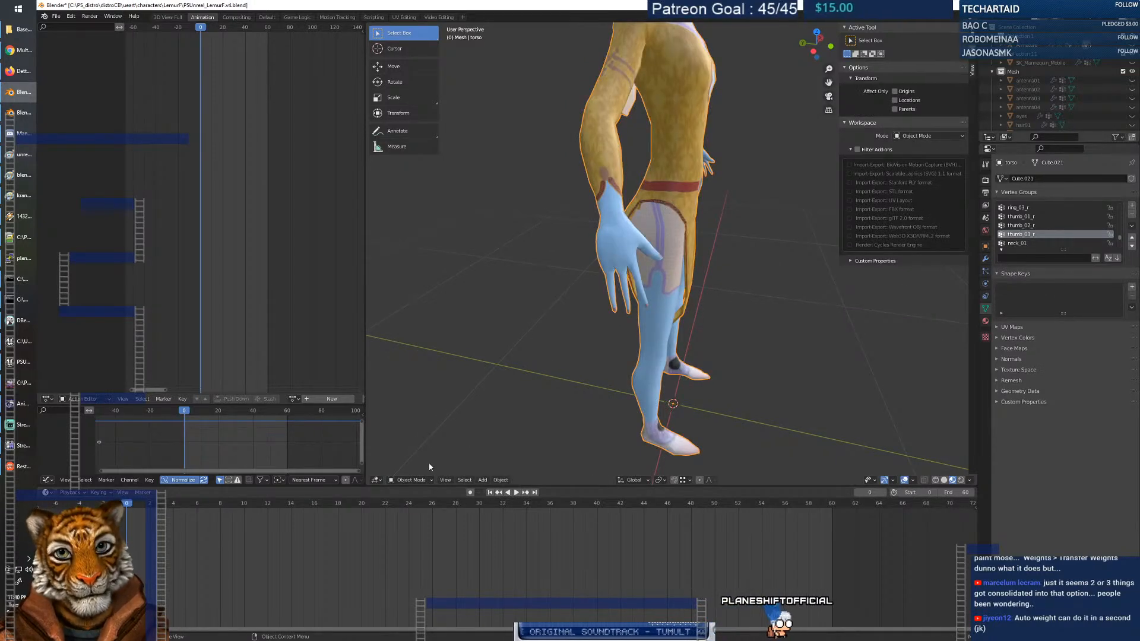
{"action": "left_click", "coordinate": [411, 480]}
{"action": "left_click", "coordinate": [409, 424]}
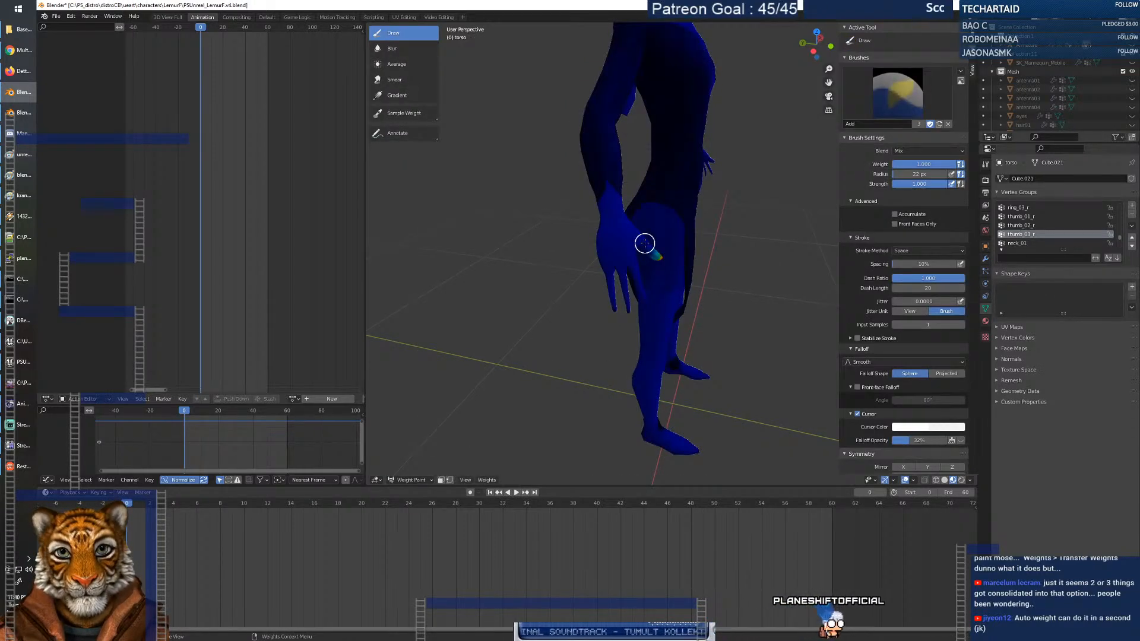
{"action": "scroll", "coordinate": [644, 243], "scroll_direction": "up", "scroll_amount": 4}
{"action": "scroll", "coordinate": [618, 244], "scroll_direction": "down", "scroll_amount": 4}
{"action": "middle_click_drag", "start_coordinate": [618, 231], "coordinate": [535, 278], "text": "shift"}
{"action": "scroll", "coordinate": [1031, 232], "scroll_direction": "down", "scroll_amount": 3}
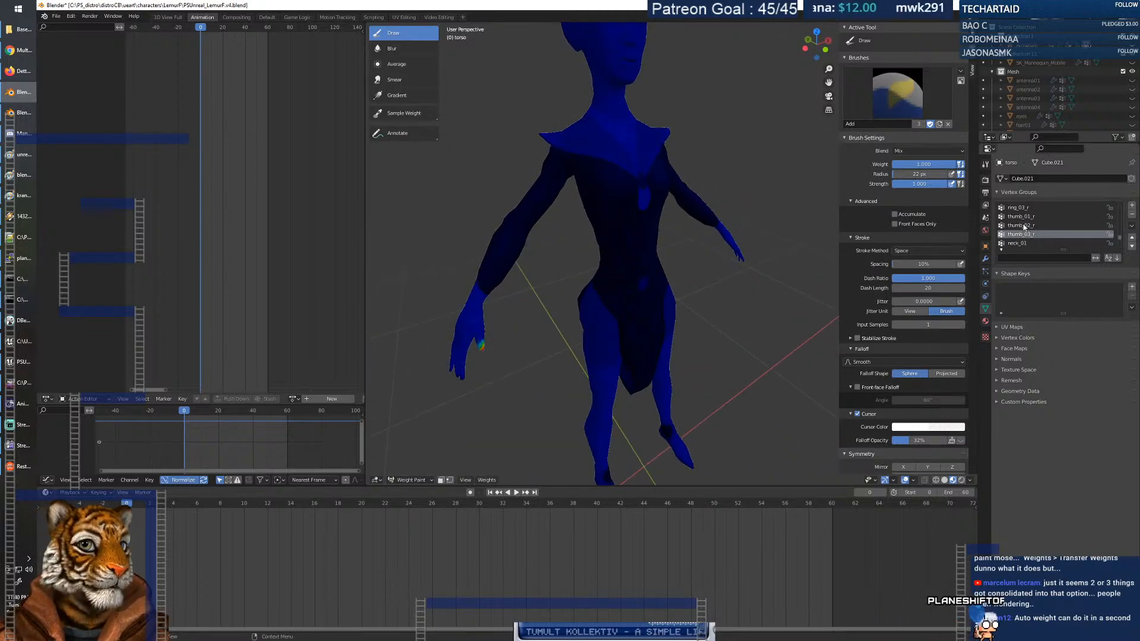
{"action": "left_click", "coordinate": [1031, 234]}
{"action": "left_click", "coordinate": [1030, 226]}
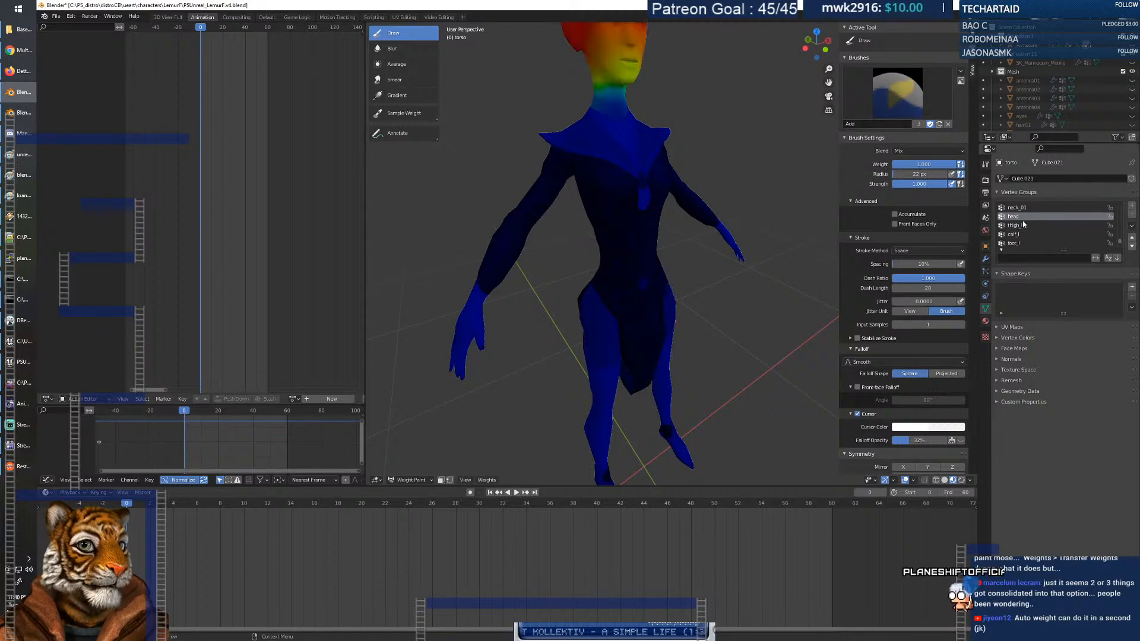
Check the weights of the calf_l and calf_r vertex groups on the lower legs.
{"action": "scroll", "coordinate": [1029, 234], "scroll_direction": "down", "scroll_amount": 1}
{"action": "left_click", "coordinate": [1028, 236]}
{"action": "scroll", "coordinate": [1028, 238], "scroll_direction": "down", "scroll_amount": 3}
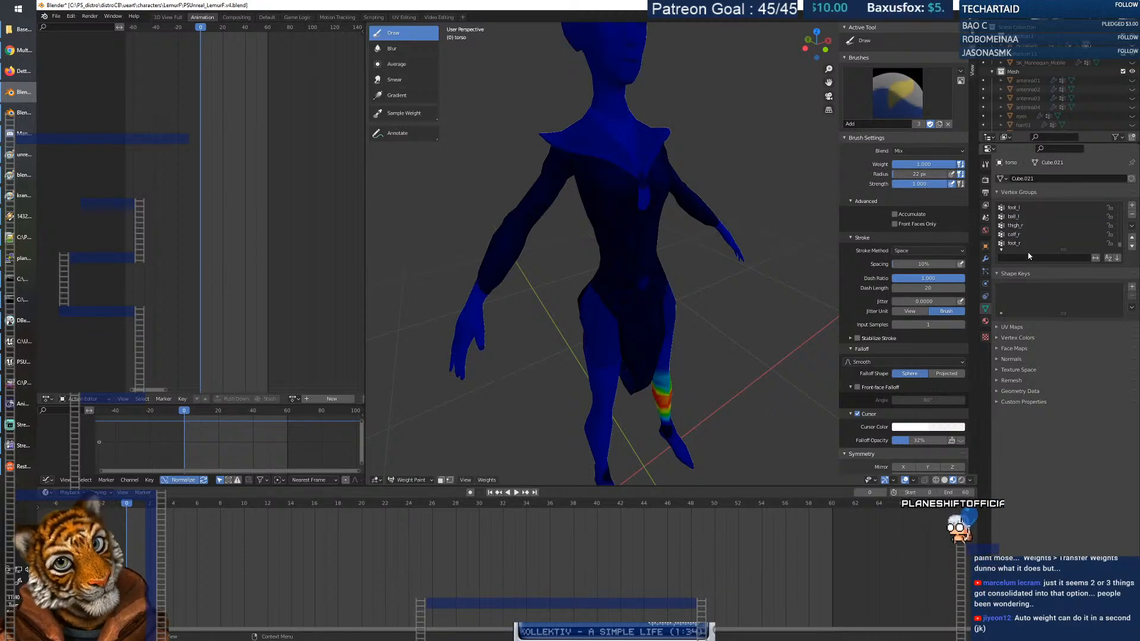
{"action": "left_click", "coordinate": [1022, 236]}
Display the clavicle_r vertex group and even out its weights on the right upper chest with a brush weight of 0.411.
{"action": "scroll", "coordinate": [1023, 241], "scroll_direction": "up", "scroll_amount": 10}
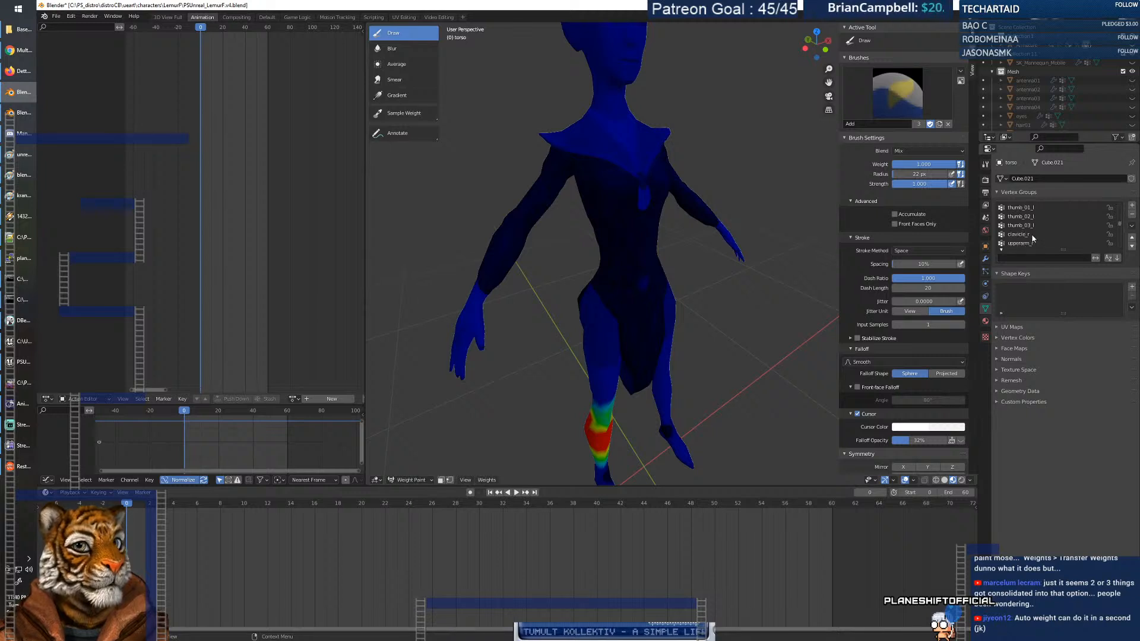
{"action": "left_click", "coordinate": [1033, 235]}
{"action": "left_click", "coordinate": [1027, 243]}
{"action": "left_click", "coordinate": [1027, 235]}
{"action": "middle_click_drag", "start_coordinate": [665, 196], "coordinate": [652, 186]}
{"action": "left_click_drag", "start_coordinate": [828, 69], "coordinate": [850, 206]}
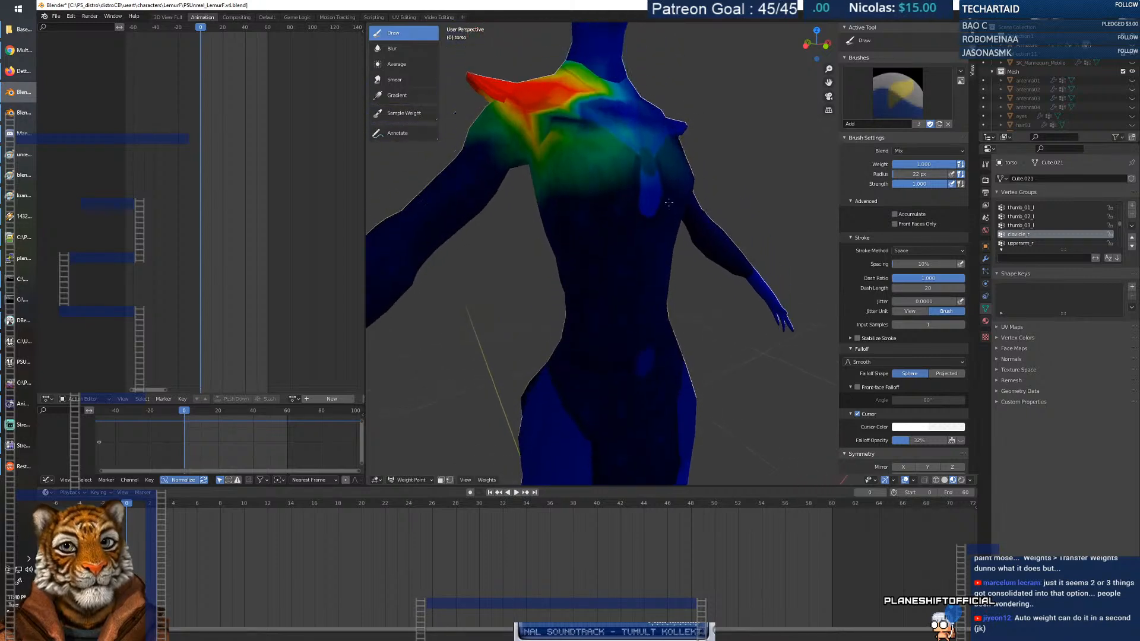
{"action": "scroll", "coordinate": [669, 202], "scroll_direction": "down", "scroll_amount": 5}
{"action": "scroll", "coordinate": [671, 226], "scroll_direction": "up", "scroll_amount": 4}
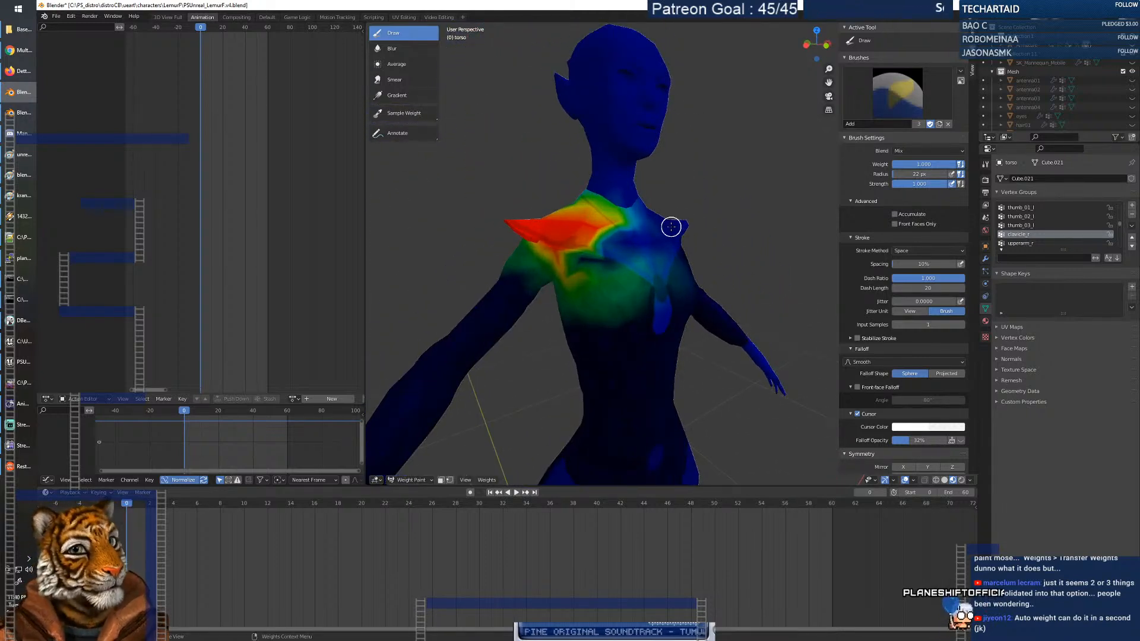
{"action": "right_click", "coordinate": [576, 262]}
{"action": "left_click_drag", "start_coordinate": [564, 265], "coordinate": [515, 265]}
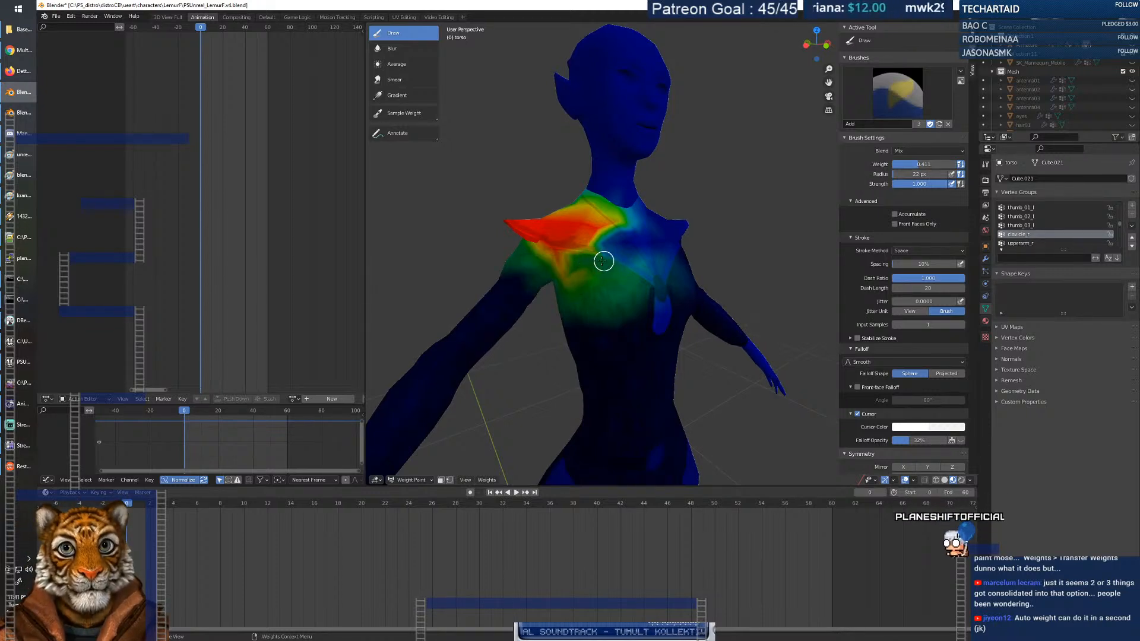
Select the clavicle_l vertex group and paint higher weights around the front, back and underside of the left shoulder.
{"action": "mouse_move", "coordinate": [631, 282]}
{"action": "middle_mouse_down"}
{"action": "mouse_move", "coordinate": [580, 275]}
{"action": "mouse_move", "coordinate": [691, 258]}
{"action": "mouse_move", "coordinate": [643, 287]}
{"action": "mouse_move", "coordinate": [543, 273]}
{"action": "middle_mouse_up"}
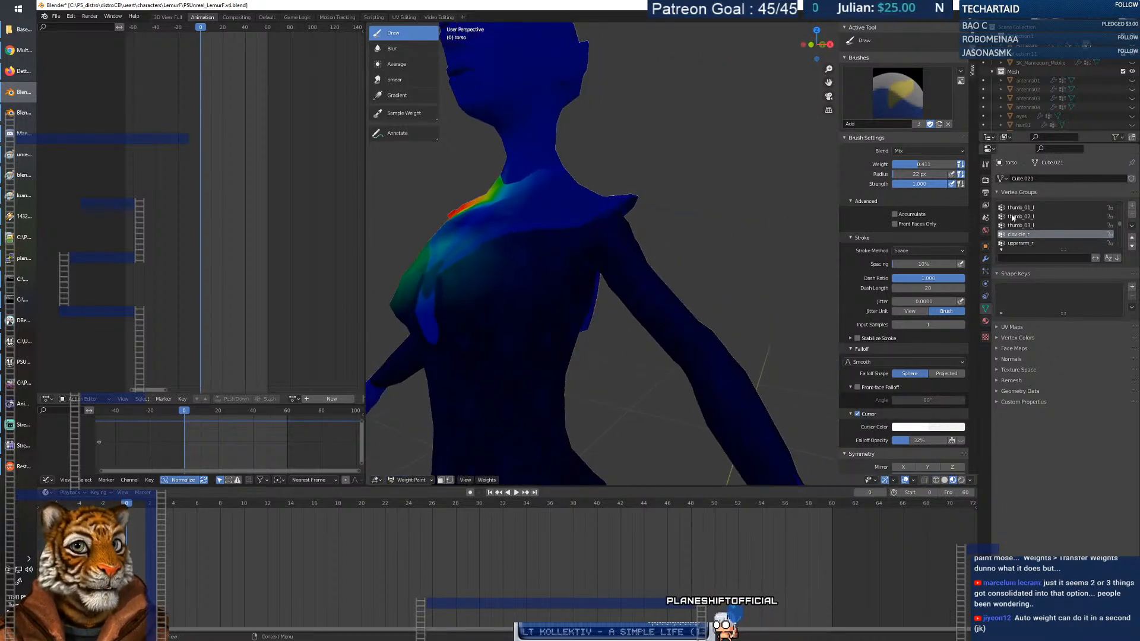
{"action": "scroll", "coordinate": [1021, 236], "scroll_direction": "down", "scroll_amount": 4}
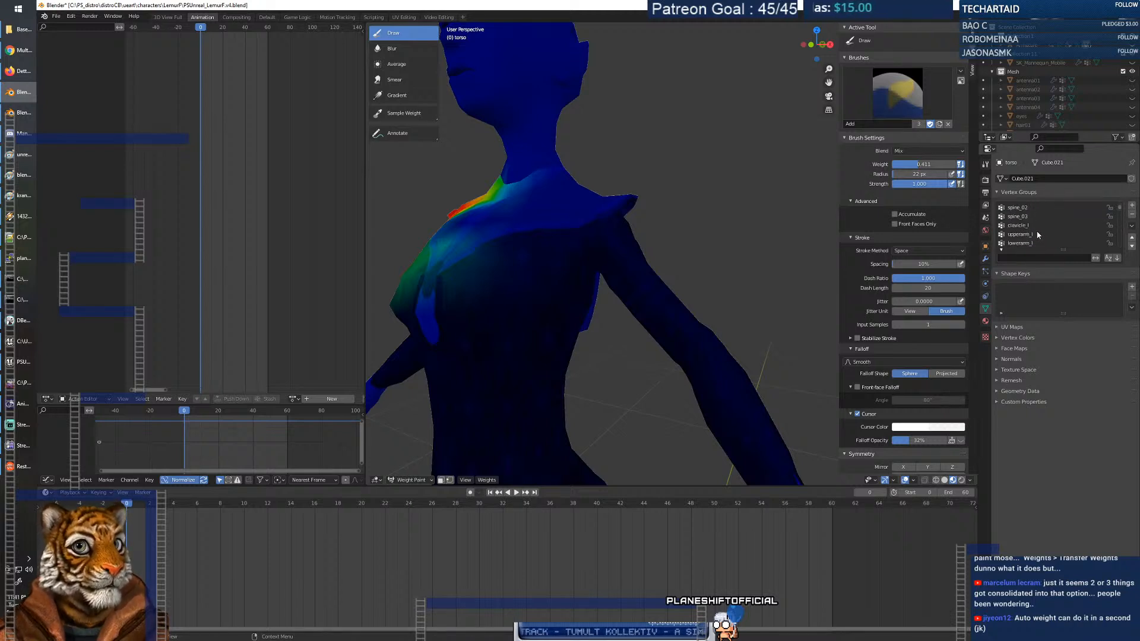
{"action": "left_click", "coordinate": [1027, 225]}
{"action": "middle_click_drag", "start_coordinate": [783, 279], "coordinate": [660, 278]}
{"action": "right_click", "coordinate": [604, 234]}
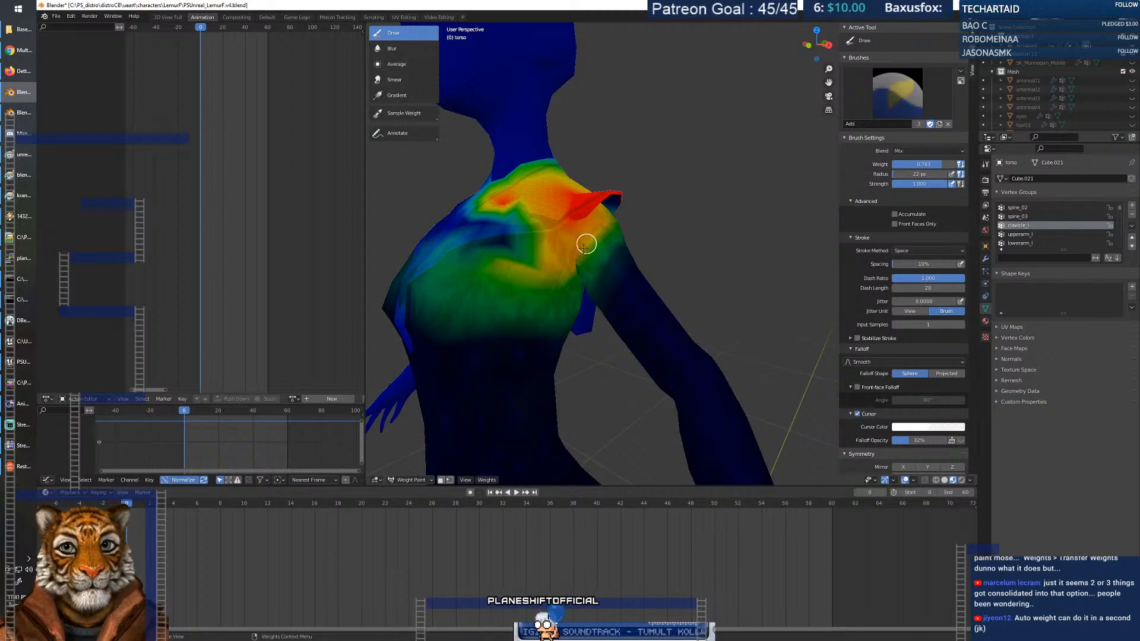
{"action": "middle_click_drag", "start_coordinate": [603, 233], "coordinate": [478, 244]}
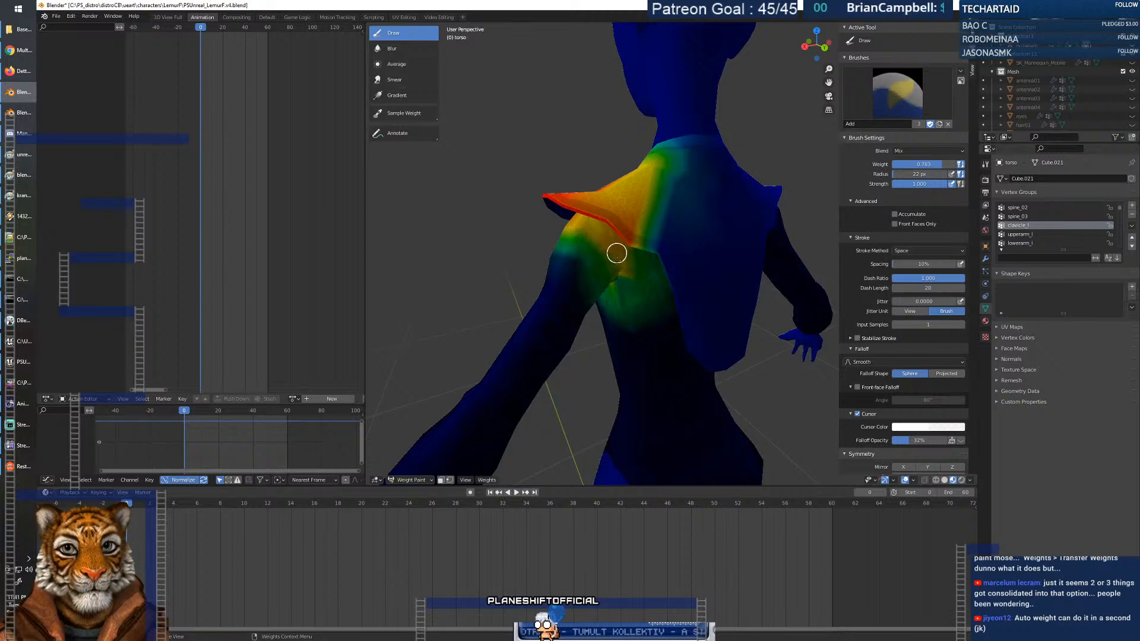
{"action": "mouse_move", "coordinate": [614, 267]}
{"action": "middle_mouse_down"}
{"action": "mouse_move", "coordinate": [645, 287]}
{"action": "mouse_move", "coordinate": [682, 288]}
{"action": "middle_mouse_up"}
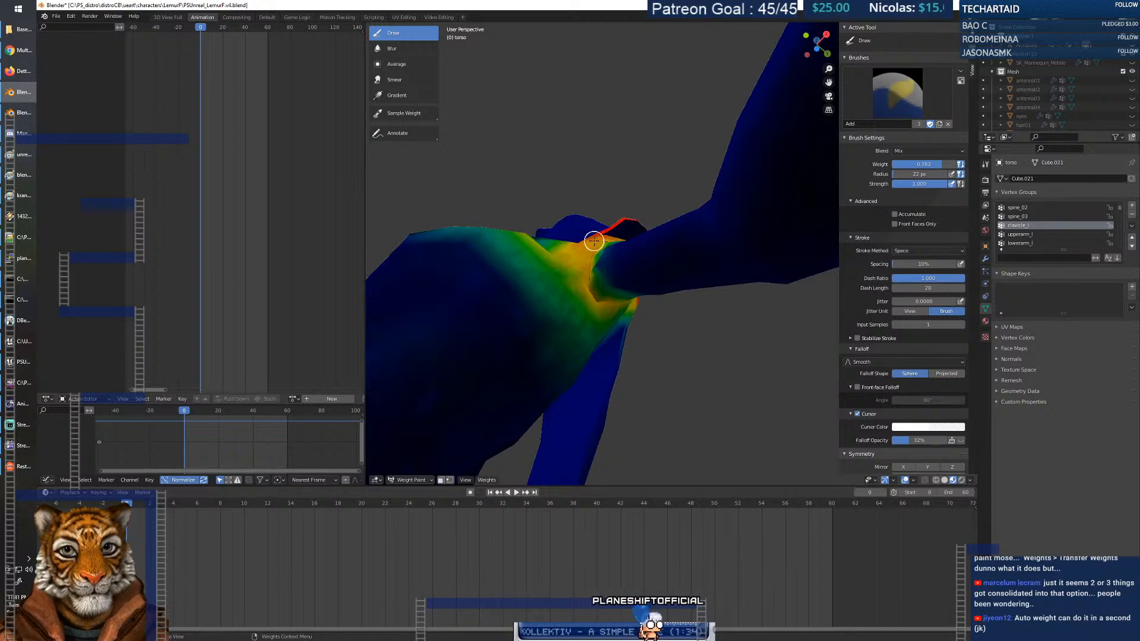
{"action": "middle_click_drag", "start_coordinate": [592, 290], "coordinate": [611, 324]}
Select the upperarm_l vertex group and fill in the weak patches on the left shoulder and armpit with the same brush weight.
{"action": "left_click", "coordinate": [1033, 235]}
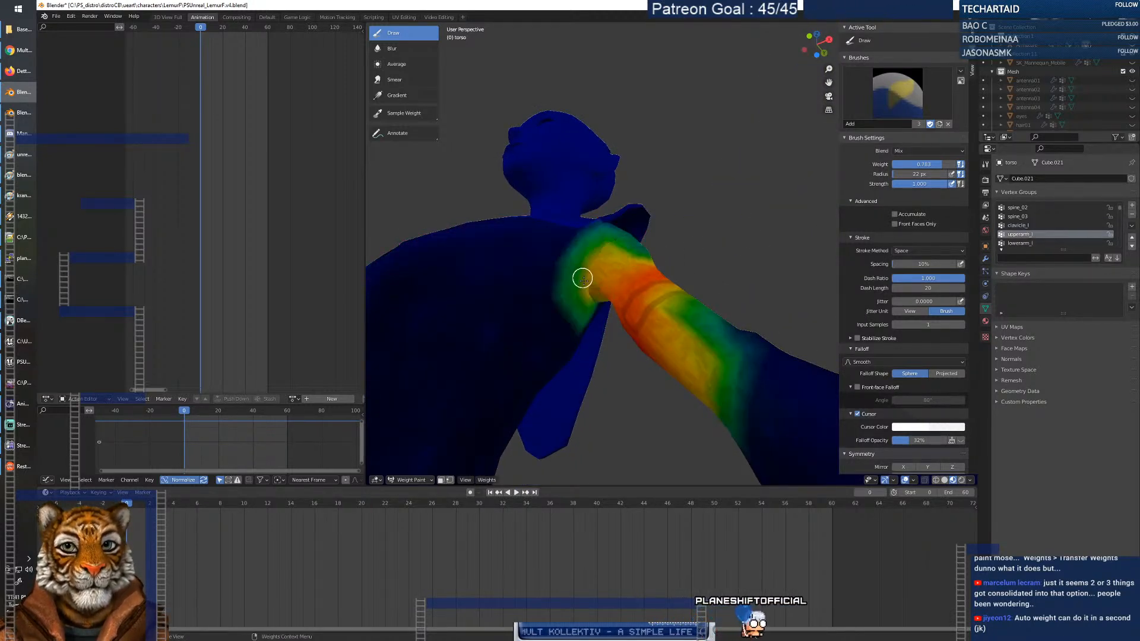
{"action": "middle_click_drag", "start_coordinate": [595, 290], "coordinate": [546, 286]}
{"action": "left_click_drag", "start_coordinate": [615, 275], "coordinate": [617, 256]}
{"action": "middle_click_drag", "start_coordinate": [594, 210], "coordinate": [637, 270]}
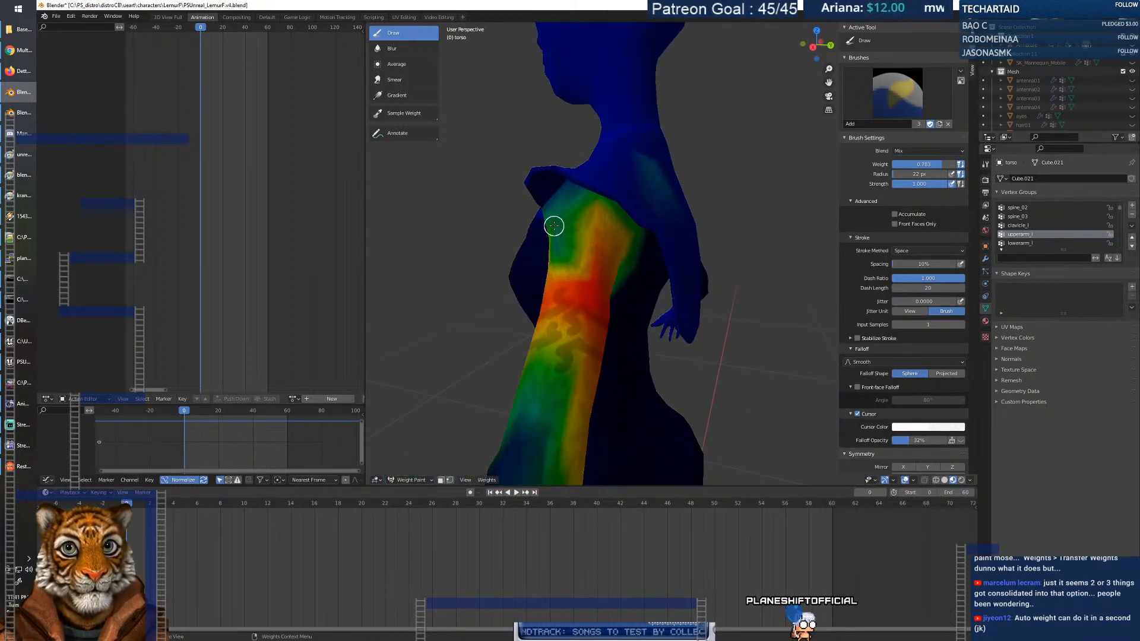
{"action": "middle_click_drag", "start_coordinate": [554, 225], "coordinate": [612, 223]}
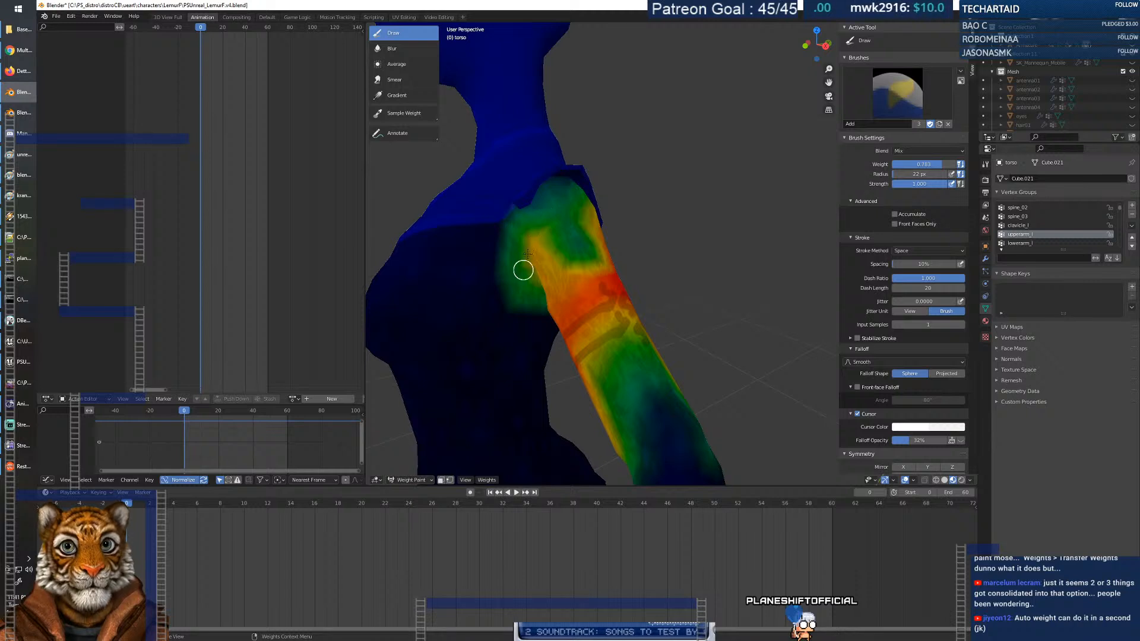
{"action": "left_click_drag", "start_coordinate": [521, 273], "coordinate": [534, 256]}
{"action": "left_click_drag", "start_coordinate": [556, 216], "coordinate": [583, 244]}
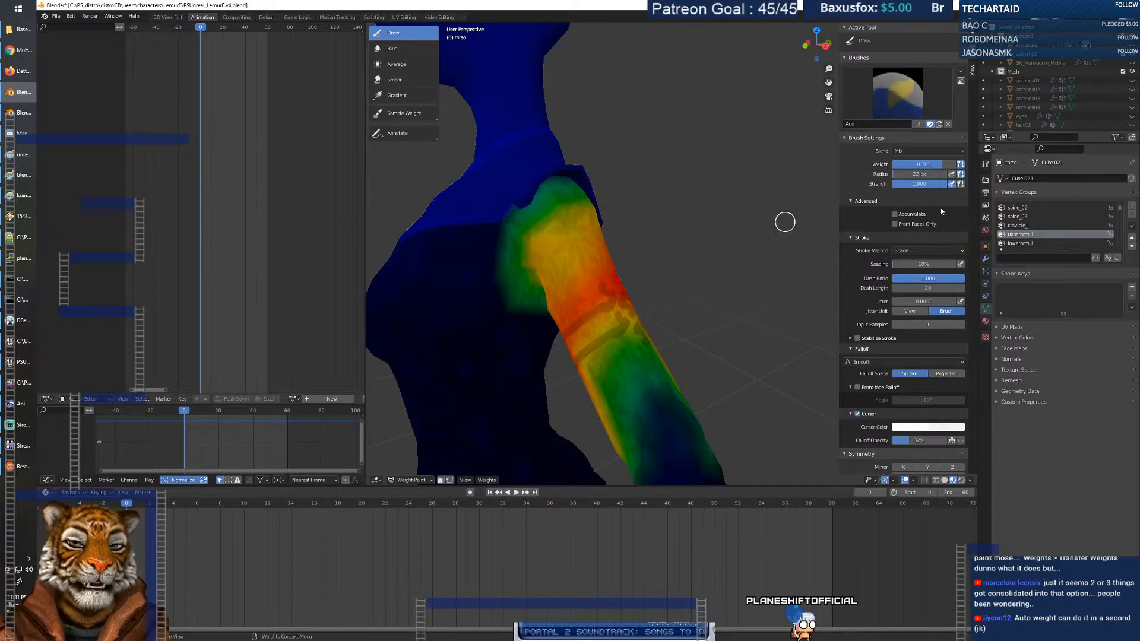
Check the neighbouring arm and spine groups, choose spine_03 and lower the brush weight to about 0.19 for the left shoulder.
{"action": "left_click", "coordinate": [1036, 244]}
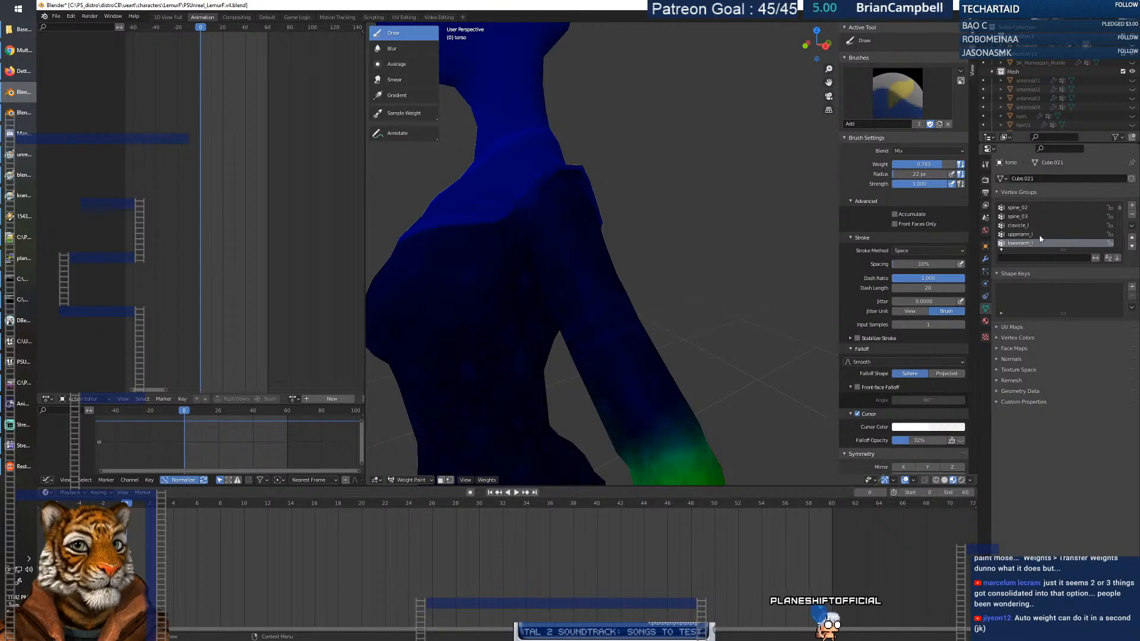
{"action": "left_click", "coordinate": [1034, 234]}
{"action": "left_click", "coordinate": [1033, 226]}
{"action": "left_click", "coordinate": [1034, 207]}
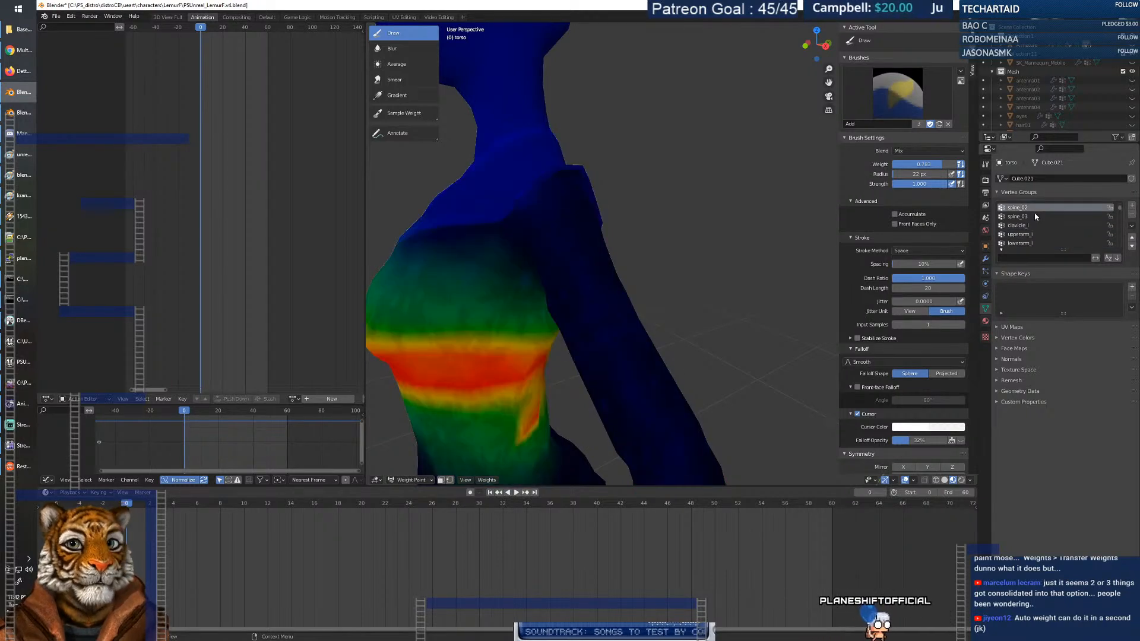
{"action": "left_click", "coordinate": [1035, 217]}
{"action": "middle_click_drag", "start_coordinate": [682, 225], "coordinate": [574, 242]}
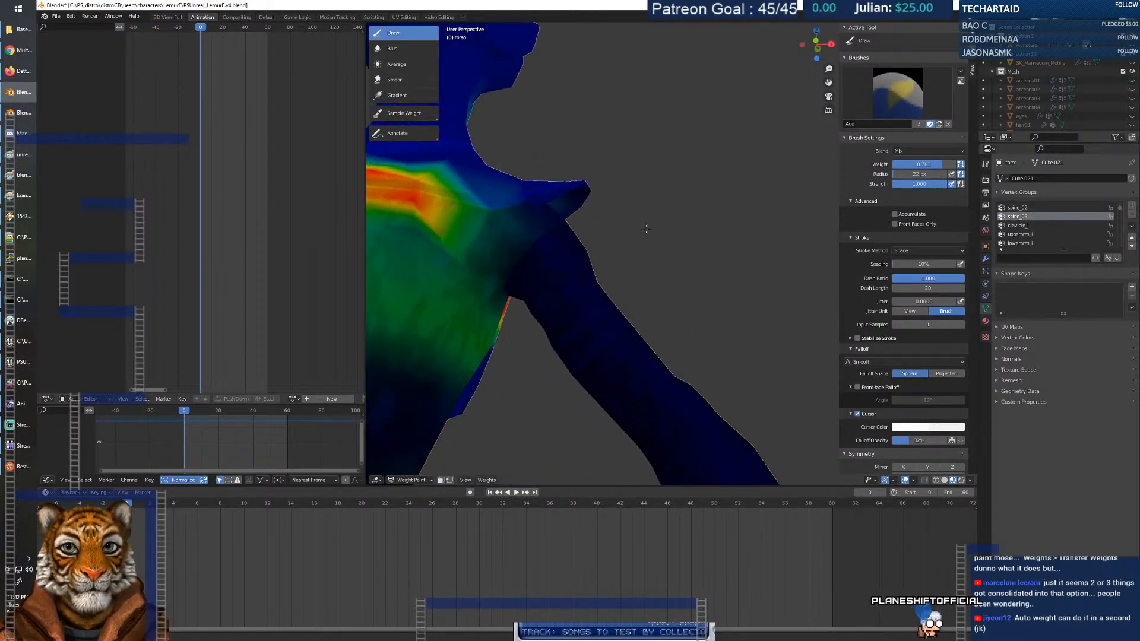
{"action": "right_click", "coordinate": [574, 243]}
{"action": "left_click_drag", "start_coordinate": [547, 243], "coordinate": [499, 243]}
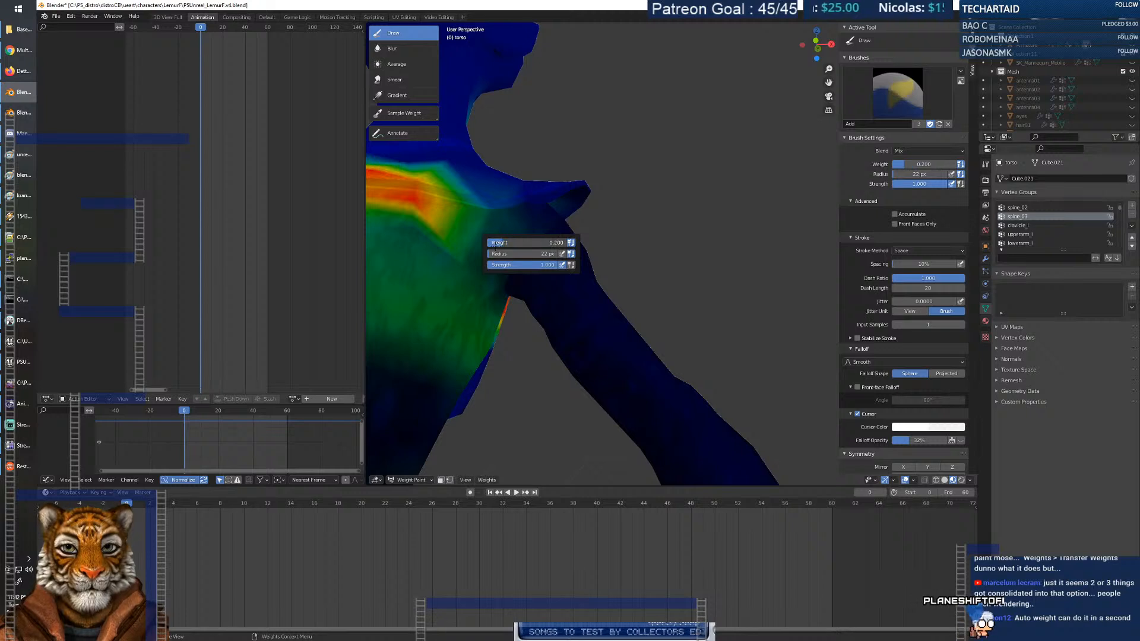
{"action": "mouse_move", "coordinate": [567, 236]}
{"action": "left_mouse_down"}
{"action": "mouse_move", "coordinate": [544, 239]}
{"action": "mouse_move", "coordinate": [509, 283]}
{"action": "mouse_move", "coordinate": [558, 227]}
{"action": "mouse_move", "coordinate": [549, 236]}
{"action": "left_mouse_up"}
Paint low spine_03 weights over the left shoulder and into the armpit to soften the transition to the arm.
{"action": "middle_click_drag", "start_coordinate": [548, 237], "coordinate": [501, 244]}
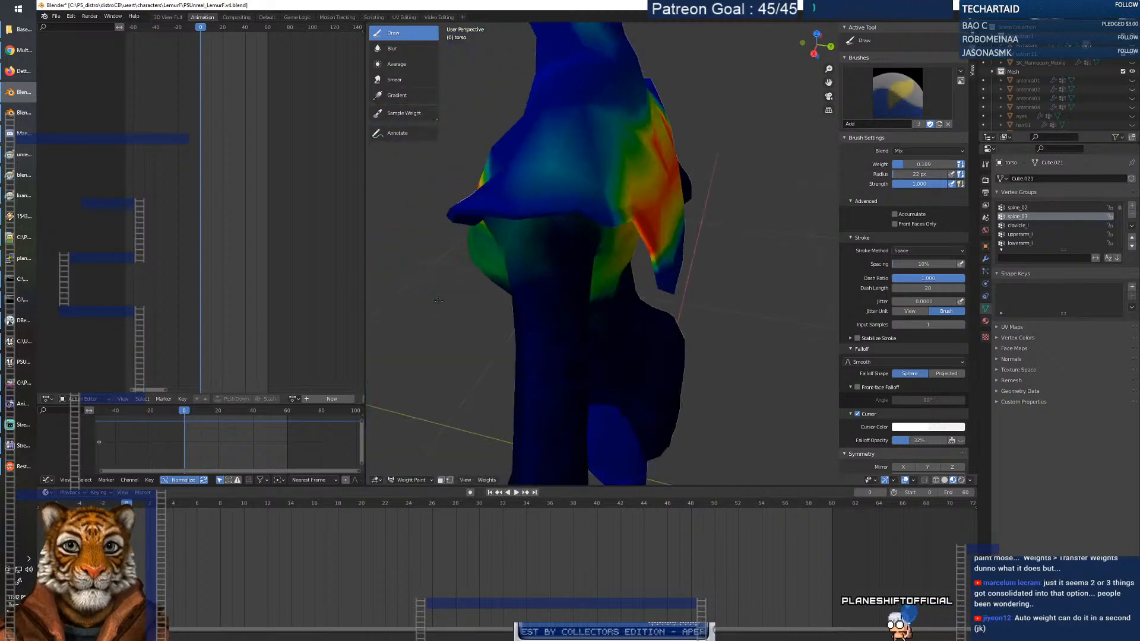
{"action": "left_click_drag", "start_coordinate": [501, 244], "coordinate": [519, 237]}
{"action": "middle_click_drag", "start_coordinate": [563, 228], "coordinate": [575, 247]}
{"action": "left_click_drag", "start_coordinate": [575, 247], "coordinate": [593, 281]}
{"action": "mouse_move", "coordinate": [600, 328]}
{"action": "middle_mouse_down"}
{"action": "mouse_move", "coordinate": [591, 320]}
{"action": "mouse_move", "coordinate": [597, 331]}
{"action": "middle_mouse_up"}
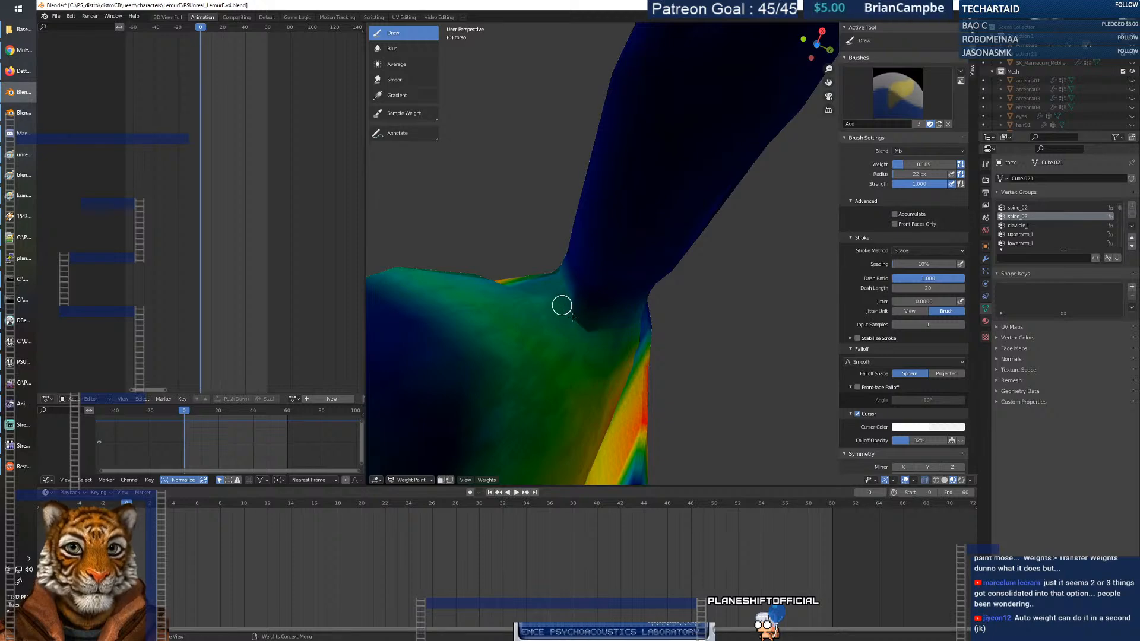
{"action": "middle_click_drag", "start_coordinate": [583, 327], "coordinate": [600, 364]}
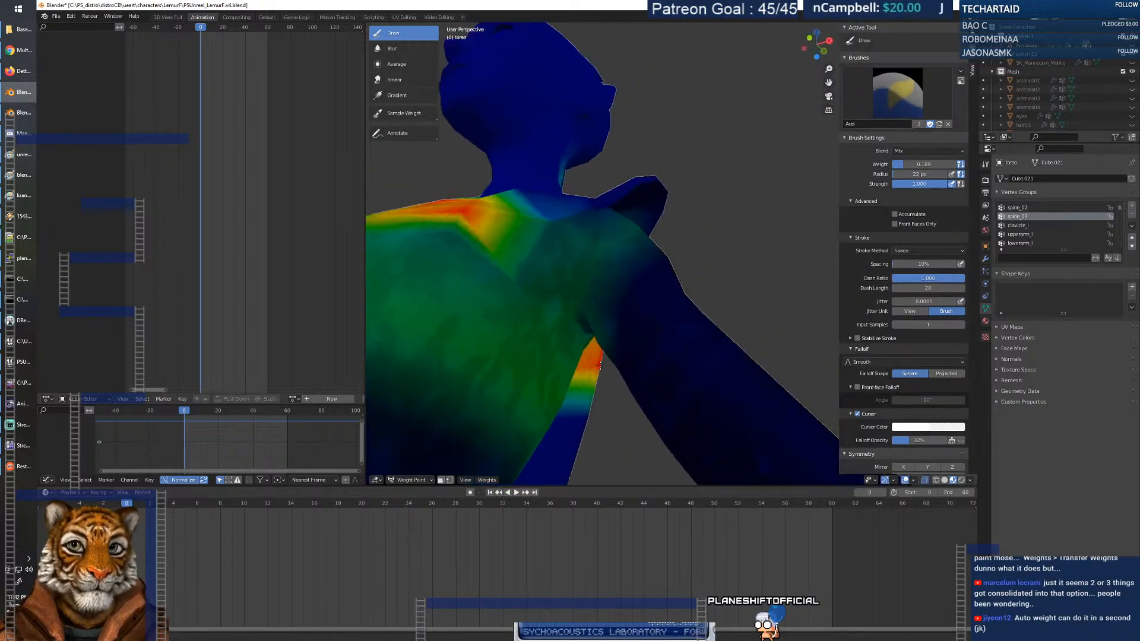
Set the brush falloff shape to Projected and blend the spine_03 weights around the left armpit from front and back.
{"action": "middle_click_drag", "start_coordinate": [585, 275], "coordinate": [581, 330]}
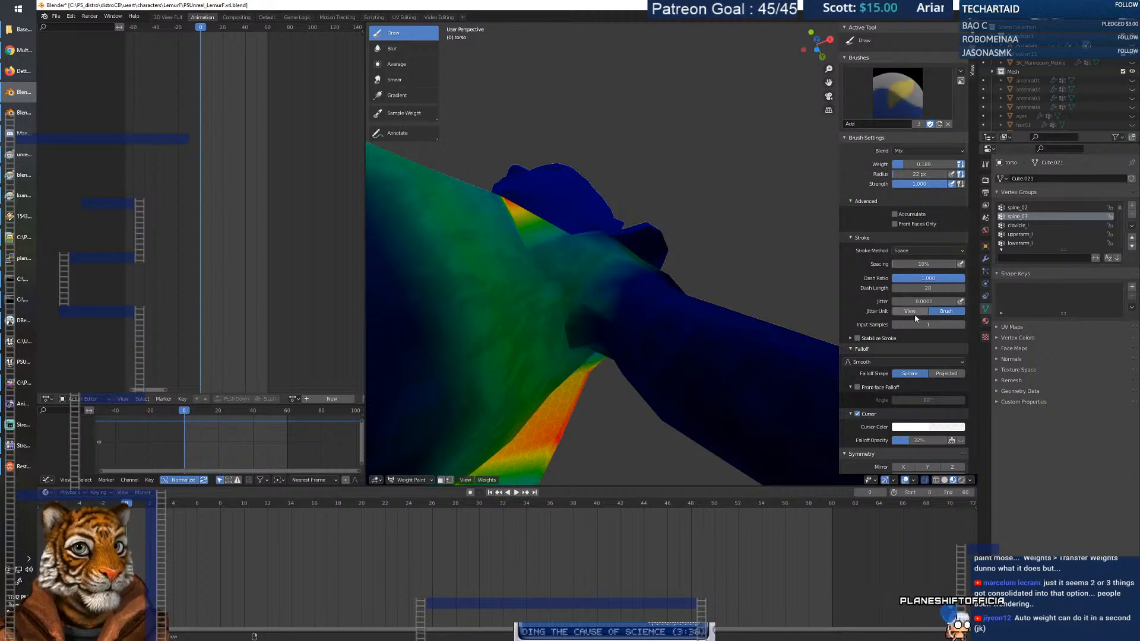
{"action": "middle_click_drag", "start_coordinate": [557, 342], "coordinate": [565, 331]}
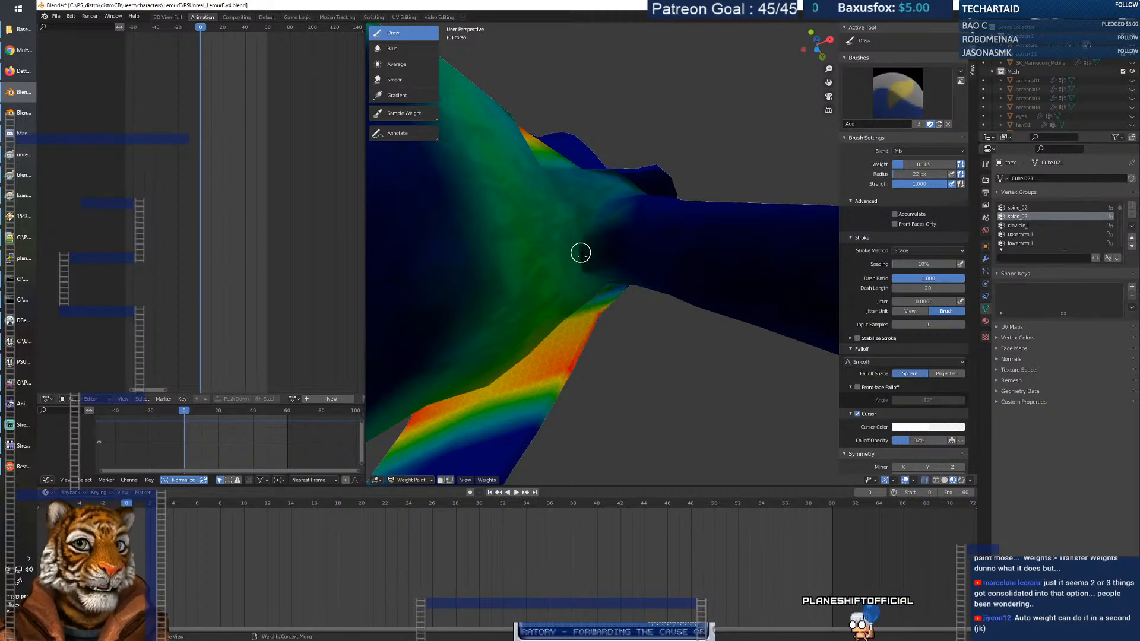
{"action": "middle_click_drag", "start_coordinate": [588, 266], "coordinate": [567, 271]}
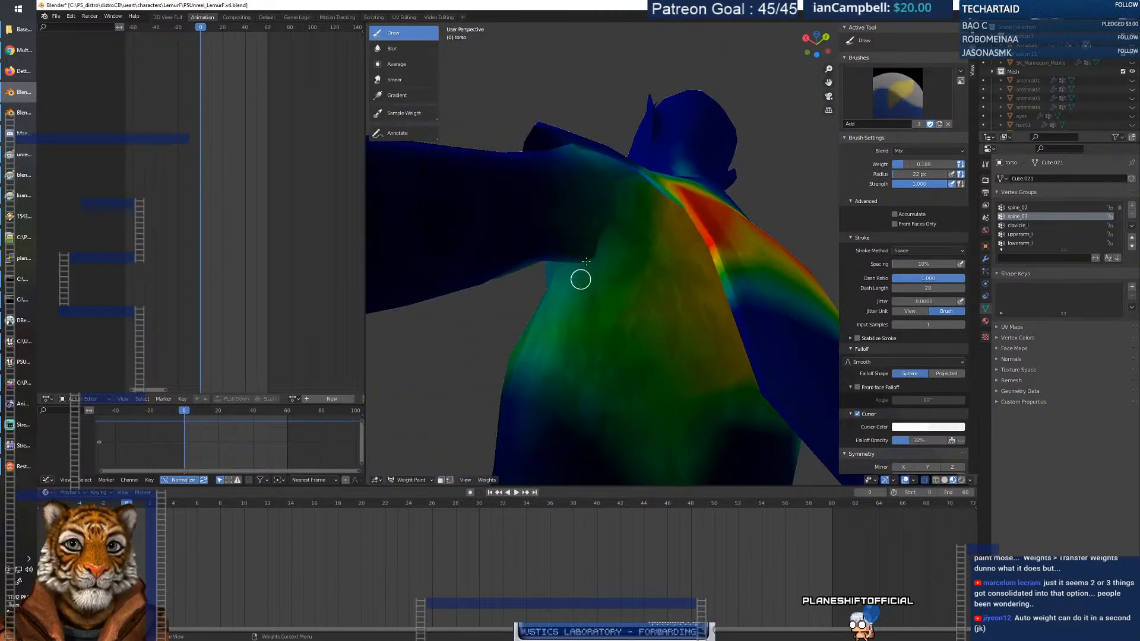
{"action": "middle_click_drag", "start_coordinate": [588, 256], "coordinate": [623, 252]}
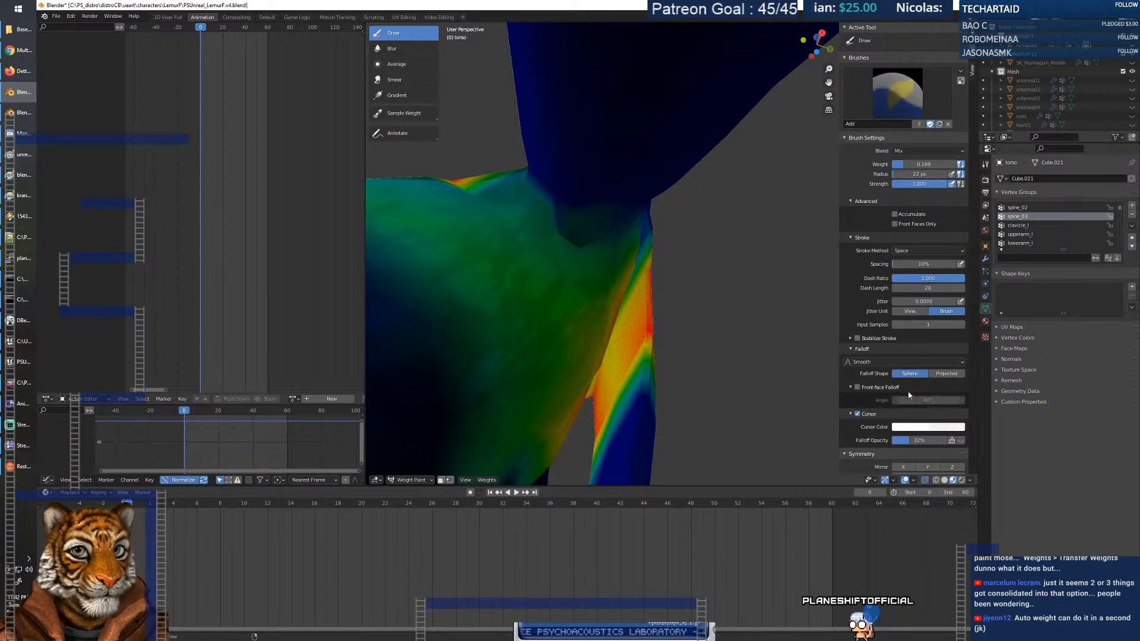
{"action": "middle_click_drag", "start_coordinate": [664, 316], "coordinate": [503, 297]}
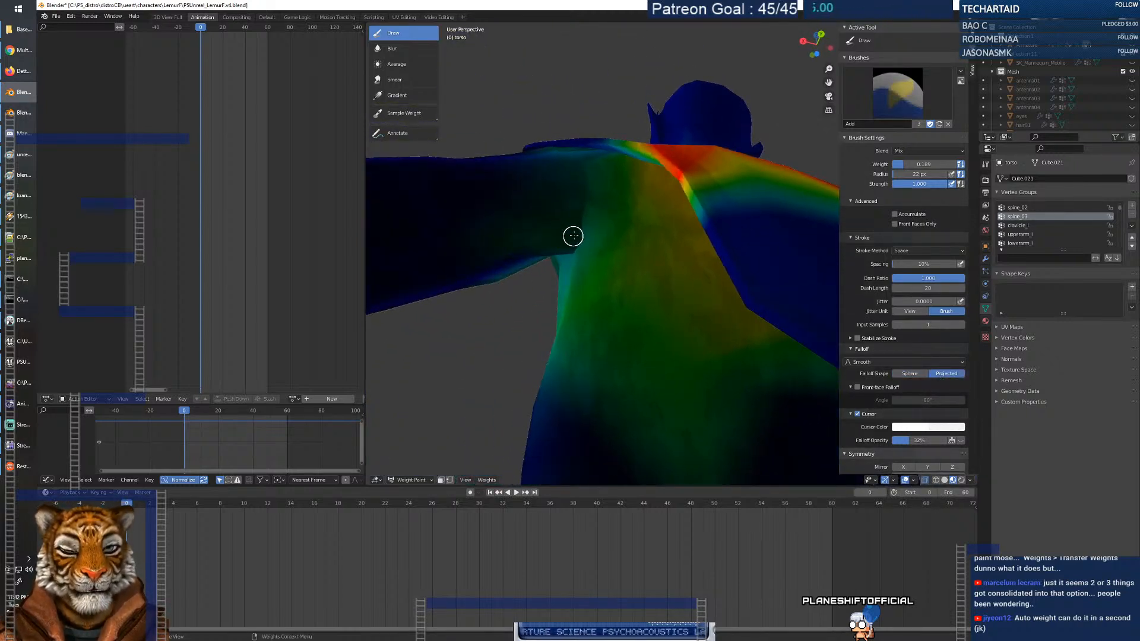
{"action": "mouse_move", "coordinate": [567, 265]}
{"action": "middle_mouse_down"}
{"action": "mouse_move", "coordinate": [666, 319]}
{"action": "mouse_move", "coordinate": [707, 311]}
{"action": "mouse_move", "coordinate": [732, 260]}
{"action": "mouse_move", "coordinate": [753, 285]}
{"action": "middle_mouse_up"}
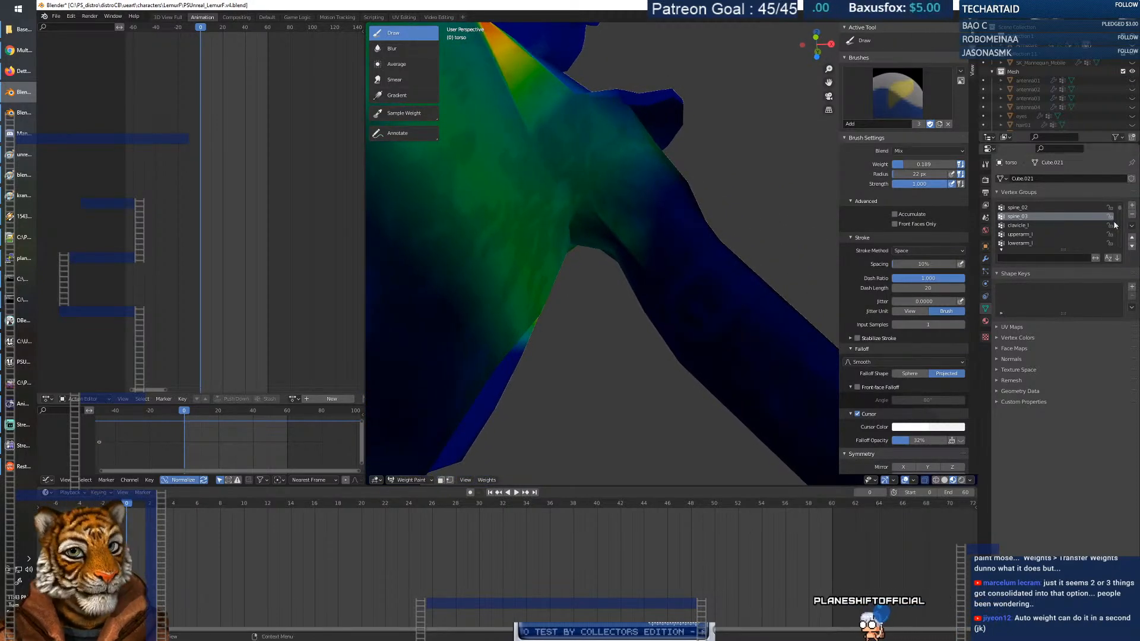
Select the upperarm_l vertex group and paint low weight beside the left armpit where the arm meets the chest.
{"action": "left_click", "coordinate": [1030, 234]}
{"action": "left_click_drag", "start_coordinate": [560, 215], "coordinate": [569, 218]}
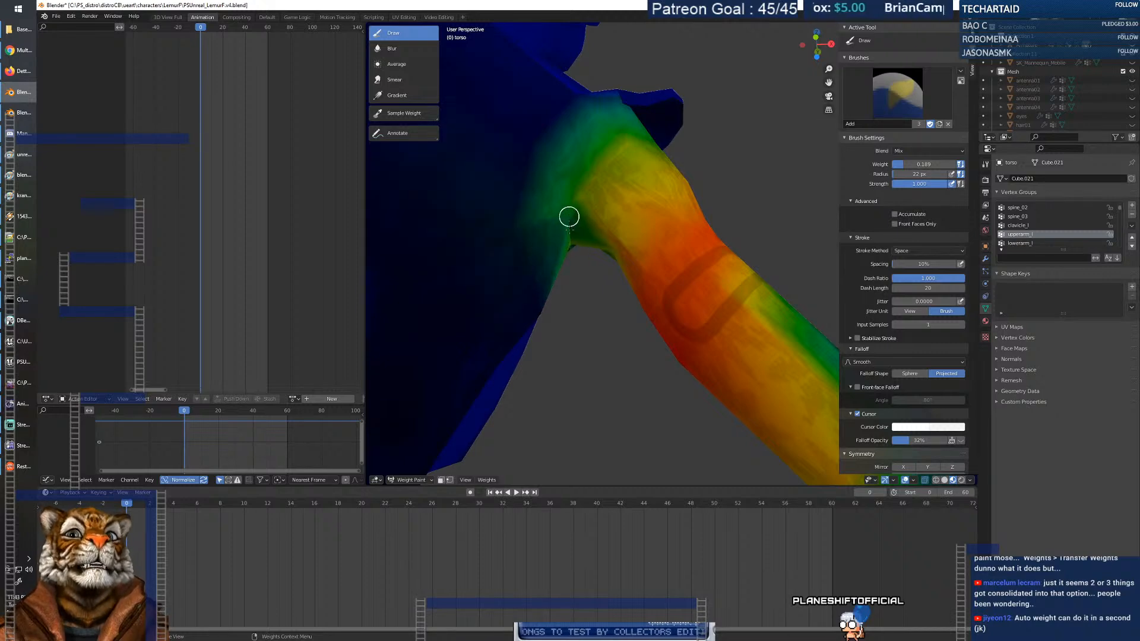
{"action": "middle_click_drag", "start_coordinate": [570, 244], "coordinate": [539, 170]}
{"action": "middle_click_drag", "start_coordinate": [592, 260], "coordinate": [559, 270]}
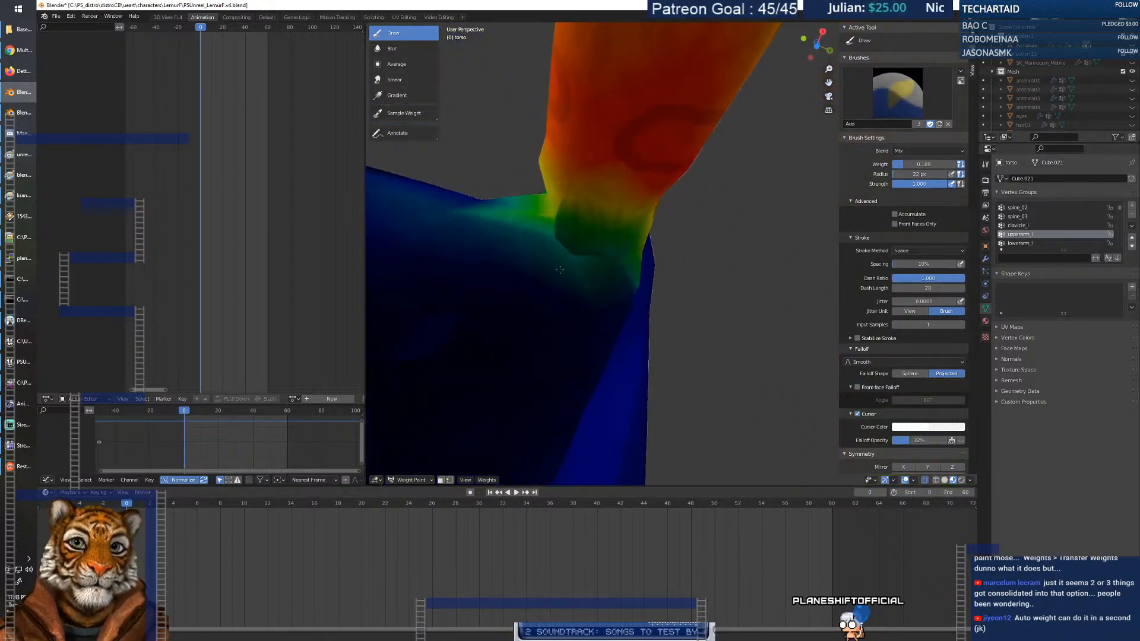
Examine the clavicle_l weights around the left armpit and shoulder from several angles.
{"action": "left_click", "coordinate": [1049, 226]}
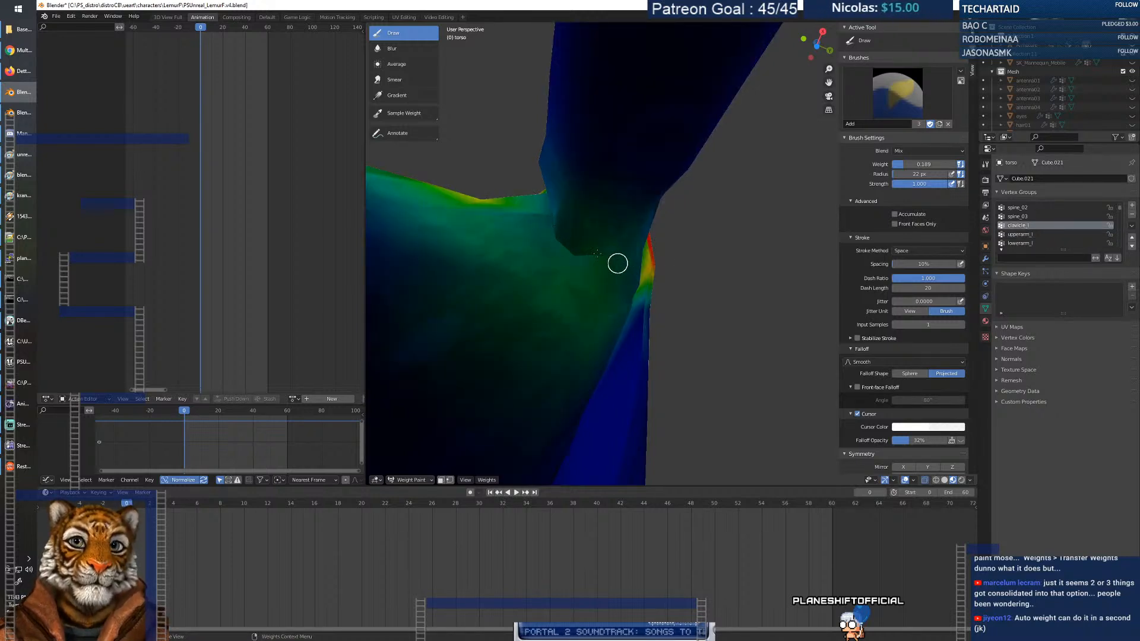
{"action": "middle_click_drag", "start_coordinate": [574, 262], "coordinate": [626, 330]}
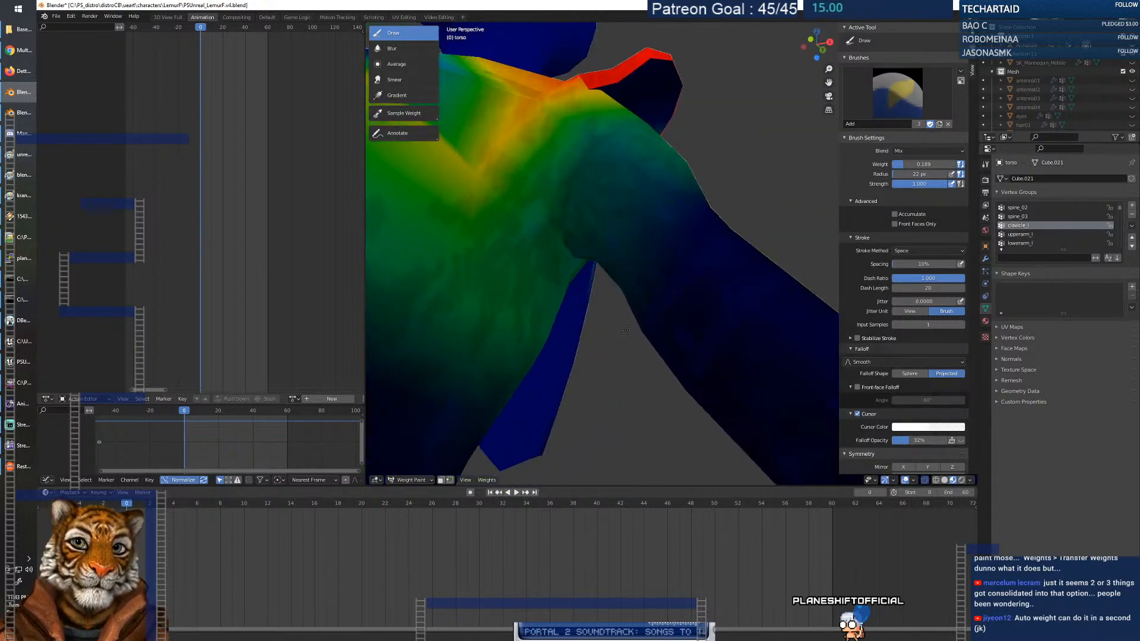
{"action": "middle_click_drag", "start_coordinate": [564, 243], "coordinate": [569, 272]}
{"action": "scroll", "coordinate": [595, 257], "scroll_direction": "down", "scroll_amount": 7}
{"action": "scroll", "coordinate": [595, 257], "scroll_direction": "up", "scroll_amount": 7}
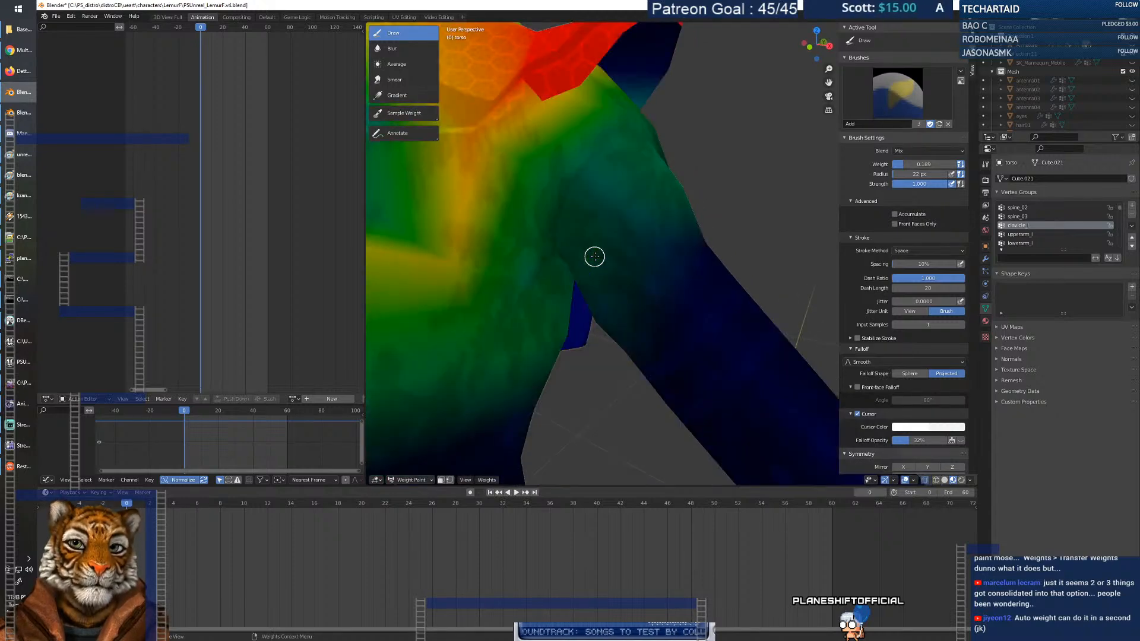
{"action": "scroll", "coordinate": [645, 265], "scroll_direction": "down", "scroll_amount": 7}
{"action": "middle_click_drag", "start_coordinate": [645, 265], "coordinate": [616, 234]}
{"action": "scroll", "coordinate": [618, 234], "scroll_direction": "up", "scroll_amount": 7}
Switch to Object Mode, select the armature and set it to Rest Position.
{"action": "left_click", "coordinate": [411, 480]}
{"action": "left_click", "coordinate": [409, 419]}
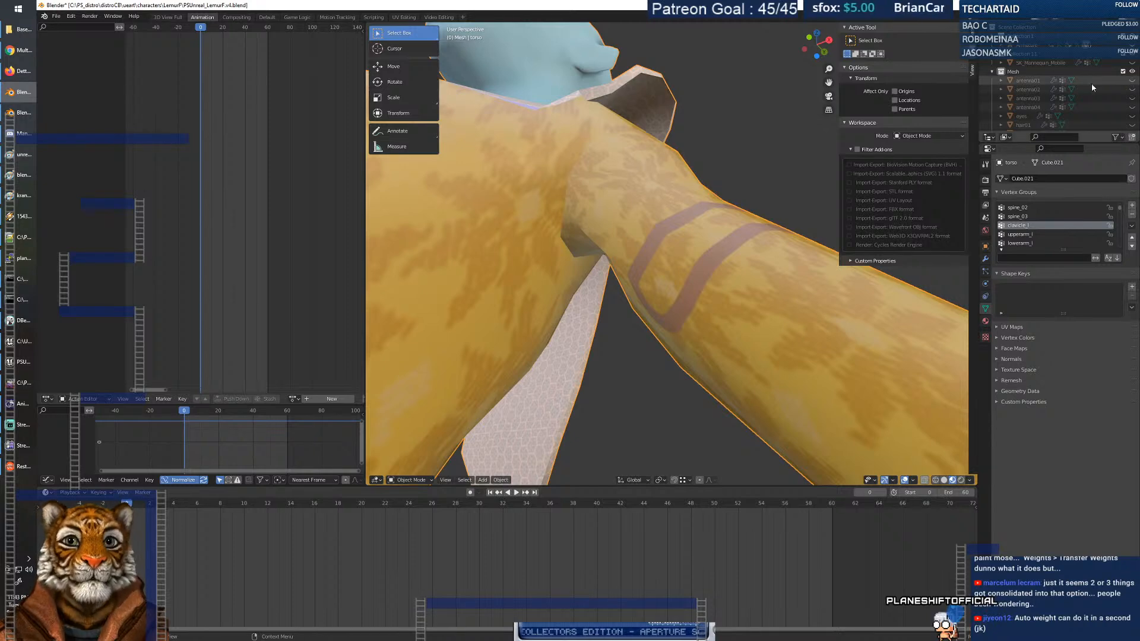
{"action": "left_click", "coordinate": [1044, 45]}
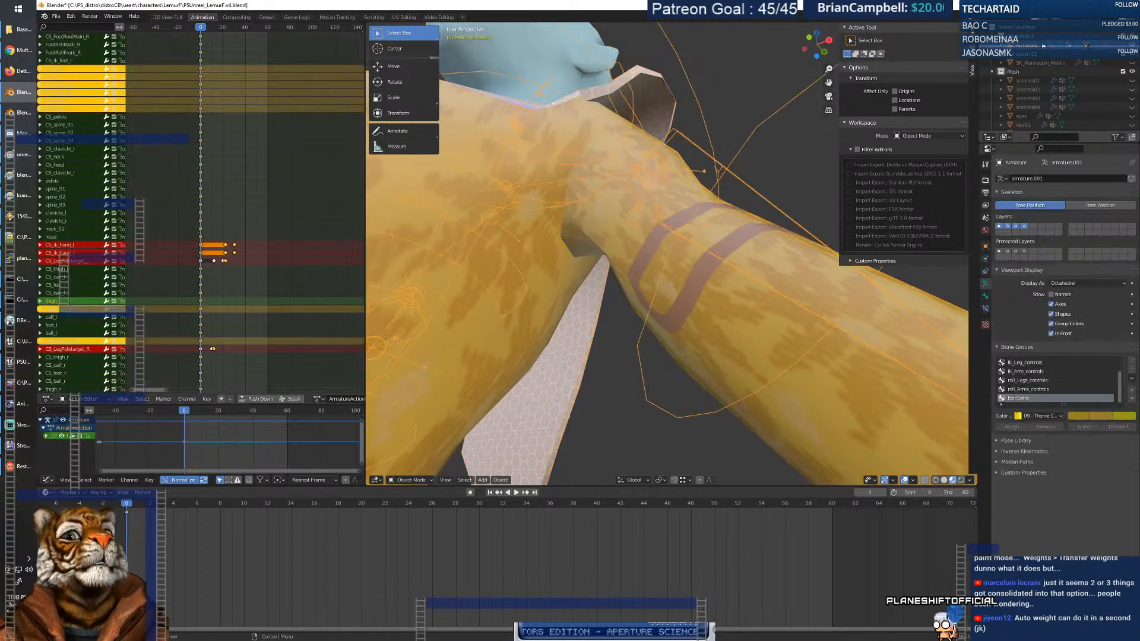
{"action": "left_click", "coordinate": [1088, 206]}
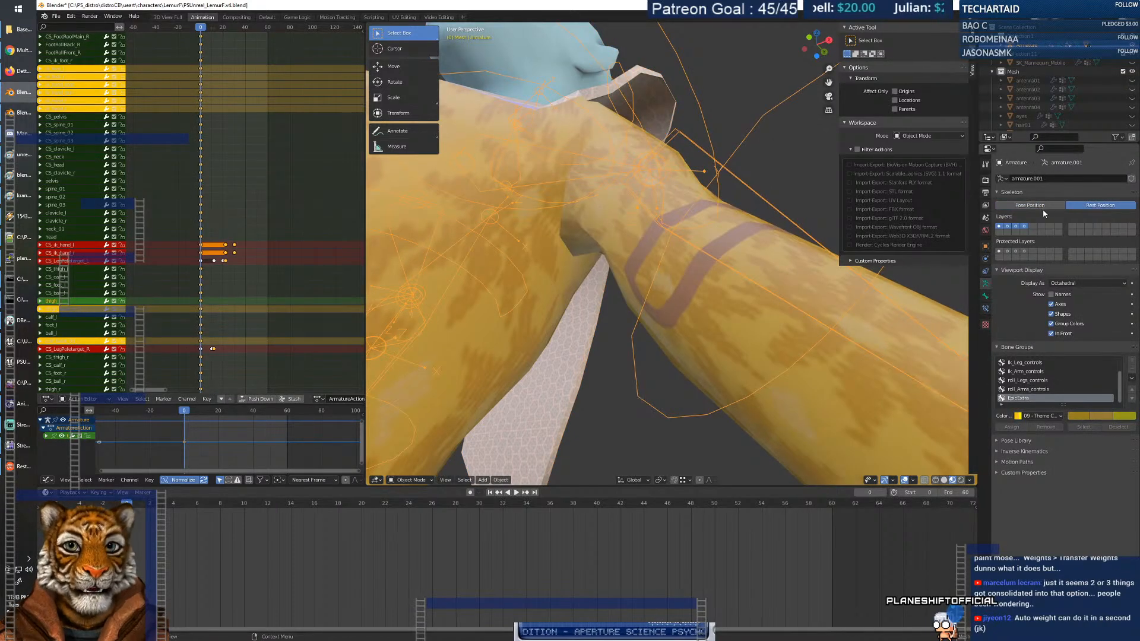
Toggle the armature repeatedly between Rest Position and Pose Position to compare the left armpit's deformation, leaving it in Pose Position.
{"action": "left_click", "coordinate": [1039, 206]}
{"action": "left_click", "coordinate": [1100, 207]}
{"action": "left_click", "coordinate": [1039, 207]}
{"action": "left_click", "coordinate": [1096, 208]}
{"action": "left_click", "coordinate": [1044, 207]}
{"action": "left_click", "coordinate": [1097, 207]}
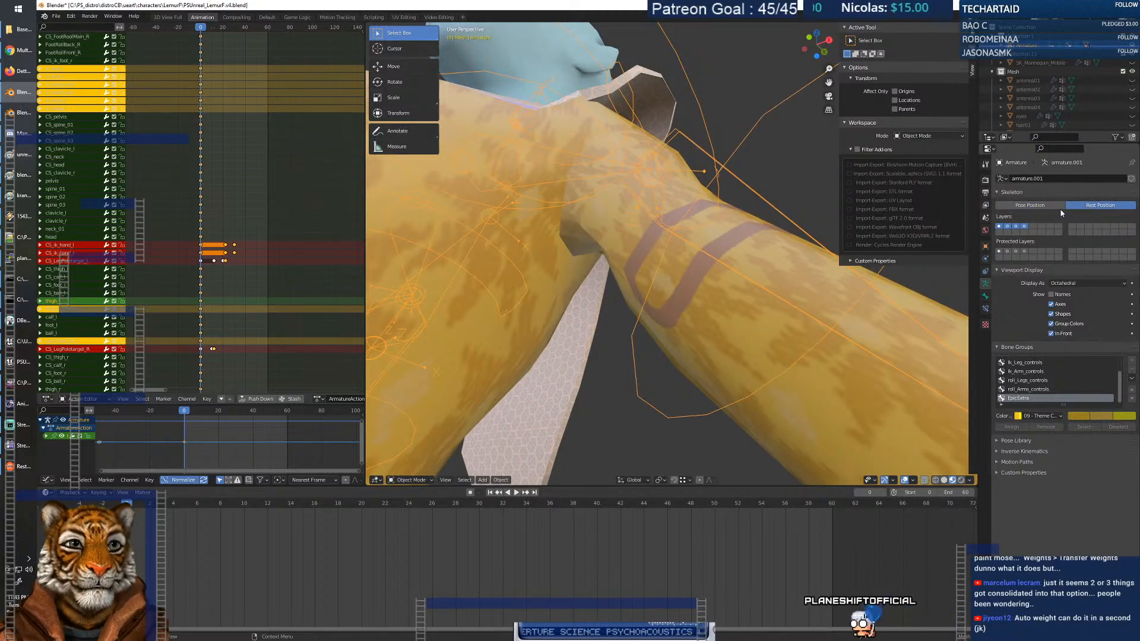
{"action": "left_click", "coordinate": [1042, 208]}
{"action": "left_click", "coordinate": [1097, 207]}
{"action": "left_click", "coordinate": [1039, 207]}
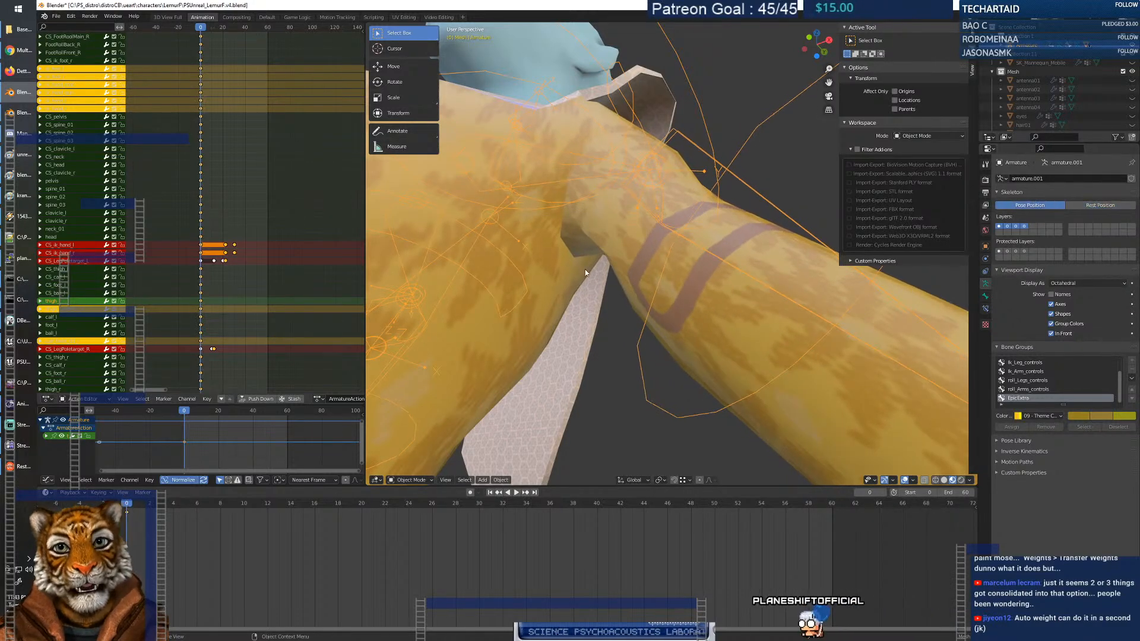
{"action": "left_click", "coordinate": [1095, 208]}
{"action": "left_click", "coordinate": [1040, 207]}
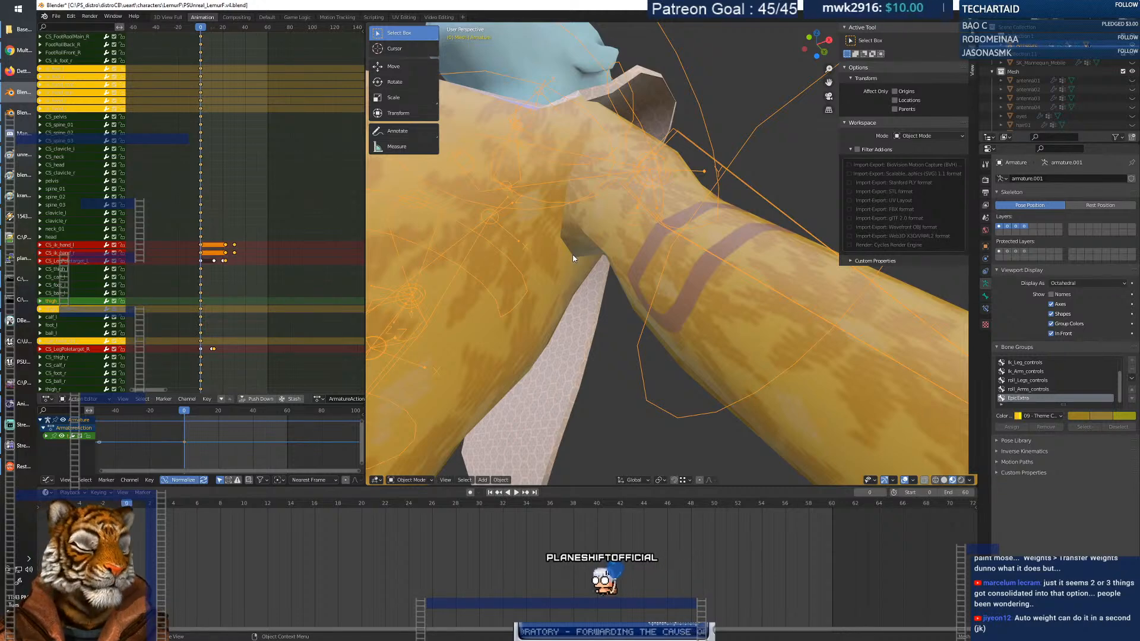
Select the torso mesh and switch it to Edit Mode.
{"action": "left_click", "coordinate": [410, 481]}
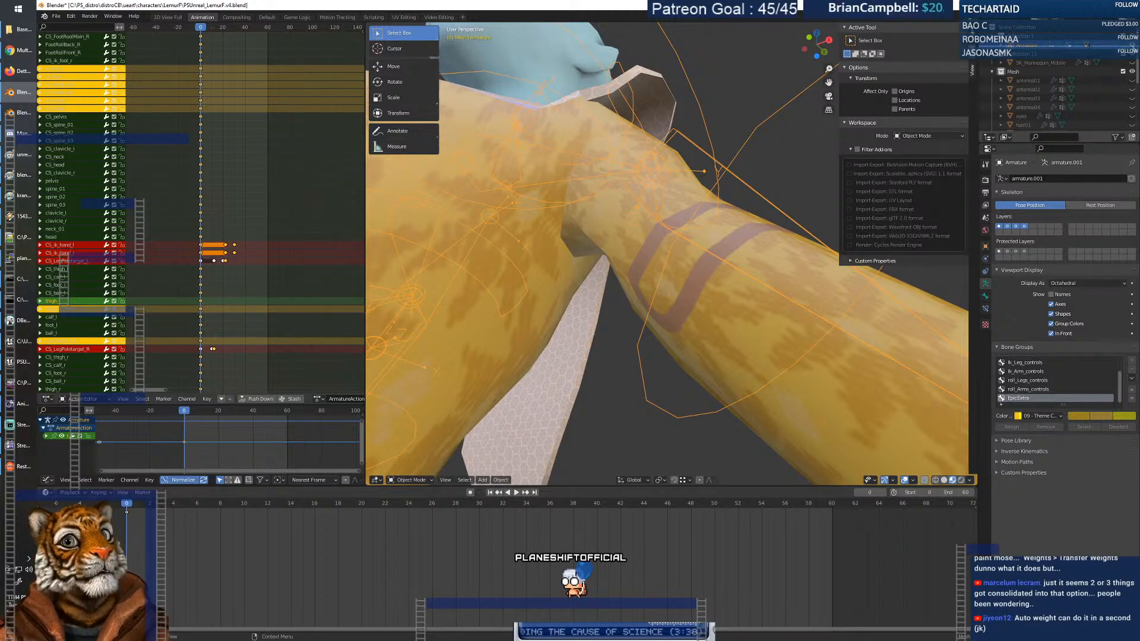
{"action": "left_click", "coordinate": [1132, 45]}
{"action": "left_click", "coordinate": [601, 202]}
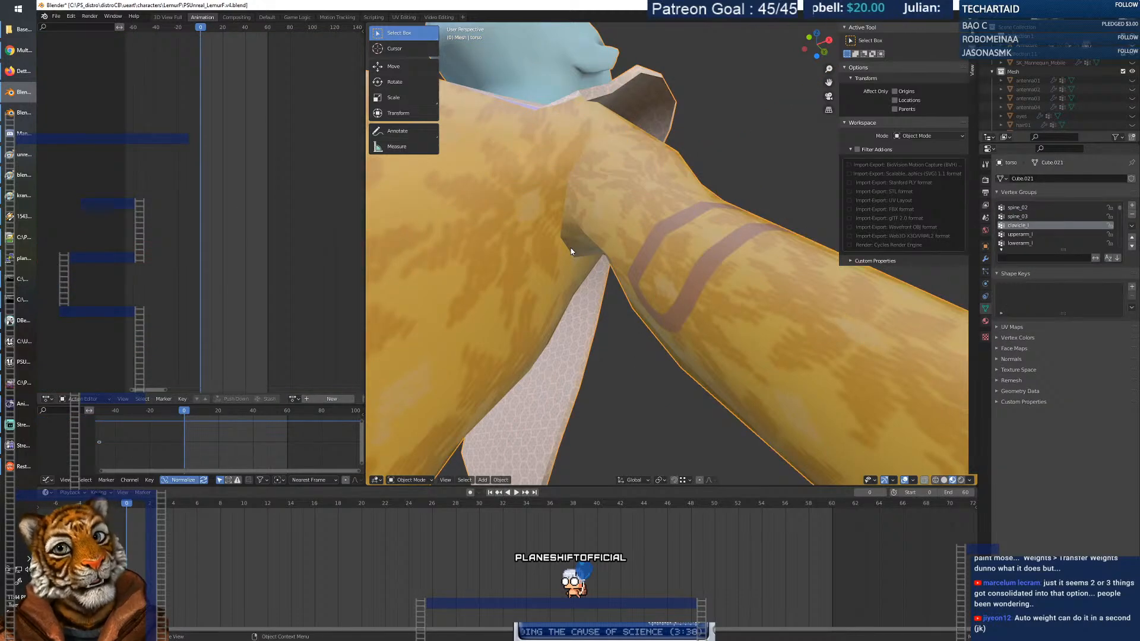
{"action": "left_click", "coordinate": [405, 481]}
{"action": "left_click", "coordinate": [425, 431]}
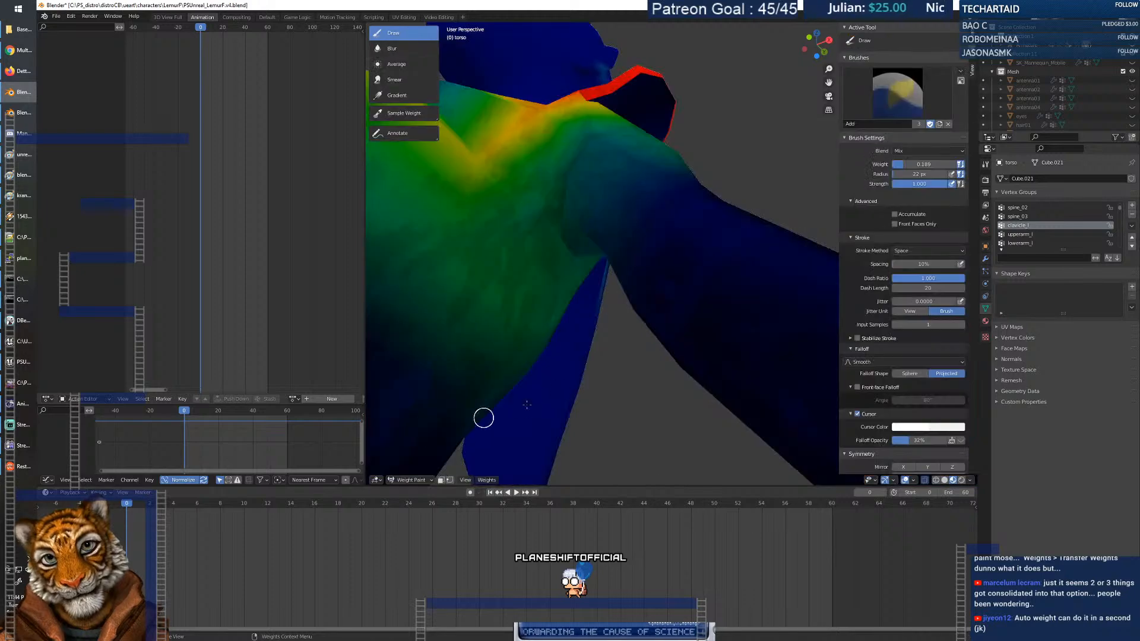
{"action": "left_click", "coordinate": [409, 480]}
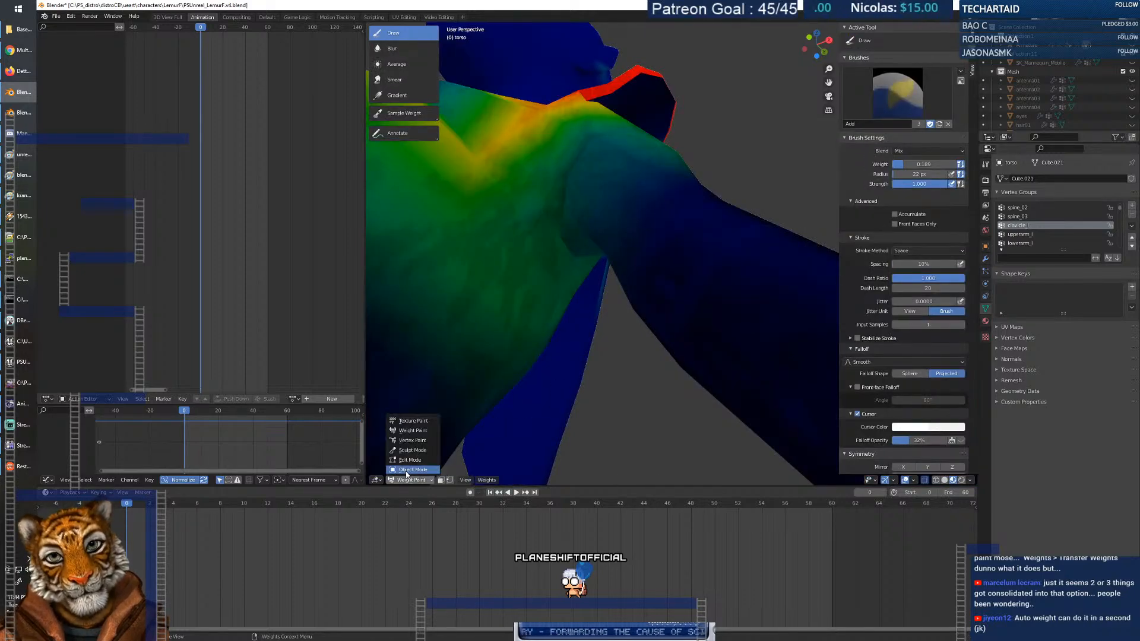
{"action": "left_click", "coordinate": [412, 470]}
{"action": "left_click", "coordinate": [409, 480]}
{"action": "left_click", "coordinate": [411, 461]}
Show the vertex weights in the sidebar and check them on the seam vertices at the edge of the left armpit.
{"action": "middle_click_drag", "start_coordinate": [575, 270], "coordinate": [580, 264]}
{"action": "key", "text": "shift+h"}
{"action": "scroll", "coordinate": [580, 264], "scroll_direction": "down", "scroll_amount": 1}
{"action": "mouse_move", "coordinate": [828, 69]}
{"action": "left_mouse_down"}
{"action": "mouse_move", "coordinate": [828, 89]}
{"action": "mouse_move", "coordinate": [829, 78]}
{"action": "left_mouse_up"}
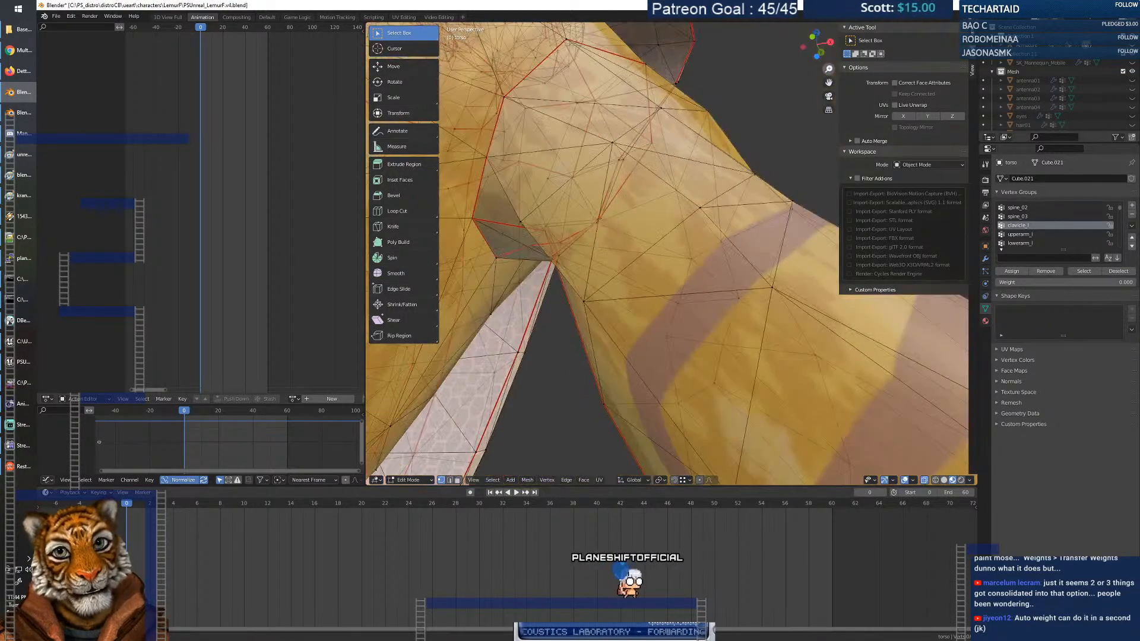
{"action": "middle_click_drag", "start_coordinate": [648, 247], "coordinate": [594, 229]}
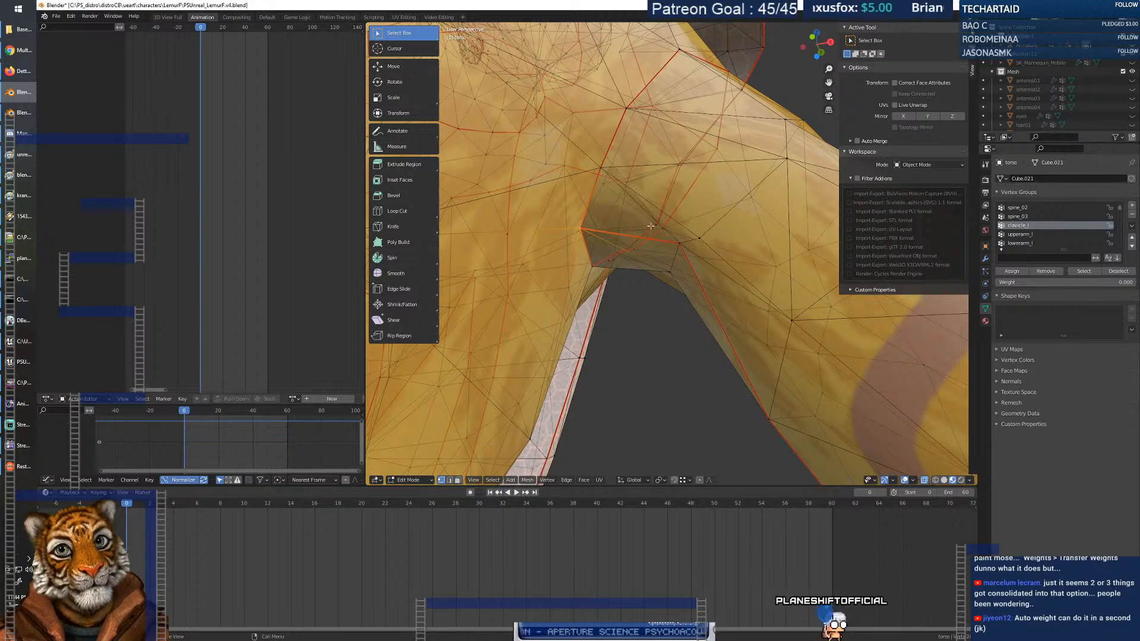
{"action": "left_click", "coordinate": [972, 36]}
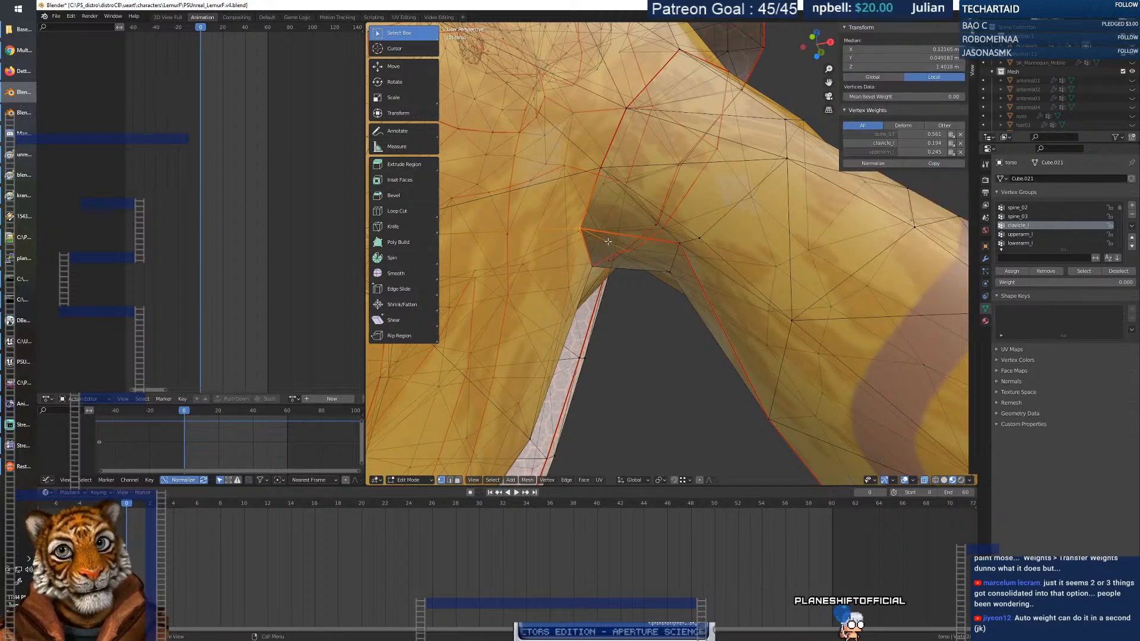
{"action": "middle_click_drag", "start_coordinate": [596, 269], "coordinate": [598, 277]}
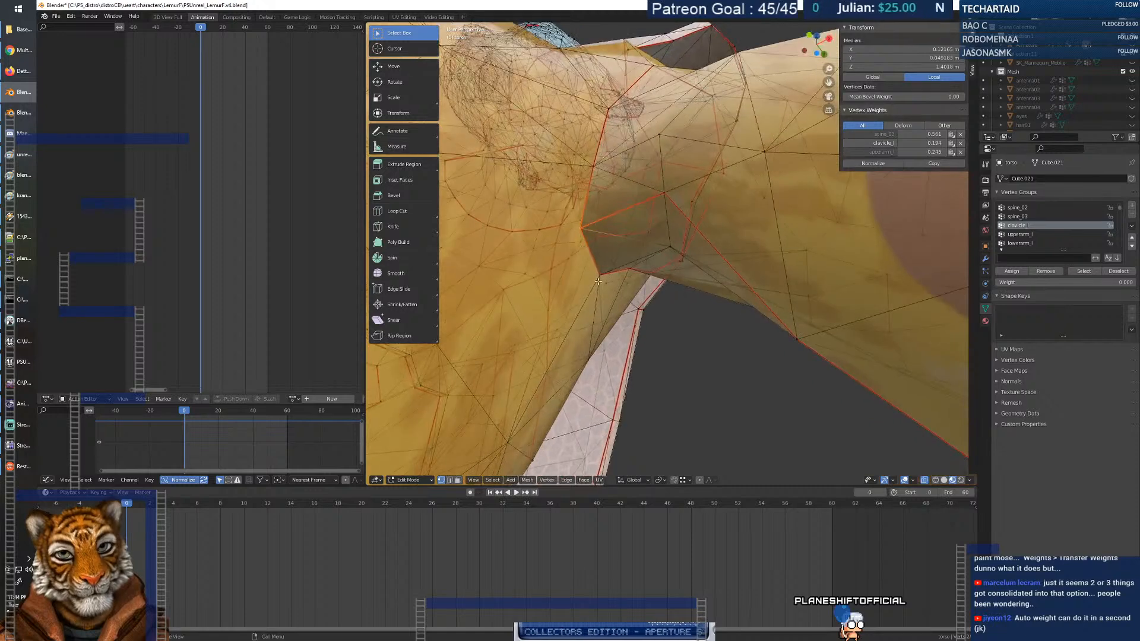
{"action": "left_click", "coordinate": [596, 280]}
{"action": "left_click", "coordinate": [607, 272]}
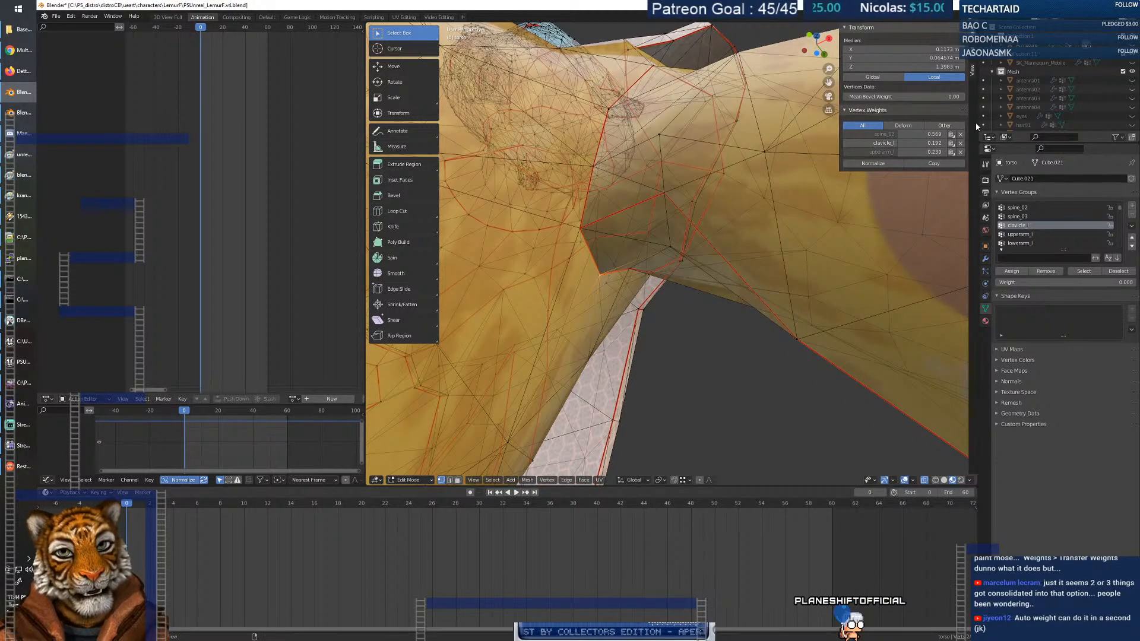
Select the overlapping seam vertices along the underside of the left armpit pair by pair and compare their vertex weights.
{"action": "middle_click_drag", "start_coordinate": [752, 269], "coordinate": [580, 290]}
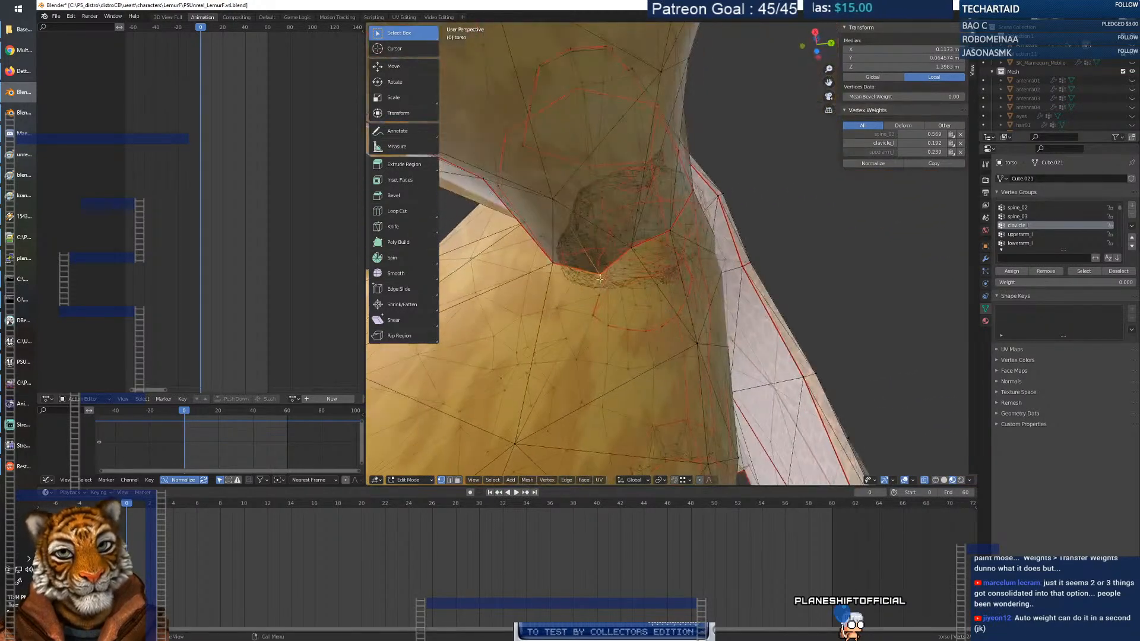
{"action": "left_click", "coordinate": [637, 255]}
{"action": "middle_click_drag", "start_coordinate": [656, 255], "coordinate": [618, 257]}
{"action": "middle_click_drag", "start_coordinate": [500, 279], "coordinate": [504, 278]}
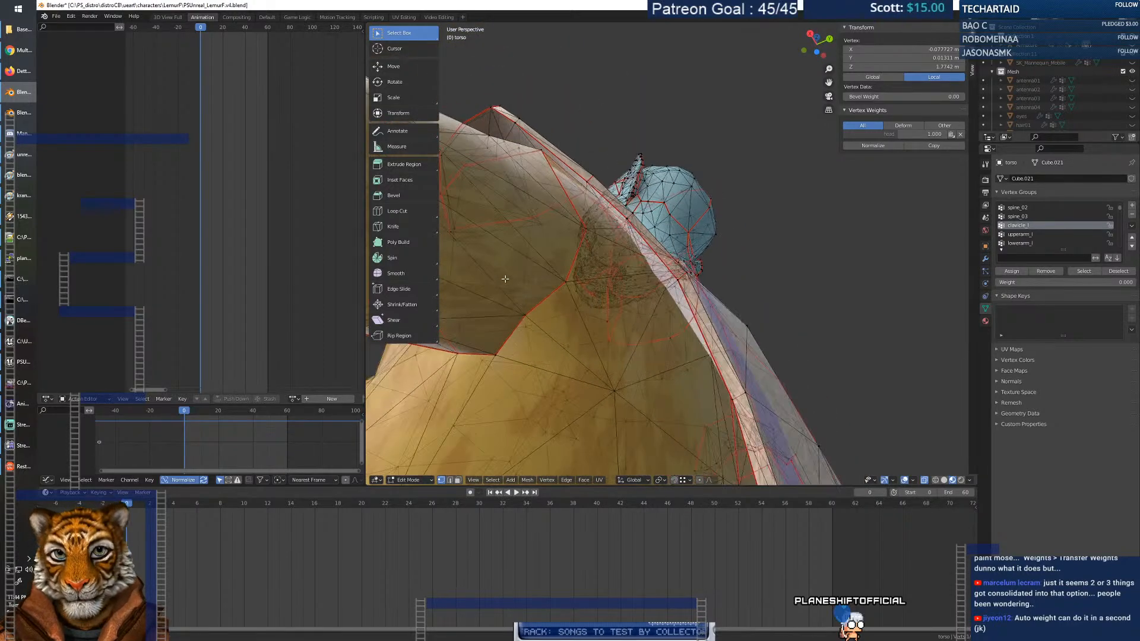
{"action": "scroll", "coordinate": [503, 333], "scroll_direction": "up", "scroll_amount": 8}
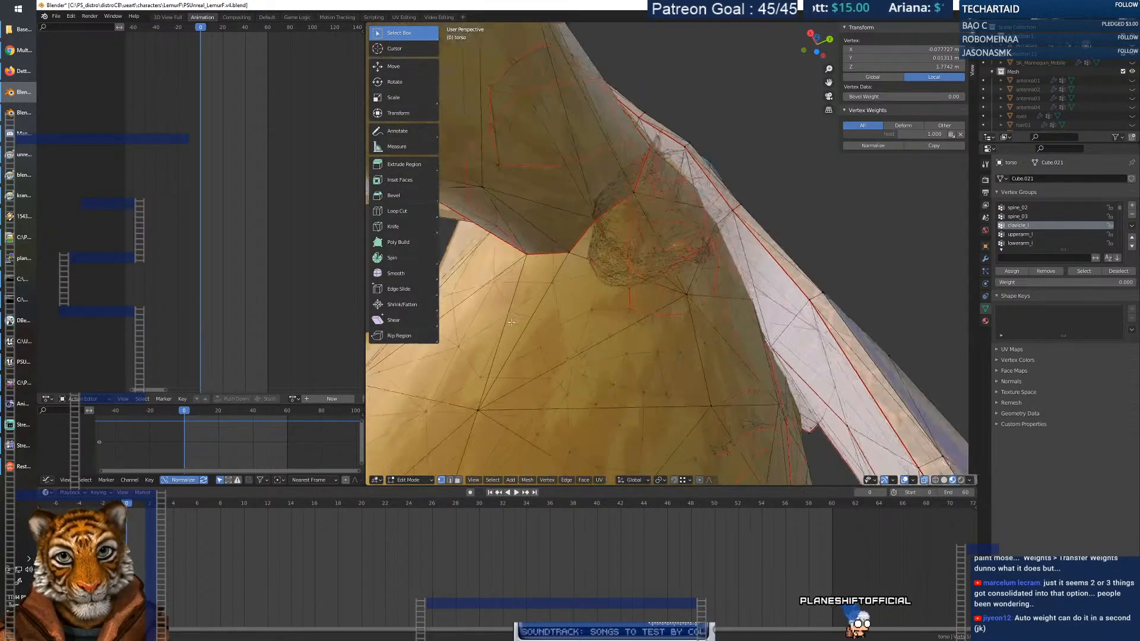
{"action": "scroll", "coordinate": [513, 322], "scroll_direction": "down", "scroll_amount": 4}
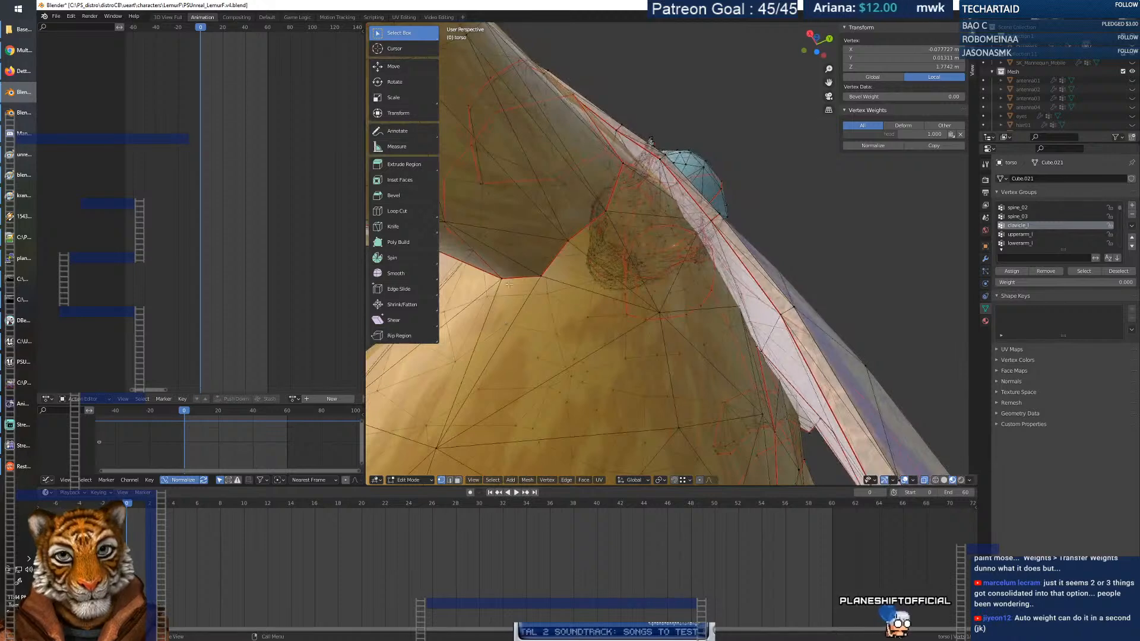
{"action": "left_click", "coordinate": [548, 279]}
{"action": "left_click", "coordinate": [549, 279]}
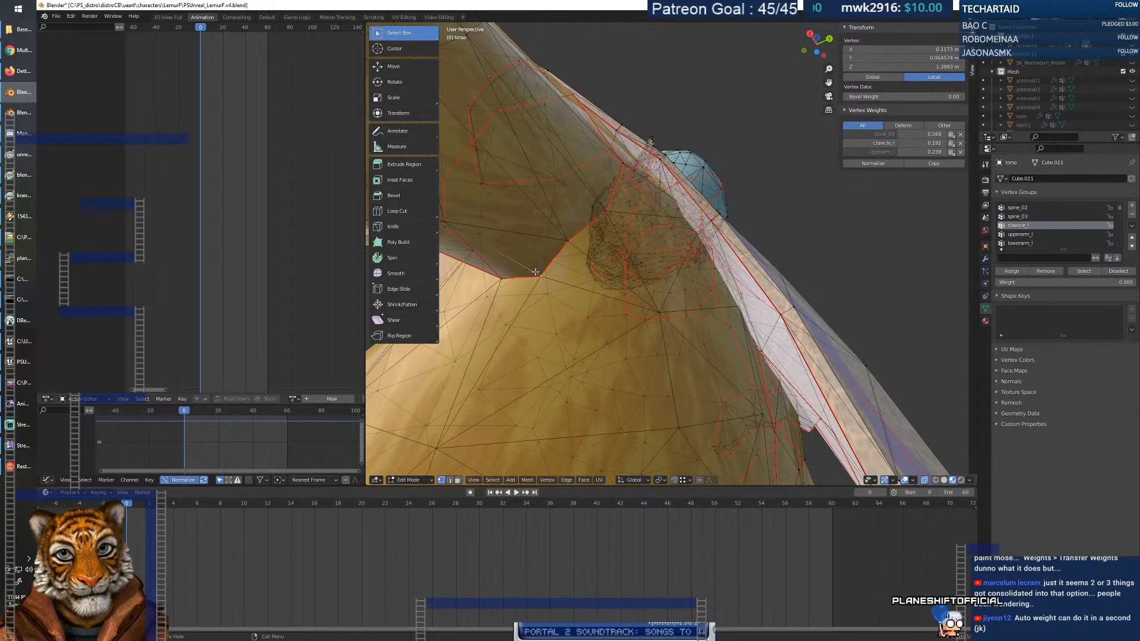
{"action": "left_click", "coordinate": [553, 277], "text": "shift"}
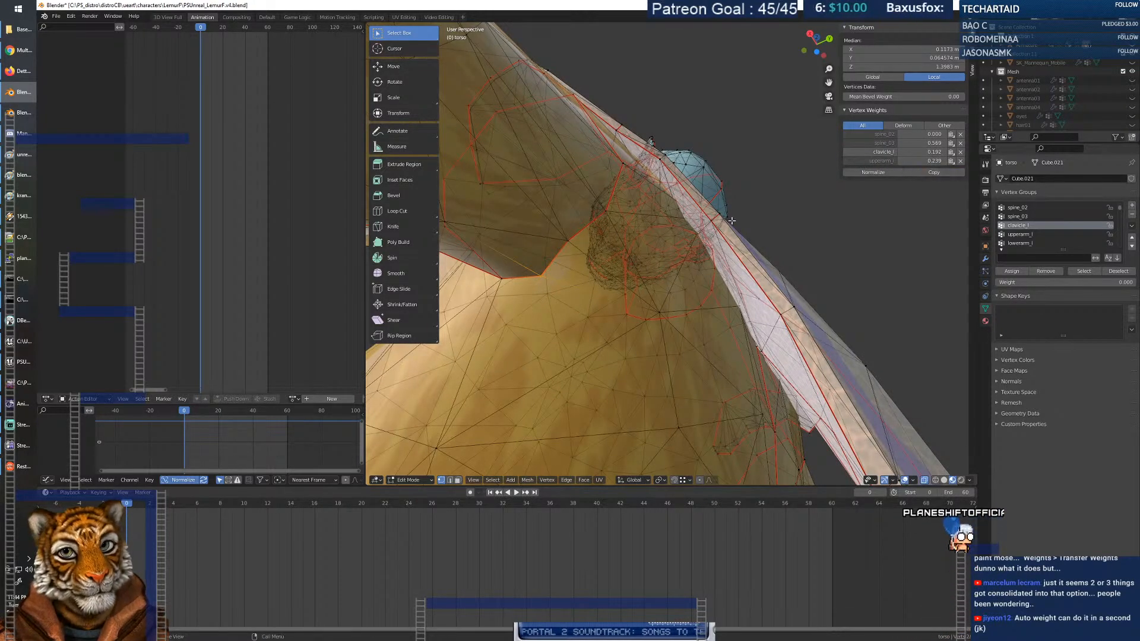
{"action": "left_click", "coordinate": [561, 229]}
{"action": "left_click", "coordinate": [565, 236], "text": "shift"}
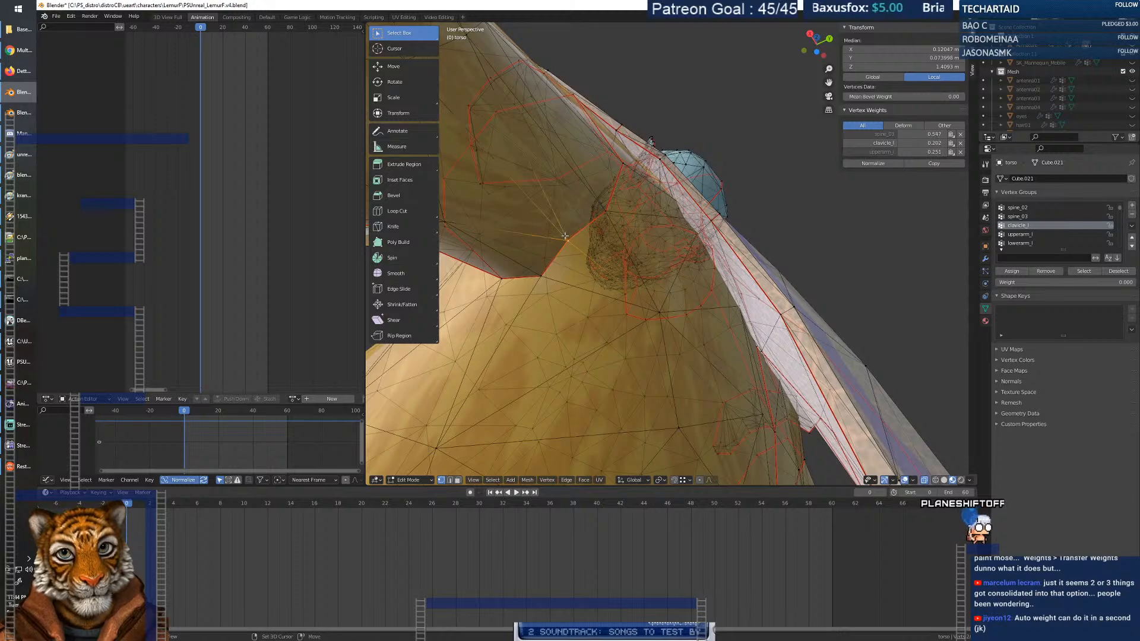
Select the next overlapping vertex pair inside the left armpit and copy the active vertex's weights to the selection.
{"action": "middle_click_drag", "start_coordinate": [671, 208], "coordinate": [618, 245]}
{"action": "left_click", "coordinate": [593, 195]}
{"action": "left_click", "coordinate": [585, 194], "text": "shift"}
{"action": "left_click", "coordinate": [915, 163]}
{"action": "mouse_move", "coordinate": [685, 224]}
{"action": "middle_mouse_down"}
{"action": "mouse_move", "coordinate": [619, 200]}
{"action": "mouse_move", "coordinate": [712, 205]}
{"action": "mouse_move", "coordinate": [695, 211]}
{"action": "middle_mouse_up"}
{"action": "scroll", "coordinate": [696, 210], "scroll_direction": "down", "scroll_amount": 8}
{"action": "scroll", "coordinate": [696, 211], "scroll_direction": "up", "scroll_amount": 10}
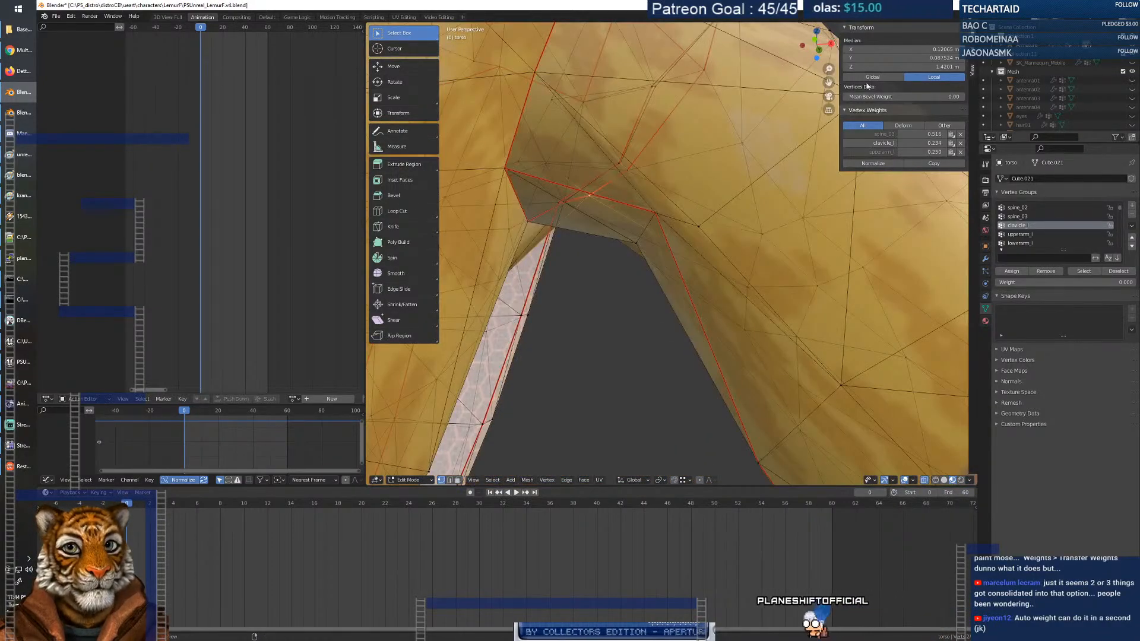
{"action": "left_click_drag", "start_coordinate": [828, 69], "coordinate": [828, 143]}
{"action": "middle_click_drag", "start_coordinate": [738, 198], "coordinate": [715, 208]}
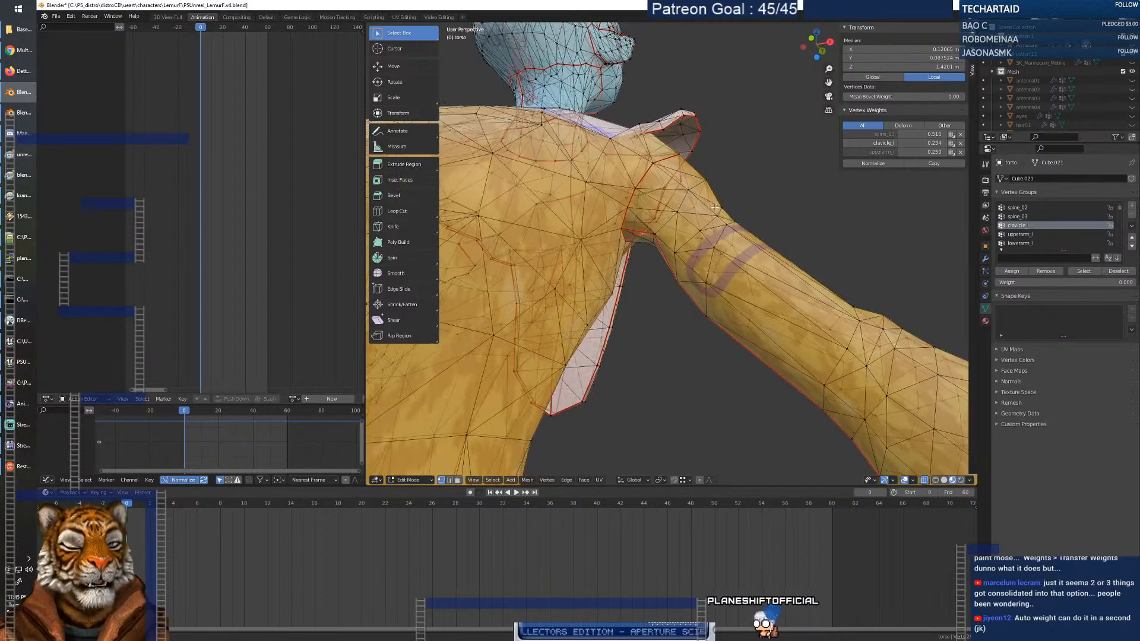
Deselect all vertices, return the torso to Weight Paint mode and check the clavicle_l weights around the left armpit.
{"action": "left_click", "coordinate": [757, 193]}
{"action": "left_click", "coordinate": [416, 480]}
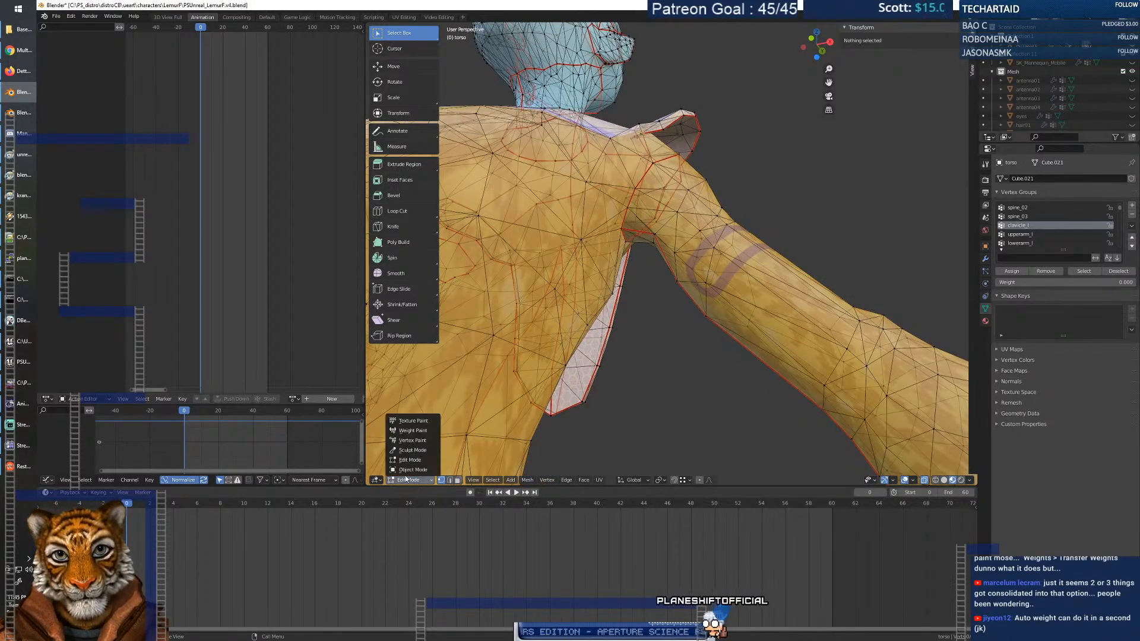
{"action": "left_click", "coordinate": [412, 470]}
{"action": "left_click", "coordinate": [411, 480]}
{"action": "left_click", "coordinate": [414, 430]}
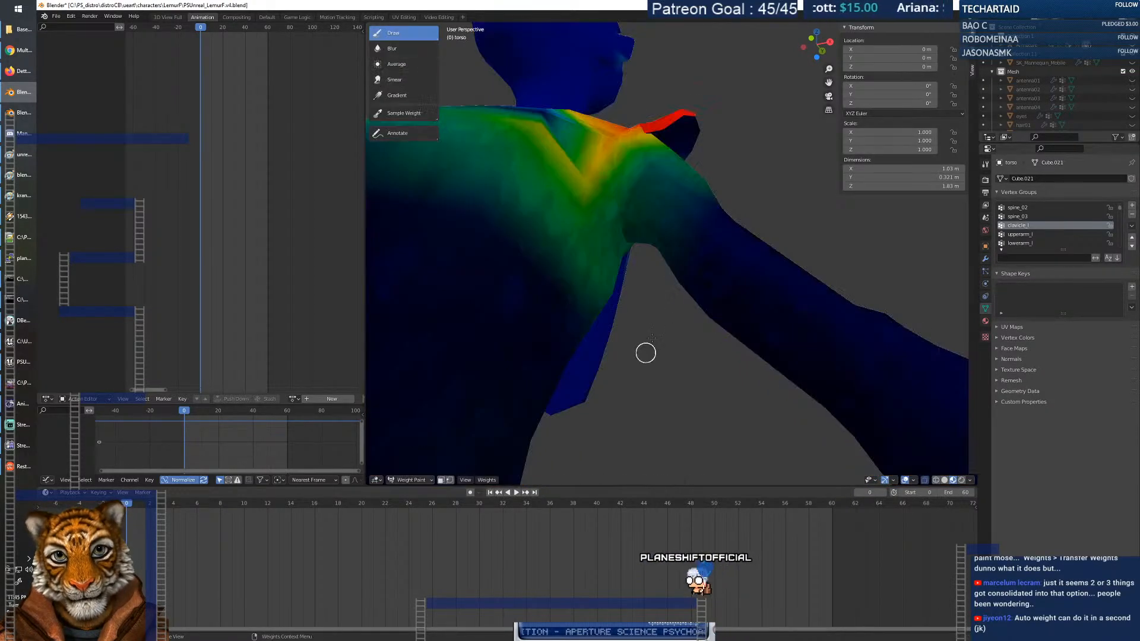
{"action": "scroll", "coordinate": [648, 299], "scroll_direction": "up", "scroll_amount": 6}
{"action": "scroll", "coordinate": [649, 299], "scroll_direction": "down", "scroll_amount": 3}
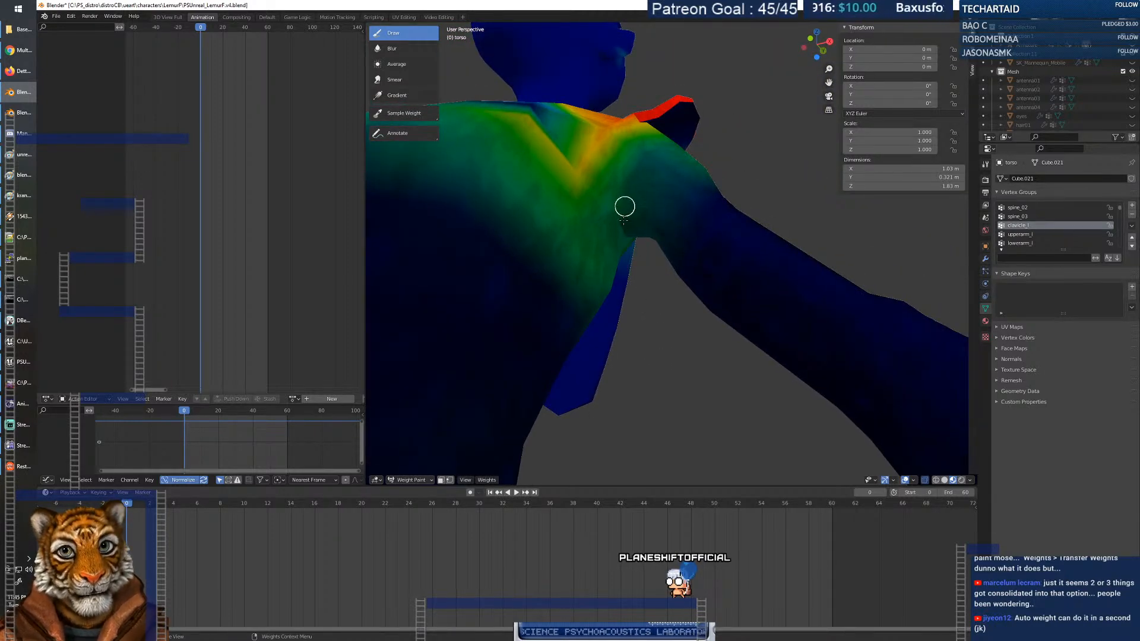
{"action": "mouse_move", "coordinate": [620, 211]}
{"action": "middle_mouse_down"}
{"action": "mouse_move", "coordinate": [570, 205]}
{"action": "mouse_move", "coordinate": [626, 200]}
{"action": "middle_mouse_up"}
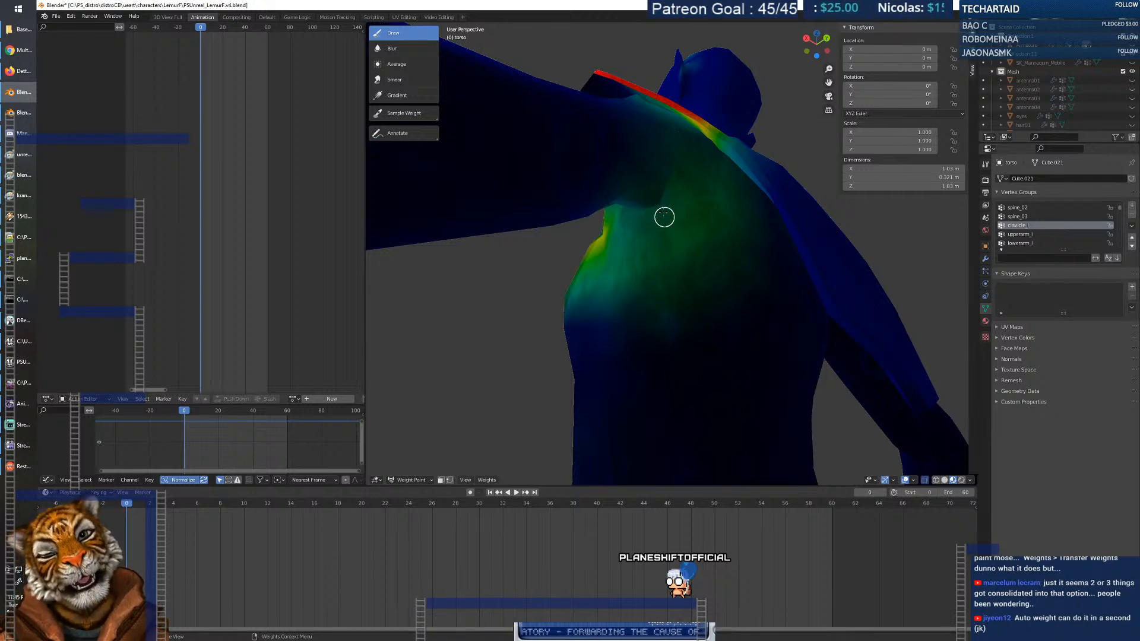
{"action": "mouse_move", "coordinate": [699, 283]}
{"action": "middle_mouse_down"}
{"action": "mouse_move", "coordinate": [806, 218]}
{"action": "mouse_move", "coordinate": [760, 282]}
{"action": "mouse_move", "coordinate": [756, 257]}
{"action": "middle_mouse_up"}
Select the spine_03 vertex group, switch the viewport to Solid shading and examine the left armpit.
{"action": "left_click", "coordinate": [1042, 217]}
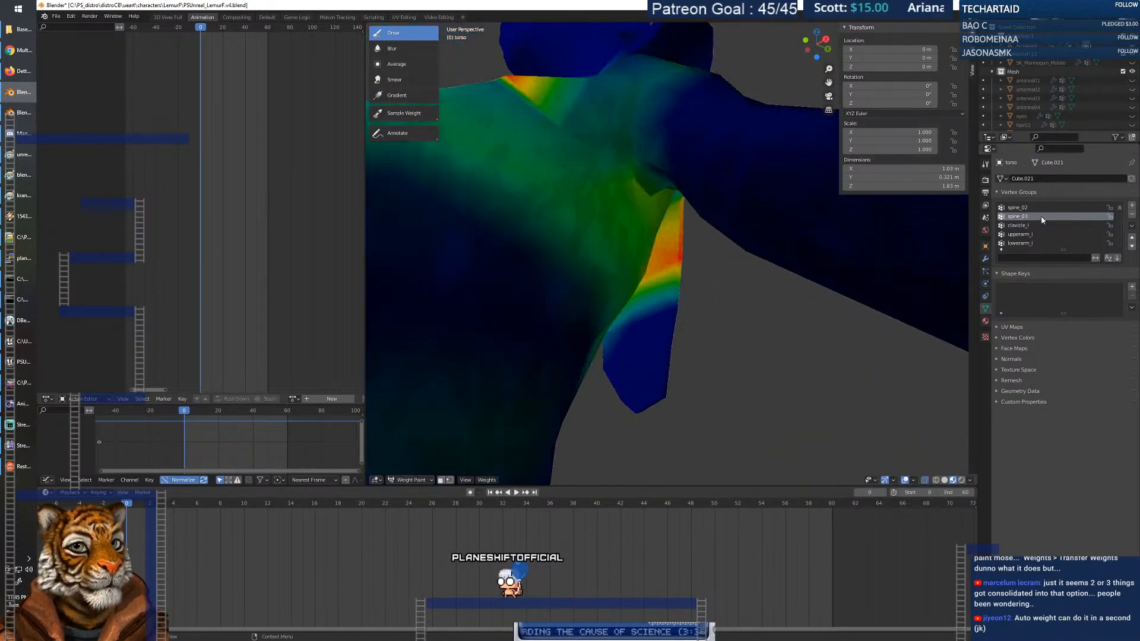
{"action": "mouse_move", "coordinate": [665, 196]}
{"action": "middle_mouse_down"}
{"action": "mouse_move", "coordinate": [641, 185]}
{"action": "mouse_move", "coordinate": [475, 226]}
{"action": "mouse_move", "coordinate": [637, 177]}
{"action": "mouse_move", "coordinate": [605, 166]}
{"action": "middle_mouse_up"}
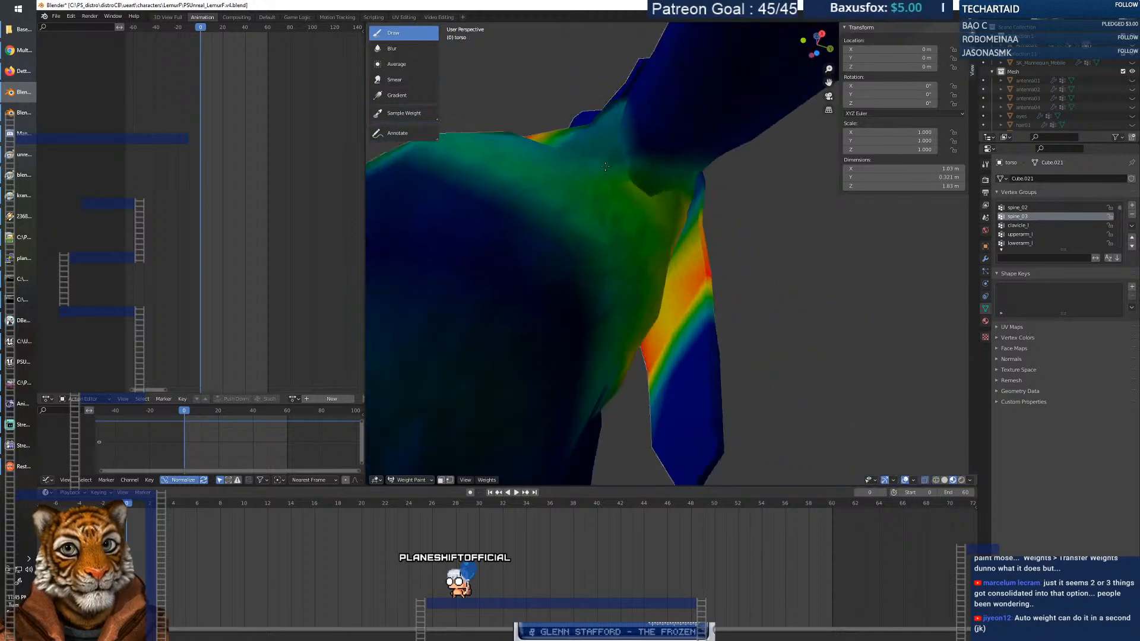
{"action": "left_click", "coordinate": [944, 480]}
{"action": "mouse_move", "coordinate": [585, 218]}
{"action": "middle_mouse_down"}
{"action": "mouse_move", "coordinate": [556, 232]}
{"action": "mouse_move", "coordinate": [593, 313]}
{"action": "mouse_move", "coordinate": [622, 244]}
{"action": "middle_mouse_up"}
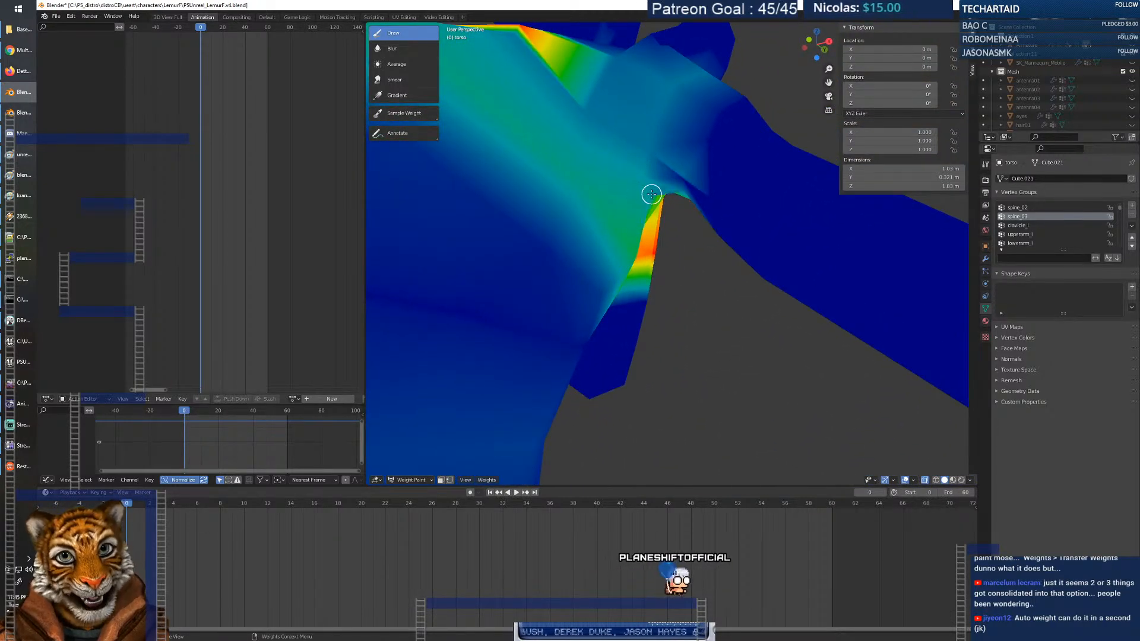
{"action": "middle_click_drag", "start_coordinate": [637, 179], "coordinate": [628, 155]}
Select the clavicle_l vertex group and paint full weight onto the flared piece on top of the left shoulder.
{"action": "scroll", "coordinate": [662, 189], "scroll_direction": "down", "scroll_amount": 8}
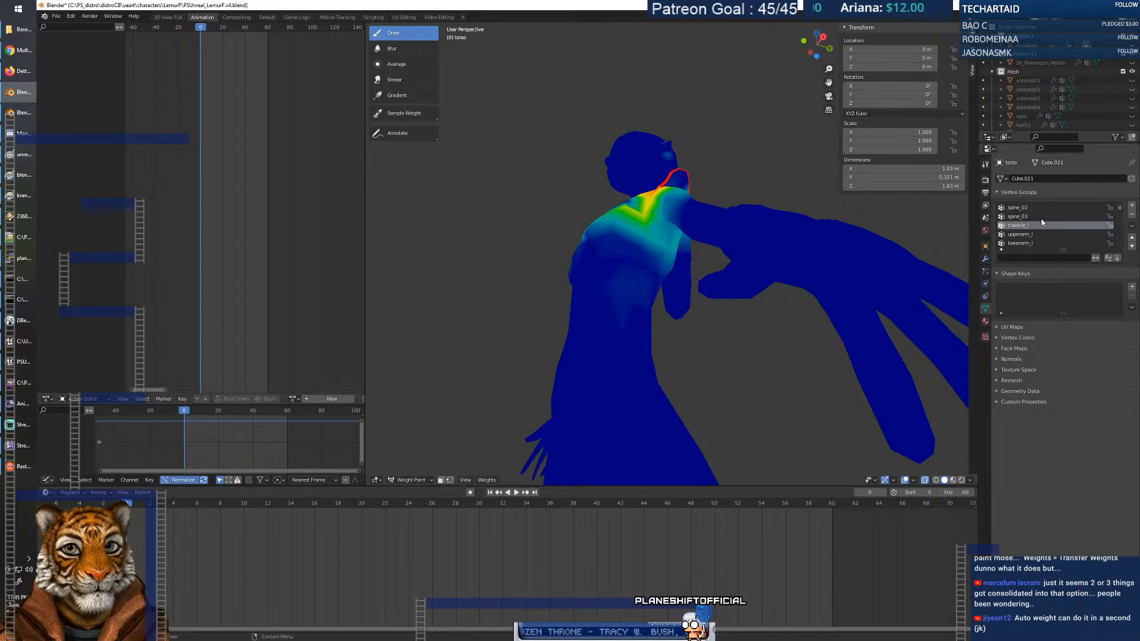
{"action": "right_click", "coordinate": [680, 174]}
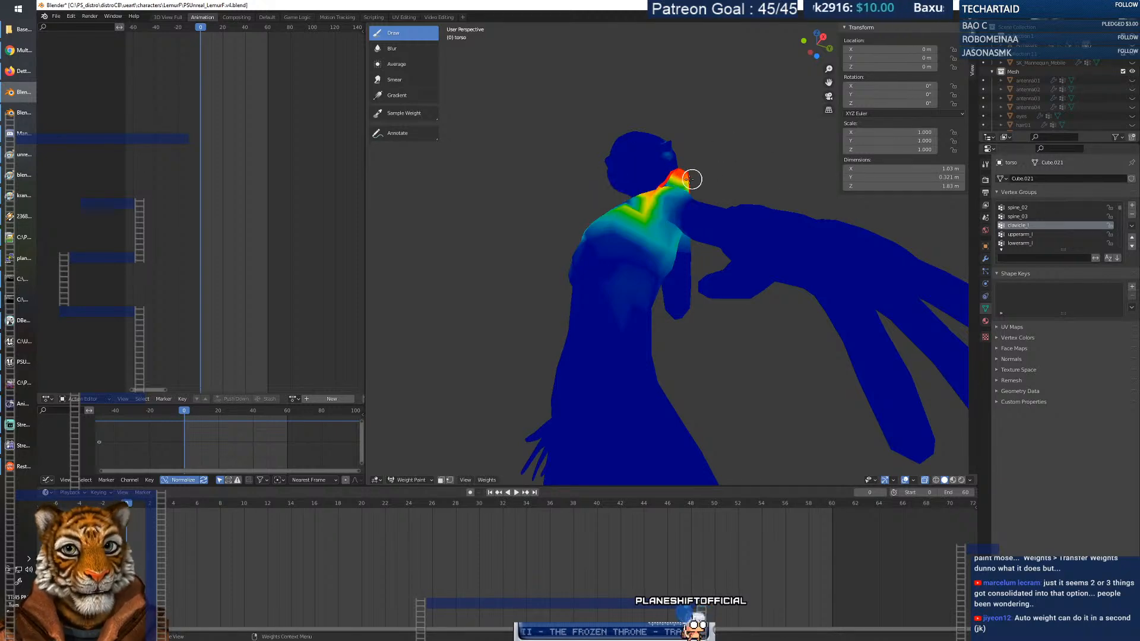
{"action": "middle_click_drag", "start_coordinate": [829, 74], "coordinate": [620, 192]}
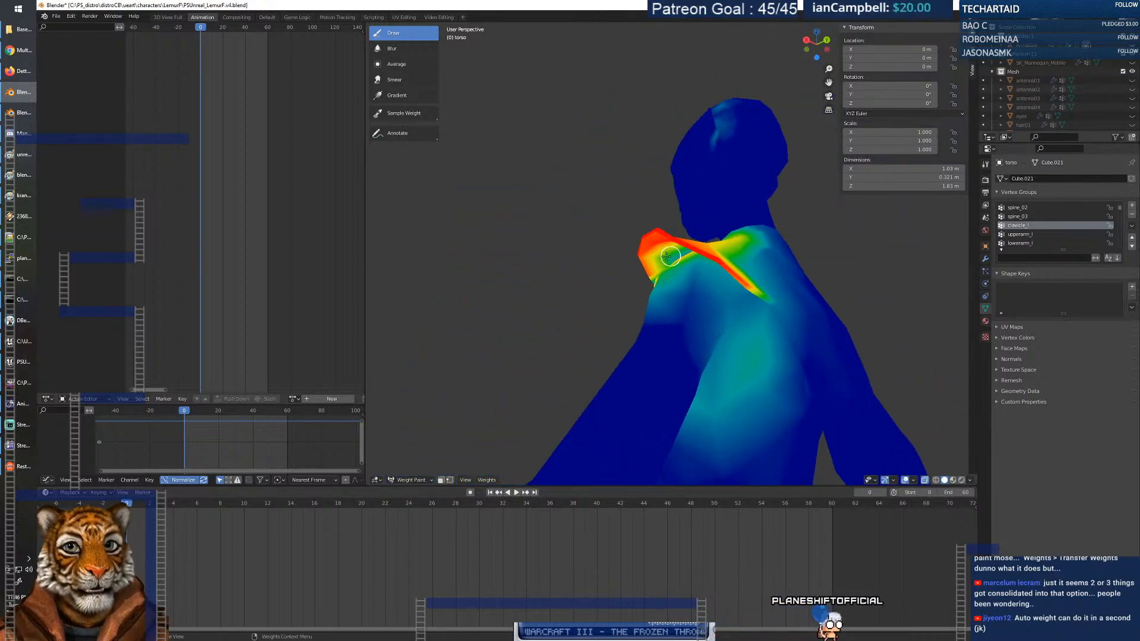
{"action": "middle_click_drag", "start_coordinate": [670, 256], "coordinate": [692, 259]}
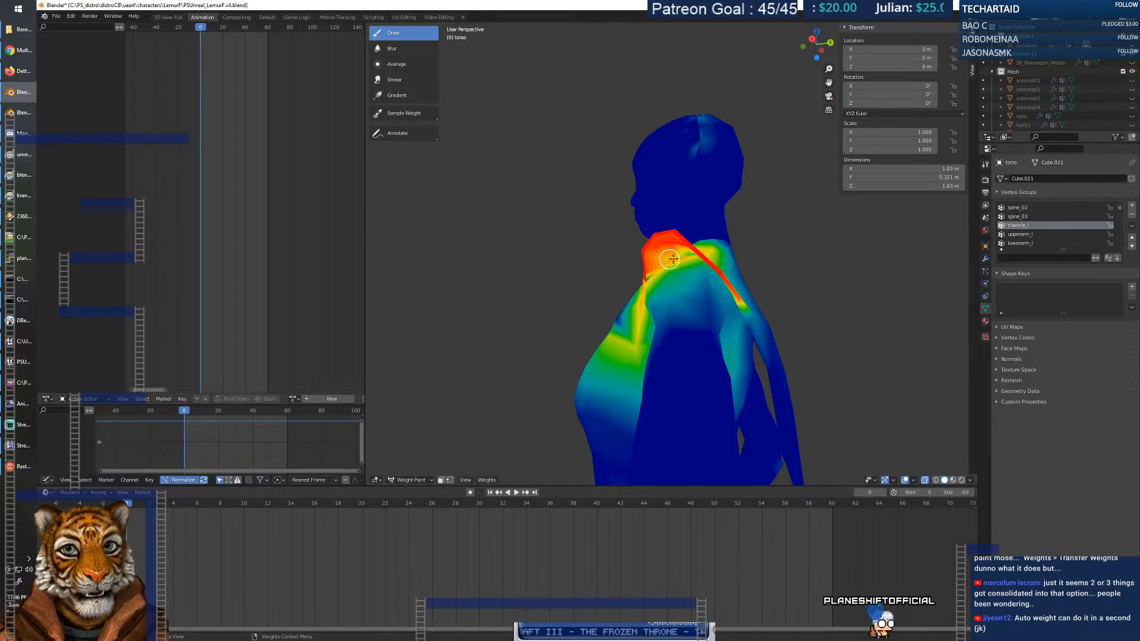
{"action": "mouse_move", "coordinate": [669, 255]}
{"action": "middle_mouse_down"}
{"action": "mouse_move", "coordinate": [700, 253]}
{"action": "mouse_move", "coordinate": [657, 288]}
{"action": "mouse_move", "coordinate": [754, 279]}
{"action": "middle_mouse_up"}
{"action": "scroll", "coordinate": [759, 277], "scroll_direction": "up", "scroll_amount": 2}
{"action": "mouse_move", "coordinate": [757, 361]}
{"action": "middle_mouse_down", "text": "shift"}
{"action": "mouse_move", "coordinate": [735, 290]}
{"action": "mouse_move", "coordinate": [754, 293]}
{"action": "mouse_move", "coordinate": [735, 297]}
{"action": "mouse_move", "coordinate": [756, 306]}
{"action": "mouse_move", "coordinate": [706, 288]}
{"action": "middle_mouse_up", "text": "shift"}
{"action": "scroll", "coordinate": [754, 305], "scroll_direction": "down", "scroll_amount": 5}
{"action": "scroll", "coordinate": [645, 213], "scroll_direction": "up", "scroll_amount": 4}
{"action": "mouse_move", "coordinate": [620, 215]}
{"action": "middle_mouse_down"}
{"action": "mouse_move", "coordinate": [643, 246]}
{"action": "mouse_move", "coordinate": [641, 214]}
{"action": "middle_mouse_up"}
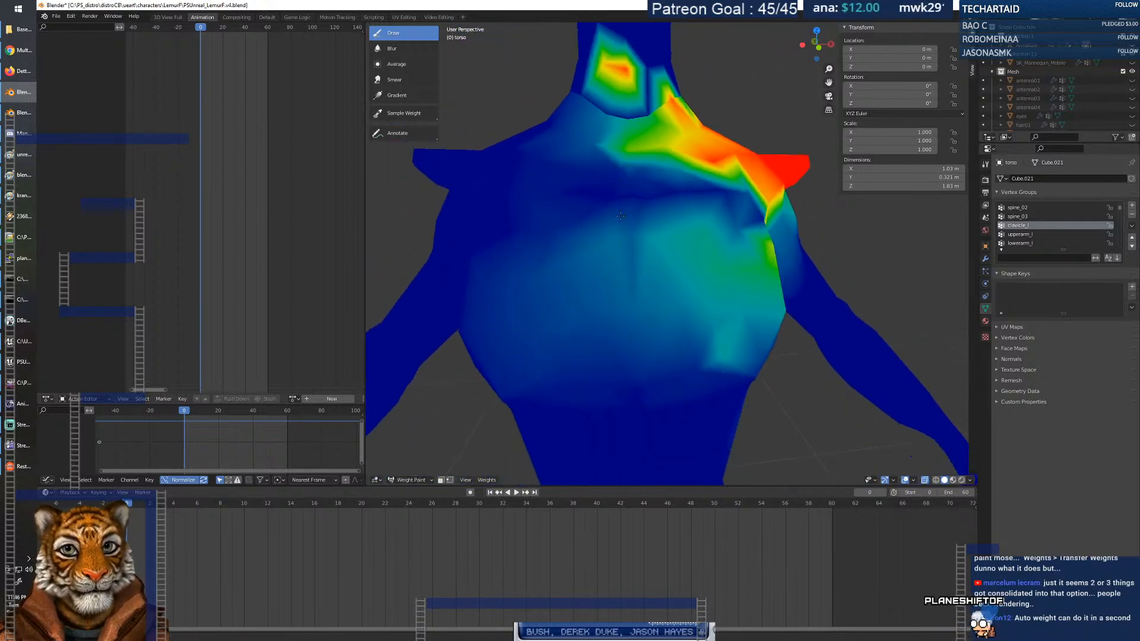
Set the brush weight to 0 and the radius to 63 px, and erase the clavicle_l weights across the chest.
{"action": "right_click", "coordinate": [574, 260]}
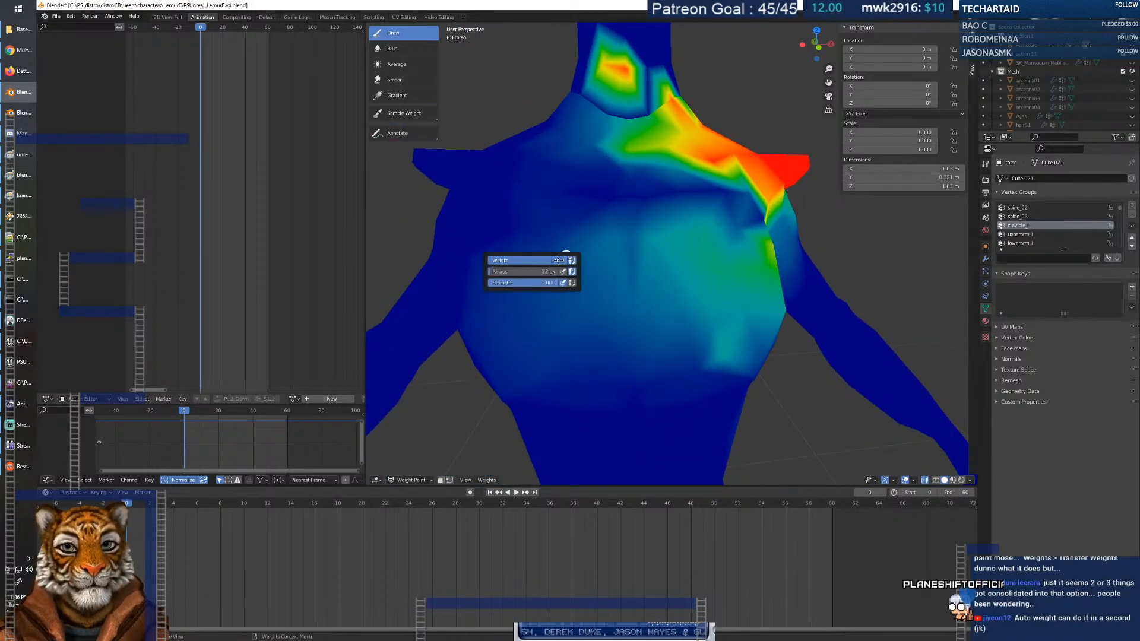
{"action": "right_click", "coordinate": [513, 329]}
{"action": "left_click_drag", "start_coordinate": [434, 341], "coordinate": [440, 341]}
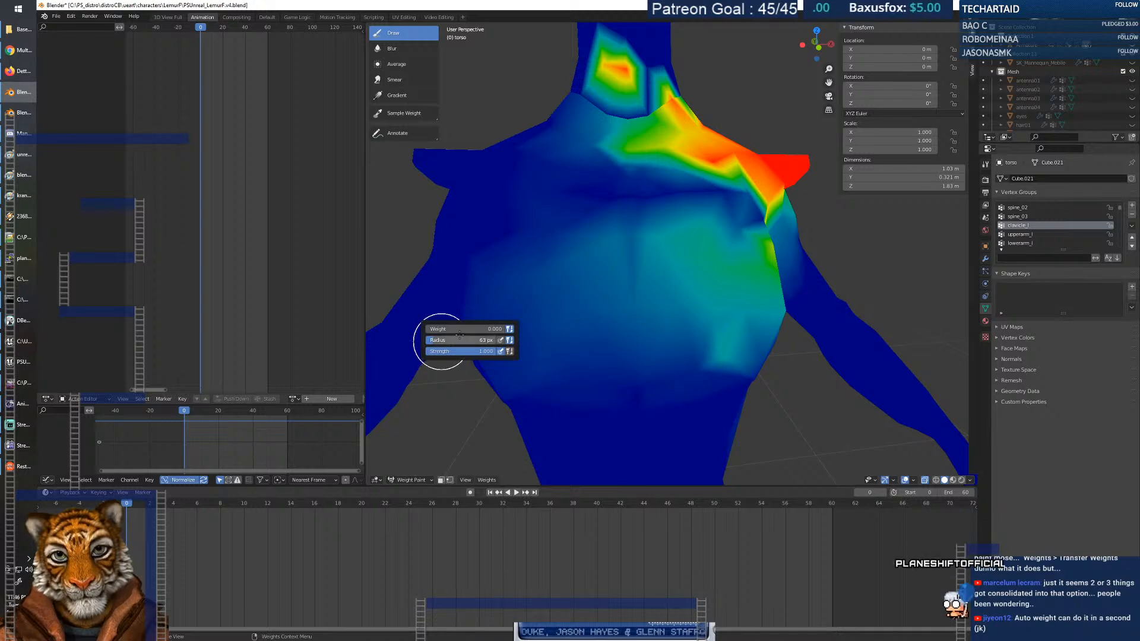
{"action": "mouse_move", "coordinate": [596, 215]}
{"action": "left_mouse_down"}
{"action": "mouse_move", "coordinate": [666, 255]}
{"action": "mouse_move", "coordinate": [646, 247]}
{"action": "left_mouse_up"}
{"action": "mouse_move", "coordinate": [552, 364]}
{"action": "left_mouse_down"}
{"action": "mouse_move", "coordinate": [606, 229]}
{"action": "mouse_move", "coordinate": [603, 163]}
{"action": "mouse_move", "coordinate": [552, 168]}
{"action": "mouse_move", "coordinate": [563, 145]}
{"action": "left_mouse_up"}
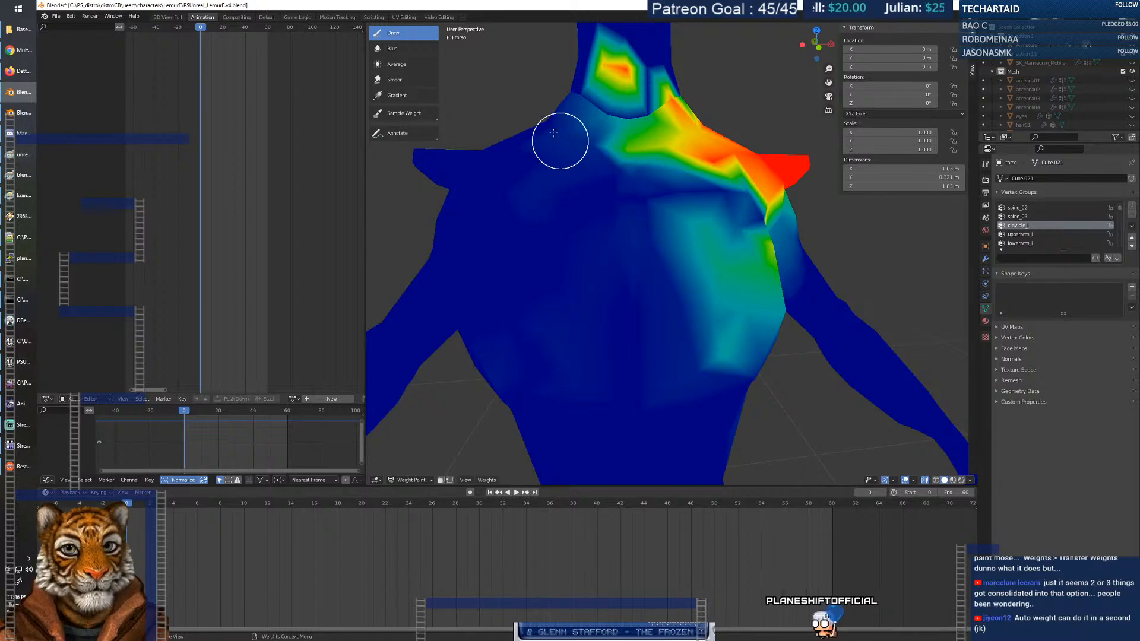
Paint away the clavicle_l weights on the back and side of the torso beneath the left shoulder.
{"action": "middle_click_drag", "start_coordinate": [649, 366], "coordinate": [493, 357]}
{"action": "scroll", "coordinate": [496, 357], "scroll_direction": "down", "scroll_amount": 7}
{"action": "middle_click_drag", "start_coordinate": [715, 302], "coordinate": [654, 296]}
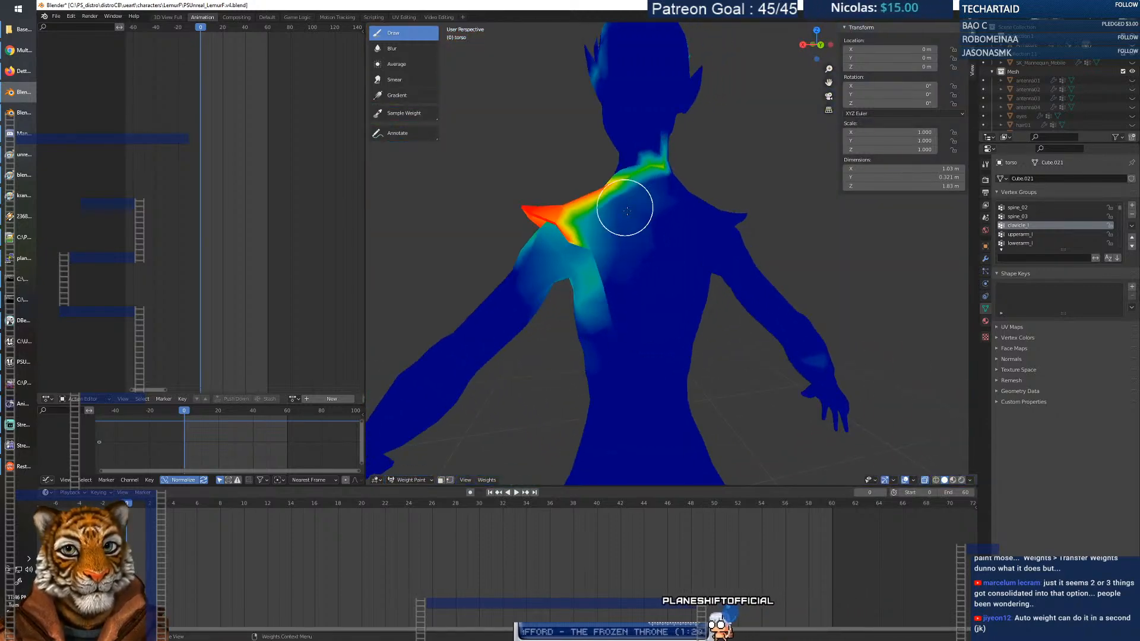
{"action": "left_click_drag", "start_coordinate": [624, 207], "coordinate": [570, 350]}
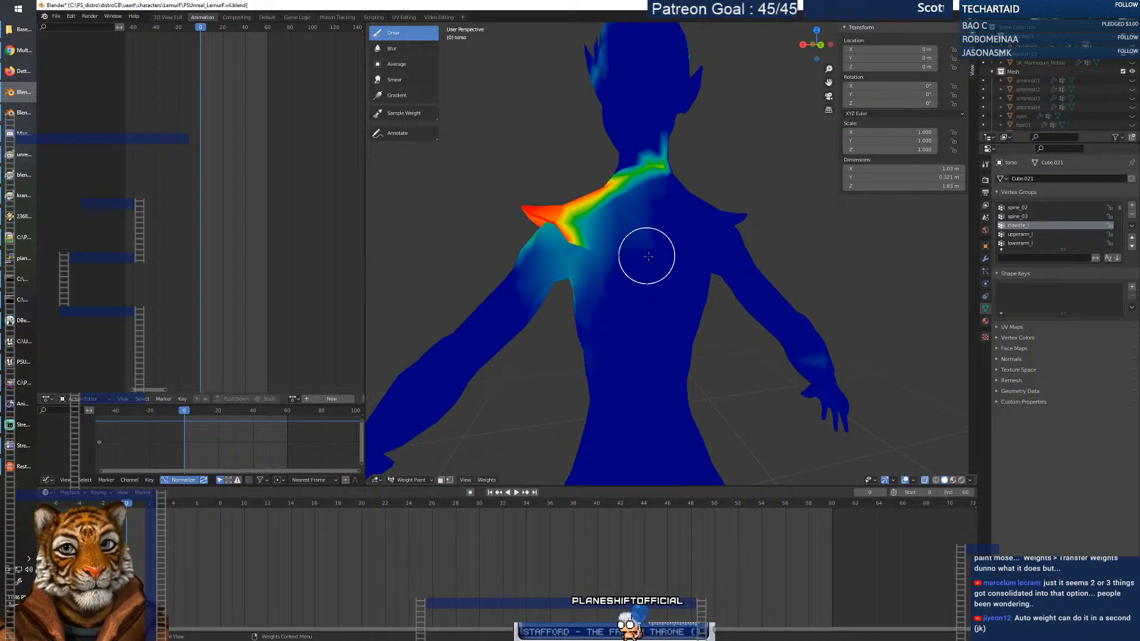
Erase the stray clavicle_l weights from the neck, remaining chest areas and head, checking the mesh from all sides.
{"action": "middle_click_drag", "start_coordinate": [644, 253], "coordinate": [618, 265]}
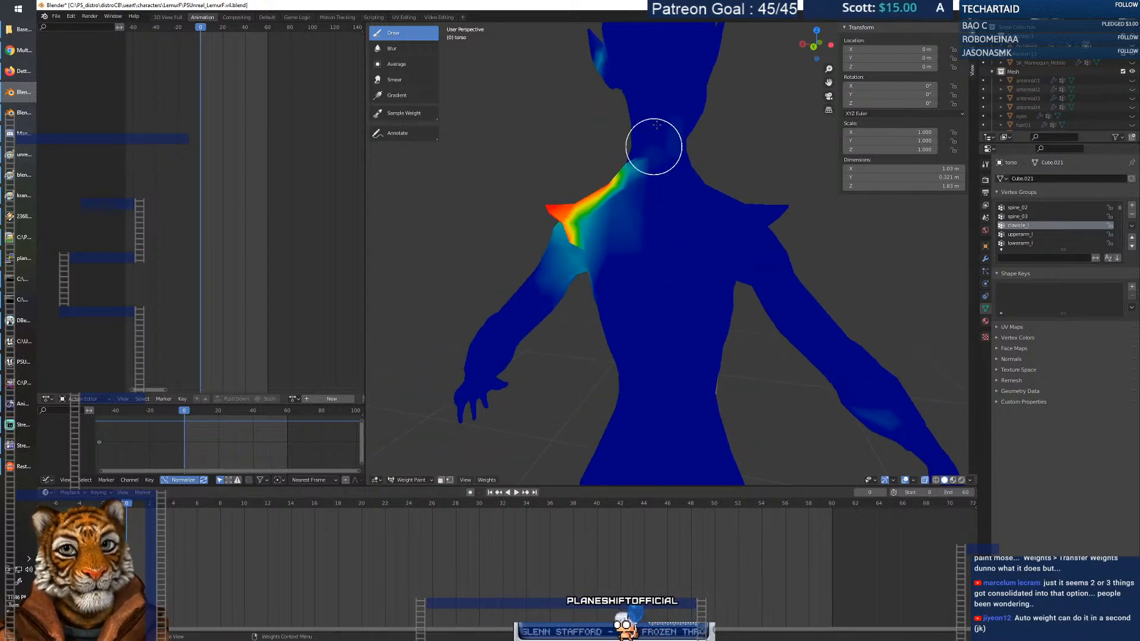
{"action": "middle_click_drag", "start_coordinate": [635, 184], "coordinate": [754, 210]}
{"action": "mouse_move", "coordinate": [620, 354]}
{"action": "middle_mouse_down"}
{"action": "mouse_move", "coordinate": [640, 284]}
{"action": "mouse_move", "coordinate": [580, 264]}
{"action": "mouse_move", "coordinate": [558, 298]}
{"action": "mouse_move", "coordinate": [624, 343]}
{"action": "mouse_move", "coordinate": [596, 222]}
{"action": "middle_mouse_up"}
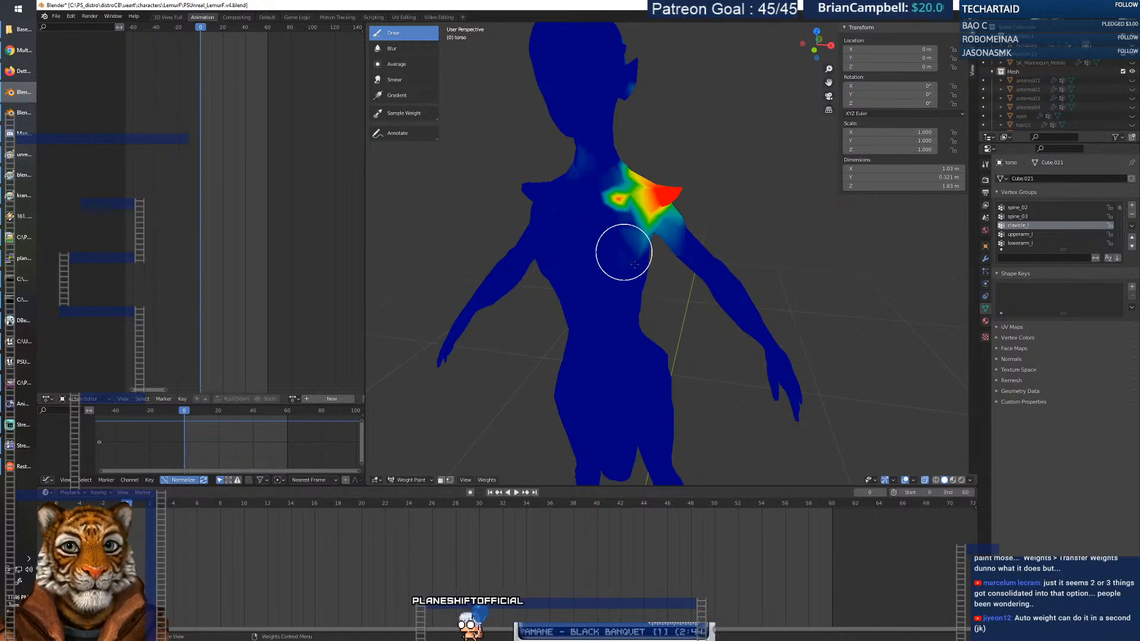
{"action": "mouse_move", "coordinate": [649, 265]}
{"action": "middle_mouse_down"}
{"action": "mouse_move", "coordinate": [712, 255]}
{"action": "mouse_move", "coordinate": [687, 224]}
{"action": "mouse_move", "coordinate": [748, 214]}
{"action": "mouse_move", "coordinate": [633, 266]}
{"action": "mouse_move", "coordinate": [801, 276]}
{"action": "middle_mouse_up"}
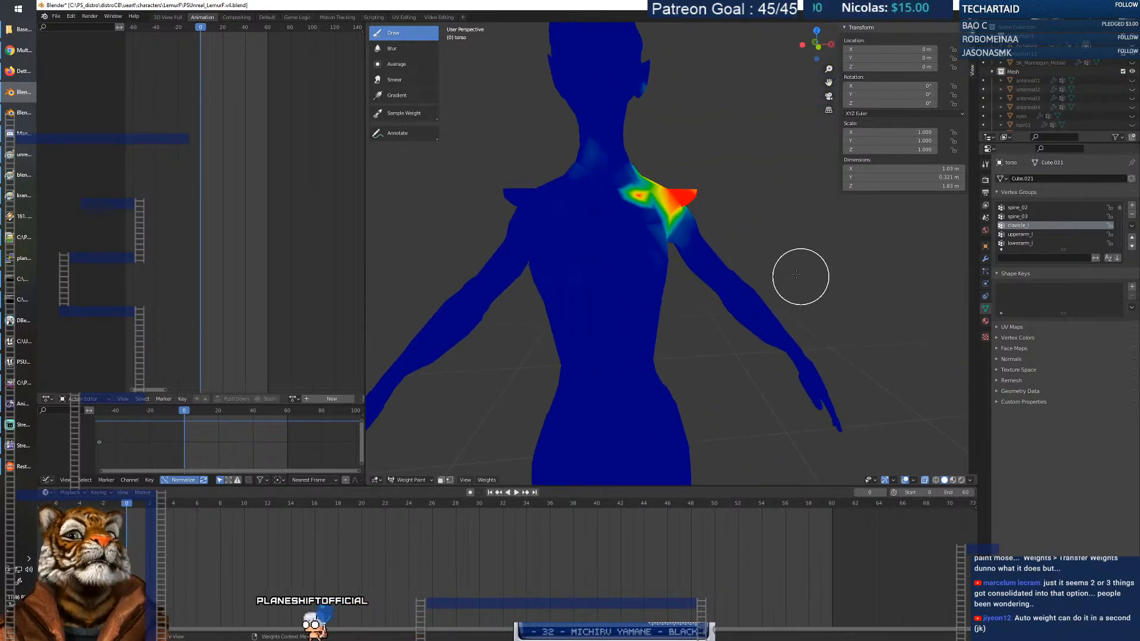
{"action": "mouse_move", "coordinate": [713, 273]}
{"action": "middle_mouse_down"}
{"action": "mouse_move", "coordinate": [701, 278]}
{"action": "mouse_move", "coordinate": [566, 133]}
{"action": "mouse_move", "coordinate": [603, 153]}
{"action": "middle_mouse_up"}
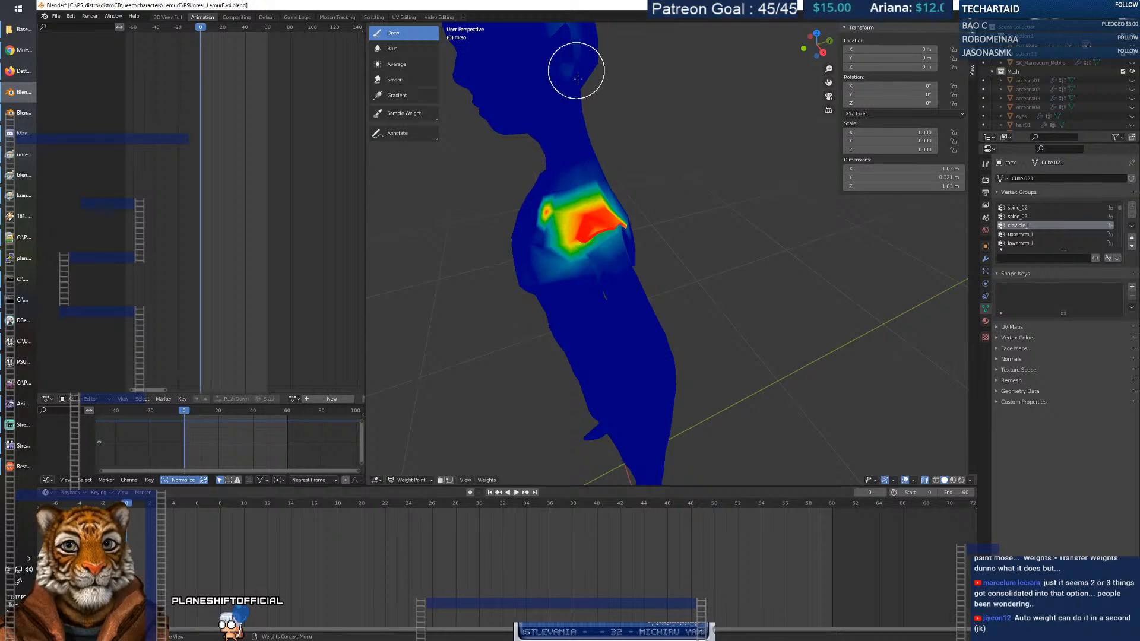
{"action": "middle_click_drag", "start_coordinate": [567, 45], "coordinate": [559, 95]}
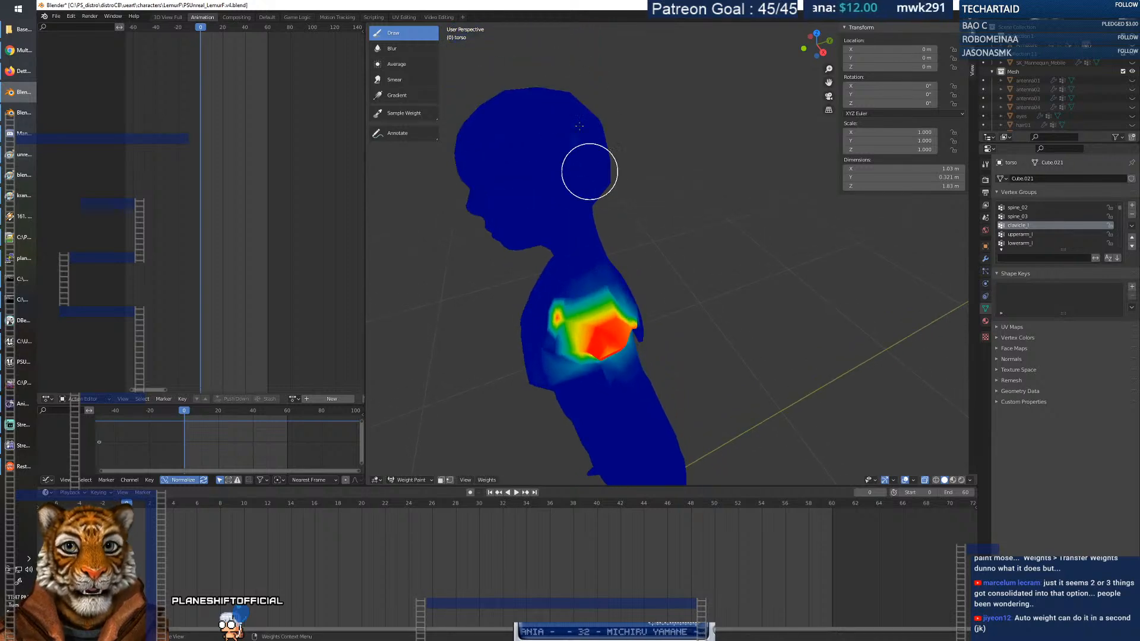
{"action": "middle_click_drag", "start_coordinate": [589, 198], "coordinate": [600, 166]}
{"action": "scroll", "coordinate": [599, 166], "scroll_direction": "up", "scroll_amount": 2}
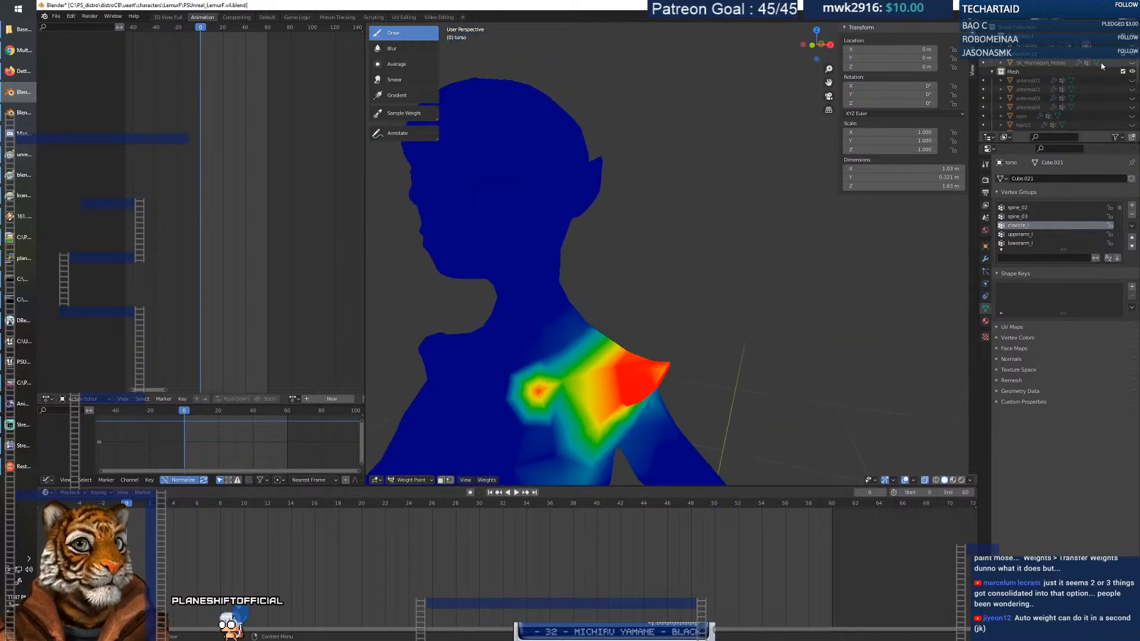
Show the brush settings and set the falloff shape to Sphere.
{"action": "key", "text": "ctrl+Tab"}
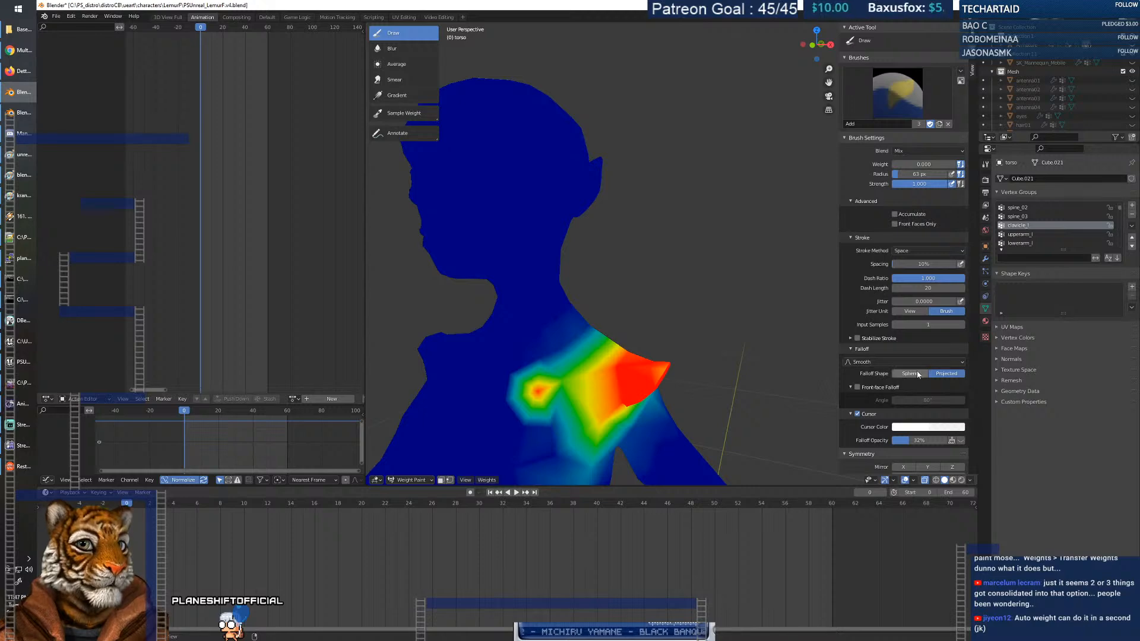
{"action": "middle_click_drag", "start_coordinate": [636, 463], "coordinate": [677, 300], "text": "shift"}
{"action": "mouse_move", "coordinate": [574, 266]}
{"action": "middle_mouse_down"}
{"action": "mouse_move", "coordinate": [475, 276]}
{"action": "mouse_move", "coordinate": [538, 290]}
{"action": "mouse_move", "coordinate": [446, 300]}
{"action": "mouse_move", "coordinate": [614, 301]}
{"action": "middle_mouse_up"}
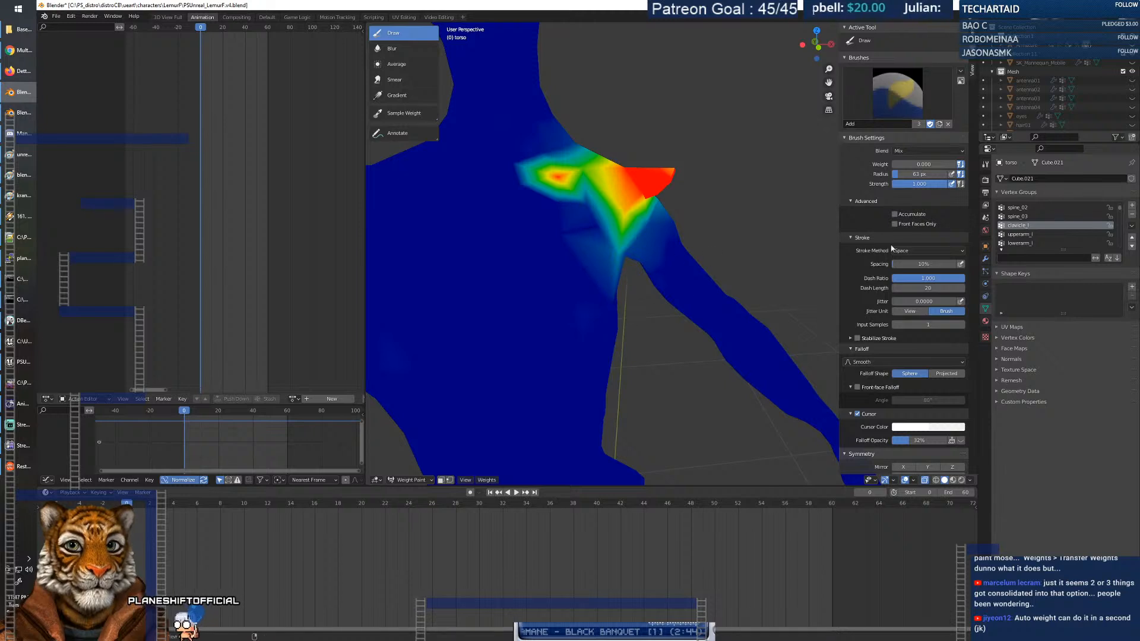
Select the upperarm_l vertex group and paint the front of the left upper arm with weight 1 and a 38 px radius.
{"action": "left_click", "coordinate": [1029, 235]}
{"action": "middle_click_drag", "start_coordinate": [739, 291], "coordinate": [720, 289]}
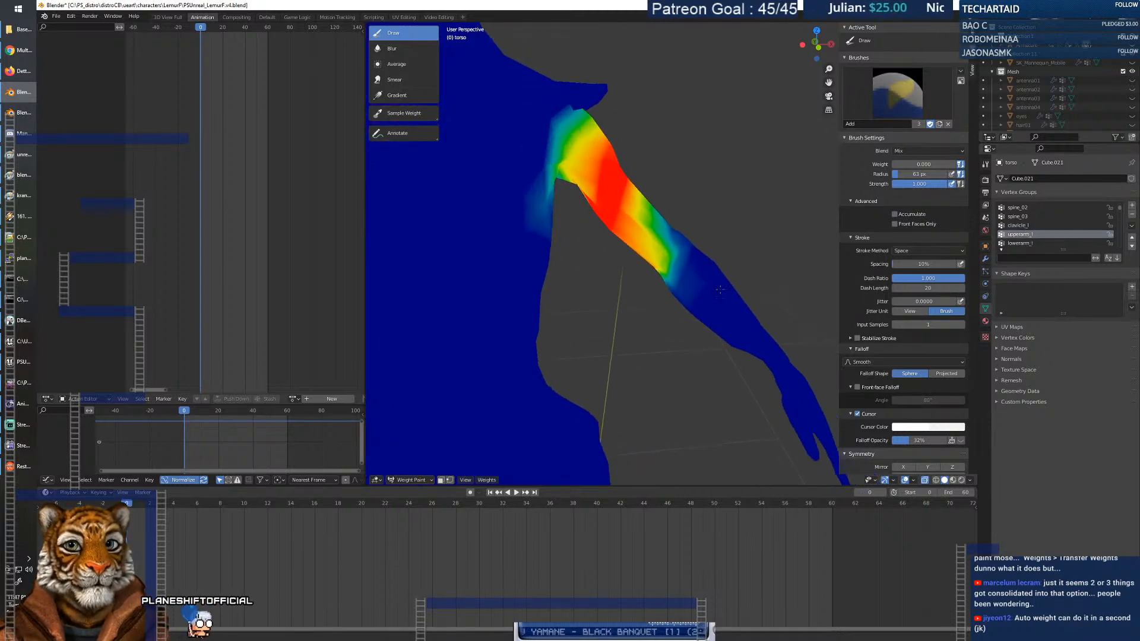
{"action": "right_click", "coordinate": [624, 279]}
{"action": "left_click_drag", "start_coordinate": [612, 283], "coordinate": [623, 283]}
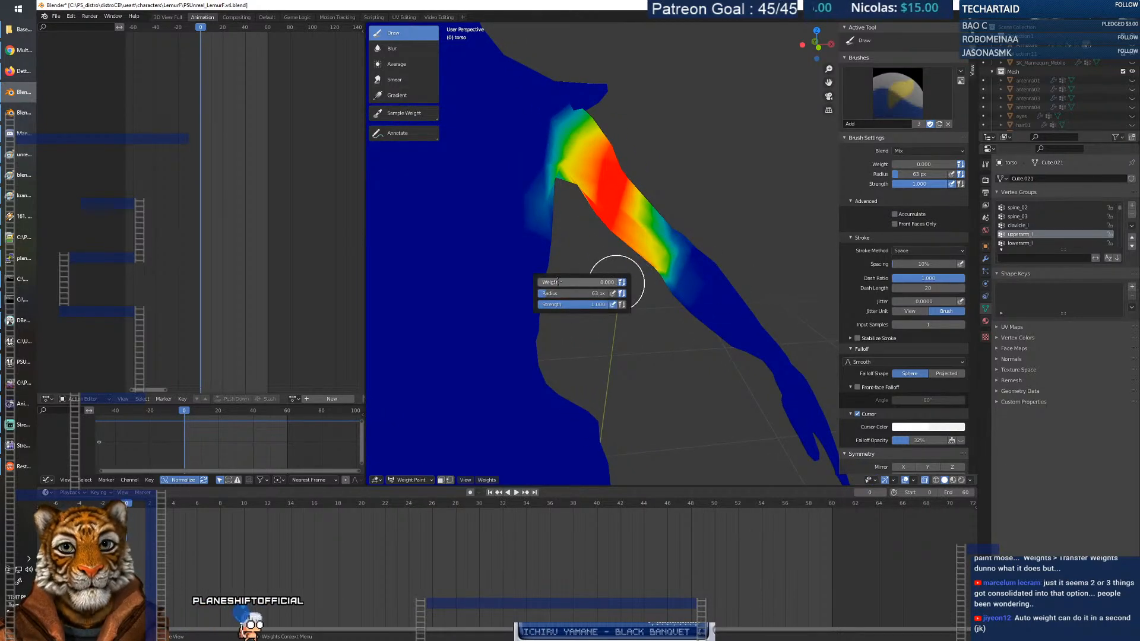
{"action": "mouse_move", "coordinate": [570, 219]}
{"action": "left_mouse_down"}
{"action": "mouse_move", "coordinate": [656, 199]}
{"action": "mouse_move", "coordinate": [659, 225]}
{"action": "left_mouse_up"}
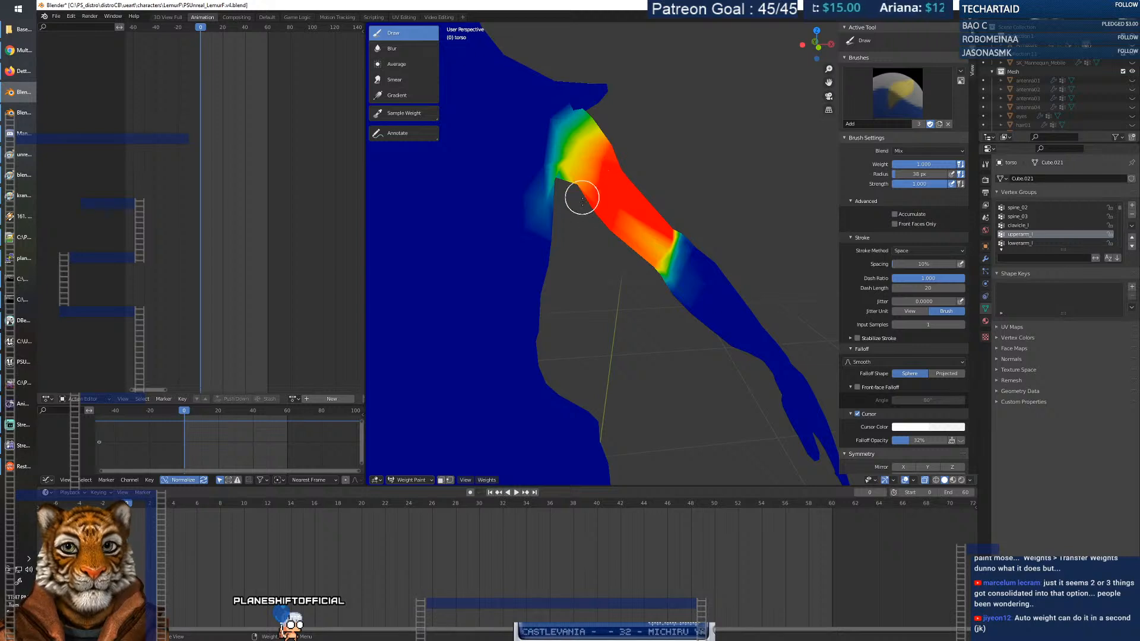
Paint full upperarm_l weight around the back and underside of the left upper arm up to the armpit.
{"action": "middle_click_drag", "start_coordinate": [649, 241], "coordinate": [415, 234]}
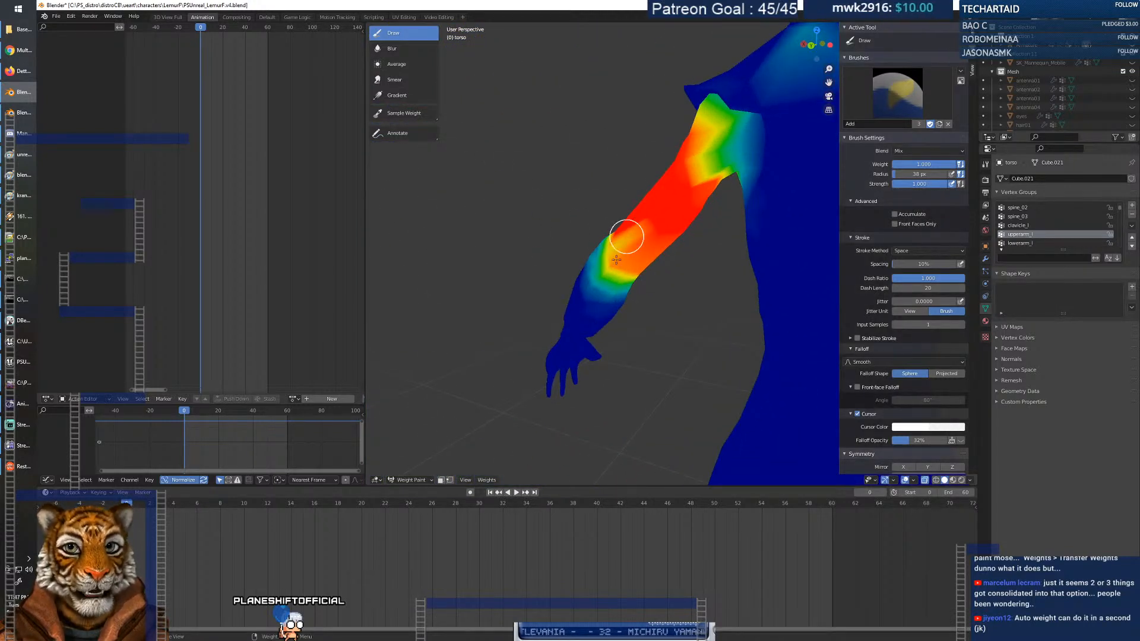
{"action": "middle_click_drag", "start_coordinate": [670, 275], "coordinate": [522, 260]}
{"action": "mouse_move", "coordinate": [627, 287]}
{"action": "left_mouse_down"}
{"action": "mouse_move", "coordinate": [657, 223]}
{"action": "mouse_move", "coordinate": [637, 169]}
{"action": "left_mouse_up"}
{"action": "left_click_drag", "start_coordinate": [578, 147], "coordinate": [547, 150]}
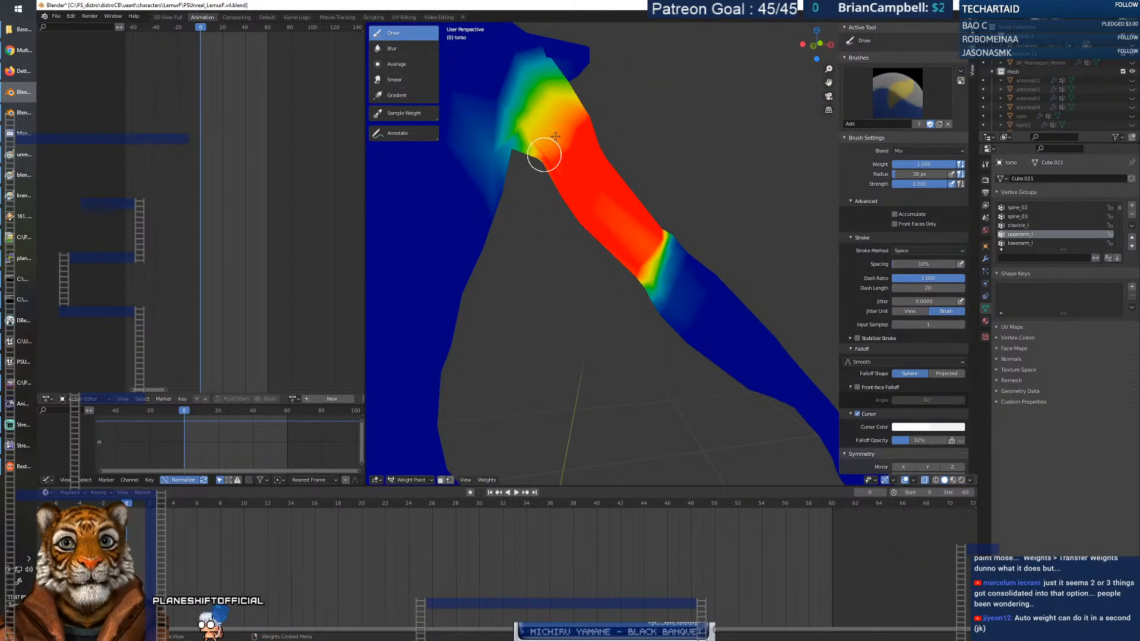
{"action": "middle_click_drag", "start_coordinate": [550, 162], "coordinate": [679, 150]}
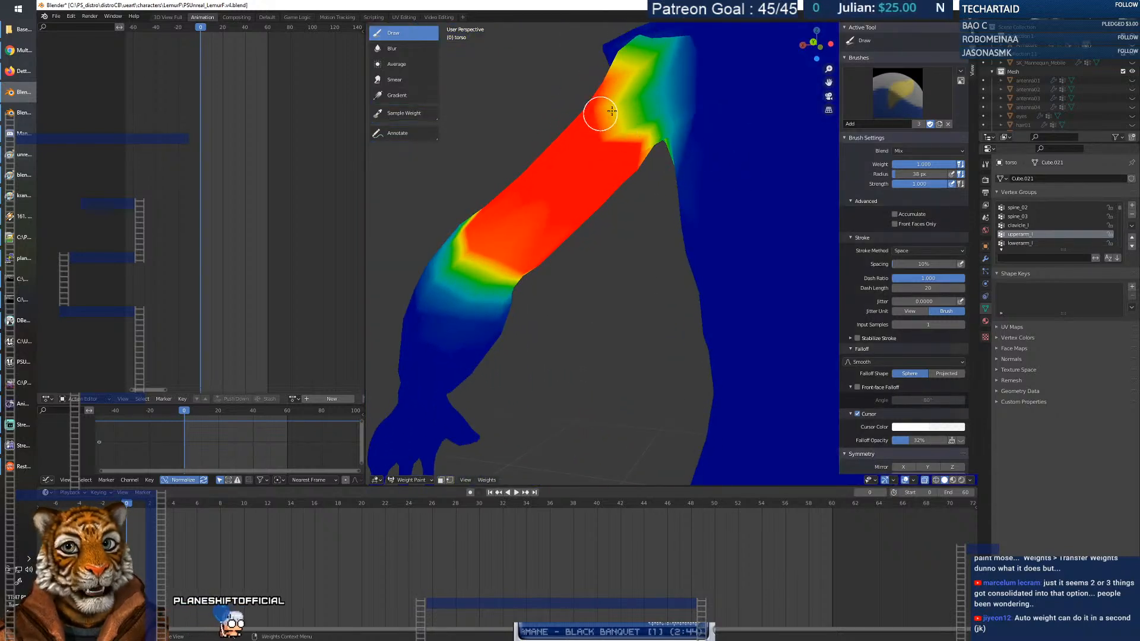
Set the brush weight to 0.5 and paint a transition band of upperarm_l weight across the left elbow.
{"action": "middle_click_drag", "start_coordinate": [555, 191], "coordinate": [550, 214]}
{"action": "right_click", "coordinate": [550, 213]}
{"action": "left_click_drag", "start_coordinate": [547, 215], "coordinate": [495, 217]}
{"action": "right_click", "coordinate": [511, 217]}
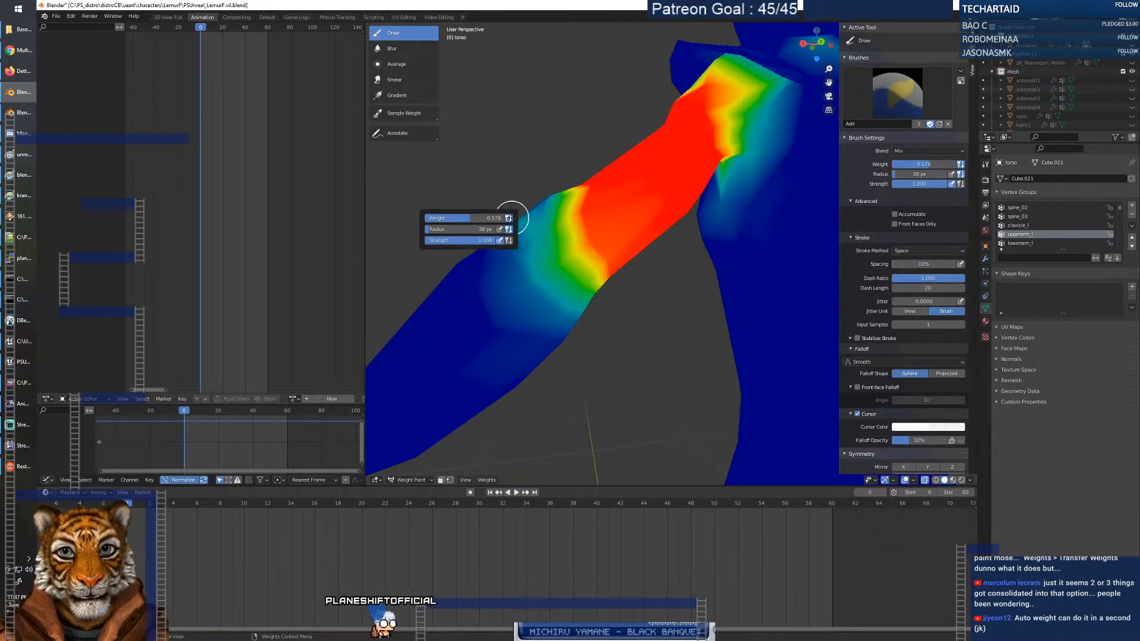
{"action": "left_click_drag", "start_coordinate": [461, 218], "coordinate": [458, 217]}
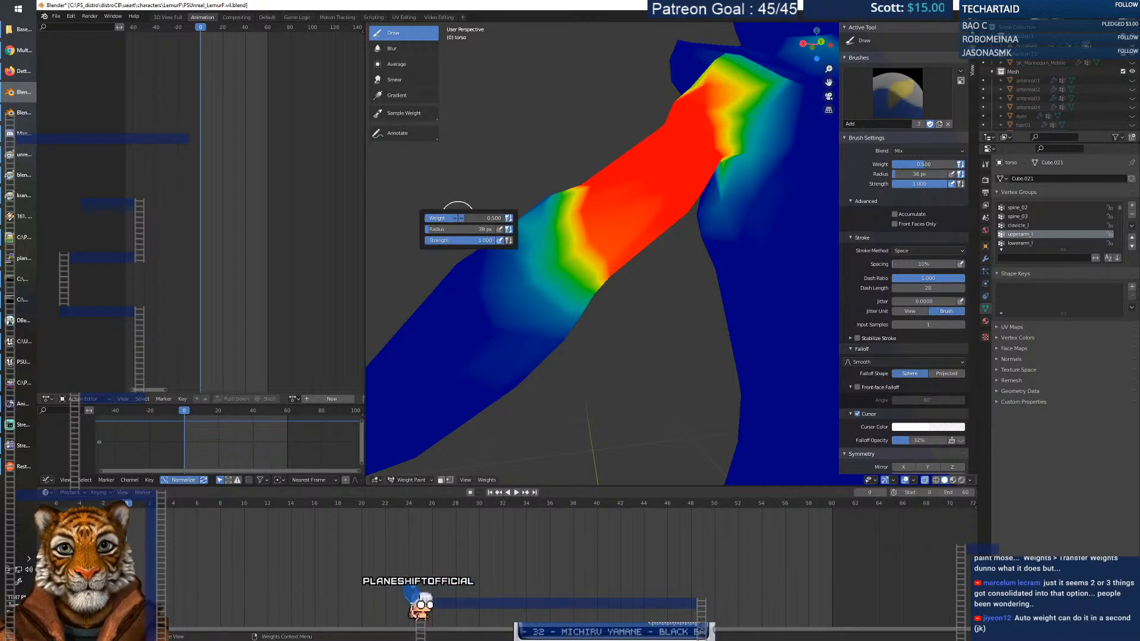
{"action": "left_click_drag", "start_coordinate": [561, 301], "coordinate": [516, 220]}
{"action": "left_click_drag", "start_coordinate": [535, 279], "coordinate": [514, 242]}
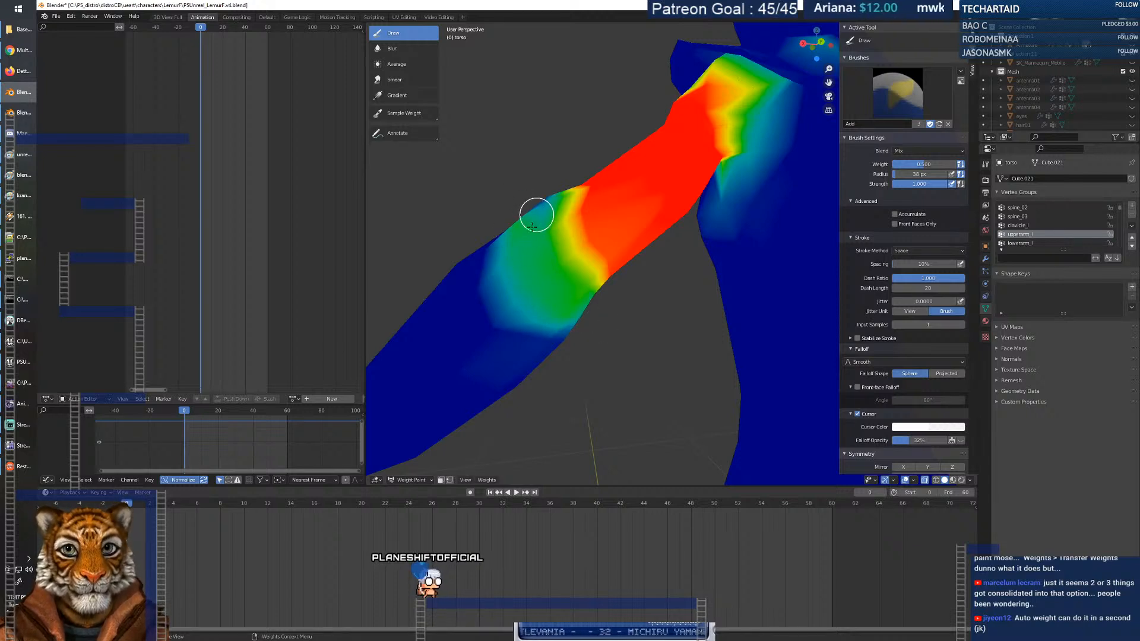
Extend the 0.5 upperarm_l weight around the remaining sides of the left elbow and check the arm's falloff.
{"action": "middle_click_drag", "start_coordinate": [523, 252], "coordinate": [683, 322]}
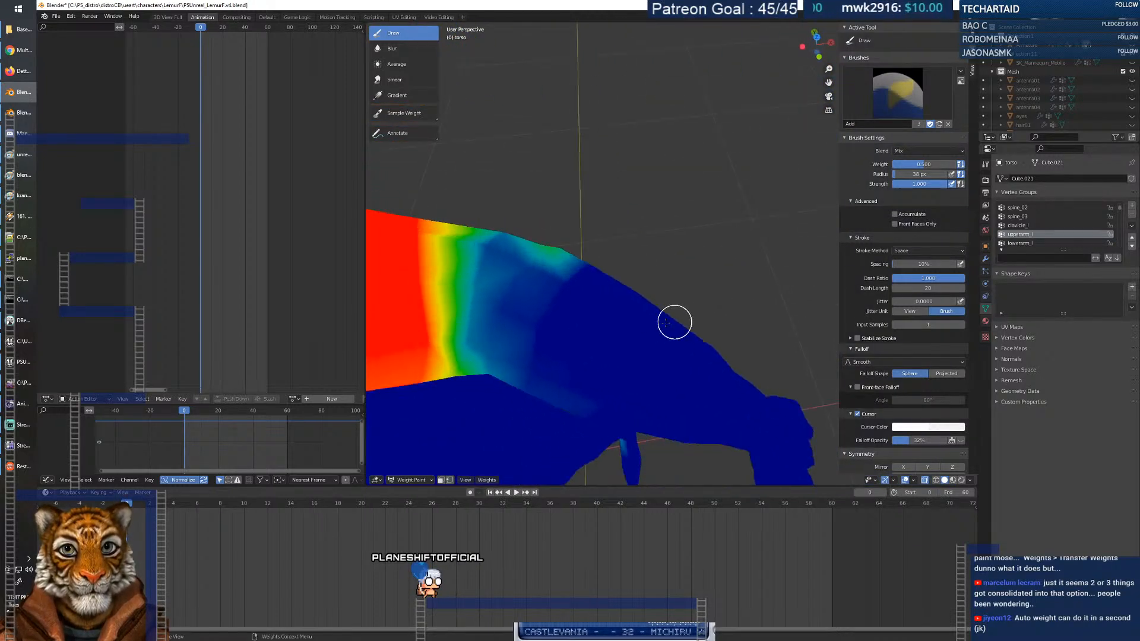
{"action": "scroll", "coordinate": [683, 321], "scroll_direction": "down", "scroll_amount": 6}
{"action": "middle_click_drag", "start_coordinate": [653, 259], "coordinate": [621, 249]}
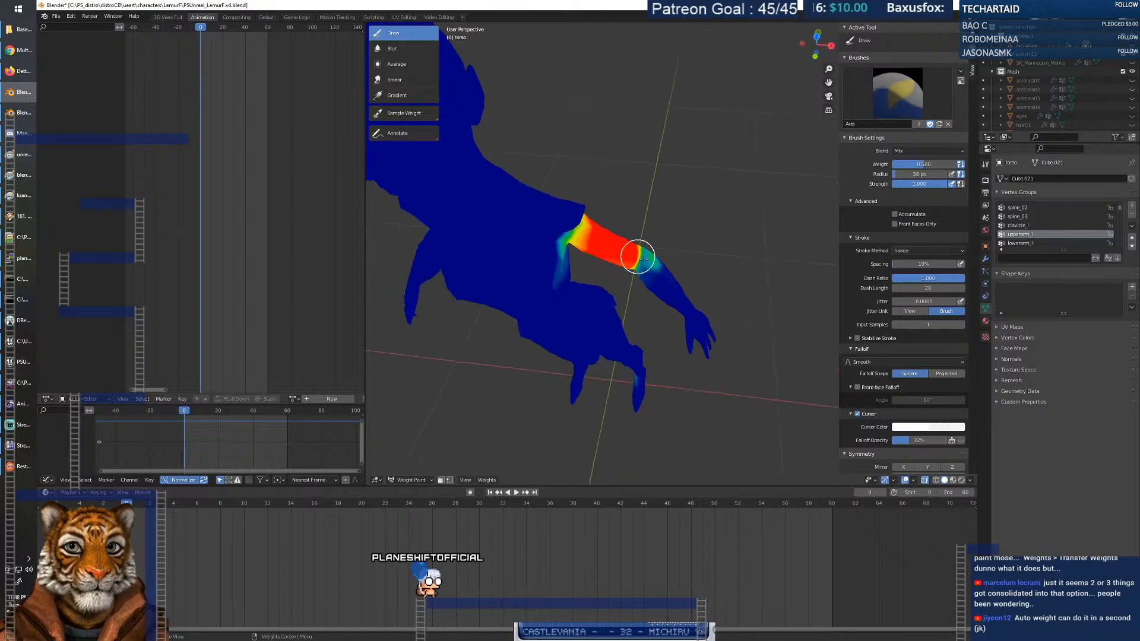
{"action": "scroll", "coordinate": [659, 266], "scroll_direction": "up", "scroll_amount": 5}
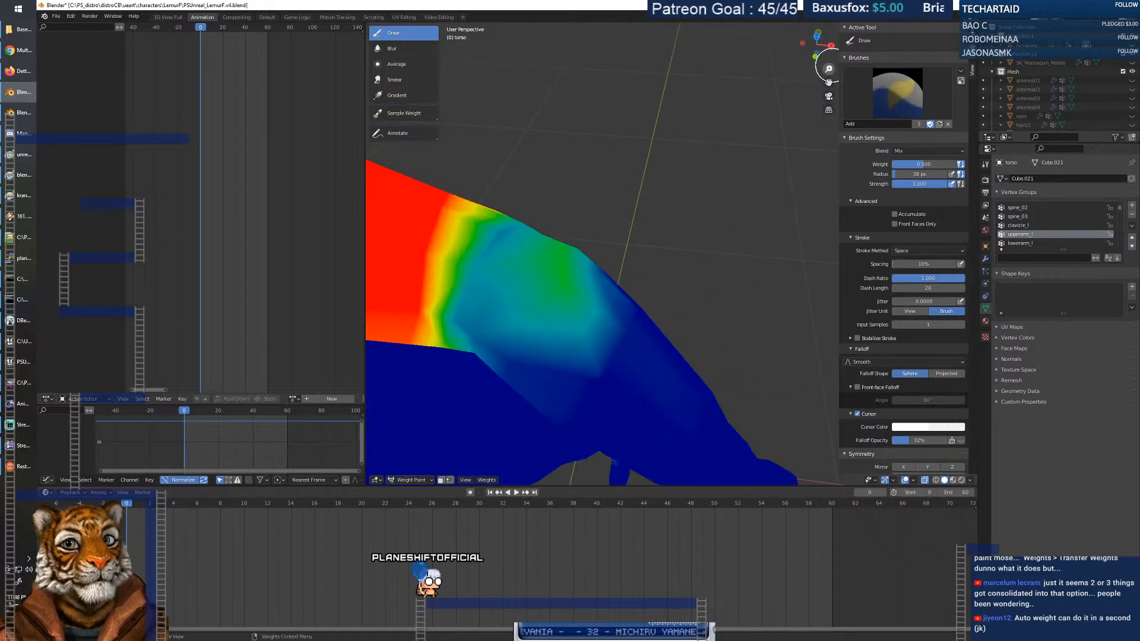
{"action": "left_click_drag", "start_coordinate": [832, 66], "coordinate": [832, 87]}
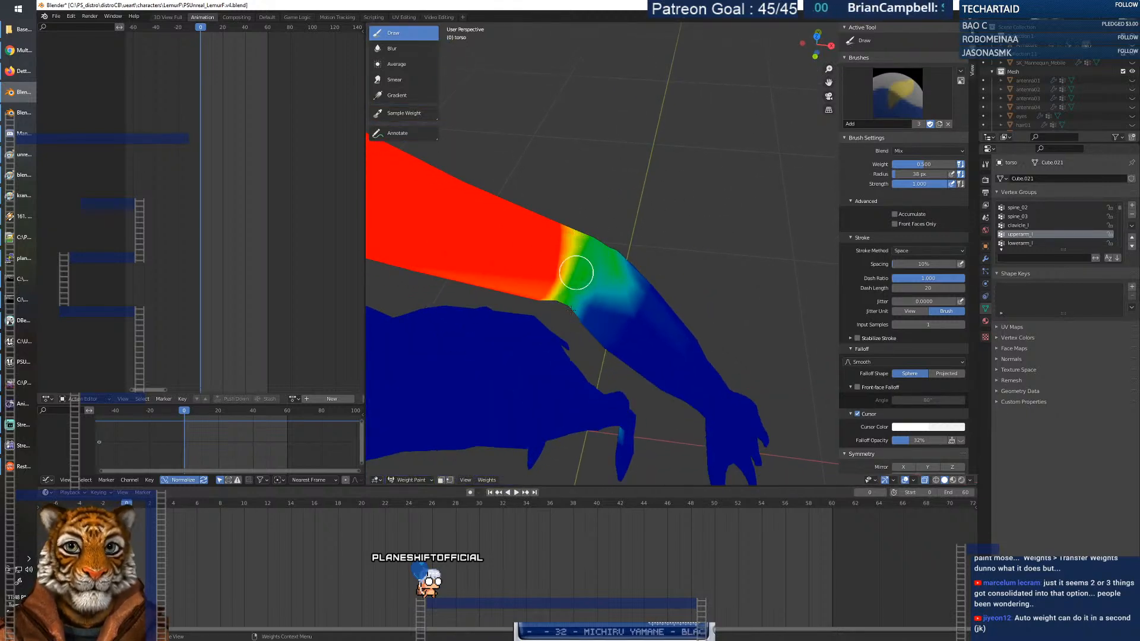
{"action": "middle_click_drag", "start_coordinate": [590, 263], "coordinate": [592, 271]}
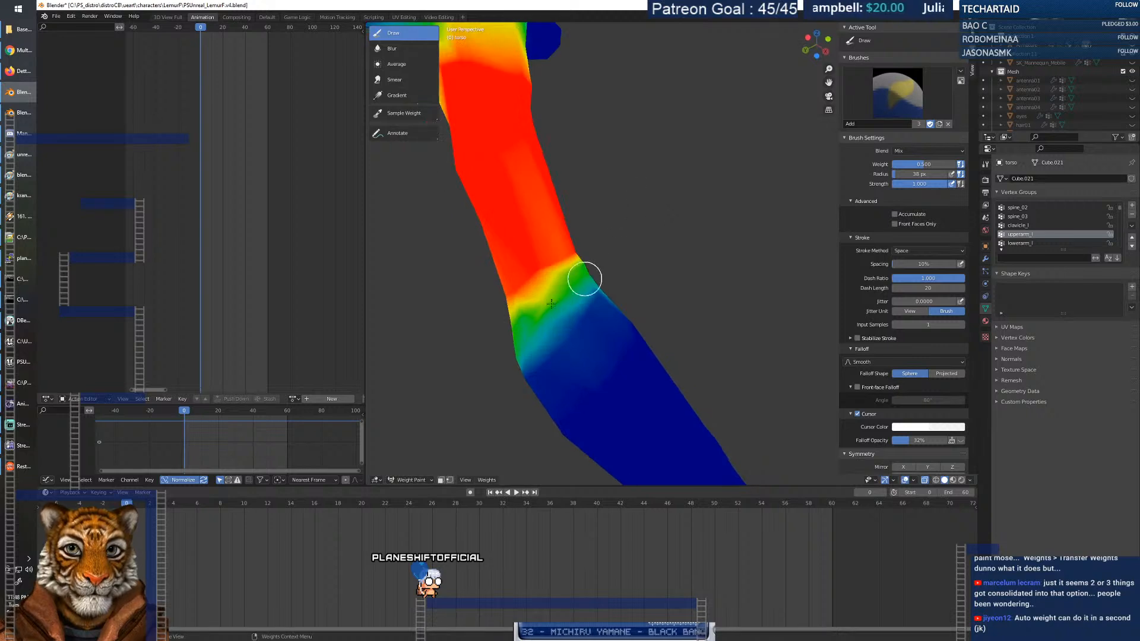
{"action": "middle_click_drag", "start_coordinate": [518, 328], "coordinate": [491, 371]}
{"action": "scroll", "coordinate": [491, 371], "scroll_direction": "down", "scroll_amount": 5}
{"action": "middle_click_drag", "start_coordinate": [602, 333], "coordinate": [573, 326]}
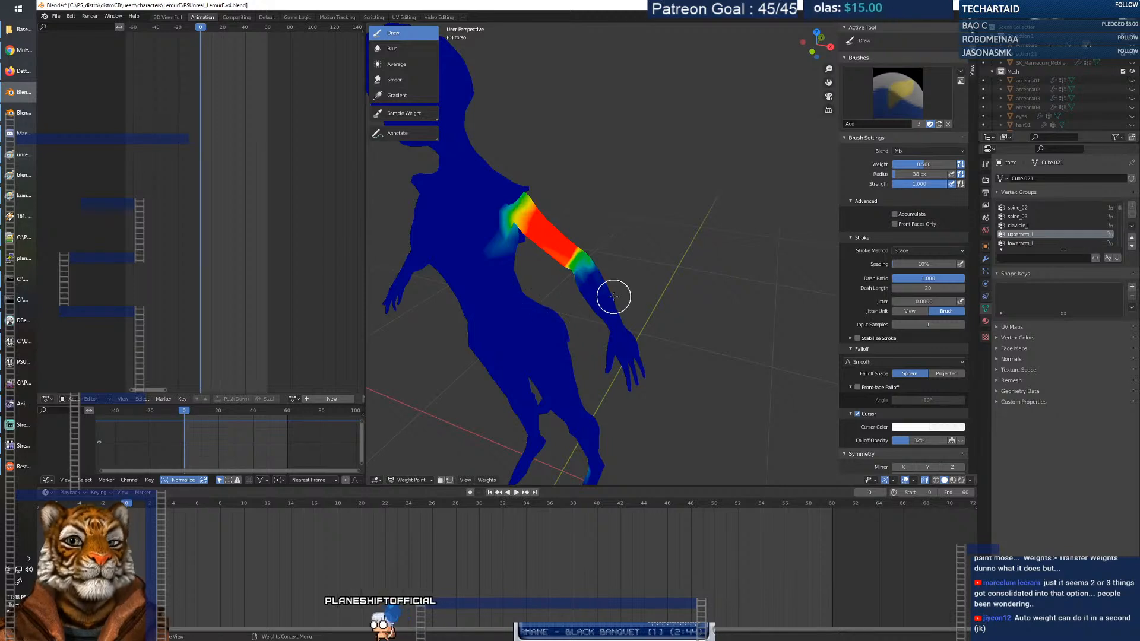
{"action": "middle_click_drag", "start_coordinate": [609, 281], "coordinate": [573, 273]}
{"action": "scroll", "coordinate": [573, 273], "scroll_direction": "up", "scroll_amount": 4}
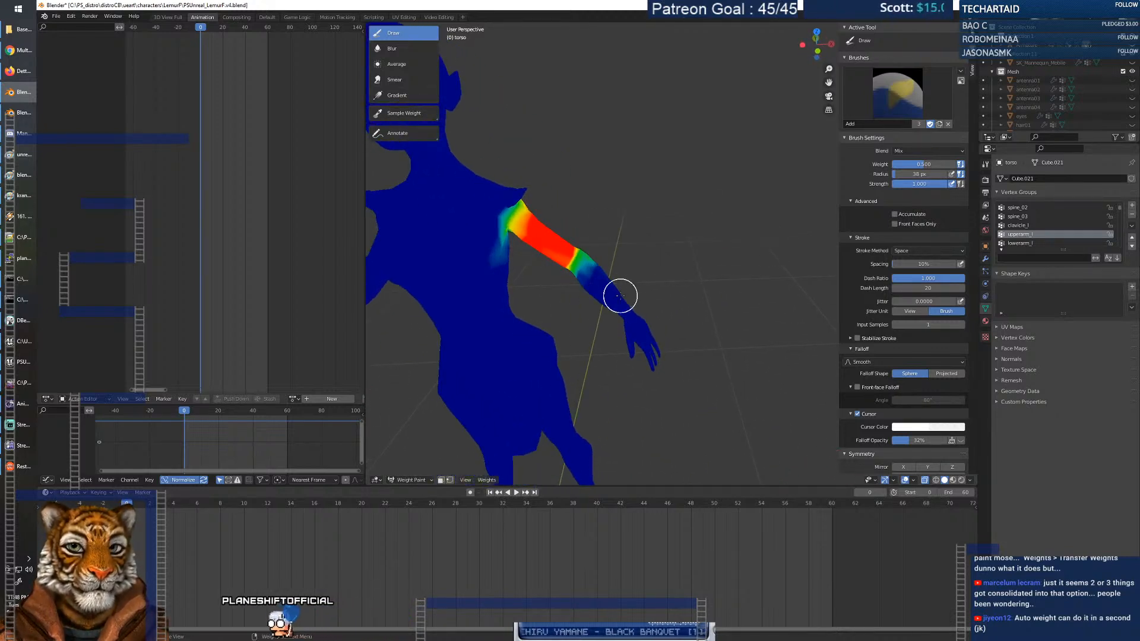
Select the lowerarm_l vertex group, set the brush weight to 1 and paint the left forearm on all sides.
{"action": "left_click", "coordinate": [1019, 243]}
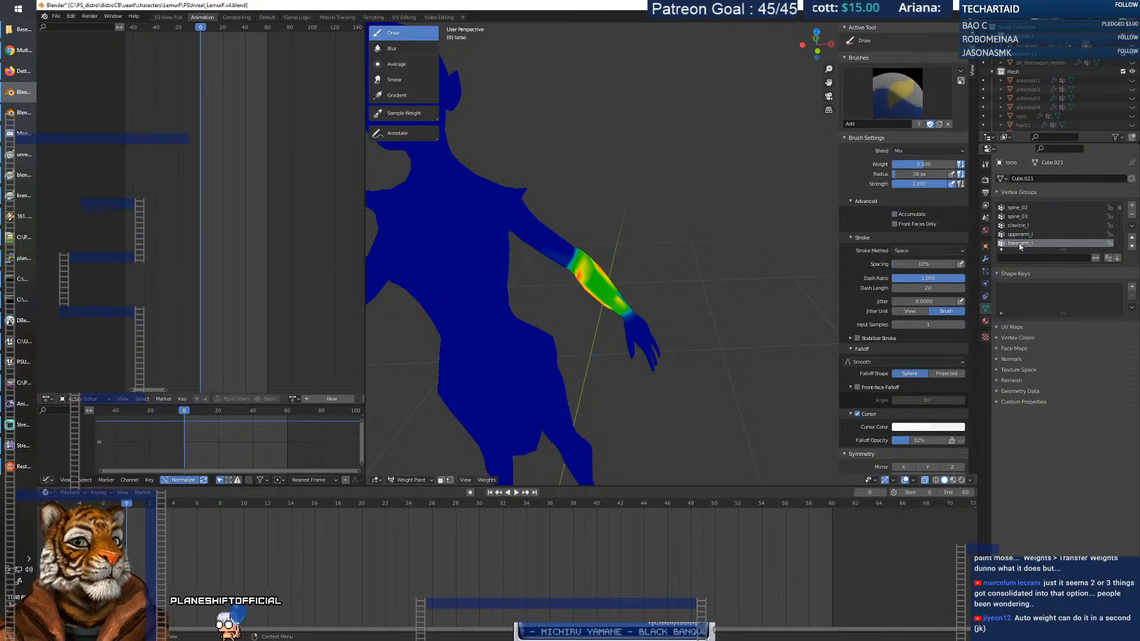
{"action": "right_click", "coordinate": [602, 293]}
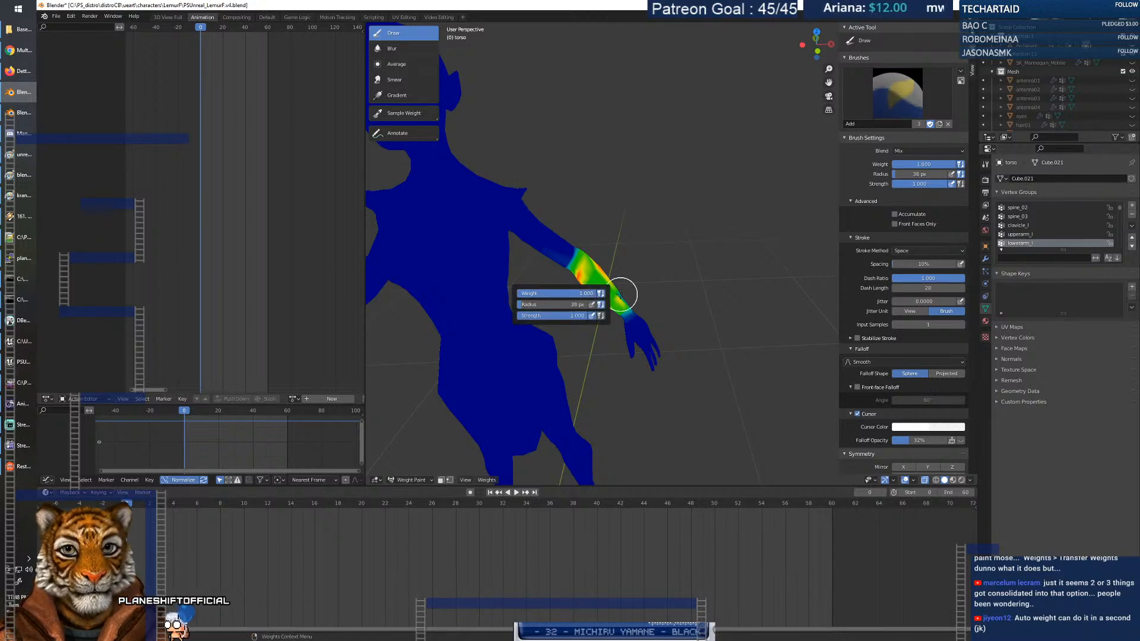
{"action": "left_click_drag", "start_coordinate": [600, 281], "coordinate": [631, 256]}
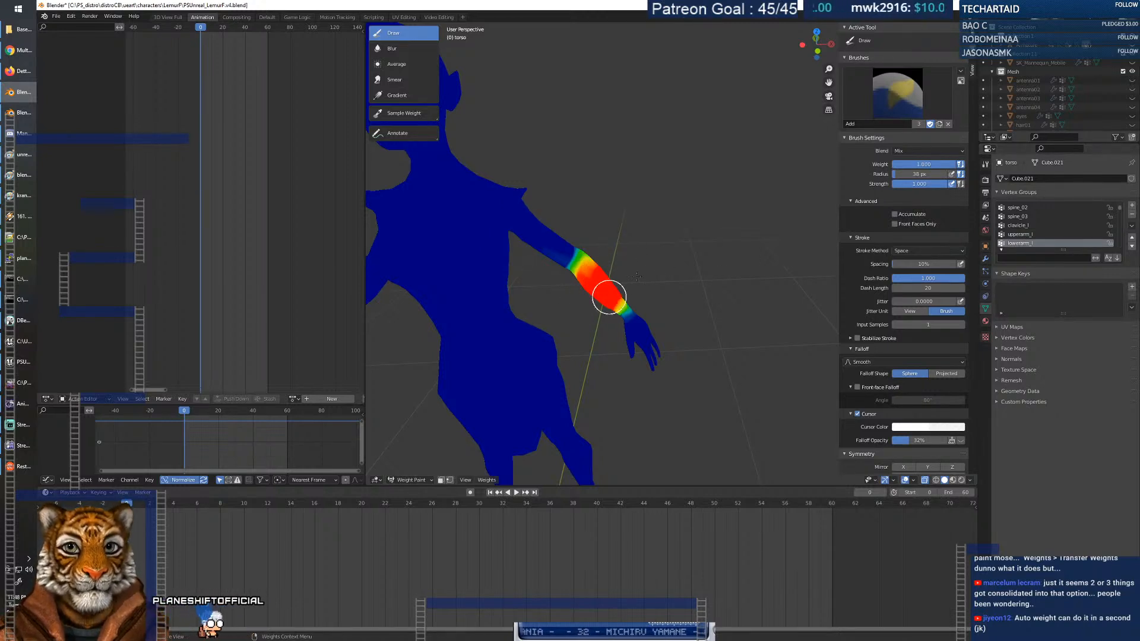
{"action": "middle_click_drag", "start_coordinate": [612, 304], "coordinate": [707, 255]}
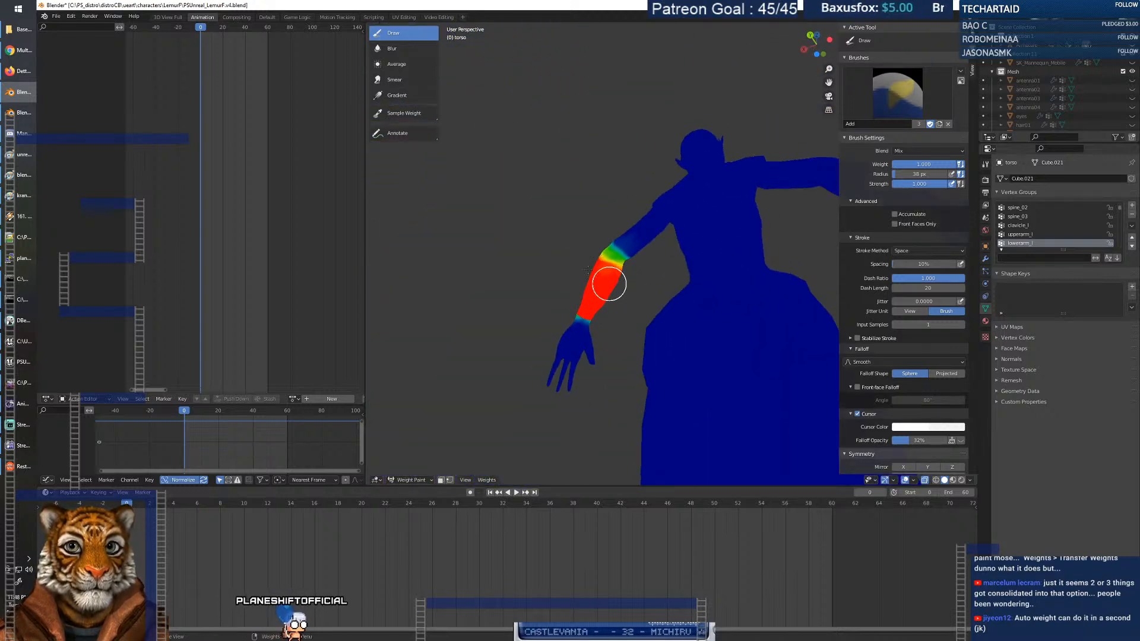
{"action": "middle_click_drag", "start_coordinate": [593, 302], "coordinate": [646, 342]}
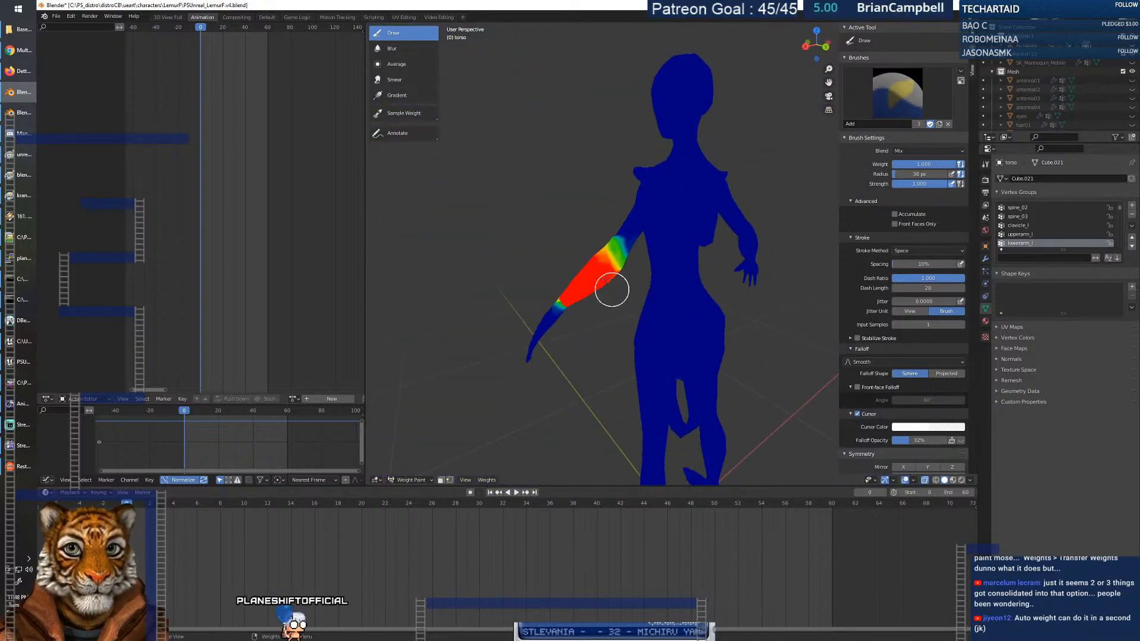
{"action": "middle_click_drag", "start_coordinate": [694, 301], "coordinate": [629, 301]}
{"action": "scroll", "coordinate": [586, 300], "scroll_direction": "up", "scroll_amount": 3}
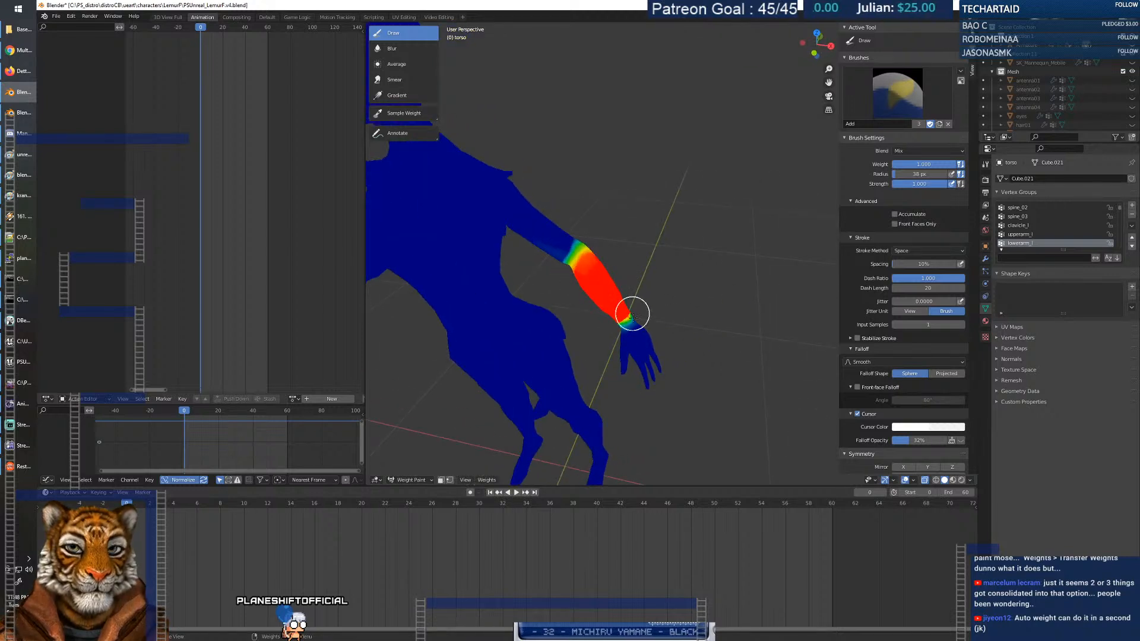
Inspect the lowerarm_l weight falloff at the left wrist from all sides.
{"action": "left_click_drag", "start_coordinate": [829, 69], "coordinate": [828, 35]}
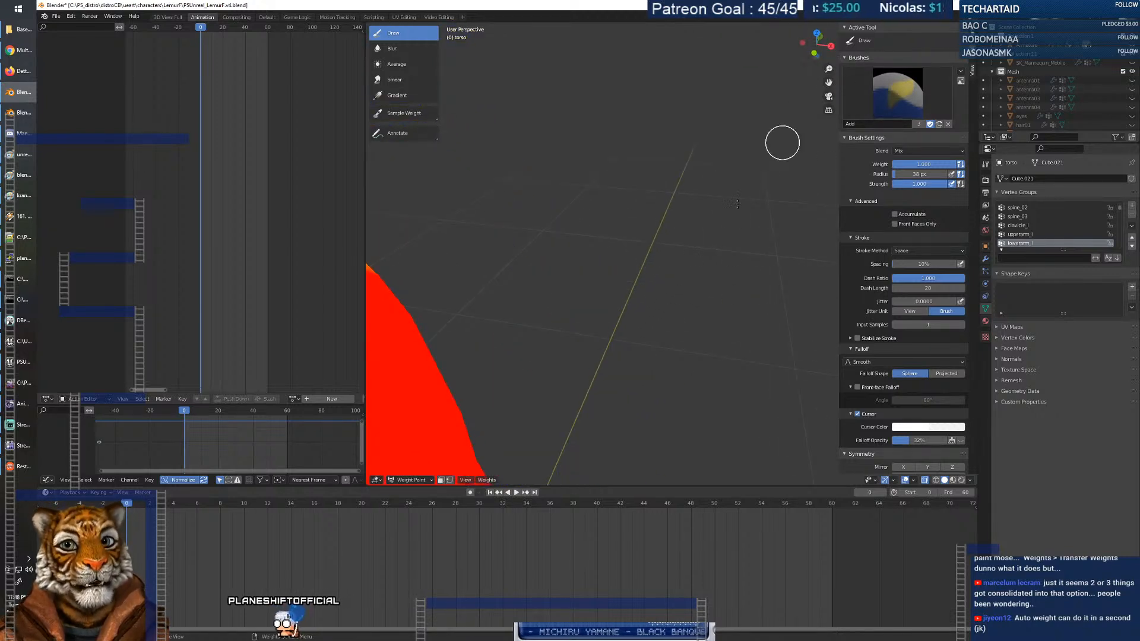
{"action": "scroll", "coordinate": [785, 139], "scroll_direction": "down", "scroll_amount": 5}
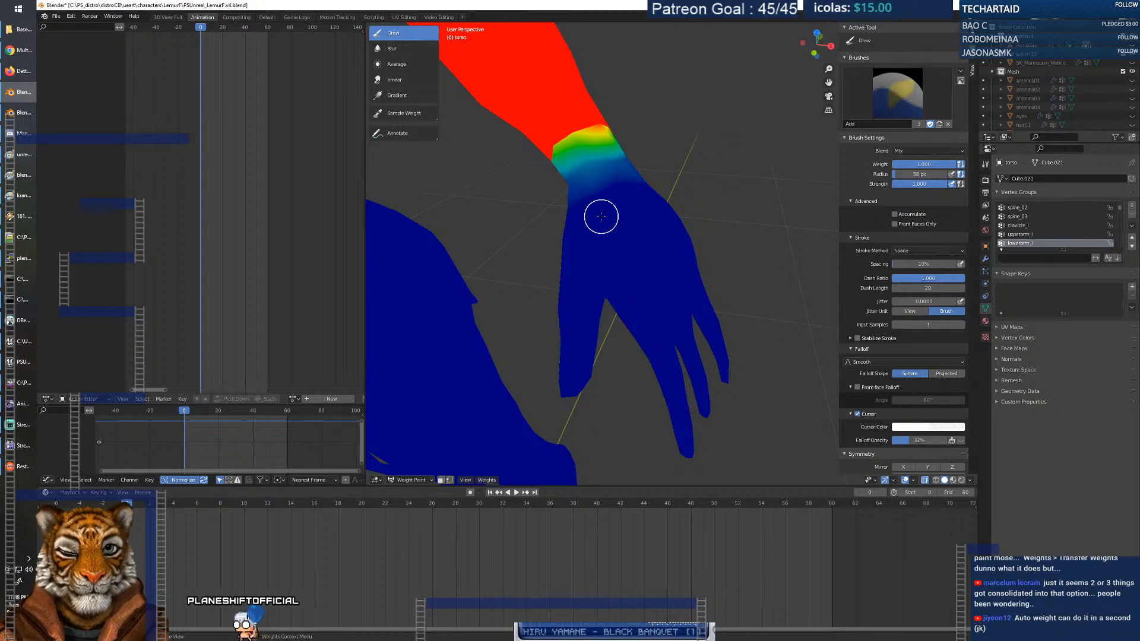
{"action": "middle_click_drag", "start_coordinate": [601, 214], "coordinate": [549, 294]}
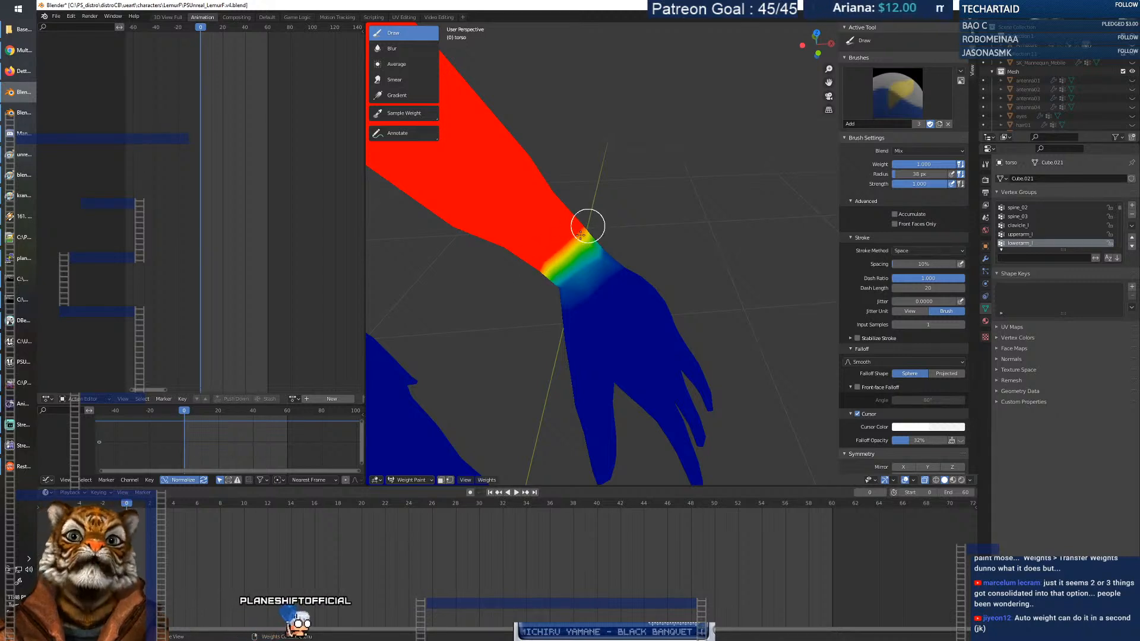
{"action": "middle_click_drag", "start_coordinate": [575, 224], "coordinate": [369, 182]}
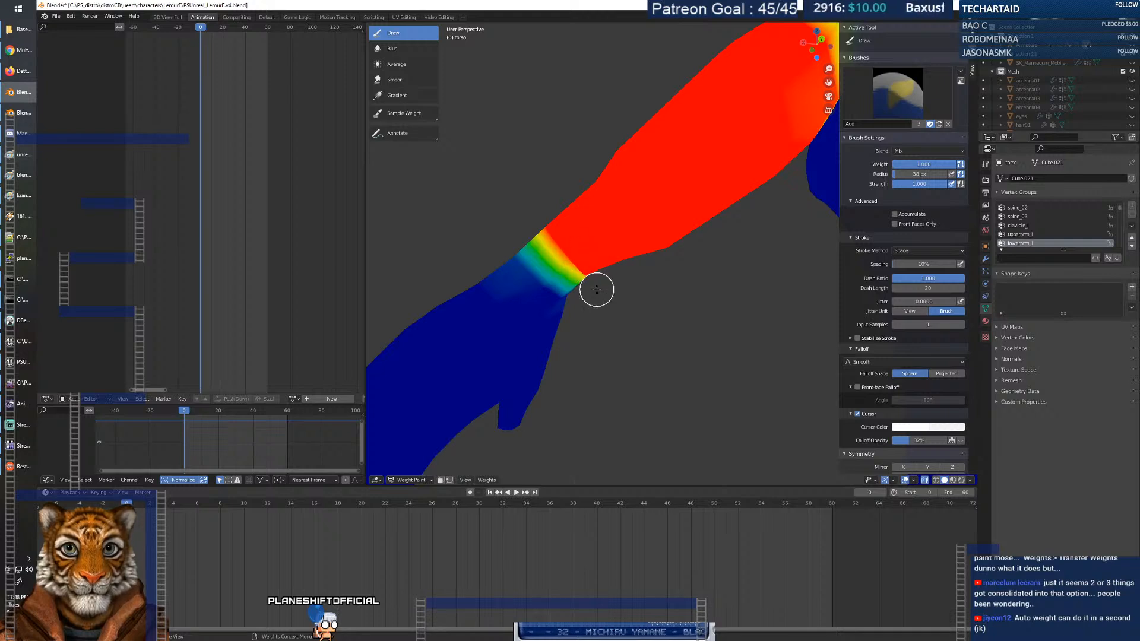
{"action": "mouse_move", "coordinate": [615, 305]}
{"action": "middle_mouse_down"}
{"action": "mouse_move", "coordinate": [546, 230]}
{"action": "mouse_move", "coordinate": [752, 405]}
{"action": "middle_mouse_up"}
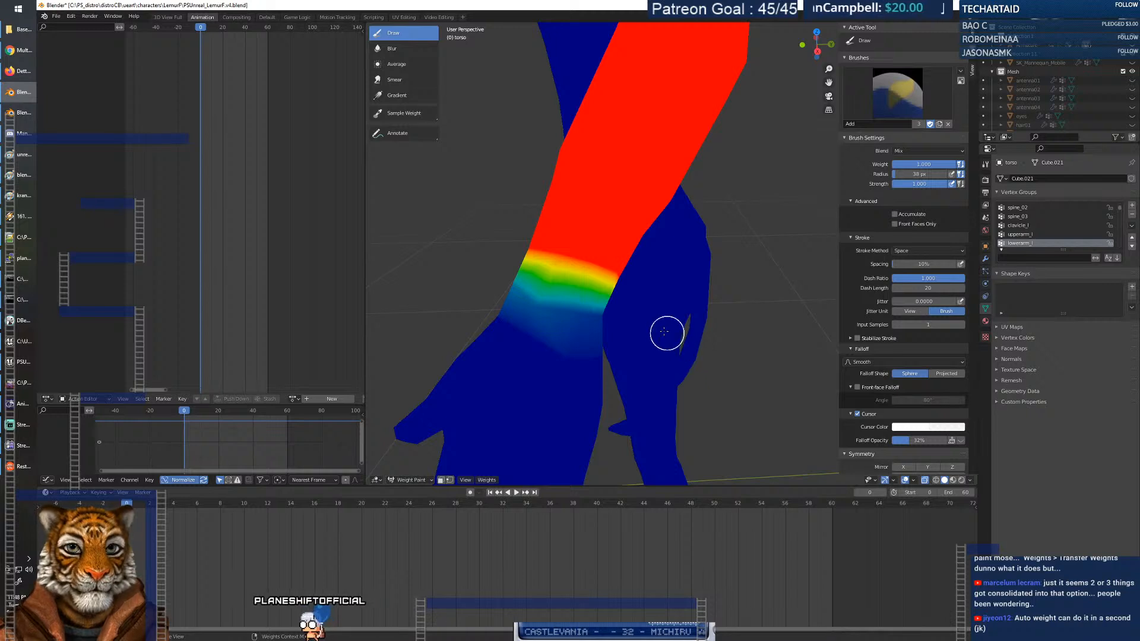
{"action": "middle_click_drag", "start_coordinate": [658, 328], "coordinate": [629, 309]}
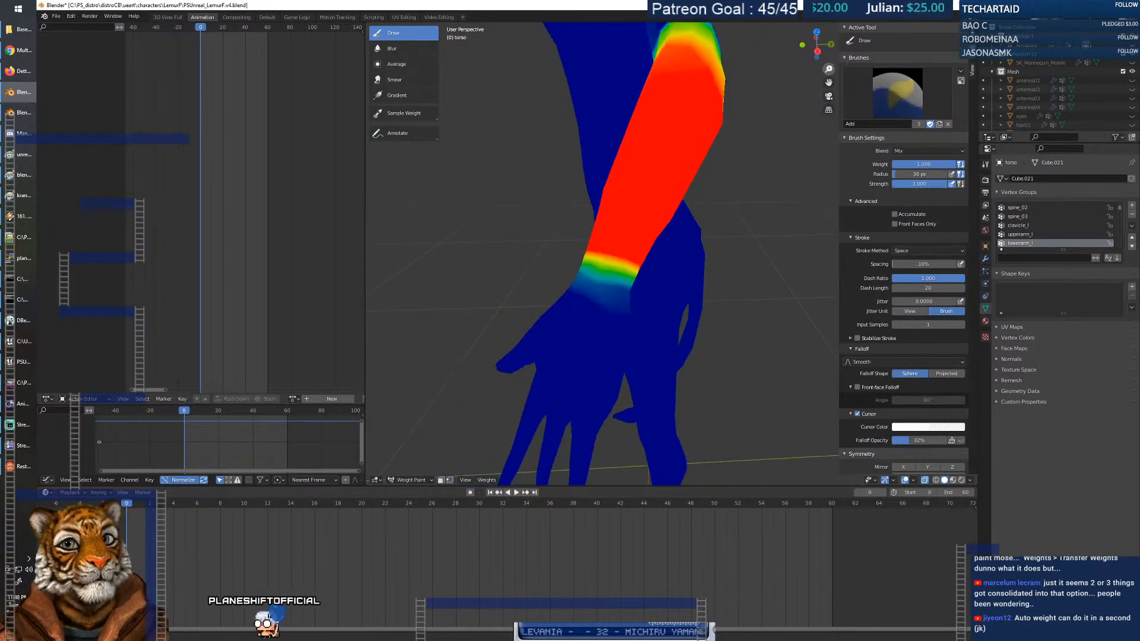
Select the hand_l vertex group and paint it at weight 1 over the back of the left hand down to the knuckles.
{"action": "scroll", "coordinate": [1024, 233], "scroll_direction": "down", "scroll_amount": 2}
{"action": "left_click", "coordinate": [1033, 233]}
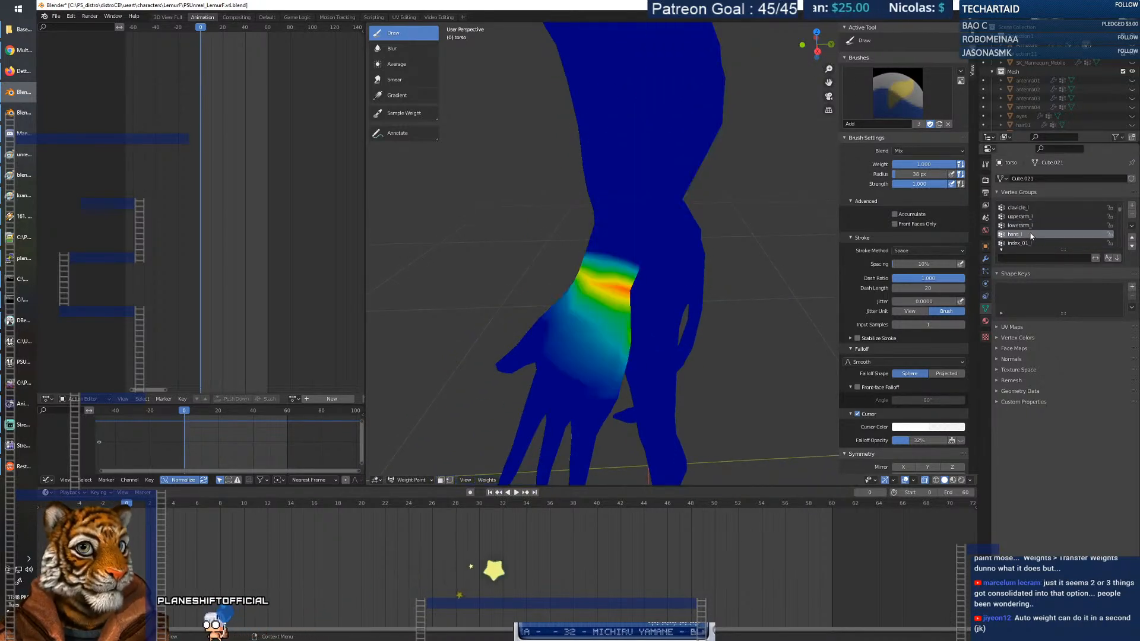
{"action": "middle_click_drag", "start_coordinate": [653, 302], "coordinate": [590, 292]}
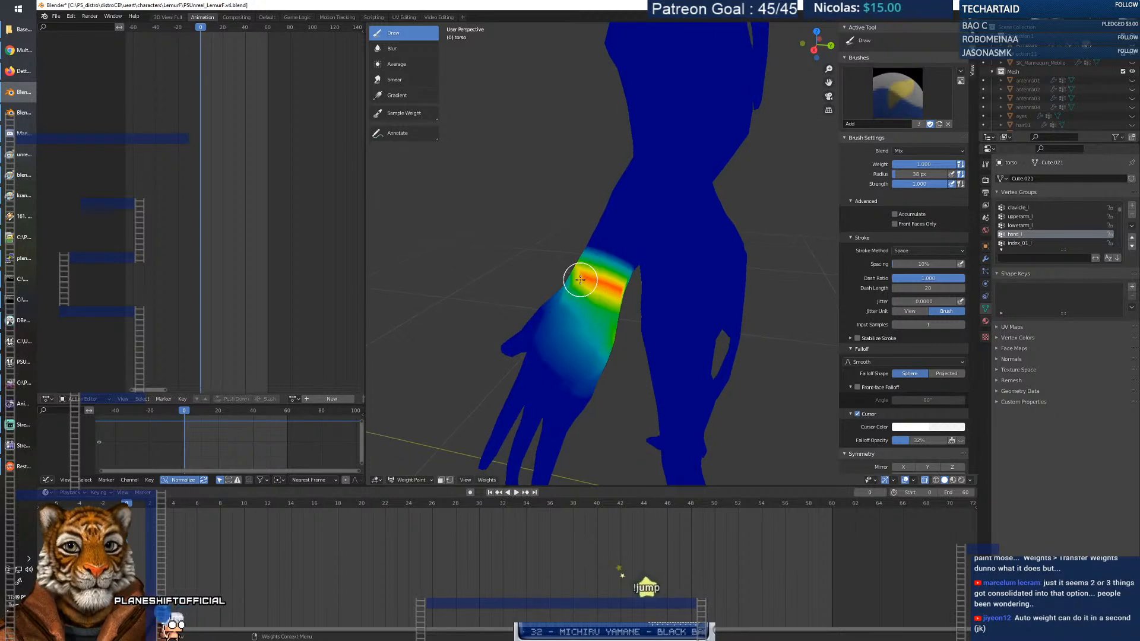
{"action": "mouse_move", "coordinate": [576, 275]}
{"action": "left_mouse_down"}
{"action": "mouse_move", "coordinate": [555, 267]}
{"action": "mouse_move", "coordinate": [579, 300]}
{"action": "mouse_move", "coordinate": [561, 333]}
{"action": "left_mouse_up"}
{"action": "mouse_move", "coordinate": [561, 332]}
{"action": "middle_mouse_down"}
{"action": "mouse_move", "coordinate": [589, 328]}
{"action": "mouse_move", "coordinate": [570, 333]}
{"action": "middle_mouse_up"}
{"action": "mouse_move", "coordinate": [570, 333]}
{"action": "left_mouse_down"}
{"action": "mouse_move", "coordinate": [549, 327]}
{"action": "mouse_move", "coordinate": [594, 357]}
{"action": "mouse_move", "coordinate": [564, 368]}
{"action": "mouse_move", "coordinate": [545, 359]}
{"action": "mouse_move", "coordinate": [554, 300]}
{"action": "mouse_move", "coordinate": [570, 315]}
{"action": "mouse_move", "coordinate": [611, 311]}
{"action": "mouse_move", "coordinate": [612, 337]}
{"action": "mouse_move", "coordinate": [542, 354]}
{"action": "mouse_move", "coordinate": [591, 350]}
{"action": "left_mouse_up"}
{"action": "key", "text": "ctrl+z"}
{"action": "key", "text": "ctrl+z"}
{"action": "middle_click_drag", "start_coordinate": [591, 351], "coordinate": [699, 373]}
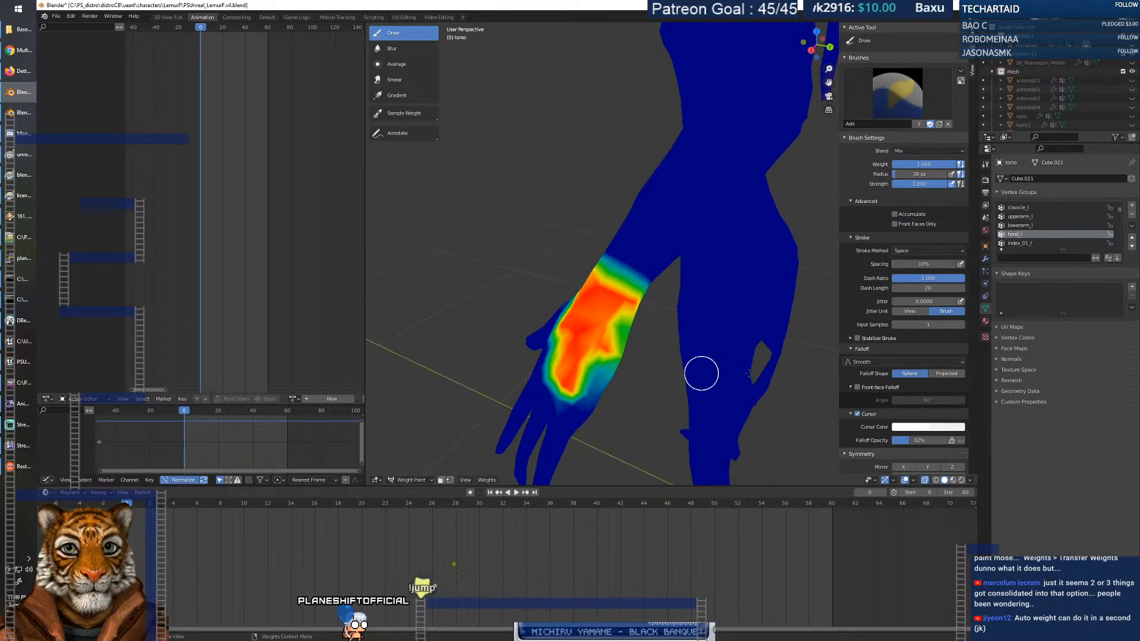
{"action": "mouse_move", "coordinate": [572, 381]}
{"action": "left_mouse_down"}
{"action": "mouse_move", "coordinate": [603, 381]}
{"action": "mouse_move", "coordinate": [630, 303]}
{"action": "left_mouse_up"}
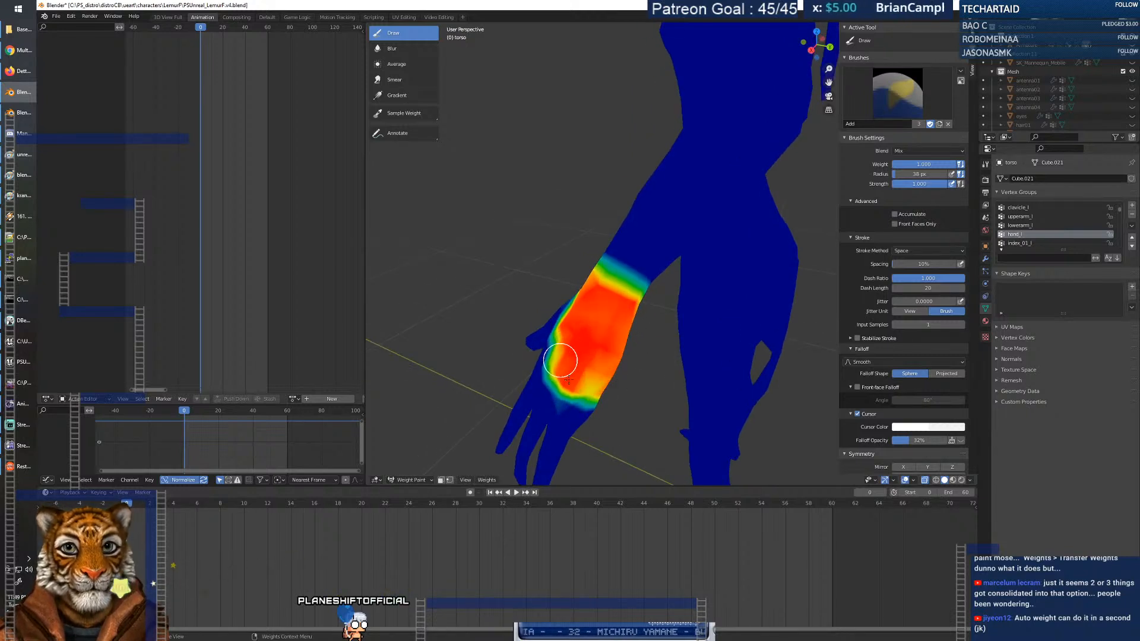
Extend the full hand_l weight around the palm, the thumb side and the remaining patches of the left hand.
{"action": "middle_click_drag", "start_coordinate": [628, 371], "coordinate": [585, 336]}
{"action": "mouse_move", "coordinate": [595, 360]}
{"action": "left_mouse_down"}
{"action": "mouse_move", "coordinate": [663, 354]}
{"action": "mouse_move", "coordinate": [605, 386]}
{"action": "mouse_move", "coordinate": [648, 332]}
{"action": "mouse_move", "coordinate": [611, 338]}
{"action": "mouse_move", "coordinate": [603, 392]}
{"action": "mouse_move", "coordinate": [589, 389]}
{"action": "left_mouse_up"}
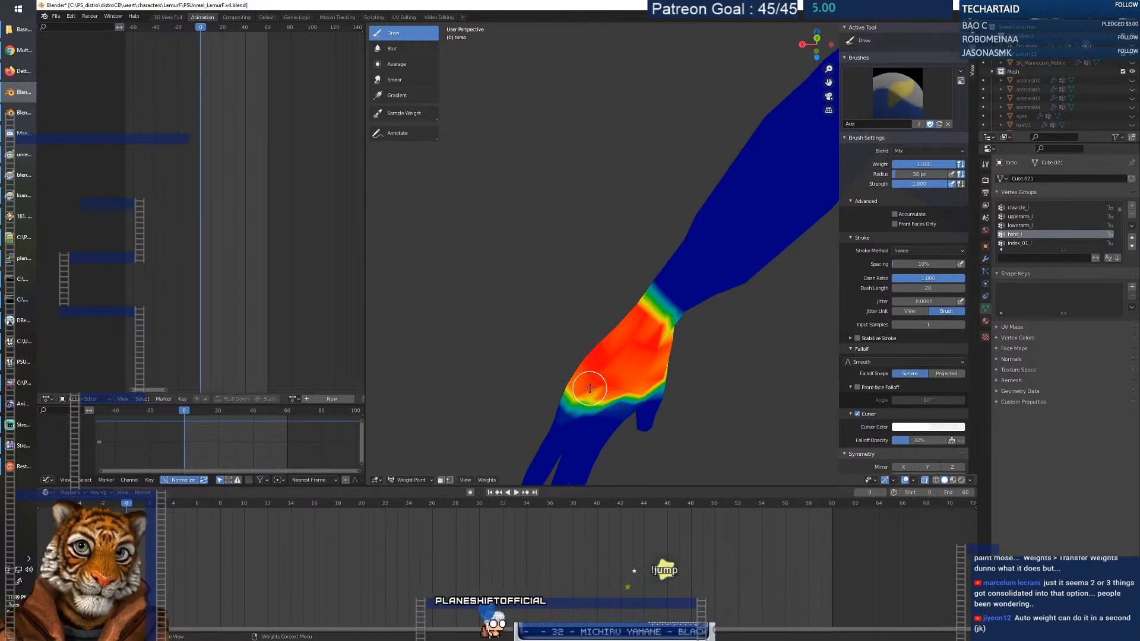
{"action": "middle_click_drag", "start_coordinate": [640, 373], "coordinate": [611, 394]}
{"action": "left_click_drag", "start_coordinate": [611, 394], "coordinate": [635, 386]}
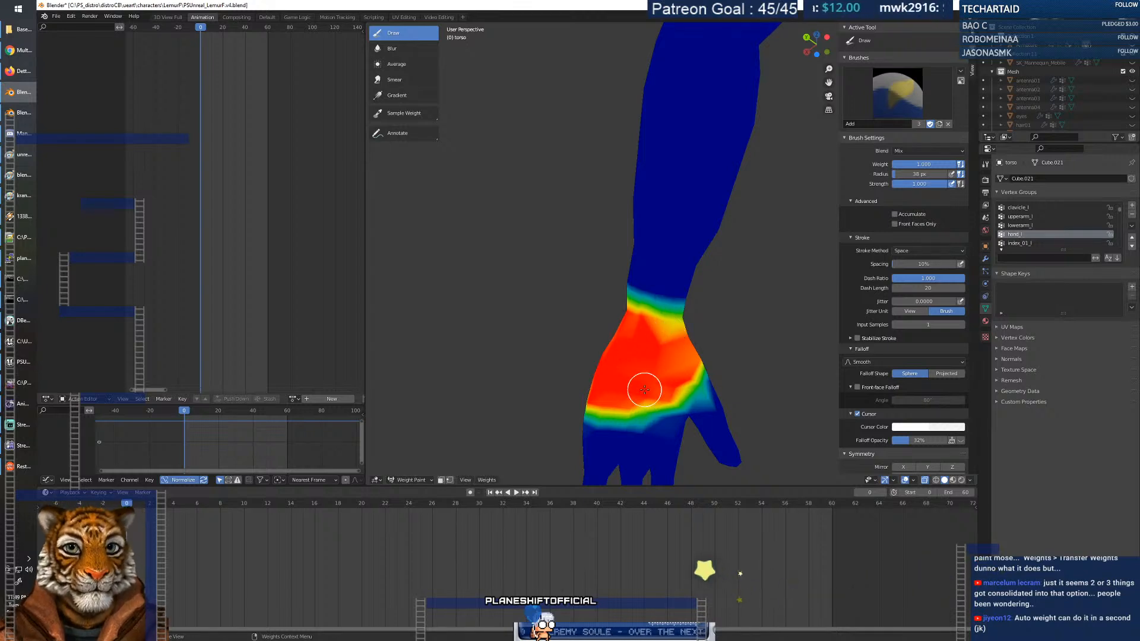
{"action": "middle_click_drag", "start_coordinate": [701, 360], "coordinate": [624, 412]}
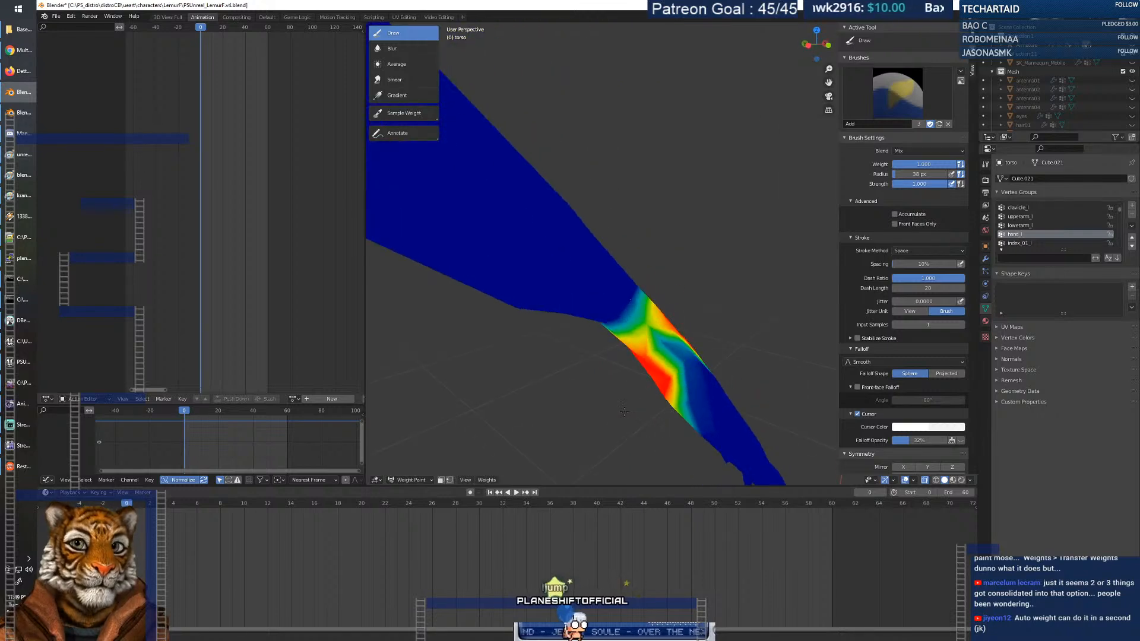
{"action": "left_click_drag", "start_coordinate": [649, 412], "coordinate": [675, 382]}
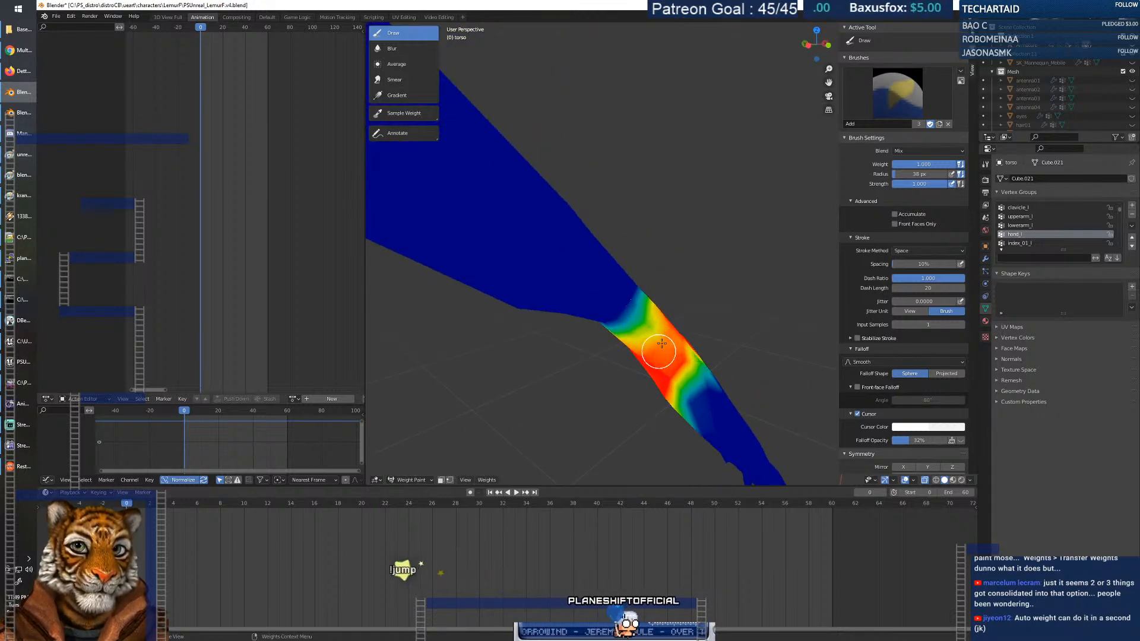
{"action": "middle_click_drag", "start_coordinate": [703, 366], "coordinate": [666, 380]}
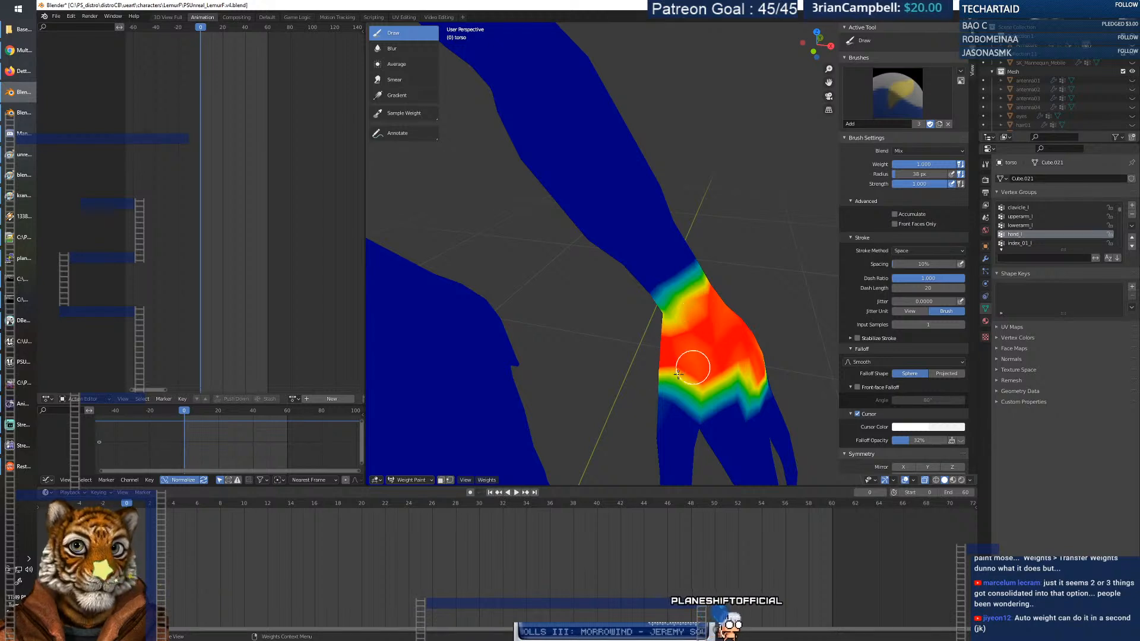
{"action": "left_click", "coordinate": [734, 372]}
{"action": "mouse_move", "coordinate": [674, 378]}
{"action": "middle_mouse_down"}
{"action": "mouse_move", "coordinate": [624, 358]}
{"action": "mouse_move", "coordinate": [684, 360]}
{"action": "middle_mouse_up"}
Filter the vertex groups by "_l" and select the index_01_l group.
{"action": "scroll", "coordinate": [1034, 242], "scroll_direction": "down", "scroll_amount": 1}
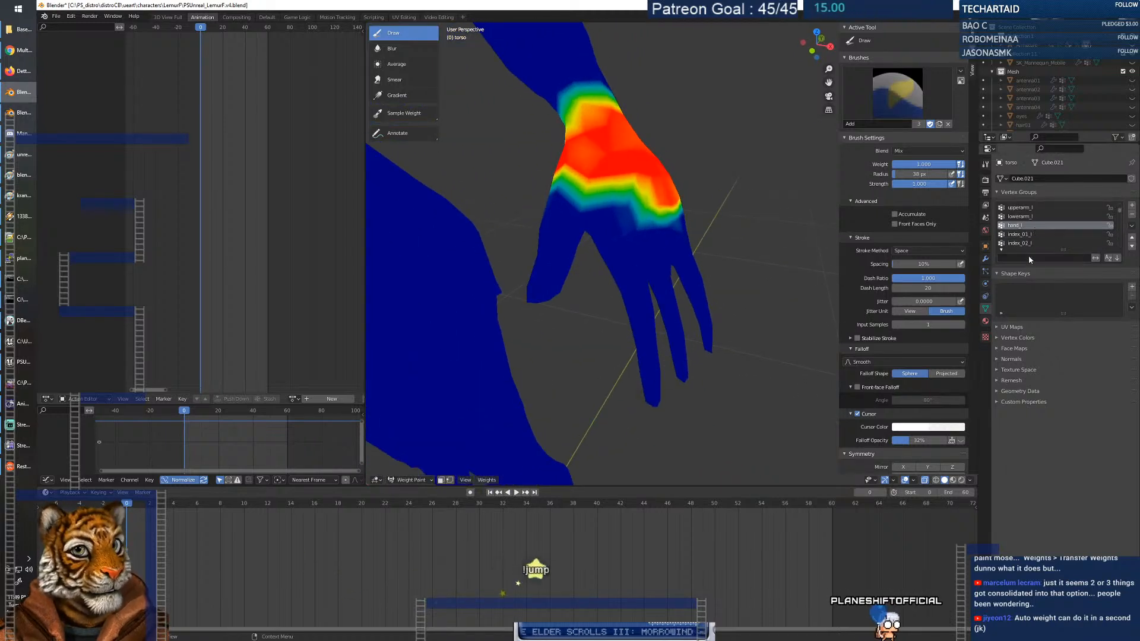
{"action": "scroll", "coordinate": [1033, 259], "scroll_direction": "down", "scroll_amount": 2}
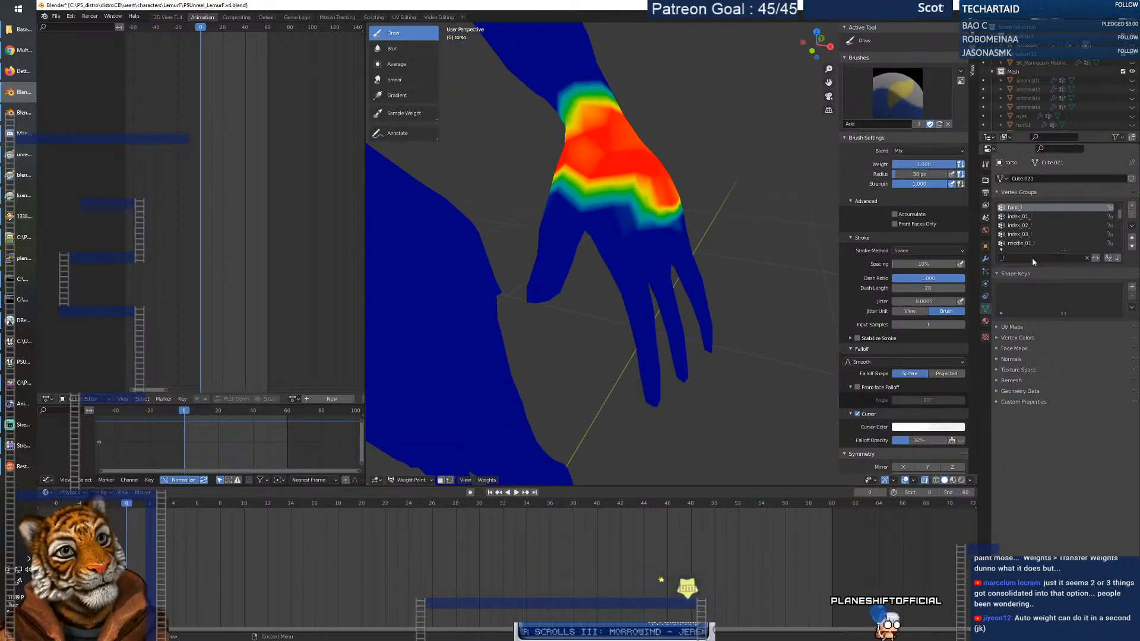
{"action": "left_click", "coordinate": [1027, 220]}
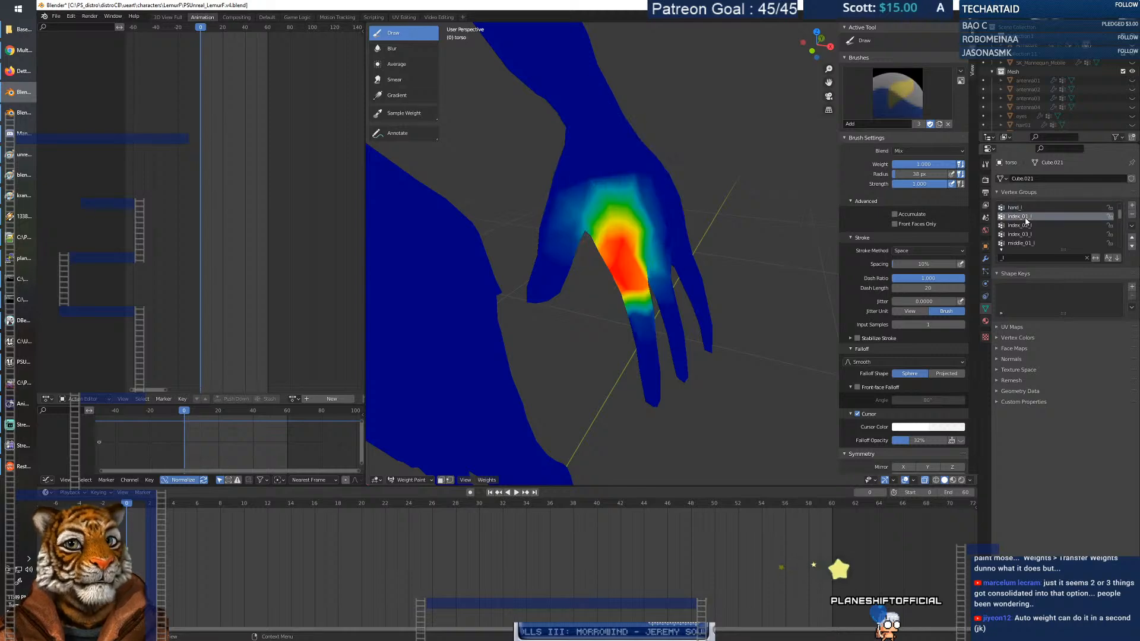
Set the brush weight to 0 and paint away stray index_01_l weight on the back of the left hand and around the knuckles.
{"action": "right_click", "coordinate": [677, 254]}
{"action": "left_click_drag", "start_coordinate": [640, 255], "coordinate": [592, 252]}
{"action": "left_click_drag", "start_coordinate": [570, 205], "coordinate": [566, 195]}
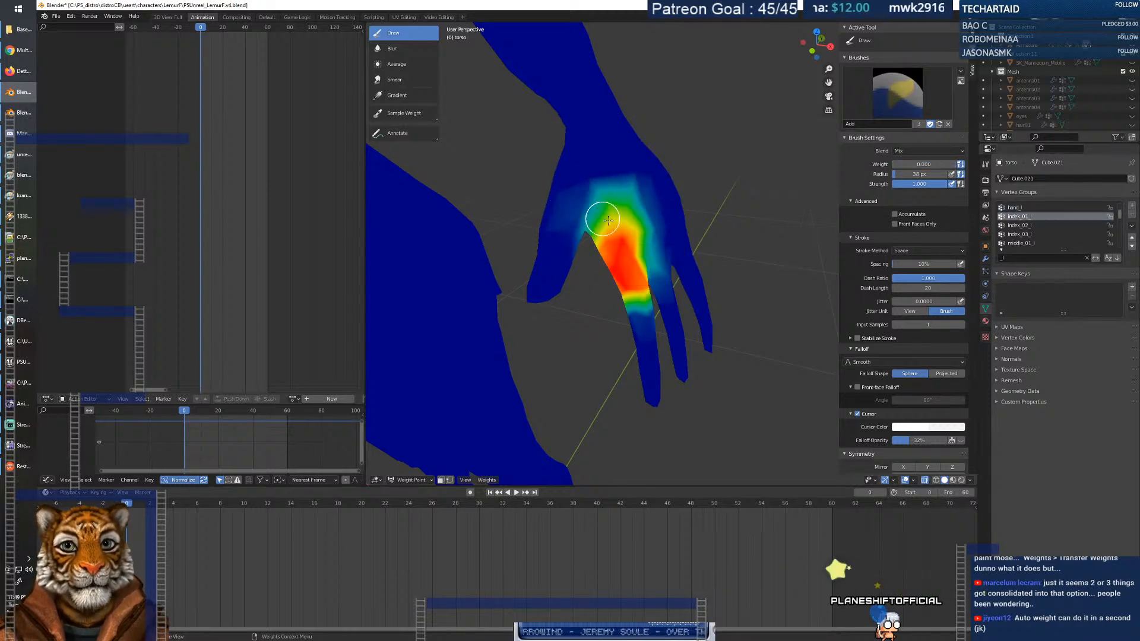
{"action": "middle_click_drag", "start_coordinate": [589, 214], "coordinate": [575, 222]}
{"action": "mouse_move", "coordinate": [650, 258]}
{"action": "left_mouse_down"}
{"action": "mouse_move", "coordinate": [636, 178]}
{"action": "mouse_move", "coordinate": [643, 204]}
{"action": "mouse_move", "coordinate": [592, 216]}
{"action": "left_mouse_up"}
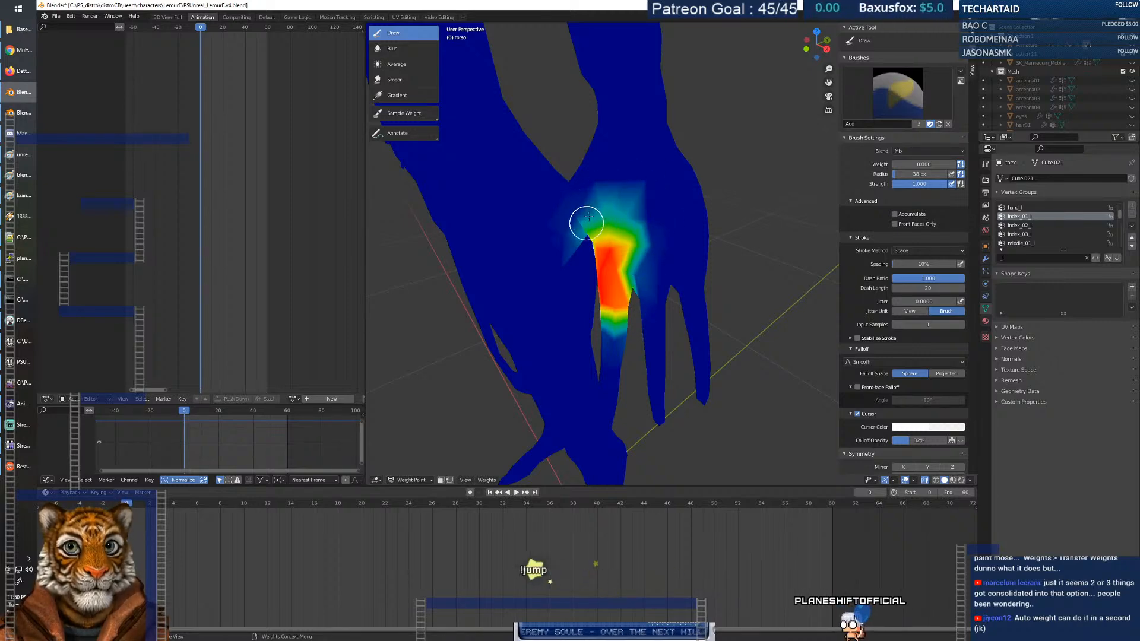
{"action": "middle_click_drag", "start_coordinate": [564, 237], "coordinate": [604, 235]}
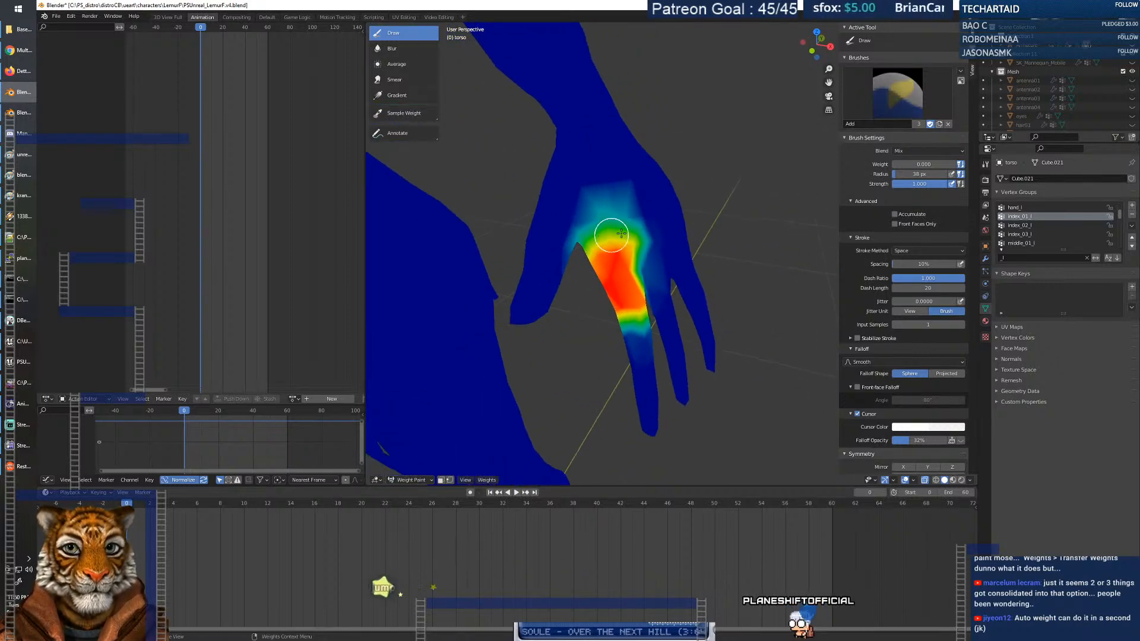
Display the index_02_l and index_03_l groups in turn and check their weights along the left index finger.
{"action": "left_click", "coordinate": [1033, 225]}
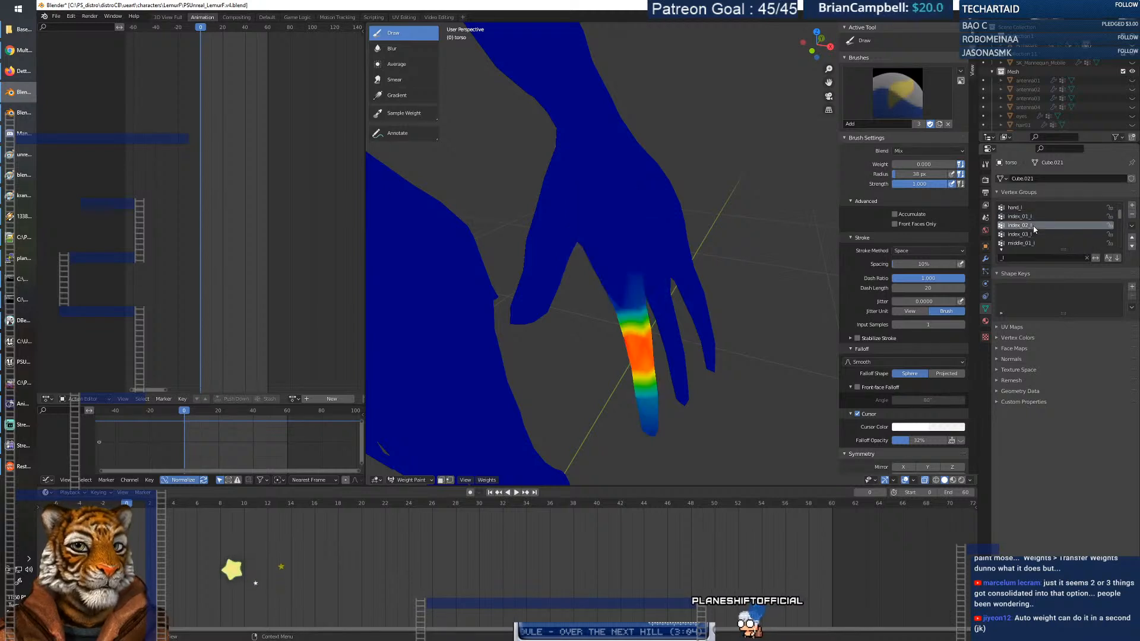
{"action": "middle_click_drag", "start_coordinate": [809, 353], "coordinate": [790, 340]}
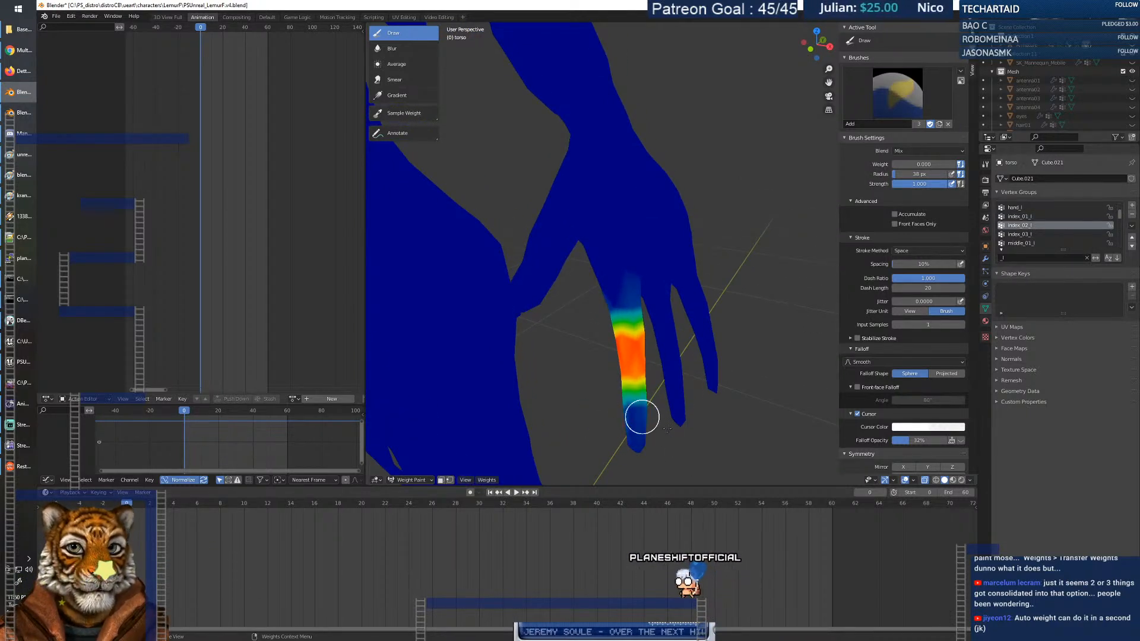
{"action": "mouse_move", "coordinate": [646, 428]}
{"action": "middle_mouse_down"}
{"action": "mouse_move", "coordinate": [766, 401]}
{"action": "mouse_move", "coordinate": [707, 407]}
{"action": "middle_mouse_up"}
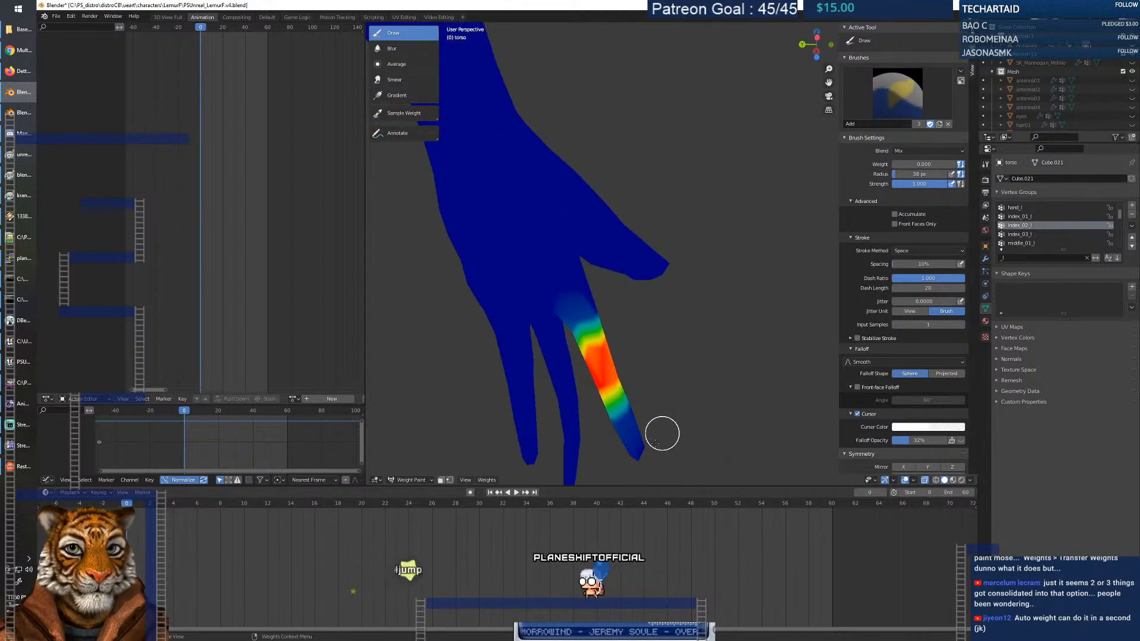
{"action": "left_click", "coordinate": [1036, 236]}
{"action": "middle_click_drag", "start_coordinate": [739, 380], "coordinate": [543, 388]}
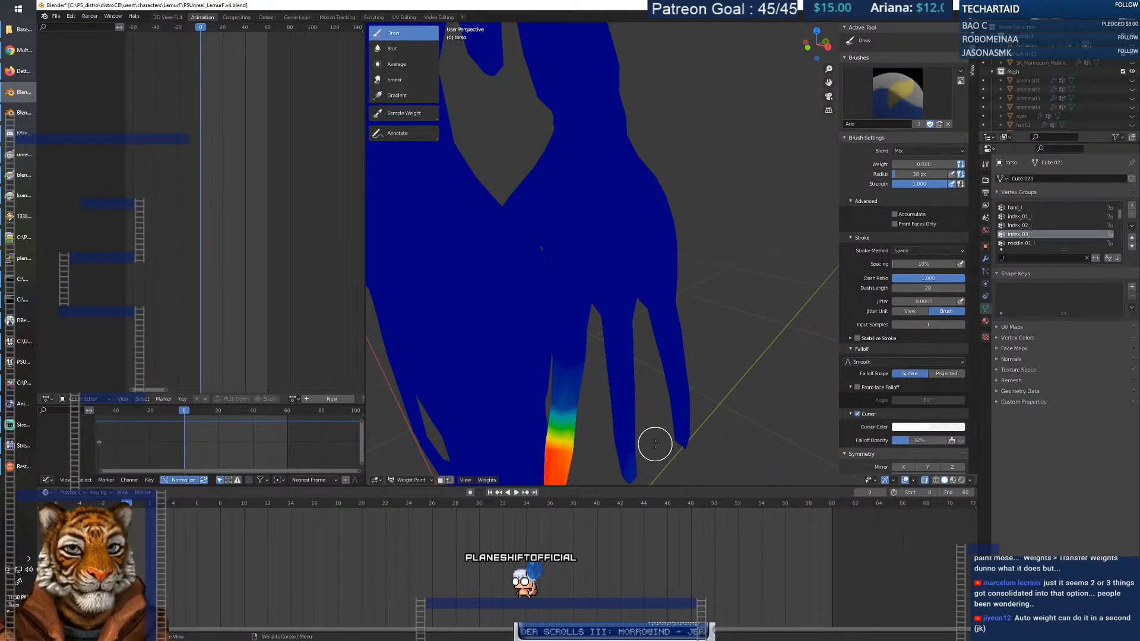
{"action": "middle_click_drag", "start_coordinate": [654, 444], "coordinate": [654, 434]}
{"action": "middle_click_drag", "start_coordinate": [622, 205], "coordinate": [658, 231]}
Select the middle_01_l vertex group and paint weight 0 over its stray influence on the back of the left hand.
{"action": "scroll", "coordinate": [1056, 231], "scroll_direction": "down", "scroll_amount": 1}
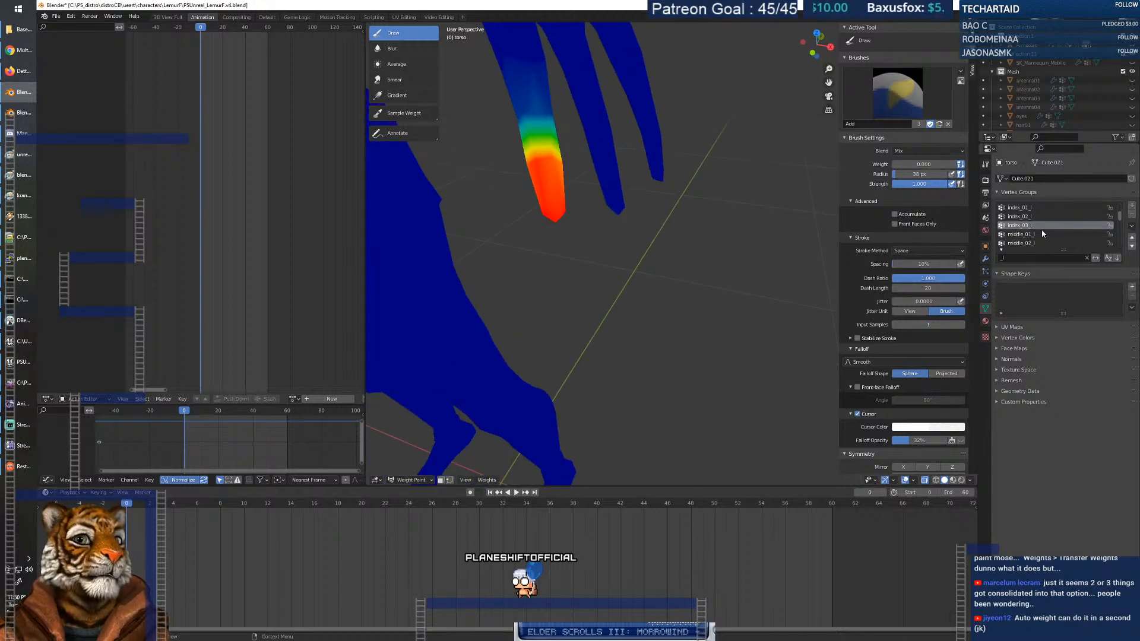
{"action": "left_click", "coordinate": [1033, 233]}
{"action": "middle_click_drag", "start_coordinate": [712, 178], "coordinate": [732, 162]}
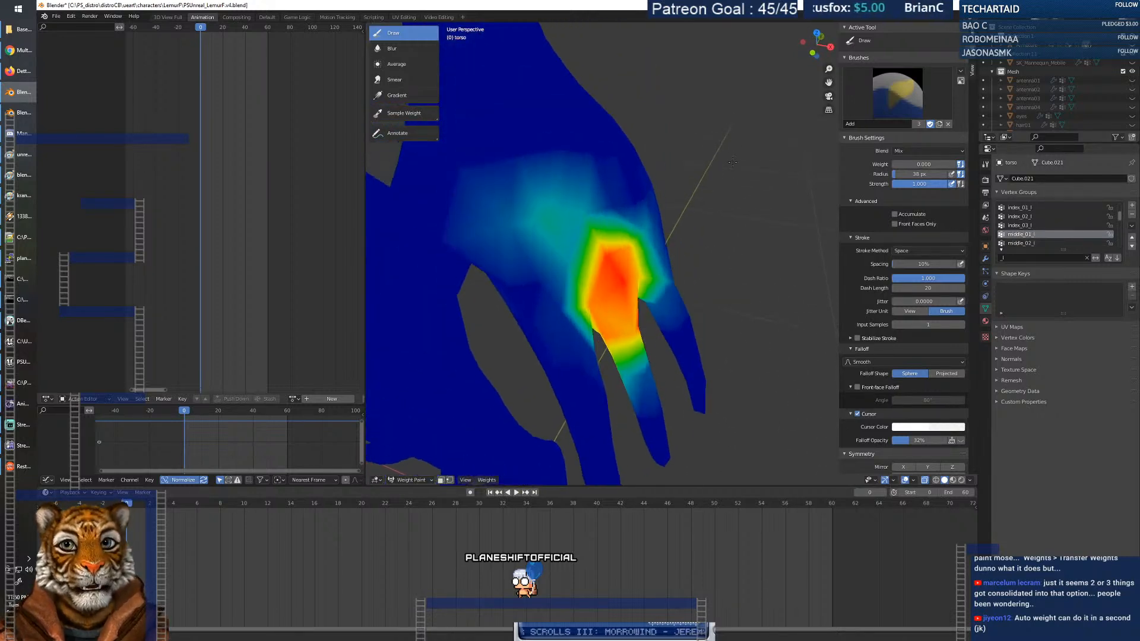
{"action": "mouse_move", "coordinate": [528, 211]}
{"action": "left_mouse_down"}
{"action": "mouse_move", "coordinate": [488, 269]}
{"action": "mouse_move", "coordinate": [631, 178]}
{"action": "mouse_move", "coordinate": [569, 266]}
{"action": "mouse_move", "coordinate": [677, 275]}
{"action": "mouse_move", "coordinate": [665, 331]}
{"action": "mouse_move", "coordinate": [659, 279]}
{"action": "left_mouse_up"}
{"action": "mouse_move", "coordinate": [653, 228]}
{"action": "middle_mouse_down"}
{"action": "mouse_move", "coordinate": [677, 220]}
{"action": "mouse_move", "coordinate": [656, 224]}
{"action": "middle_mouse_up"}
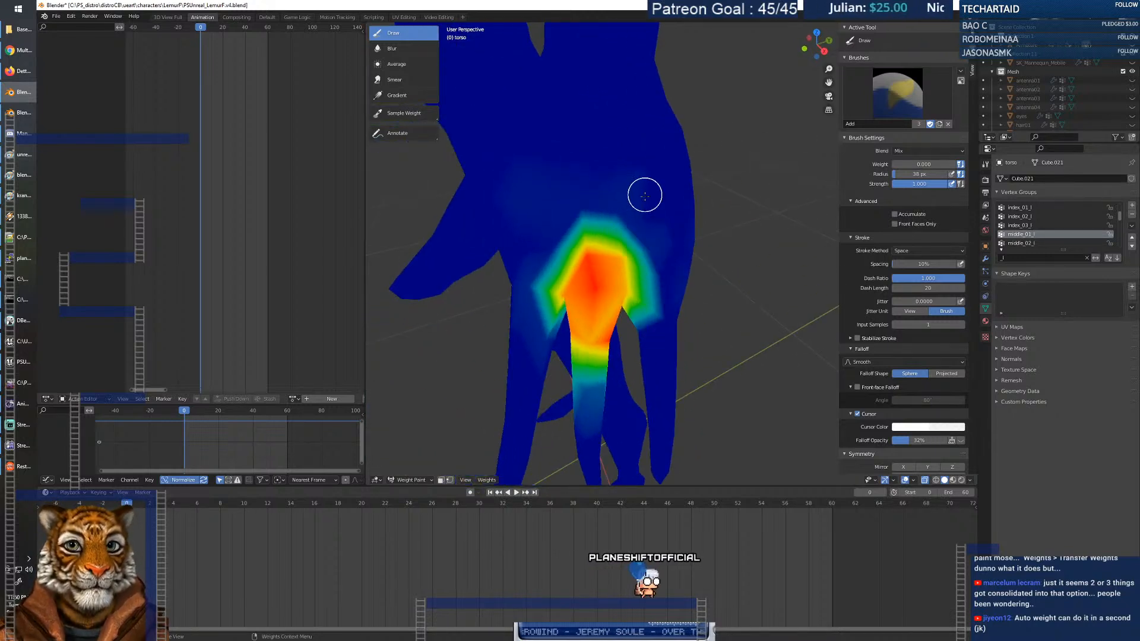
Reduce the middle_01_l influence on the palm side of the left hand and near the neighbouring fingers with weight 0.
{"action": "scroll", "coordinate": [669, 357], "scroll_direction": "up", "scroll_amount": 3}
{"action": "middle_click_drag", "start_coordinate": [669, 356], "coordinate": [822, 245]}
{"action": "mouse_move", "coordinate": [635, 159]}
{"action": "left_mouse_down"}
{"action": "mouse_move", "coordinate": [687, 186]}
{"action": "mouse_move", "coordinate": [718, 145]}
{"action": "mouse_move", "coordinate": [784, 234]}
{"action": "mouse_move", "coordinate": [760, 337]}
{"action": "left_mouse_up"}
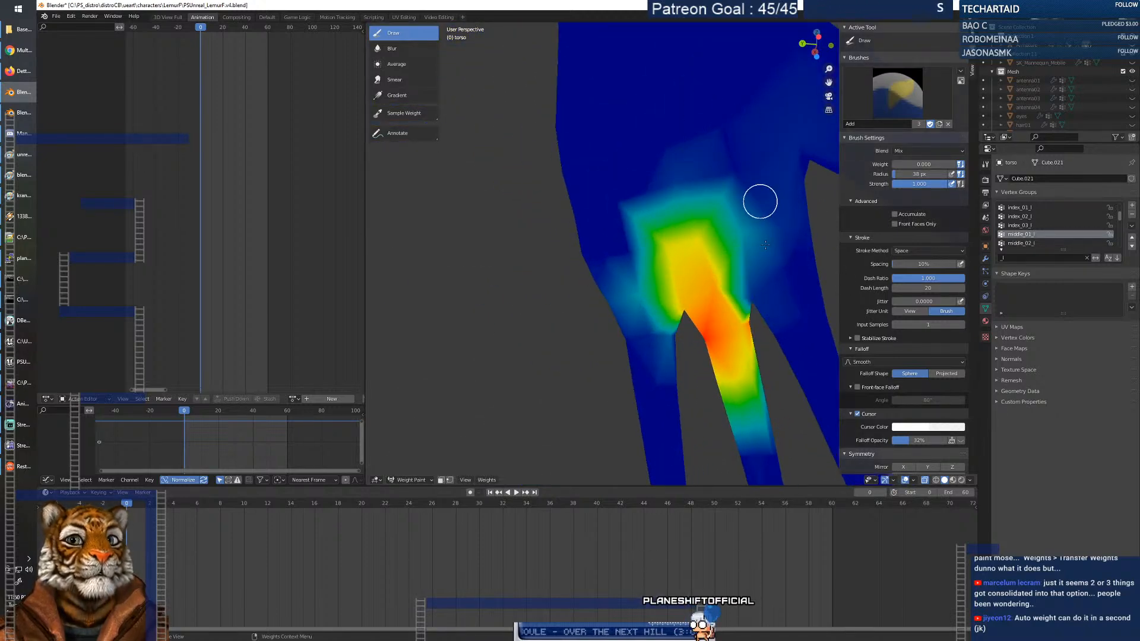
{"action": "mouse_move", "coordinate": [741, 167]}
{"action": "left_mouse_down"}
{"action": "mouse_move", "coordinate": [666, 346]}
{"action": "mouse_move", "coordinate": [615, 248]}
{"action": "left_mouse_up"}
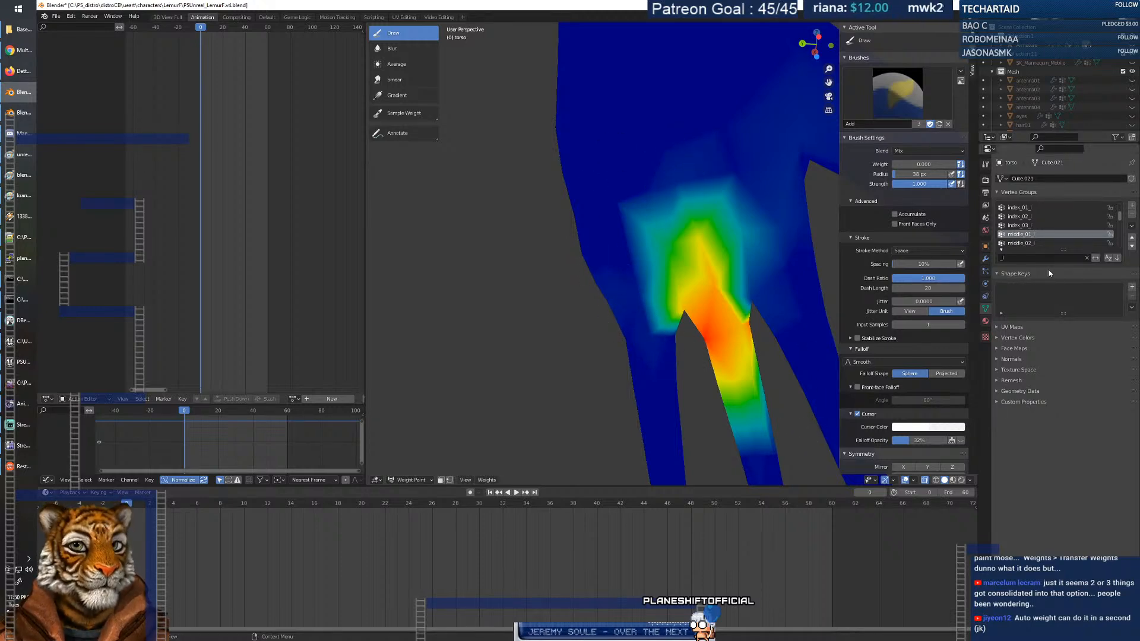
Select the middle_02_l vertex group and check its weights along the left middle finger from several sides.
{"action": "left_click", "coordinate": [1034, 244]}
{"action": "middle_click_drag", "start_coordinate": [747, 361], "coordinate": [689, 357]}
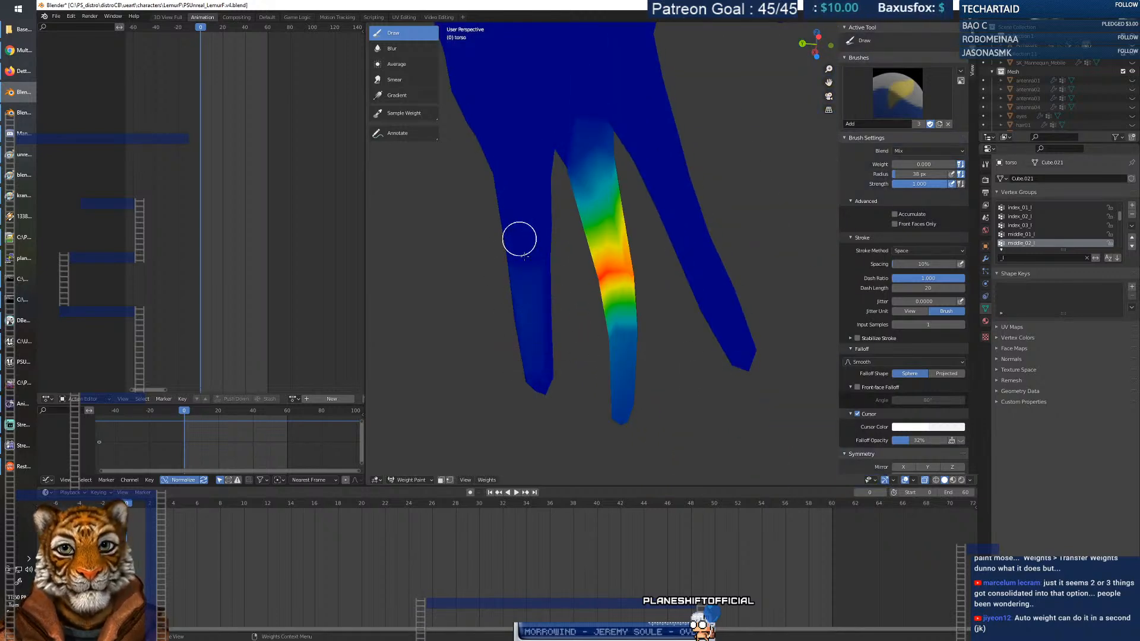
{"action": "middle_click_drag", "start_coordinate": [794, 417], "coordinate": [547, 386]}
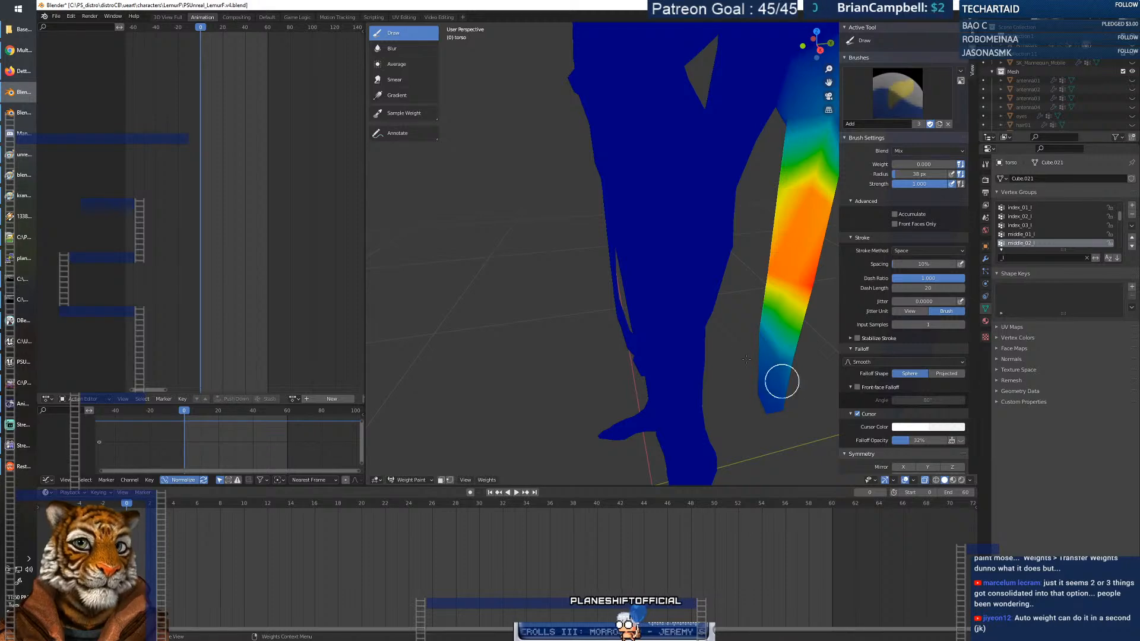
{"action": "mouse_move", "coordinate": [766, 408]}
{"action": "middle_mouse_down"}
{"action": "mouse_move", "coordinate": [902, 375]}
{"action": "mouse_move", "coordinate": [836, 368]}
{"action": "mouse_move", "coordinate": [848, 372]}
{"action": "middle_mouse_up"}
Select the middle_03_l vertex group and paint weight 1 over the tip of the left middle finger.
{"action": "scroll", "coordinate": [1049, 240], "scroll_direction": "down", "scroll_amount": 1}
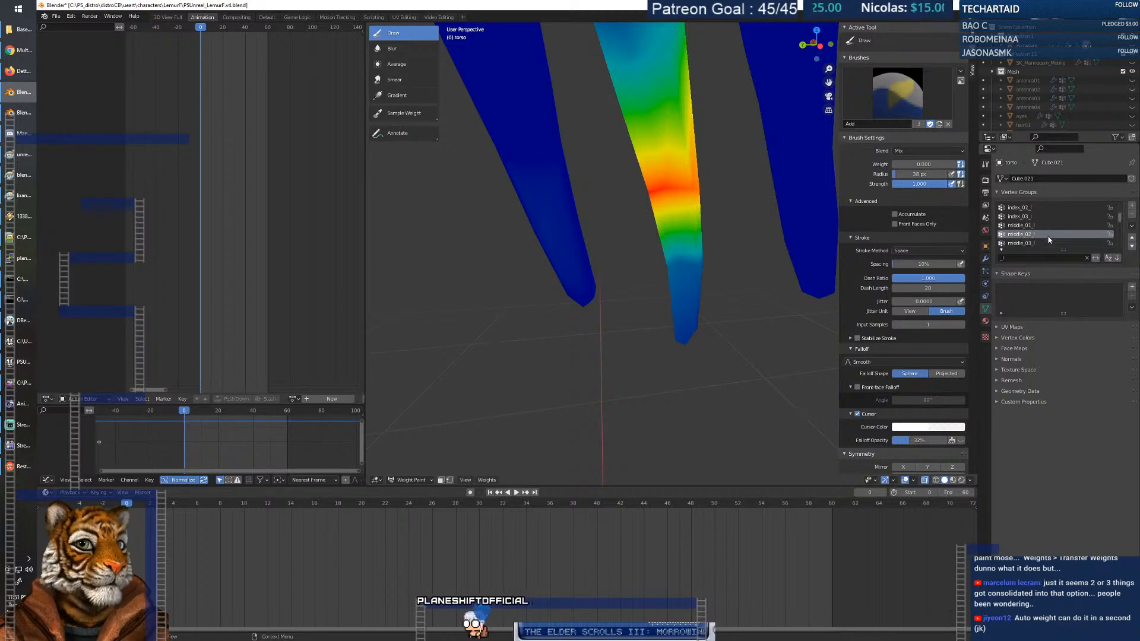
{"action": "left_click", "coordinate": [1033, 243]}
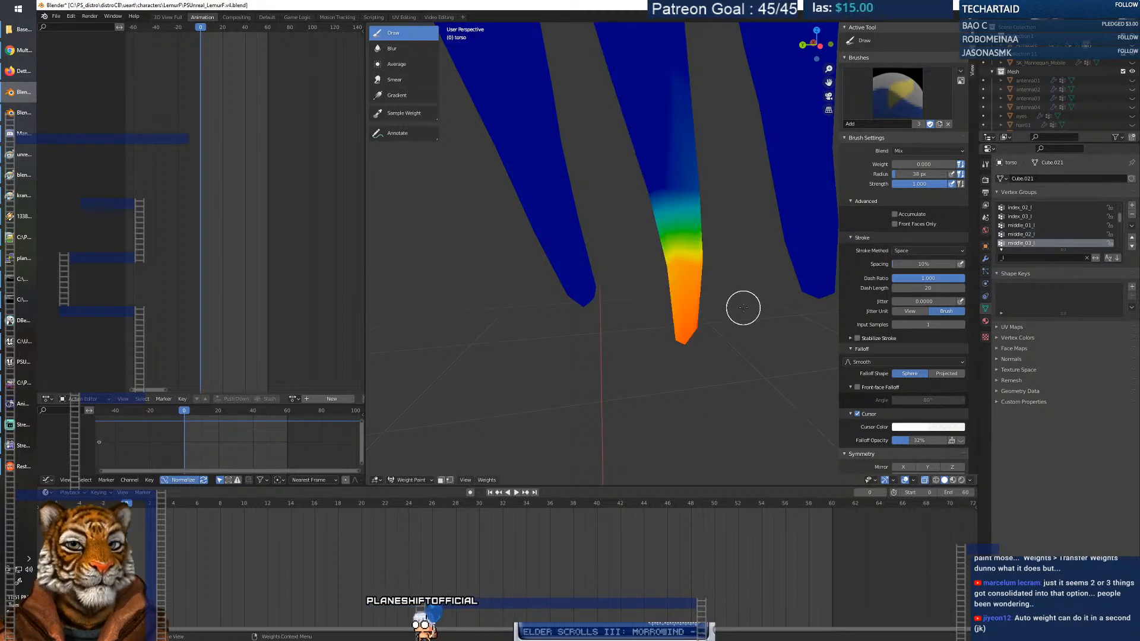
{"action": "right_click", "coordinate": [714, 335]}
{"action": "double_click", "coordinate": [668, 336]}
{"action": "type", "text": "1"}
{"action": "key", "text": "Return"}
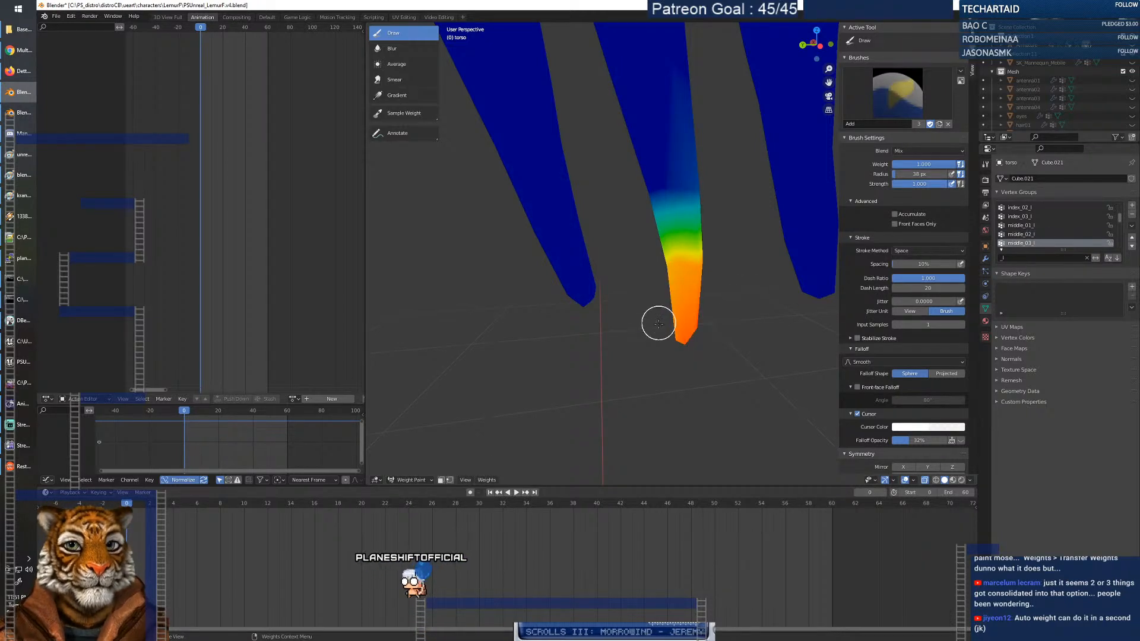
{"action": "middle_click_drag", "start_coordinate": [692, 328], "coordinate": [533, 331]}
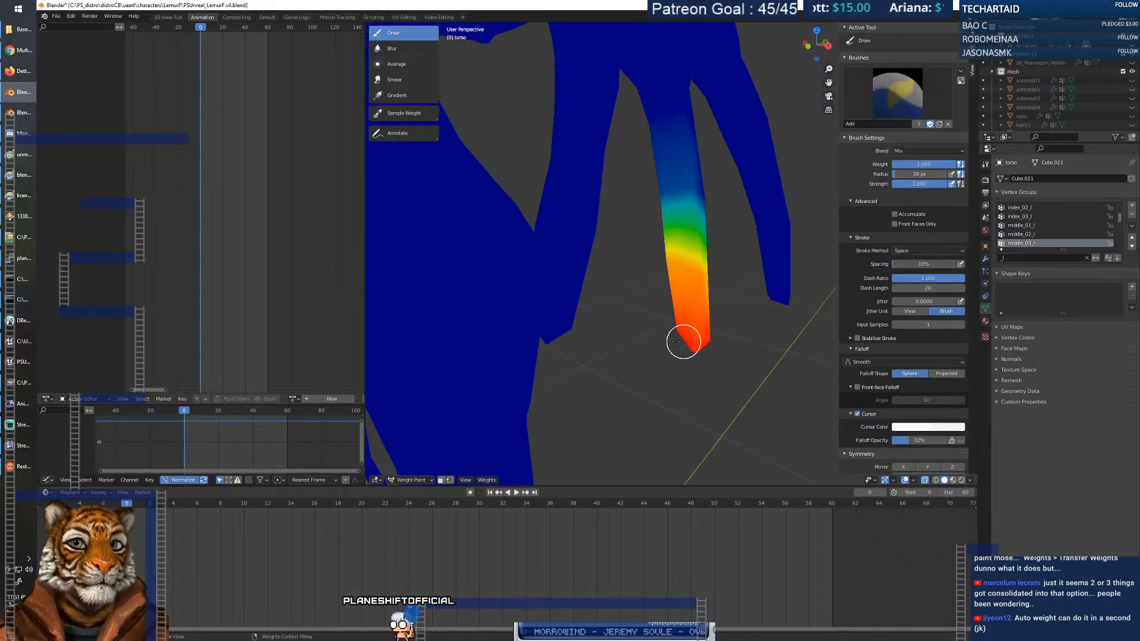
{"action": "mouse_move", "coordinate": [672, 346]}
{"action": "middle_mouse_down"}
{"action": "mouse_move", "coordinate": [595, 349]}
{"action": "mouse_move", "coordinate": [686, 340]}
{"action": "middle_mouse_up"}
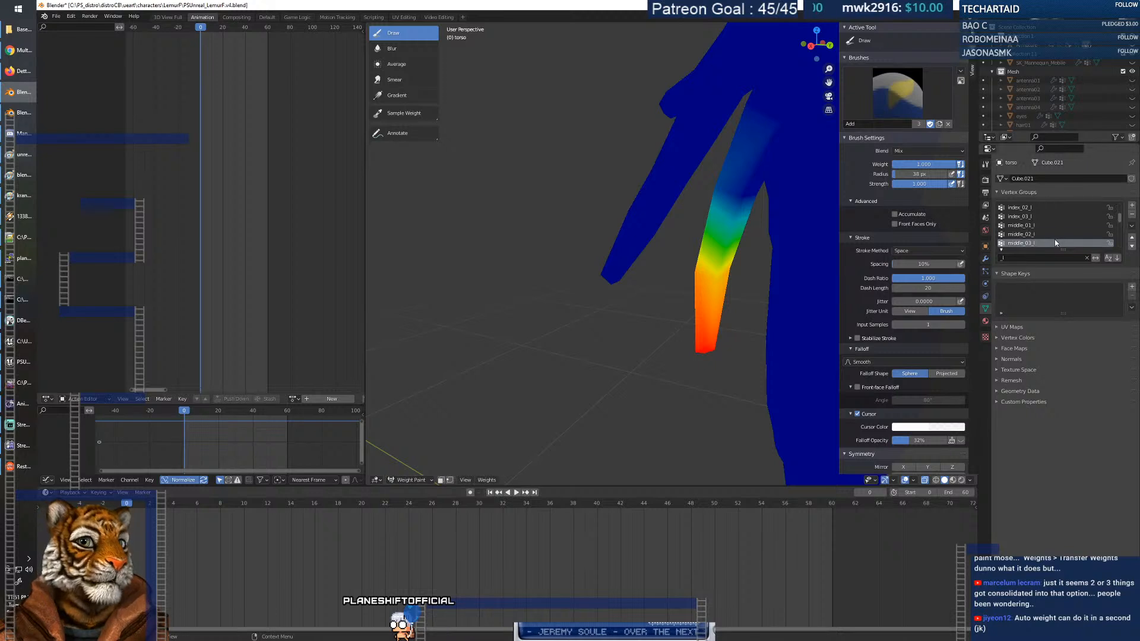
Delete the left hand's pinky vertex groups, including pinky_01_l and pinky_02_l.
{"action": "left_click", "coordinate": [1032, 234]}
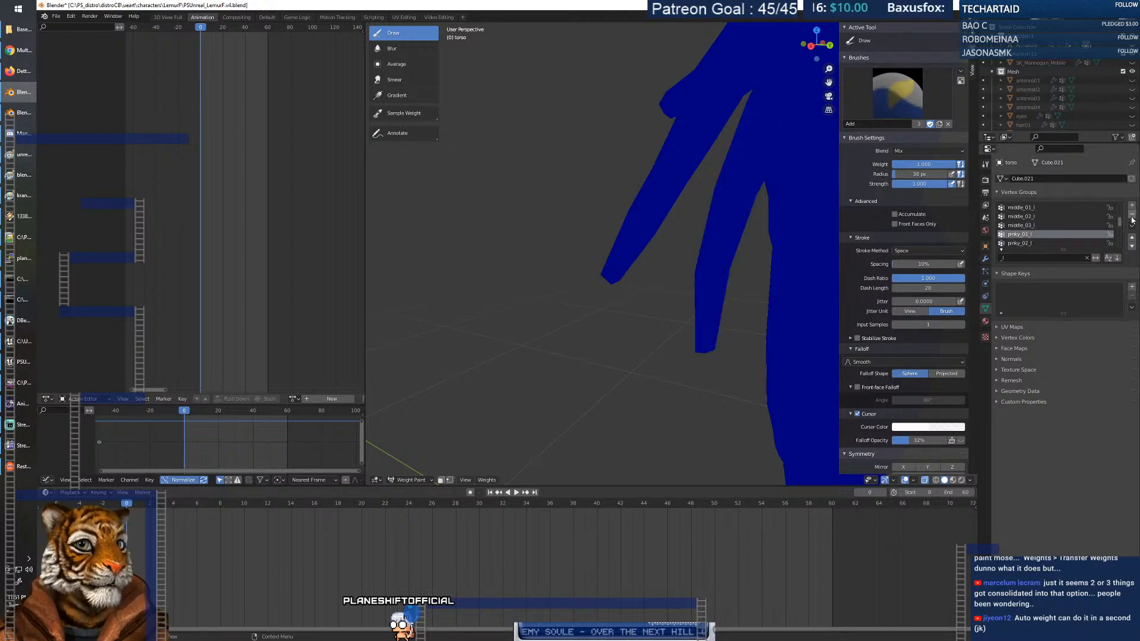
{"action": "left_click", "coordinate": [1131, 215]}
{"action": "left_click", "coordinate": [1042, 242]}
{"action": "left_click", "coordinate": [1131, 216]}
Select the ring_01_l vertex group and paint weight 0 over its stray influence on the left hand above the fingers.
{"action": "left_click", "coordinate": [1036, 234]}
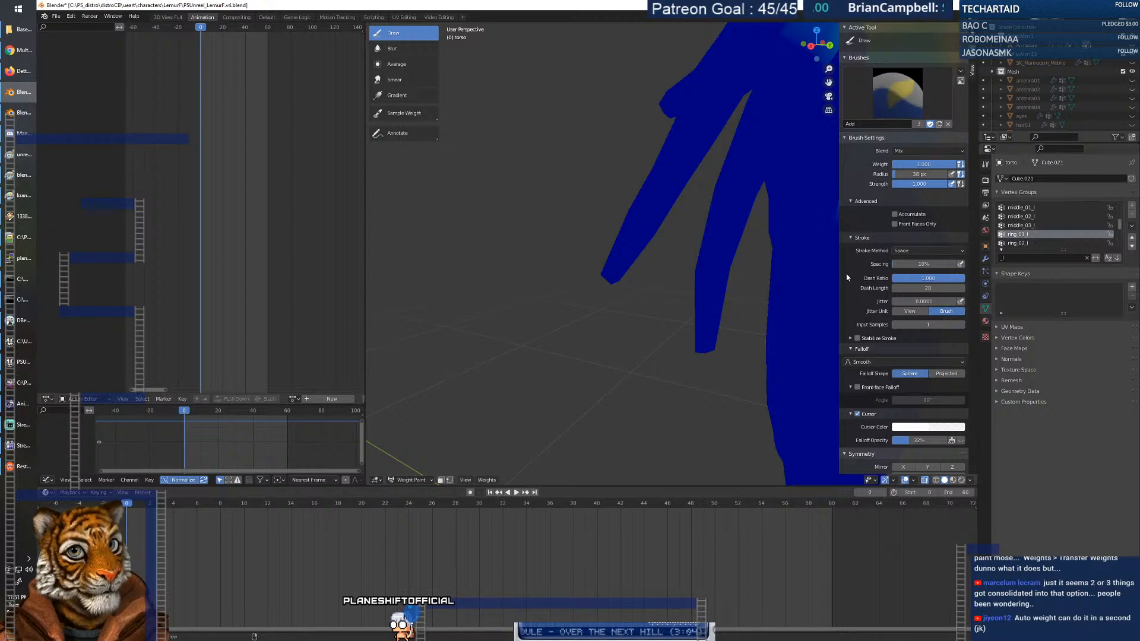
{"action": "middle_click_drag", "start_coordinate": [675, 257], "coordinate": [719, 287]}
{"action": "scroll", "coordinate": [719, 286], "scroll_direction": "down", "scroll_amount": 2}
{"action": "scroll", "coordinate": [723, 273], "scroll_direction": "down", "scroll_amount": 4}
{"action": "scroll", "coordinate": [722, 274], "scroll_direction": "up", "scroll_amount": 5}
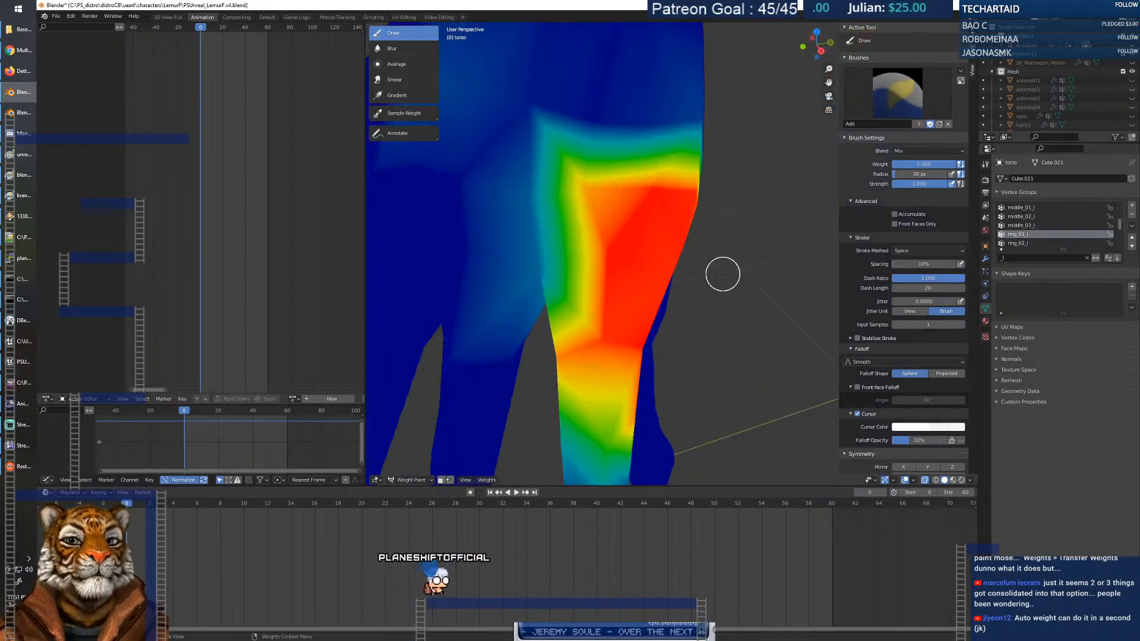
{"action": "scroll", "coordinate": [823, 83], "scroll_direction": "down", "scroll_amount": 3}
{"action": "middle_click_drag", "start_coordinate": [800, 117], "coordinate": [848, 127]}
{"action": "right_click", "coordinate": [593, 202]}
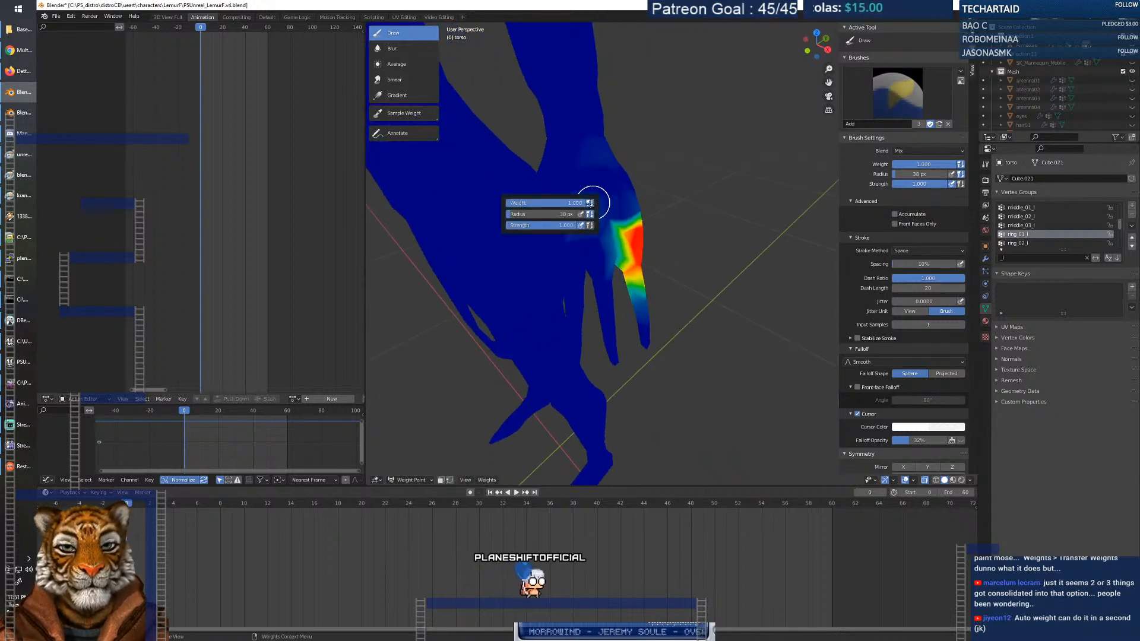
{"action": "left_click_drag", "start_coordinate": [579, 202], "coordinate": [503, 202]}
{"action": "left_click_drag", "start_coordinate": [585, 231], "coordinate": [604, 182]}
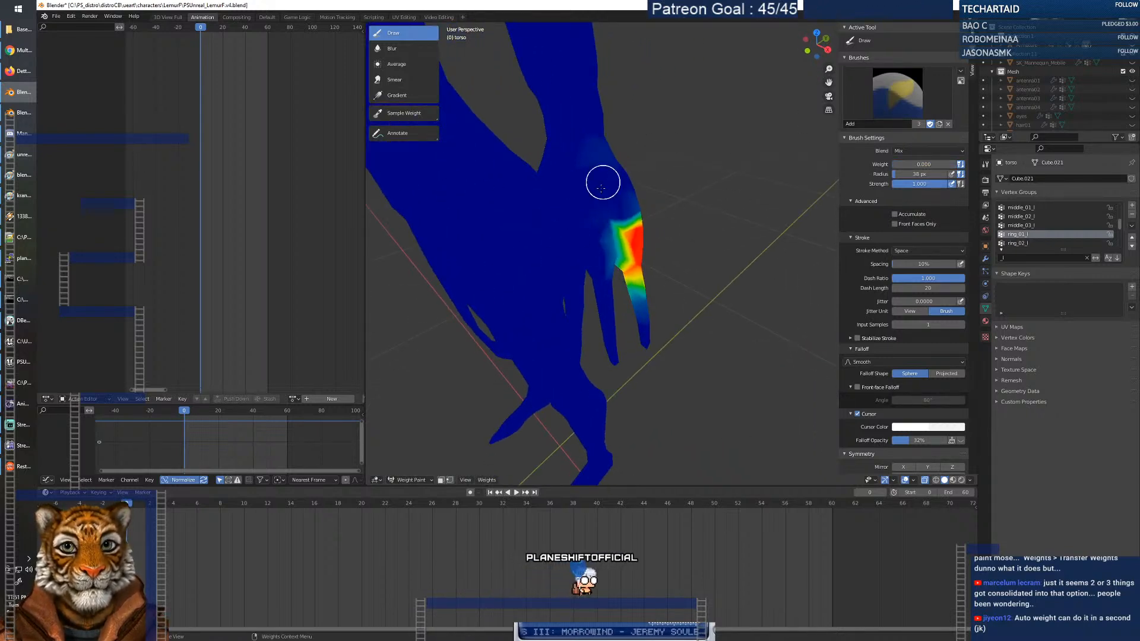
Reduce the remaining ring_01_l influence across the other sides of the left hand with weight 0.
{"action": "middle_click_drag", "start_coordinate": [615, 263], "coordinate": [469, 227]}
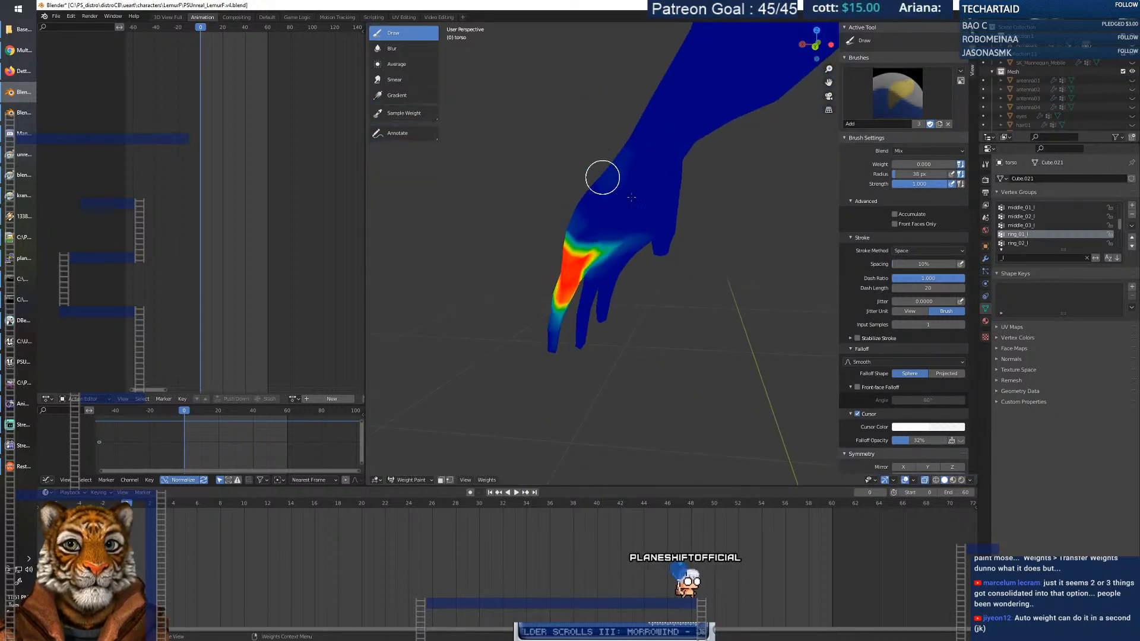
{"action": "middle_click_drag", "start_coordinate": [616, 232], "coordinate": [577, 232]}
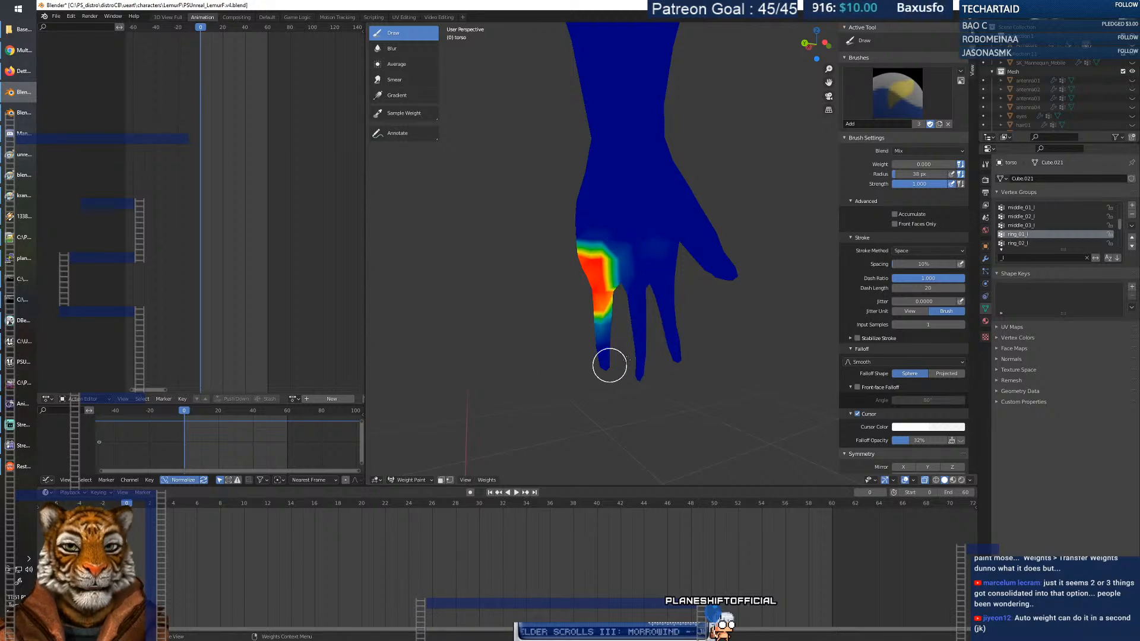
{"action": "middle_click_drag", "start_coordinate": [627, 365], "coordinate": [806, 415]}
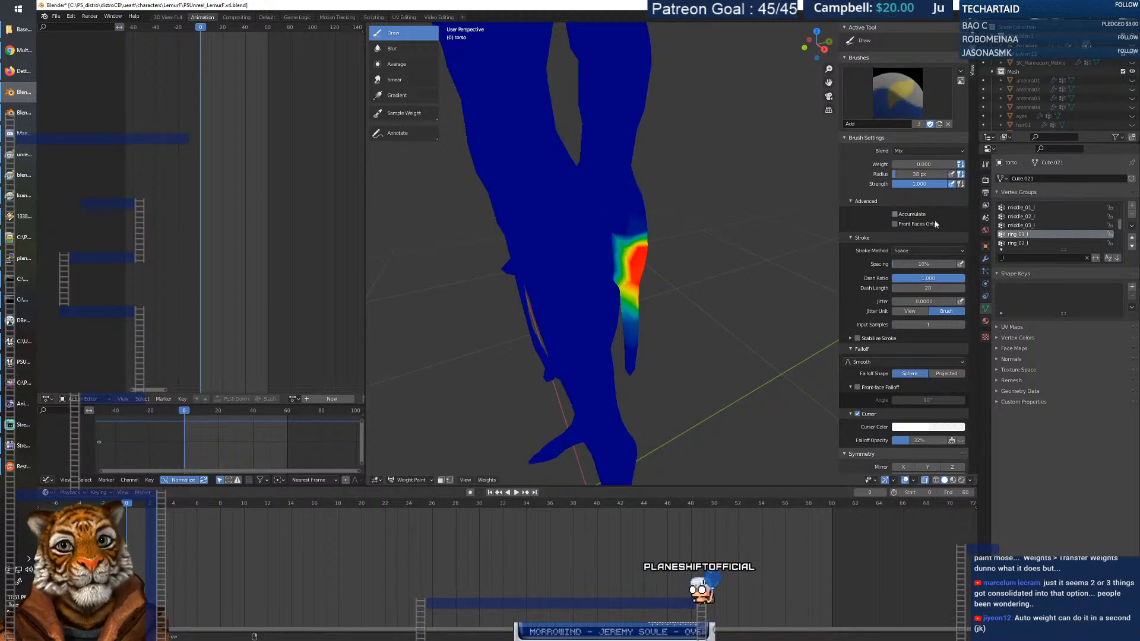
Select the ring_02_l vertex group and strengthen its influence along the left outer finger with weight 1.
{"action": "left_click", "coordinate": [1017, 243]}
{"action": "middle_click_drag", "start_coordinate": [686, 301], "coordinate": [497, 293]}
{"action": "right_click", "coordinate": [497, 293]}
{"action": "left_click_drag", "start_coordinate": [497, 293], "coordinate": [536, 296]}
{"action": "left_click_drag", "start_coordinate": [514, 300], "coordinate": [509, 305]}
{"action": "mouse_move", "coordinate": [509, 306]}
{"action": "middle_mouse_down"}
{"action": "mouse_move", "coordinate": [641, 325]}
{"action": "mouse_move", "coordinate": [532, 295]}
{"action": "middle_mouse_up"}
{"action": "scroll", "coordinate": [1027, 241], "scroll_direction": "down", "scroll_amount": 1}
Display the ring_03_l vertex group and check its weights on the left outer fingertip and the rest of the body.
{"action": "left_click", "coordinate": [1027, 243]}
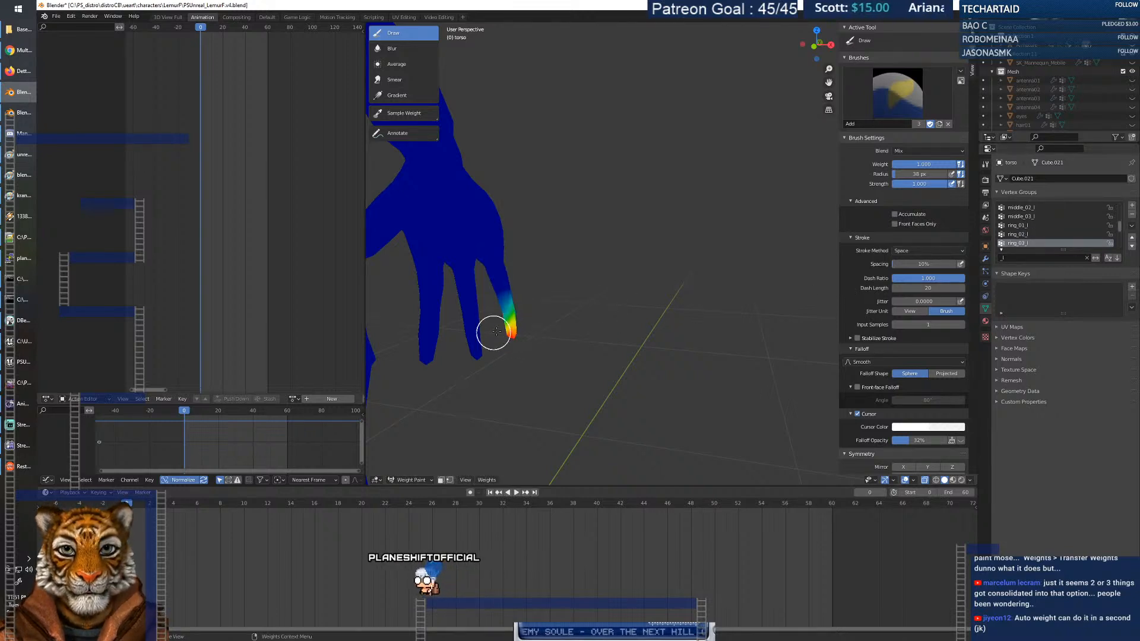
{"action": "mouse_move", "coordinate": [514, 334]}
{"action": "middle_mouse_down"}
{"action": "mouse_move", "coordinate": [558, 336]}
{"action": "mouse_move", "coordinate": [504, 336]}
{"action": "mouse_move", "coordinate": [507, 346]}
{"action": "mouse_move", "coordinate": [682, 351]}
{"action": "mouse_move", "coordinate": [668, 350]}
{"action": "middle_mouse_up"}
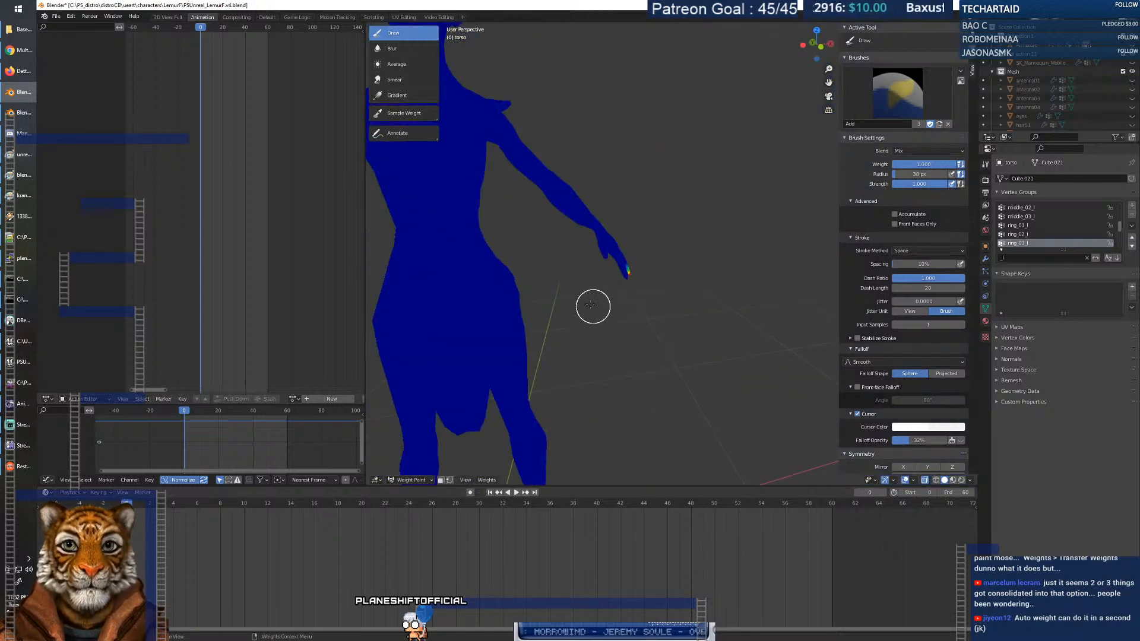
{"action": "middle_click_drag", "start_coordinate": [586, 305], "coordinate": [617, 319]}
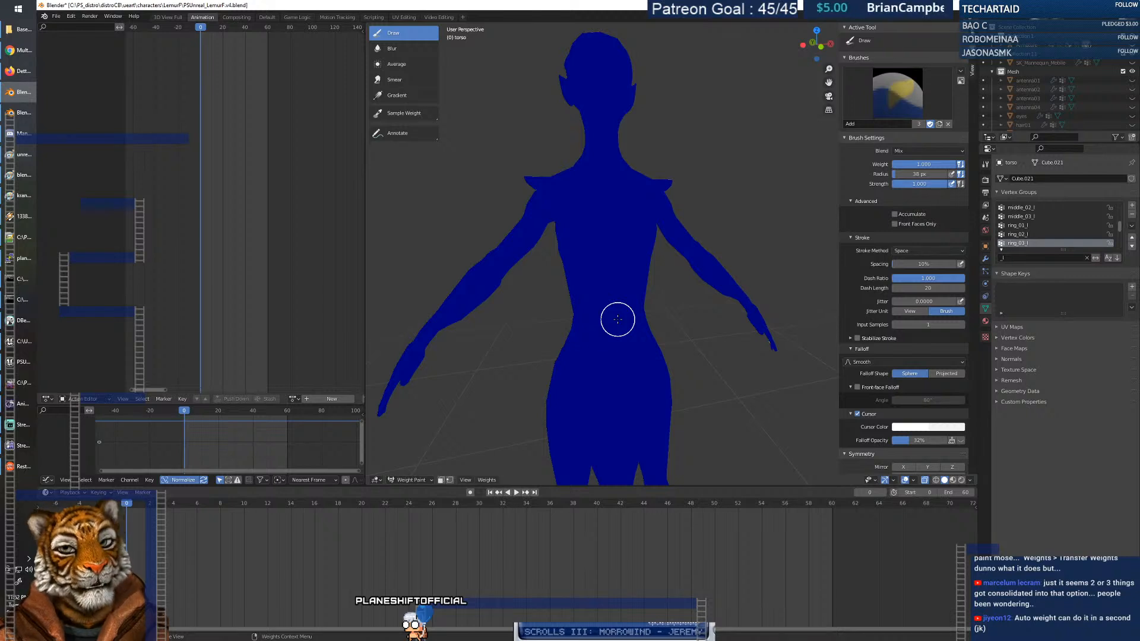
{"action": "middle_click_drag", "start_coordinate": [659, 275], "coordinate": [775, 247]}
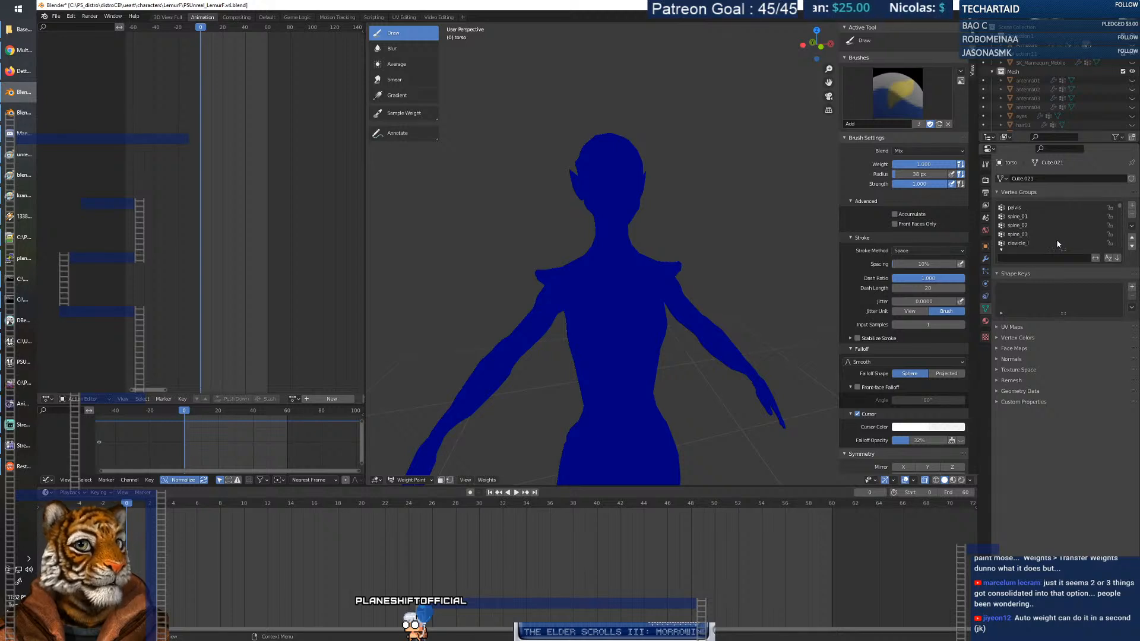
Select the spine_03 vertex group and paint weight 0 over its stray influence on the ear.
{"action": "scroll", "coordinate": [1043, 228], "scroll_direction": "down", "scroll_amount": 1}
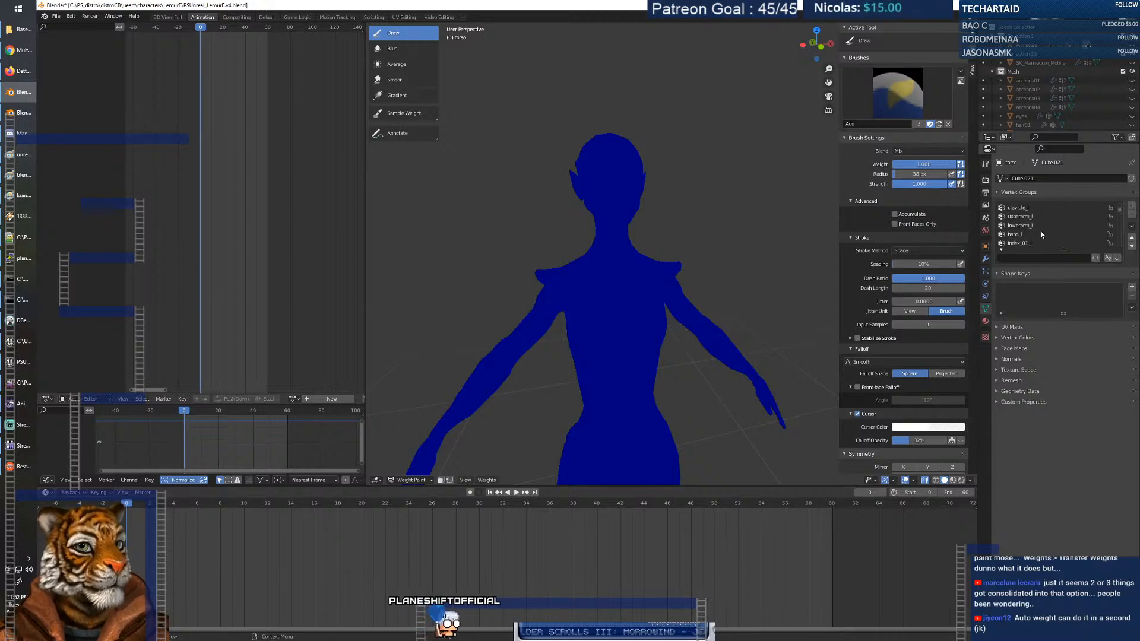
{"action": "left_click", "coordinate": [1037, 235]}
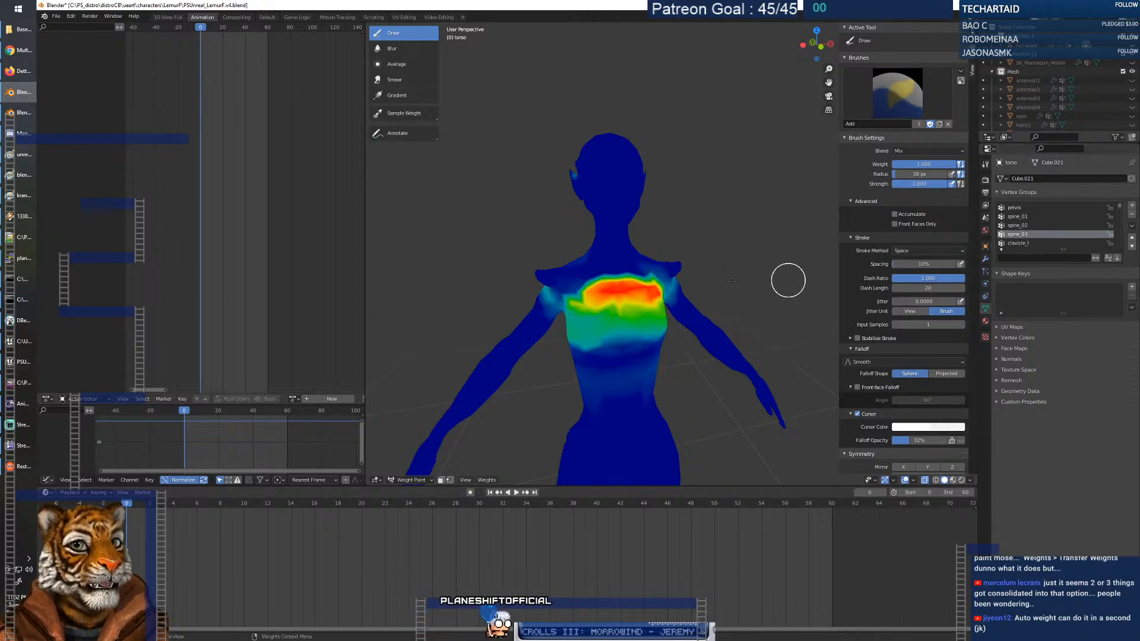
{"action": "middle_click_drag", "start_coordinate": [589, 207], "coordinate": [590, 231]}
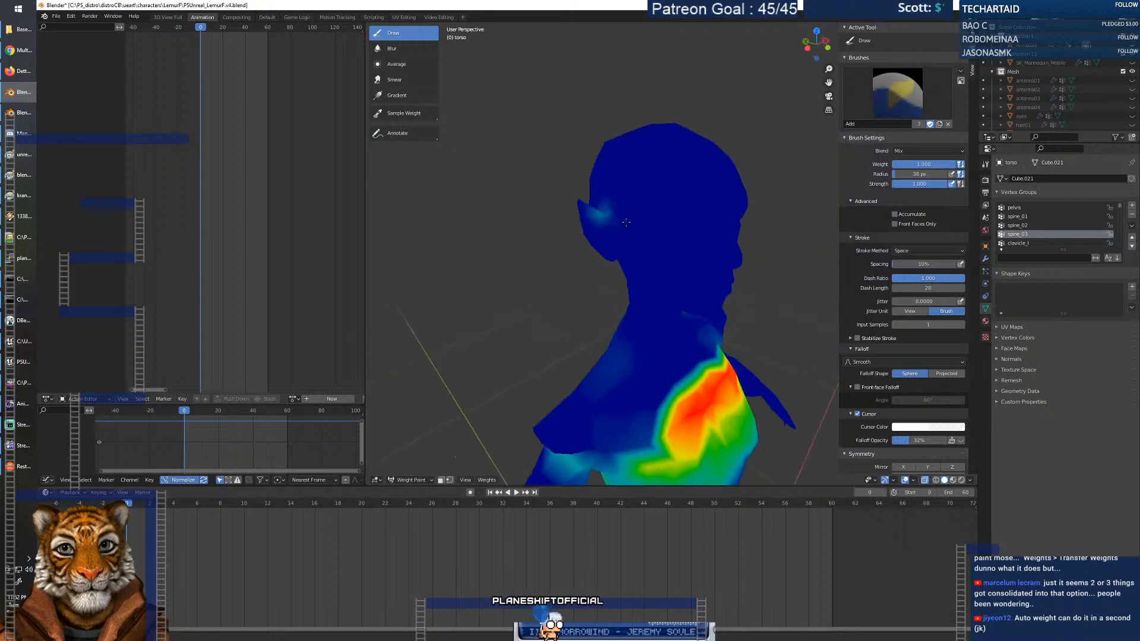
{"action": "right_click", "coordinate": [589, 234]}
{"action": "right_click", "coordinate": [586, 221]}
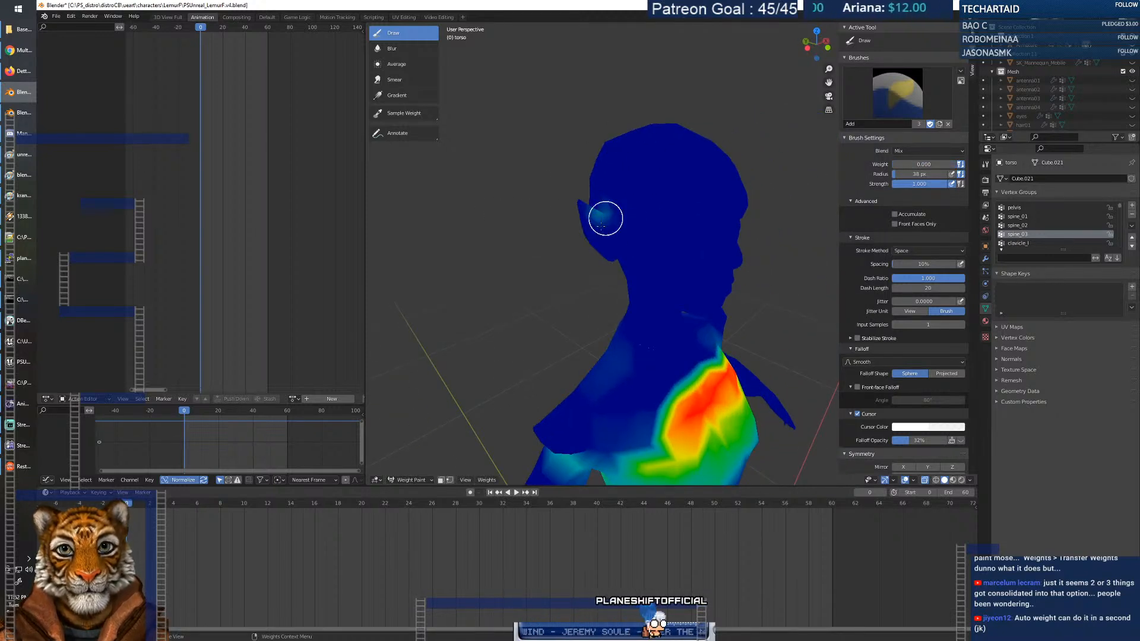
{"action": "key", "text": "KP_1"}
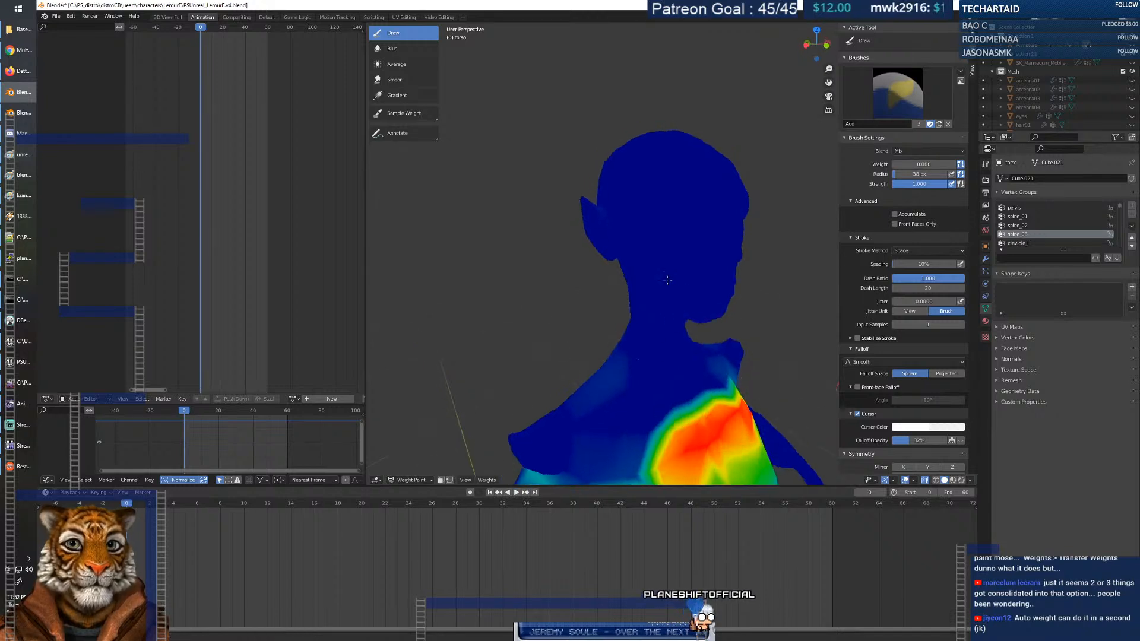
{"action": "key", "text": "KP_3"}
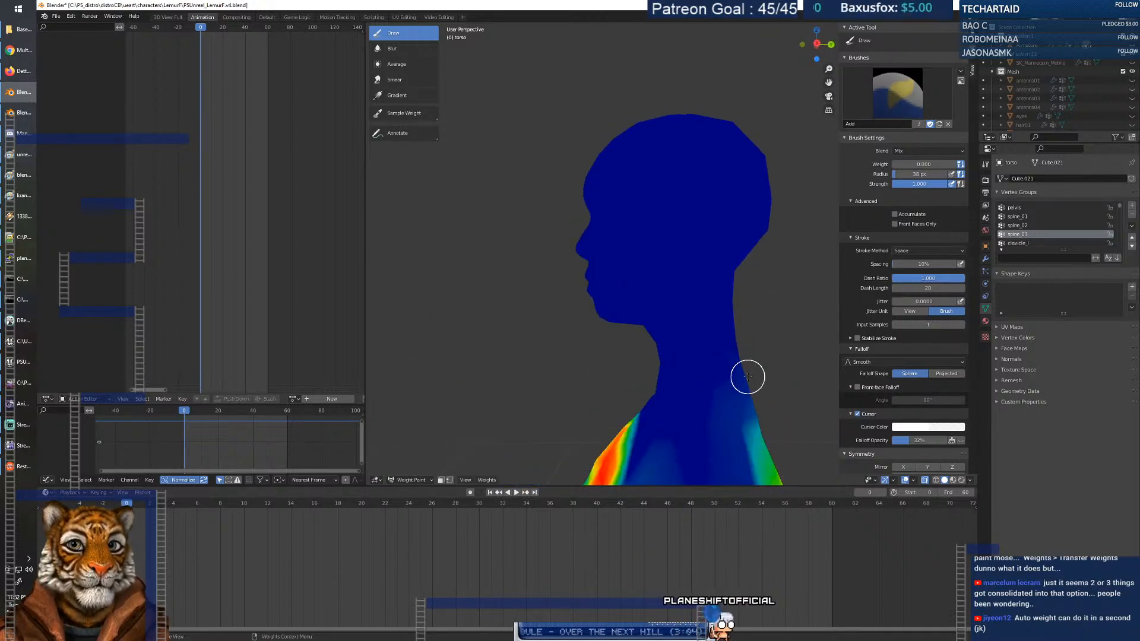
Examine the spine_03 weights around the neck, shoulders and chest from several sides, and compare them with the clavicle_l group.
{"action": "middle_click_drag", "start_coordinate": [737, 367], "coordinate": [654, 368]}
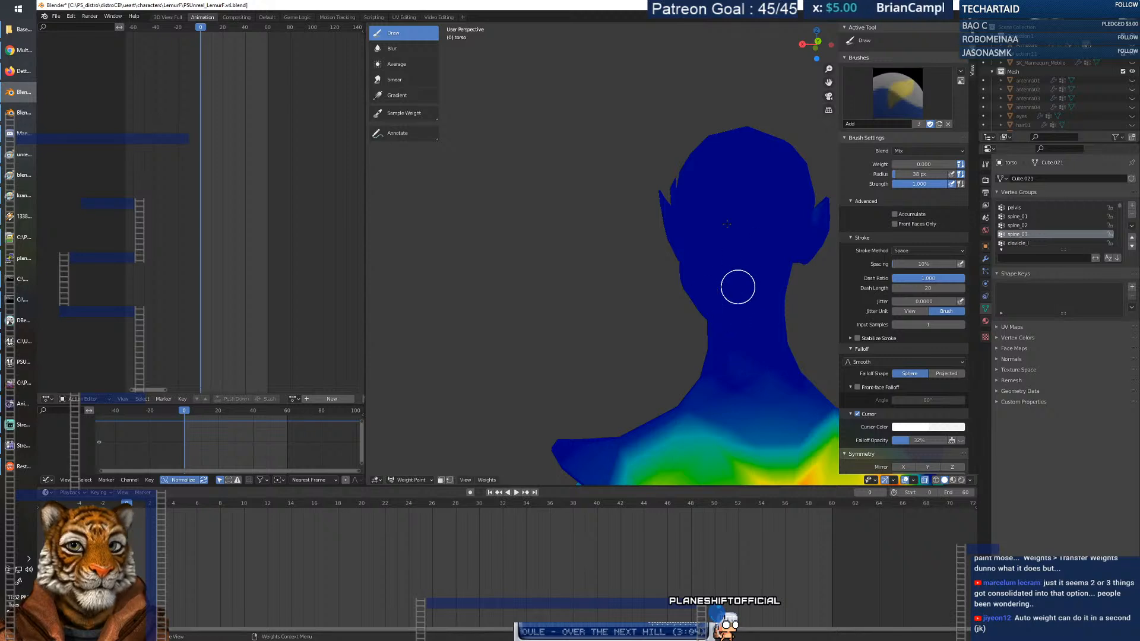
{"action": "middle_click_drag", "start_coordinate": [683, 261], "coordinate": [865, 267]}
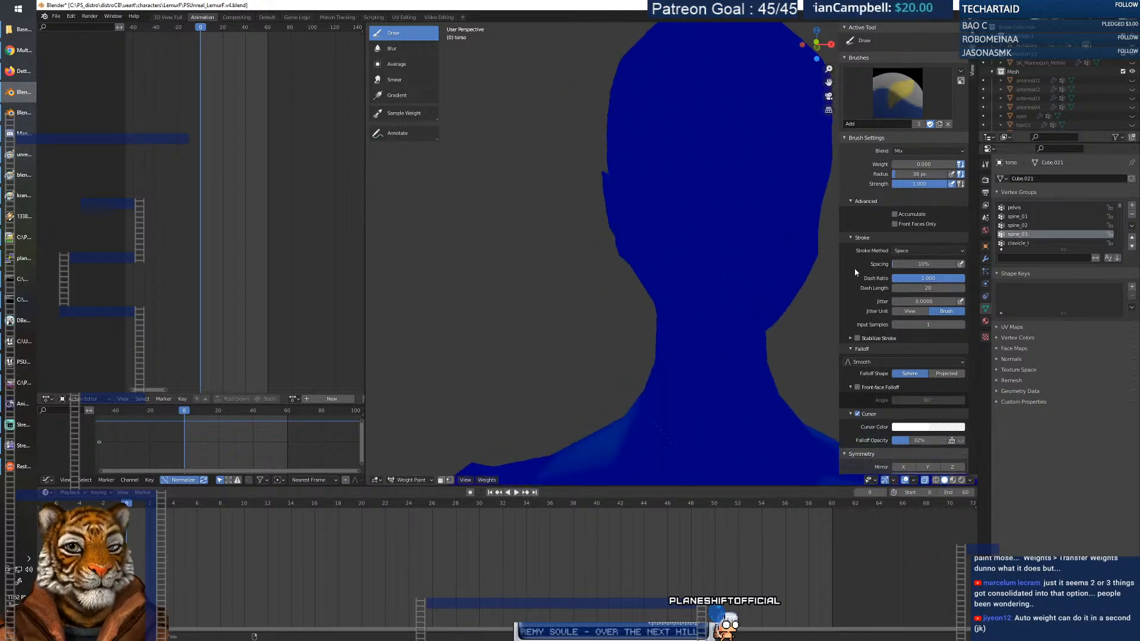
{"action": "middle_click_drag", "start_coordinate": [782, 310], "coordinate": [813, 312]}
{"action": "middle_click_drag", "start_coordinate": [793, 445], "coordinate": [759, 317], "text": "shift"}
{"action": "scroll", "coordinate": [759, 316], "scroll_direction": "down", "scroll_amount": 6}
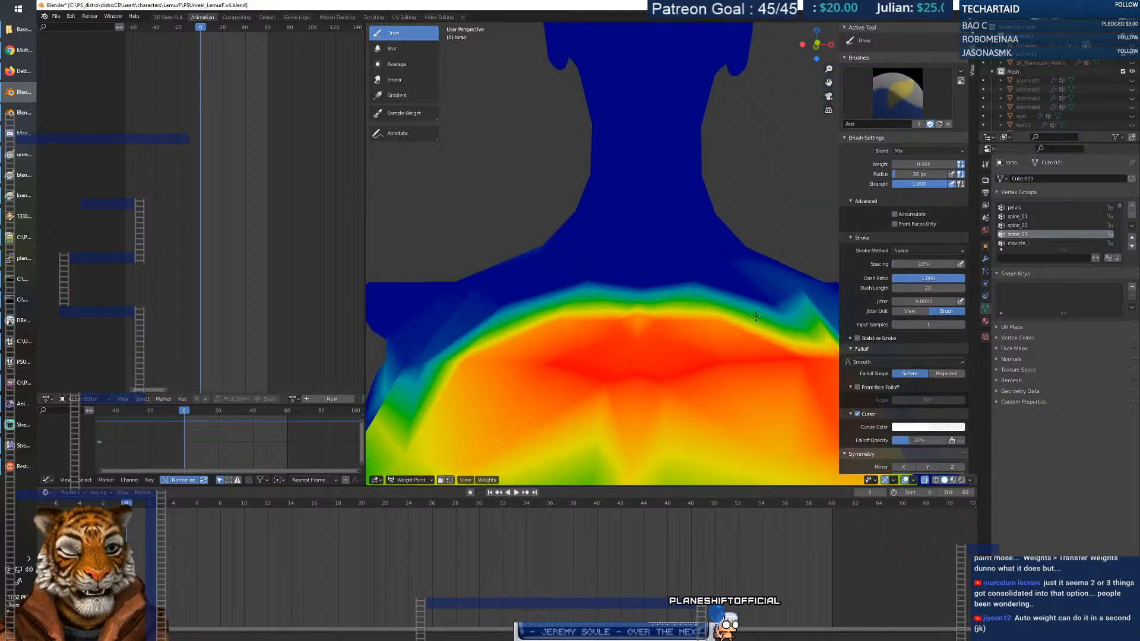
{"action": "scroll", "coordinate": [678, 293], "scroll_direction": "up", "scroll_amount": 7}
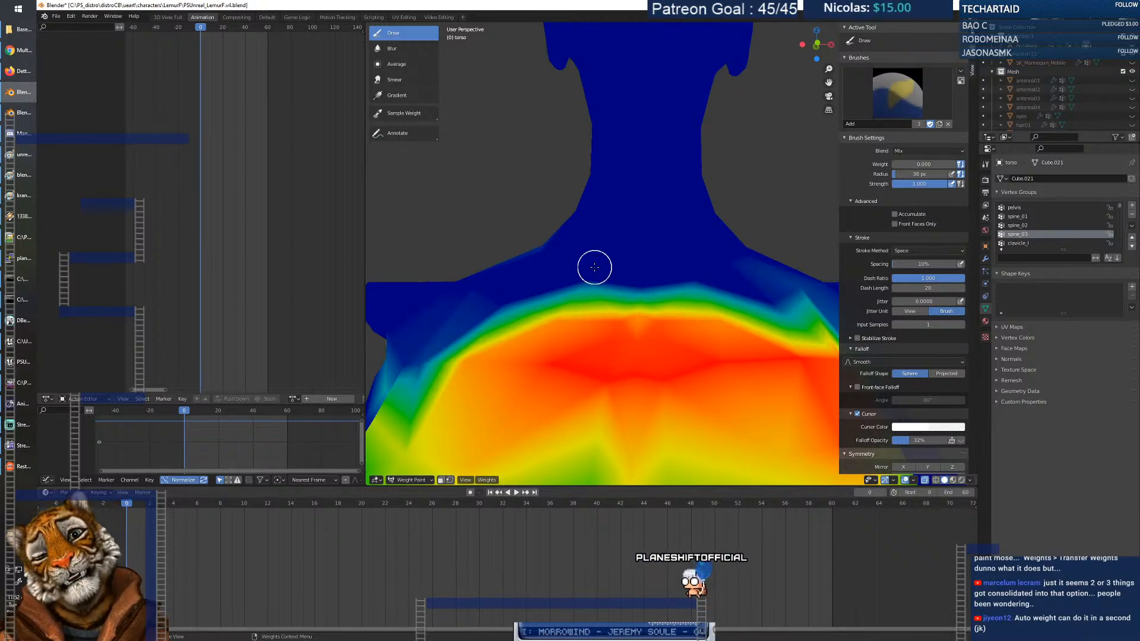
{"action": "scroll", "coordinate": [626, 275], "scroll_direction": "down", "scroll_amount": 3}
{"action": "scroll", "coordinate": [602, 237], "scroll_direction": "down", "scroll_amount": 2}
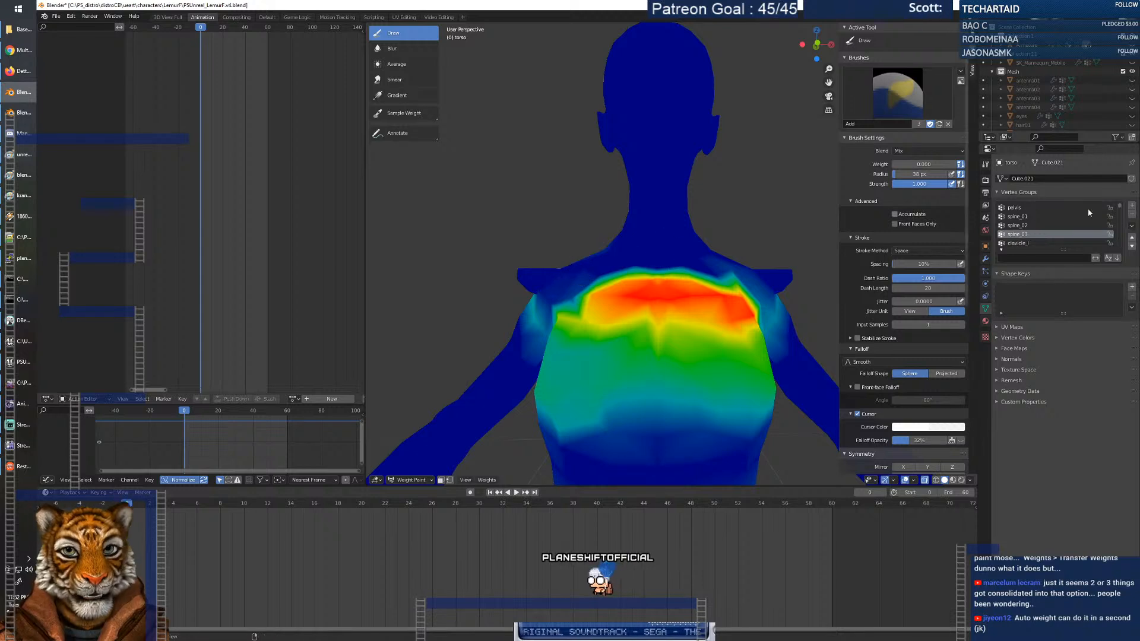
{"action": "left_click", "coordinate": [1017, 244]}
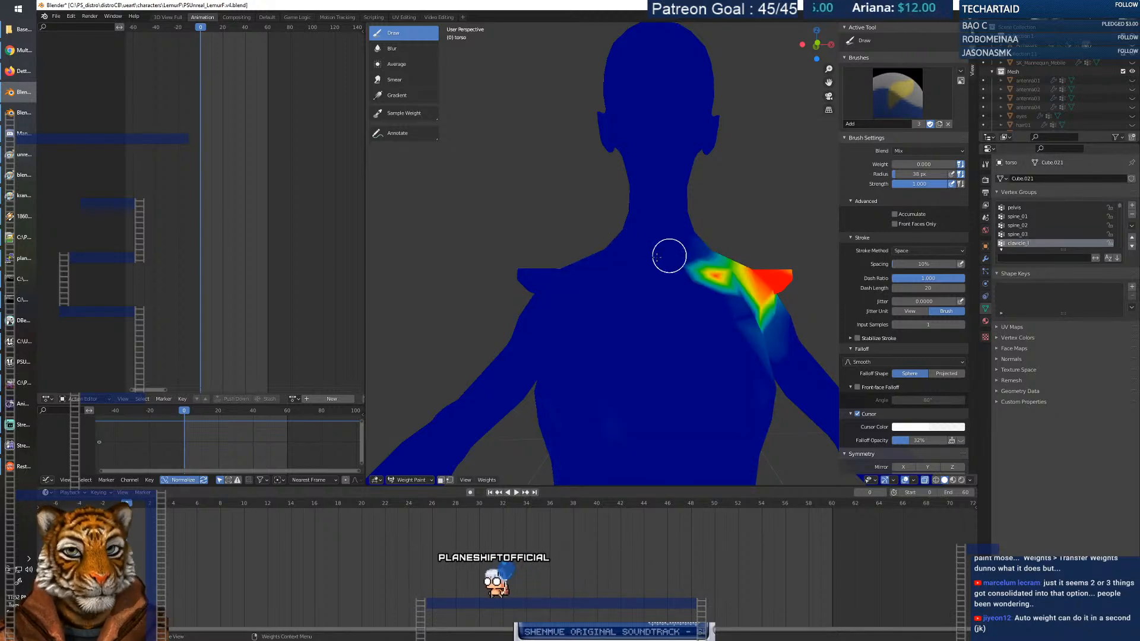
Reselect the spine_03 vertex group and paint weight of about 0.6 across the front base of the neck and inner shoulders.
{"action": "left_click", "coordinate": [1018, 235]}
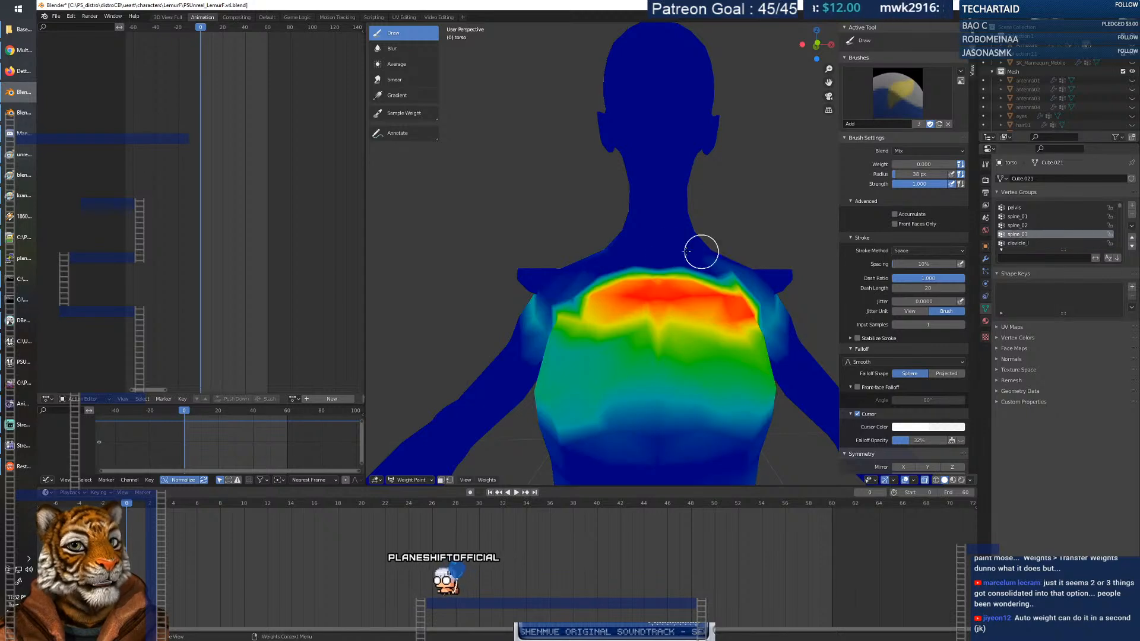
{"action": "right_click", "coordinate": [618, 243]}
{"action": "mouse_move", "coordinate": [611, 247]}
{"action": "left_mouse_down"}
{"action": "mouse_move", "coordinate": [690, 251]}
{"action": "mouse_move", "coordinate": [659, 247]}
{"action": "mouse_move", "coordinate": [678, 266]}
{"action": "left_mouse_up"}
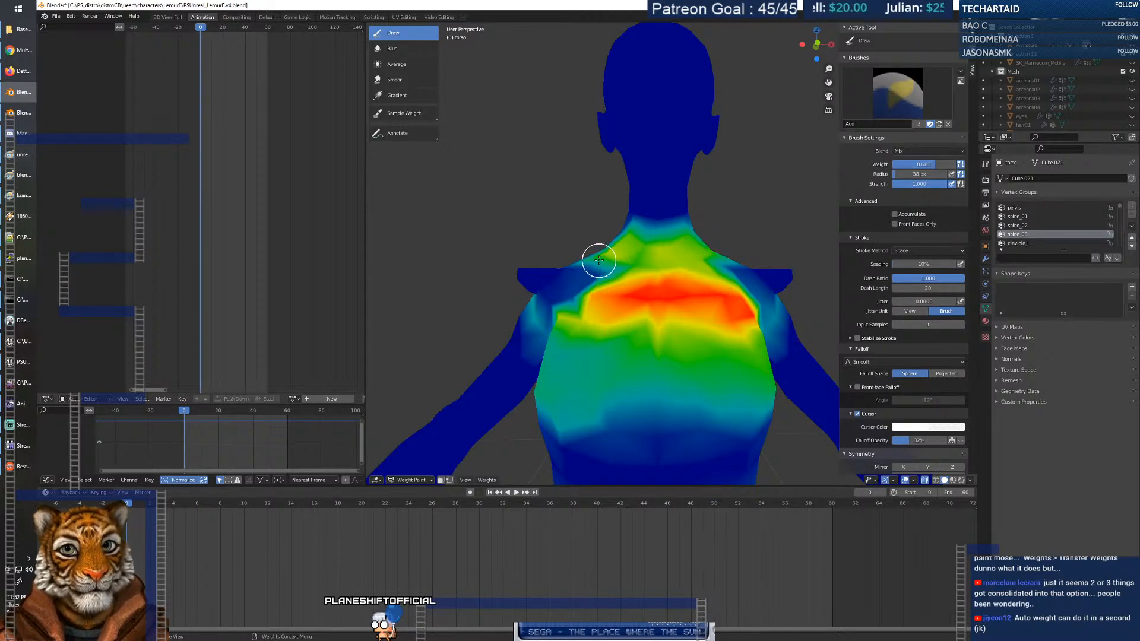
Extend the spine_03 influence over the back of the neck base and upper shoulders with the same brush weight.
{"action": "middle_click_drag", "start_coordinate": [707, 252], "coordinate": [730, 257]}
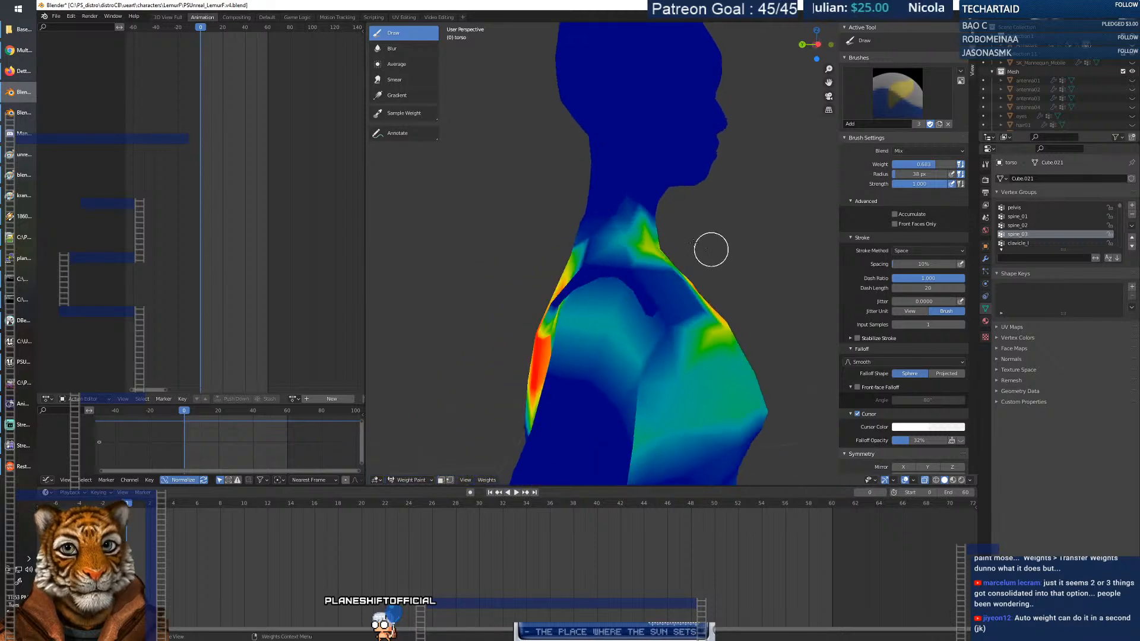
{"action": "middle_click_drag", "start_coordinate": [602, 247], "coordinate": [683, 254]}
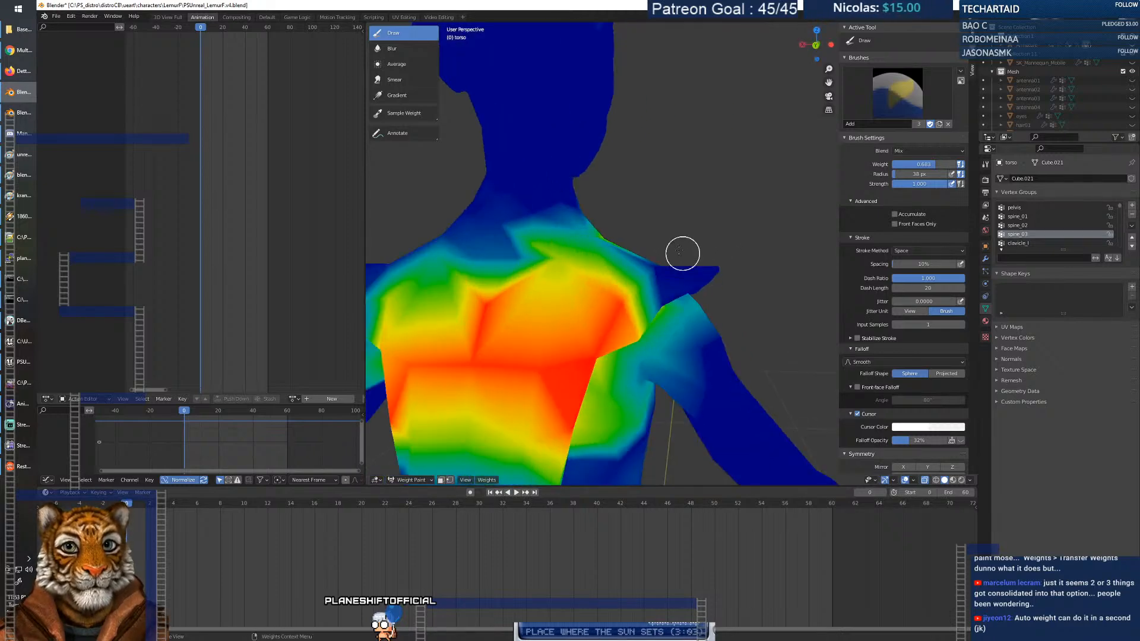
{"action": "mouse_move", "coordinate": [611, 242]}
{"action": "left_mouse_down"}
{"action": "mouse_move", "coordinate": [438, 243]}
{"action": "mouse_move", "coordinate": [482, 228]}
{"action": "left_mouse_up"}
{"action": "left_click_drag", "start_coordinate": [568, 242], "coordinate": [533, 261]}
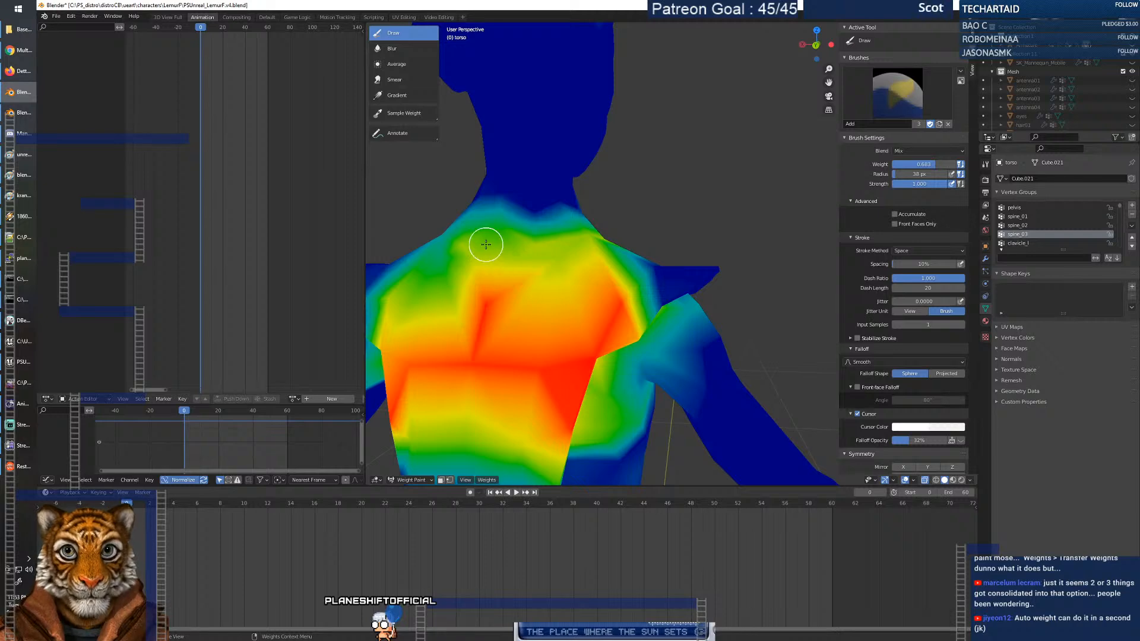
{"action": "middle_click_drag", "start_coordinate": [485, 244], "coordinate": [592, 251]}
{"action": "scroll", "coordinate": [808, 79], "scroll_direction": "down", "scroll_amount": 5}
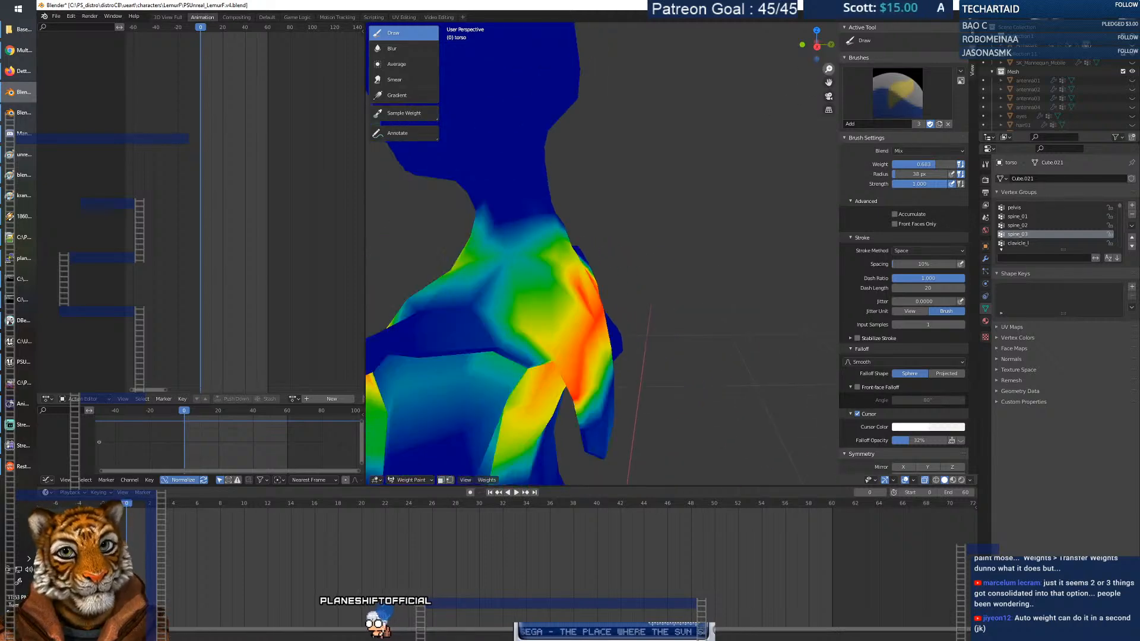
Fill in the spine_03 influence across the upper shoulder beside the neck and check it around the chest and back.
{"action": "middle_click_drag", "start_coordinate": [807, 79], "coordinate": [735, 140]}
{"action": "mouse_move", "coordinate": [538, 246]}
{"action": "left_mouse_down"}
{"action": "mouse_move", "coordinate": [599, 244]}
{"action": "mouse_move", "coordinate": [527, 262]}
{"action": "left_mouse_up"}
{"action": "middle_click_drag", "start_coordinate": [527, 262], "coordinate": [434, 313]}
{"action": "middle_click_drag", "start_coordinate": [542, 292], "coordinate": [606, 274]}
{"action": "middle_click_drag", "start_coordinate": [692, 268], "coordinate": [720, 274]}
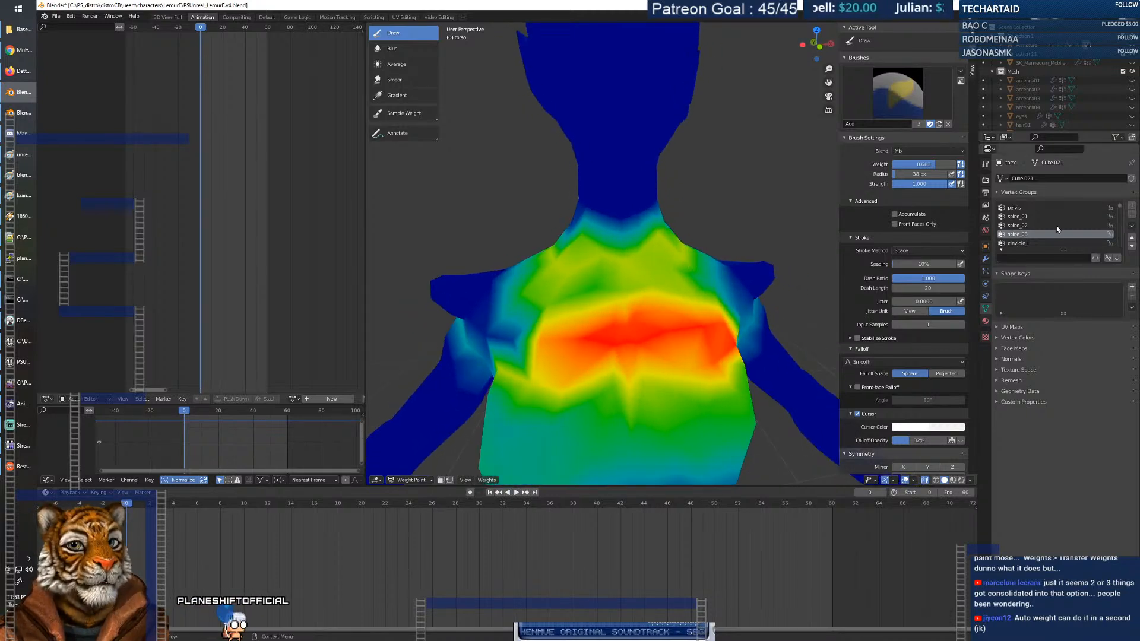
Select the neck_01 vertex group and paint weight of about 0.28 across the front base of the neck.
{"action": "scroll", "coordinate": [1033, 235], "scroll_direction": "down", "scroll_amount": 1}
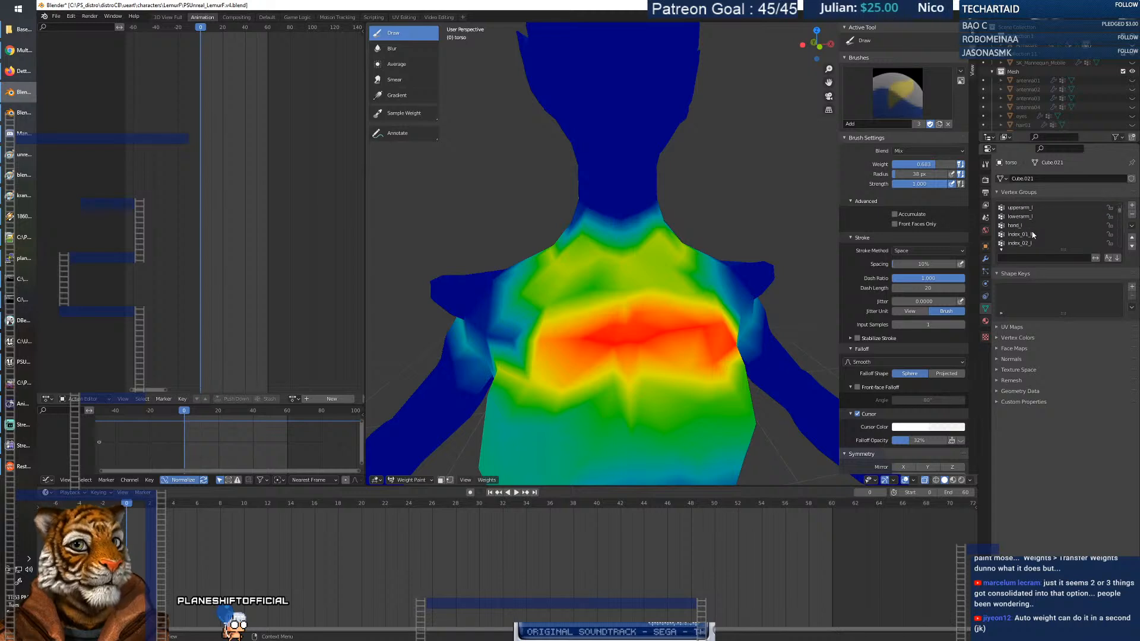
{"action": "scroll", "coordinate": [1033, 235], "scroll_direction": "down", "scroll_amount": 15}
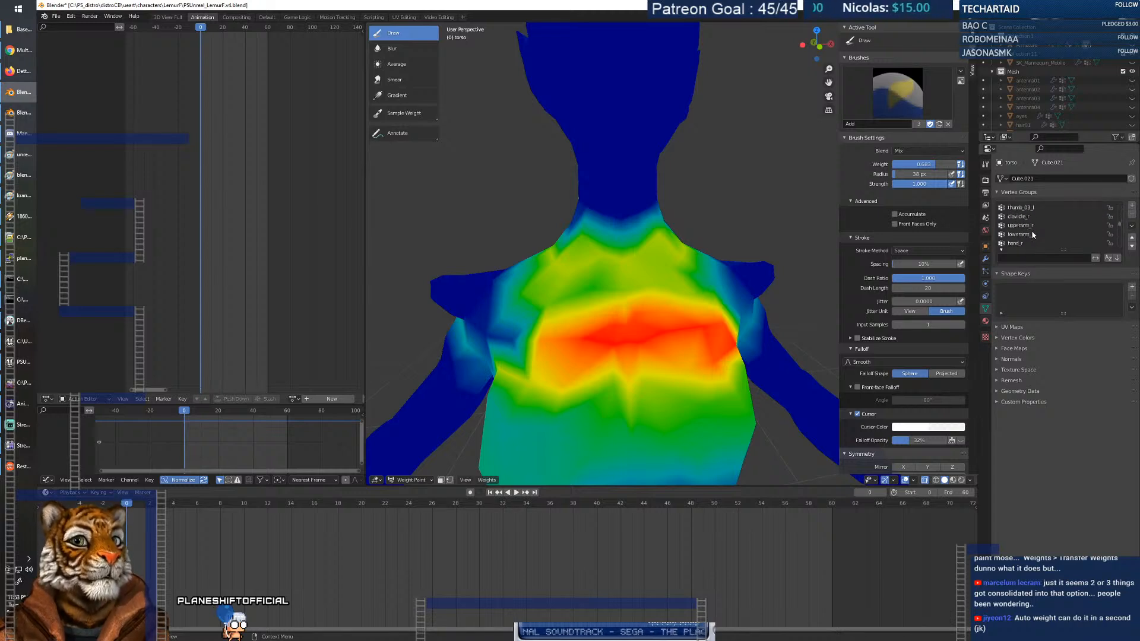
{"action": "scroll", "coordinate": [1032, 234], "scroll_direction": "down", "scroll_amount": 8}
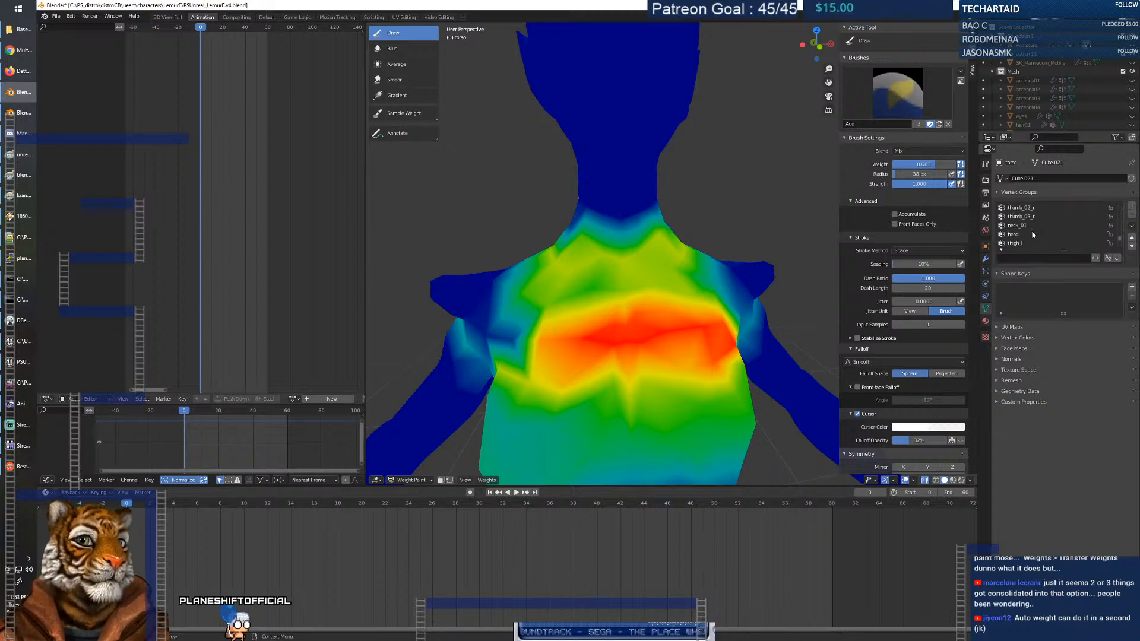
{"action": "left_click", "coordinate": [1025, 218]}
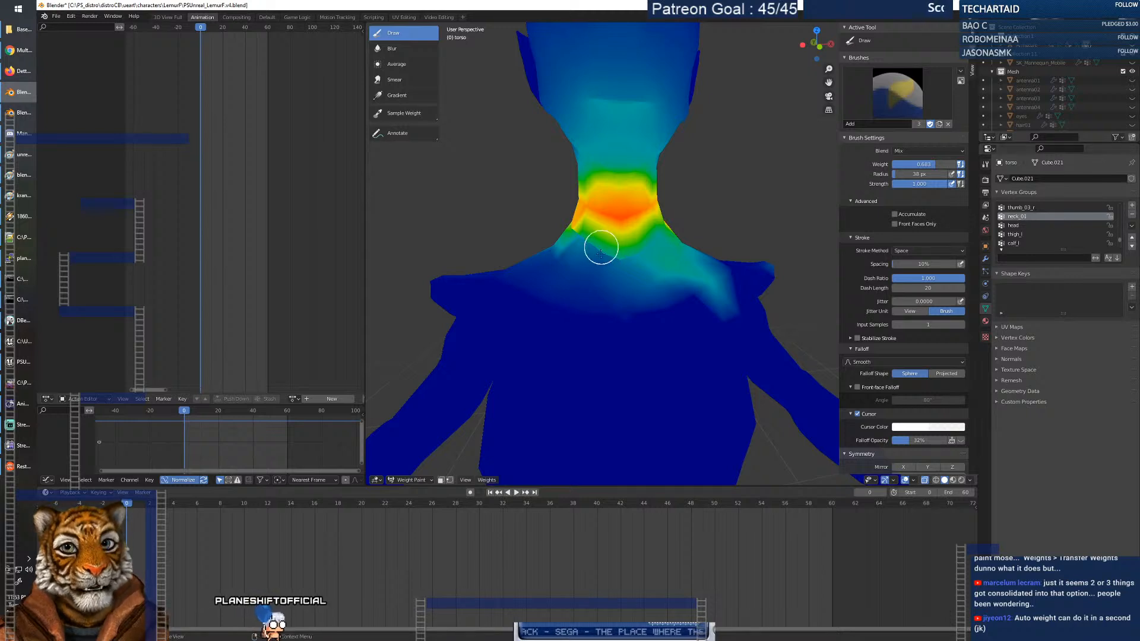
{"action": "scroll", "coordinate": [573, 244], "scroll_direction": "up", "scroll_amount": 3}
{"action": "mouse_move", "coordinate": [549, 248]}
{"action": "middle_mouse_down"}
{"action": "mouse_move", "coordinate": [641, 258]}
{"action": "mouse_move", "coordinate": [766, 224]}
{"action": "middle_mouse_up"}
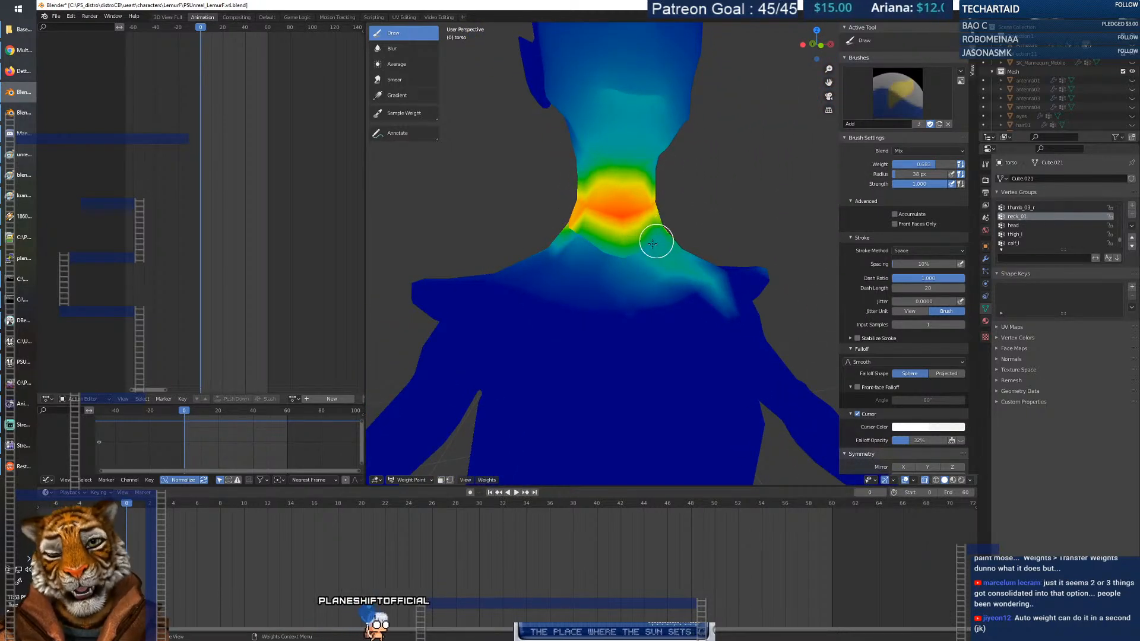
{"action": "right_click", "coordinate": [597, 256]}
{"action": "left_click_drag", "start_coordinate": [576, 260], "coordinate": [537, 259]}
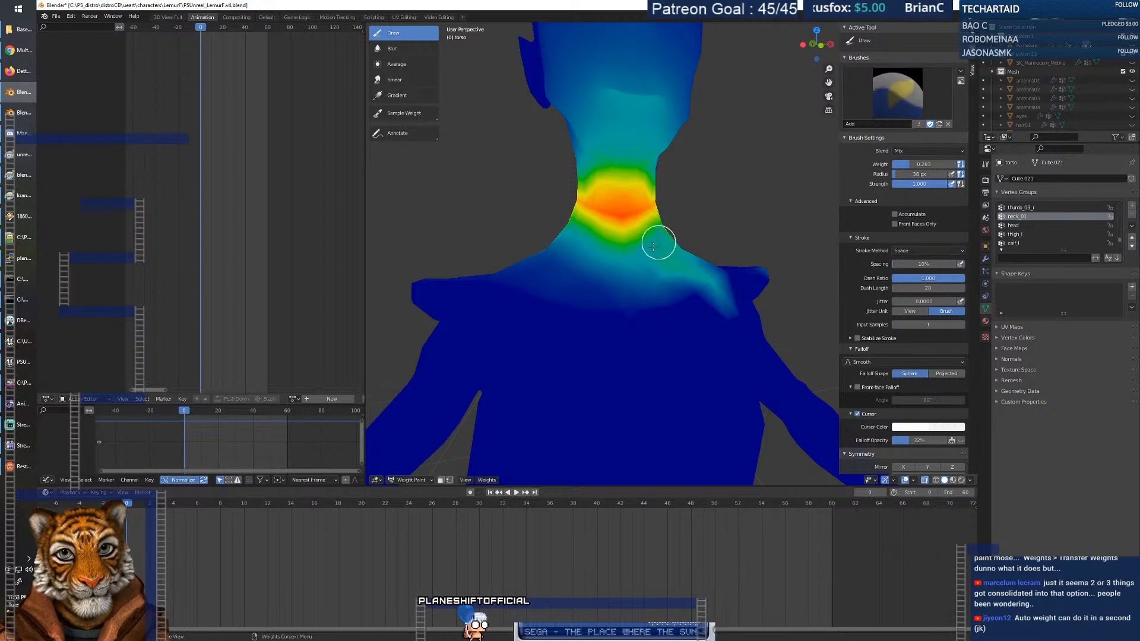
Continue the neck_01 influence around the sides and back of the neck base with the same brush weight.
{"action": "middle_click_drag", "start_coordinate": [651, 244], "coordinate": [749, 231]}
{"action": "mouse_move", "coordinate": [750, 230]}
{"action": "left_mouse_down"}
{"action": "mouse_move", "coordinate": [743, 241]}
{"action": "mouse_move", "coordinate": [752, 237]}
{"action": "left_mouse_up"}
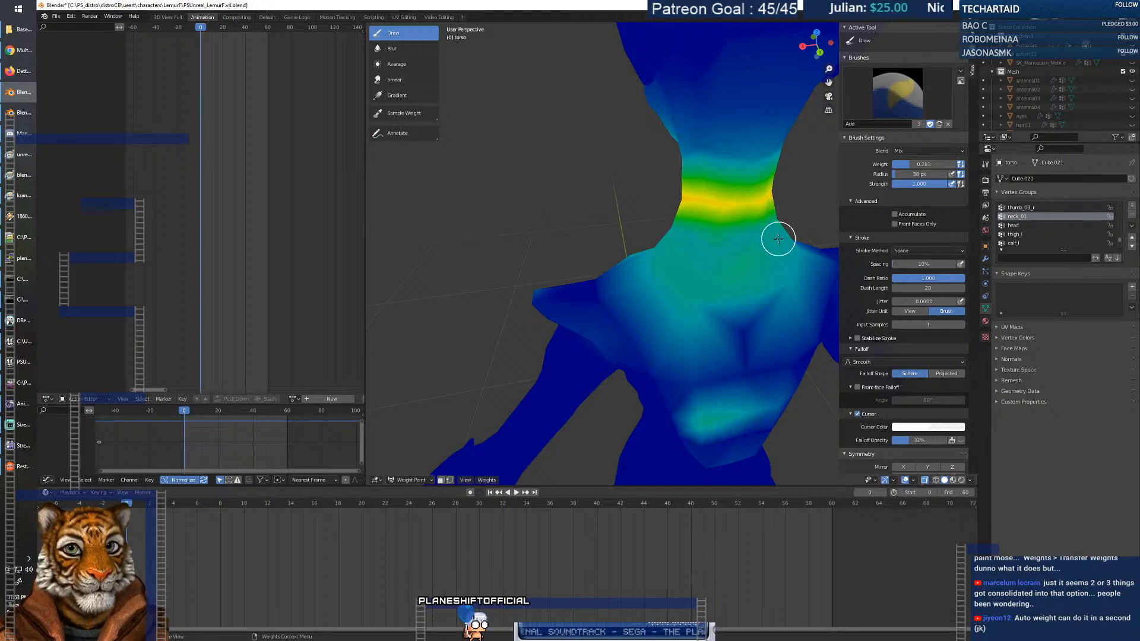
{"action": "middle_click_drag", "start_coordinate": [778, 238], "coordinate": [679, 254]}
{"action": "middle_click_drag", "start_coordinate": [783, 267], "coordinate": [638, 229]}
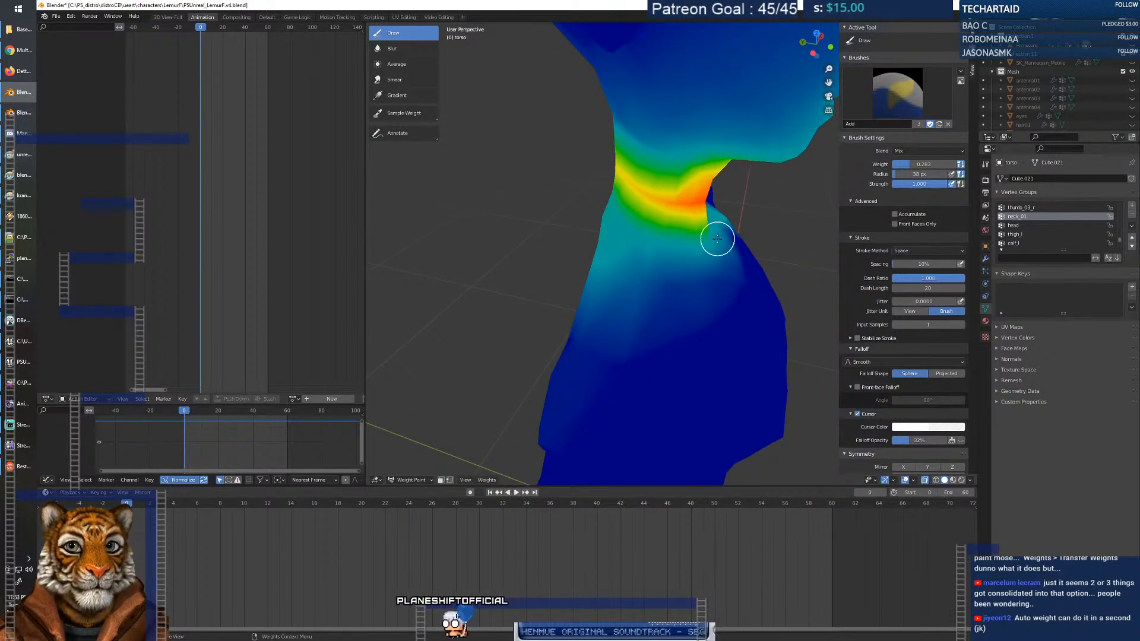
{"action": "middle_click_drag", "start_coordinate": [715, 237], "coordinate": [647, 252]}
{"action": "middle_click_drag", "start_coordinate": [721, 268], "coordinate": [674, 263]}
Set the brush weight to 0 and clear the neck_01 influence from the front of the shoulders and upper chest.
{"action": "right_click", "coordinate": [674, 264]}
{"action": "left_click_drag", "start_coordinate": [653, 236], "coordinate": [612, 235]}
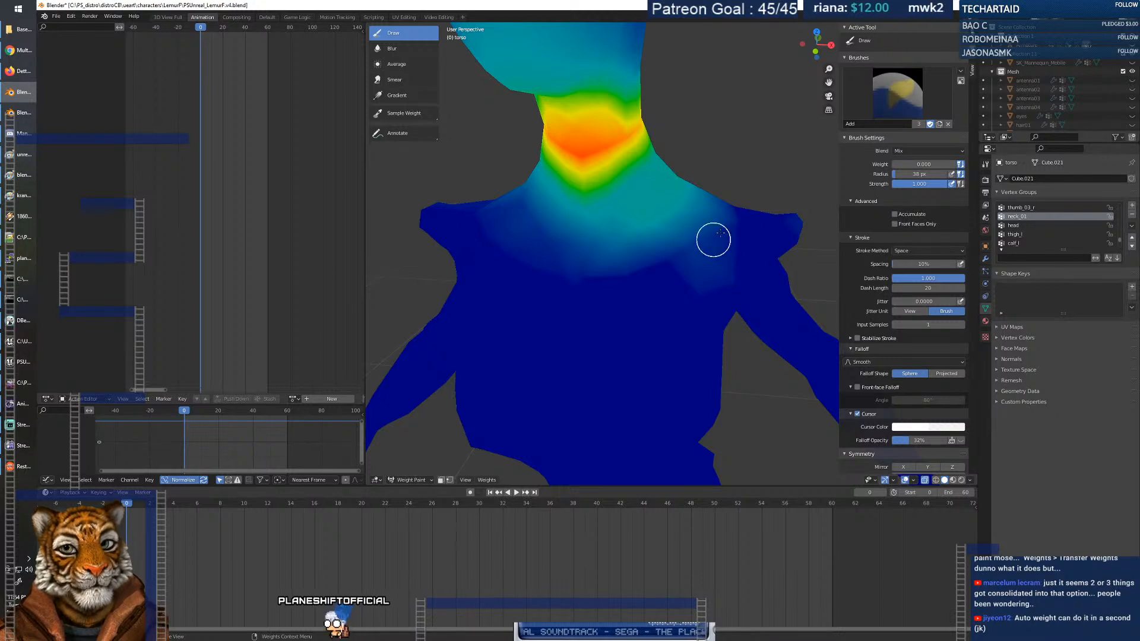
{"action": "left_click_drag", "start_coordinate": [693, 231], "coordinate": [736, 196]}
{"action": "left_click_drag", "start_coordinate": [653, 250], "coordinate": [582, 255]}
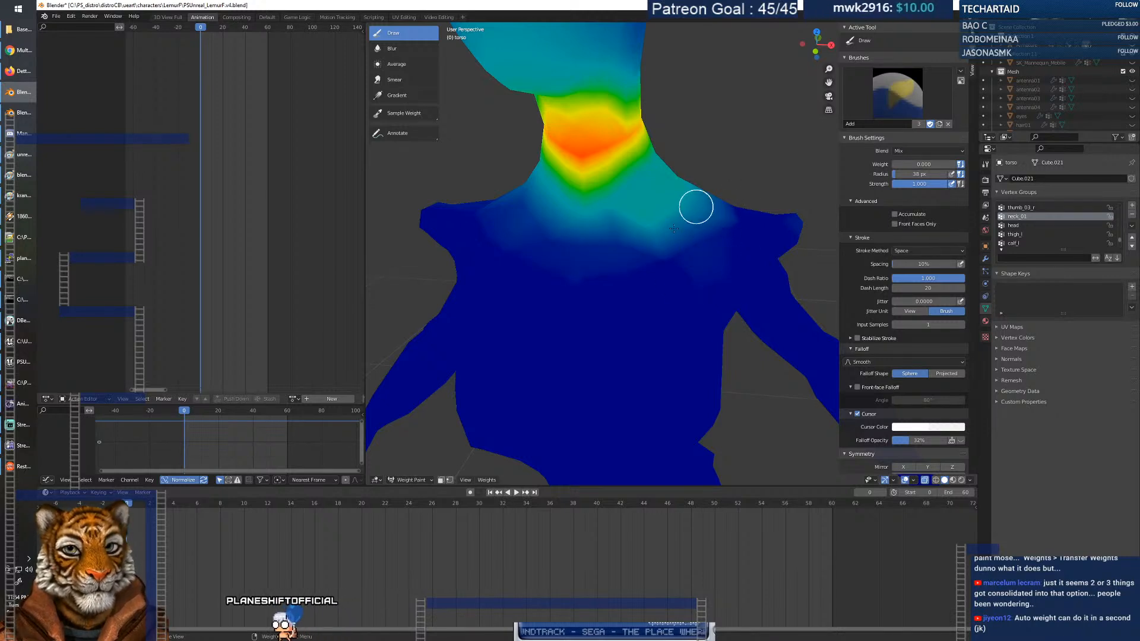
{"action": "mouse_move", "coordinate": [651, 211]}
{"action": "left_mouse_down"}
{"action": "mouse_move", "coordinate": [682, 229]}
{"action": "mouse_move", "coordinate": [652, 250]}
{"action": "left_mouse_up"}
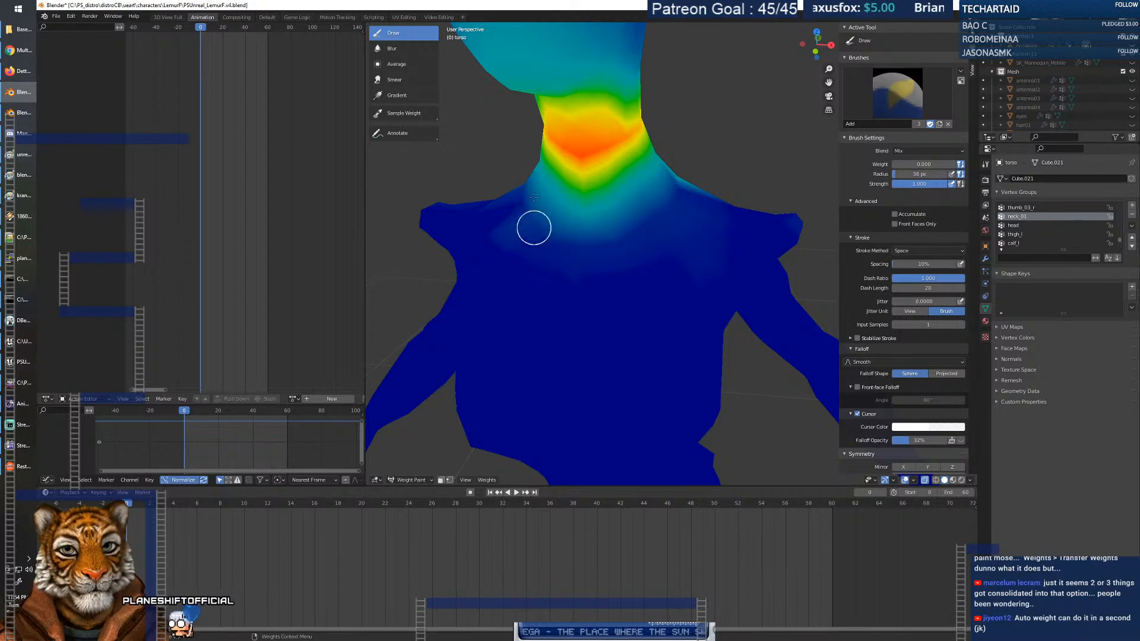
{"action": "middle_click_drag", "start_coordinate": [517, 186], "coordinate": [555, 172]}
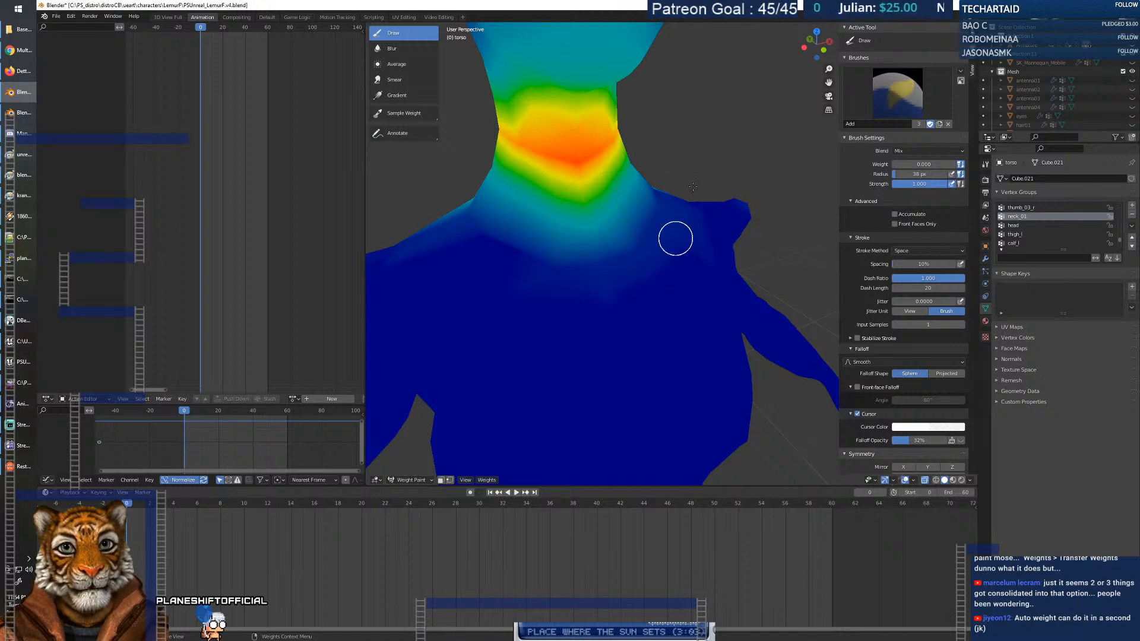
Paint weight 0 over the stray neck_01 influence on the back, from the shoulders down to the waist.
{"action": "middle_click_drag", "start_coordinate": [542, 306], "coordinate": [681, 362]}
{"action": "scroll", "coordinate": [639, 407], "scroll_direction": "down", "scroll_amount": 11}
{"action": "scroll", "coordinate": [638, 404], "scroll_direction": "up", "scroll_amount": 11}
{"action": "left_click_drag", "start_coordinate": [828, 68], "coordinate": [824, 106]}
{"action": "mouse_move", "coordinate": [600, 343]}
{"action": "left_mouse_down"}
{"action": "mouse_move", "coordinate": [598, 303]}
{"action": "mouse_move", "coordinate": [701, 275]}
{"action": "left_mouse_up"}
{"action": "middle_click_drag", "start_coordinate": [625, 323], "coordinate": [618, 365]}
{"action": "mouse_move", "coordinate": [600, 365]}
{"action": "left_mouse_down"}
{"action": "mouse_move", "coordinate": [572, 364]}
{"action": "mouse_move", "coordinate": [602, 426]}
{"action": "left_mouse_up"}
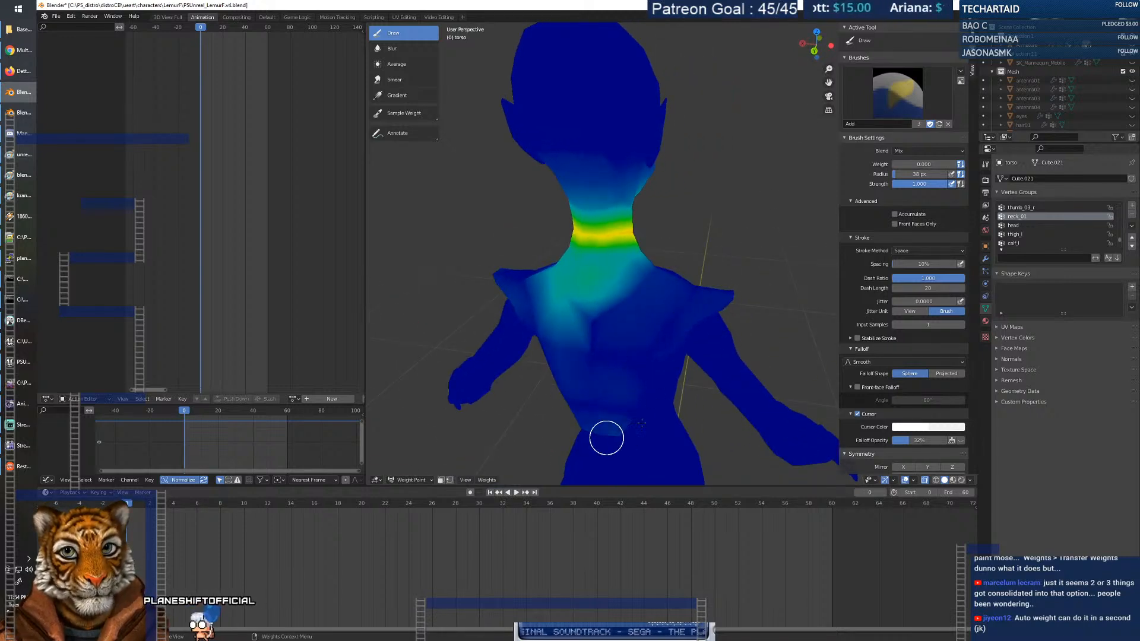
{"action": "left_click_drag", "start_coordinate": [560, 319], "coordinate": [567, 312]}
{"action": "mouse_move", "coordinate": [549, 273]}
{"action": "left_mouse_down"}
{"action": "mouse_move", "coordinate": [522, 300]}
{"action": "mouse_move", "coordinate": [542, 285]}
{"action": "mouse_move", "coordinate": [587, 299]}
{"action": "left_mouse_up"}
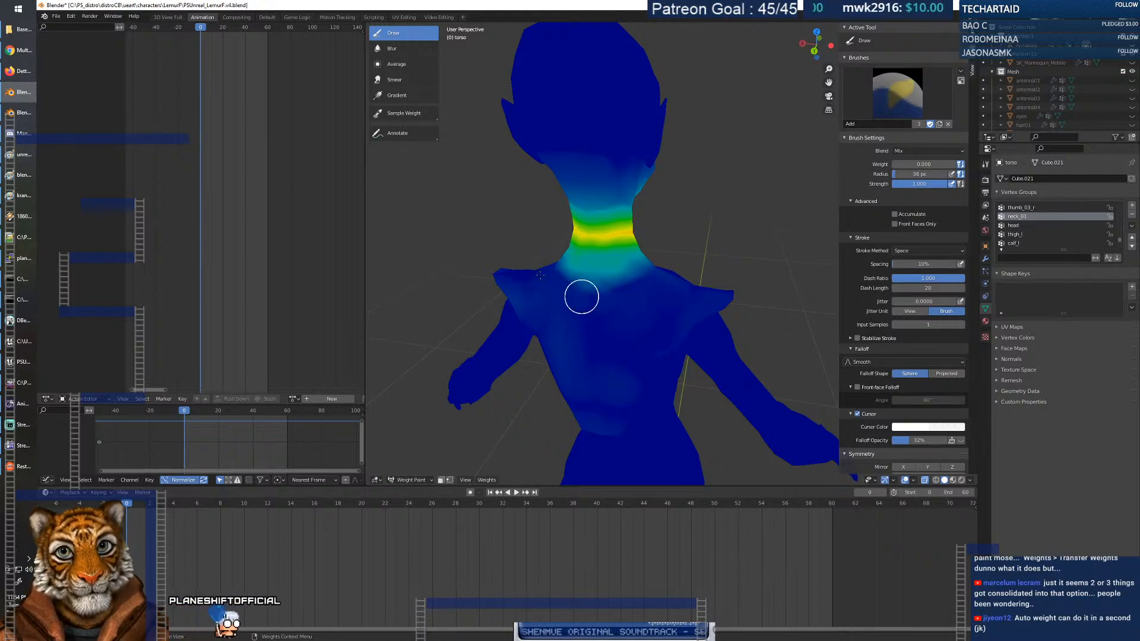
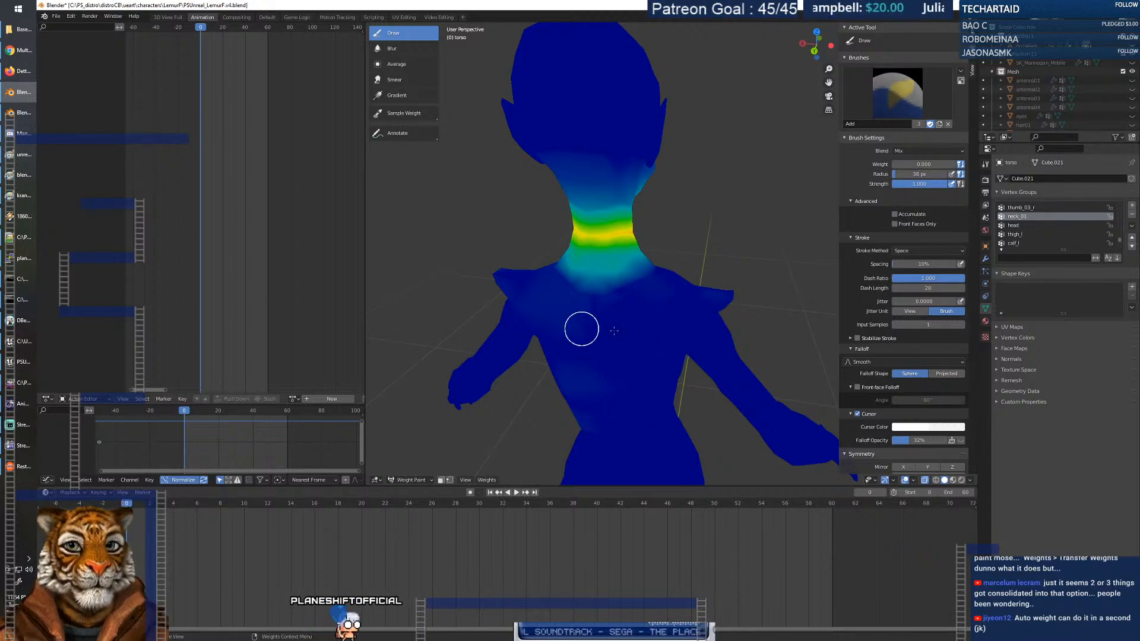
Paint weight 0 over the stray neck_01 influence on the underside of the mesh beside the arm.
{"action": "middle_click_drag", "start_coordinate": [562, 388], "coordinate": [586, 345]}
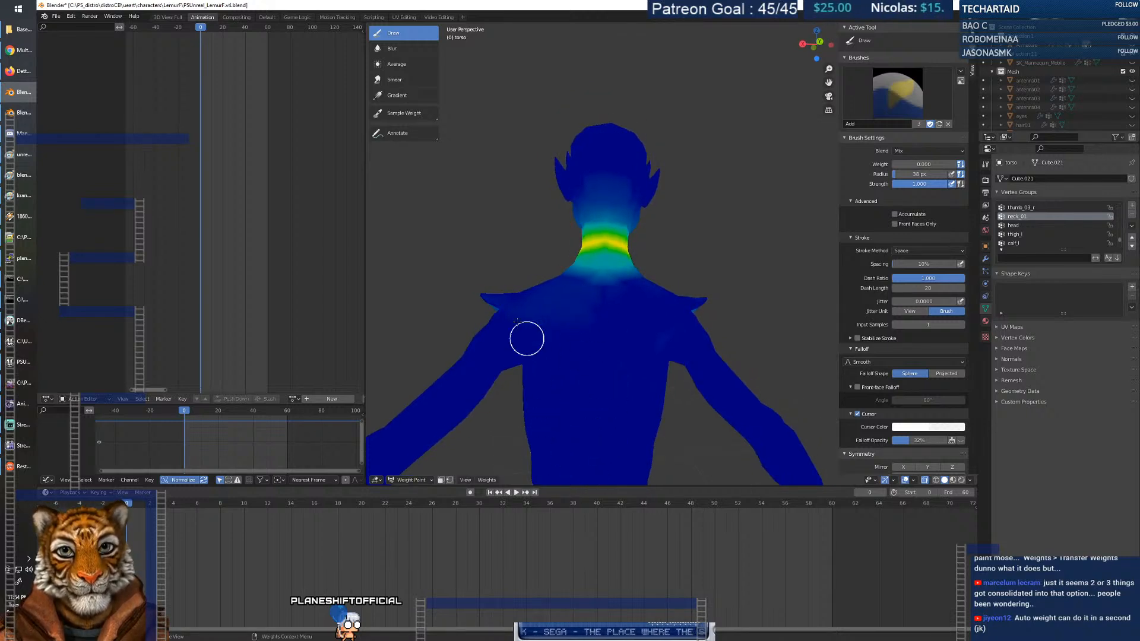
{"action": "middle_click_drag", "start_coordinate": [518, 321], "coordinate": [511, 280]}
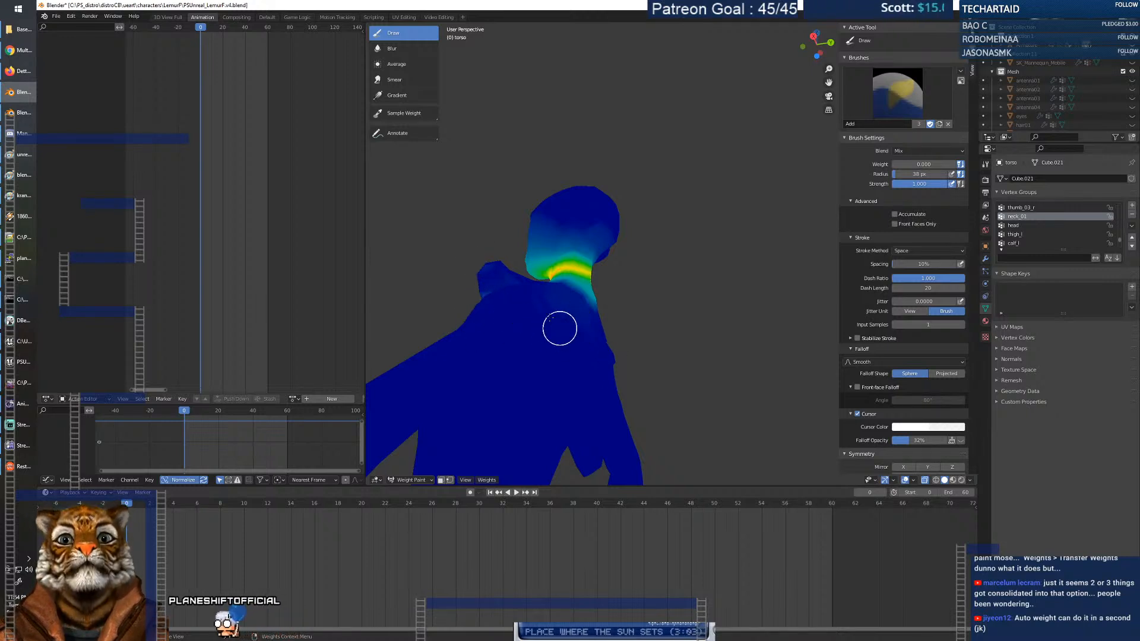
{"action": "middle_click_drag", "start_coordinate": [586, 357], "coordinate": [689, 301]}
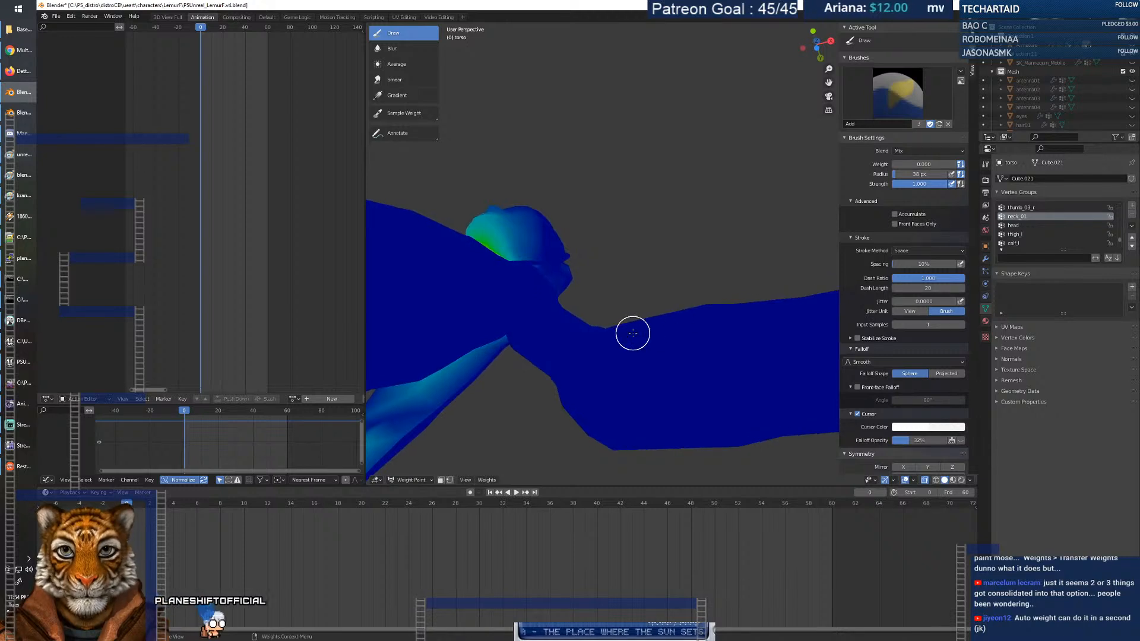
{"action": "middle_click_drag", "start_coordinate": [633, 333], "coordinate": [683, 190], "text": "shift"}
{"action": "mouse_move", "coordinate": [544, 285]}
{"action": "left_mouse_down"}
{"action": "mouse_move", "coordinate": [474, 328]}
{"action": "mouse_move", "coordinate": [544, 274]}
{"action": "mouse_move", "coordinate": [514, 326]}
{"action": "mouse_move", "coordinate": [559, 310]}
{"action": "mouse_move", "coordinate": [599, 252]}
{"action": "mouse_move", "coordinate": [572, 267]}
{"action": "mouse_move", "coordinate": [611, 265]}
{"action": "mouse_move", "coordinate": [526, 274]}
{"action": "mouse_move", "coordinate": [493, 297]}
{"action": "mouse_move", "coordinate": [572, 274]}
{"action": "left_mouse_up"}
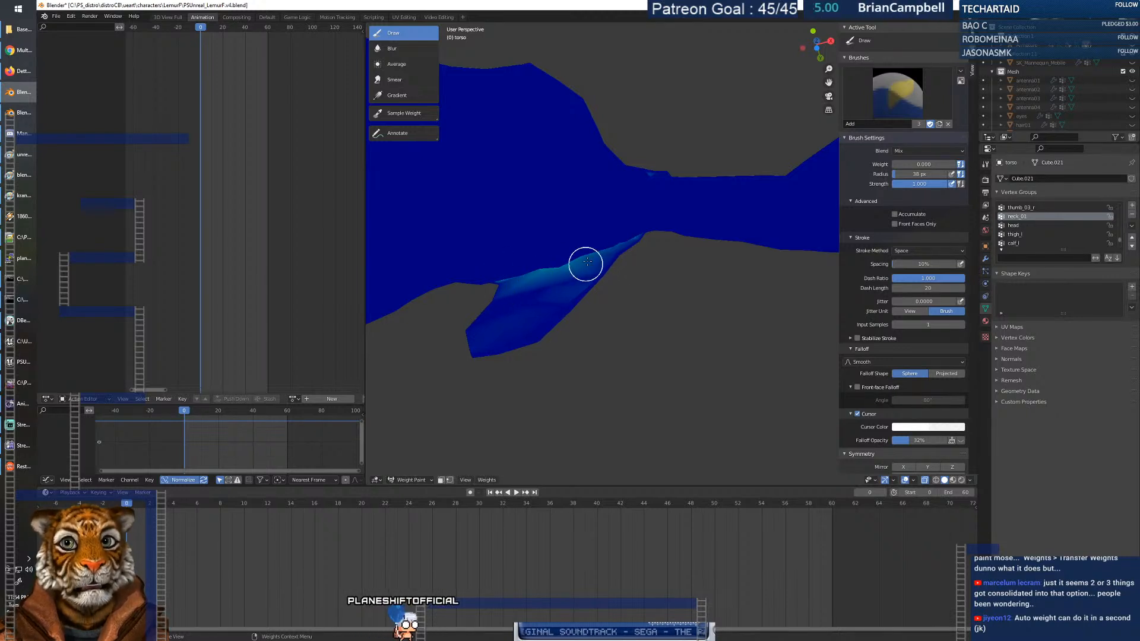
{"action": "middle_click_drag", "start_coordinate": [589, 280], "coordinate": [513, 288]}
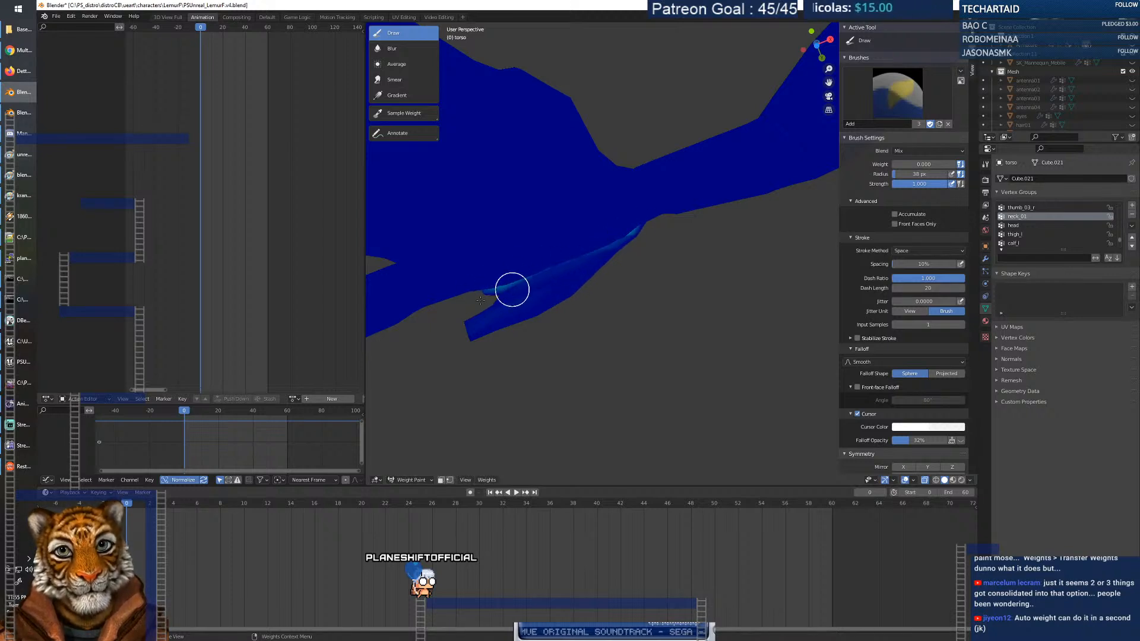
{"action": "middle_click_drag", "start_coordinate": [496, 288], "coordinate": [529, 293]}
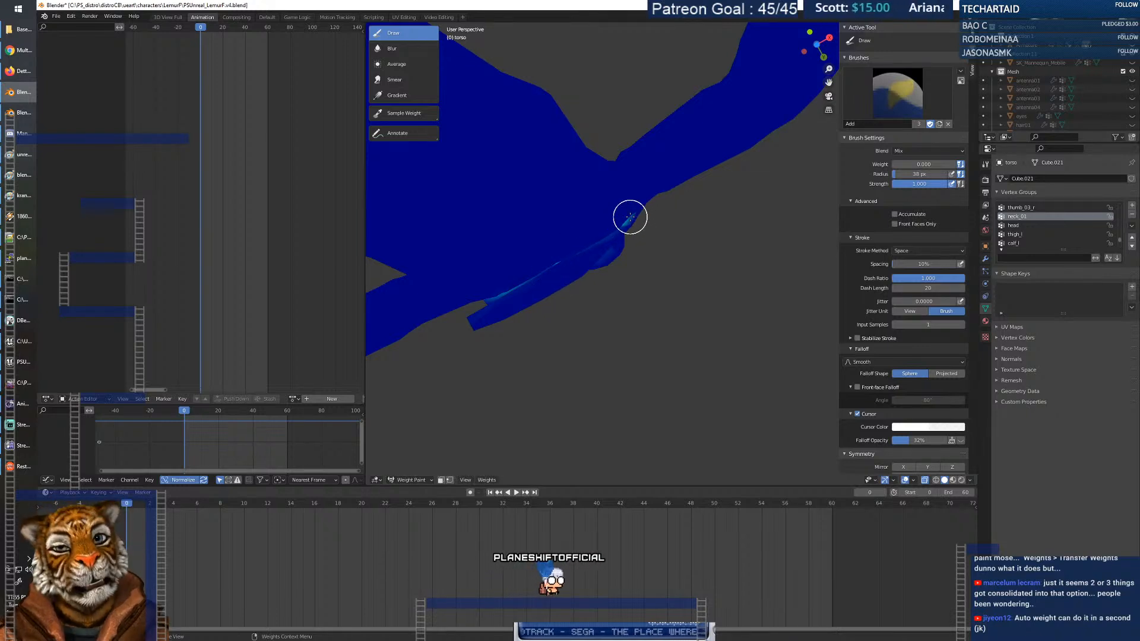
Switch the brush falloff shape to Projected and clear the remaining neck_01 streaks on the underside with weight 0.
{"action": "left_click", "coordinate": [946, 373]}
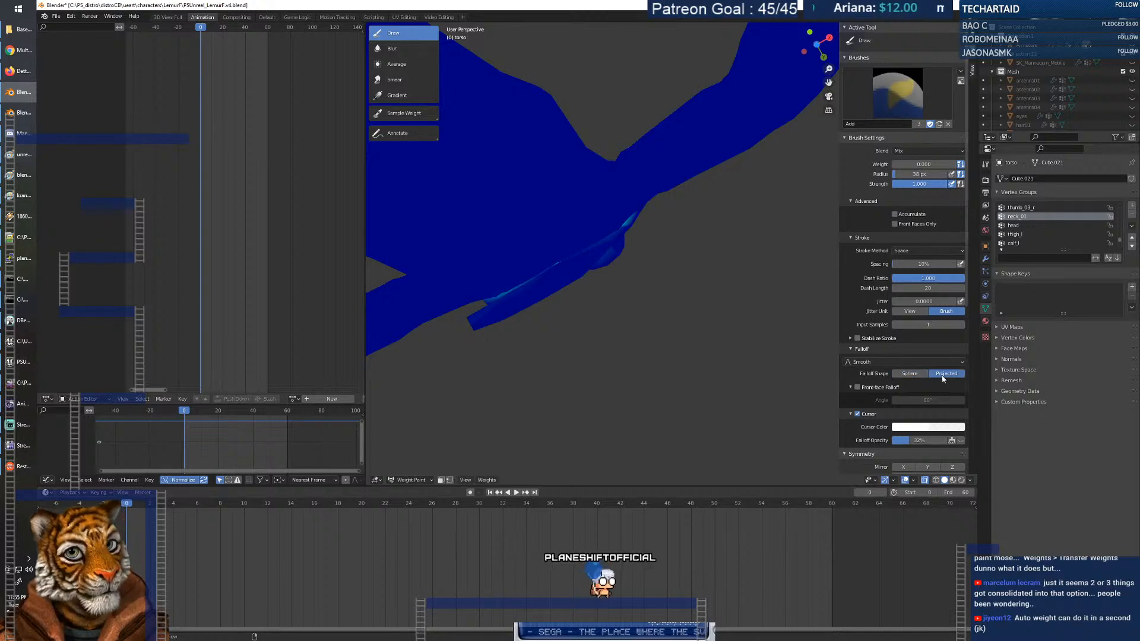
{"action": "mouse_move", "coordinate": [587, 216]}
{"action": "left_mouse_down"}
{"action": "mouse_move", "coordinate": [613, 219]}
{"action": "mouse_move", "coordinate": [506, 291]}
{"action": "left_mouse_up"}
{"action": "middle_click_drag", "start_coordinate": [481, 308], "coordinate": [519, 287]}
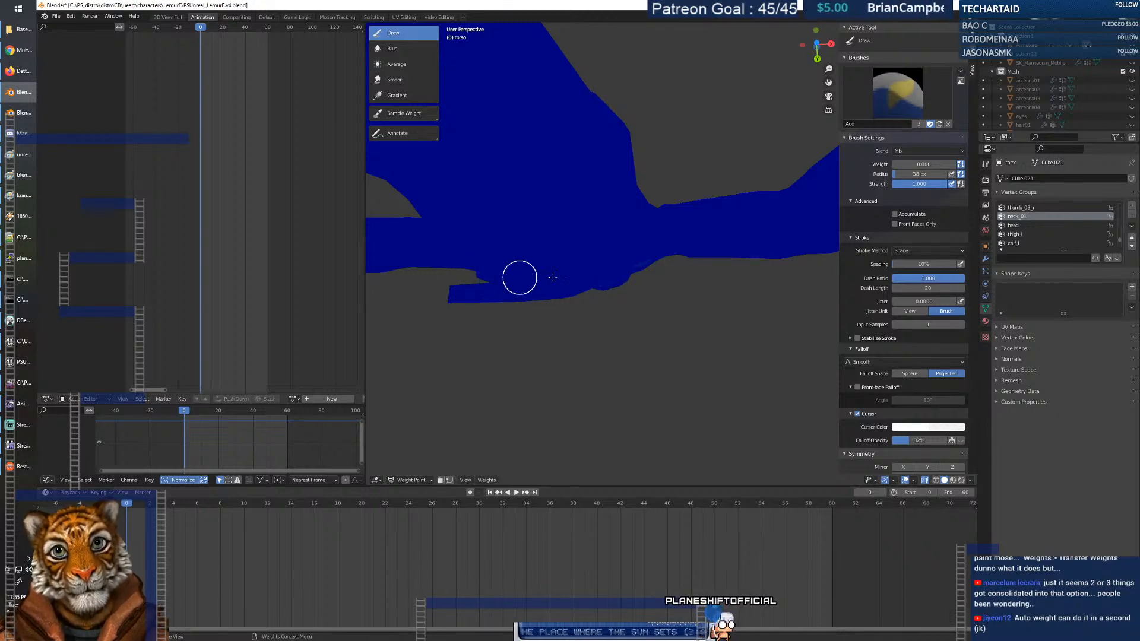
Restore the Sphere falloff shape and paint neck_01 weight 0.289 around the base of the neck from back to front.
{"action": "mouse_move", "coordinate": [837, 369]}
{"action": "middle_mouse_down"}
{"action": "mouse_move", "coordinate": [544, 295]}
{"action": "mouse_move", "coordinate": [550, 217]}
{"action": "mouse_move", "coordinate": [514, 221]}
{"action": "mouse_move", "coordinate": [466, 201]}
{"action": "mouse_move", "coordinate": [415, 209]}
{"action": "middle_mouse_up"}
{"action": "mouse_move", "coordinate": [629, 209]}
{"action": "middle_mouse_down"}
{"action": "mouse_move", "coordinate": [673, 196]}
{"action": "mouse_move", "coordinate": [649, 193]}
{"action": "middle_mouse_up"}
{"action": "right_click", "coordinate": [639, 195]}
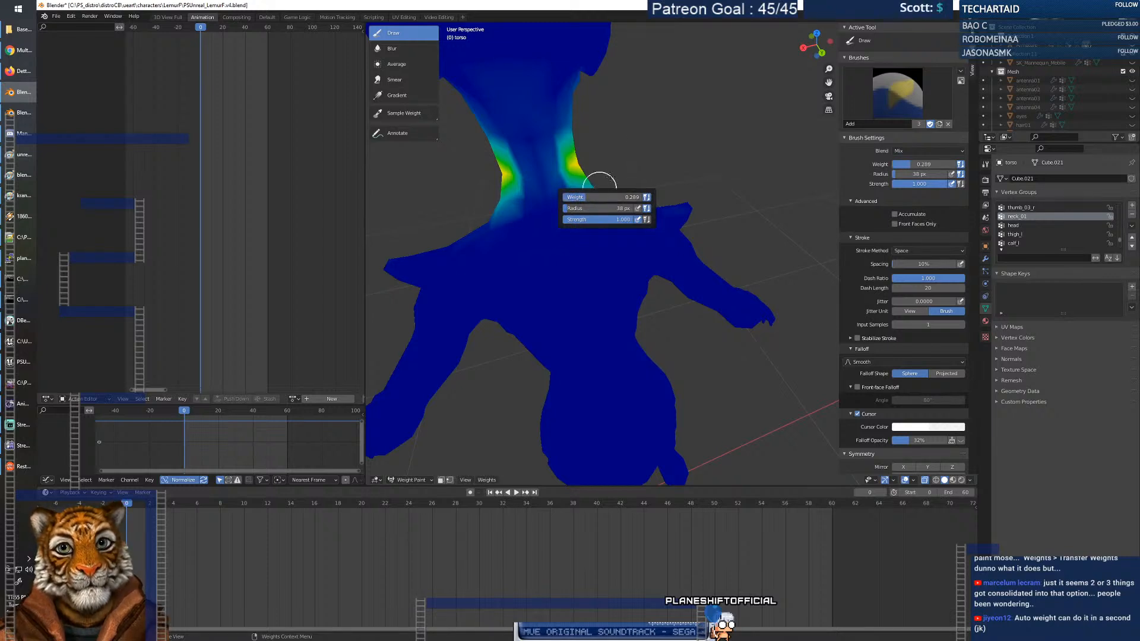
{"action": "left_click_drag", "start_coordinate": [539, 198], "coordinate": [514, 208]}
{"action": "middle_click_drag", "start_coordinate": [483, 211], "coordinate": [590, 196]}
{"action": "middle_click_drag", "start_coordinate": [490, 248], "coordinate": [524, 258]}
{"action": "mouse_move", "coordinate": [387, 234]}
{"action": "middle_mouse_down"}
{"action": "mouse_move", "coordinate": [427, 250]}
{"action": "mouse_move", "coordinate": [402, 255]}
{"action": "mouse_move", "coordinate": [585, 309]}
{"action": "middle_mouse_up"}
{"action": "scroll", "coordinate": [586, 308], "scroll_direction": "down", "scroll_amount": 5}
{"action": "scroll", "coordinate": [585, 308], "scroll_direction": "up", "scroll_amount": 5}
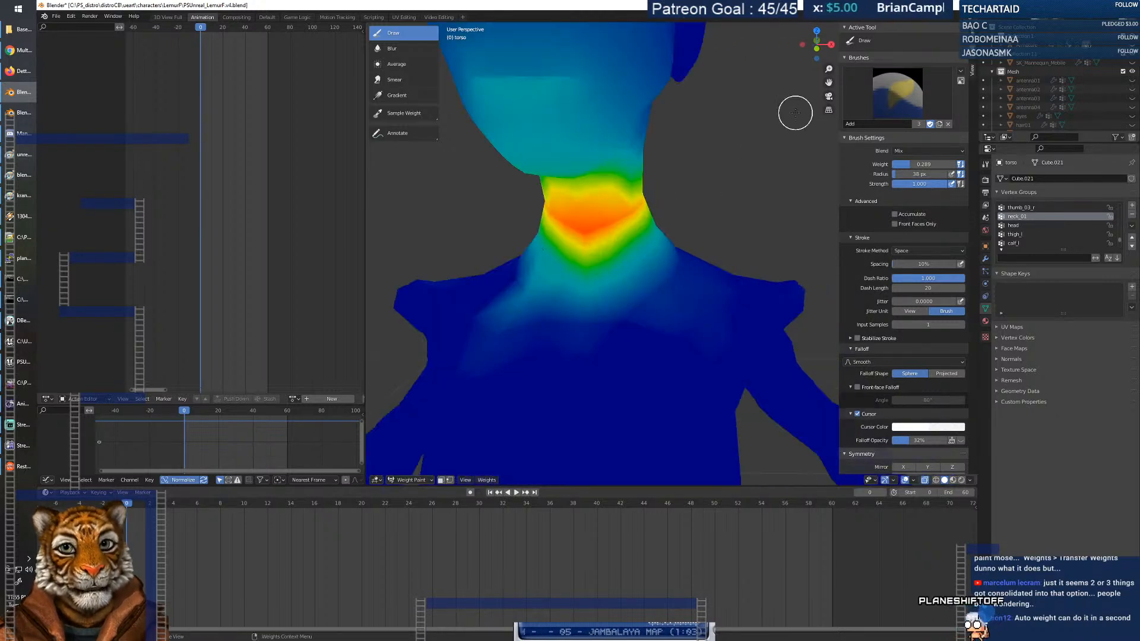
Set the brush weight to 0 and clear the neck_01 influence from the upper chest, shoulders and face.
{"action": "scroll", "coordinate": [793, 114], "scroll_direction": "down", "scroll_amount": 3}
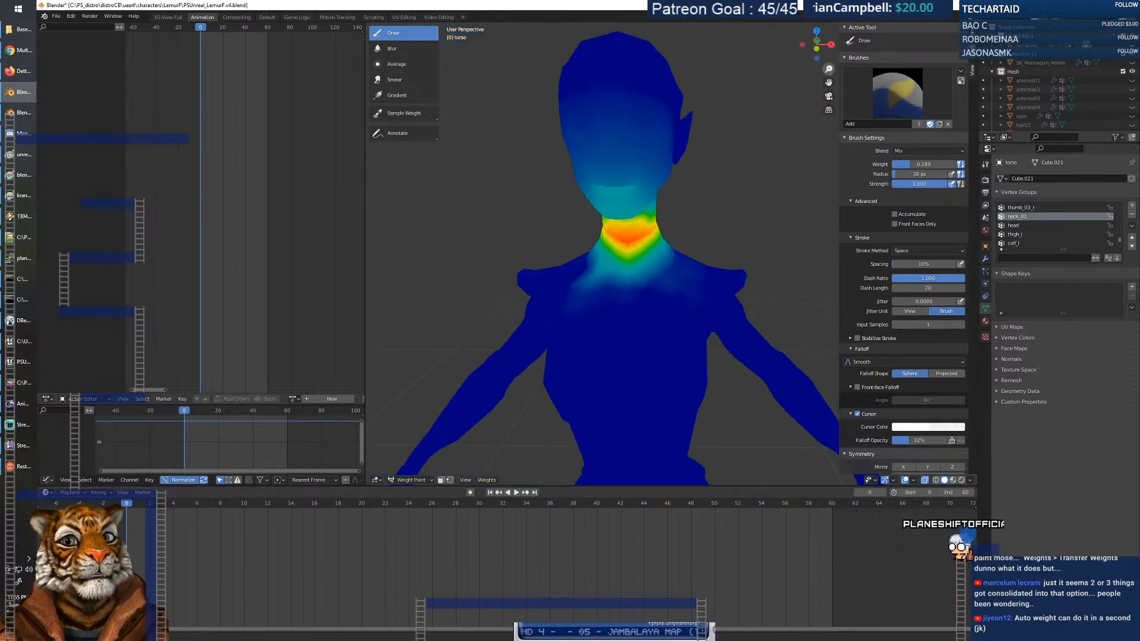
{"action": "right_click", "coordinate": [665, 202]}
{"action": "left_click_drag", "start_coordinate": [609, 204], "coordinate": [588, 204]}
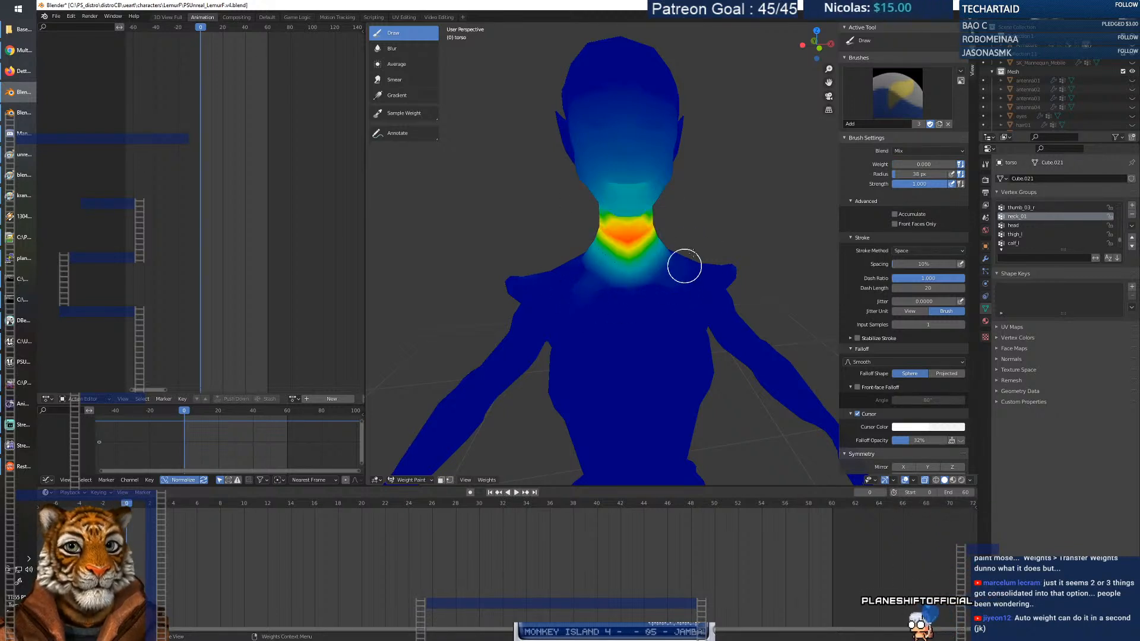
{"action": "mouse_move", "coordinate": [659, 178]}
{"action": "left_mouse_down"}
{"action": "mouse_move", "coordinate": [572, 140]}
{"action": "mouse_move", "coordinate": [610, 124]}
{"action": "left_mouse_up"}
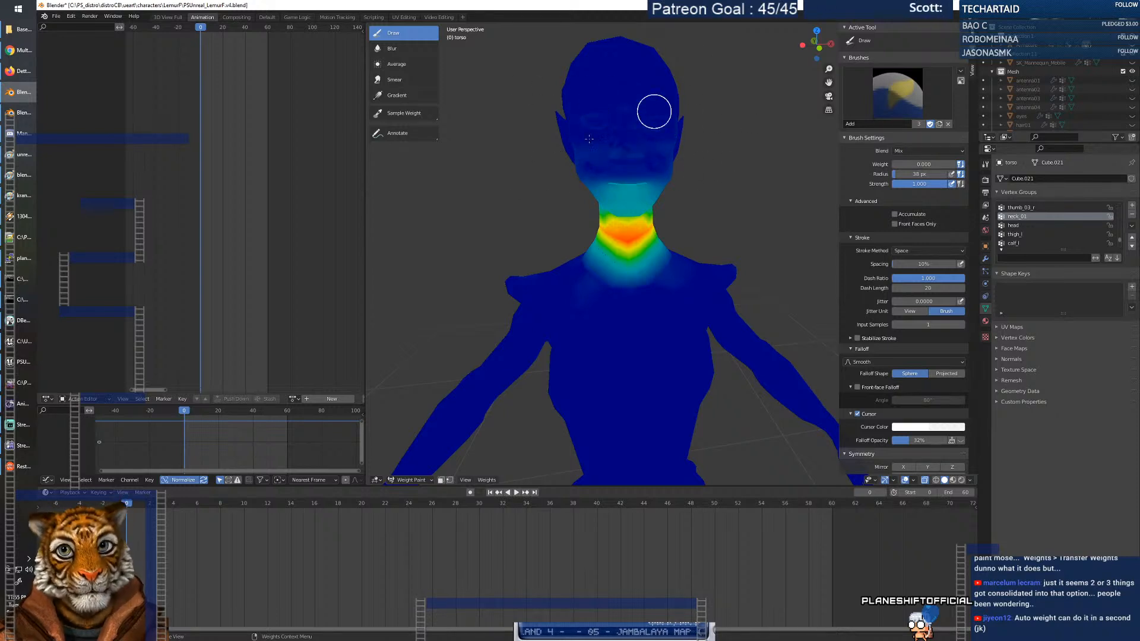
Paint weight 0 over the neck_01 influence on the back and sides of the head.
{"action": "middle_click_drag", "start_coordinate": [659, 161], "coordinate": [672, 109]}
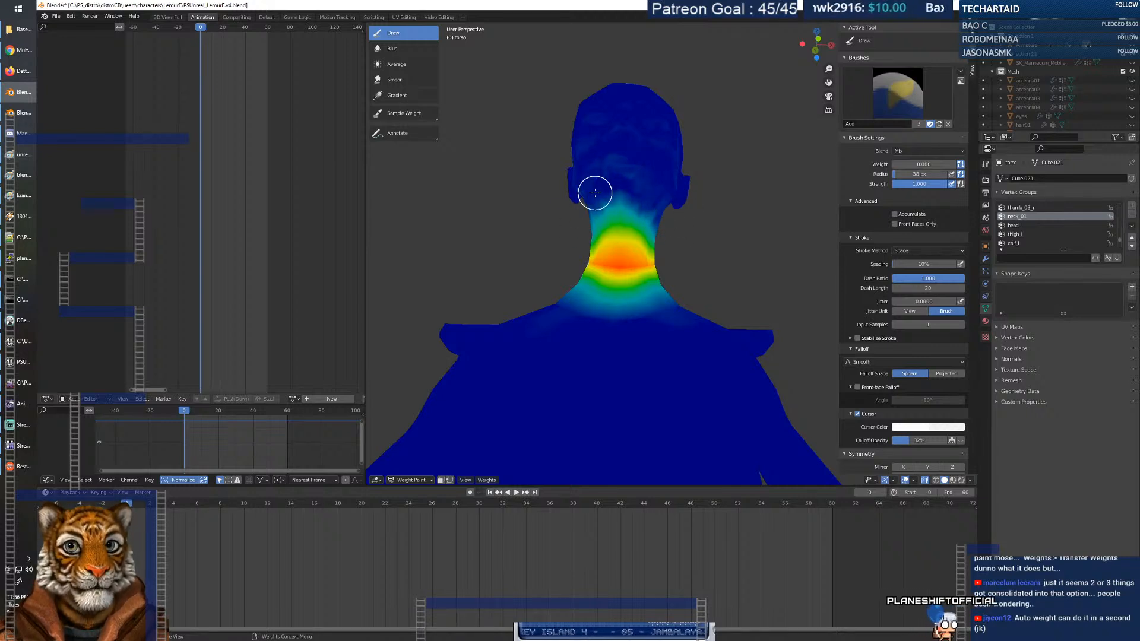
{"action": "middle_click_drag", "start_coordinate": [590, 178], "coordinate": [715, 180]}
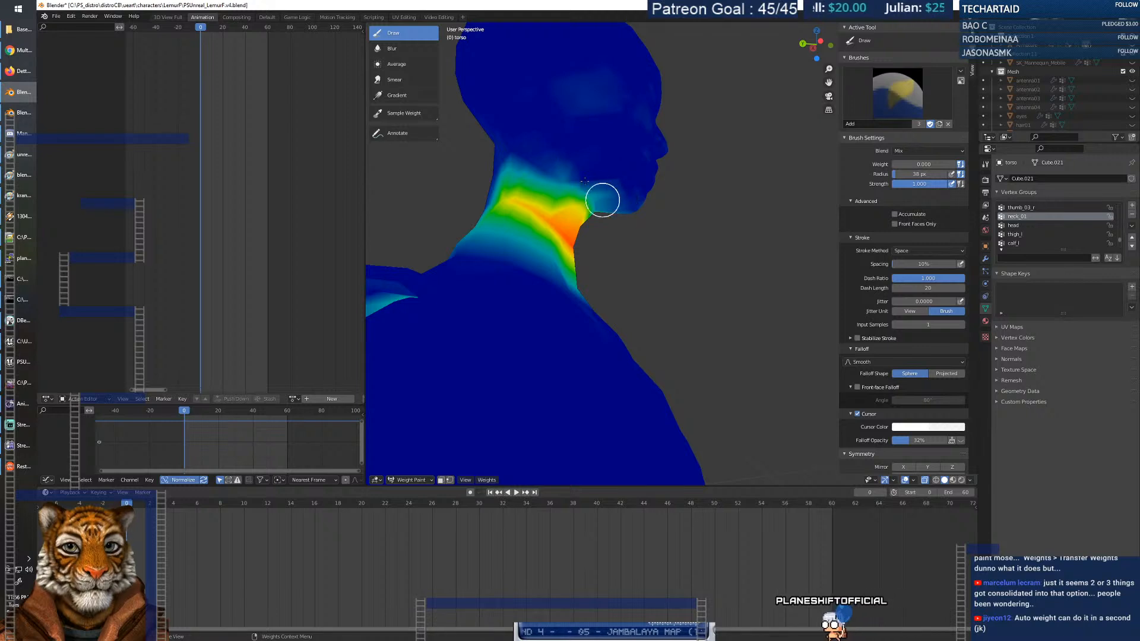
{"action": "mouse_move", "coordinate": [529, 153]}
{"action": "middle_mouse_down"}
{"action": "mouse_move", "coordinate": [578, 163]}
{"action": "mouse_move", "coordinate": [598, 151]}
{"action": "middle_mouse_up"}
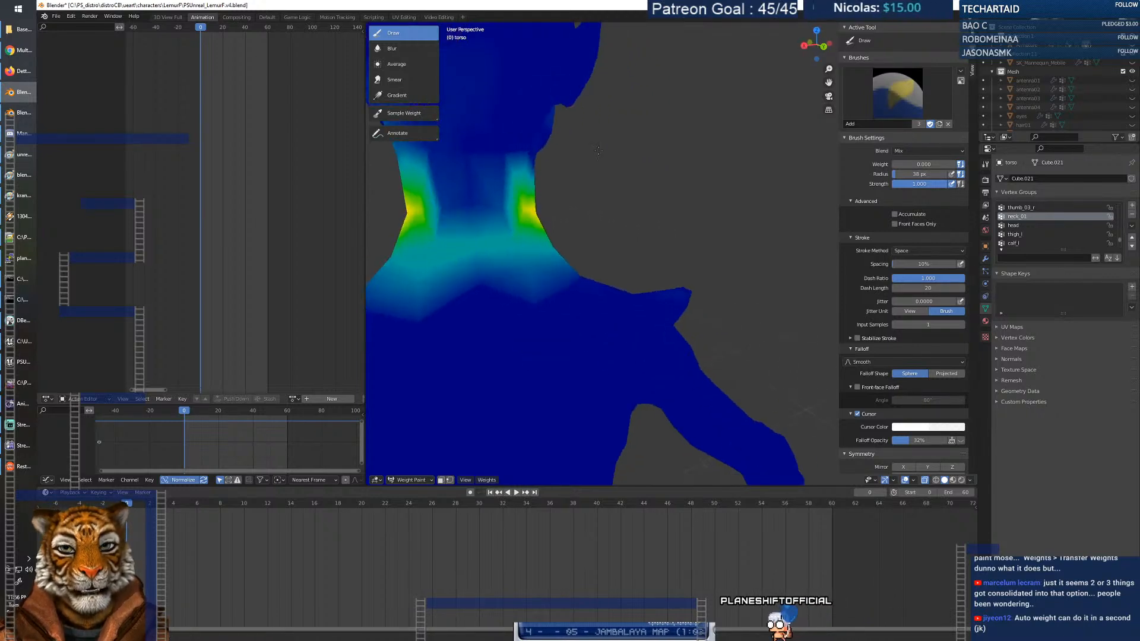
Set the brush weight to 1.000 and paint a full-strength neck_01 band around the middle of the neck.
{"action": "right_click", "coordinate": [560, 207]}
{"action": "left_click_drag", "start_coordinate": [528, 202], "coordinate": [486, 196]}
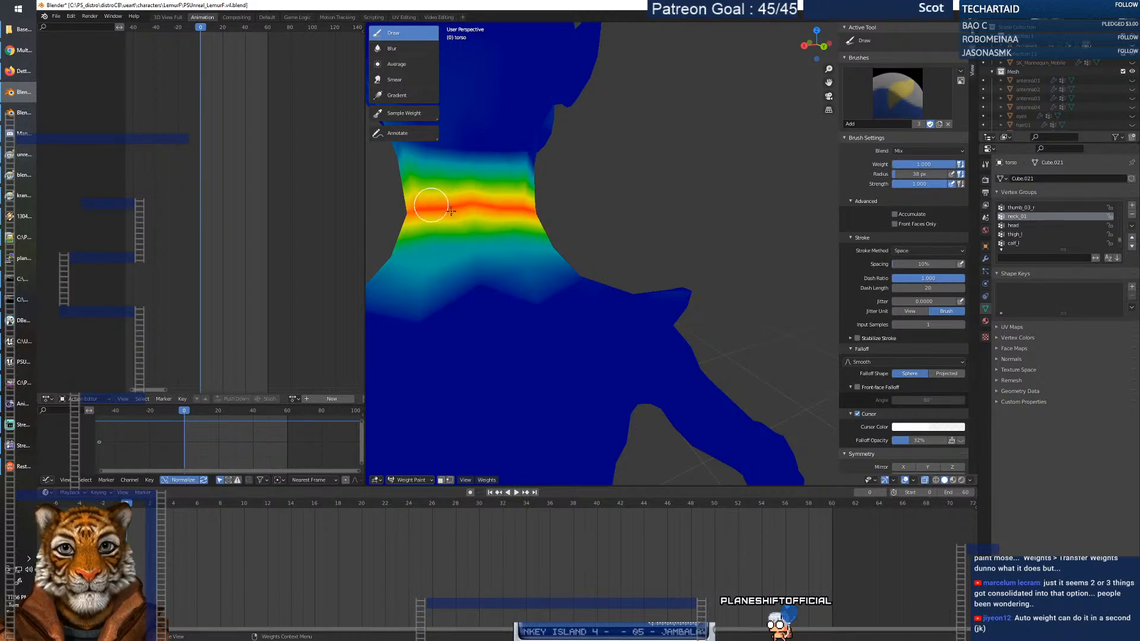
{"action": "middle_click_drag", "start_coordinate": [482, 221], "coordinate": [570, 224]}
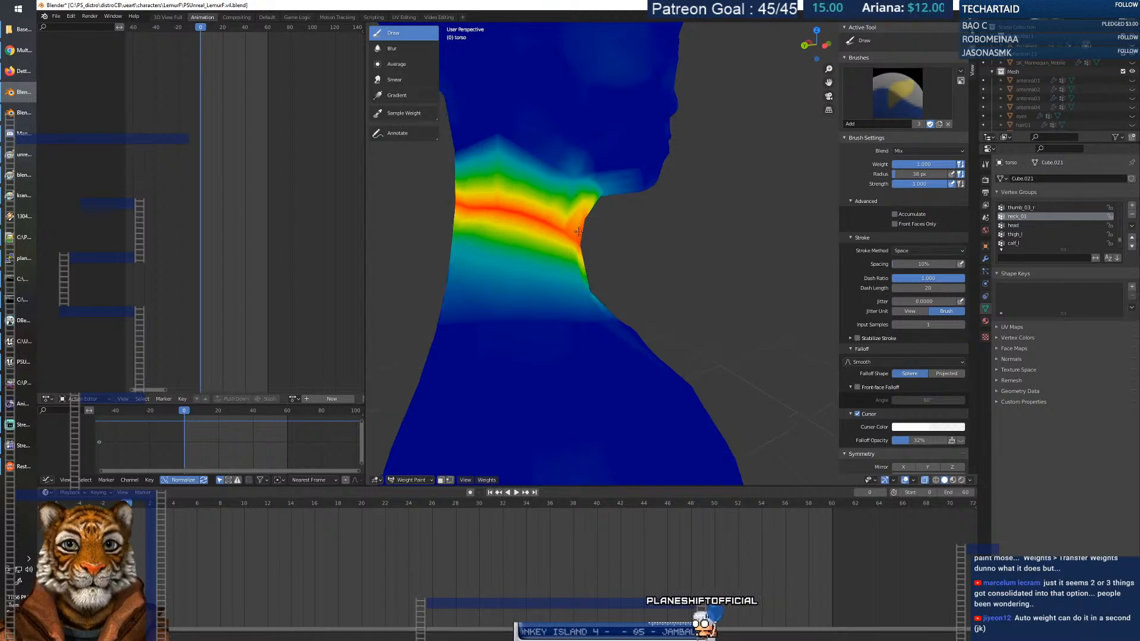
{"action": "middle_click_drag", "start_coordinate": [595, 231], "coordinate": [486, 224]}
{"action": "middle_click_drag", "start_coordinate": [639, 217], "coordinate": [547, 222]}
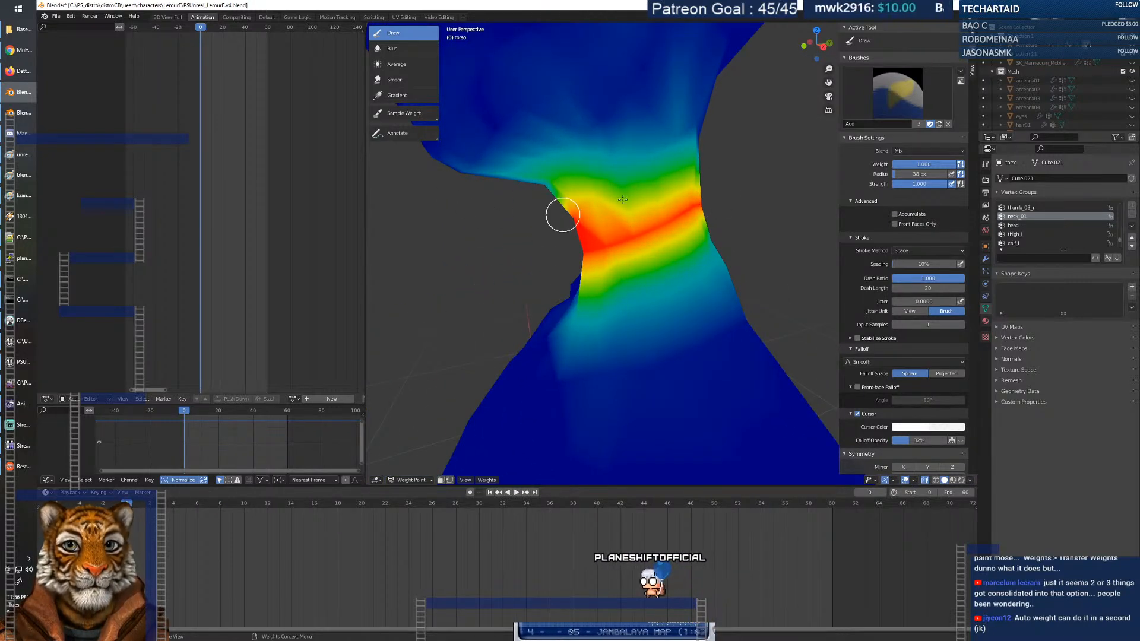
{"action": "left_click_drag", "start_coordinate": [574, 210], "coordinate": [649, 200]}
{"action": "mouse_move", "coordinate": [645, 219]}
{"action": "middle_mouse_down"}
{"action": "mouse_move", "coordinate": [730, 211]}
{"action": "mouse_move", "coordinate": [694, 212]}
{"action": "middle_mouse_up"}
{"action": "scroll", "coordinate": [725, 208], "scroll_direction": "down", "scroll_amount": 10}
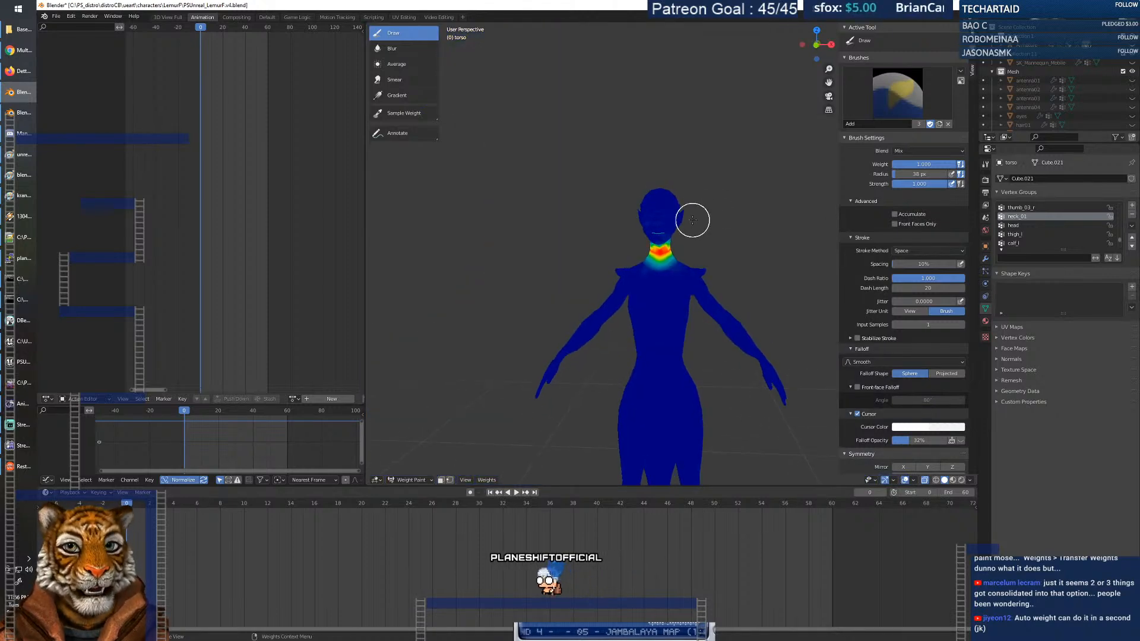
{"action": "scroll", "coordinate": [687, 244], "scroll_direction": "up", "scroll_amount": 10}
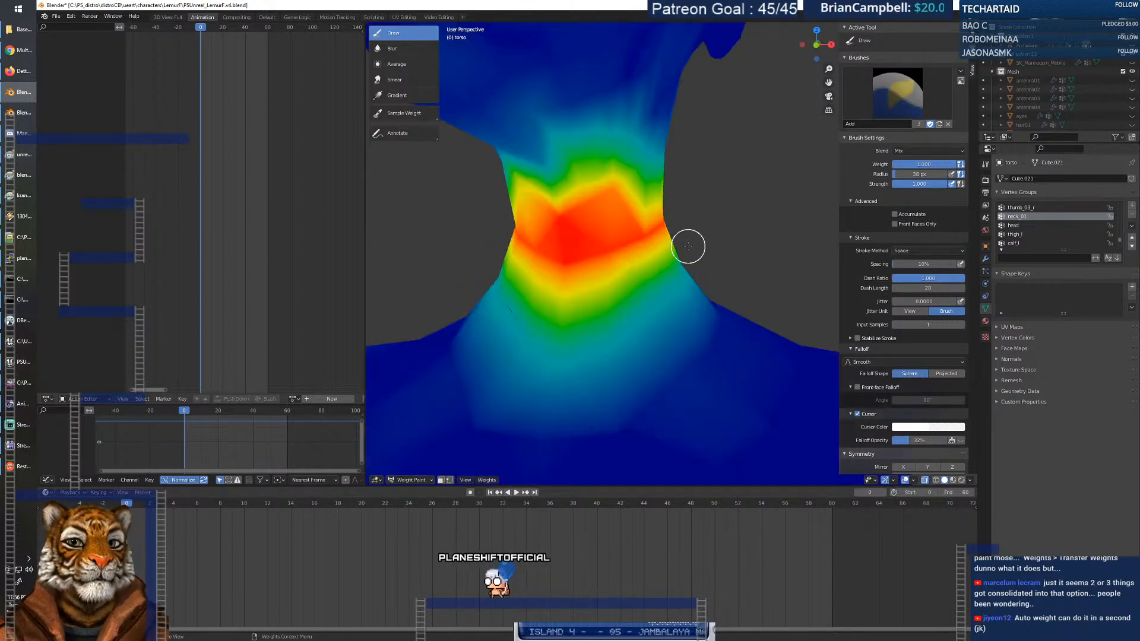
Clear the neck_01 influence under the jaw and around the mouth with weight 0 and Projected falloff, finishing with the Sphere shape restored.
{"action": "left_click_drag", "start_coordinate": [829, 70], "coordinate": [828, 118]}
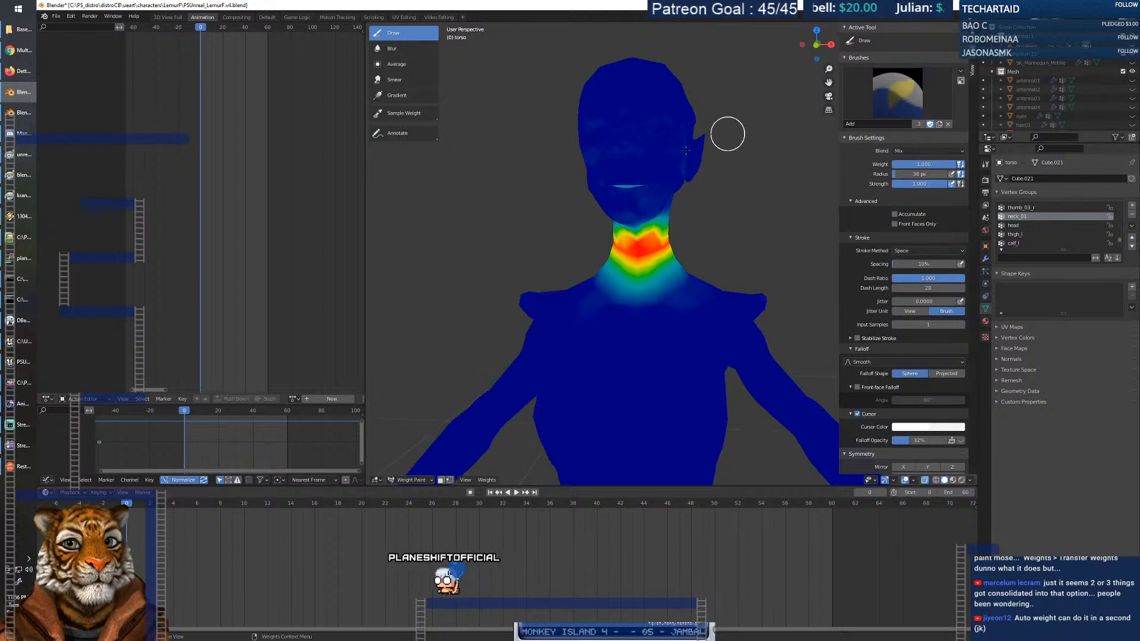
{"action": "right_click", "coordinate": [639, 185]}
{"action": "left_click_drag", "start_coordinate": [613, 187], "coordinate": [526, 183]}
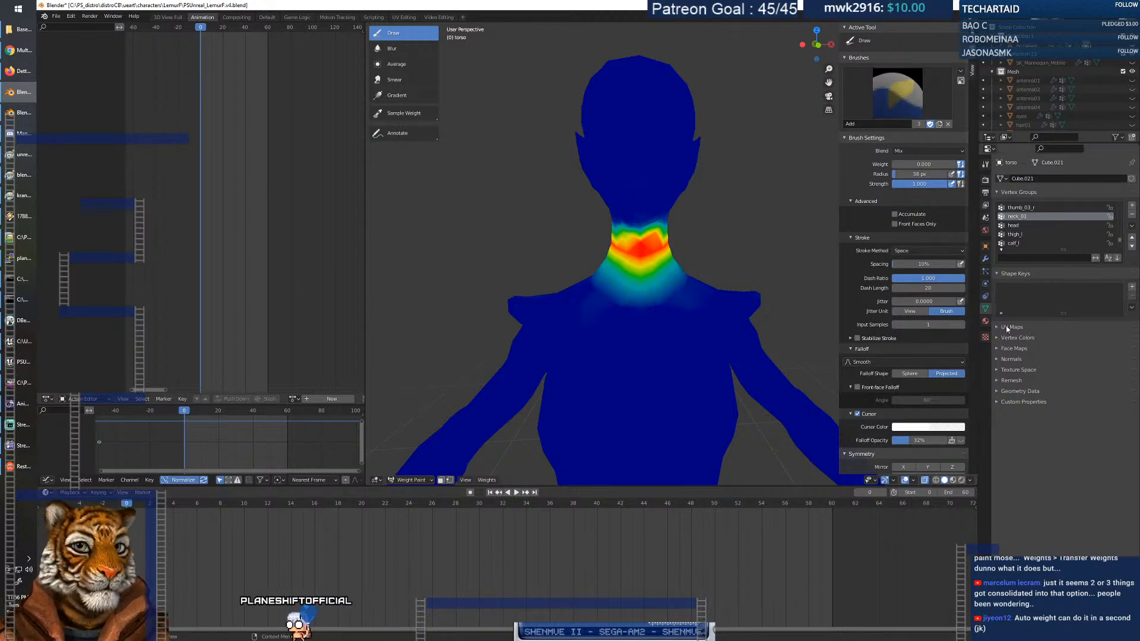
{"action": "left_click", "coordinate": [910, 374]}
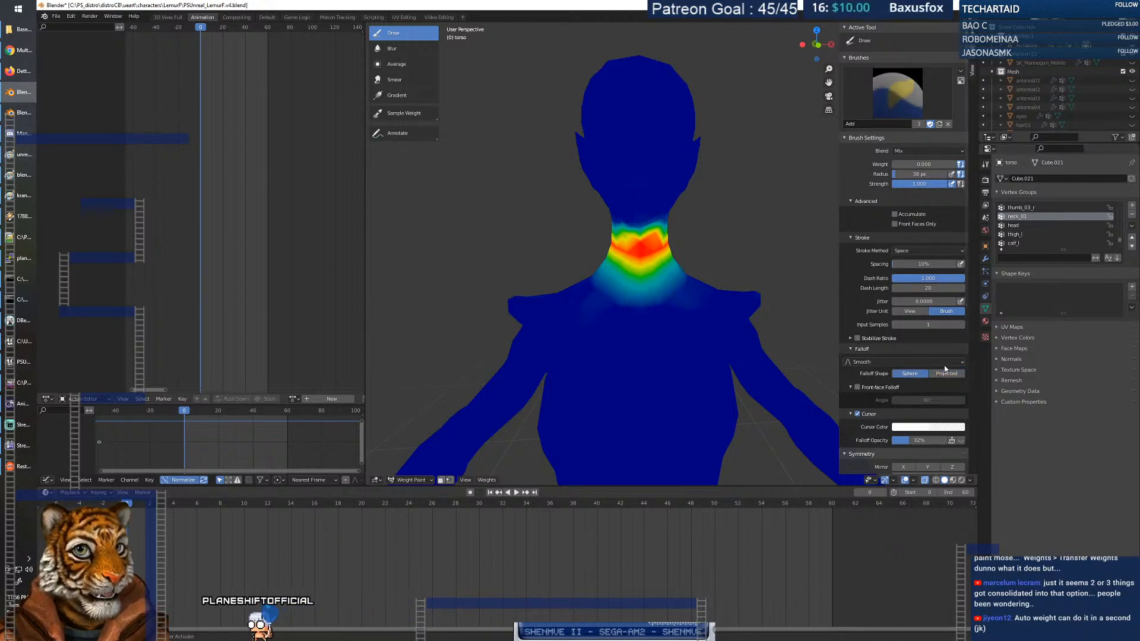
Select the head vertex group and paint weight 1.000 over the weaker patches all around the head.
{"action": "left_click", "coordinate": [1035, 226]}
{"action": "mouse_move", "coordinate": [647, 235]}
{"action": "middle_mouse_down"}
{"action": "mouse_move", "coordinate": [711, 239]}
{"action": "mouse_move", "coordinate": [695, 221]}
{"action": "middle_mouse_up"}
{"action": "right_click", "coordinate": [561, 136]}
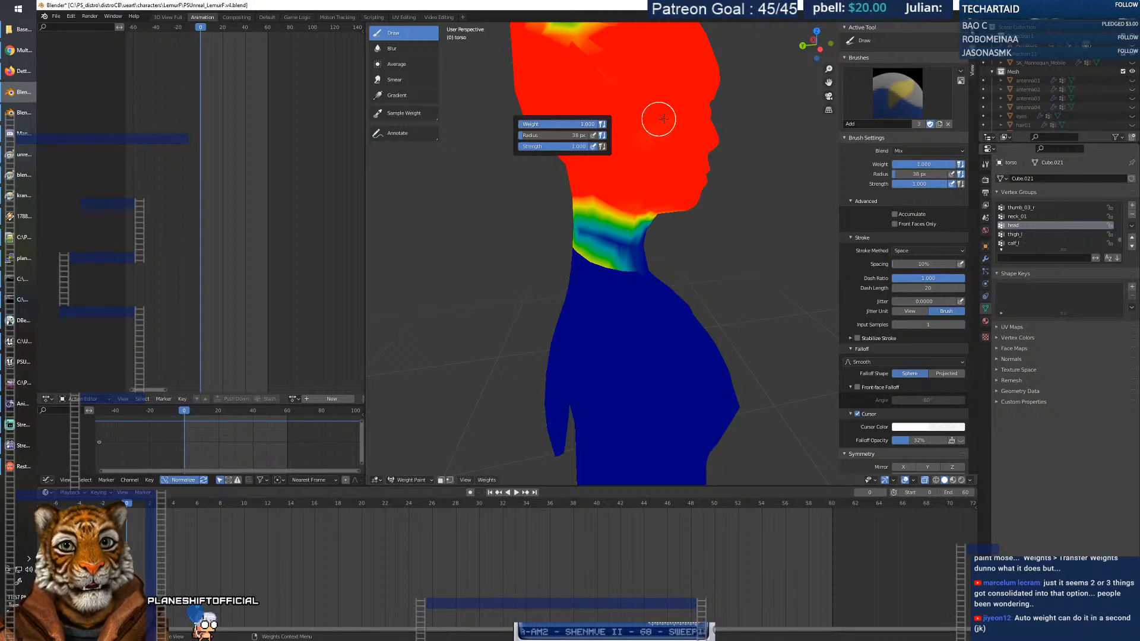
{"action": "mouse_move", "coordinate": [646, 125]}
{"action": "middle_mouse_down", "text": "shift"}
{"action": "mouse_move", "coordinate": [618, 230]}
{"action": "mouse_move", "coordinate": [639, 240]}
{"action": "middle_mouse_up", "text": "shift"}
{"action": "mouse_move", "coordinate": [534, 180]}
{"action": "left_mouse_down"}
{"action": "mouse_move", "coordinate": [596, 183]}
{"action": "mouse_move", "coordinate": [542, 189]}
{"action": "left_mouse_up"}
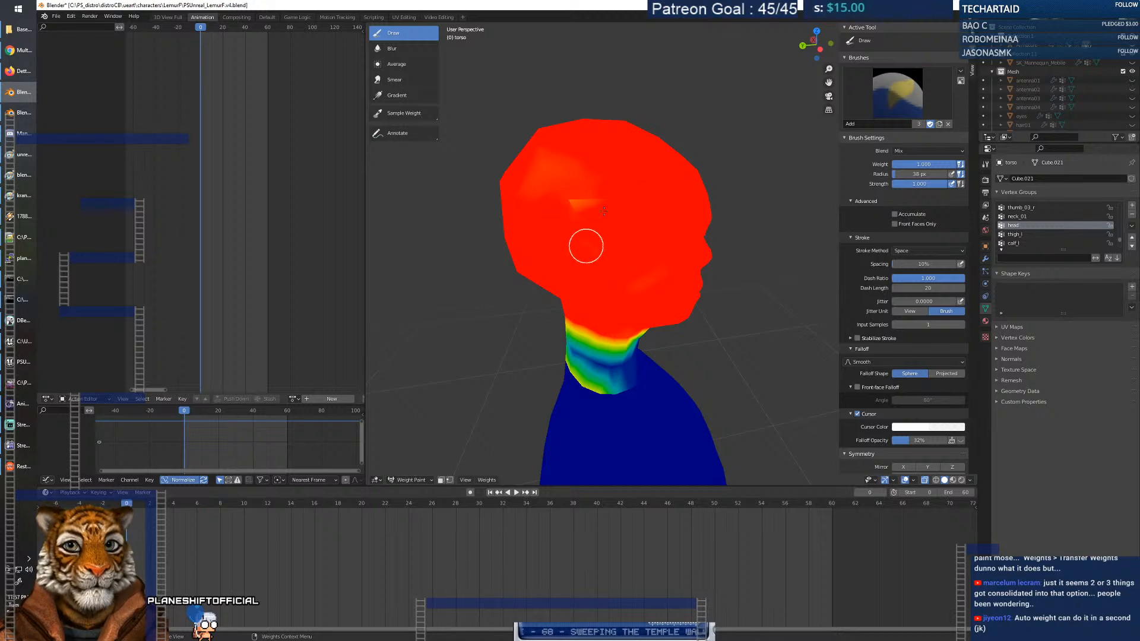
{"action": "middle_click_drag", "start_coordinate": [590, 215], "coordinate": [629, 204]}
{"action": "scroll", "coordinate": [666, 194], "scroll_direction": "up", "scroll_amount": 4}
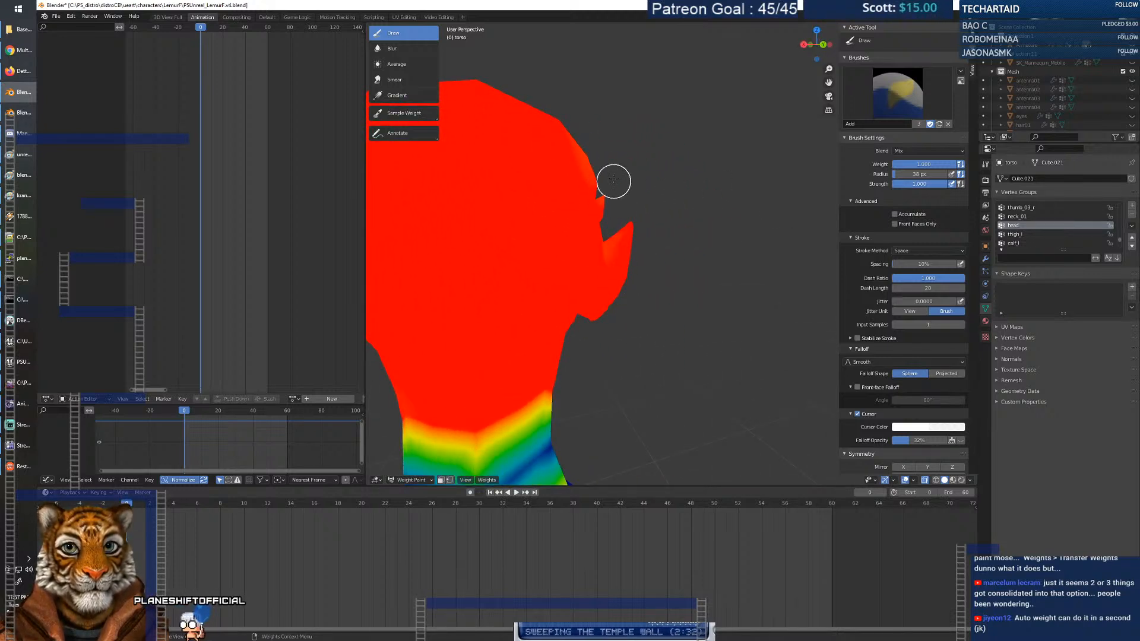
{"action": "middle_click_drag", "start_coordinate": [616, 240], "coordinate": [704, 213]}
{"action": "scroll", "coordinate": [705, 214], "scroll_direction": "down", "scroll_amount": 10}
{"action": "scroll", "coordinate": [705, 212], "scroll_direction": "up", "scroll_amount": 10}
{"action": "scroll", "coordinate": [830, 68], "scroll_direction": "down", "scroll_amount": 5}
Paint head weight 0.572 across the upper neck below the jaw to form the transition band.
{"action": "mouse_move", "coordinate": [772, 160]}
{"action": "middle_mouse_down"}
{"action": "mouse_move", "coordinate": [750, 166]}
{"action": "mouse_move", "coordinate": [941, 26]}
{"action": "mouse_move", "coordinate": [714, 197]}
{"action": "middle_mouse_up"}
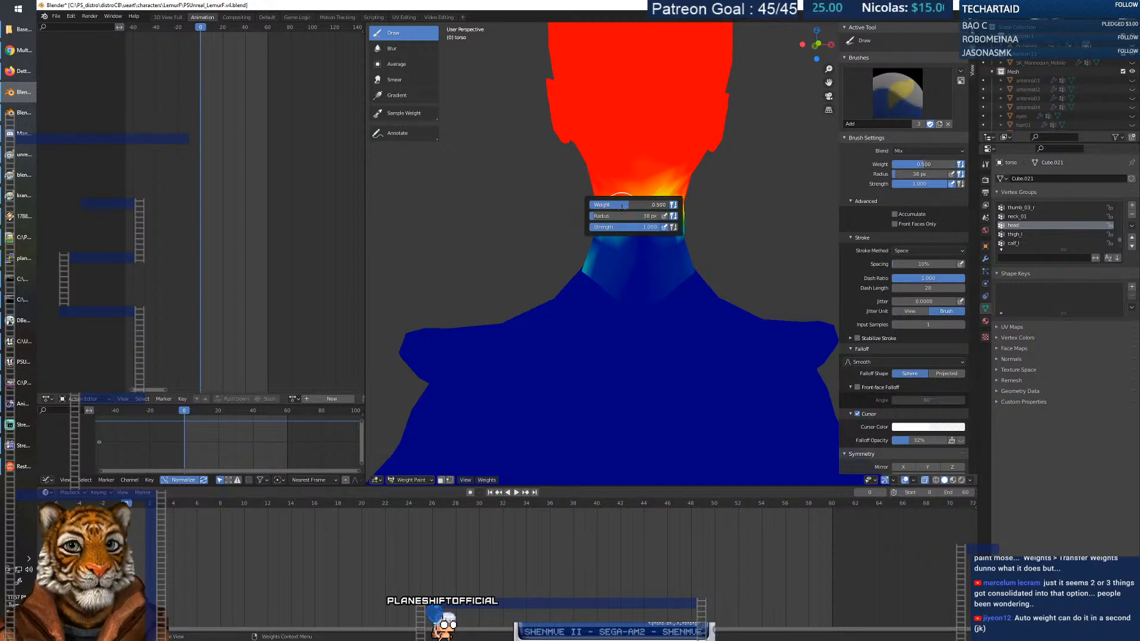
{"action": "left_click_drag", "start_coordinate": [597, 196], "coordinate": [682, 197]}
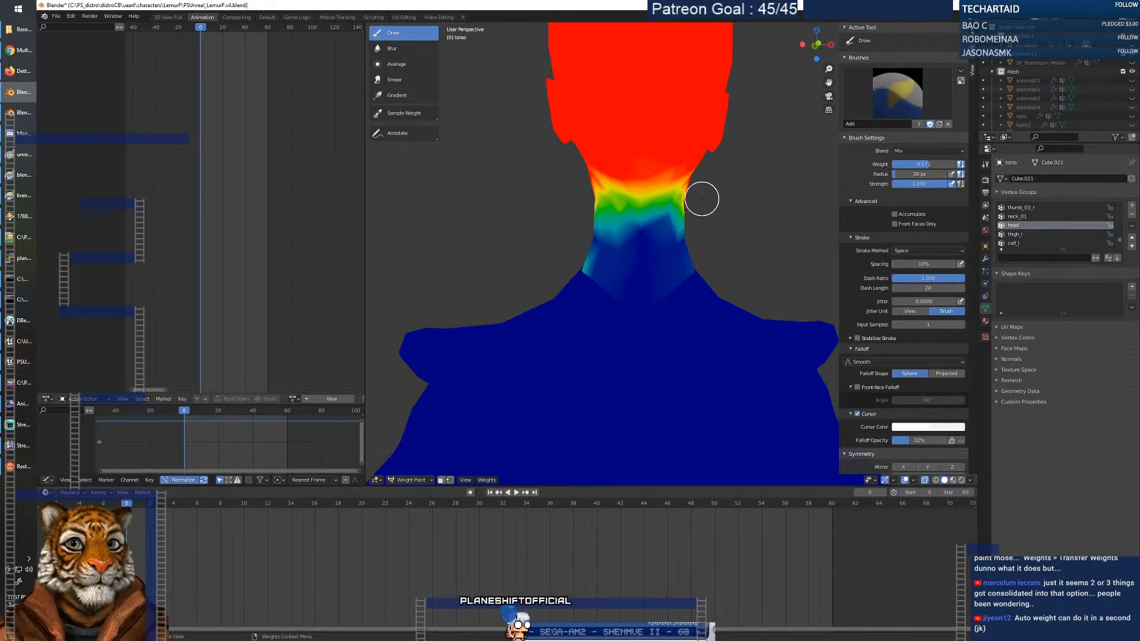
{"action": "middle_click_drag", "start_coordinate": [675, 199], "coordinate": [621, 209]}
{"action": "middle_click_drag", "start_coordinate": [751, 193], "coordinate": [610, 236]}
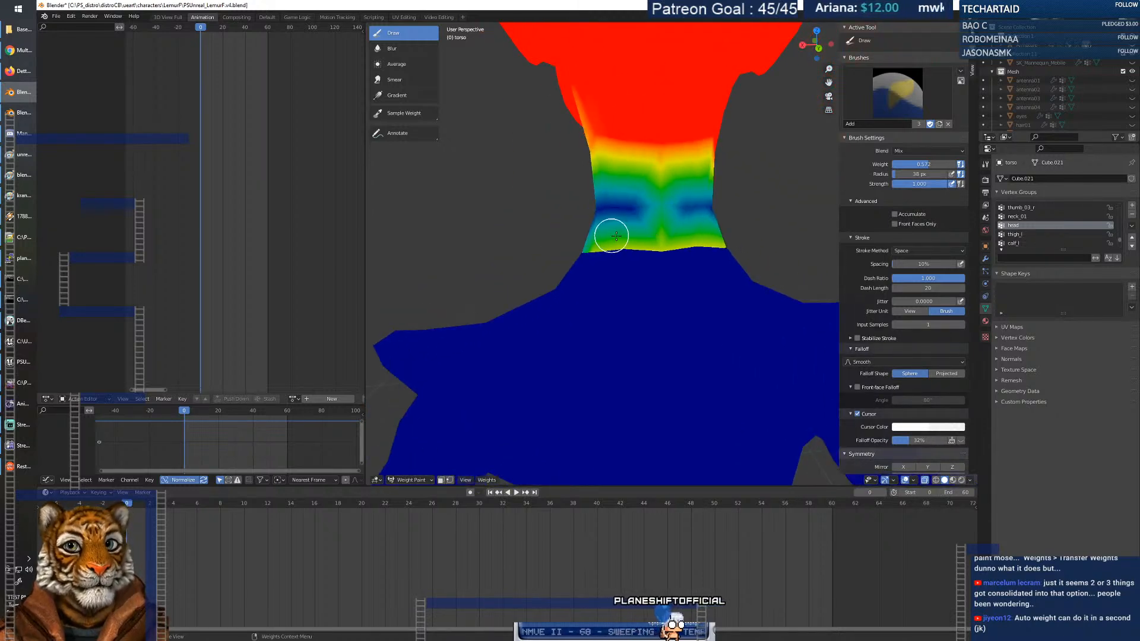
Set the brush weight to 0 and clear the head influence from the back of the lower neck.
{"action": "right_click", "coordinate": [662, 259]}
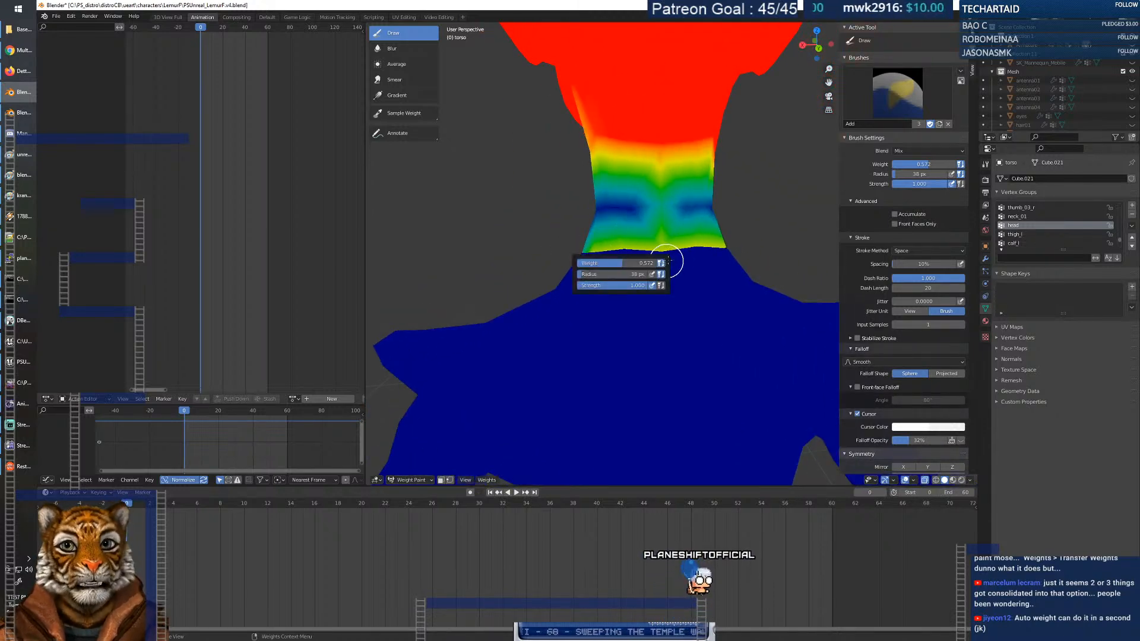
{"action": "left_click_drag", "start_coordinate": [619, 263], "coordinate": [545, 260]}
{"action": "mouse_move", "coordinate": [639, 242]}
{"action": "left_mouse_down"}
{"action": "mouse_move", "coordinate": [595, 244]}
{"action": "mouse_move", "coordinate": [616, 254]}
{"action": "left_mouse_up"}
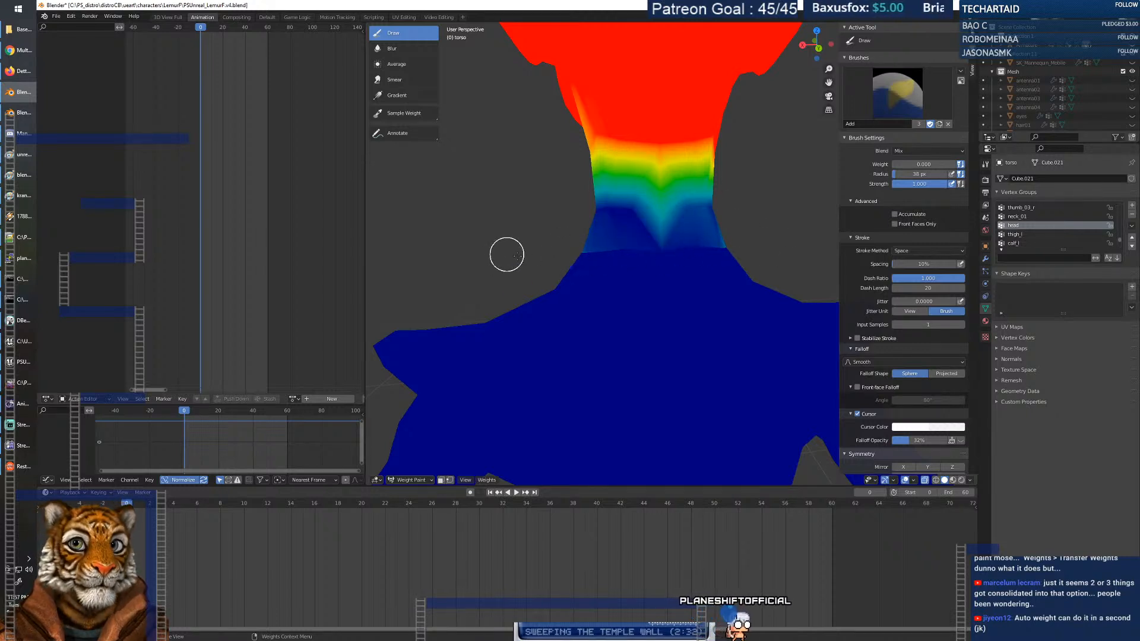
{"action": "left_click_drag", "start_coordinate": [678, 236], "coordinate": [656, 245]}
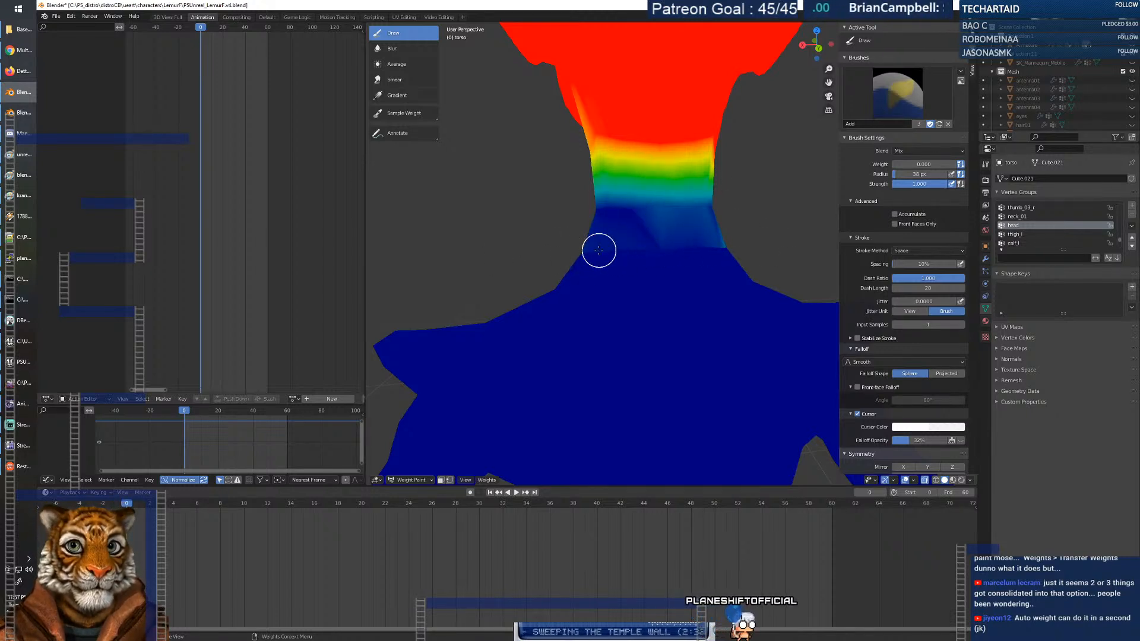
Paint weight 0 over the remaining head influence on the sides of the lower neck.
{"action": "middle_click_drag", "start_coordinate": [573, 256], "coordinate": [651, 301]}
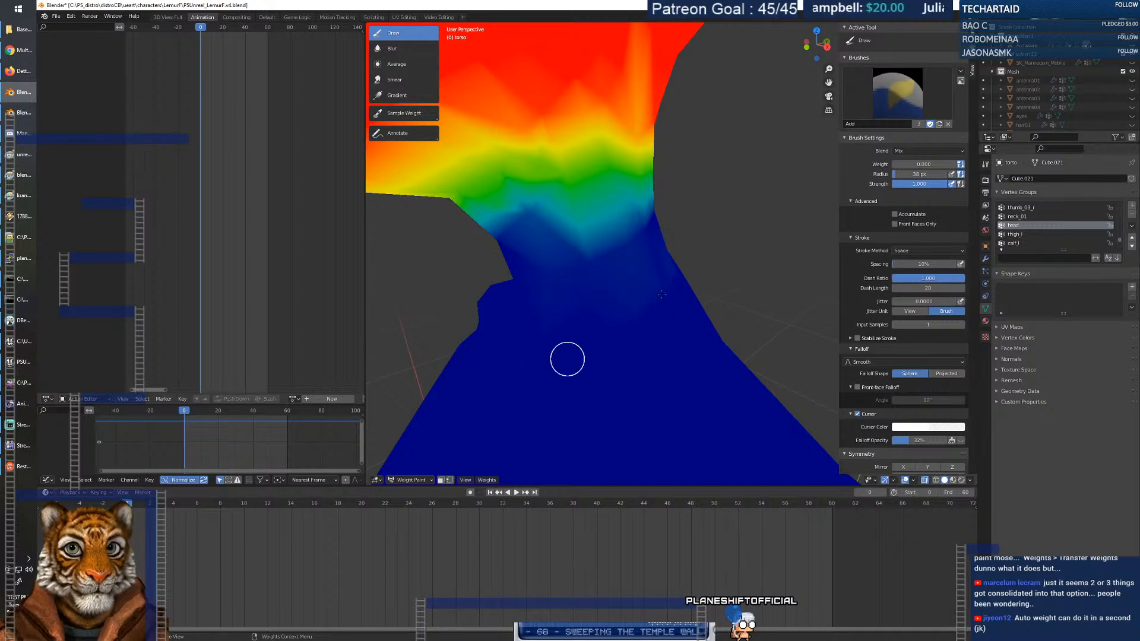
{"action": "mouse_move", "coordinate": [506, 311]}
{"action": "middle_mouse_down"}
{"action": "mouse_move", "coordinate": [435, 377]}
{"action": "mouse_move", "coordinate": [485, 359]}
{"action": "middle_mouse_up"}
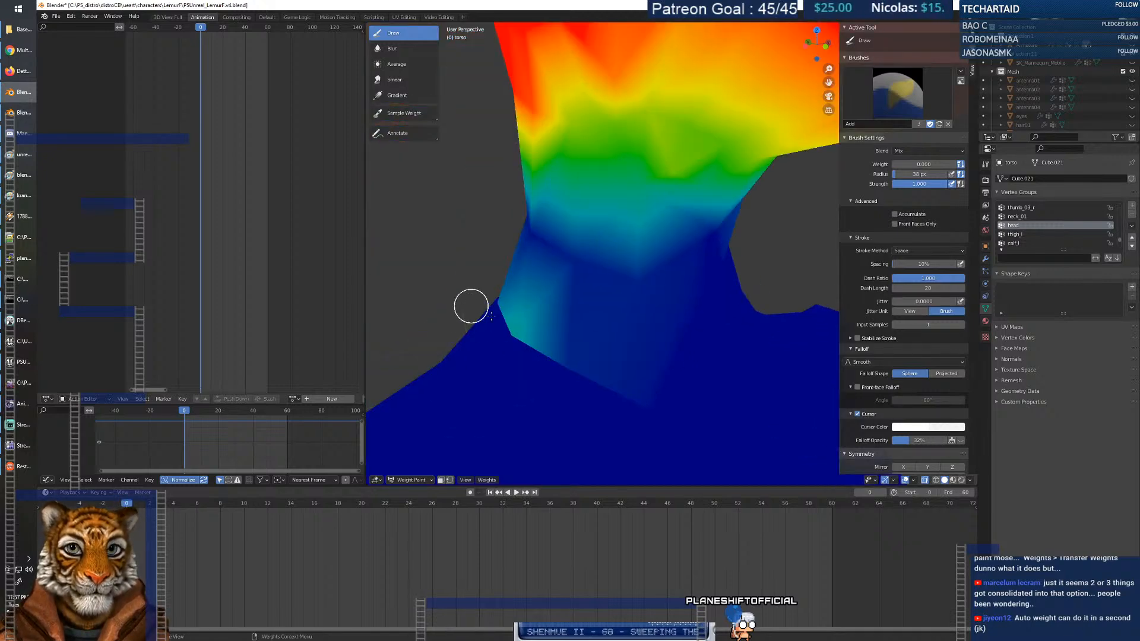
{"action": "left_click_drag", "start_coordinate": [468, 308], "coordinate": [494, 307]}
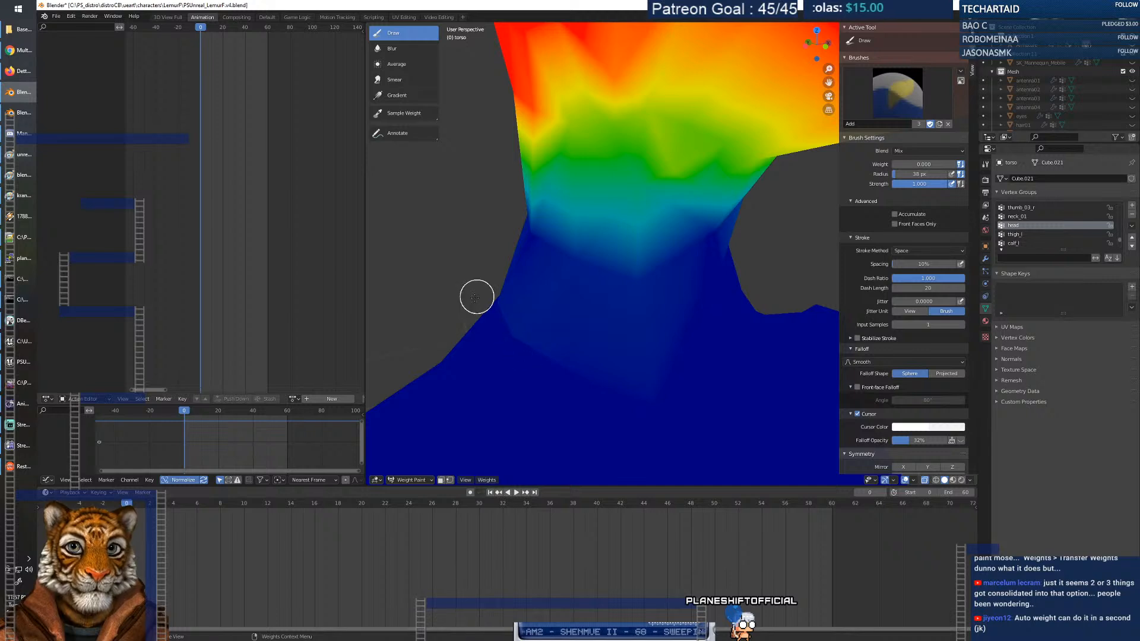
{"action": "middle_click_drag", "start_coordinate": [602, 342], "coordinate": [415, 338]}
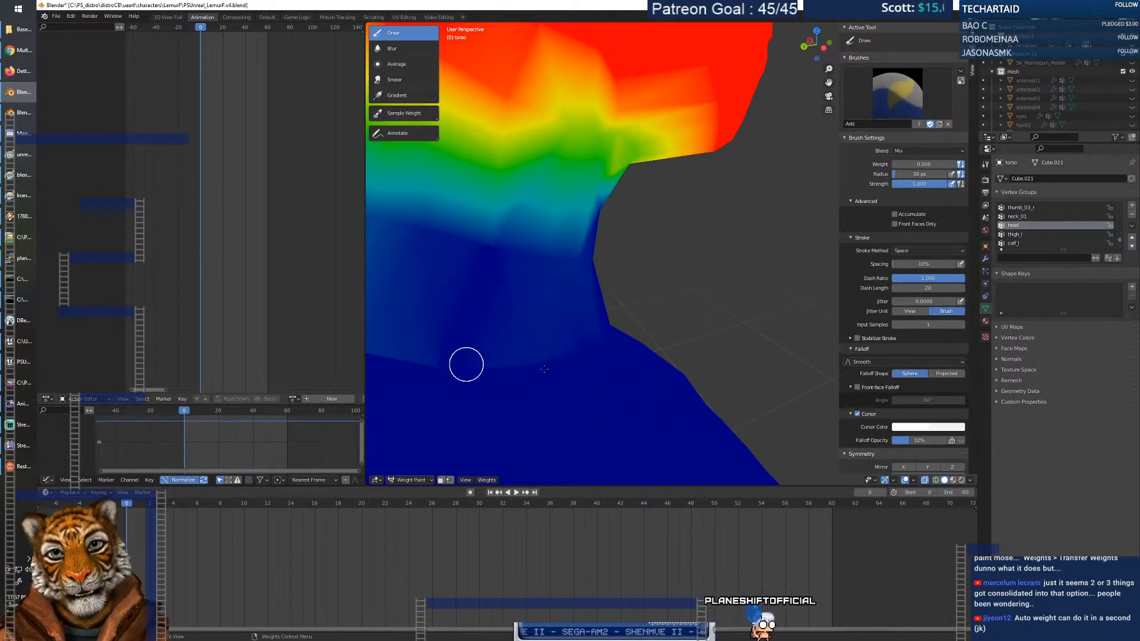
{"action": "scroll", "coordinate": [564, 343], "scroll_direction": "up", "scroll_amount": 2}
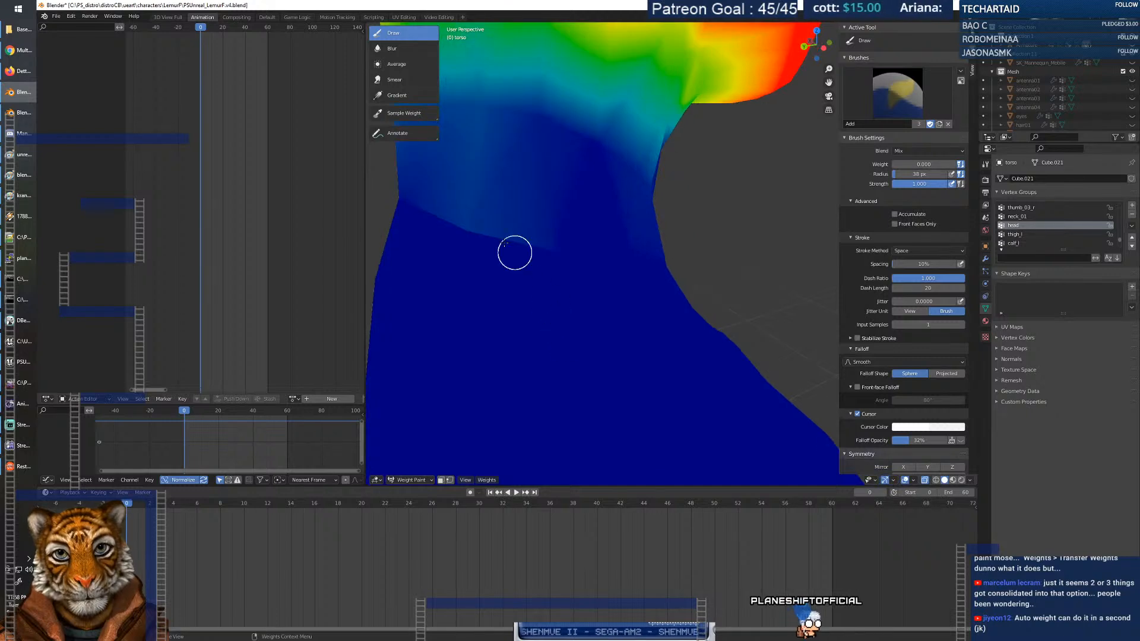
Paint weight 0.000 for the head group along the base of the neck to clear its influence there.
{"action": "left_click_drag", "start_coordinate": [398, 217], "coordinate": [546, 242]}
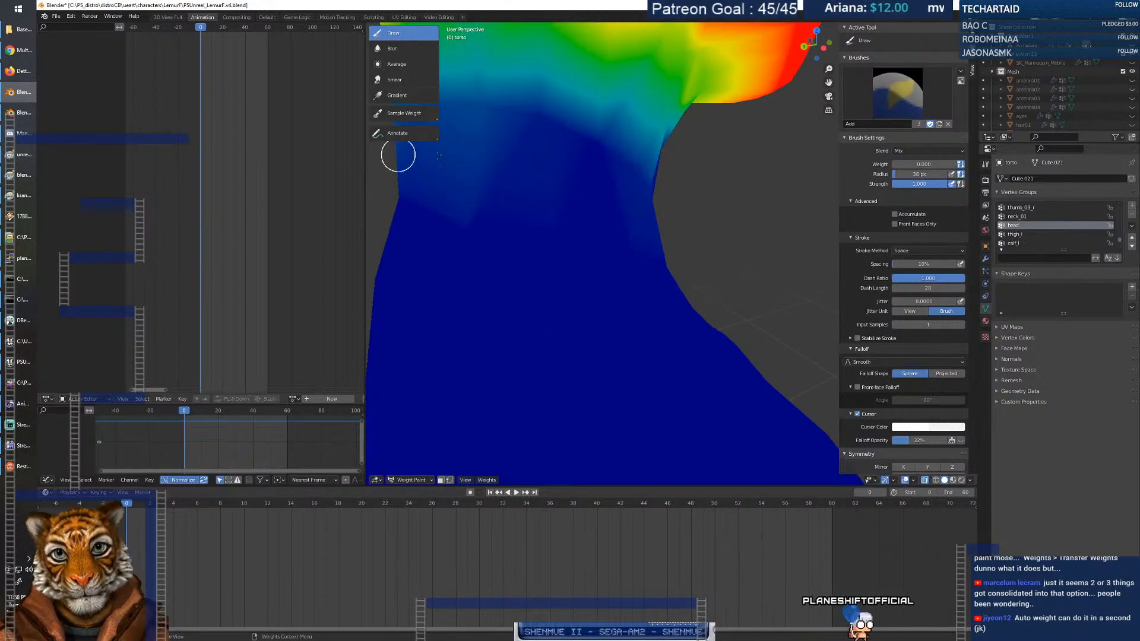
{"action": "middle_click_drag", "start_coordinate": [407, 202], "coordinate": [497, 216]}
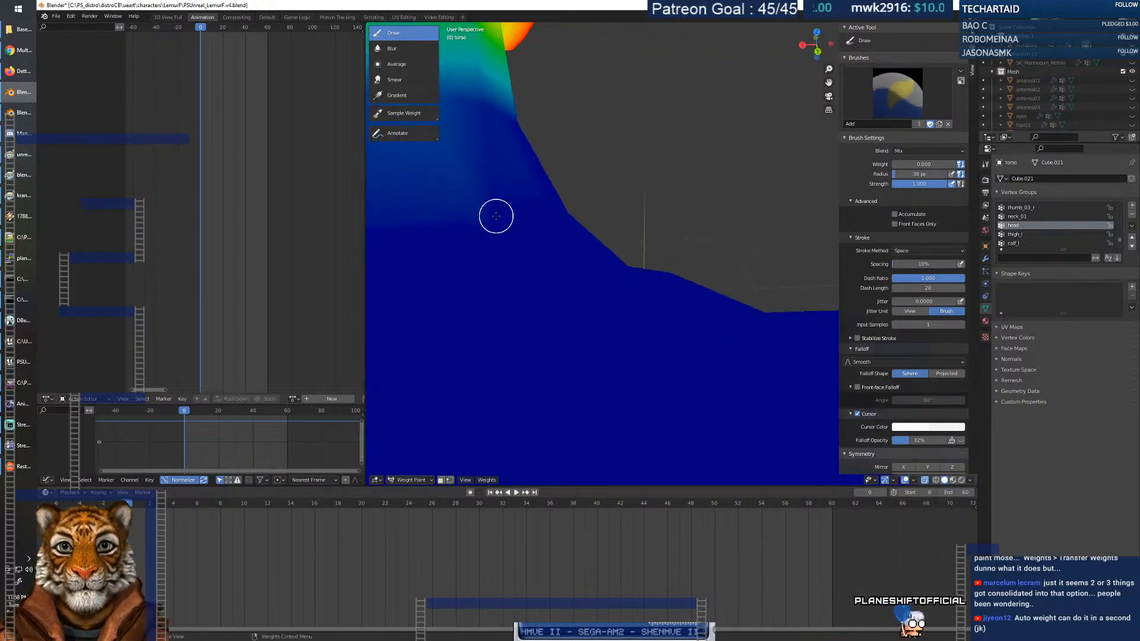
{"action": "left_click_drag", "start_coordinate": [828, 69], "coordinate": [828, 179]}
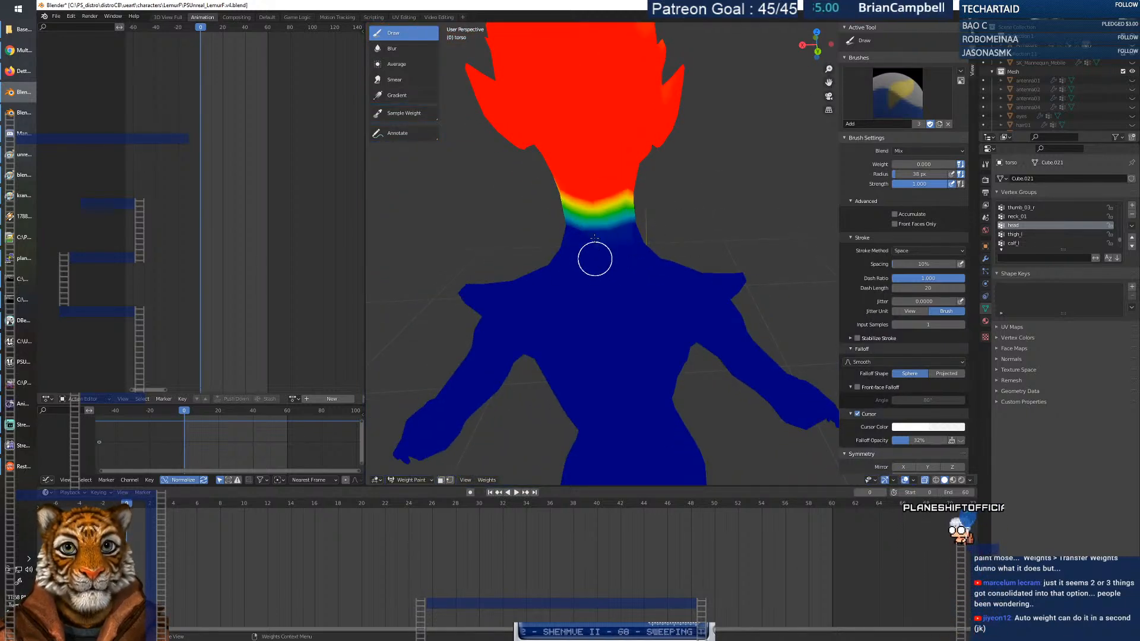
{"action": "mouse_move", "coordinate": [600, 250]}
{"action": "middle_mouse_down"}
{"action": "mouse_move", "coordinate": [460, 261]}
{"action": "mouse_move", "coordinate": [491, 272]}
{"action": "middle_mouse_up"}
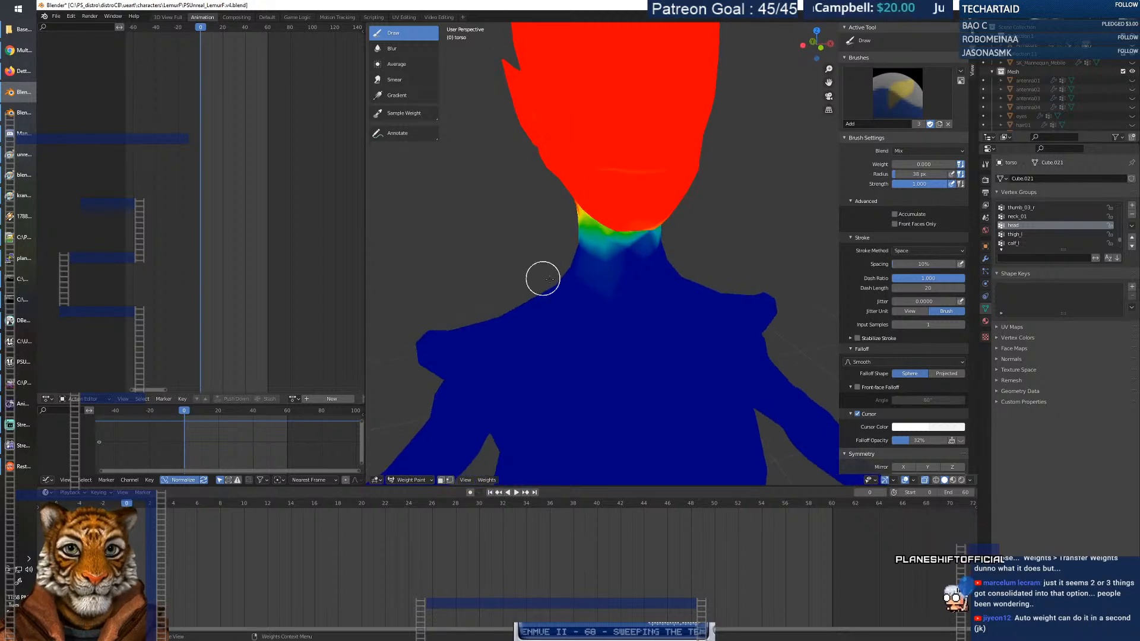
{"action": "mouse_move", "coordinate": [646, 277]}
{"action": "middle_mouse_down"}
{"action": "mouse_move", "coordinate": [542, 285]}
{"action": "mouse_move", "coordinate": [650, 283]}
{"action": "mouse_move", "coordinate": [667, 293]}
{"action": "mouse_move", "coordinate": [657, 304]}
{"action": "mouse_move", "coordinate": [663, 297]}
{"action": "middle_mouse_up"}
Show the torso mesh with its textured material shading and switch it to Object Mode.
{"action": "scroll", "coordinate": [643, 283], "scroll_direction": "down", "scroll_amount": 9}
{"action": "scroll", "coordinate": [652, 286], "scroll_direction": "up", "scroll_amount": 9}
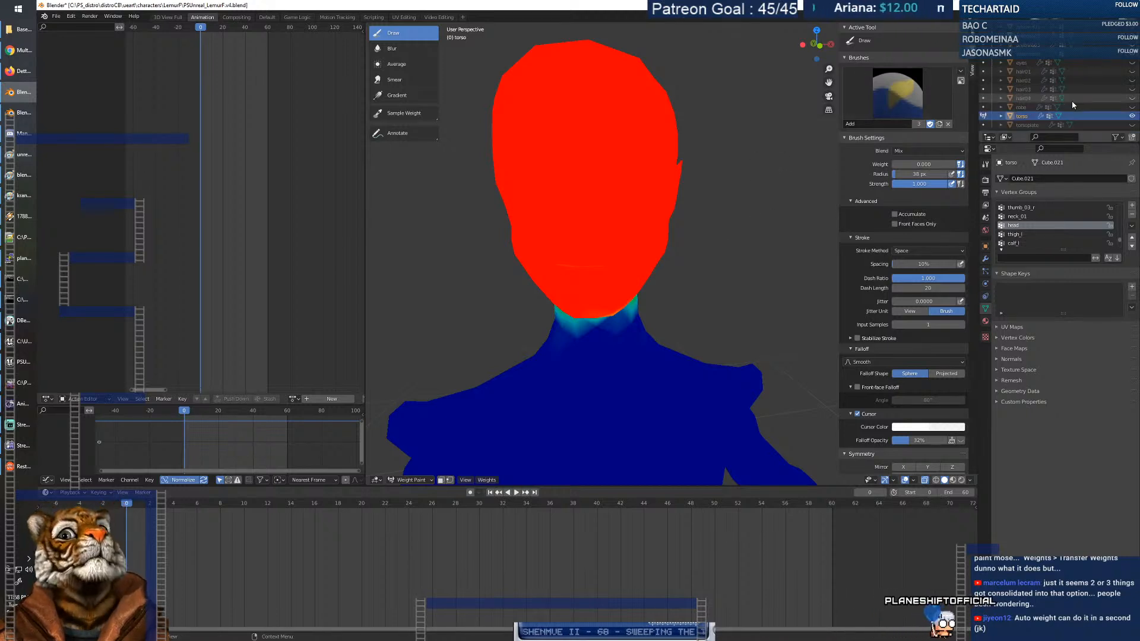
{"action": "scroll", "coordinate": [1072, 104], "scroll_direction": "down", "scroll_amount": 2}
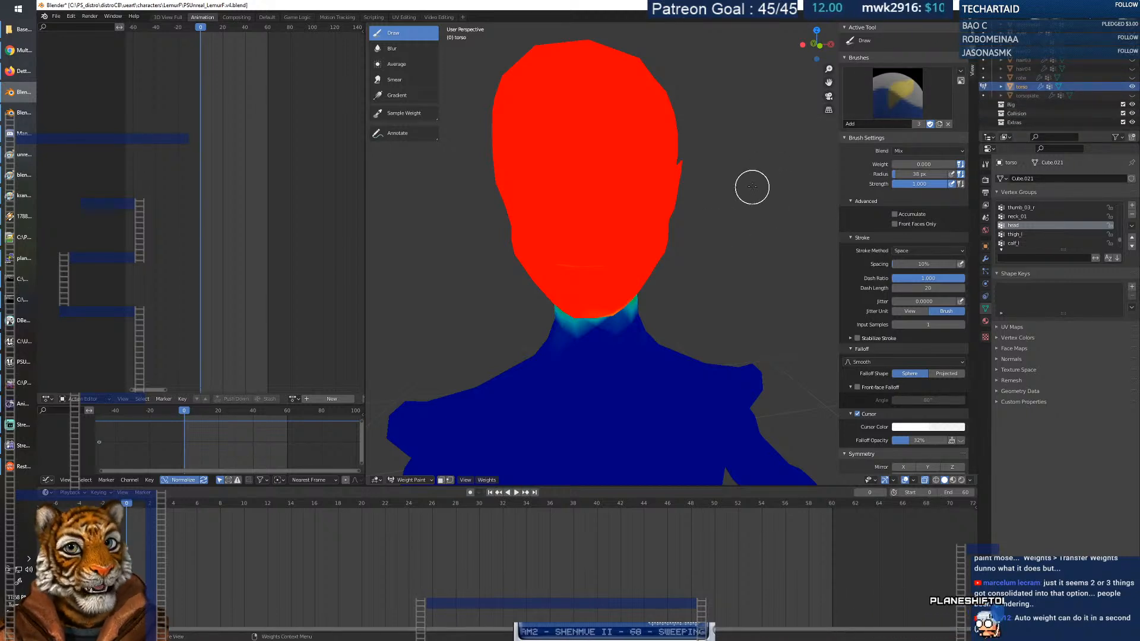
{"action": "left_click", "coordinate": [953, 481]}
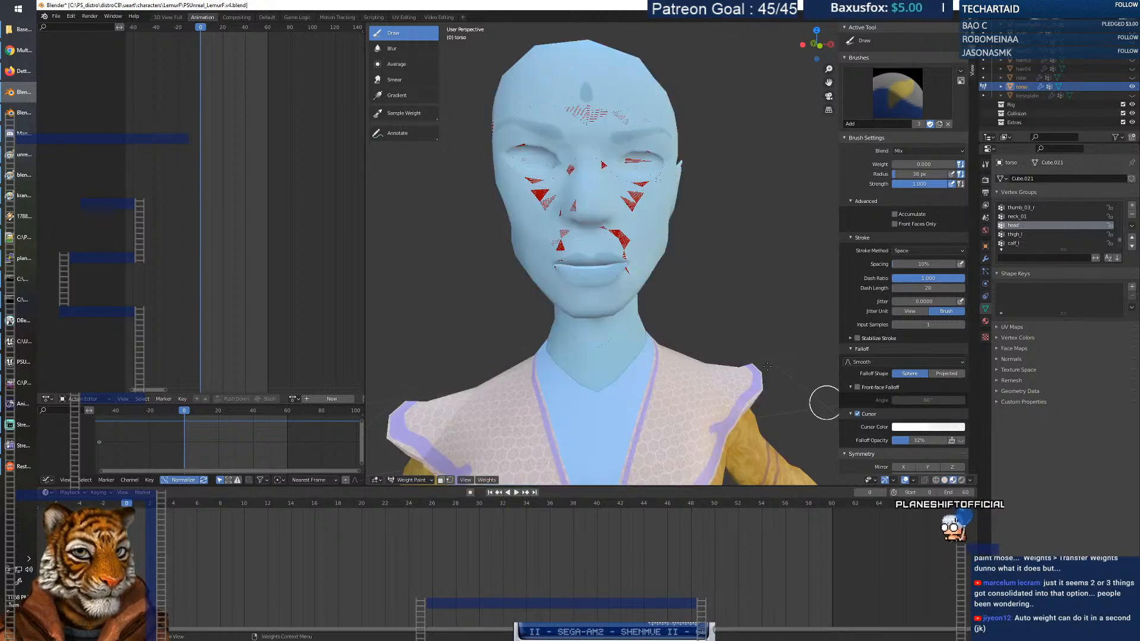
{"action": "left_click", "coordinate": [411, 480]}
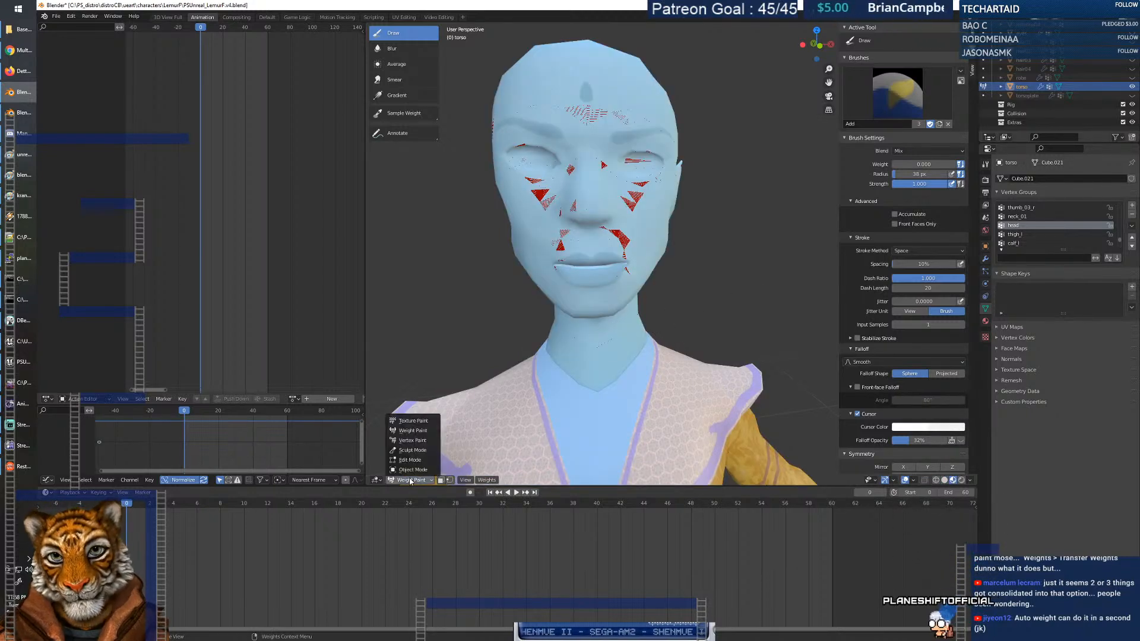
{"action": "left_click", "coordinate": [410, 419]}
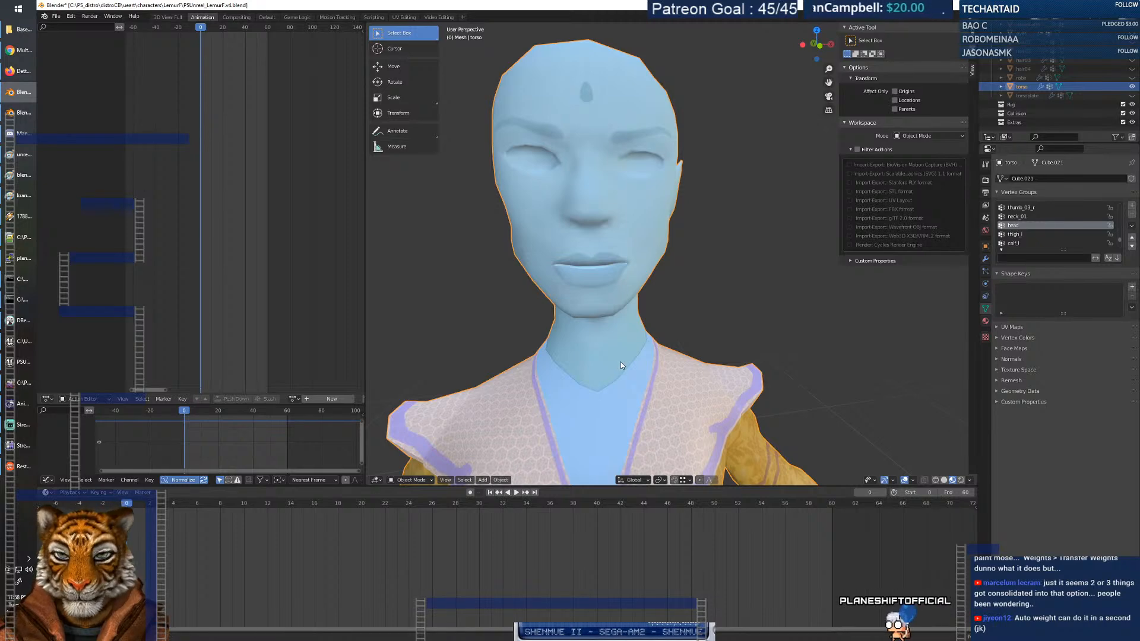
Play the animation up to frame 10 and examine the raised right leg and skirt for mesh deformation problems.
{"action": "scroll", "coordinate": [621, 361], "scroll_direction": "down", "scroll_amount": 8}
{"action": "mouse_move", "coordinate": [622, 357]}
{"action": "middle_mouse_down"}
{"action": "mouse_move", "coordinate": [606, 332]}
{"action": "mouse_move", "coordinate": [697, 326]}
{"action": "middle_mouse_up"}
{"action": "key", "text": "space"}
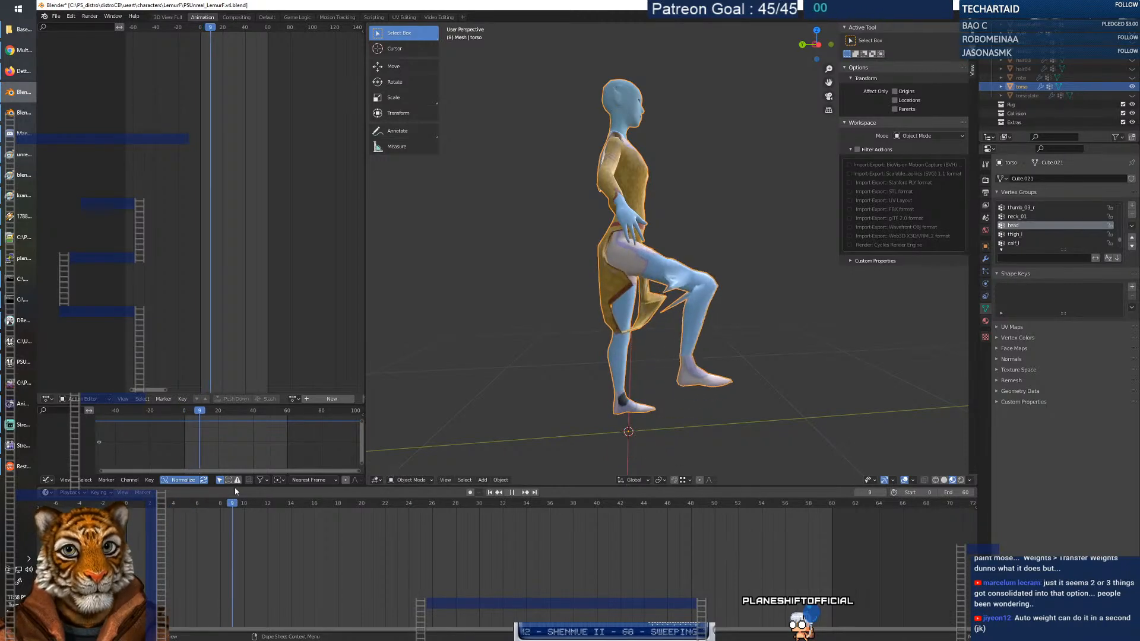
{"action": "key", "text": "space"}
{"action": "middle_click_drag", "start_coordinate": [688, 372], "coordinate": [654, 368]}
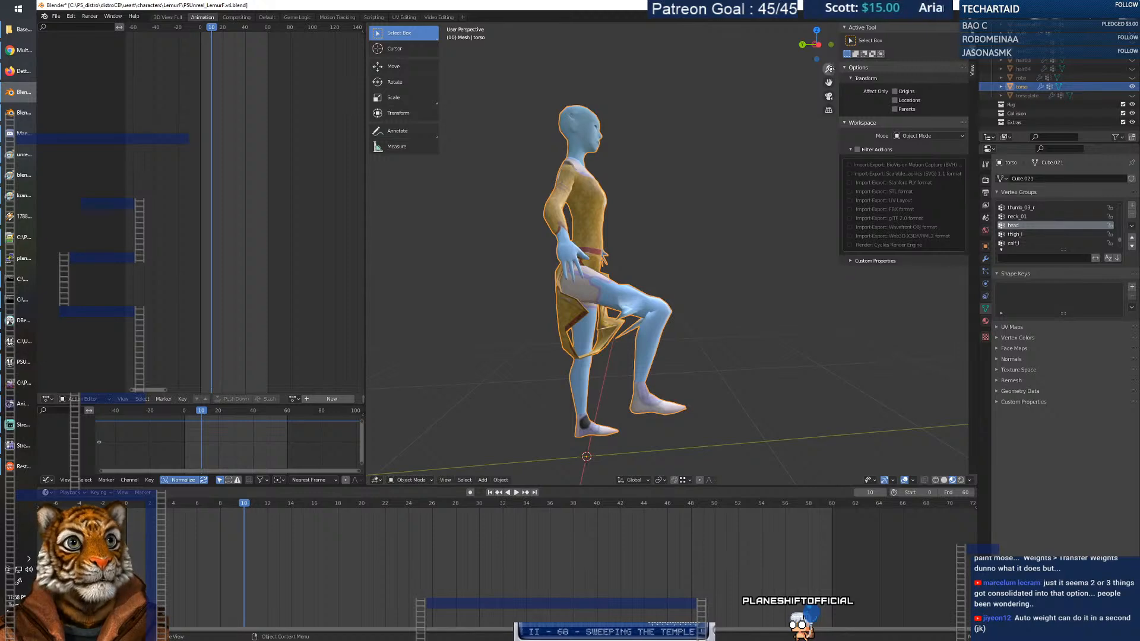
{"action": "scroll", "coordinate": [831, 70], "scroll_direction": "up", "scroll_amount": 6}
{"action": "scroll", "coordinate": [652, 295], "scroll_direction": "down", "scroll_amount": 2}
{"action": "scroll", "coordinate": [650, 291], "scroll_direction": "down", "scroll_amount": 2}
{"action": "middle_click_drag", "start_coordinate": [652, 287], "coordinate": [682, 279]}
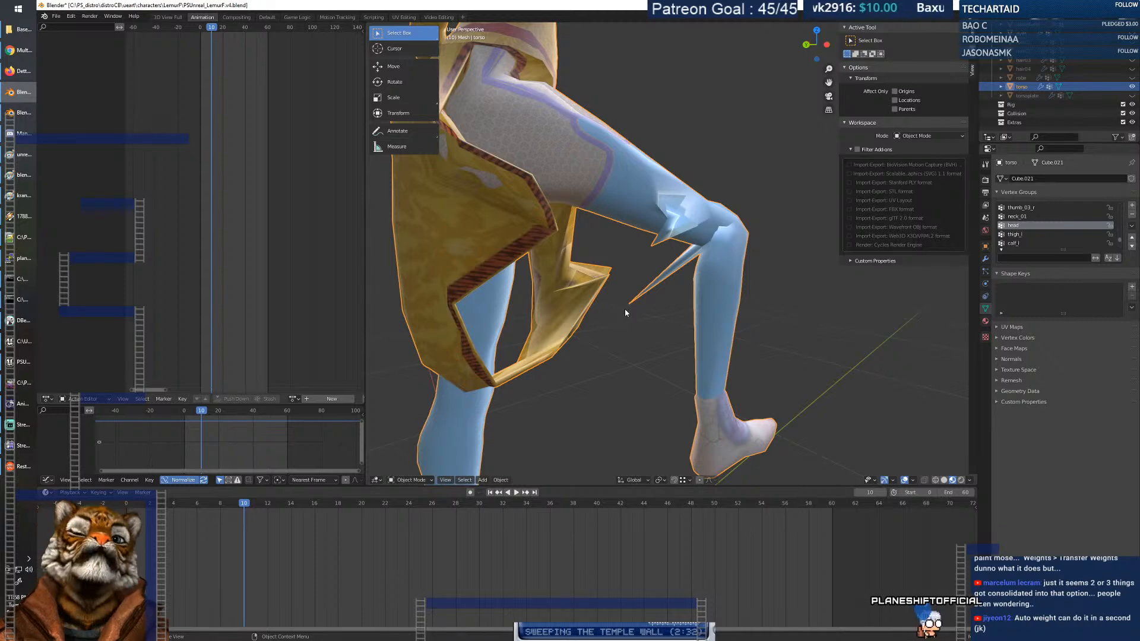
Return the torso to Weight Paint mode and make calf_r the active vertex group.
{"action": "left_click", "coordinate": [409, 480]}
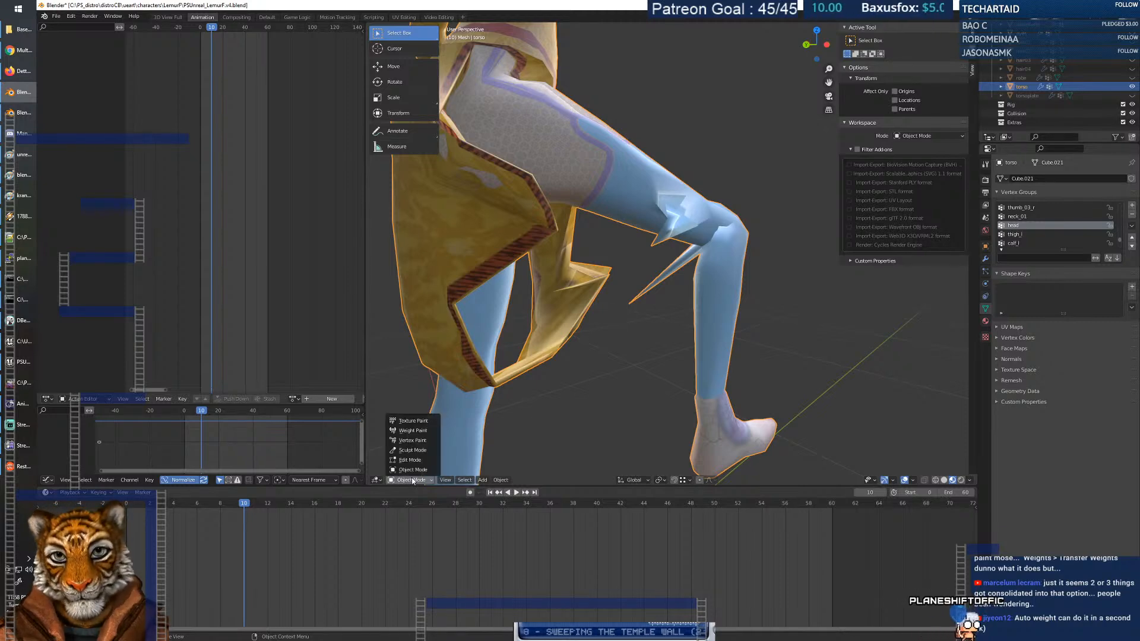
{"action": "left_click", "coordinate": [412, 430]}
{"action": "scroll", "coordinate": [653, 353], "scroll_direction": "up", "scroll_amount": 2}
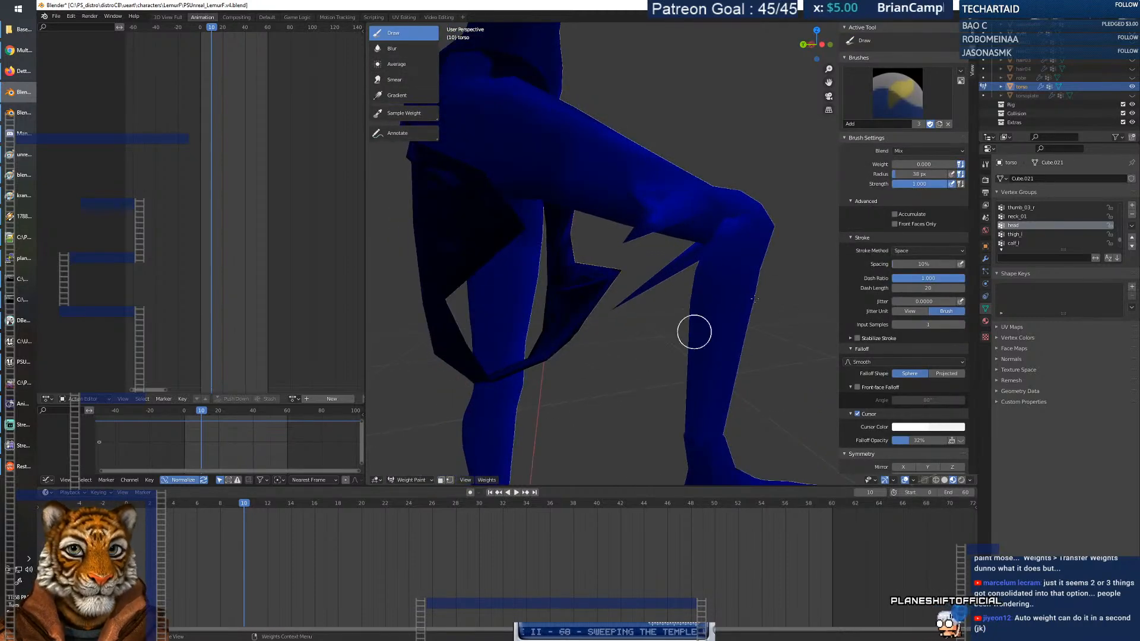
{"action": "scroll", "coordinate": [1041, 226], "scroll_direction": "down", "scroll_amount": 5}
{"action": "left_click", "coordinate": [1023, 235]}
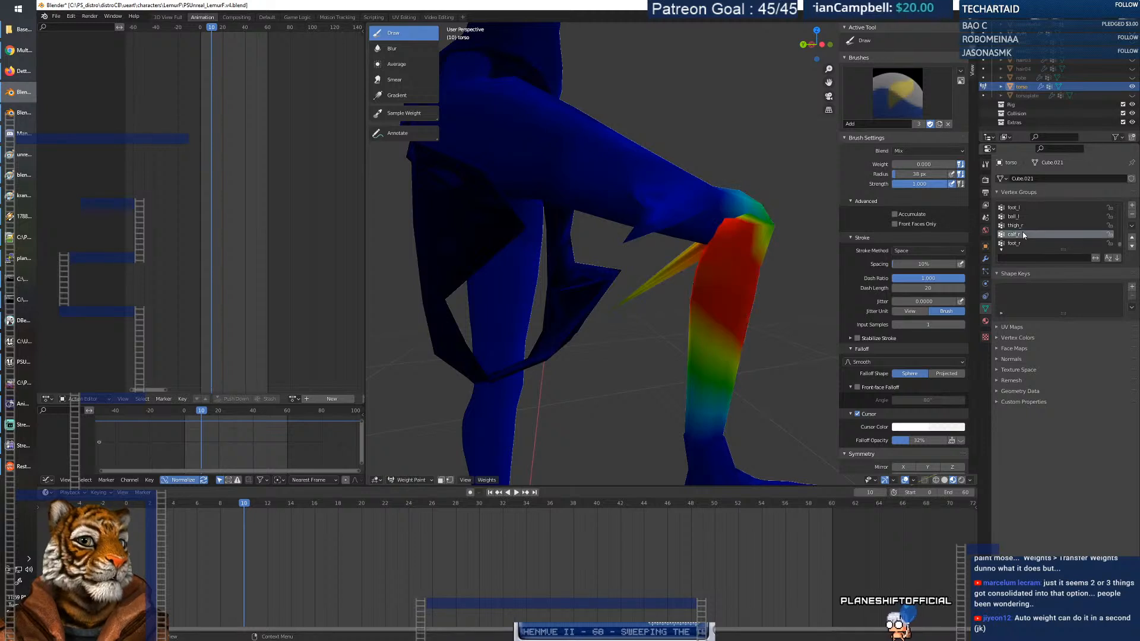
{"action": "middle_click_drag", "start_coordinate": [764, 288], "coordinate": [770, 287]}
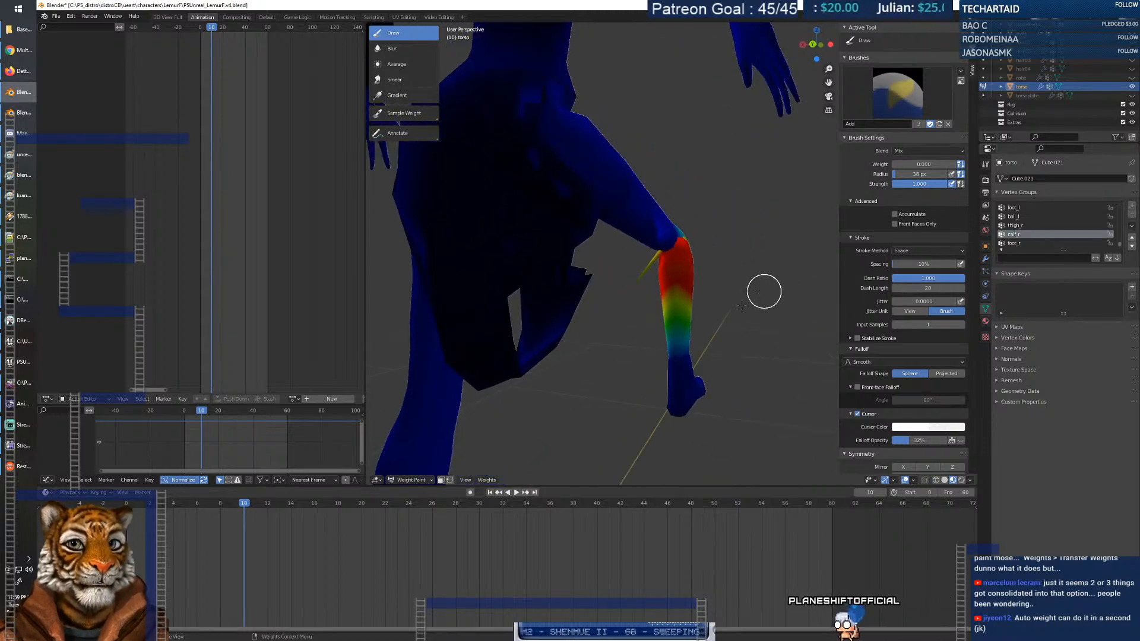
At frame 4, paint calf_r with weight 1.000 over the stray spike behind the right knee.
{"action": "key", "text": "shift+ctrl+space"}
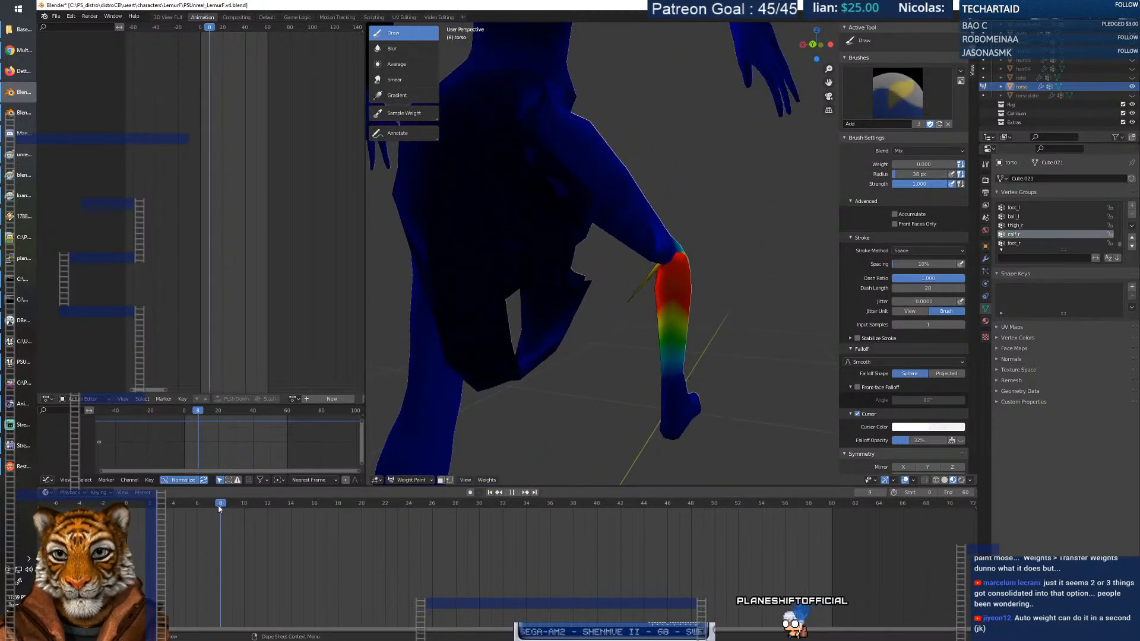
{"action": "left_click", "coordinate": [126, 518]}
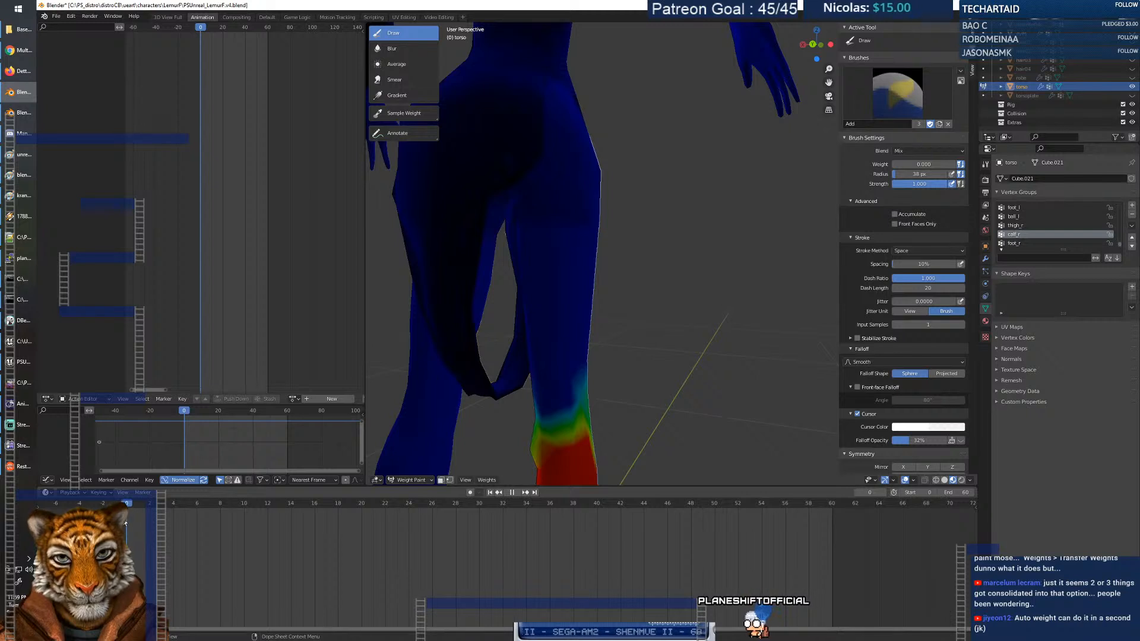
{"action": "key", "text": "space"}
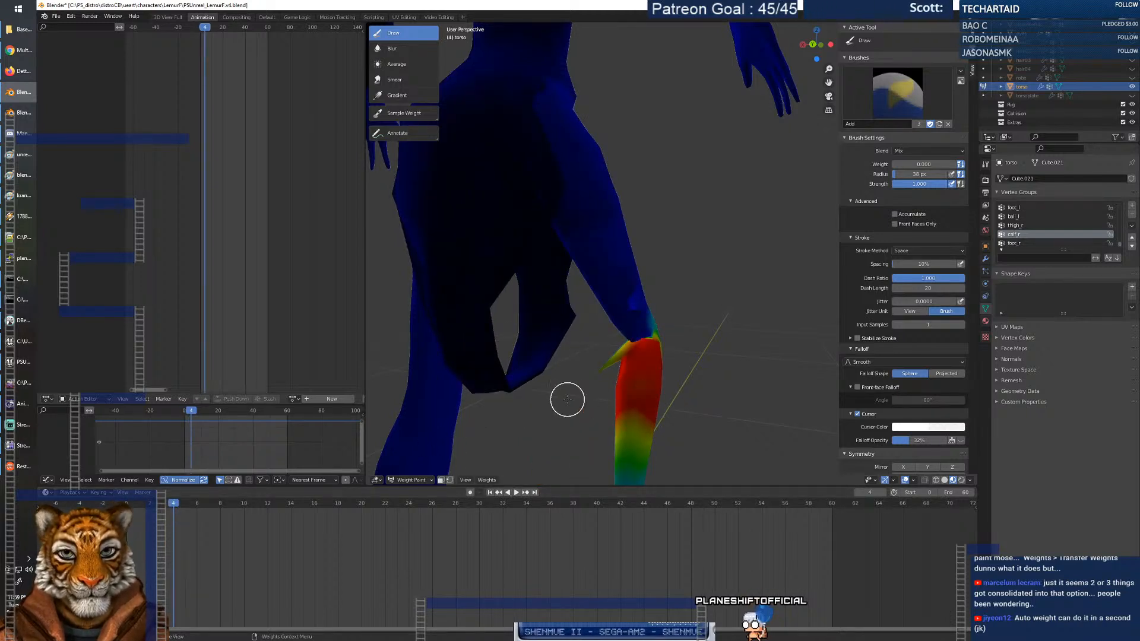
{"action": "right_click", "coordinate": [573, 399]}
{"action": "left_click_drag", "start_coordinate": [556, 400], "coordinate": [585, 400]}
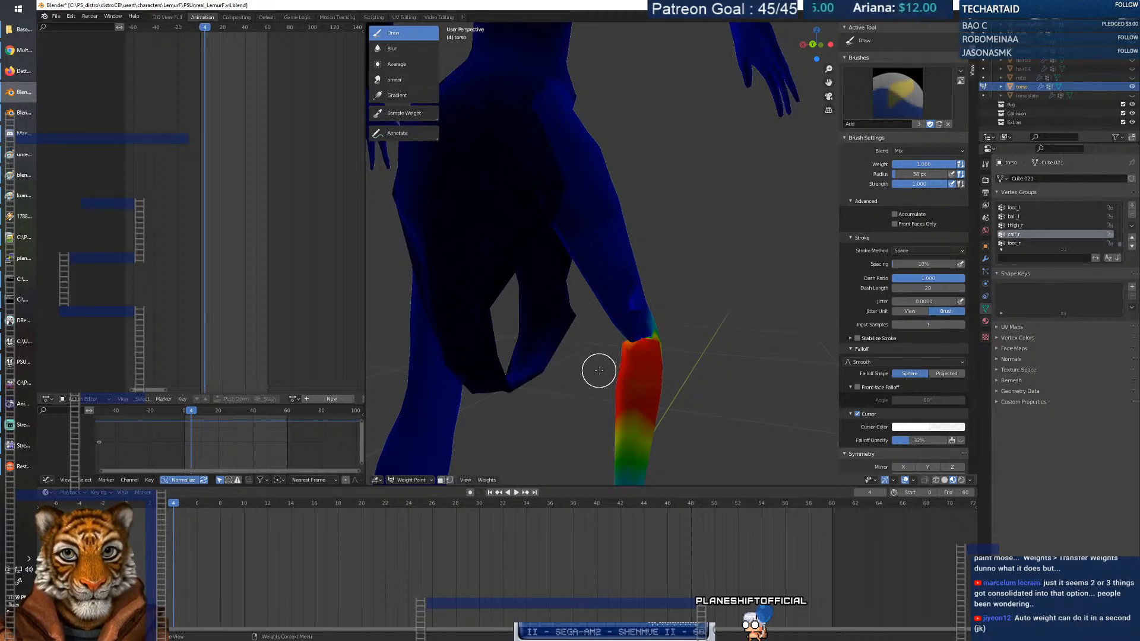
{"action": "mouse_move", "coordinate": [588, 373]}
{"action": "middle_mouse_down"}
{"action": "mouse_move", "coordinate": [528, 377]}
{"action": "mouse_move", "coordinate": [527, 395]}
{"action": "mouse_move", "coordinate": [518, 372]}
{"action": "middle_mouse_up"}
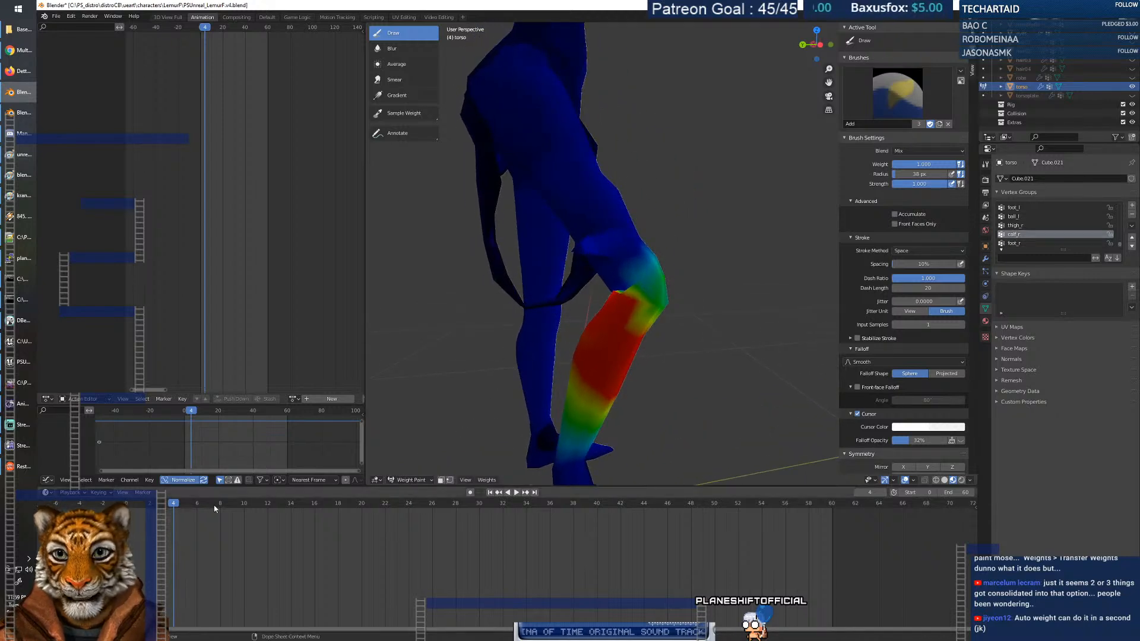
At frame 9, activate the thigh_r group and paint weight 1.000 on the lower thigh just above the right knee.
{"action": "left_click_drag", "start_coordinate": [177, 505], "coordinate": [232, 505]}
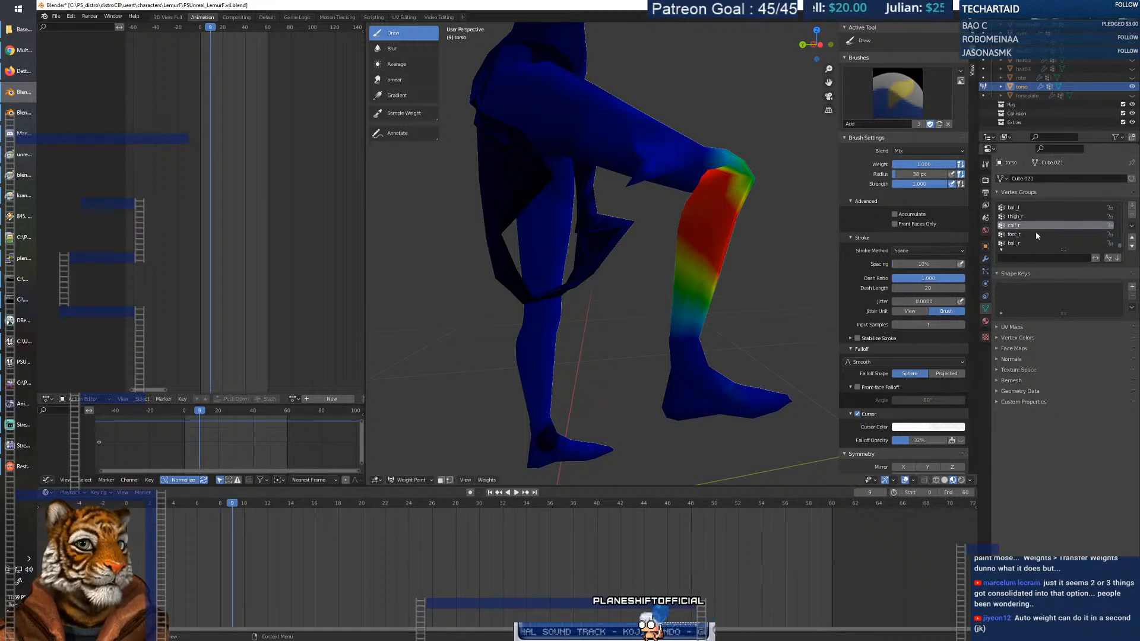
{"action": "scroll", "coordinate": [1036, 236], "scroll_direction": "up", "scroll_amount": 5}
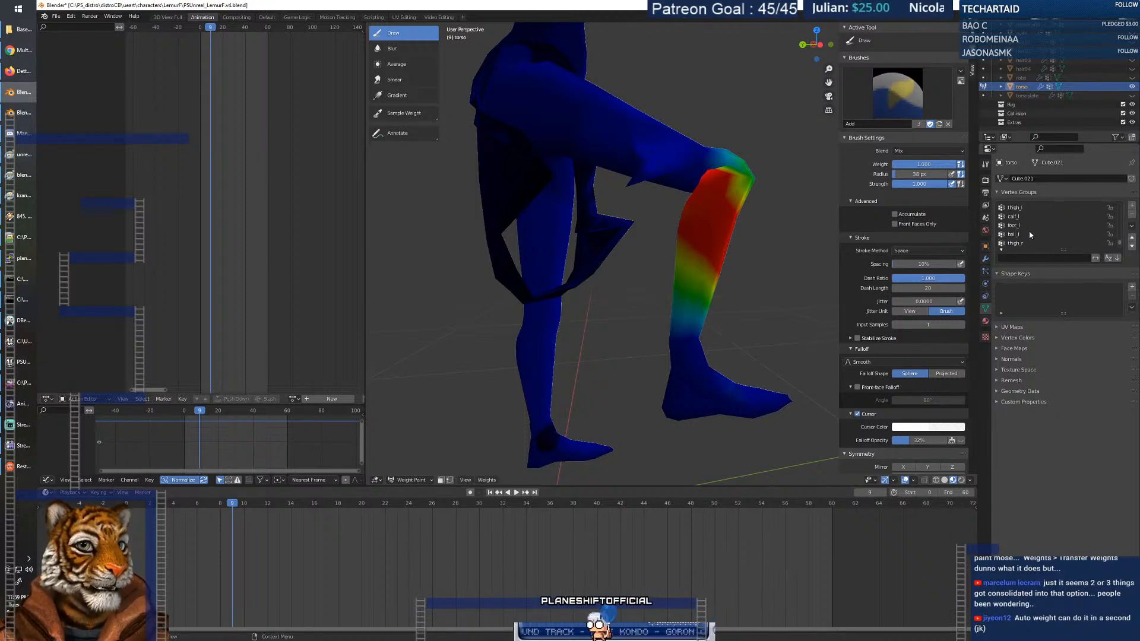
{"action": "scroll", "coordinate": [1028, 232], "scroll_direction": "down", "scroll_amount": 5}
{"action": "left_click", "coordinate": [1027, 216]}
{"action": "middle_click_drag", "start_coordinate": [789, 235], "coordinate": [759, 244]}
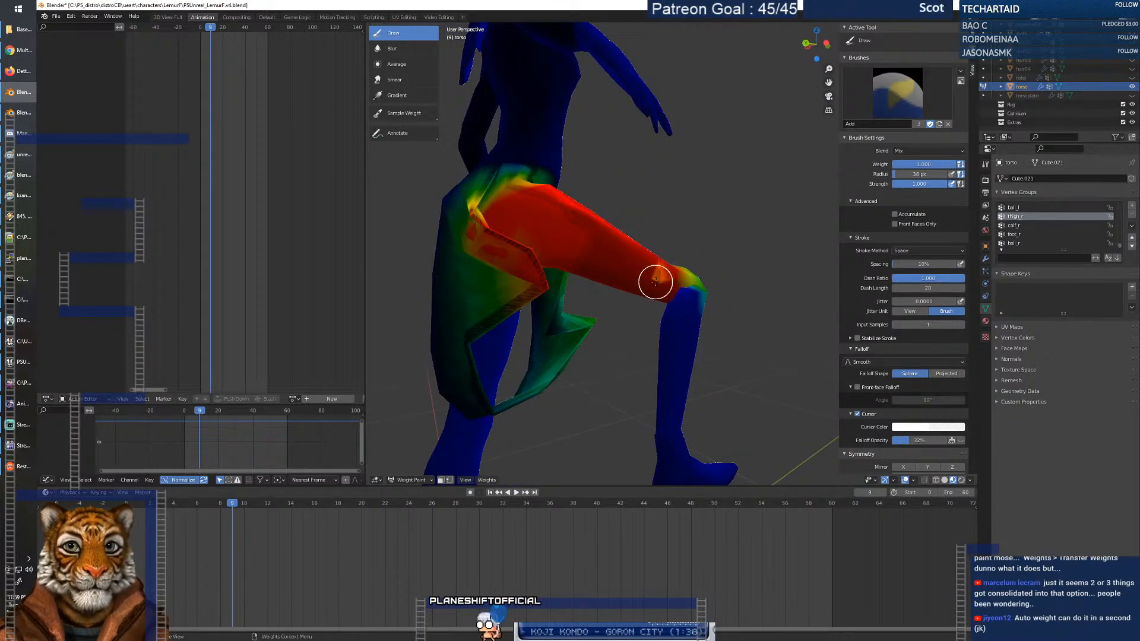
{"action": "middle_click_drag", "start_coordinate": [648, 296], "coordinate": [582, 341]}
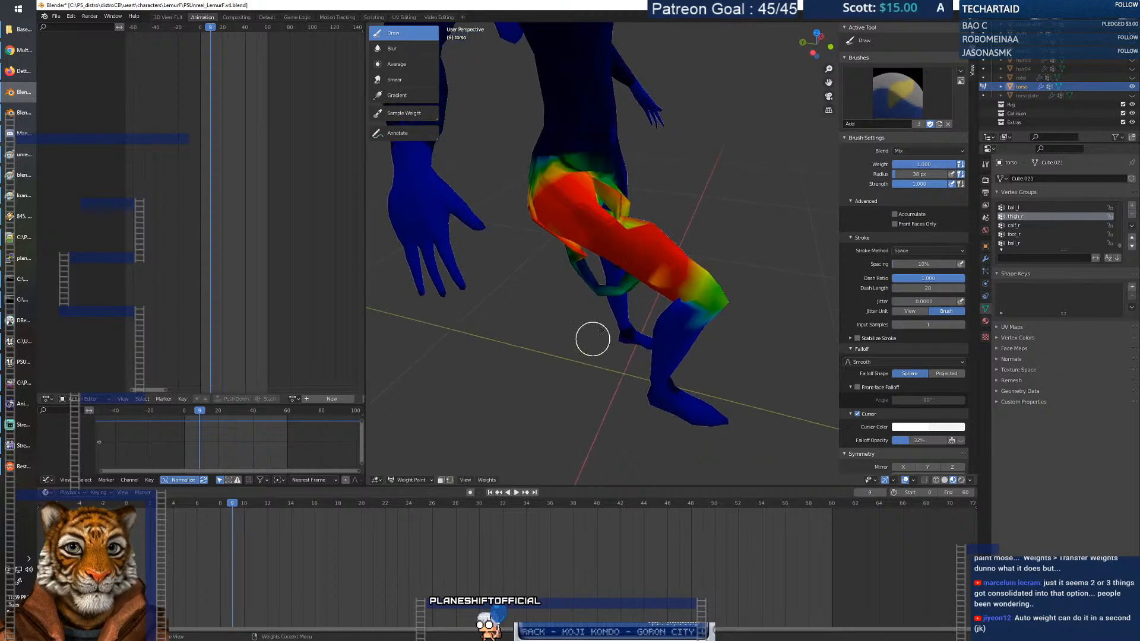
{"action": "right_click", "coordinate": [650, 262]}
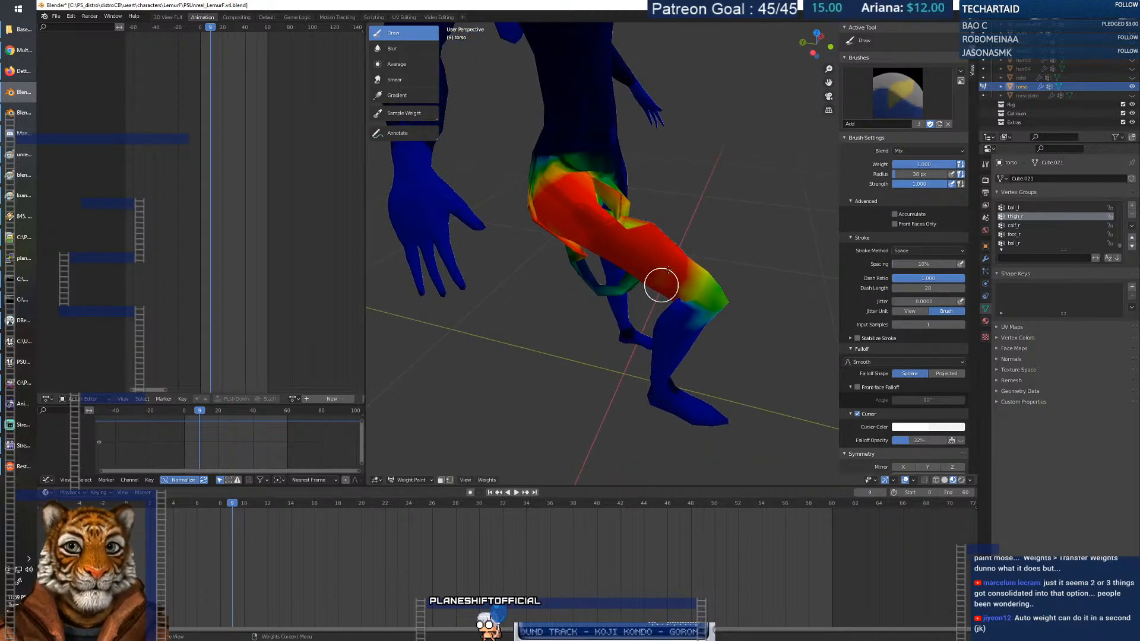
Go back to frame 0 and paint thigh_r with weight 1.000 on the front of the right thigh beside the skirt edge.
{"action": "middle_click_drag", "start_coordinate": [668, 246], "coordinate": [521, 225]}
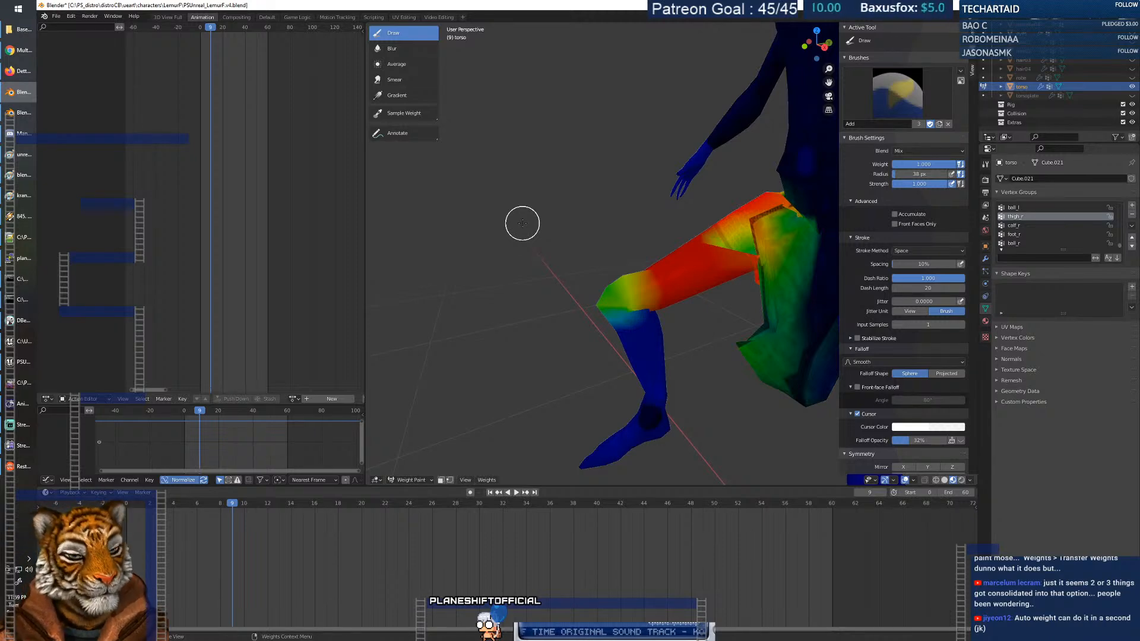
{"action": "middle_click_drag", "start_coordinate": [742, 324], "coordinate": [743, 336]}
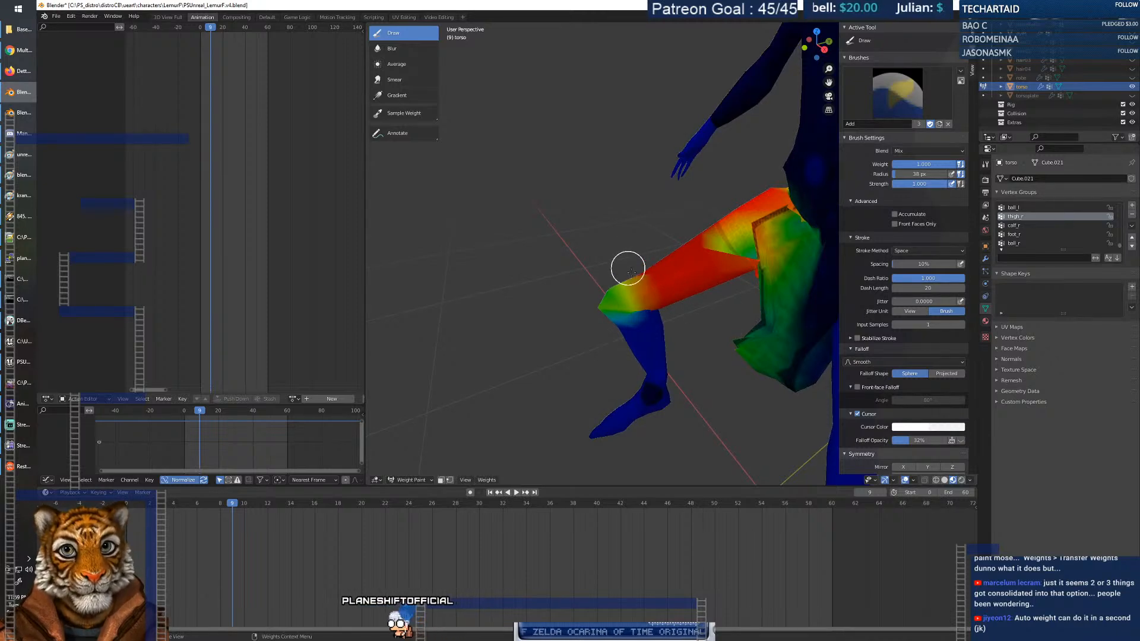
{"action": "mouse_move", "coordinate": [635, 288]}
{"action": "middle_mouse_down"}
{"action": "mouse_move", "coordinate": [641, 251]}
{"action": "mouse_move", "coordinate": [628, 234]}
{"action": "mouse_move", "coordinate": [713, 322]}
{"action": "mouse_move", "coordinate": [834, 256]}
{"action": "mouse_move", "coordinate": [793, 274]}
{"action": "middle_mouse_up"}
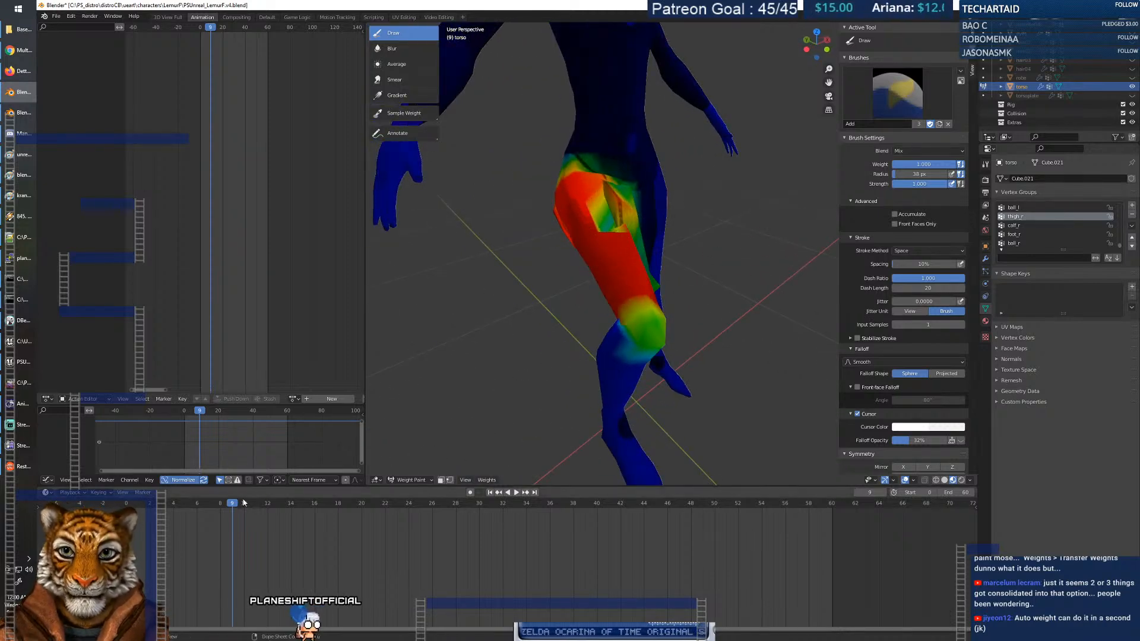
{"action": "left_click_drag", "start_coordinate": [233, 503], "coordinate": [126, 503]}
{"action": "middle_click_drag", "start_coordinate": [699, 324], "coordinate": [642, 284]}
{"action": "left_click_drag", "start_coordinate": [641, 282], "coordinate": [647, 290]}
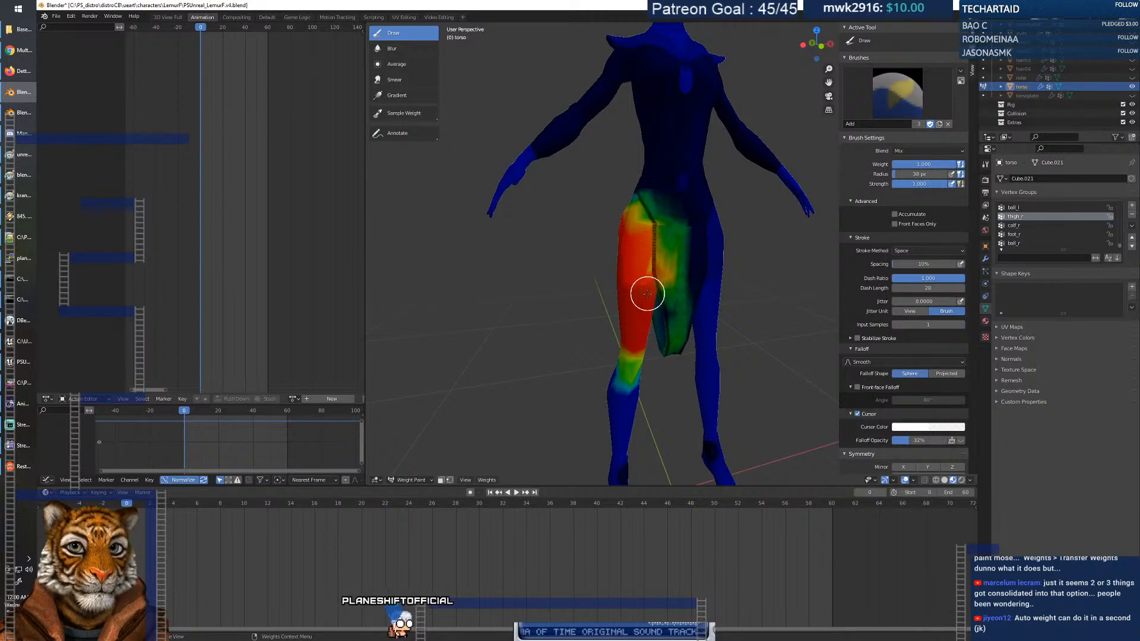
Scrub the animation to frames 10 and 20 and examine how the legs and skirt deform.
{"action": "middle_click_drag", "start_coordinate": [652, 274], "coordinate": [616, 257]}
{"action": "left_click_drag", "start_coordinate": [133, 506], "coordinate": [246, 502]}
{"action": "middle_click_drag", "start_coordinate": [665, 322], "coordinate": [602, 333]}
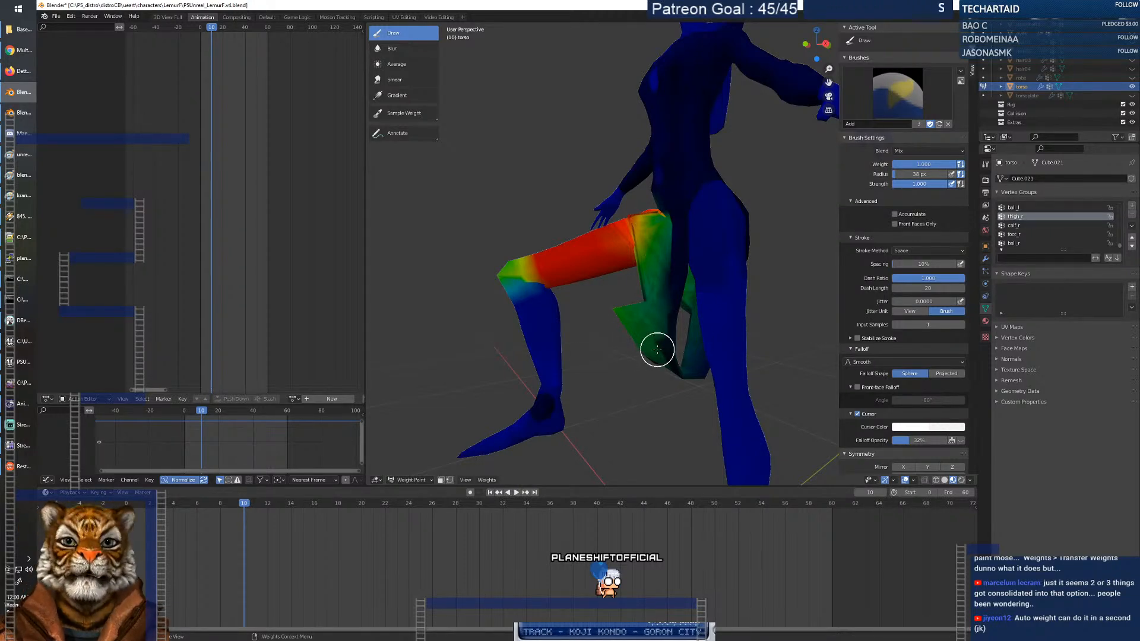
{"action": "left_click_drag", "start_coordinate": [246, 509], "coordinate": [361, 505]}
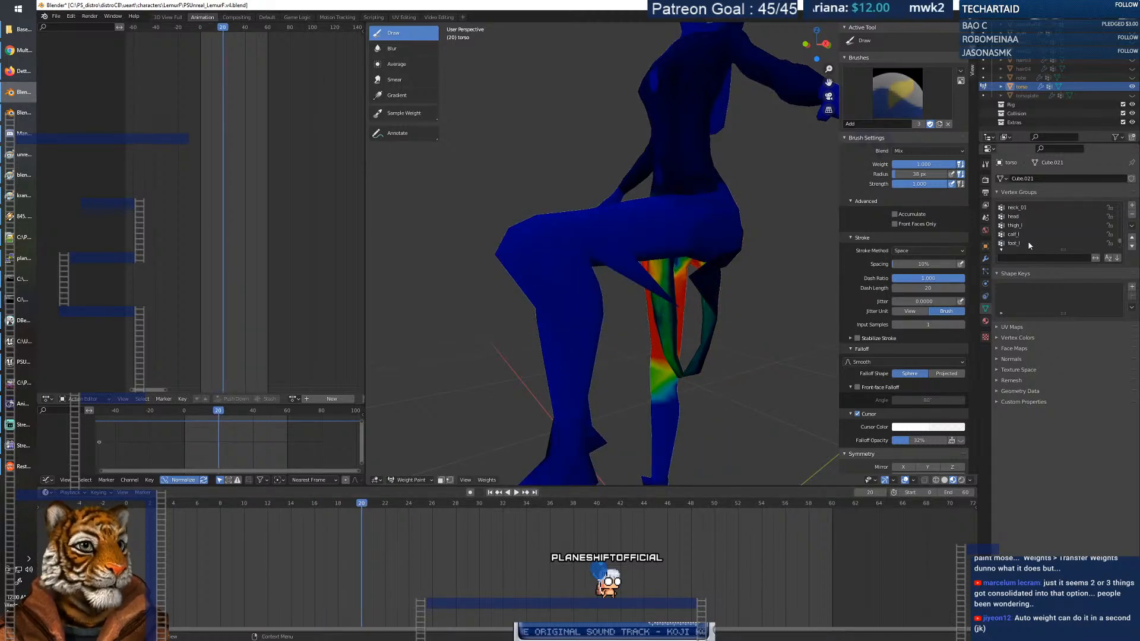
Filter the vertex groups by "_l" so that only the left-side groups are listed.
{"action": "scroll", "coordinate": [1028, 240], "scroll_direction": "down", "scroll_amount": 10}
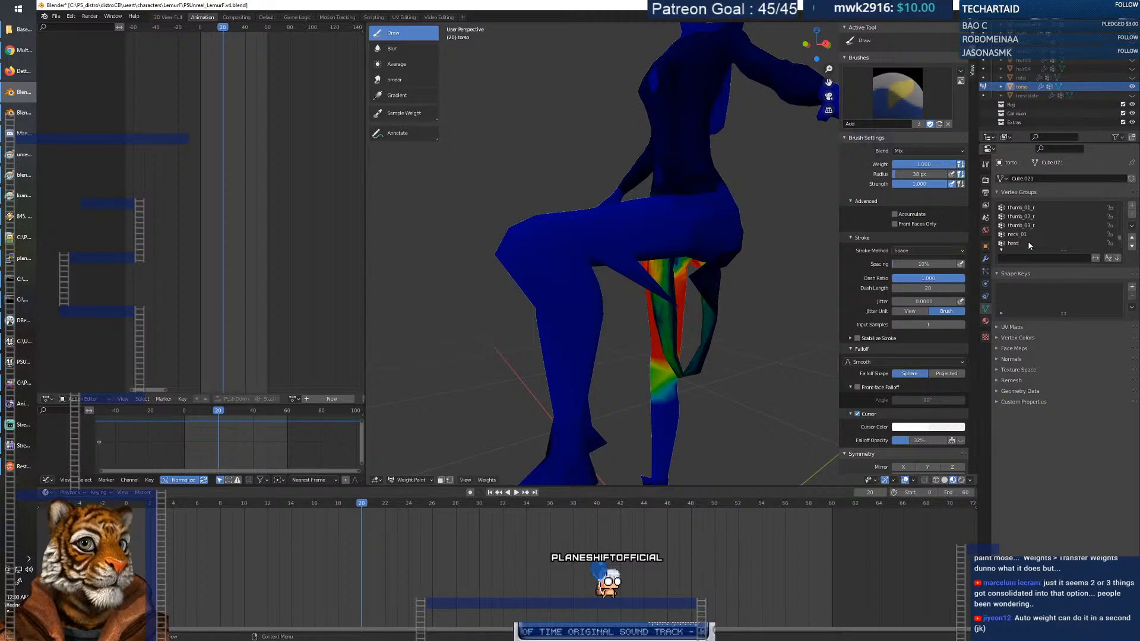
{"action": "scroll", "coordinate": [1029, 243], "scroll_direction": "up", "scroll_amount": 5}
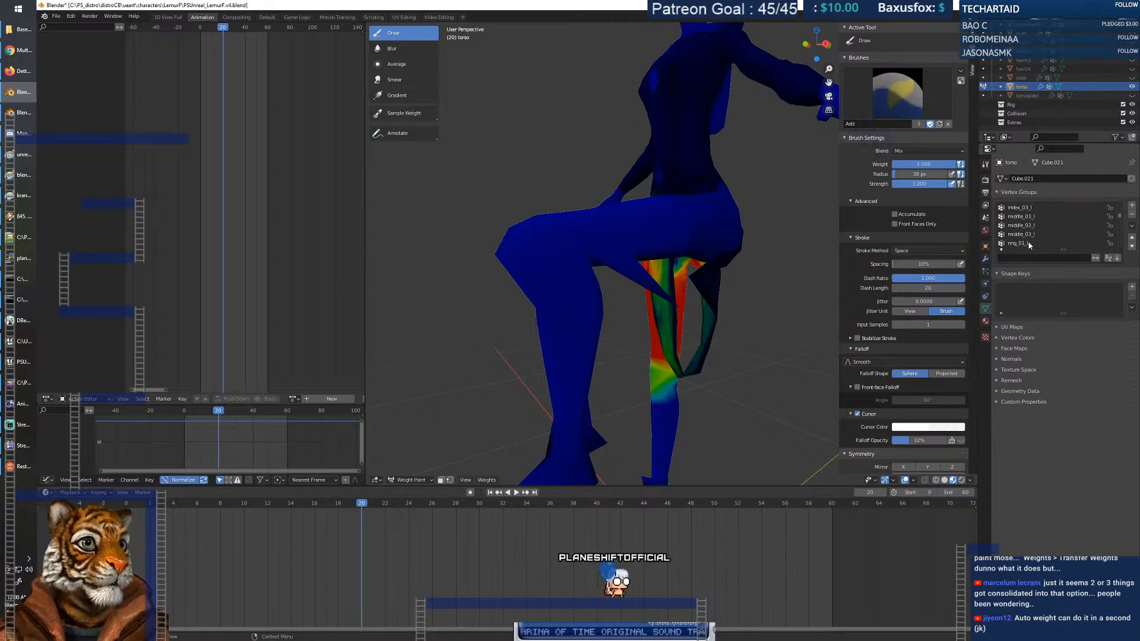
{"action": "left_click", "coordinate": [1030, 259]}
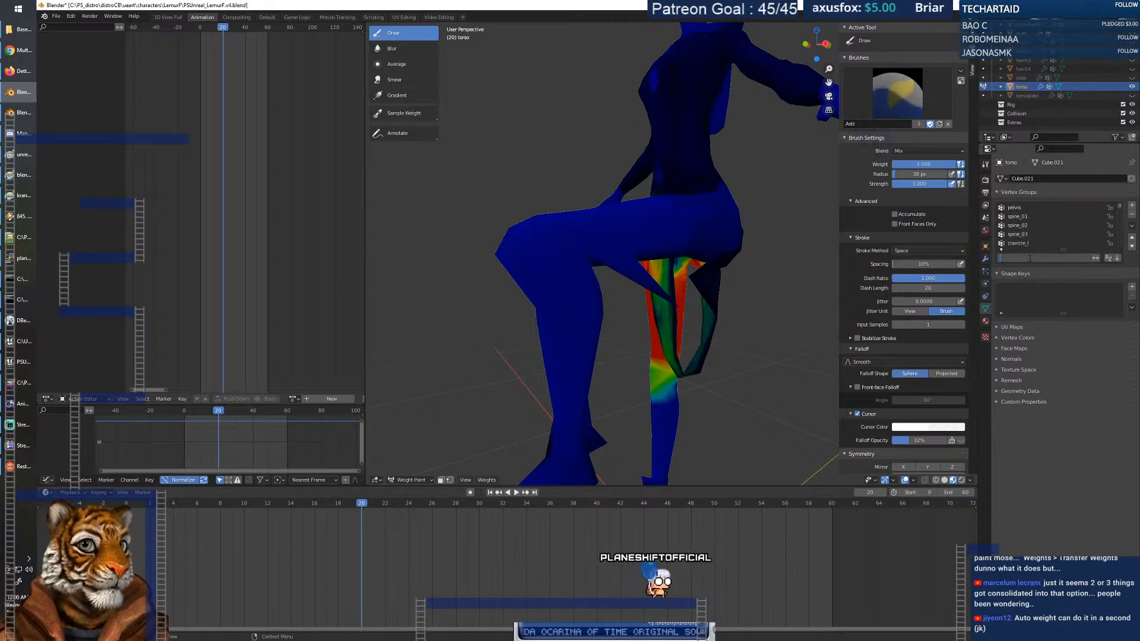
{"action": "type", "text": "_r"}
{"action": "key", "text": "Return"}
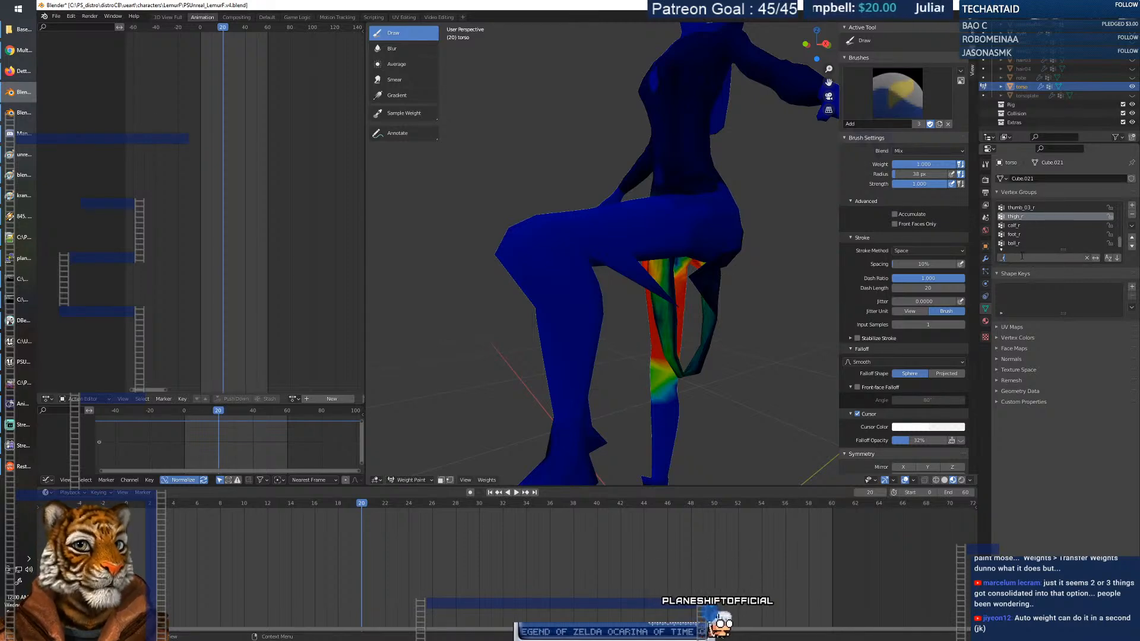
{"action": "key", "text": "BackSpace"}
{"action": "type", "text": "l"}
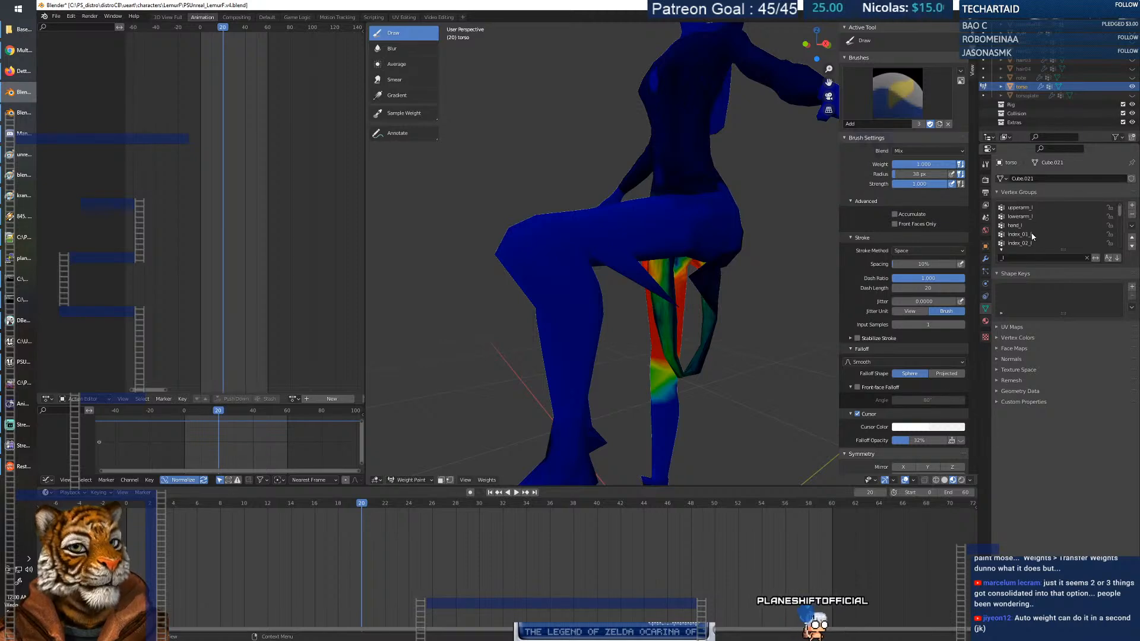
{"action": "scroll", "coordinate": [1032, 236], "scroll_direction": "down", "scroll_amount": 3}
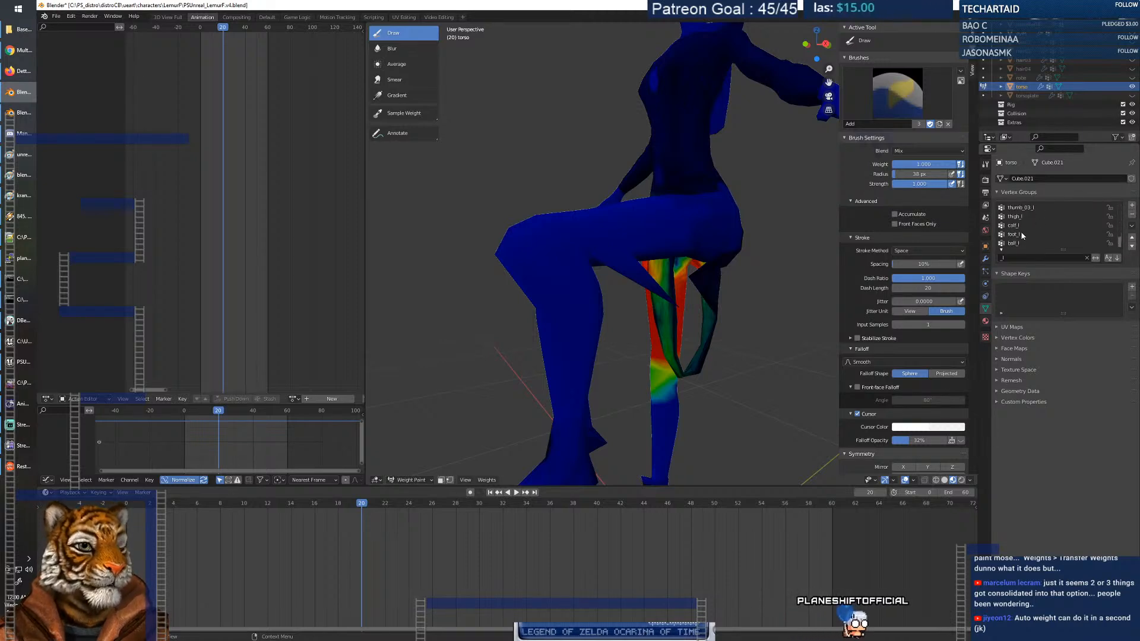
{"action": "scroll", "coordinate": [1027, 235], "scroll_direction": "up", "scroll_amount": 10}
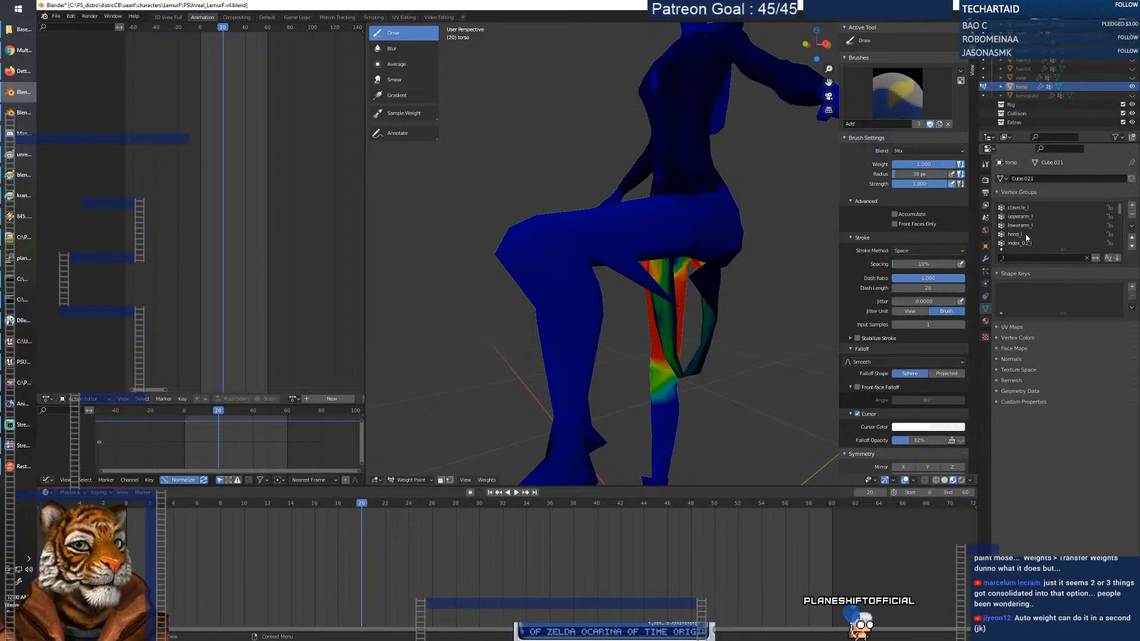
Activate the calf_l group and paint weight 1.000 on the upper part of the left calf's inner side.
{"action": "left_click", "coordinate": [1024, 235]}
{"action": "left_click", "coordinate": [1024, 207]}
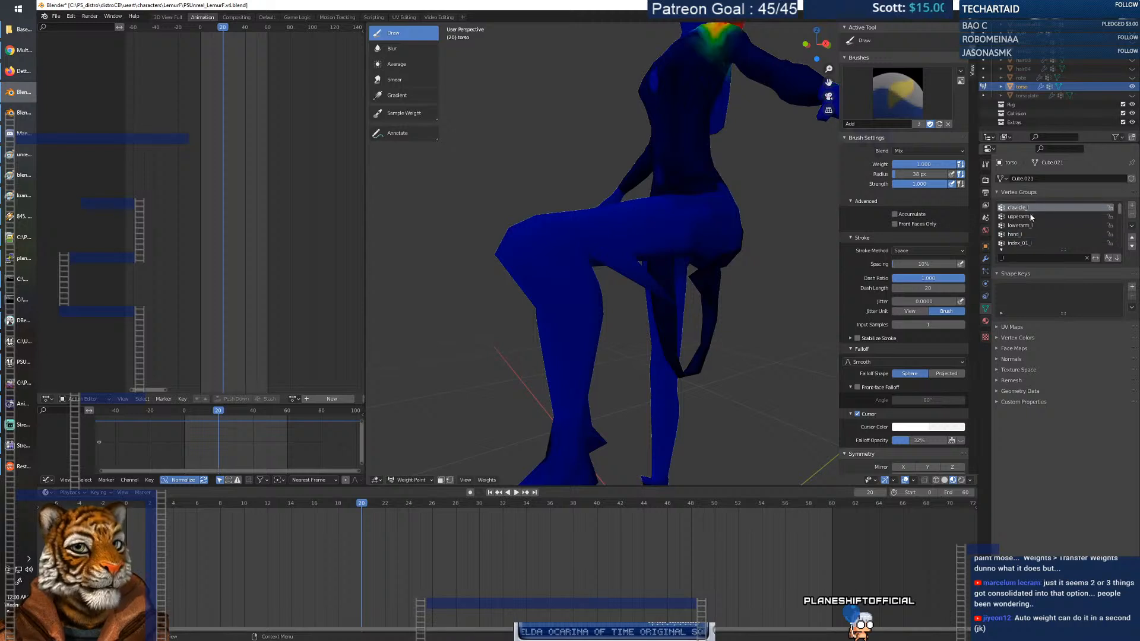
{"action": "left_click", "coordinate": [1028, 216]}
{"action": "left_click", "coordinate": [1033, 225]}
{"action": "scroll", "coordinate": [1028, 235], "scroll_direction": "down", "scroll_amount": 2}
{"action": "left_click", "coordinate": [1021, 225]}
{"action": "mouse_move", "coordinate": [643, 310]}
{"action": "middle_mouse_down"}
{"action": "mouse_move", "coordinate": [675, 309]}
{"action": "mouse_move", "coordinate": [592, 266]}
{"action": "middle_mouse_up"}
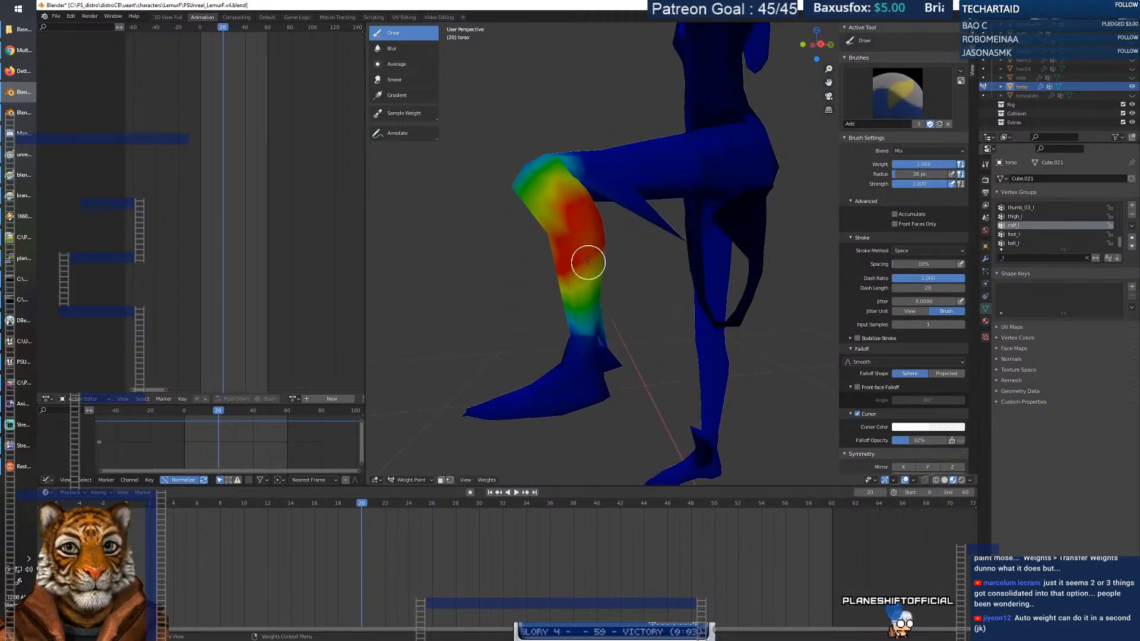
{"action": "right_click", "coordinate": [562, 268]}
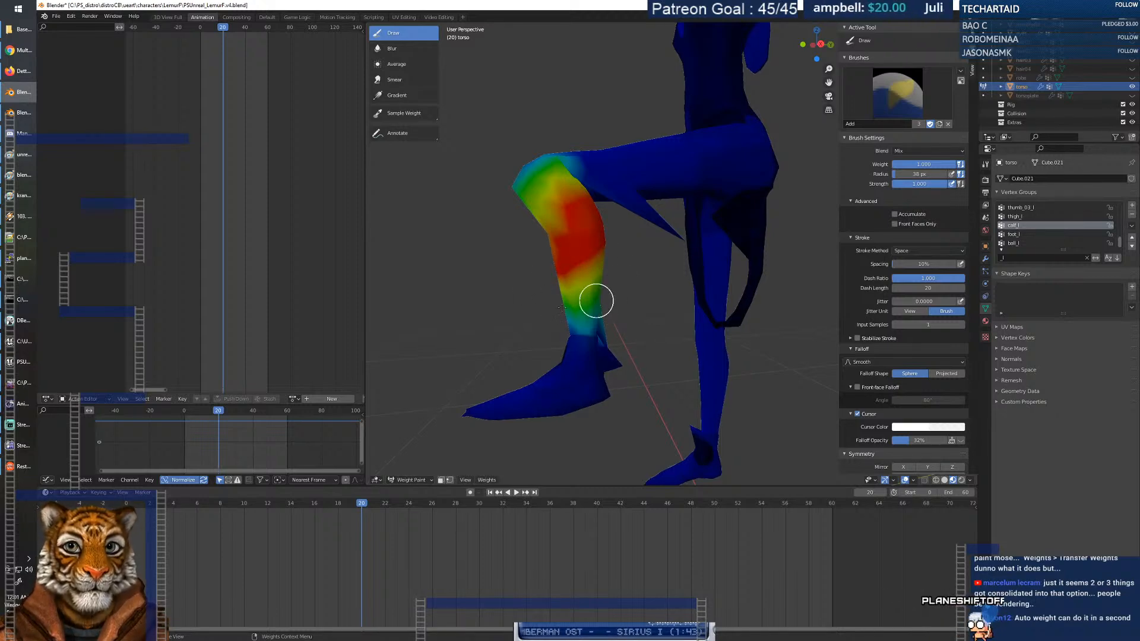
{"action": "middle_click_drag", "start_coordinate": [580, 289], "coordinate": [735, 286]}
{"action": "mouse_move", "coordinate": [638, 281]}
{"action": "left_mouse_down"}
{"action": "mouse_move", "coordinate": [550, 262]}
{"action": "mouse_move", "coordinate": [591, 288]}
{"action": "left_mouse_up"}
{"action": "middle_click_drag", "start_coordinate": [621, 213], "coordinate": [644, 246]}
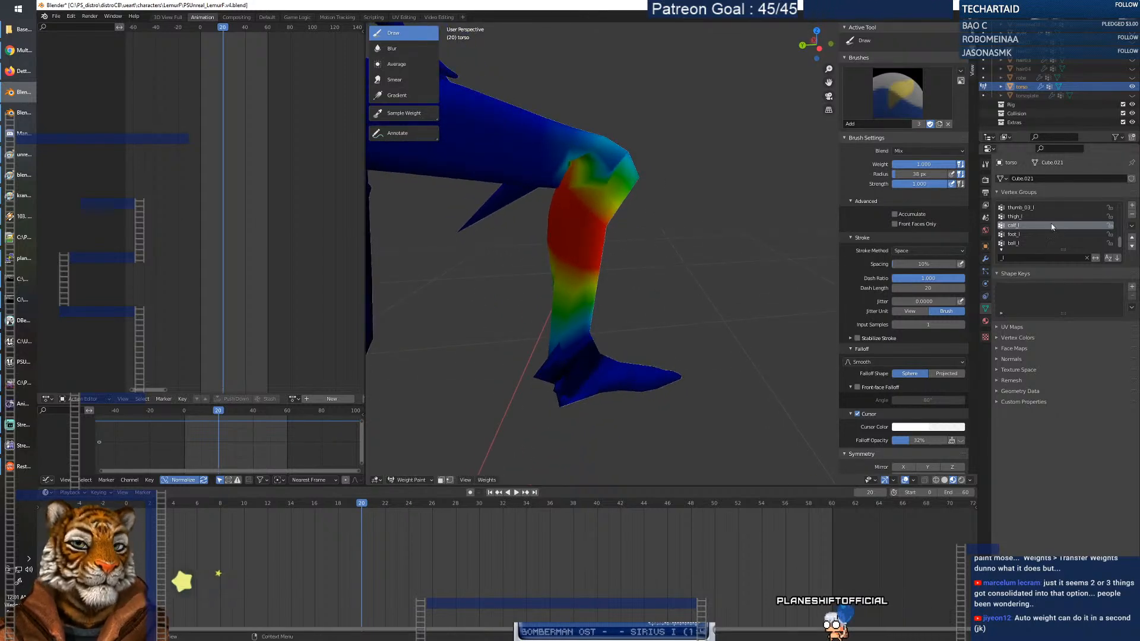
Activate the thigh_l group and paint weight 1.000 over the stray spike under the left thigh and just above the knee.
{"action": "left_click", "coordinate": [1023, 217]}
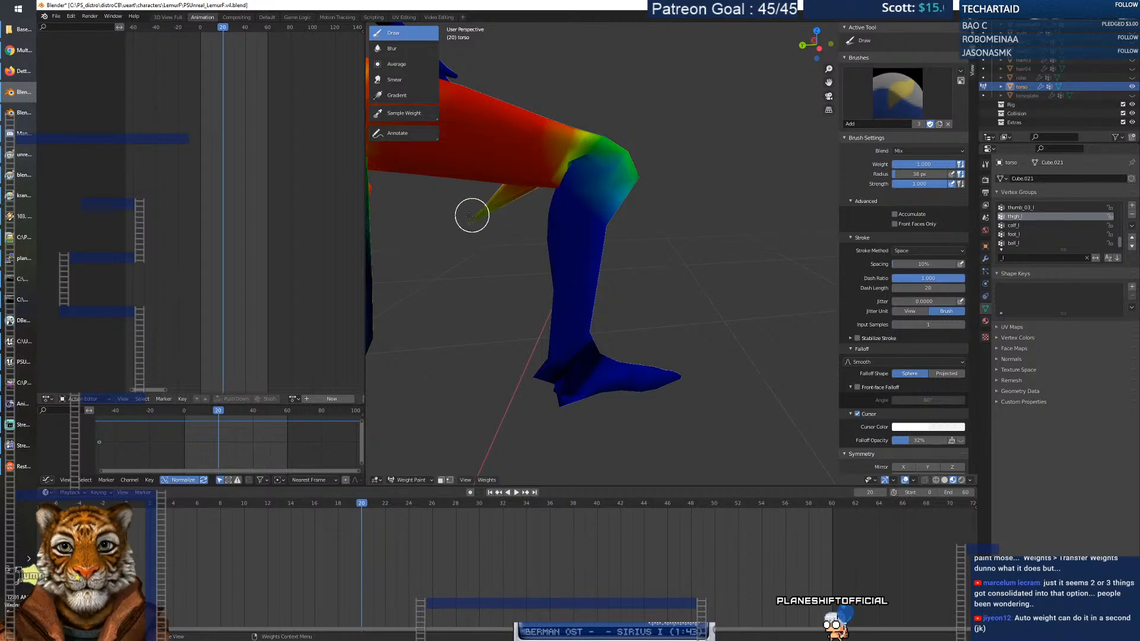
{"action": "middle_click_drag", "start_coordinate": [504, 206], "coordinate": [636, 232]}
{"action": "left_click_drag", "start_coordinate": [488, 206], "coordinate": [486, 195]}
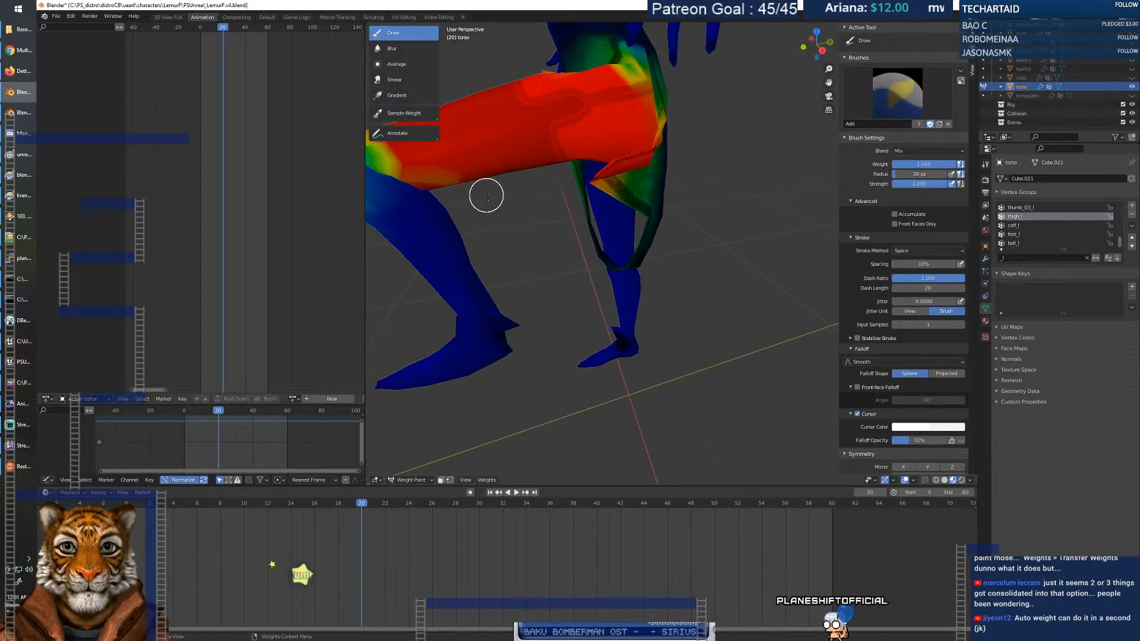
{"action": "middle_click_drag", "start_coordinate": [496, 201], "coordinate": [504, 196]}
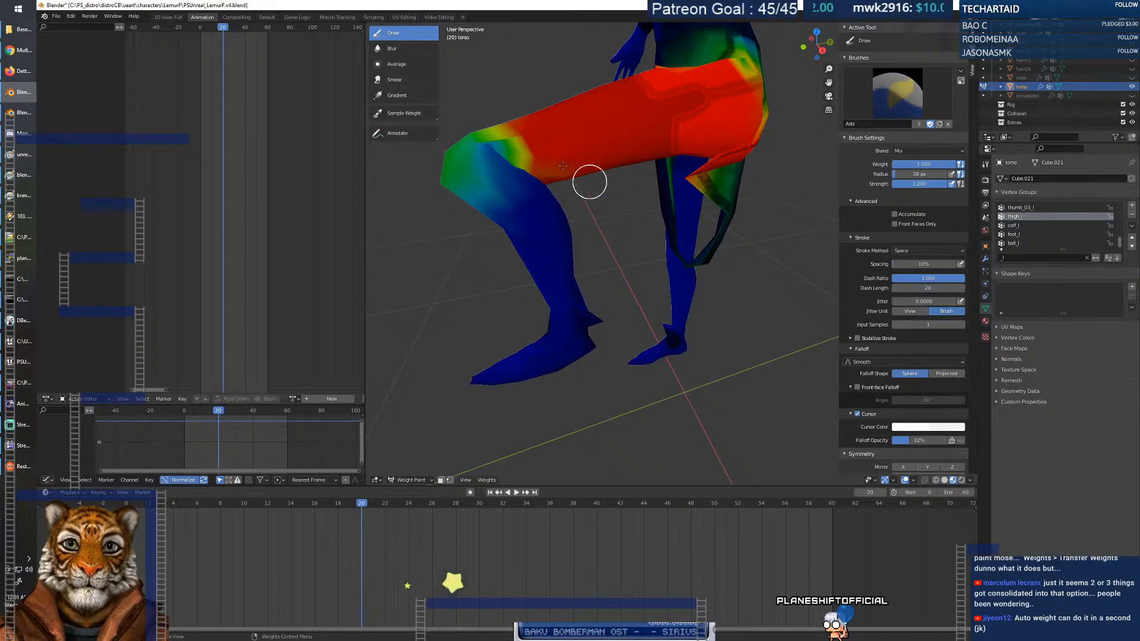
{"action": "mouse_move", "coordinate": [528, 152]}
{"action": "left_mouse_down"}
{"action": "mouse_move", "coordinate": [470, 139]}
{"action": "mouse_move", "coordinate": [497, 122]}
{"action": "mouse_move", "coordinate": [525, 139]}
{"action": "left_mouse_up"}
At frame 12, paint thigh_l with weight 1.000 around the left lower thigh and the back of the knee.
{"action": "middle_click_drag", "start_coordinate": [507, 143], "coordinate": [689, 130]}
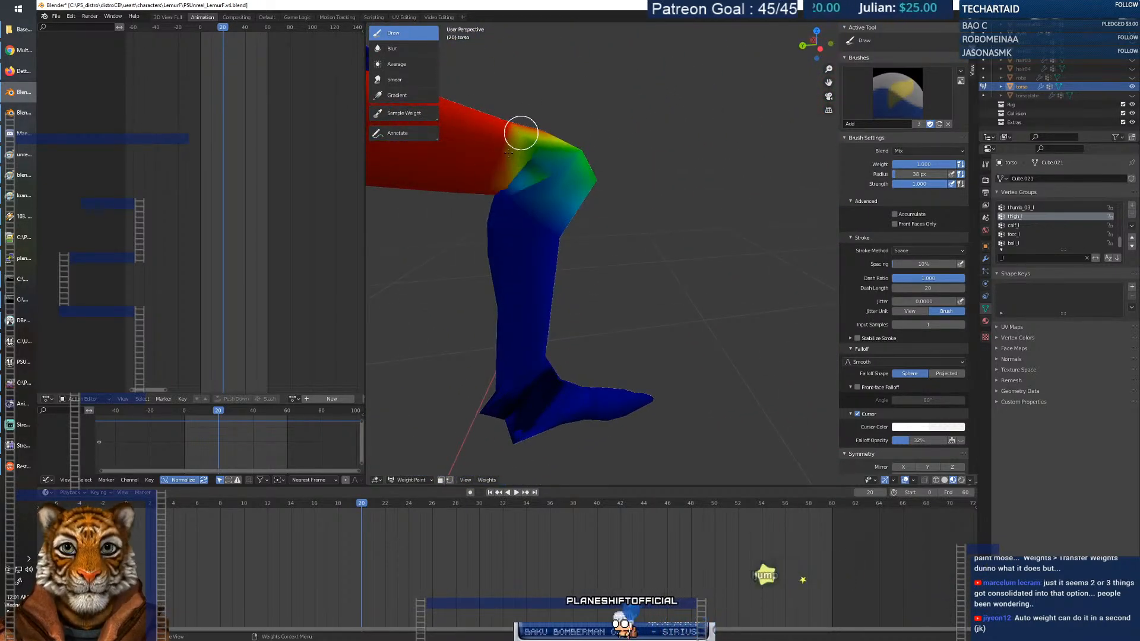
{"action": "middle_click_drag", "start_coordinate": [512, 162], "coordinate": [487, 156]}
{"action": "middle_click_drag", "start_coordinate": [507, 362], "coordinate": [487, 412]}
{"action": "left_click_drag", "start_coordinate": [360, 503], "coordinate": [272, 514]}
{"action": "mouse_move", "coordinate": [475, 425]}
{"action": "middle_mouse_down", "text": "shift"}
{"action": "mouse_move", "coordinate": [491, 412]}
{"action": "mouse_move", "coordinate": [497, 371]}
{"action": "mouse_move", "coordinate": [525, 370]}
{"action": "mouse_move", "coordinate": [487, 409]}
{"action": "middle_mouse_up", "text": "shift"}
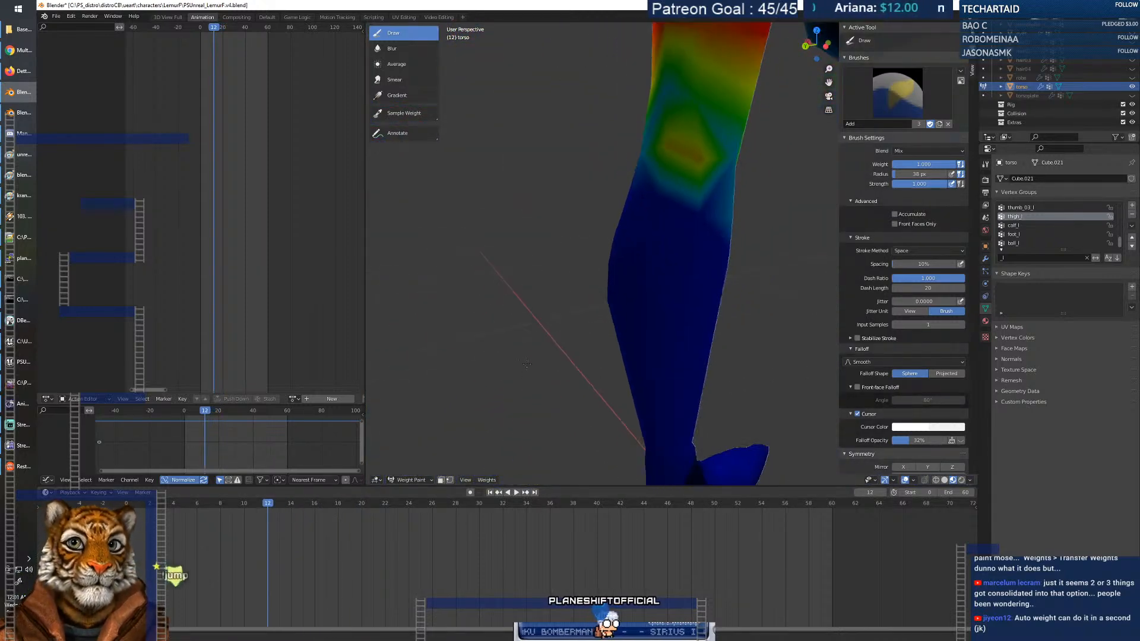
{"action": "scroll", "coordinate": [487, 410], "scroll_direction": "down", "scroll_amount": 2}
{"action": "mouse_move", "coordinate": [678, 116]}
{"action": "left_mouse_down"}
{"action": "mouse_move", "coordinate": [687, 122]}
{"action": "mouse_move", "coordinate": [634, 121]}
{"action": "mouse_move", "coordinate": [664, 133]}
{"action": "left_mouse_up"}
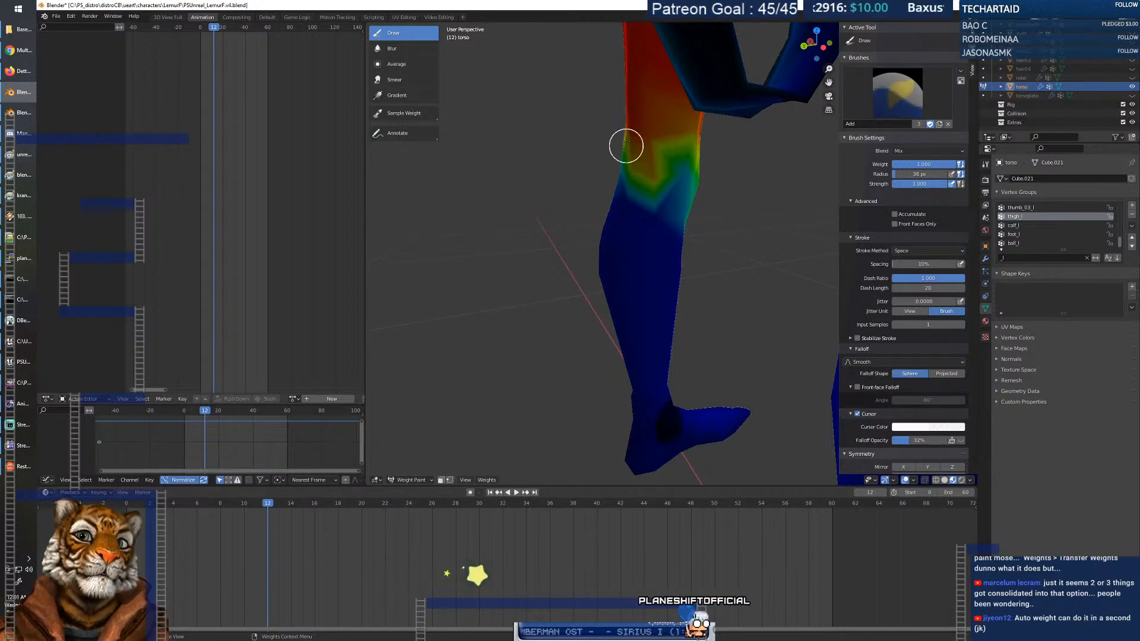
{"action": "left_click_drag", "start_coordinate": [670, 151], "coordinate": [681, 153]}
{"action": "mouse_move", "coordinate": [680, 152]}
{"action": "middle_mouse_down"}
{"action": "mouse_move", "coordinate": [602, 147]}
{"action": "mouse_move", "coordinate": [650, 150]}
{"action": "middle_mouse_up"}
{"action": "middle_click_drag", "start_coordinate": [732, 157], "coordinate": [807, 159]}
{"action": "left_click_drag", "start_coordinate": [614, 59], "coordinate": [653, 126]}
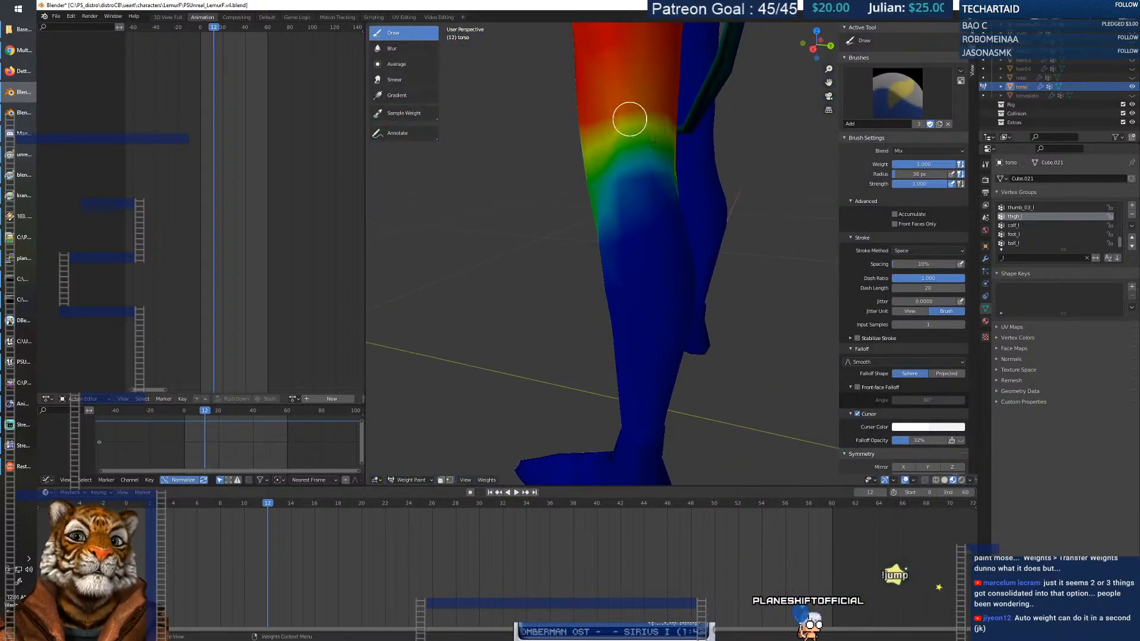
{"action": "middle_click_drag", "start_coordinate": [652, 123], "coordinate": [544, 121]}
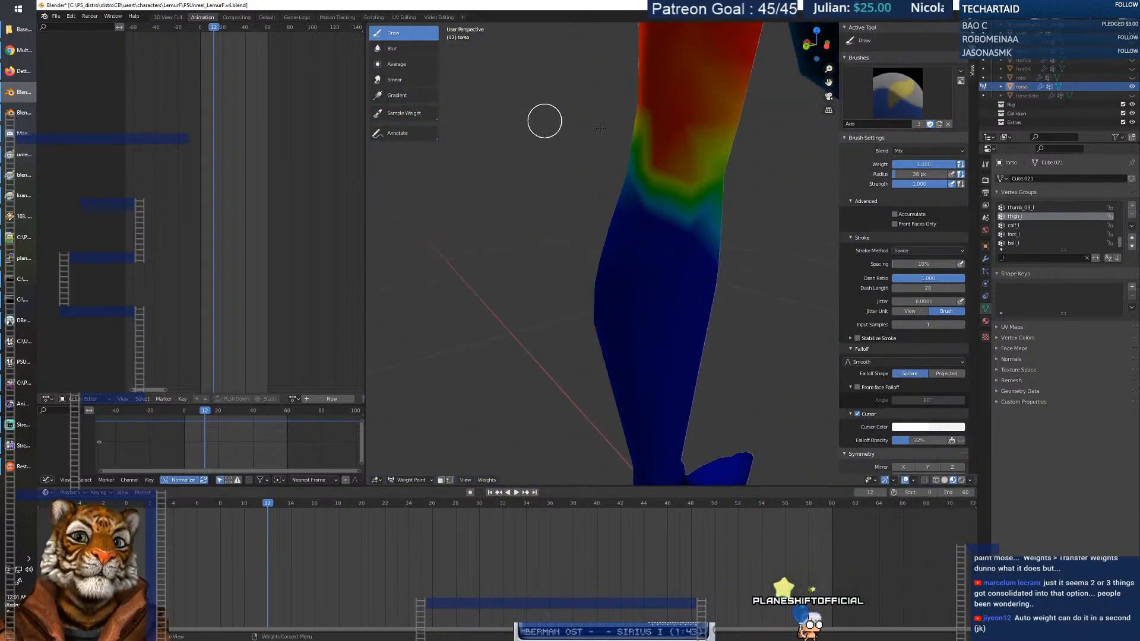
Activate the calf_l group, examine its weights around the left leg, and advance the animation to frame 19.
{"action": "left_click", "coordinate": [1006, 226]}
{"action": "mouse_move", "coordinate": [640, 265]}
{"action": "middle_mouse_down"}
{"action": "mouse_move", "coordinate": [674, 211]}
{"action": "mouse_move", "coordinate": [613, 218]}
{"action": "mouse_move", "coordinate": [564, 148]}
{"action": "middle_mouse_up"}
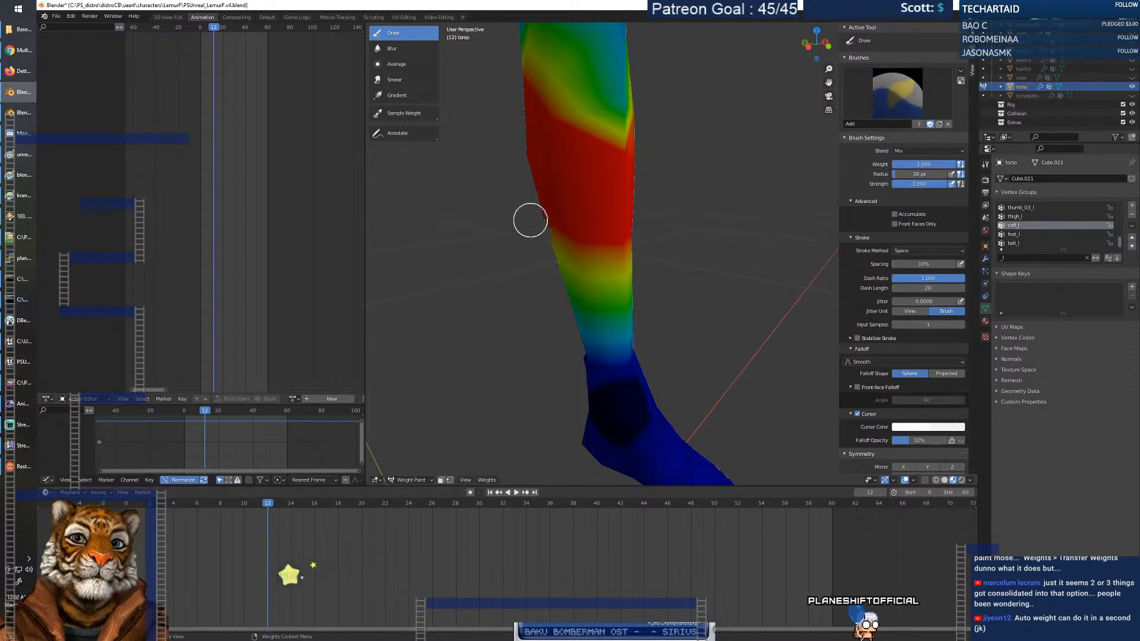
{"action": "scroll", "coordinate": [615, 250], "scroll_direction": "down", "scroll_amount": 8}
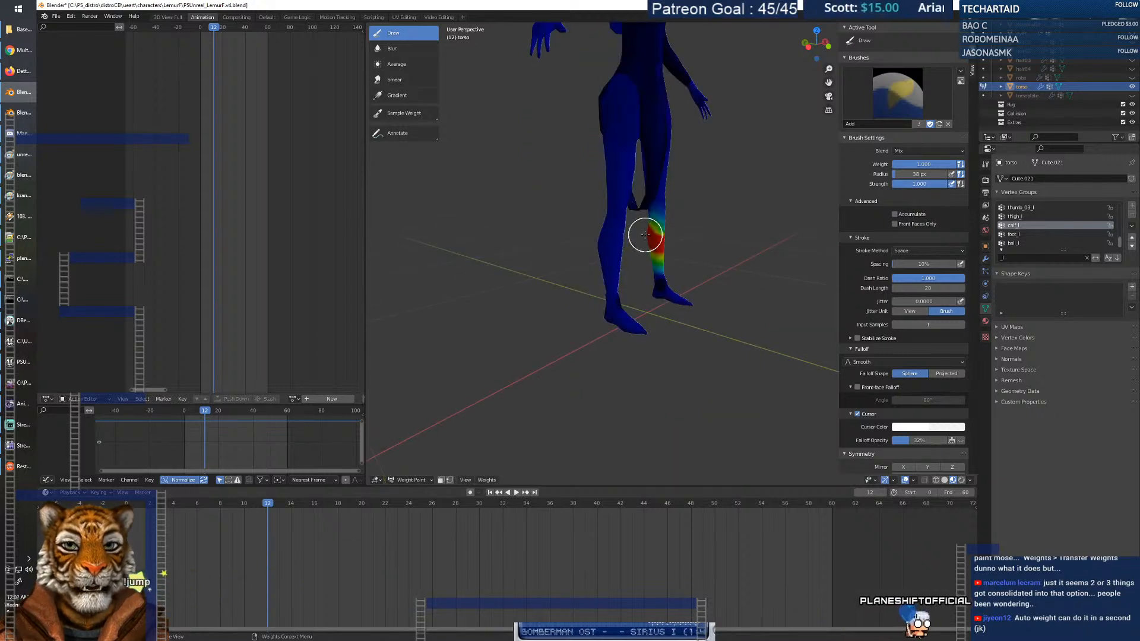
{"action": "scroll", "coordinate": [646, 234], "scroll_direction": "up", "scroll_amount": 8}
{"action": "scroll", "coordinate": [600, 249], "scroll_direction": "down", "scroll_amount": 5}
{"action": "middle_click_drag", "start_coordinate": [600, 249], "coordinate": [541, 384]}
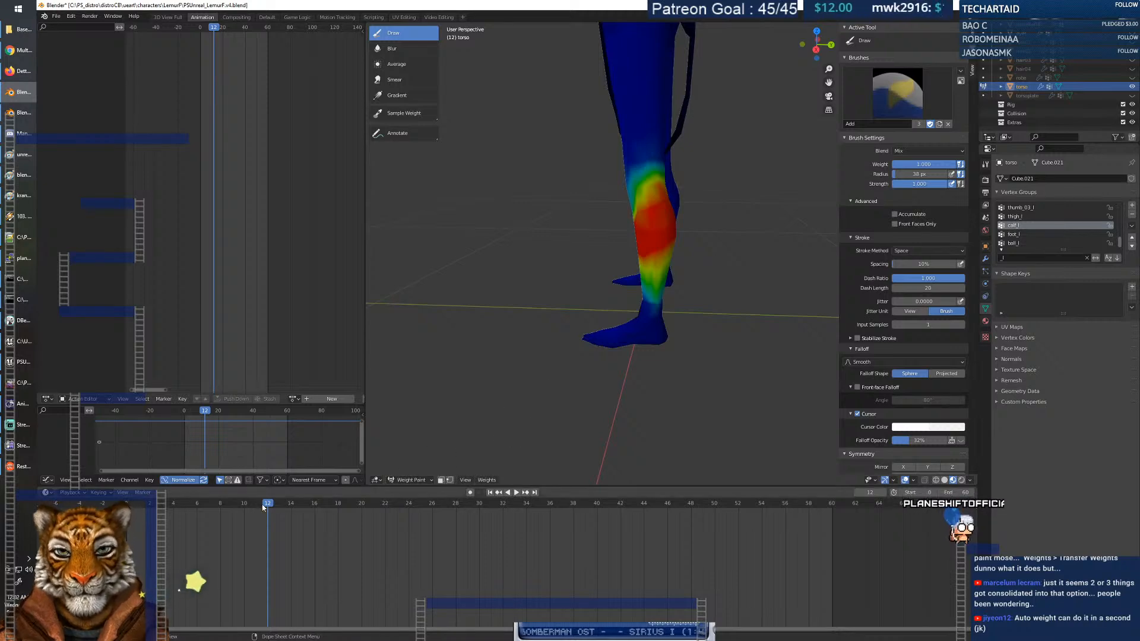
{"action": "key", "text": "space"}
{"action": "mouse_move", "coordinate": [414, 456]}
{"action": "middle_mouse_down"}
{"action": "mouse_move", "coordinate": [647, 273]}
{"action": "mouse_move", "coordinate": [652, 255]}
{"action": "mouse_move", "coordinate": [706, 328]}
{"action": "middle_mouse_up"}
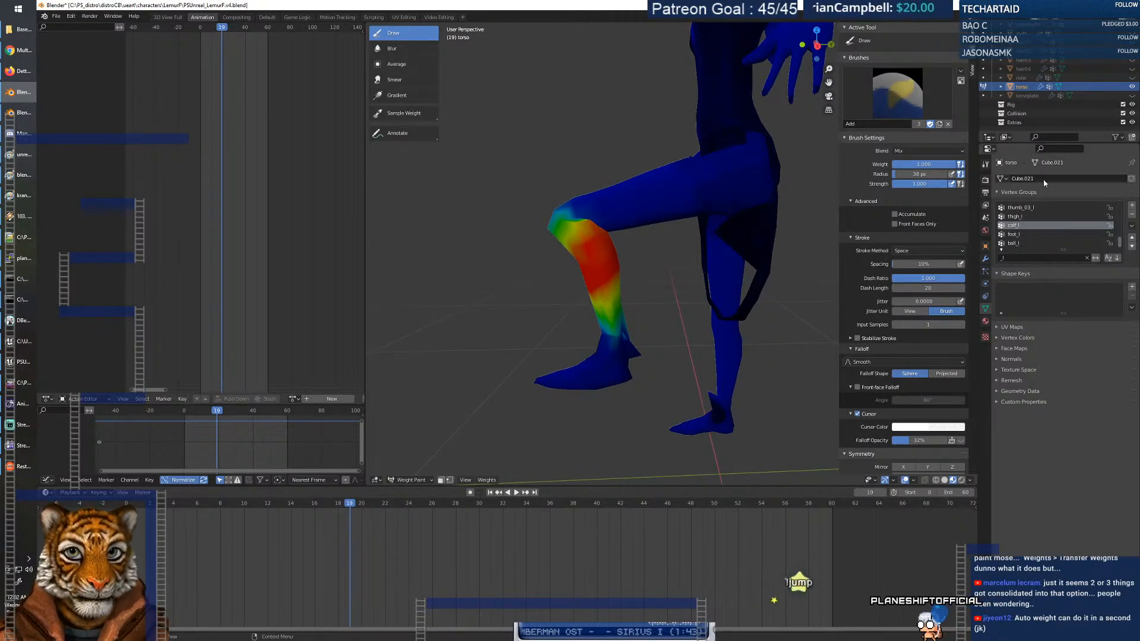
Activate the foot_l group and paint weight 0.000 over the stray spike at the right heel.
{"action": "left_click", "coordinate": [1015, 217]}
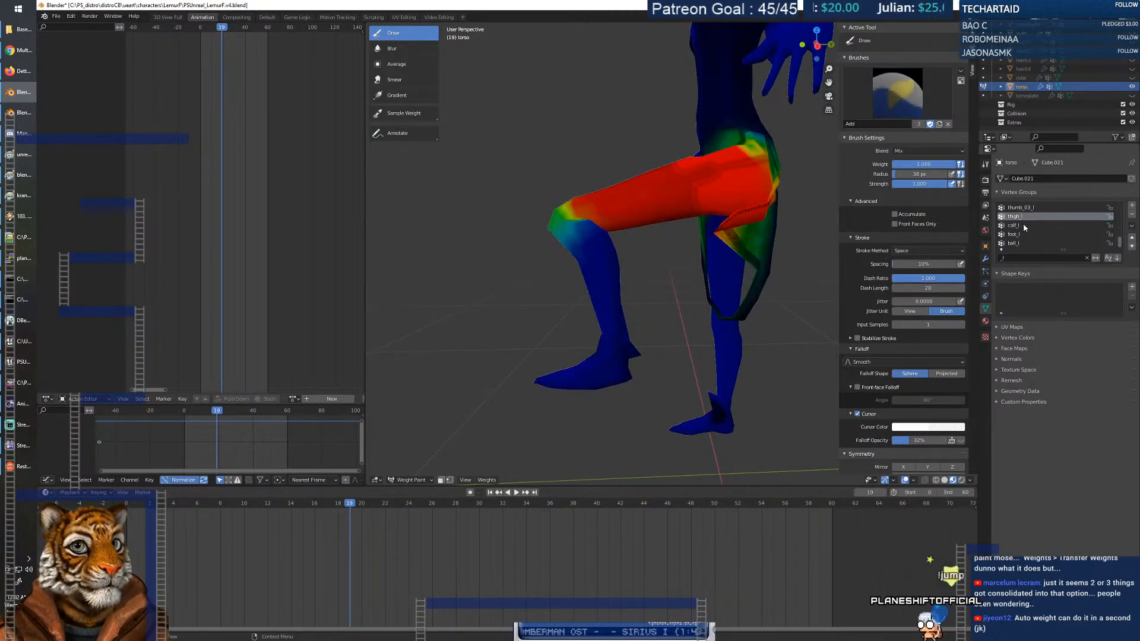
{"action": "left_click", "coordinate": [1014, 226]}
{"action": "left_click", "coordinate": [1014, 235]}
{"action": "left_click", "coordinate": [1014, 243]}
{"action": "left_click", "coordinate": [1014, 235]}
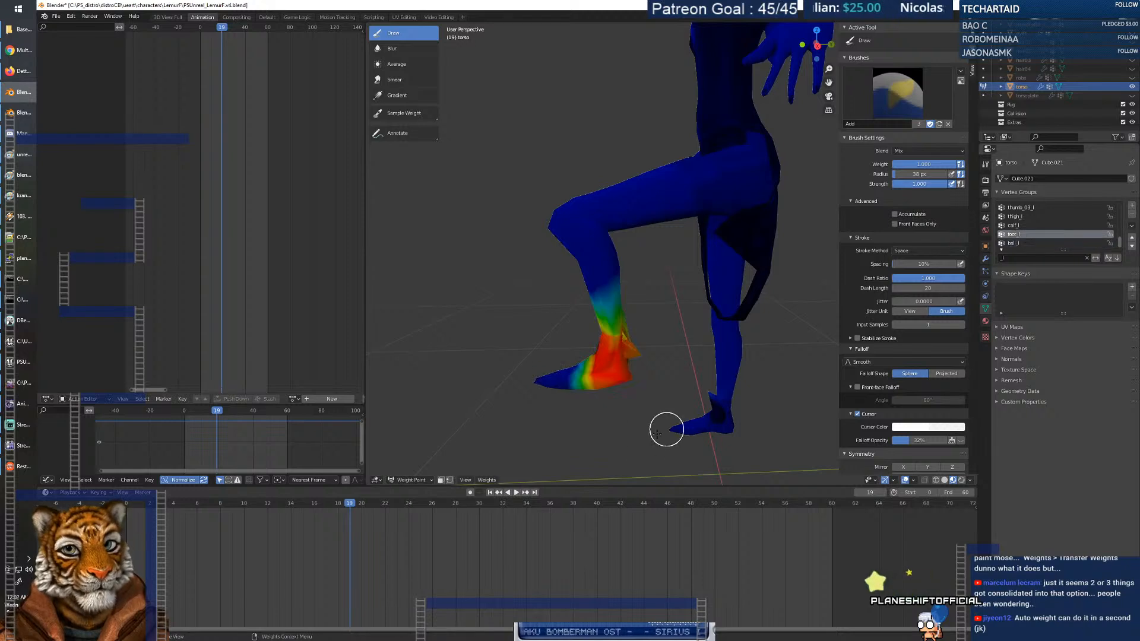
{"action": "right_click", "coordinate": [650, 417]}
{"action": "left_click_drag", "start_coordinate": [634, 417], "coordinate": [536, 422]}
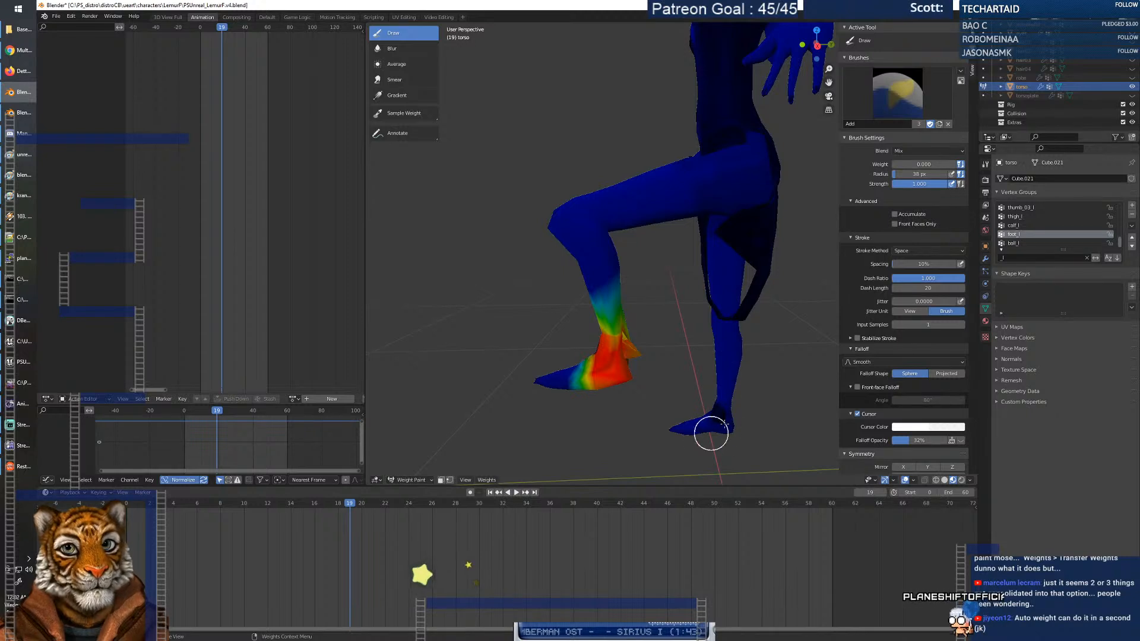
Go back to frame 0 and paint foot_l with weight 1.000 on the left heel and ankle.
{"action": "mouse_move", "coordinate": [656, 333]}
{"action": "middle_mouse_down"}
{"action": "mouse_move", "coordinate": [646, 316]}
{"action": "mouse_move", "coordinate": [656, 317]}
{"action": "middle_mouse_up"}
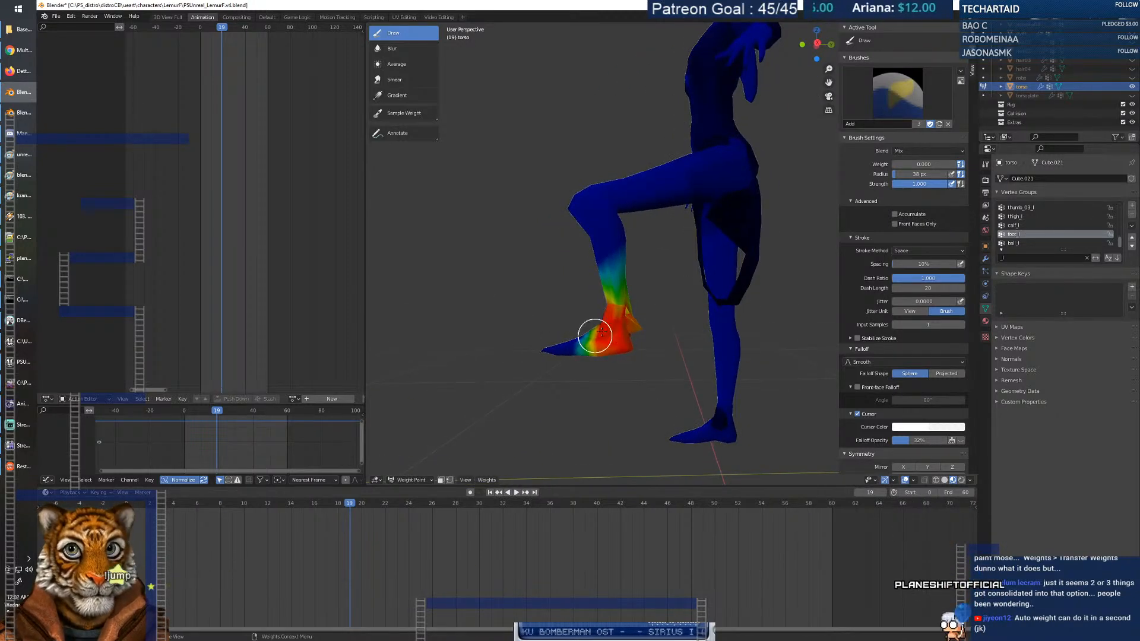
{"action": "left_click_drag", "start_coordinate": [829, 69], "coordinate": [829, 59]}
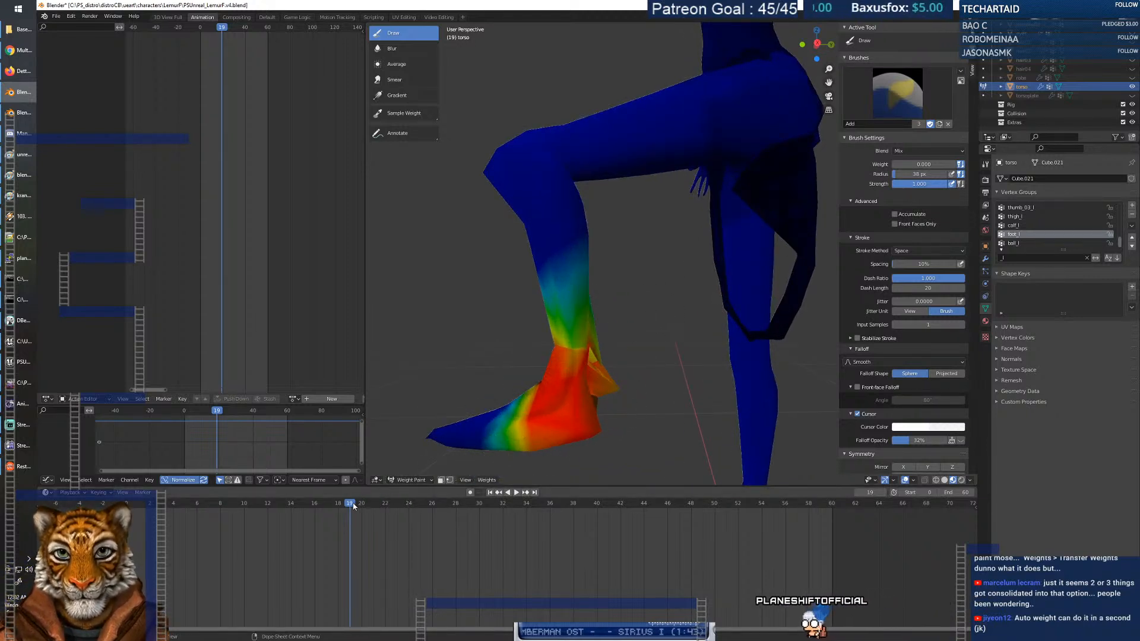
{"action": "key", "text": "shift+Left"}
{"action": "mouse_move", "coordinate": [675, 388]}
{"action": "middle_mouse_down"}
{"action": "mouse_move", "coordinate": [664, 374]}
{"action": "mouse_move", "coordinate": [603, 378]}
{"action": "mouse_move", "coordinate": [517, 356]}
{"action": "middle_mouse_up"}
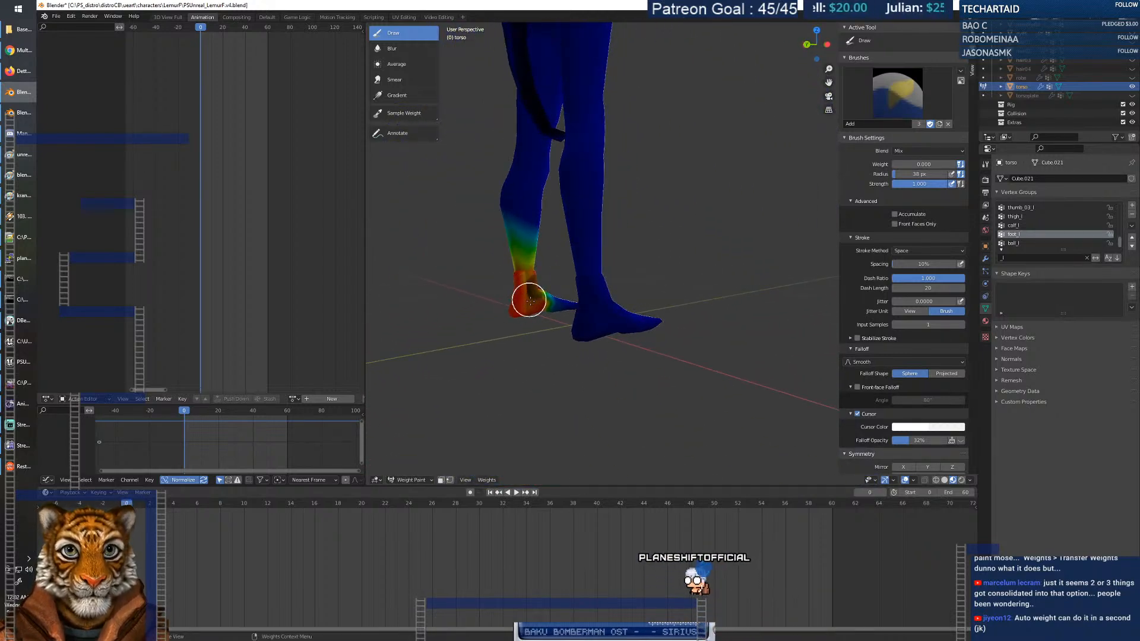
{"action": "right_click", "coordinate": [530, 304]}
{"action": "left_click_drag", "start_coordinate": [515, 314], "coordinate": [595, 313]}
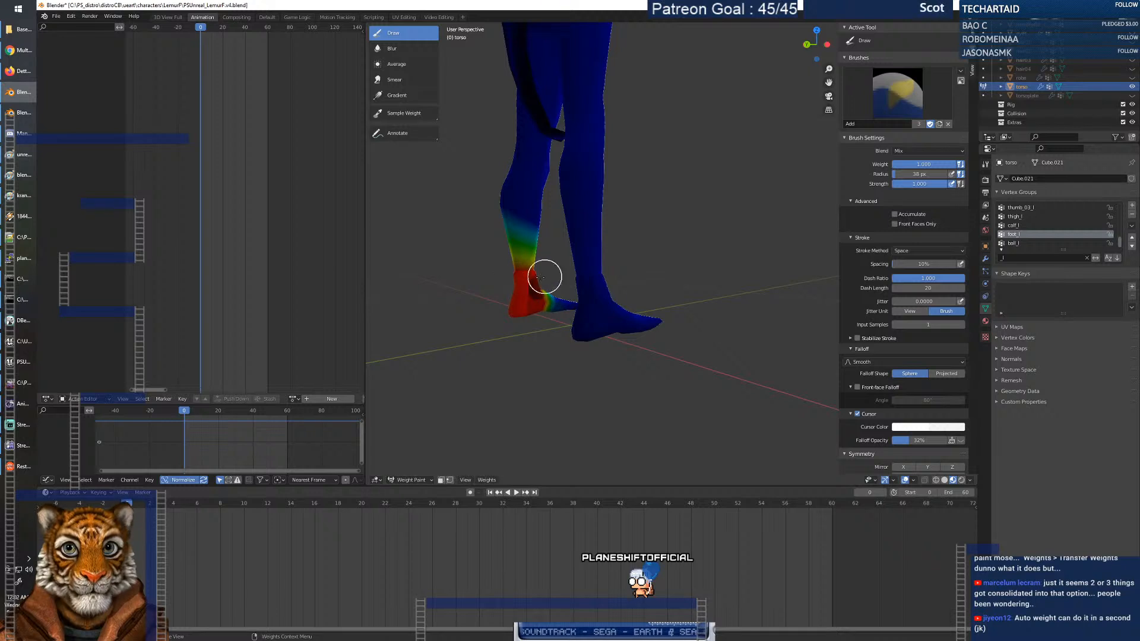
Scrub the animation to frame 20 and examine how the left foot and ankle deform.
{"action": "middle_click_drag", "start_coordinate": [508, 311], "coordinate": [623, 374]}
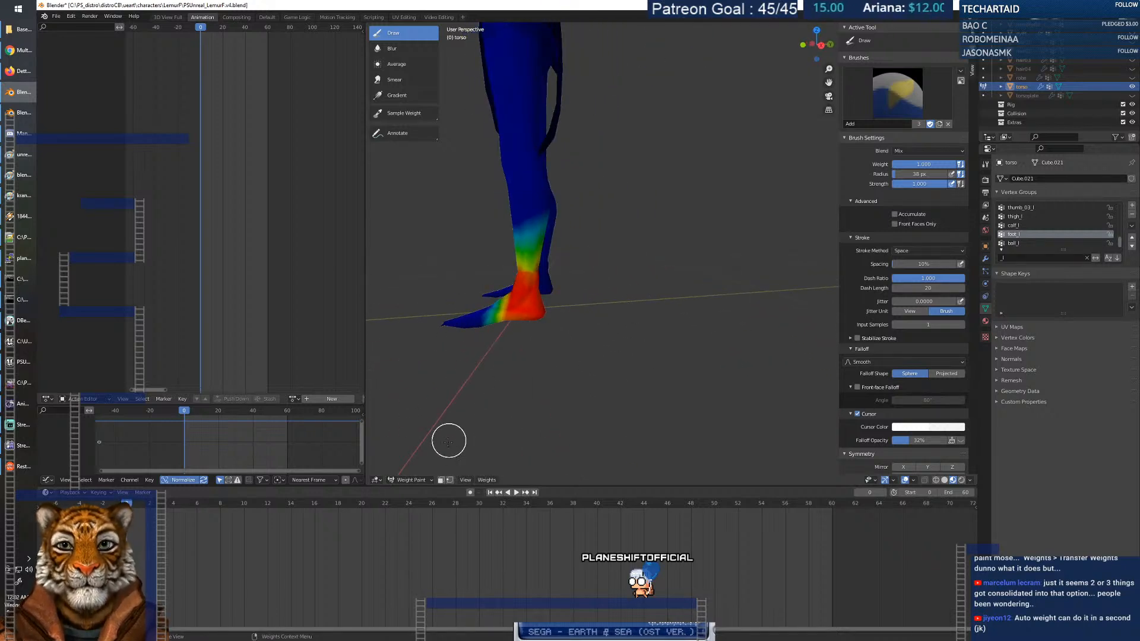
{"action": "left_click_drag", "start_coordinate": [130, 506], "coordinate": [364, 489]}
{"action": "mouse_move", "coordinate": [585, 308]}
{"action": "middle_mouse_down"}
{"action": "mouse_move", "coordinate": [611, 331]}
{"action": "mouse_move", "coordinate": [630, 323]}
{"action": "mouse_move", "coordinate": [576, 235]}
{"action": "middle_mouse_up"}
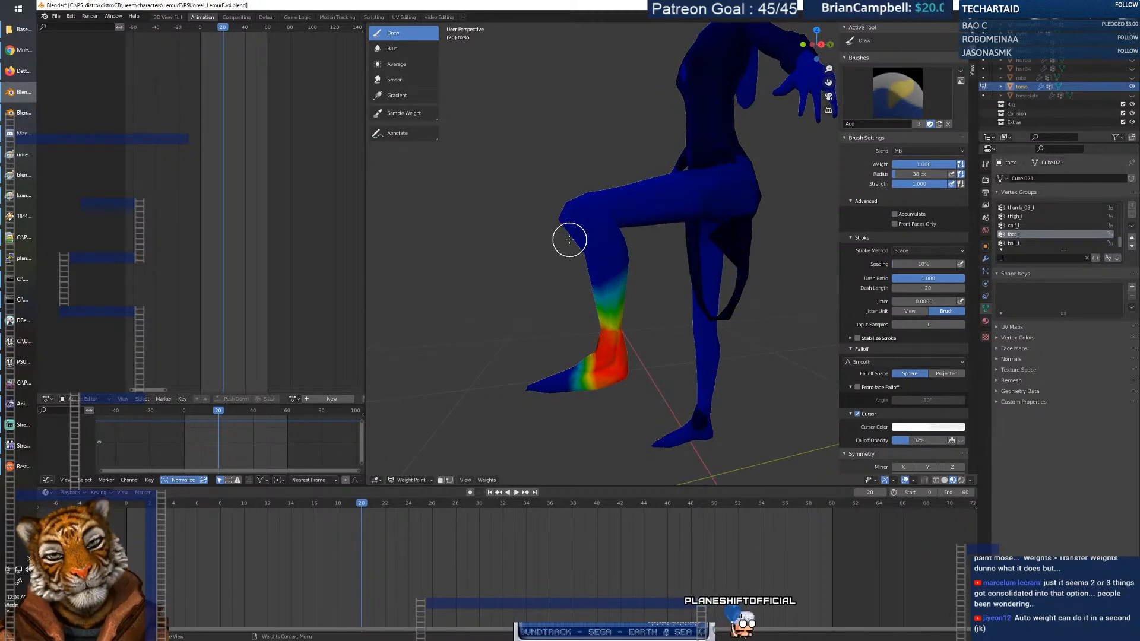
Activate the calf_l group, view the left knee from the side, and set the brush weight to 0.528.
{"action": "left_click", "coordinate": [1017, 226]}
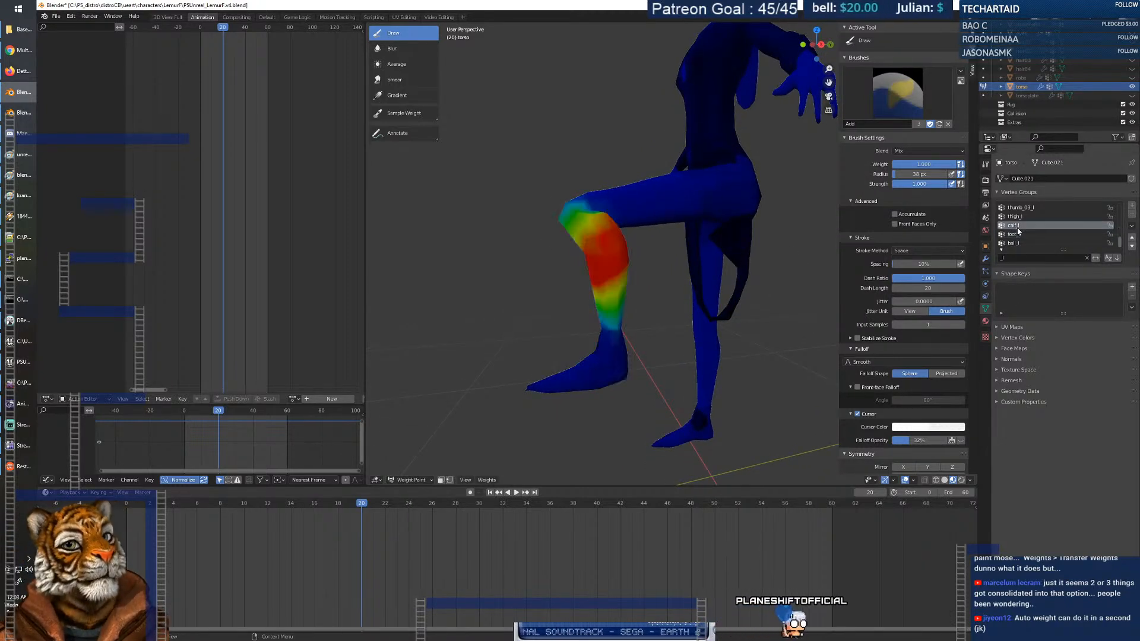
{"action": "middle_click_drag", "start_coordinate": [615, 265], "coordinate": [526, 258]}
{"action": "right_click", "coordinate": [525, 258]}
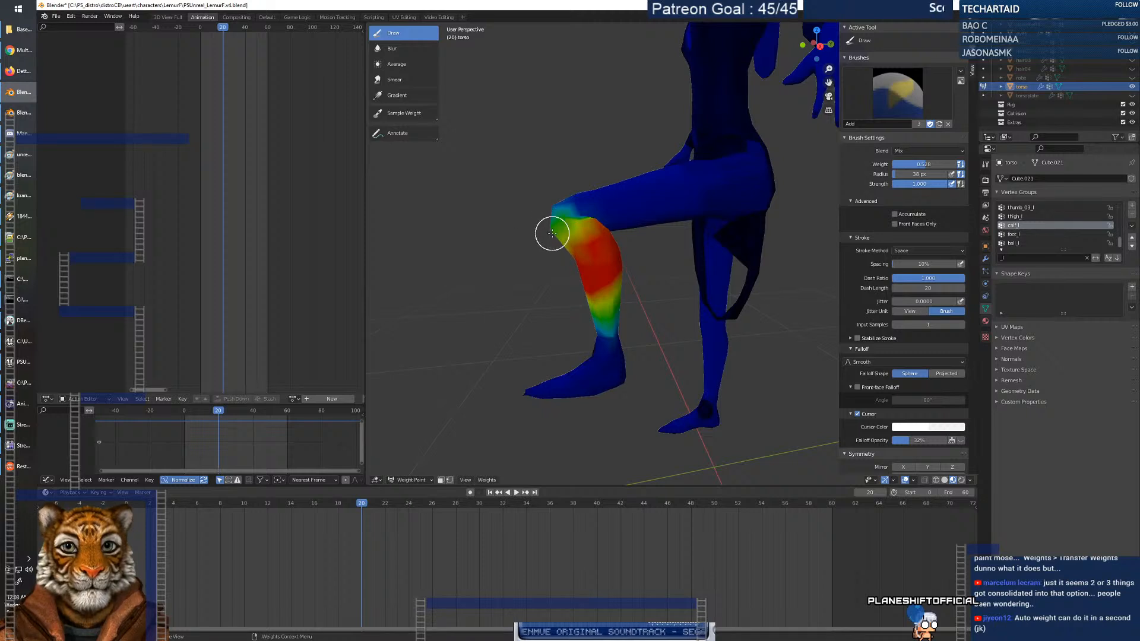
Activate the thigh_l group and scrub the animation to frame 20, examining how the left knee and hip deform.
{"action": "left_click", "coordinate": [1024, 217]}
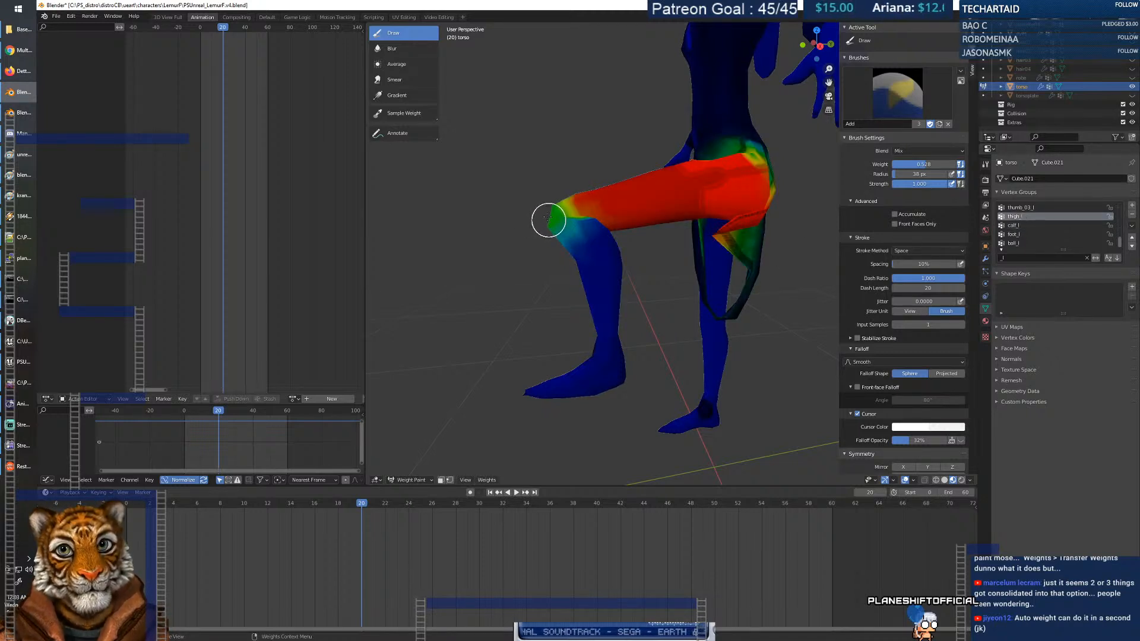
{"action": "mouse_move", "coordinate": [548, 228]}
{"action": "middle_mouse_down"}
{"action": "mouse_move", "coordinate": [760, 226]}
{"action": "mouse_move", "coordinate": [819, 239]}
{"action": "mouse_move", "coordinate": [552, 227]}
{"action": "middle_mouse_up"}
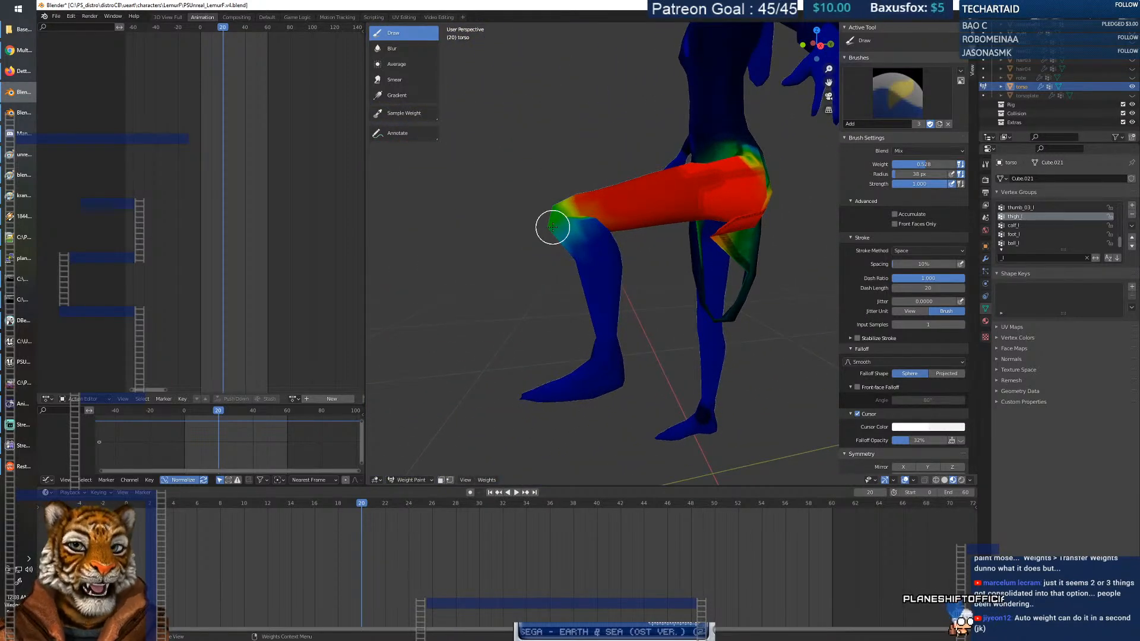
{"action": "middle_click_drag", "start_coordinate": [614, 263], "coordinate": [618, 271]}
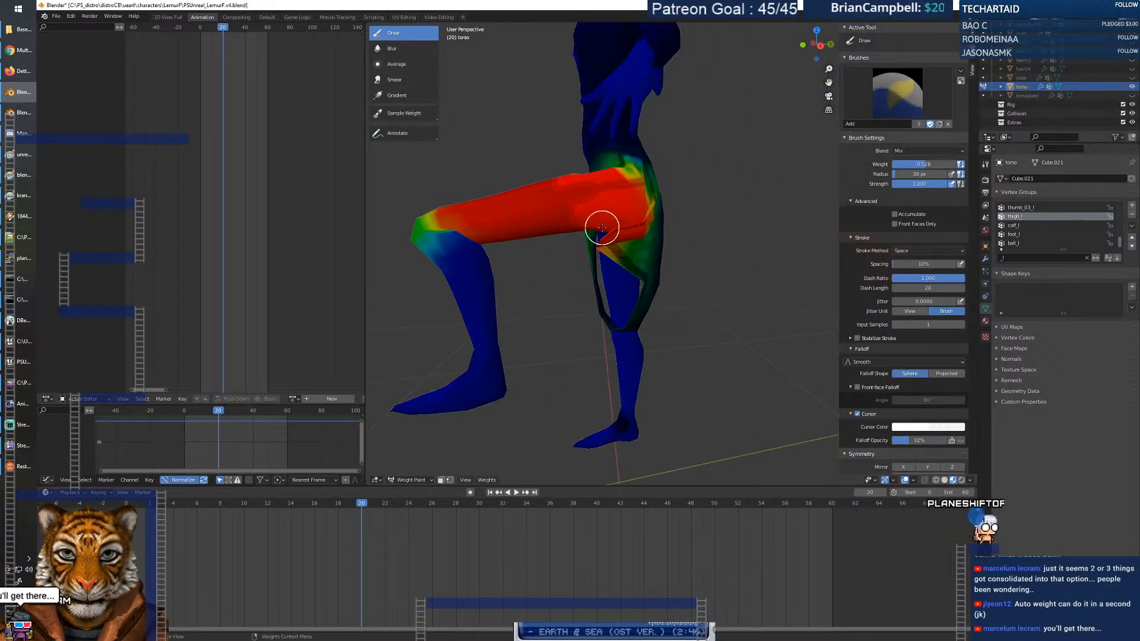
{"action": "key", "text": "space"}
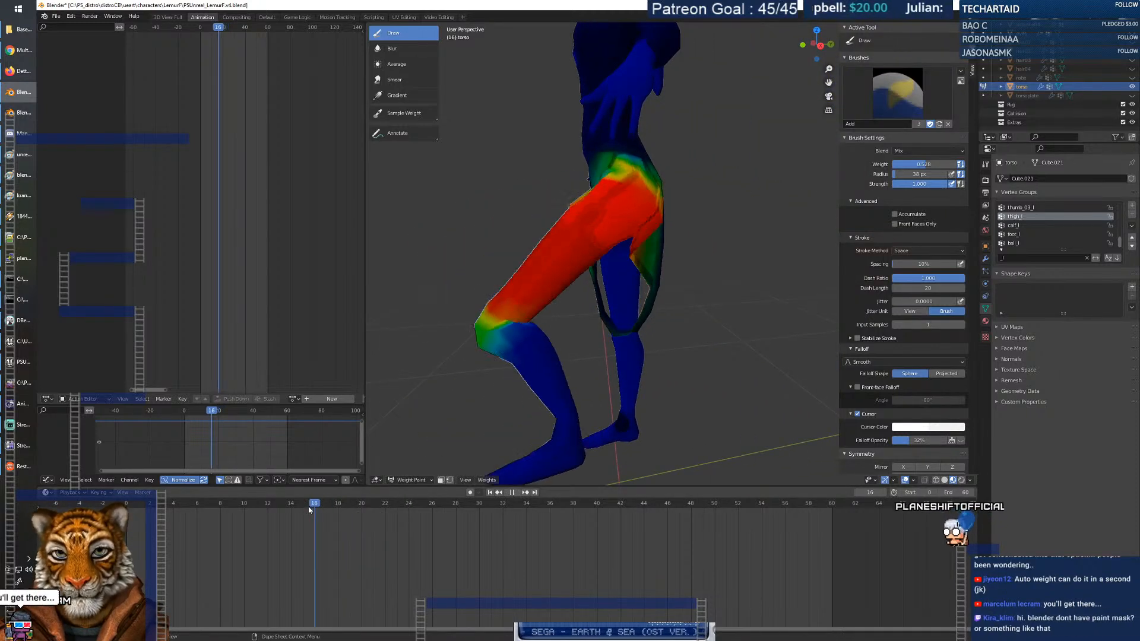
{"action": "left_click_drag", "start_coordinate": [276, 517], "coordinate": [351, 508]}
{"action": "middle_click_drag", "start_coordinate": [504, 308], "coordinate": [665, 336]}
{"action": "mouse_move", "coordinate": [585, 328]}
{"action": "middle_mouse_down"}
{"action": "mouse_move", "coordinate": [643, 326]}
{"action": "mouse_move", "coordinate": [613, 343]}
{"action": "mouse_move", "coordinate": [612, 312]}
{"action": "mouse_move", "coordinate": [564, 318]}
{"action": "mouse_move", "coordinate": [588, 342]}
{"action": "middle_mouse_up"}
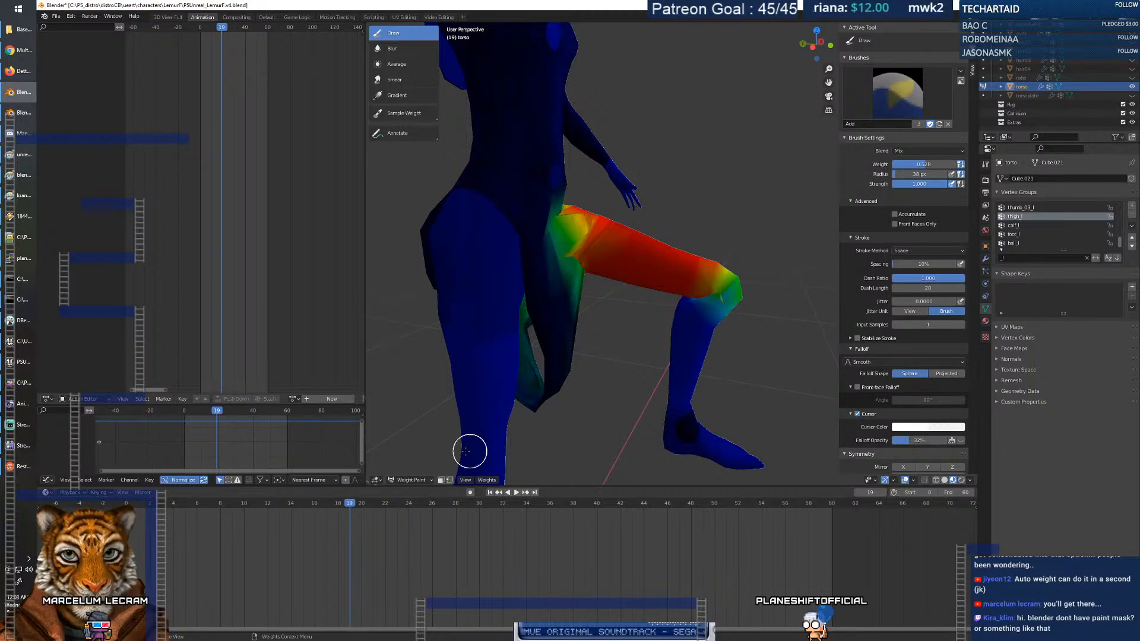
{"action": "mouse_move", "coordinate": [344, 506]}
{"action": "left_mouse_down"}
{"action": "mouse_move", "coordinate": [292, 517]}
{"action": "mouse_move", "coordinate": [379, 513]}
{"action": "mouse_move", "coordinate": [361, 510]}
{"action": "left_mouse_up"}
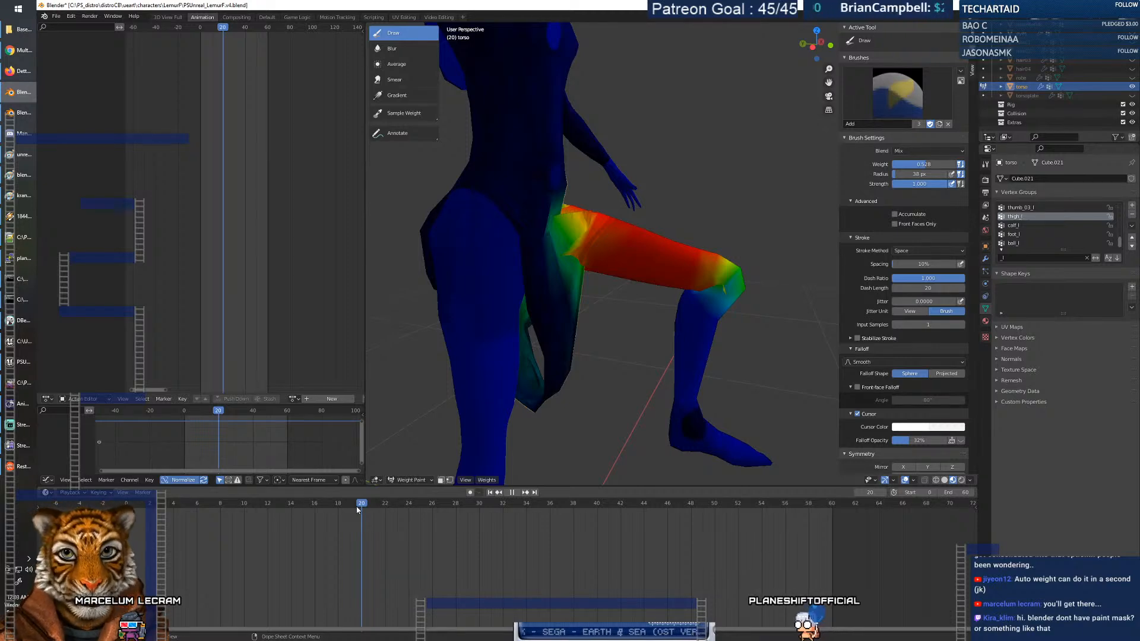
Advance the animation to frame 24 and inspect the thigh_l weights from the front of the body.
{"action": "left_click_drag", "start_coordinate": [356, 508], "coordinate": [410, 505]}
{"action": "middle_click_drag", "start_coordinate": [614, 348], "coordinate": [550, 338]}
{"action": "scroll", "coordinate": [668, 315], "scroll_direction": "up", "scroll_amount": 5}
{"action": "scroll", "coordinate": [667, 313], "scroll_direction": "down", "scroll_amount": 5}
{"action": "middle_click_drag", "start_coordinate": [677, 316], "coordinate": [634, 319]}
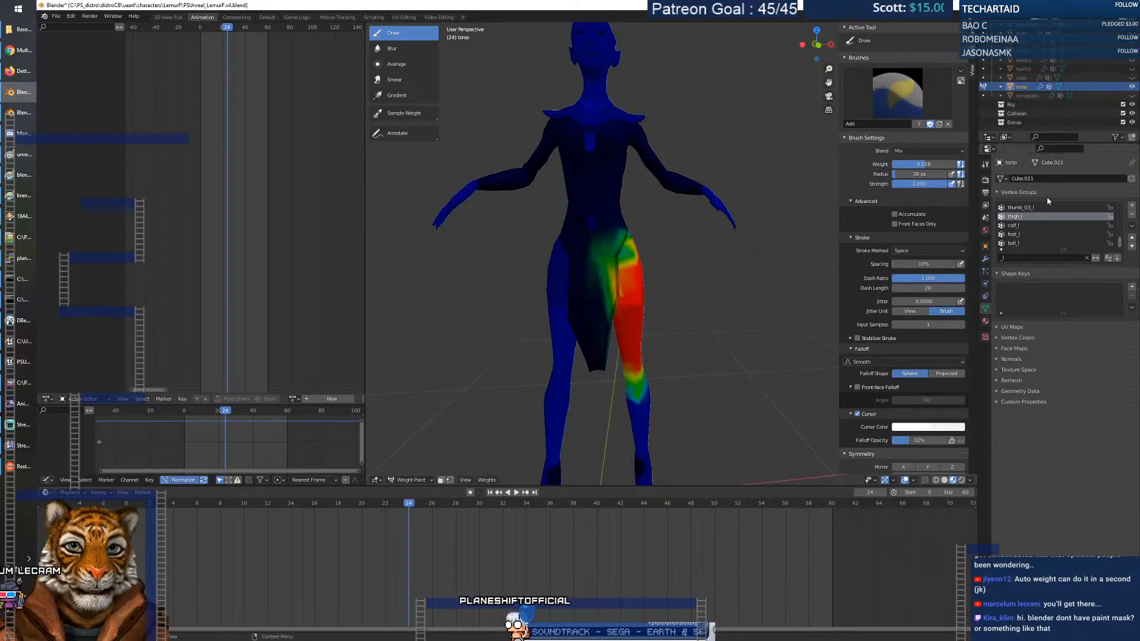
Clear the vertex group name filter and activate the pelvis group.
{"action": "scroll", "coordinate": [1047, 223], "scroll_direction": "up", "scroll_amount": 5}
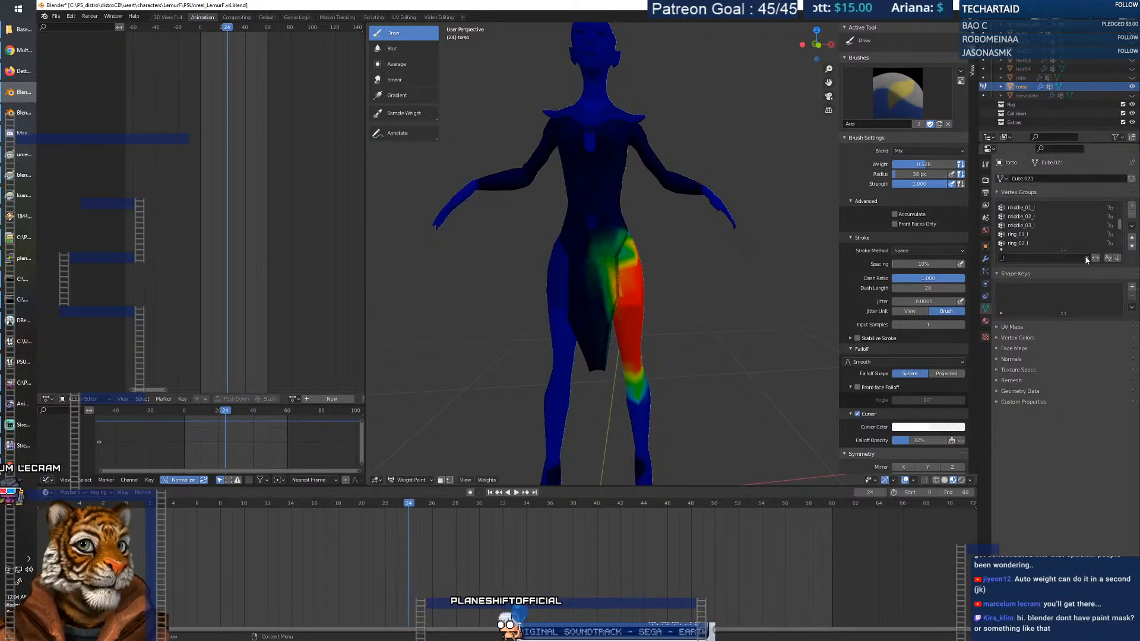
{"action": "scroll", "coordinate": [1040, 226], "scroll_direction": "up", "scroll_amount": 5}
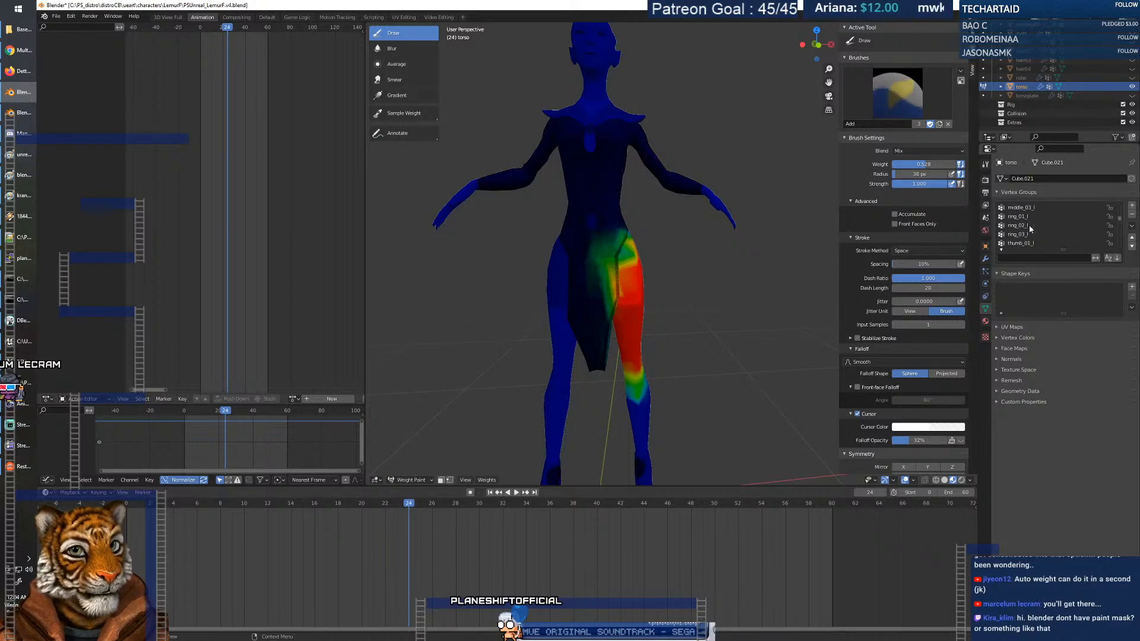
{"action": "left_click", "coordinate": [1022, 207]}
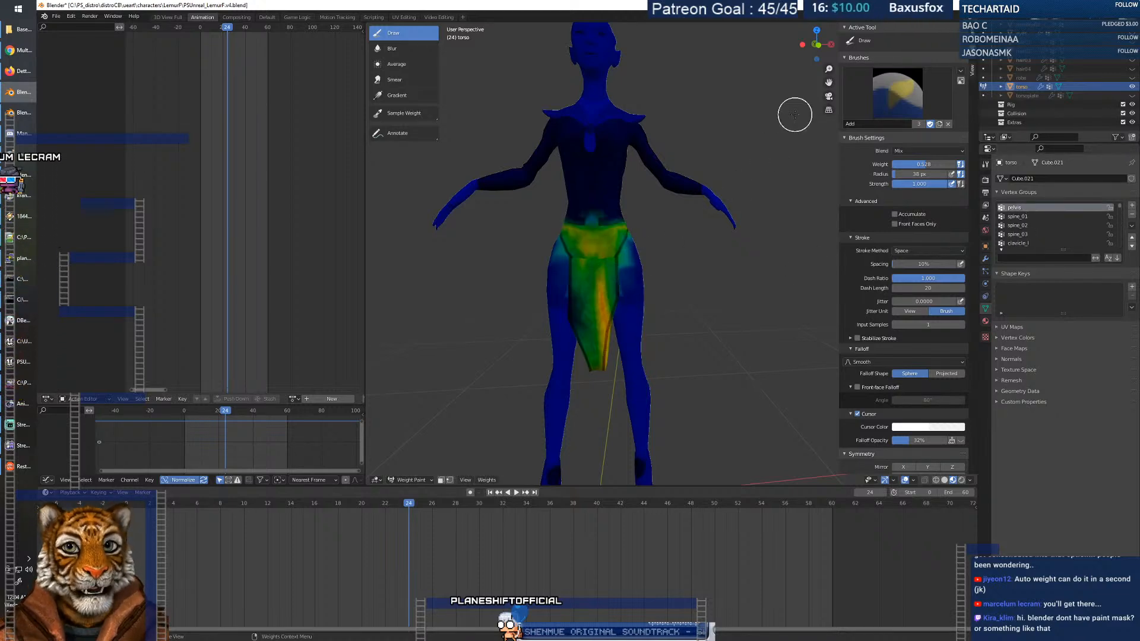
Set the brush weight to 1.000 and paint the pelvis group down the skirt's front panel.
{"action": "scroll", "coordinate": [594, 243], "scroll_direction": "up", "scroll_amount": 4}
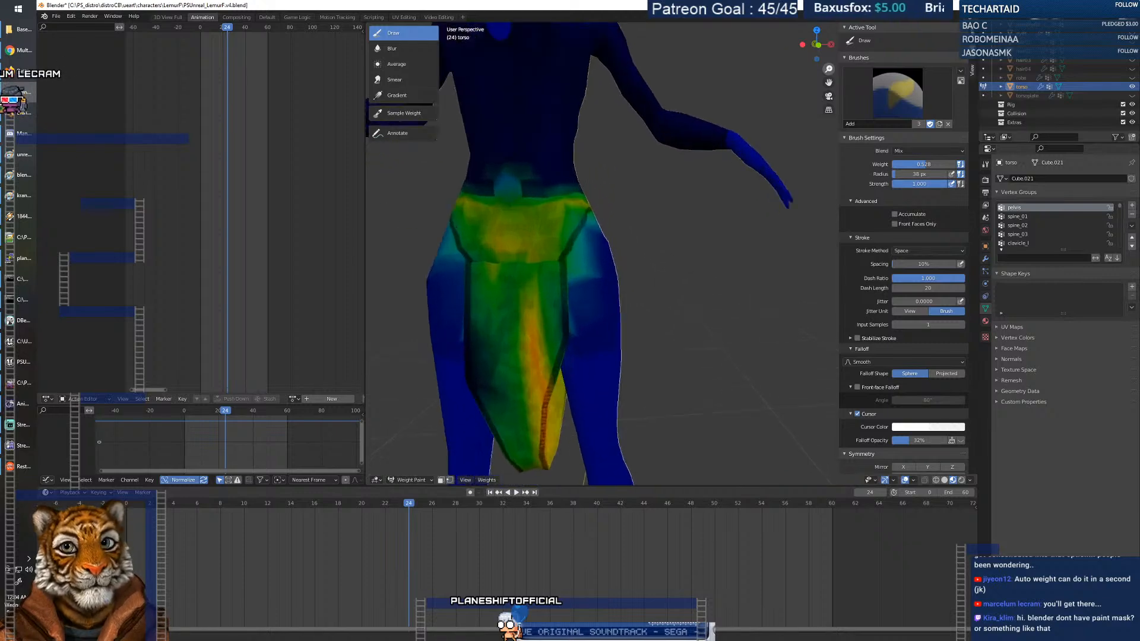
{"action": "middle_click_drag", "start_coordinate": [555, 358], "coordinate": [570, 344]}
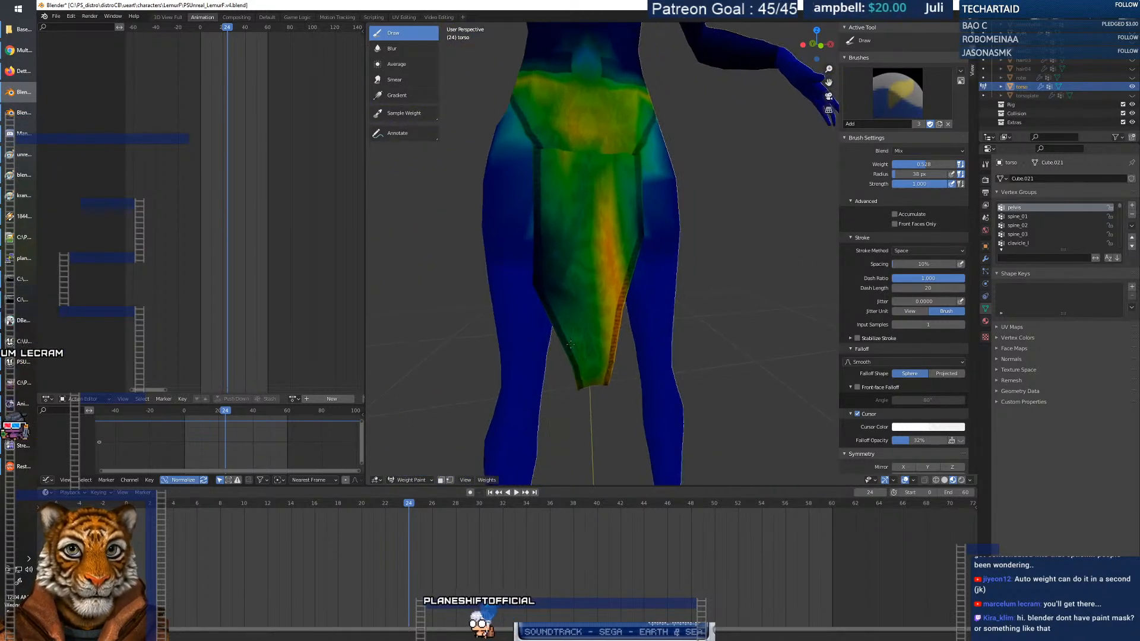
{"action": "left_click_drag", "start_coordinate": [580, 229], "coordinate": [600, 311]}
{"action": "right_click", "coordinate": [580, 235]}
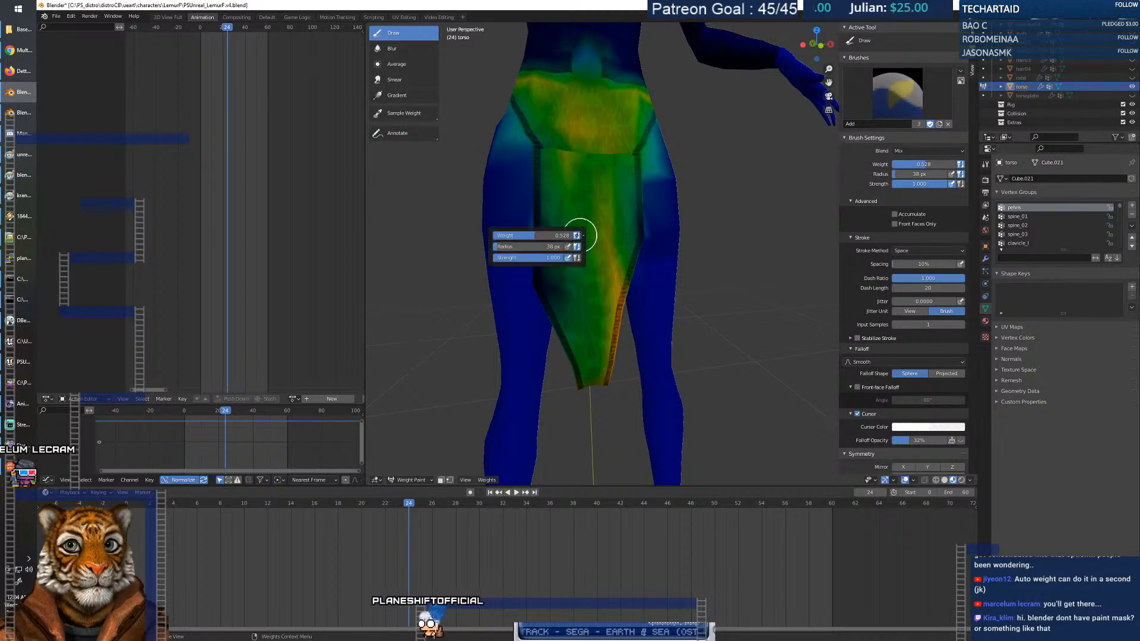
{"action": "left_click_drag", "start_coordinate": [539, 235], "coordinate": [585, 235]}
{"action": "mouse_move", "coordinate": [577, 167]}
{"action": "left_mouse_down"}
{"action": "mouse_move", "coordinate": [593, 262]}
{"action": "mouse_move", "coordinate": [588, 244]}
{"action": "mouse_move", "coordinate": [588, 399]}
{"action": "mouse_move", "coordinate": [573, 354]}
{"action": "mouse_move", "coordinate": [613, 323]}
{"action": "mouse_move", "coordinate": [594, 308]}
{"action": "mouse_move", "coordinate": [572, 333]}
{"action": "mouse_move", "coordinate": [561, 321]}
{"action": "mouse_move", "coordinate": [564, 261]}
{"action": "mouse_move", "coordinate": [564, 299]}
{"action": "mouse_move", "coordinate": [608, 272]}
{"action": "mouse_move", "coordinate": [577, 176]}
{"action": "mouse_move", "coordinate": [575, 191]}
{"action": "mouse_move", "coordinate": [609, 135]}
{"action": "left_mouse_up"}
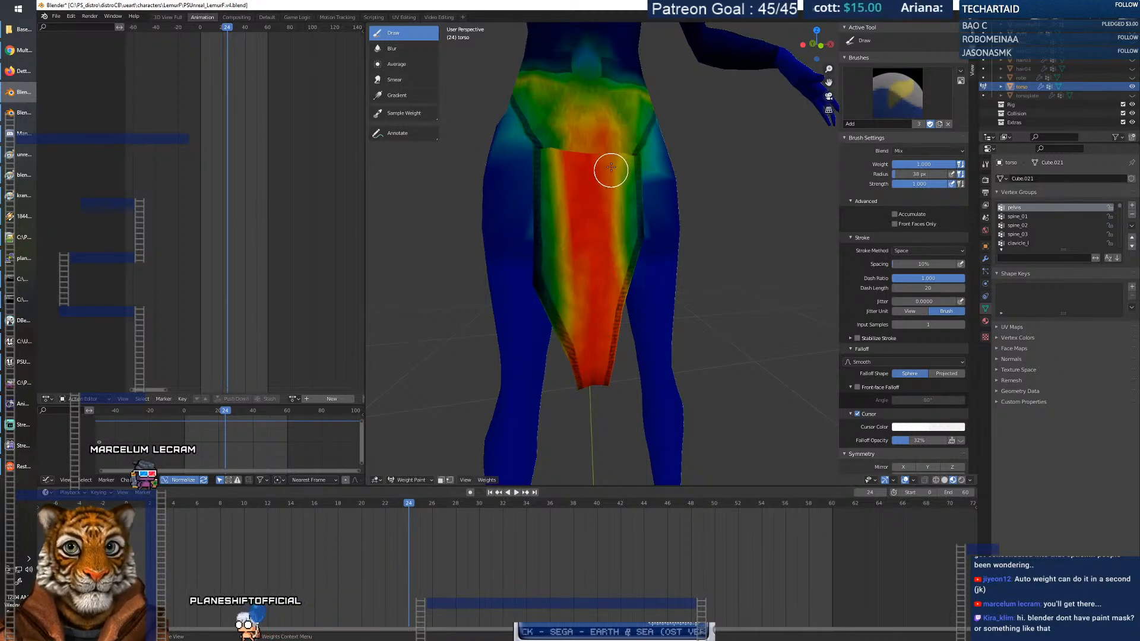
Paint pelvis weight 1.000 on the skirt's back panel, from the lower tip up through its middle.
{"action": "middle_click_drag", "start_coordinate": [580, 305], "coordinate": [772, 280]}
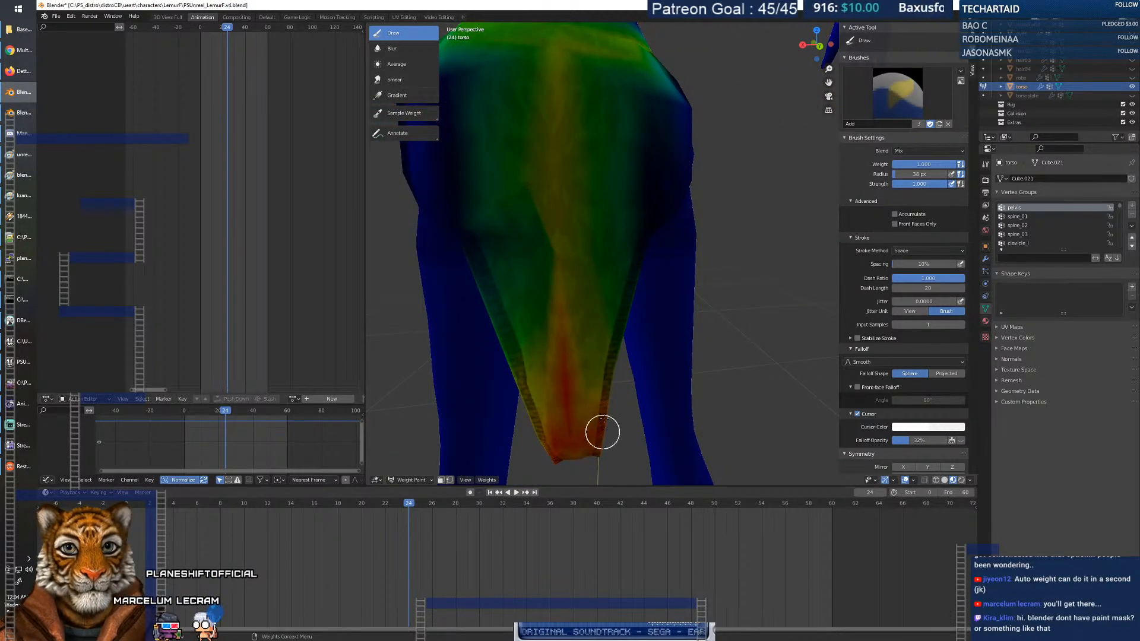
{"action": "mouse_move", "coordinate": [567, 370]}
{"action": "left_mouse_down"}
{"action": "mouse_move", "coordinate": [516, 361]}
{"action": "mouse_move", "coordinate": [508, 284]}
{"action": "left_mouse_up"}
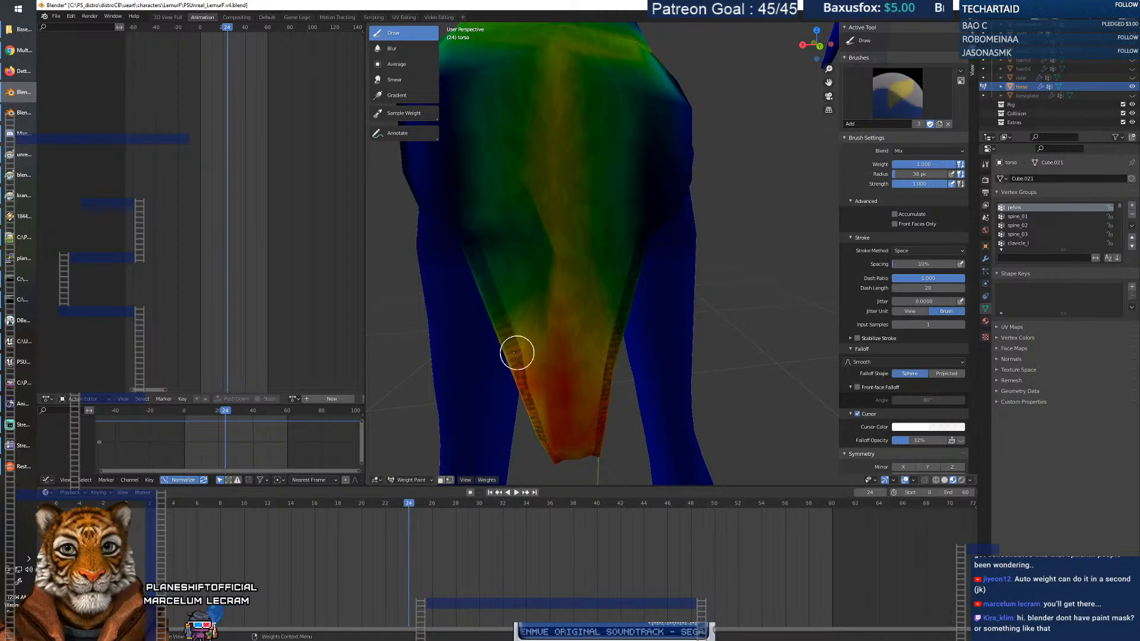
{"action": "mouse_move", "coordinate": [538, 249]}
{"action": "left_mouse_down"}
{"action": "mouse_move", "coordinate": [545, 184]}
{"action": "mouse_move", "coordinate": [523, 123]}
{"action": "left_mouse_up"}
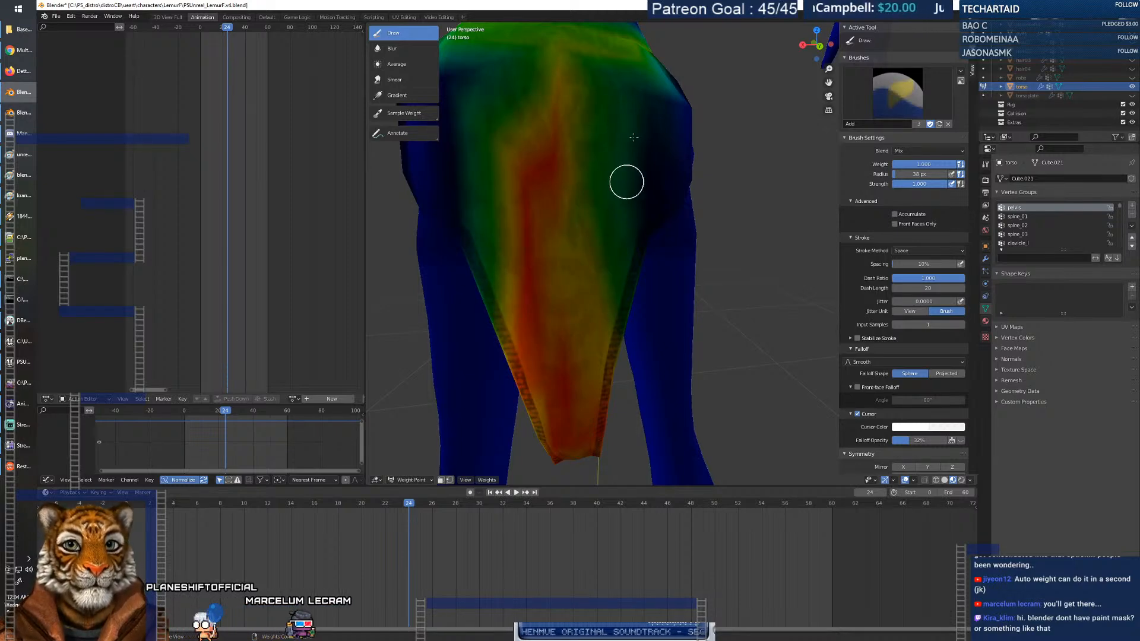
{"action": "left_click_drag", "start_coordinate": [592, 102], "coordinate": [585, 176]}
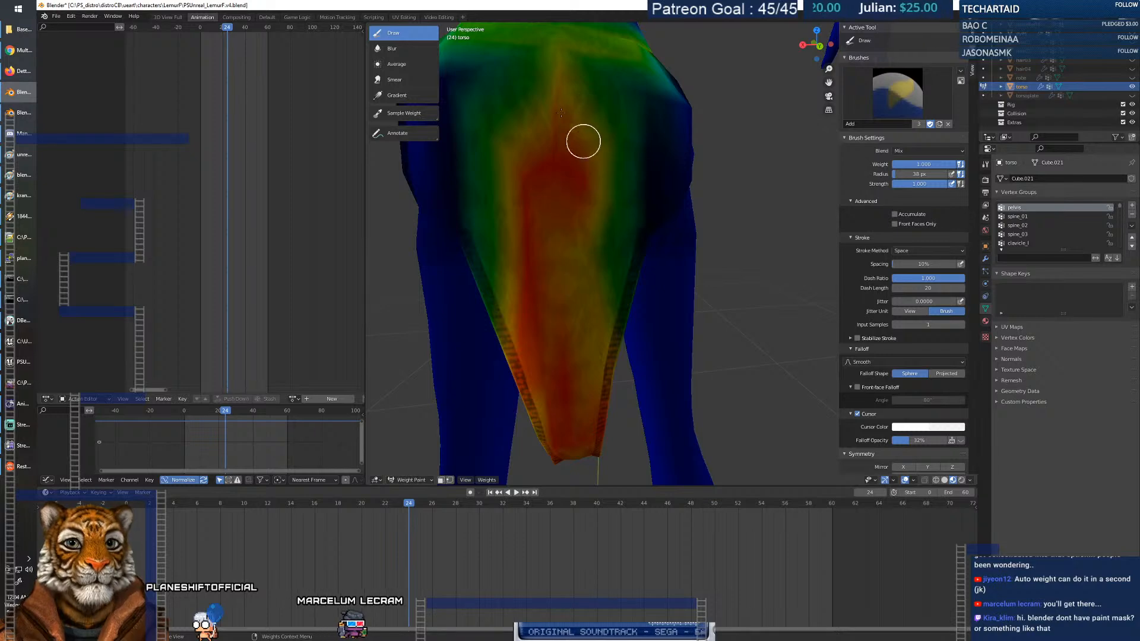
Undo the pelvis stroke that spilled onto the leg and repaint the lower part of the skirt's back panel.
{"action": "left_click_drag", "start_coordinate": [488, 135], "coordinate": [483, 295]}
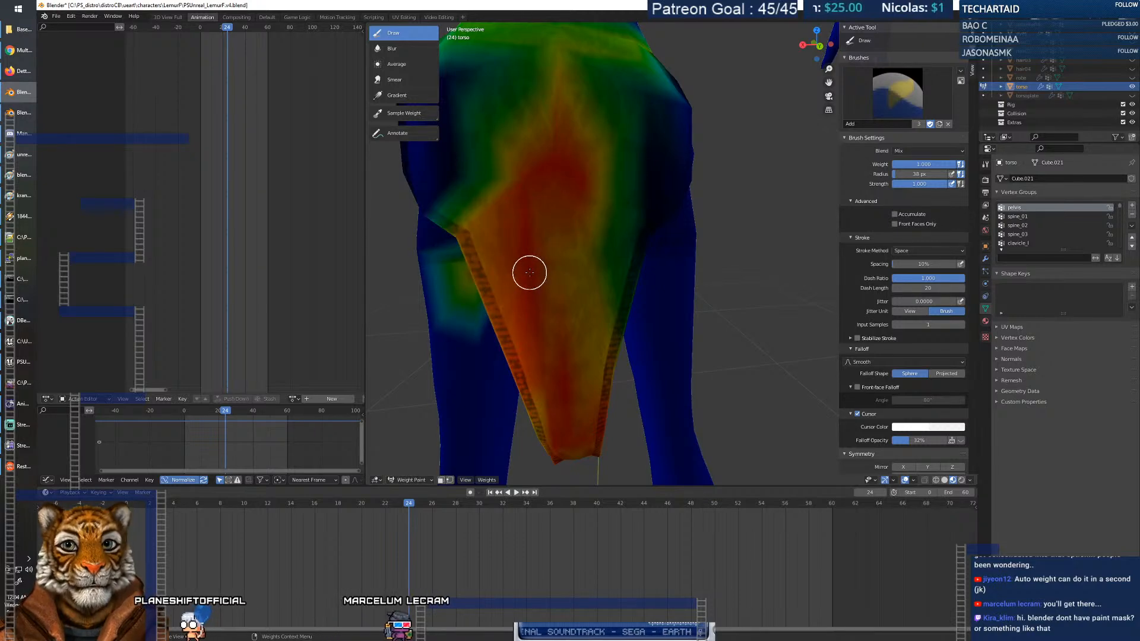
{"action": "key", "text": "ctrl+z"}
{"action": "mouse_move", "coordinate": [567, 336]}
{"action": "left_mouse_down"}
{"action": "mouse_move", "coordinate": [544, 414]}
{"action": "mouse_move", "coordinate": [527, 382]}
{"action": "left_mouse_up"}
{"action": "mouse_move", "coordinate": [500, 295]}
{"action": "left_mouse_down"}
{"action": "mouse_move", "coordinate": [549, 186]}
{"action": "mouse_move", "coordinate": [596, 173]}
{"action": "mouse_move", "coordinate": [588, 422]}
{"action": "mouse_move", "coordinate": [612, 336]}
{"action": "left_mouse_up"}
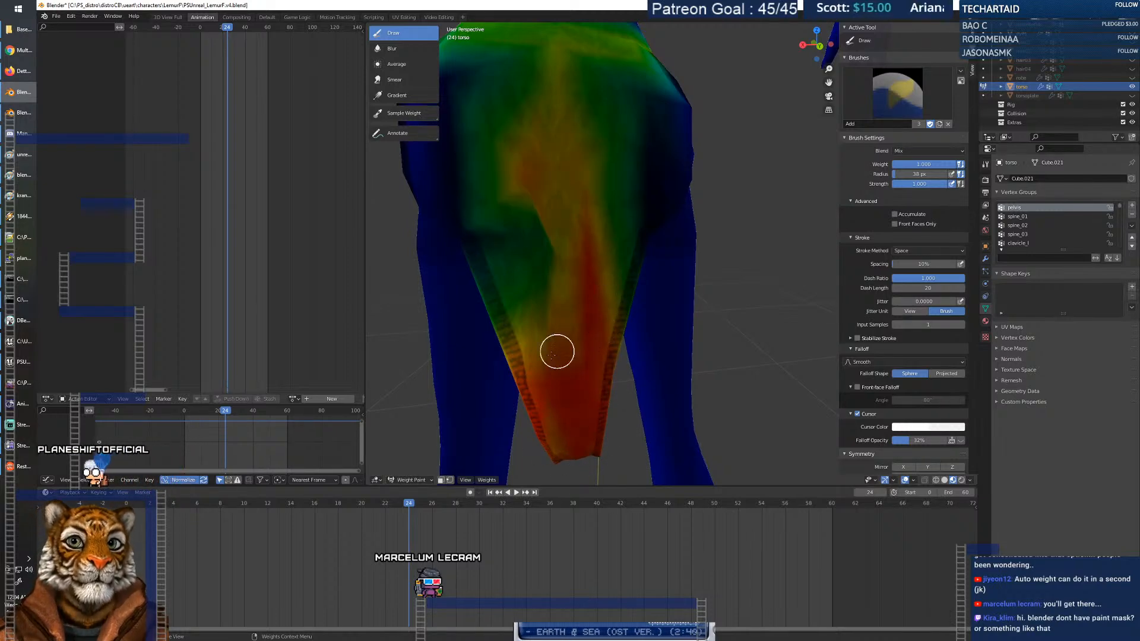
Paint pelvis weight 1.000 along the side edges and inner surfaces of the skirt's front and back panels.
{"action": "middle_click_drag", "start_coordinate": [521, 300], "coordinate": [598, 285]}
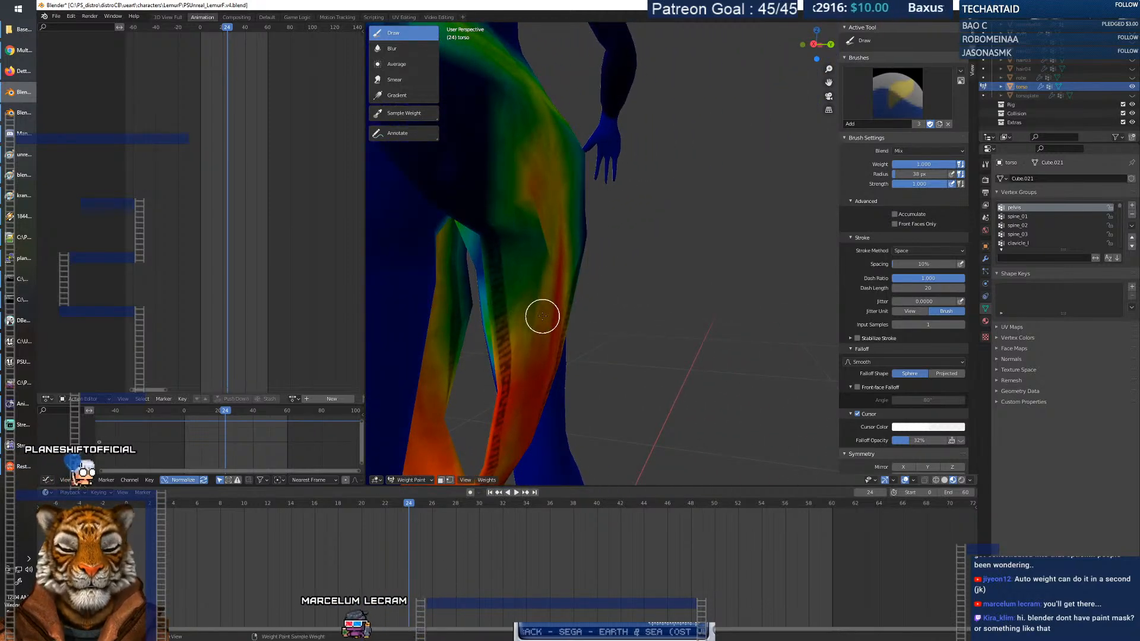
{"action": "middle_click_drag", "start_coordinate": [483, 267], "coordinate": [560, 352]}
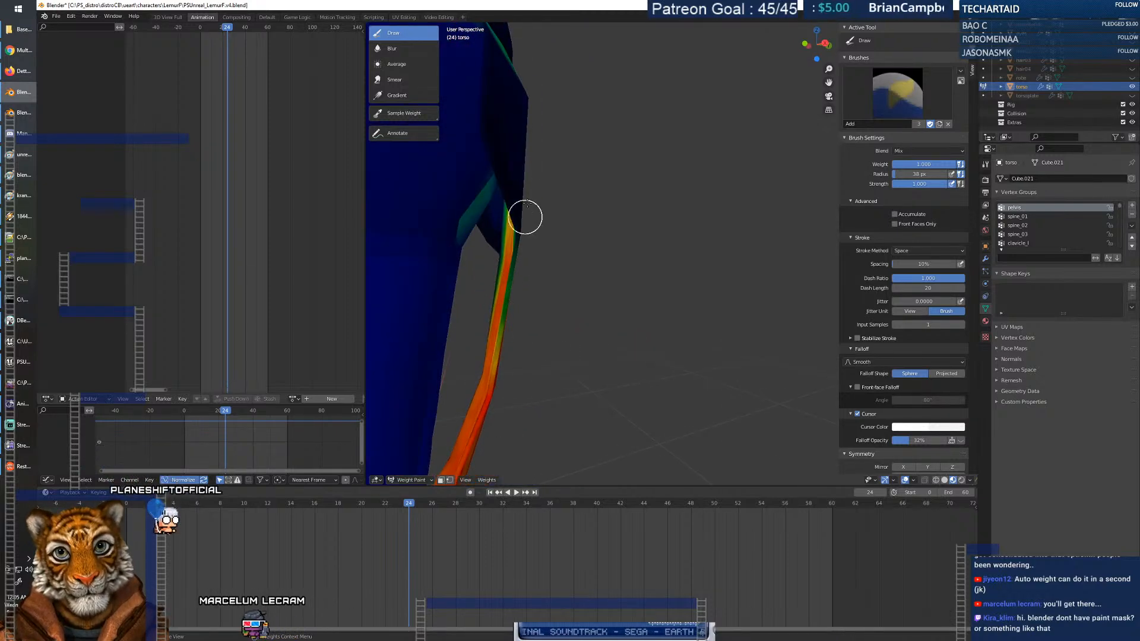
{"action": "left_click_drag", "start_coordinate": [519, 261], "coordinate": [520, 232]}
{"action": "middle_click_drag", "start_coordinate": [517, 209], "coordinate": [936, 257]}
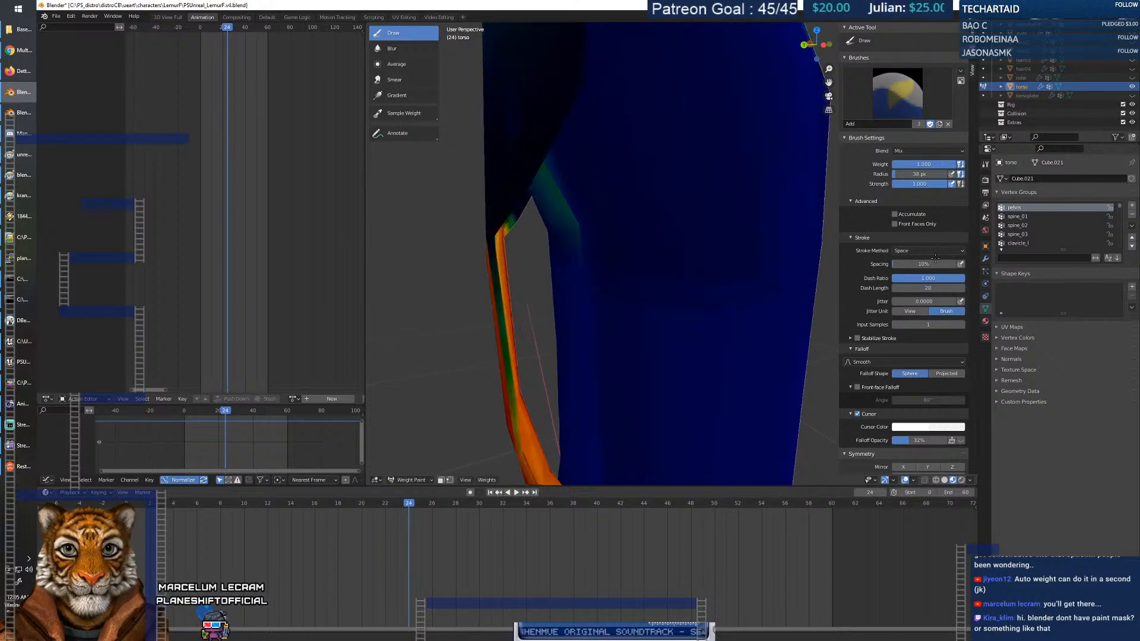
{"action": "middle_click_drag", "start_coordinate": [632, 287], "coordinate": [625, 292]}
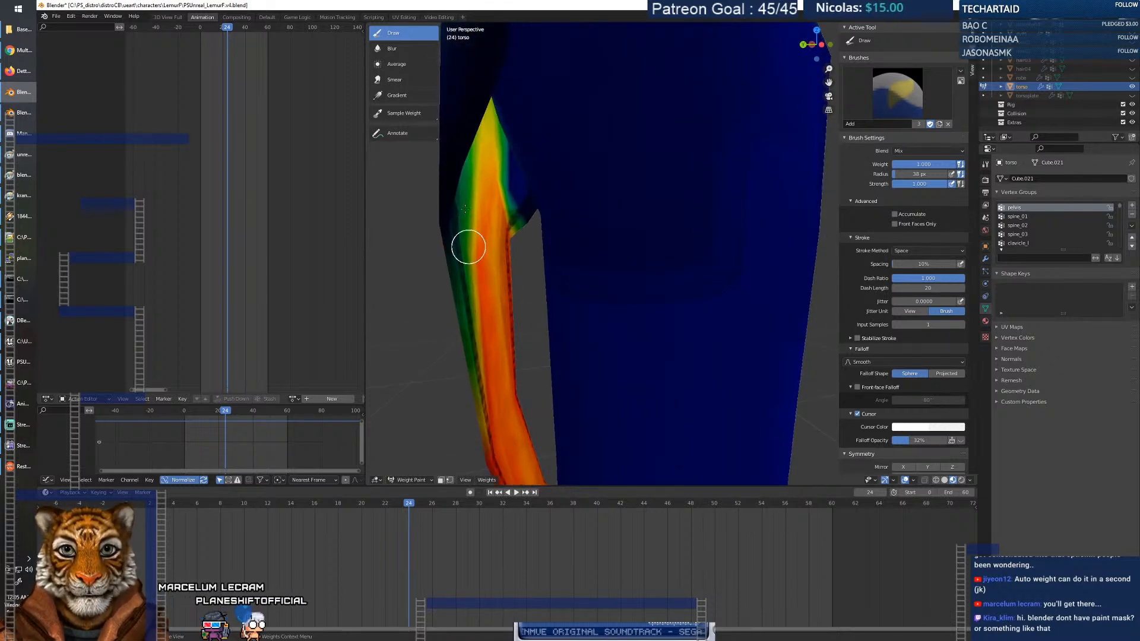
{"action": "left_click_drag", "start_coordinate": [469, 270], "coordinate": [450, 238]}
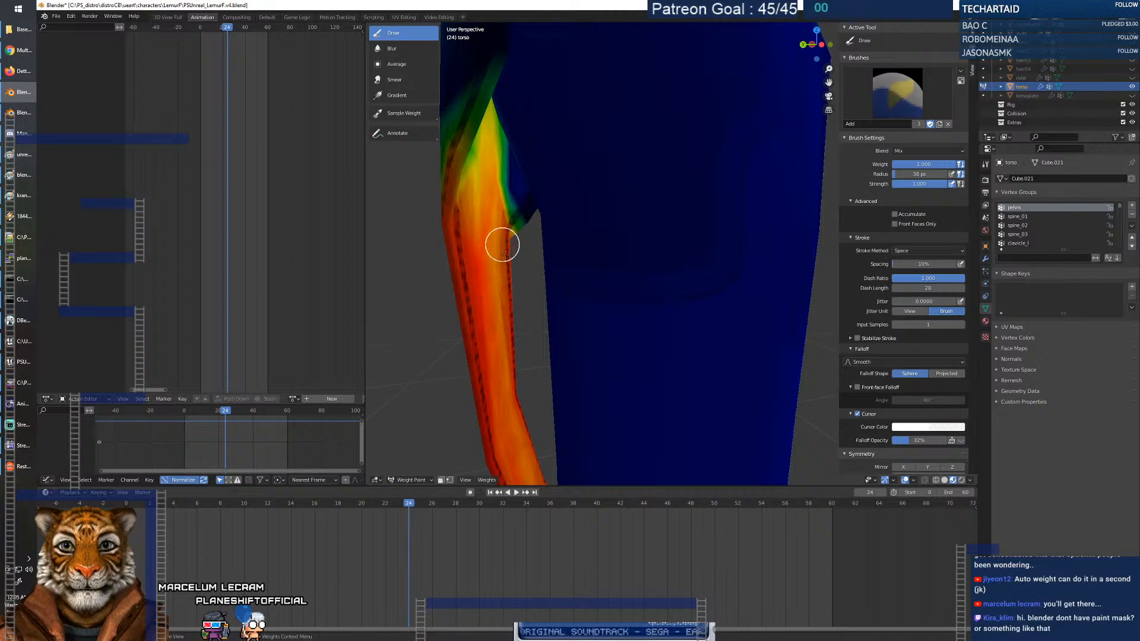
{"action": "middle_click_drag", "start_coordinate": [506, 221], "coordinate": [597, 266]}
{"action": "scroll", "coordinate": [564, 253], "scroll_direction": "down", "scroll_amount": 10}
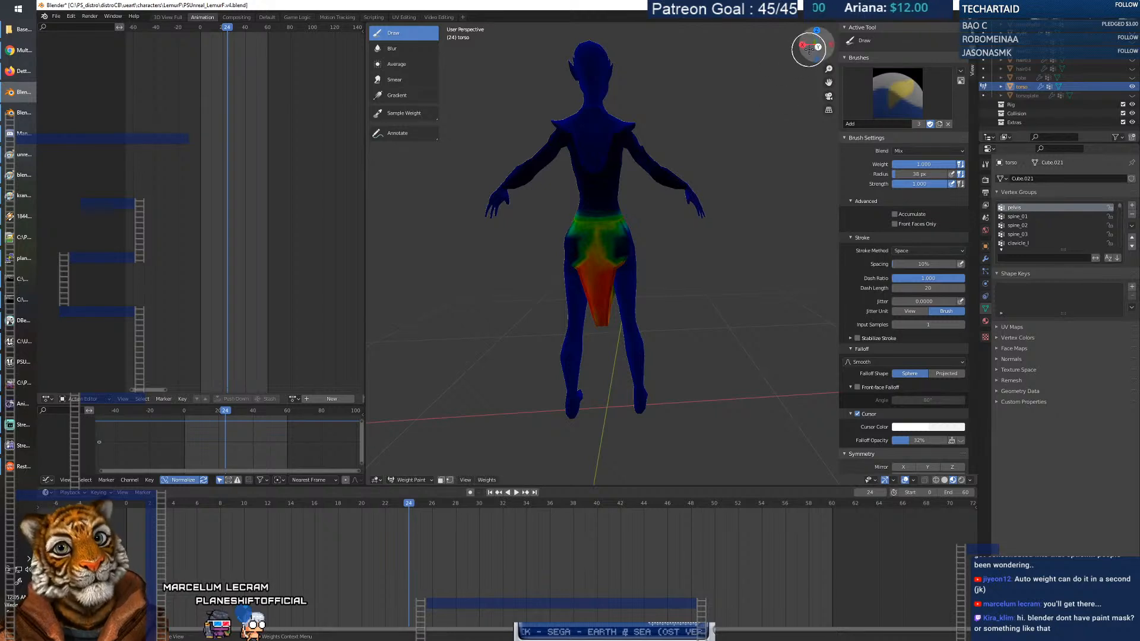
{"action": "scroll", "coordinate": [538, 226], "scroll_direction": "up", "scroll_amount": 4}
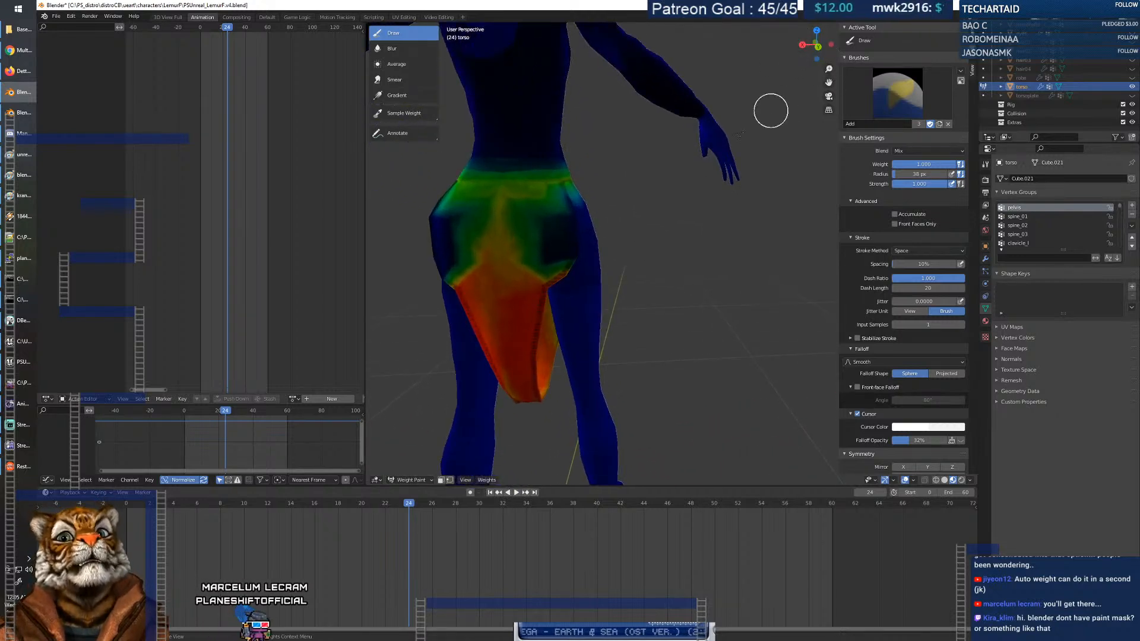
{"action": "middle_click_drag", "start_coordinate": [539, 226], "coordinate": [579, 224]}
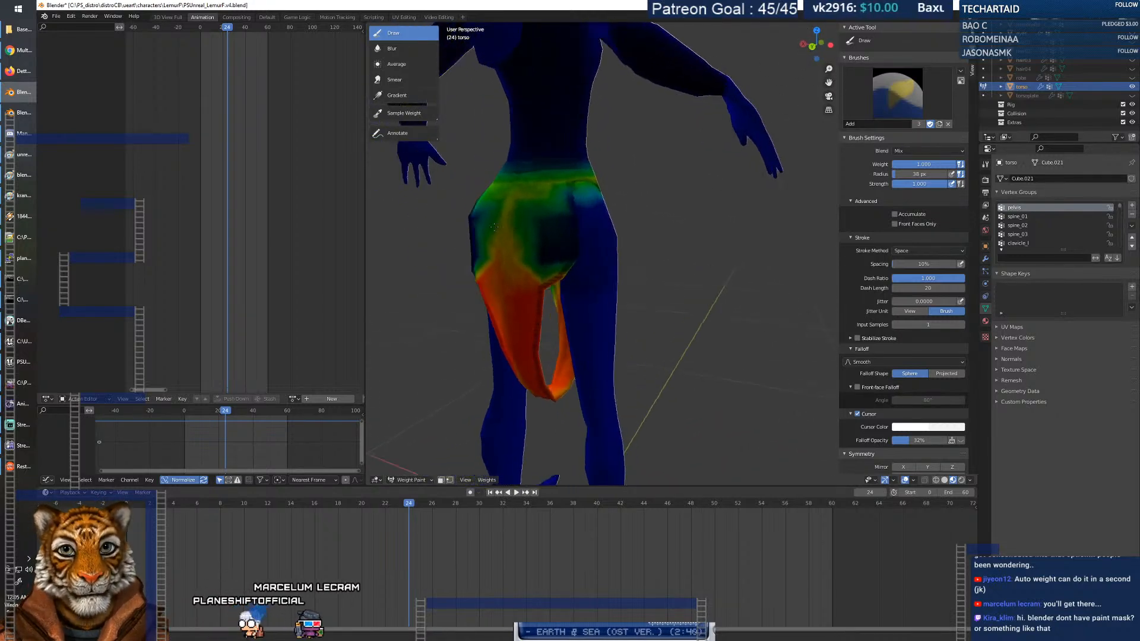
{"action": "mouse_move", "coordinate": [586, 221]}
{"action": "left_mouse_down"}
{"action": "mouse_move", "coordinate": [560, 247]}
{"action": "mouse_move", "coordinate": [524, 252]}
{"action": "mouse_move", "coordinate": [504, 198]}
{"action": "mouse_move", "coordinate": [548, 266]}
{"action": "left_mouse_up"}
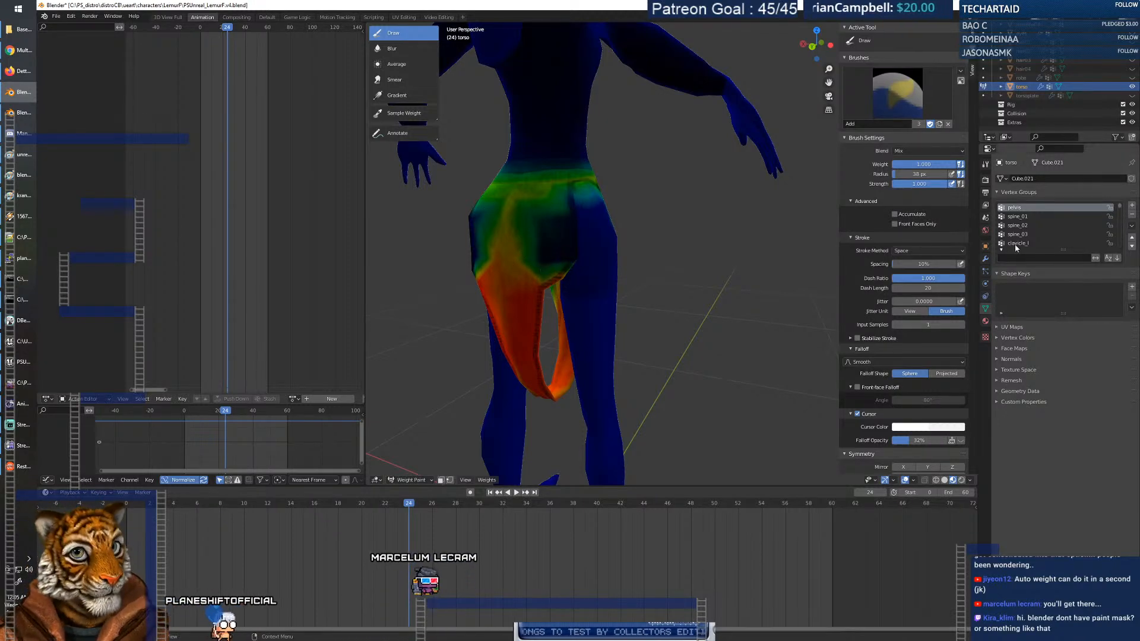
Return to frame 0 and scrub the animation to frame 15, examining how the skirt moves against the legs.
{"action": "key", "text": "shift+Left"}
{"action": "key", "text": "space"}
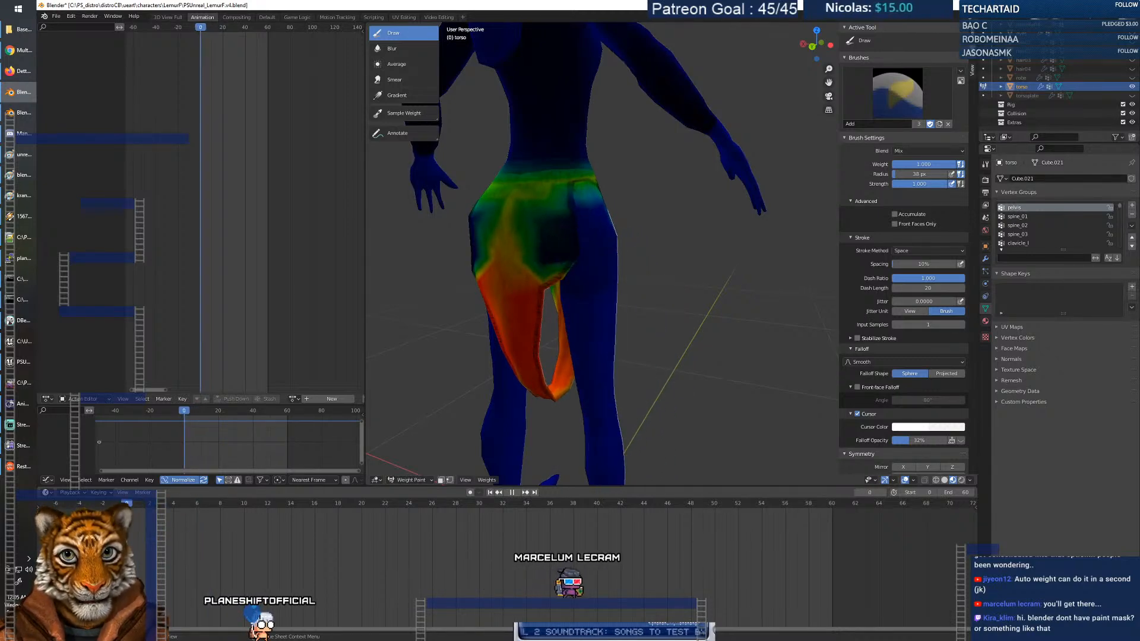
{"action": "key", "text": "shift+Left"}
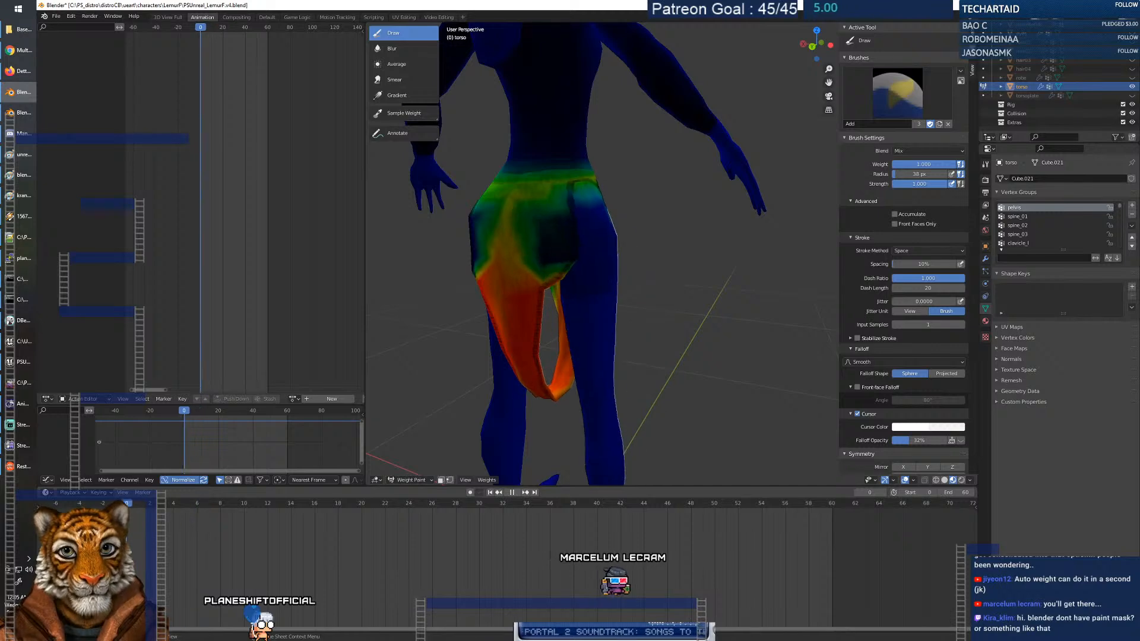
{"action": "left_click_drag", "start_coordinate": [133, 550], "coordinate": [304, 533]}
{"action": "mouse_move", "coordinate": [535, 362]}
{"action": "middle_mouse_down"}
{"action": "mouse_move", "coordinate": [669, 319]}
{"action": "mouse_move", "coordinate": [588, 324]}
{"action": "middle_mouse_up"}
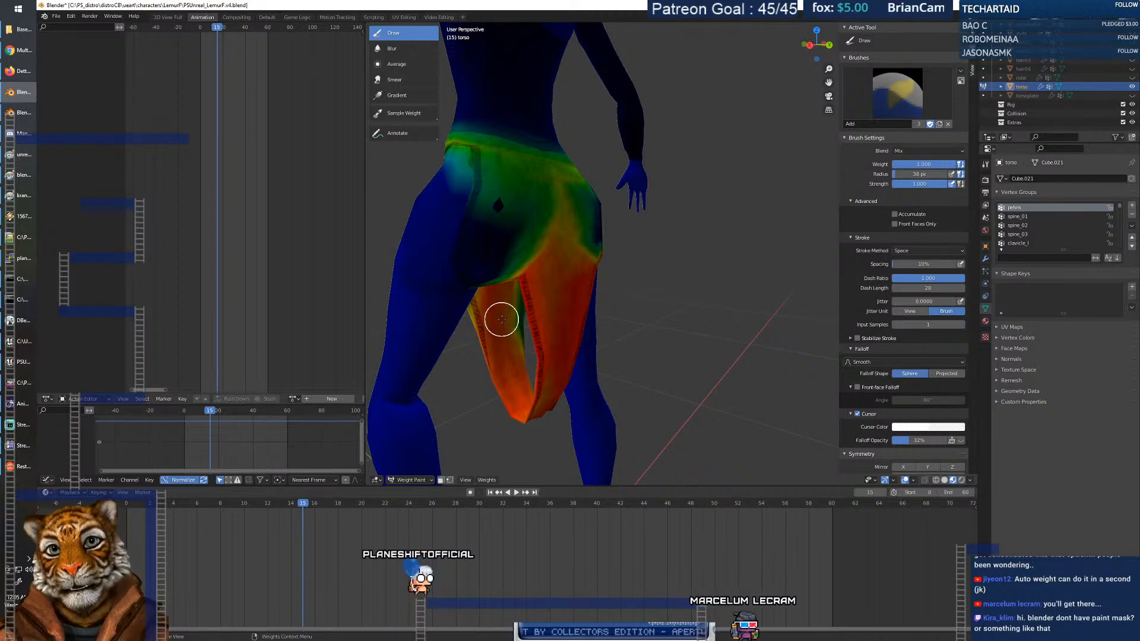
{"action": "middle_click_drag", "start_coordinate": [522, 291], "coordinate": [521, 287]}
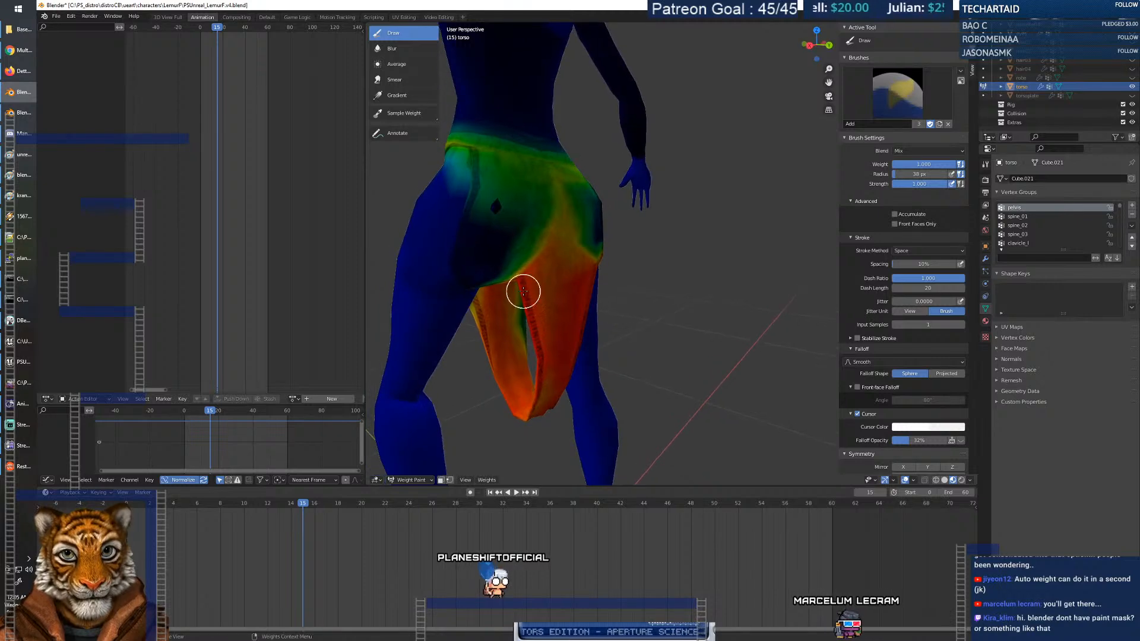
Make thigh_l the active vertex group and paint lower weights, starting at 0.294, along the left buttock's bottom edge by the skirt.
{"action": "scroll", "coordinate": [1033, 235], "scroll_direction": "down", "scroll_amount": 5}
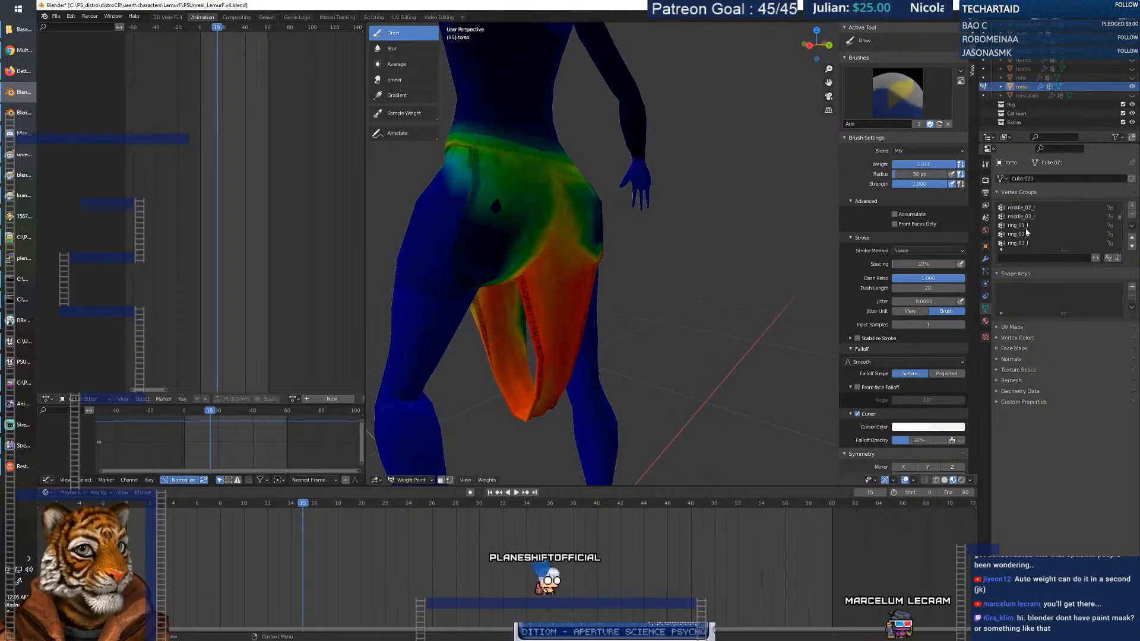
{"action": "scroll", "coordinate": [1025, 228], "scroll_direction": "down", "scroll_amount": 5}
{"action": "scroll", "coordinate": [1040, 233], "scroll_direction": "down", "scroll_amount": 3}
{"action": "left_click", "coordinate": [1018, 244]}
{"action": "middle_click_drag", "start_coordinate": [583, 352], "coordinate": [502, 309]}
{"action": "right_click", "coordinate": [500, 308]}
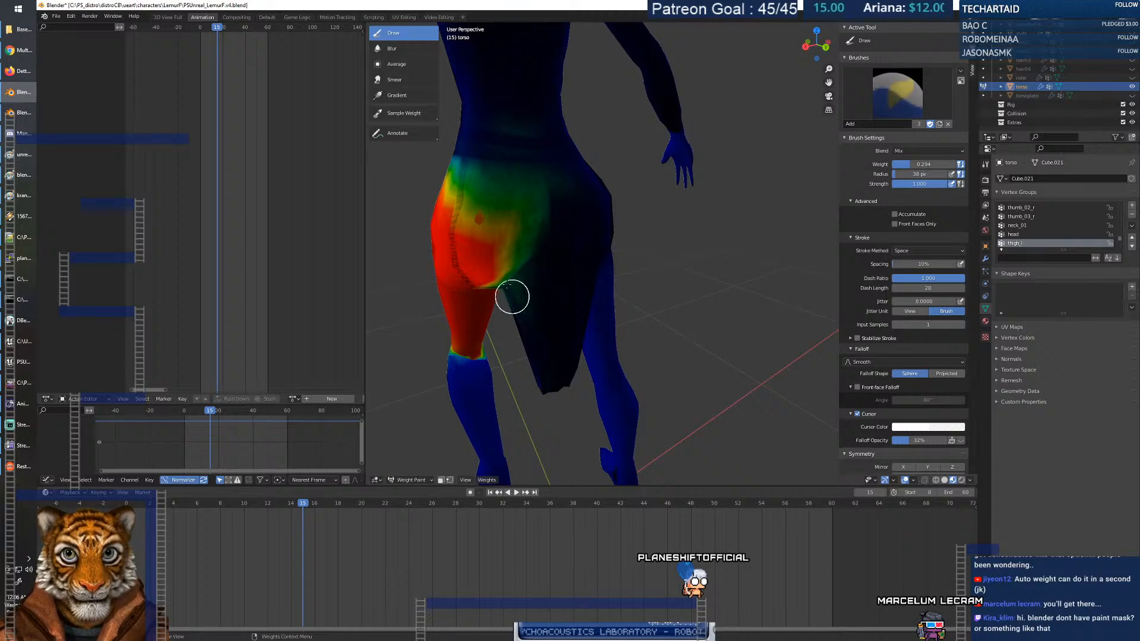
{"action": "middle_click_drag", "start_coordinate": [523, 317], "coordinate": [559, 309]}
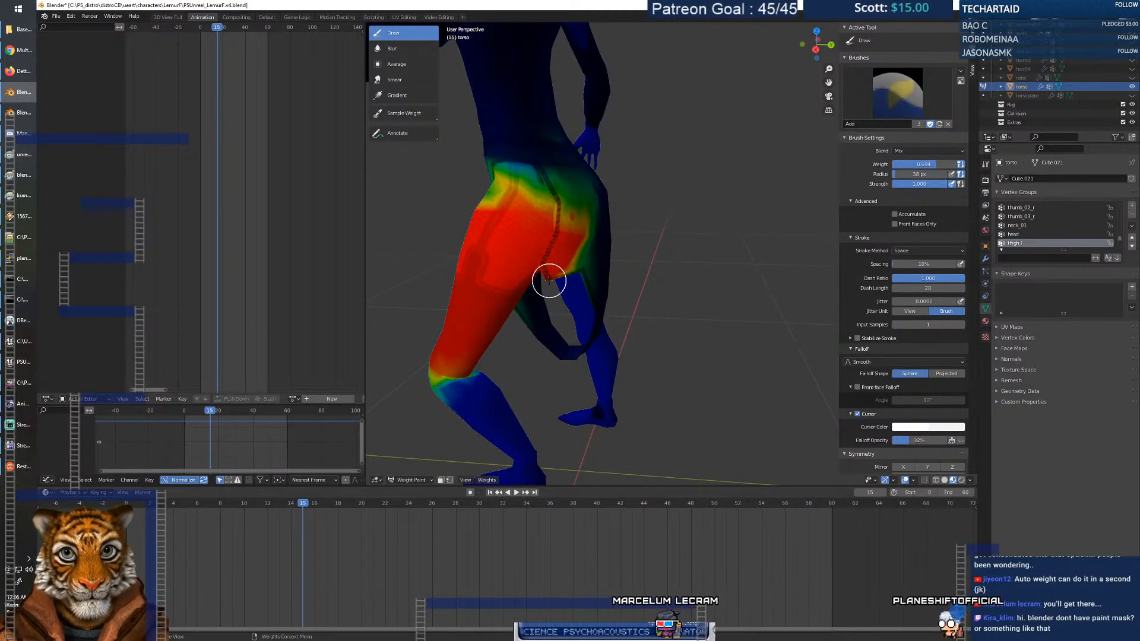
{"action": "middle_click_drag", "start_coordinate": [558, 274], "coordinate": [639, 241]}
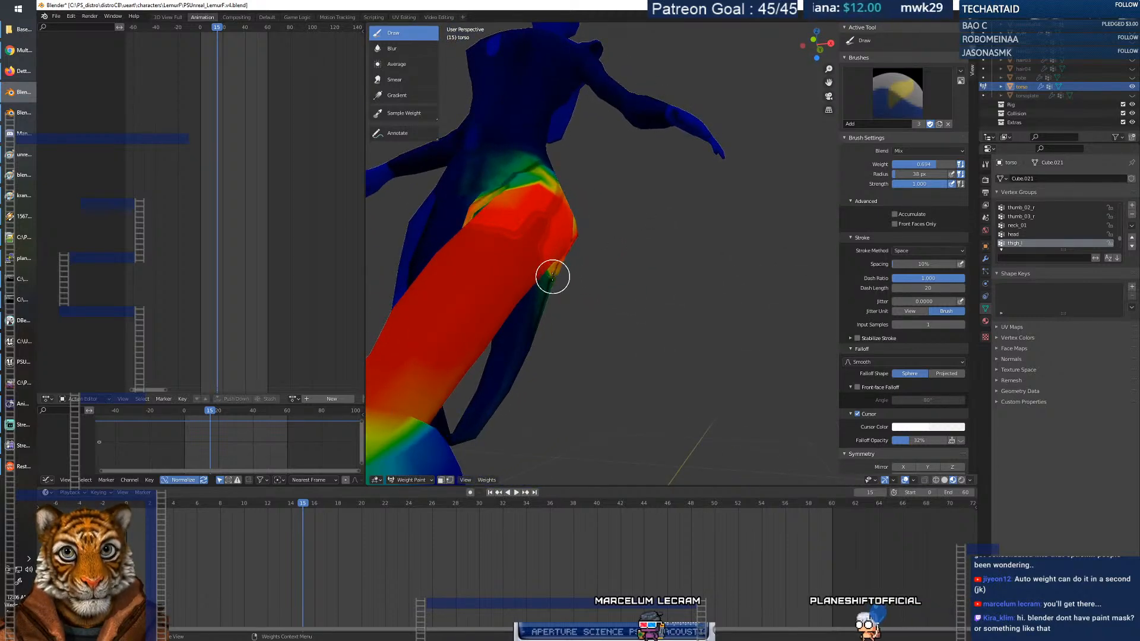
{"action": "mouse_move", "coordinate": [560, 279]}
{"action": "middle_mouse_down"}
{"action": "mouse_move", "coordinate": [479, 312]}
{"action": "mouse_move", "coordinate": [505, 322]}
{"action": "mouse_move", "coordinate": [619, 272]}
{"action": "middle_mouse_up"}
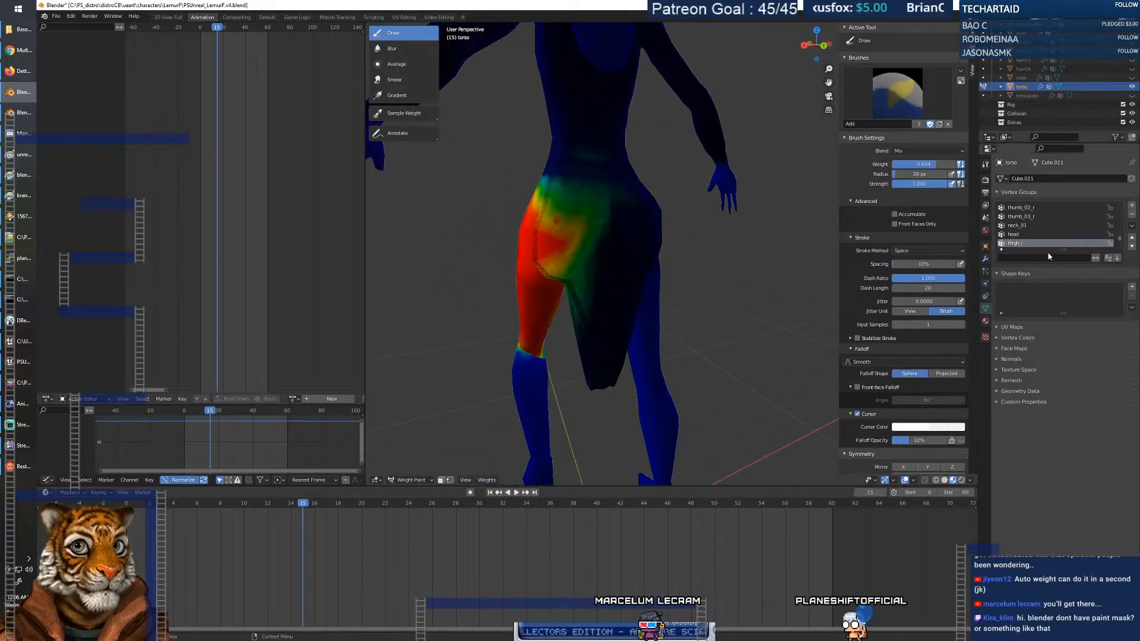
Make thigh_r the active vertex group and paint the right buttock's lower edge beside the leg.
{"action": "scroll", "coordinate": [1035, 242], "scroll_direction": "down", "scroll_amount": 6}
{"action": "left_click", "coordinate": [1024, 225]}
{"action": "middle_click_drag", "start_coordinate": [761, 310], "coordinate": [647, 321]}
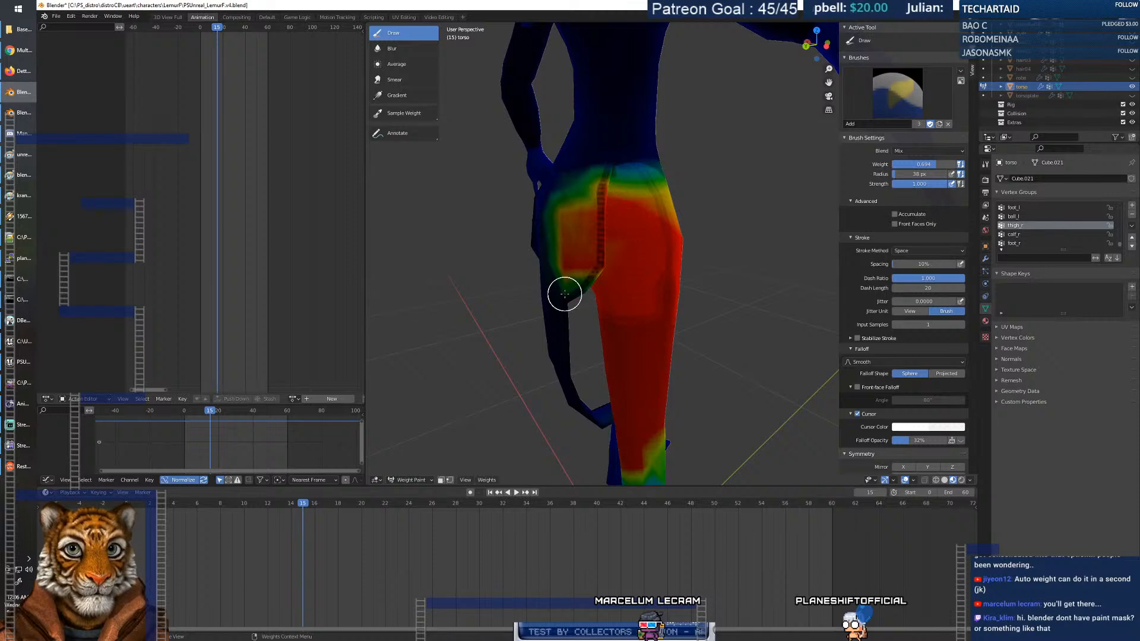
{"action": "mouse_move", "coordinate": [590, 277]}
{"action": "middle_mouse_down"}
{"action": "mouse_move", "coordinate": [612, 279]}
{"action": "mouse_move", "coordinate": [583, 281]}
{"action": "middle_mouse_up"}
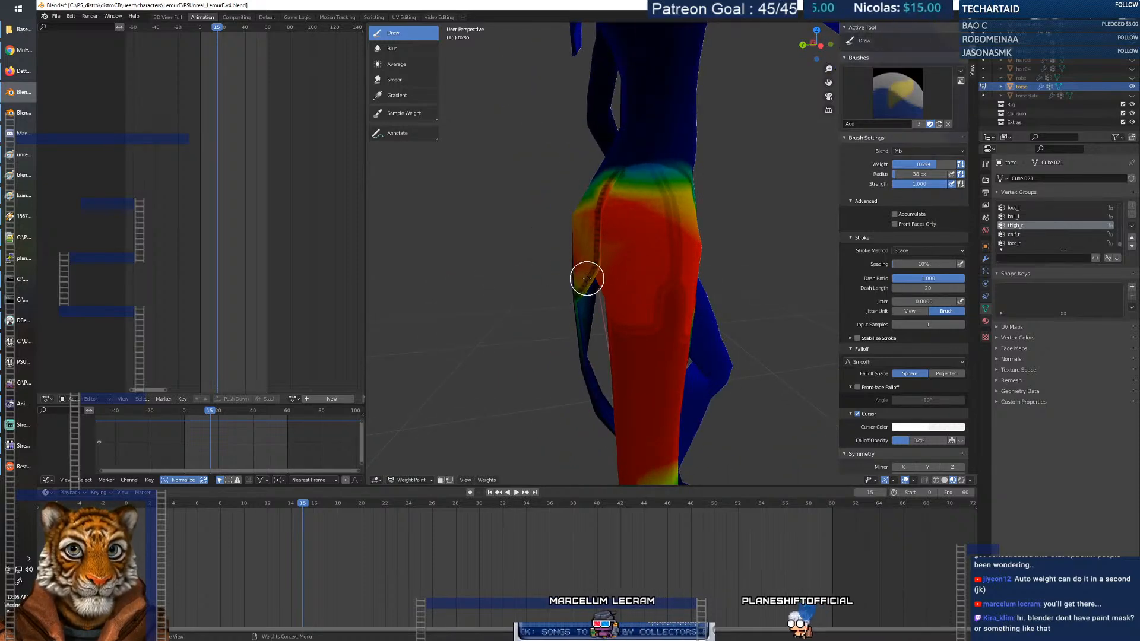
Go to frame 4 and paint thigh_r weight 0.294 where the right buttock meets the skirt's back panel.
{"action": "key", "text": "space"}
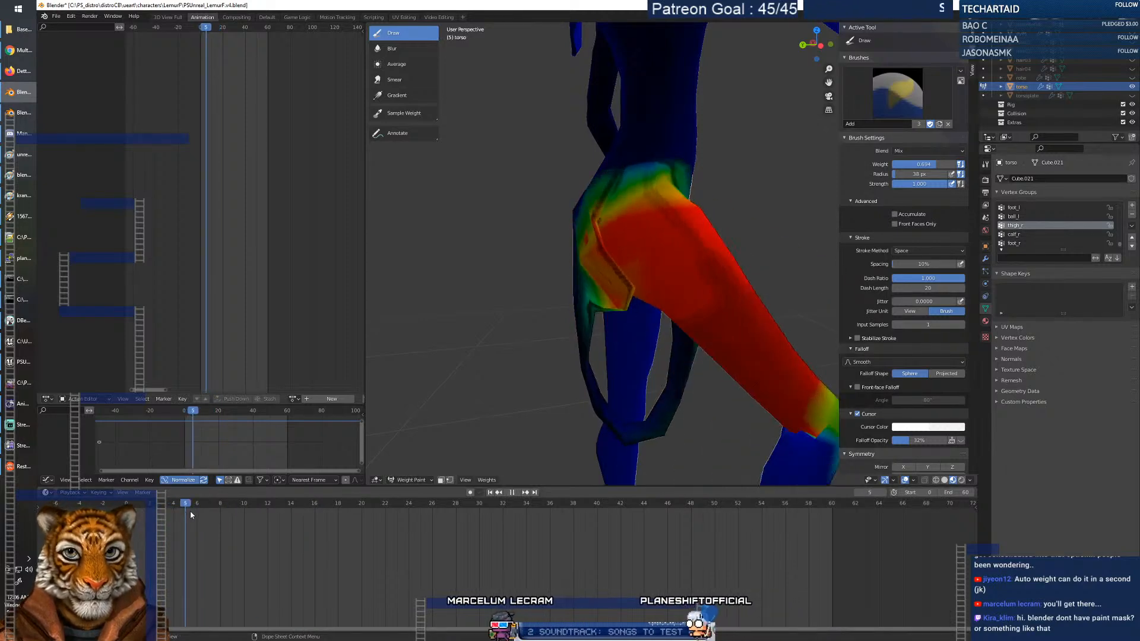
{"action": "key", "text": "space"}
{"action": "middle_click_drag", "start_coordinate": [418, 461], "coordinate": [533, 410]}
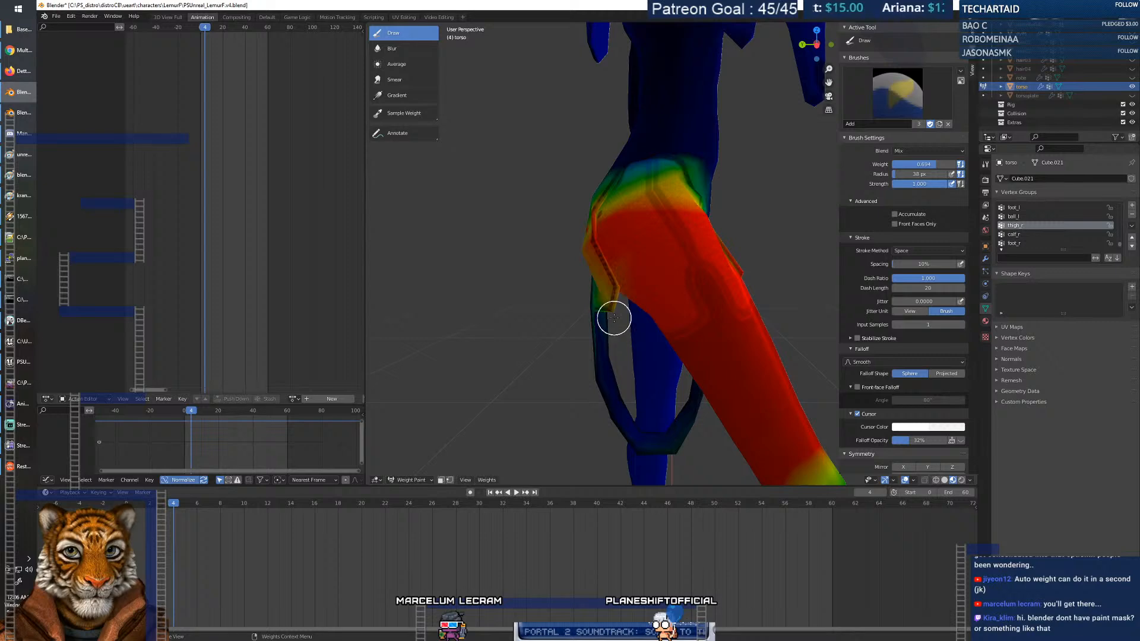
{"action": "middle_click_drag", "start_coordinate": [610, 308], "coordinate": [648, 308]}
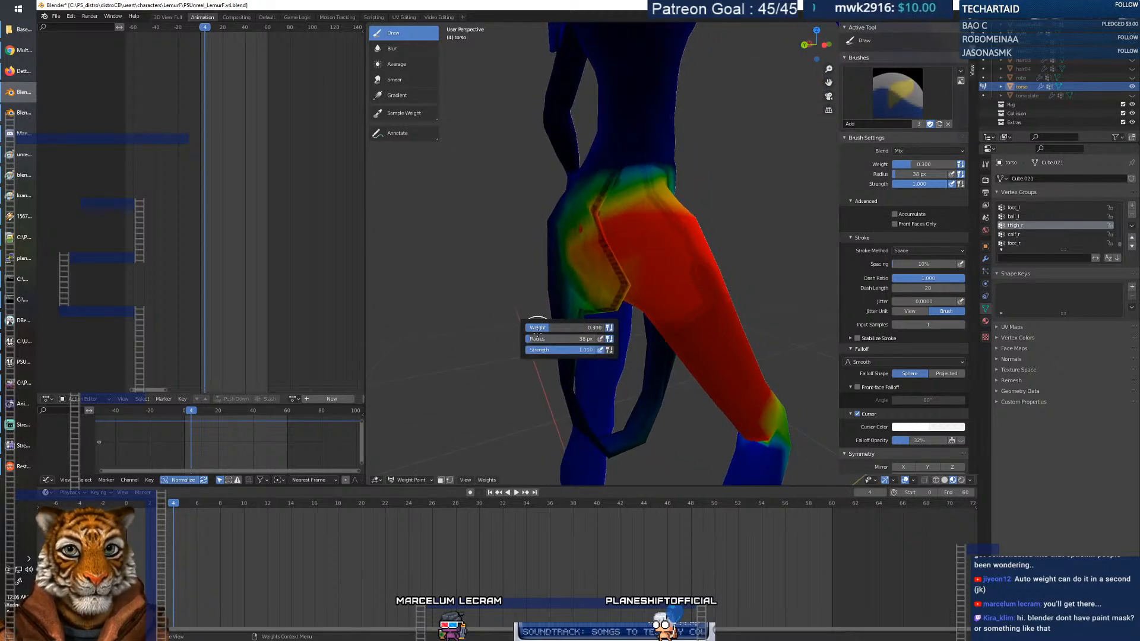
{"action": "left_click_drag", "start_coordinate": [537, 330], "coordinate": [537, 330]}
{"action": "mouse_move", "coordinate": [674, 420]}
{"action": "middle_mouse_down"}
{"action": "mouse_move", "coordinate": [731, 380]}
{"action": "mouse_move", "coordinate": [596, 331]}
{"action": "mouse_move", "coordinate": [627, 315]}
{"action": "mouse_move", "coordinate": [653, 324]}
{"action": "mouse_move", "coordinate": [617, 347]}
{"action": "mouse_move", "coordinate": [644, 338]}
{"action": "middle_mouse_up"}
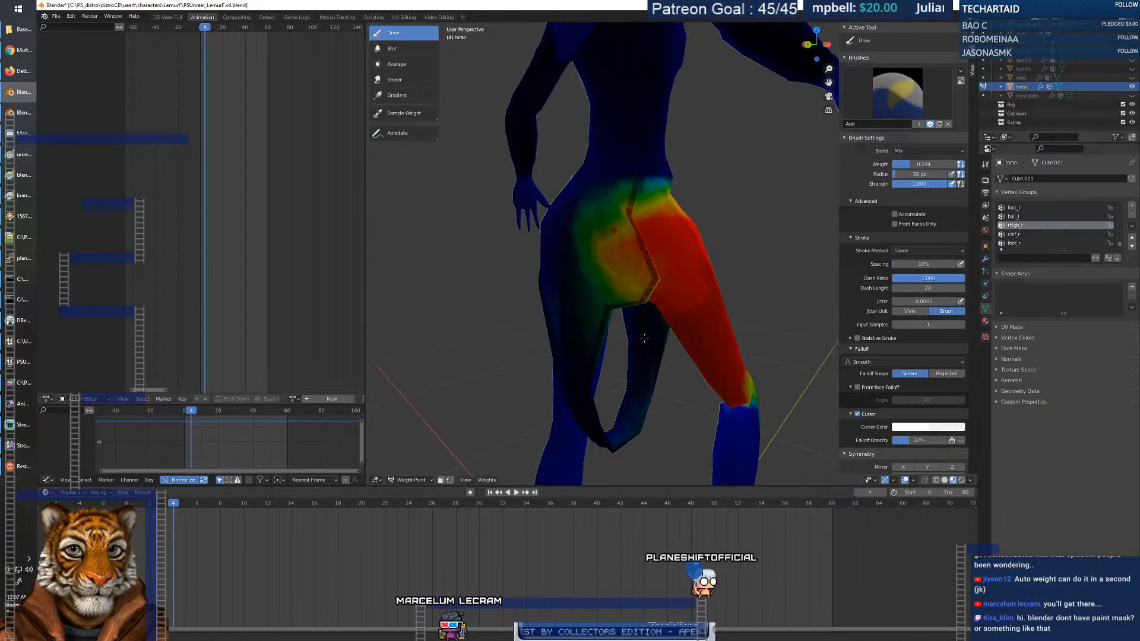
Scrub the animation around frame 8 and back to frame 0, examining how the right buttock and skirt deform.
{"action": "key", "text": "space"}
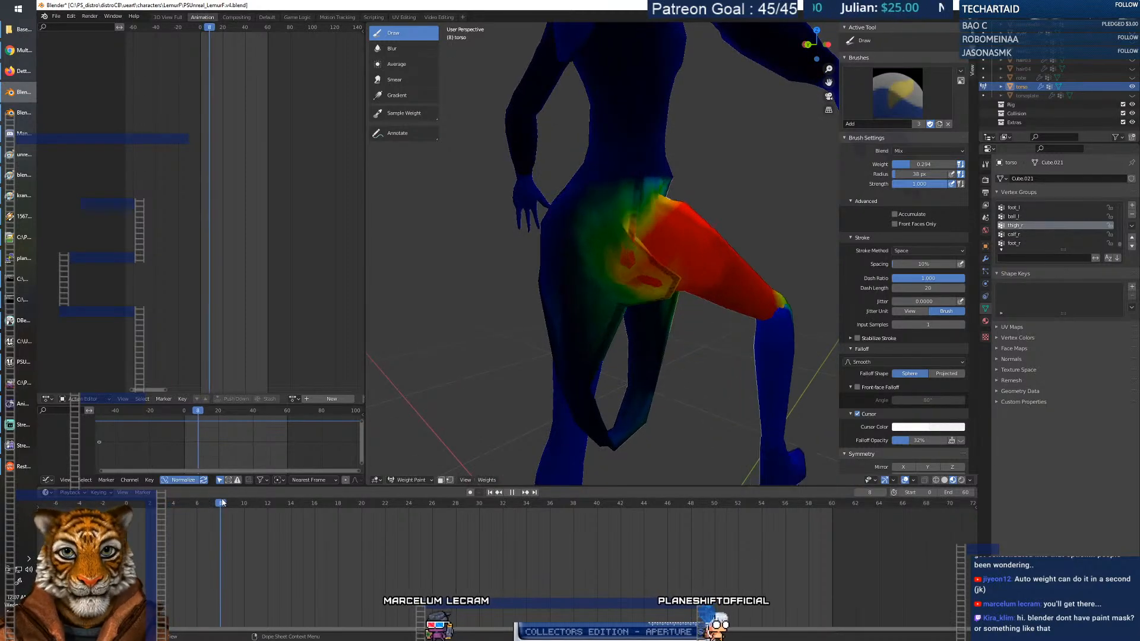
{"action": "left_click_drag", "start_coordinate": [248, 500], "coordinate": [126, 506]}
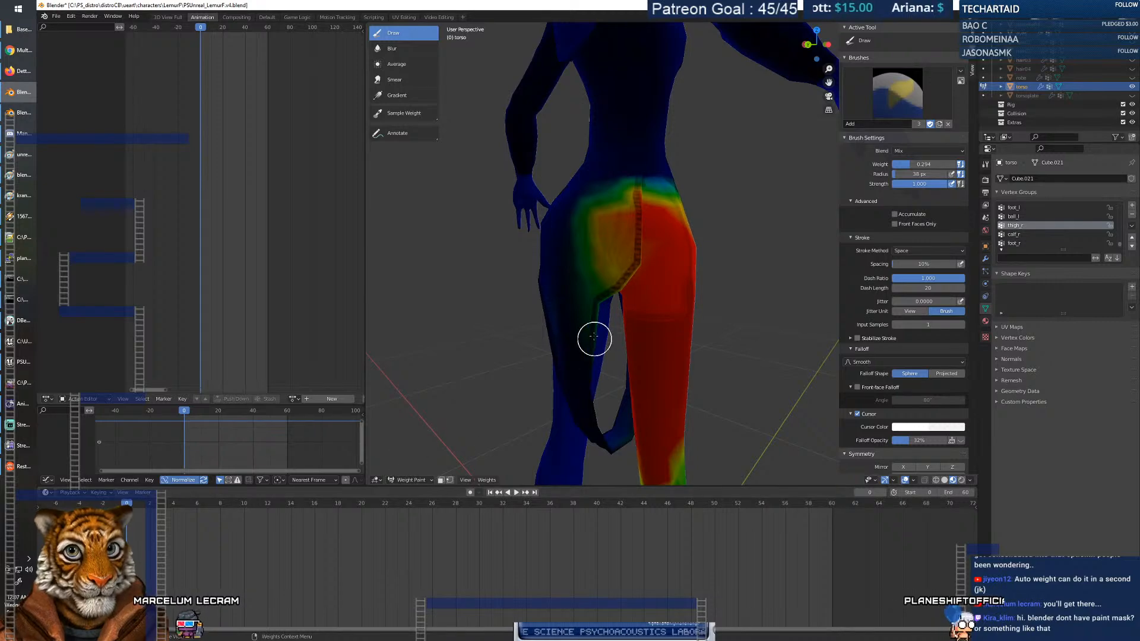
{"action": "middle_click_drag", "start_coordinate": [556, 344], "coordinate": [549, 341]}
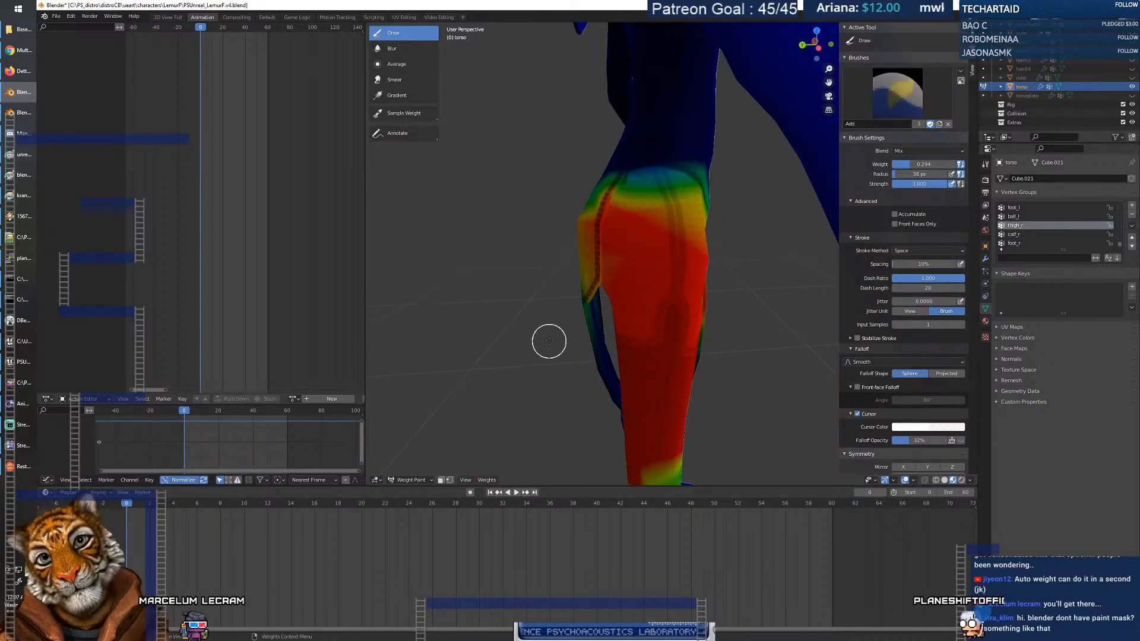
{"action": "mouse_move", "coordinate": [603, 307]}
{"action": "middle_mouse_down"}
{"action": "mouse_move", "coordinate": [651, 272]}
{"action": "mouse_move", "coordinate": [826, 241]}
{"action": "middle_mouse_up"}
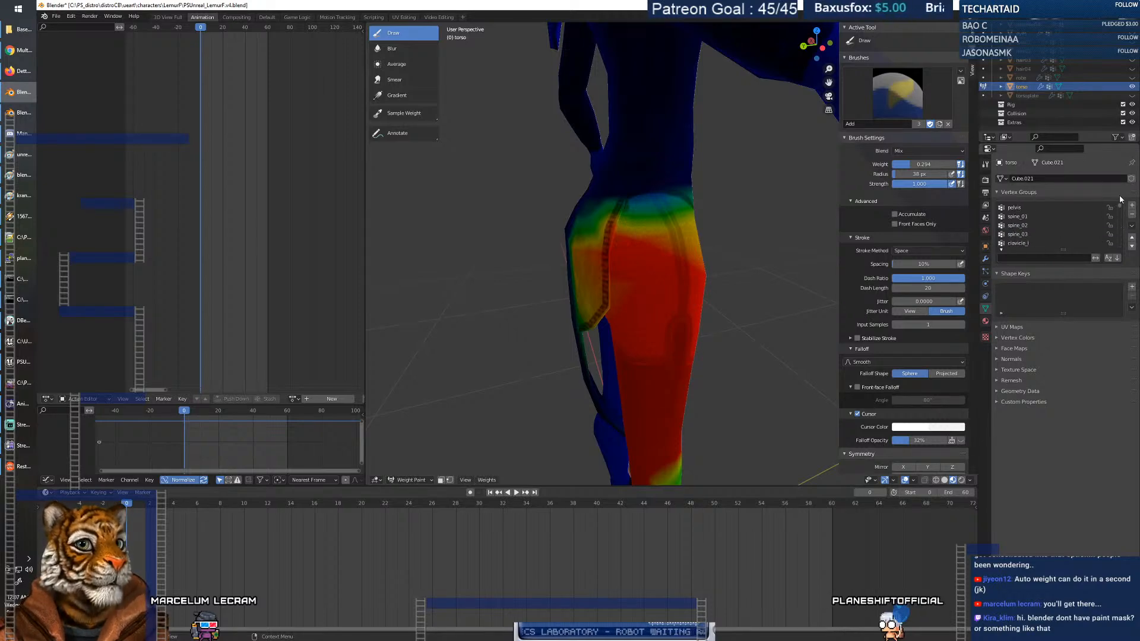
Make pelvis the active vertex group and paint weight 0.717 across the upper part of the left buttock.
{"action": "left_click", "coordinate": [1017, 207]}
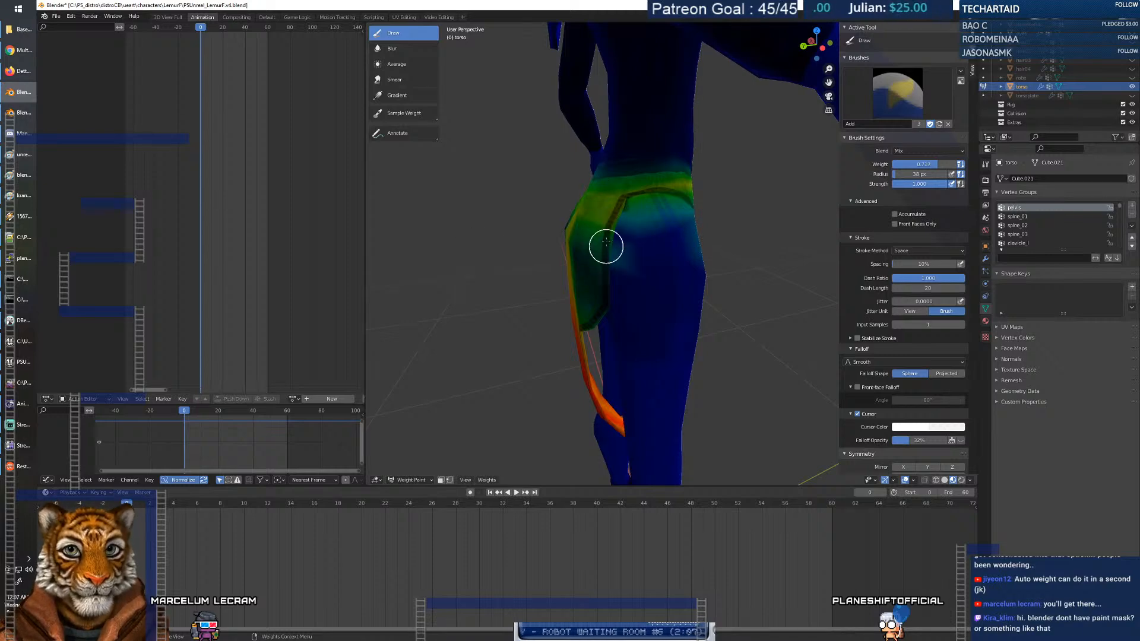
{"action": "middle_click_drag", "start_coordinate": [614, 224], "coordinate": [695, 221]}
{"action": "scroll", "coordinate": [602, 254], "scroll_direction": "up", "scroll_amount": 4}
{"action": "middle_click_drag", "start_coordinate": [380, 286], "coordinate": [457, 279]}
{"action": "mouse_move", "coordinate": [456, 278]}
{"action": "left_mouse_down"}
{"action": "mouse_move", "coordinate": [415, 326]}
{"action": "mouse_move", "coordinate": [420, 232]}
{"action": "left_mouse_up"}
{"action": "mouse_move", "coordinate": [448, 278]}
{"action": "left_mouse_down"}
{"action": "mouse_move", "coordinate": [527, 298]}
{"action": "mouse_move", "coordinate": [464, 291]}
{"action": "left_mouse_up"}
{"action": "mouse_move", "coordinate": [492, 289]}
{"action": "middle_mouse_down"}
{"action": "mouse_move", "coordinate": [534, 285]}
{"action": "mouse_move", "coordinate": [489, 291]}
{"action": "middle_mouse_up"}
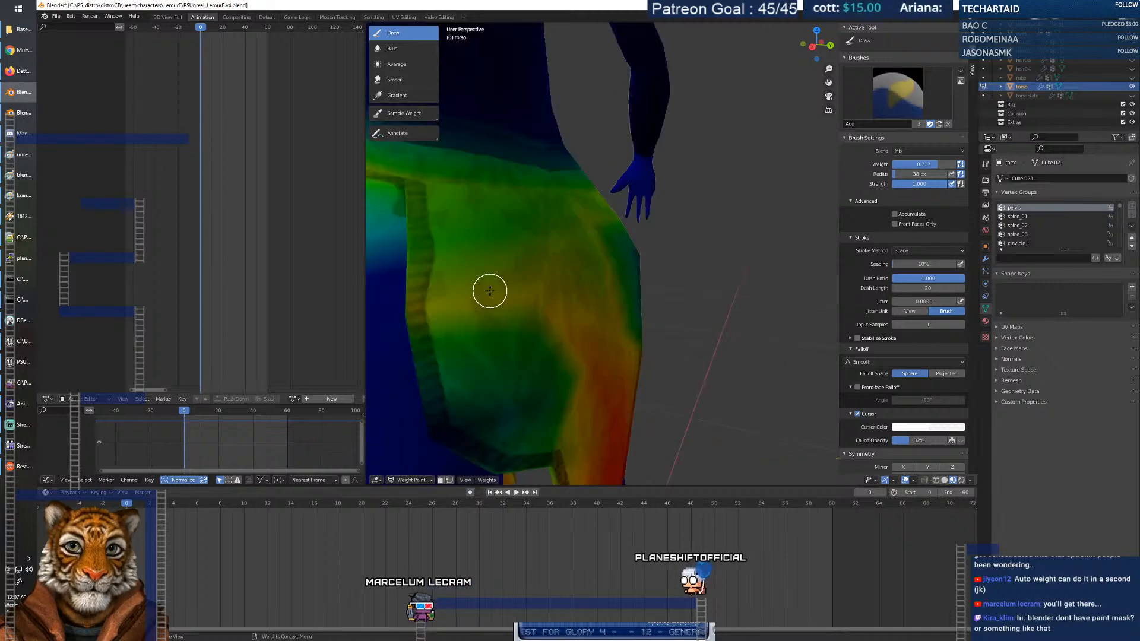
{"action": "scroll", "coordinate": [611, 244], "scroll_direction": "down", "scroll_amount": 3}
{"action": "mouse_move", "coordinate": [594, 238]}
{"action": "middle_mouse_down"}
{"action": "mouse_move", "coordinate": [550, 221]}
{"action": "mouse_move", "coordinate": [529, 249]}
{"action": "middle_mouse_up"}
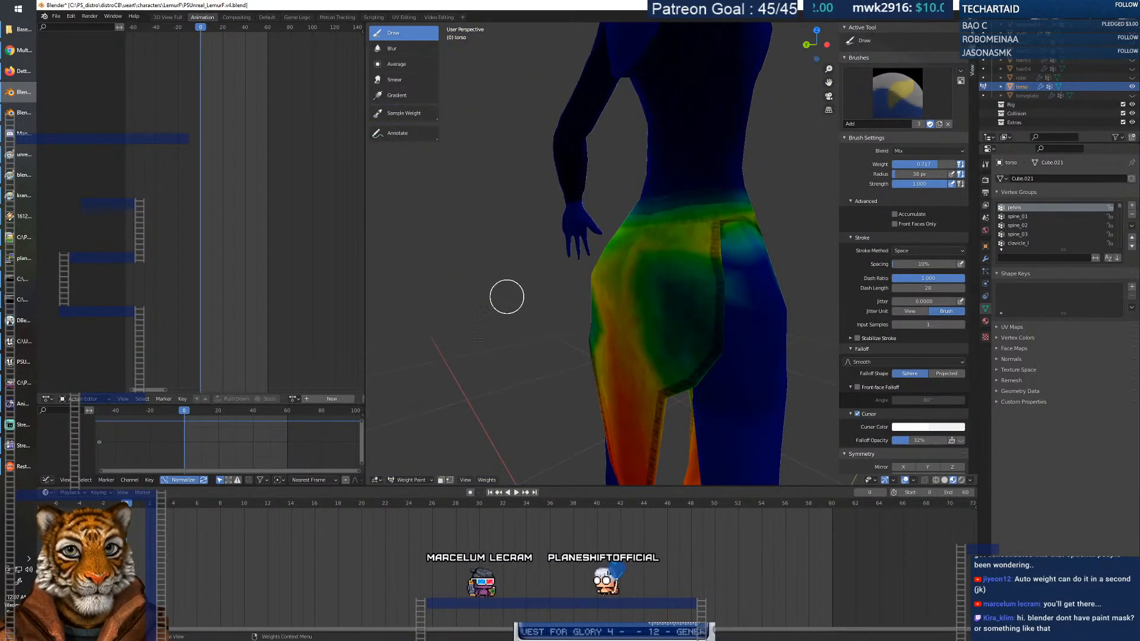
Scrub the animation between frames 0 and 23, stopping at frame 18, and examine the pelvis deformation from both sides.
{"action": "key", "text": "space"}
{"action": "left_click_drag", "start_coordinate": [139, 506], "coordinate": [241, 519]}
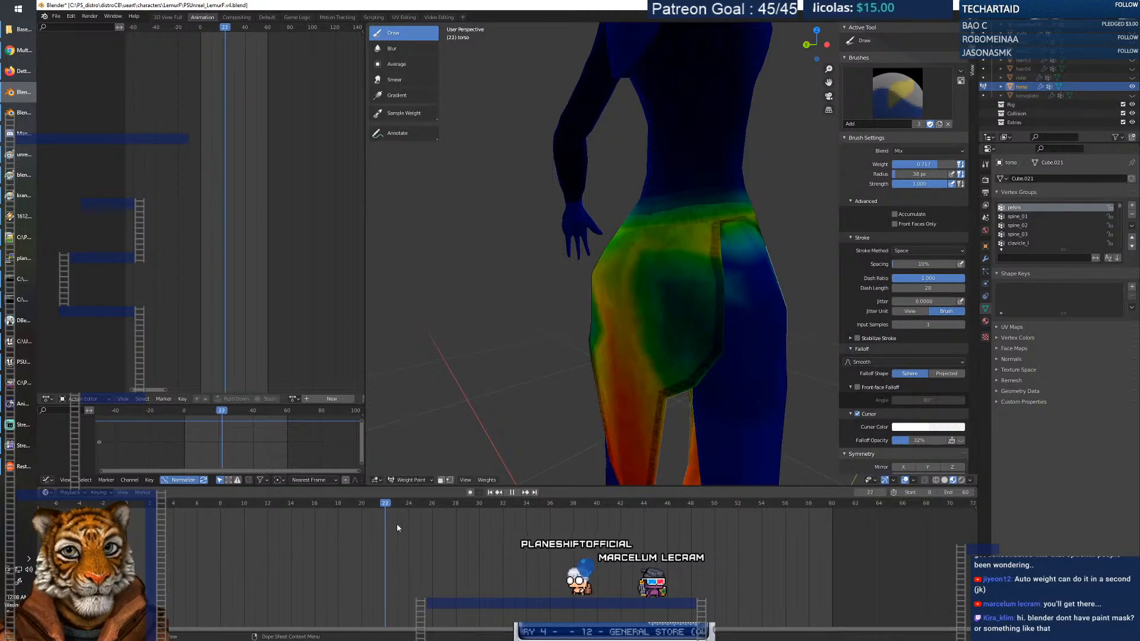
{"action": "left_click_drag", "start_coordinate": [386, 533], "coordinate": [343, 537]}
{"action": "mouse_move", "coordinate": [604, 359]}
{"action": "middle_mouse_down"}
{"action": "mouse_move", "coordinate": [696, 355]}
{"action": "mouse_move", "coordinate": [754, 337]}
{"action": "mouse_move", "coordinate": [586, 359]}
{"action": "middle_mouse_up"}
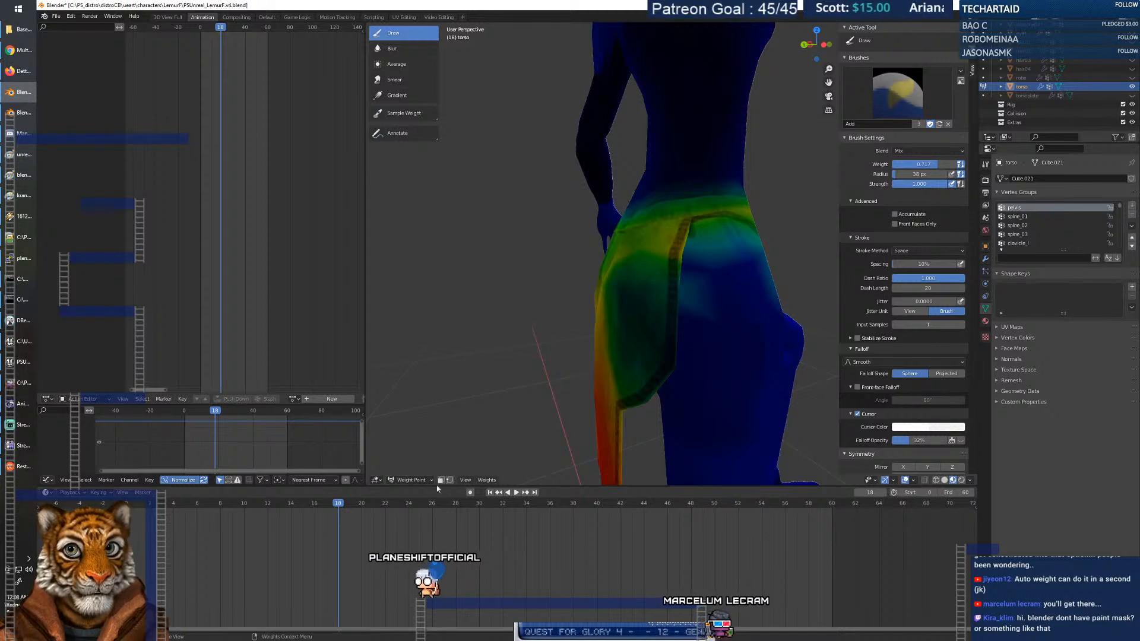
{"action": "left_click_drag", "start_coordinate": [321, 514], "coordinate": [236, 517]}
{"action": "mouse_move", "coordinate": [492, 354]}
{"action": "middle_mouse_down"}
{"action": "mouse_move", "coordinate": [752, 358]}
{"action": "mouse_move", "coordinate": [725, 364]}
{"action": "middle_mouse_up"}
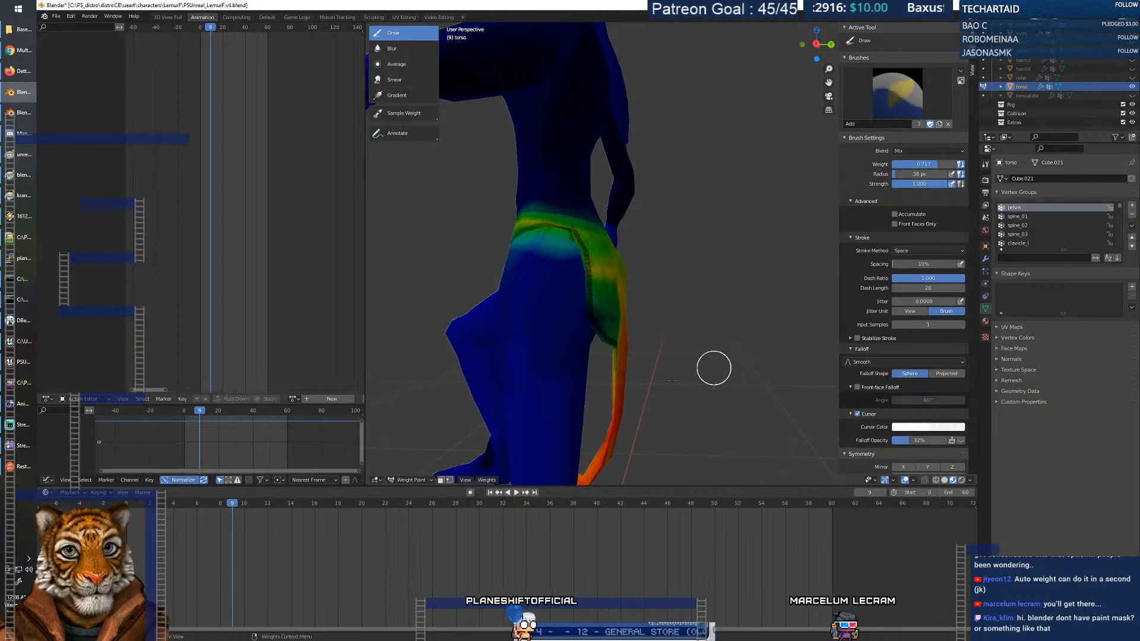
{"action": "left_click_drag", "start_coordinate": [236, 506], "coordinate": [291, 501]}
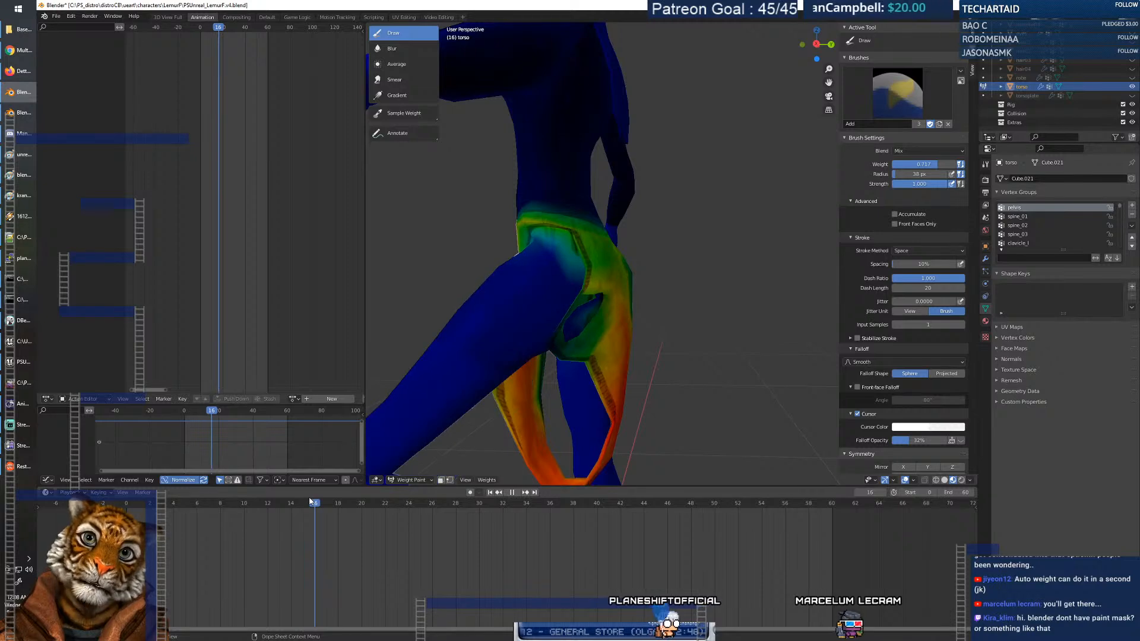
{"action": "key", "text": "Escape"}
{"action": "middle_click_drag", "start_coordinate": [656, 338], "coordinate": [587, 327]}
{"action": "right_click", "coordinate": [588, 327]}
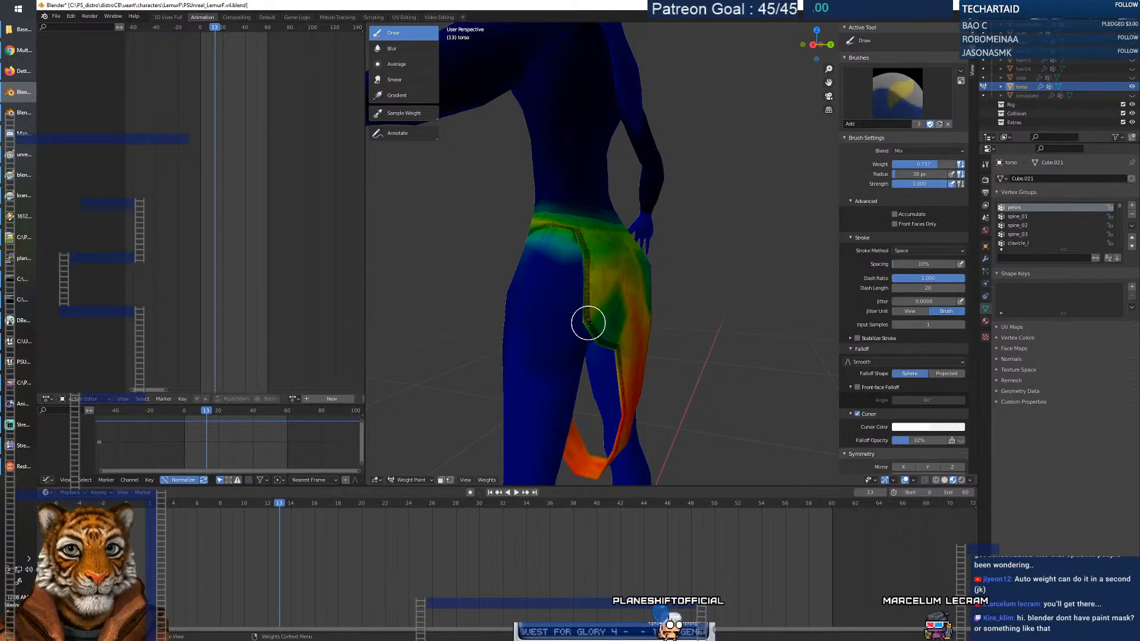
{"action": "key", "text": "space"}
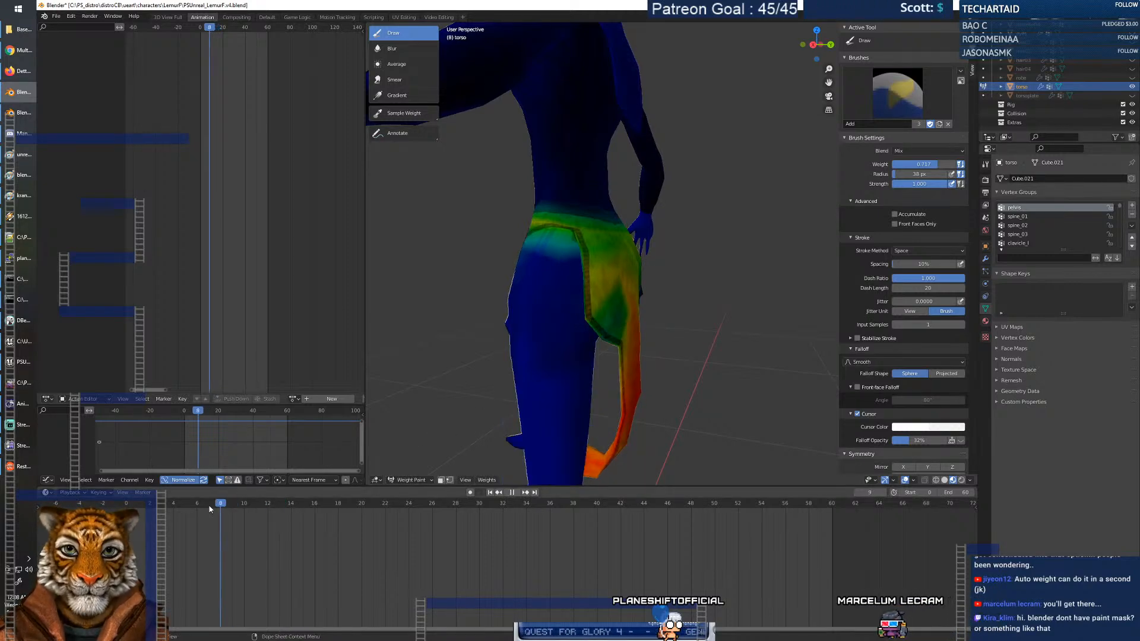
{"action": "mouse_move", "coordinate": [347, 492]}
{"action": "left_mouse_down"}
{"action": "mouse_move", "coordinate": [303, 499]}
{"action": "mouse_move", "coordinate": [344, 497]}
{"action": "left_mouse_up"}
Paint pelvis weight 0.717 along the front crease where the raised left thigh meets the hip.
{"action": "mouse_move", "coordinate": [458, 433]}
{"action": "middle_mouse_down"}
{"action": "mouse_move", "coordinate": [593, 319]}
{"action": "mouse_move", "coordinate": [594, 334]}
{"action": "mouse_move", "coordinate": [703, 350]}
{"action": "mouse_move", "coordinate": [656, 350]}
{"action": "mouse_move", "coordinate": [717, 342]}
{"action": "mouse_move", "coordinate": [581, 331]}
{"action": "mouse_move", "coordinate": [567, 364]}
{"action": "mouse_move", "coordinate": [441, 369]}
{"action": "middle_mouse_up"}
{"action": "middle_click_drag", "start_coordinate": [529, 362], "coordinate": [593, 355]}
{"action": "left_click_drag", "start_coordinate": [597, 302], "coordinate": [556, 293]}
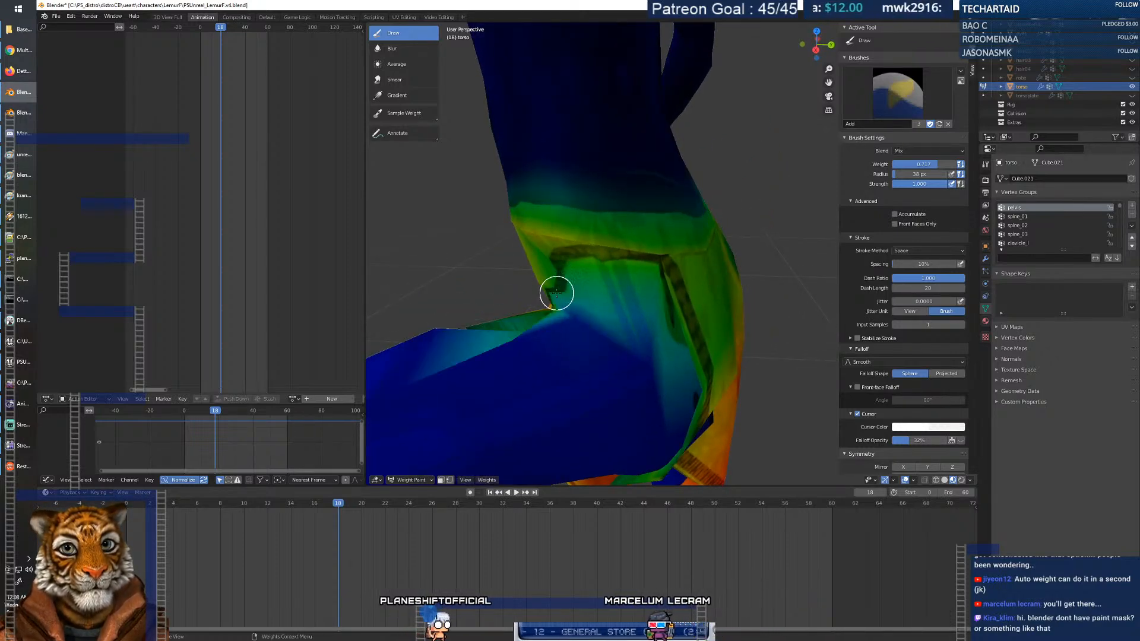
{"action": "middle_click_drag", "start_coordinate": [560, 295], "coordinate": [528, 345]}
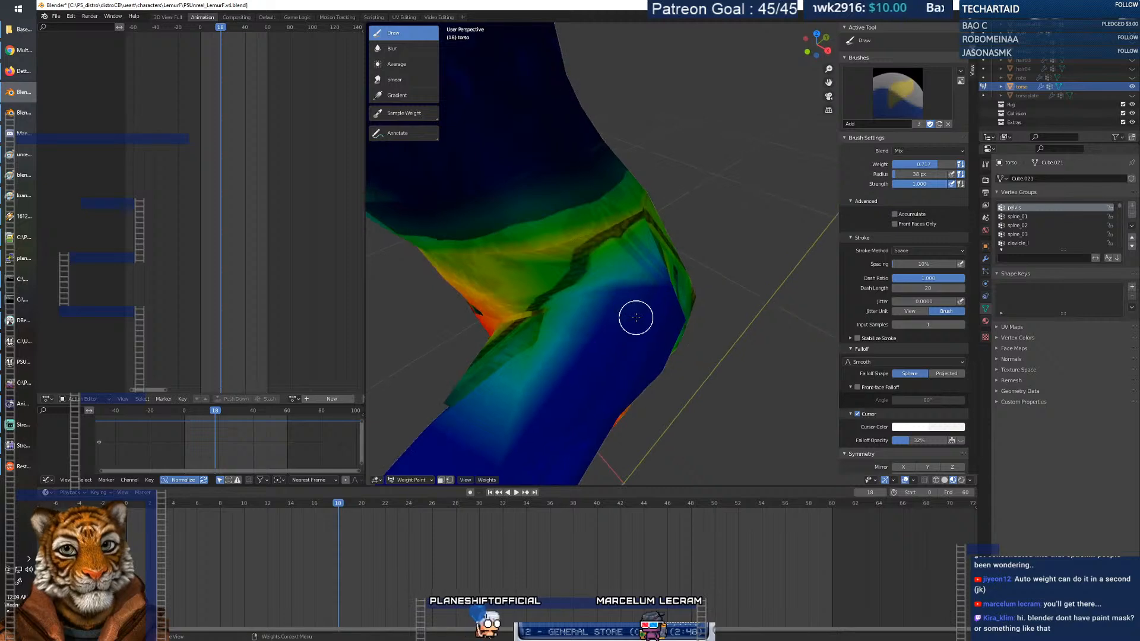
Set the brush weight to 0.944, make thigh_l the active vertex group and paint the front of the upper left thigh.
{"action": "right_click", "coordinate": [528, 344]}
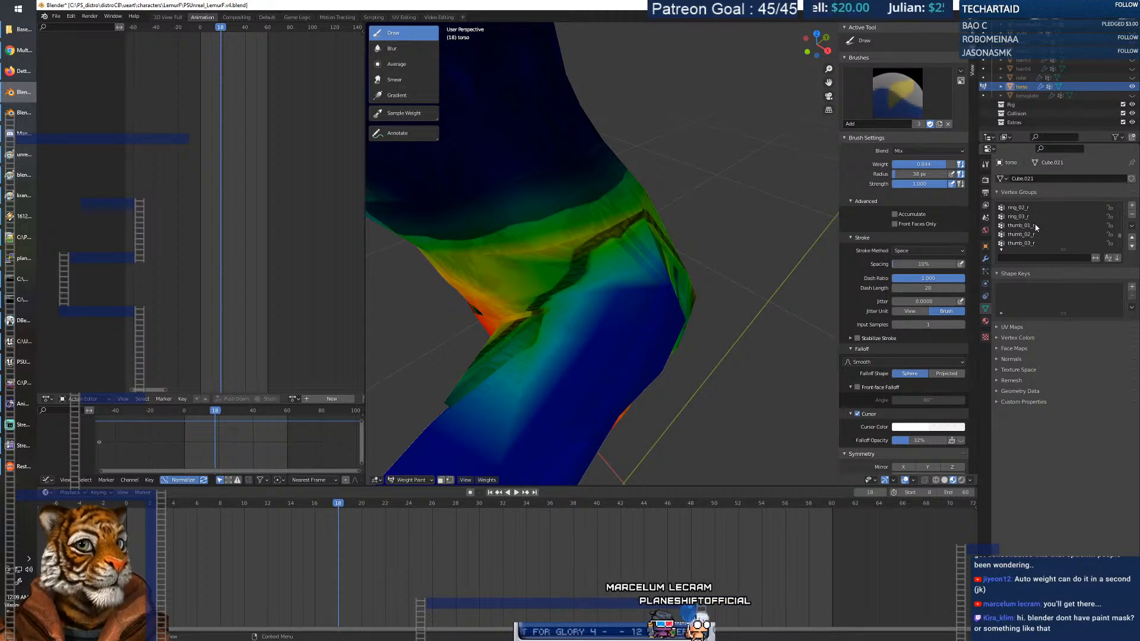
{"action": "scroll", "coordinate": [1036, 227], "scroll_direction": "down", "scroll_amount": 3}
{"action": "left_click", "coordinate": [1027, 219]}
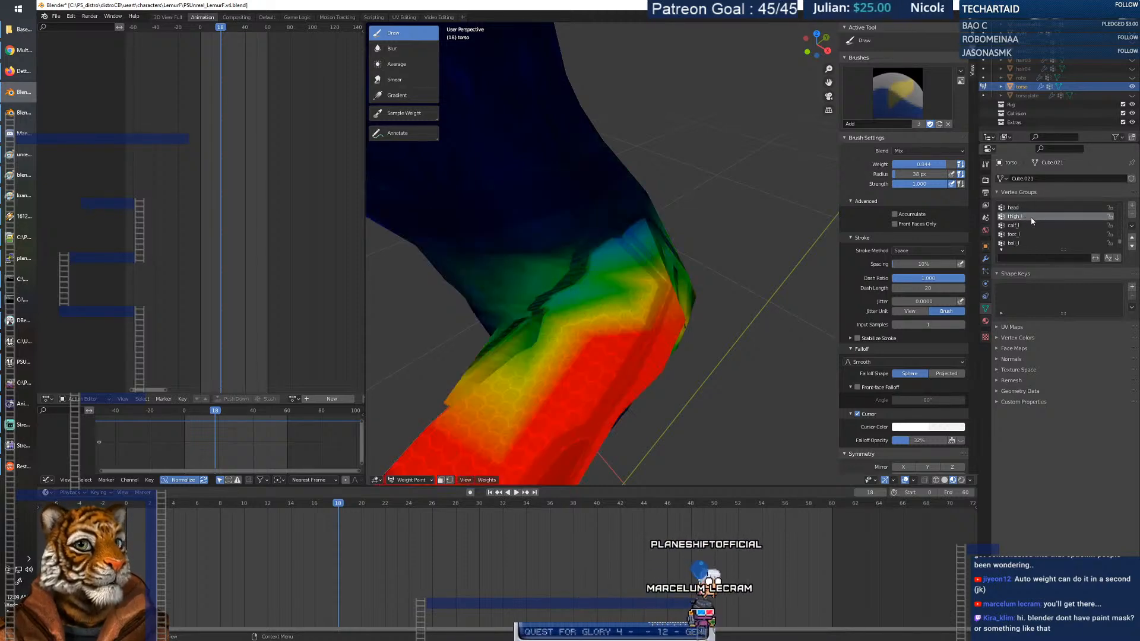
{"action": "middle_click_drag", "start_coordinate": [609, 348], "coordinate": [603, 369]}
{"action": "mouse_move", "coordinate": [604, 370]}
{"action": "left_mouse_down"}
{"action": "mouse_move", "coordinate": [565, 338]}
{"action": "mouse_move", "coordinate": [544, 377]}
{"action": "mouse_move", "coordinate": [551, 348]}
{"action": "left_mouse_up"}
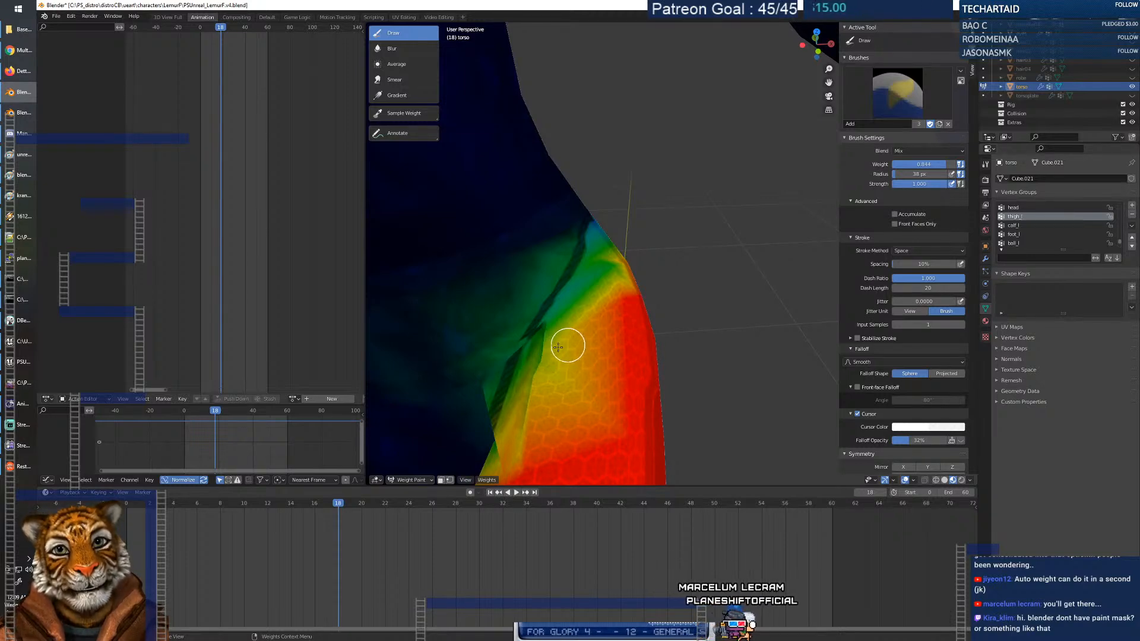
Raise the brush weight to 1.000 and paint thigh_l up to the front hip crease.
{"action": "middle_click_drag", "start_coordinate": [542, 382], "coordinate": [543, 340]}
{"action": "right_click", "coordinate": [552, 369]}
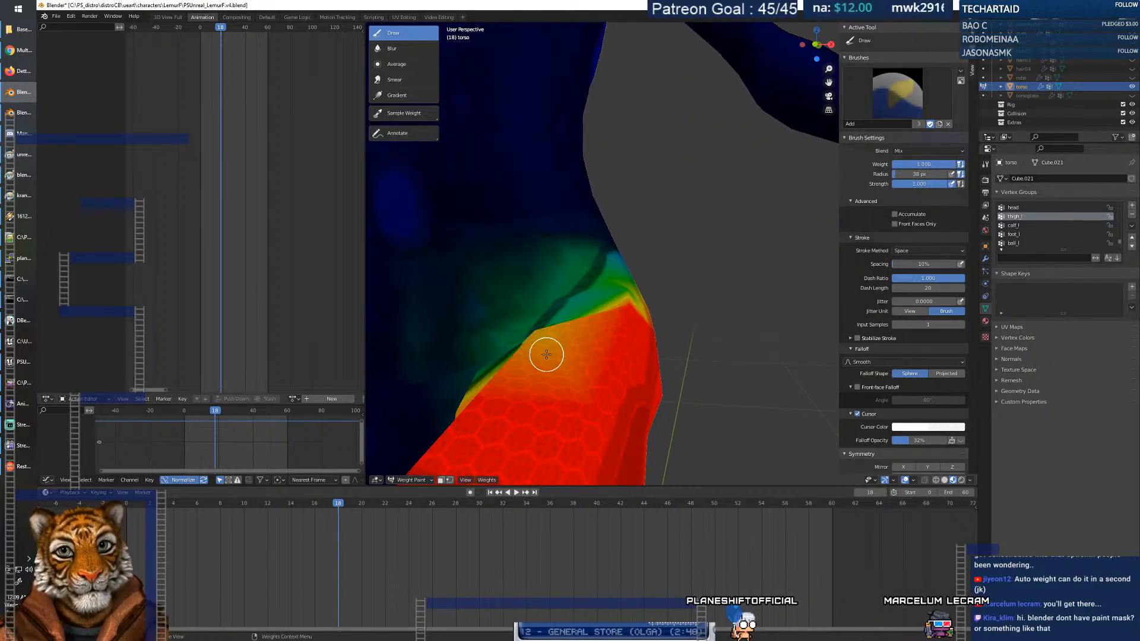
{"action": "mouse_move", "coordinate": [560, 352]}
{"action": "middle_mouse_down"}
{"action": "mouse_move", "coordinate": [568, 368]}
{"action": "mouse_move", "coordinate": [577, 331]}
{"action": "middle_mouse_up"}
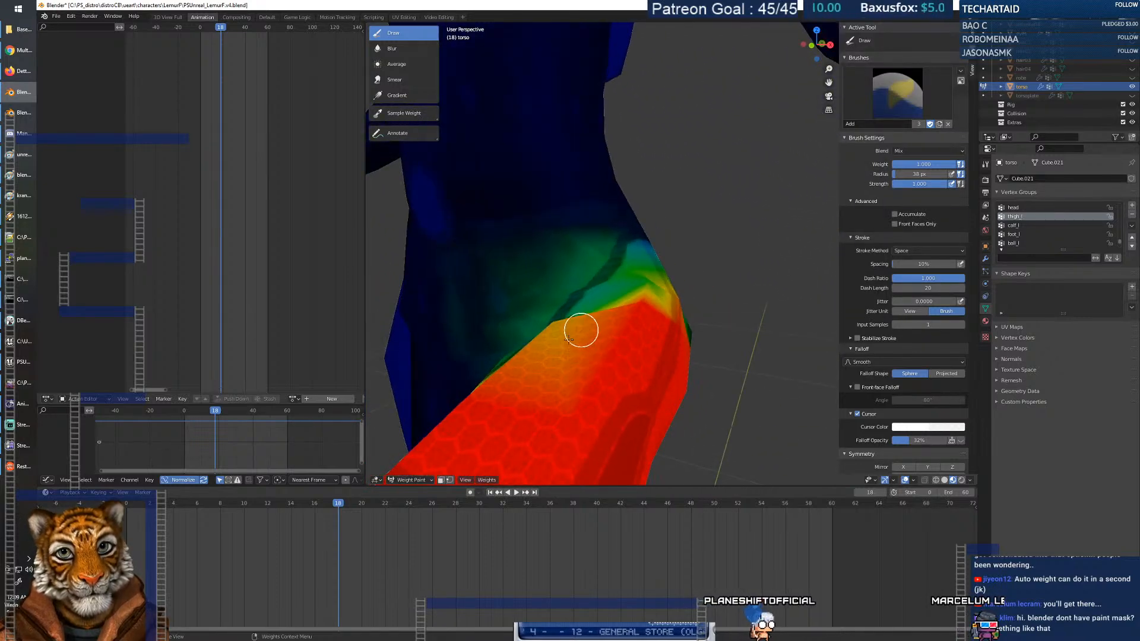
{"action": "middle_click_drag", "start_coordinate": [543, 393], "coordinate": [639, 368]}
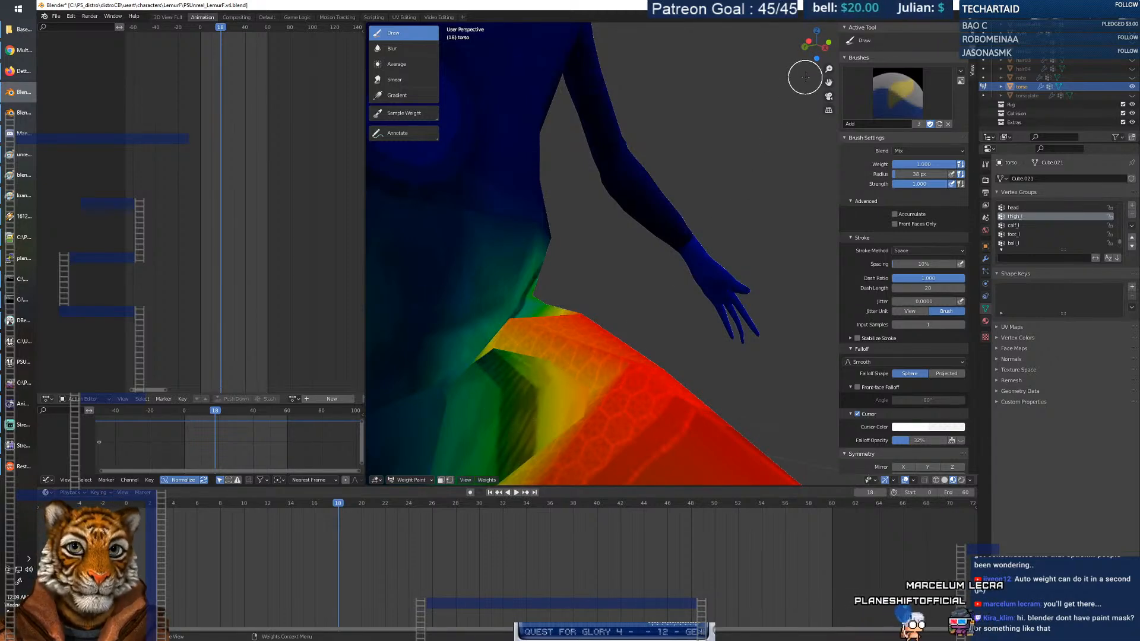
Lower the brush weight to 0.233 and paint thigh_l over the stray high-weight patch on the left buttock.
{"action": "left_click_drag", "start_coordinate": [828, 68], "coordinate": [829, 113]}
{"action": "mouse_move", "coordinate": [683, 245]}
{"action": "middle_mouse_down"}
{"action": "mouse_move", "coordinate": [613, 320]}
{"action": "mouse_move", "coordinate": [689, 254]}
{"action": "mouse_move", "coordinate": [453, 274]}
{"action": "mouse_move", "coordinate": [504, 275]}
{"action": "middle_mouse_up"}
{"action": "mouse_move", "coordinate": [720, 377]}
{"action": "middle_mouse_down", "text": "shift"}
{"action": "mouse_move", "coordinate": [648, 335]}
{"action": "mouse_move", "coordinate": [703, 325]}
{"action": "middle_mouse_up", "text": "shift"}
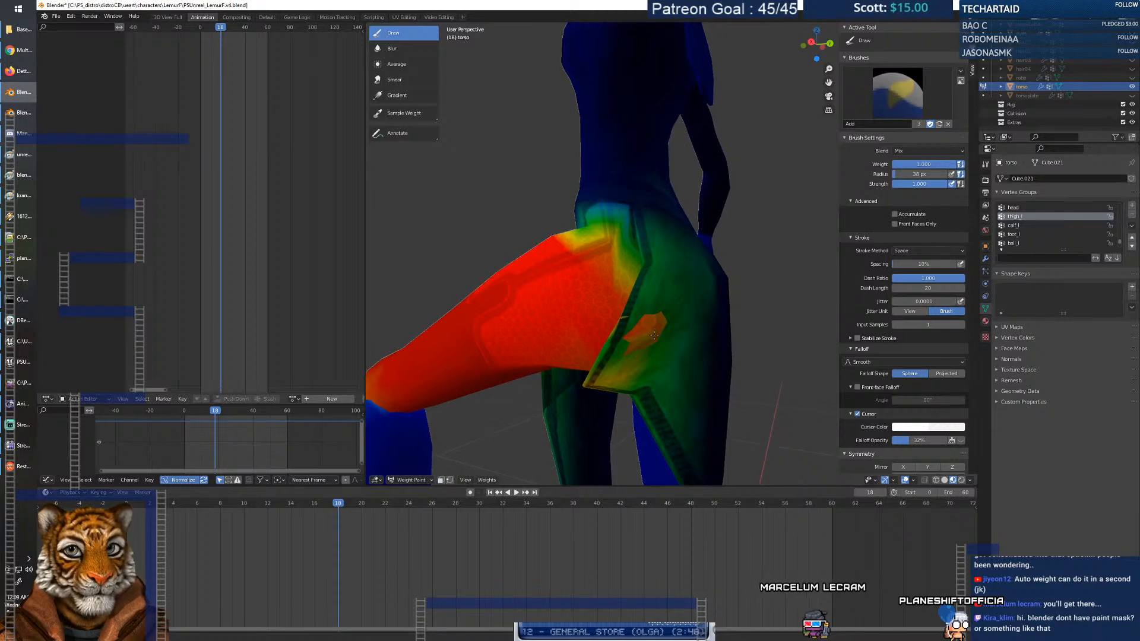
{"action": "right_click", "coordinate": [585, 285]}
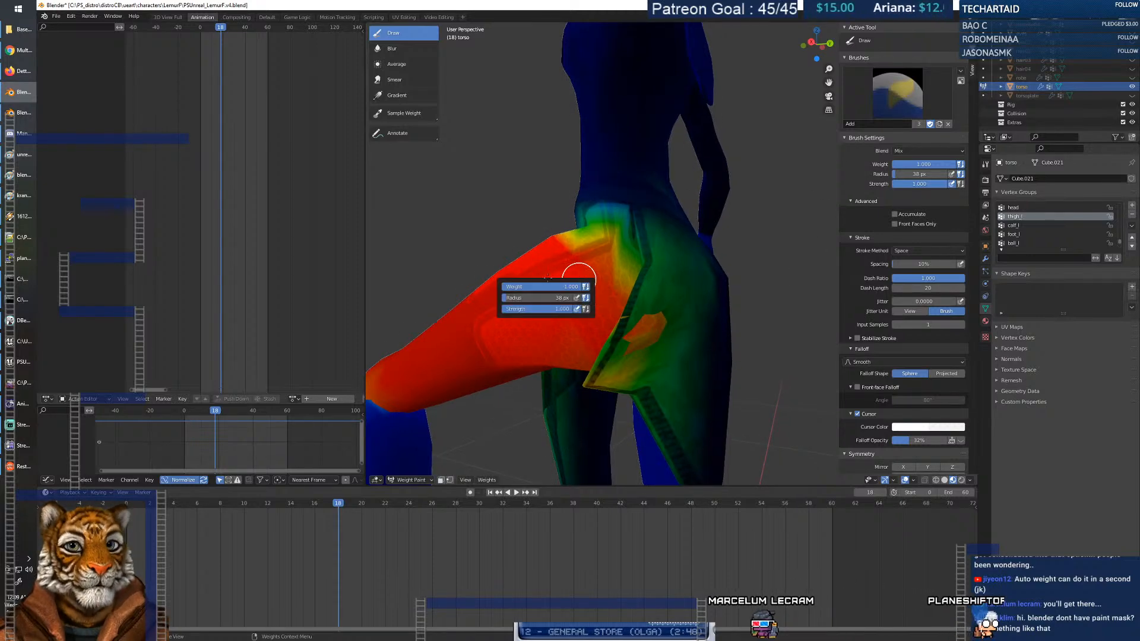
{"action": "mouse_move", "coordinate": [537, 287]}
{"action": "left_mouse_down"}
{"action": "mouse_move", "coordinate": [467, 288]}
{"action": "mouse_move", "coordinate": [476, 288]}
{"action": "left_mouse_up"}
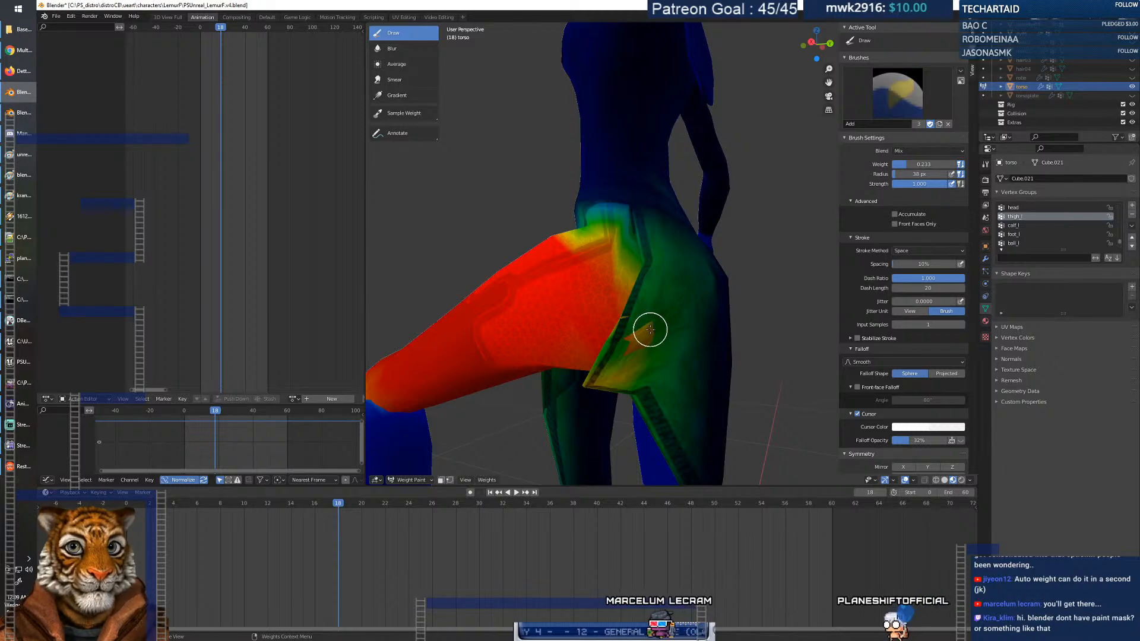
Move the animation to frame 9, make thigh_r the active vertex group and paint weight 0.233 over the right buttock.
{"action": "mouse_move", "coordinate": [644, 333]}
{"action": "middle_mouse_down"}
{"action": "mouse_move", "coordinate": [771, 333]}
{"action": "mouse_move", "coordinate": [582, 358]}
{"action": "middle_mouse_up"}
{"action": "key", "text": "space"}
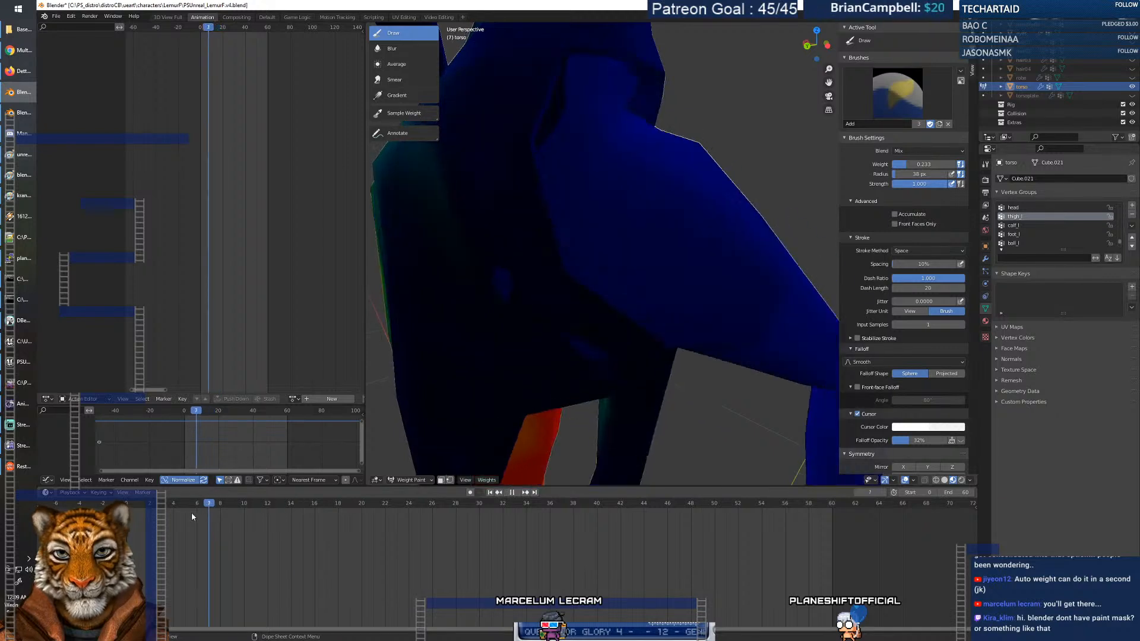
{"action": "key", "text": "space"}
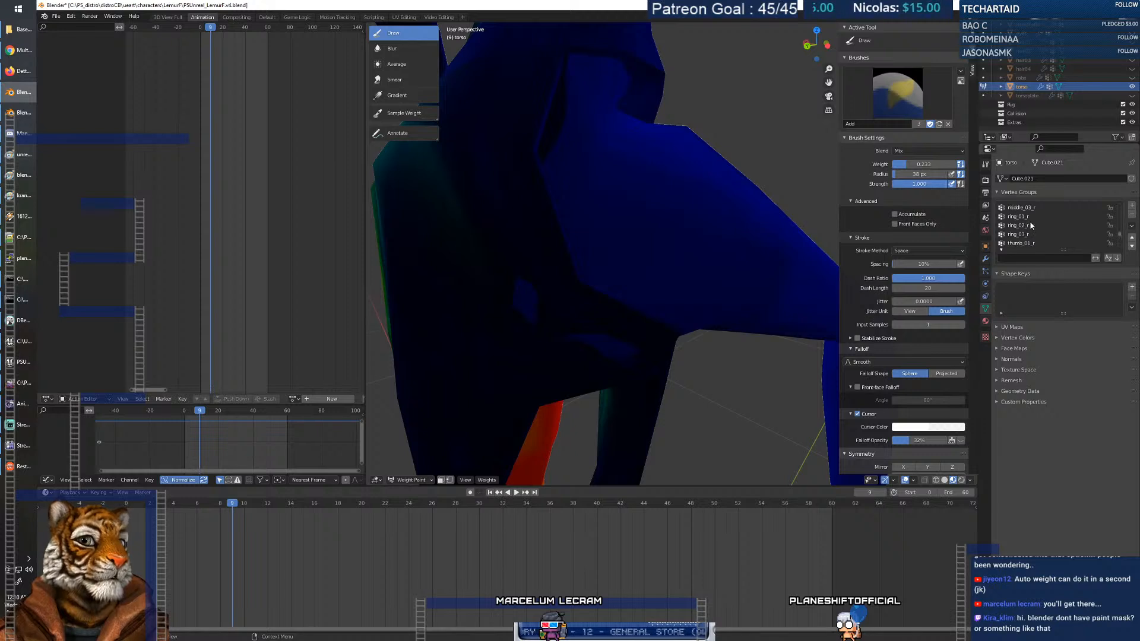
{"action": "scroll", "coordinate": [1034, 224], "scroll_direction": "up", "scroll_amount": 10}
{"action": "scroll", "coordinate": [1041, 222], "scroll_direction": "down", "scroll_amount": 5}
{"action": "left_click", "coordinate": [1039, 217]}
{"action": "left_click_drag", "start_coordinate": [554, 327], "coordinate": [515, 311]}
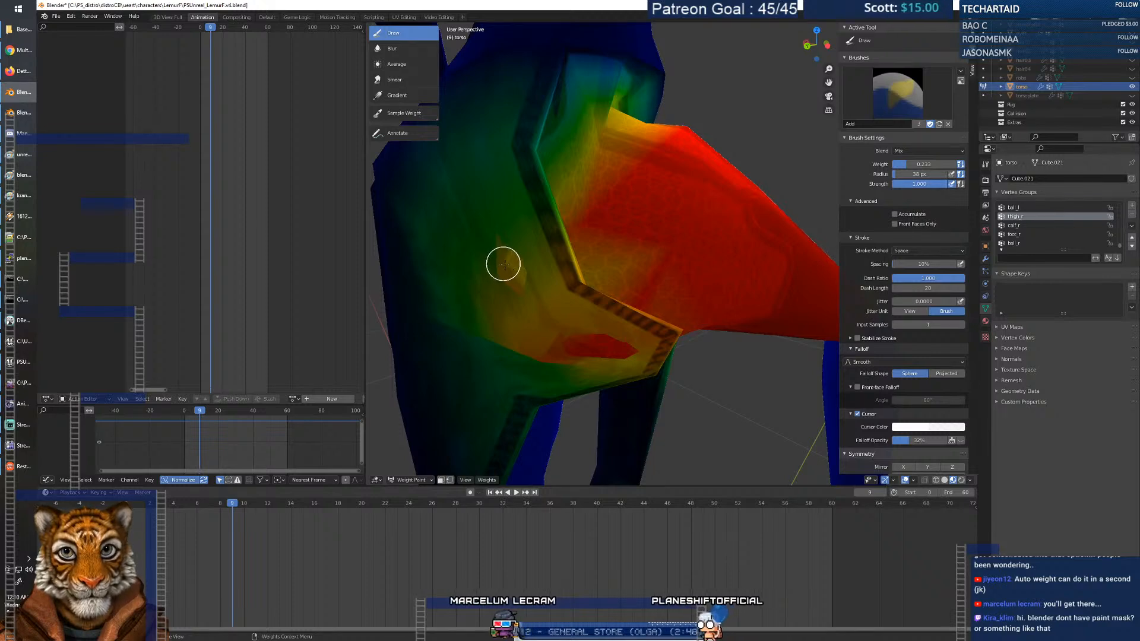
{"action": "middle_click_drag", "start_coordinate": [593, 346], "coordinate": [531, 317]}
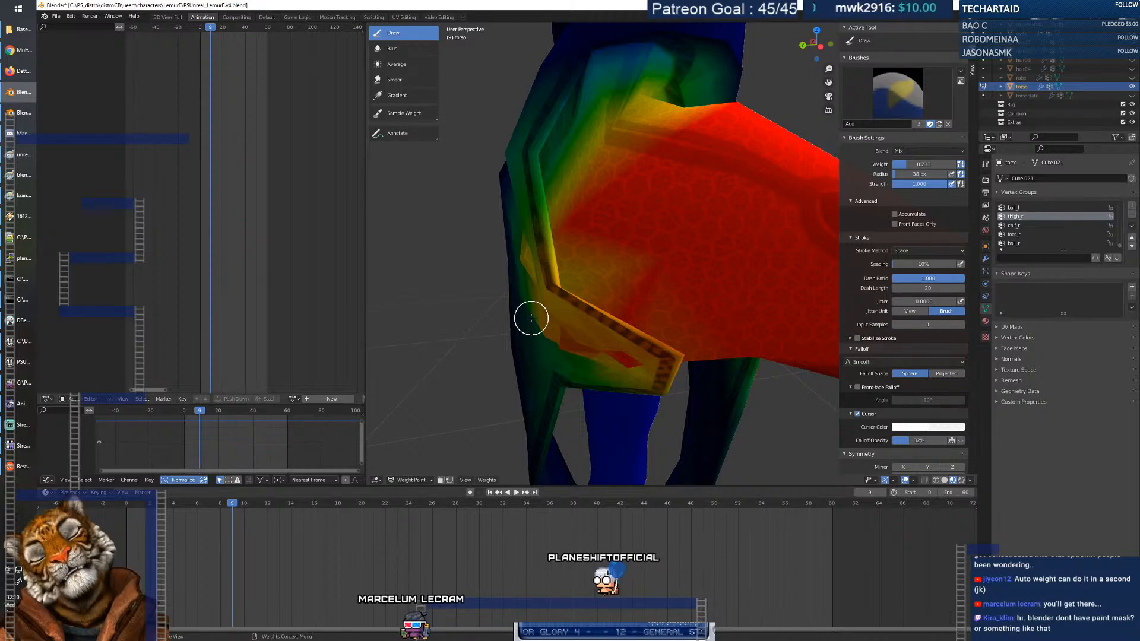
{"action": "middle_click_drag", "start_coordinate": [566, 290], "coordinate": [590, 290]}
{"action": "middle_click_drag", "start_coordinate": [577, 456], "coordinate": [593, 288], "text": "shift"}
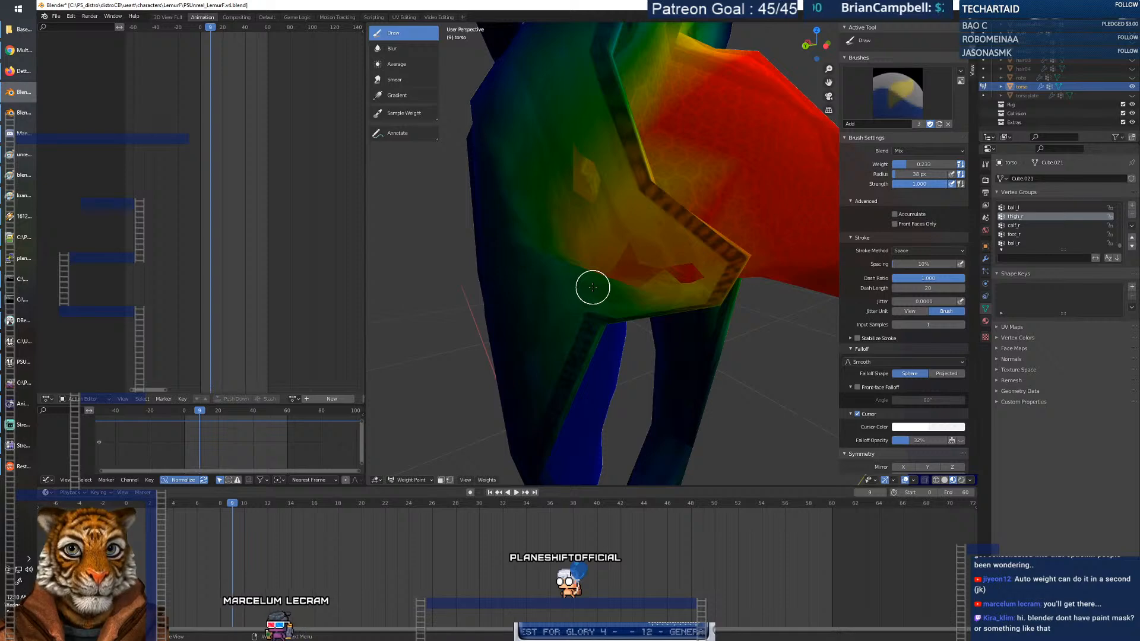
{"action": "middle_click_drag", "start_coordinate": [675, 235], "coordinate": [660, 249]}
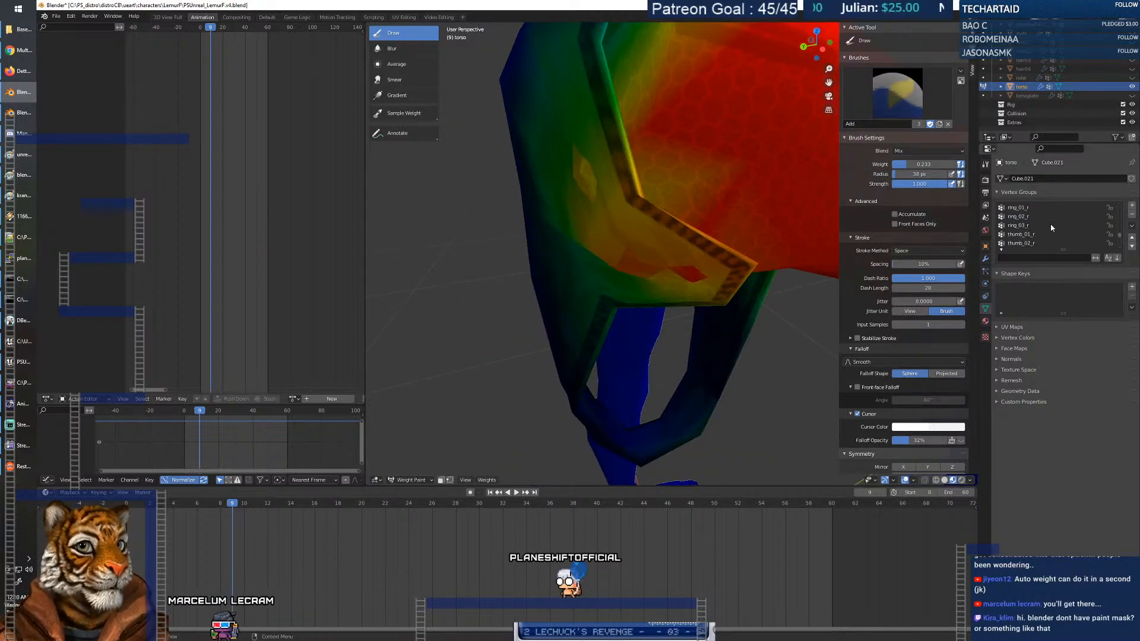
Make pelvis the active vertex group, set the brush weight to 0.311 and paint along the lower edge of the right buttock.
{"action": "scroll", "coordinate": [1051, 223], "scroll_direction": "up", "scroll_amount": 10}
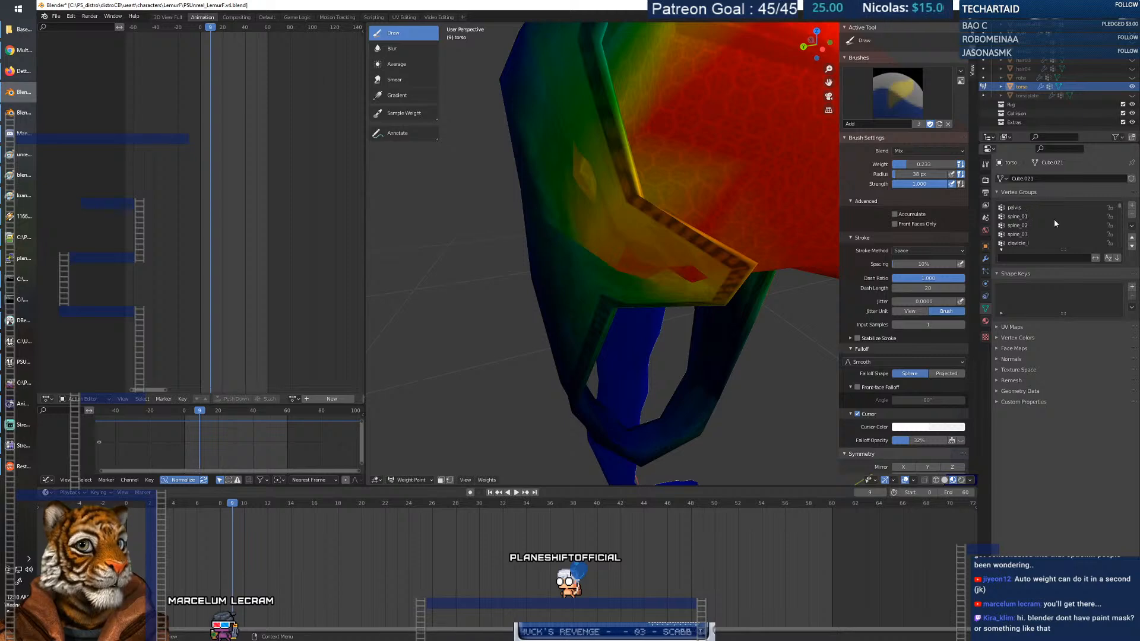
{"action": "left_click", "coordinate": [1016, 208]}
{"action": "middle_click_drag", "start_coordinate": [752, 277], "coordinate": [629, 249]}
{"action": "right_click", "coordinate": [628, 248]}
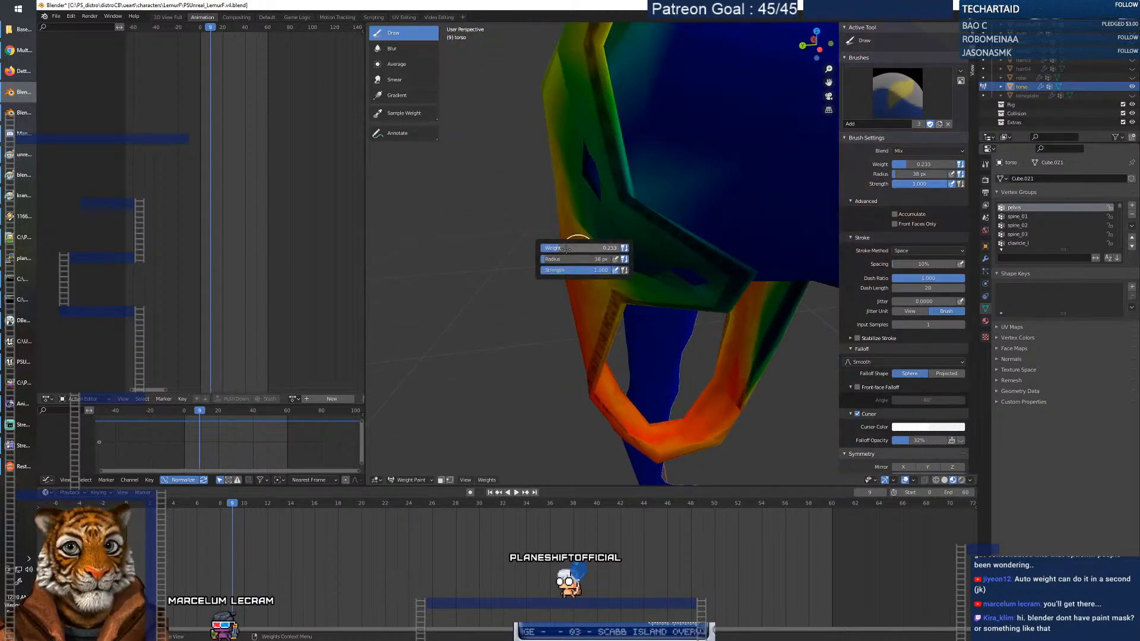
{"action": "left_click", "coordinate": [631, 201]}
{"action": "mouse_move", "coordinate": [682, 242]}
{"action": "left_mouse_down"}
{"action": "mouse_move", "coordinate": [742, 270]}
{"action": "mouse_move", "coordinate": [727, 275]}
{"action": "left_mouse_up"}
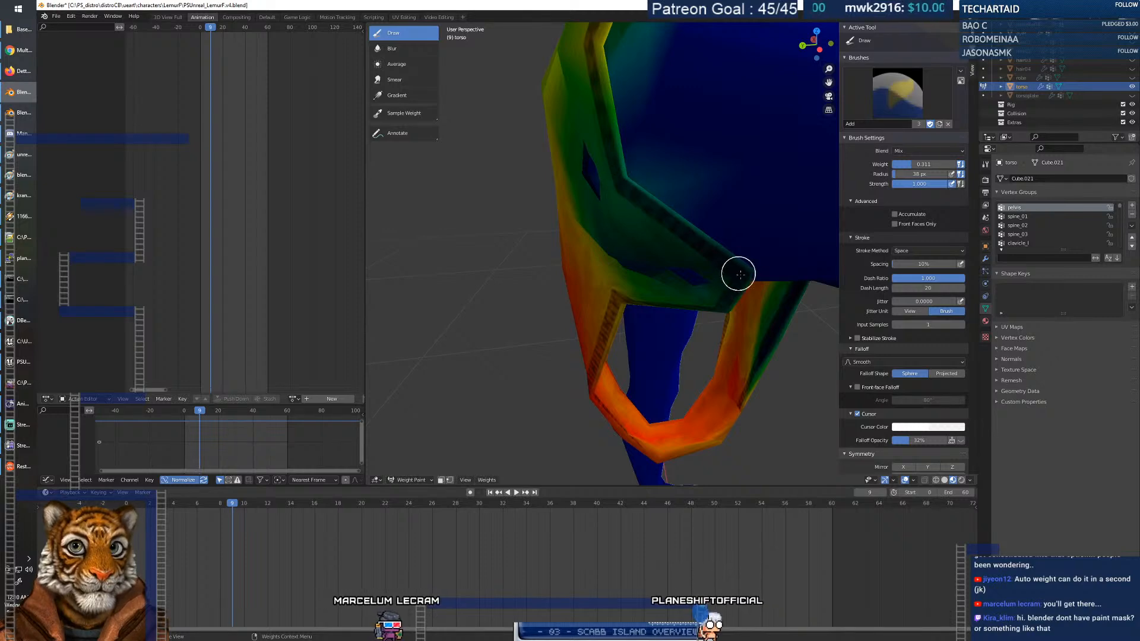
{"action": "left_click_drag", "start_coordinate": [733, 270], "coordinate": [744, 275]}
{"action": "middle_click_drag", "start_coordinate": [727, 292], "coordinate": [736, 287]}
{"action": "left_click_drag", "start_coordinate": [732, 267], "coordinate": [759, 322]}
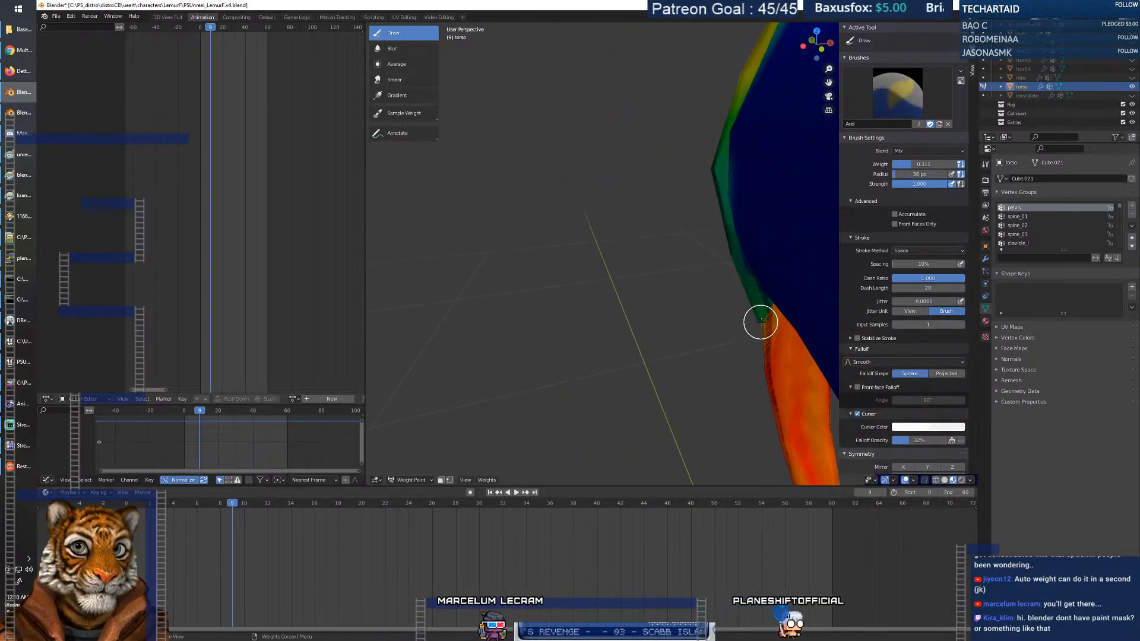
Play the animation briefly around frame 9 and examine the right hip deformation on the whole figure.
{"action": "middle_click_drag", "start_coordinate": [758, 317], "coordinate": [702, 319]}
{"action": "middle_click_drag", "start_coordinate": [784, 318], "coordinate": [691, 330]}
{"action": "scroll", "coordinate": [712, 336], "scroll_direction": "down", "scroll_amount": 8}
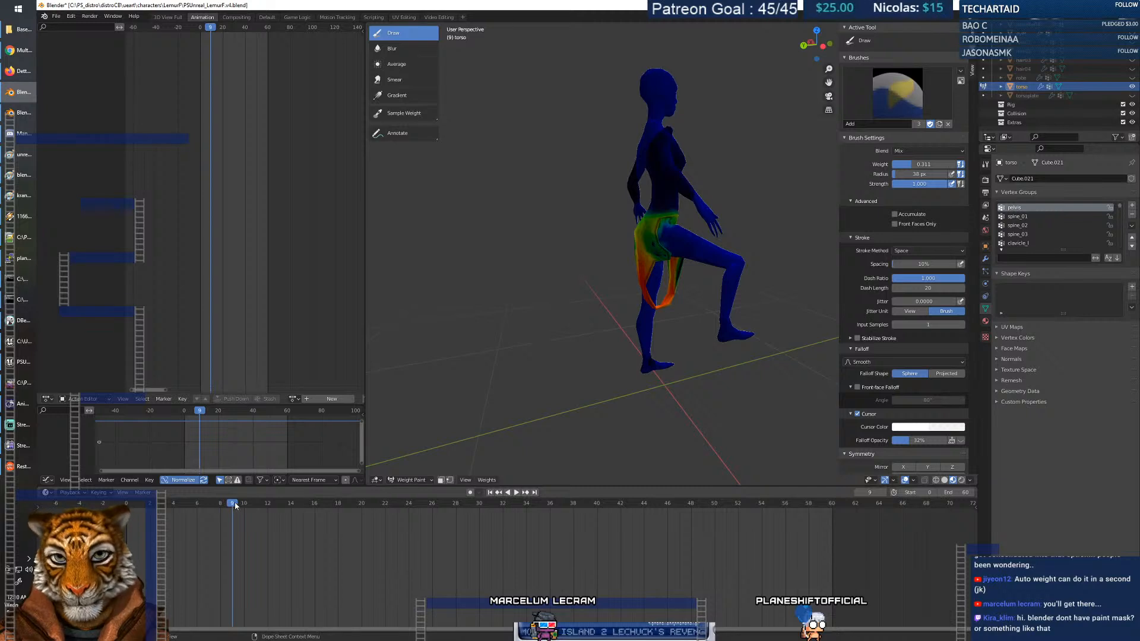
{"action": "key", "text": "space"}
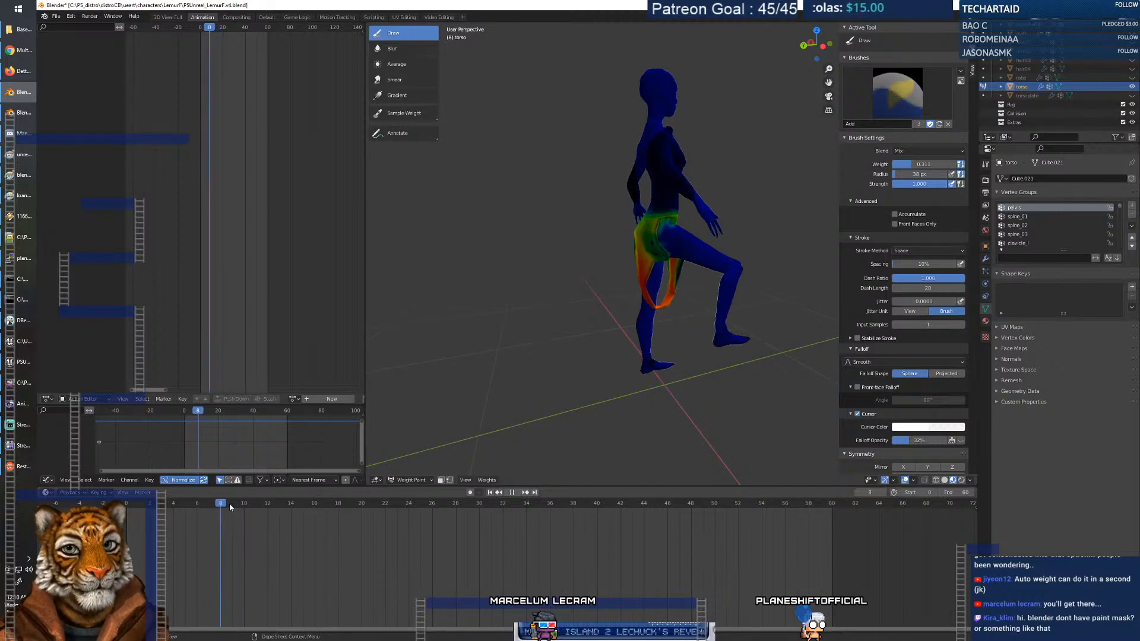
{"action": "key", "text": "space"}
Paint pelvis over the low-weight patches on the right buttock, using weight 0.311 higher up and 0.150 near the lower edge.
{"action": "scroll", "coordinate": [660, 242], "scroll_direction": "up", "scroll_amount": 5}
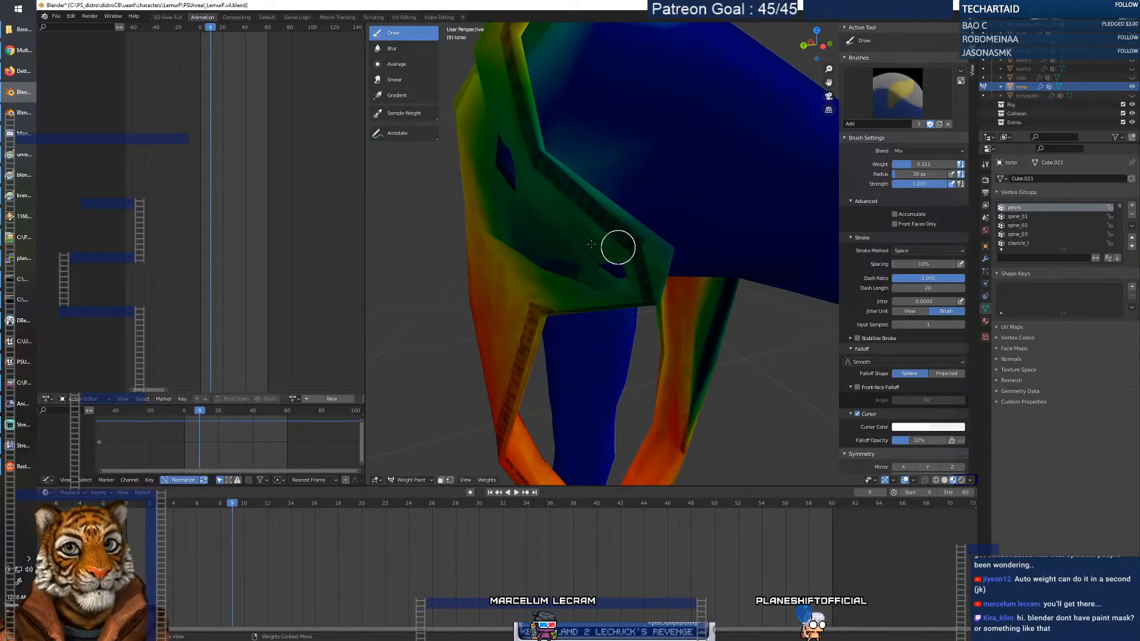
{"action": "scroll", "coordinate": [594, 244], "scroll_direction": "up", "scroll_amount": 4}
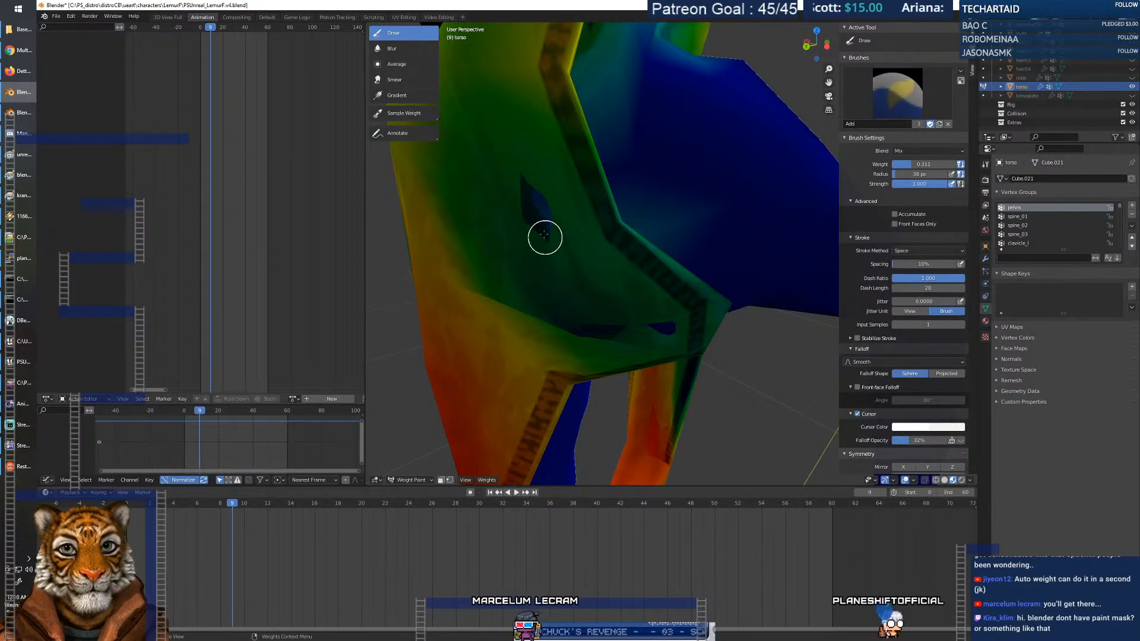
{"action": "mouse_move", "coordinate": [543, 228]}
{"action": "left_mouse_down"}
{"action": "mouse_move", "coordinate": [522, 176]}
{"action": "mouse_move", "coordinate": [527, 186]}
{"action": "left_mouse_up"}
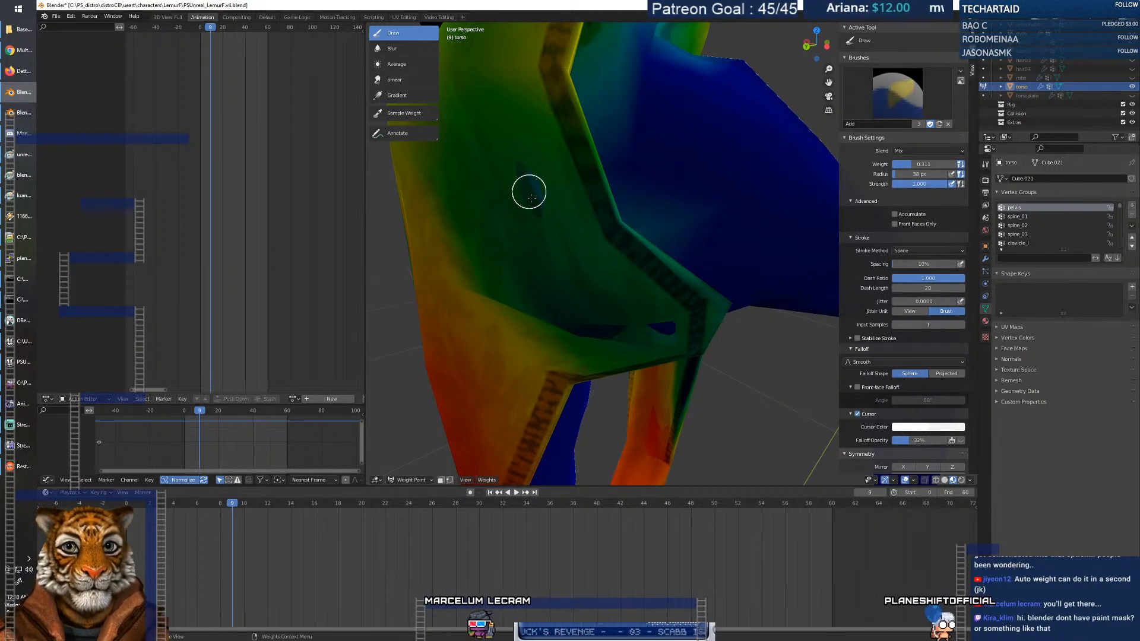
{"action": "mouse_move", "coordinate": [522, 190]}
{"action": "middle_mouse_down"}
{"action": "mouse_move", "coordinate": [509, 222]}
{"action": "mouse_move", "coordinate": [526, 185]}
{"action": "mouse_move", "coordinate": [551, 191]}
{"action": "middle_mouse_up"}
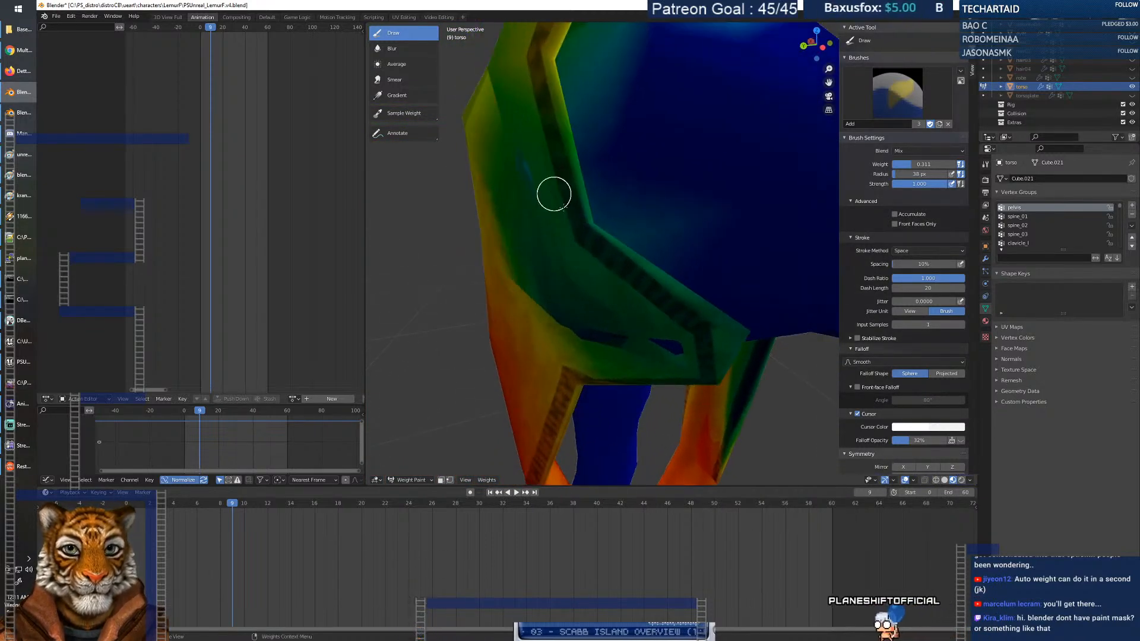
{"action": "middle_click_drag", "start_coordinate": [601, 334], "coordinate": [581, 326]}
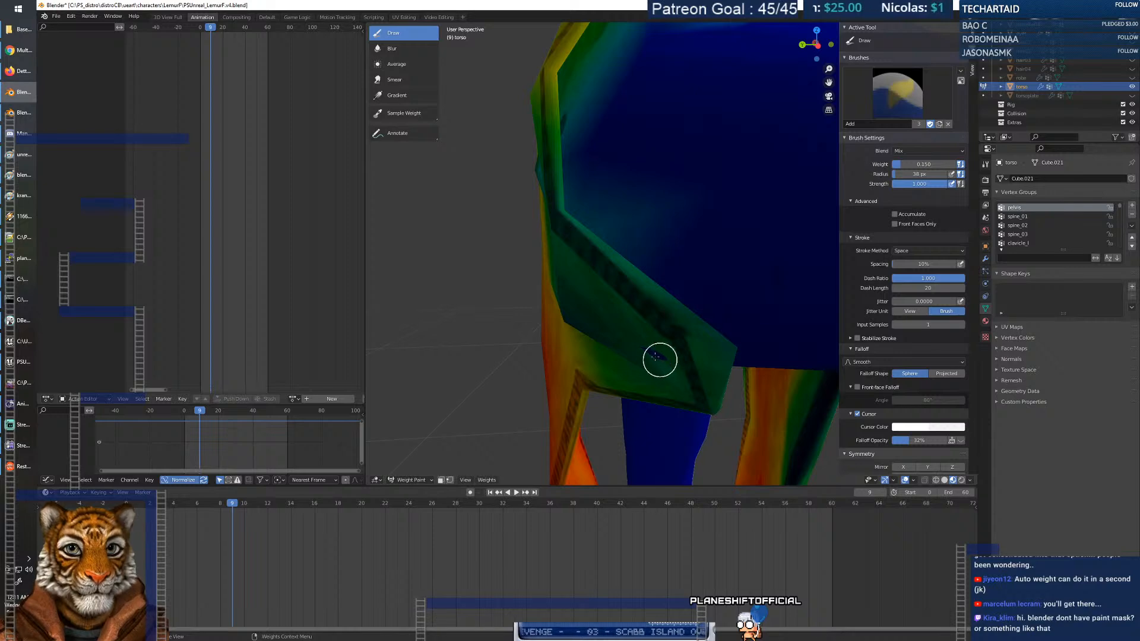
Enable face selection masking and select the upper faces of the front skirt panel with the Select Box tool.
{"action": "mouse_move", "coordinate": [658, 354]}
{"action": "middle_mouse_down"}
{"action": "mouse_move", "coordinate": [663, 345]}
{"action": "mouse_move", "coordinate": [646, 338]}
{"action": "mouse_move", "coordinate": [682, 337]}
{"action": "mouse_move", "coordinate": [642, 339]}
{"action": "mouse_move", "coordinate": [742, 172]}
{"action": "middle_mouse_up"}
{"action": "scroll", "coordinate": [635, 333], "scroll_direction": "down", "scroll_amount": 10}
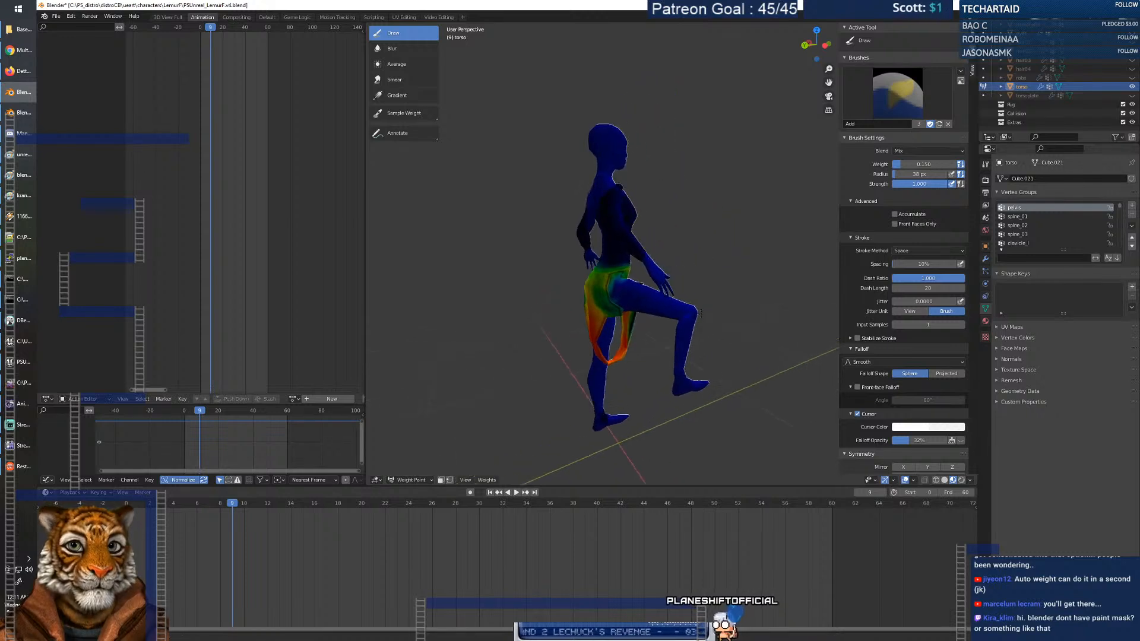
{"action": "mouse_move", "coordinate": [828, 69]}
{"action": "left_mouse_down"}
{"action": "mouse_move", "coordinate": [826, 59]}
{"action": "mouse_move", "coordinate": [819, 69]}
{"action": "left_mouse_up"}
{"action": "middle_click_drag", "start_coordinate": [763, 185], "coordinate": [731, 283]}
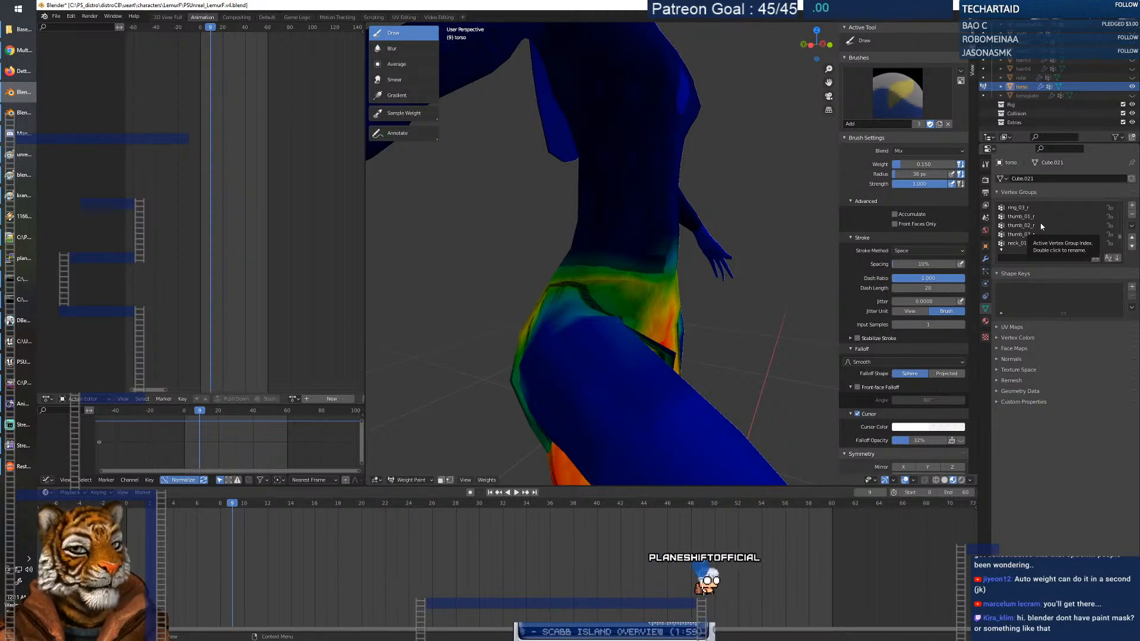
{"action": "left_click", "coordinate": [441, 482]}
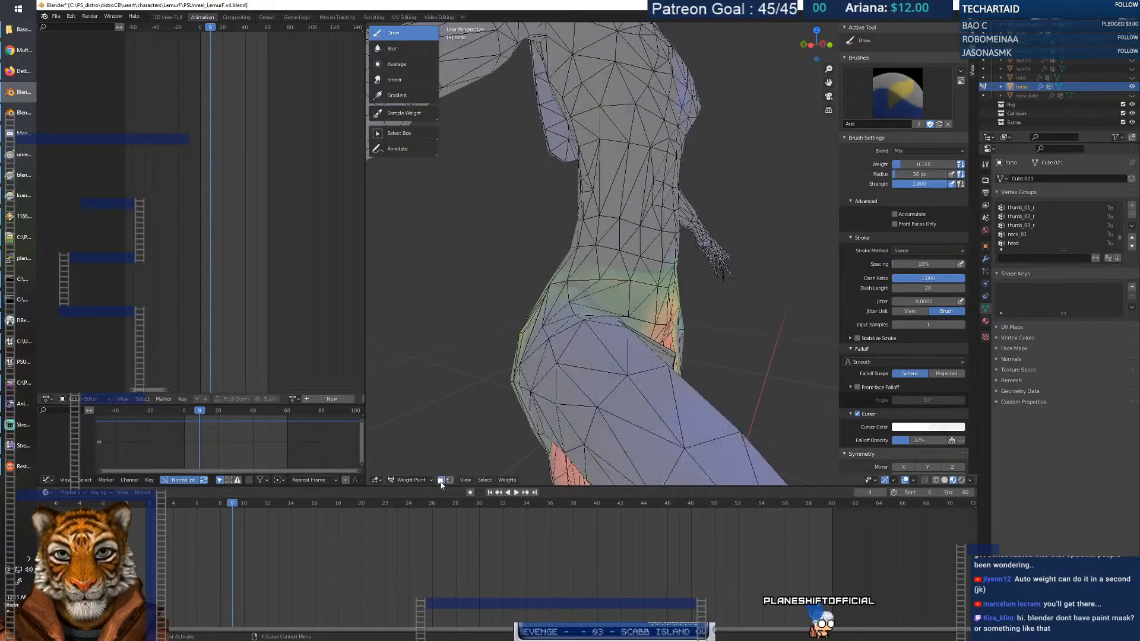
{"action": "middle_click_drag", "start_coordinate": [660, 308], "coordinate": [627, 343]}
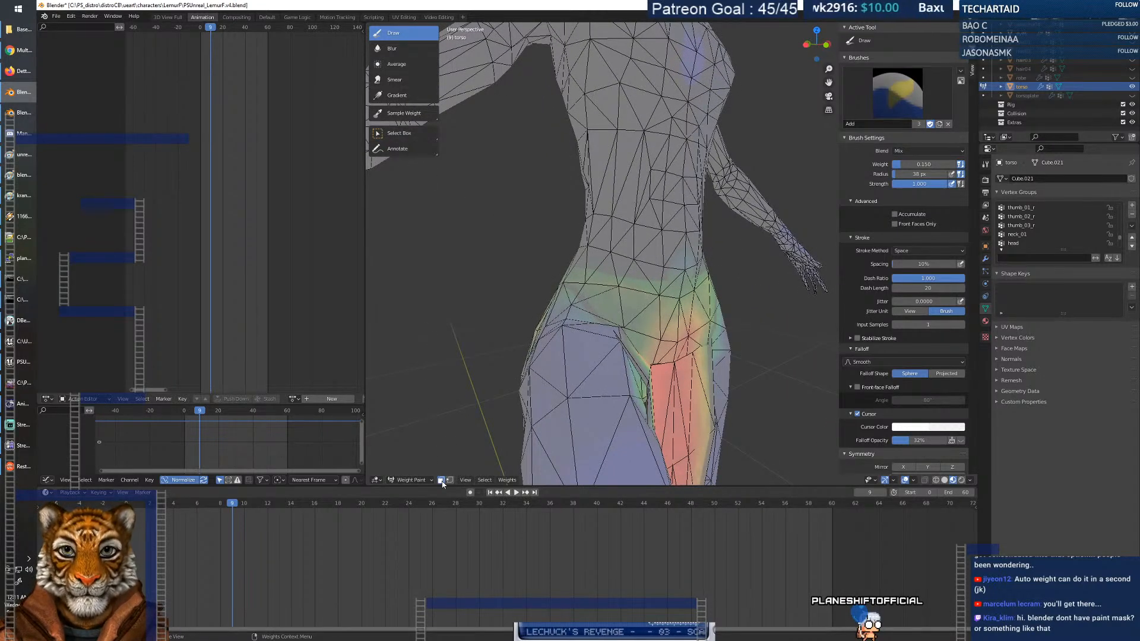
{"action": "left_click", "coordinate": [390, 136]}
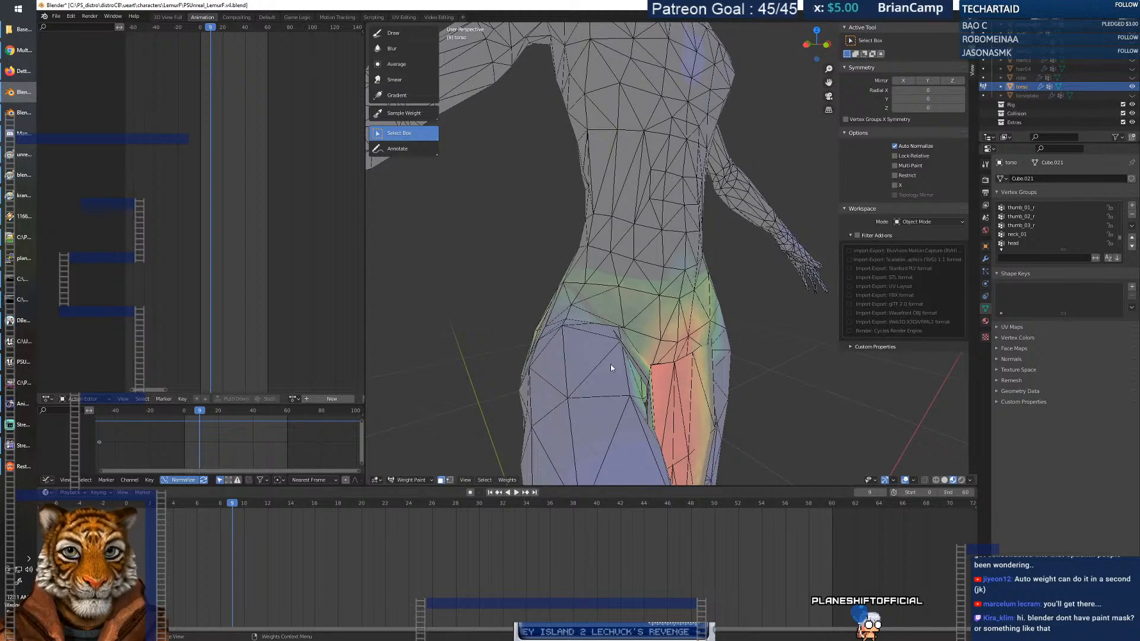
{"action": "left_click", "coordinate": [657, 375]}
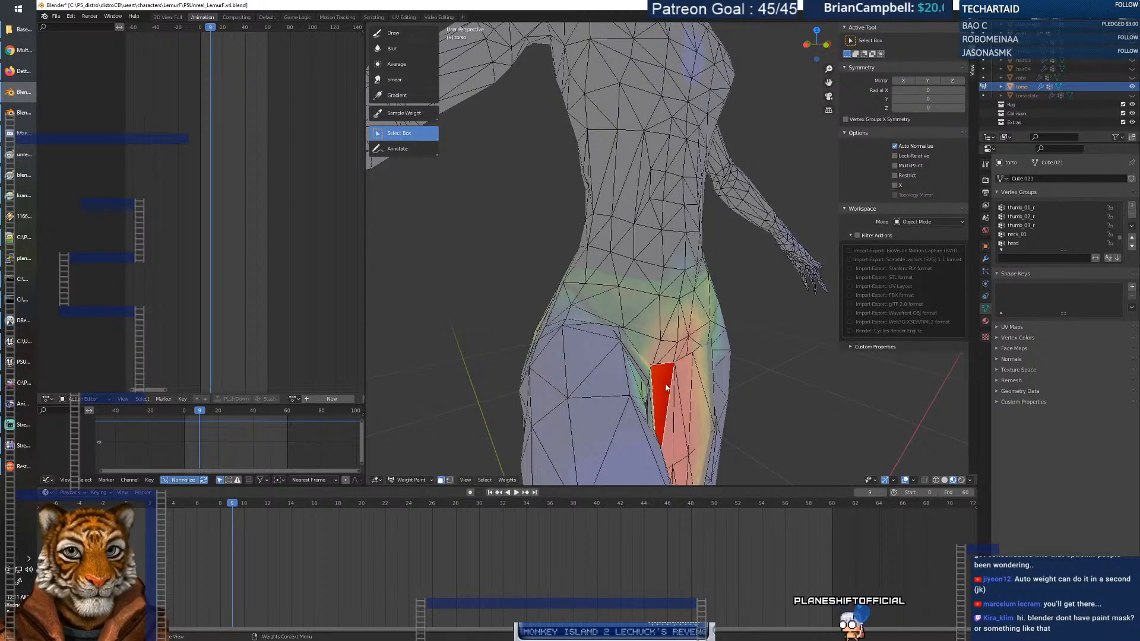
{"action": "left_click", "coordinate": [675, 418], "text": "shift"}
{"action": "left_click", "coordinate": [701, 373], "text": "shift"}
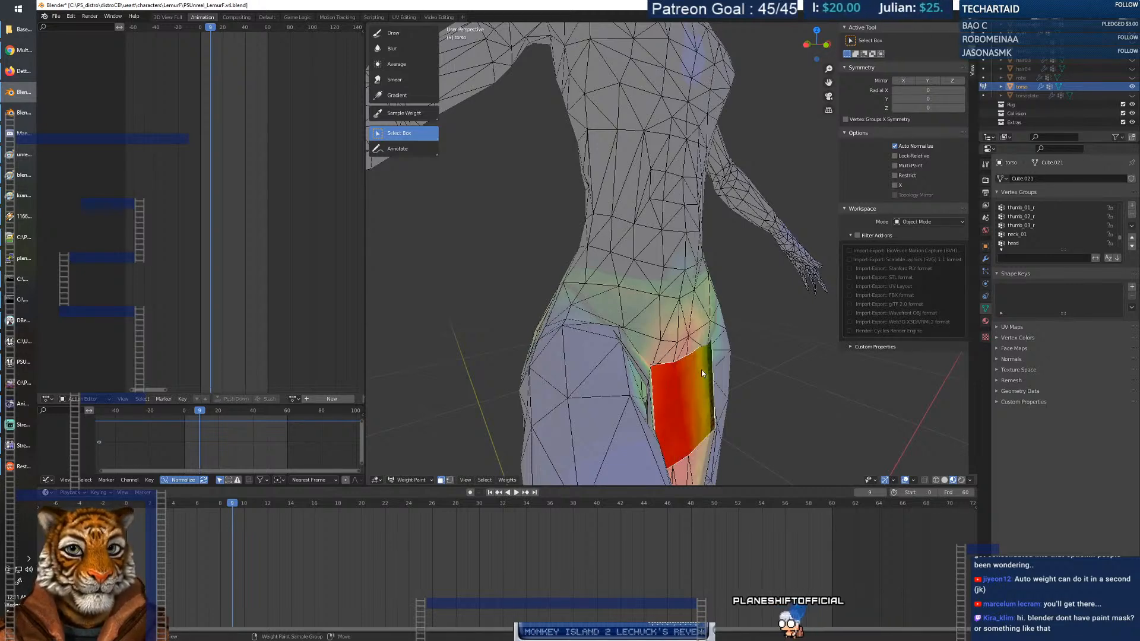
{"action": "middle_click_drag", "start_coordinate": [754, 386], "coordinate": [645, 371]}
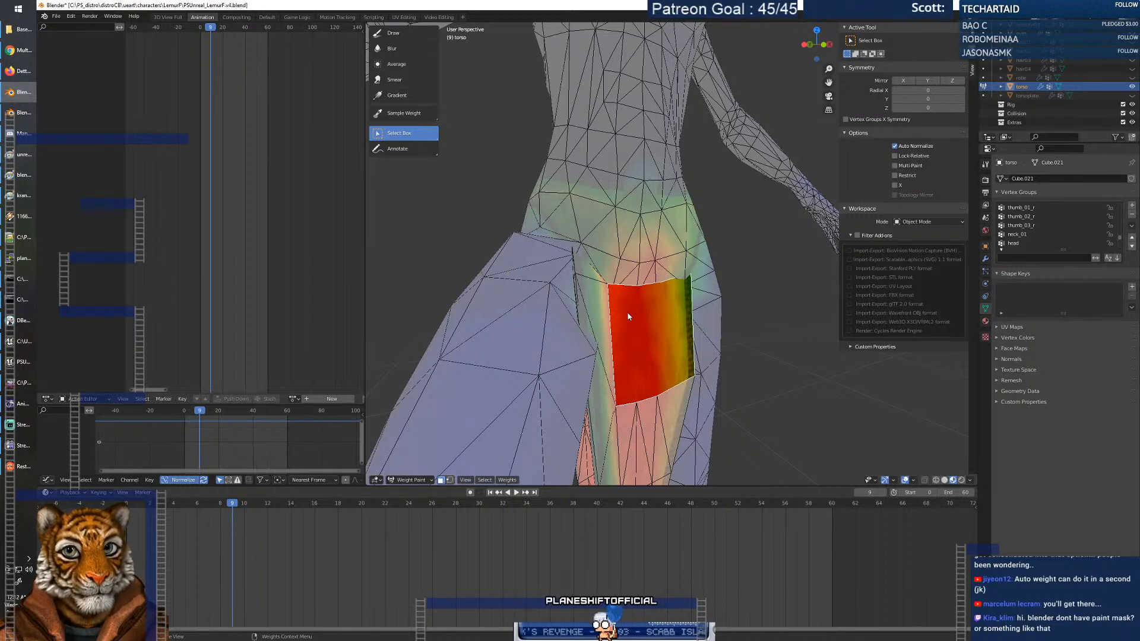
Hide the selected front skirt faces, and hide the inner faces directly behind them as well.
{"action": "key", "text": "h"}
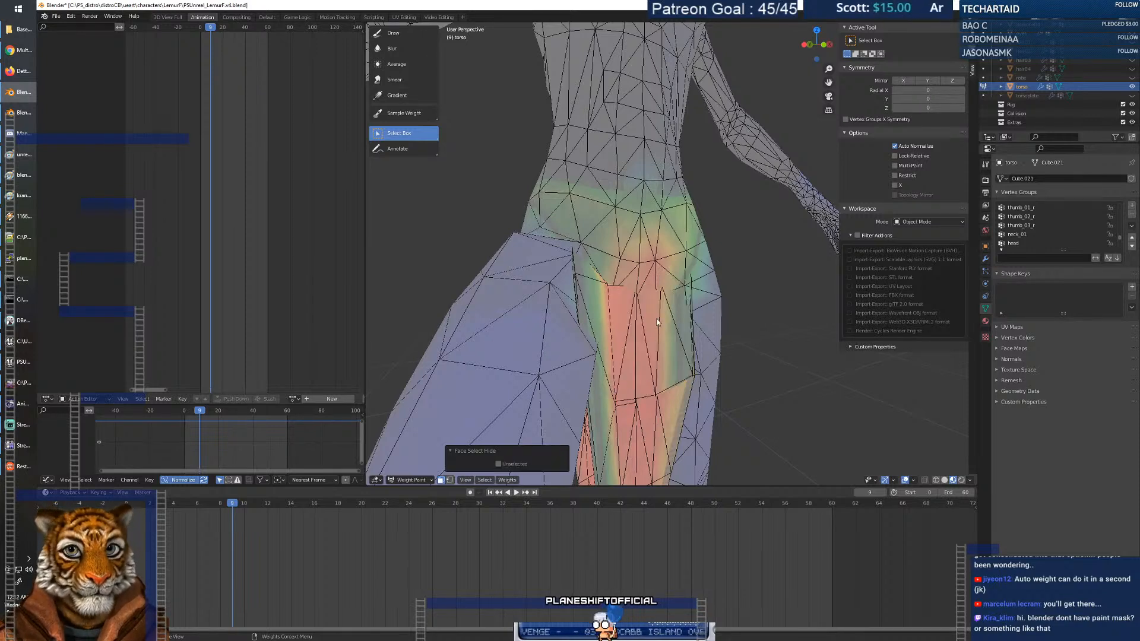
{"action": "left_click", "coordinate": [628, 314]}
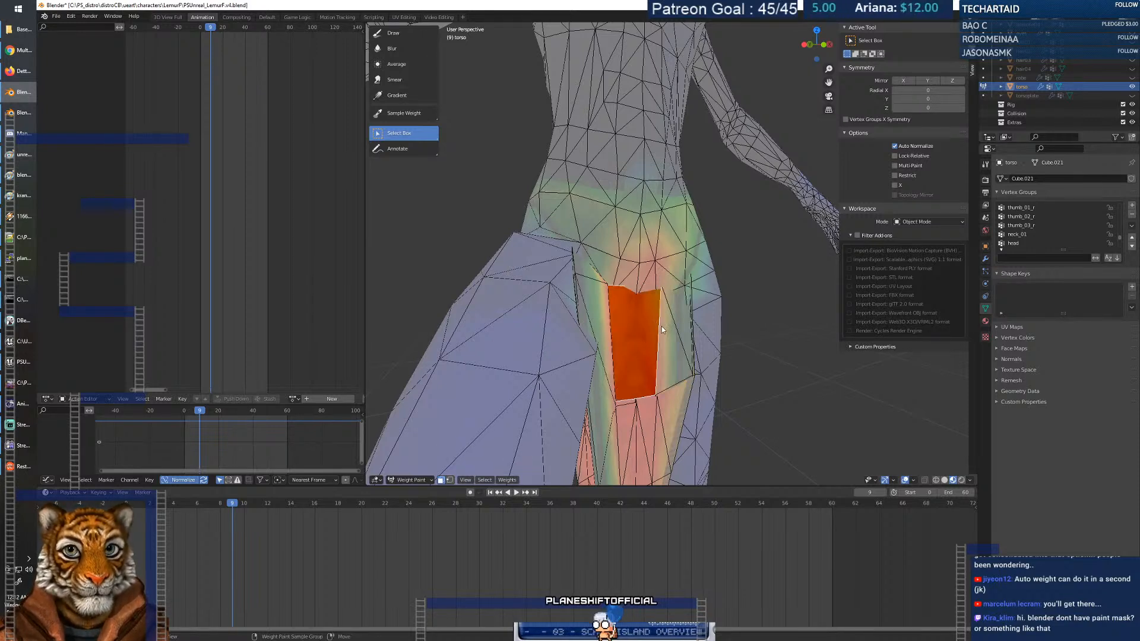
{"action": "key", "text": "h"}
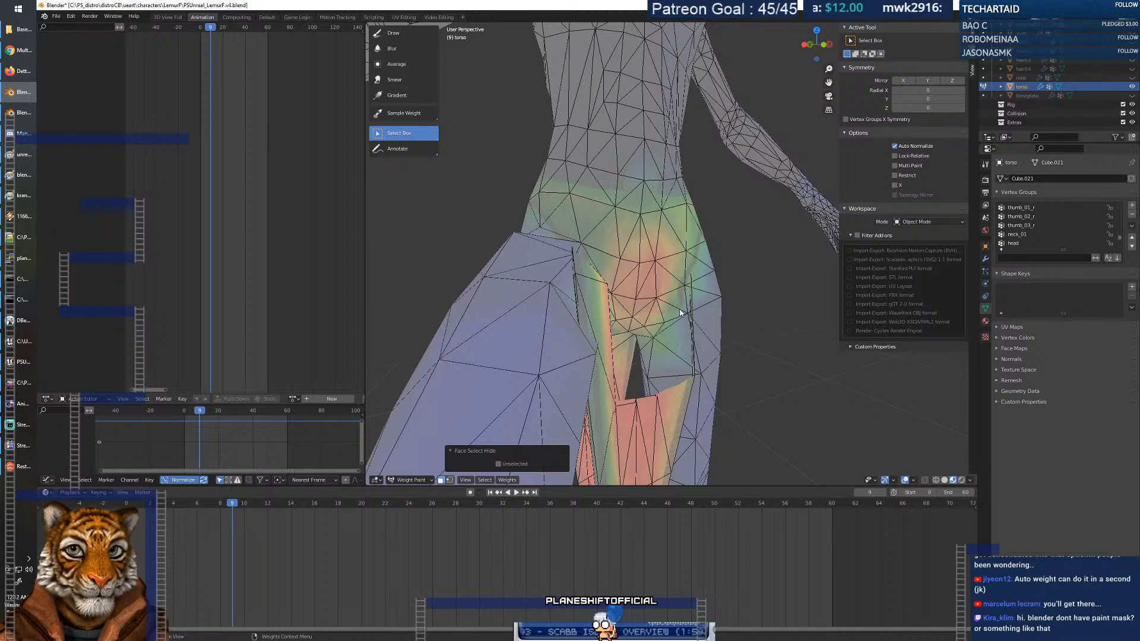
Keep the torso in Weight Paint mode and turn off face selection masking.
{"action": "left_click", "coordinate": [411, 481]}
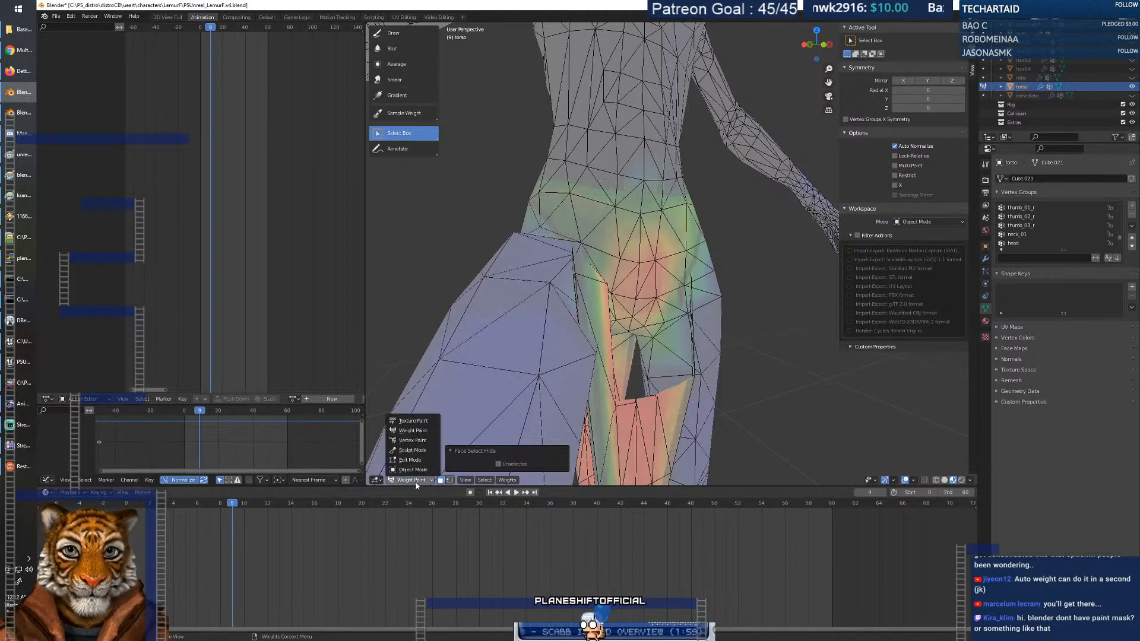
{"action": "left_click", "coordinate": [422, 434]}
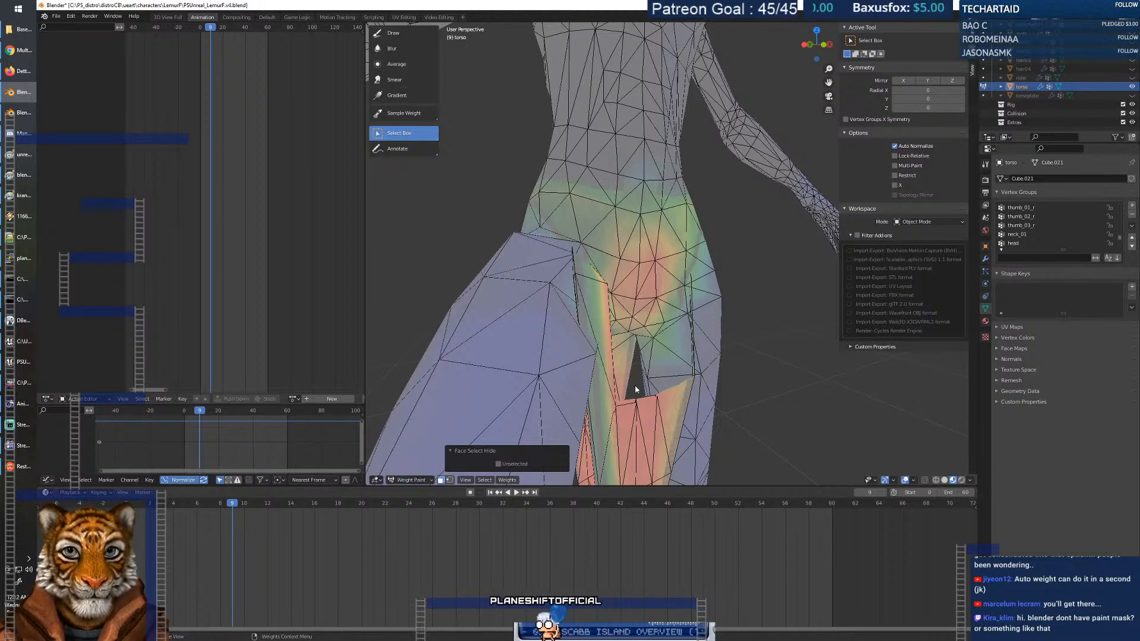
{"action": "left_click", "coordinate": [440, 481]}
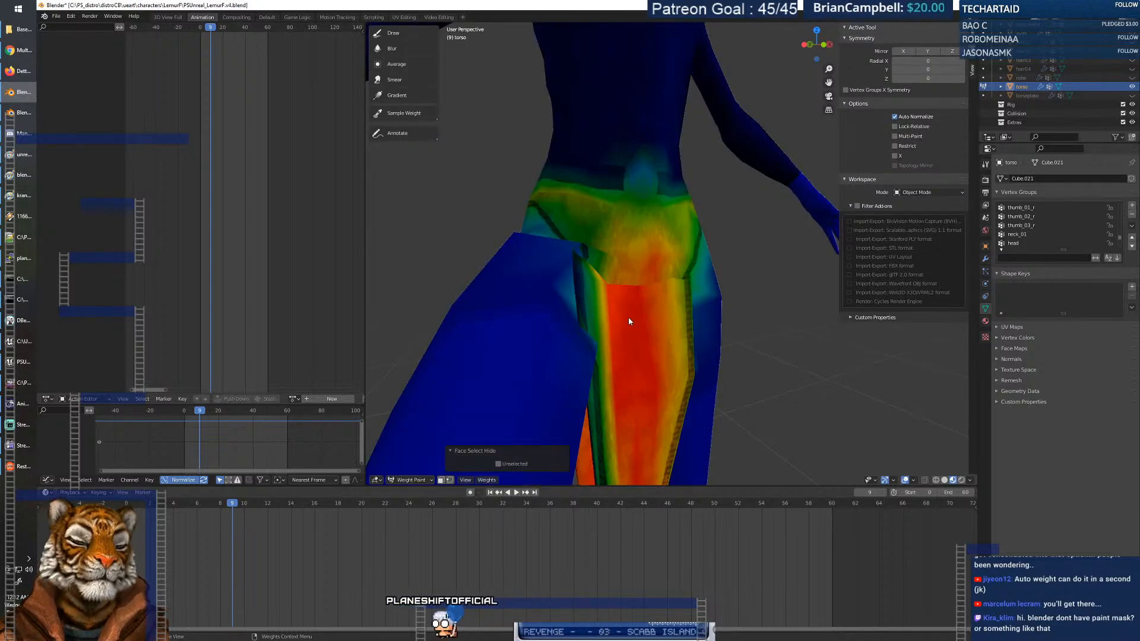
{"action": "left_click", "coordinate": [466, 480]}
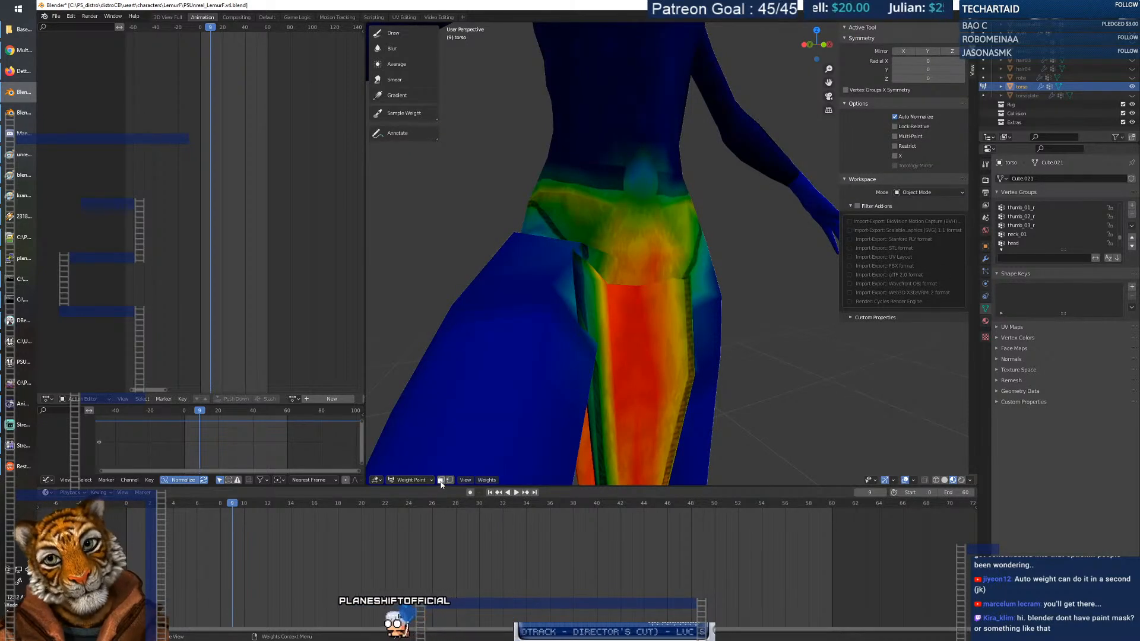
Turn face selection masking back on and reveal the hidden front skirt faces.
{"action": "left_click", "coordinate": [440, 480]}
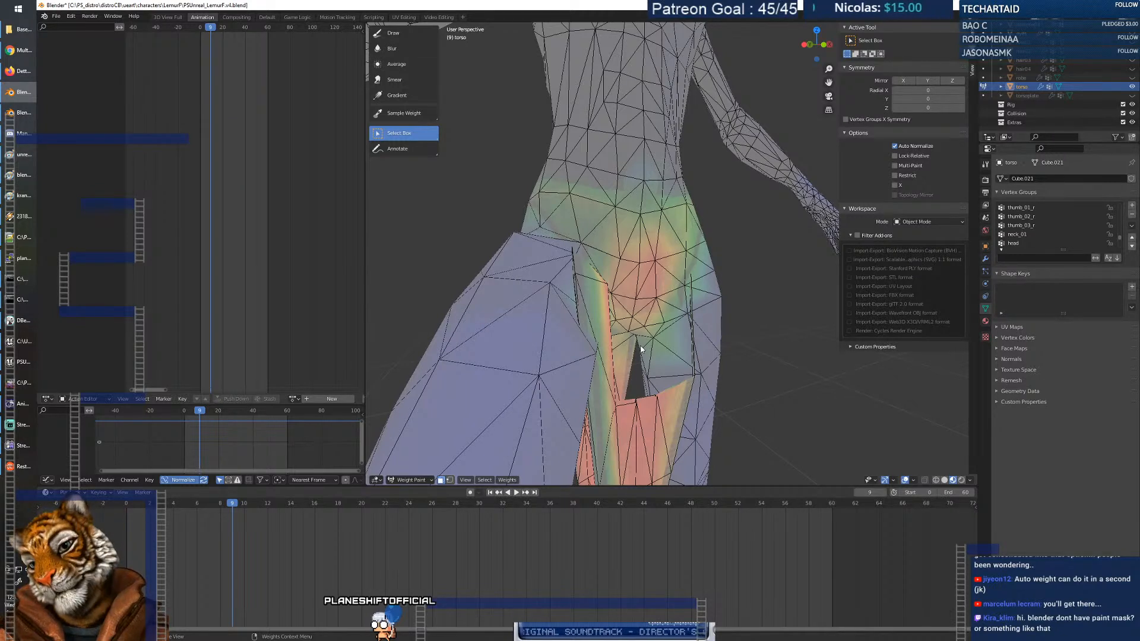
{"action": "key", "text": "alt+h"}
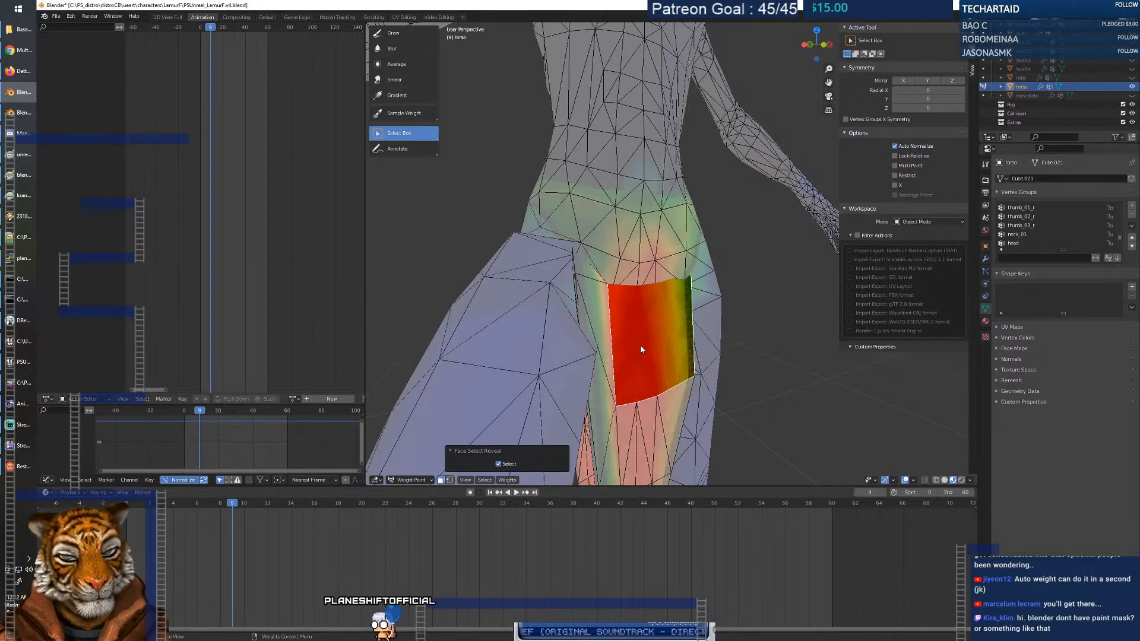
{"action": "middle_click_drag", "start_coordinate": [740, 351], "coordinate": [527, 341]}
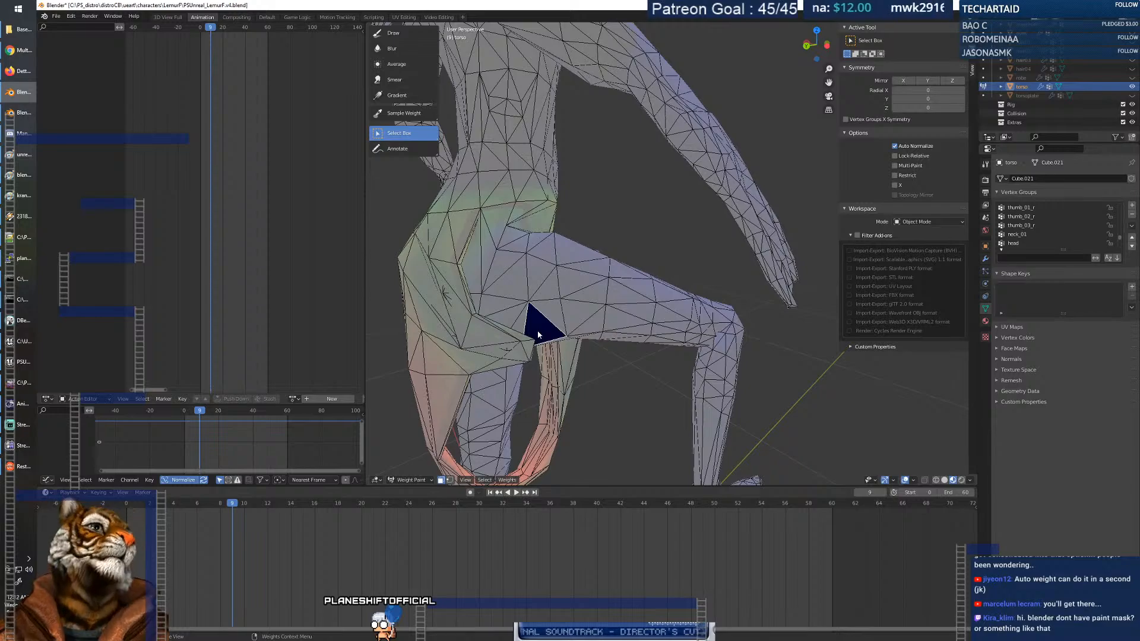
{"action": "mouse_move", "coordinate": [596, 341]}
{"action": "middle_mouse_down"}
{"action": "mouse_move", "coordinate": [630, 333]}
{"action": "mouse_move", "coordinate": [618, 351]}
{"action": "mouse_move", "coordinate": [585, 323]}
{"action": "middle_mouse_up"}
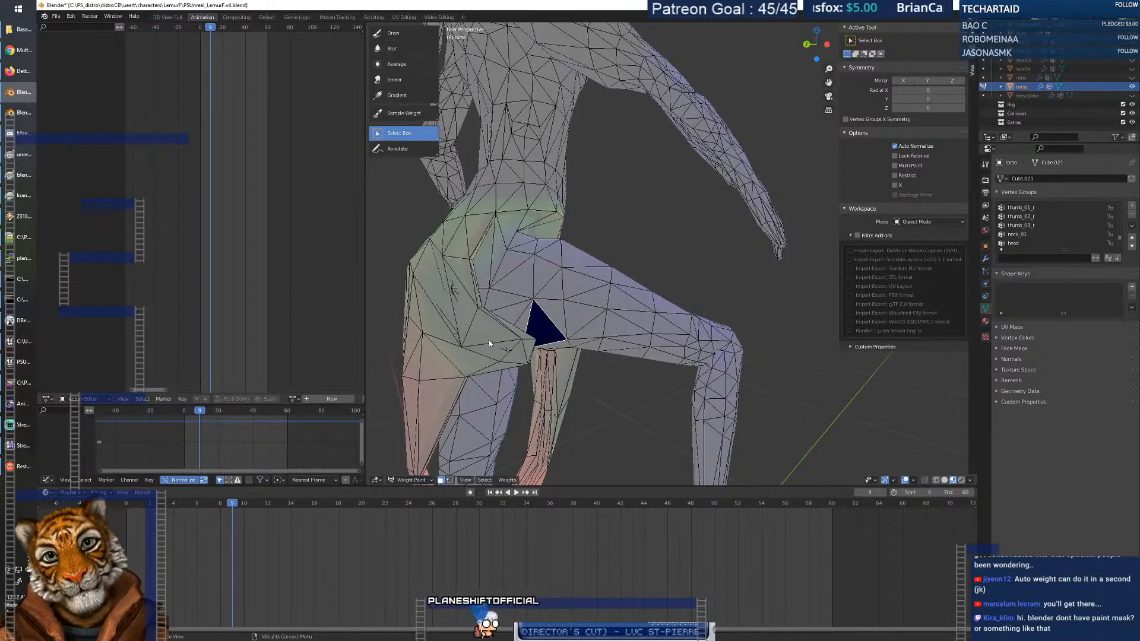
Select the flap faces covering the side of the hip and buttock, and hide them.
{"action": "left_click", "coordinate": [522, 330]}
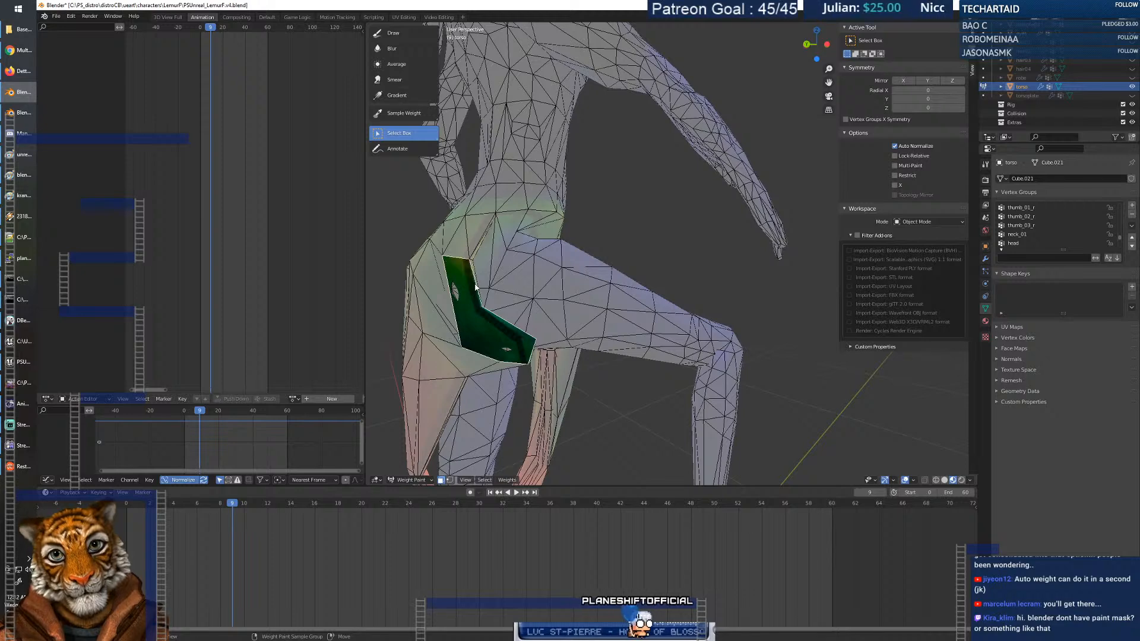
{"action": "key", "text": "h"}
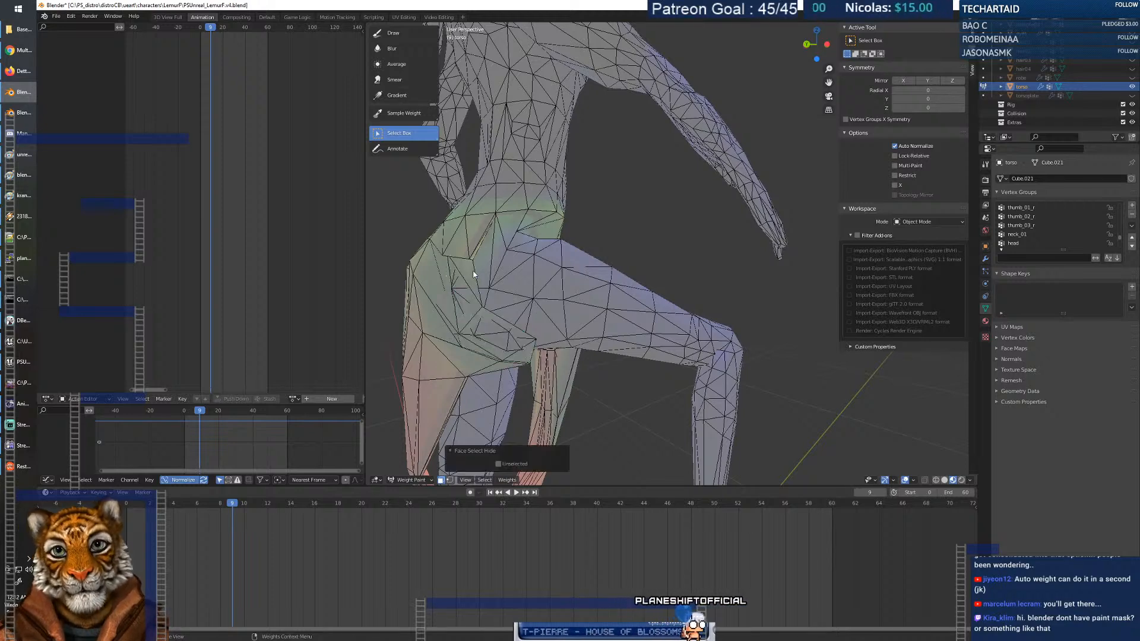
{"action": "key", "text": "ctrl+z"}
{"action": "middle_click_drag", "start_coordinate": [469, 303], "coordinate": [482, 282]}
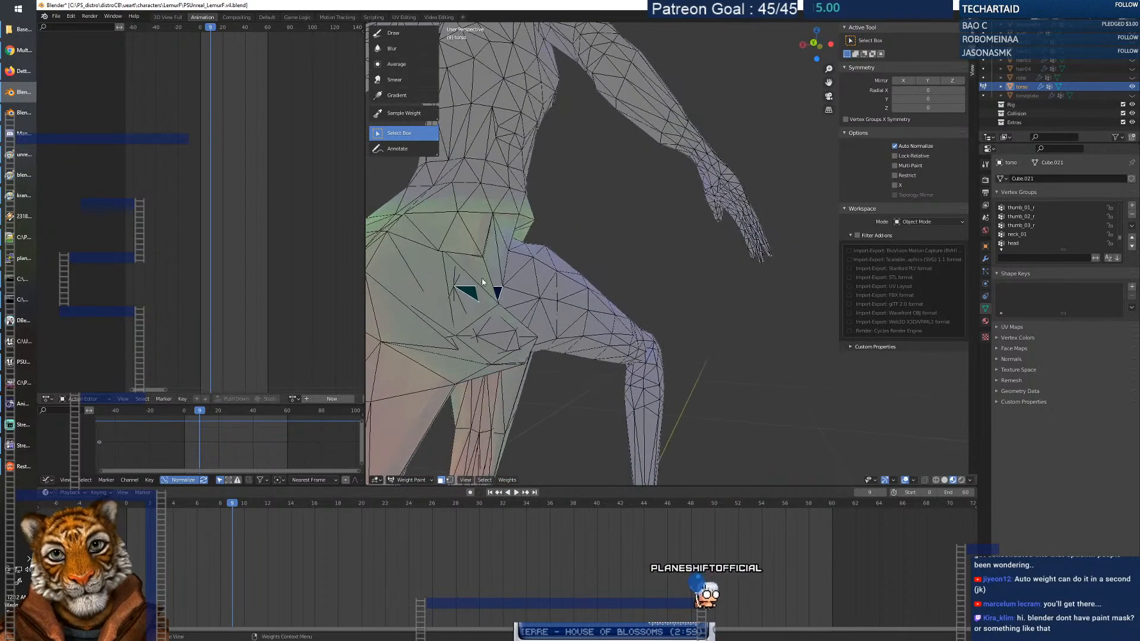
{"action": "left_click", "coordinate": [502, 320], "text": "shift"}
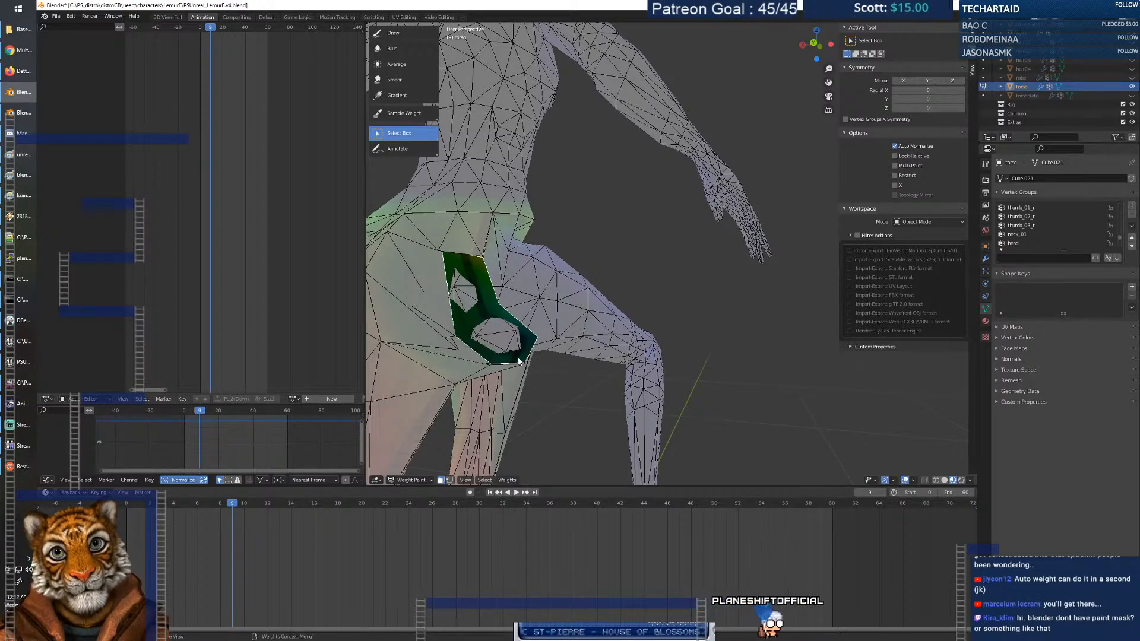
{"action": "key", "text": "h"}
Select the buttock, outer hip and upper thigh faces exposed behind the hidden flap.
{"action": "middle_click_drag", "start_coordinate": [546, 337], "coordinate": [472, 285]}
{"action": "left_click", "coordinate": [473, 287]}
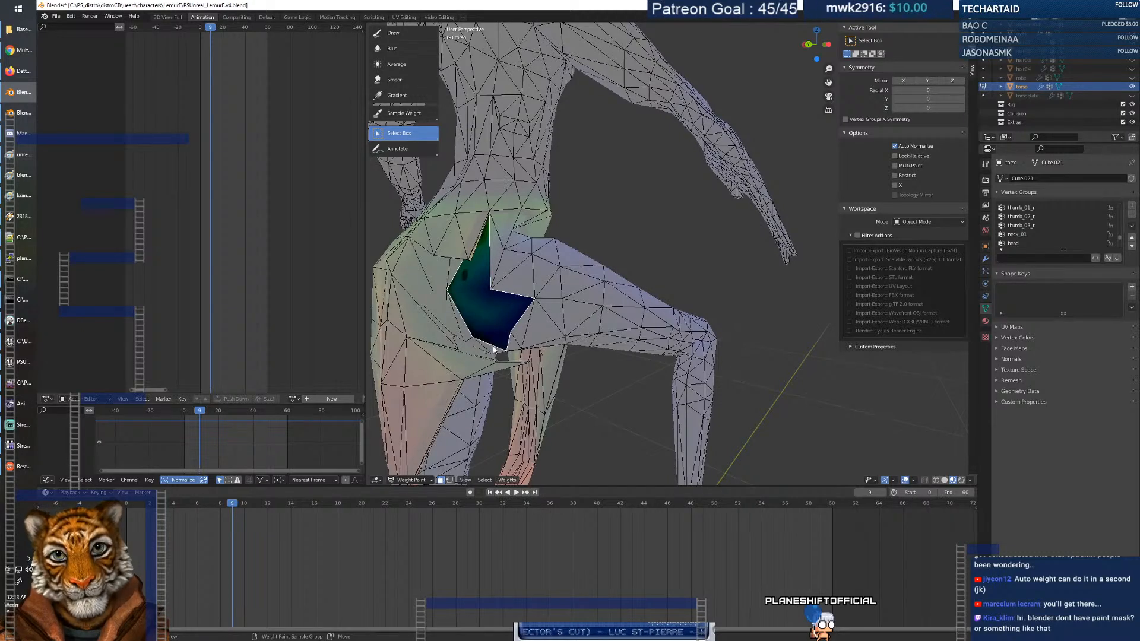
{"action": "left_click", "coordinate": [541, 329], "text": "shift"}
{"action": "left_click", "coordinate": [523, 327], "text": "shift"}
{"action": "left_click", "coordinate": [540, 323], "text": "shift"}
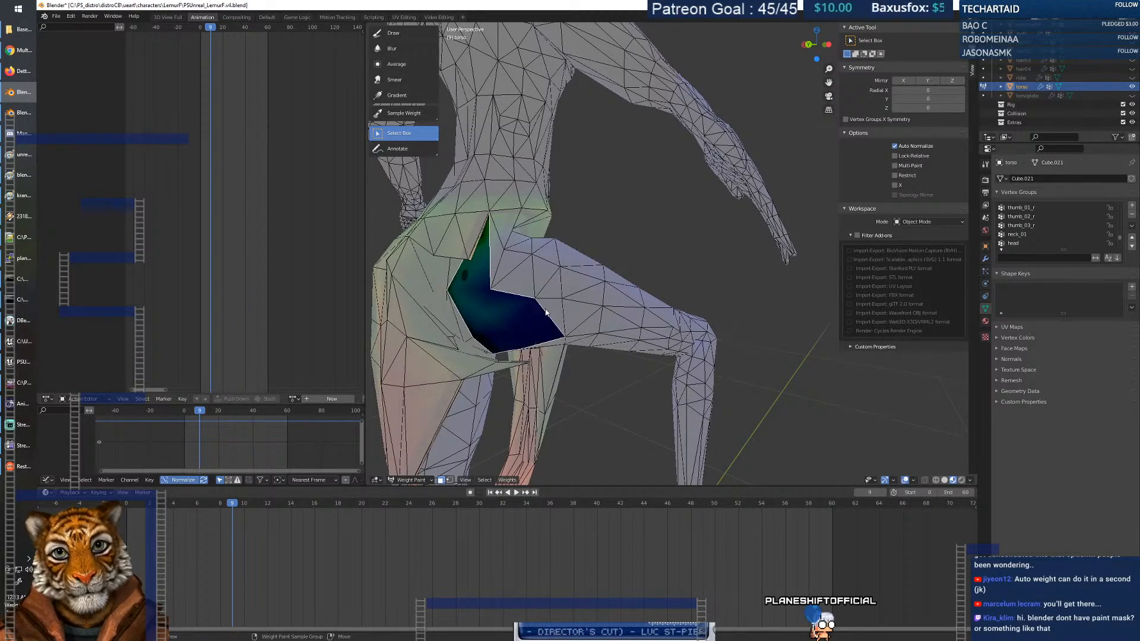
{"action": "left_click", "coordinate": [495, 257], "text": "shift"}
{"action": "mouse_move", "coordinate": [533, 298]}
{"action": "middle_mouse_down"}
{"action": "mouse_move", "coordinate": [511, 302]}
{"action": "mouse_move", "coordinate": [543, 315]}
{"action": "mouse_move", "coordinate": [529, 292]}
{"action": "mouse_move", "coordinate": [508, 323]}
{"action": "mouse_move", "coordinate": [466, 334]}
{"action": "mouse_move", "coordinate": [470, 343]}
{"action": "mouse_move", "coordinate": [501, 309]}
{"action": "mouse_move", "coordinate": [486, 285]}
{"action": "middle_mouse_up"}
{"action": "left_click", "coordinate": [539, 271], "text": "shift"}
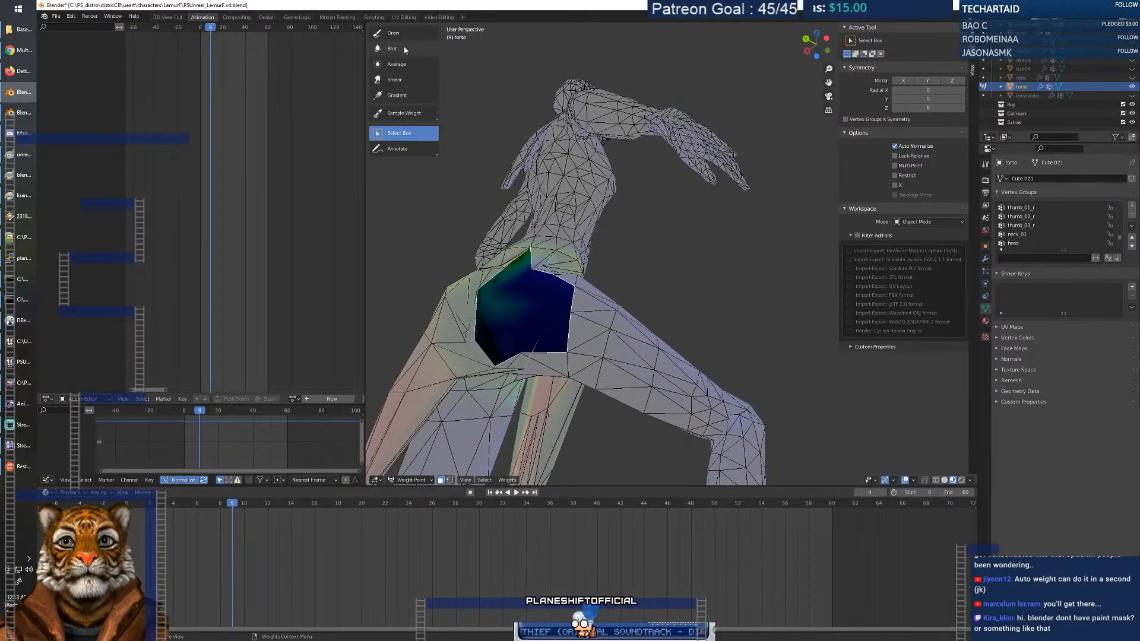
Paint the pelvis group onto the masked hip faces with the Draw brush at weight 0.150.
{"action": "left_click", "coordinate": [394, 34]}
{"action": "middle_click_drag", "start_coordinate": [504, 322], "coordinate": [512, 358]}
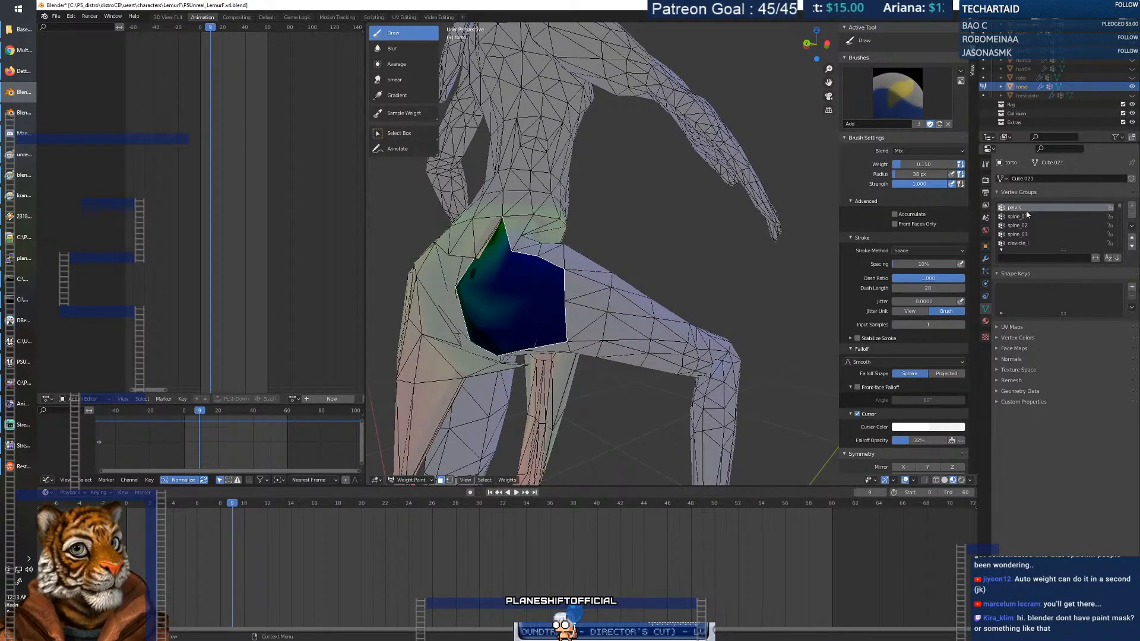
{"action": "right_click", "coordinate": [496, 308]}
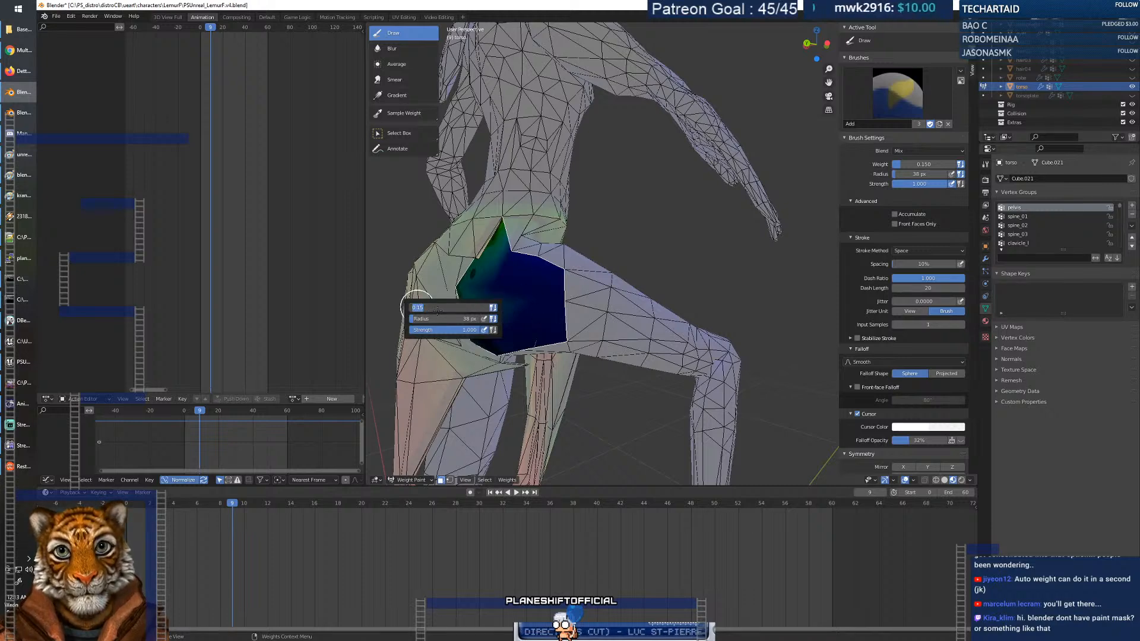
{"action": "left_click", "coordinate": [487, 299]}
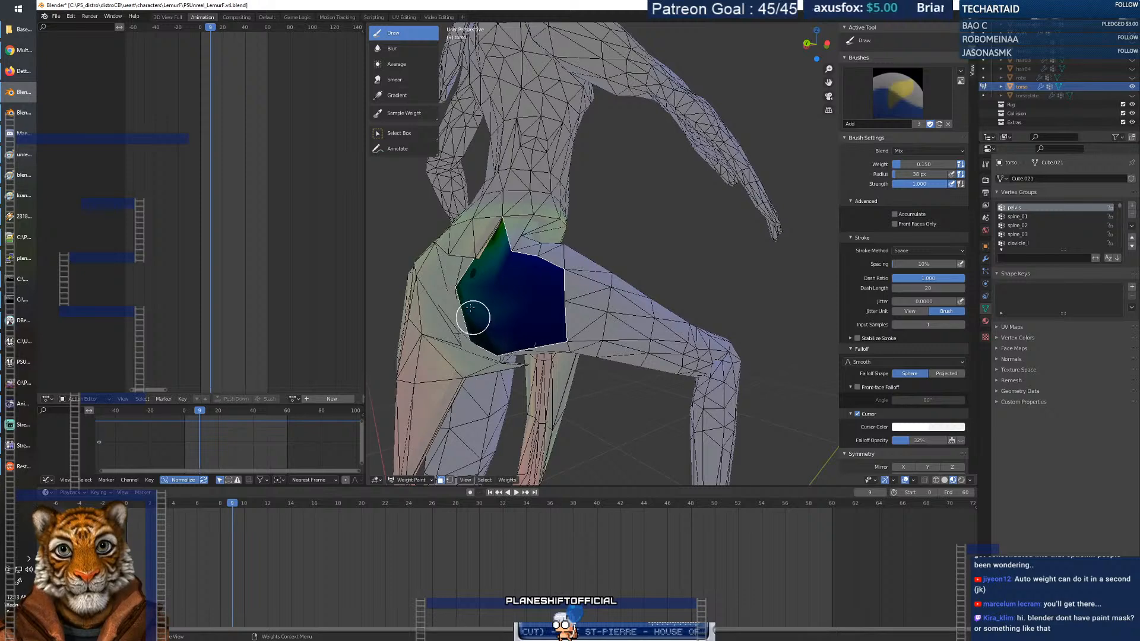
{"action": "left_click_drag", "start_coordinate": [493, 291], "coordinate": [481, 286]}
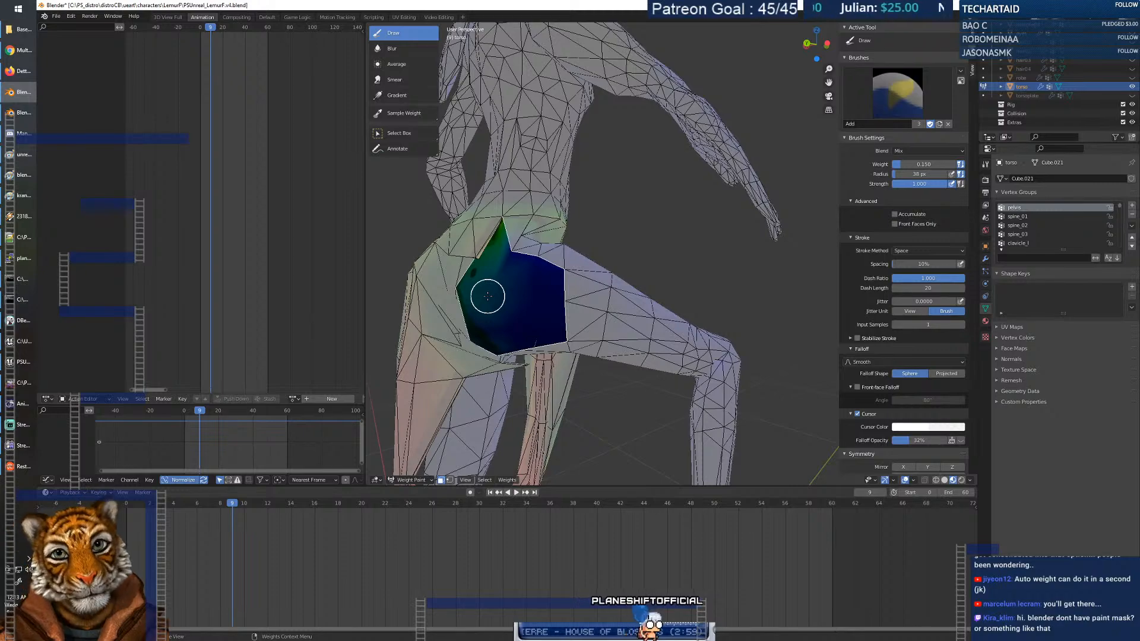
Using Select Box, select the side faces of the front skirt panel beside the raised thigh and hide them.
{"action": "mouse_move", "coordinate": [561, 325]}
{"action": "middle_mouse_down"}
{"action": "mouse_move", "coordinate": [461, 354]}
{"action": "mouse_move", "coordinate": [484, 341]}
{"action": "middle_mouse_up"}
{"action": "left_click", "coordinate": [418, 135]}
{"action": "mouse_move", "coordinate": [577, 308]}
{"action": "middle_mouse_down"}
{"action": "mouse_move", "coordinate": [635, 306]}
{"action": "mouse_move", "coordinate": [622, 299]}
{"action": "middle_mouse_up"}
{"action": "left_click", "coordinate": [582, 378], "text": "shift"}
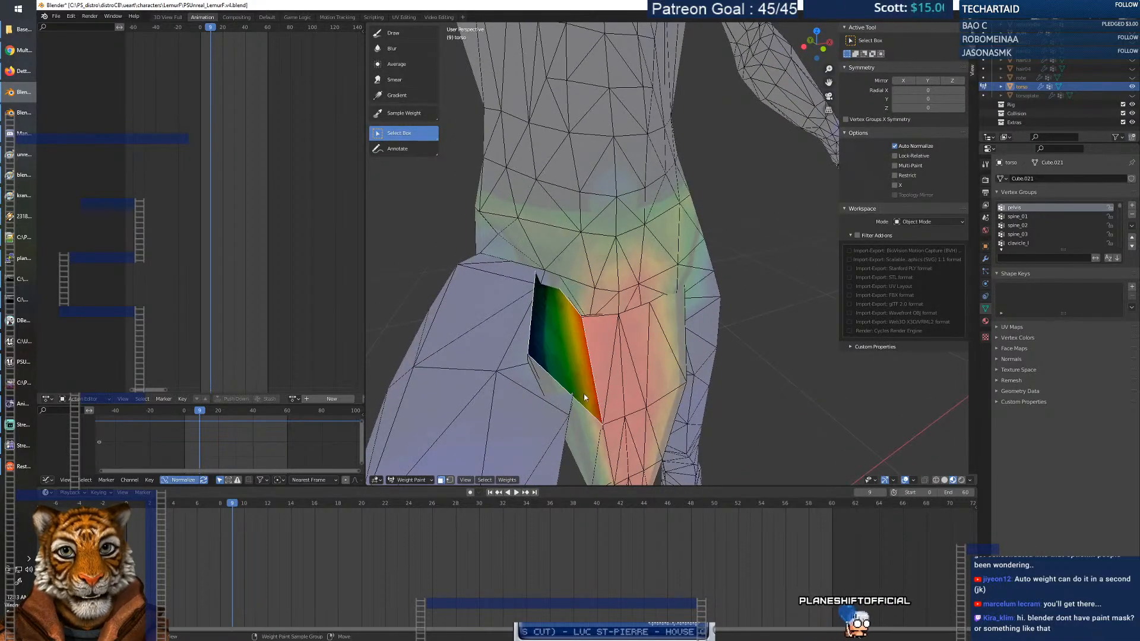
{"action": "left_click", "coordinate": [580, 417], "text": "shift"}
{"action": "left_click", "coordinate": [595, 341], "text": "shift"}
{"action": "mouse_move", "coordinate": [585, 396]}
{"action": "middle_mouse_down"}
{"action": "mouse_move", "coordinate": [583, 330]}
{"action": "mouse_move", "coordinate": [596, 314]}
{"action": "mouse_move", "coordinate": [598, 331]}
{"action": "middle_mouse_up"}
{"action": "left_click", "coordinate": [475, 282], "text": "shift"}
{"action": "mouse_move", "coordinate": [475, 282]}
{"action": "middle_mouse_down"}
{"action": "mouse_move", "coordinate": [551, 296]}
{"action": "mouse_move", "coordinate": [557, 319]}
{"action": "middle_mouse_up"}
{"action": "key", "text": "h"}
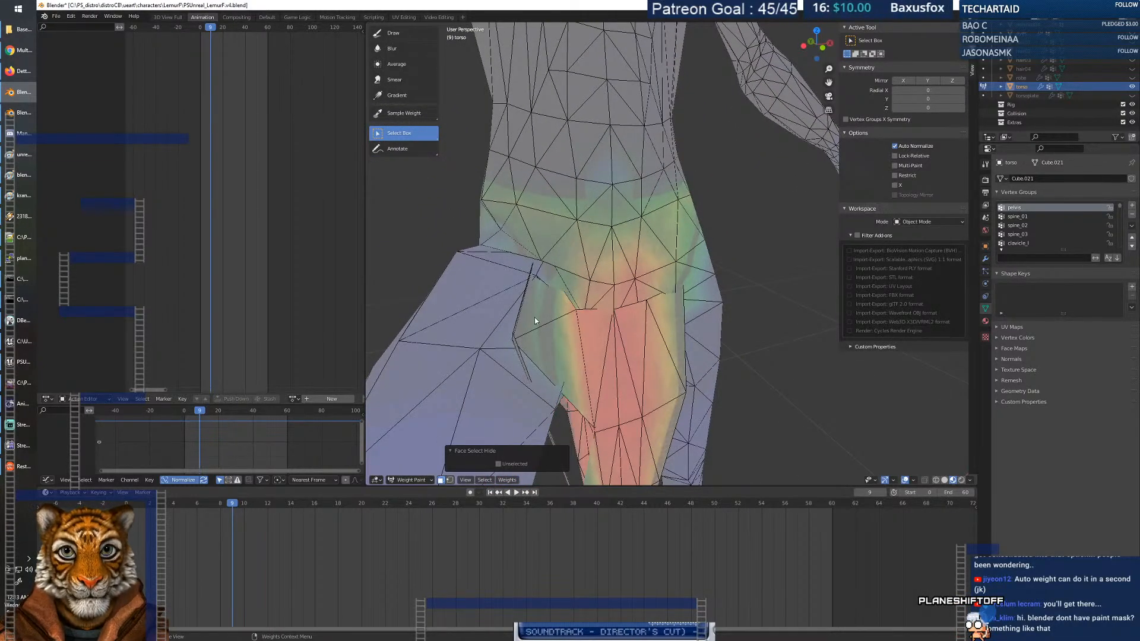
{"action": "key", "text": "ctrl+z"}
{"action": "key", "text": "h"}
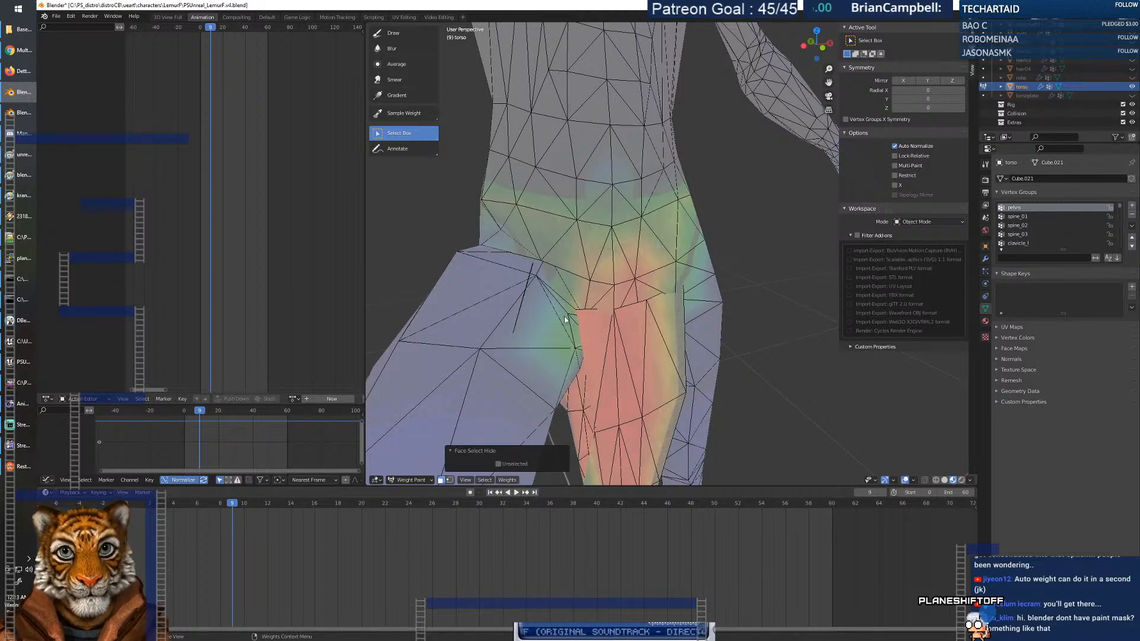
Hide the leftover triangular face at the inner thigh crease and the thin stray face between the thigh and front skirt.
{"action": "mouse_move", "coordinate": [587, 327]}
{"action": "middle_mouse_down"}
{"action": "mouse_move", "coordinate": [571, 331]}
{"action": "mouse_move", "coordinate": [601, 331]}
{"action": "mouse_move", "coordinate": [615, 295]}
{"action": "middle_mouse_up"}
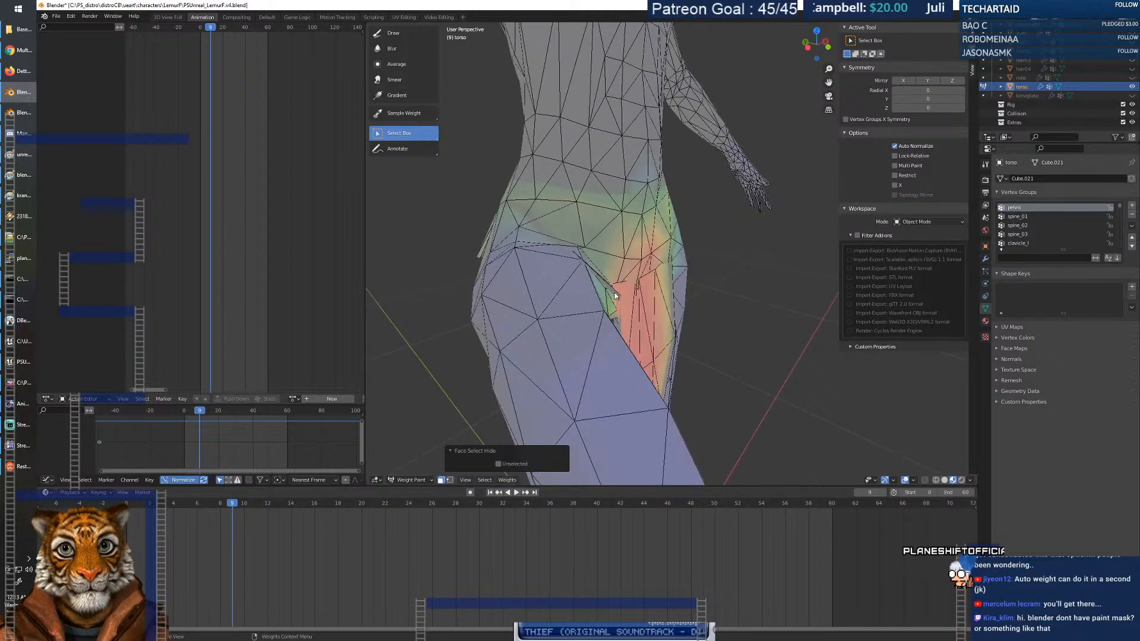
{"action": "scroll", "coordinate": [623, 309], "scroll_direction": "up", "scroll_amount": 3}
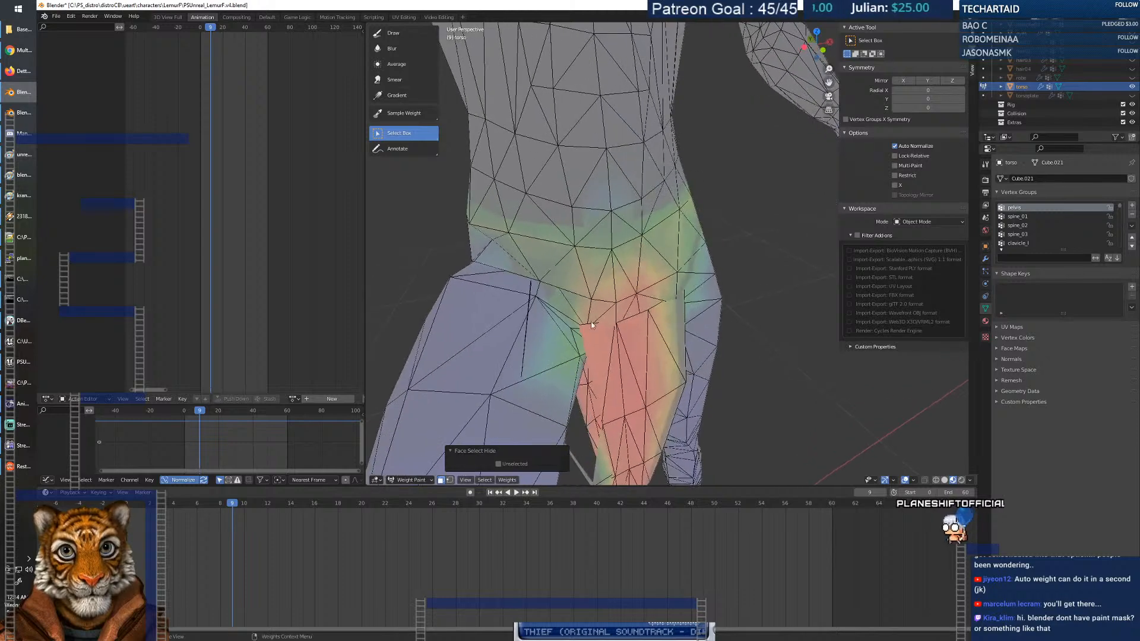
{"action": "left_click", "coordinate": [528, 320]}
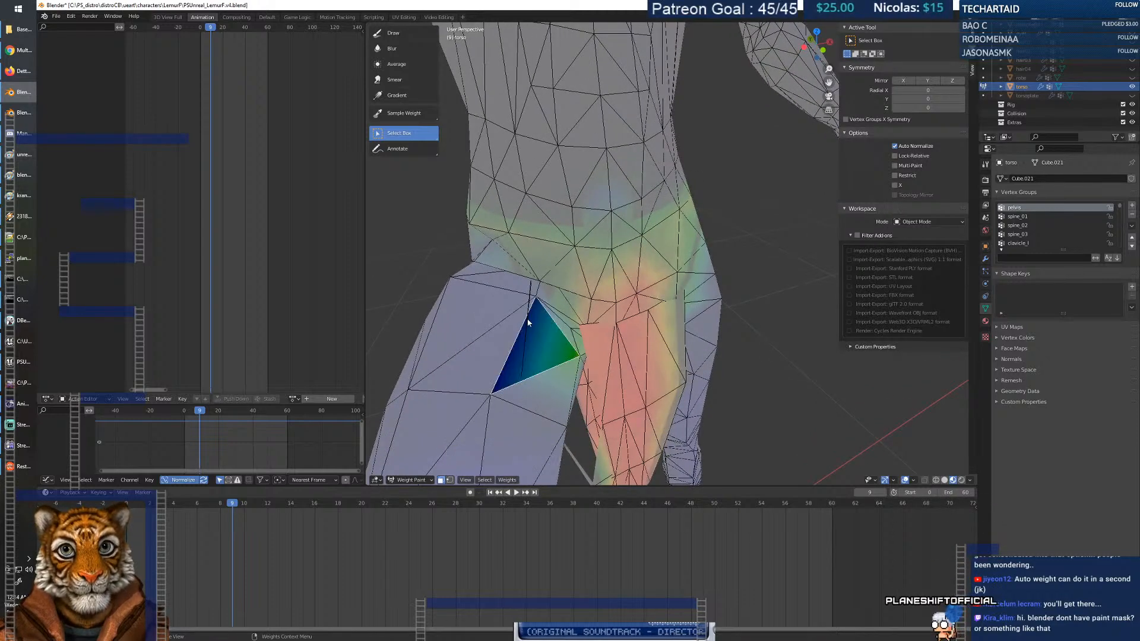
{"action": "key", "text": "h"}
{"action": "middle_click_drag", "start_coordinate": [528, 323], "coordinate": [525, 198]}
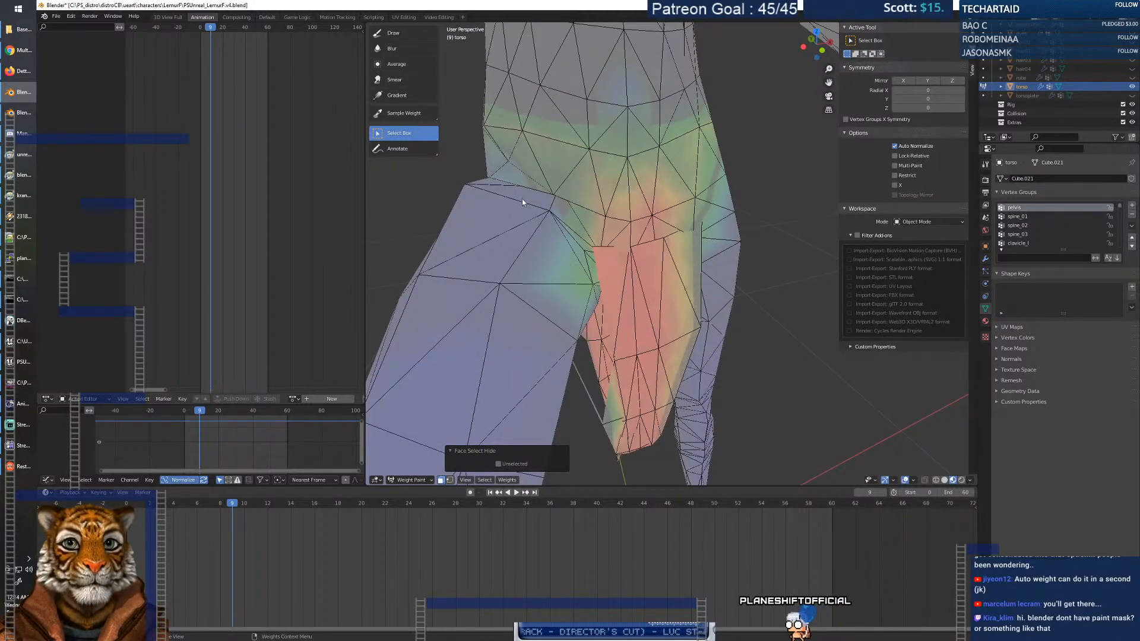
{"action": "left_click_drag", "start_coordinate": [464, 203], "coordinate": [582, 364]}
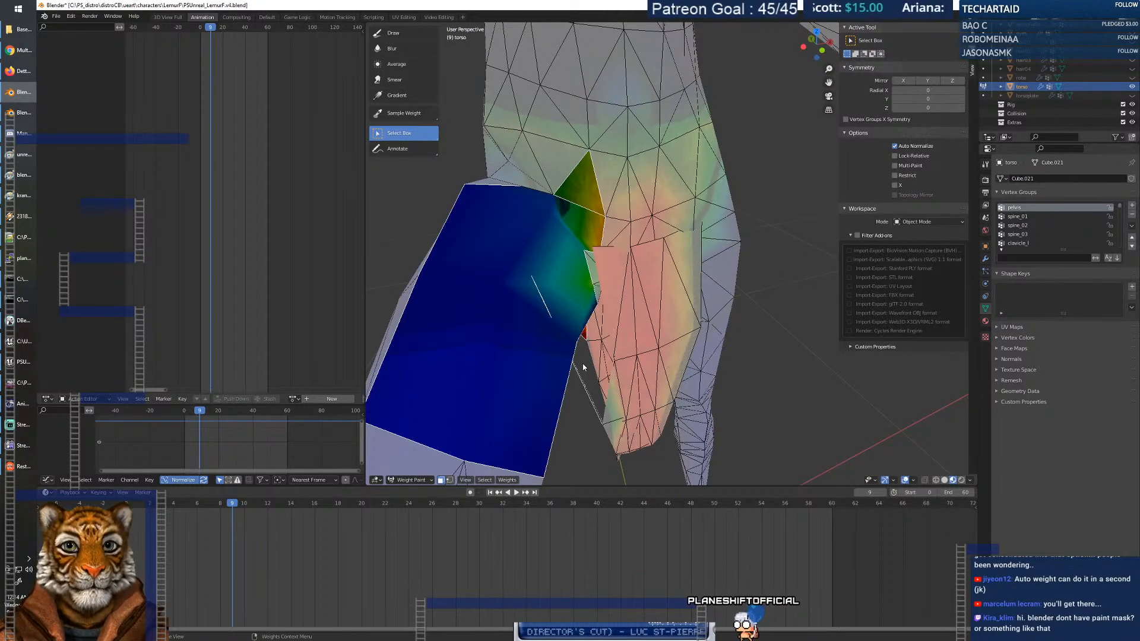
{"action": "middle_click_drag", "start_coordinate": [557, 310], "coordinate": [537, 355]}
{"action": "left_click", "coordinate": [515, 396]}
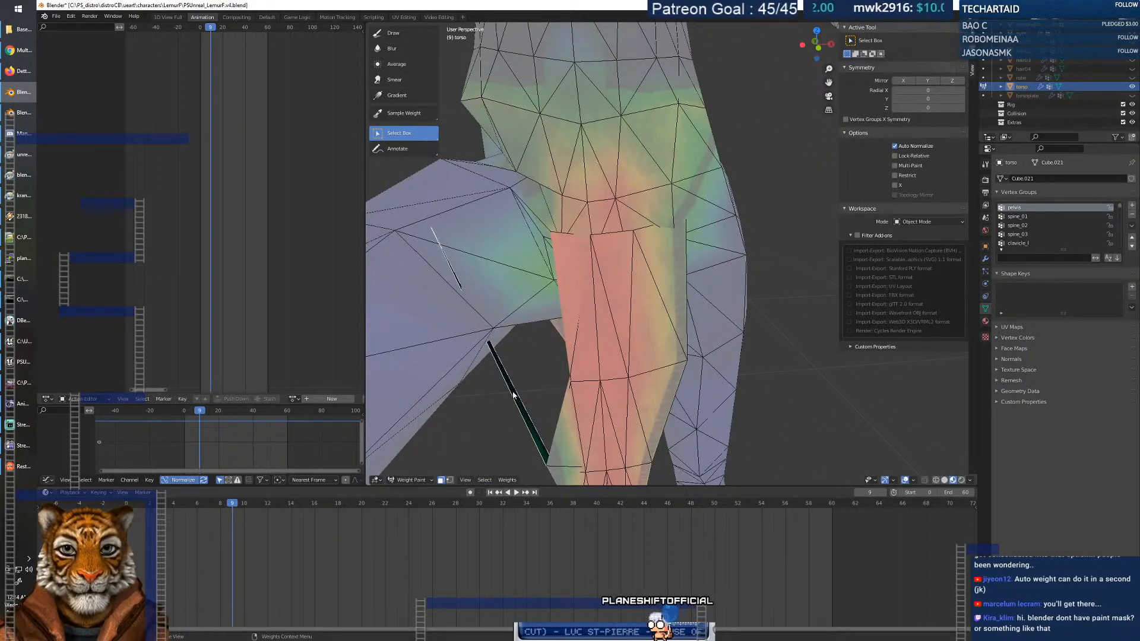
{"action": "key", "text": "h"}
Box-select the upper faces of the raised thigh beside the front skirt panel.
{"action": "middle_click_drag", "start_coordinate": [514, 394], "coordinate": [467, 220]}
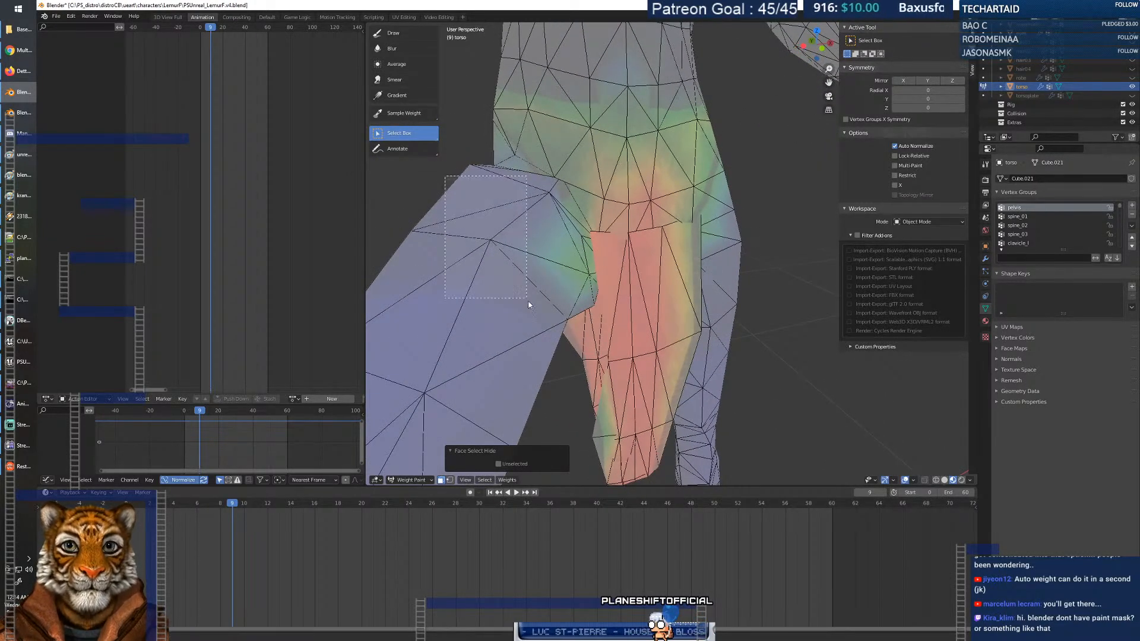
{"action": "left_click_drag", "start_coordinate": [541, 348], "coordinate": [541, 347]}
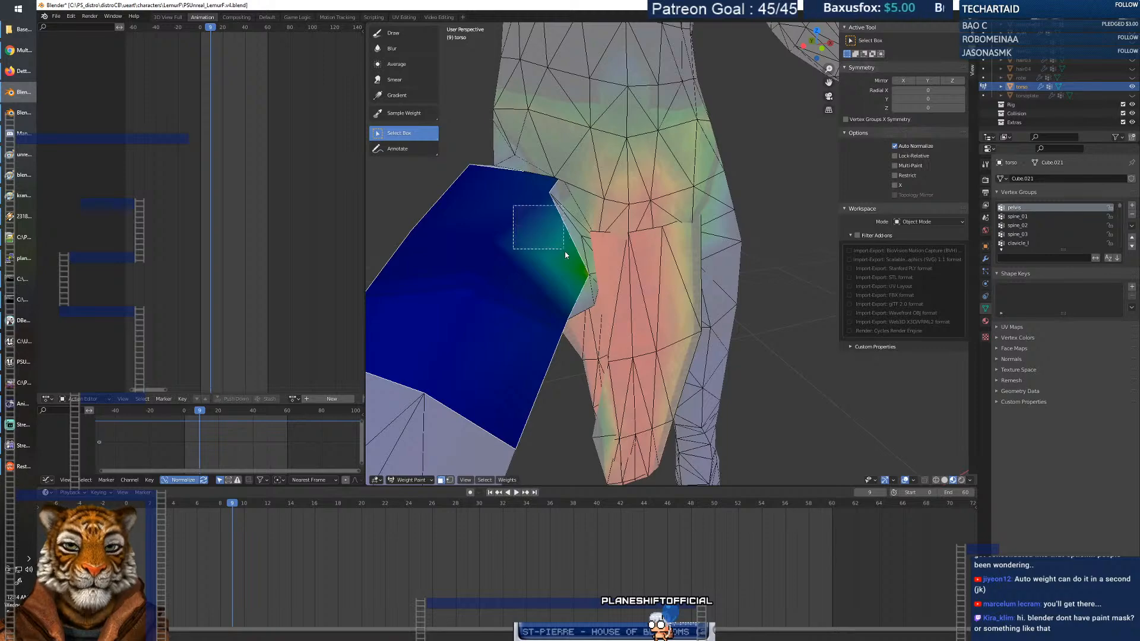
{"action": "left_click_drag", "start_coordinate": [564, 252], "coordinate": [573, 261]}
{"action": "middle_click_drag", "start_coordinate": [569, 256], "coordinate": [592, 309]}
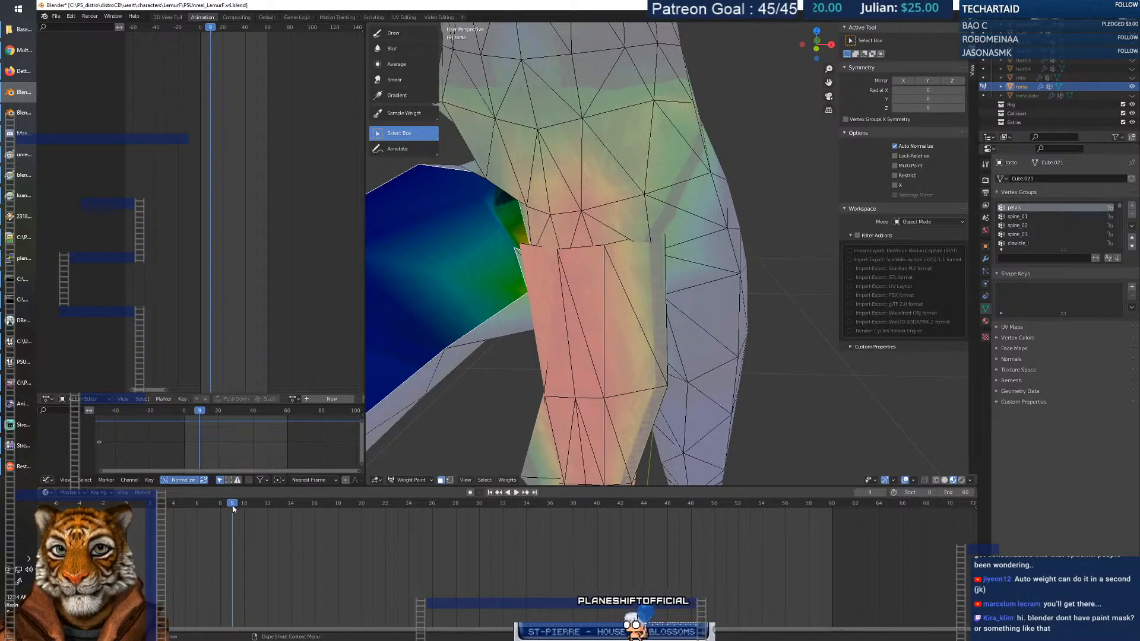
Play the animation briefly, stop it and put the timeline on frame 7.
{"action": "key", "text": "space"}
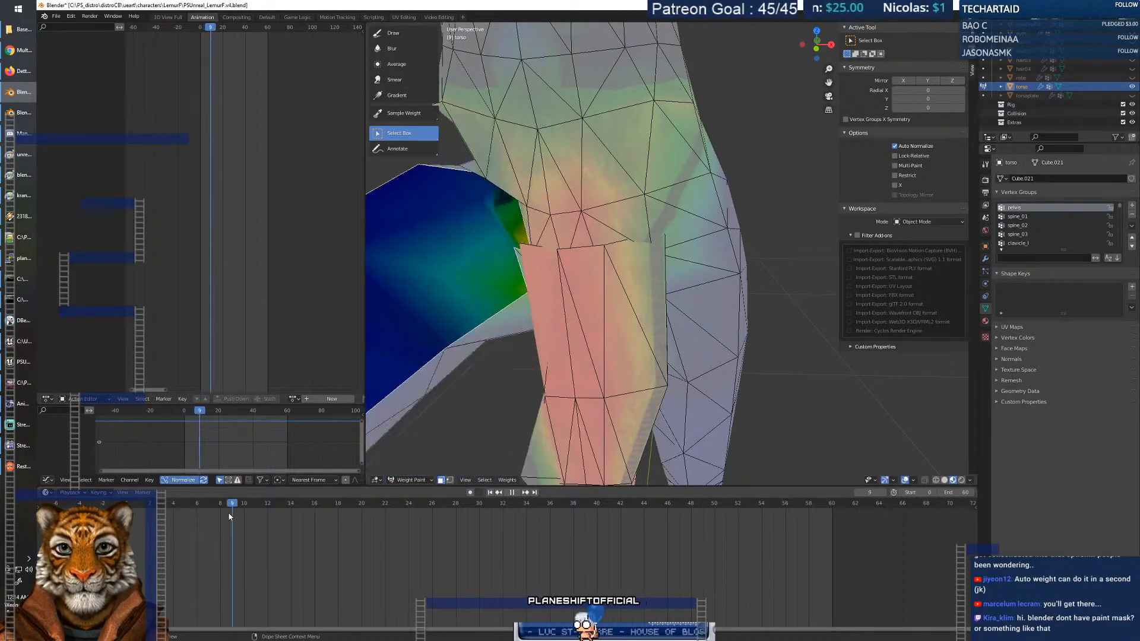
{"action": "key", "text": "space"}
{"action": "middle_click_drag", "start_coordinate": [475, 347], "coordinate": [546, 234]}
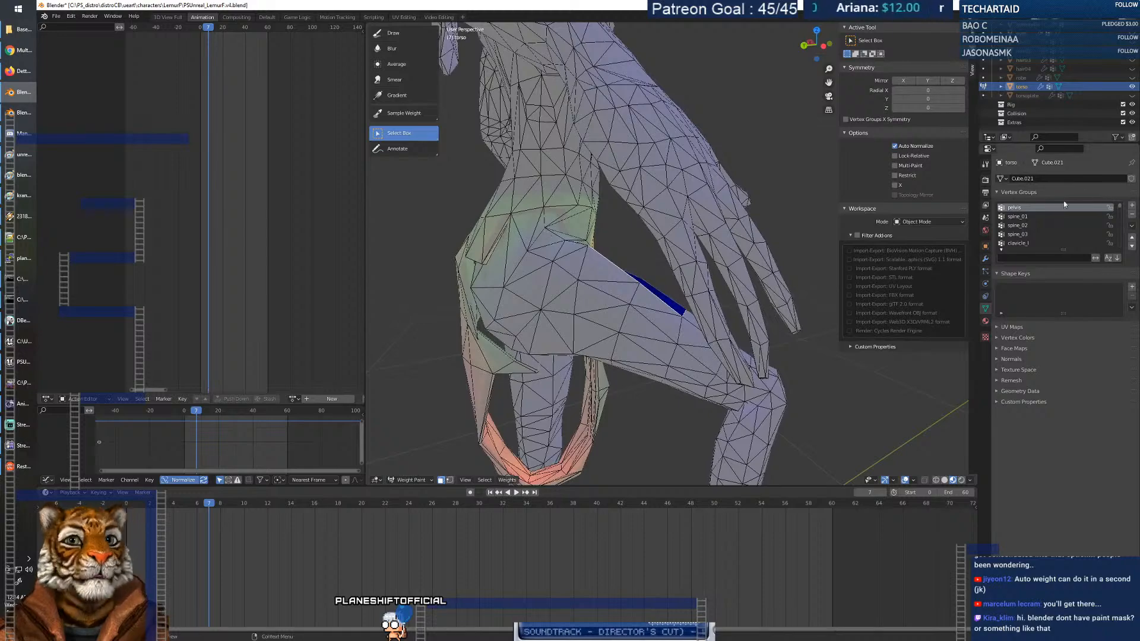
Box-select the waist, hip and upper thigh faces on the side of the raised leg.
{"action": "middle_click_drag", "start_coordinate": [630, 265], "coordinate": [590, 279]}
{"action": "left_click_drag", "start_coordinate": [506, 162], "coordinate": [625, 327]}
{"action": "middle_click_drag", "start_coordinate": [626, 327], "coordinate": [589, 309]}
{"action": "left_click_drag", "start_coordinate": [557, 243], "coordinate": [632, 408], "text": "shift"}
{"action": "middle_click_drag", "start_coordinate": [580, 313], "coordinate": [525, 227]}
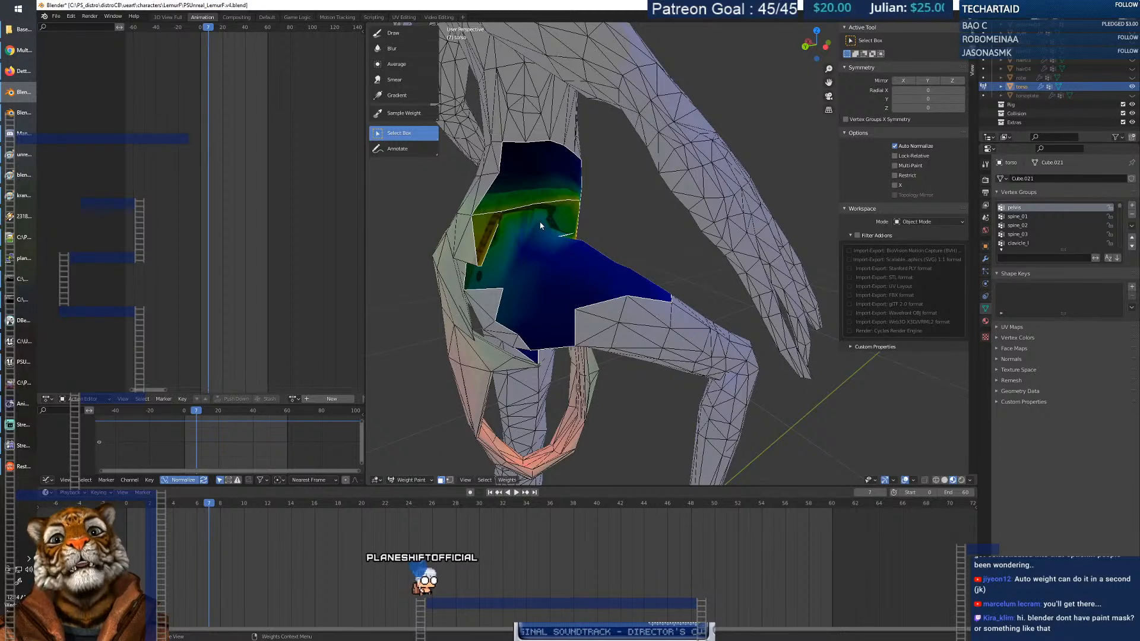
Set the Draw brush weight to 0.641 and paint the pelvis group along the upper front of the hip.
{"action": "left_click", "coordinate": [393, 33]}
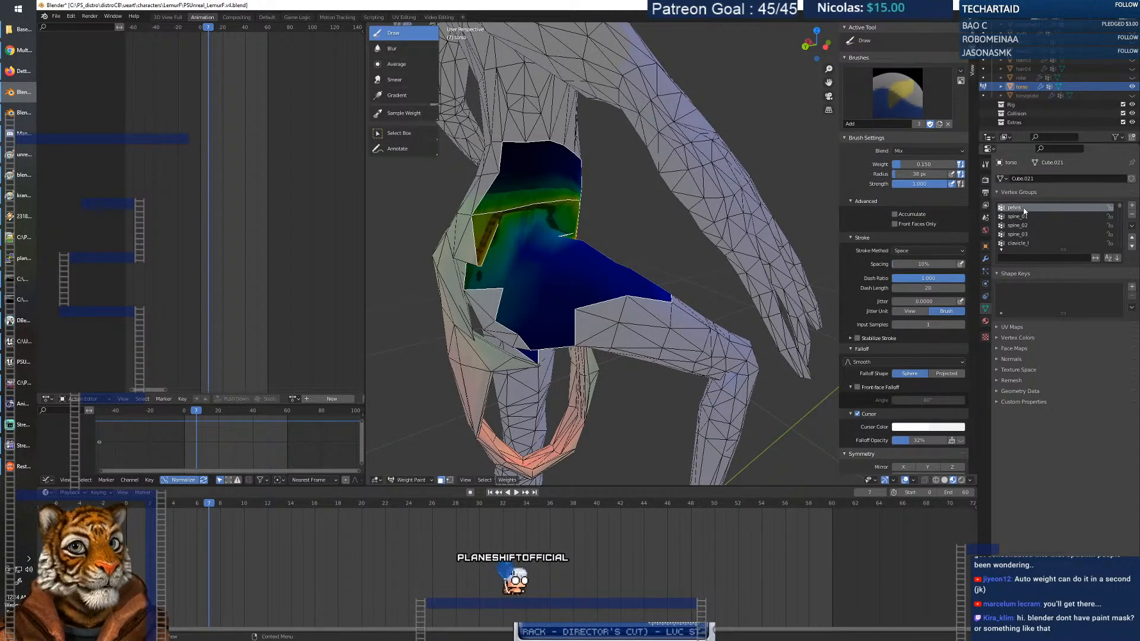
{"action": "right_click", "coordinate": [450, 231]}
{"action": "left_click_drag", "start_coordinate": [449, 232], "coordinate": [498, 231]}
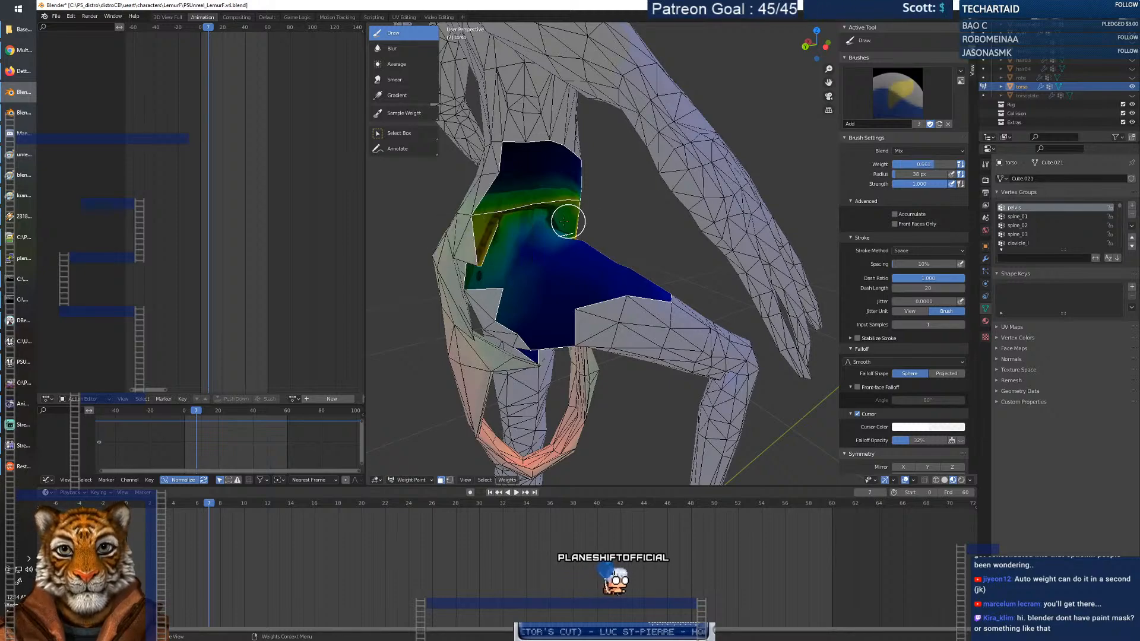
{"action": "mouse_move", "coordinate": [524, 234]}
{"action": "middle_mouse_down"}
{"action": "mouse_move", "coordinate": [547, 259]}
{"action": "mouse_move", "coordinate": [437, 217]}
{"action": "middle_mouse_up"}
Switch back to Select Box and play the animation to examine how the hip and thigh deform.
{"action": "left_click", "coordinate": [414, 133]}
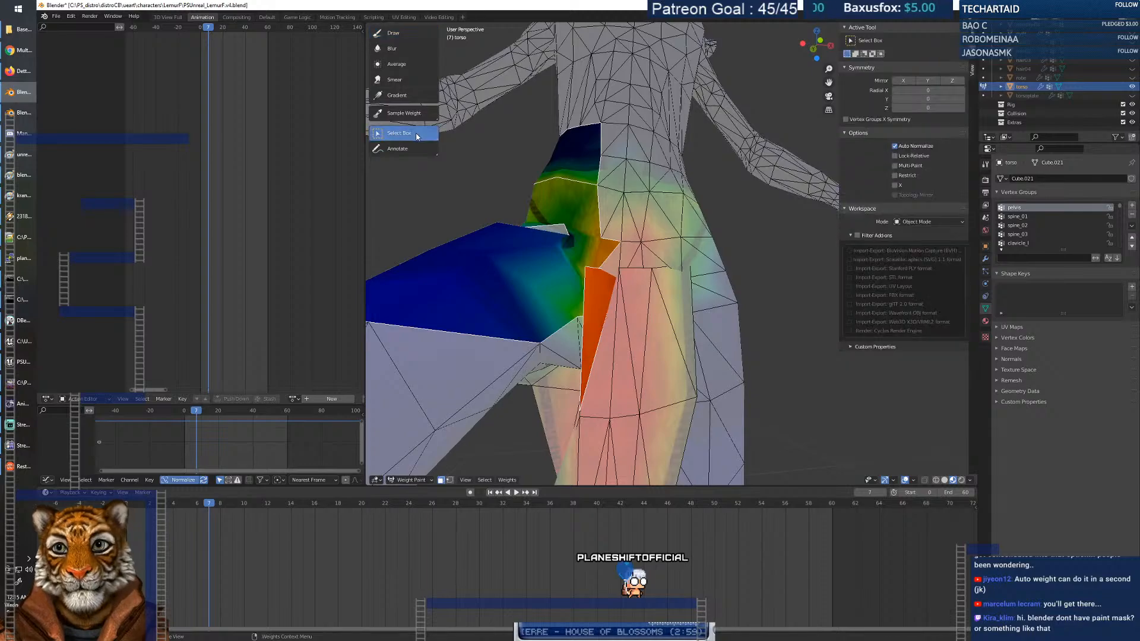
{"action": "middle_click_drag", "start_coordinate": [565, 224], "coordinate": [525, 188]}
{"action": "mouse_move", "coordinate": [488, 205]}
{"action": "middle_mouse_down"}
{"action": "mouse_move", "coordinate": [645, 242]}
{"action": "mouse_move", "coordinate": [667, 234]}
{"action": "mouse_move", "coordinate": [628, 235]}
{"action": "middle_mouse_up"}
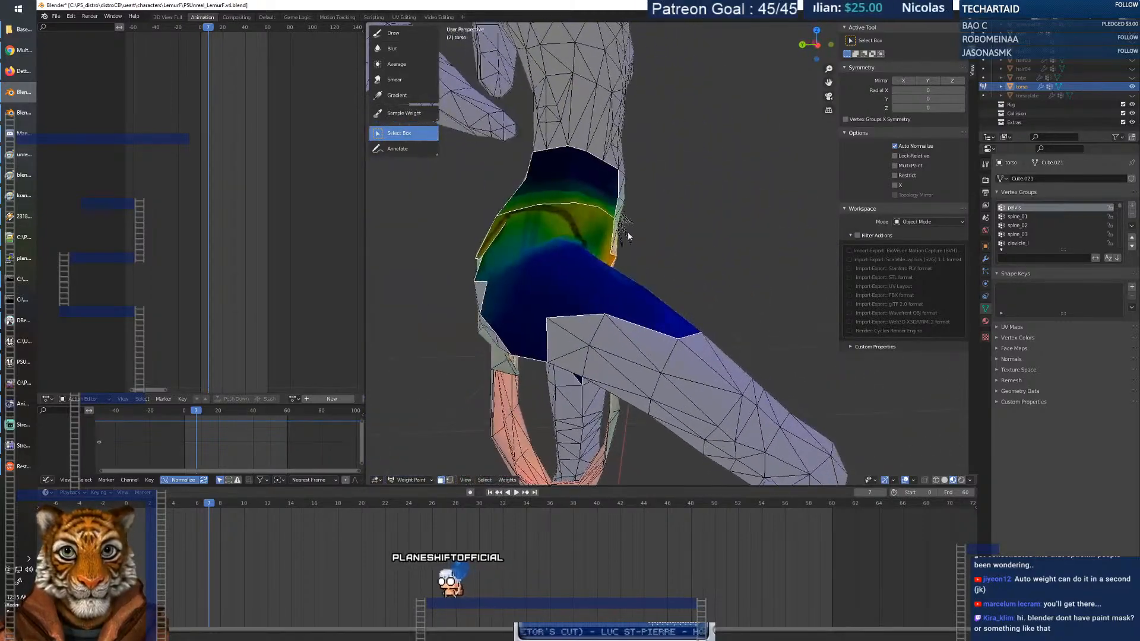
{"action": "key", "text": "space"}
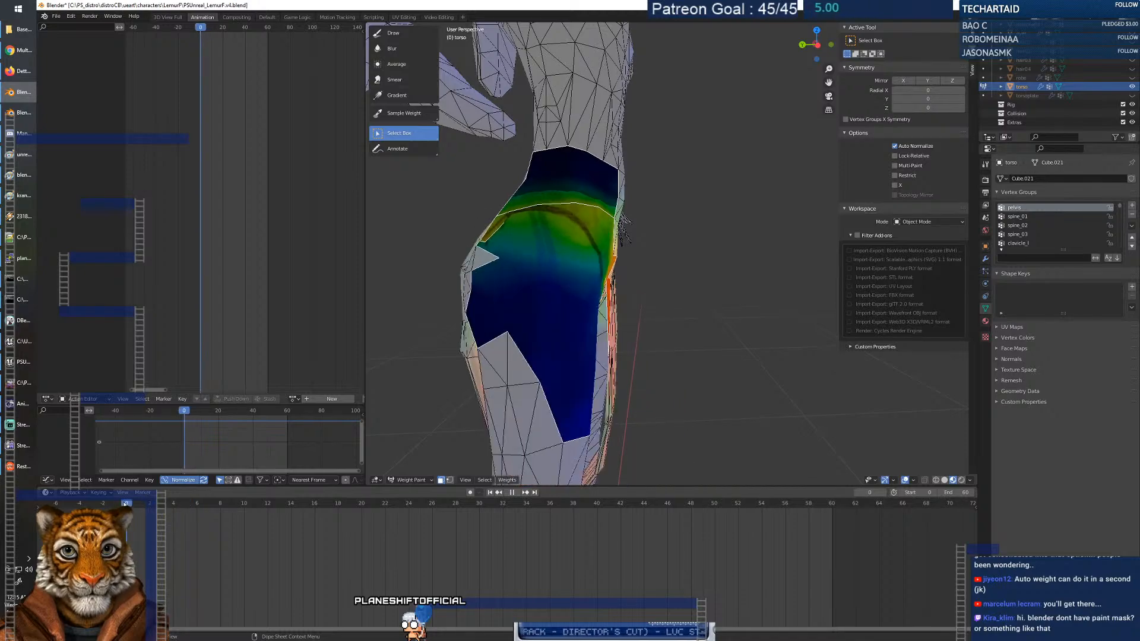
Examine how the raised thigh, hip and skirt deform at frame 10 from the front, side and underneath.
{"action": "mouse_move", "coordinate": [548, 357]}
{"action": "middle_mouse_down"}
{"action": "mouse_move", "coordinate": [458, 374]}
{"action": "mouse_move", "coordinate": [440, 338]}
{"action": "mouse_move", "coordinate": [484, 360]}
{"action": "mouse_move", "coordinate": [419, 357]}
{"action": "middle_mouse_up"}
{"action": "scroll", "coordinate": [550, 353], "scroll_direction": "down", "scroll_amount": 3}
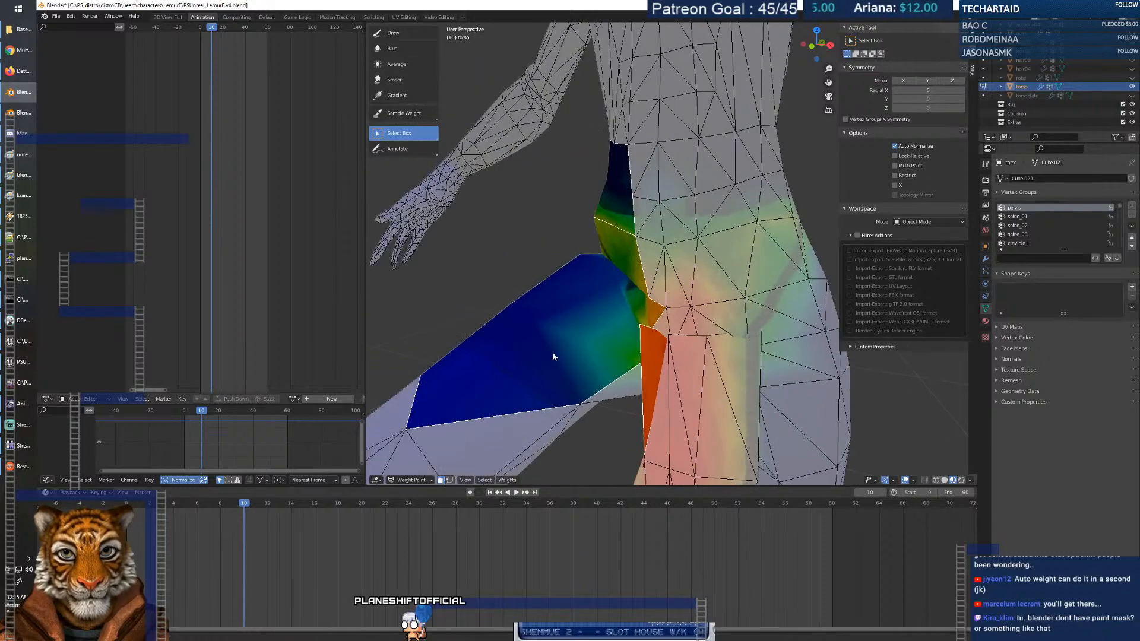
{"action": "middle_click_drag", "start_coordinate": [552, 351], "coordinate": [593, 333]}
{"action": "scroll", "coordinate": [573, 325], "scroll_direction": "up", "scroll_amount": 2}
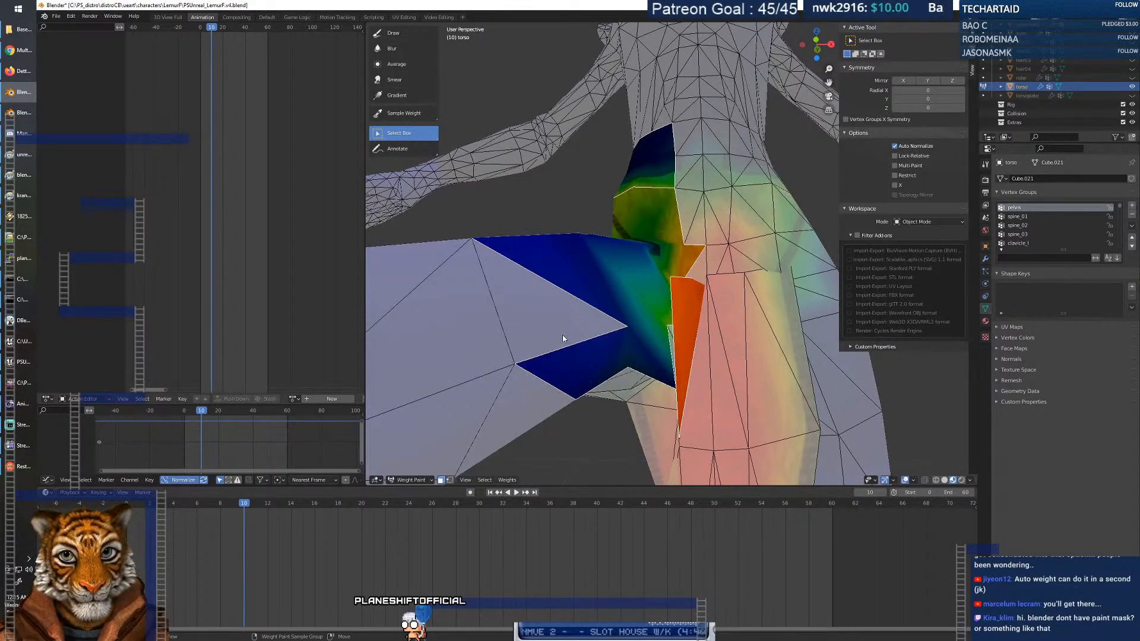
{"action": "mouse_move", "coordinate": [561, 356]}
{"action": "middle_mouse_down"}
{"action": "mouse_move", "coordinate": [577, 368]}
{"action": "mouse_move", "coordinate": [700, 363]}
{"action": "mouse_move", "coordinate": [669, 301]}
{"action": "mouse_move", "coordinate": [779, 308]}
{"action": "middle_mouse_up"}
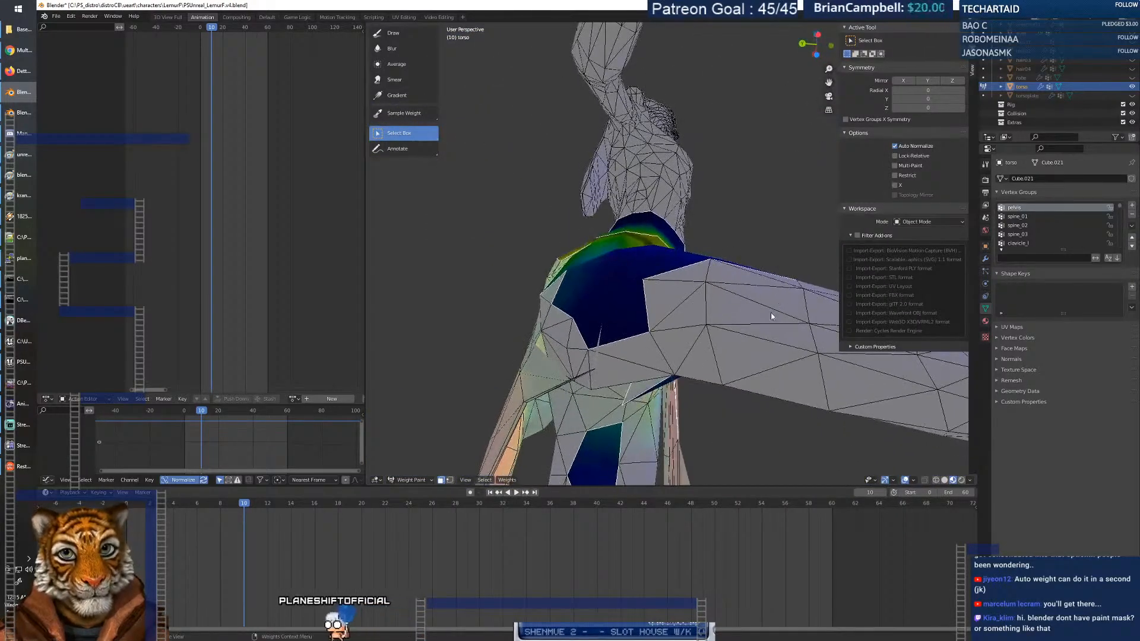
{"action": "mouse_move", "coordinate": [637, 387]}
{"action": "middle_mouse_down"}
{"action": "mouse_move", "coordinate": [682, 354]}
{"action": "mouse_move", "coordinate": [705, 317]}
{"action": "mouse_move", "coordinate": [677, 365]}
{"action": "mouse_move", "coordinate": [567, 399]}
{"action": "mouse_move", "coordinate": [579, 364]}
{"action": "mouse_move", "coordinate": [648, 348]}
{"action": "mouse_move", "coordinate": [703, 359]}
{"action": "middle_mouse_up"}
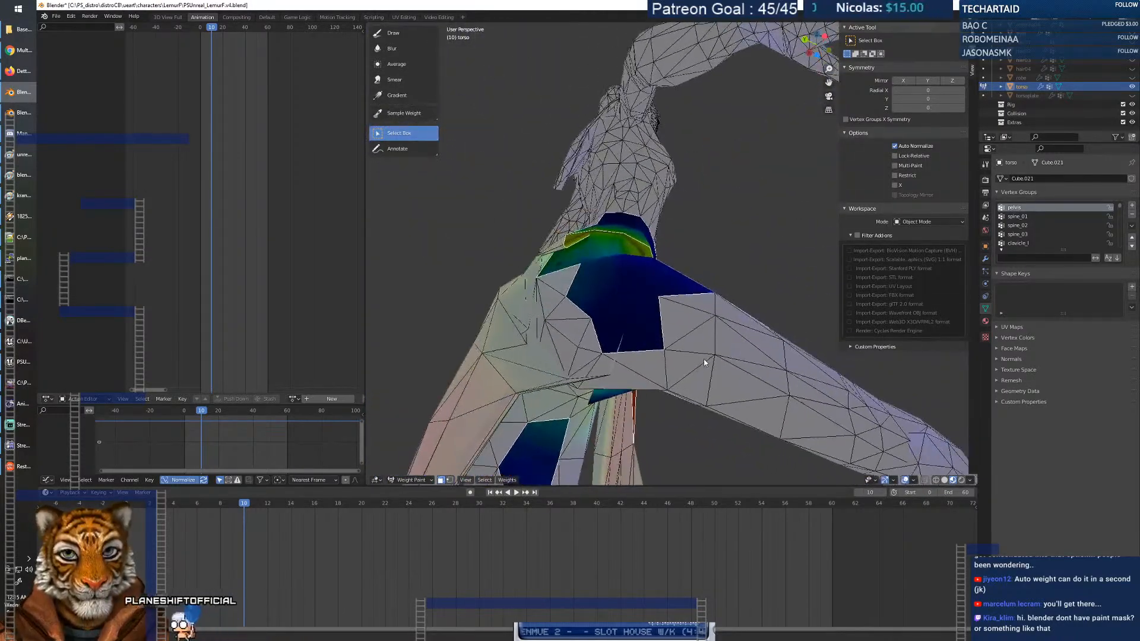
Switch to the Draw brush and set its weight to 0.289.
{"action": "left_click", "coordinate": [401, 32]}
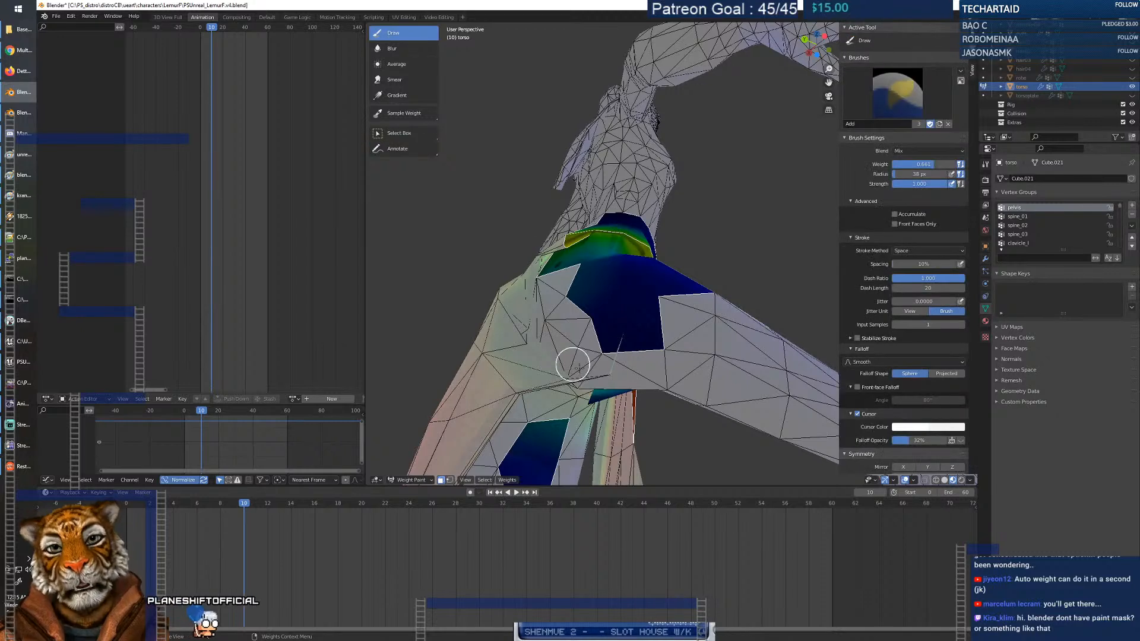
{"action": "right_click", "coordinate": [609, 365]}
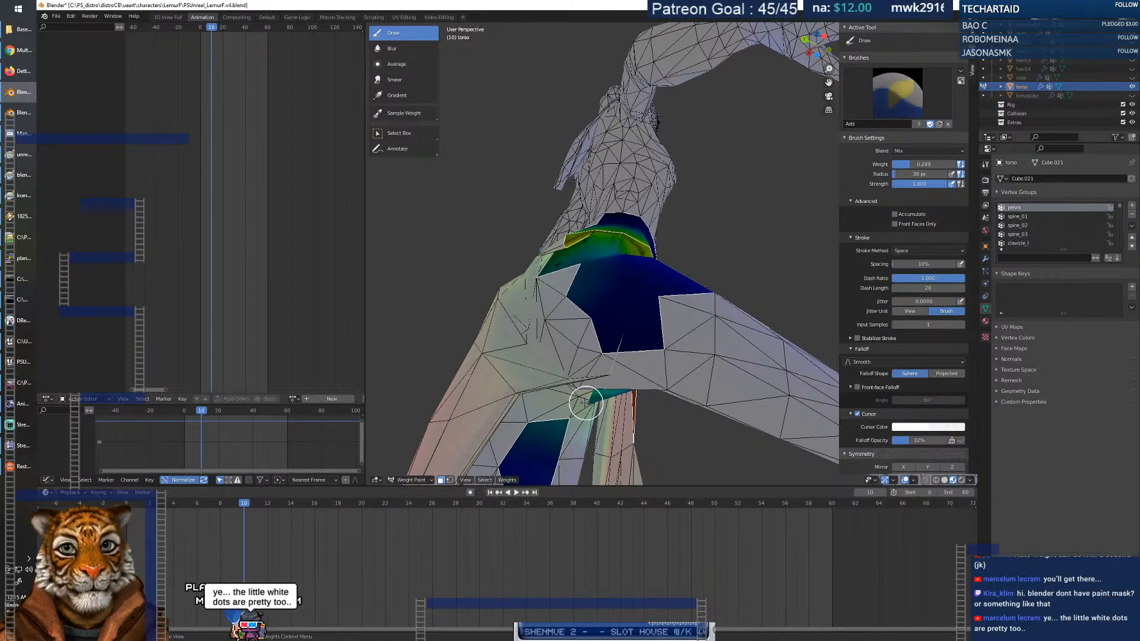
{"action": "mouse_move", "coordinate": [607, 396]}
{"action": "middle_mouse_down"}
{"action": "mouse_move", "coordinate": [605, 298]}
{"action": "mouse_move", "coordinate": [510, 418]}
{"action": "mouse_move", "coordinate": [533, 392]}
{"action": "mouse_move", "coordinate": [568, 401]}
{"action": "mouse_move", "coordinate": [673, 387]}
{"action": "middle_mouse_up"}
{"action": "scroll", "coordinate": [533, 391], "scroll_direction": "down", "scroll_amount": 5}
{"action": "scroll", "coordinate": [535, 387], "scroll_direction": "up", "scroll_amount": 5}
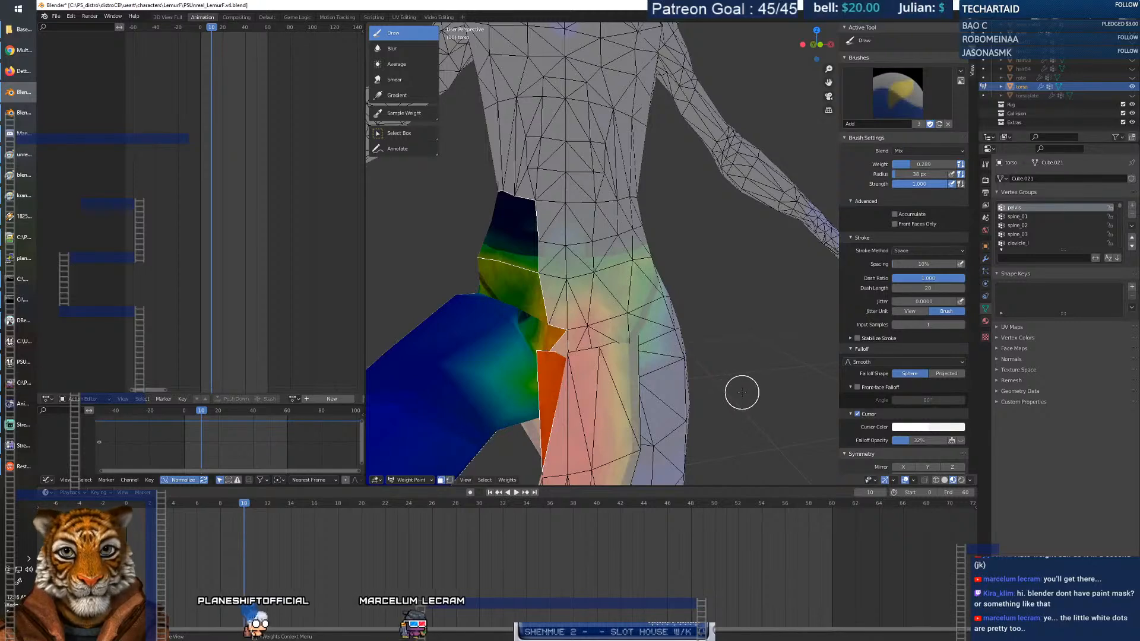
Reveal the hidden skirt faces beside the raised thigh.
{"action": "key", "text": "alt+h"}
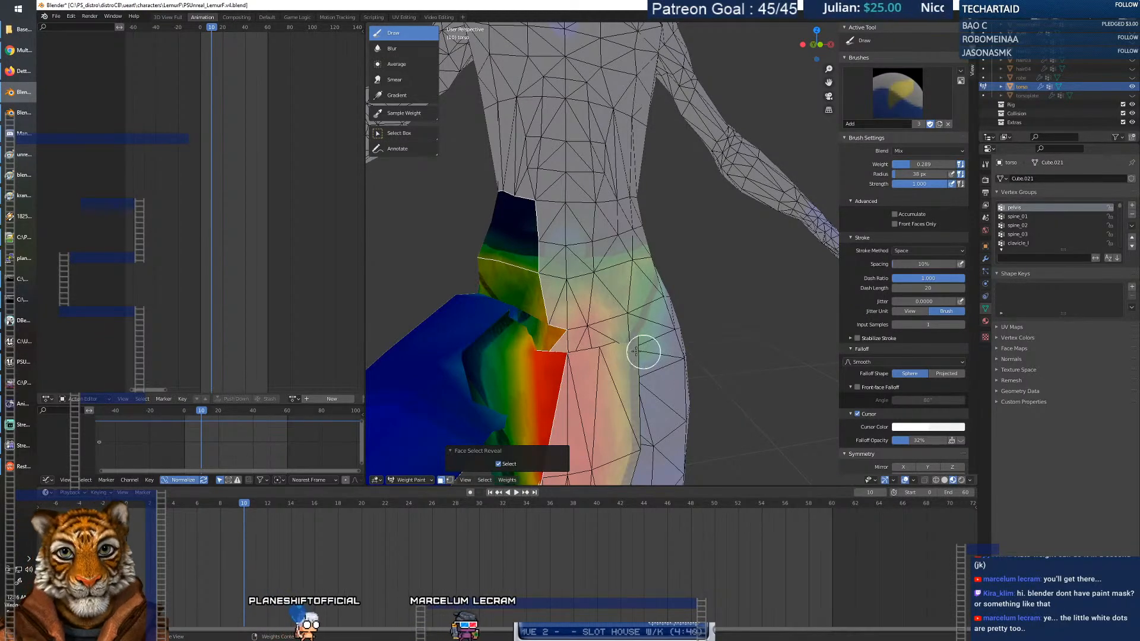
{"action": "scroll", "coordinate": [605, 352], "scroll_direction": "down", "scroll_amount": 3}
{"action": "scroll", "coordinate": [605, 354], "scroll_direction": "up", "scroll_amount": 3}
{"action": "left_click", "coordinate": [714, 305]}
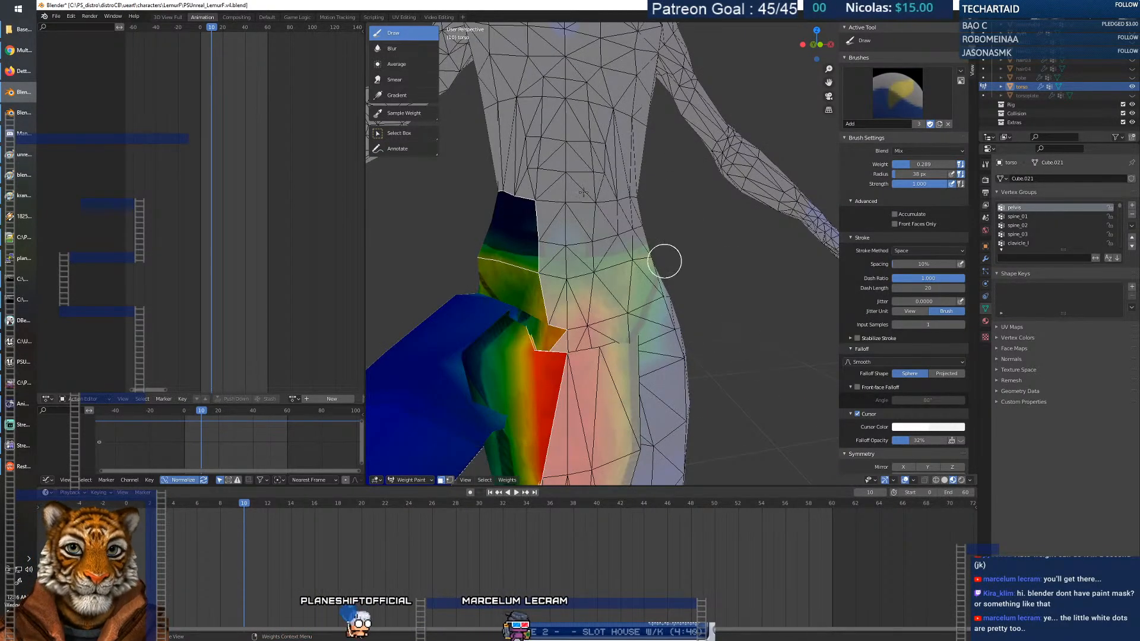
Select a single skirt face beside the raised hip, then turn off face selection masking.
{"action": "left_click", "coordinate": [423, 133]}
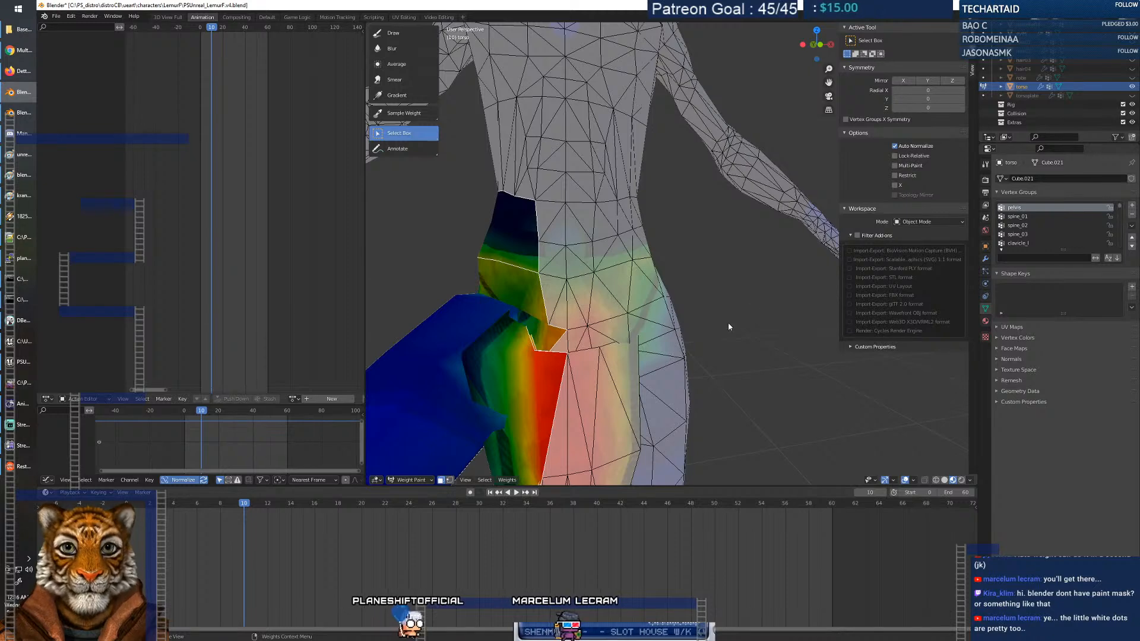
{"action": "left_click", "coordinate": [508, 332]}
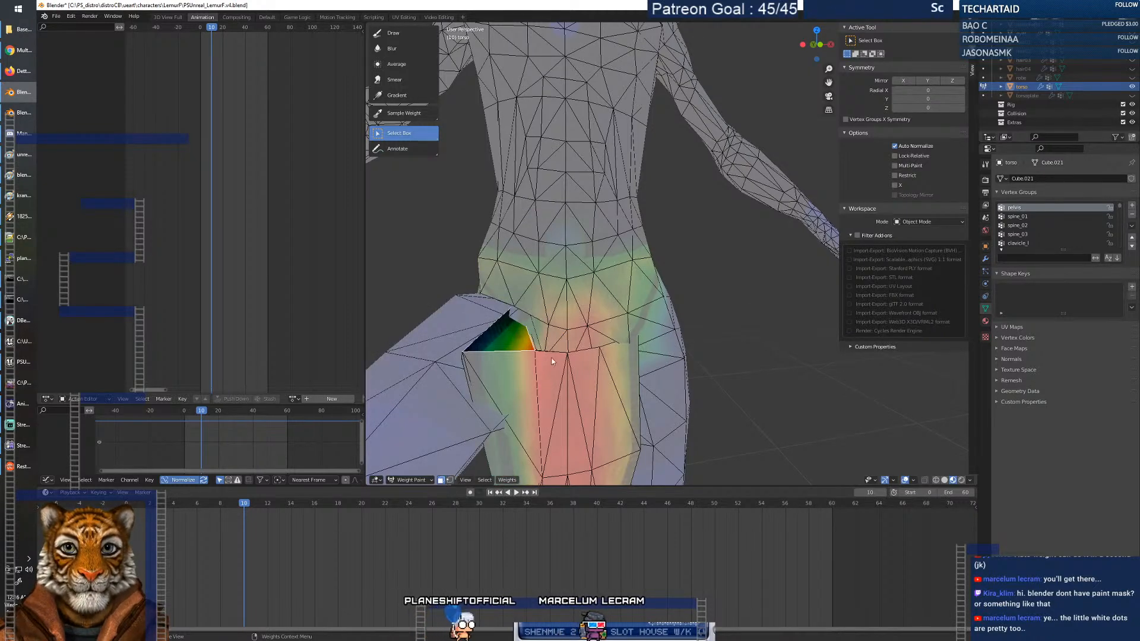
{"action": "left_click", "coordinate": [441, 479]}
{"action": "mouse_move", "coordinate": [531, 426]}
{"action": "middle_mouse_down"}
{"action": "mouse_move", "coordinate": [579, 404]}
{"action": "mouse_move", "coordinate": [525, 399]}
{"action": "mouse_move", "coordinate": [516, 383]}
{"action": "mouse_move", "coordinate": [548, 386]}
{"action": "mouse_move", "coordinate": [596, 368]}
{"action": "mouse_move", "coordinate": [588, 373]}
{"action": "middle_mouse_up"}
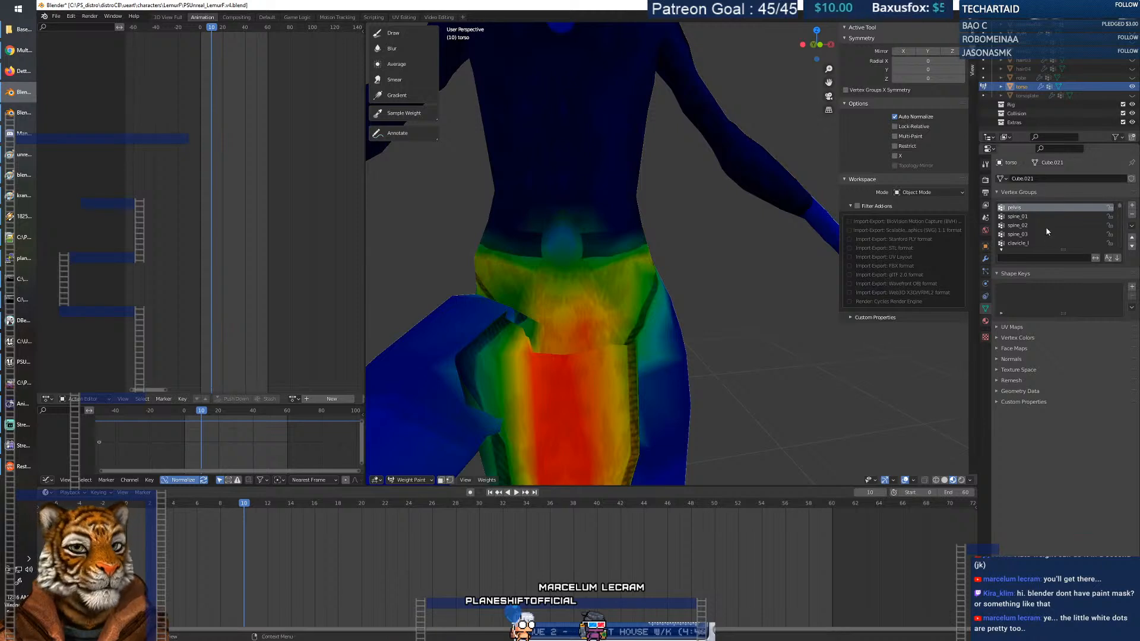
Set the Draw brush weight to 0.789 and paint the pelvis group on the skirt edge beside the raised thigh.
{"action": "middle_click_drag", "start_coordinate": [500, 373], "coordinate": [522, 371]}
{"action": "right_click", "coordinate": [523, 371]}
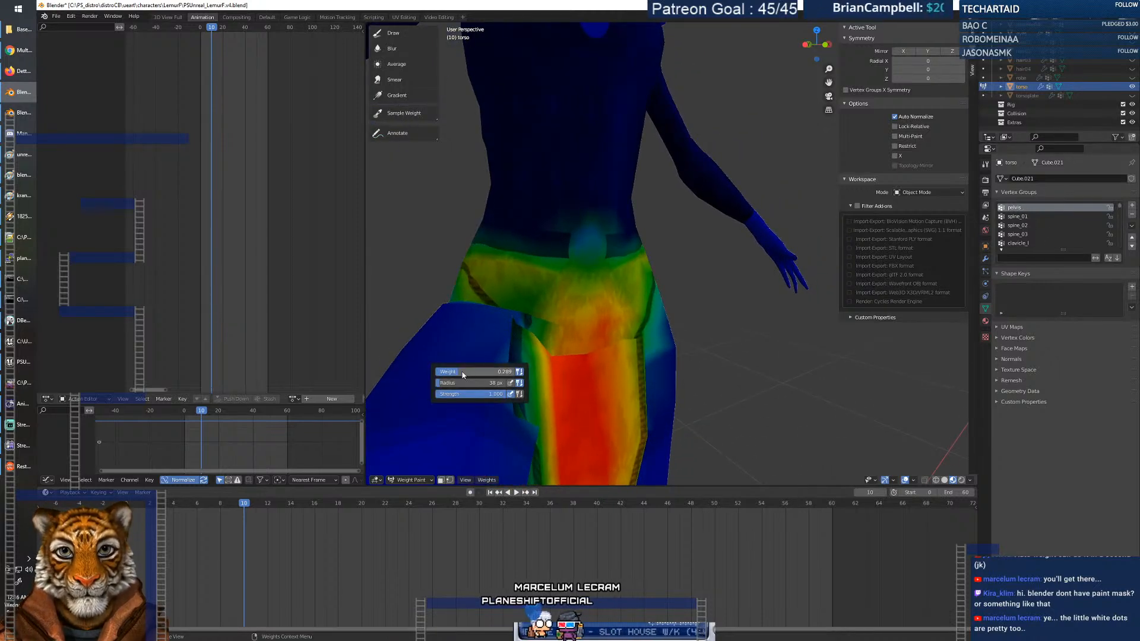
{"action": "mouse_move", "coordinate": [510, 370]}
{"action": "middle_mouse_down"}
{"action": "mouse_move", "coordinate": [602, 362]}
{"action": "mouse_move", "coordinate": [510, 345]}
{"action": "middle_mouse_up"}
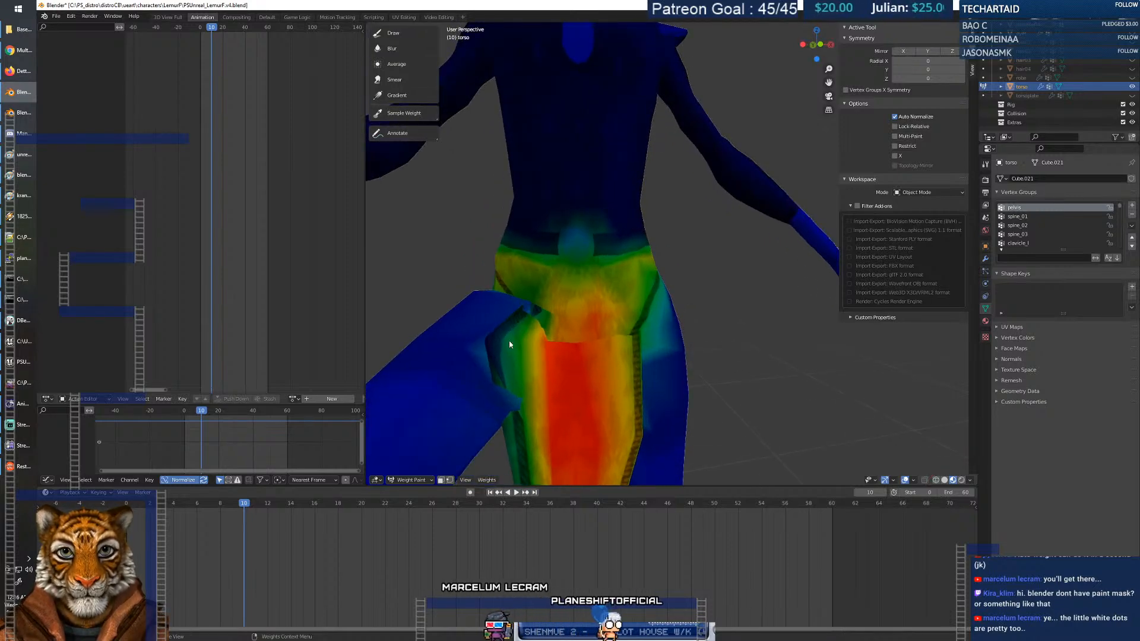
{"action": "left_click", "coordinate": [408, 37]}
{"action": "left_click_drag", "start_coordinate": [505, 358], "coordinate": [491, 341]}
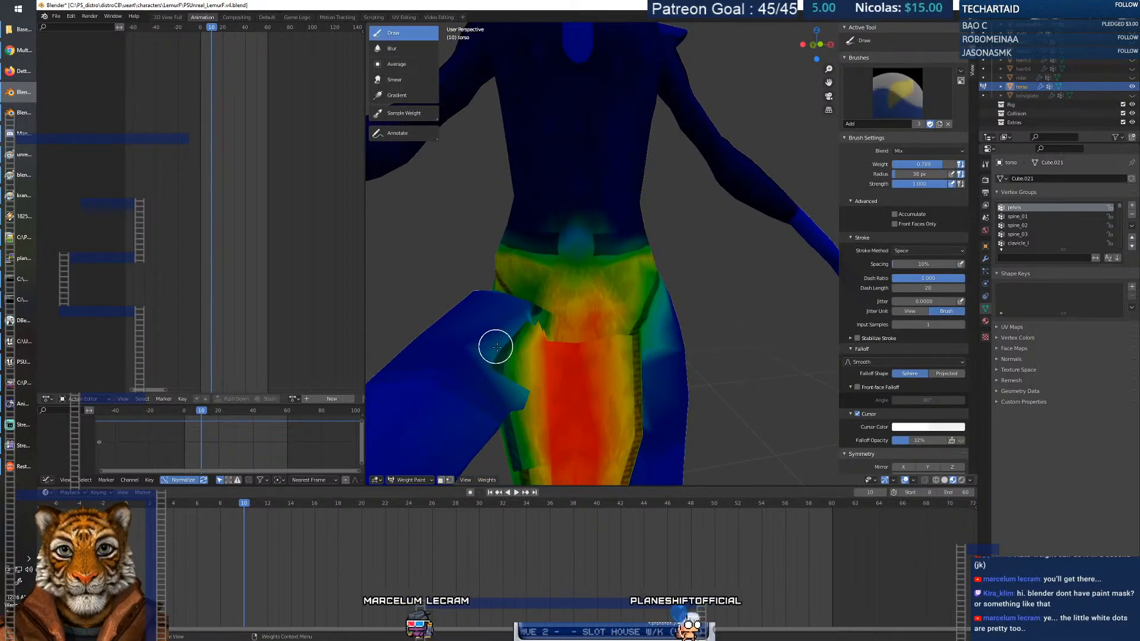
Paint the skirt's upper corner at the raised hip, undo the last stroke and repaint the pelvis group along its top edge.
{"action": "mouse_move", "coordinate": [532, 364]}
{"action": "middle_mouse_down"}
{"action": "mouse_move", "coordinate": [605, 356]}
{"action": "mouse_move", "coordinate": [538, 352]}
{"action": "middle_mouse_up"}
{"action": "left_click_drag", "start_coordinate": [536, 309], "coordinate": [541, 321]}
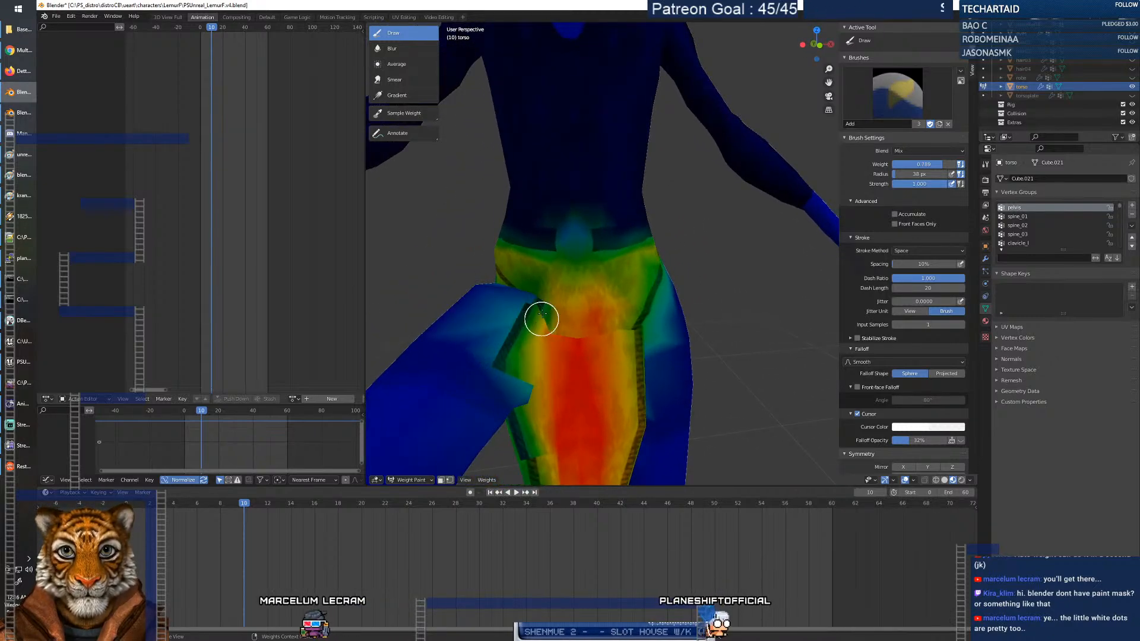
{"action": "key", "text": "ctrl+z"}
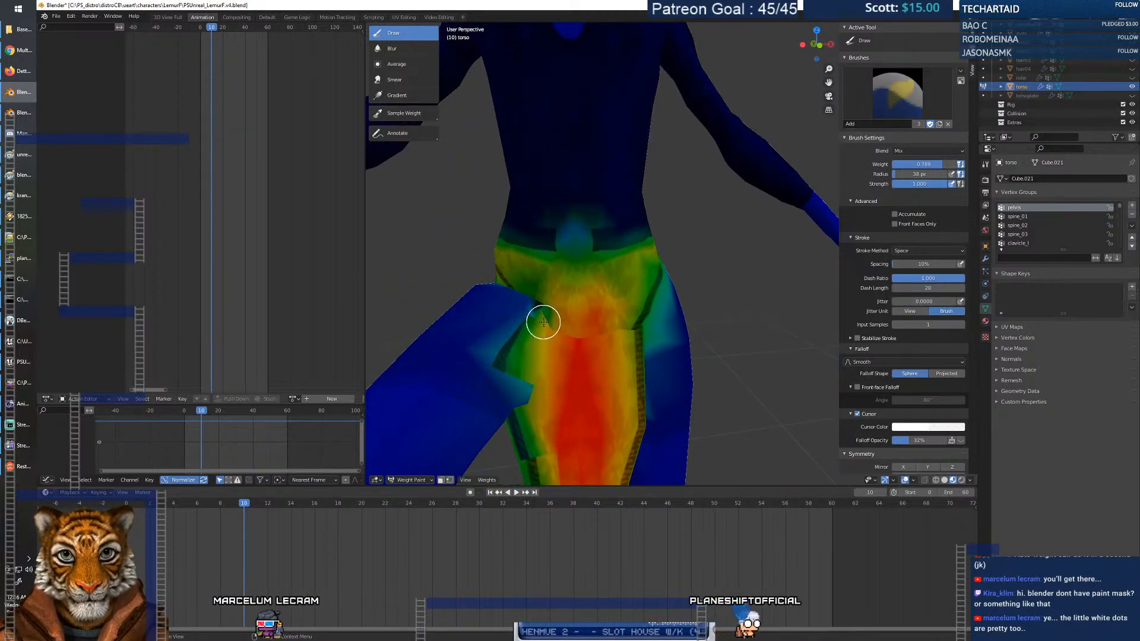
{"action": "left_click_drag", "start_coordinate": [556, 331], "coordinate": [573, 336]}
Paint the pelvis group down the front skirt panel's long edge on the raised leg's side.
{"action": "middle_click_drag", "start_coordinate": [597, 366], "coordinate": [527, 310]}
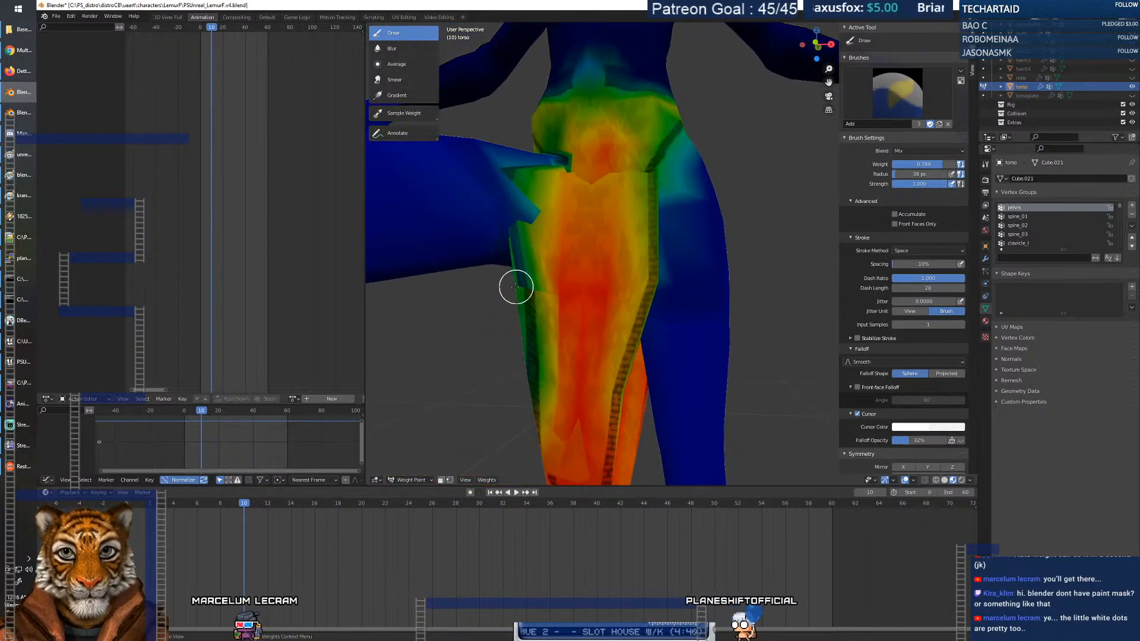
{"action": "middle_click_drag", "start_coordinate": [530, 351], "coordinate": [740, 339]}
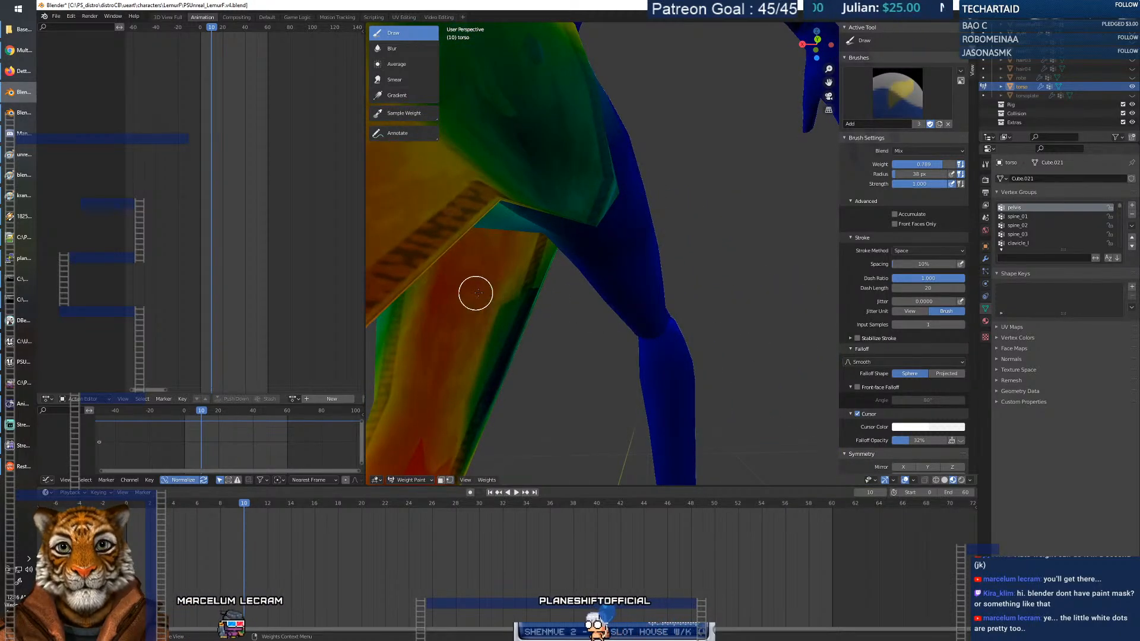
{"action": "middle_click_drag", "start_coordinate": [496, 309], "coordinate": [940, 337]}
{"action": "right_click", "coordinate": [577, 357]}
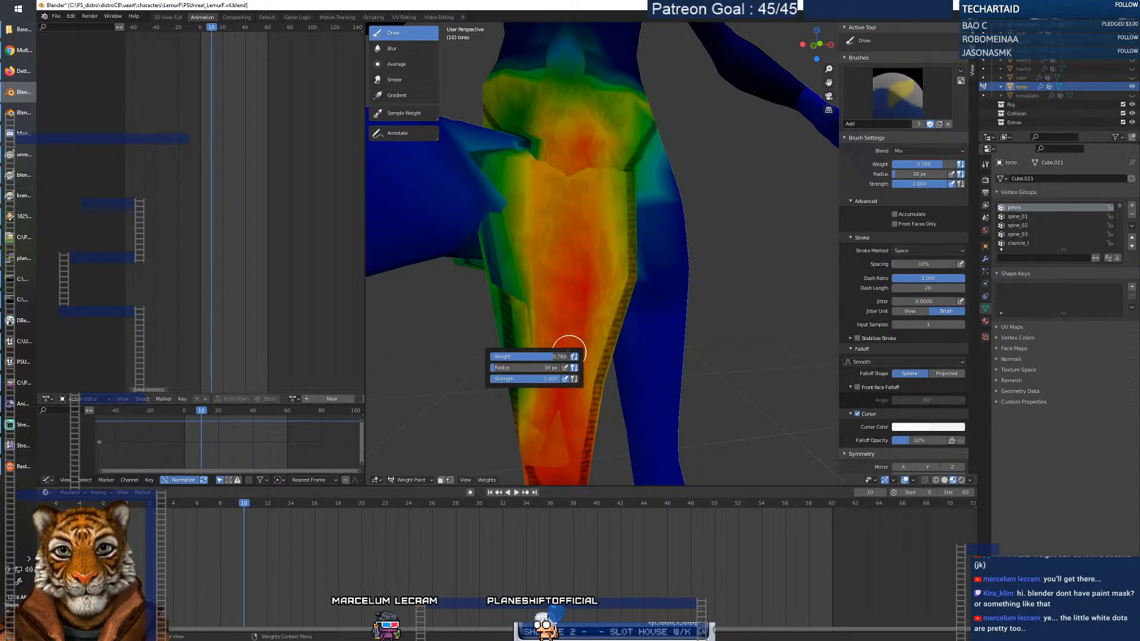
{"action": "mouse_move", "coordinate": [525, 310]}
{"action": "left_mouse_down"}
{"action": "mouse_move", "coordinate": [509, 412]}
{"action": "mouse_move", "coordinate": [502, 358]}
{"action": "left_mouse_up"}
{"action": "middle_click_drag", "start_coordinate": [509, 397], "coordinate": [570, 409]}
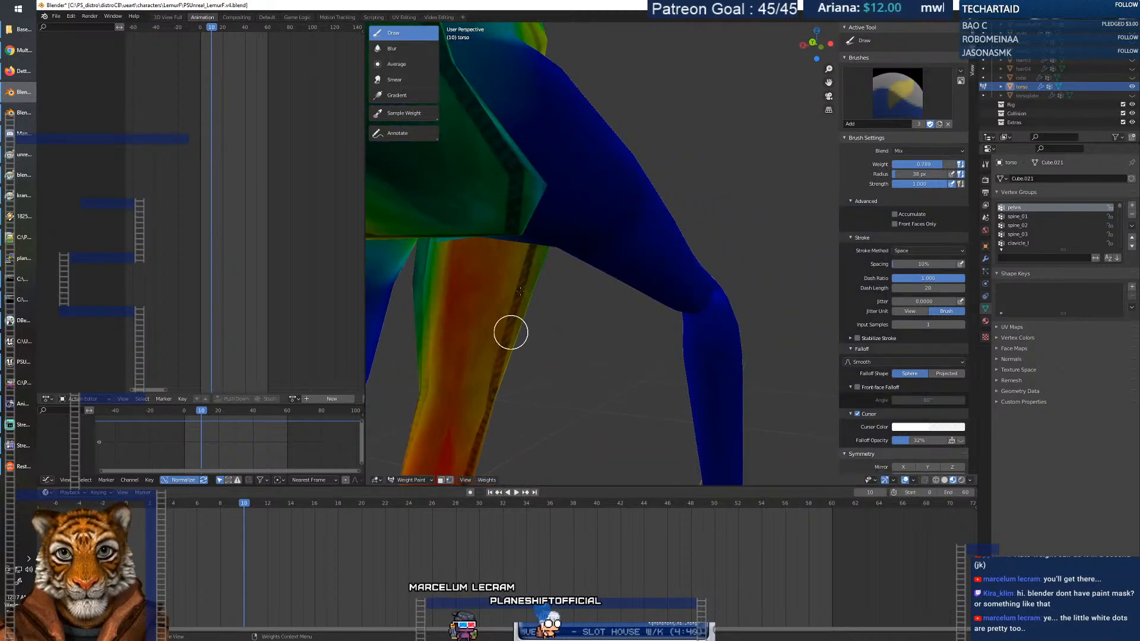
{"action": "middle_click_drag", "start_coordinate": [491, 369], "coordinate": [898, 367]}
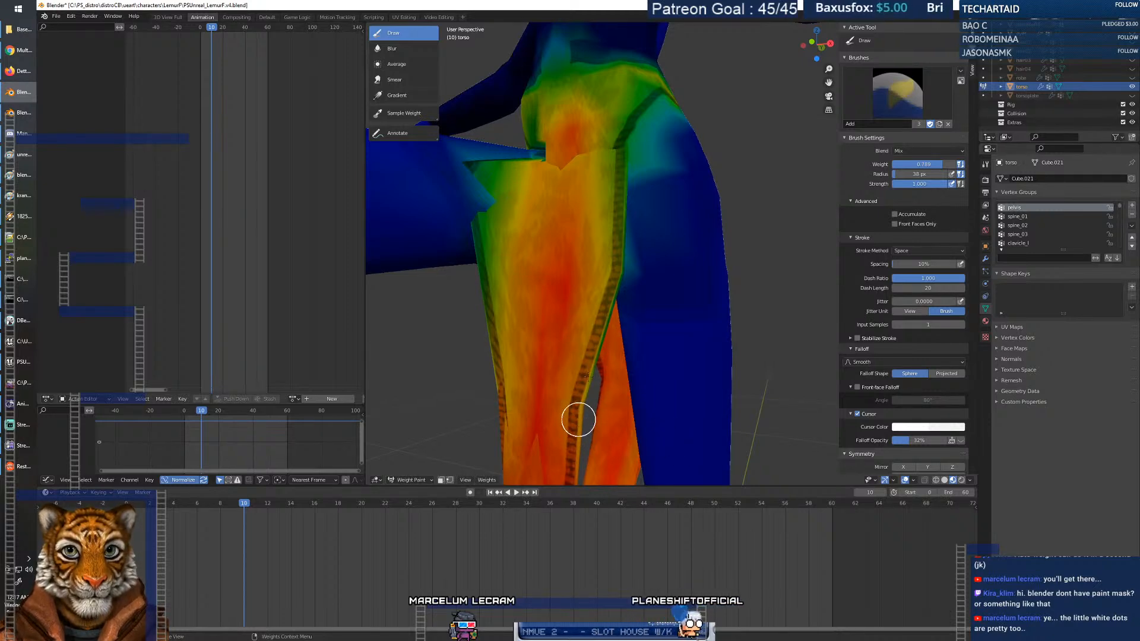
Touch up the pelvis weight on the front skirt panel's edge beside the standing leg.
{"action": "middle_click_drag", "start_coordinate": [590, 330], "coordinate": [558, 344]}
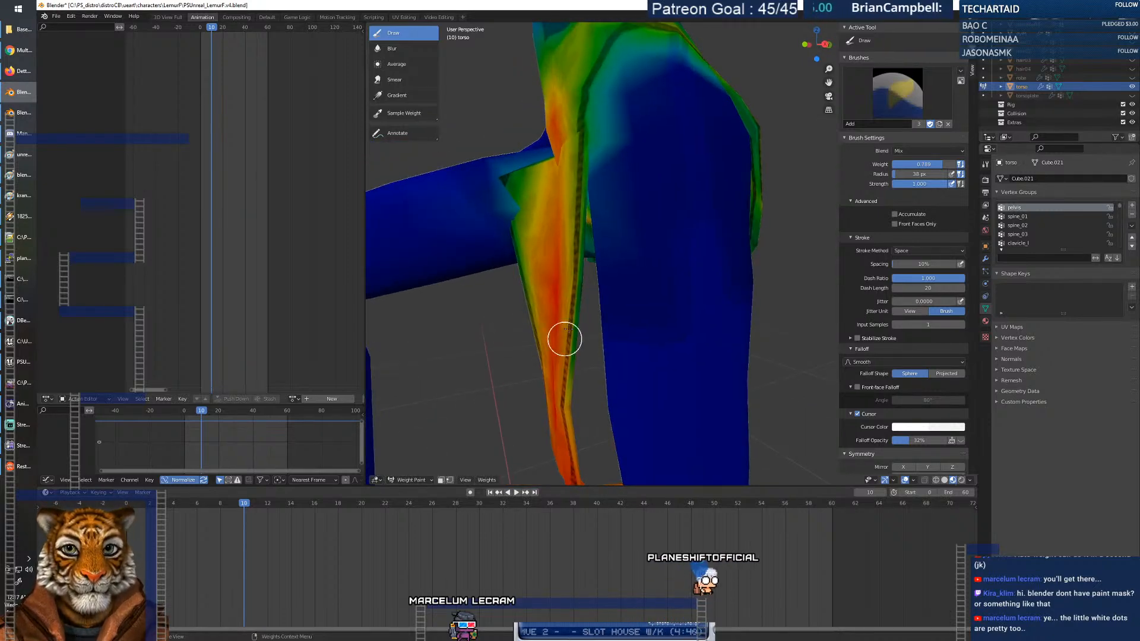
{"action": "left_click", "coordinate": [580, 272]}
{"action": "mouse_move", "coordinate": [570, 423]}
{"action": "middle_mouse_down"}
{"action": "mouse_move", "coordinate": [641, 402]}
{"action": "mouse_move", "coordinate": [612, 407]}
{"action": "middle_mouse_up"}
{"action": "middle_click_drag", "start_coordinate": [443, 399], "coordinate": [522, 368]}
Rewind to the first frame, play the animation with the whole figure in view and stop at frame 29.
{"action": "scroll", "coordinate": [540, 362], "scroll_direction": "down", "scroll_amount": 8}
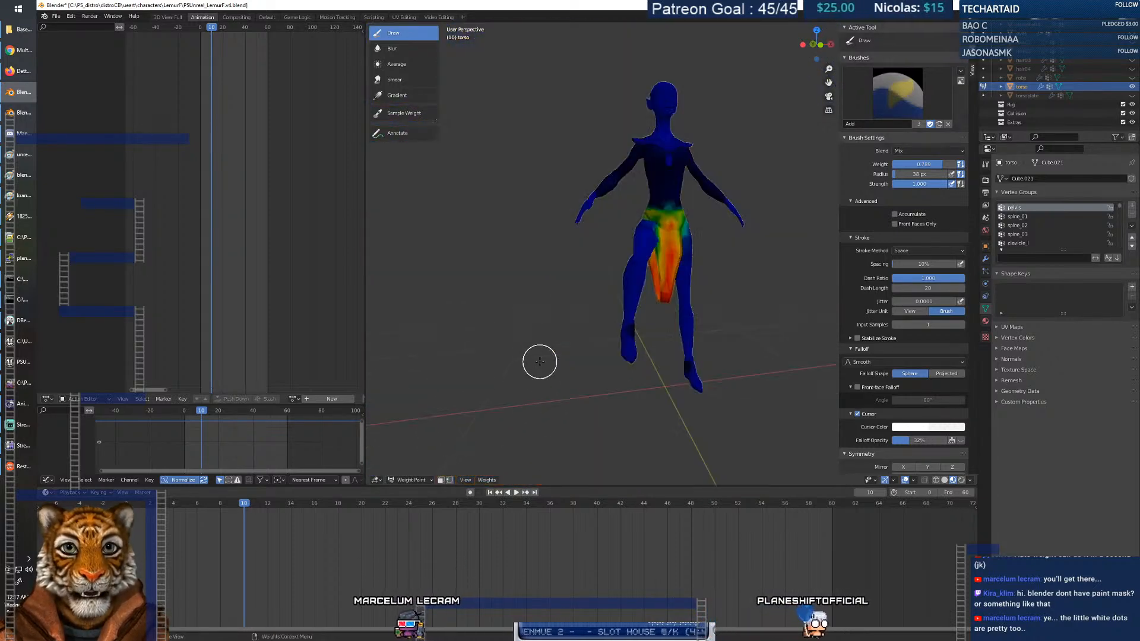
{"action": "middle_click_drag", "start_coordinate": [666, 331], "coordinate": [659, 337]}
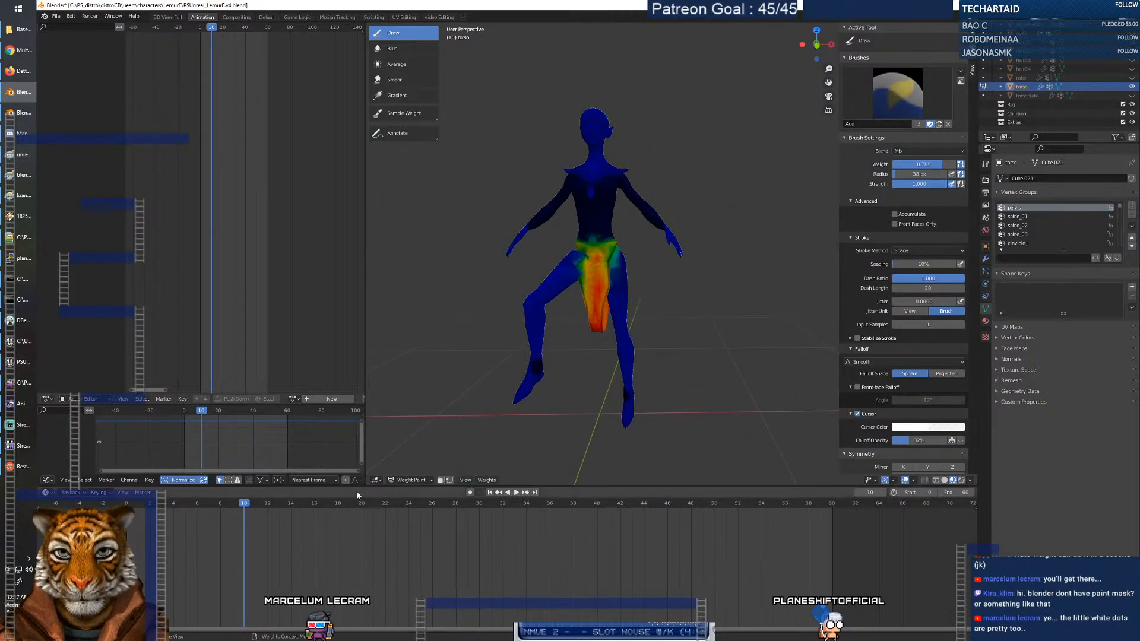
{"action": "key", "text": "shift+Left"}
{"action": "key", "text": "space"}
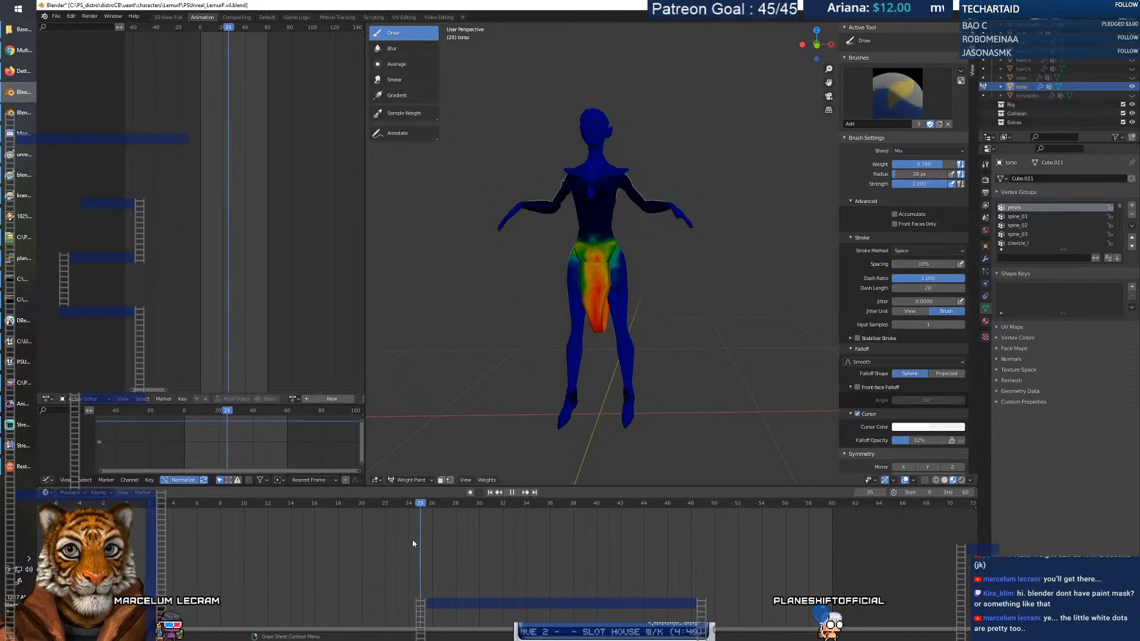
{"action": "key", "text": "space"}
{"action": "middle_click_drag", "start_coordinate": [557, 401], "coordinate": [570, 395]}
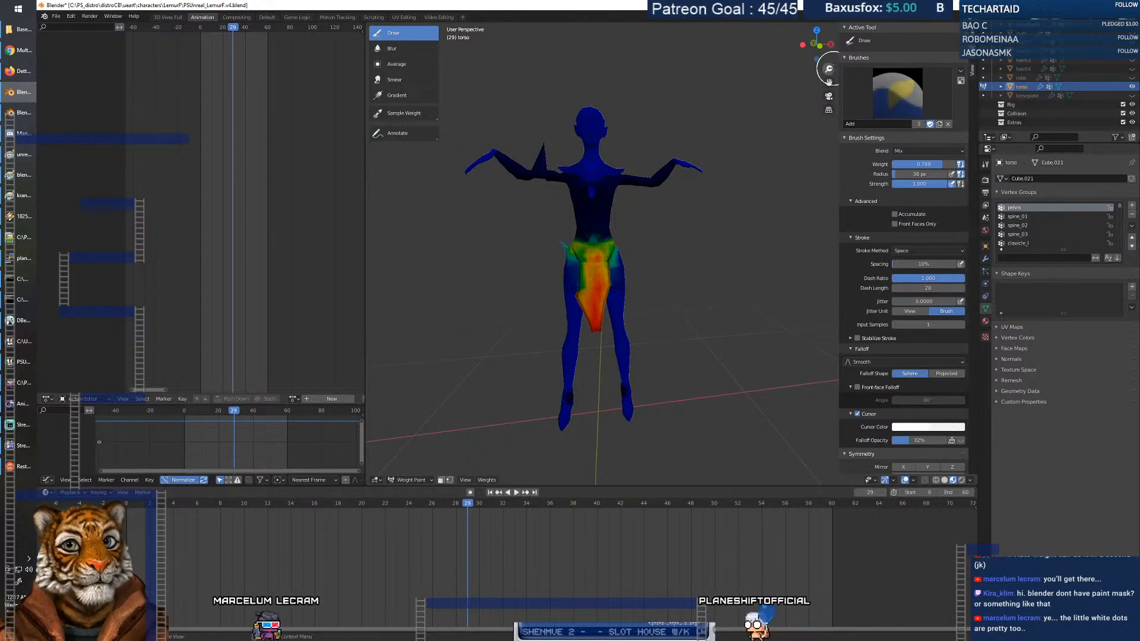
Go through the vertex groups to find the one pulling the stray spikes at the arm and hip, and select ring_03_r.
{"action": "left_click_drag", "start_coordinate": [829, 69], "coordinate": [829, 95]}
{"action": "scroll", "coordinate": [650, 285], "scroll_direction": "up", "scroll_amount": 2}
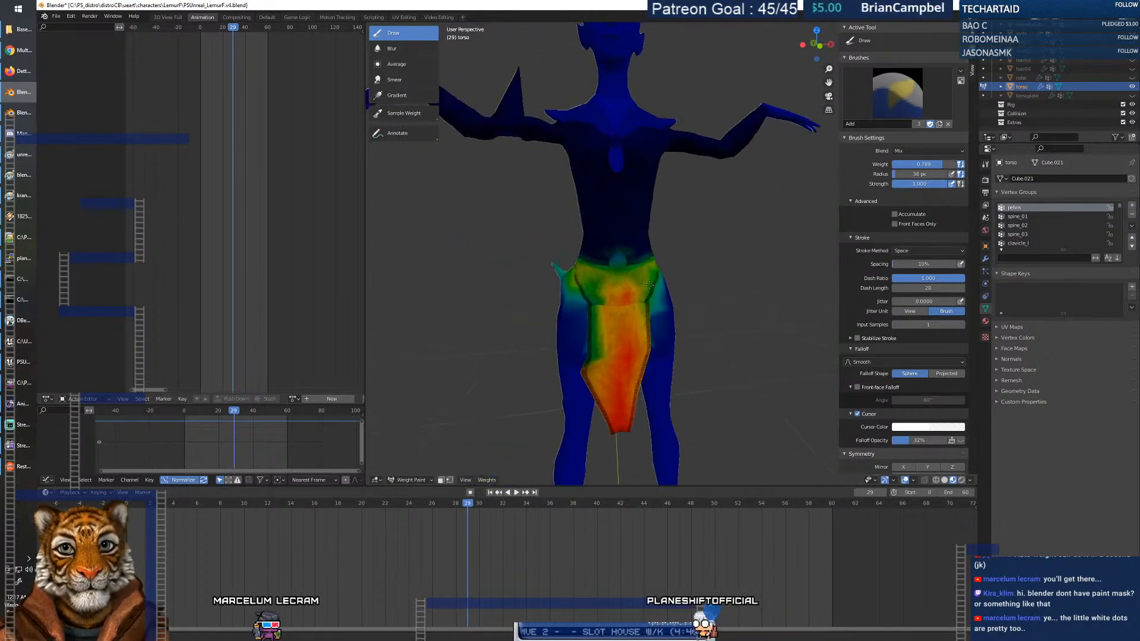
{"action": "left_click", "coordinate": [1032, 218]}
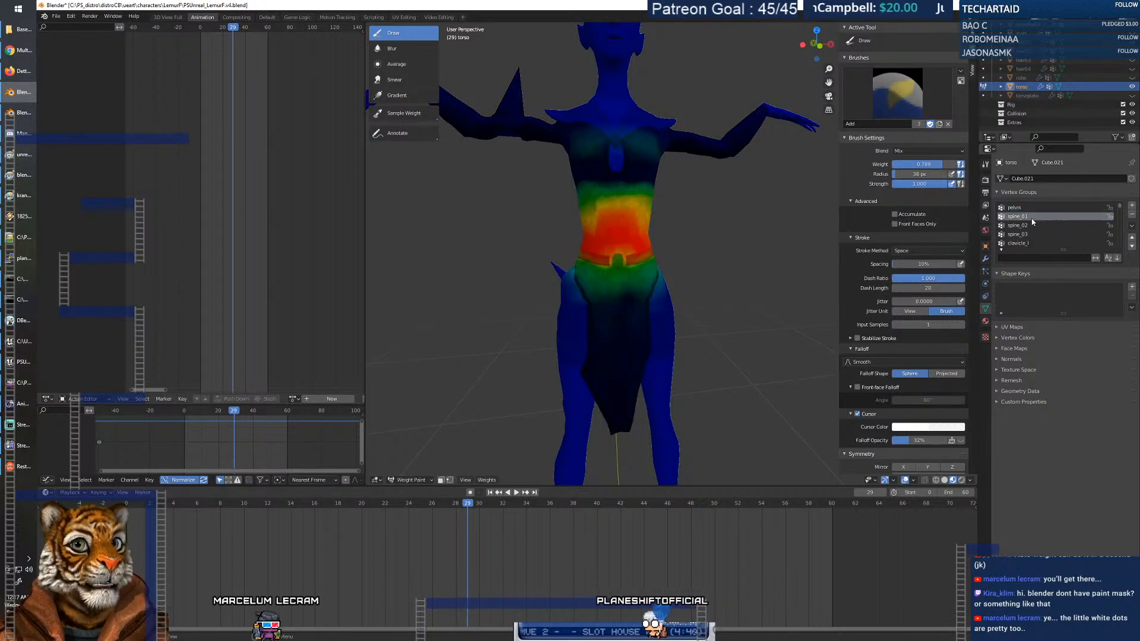
{"action": "scroll", "coordinate": [1036, 236], "scroll_direction": "down", "scroll_amount": 5, "text": "ctrl"}
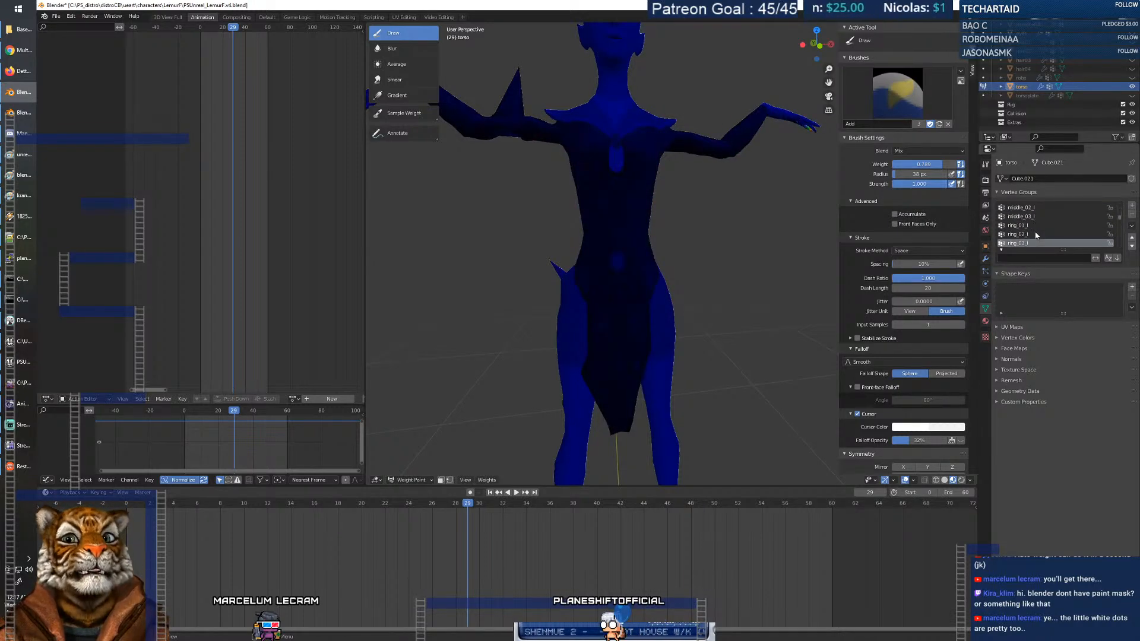
{"action": "scroll", "coordinate": [1036, 236], "scroll_direction": "down", "scroll_amount": 3, "text": "ctrl"}
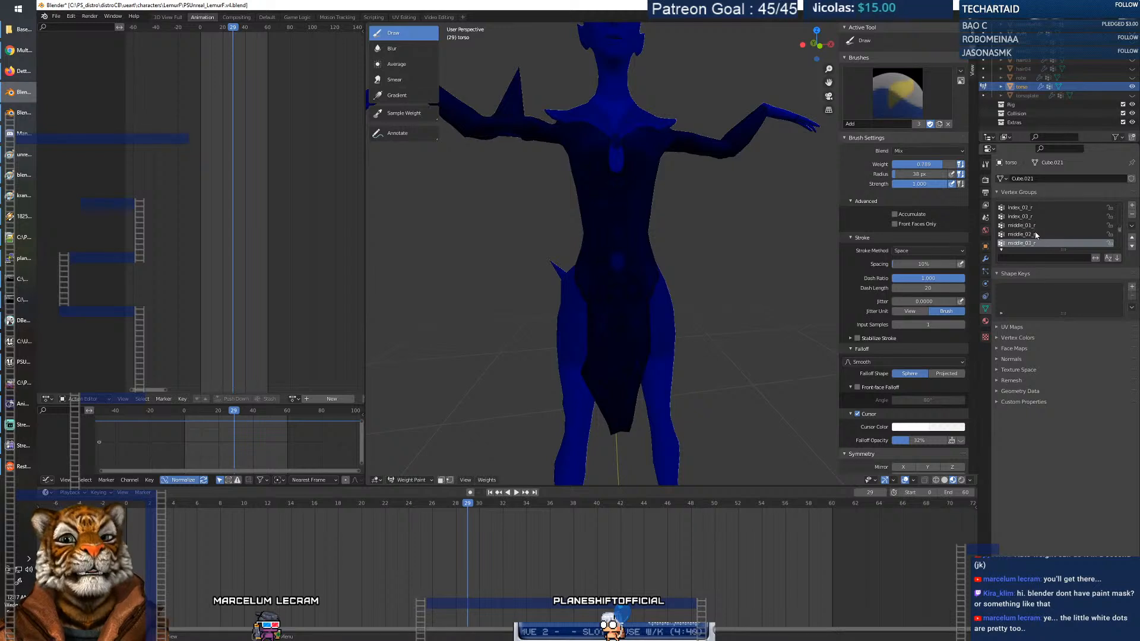
{"action": "scroll", "coordinate": [1036, 236], "scroll_direction": "down", "scroll_amount": 7, "text": "ctrl"}
{"action": "scroll", "coordinate": [1036, 236], "scroll_direction": "up", "scroll_amount": 4, "text": "ctrl"}
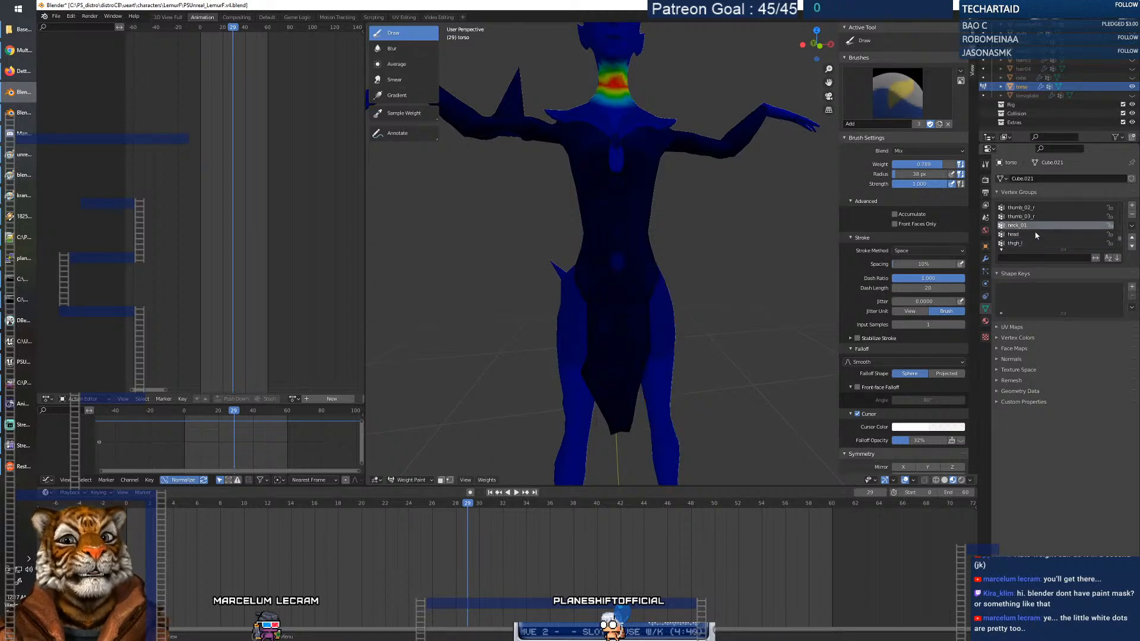
{"action": "scroll", "coordinate": [1036, 235], "scroll_direction": "up", "scroll_amount": 2, "text": "ctrl"}
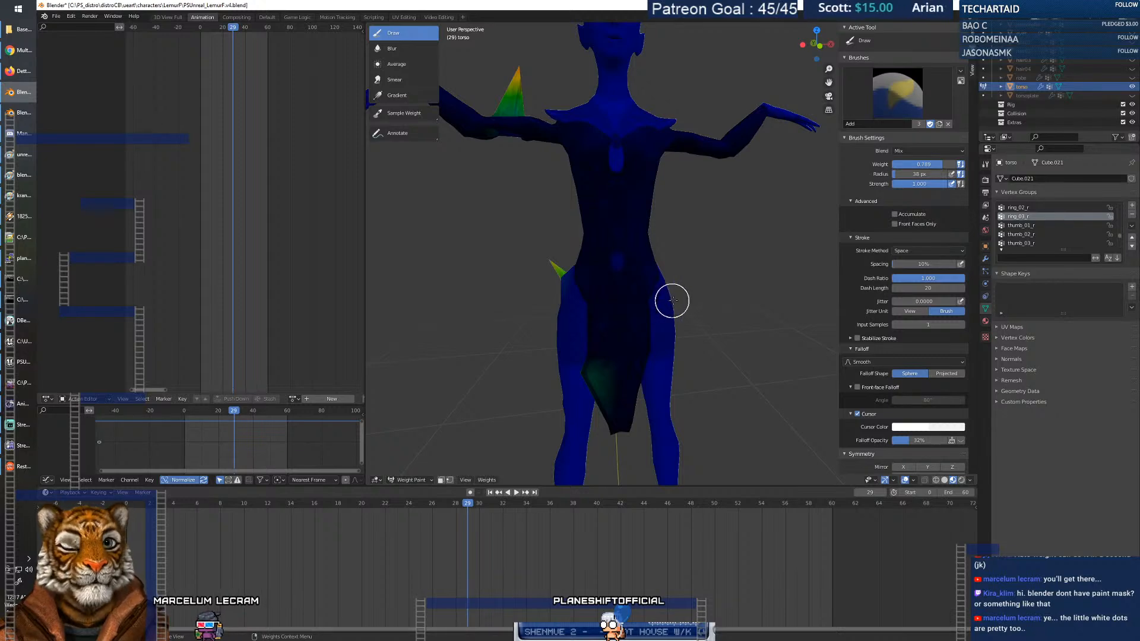
Set the brush weight to 0 and paint the ring_03_r weight off the spikes at the arm, hip and front skirt panel.
{"action": "right_click", "coordinate": [480, 204]}
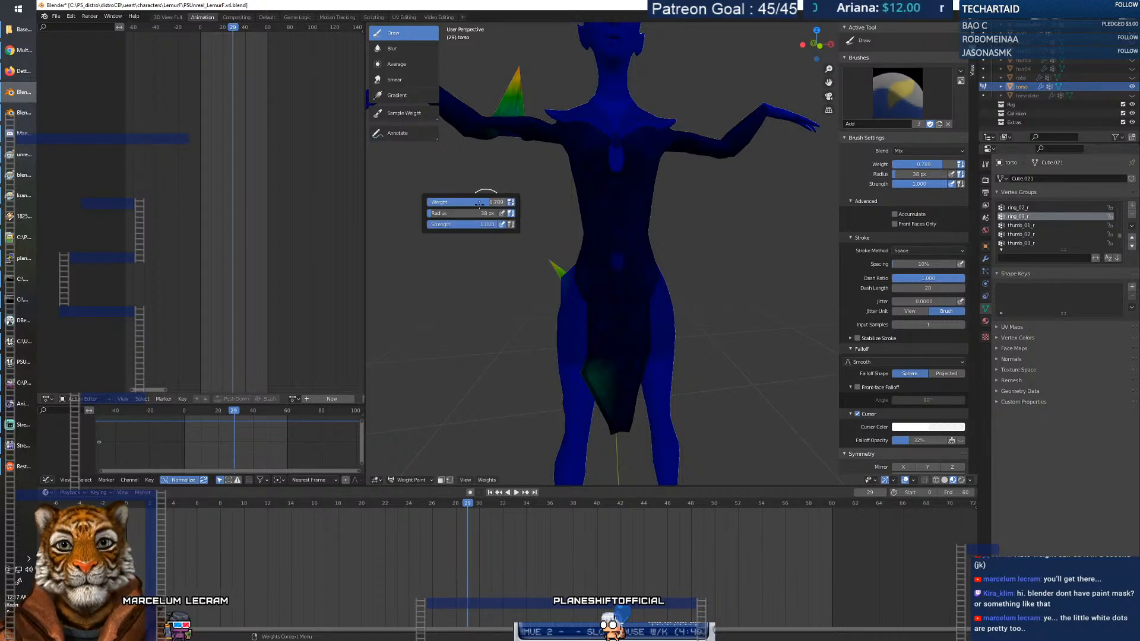
{"action": "left_click_drag", "start_coordinate": [433, 209], "coordinate": [387, 209]}
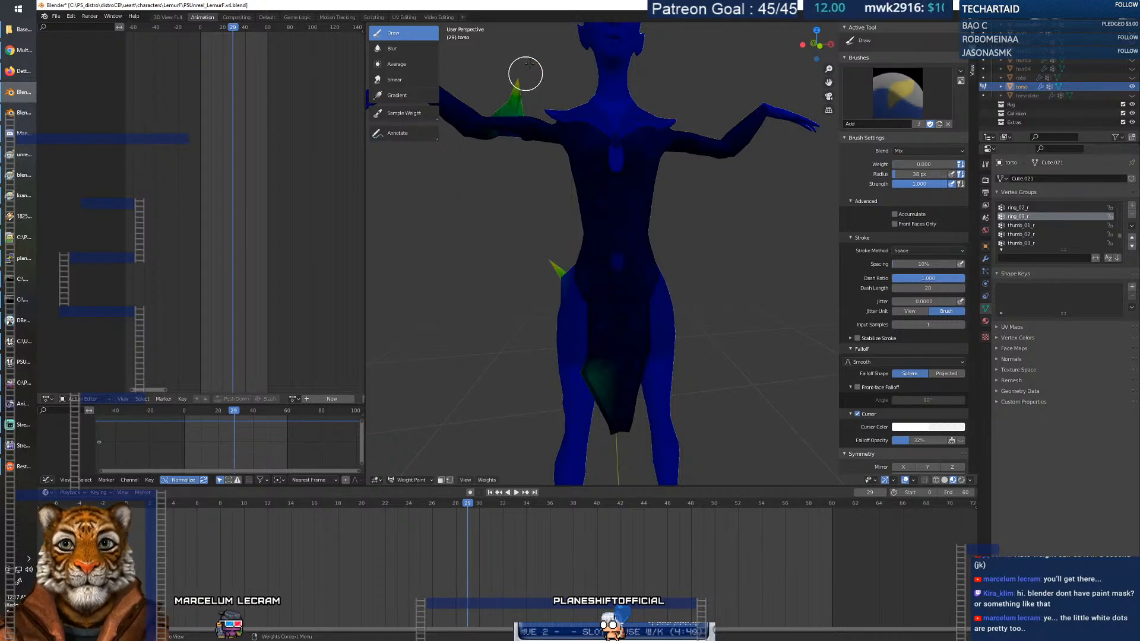
{"action": "middle_click_drag", "start_coordinate": [520, 83], "coordinate": [593, 203]}
{"action": "left_click_drag", "start_coordinate": [487, 65], "coordinate": [526, 119]}
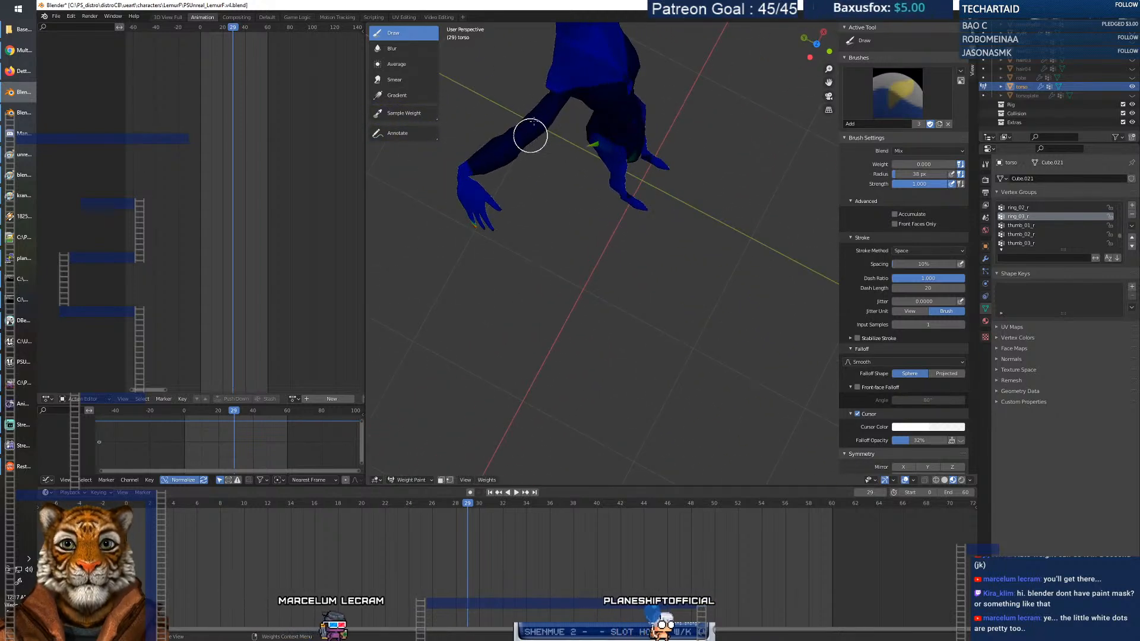
{"action": "middle_click_drag", "start_coordinate": [528, 128], "coordinate": [532, 112]}
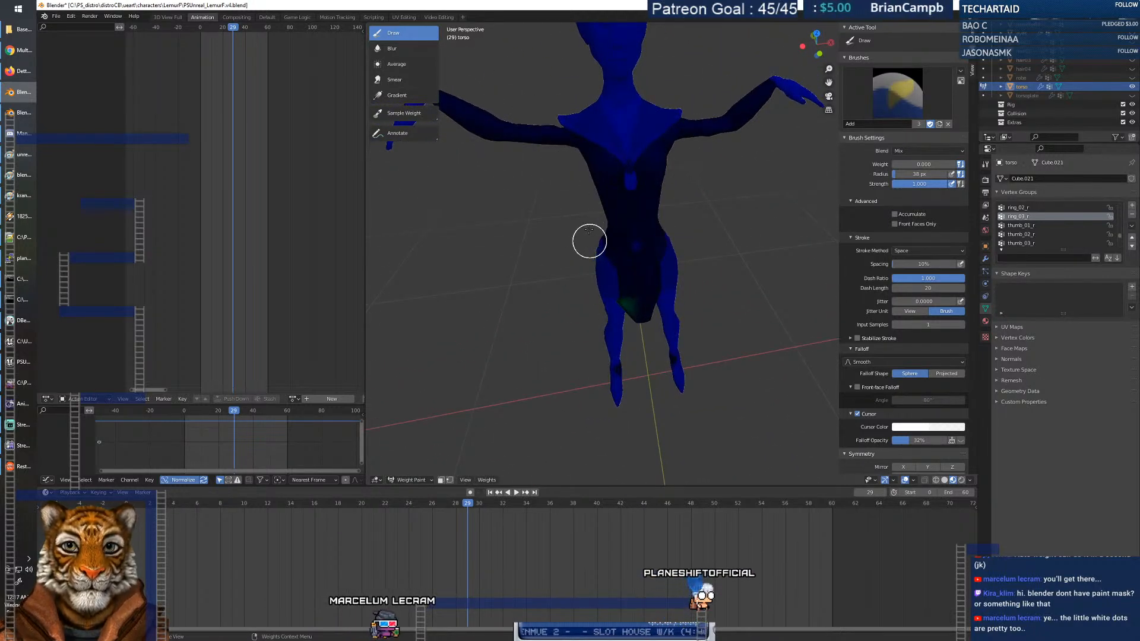
{"action": "middle_click_drag", "start_coordinate": [596, 266], "coordinate": [611, 285]}
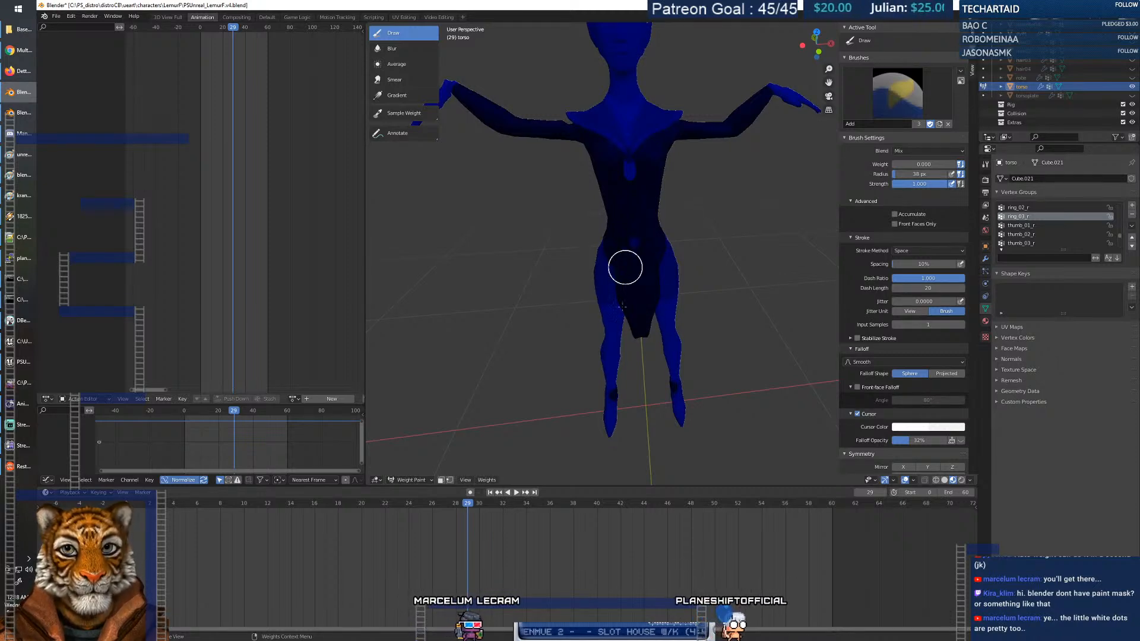
{"action": "middle_click_drag", "start_coordinate": [630, 268], "coordinate": [763, 255]}
{"action": "middle_click_drag", "start_coordinate": [670, 339], "coordinate": [534, 361]}
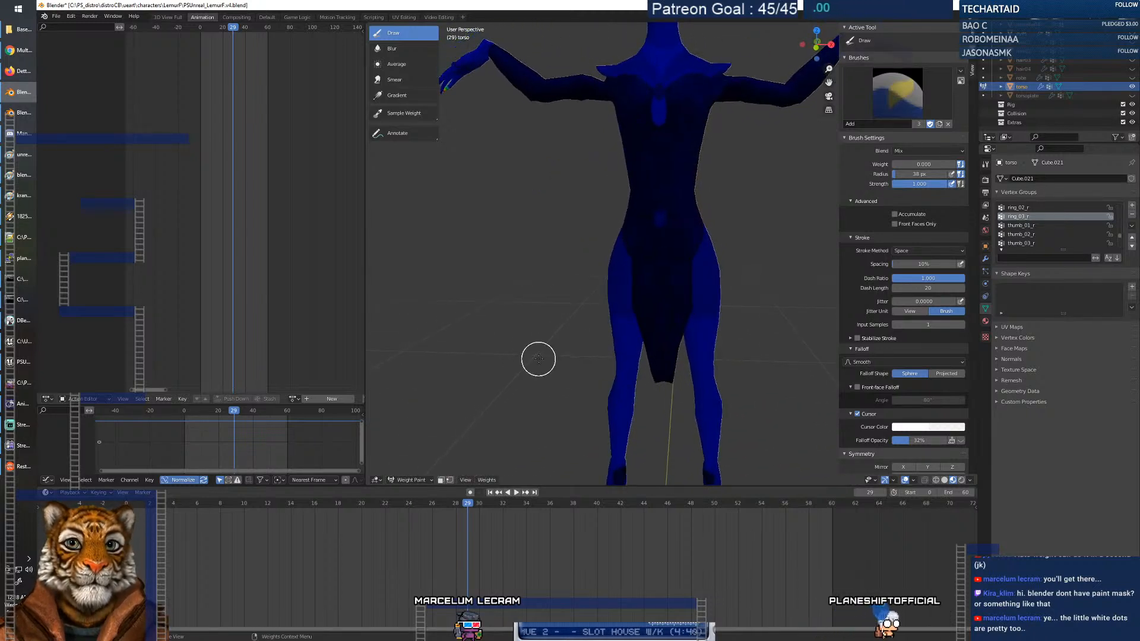
Scrub through and play the animation with the whole figure in front view to check for remaining spikes.
{"action": "scroll", "coordinate": [540, 356], "scroll_direction": "down", "scroll_amount": 5}
{"action": "scroll", "coordinate": [669, 308], "scroll_direction": "up", "scroll_amount": 5}
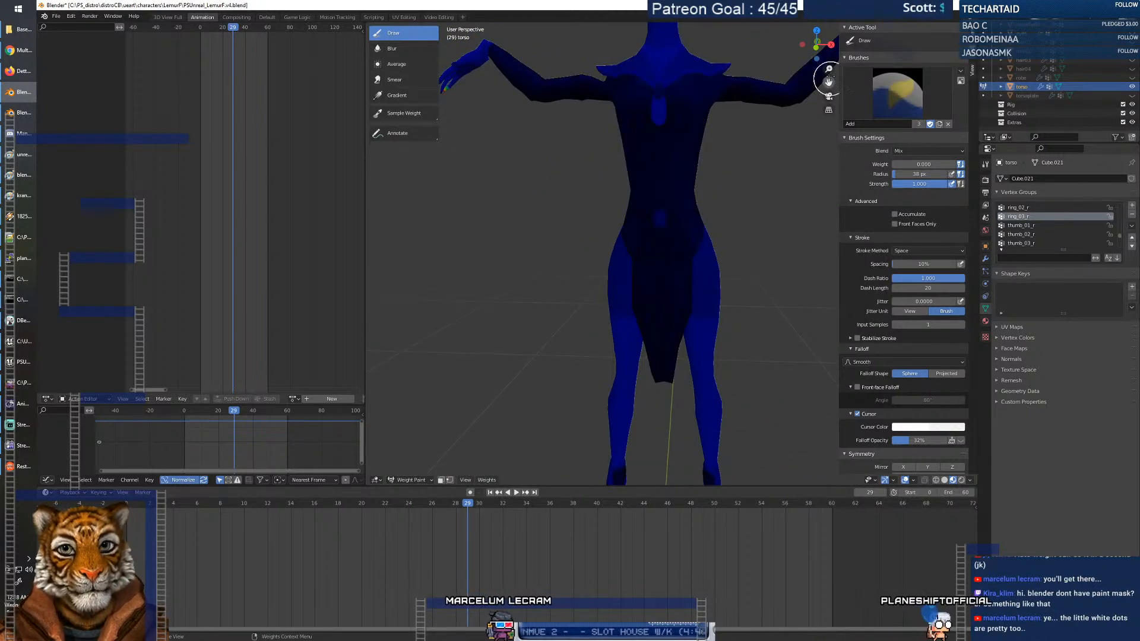
{"action": "scroll", "coordinate": [821, 71], "scroll_direction": "down", "scroll_amount": 3}
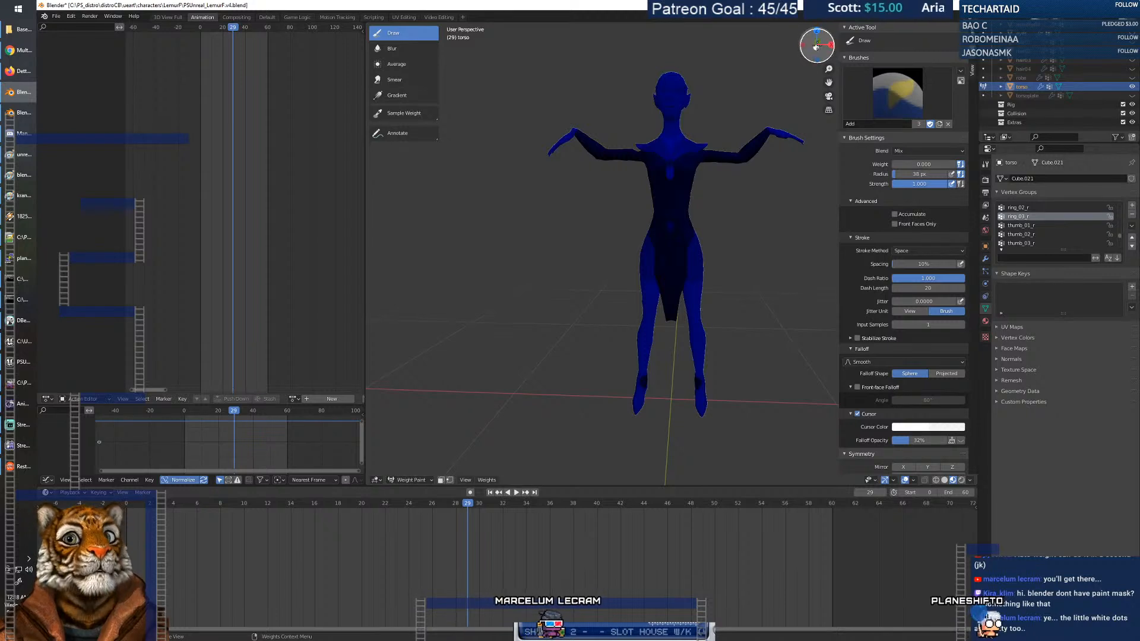
{"action": "left_click", "coordinate": [816, 46]}
{"action": "middle_click_drag", "start_coordinate": [712, 295], "coordinate": [647, 317], "text": "shift"}
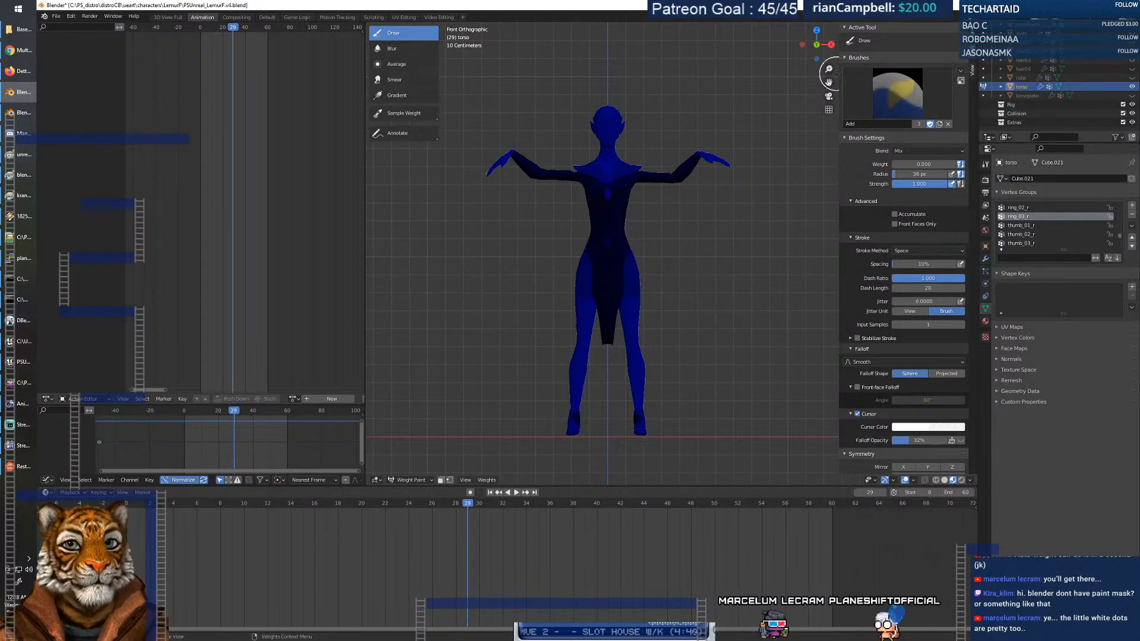
{"action": "left_click_drag", "start_coordinate": [829, 69], "coordinate": [828, 66]}
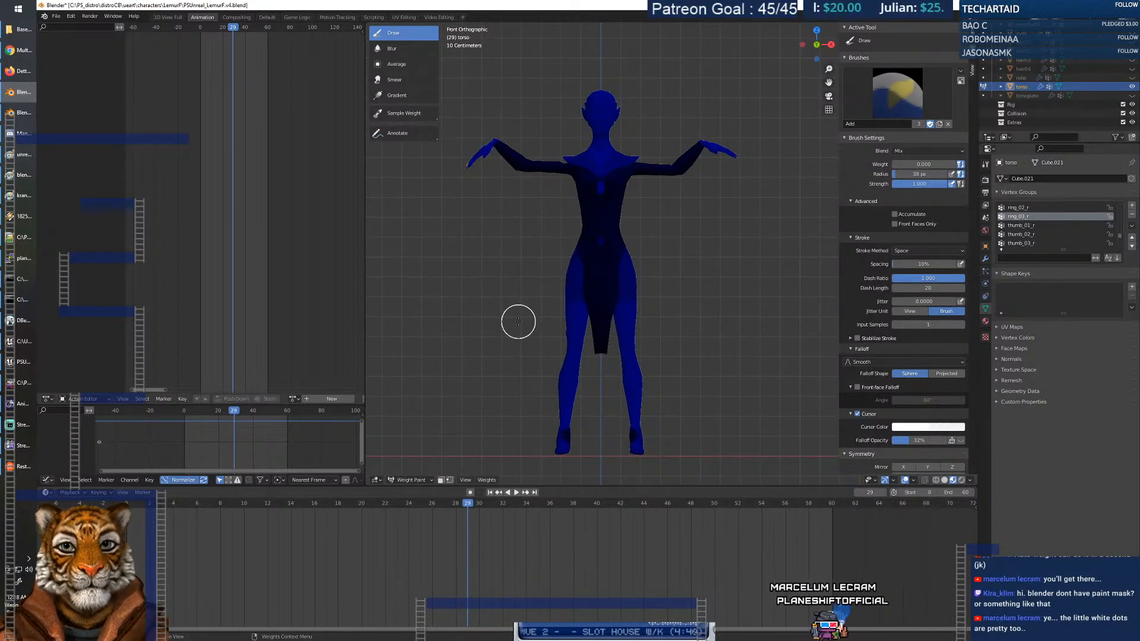
{"action": "left_click_drag", "start_coordinate": [466, 507], "coordinate": [220, 516]}
{"action": "left_click_drag", "start_coordinate": [197, 516], "coordinate": [531, 511]}
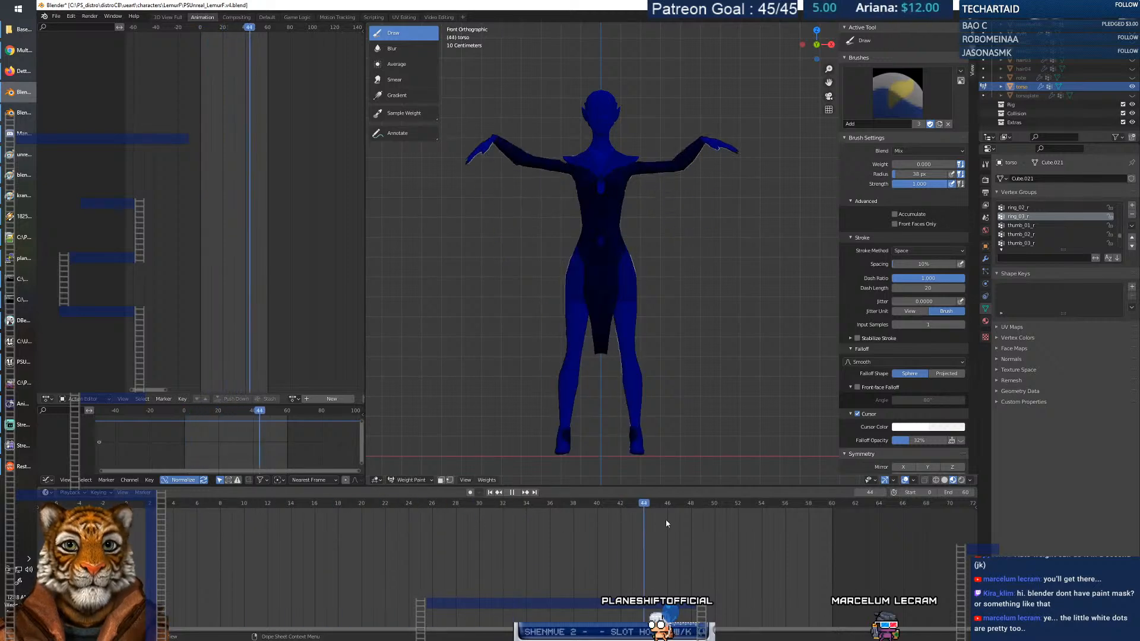
{"action": "key", "text": "Escape"}
Check the animation from the character's side and return to frame 0.
{"action": "middle_click_drag", "start_coordinate": [570, 394], "coordinate": [589, 363]}
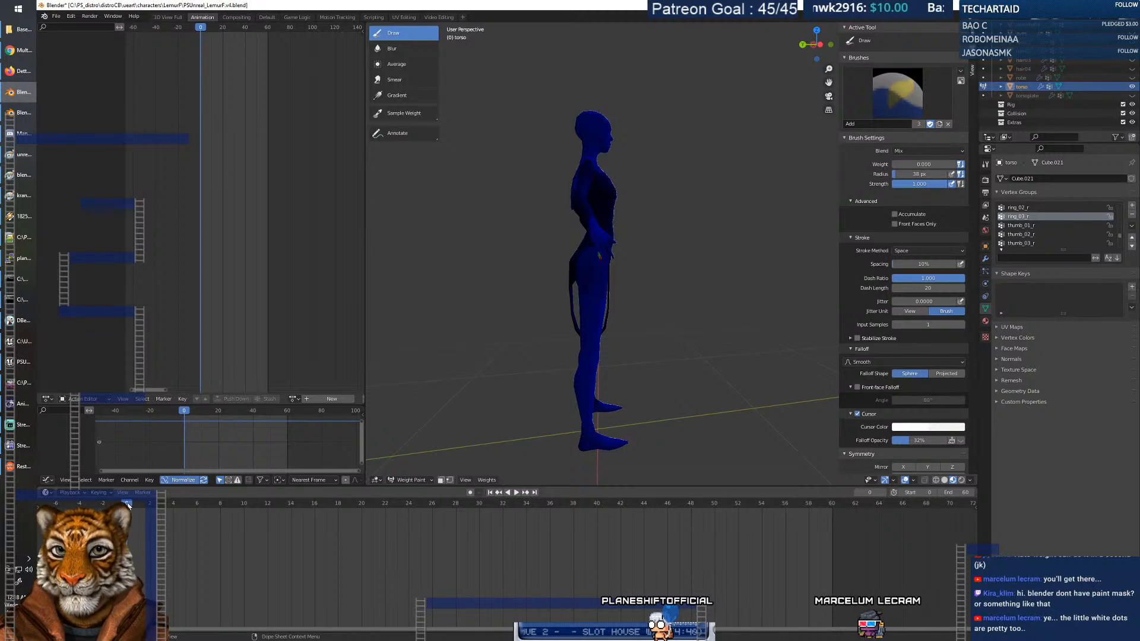
{"action": "key", "text": "space"}
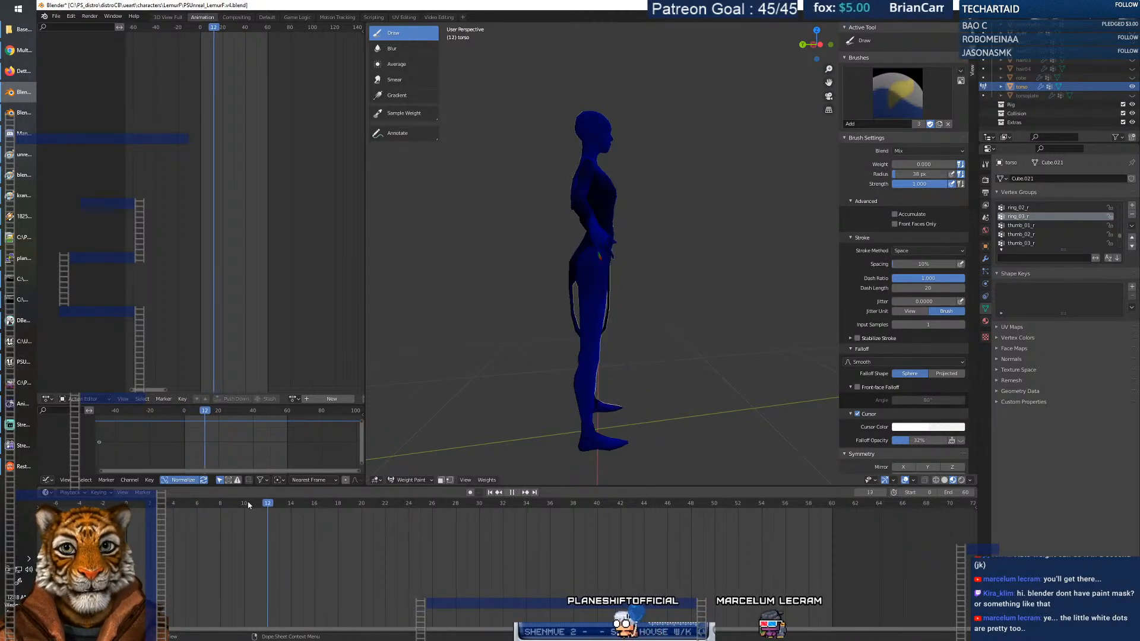
{"action": "left_click_drag", "start_coordinate": [598, 498], "coordinate": [127, 502]}
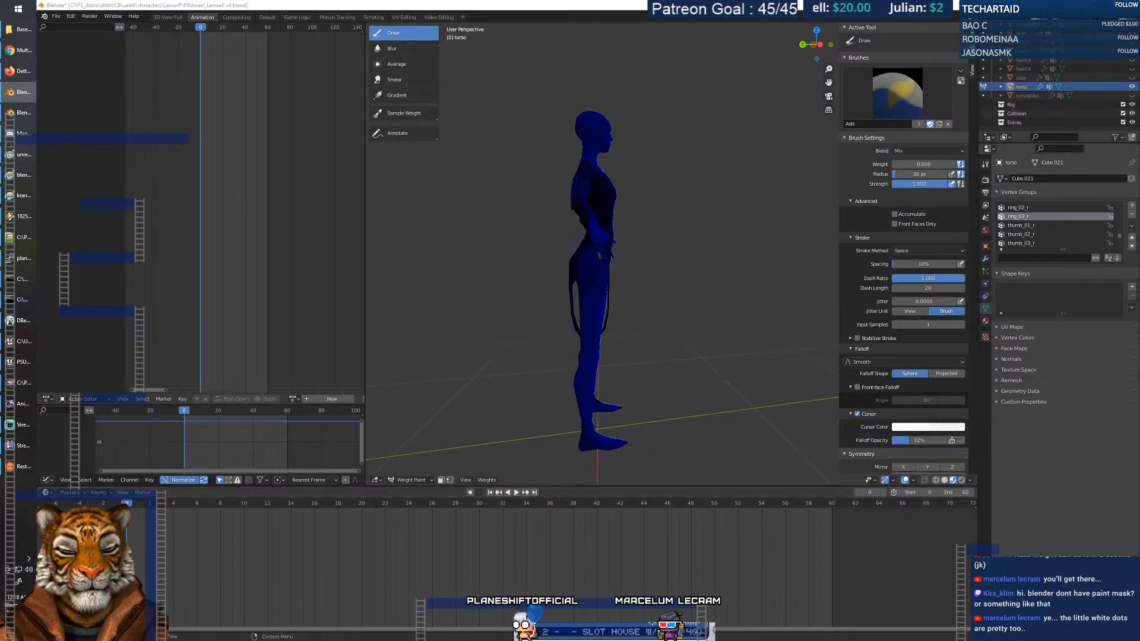
{"action": "middle_click_drag", "start_coordinate": [706, 273], "coordinate": [555, 259]}
Save the file and switch the torso mesh from Weight Paint to Object Mode.
{"action": "left_click", "coordinate": [56, 16]}
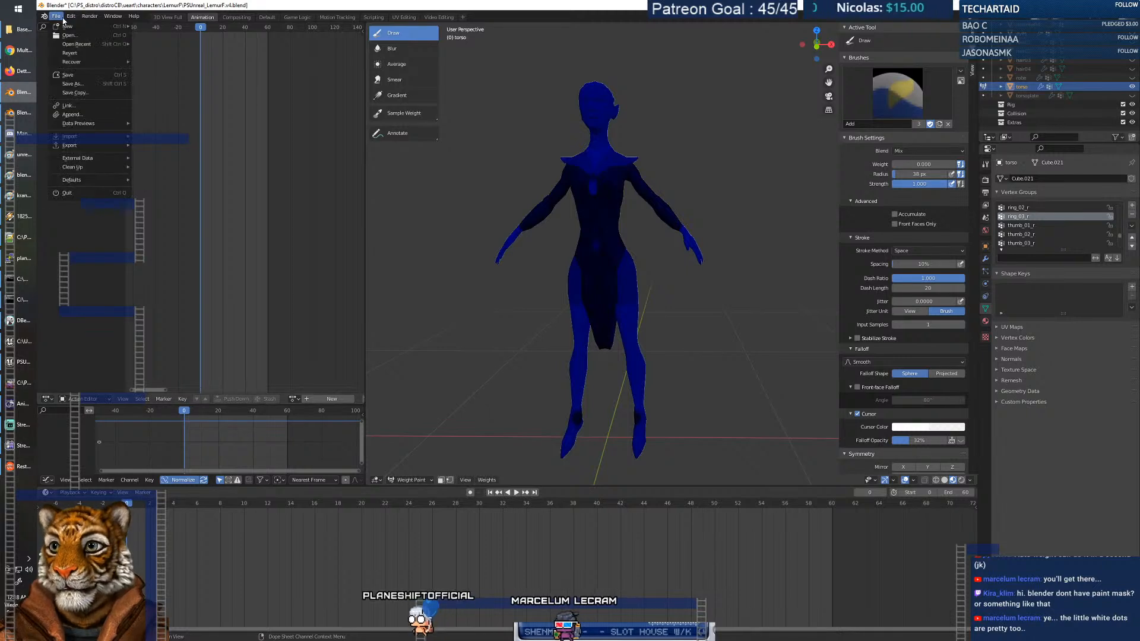
{"action": "left_click", "coordinate": [77, 75]}
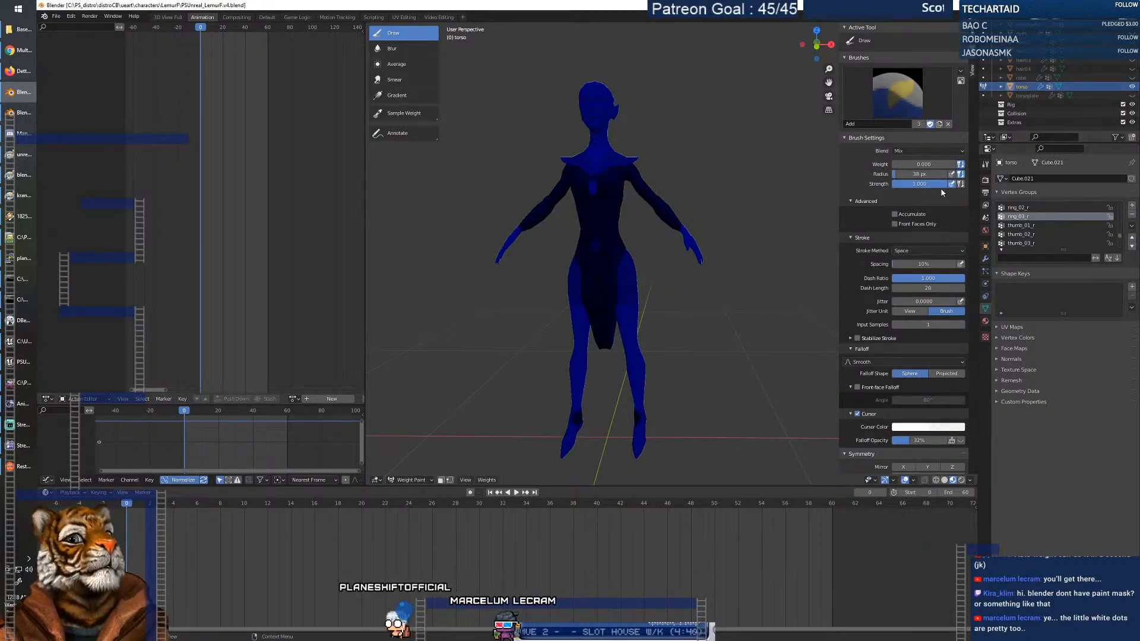
{"action": "left_click", "coordinate": [409, 479]}
{"action": "left_click", "coordinate": [416, 469]}
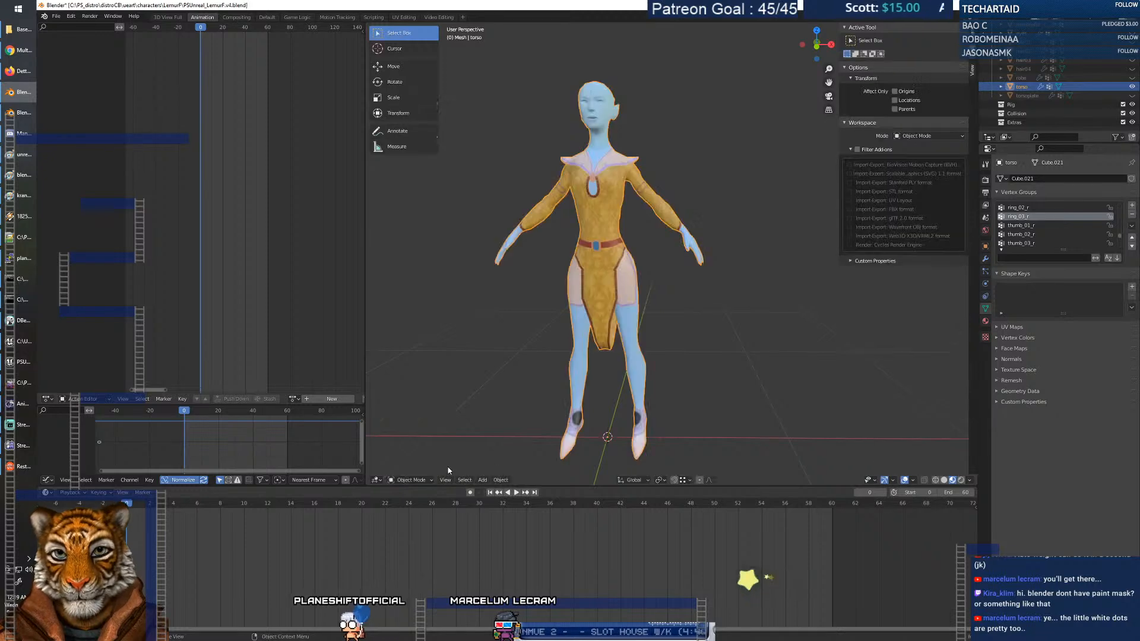
Unhide the Armature and limit its visible bones to the third layer, which holds the control shapes.
{"action": "middle_click_drag", "start_coordinate": [590, 294], "coordinate": [605, 298]}
{"action": "scroll", "coordinate": [1035, 102], "scroll_direction": "up", "scroll_amount": 5}
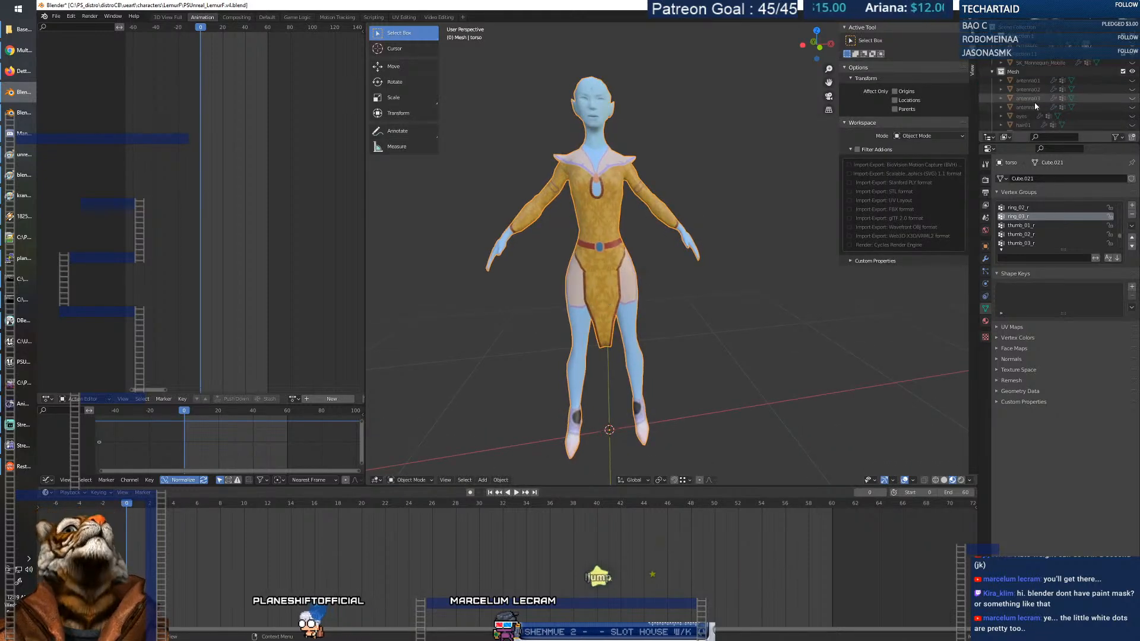
{"action": "left_click", "coordinate": [1033, 51]}
{"action": "left_click", "coordinate": [1132, 45]}
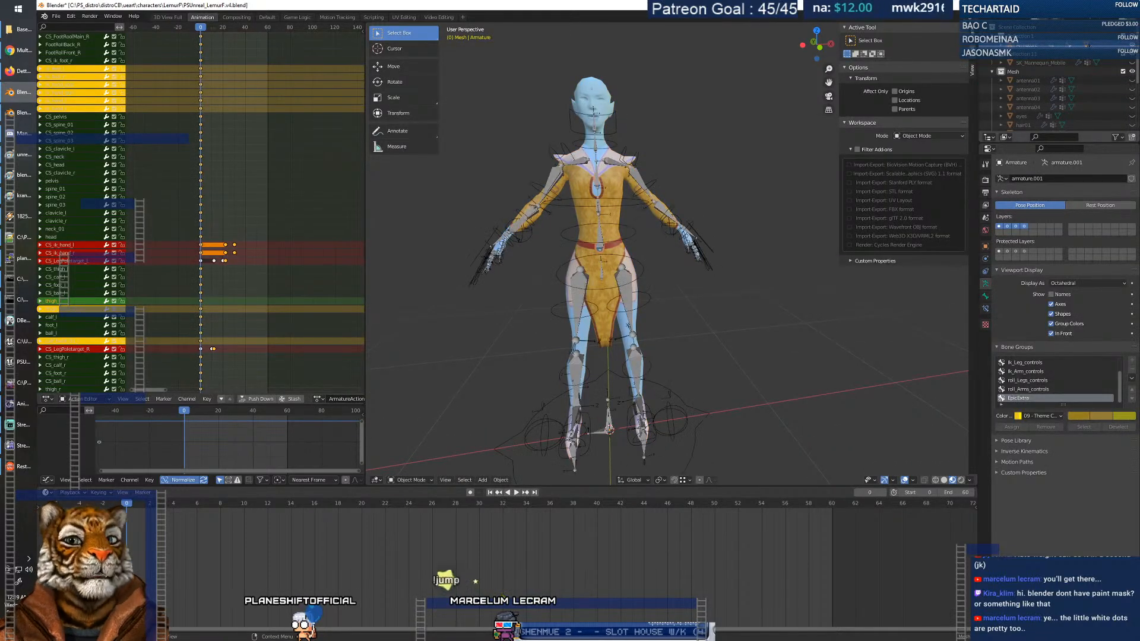
{"action": "left_click", "coordinate": [1023, 227], "text": "shift"}
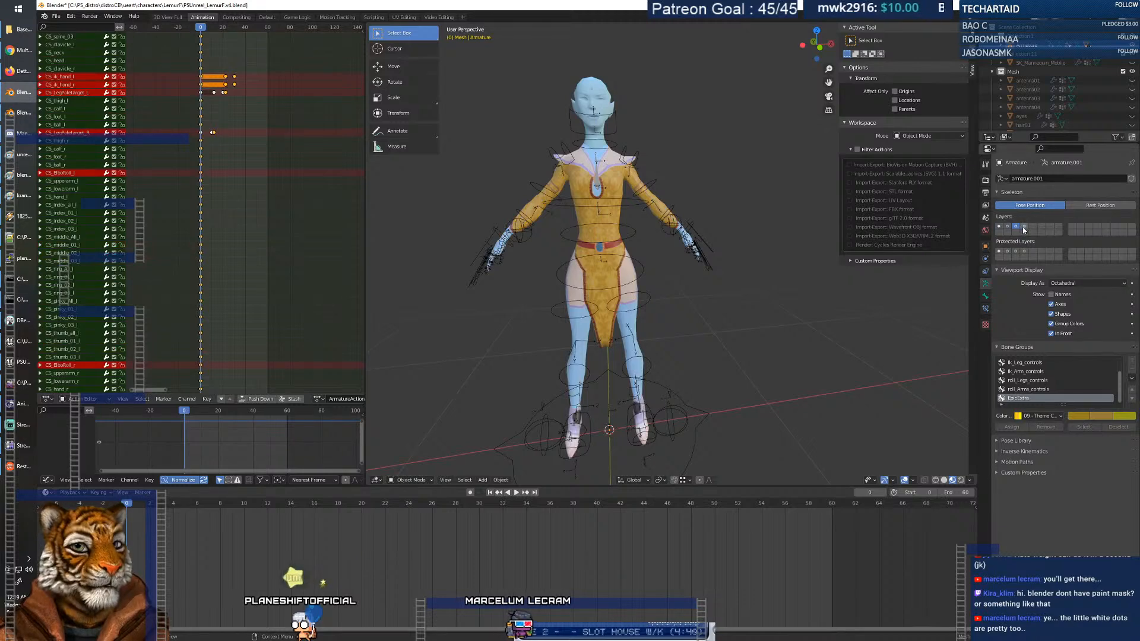
Put the armature in Pose Mode, test-rotate the CS_pelvis control to check the hip and skirt deformation, and cancel the rotation.
{"action": "left_click", "coordinate": [628, 242]}
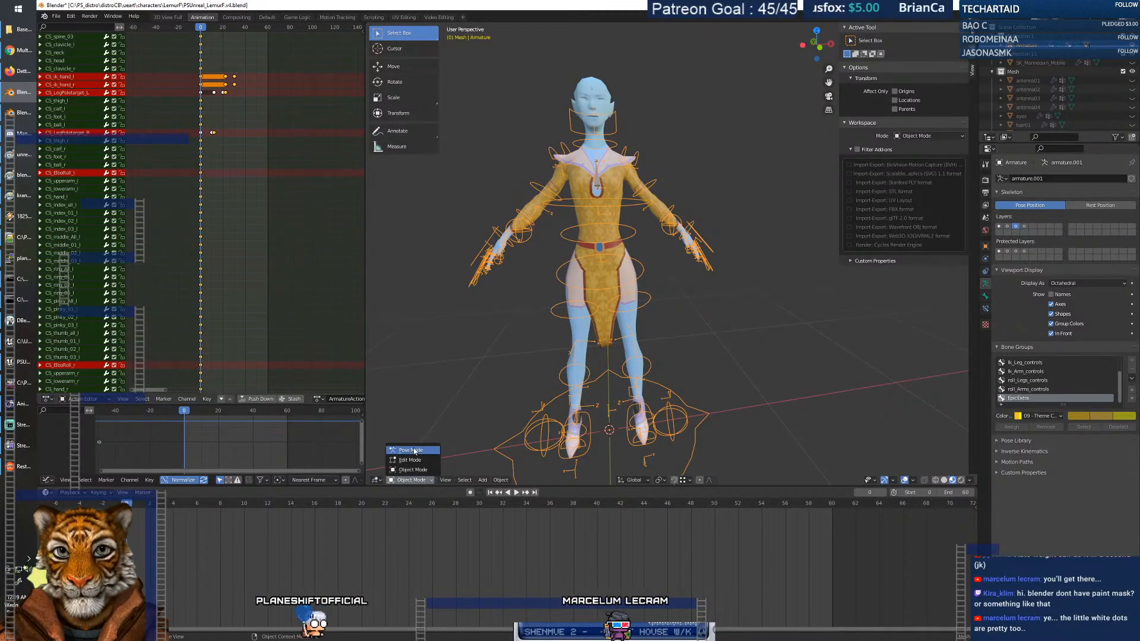
{"action": "key", "text": "ctrl+Tab"}
{"action": "left_click", "coordinate": [639, 274]}
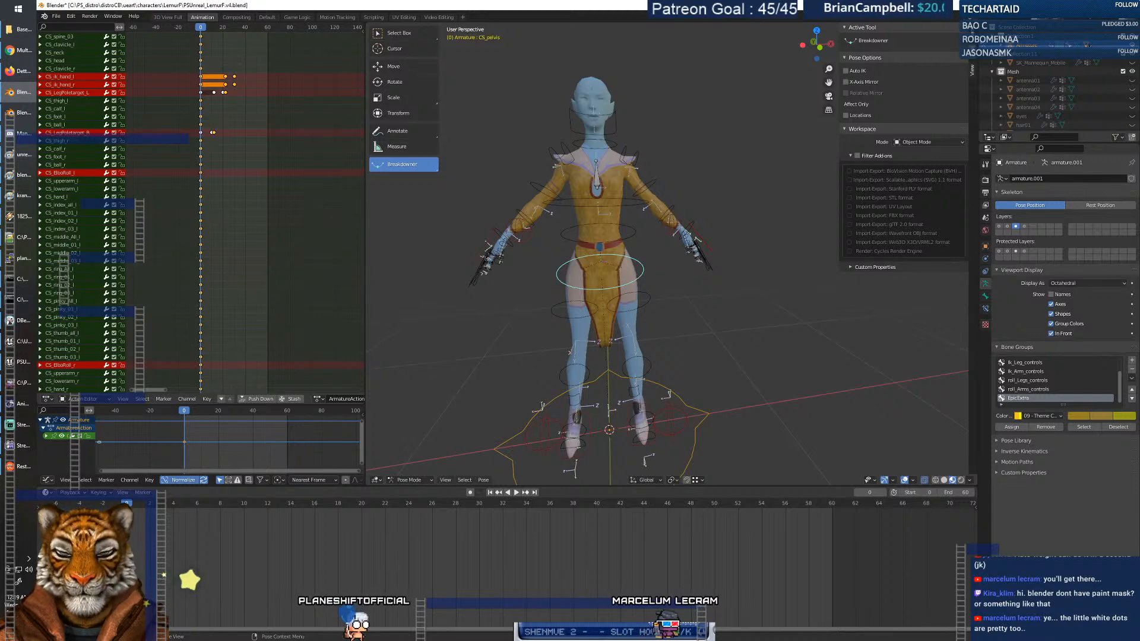
{"action": "key", "text": "r"}
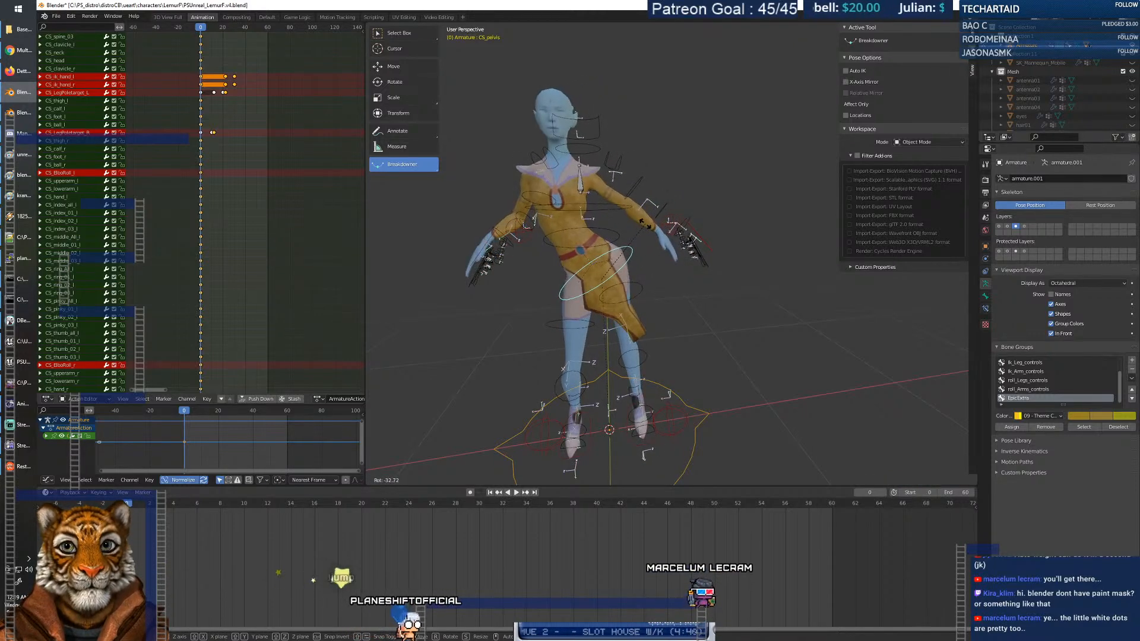
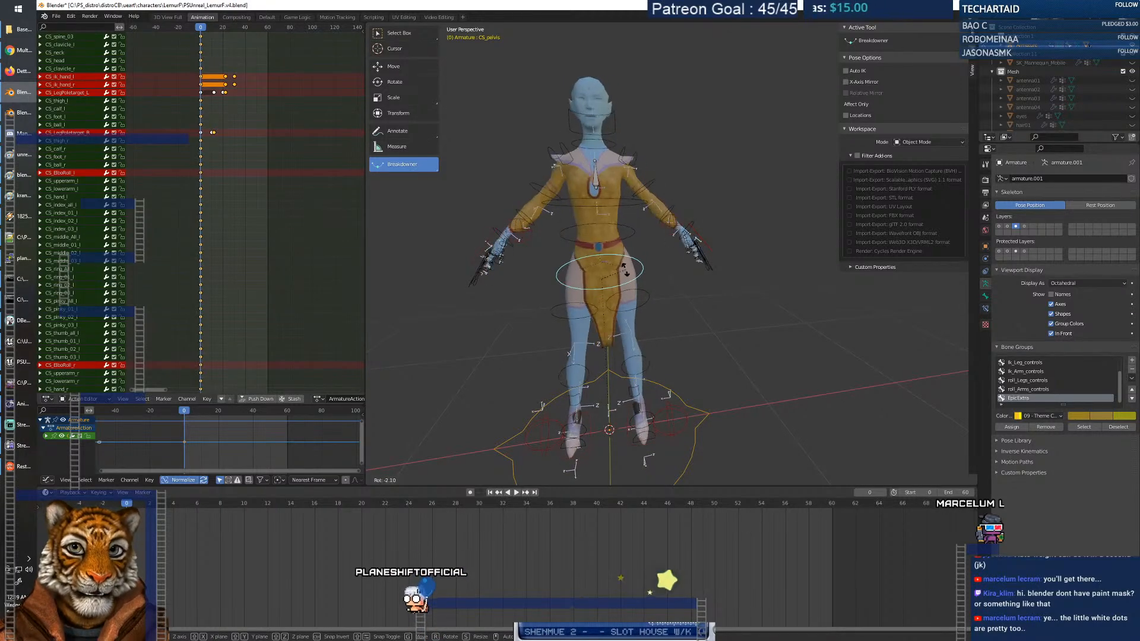
{"action": "right_click", "coordinate": [624, 271]}
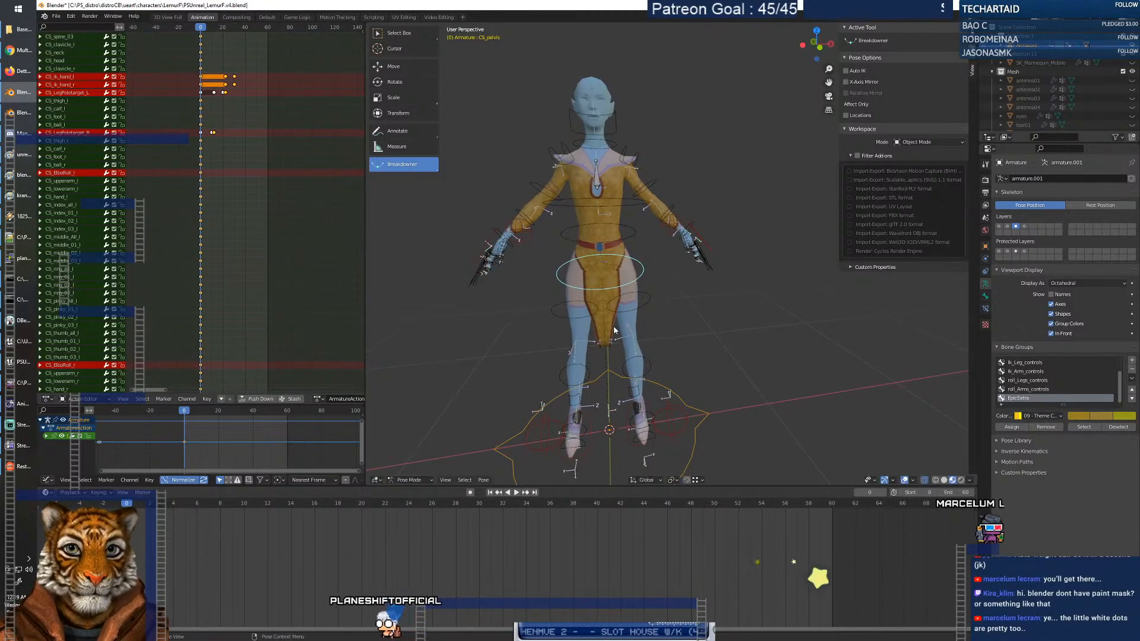
{"action": "mouse_move", "coordinate": [600, 331]}
{"action": "middle_mouse_down"}
{"action": "mouse_move", "coordinate": [697, 309]}
{"action": "mouse_move", "coordinate": [670, 312]}
{"action": "mouse_move", "coordinate": [686, 318]}
{"action": "mouse_move", "coordinate": [589, 316]}
{"action": "middle_mouse_up"}
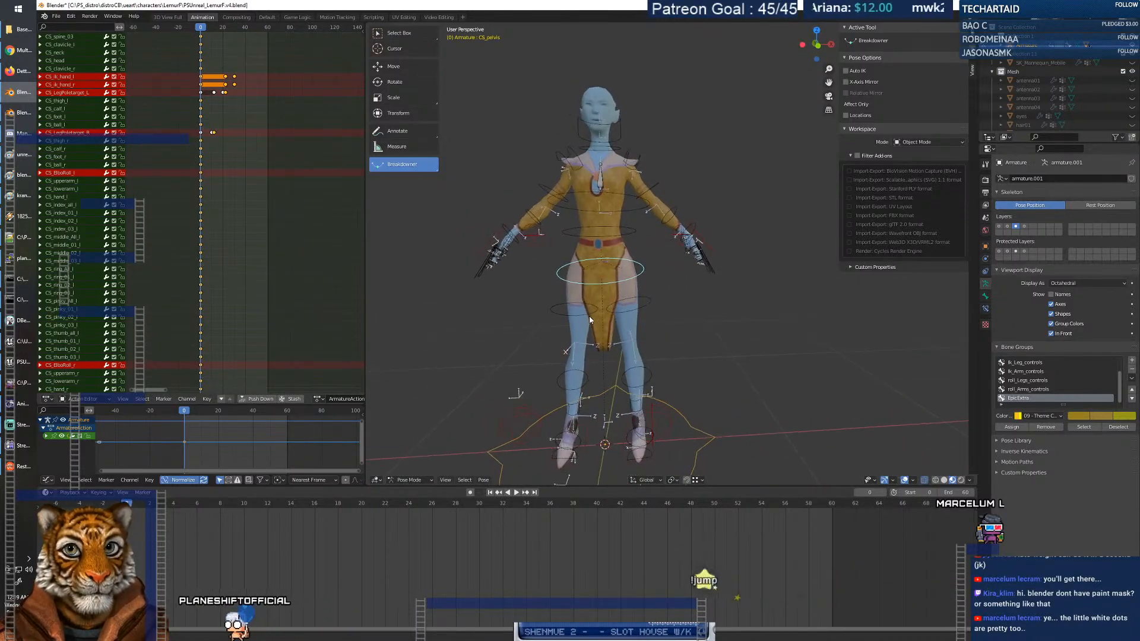
Test-move the left and right hand IK controls to check the arm deformation, cancelling each move.
{"action": "left_click", "coordinate": [706, 239]}
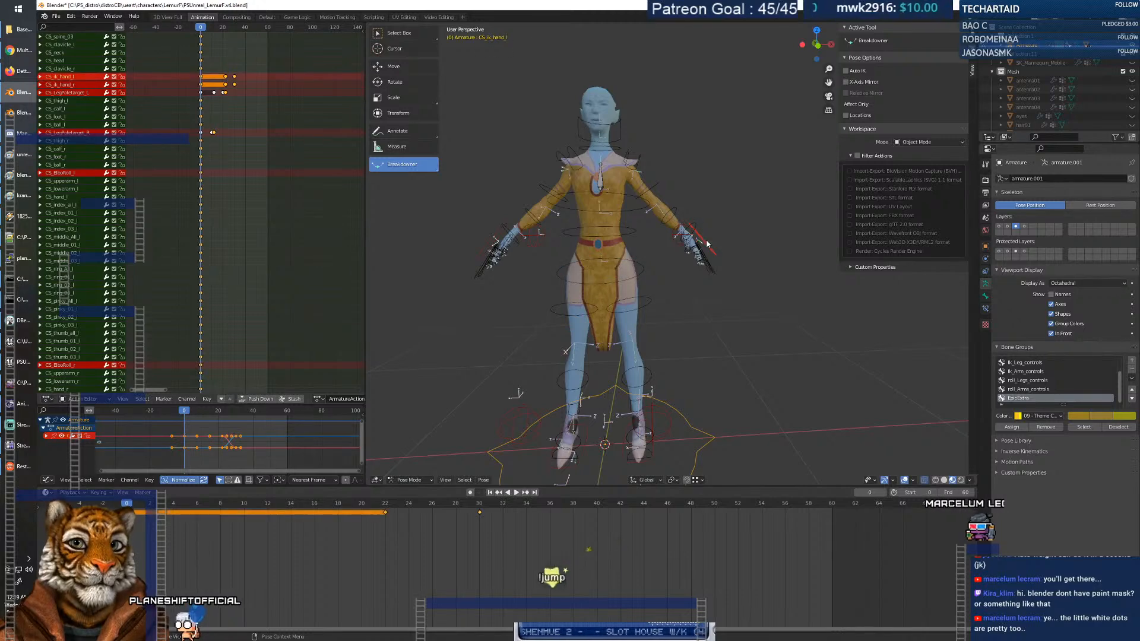
{"action": "key", "text": "g"}
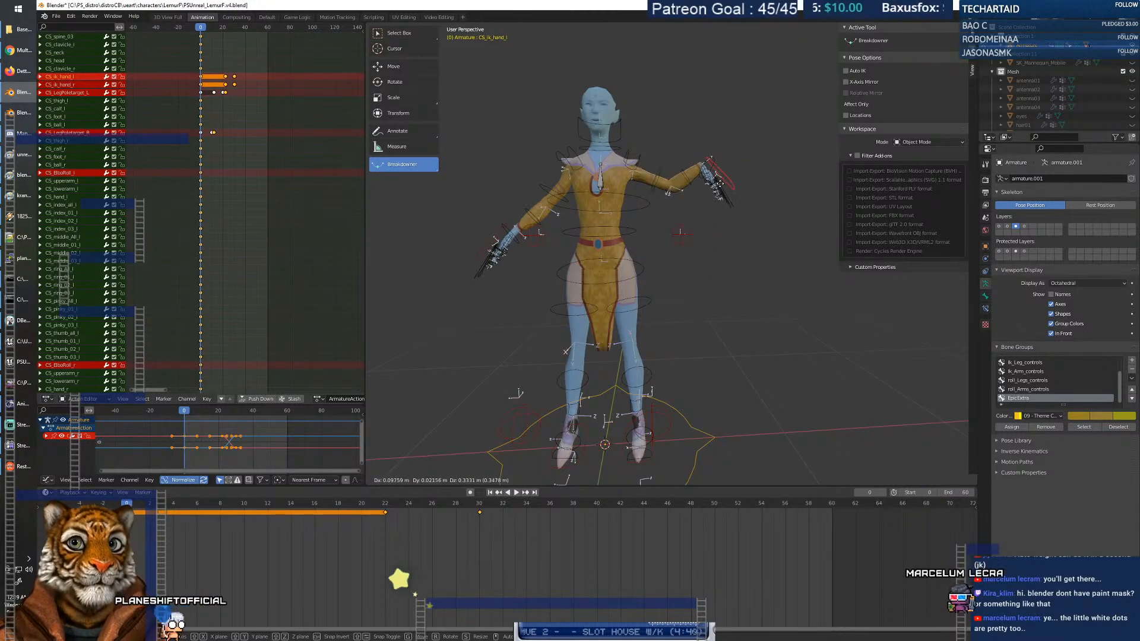
{"action": "right_click", "coordinate": [713, 209]}
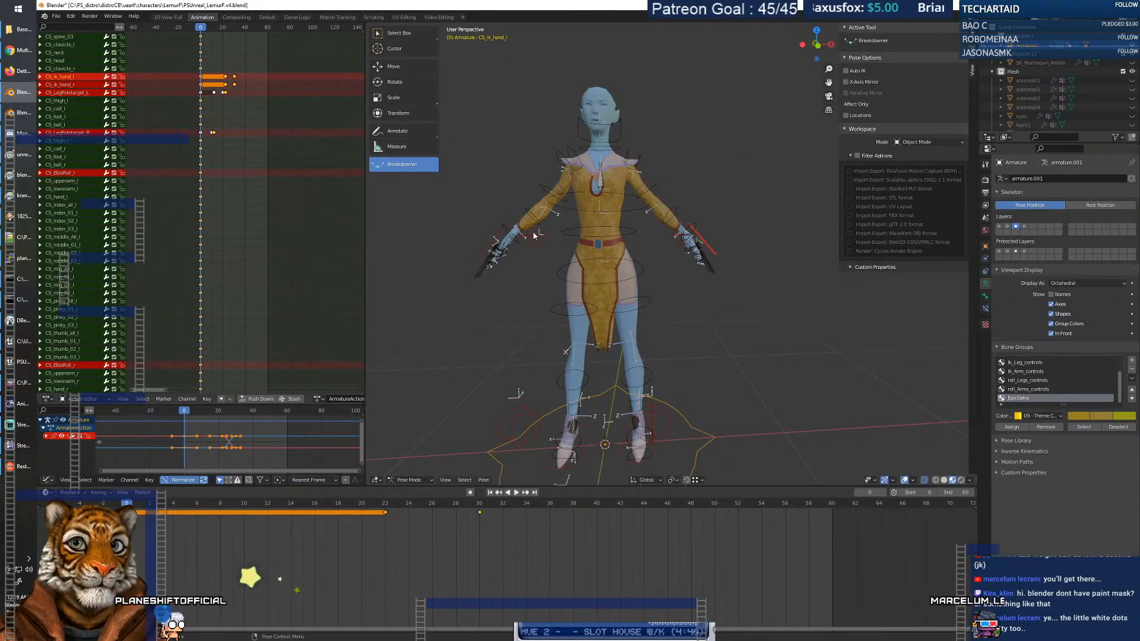
{"action": "left_click", "coordinate": [498, 237]}
{"action": "key", "text": "g"}
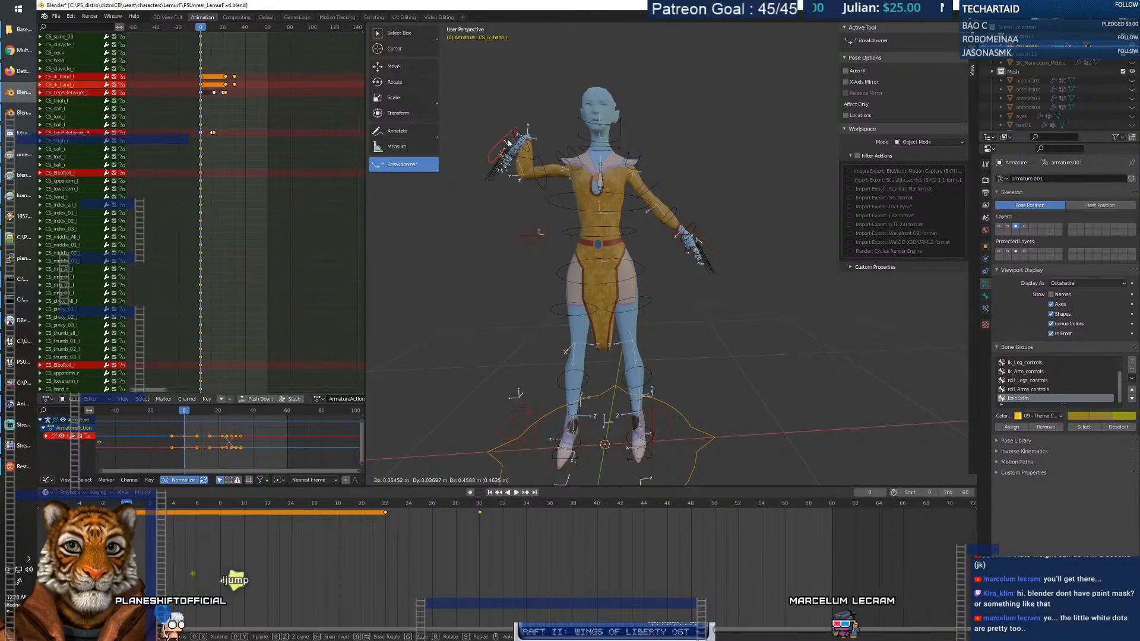
{"action": "right_click", "coordinate": [629, 176]}
Test-rotate the CS_neck and CS_head controls, cancelling each rotation, and examine the neck and collar up close from the side.
{"action": "left_click", "coordinate": [614, 154]}
{"action": "key", "text": "r"}
{"action": "right_click", "coordinate": [655, 168]}
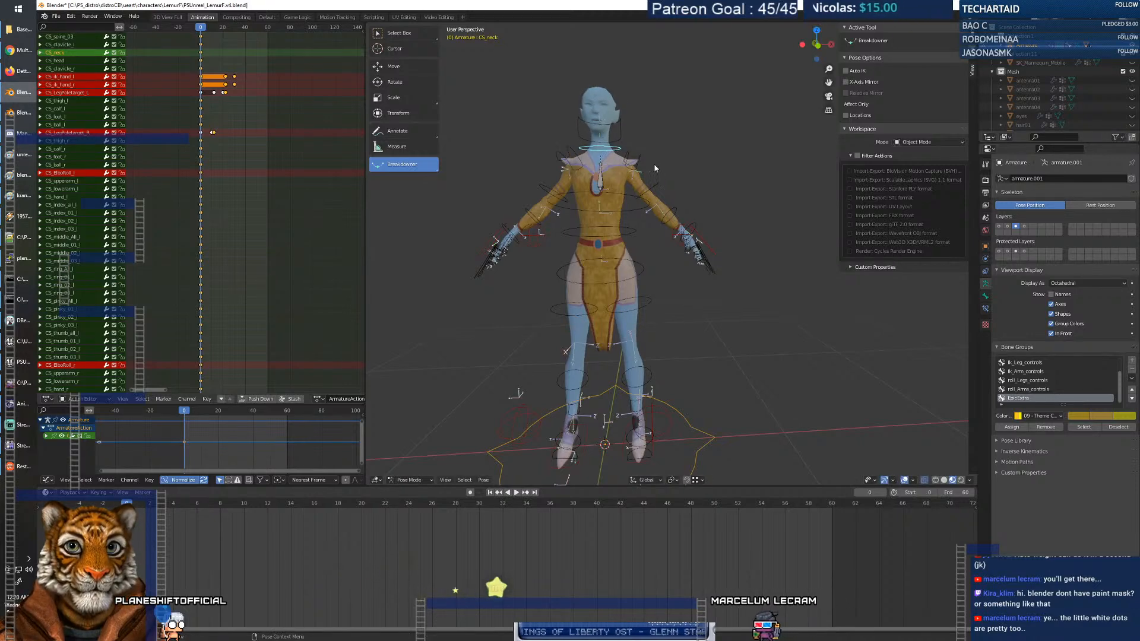
{"action": "left_click", "coordinate": [622, 132]}
{"action": "key", "text": "r"}
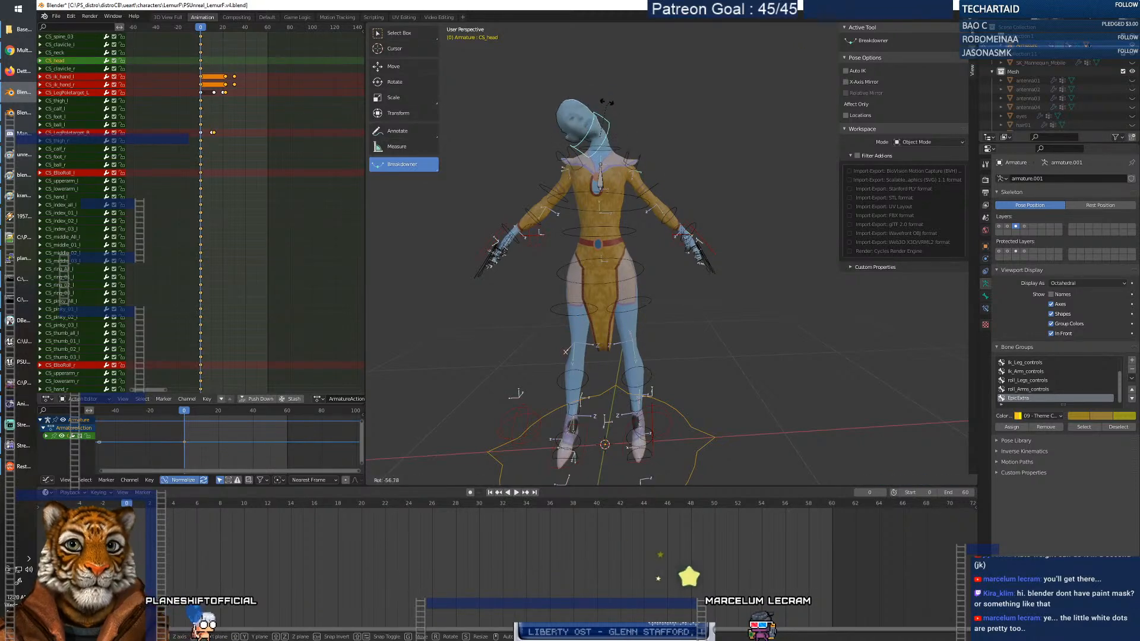
{"action": "right_click", "coordinate": [615, 124]}
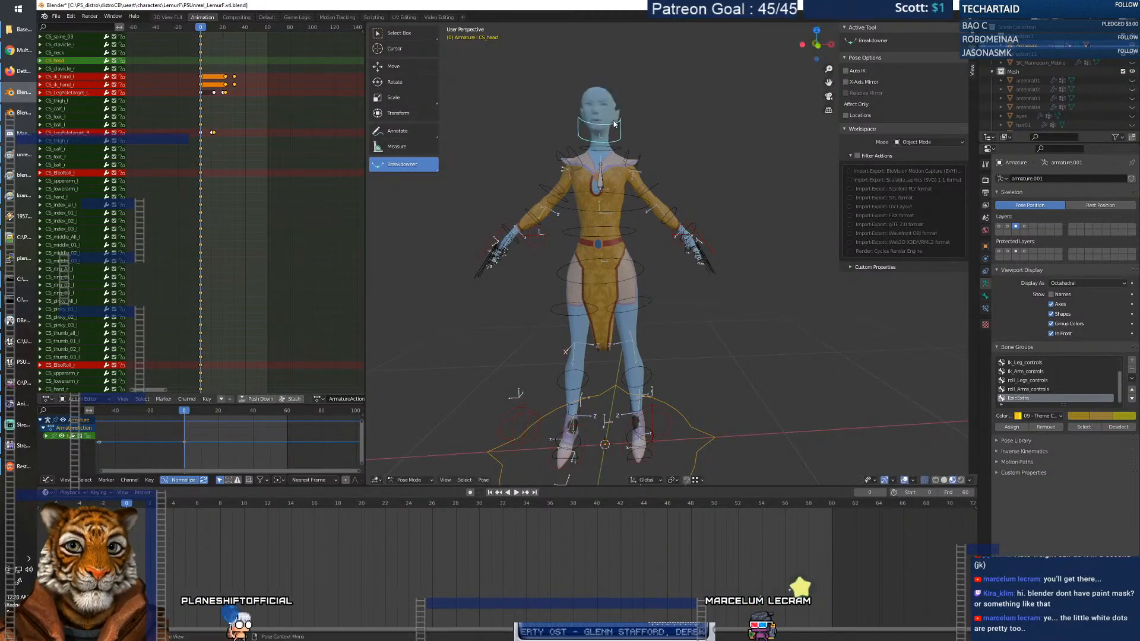
{"action": "left_click", "coordinate": [617, 151]}
{"action": "key", "text": "r"}
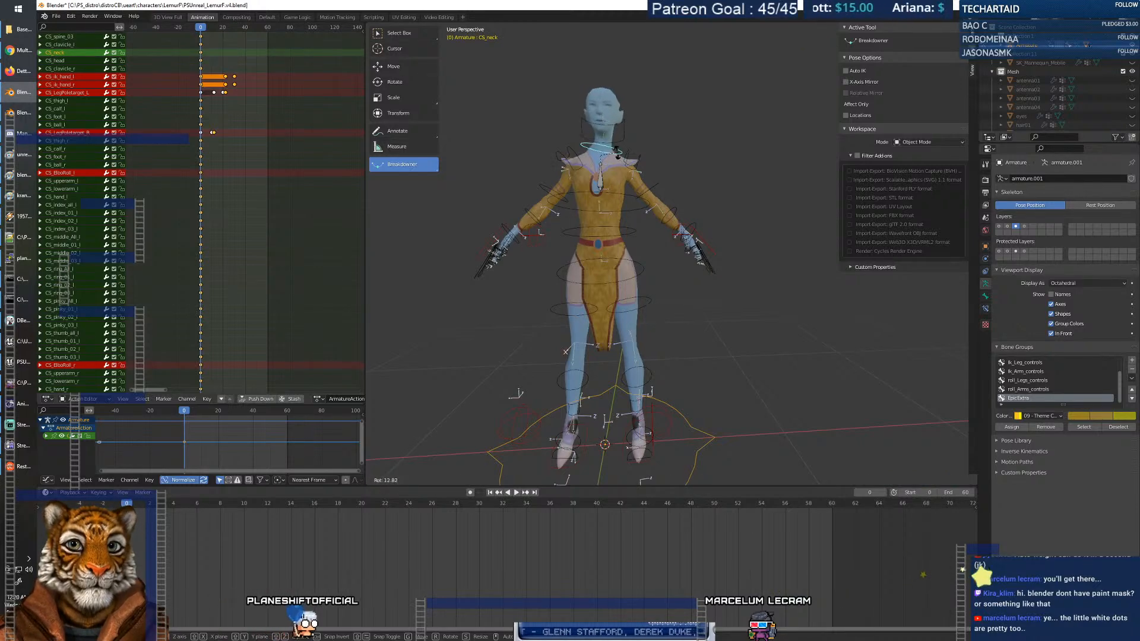
{"action": "right_click", "coordinate": [618, 153]}
{"action": "middle_click_drag", "start_coordinate": [574, 183], "coordinate": [640, 260]}
{"action": "scroll", "coordinate": [621, 172], "scroll_direction": "up", "scroll_amount": 5}
{"action": "scroll", "coordinate": [617, 267], "scroll_direction": "up", "scroll_amount": 3}
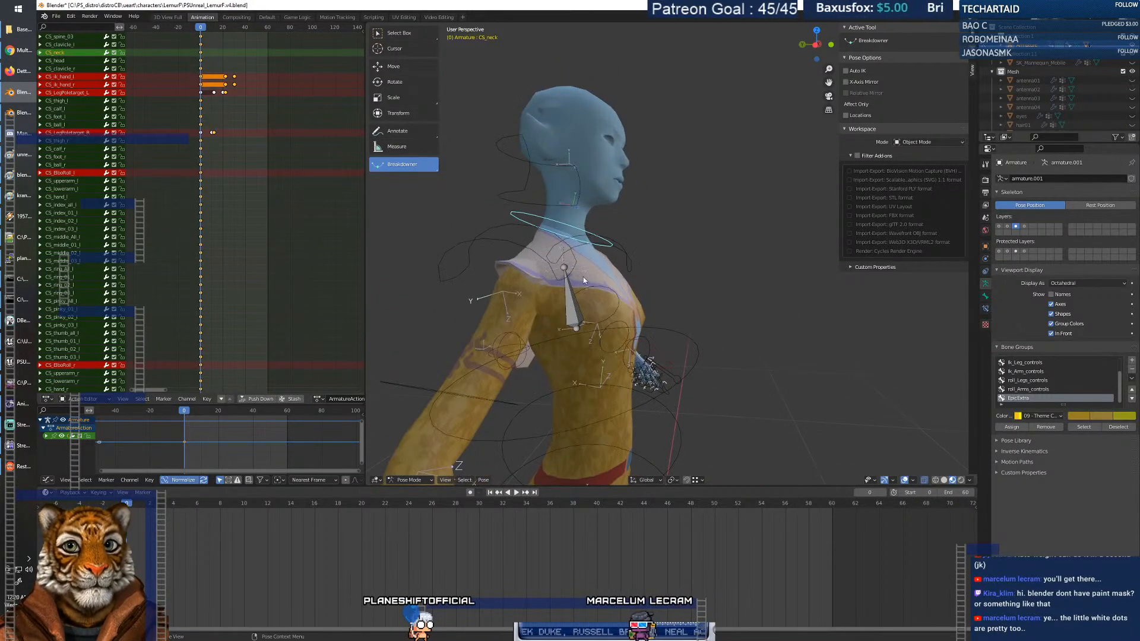
Deselect the bones, switch the armature to Object Mode, and put the torso mesh in Weight Paint mode.
{"action": "key", "text": "alt+a"}
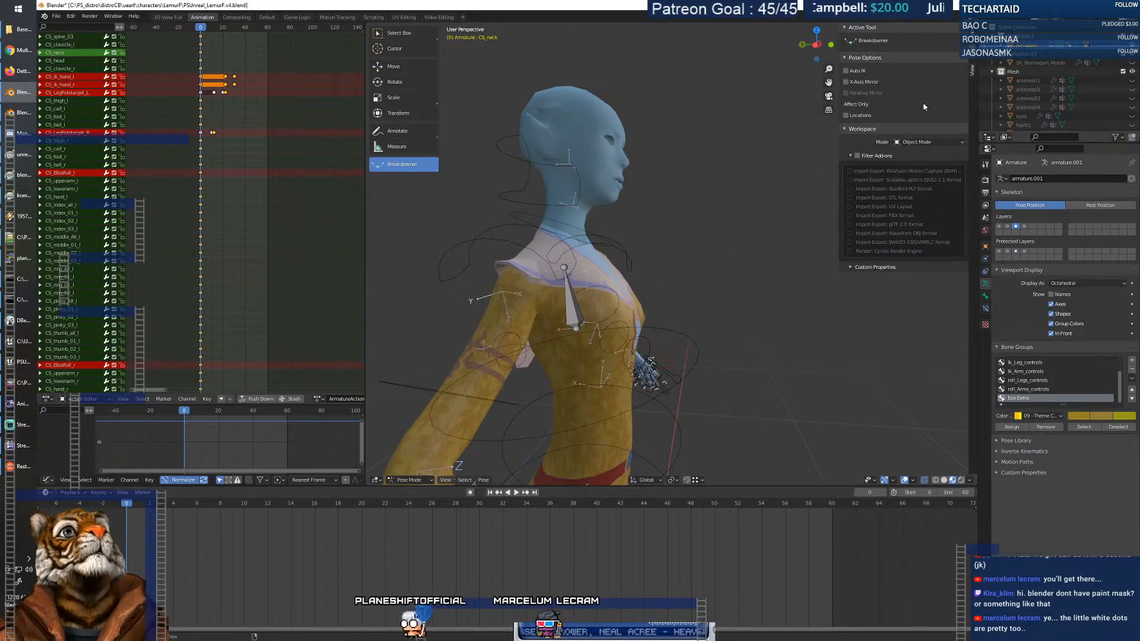
{"action": "key", "text": "Tab"}
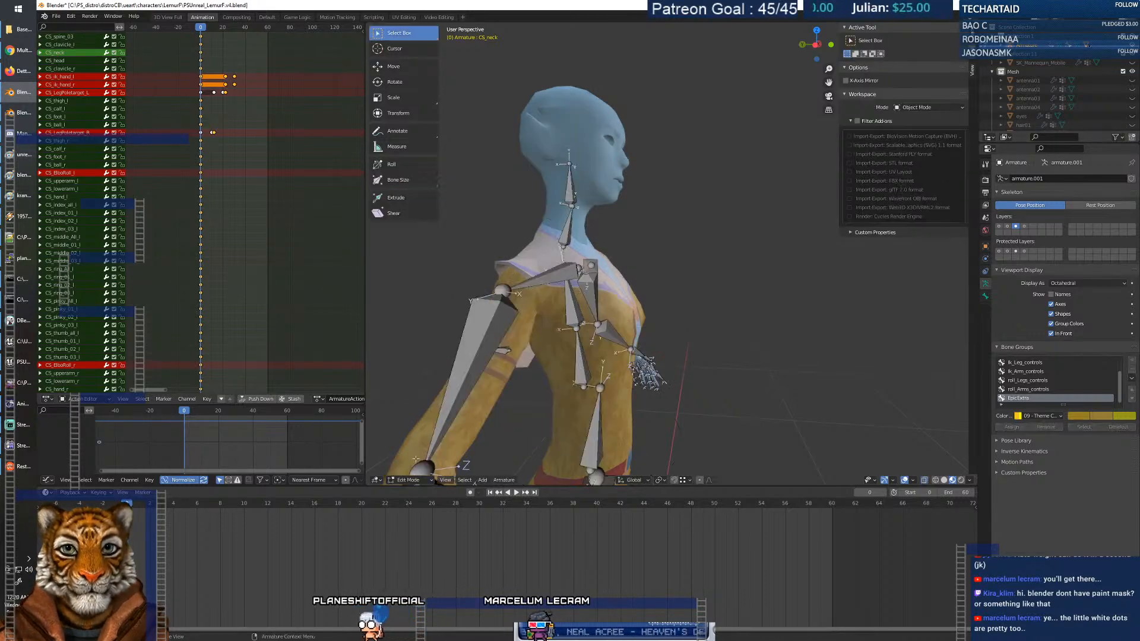
{"action": "left_click", "coordinate": [407, 480]}
{"action": "left_click", "coordinate": [410, 452]}
{"action": "left_click", "coordinate": [611, 282]}
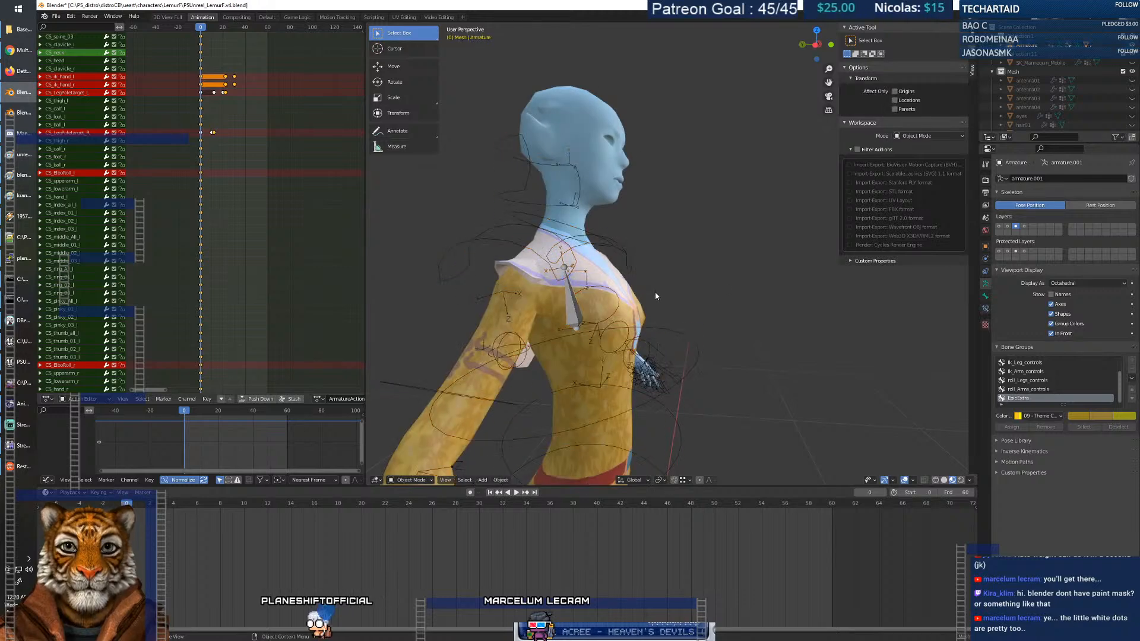
{"action": "left_click", "coordinate": [408, 480]}
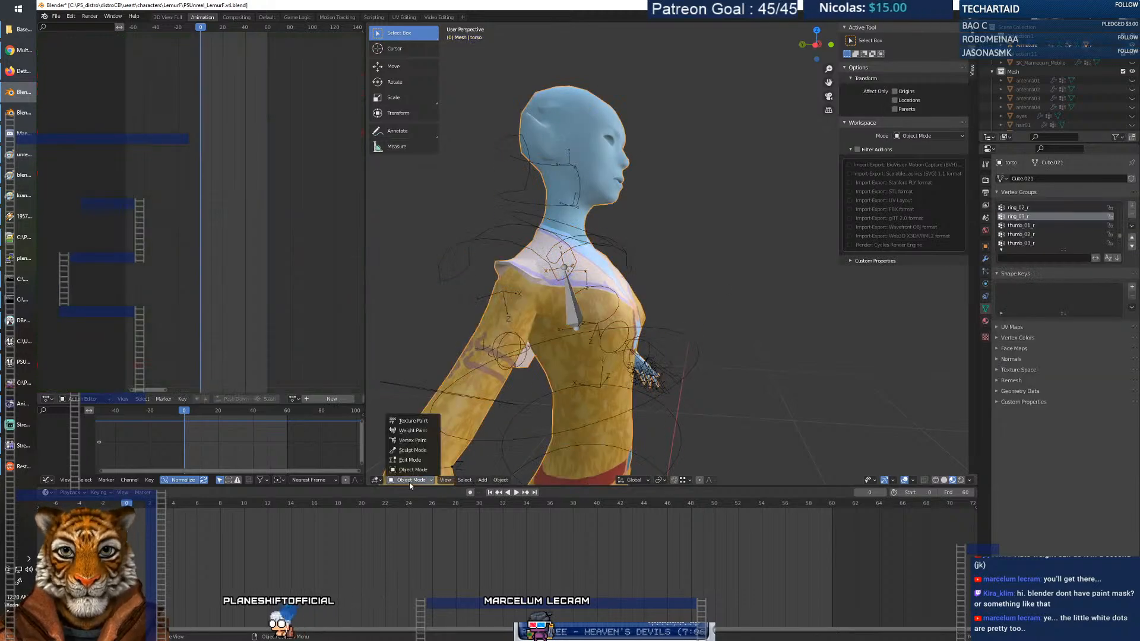
{"action": "left_click", "coordinate": [409, 425]}
Filter the torso's vertex groups by "neck" and display the neck_01 weights for inspection.
{"action": "middle_click_drag", "start_coordinate": [594, 336], "coordinate": [627, 332]}
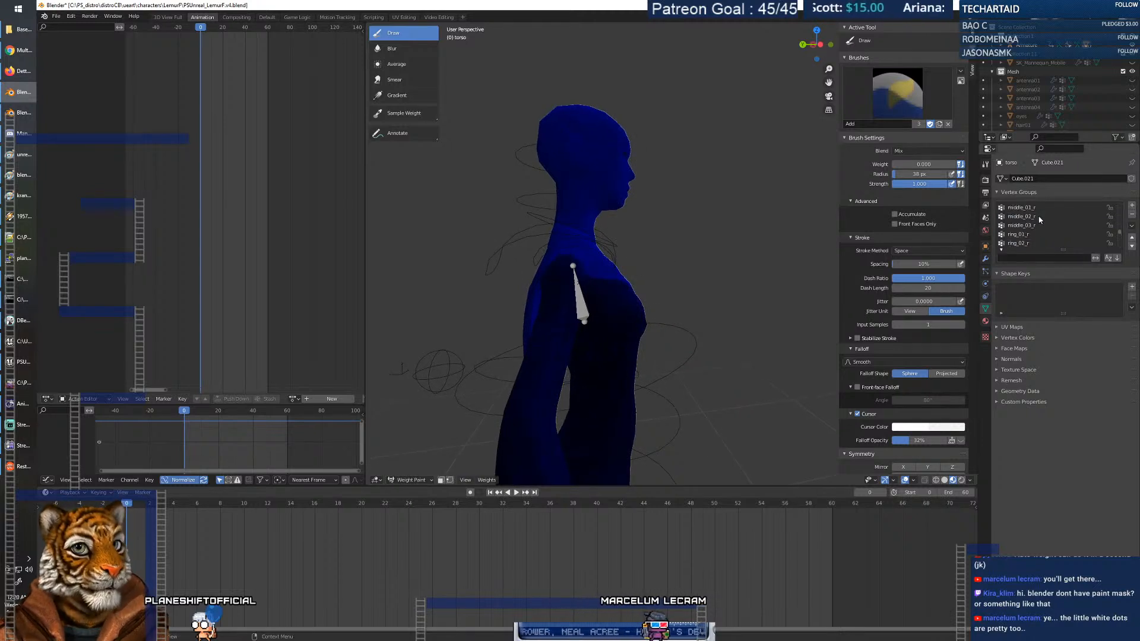
{"action": "left_click", "coordinate": [1041, 259]}
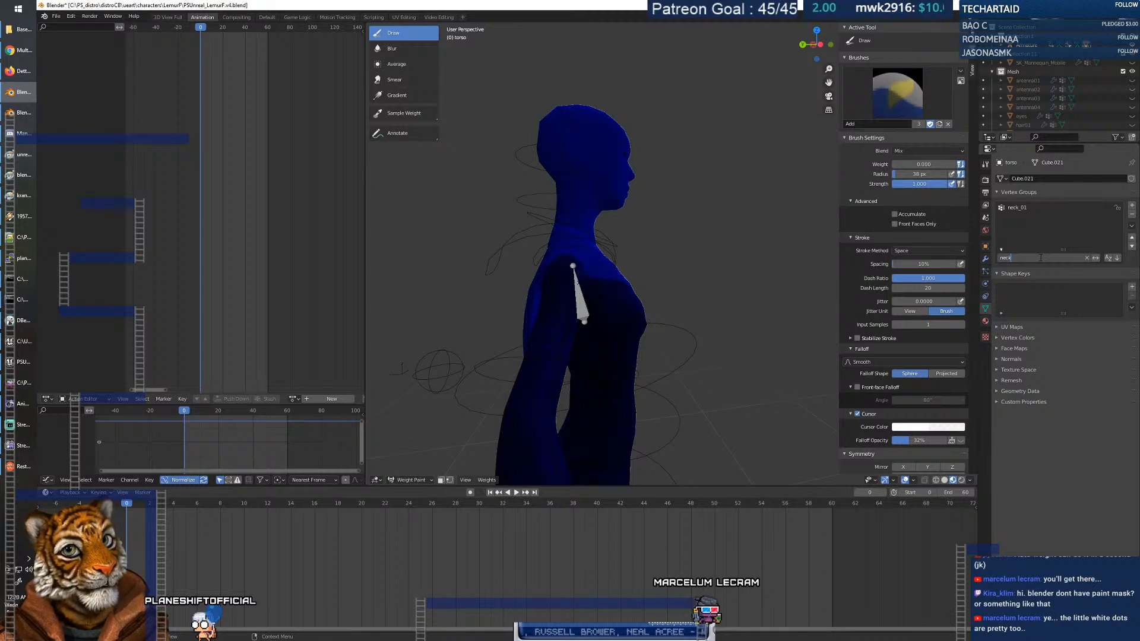
{"action": "left_click", "coordinate": [1017, 208]}
{"action": "middle_click_drag", "start_coordinate": [593, 285], "coordinate": [608, 288]}
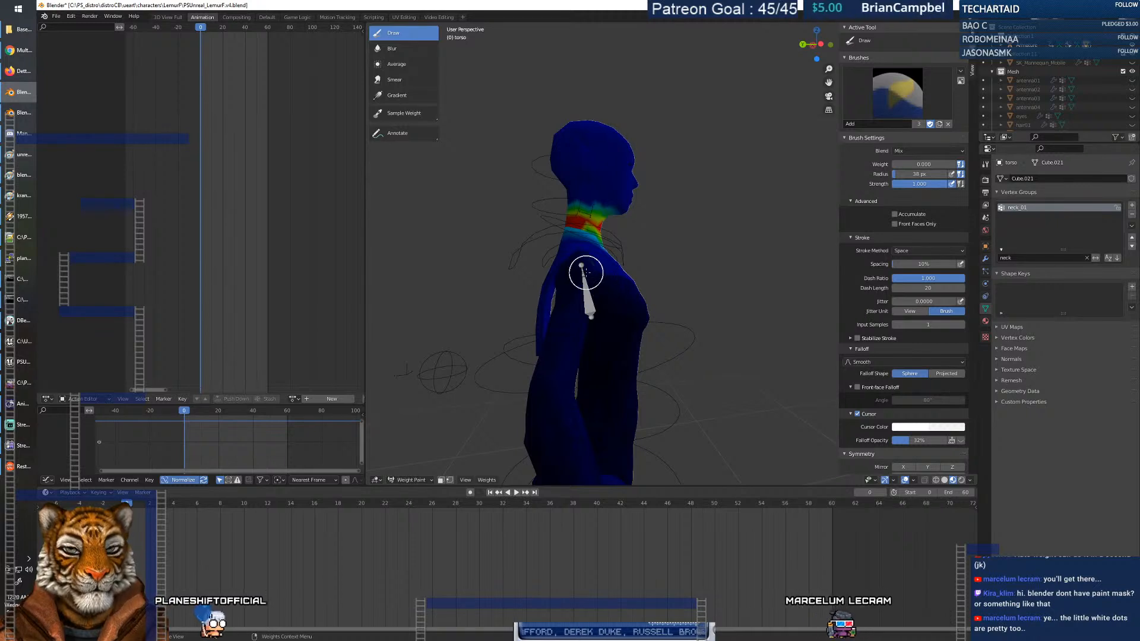
Set the brush's falloff shape to Projected, and display the head group's weights by filtering for "head", clearing the filter when done.
{"action": "left_click", "coordinate": [938, 375]}
{"action": "right_click", "coordinate": [593, 293]}
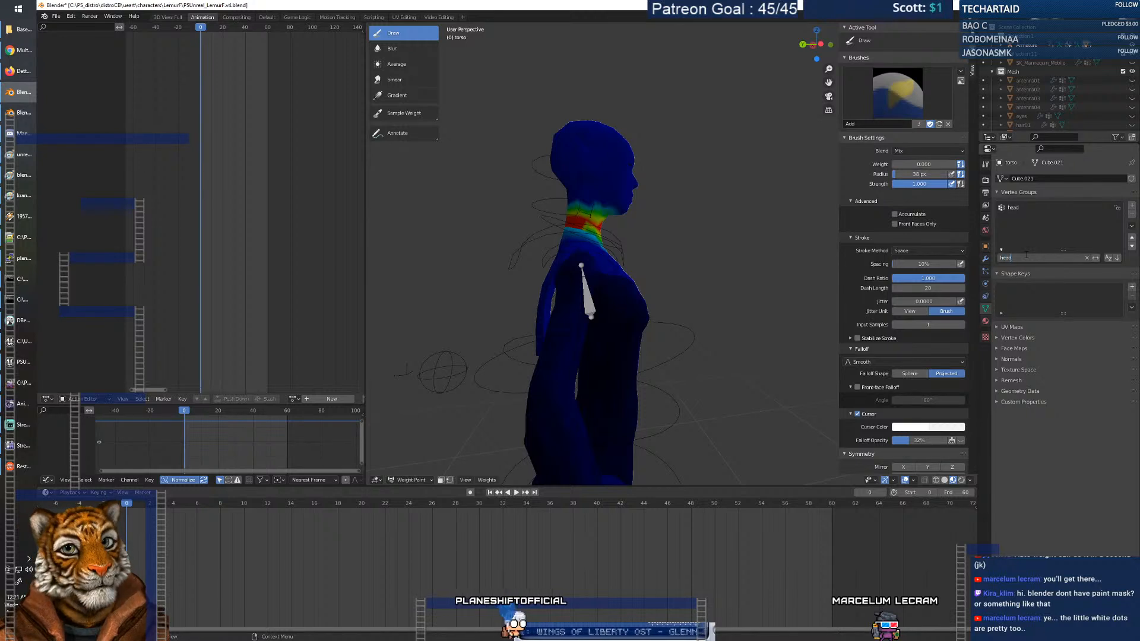
{"action": "left_click", "coordinate": [1020, 209]}
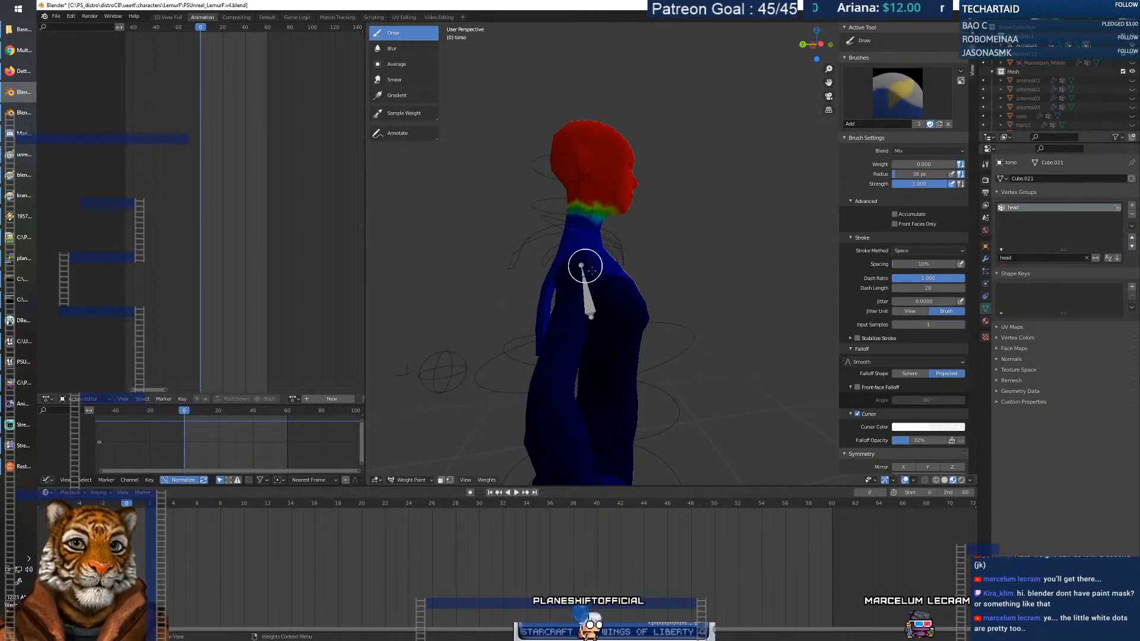
{"action": "left_click", "coordinate": [1087, 257]}
Show the figure in front orthographic view and save the blend file.
{"action": "key", "text": "KP_1"}
{"action": "scroll", "coordinate": [654, 331], "scroll_direction": "down", "scroll_amount": 6}
{"action": "mouse_move", "coordinate": [719, 363]}
{"action": "middle_mouse_down", "text": "shift"}
{"action": "mouse_move", "coordinate": [717, 346]}
{"action": "mouse_move", "coordinate": [674, 340]}
{"action": "mouse_move", "coordinate": [655, 315]}
{"action": "middle_mouse_up", "text": "shift"}
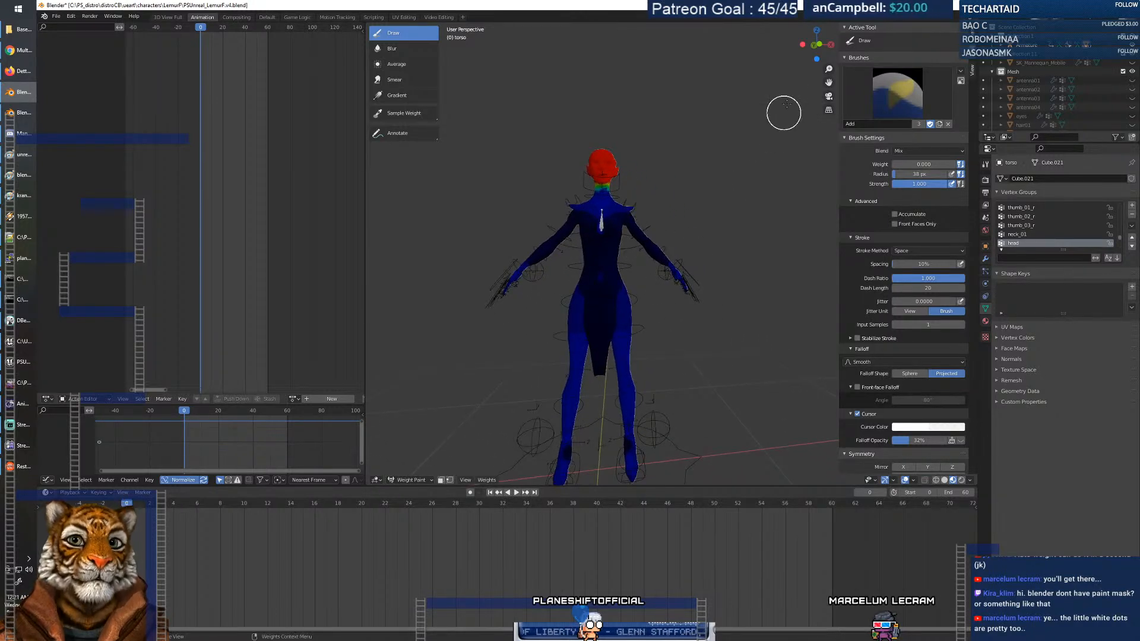
{"action": "left_click", "coordinate": [808, 46]}
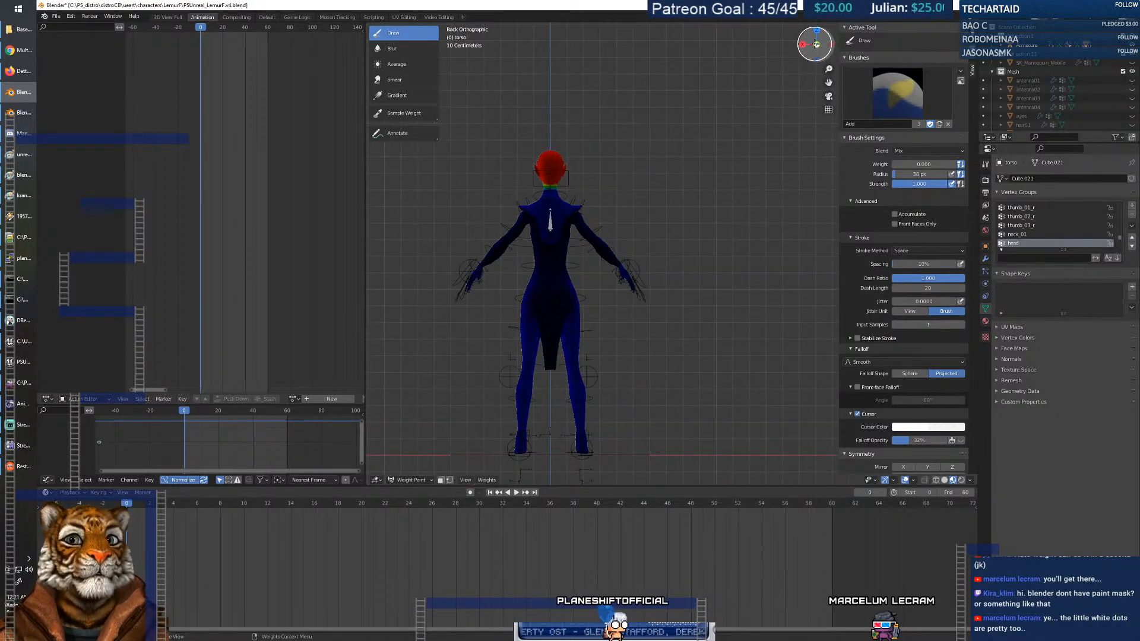
{"action": "left_click", "coordinate": [816, 44]}
{"action": "scroll", "coordinate": [587, 217], "scroll_direction": "up", "scroll_amount": 4}
{"action": "left_click", "coordinate": [56, 16]}
{"action": "left_click", "coordinate": [84, 76]}
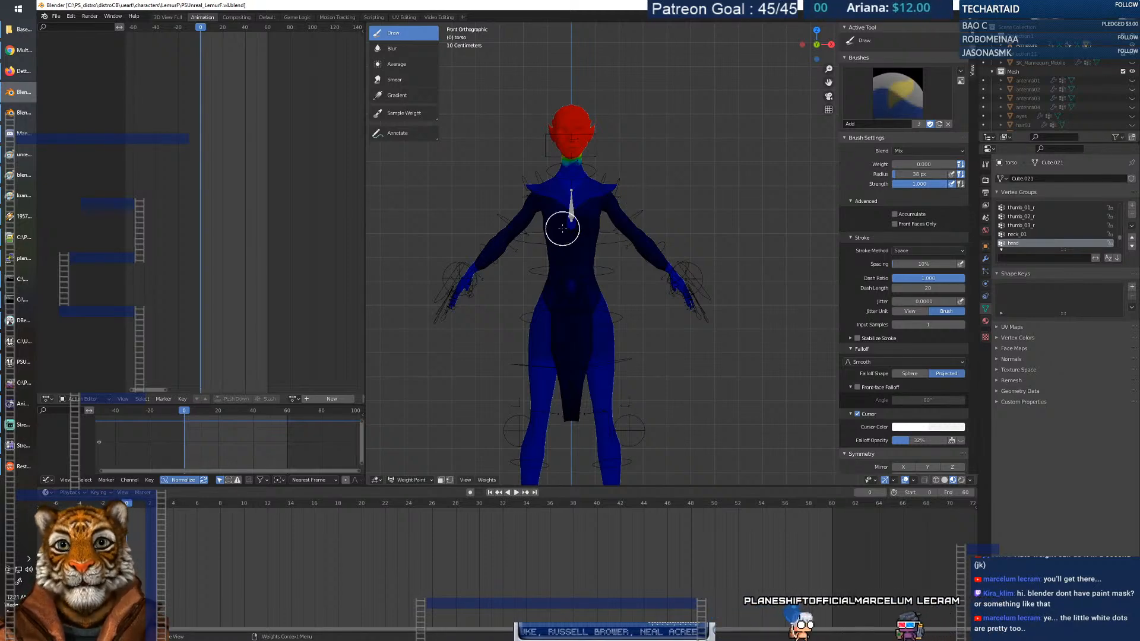
Leave Weight Paint mode, hide the torso mesh, and unhide and select the torsoplate mesh.
{"action": "scroll", "coordinate": [561, 226], "scroll_direction": "down", "scroll_amount": 1}
{"action": "scroll", "coordinate": [558, 235], "scroll_direction": "up", "scroll_amount": 3}
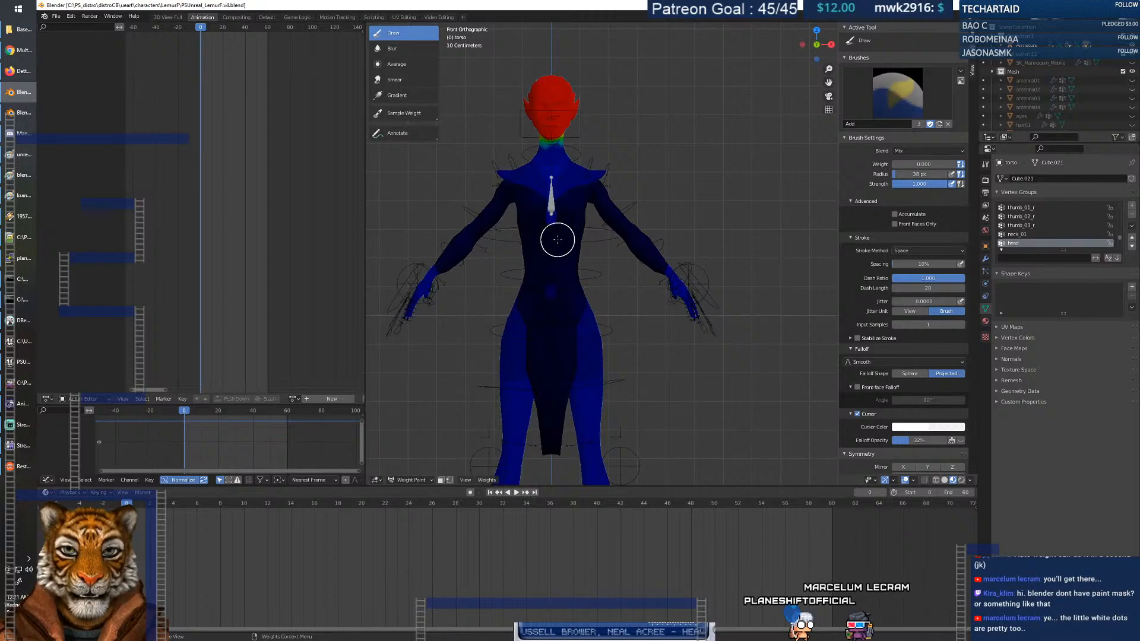
{"action": "middle_click_drag", "start_coordinate": [572, 246], "coordinate": [637, 283], "text": "shift"}
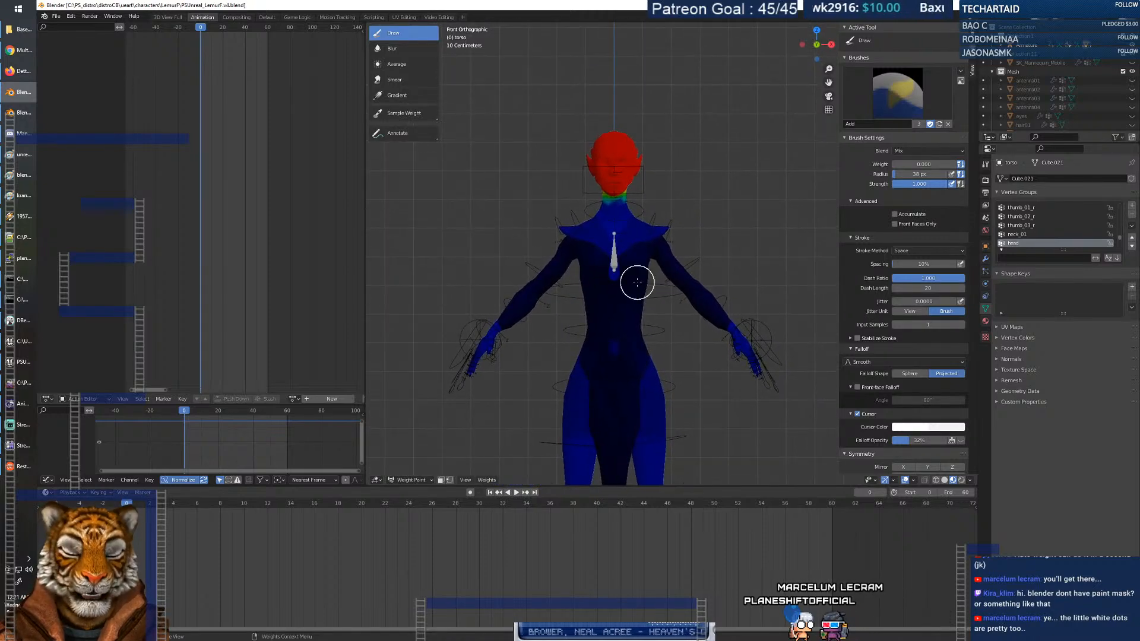
{"action": "scroll", "coordinate": [643, 231], "scroll_direction": "up", "scroll_amount": 3}
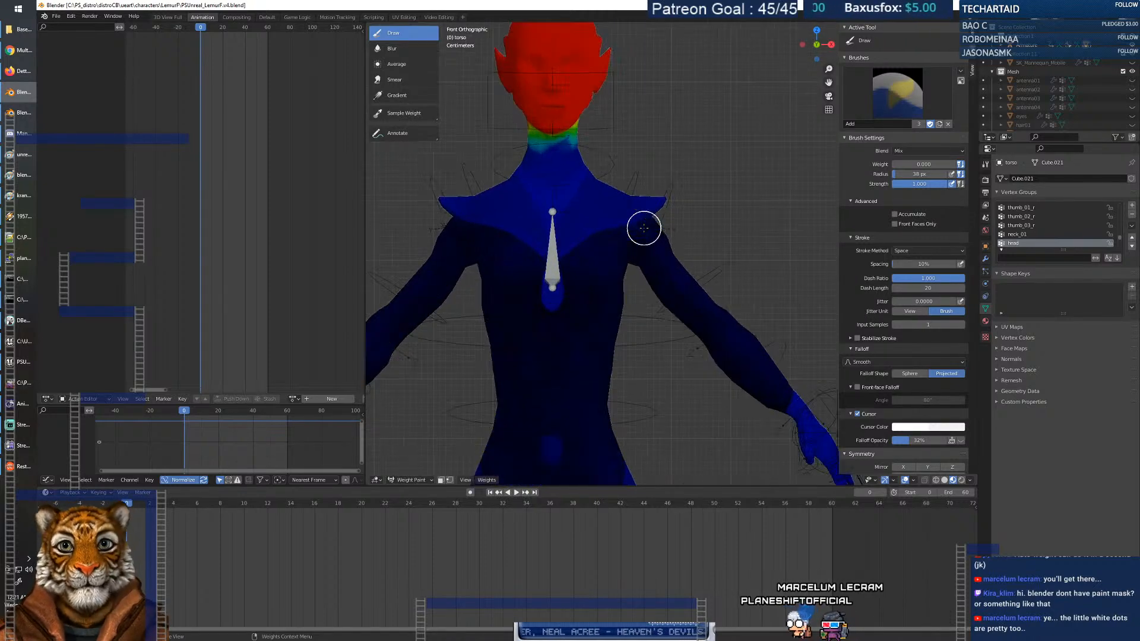
{"action": "middle_click_drag", "start_coordinate": [642, 226], "coordinate": [691, 283], "text": "shift"}
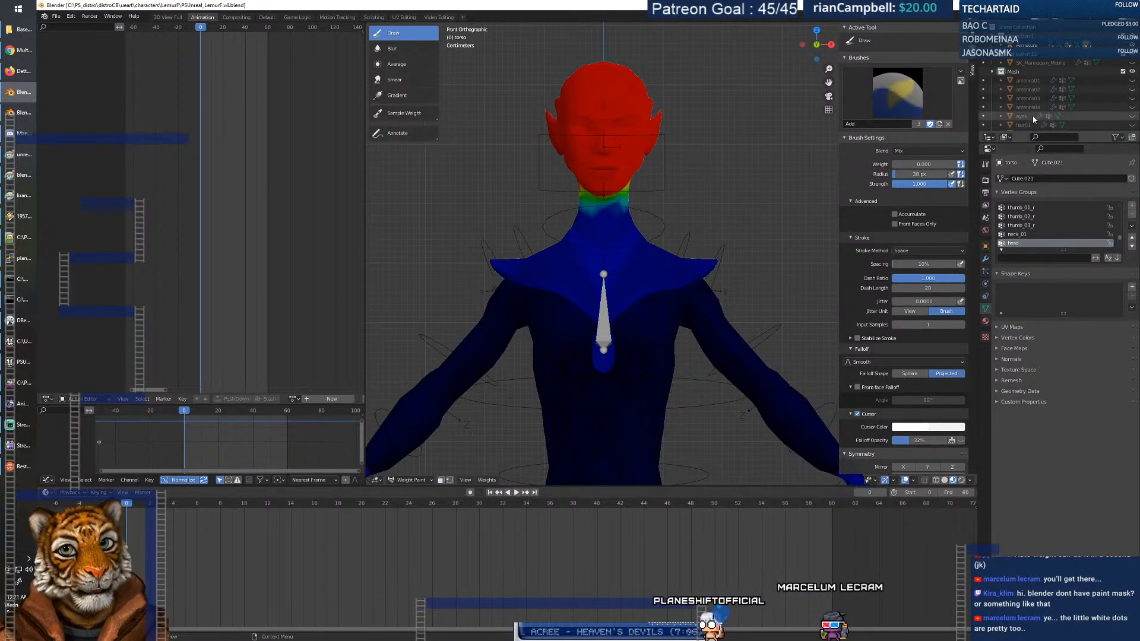
{"action": "scroll", "coordinate": [613, 260], "scroll_direction": "down", "scroll_amount": 3}
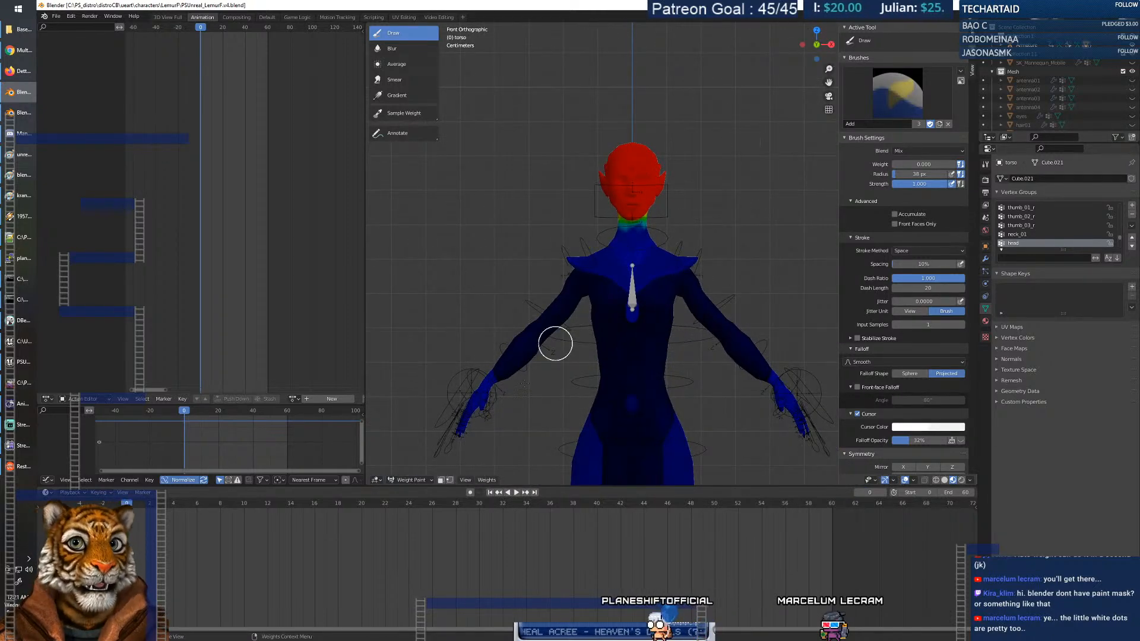
{"action": "middle_click_drag", "start_coordinate": [609, 346], "coordinate": [575, 238], "text": "shift"}
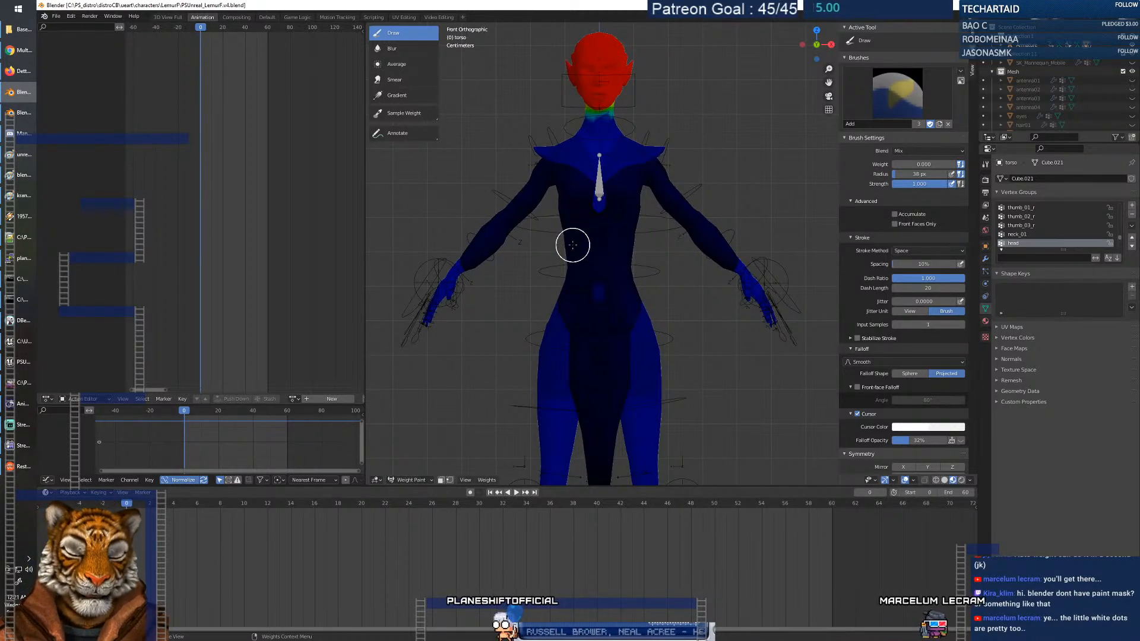
{"action": "scroll", "coordinate": [1091, 123], "scroll_direction": "down", "scroll_amount": 3}
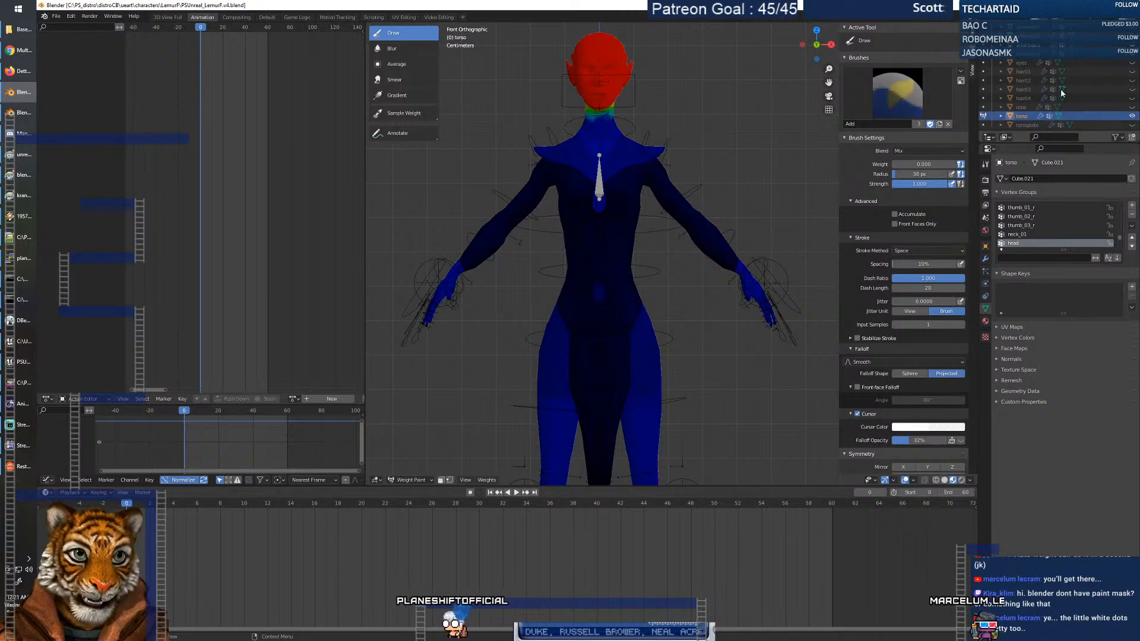
{"action": "left_click", "coordinate": [1133, 125]}
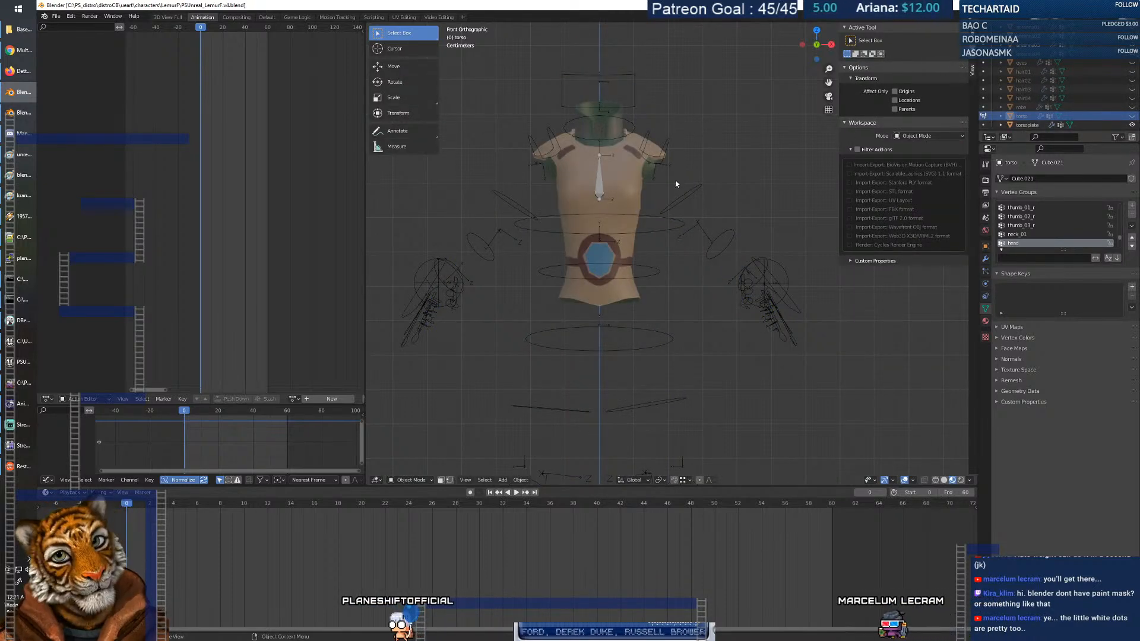
{"action": "left_click", "coordinate": [637, 193]}
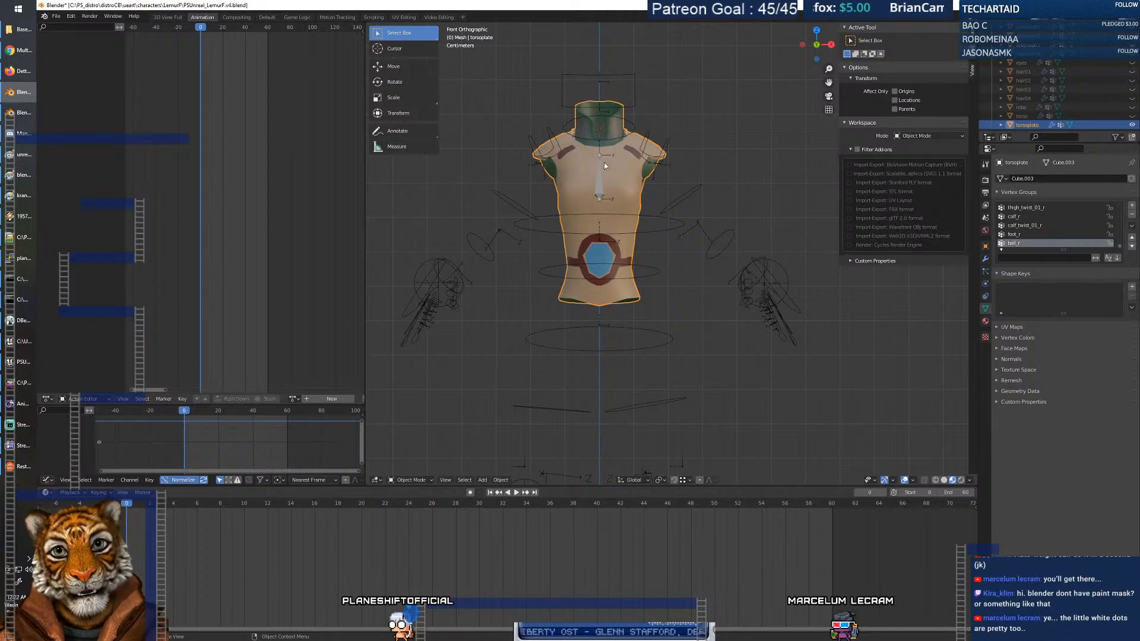
Put the armature in Pose Mode and test-rotate the CS_spine_01 control to check the torsoplate's deformation, cancelling the rotation.
{"action": "left_click", "coordinate": [651, 275]}
{"action": "left_click", "coordinate": [410, 479]}
{"action": "left_click", "coordinate": [409, 453]}
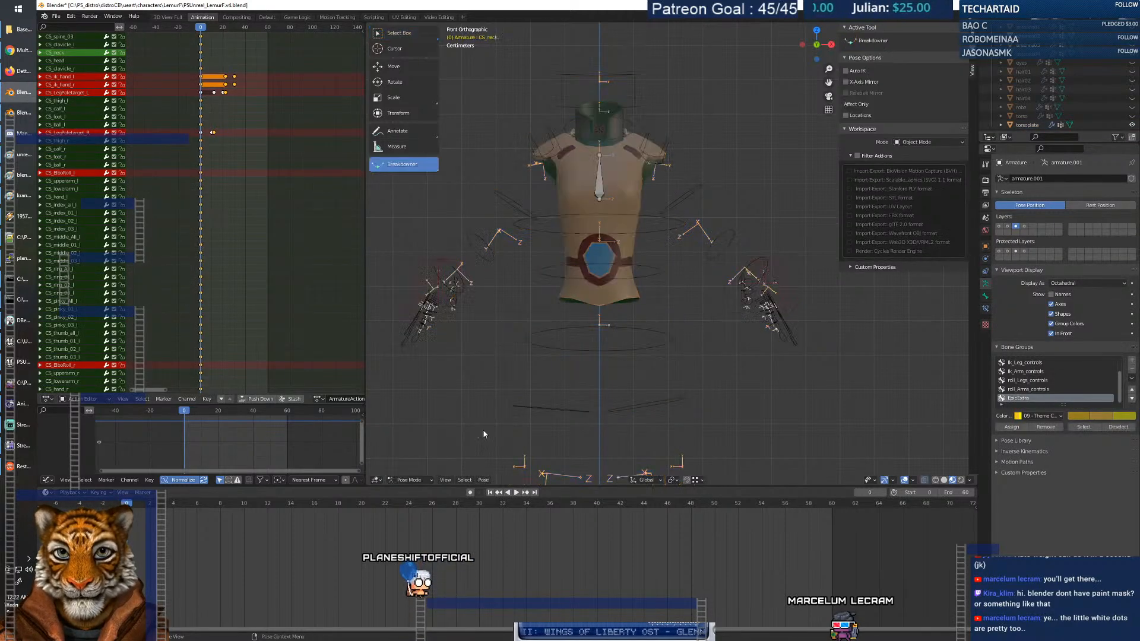
{"action": "left_click", "coordinate": [651, 275]}
{"action": "key", "text": "r"}
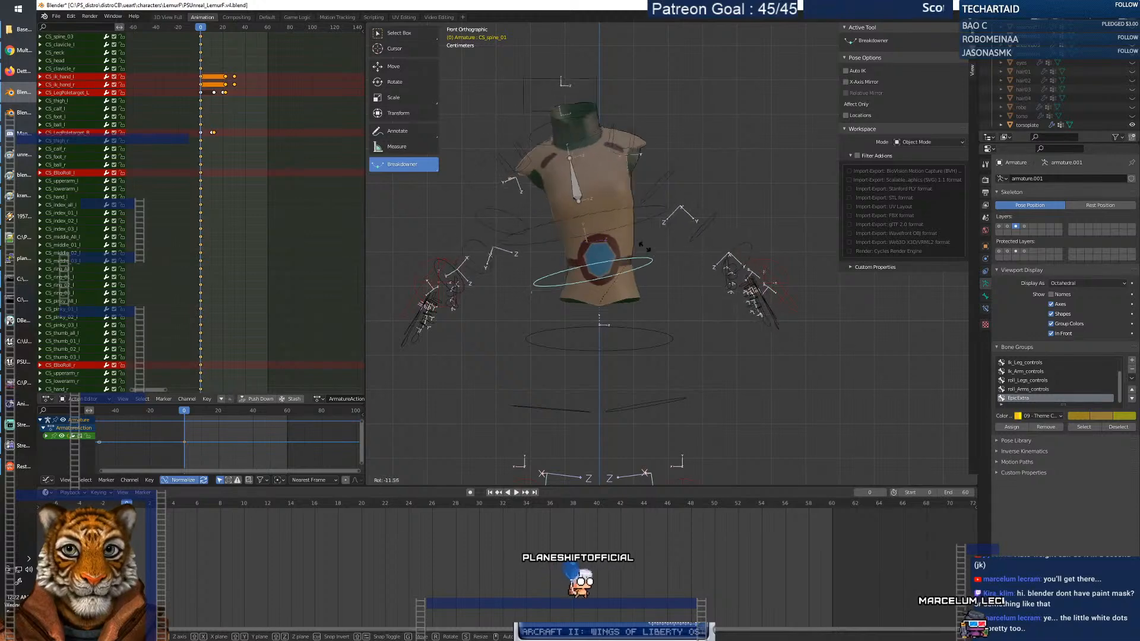
{"action": "key", "text": "Escape"}
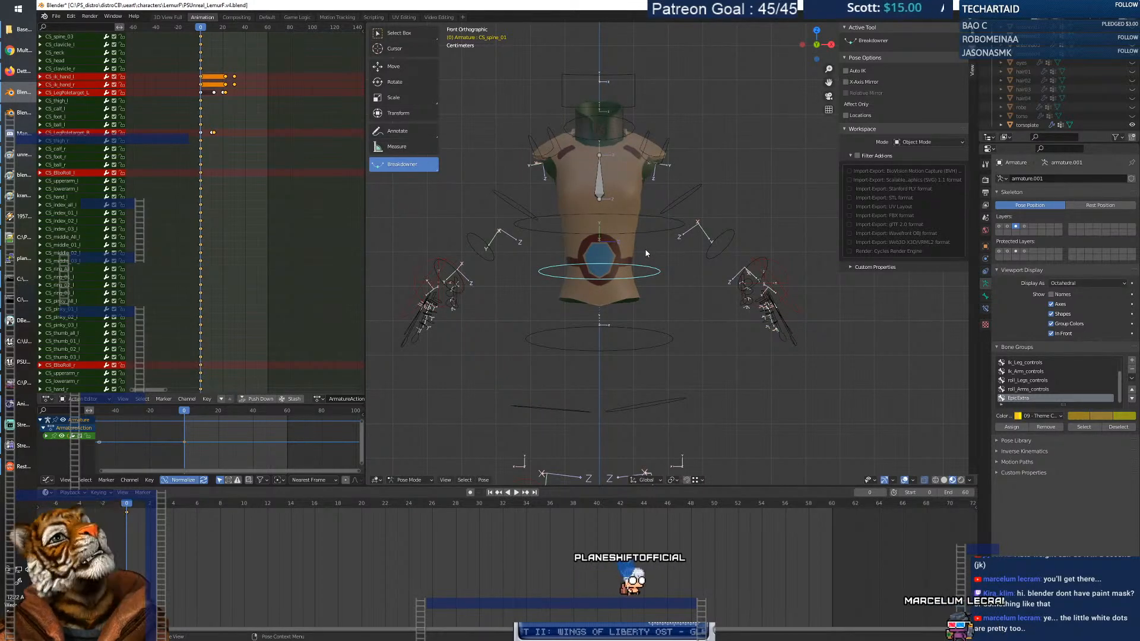
Unhide the torso mesh and scrub the arm animation to frame 30, examining how the torsoplate fits around the shoulders.
{"action": "scroll", "coordinate": [1085, 94], "scroll_direction": "down", "scroll_amount": 2}
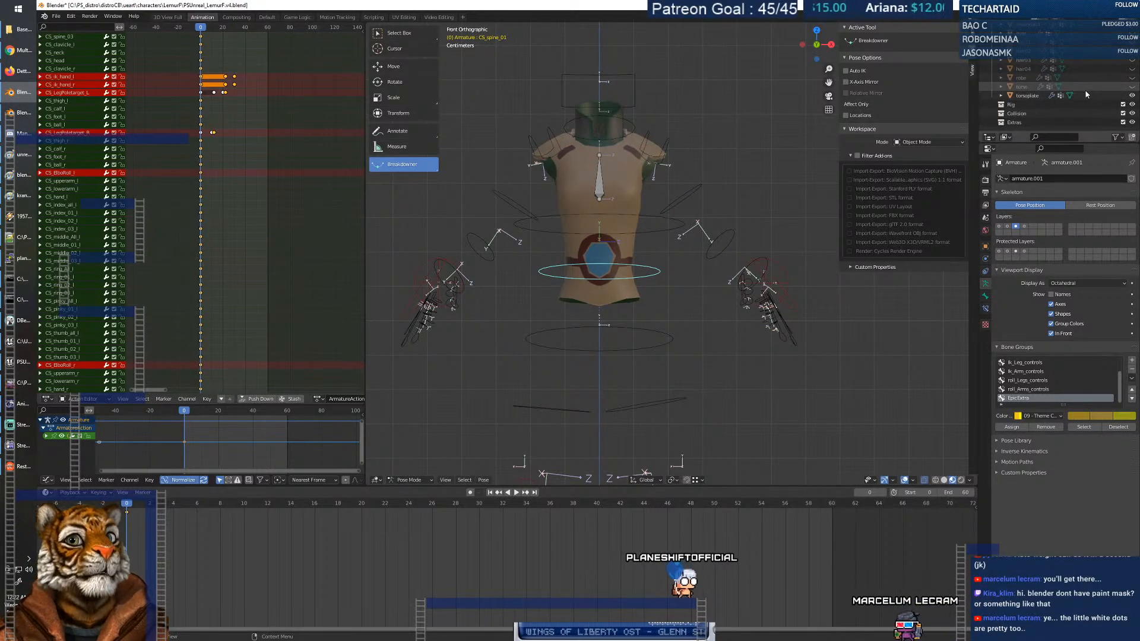
{"action": "left_click", "coordinate": [1132, 86]}
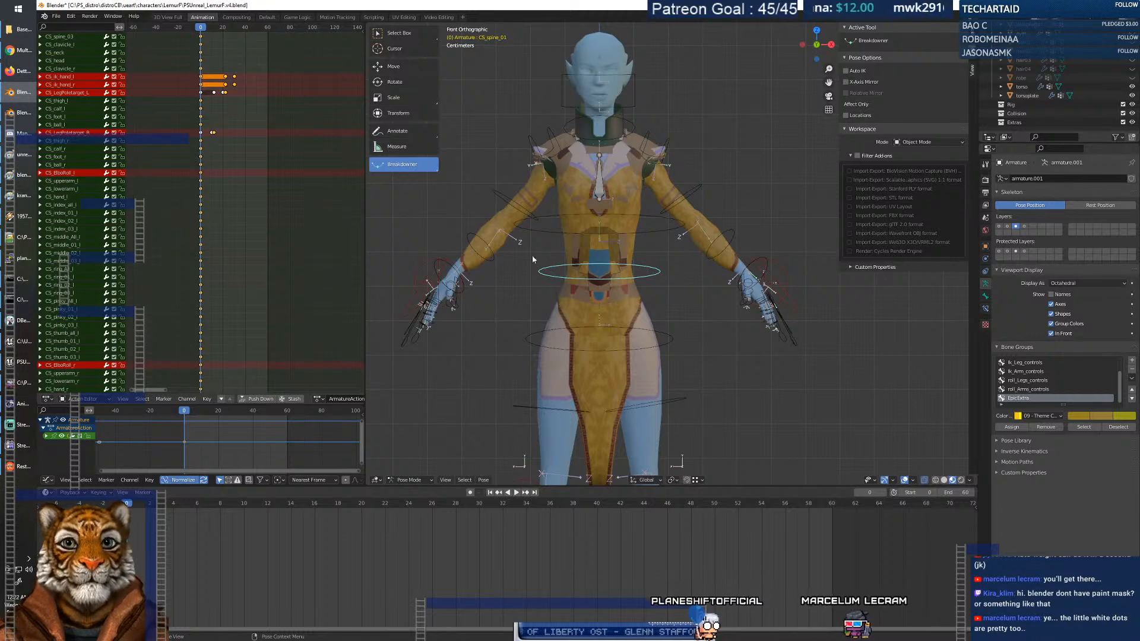
{"action": "key", "text": "space"}
{"action": "left_click_drag", "start_coordinate": [194, 504], "coordinate": [485, 504]}
{"action": "key", "text": "space"}
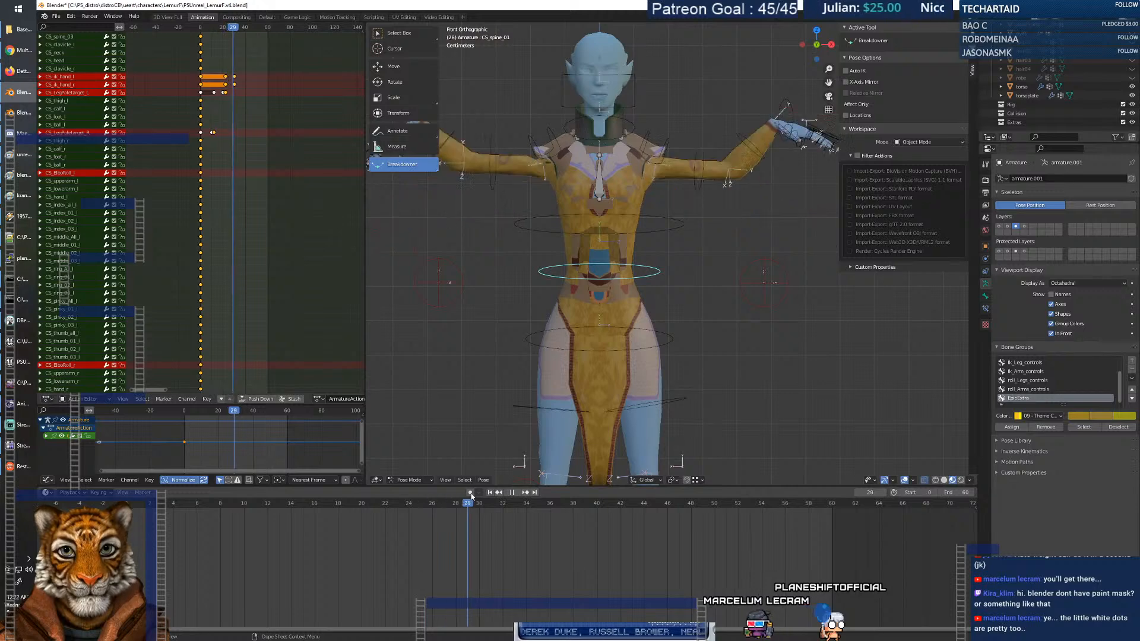
{"action": "key", "text": "Escape"}
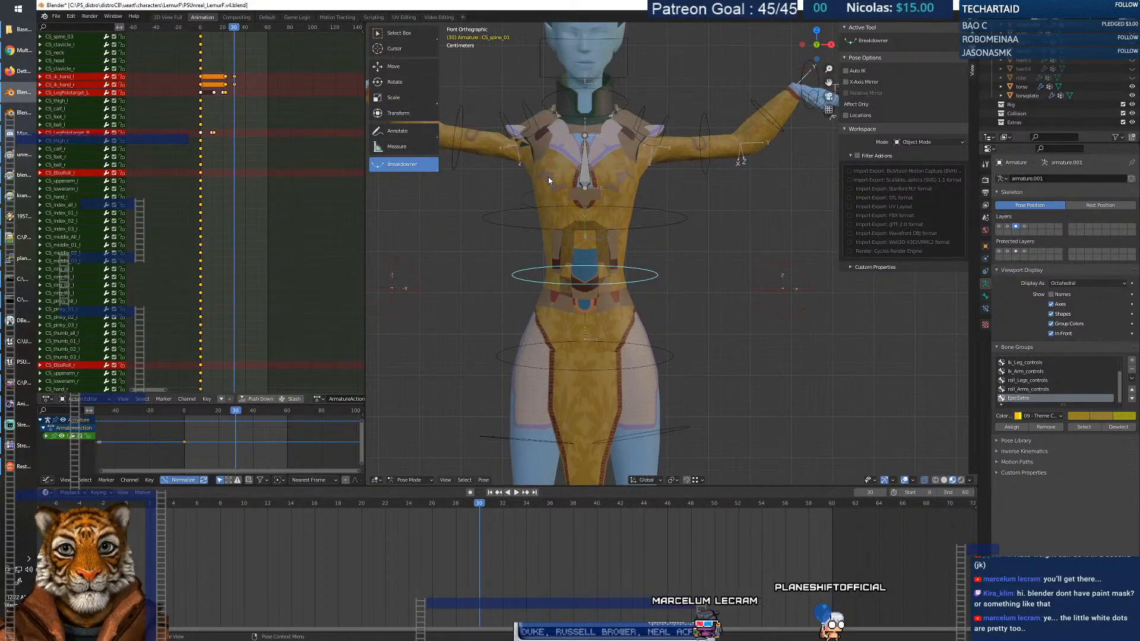
{"action": "scroll", "coordinate": [547, 176], "scroll_direction": "up", "scroll_amount": 2}
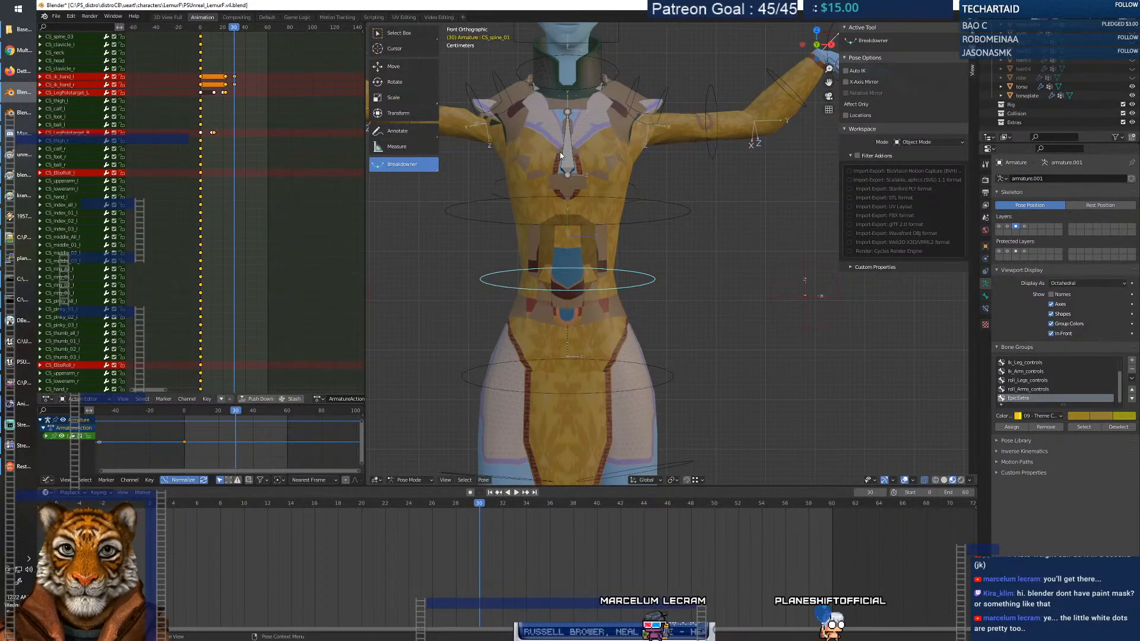
{"action": "scroll", "coordinate": [588, 186], "scroll_direction": "down", "scroll_amount": 3}
{"action": "scroll", "coordinate": [598, 220], "scroll_direction": "up", "scroll_amount": 5}
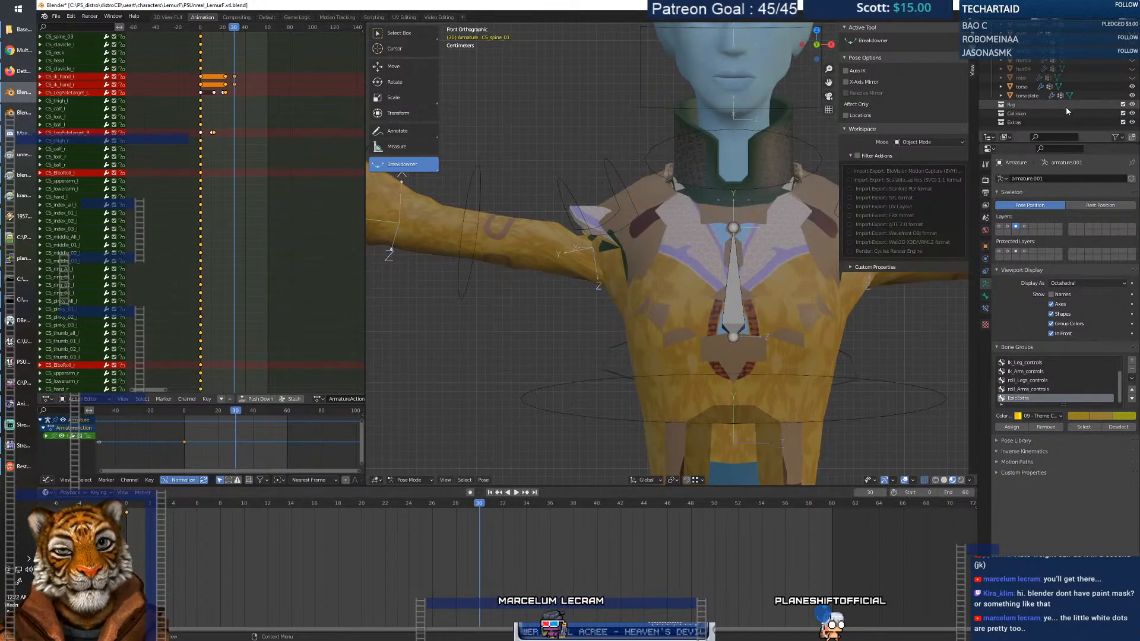
Hide the torsoplate and torso meshes, and show hair04 briefly before displaying hair03 in its place.
{"action": "left_click", "coordinate": [1132, 94]}
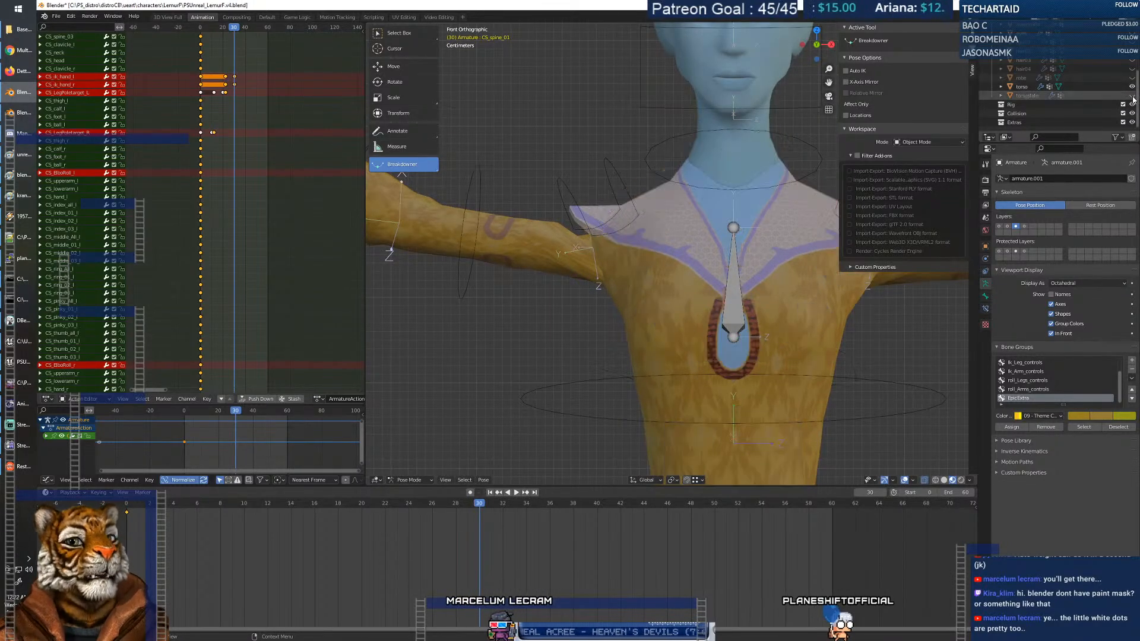
{"action": "left_click", "coordinate": [1132, 86]}
{"action": "left_click", "coordinate": [1132, 69]}
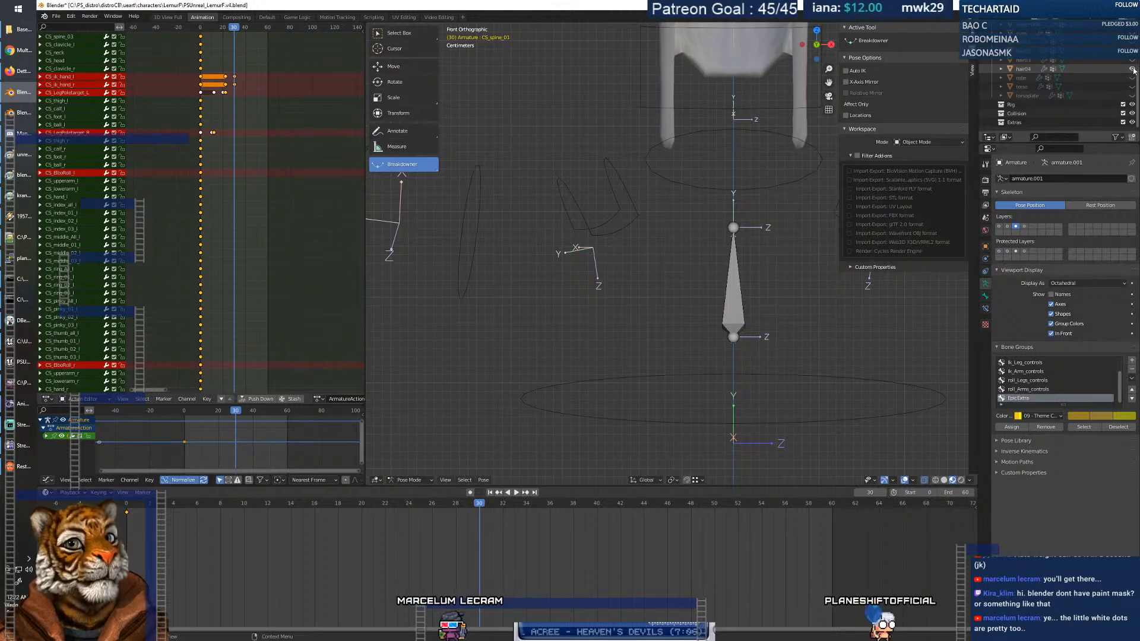
{"action": "middle_click_drag", "start_coordinate": [737, 178], "coordinate": [579, 392], "text": "shift"}
{"action": "left_click", "coordinate": [1132, 69]}
{"action": "left_click", "coordinate": [1133, 60]}
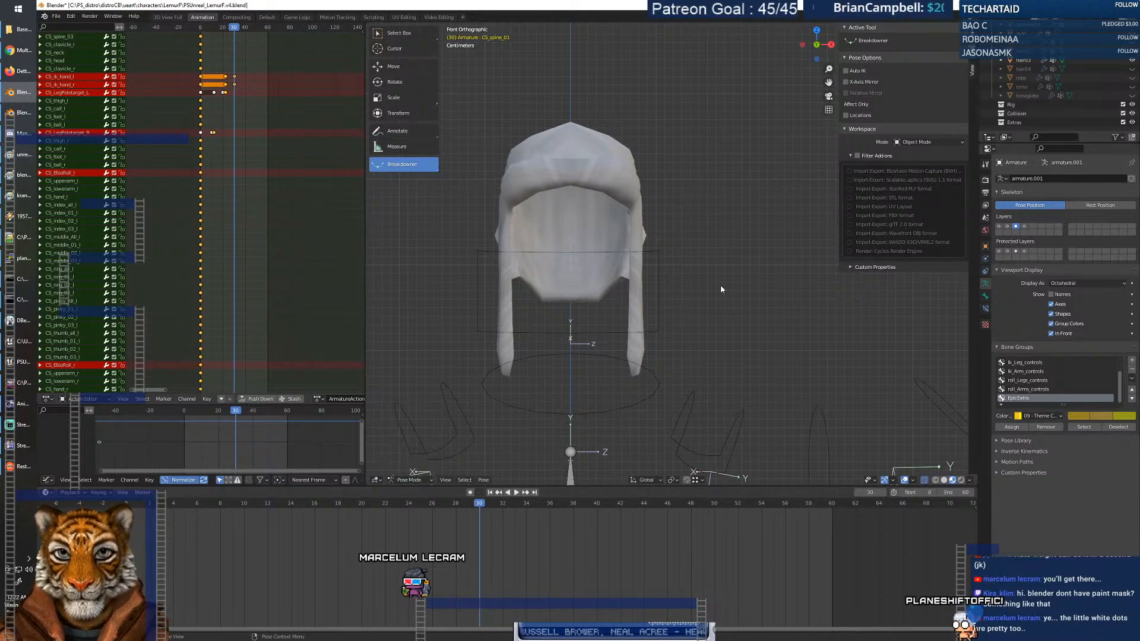
Switch the armature from Pose Mode to Object Mode and select the hair03 mesh.
{"action": "key", "text": "Tab"}
{"action": "key", "text": "Tab"}
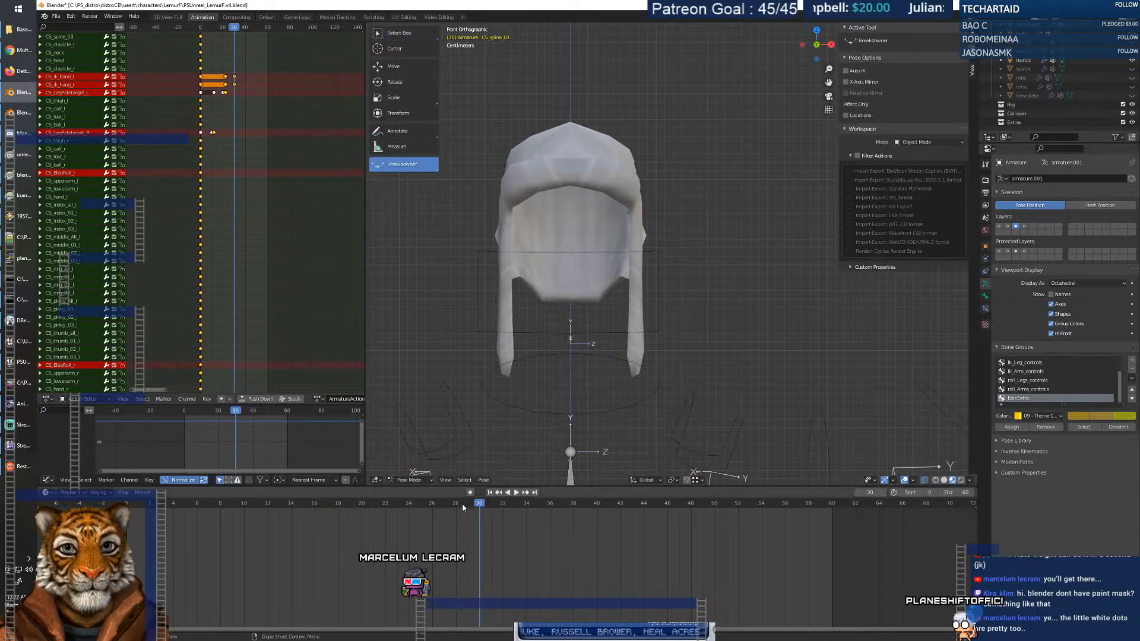
{"action": "left_click", "coordinate": [412, 469]}
{"action": "left_click", "coordinate": [518, 402]}
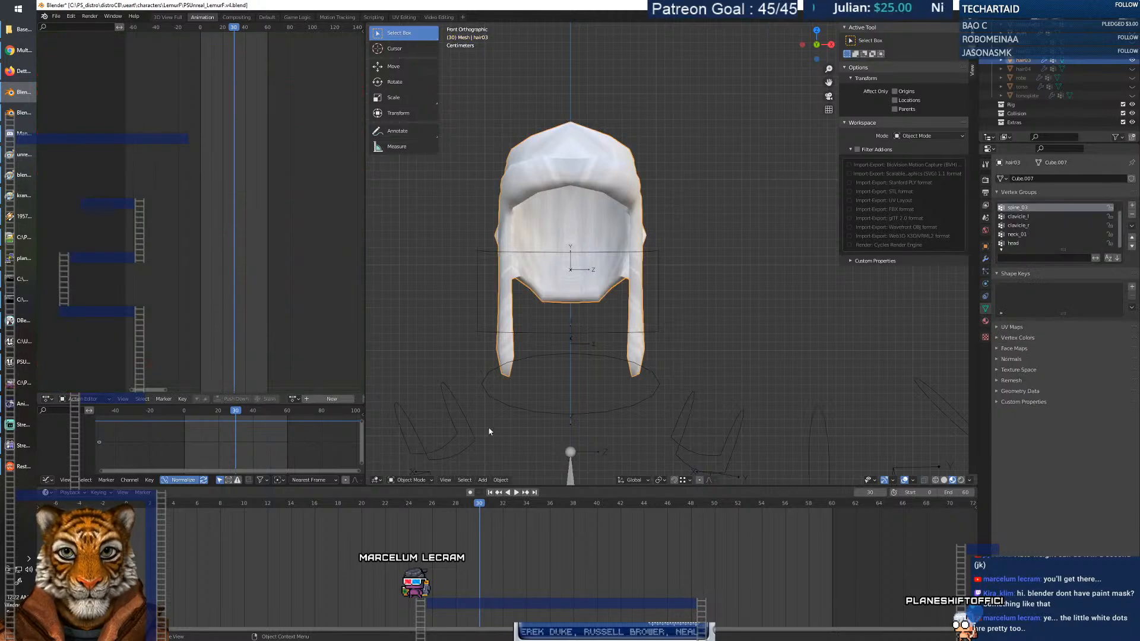
Display hair03's head vertex group in Weight Paint mode and check it during animation playback, ending at frame 0.
{"action": "left_click", "coordinate": [412, 482]}
{"action": "left_click", "coordinate": [428, 434]}
{"action": "middle_click_drag", "start_coordinate": [579, 291], "coordinate": [631, 304]}
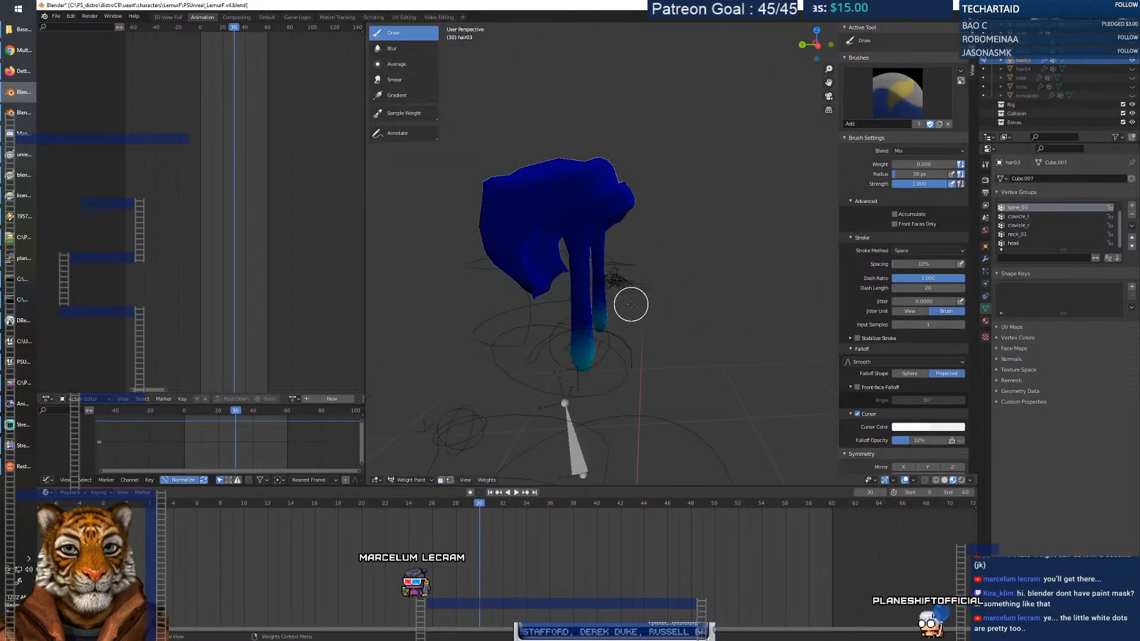
{"action": "left_click", "coordinate": [1019, 243]}
{"action": "middle_click_drag", "start_coordinate": [725, 267], "coordinate": [599, 279]}
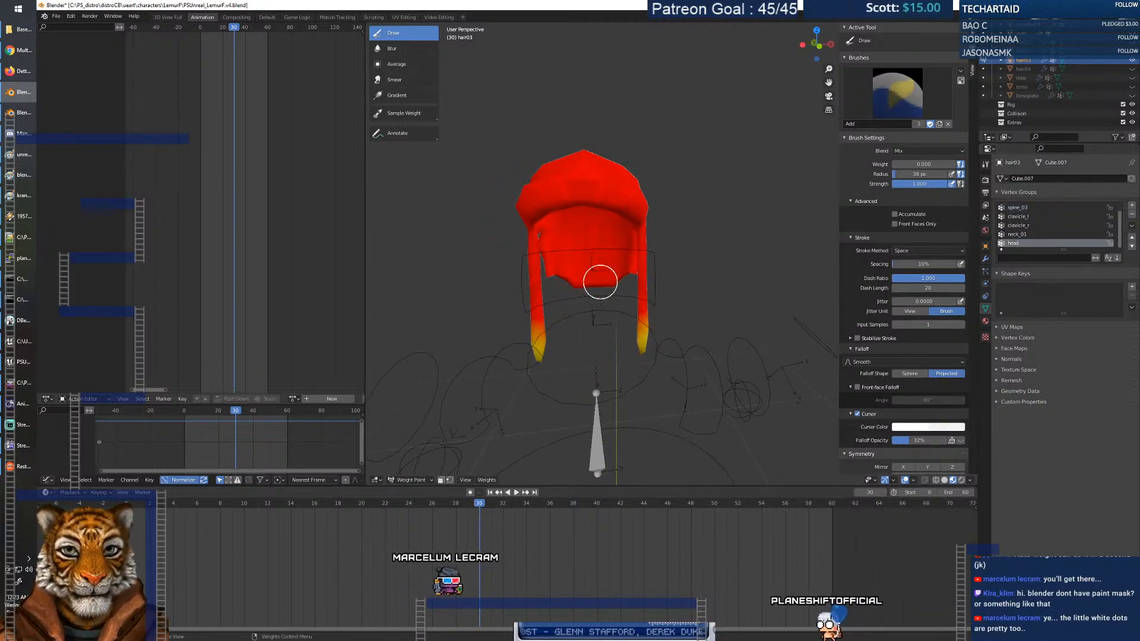
{"action": "key", "text": "space"}
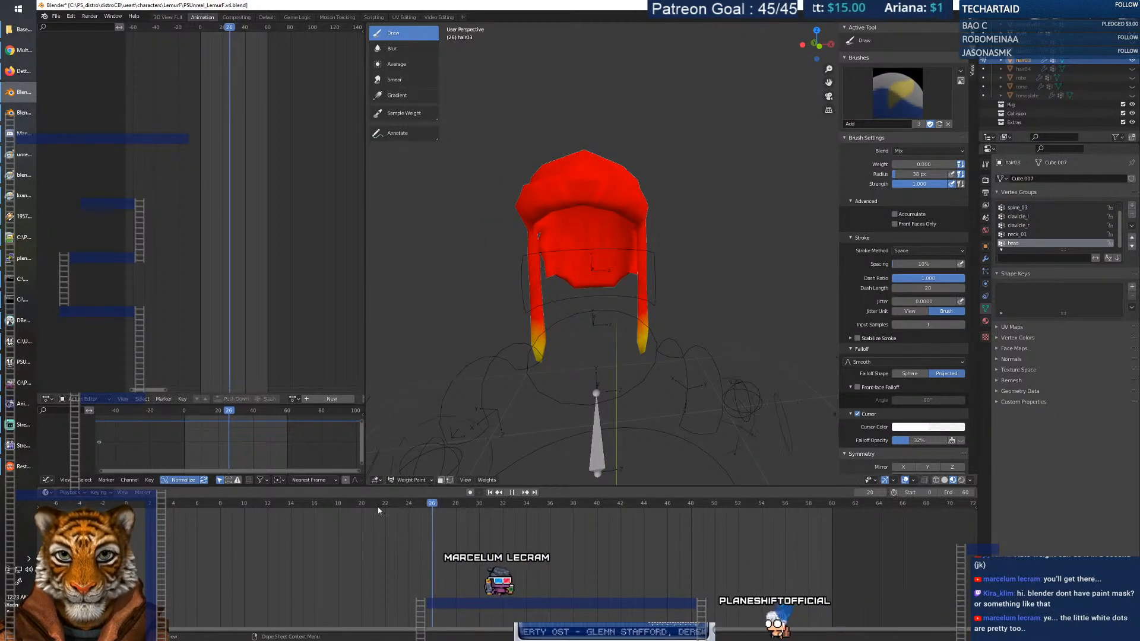
{"action": "key", "text": "space"}
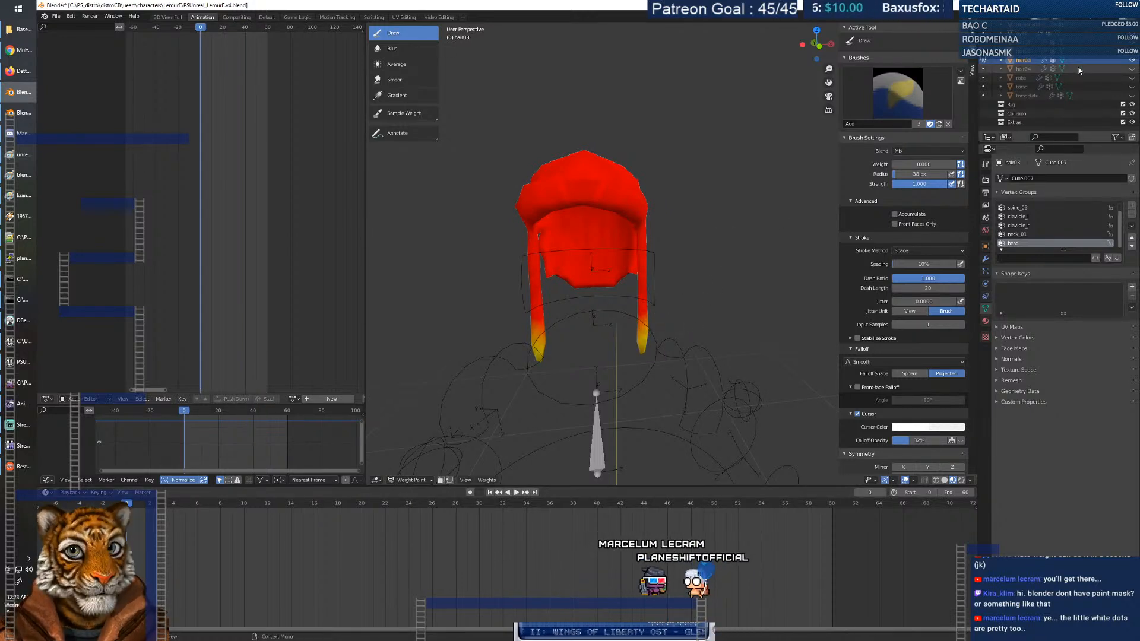
Unhide the torso, eyes and other body meshes and examine hair03 on the whole character from the side and front.
{"action": "left_click", "coordinate": [1133, 87]}
{"action": "scroll", "coordinate": [1069, 100], "scroll_direction": "up", "scroll_amount": 3}
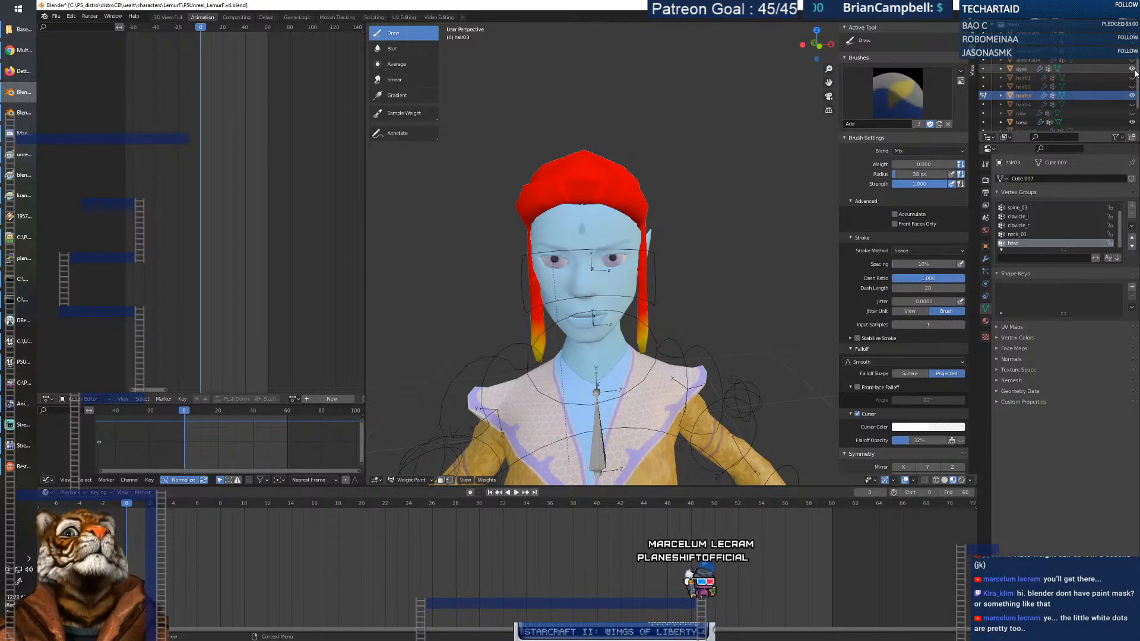
{"action": "middle_click_drag", "start_coordinate": [682, 261], "coordinate": [798, 262]}
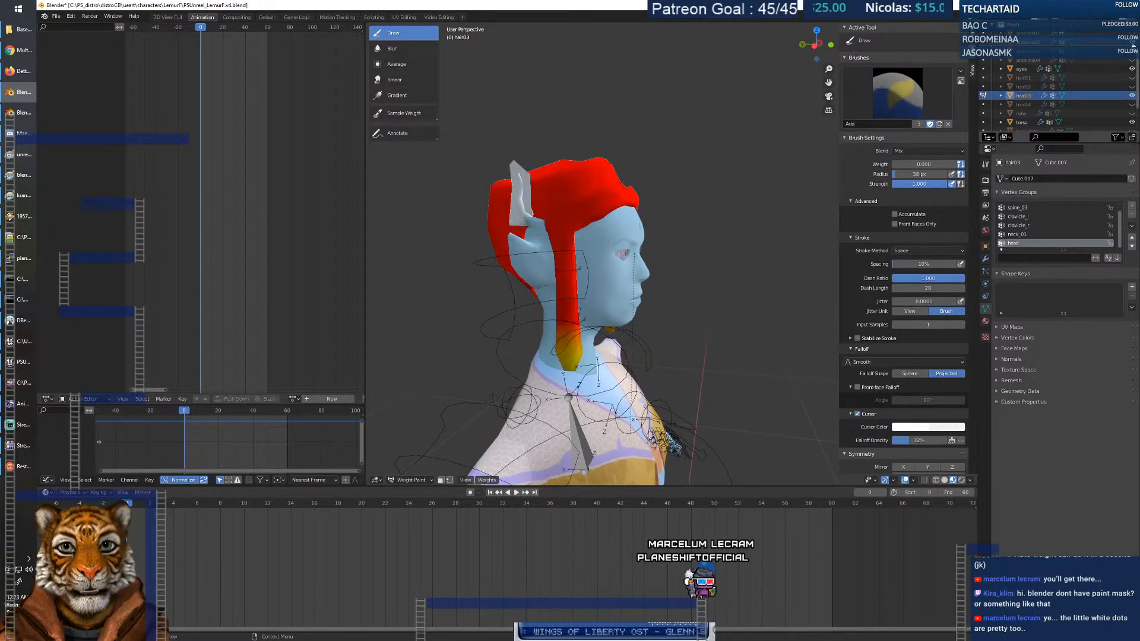
{"action": "middle_click_drag", "start_coordinate": [754, 295], "coordinate": [640, 294]}
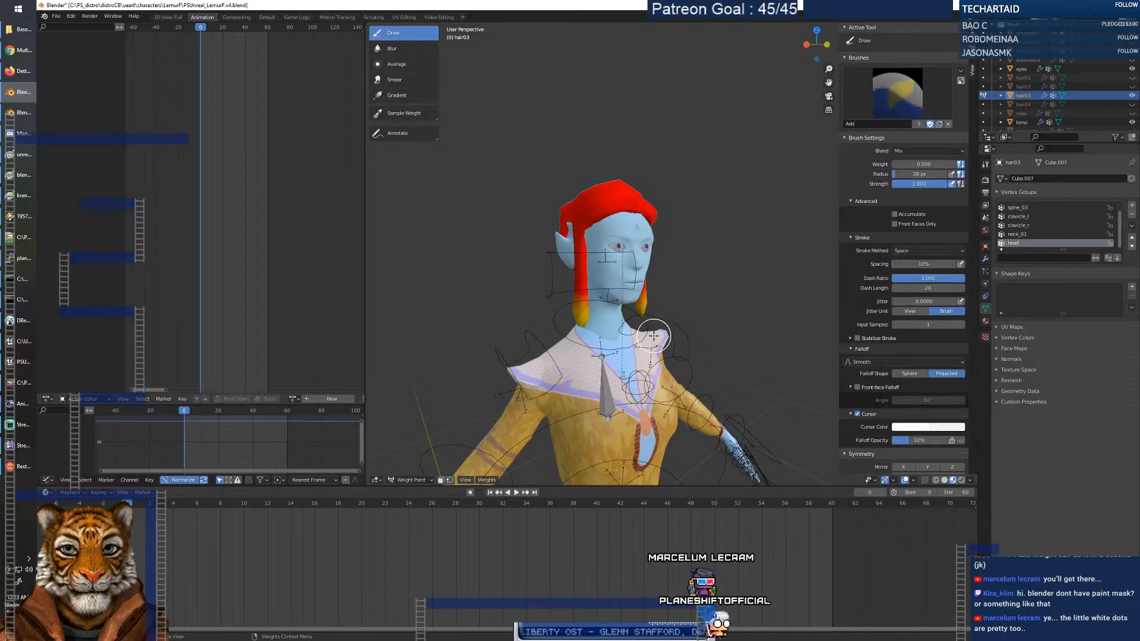
{"action": "middle_click_drag", "start_coordinate": [654, 333], "coordinate": [587, 210], "text": "shift"}
{"action": "scroll", "coordinate": [651, 210], "scroll_direction": "down", "scroll_amount": 4}
{"action": "scroll", "coordinate": [650, 210], "scroll_direction": "down", "scroll_amount": 1}
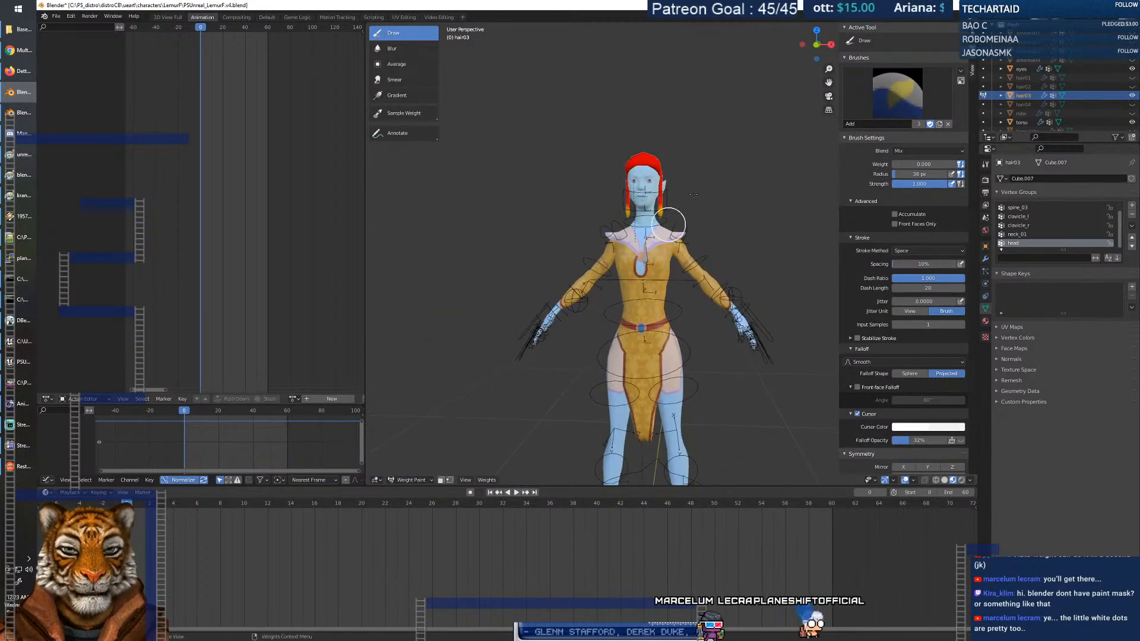
{"action": "left_click", "coordinate": [815, 45]}
{"action": "scroll", "coordinate": [618, 308], "scroll_direction": "up", "scroll_amount": 1}
{"action": "middle_click_drag", "start_coordinate": [643, 348], "coordinate": [617, 277], "text": "shift"}
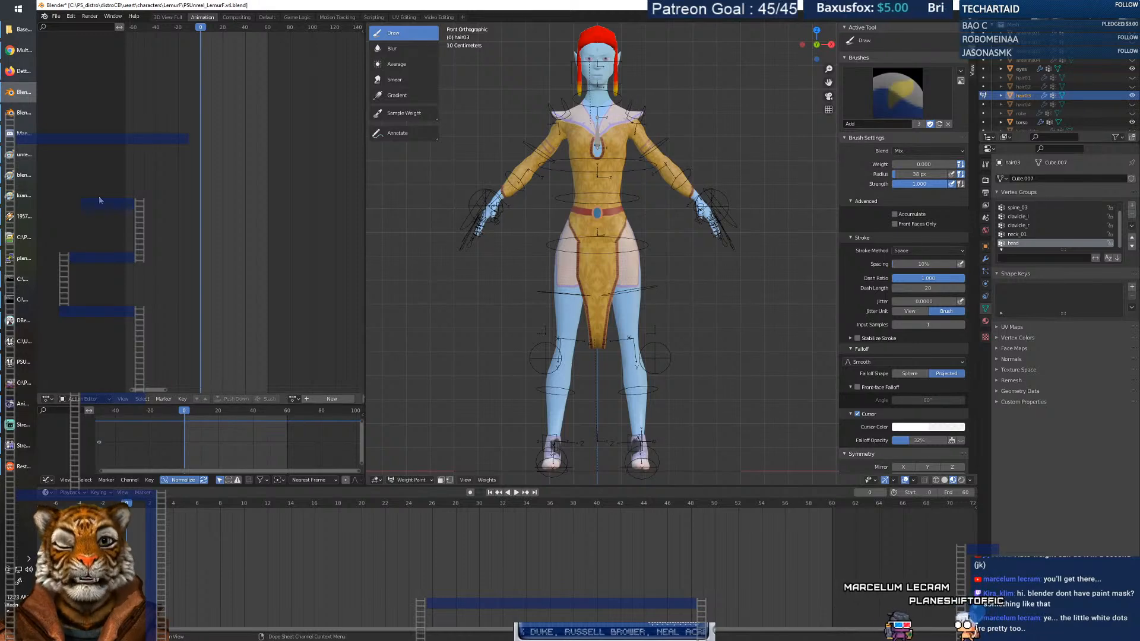
Switch to the browser and review the Character rigging wiki page, highlighting instruction 14 on splitting the mesh into components.
{"action": "left_click", "coordinate": [28, 51]}
{"action": "left_click", "coordinate": [271, 7]}
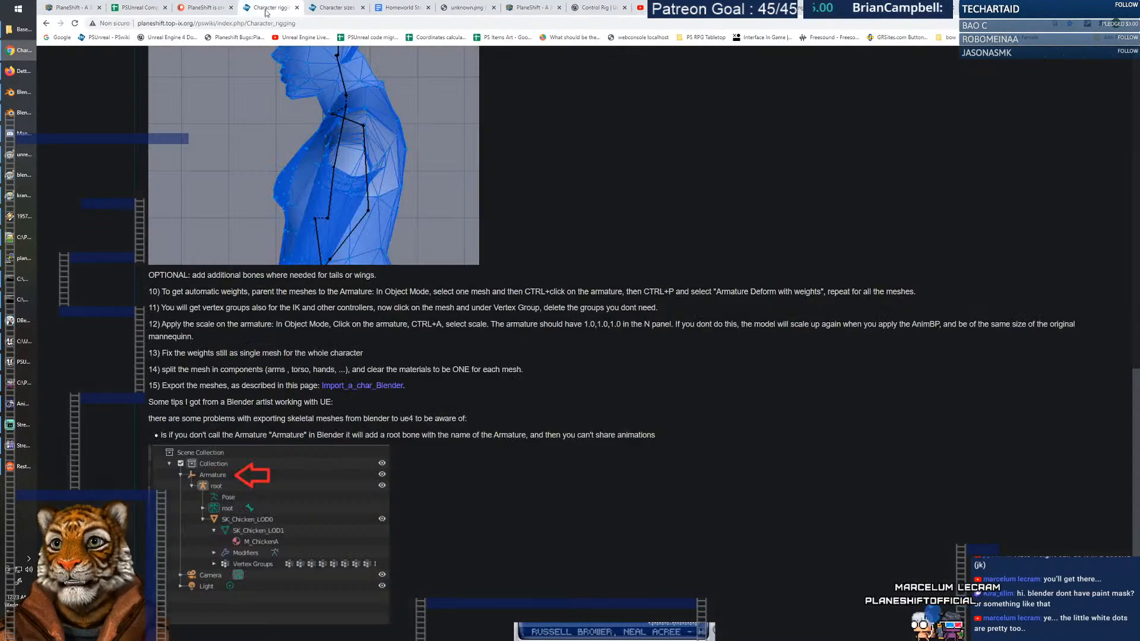
{"action": "scroll", "coordinate": [197, 324], "scroll_direction": "down", "scroll_amount": 3}
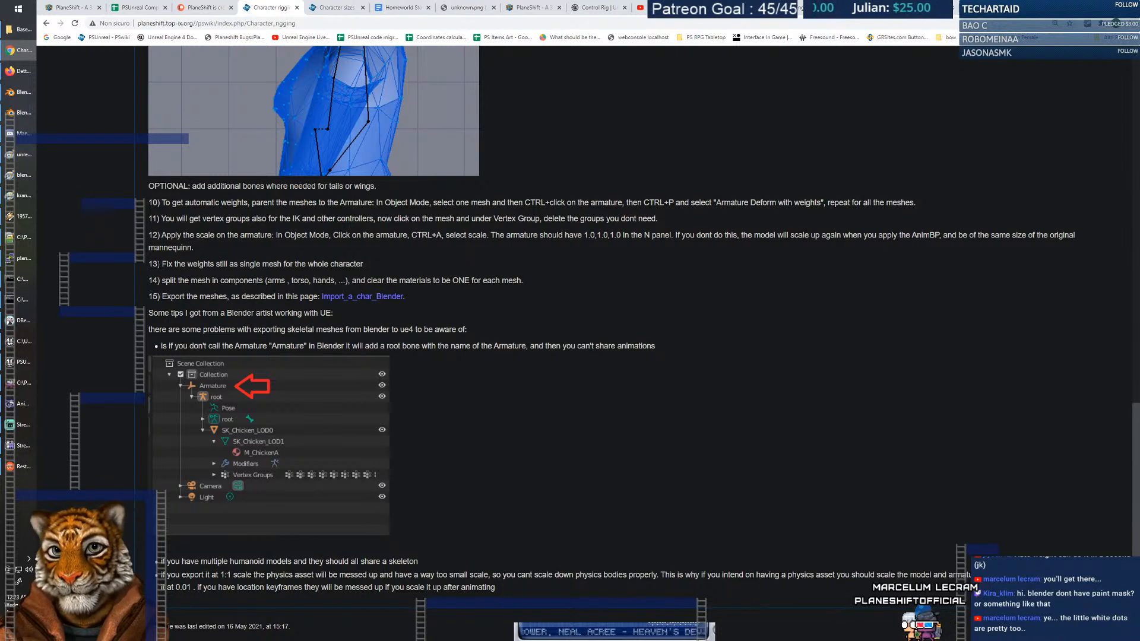
{"action": "left_click", "coordinate": [202, 290]}
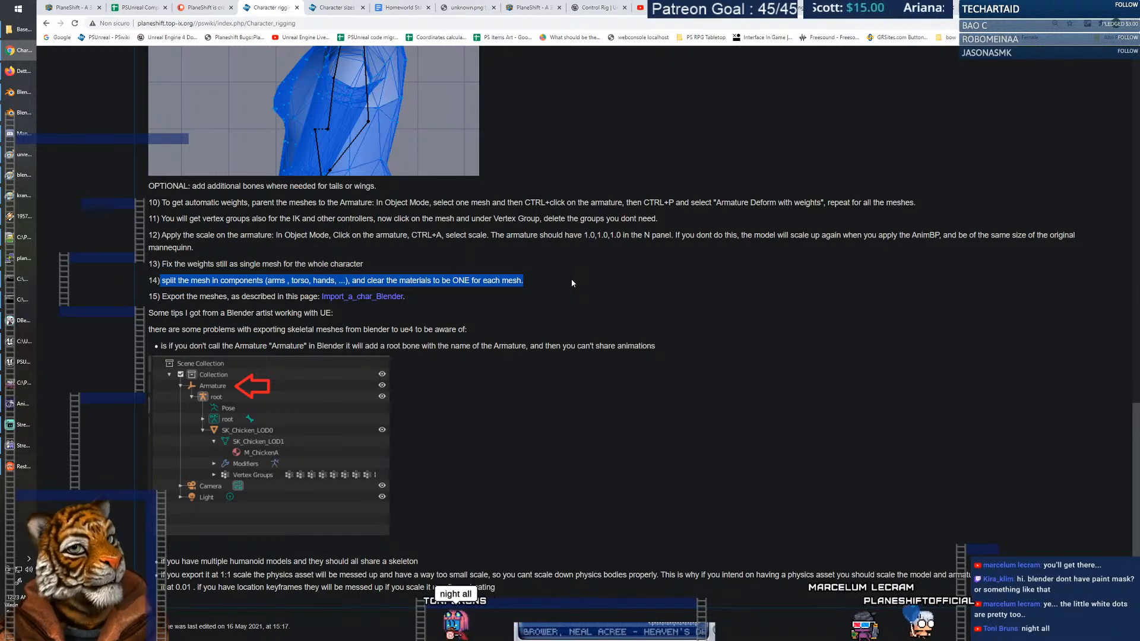
{"action": "scroll", "coordinate": [576, 276], "scroll_direction": "up", "scroll_amount": 6}
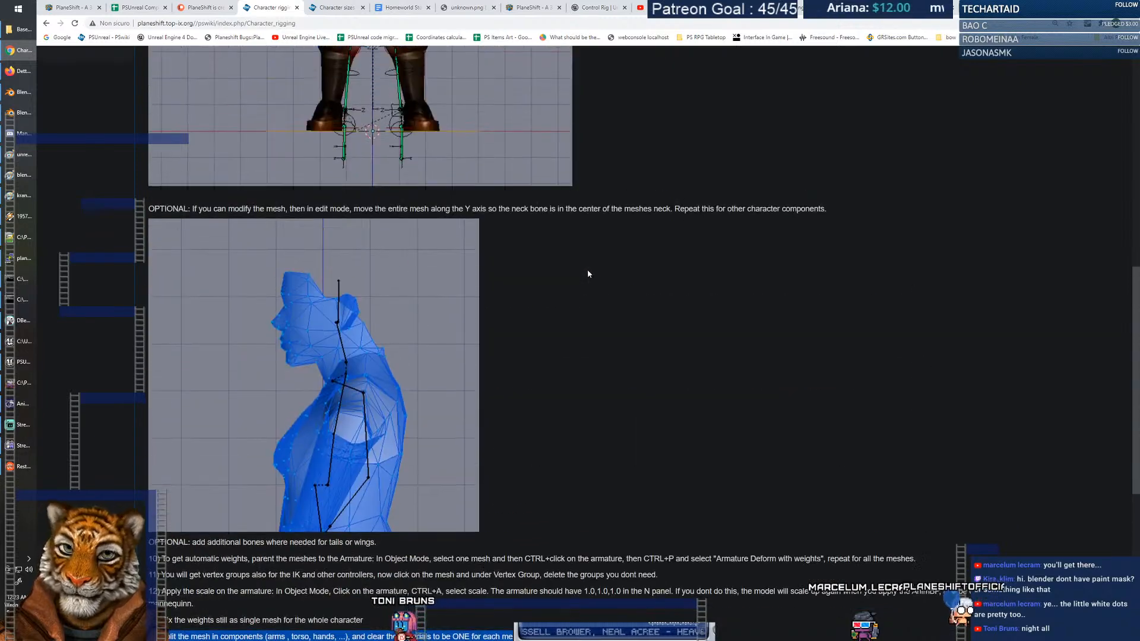
Switch back to Blender and save the character file.
{"action": "key", "text": "alt+Tab"}
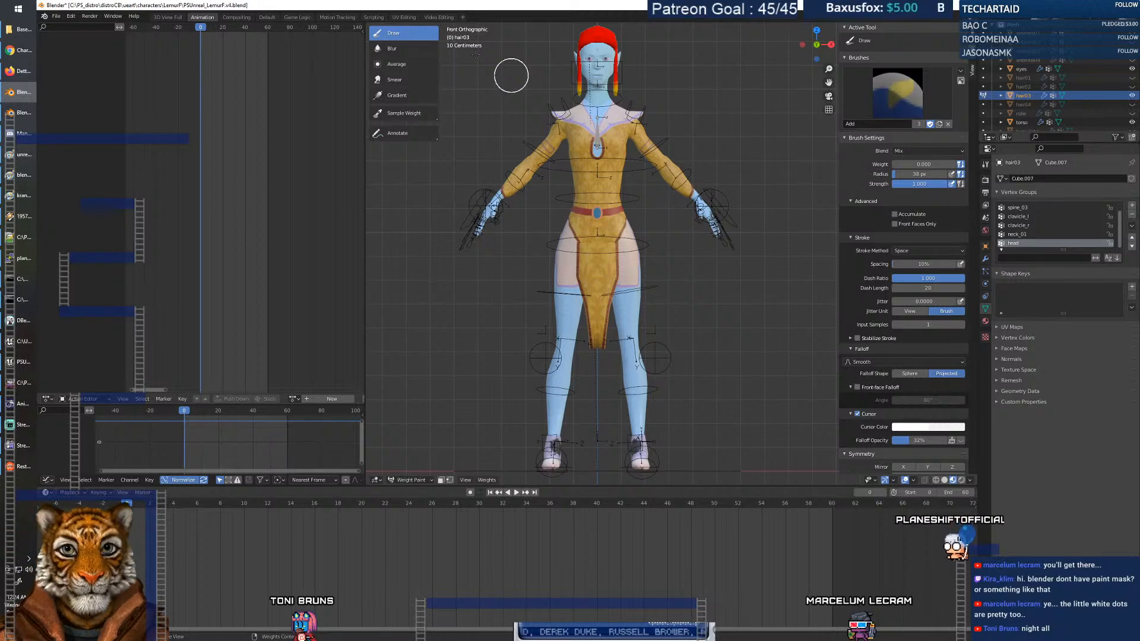
{"action": "left_click", "coordinate": [56, 16]}
{"action": "left_click", "coordinate": [85, 55]}
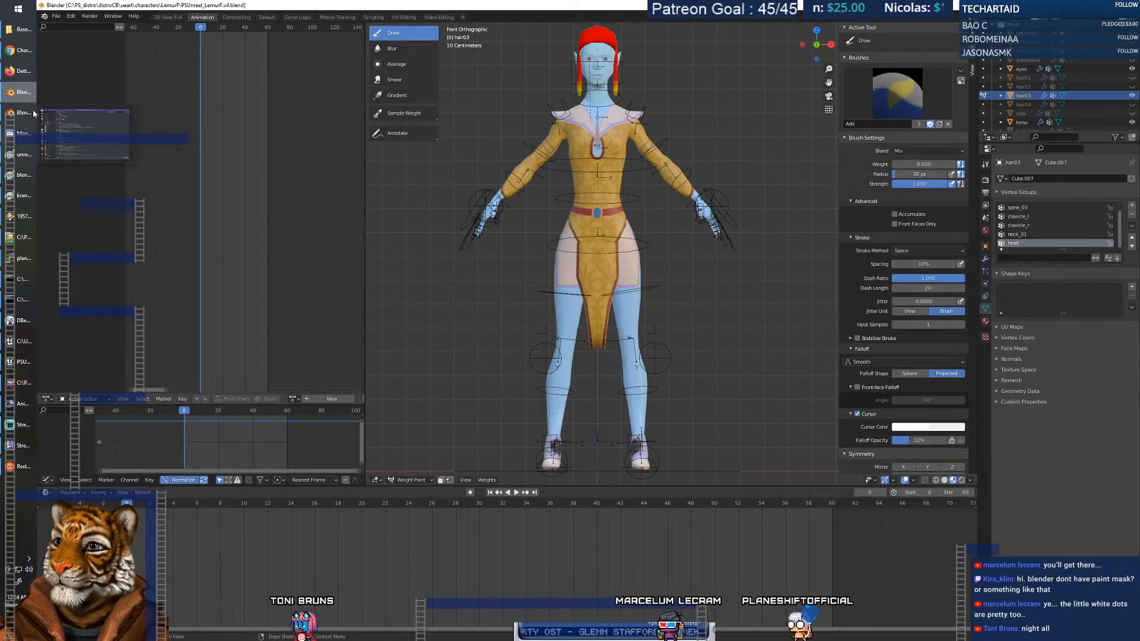
Switch to the browser, reload the PlaneShift Patreon page and expand the Hydlaa Citizen membership benefits.
{"action": "left_click", "coordinate": [24, 53]}
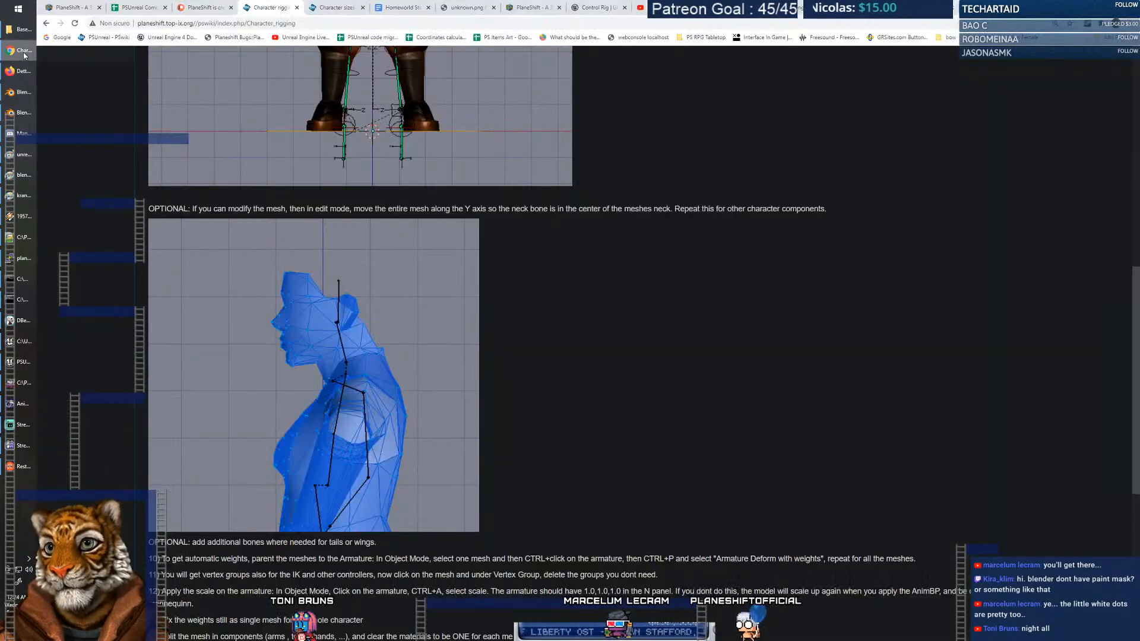
{"action": "left_click", "coordinate": [206, 8]}
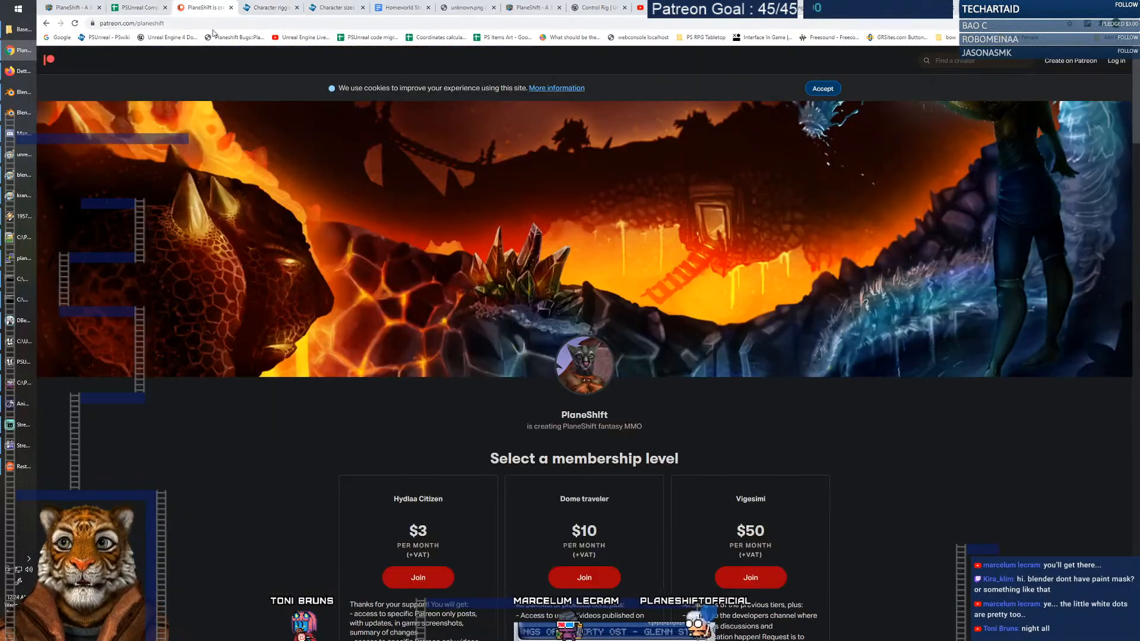
{"action": "left_click", "coordinate": [75, 24]}
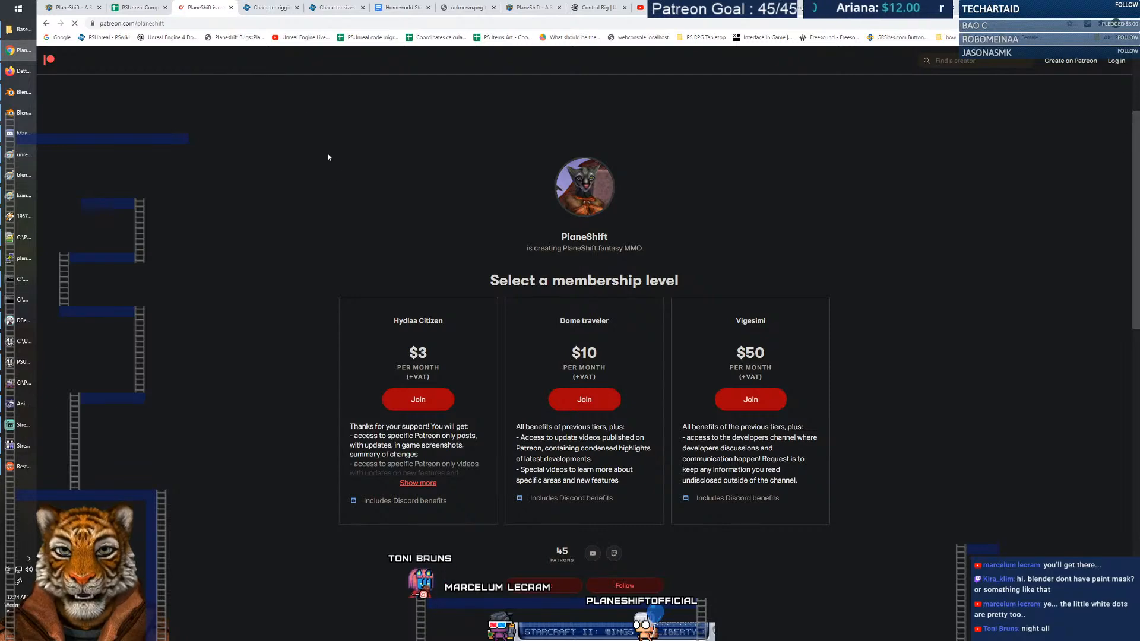
{"action": "scroll", "coordinate": [472, 293], "scroll_direction": "down", "scroll_amount": 3}
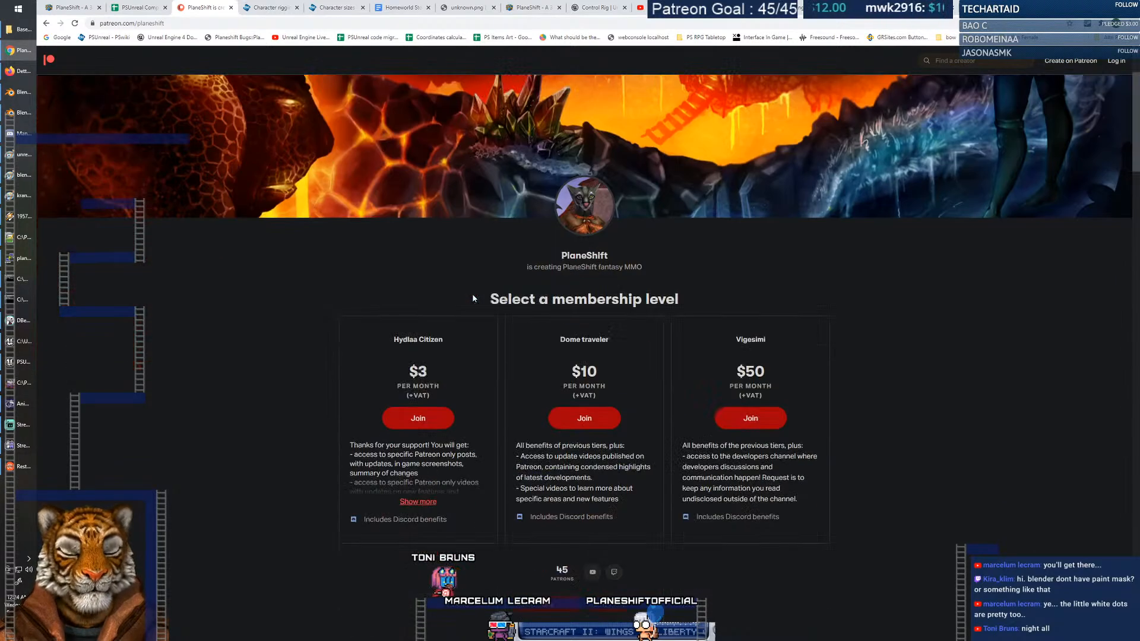
{"action": "left_click", "coordinate": [421, 484]}
{"action": "scroll", "coordinate": [954, 379], "scroll_direction": "up", "scroll_amount": 3}
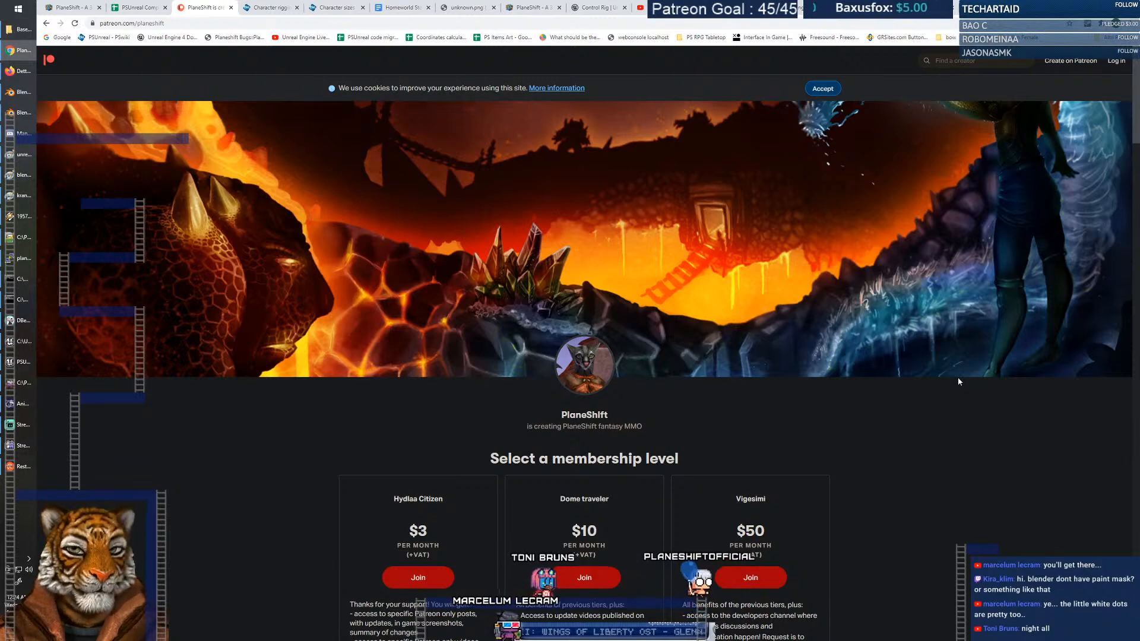
Look through the recent posts and the About PlaneShift section on the Patreon page.
{"action": "scroll", "coordinate": [957, 377], "scroll_direction": "down", "scroll_amount": 10}
{"action": "scroll", "coordinate": [952, 360], "scroll_direction": "down", "scroll_amount": 8}
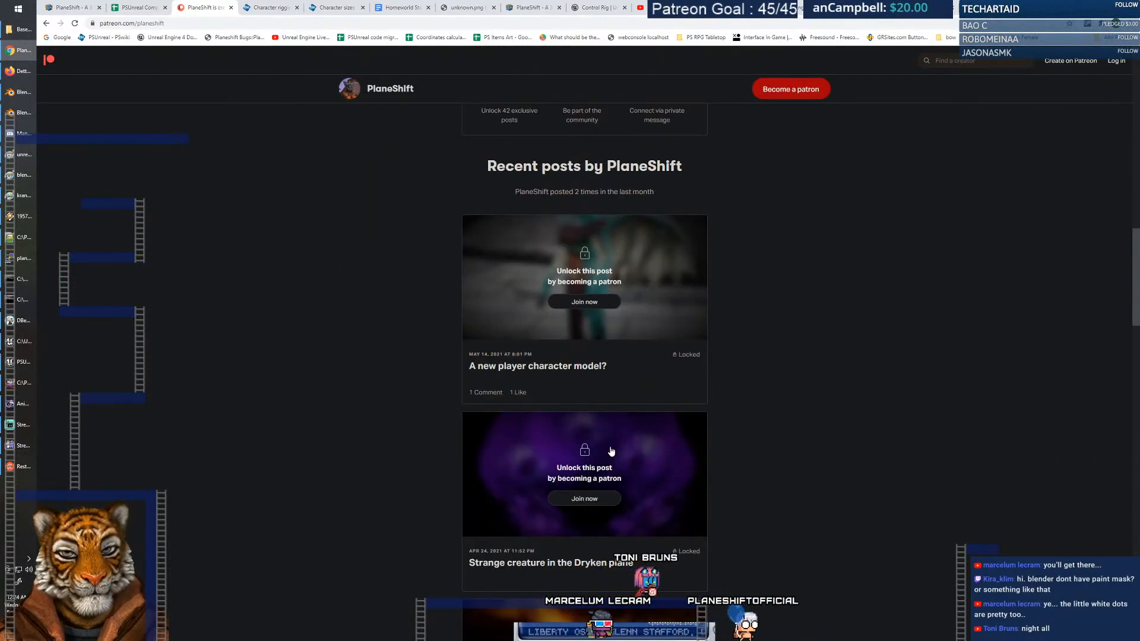
{"action": "scroll", "coordinate": [636, 381], "scroll_direction": "down", "scroll_amount": 2}
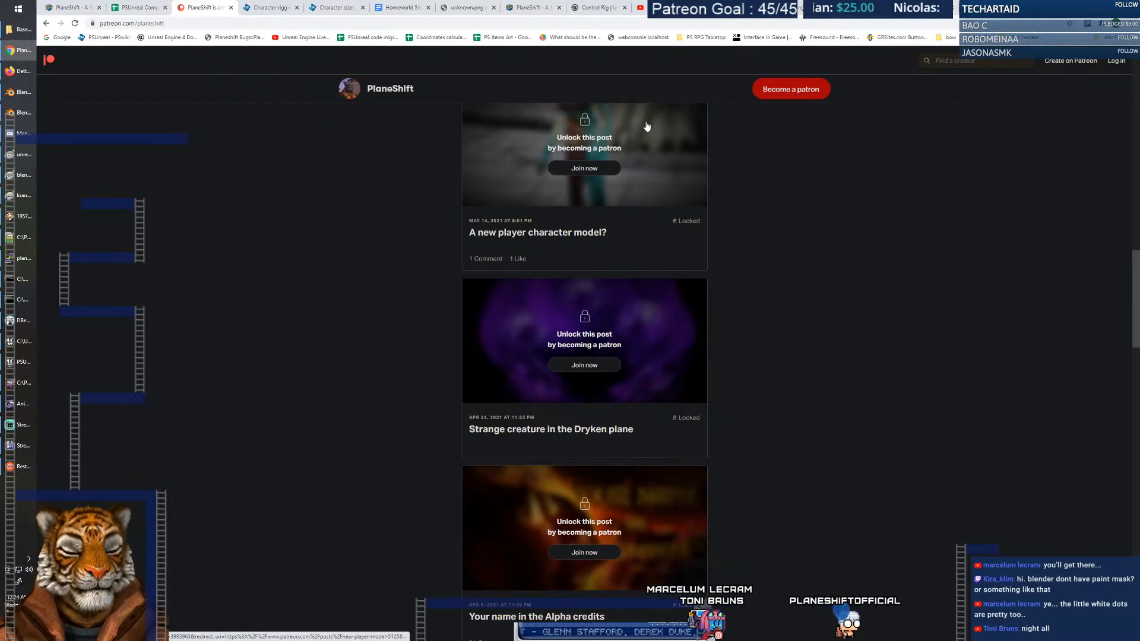
{"action": "scroll", "coordinate": [554, 295], "scroll_direction": "up", "scroll_amount": 2}
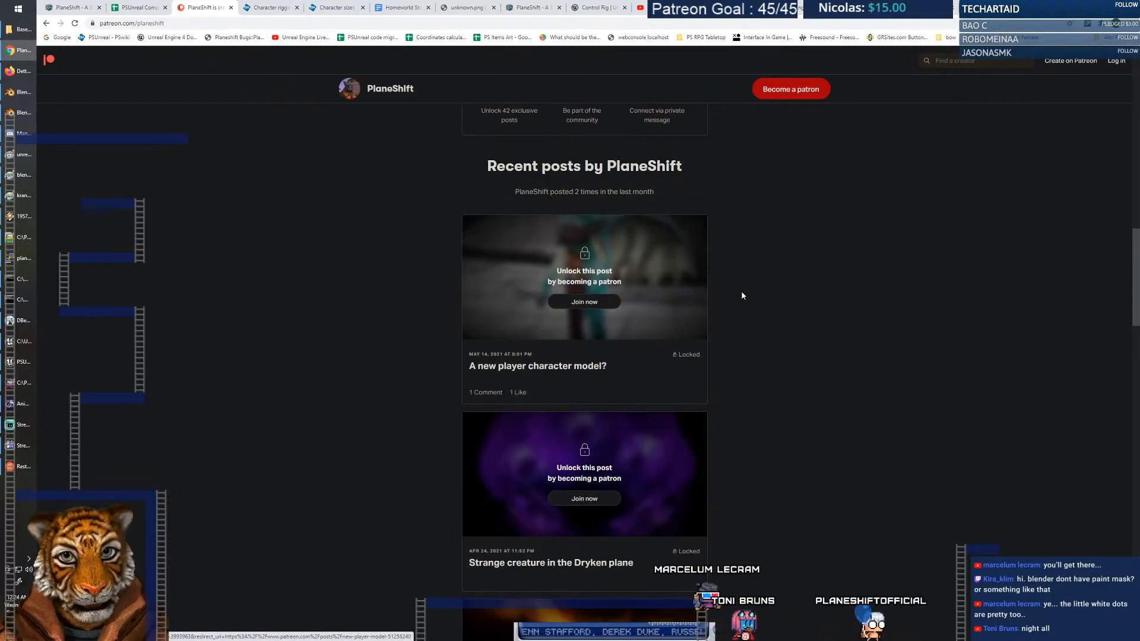
{"action": "scroll", "coordinate": [736, 310], "scroll_direction": "down", "scroll_amount": 3}
{"action": "scroll", "coordinate": [735, 323], "scroll_direction": "down", "scroll_amount": 3}
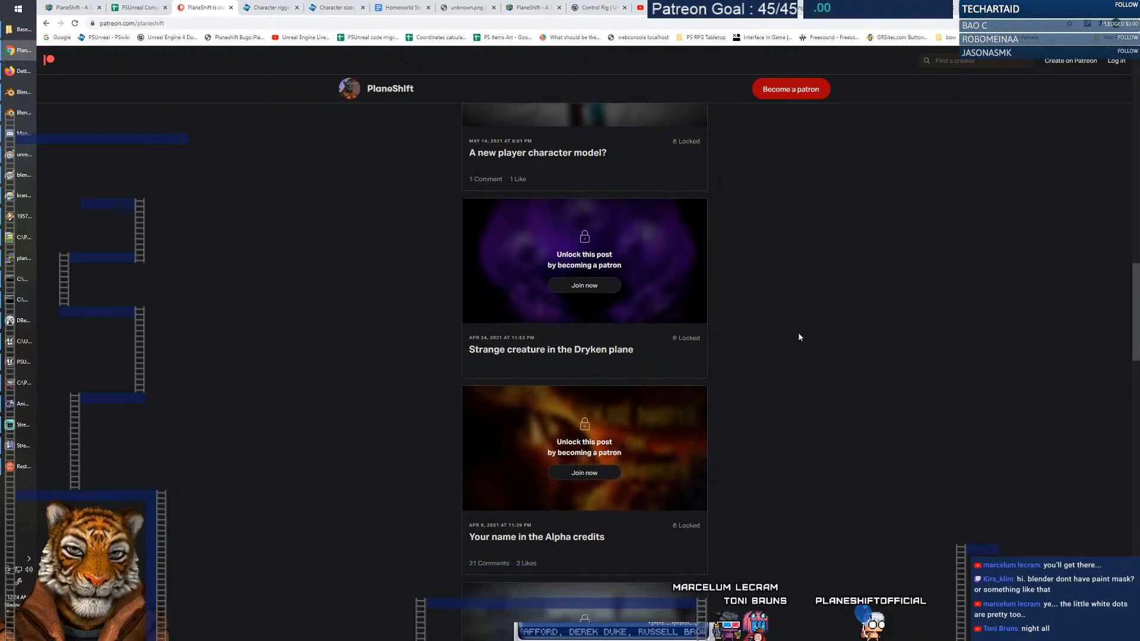
{"action": "scroll", "coordinate": [826, 392], "scroll_direction": "up", "scroll_amount": 20}
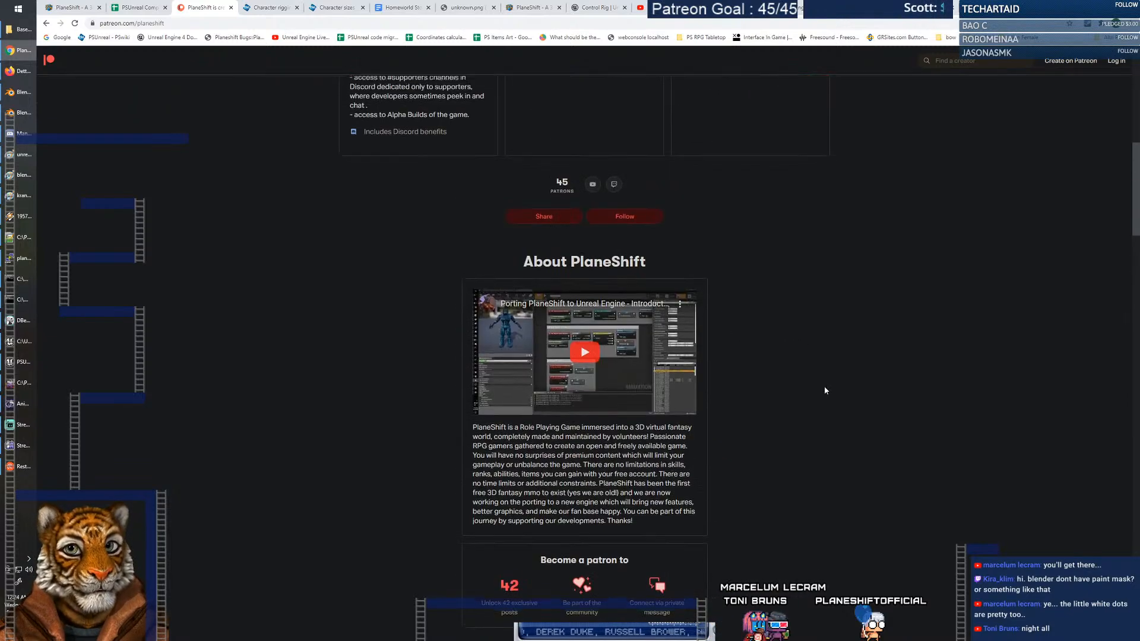